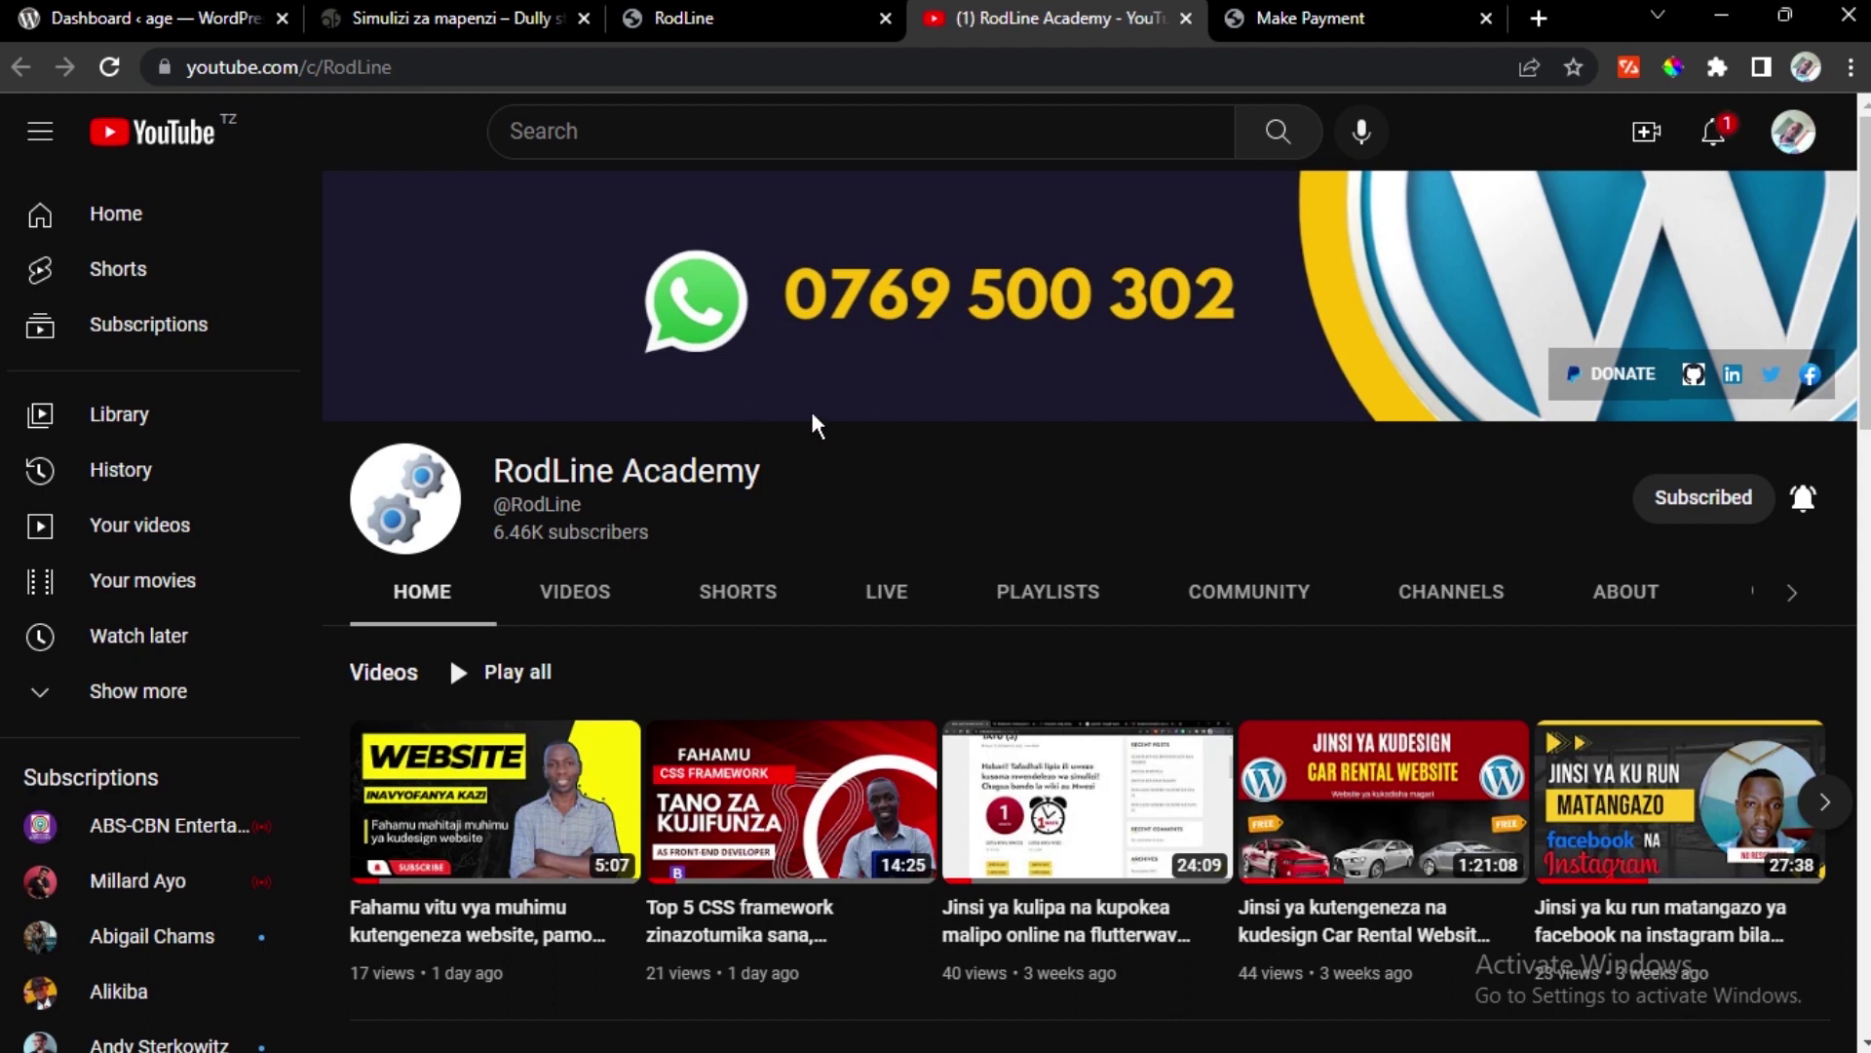
Look over the RodLine Academy YouTube channel and the RodLine website's footer and project sections
click(862, 293)
scroll(1199, 534, down, 3)
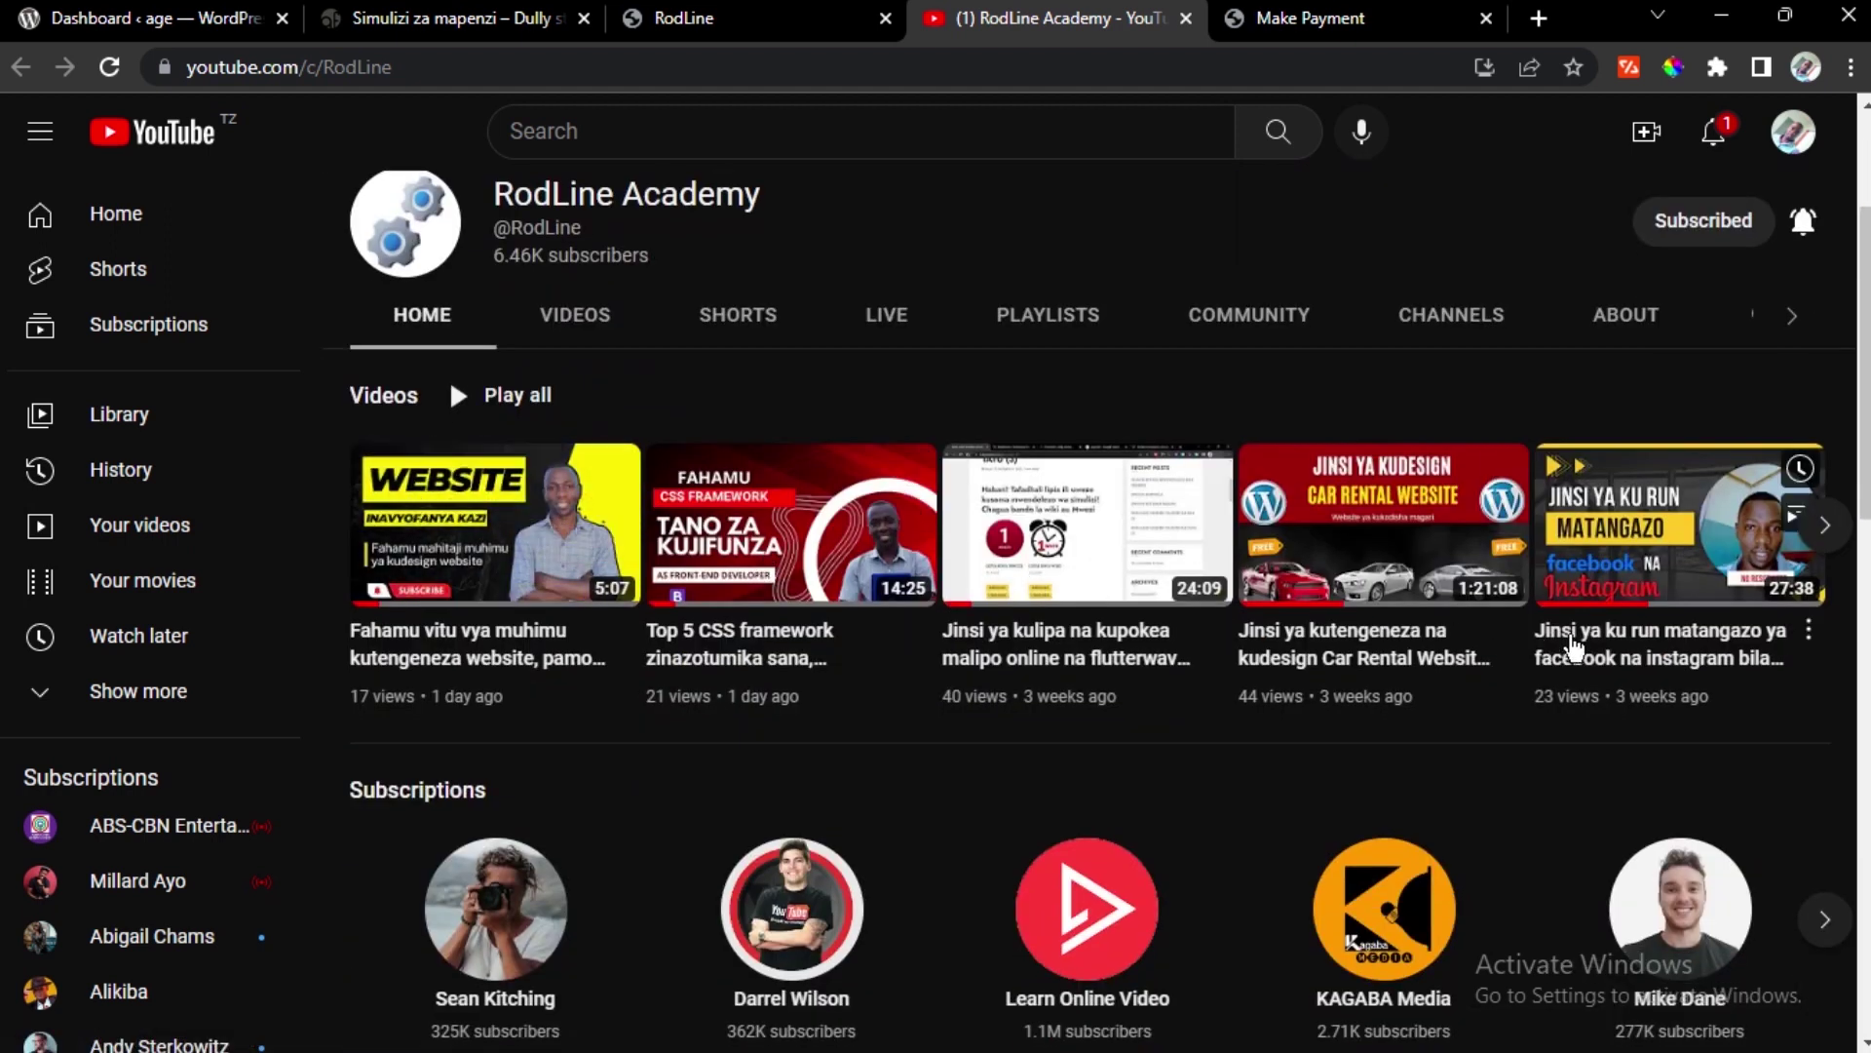
scroll(535, 497, up, 3)
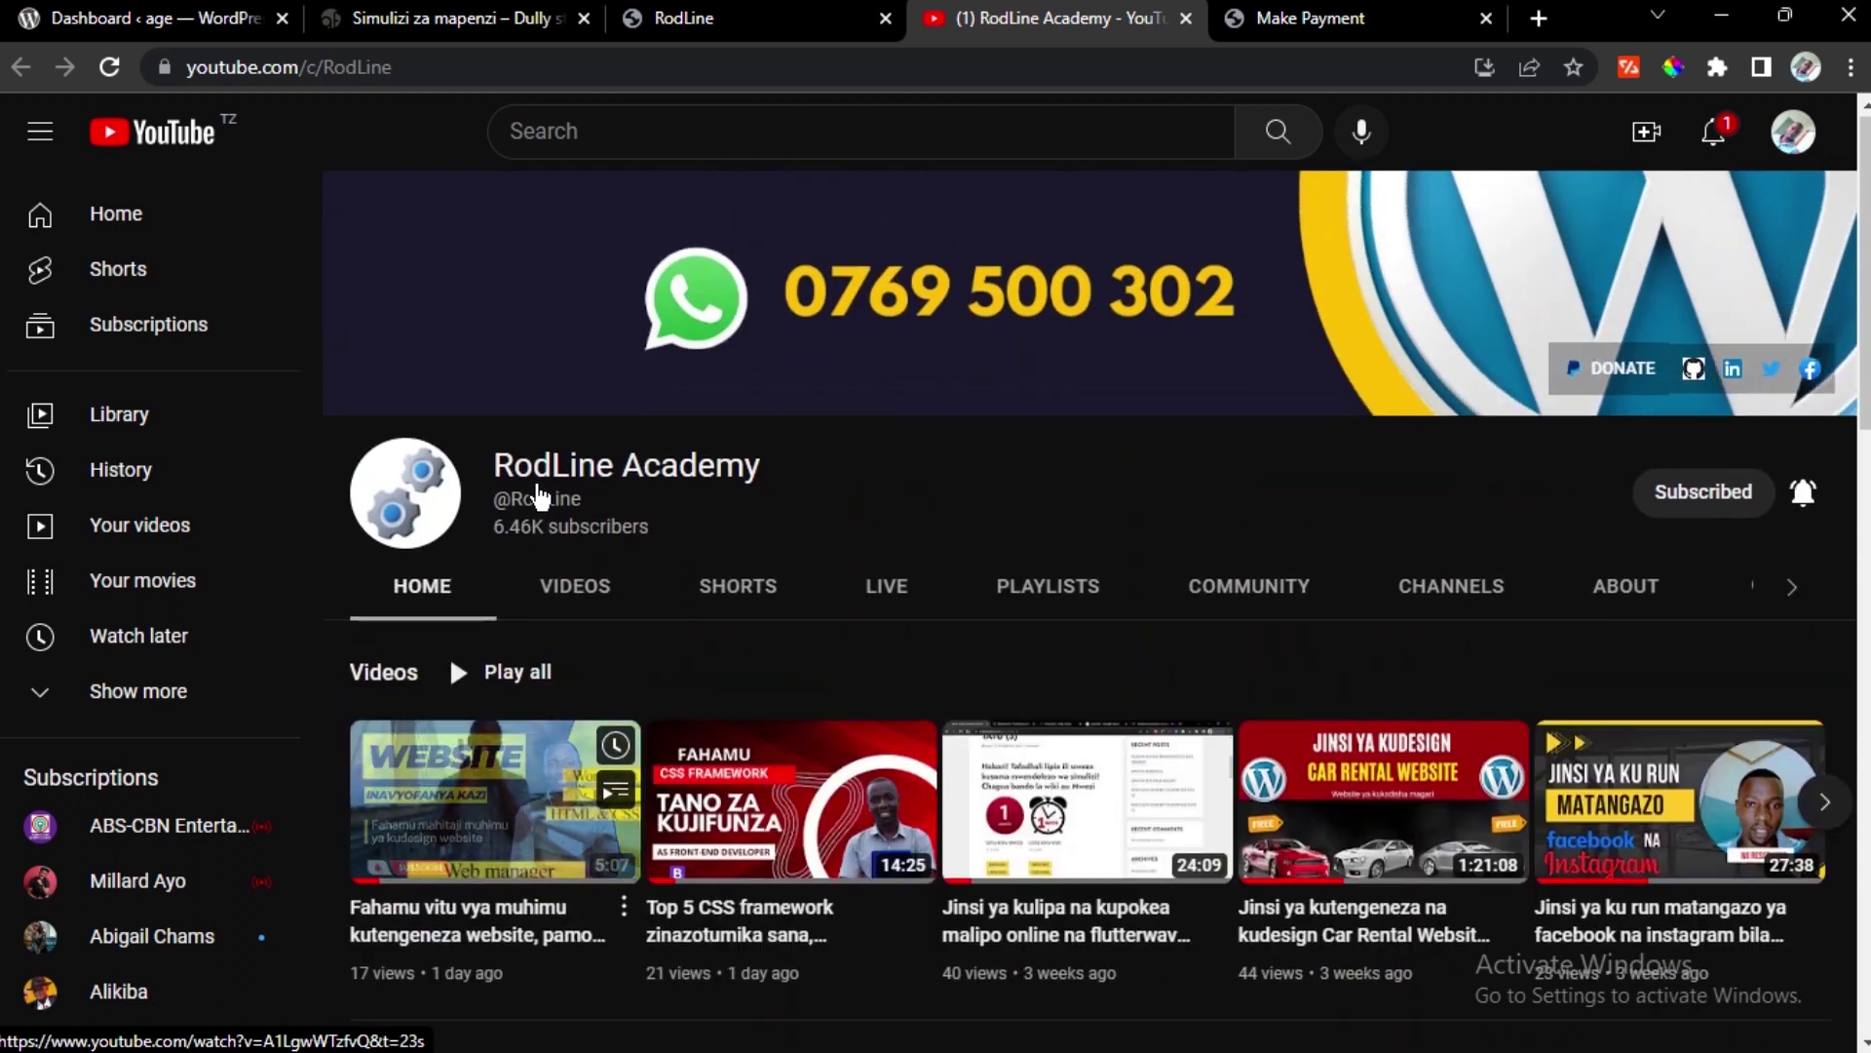
click(643, 17)
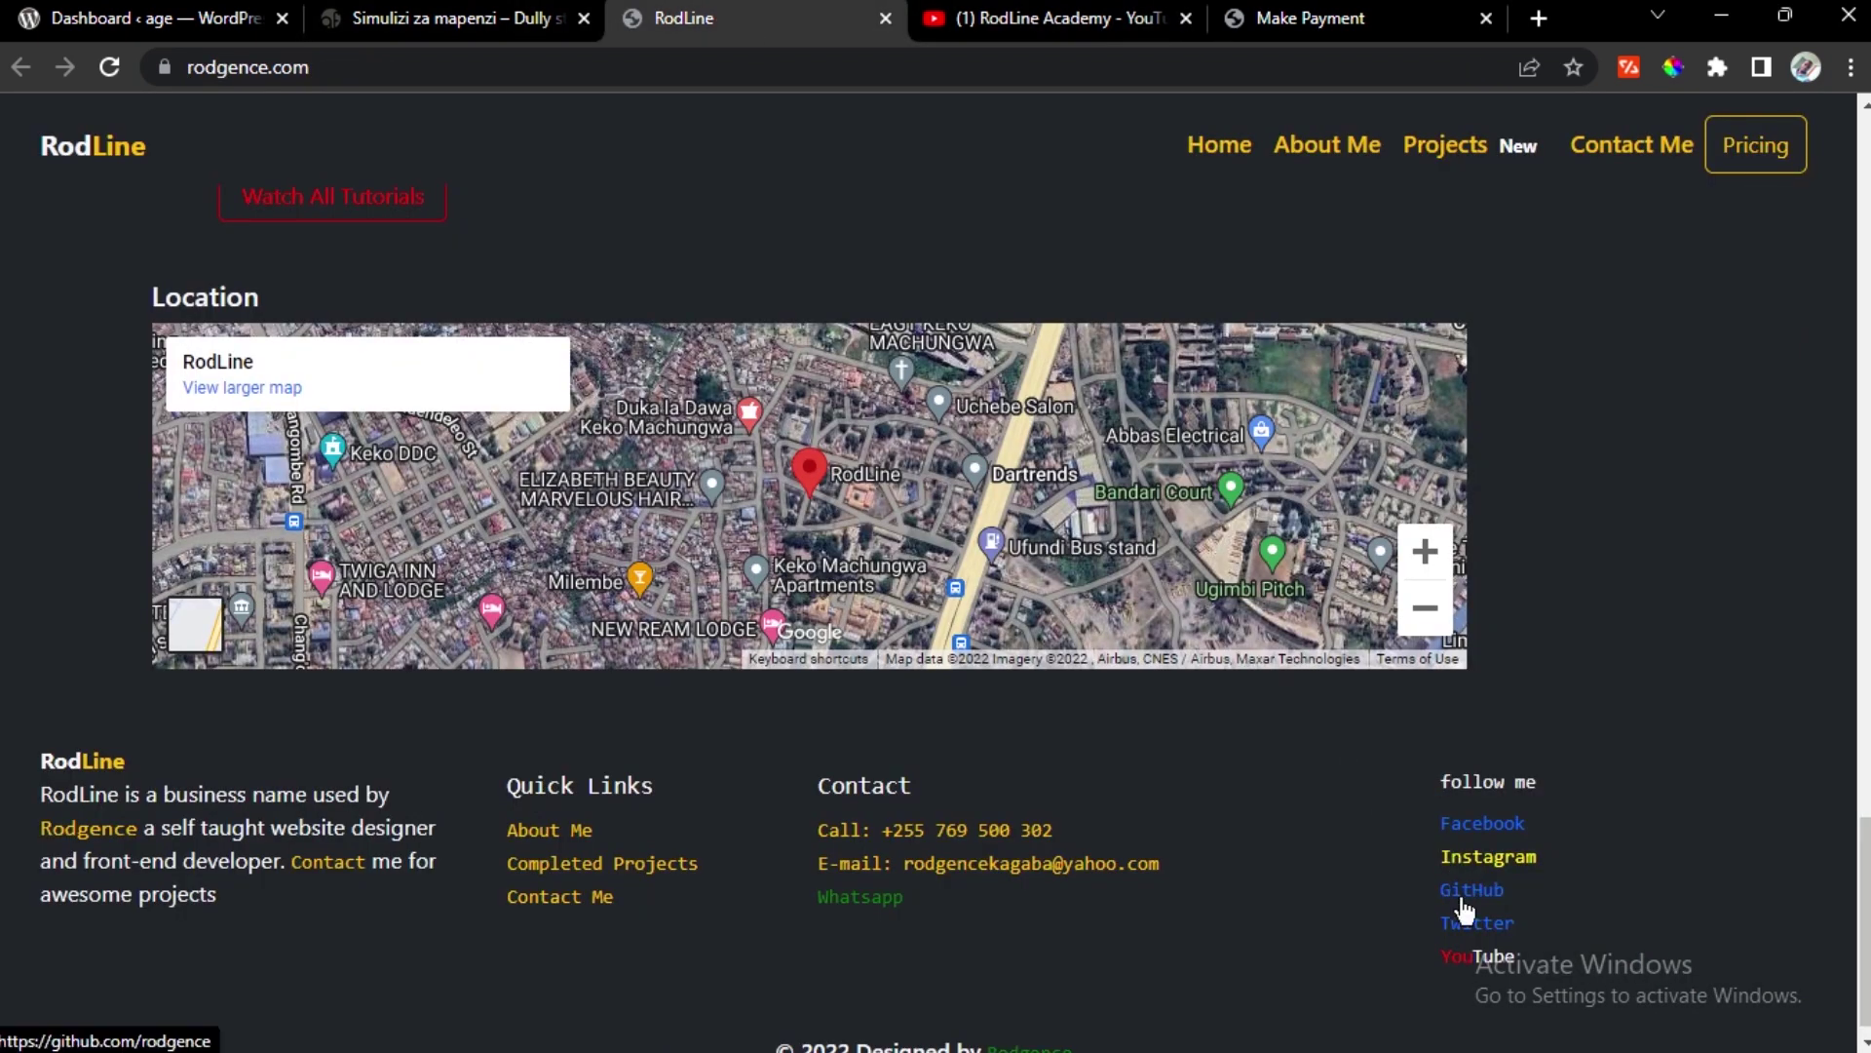
scroll(1462, 909, down, 1)
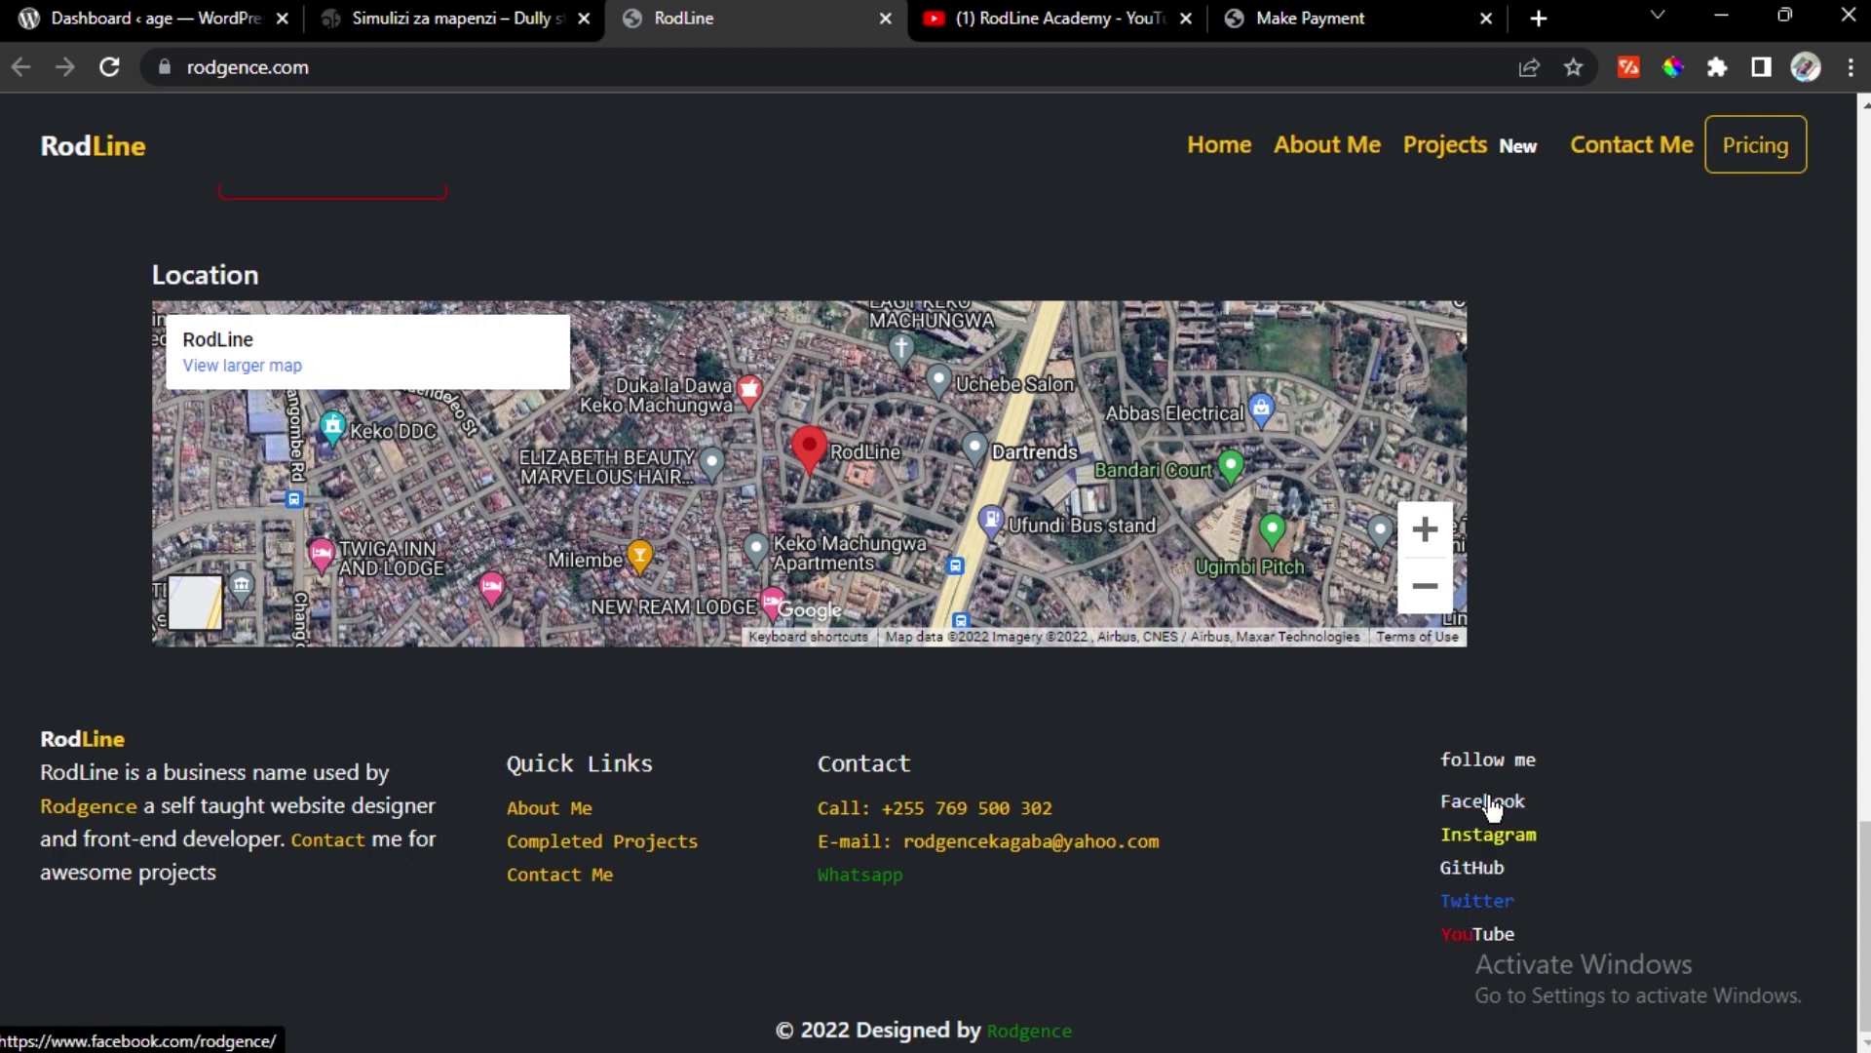
scroll(367, 406, up, 20)
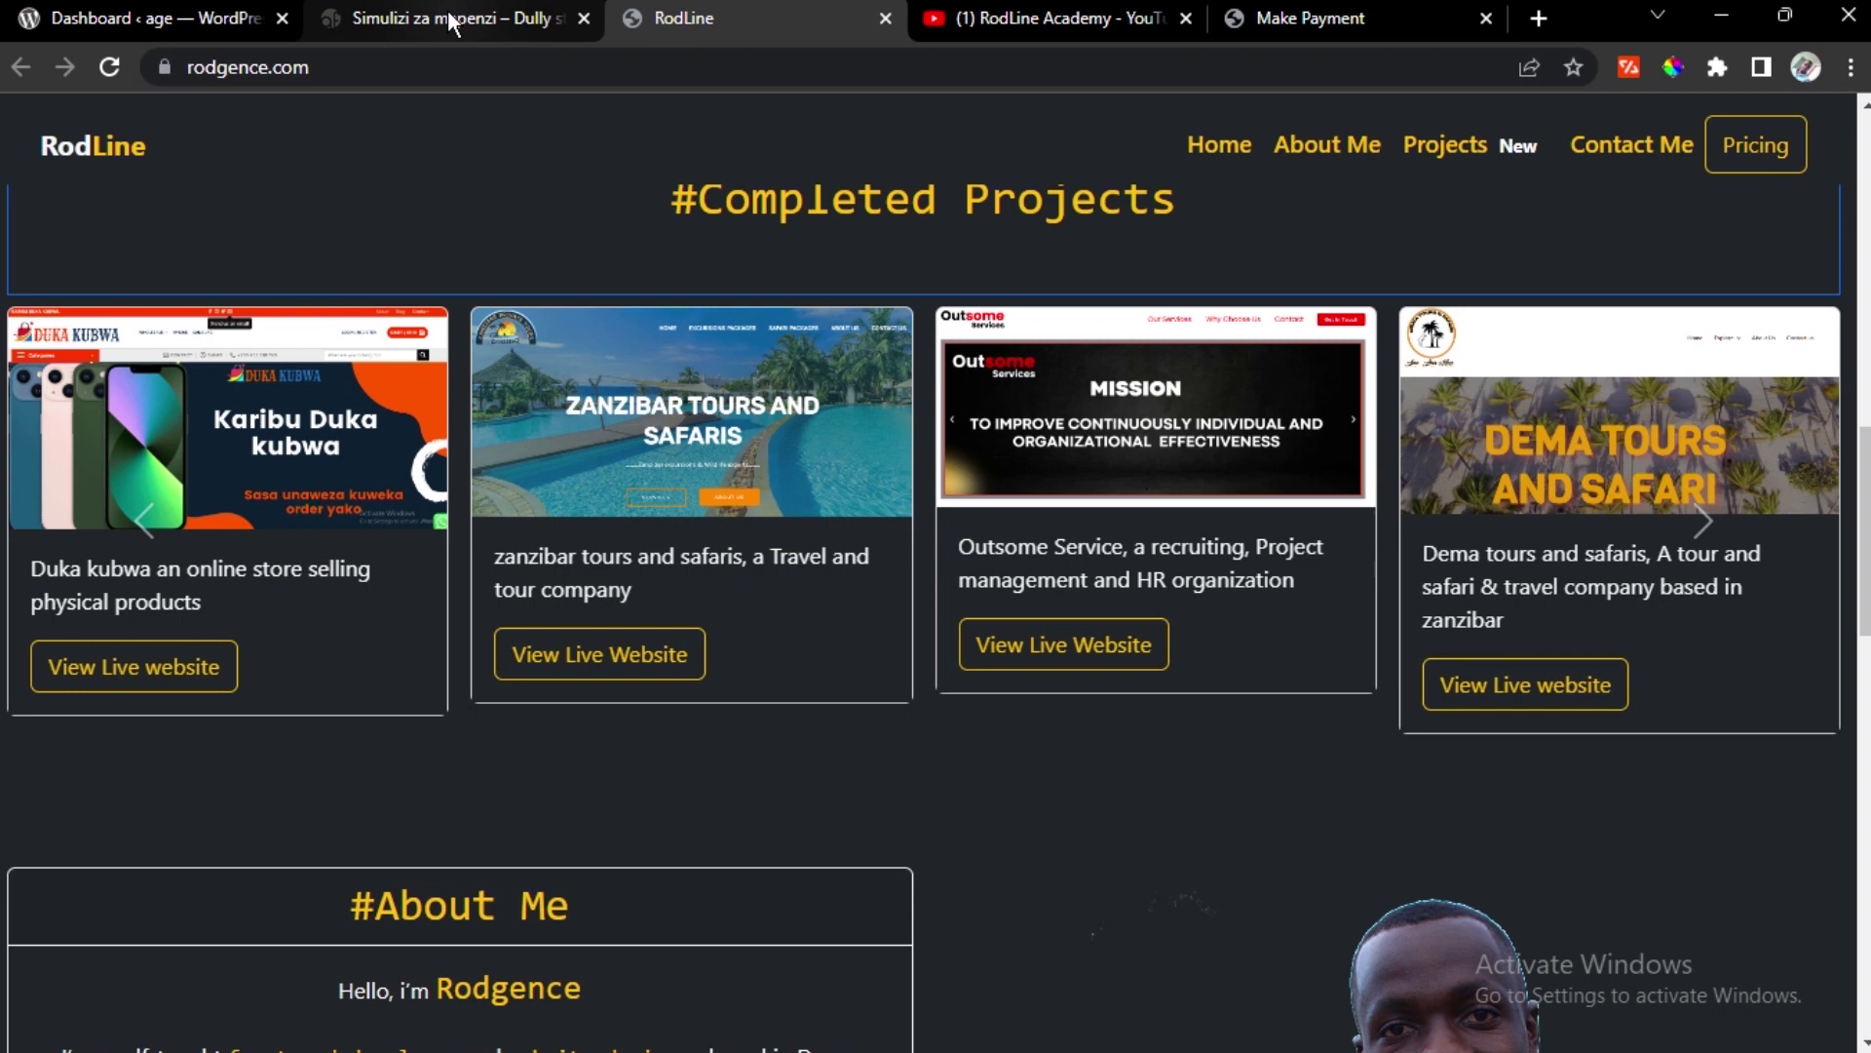
Close the RodLine website, RodLine Academy YouTube and Make Payment pages, leaving the WordPress dashboard and Dully Stories open
click(448, 14)
click(884, 19)
click(877, 23)
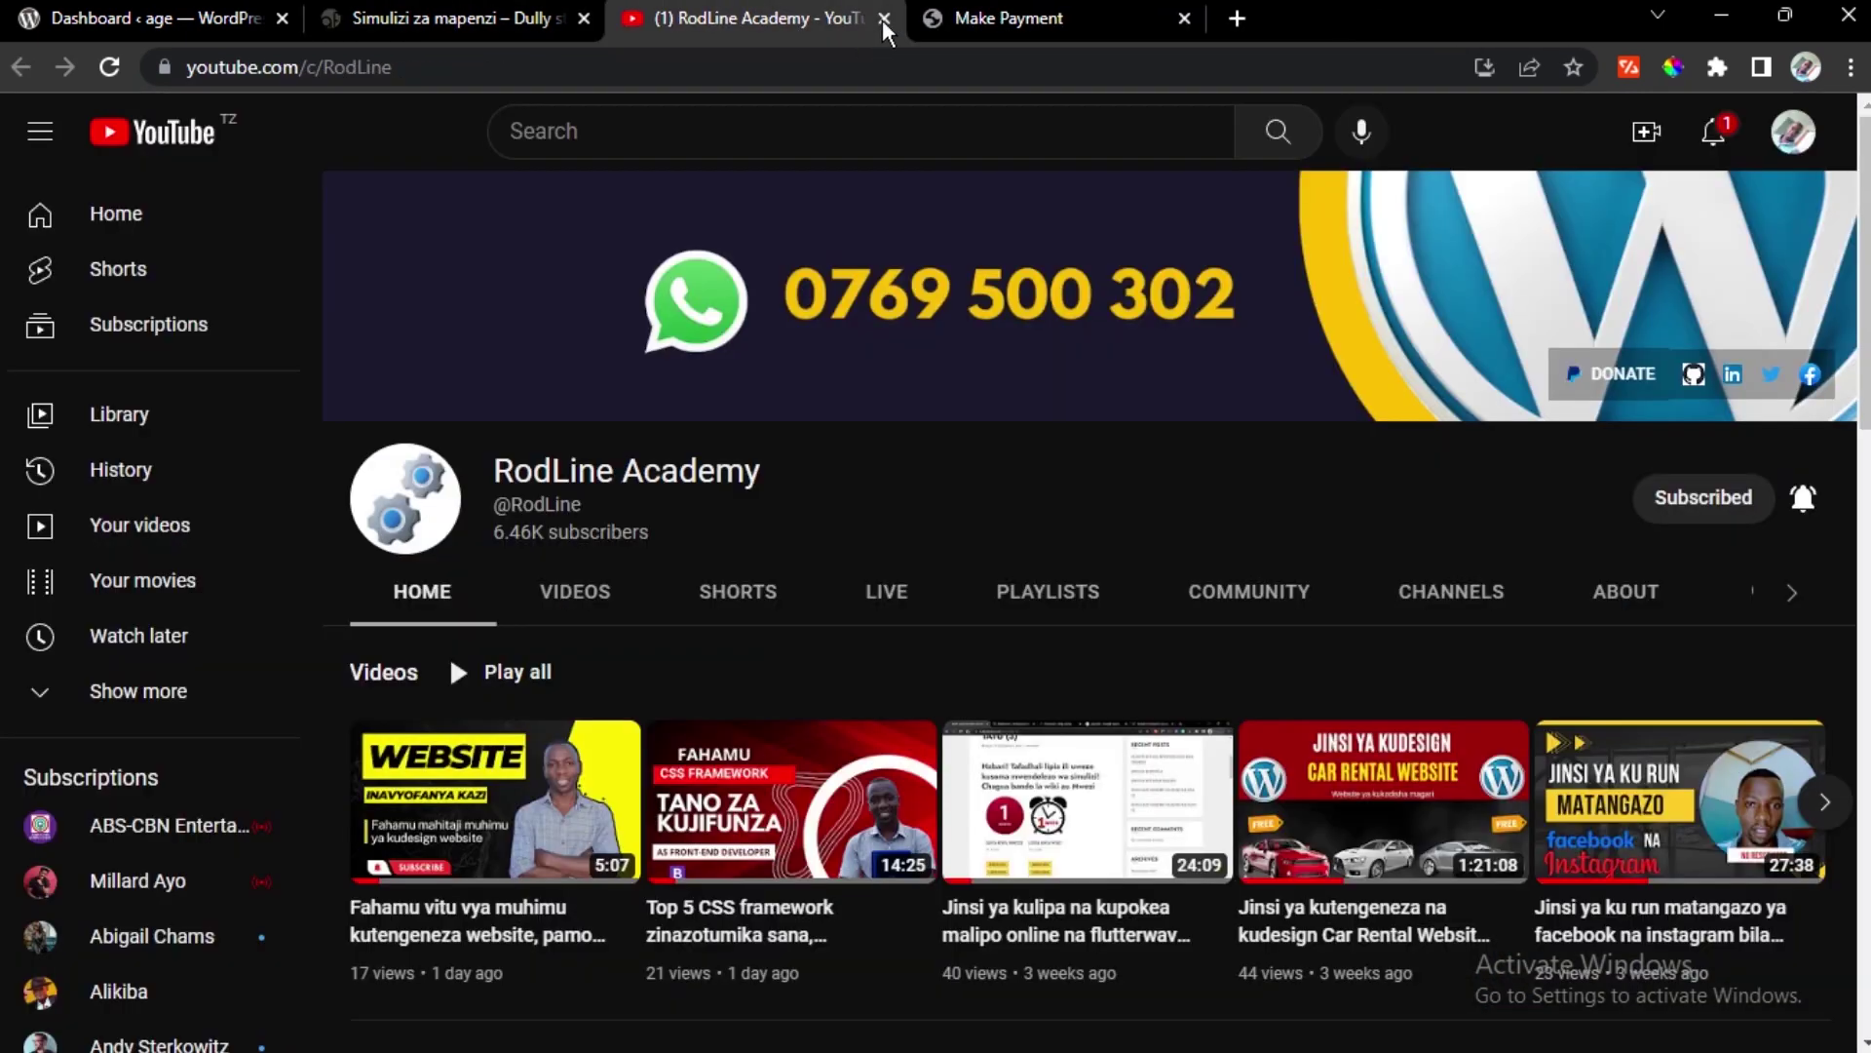
click(888, 20)
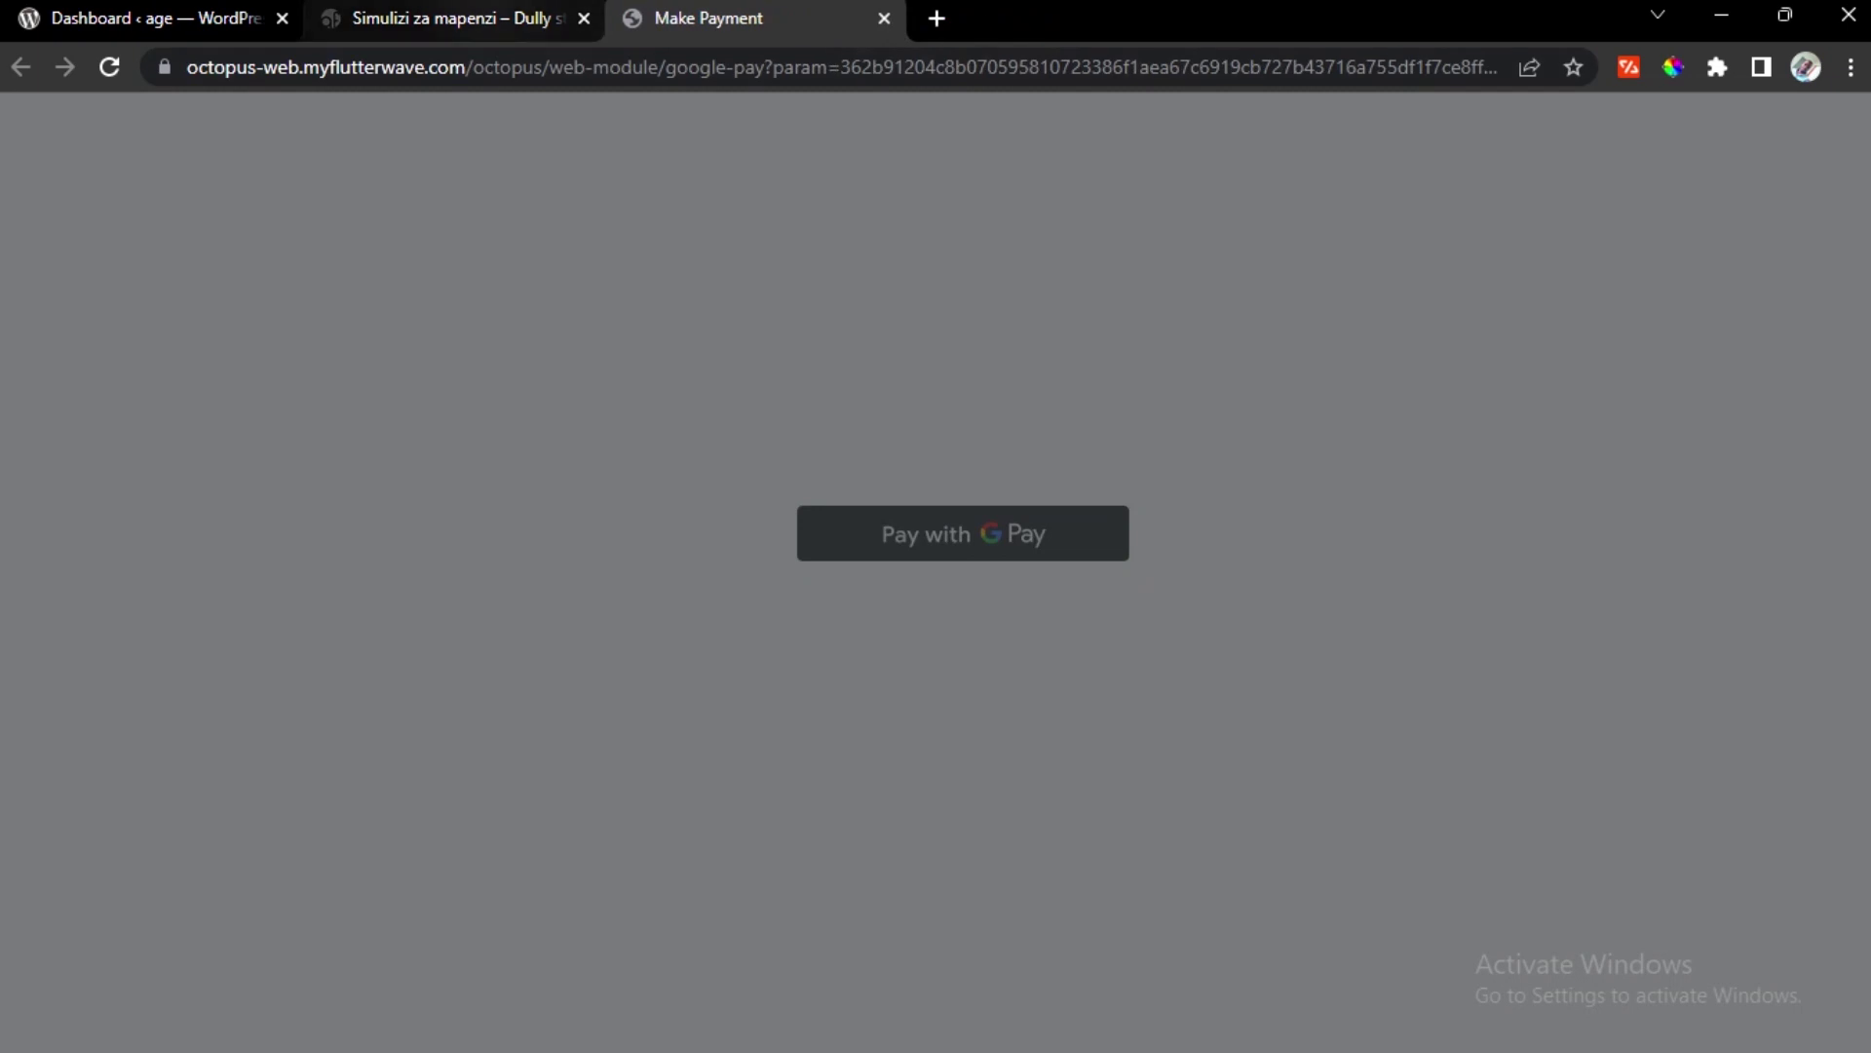
click(884, 19)
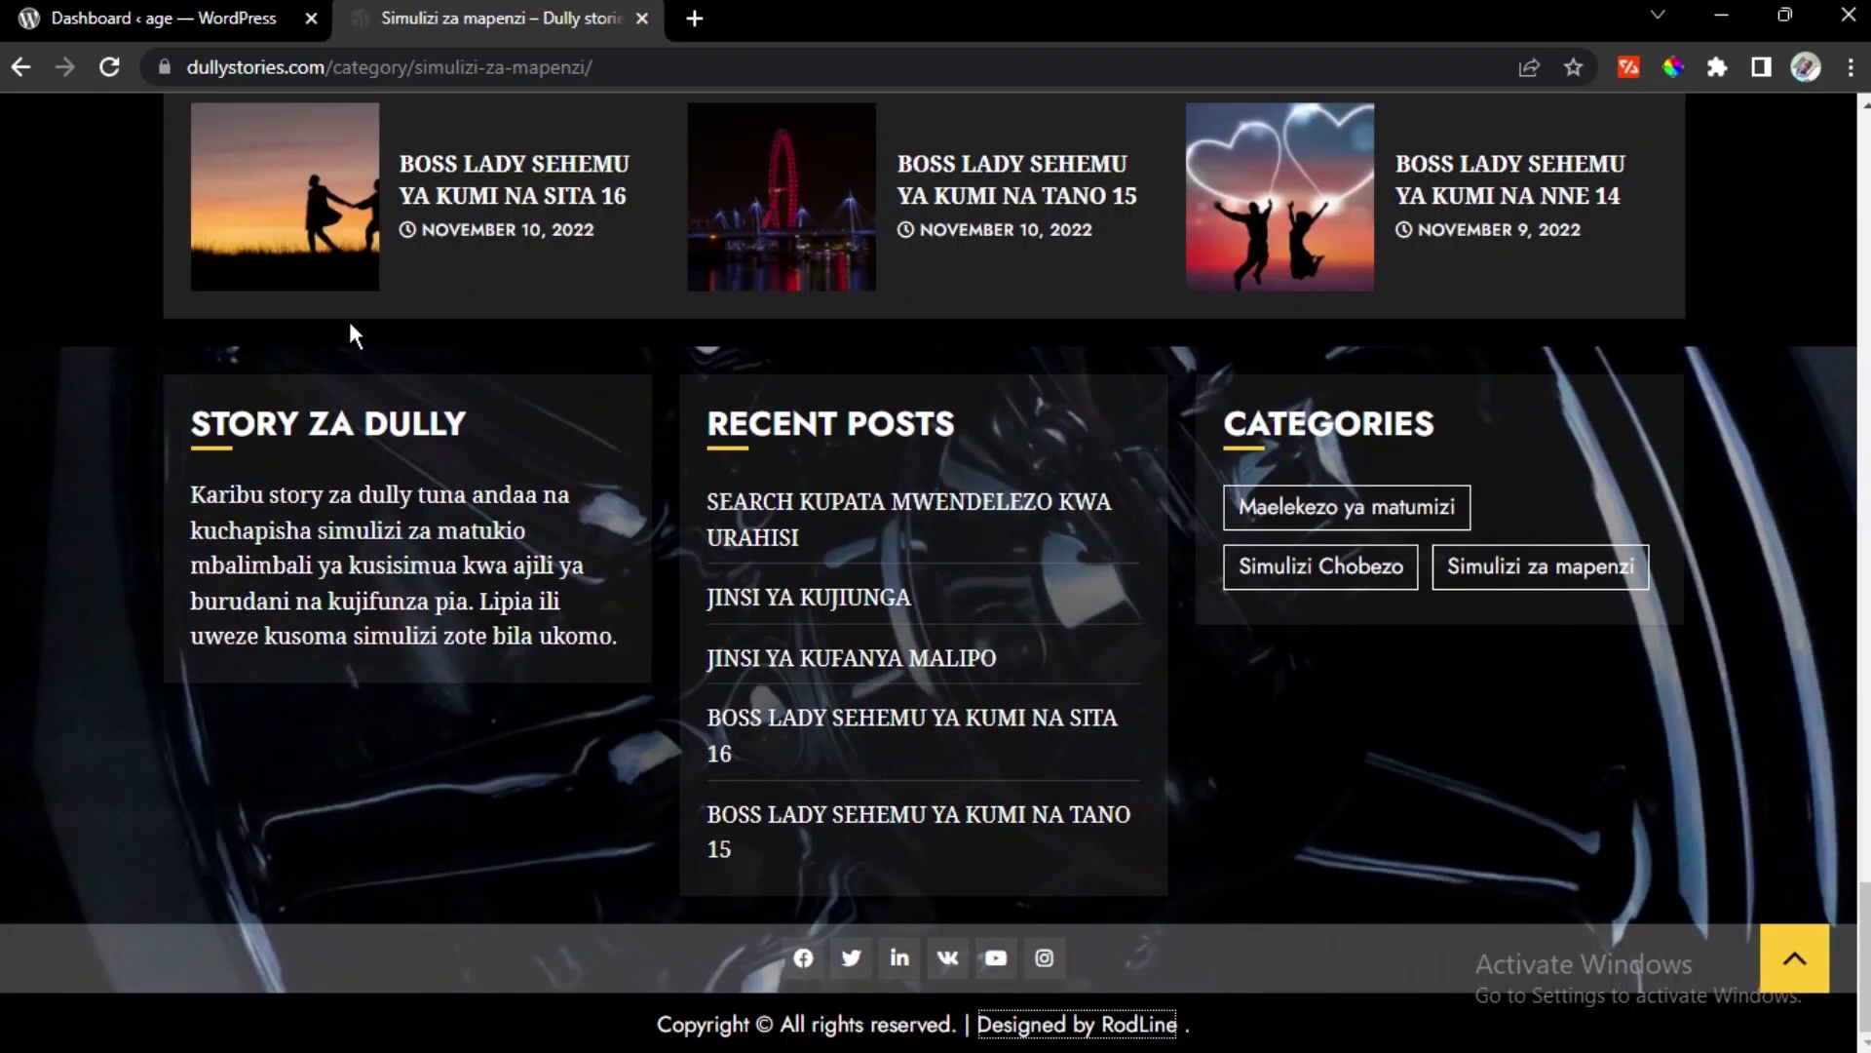
Look through the Simulizi za mapenzi story listing on Dully Stories and go to the site's home page
scroll(605, 389, up, 15)
scroll(589, 549, up, 20)
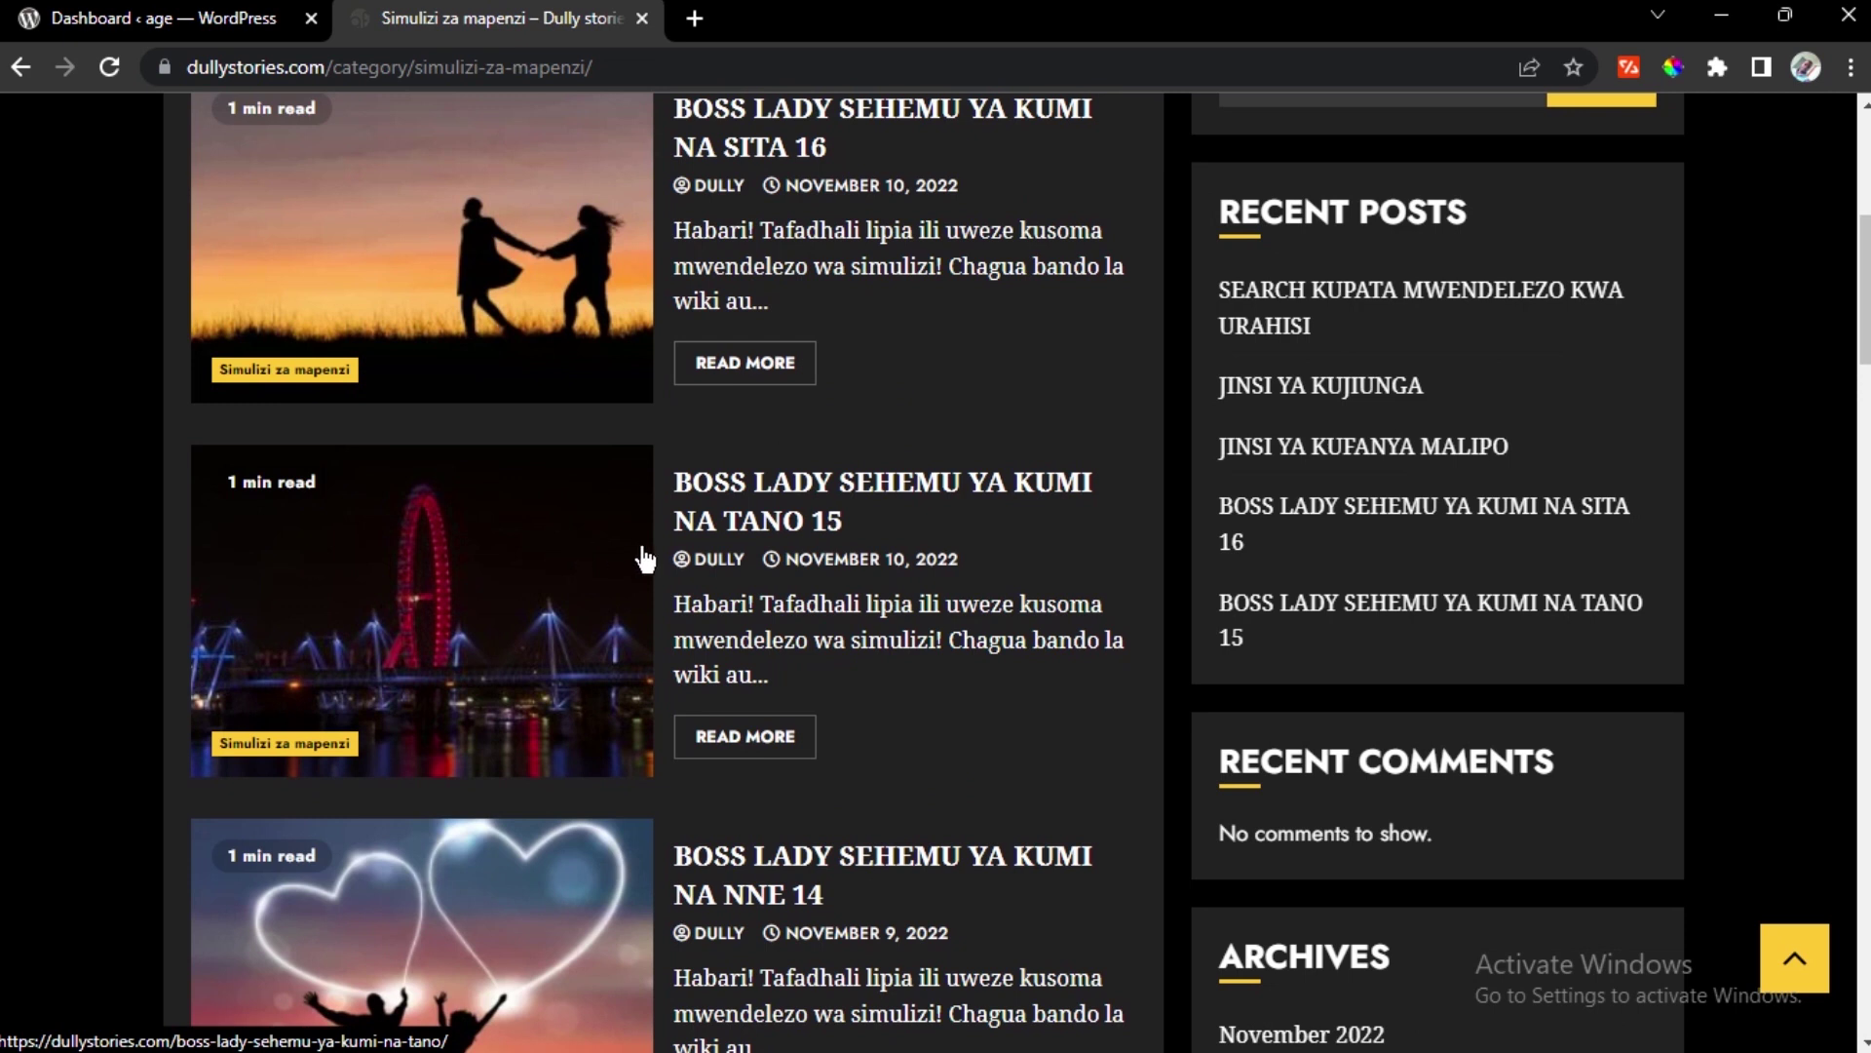
scroll(640, 555, up, 6)
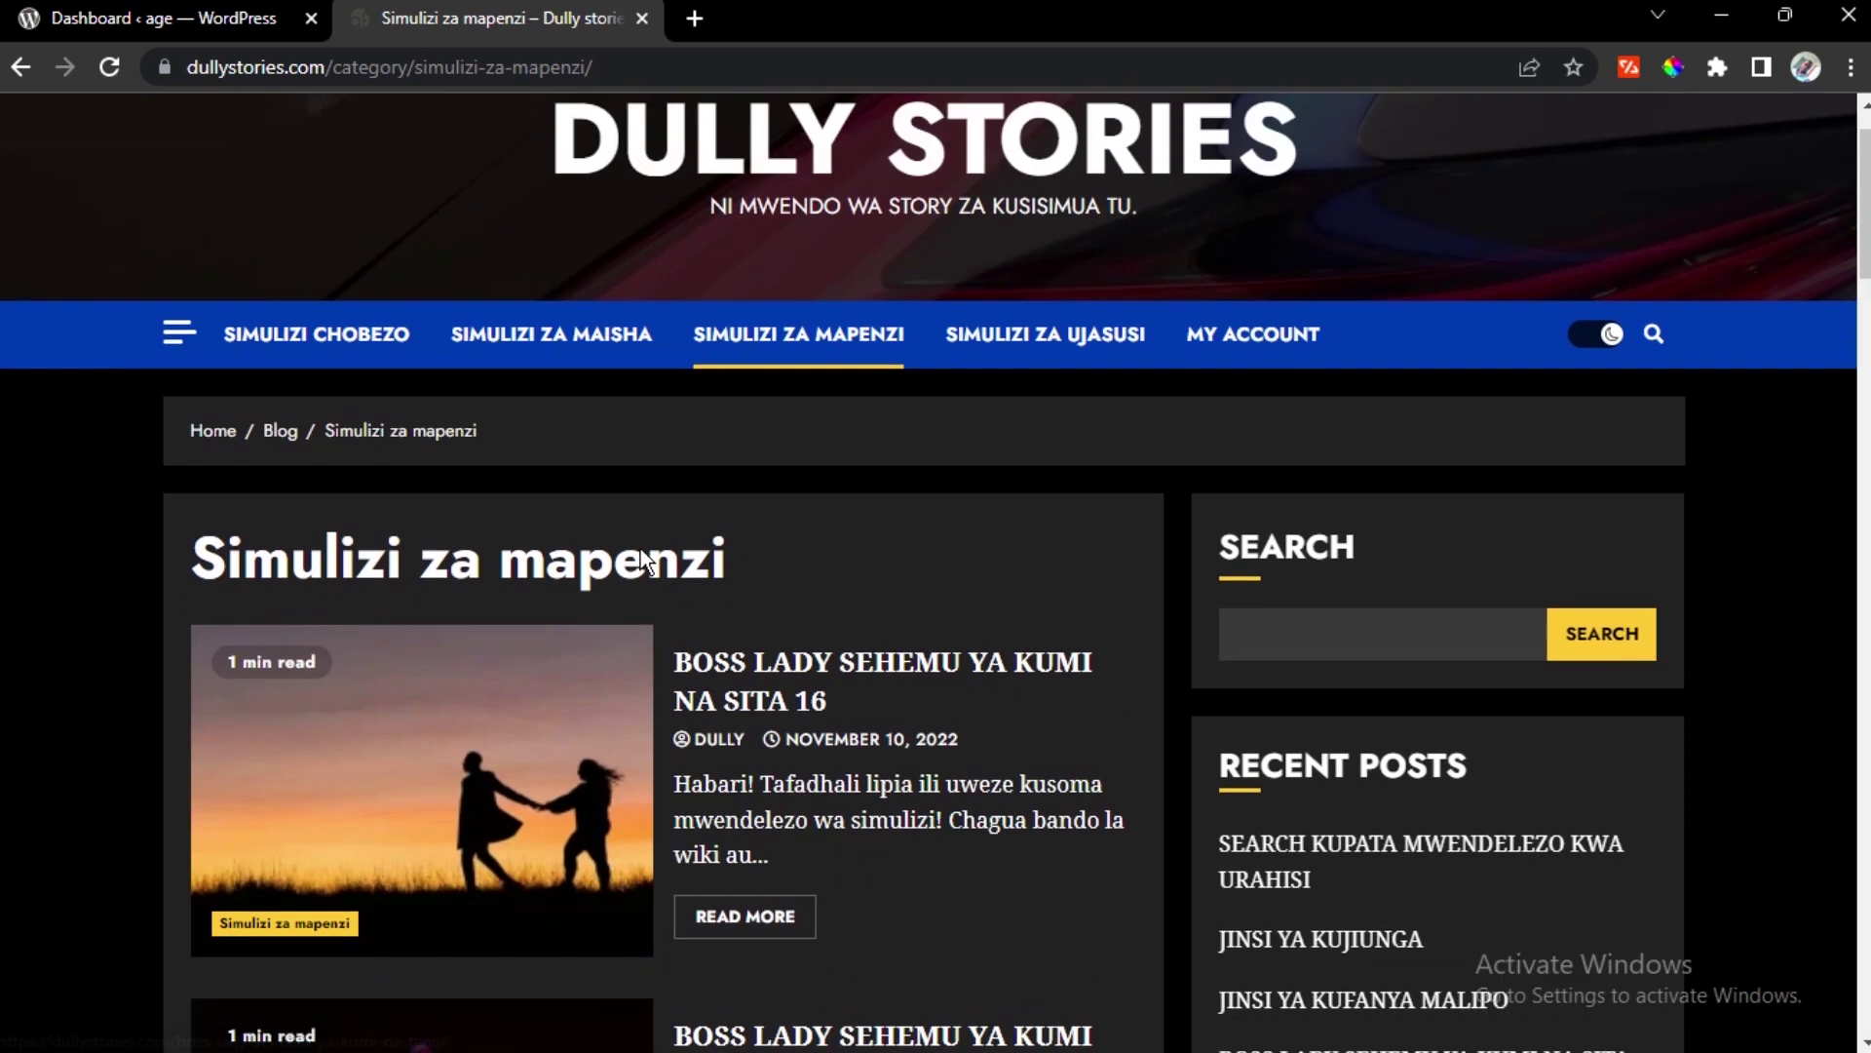
scroll(641, 551, down, 3)
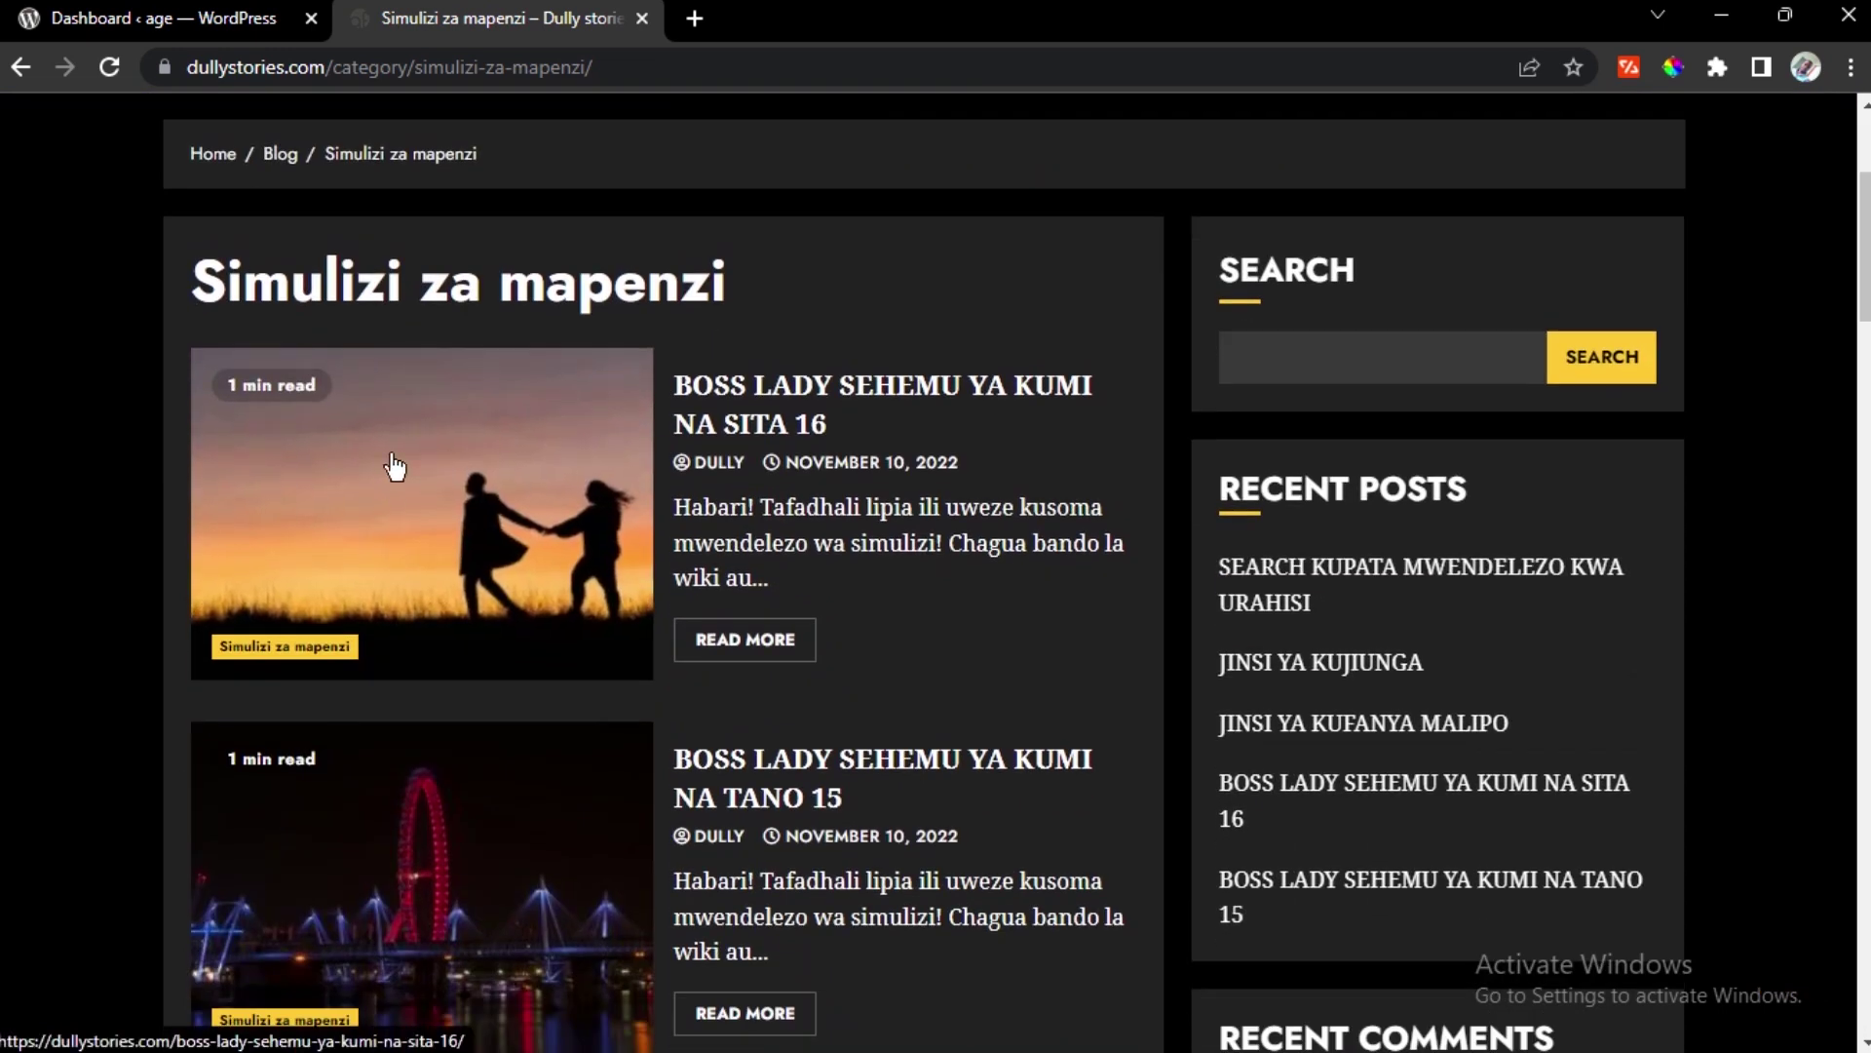
scroll(534, 470, down, 6)
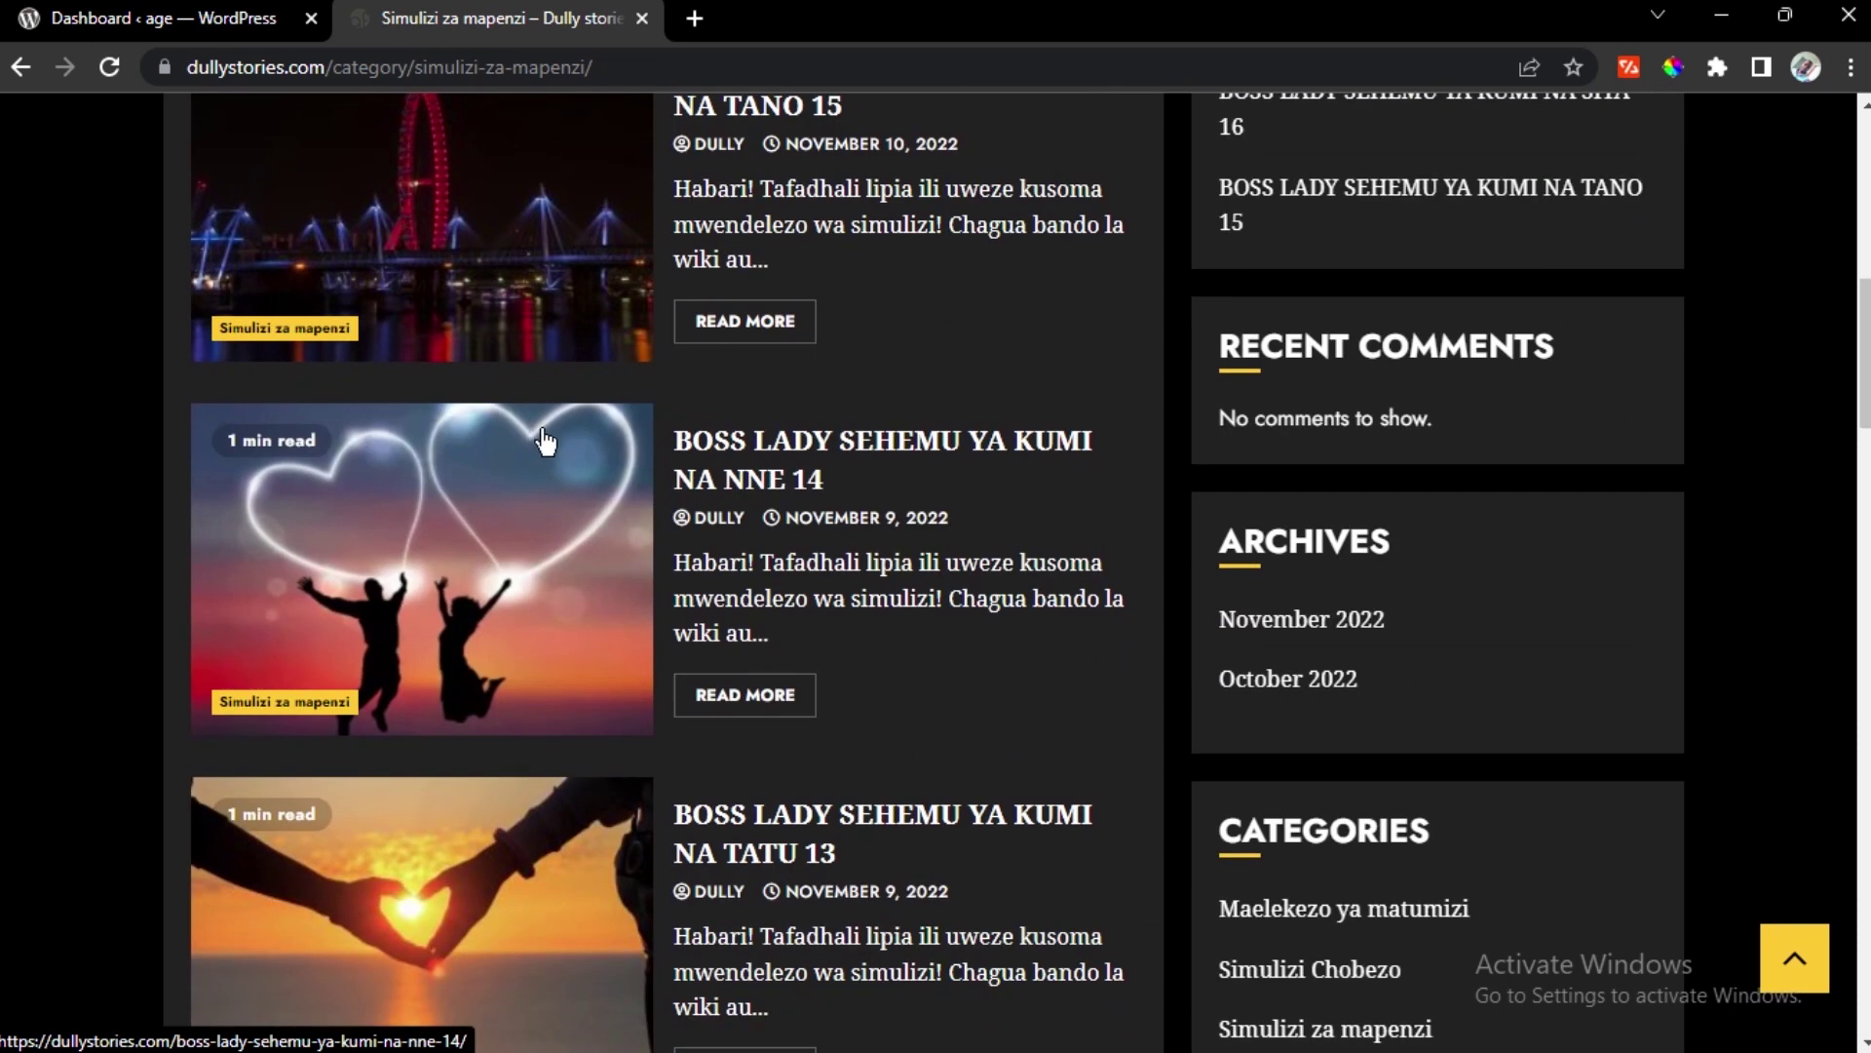
scroll(585, 497, up, 10)
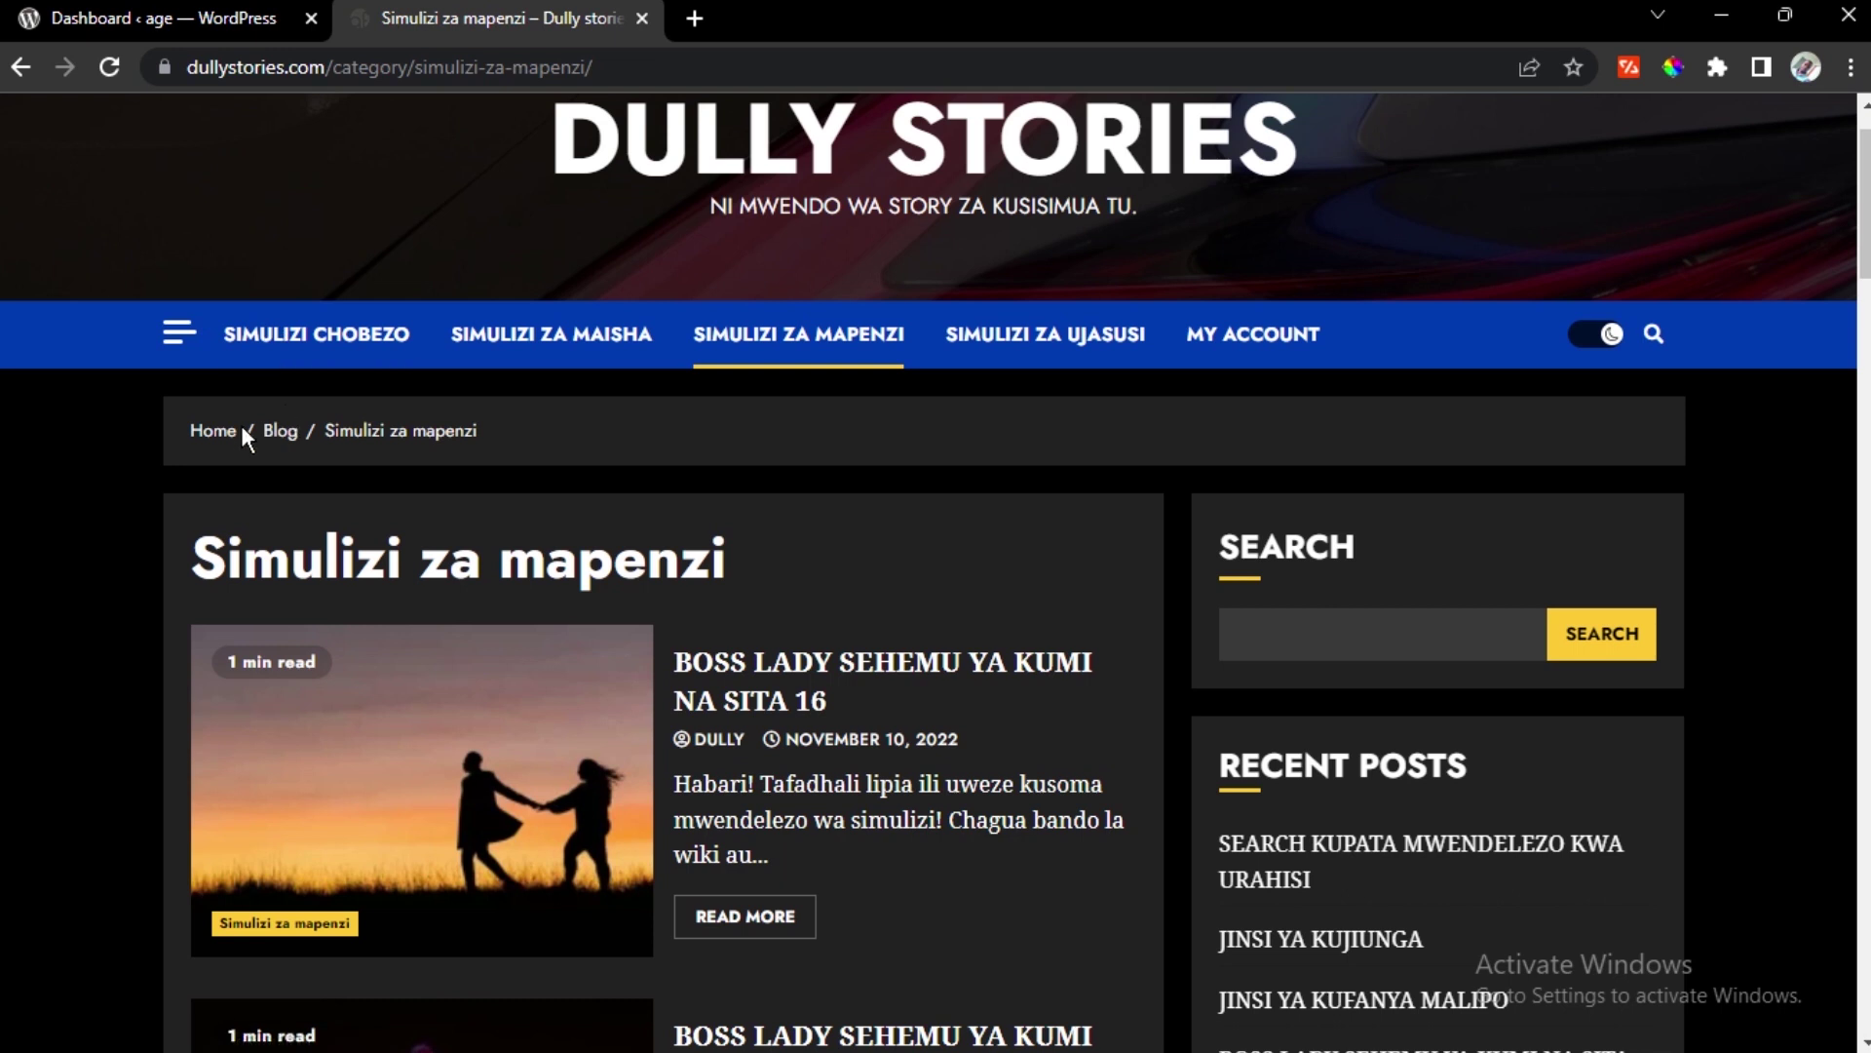
click(212, 430)
scroll(956, 463, up, 1)
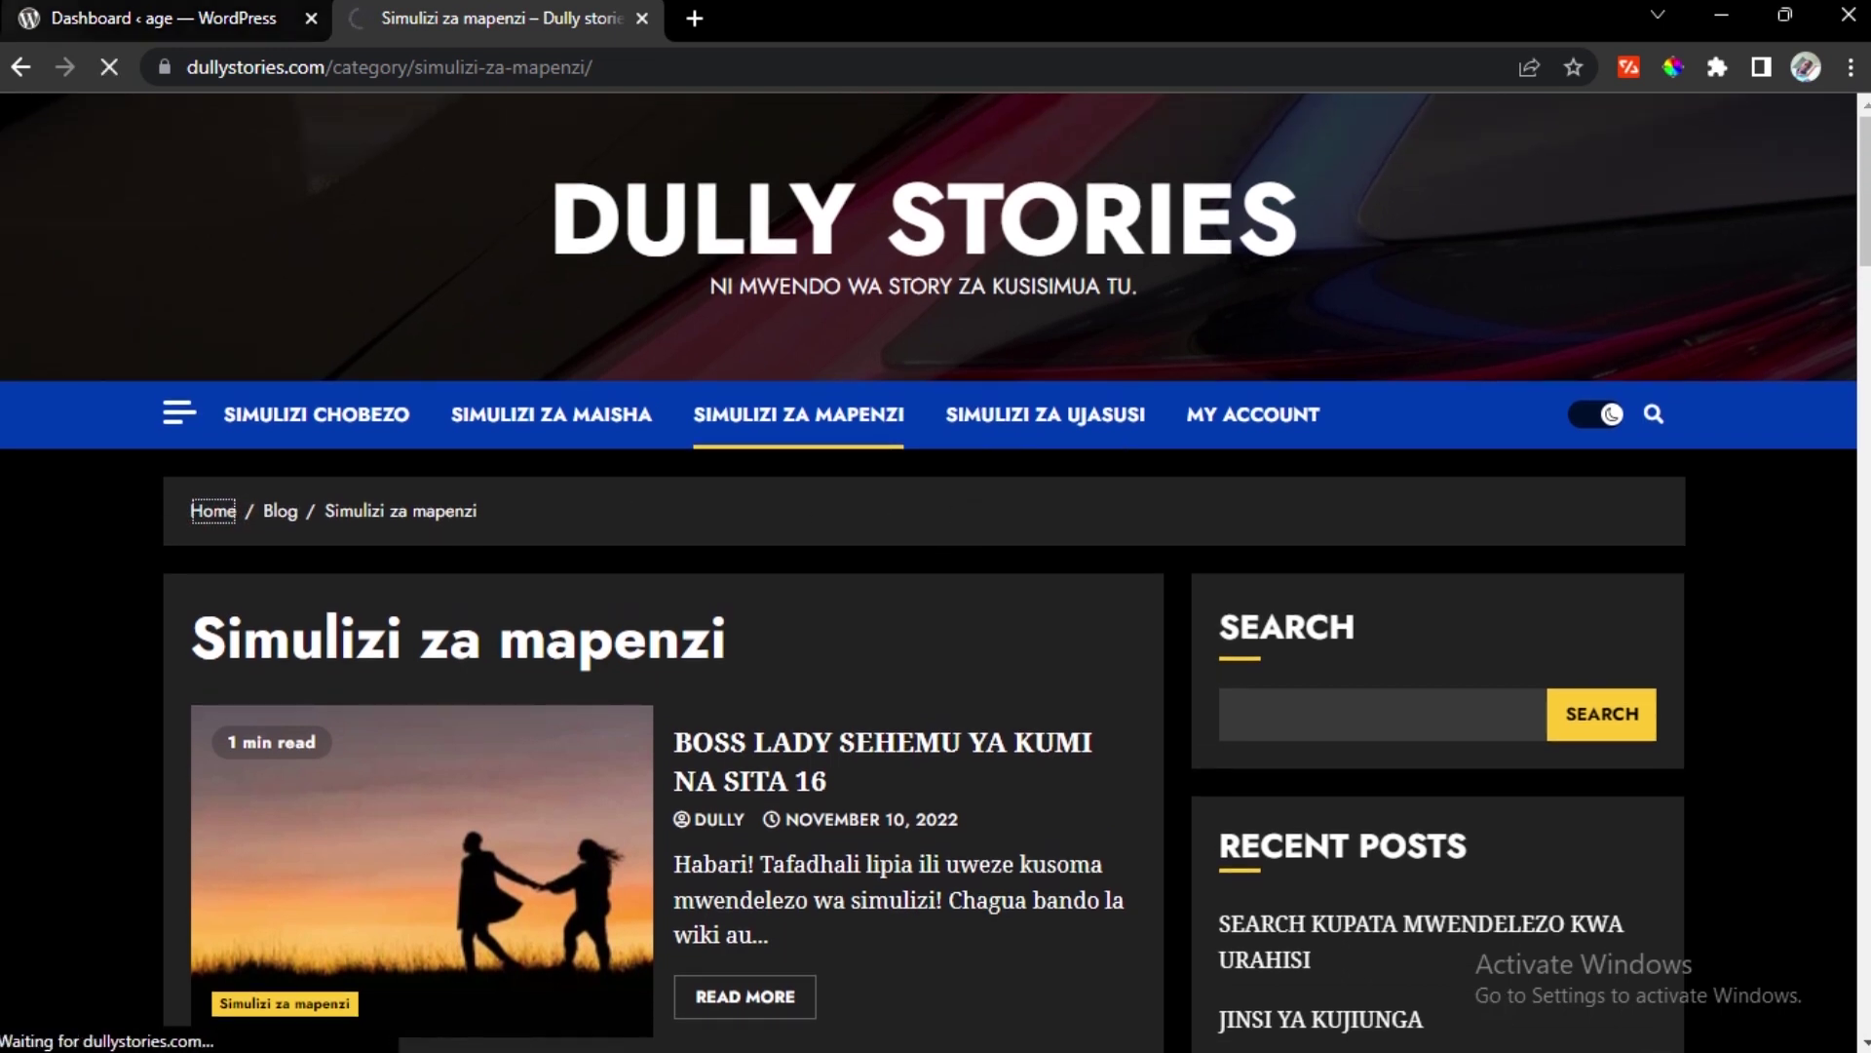
In the agementalhealth.org WordPress dashboard, move the sample comment on the "Hello world!" post to the trash
click(161, 17)
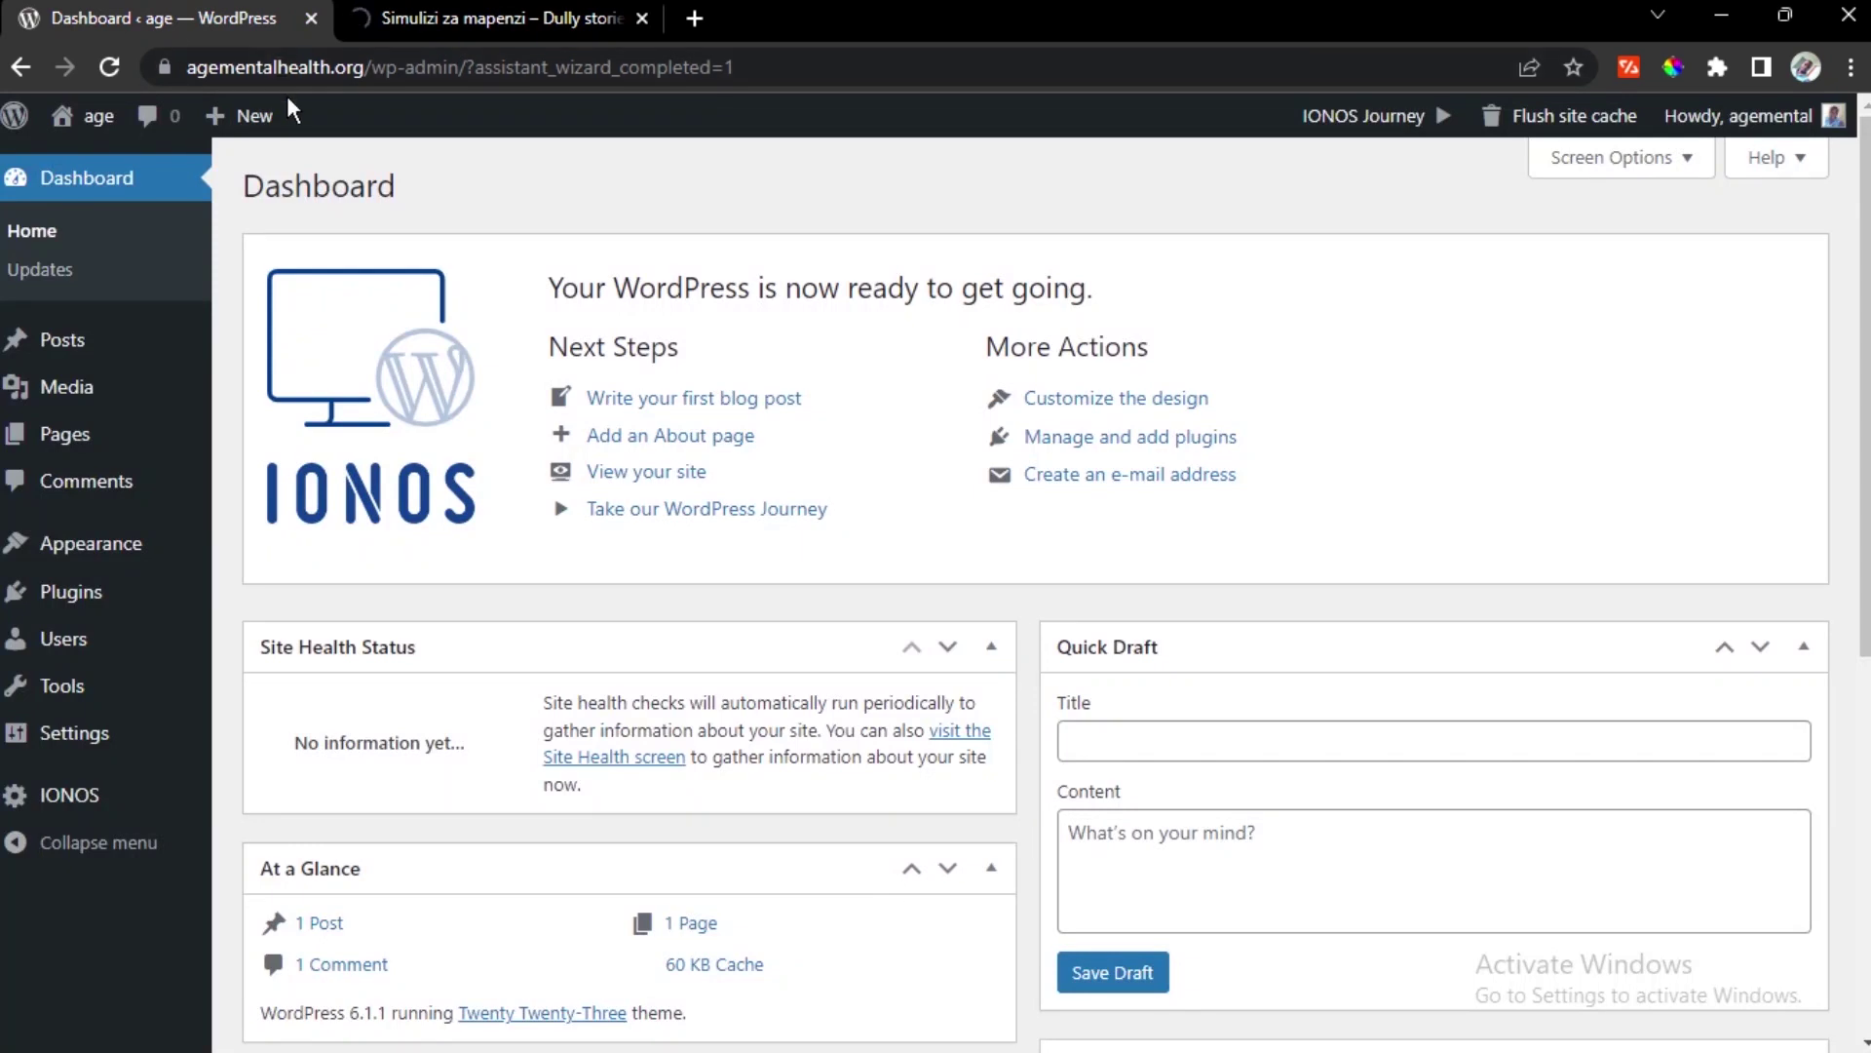
click(400, 19)
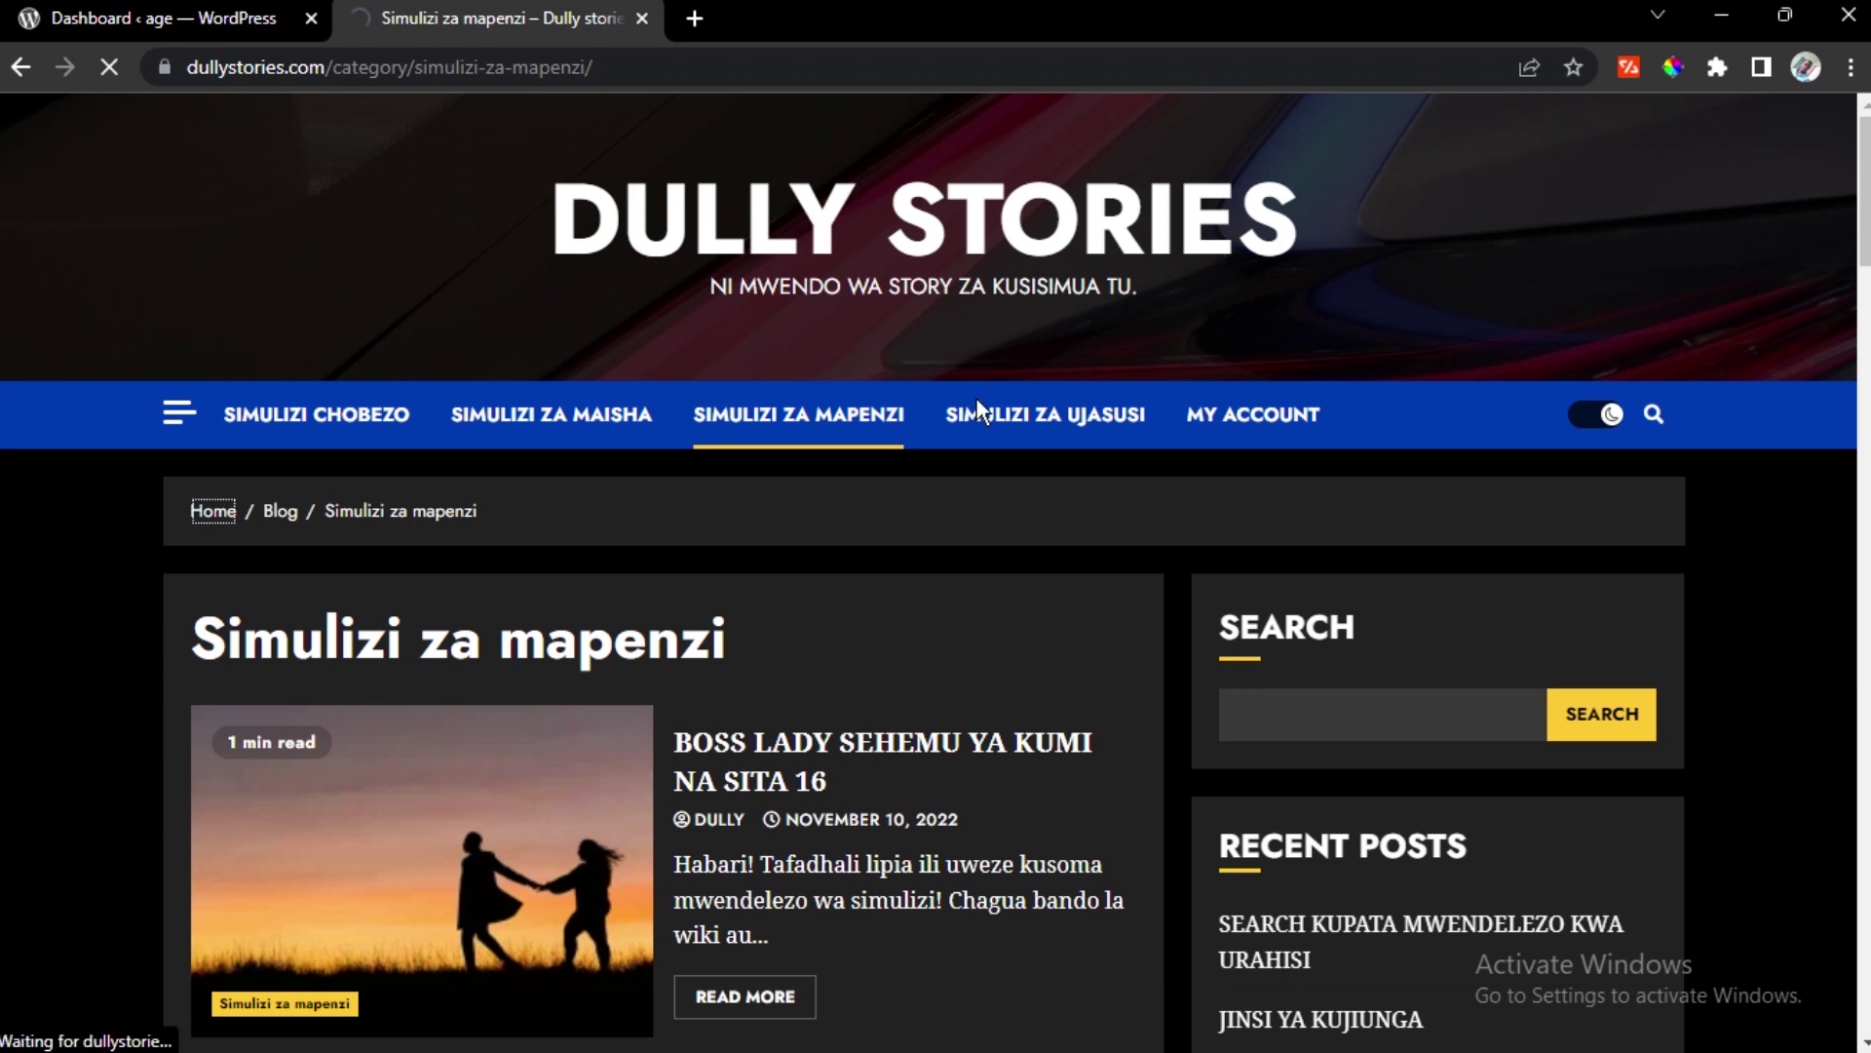
click(166, 19)
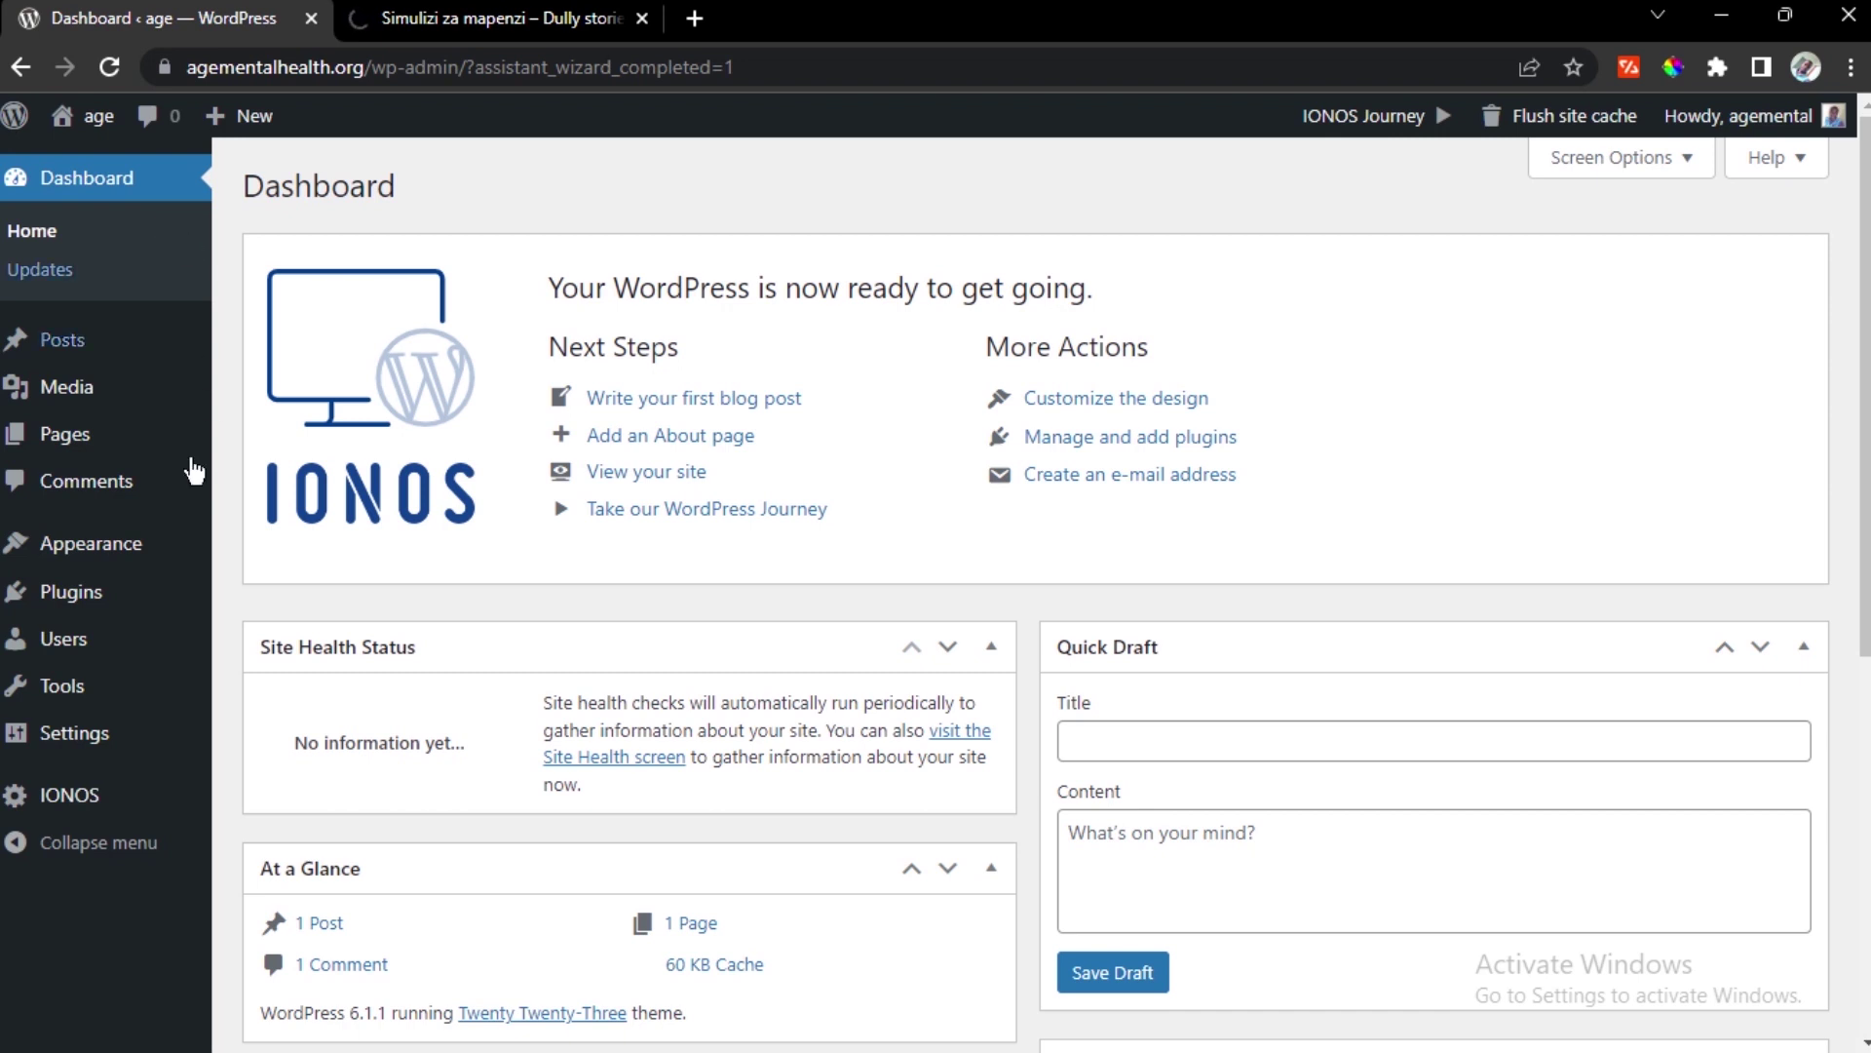
scroll(750, 579, down, 7)
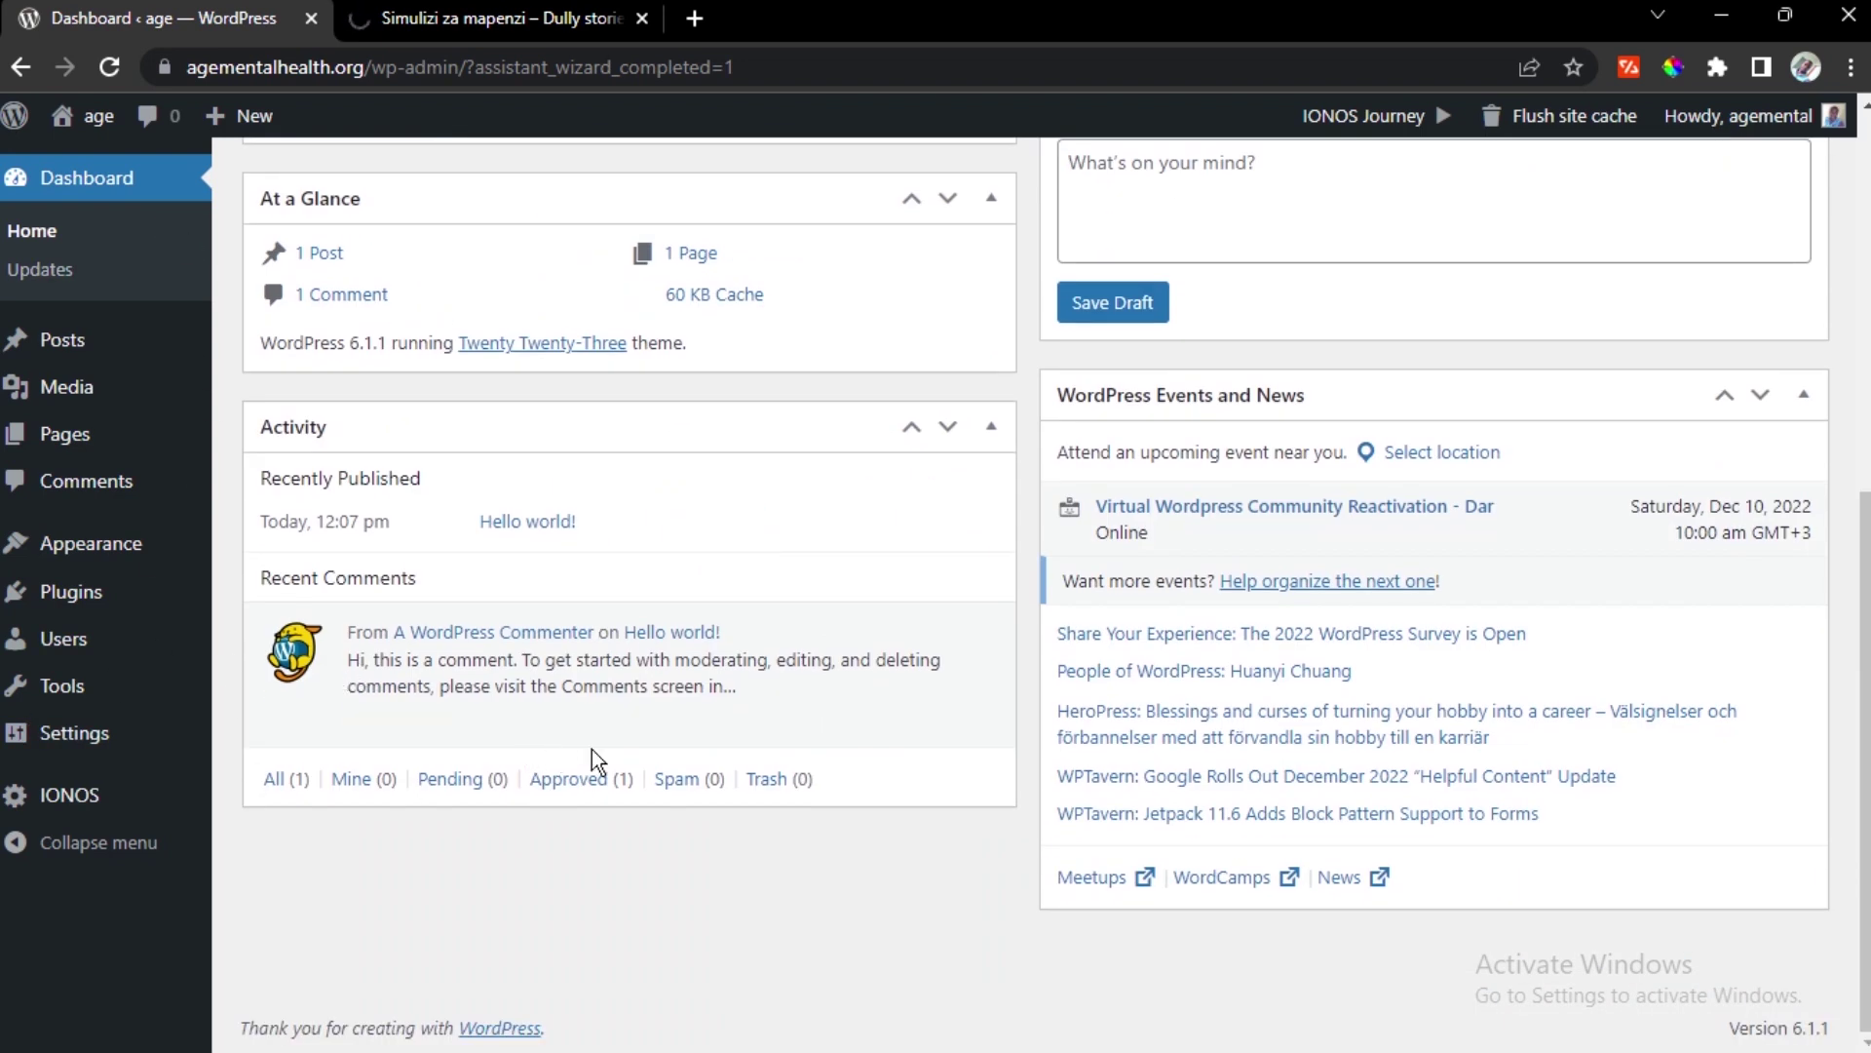
click(627, 720)
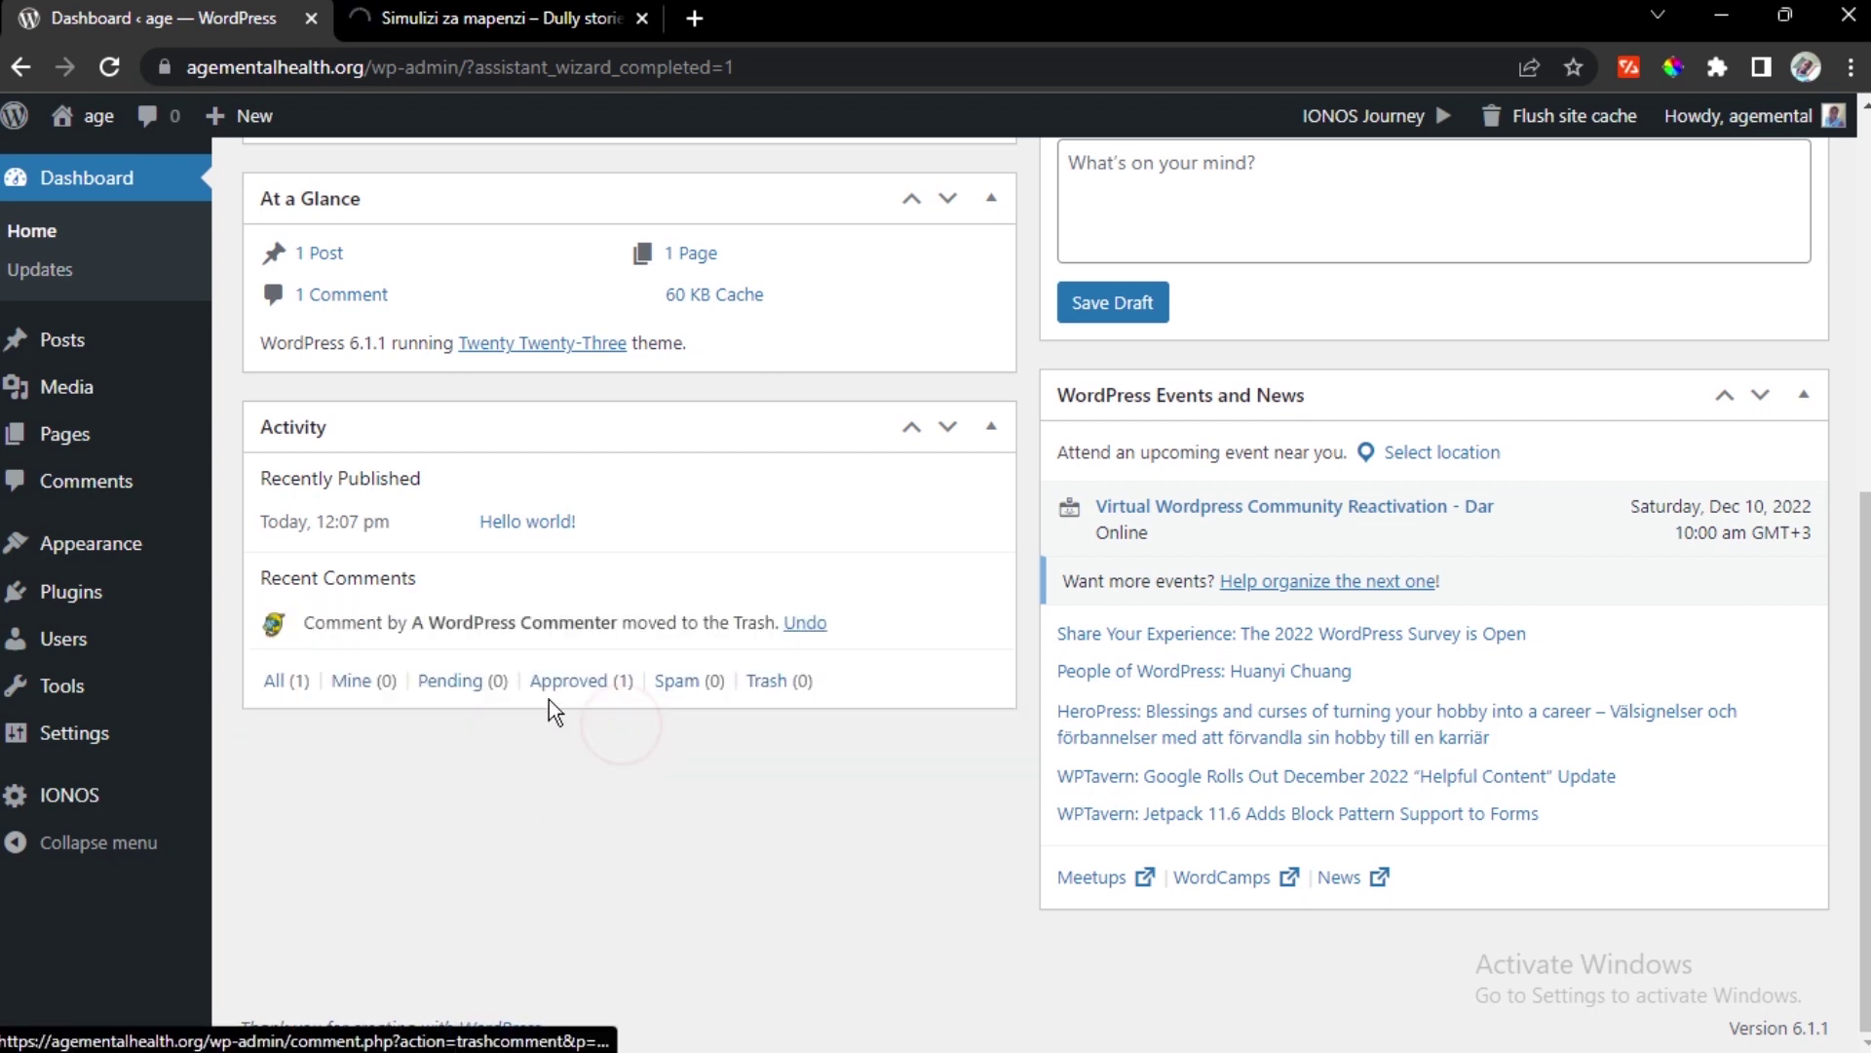
Visit the live agementalhealth.org site and examine its default home page down to the footer
mouse_move(32, 543)
scroll(32, 543, up, 7)
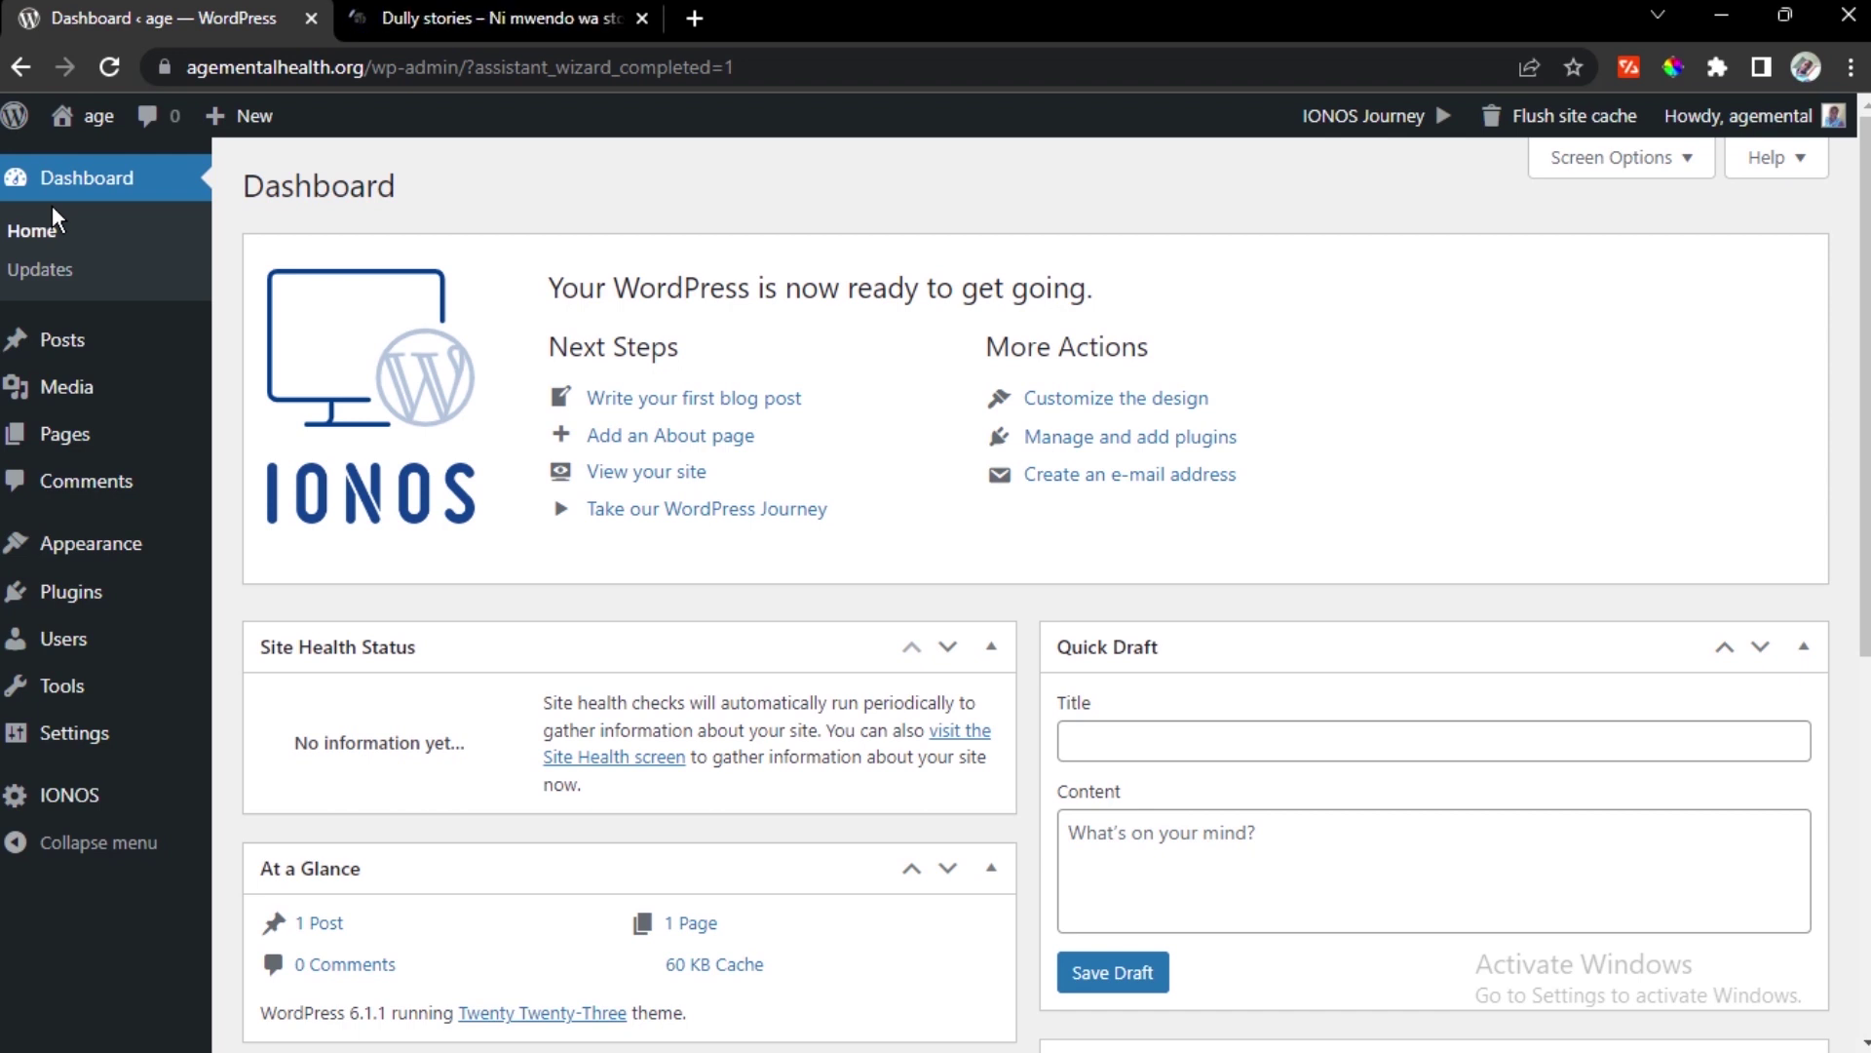
mouse_move(93, 117)
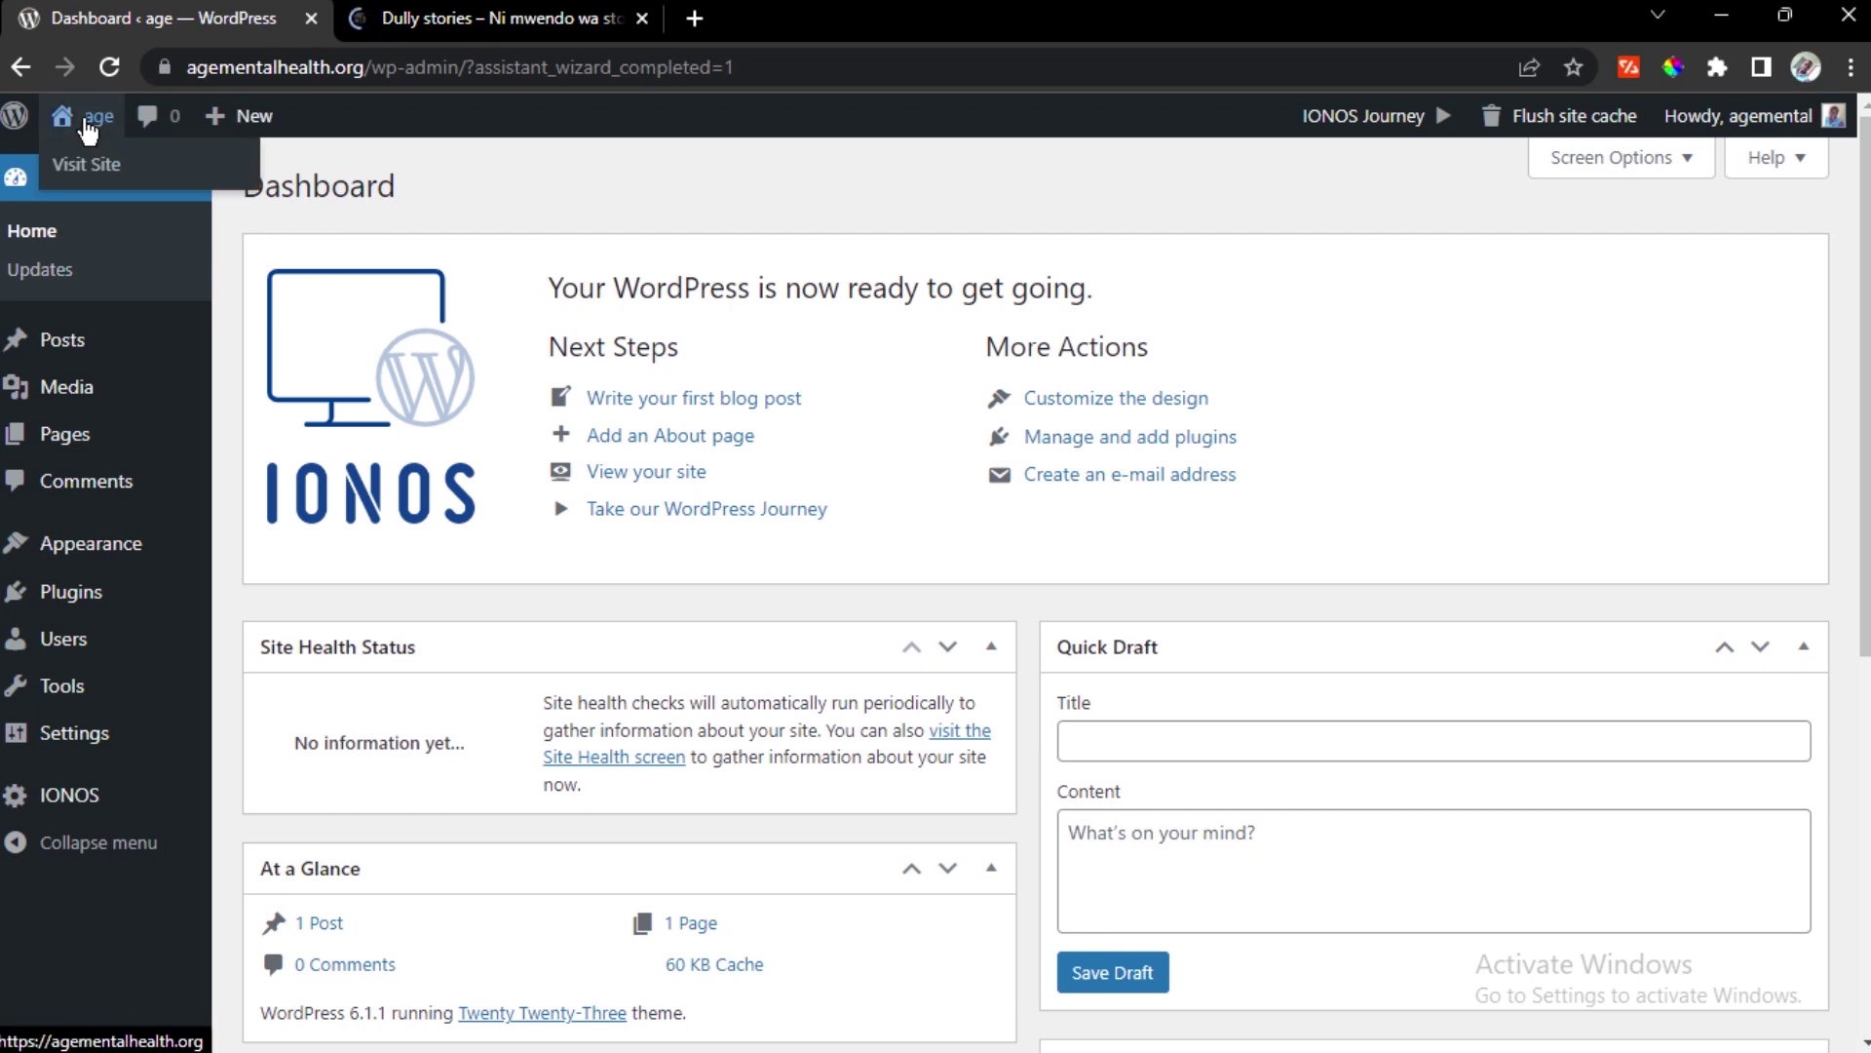
click(88, 173)
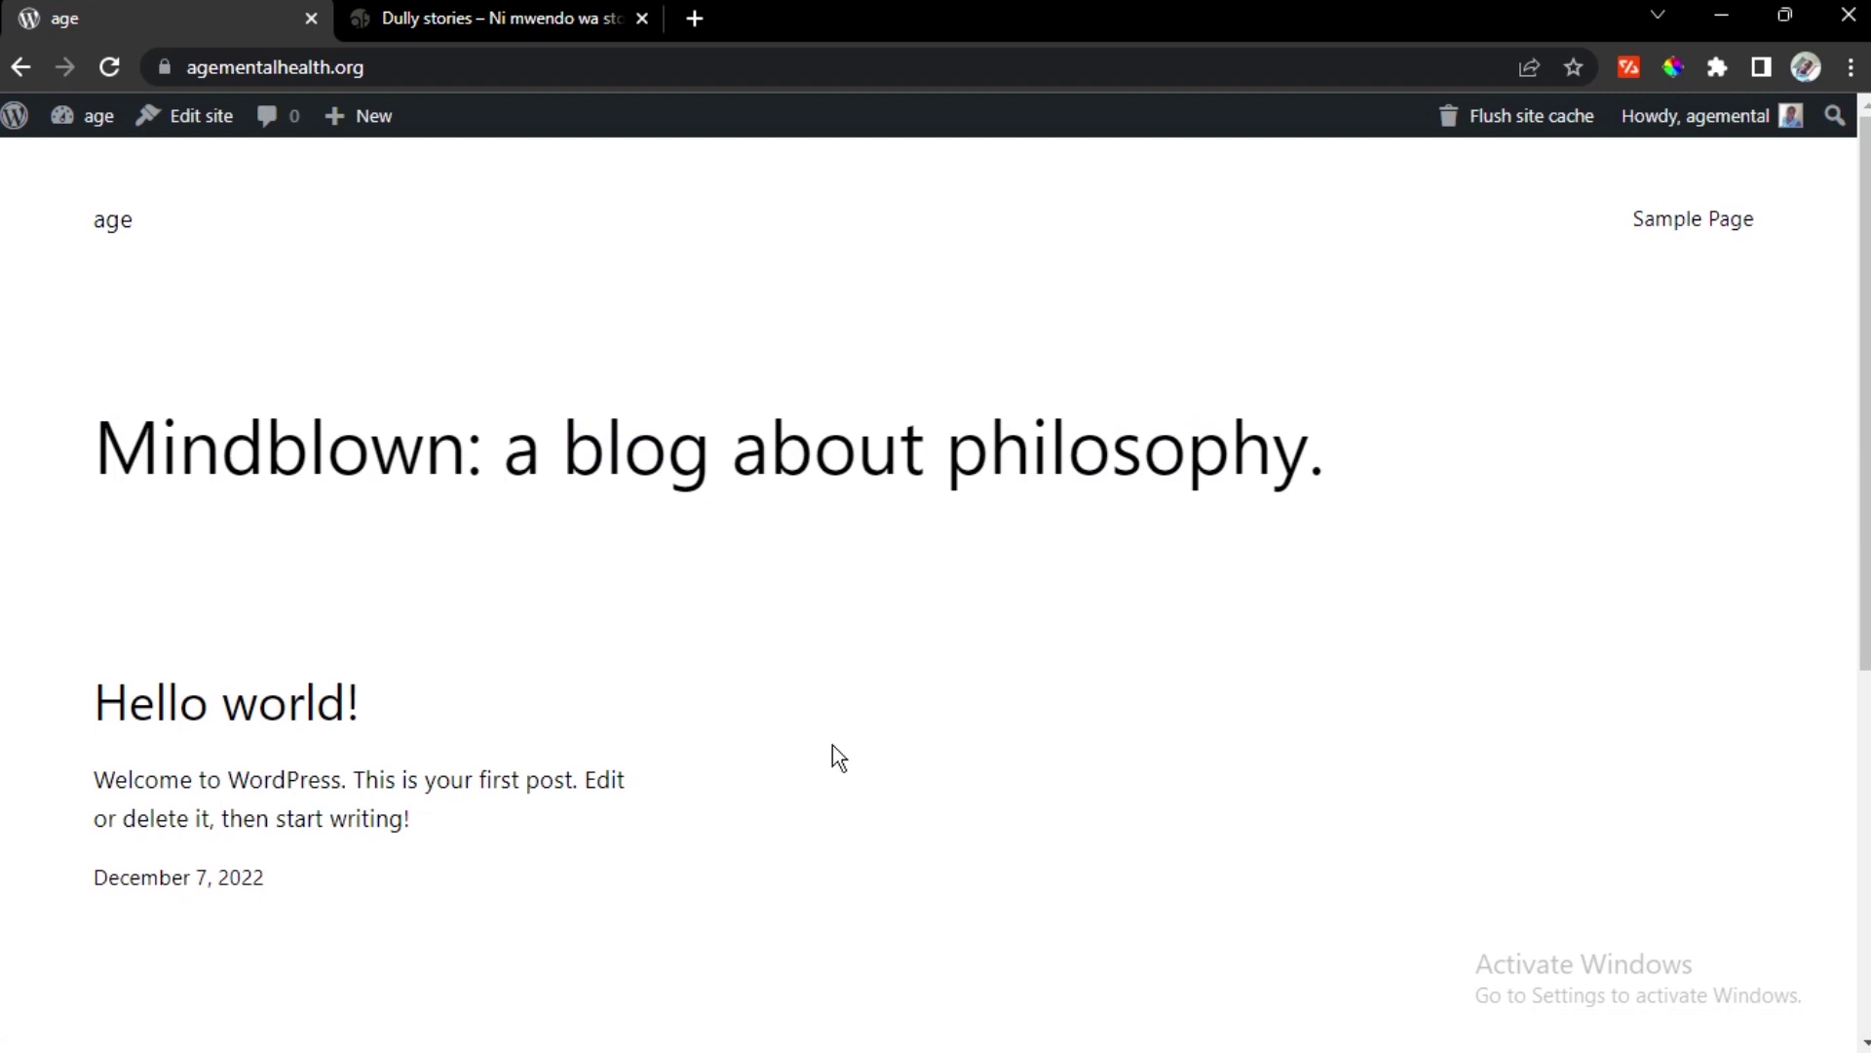
scroll(997, 332, down, 6)
scroll(876, 368, up, 6)
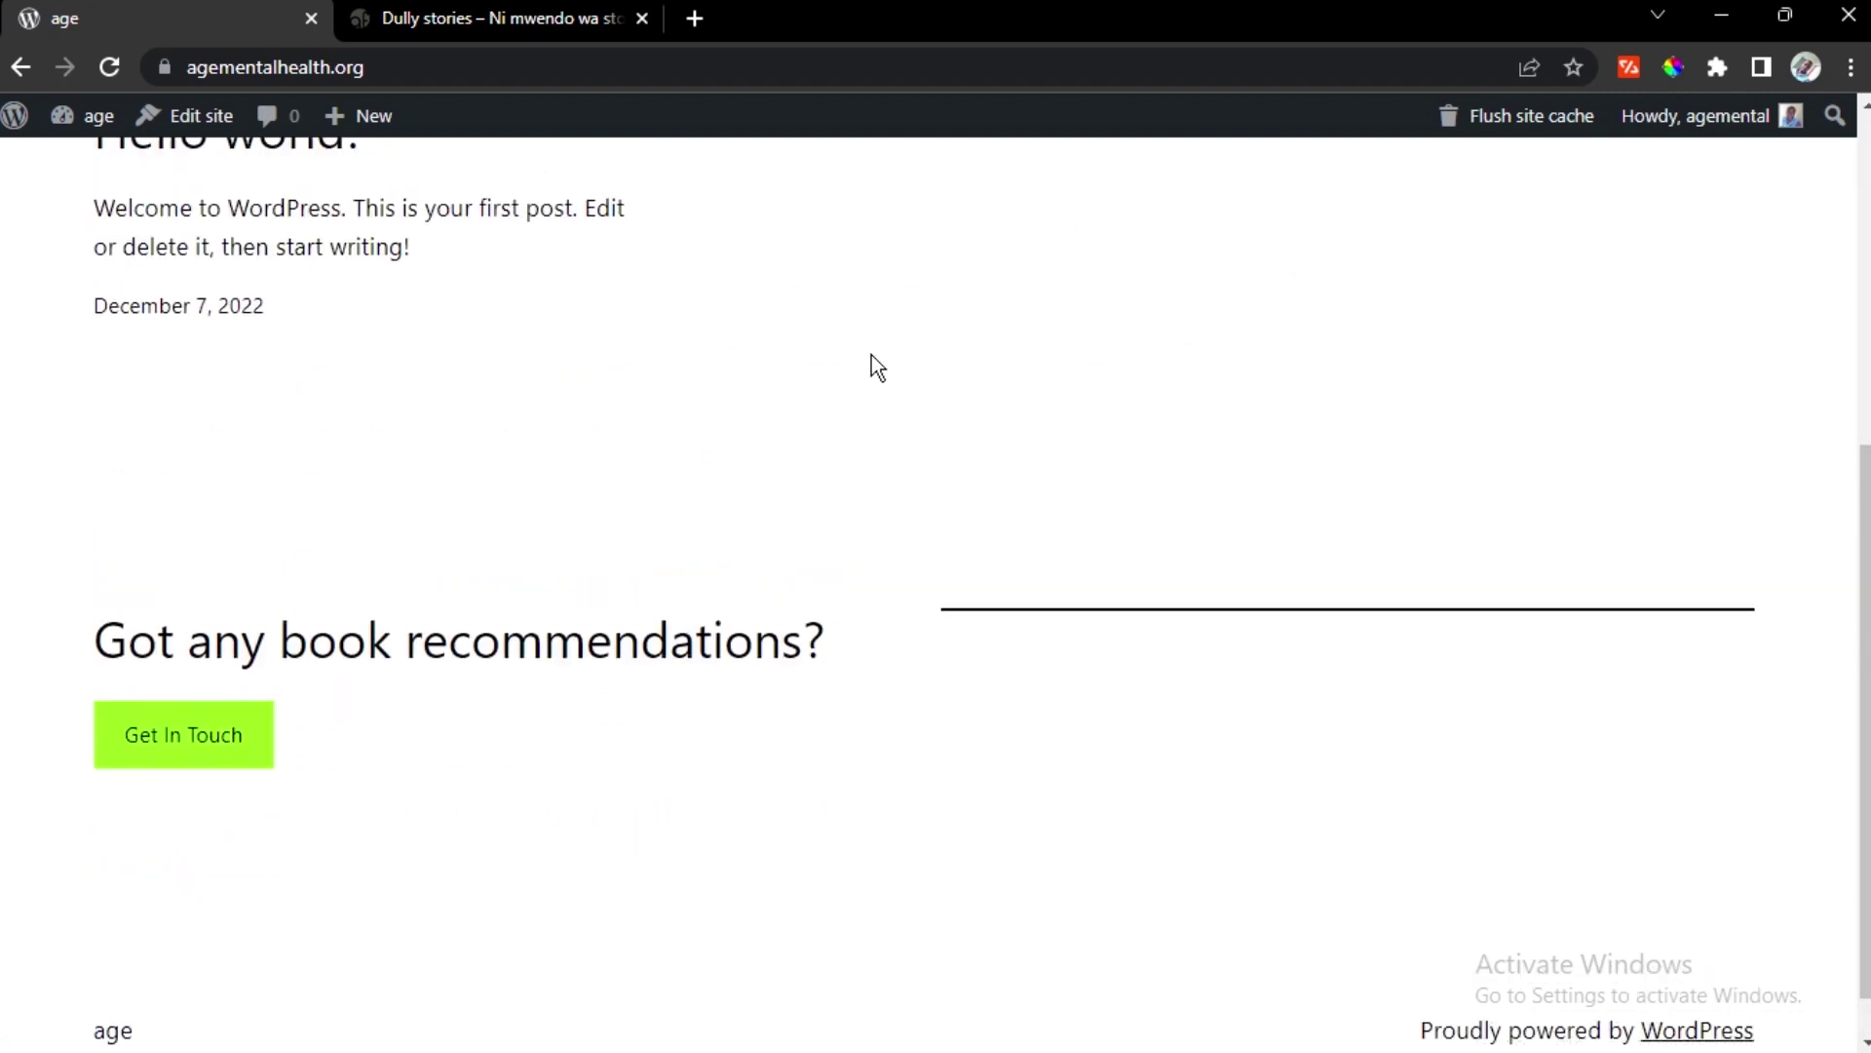
Return to the WordPress dashboard, set the site's permalink structure to Post name and save the change
mouse_move(81, 127)
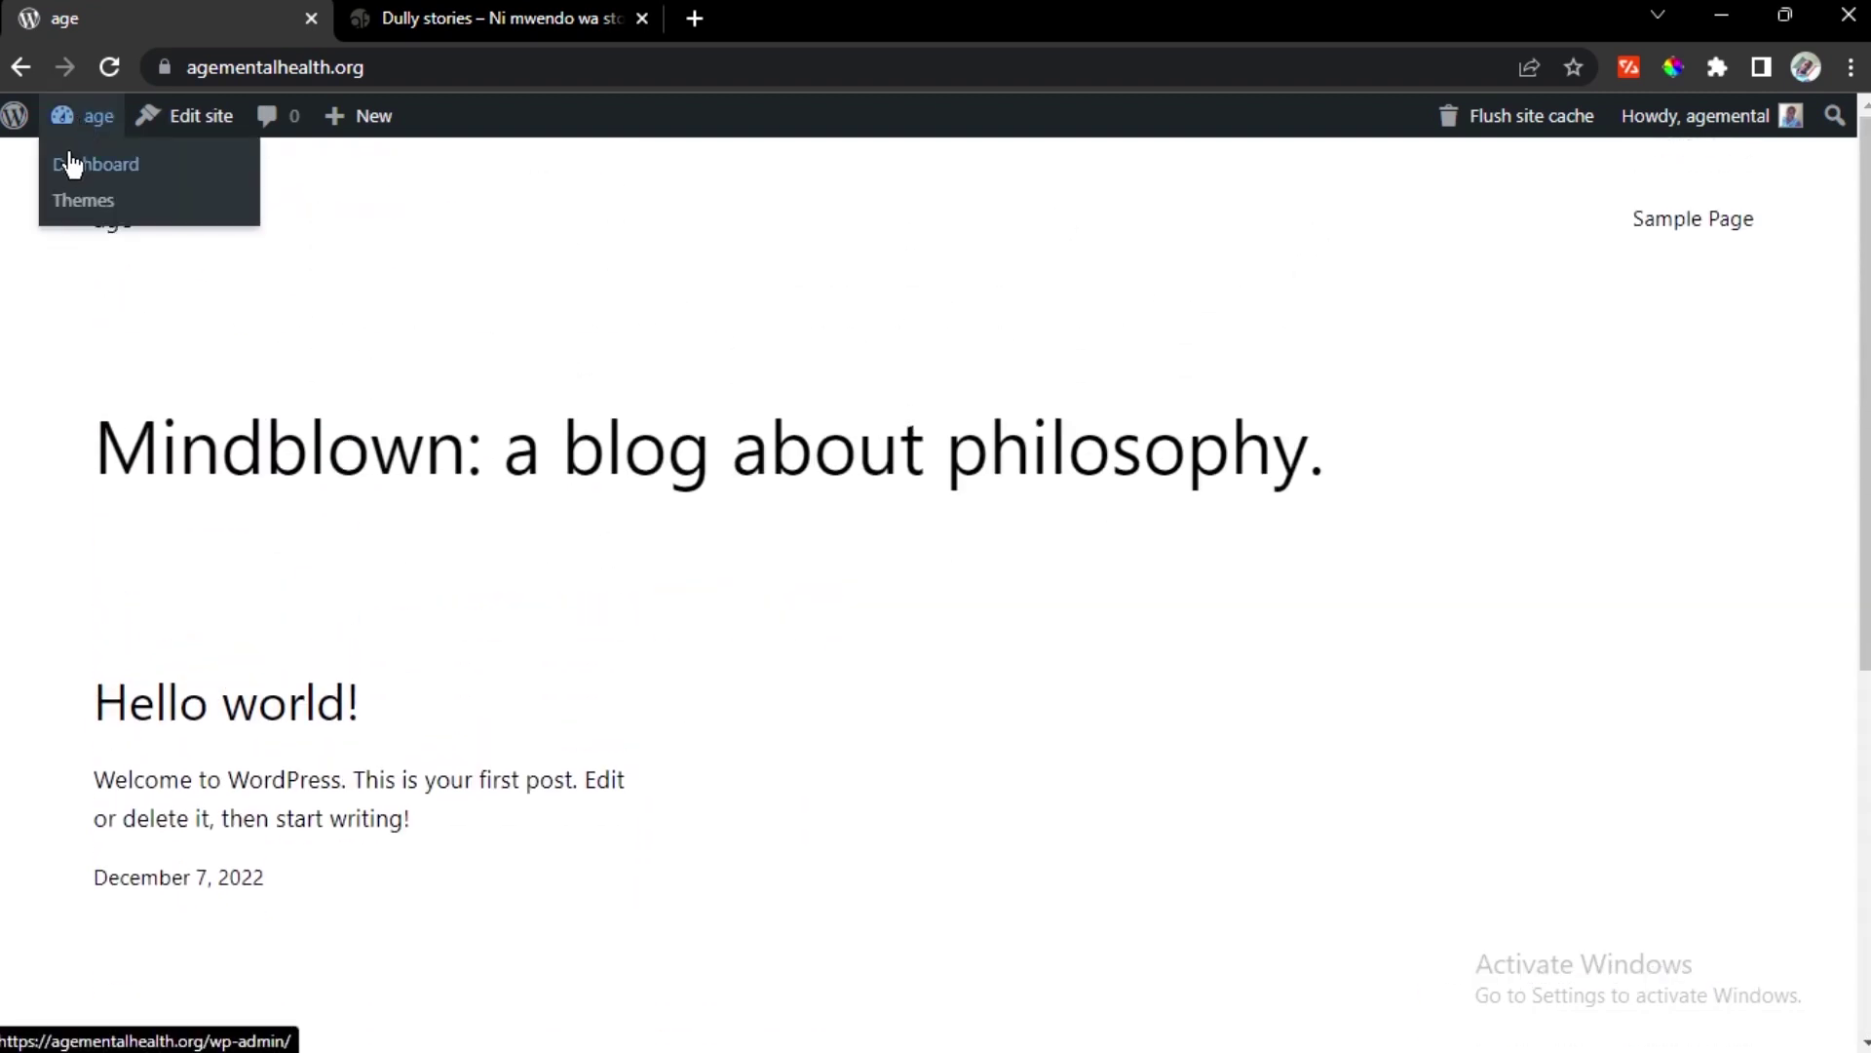
click(70, 162)
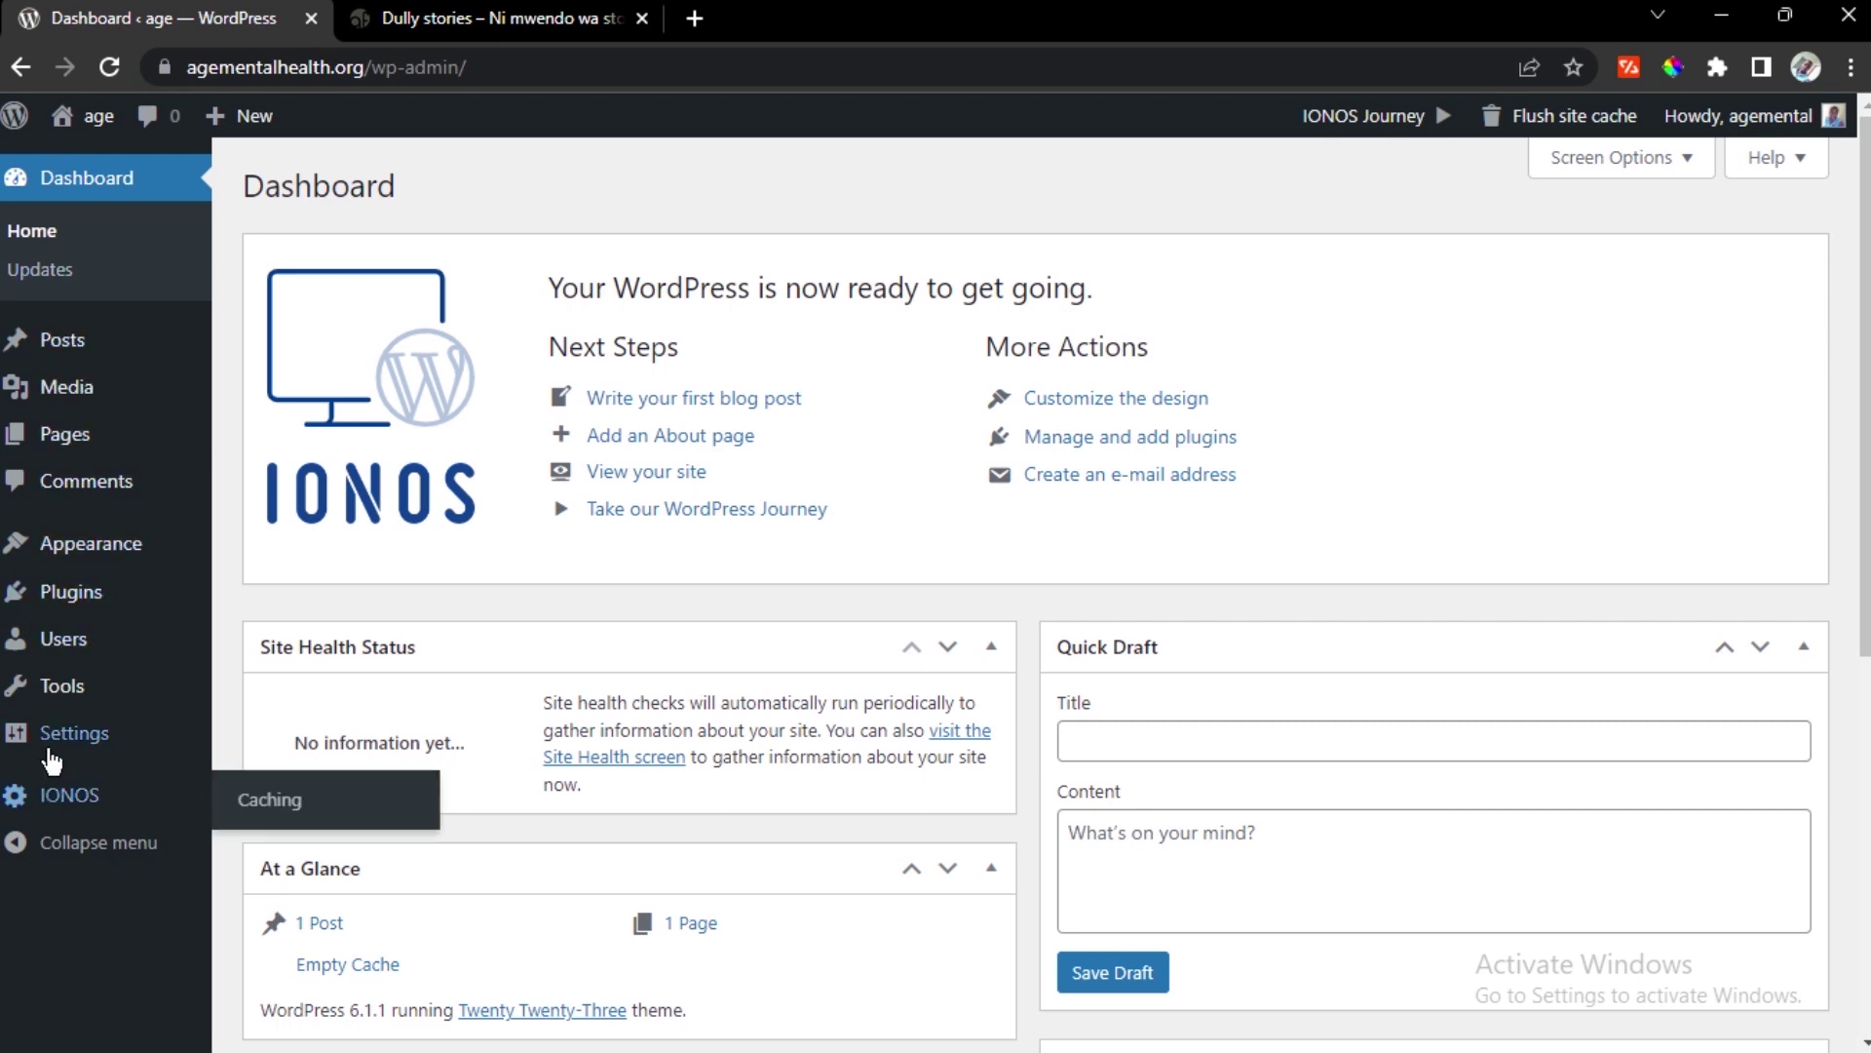
mouse_move(102, 732)
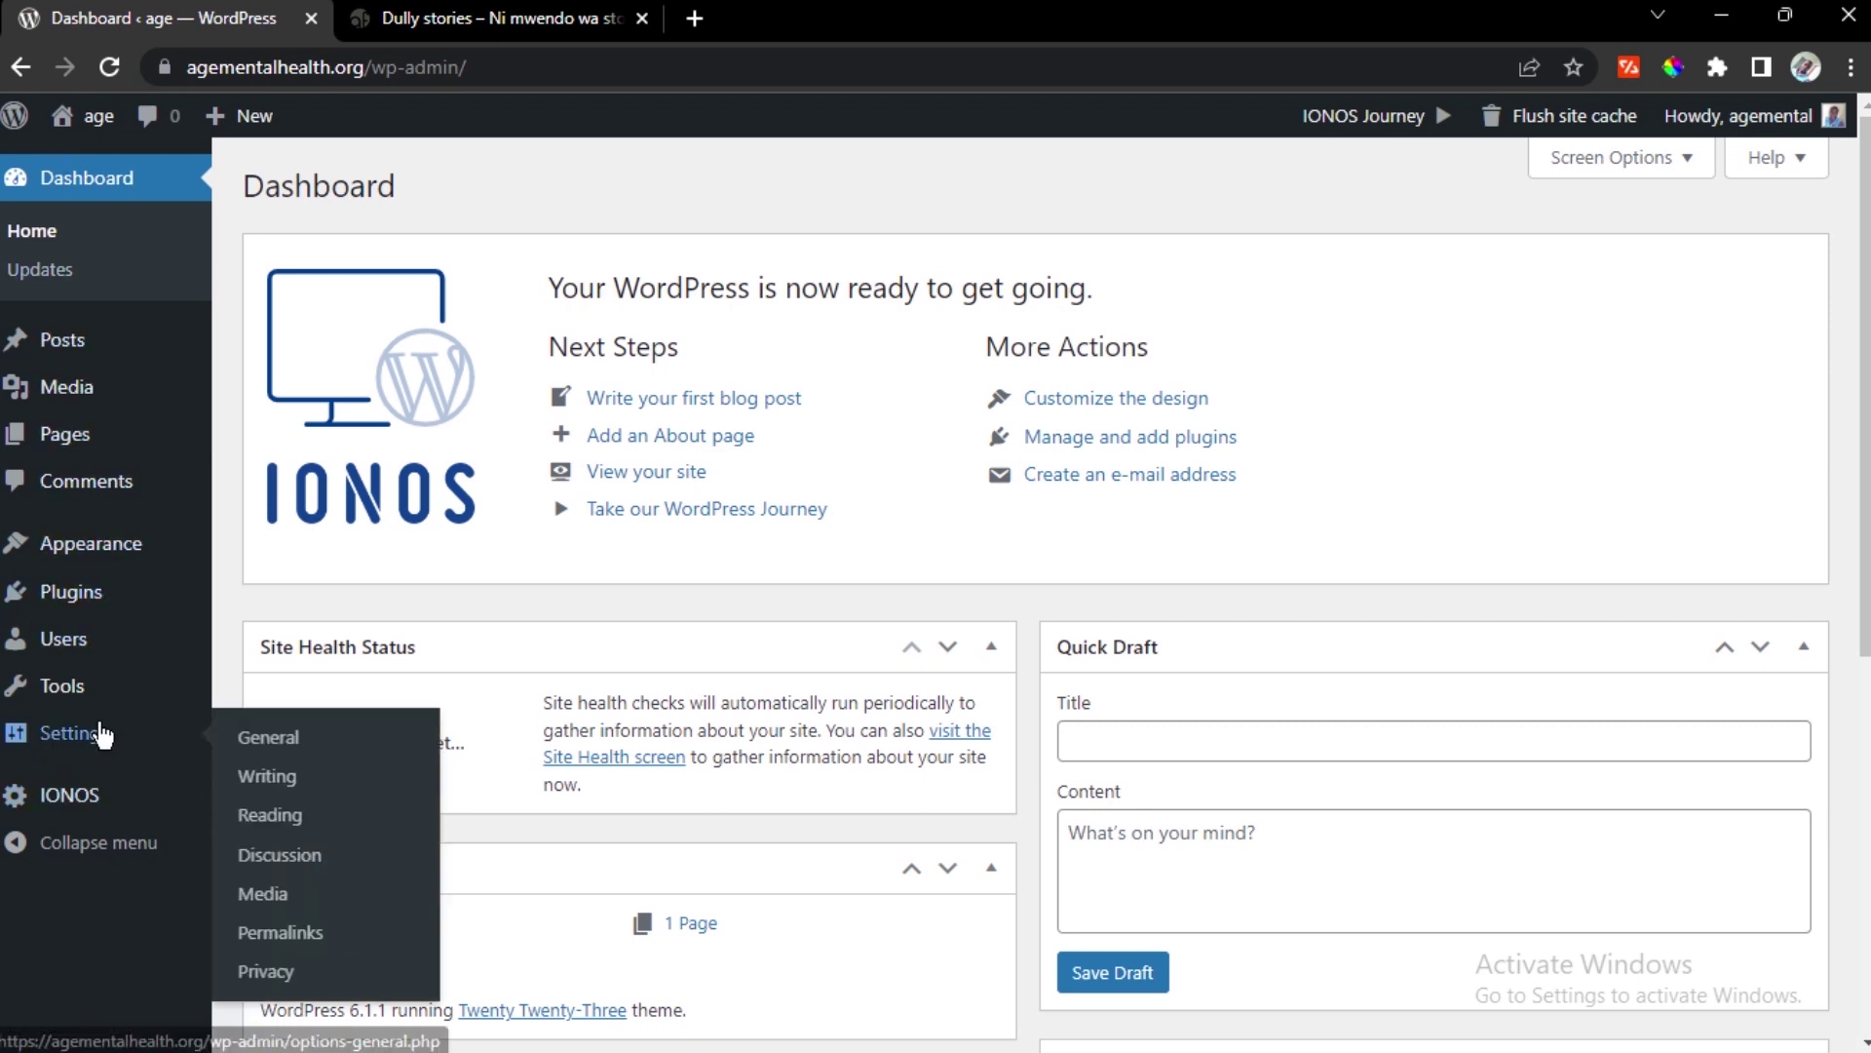
click(292, 937)
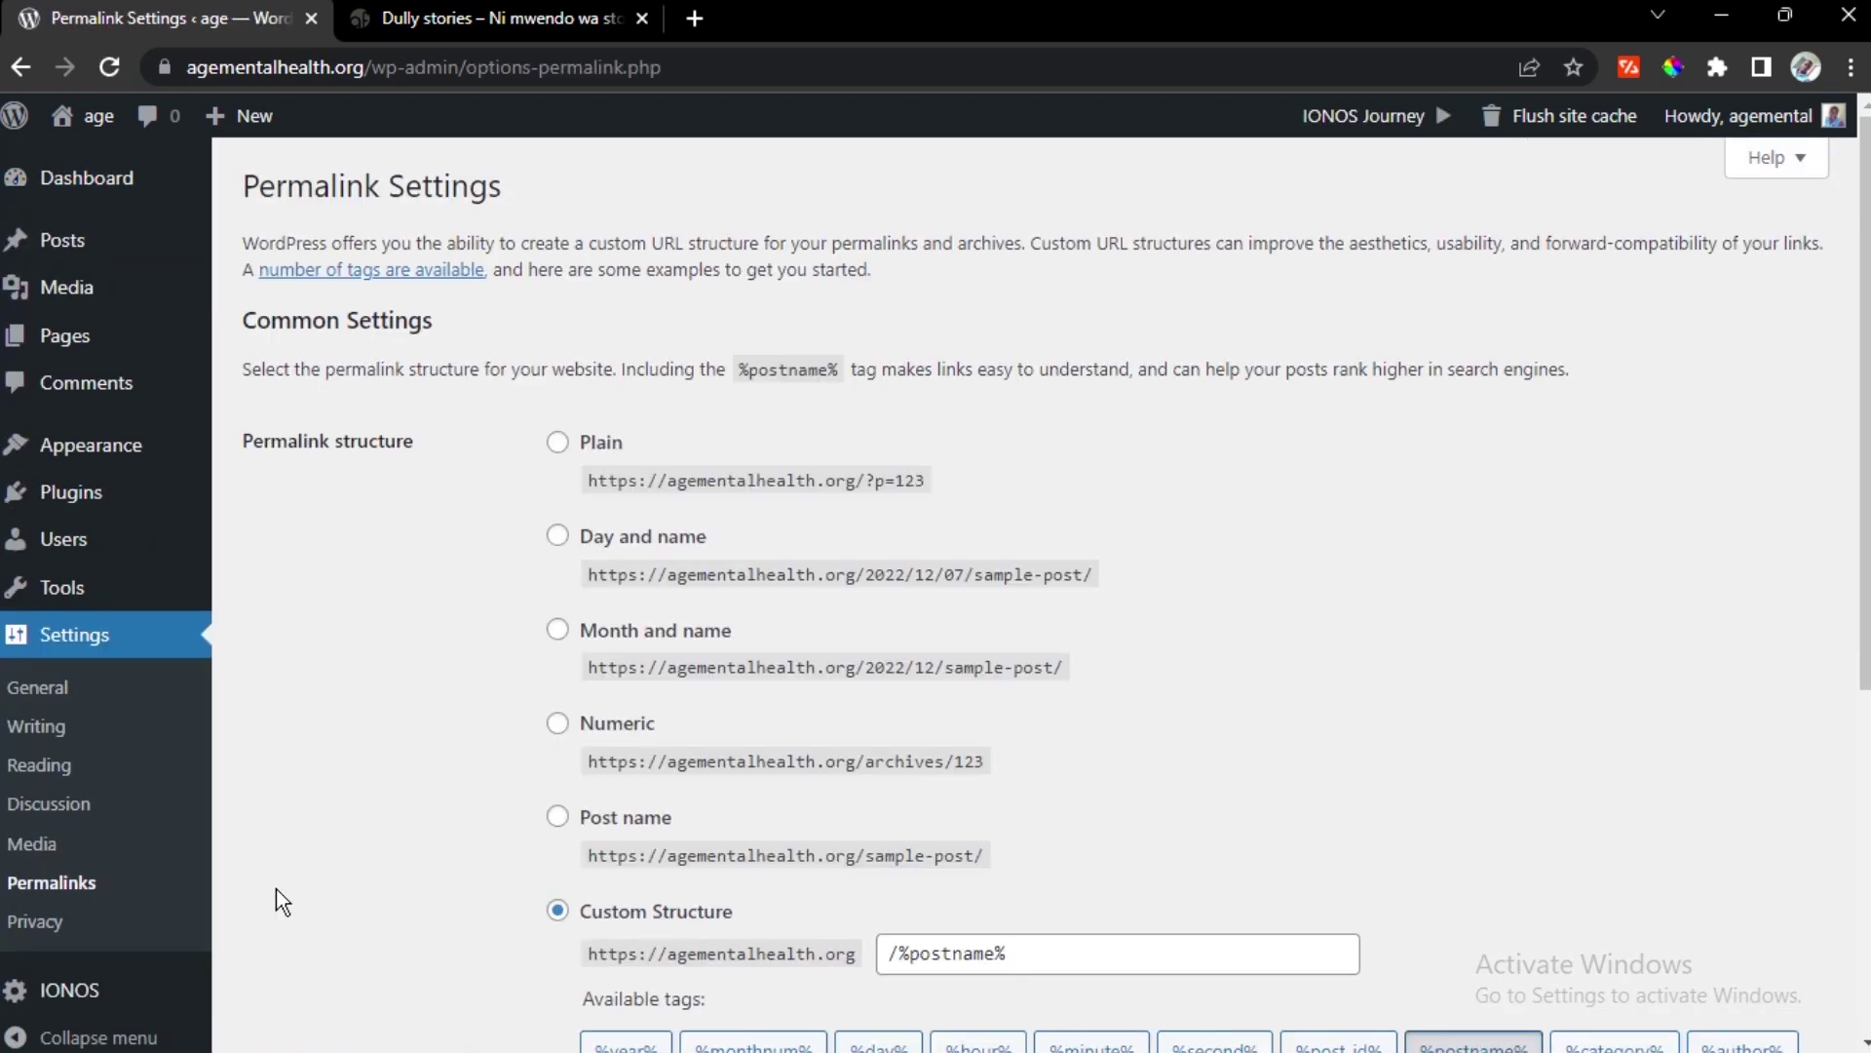
click(586, 825)
scroll(1216, 743, down, 5)
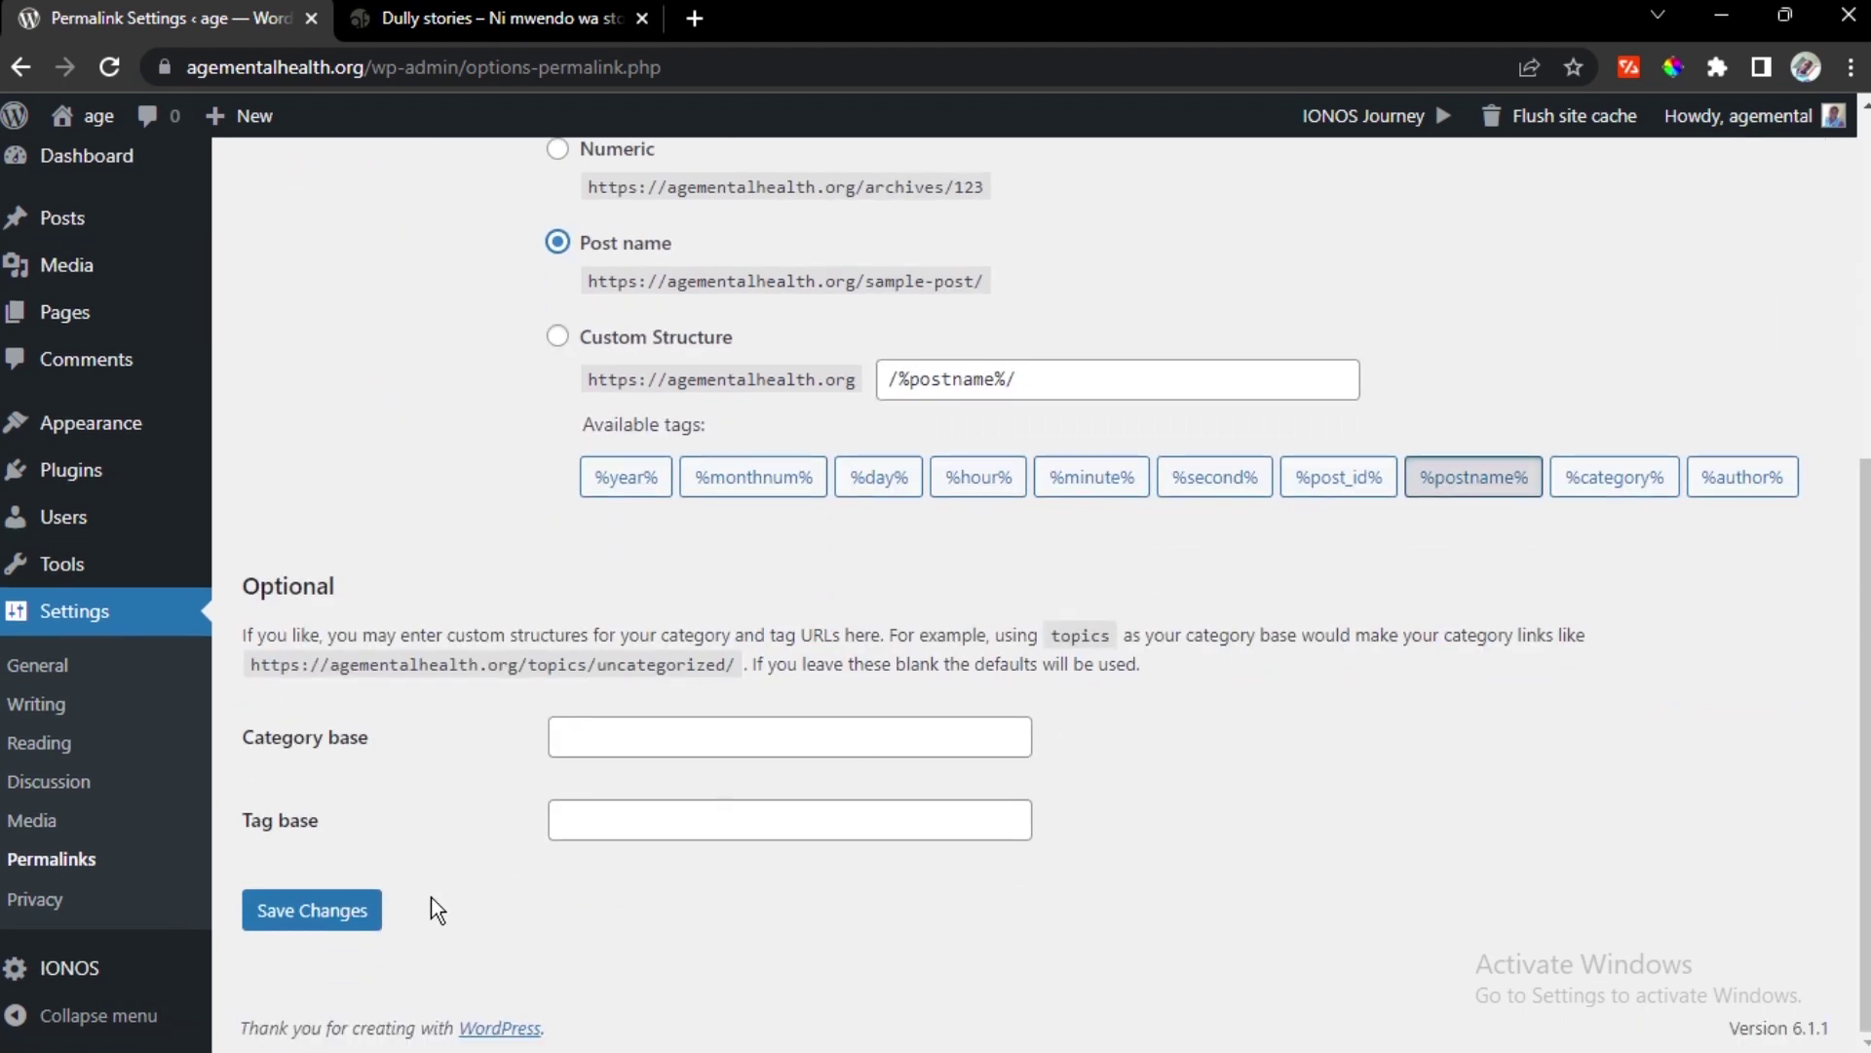
click(278, 906)
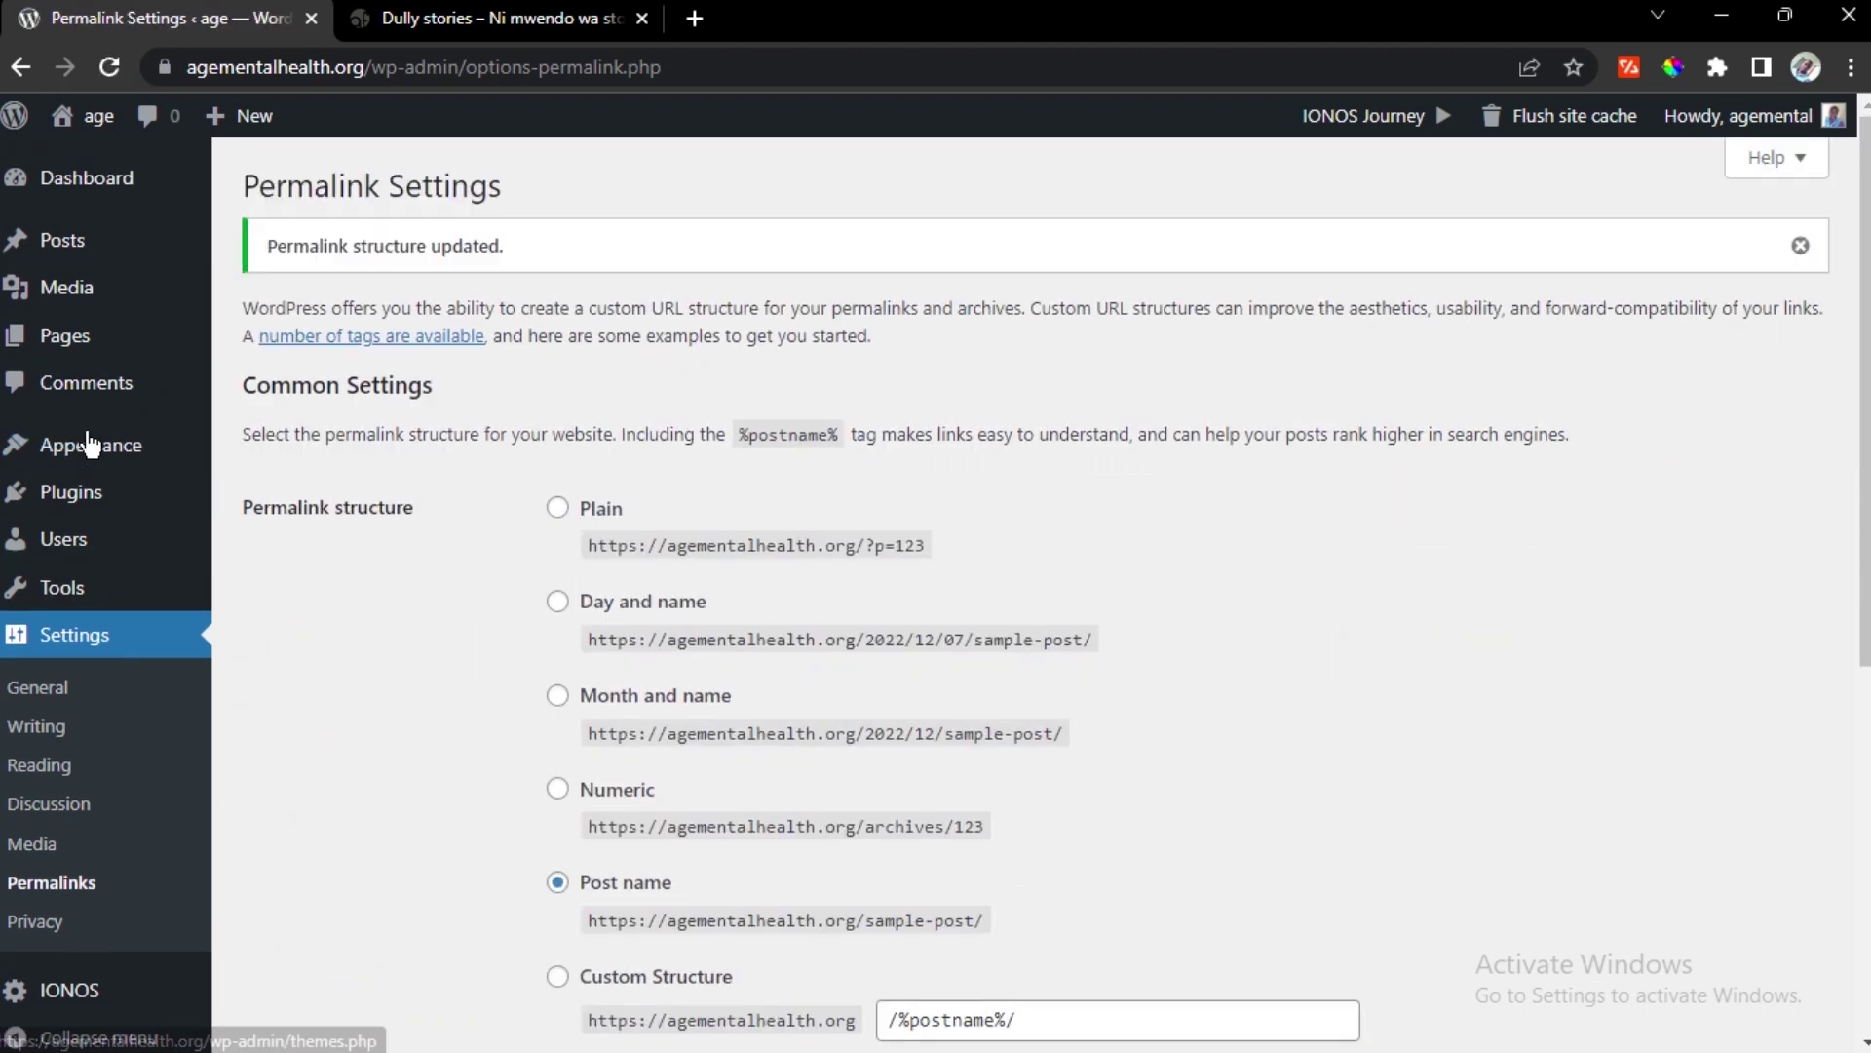
Examine the permalink structure options and the sample URL of the Post name option
scroll(1033, 477, down, 2)
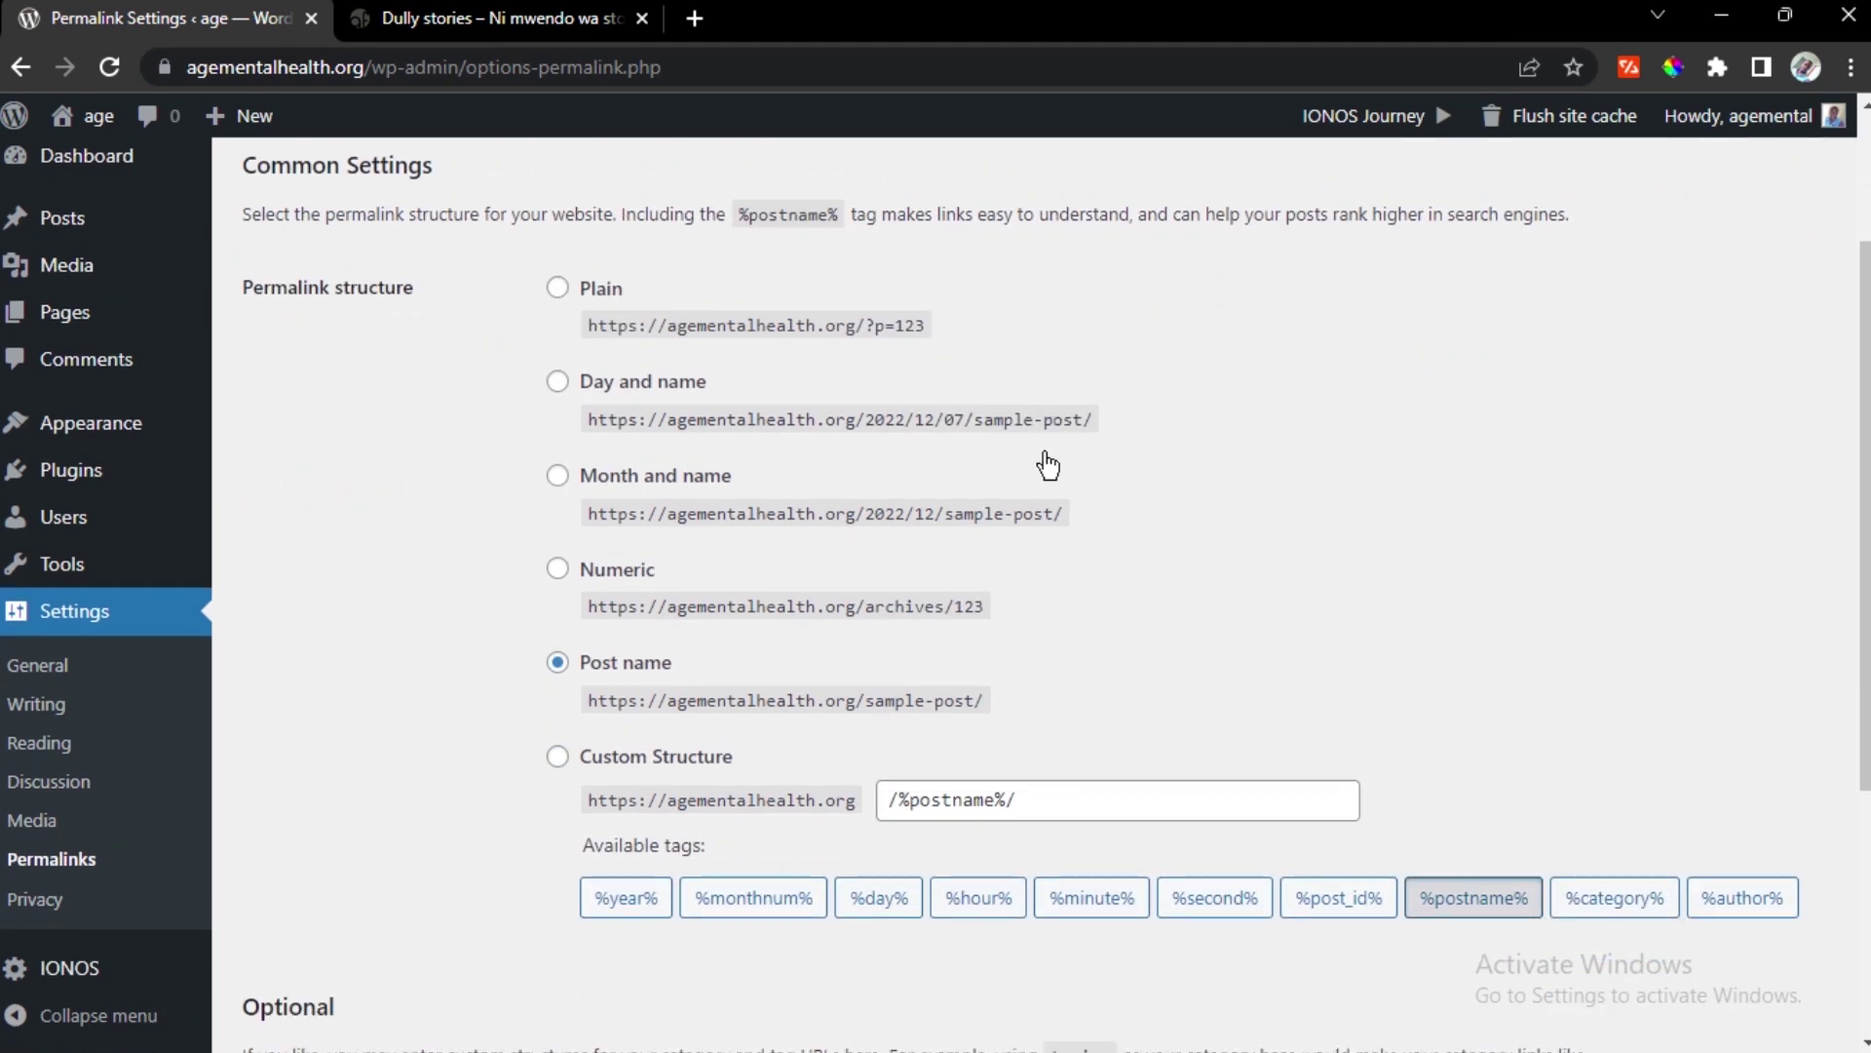
scroll(1048, 465, down, 2)
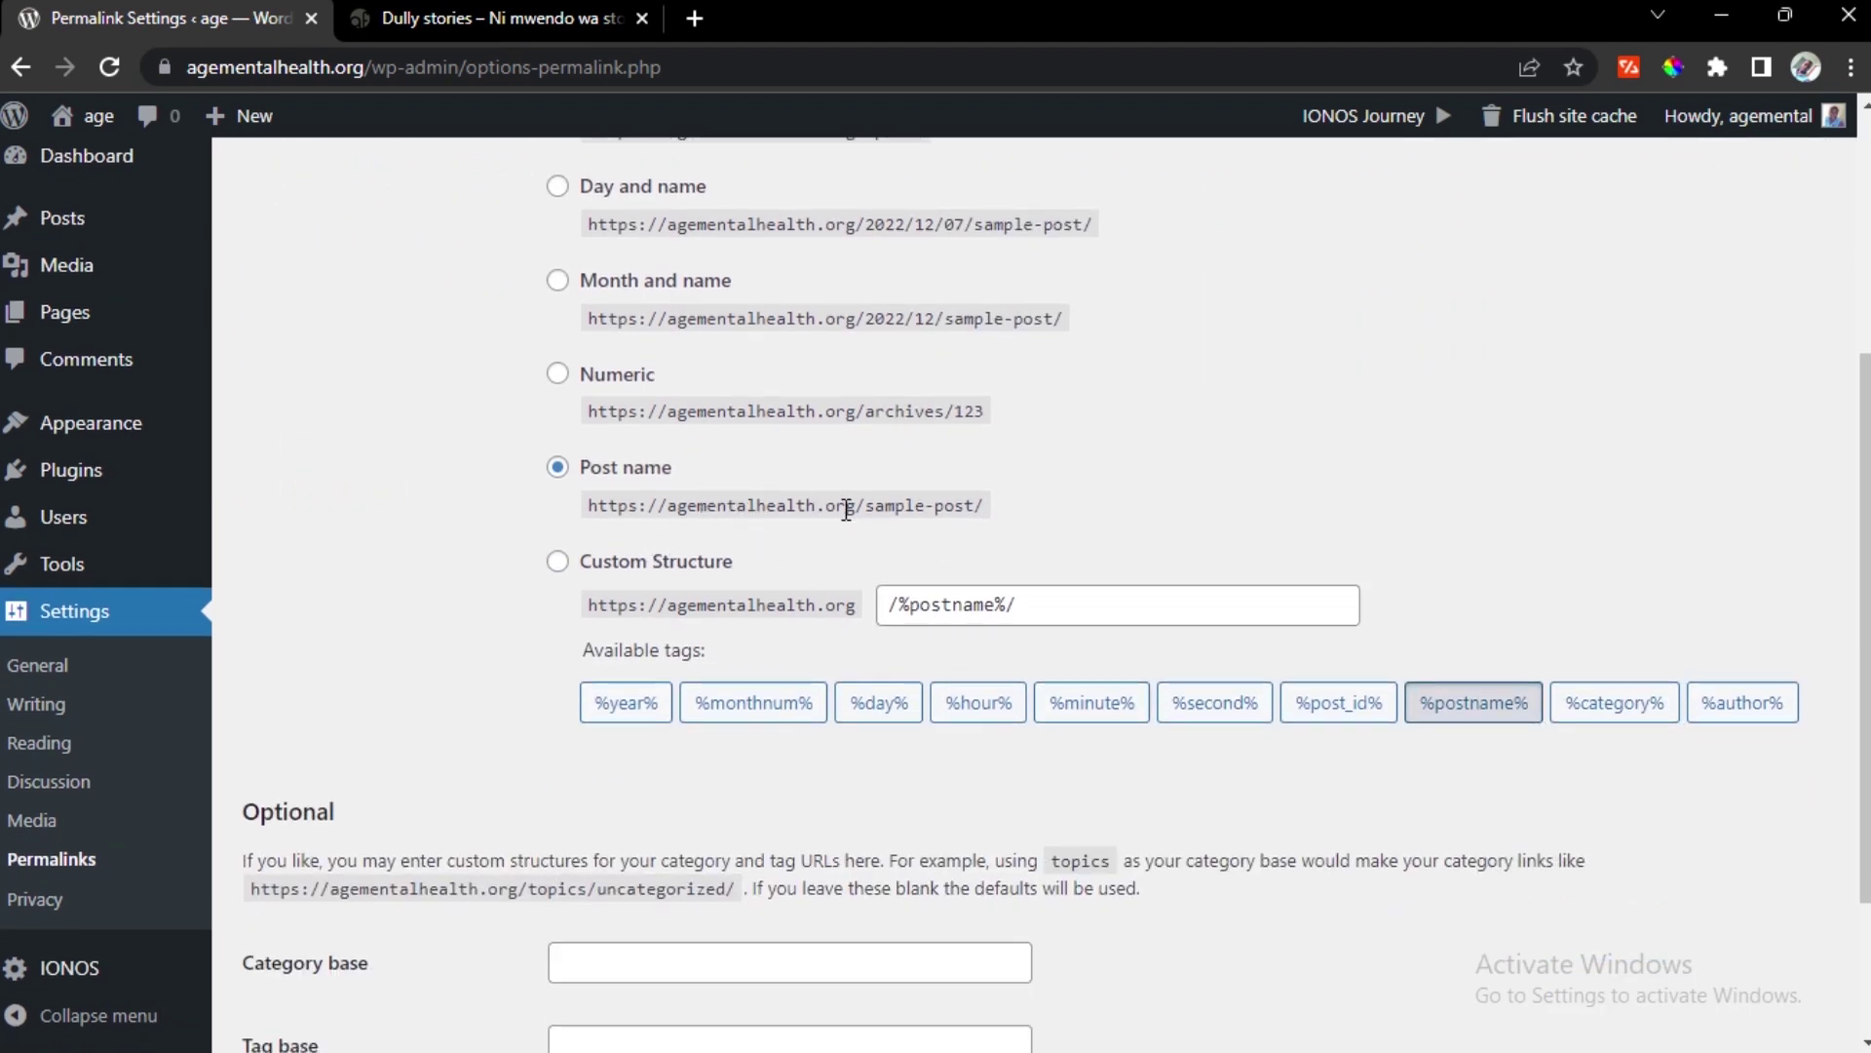
drag(938, 501, 622, 526)
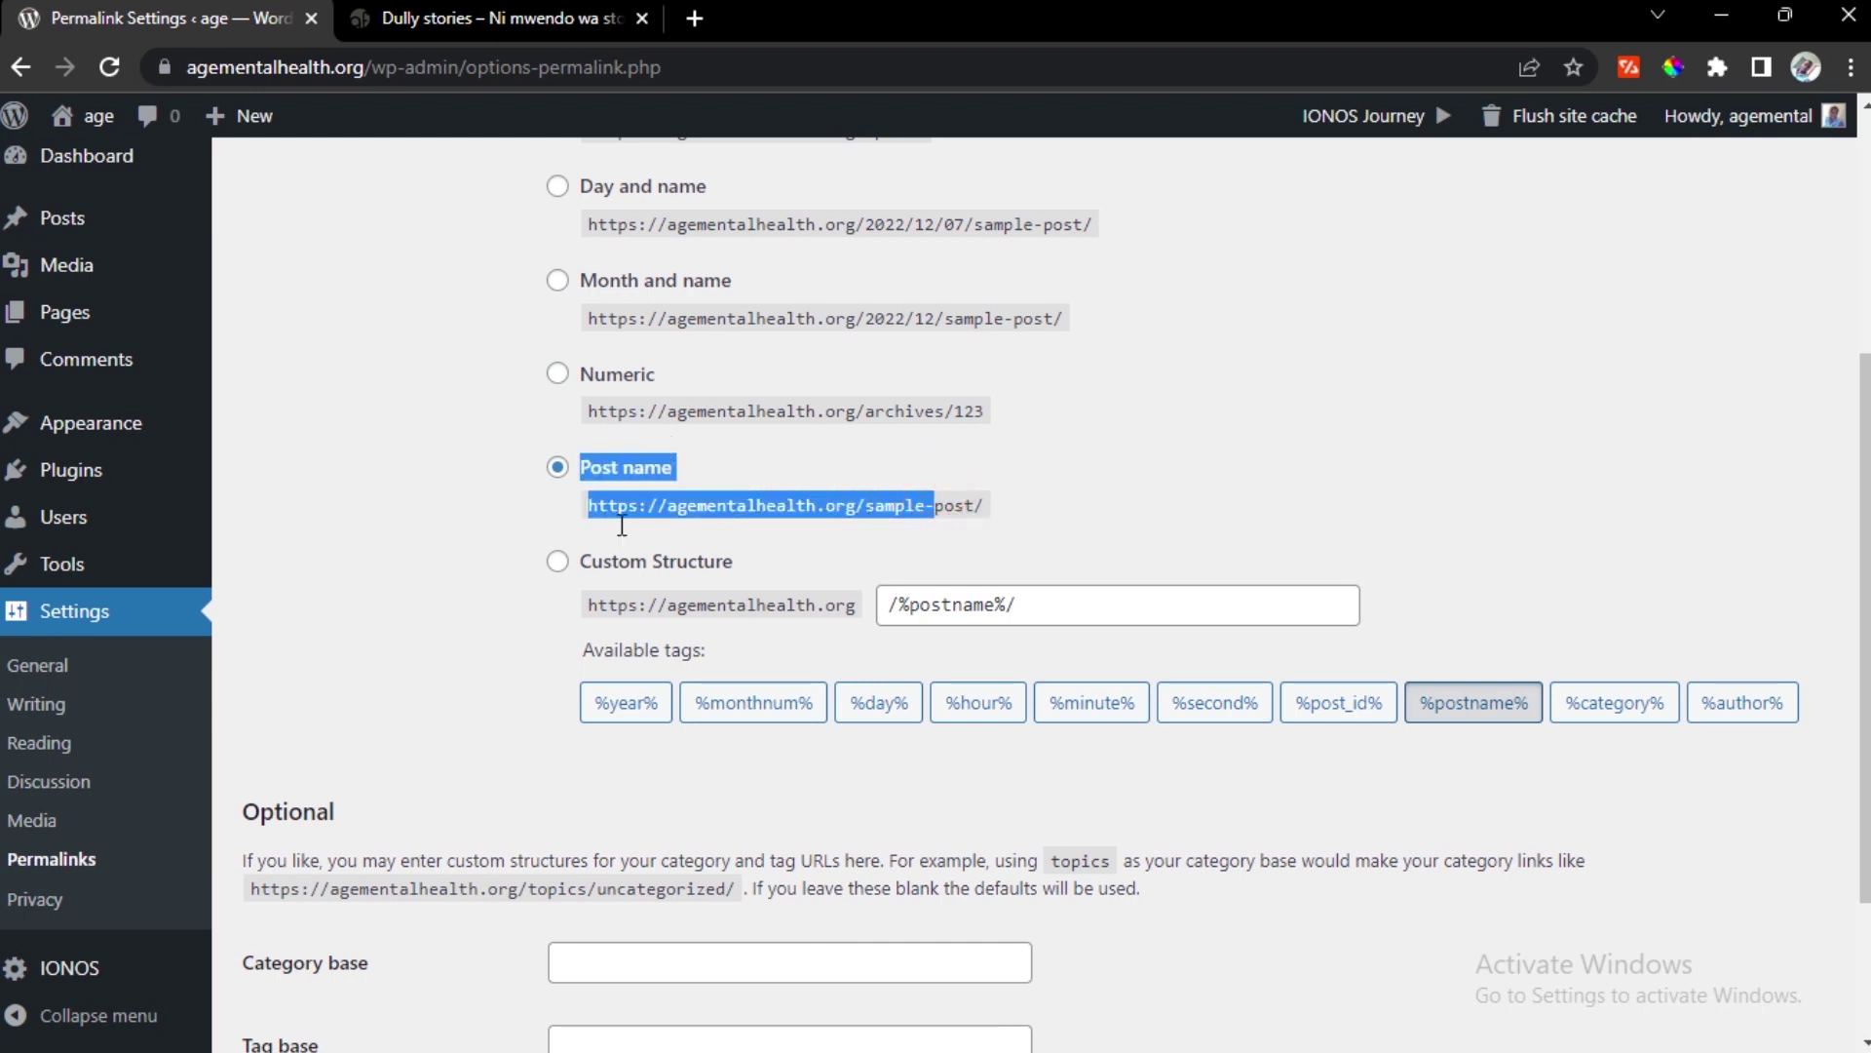
click(749, 523)
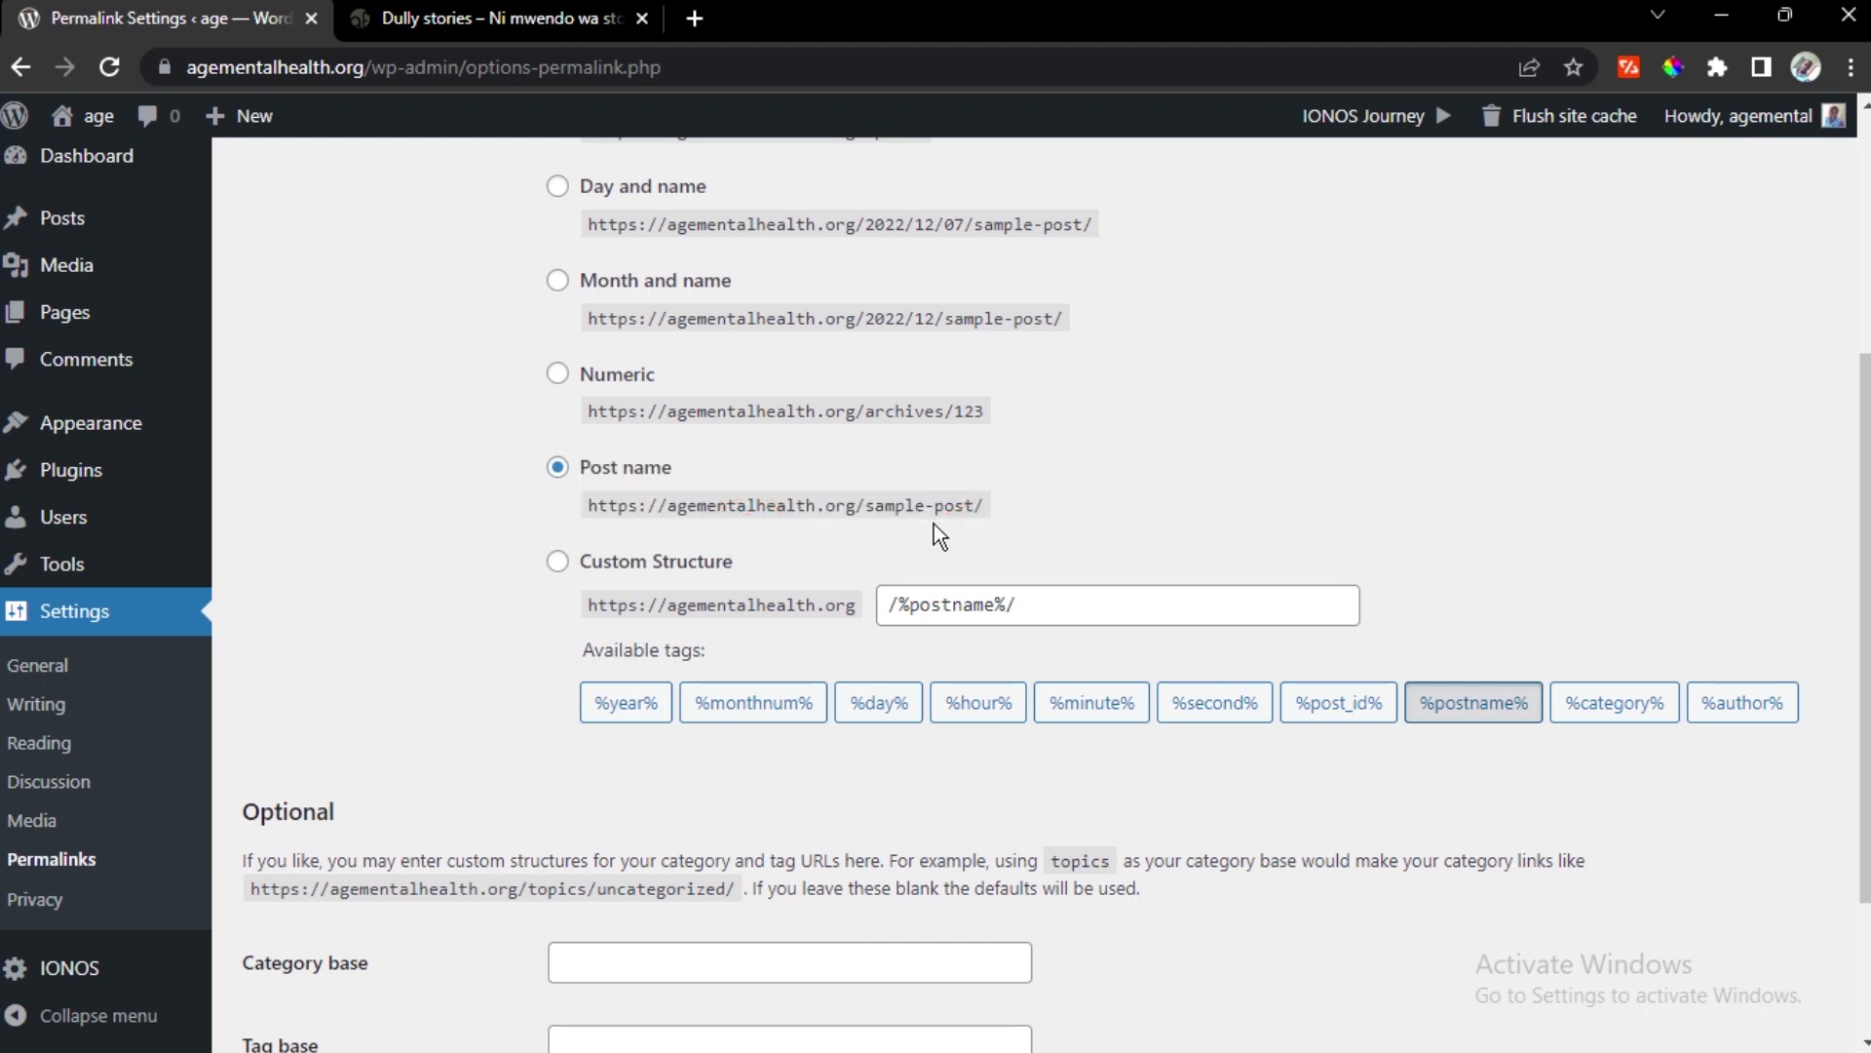
drag(935, 511, 901, 490)
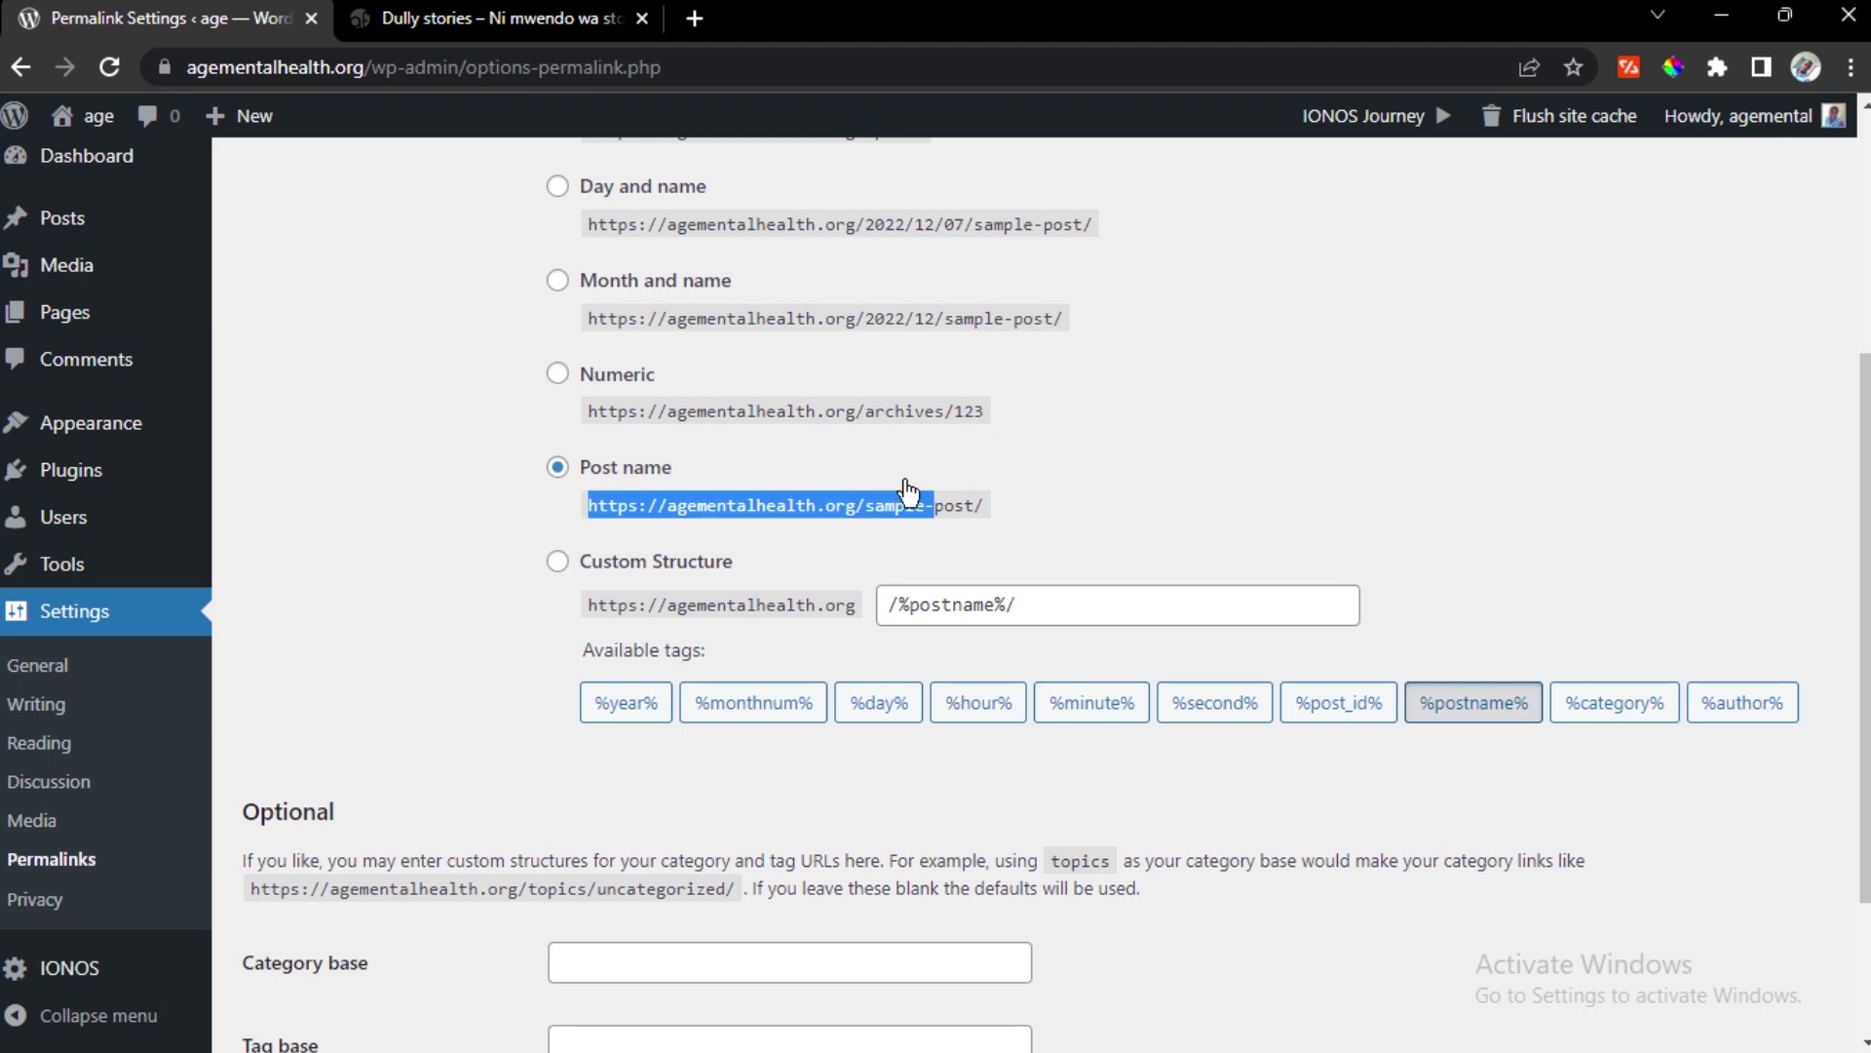
click(907, 494)
mouse_move(161, 571)
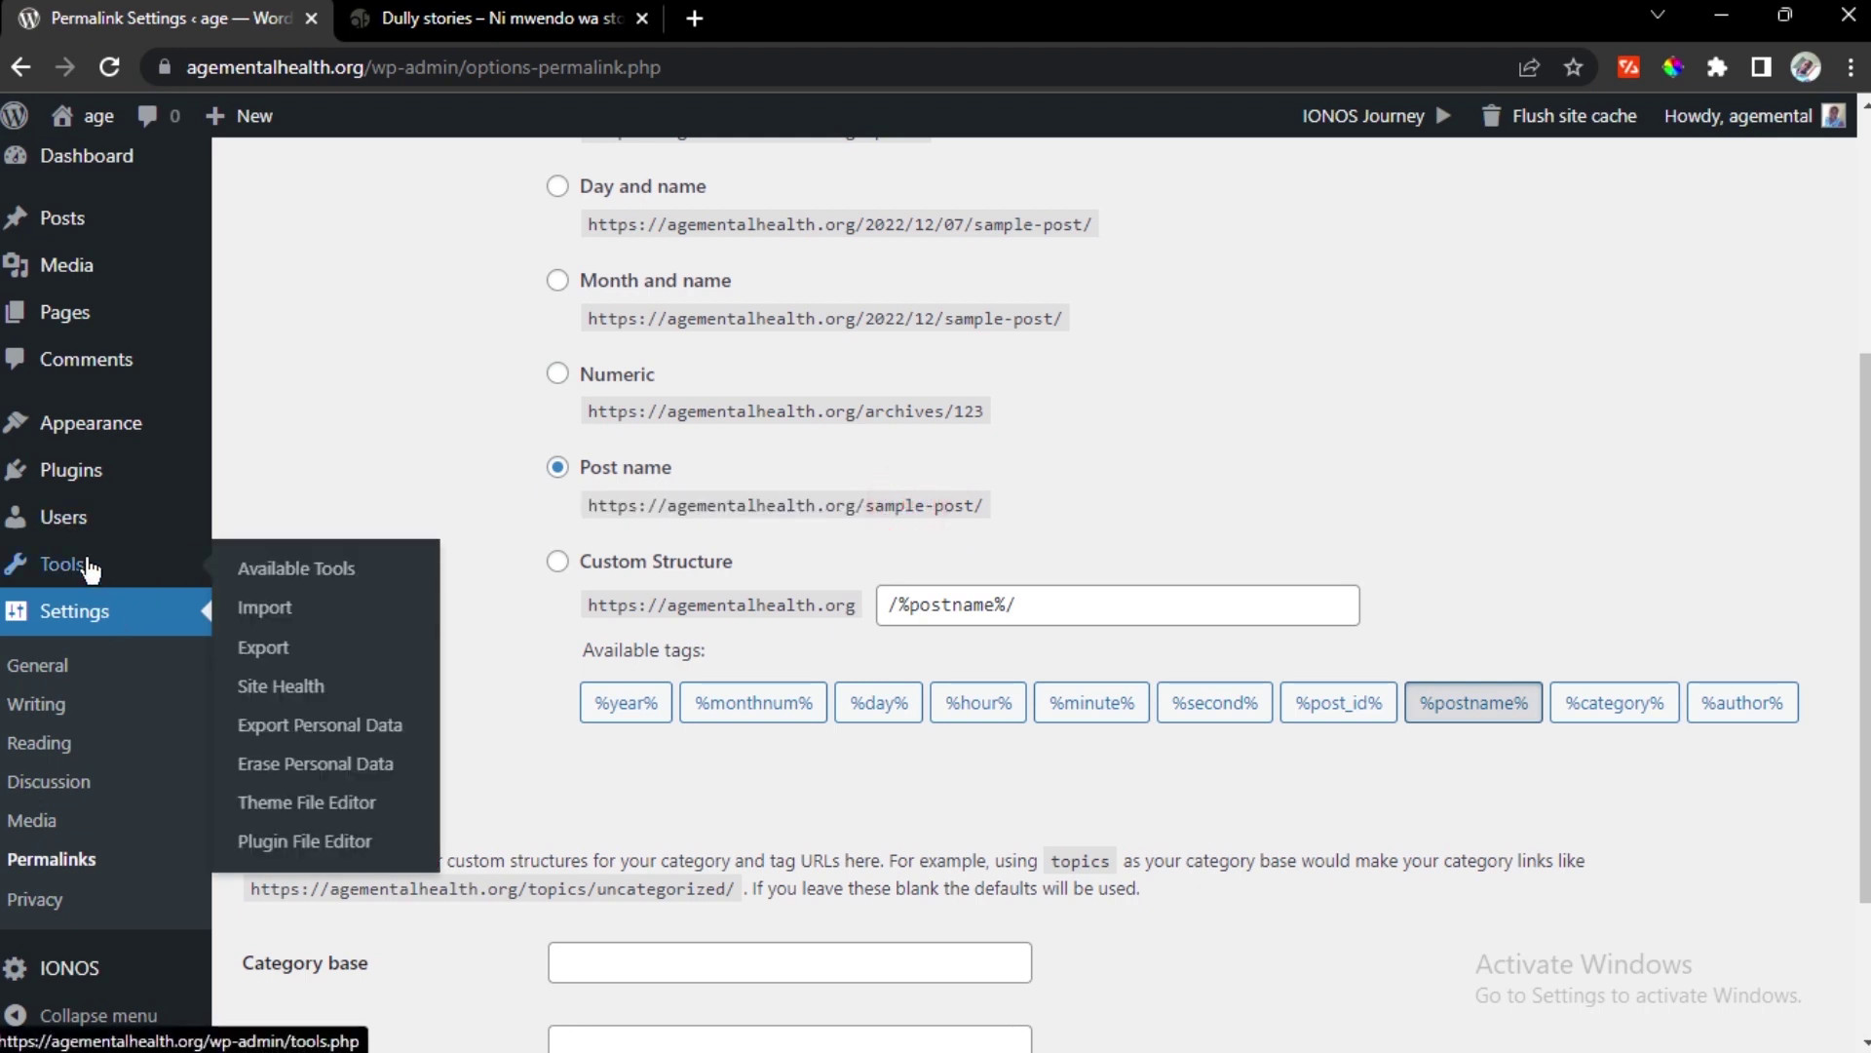
In the General settings, set the Site Title to "dully stories" and the Tagline to "Ni mwendo wa story za kusisimua tu."
scroll(90, 569, down, 2)
click(50, 670)
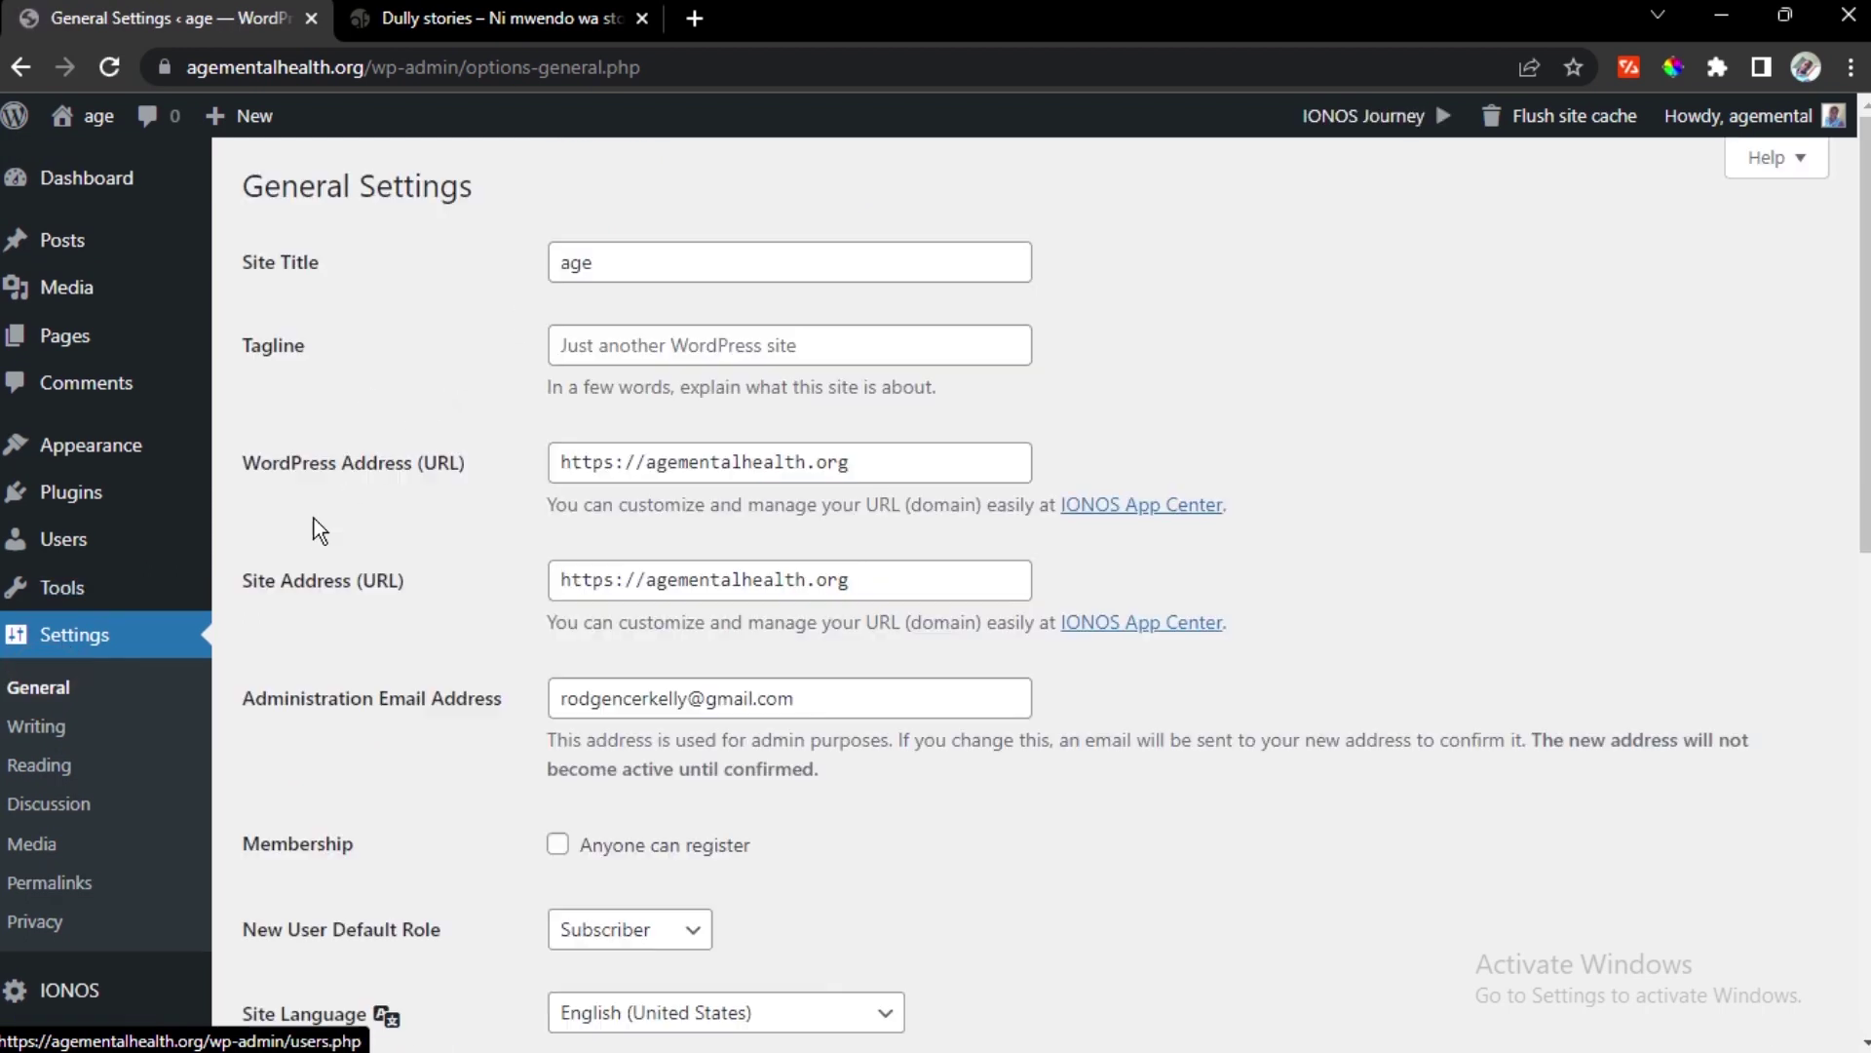
click(690, 255)
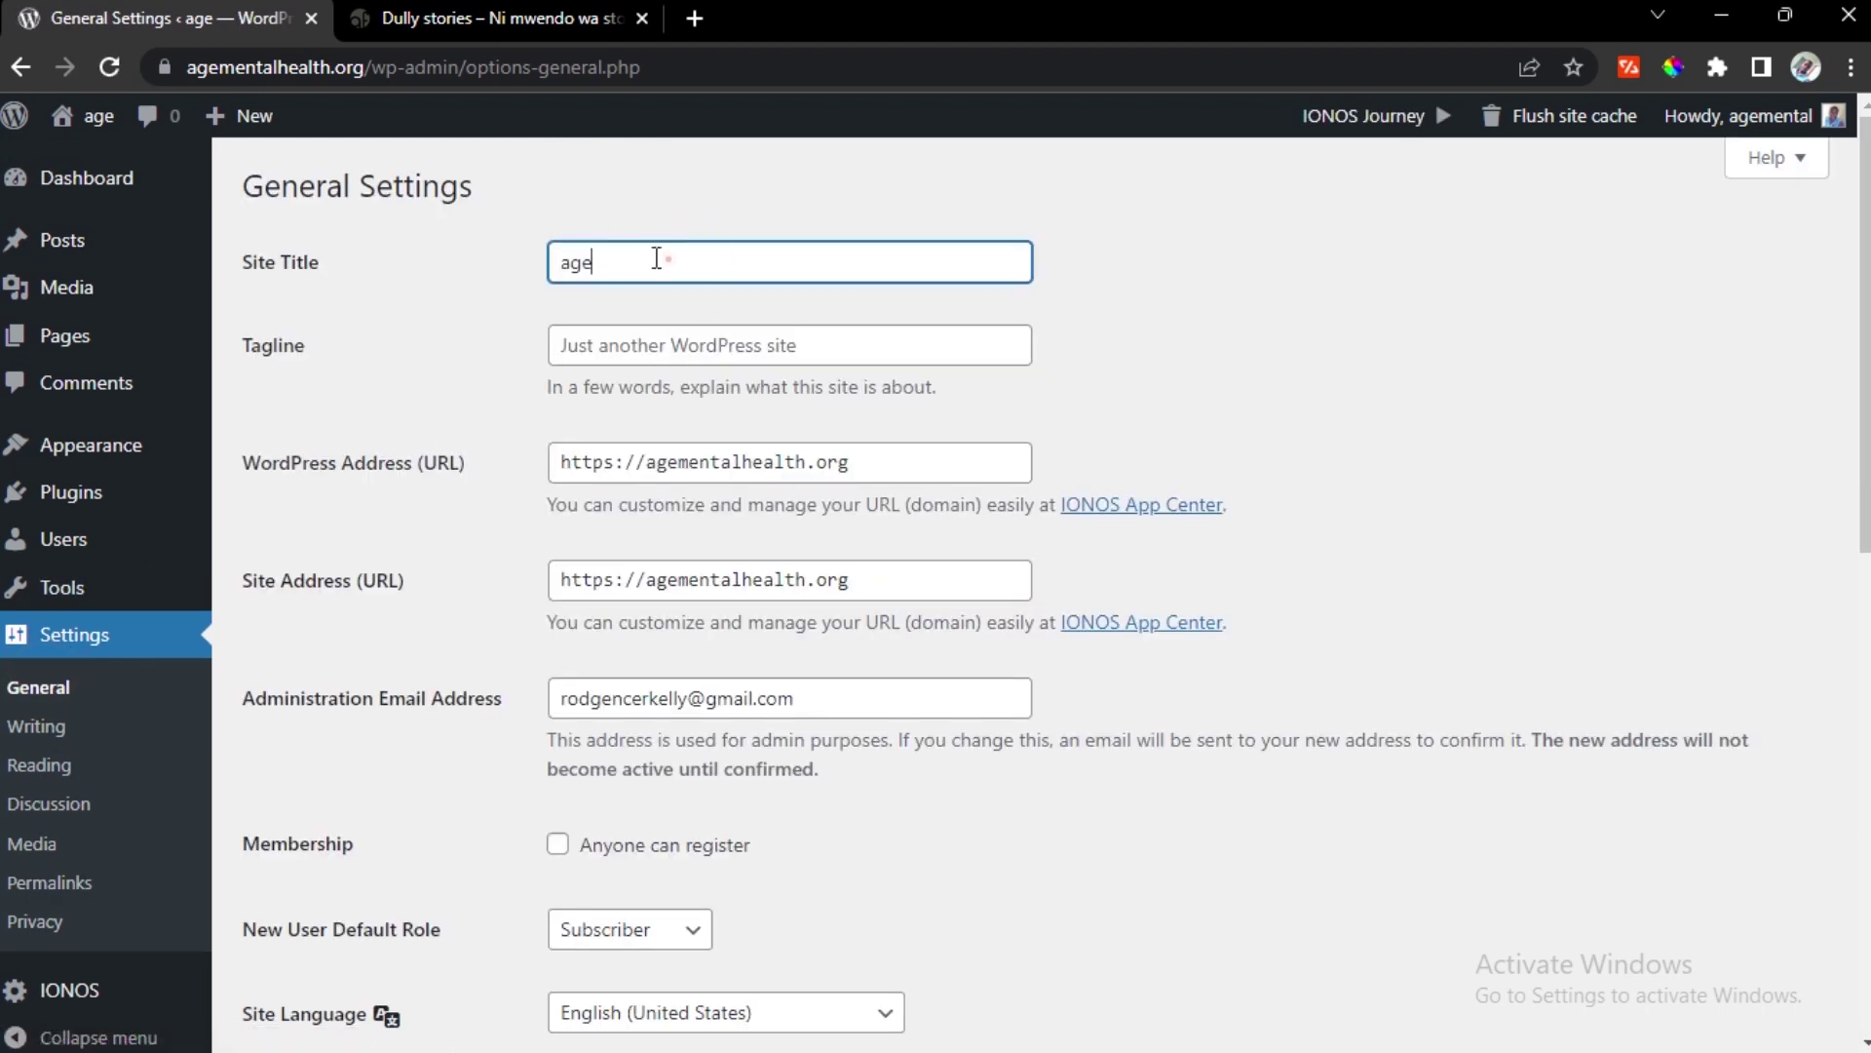
double_click(668, 259)
text(d)
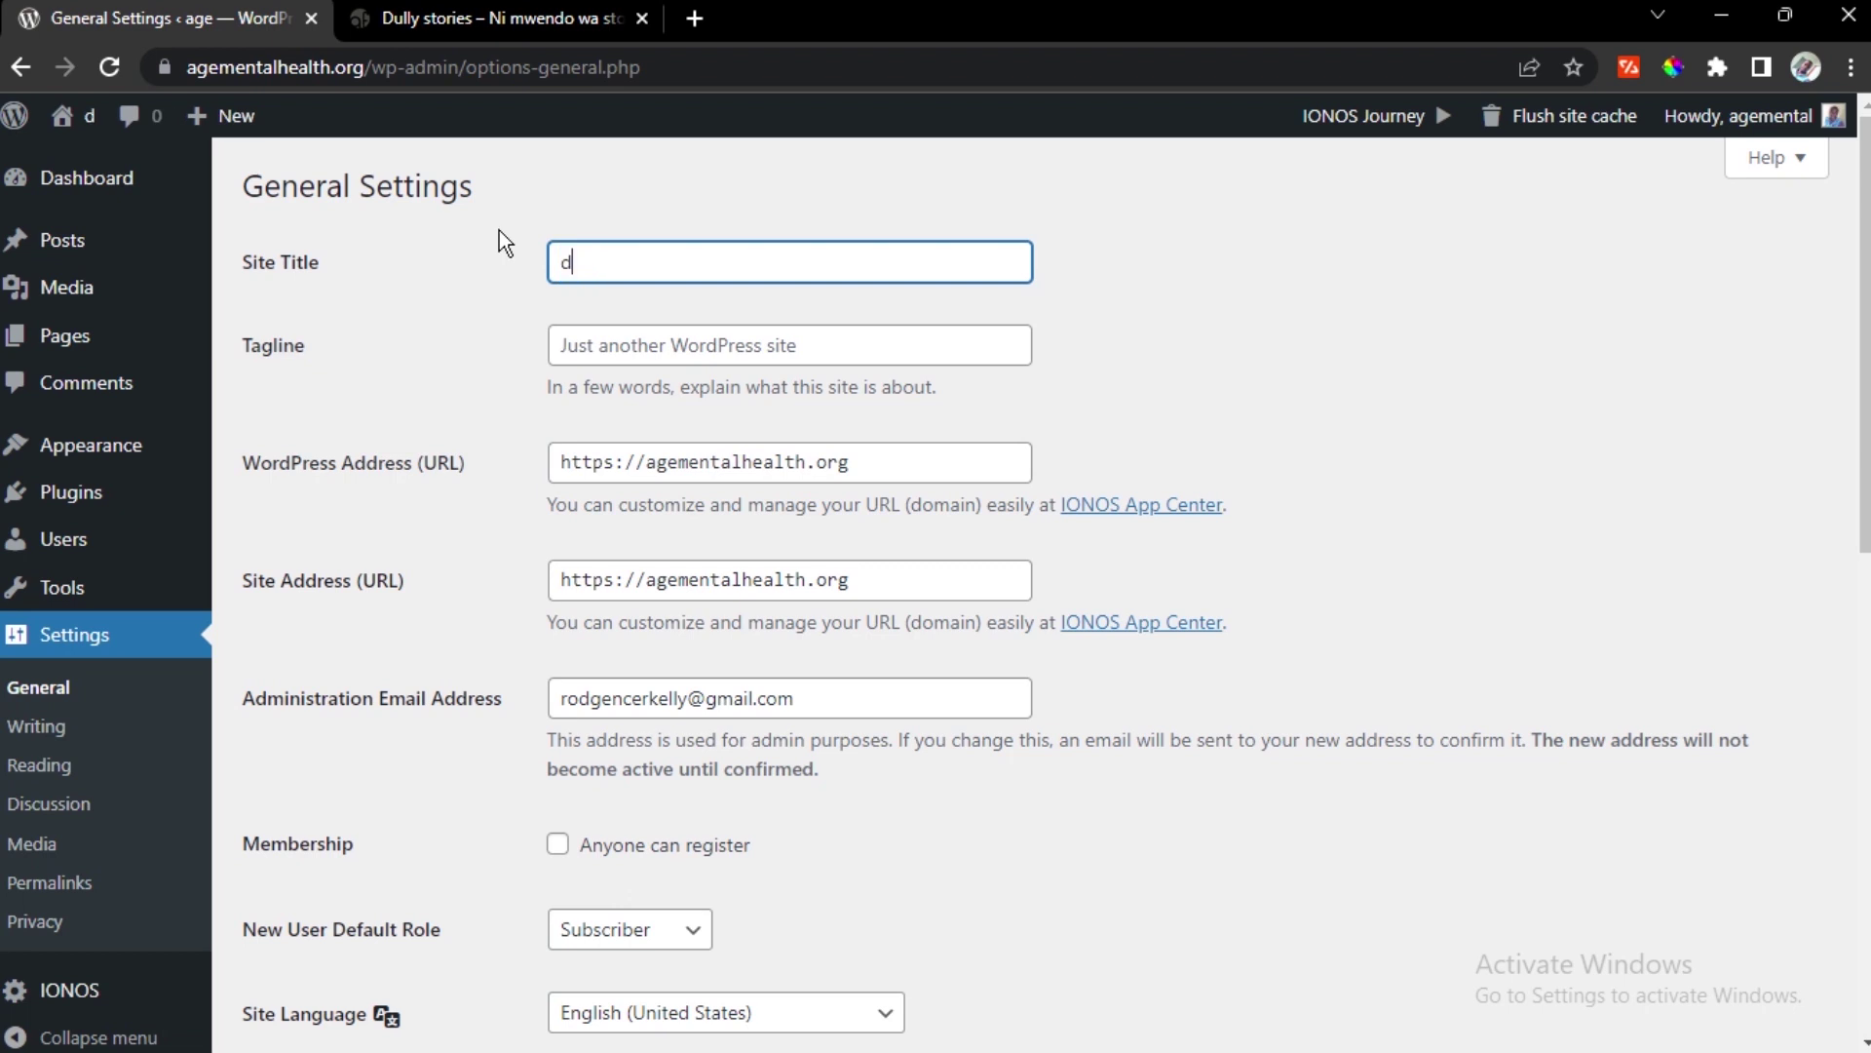
text(ull)
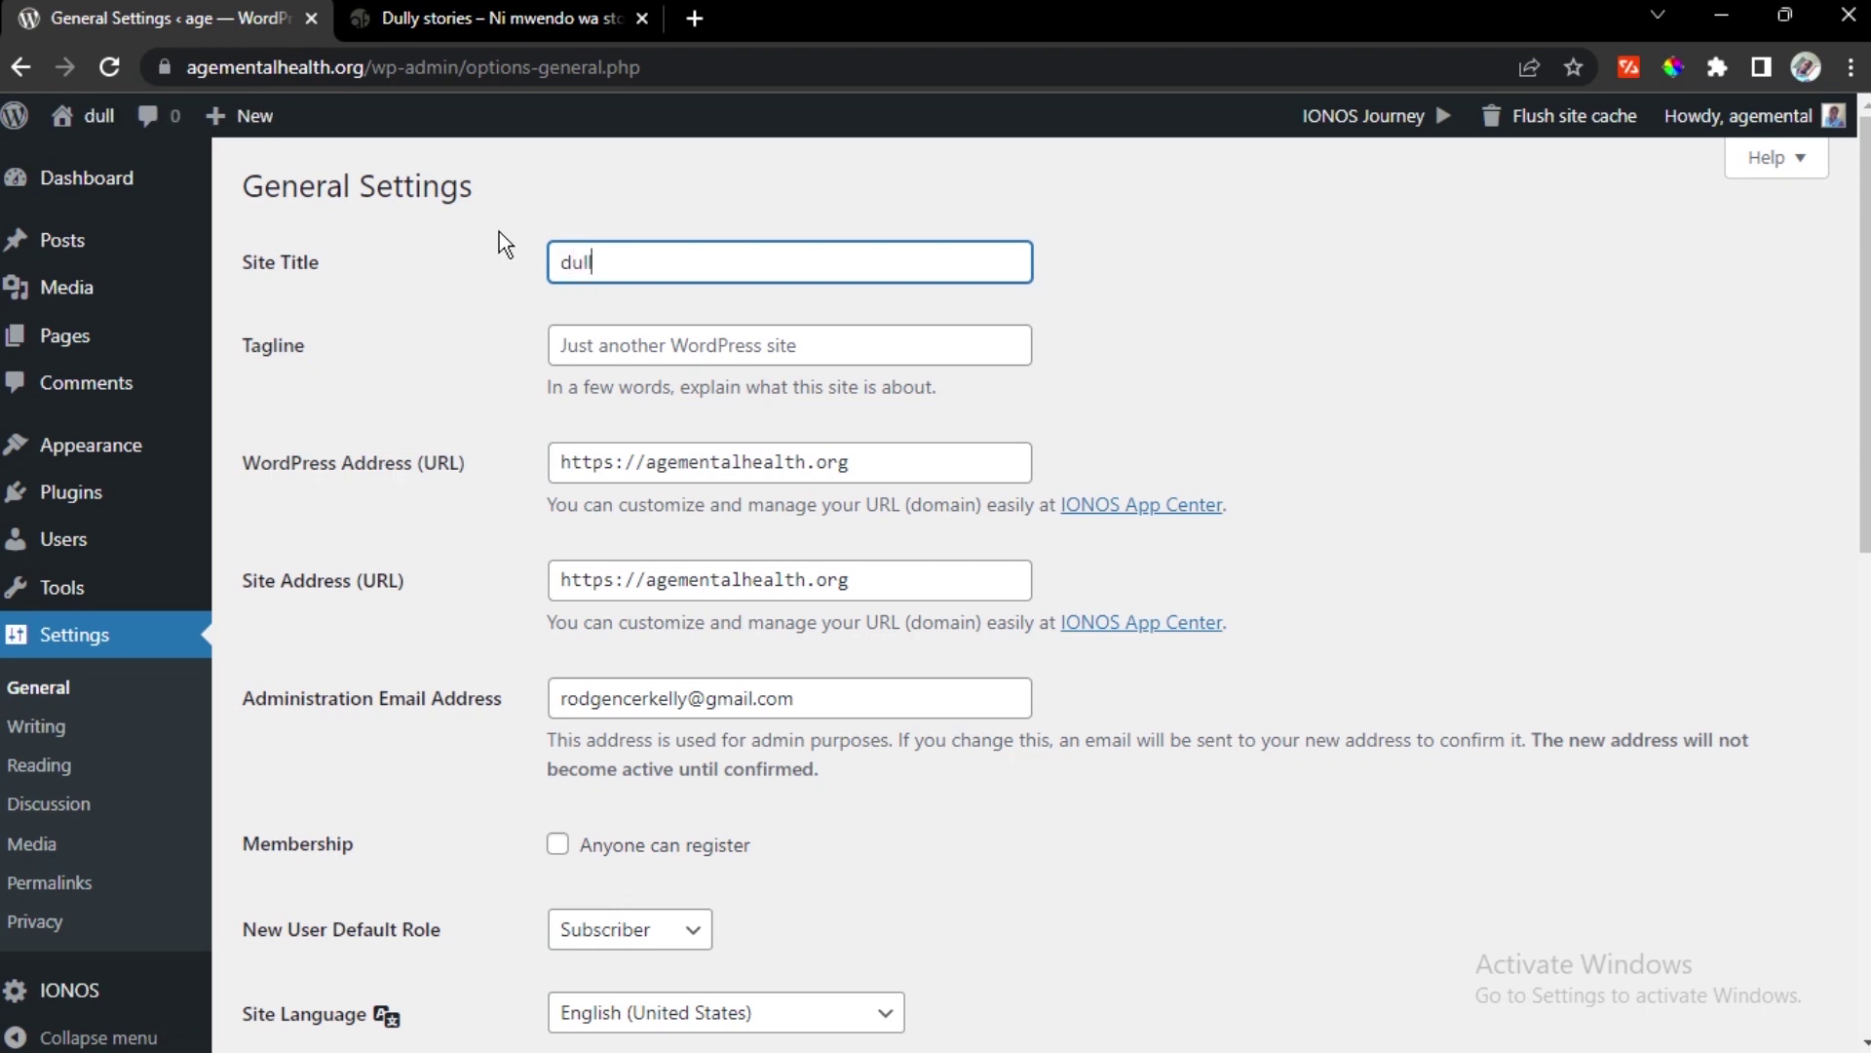
text(y stories)
click(773, 343)
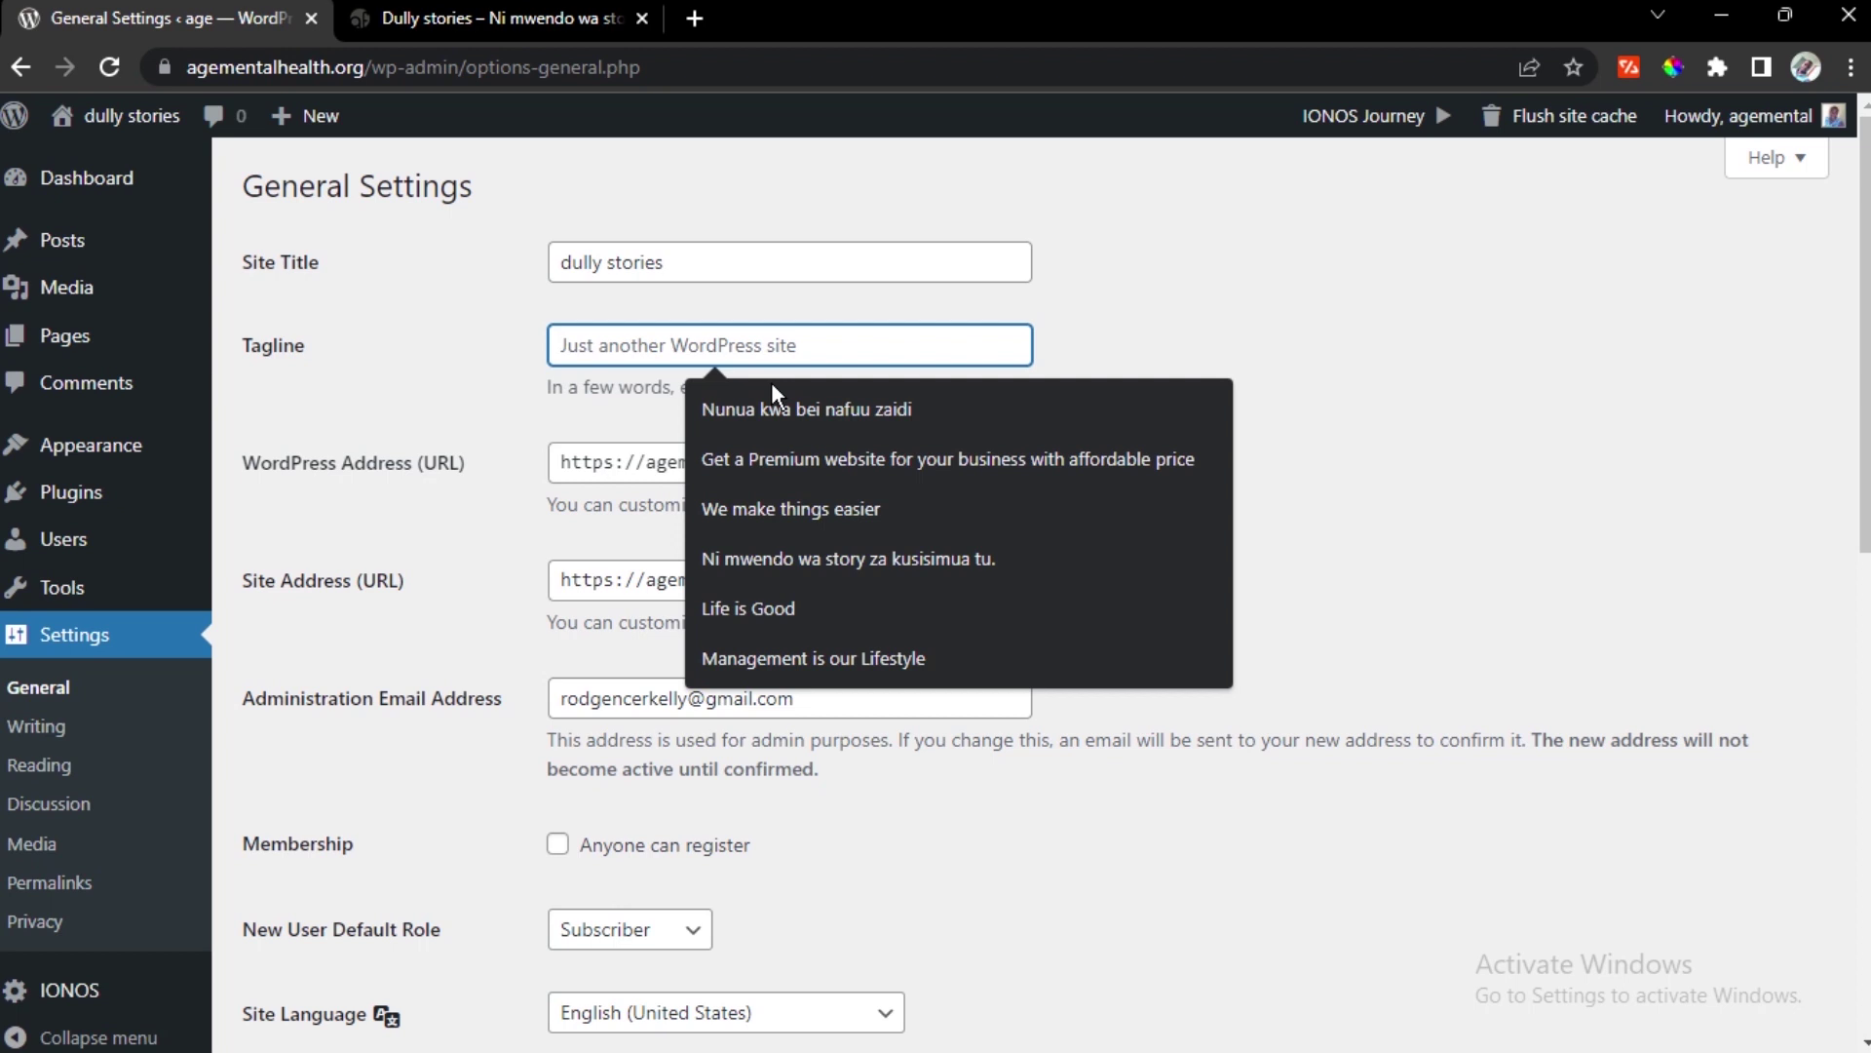
click(819, 550)
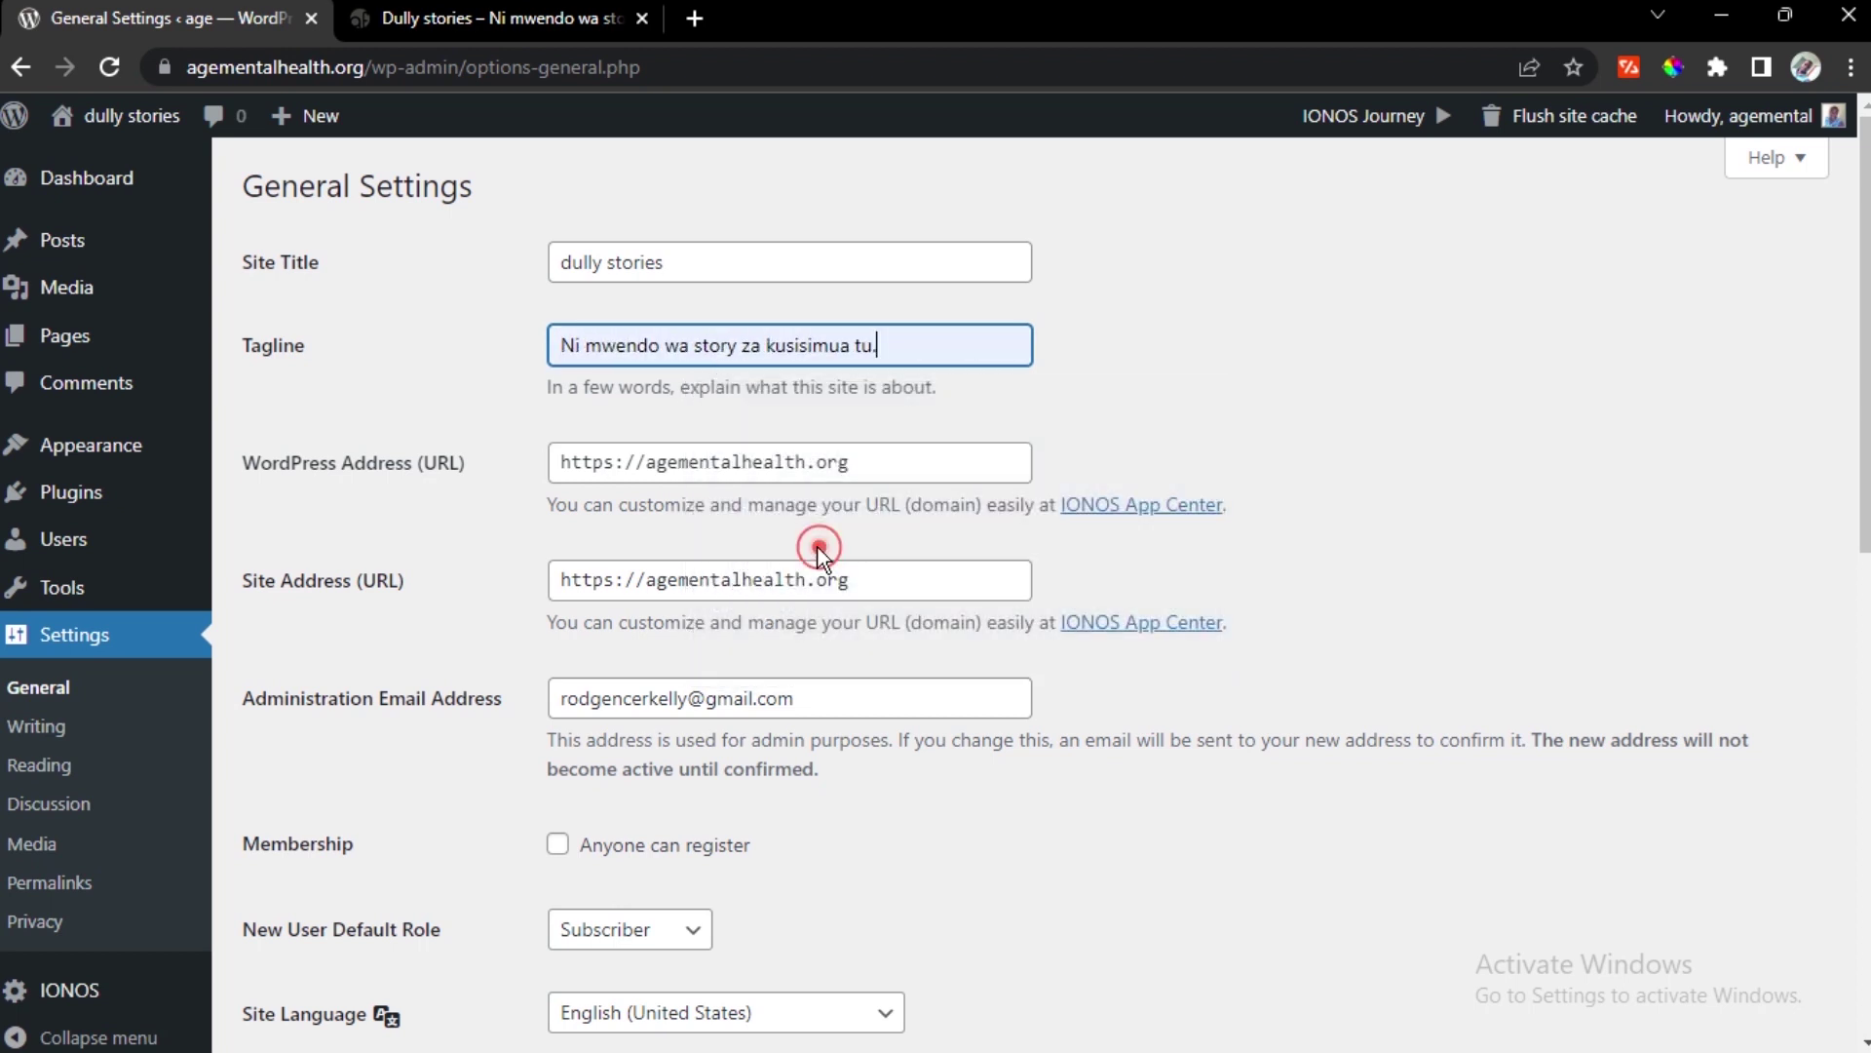
Try opening the RodLine website, rodgence.com, in a new browser tab
click(699, 20)
click(674, 80)
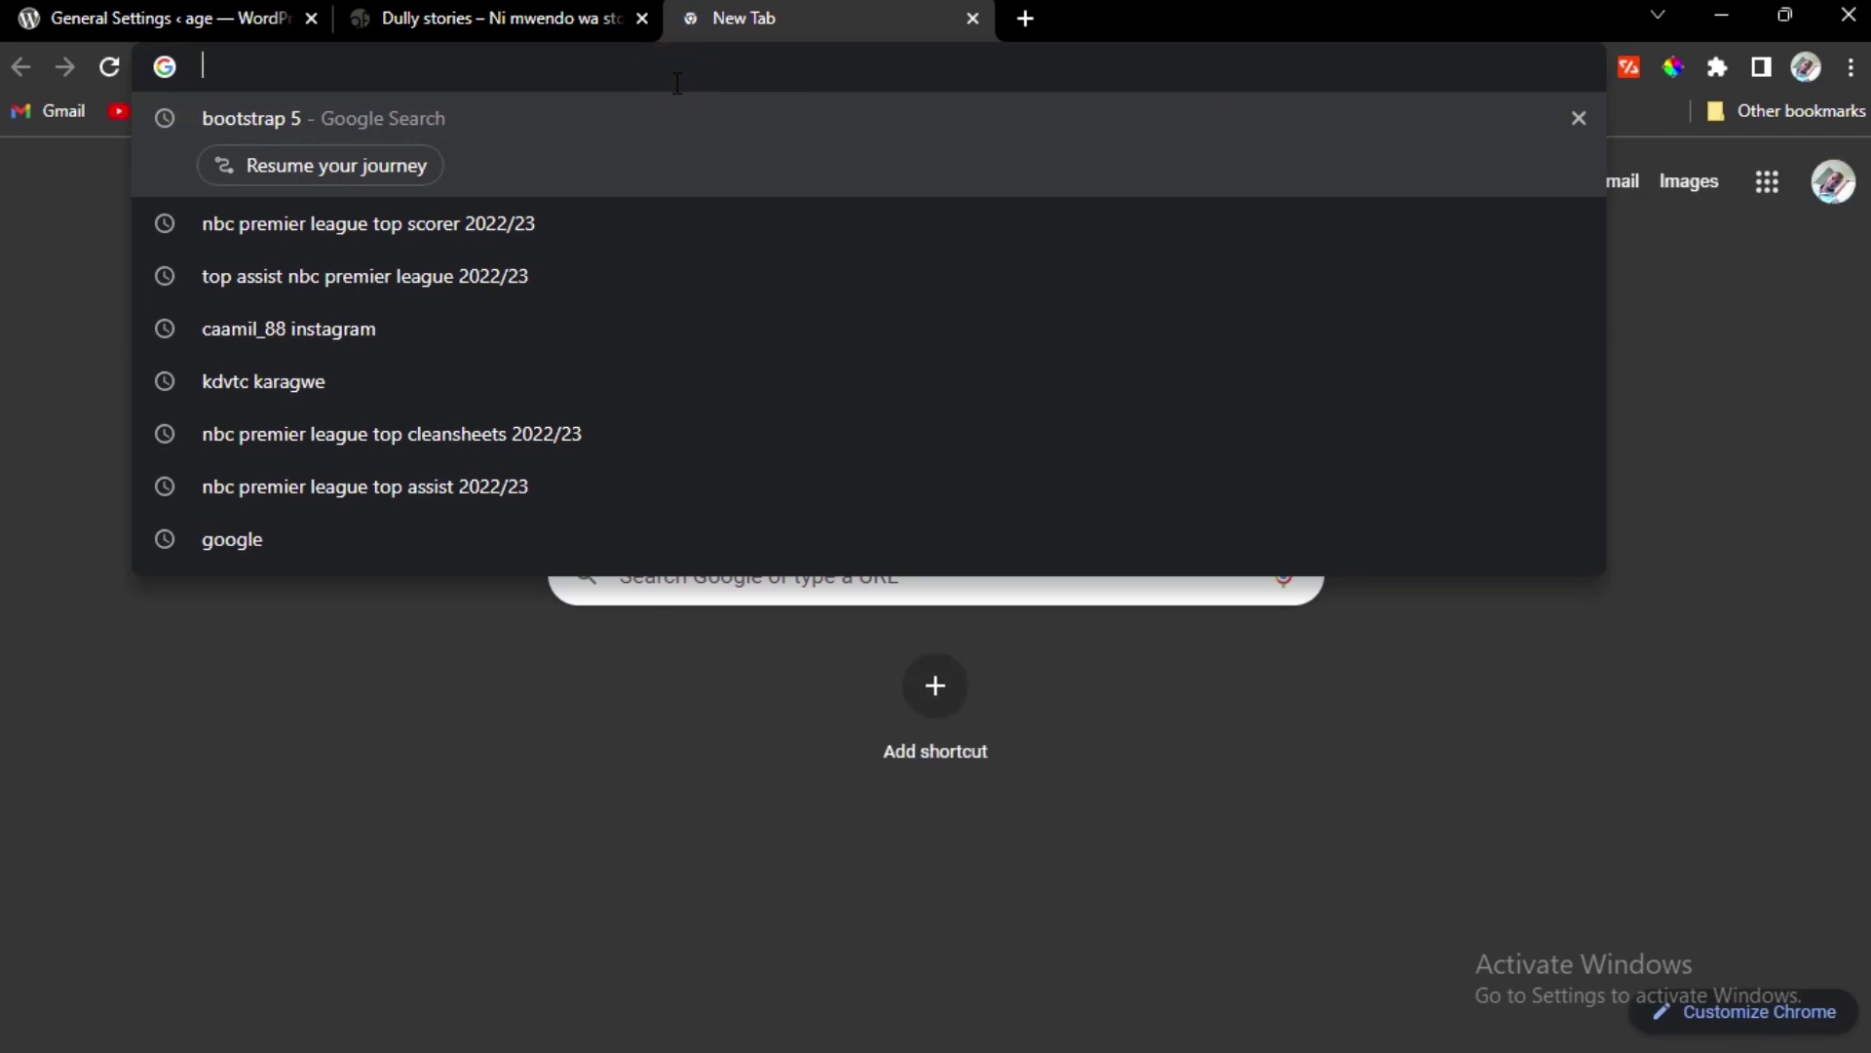
text(ro)
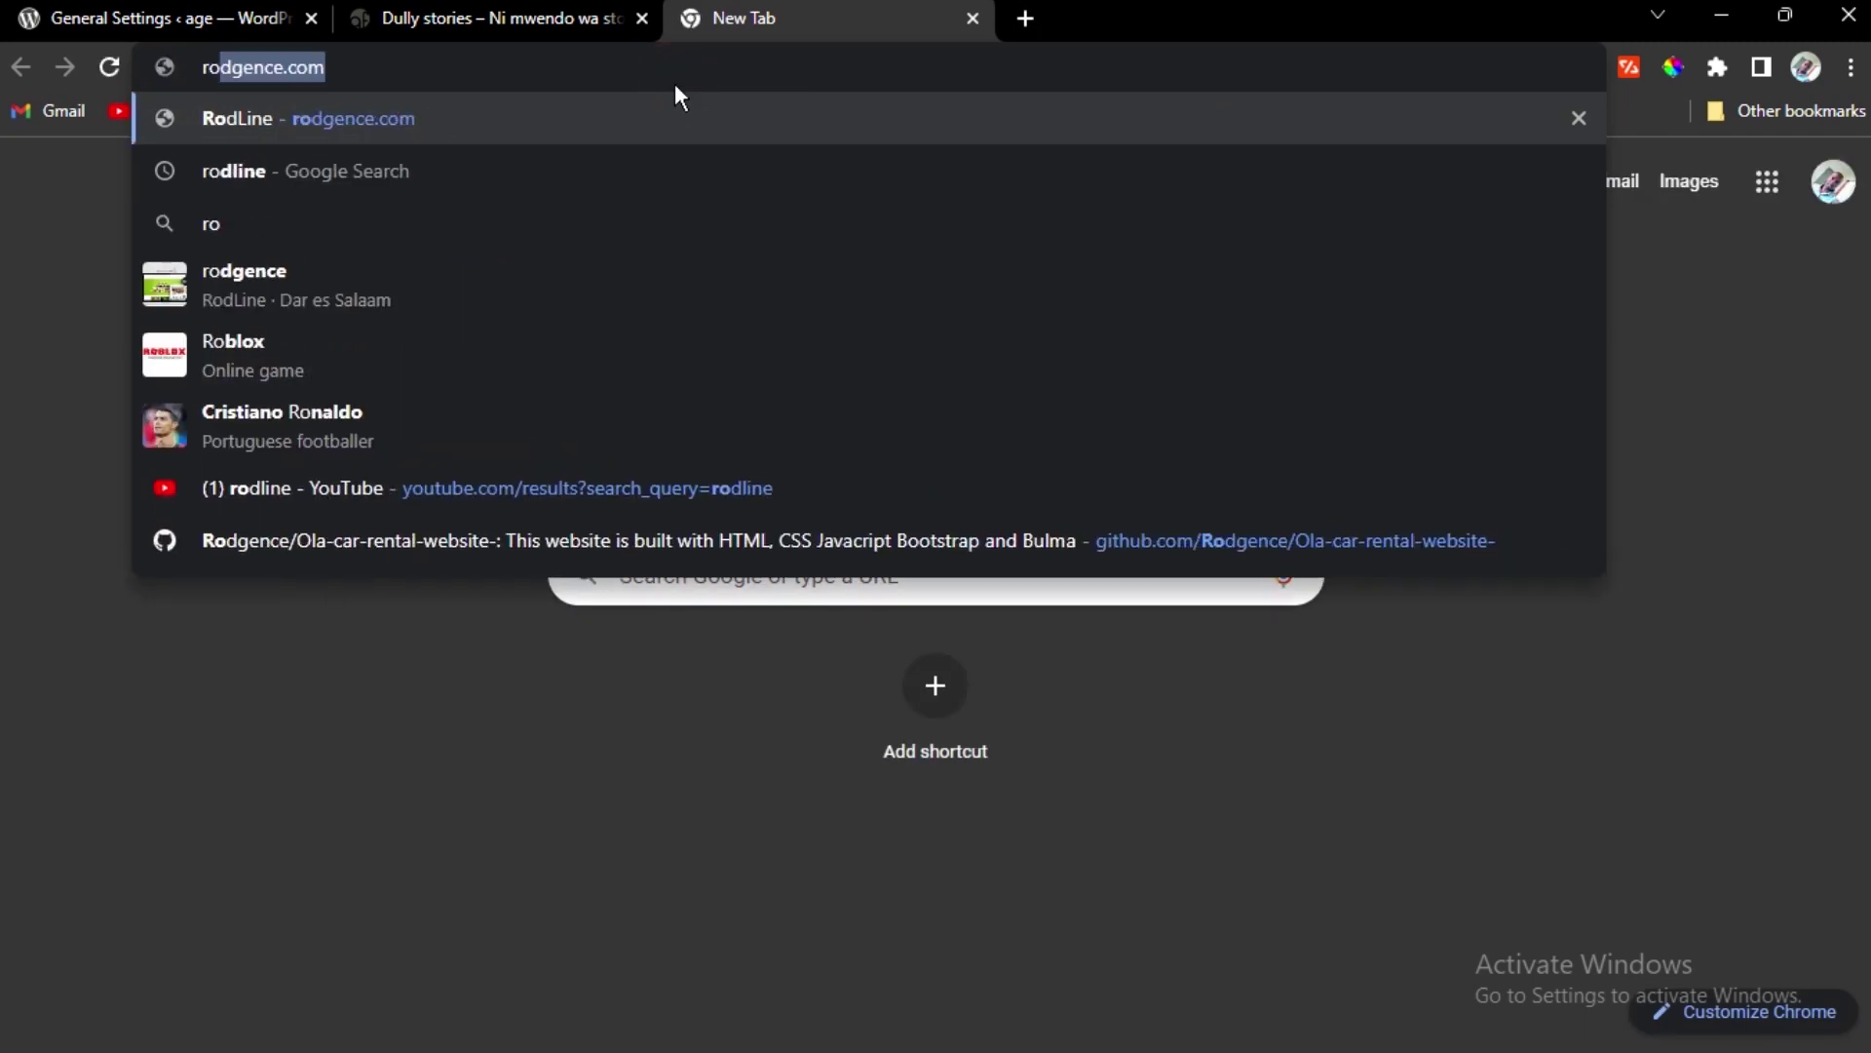
click(261, 120)
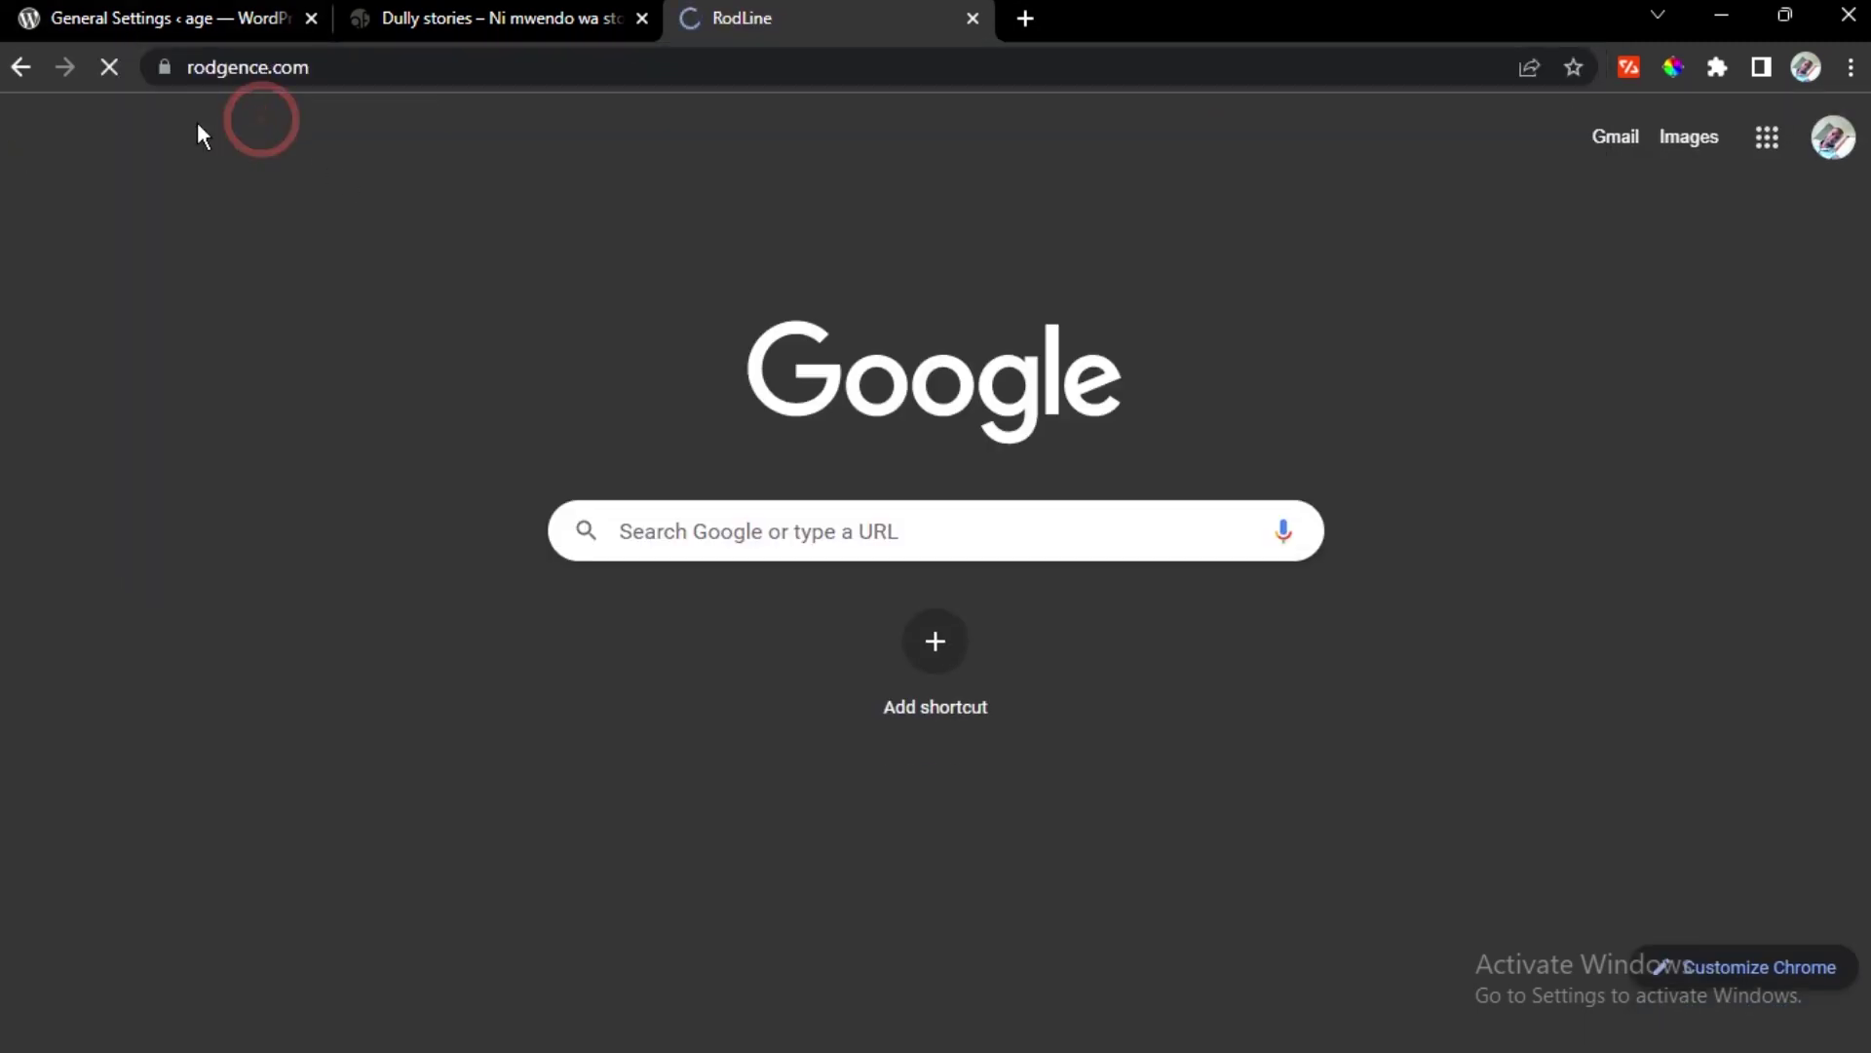
click(12, 74)
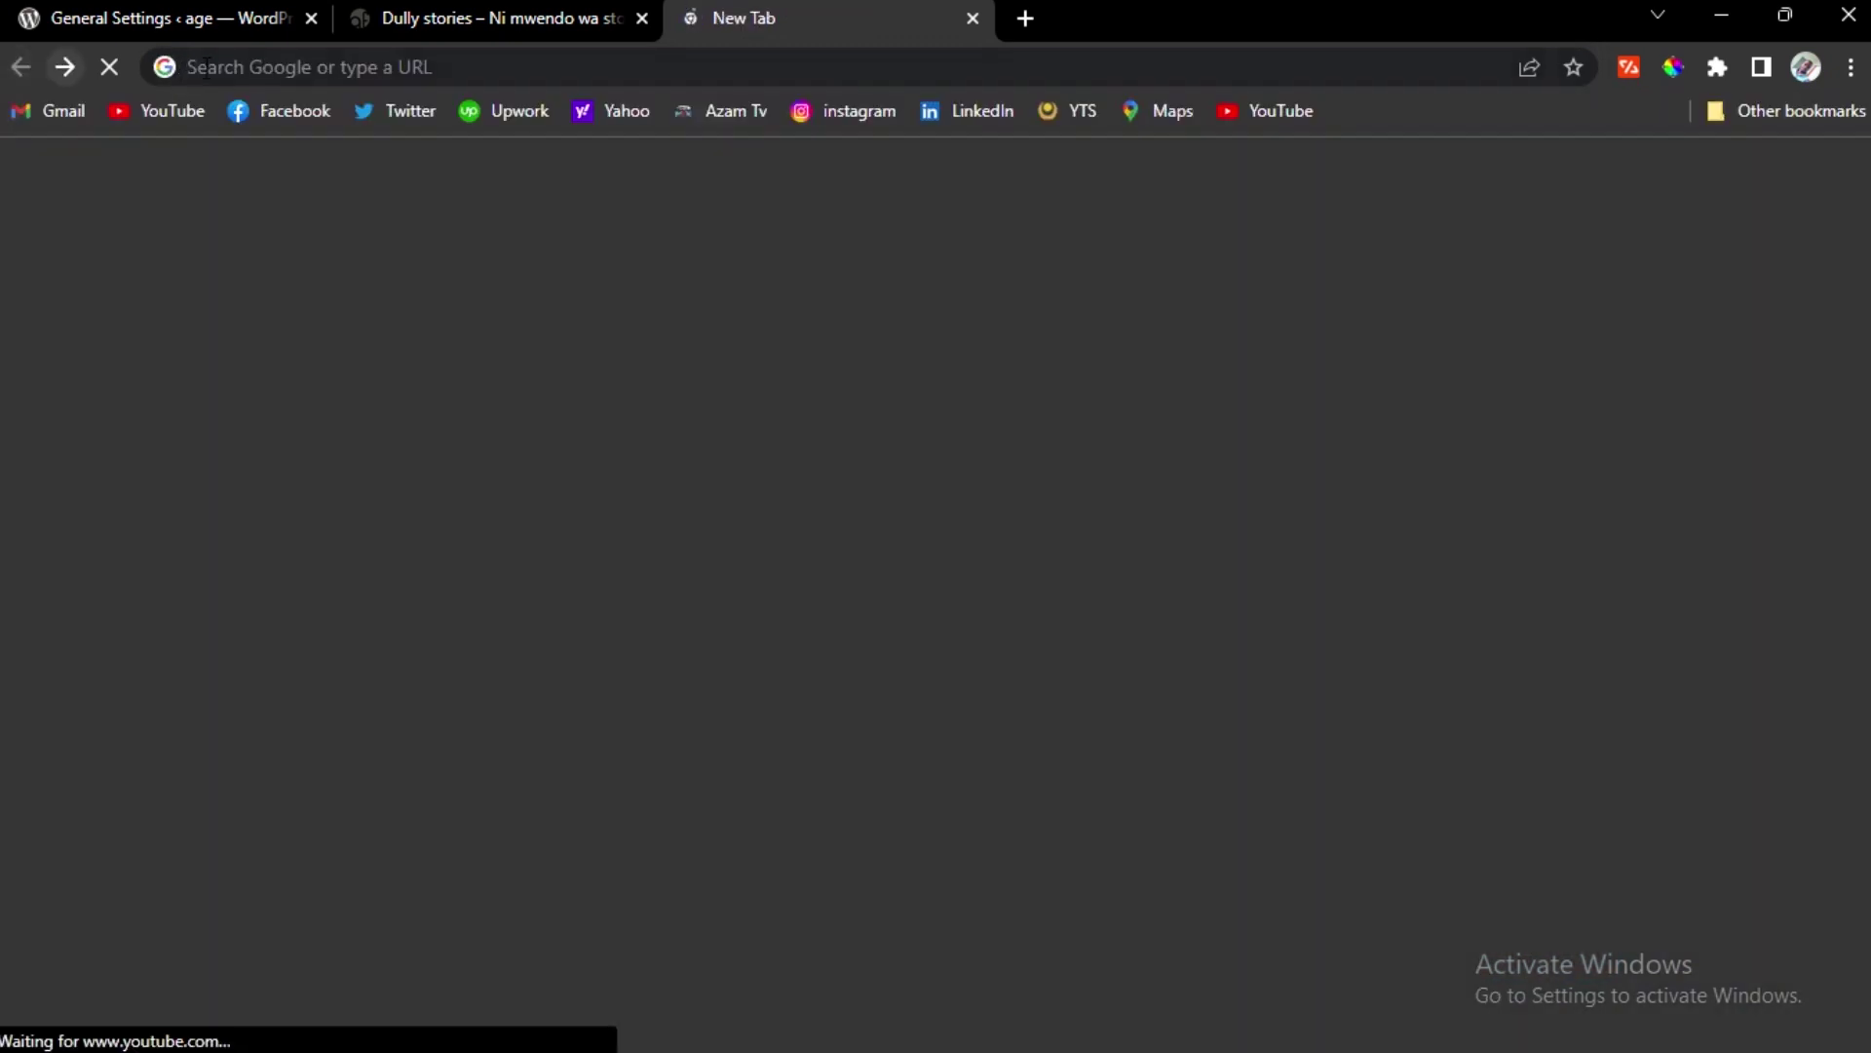
Search Google for "rodline" from the blank tab
click(356, 70)
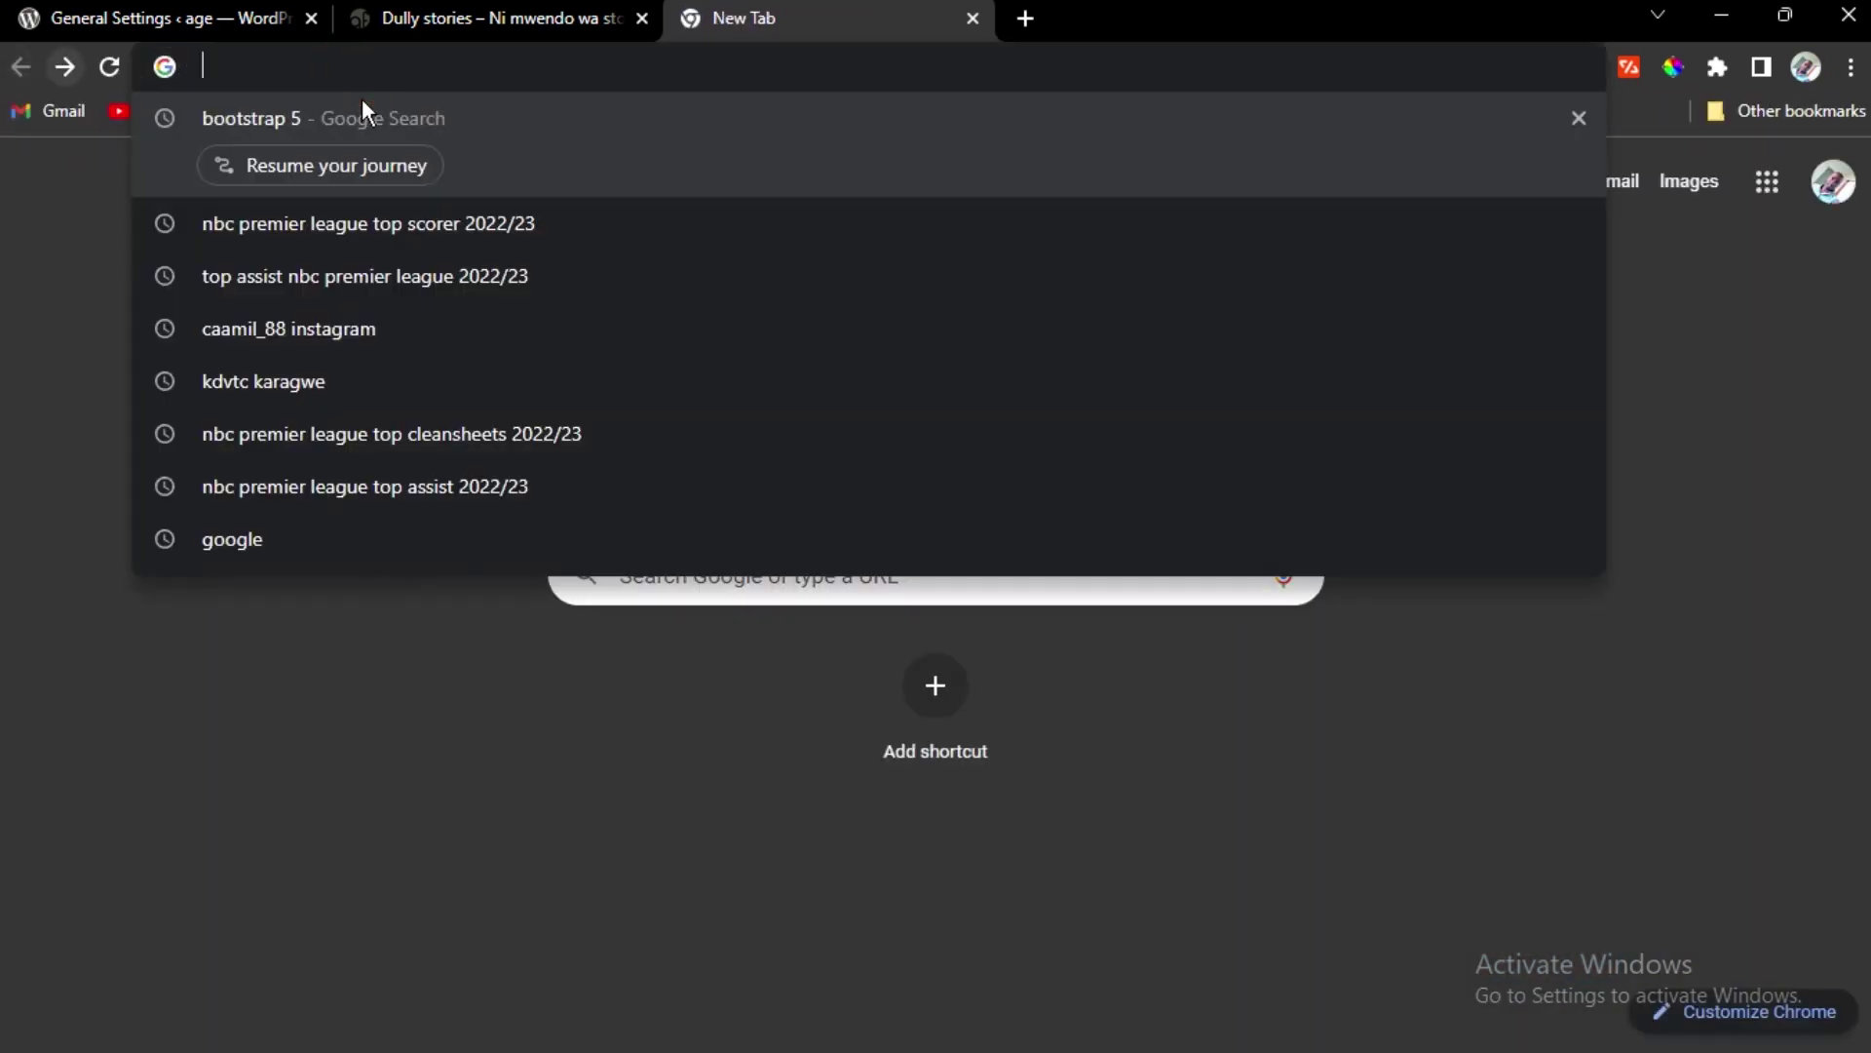
text(r)
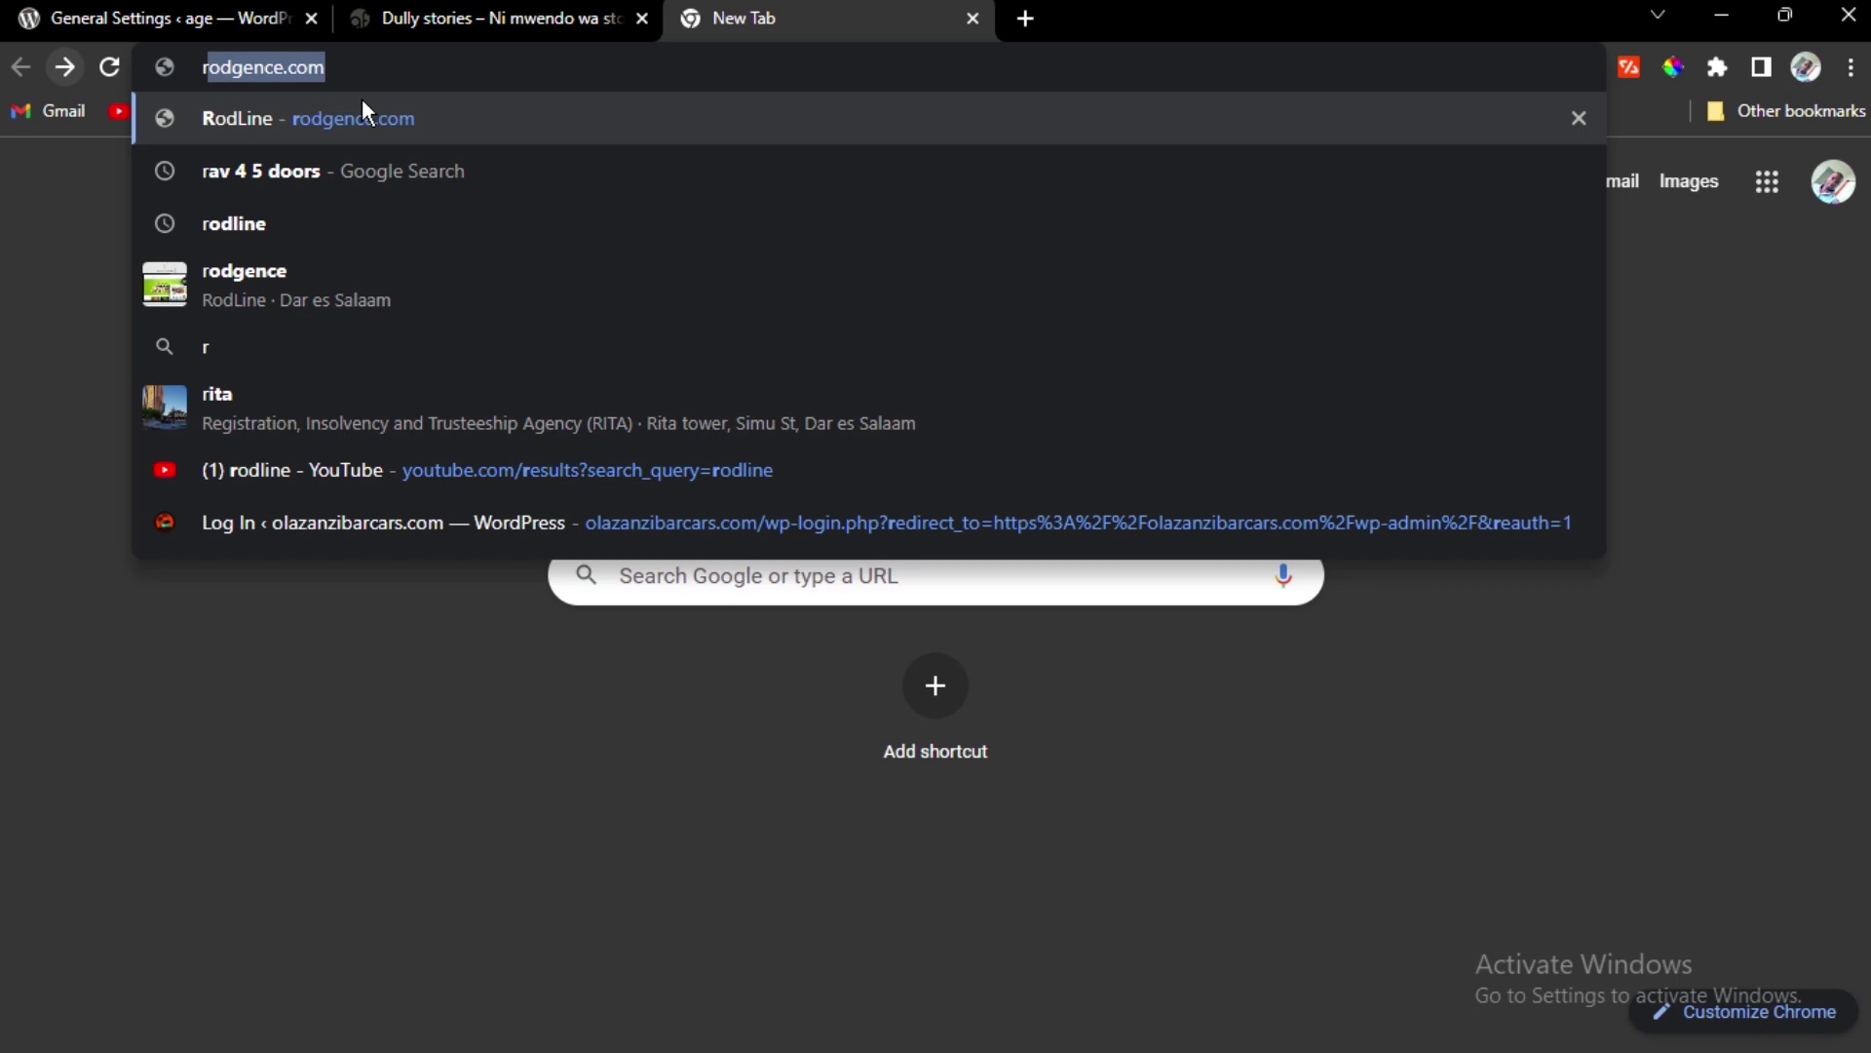
click(353, 214)
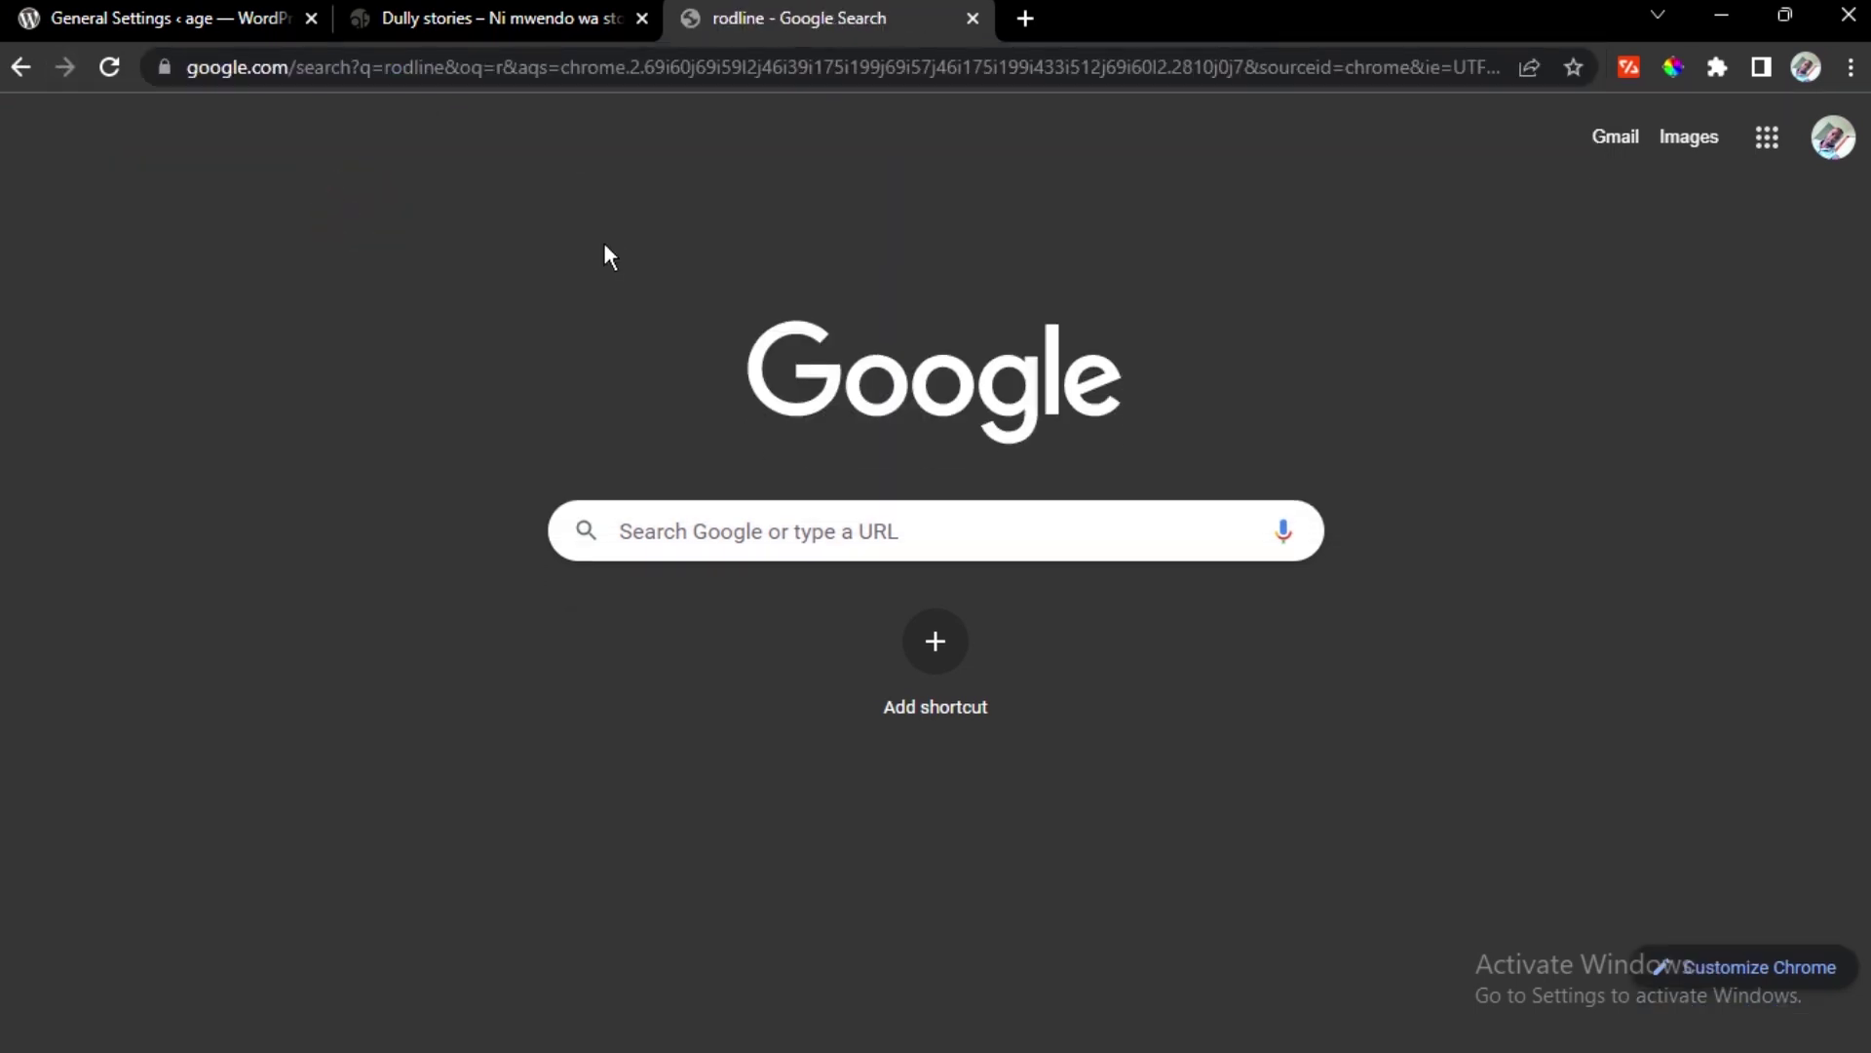
Examine the "rodline" search results down to the end of the page for how site titles and descriptions are presented
scroll(547, 405, down, 7)
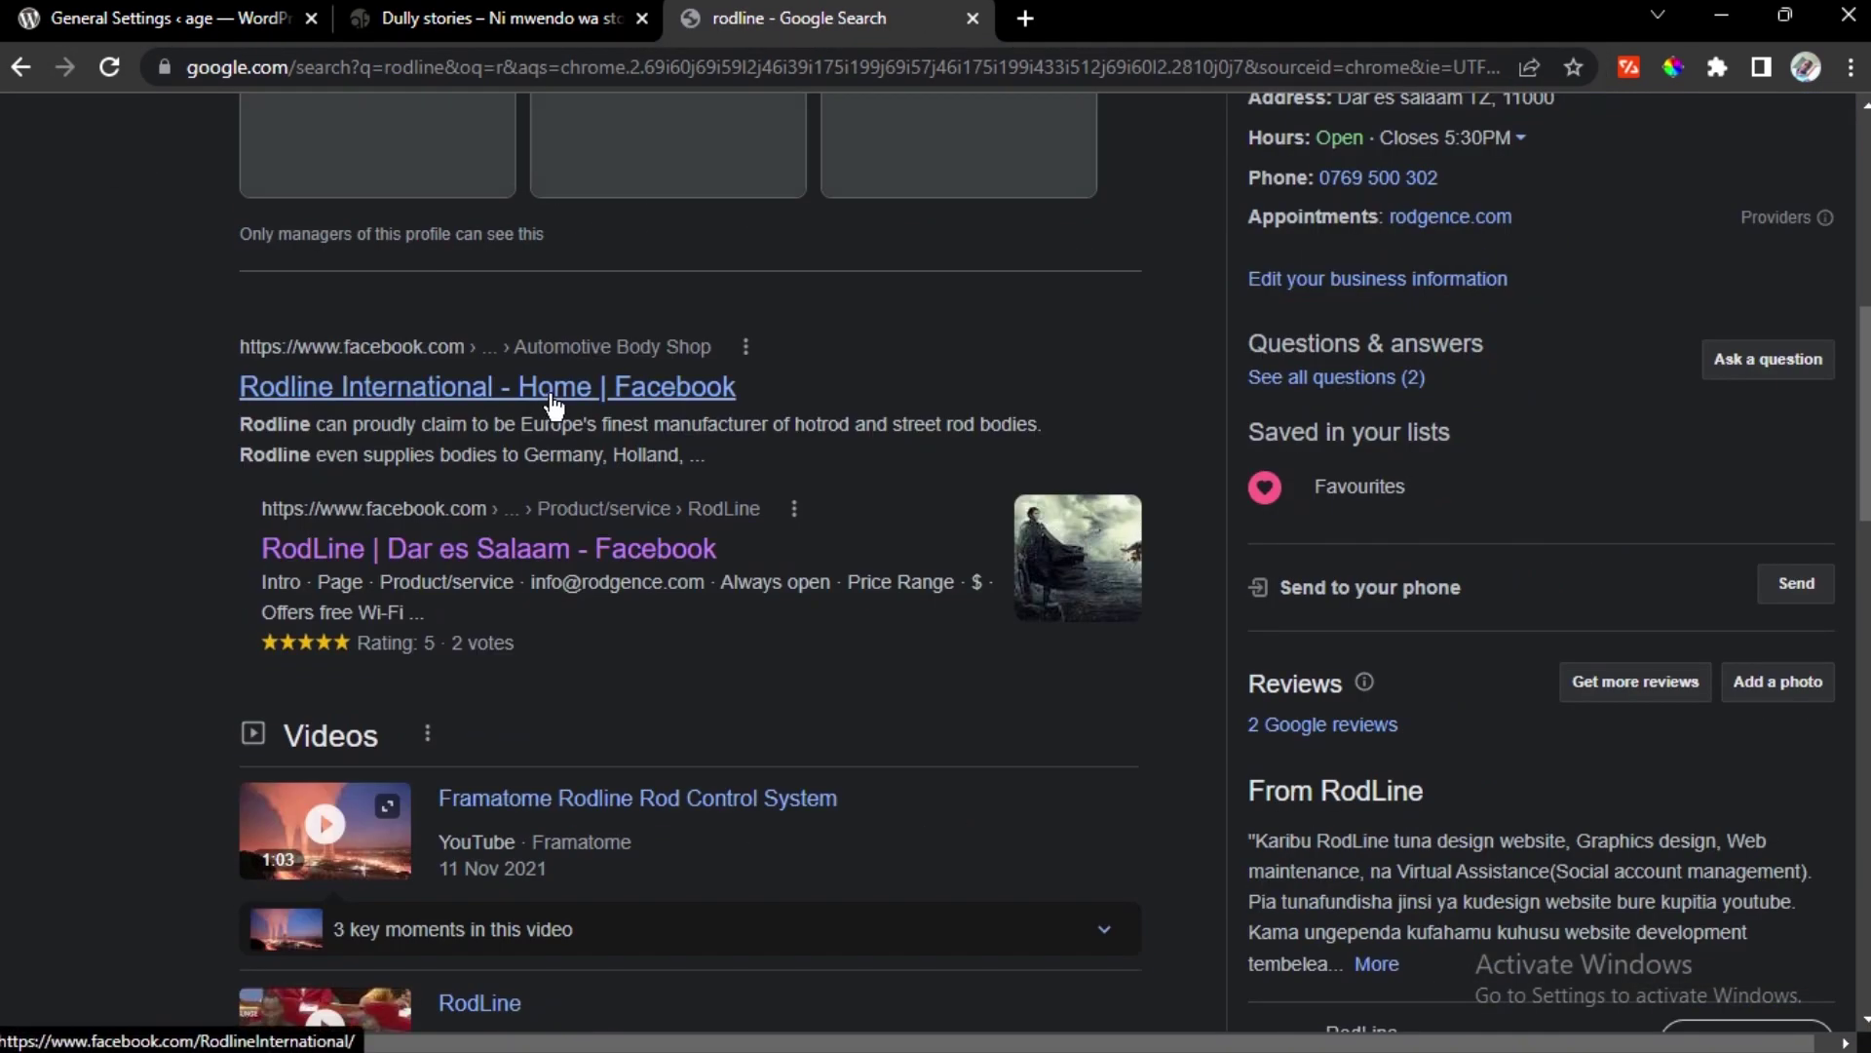
scroll(475, 400, down, 8)
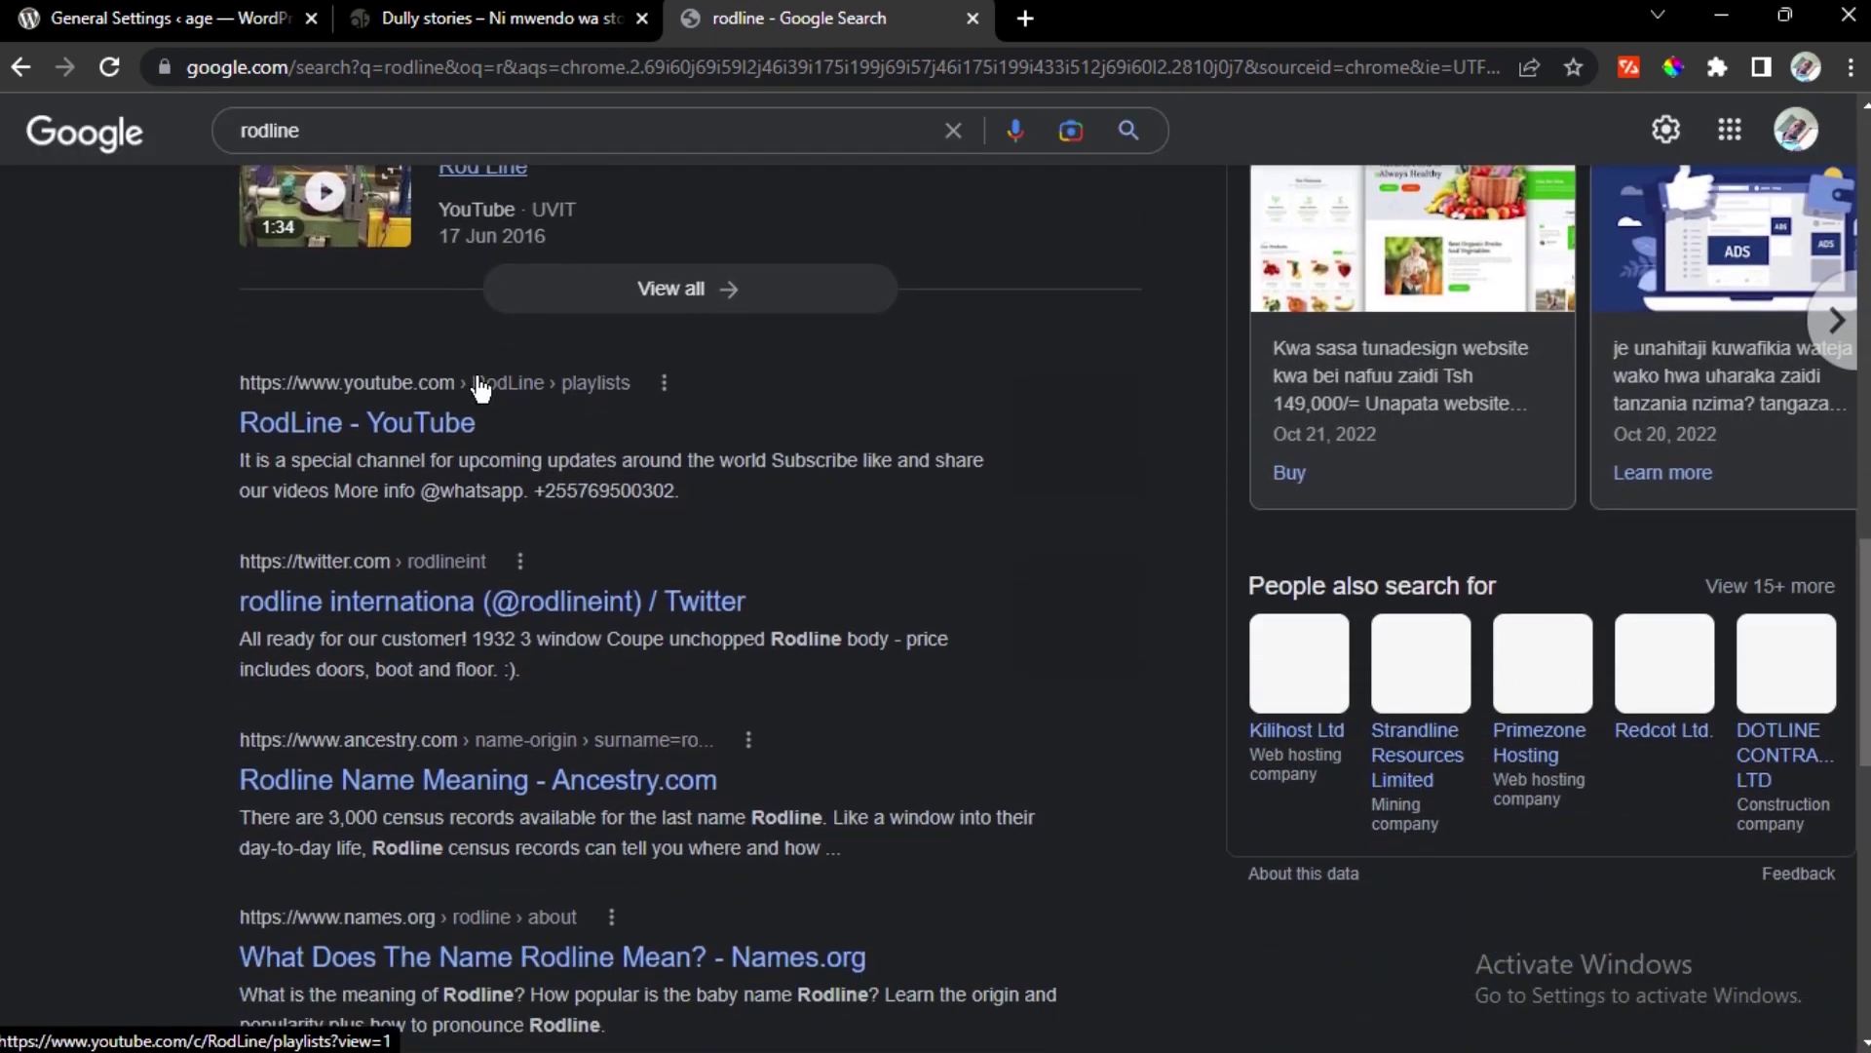
scroll(493, 390, down, 4)
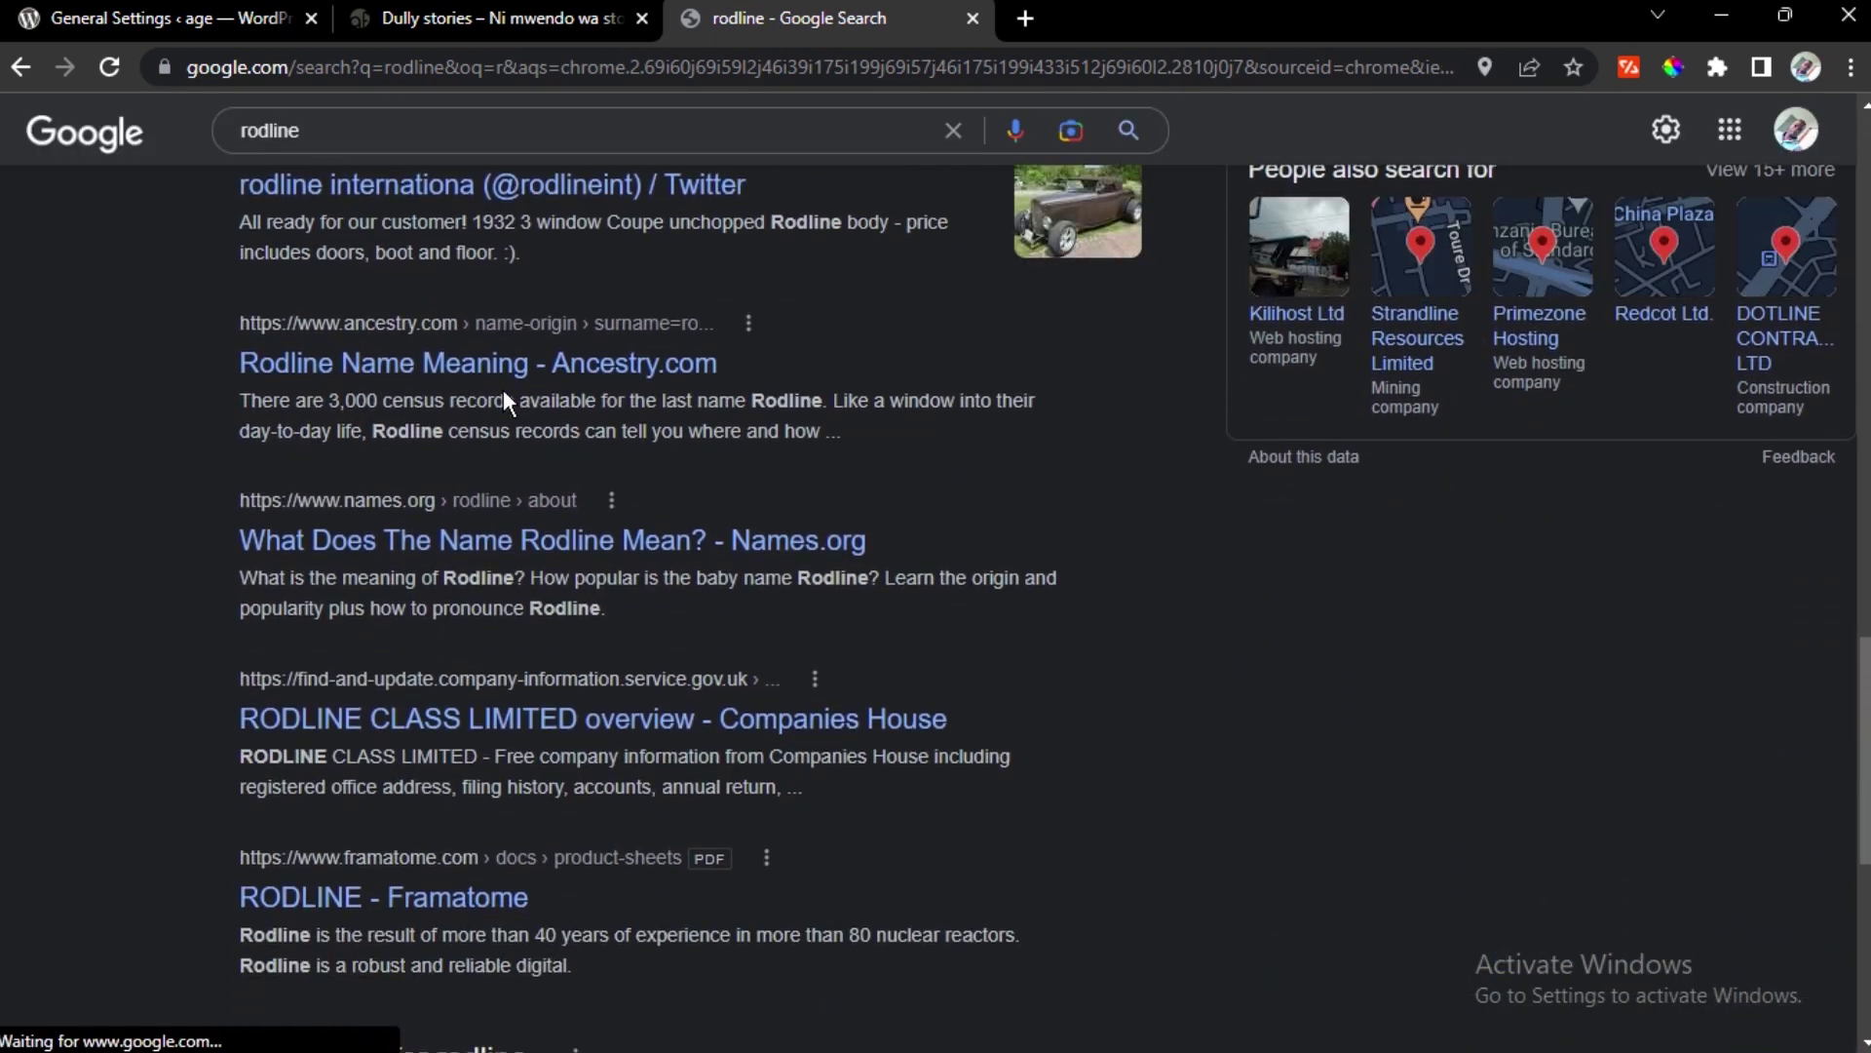
scroll(503, 391, down, 4)
scroll(506, 390, down, 3)
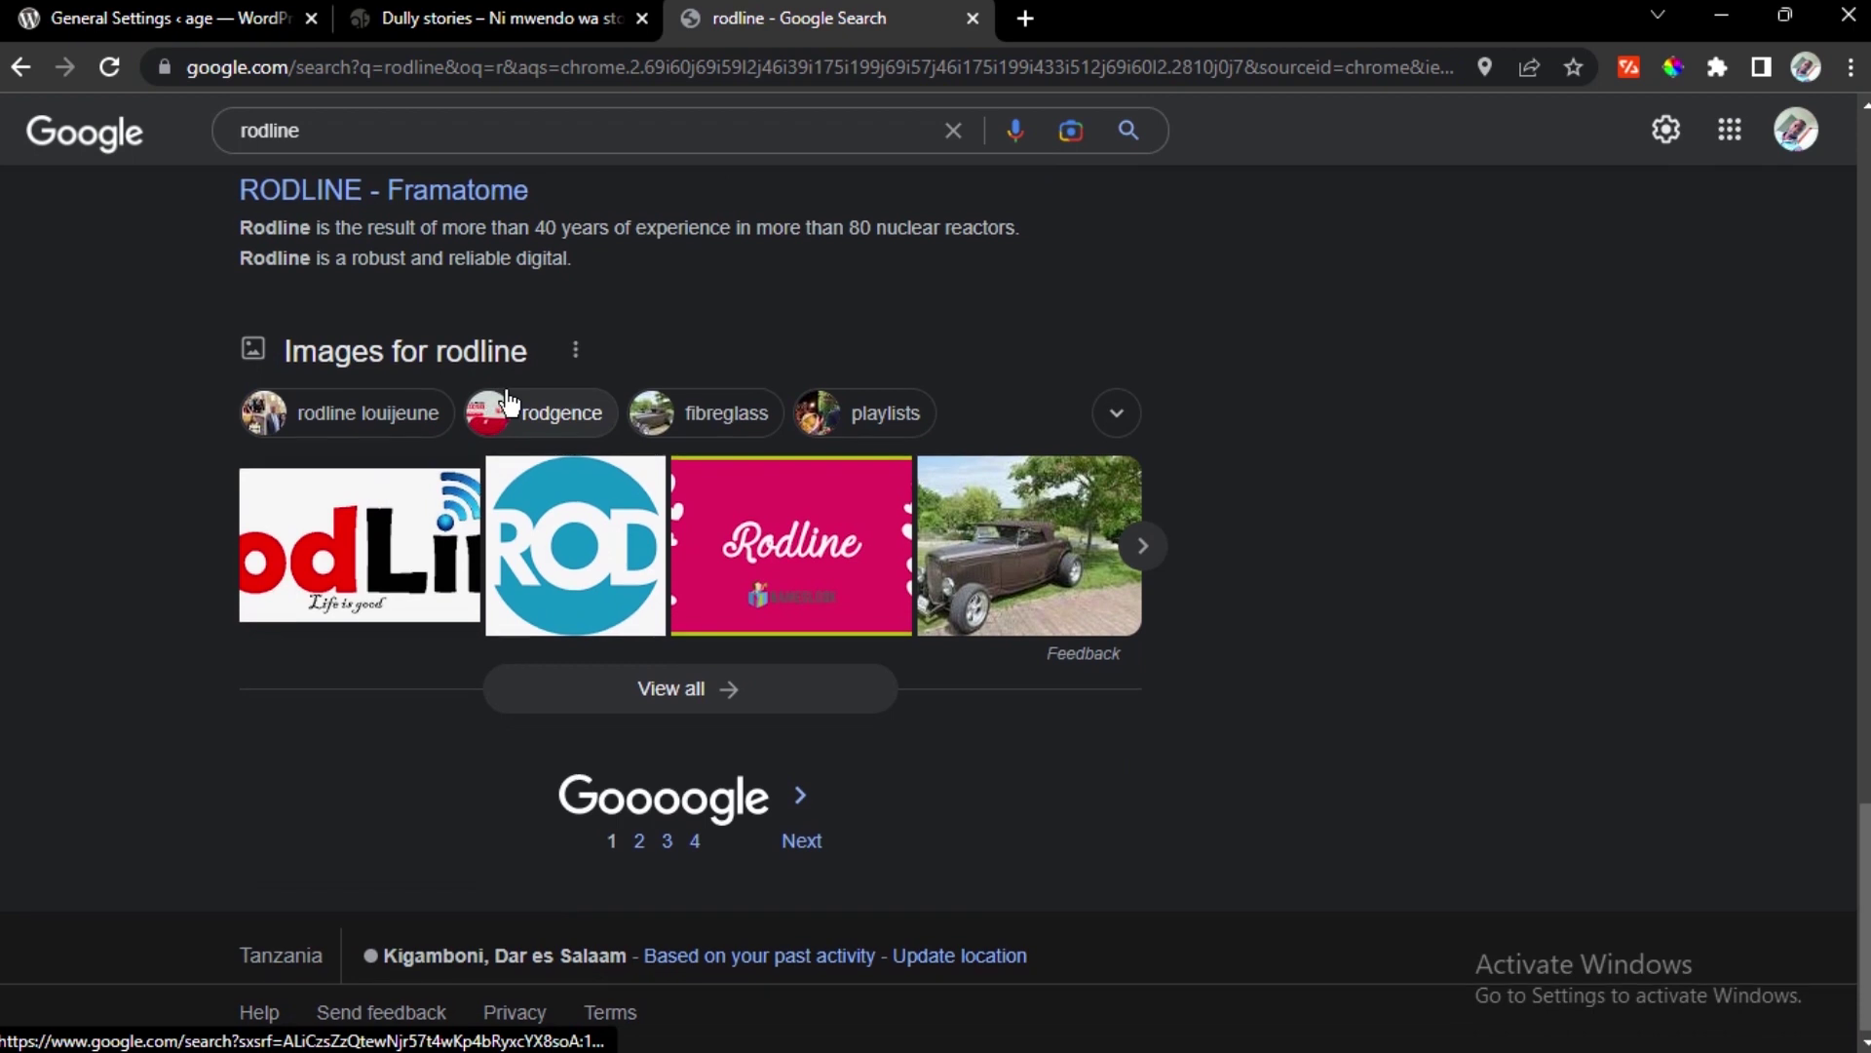
scroll(506, 393, up, 10)
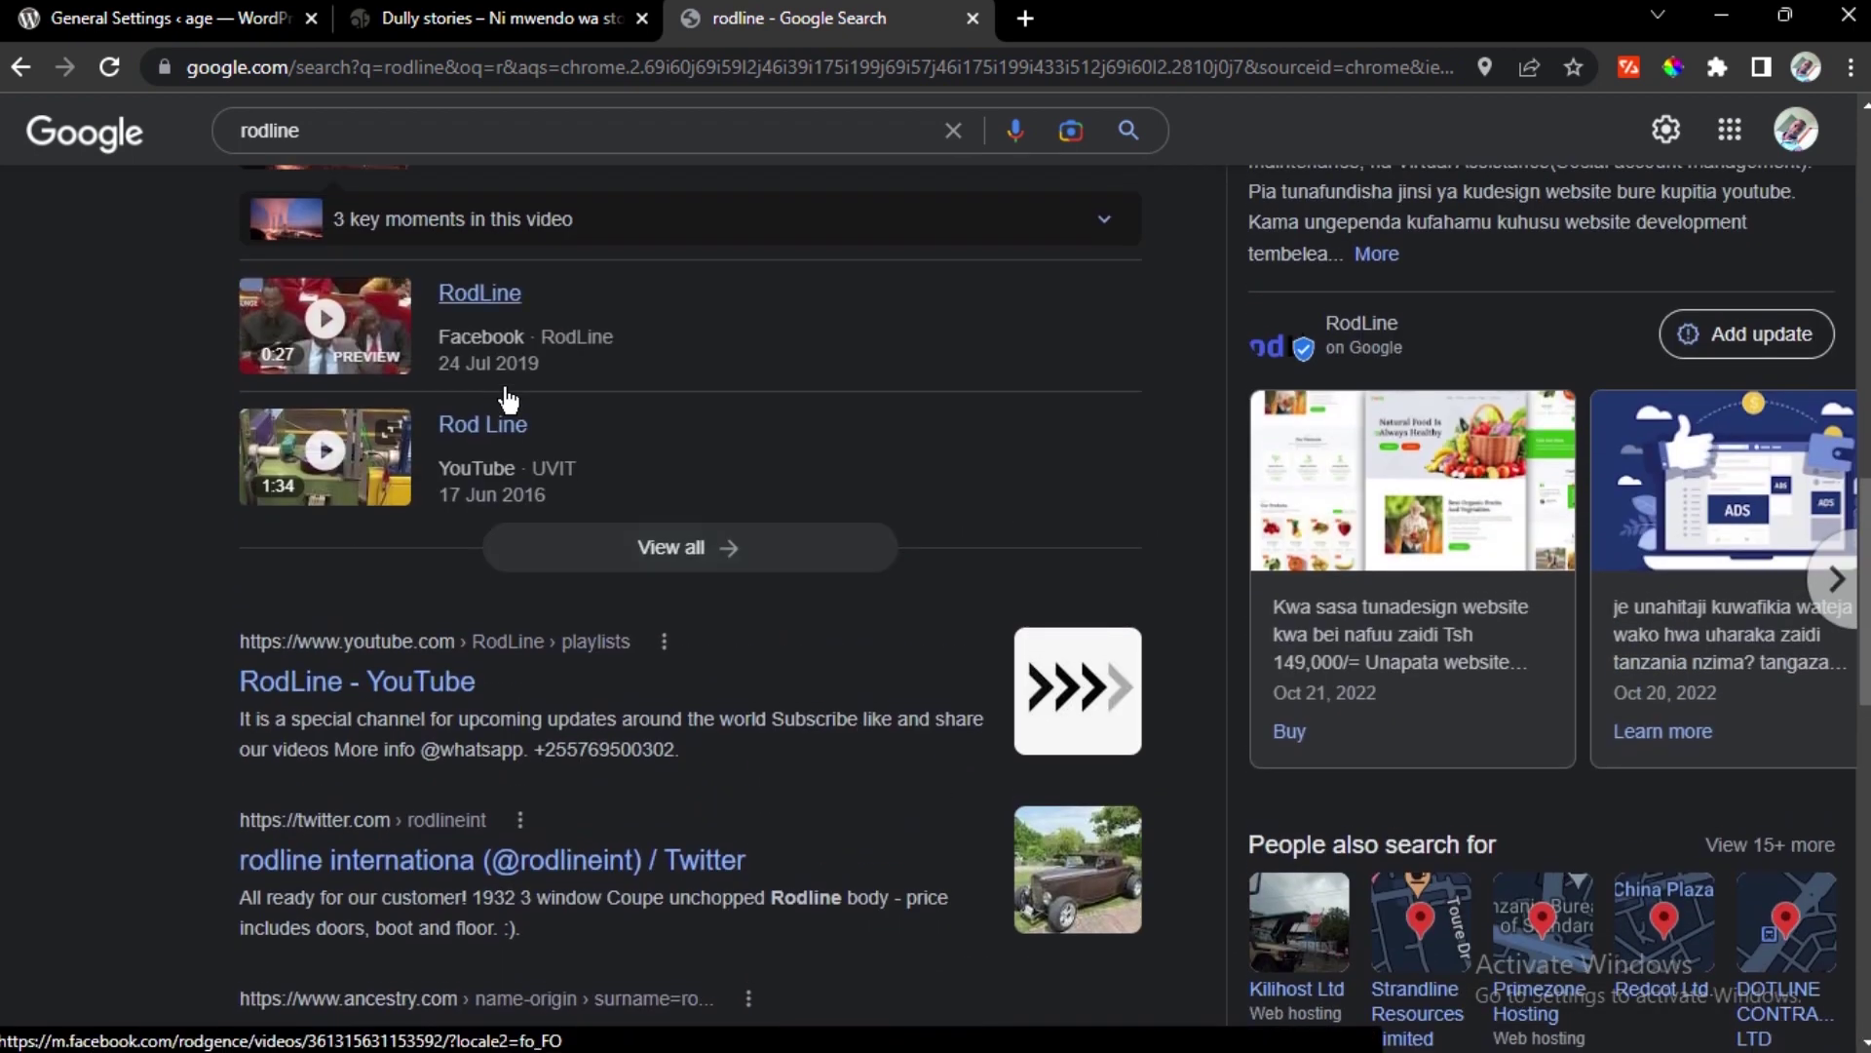
scroll(507, 398, up, 4)
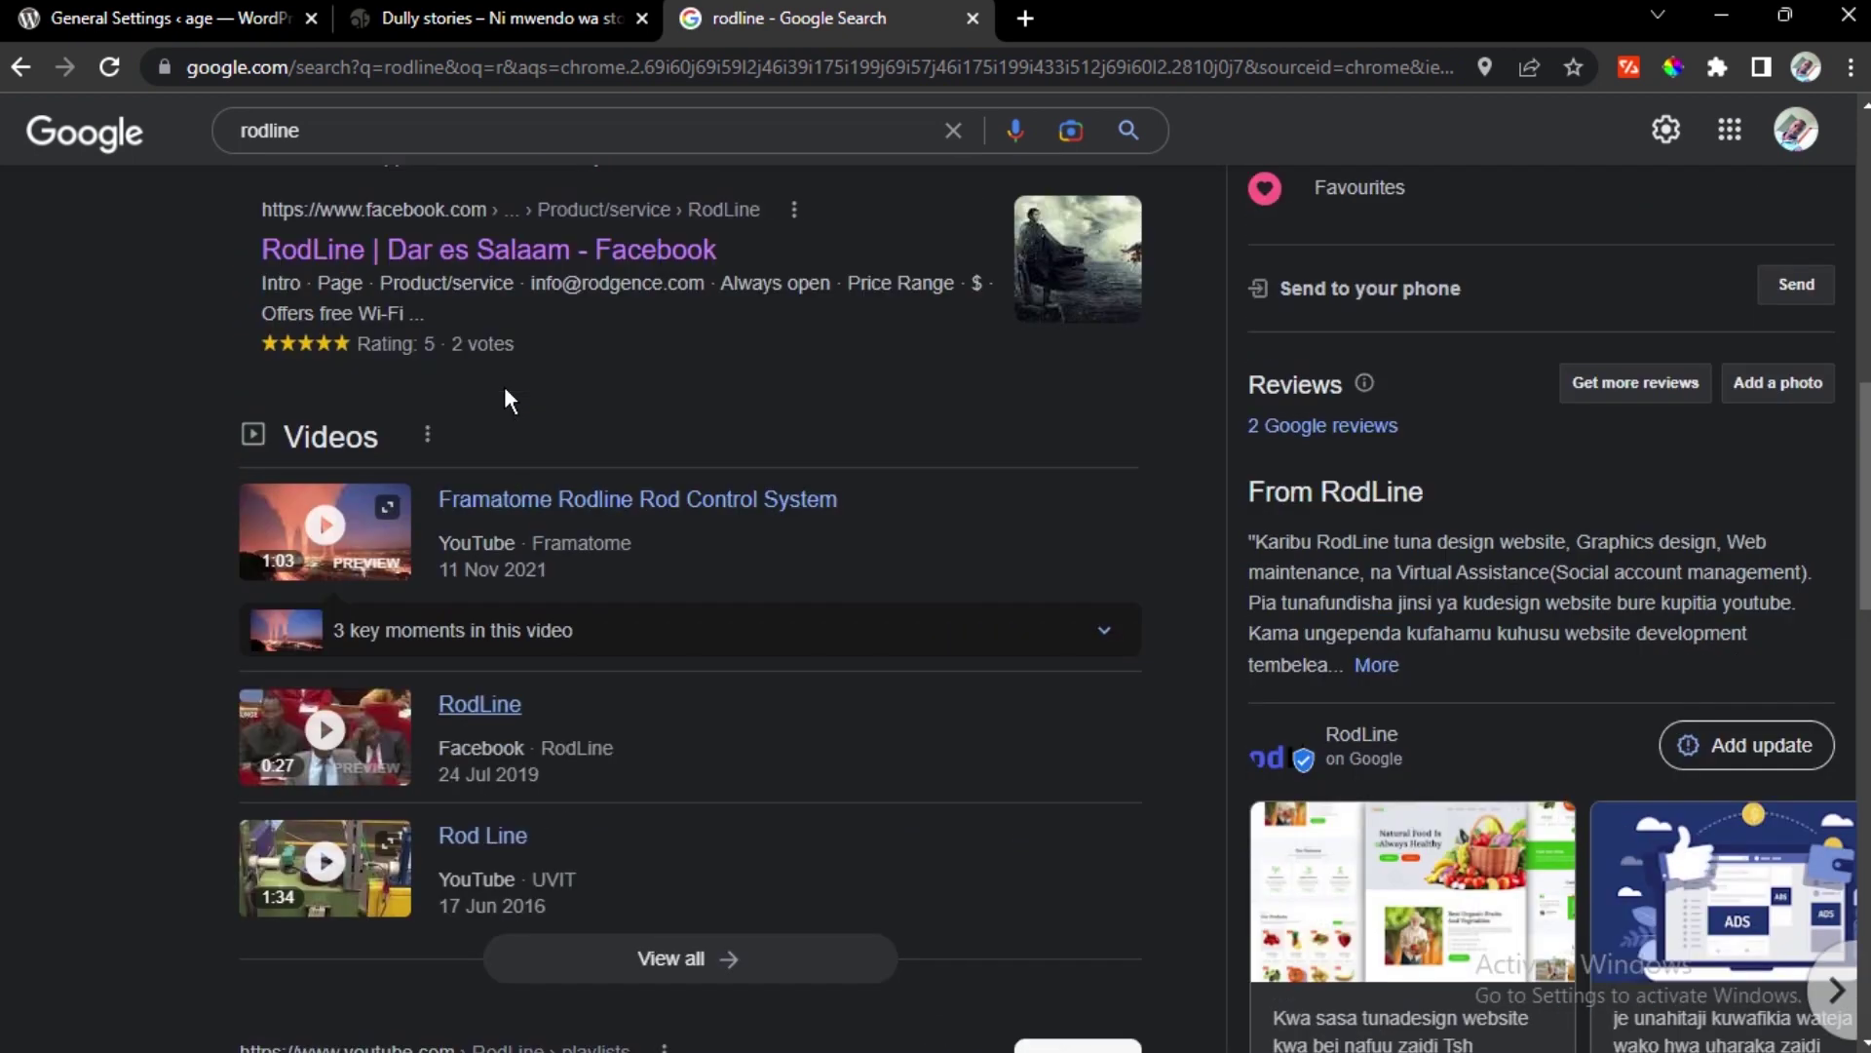
scroll(505, 386, down, 10)
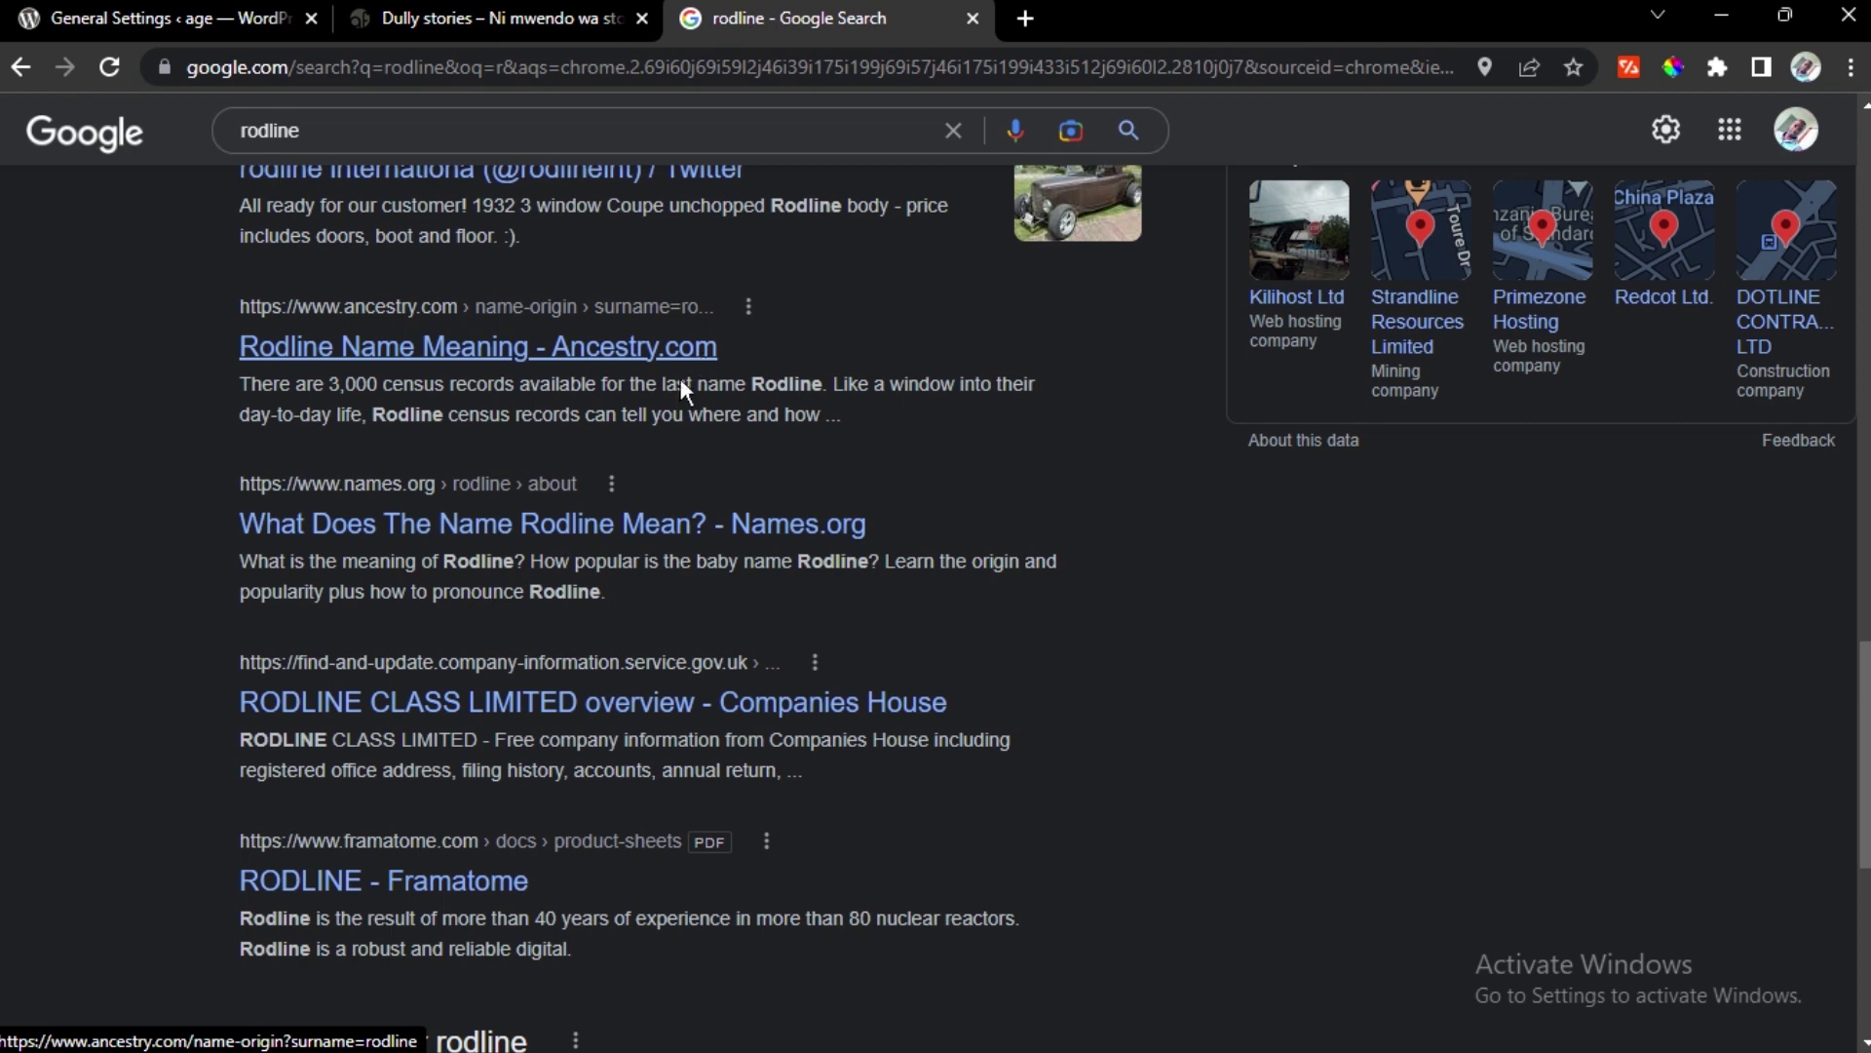
scroll(492, 448, up, 5)
scroll(493, 448, up, 10)
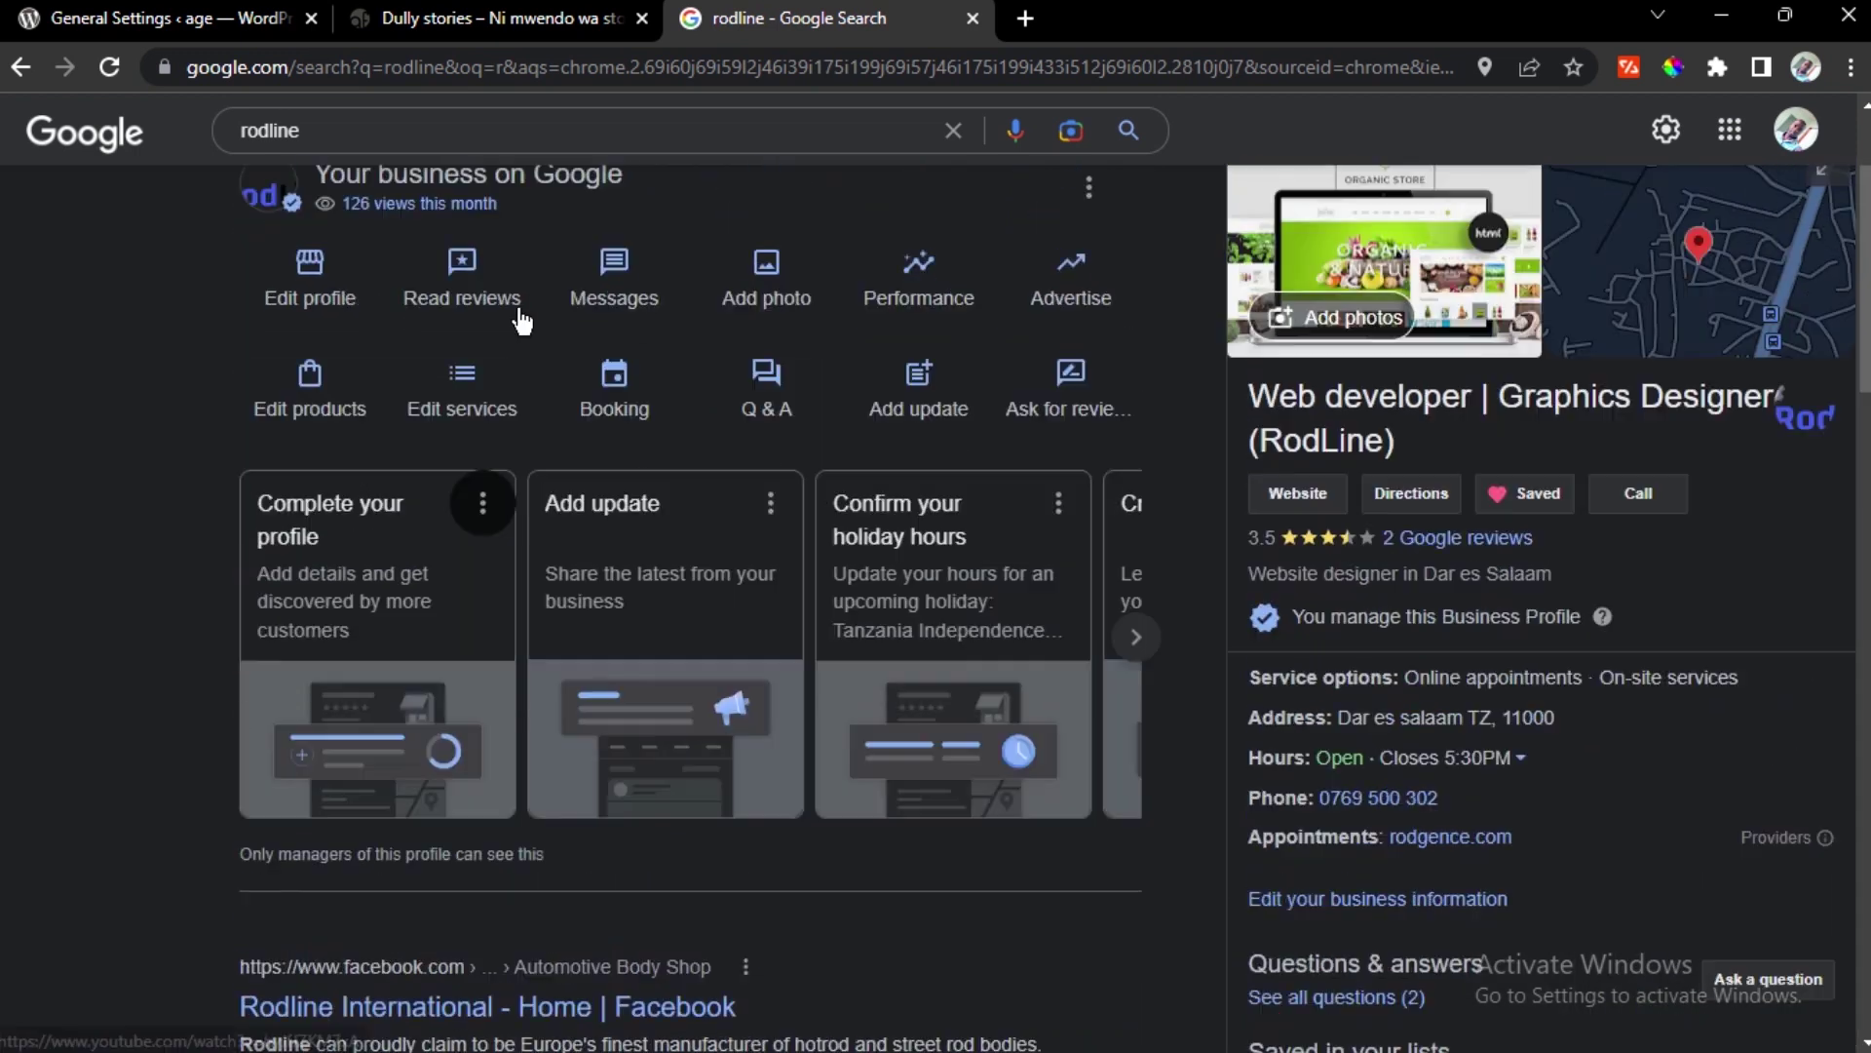
Search Google for "millard ayo" instead and examine the title and tagline of the millardayo.com result
click(467, 156)
key(BackSpace)
key(BackSpace)
key(BackSpace)
key(BackSpace)
key(BackSpace)
key(BackSpace)
key(BackSpace)
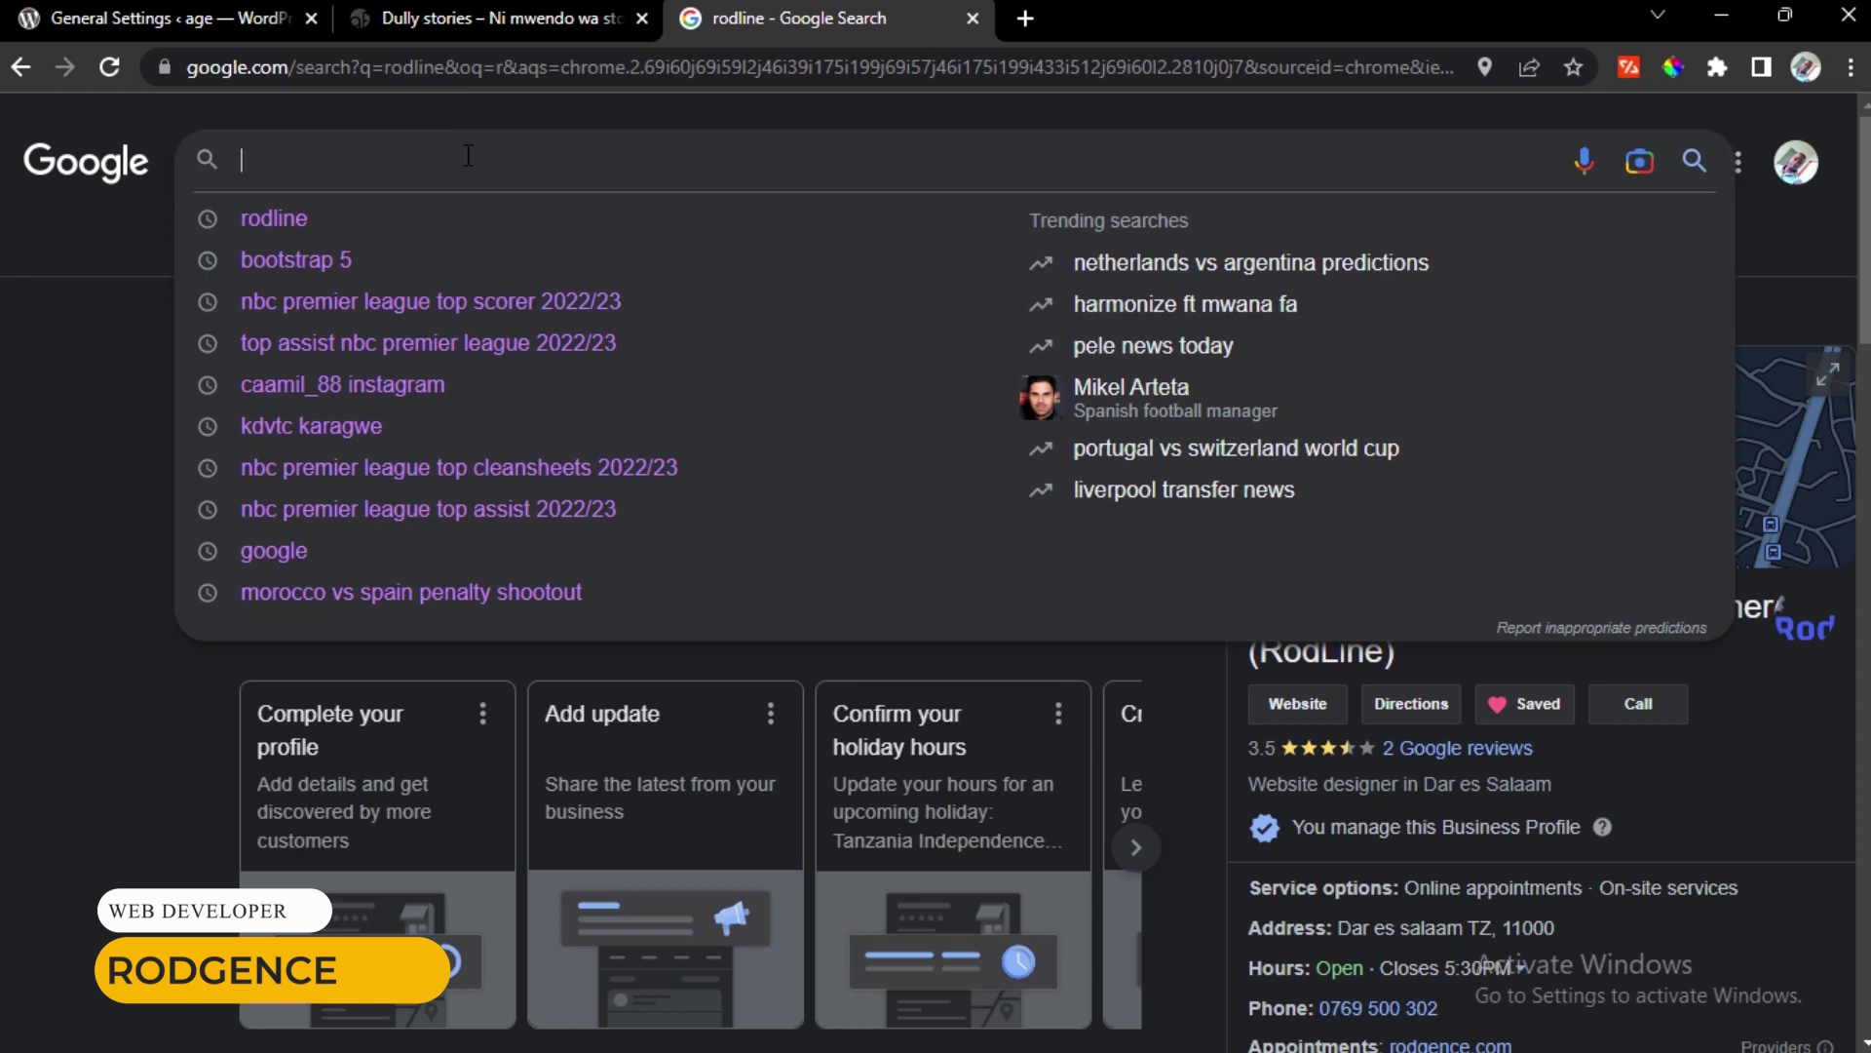
text(m)
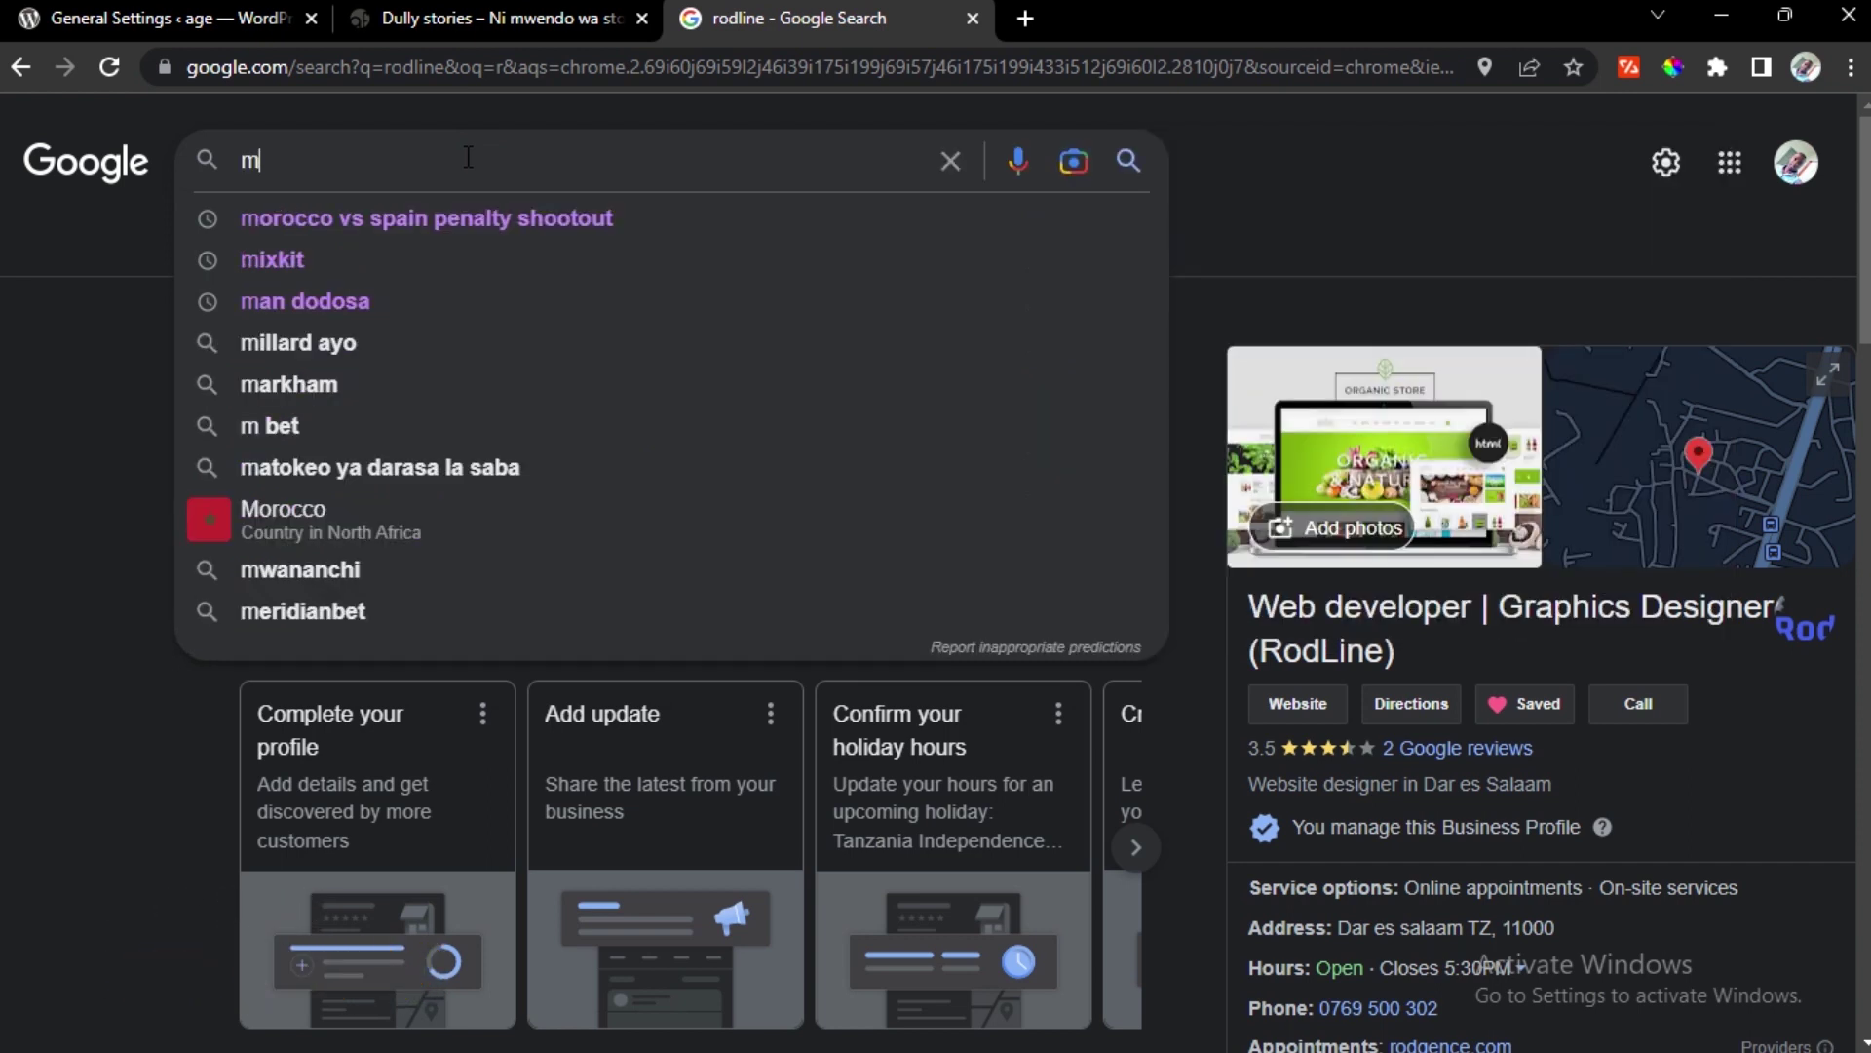
click(390, 348)
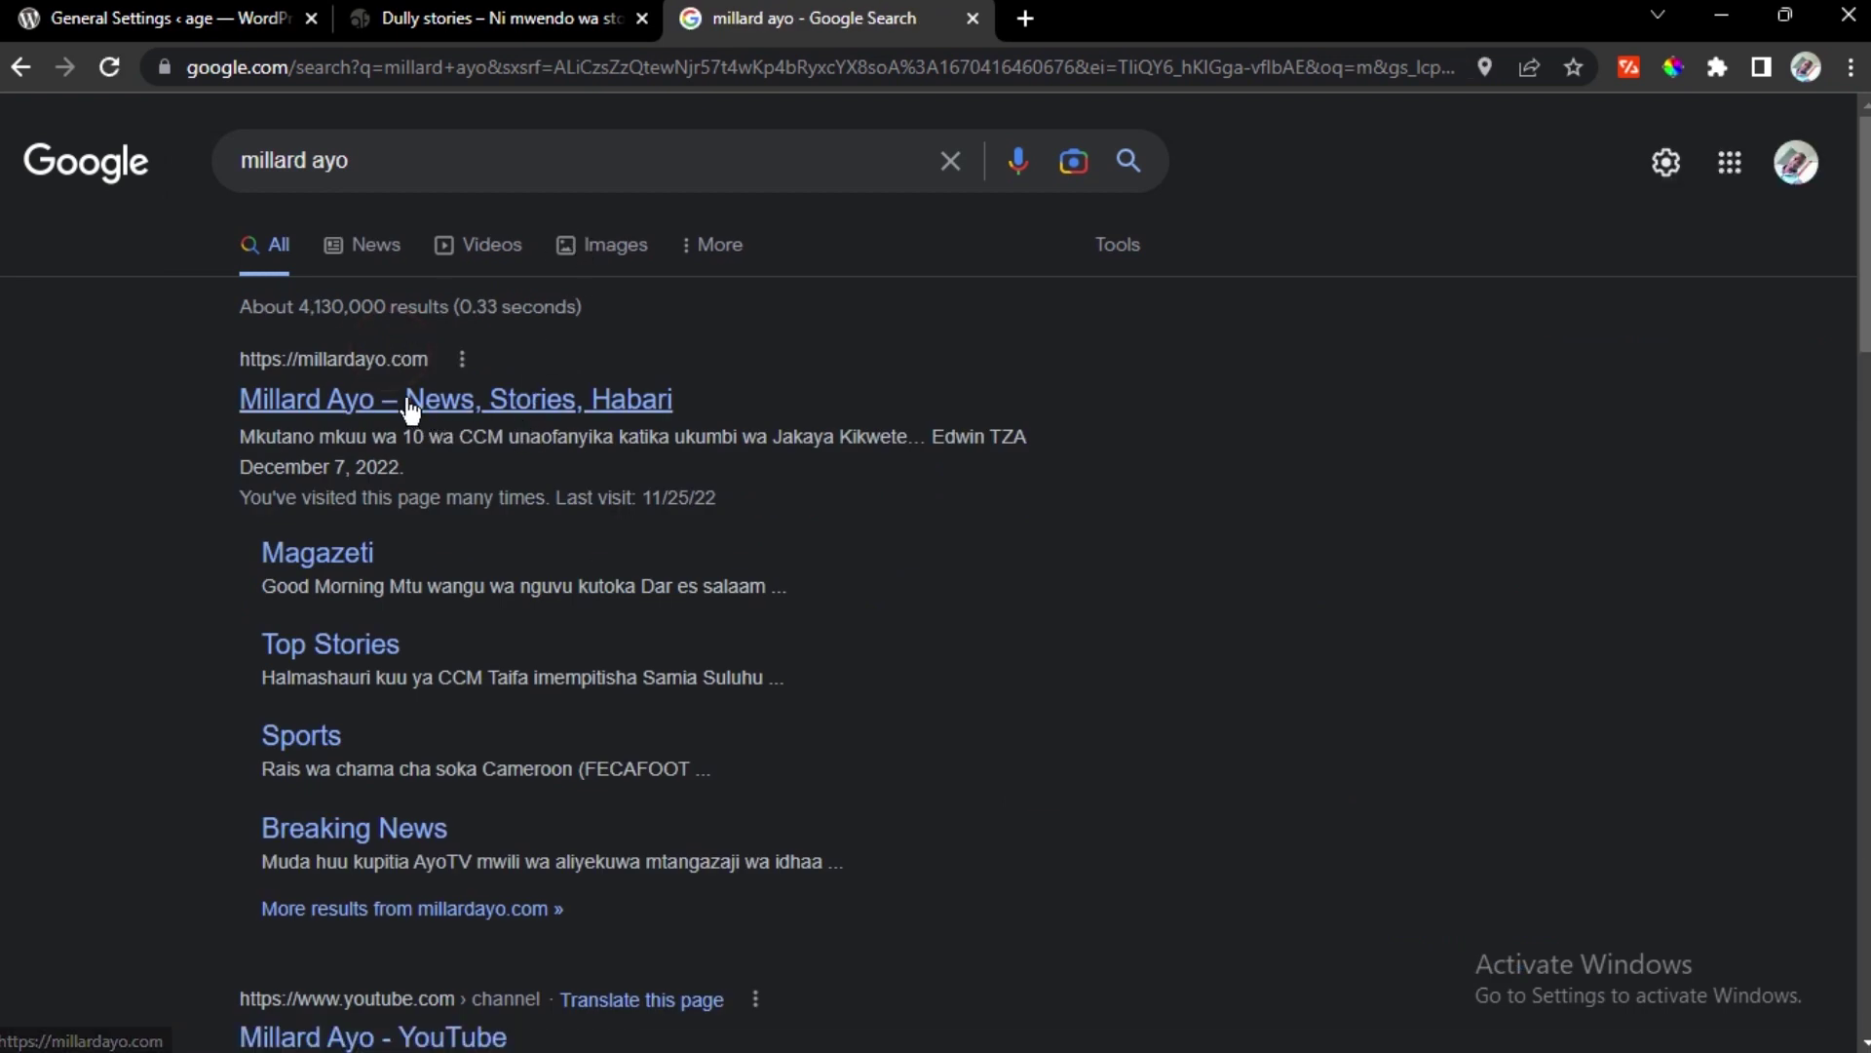
click(509, 407)
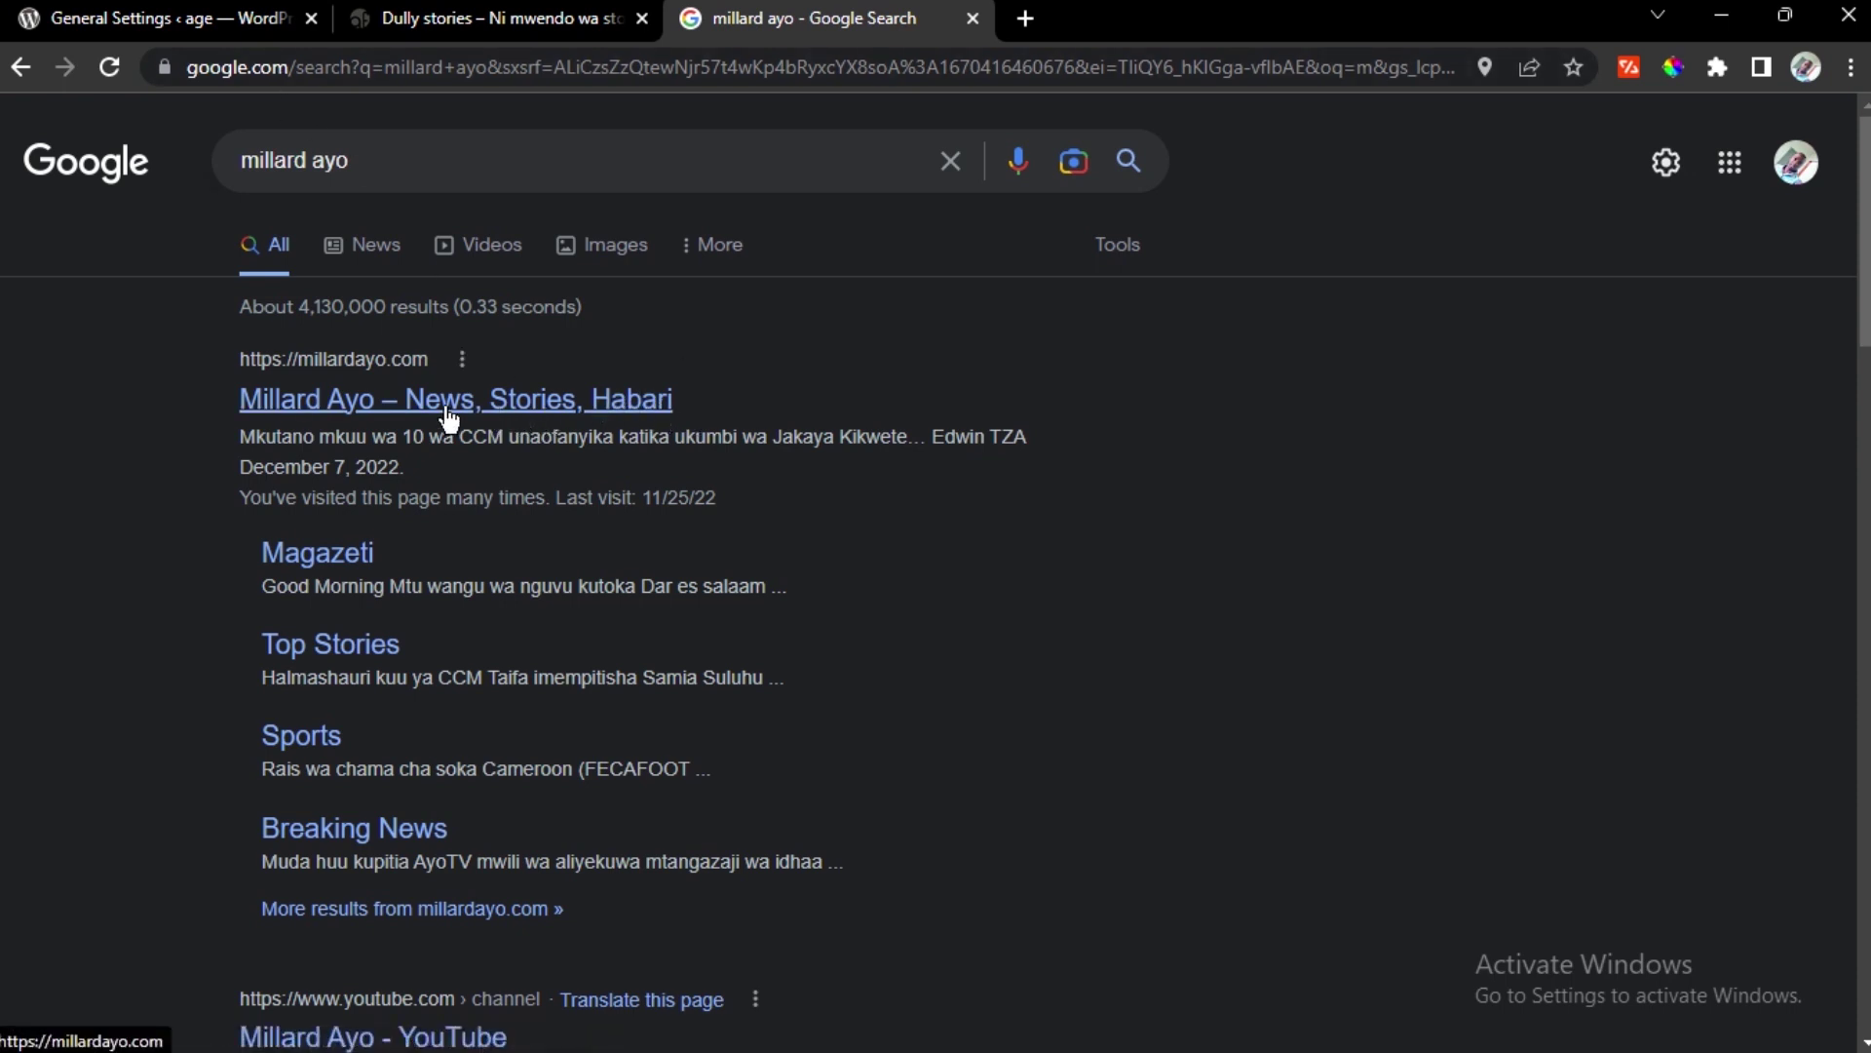
Compare the WordPress site title and tagline with the dullystories.com address suggestions for "du" in a new browser tab
click(165, 17)
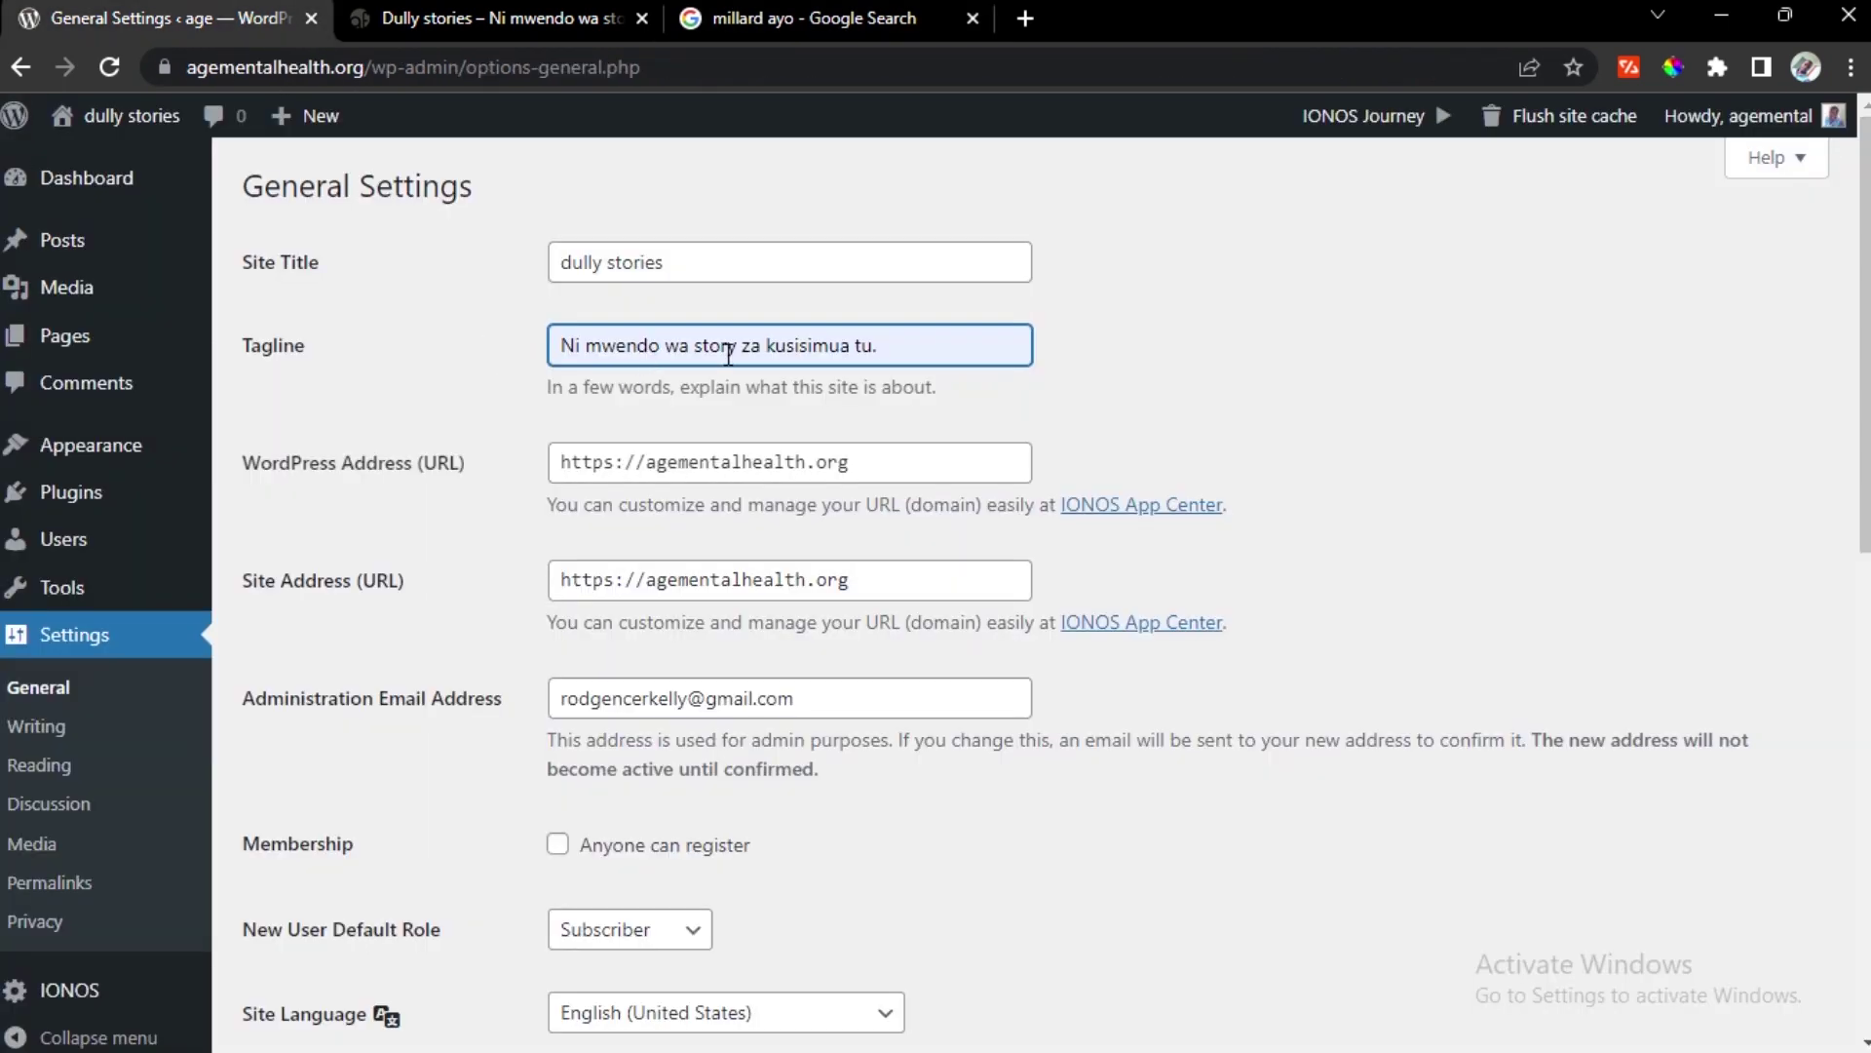
click(1025, 18)
click(562, 68)
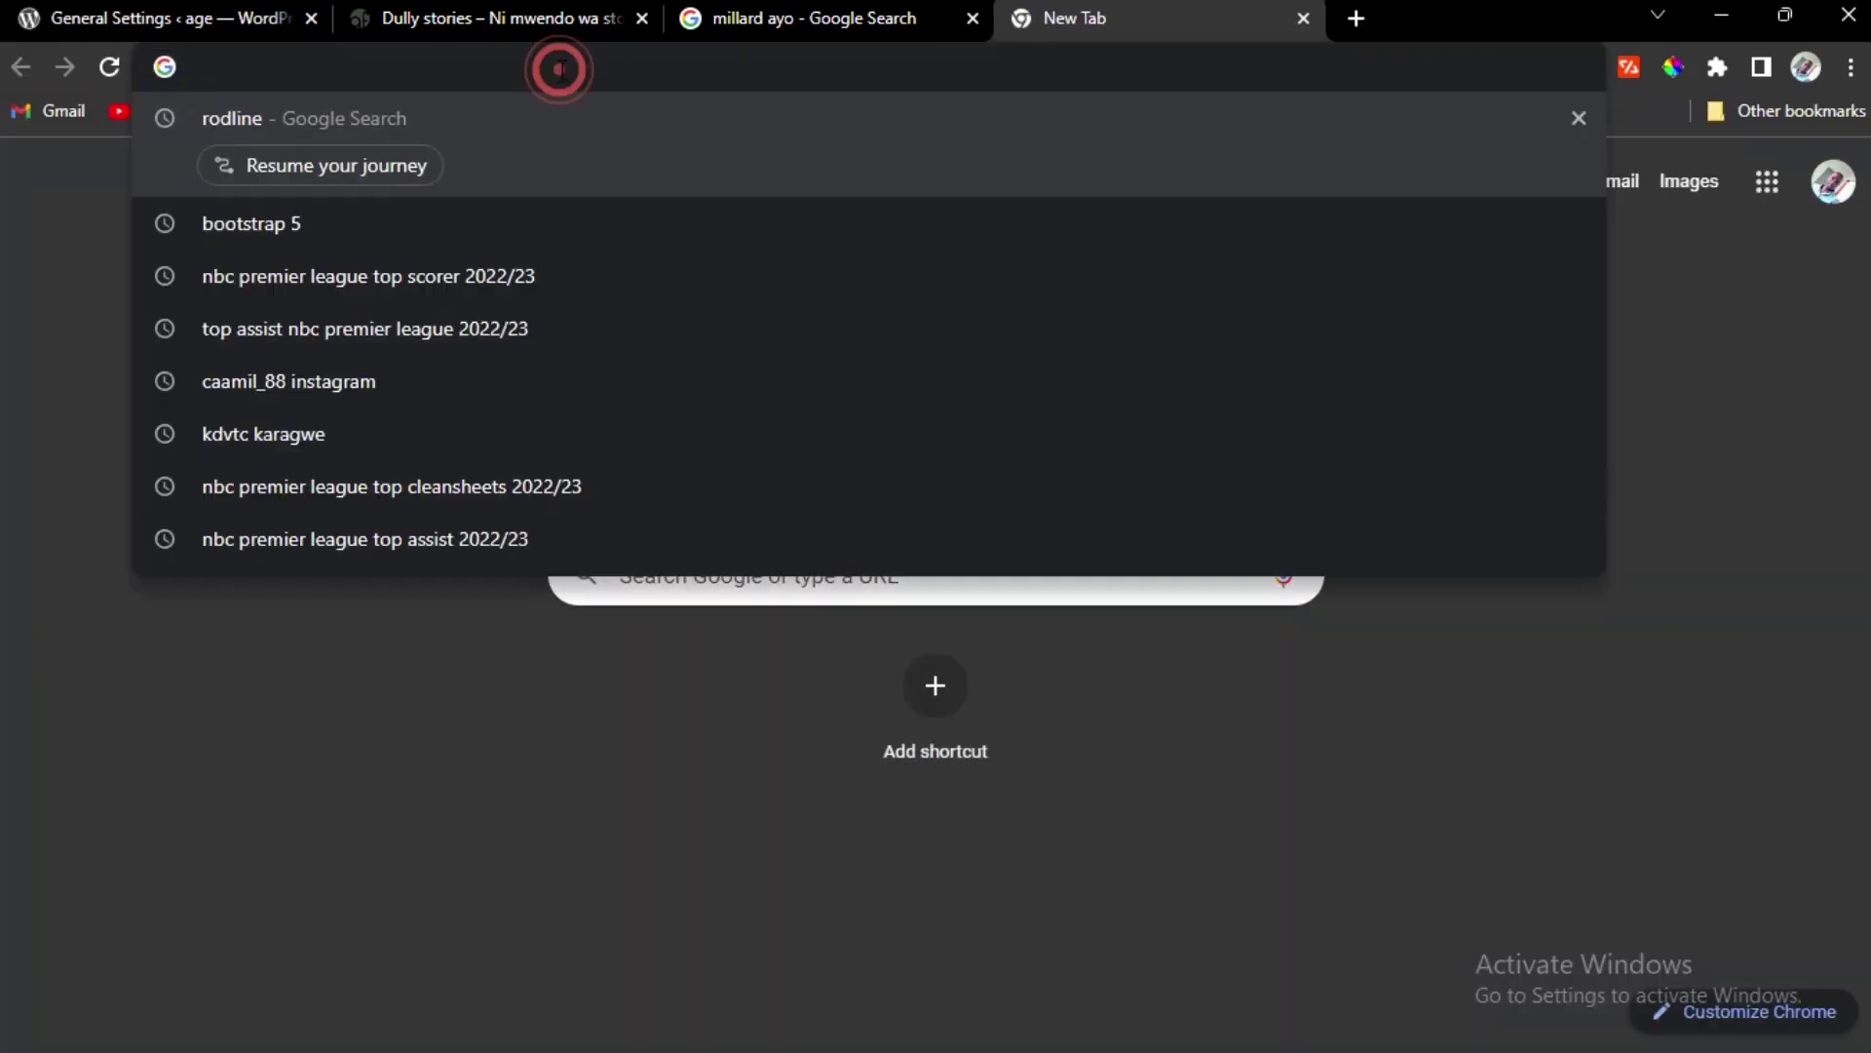
text(du)
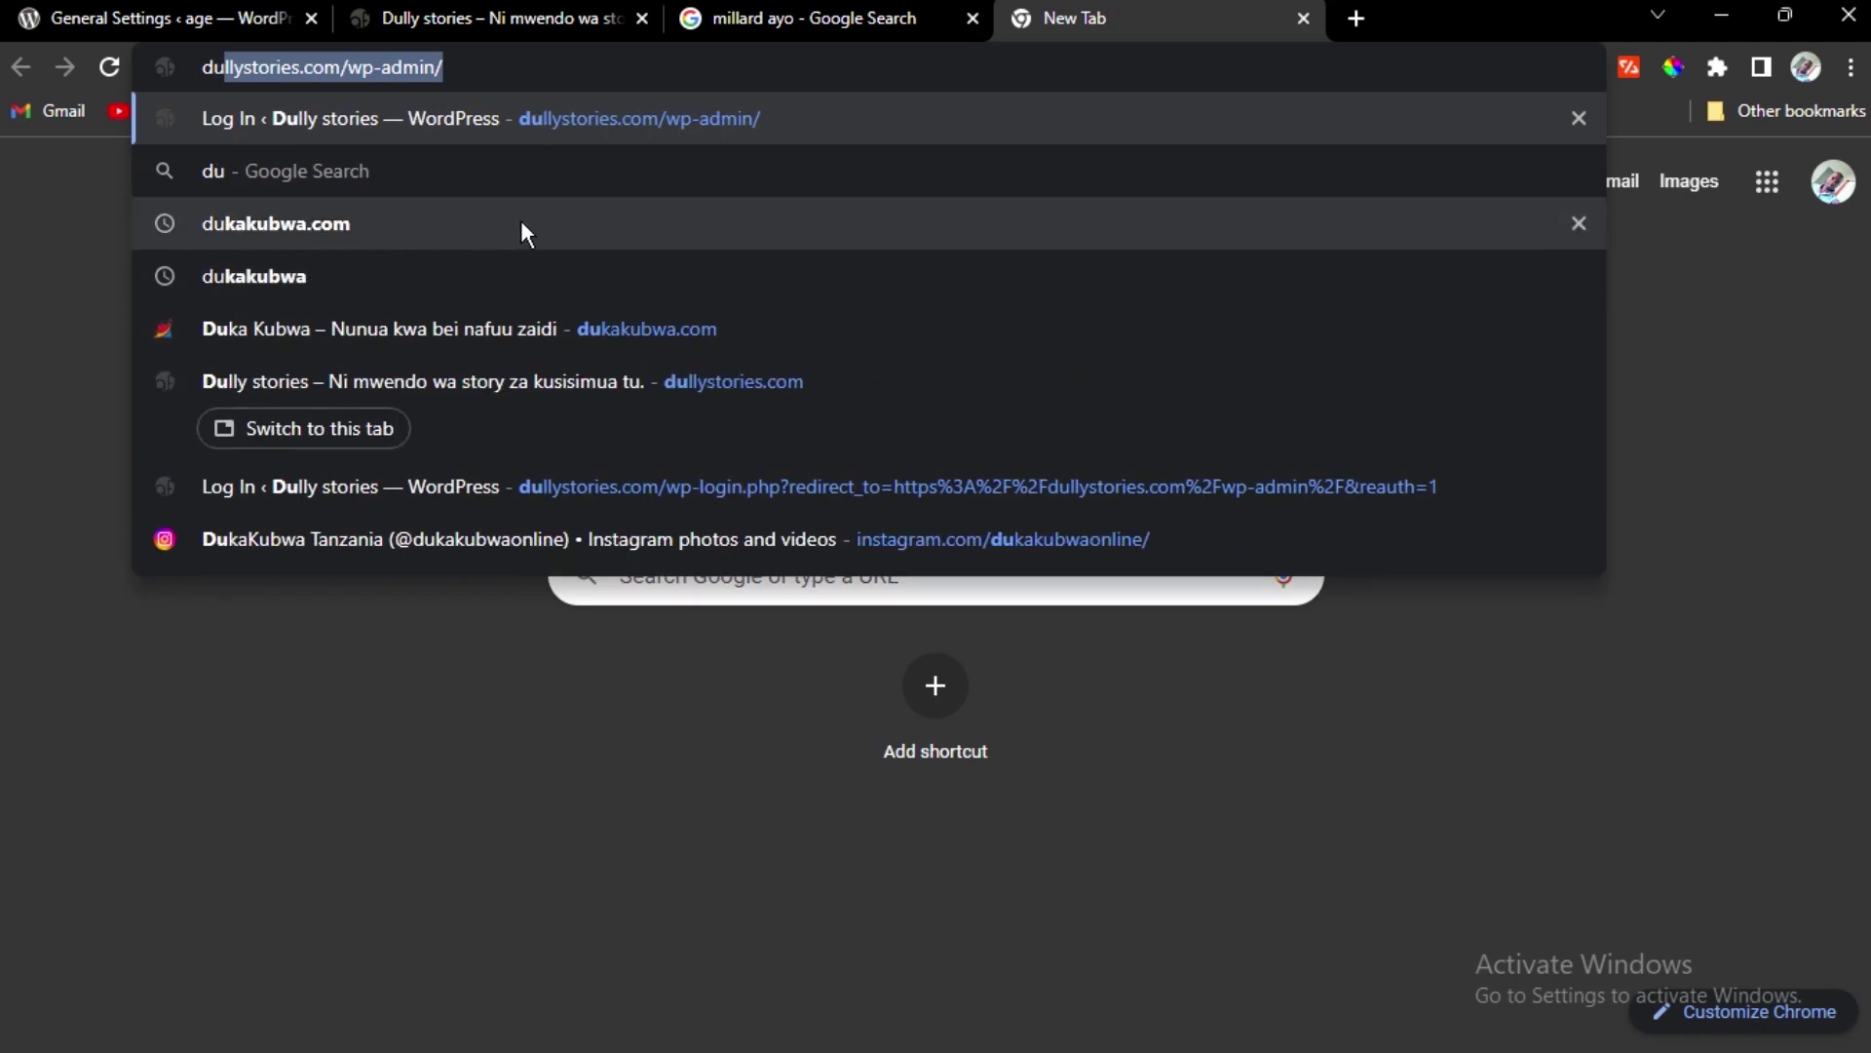
Return to the WordPress General Settings page and close the "millard ayo" search tab and the blank tab
click(63, 21)
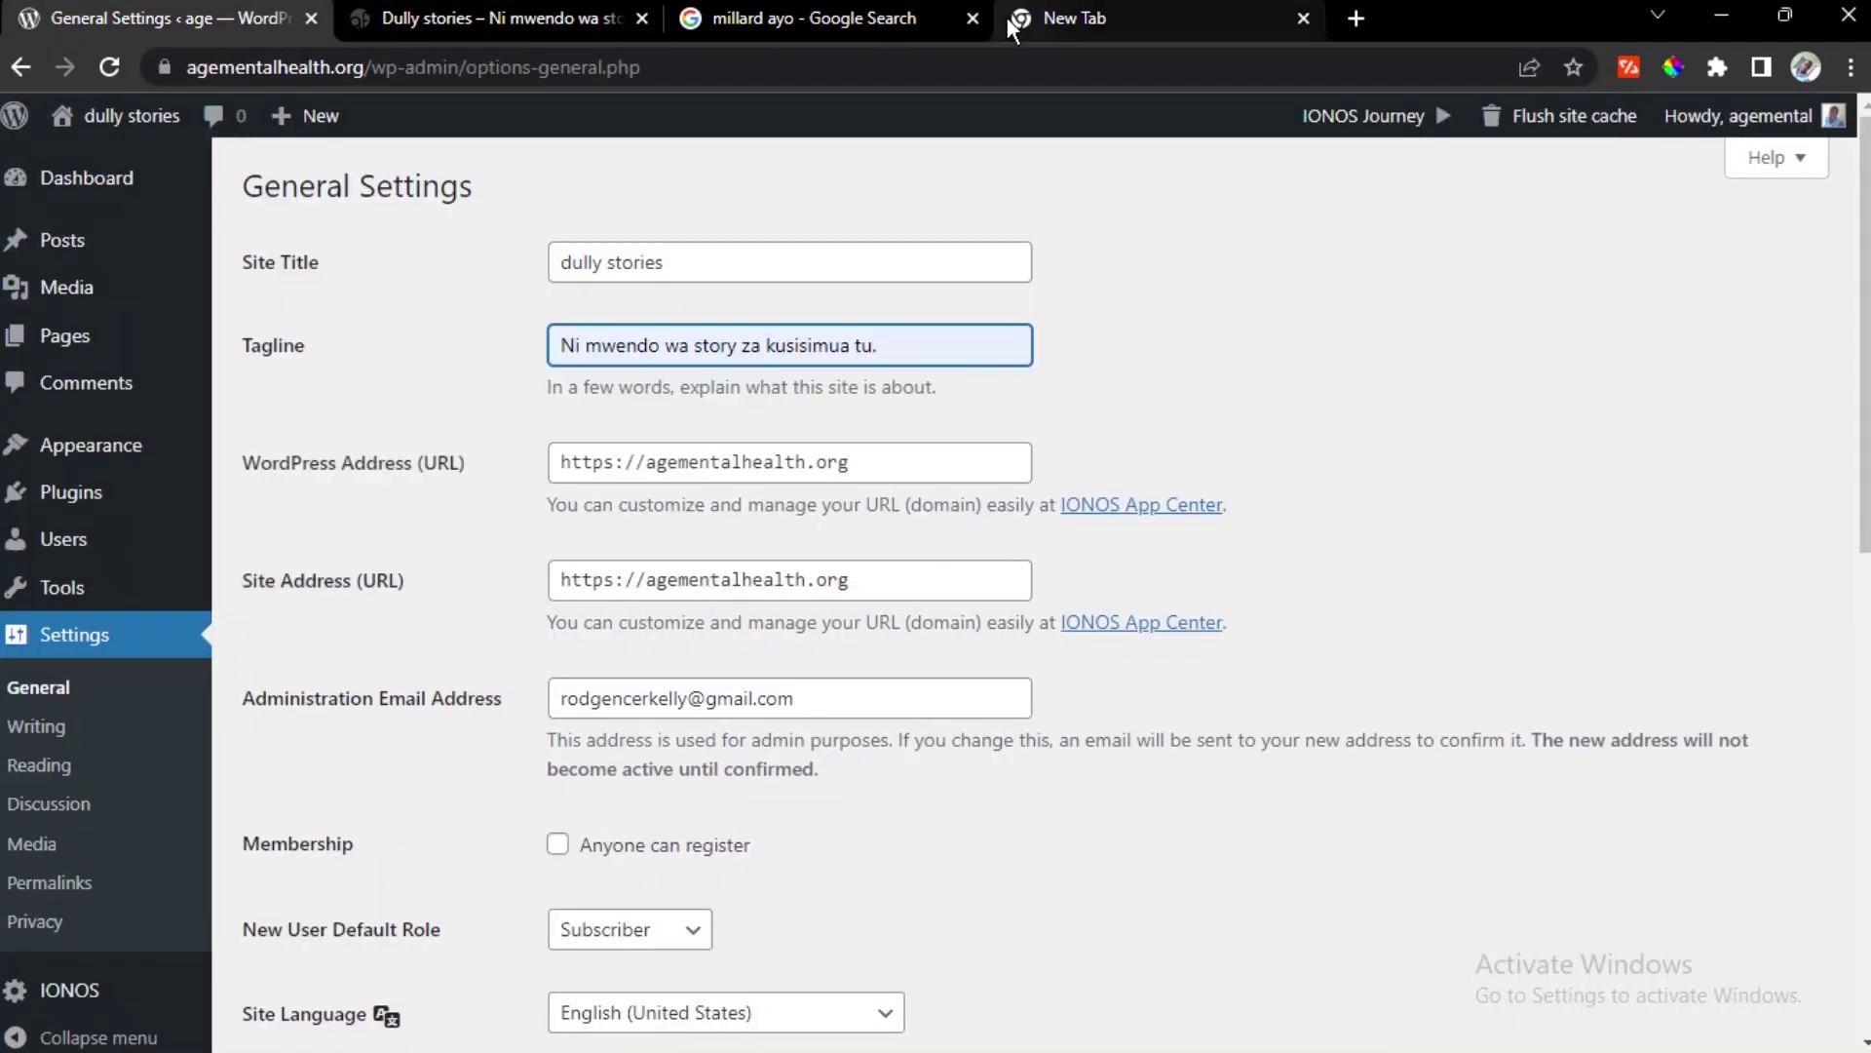
click(973, 17)
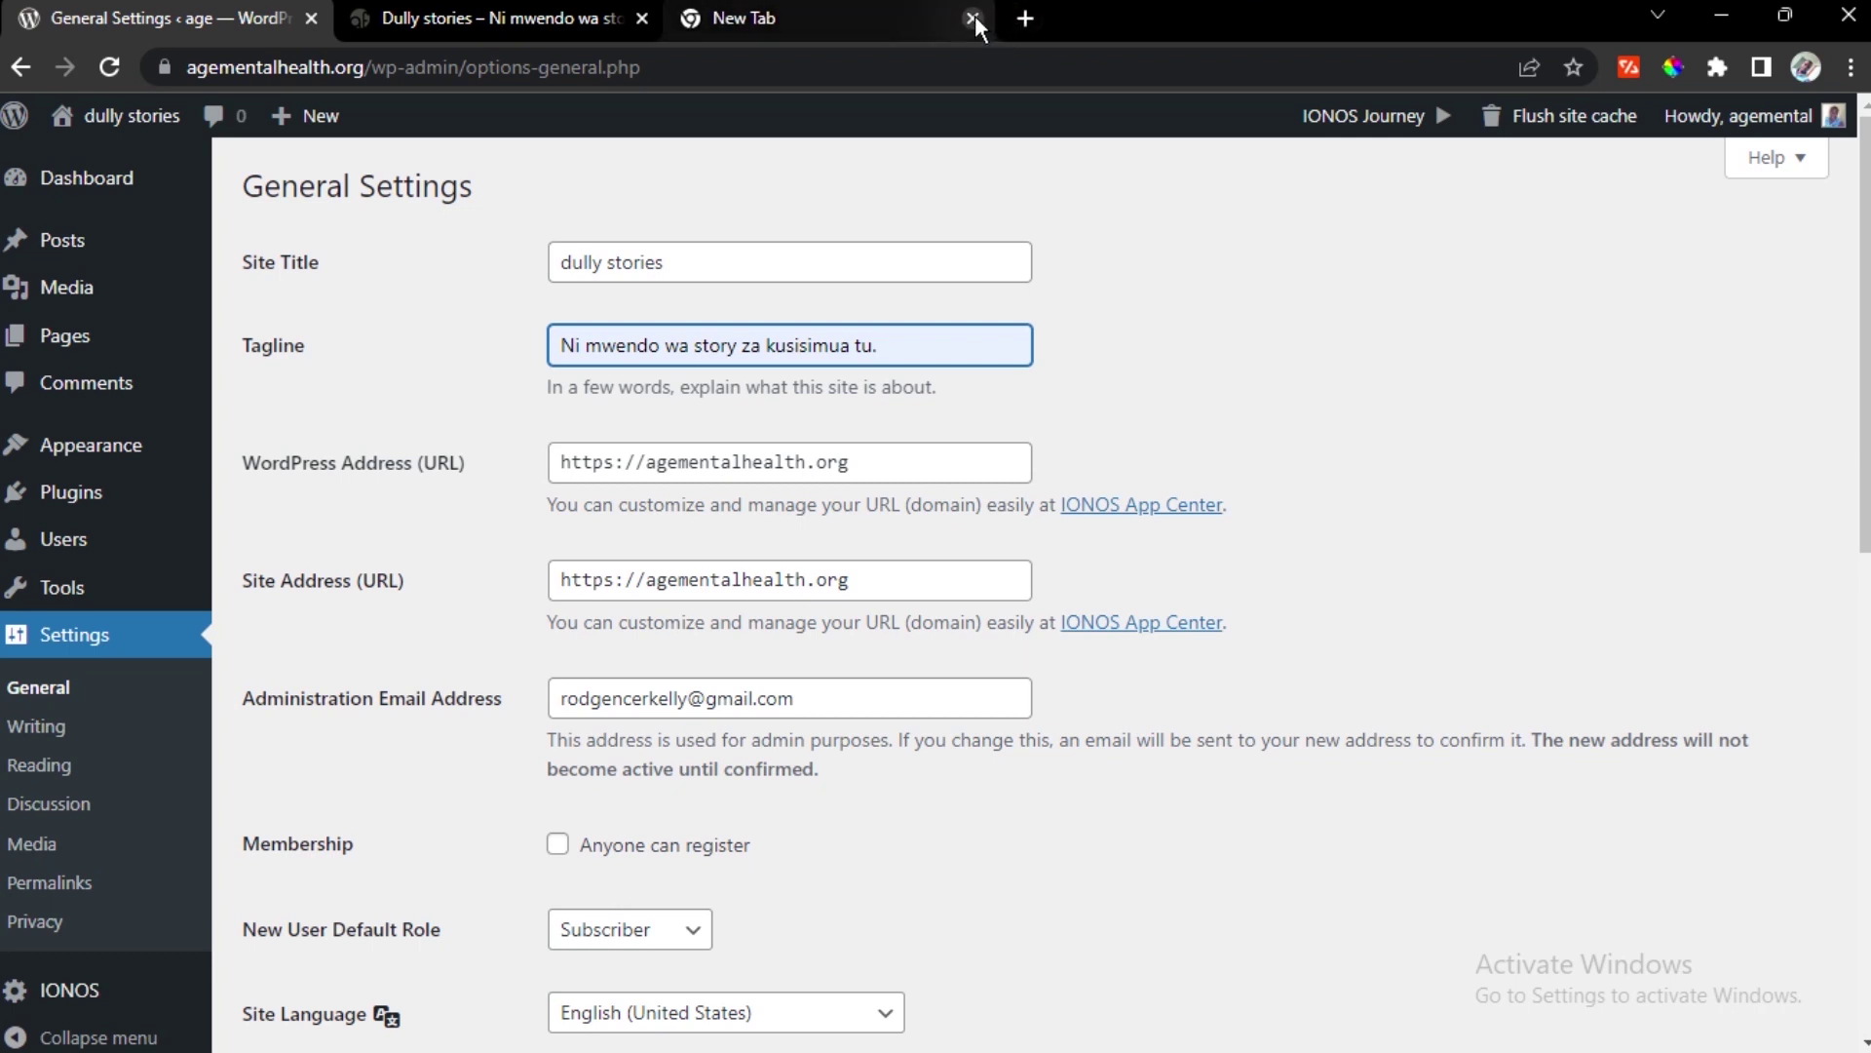
click(973, 18)
Review the Site Title, Tagline and WordPress Address fields, and check the browser's connection security information for agementalhealth.org
click(1101, 368)
click(676, 256)
click(902, 343)
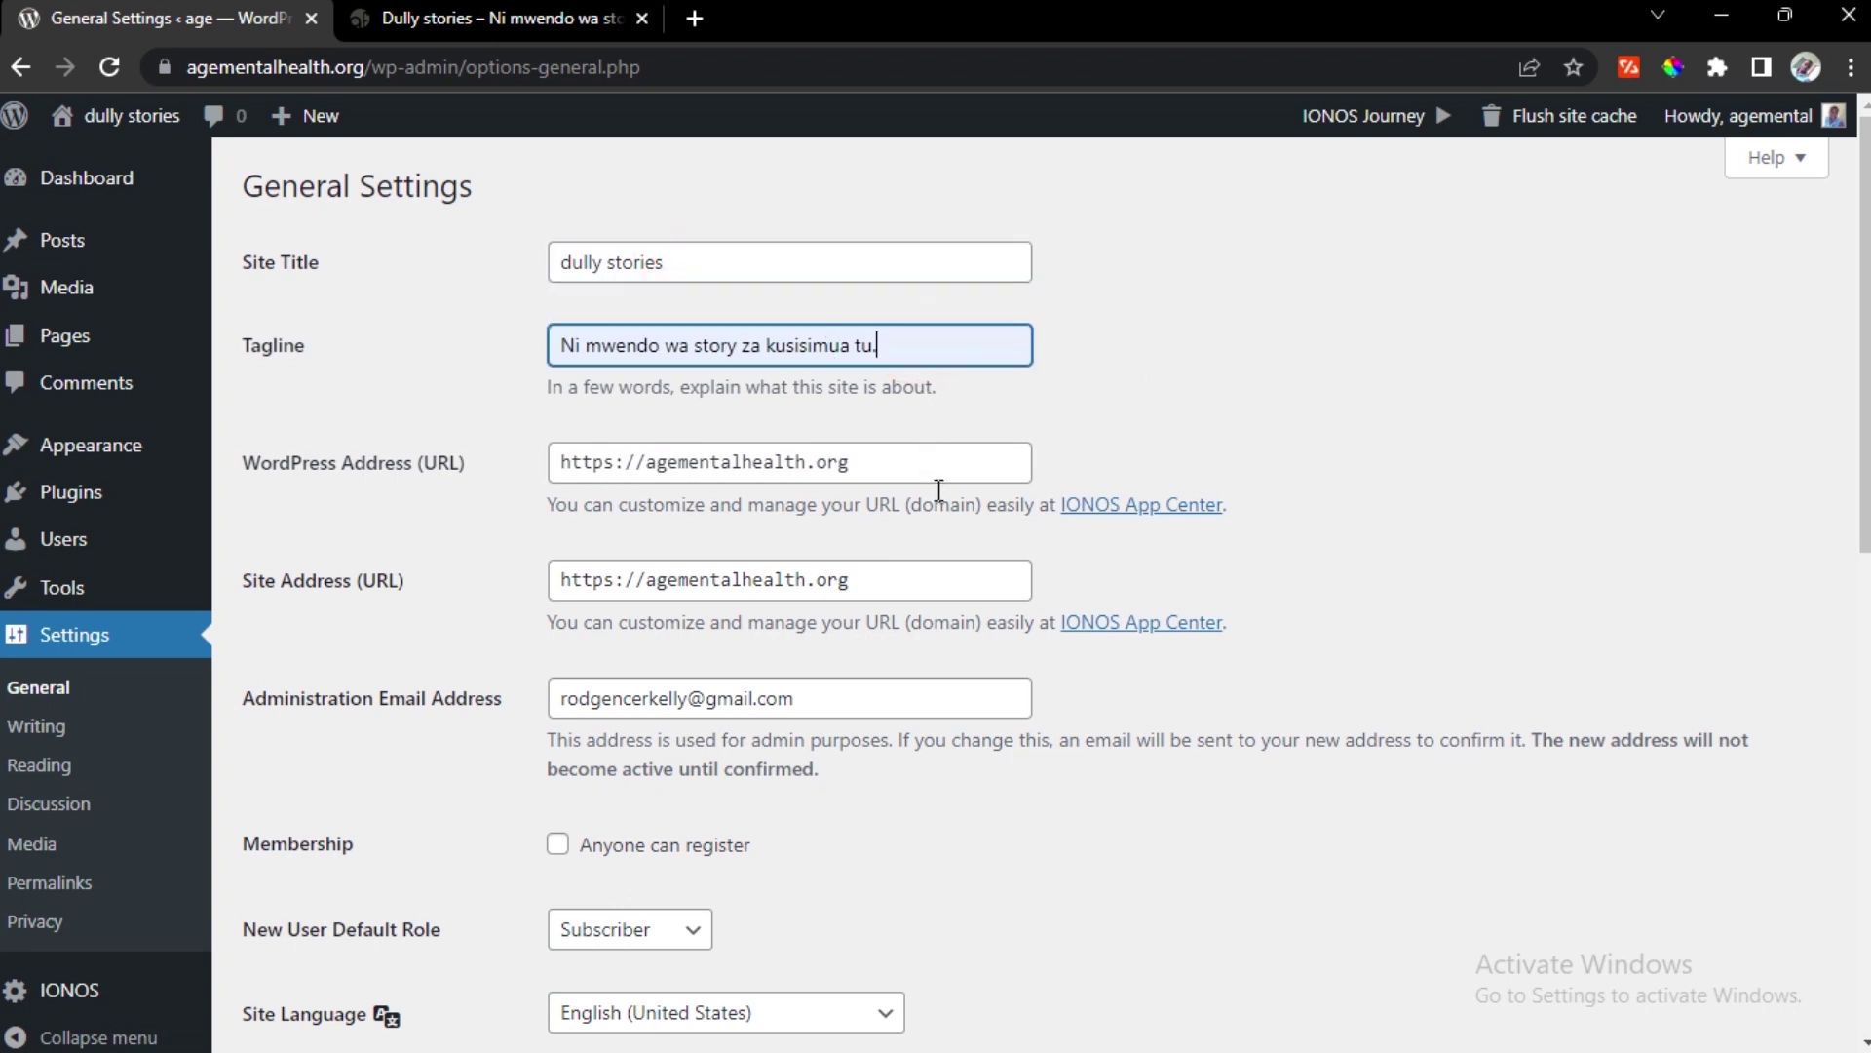
click(653, 465)
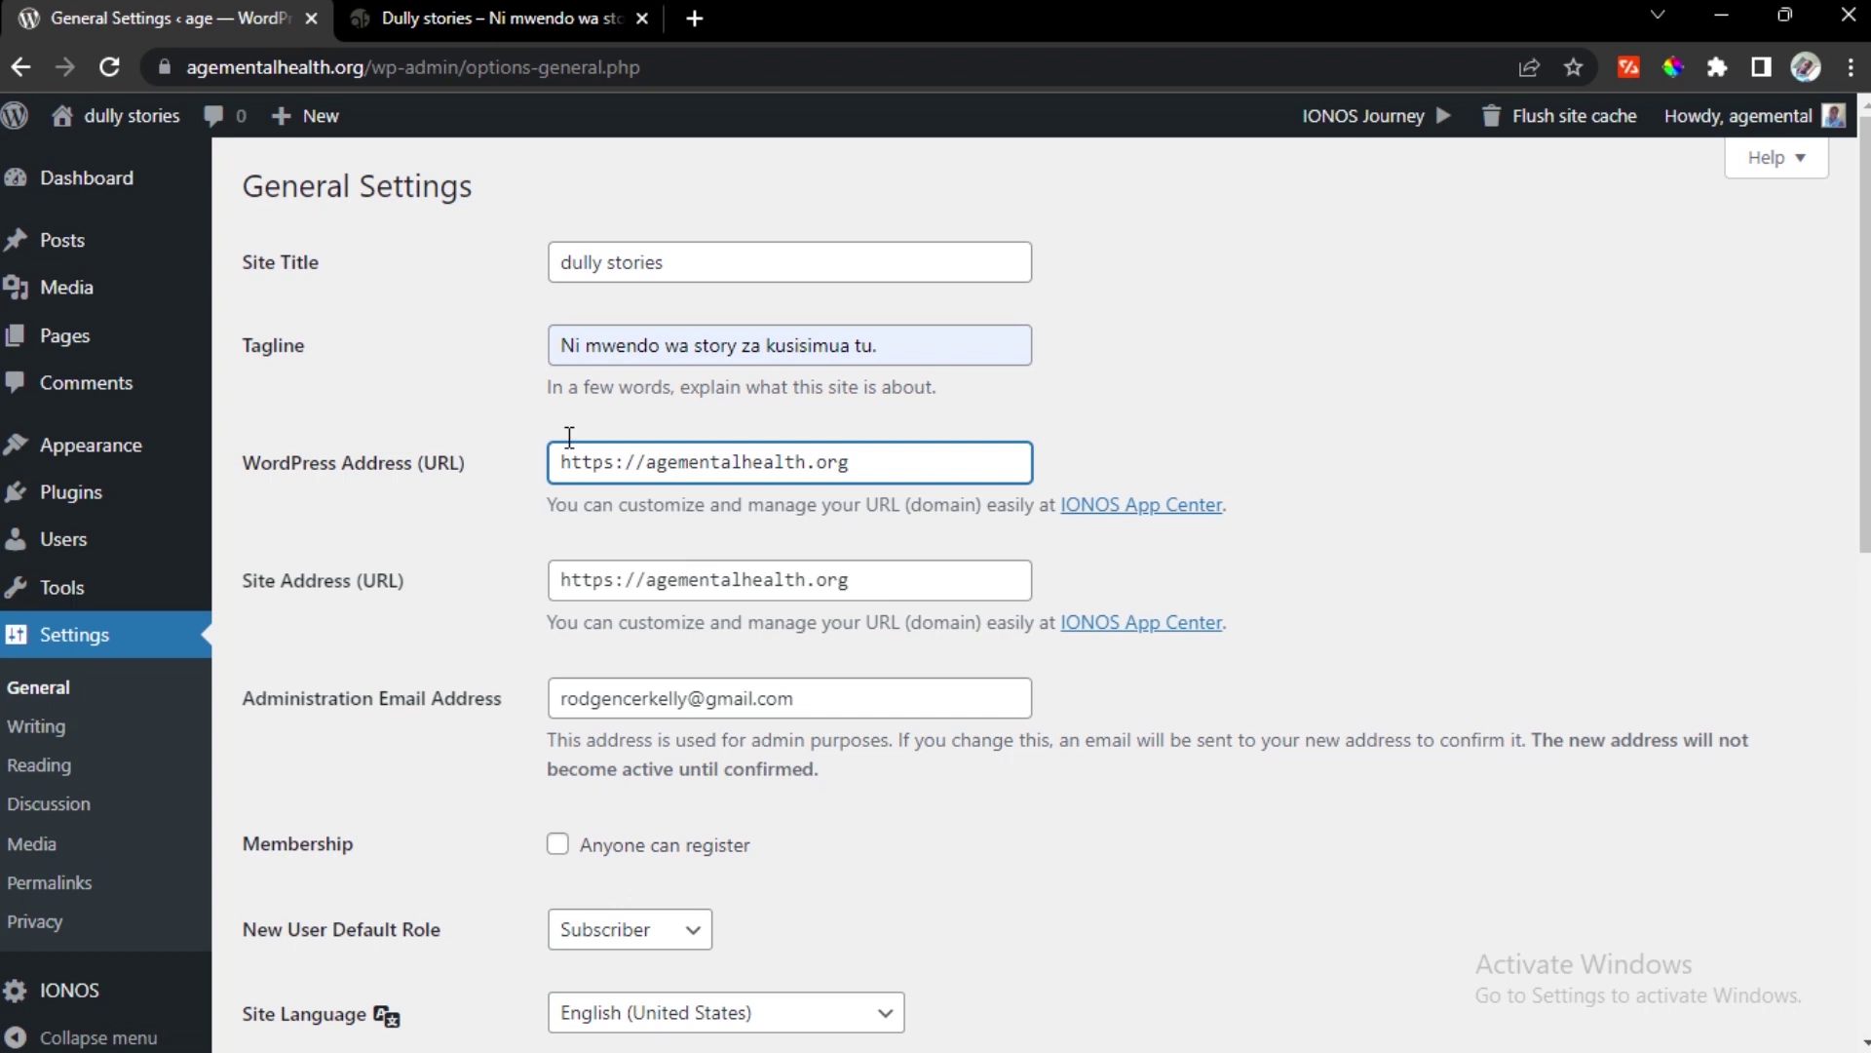
click(164, 68)
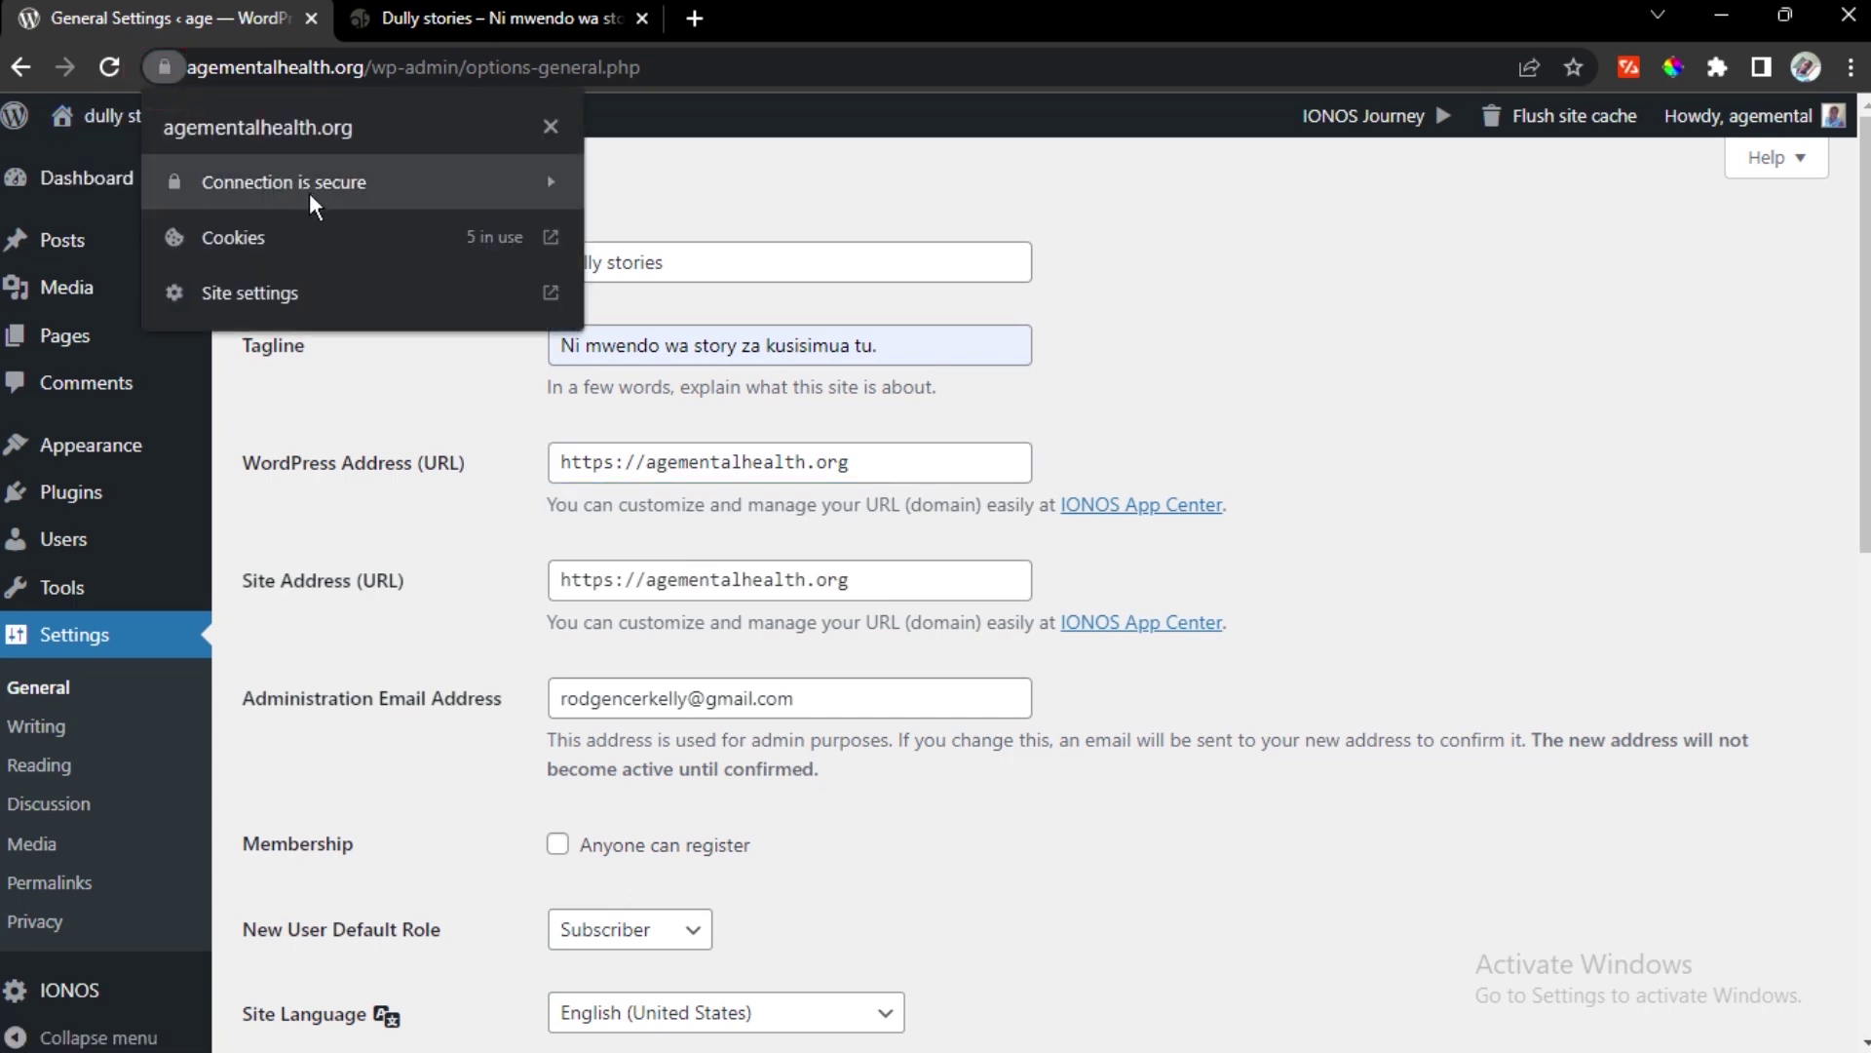
click(1253, 258)
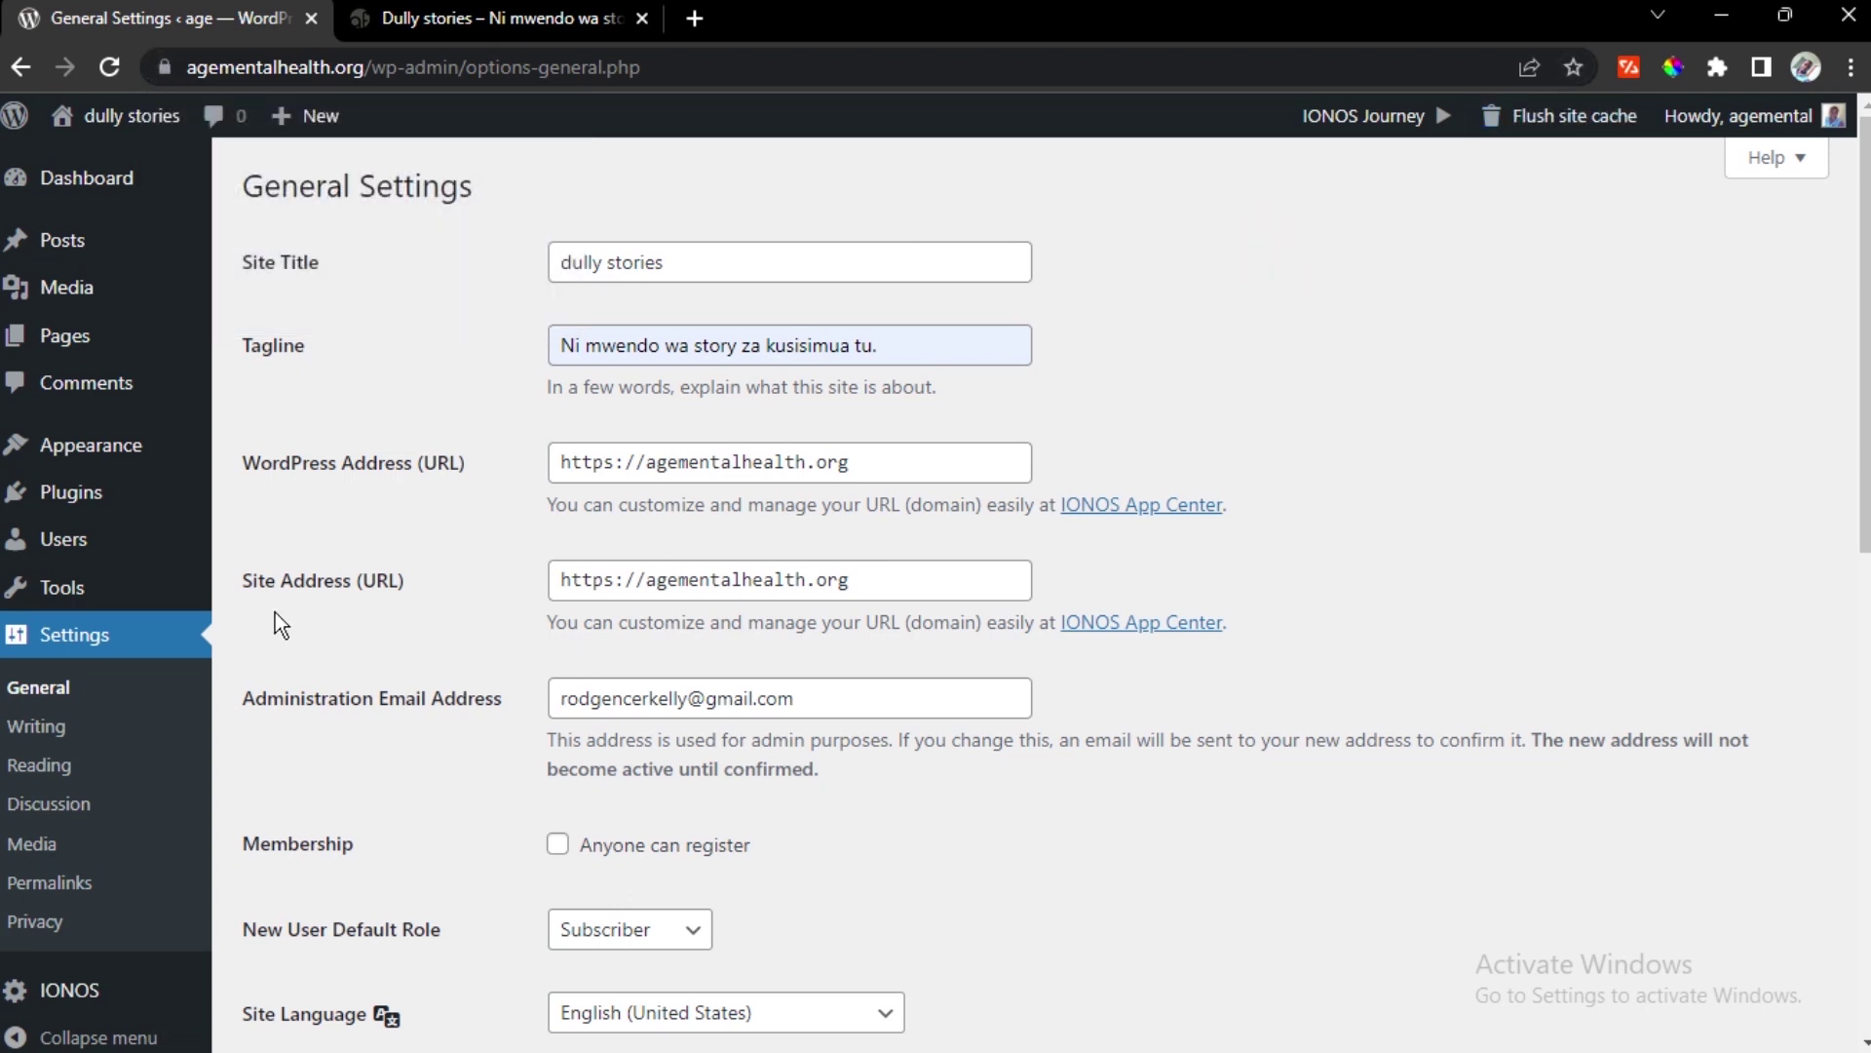
mouse_move(124, 447)
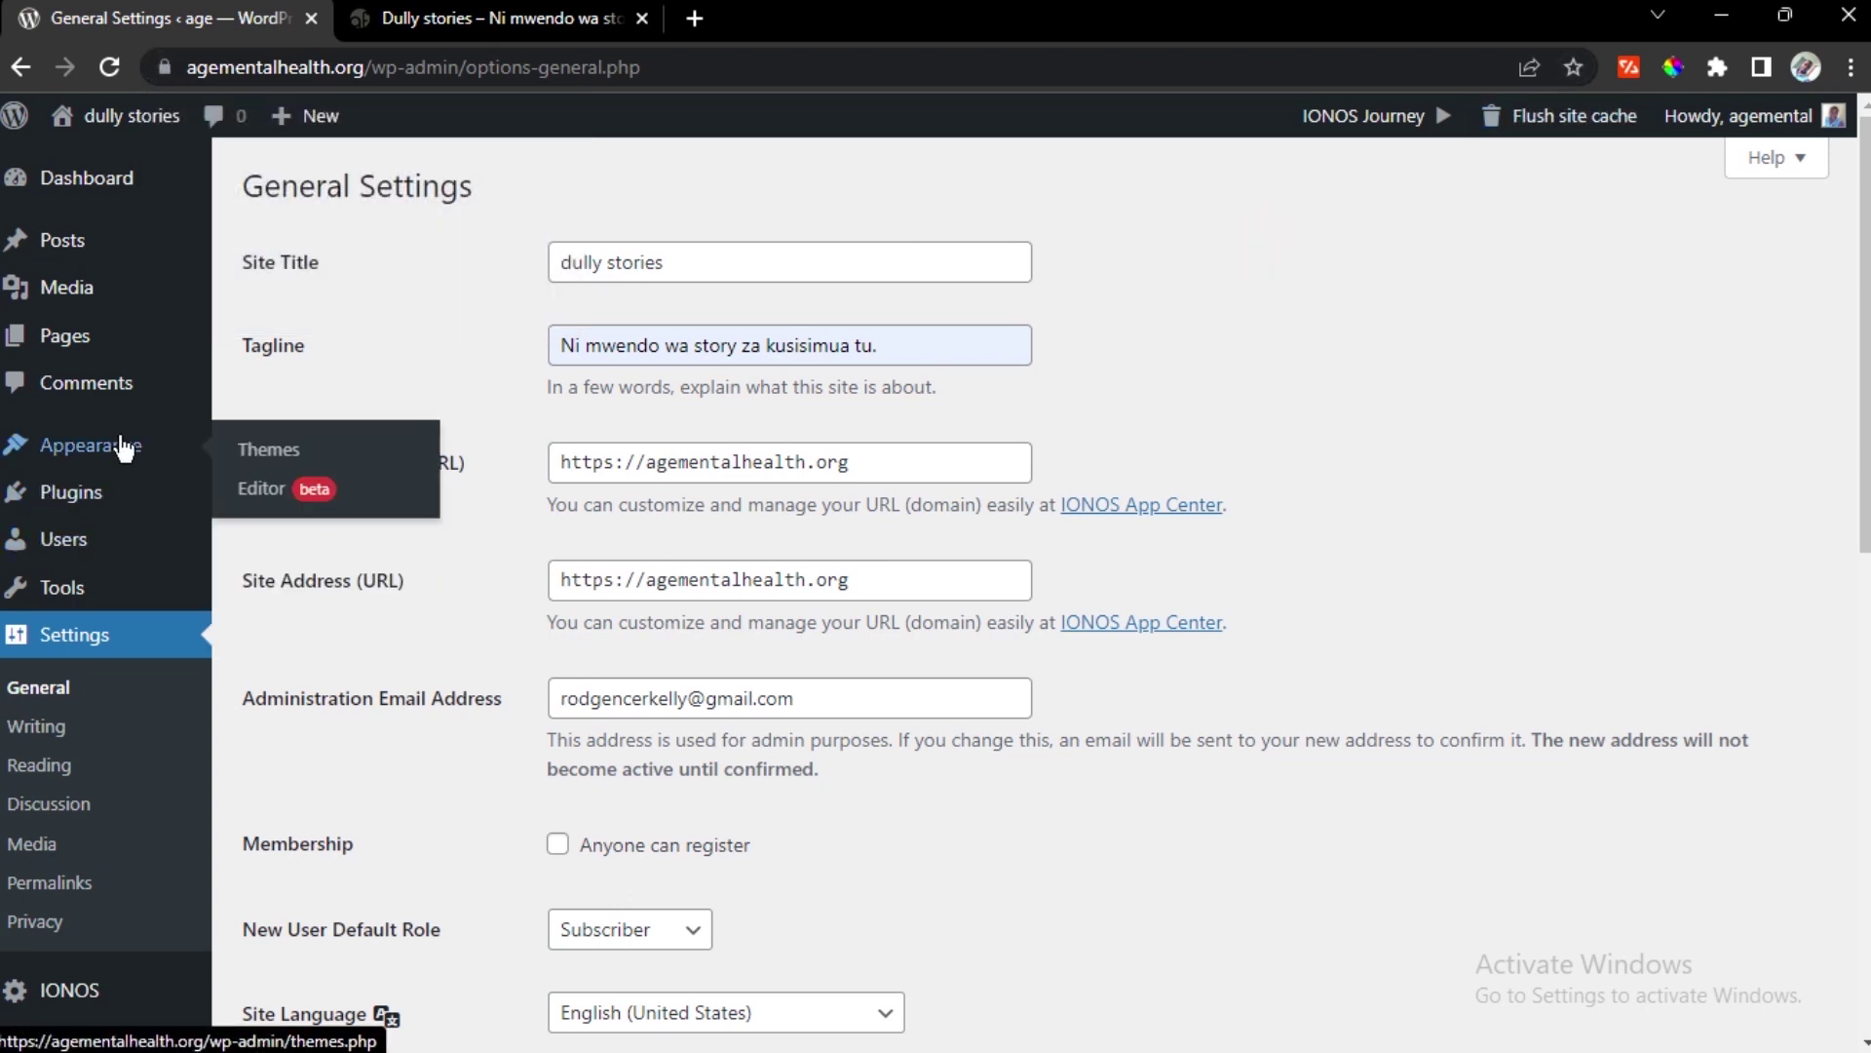
Open the site's Themes page and look over the installed themes
click(285, 451)
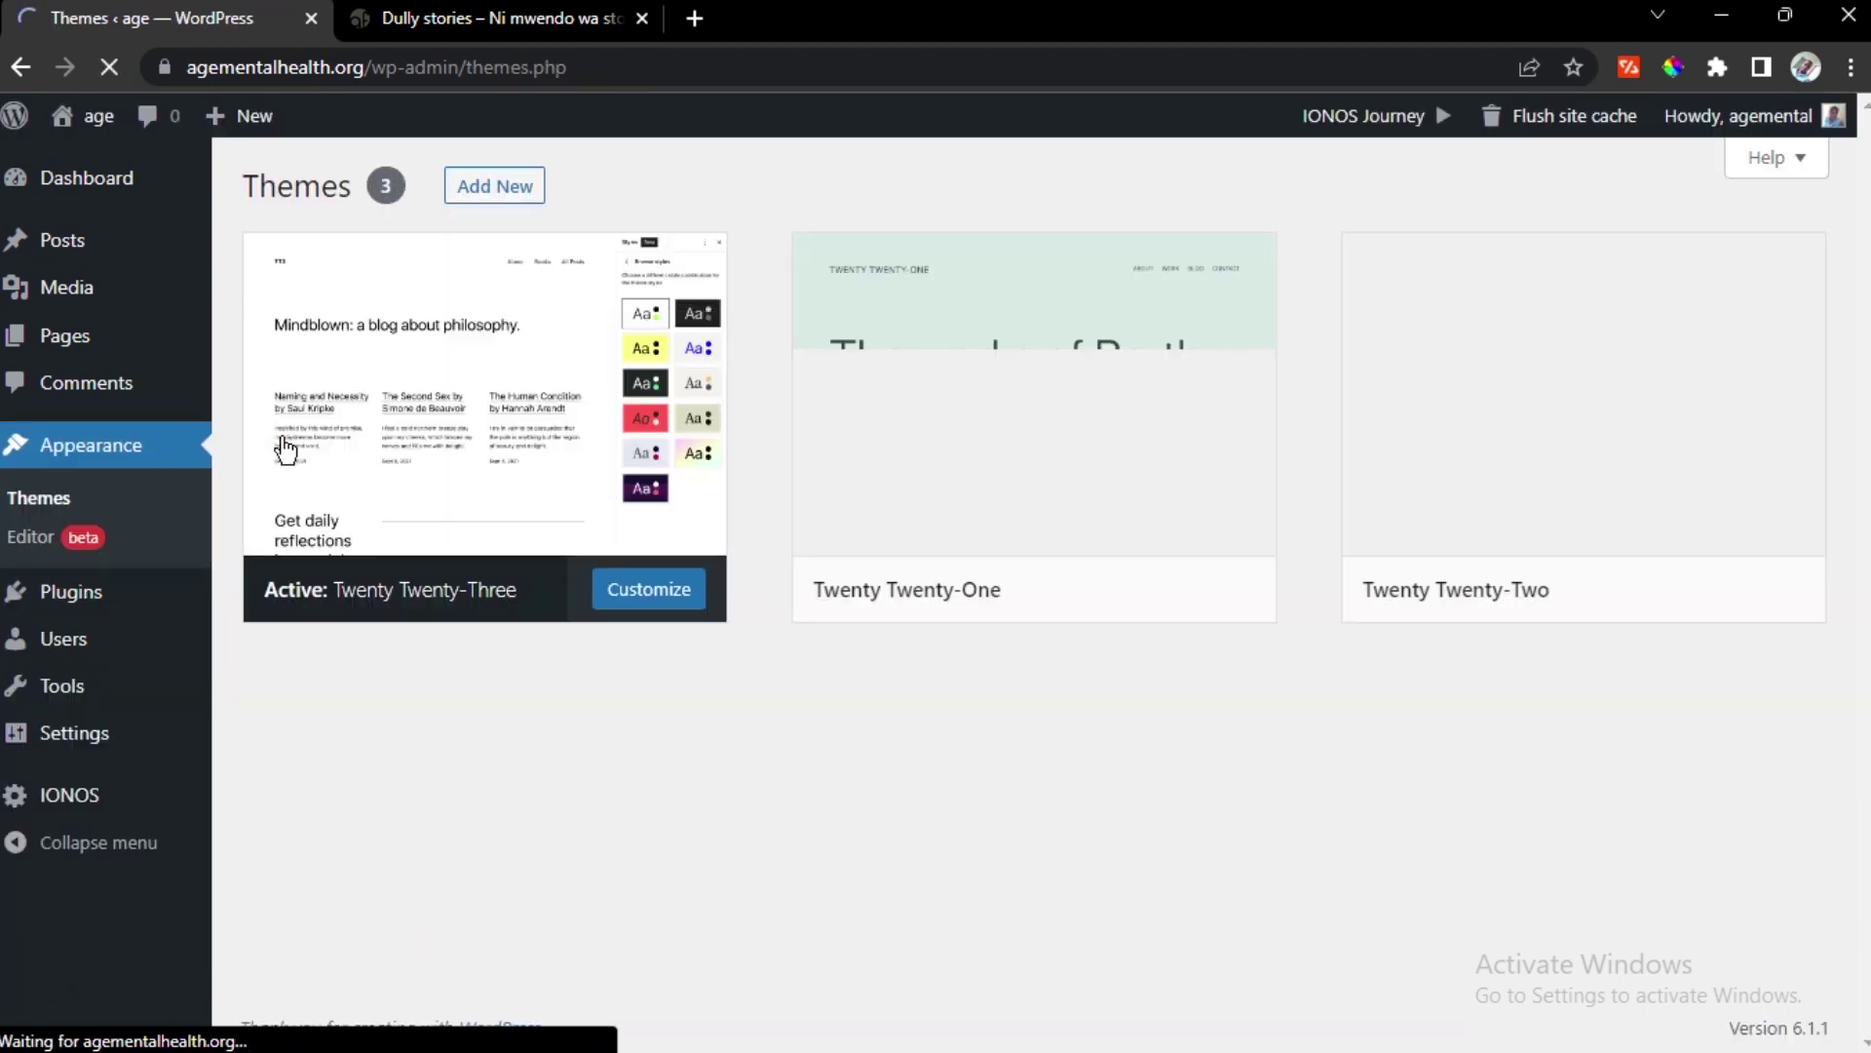
scroll(781, 370, down, 2)
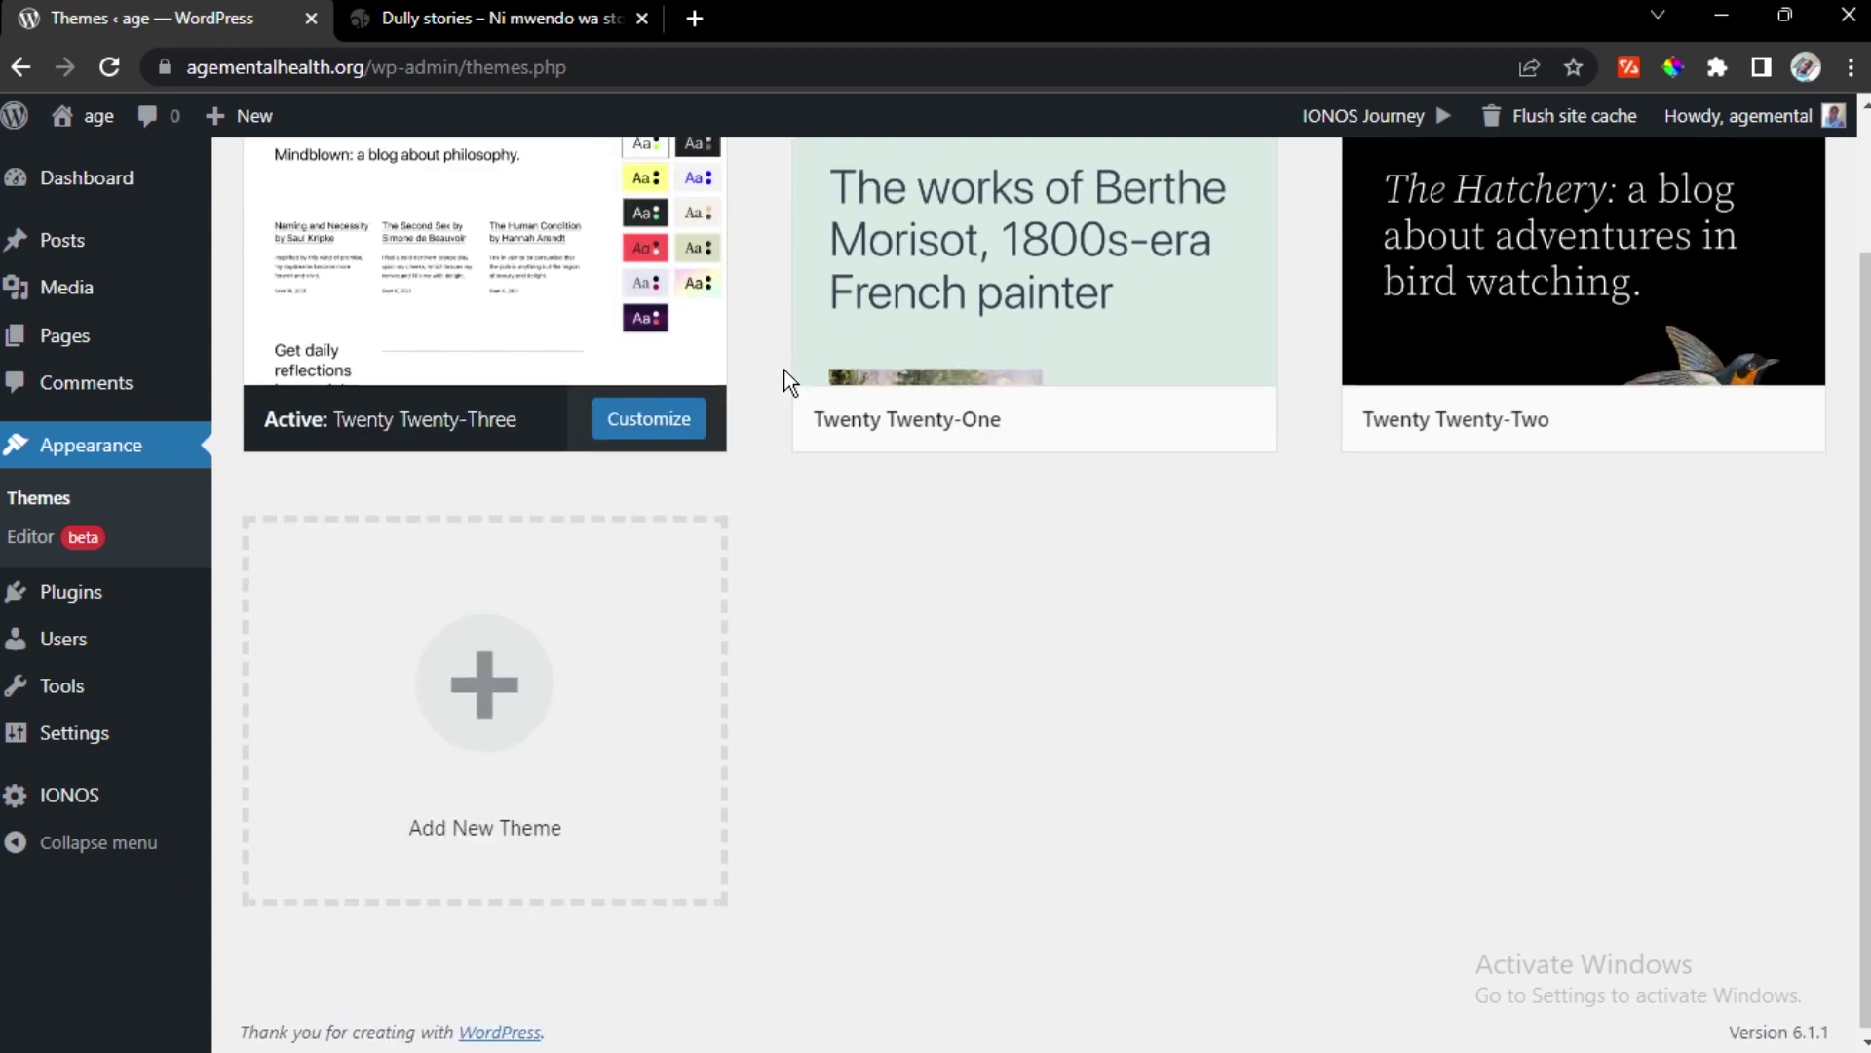
scroll(504, 362, up, 2)
Examine the layout of the dullystories.com home page down to its footer, and return to the WordPress Themes page
click(497, 18)
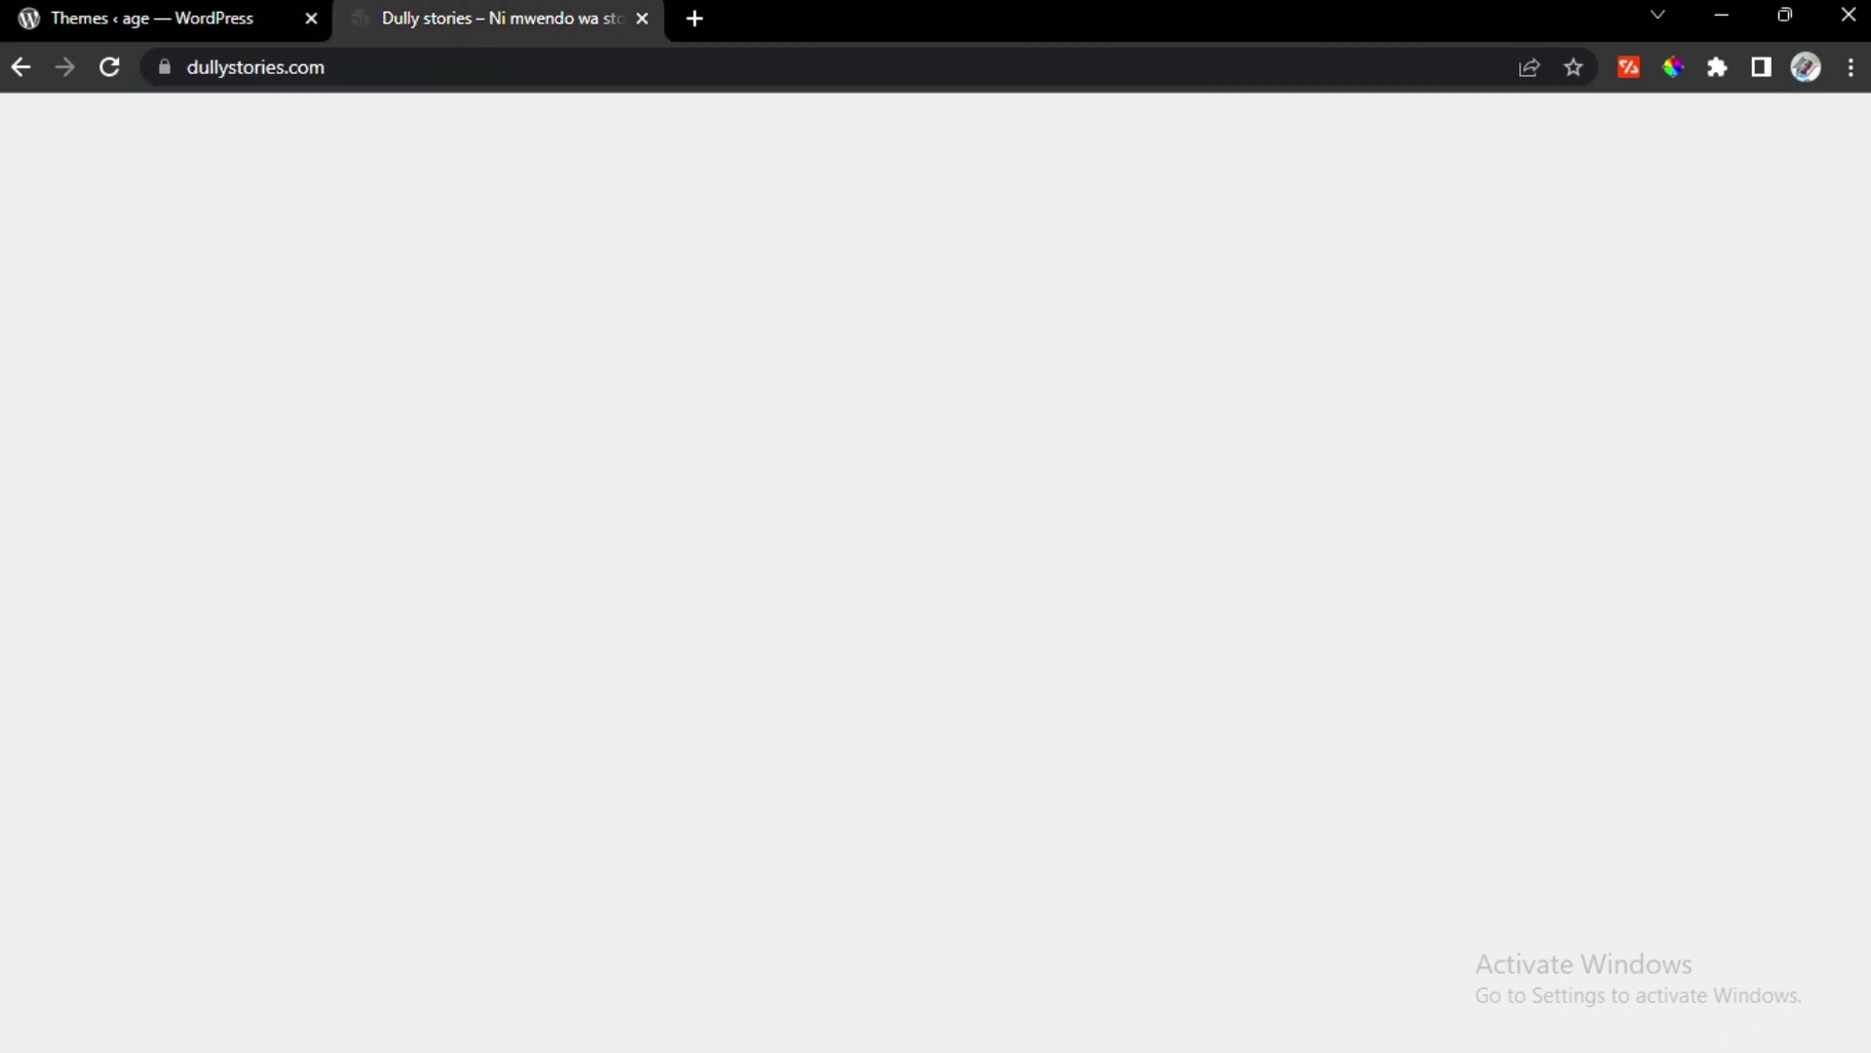
scroll(877, 682, down, 8)
scroll(984, 782, down, 15)
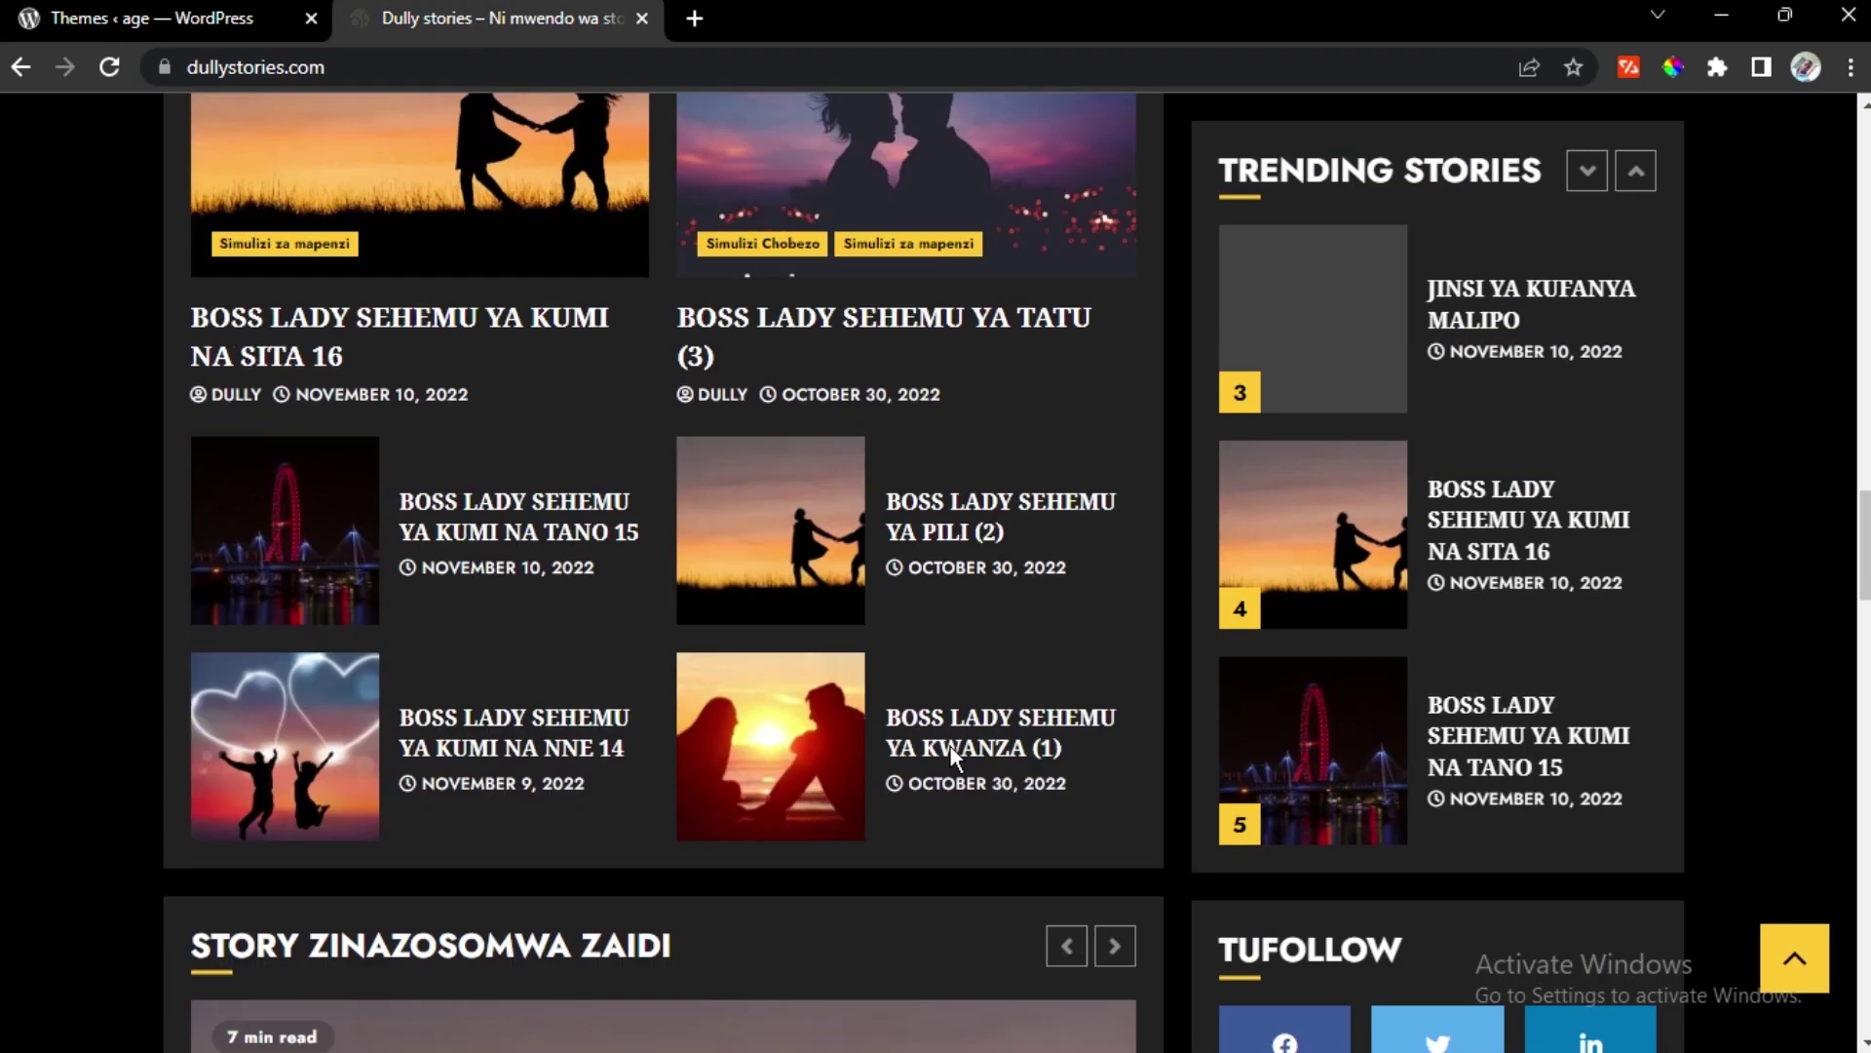
scroll(1153, 689, down, 8)
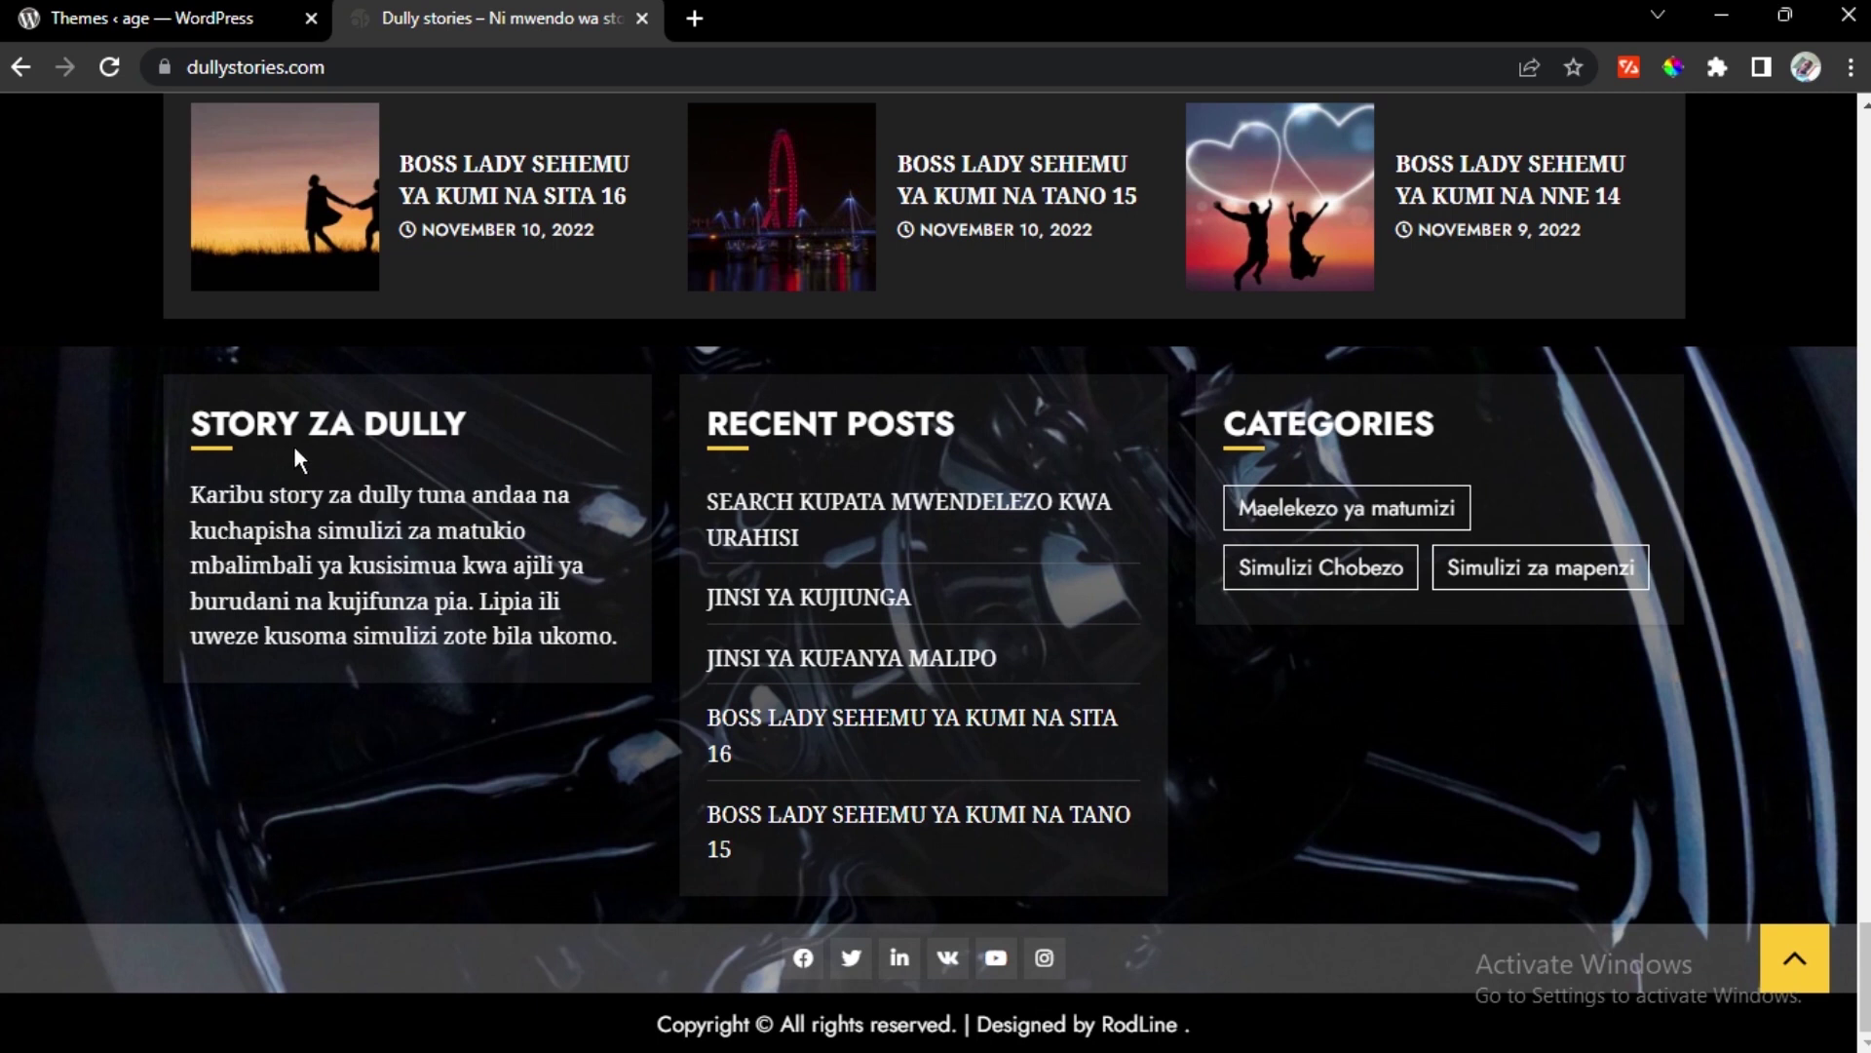
scroll(273, 409, up, 10)
click(161, 18)
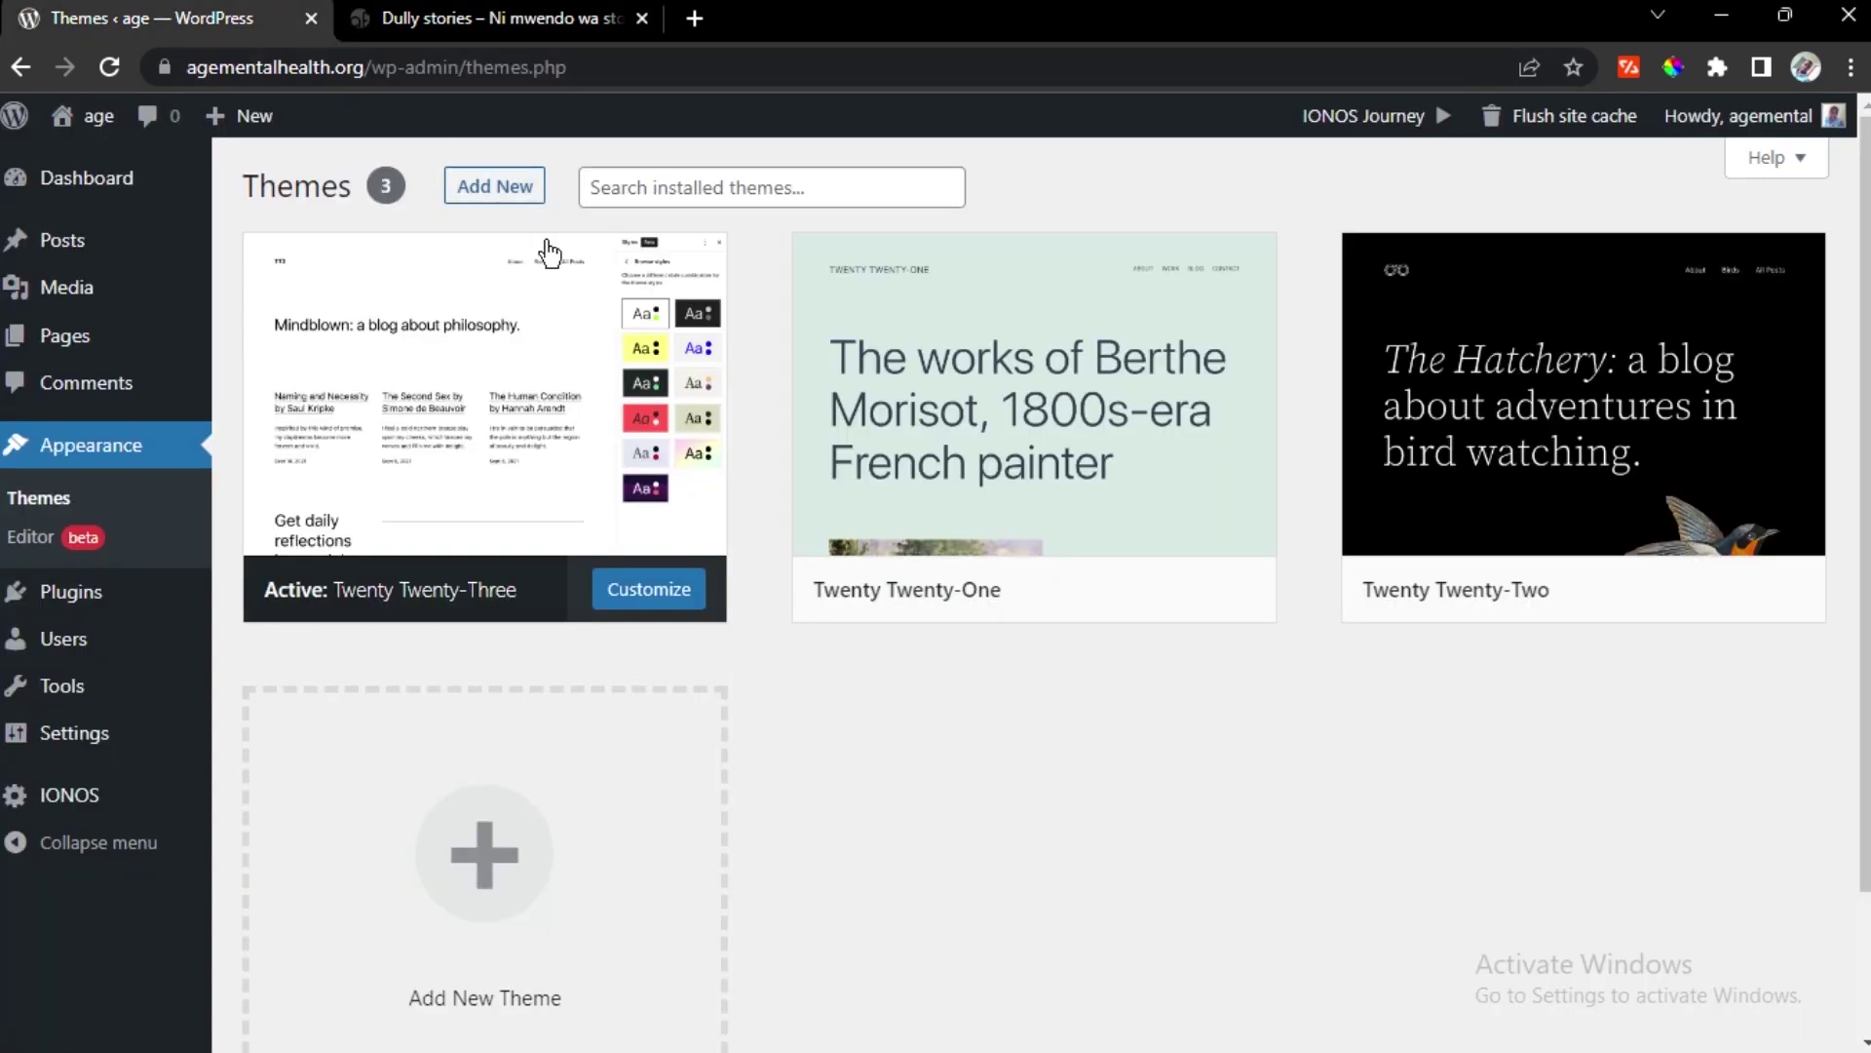
Start adding a new theme and browse the popular themes in the WordPress directory
mouse_move(136, 368)
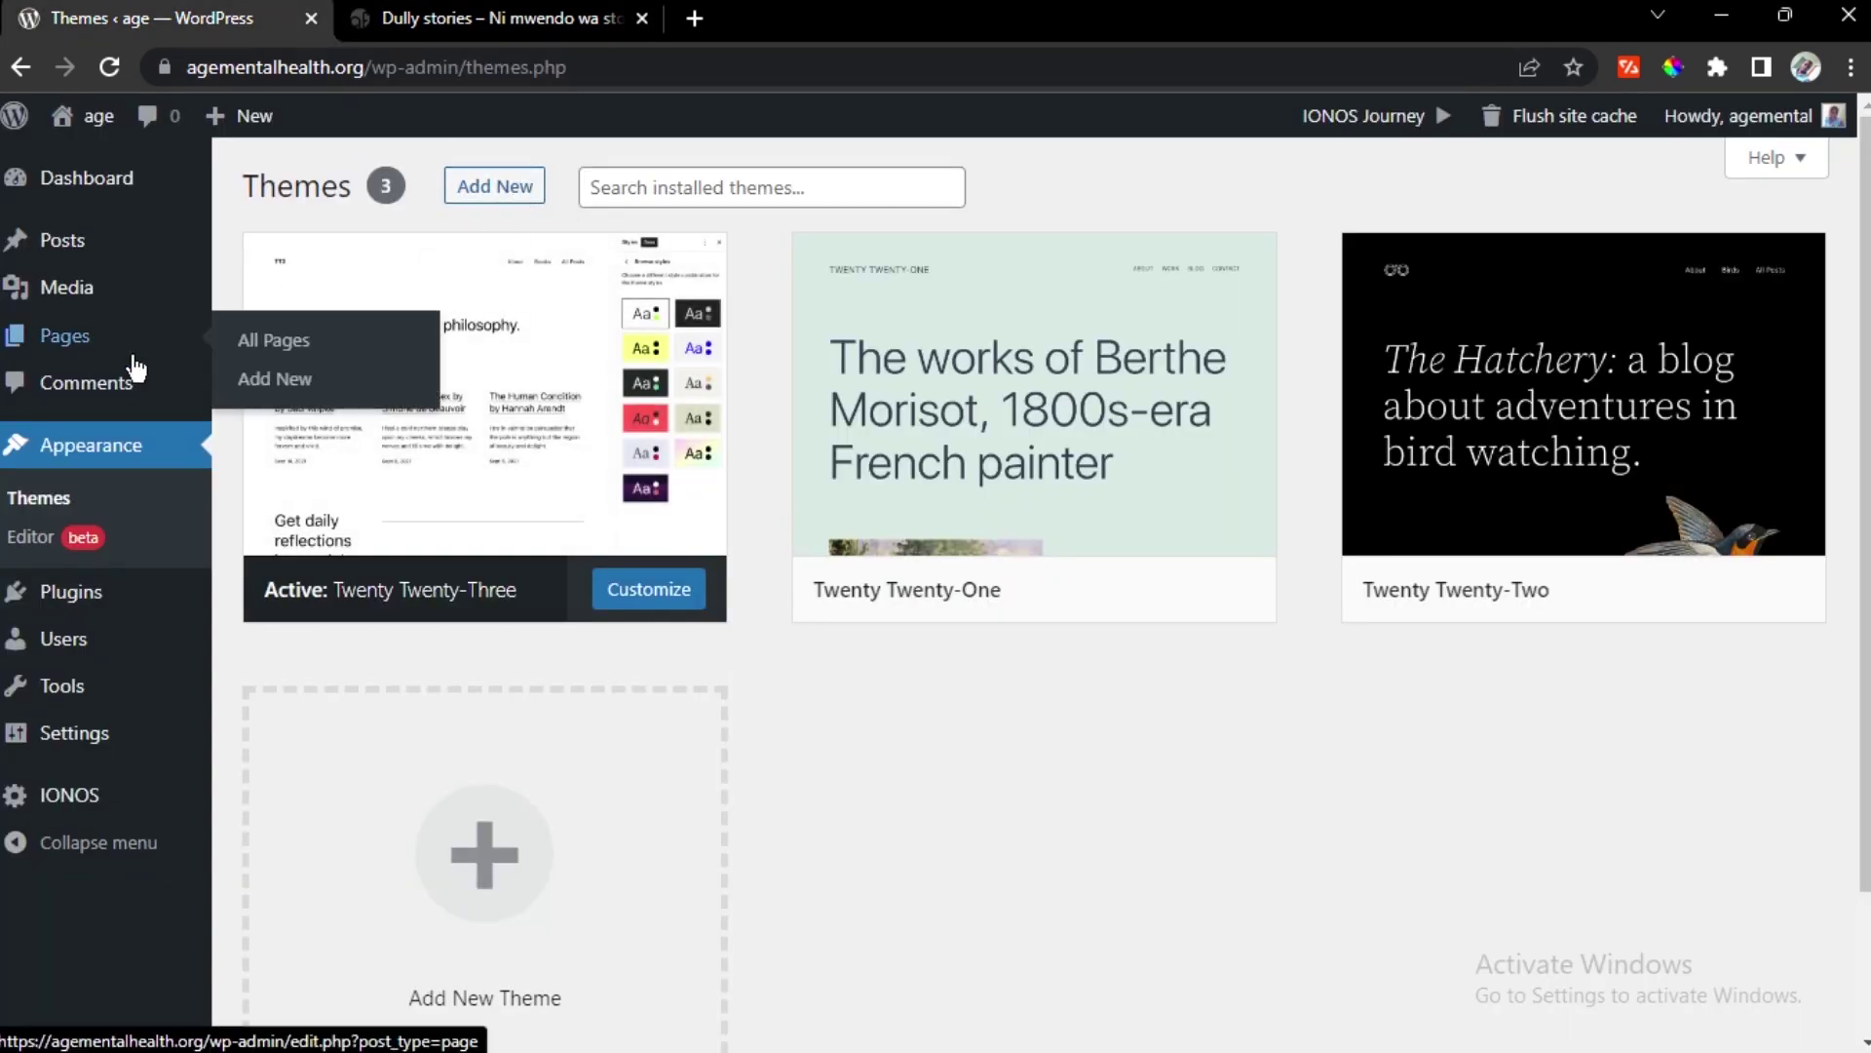
click(505, 189)
click(505, 189)
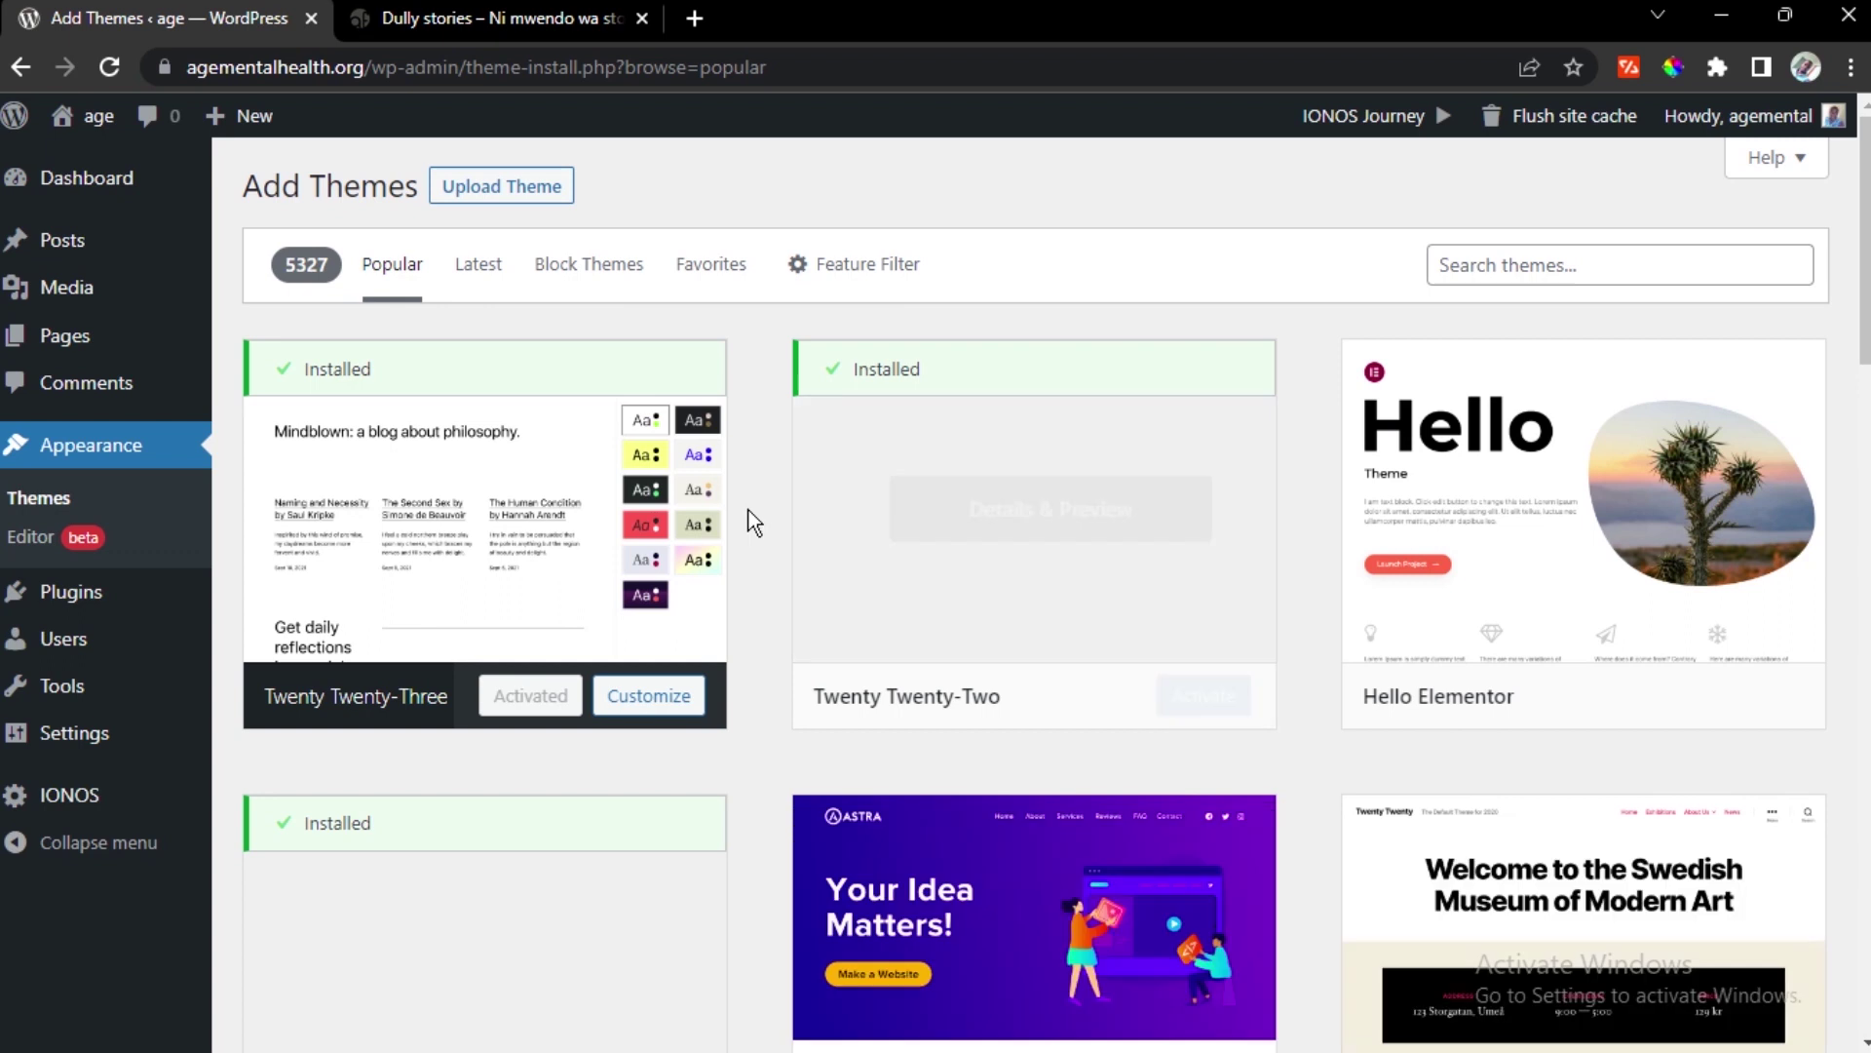
scroll(931, 467, down, 12)
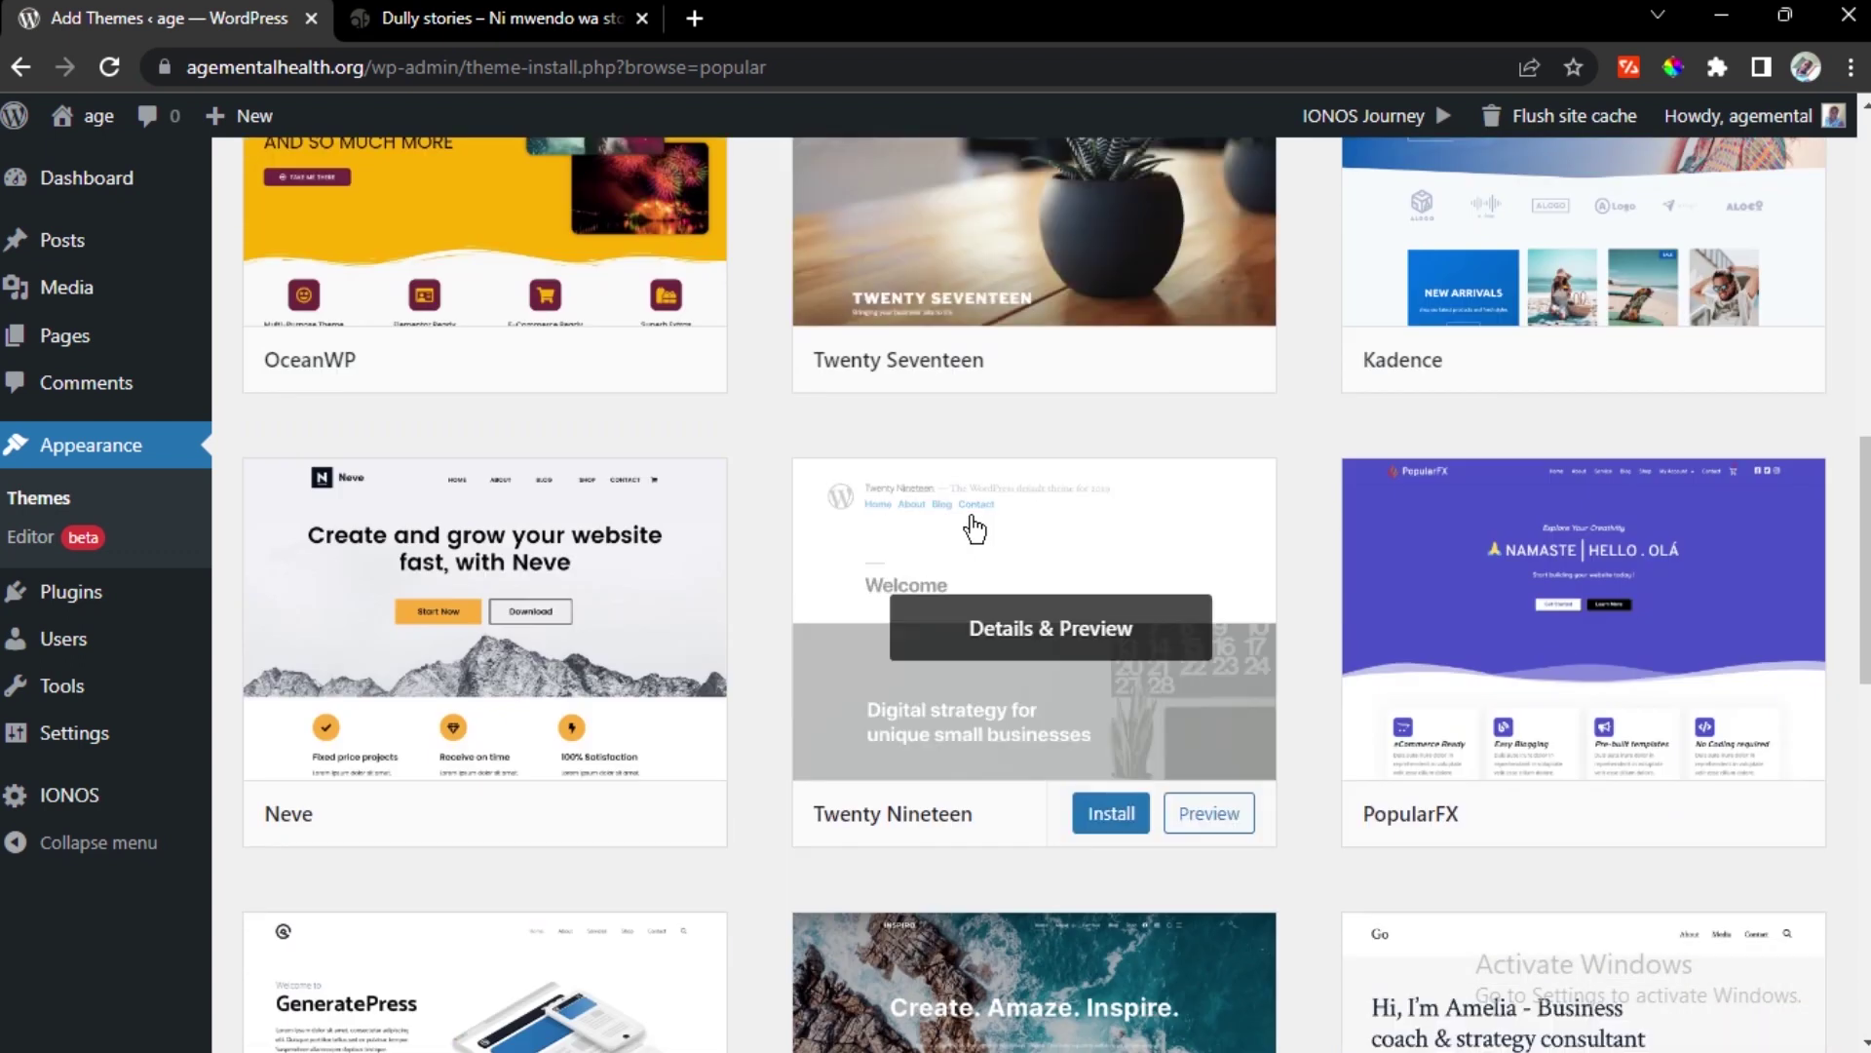
scroll(975, 529, up, 12)
Search the theme directory for "chrome news"
click(1484, 268)
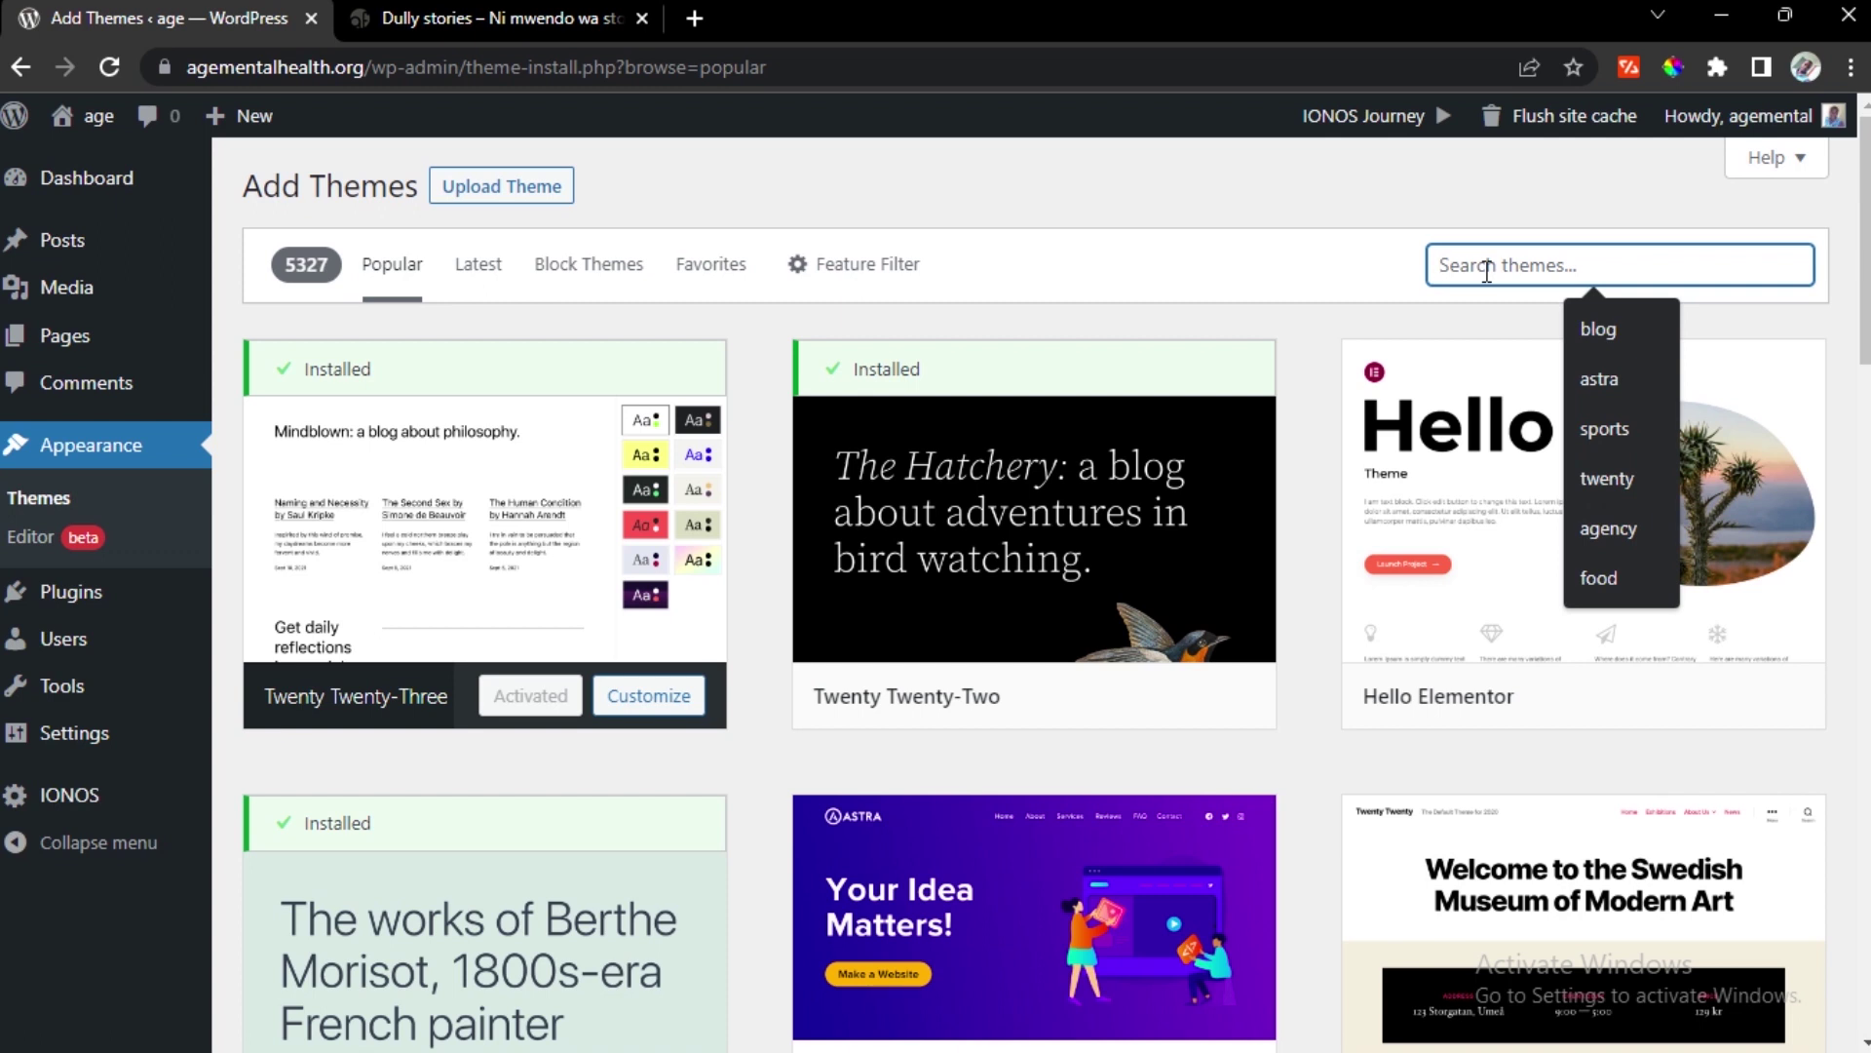
text(c)
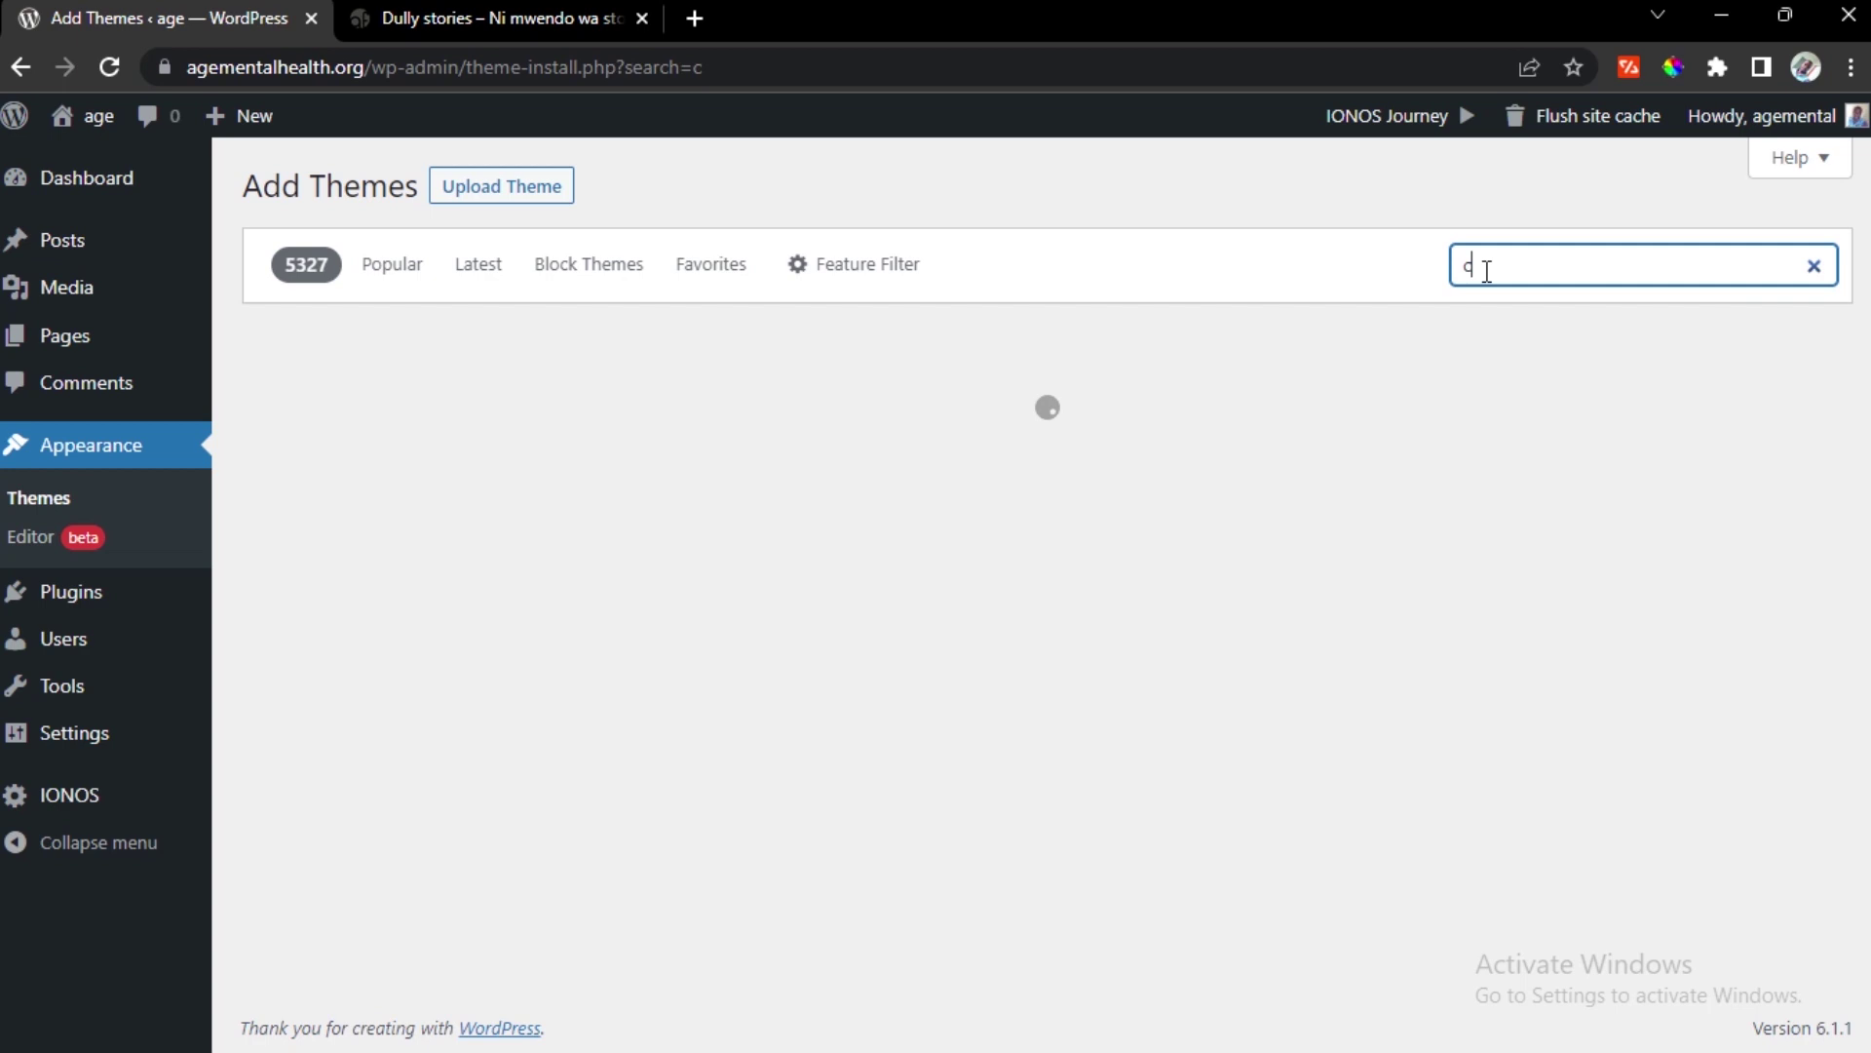
click(1483, 269)
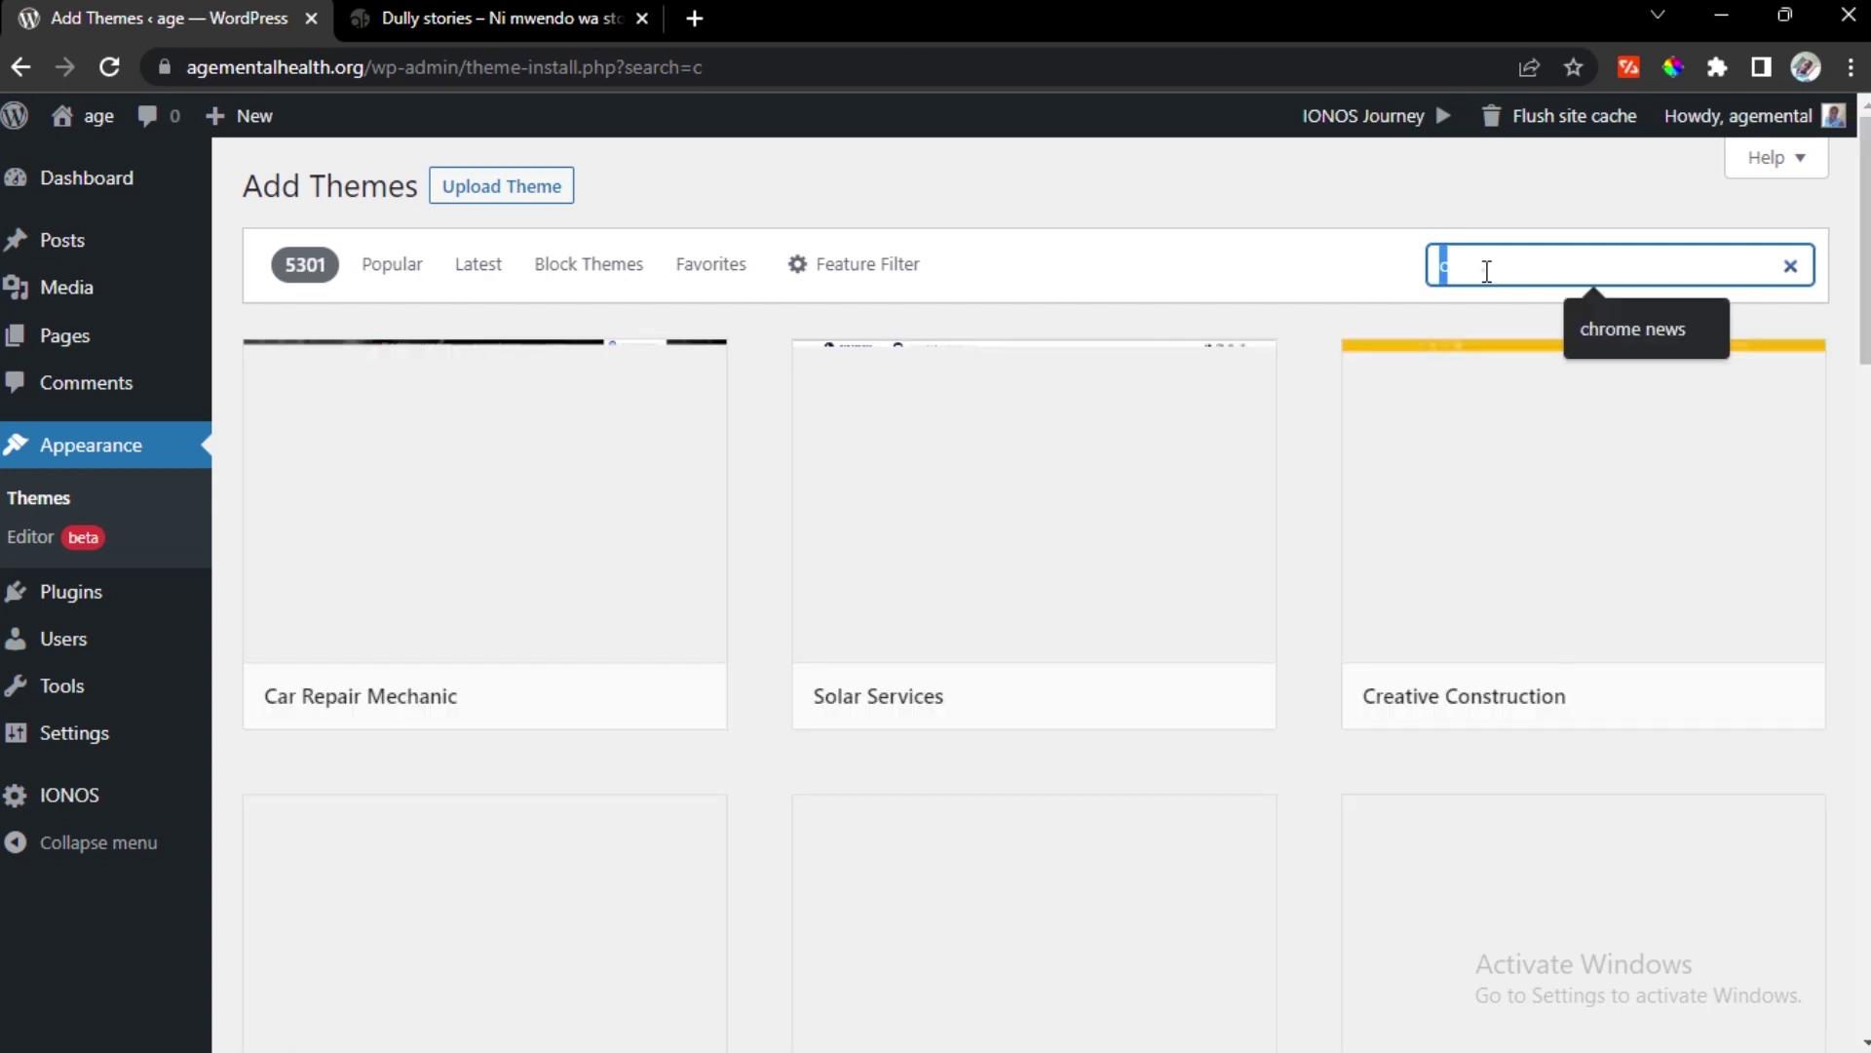
click(1669, 336)
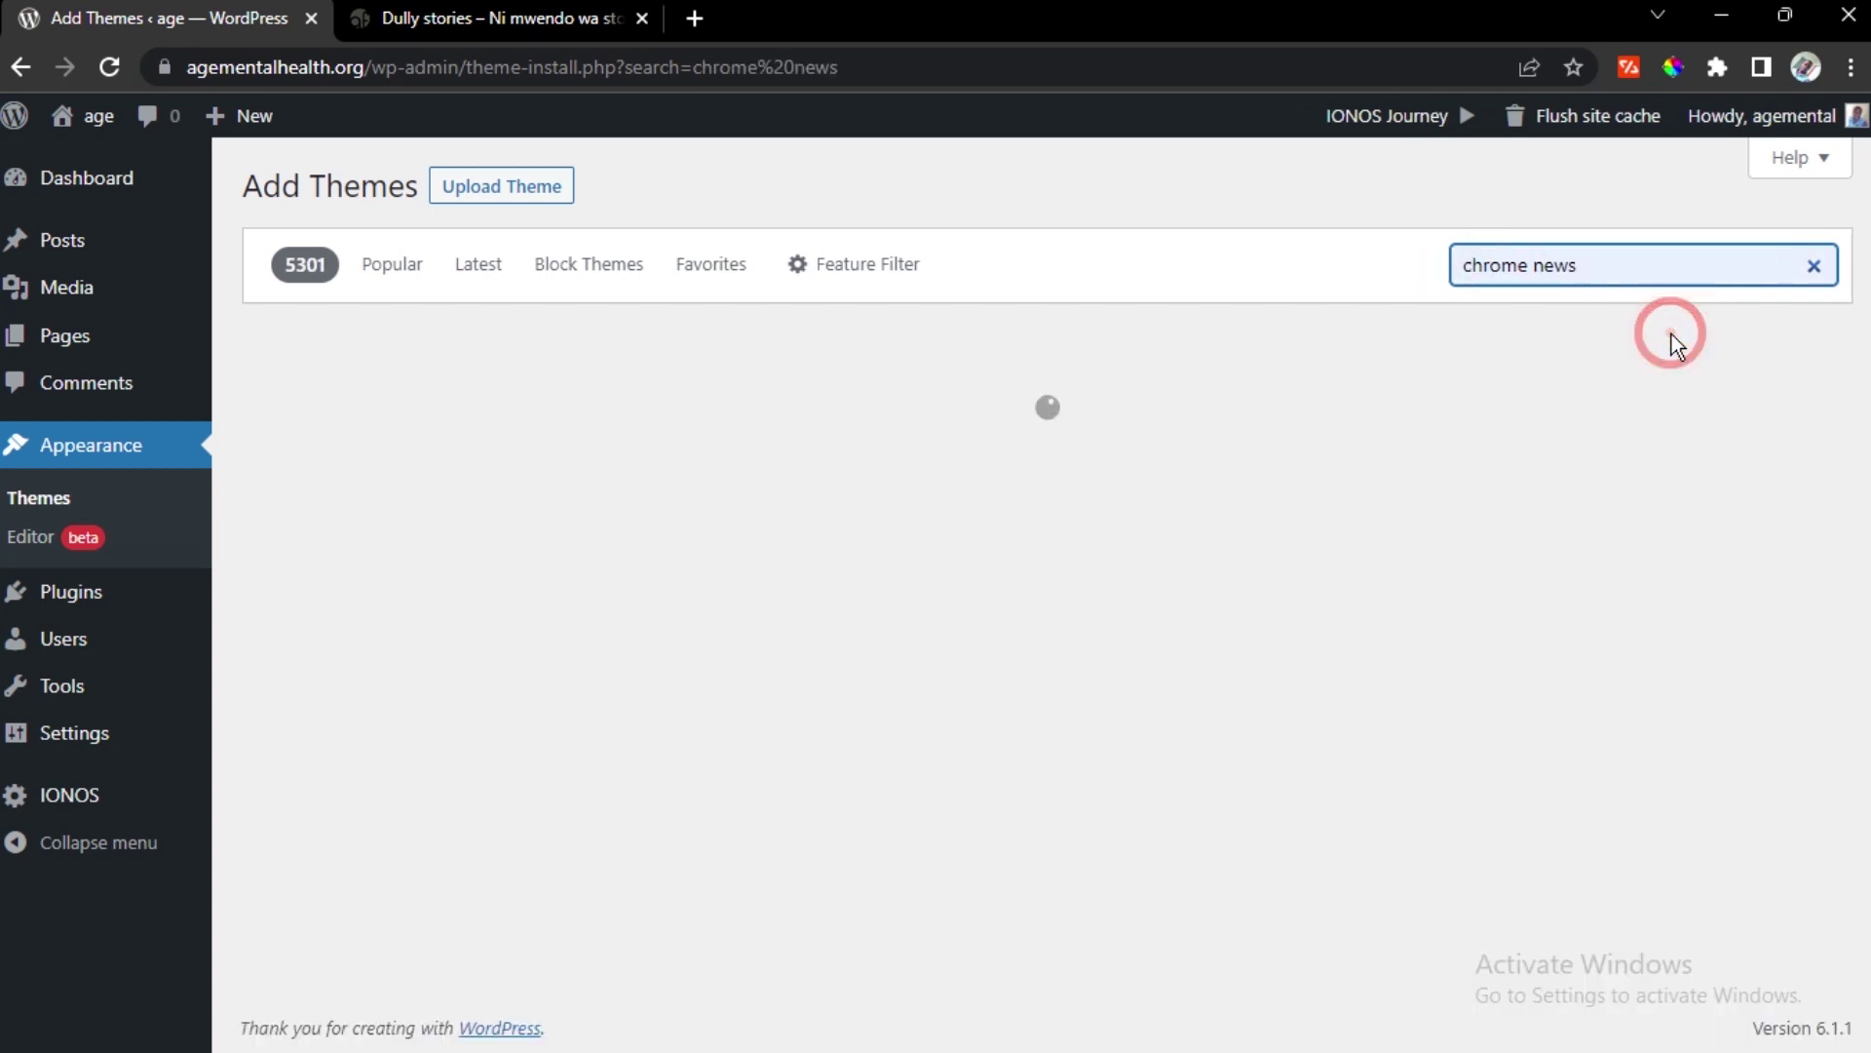
Install the ChromeNews theme and activate it on the site
mouse_move(347, 659)
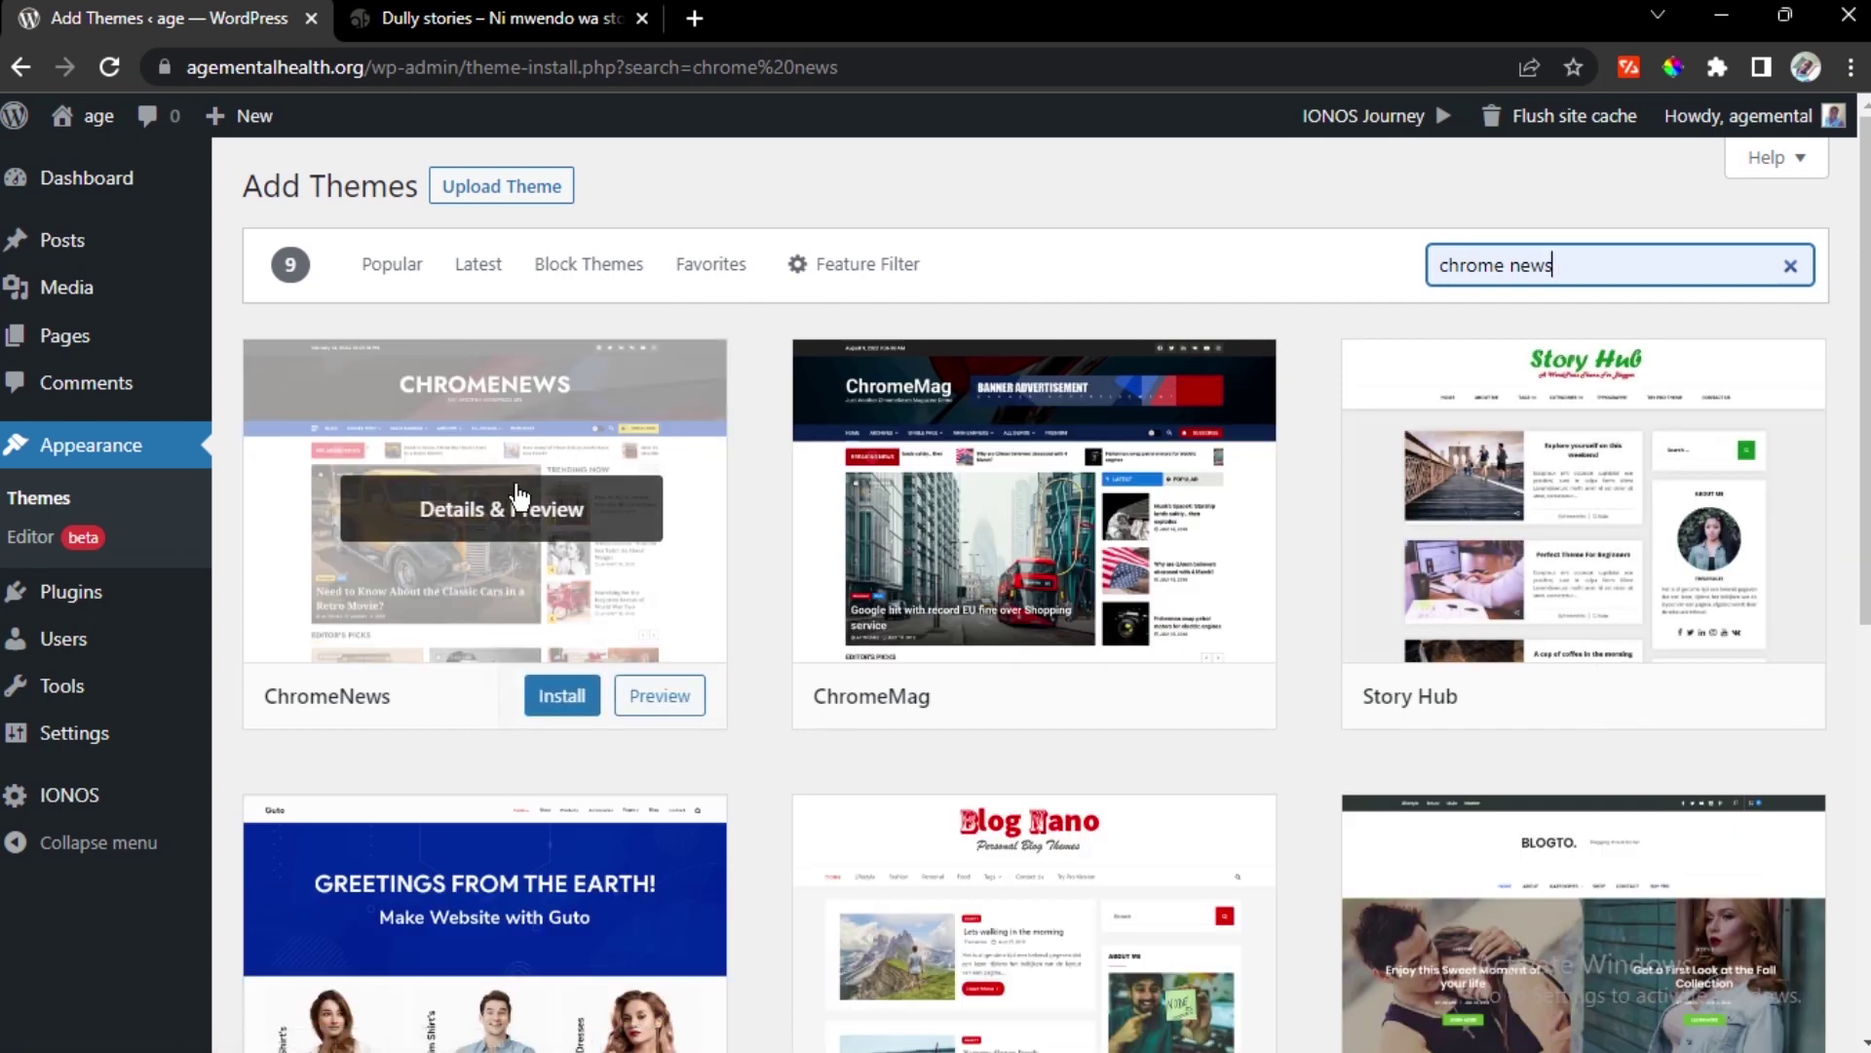
click(565, 696)
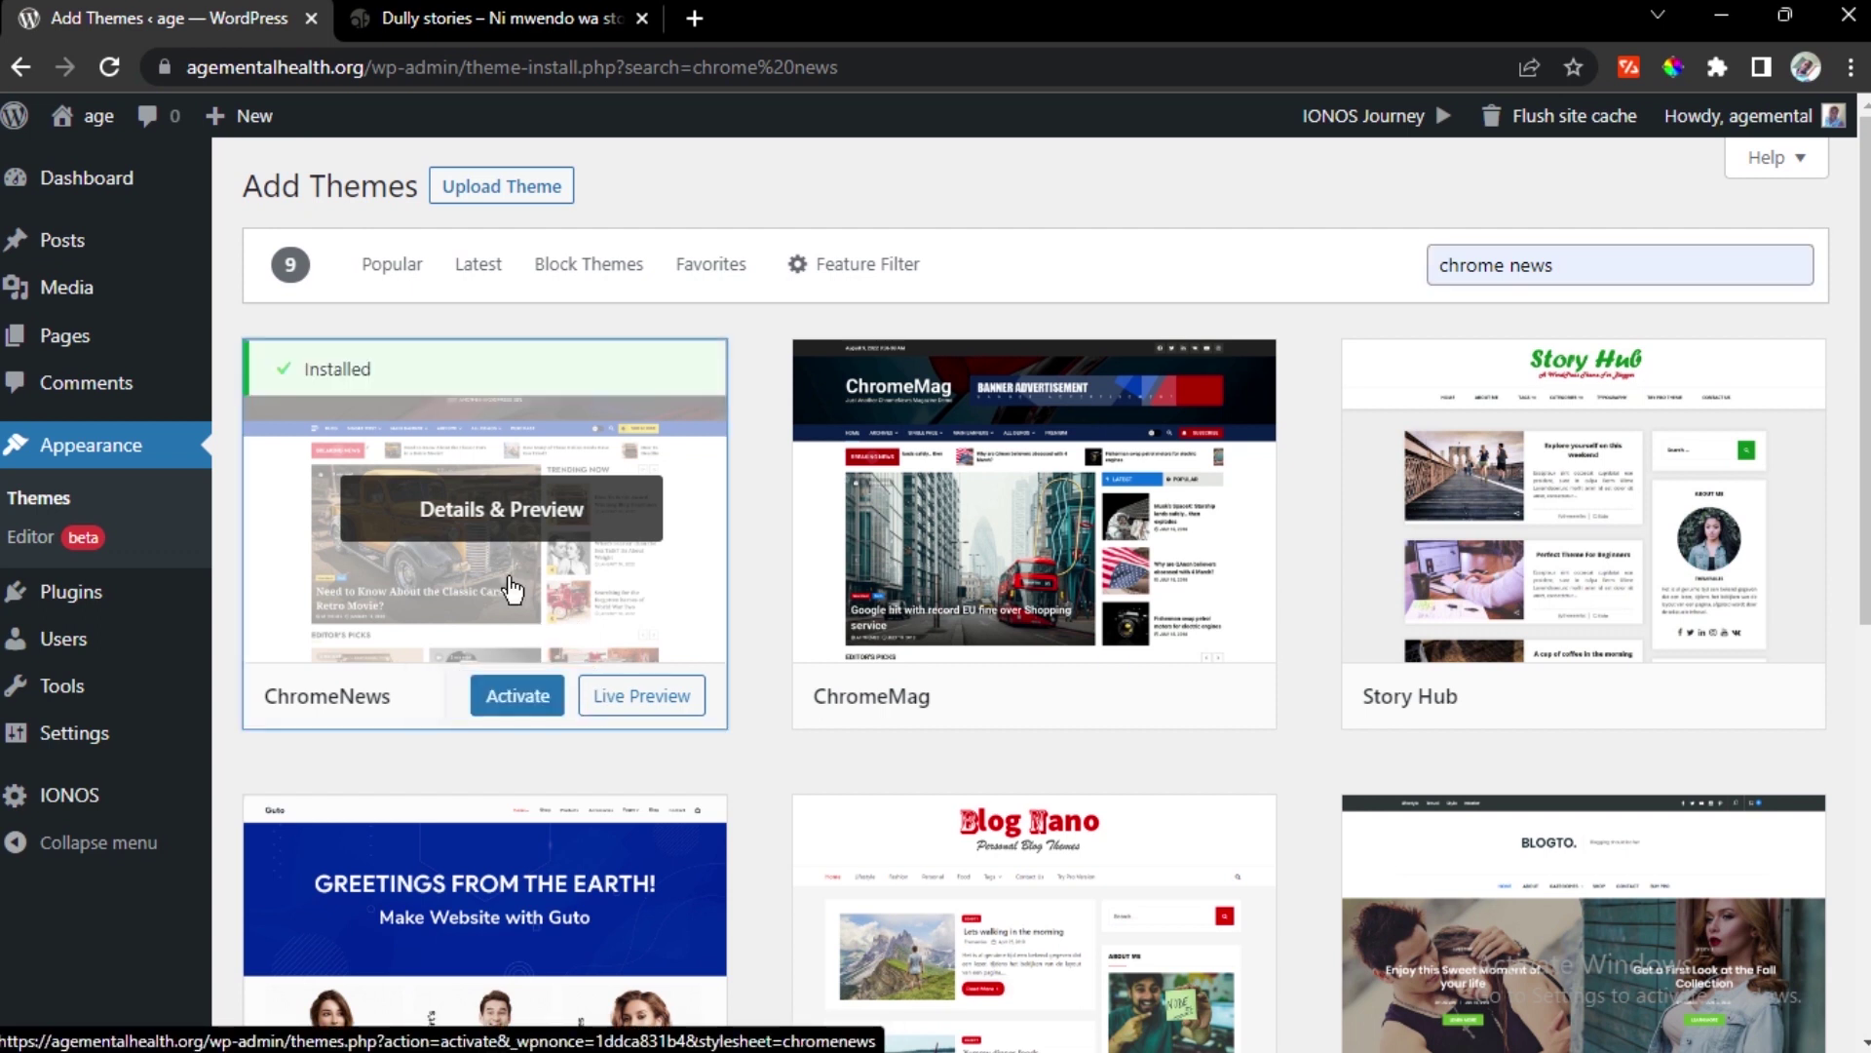
click(515, 698)
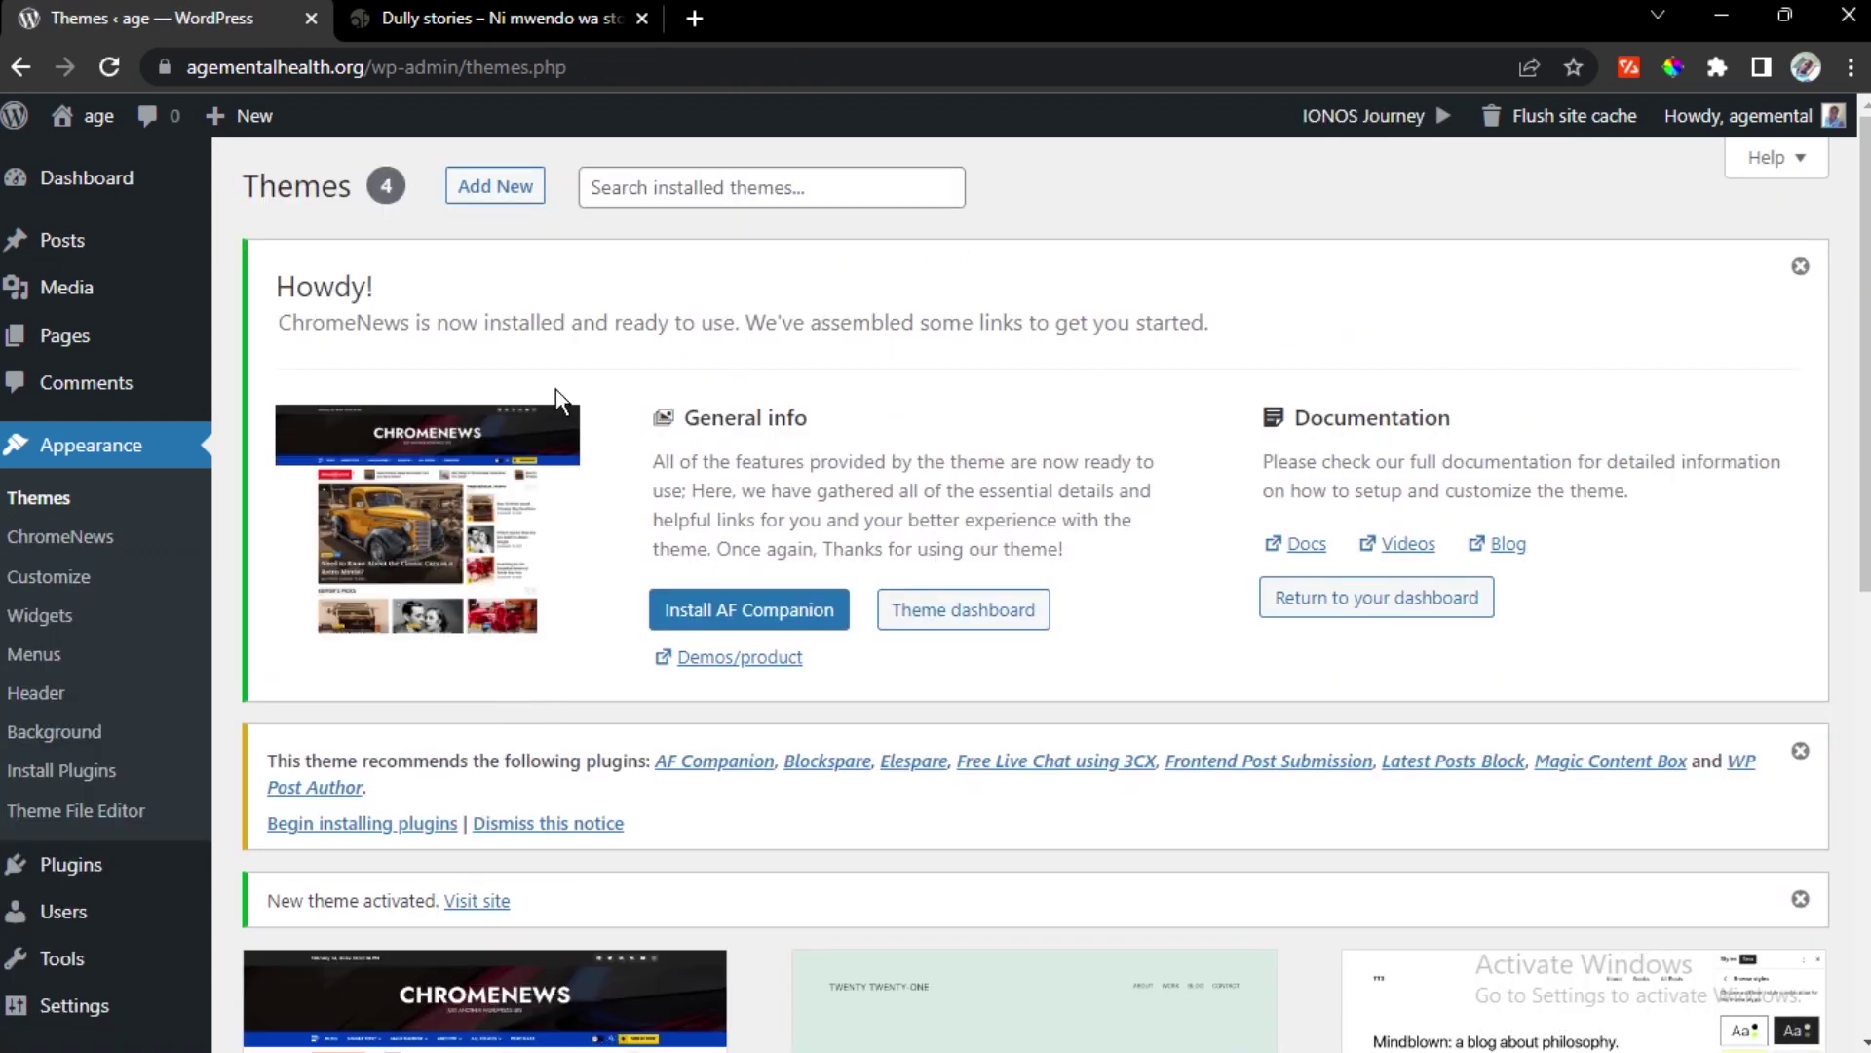
Open the live site in a new browser tab and examine its home page with the ChromeNews theme down to the footer
mouse_move(93, 117)
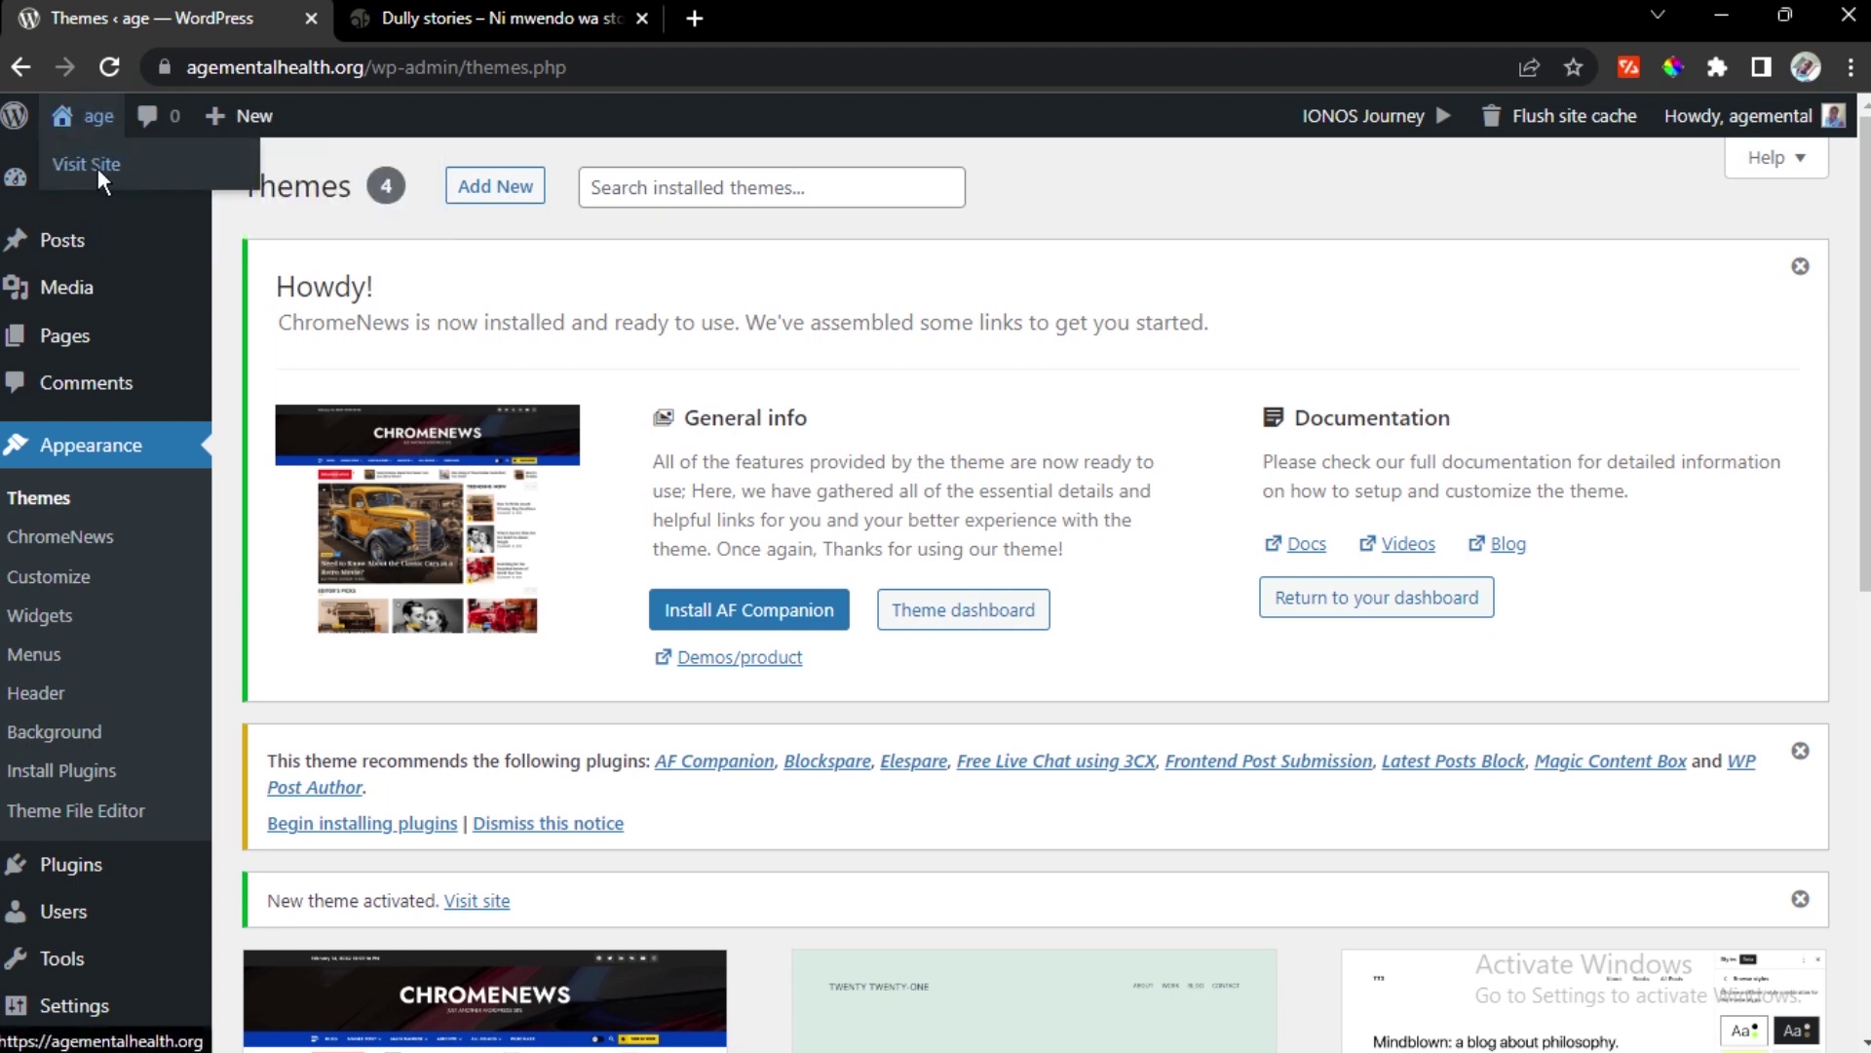
right_click(101, 178)
click(141, 200)
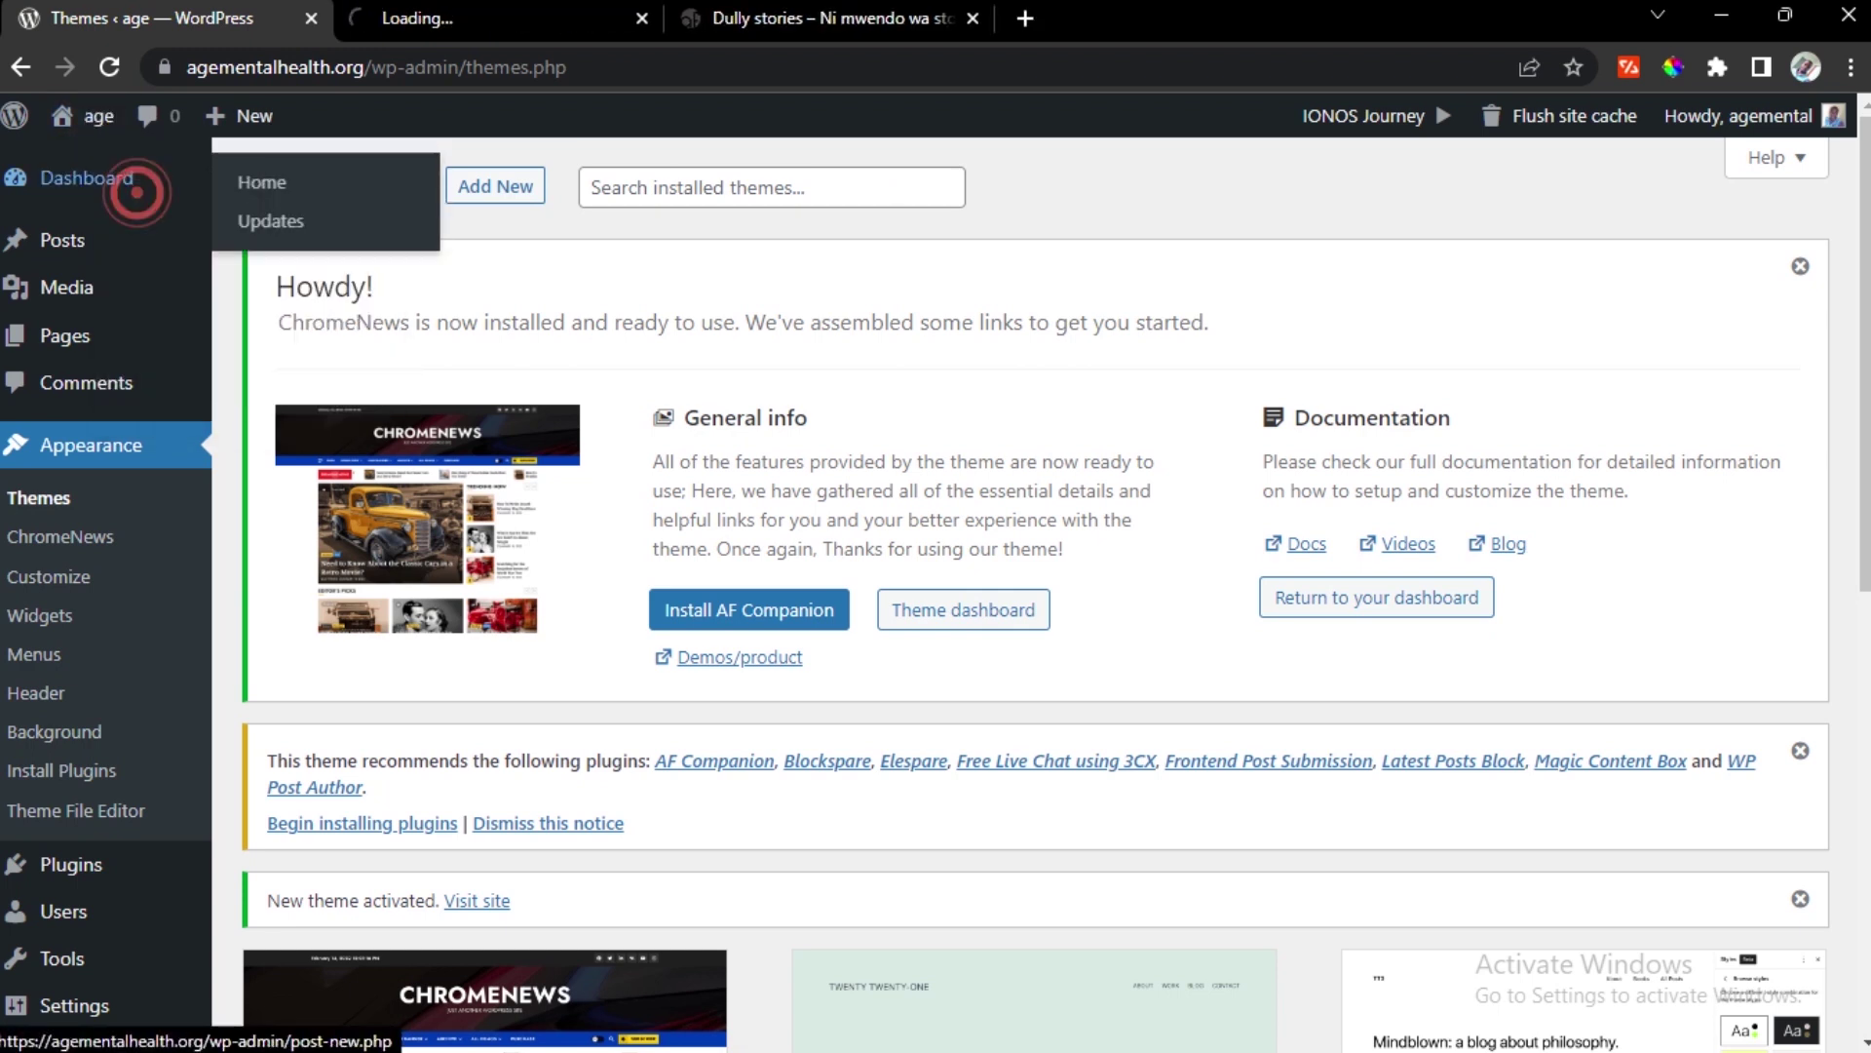
click(510, 20)
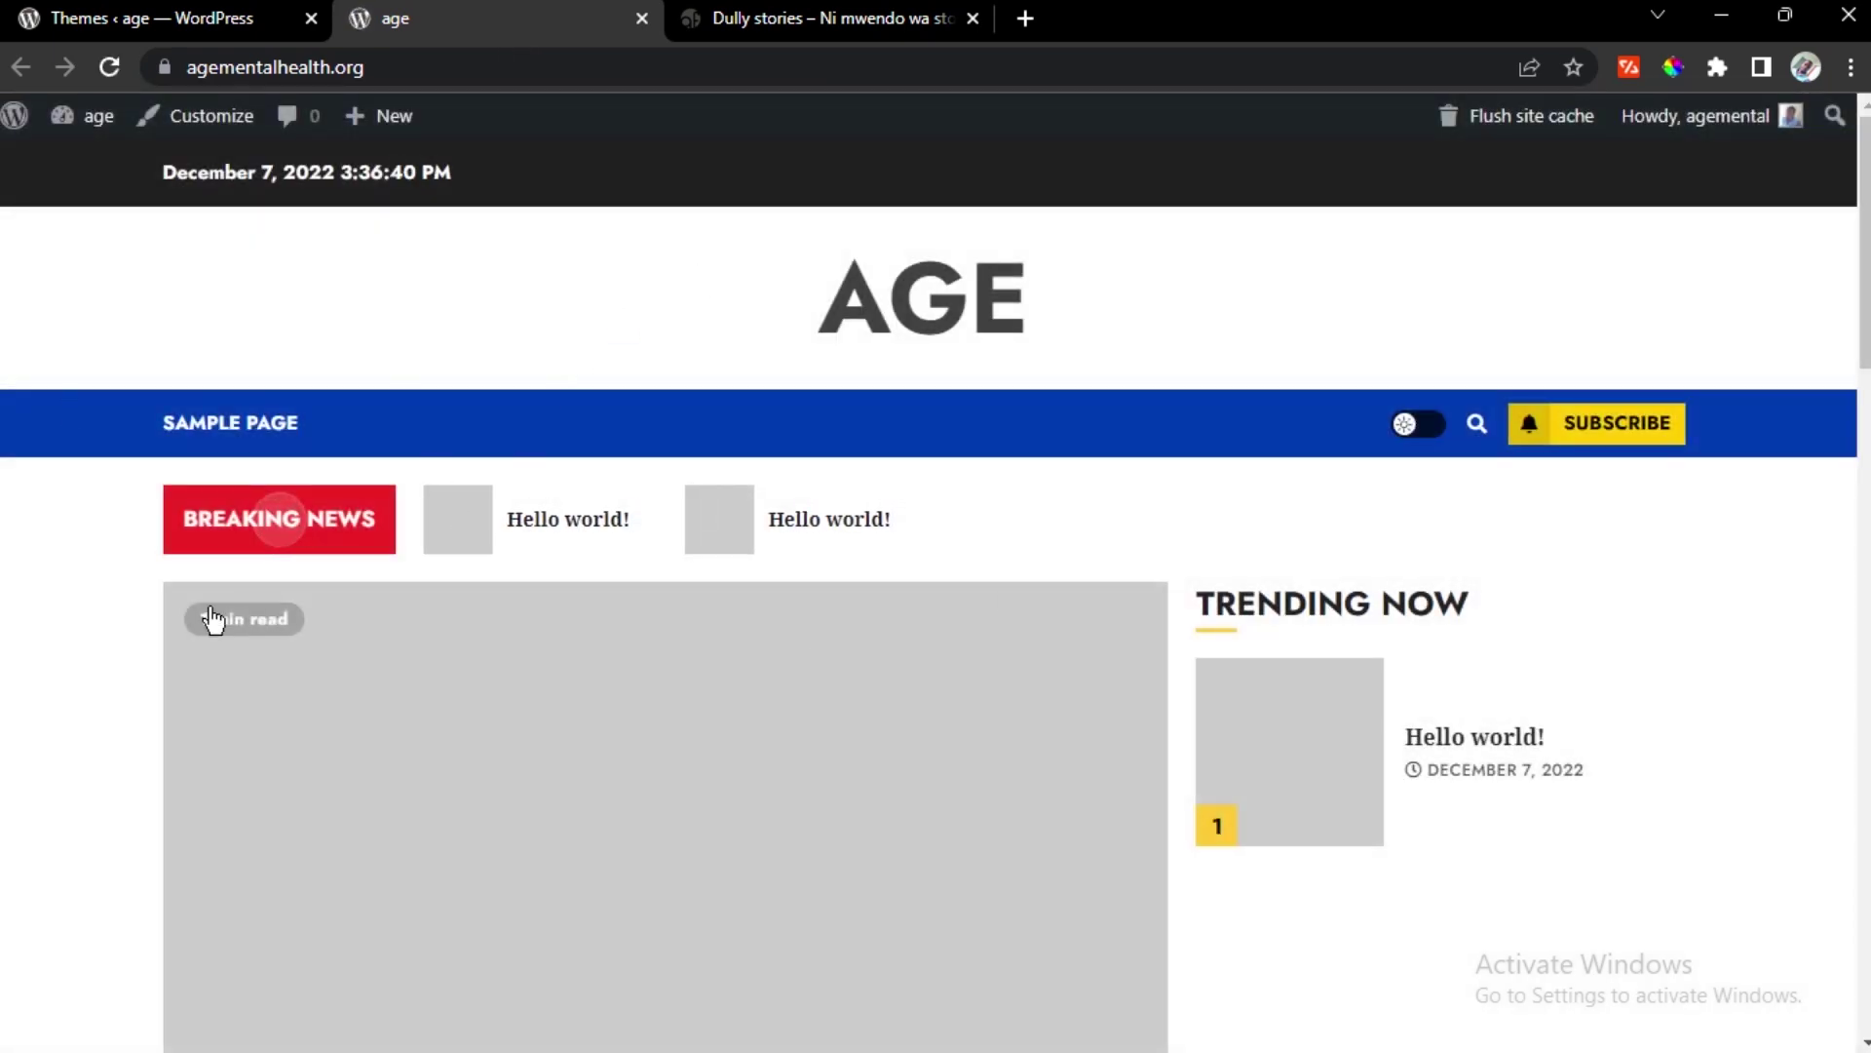
scroll(679, 536, down, 7)
scroll(682, 530, down, 15)
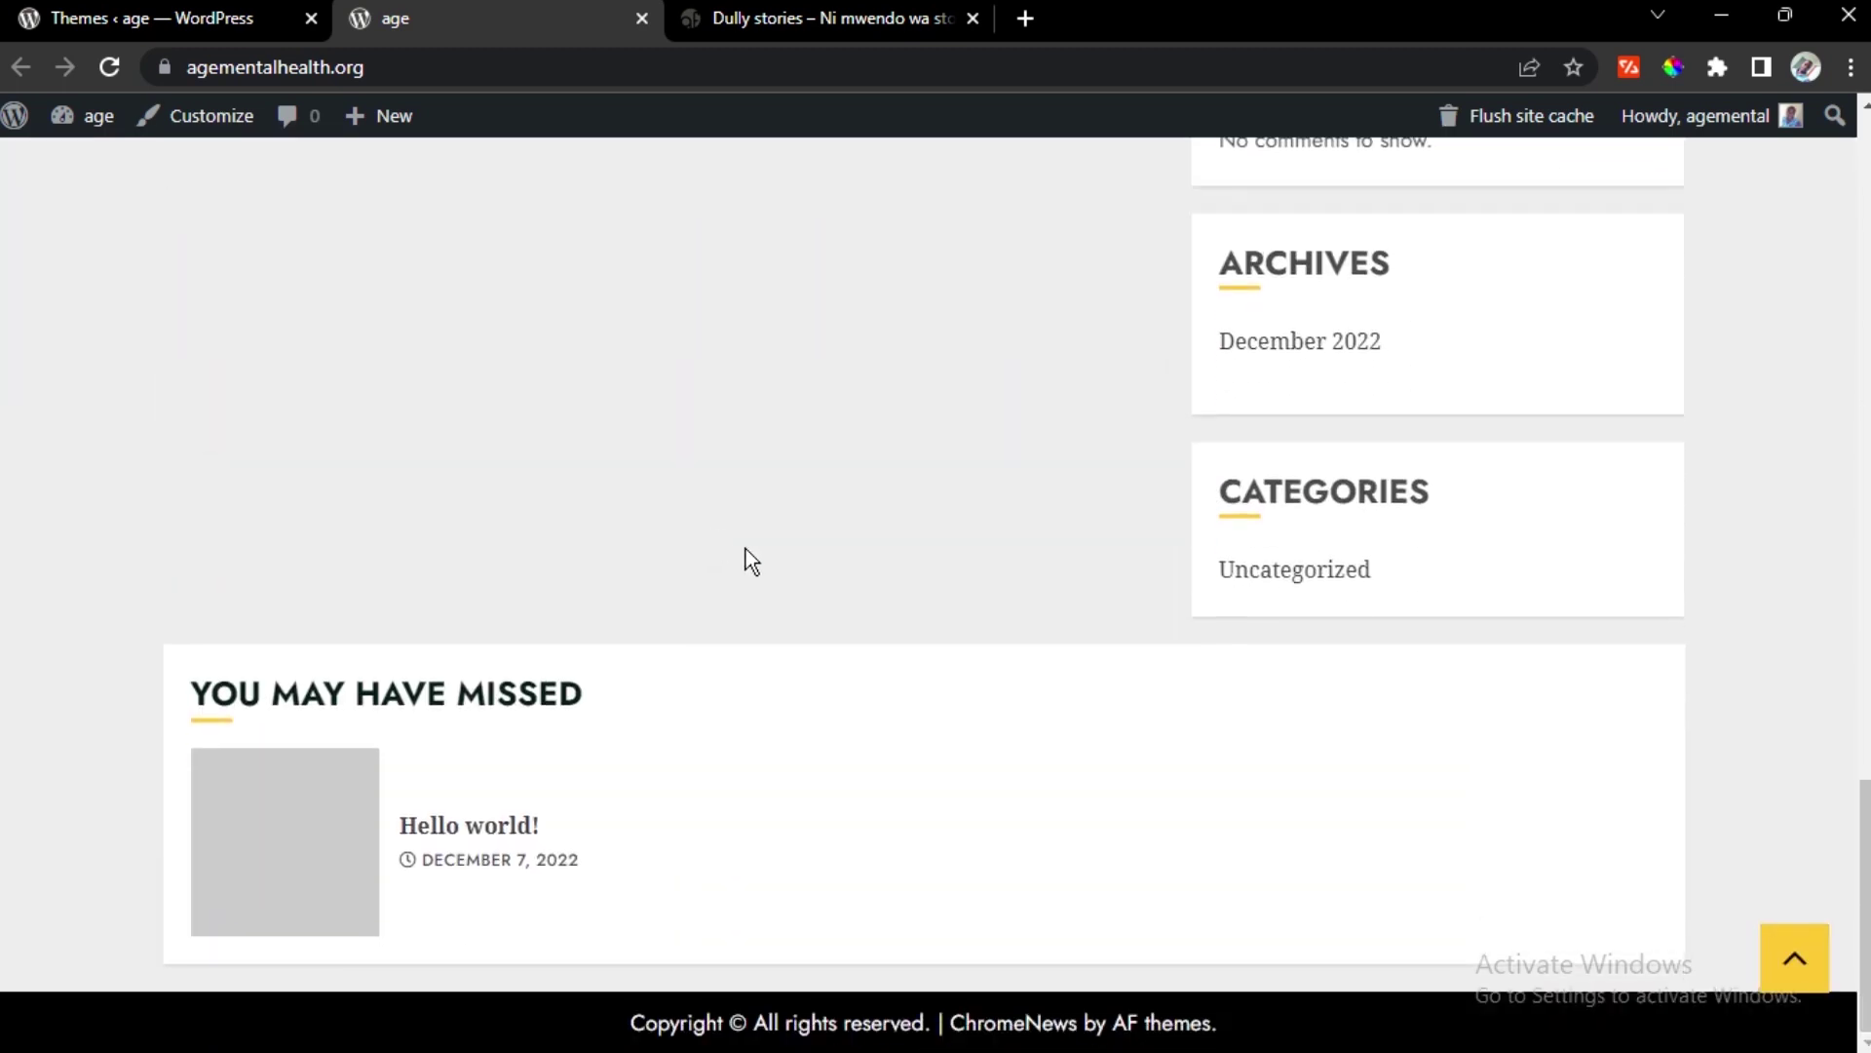
scroll(746, 548, up, 20)
scroll(1037, 435, down, 3)
scroll(1037, 435, up, 3)
Try the light/dark mode switch in the site's header both ways, and return to the WordPress Themes page
click(1406, 426)
click(1407, 426)
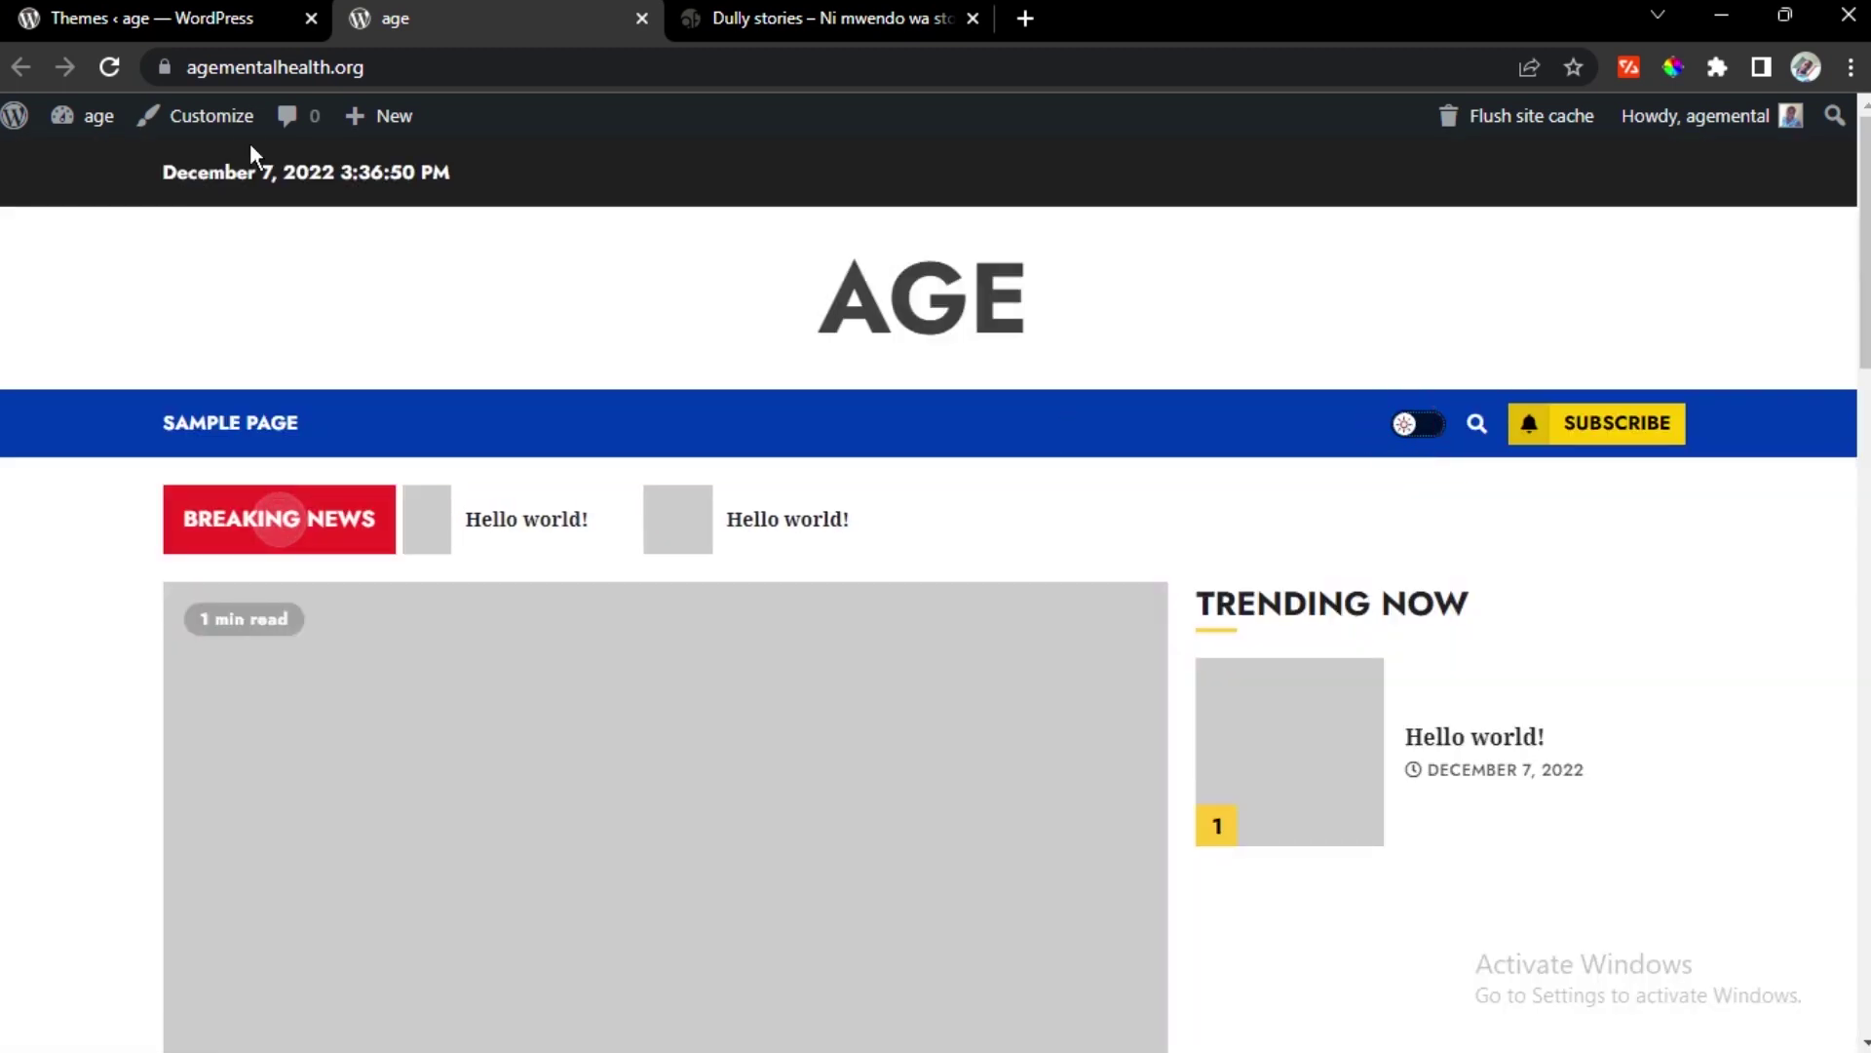
click(210, 22)
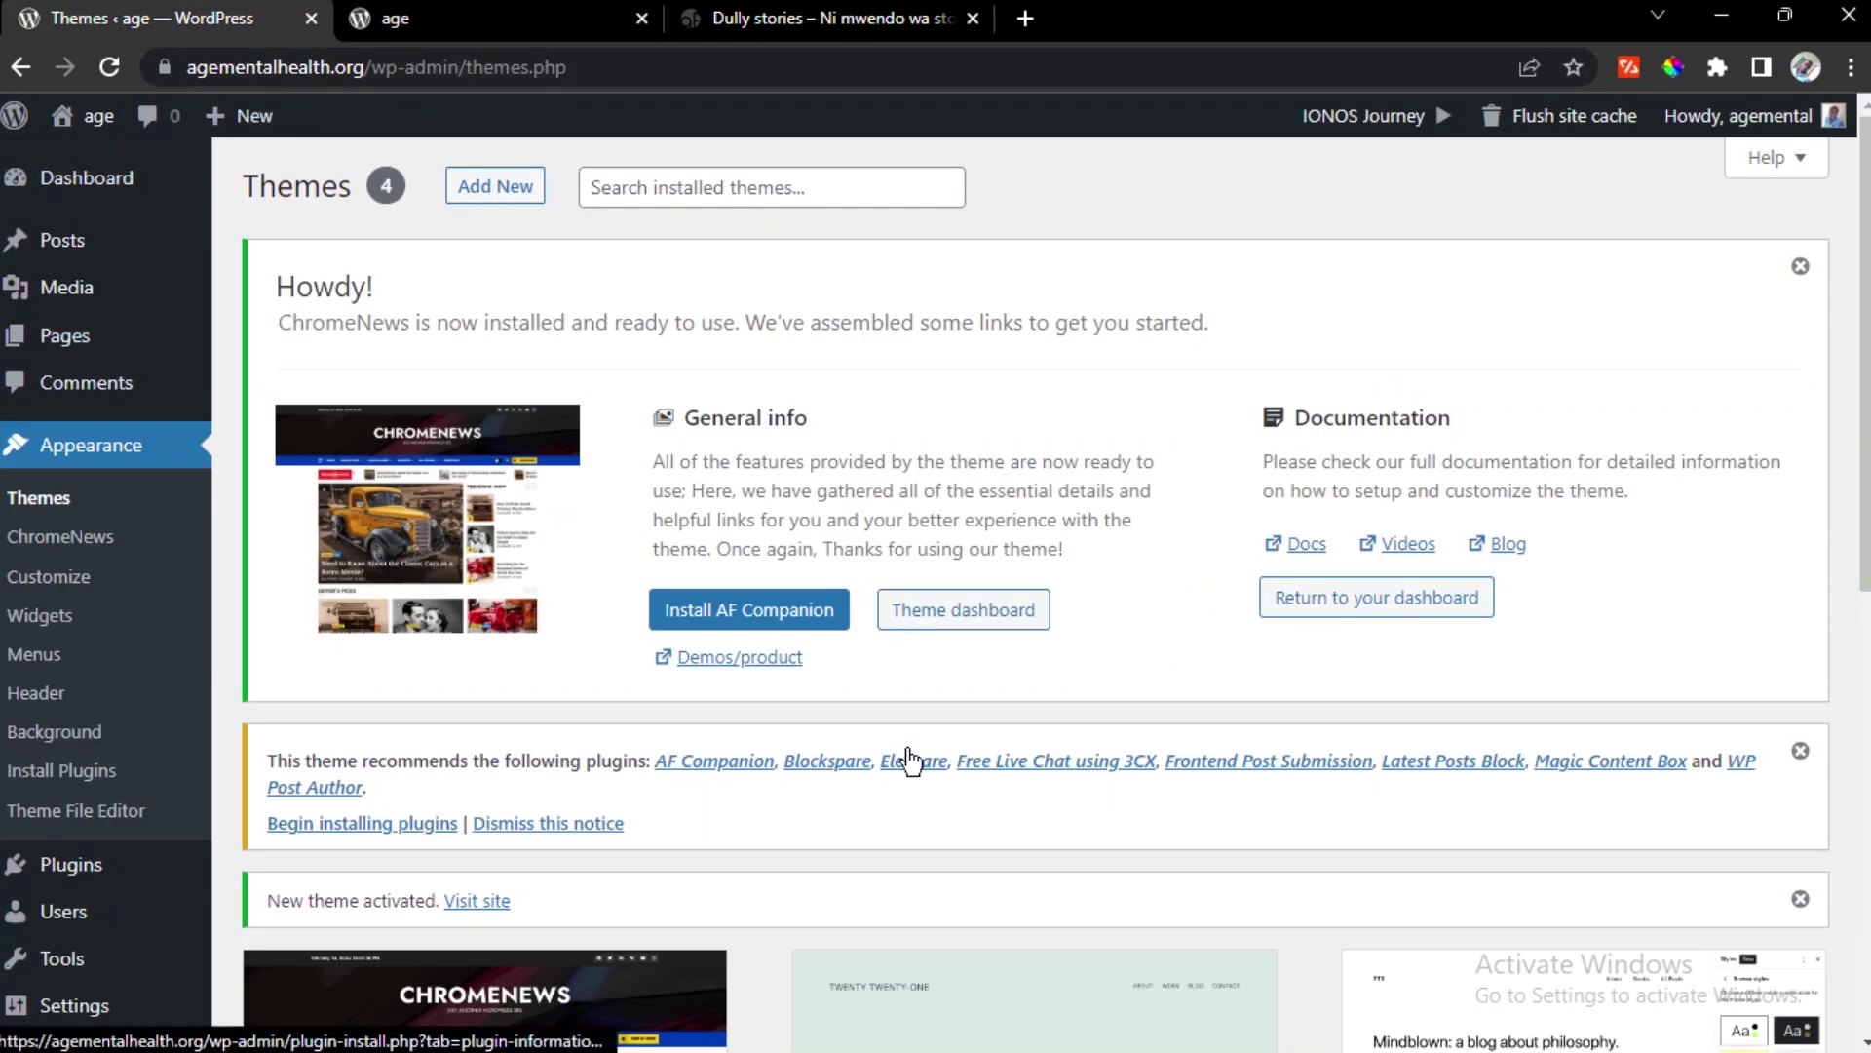
Begin installing the plugins recommended by ChromeNews and bulk-install all of them, from AF Companion to WP Post Author
scroll(872, 643, down, 3)
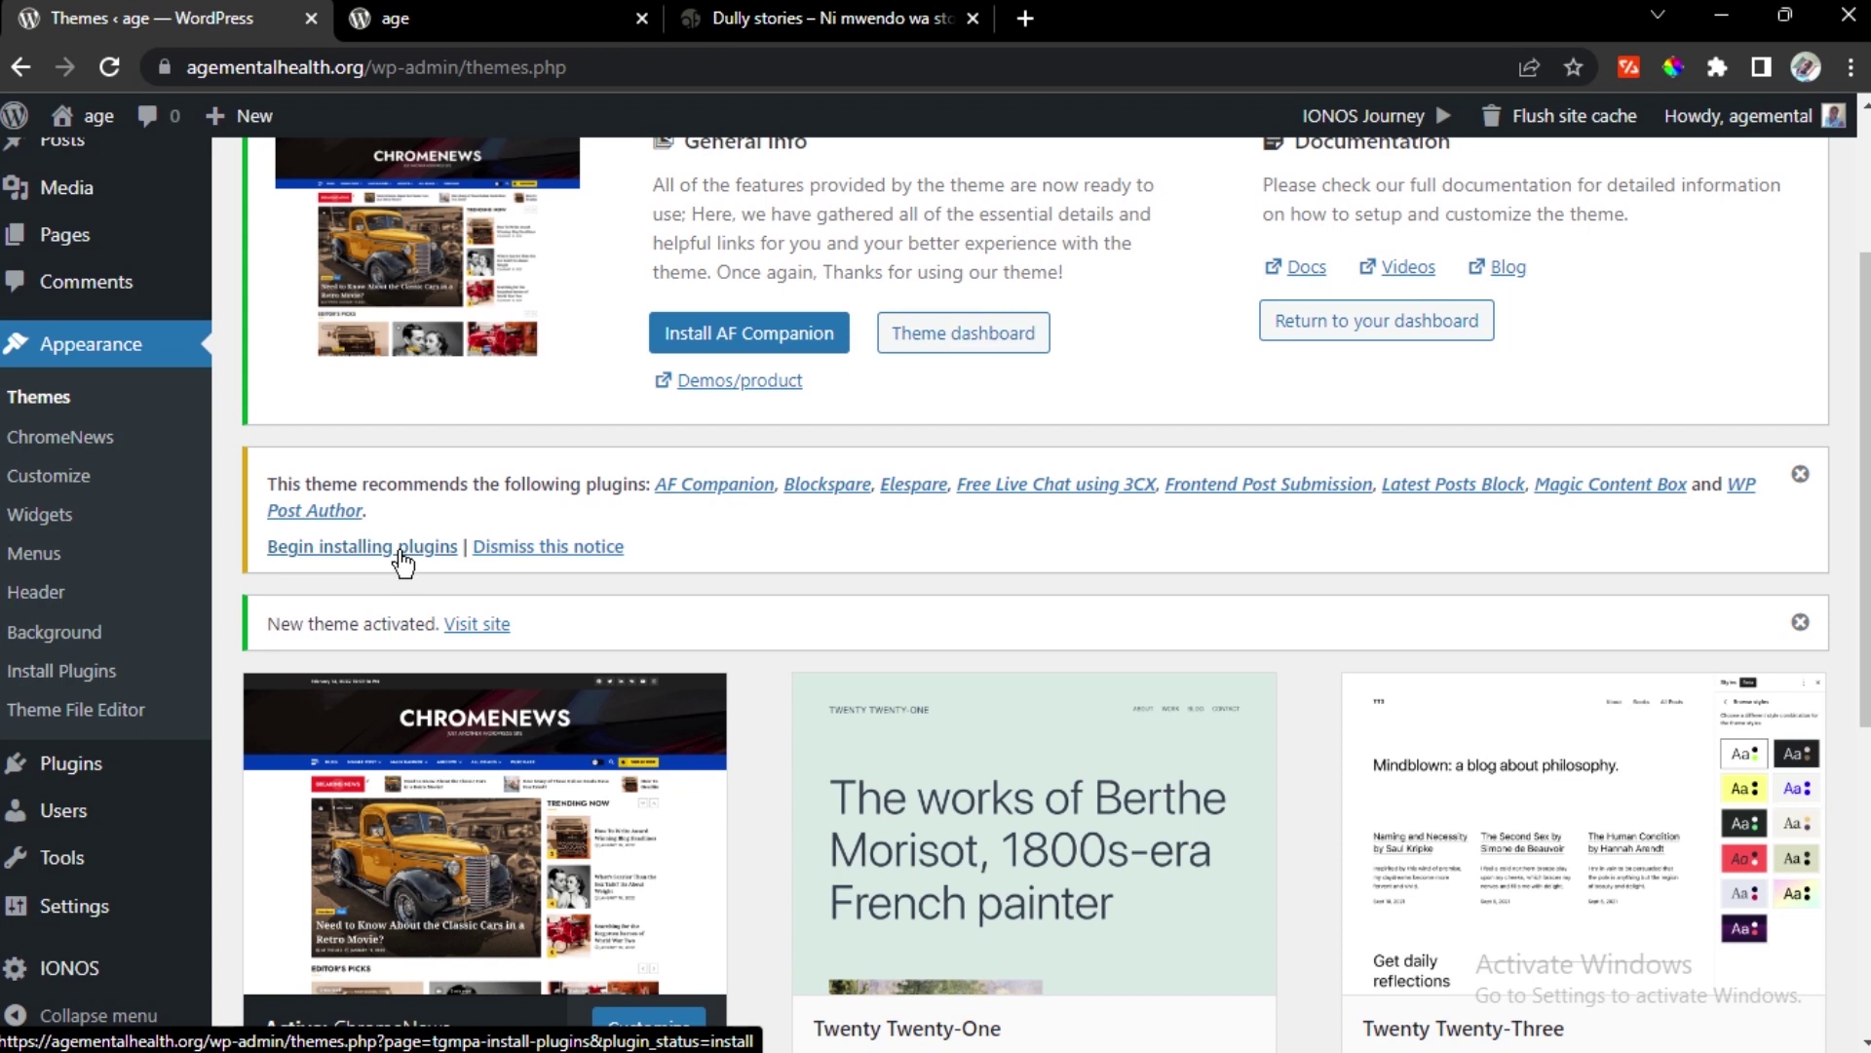
click(402, 546)
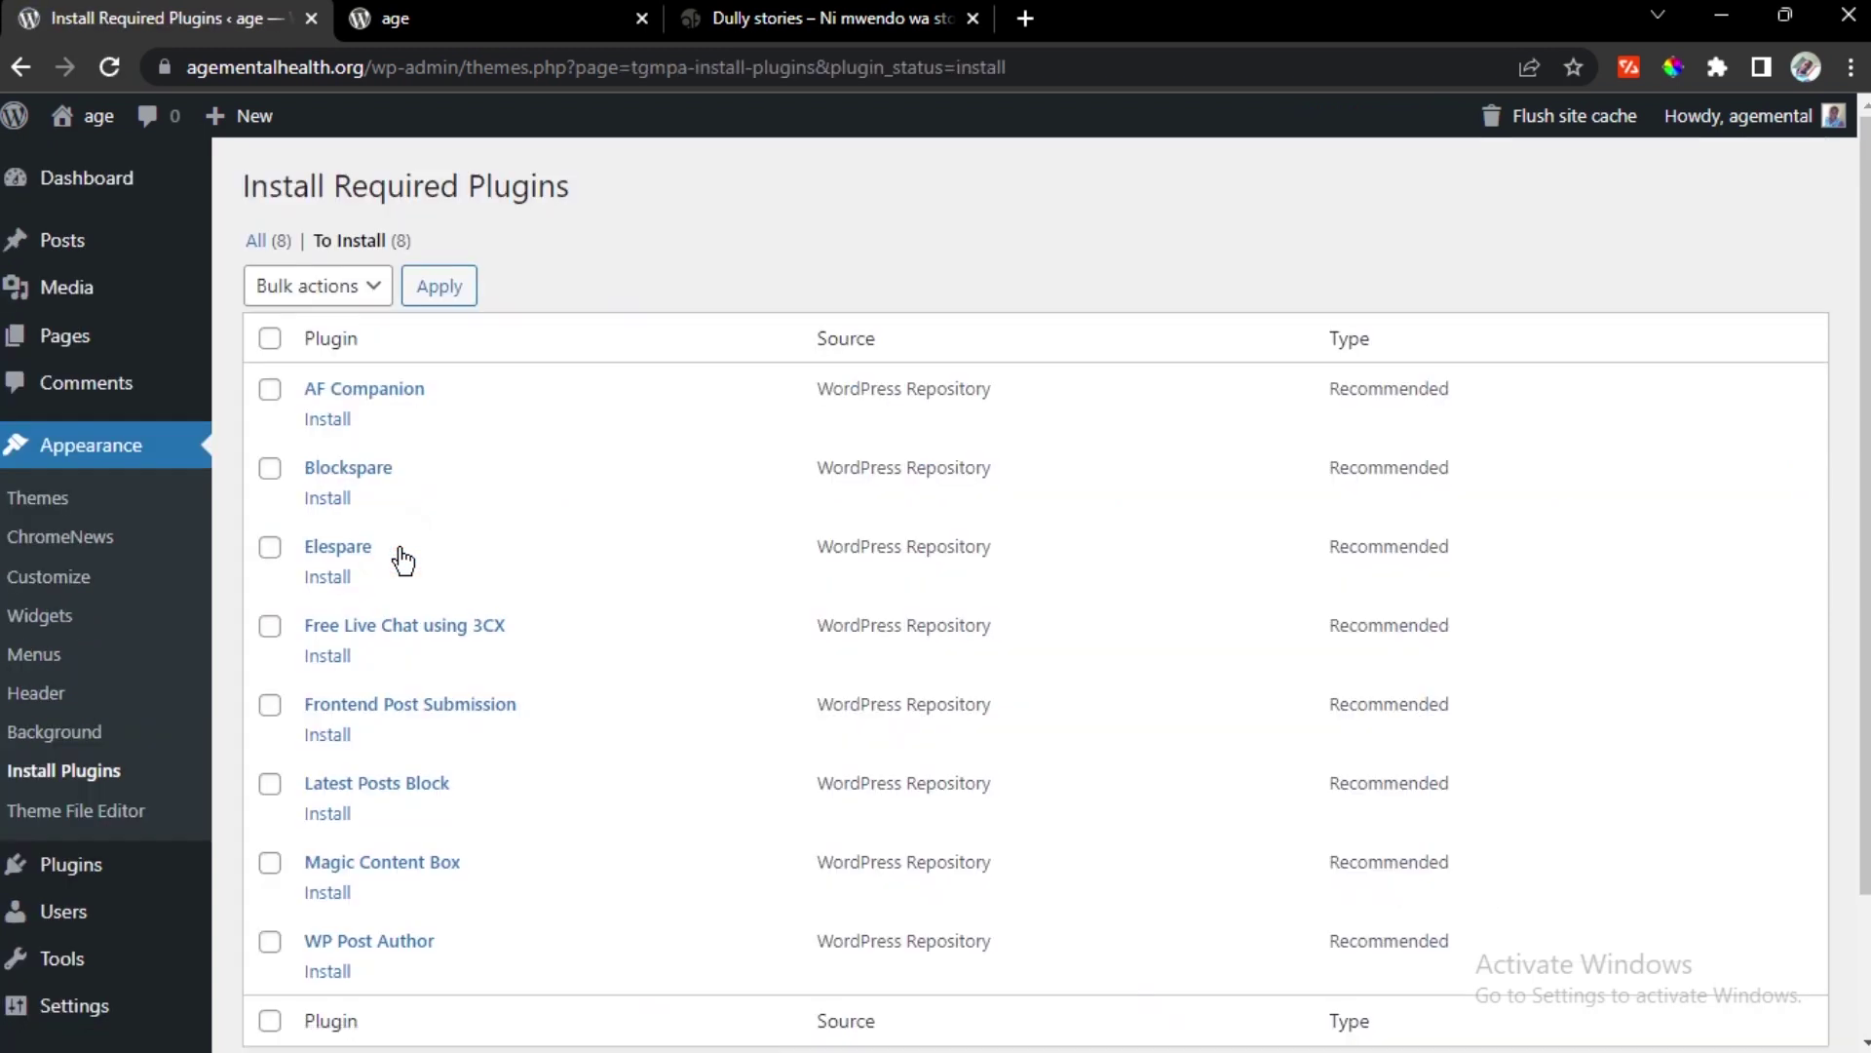
click(270, 339)
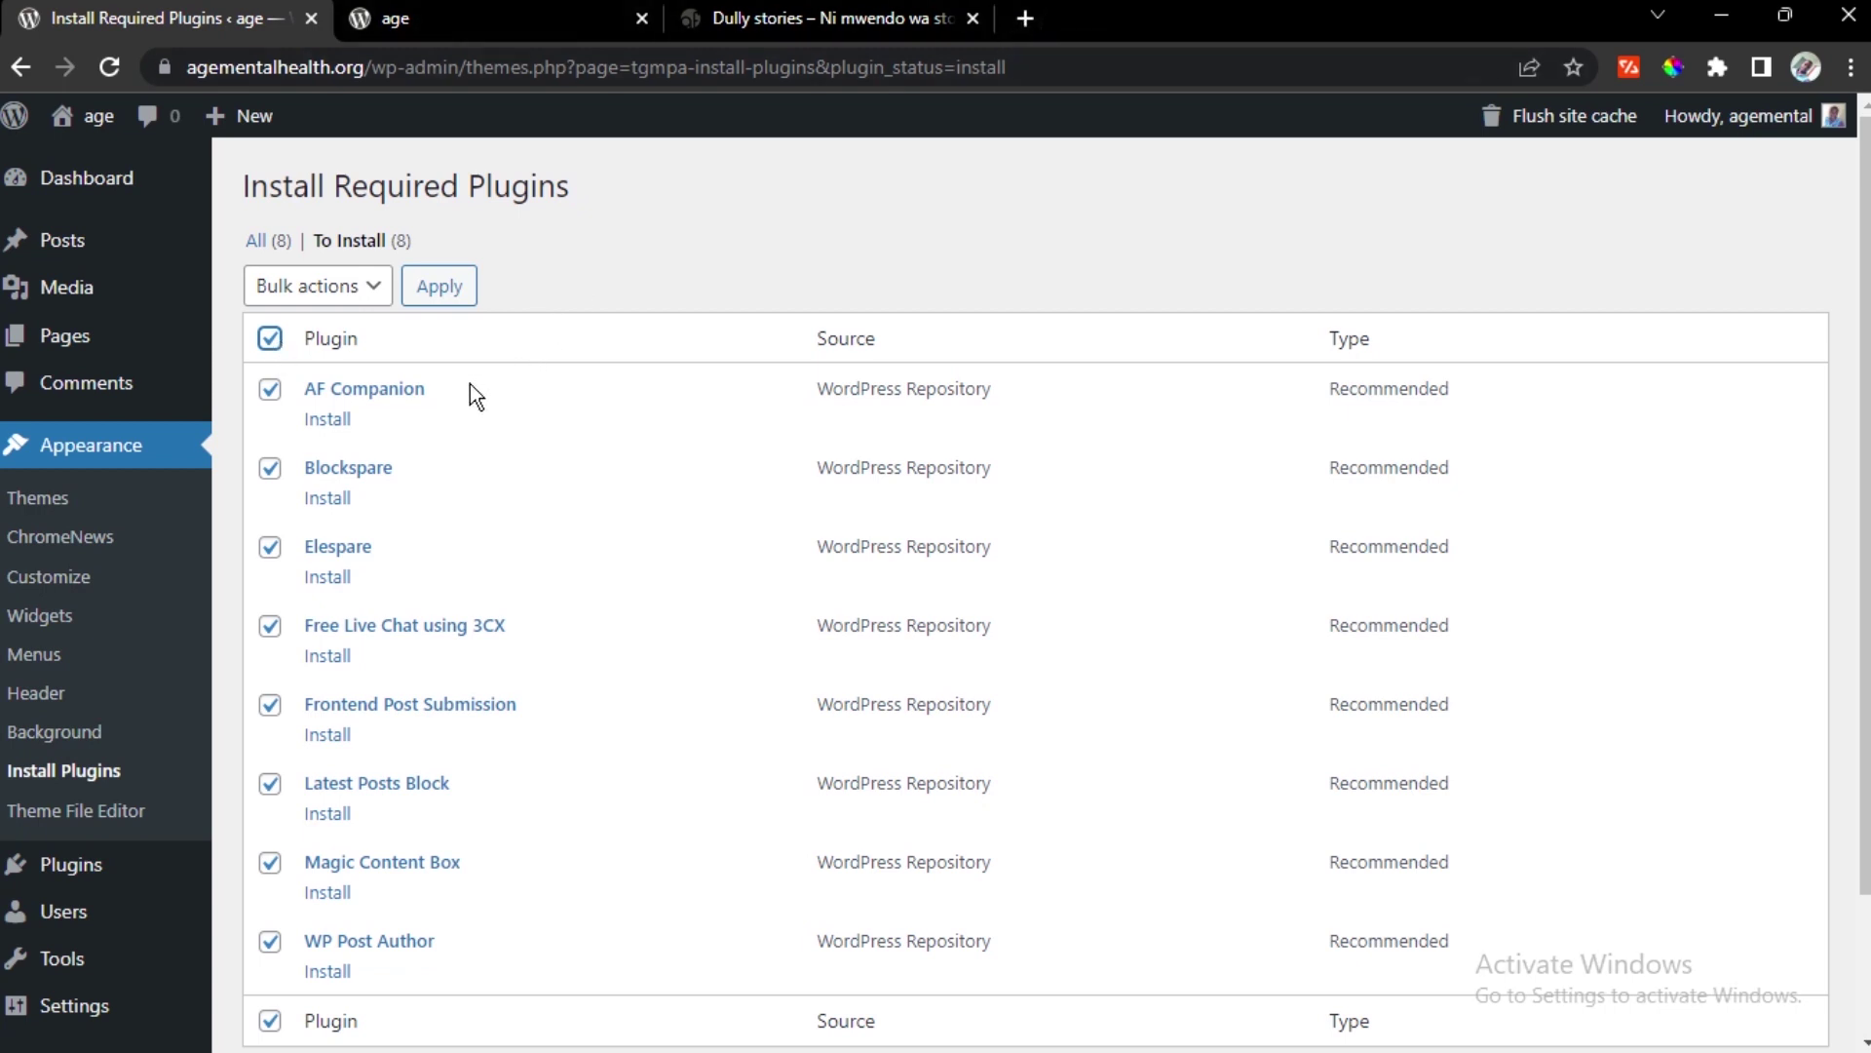
scroll(394, 335, down, 2)
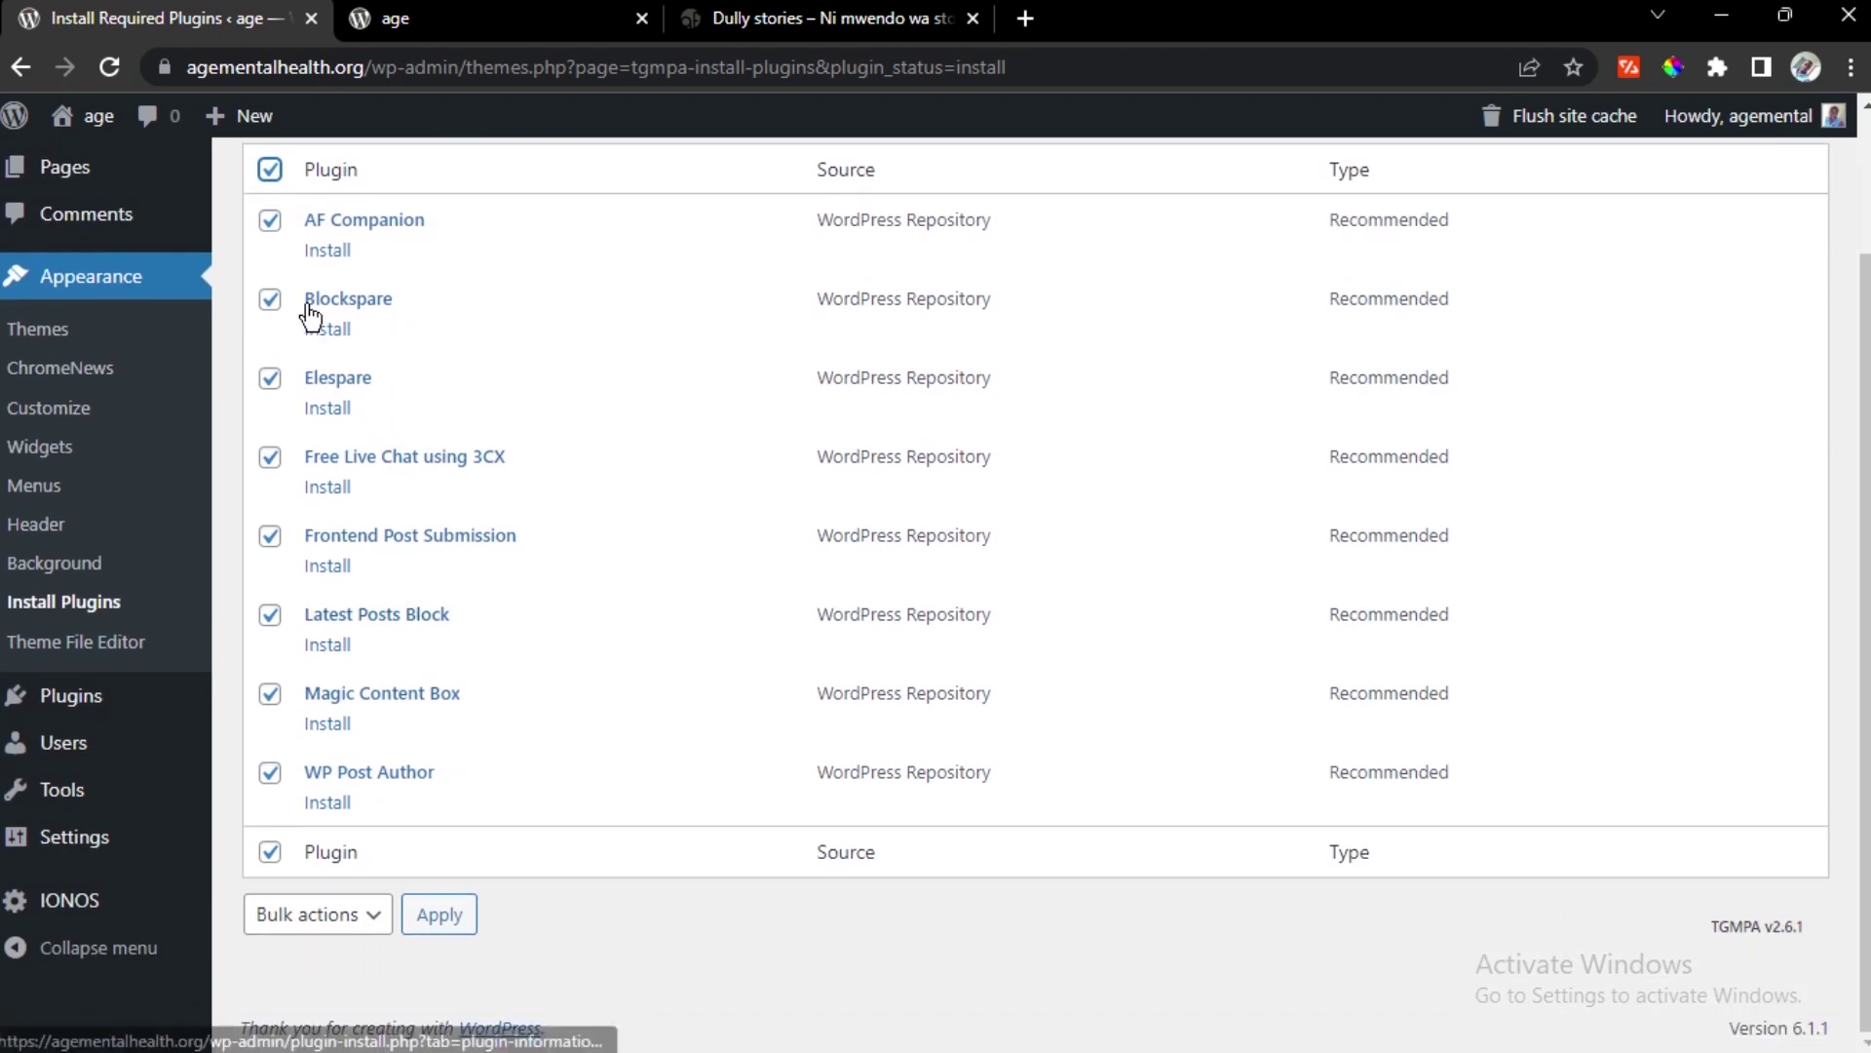
scroll(305, 313, up, 2)
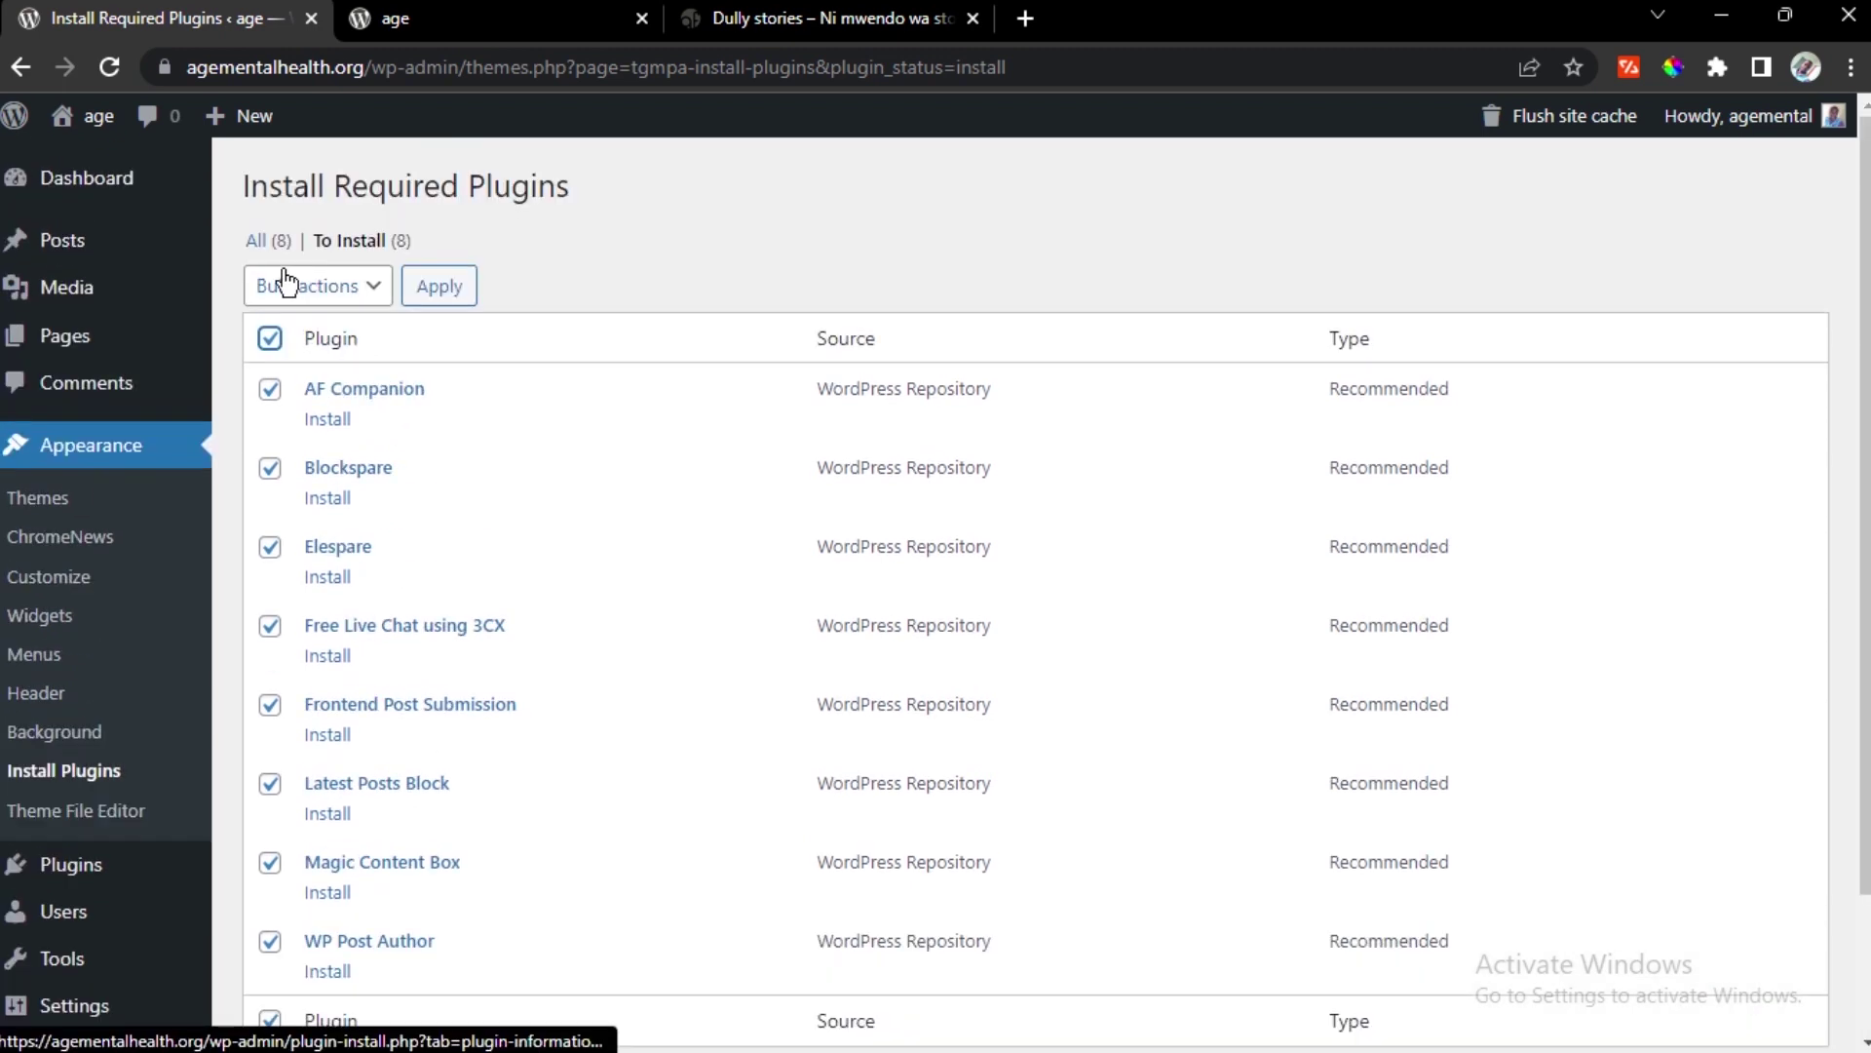
click(272, 339)
click(272, 339)
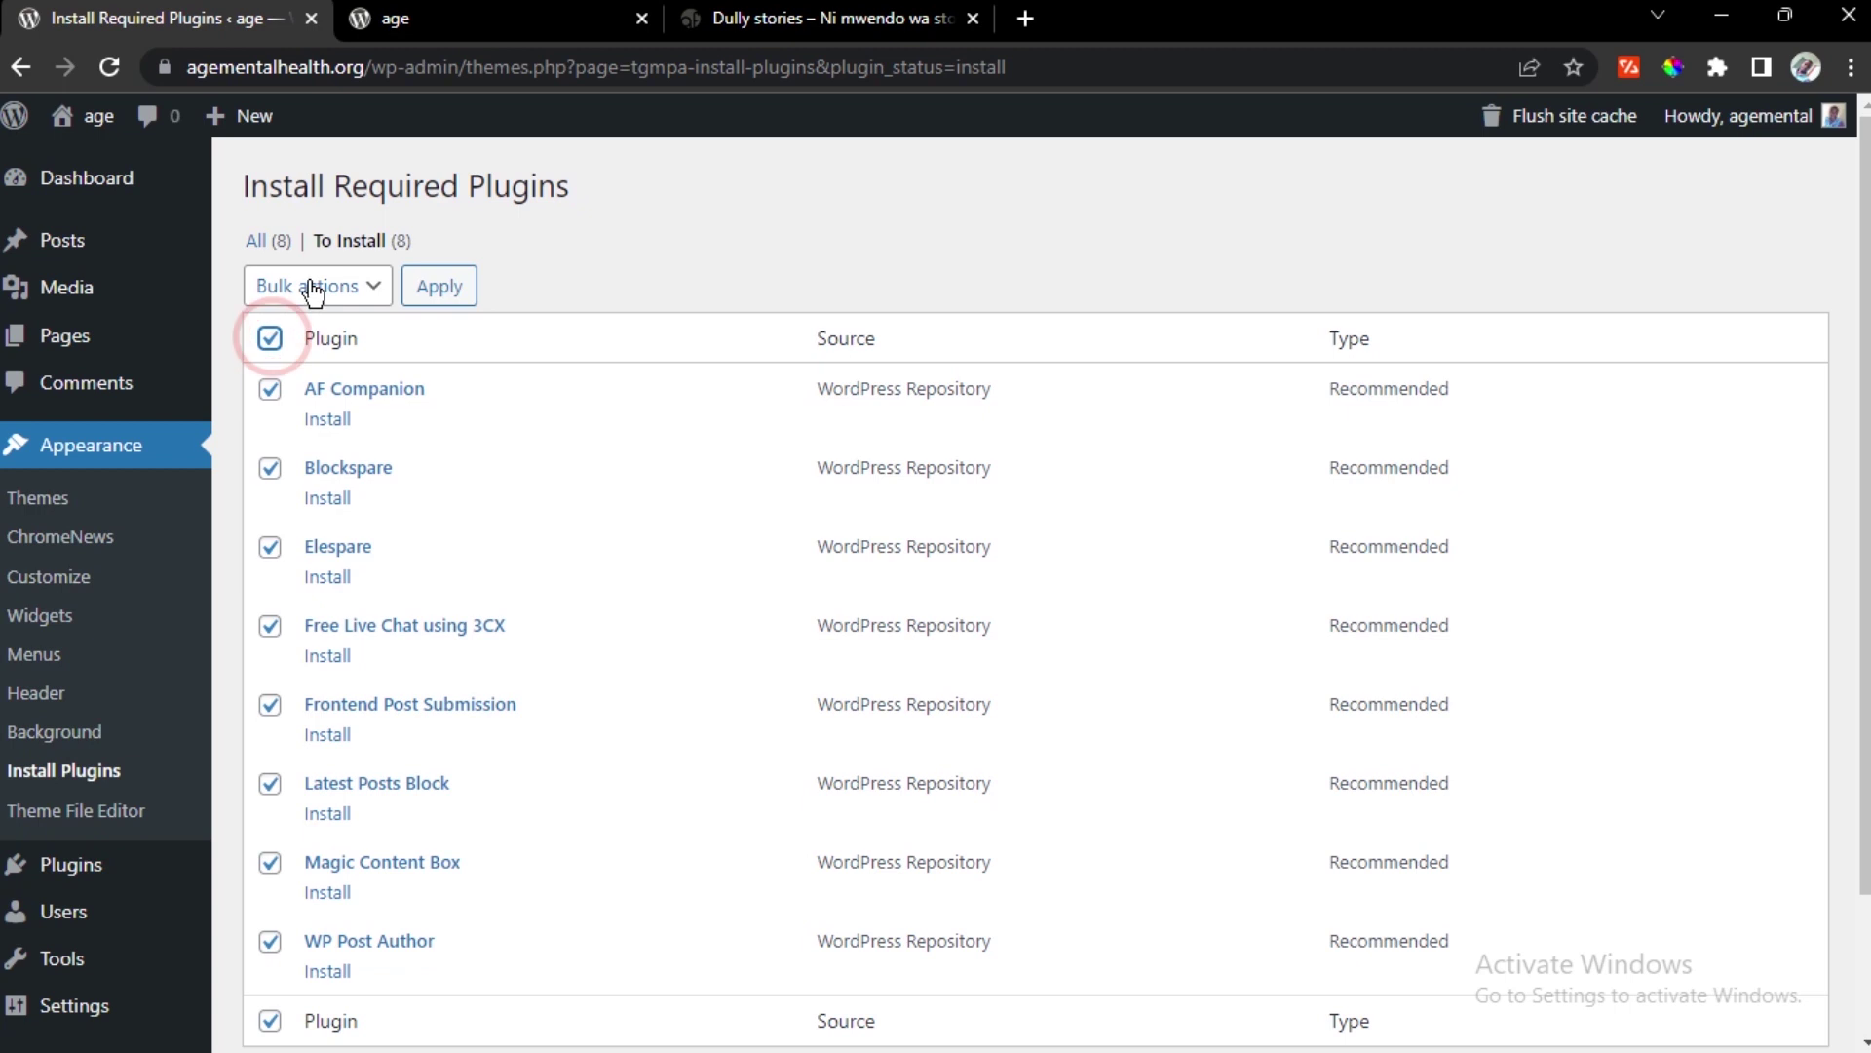
click(304, 285)
click(281, 348)
click(417, 283)
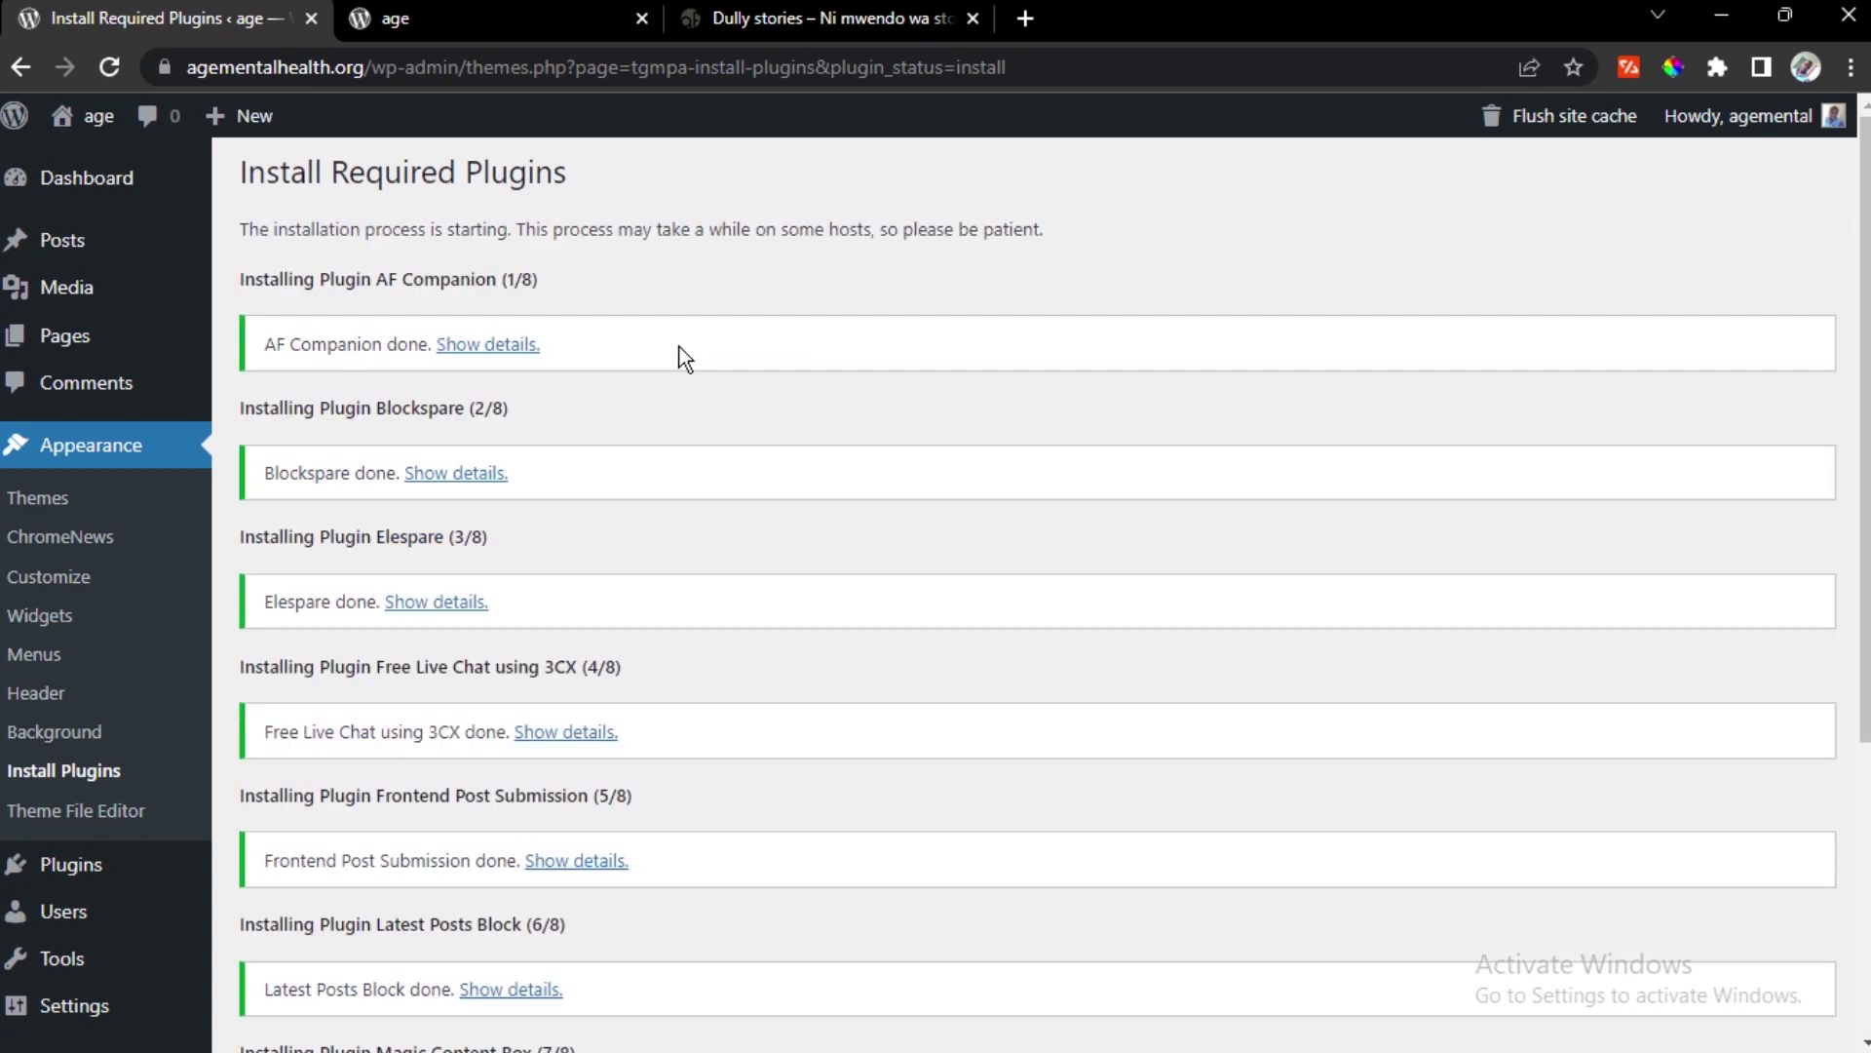
Return to the Required Plugins Installer and bulk-activate all the recommended plugins
scroll(679, 348, down, 2)
scroll(685, 359, down, 4)
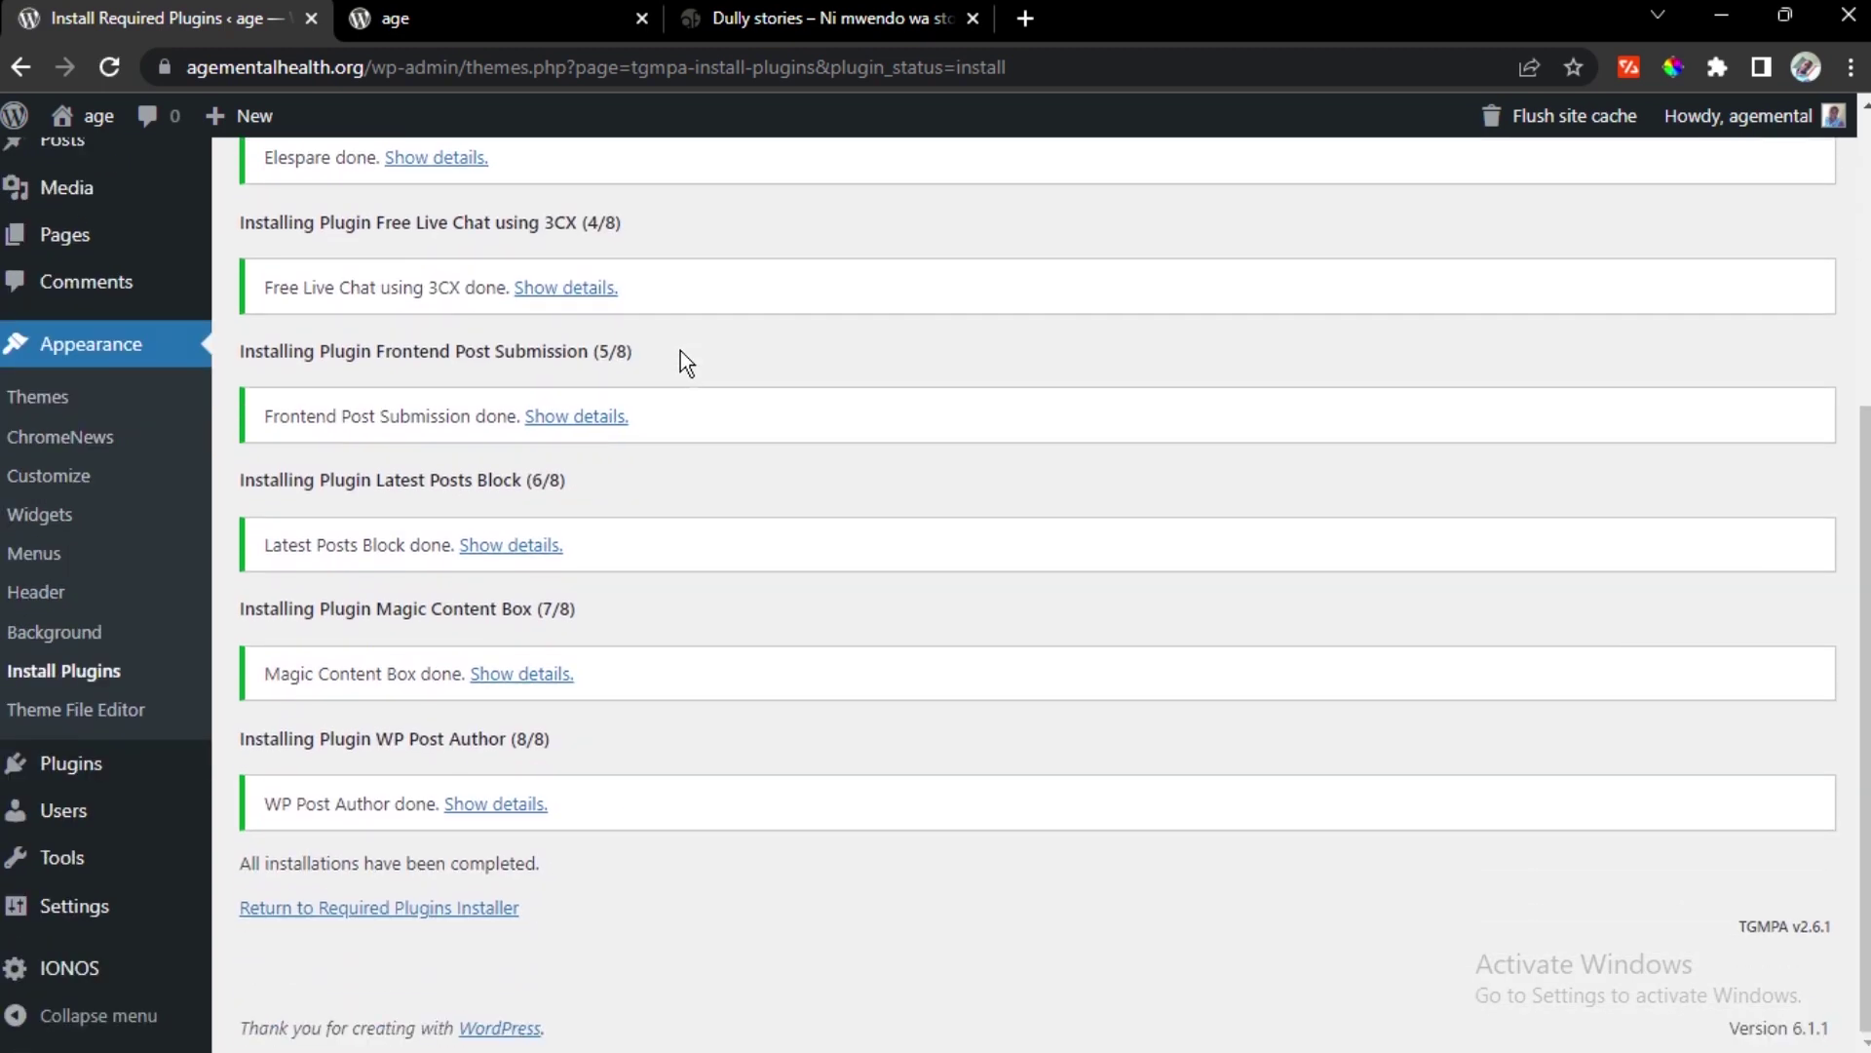
click(454, 912)
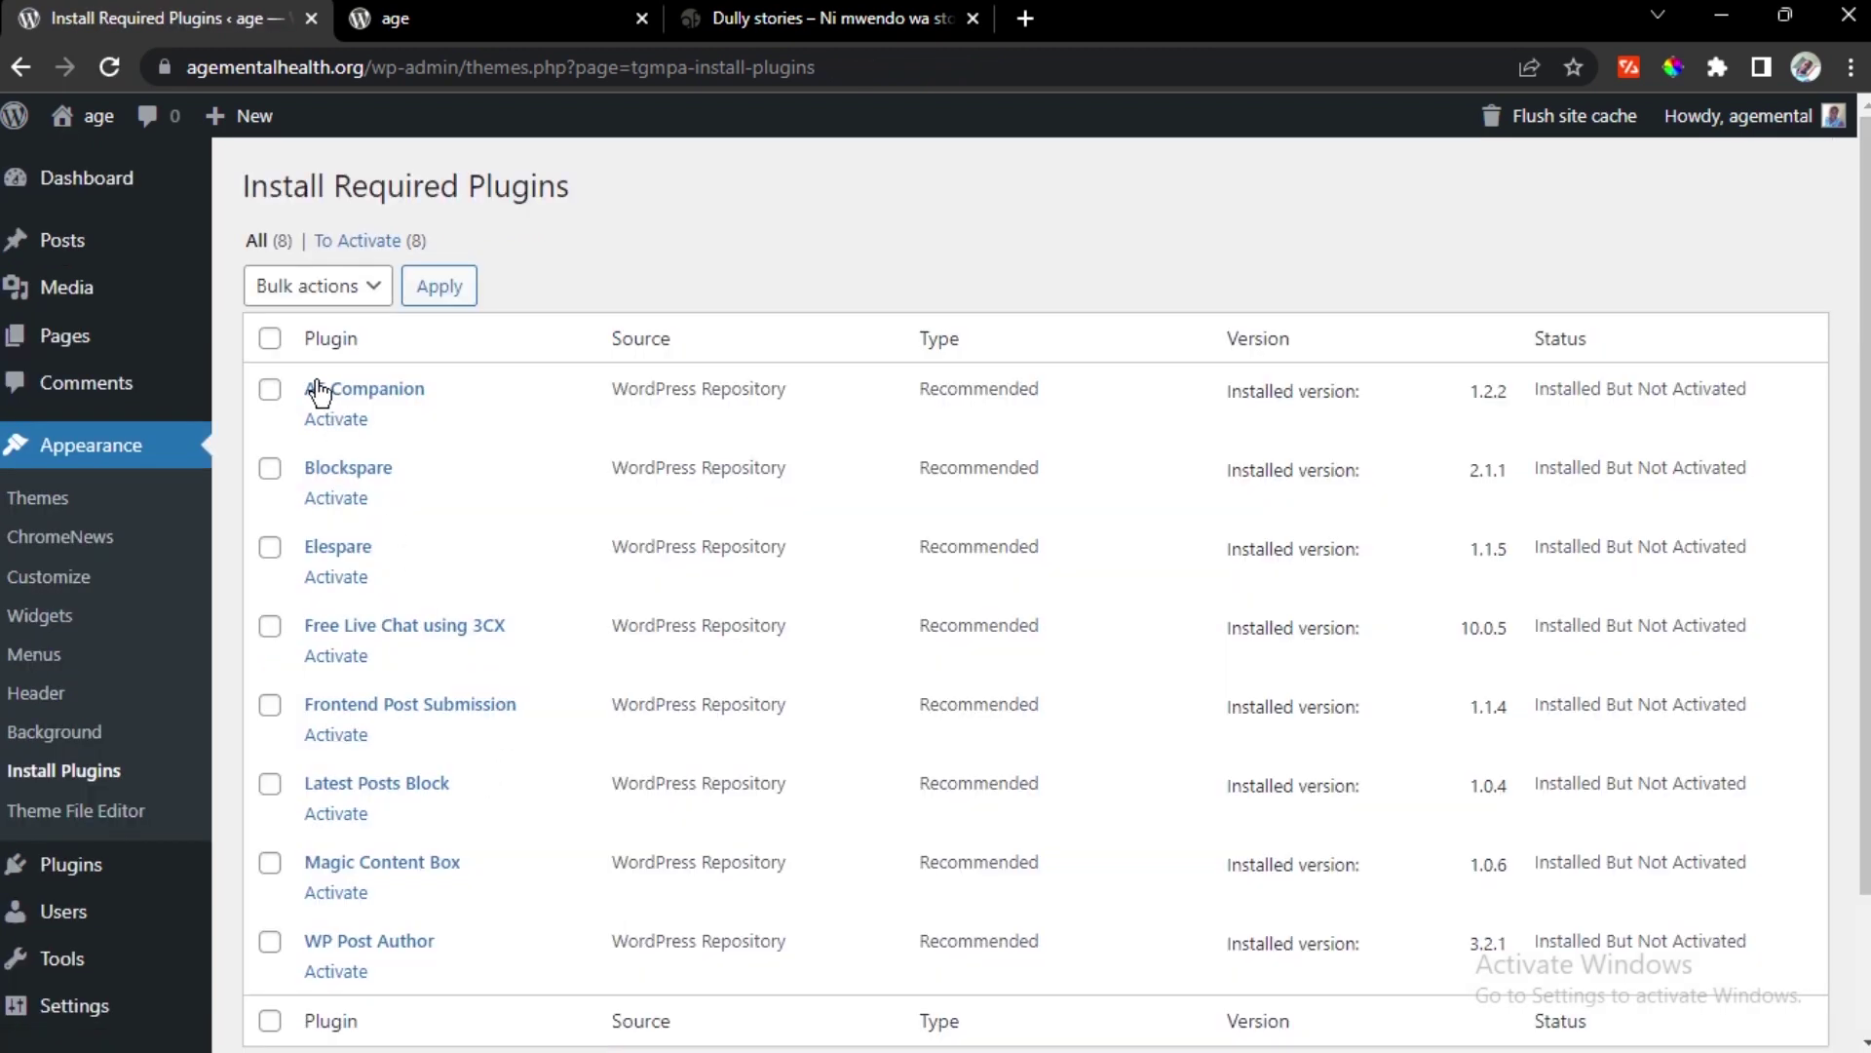
click(270, 337)
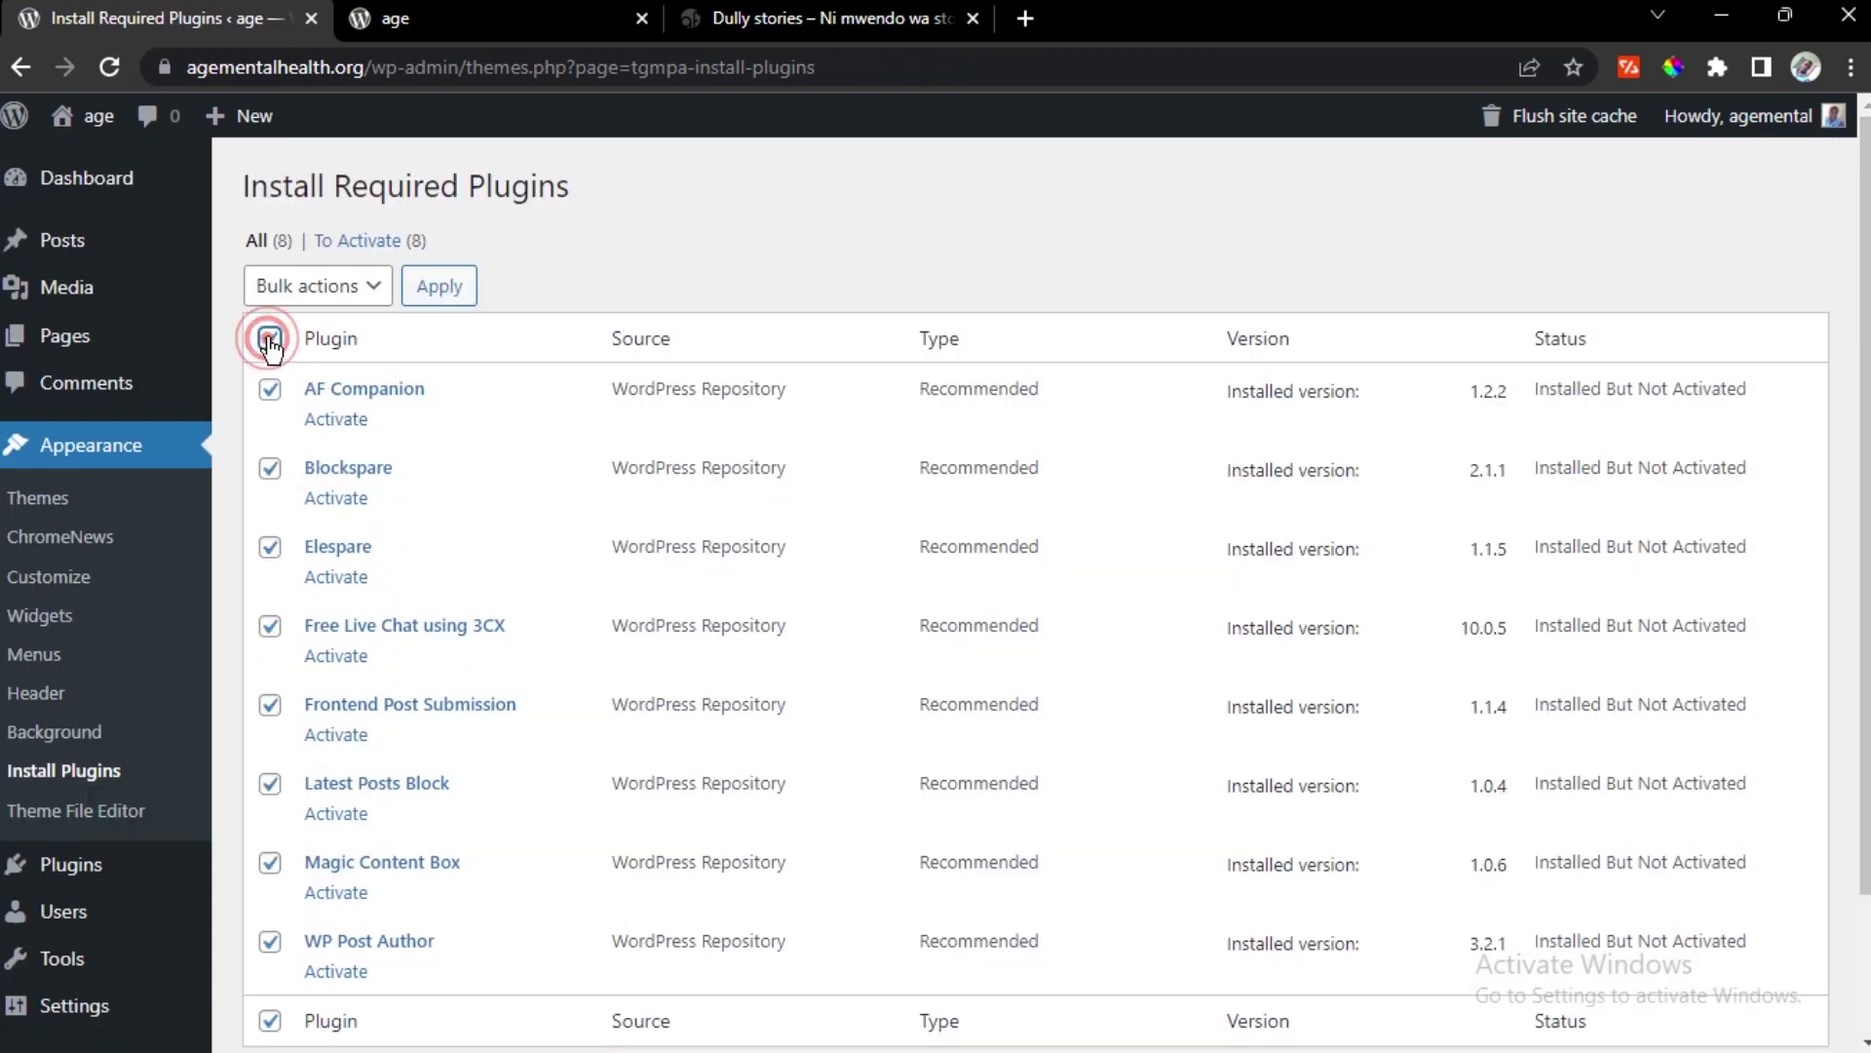
click(356, 292)
click(322, 402)
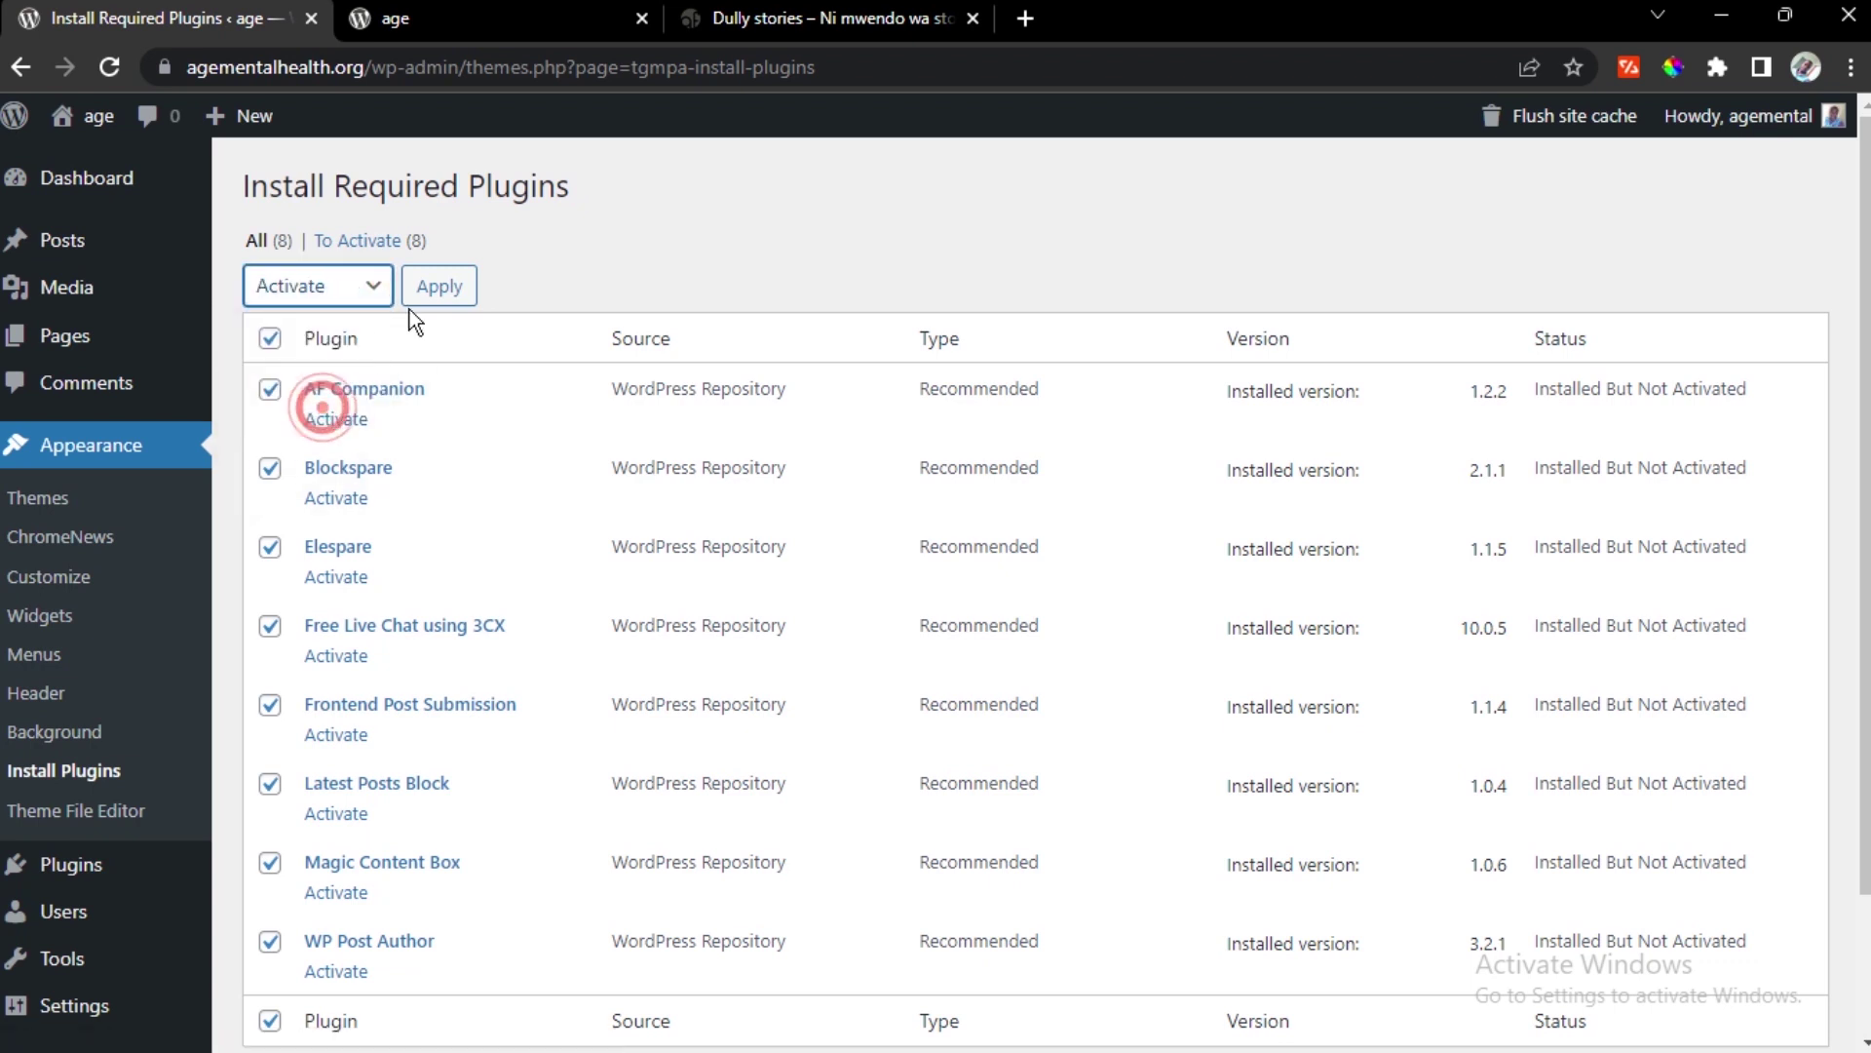
click(441, 286)
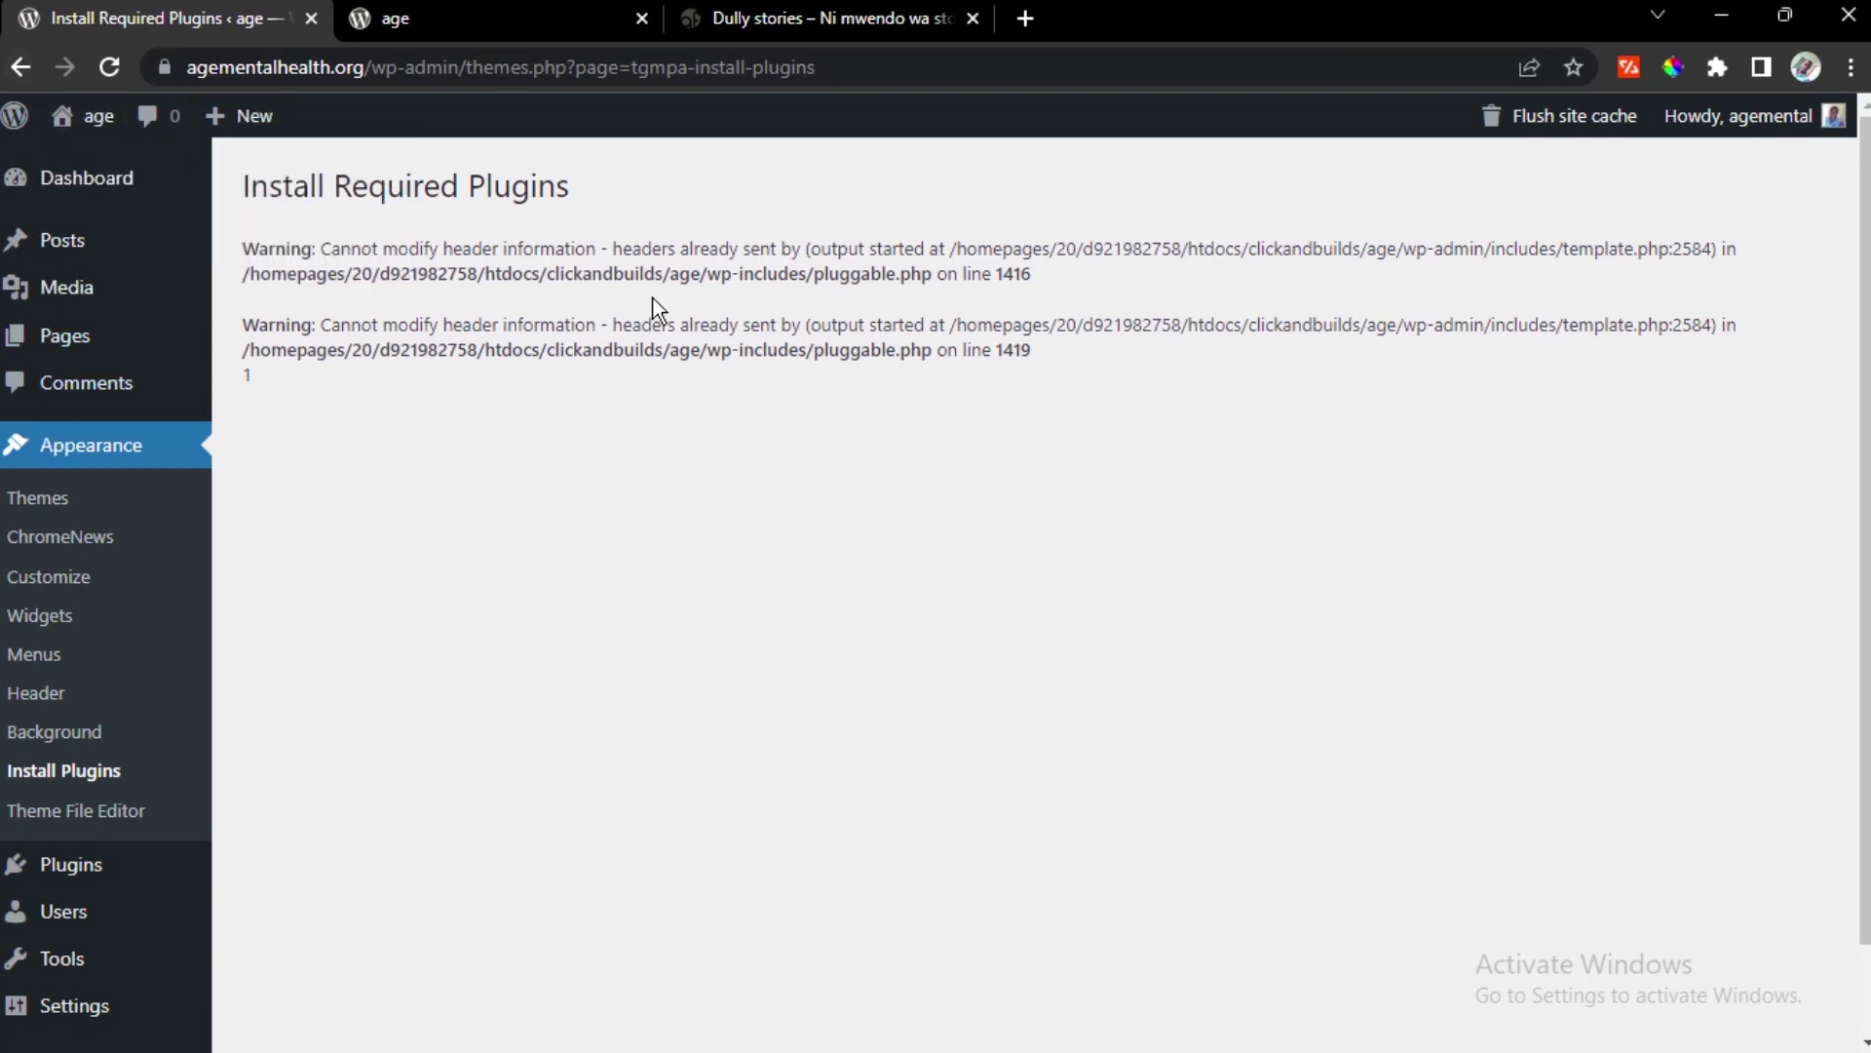
Leave the plugin installer warning page, activate the free version of Blockspare, and dismiss the Elespare notice about Elementor
click(21, 68)
click(571, 687)
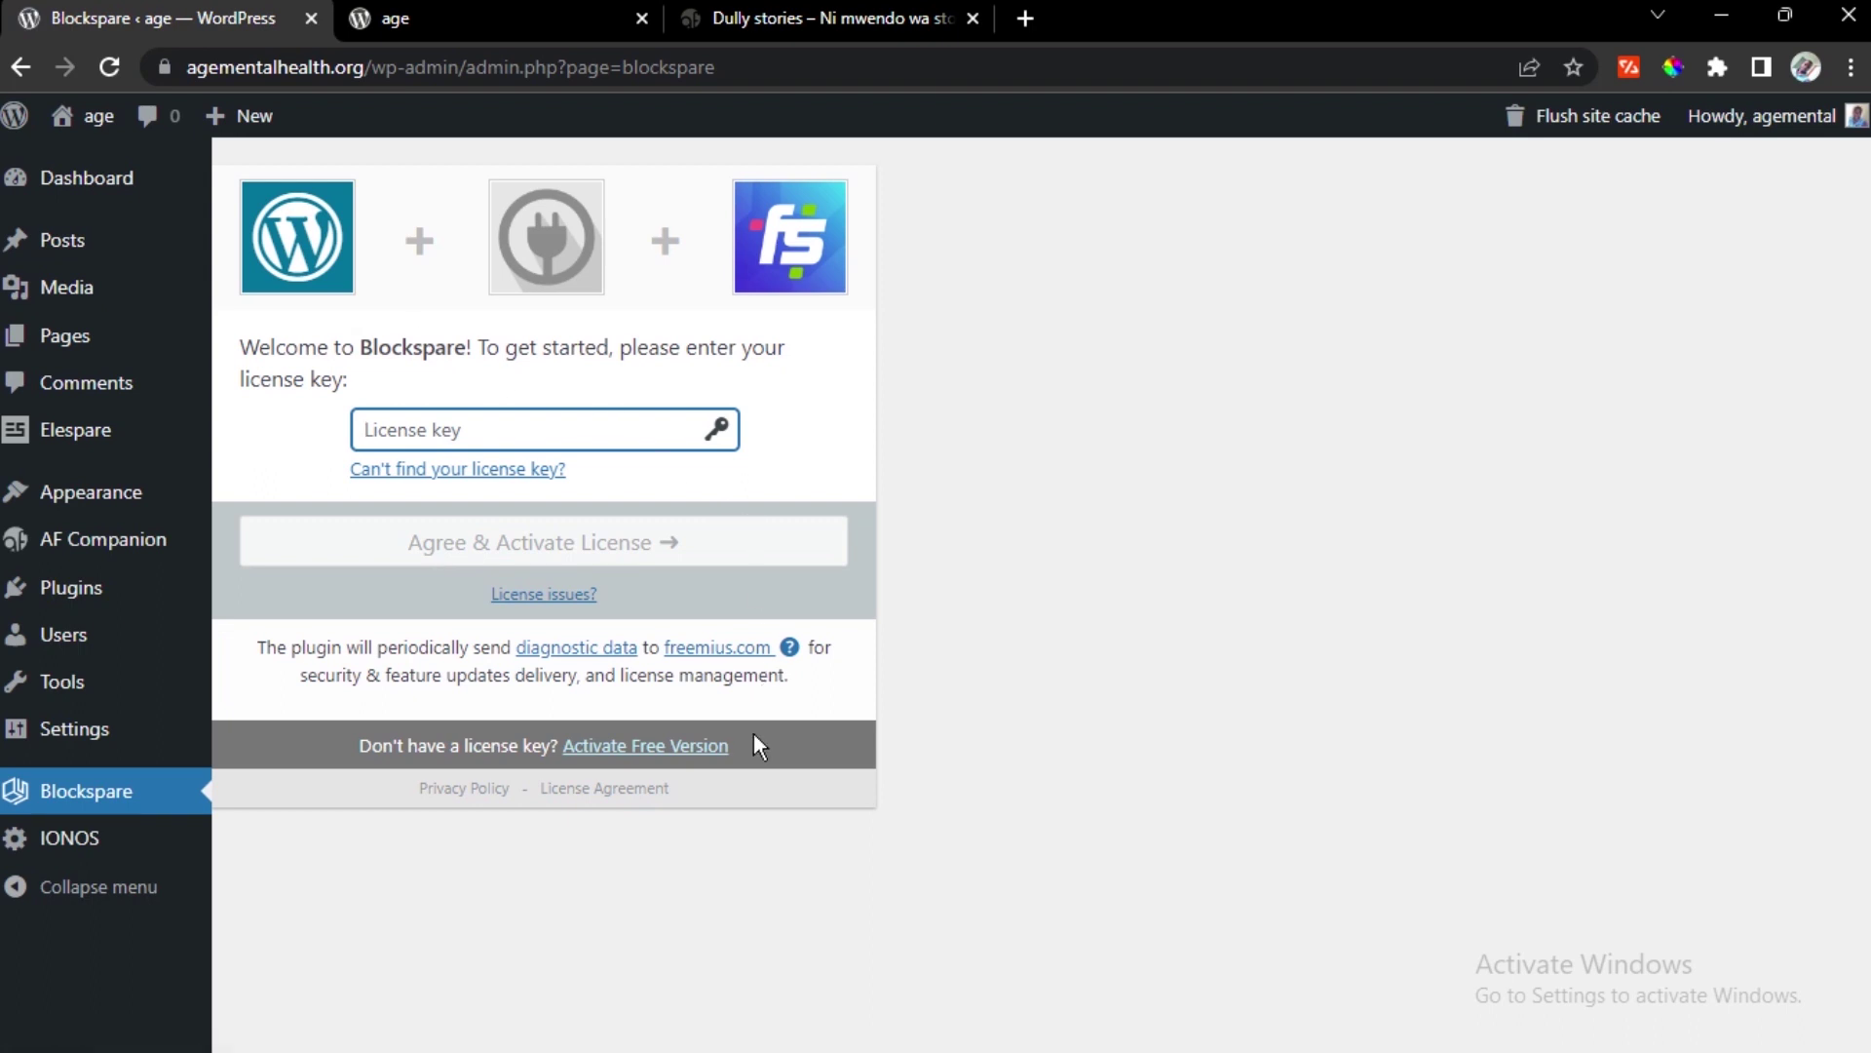
click(604, 748)
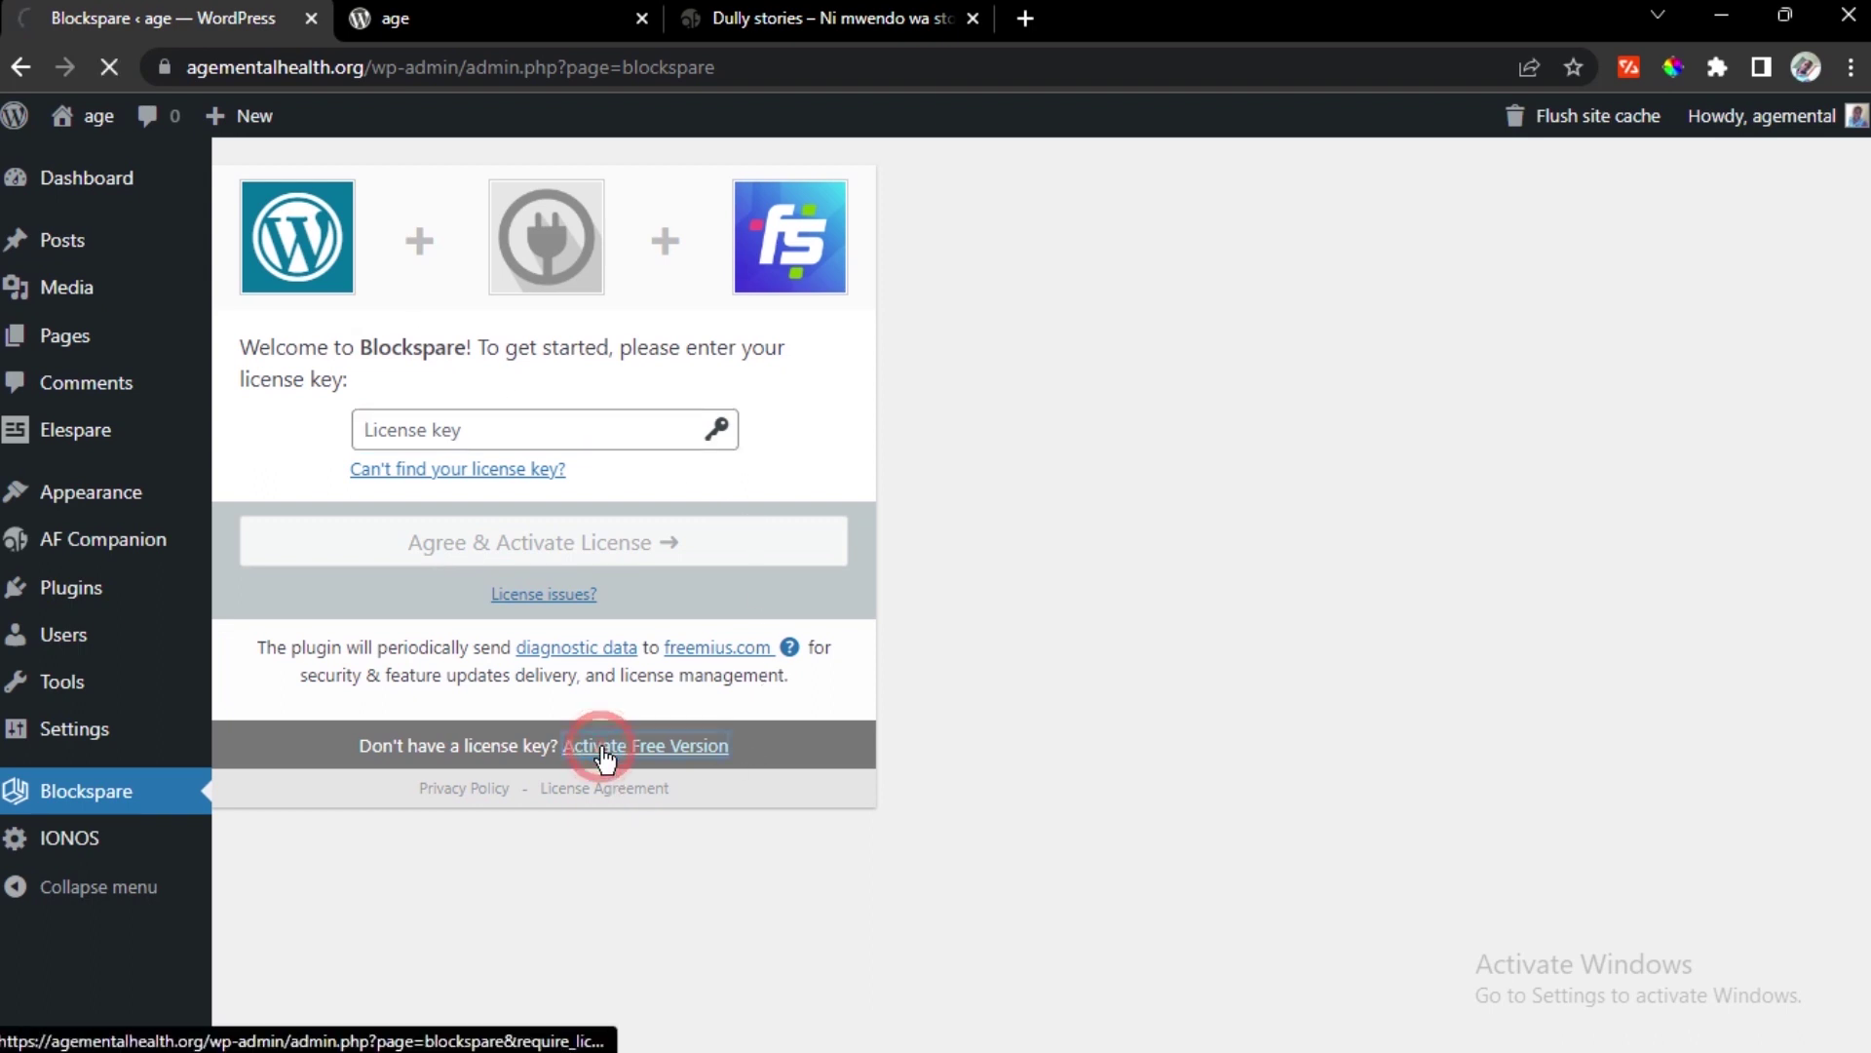
click(776, 521)
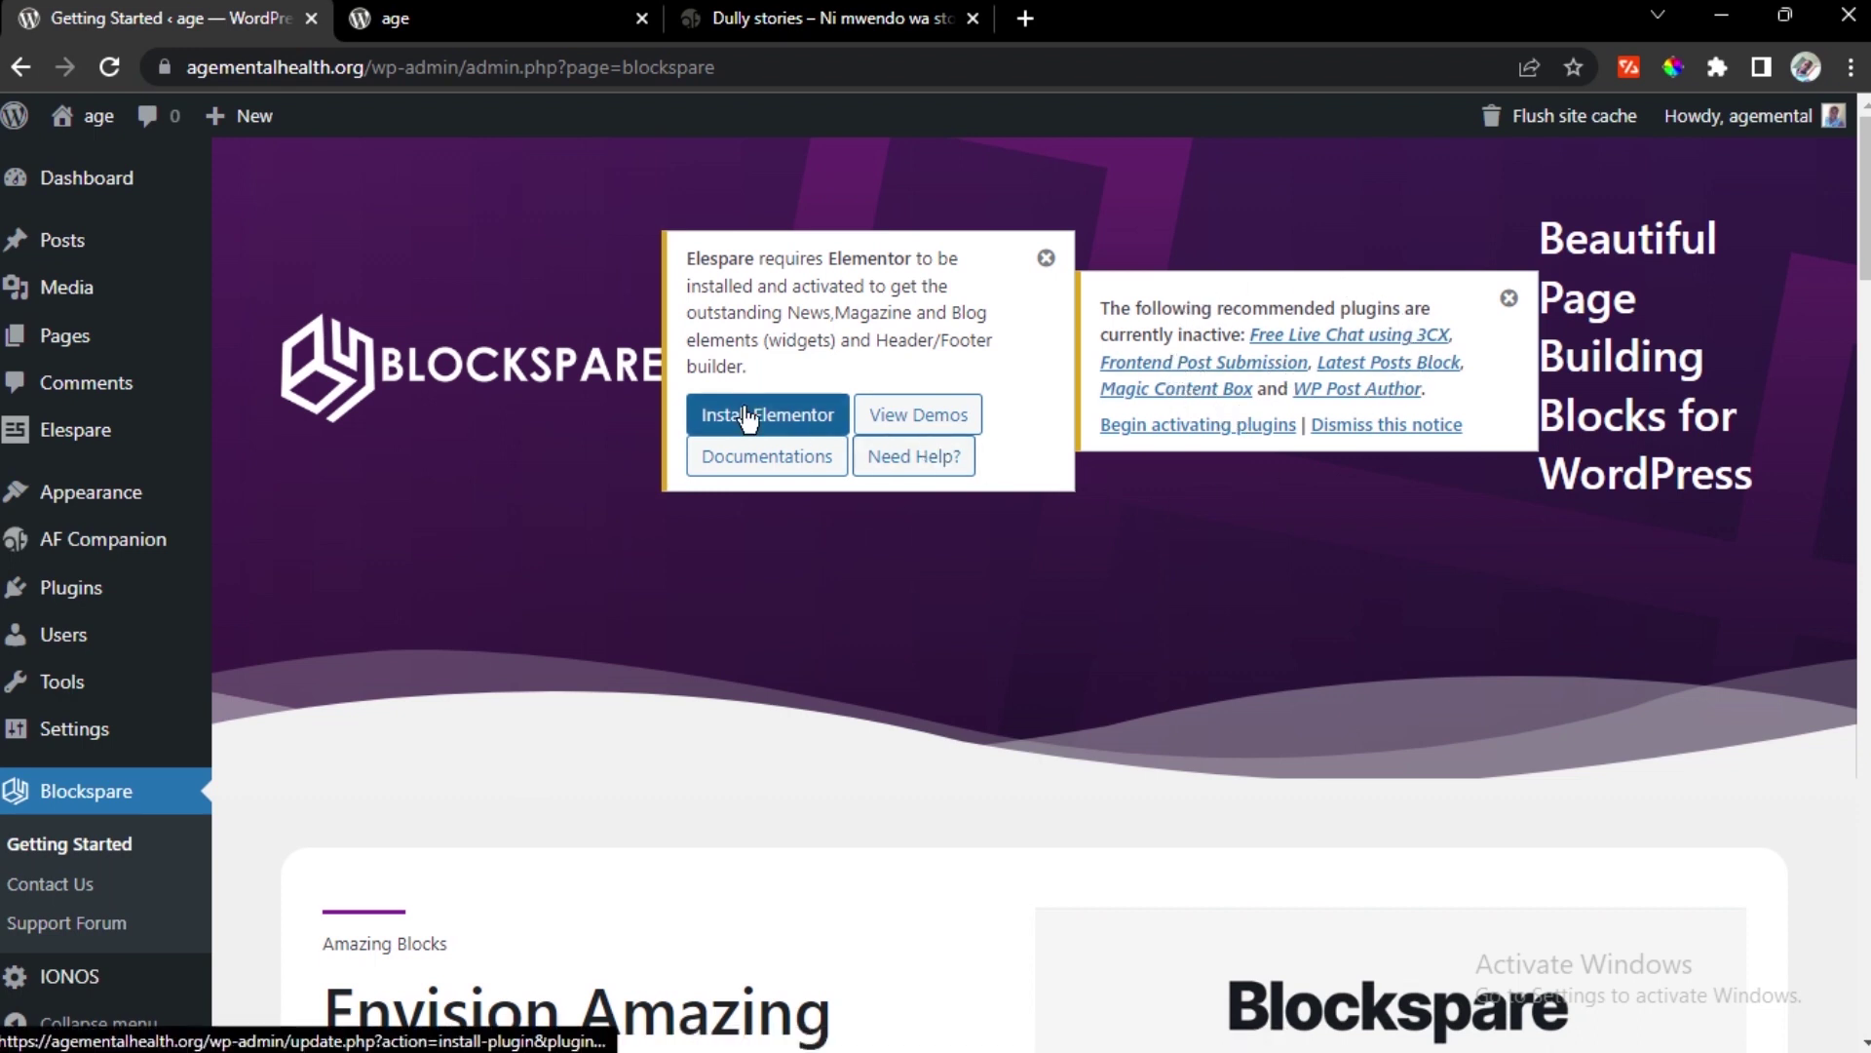
click(1047, 258)
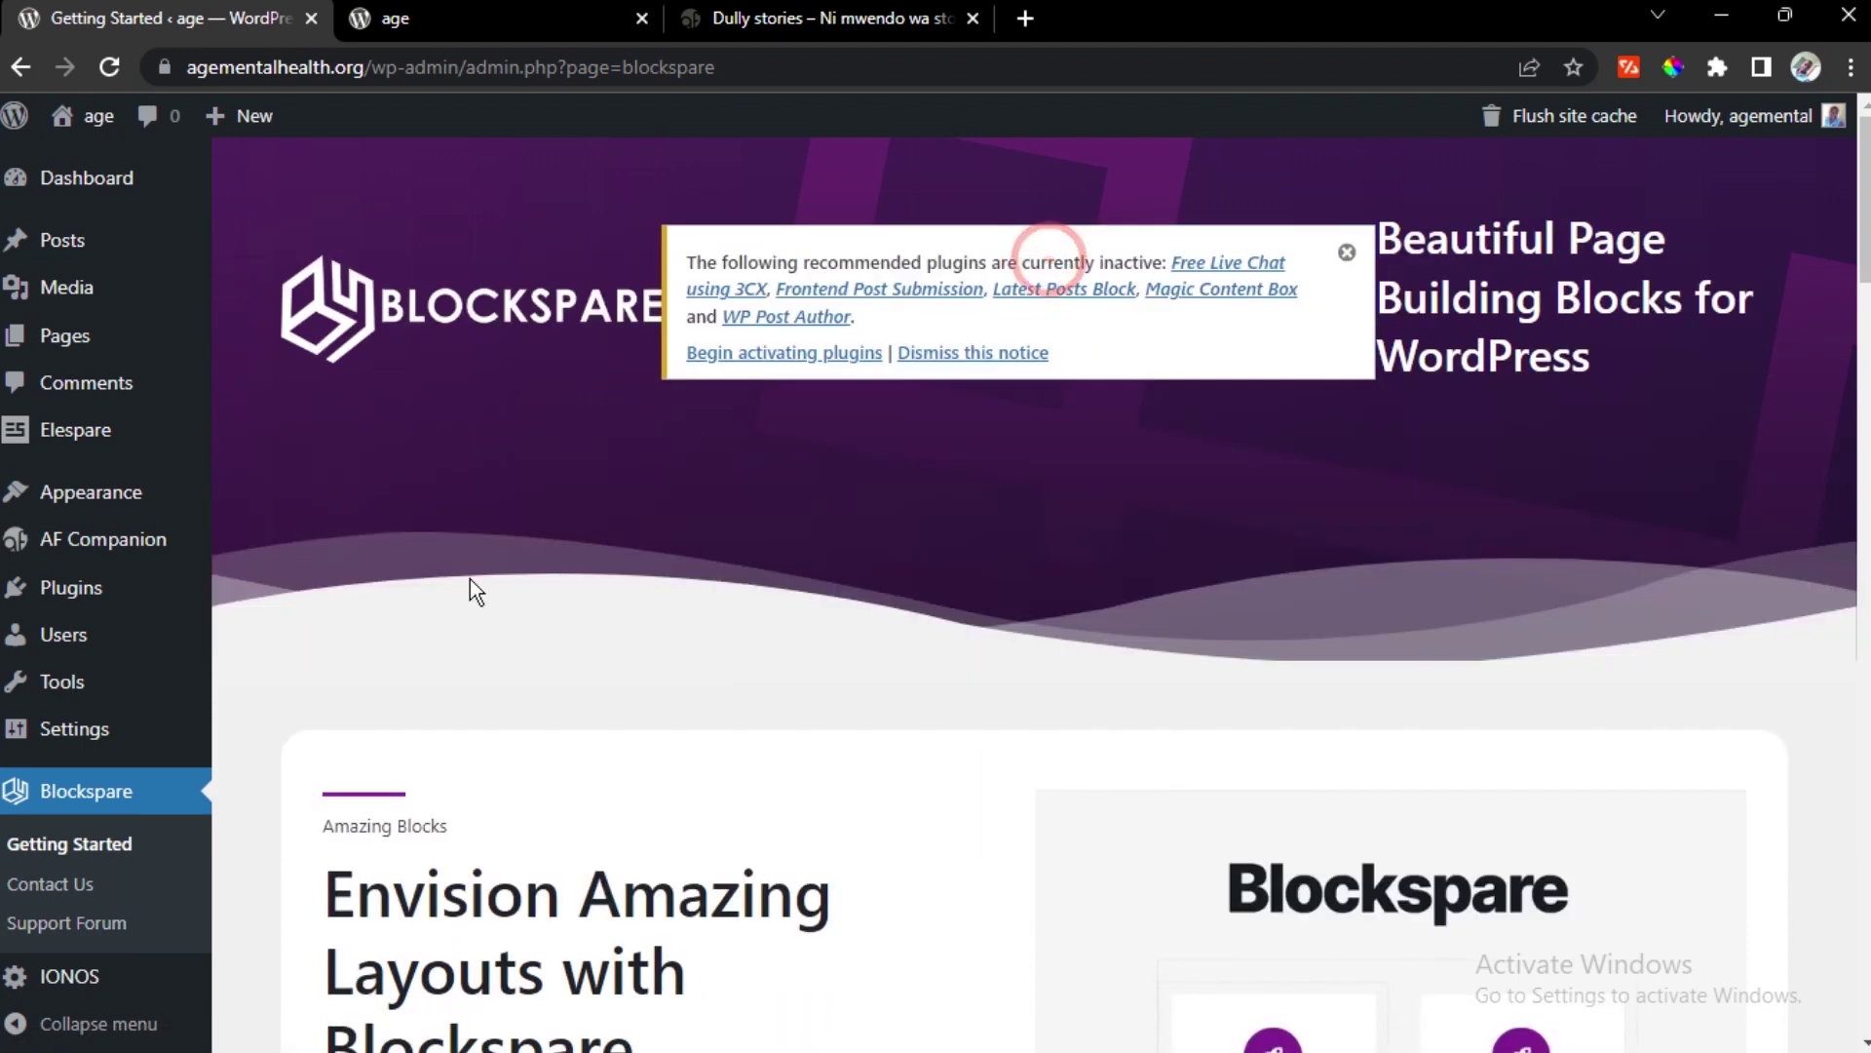
Open the list of installed plugins, select all of them and bulk-activate them
mouse_move(93, 592)
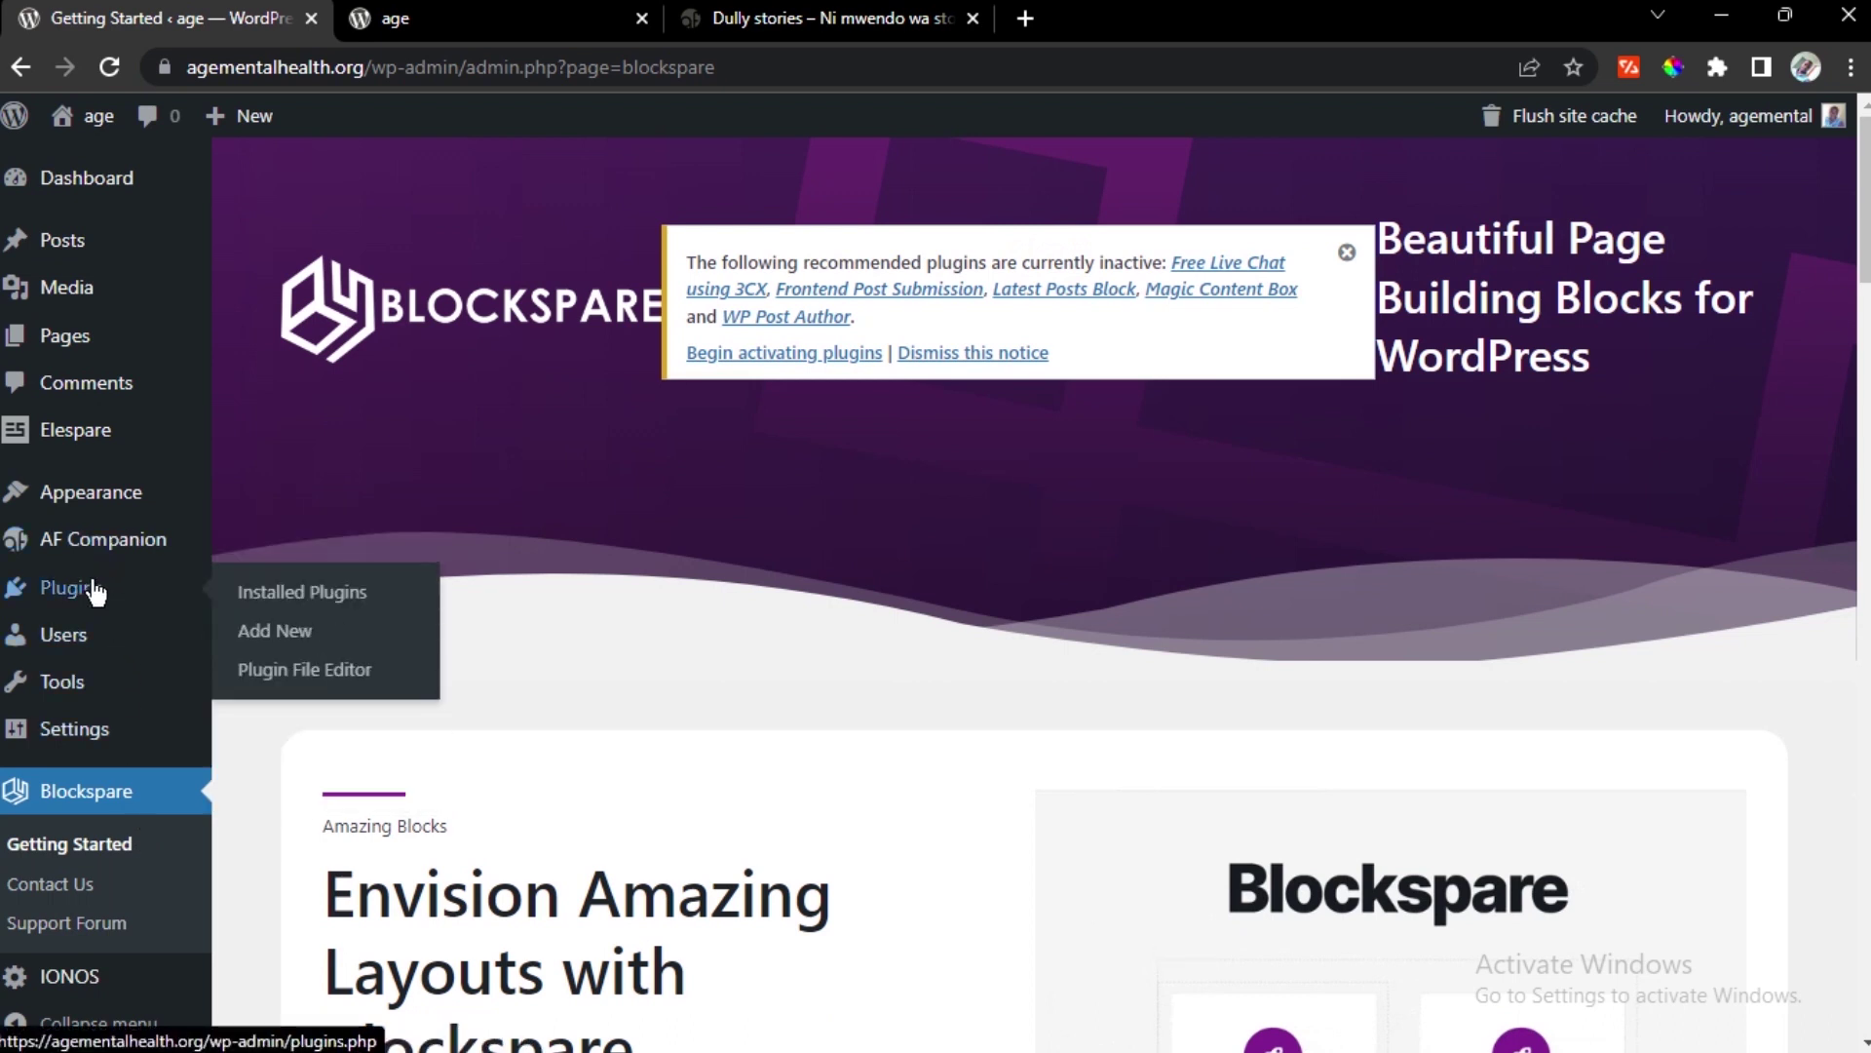
click(273, 605)
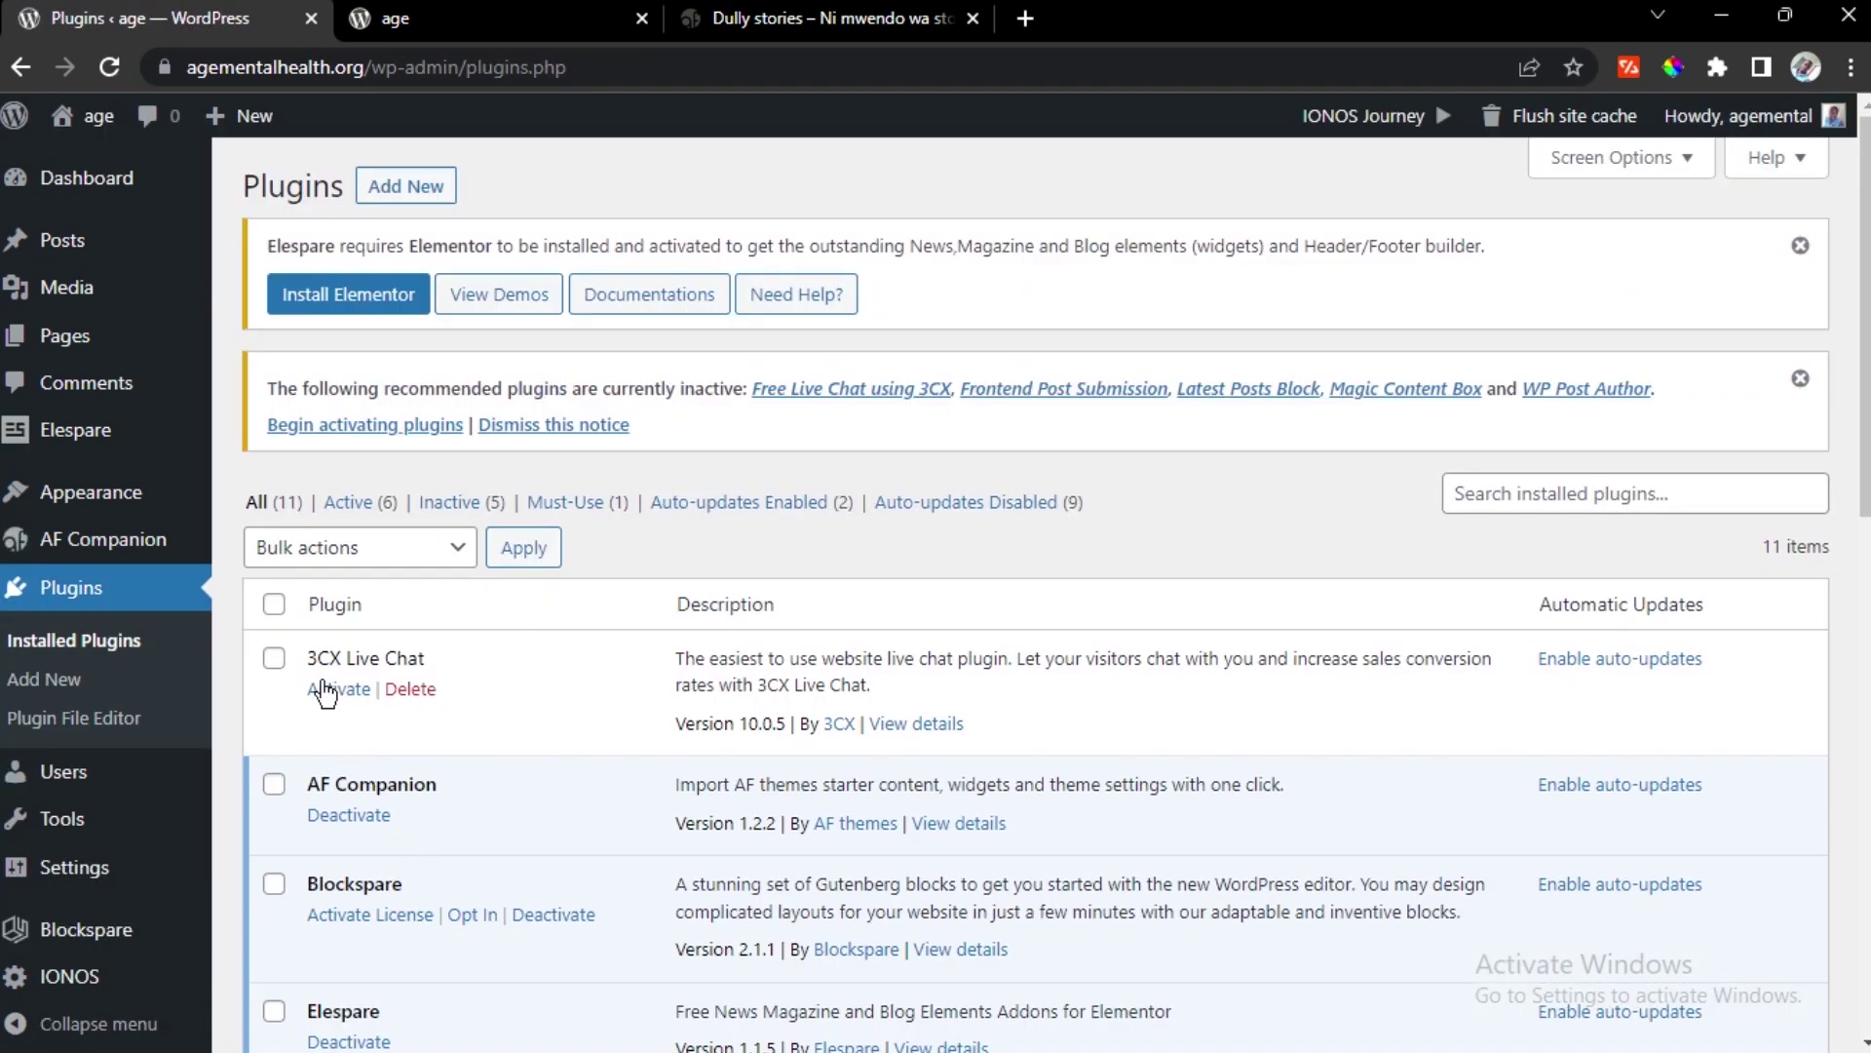
click(274, 605)
click(376, 546)
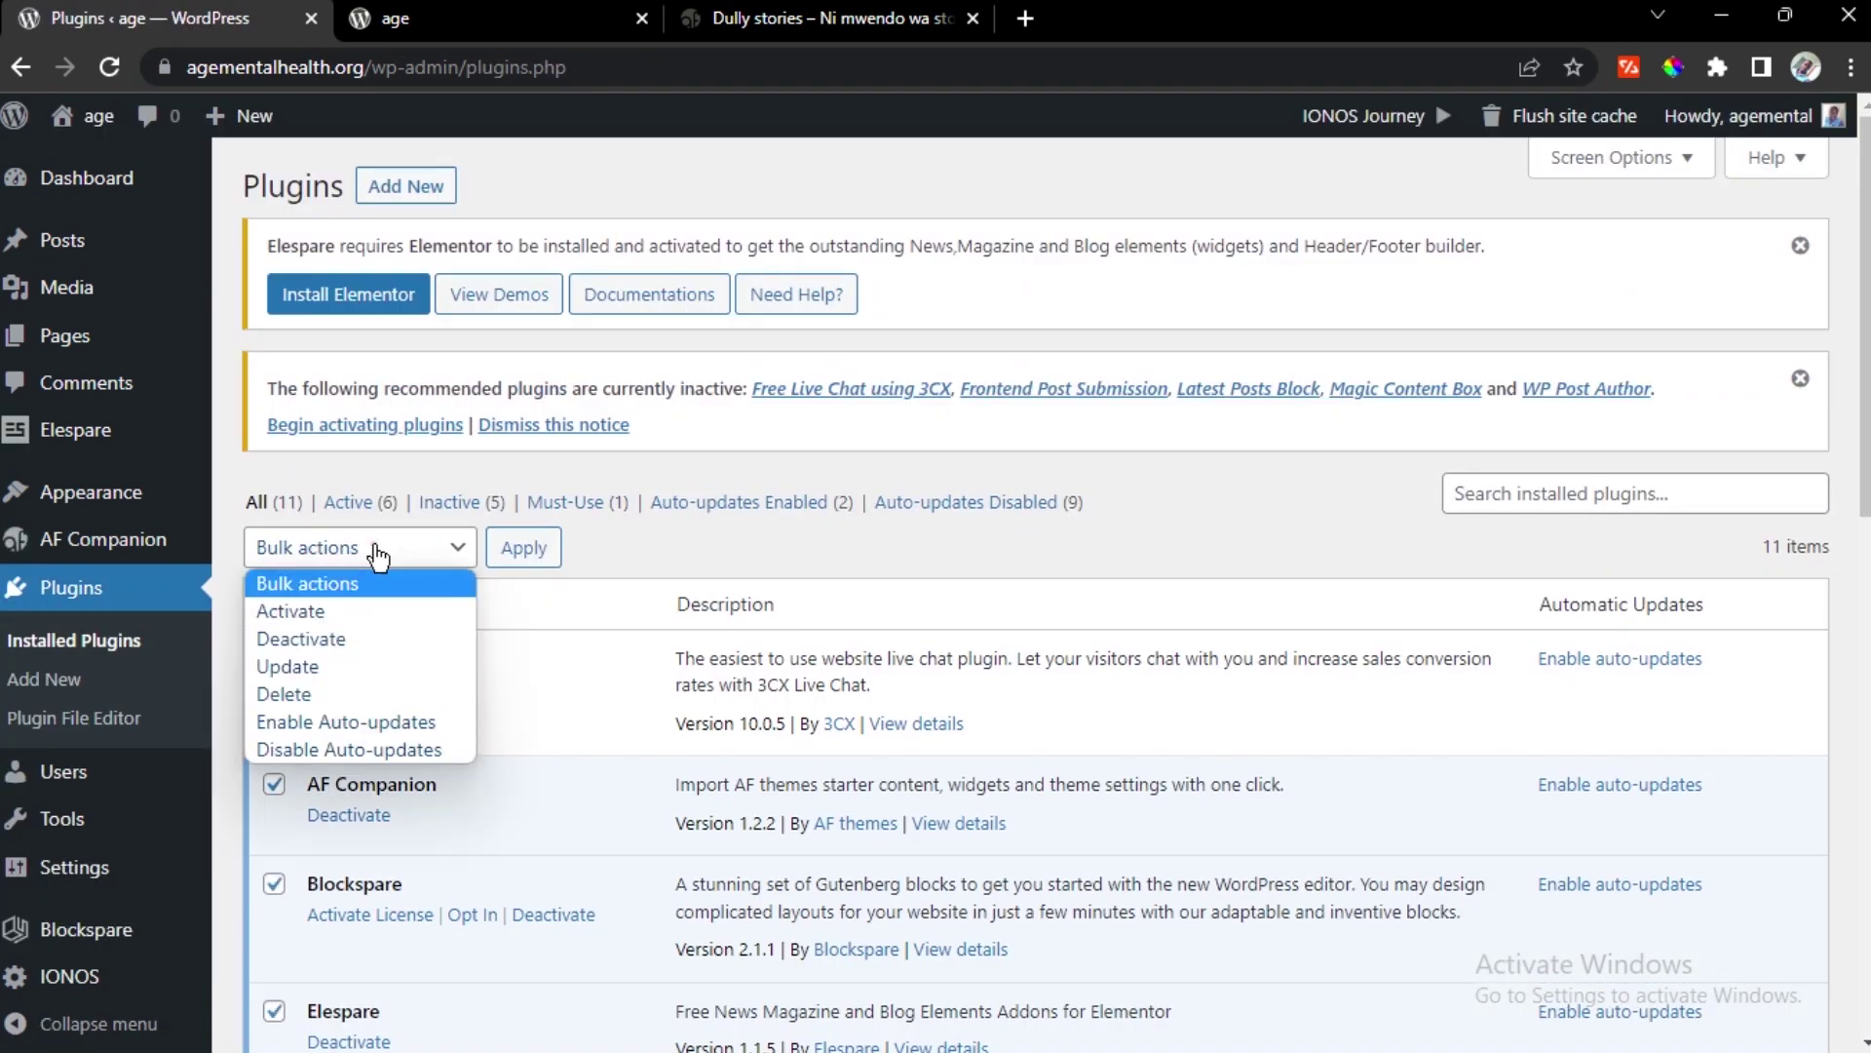
click(362, 611)
click(523, 547)
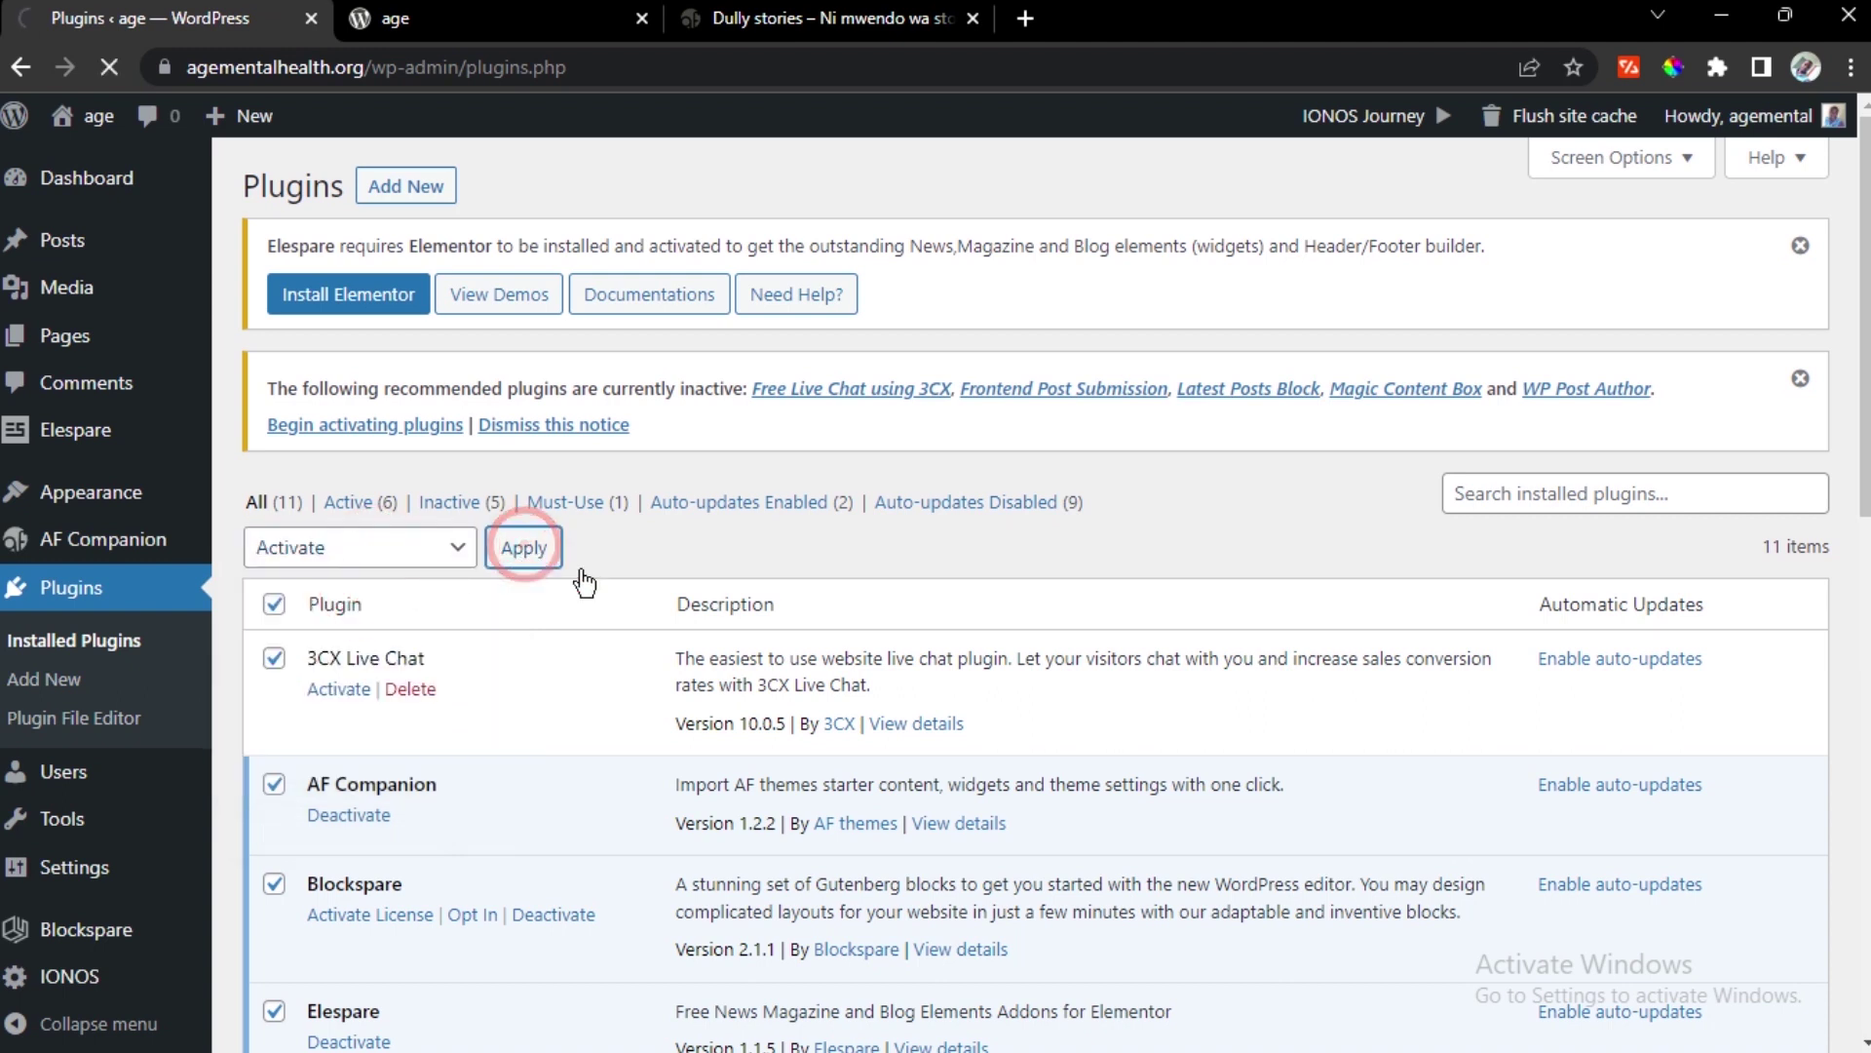
scroll(805, 604, down, 5)
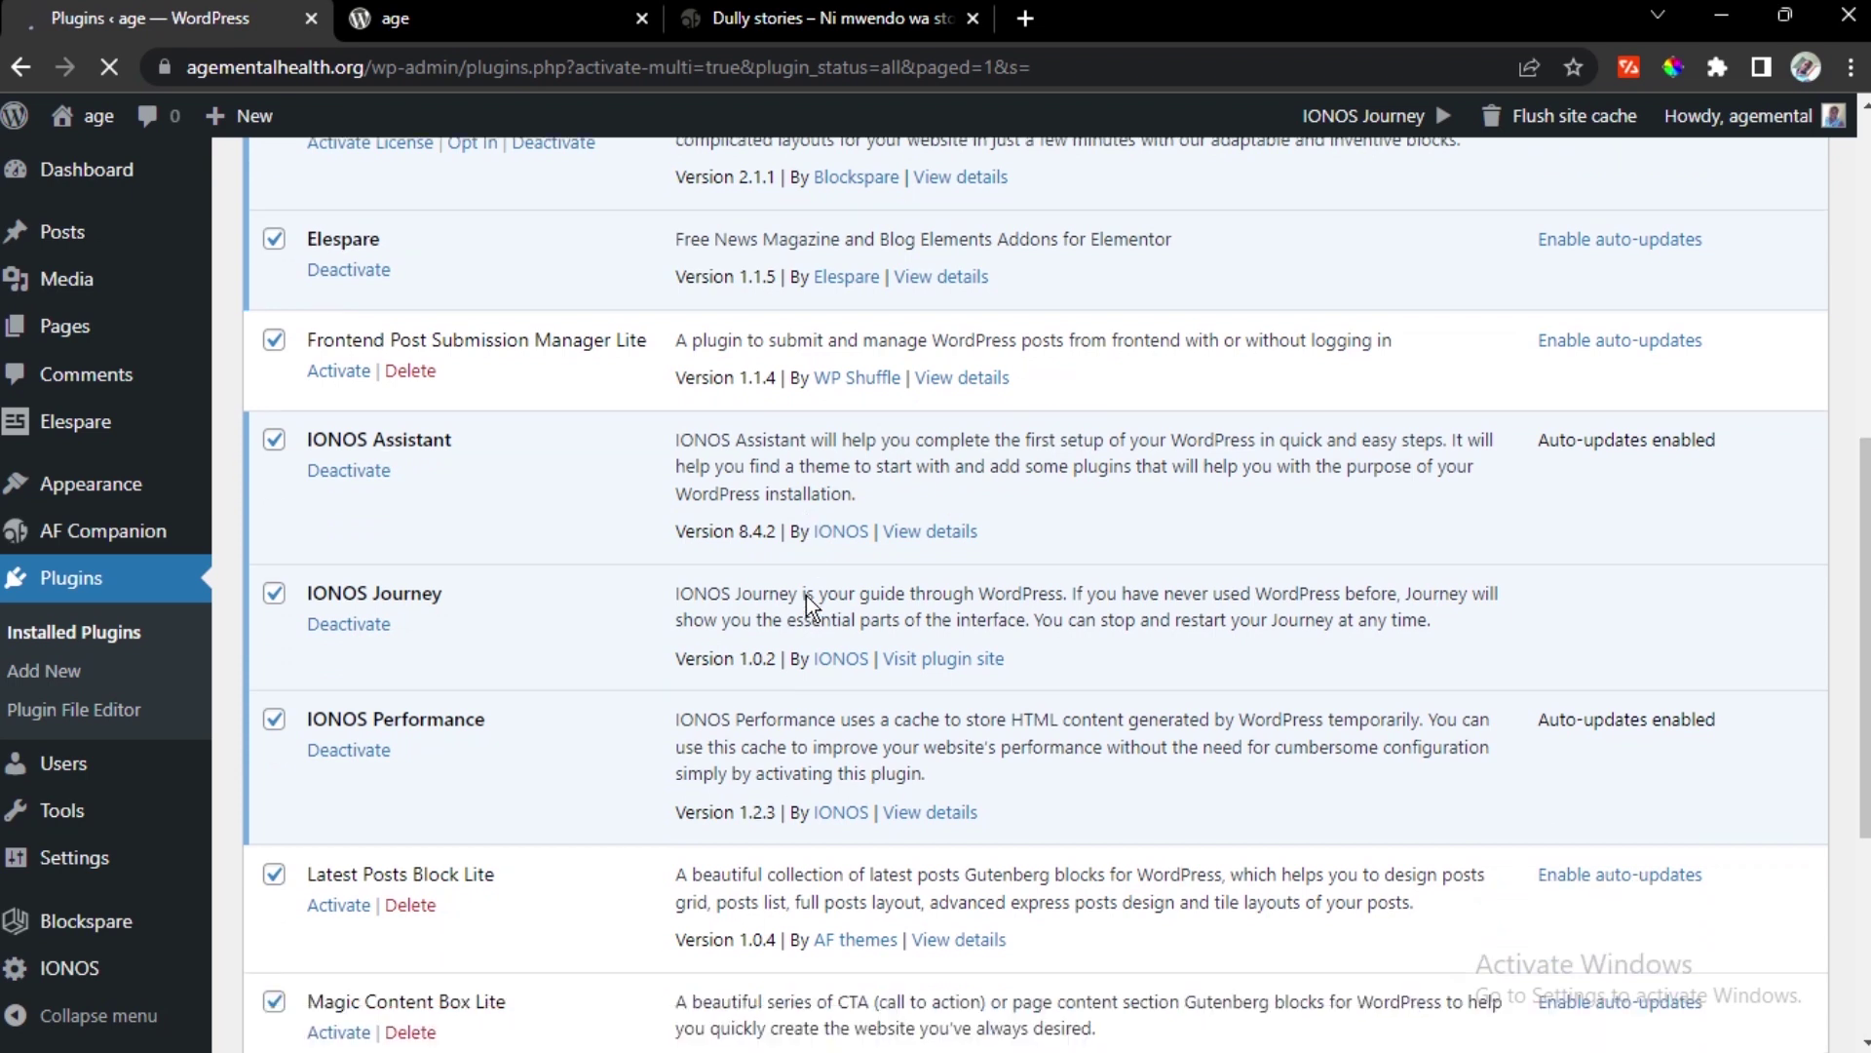
scroll(544, 633, down, 5)
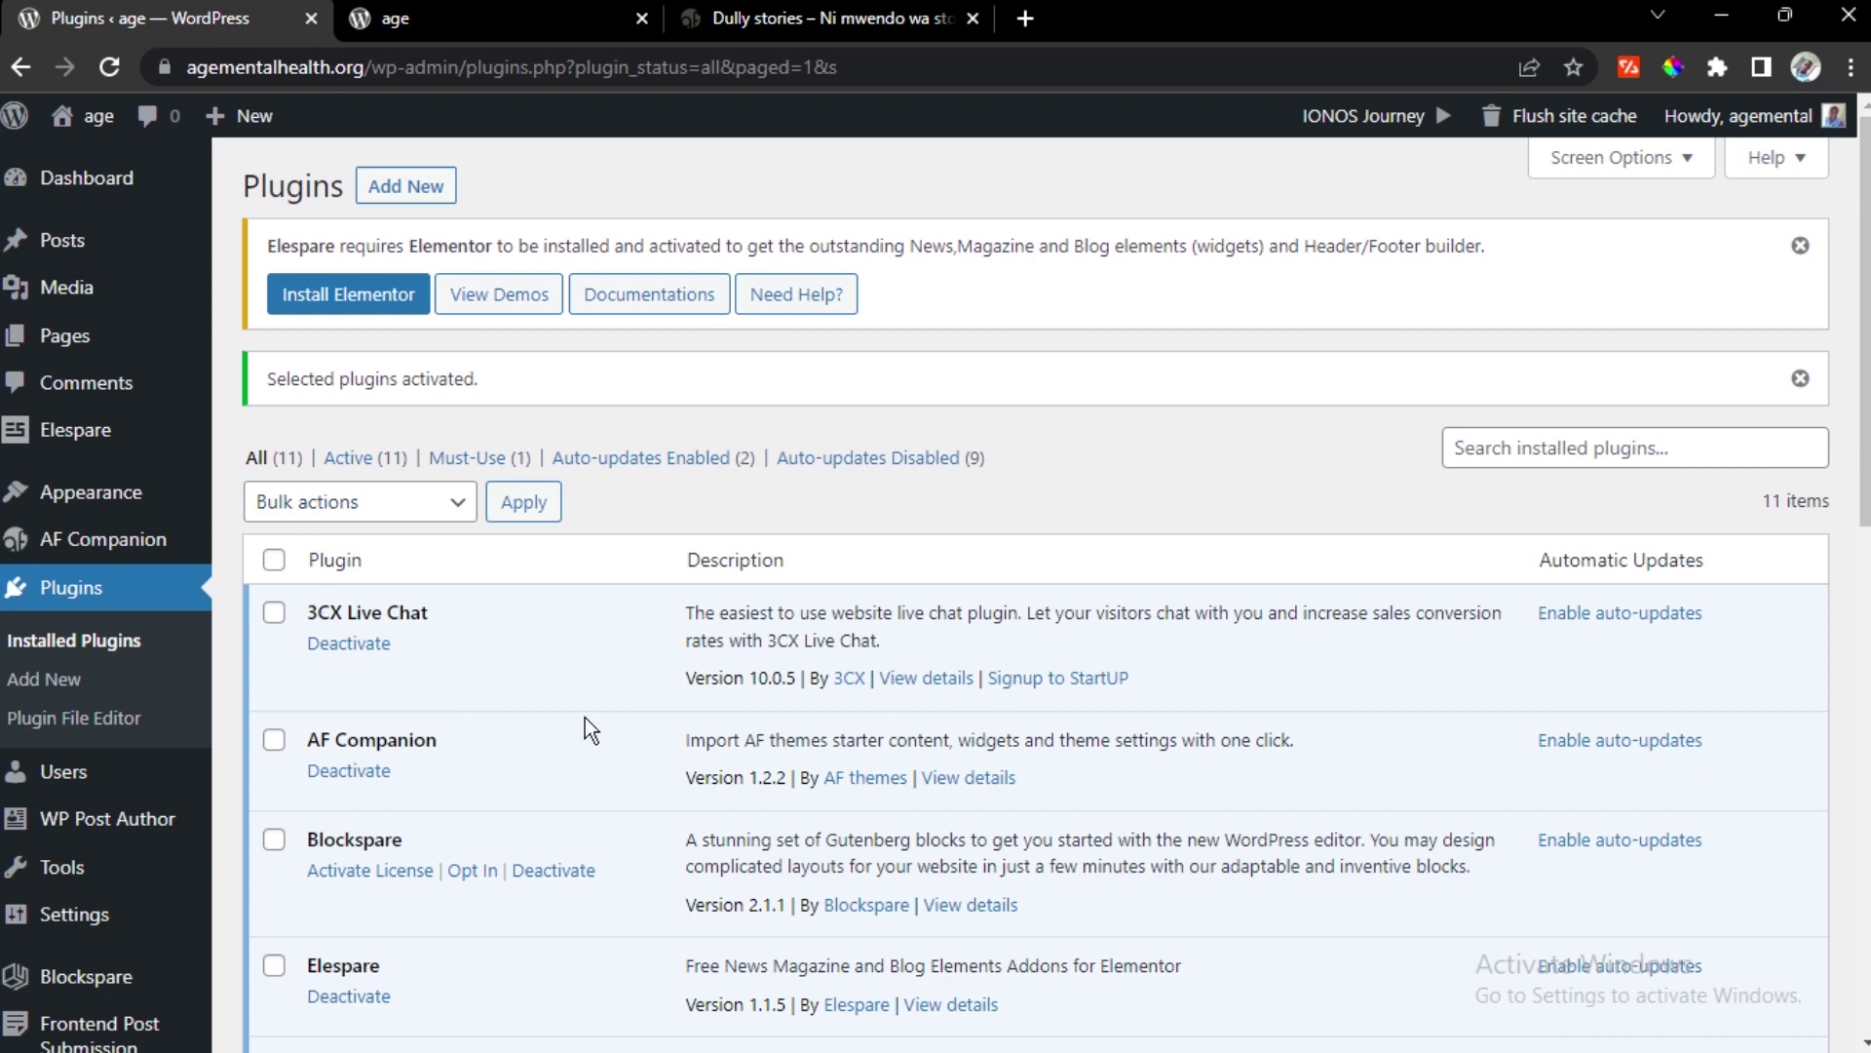
scroll(590, 726, down, 3)
scroll(390, 634, up, 3)
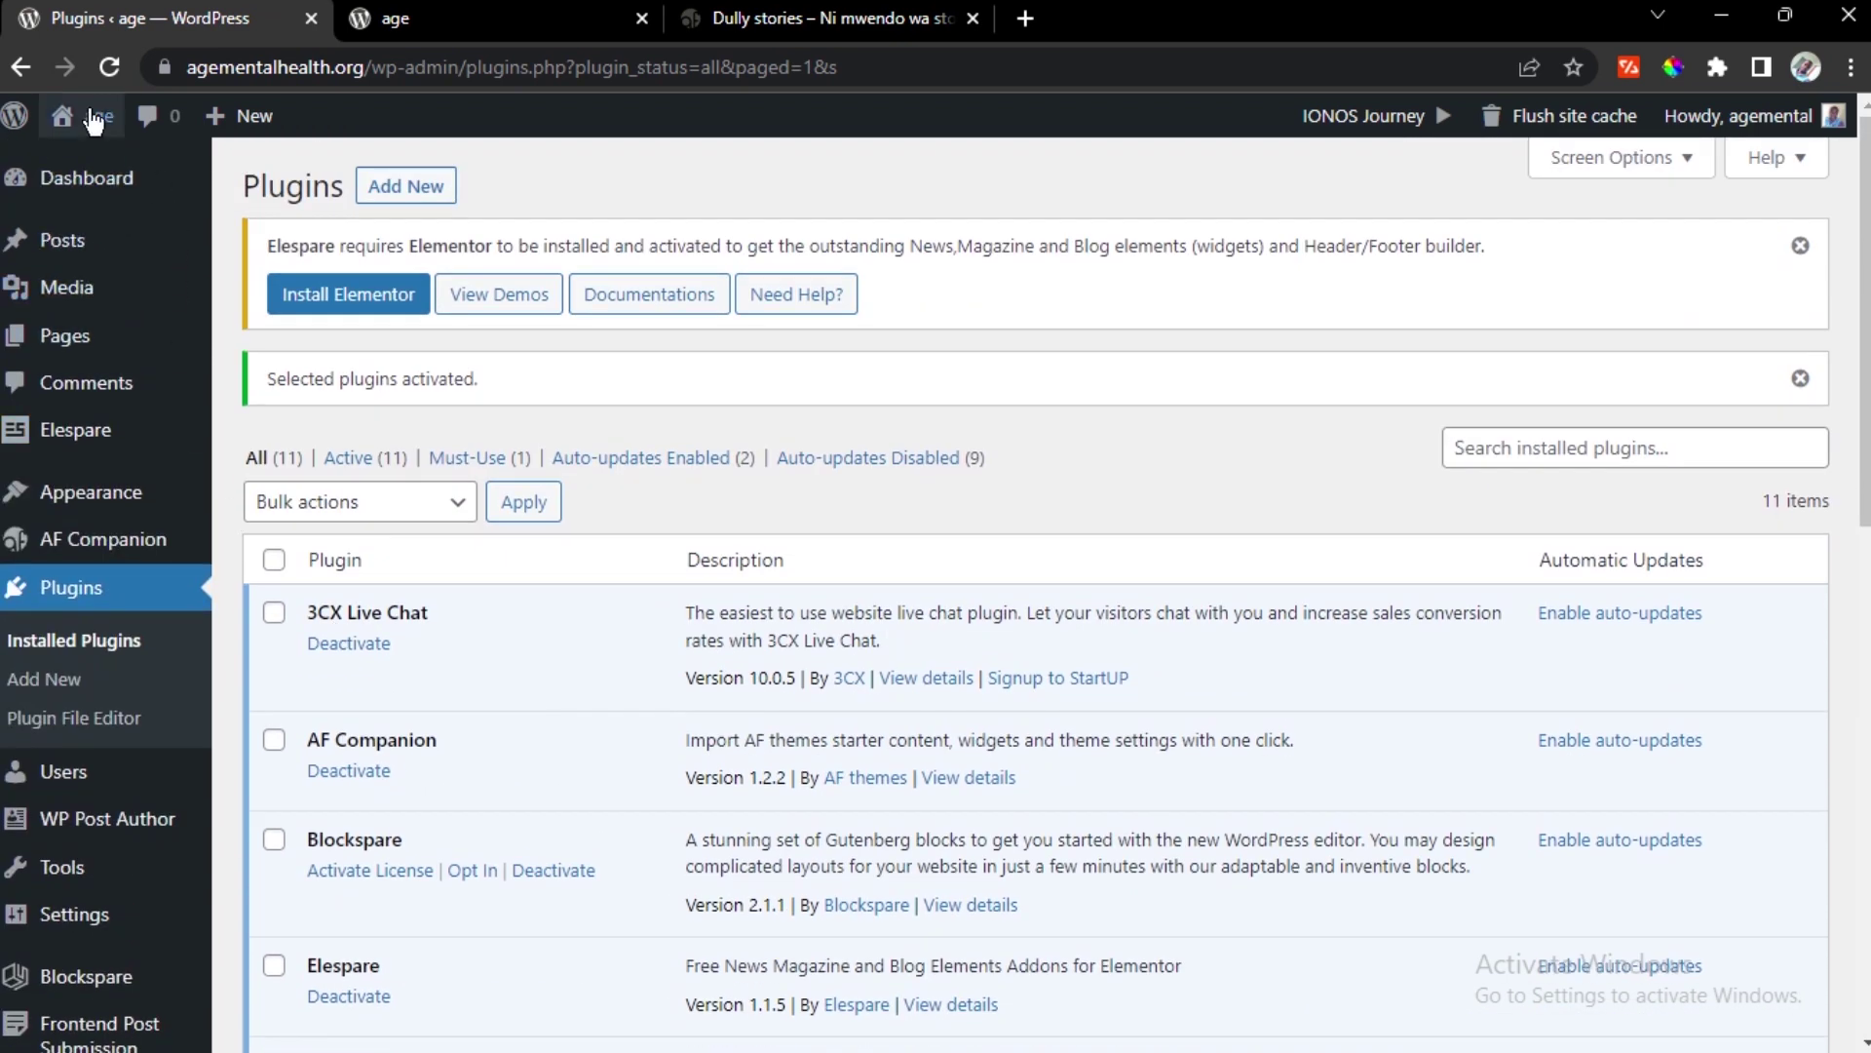
Reload the live site, look over its home page with the plugins active, and return to the Plugins page
click(348, 37)
click(91, 71)
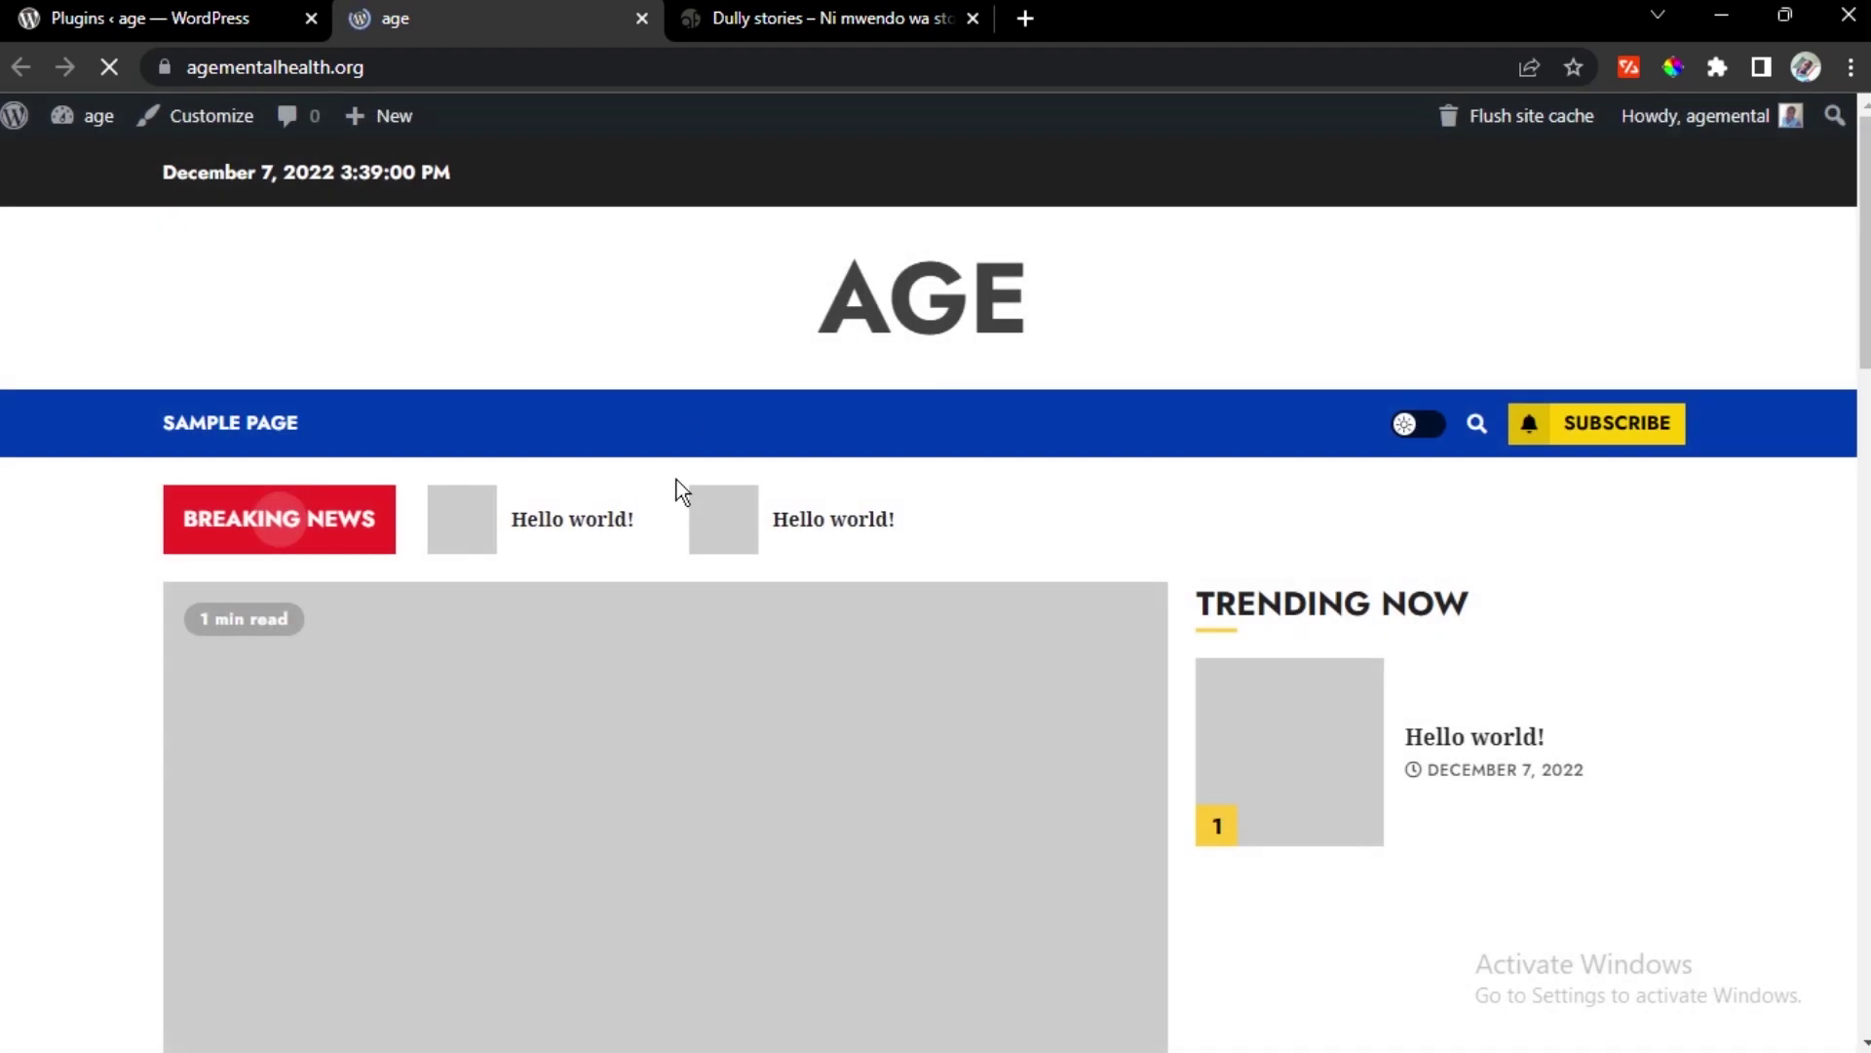
scroll(632, 502, down, 10)
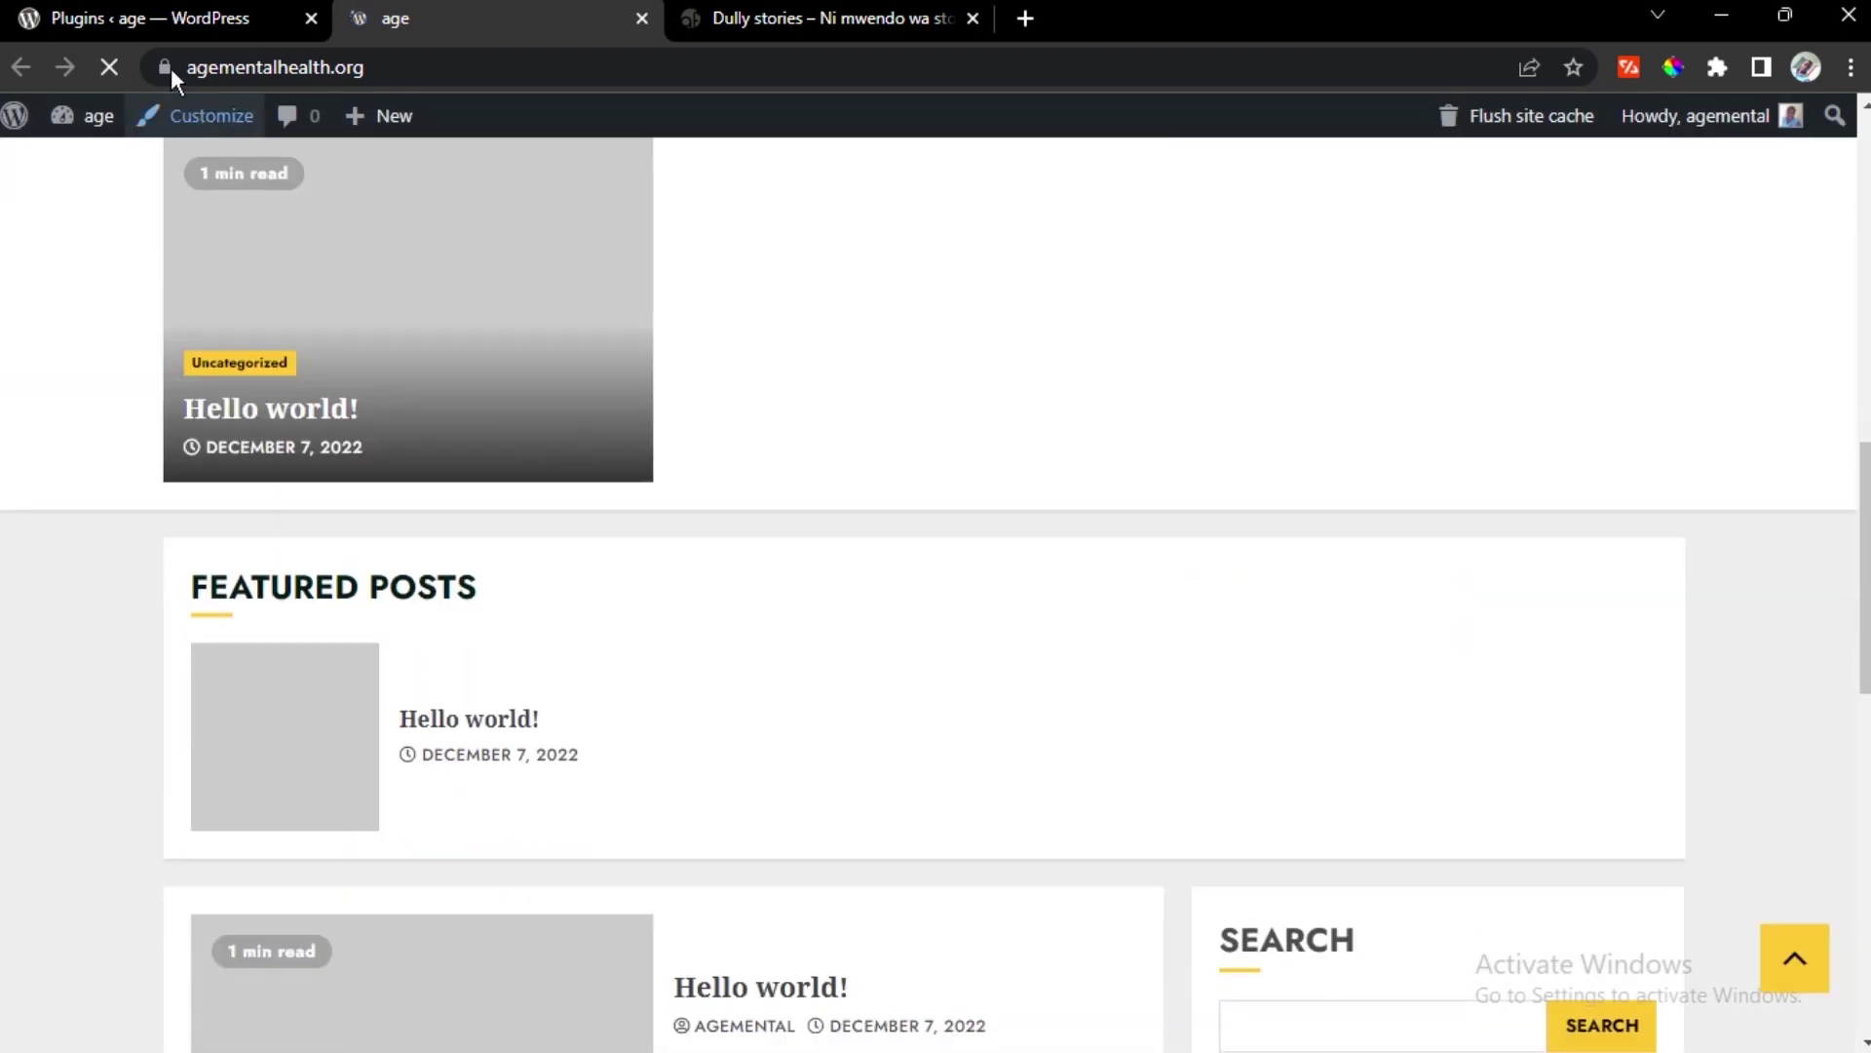
click(161, 19)
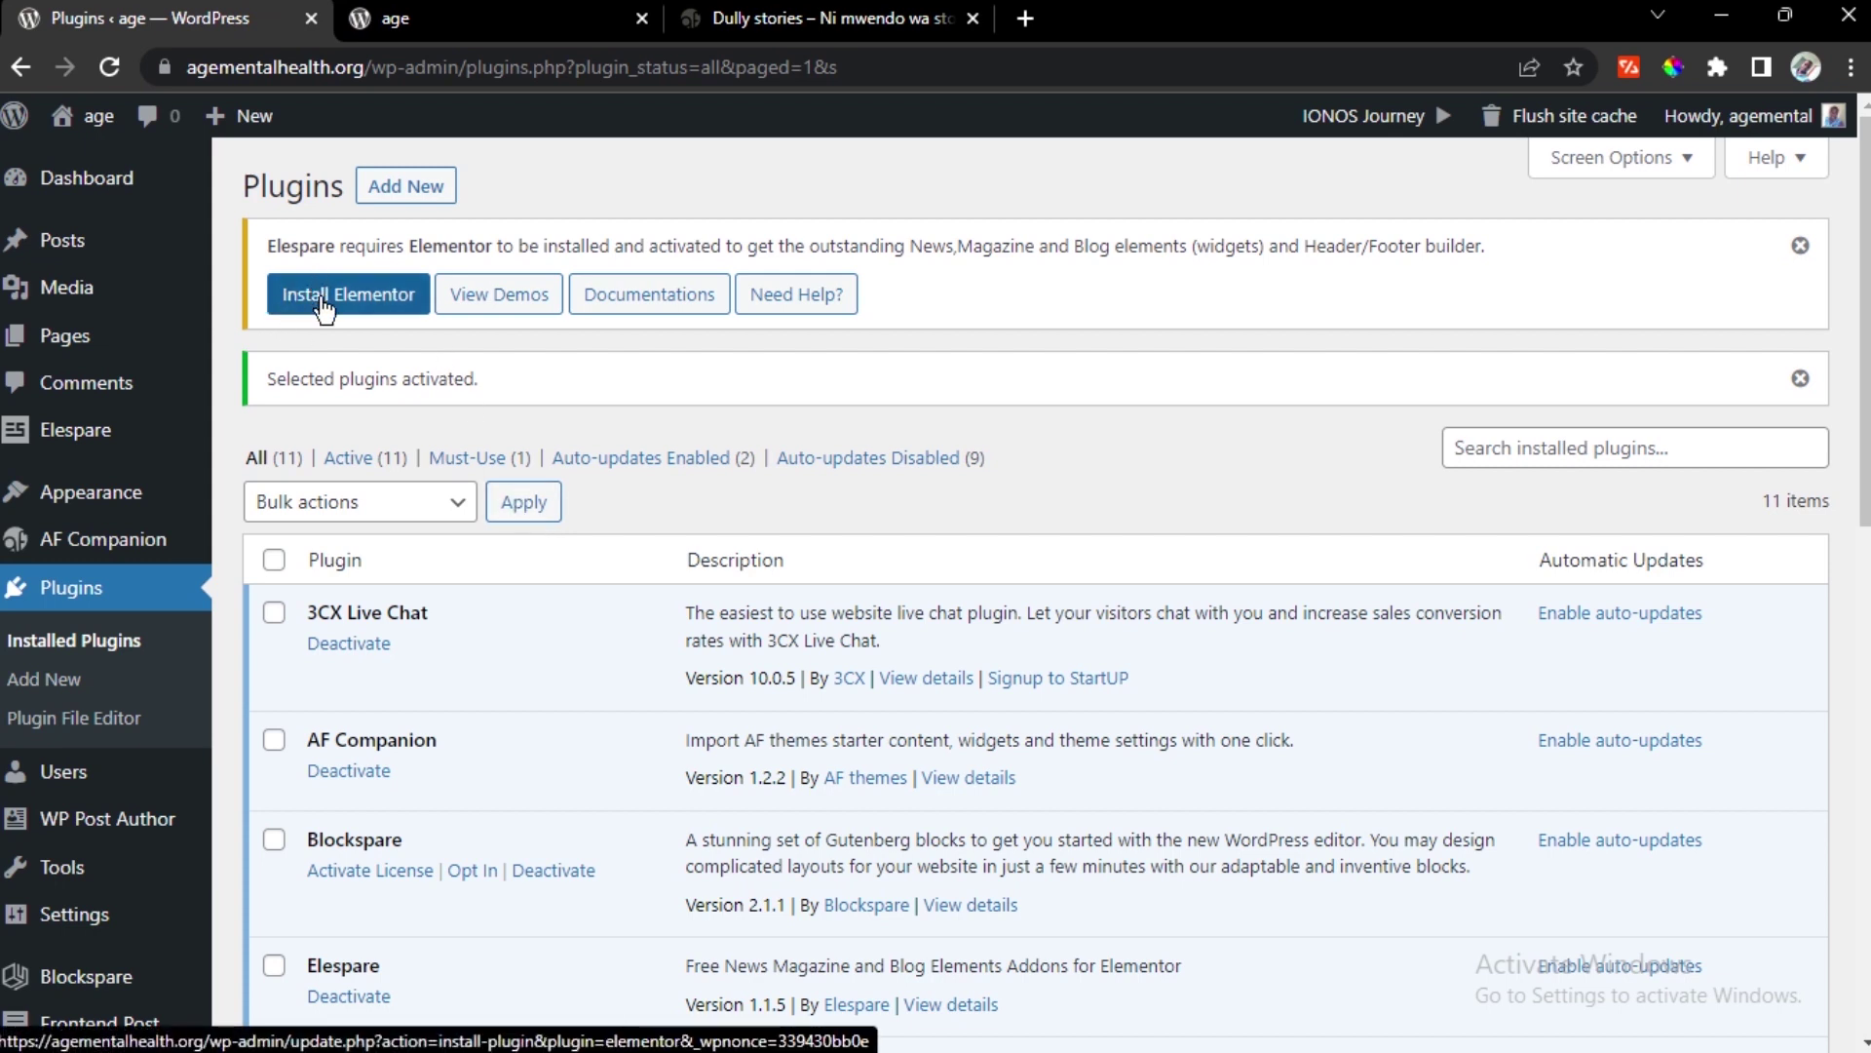
Dismiss the Elementor notice and open AF Companion's Import Demo Data page to browse the available demos
click(1800, 245)
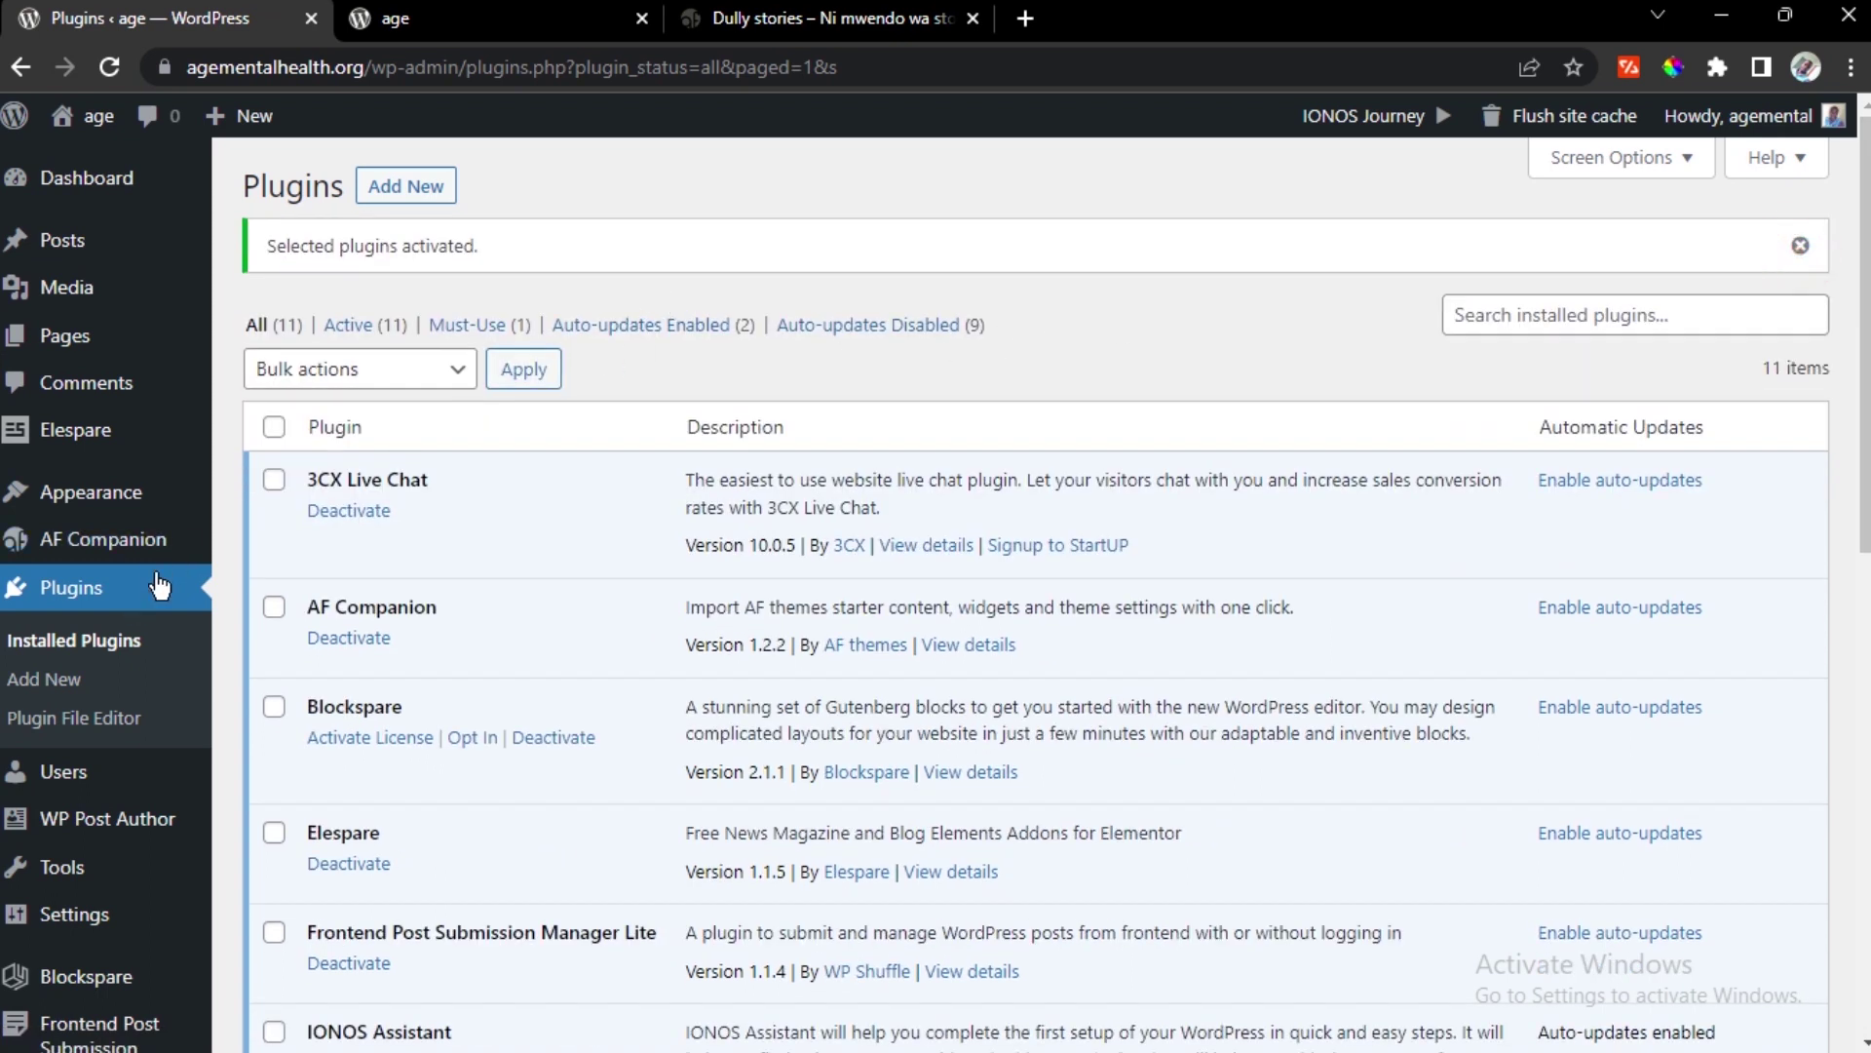
mouse_move(177, 551)
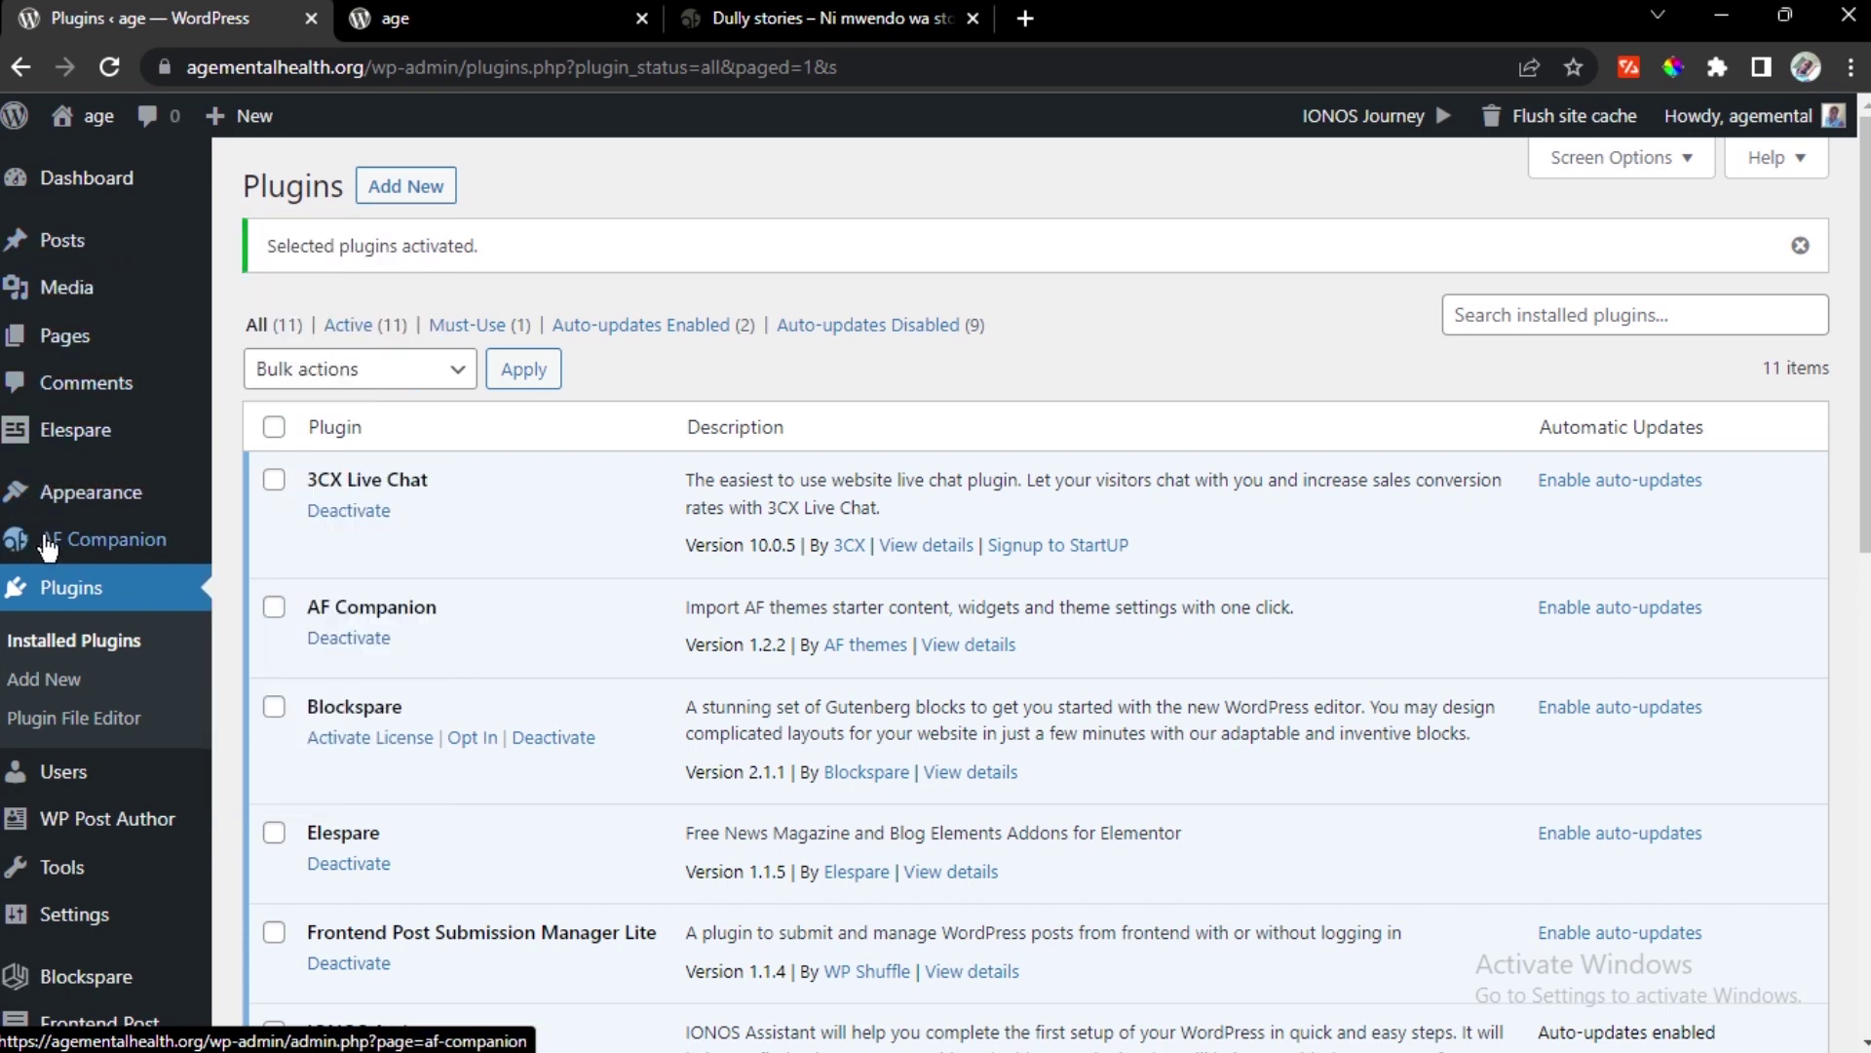
mouse_move(48, 549)
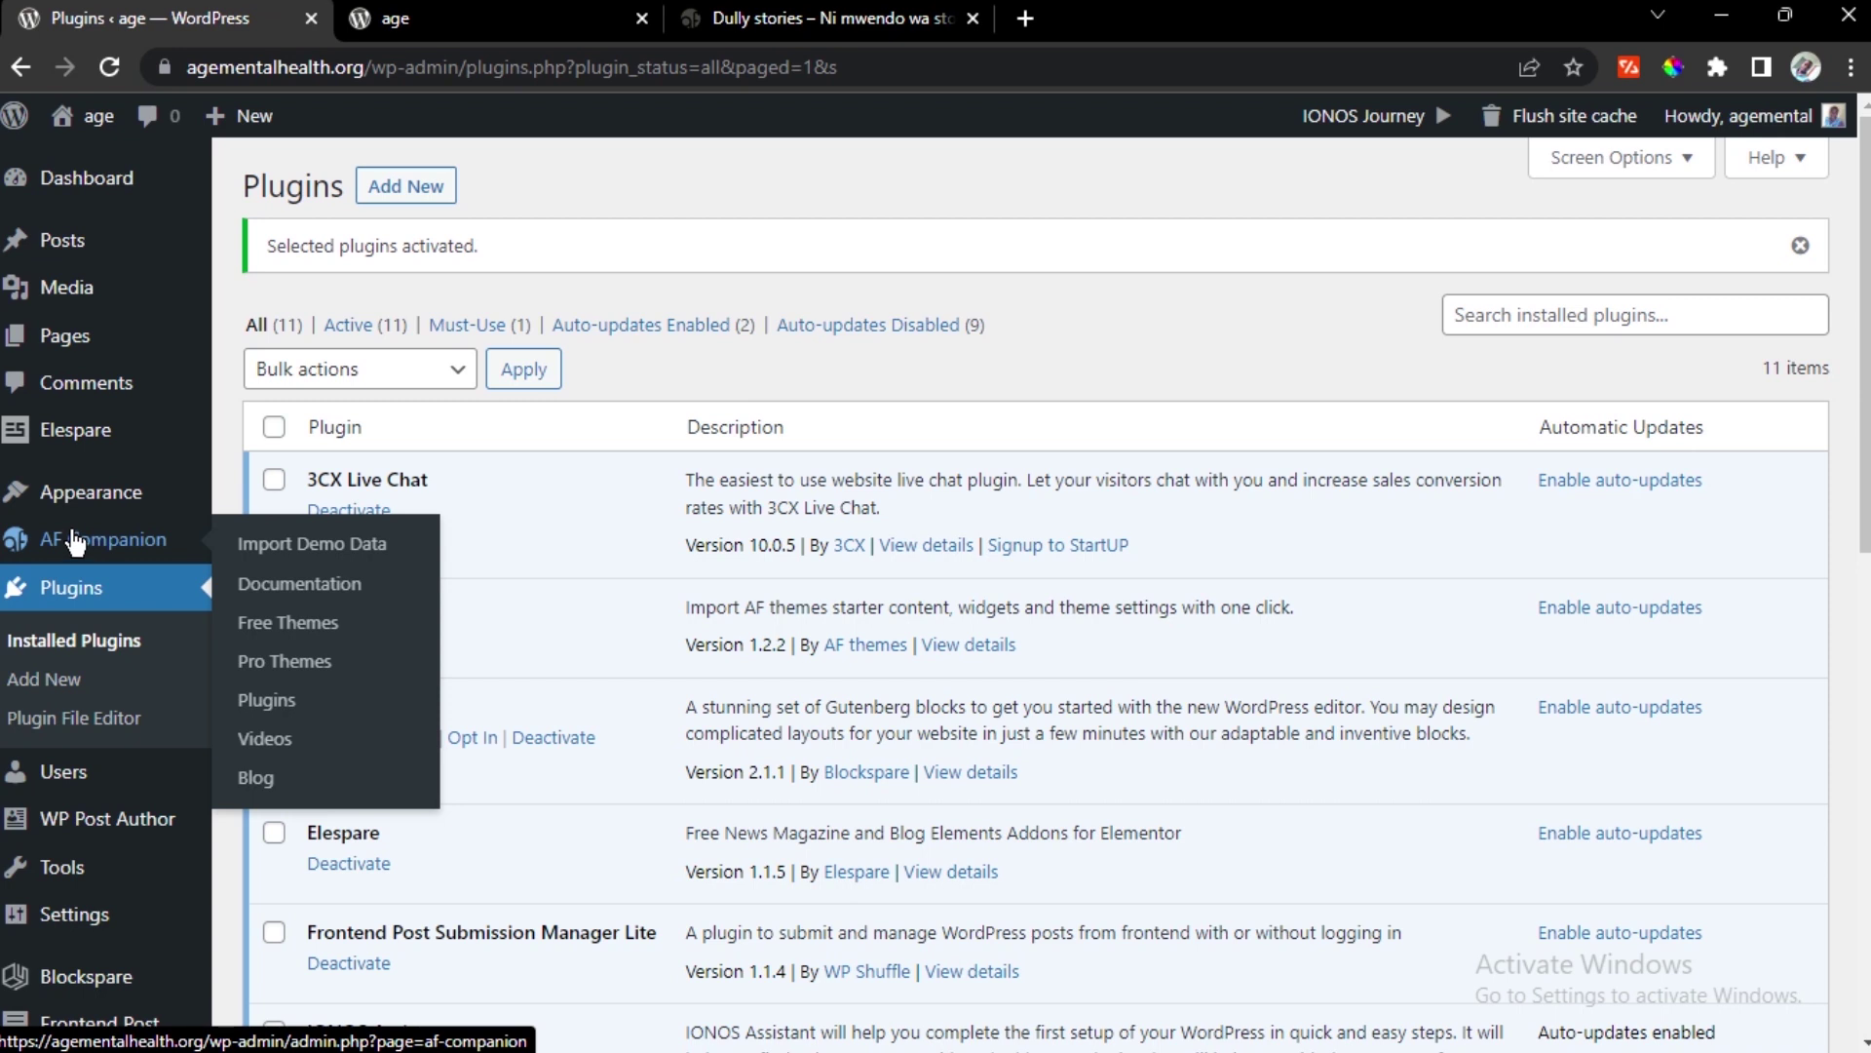
click(259, 546)
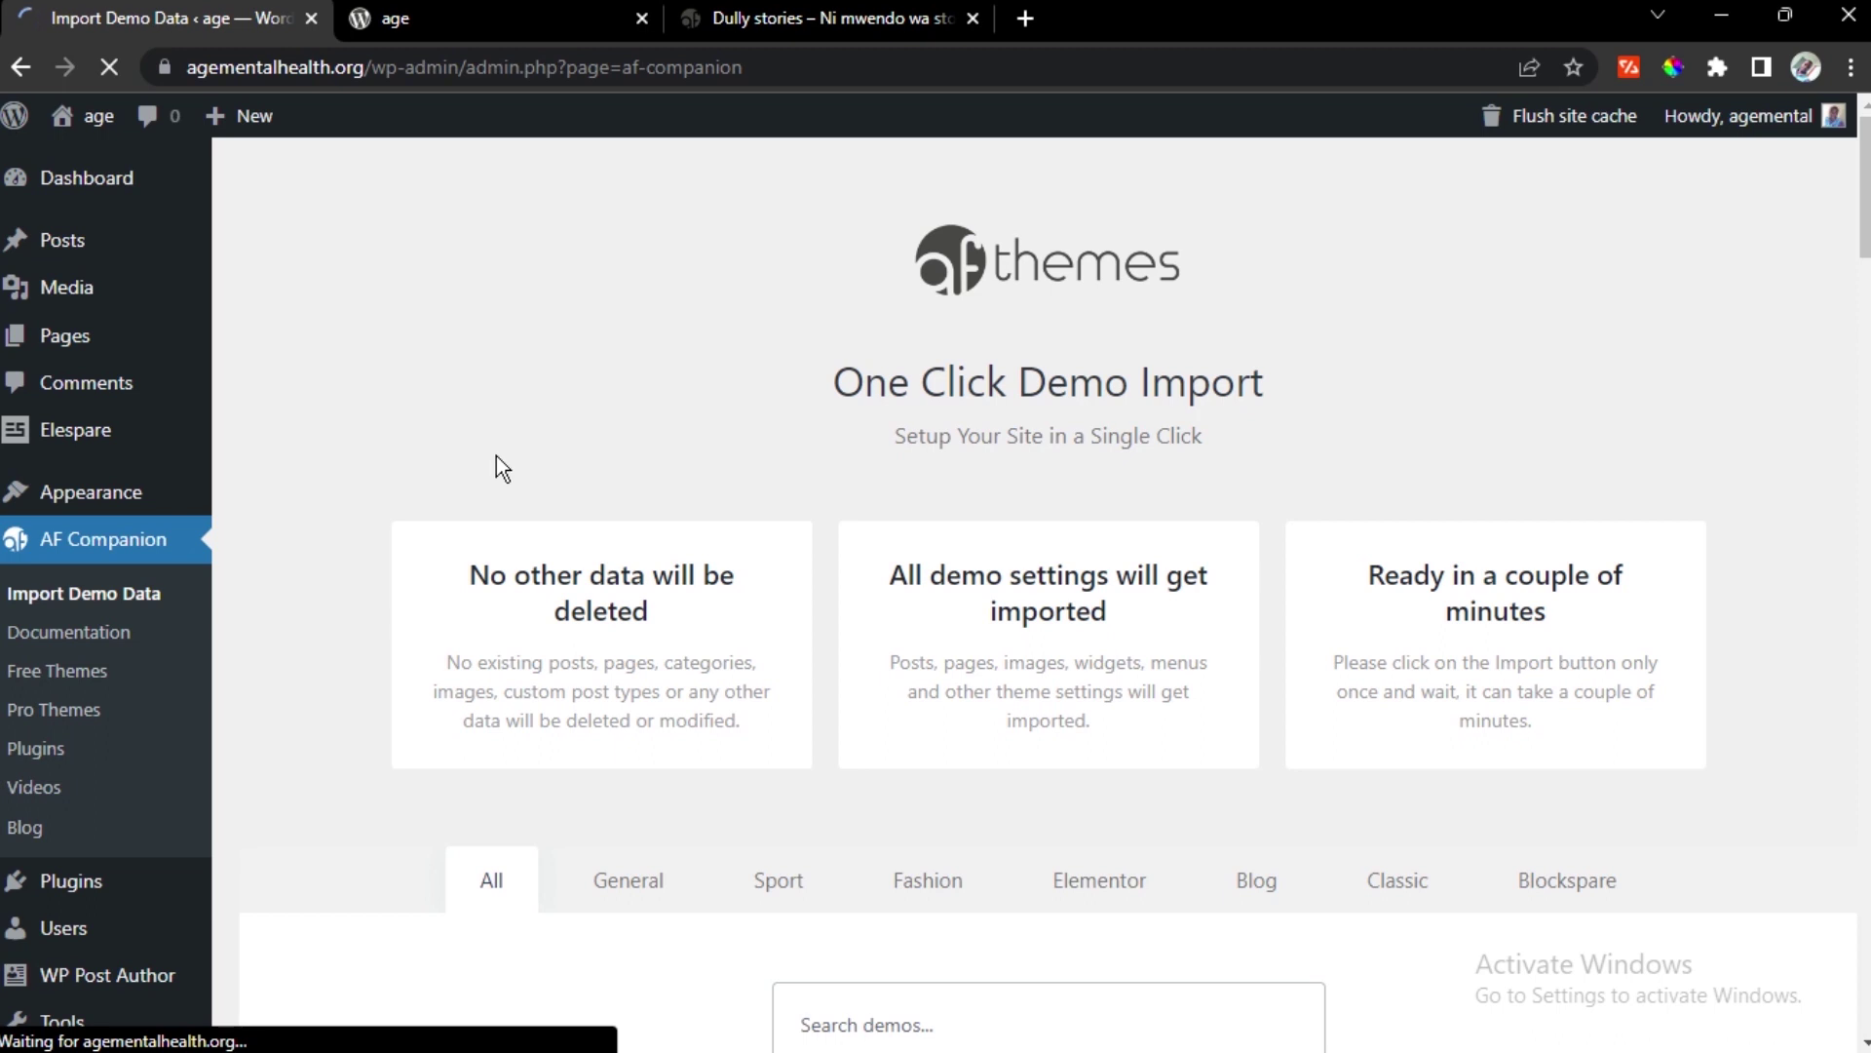
scroll(495, 469, down, 7)
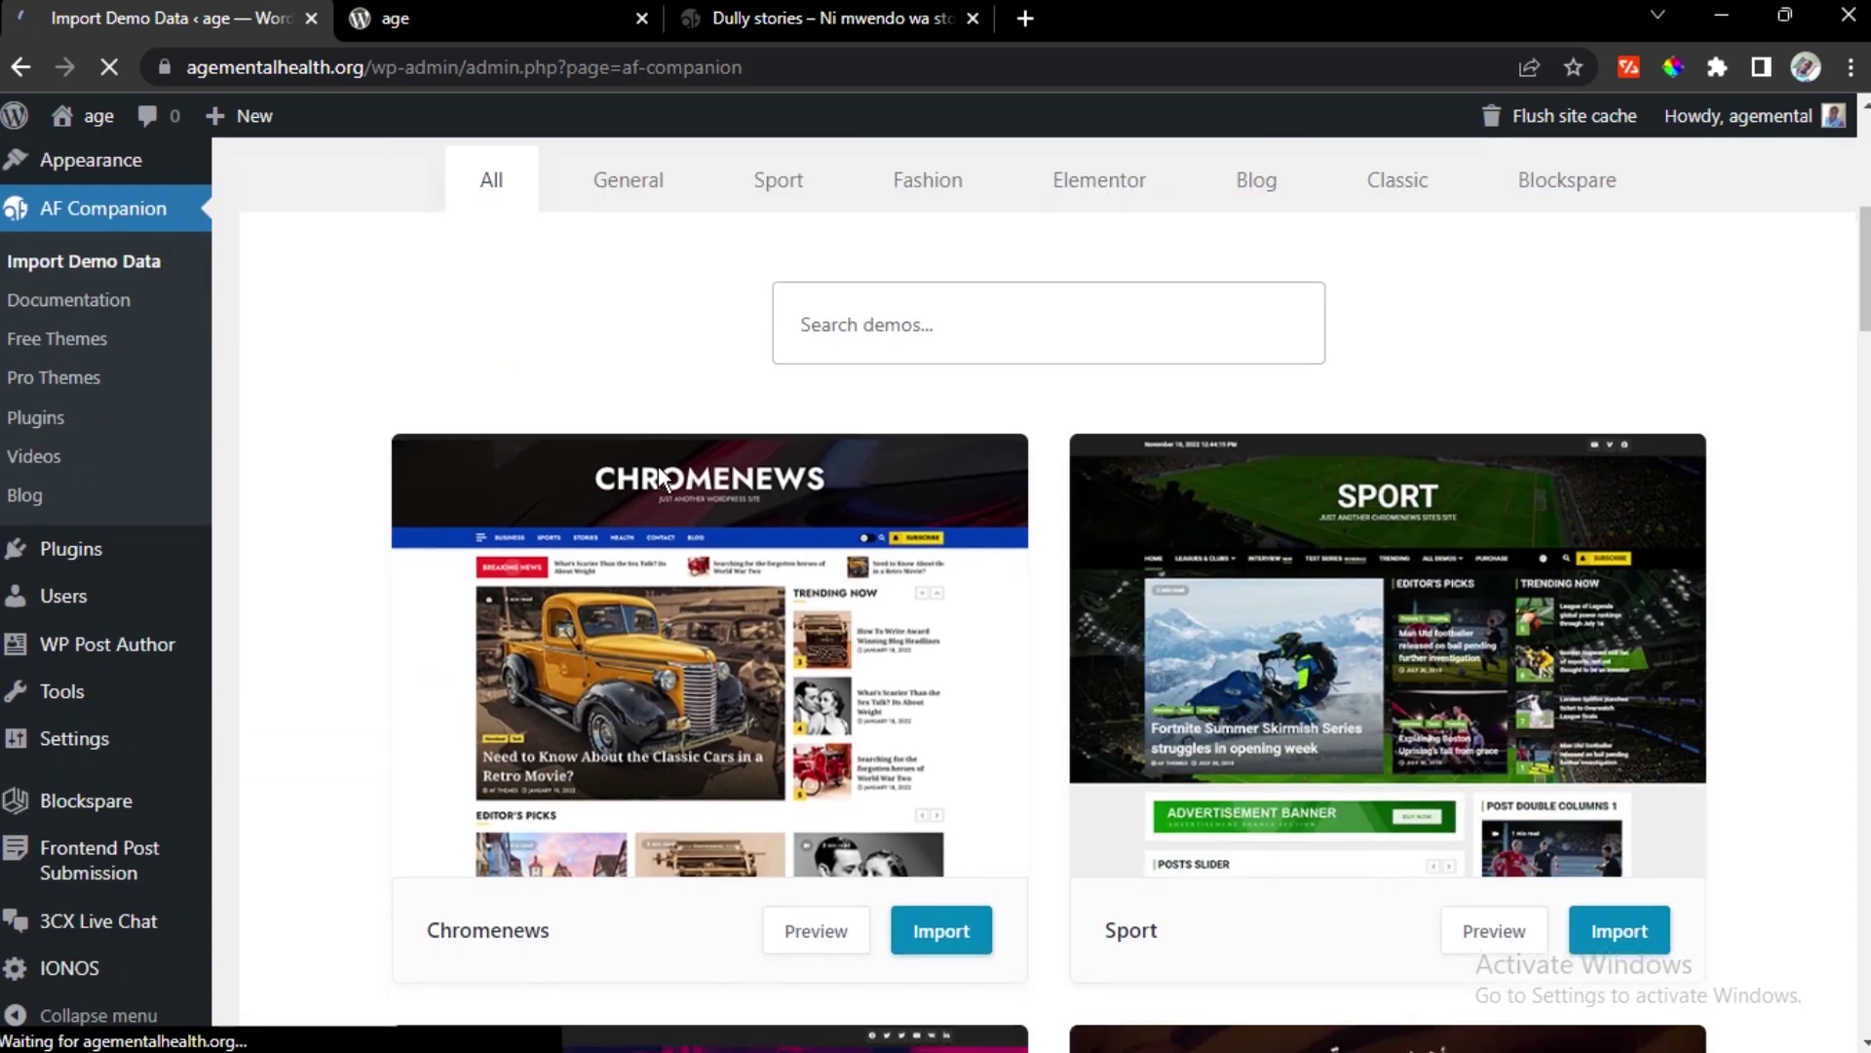
scroll(641, 609, down, 3)
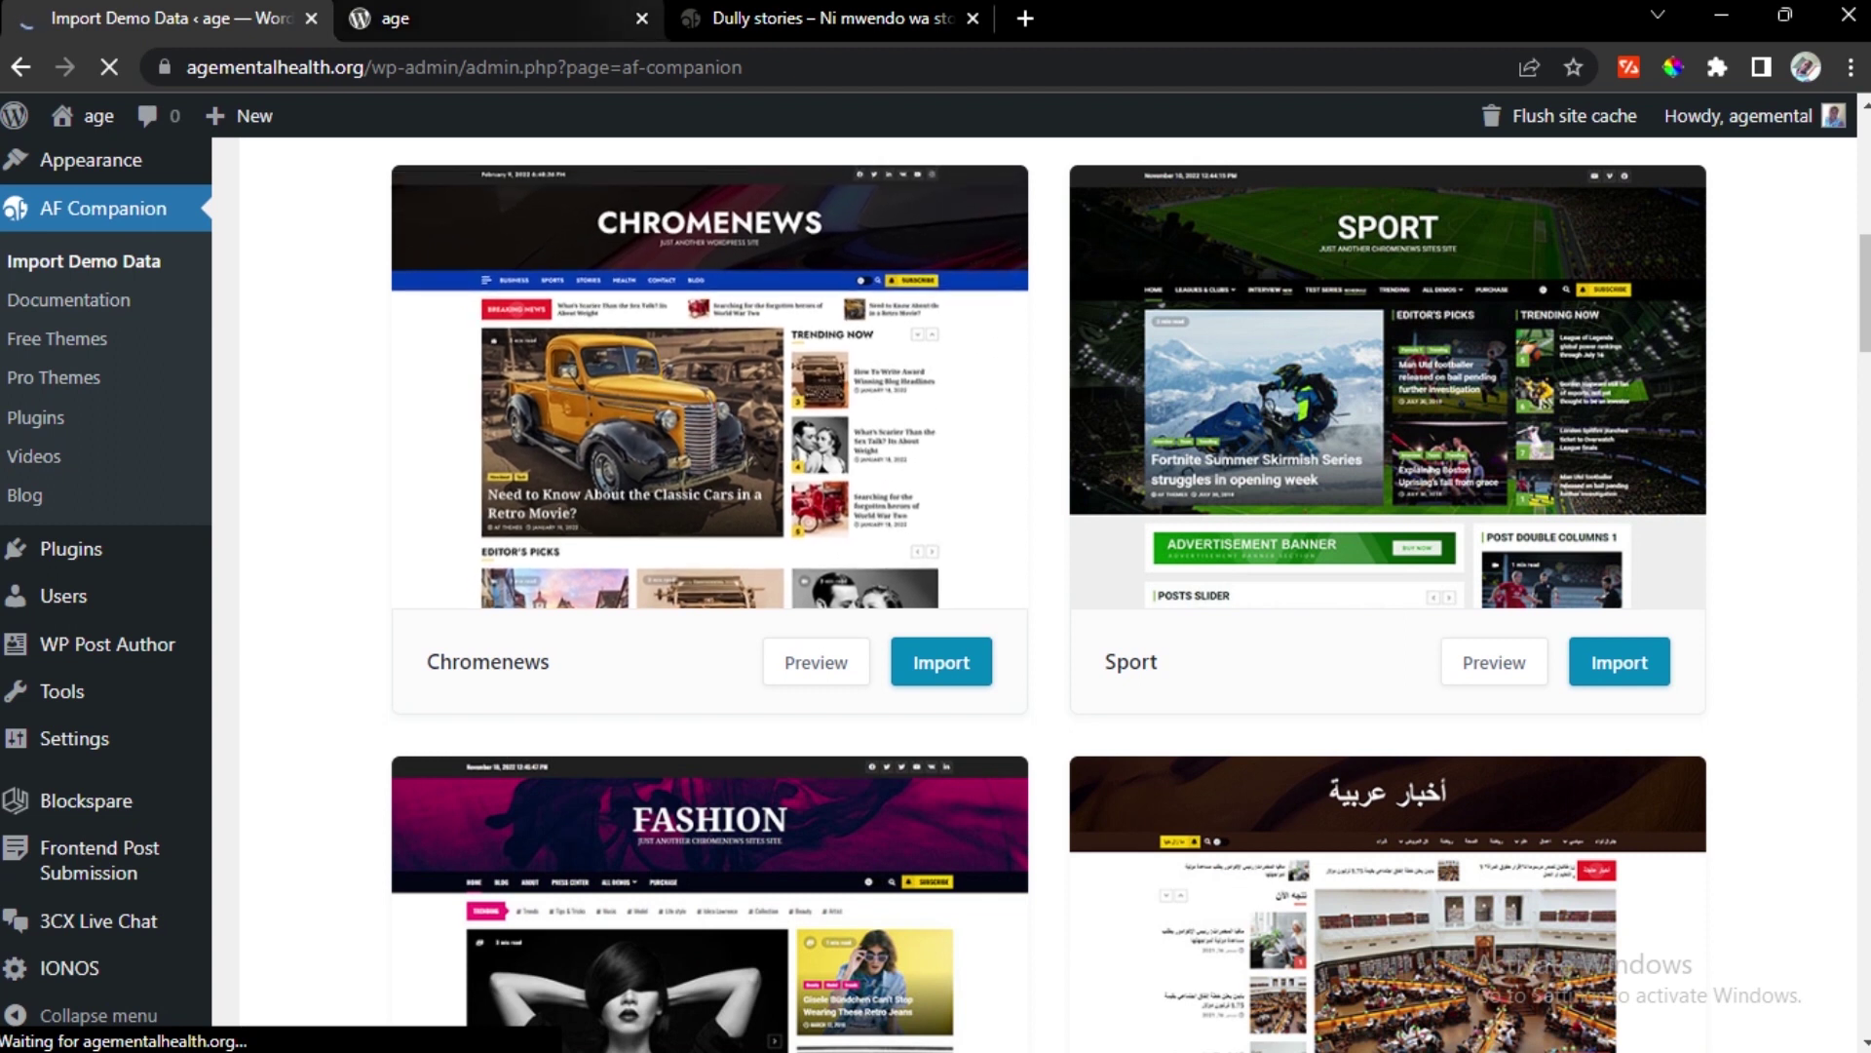
scroll(761, 360, down, 3)
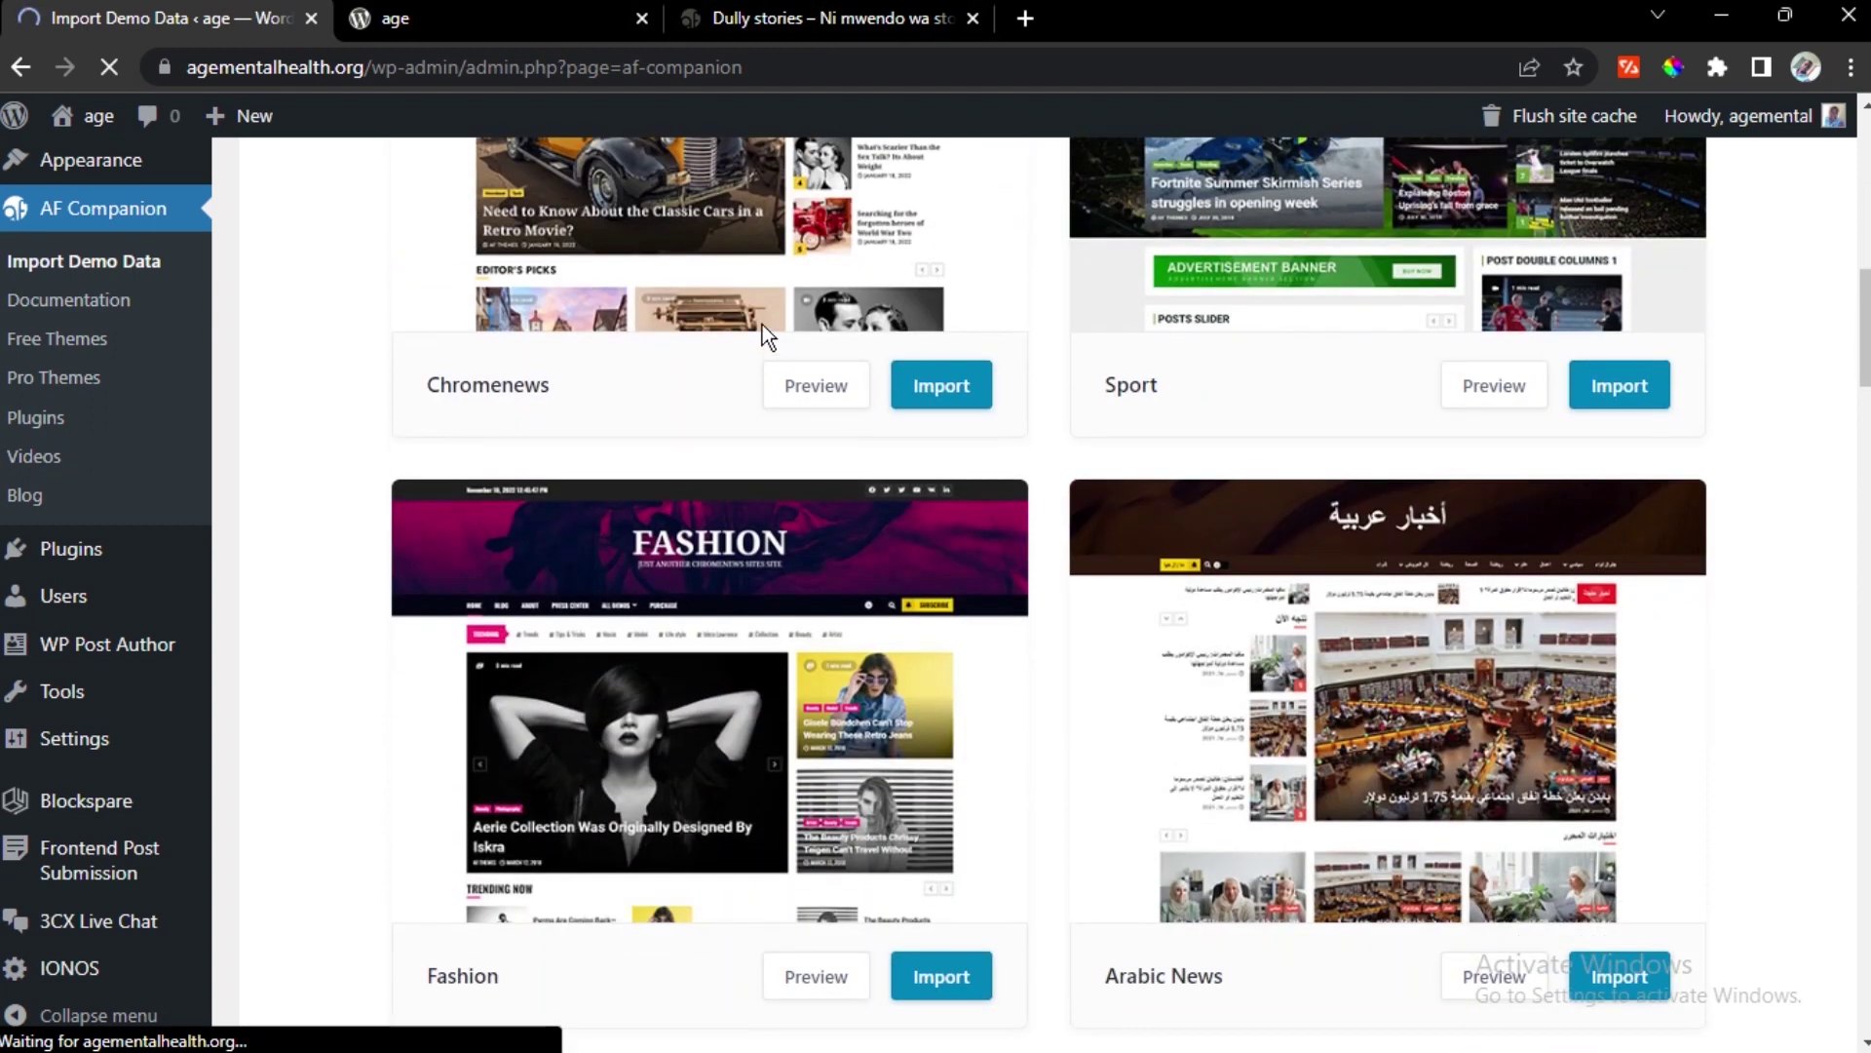
scroll(762, 325, up, 3)
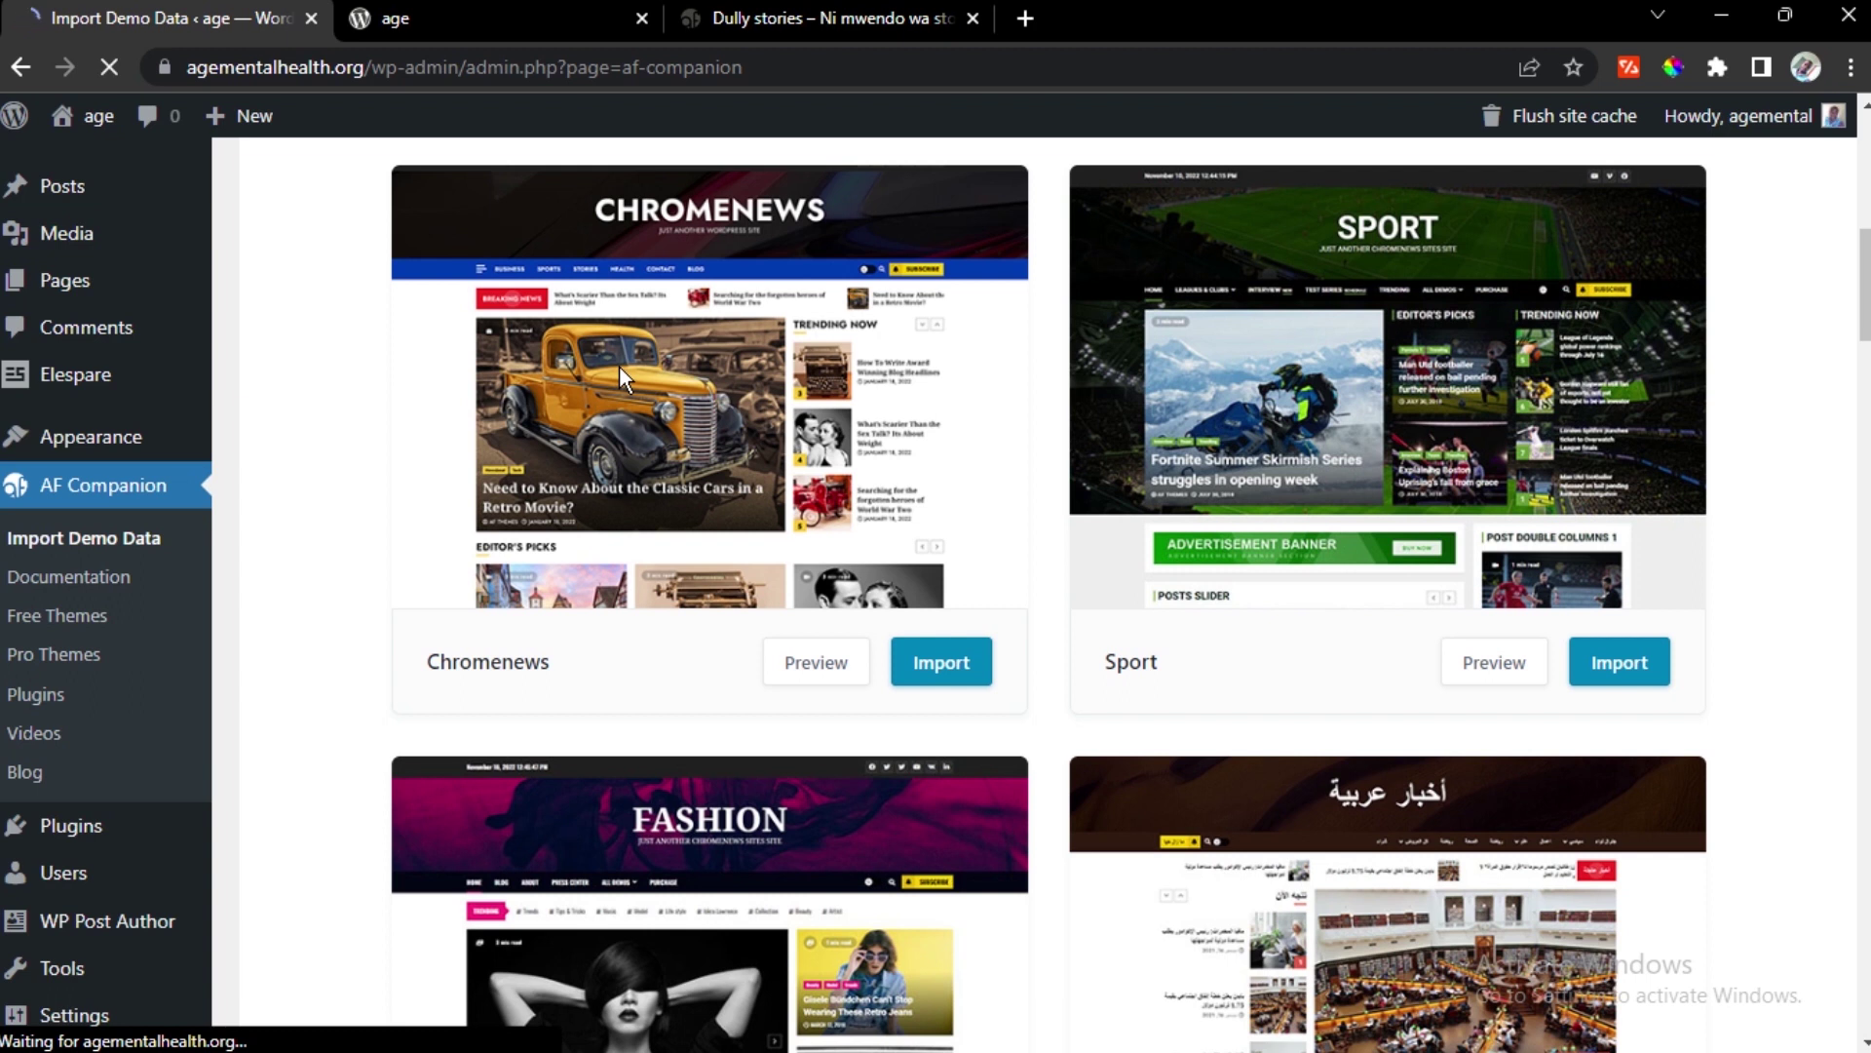
Switch to the live site and compare its home page layout with the Chromenews demo
key(ctrl+Tab)
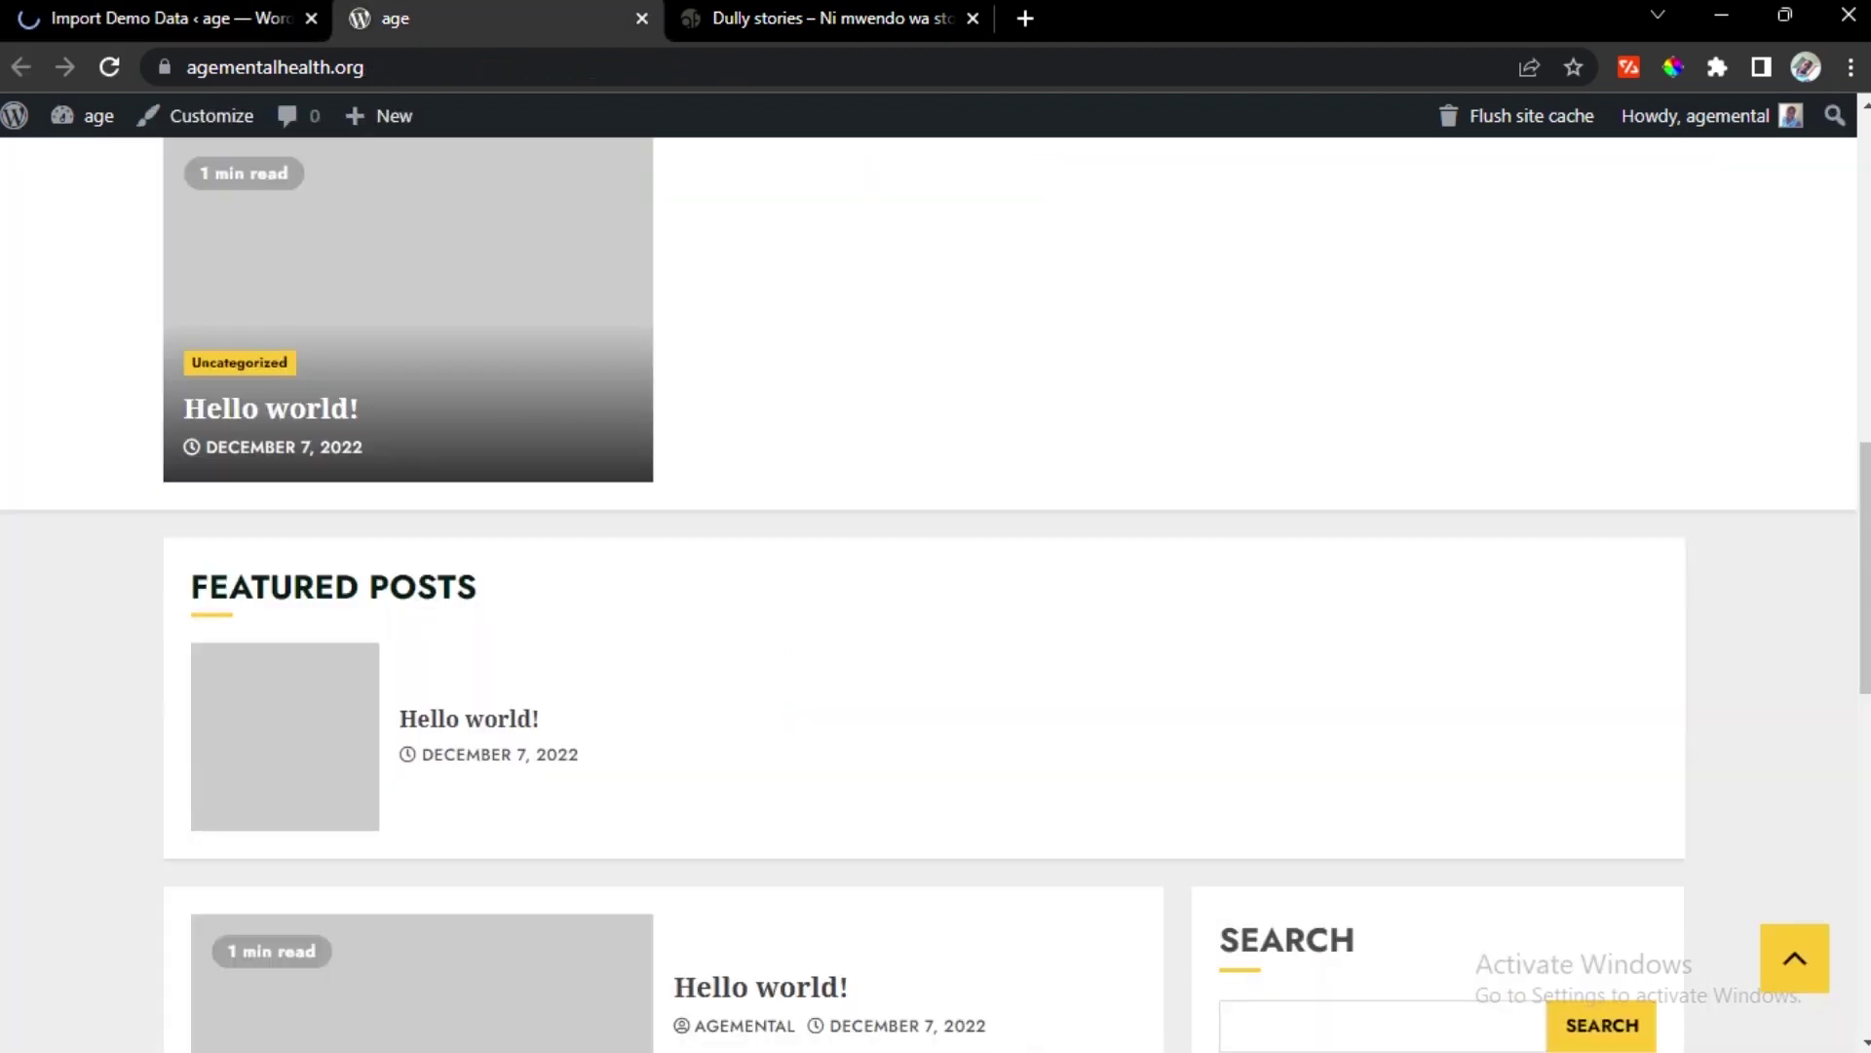
scroll(627, 648, up, 10)
scroll(627, 643, down, 12)
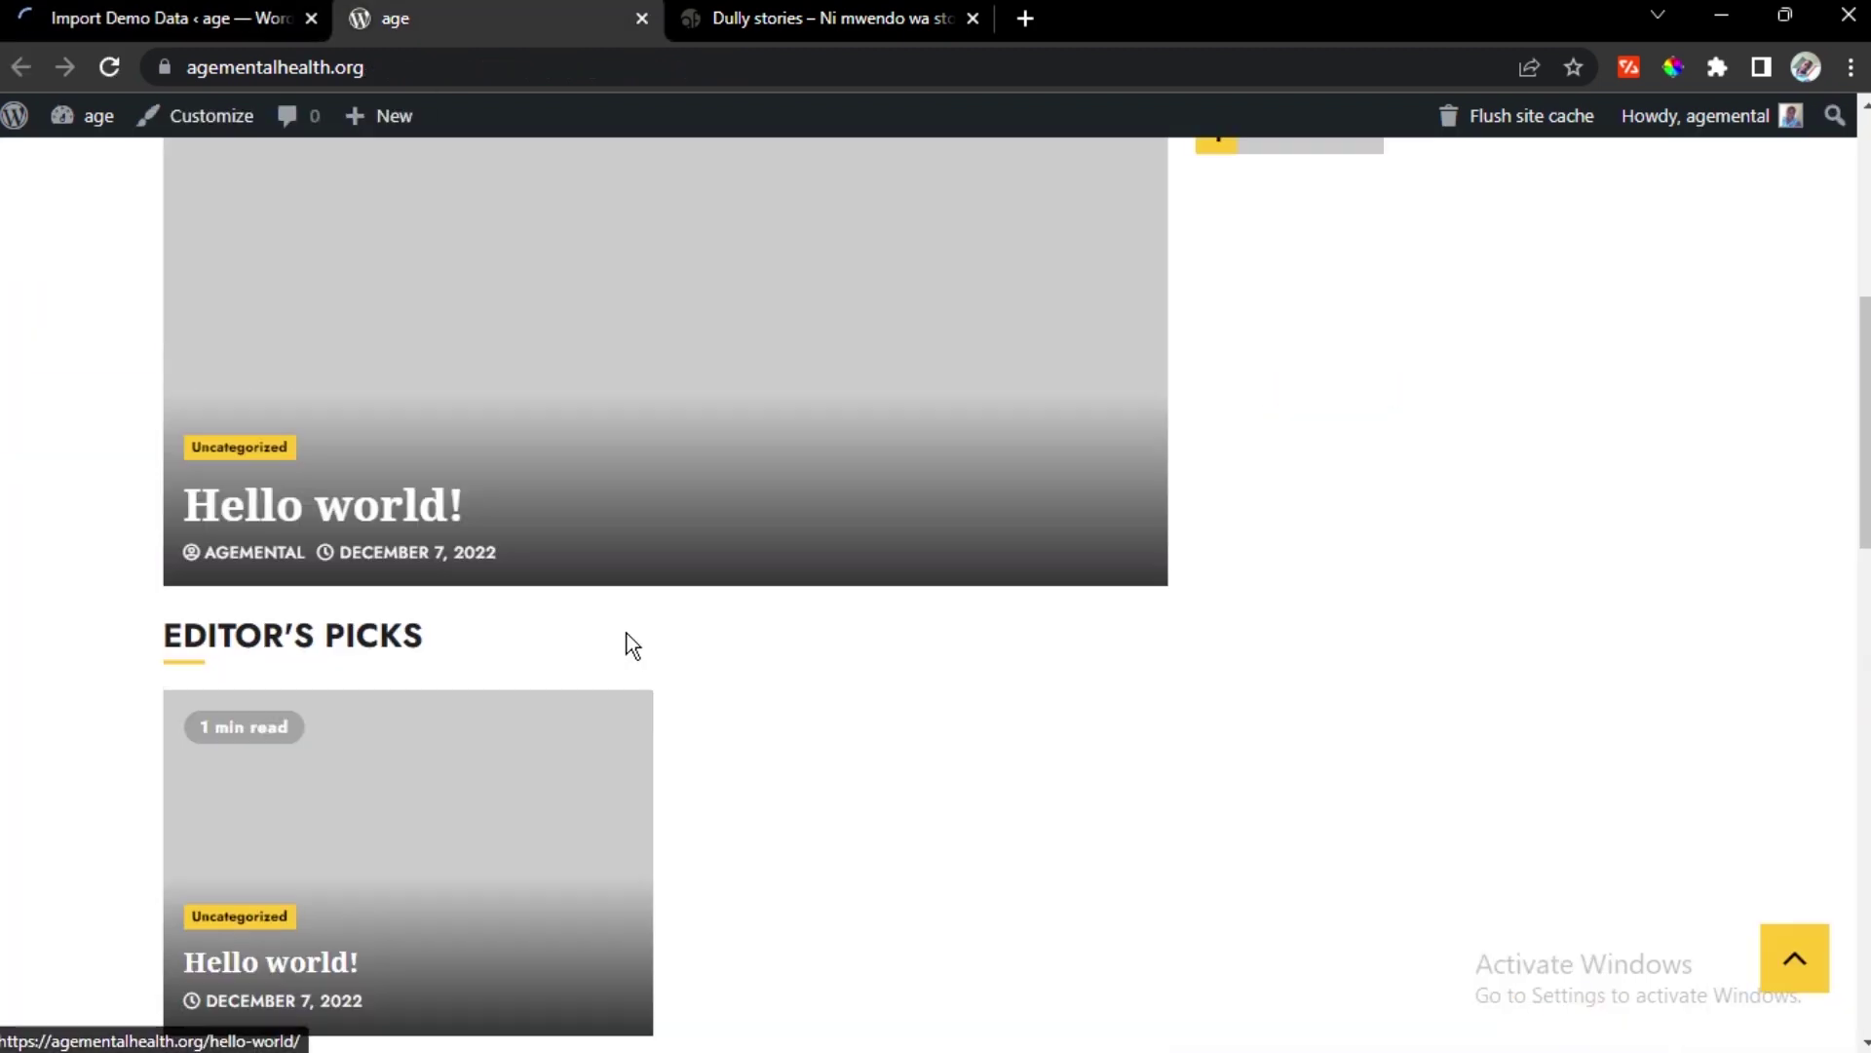
scroll(1462, 390, up, 7)
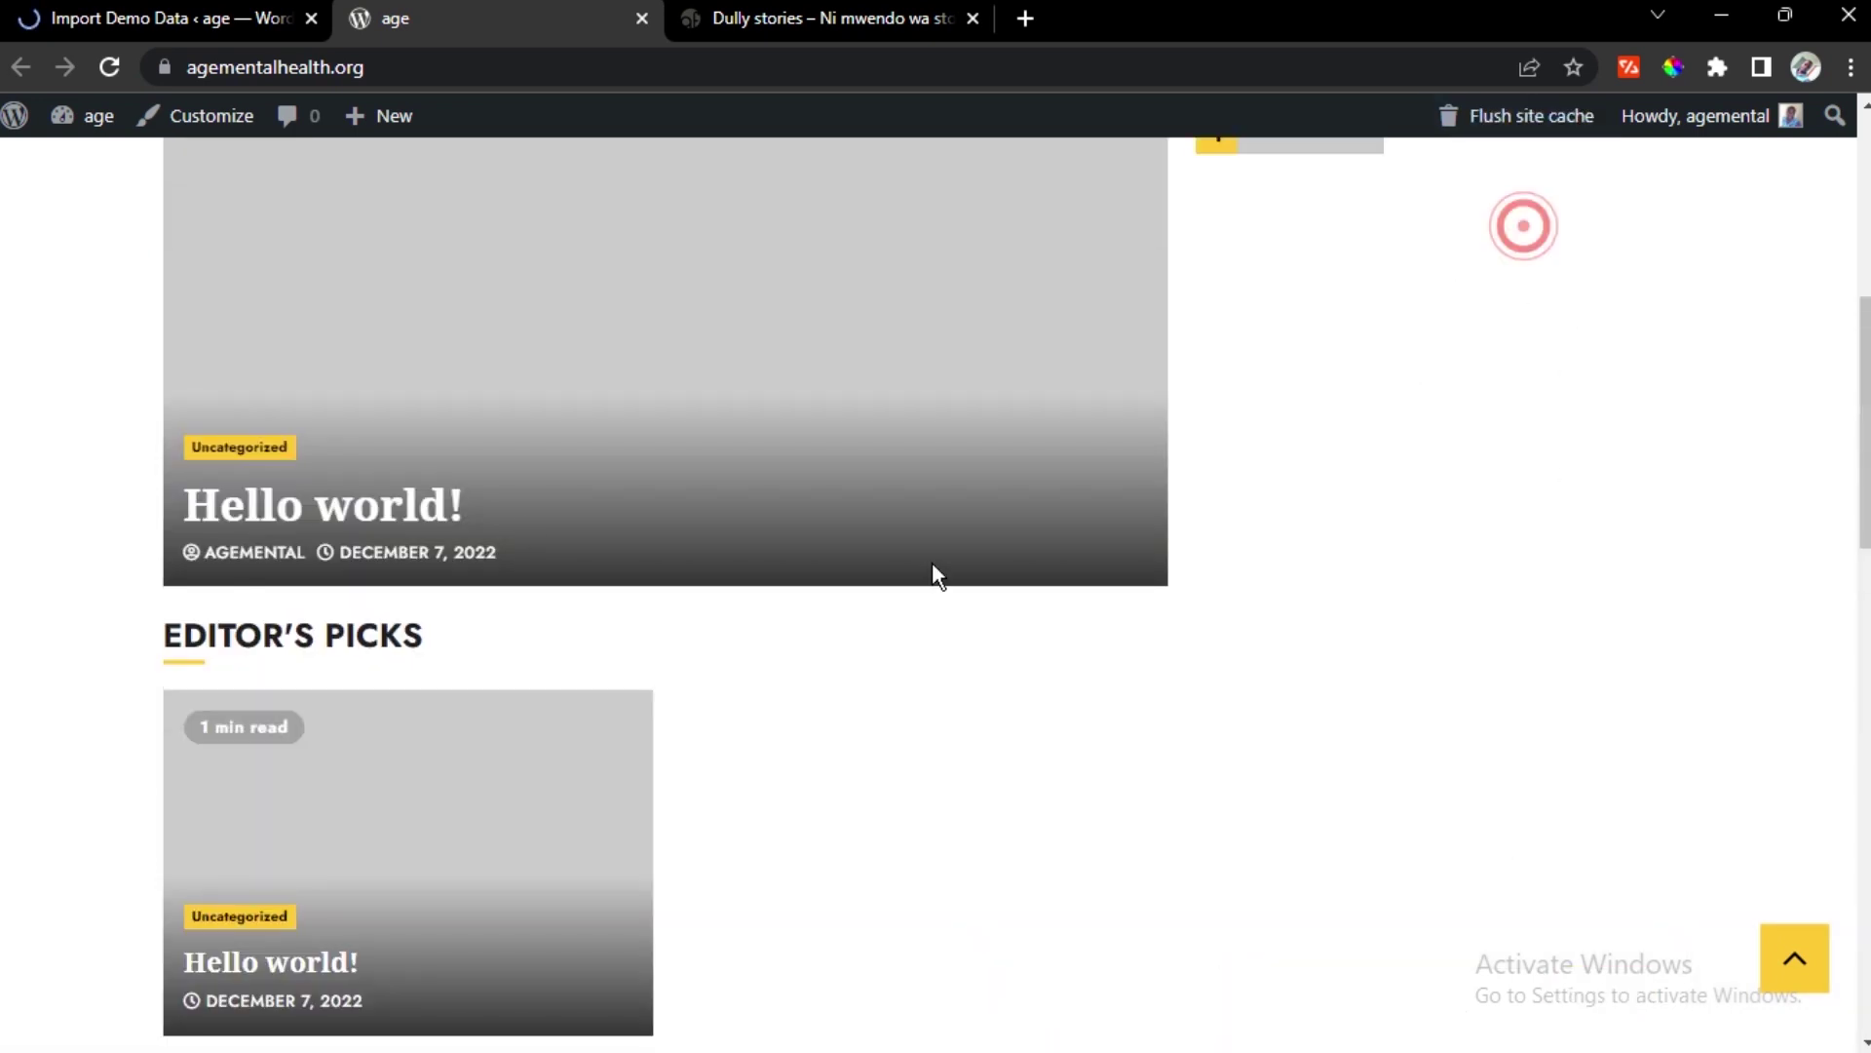
scroll(877, 273, down, 7)
Return to the demo import page and import the Chromenews demo
key(ctrl+shift+Tab)
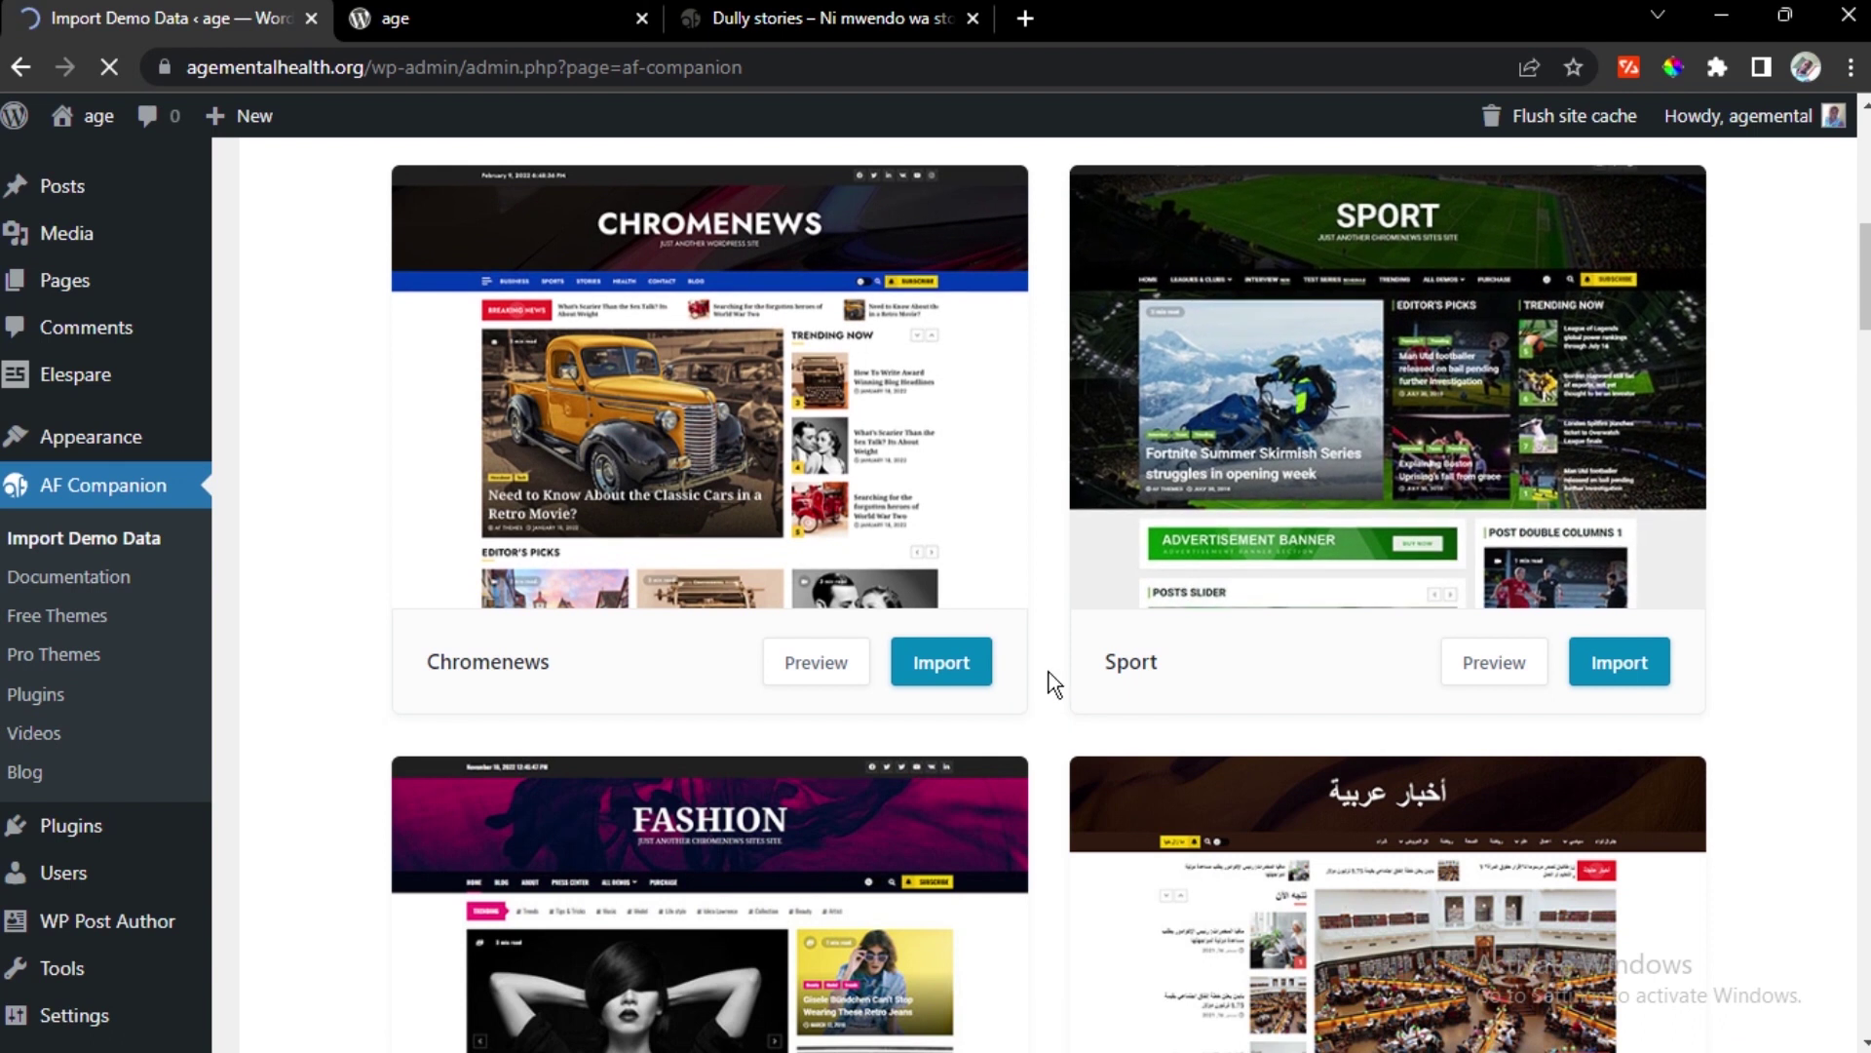
click(930, 668)
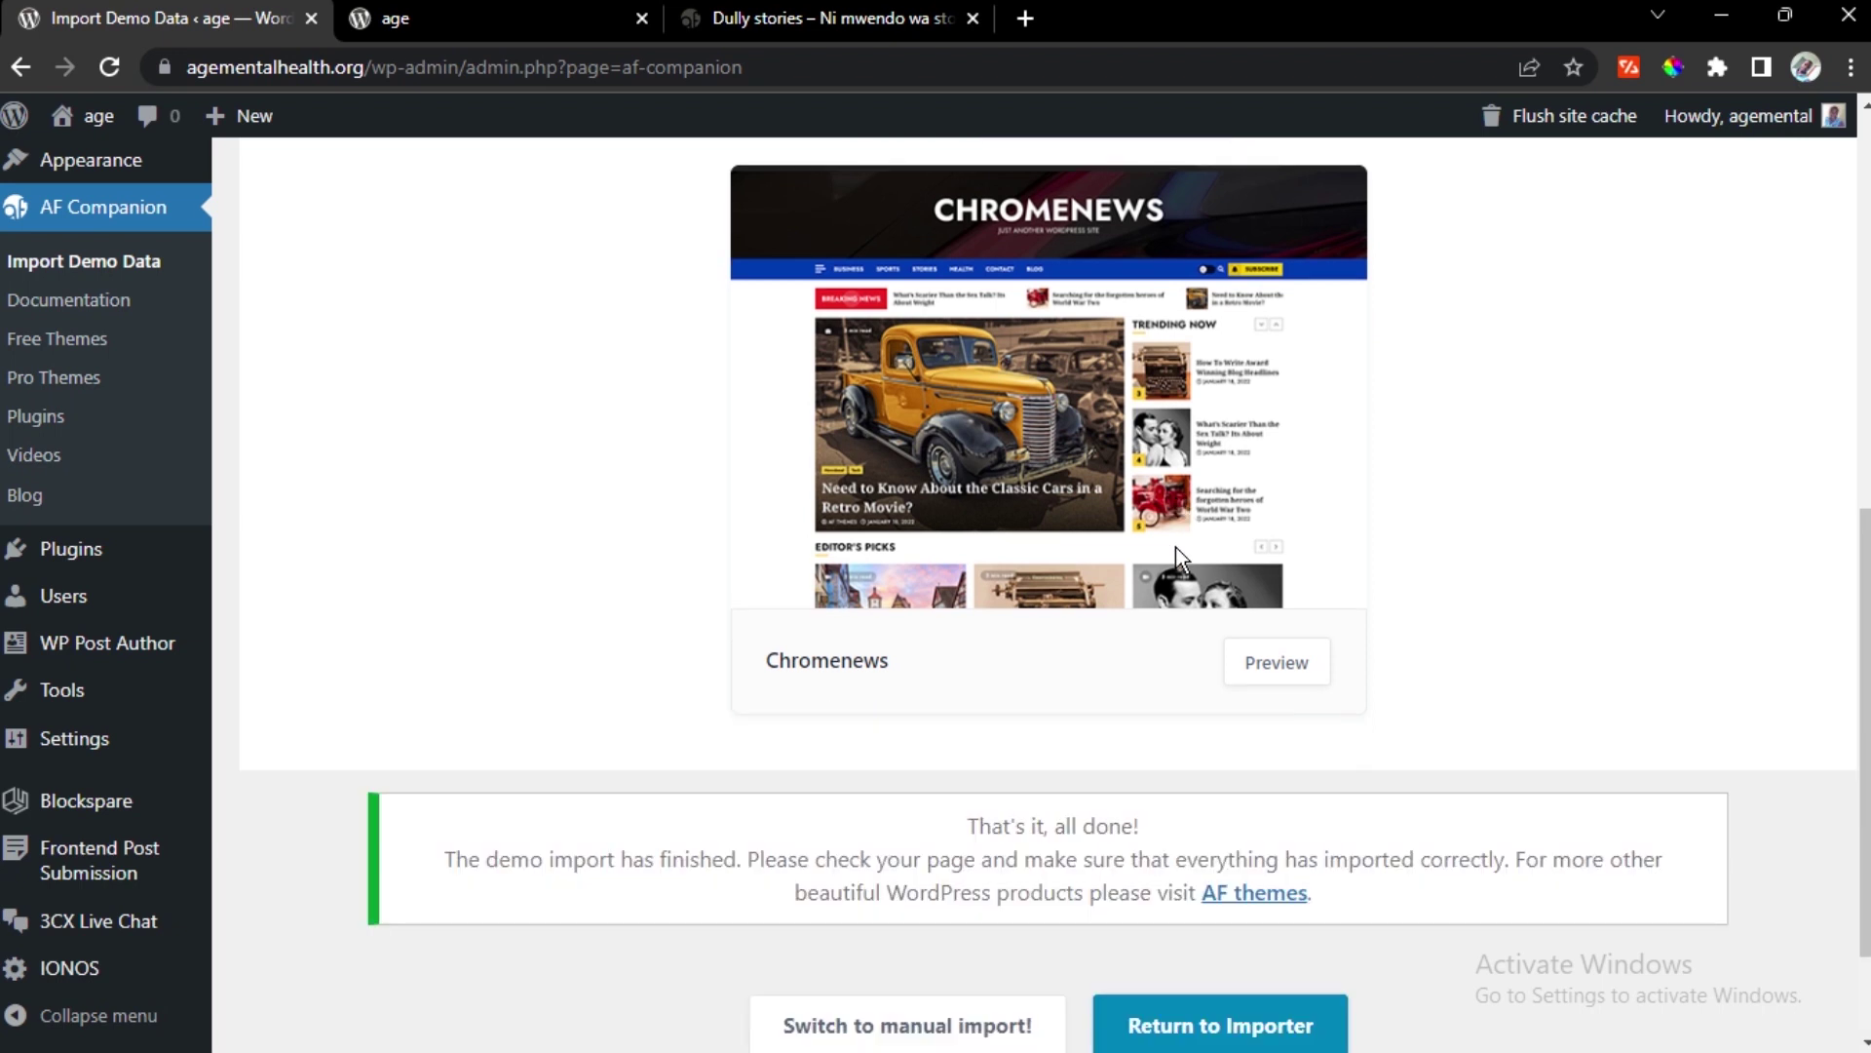
scroll(1166, 542, down, 2)
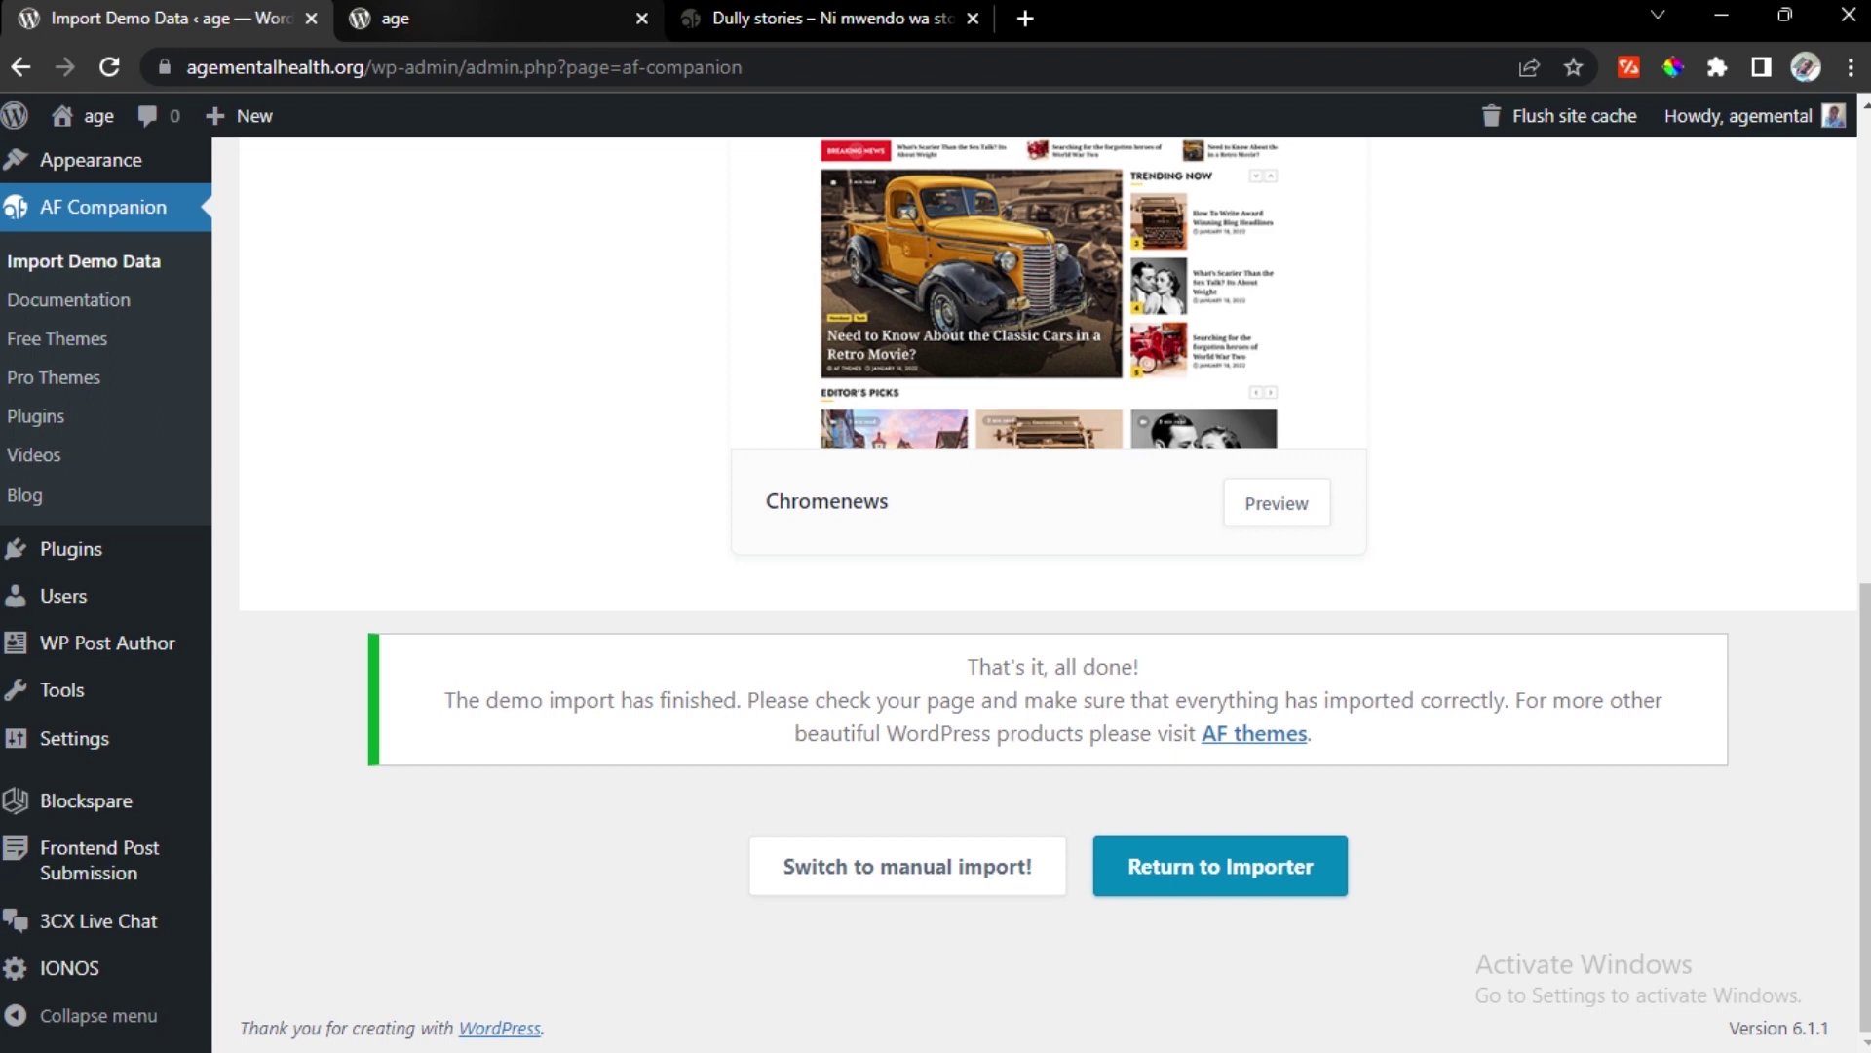
Reload the live site to check the imported demo content and compare its home page with the Dully Stories site
click(467, 18)
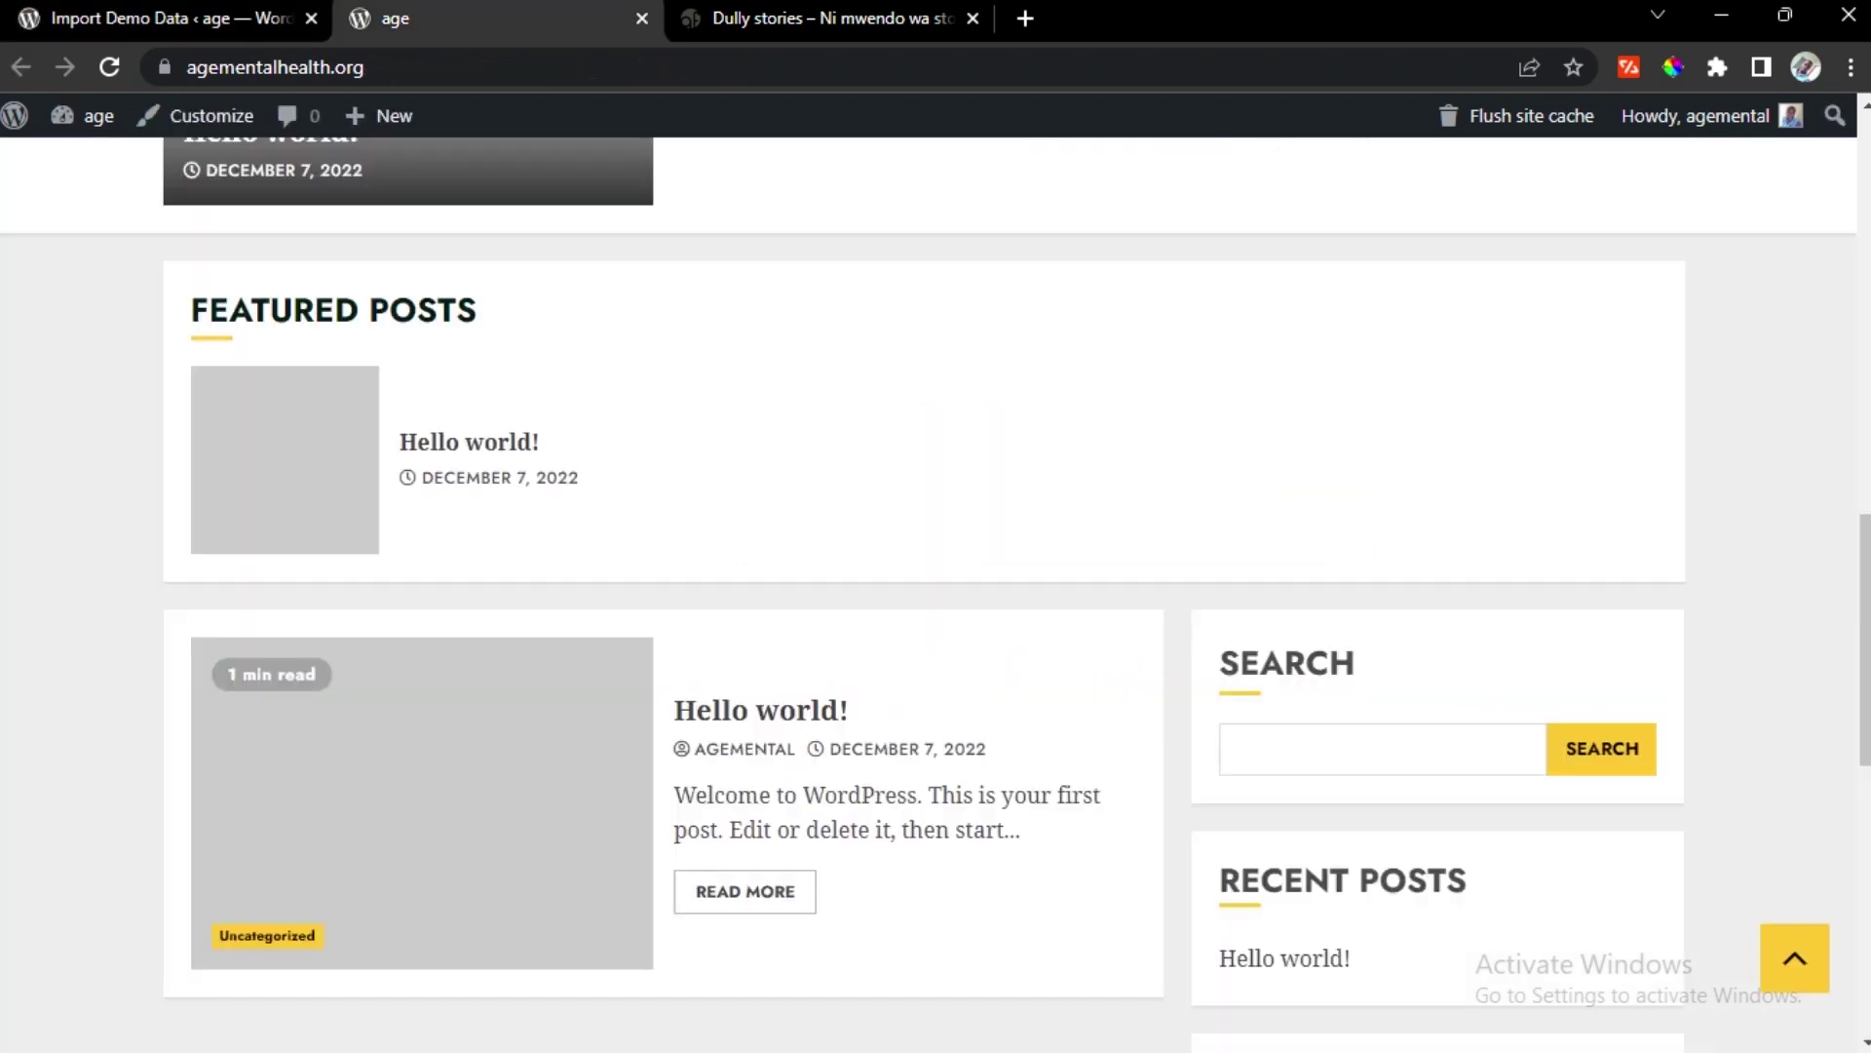
click(114, 66)
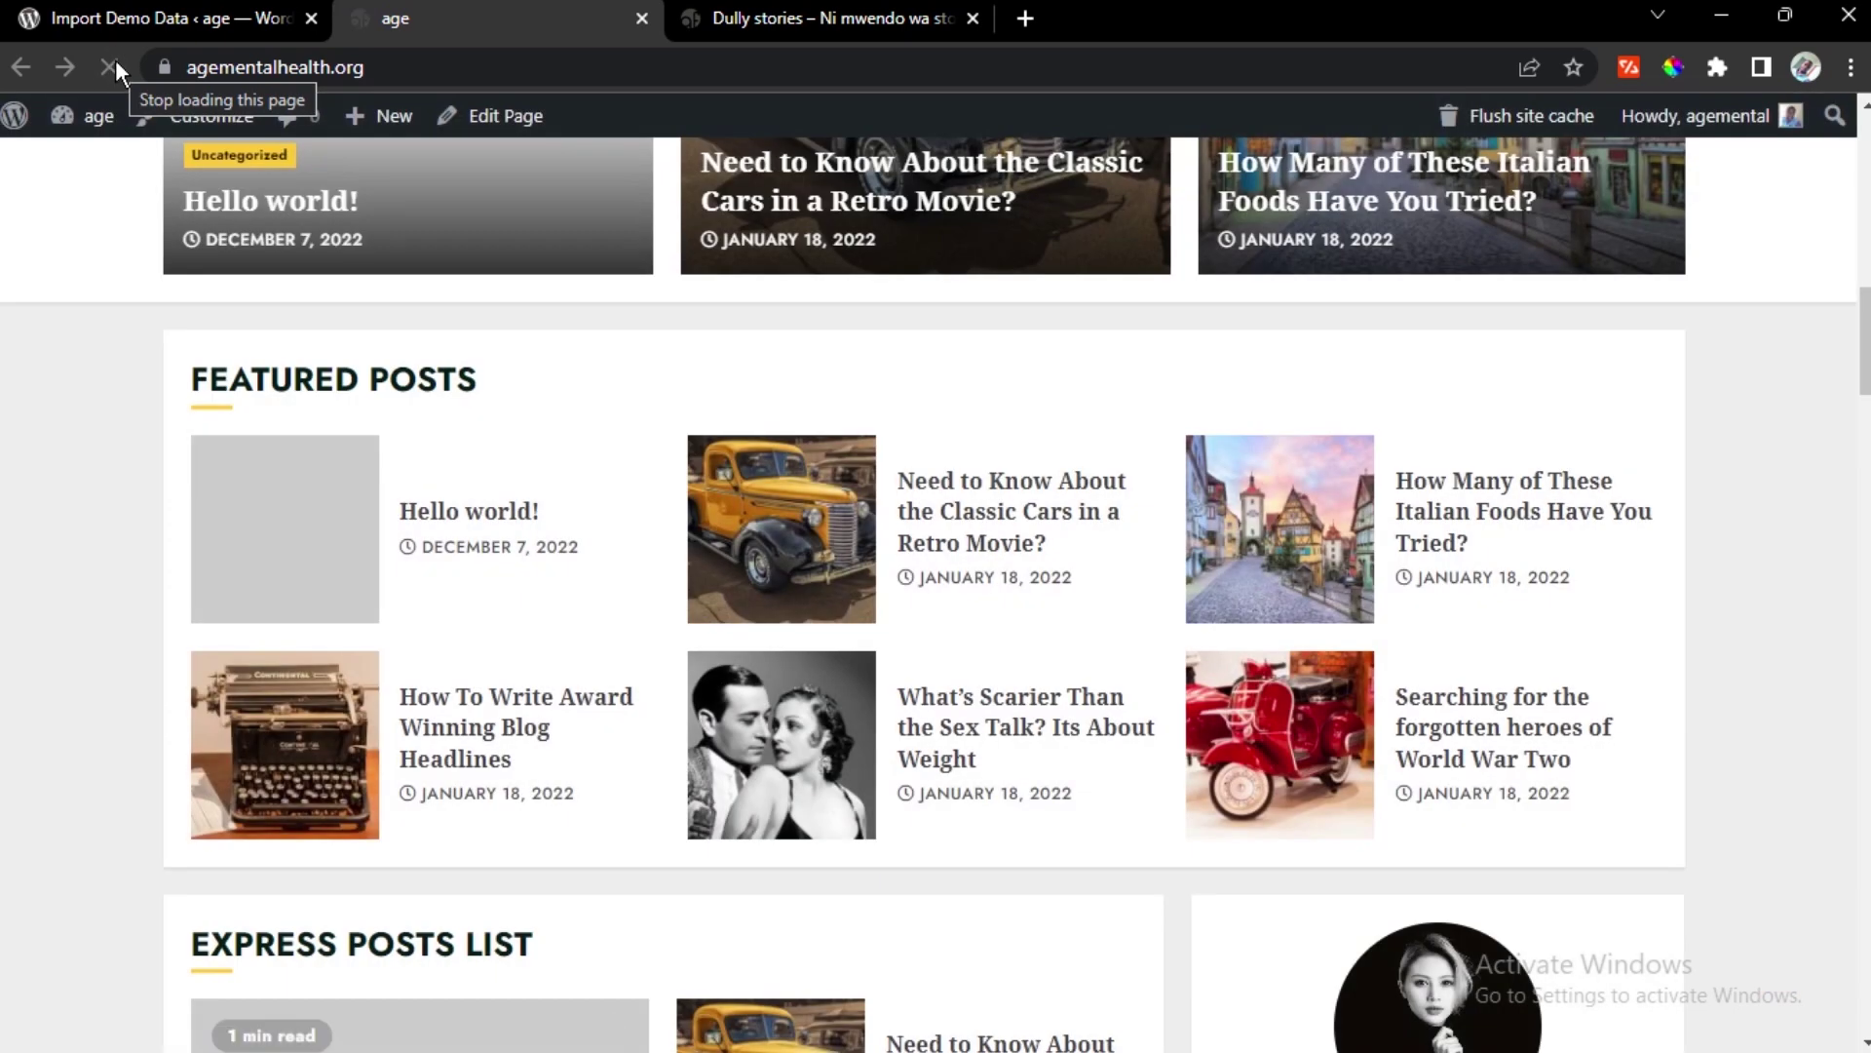
scroll(702, 458, up, 10)
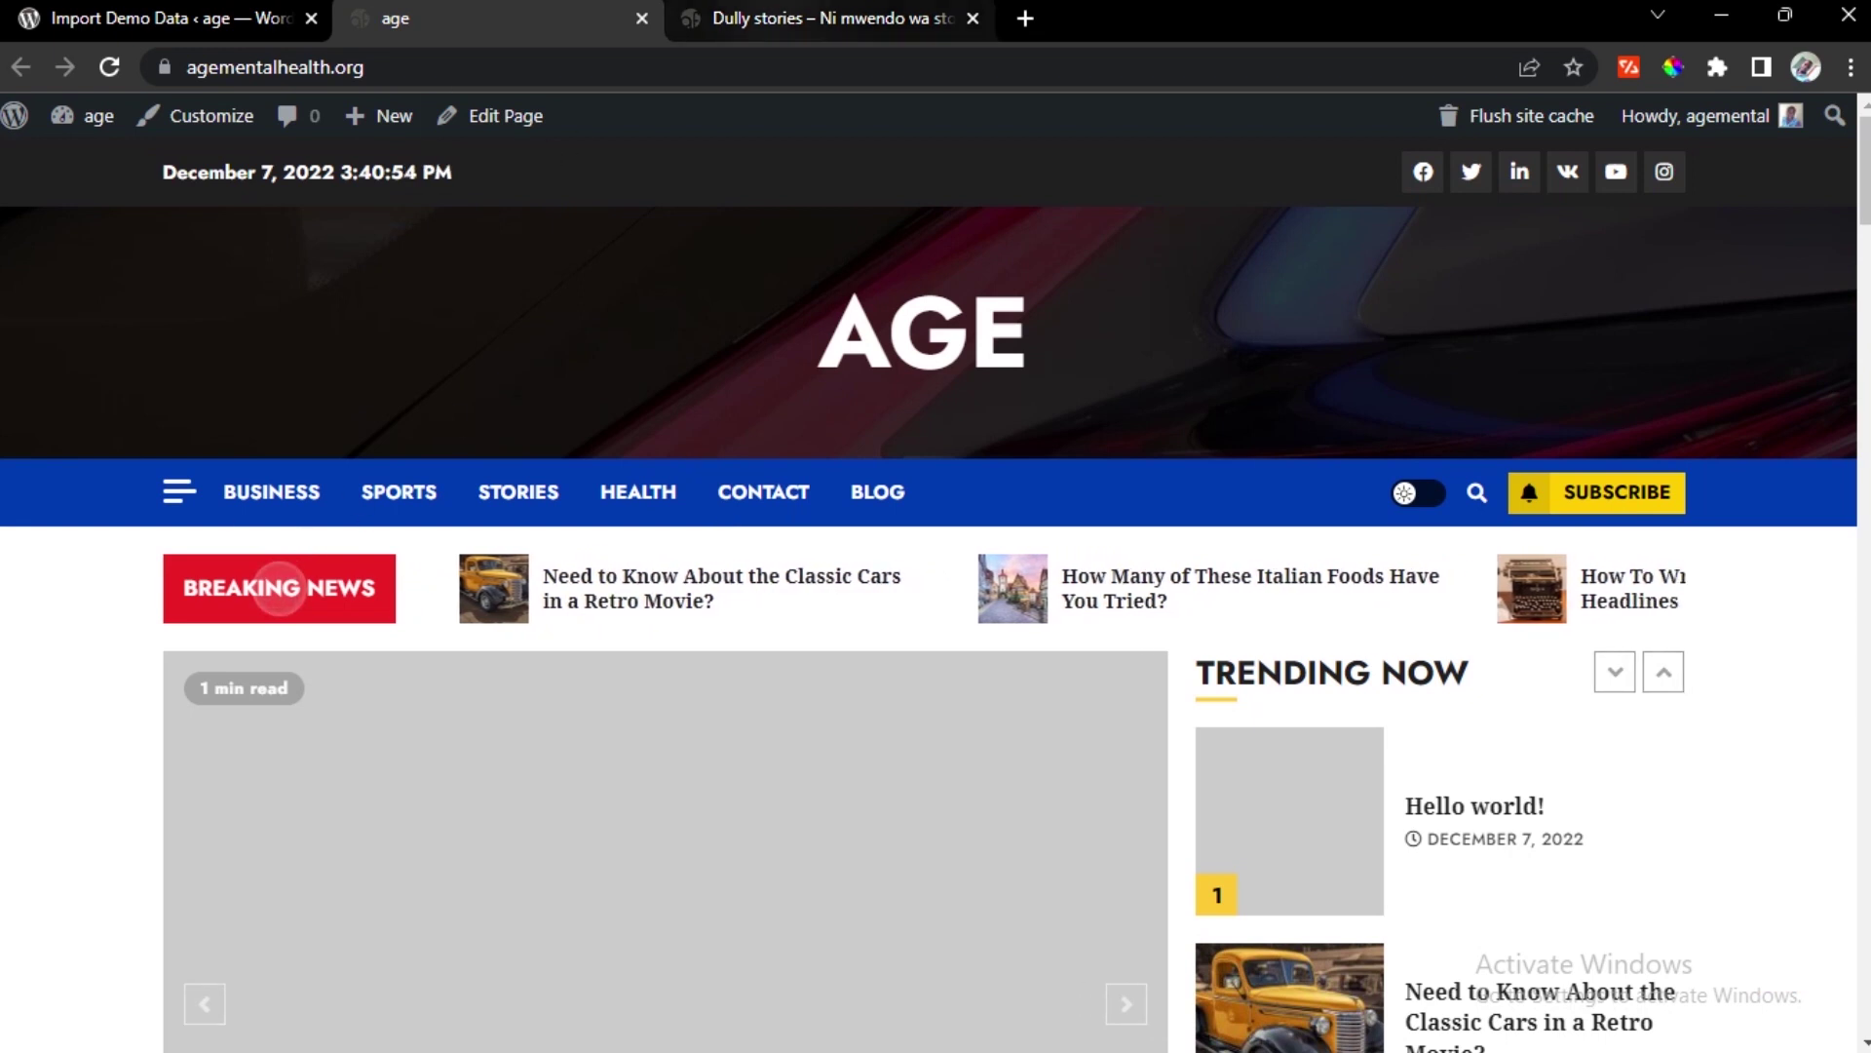
click(829, 17)
scroll(669, 585, down, 5)
click(403, 13)
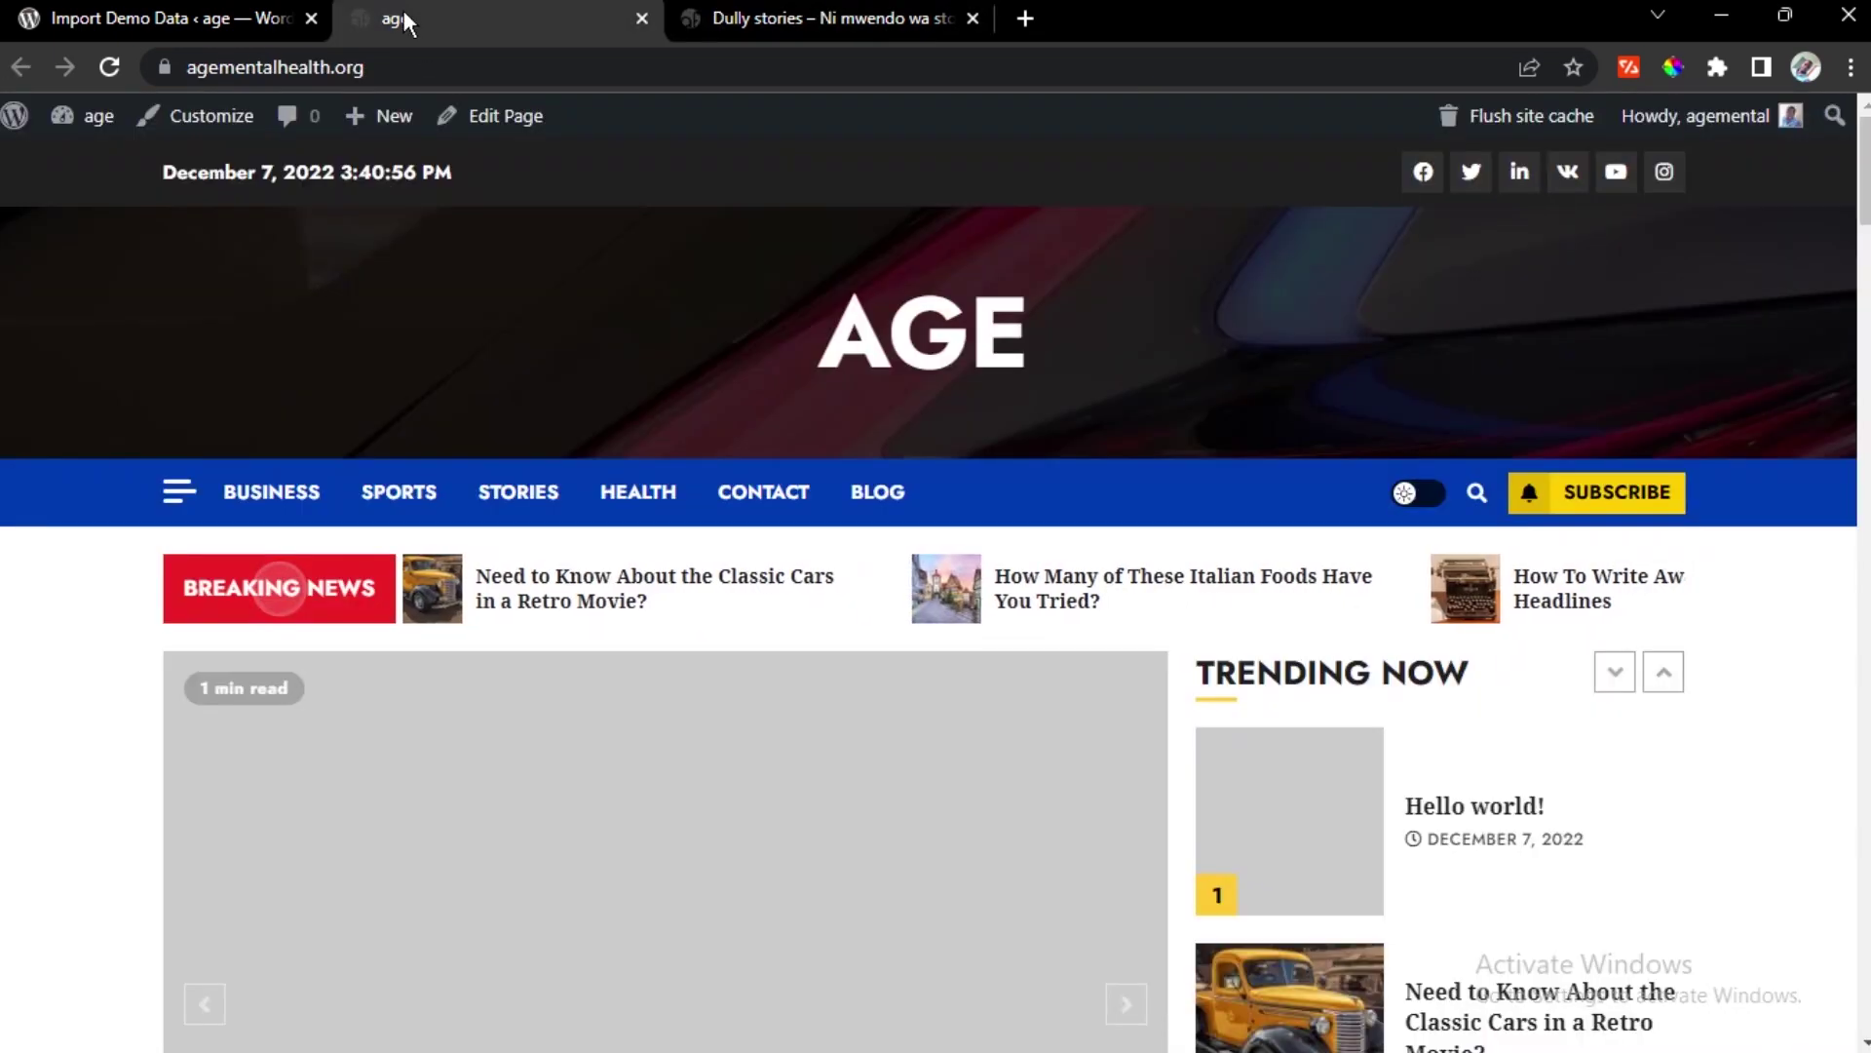
Try the light/dark mode switch both ways and examine the home page's featured story, Trending Now and Editor's Picks sections
click(1421, 498)
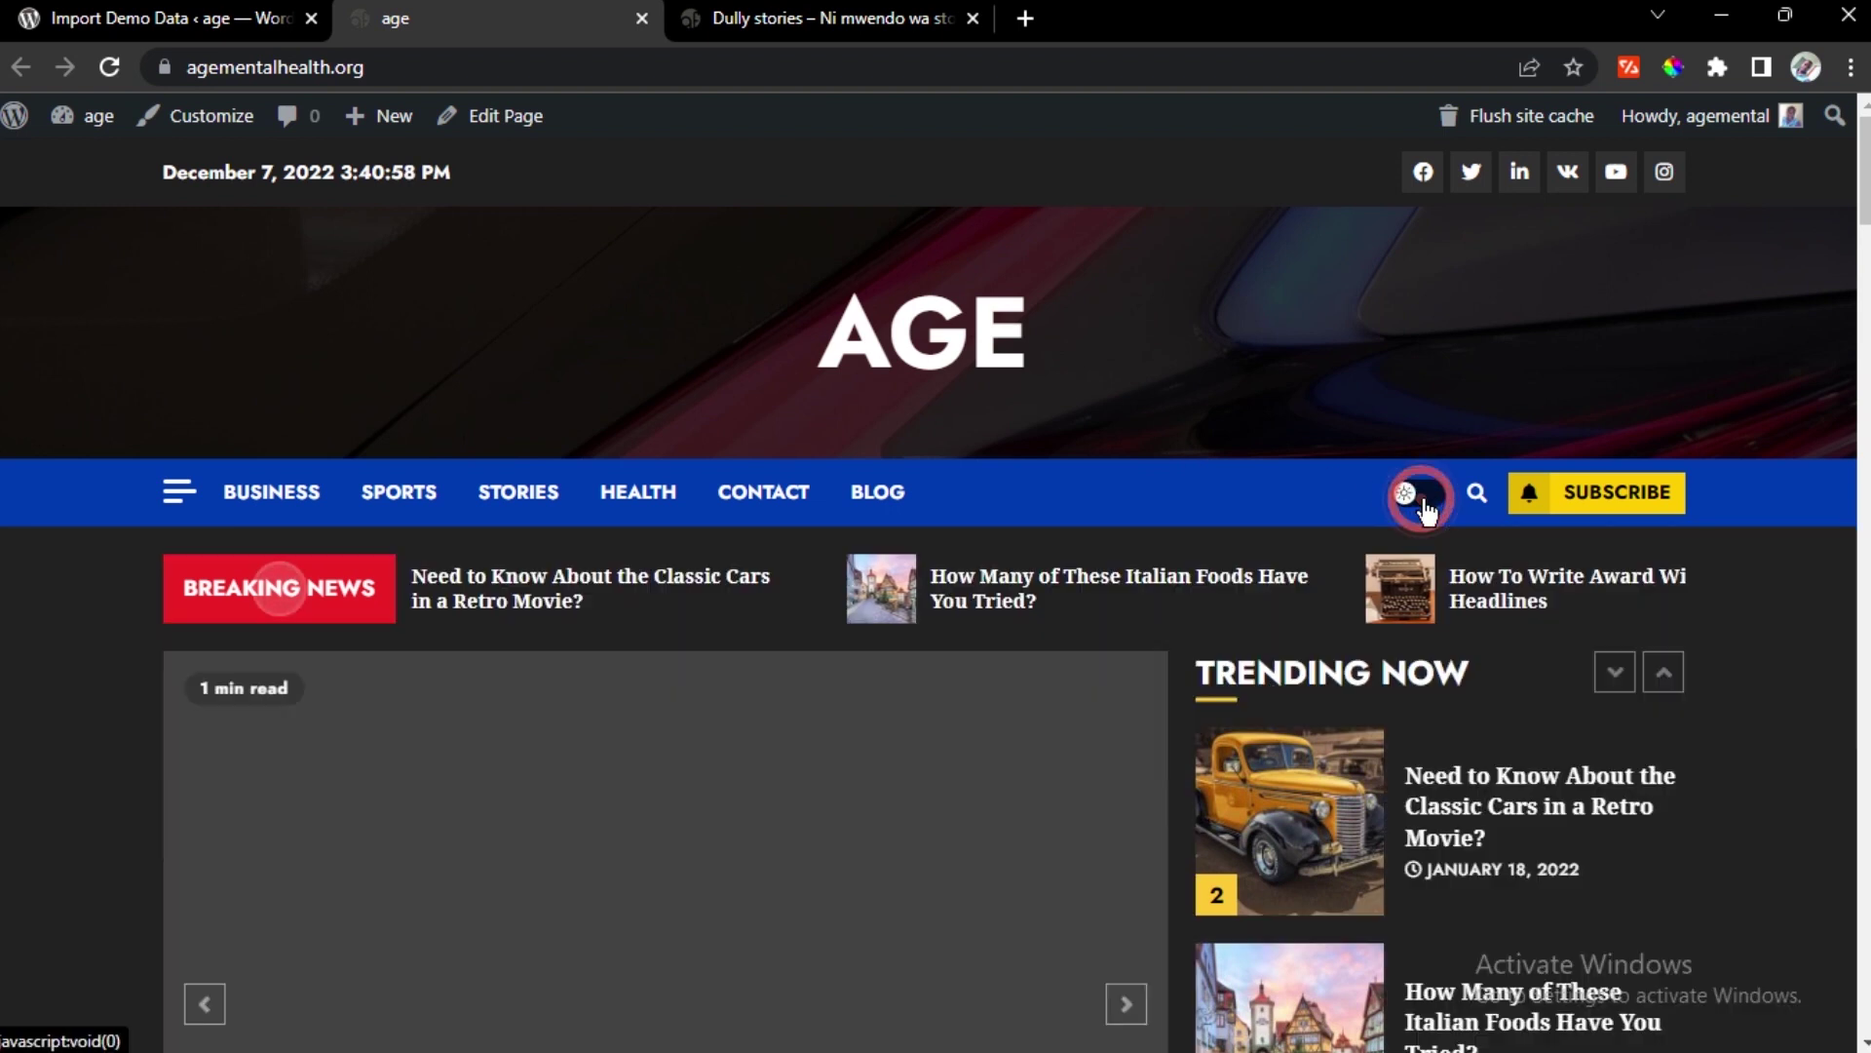
click(1421, 497)
scroll(897, 663, down, 4)
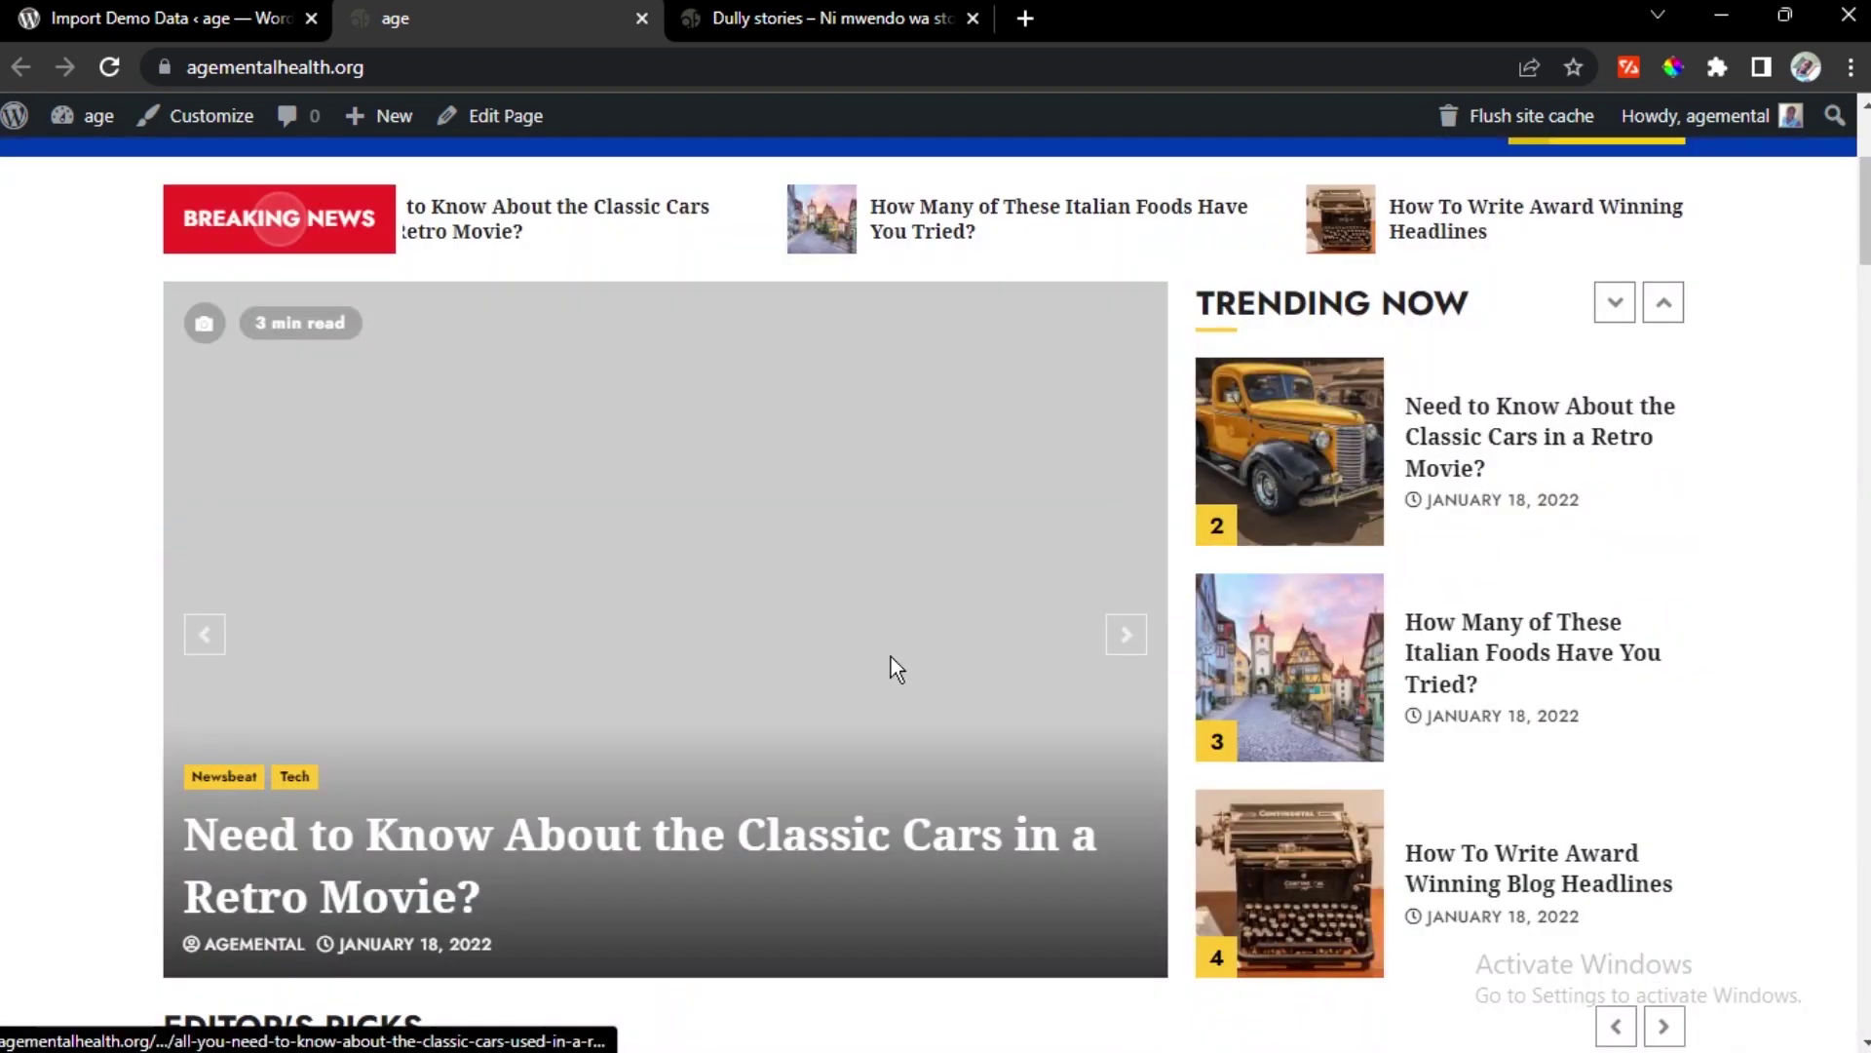
scroll(890, 656, down, 2)
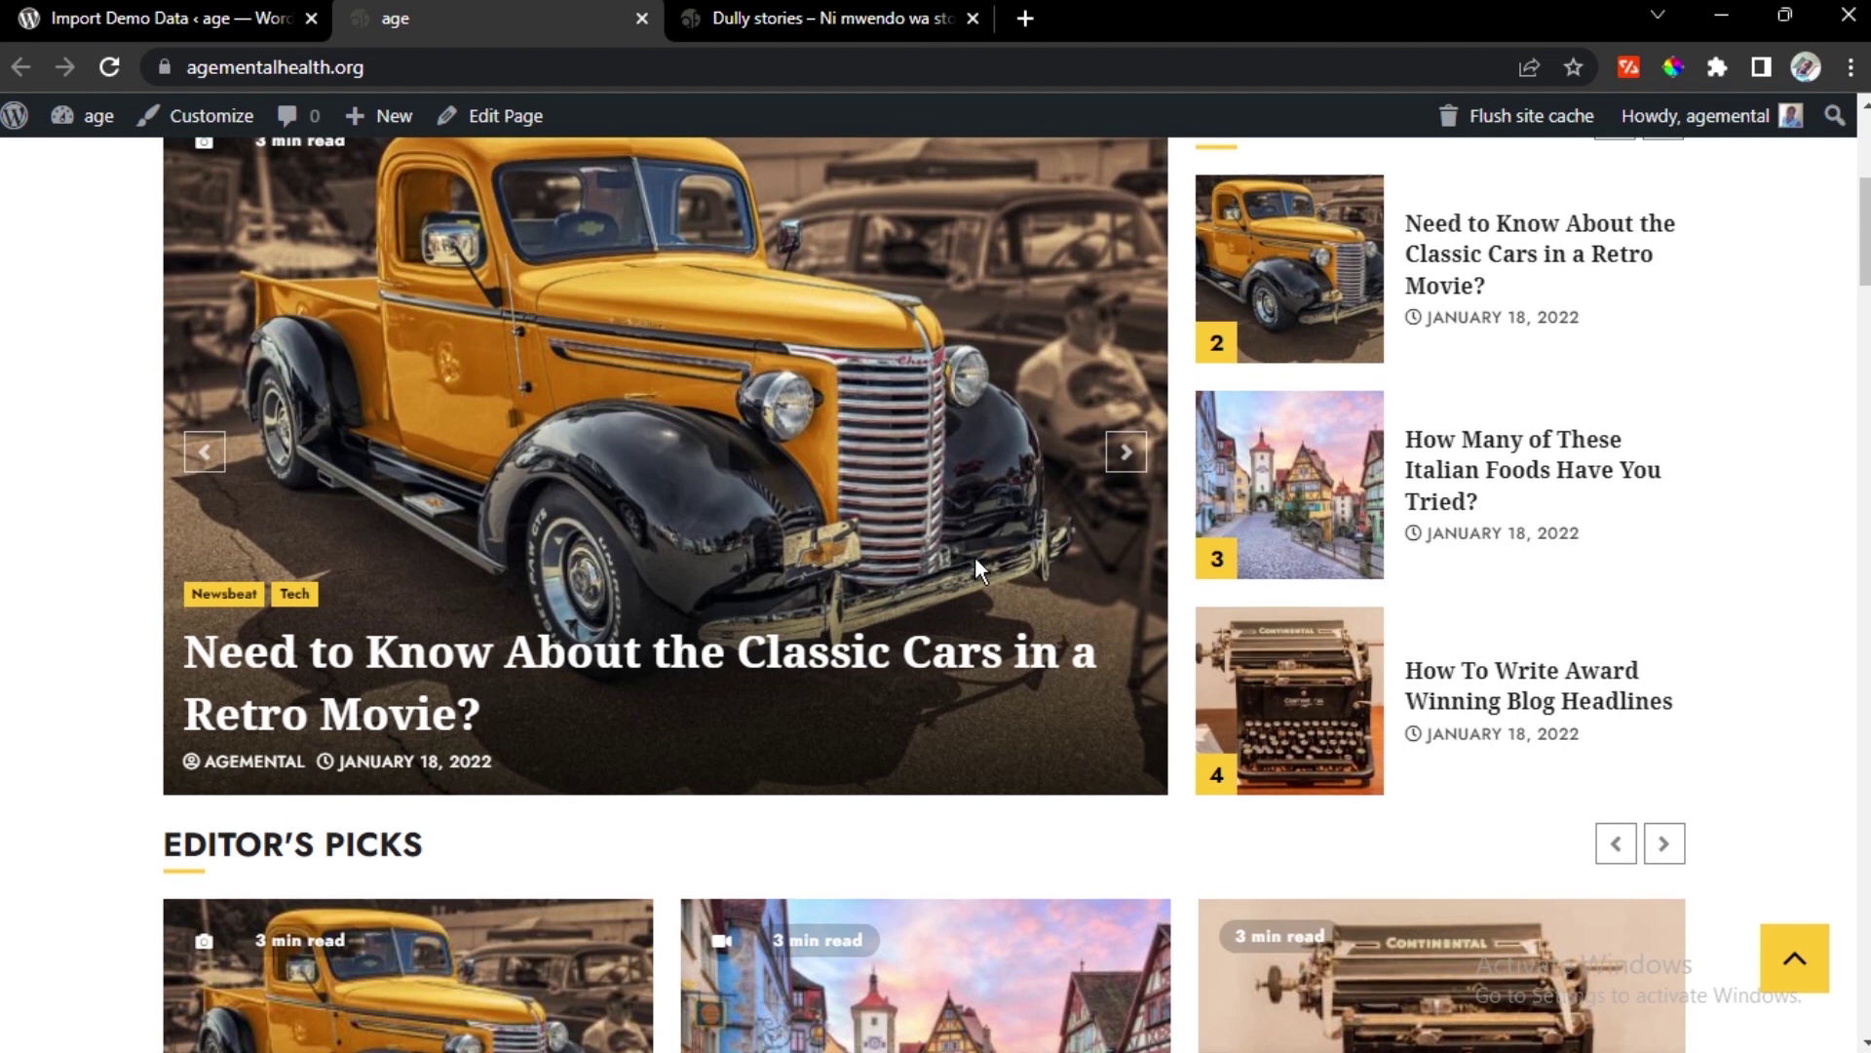
Examine the live home page from the header down to the footer widgets and the copyright credit
scroll(974, 557, up, 4)
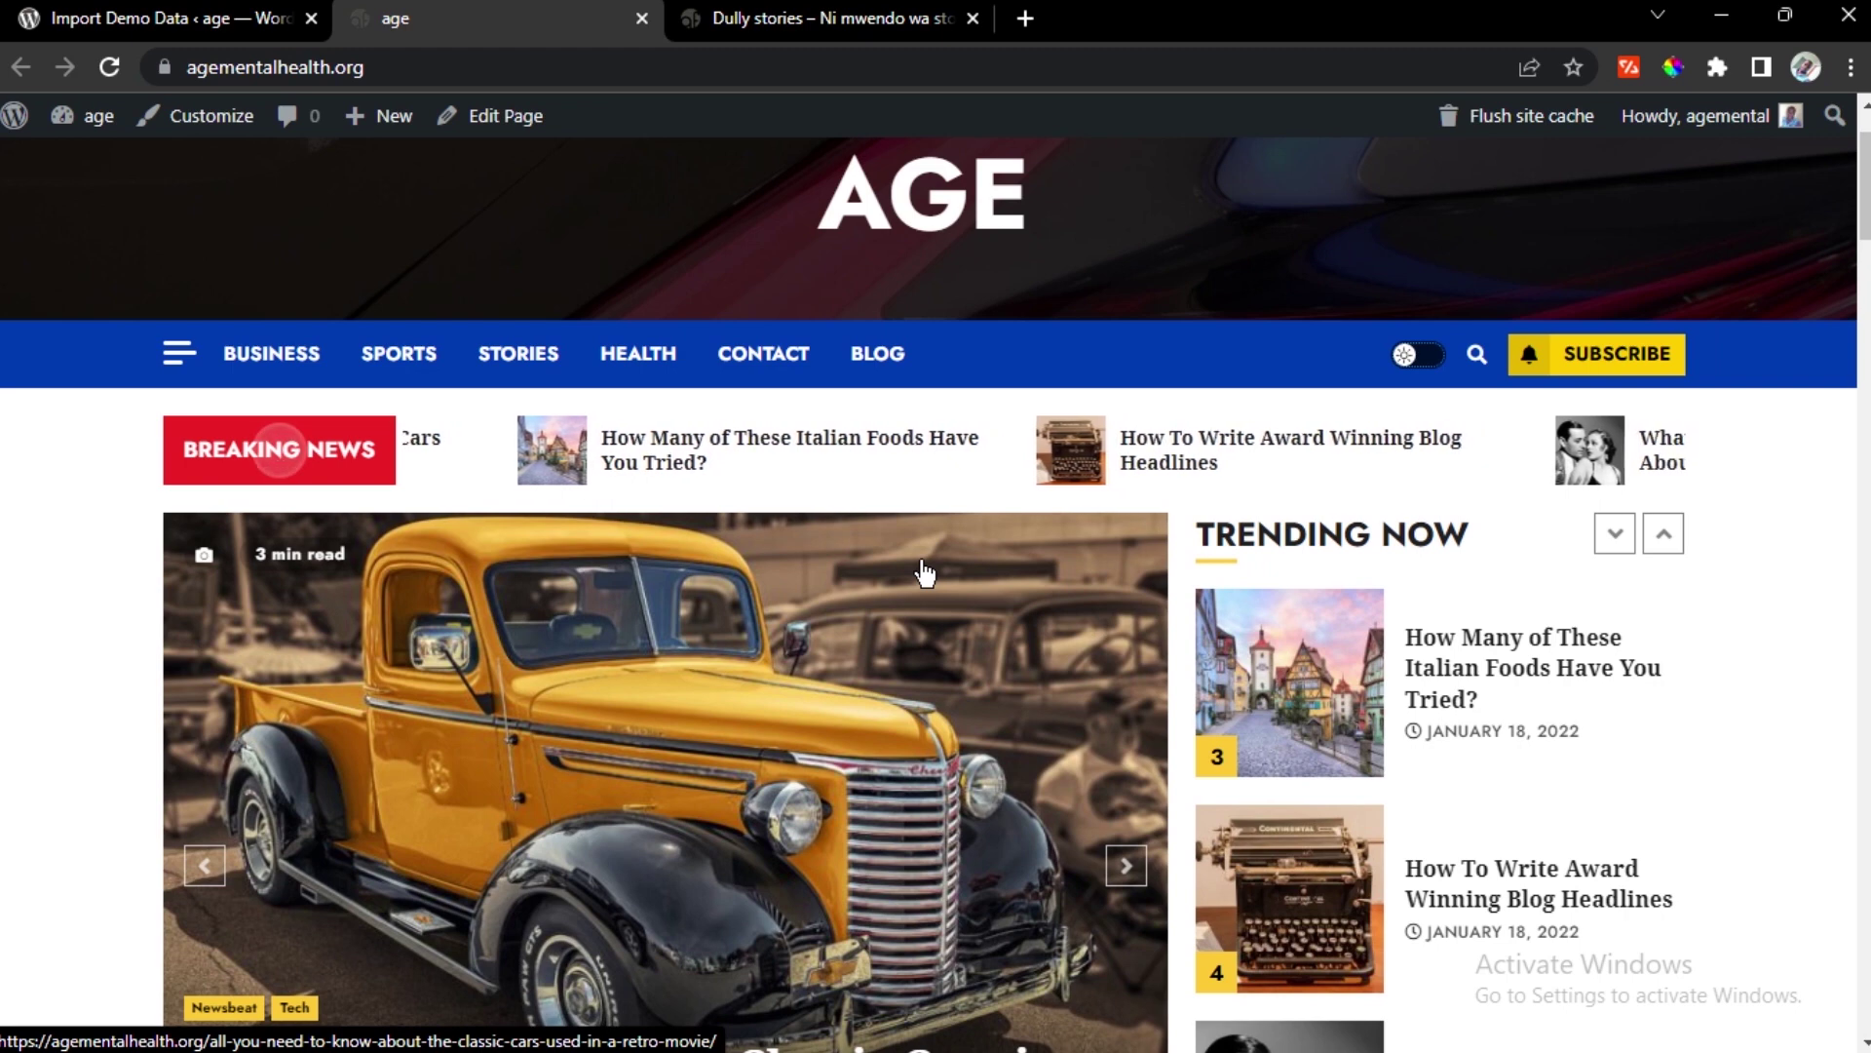
scroll(634, 435, down, 15)
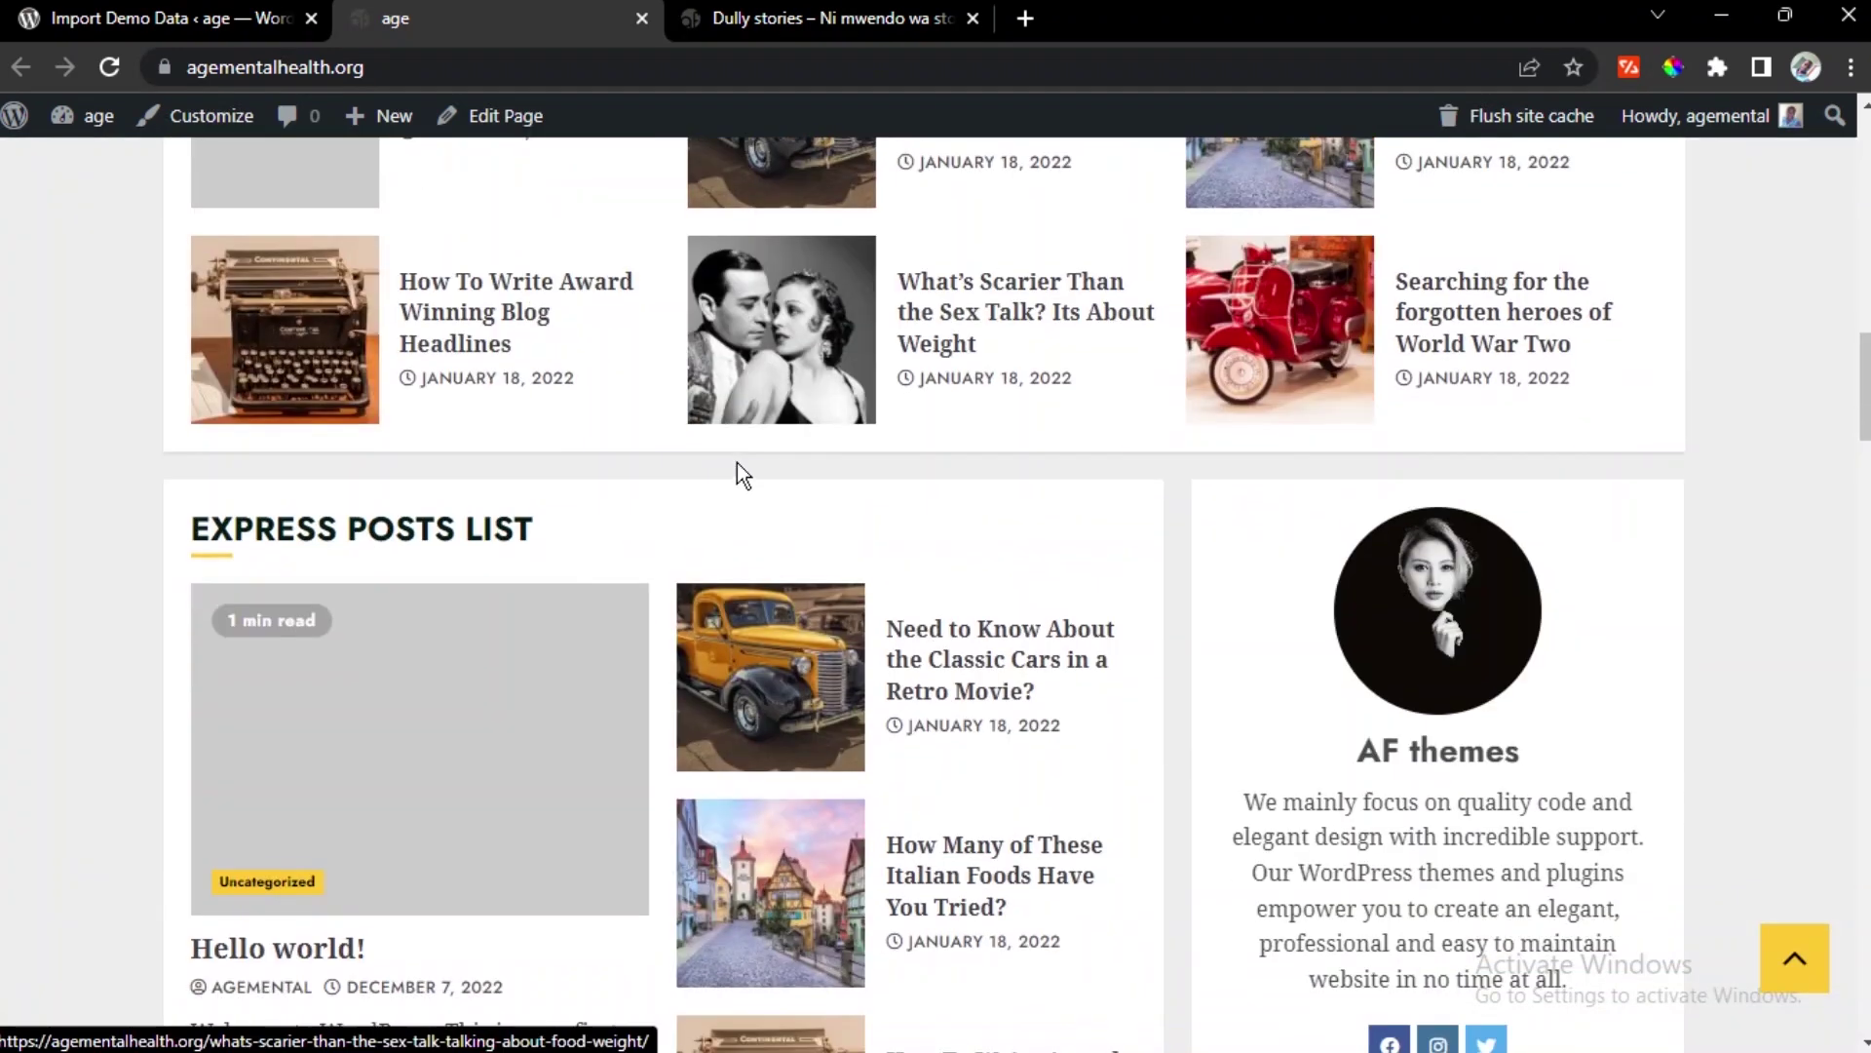
scroll(737, 466, down, 15)
scroll(857, 521, down, 15)
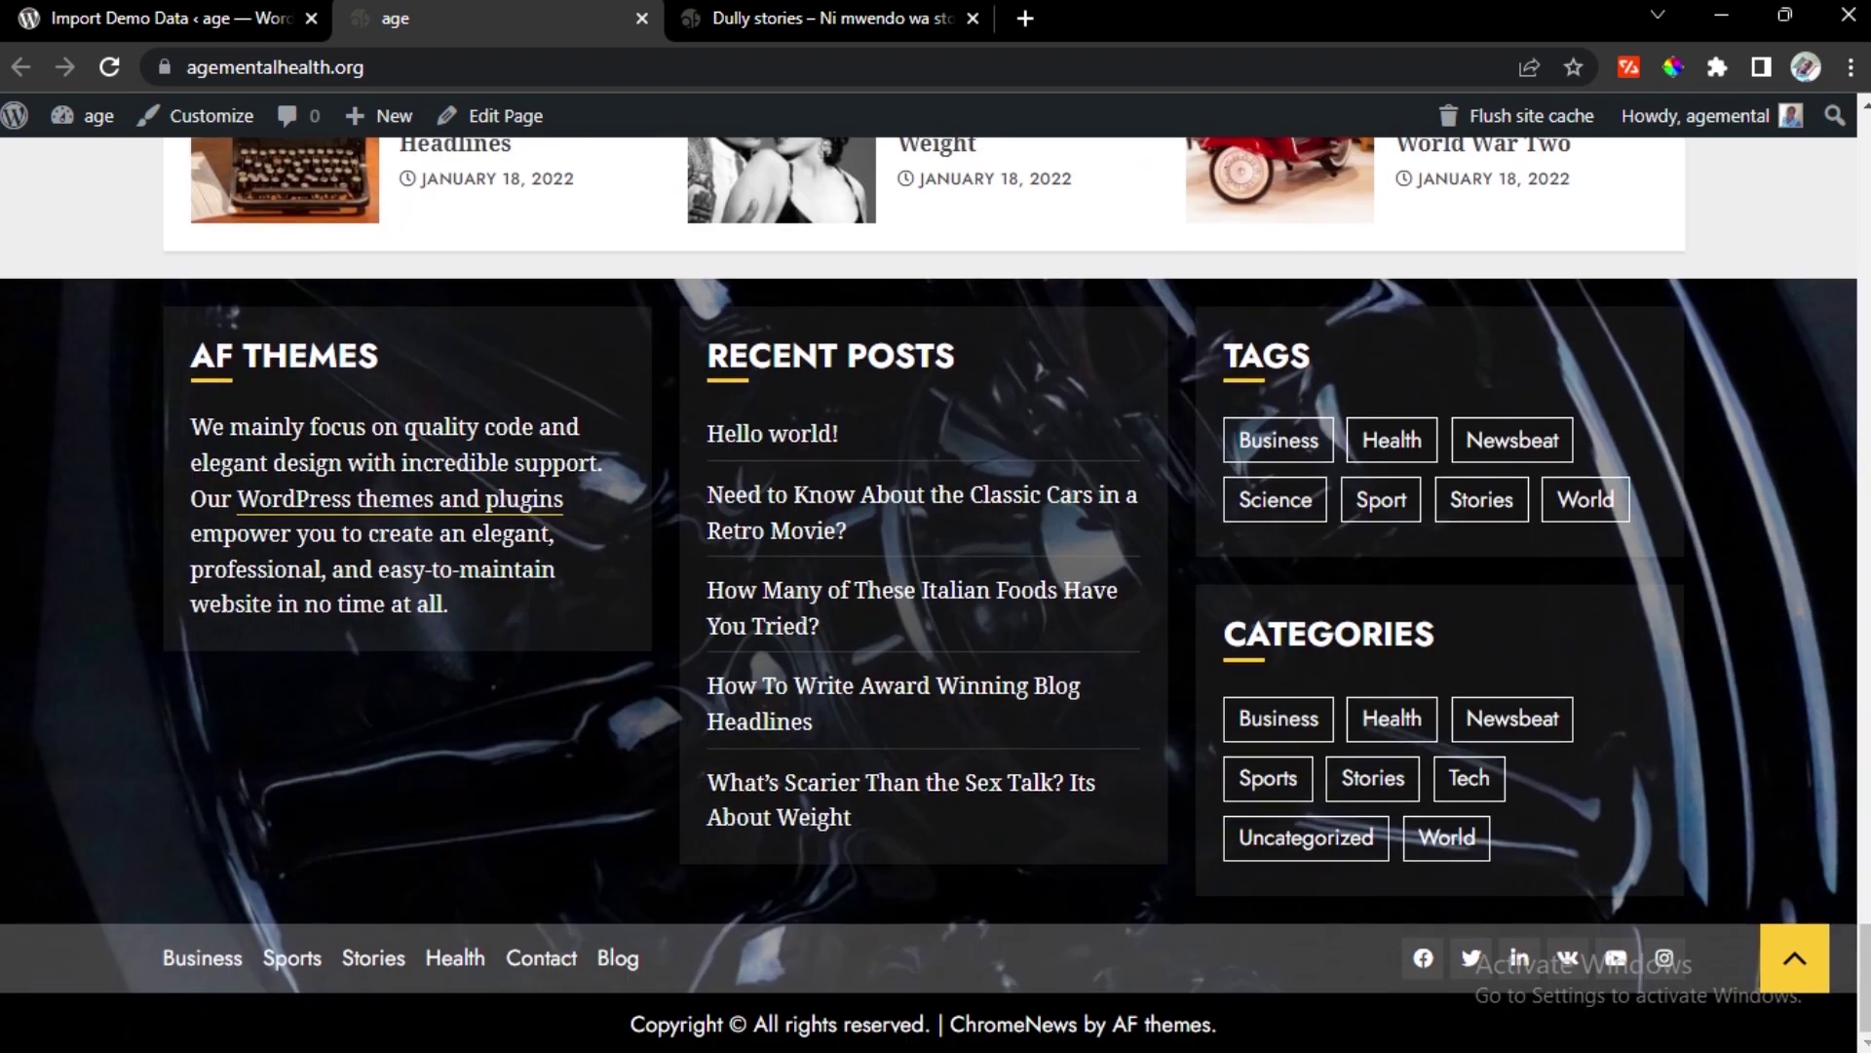
click(1013, 1023)
click(851, 1025)
scroll(877, 682, up, 10)
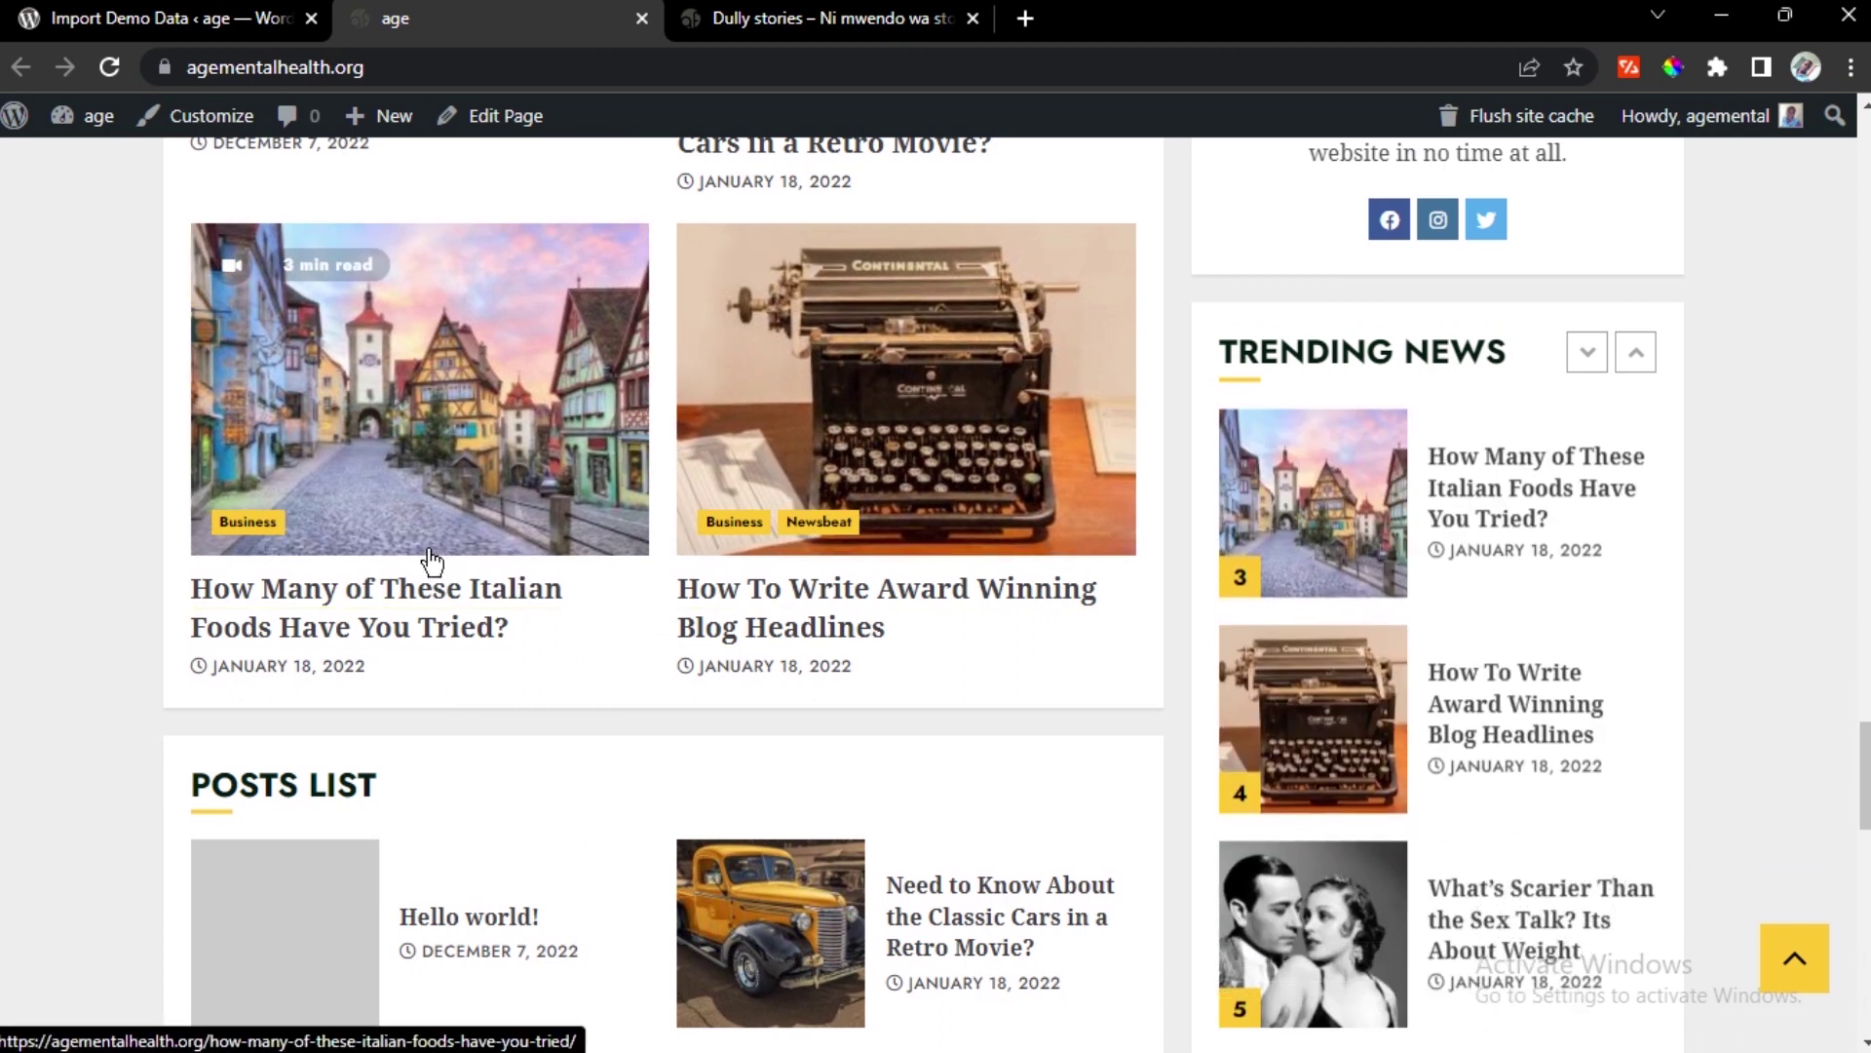
Review the demo import page and its admin options, and recheck the lower sections and footer of the live site
key(ctrl+shift+Tab)
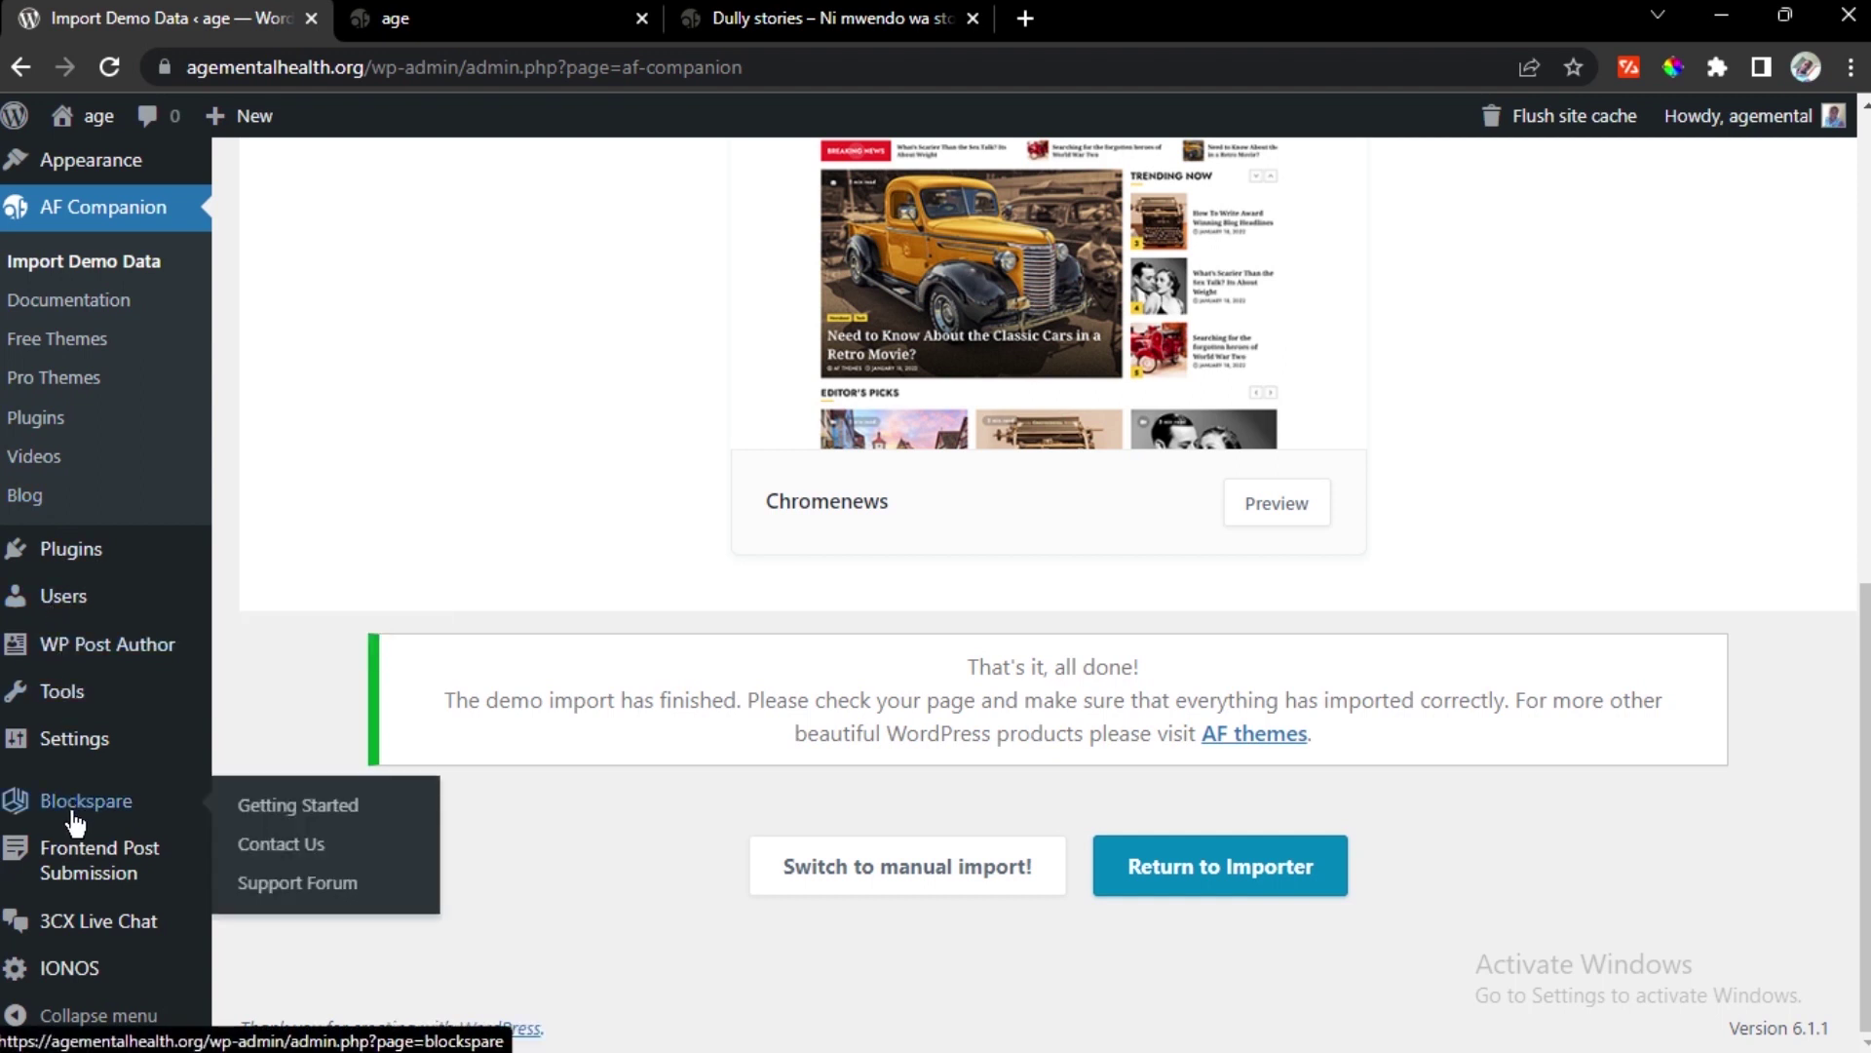
scroll(127, 643, up, 5)
scroll(135, 598, up, 1)
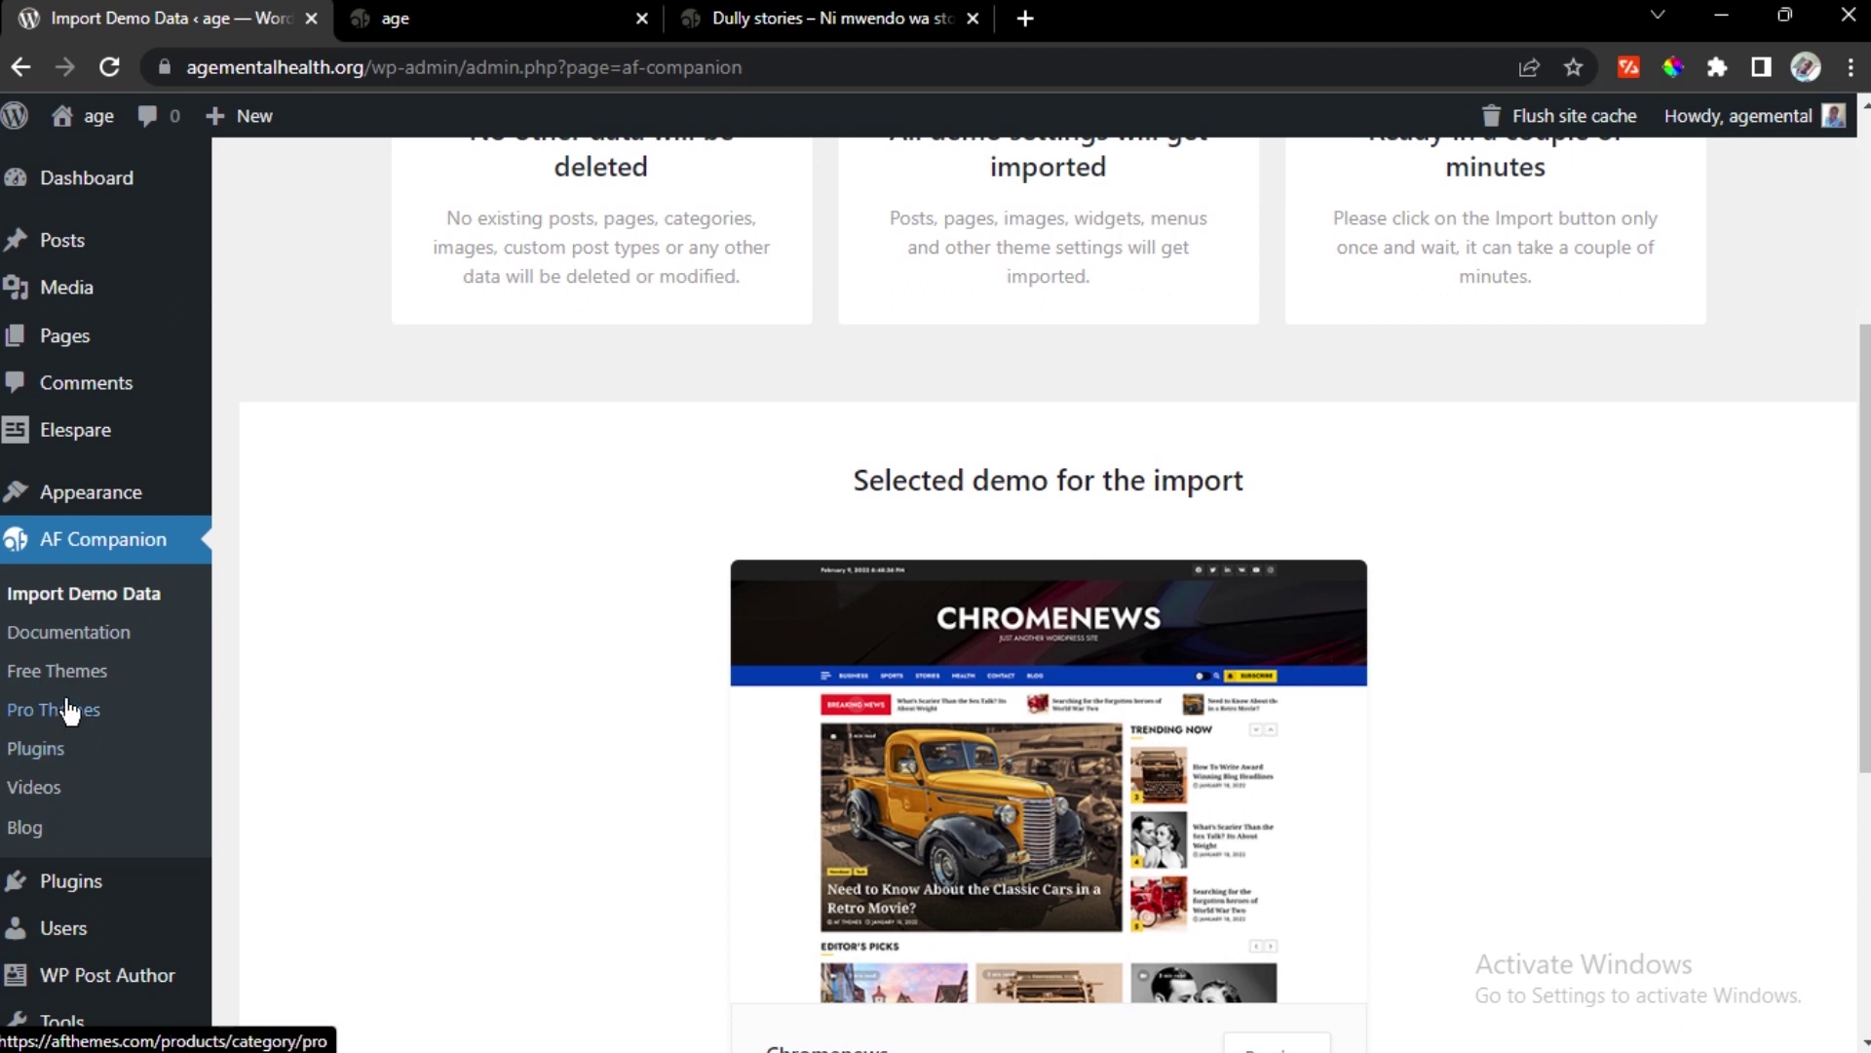
scroll(734, 646, down, 6)
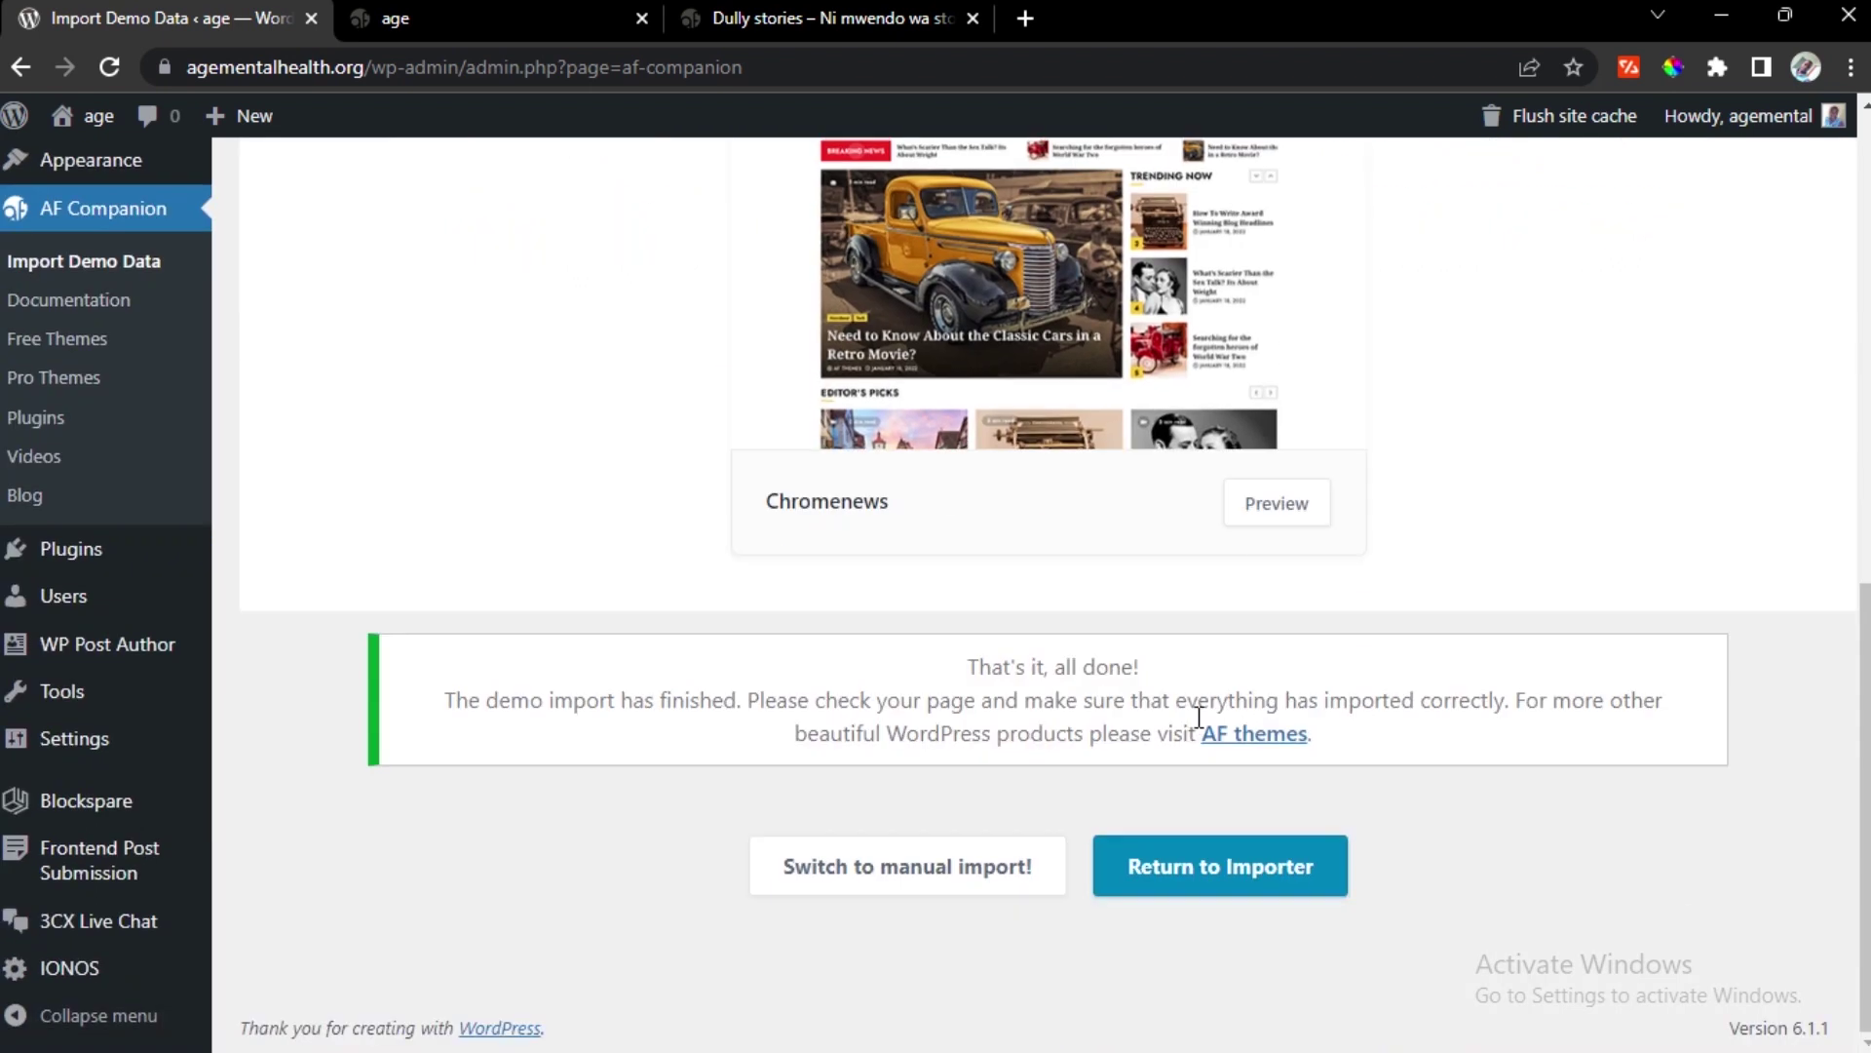
scroll(803, 191, up, 6)
scroll(803, 191, up, 3)
click(389, 18)
scroll(919, 627, down, 5)
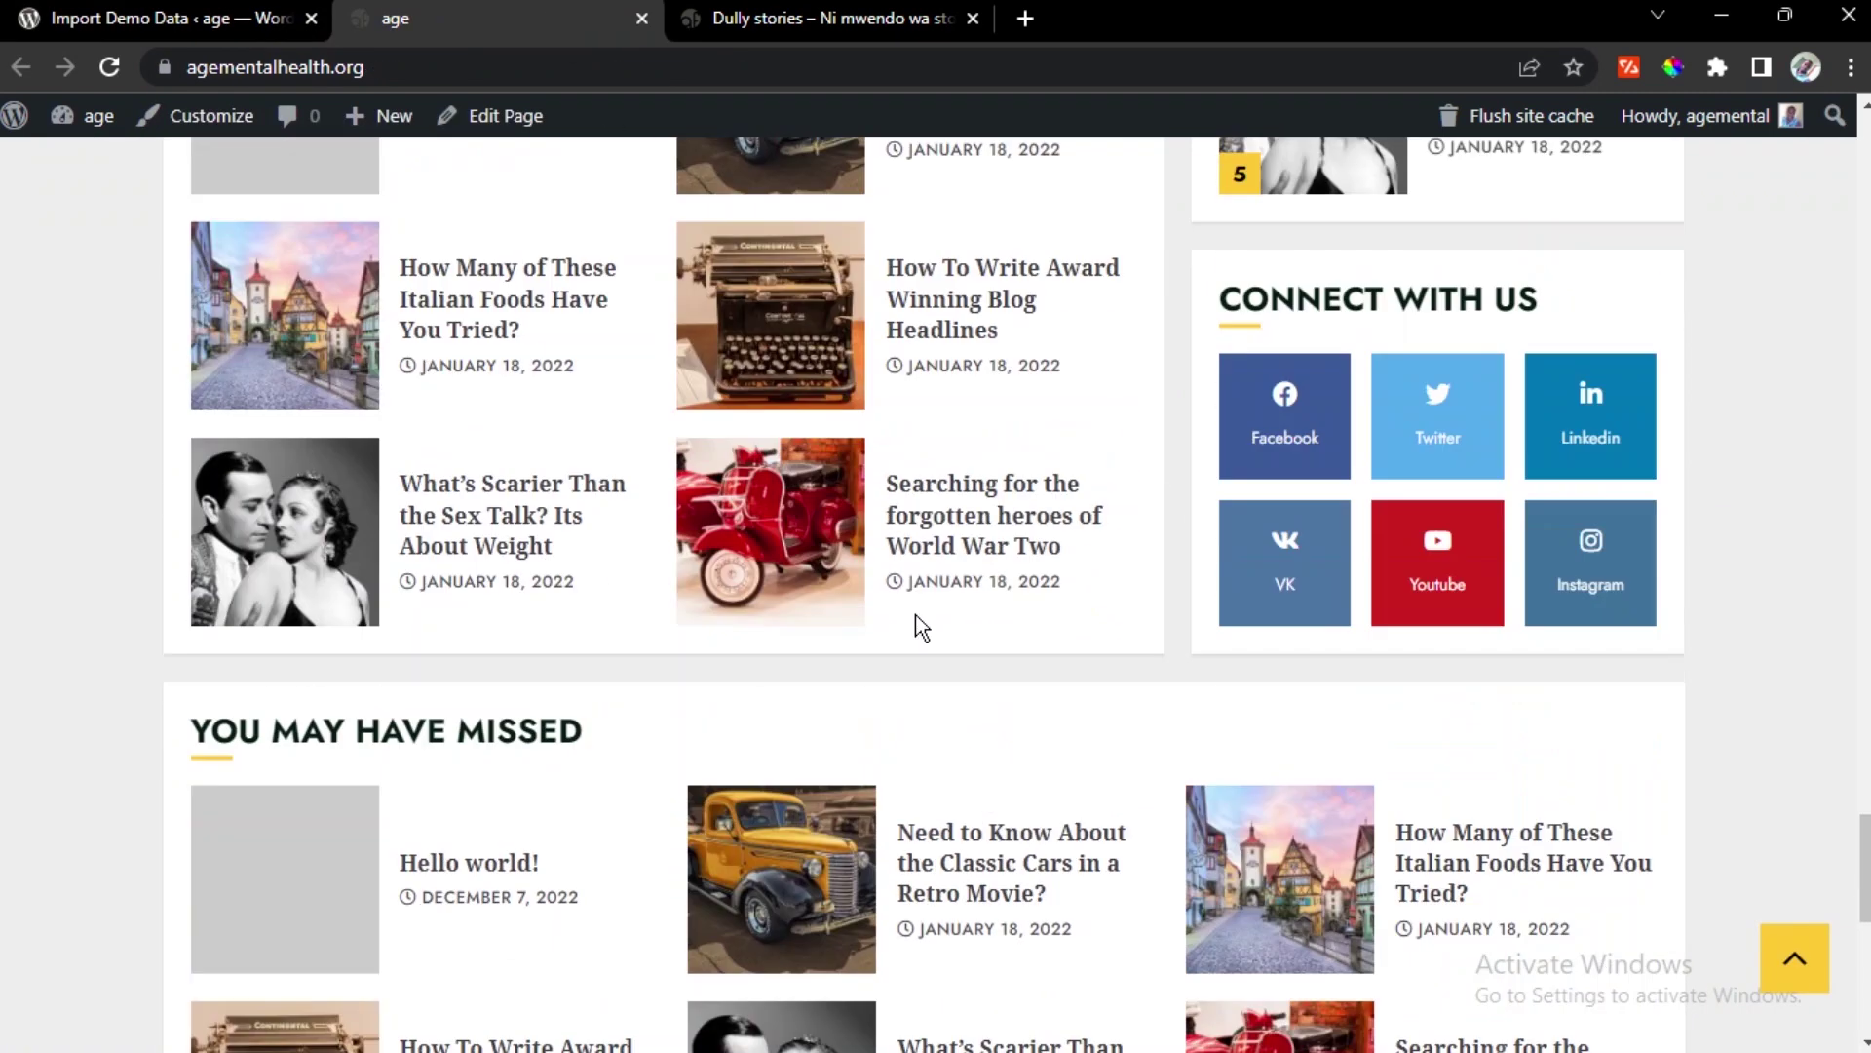
scroll(978, 705, down, 8)
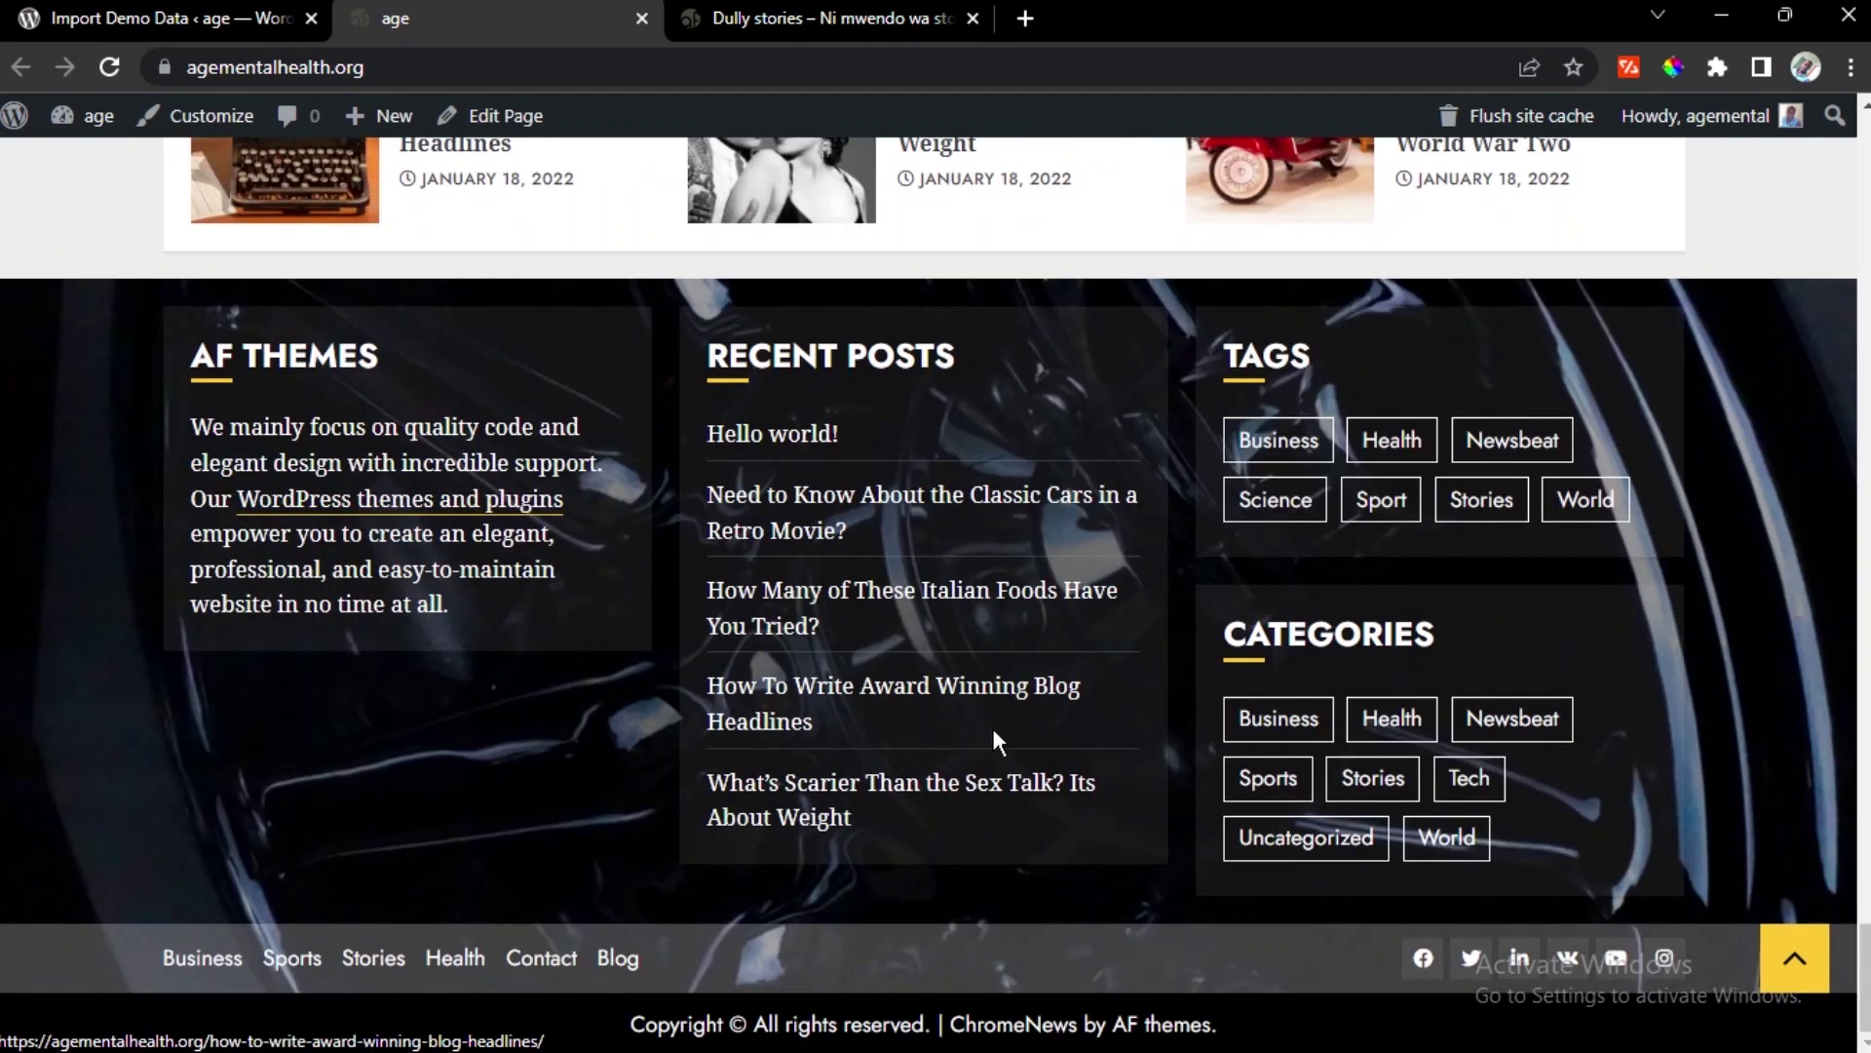
Go to the WordPress dashboard, open the Theme File Editor and accept its warning about direct edits
key(ctrl+Page_Up)
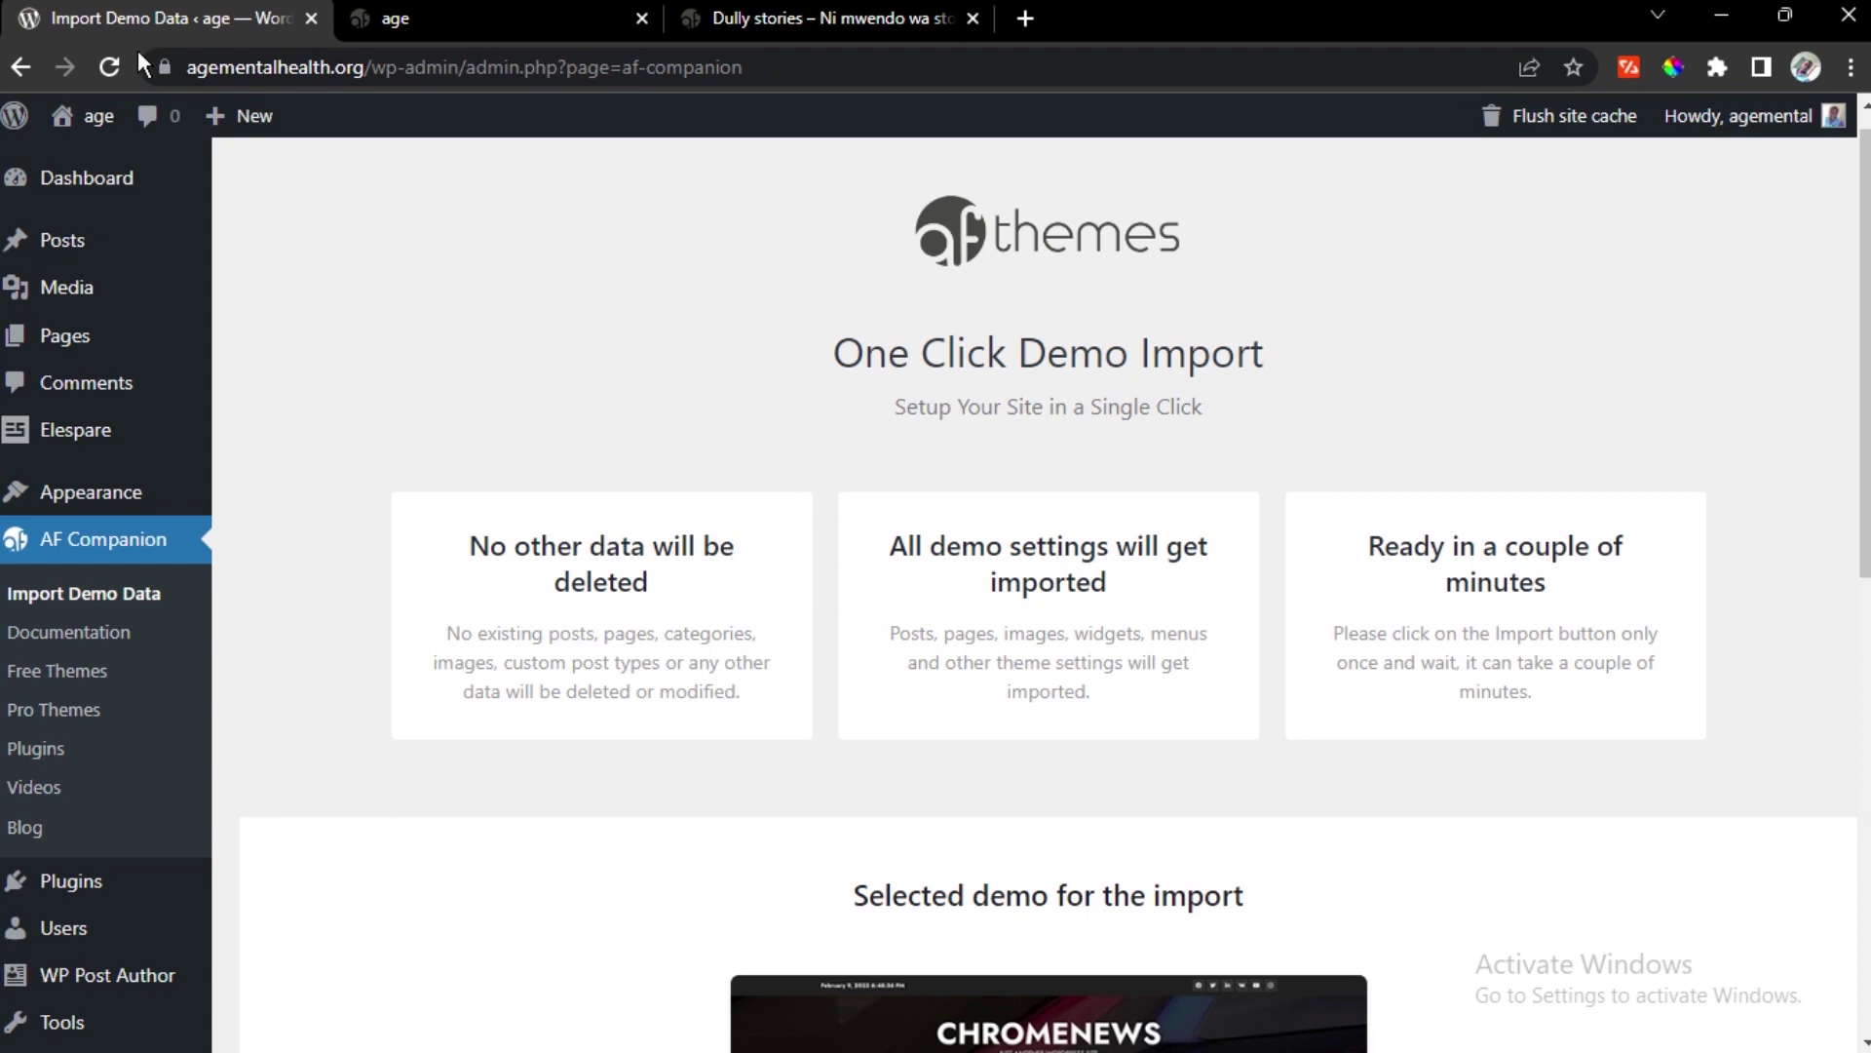
mouse_move(73, 123)
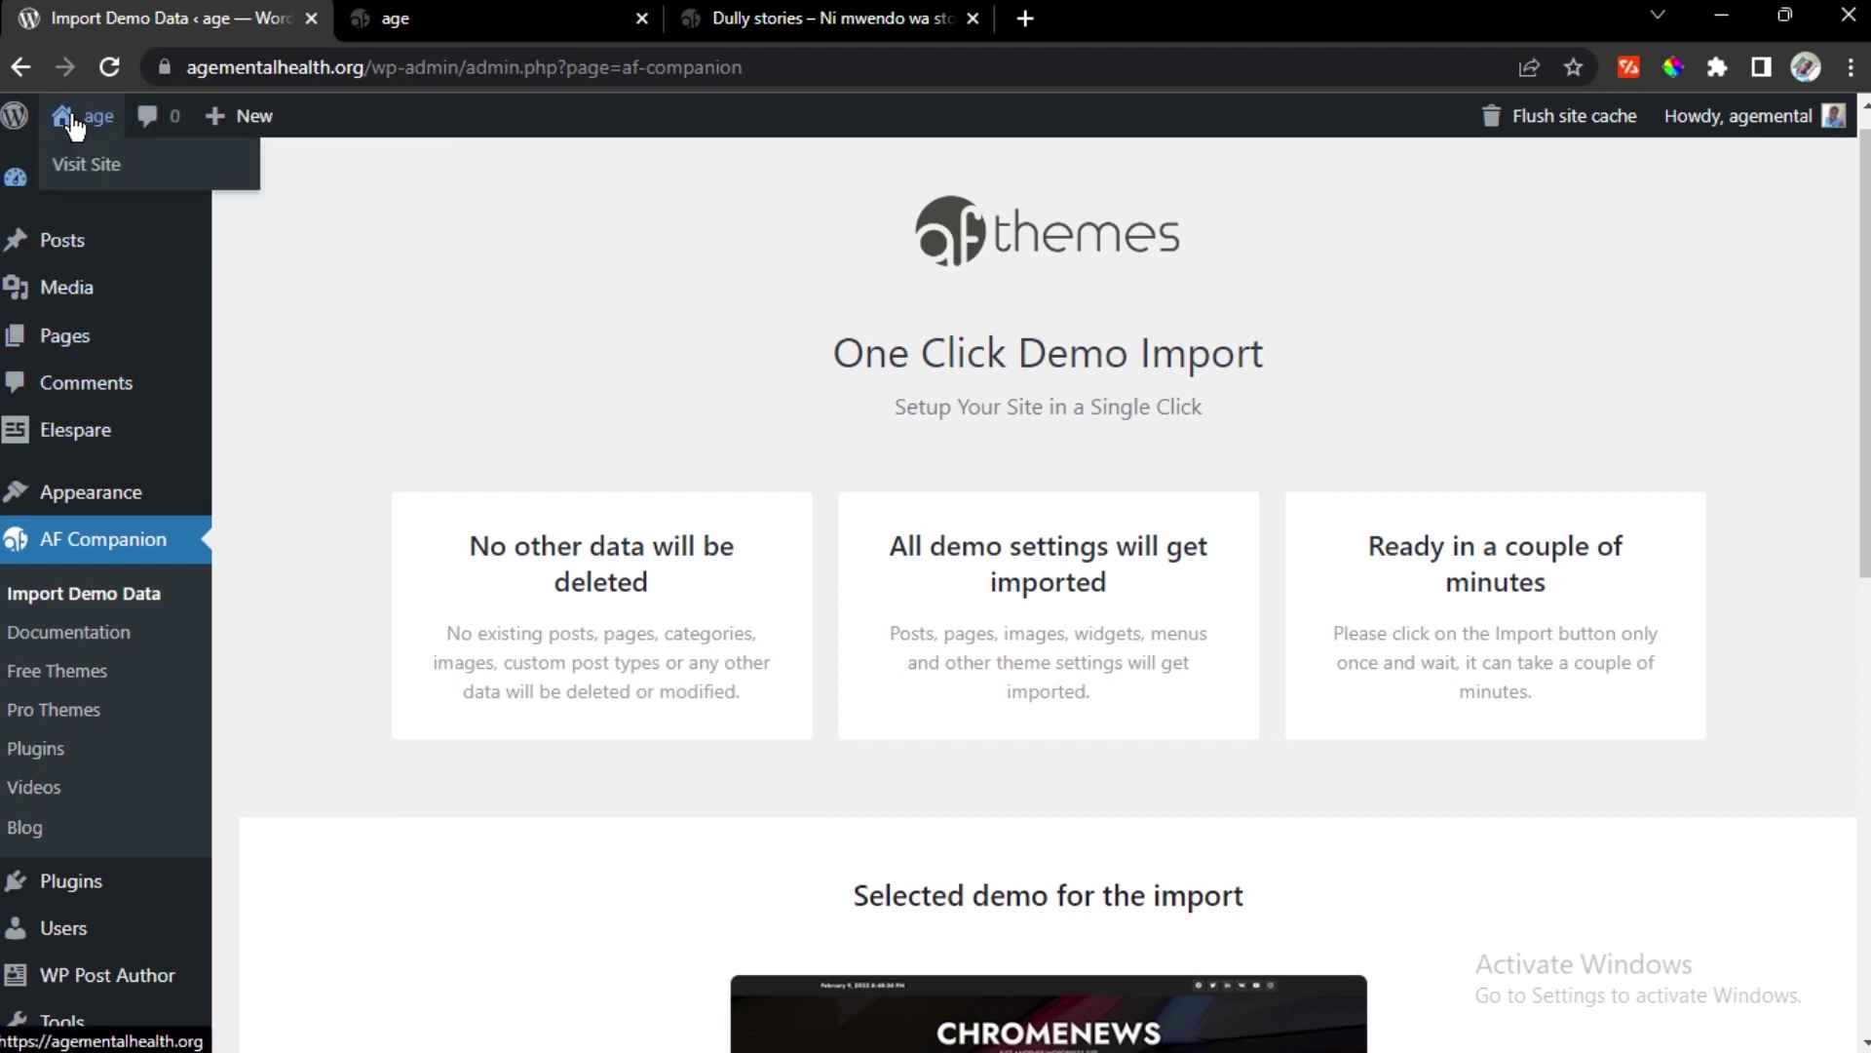
click(78, 195)
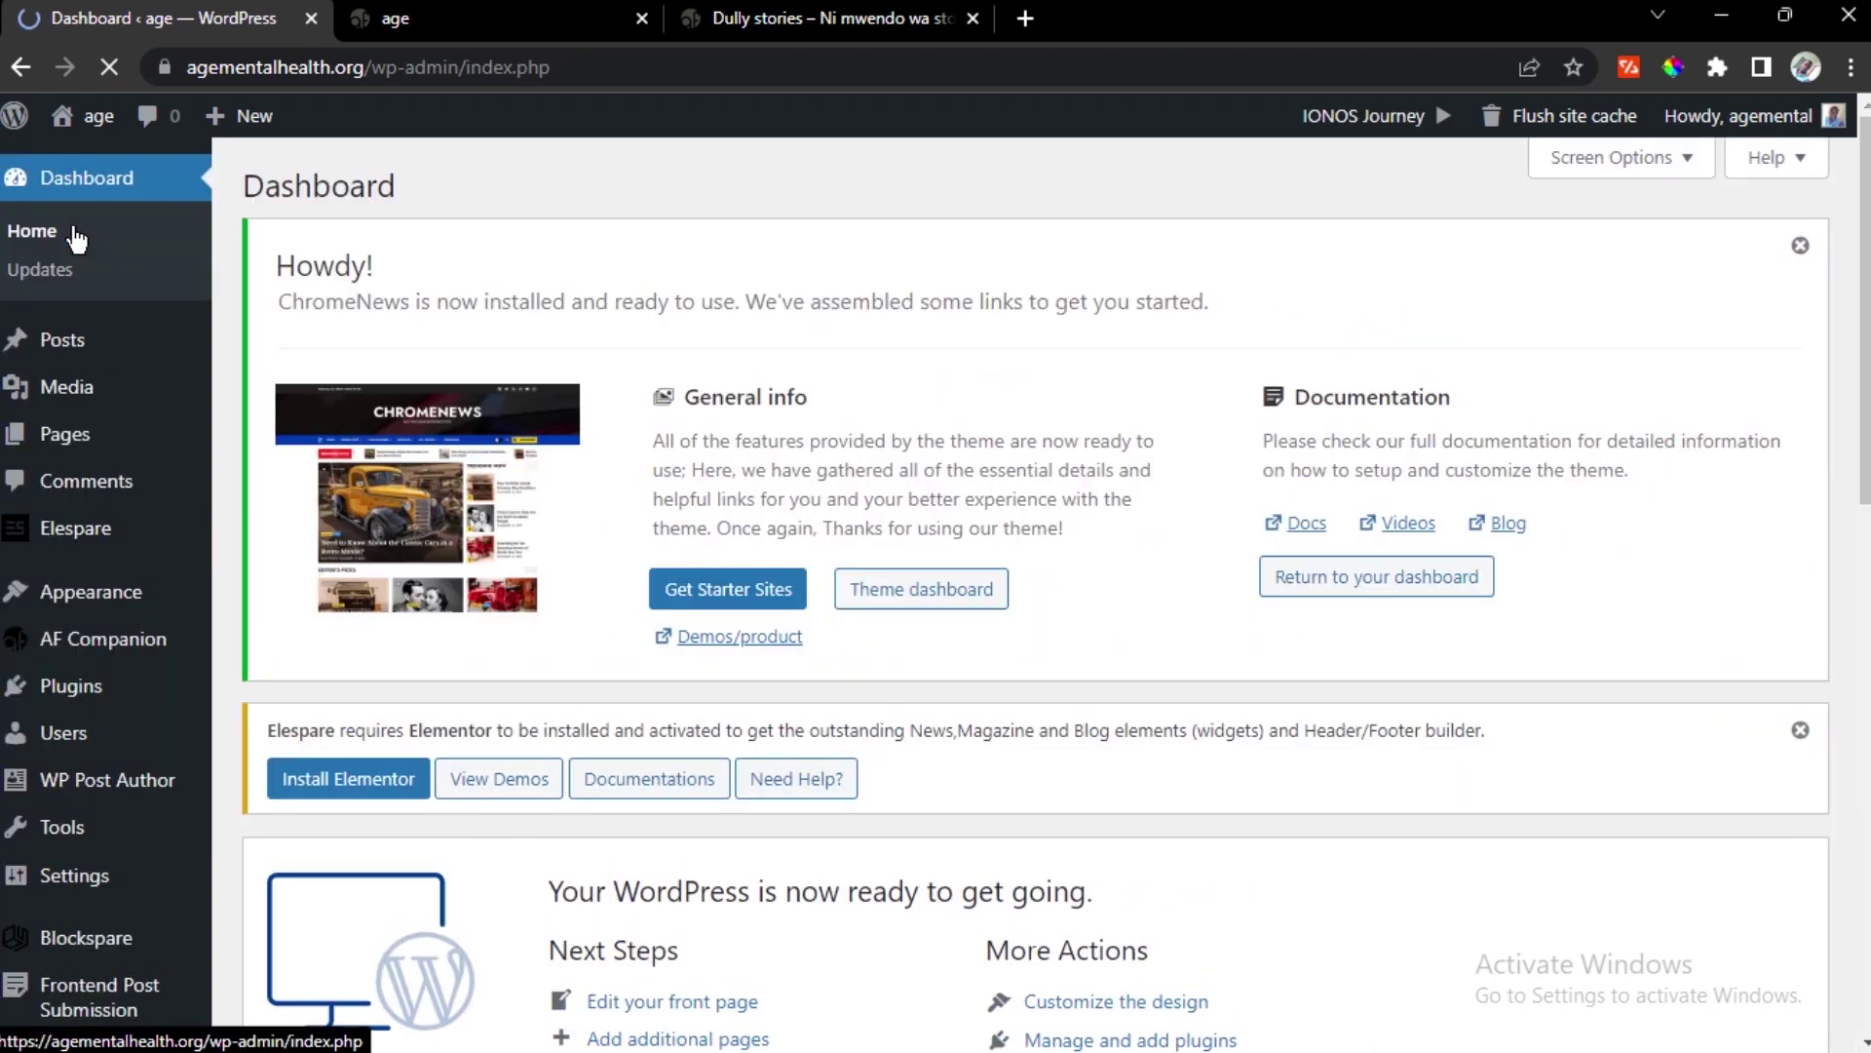
scroll(74, 487, down, 3)
mouse_move(86, 467)
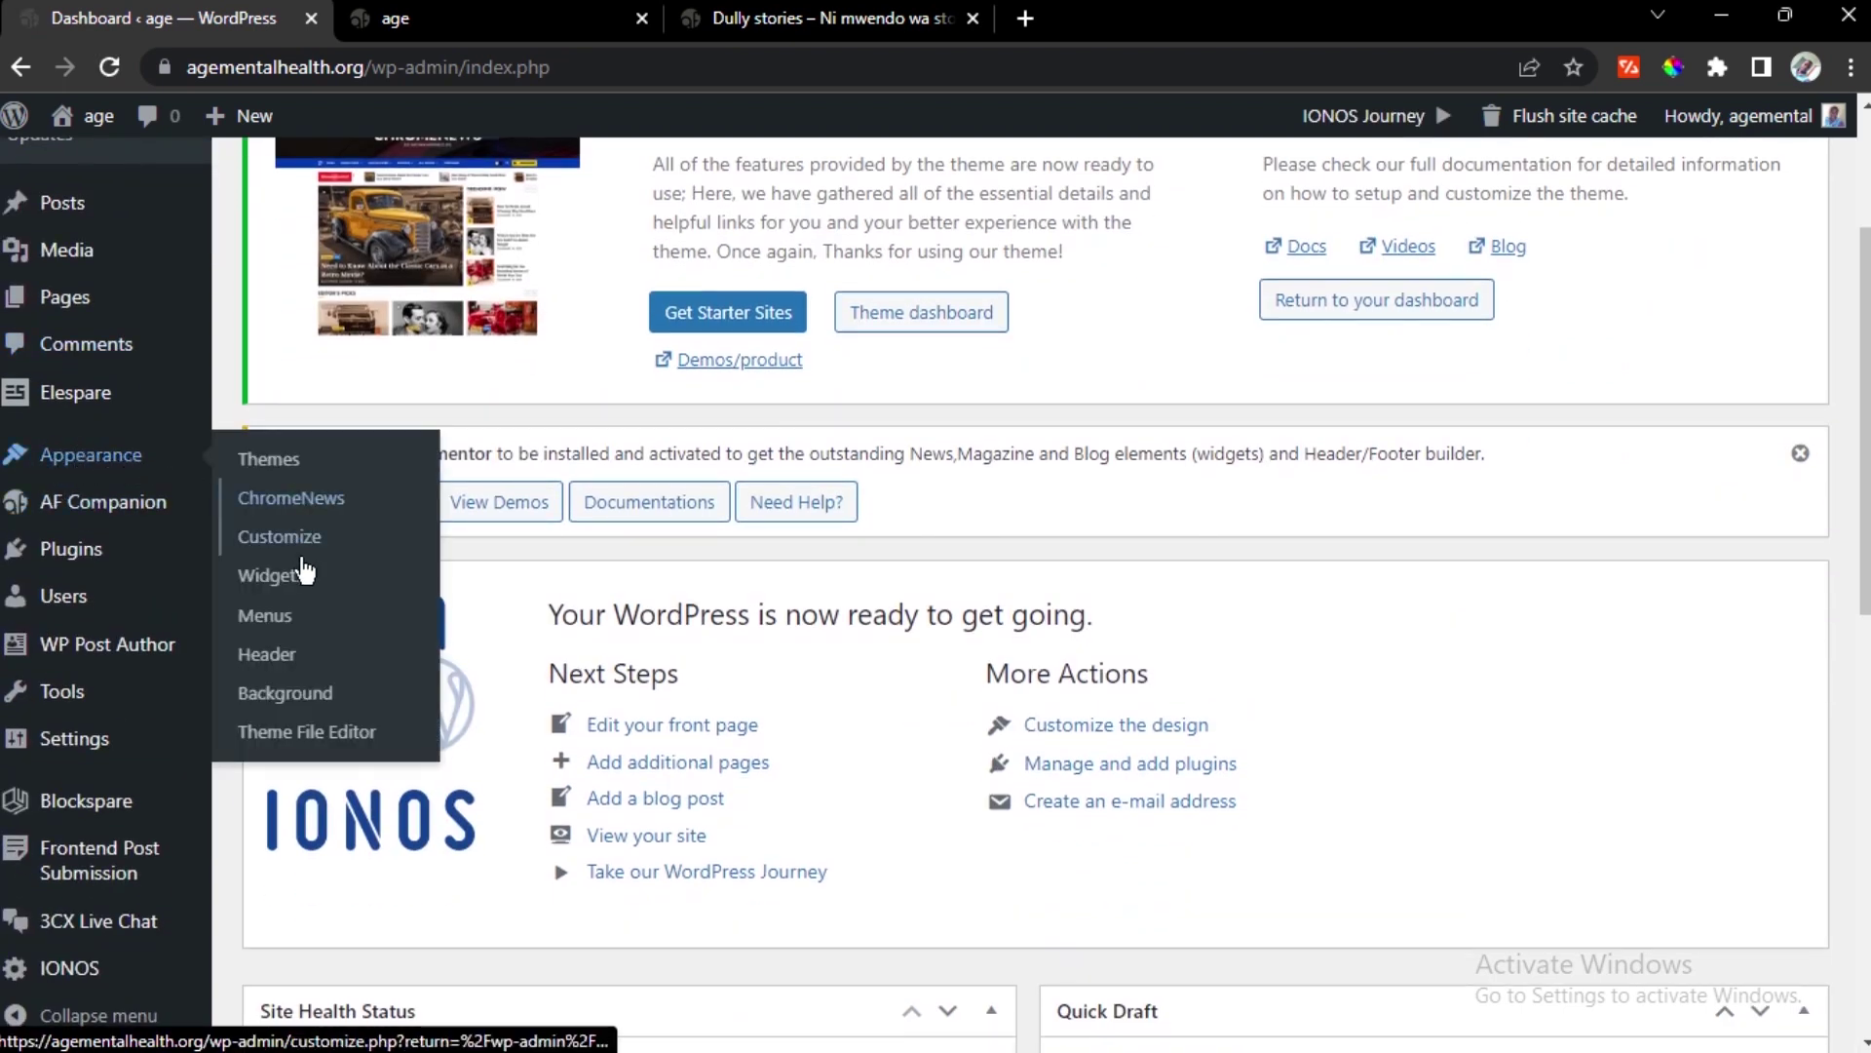
click(310, 739)
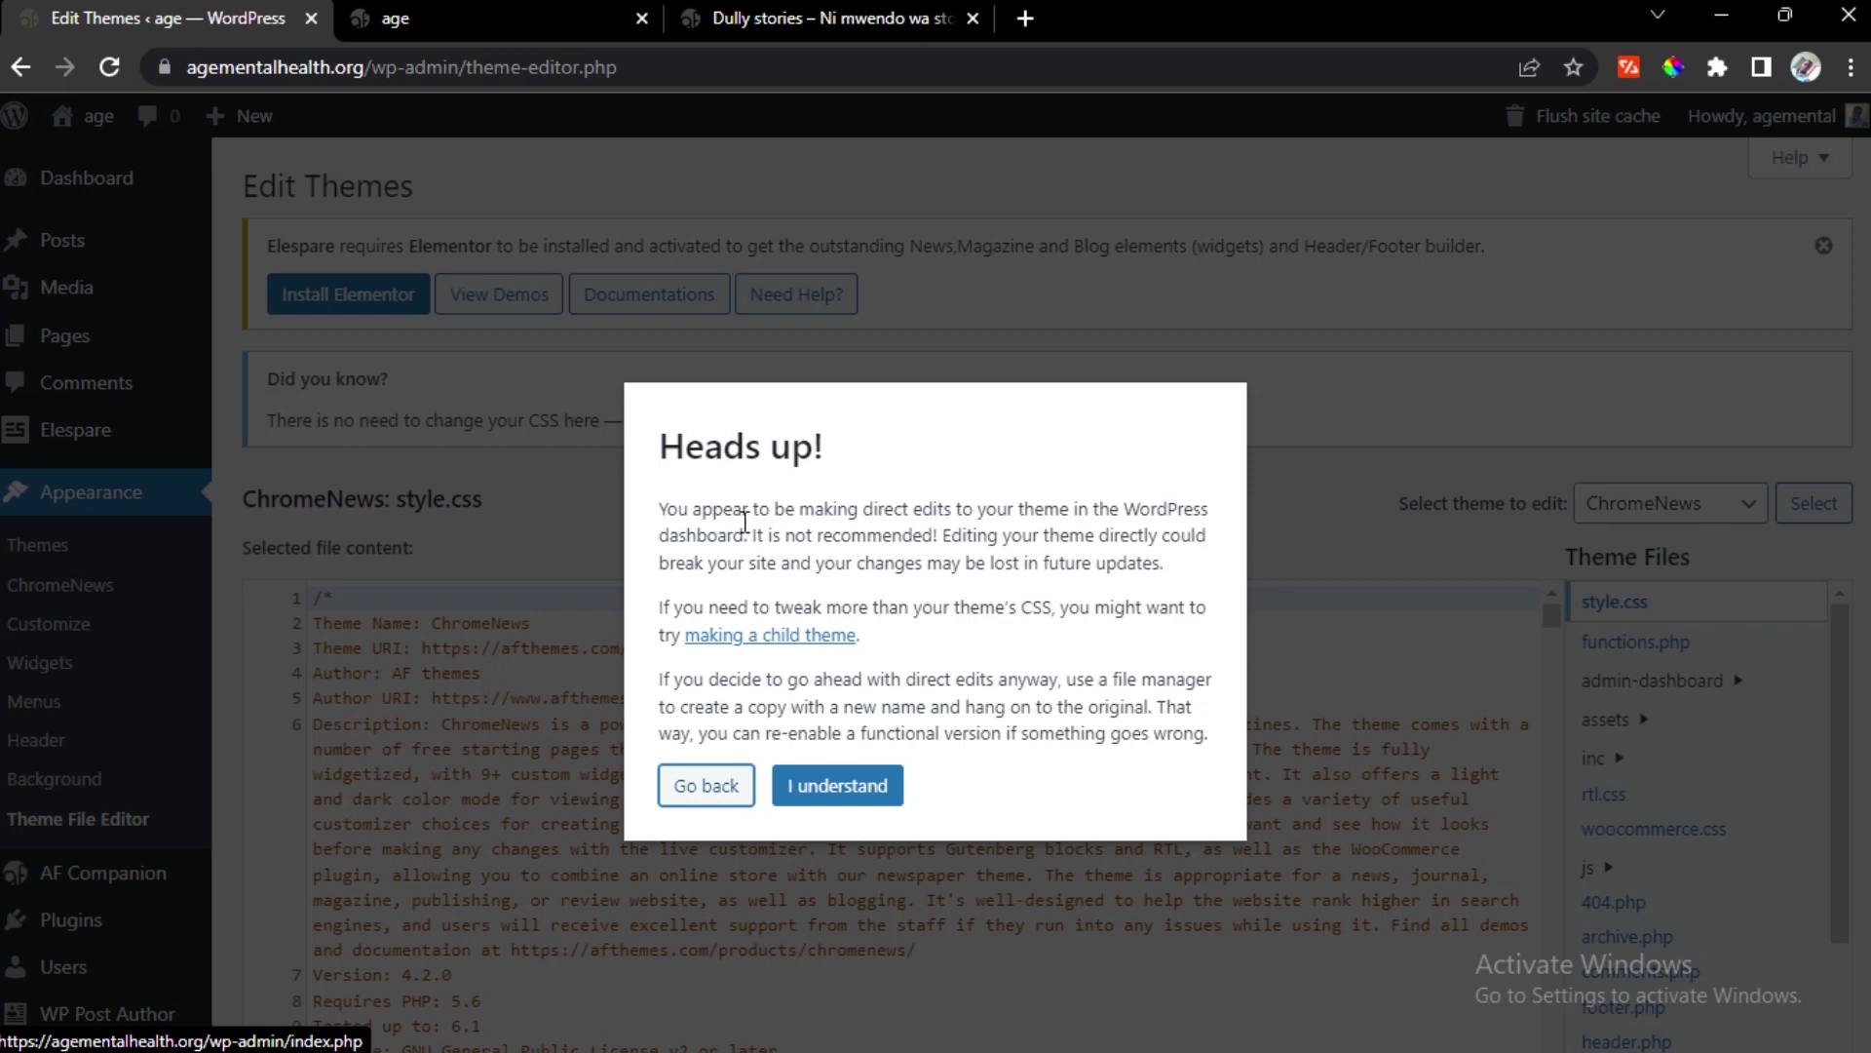
click(841, 784)
Look through the ChromeNews style.css code in the theme editor
scroll(847, 625, down, 2)
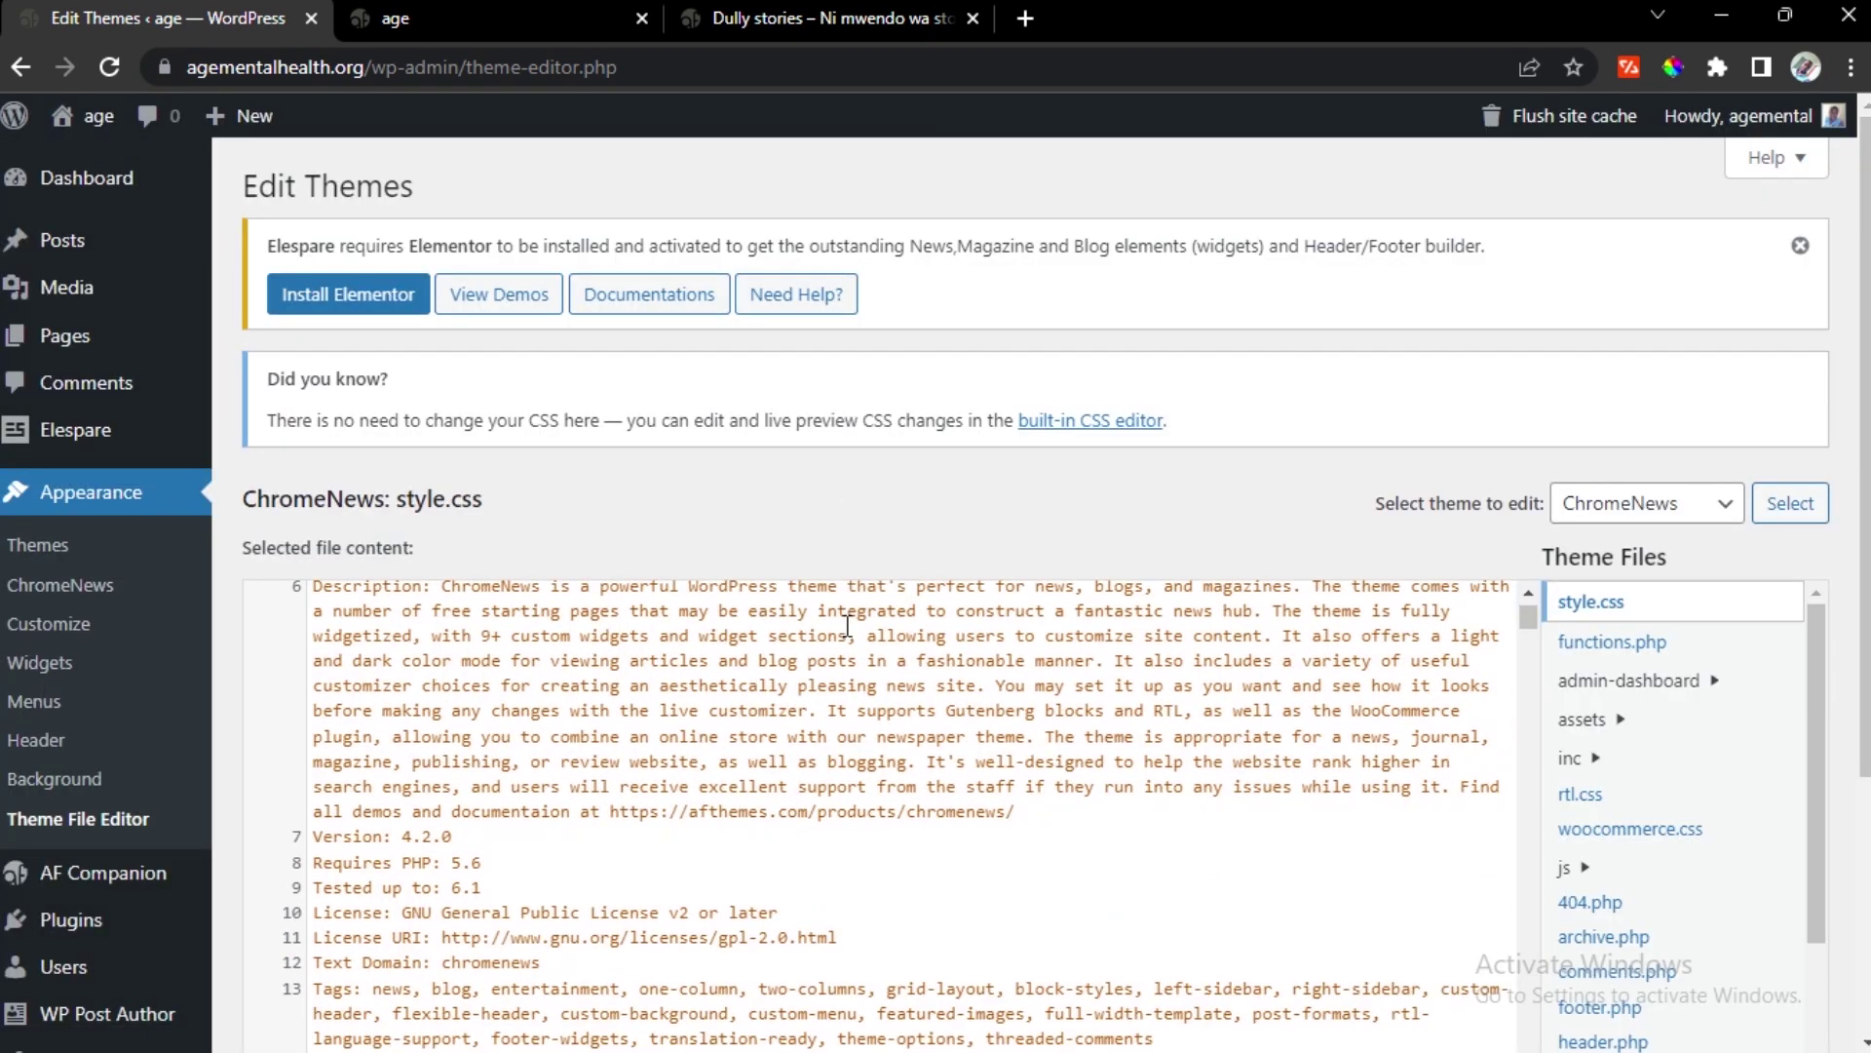
scroll(1130, 390, down, 4)
scroll(870, 472, down, 5)
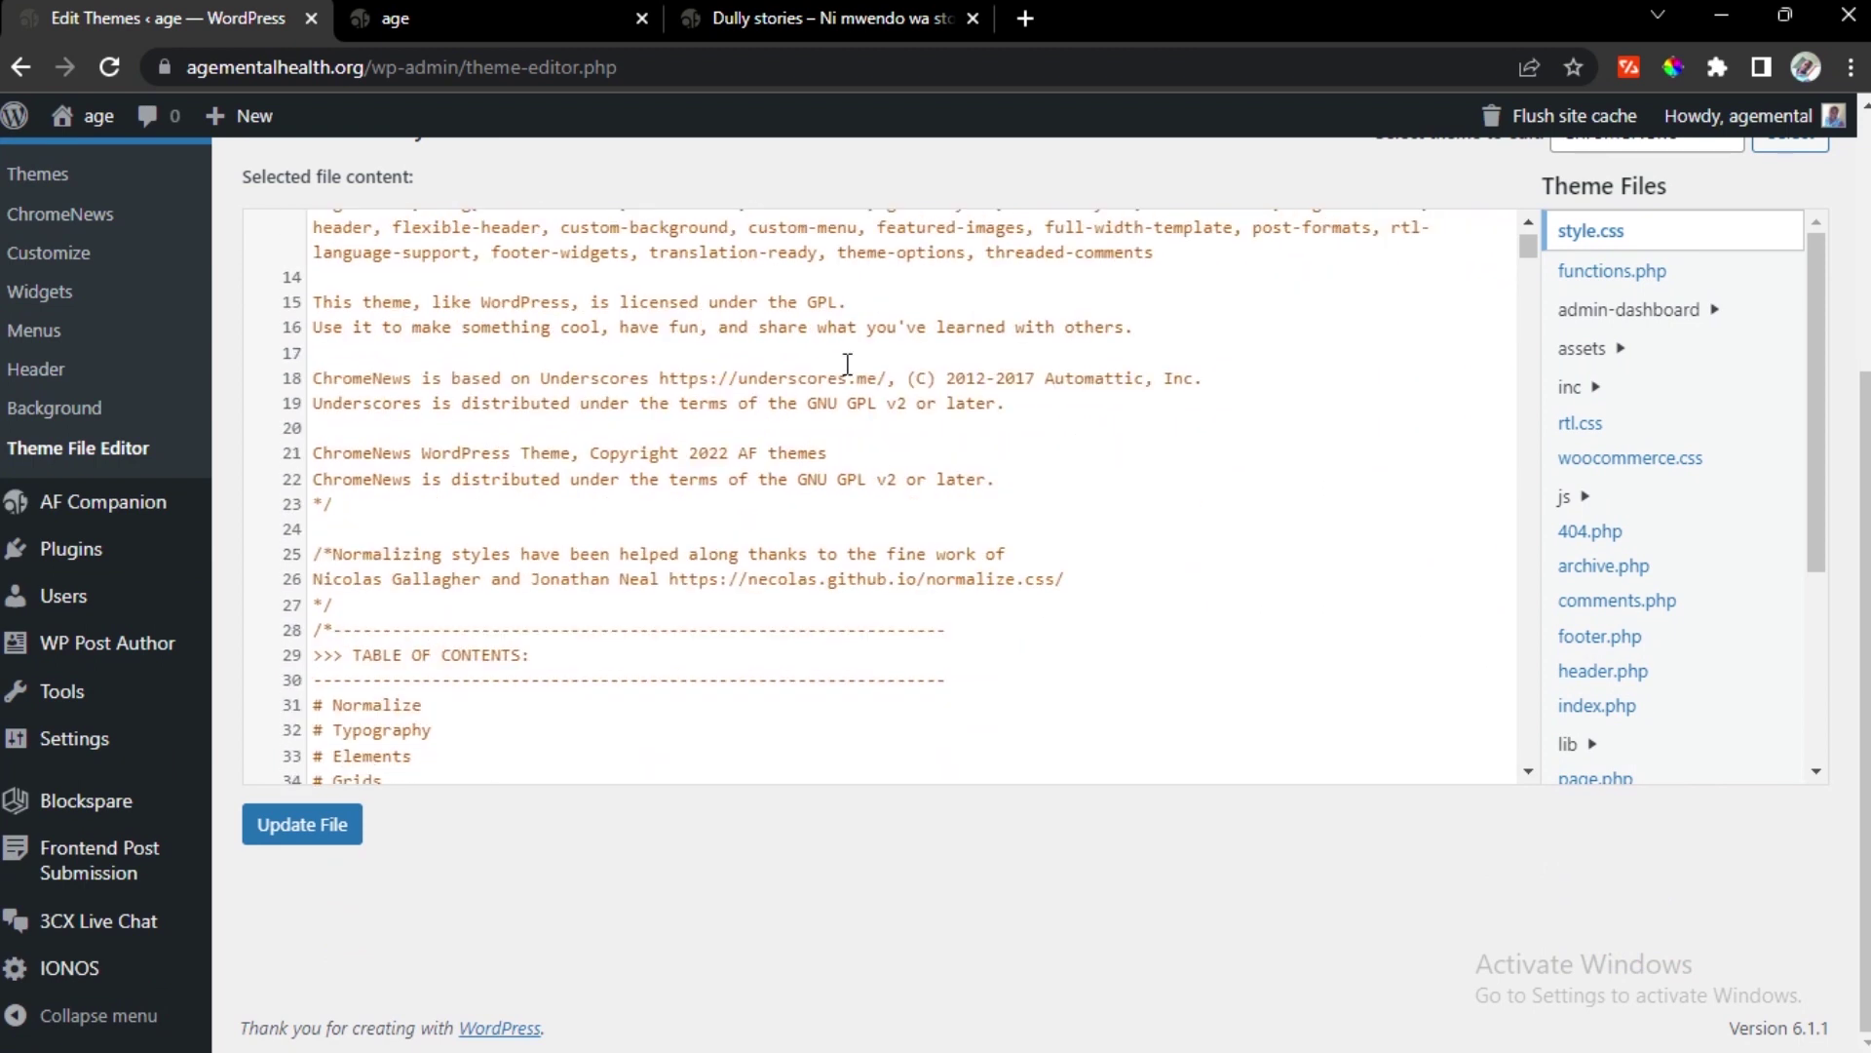
scroll(847, 365, down, 15)
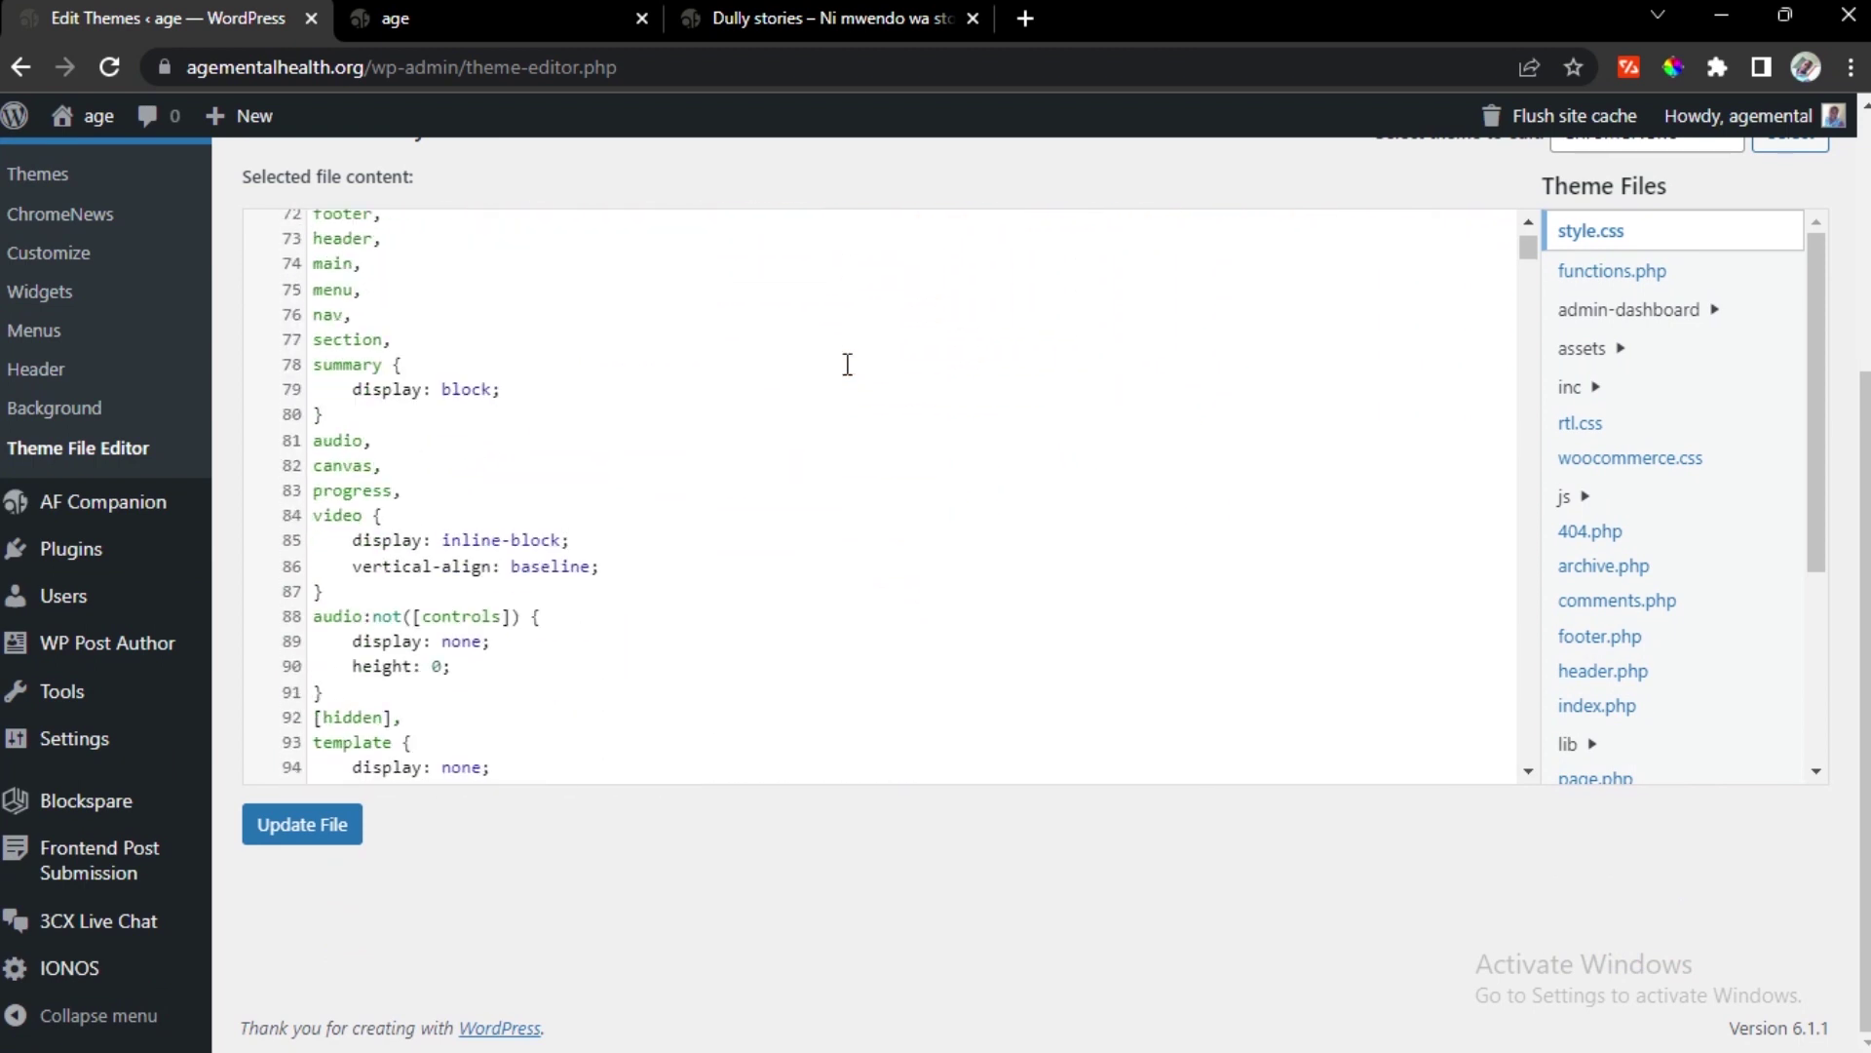
scroll(847, 365, down, 8)
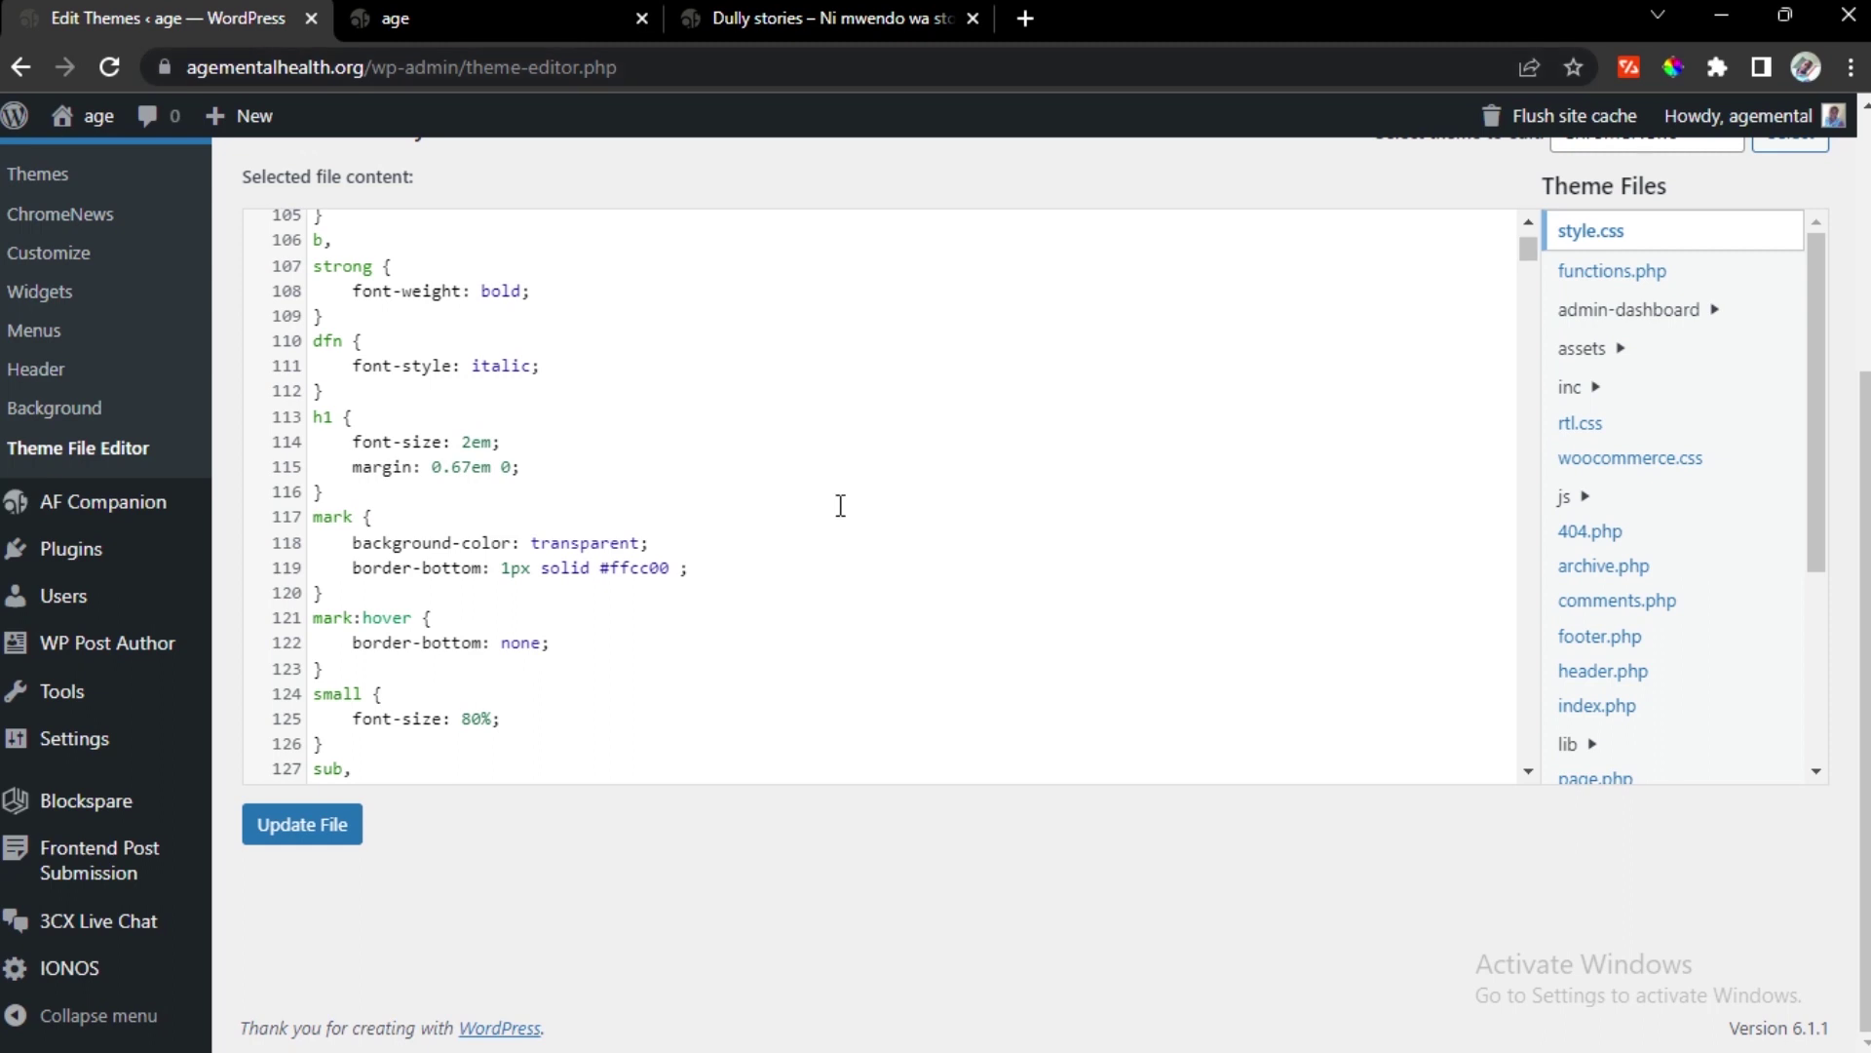
scroll(840, 505, down, 12)
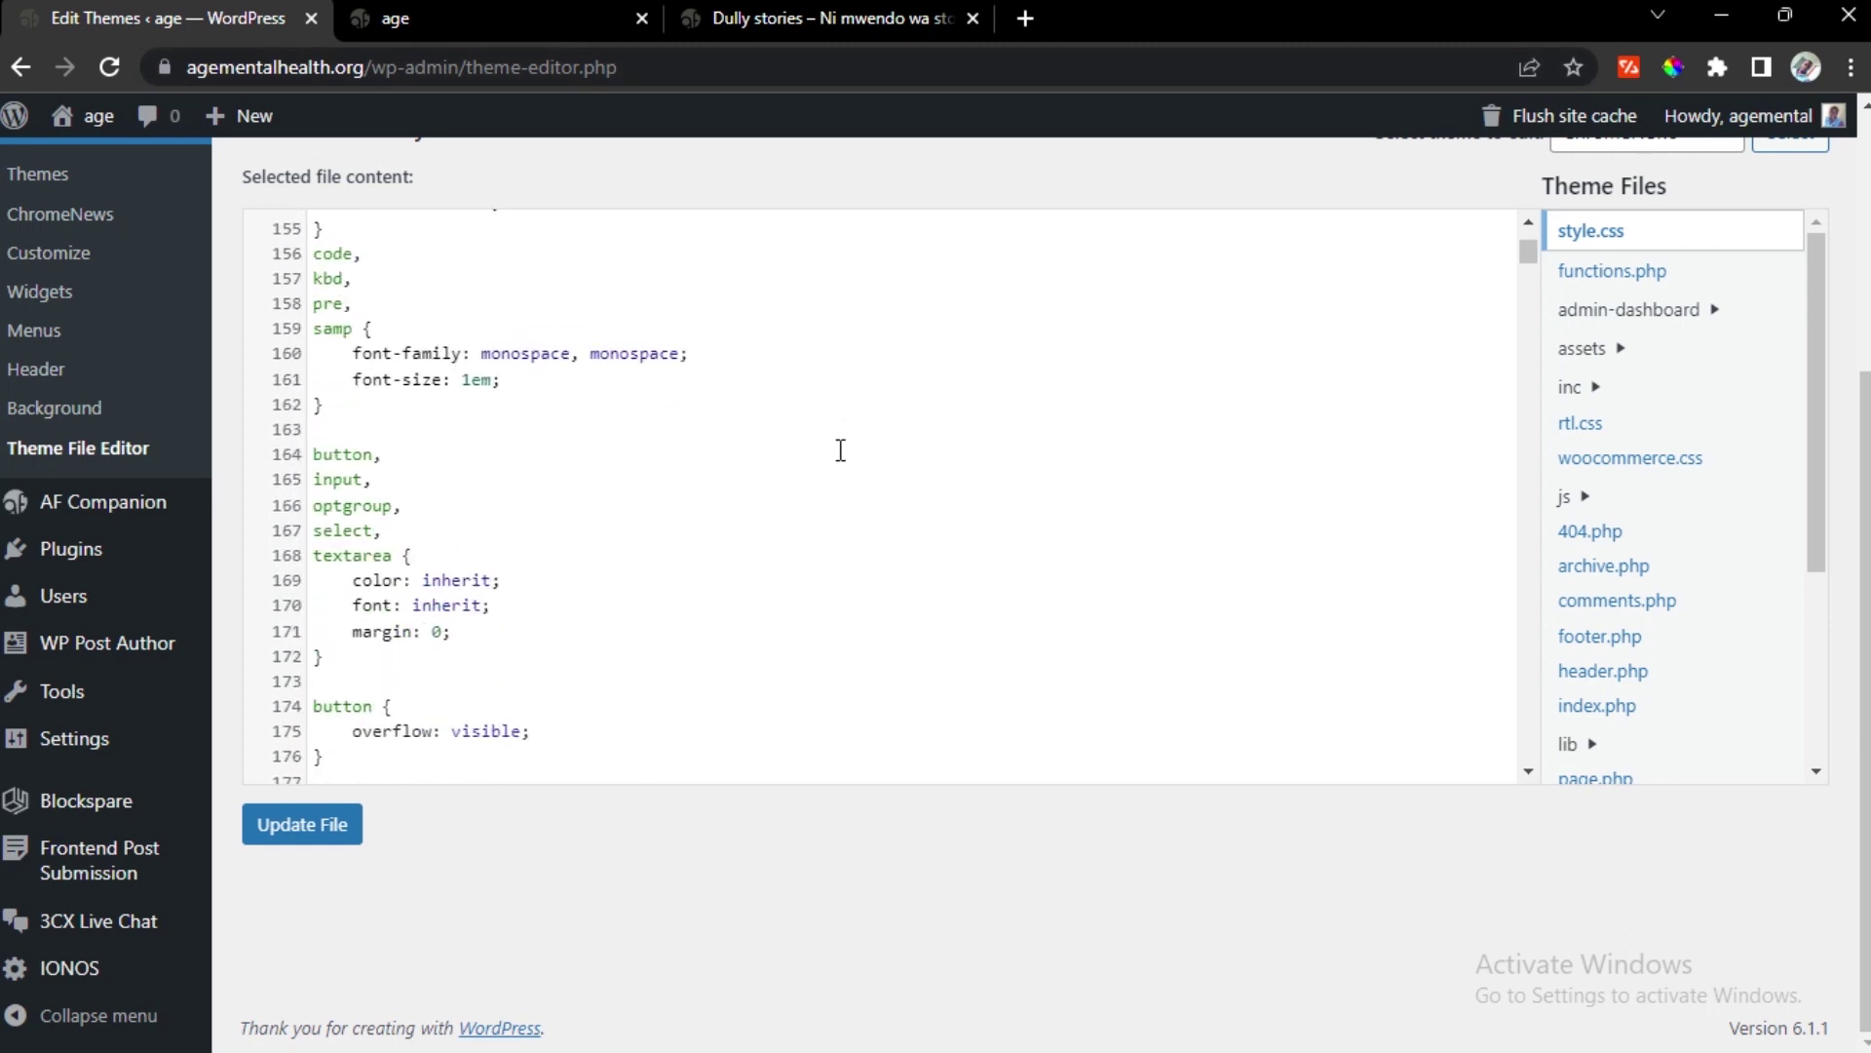
scroll(840, 450, down, 16)
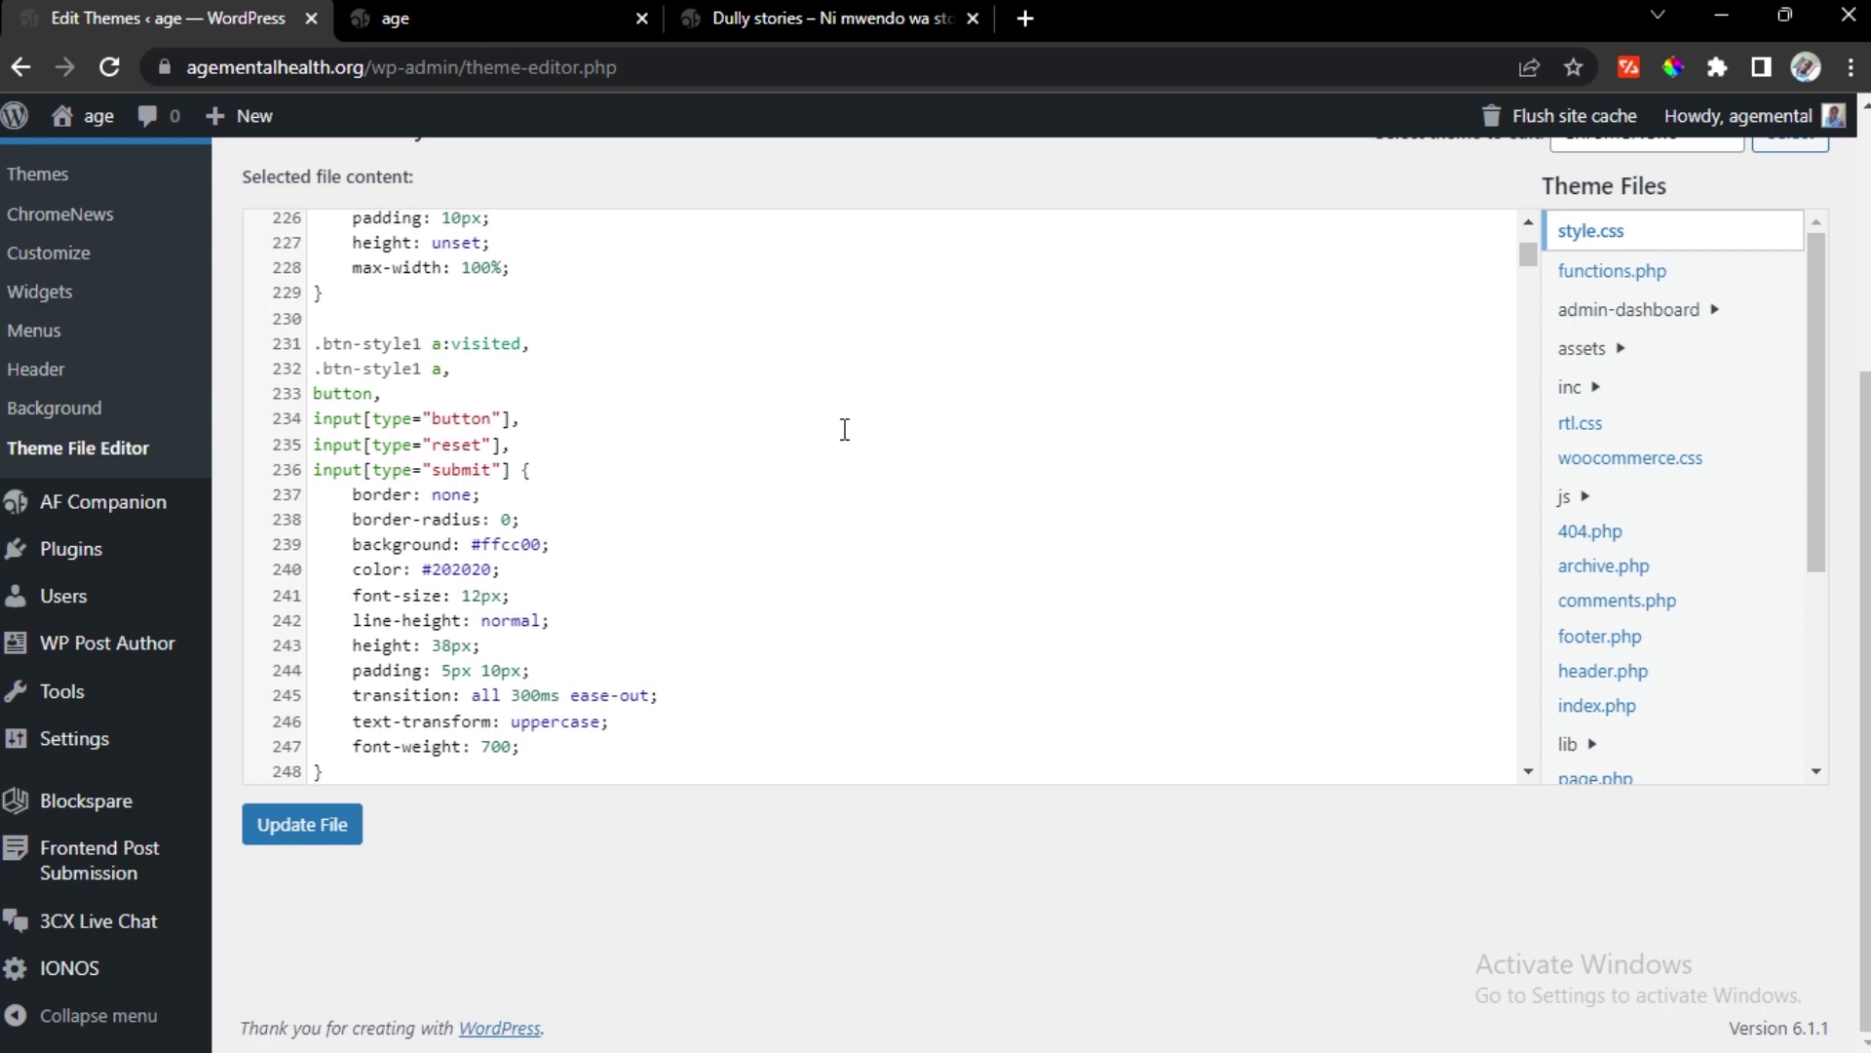
scroll(844, 434, up, 1)
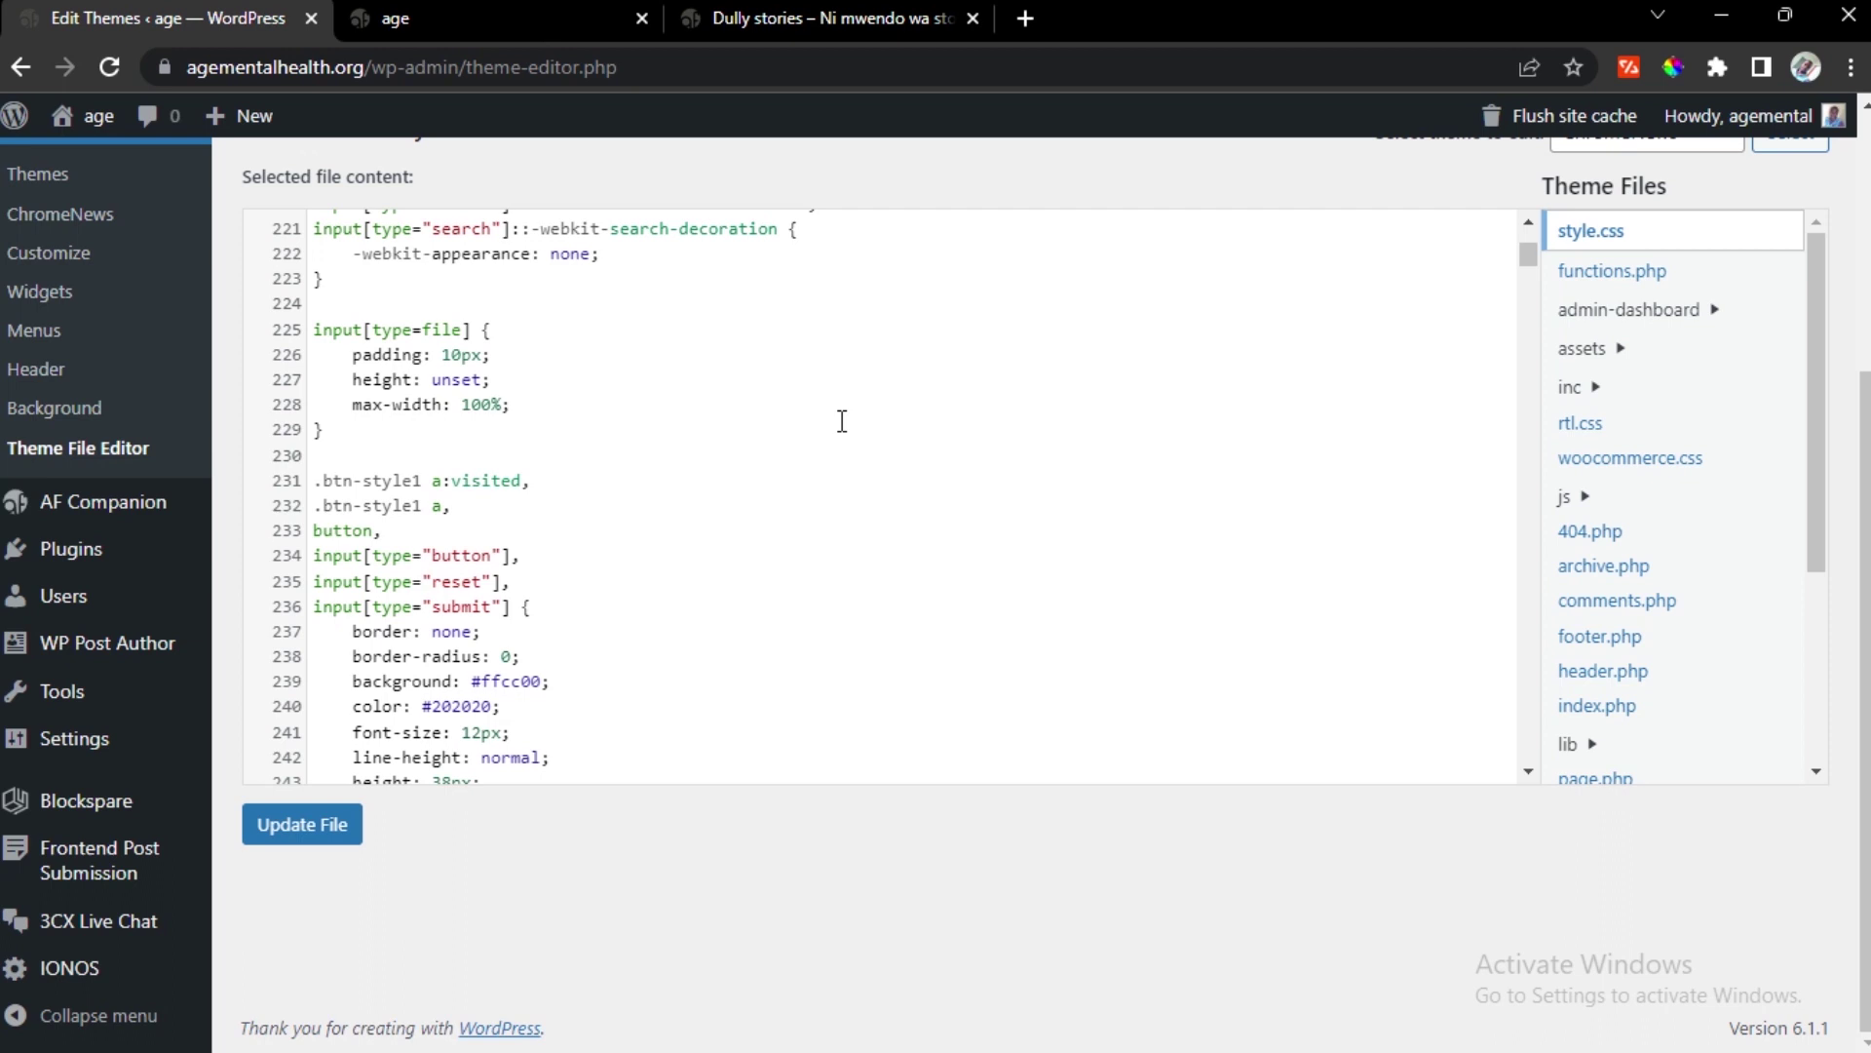
Open the theme's footer.php file and locate the code for the copyright credit shown in the live site's footer
click(454, 26)
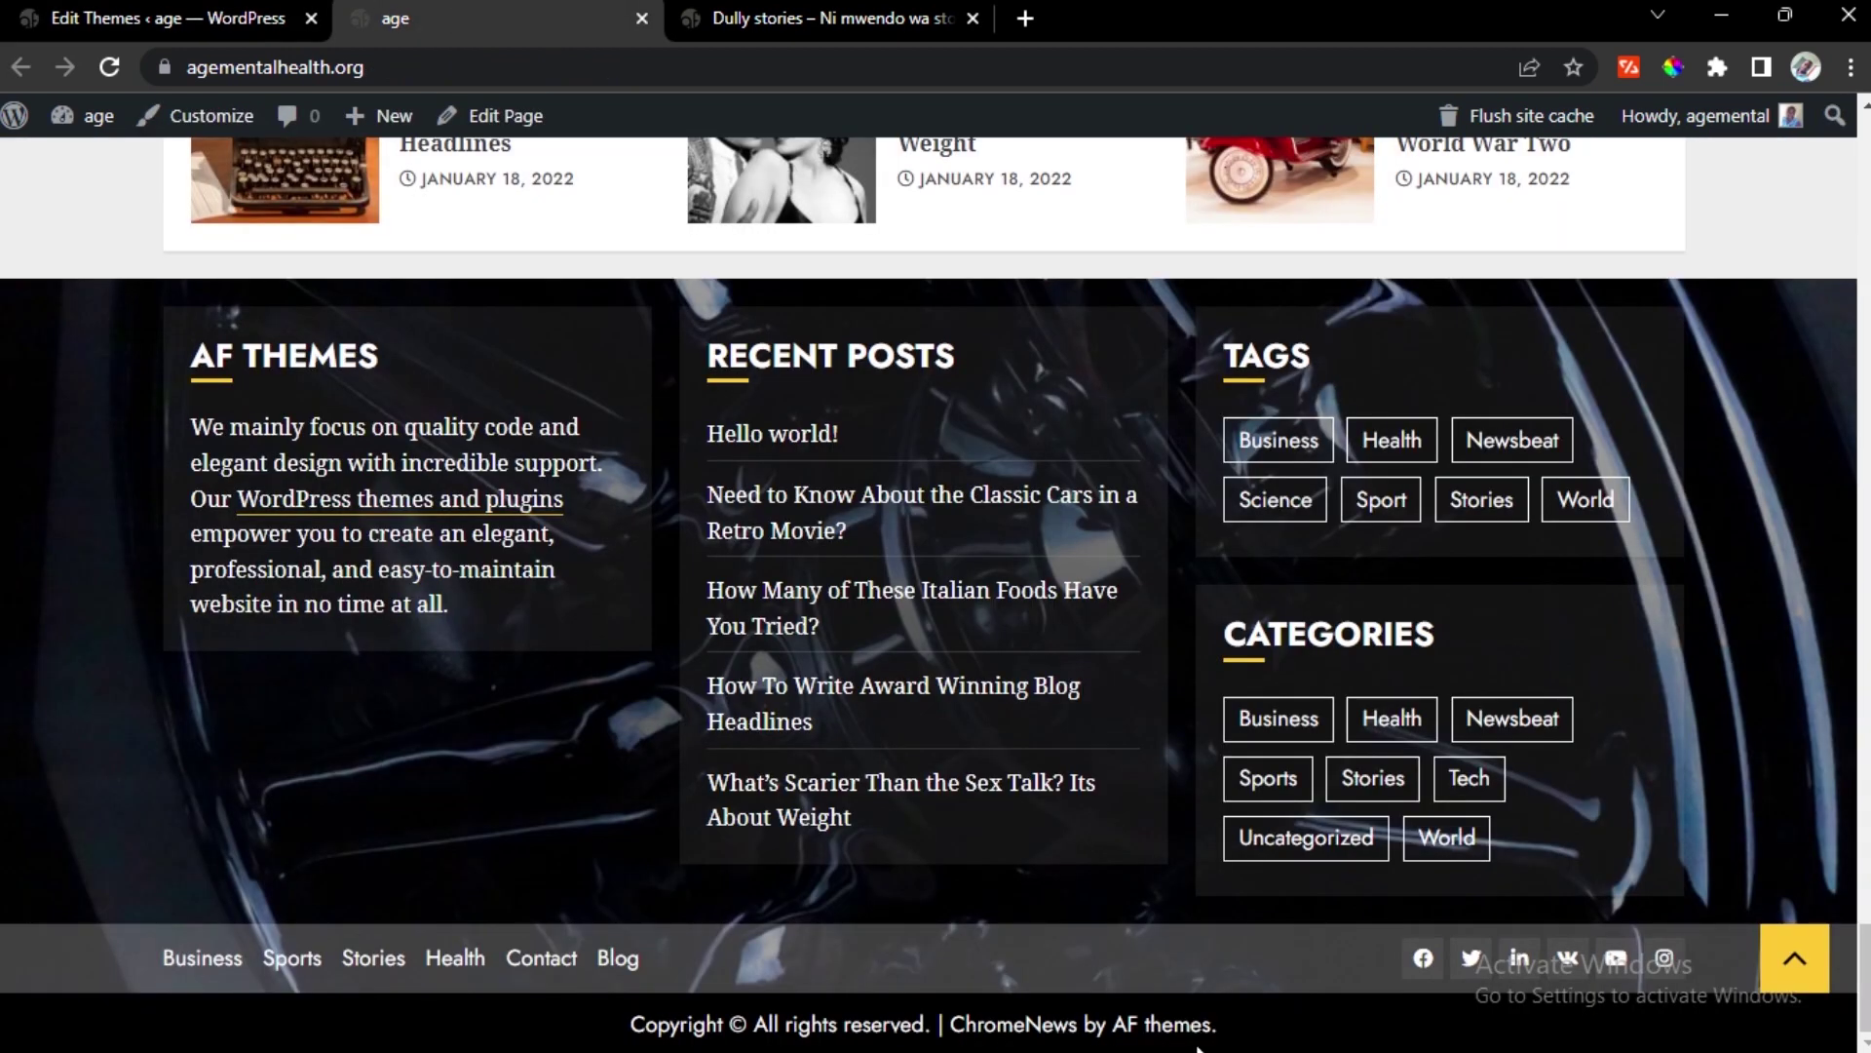
click(171, 18)
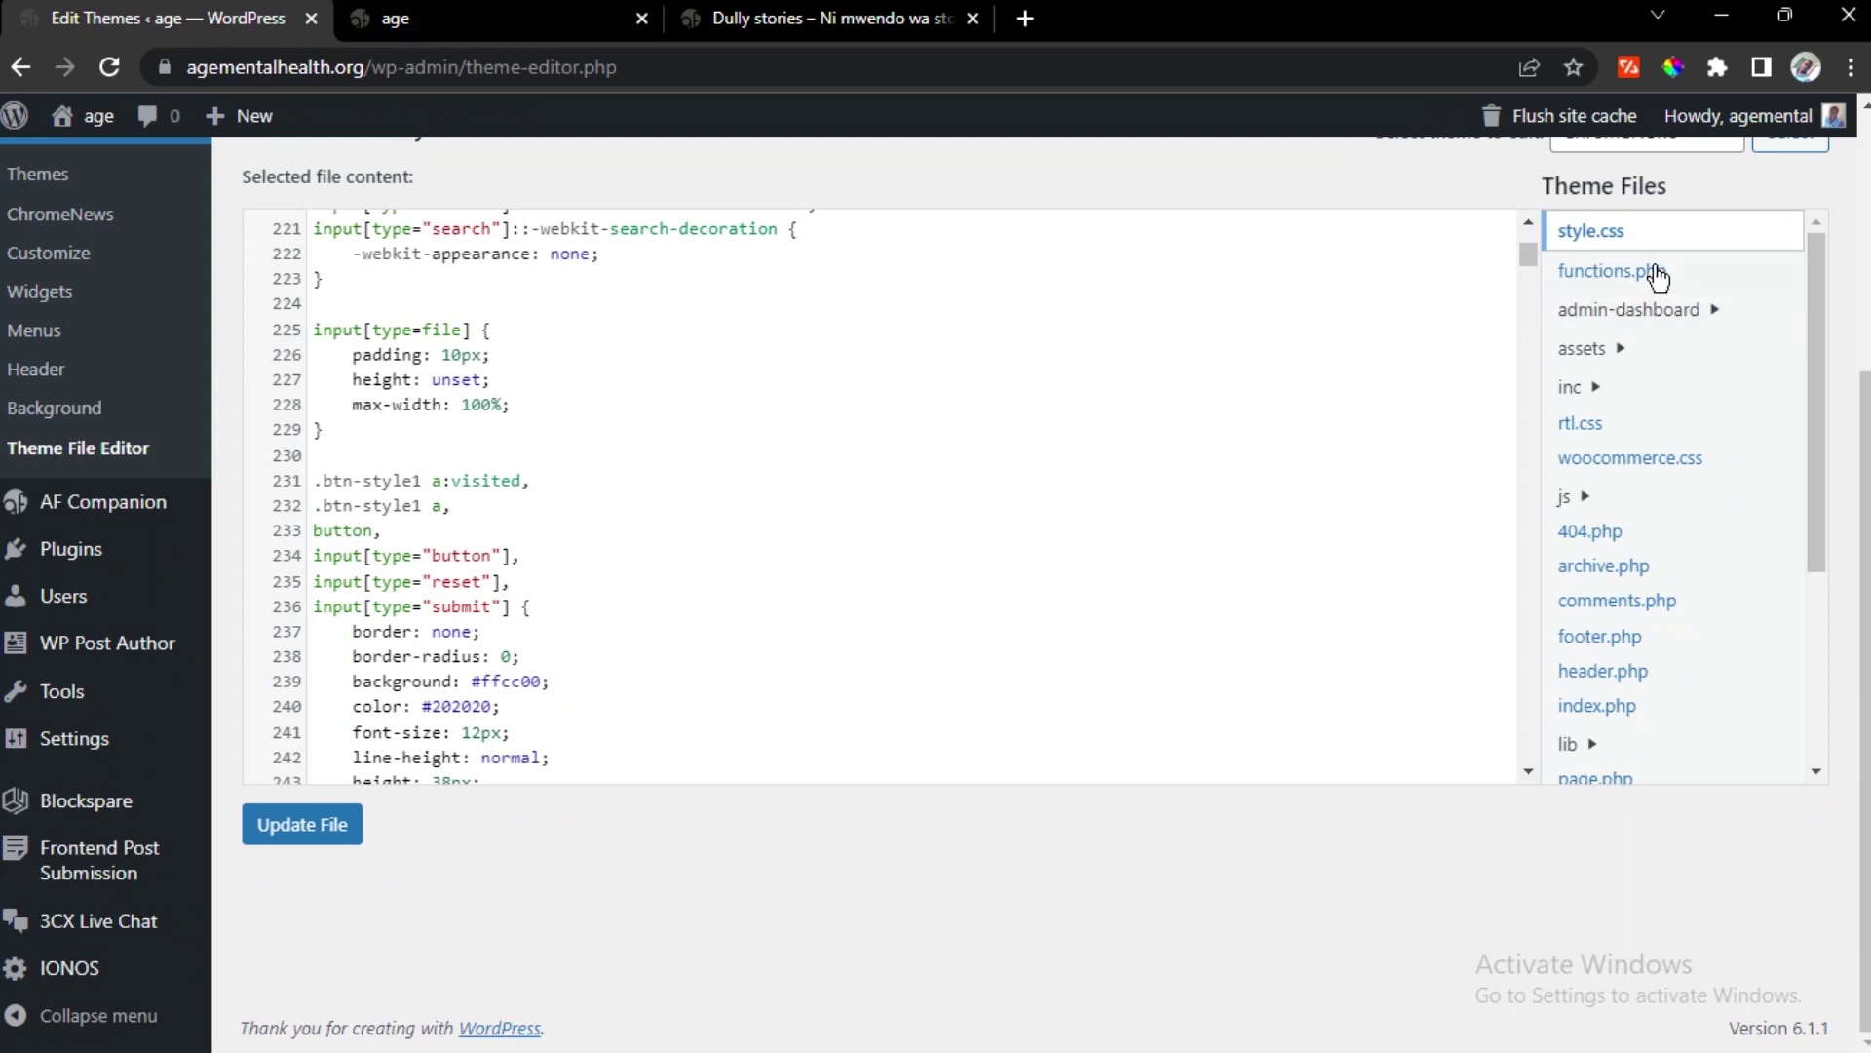
click(1608, 639)
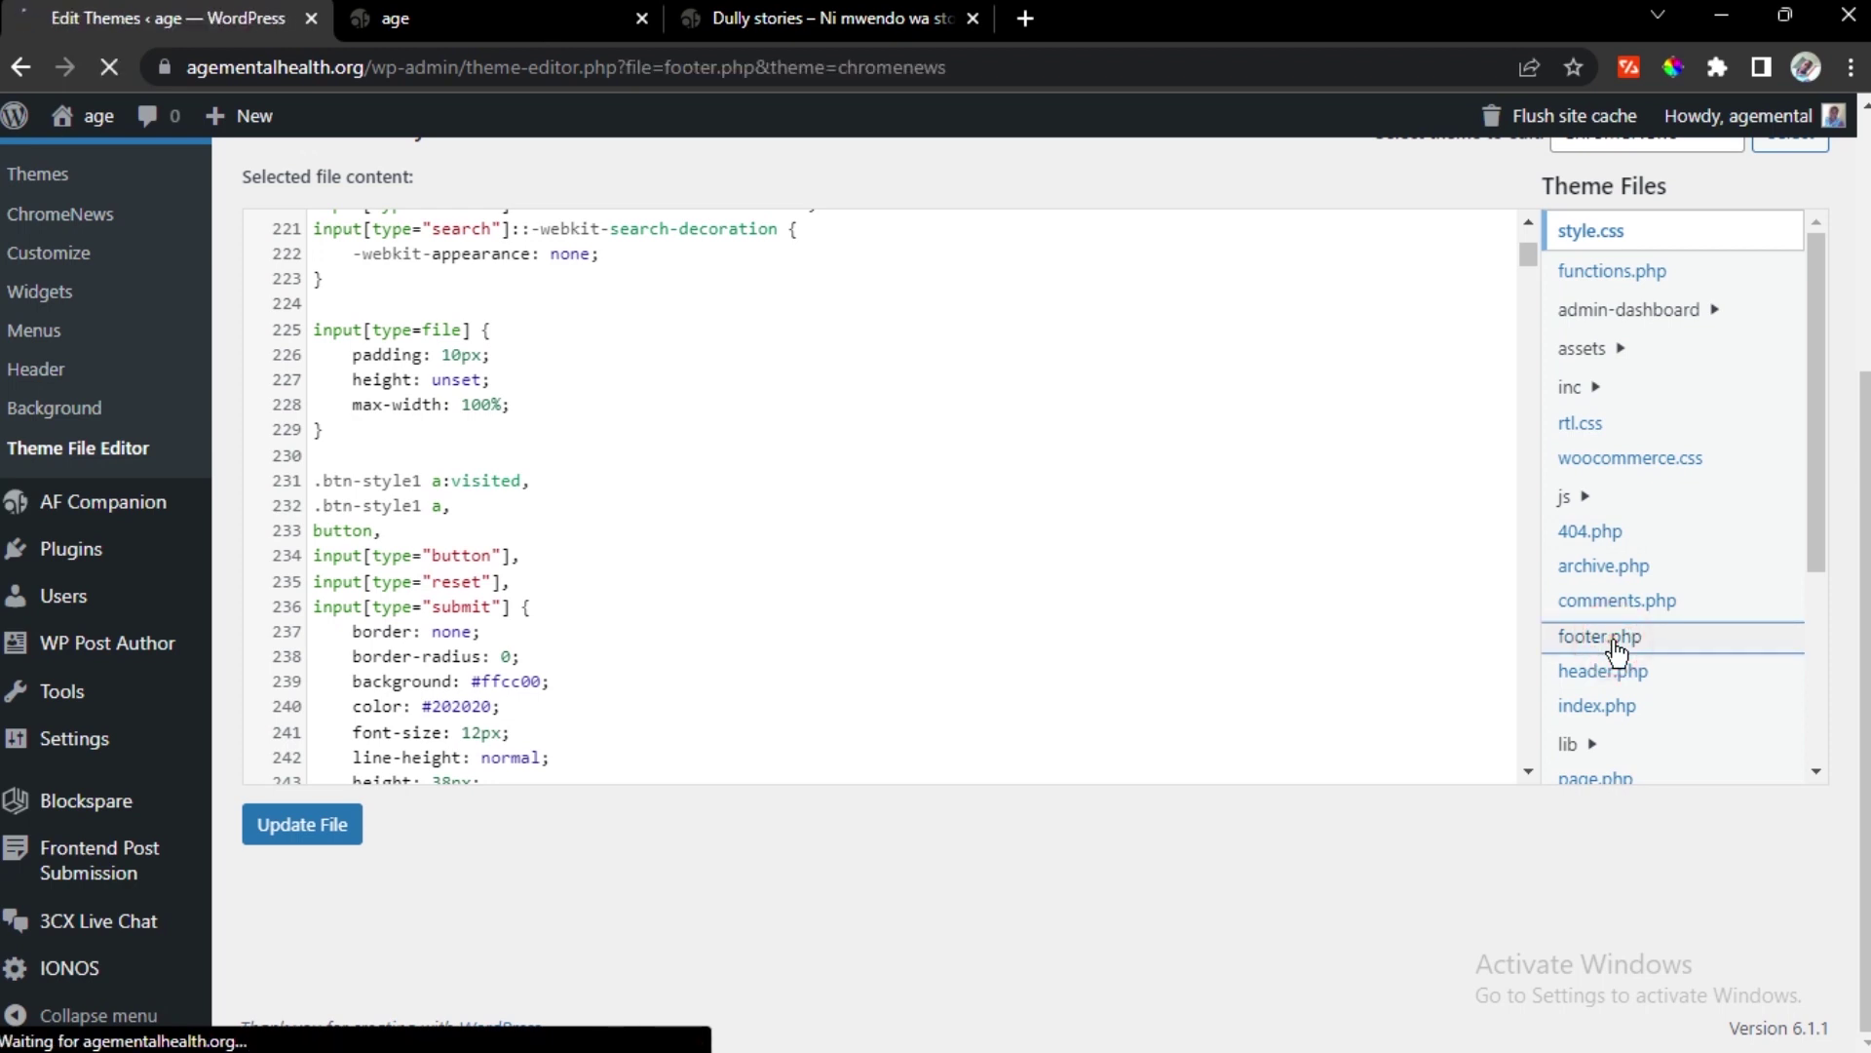
scroll(781, 642, down, 5)
scroll(795, 644, down, 20)
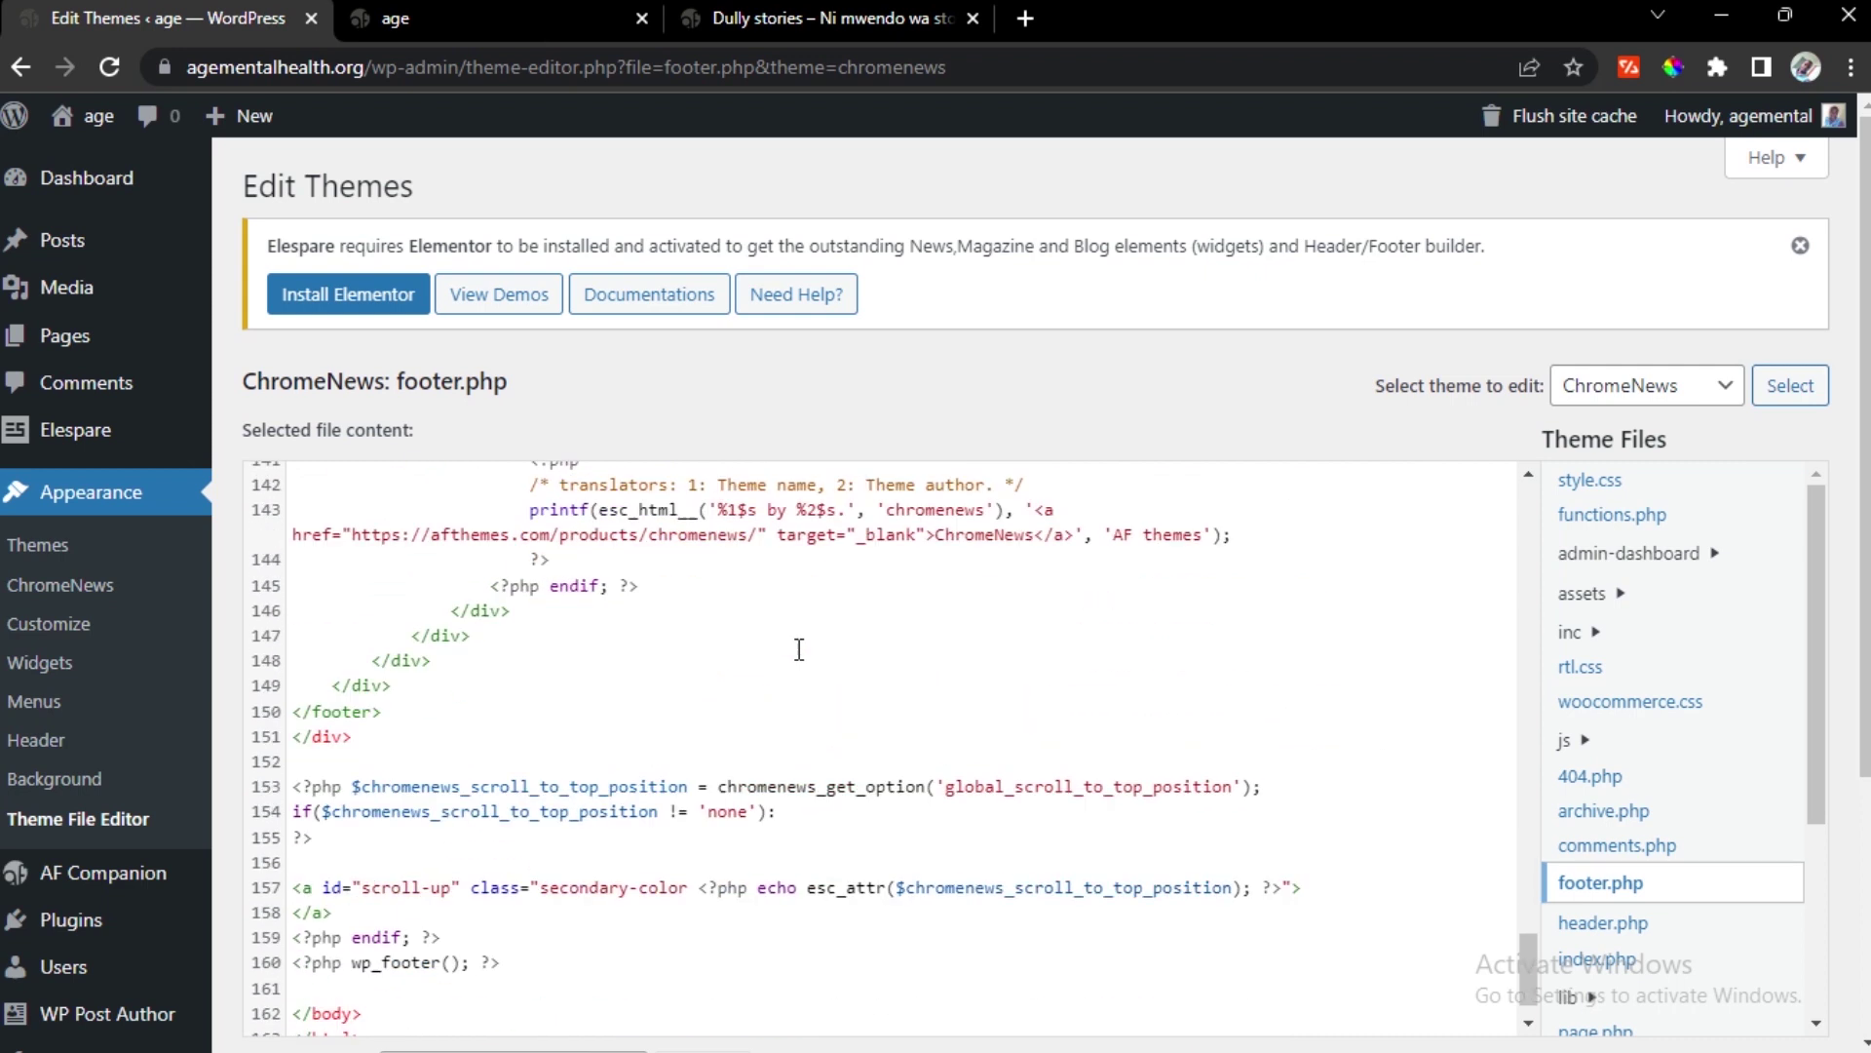
scroll(798, 649, down, 1)
click(438, 19)
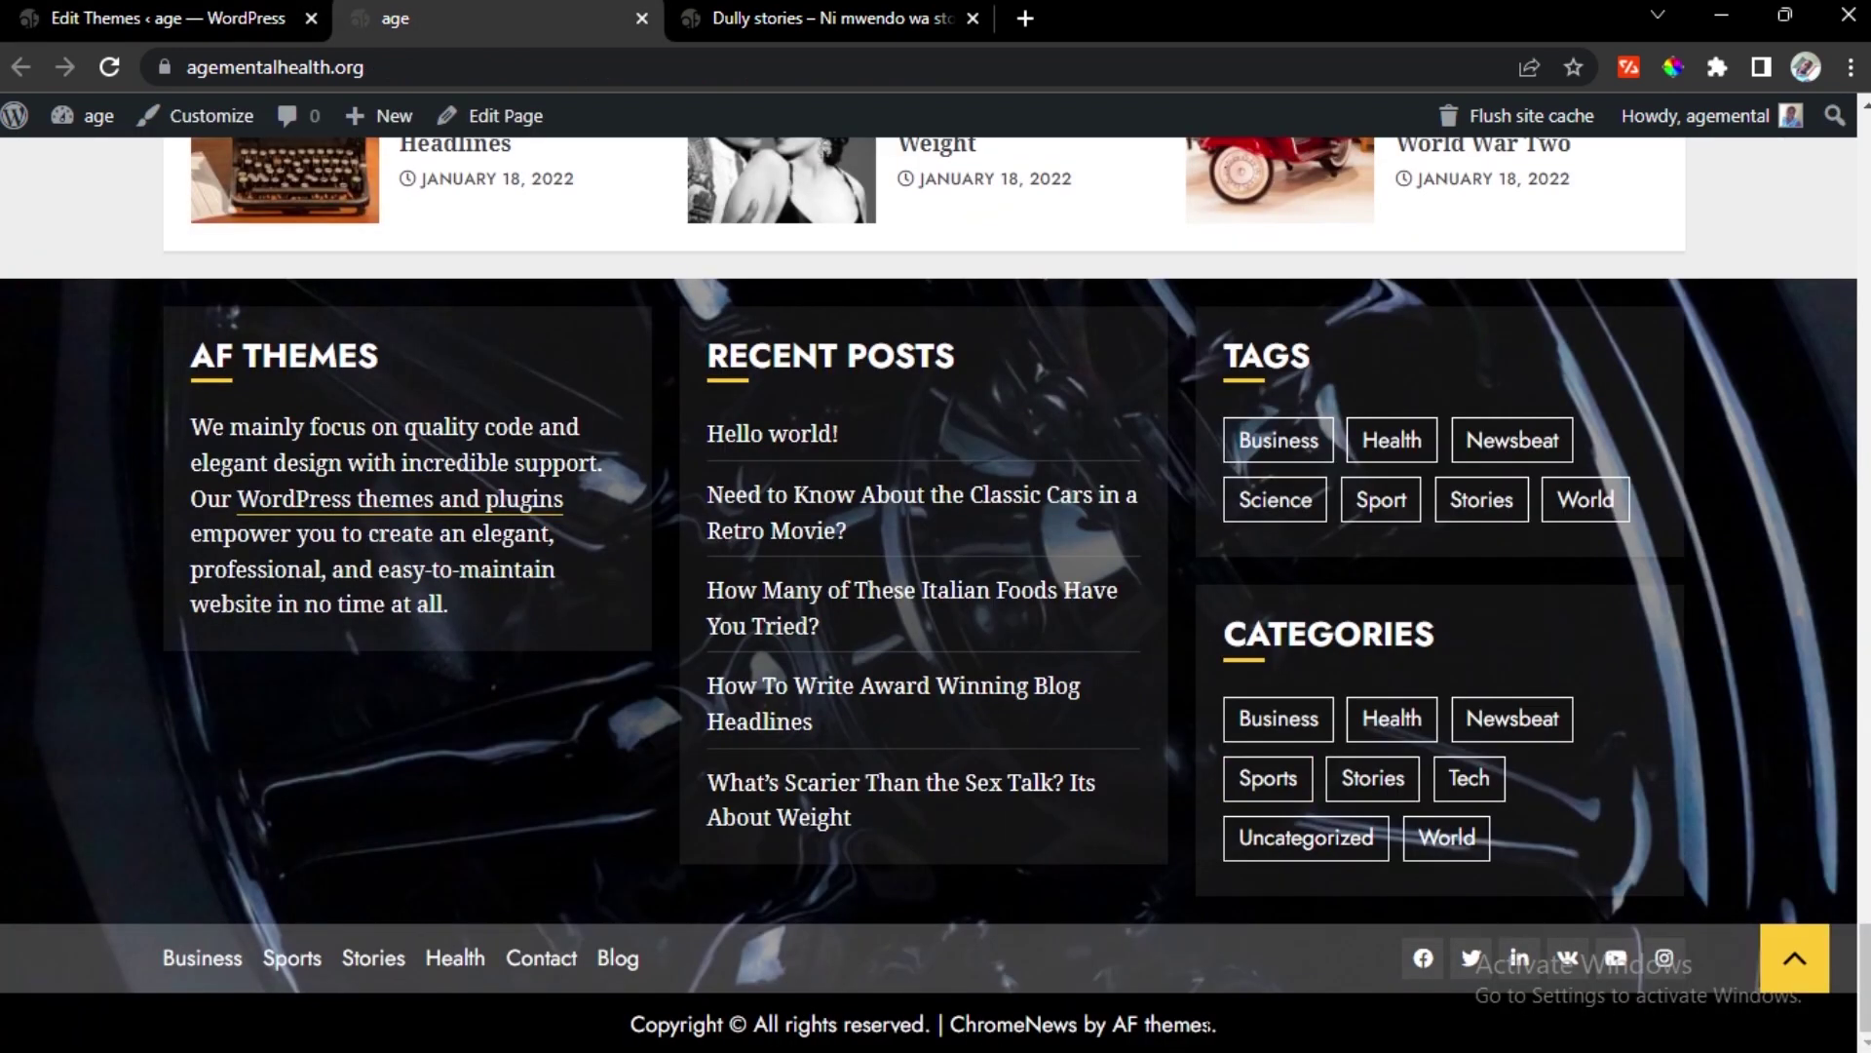
click(256, 29)
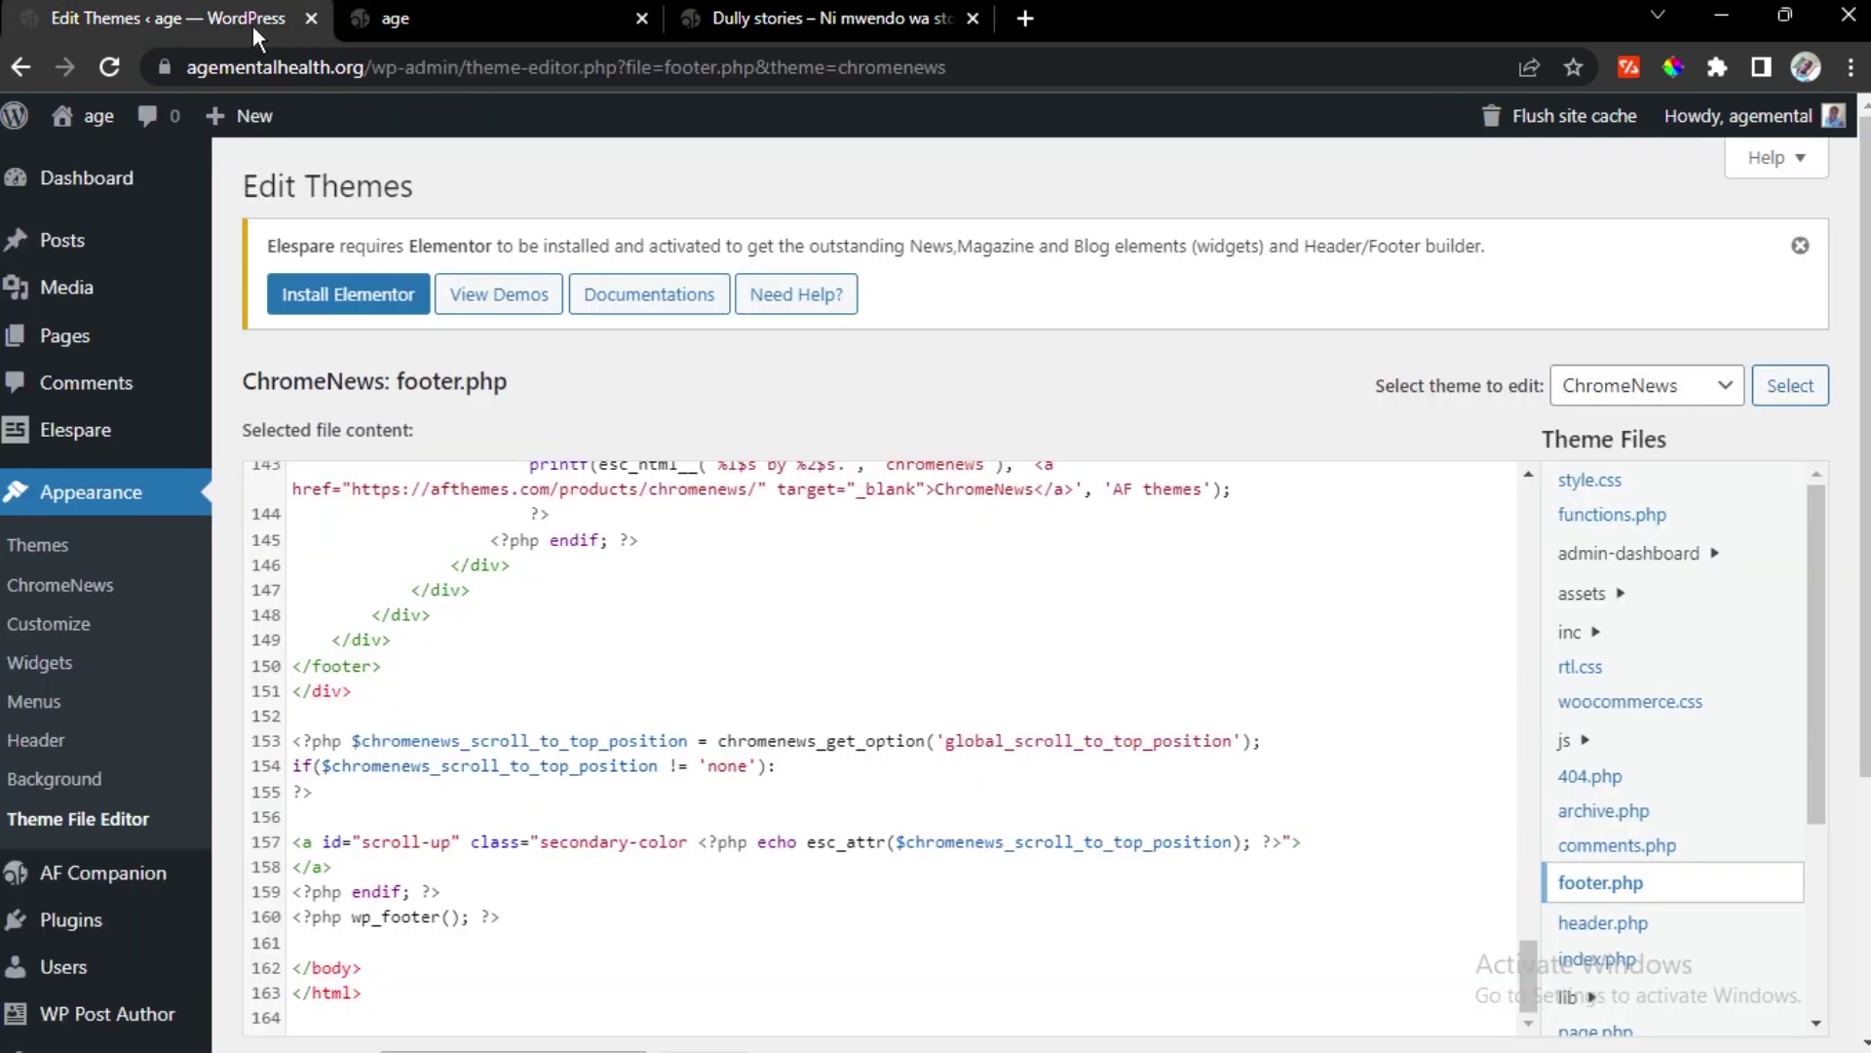
scroll(731, 606, down, 3)
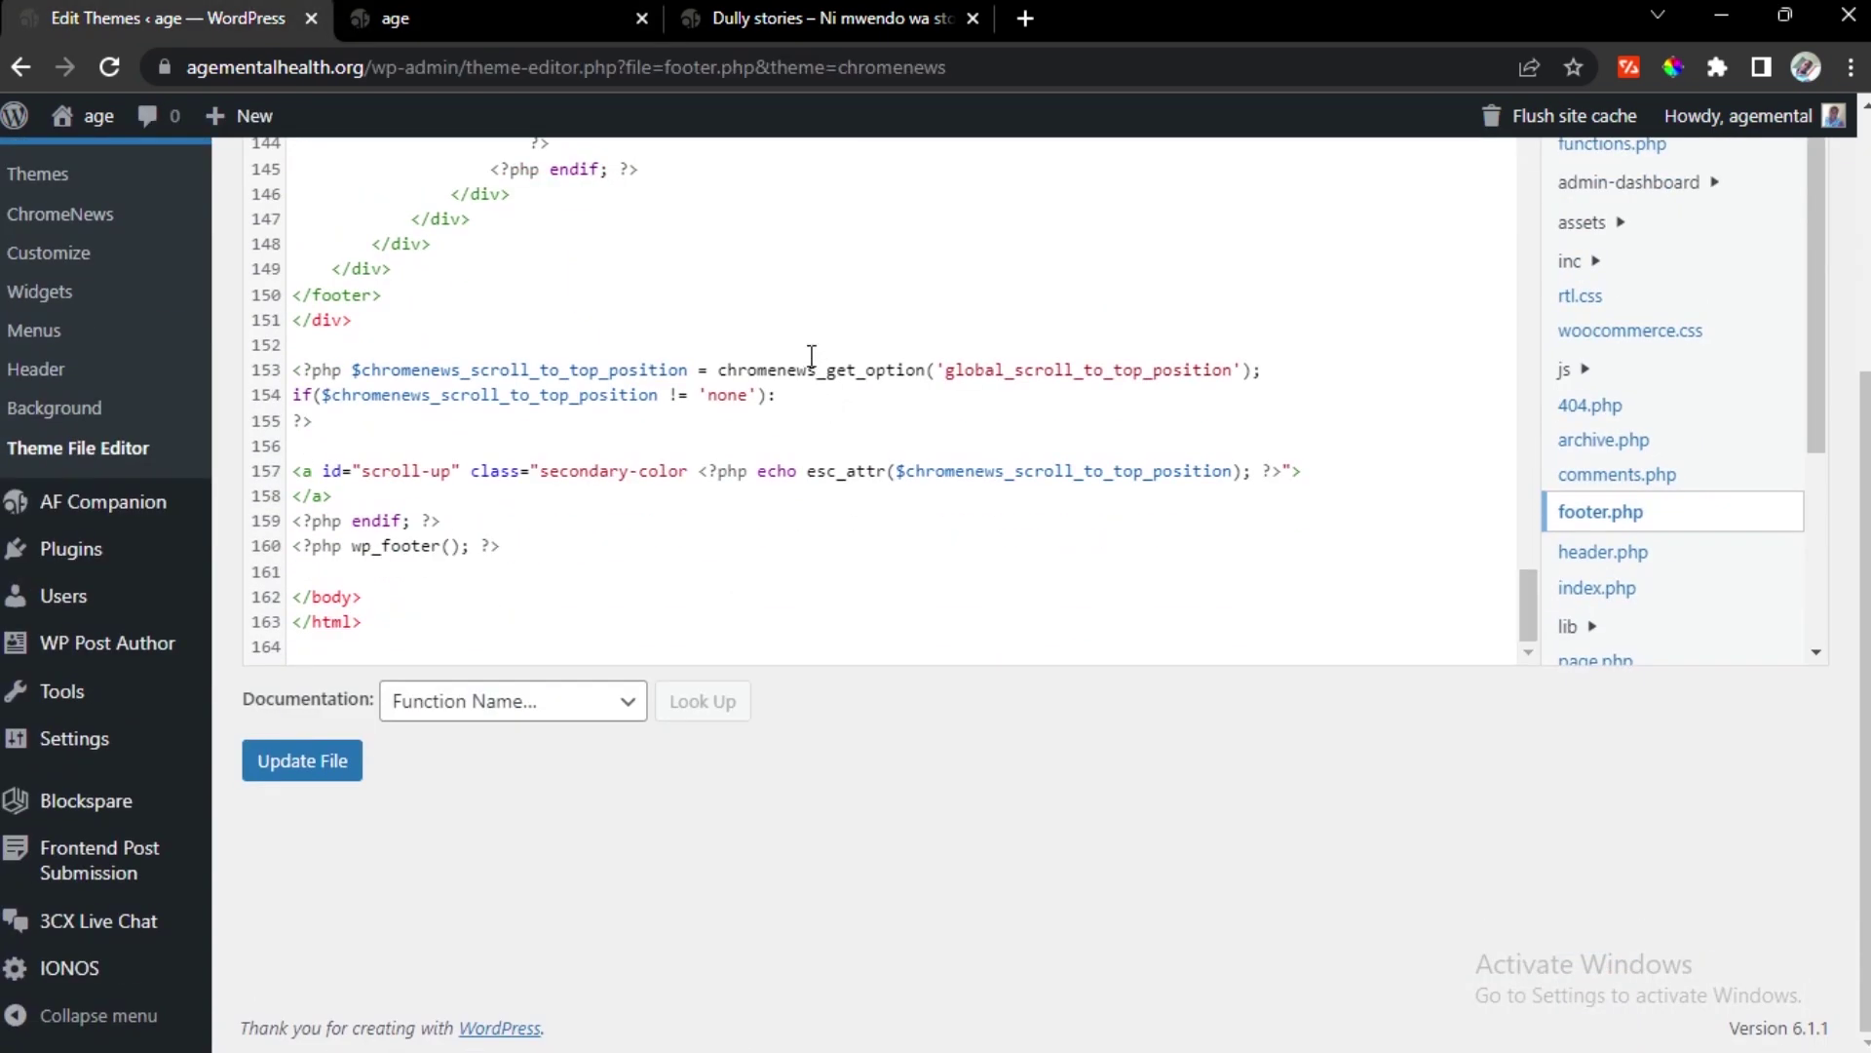
scroll(945, 490, up, 3)
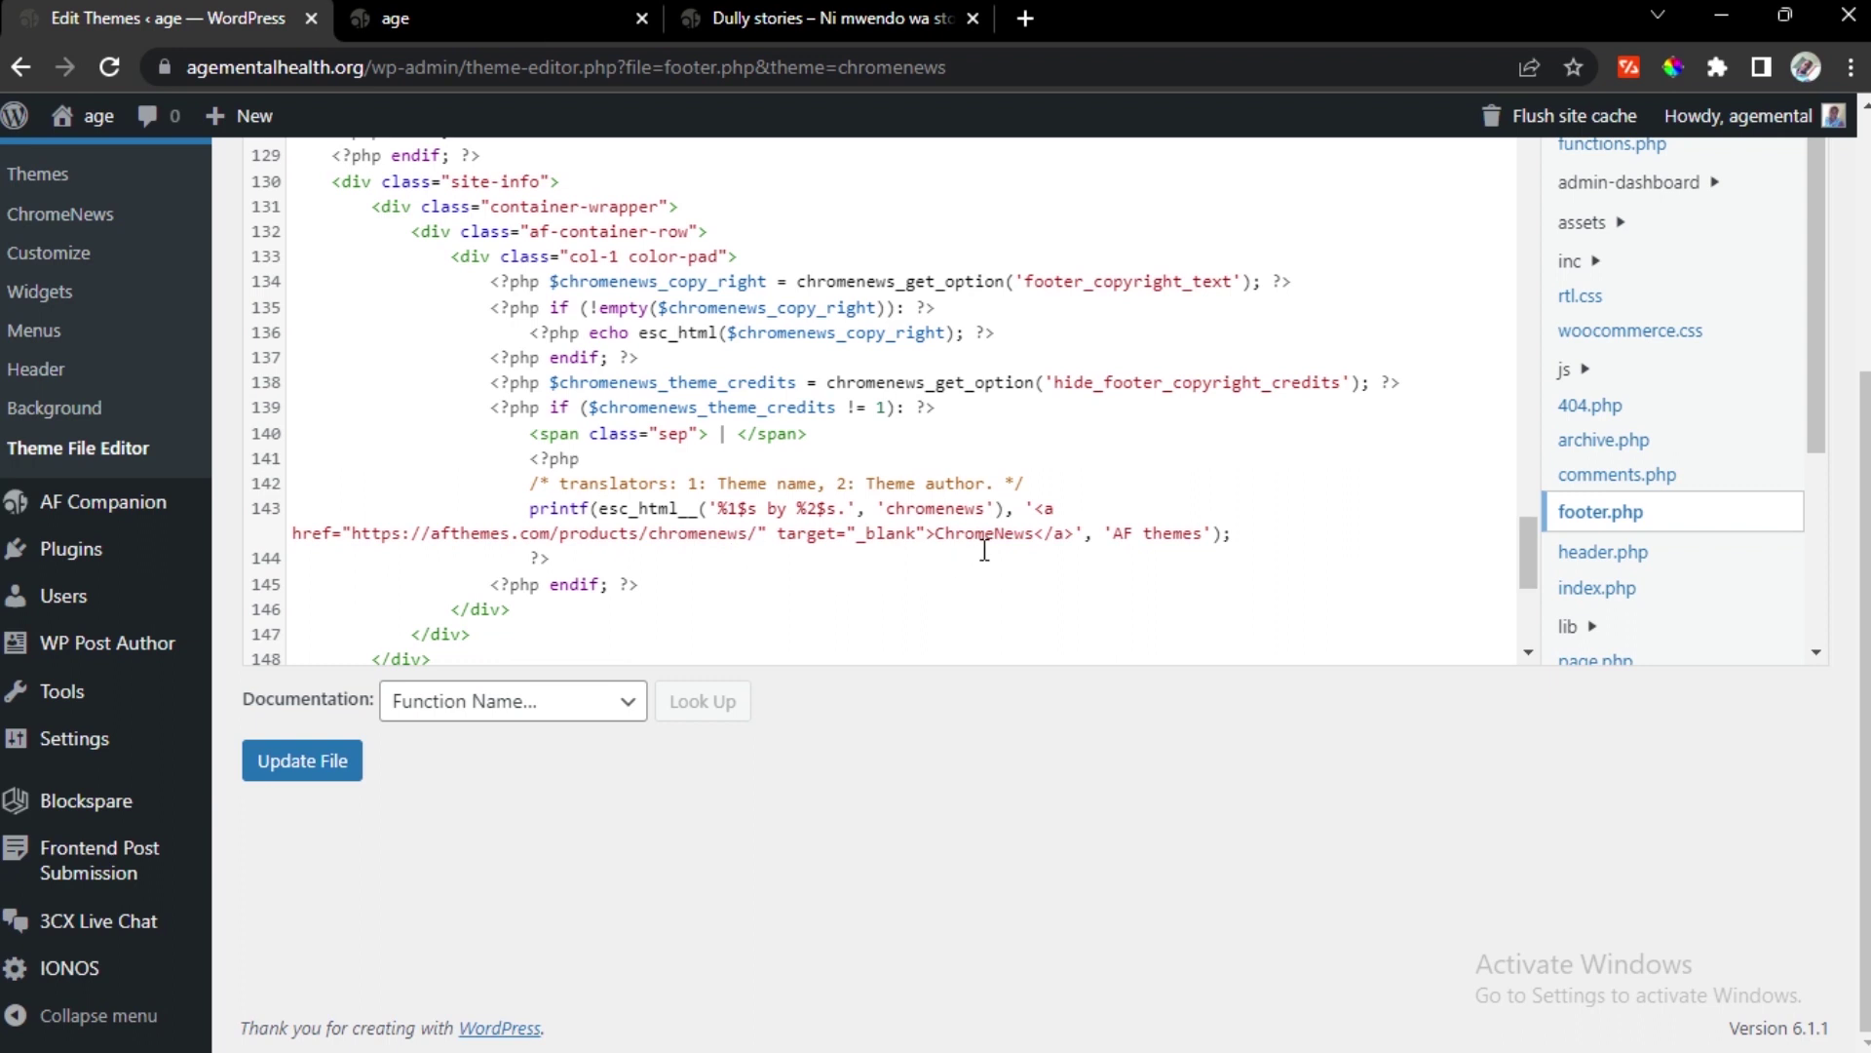
Replace the ChromeNews link text in the footer.php credit line with RodLine
click(1033, 539)
key(BackSpace)
key(BackSpace)
key(BackSpace)
key(BackSpace)
key(BackSpace)
key(BackSpace)
key(BackSpace)
key(BackSpace)
key(BackSpace)
key(BackSpace)
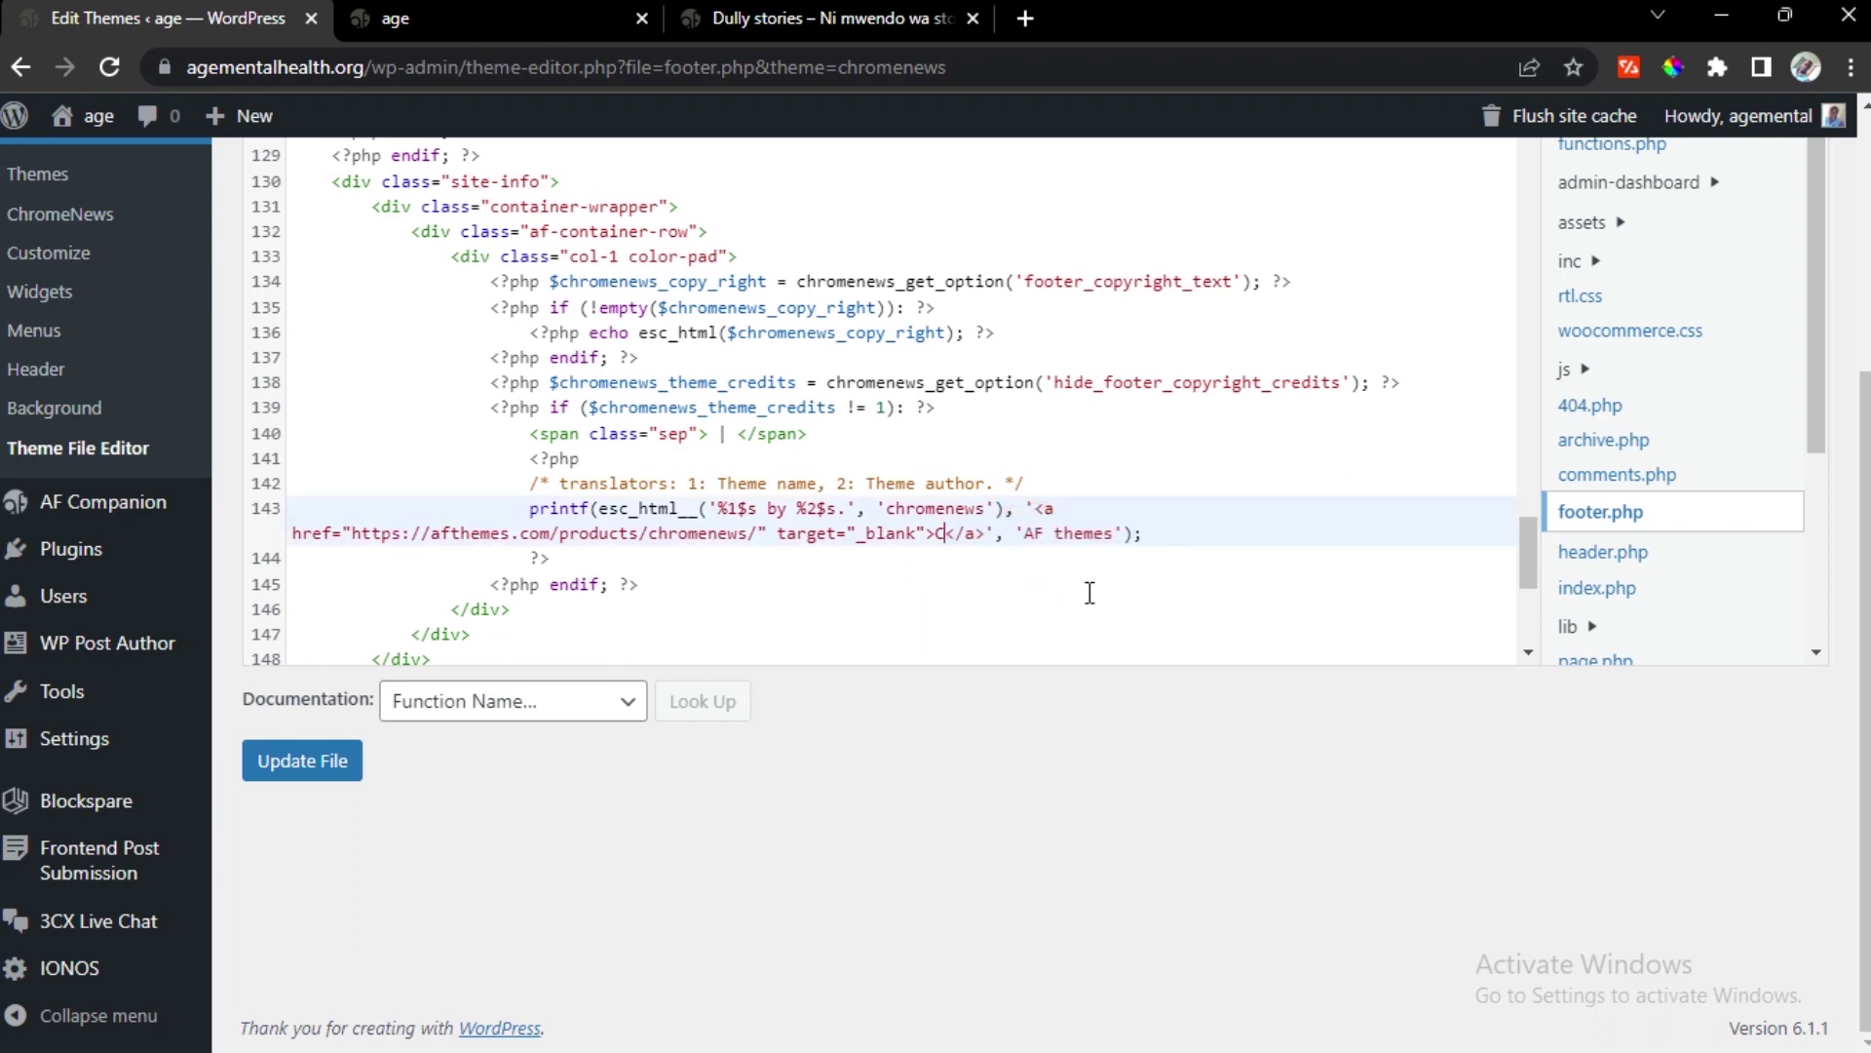
text(Rod)
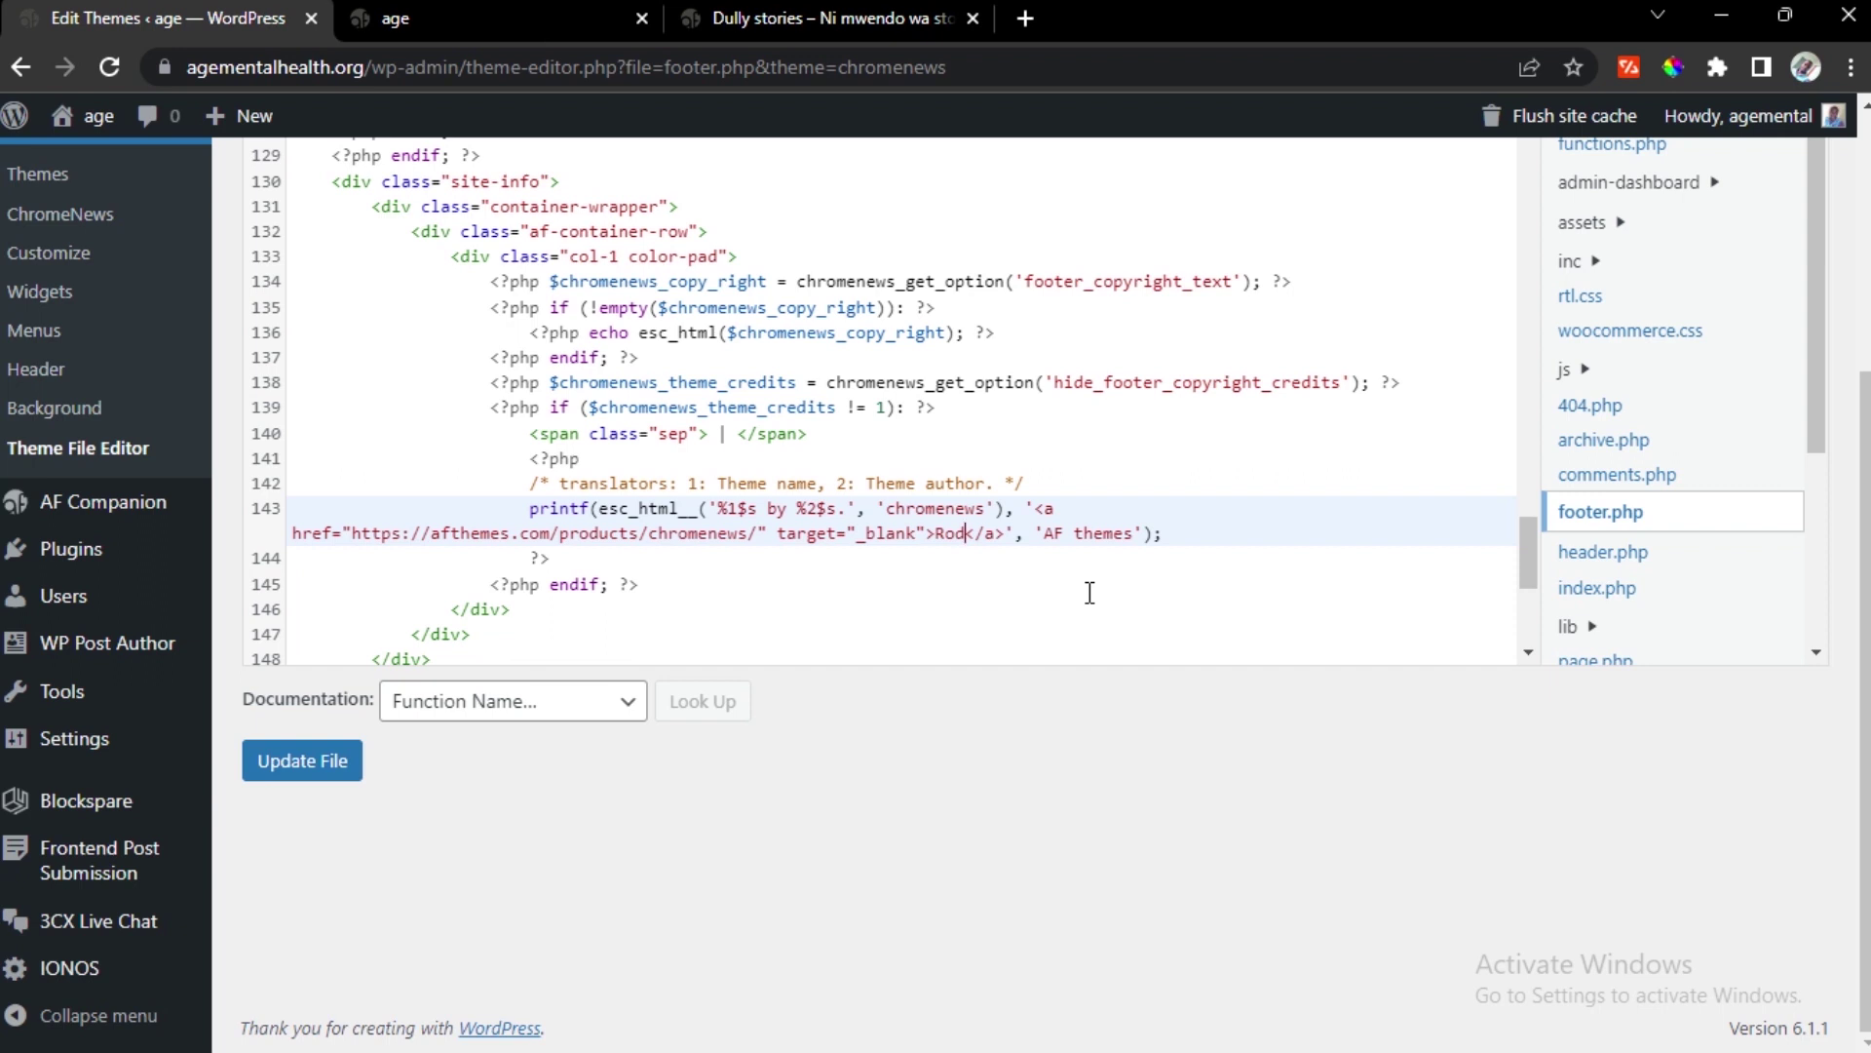
text(Line)
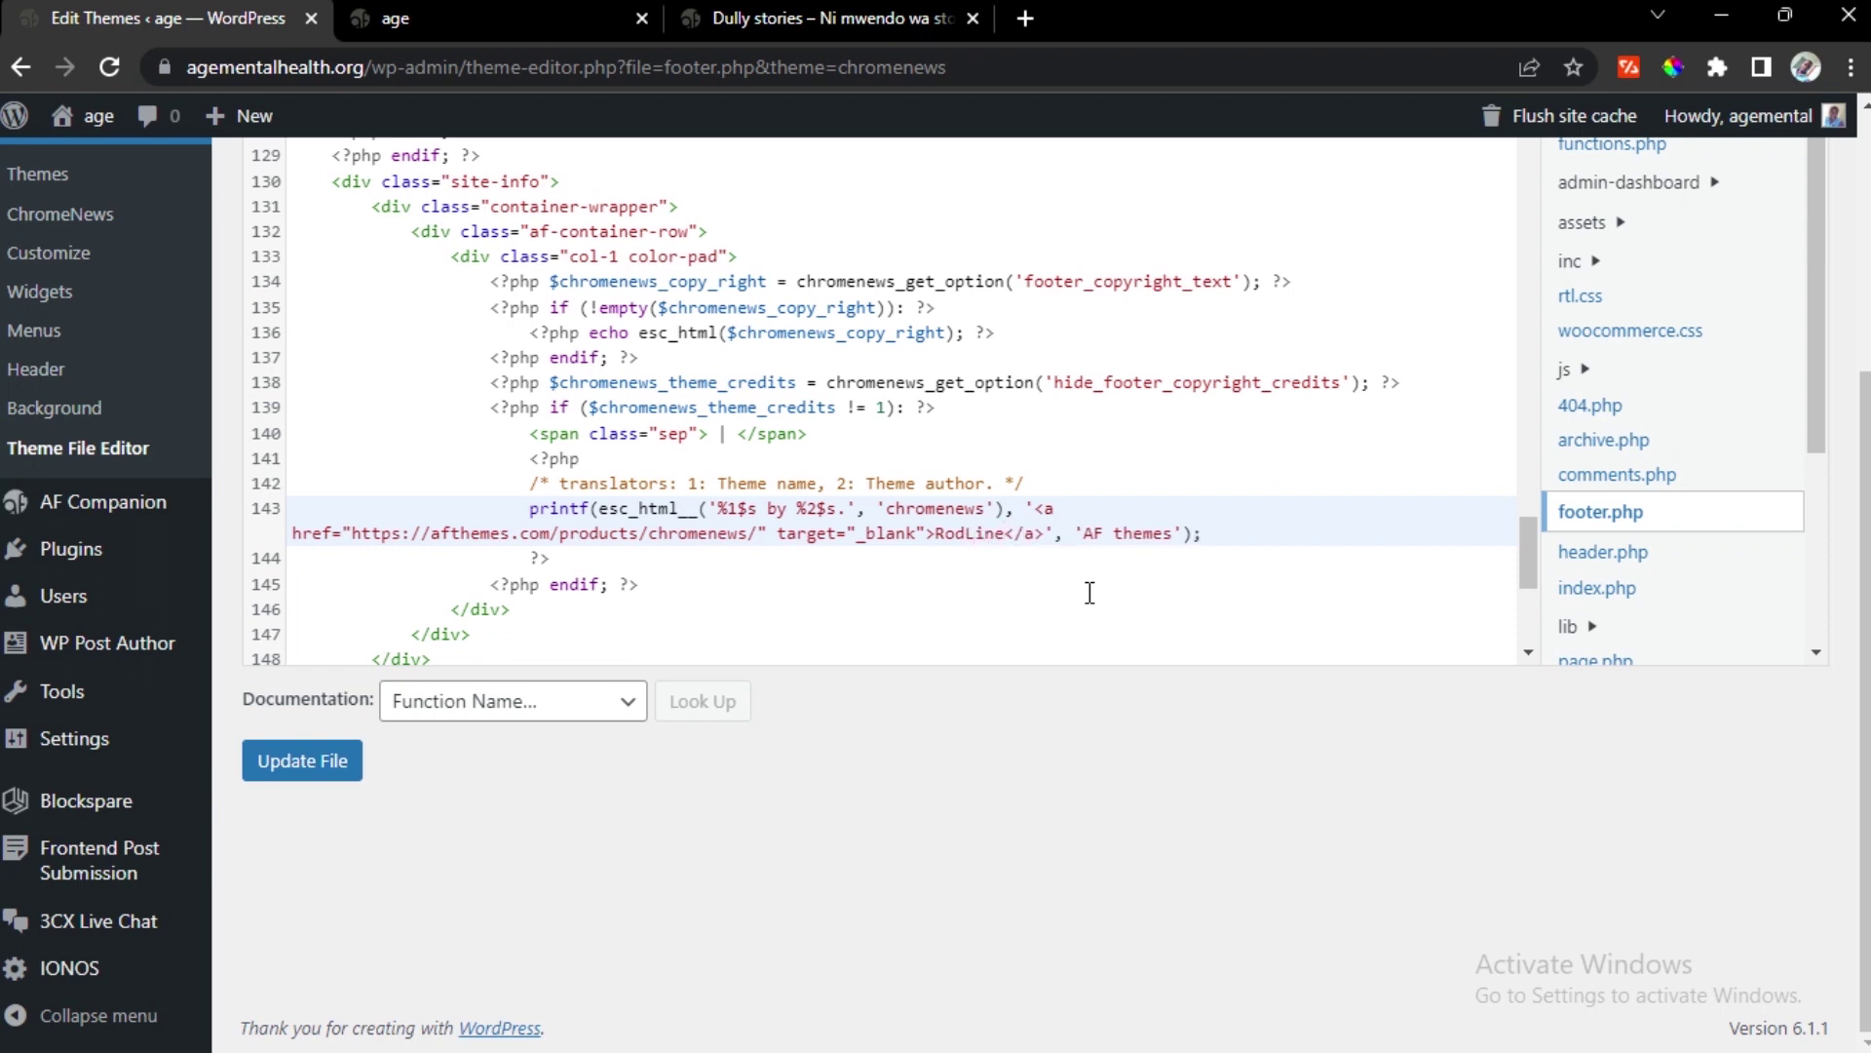
click(757, 533)
key(BackSpace)
key(BackSpace)
key(BackSpace)
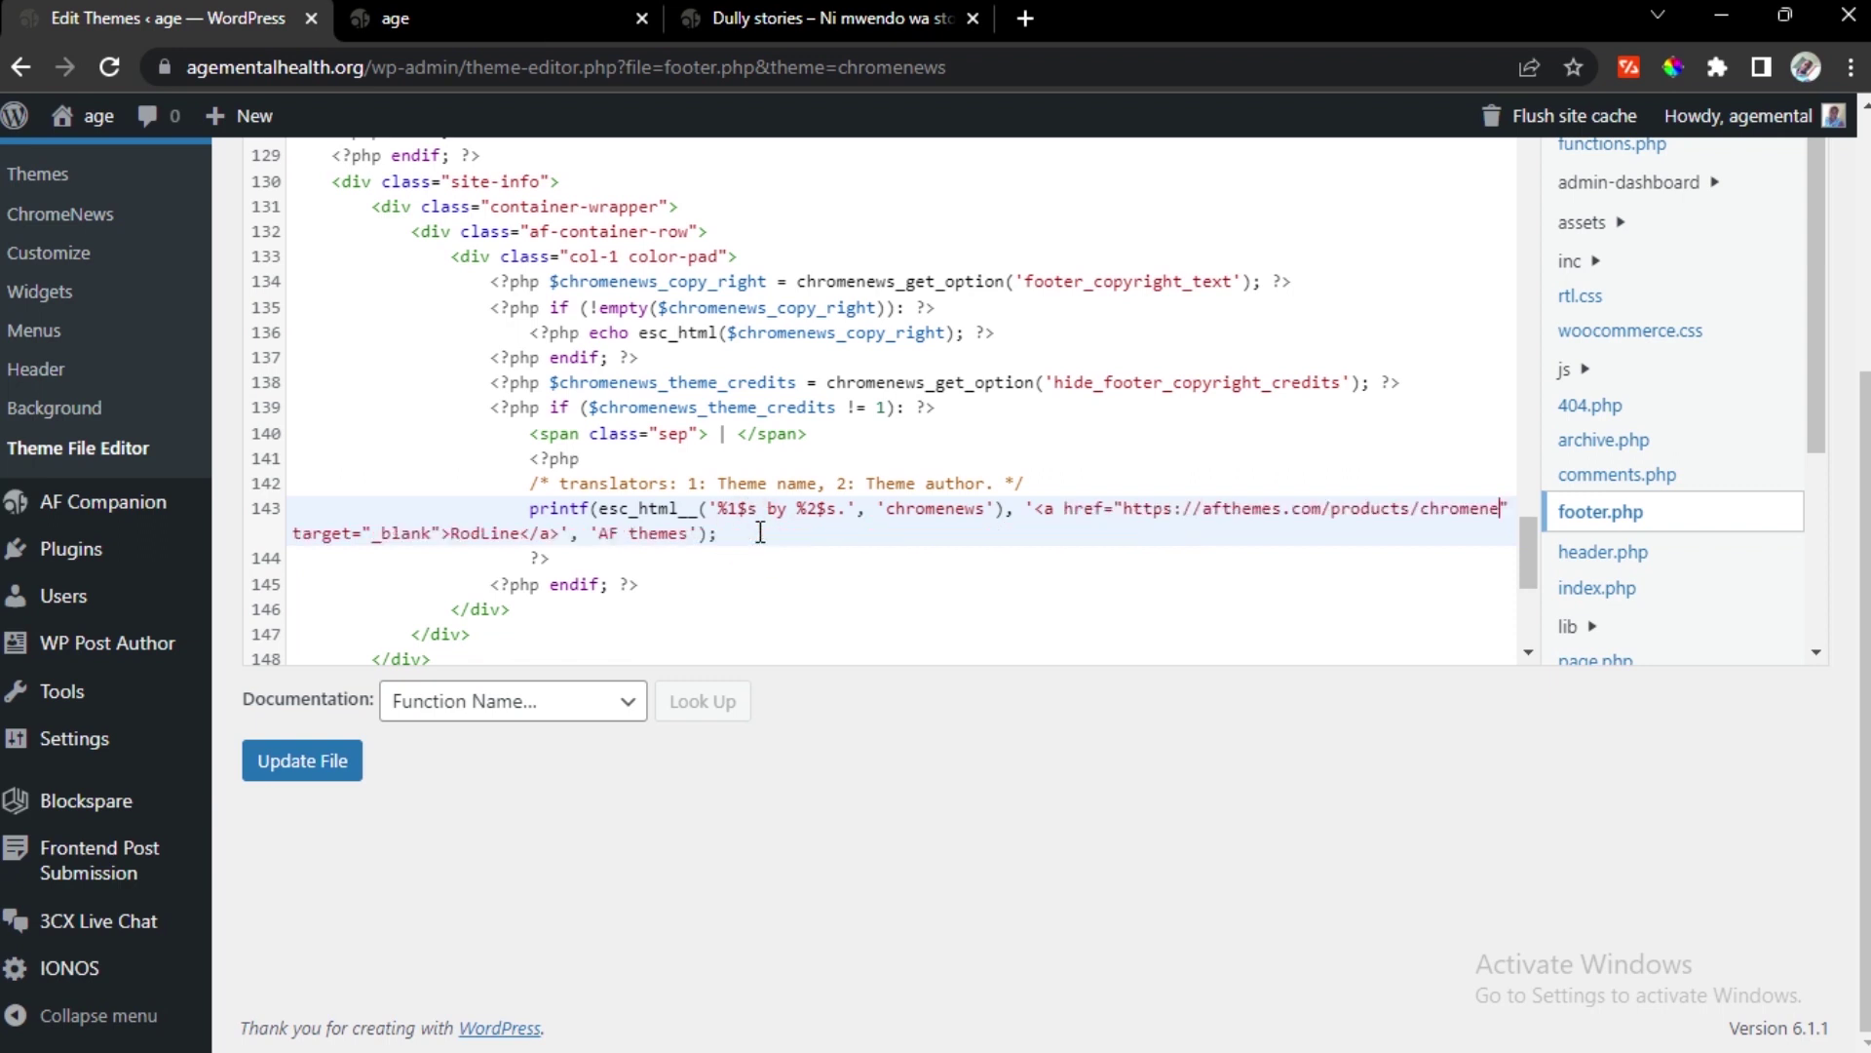
key(BackSpace)
key(BackSpace)
key(BackSpace)
key(BackSpace)
key(BackSpace)
key(BackSpace)
key(BackSpace)
key(BackSpace)
key(BackSpace)
key(BackSpace)
key(BackSpace)
key(BackSpace)
key(BackSpace)
key(BackSpace)
key(BackSpace)
key(BackSpace)
key(BackSpace)
key(BackSpace)
key(BackSpace)
key(BackSpace)
key(BackSpace)
key(BackSpace)
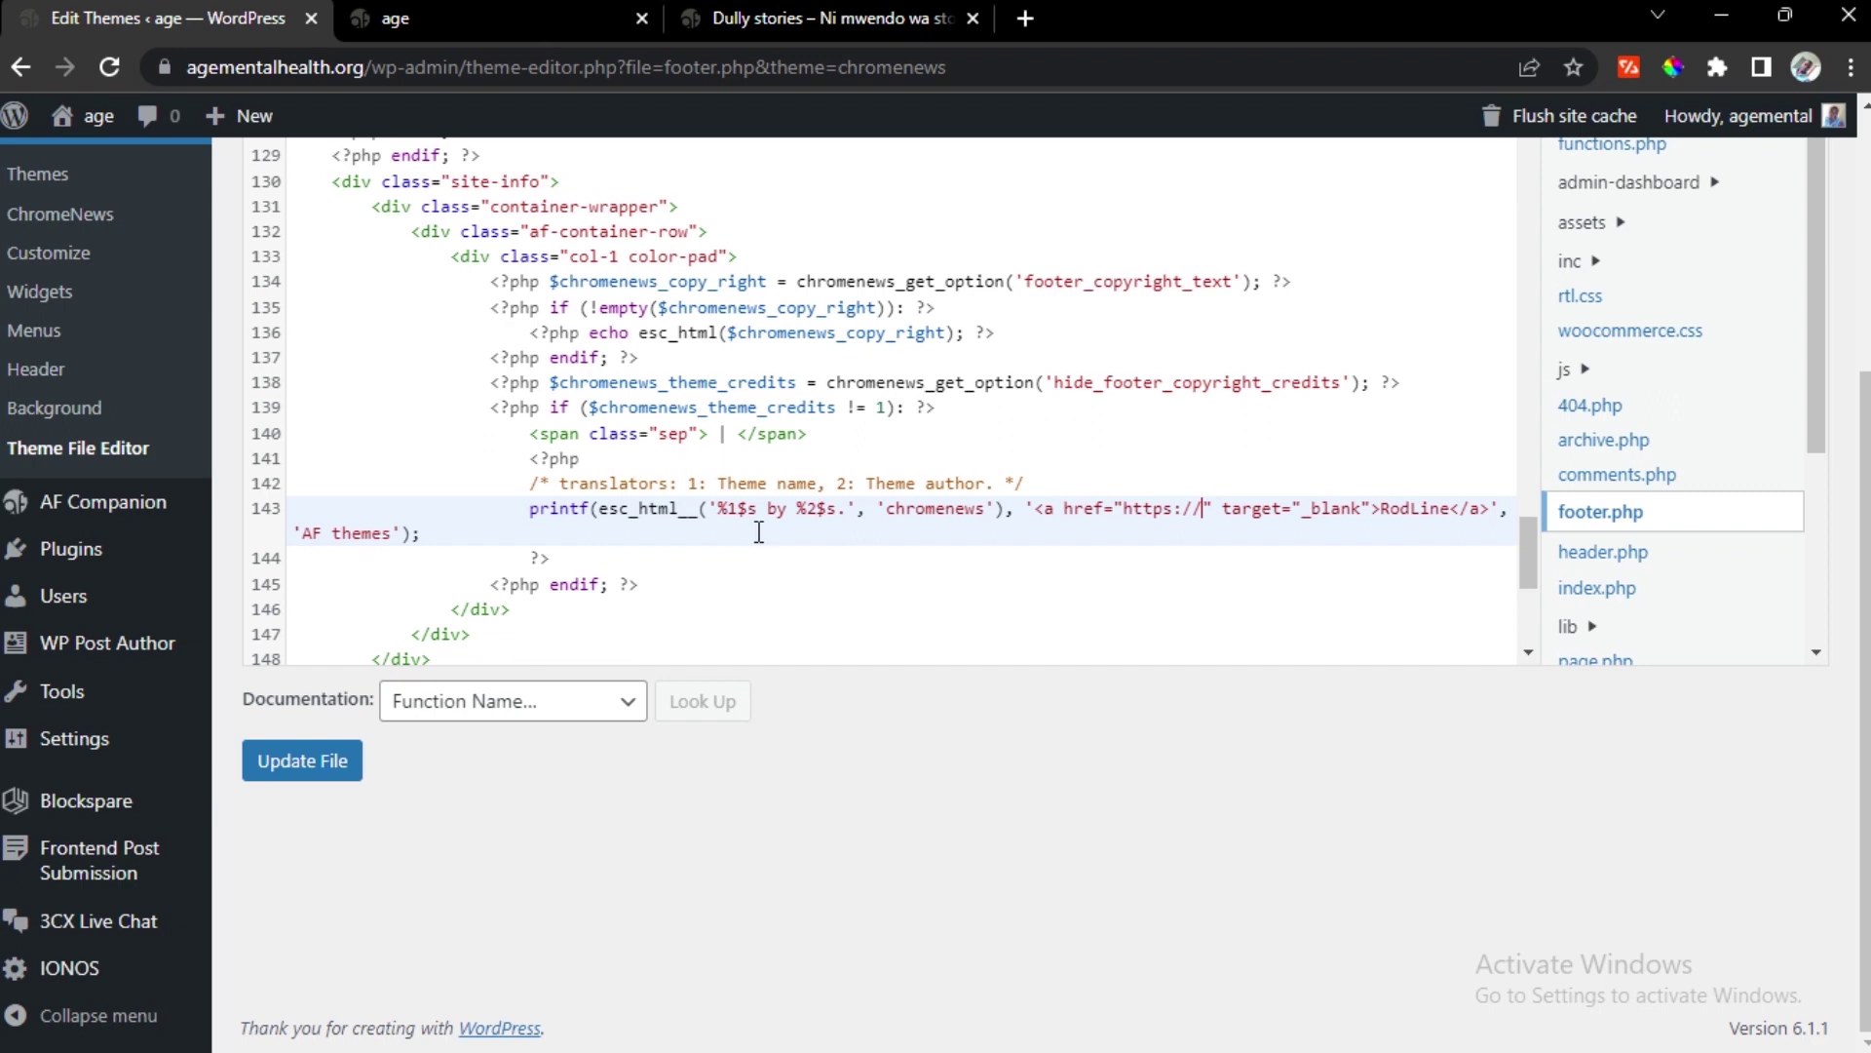
text(rodg)
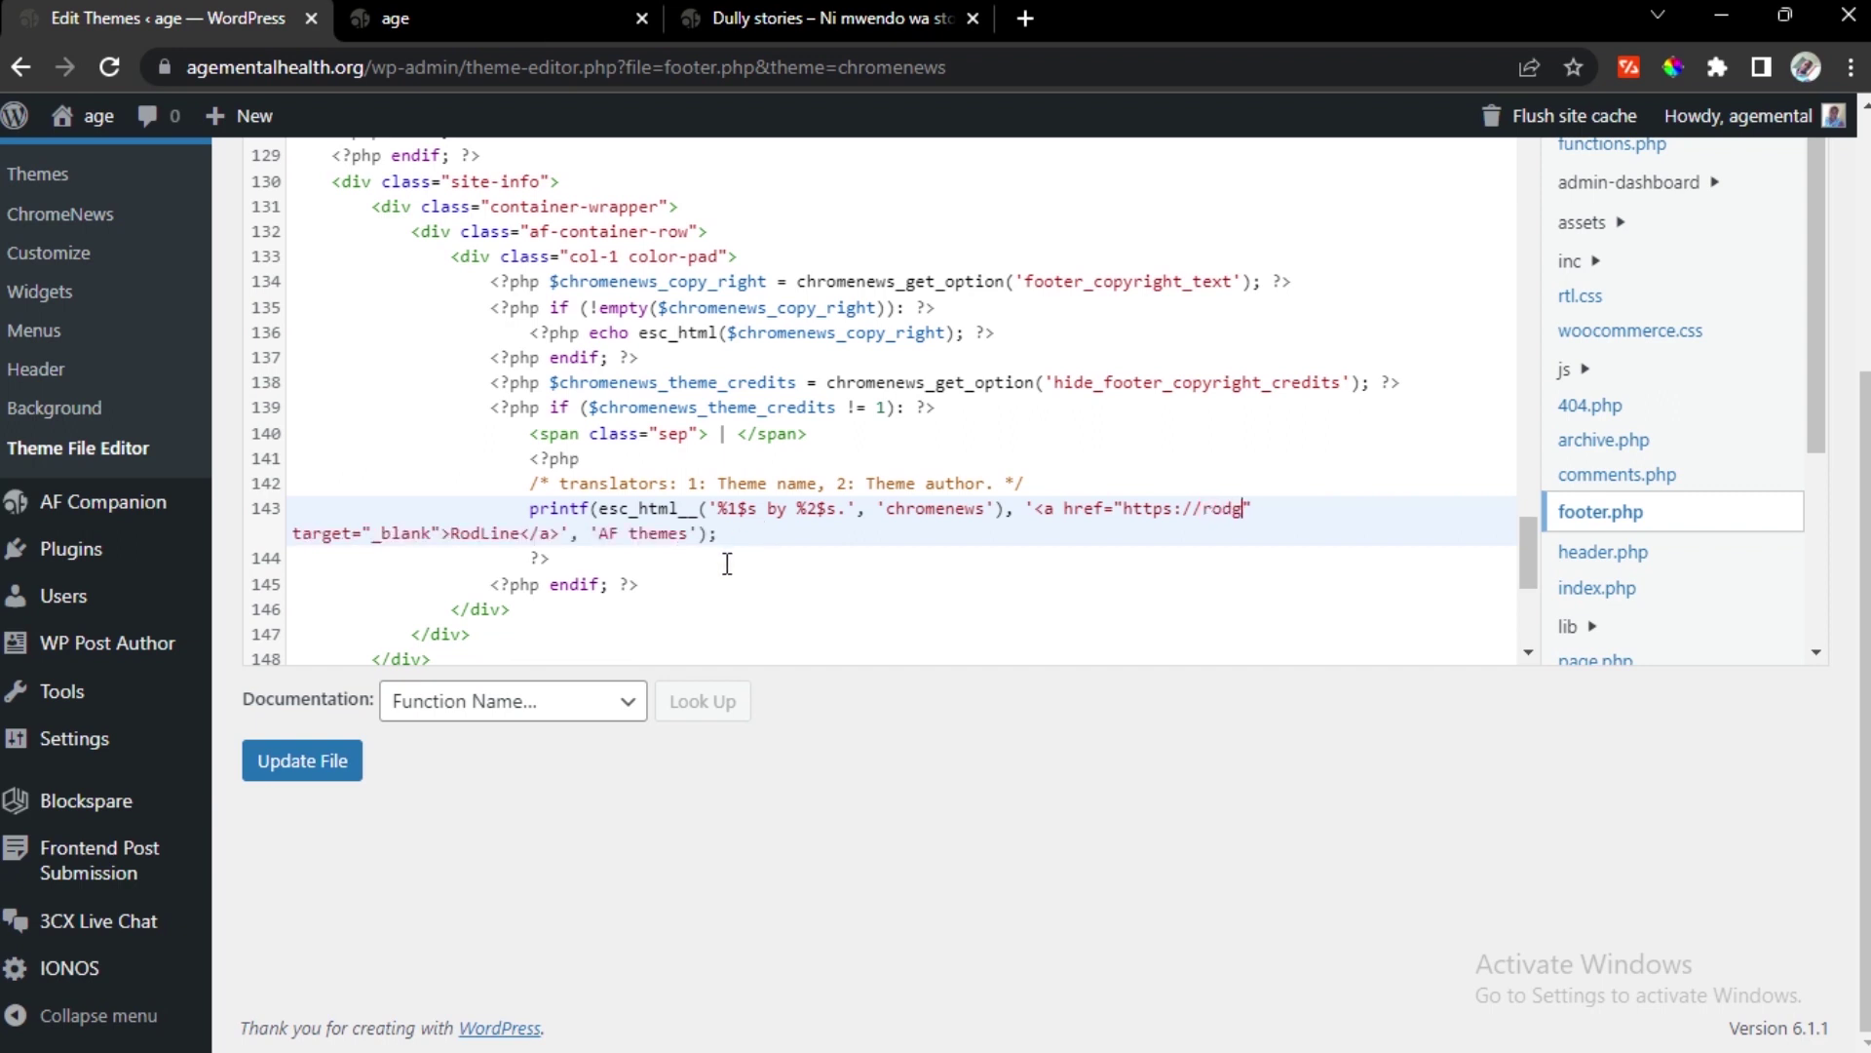
text(ence.com)
Remove the 'AF themes' author argument from the end of the footer credit statement
drag(590, 533, 696, 537)
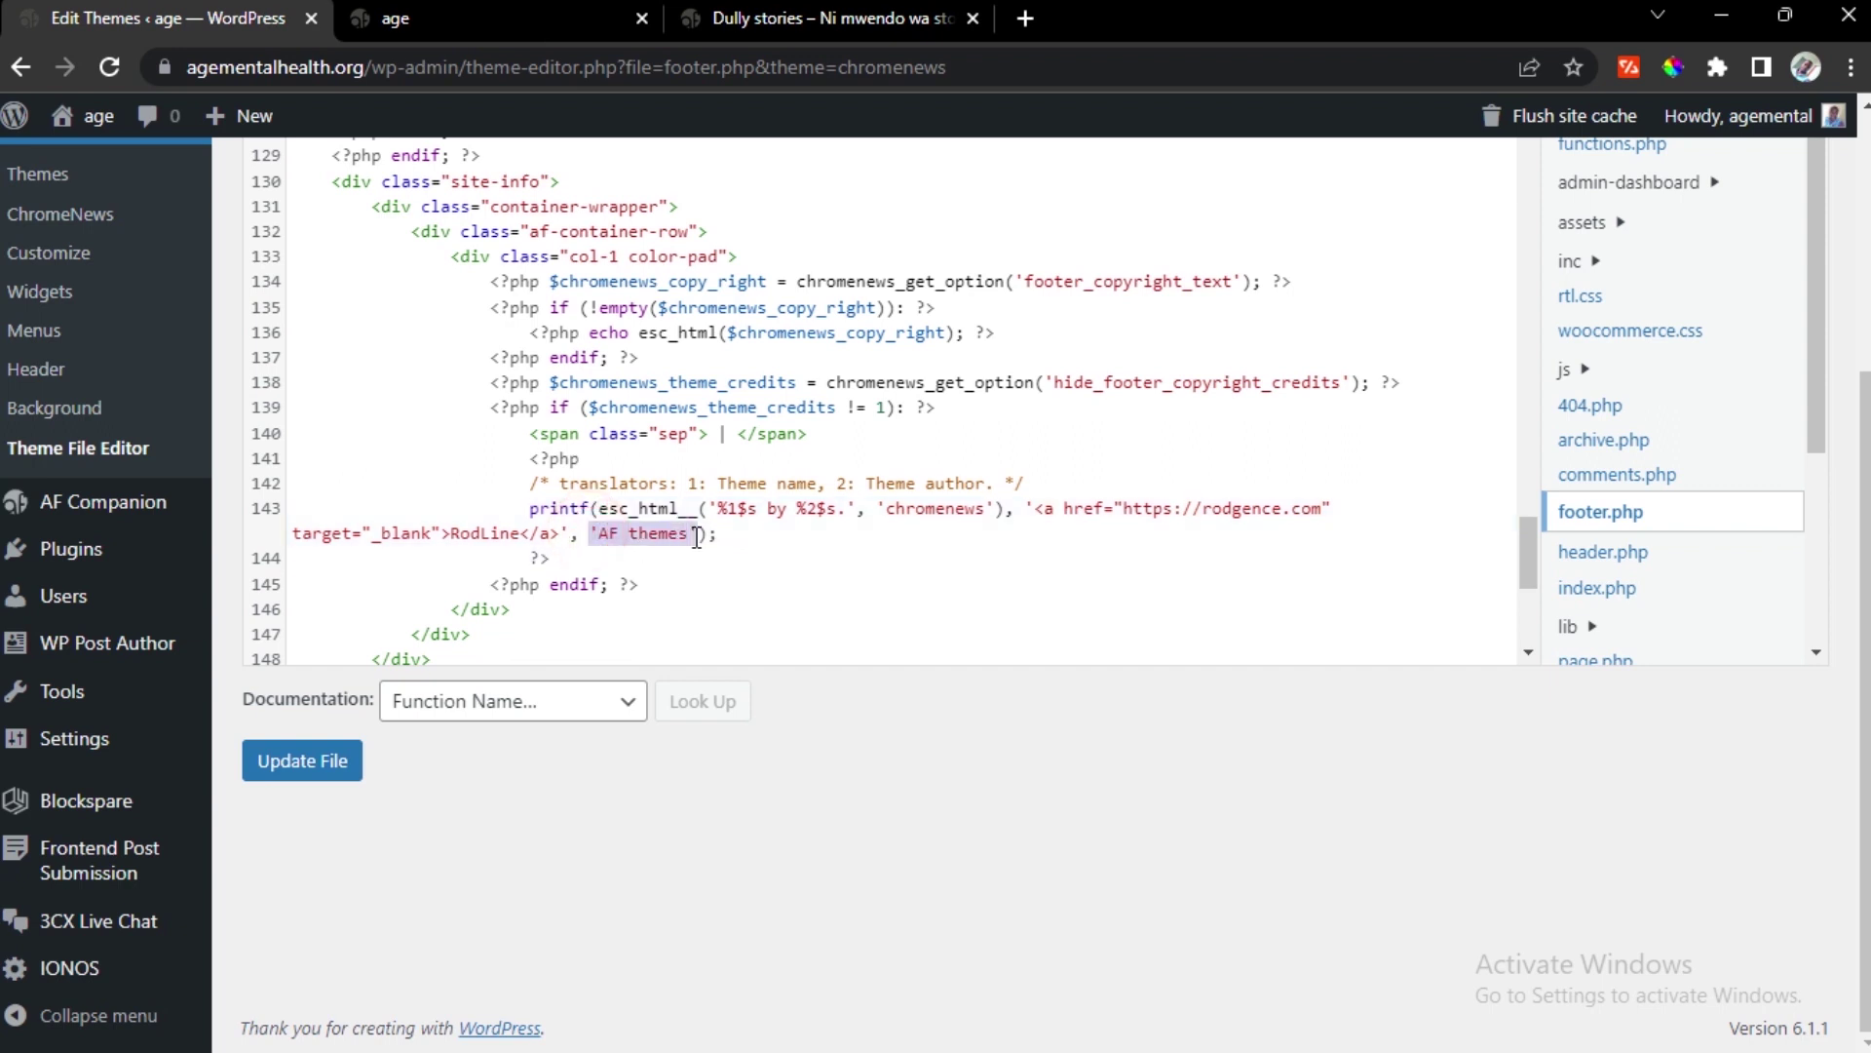
key(BackSpace)
key(BackSpace)
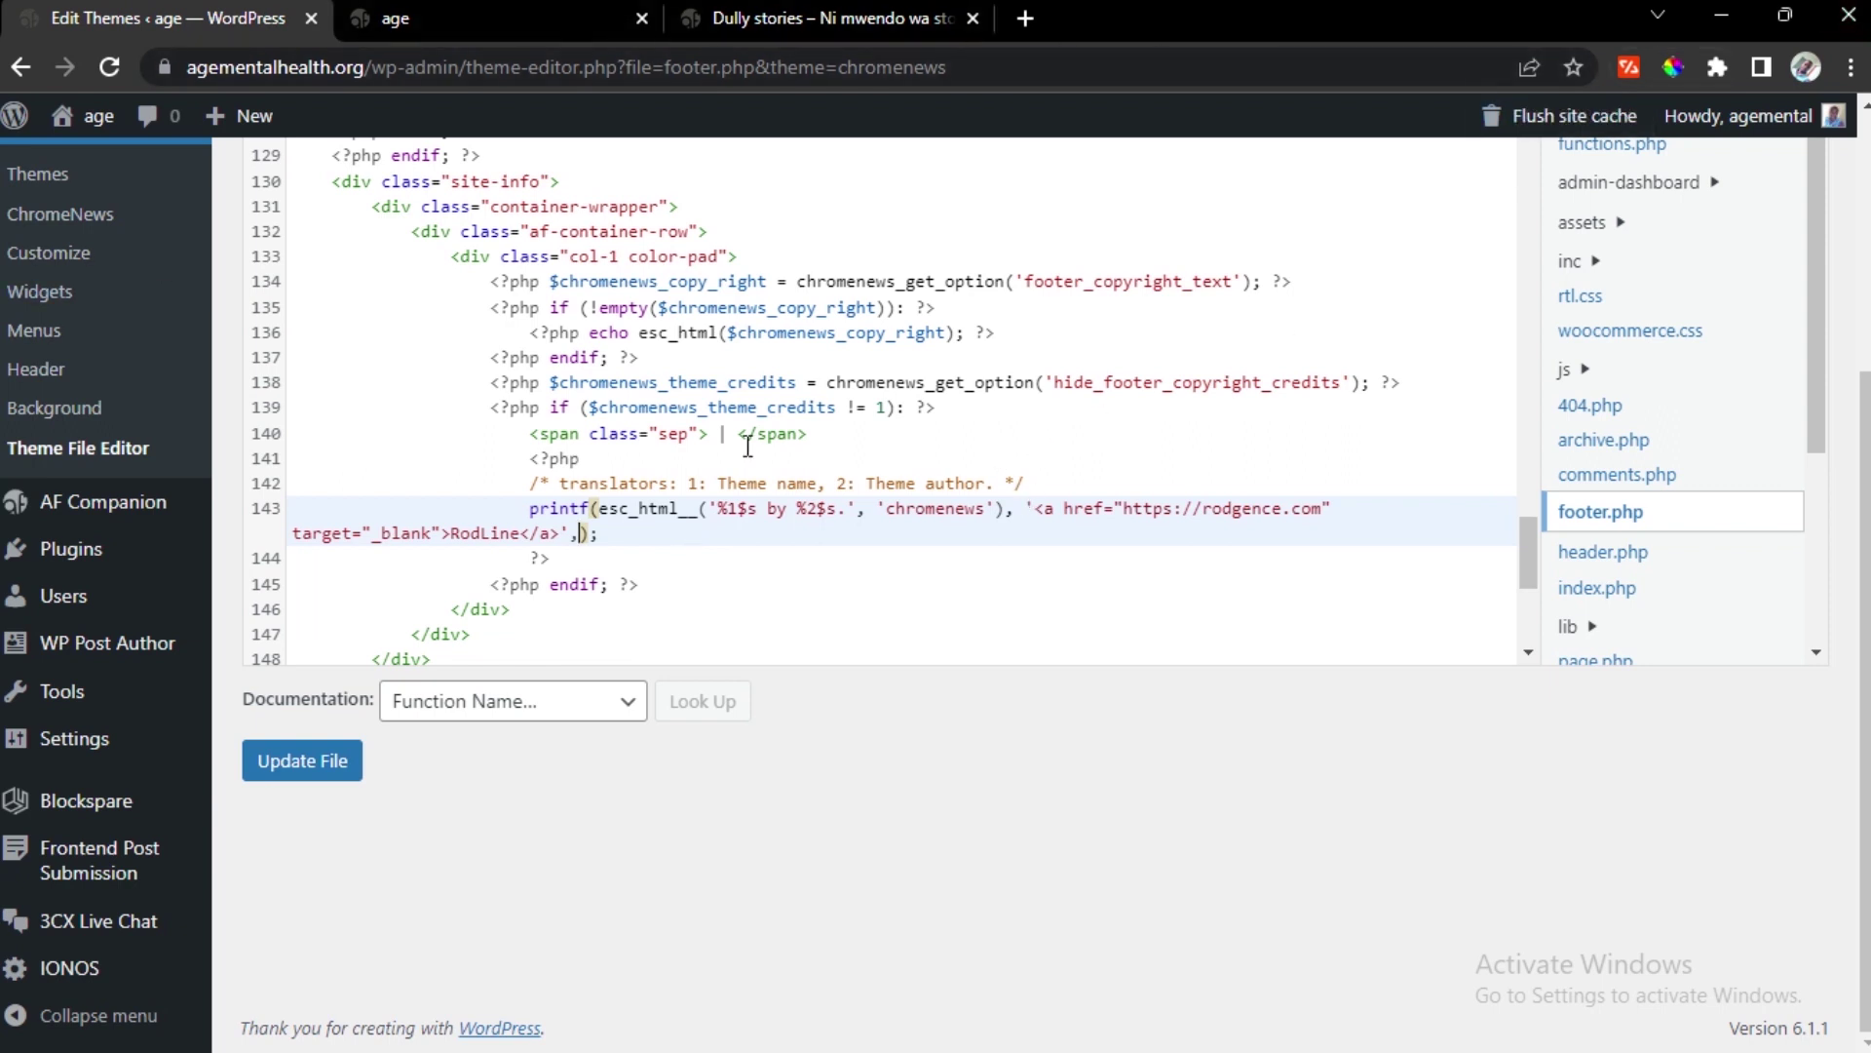
Delete both arguments inside esc_html__() on the credit line and try to update footer.php
click(981, 506)
click(998, 508)
key(BackSpace)
key(BackSpace)
key(BackSpace)
key(BackSpace)
key(BackSpace)
key(BackSpace)
key(BackSpace)
key(BackSpace)
key(BackSpace)
key(BackSpace)
key(BackSpace)
key(BackSpace)
key(BackSpace)
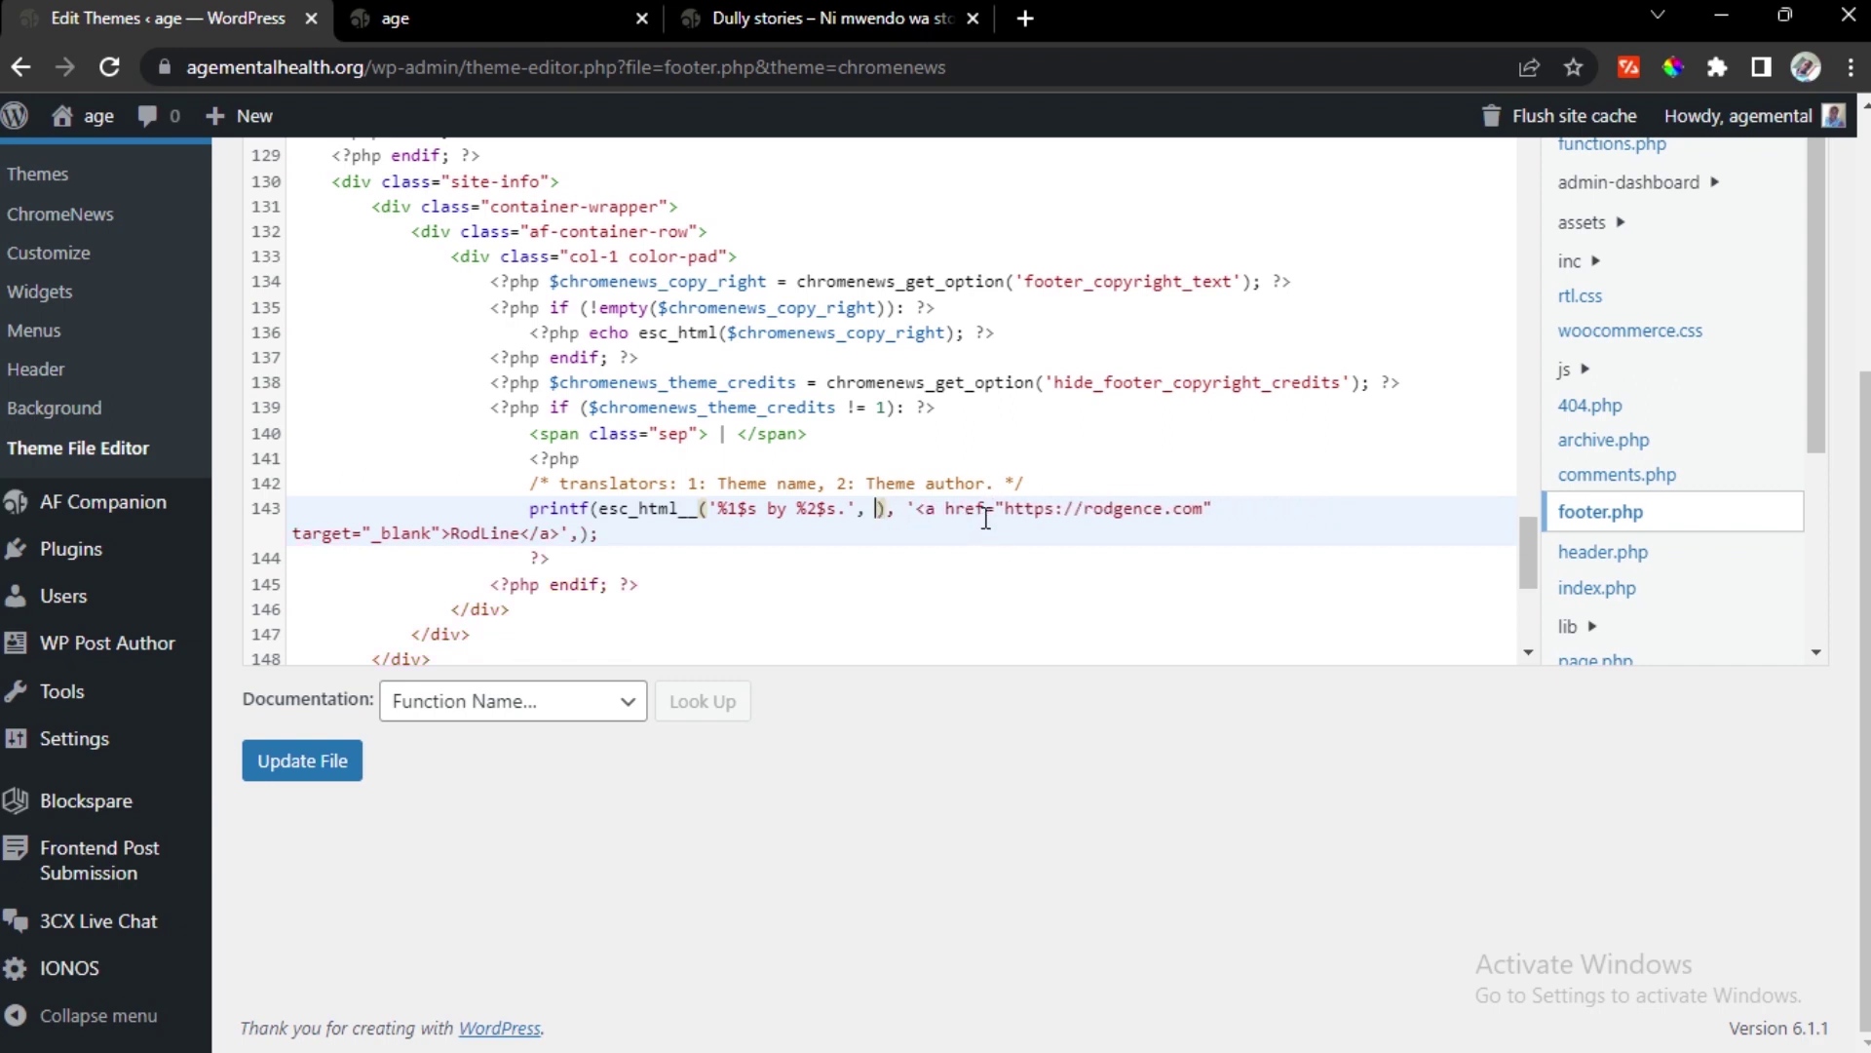
key(BackSpace)
key(BackSpace)
key(BackSpace)
key(BackSpace)
key(BackSpace)
key(BackSpace)
key(BackSpace)
key(BackSpace)
key(BackSpace)
key(BackSpace)
key(BackSpace)
key(BackSpace)
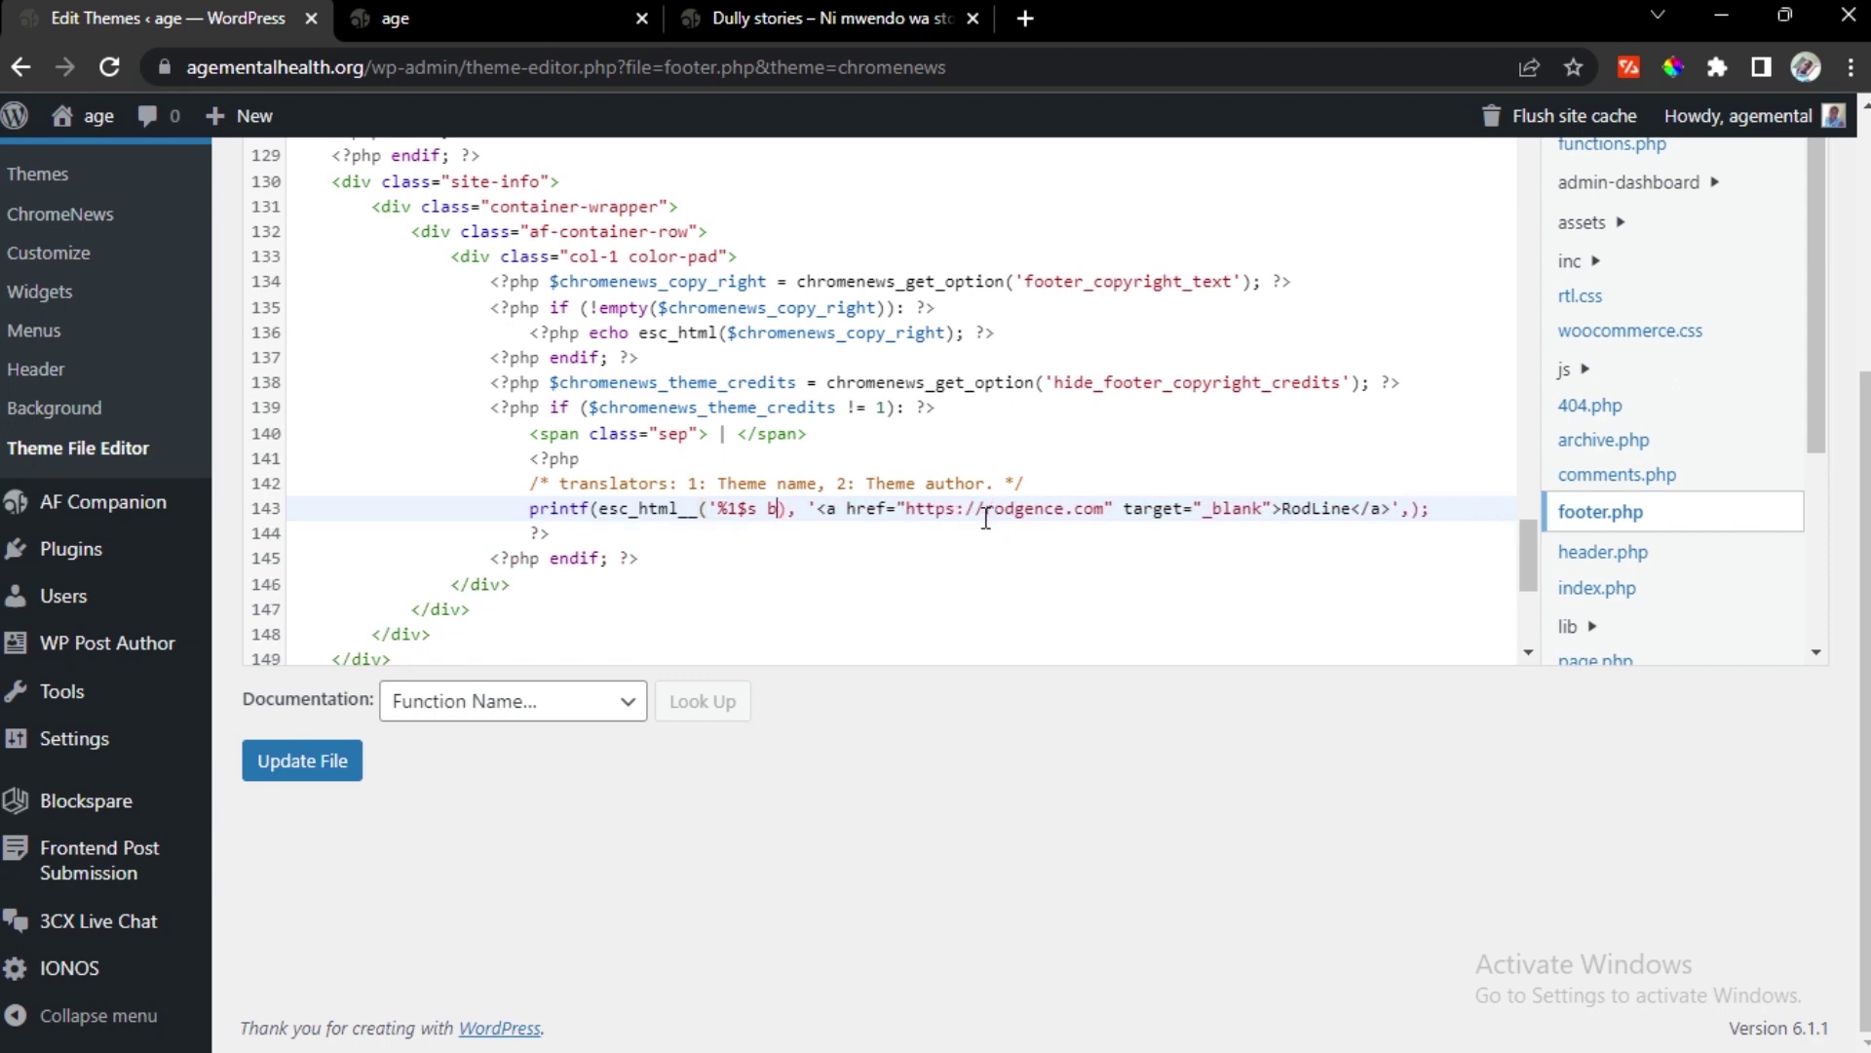
key(BackSpace)
key(BackSpace)
key(BackSpace)
key(BackSpace)
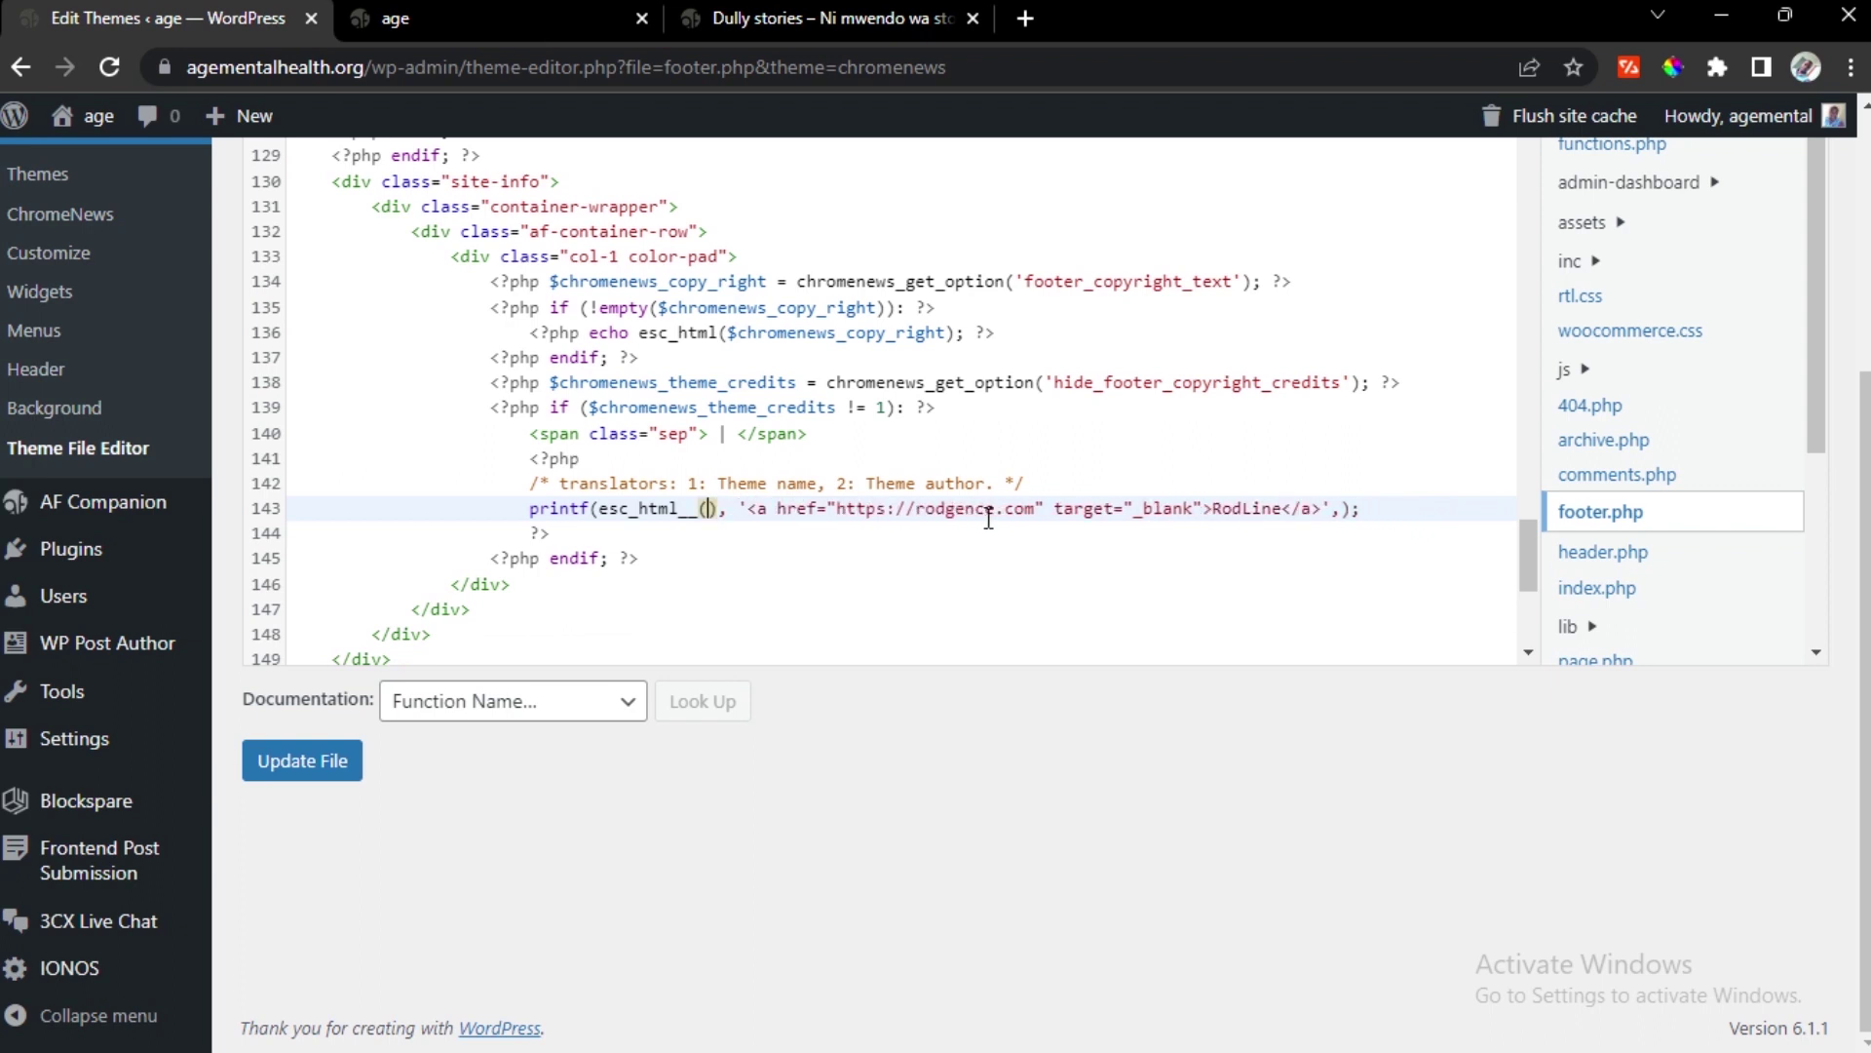
click(327, 769)
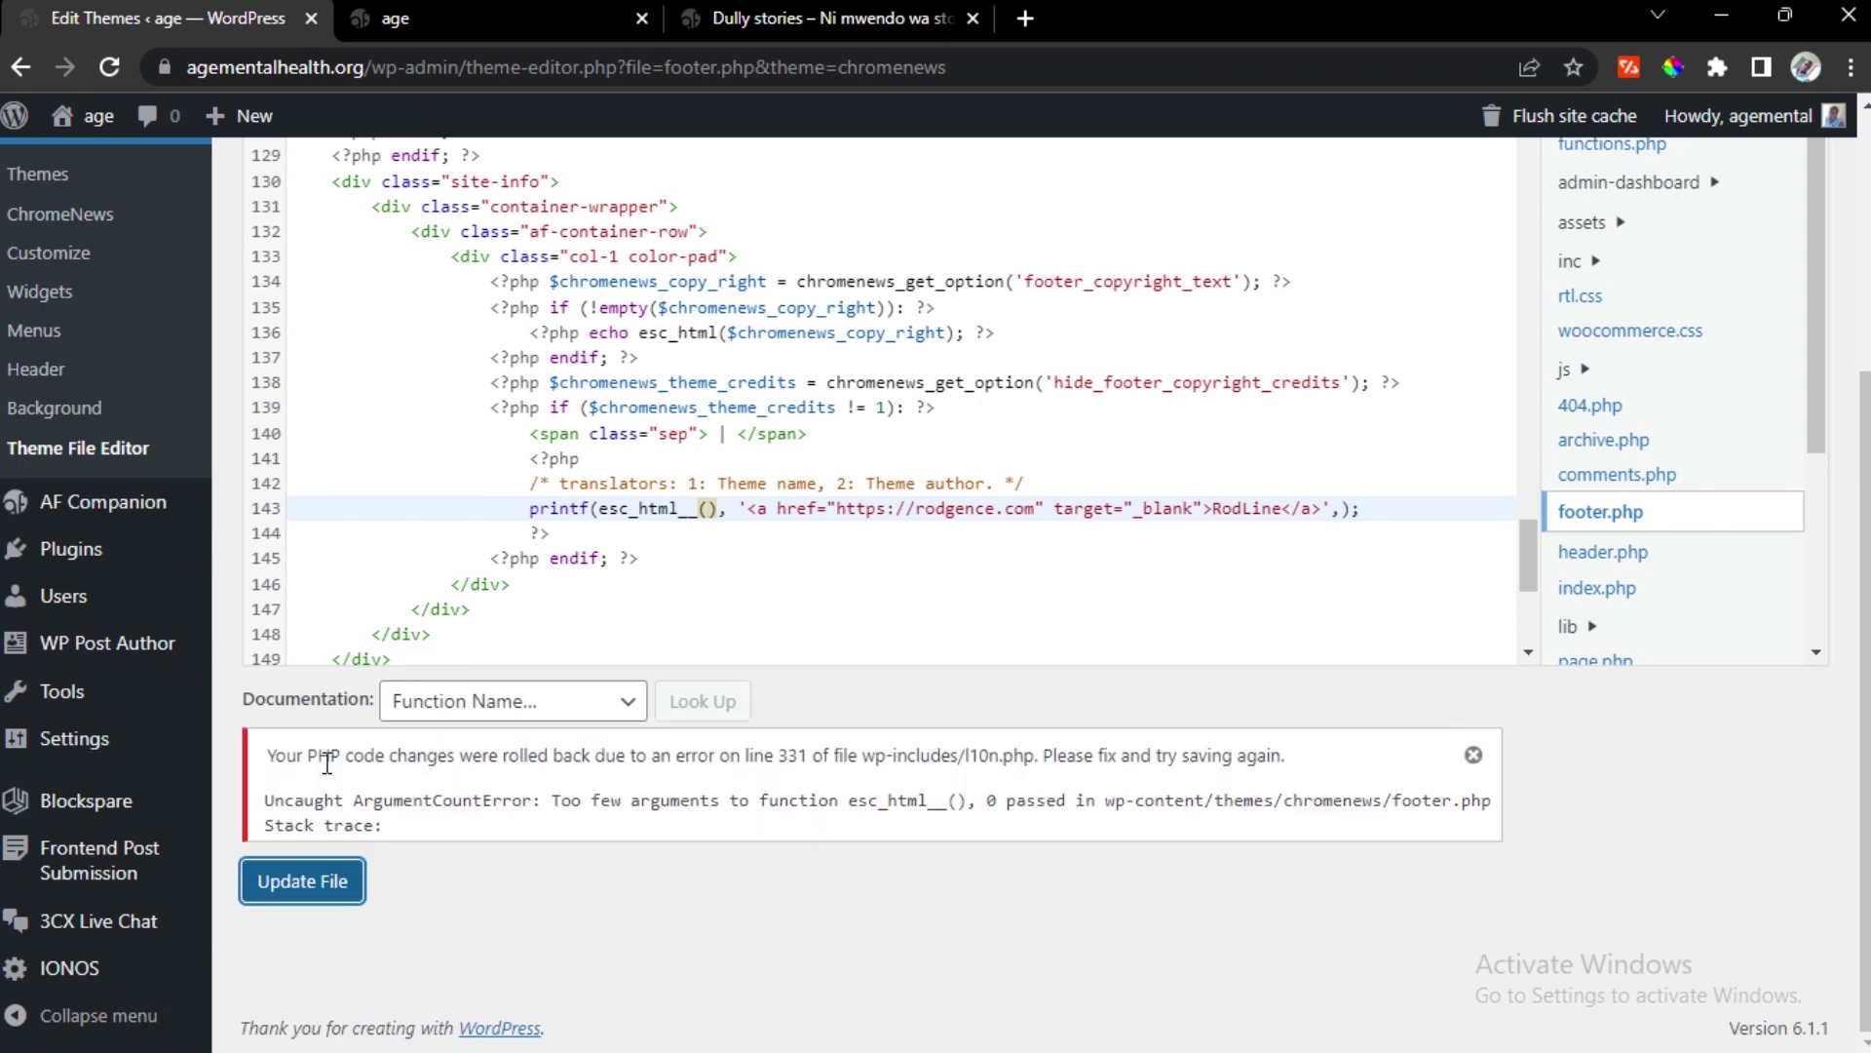
scroll(845, 784, down, 3)
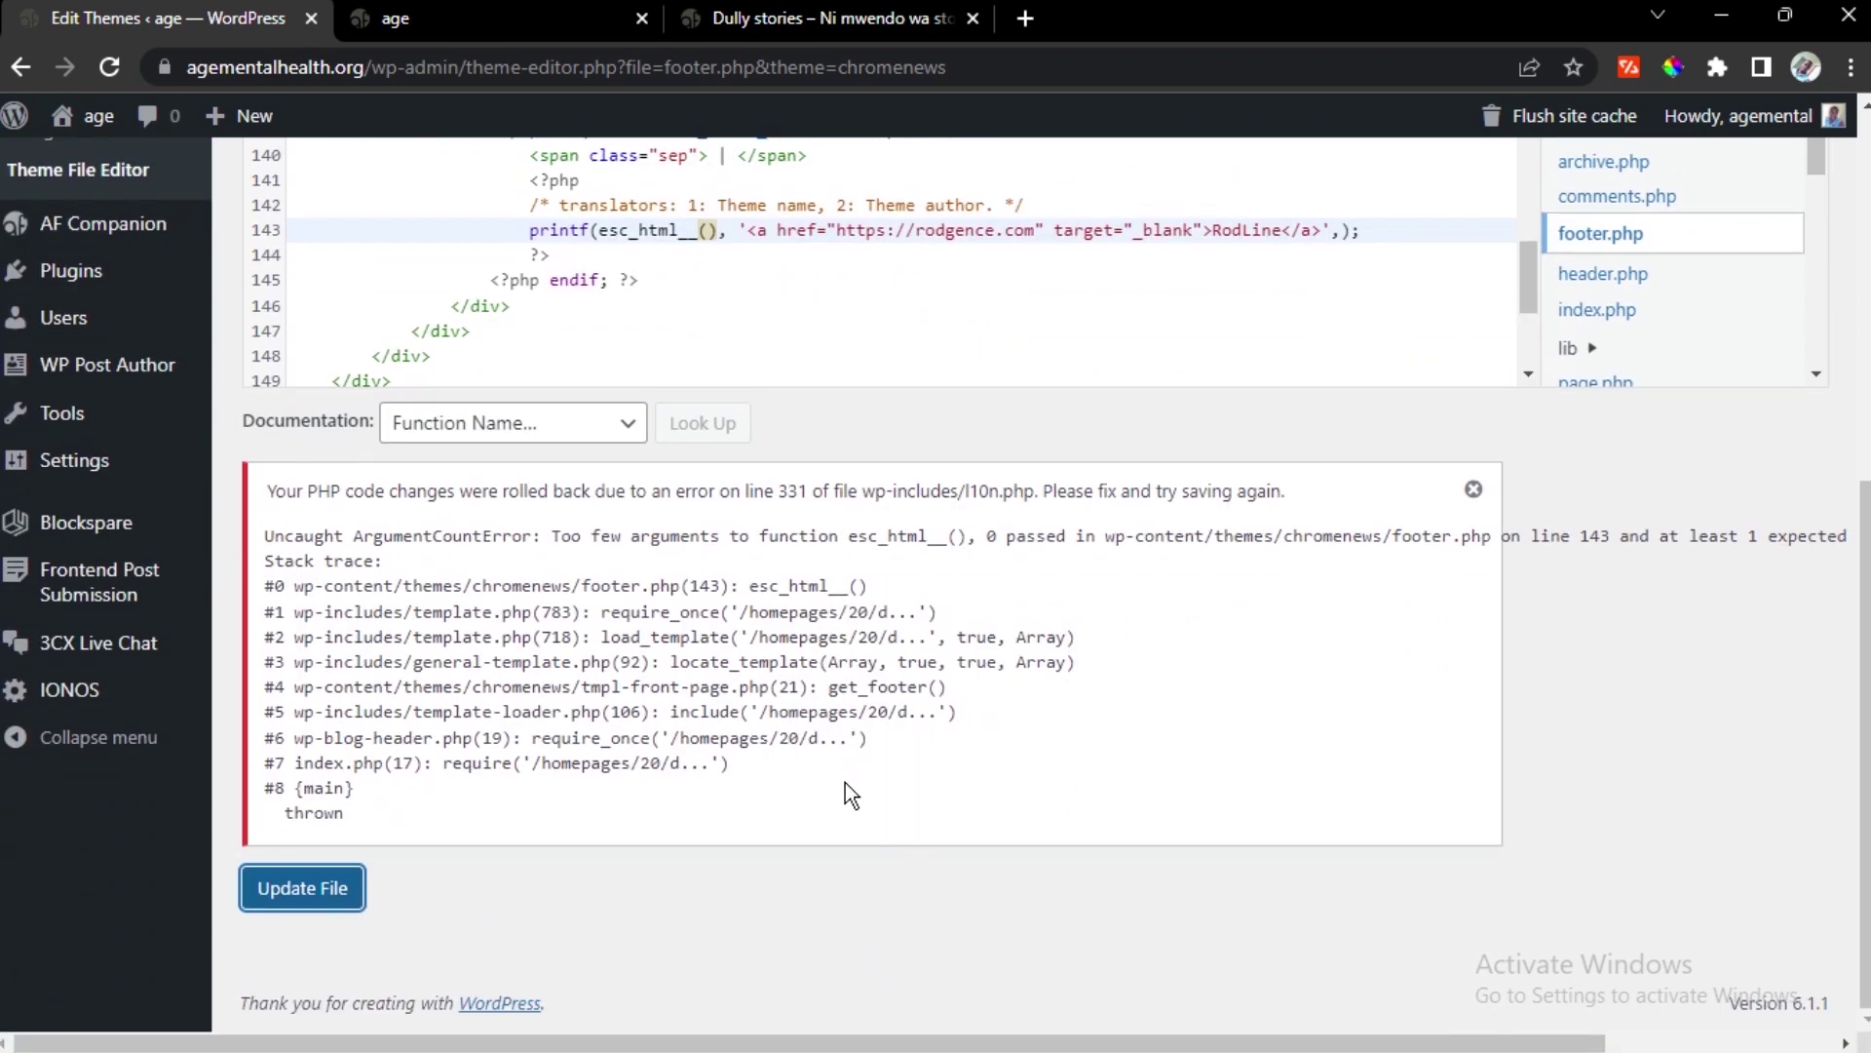
Put the arguments '%1$s by %2$s.', 'chromenews' back inside esc_html__() on line 143
scroll(845, 783, up, 6)
click(768, 780)
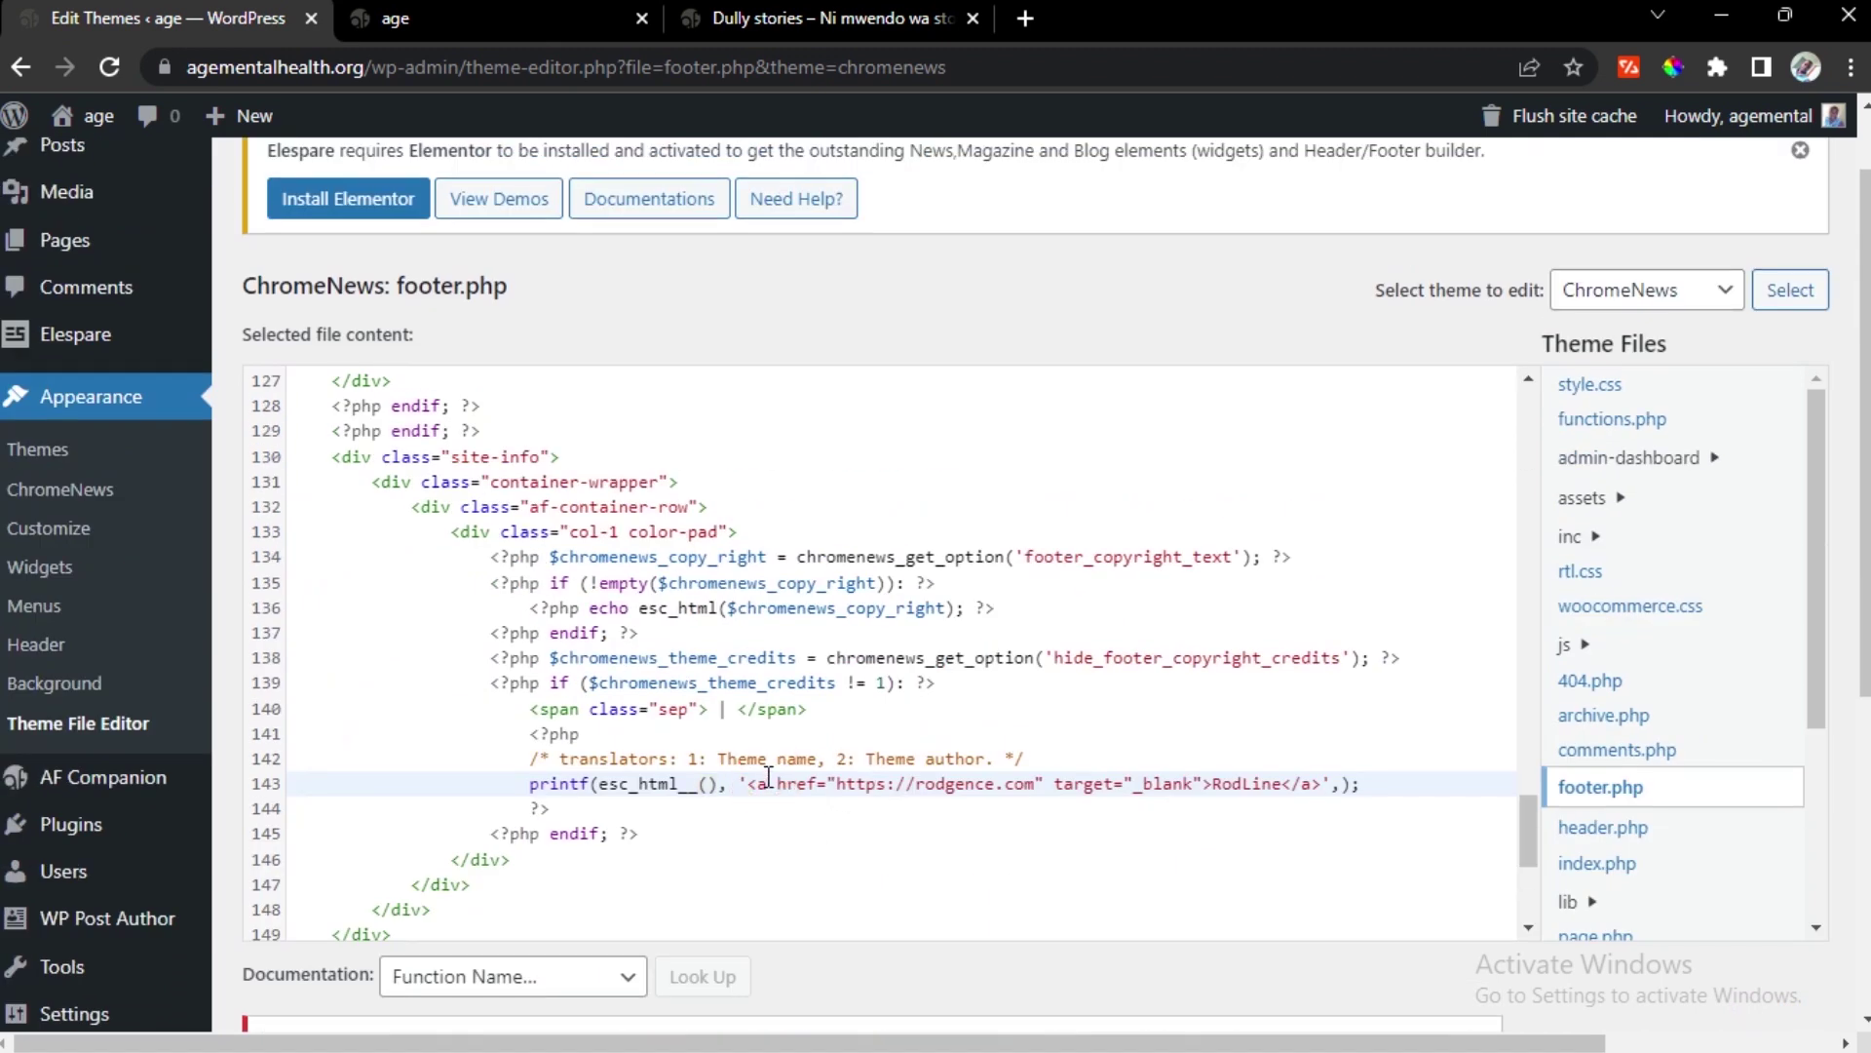
text('%1$s by %2$s.', 'chromenews')
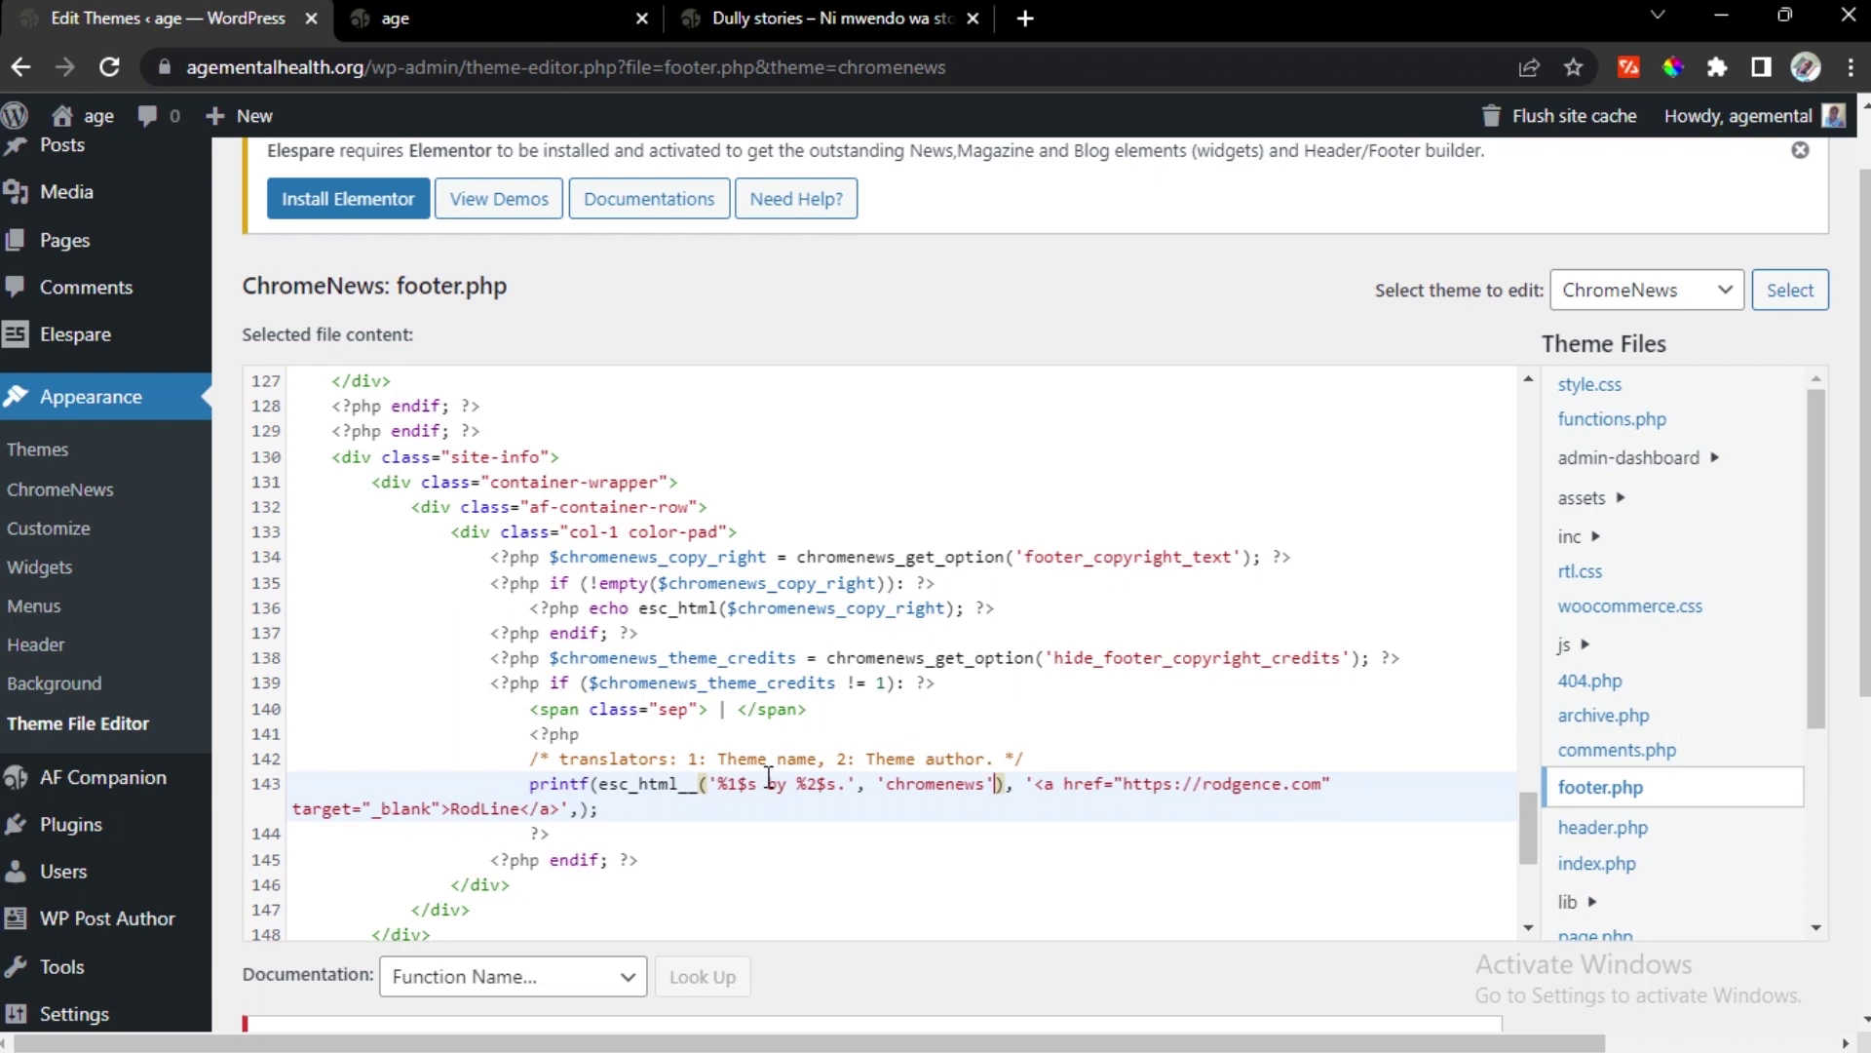
Replace 'chromenews' with 'RodLine' in the esc_html__() call on line 143 and try to update footer.php
click(987, 781)
key(BackSpace)
key(BackSpace)
key(BackSpace)
key(BackSpace)
key(BackSpace)
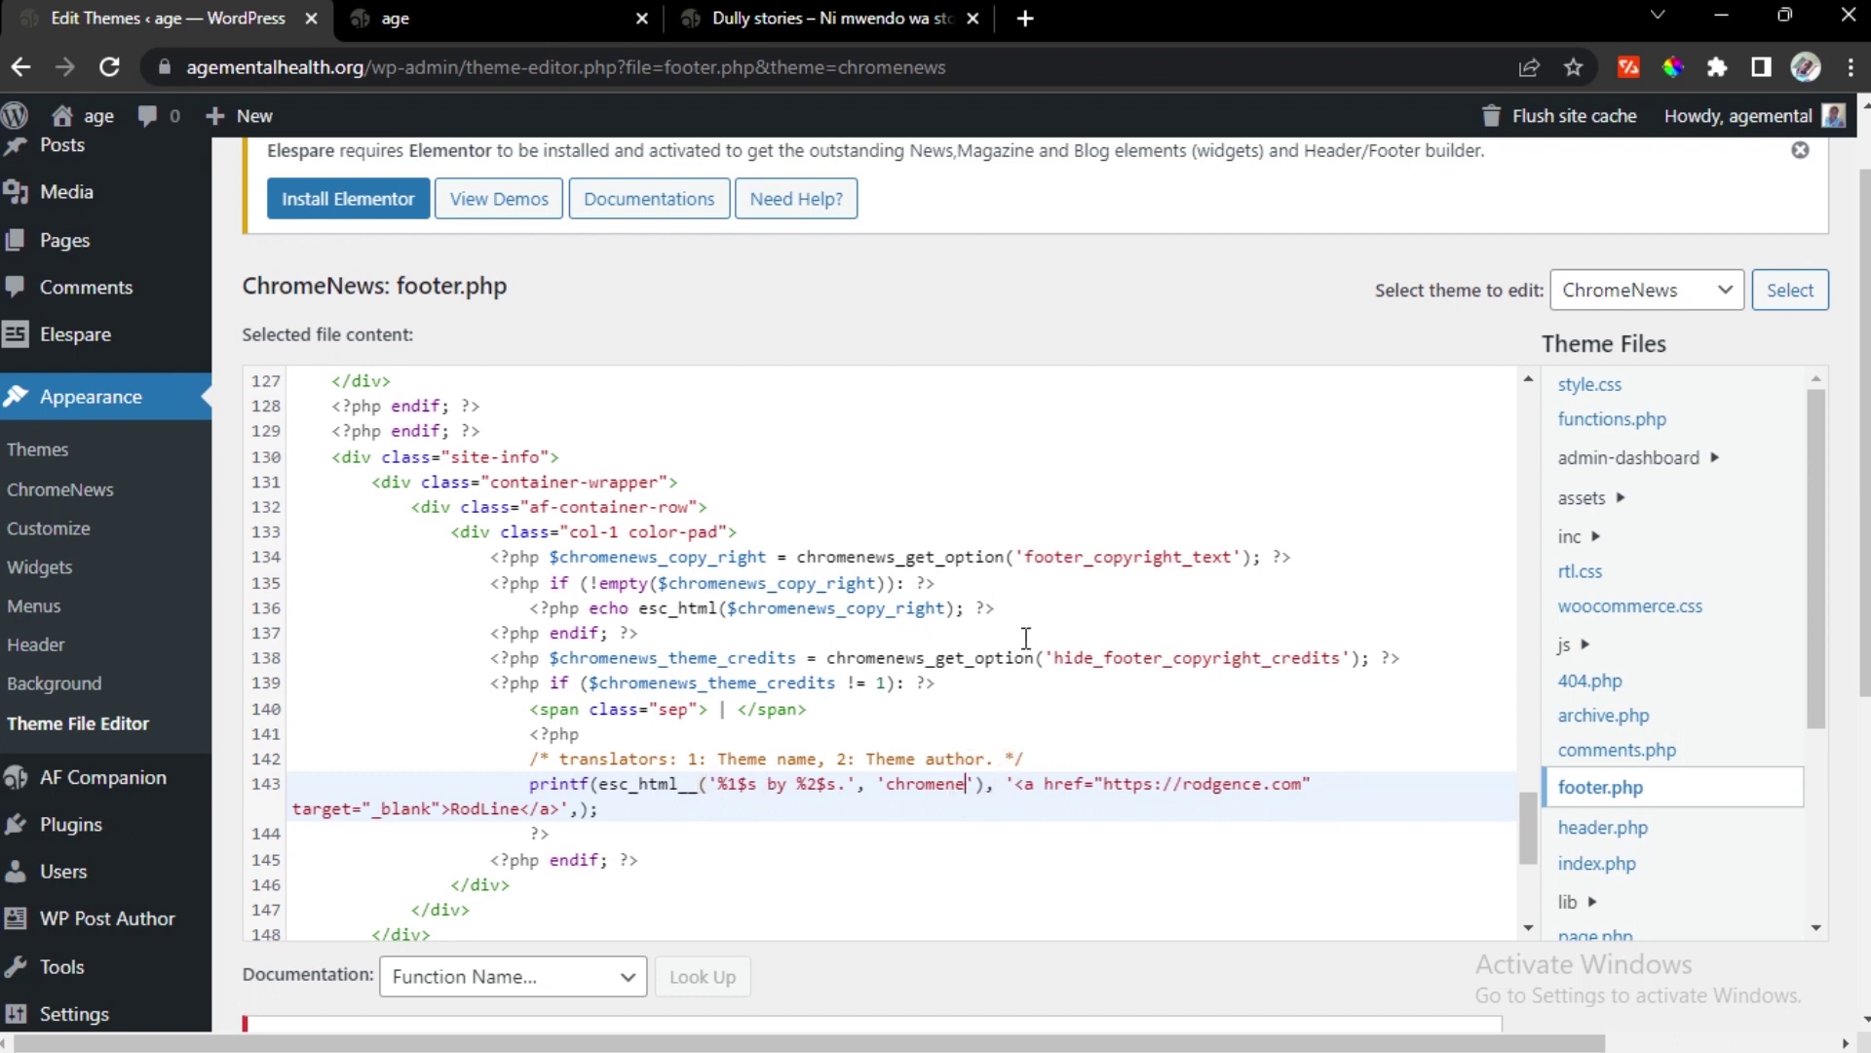
key(BackSpace)
key(BackSpace)
key(BackSpace)
key(BackSpace)
key(BackSpace)
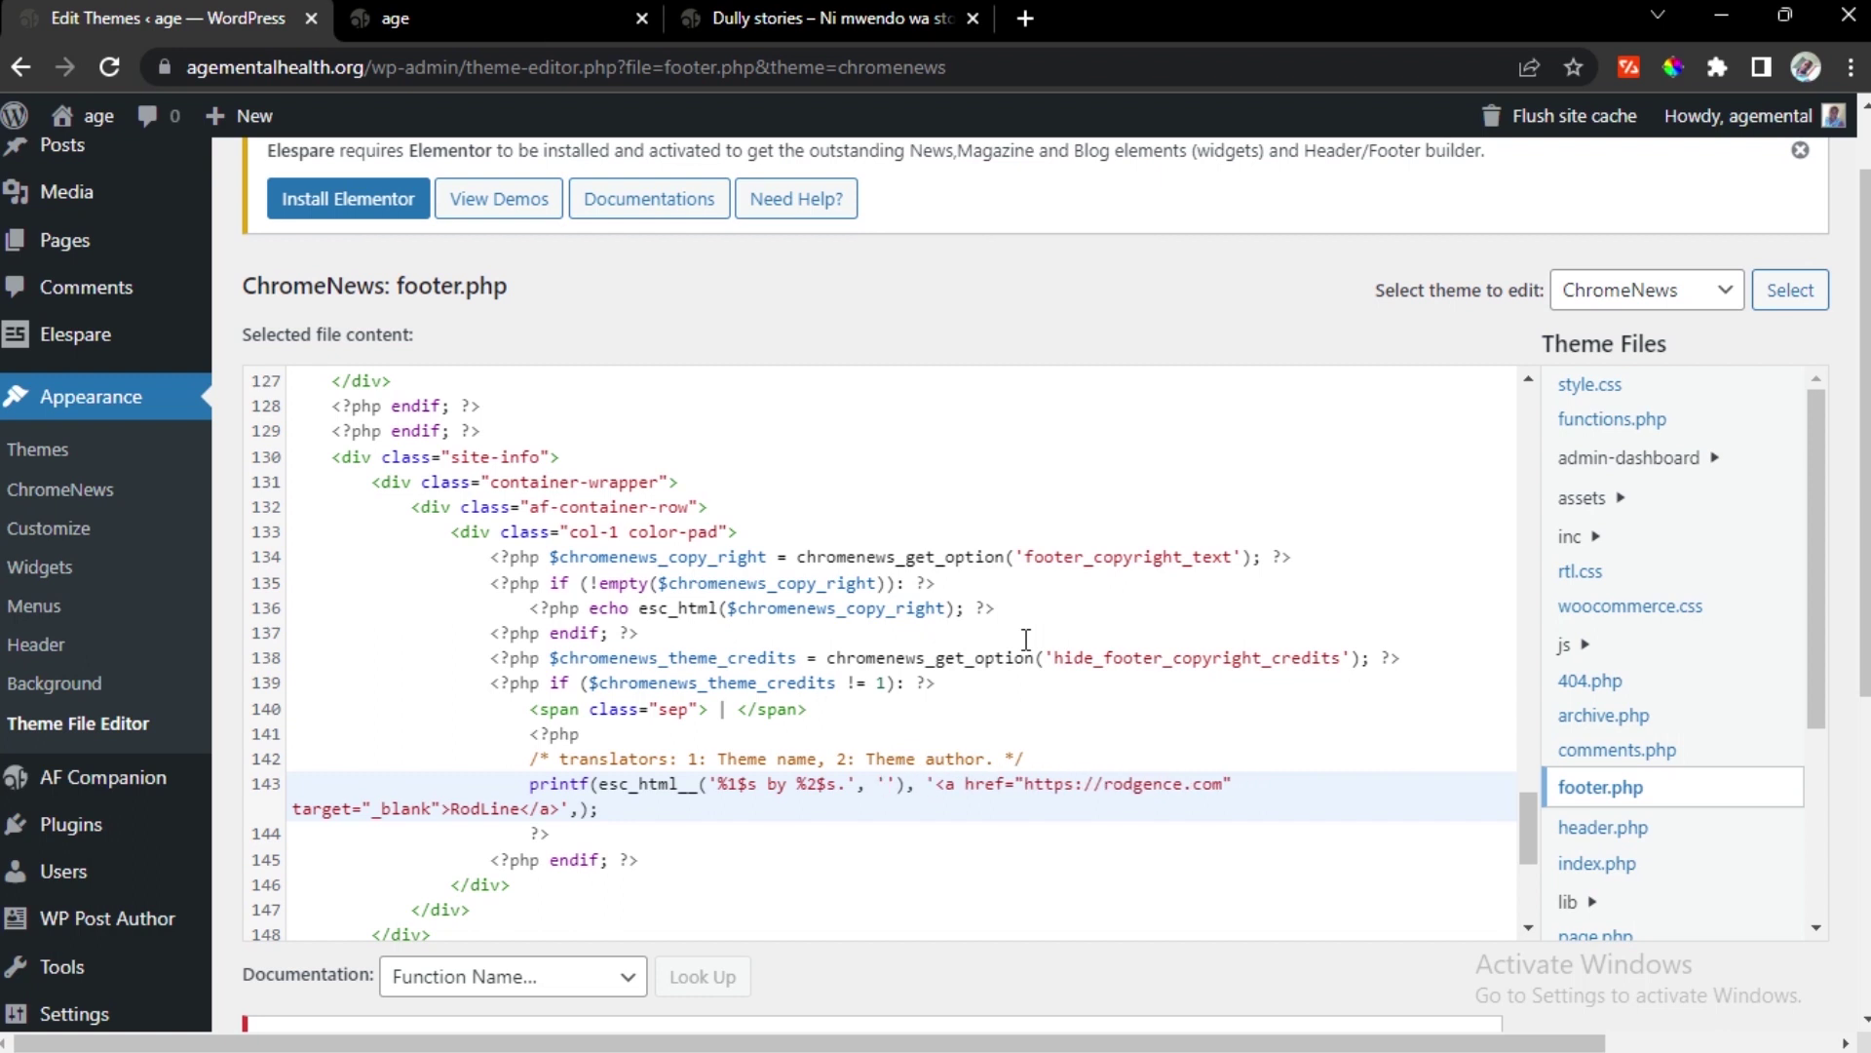
text(Ro)
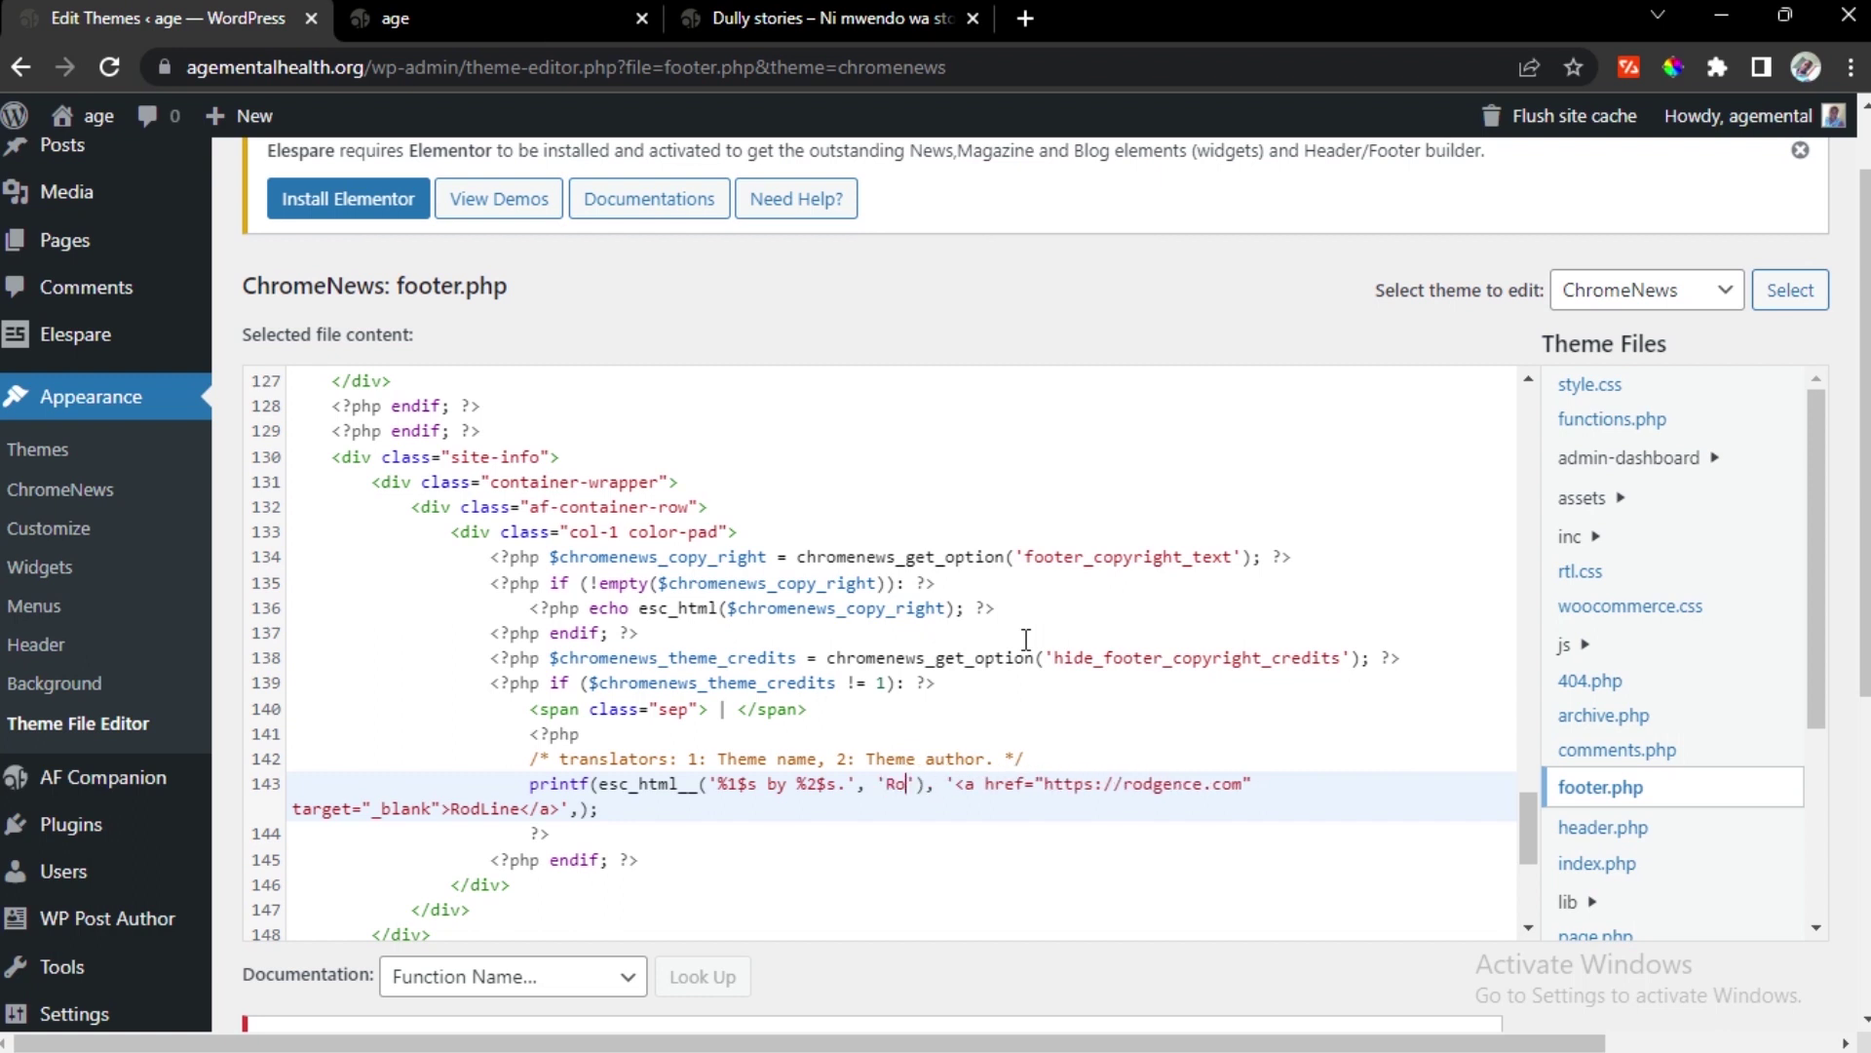
text(dLine)
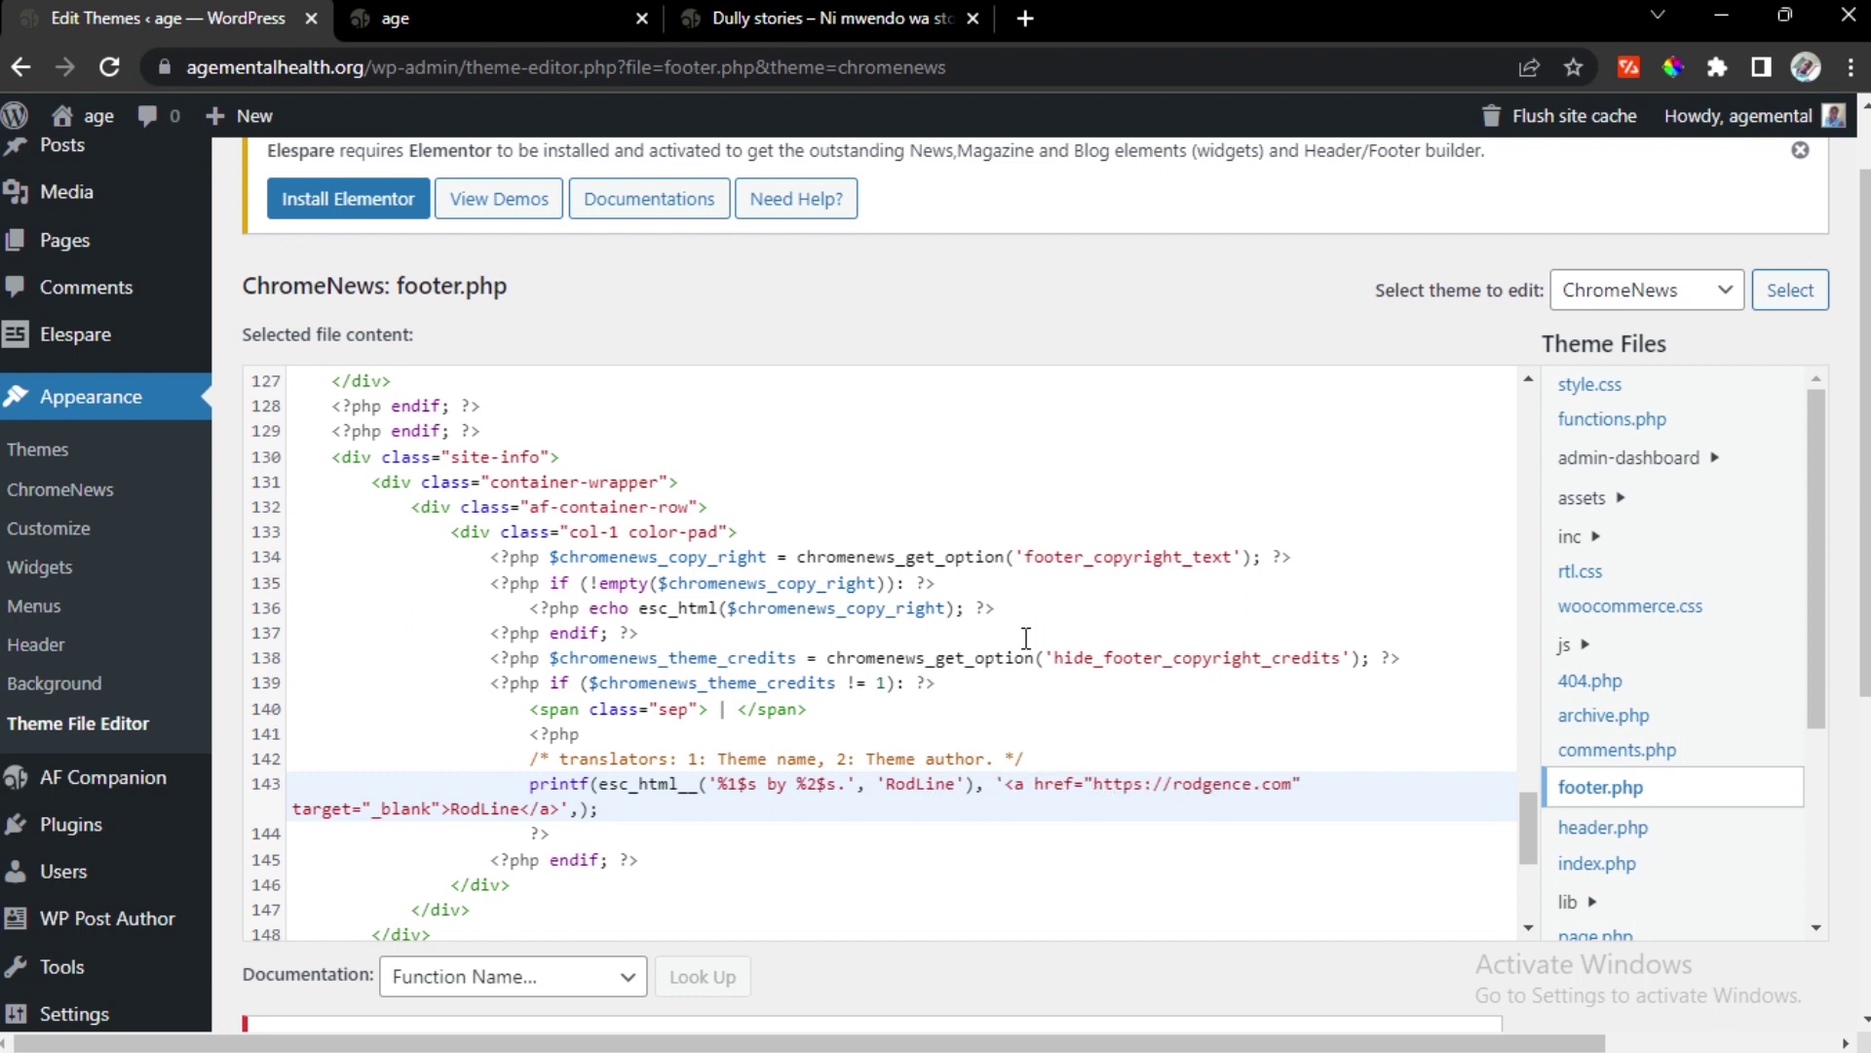
scroll(356, 556, down, 10)
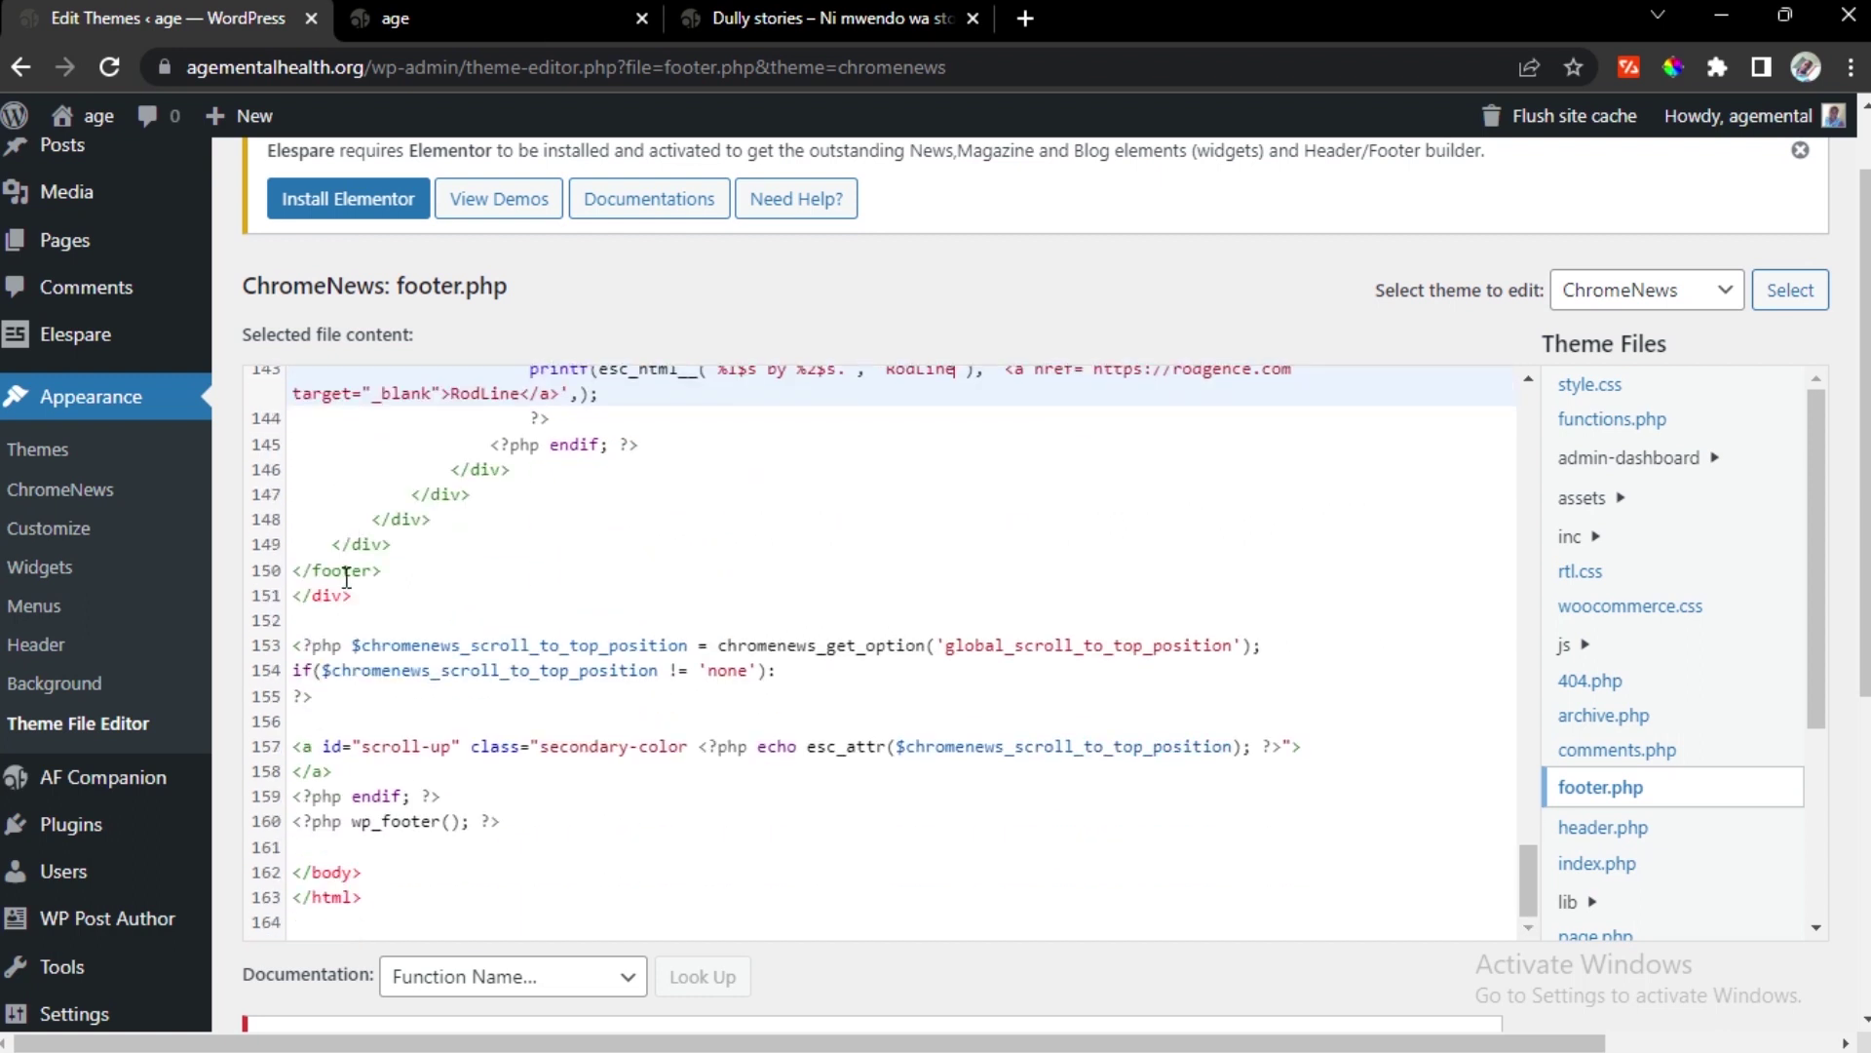
click(327, 882)
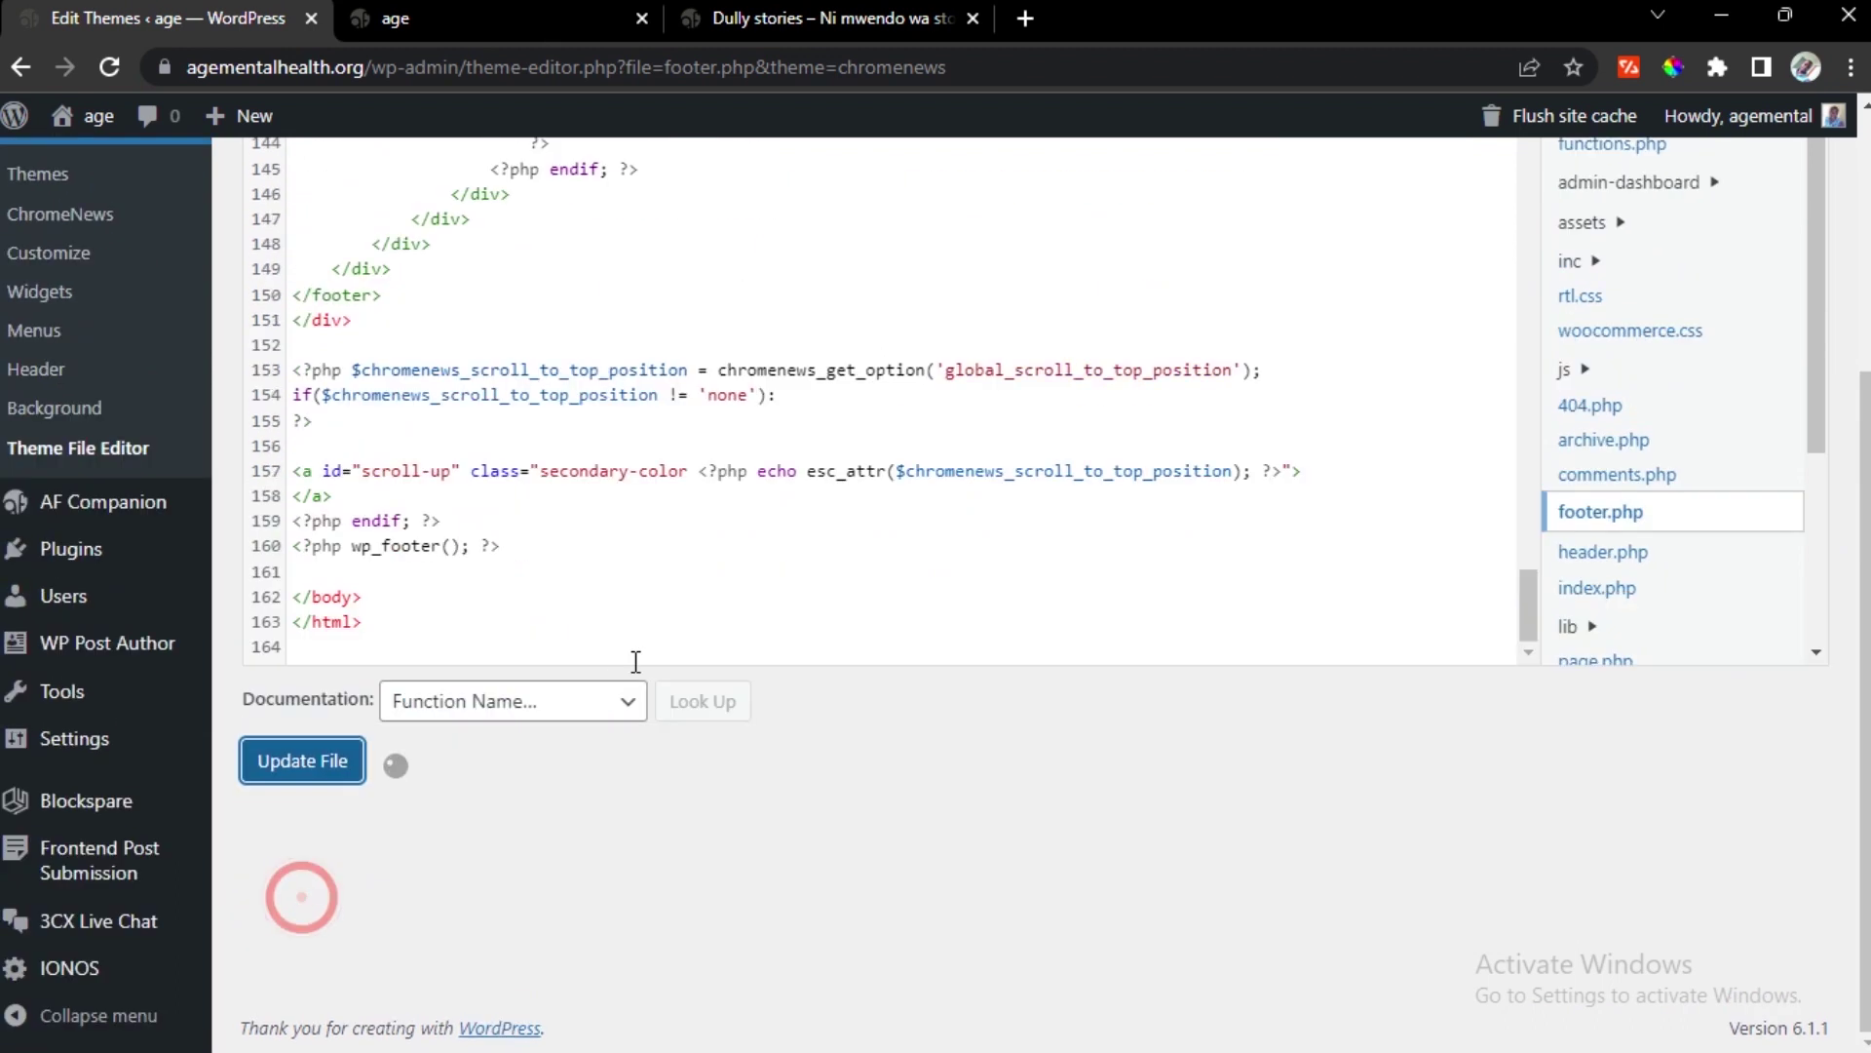
scroll(636, 662, down, 3)
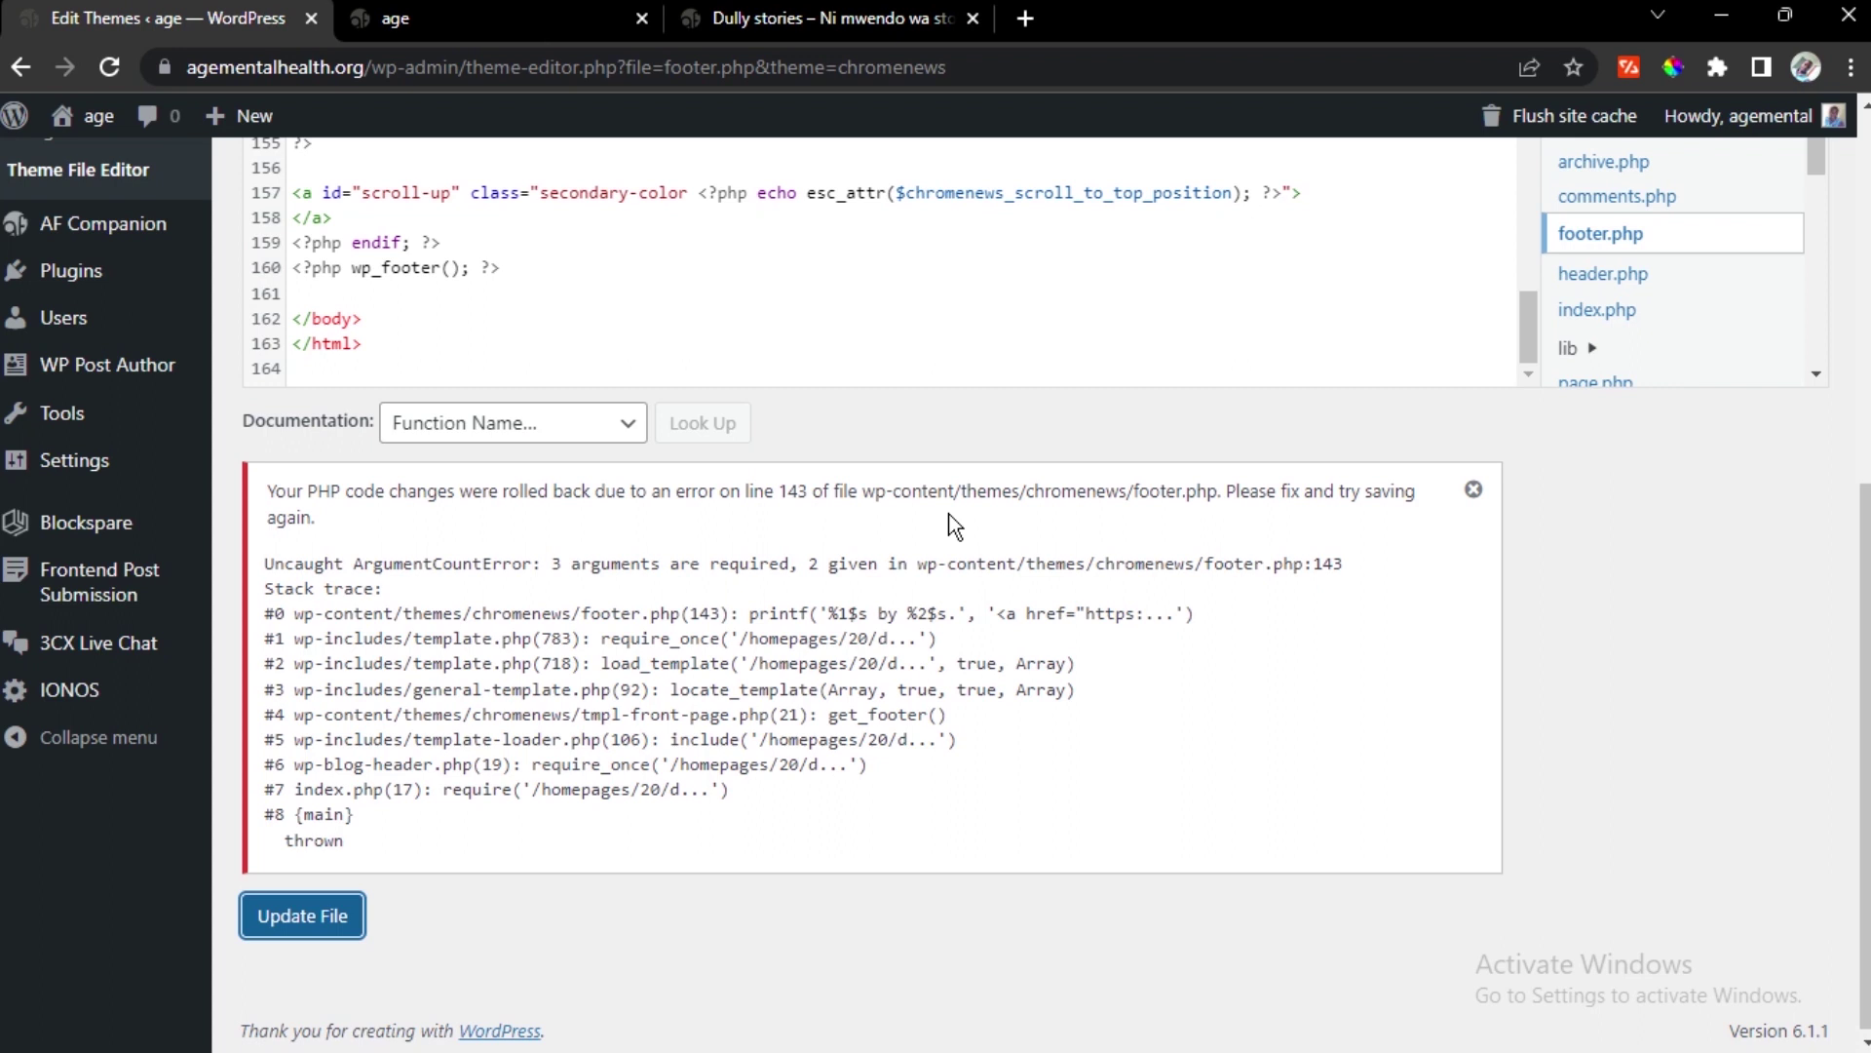
Review the footer credit code on line 143 and try to update footer.php again
scroll(738, 376, up, 3)
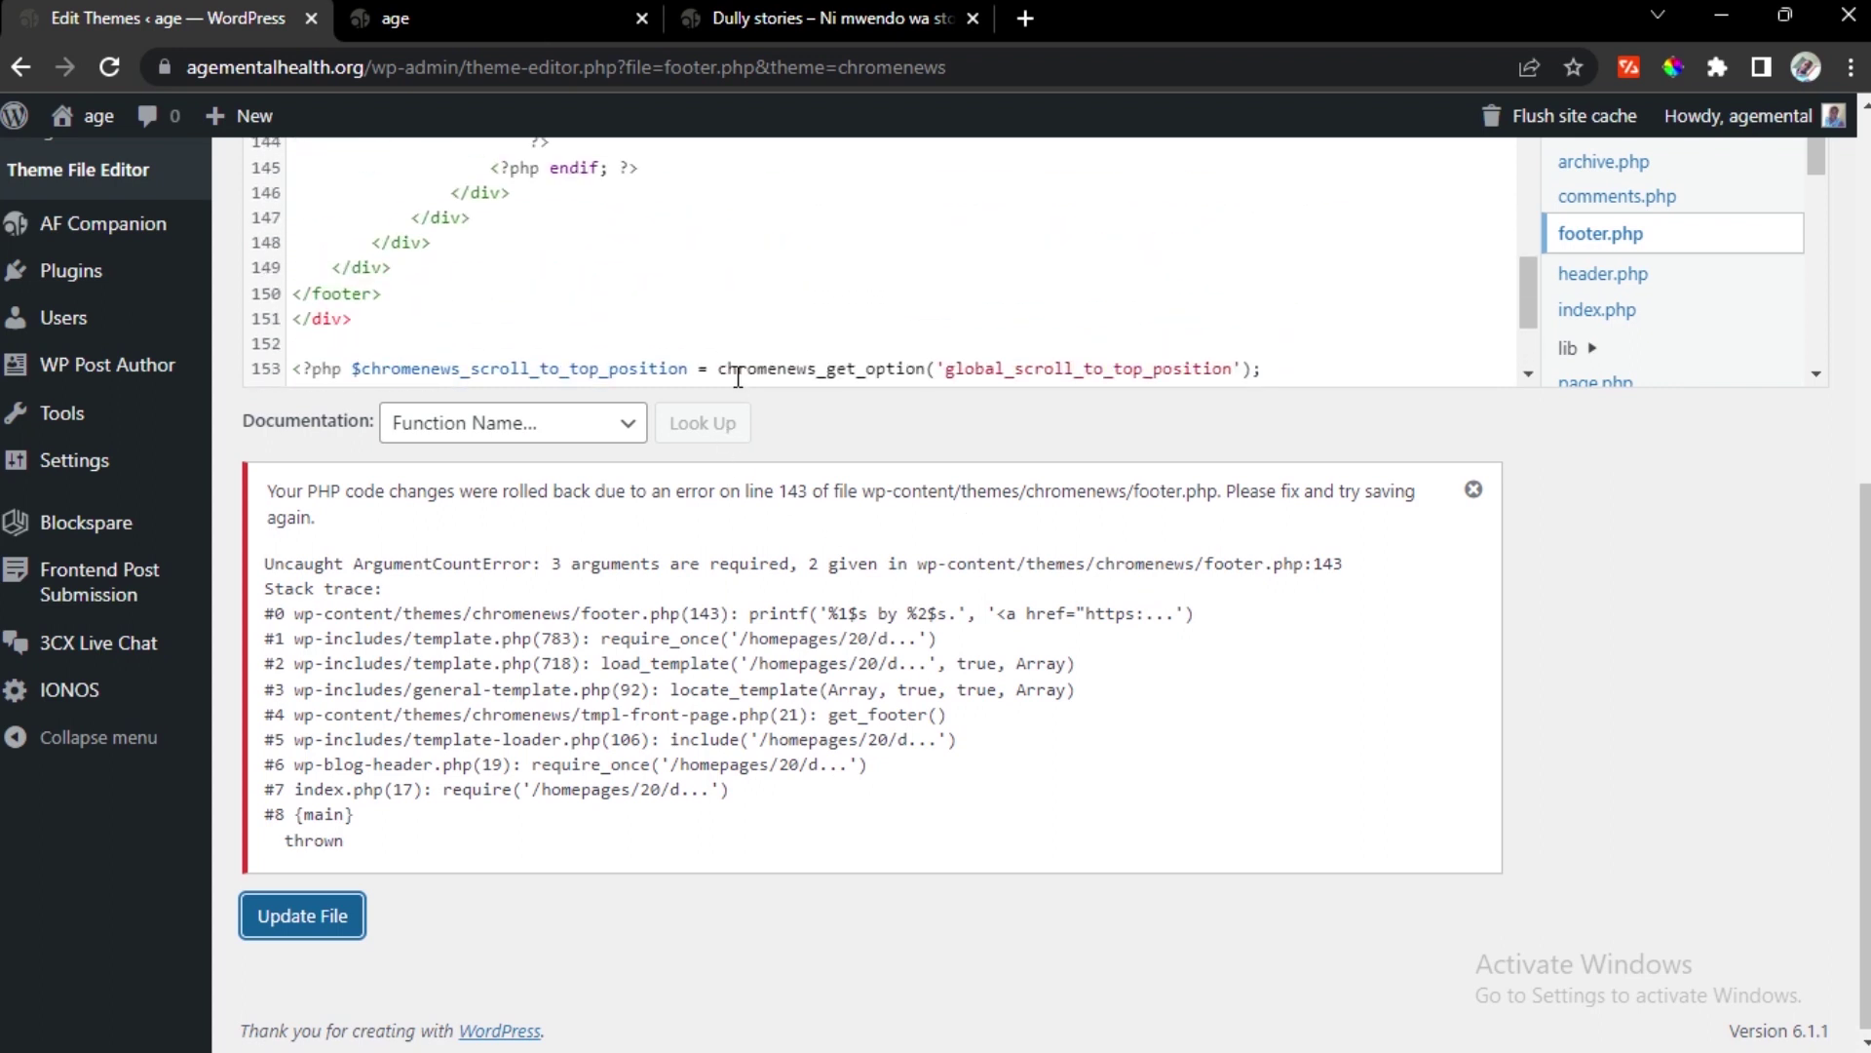
scroll(518, 301, down, 2)
scroll(526, 297, up, 4)
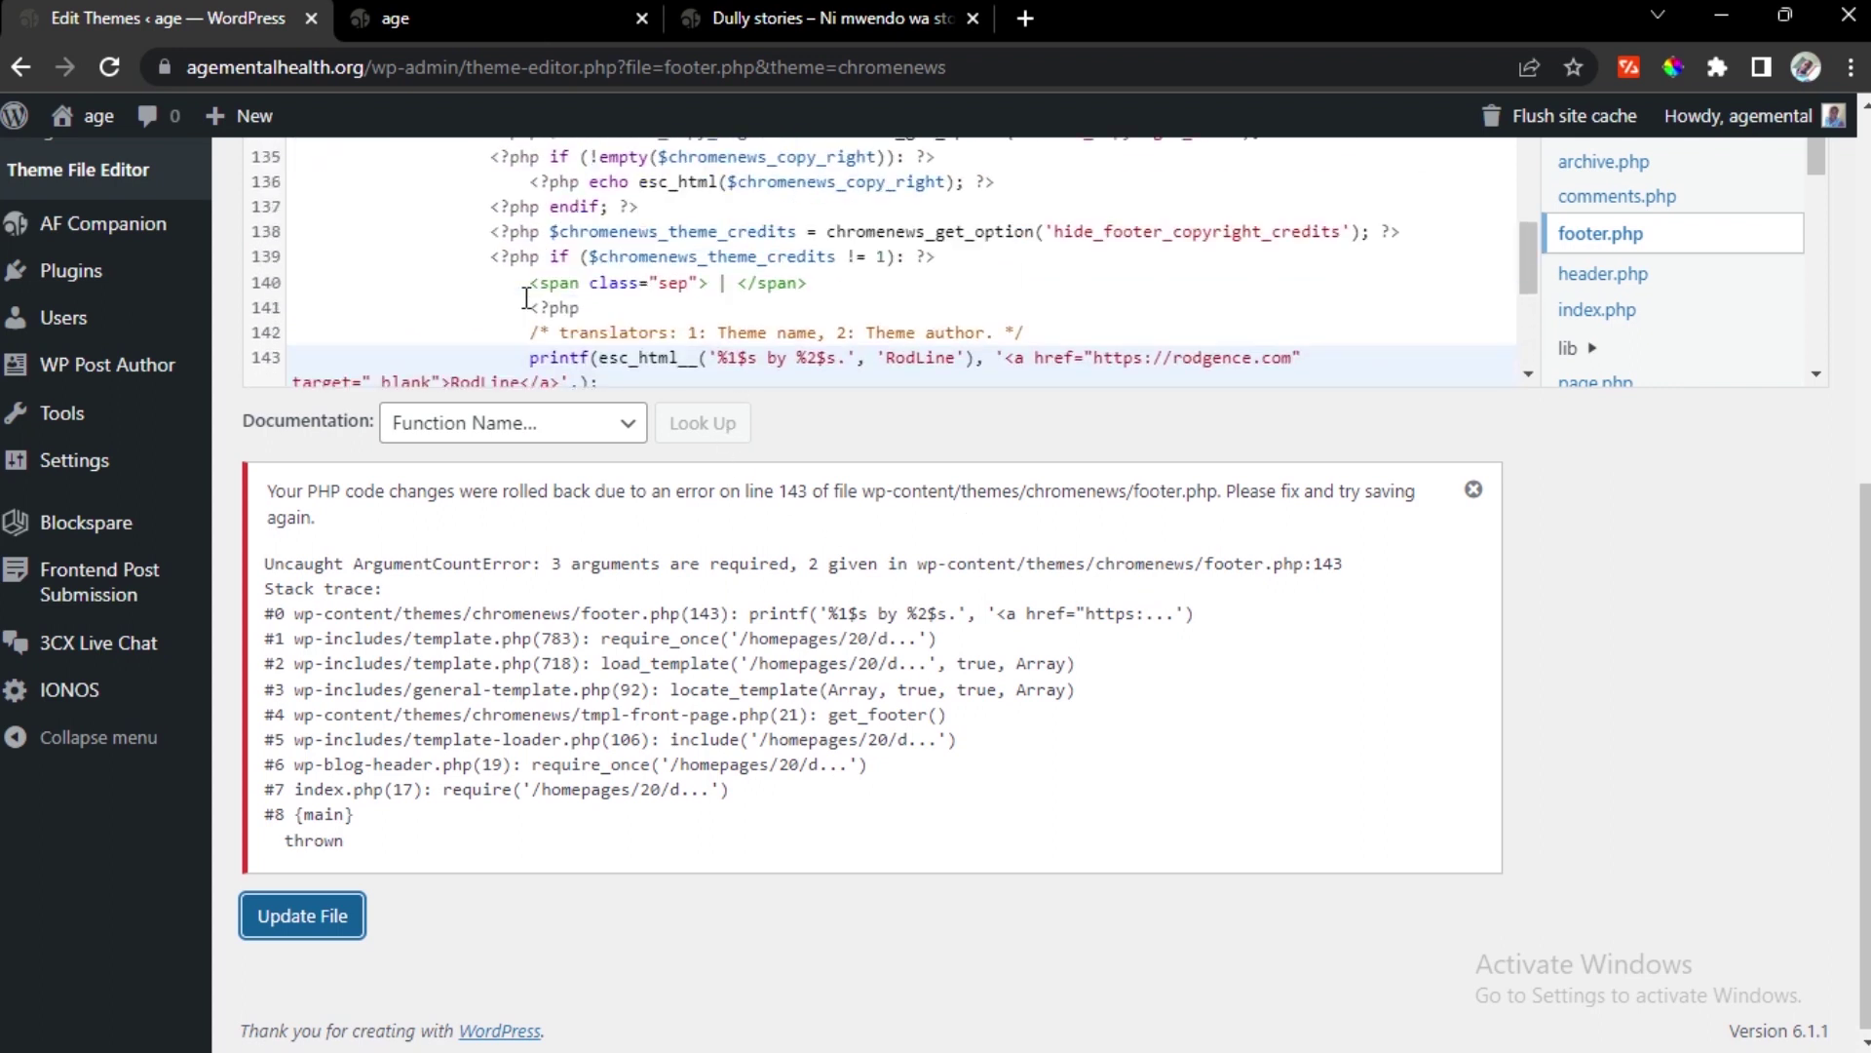
scroll(560, 280, down, 2)
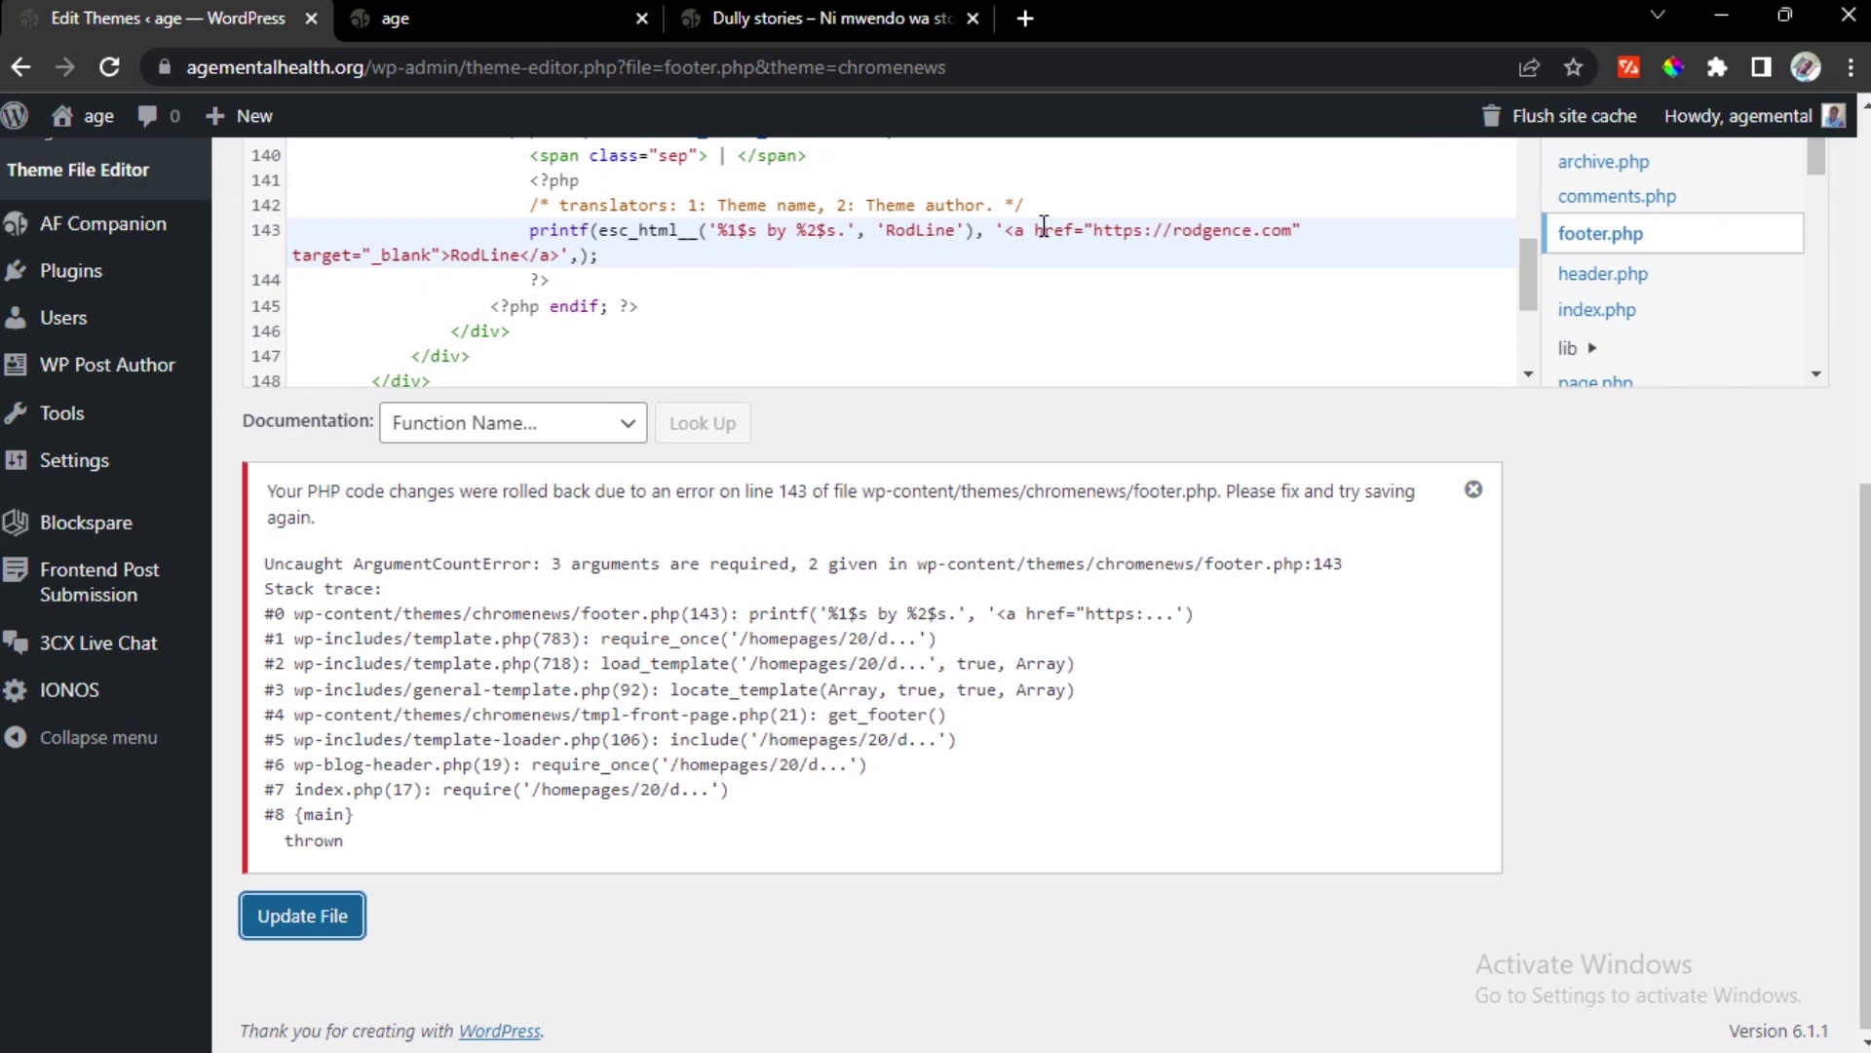
click(293, 254)
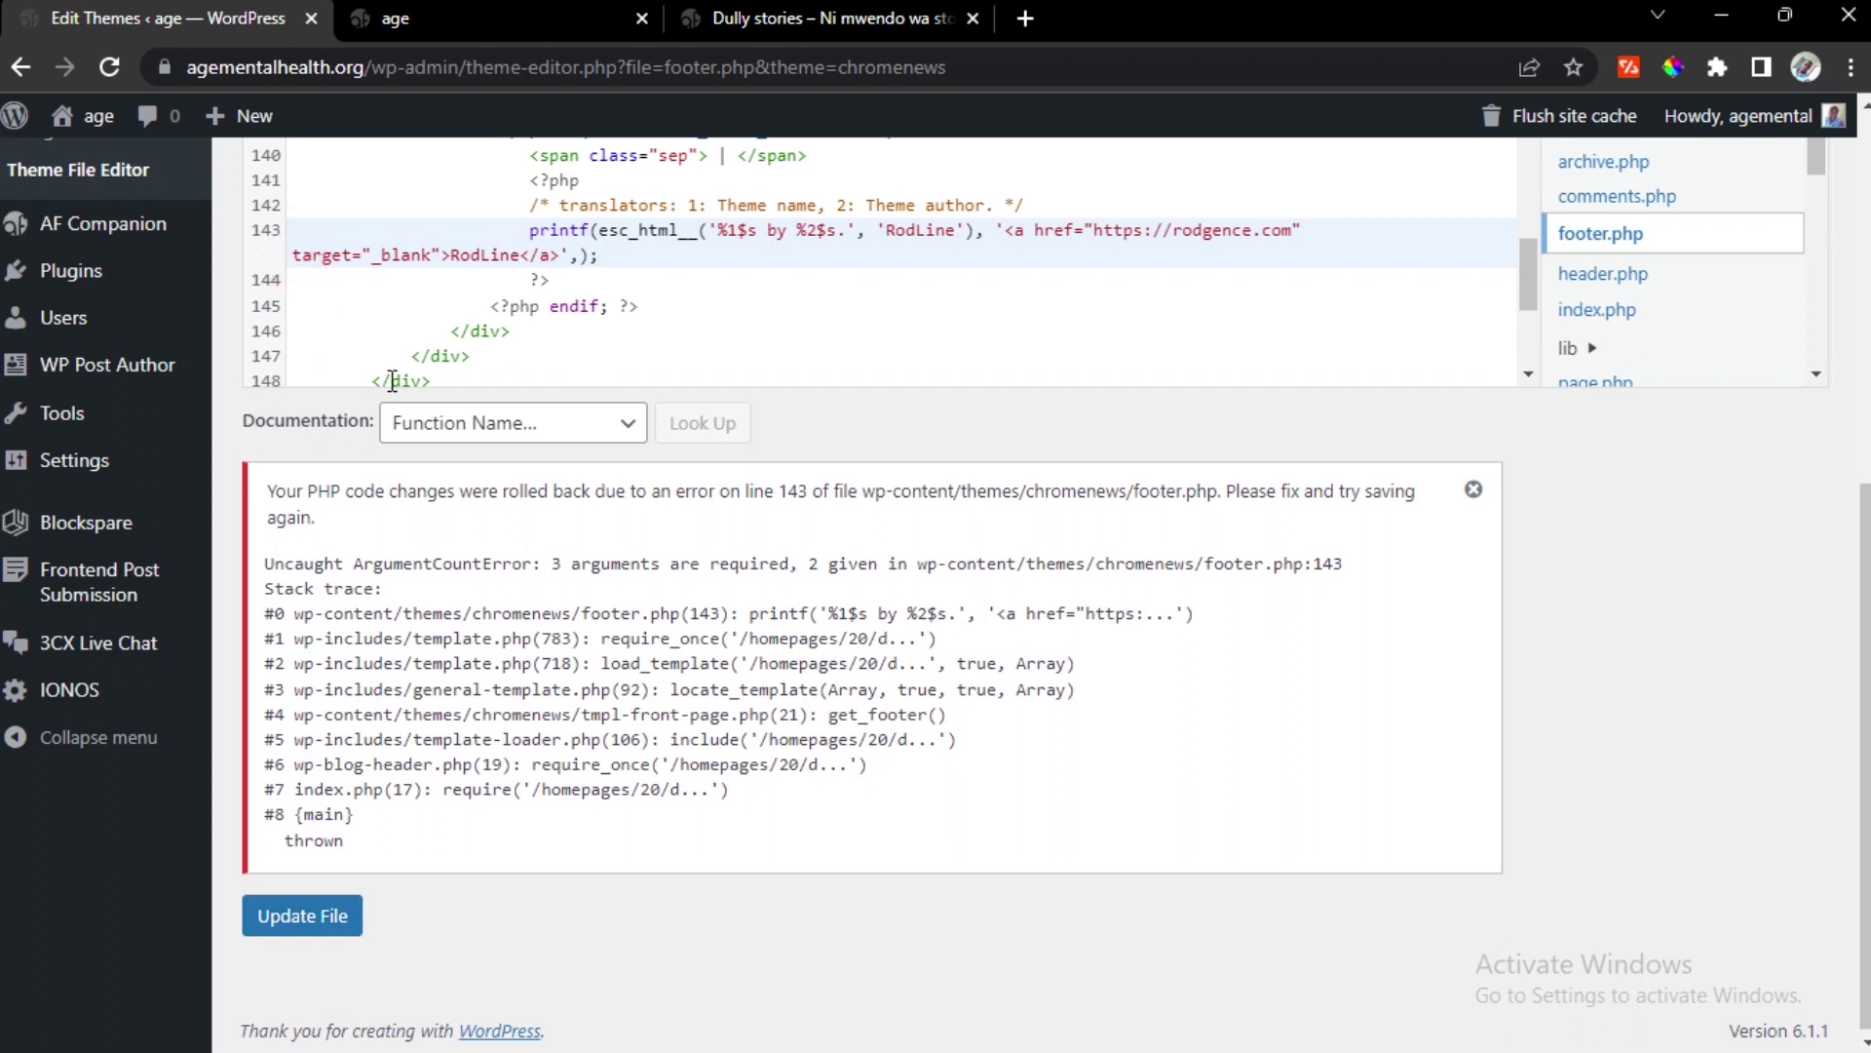
key(BackSpace)
click(312, 907)
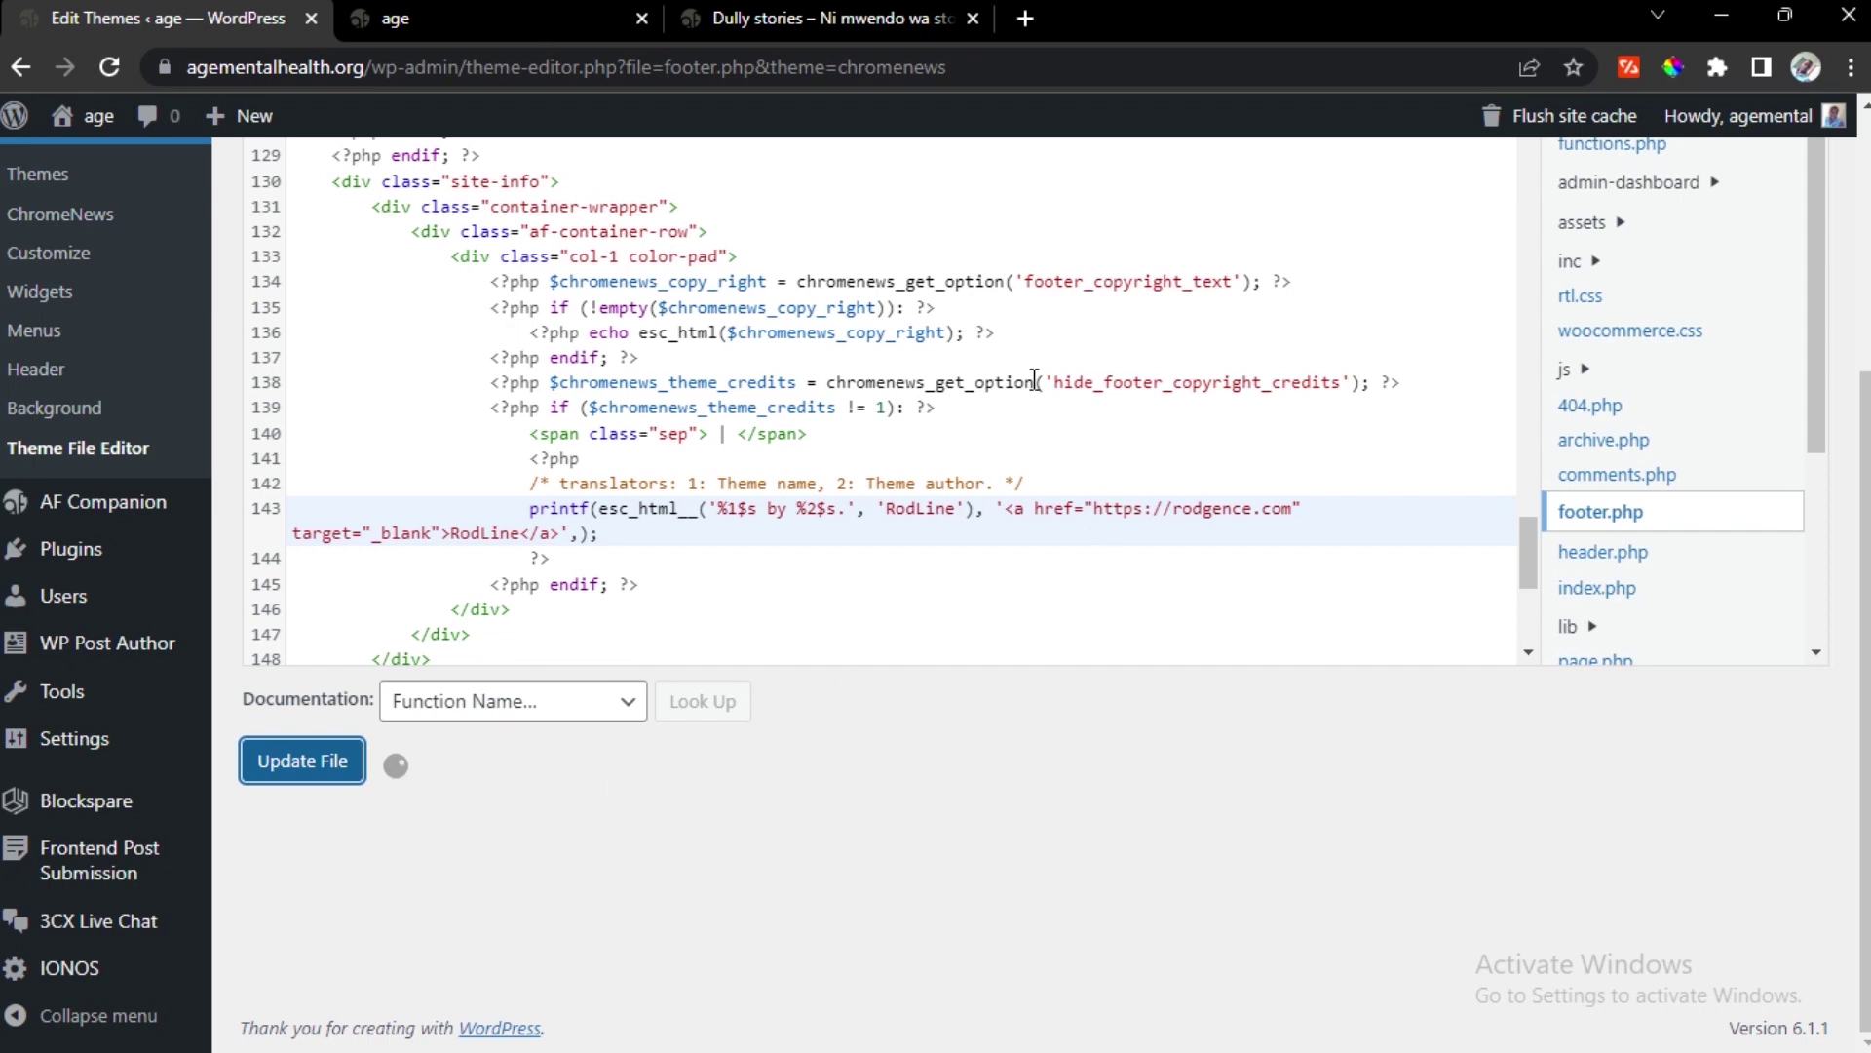
scroll(1021, 375, up, 1)
scroll(1021, 375, up, 2)
scroll(1021, 375, down, 4)
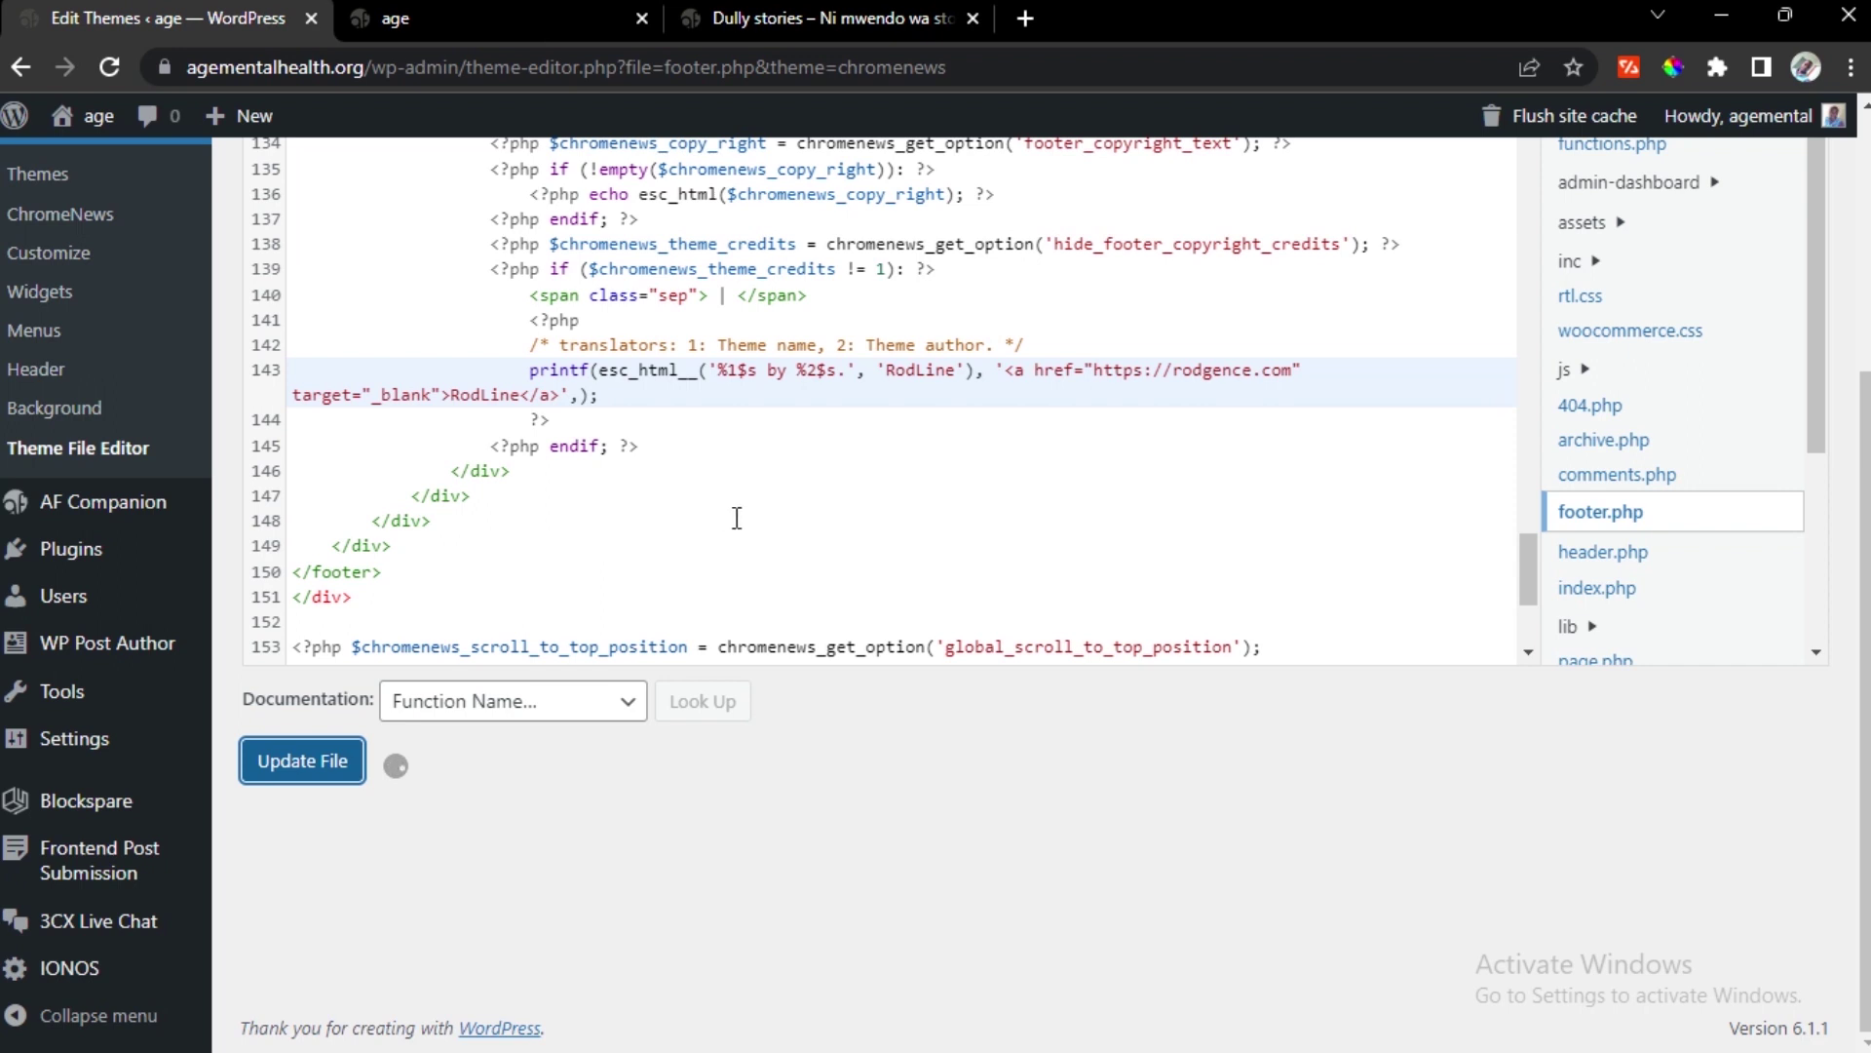
scroll(737, 517, up, 2)
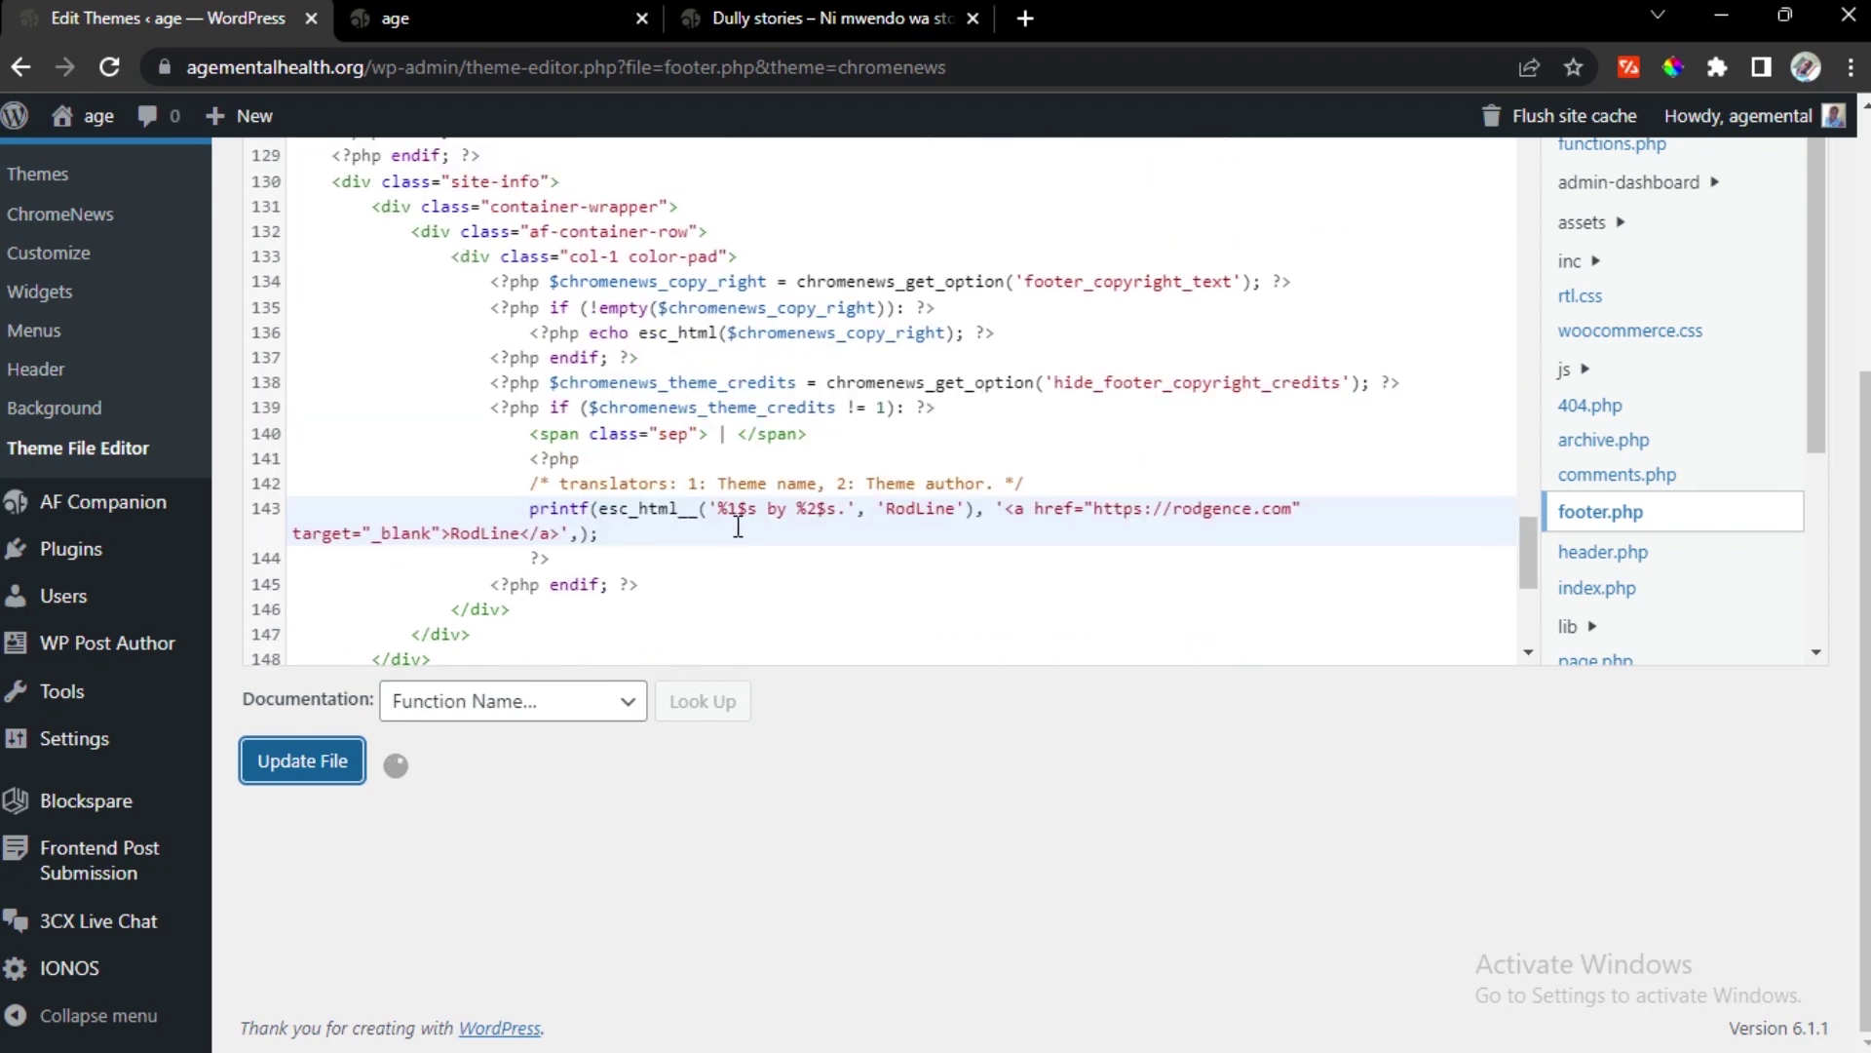
click(738, 527)
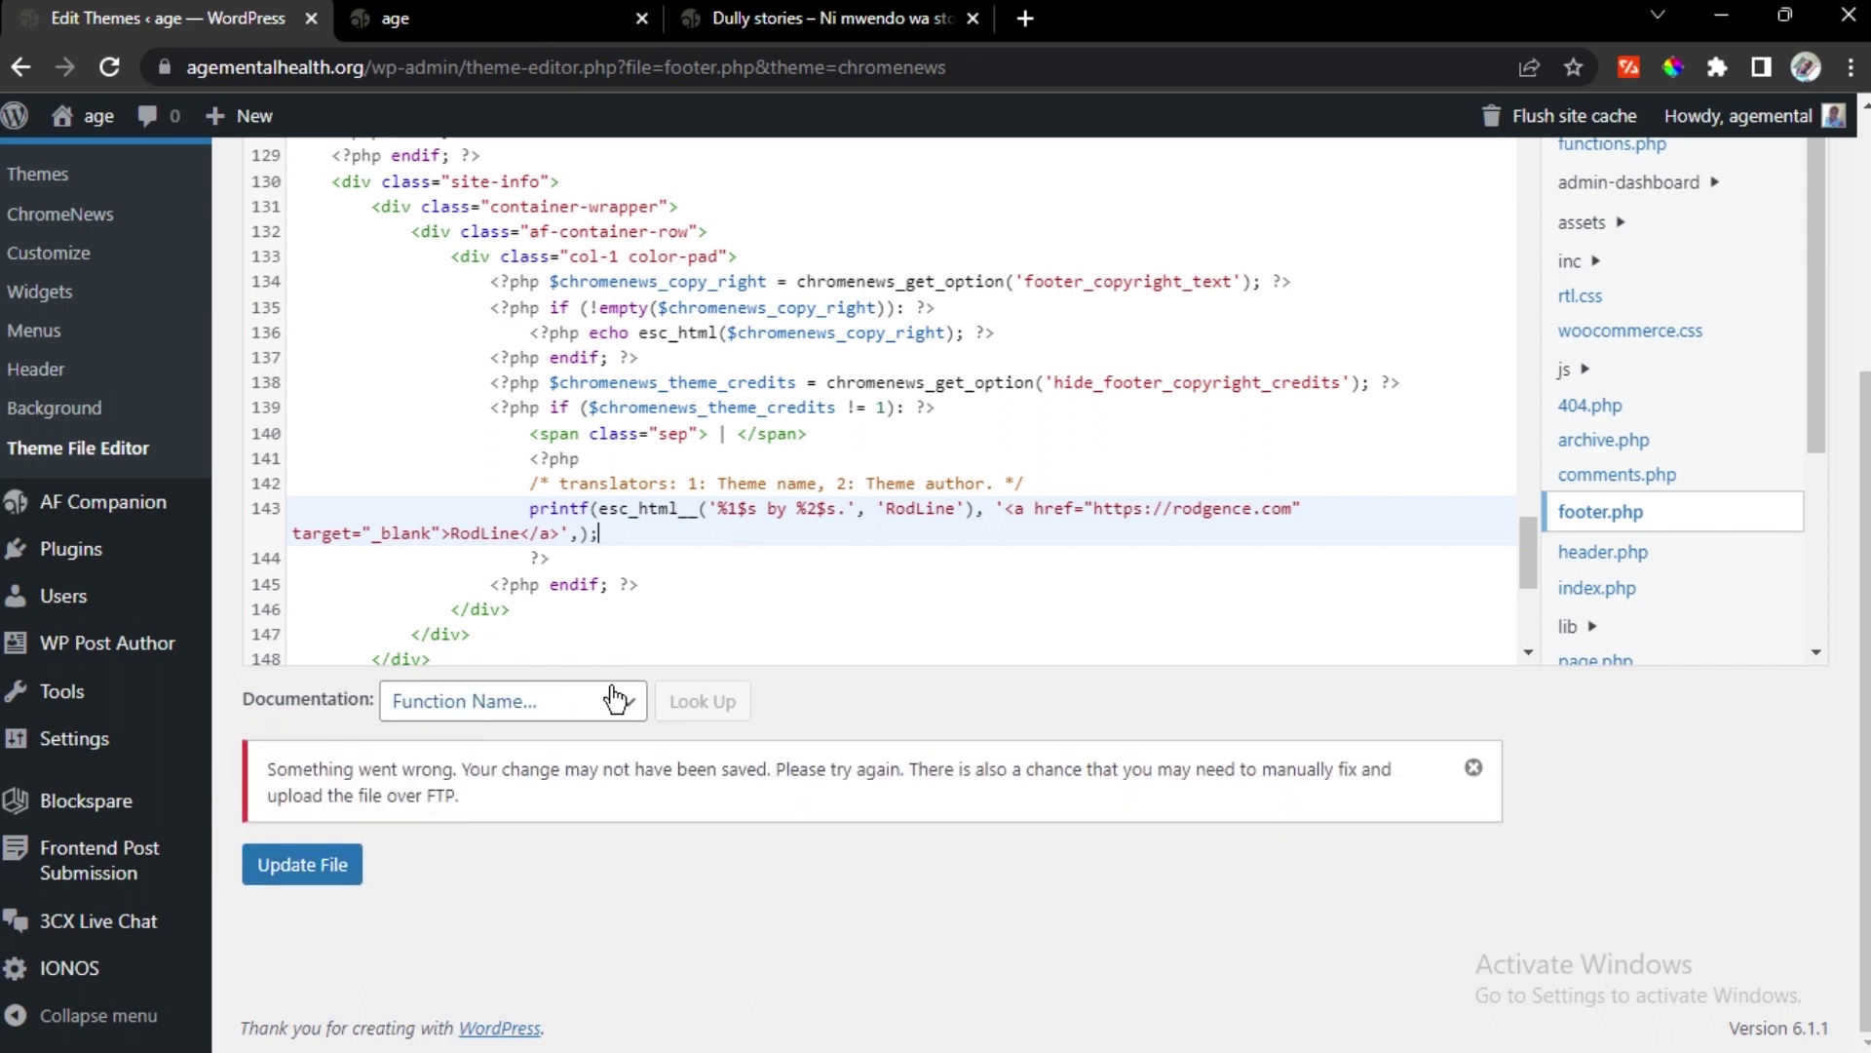
Undo the edits on line 143 back to the afthemes.com link address, keeping RodLine as the link text
click(827, 535)
key(ctrl+z)
key(ctrl+z)
key(ctrl+z)
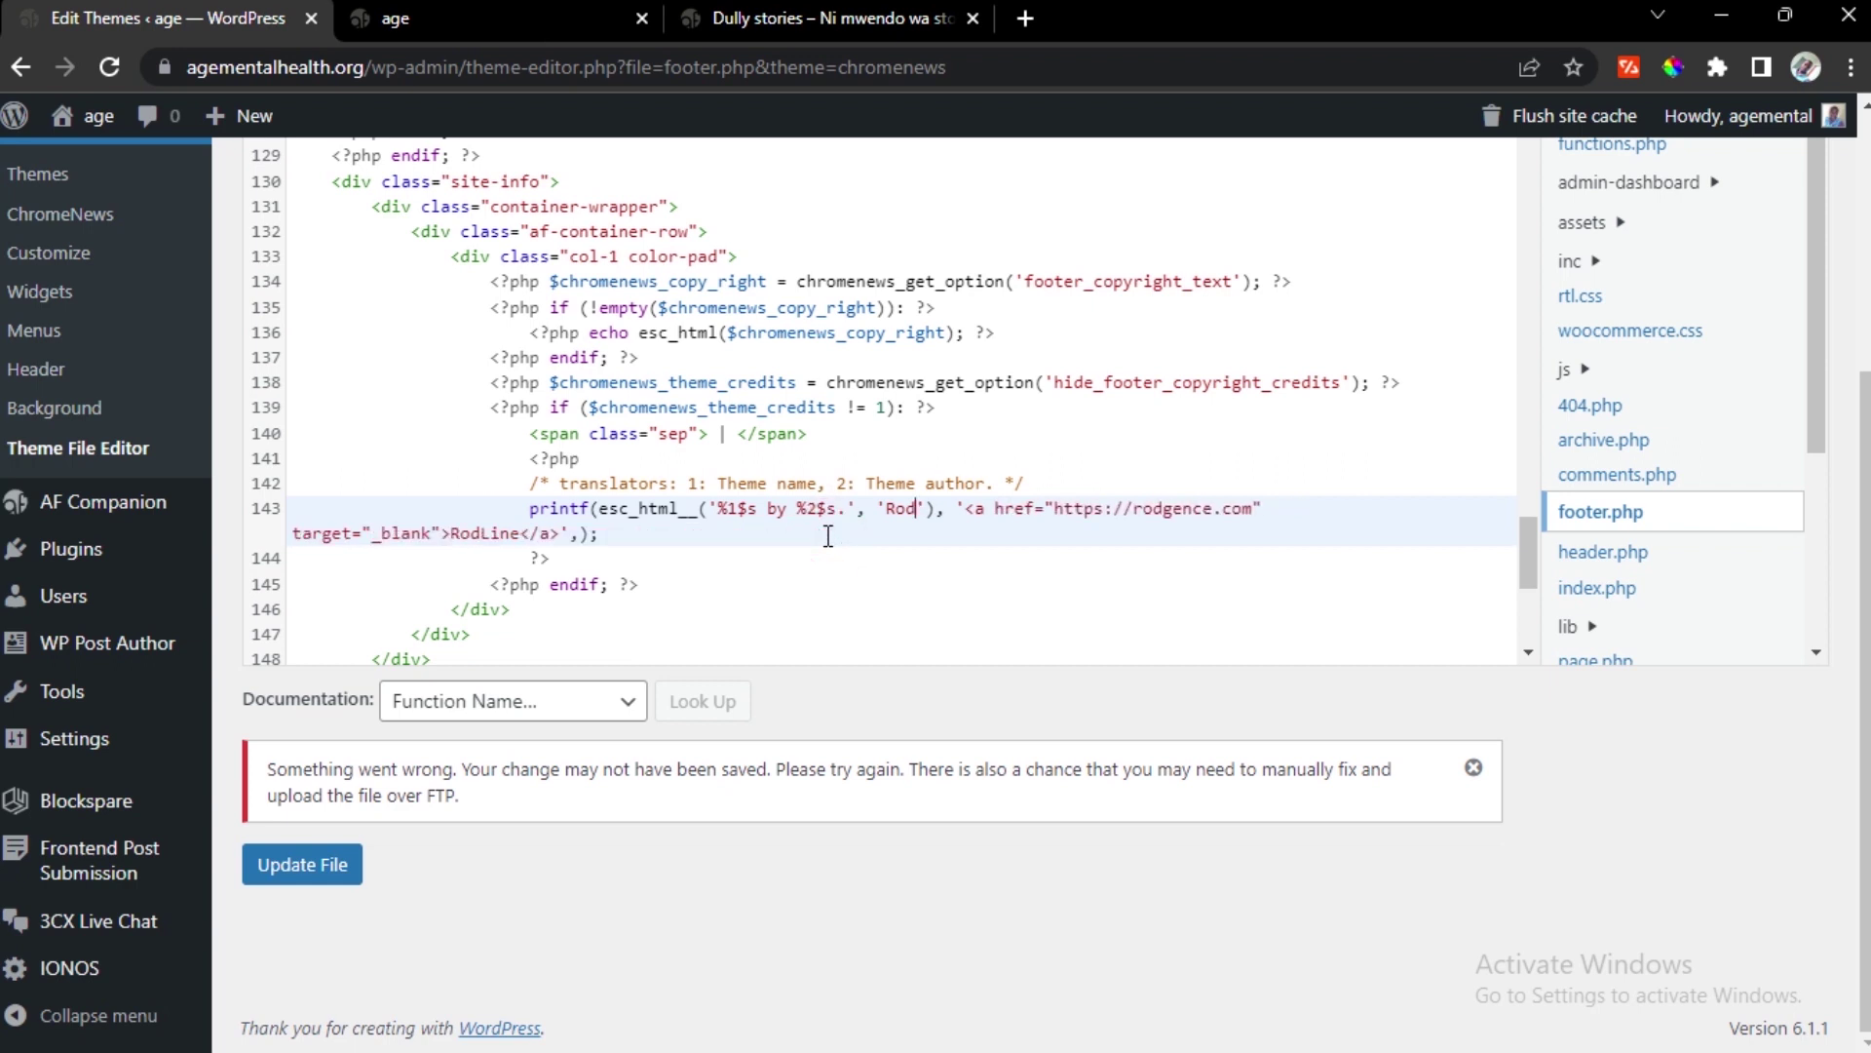
key(ctrl+z)
key(ctrl+z)
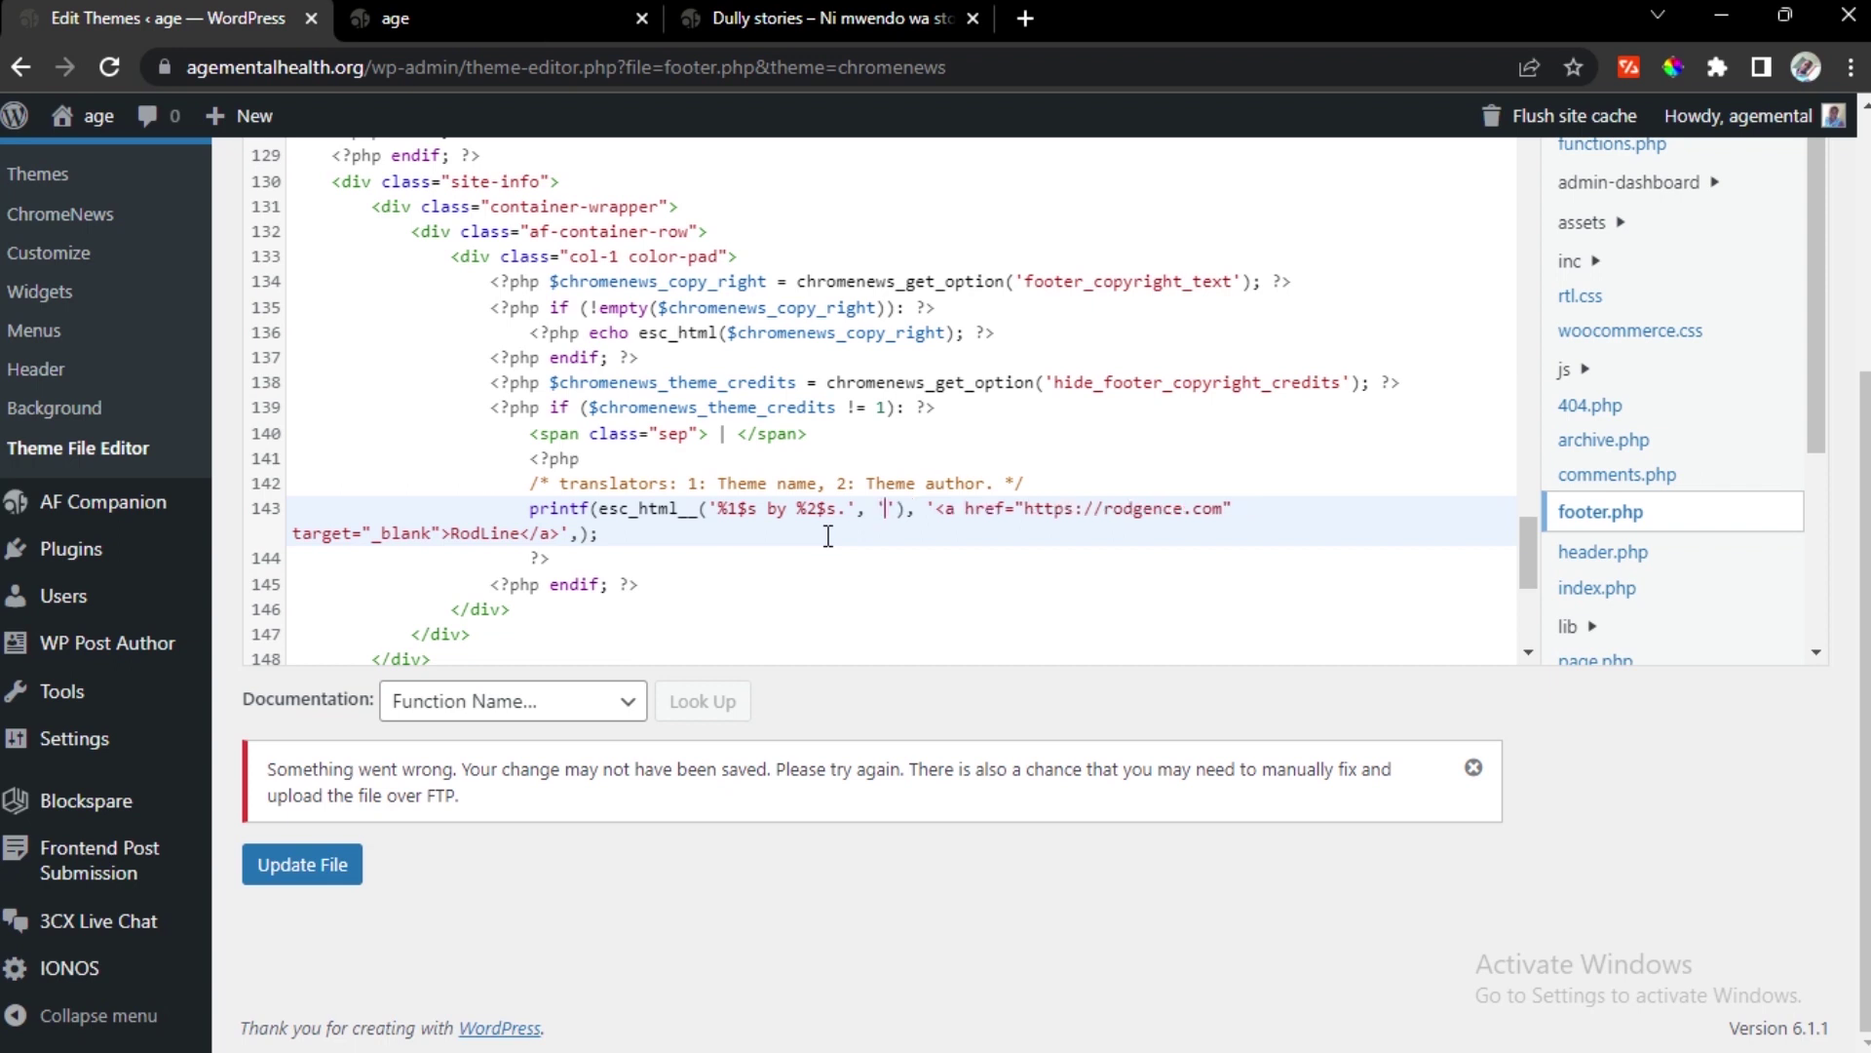
key(ctrl+z)
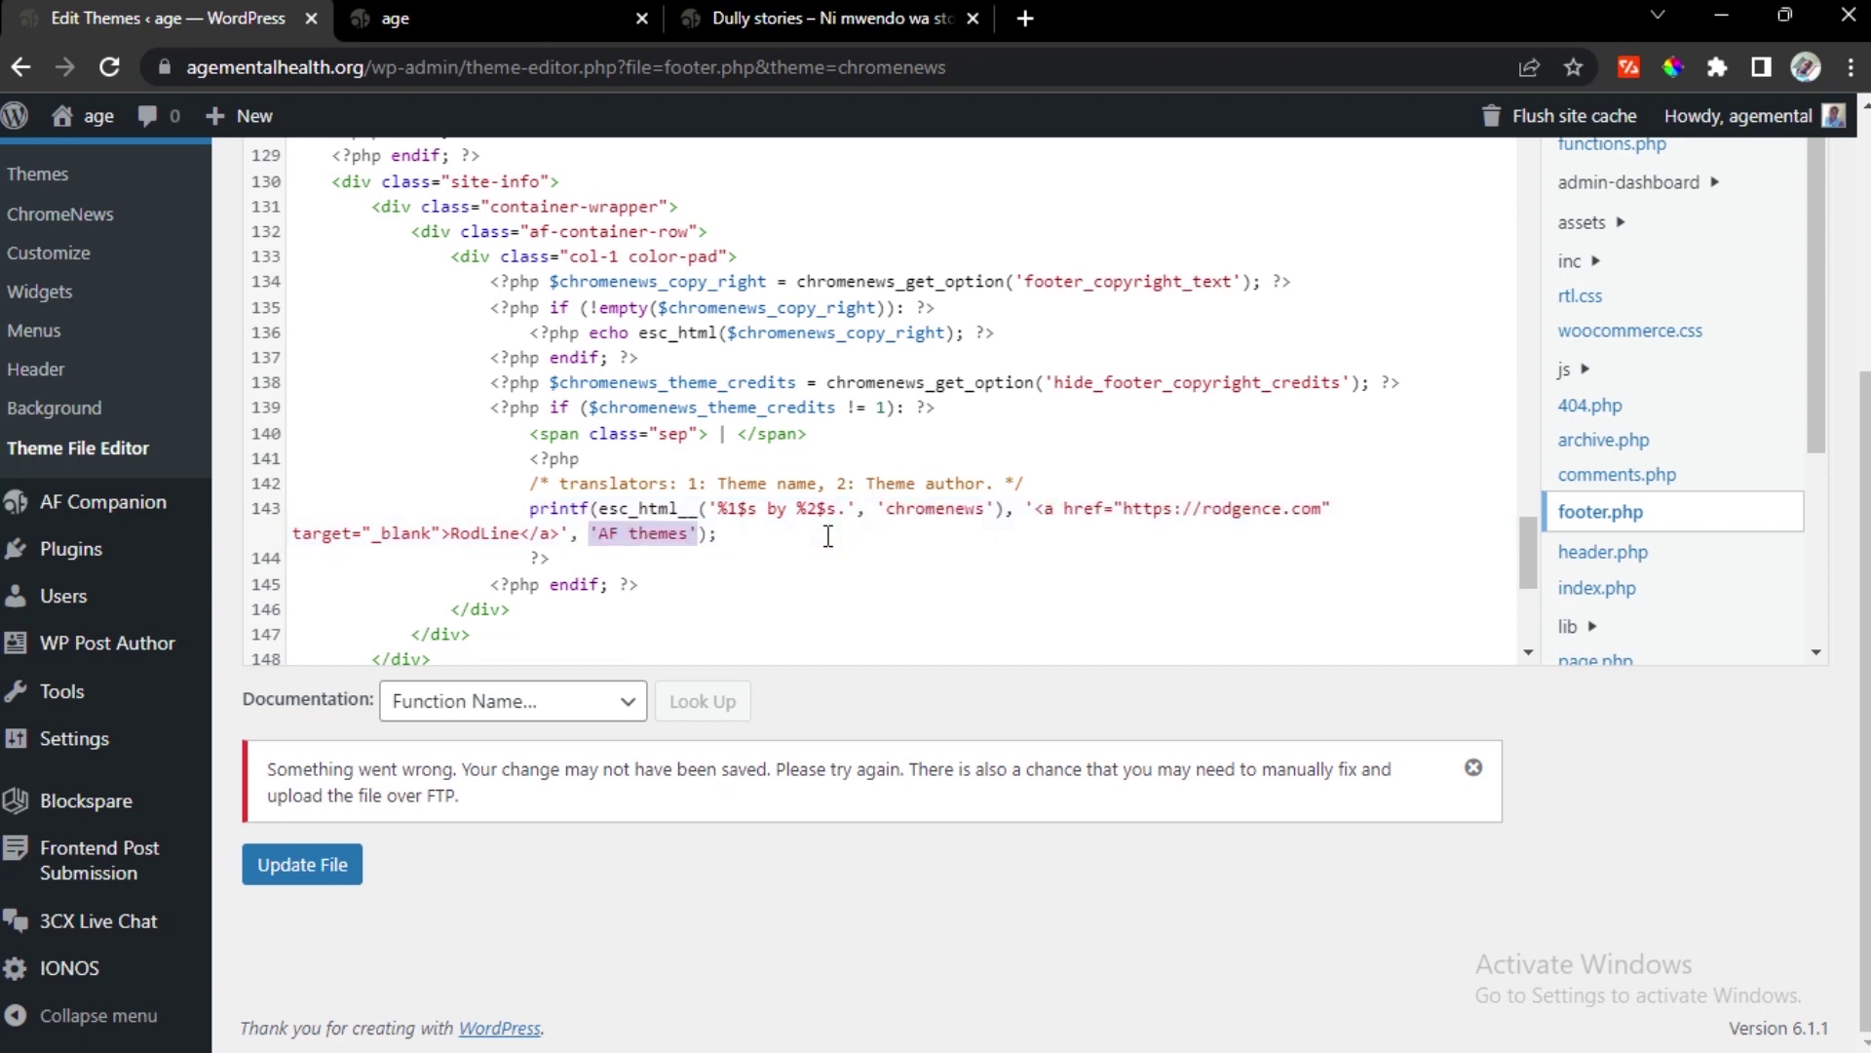
key(ctrl+z)
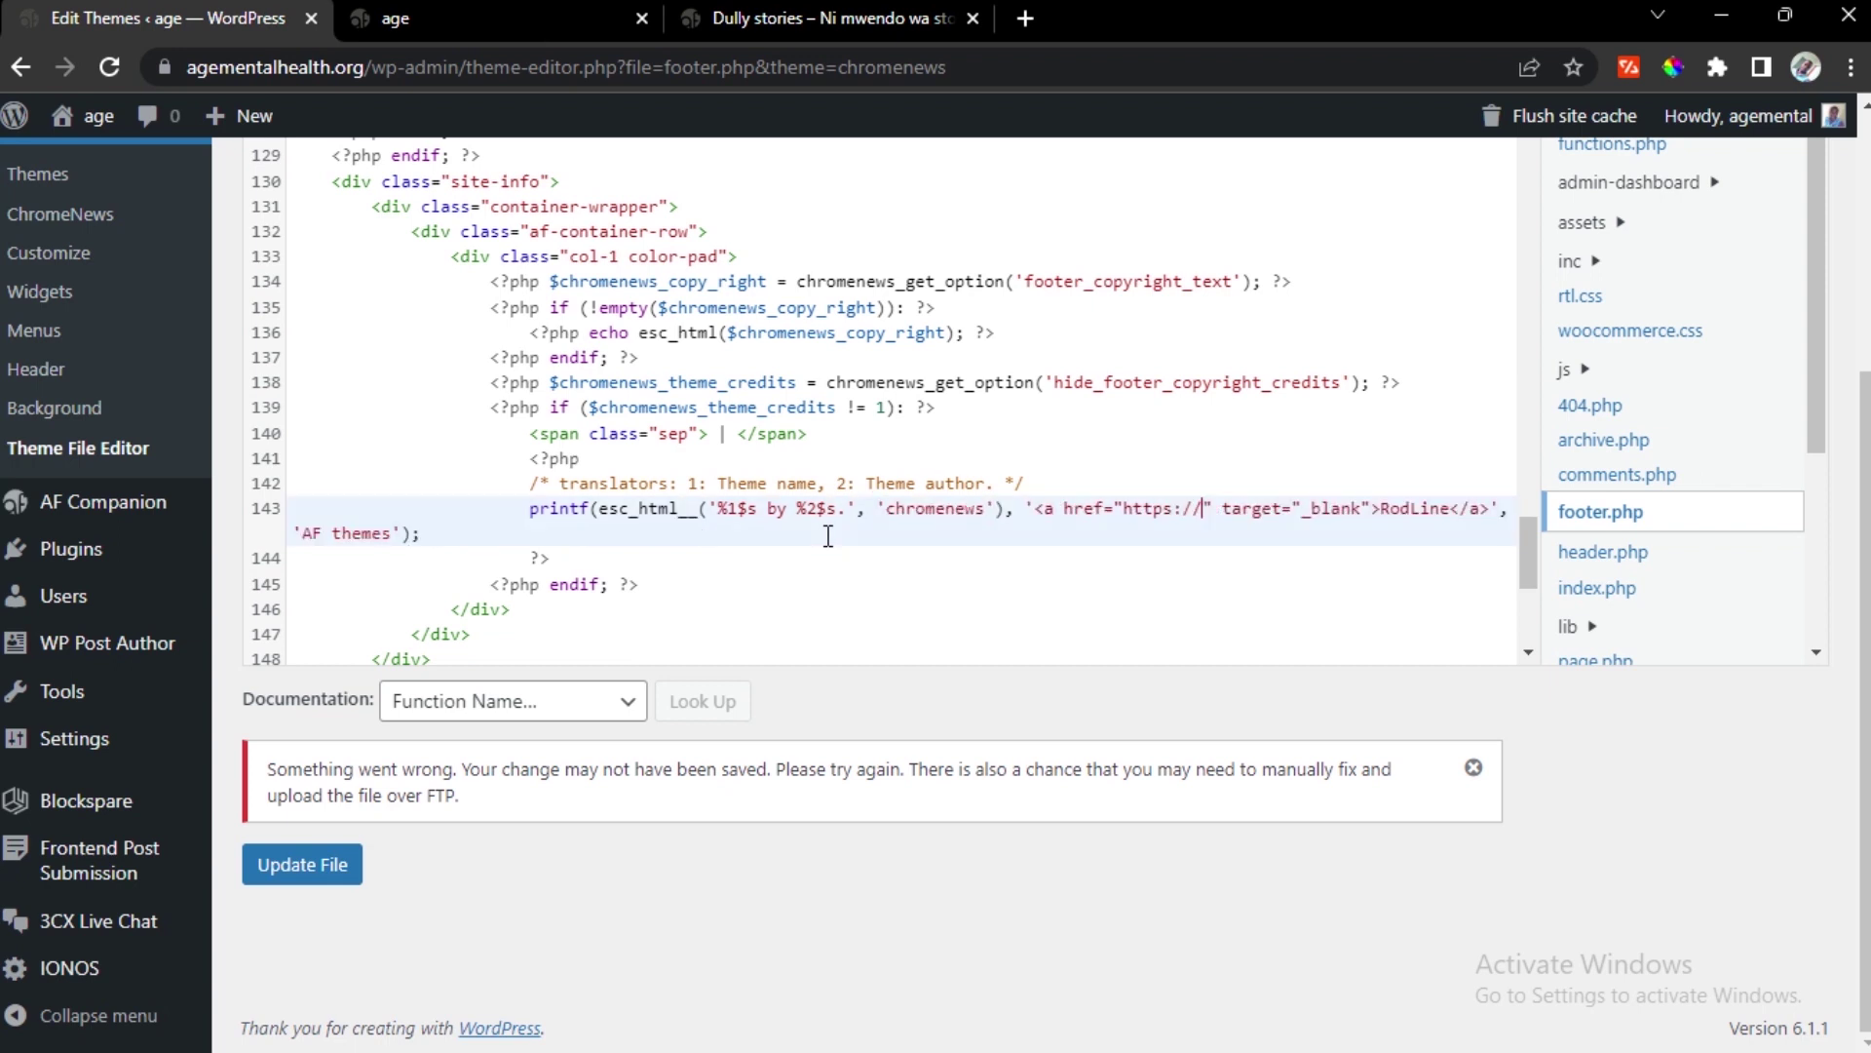
key(ctrl+z)
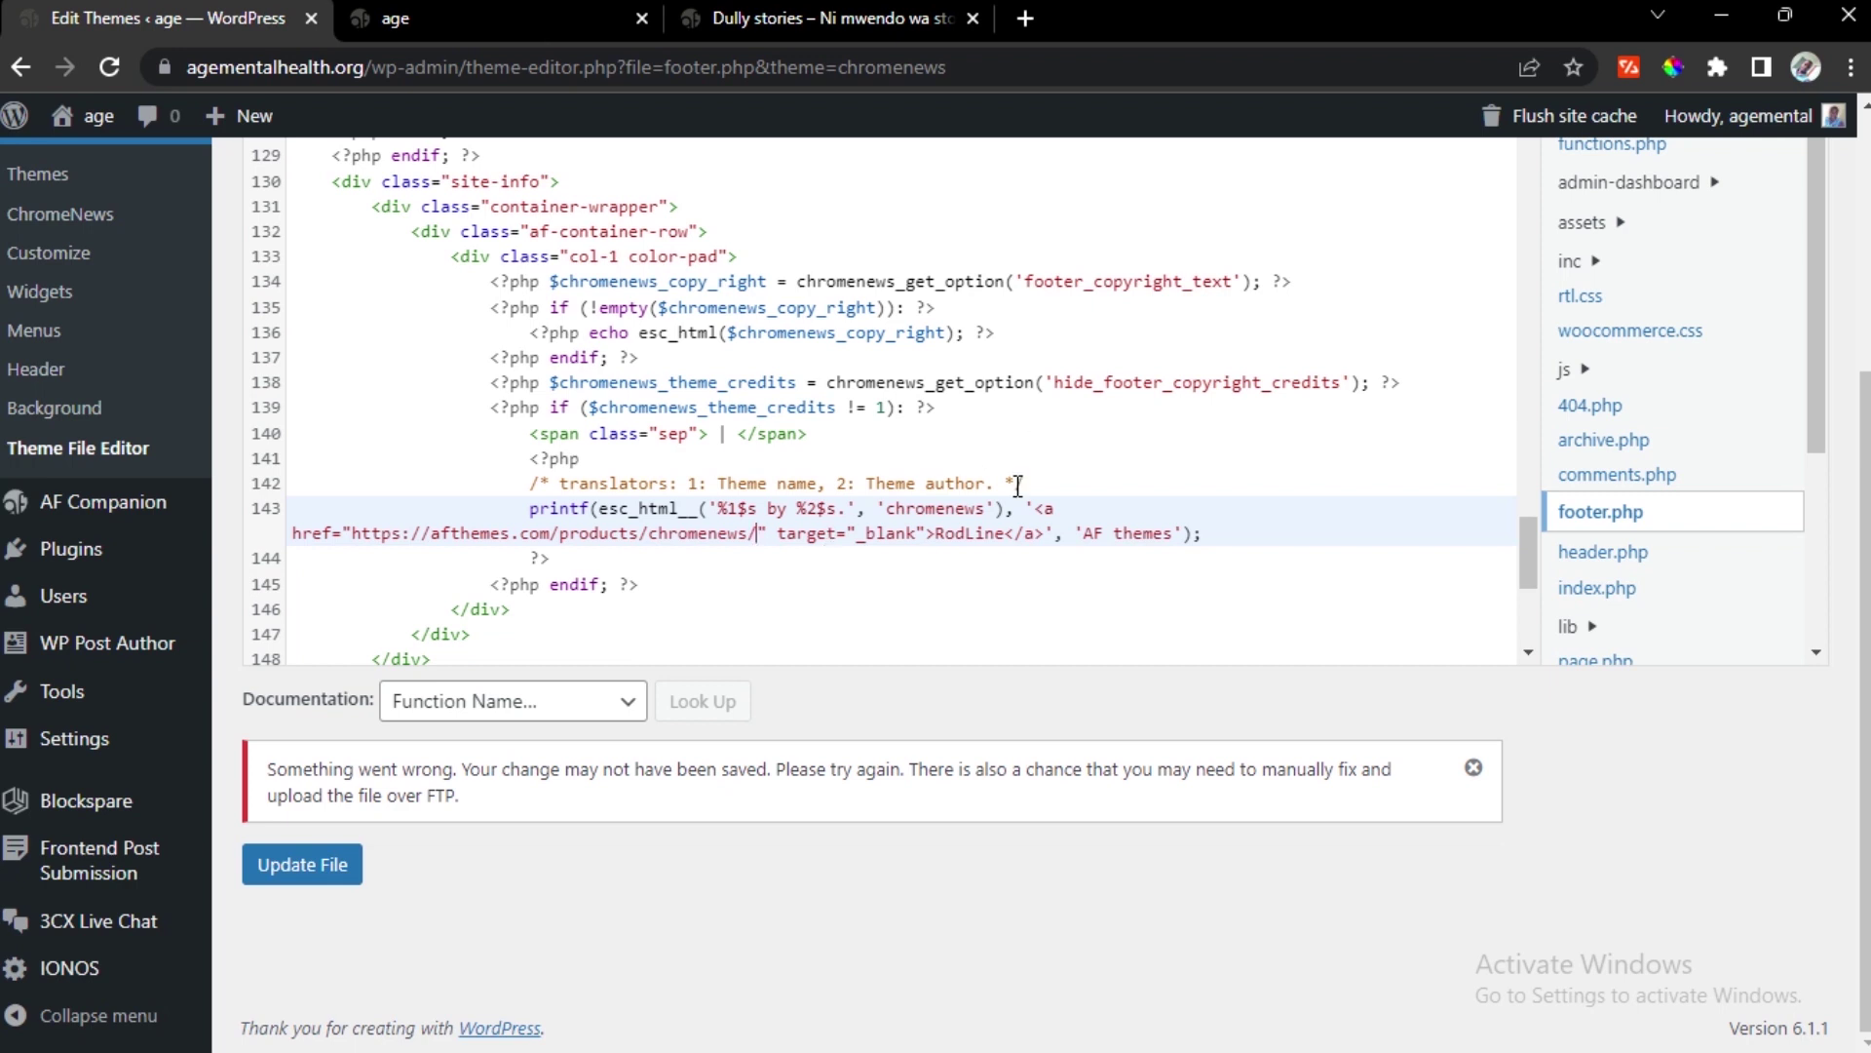
Replace 'chromenews' with 'RodLine' as the second argument of the esc_html__() call on line 143
click(987, 508)
key(BackSpace)
key(BackSpace)
key(BackSpace)
key(BackSpace)
key(BackSpace)
key(BackSpace)
key(BackSpace)
key(BackSpace)
key(BackSpace)
key(BackSpace)
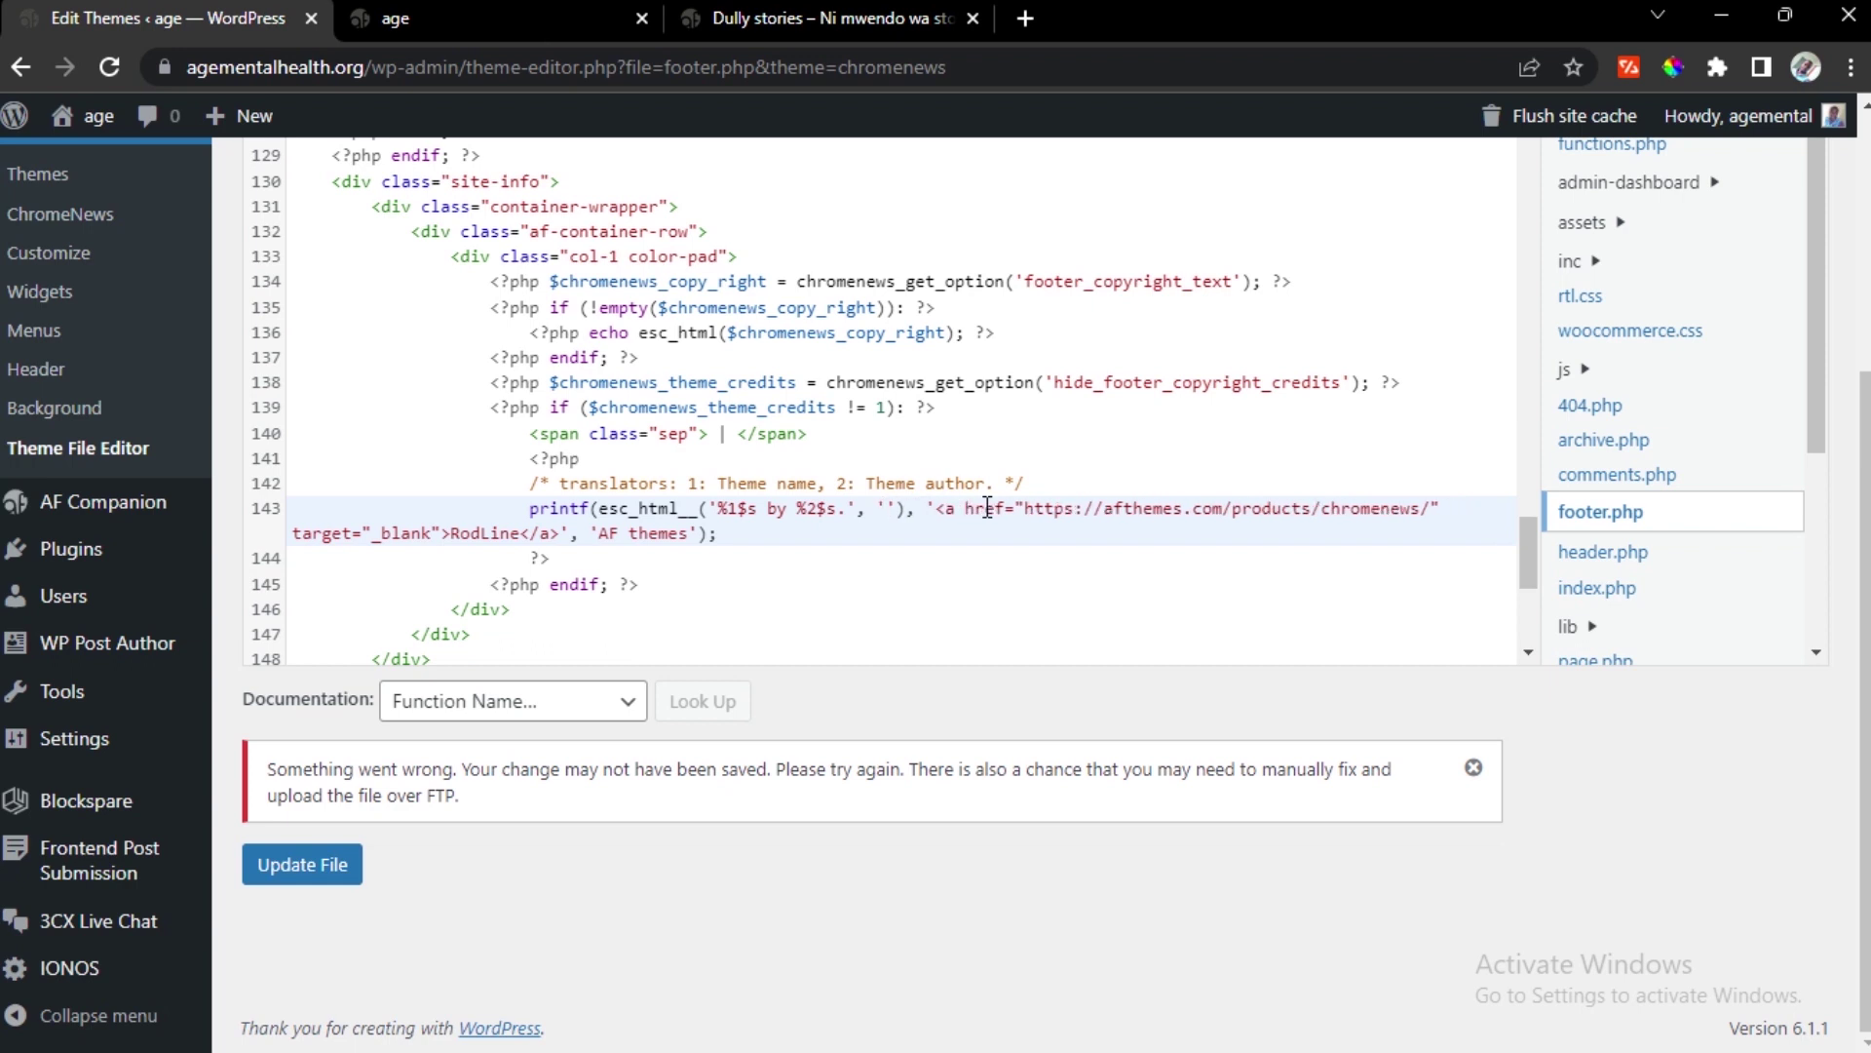
text(R)
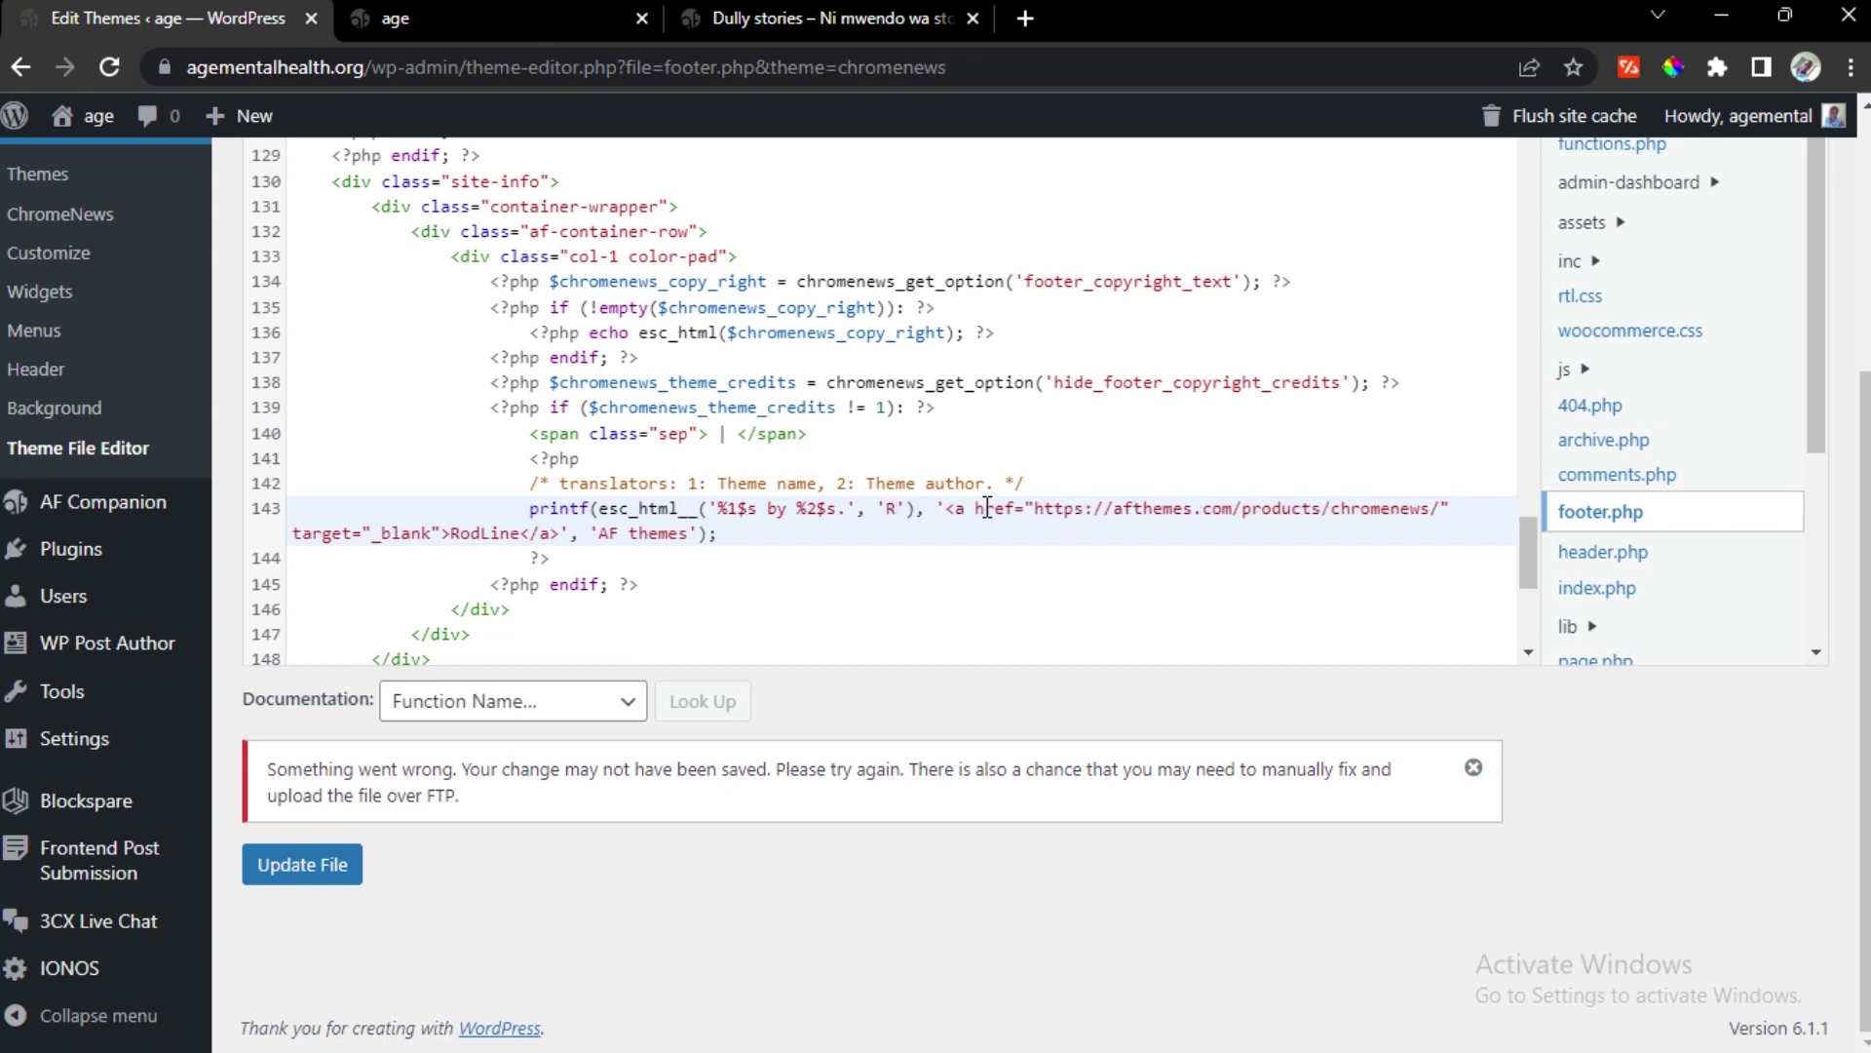
text(od)
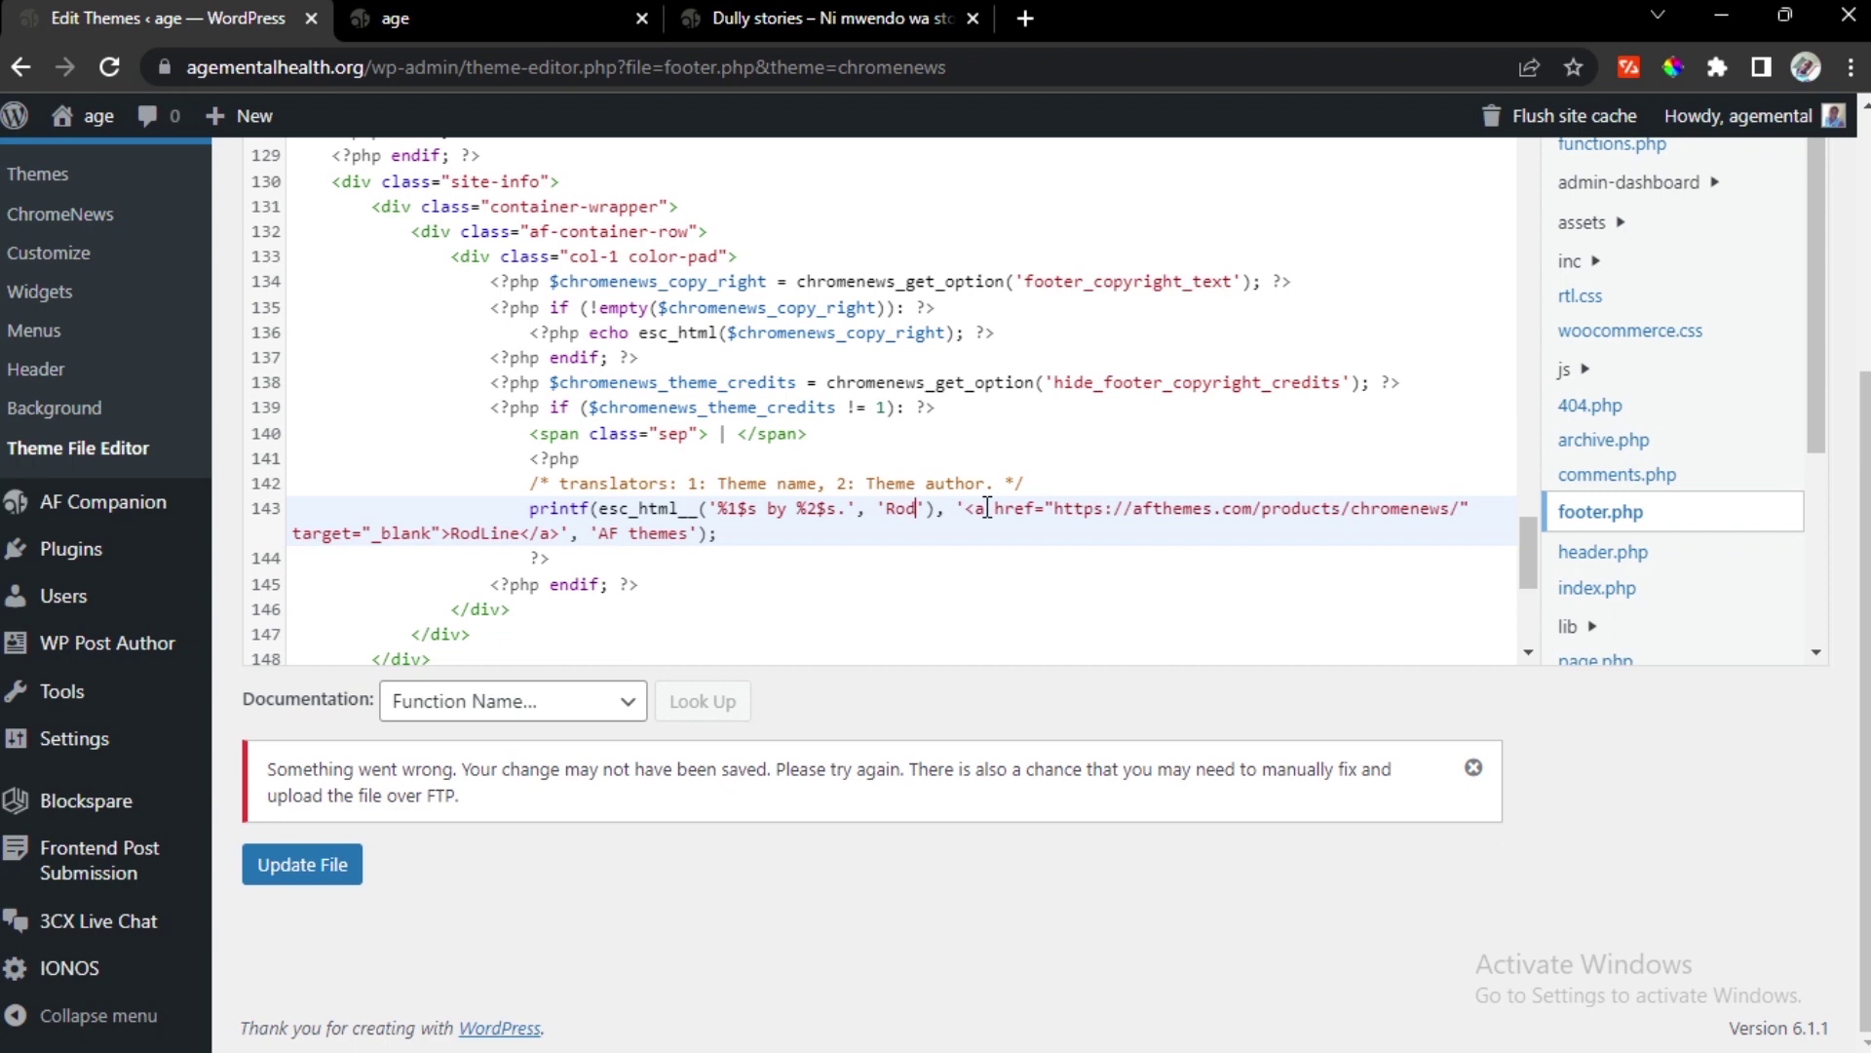
text(Line)
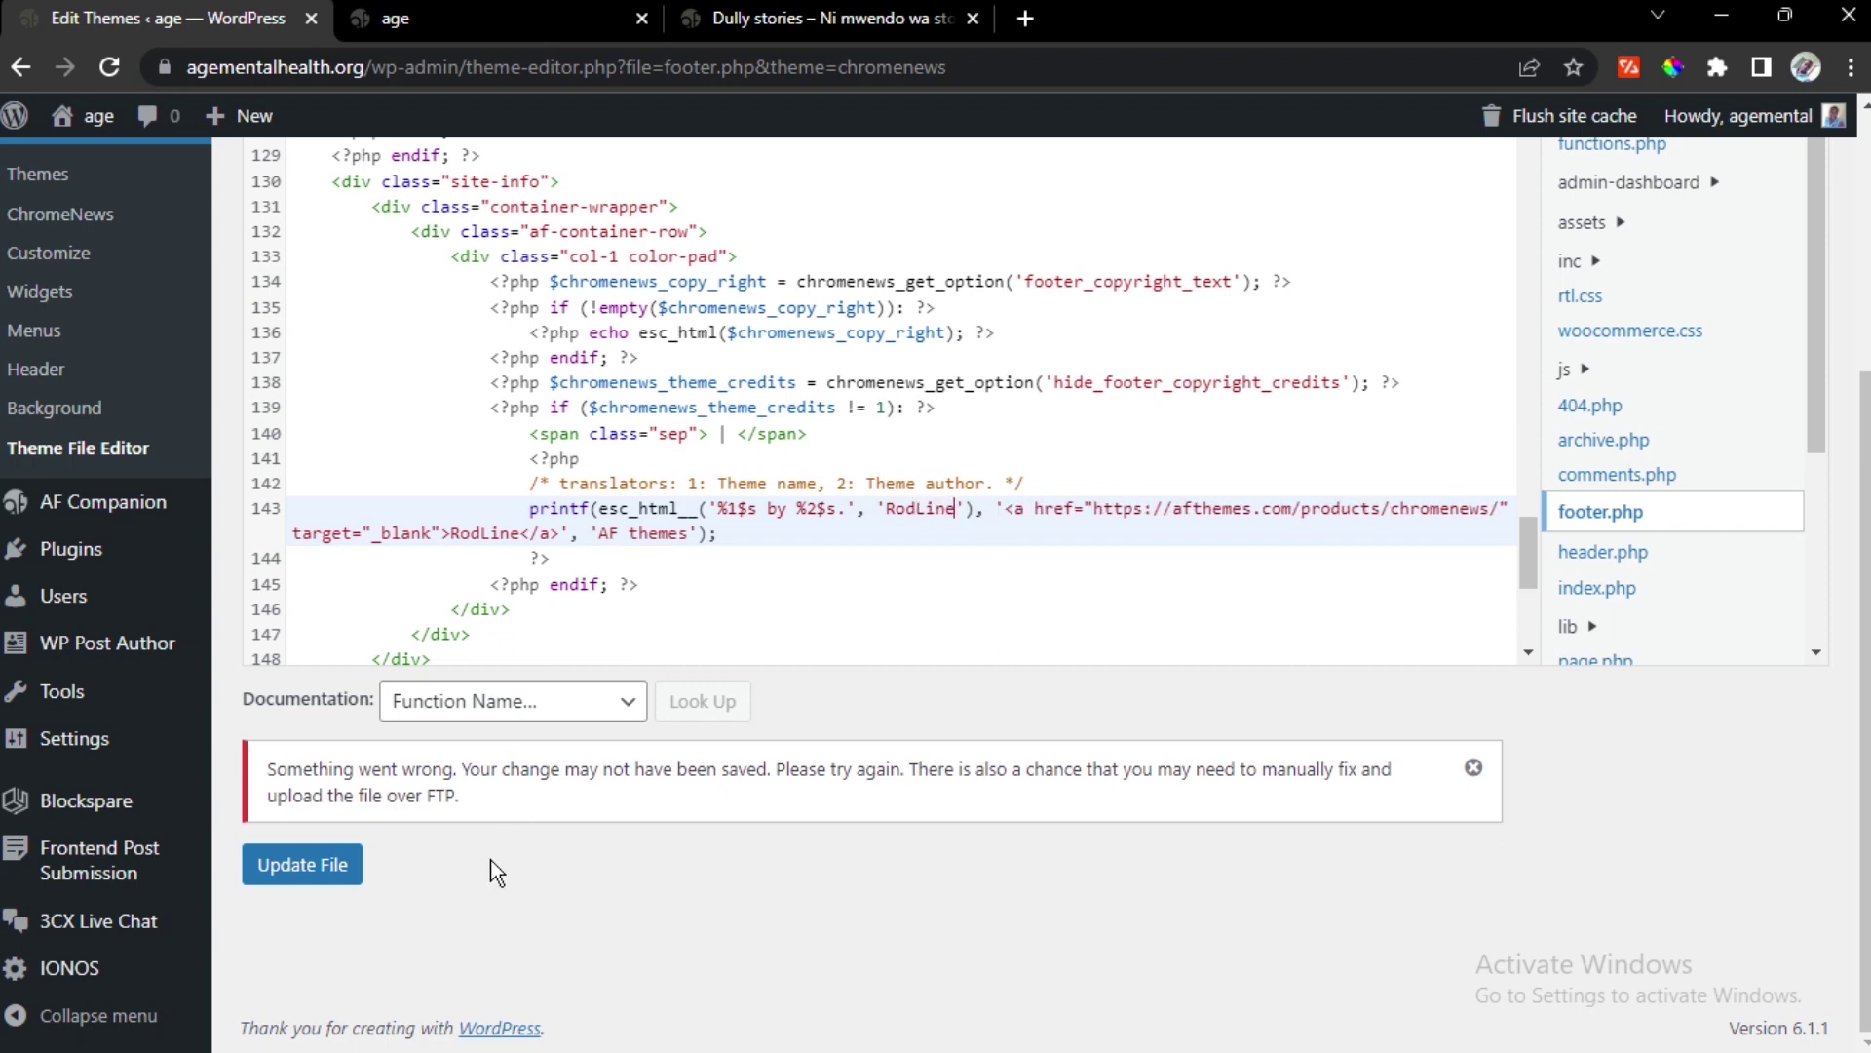
Check the Wi-Fi connection in the system quick settings and update footer.php
click(304, 872)
click(1785, 17)
mouse_move(1643, 1041)
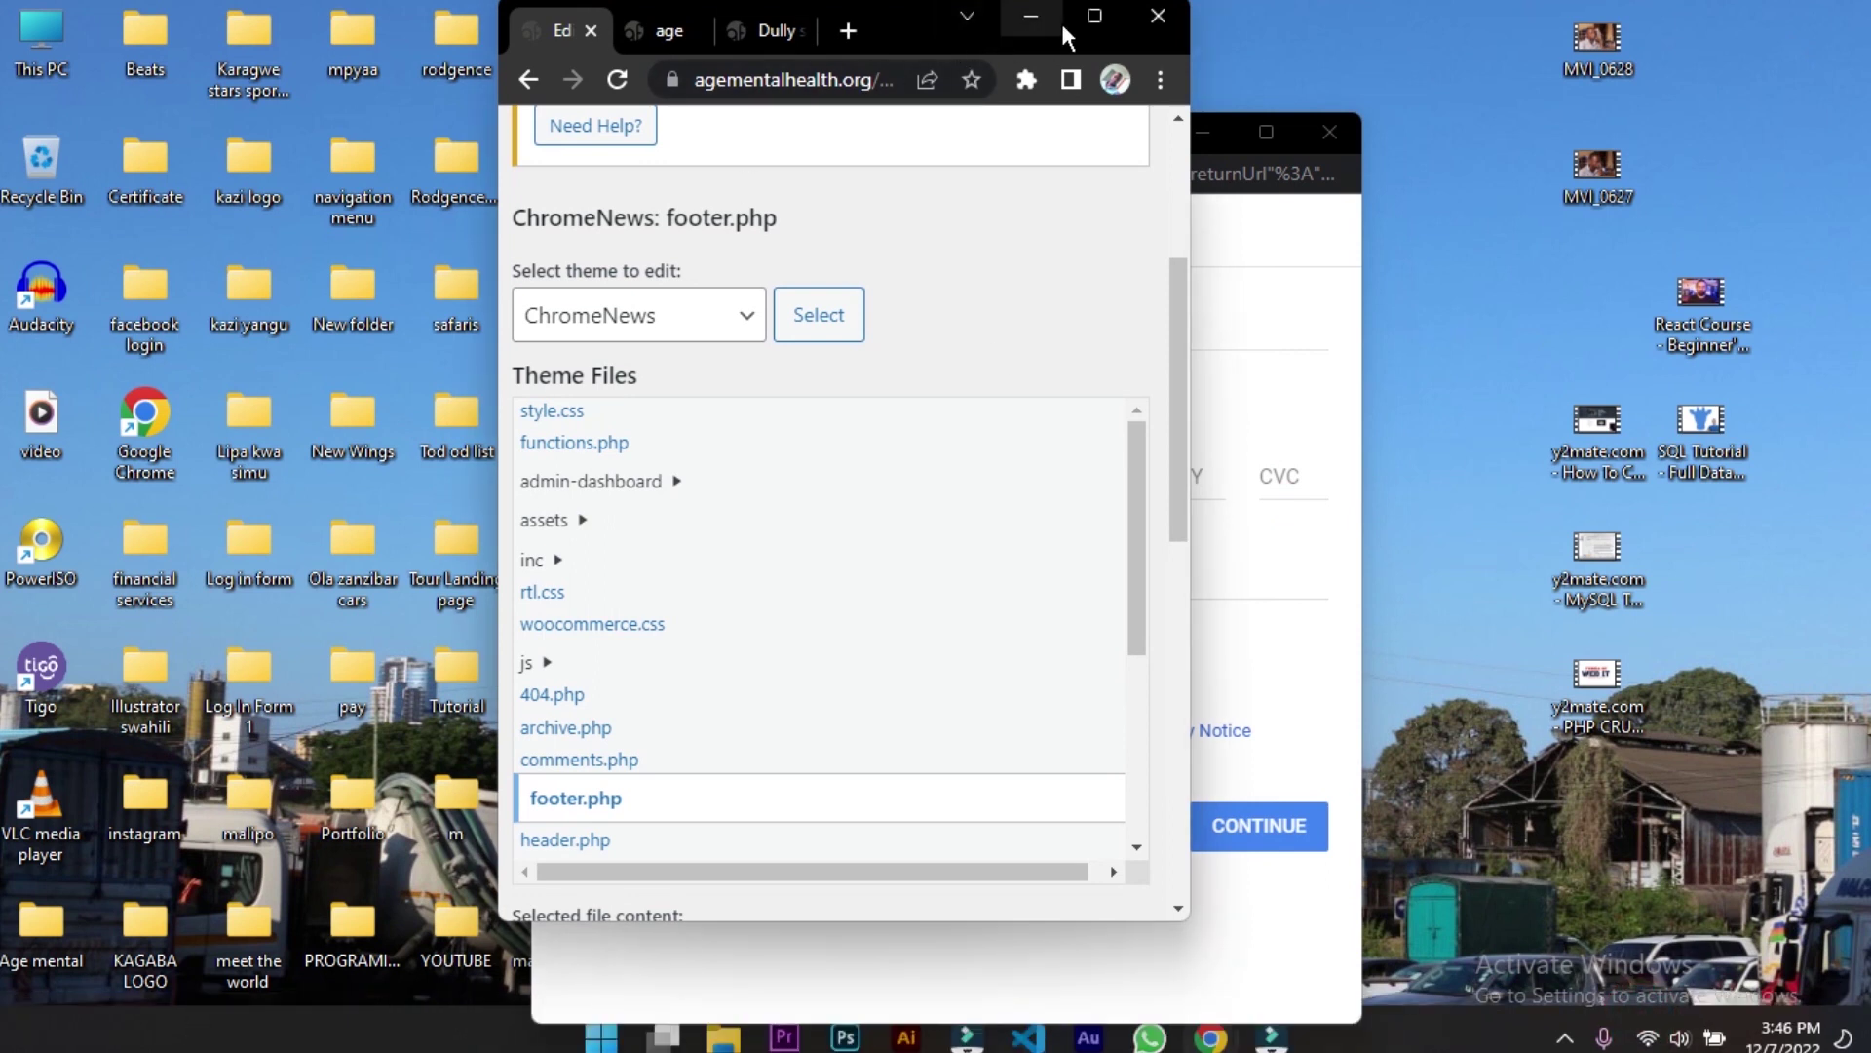
click(1095, 15)
click(303, 865)
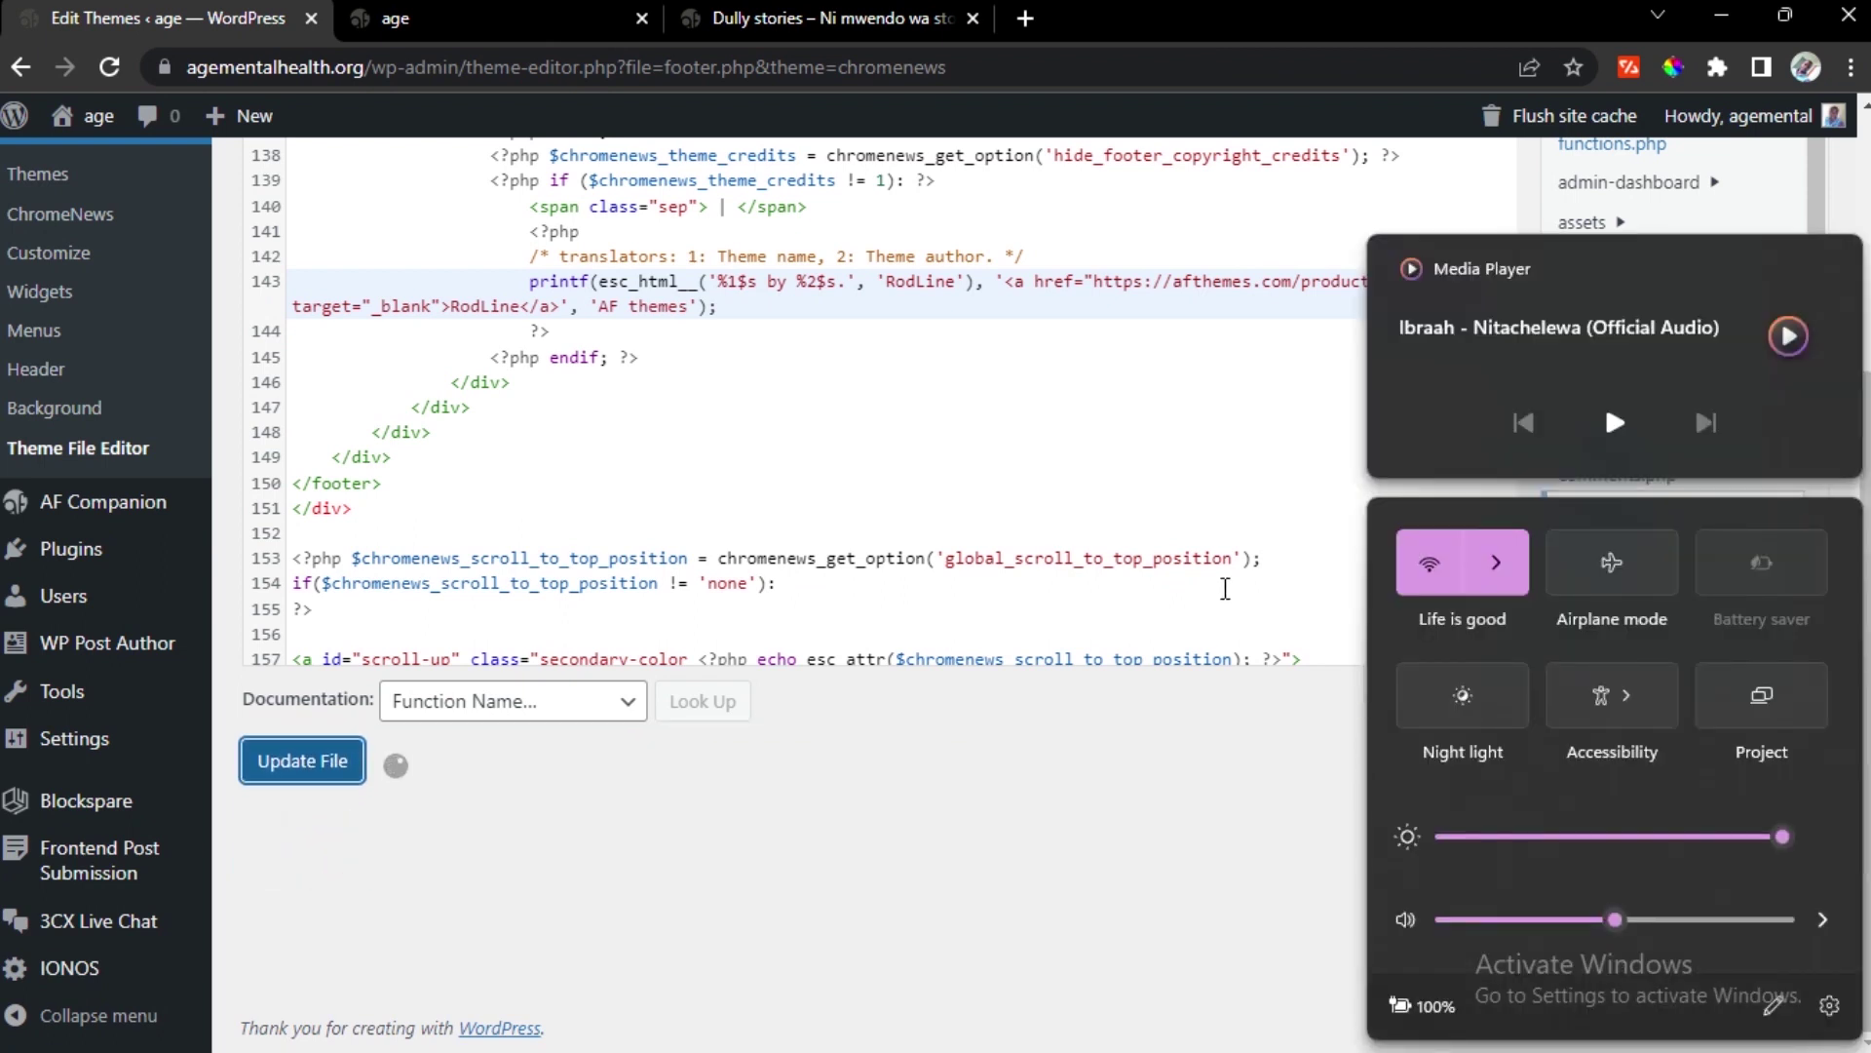
click(929, 850)
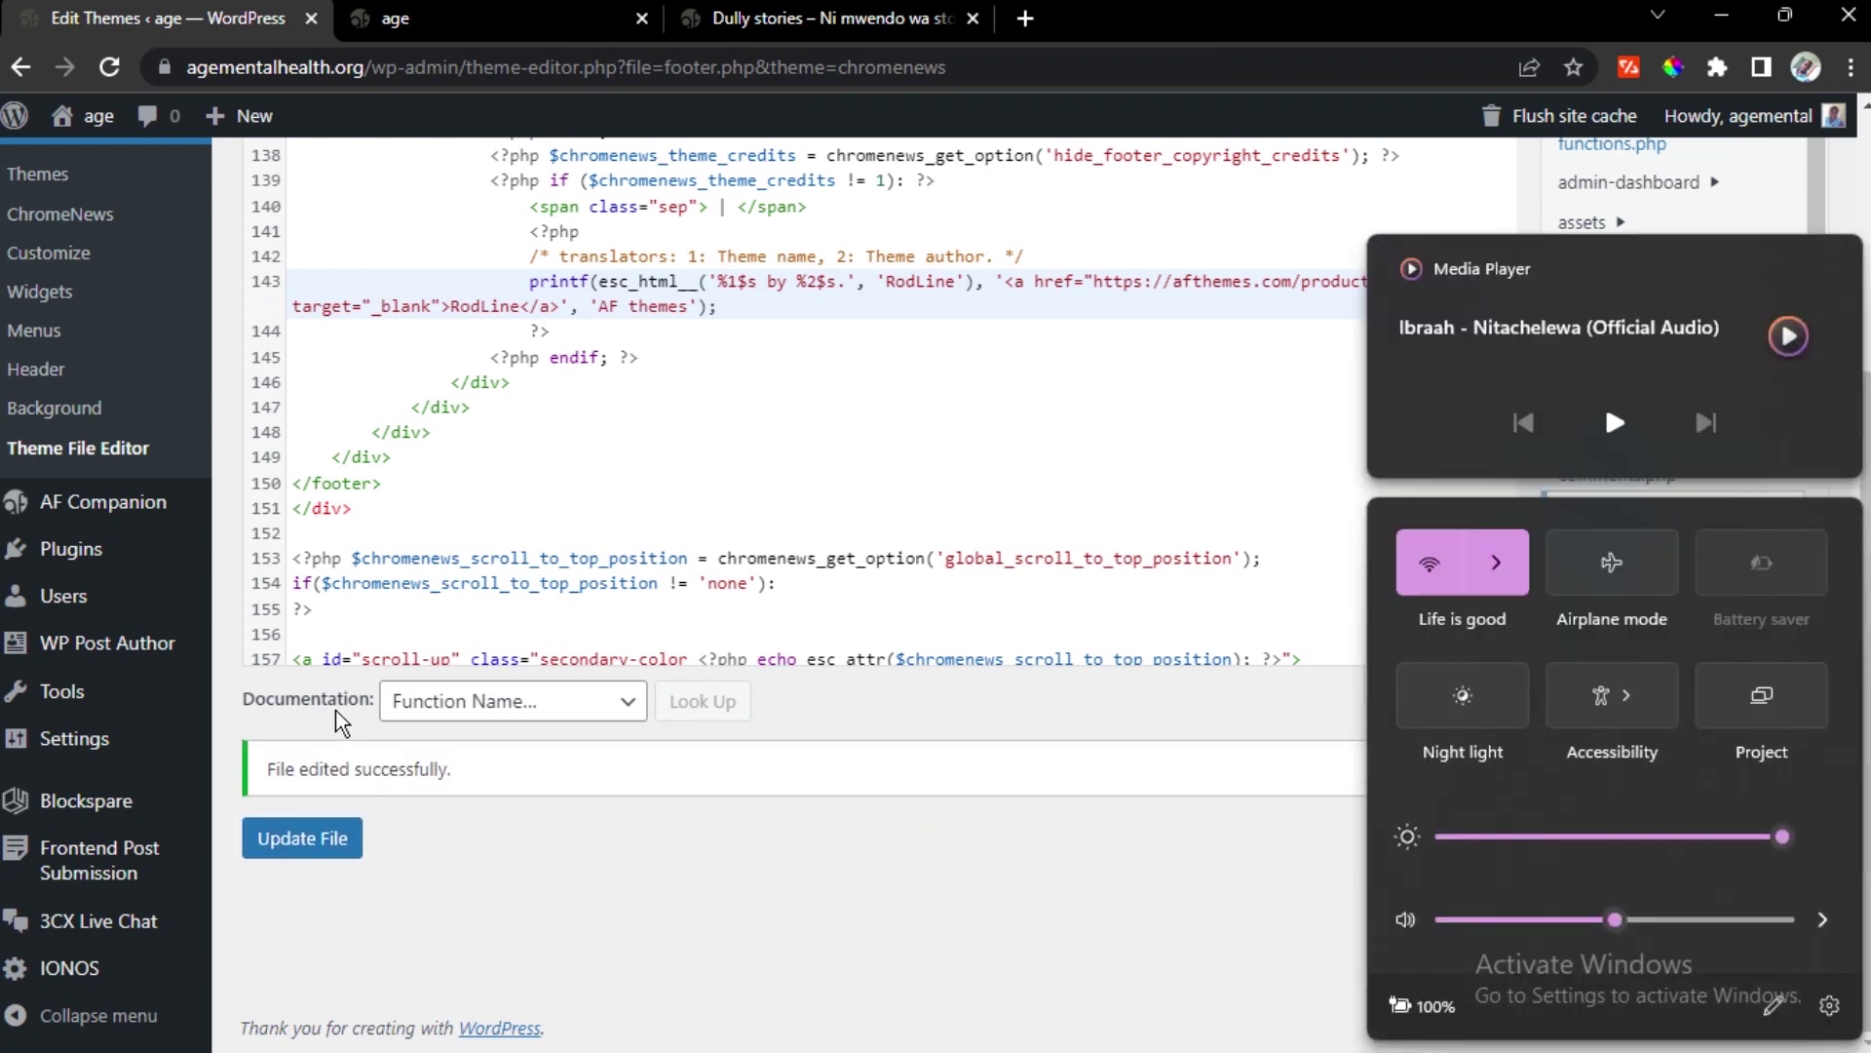
click(935, 426)
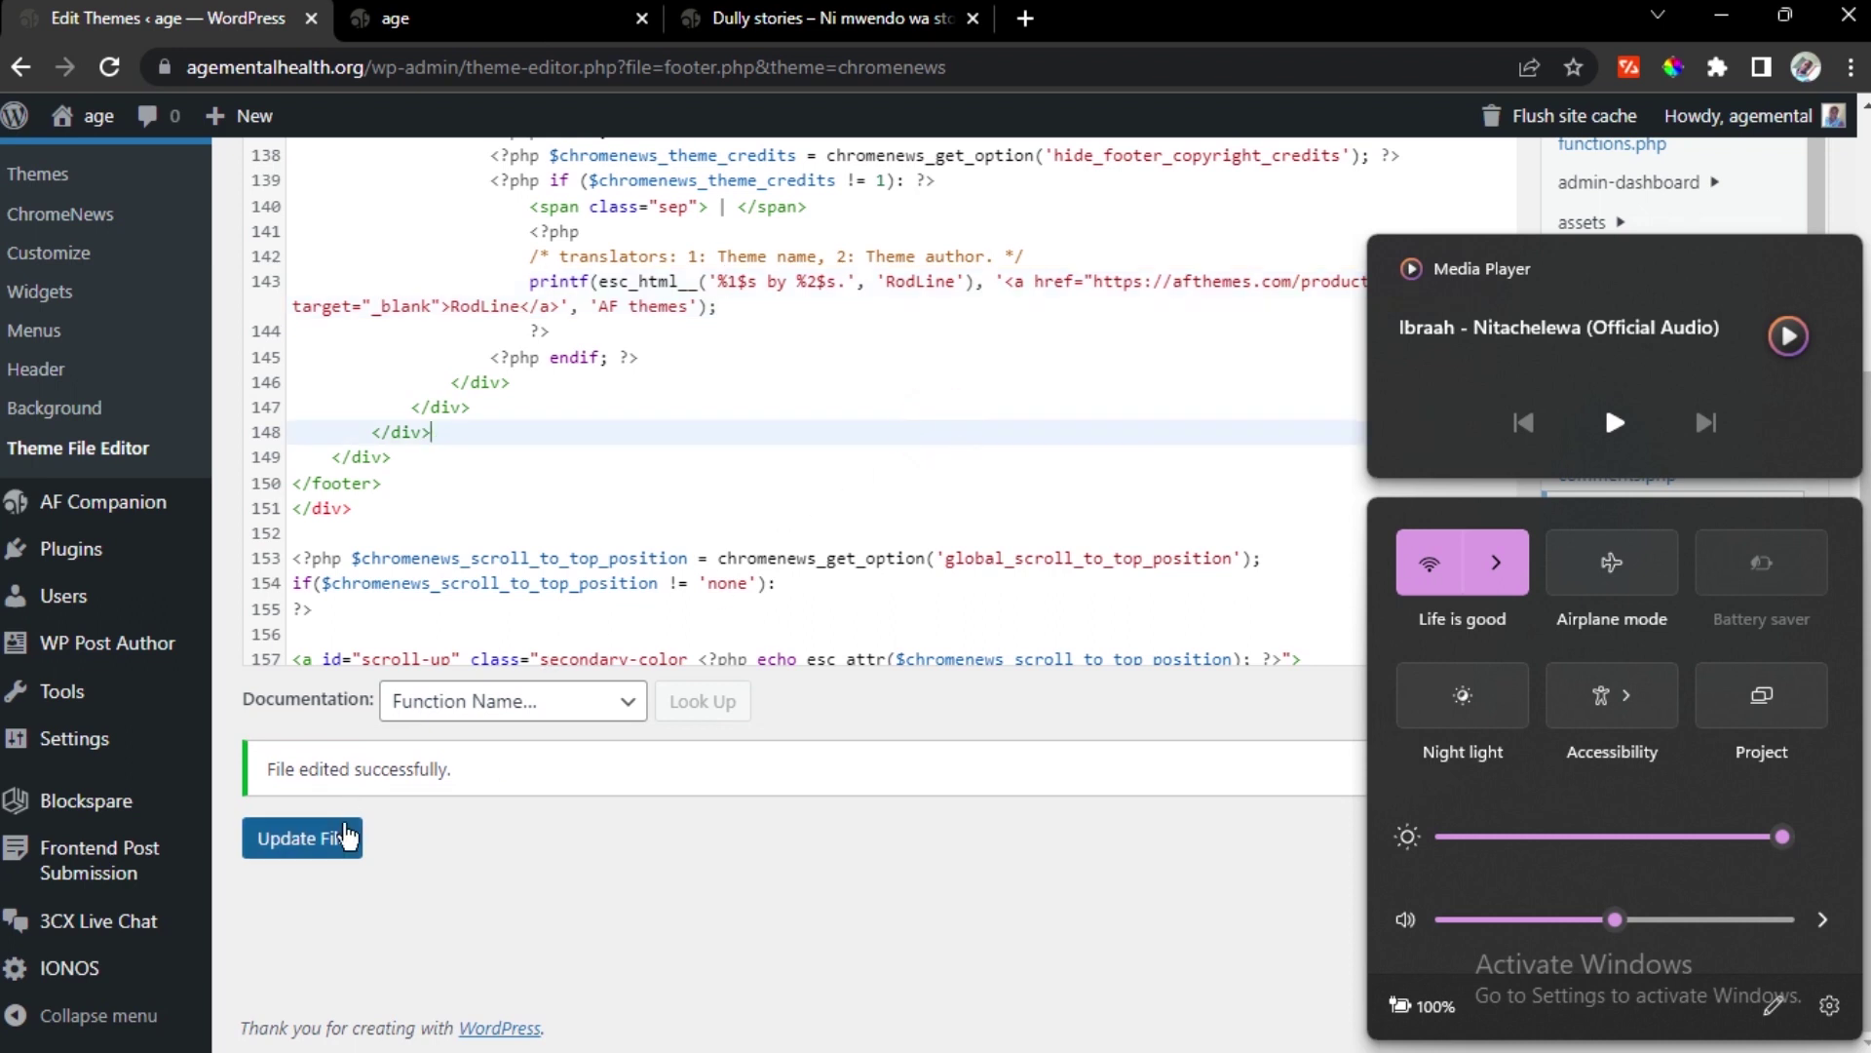
Reload the agementalhealth.org homepage and check the credit in its footer
click(458, 18)
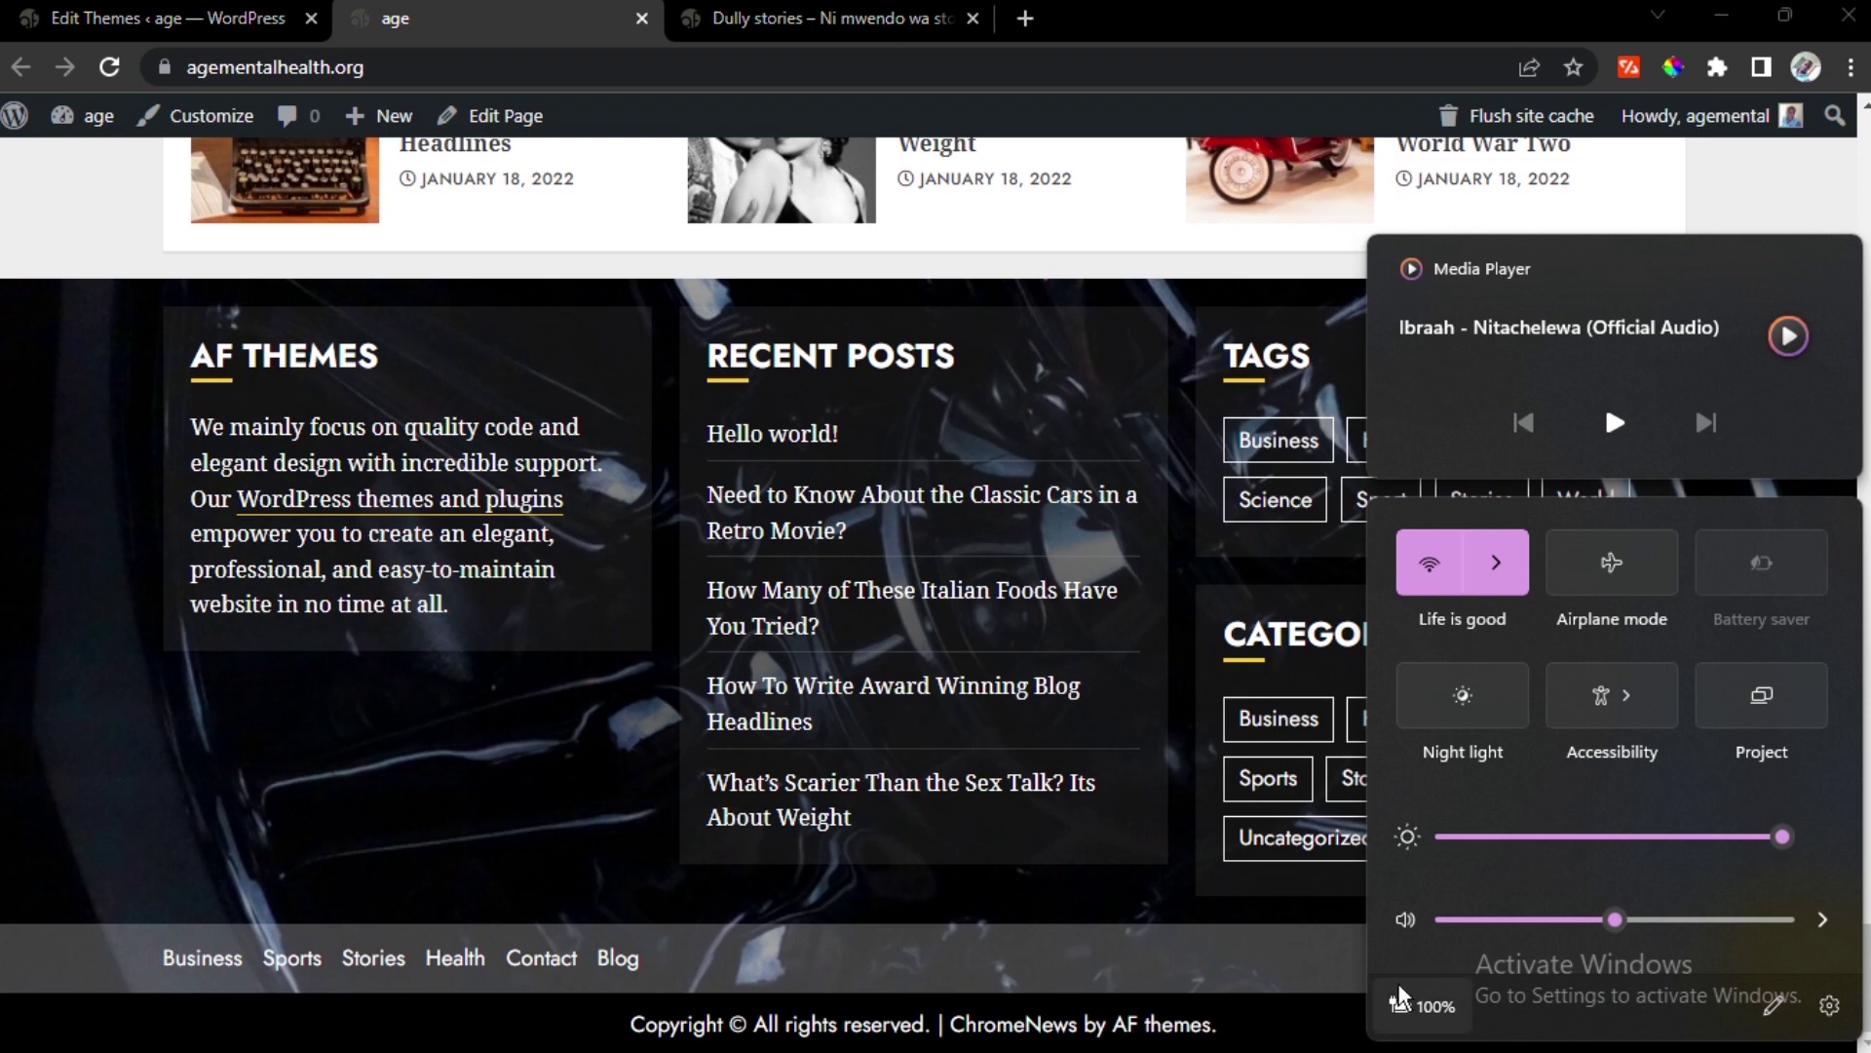
click(1308, 1020)
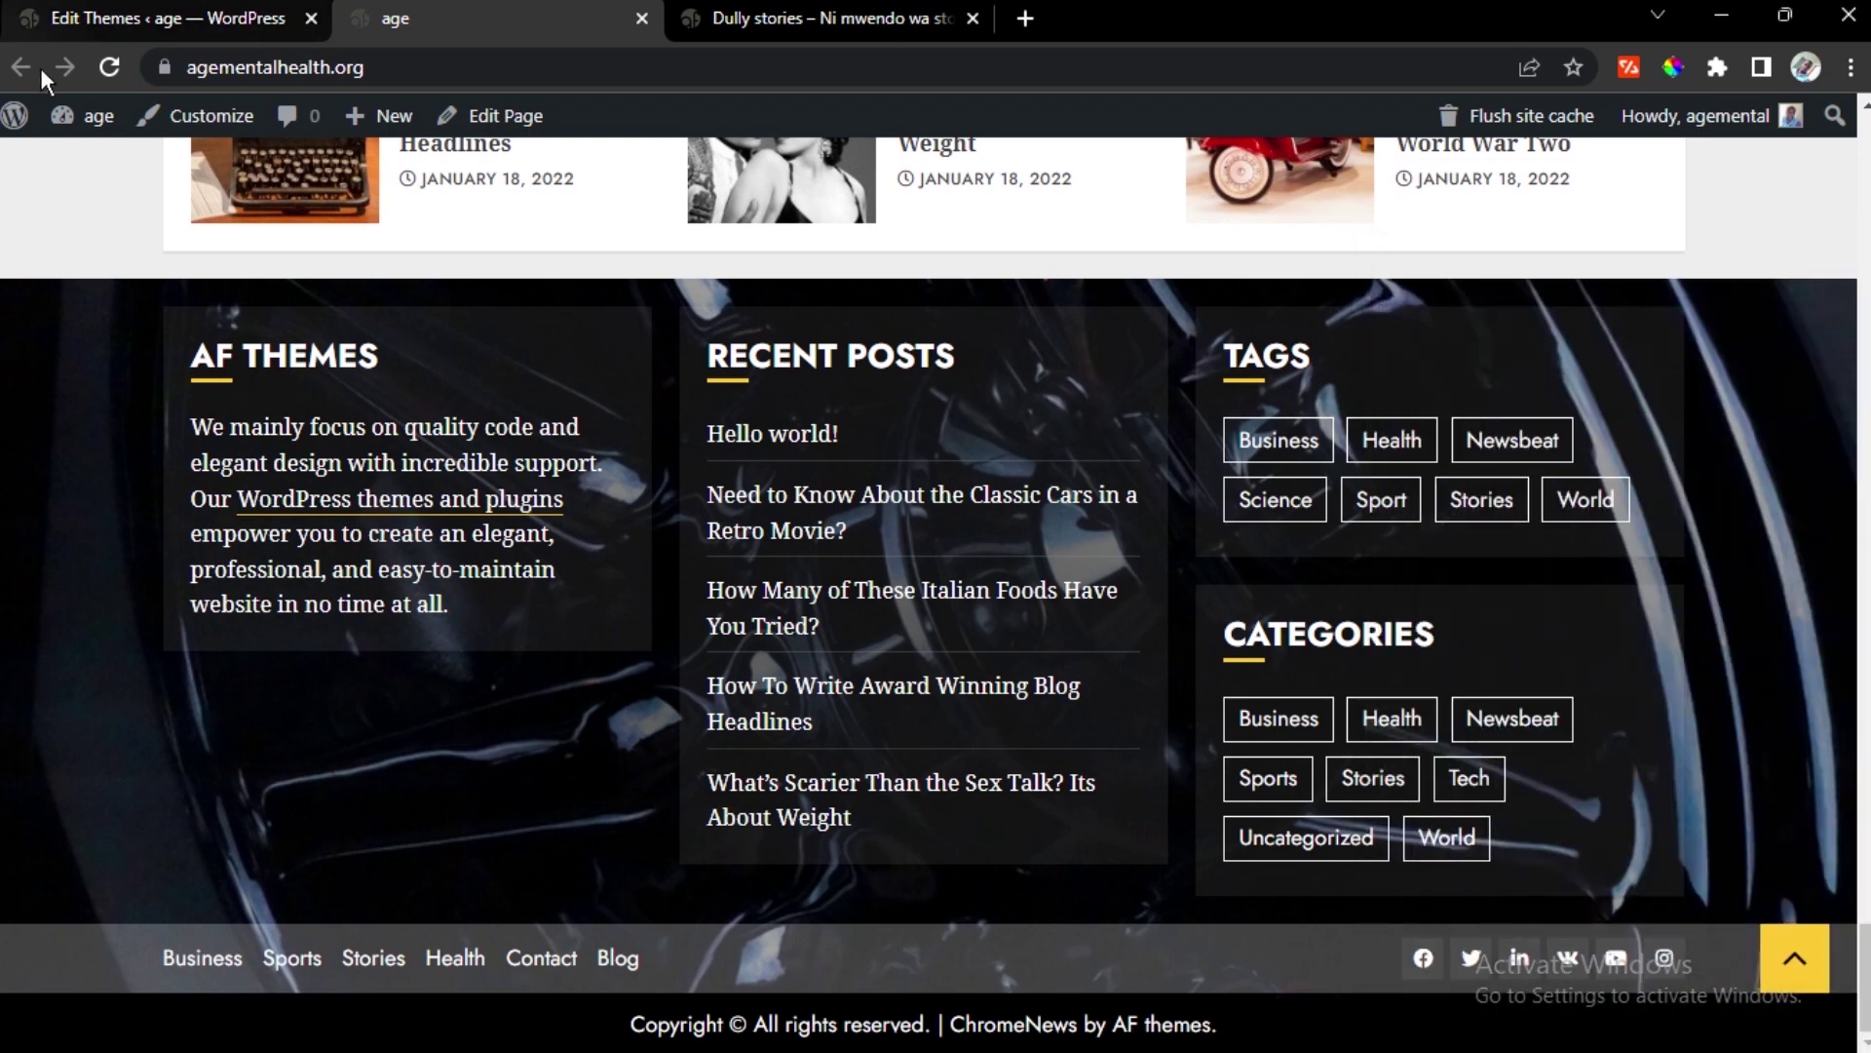
click(109, 67)
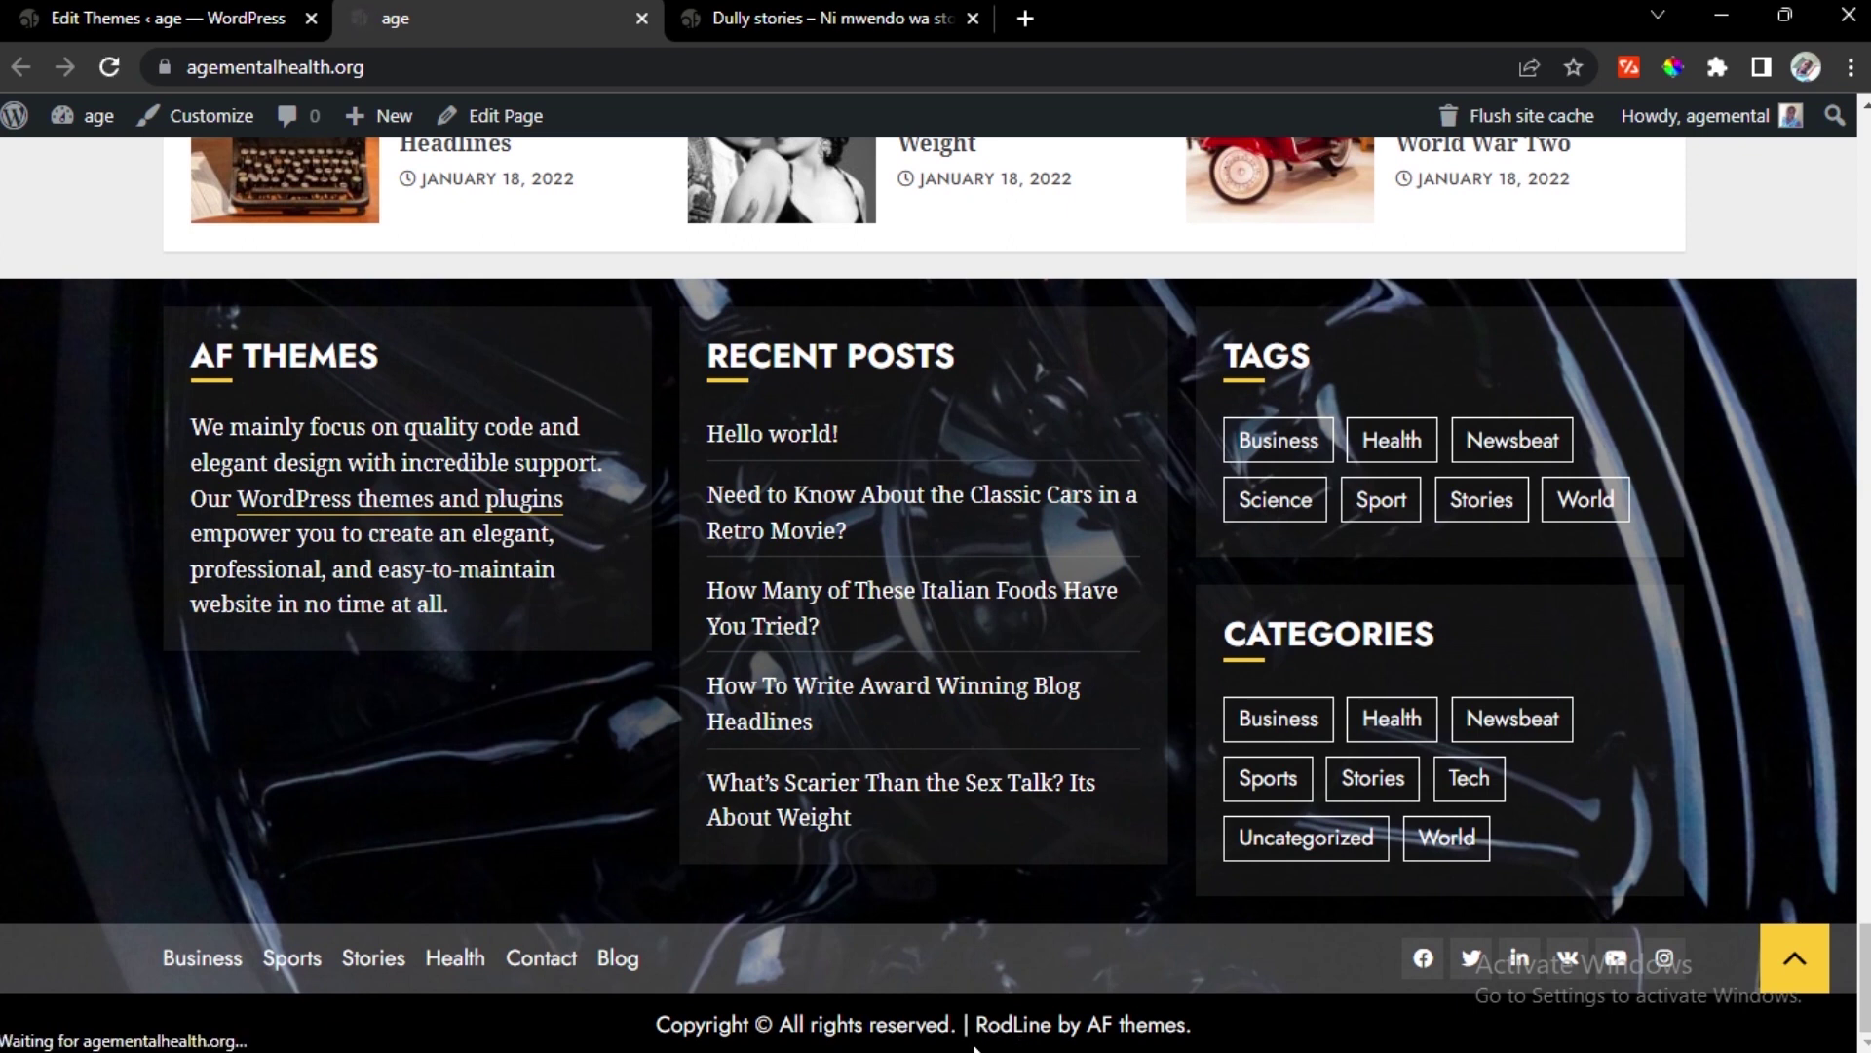
Delete the text AF themes from the last printf argument on line 143, update footer.php and check the site's footer
key(ctrl+shift+Tab)
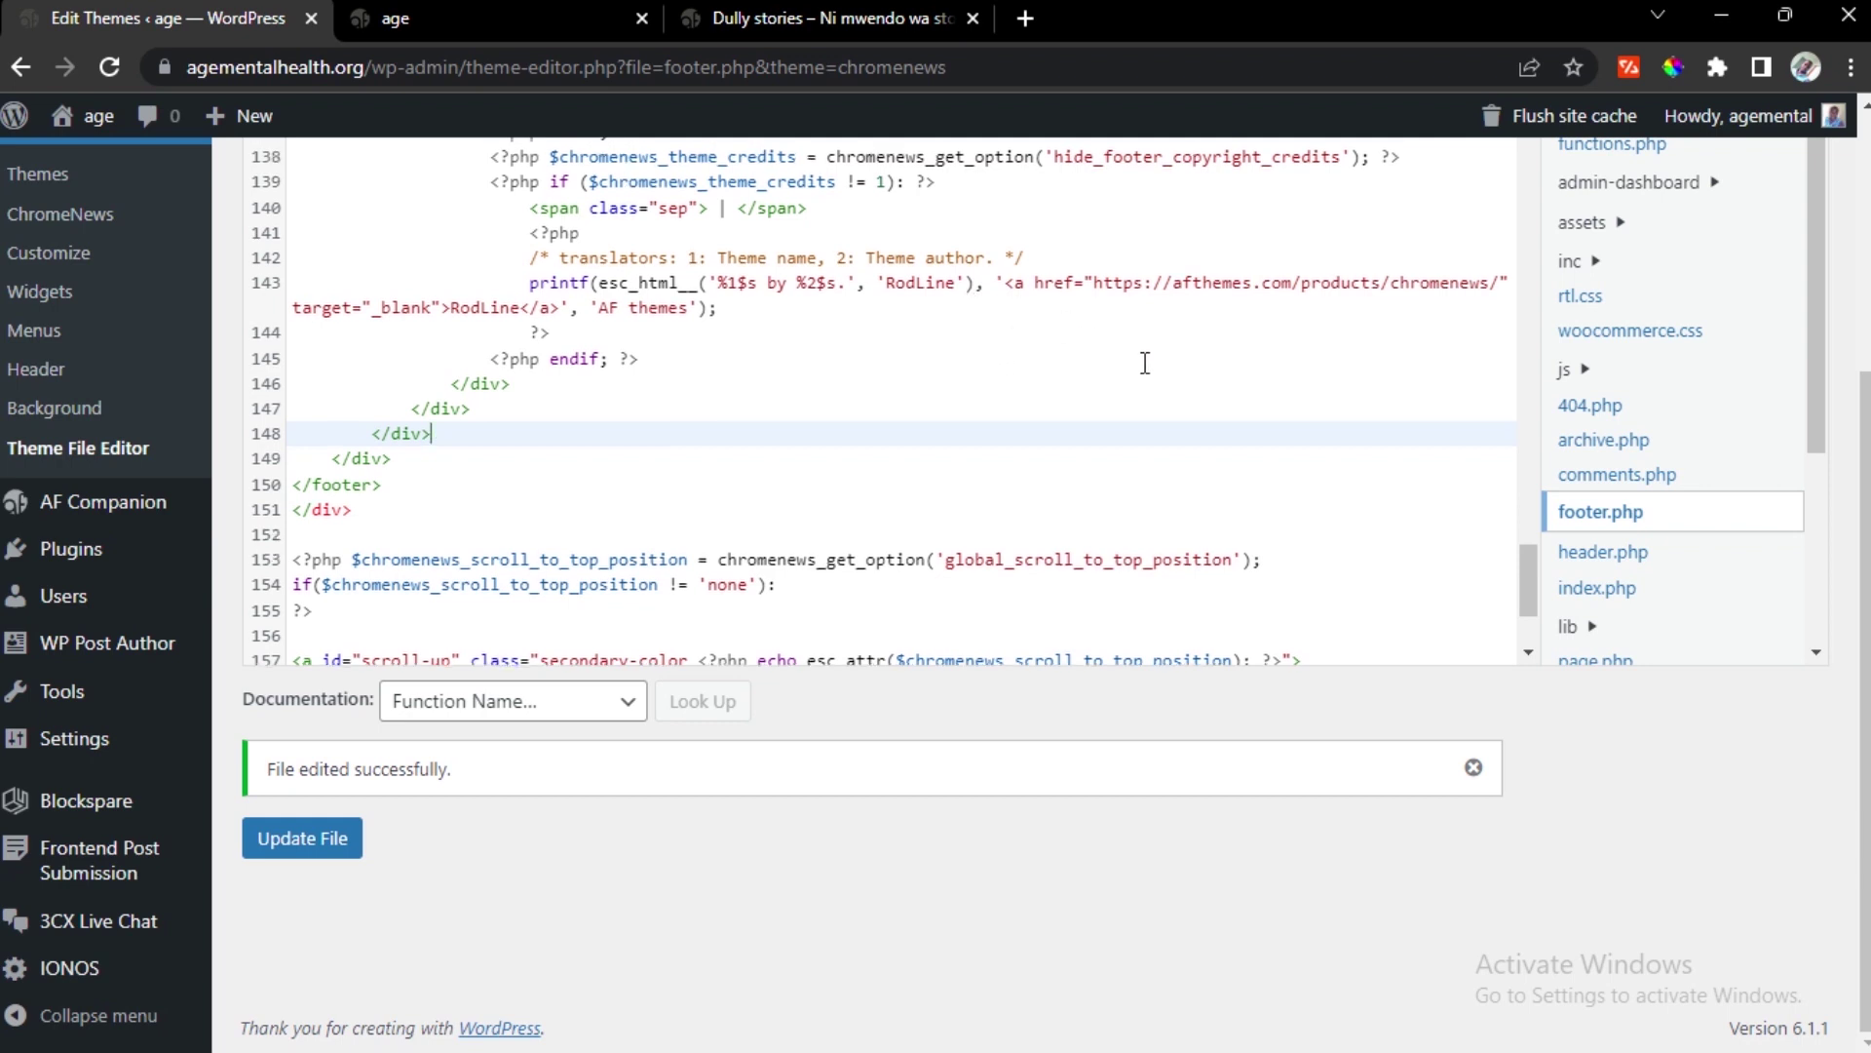
scroll(1136, 375, up, 2)
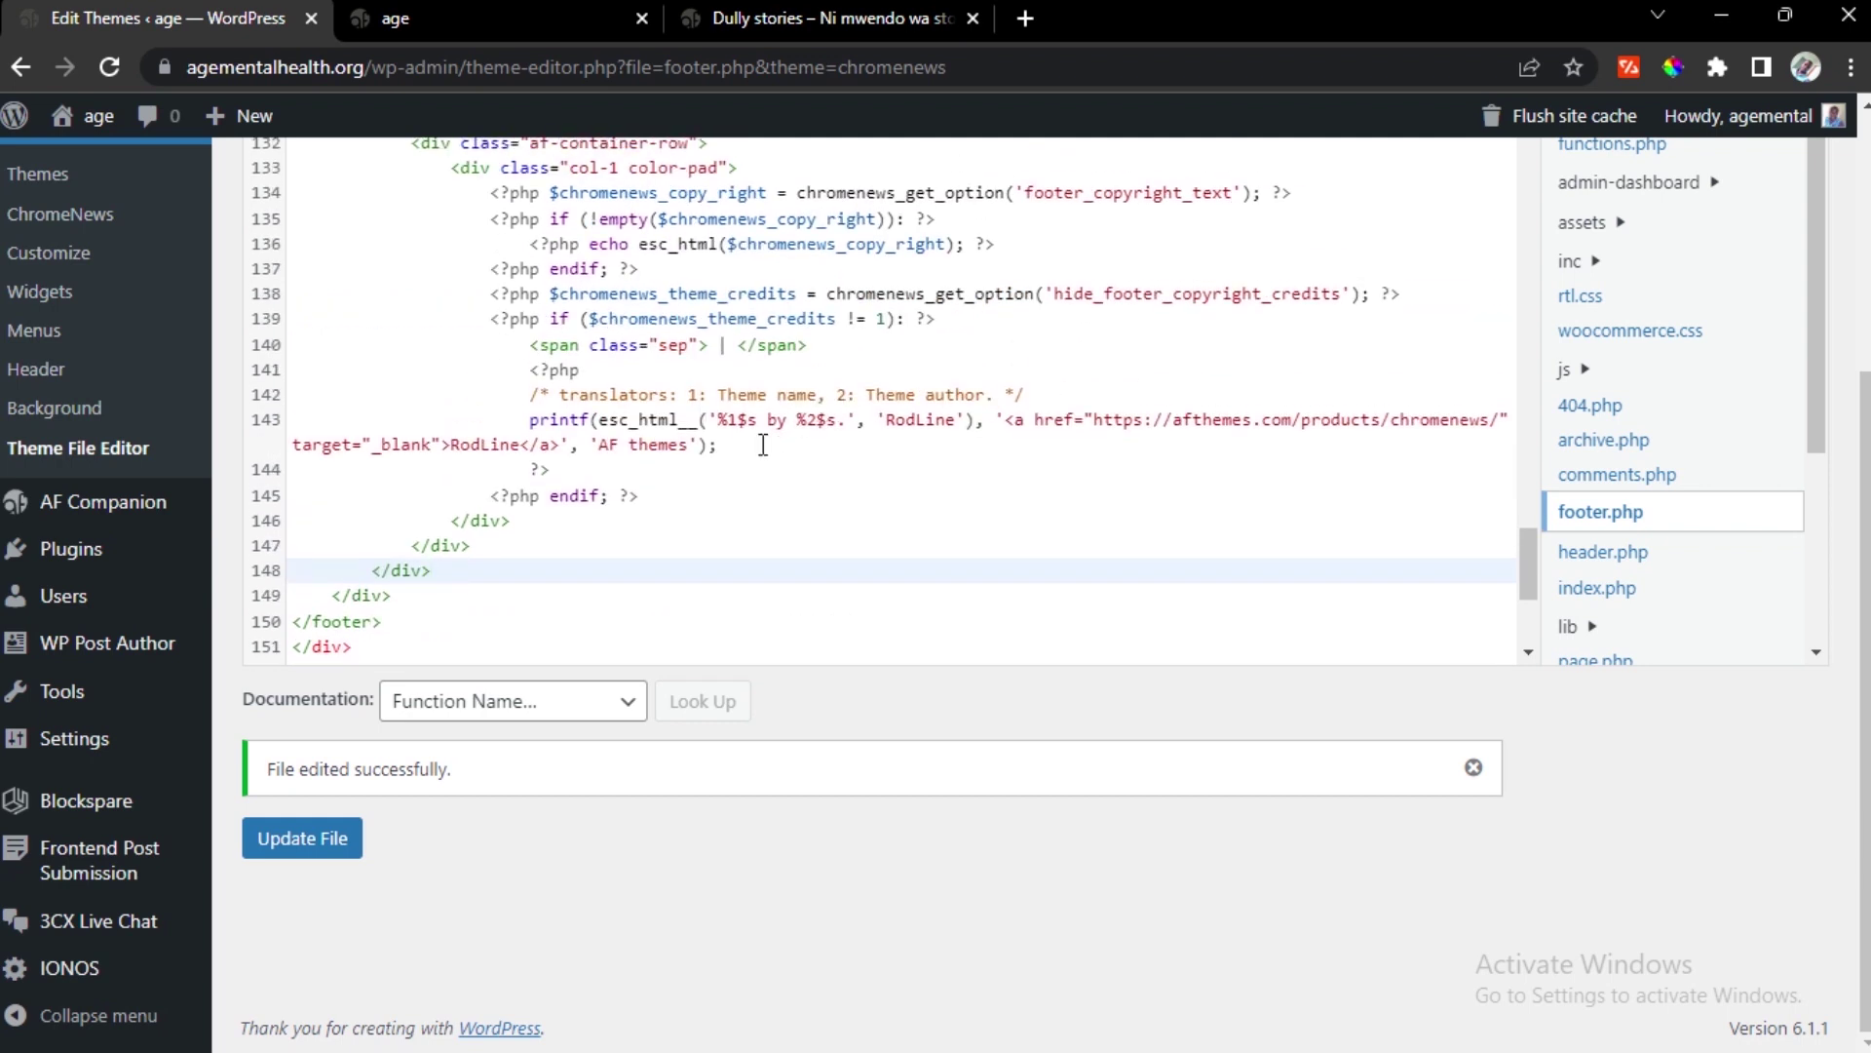
click(692, 444)
key(BackSpace)
key(BackSpace)
key(BackSpace)
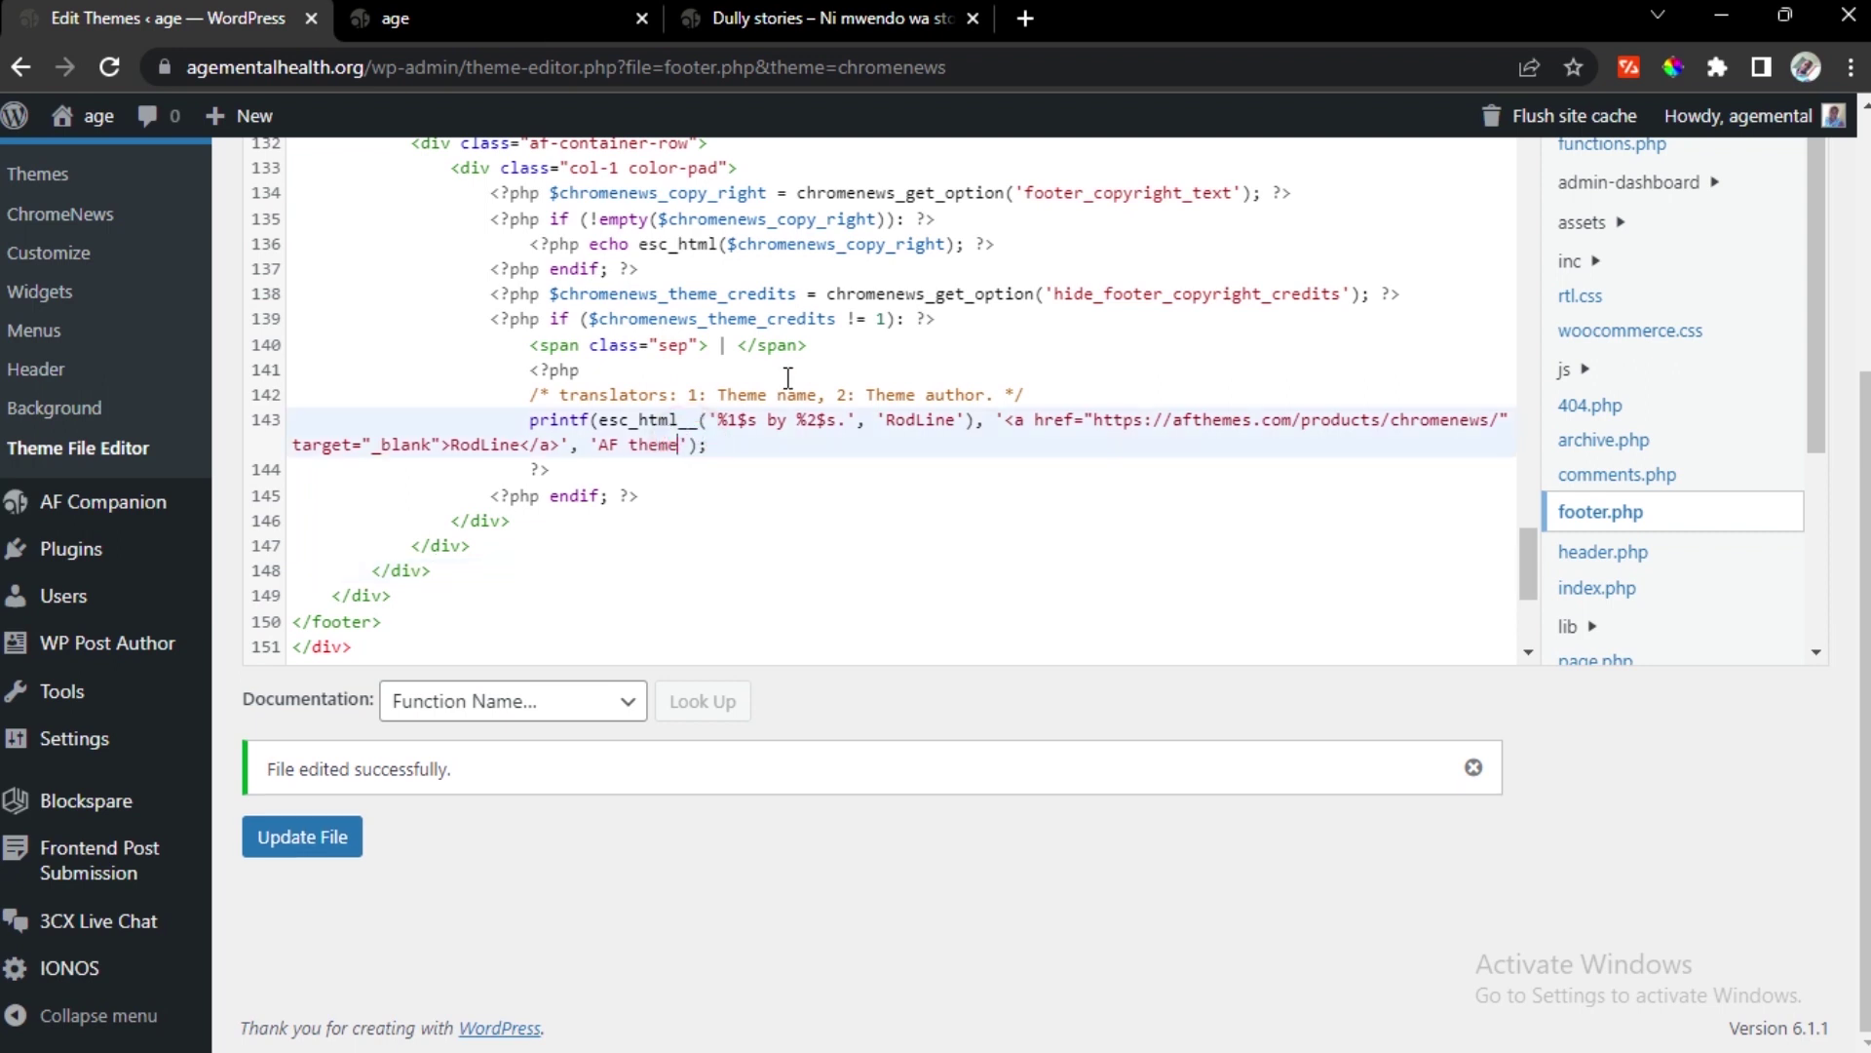
key(BackSpace)
key(BackSpace)
key(BackSpace)
key(BackSpace)
key(BackSpace)
key(BackSpace)
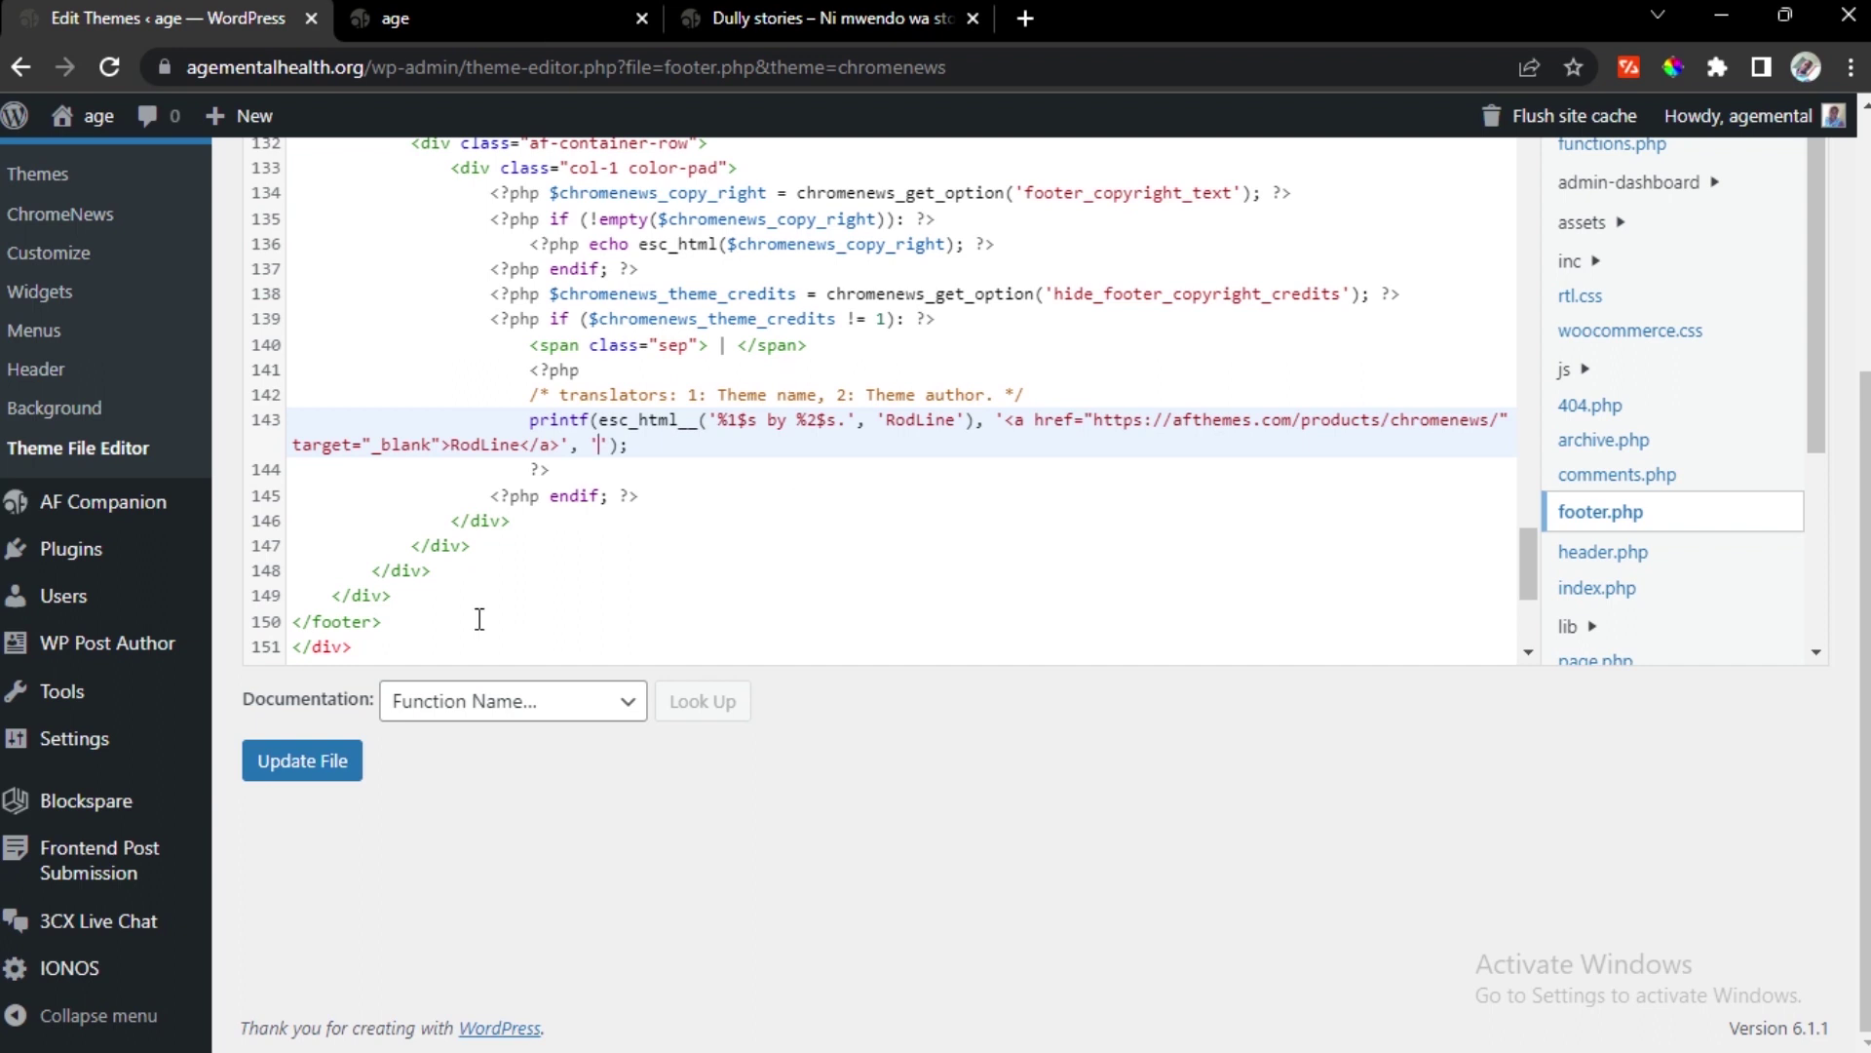
click(323, 770)
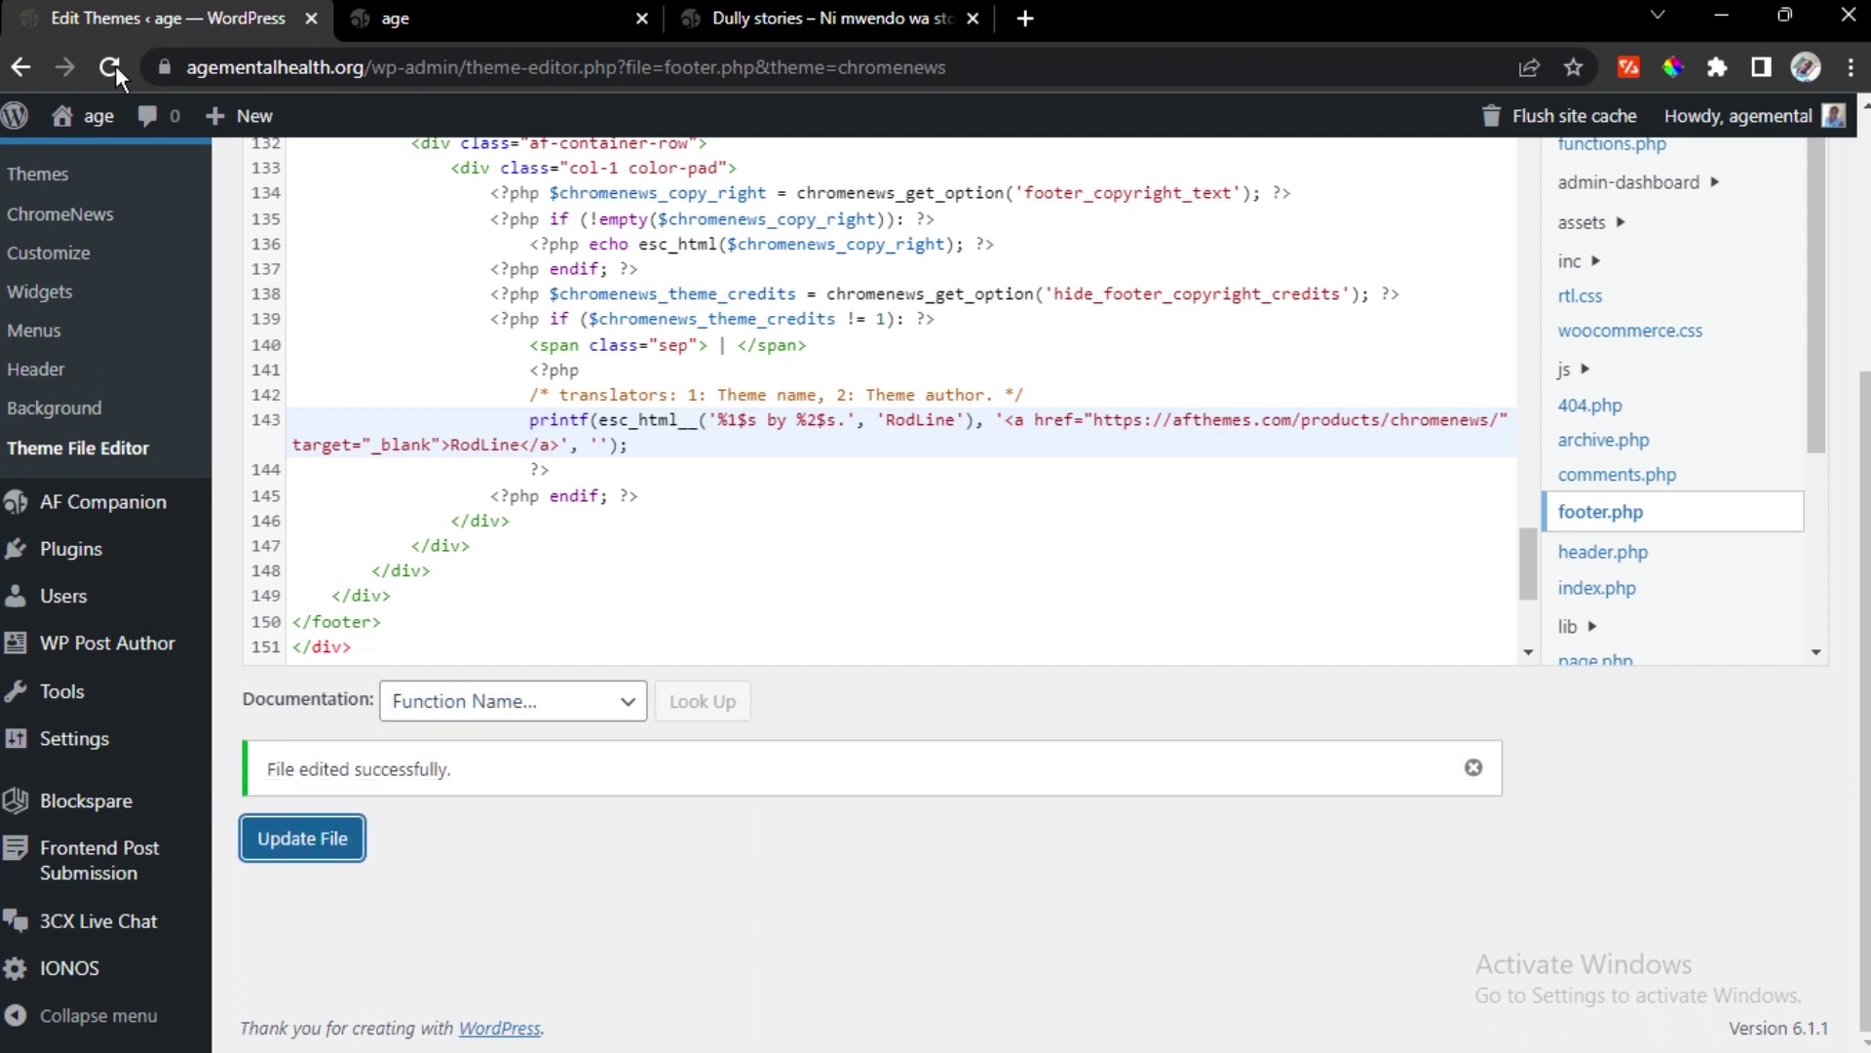
click(349, 27)
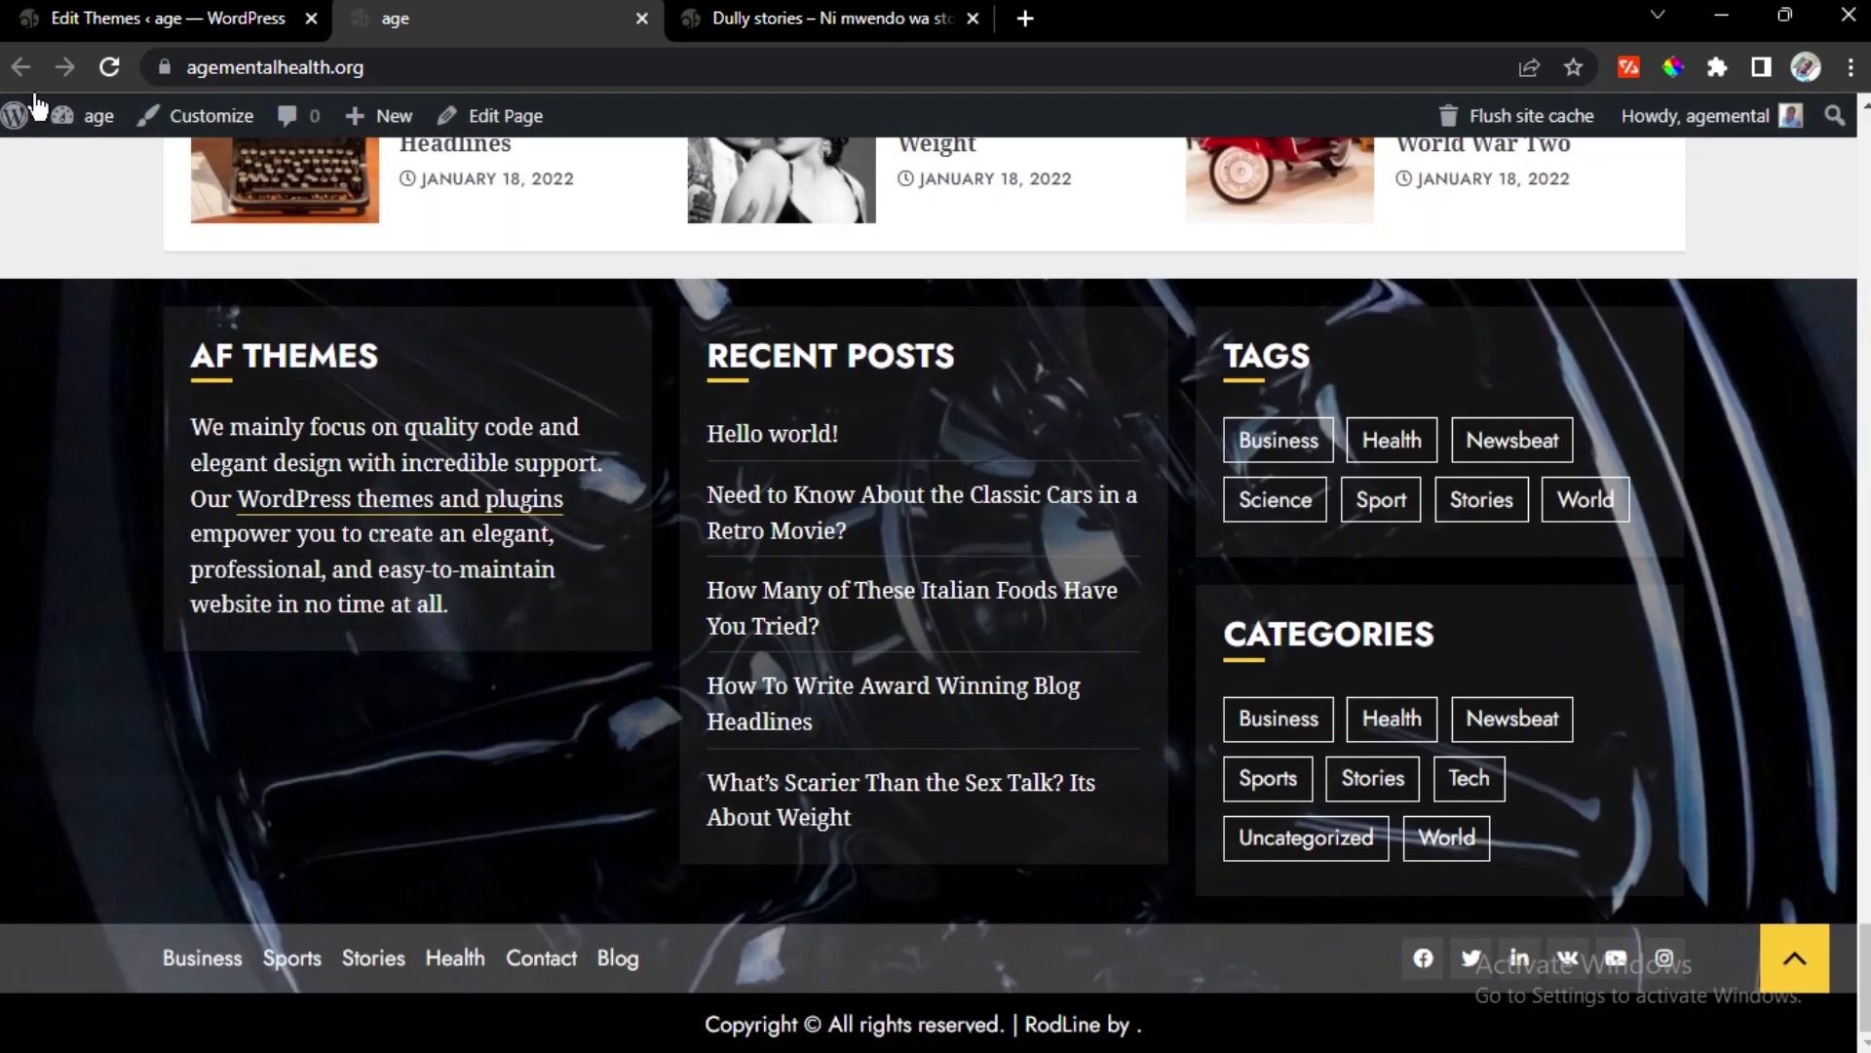
Remove the word "by" from the '%1$s by %2$s.' string on line 143, update footer.php and check the reloaded homepage footer
click(44, 20)
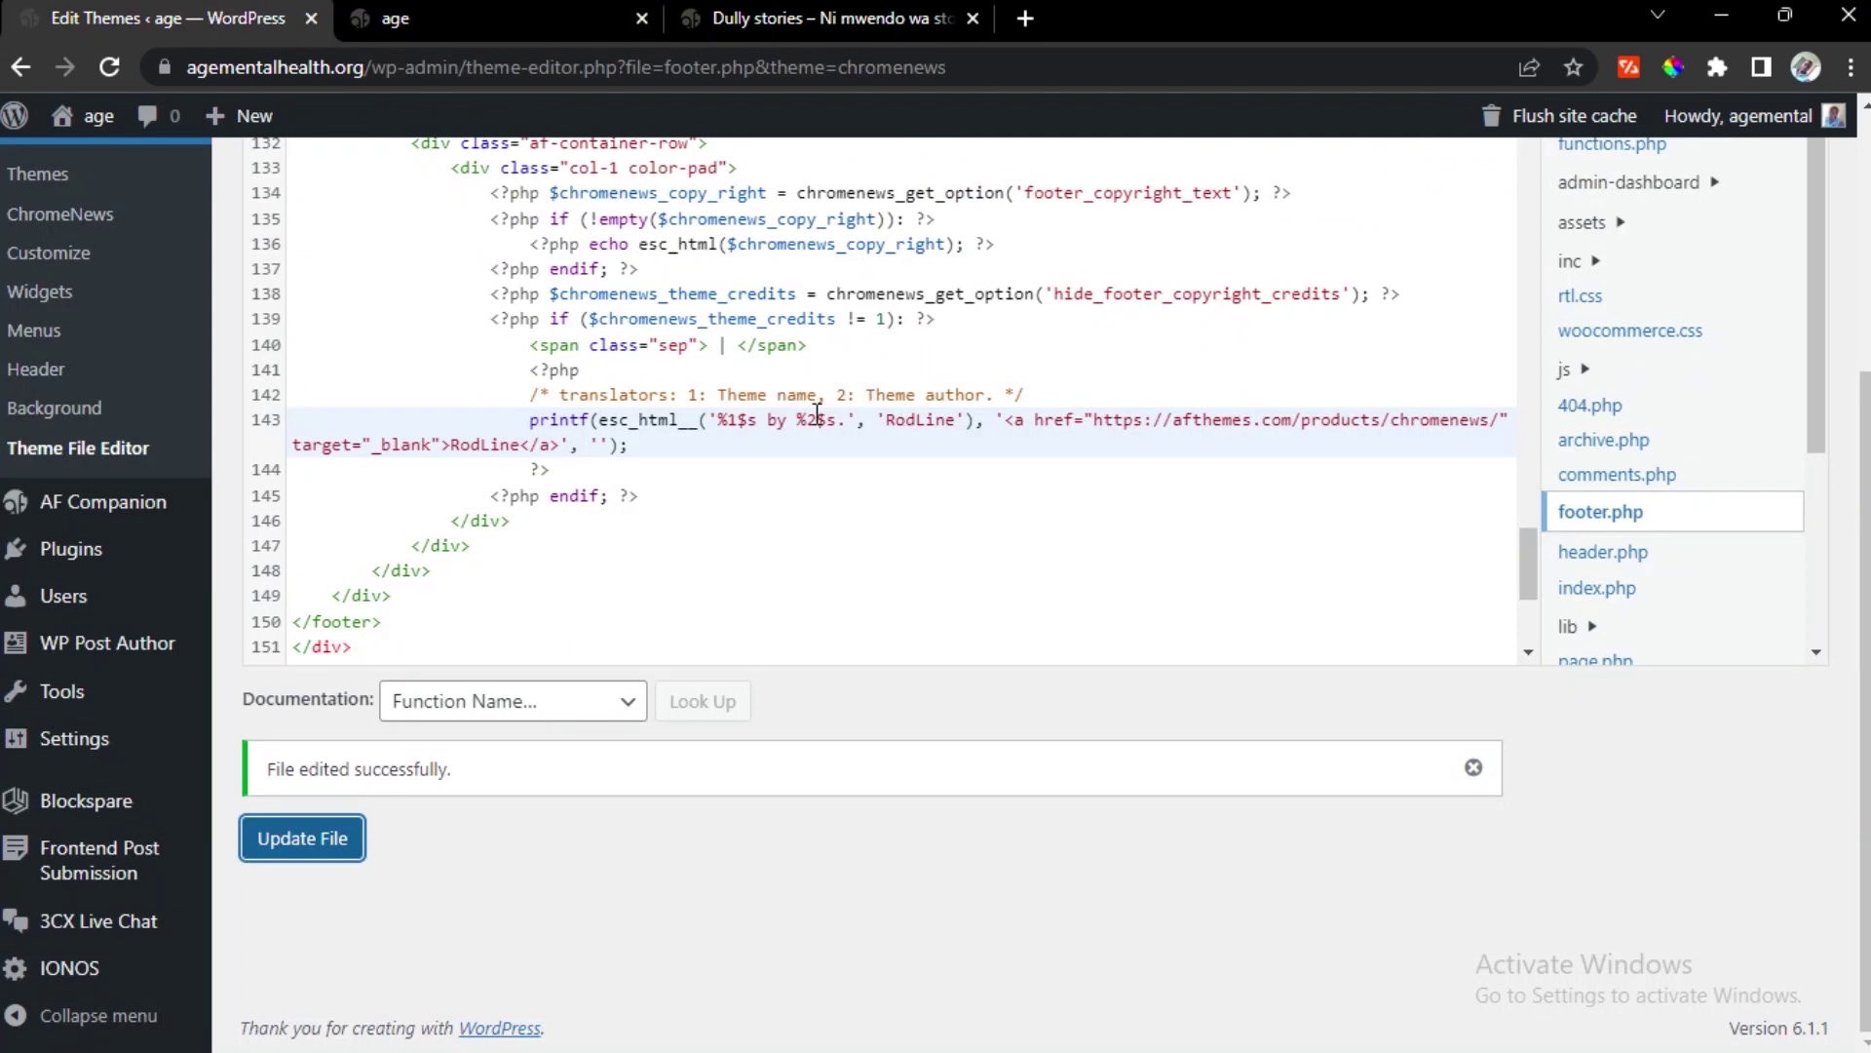
click(788, 419)
key(BackSpace)
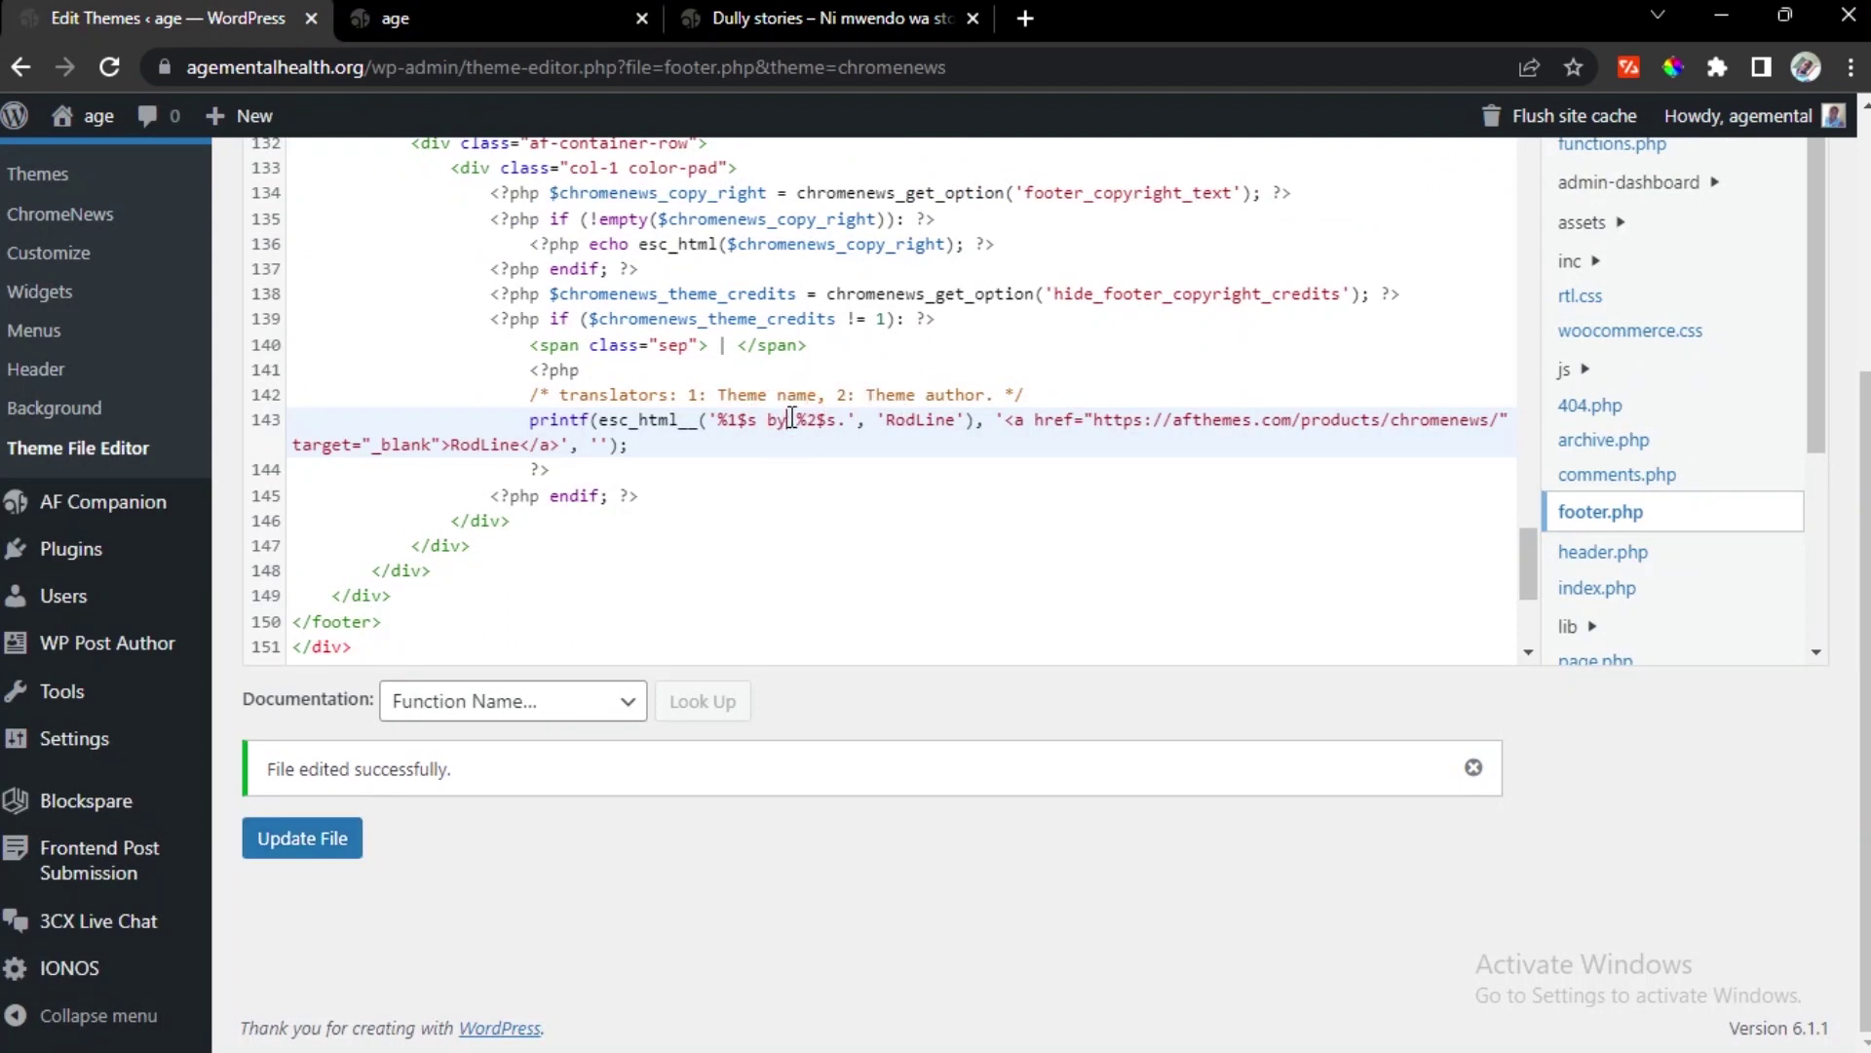
key(BackSpace)
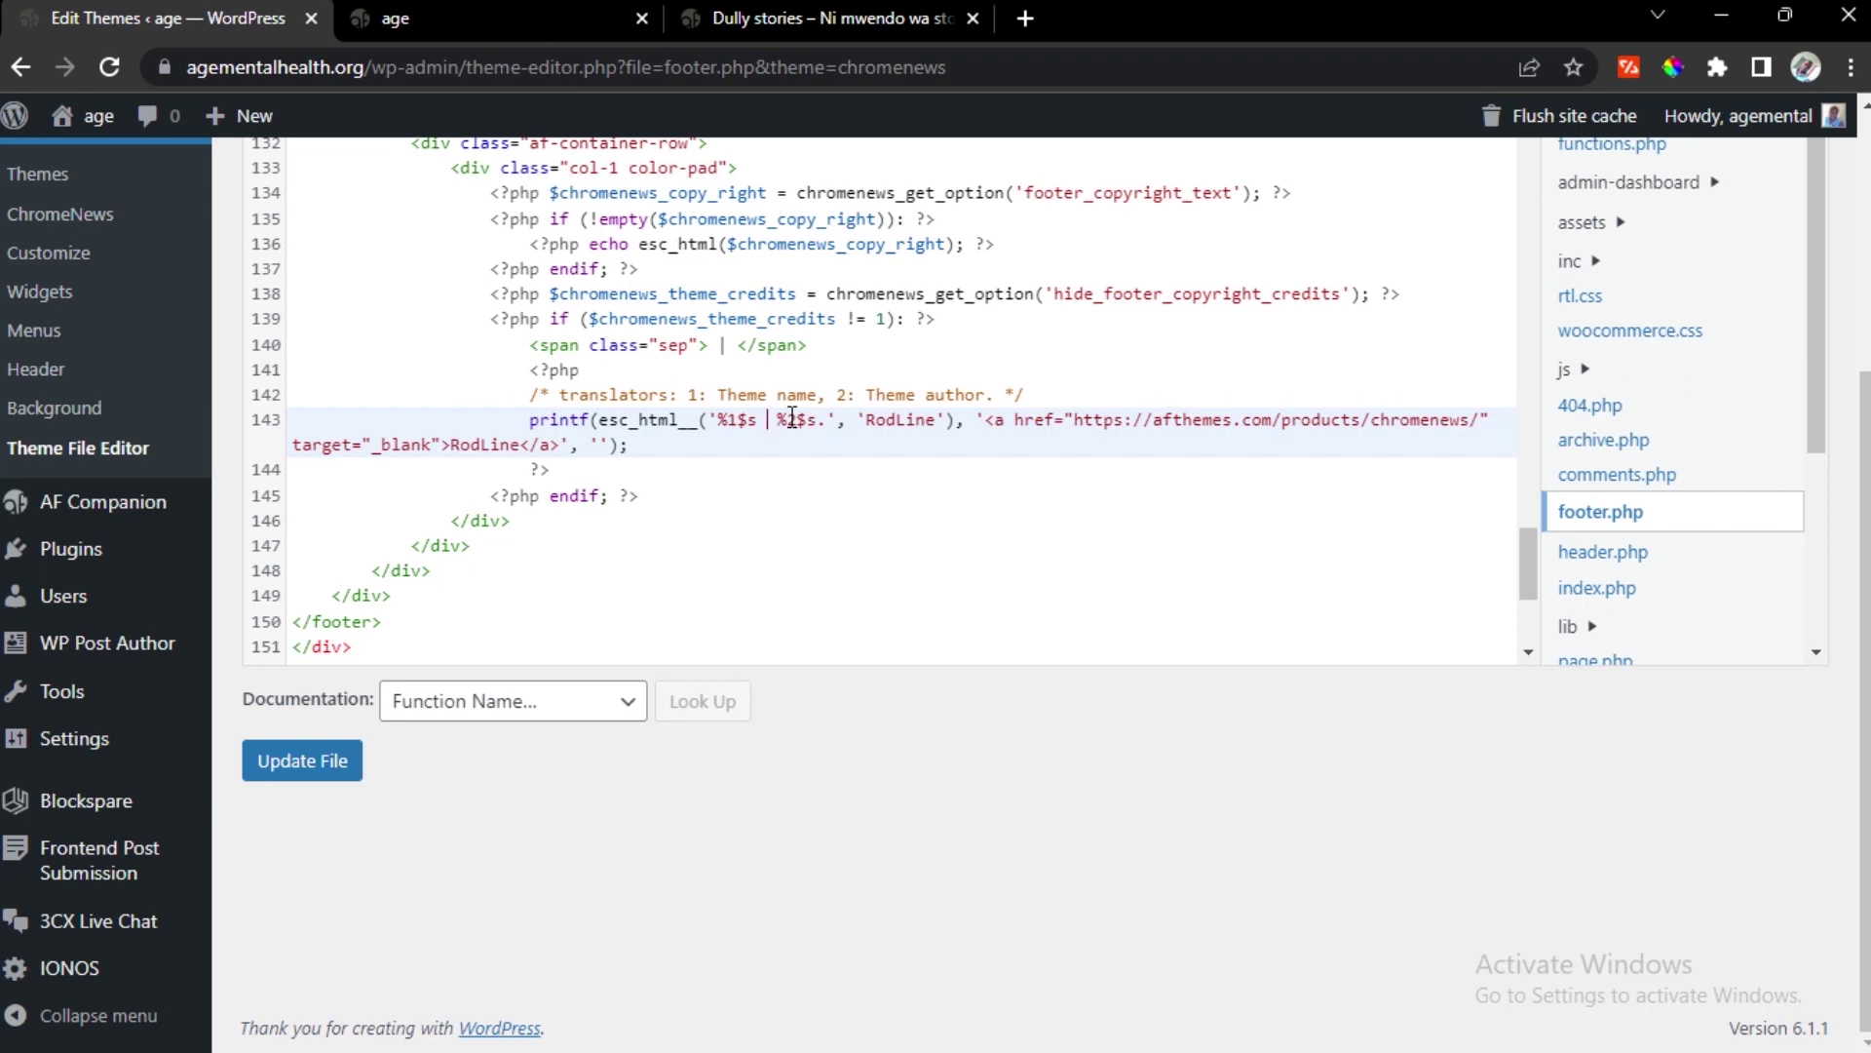
click(334, 777)
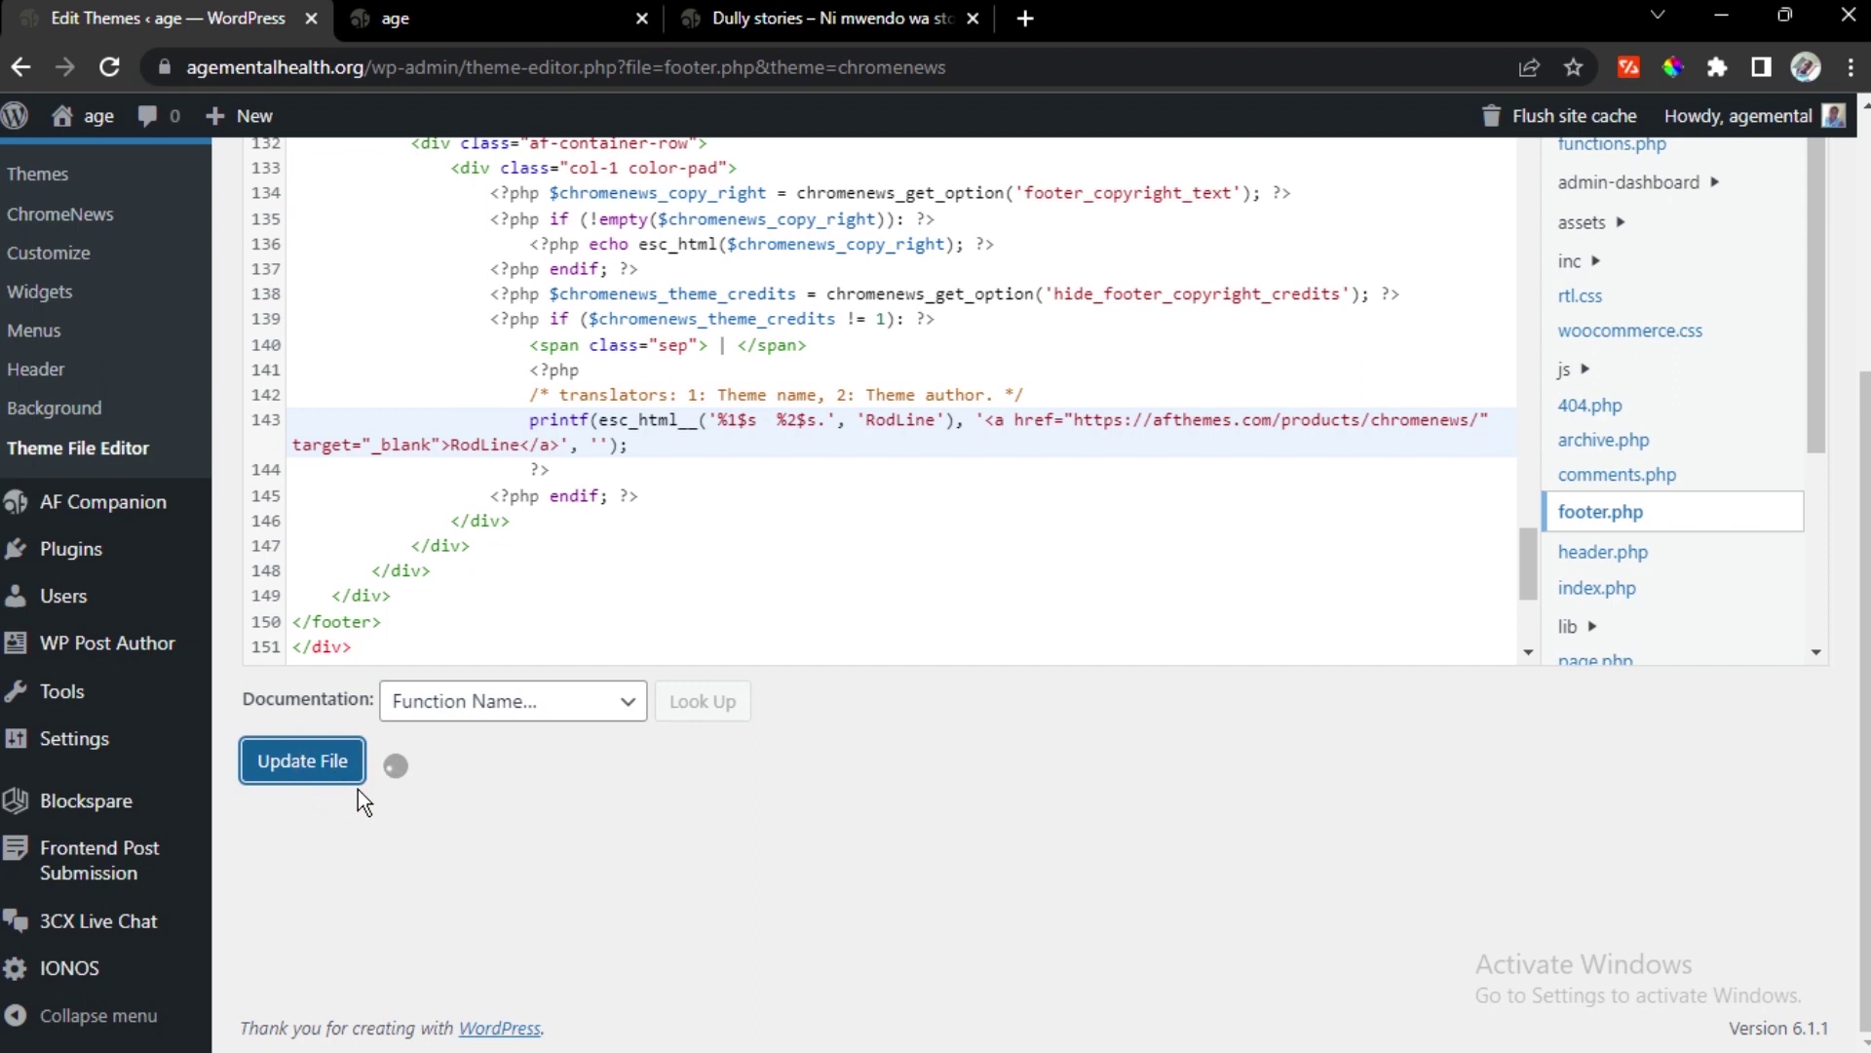
click(439, 20)
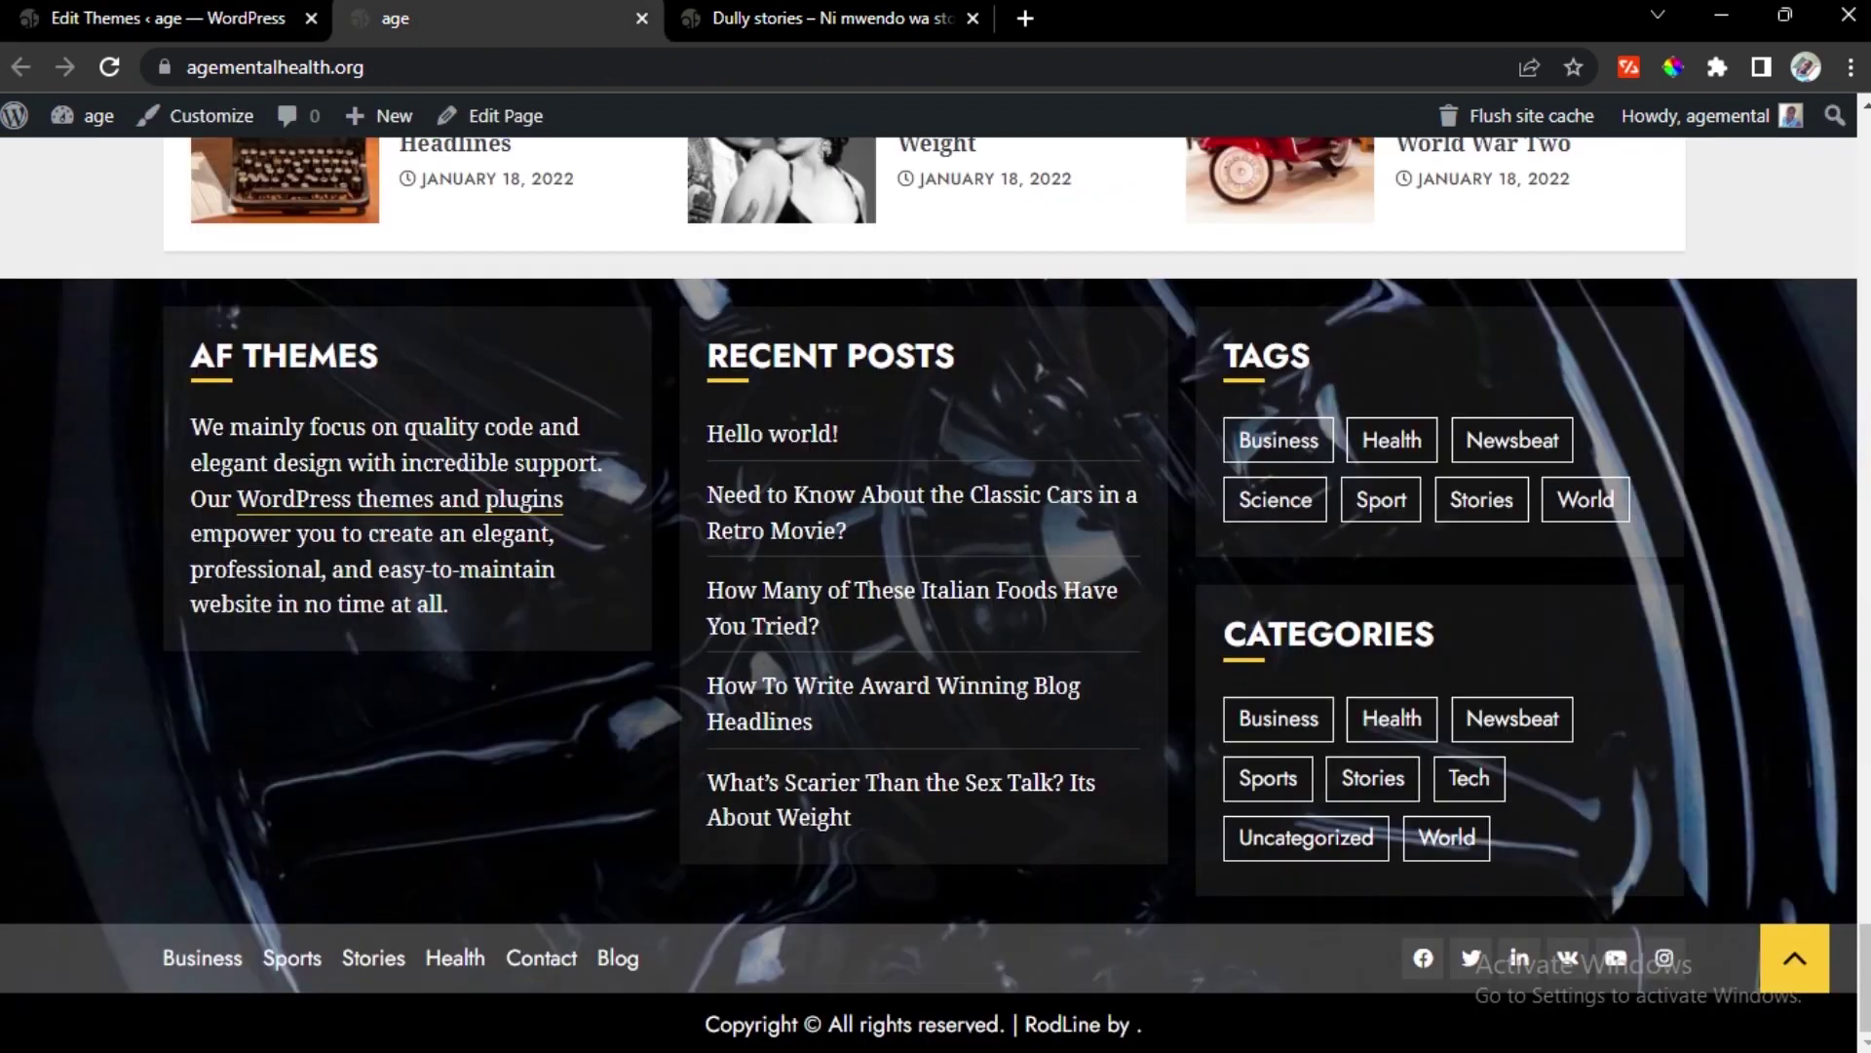
click(108, 66)
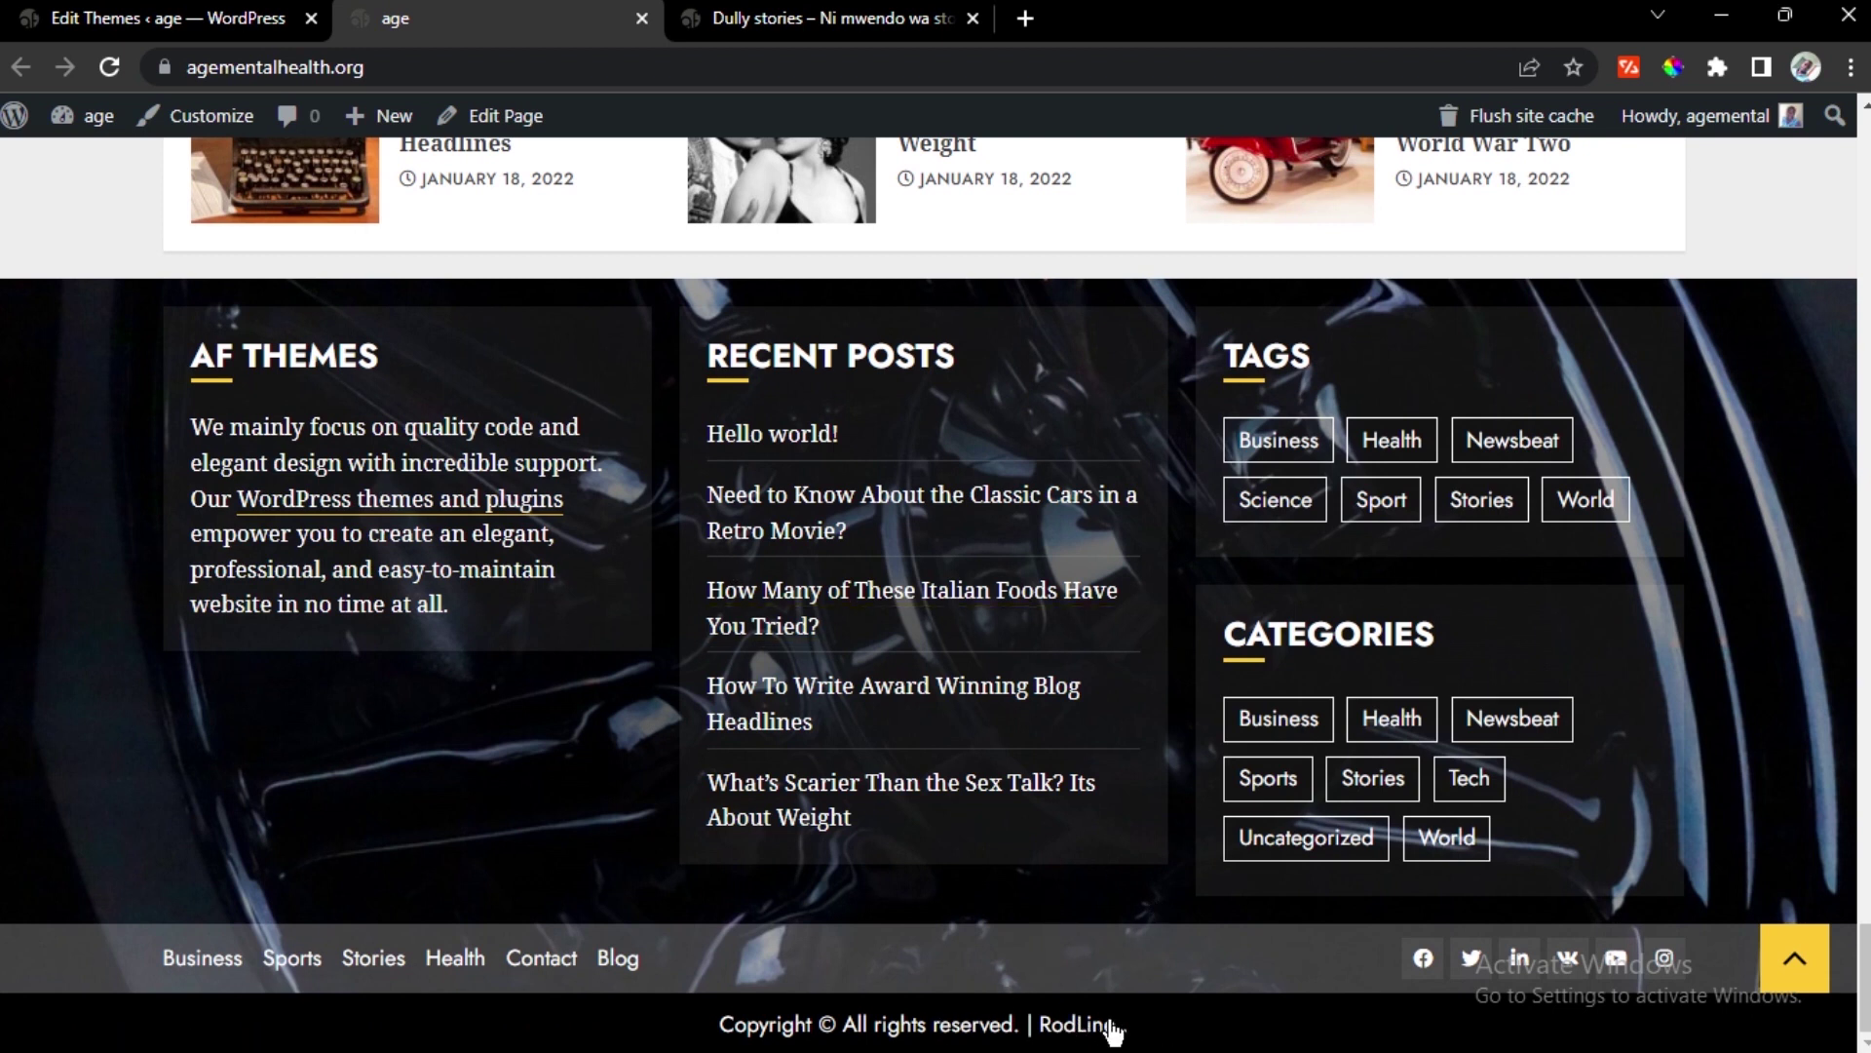
click(167, 19)
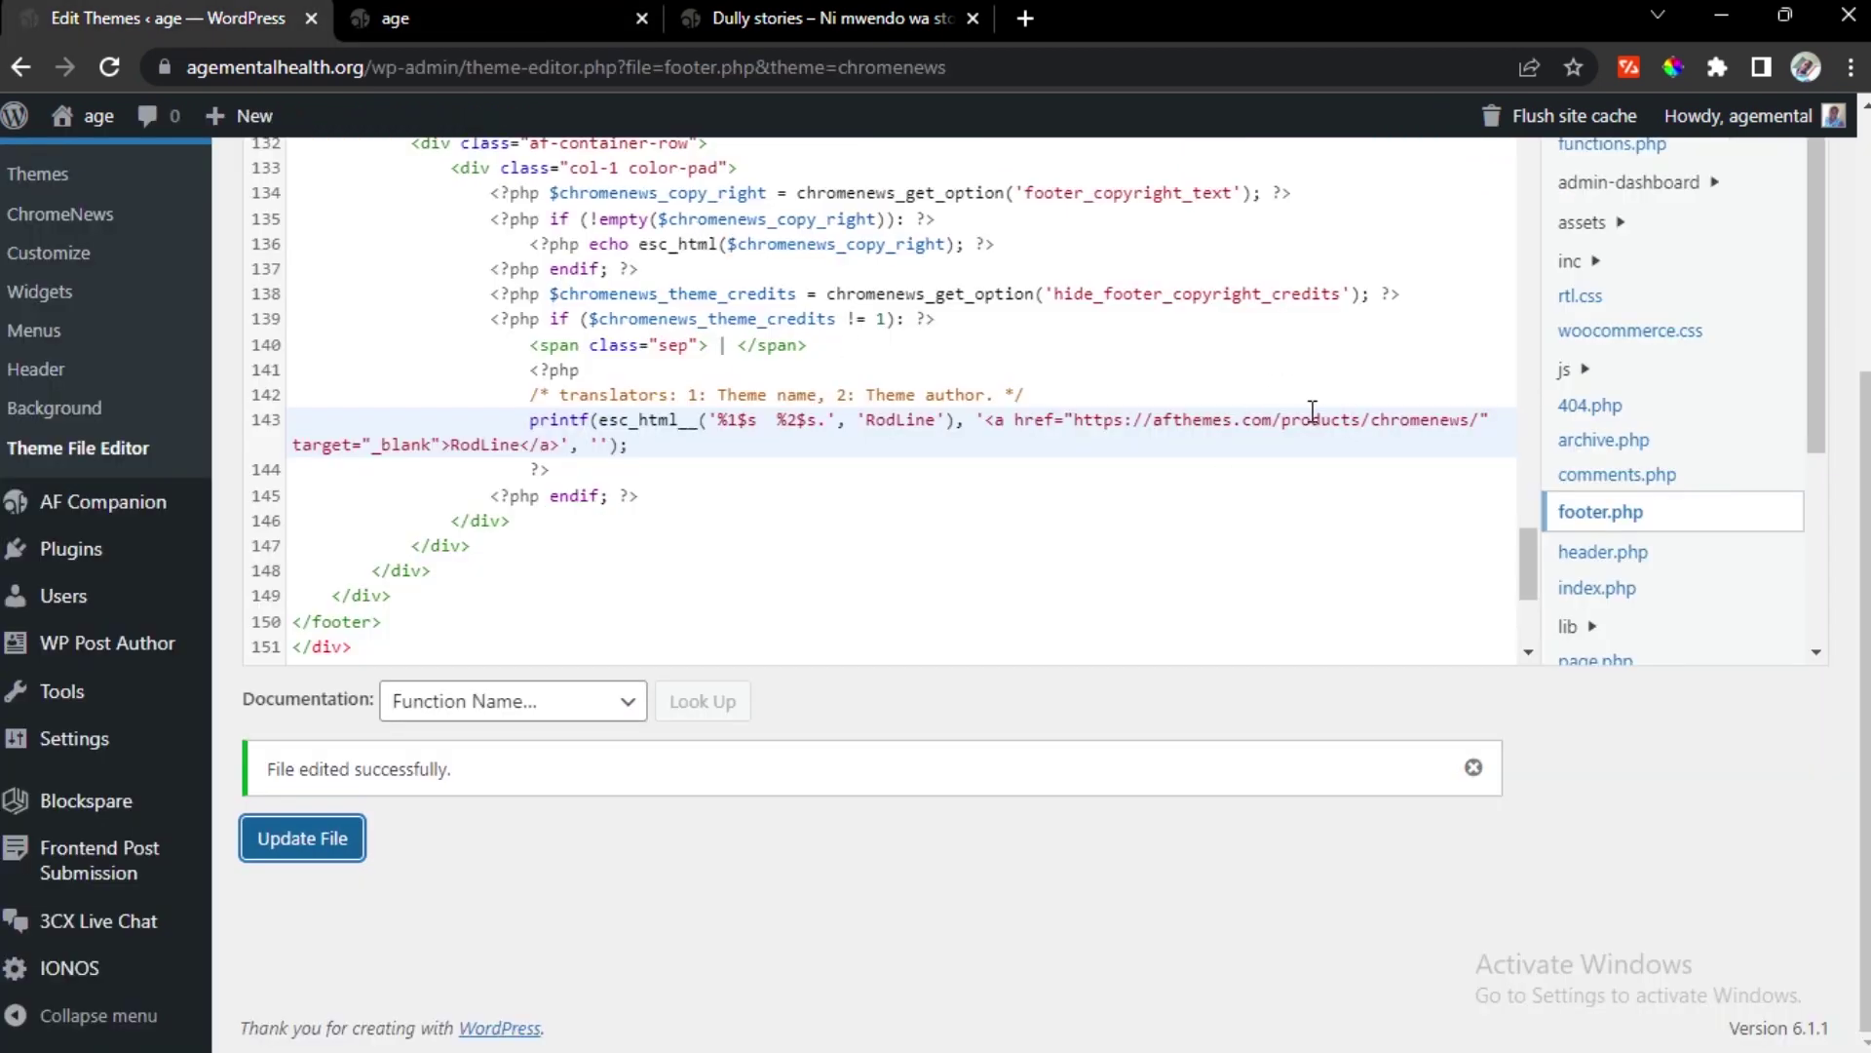
click(1479, 419)
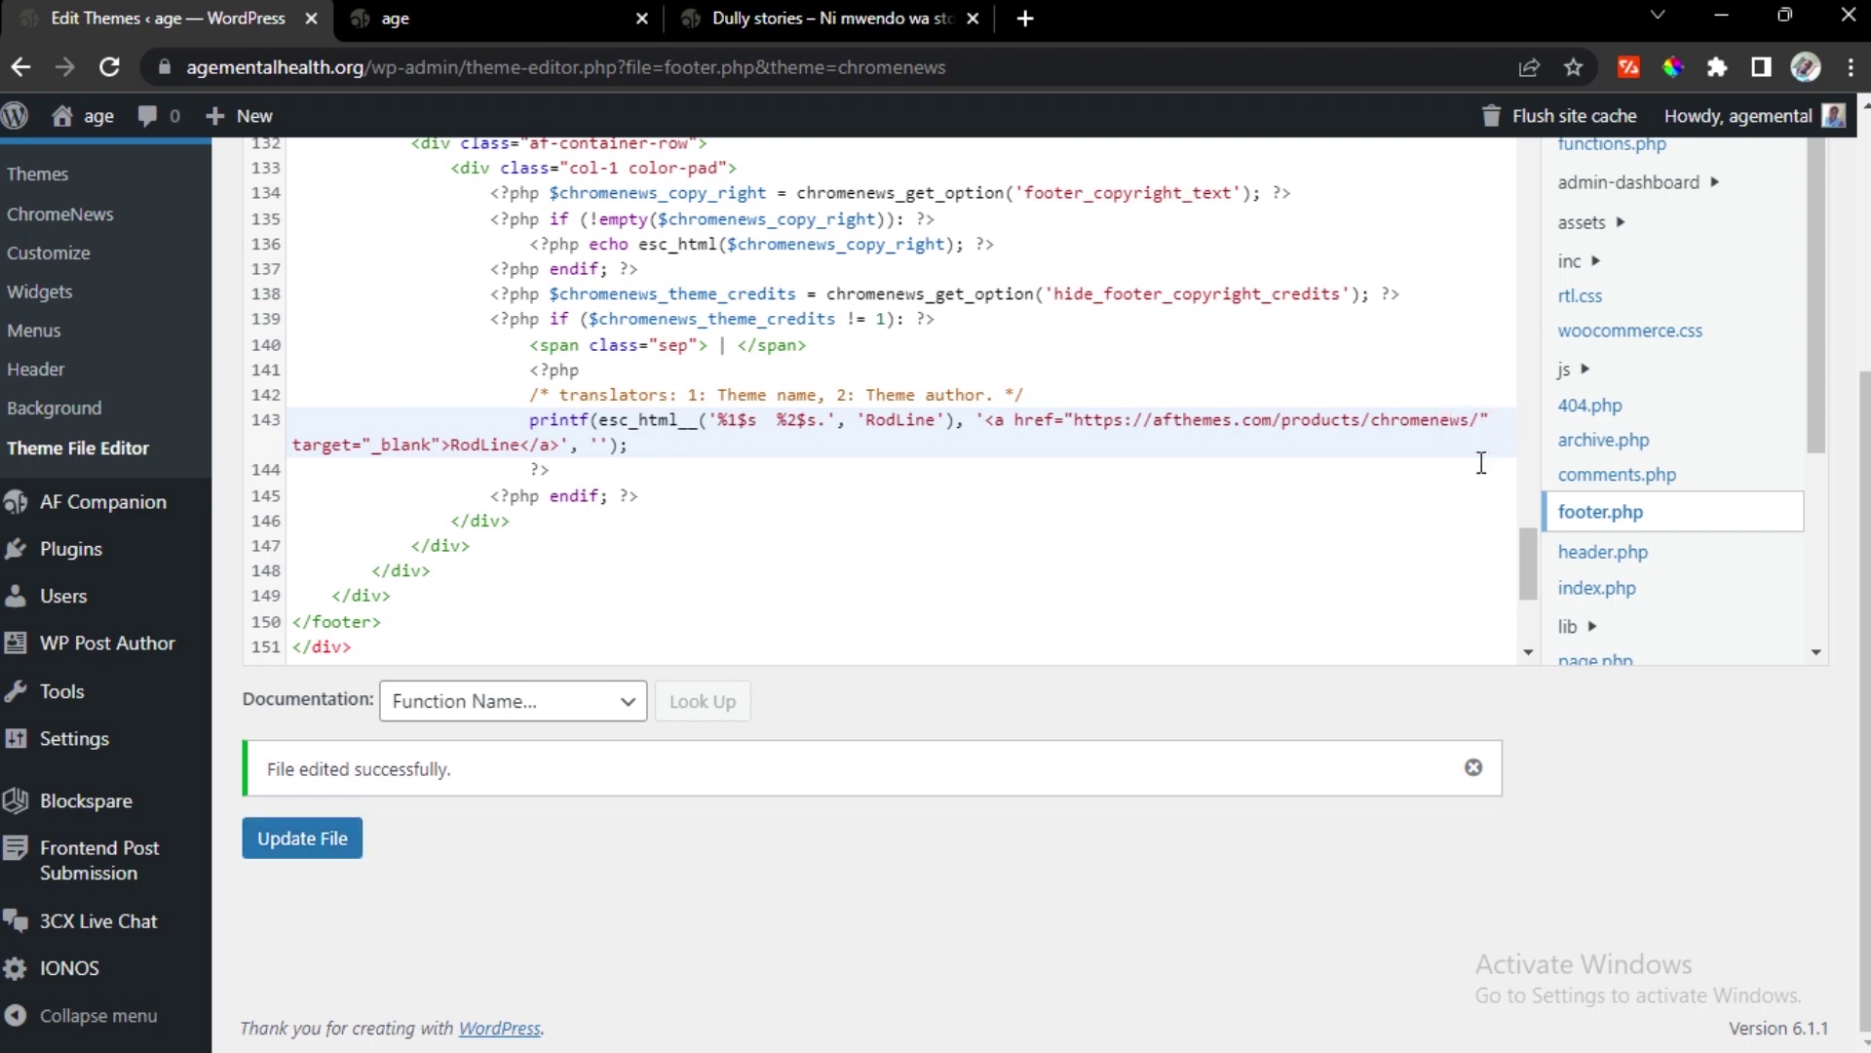
key(BackSpace)
key(BackSpace)
key(BackSpace)
key(BackSpace)
key(BackSpace)
key(BackSpace)
key(BackSpace)
key(BackSpace)
key(BackSpace)
key(BackSpace)
key(BackSpace)
key(BackSpace)
key(BackSpace)
key(BackSpace)
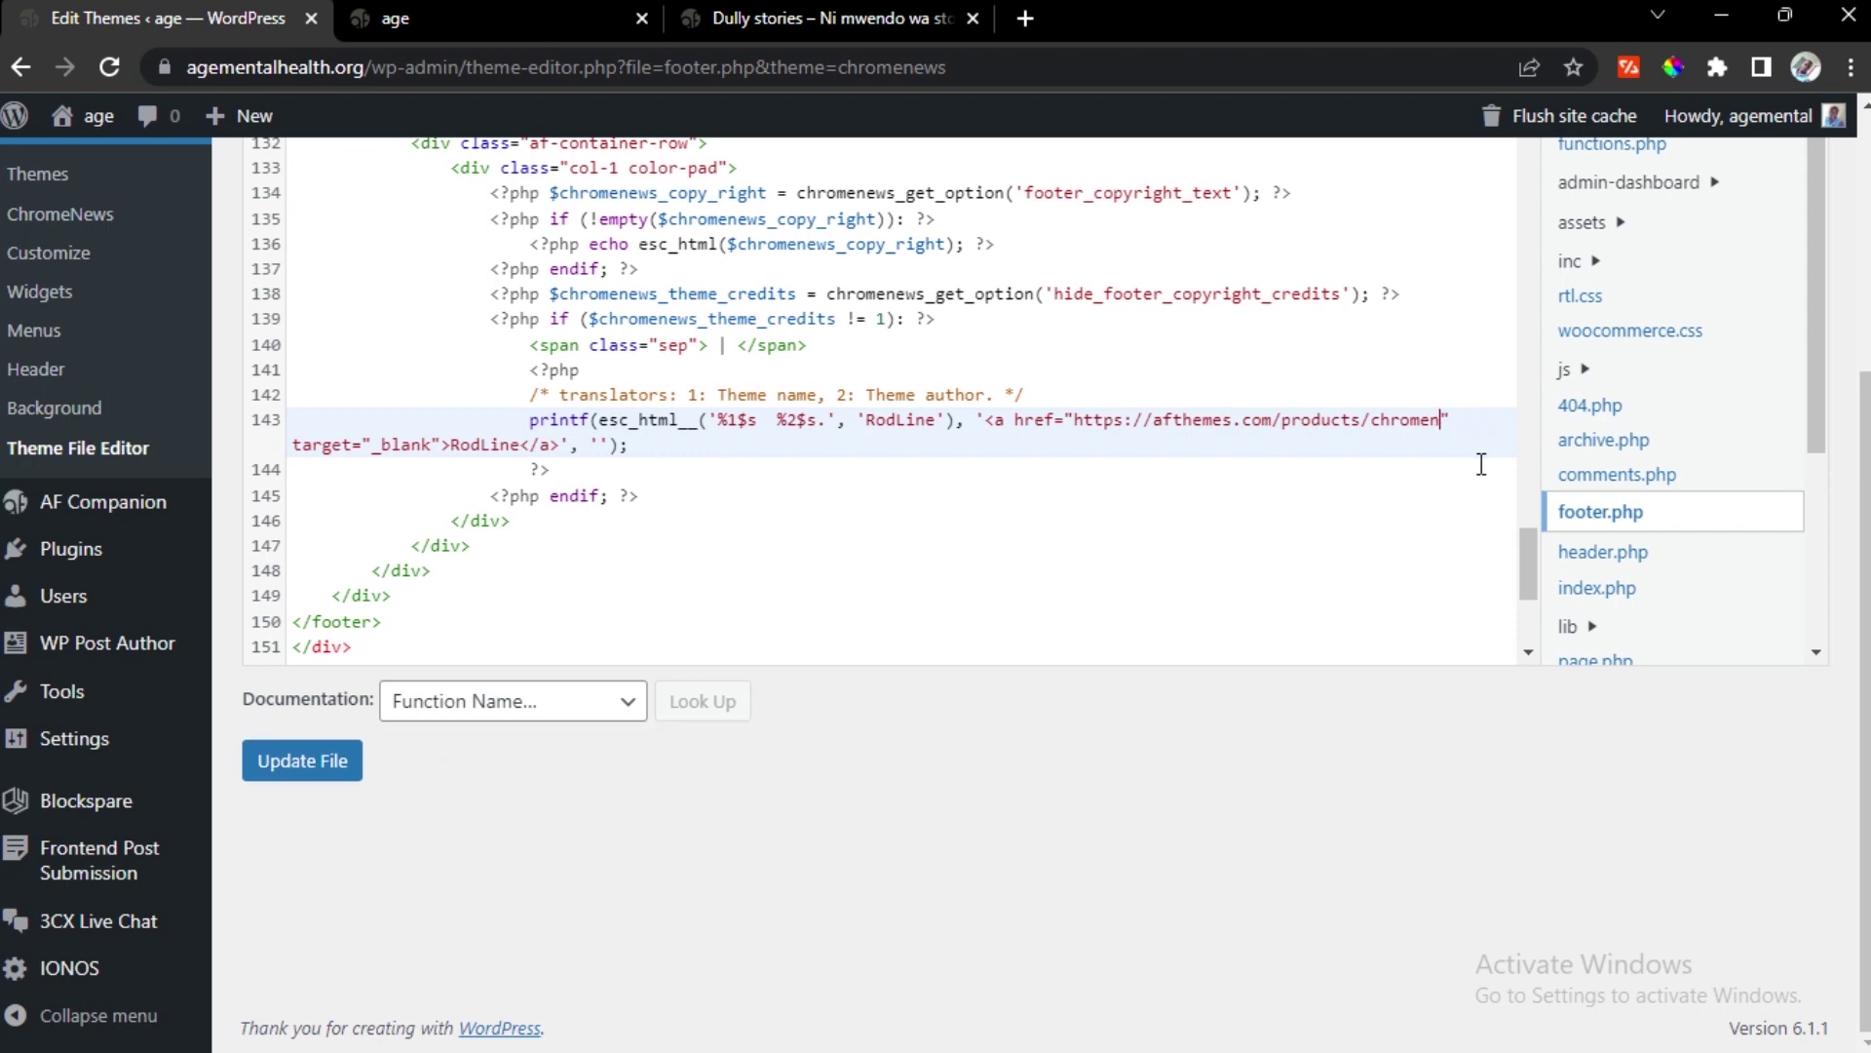
key(BackSpace)
key(BackSpace)
key(BackSpace)
key(BackSpace)
key(BackSpace)
key(BackSpace)
key(BackSpace)
key(BackSpace)
key(BackSpace)
key(BackSpace)
key(BackSpace)
key(BackSpace)
key(BackSpace)
key(BackSpace)
key(BackSpace)
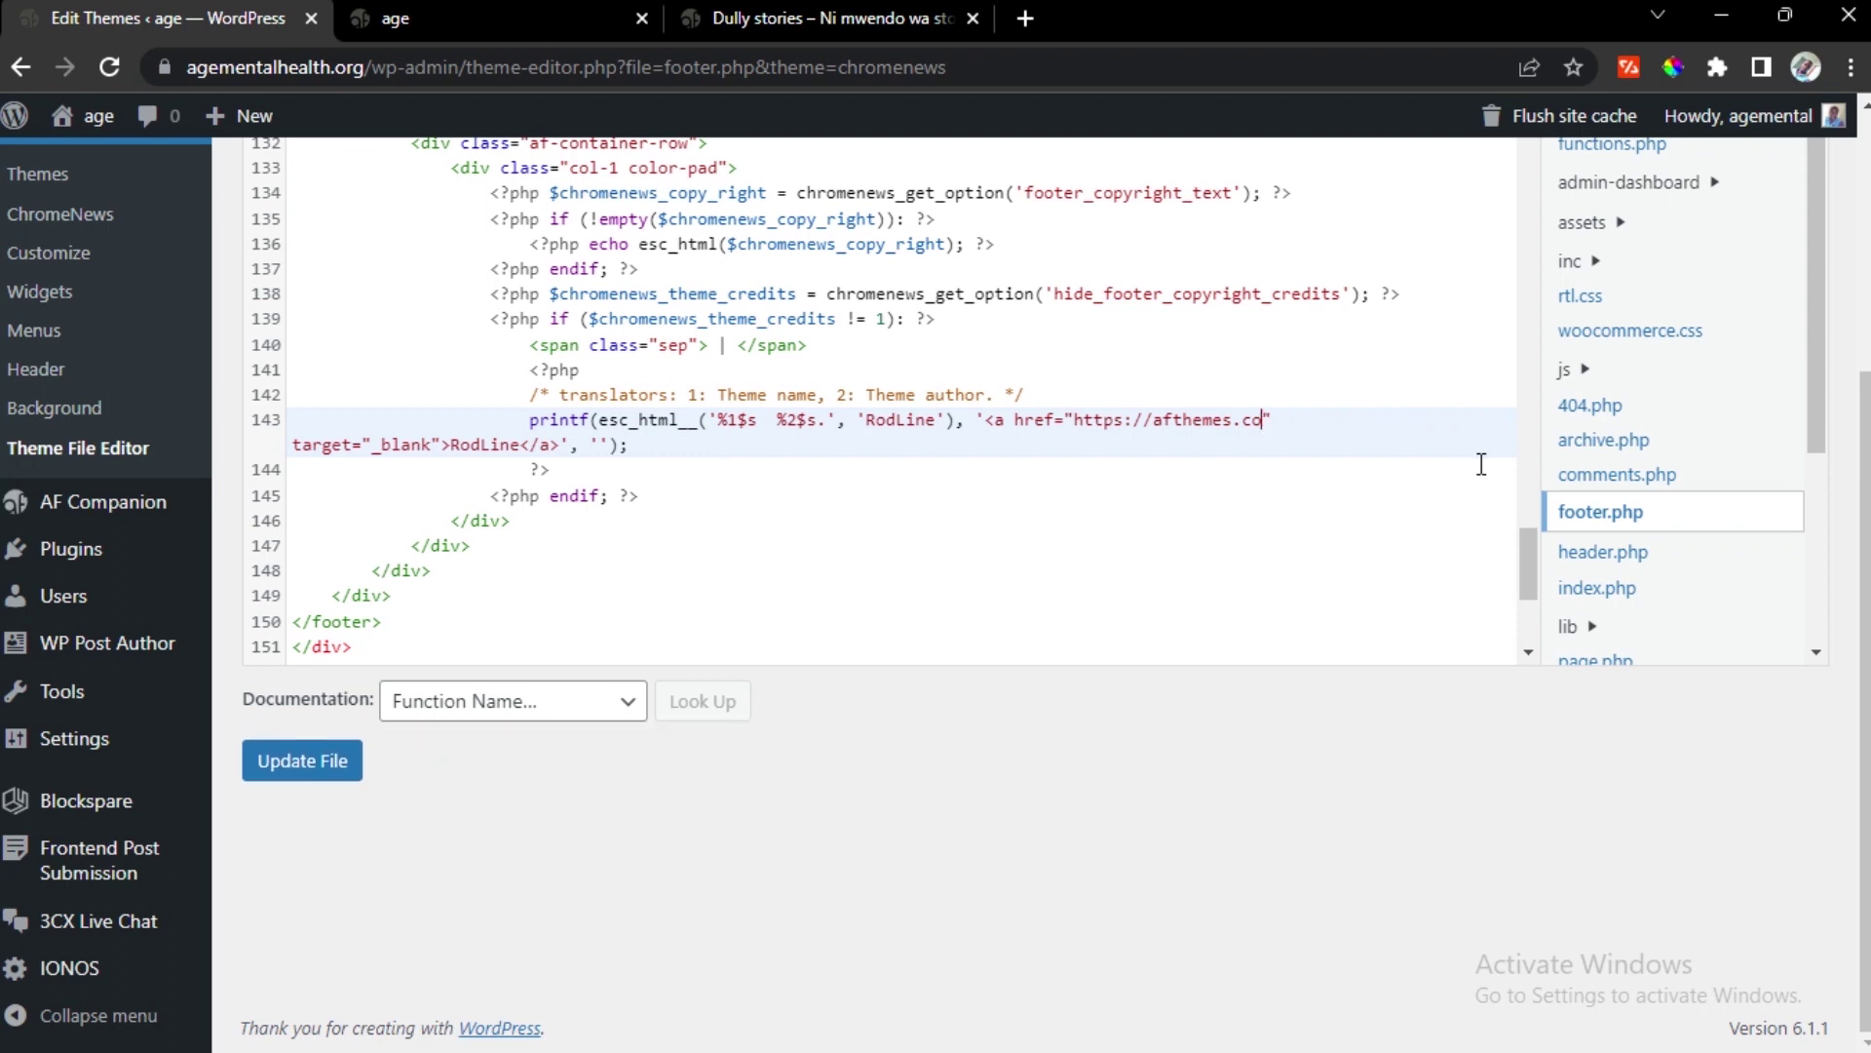
key(BackSpace)
key(BackSpace)
key(BackSpace)
key(BackSpace)
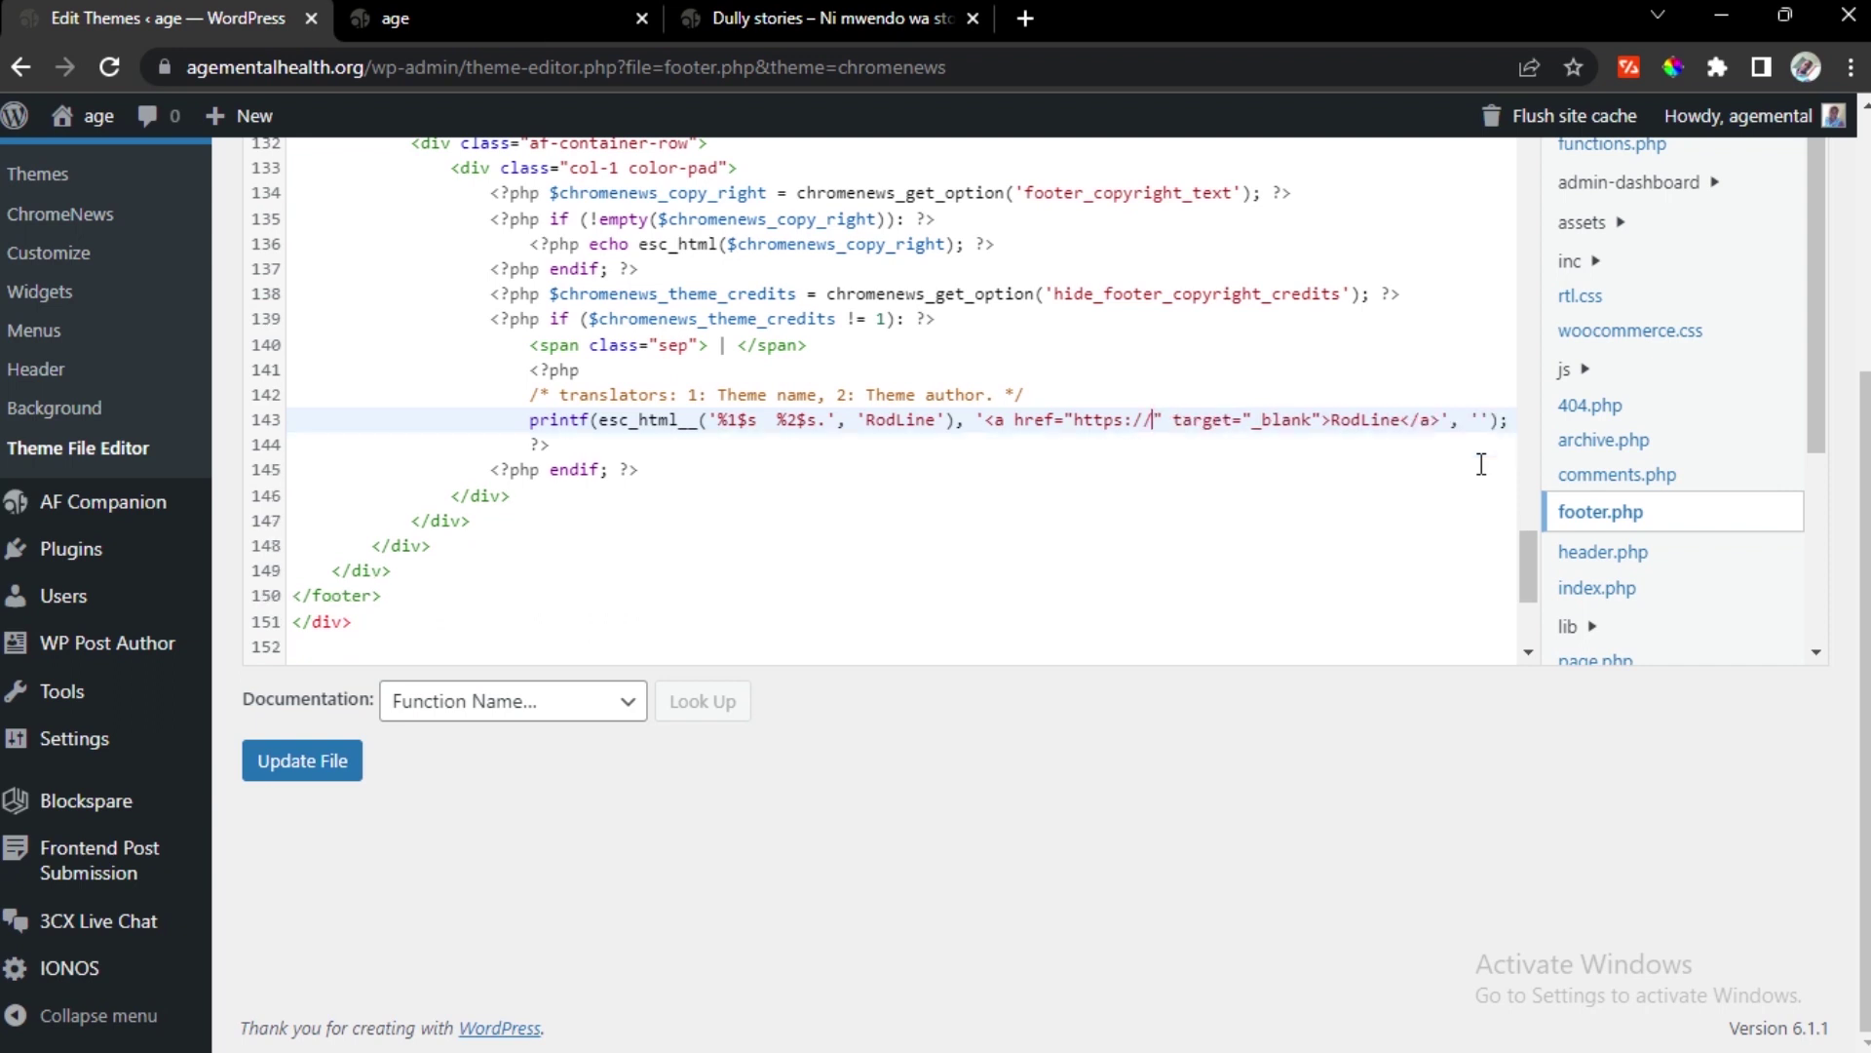
text(rodgen)
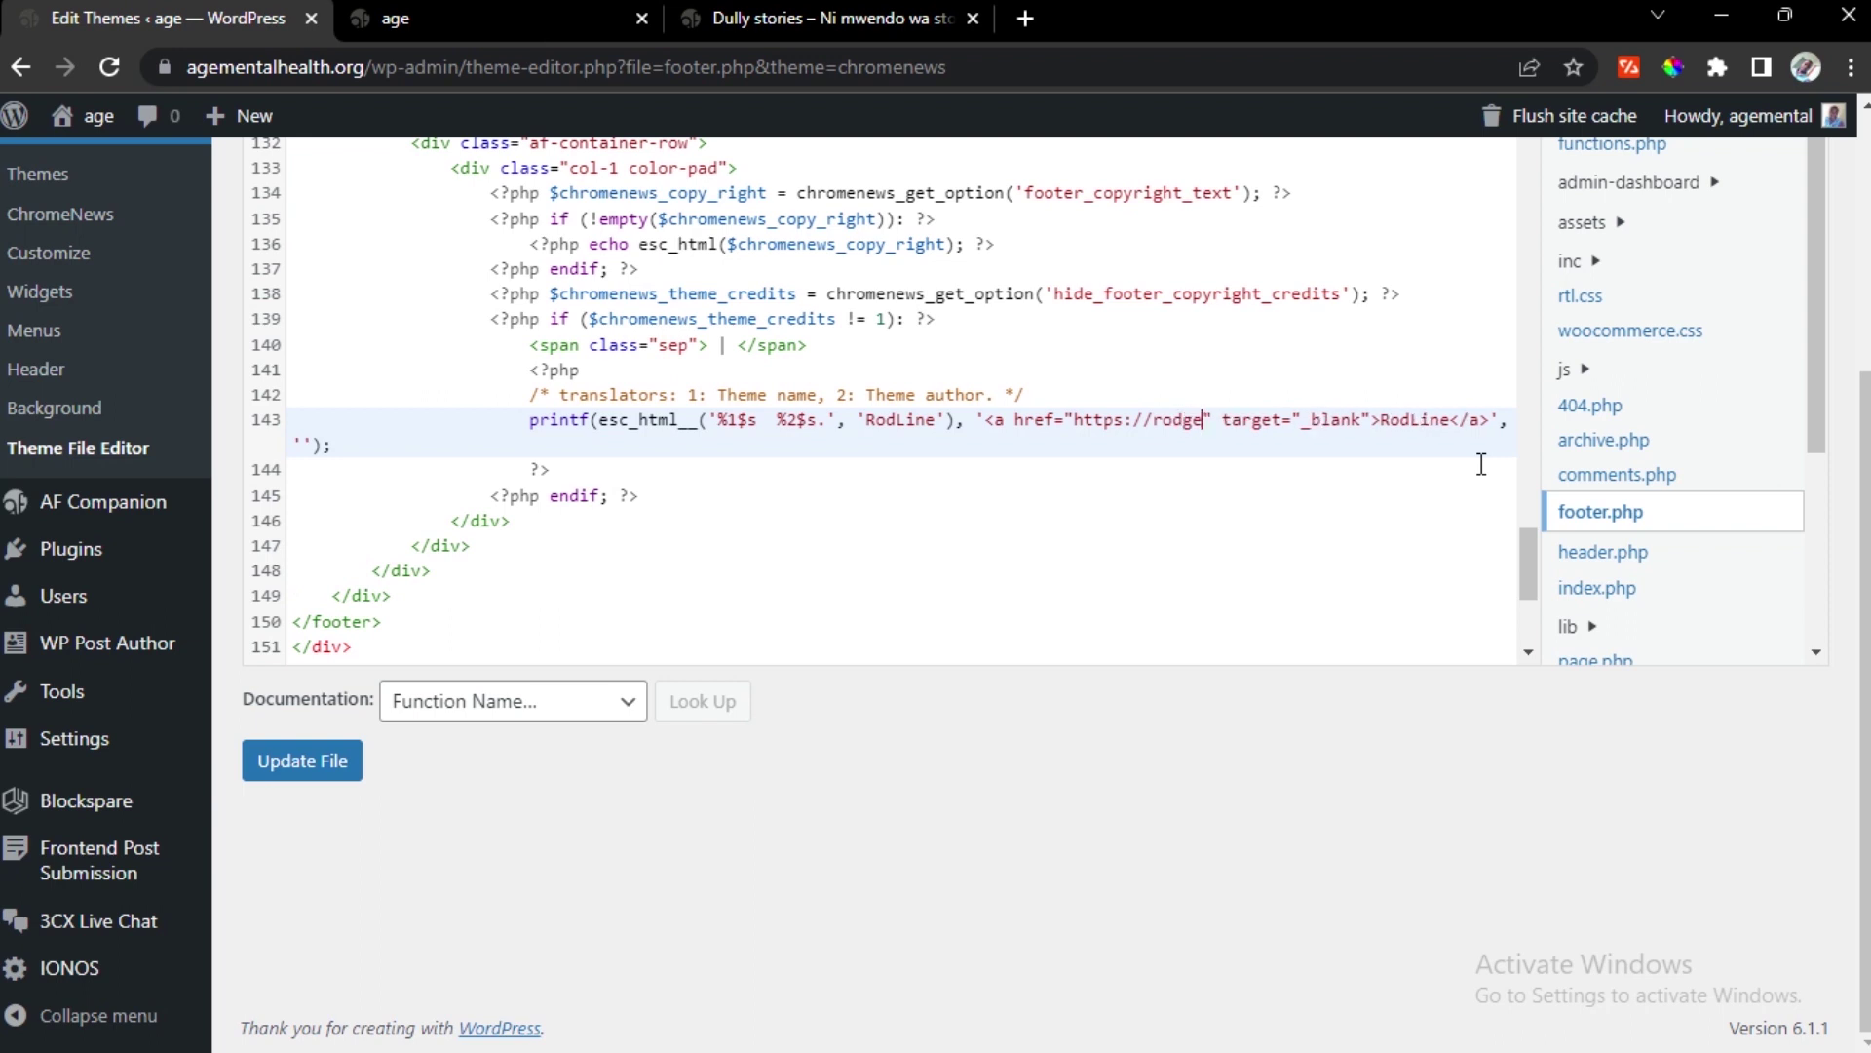
text(ce.com)
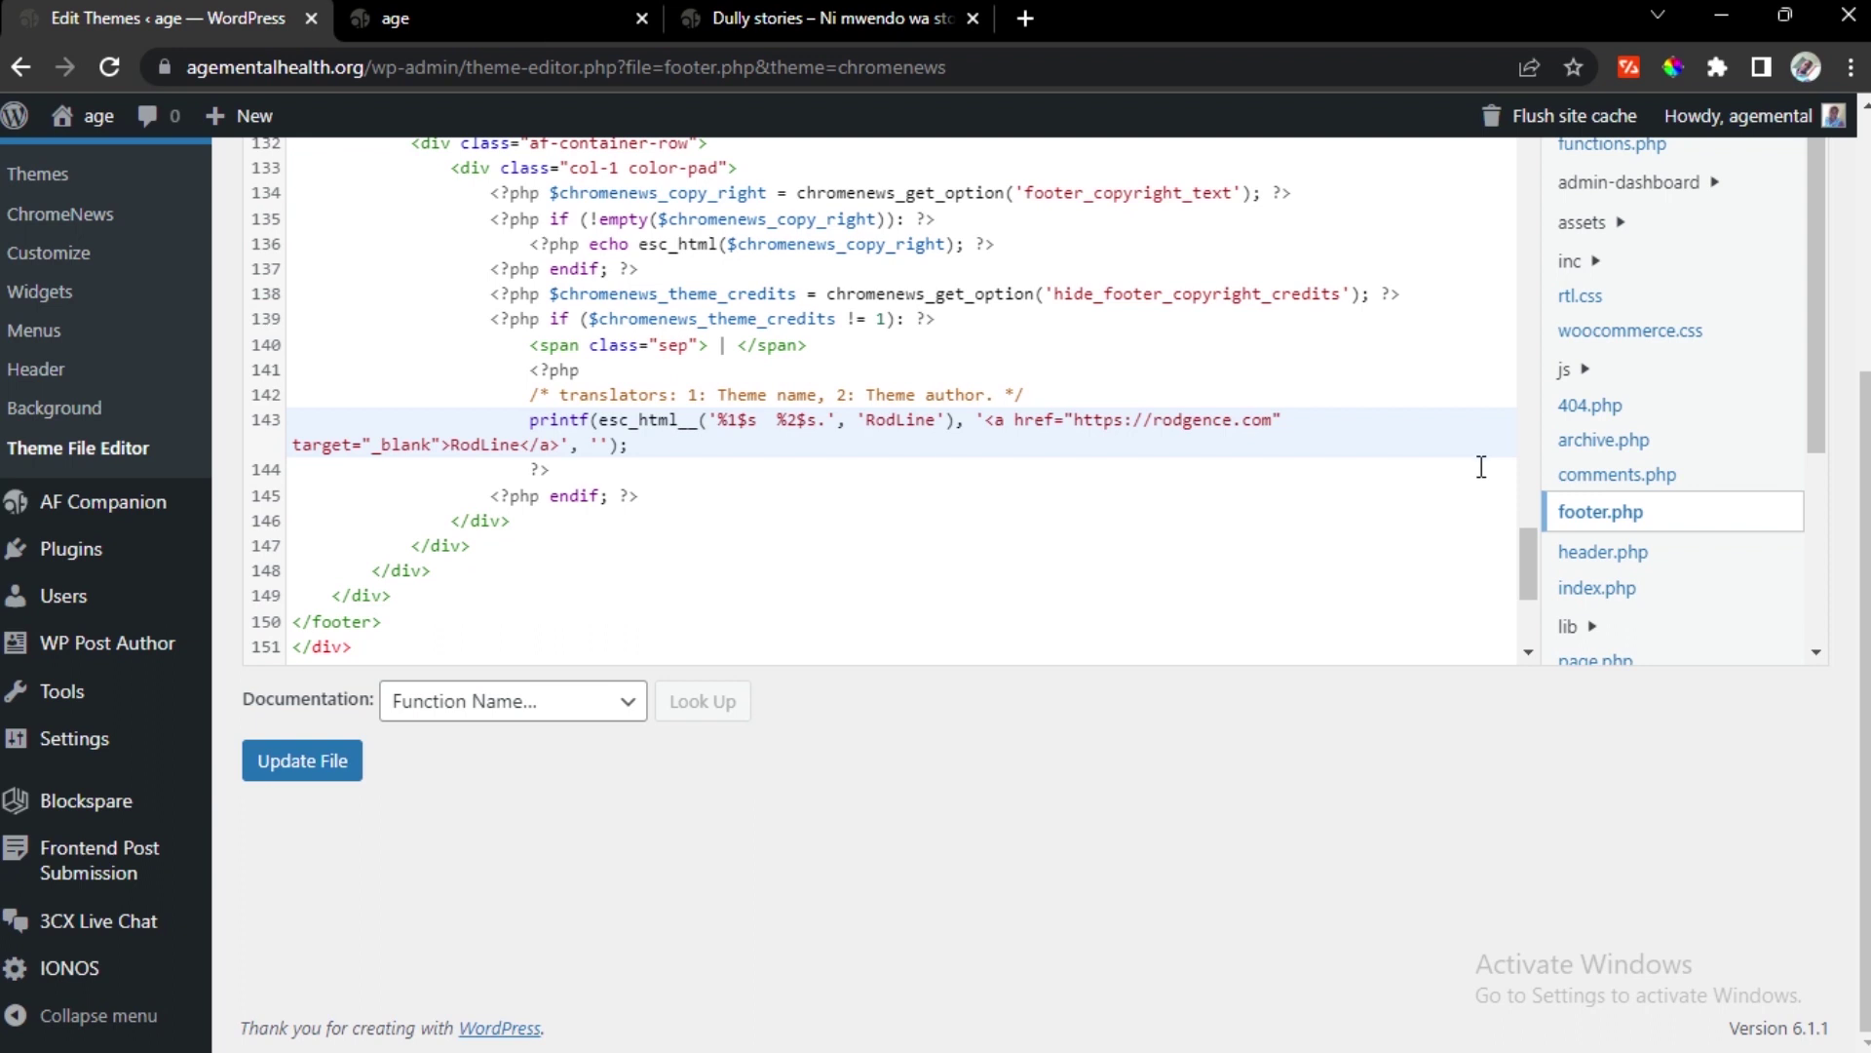
click(306, 768)
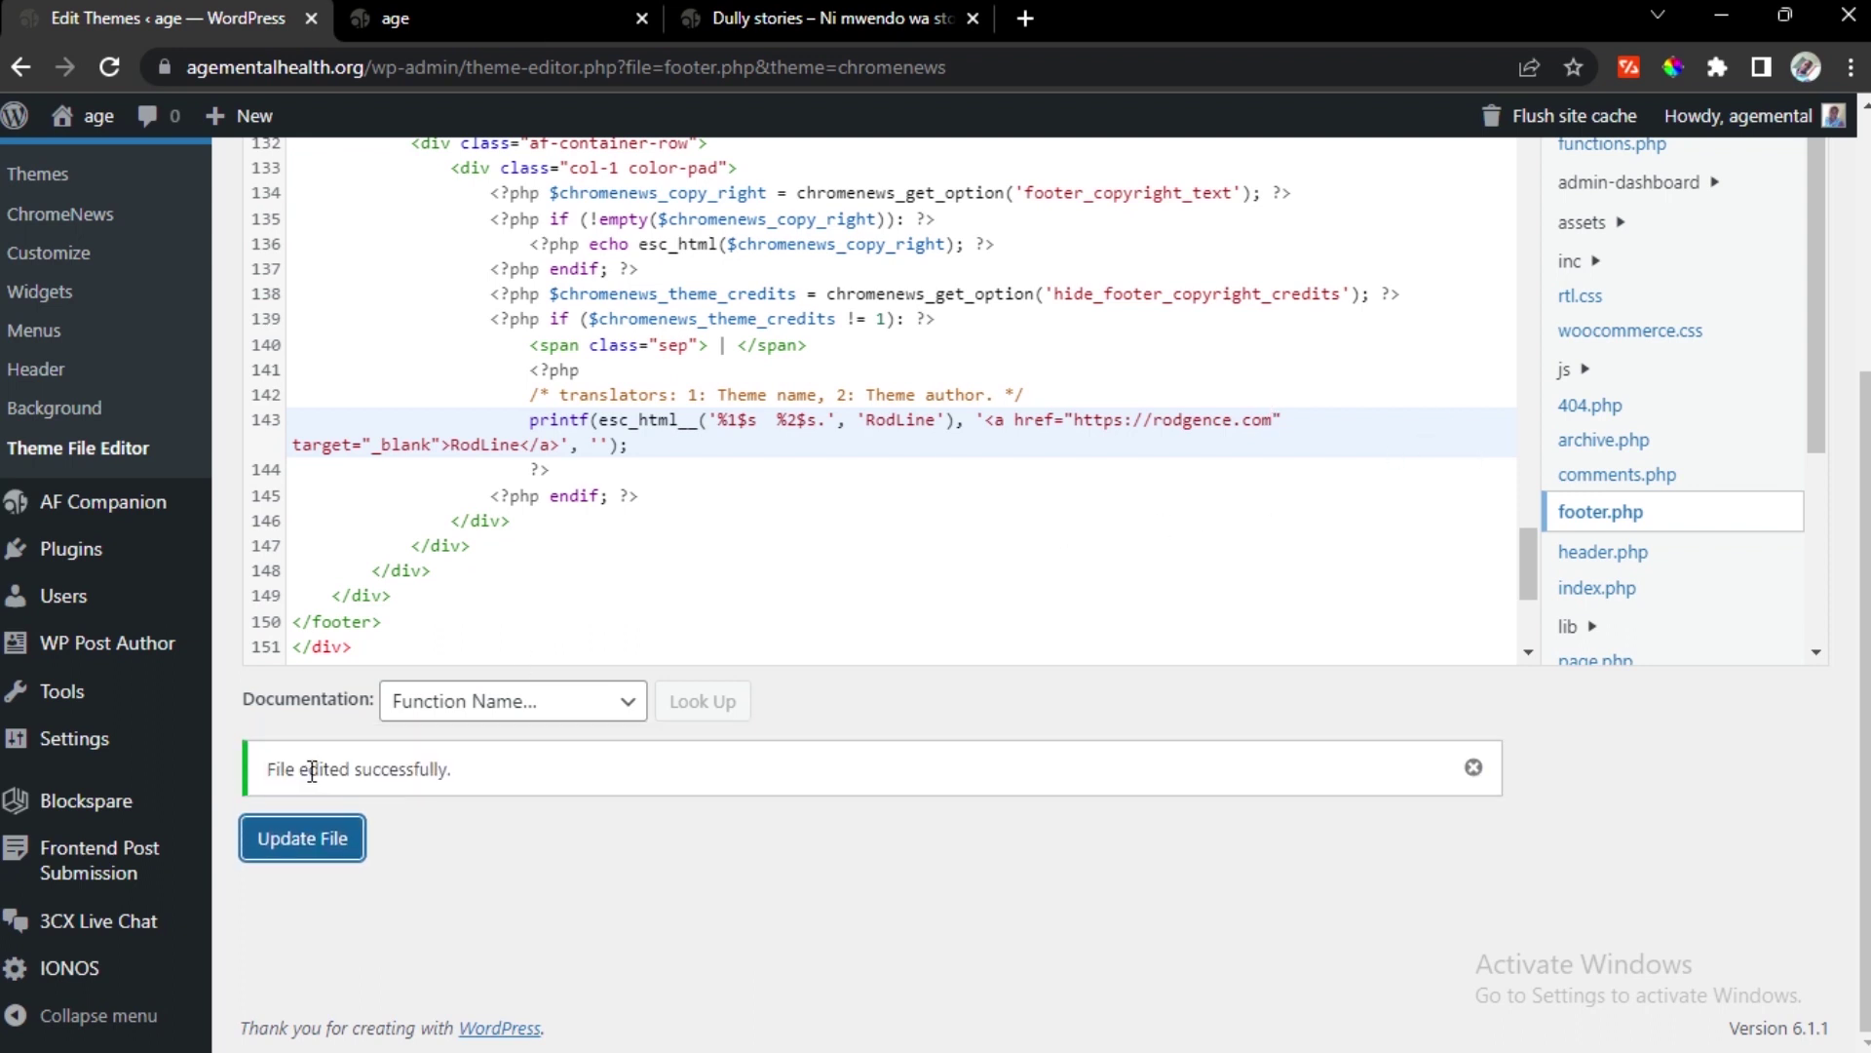
Reload the agementalhealth.org homepage, test the RodLine link in the footer credit and close the page it opens
click(390, 18)
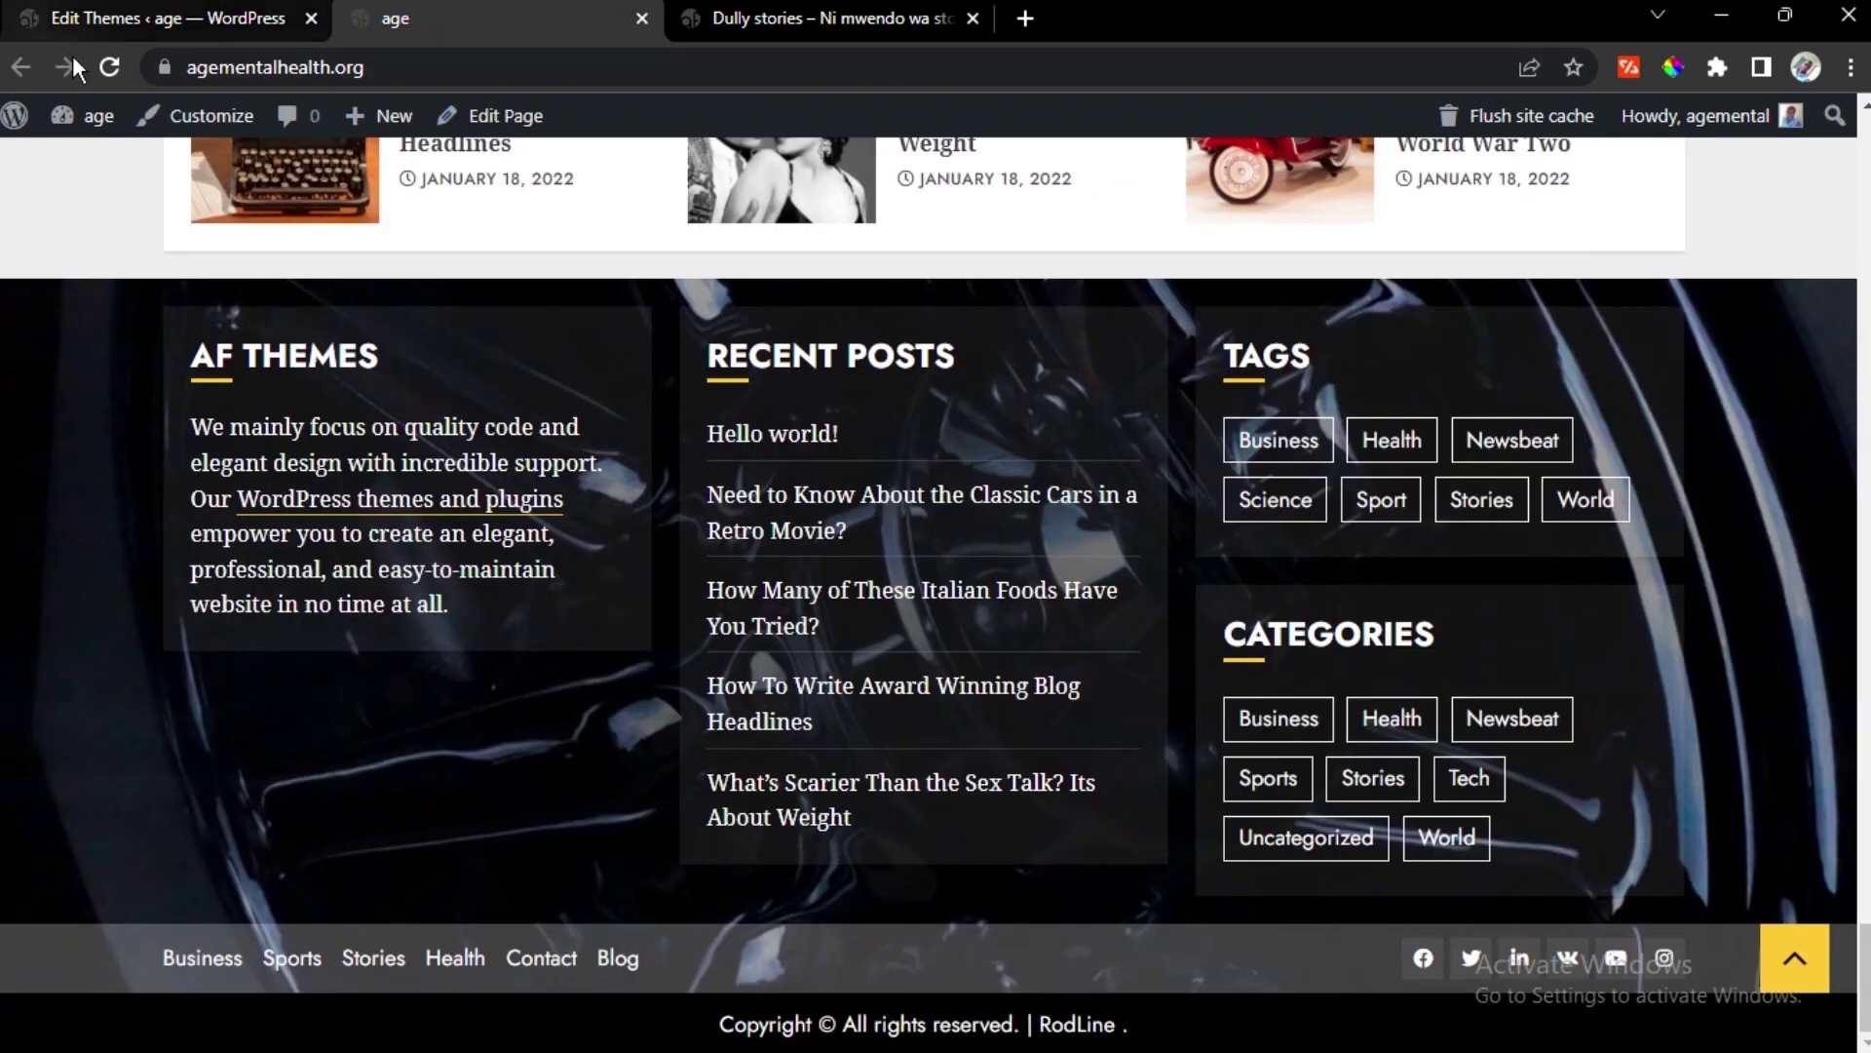
click(113, 64)
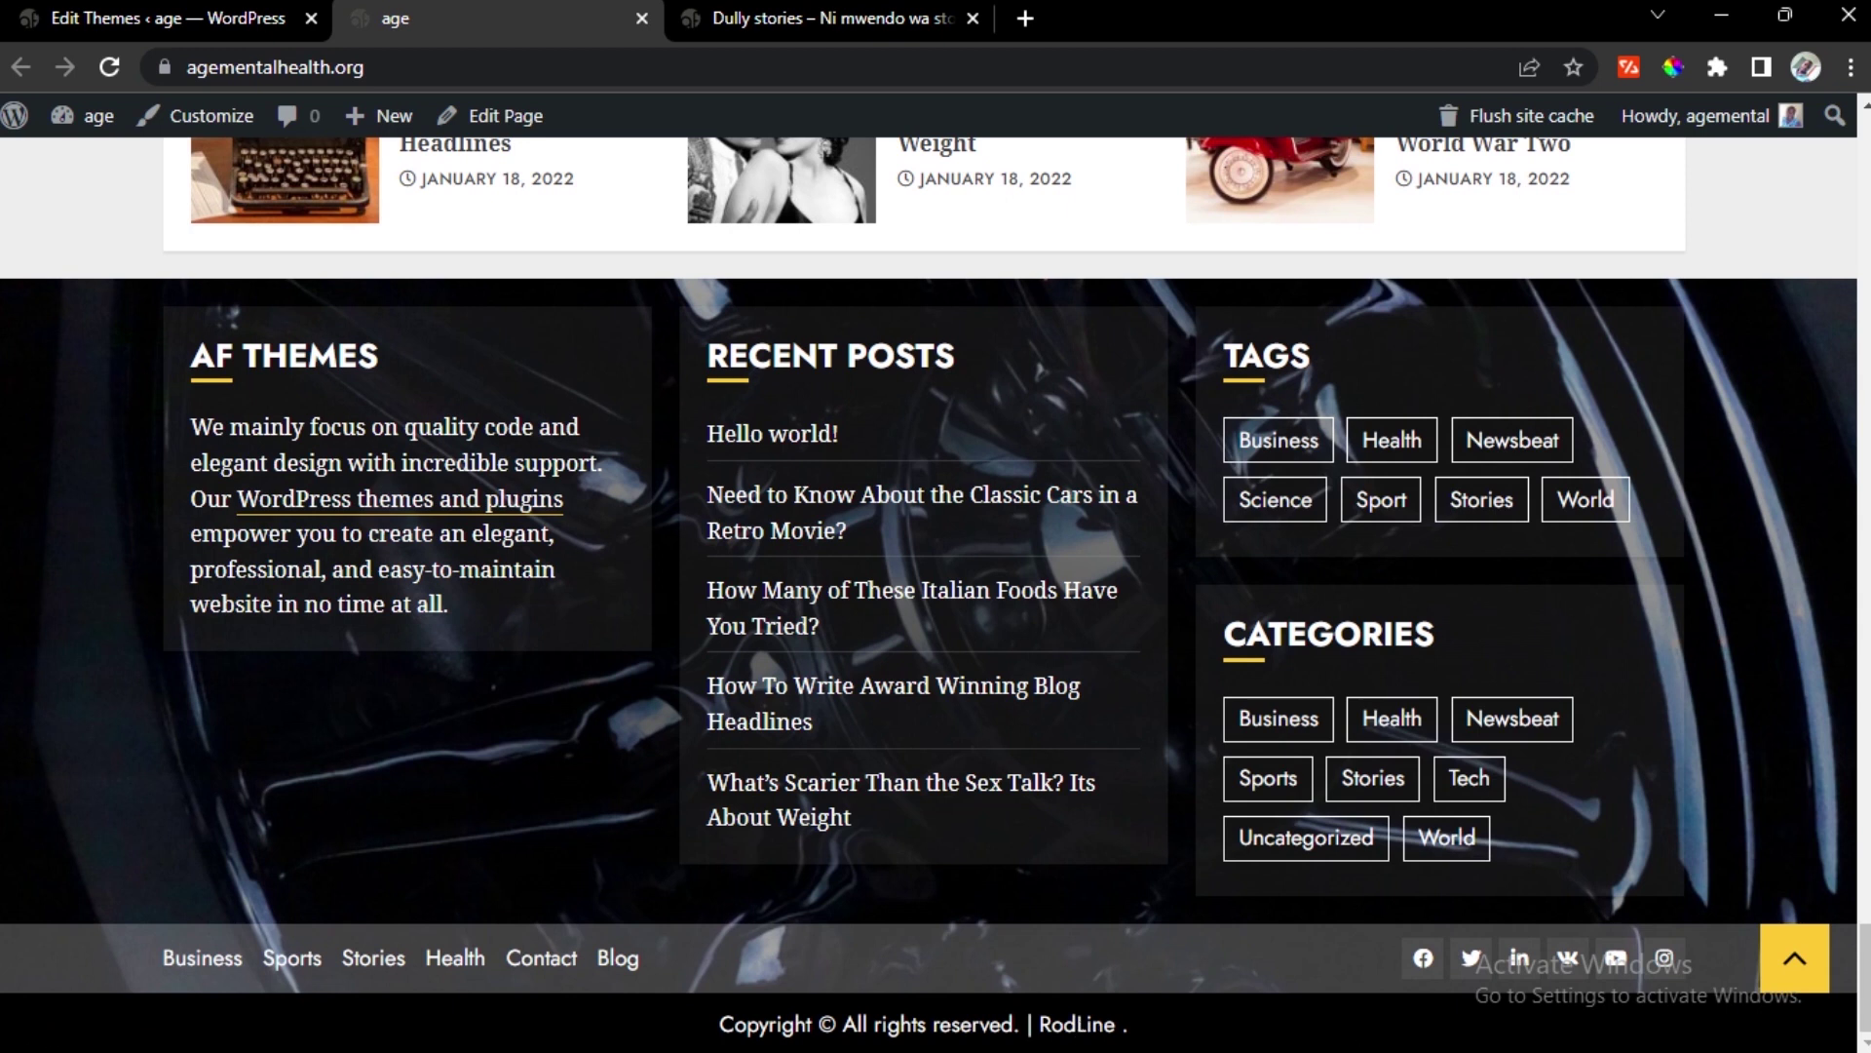
click(1070, 1041)
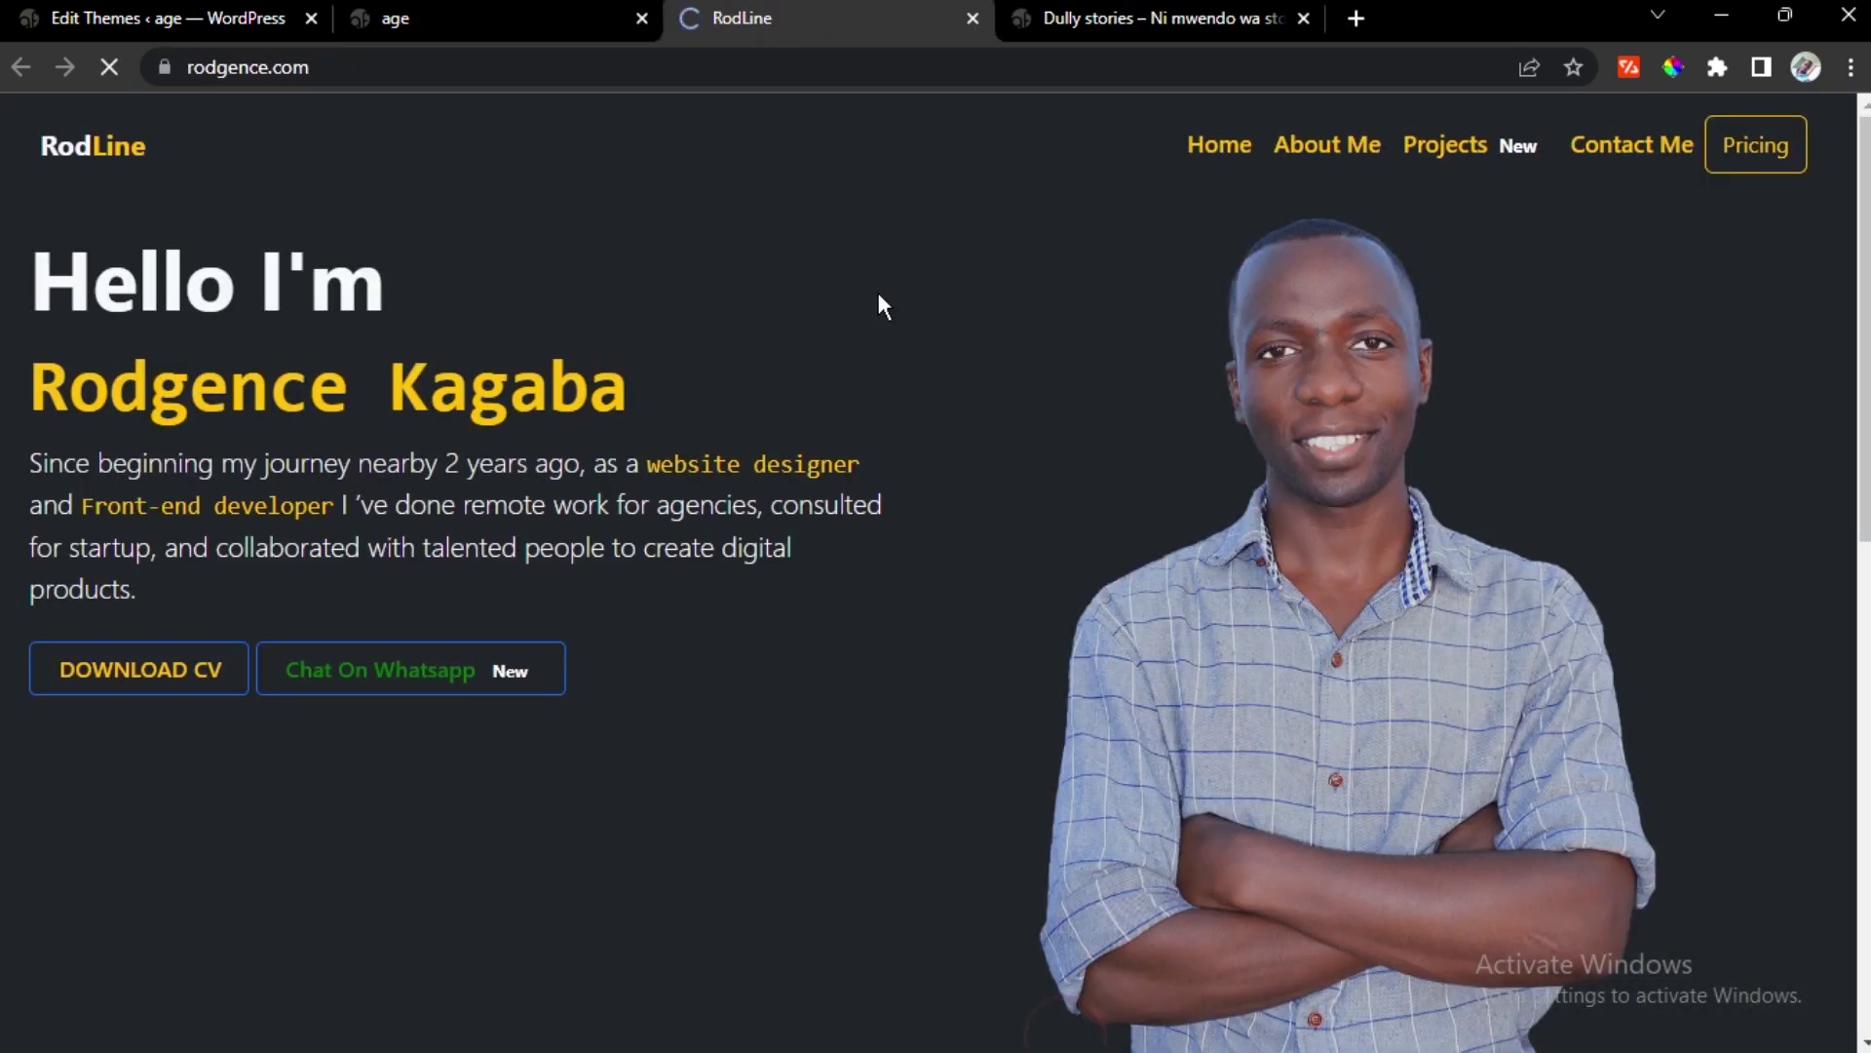
click(973, 18)
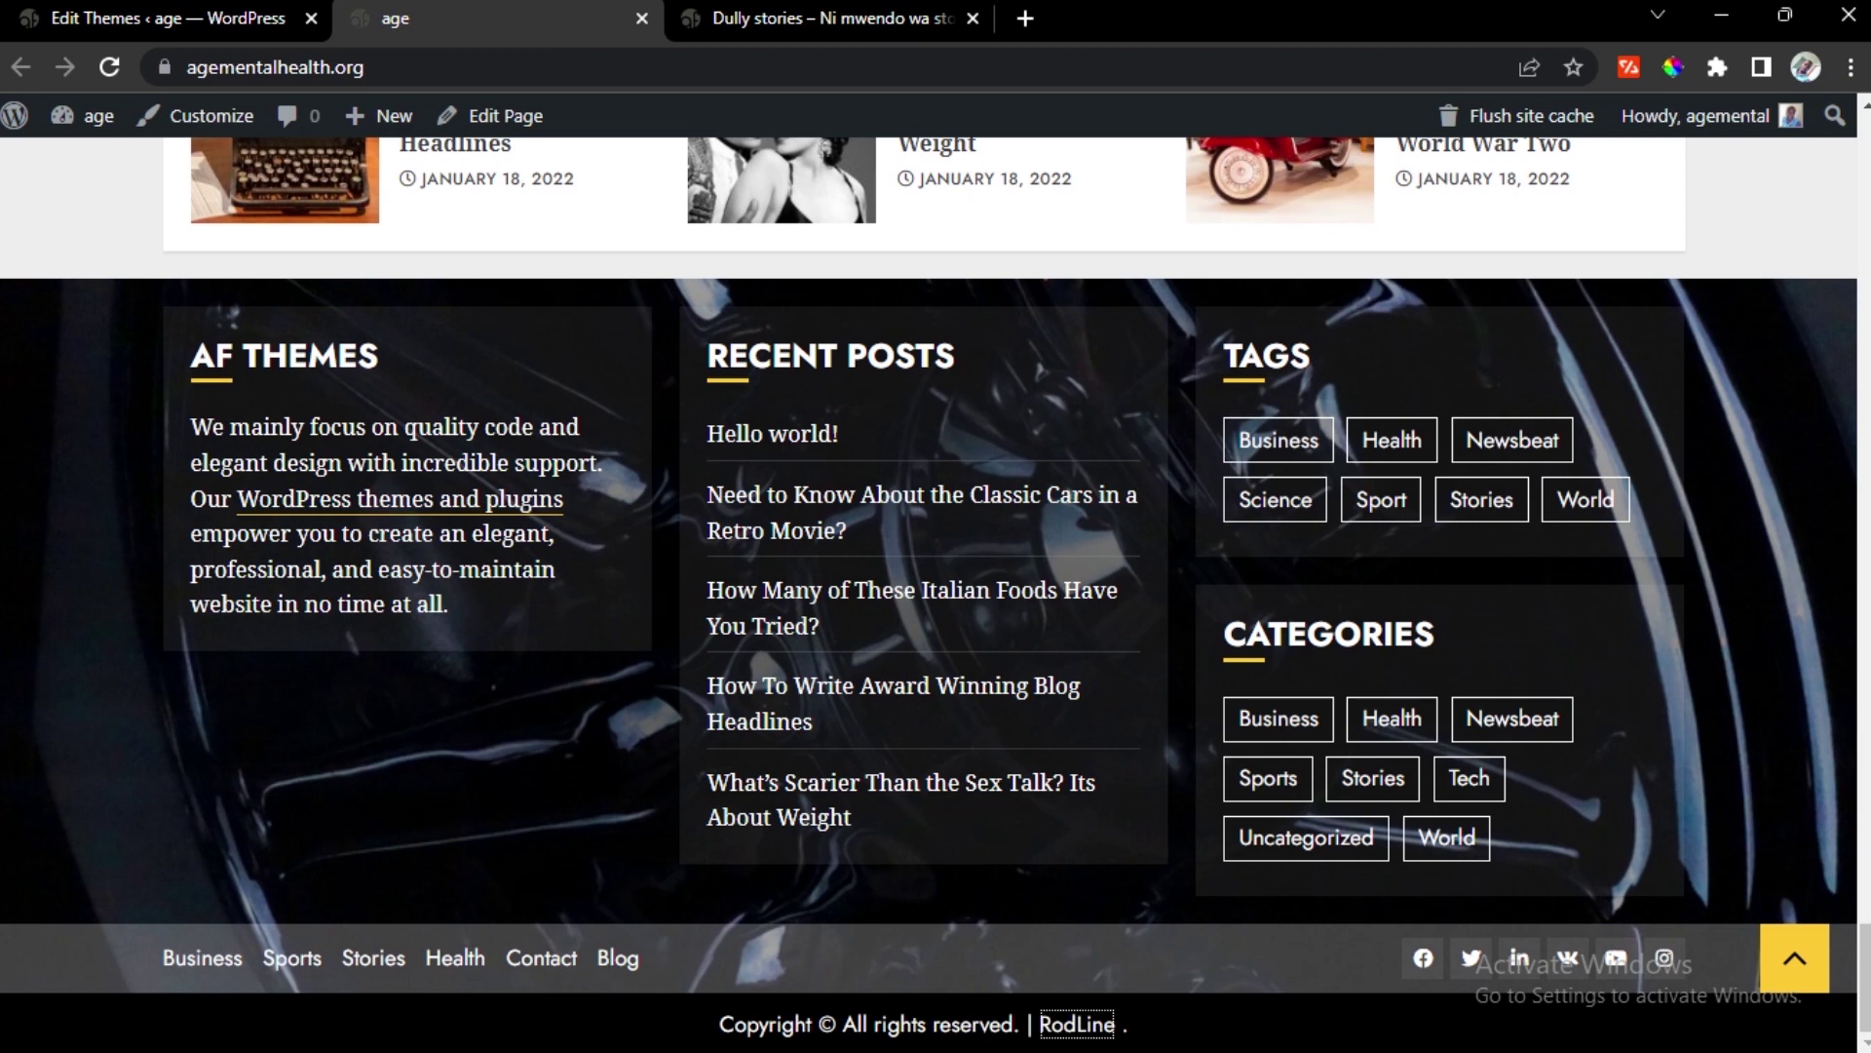
Return to the theme file editor and dismiss the Elespare notice about requiring Elementor
click(168, 18)
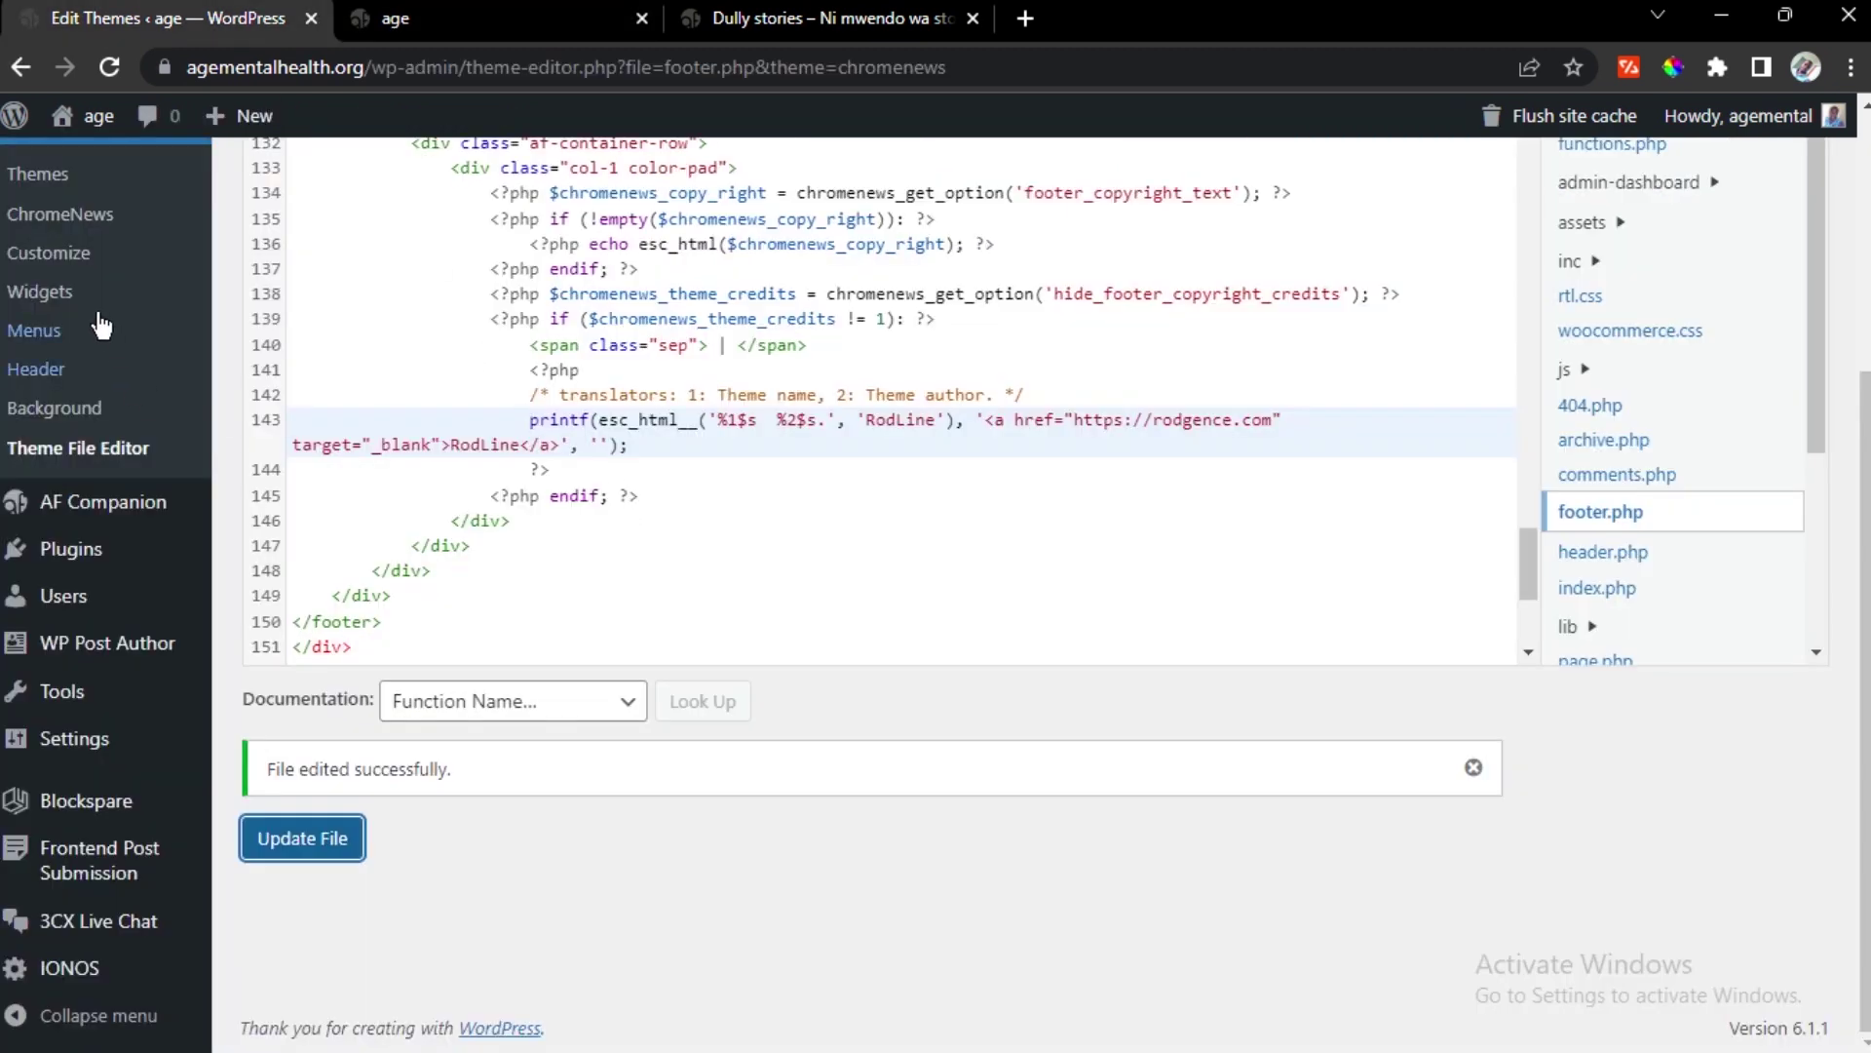
scroll(60, 376, up, 4)
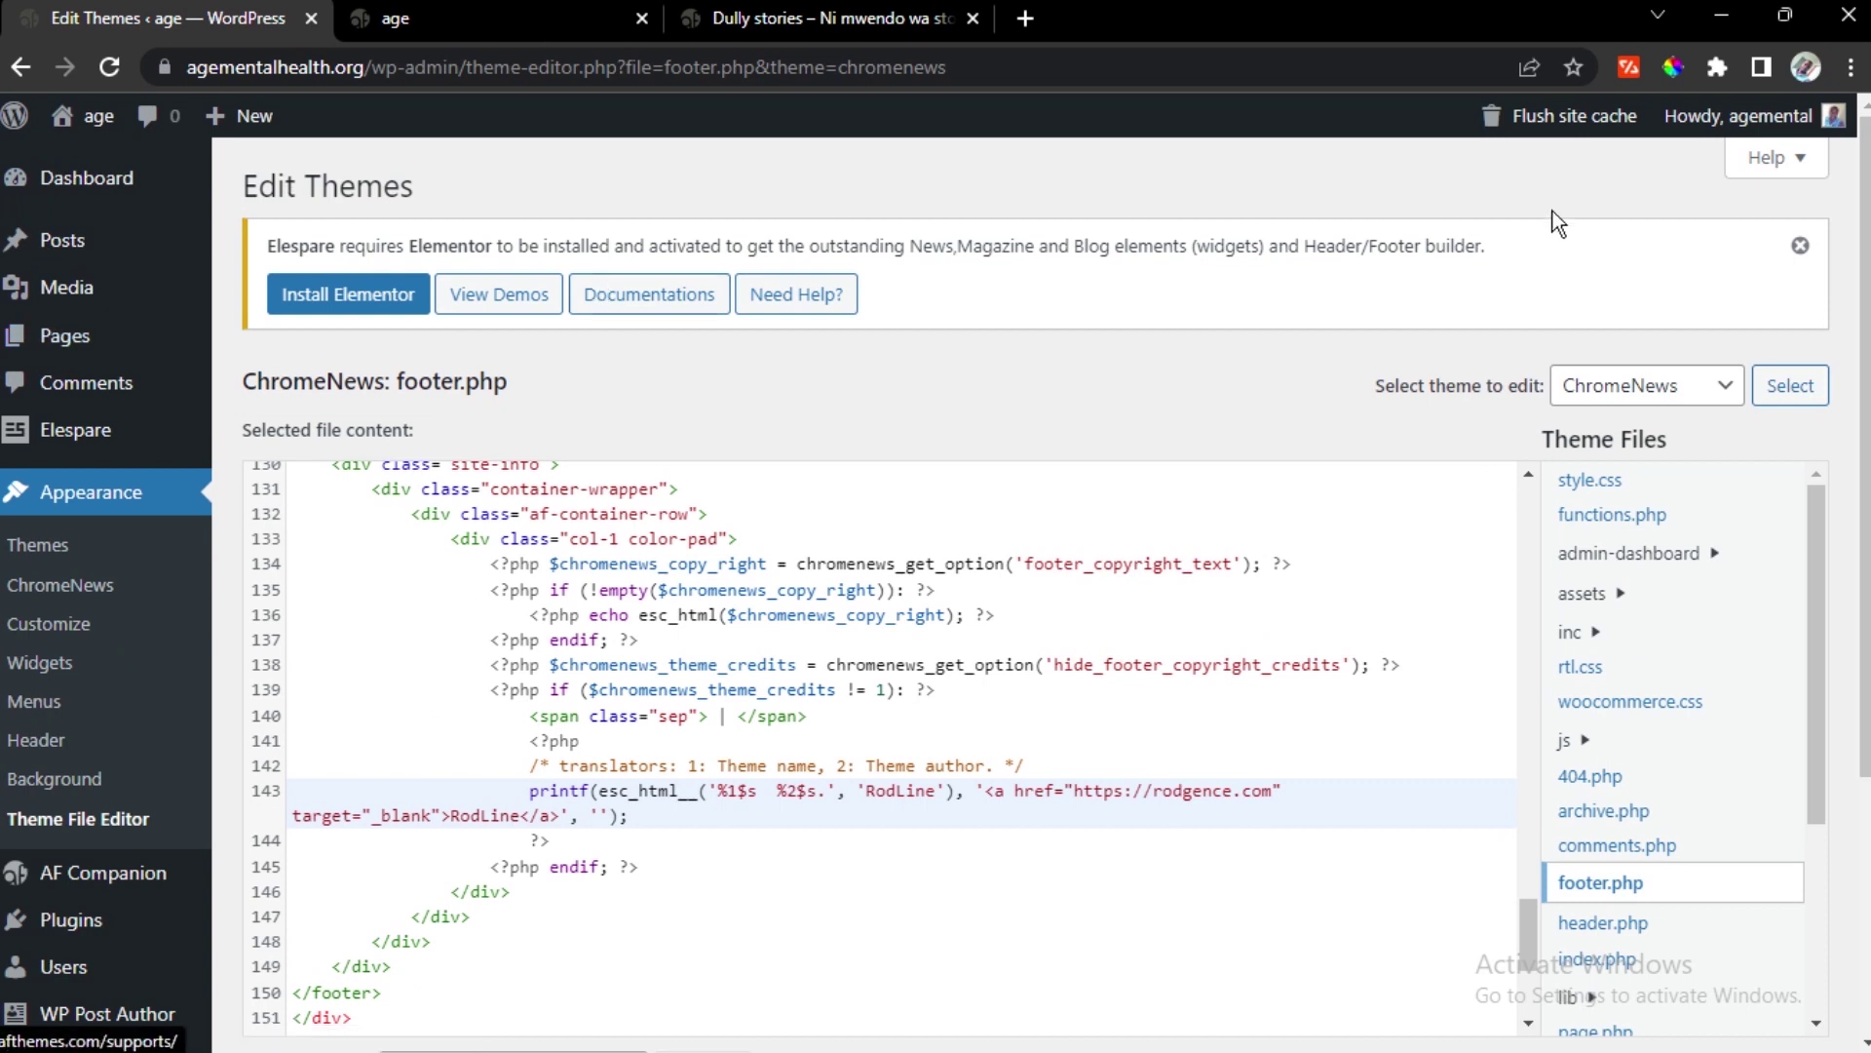
click(1802, 246)
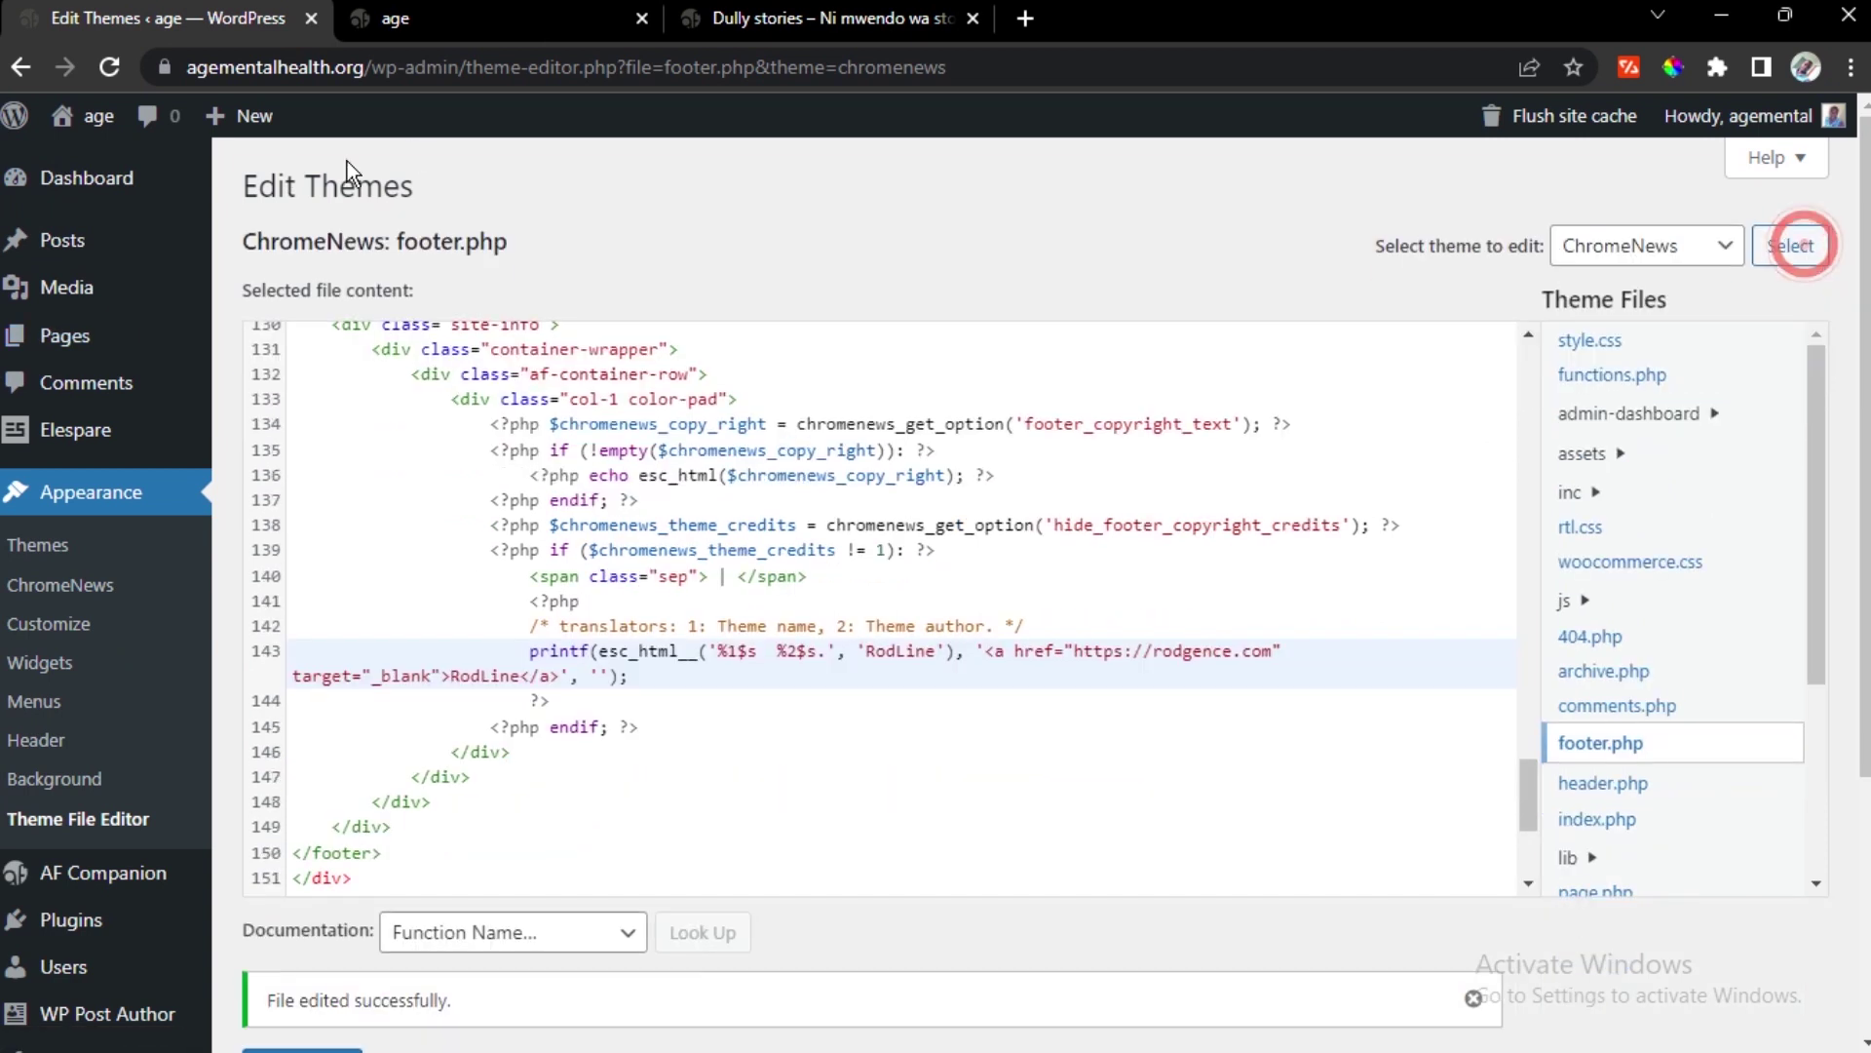
scroll(108, 614, down, 3)
scroll(163, 378, up, 5)
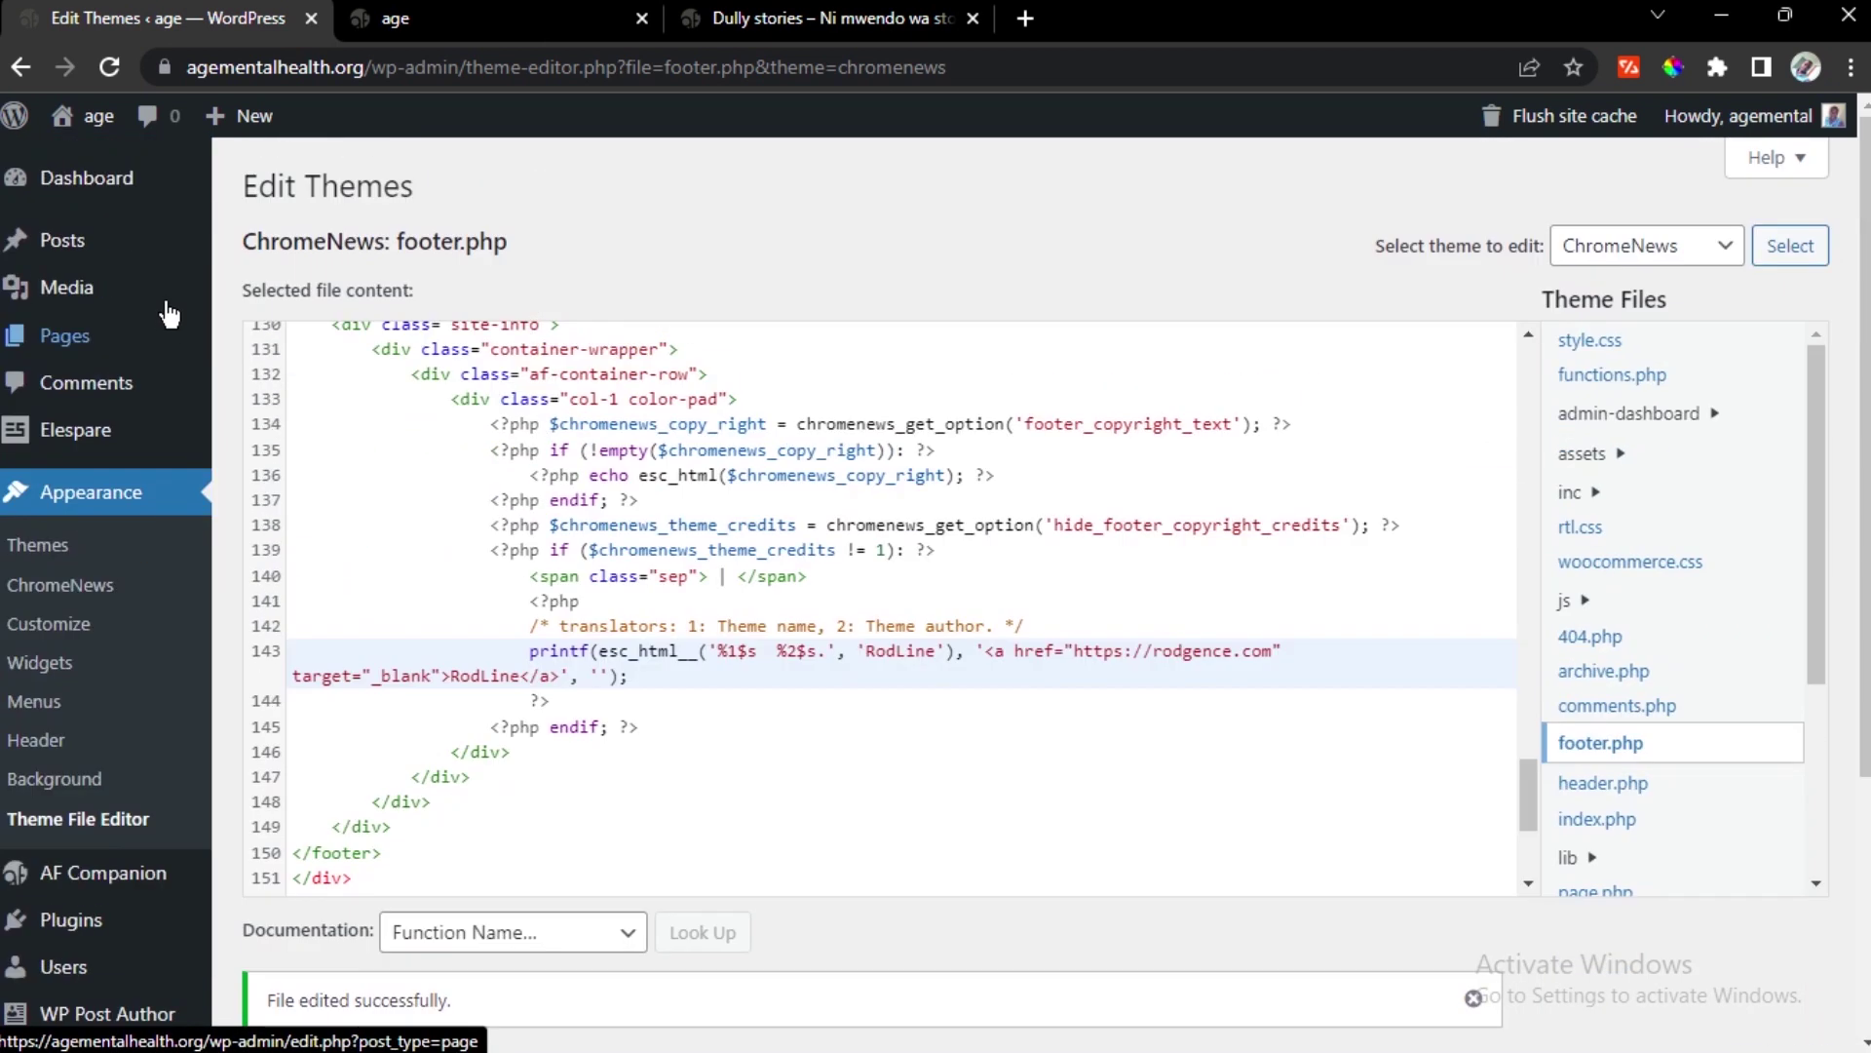
Look over the homepage's post sections and open the post Need to Know About the Classic Cars in a Retro Movie?
click(395, 18)
scroll(569, 390, up, 15)
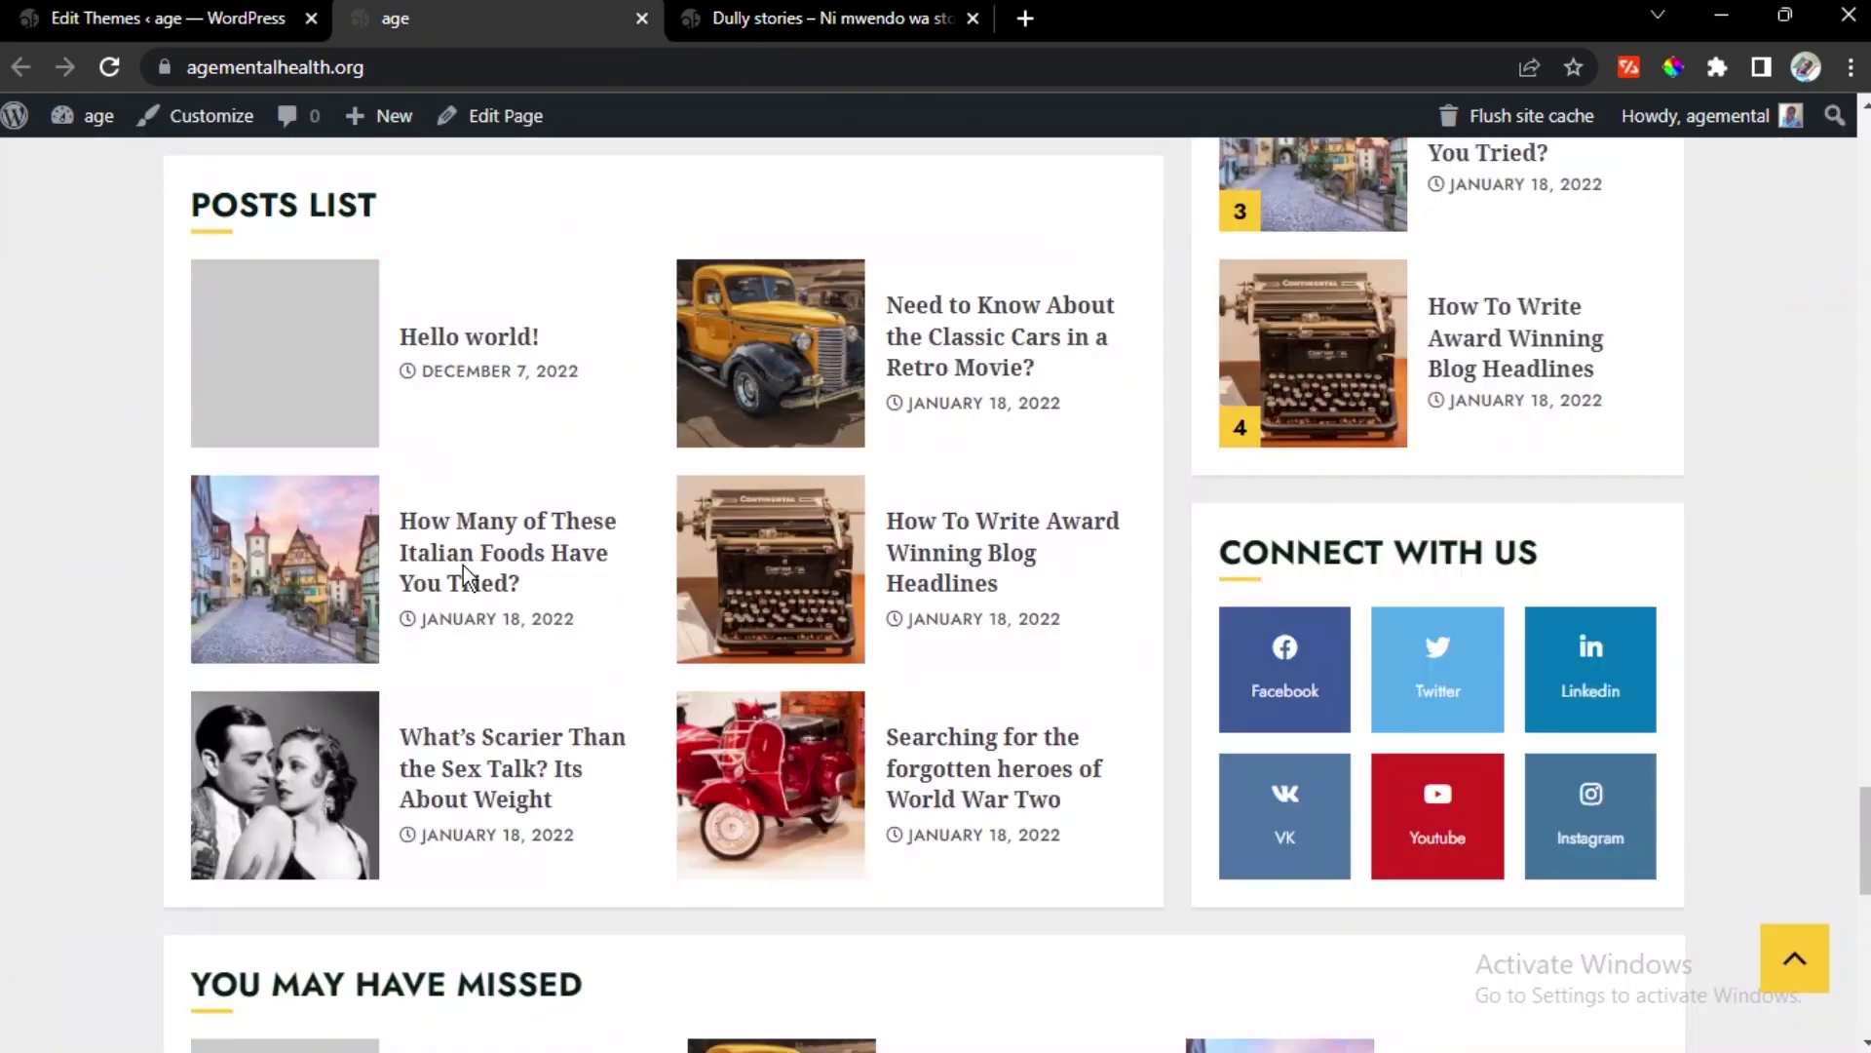
scroll(568, 538, up, 15)
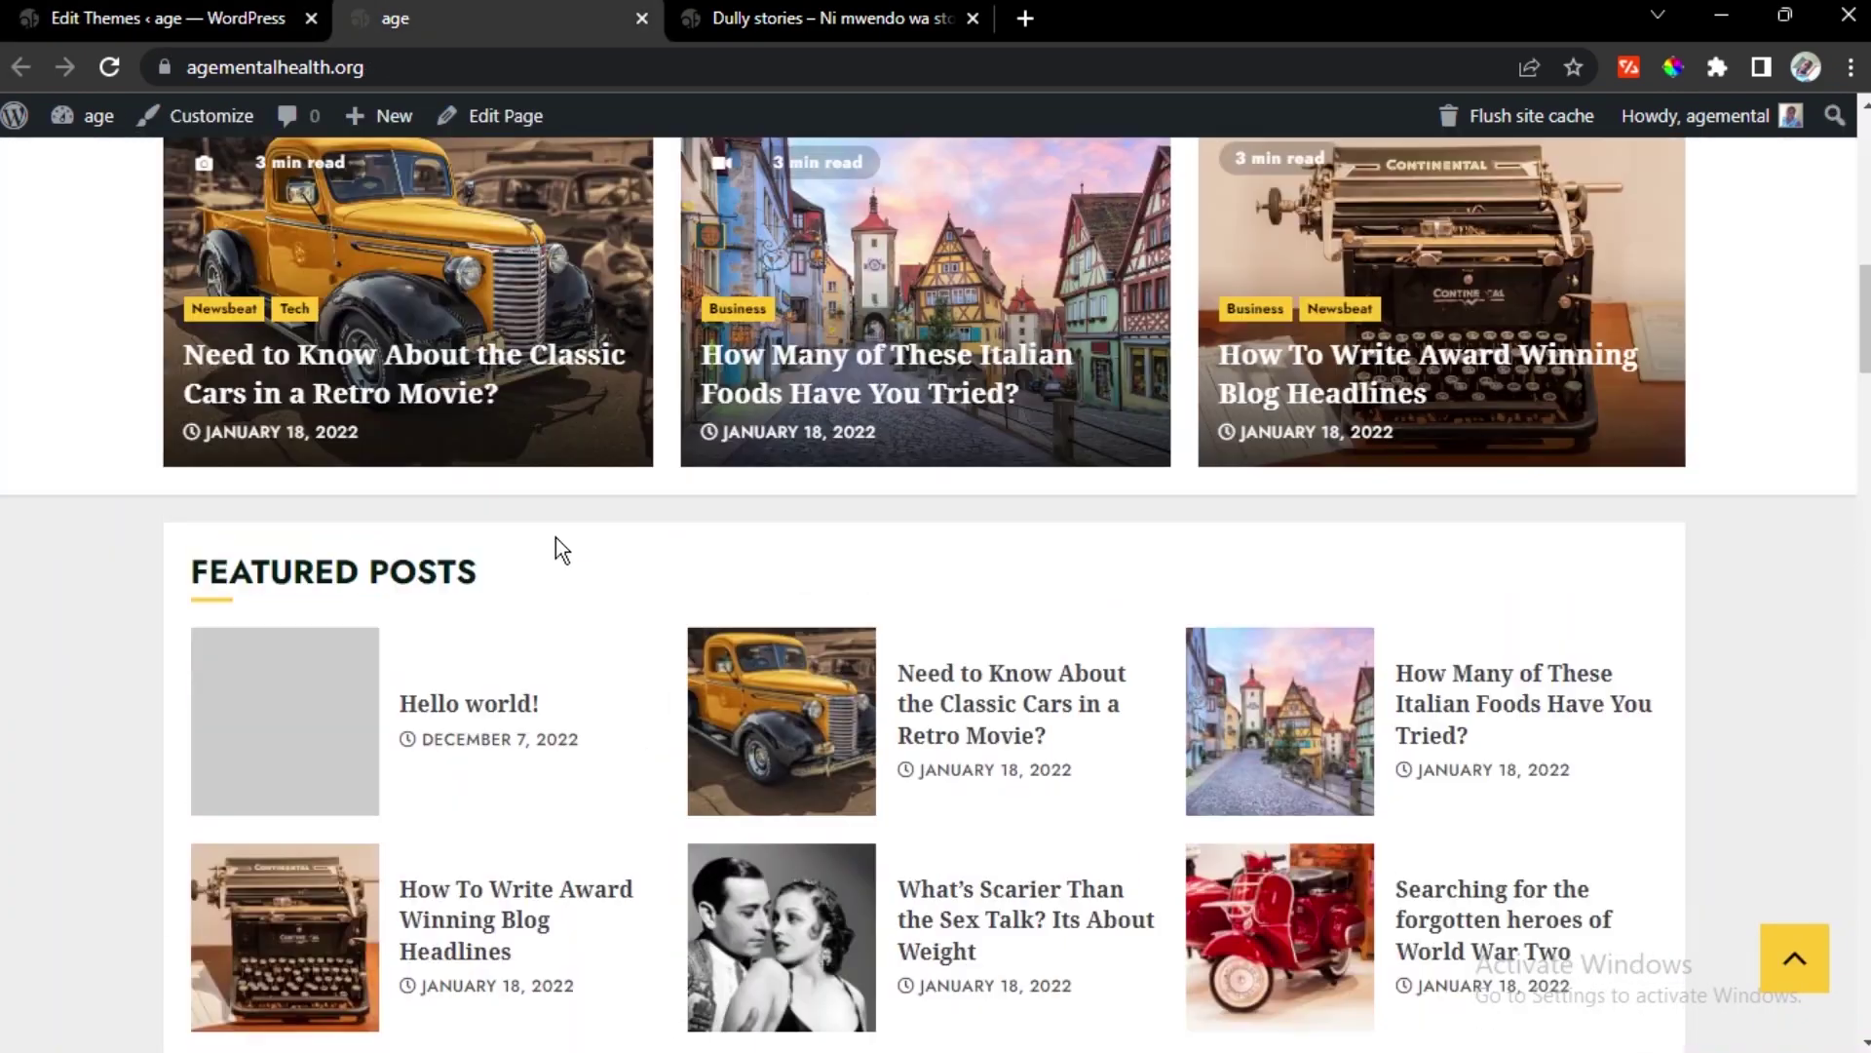
scroll(559, 530, down, 12)
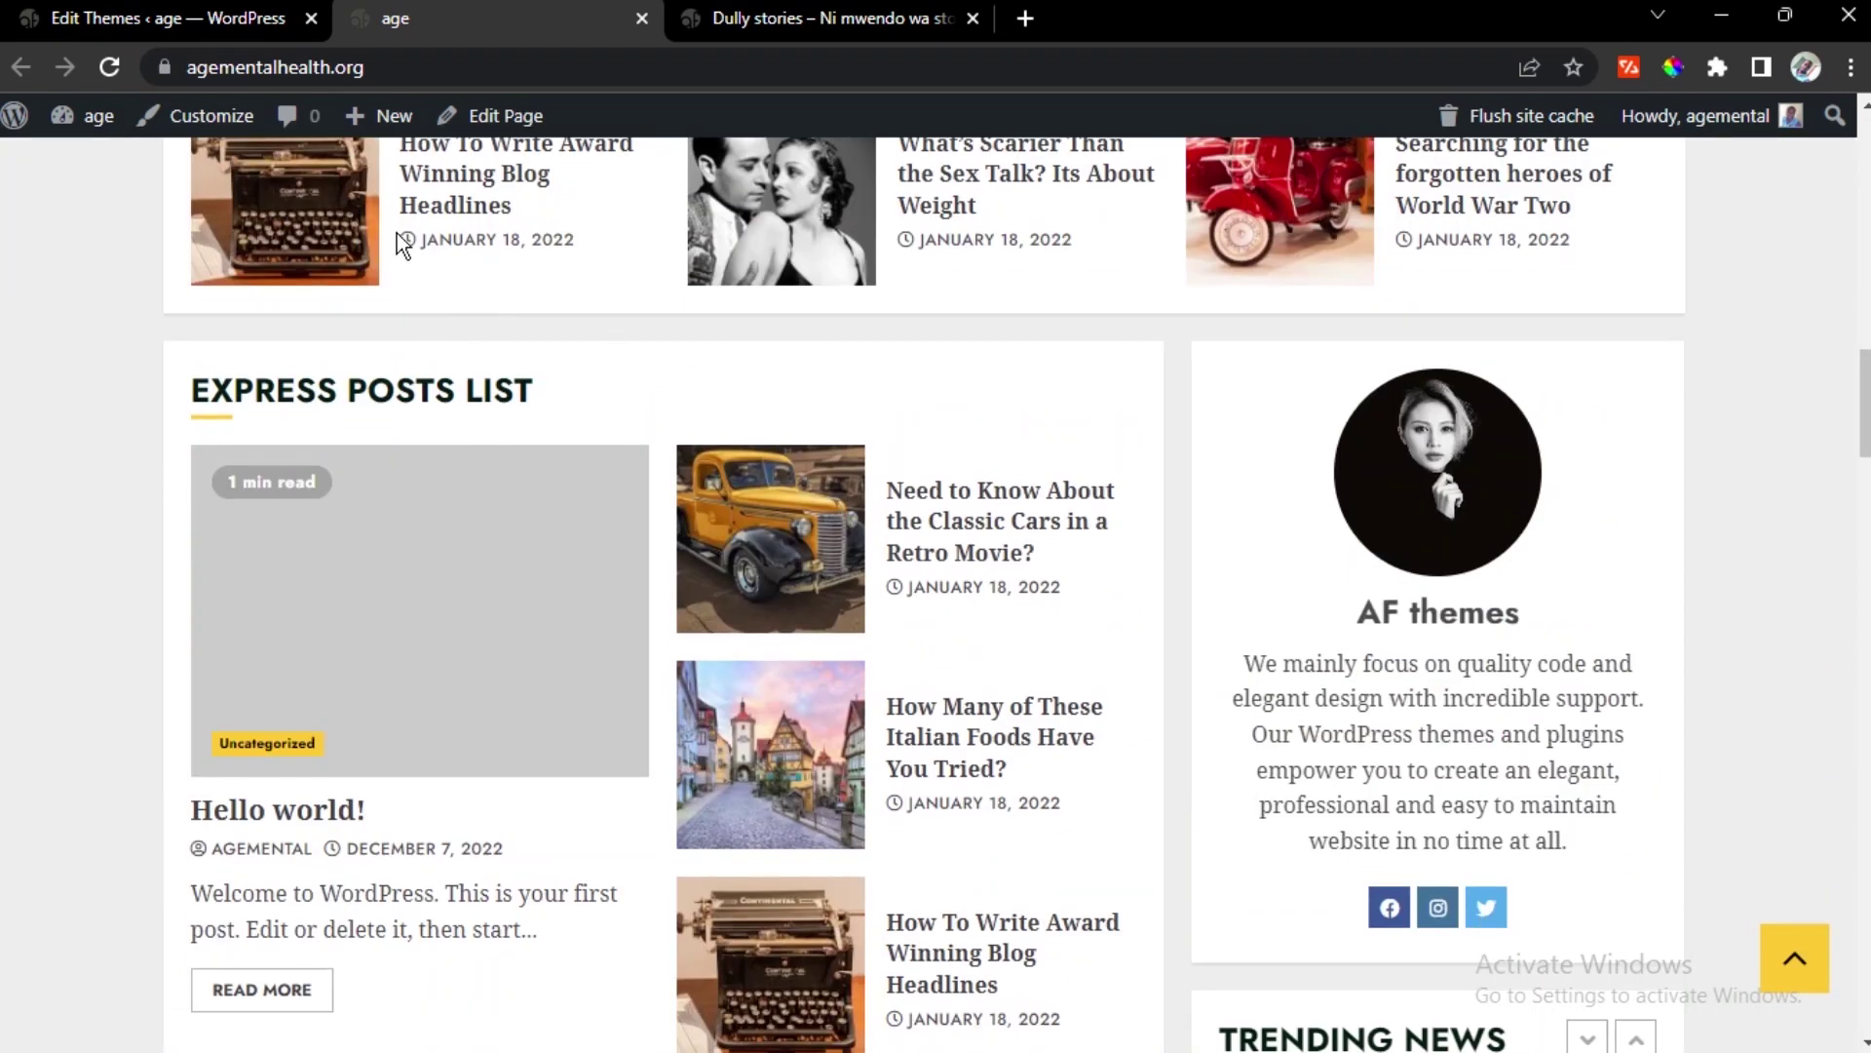
scroll(526, 363, down, 3)
click(953, 261)
click(953, 258)
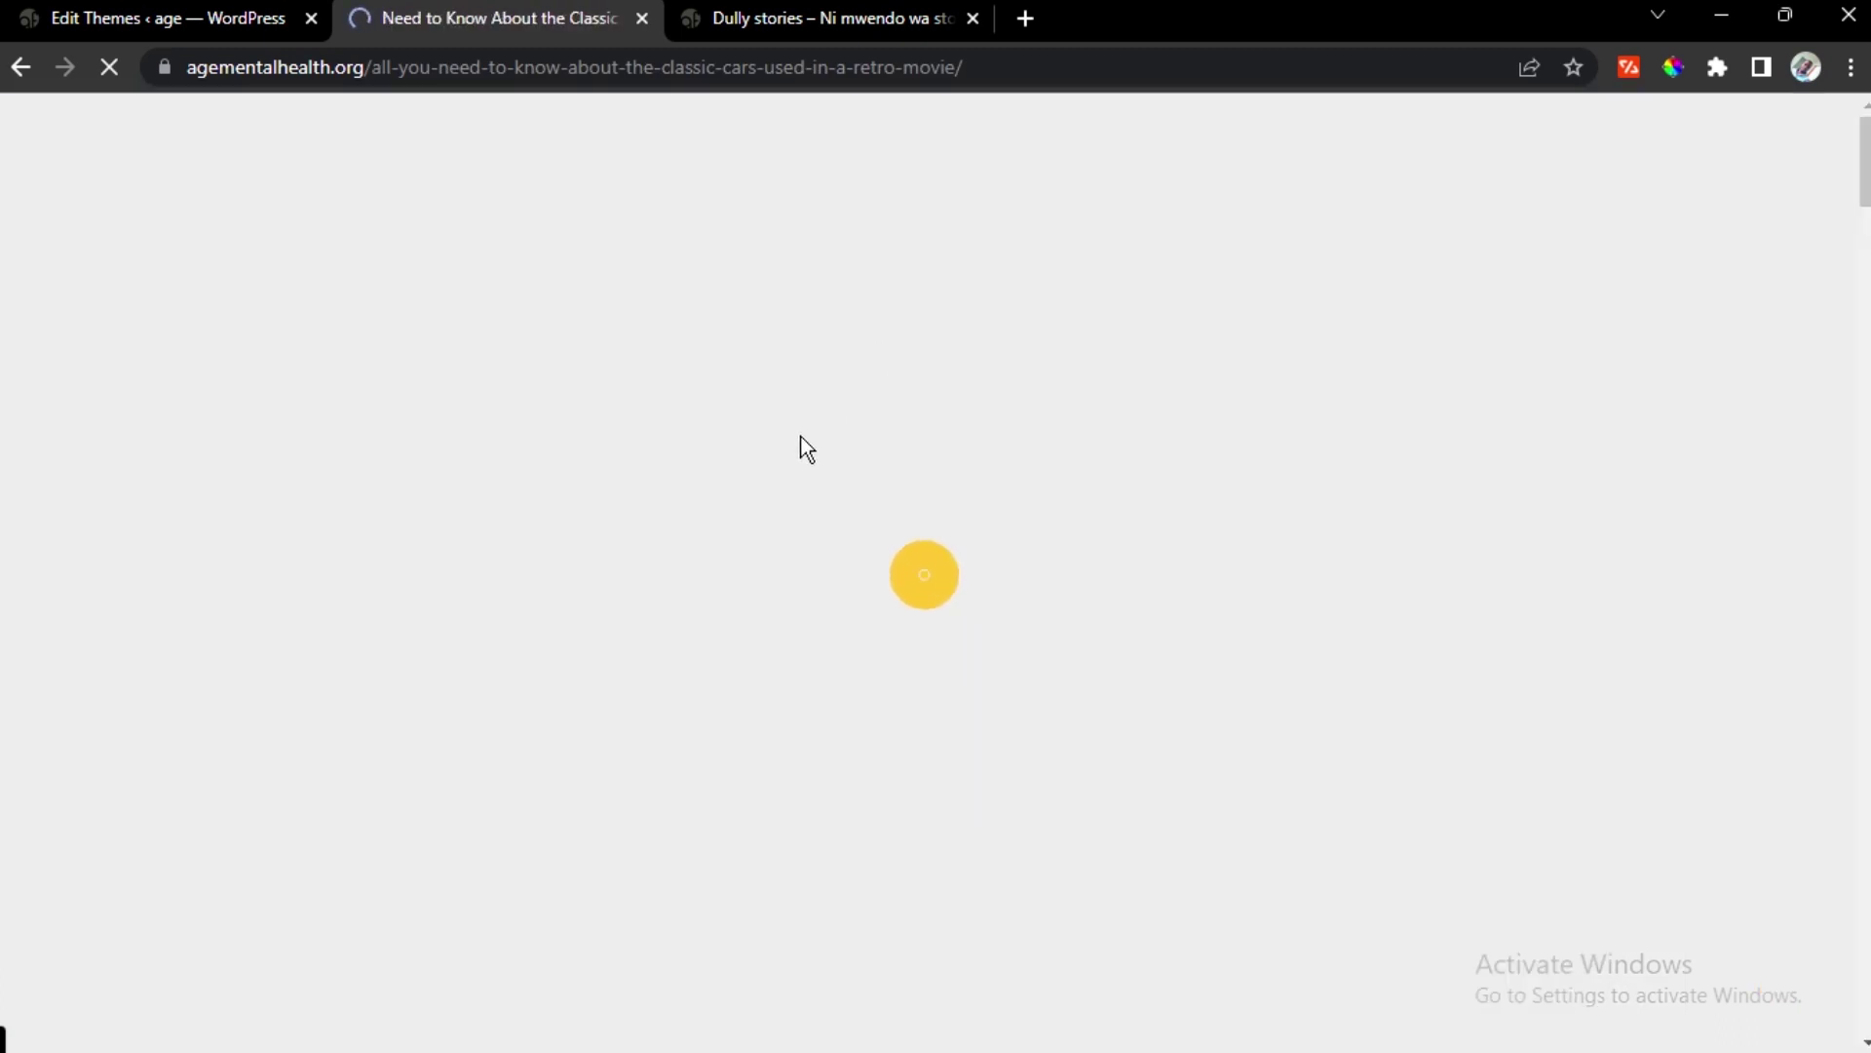
Examine the classic cars post's layout and body text, highlighting passages of its content
scroll(698, 643, down, 6)
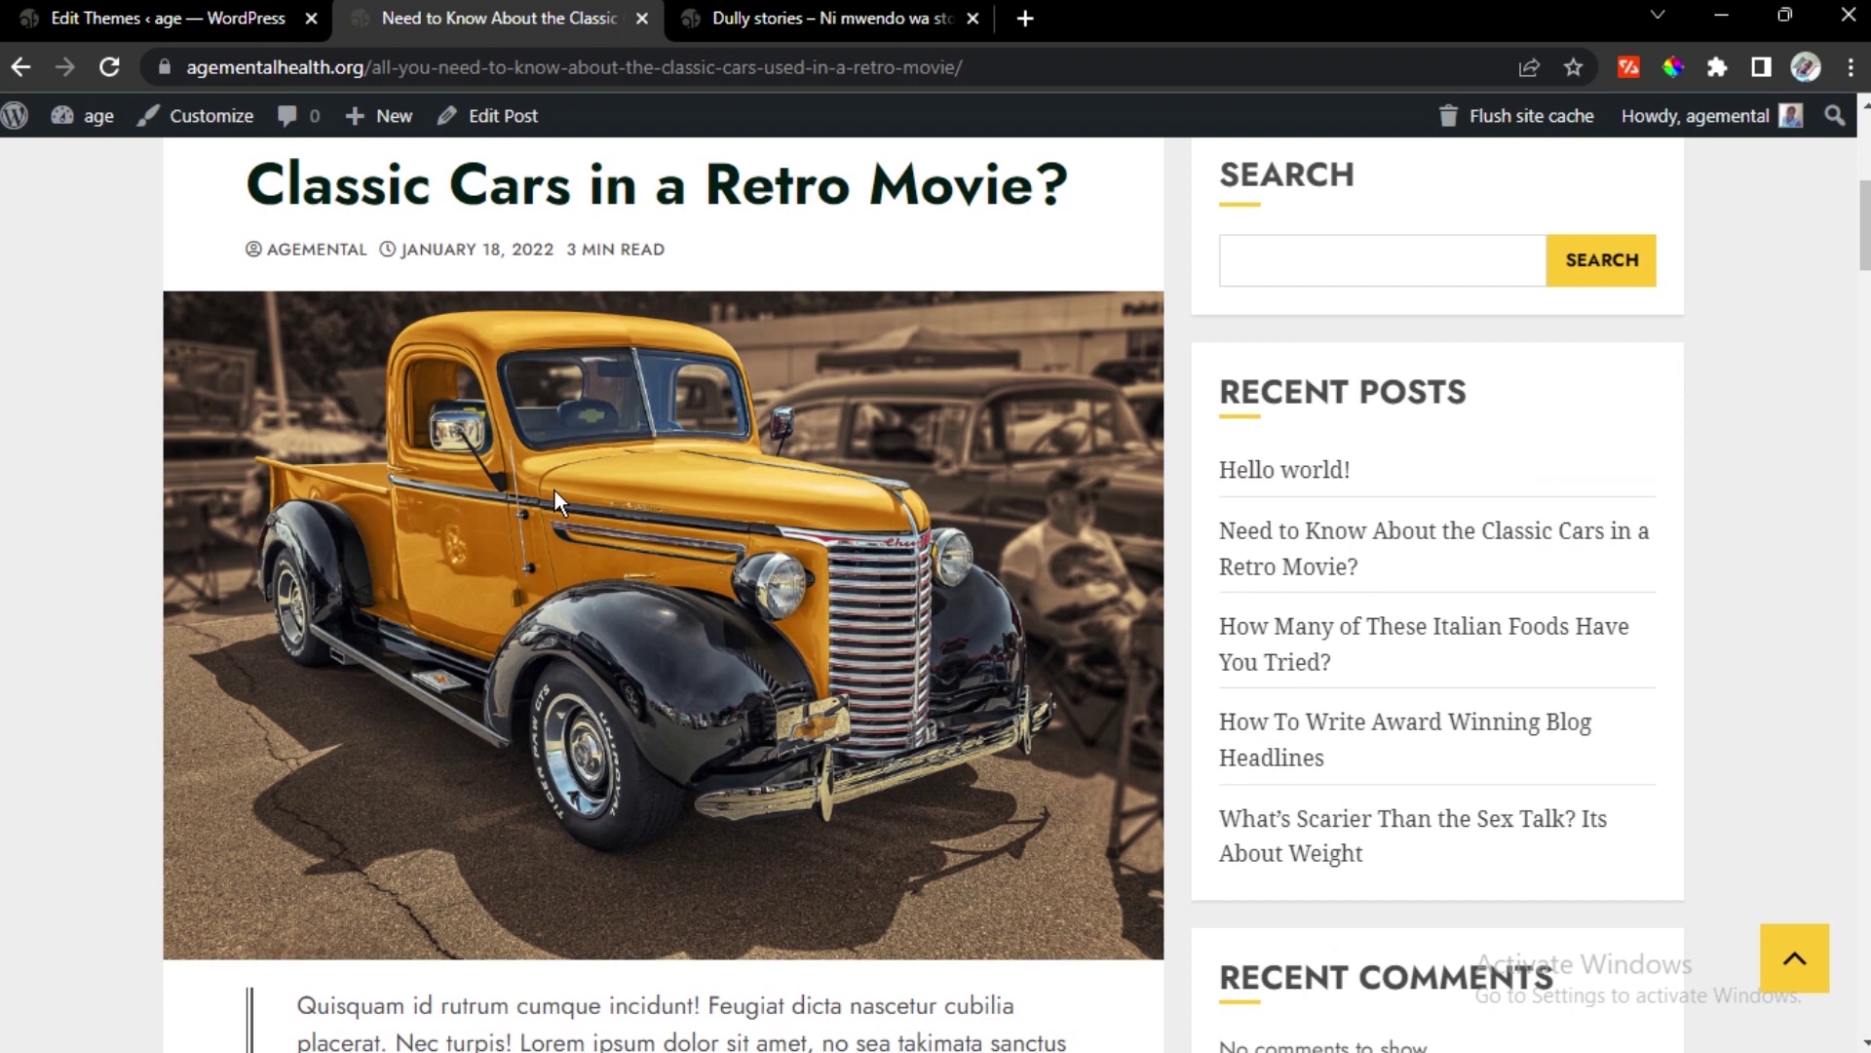
scroll(553, 488, up, 3)
scroll(627, 437, down, 8)
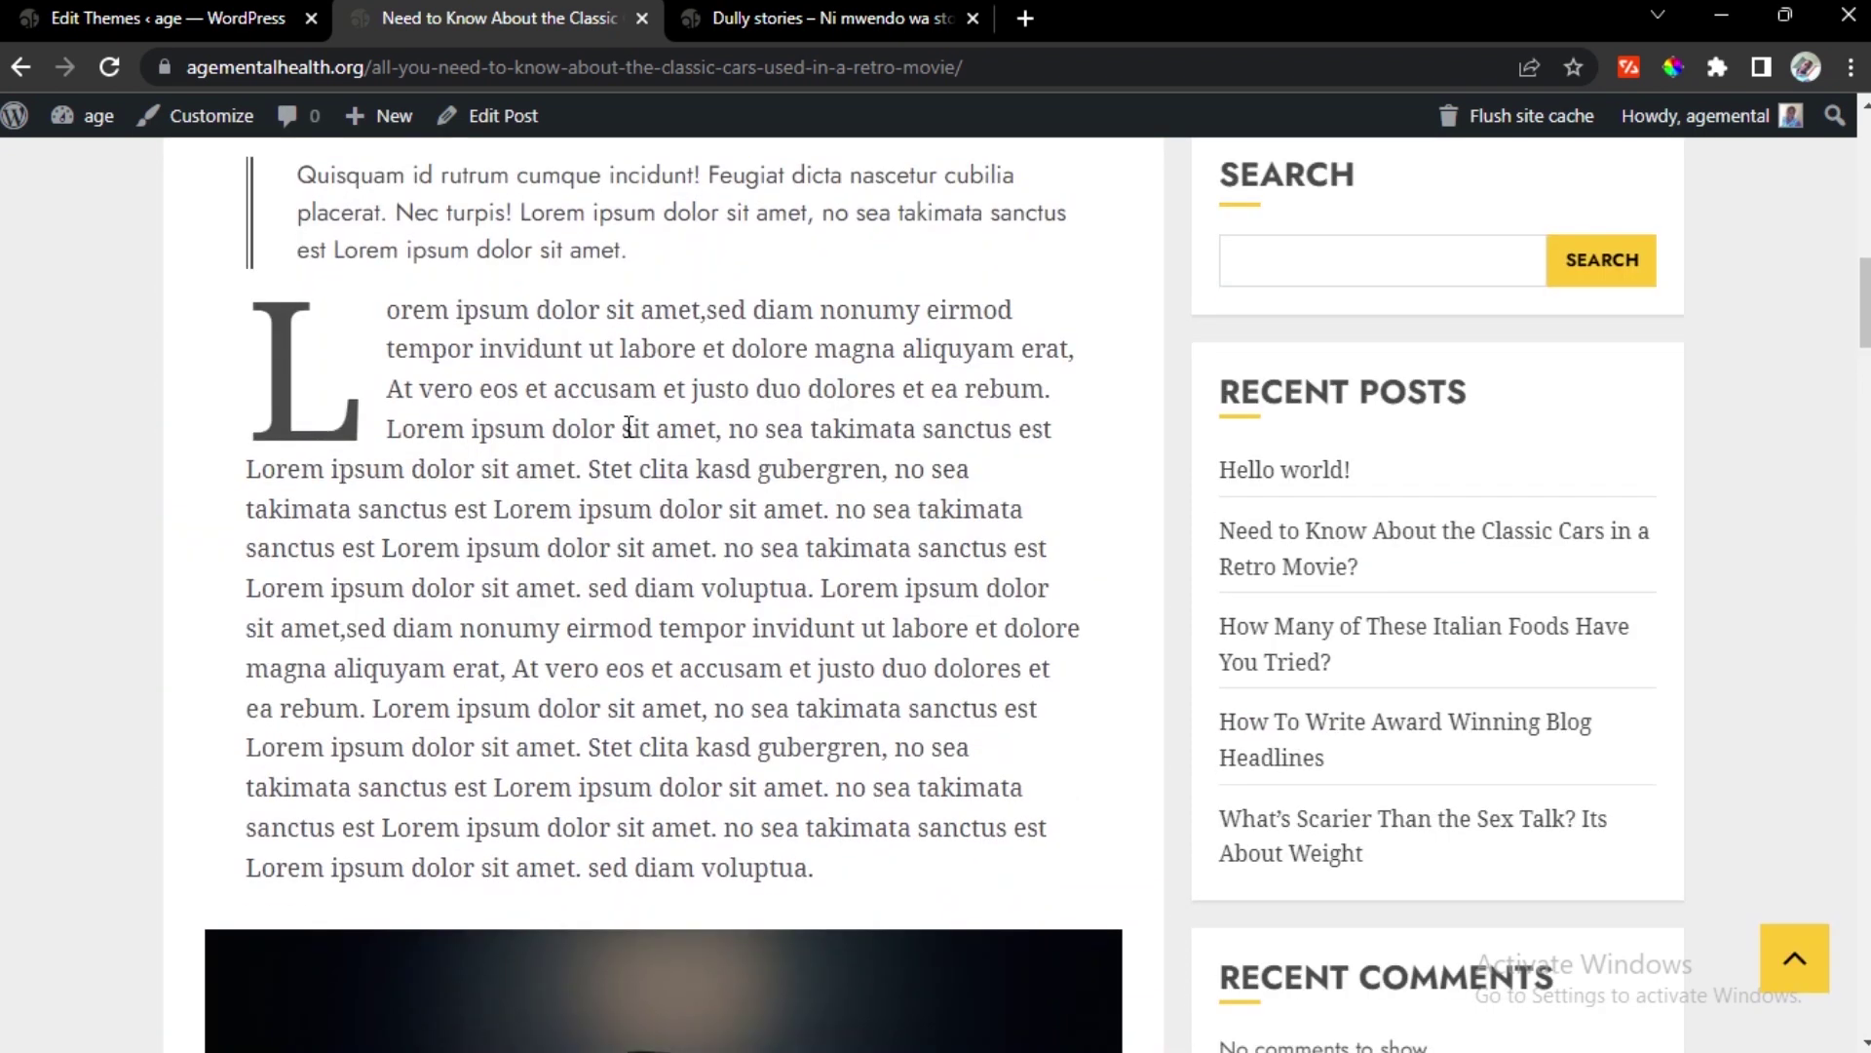
drag(581, 429, 681, 707)
scroll(576, 349, down, 3)
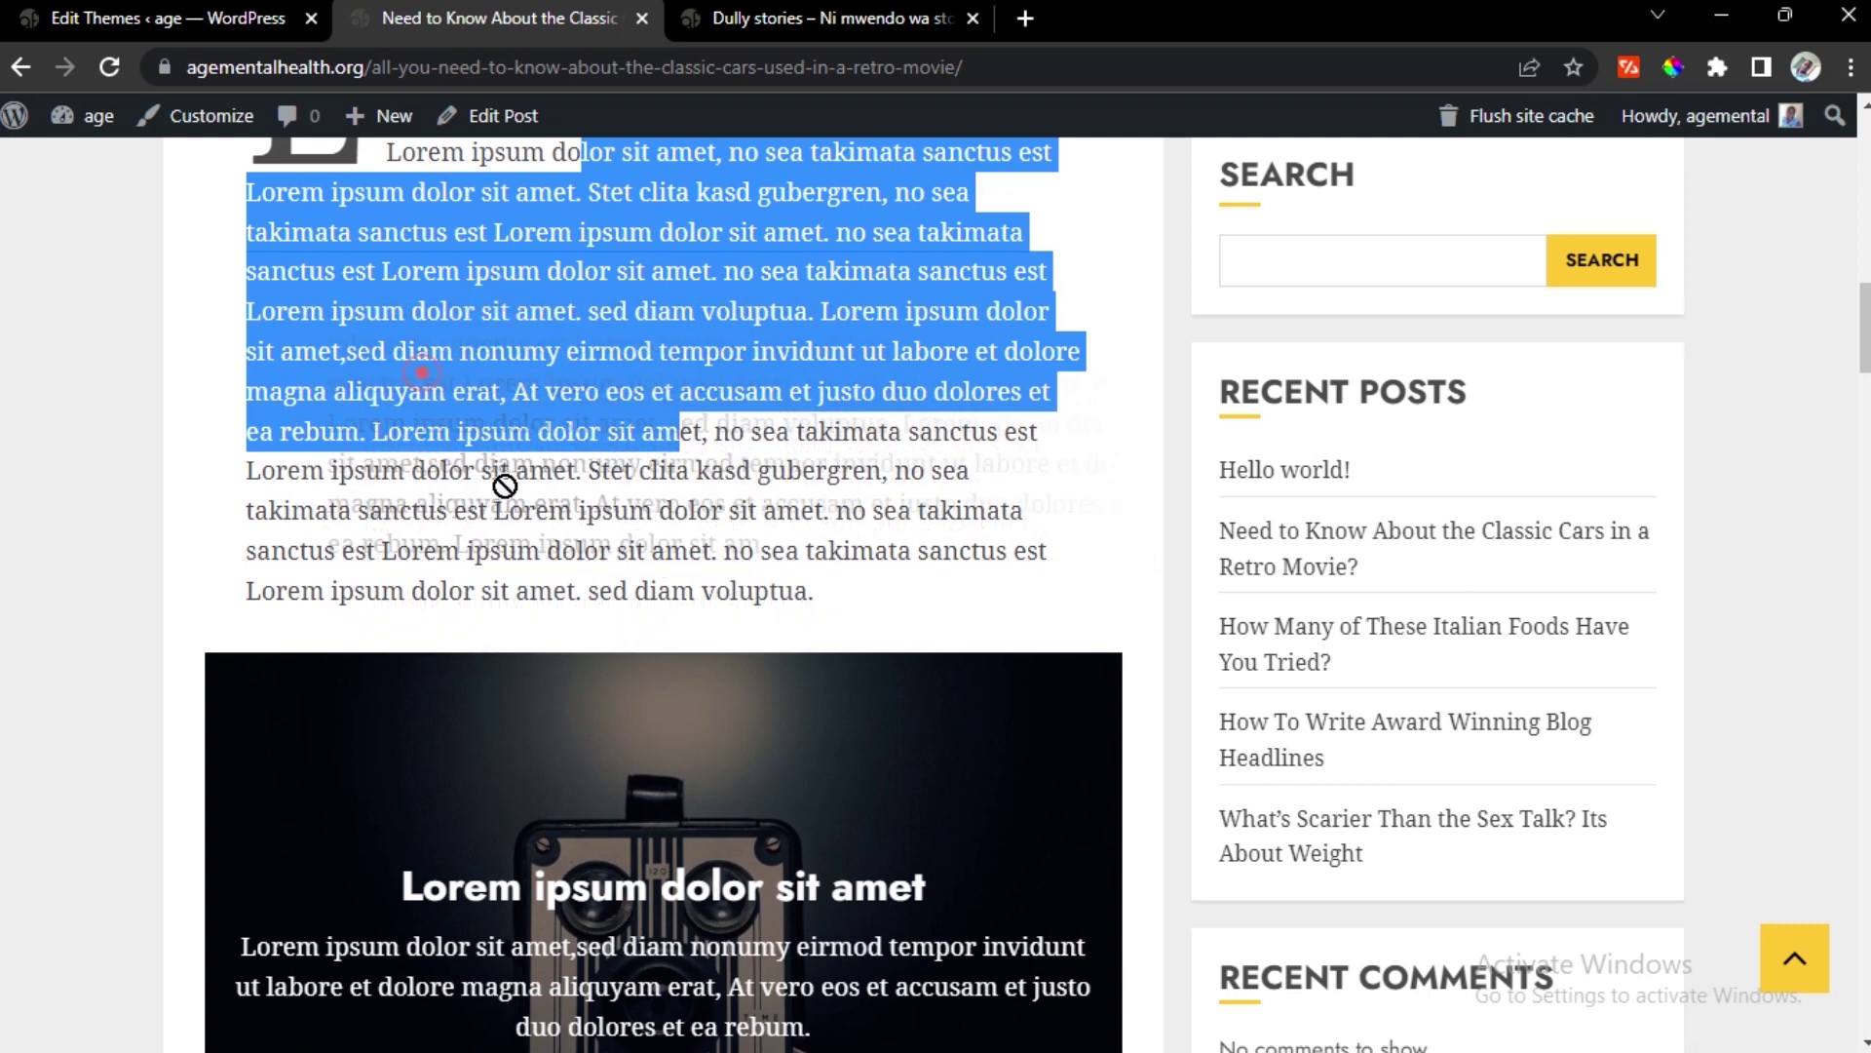
drag(500, 509, 305, 192)
scroll(470, 319, down, 8)
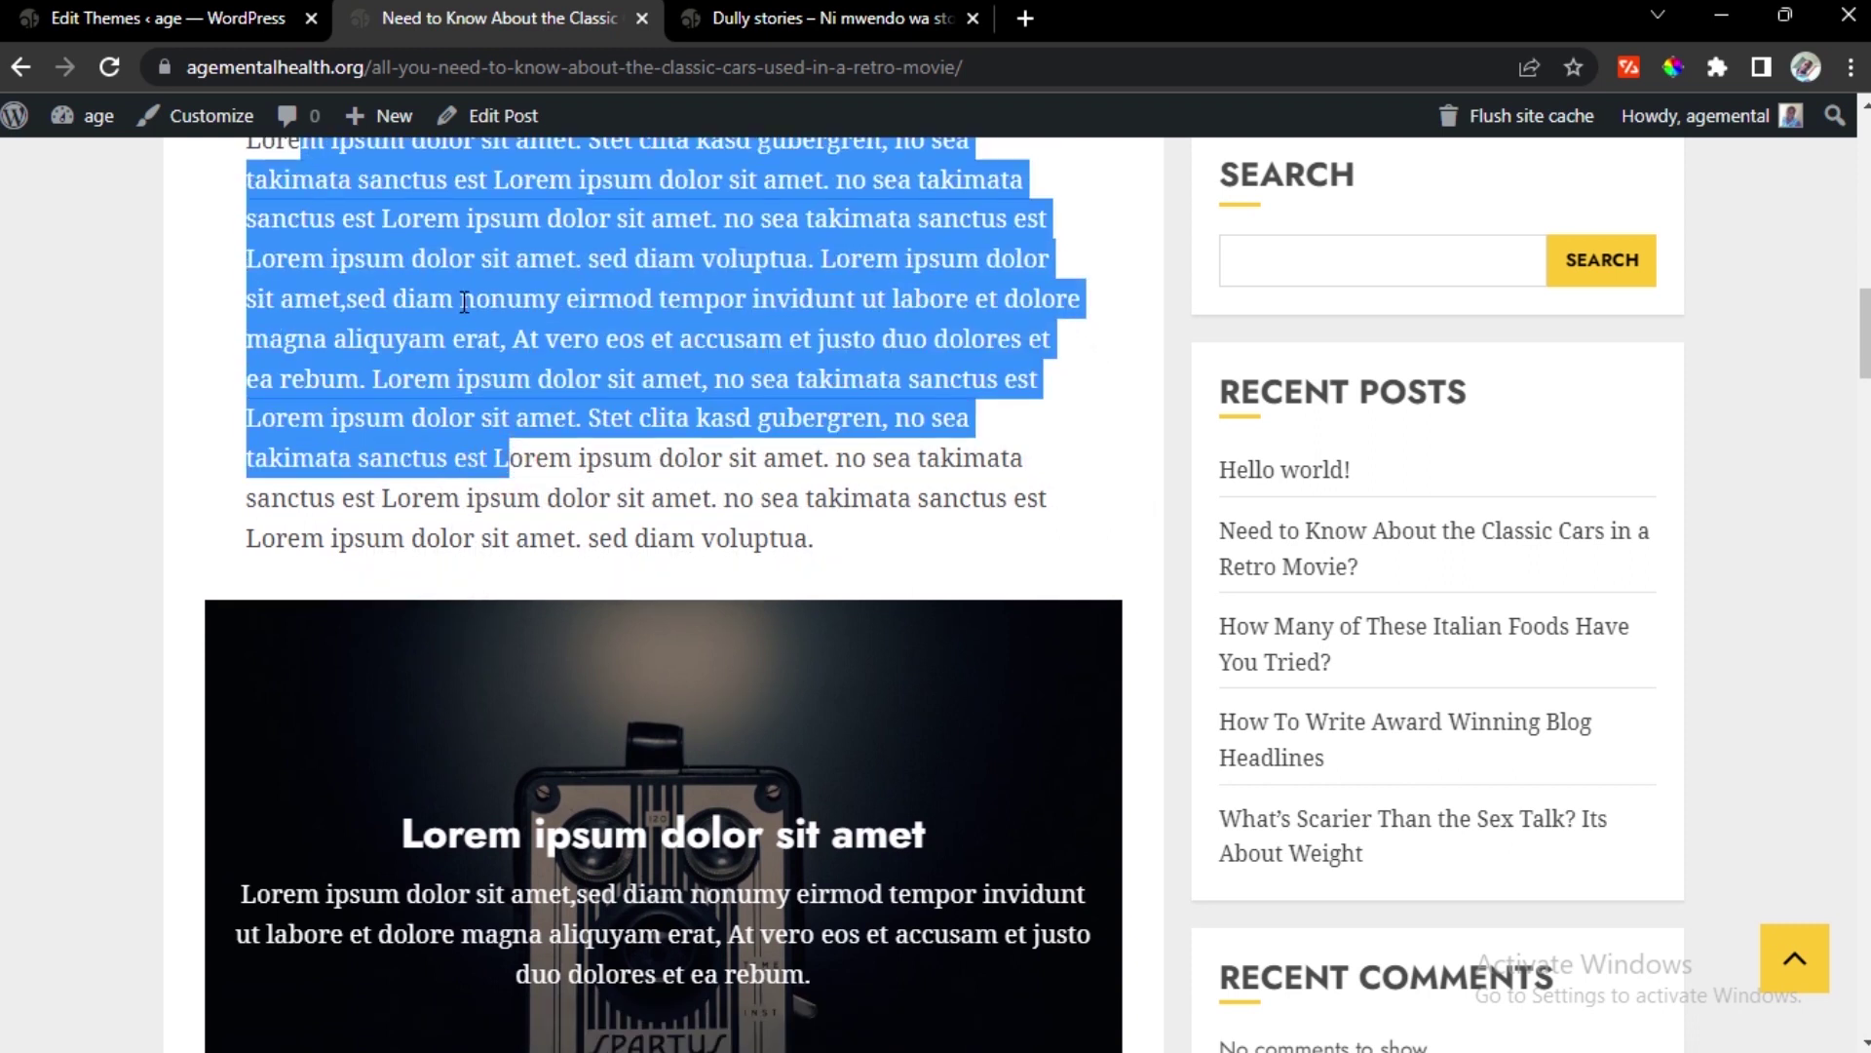
scroll(471, 455, down, 3)
drag(495, 538, 702, 497)
scroll(579, 541, up, 4)
scroll(579, 541, up, 7)
Return to the WordPress admin and open the page for adding new plugins
click(268, 19)
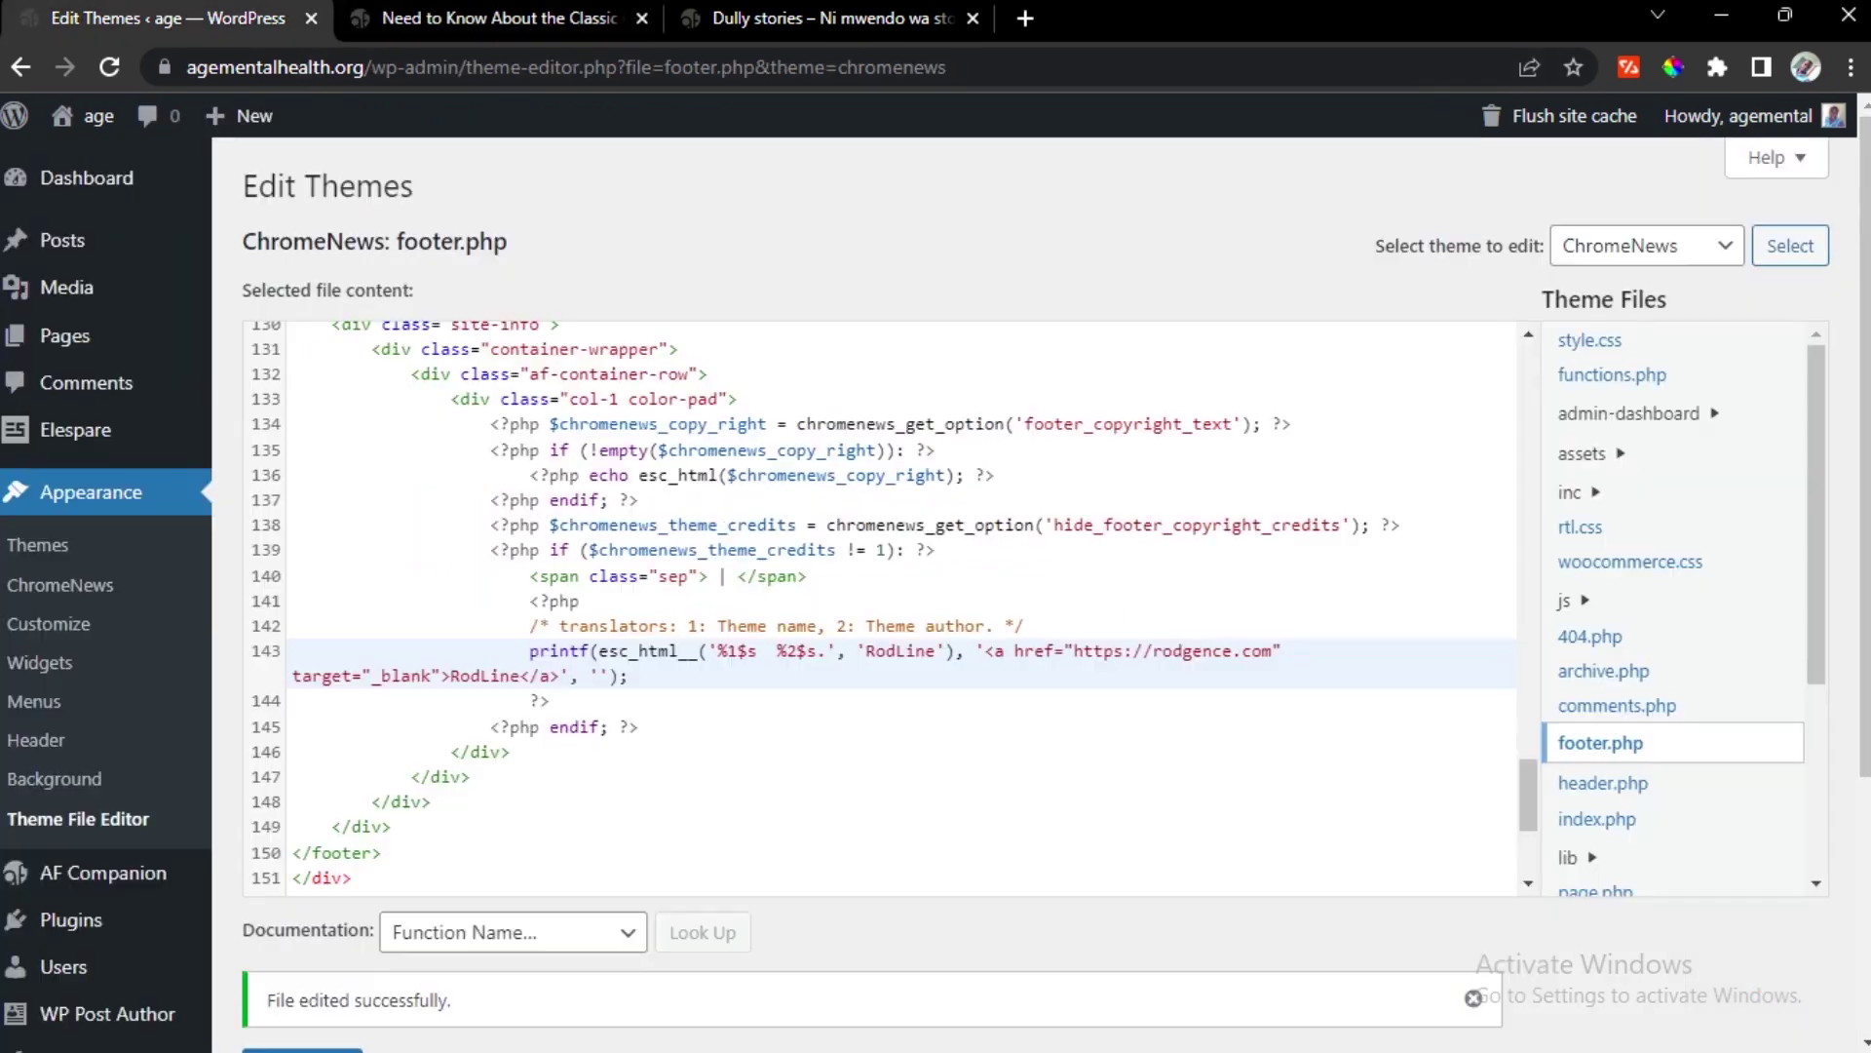
scroll(92, 706, down, 3)
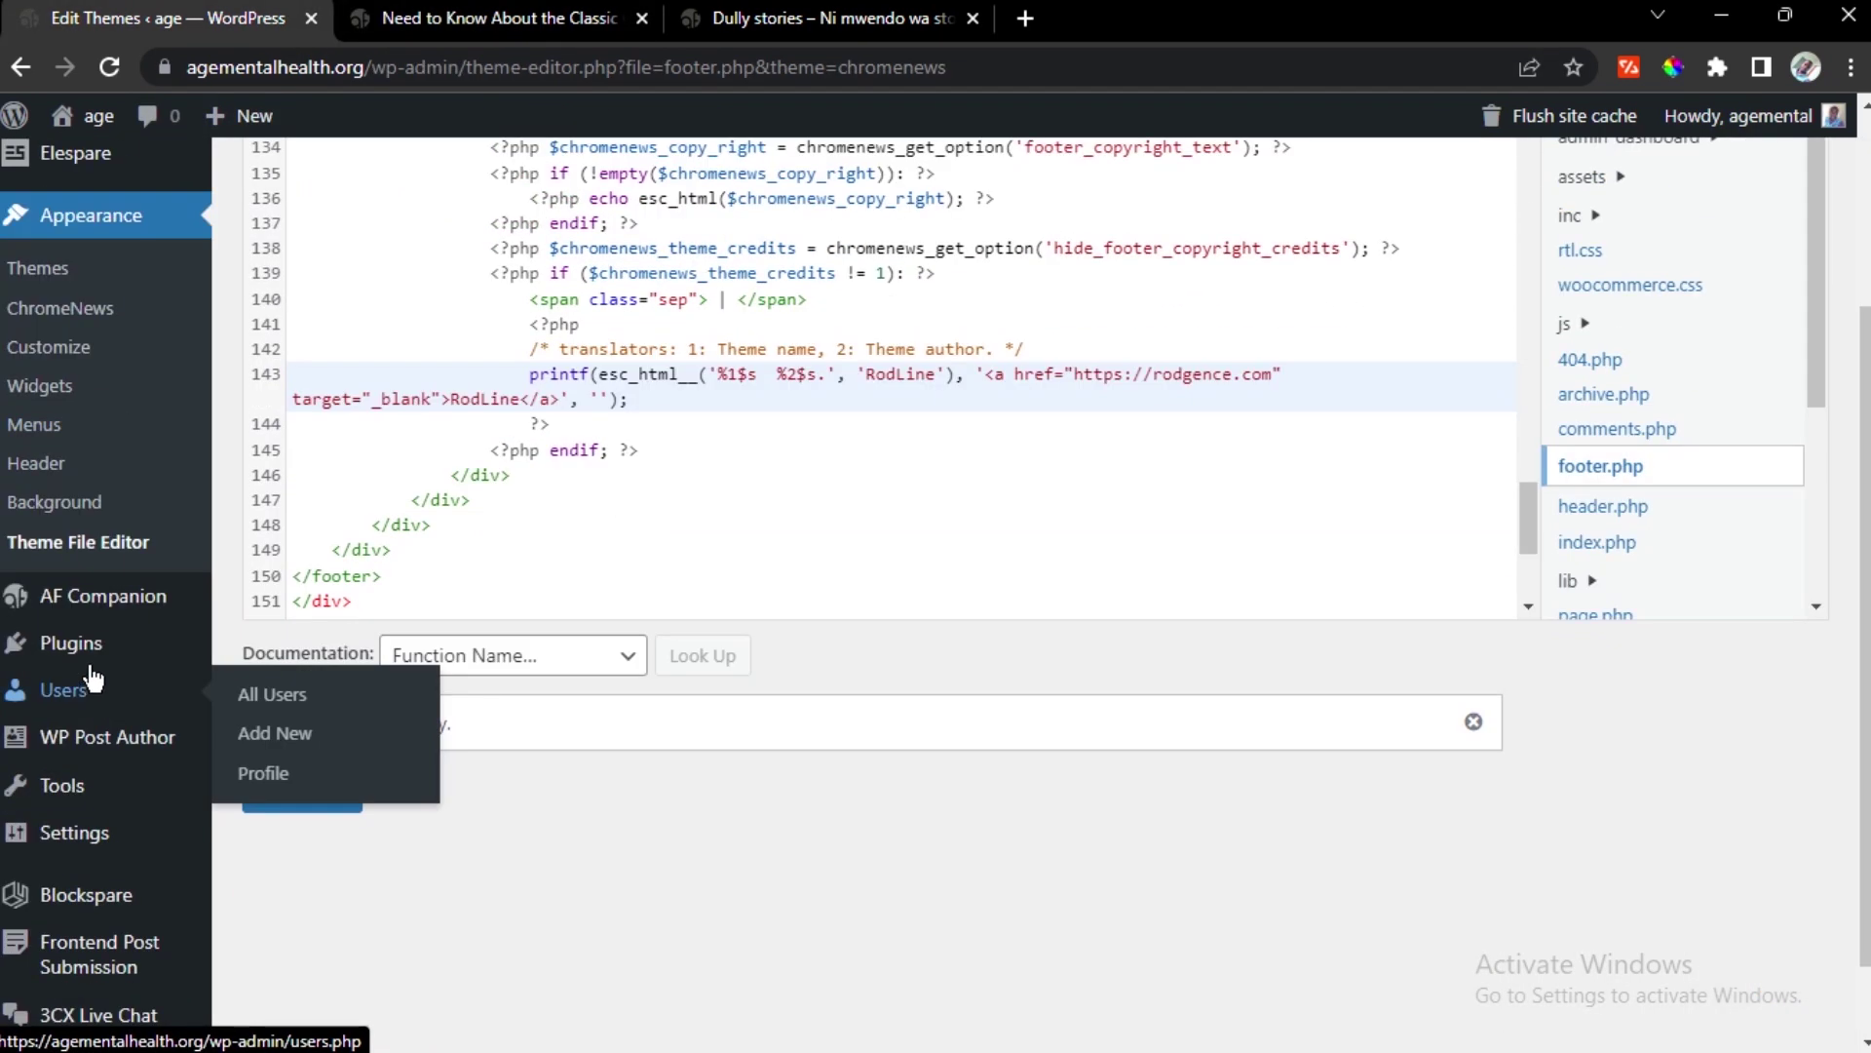
mouse_move(84, 664)
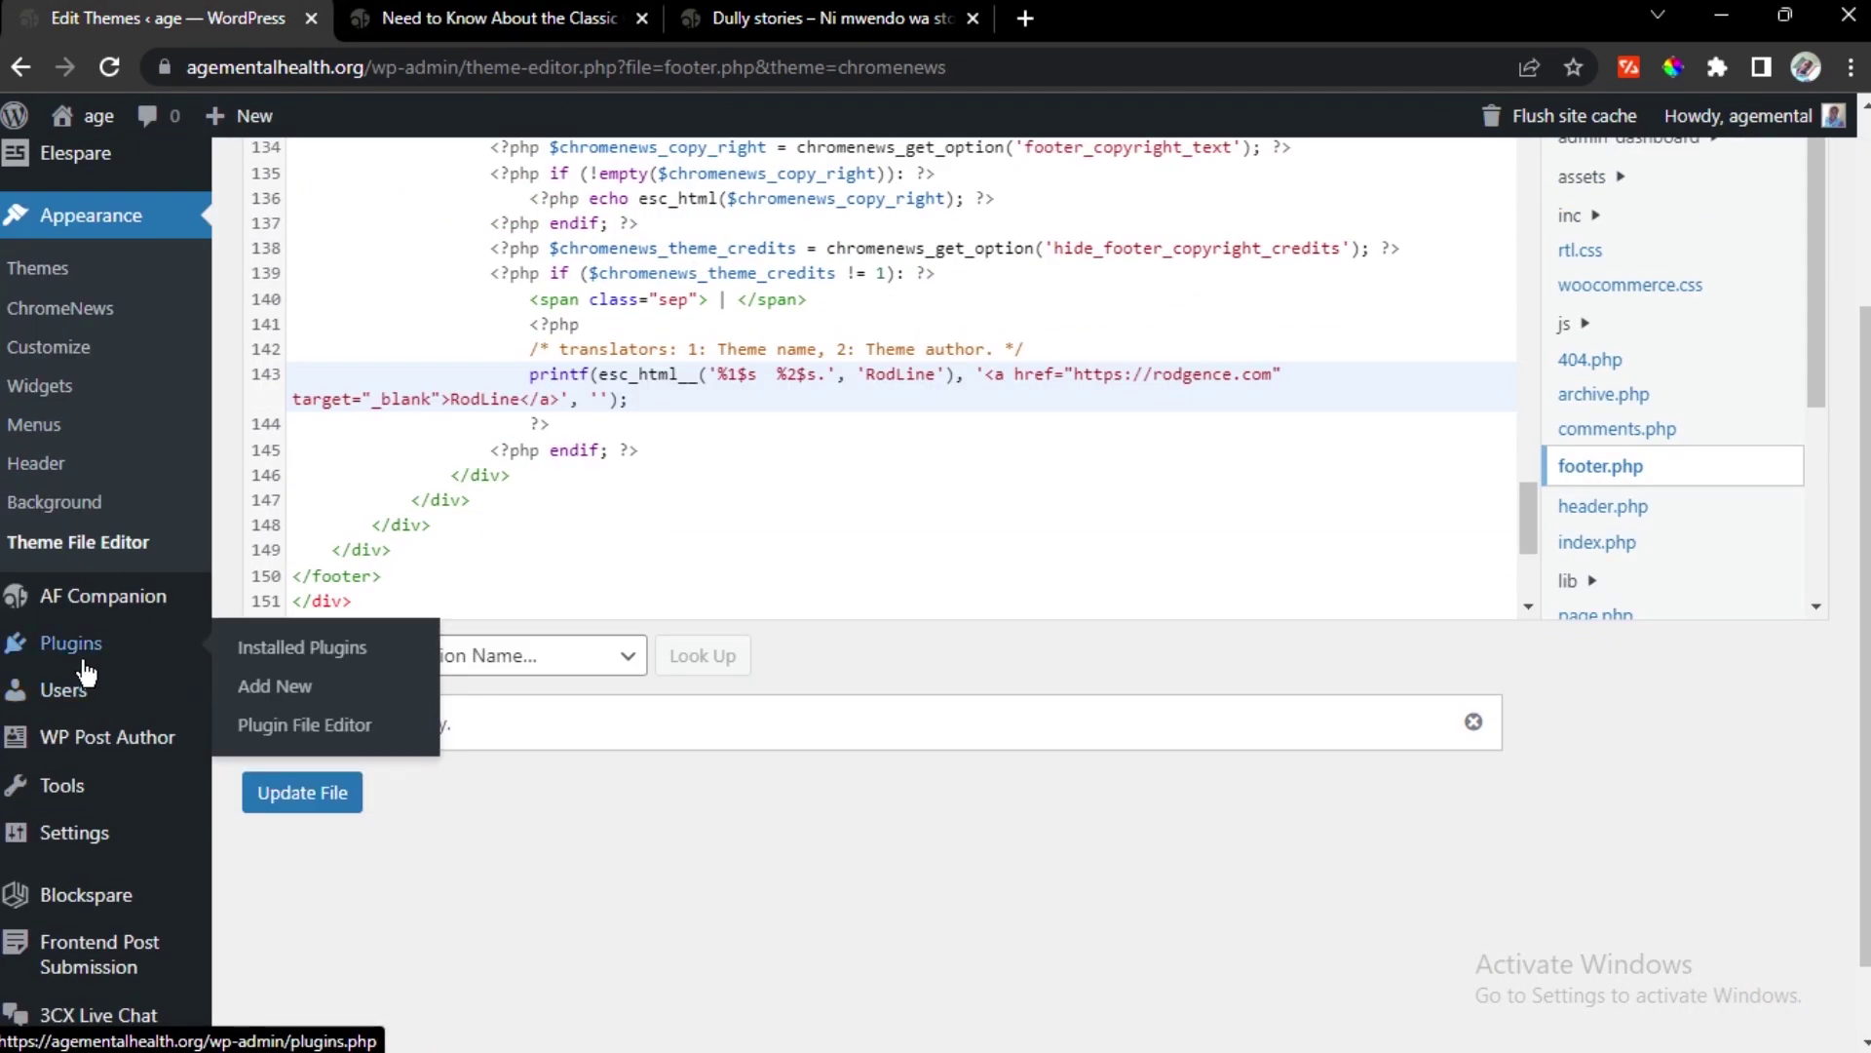
click(247, 695)
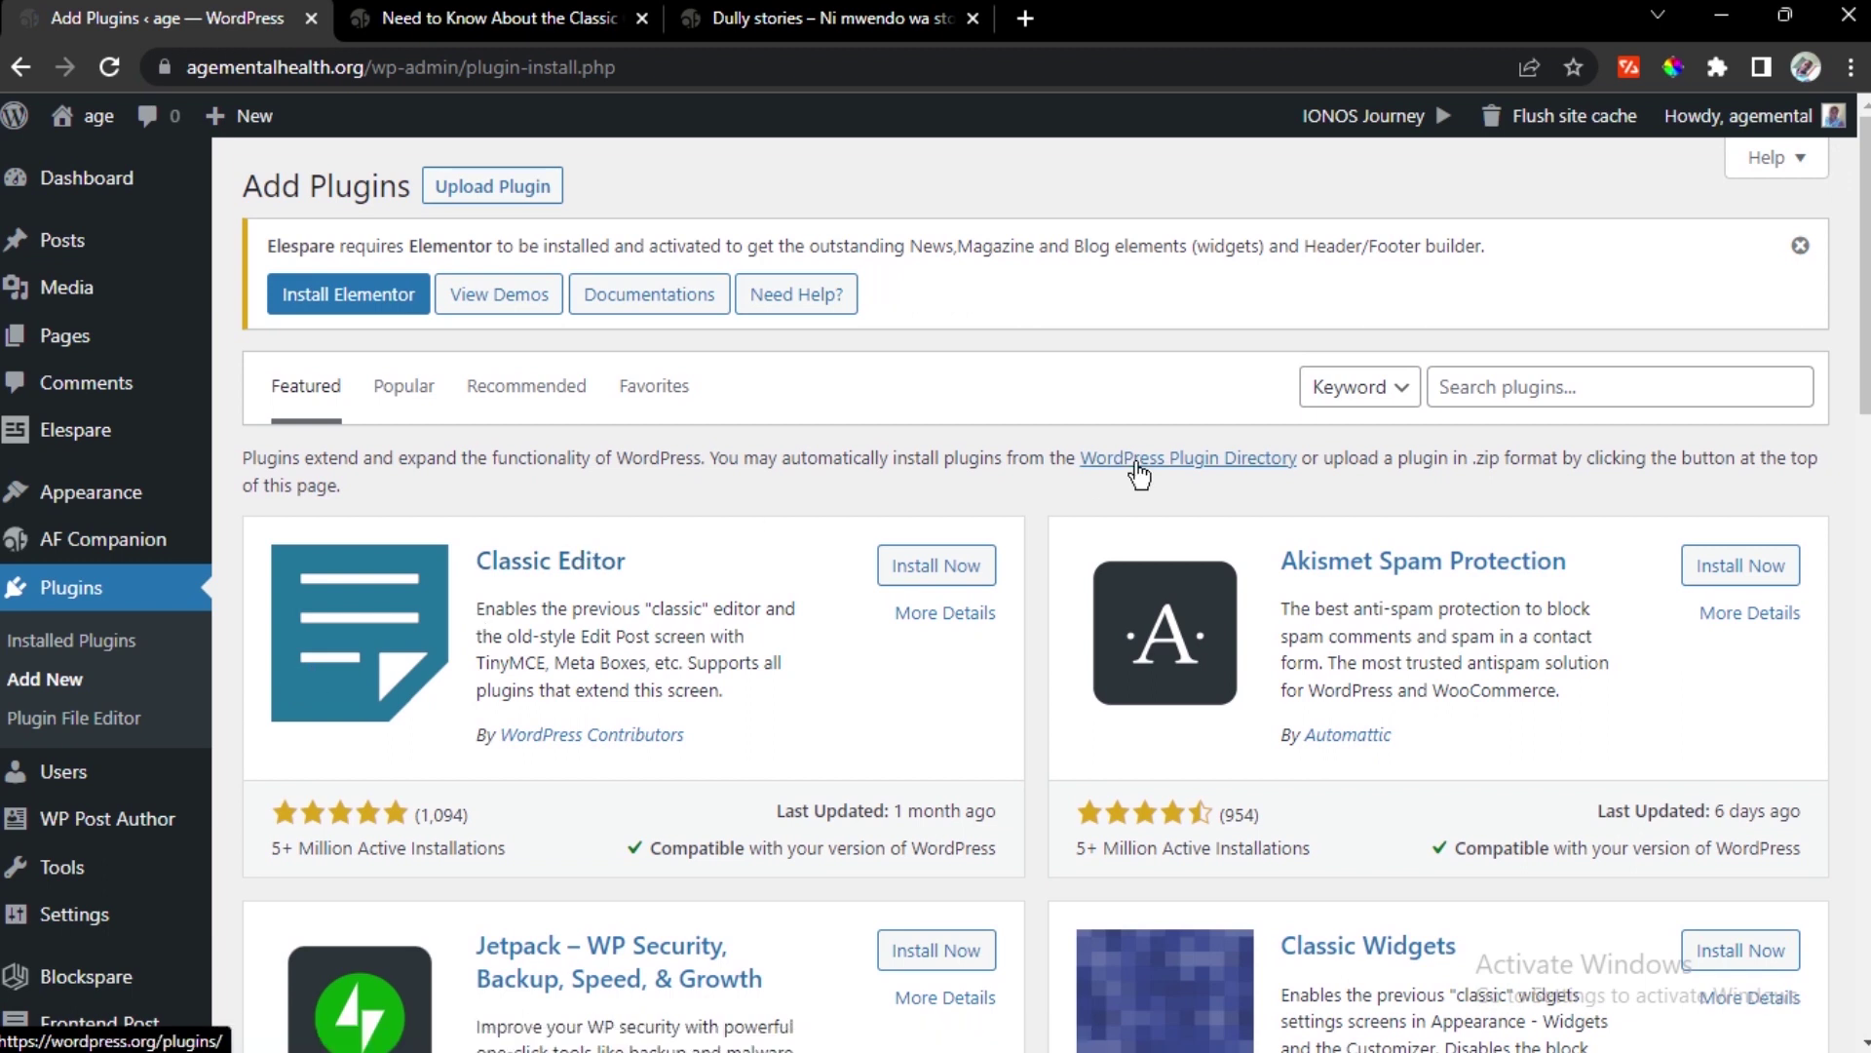
click(1556, 403)
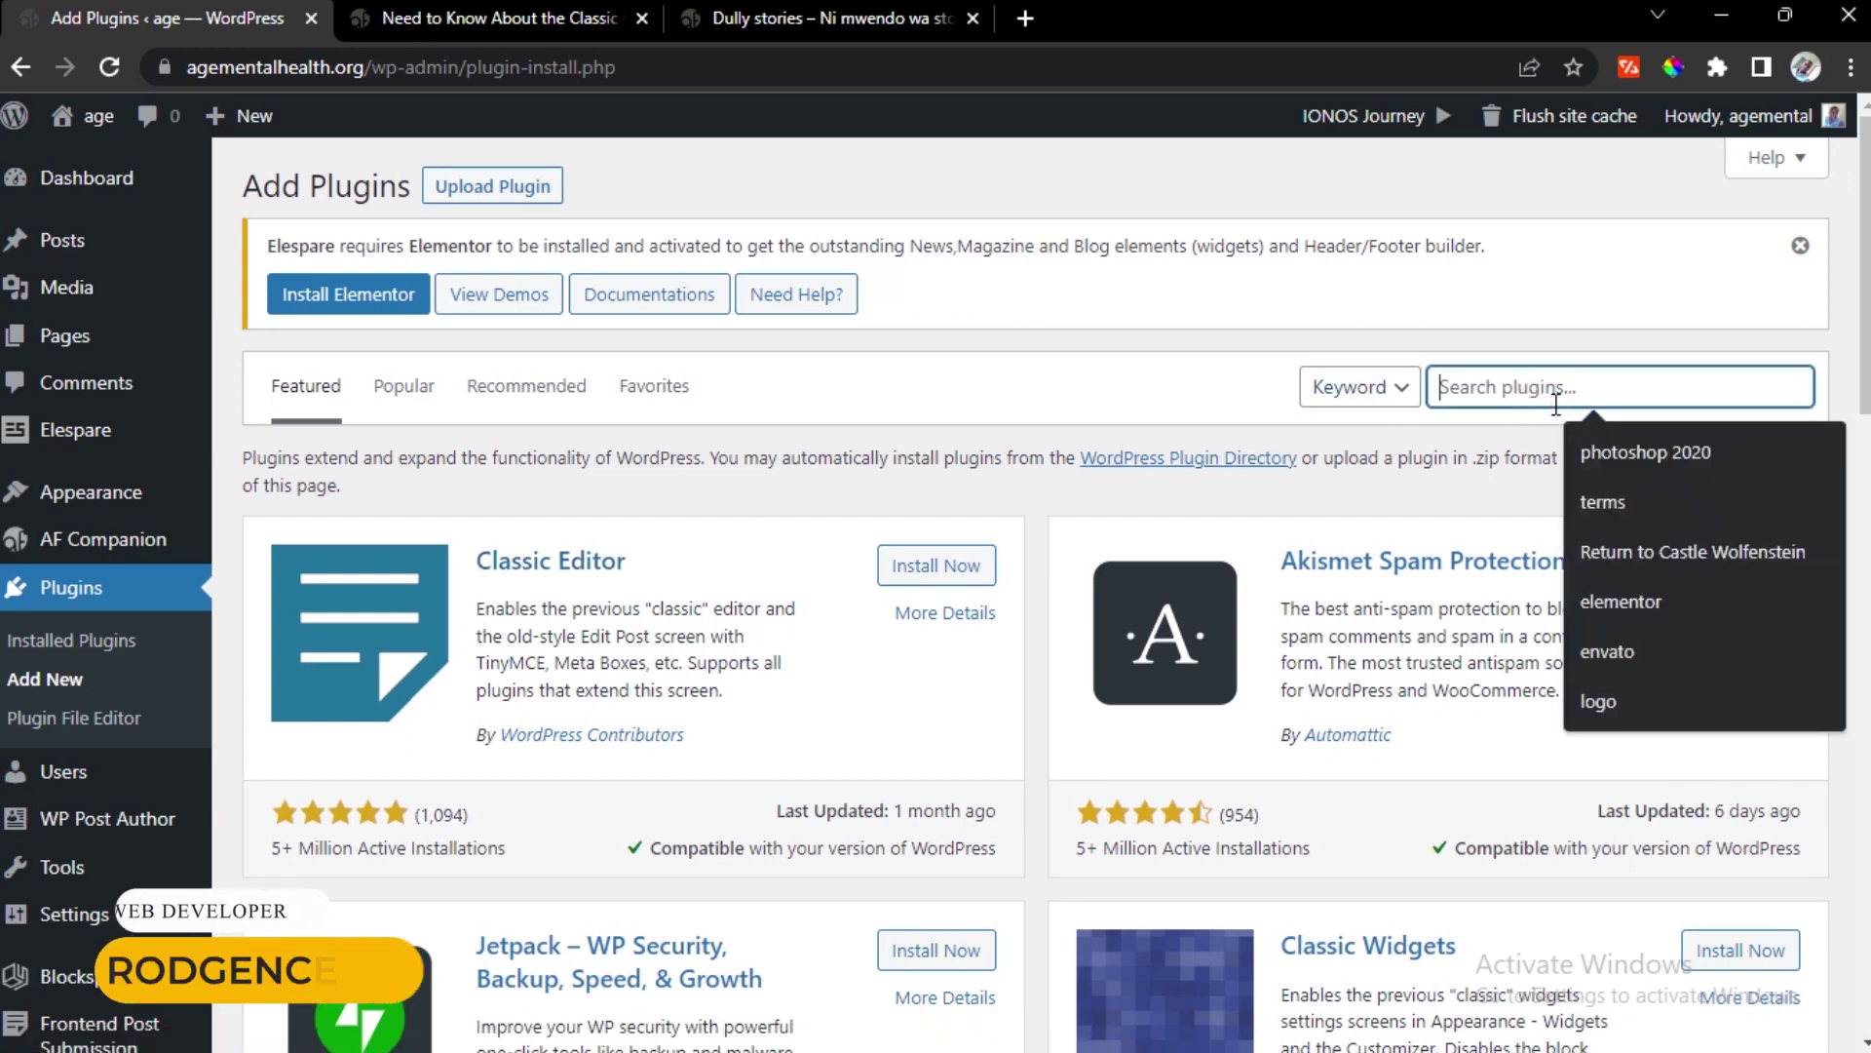
text(po)
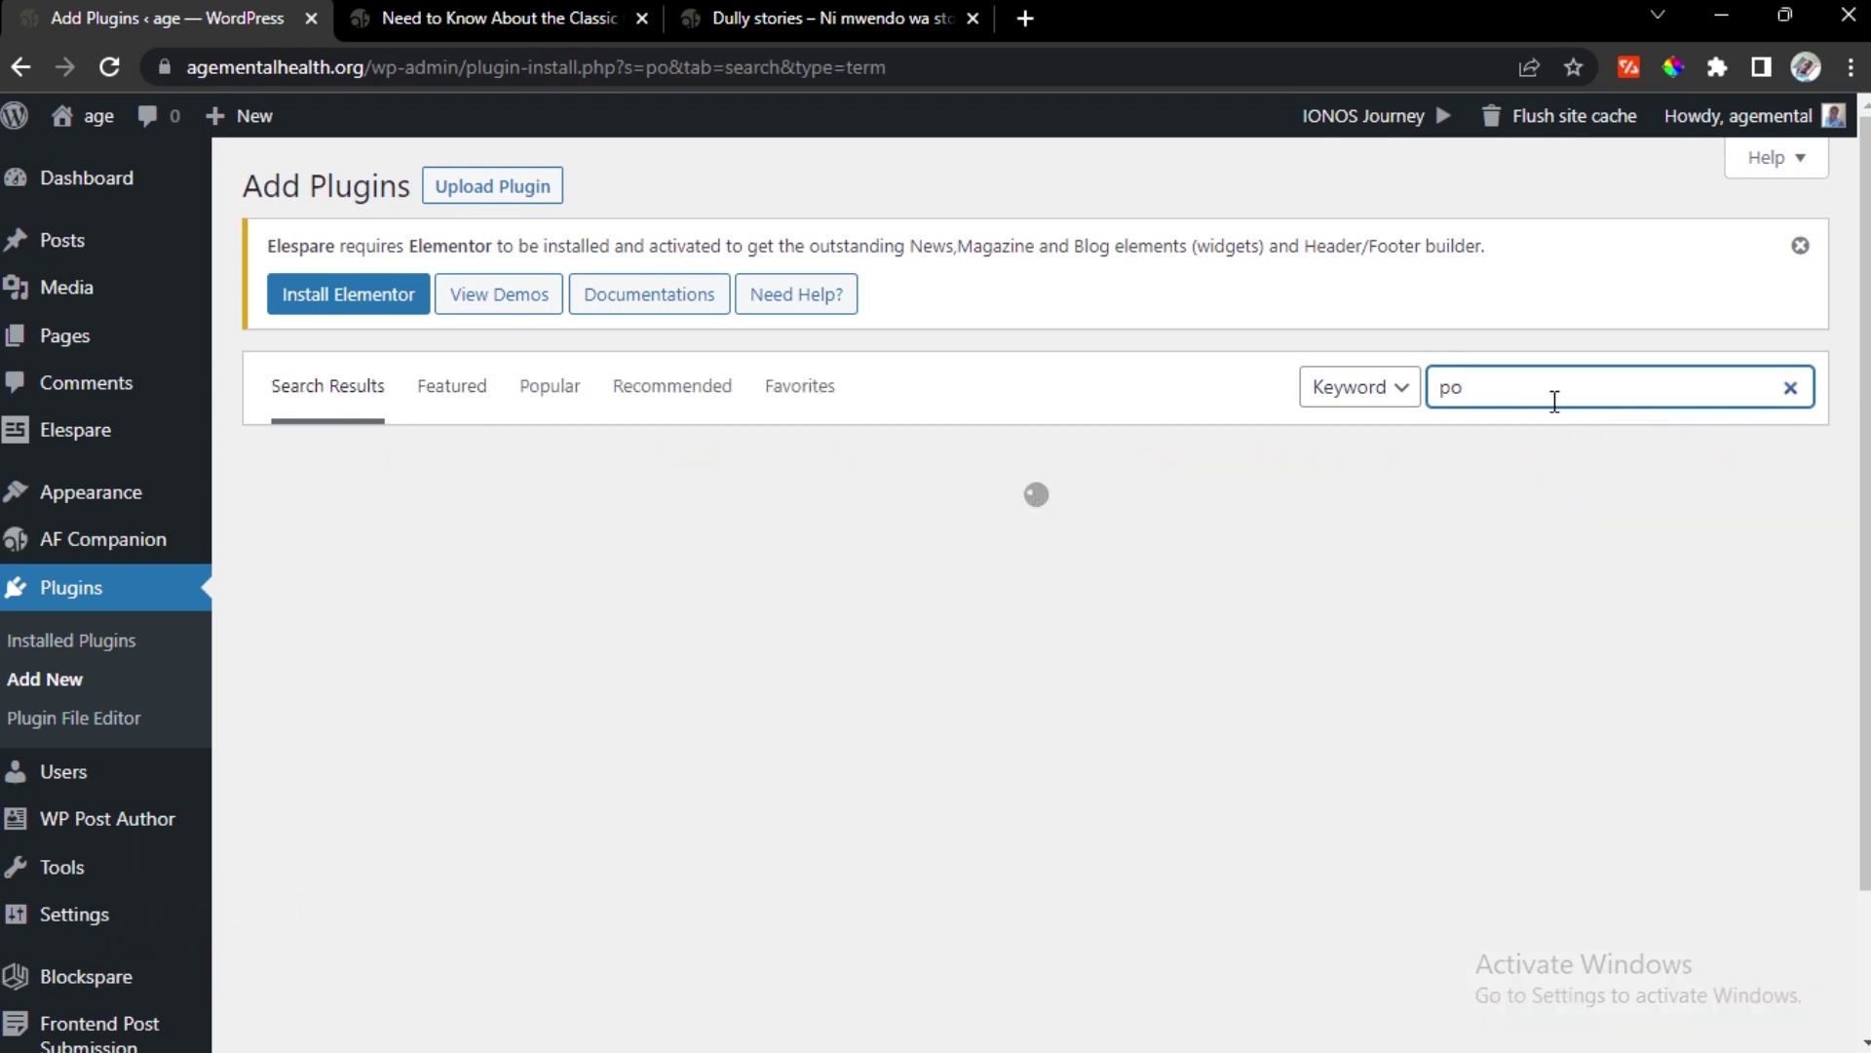
text(s)
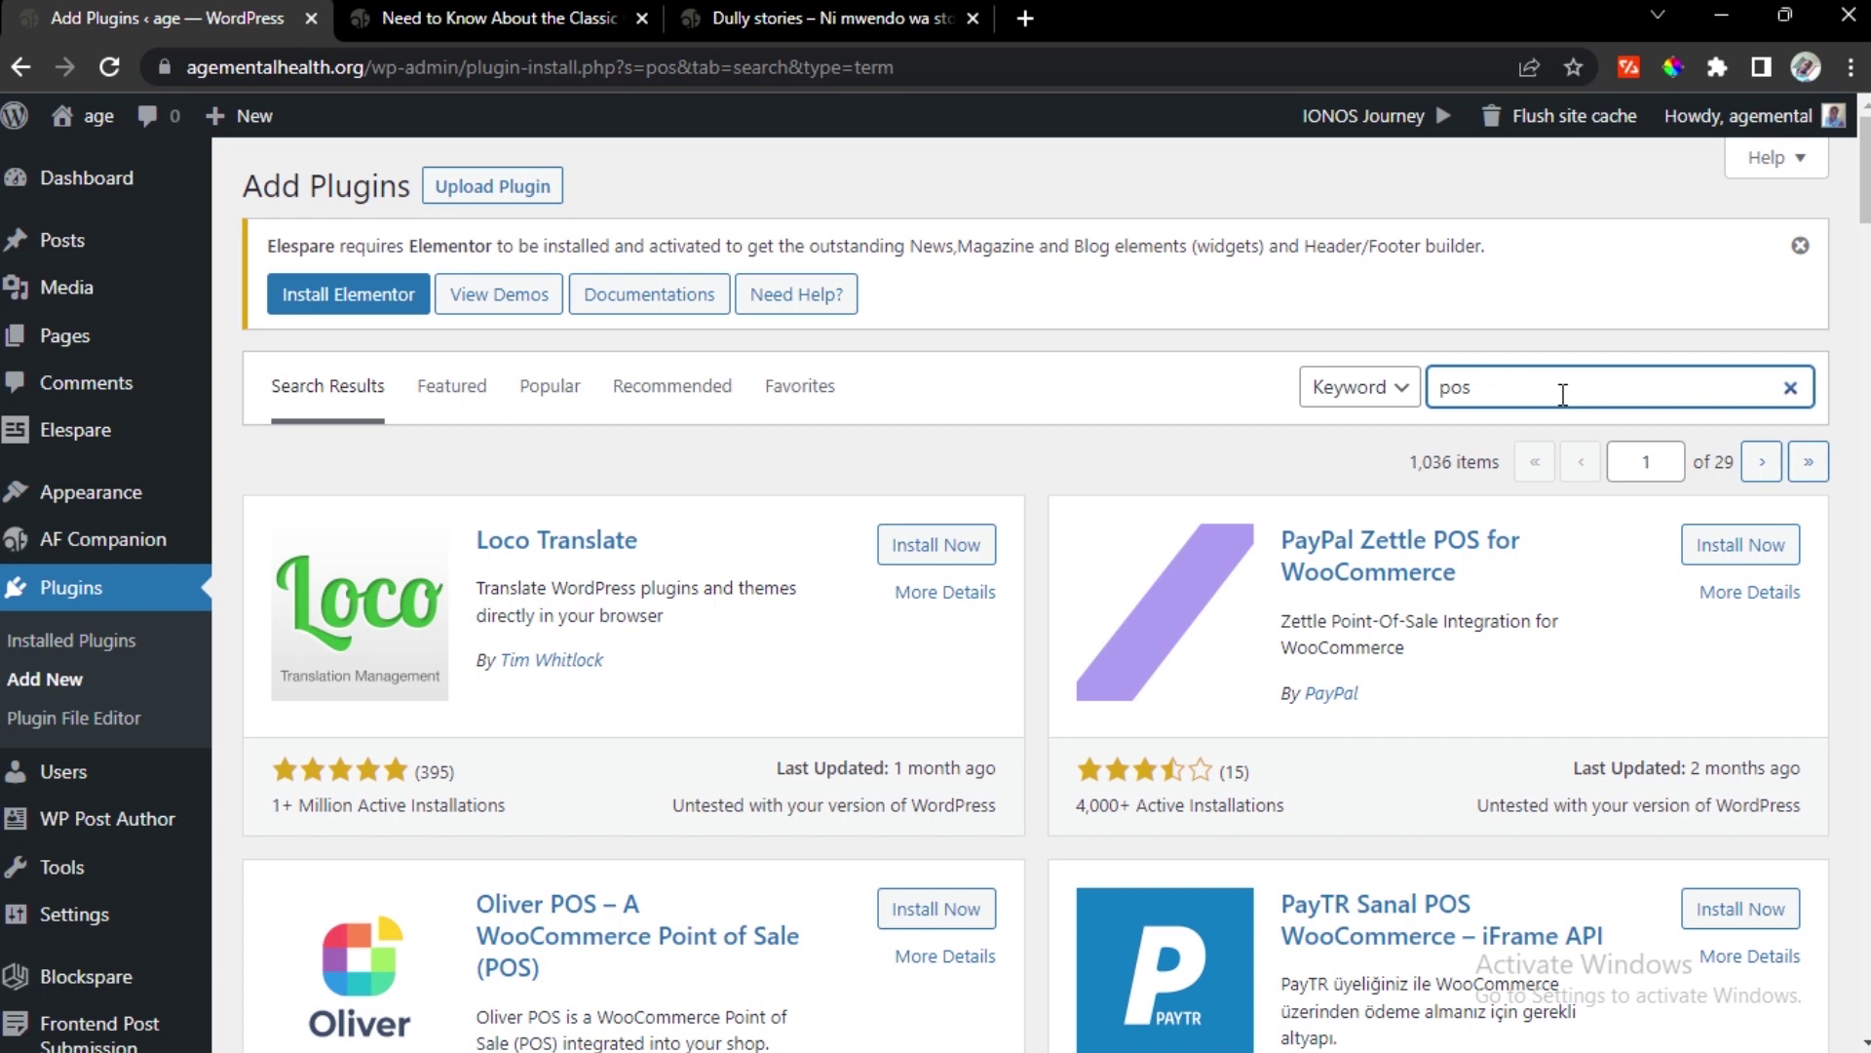
key(BackSpace)
key(BackSpace)
key(BackSpace)
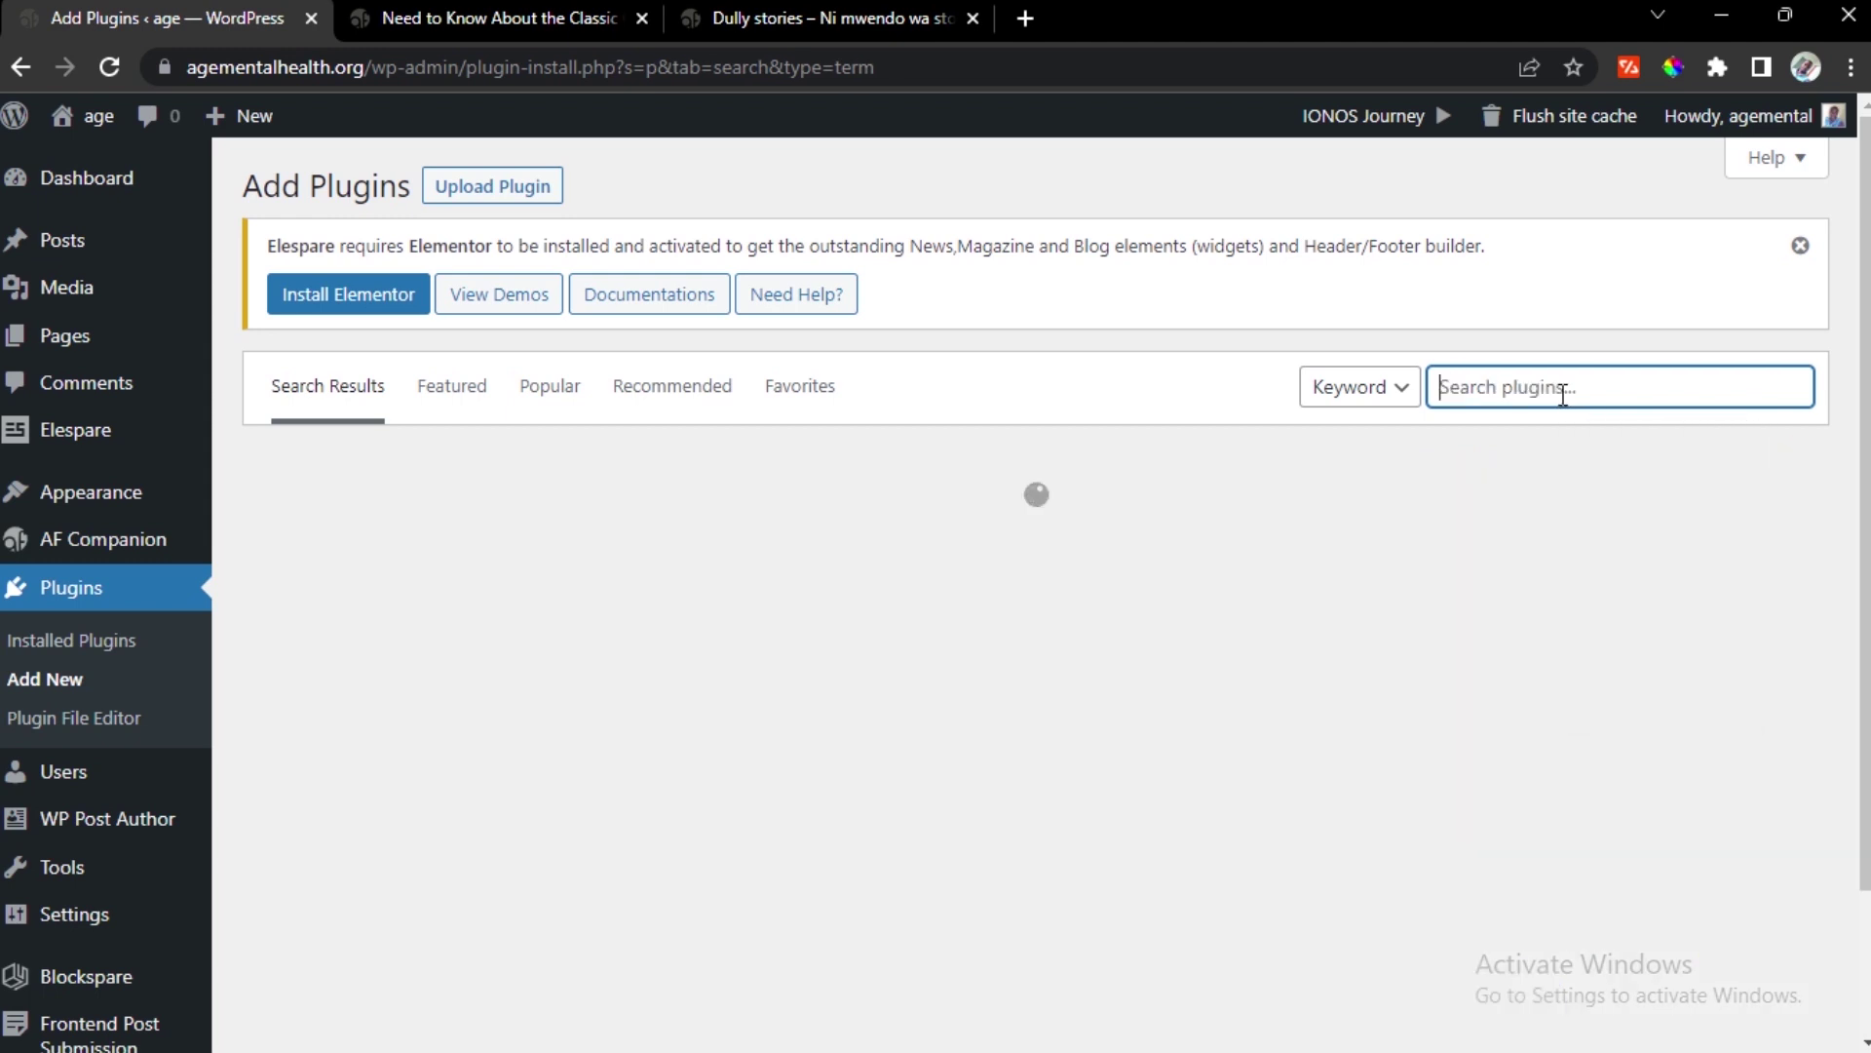
Search the plugins for "pay post" and install Pay For Post with WooCommerce
text(pa)
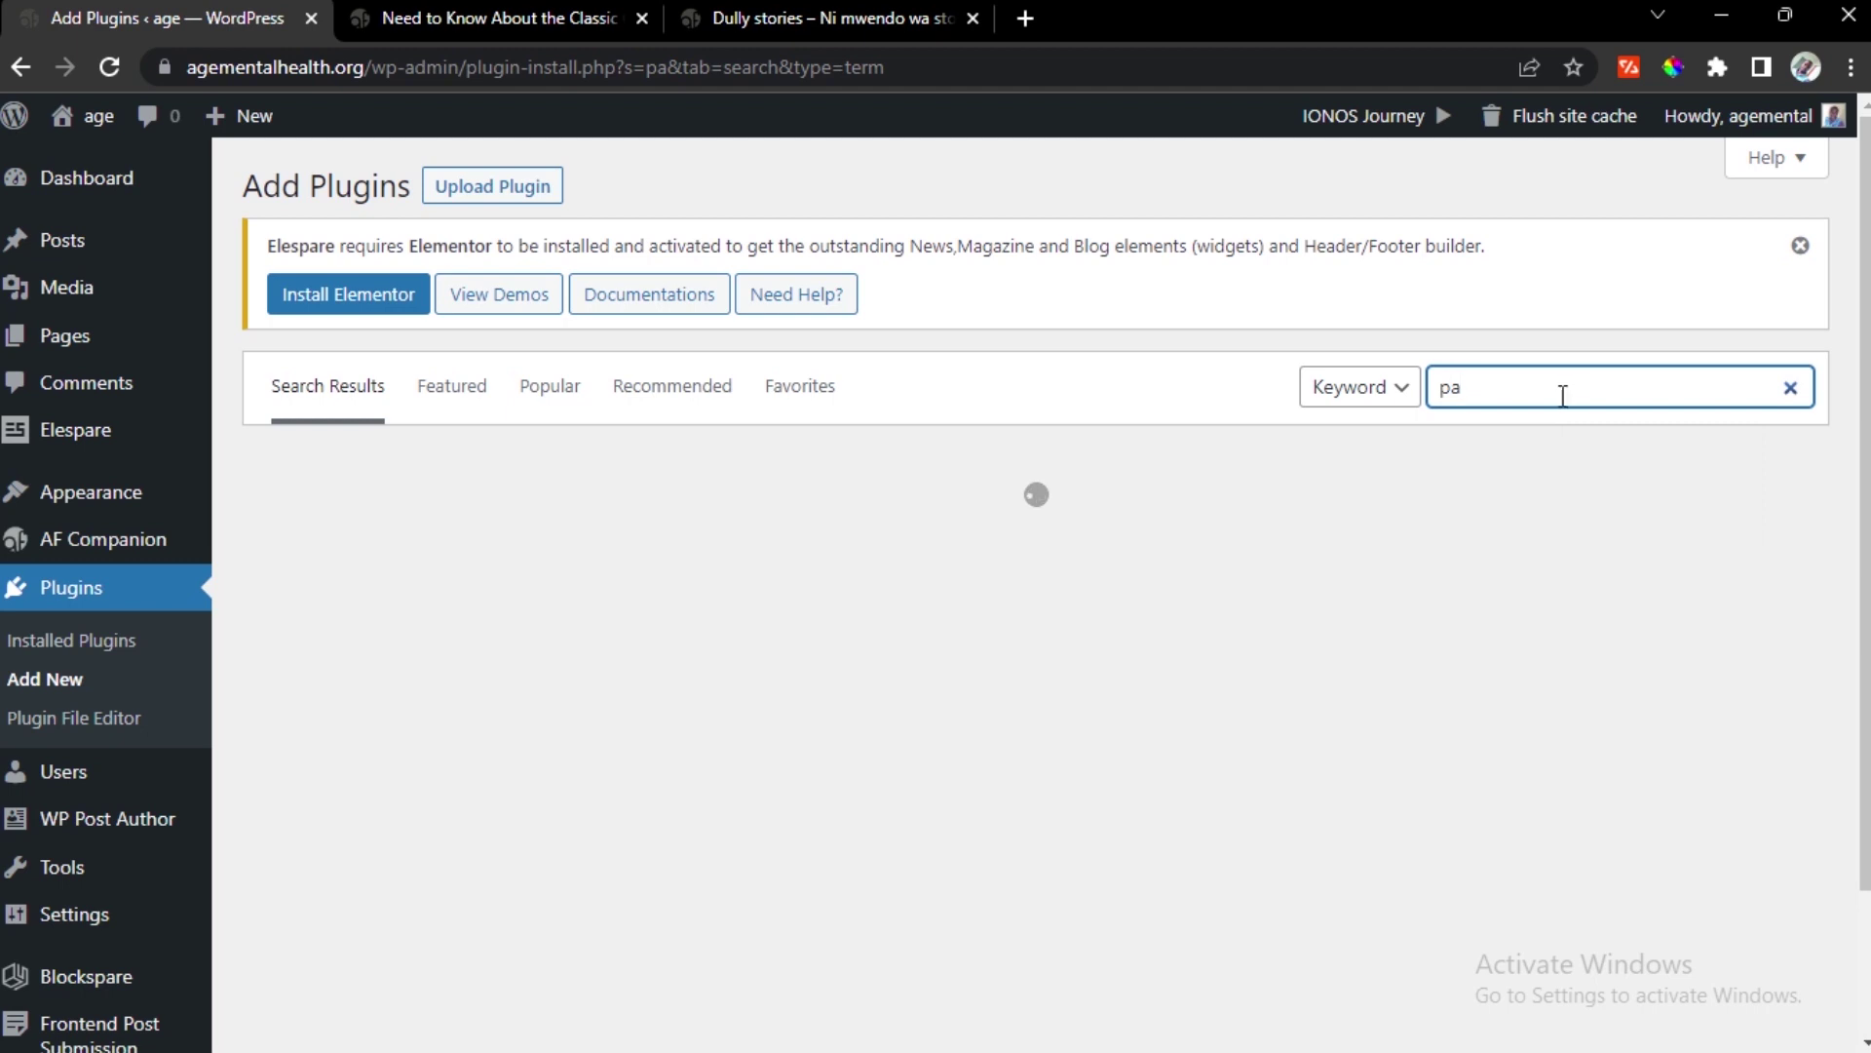
text(y)
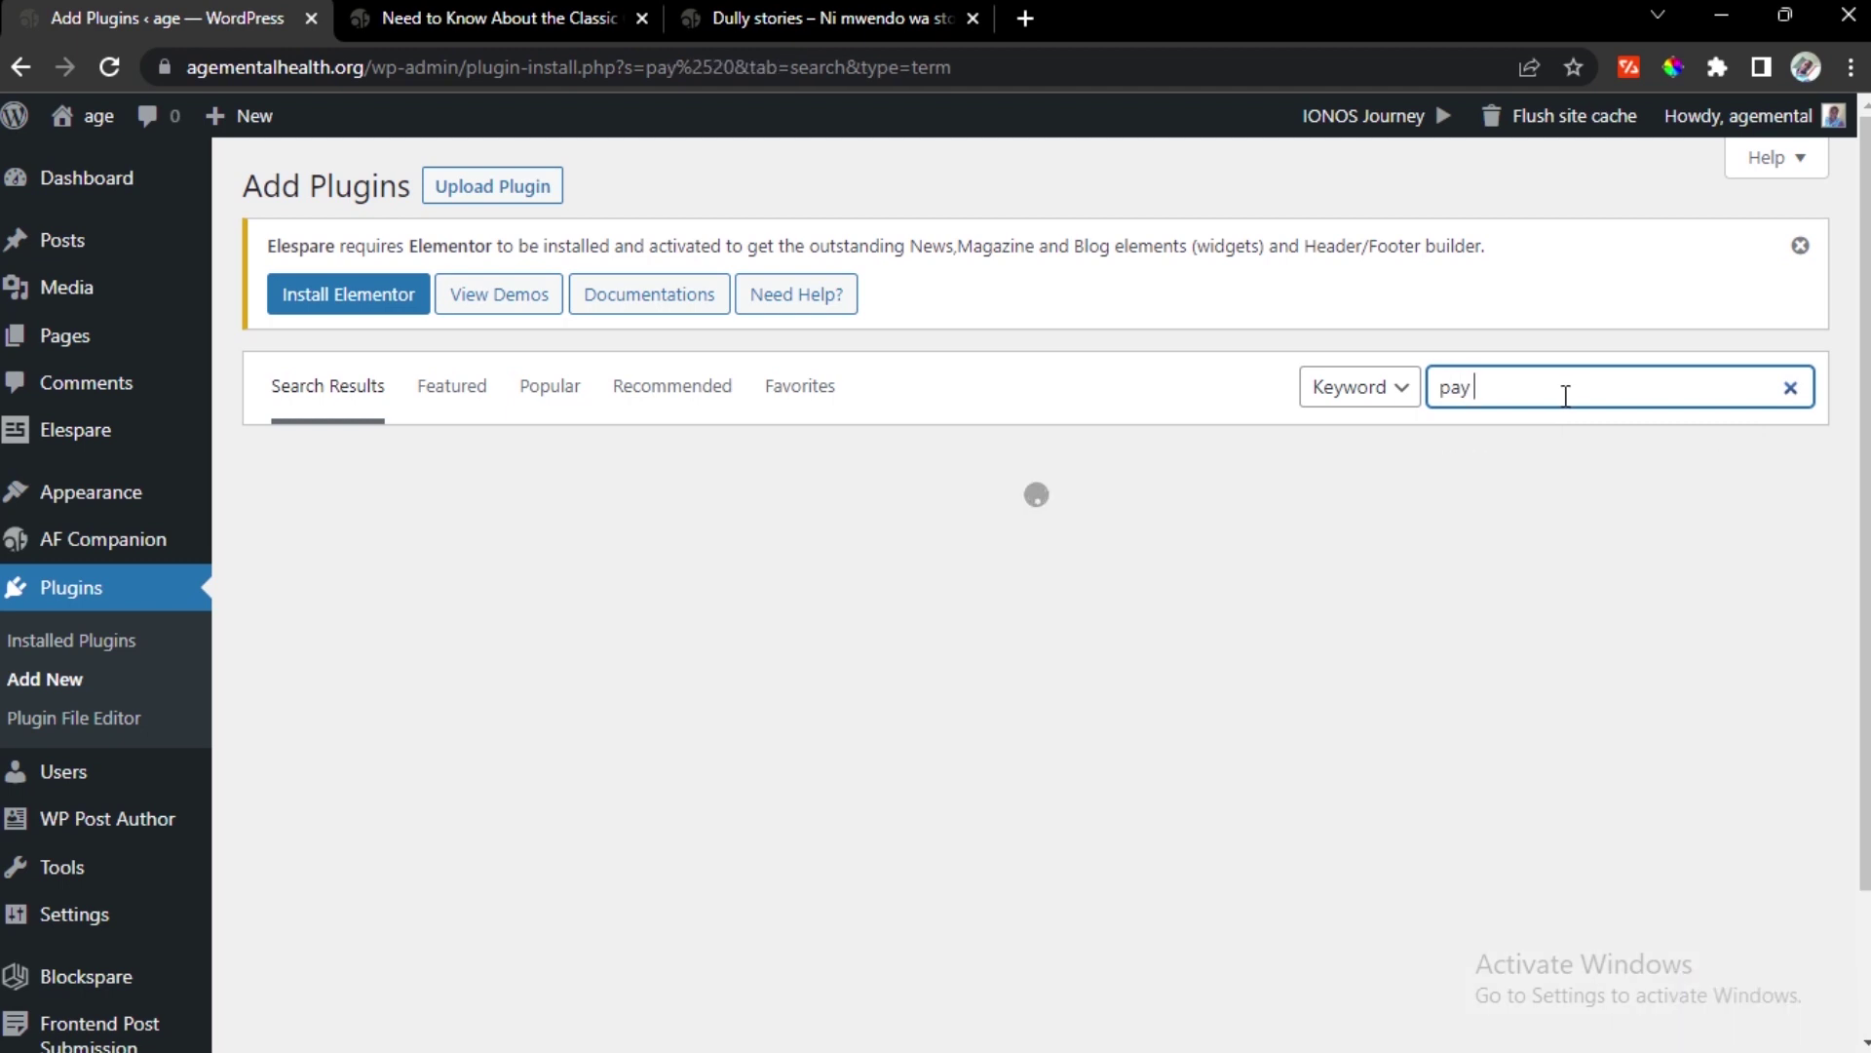
text(  po)
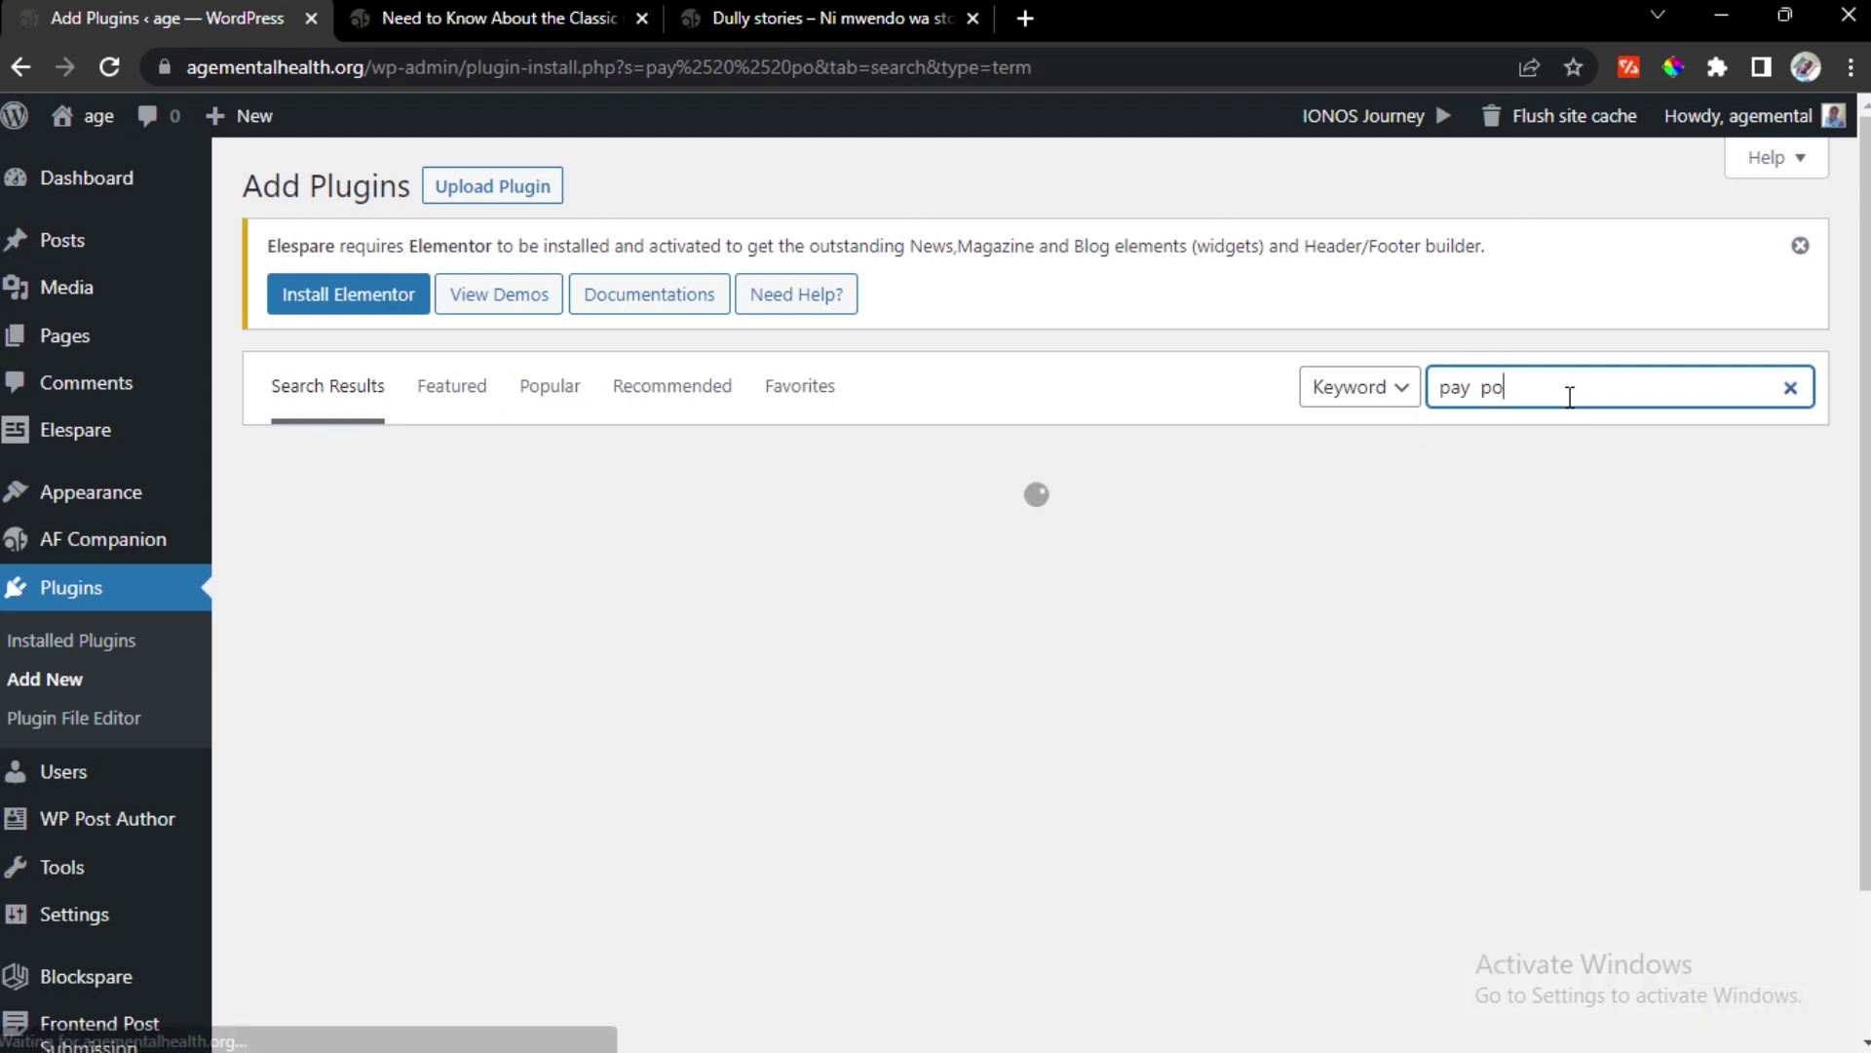
text(st)
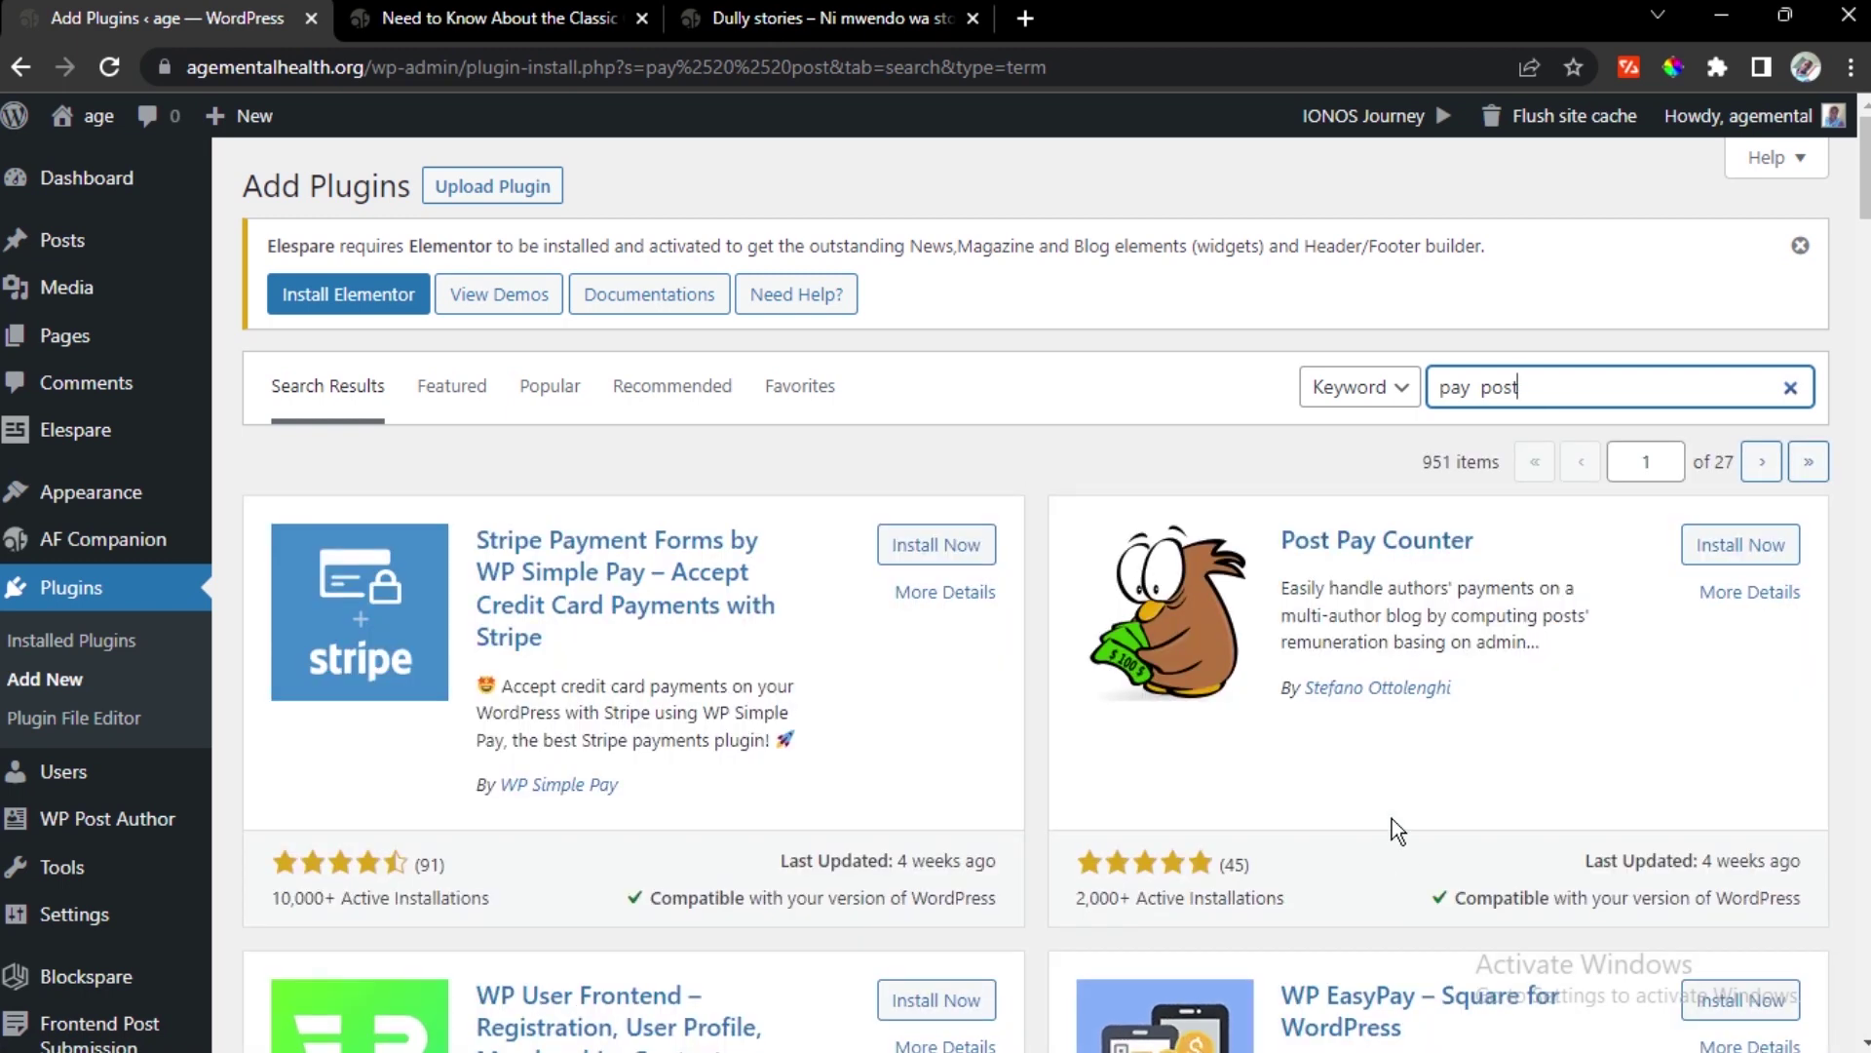
scroll(1397, 830, down, 10)
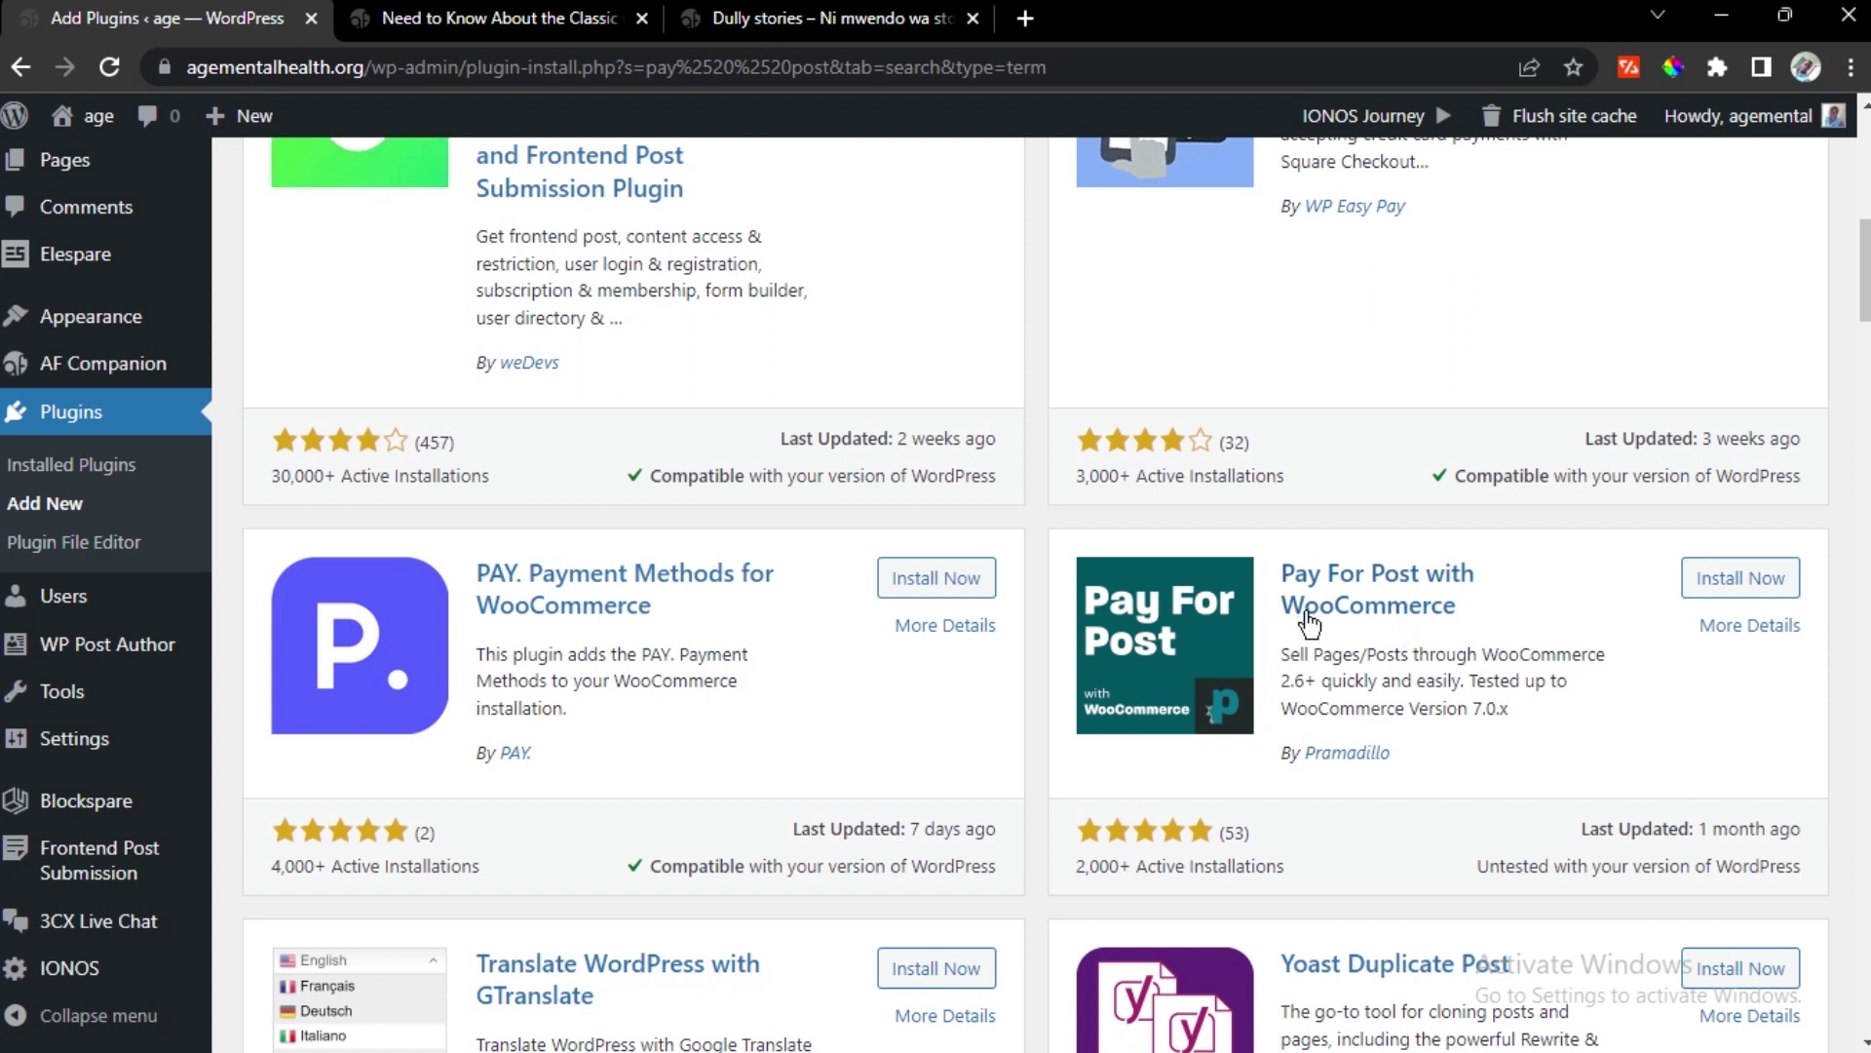
click(1753, 581)
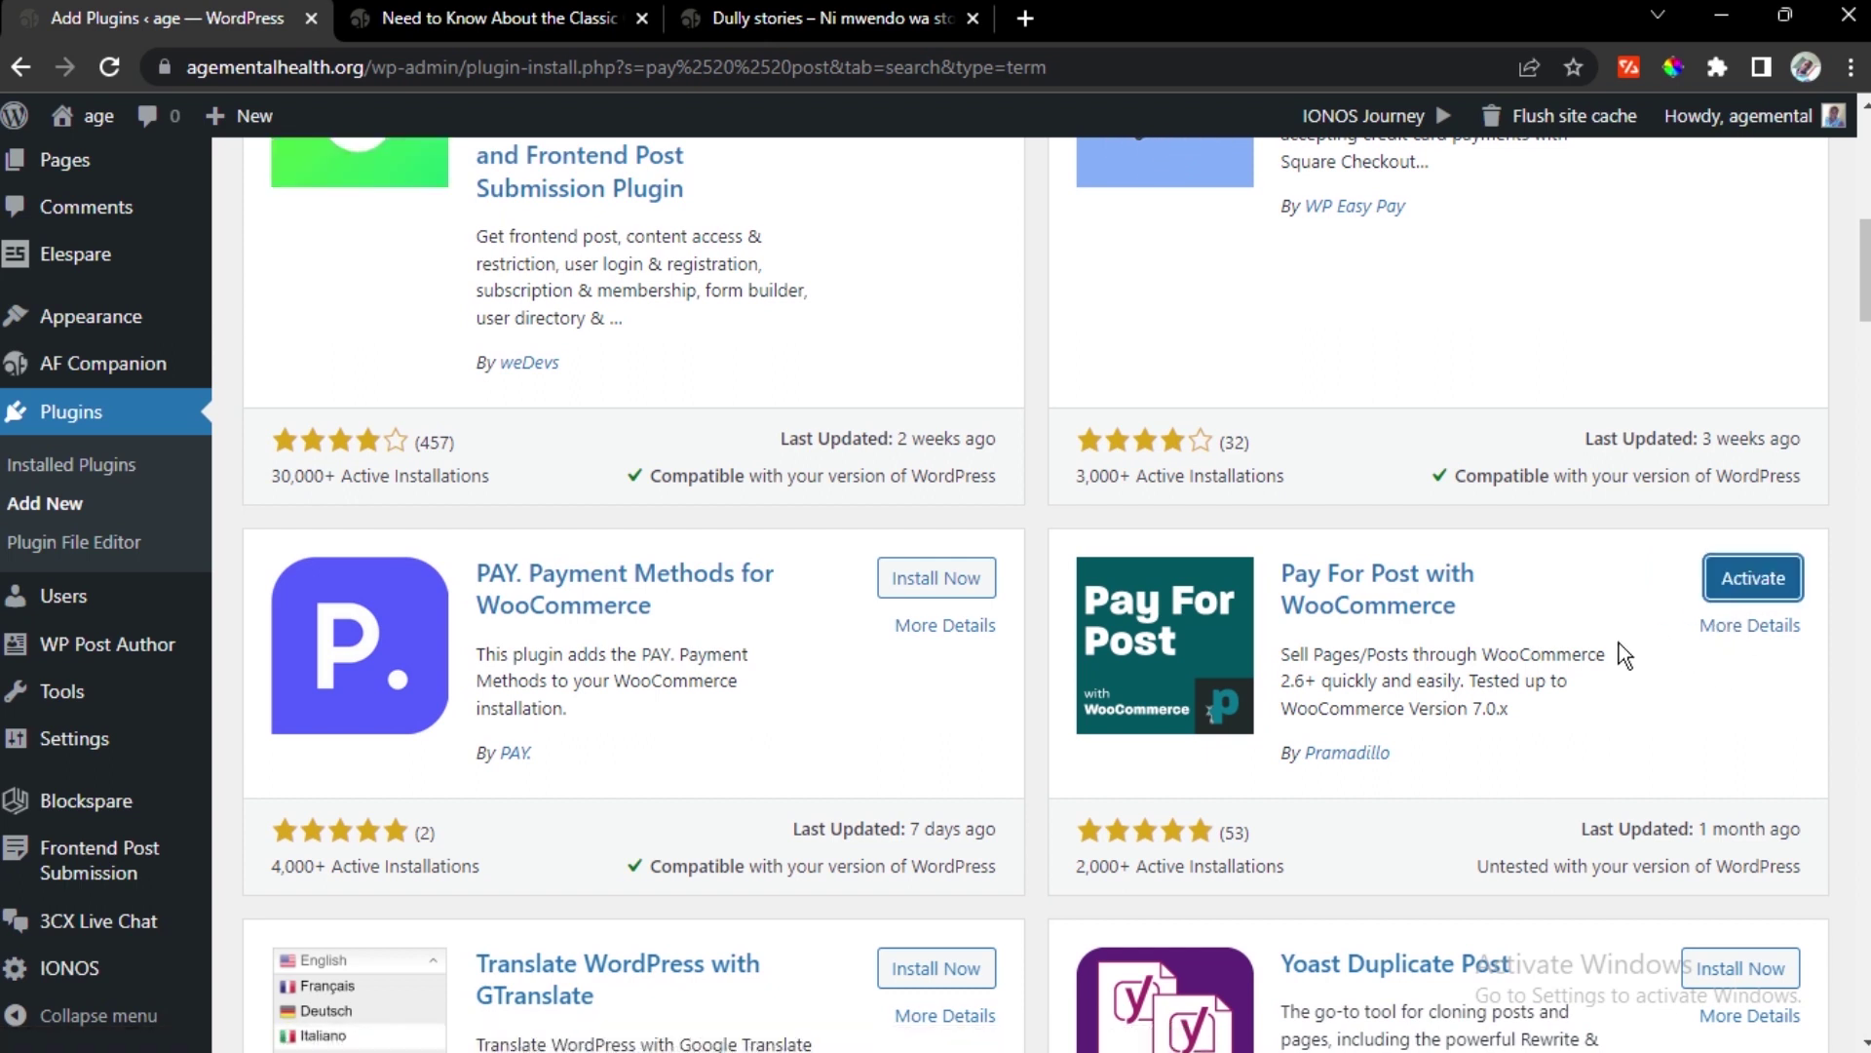
Clear the plugin search and search for woocommerce instead
scroll(1285, 580, up, 6)
click(1554, 388)
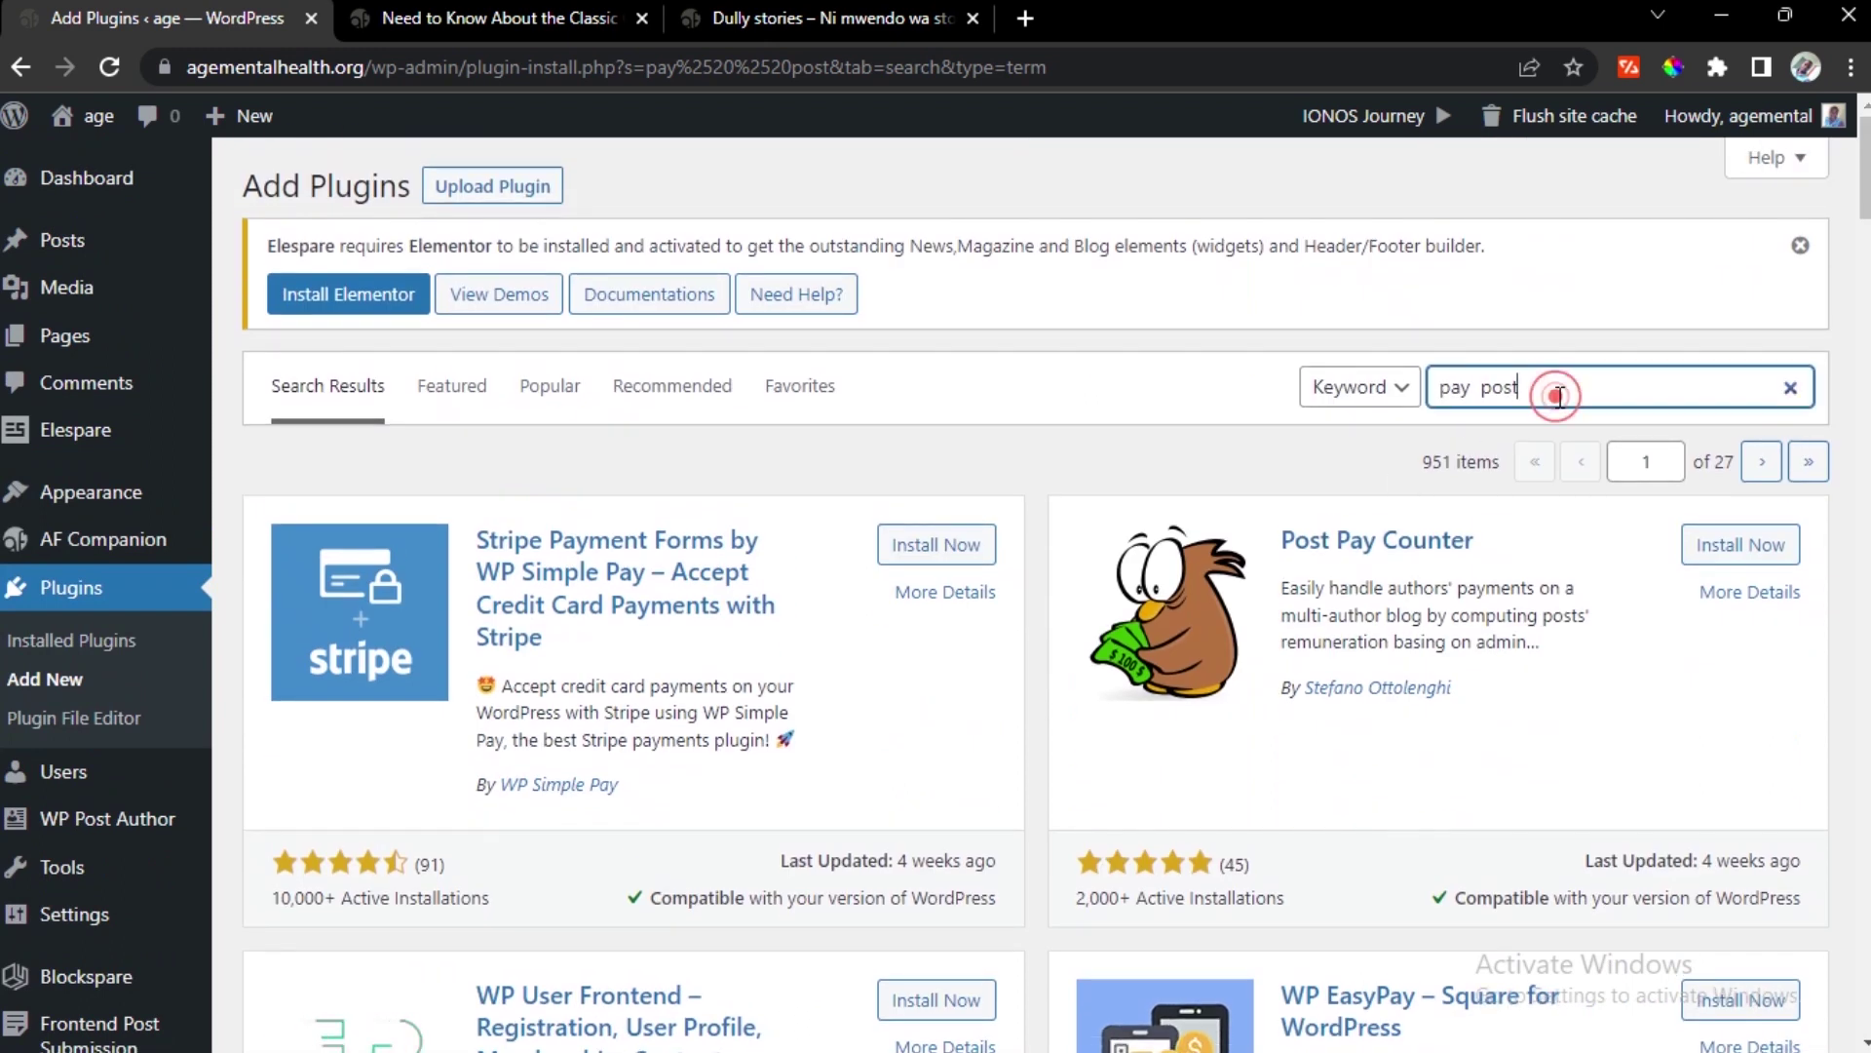
click(1791, 387)
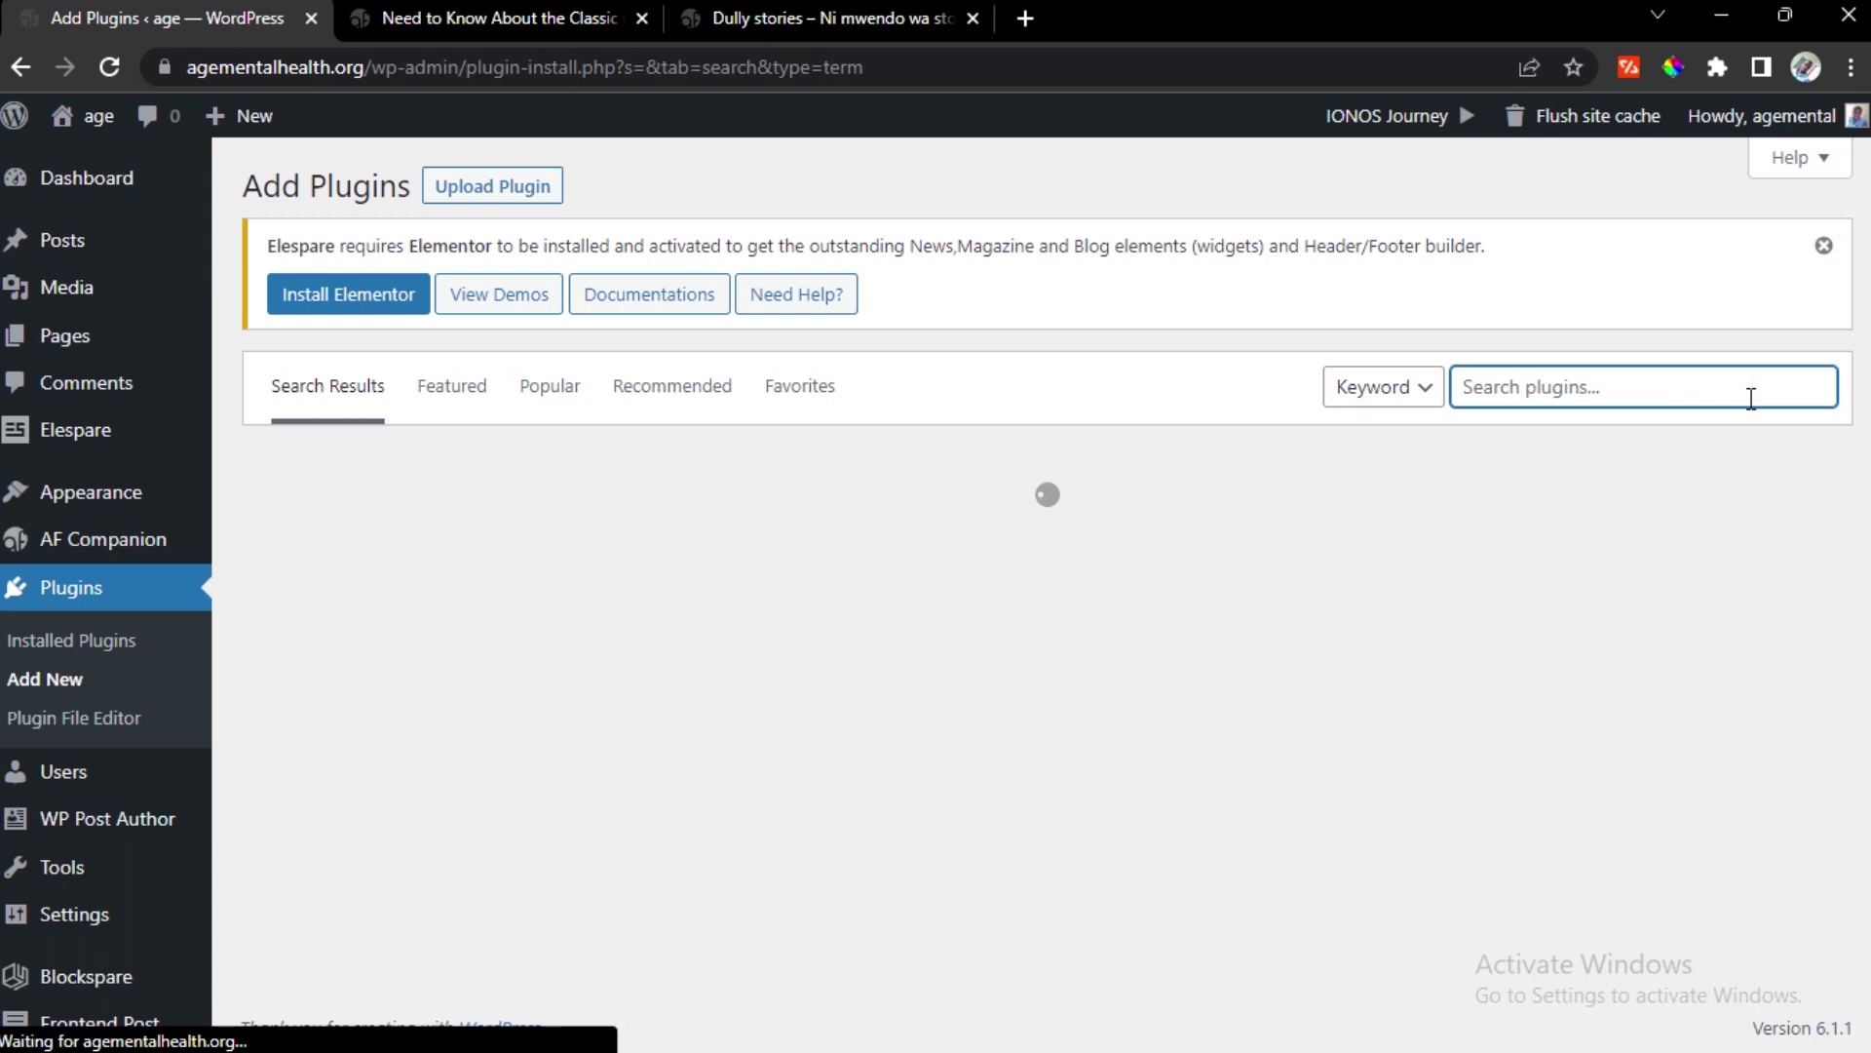
text(woo)
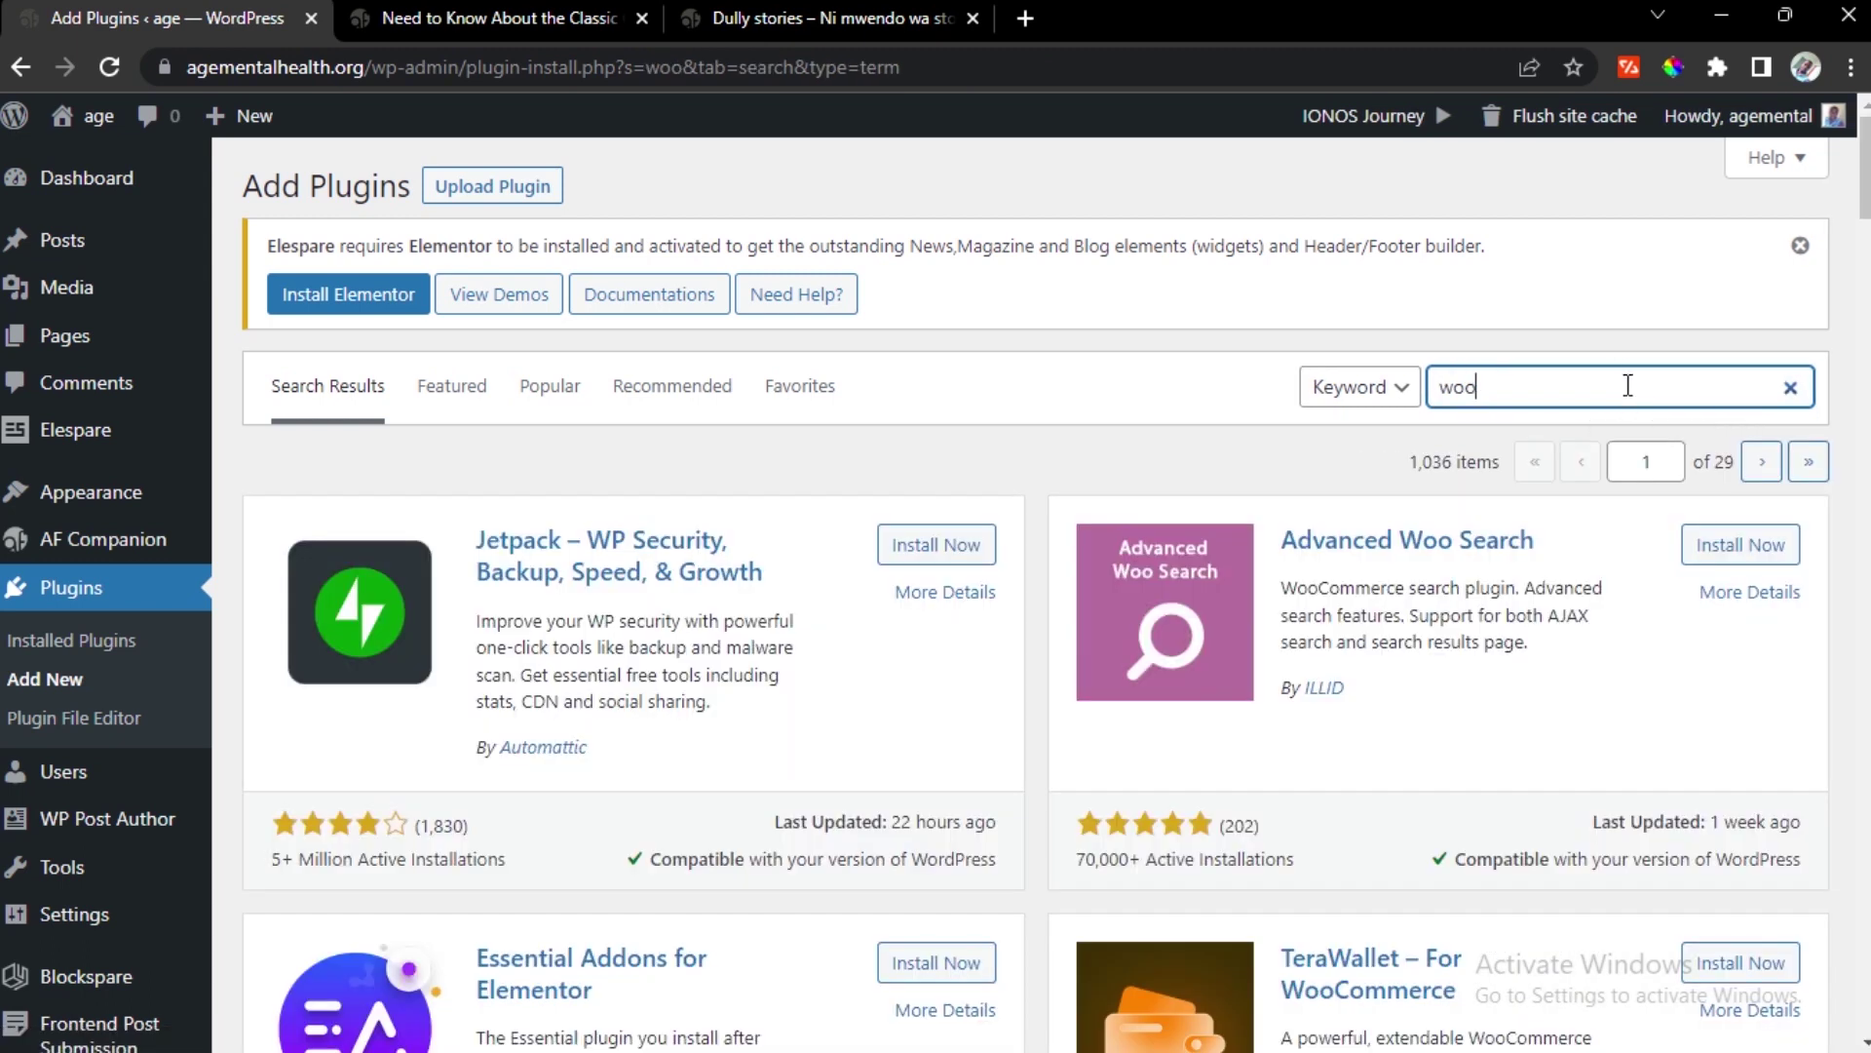
text(commerce)
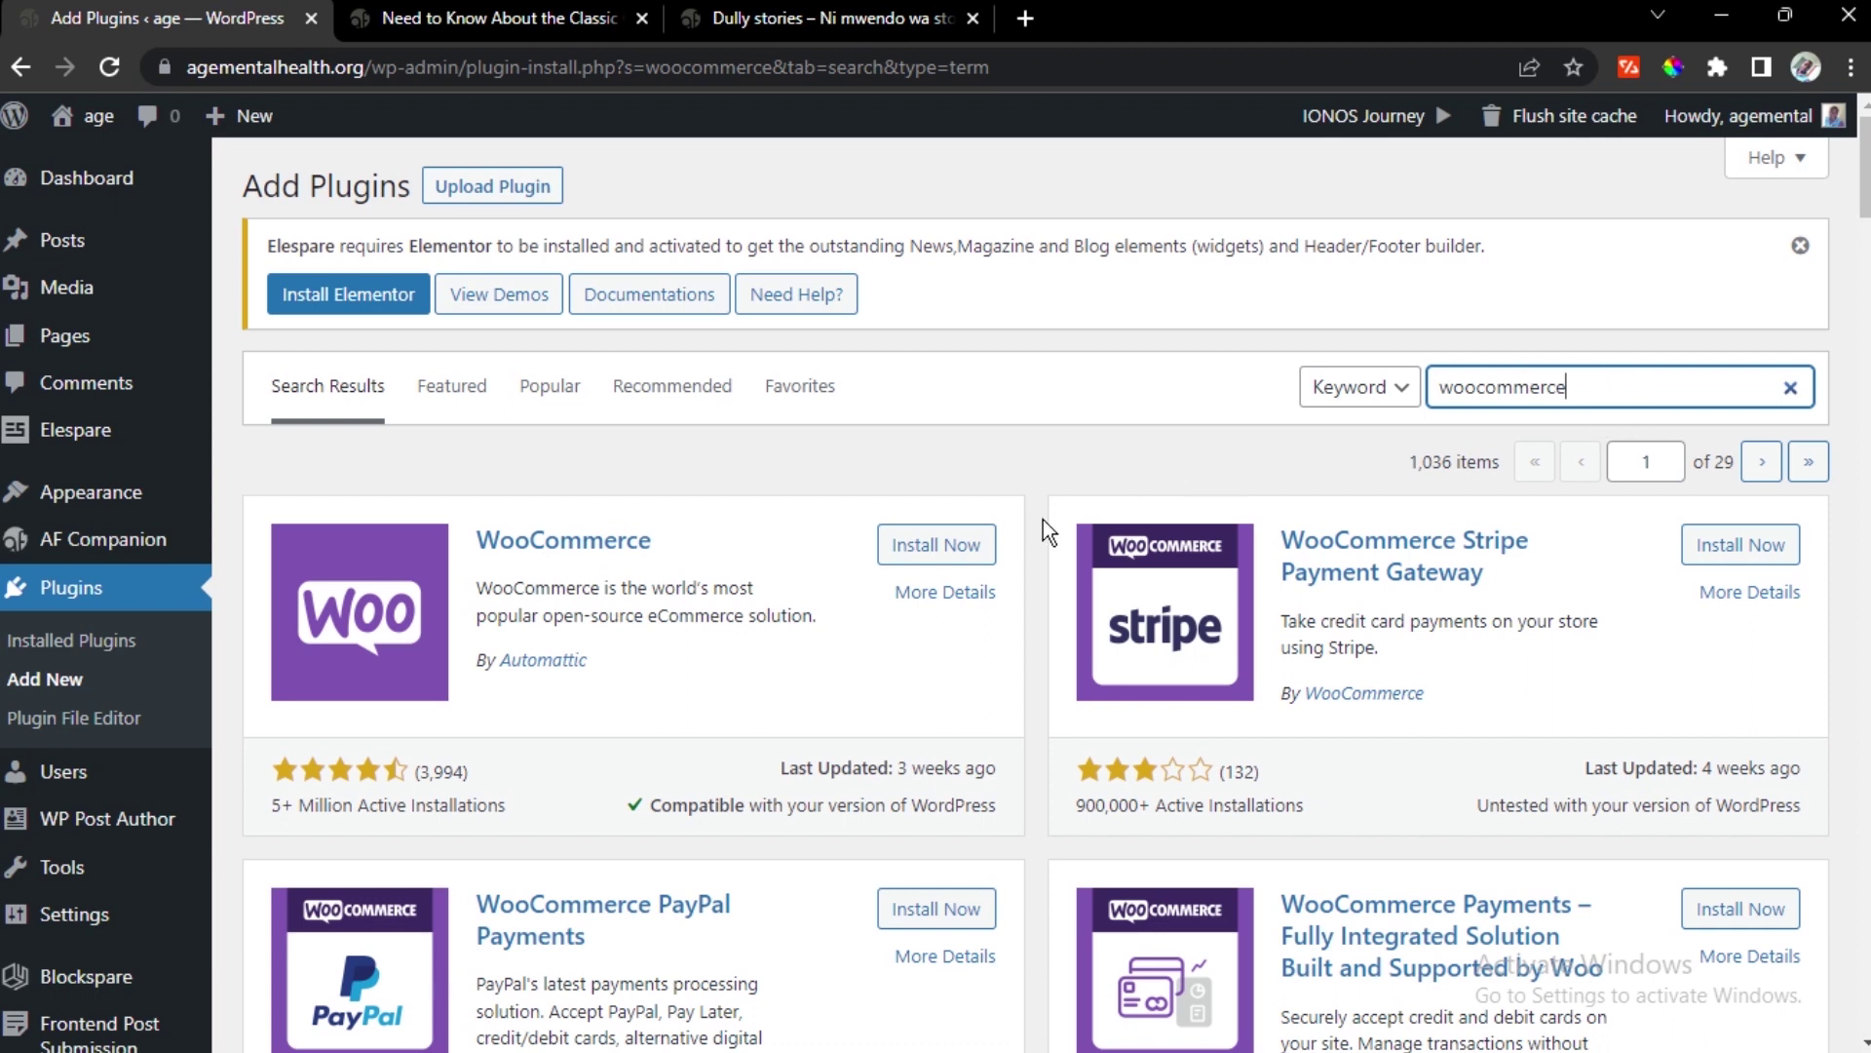
Install and activate the WooCommerce plugin, leaving its store setup wizard without filling it in
click(916, 564)
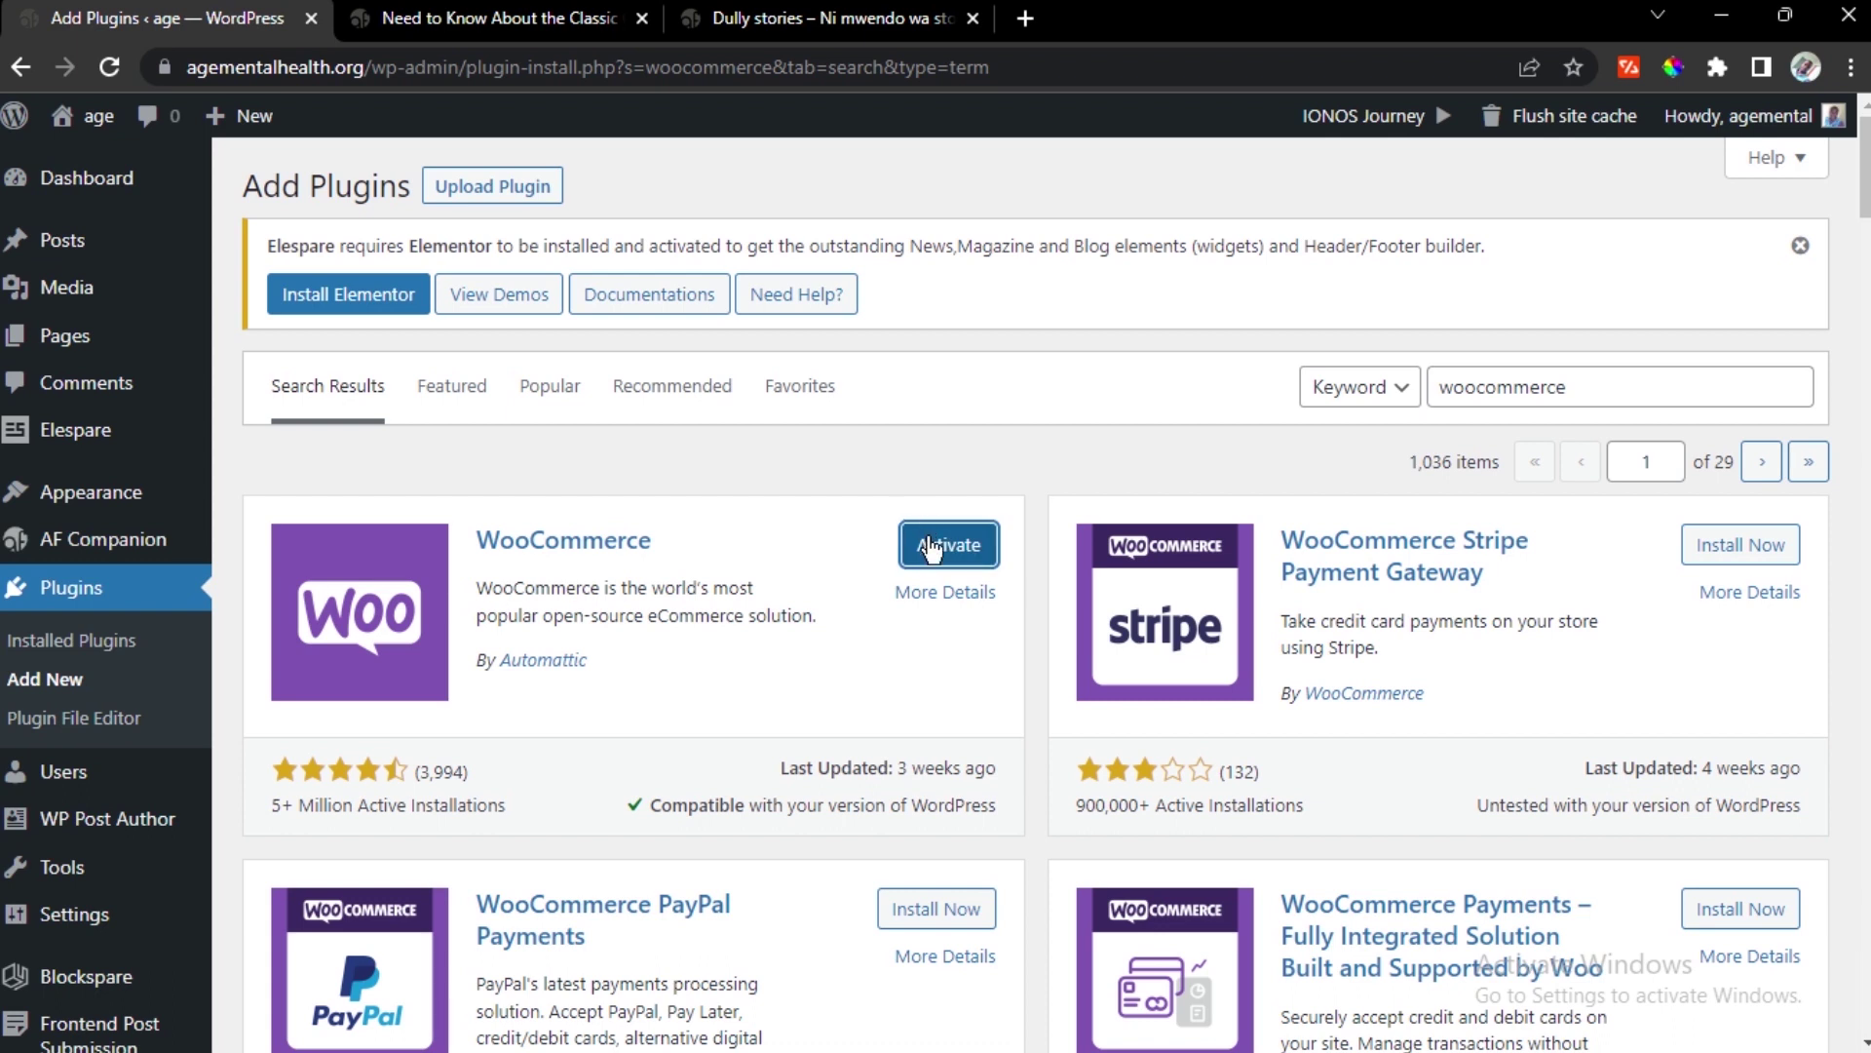
click(933, 548)
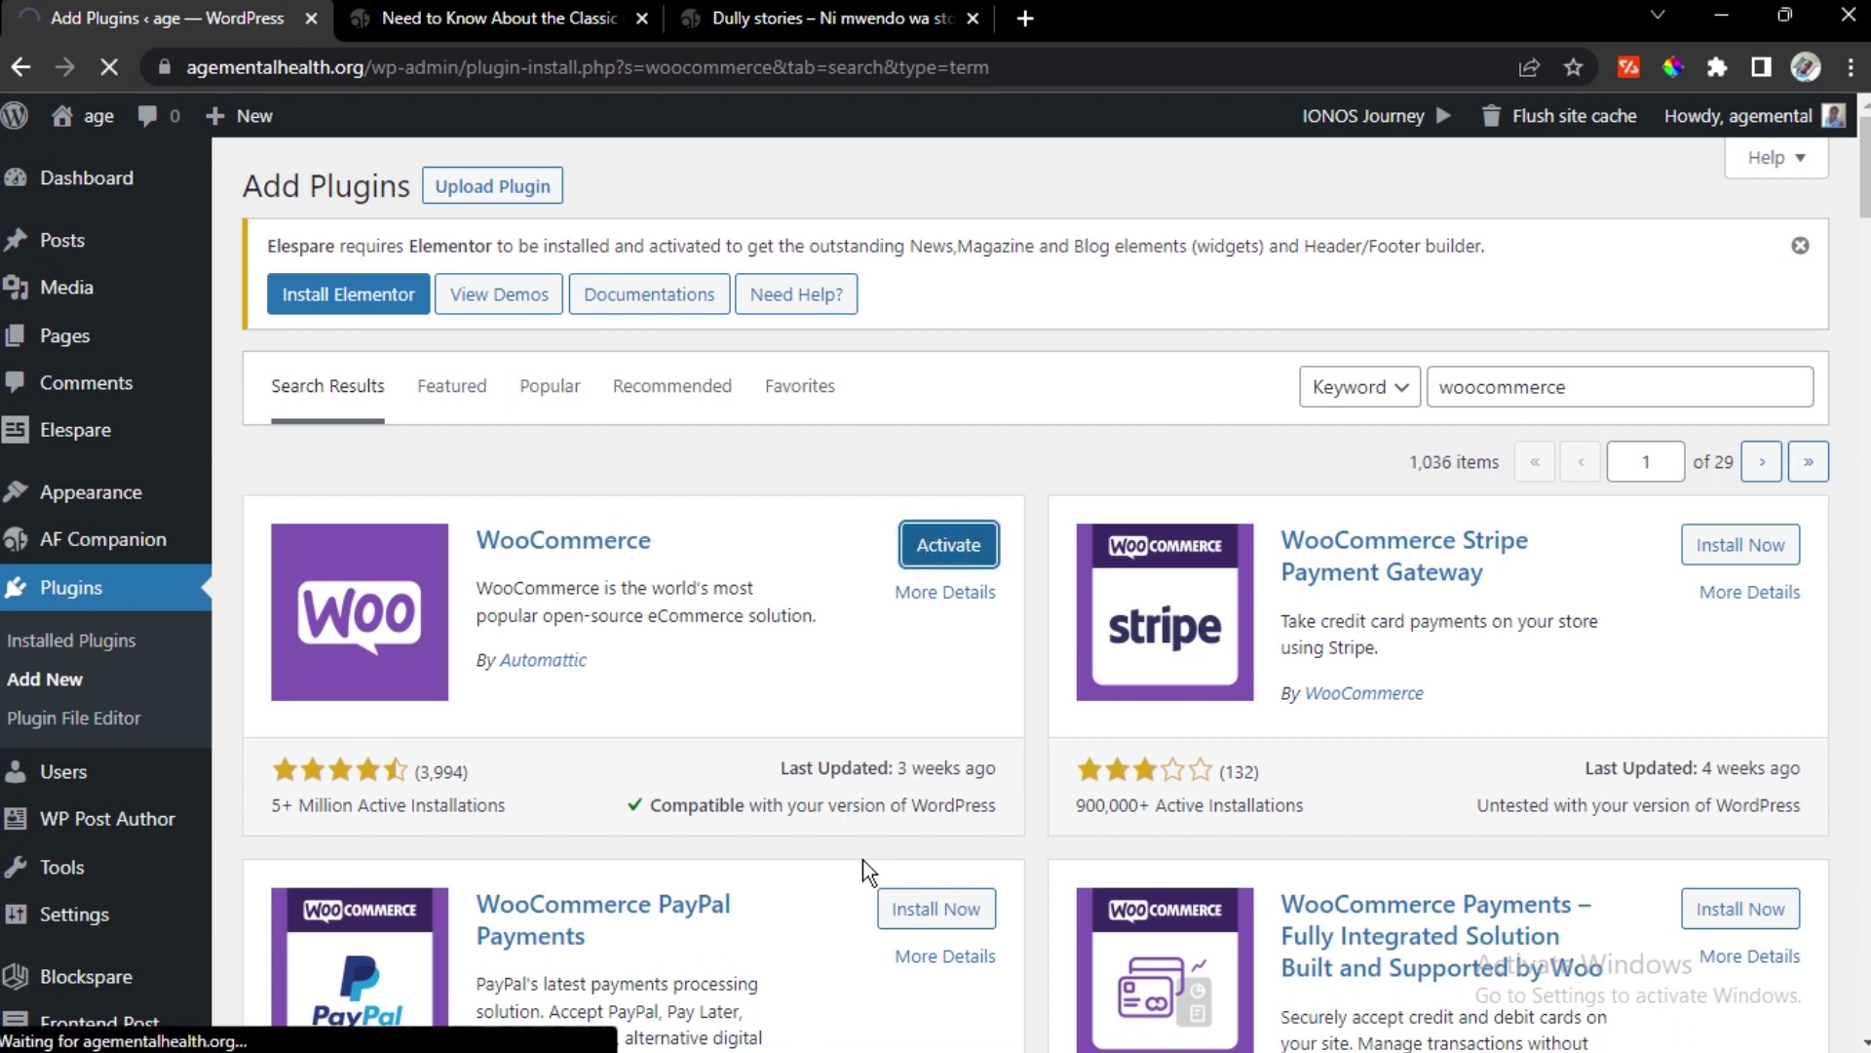
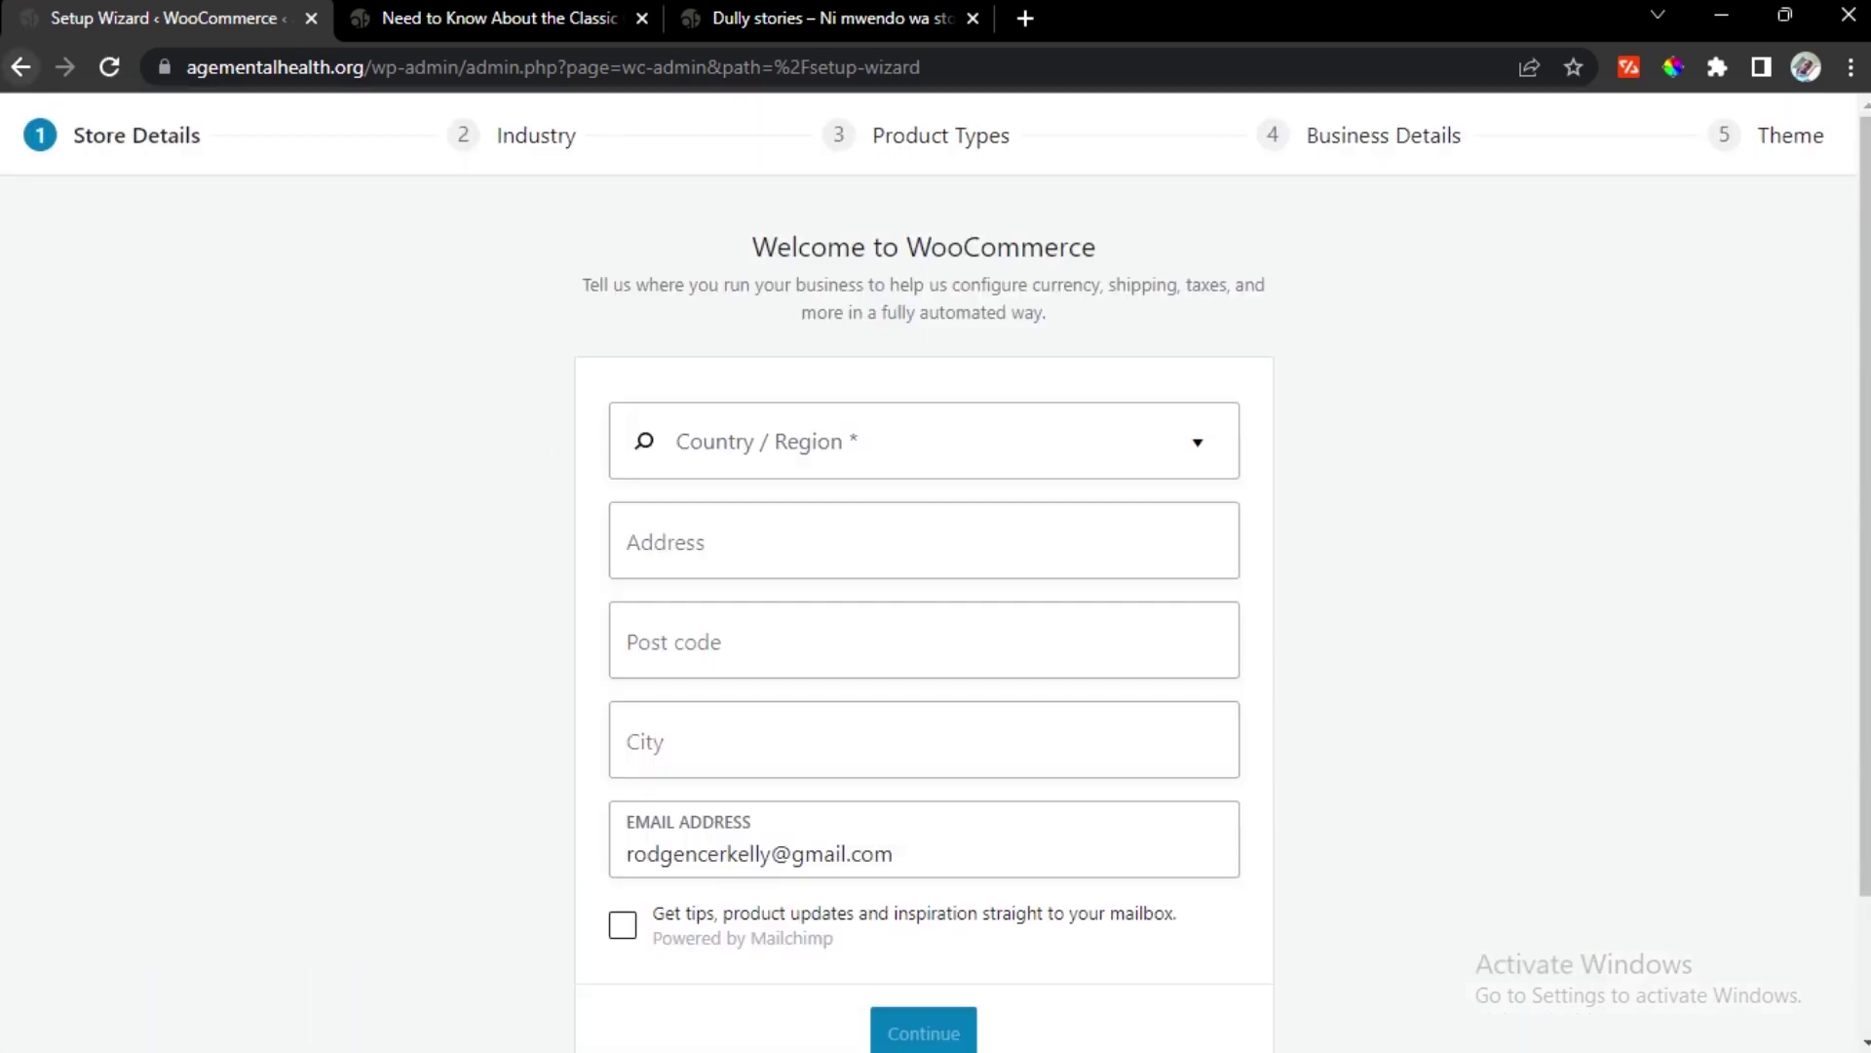
click(21, 66)
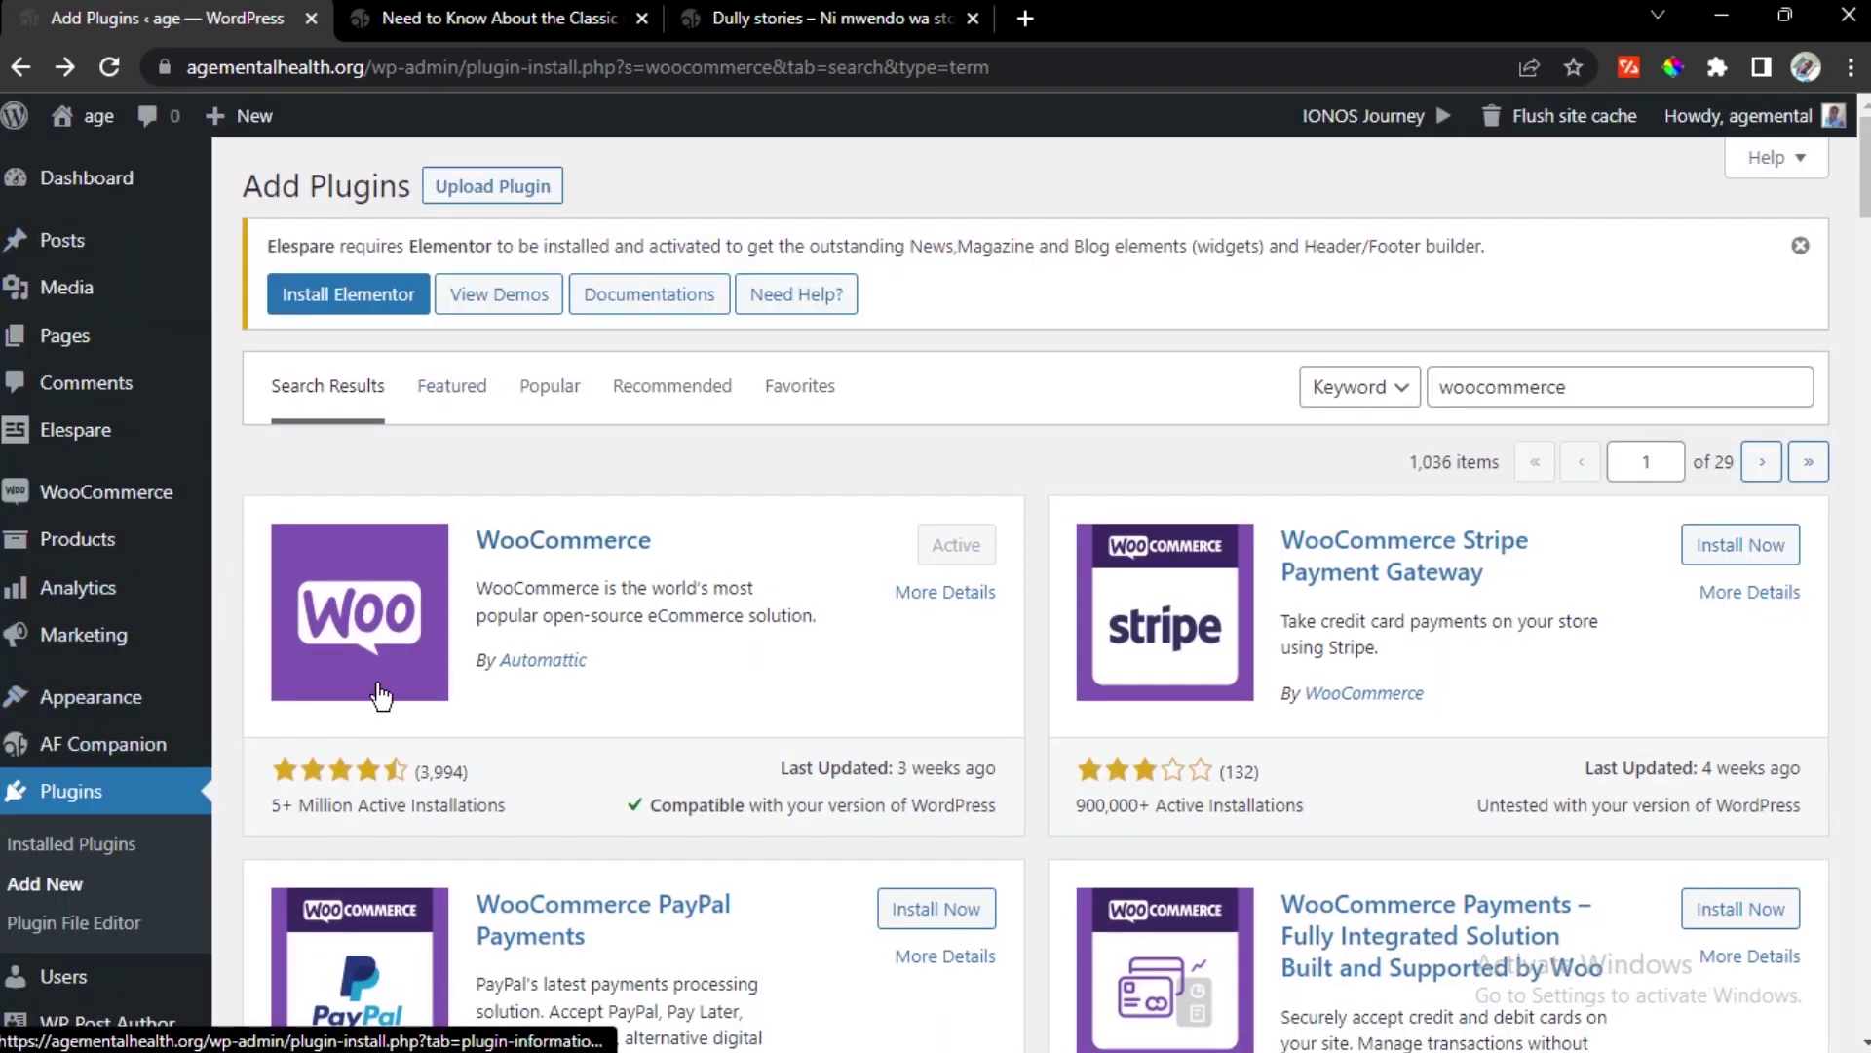
click(21, 66)
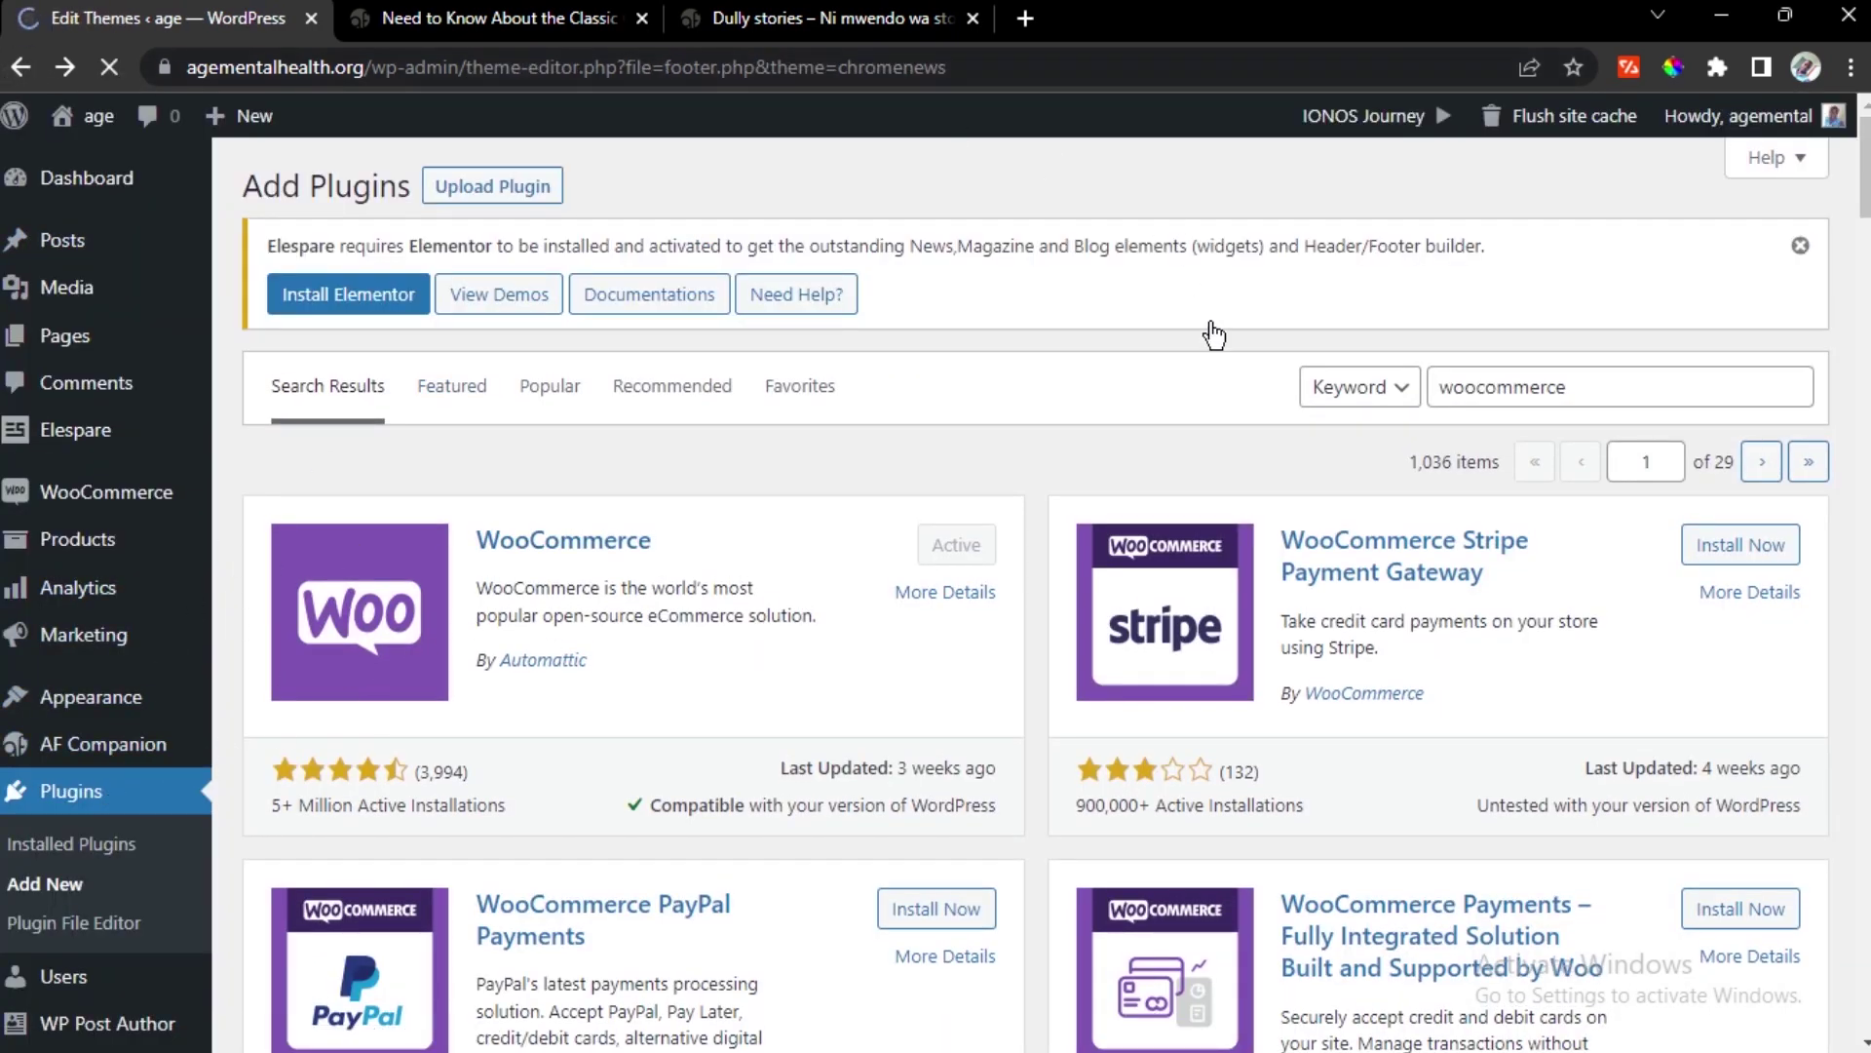
Activate the installed Pay For Post with WooCommerce plugin and skip its update and tracking opt-in
mouse_move(106, 646)
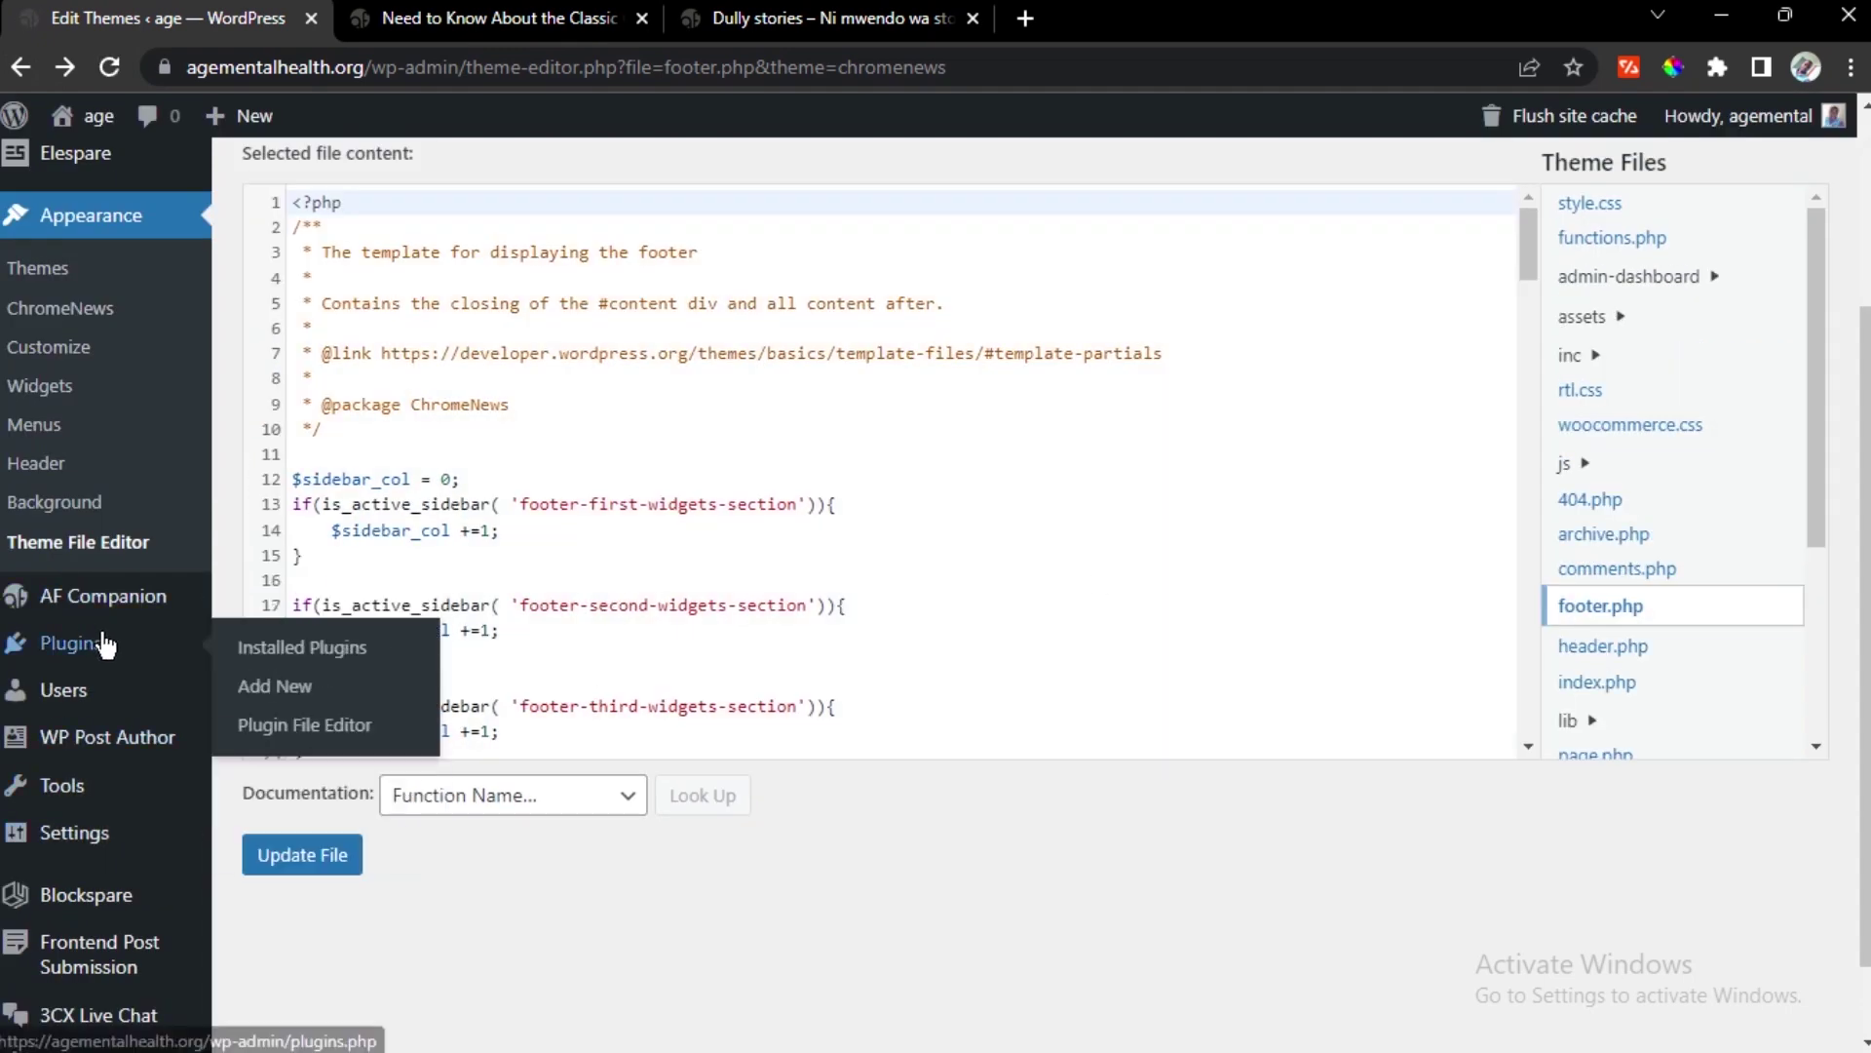
click(269, 648)
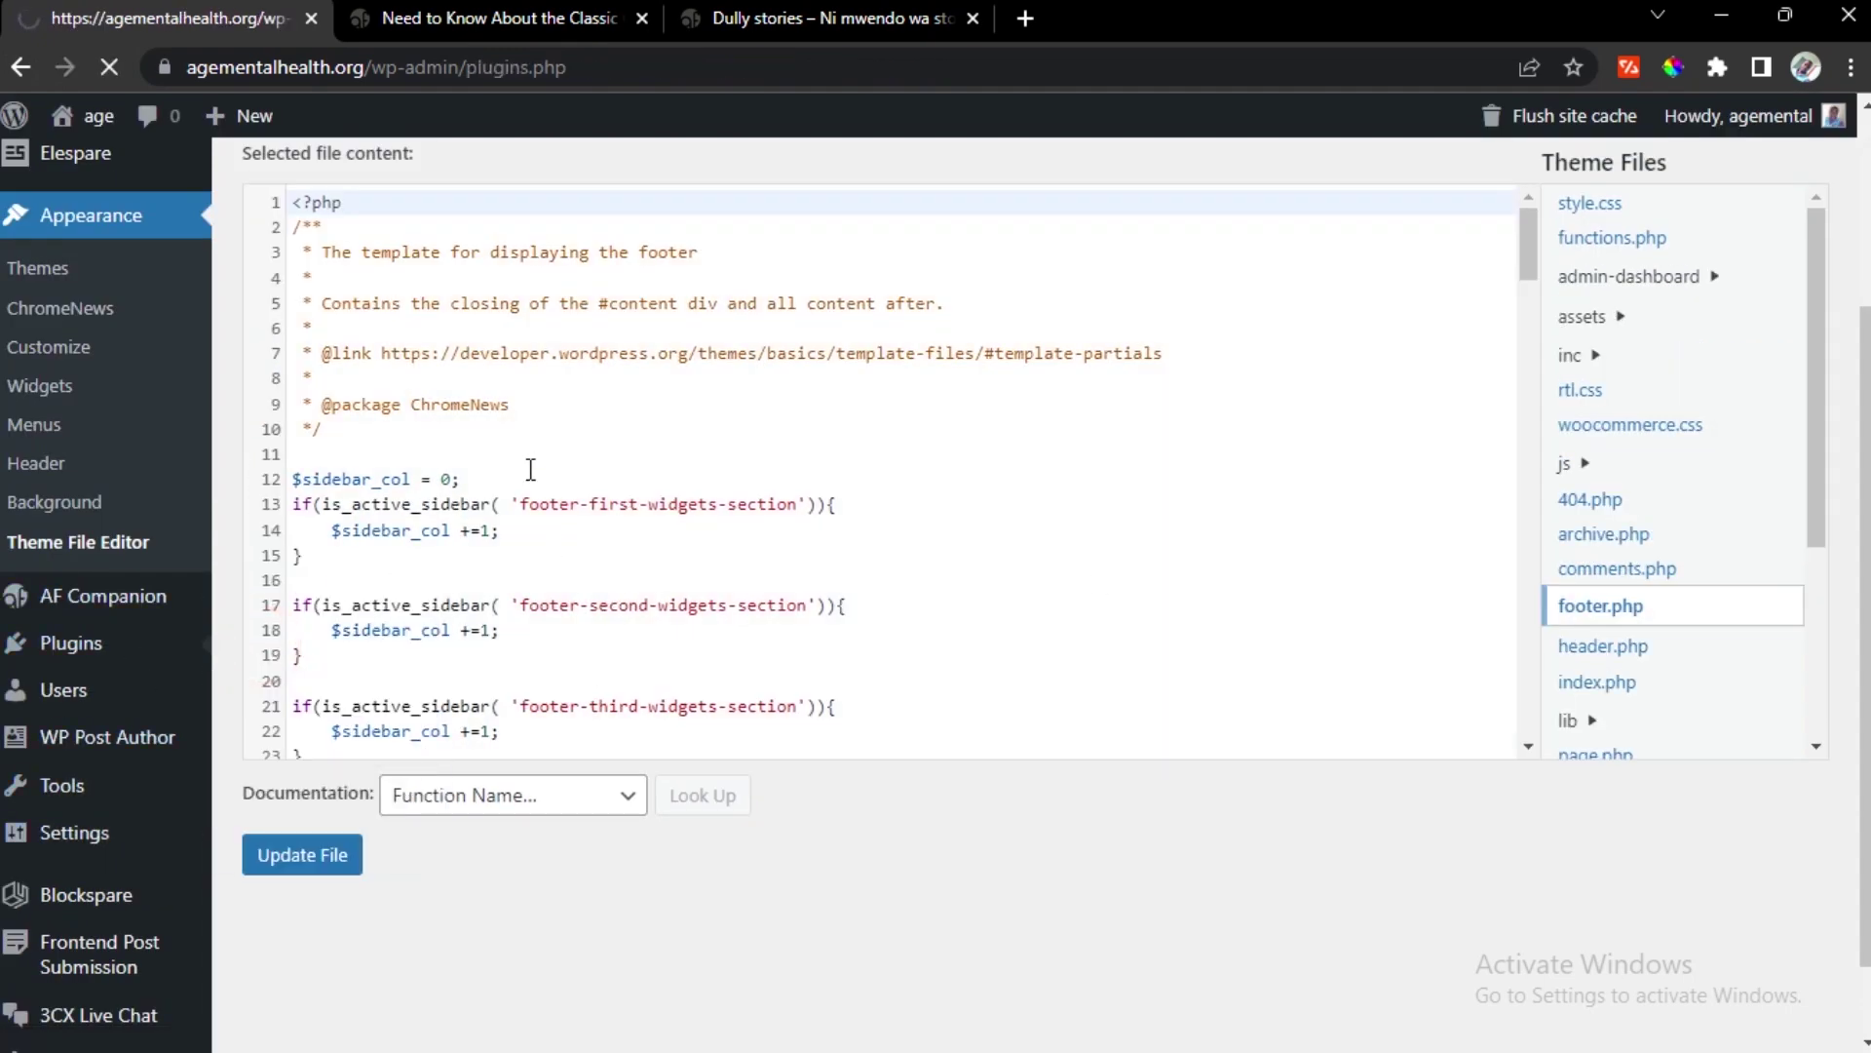
scroll(772, 599, down, 1)
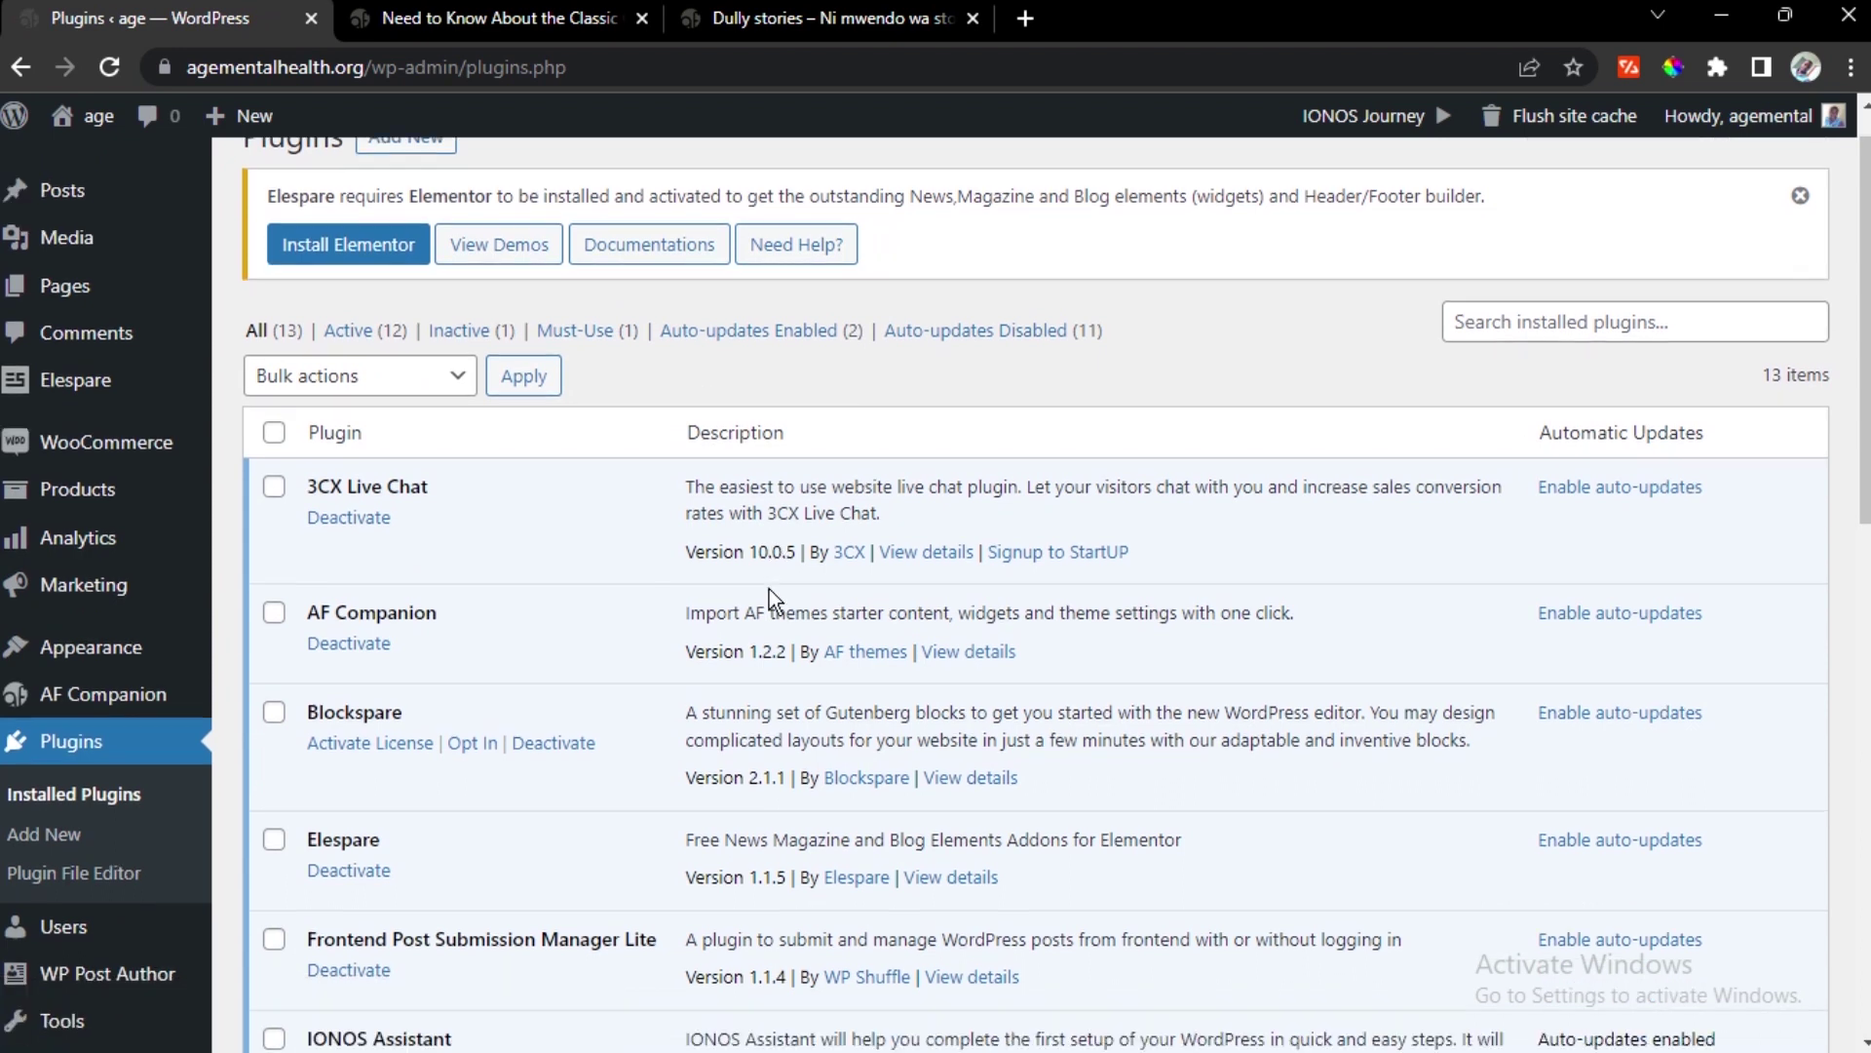
scroll(772, 597, down, 10)
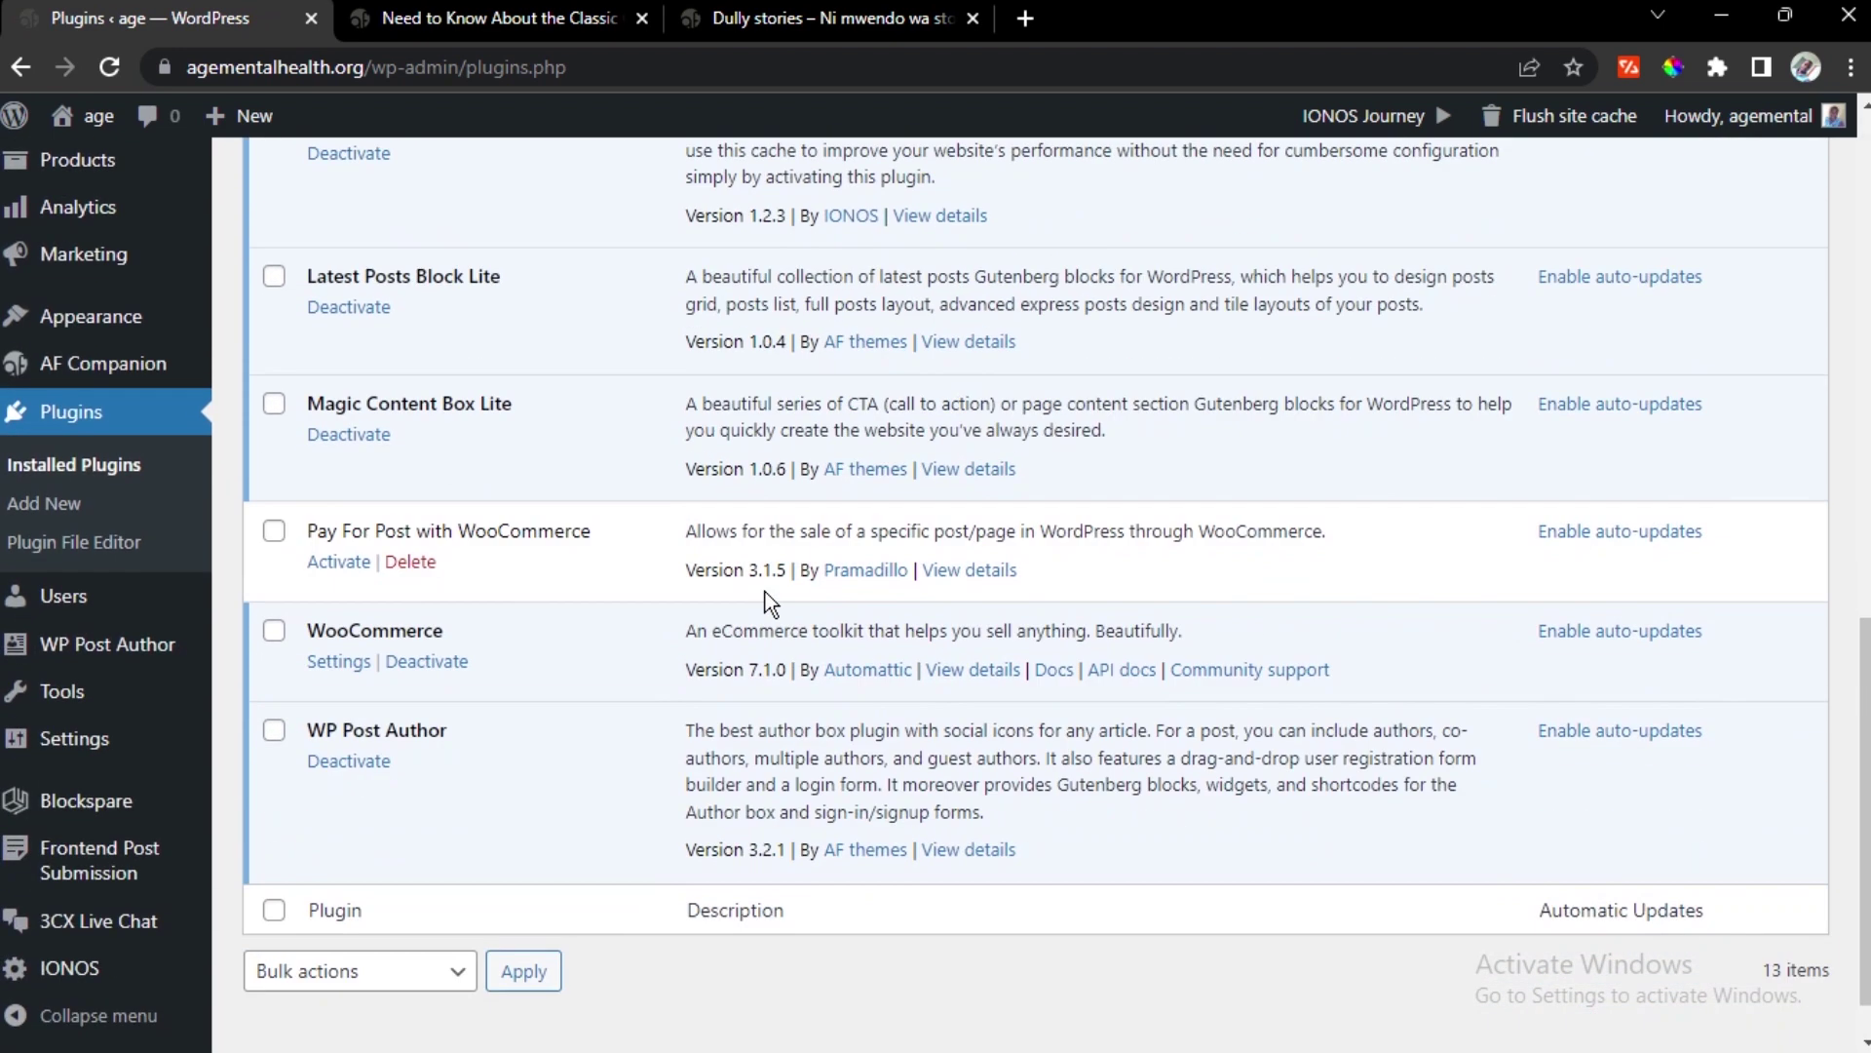
click(336, 563)
click(336, 563)
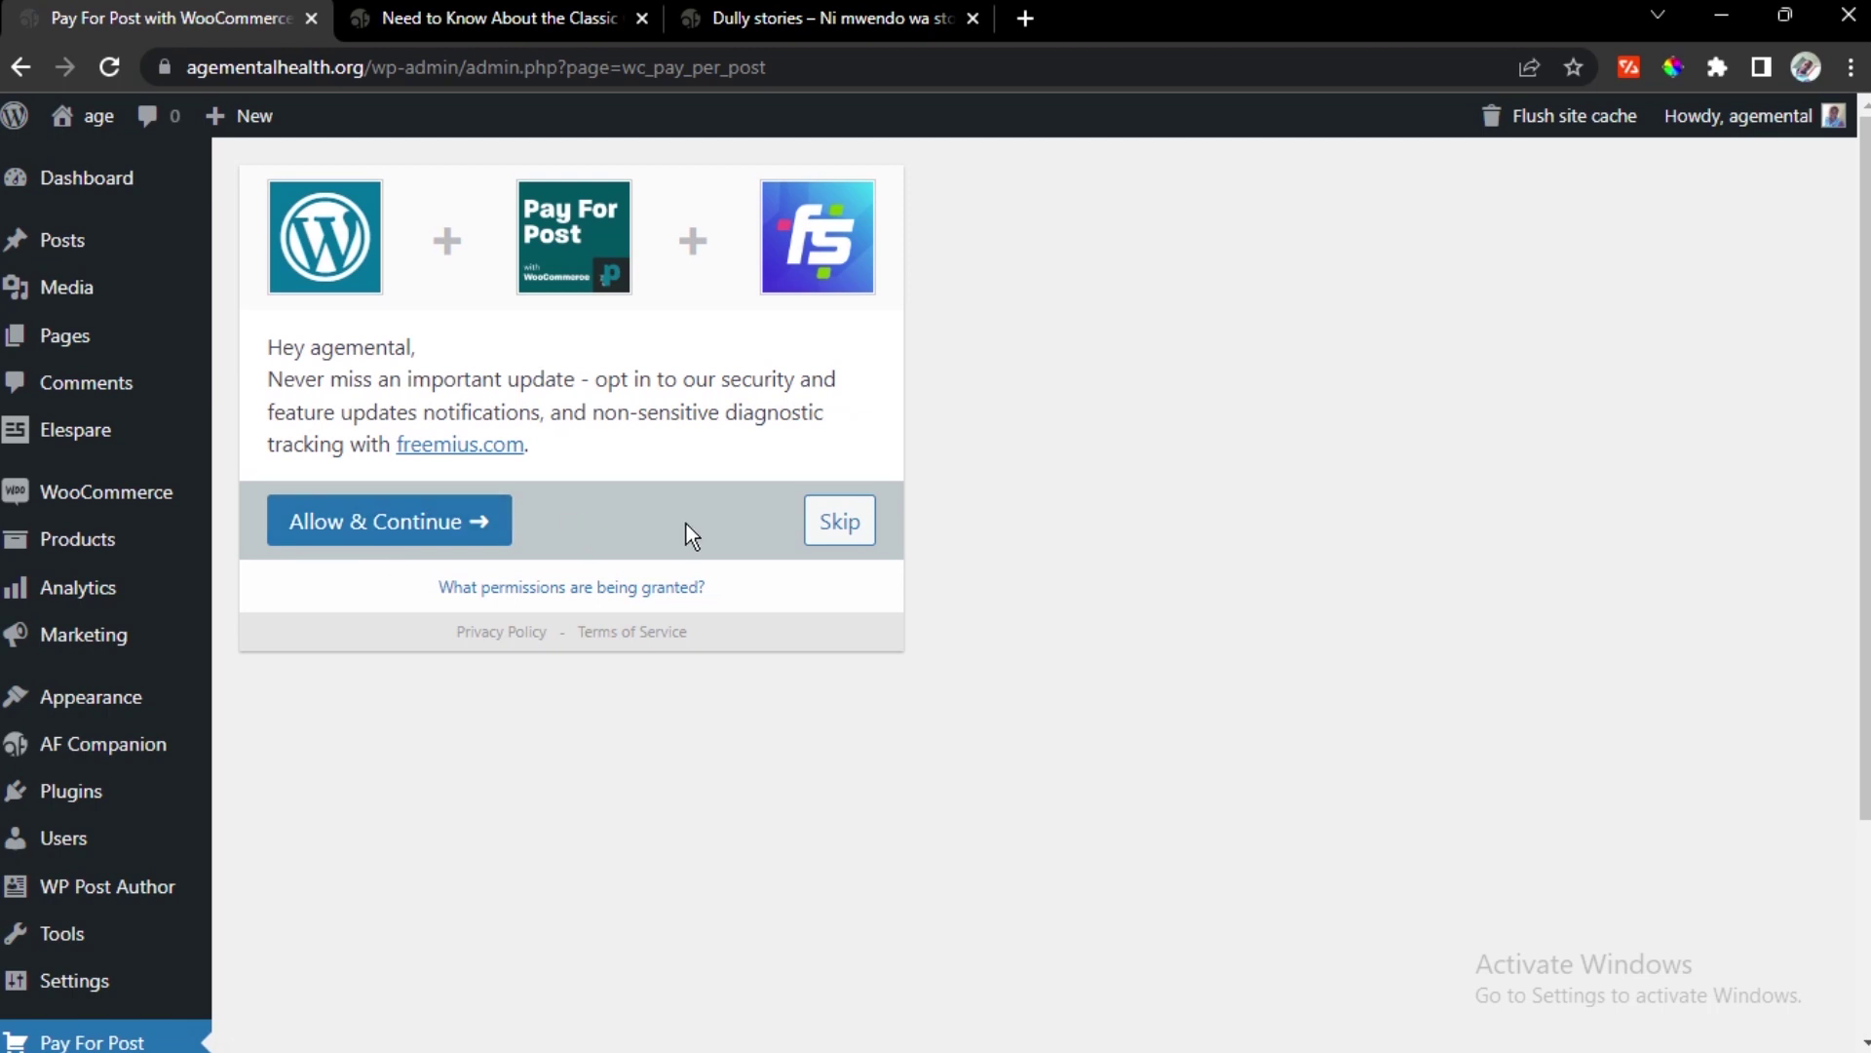
click(862, 534)
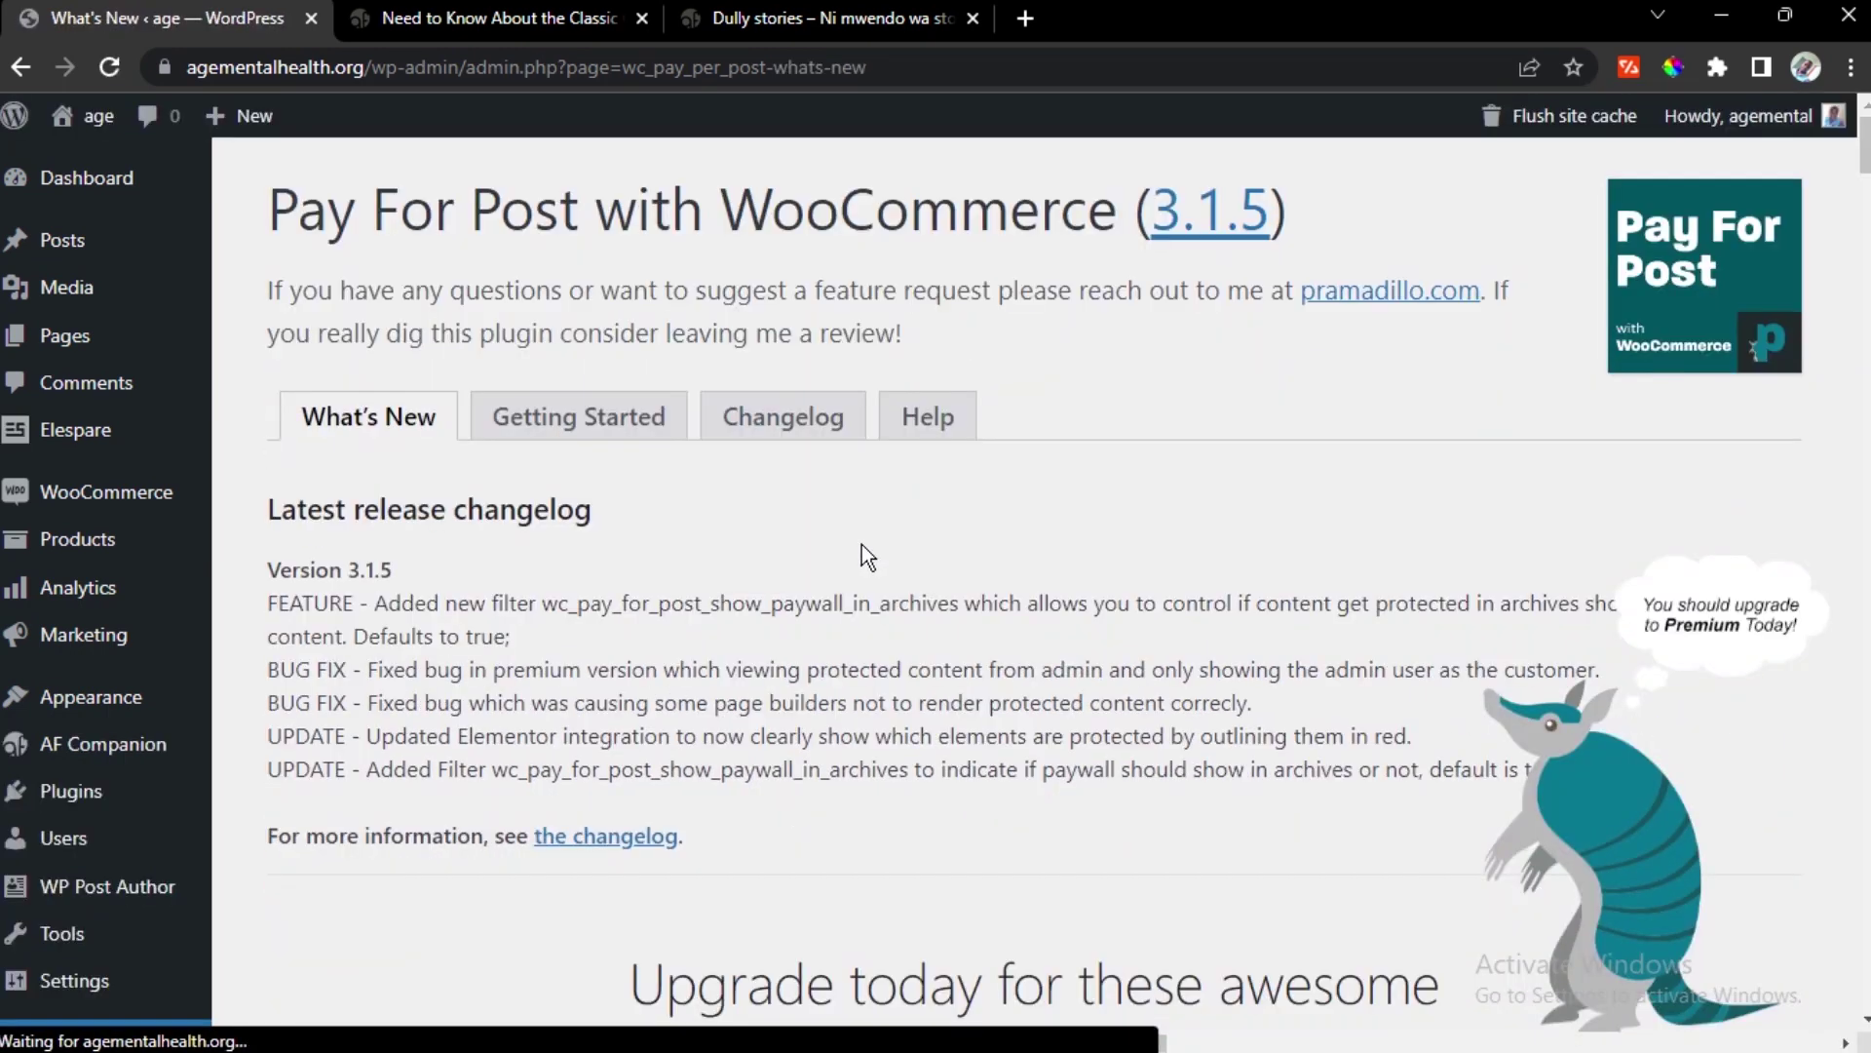
Look through the Pay For Post What's New page, including its premium features and changelog
scroll(910, 457, down, 7)
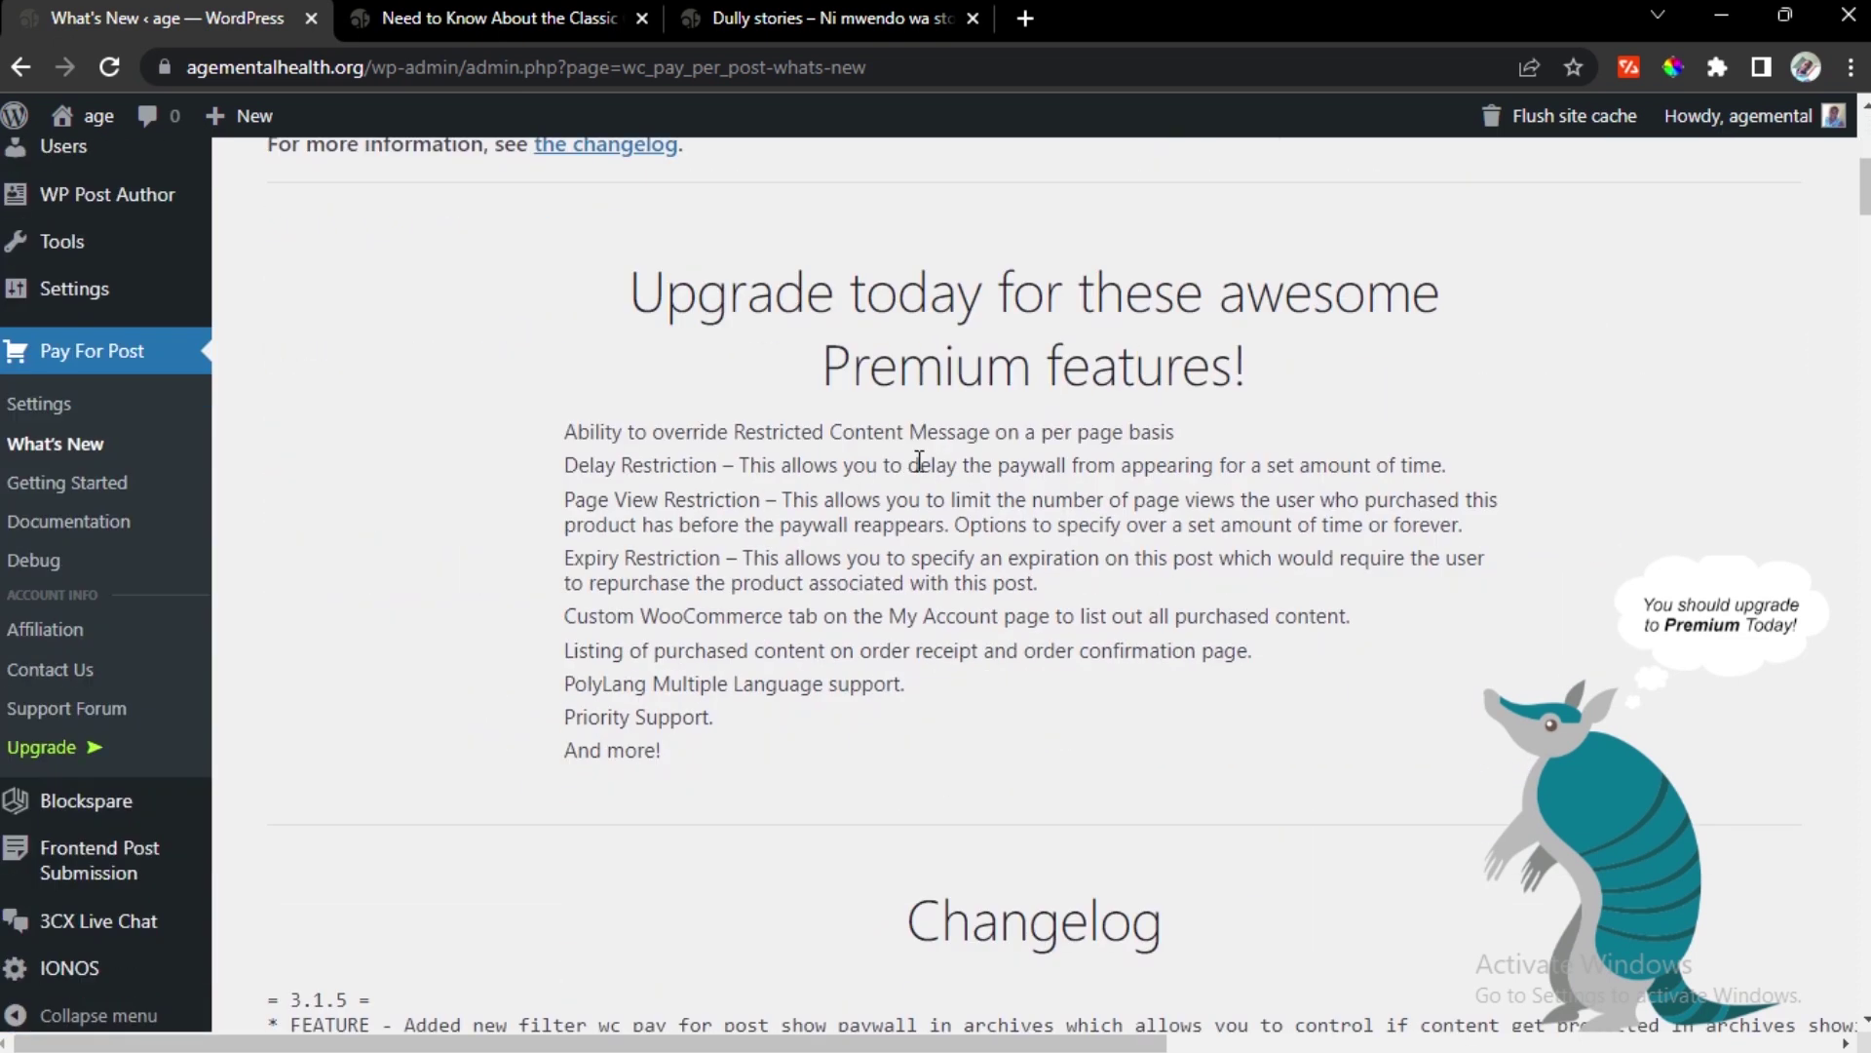
scroll(1766, 484, down, 4)
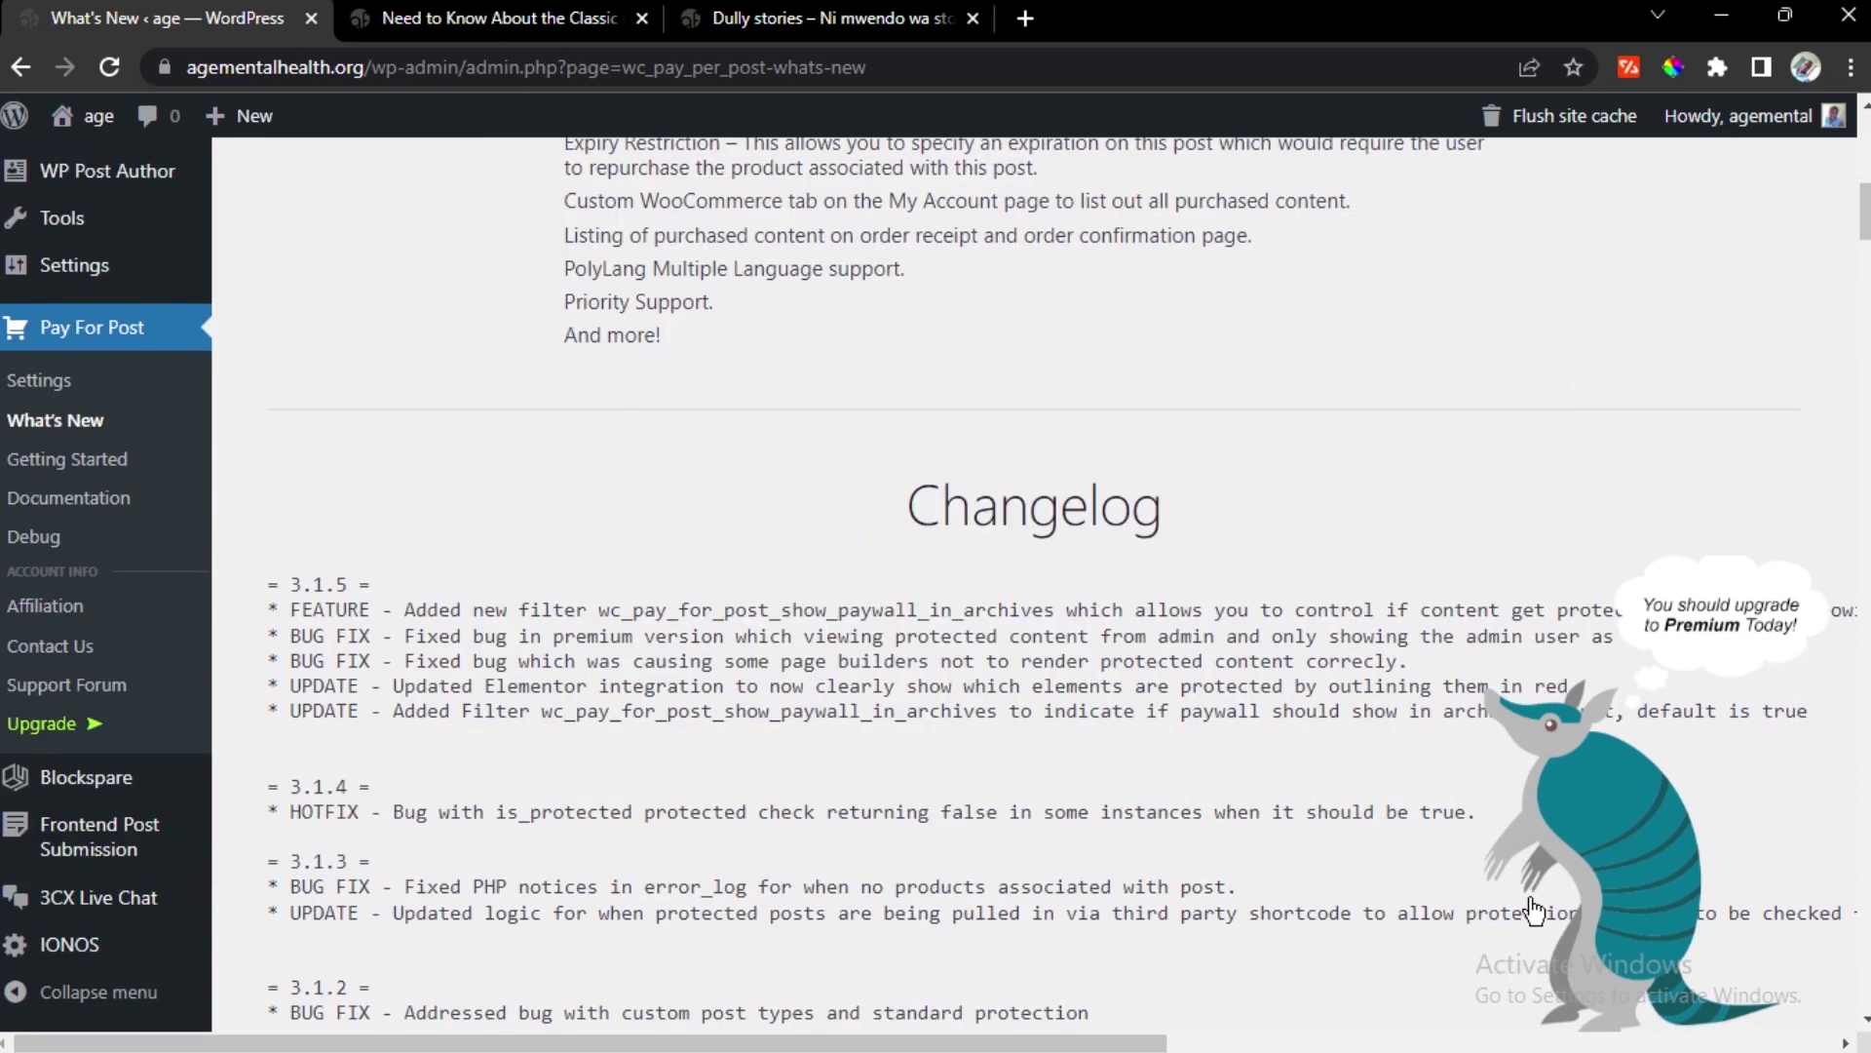
scroll(910, 635, down, 20)
scroll(846, 668, down, 10)
scroll(834, 614, up, 12)
scroll(835, 609, up, 15)
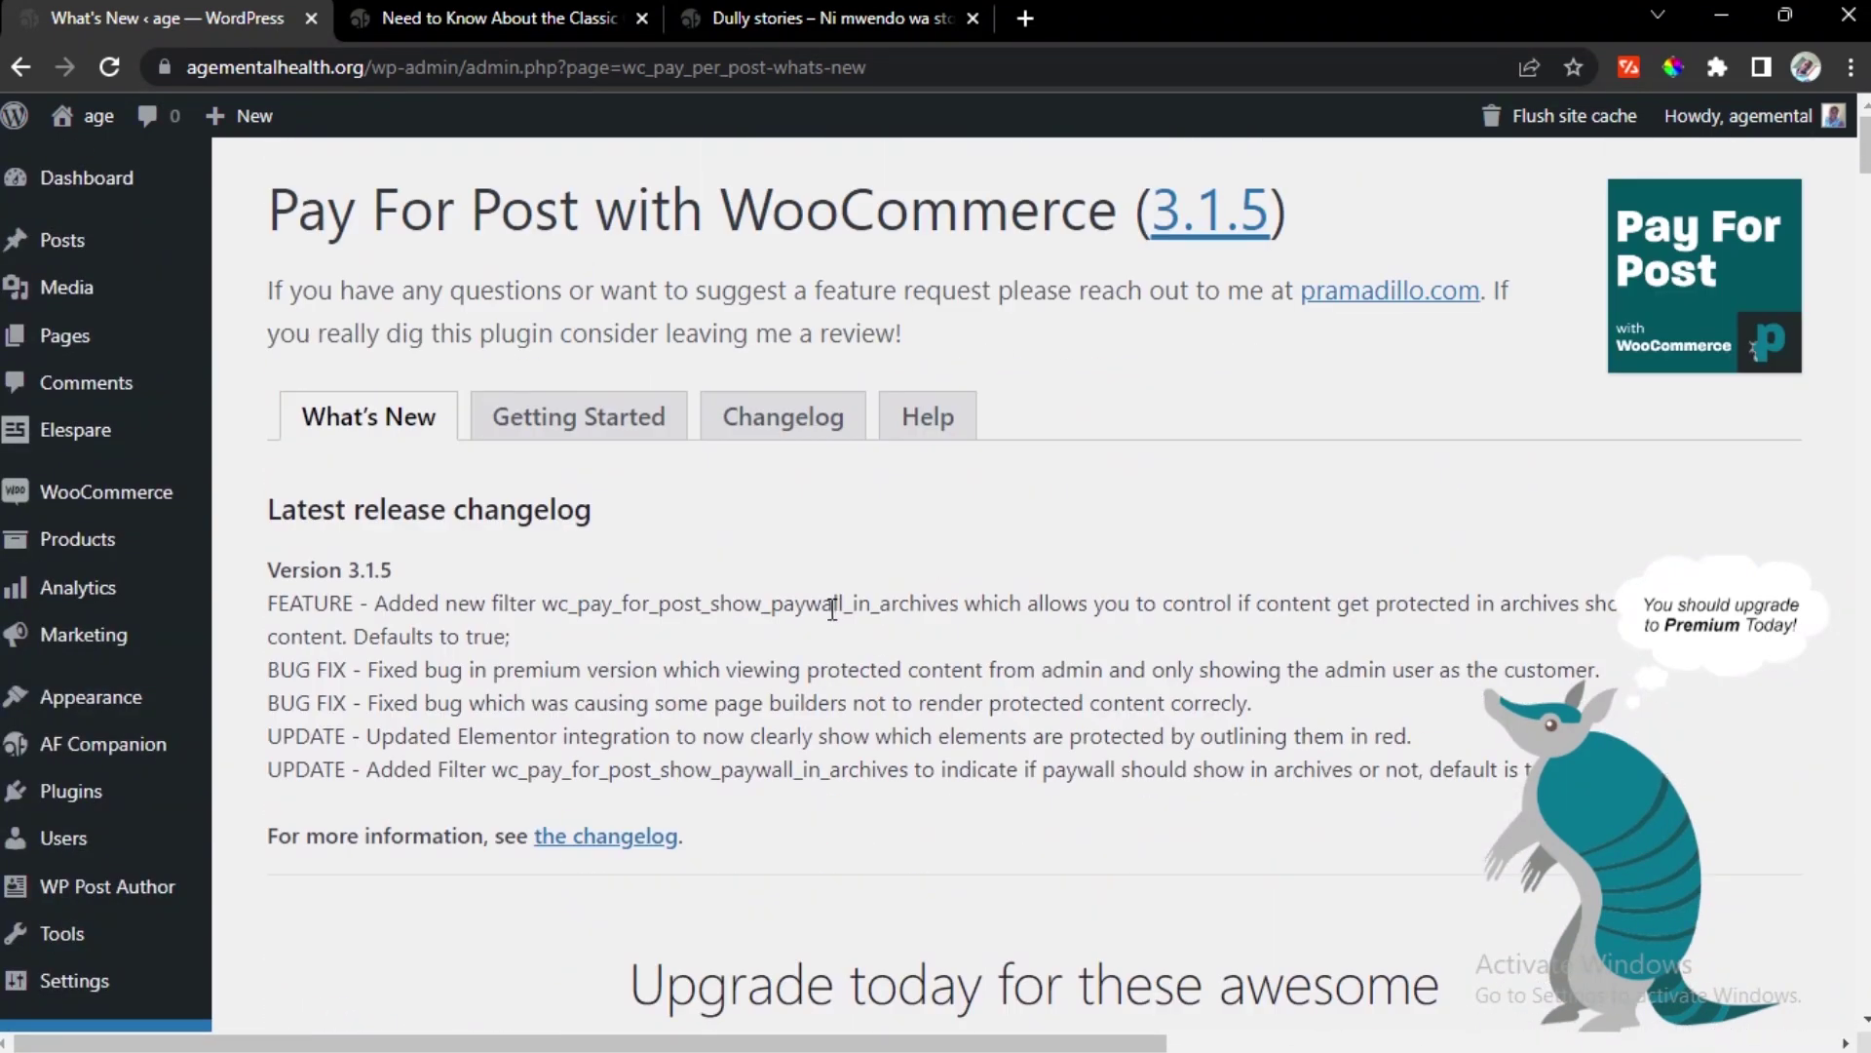
scroll(770, 482, down, 8)
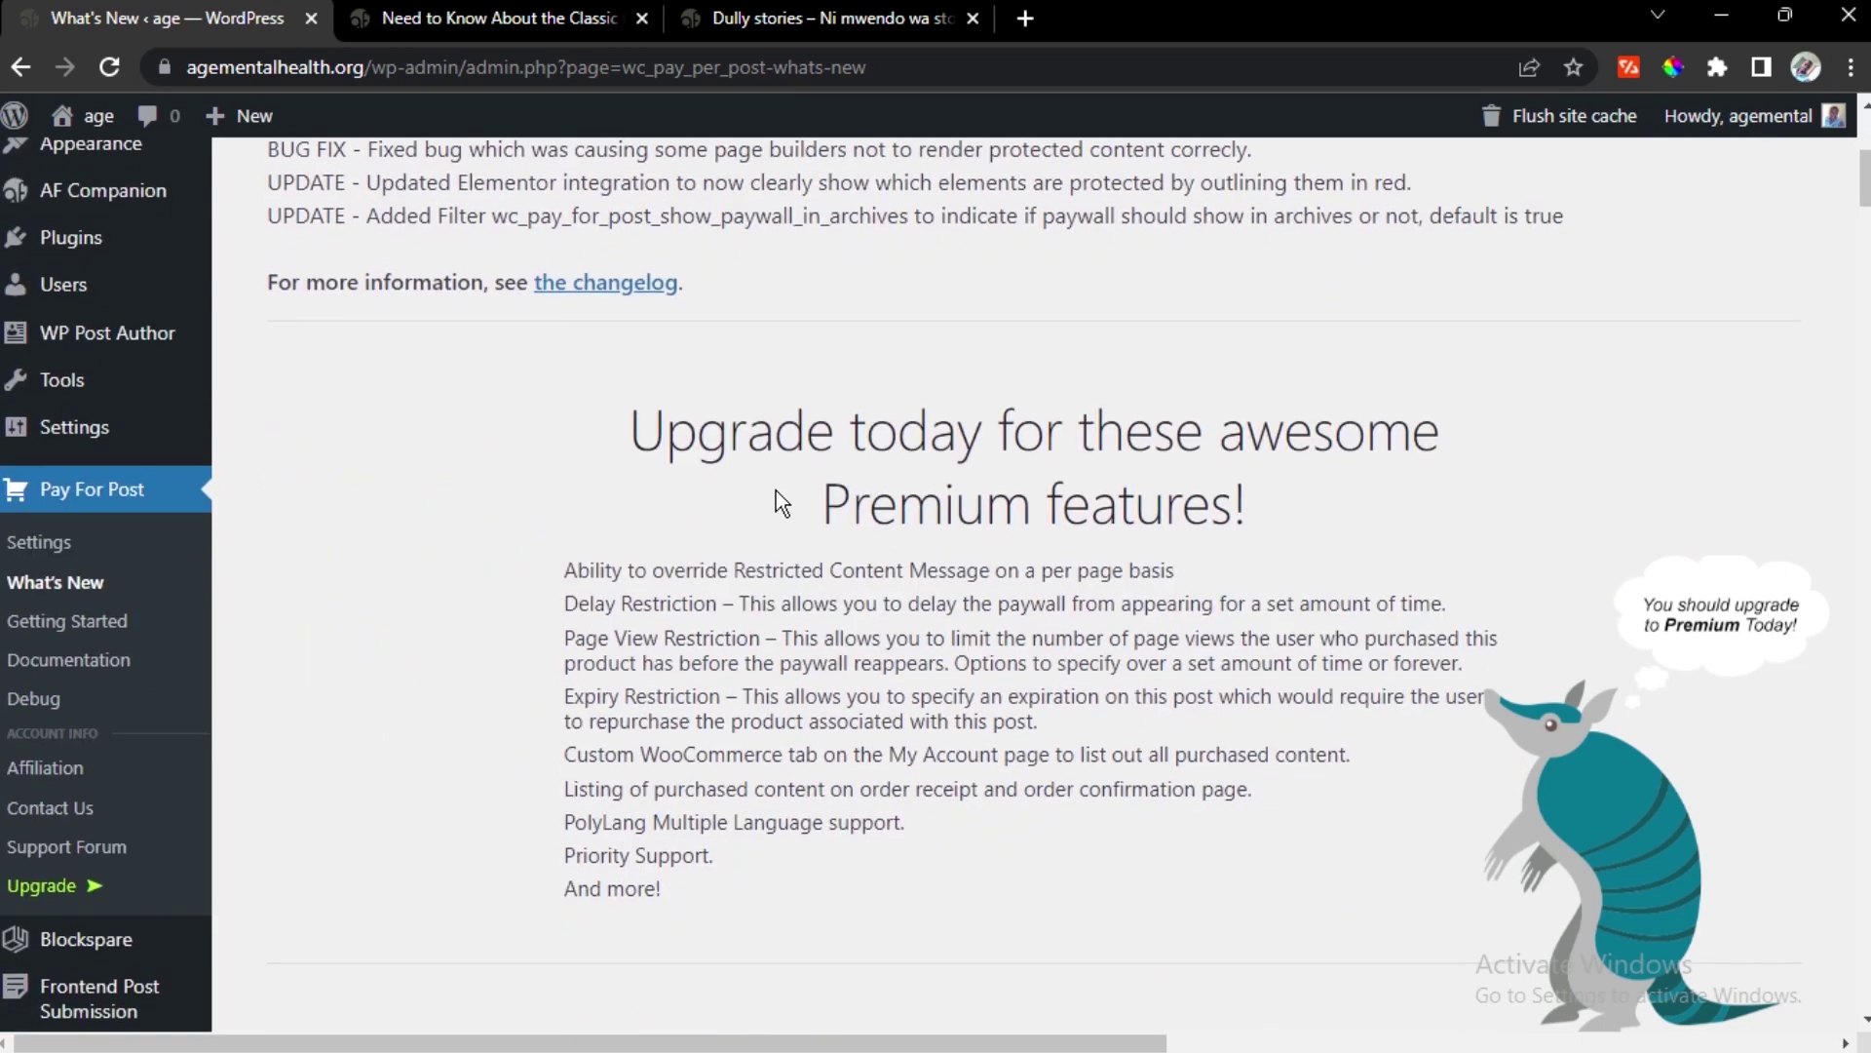
scroll(797, 467, down, 20)
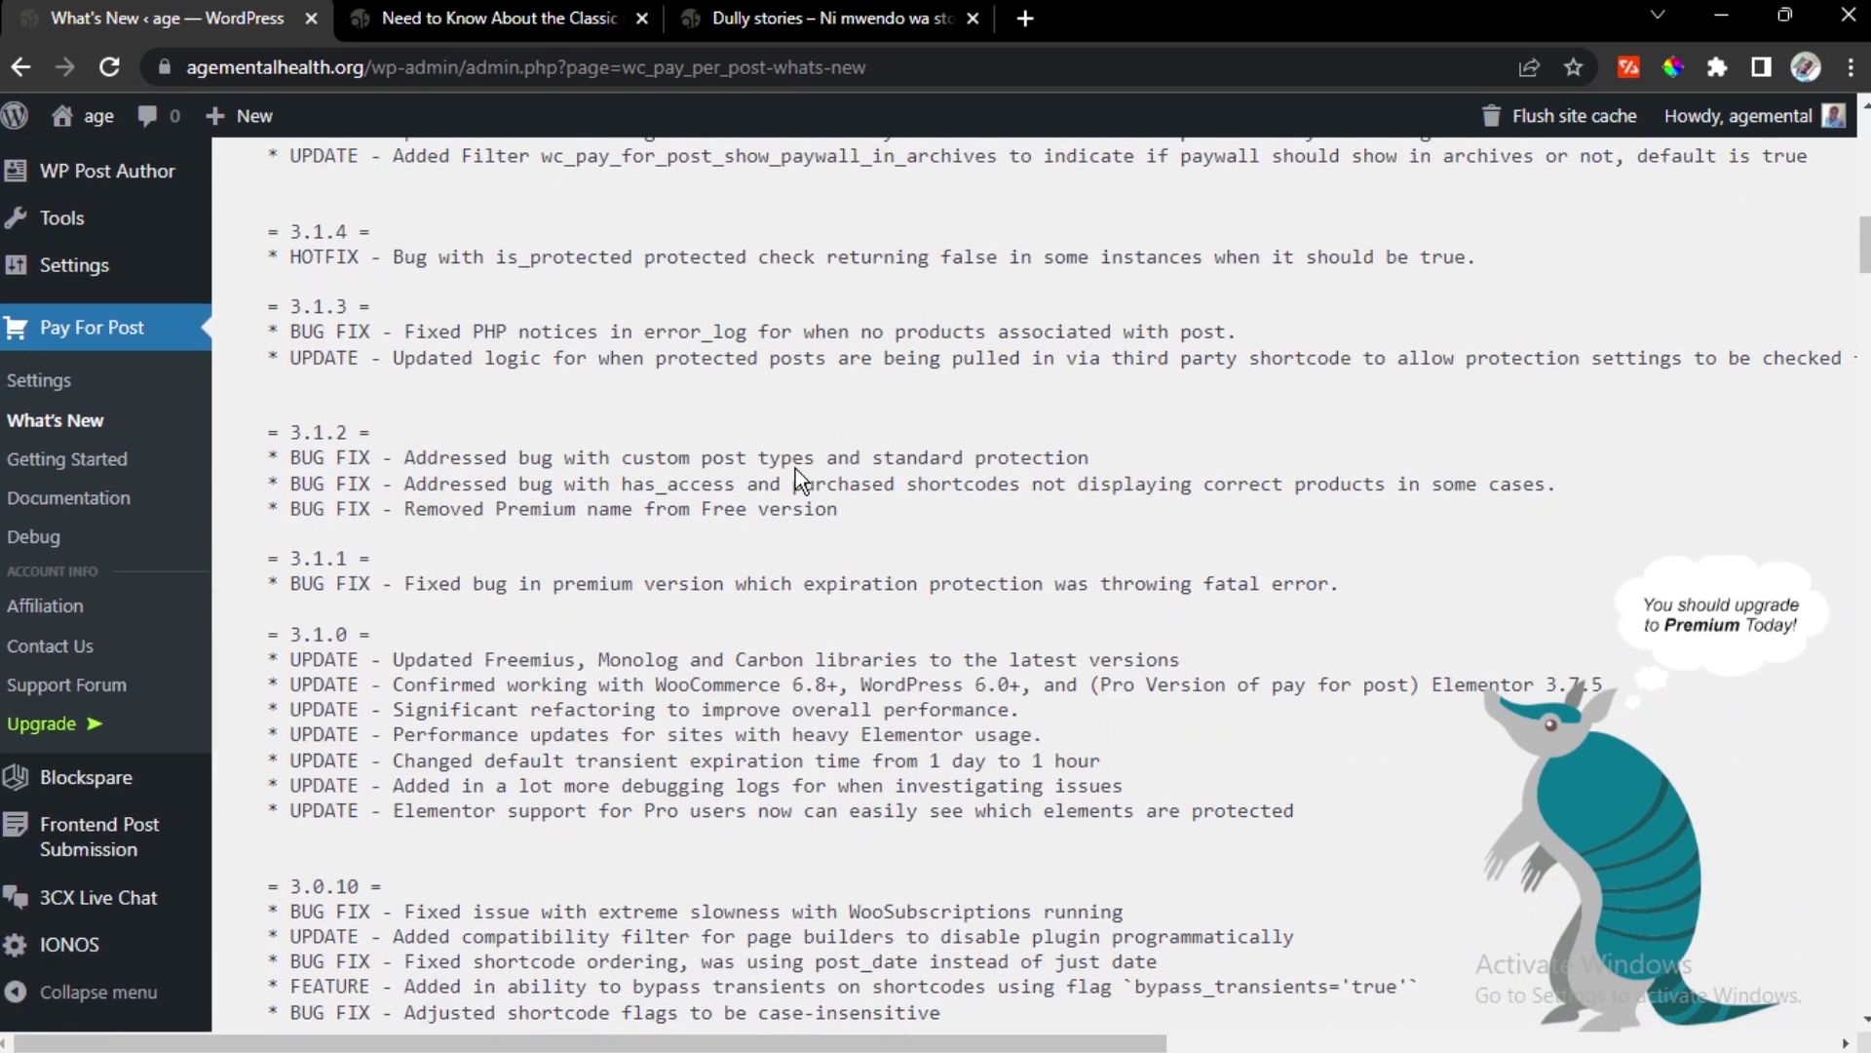
scroll(798, 468, down, 2)
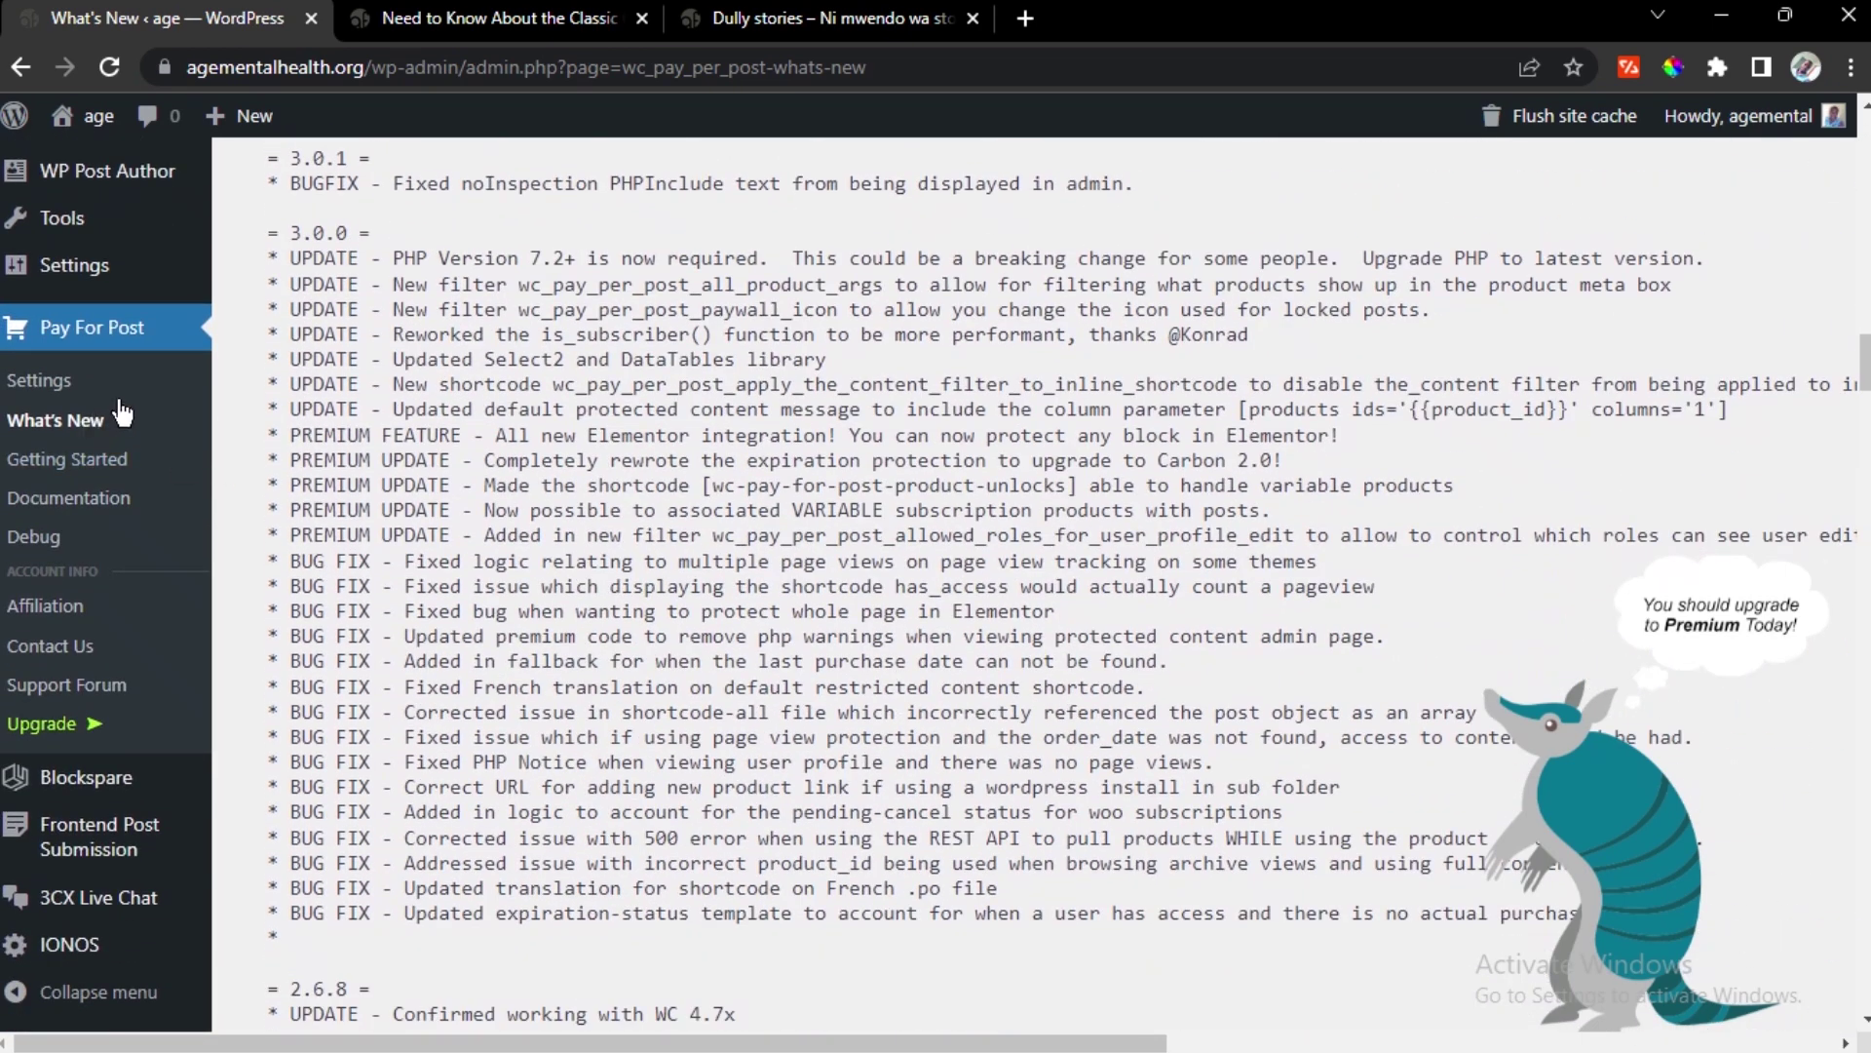
scroll(692, 493, down, 10)
scroll(693, 493, up, 10)
scroll(672, 506, down, 20)
scroll(652, 530, up, 20)
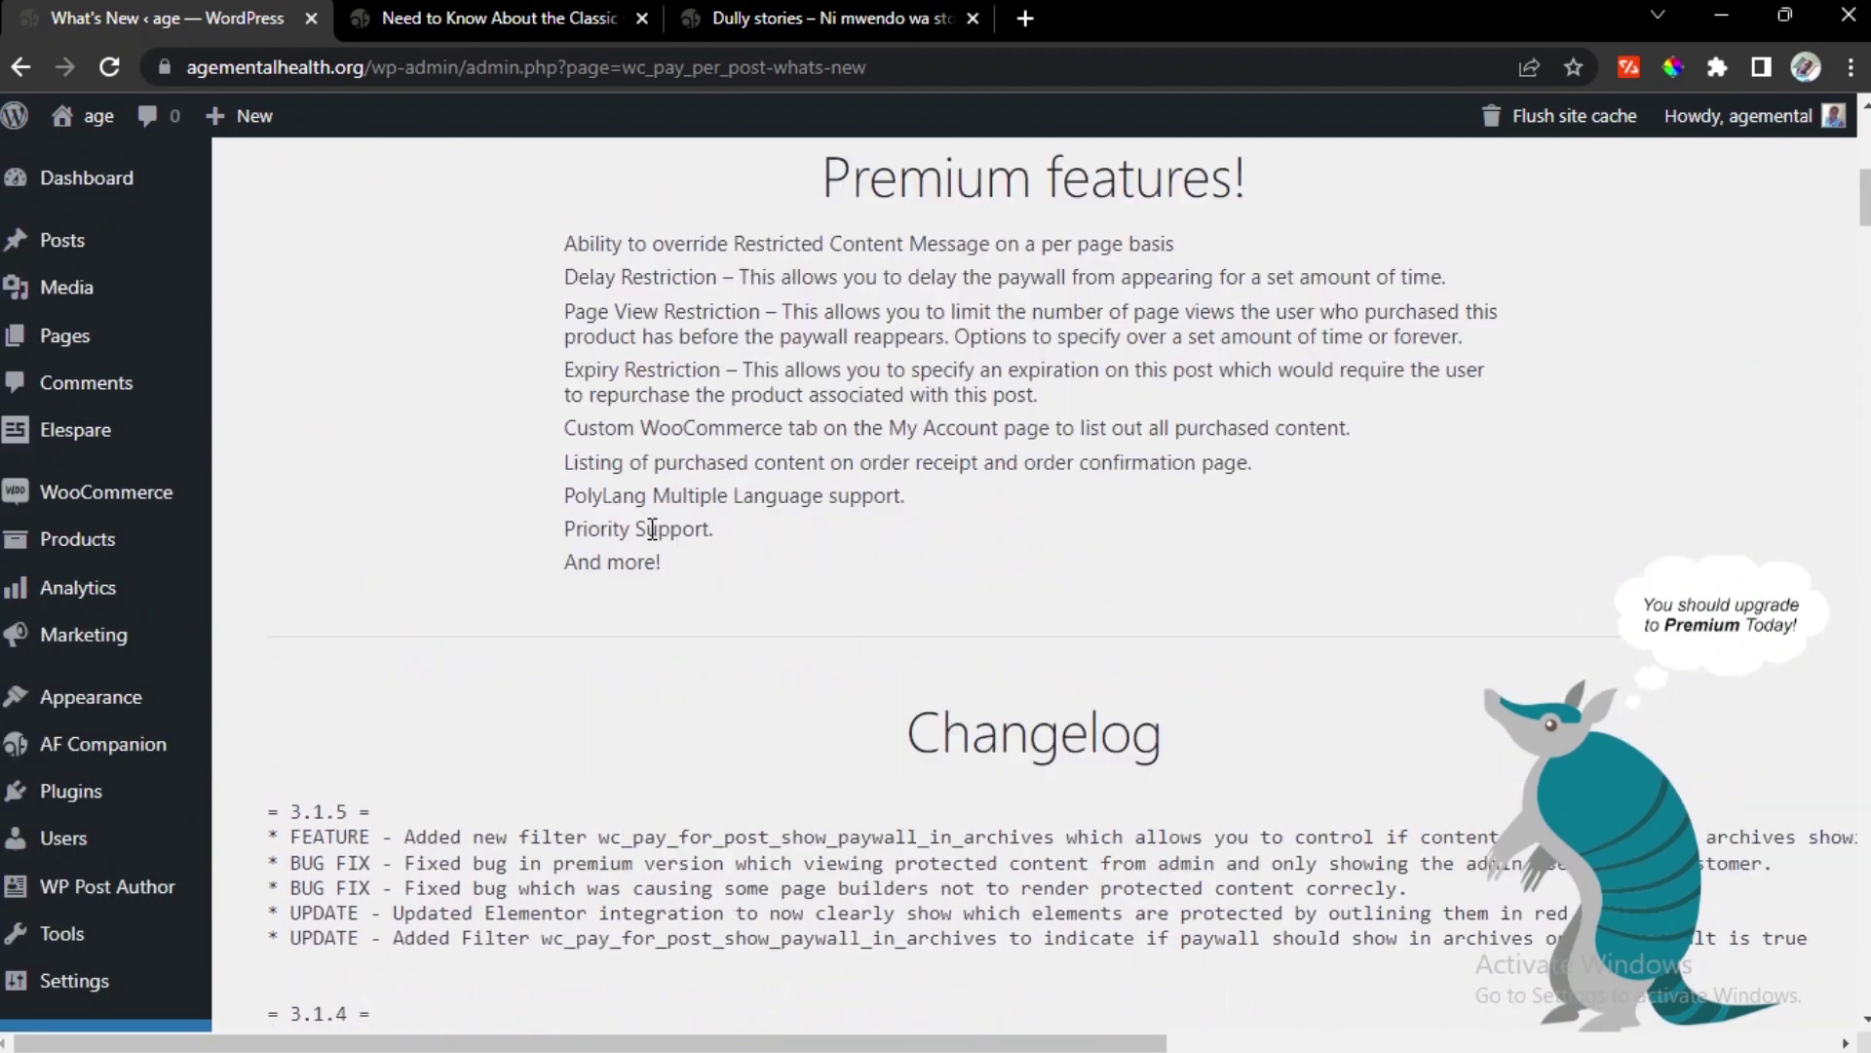
scroll(652, 529, up, 9)
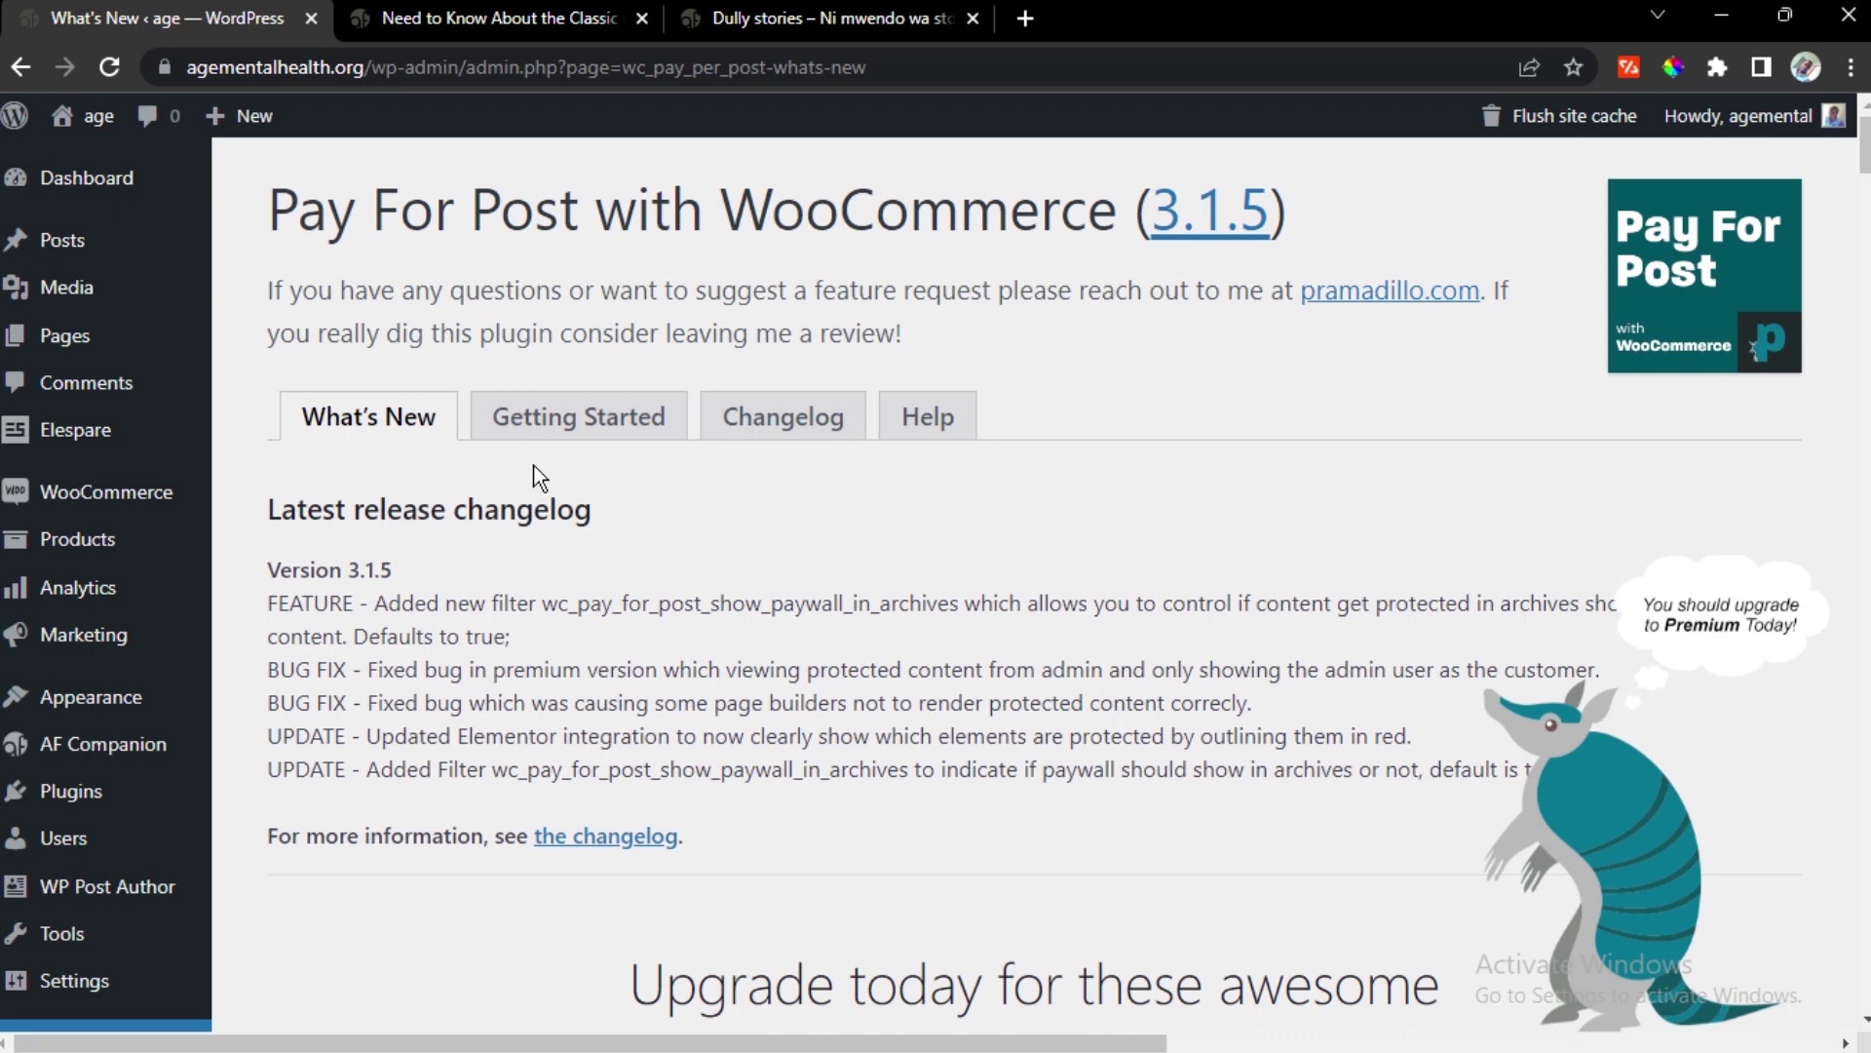
Read the Pay For Post Getting Started guide on protecting a post with a product
click(541, 421)
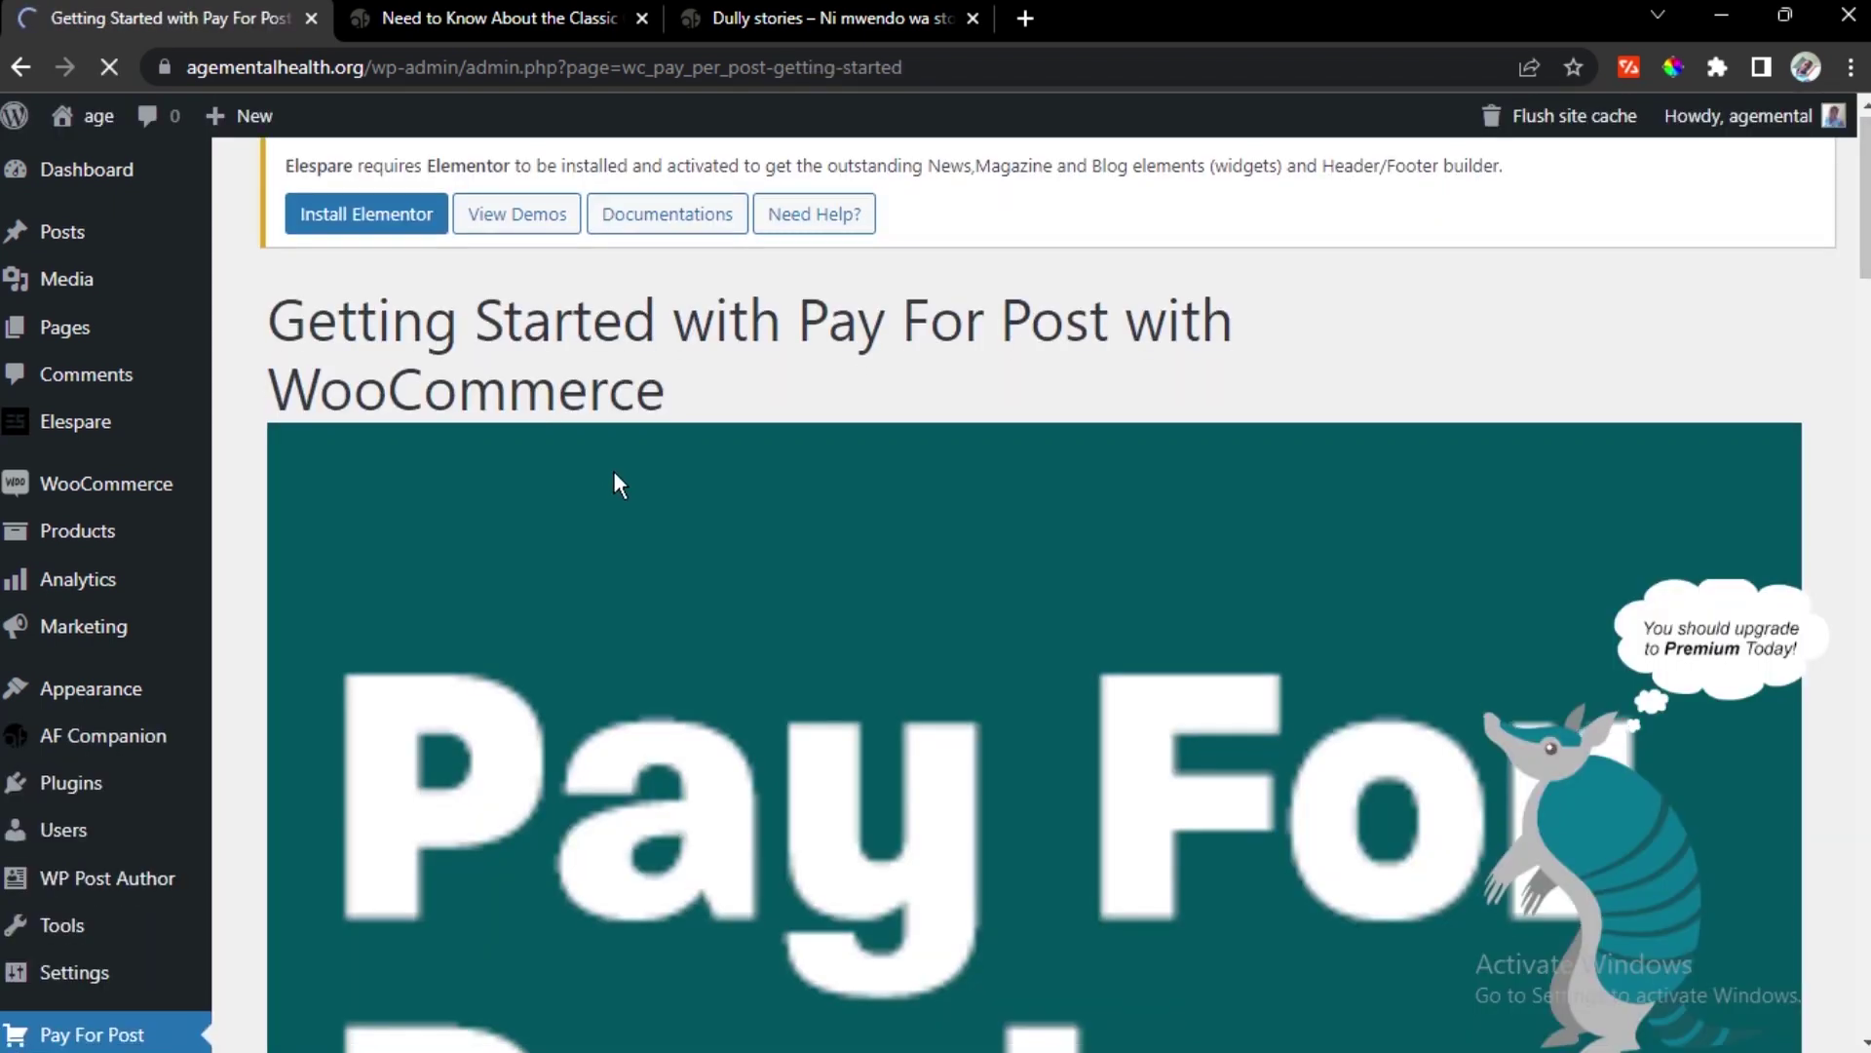
scroll(623, 480, down, 6)
scroll(624, 483, down, 15)
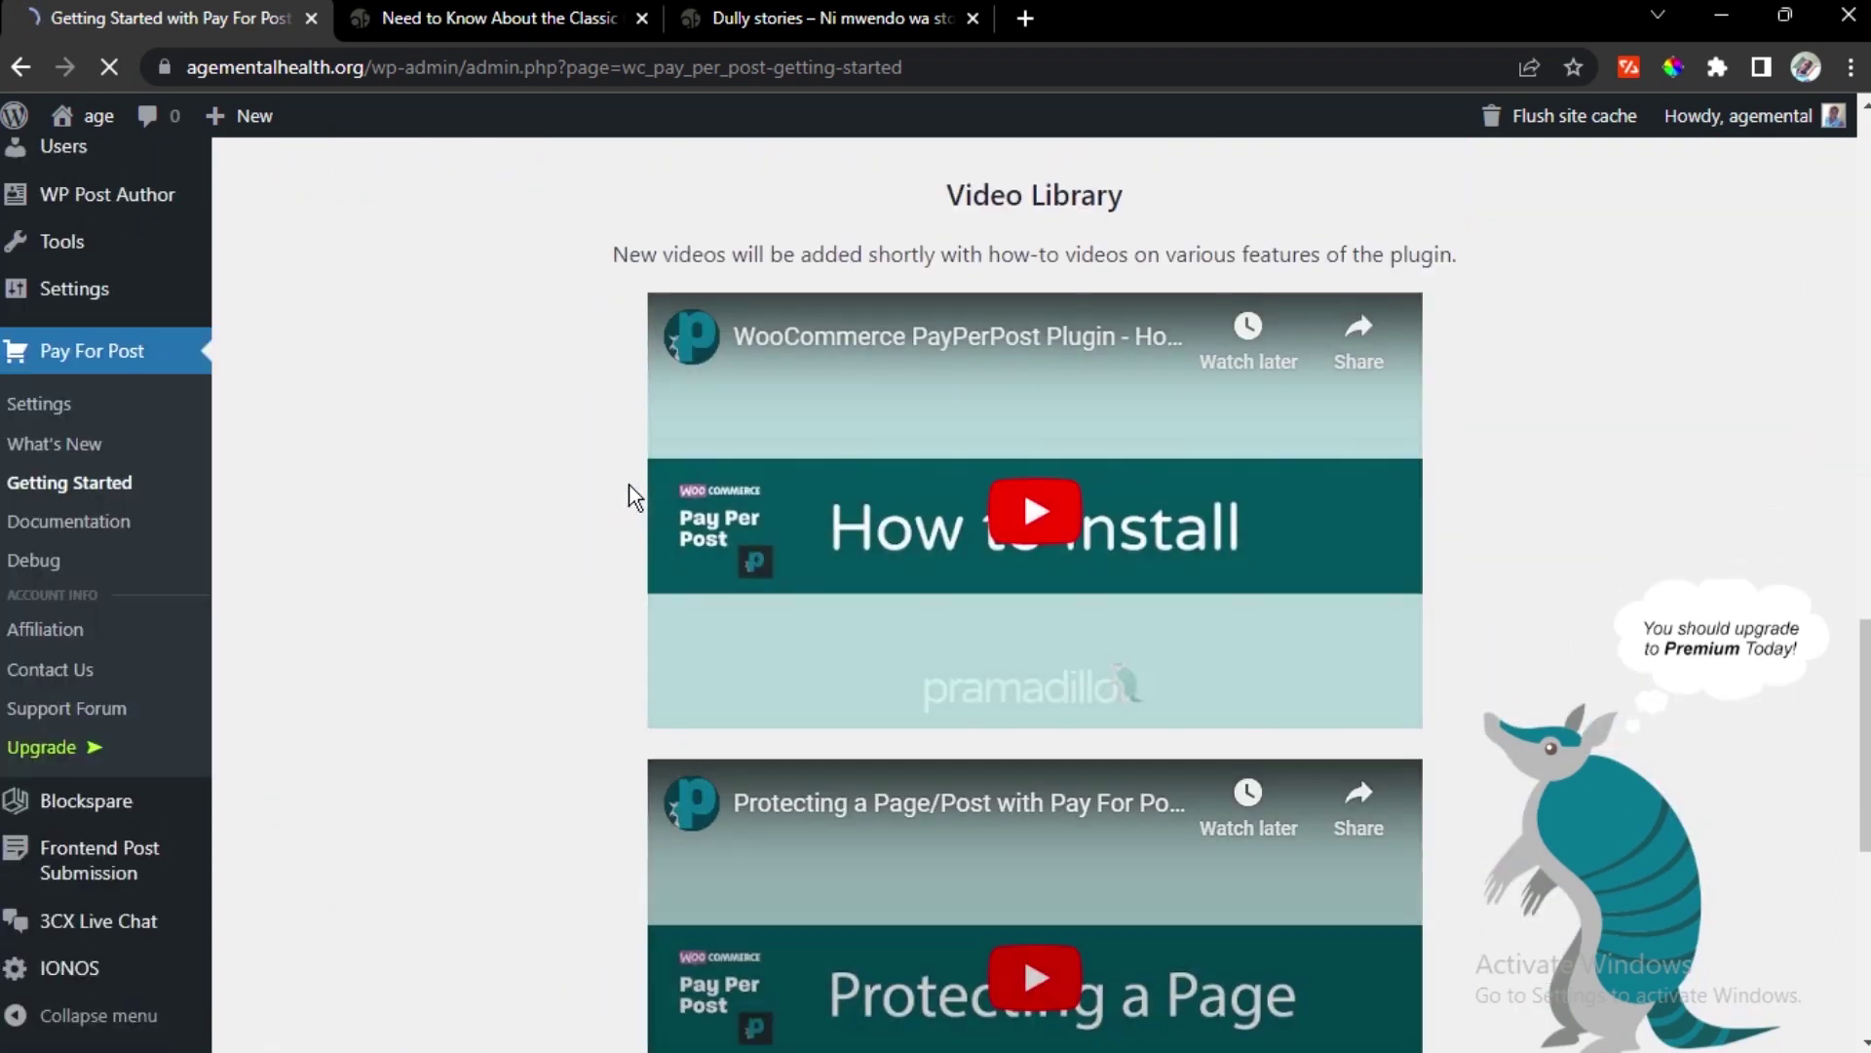
scroll(629, 495, up, 6)
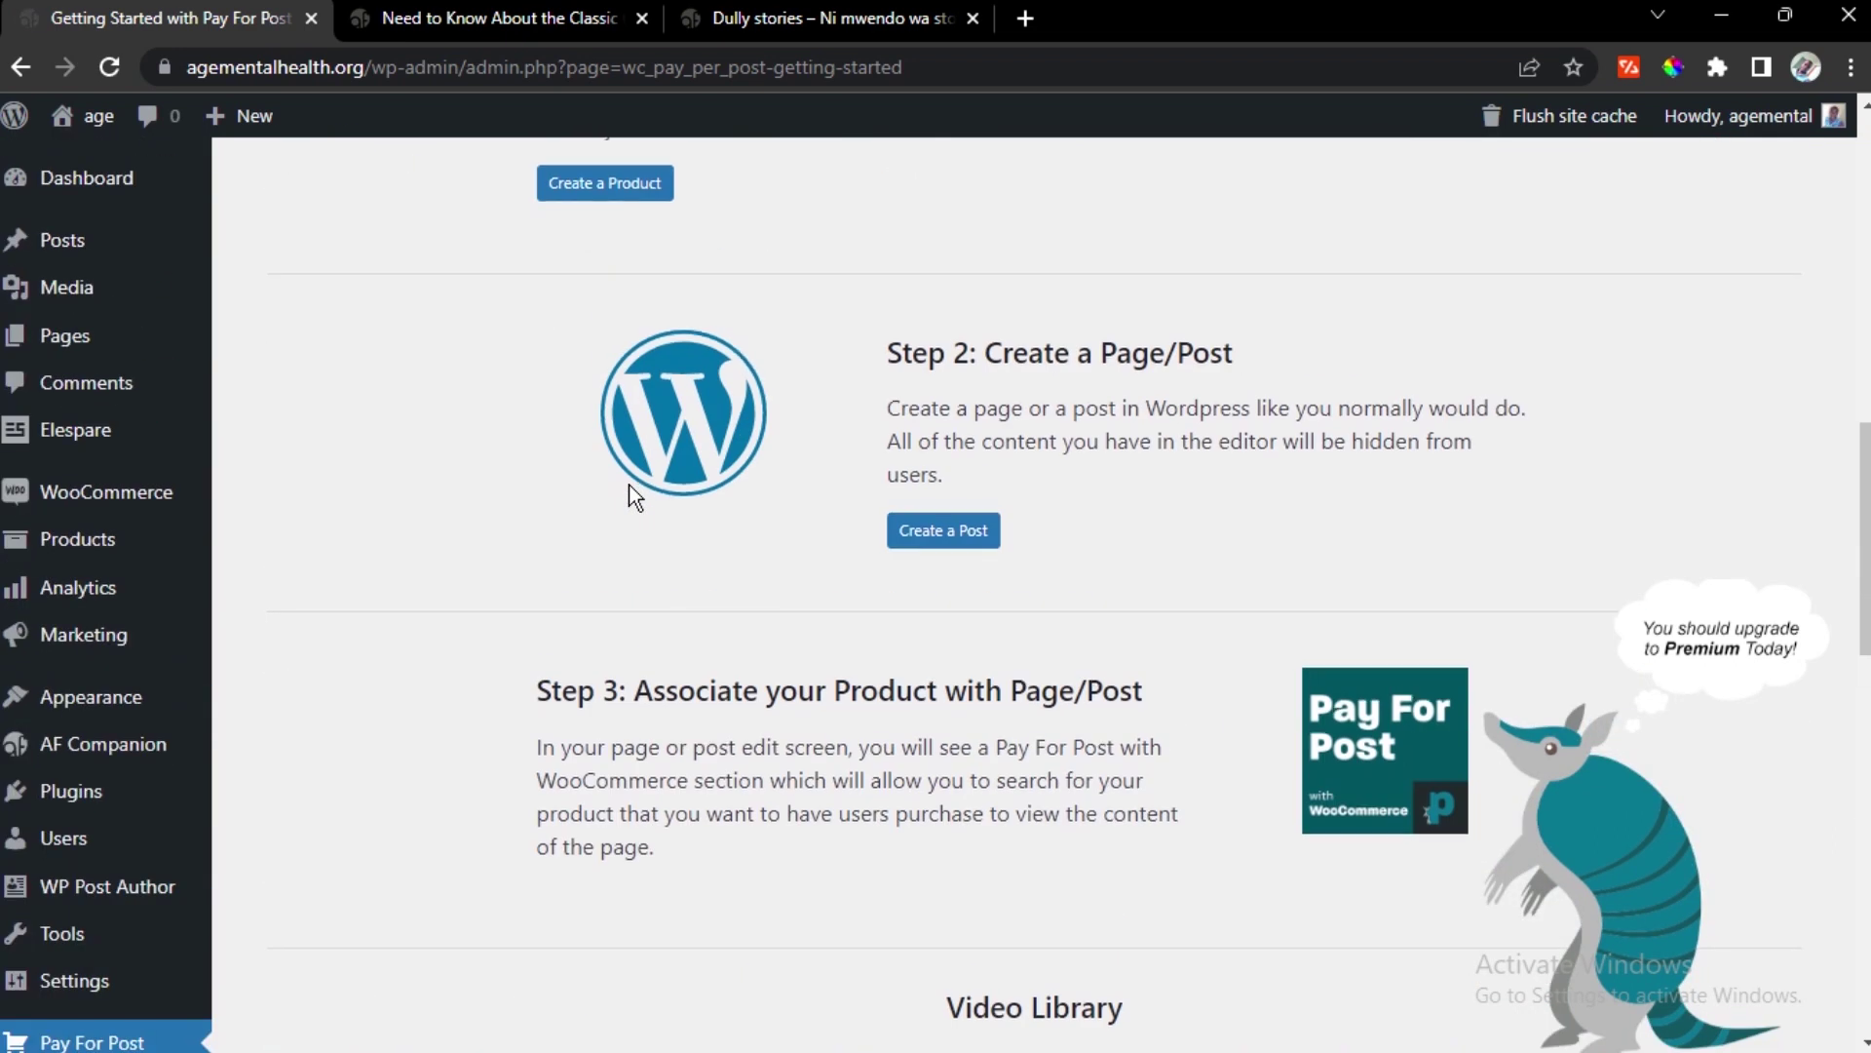
scroll(632, 488, down, 3)
scroll(632, 484, down, 3)
scroll(633, 483, up, 13)
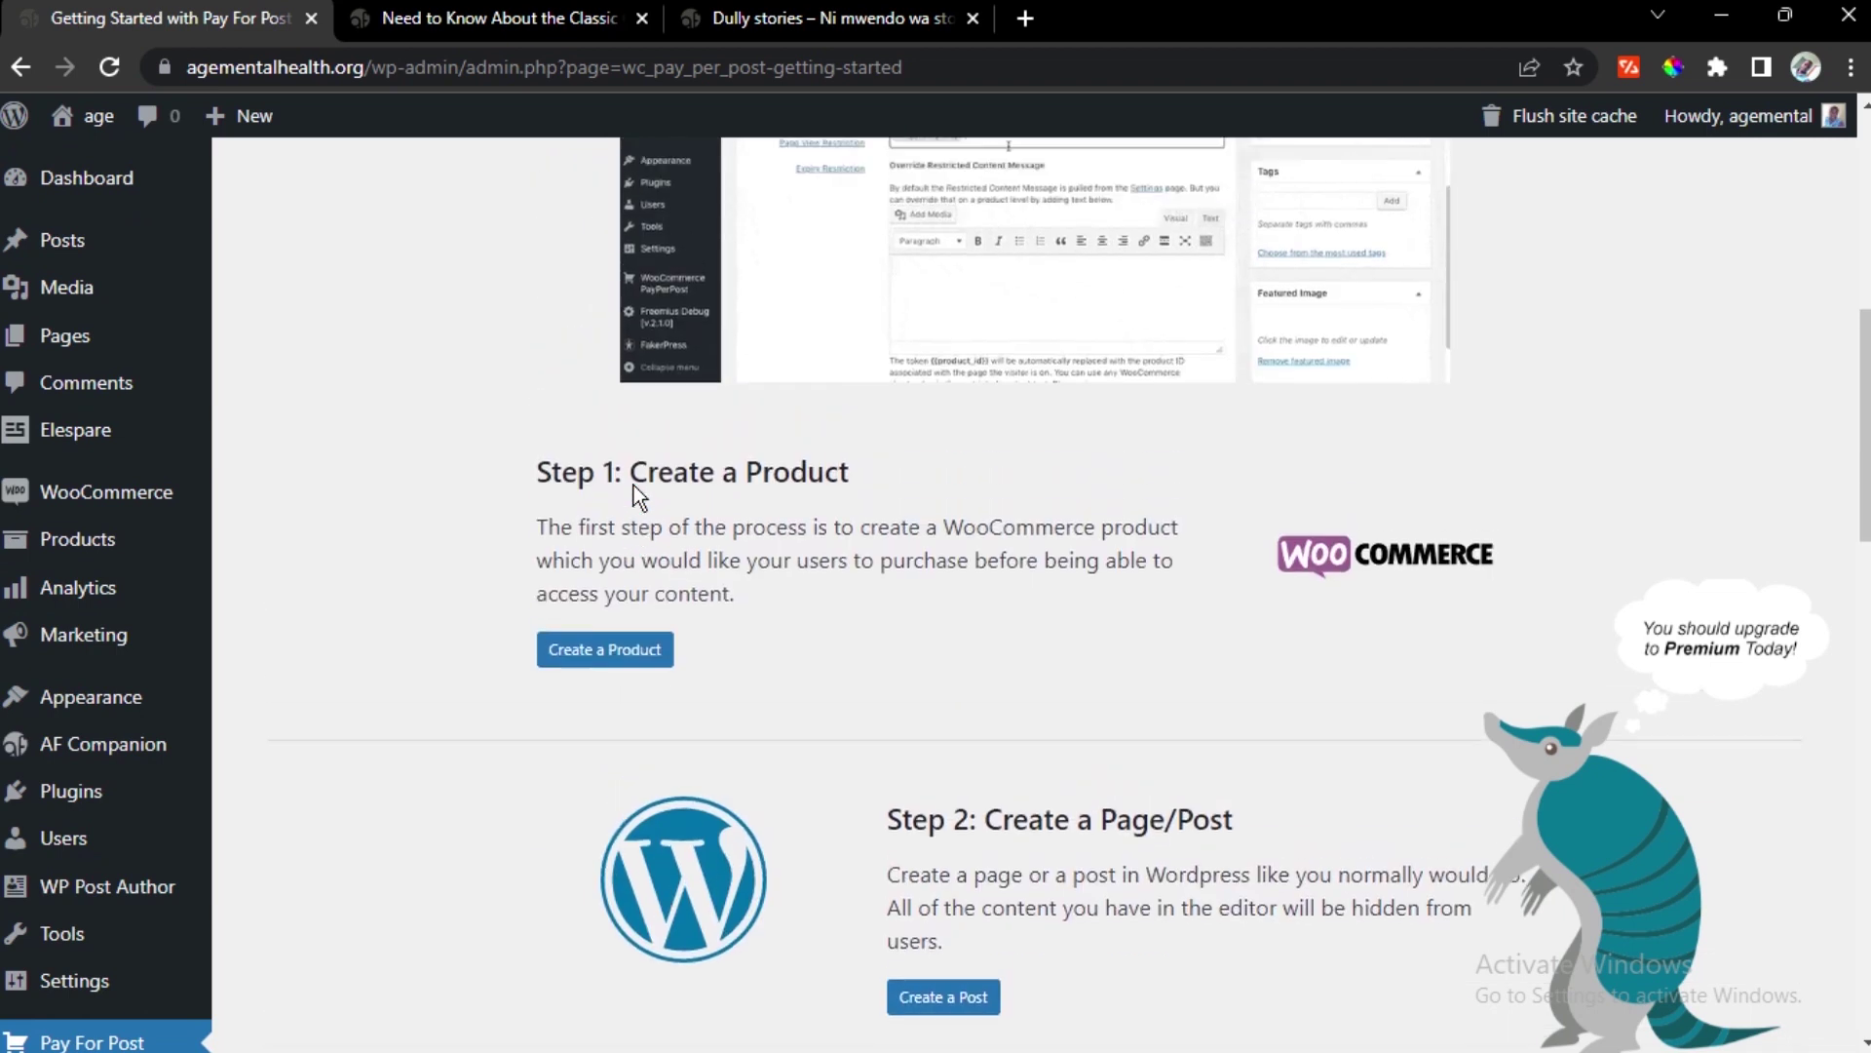
scroll(633, 482, up, 3)
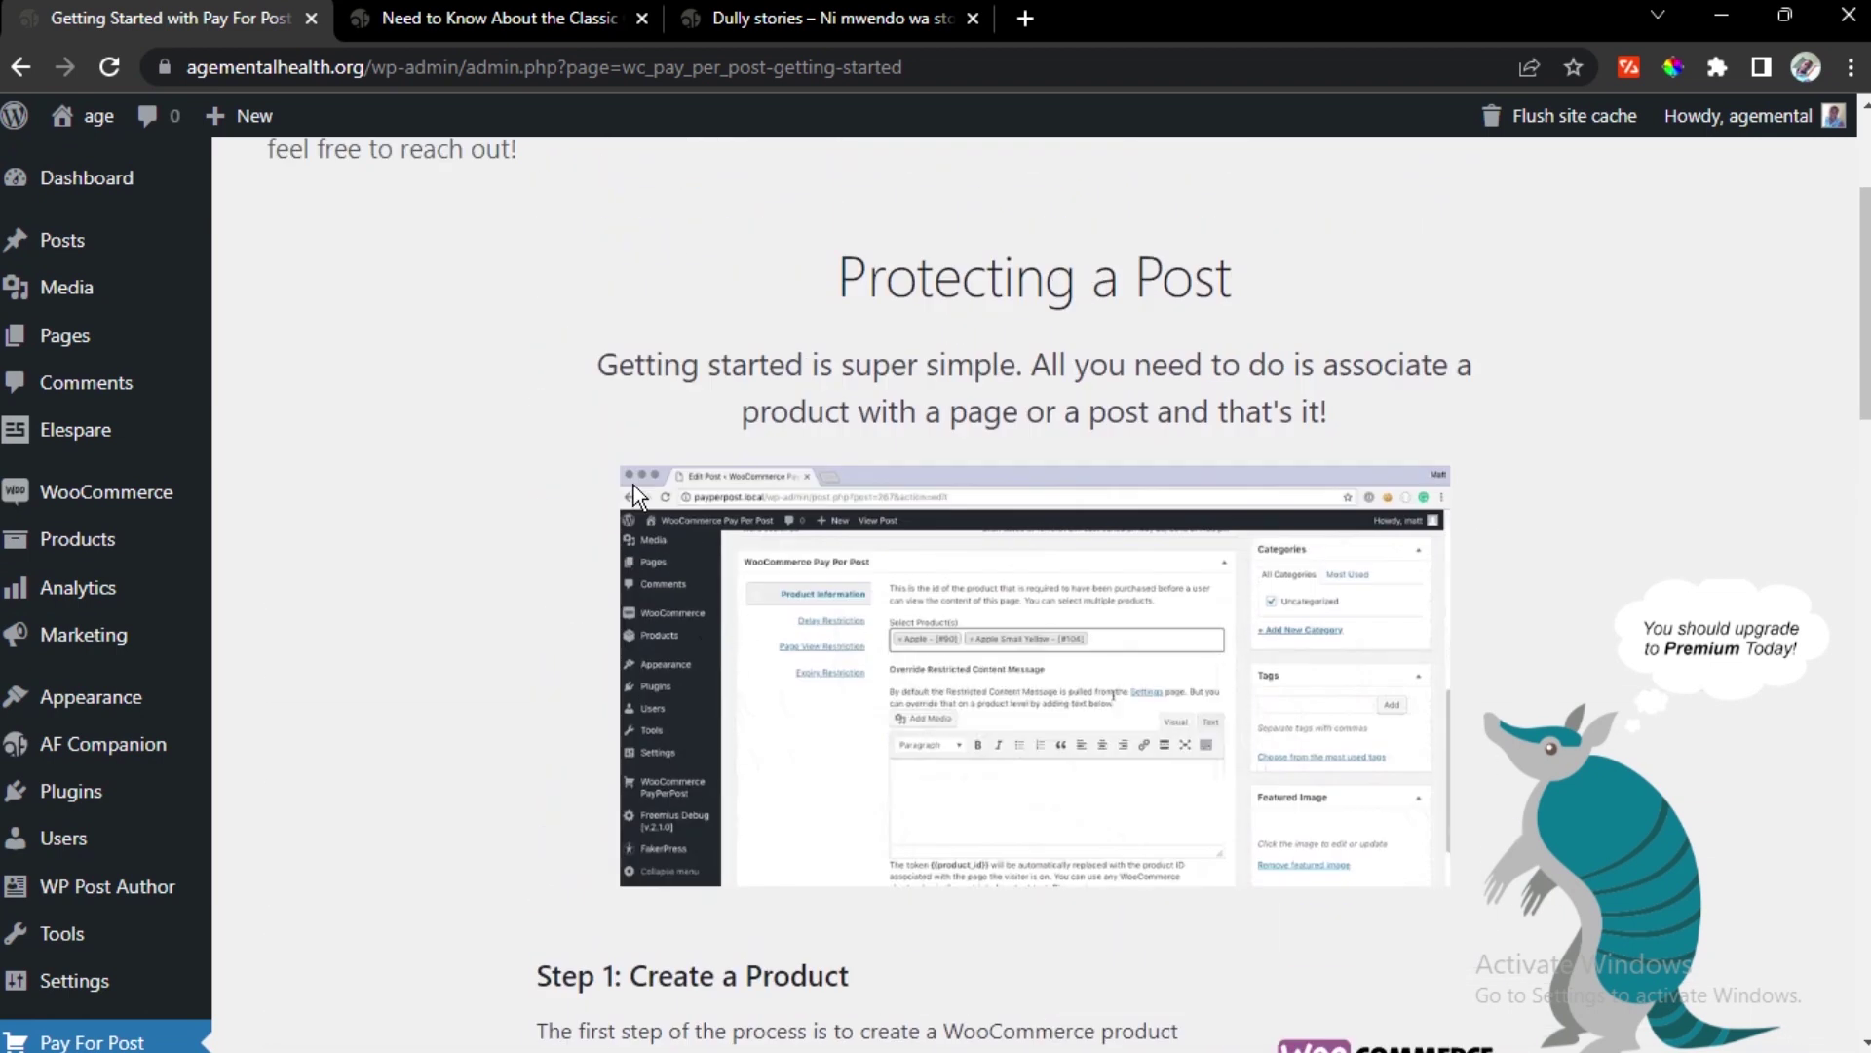
scroll(635, 493, up, 3)
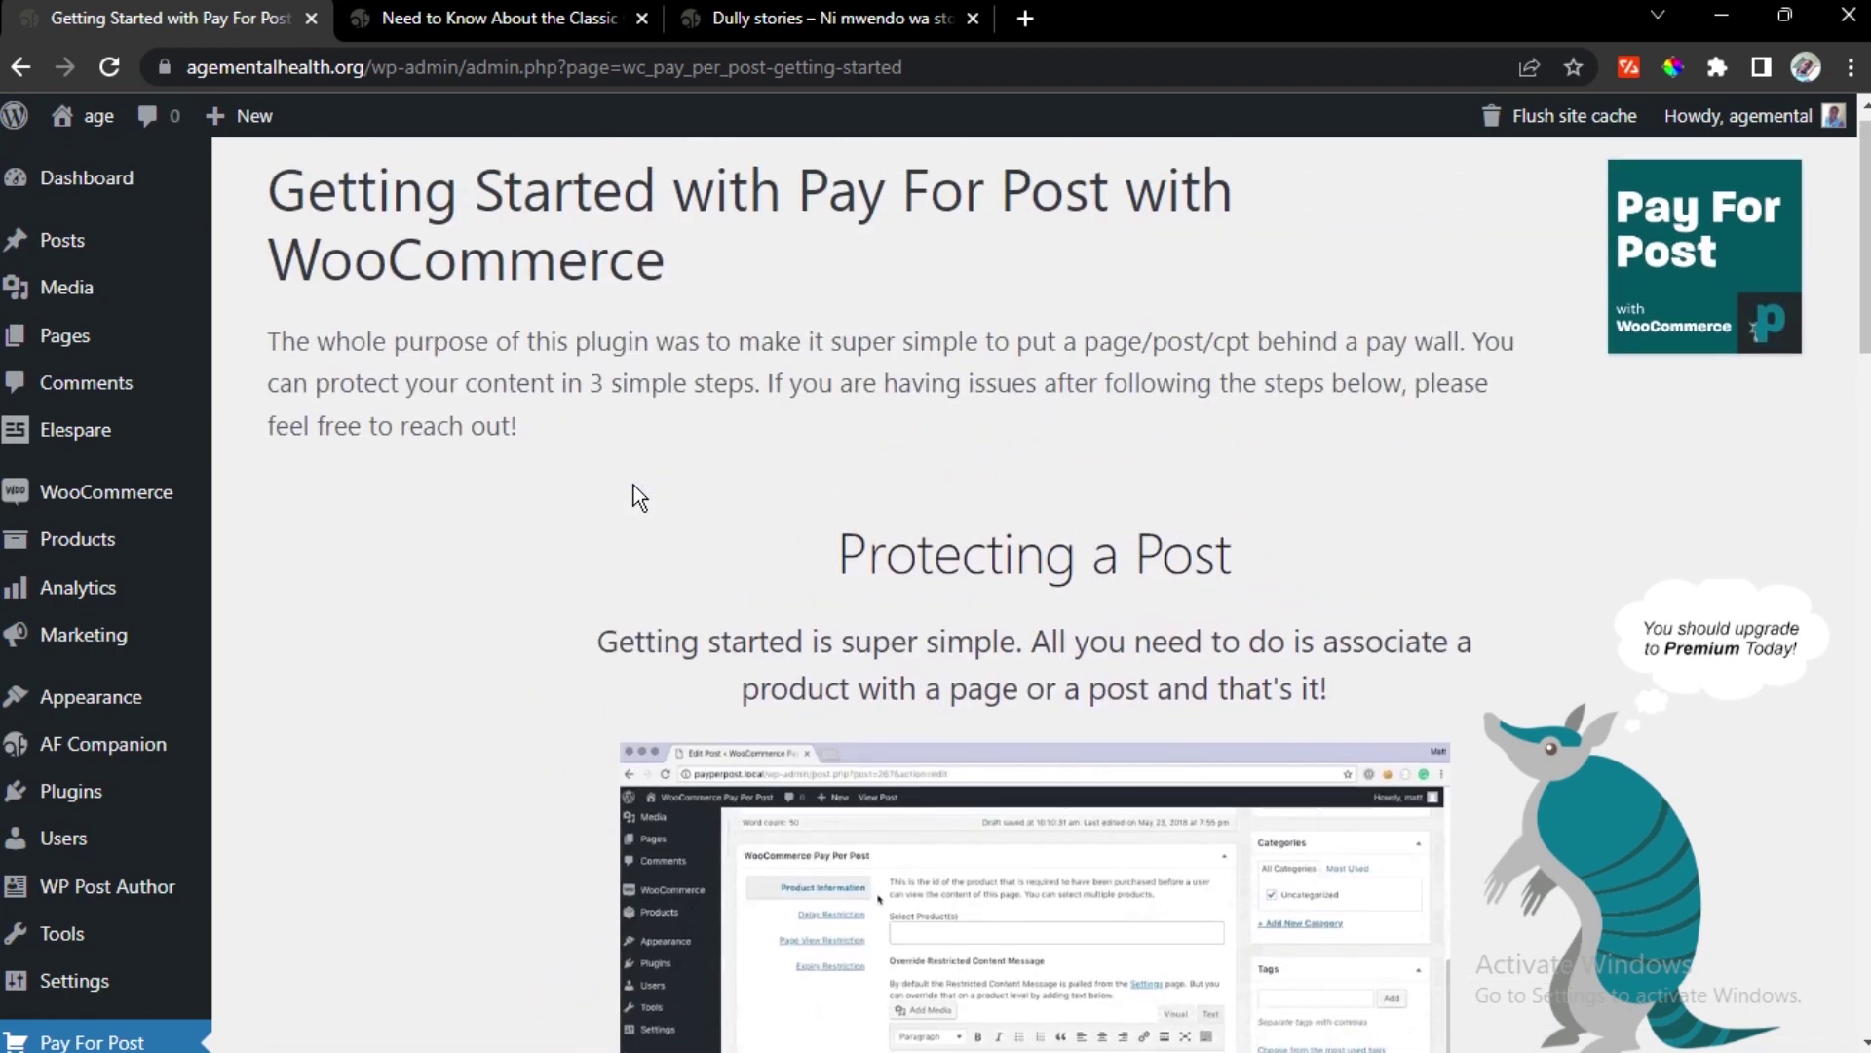
scroll(641, 499, down, 12)
scroll(648, 497, down, 15)
scroll(1066, 620, up, 20)
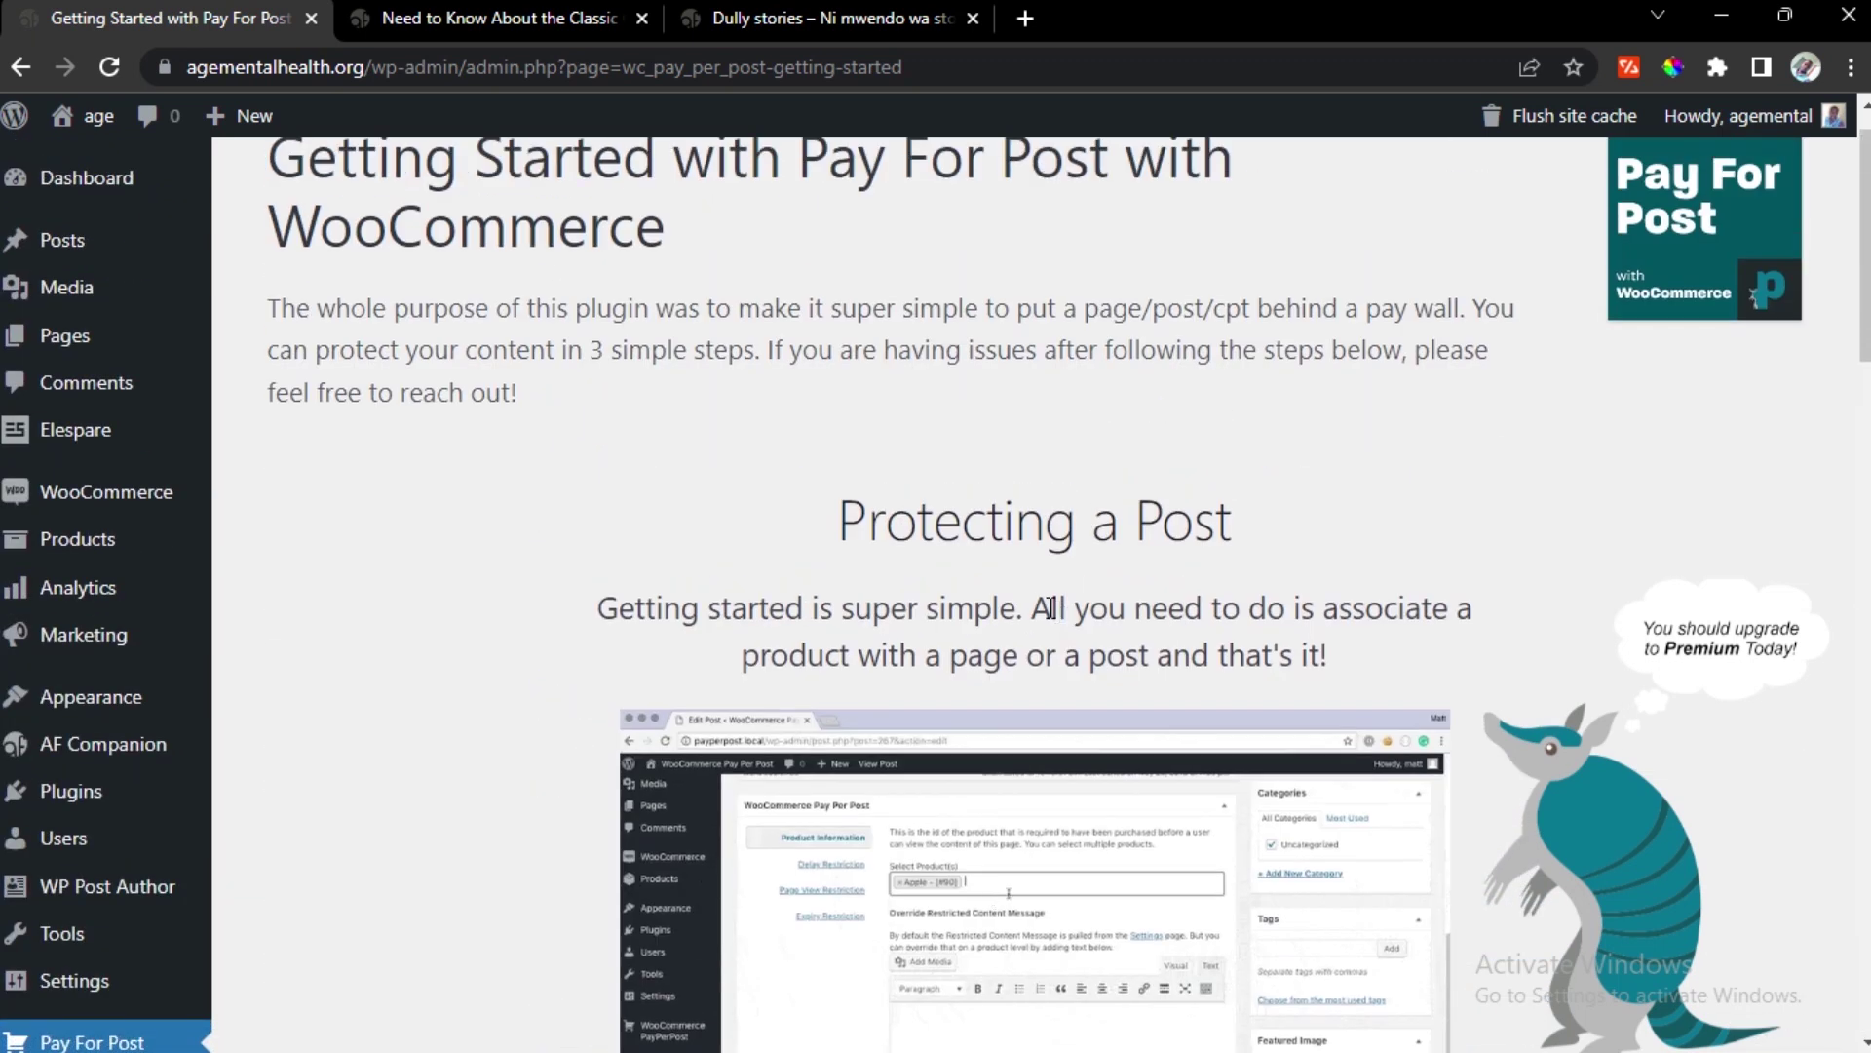
scroll(1047, 608, up, 1)
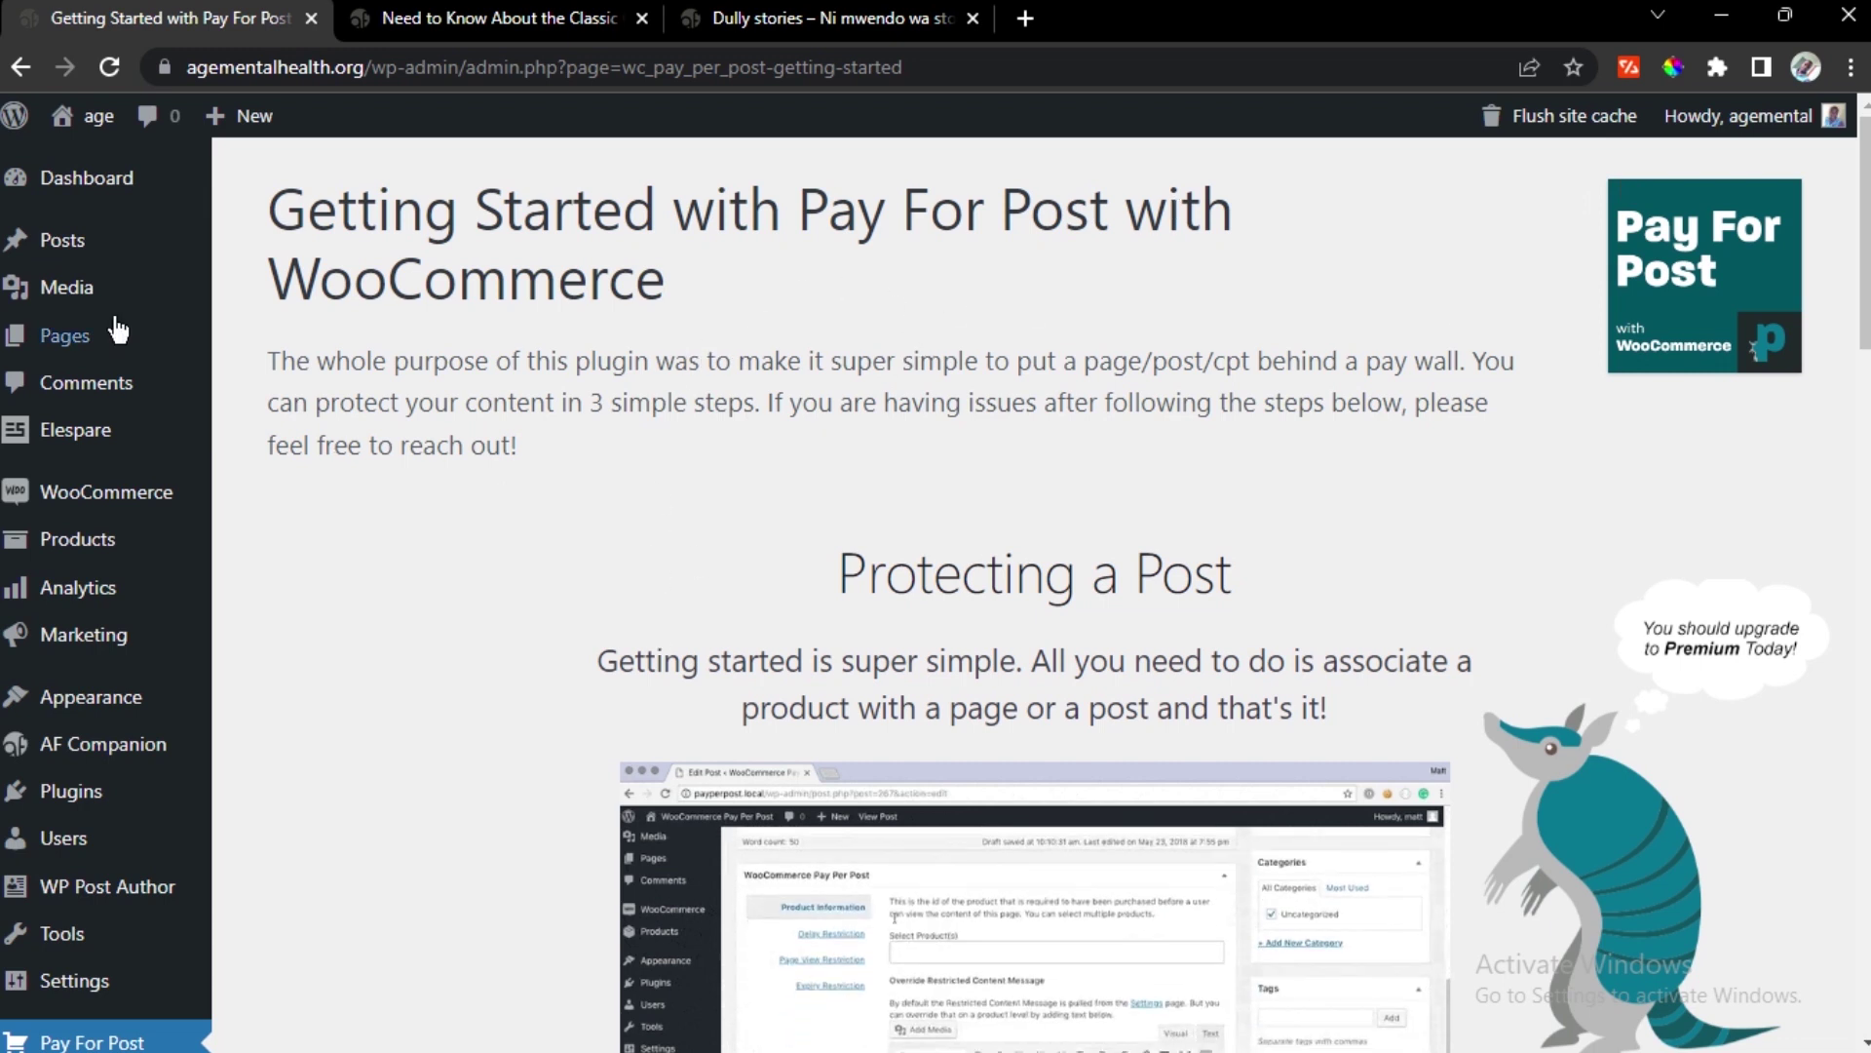
Open the list of all posts in the site admin
click(78, 249)
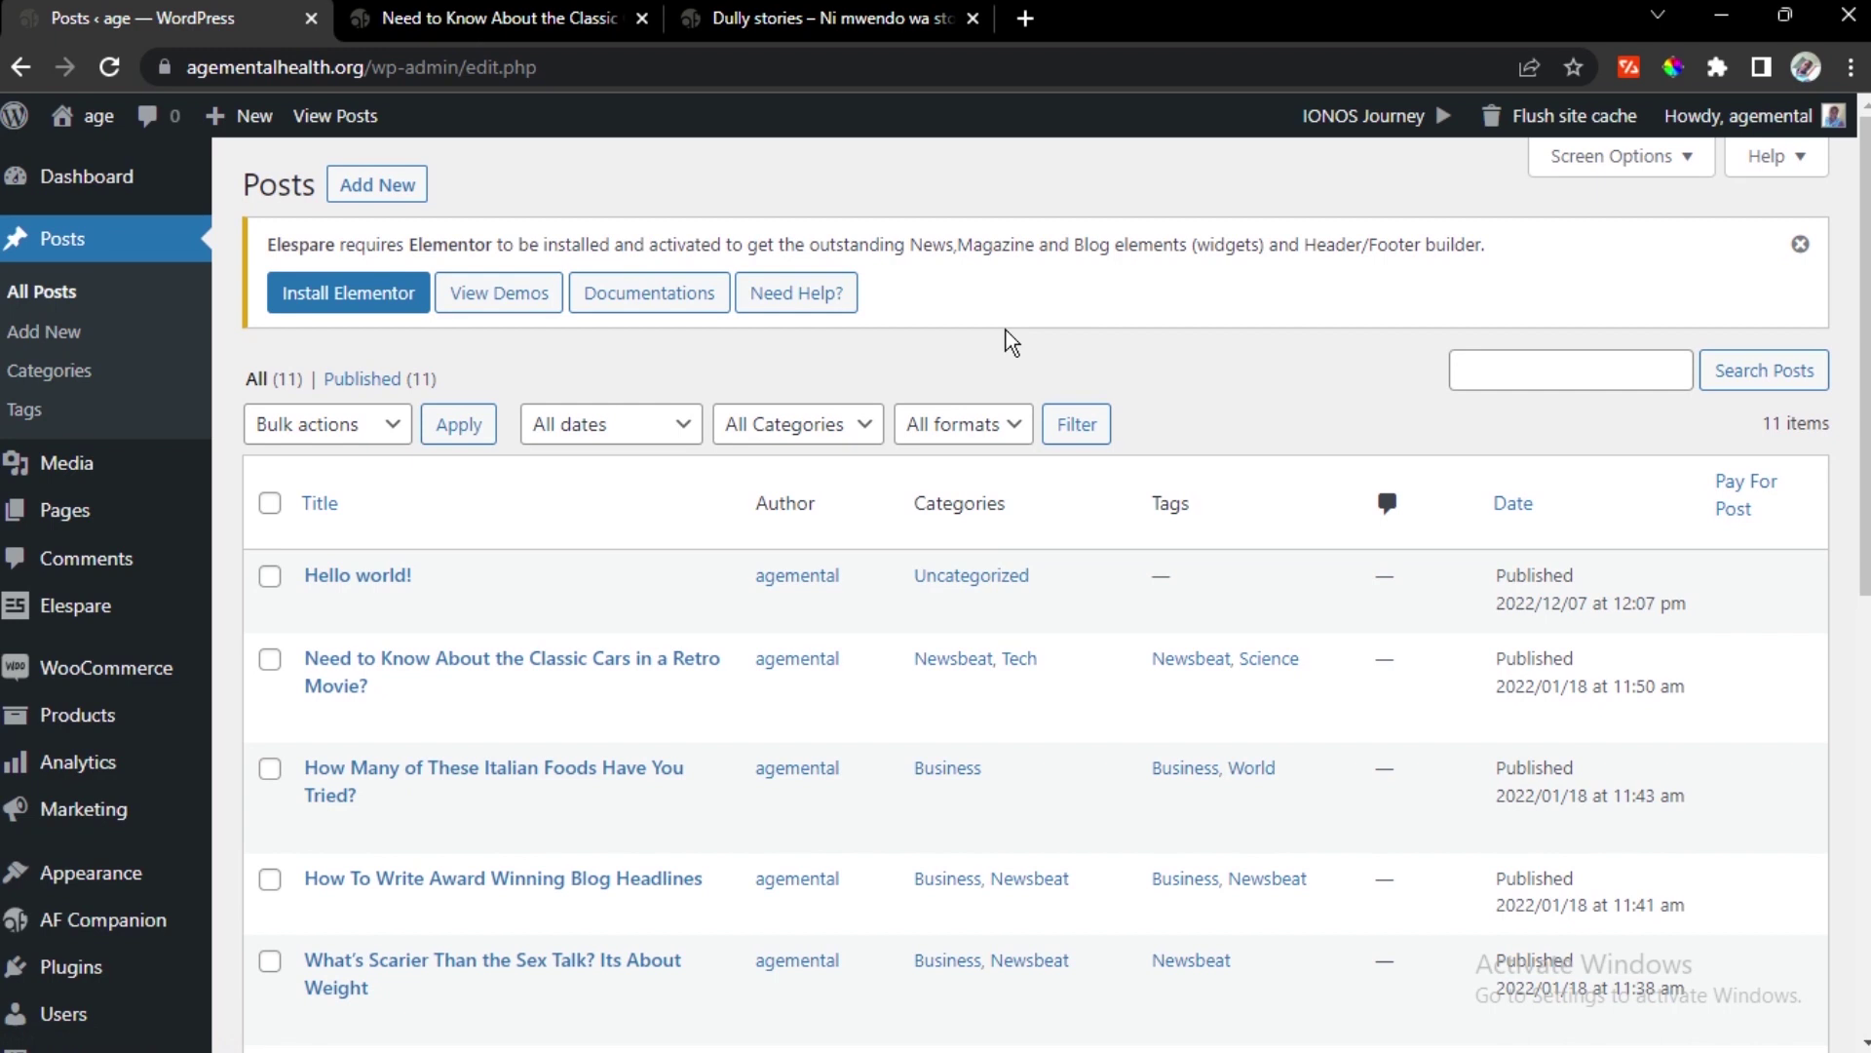
scroll(1009, 341, down, 3)
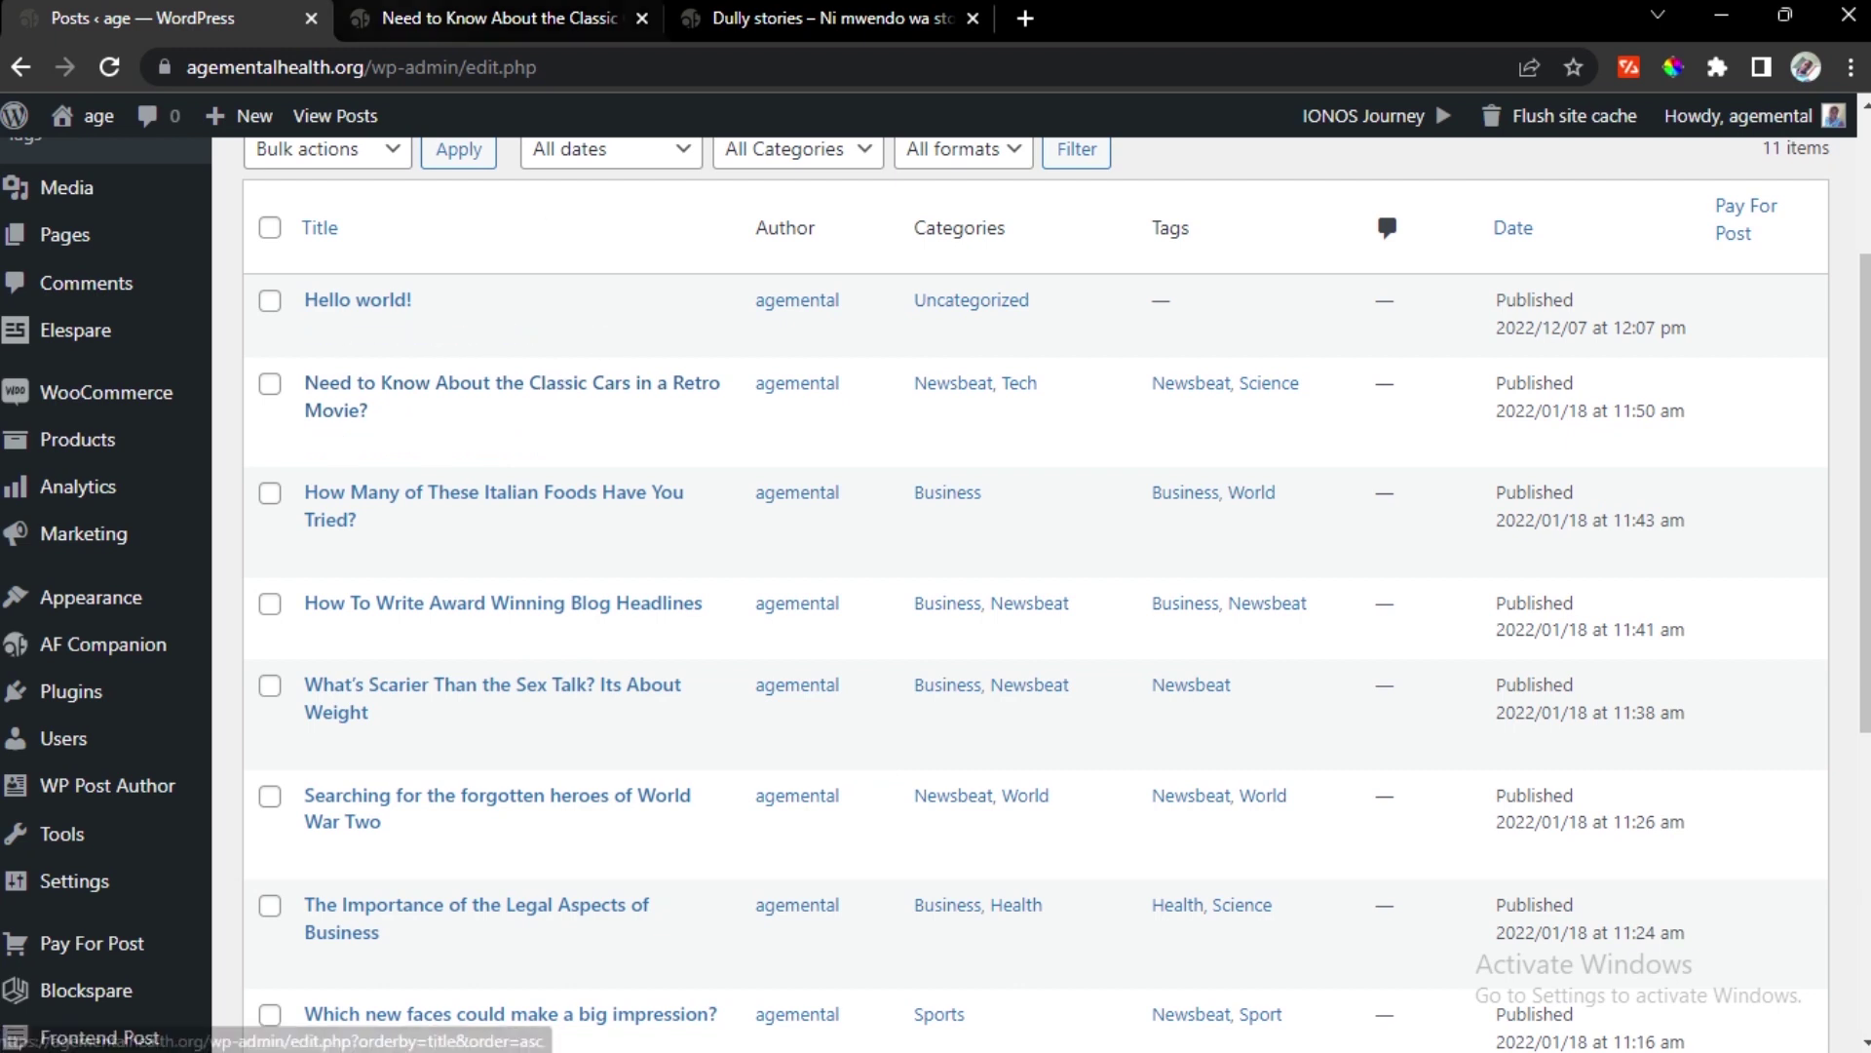
View the live site's home page and open the "Need to Know About the Classic Cars in a Retro Movie?" post from Editor's Picks
click(487, 17)
scroll(440, 570, up, 15)
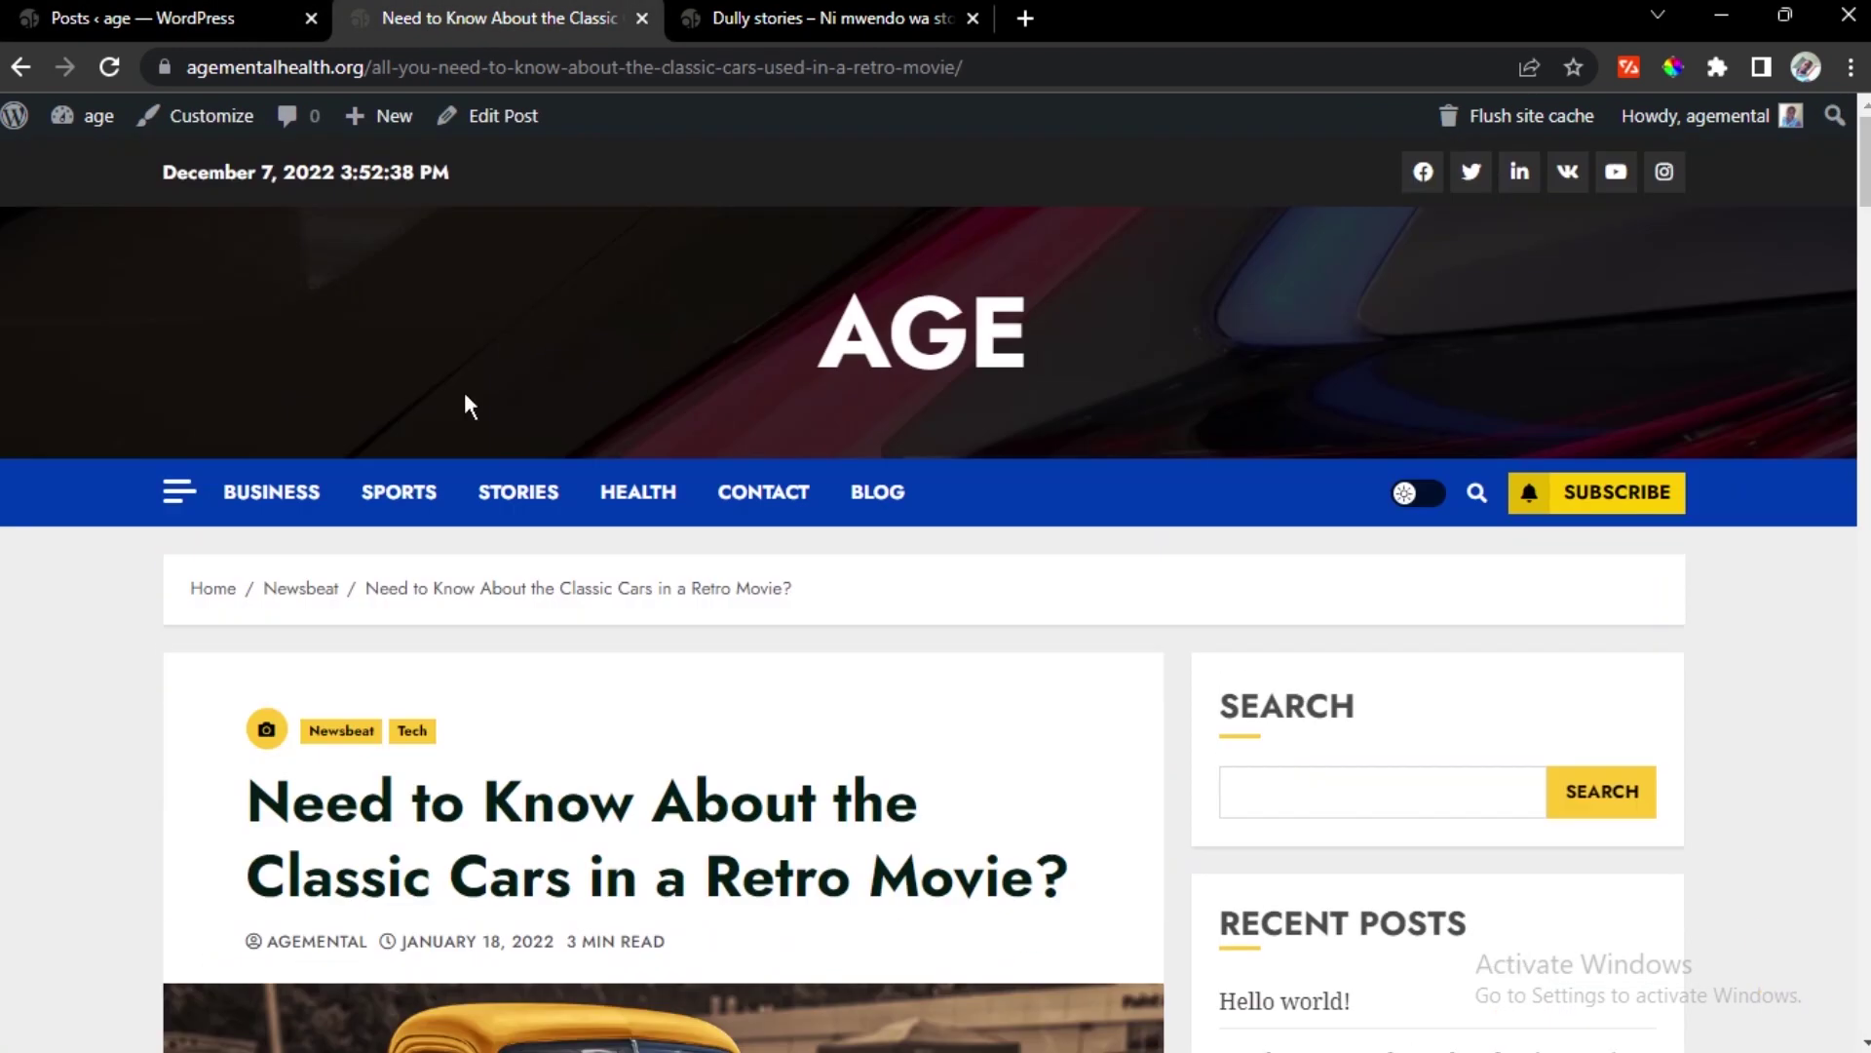
click(206, 589)
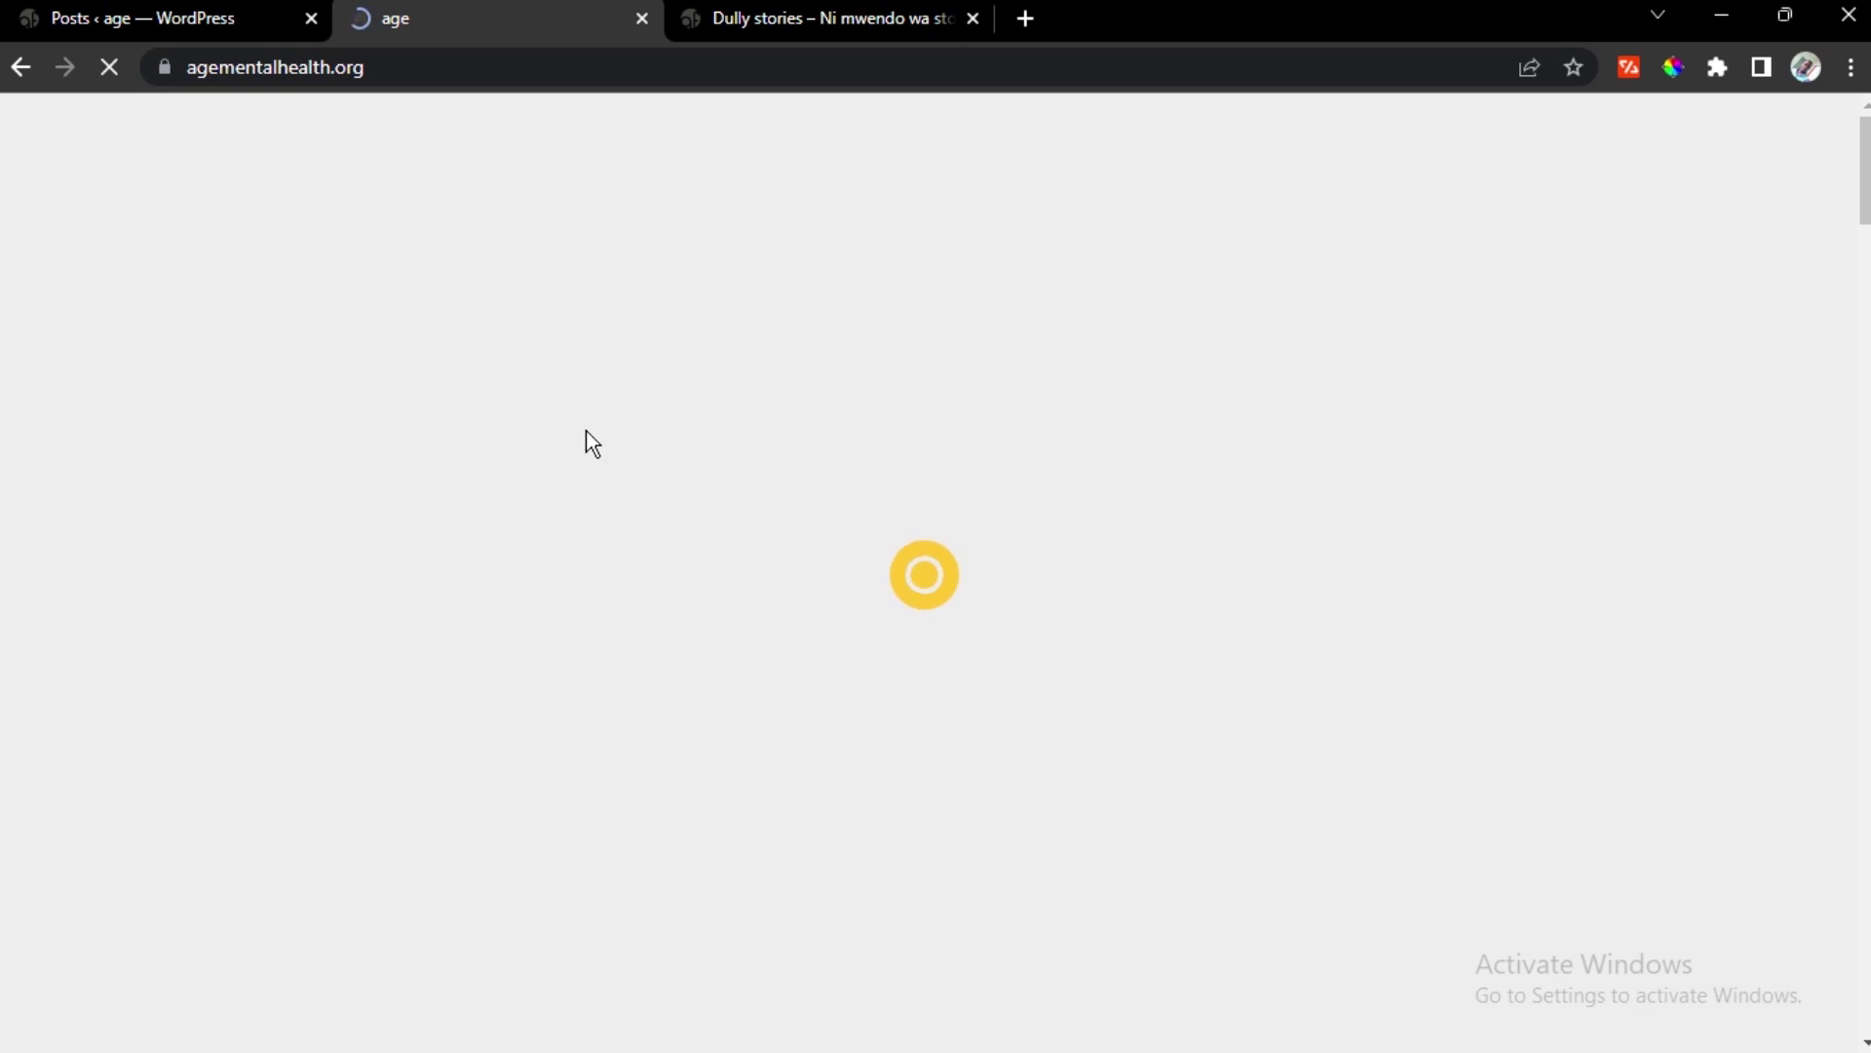
scroll(701, 592, down, 5)
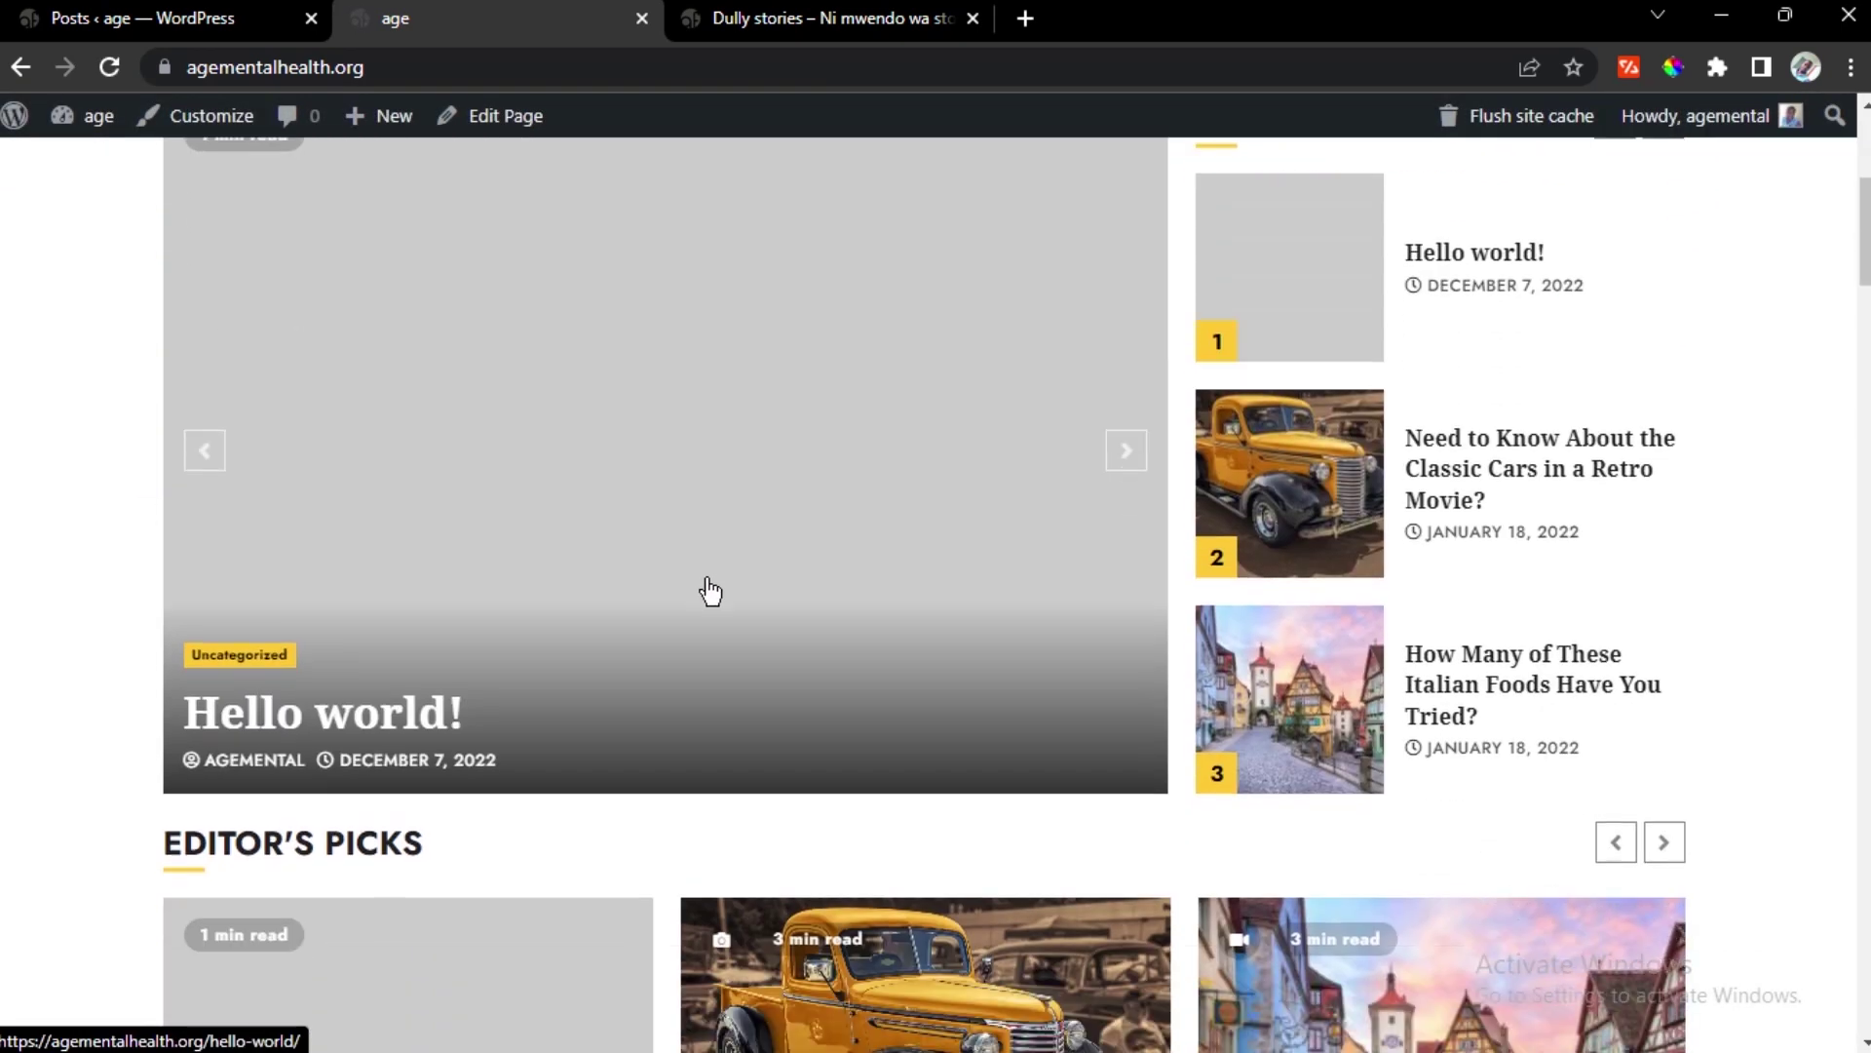
scroll(709, 585, down, 10)
scroll(684, 596, up, 3)
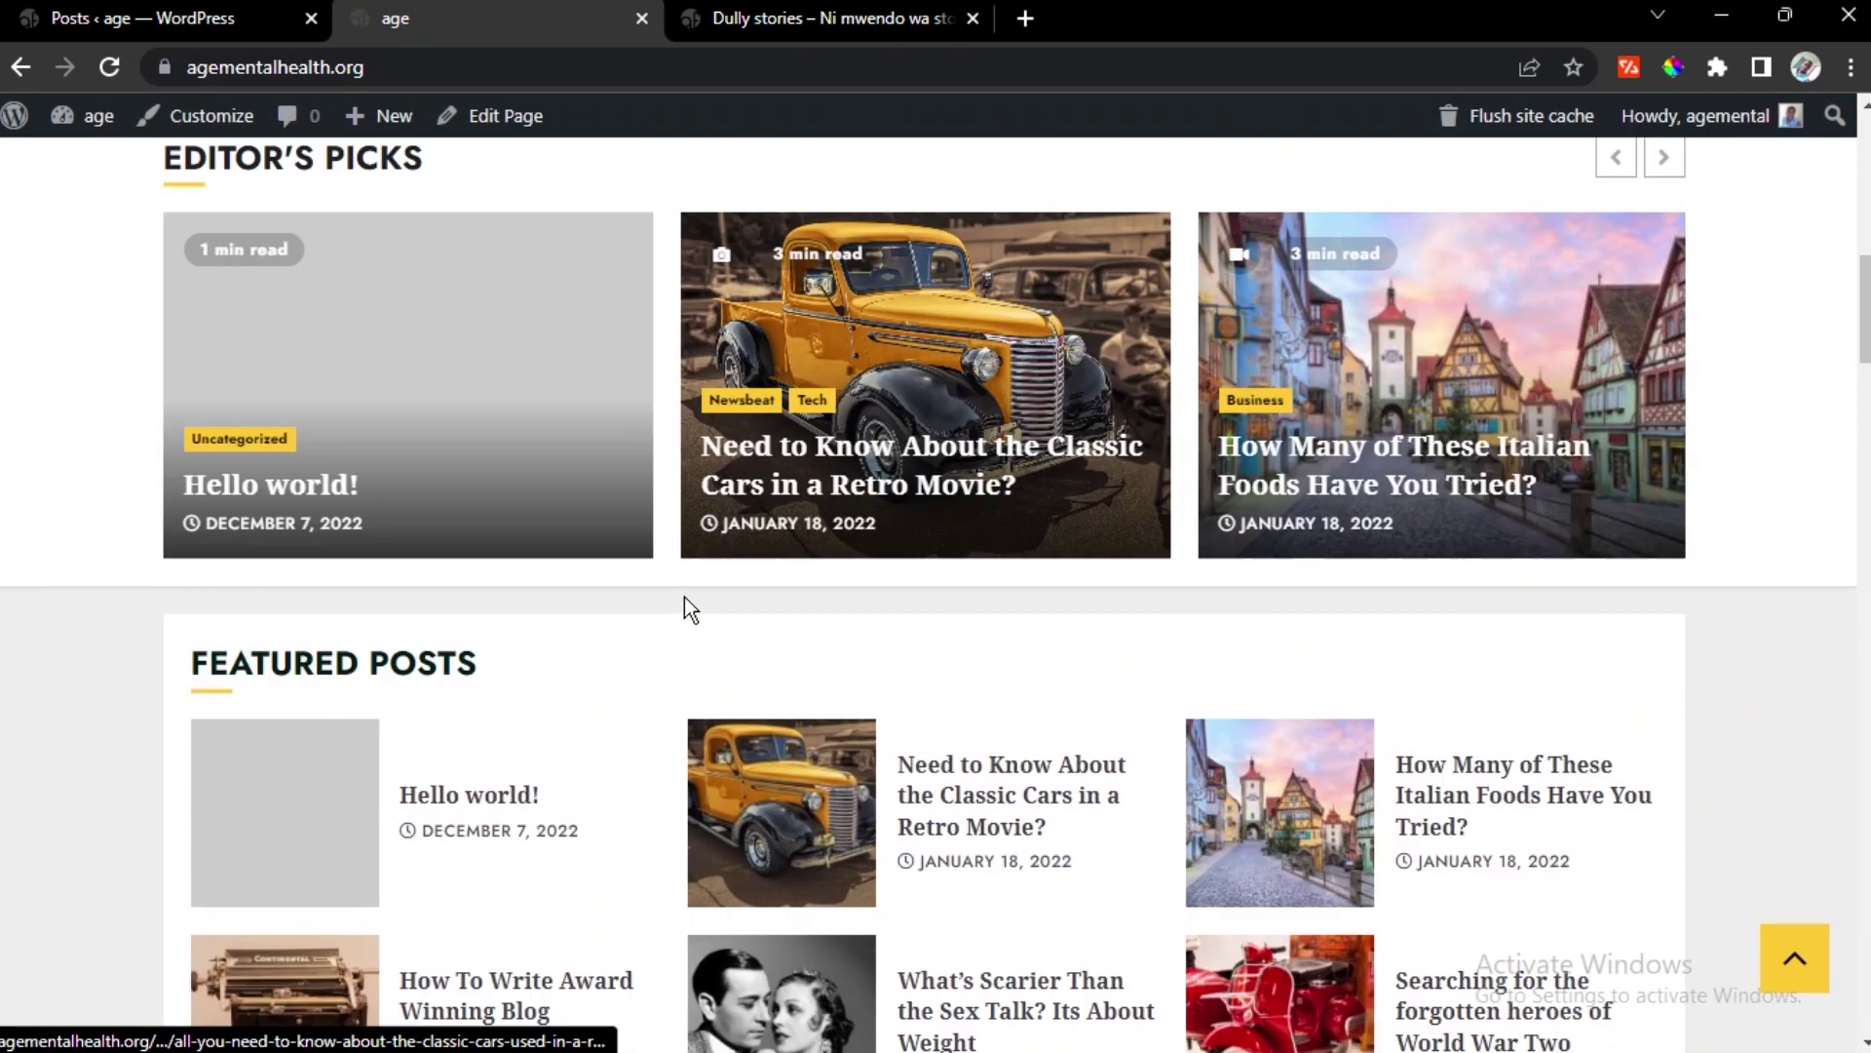
scroll(684, 597, up, 1)
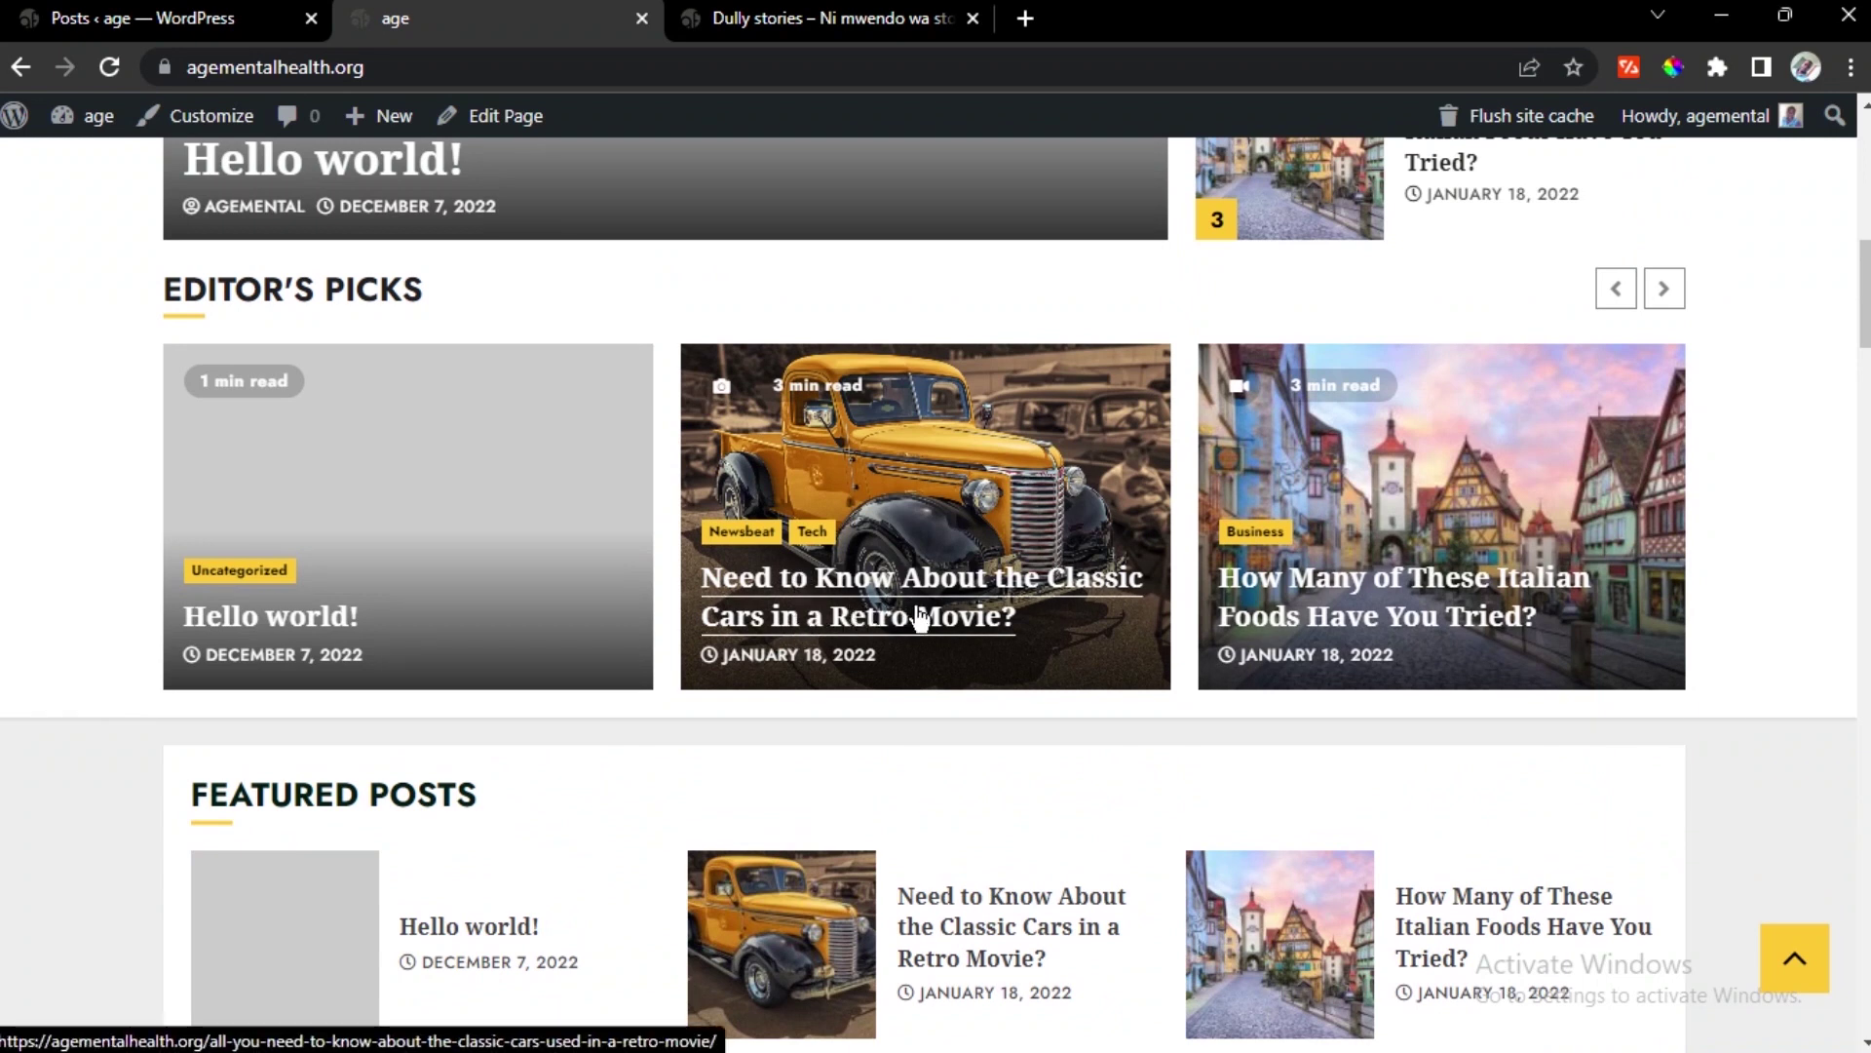
click(877, 616)
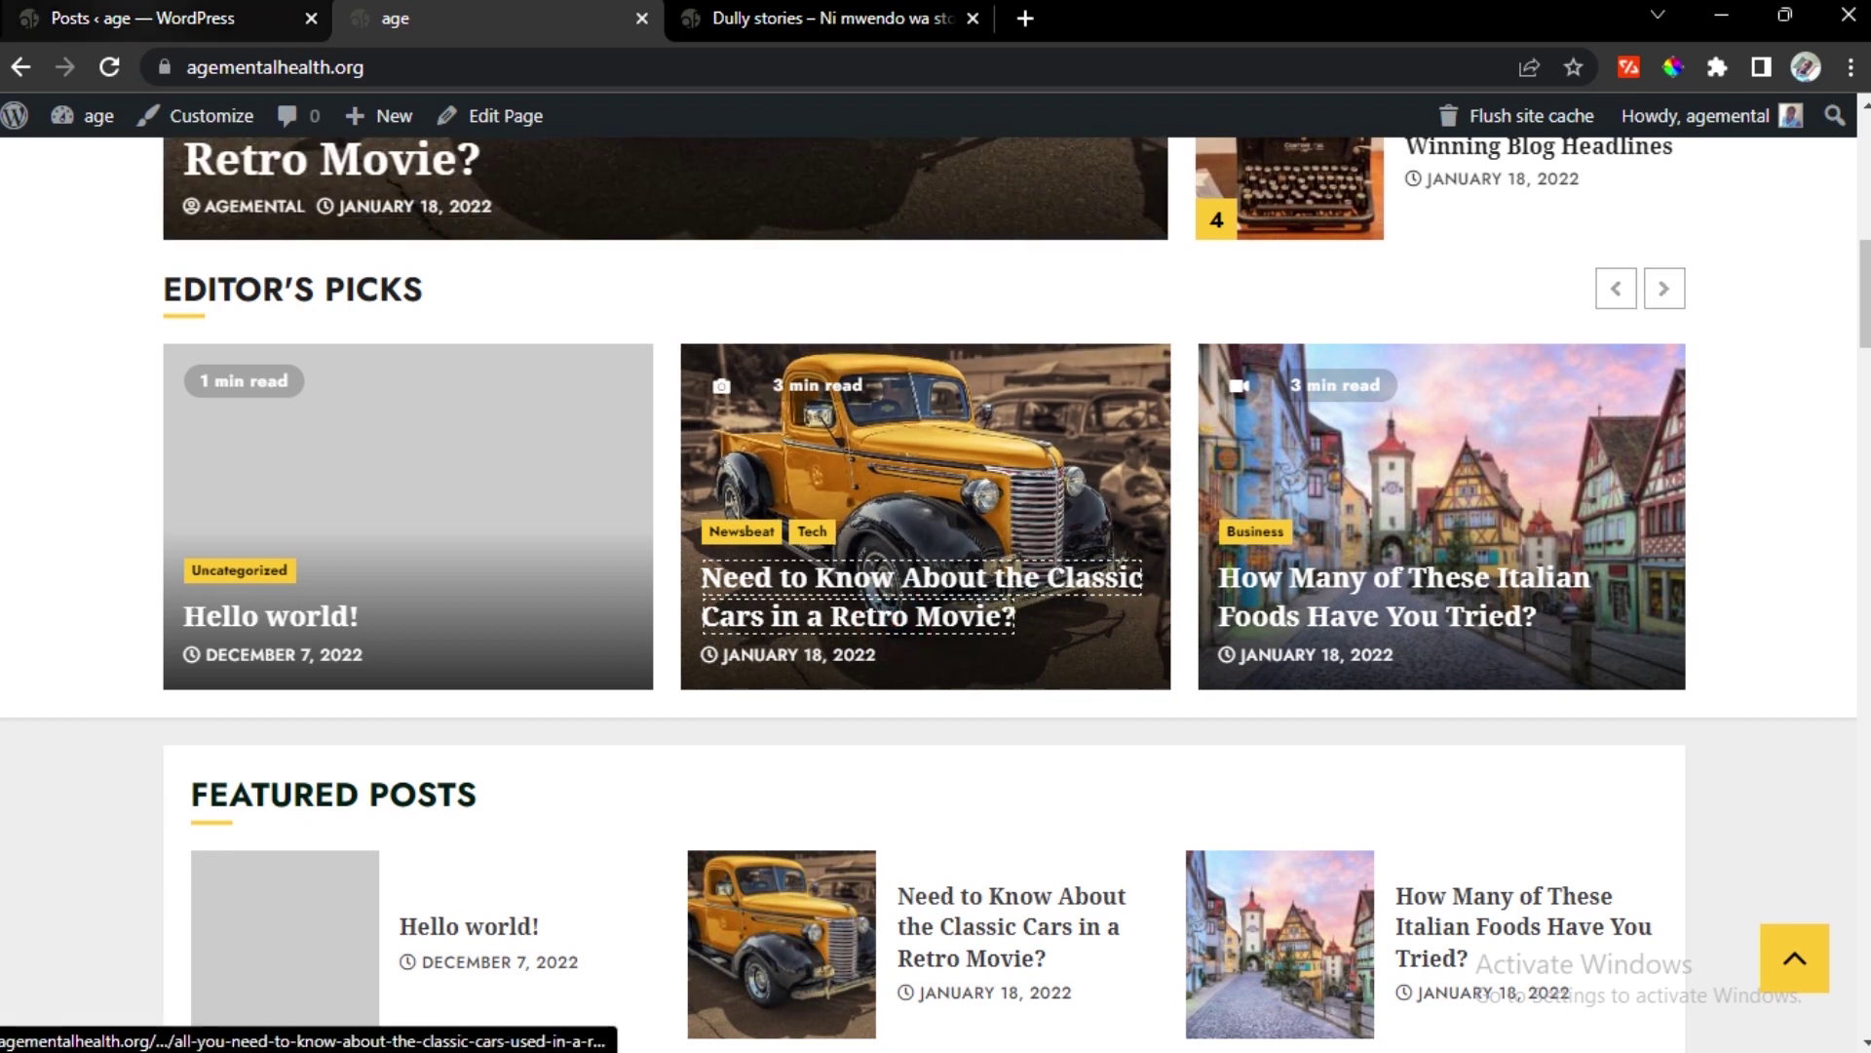
Return to the posts list, open the Classic Cars post for editing, and finish the block editor's welcome guide
key(ctrl+shift+Tab)
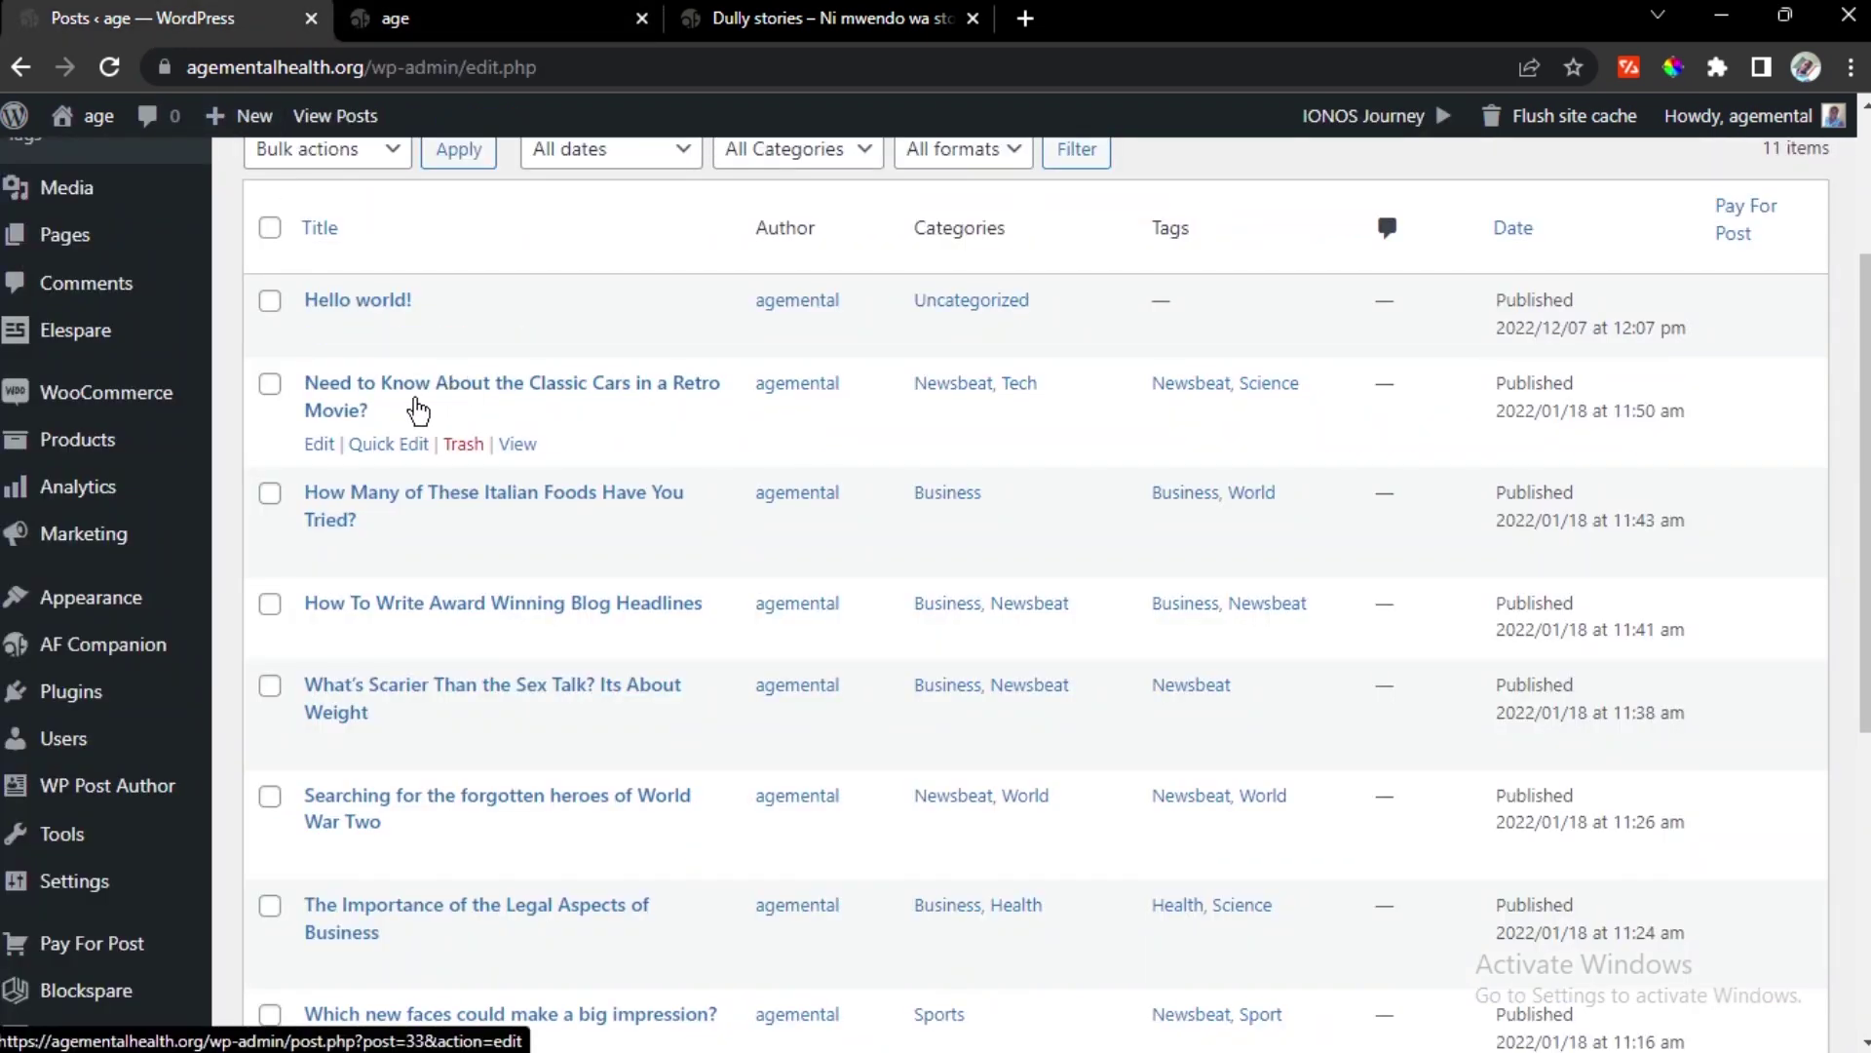
click(320, 446)
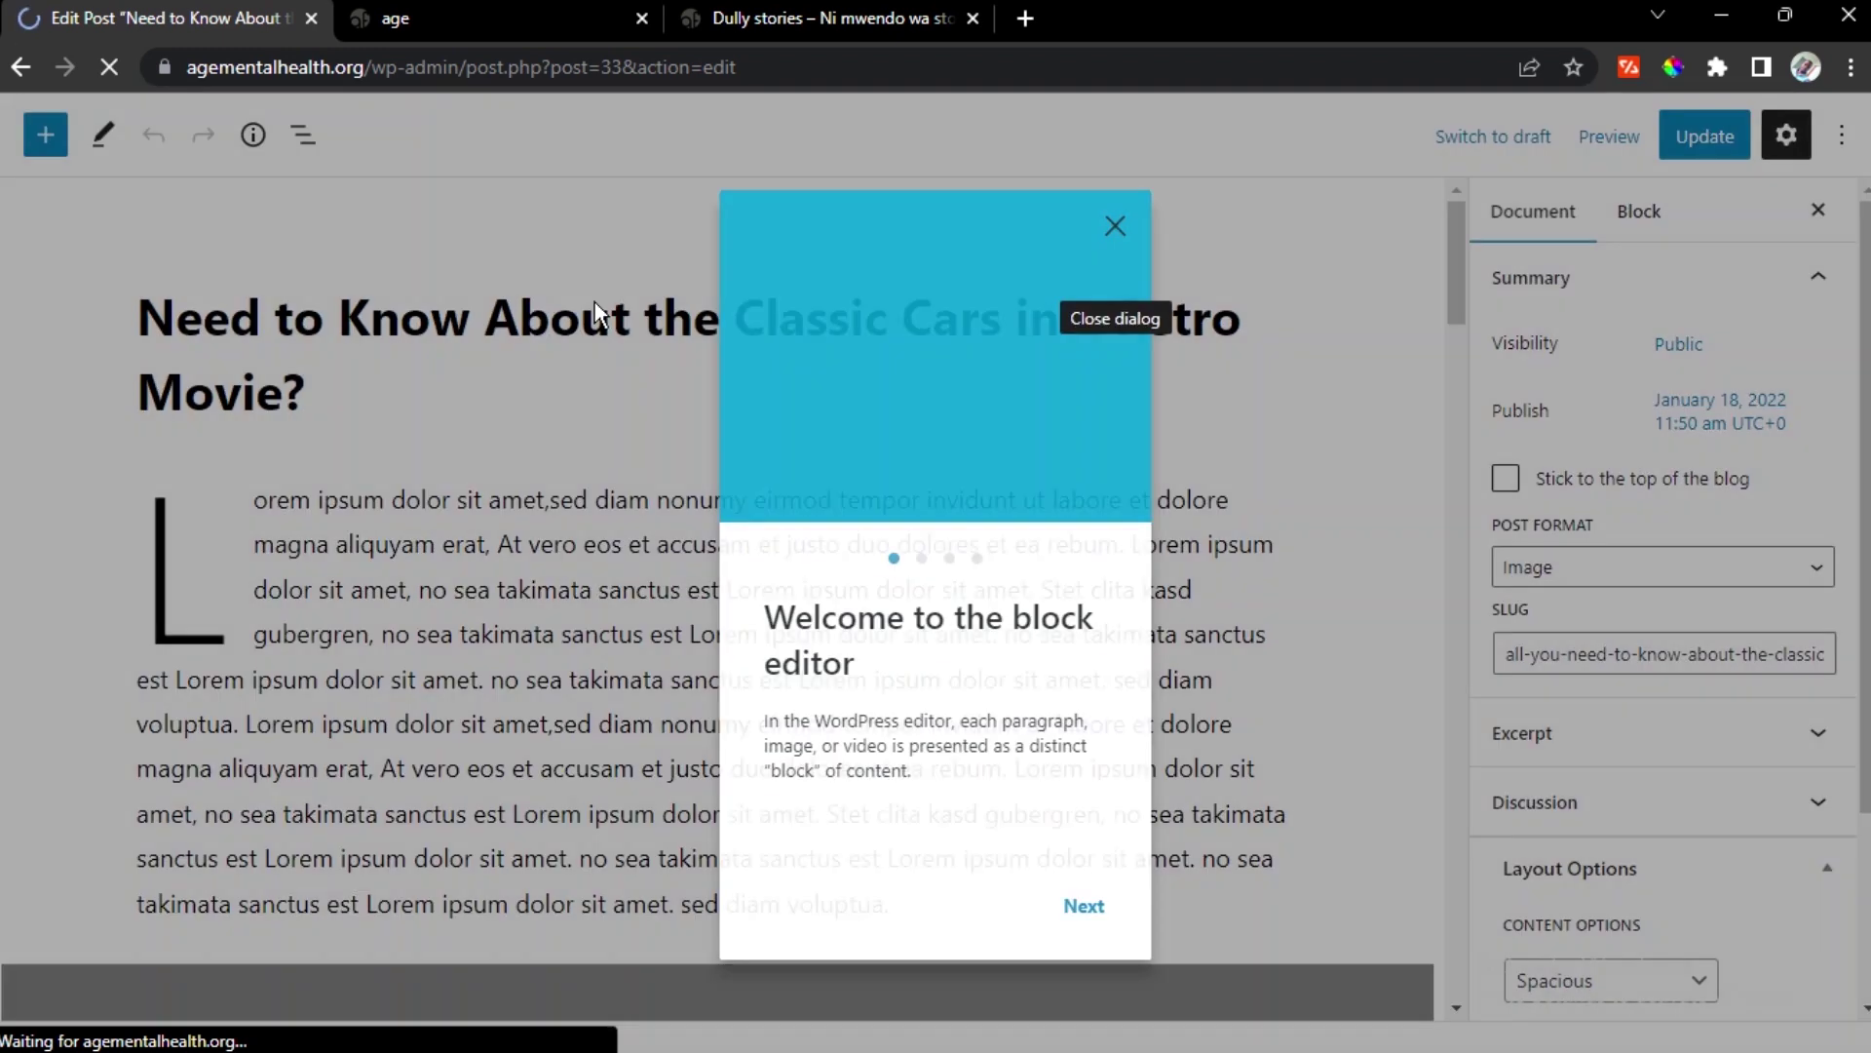
click(1082, 908)
click(1083, 909)
click(1084, 909)
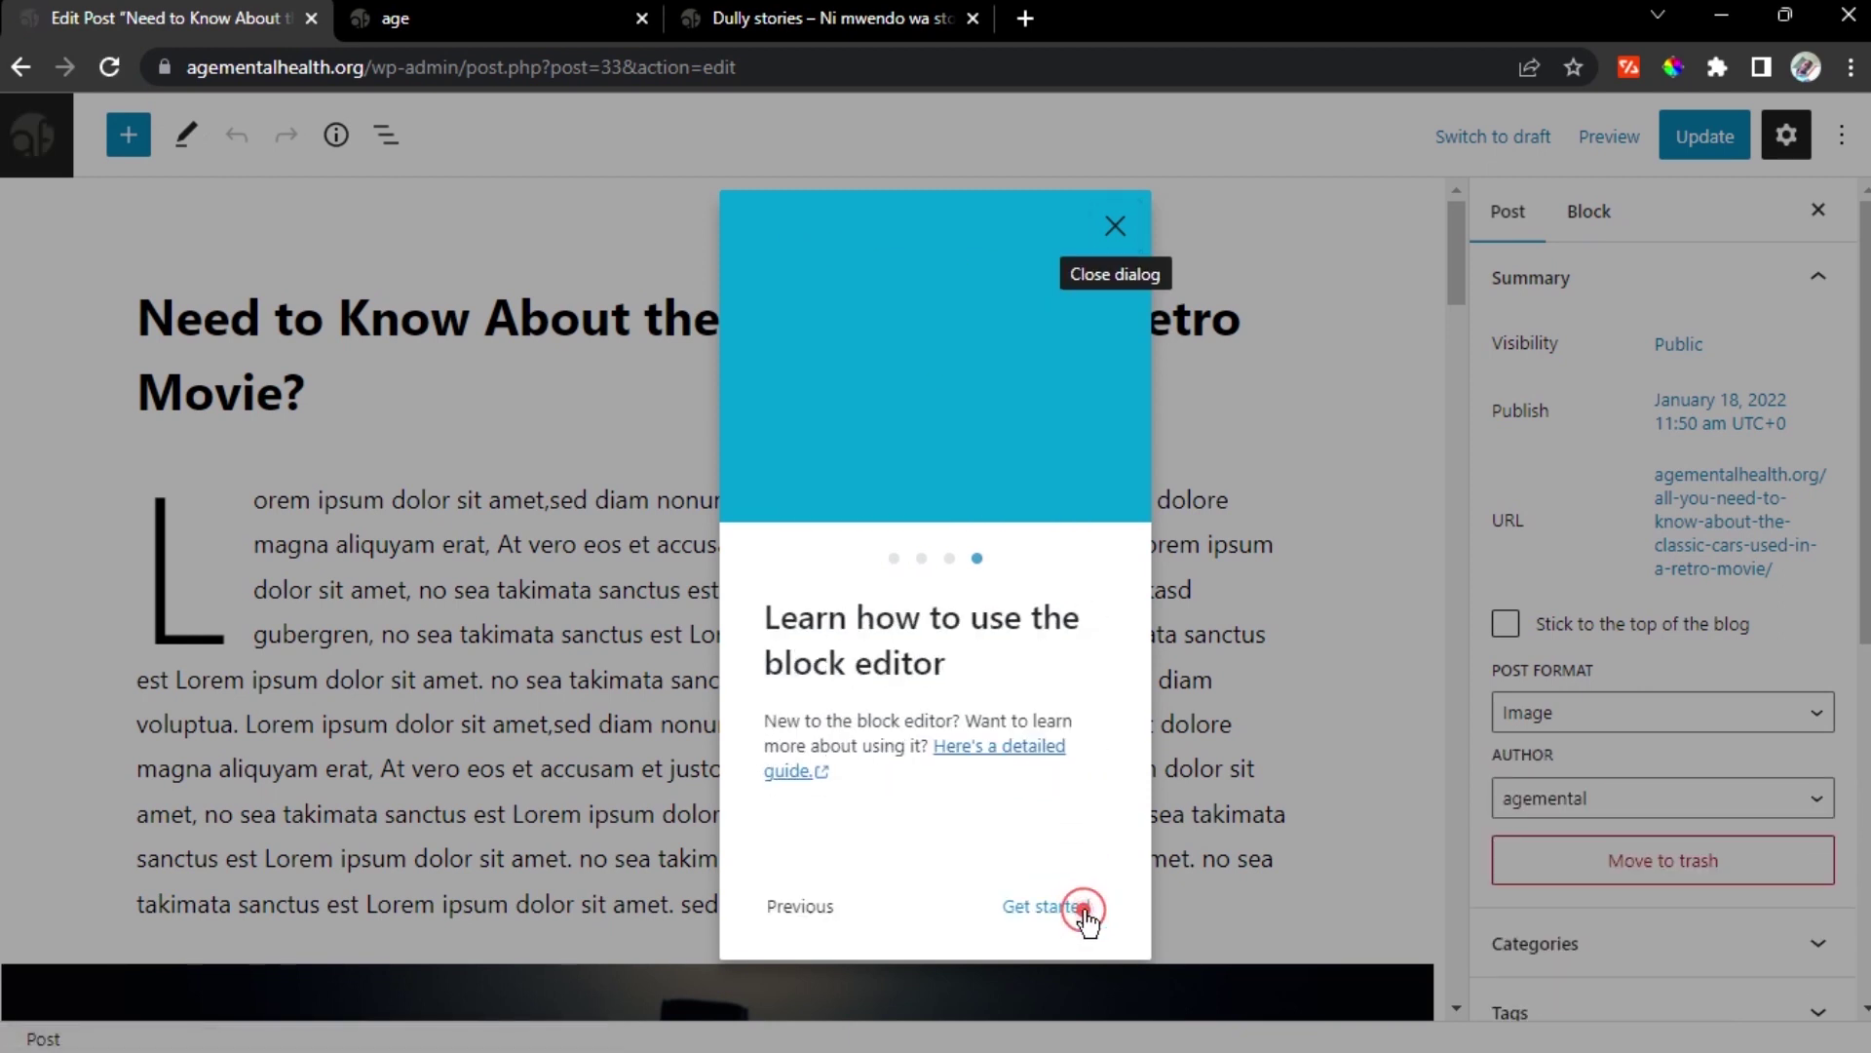
click(1072, 906)
Find the Pay For Post with WooCommerce settings below the Classic Cars post's content
scroll(706, 589, down, 1)
scroll(707, 589, down, 20)
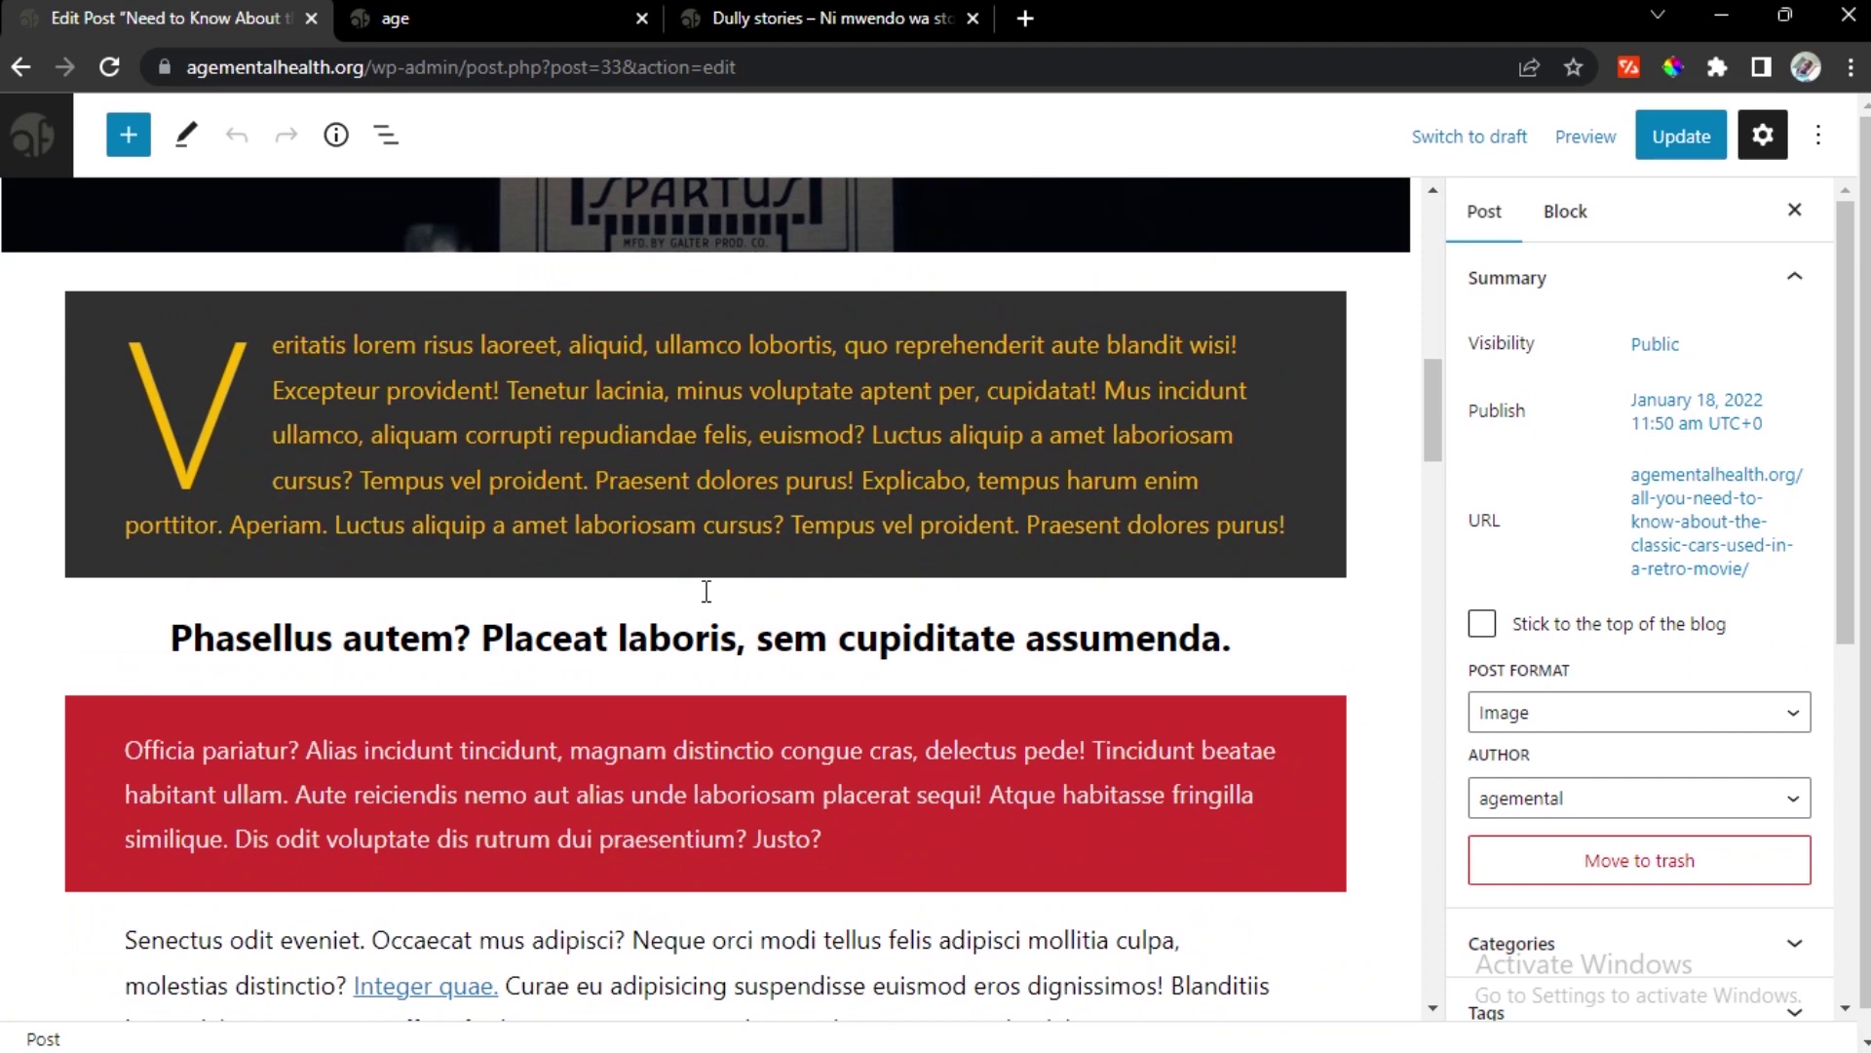
scroll(707, 591, down, 10)
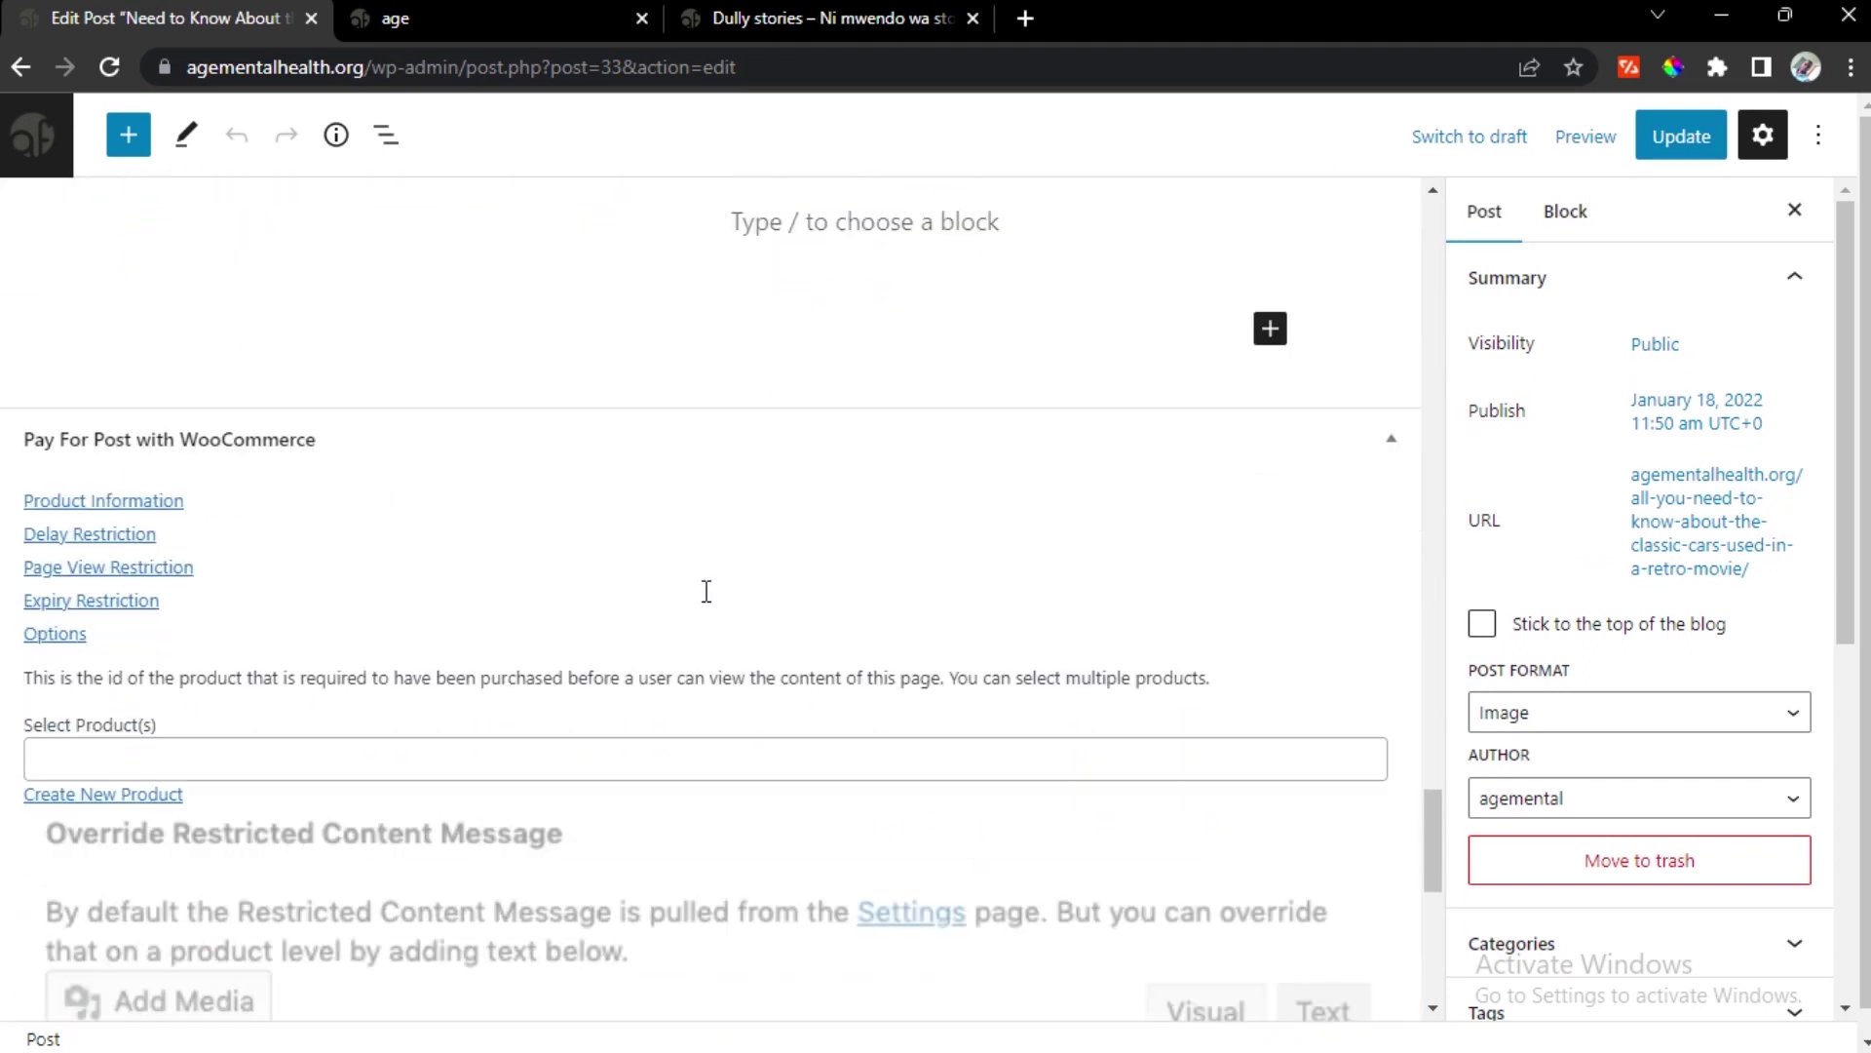
Examine the product selection and the Override Restricted Content Message section in the Classic Cars post's Pay For Post with WooCommerce settings
scroll(708, 599, up, 8)
scroll(707, 605, down, 5)
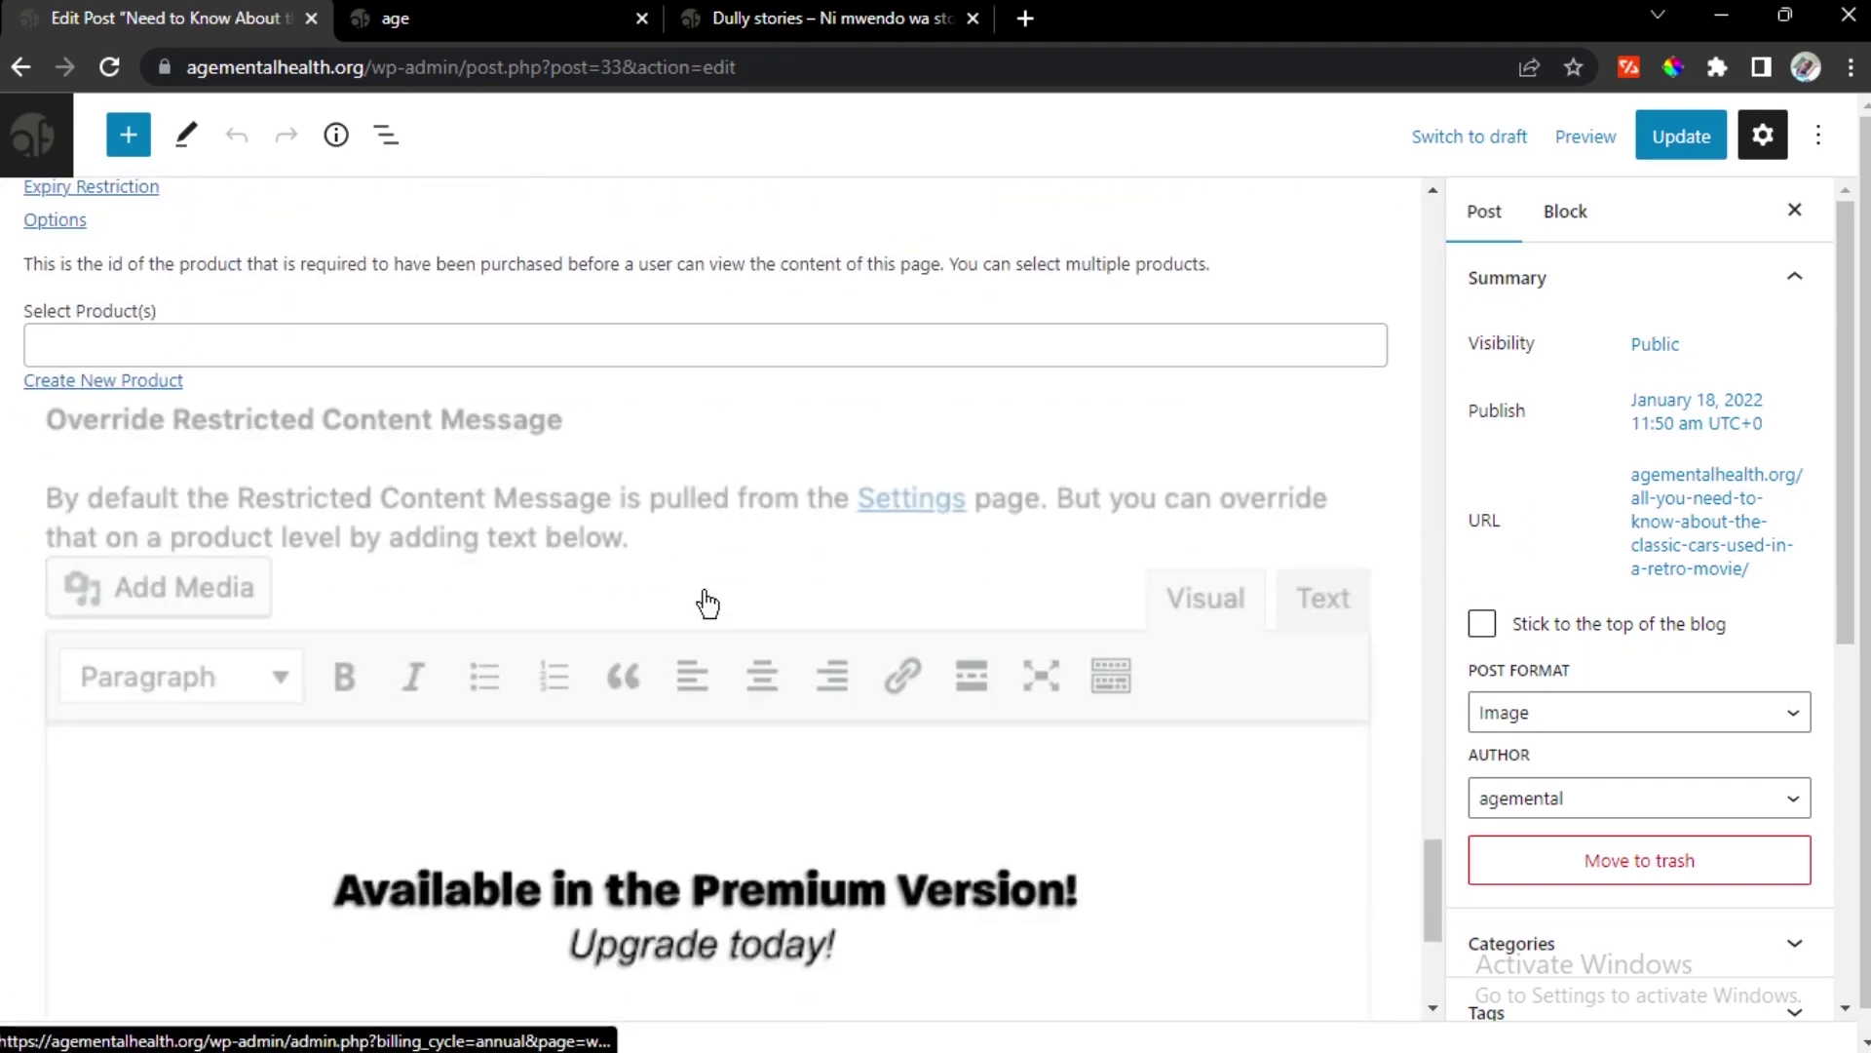
scroll(624, 527, down, 5)
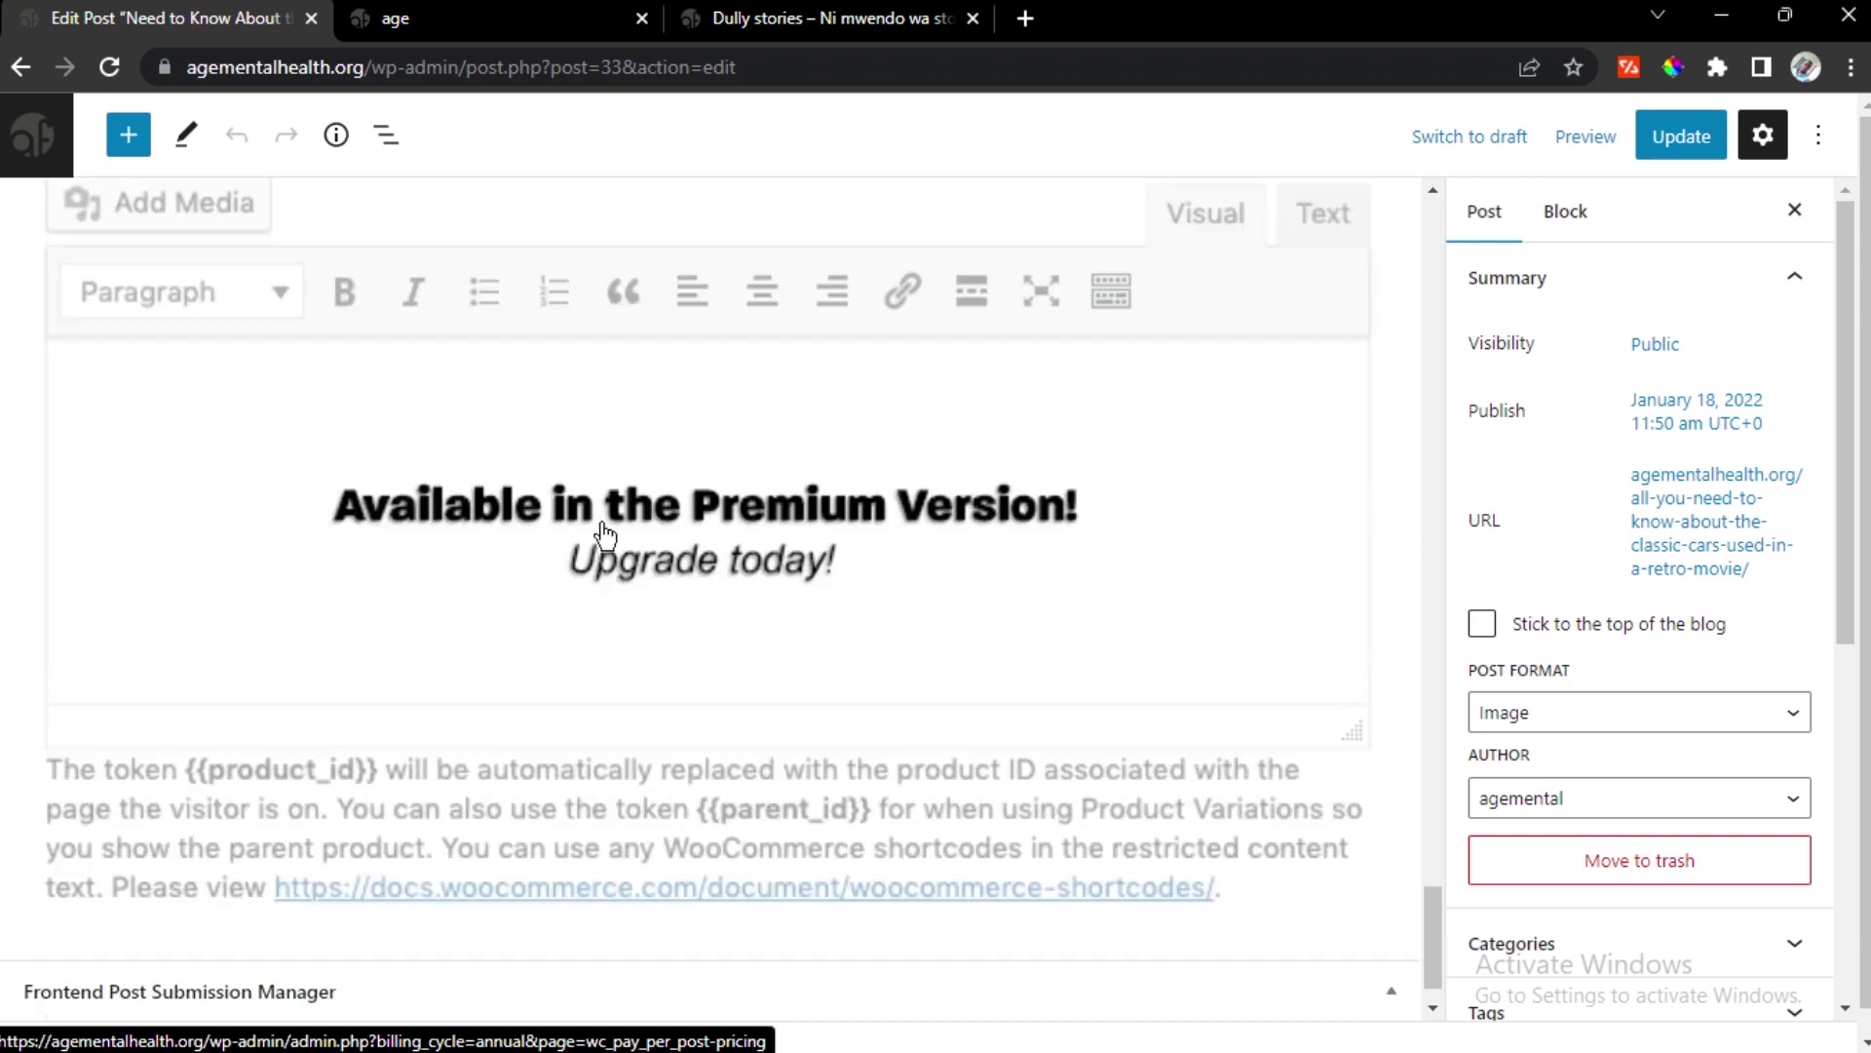
scroll(390, 467, up, 8)
scroll(384, 456, up, 1)
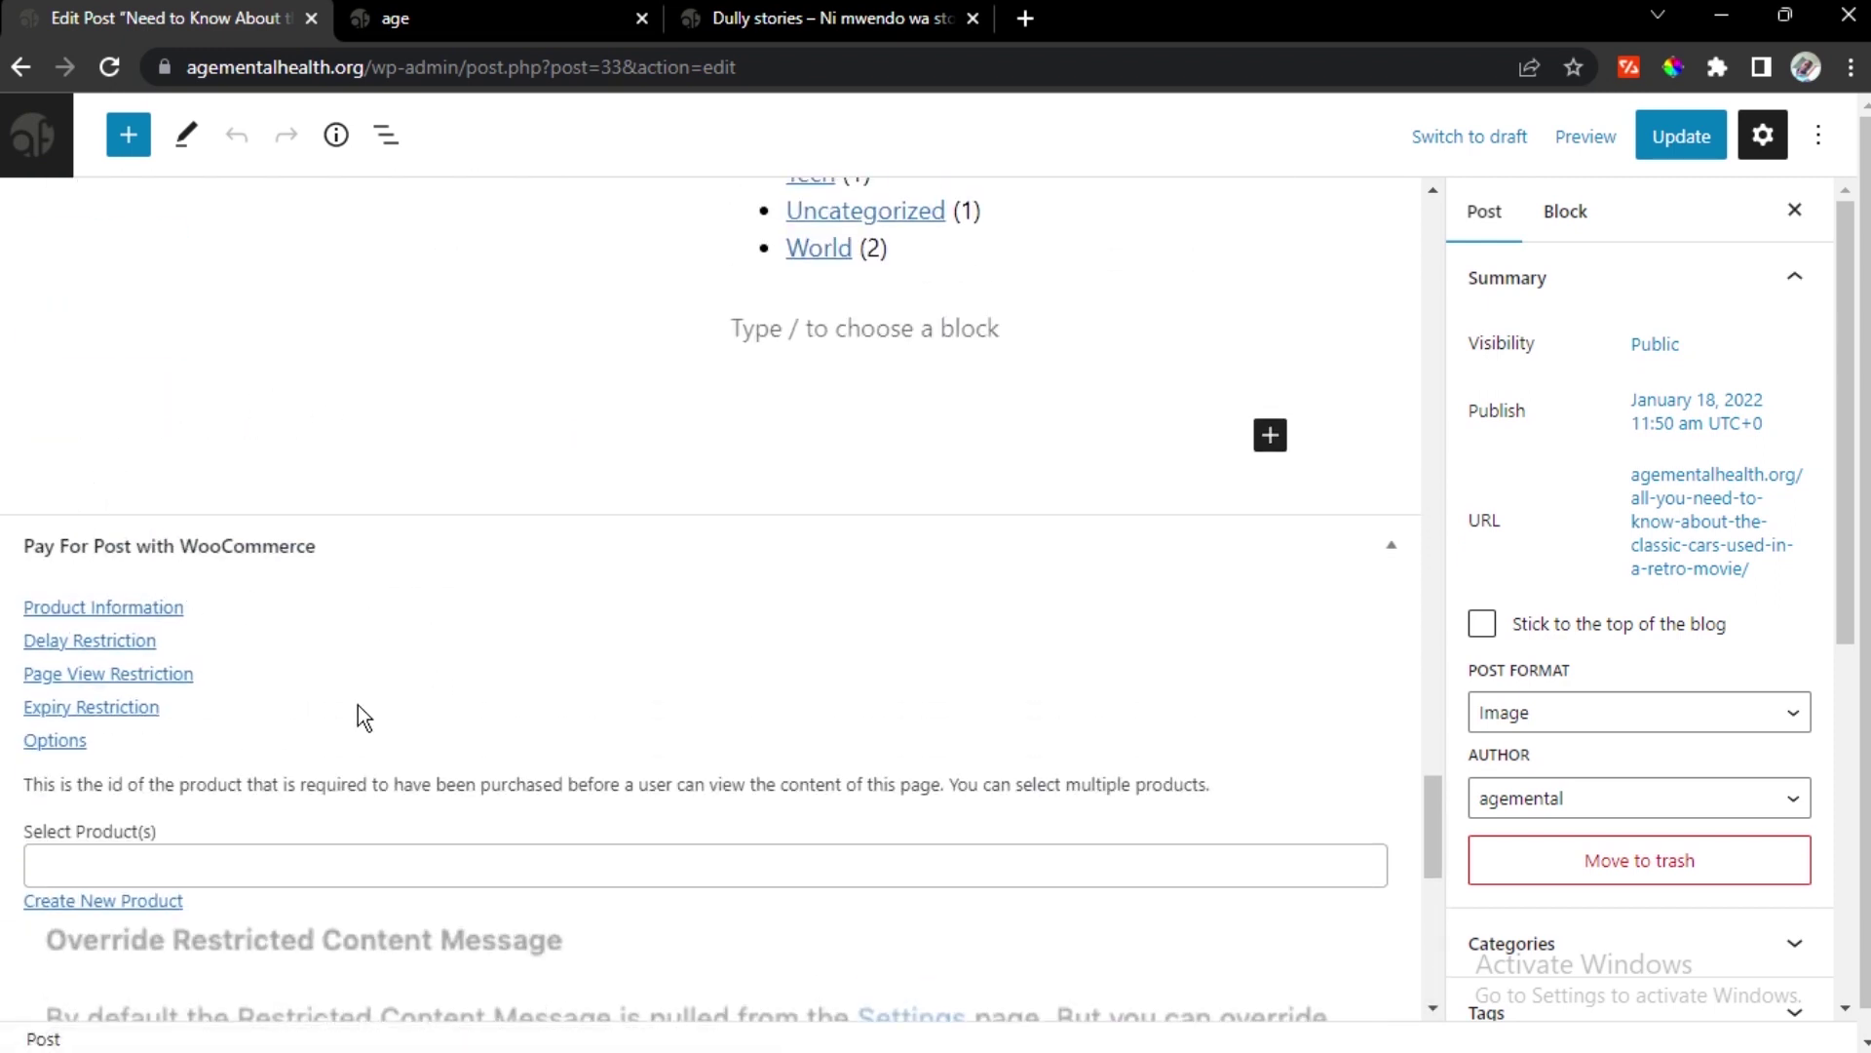
scroll(573, 638, down, 5)
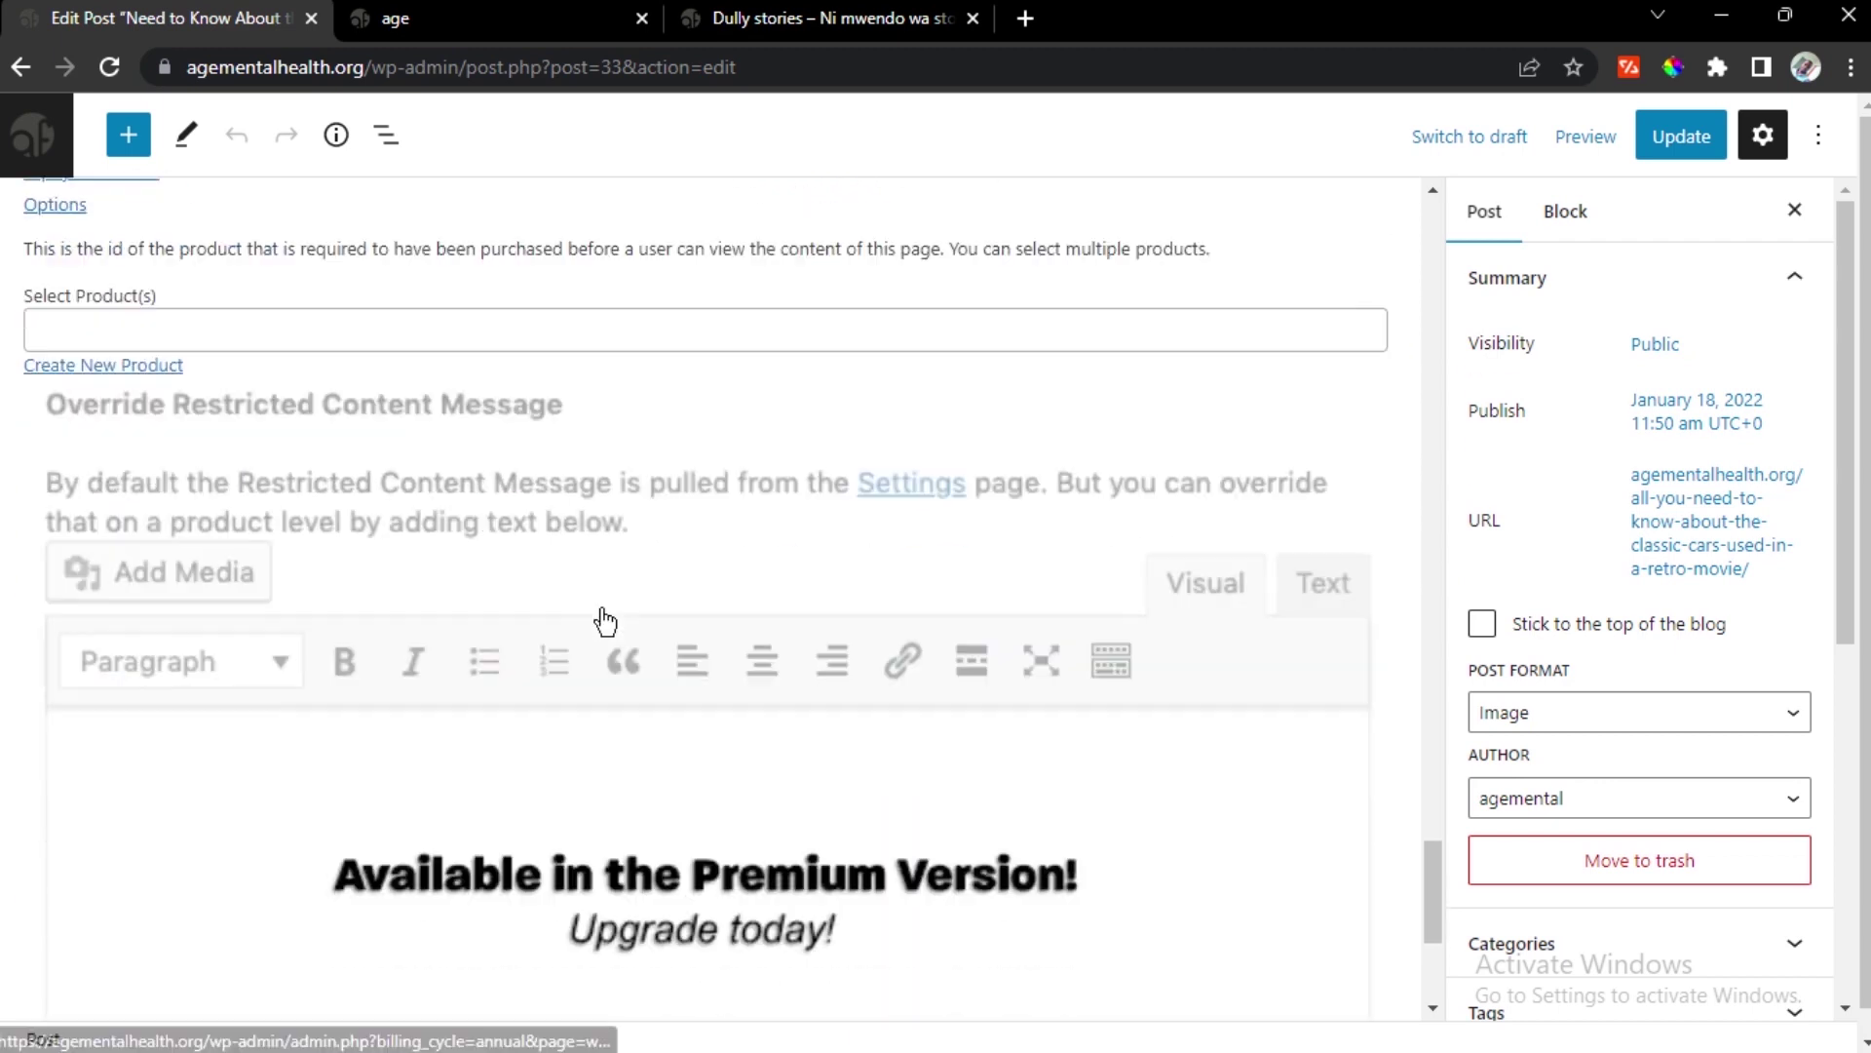
scroll(420, 366, down, 3)
scroll(420, 367, down, 1)
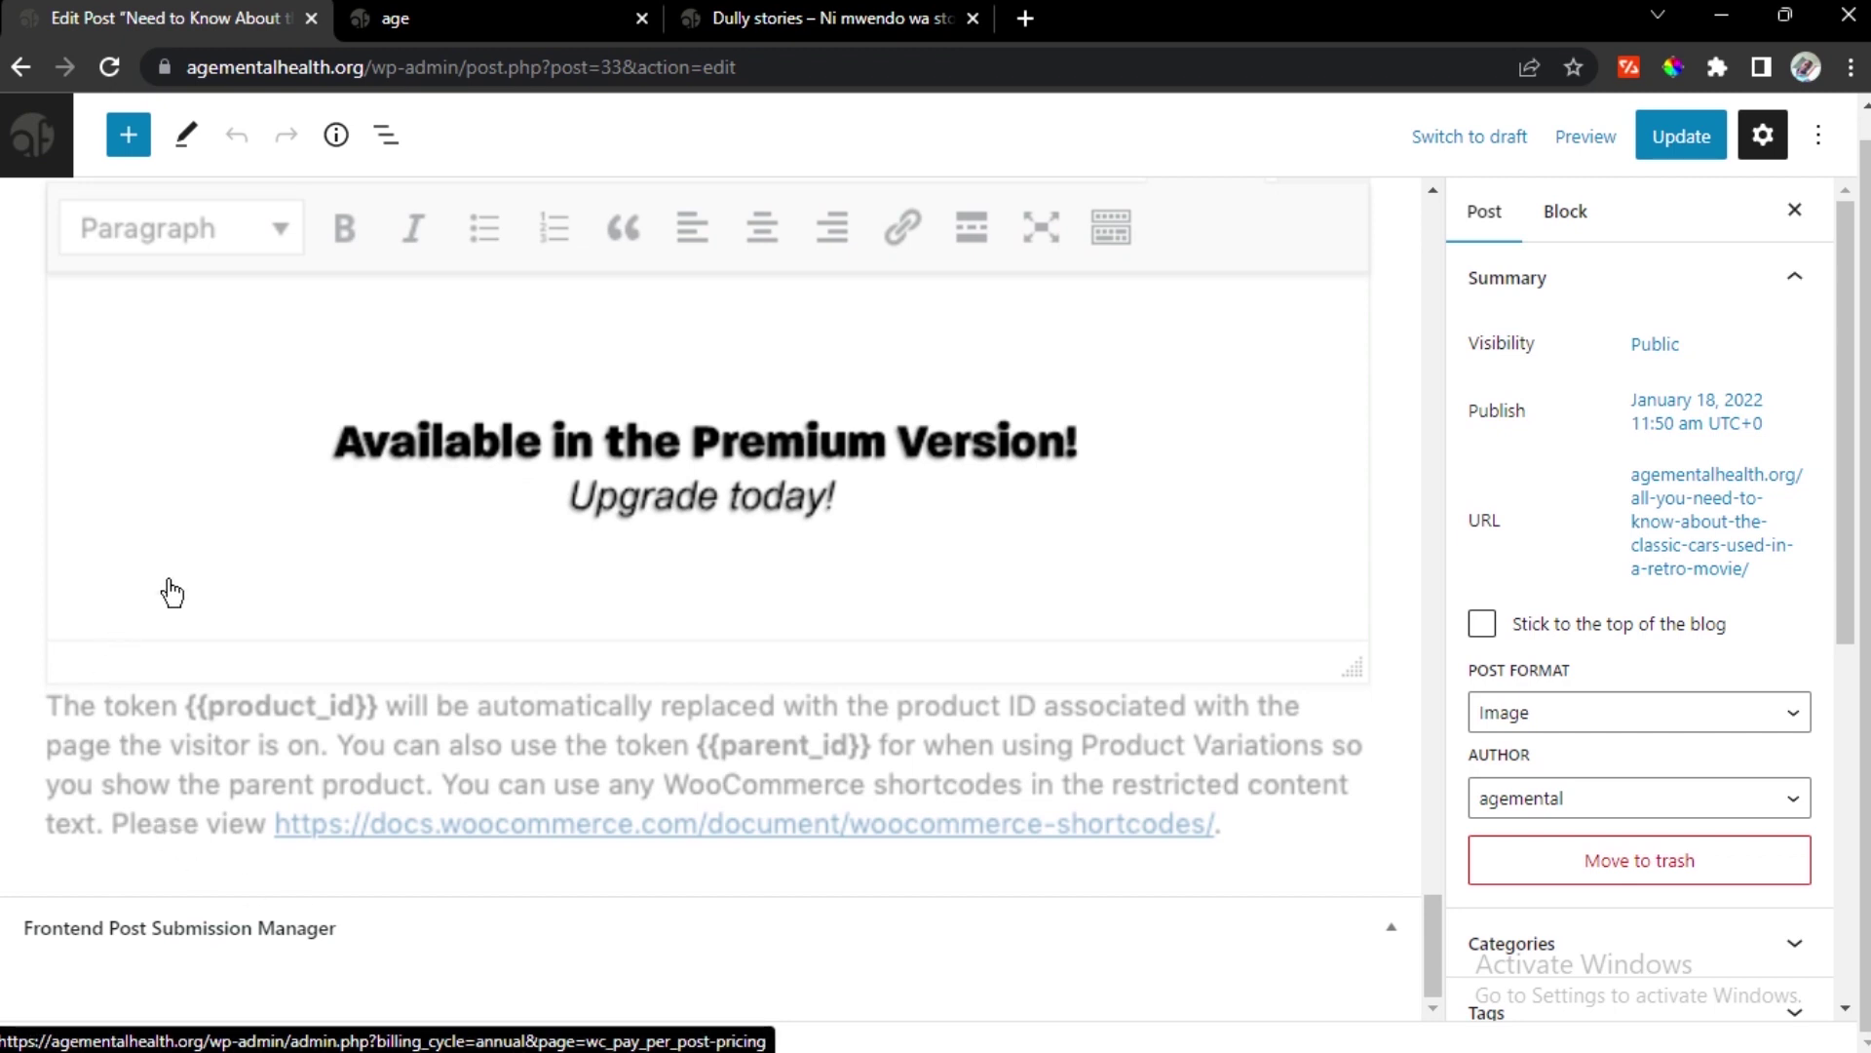
scroll(526, 605, up, 5)
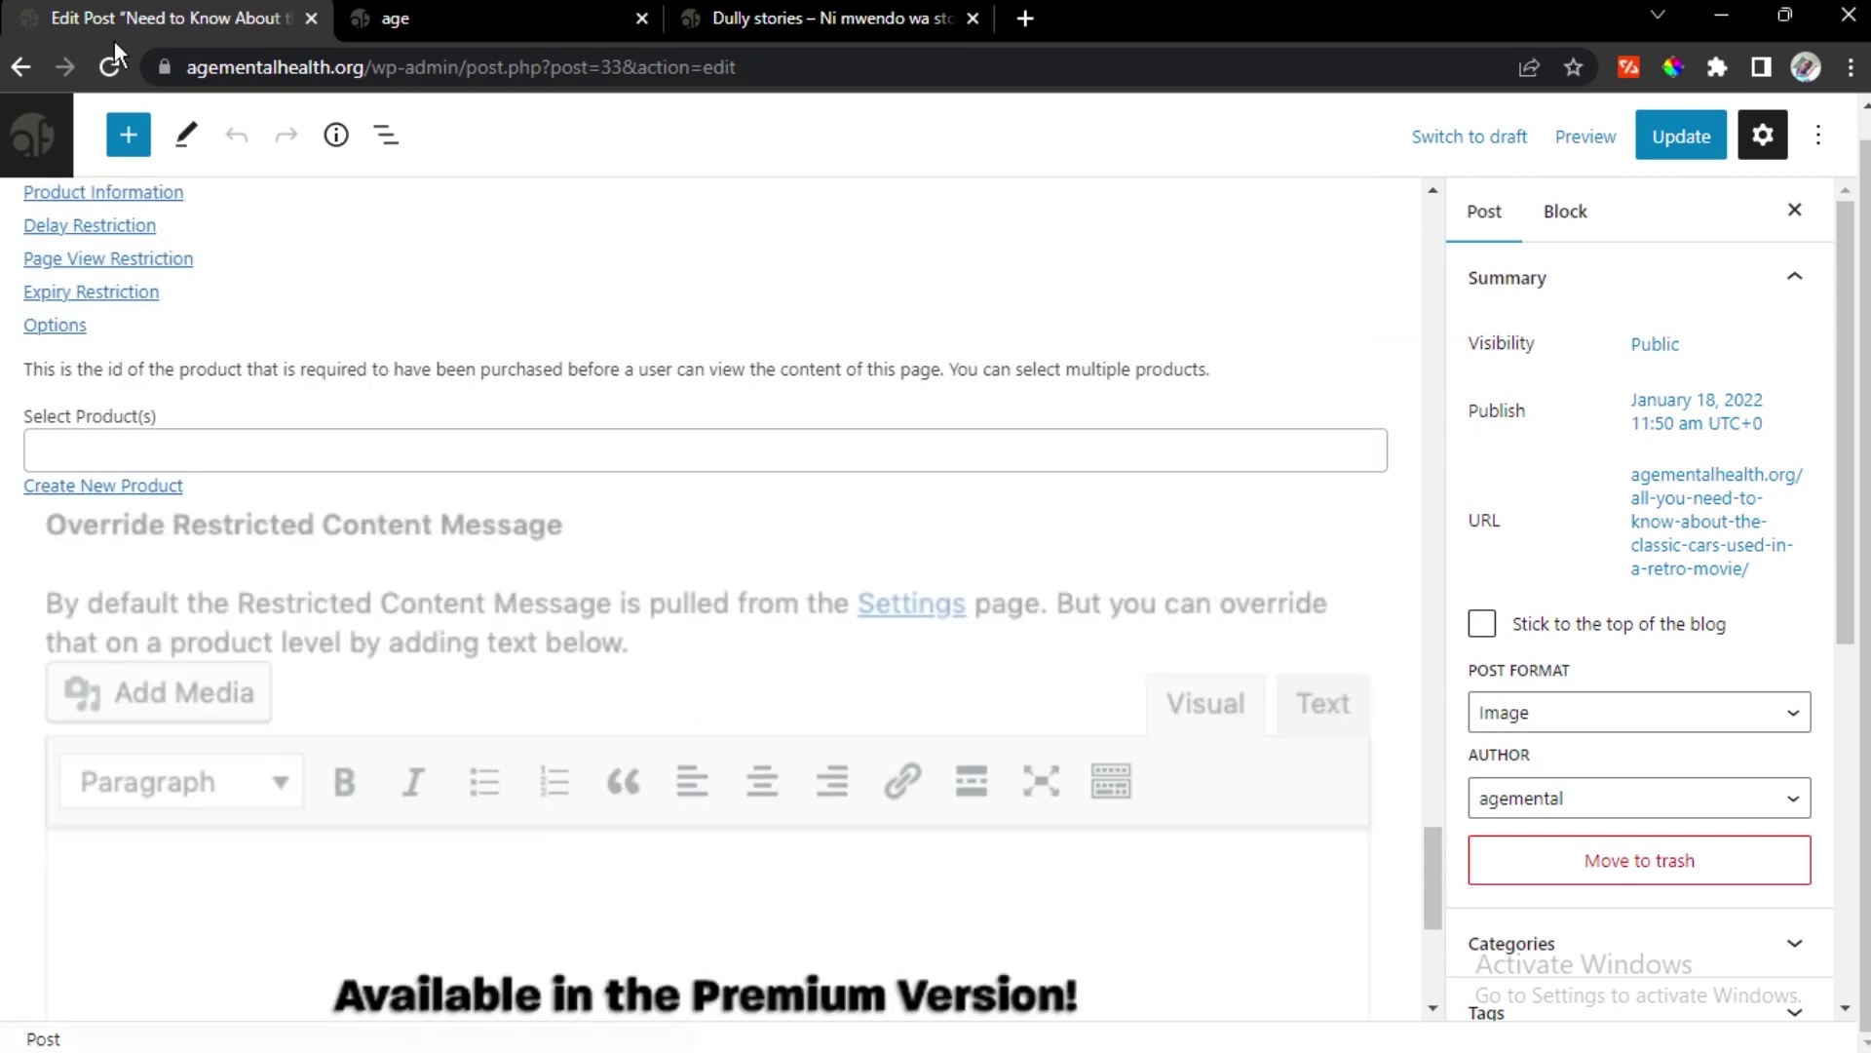
Return to the posts list and reopen the Classic Cars post for editing at its Pay For Post with WooCommerce settings
click(27, 142)
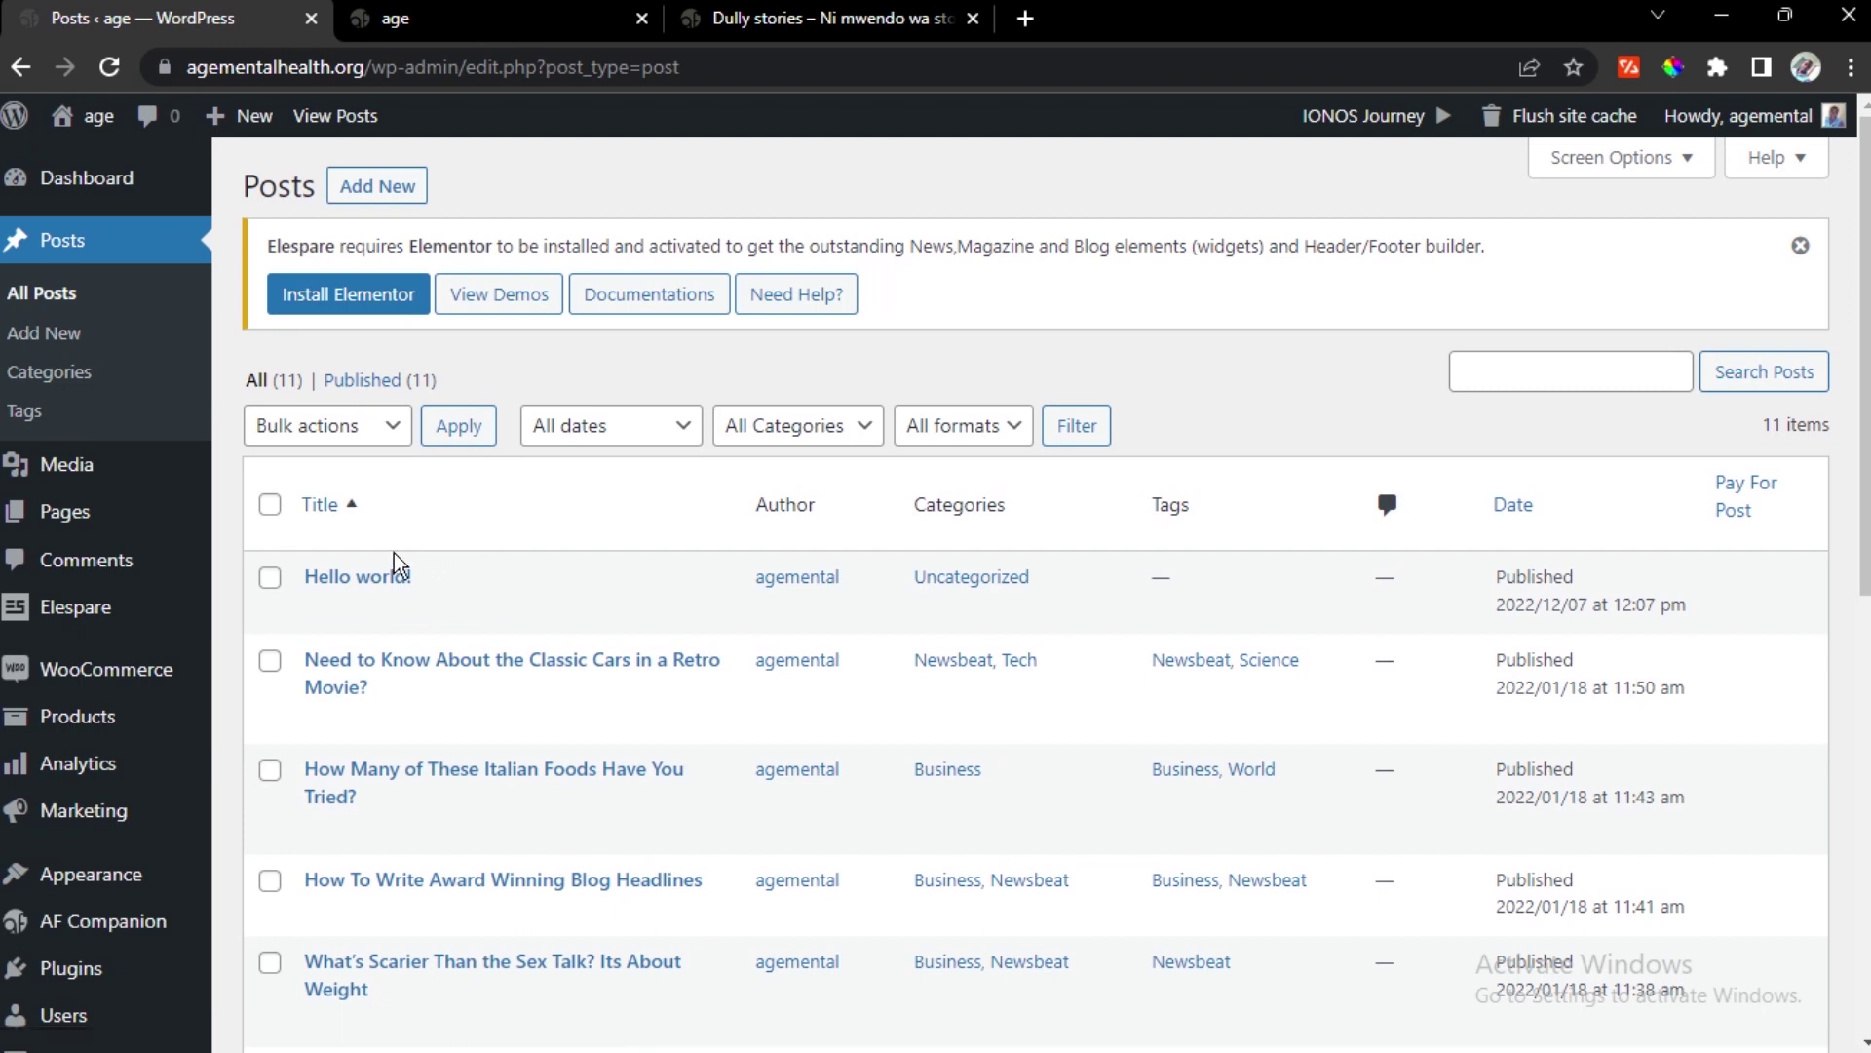
mouse_move(392, 565)
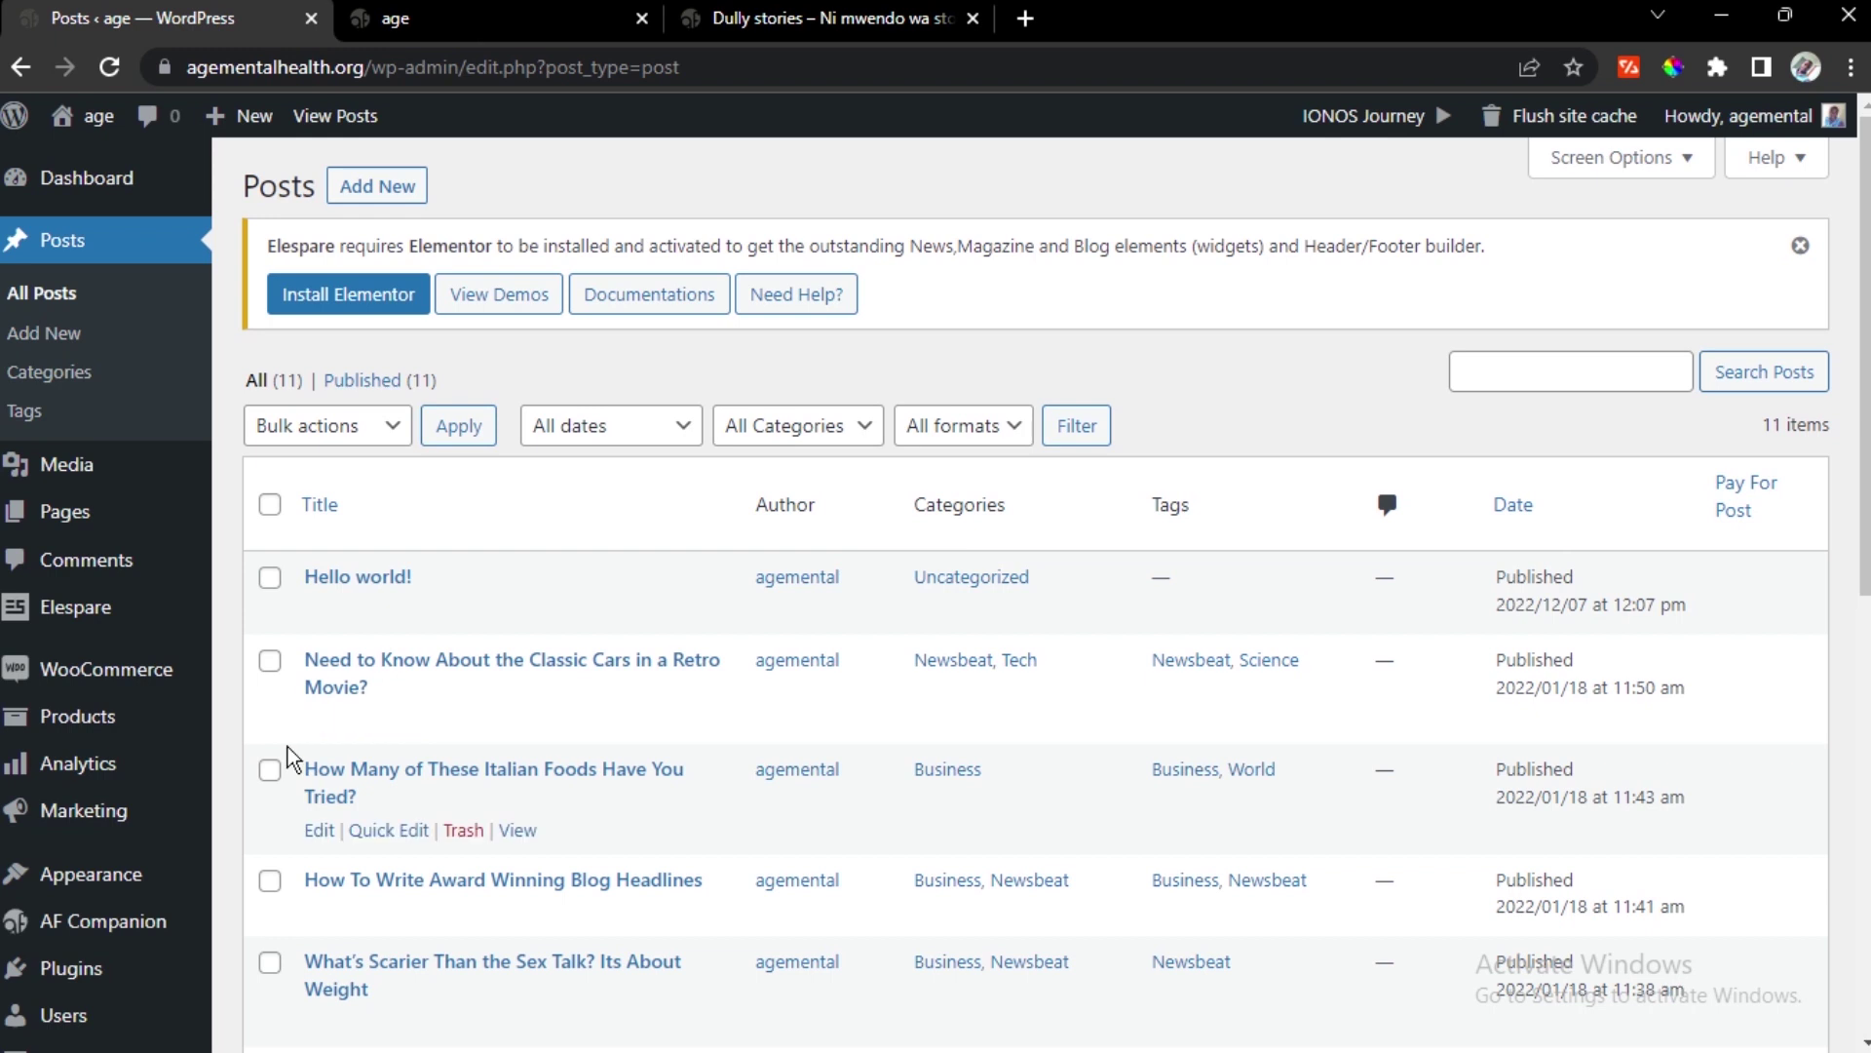
click(320, 721)
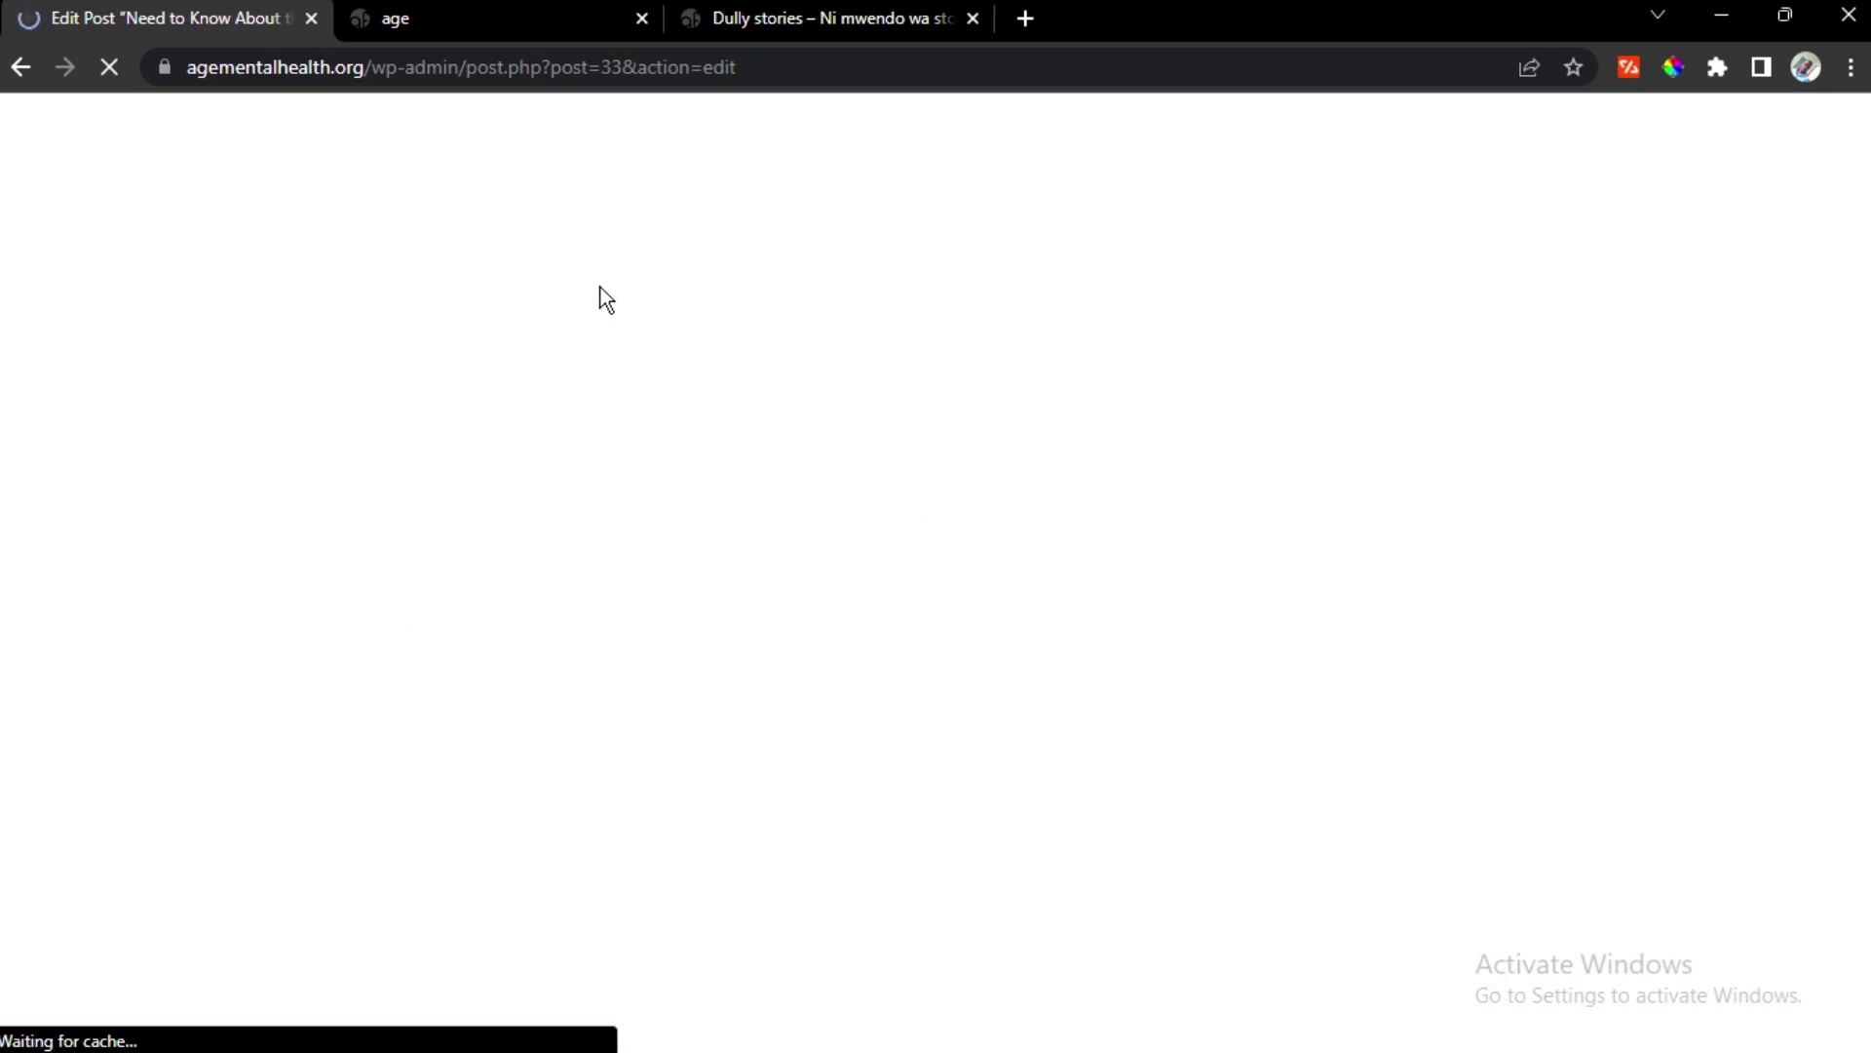
scroll(576, 547, down, 20)
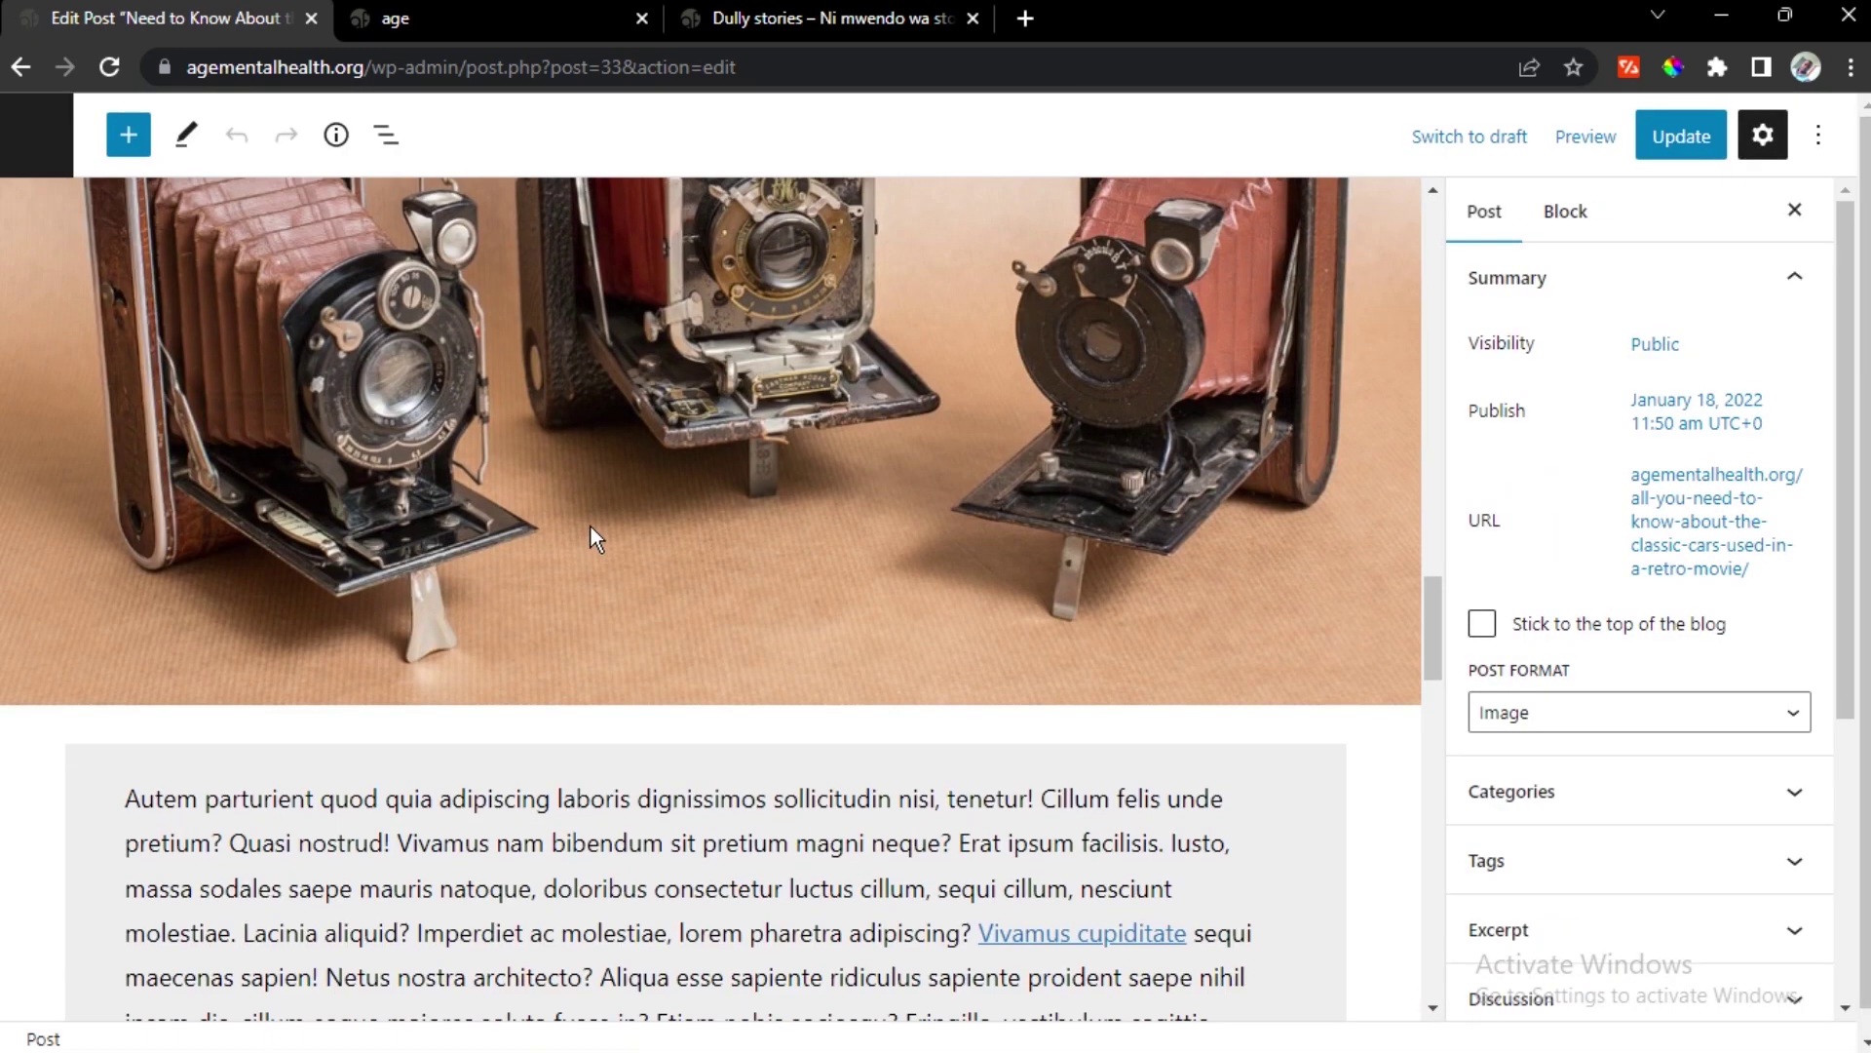
scroll(589, 524, down, 15)
scroll(596, 535, down, 6)
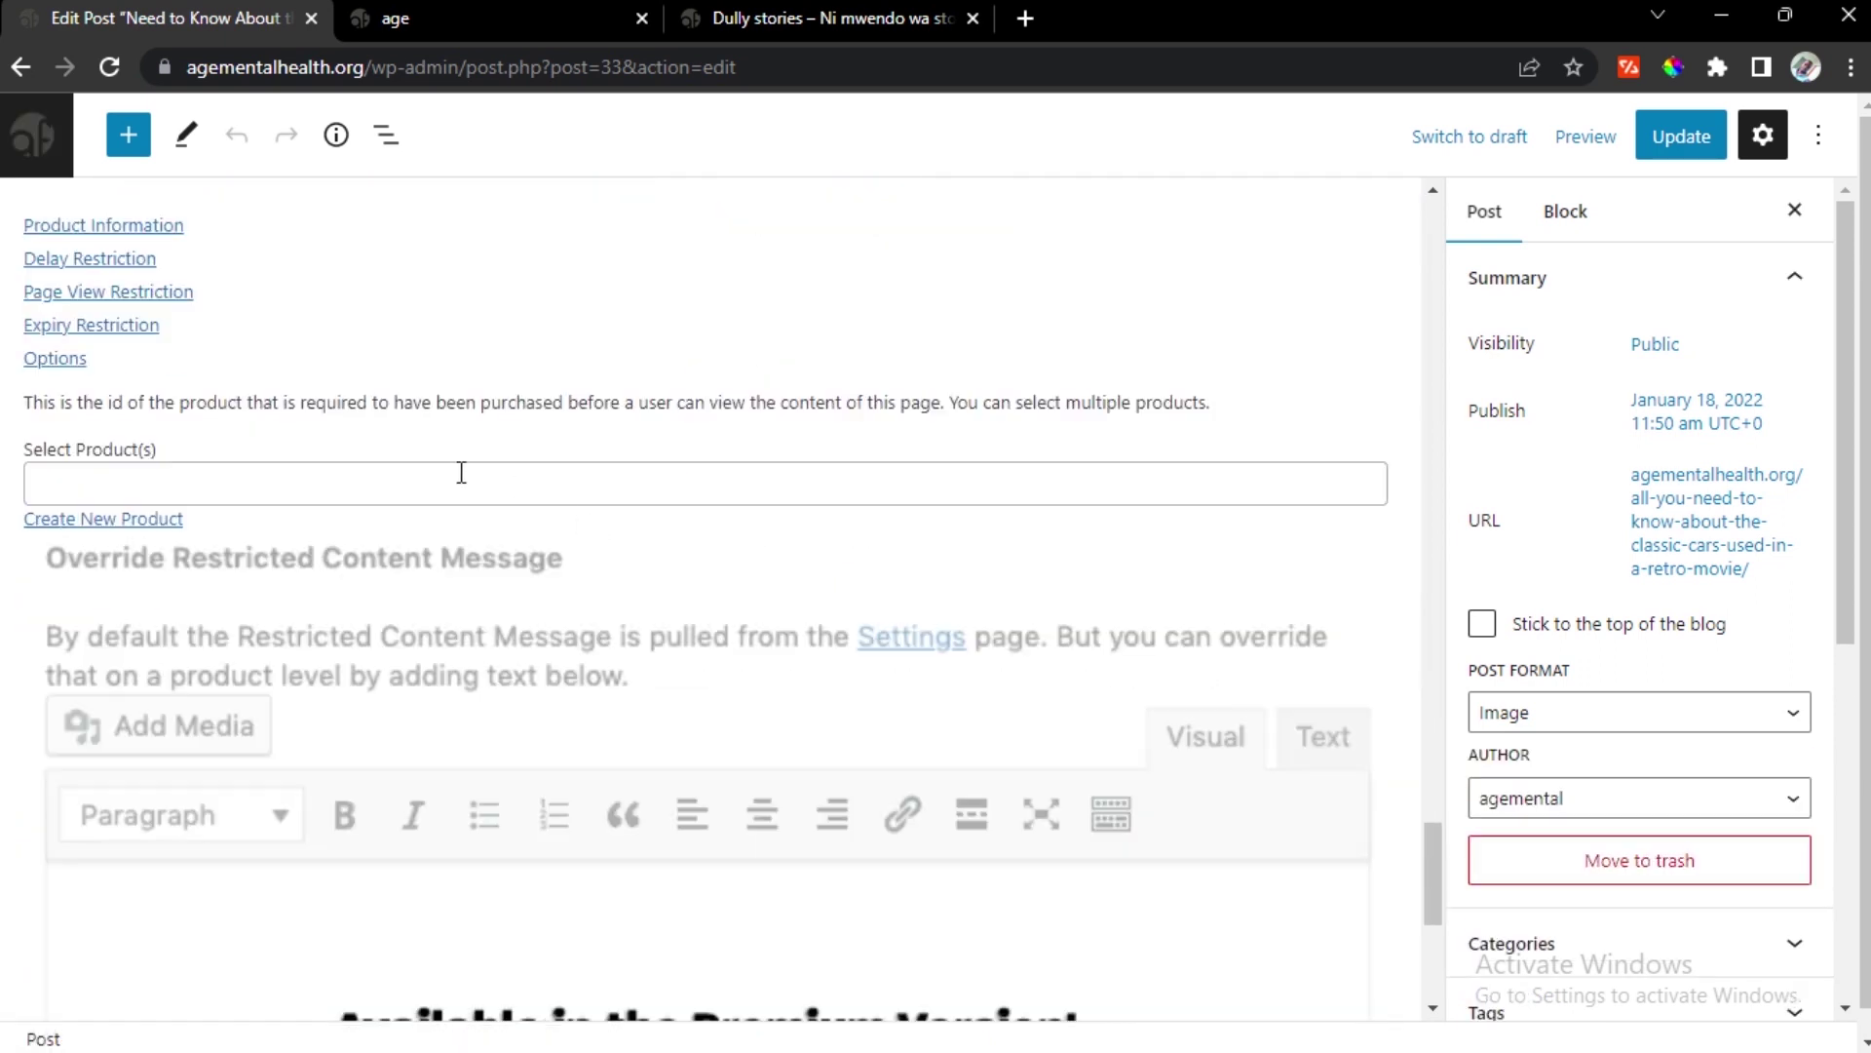
Review the restriction options and required-product settings in the reopened post's Pay For Post section, and go back to the posts list
scroll(435, 488, up, 1)
scroll(311, 417, down, 5)
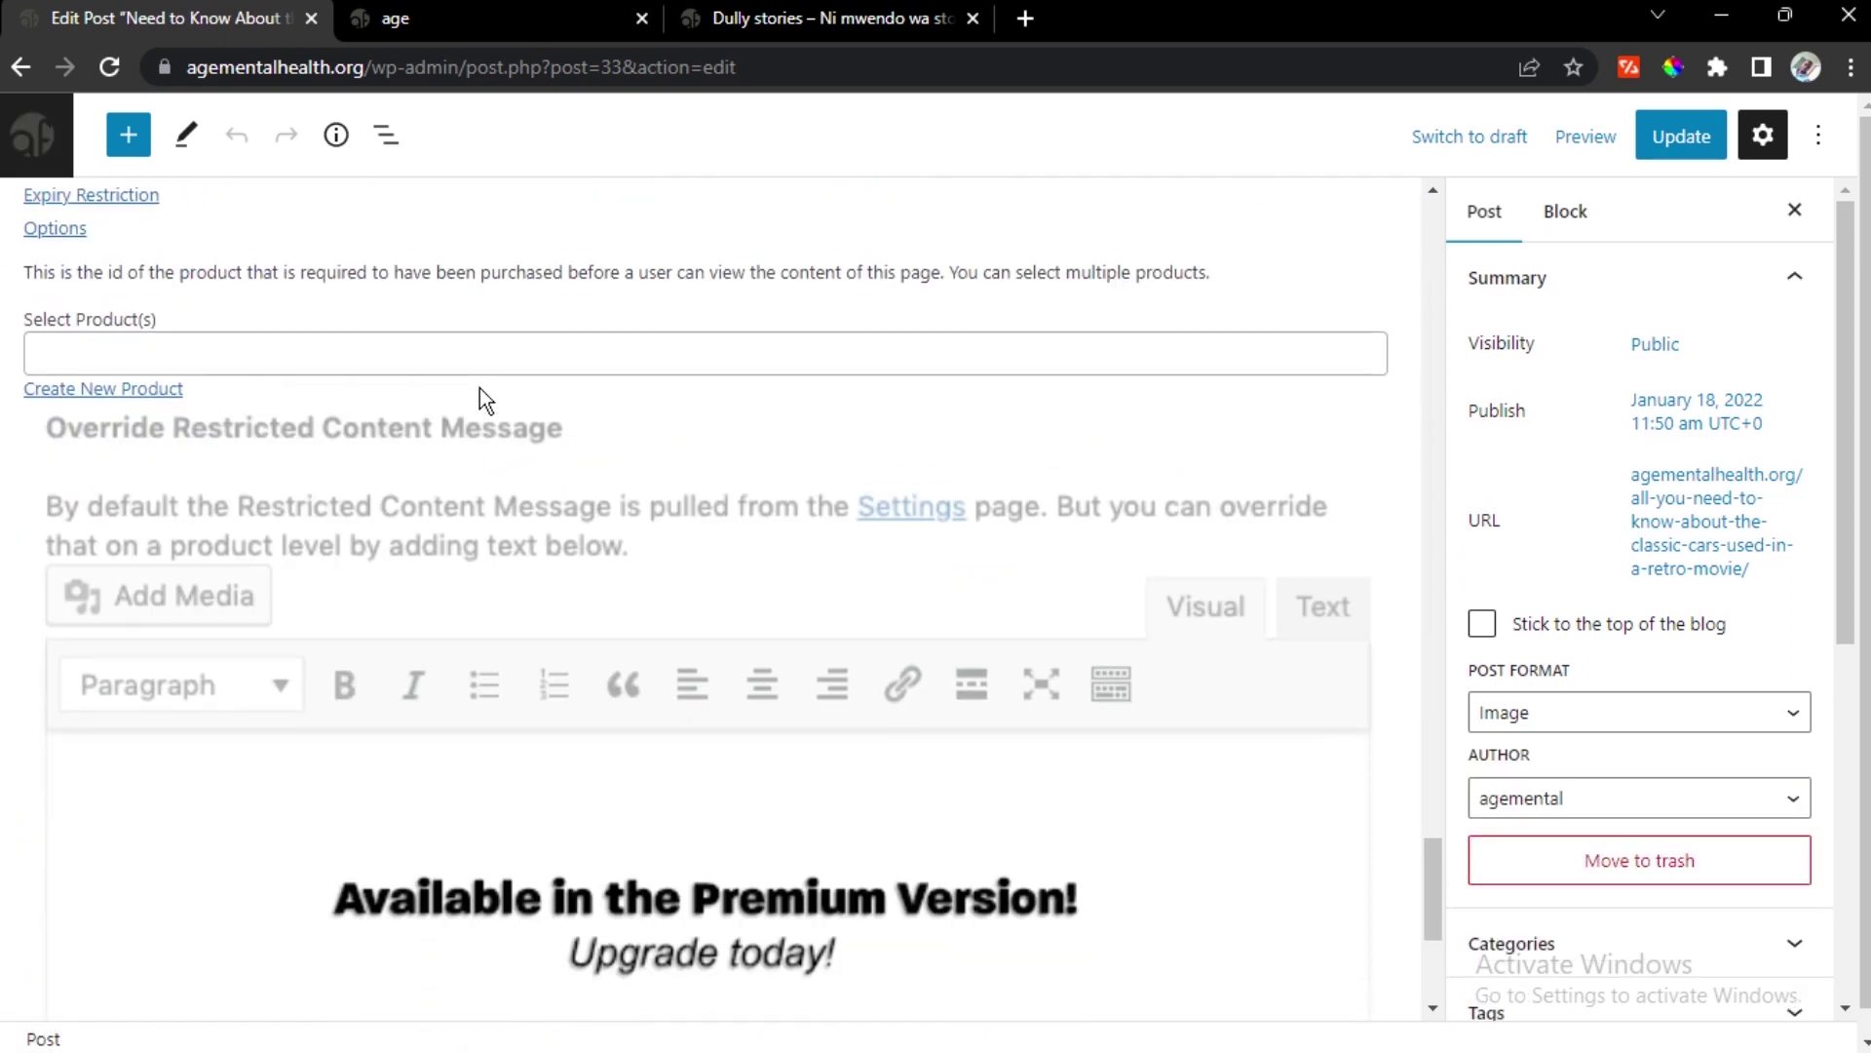
scroll(557, 669, down, 2)
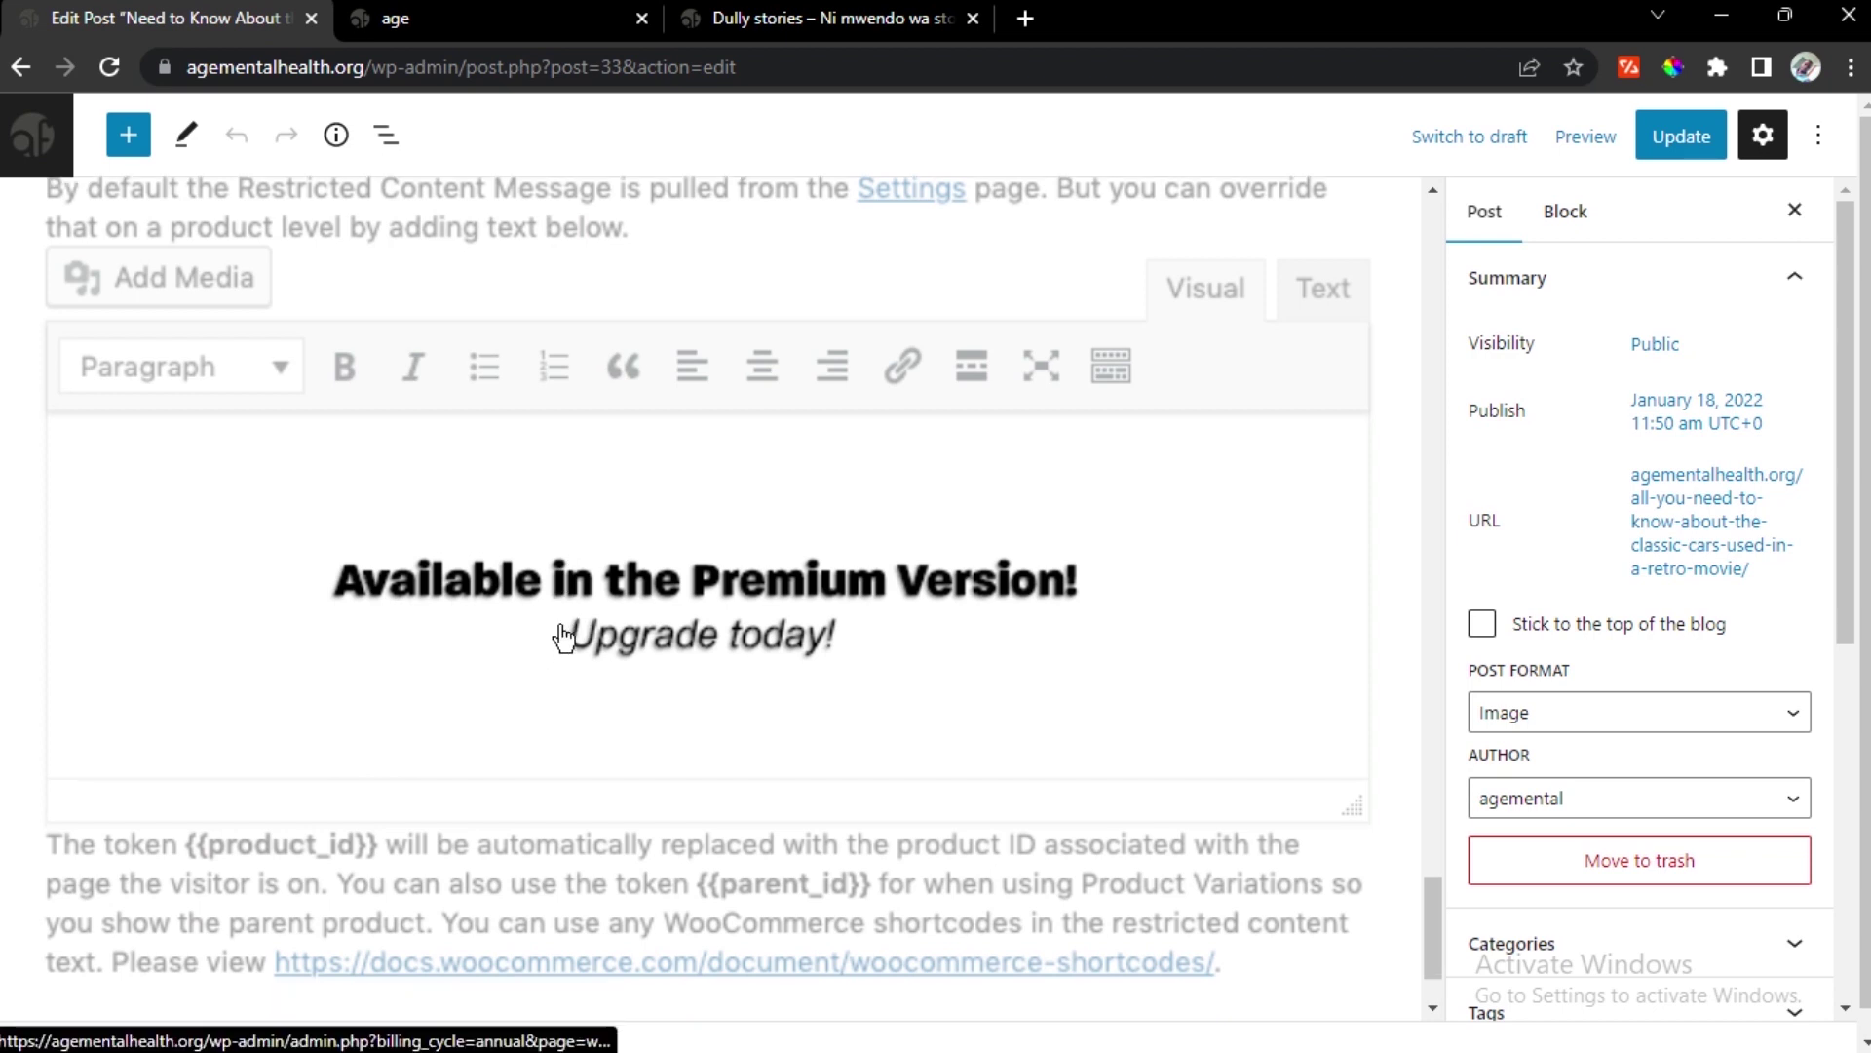
scroll(619, 597, up, 9)
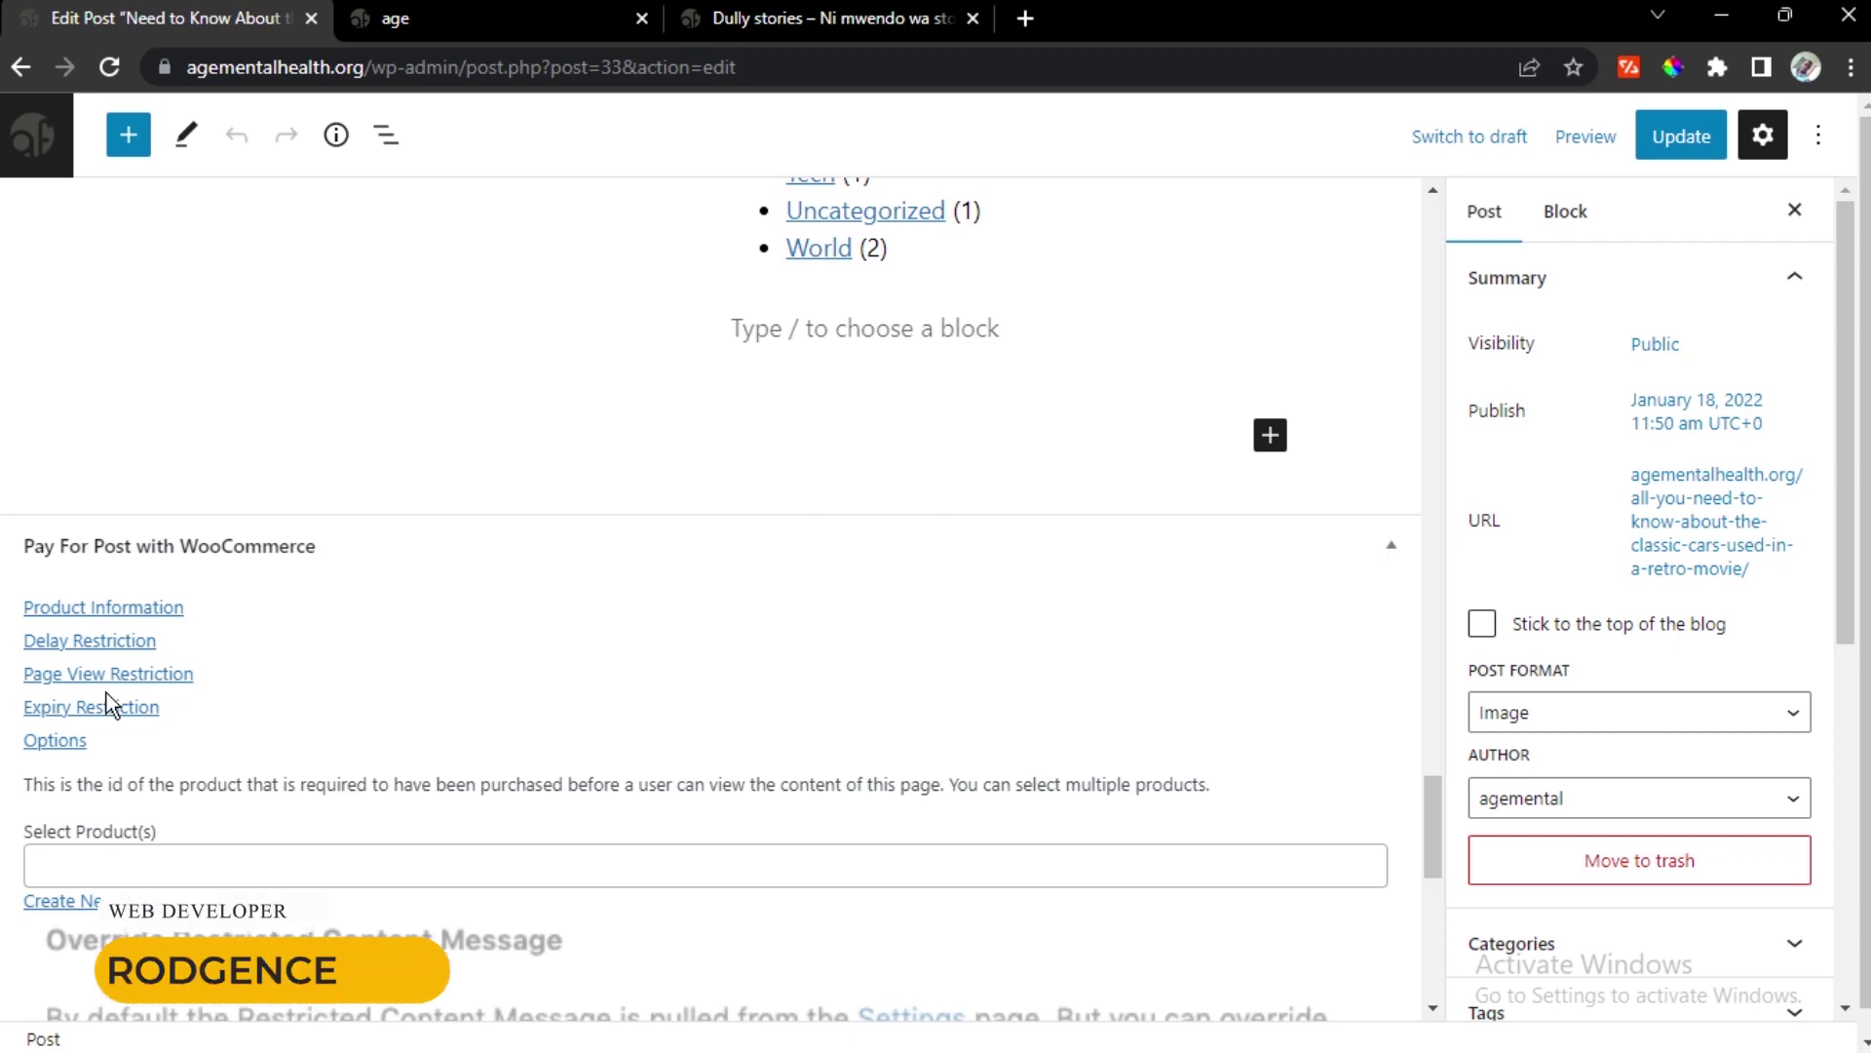
scroll(246, 656, down, 2)
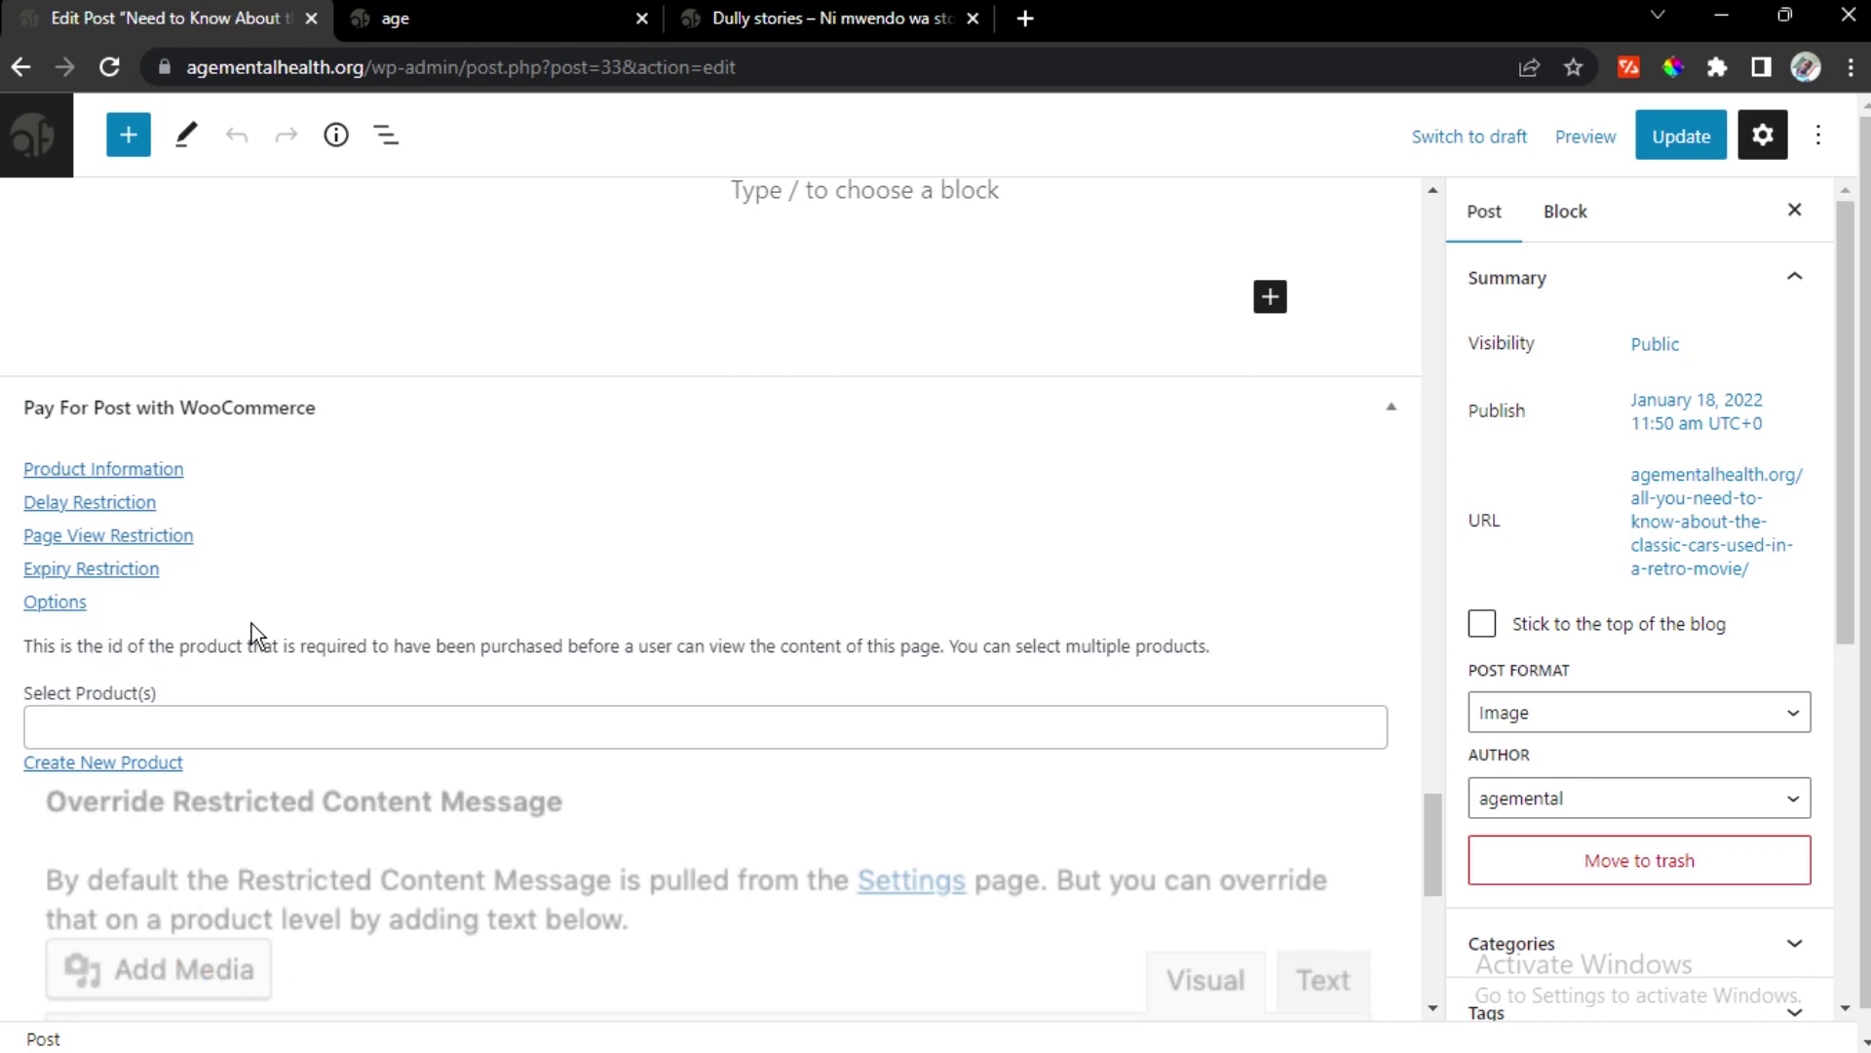
scroll(253, 628, down, 4)
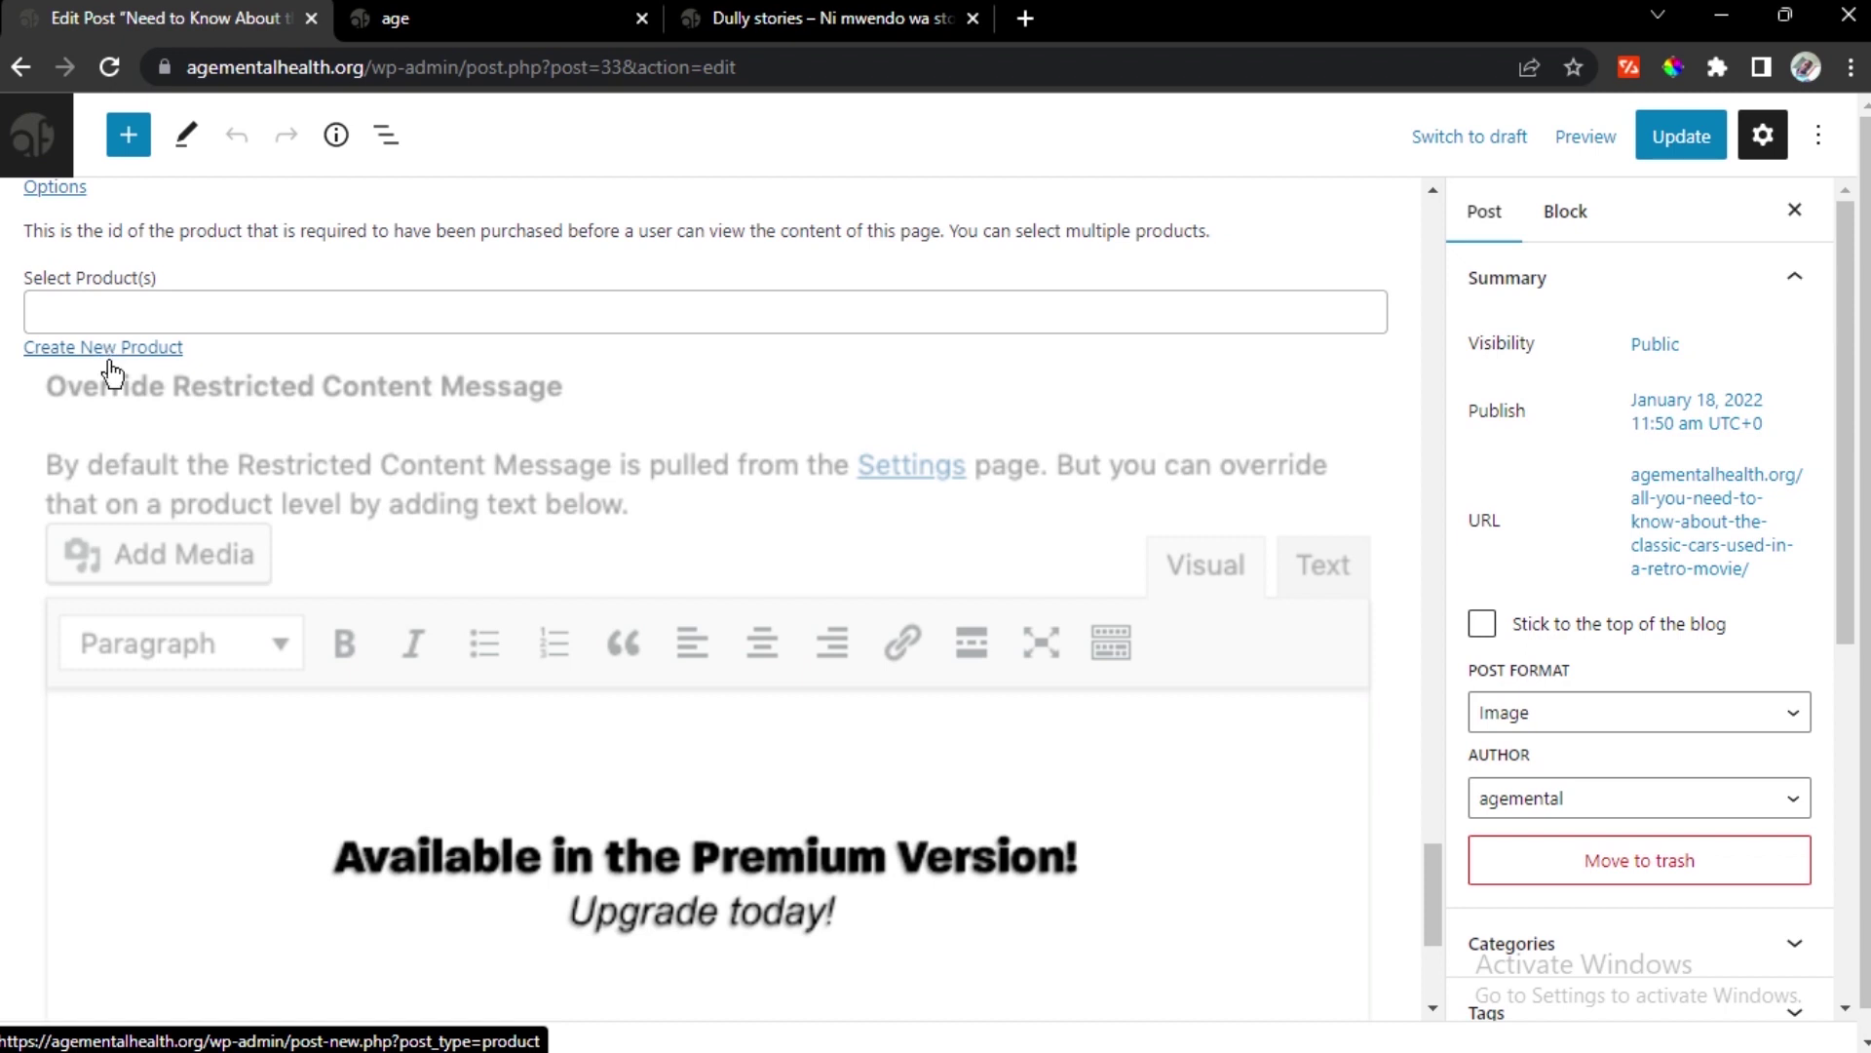
scroll(543, 898, up, 8)
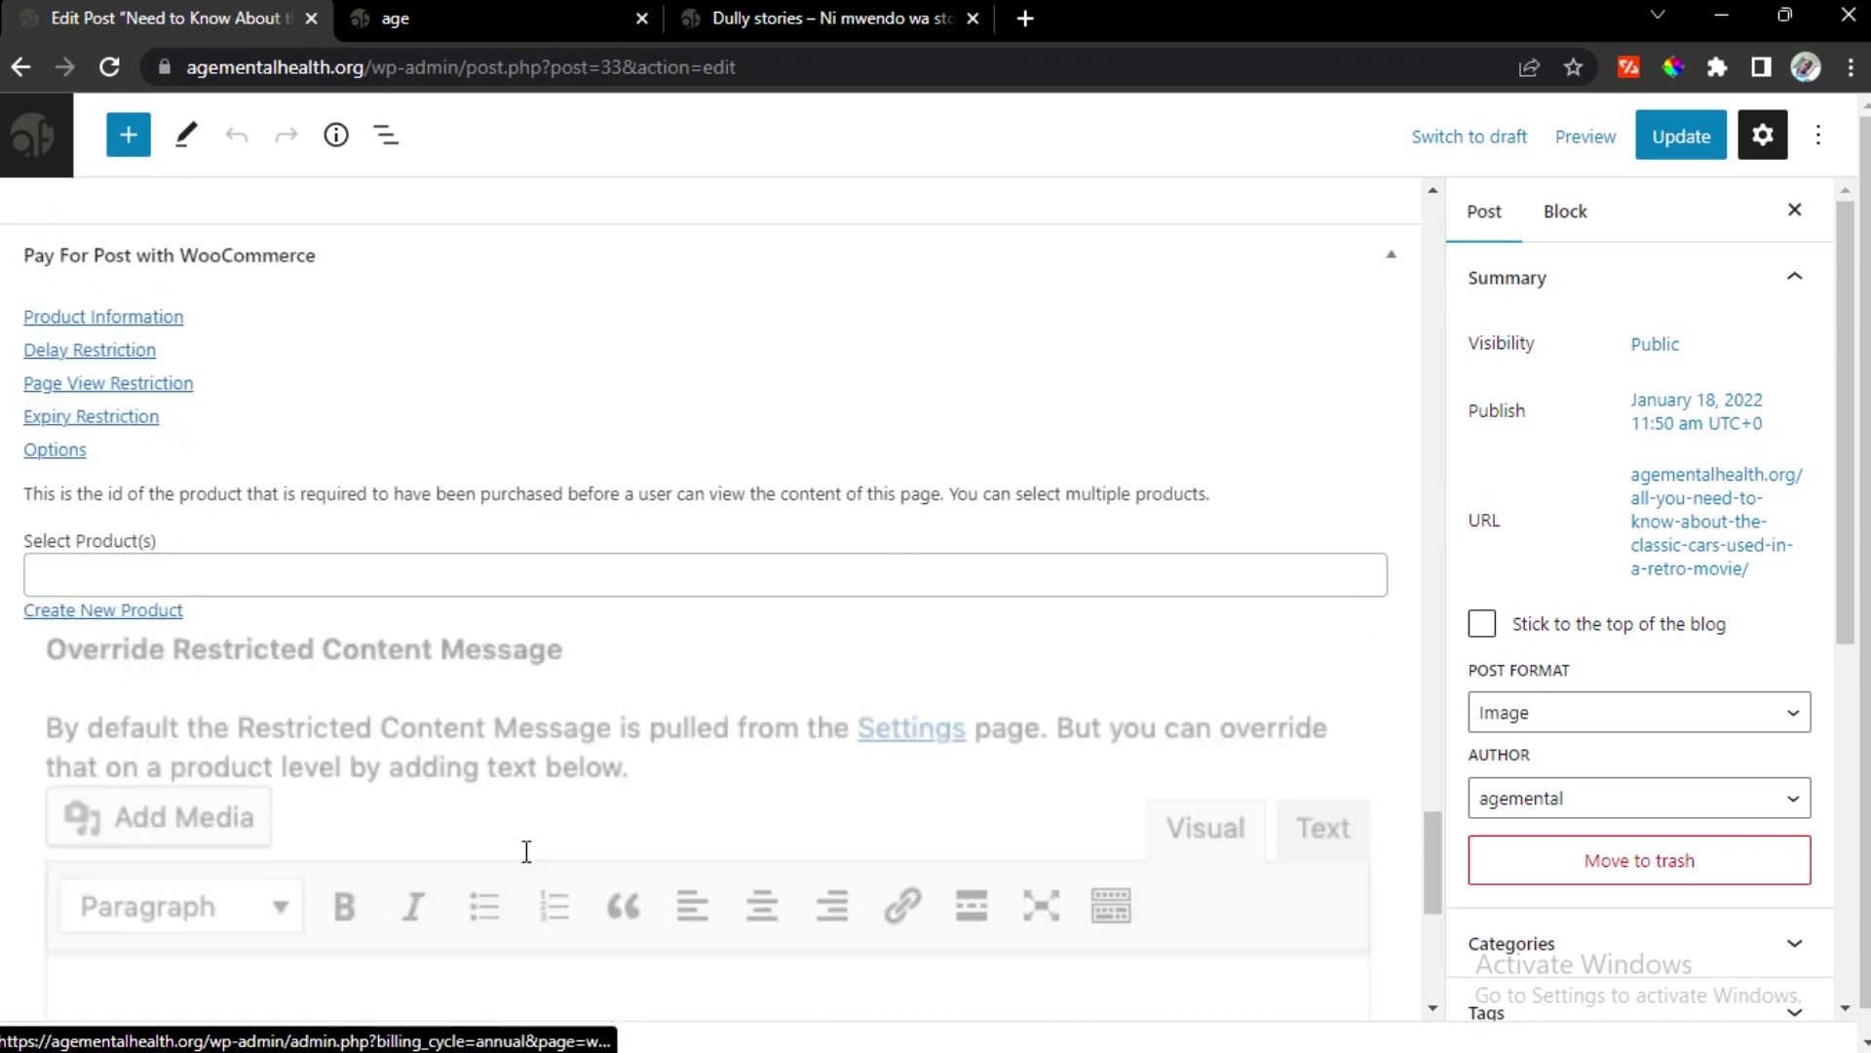
click(35, 162)
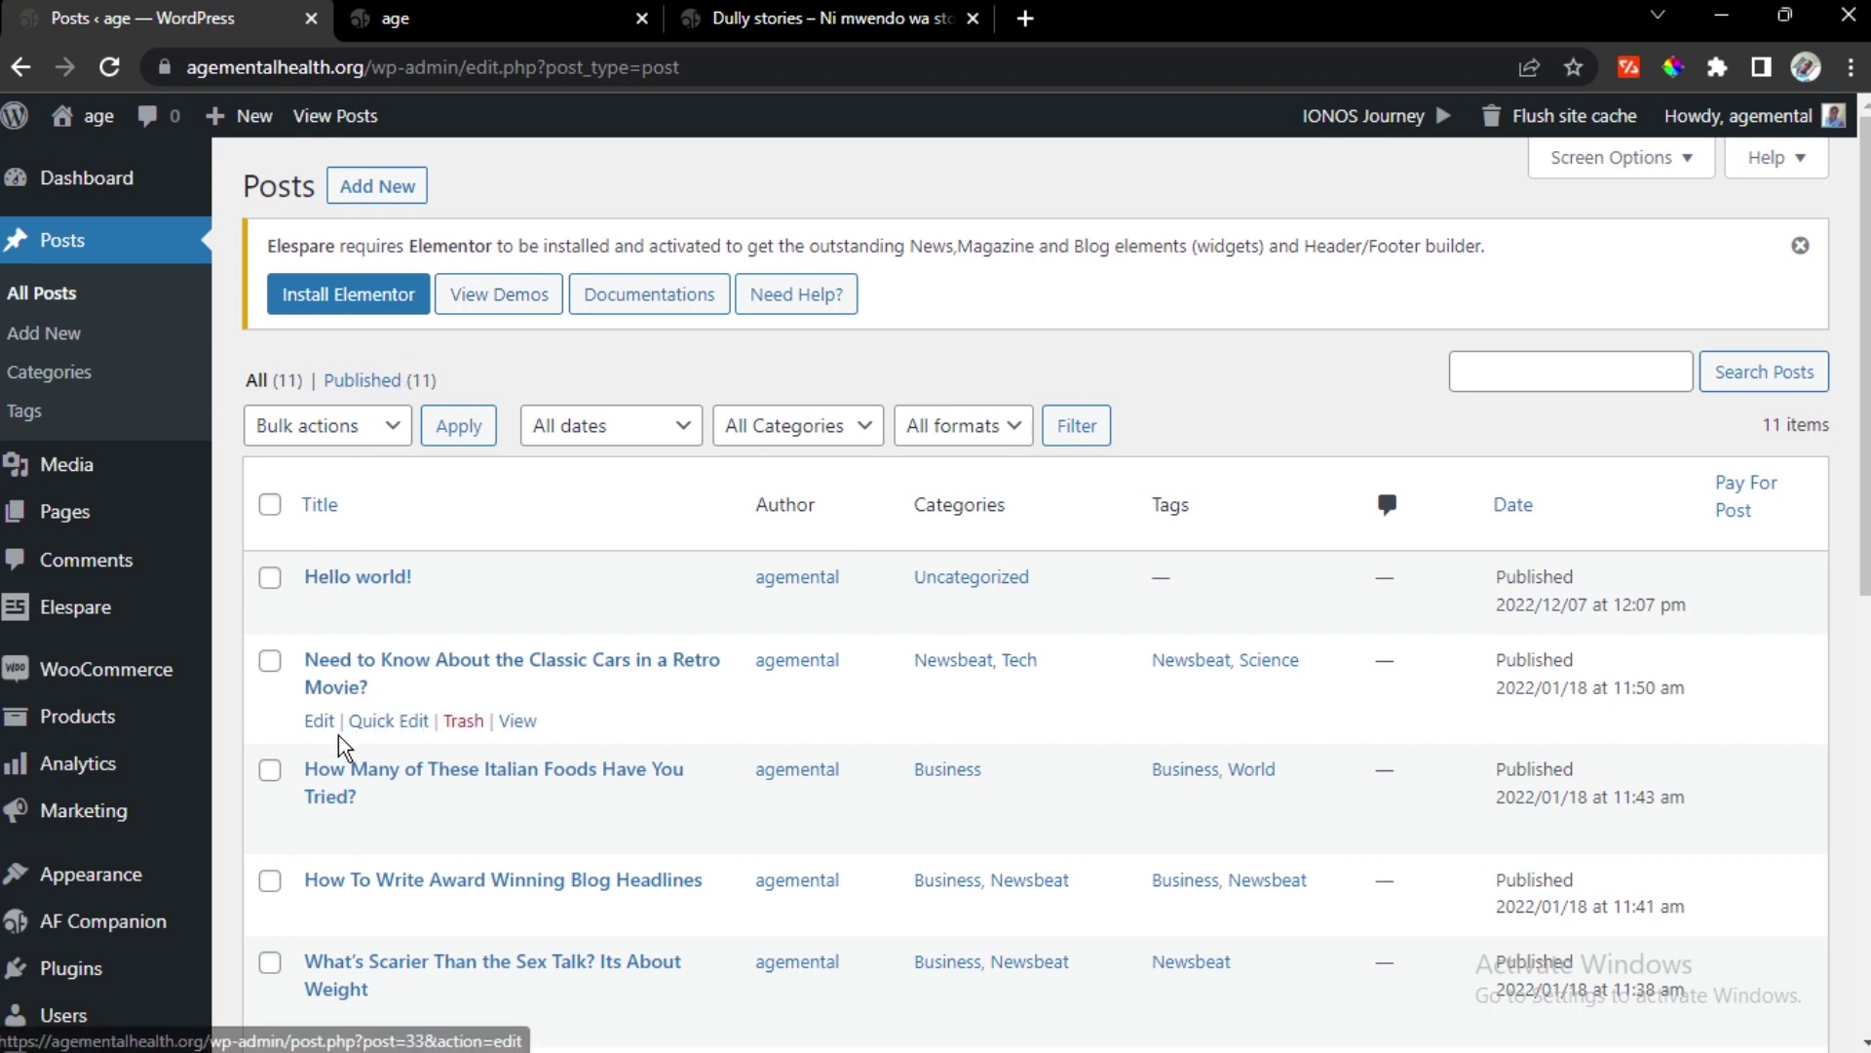
Open the post "Need to Know About the Classic Cars in a Retro Movie?" for editing and go to the Pay For Post pricing page
click(314, 723)
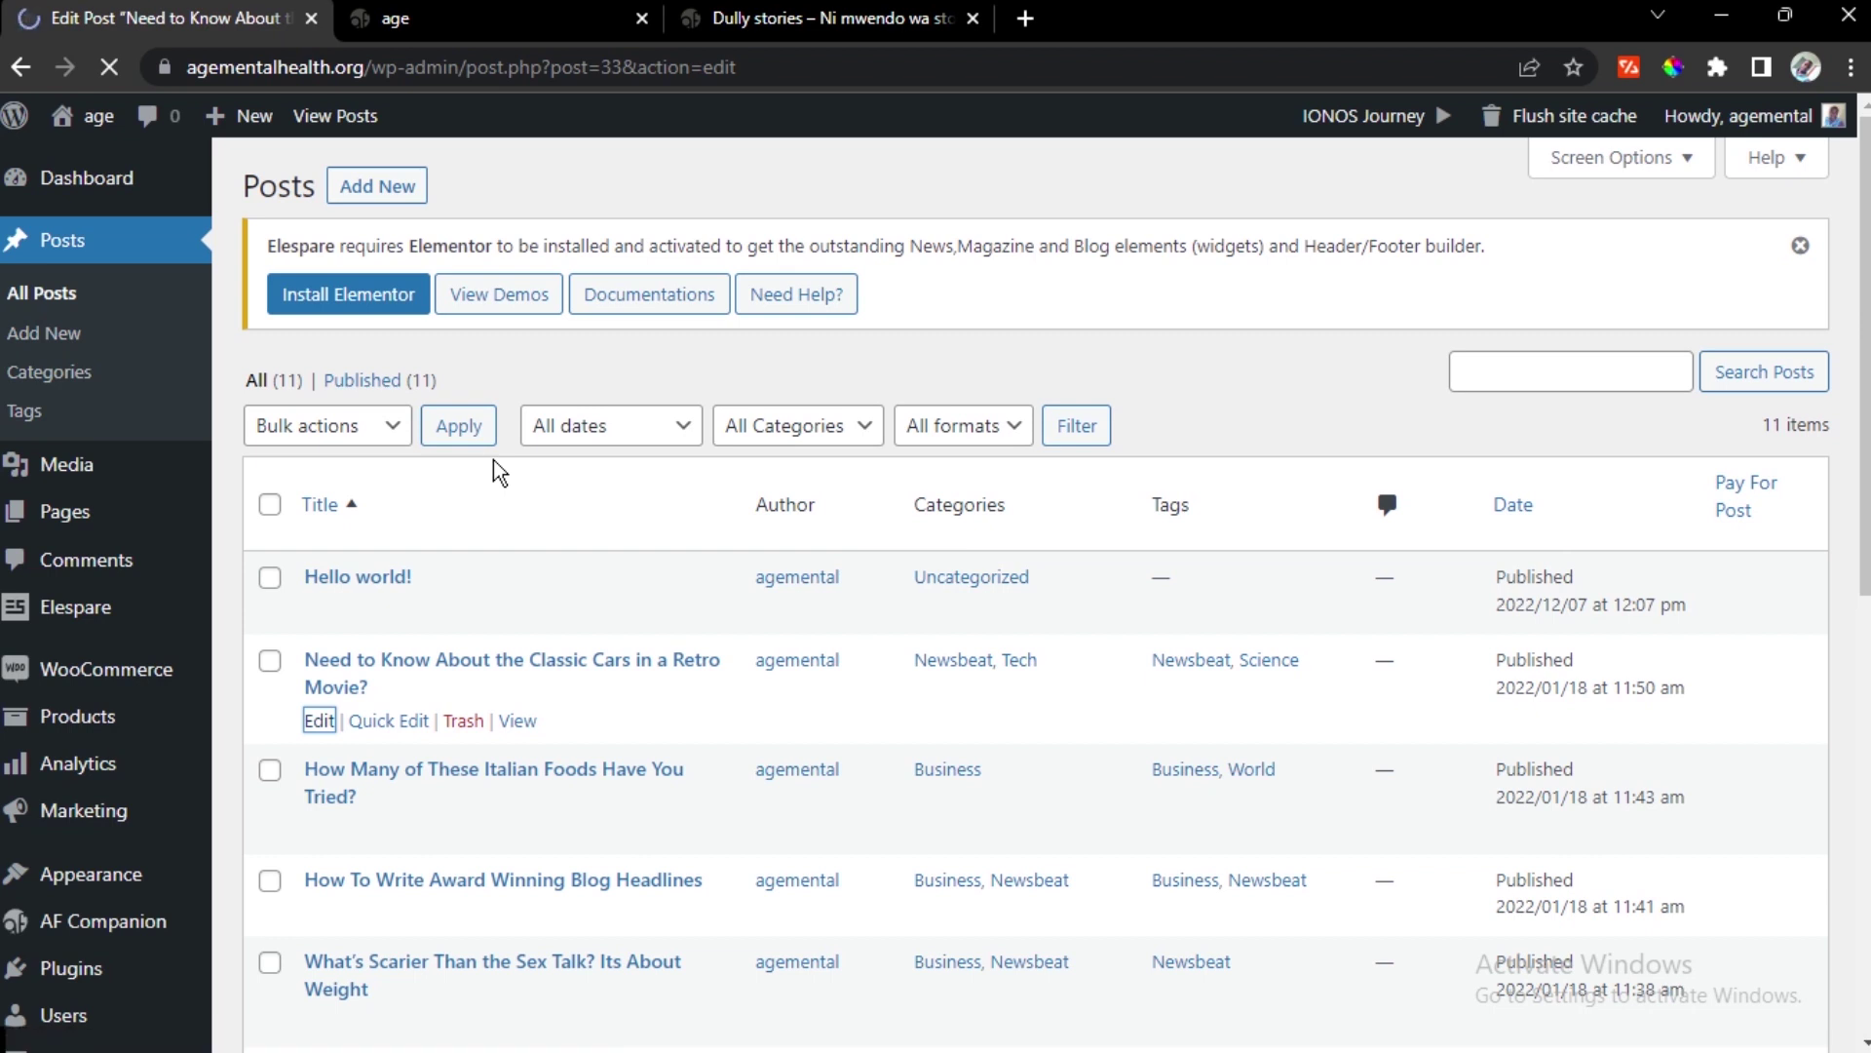
scroll(668, 686, down, 10)
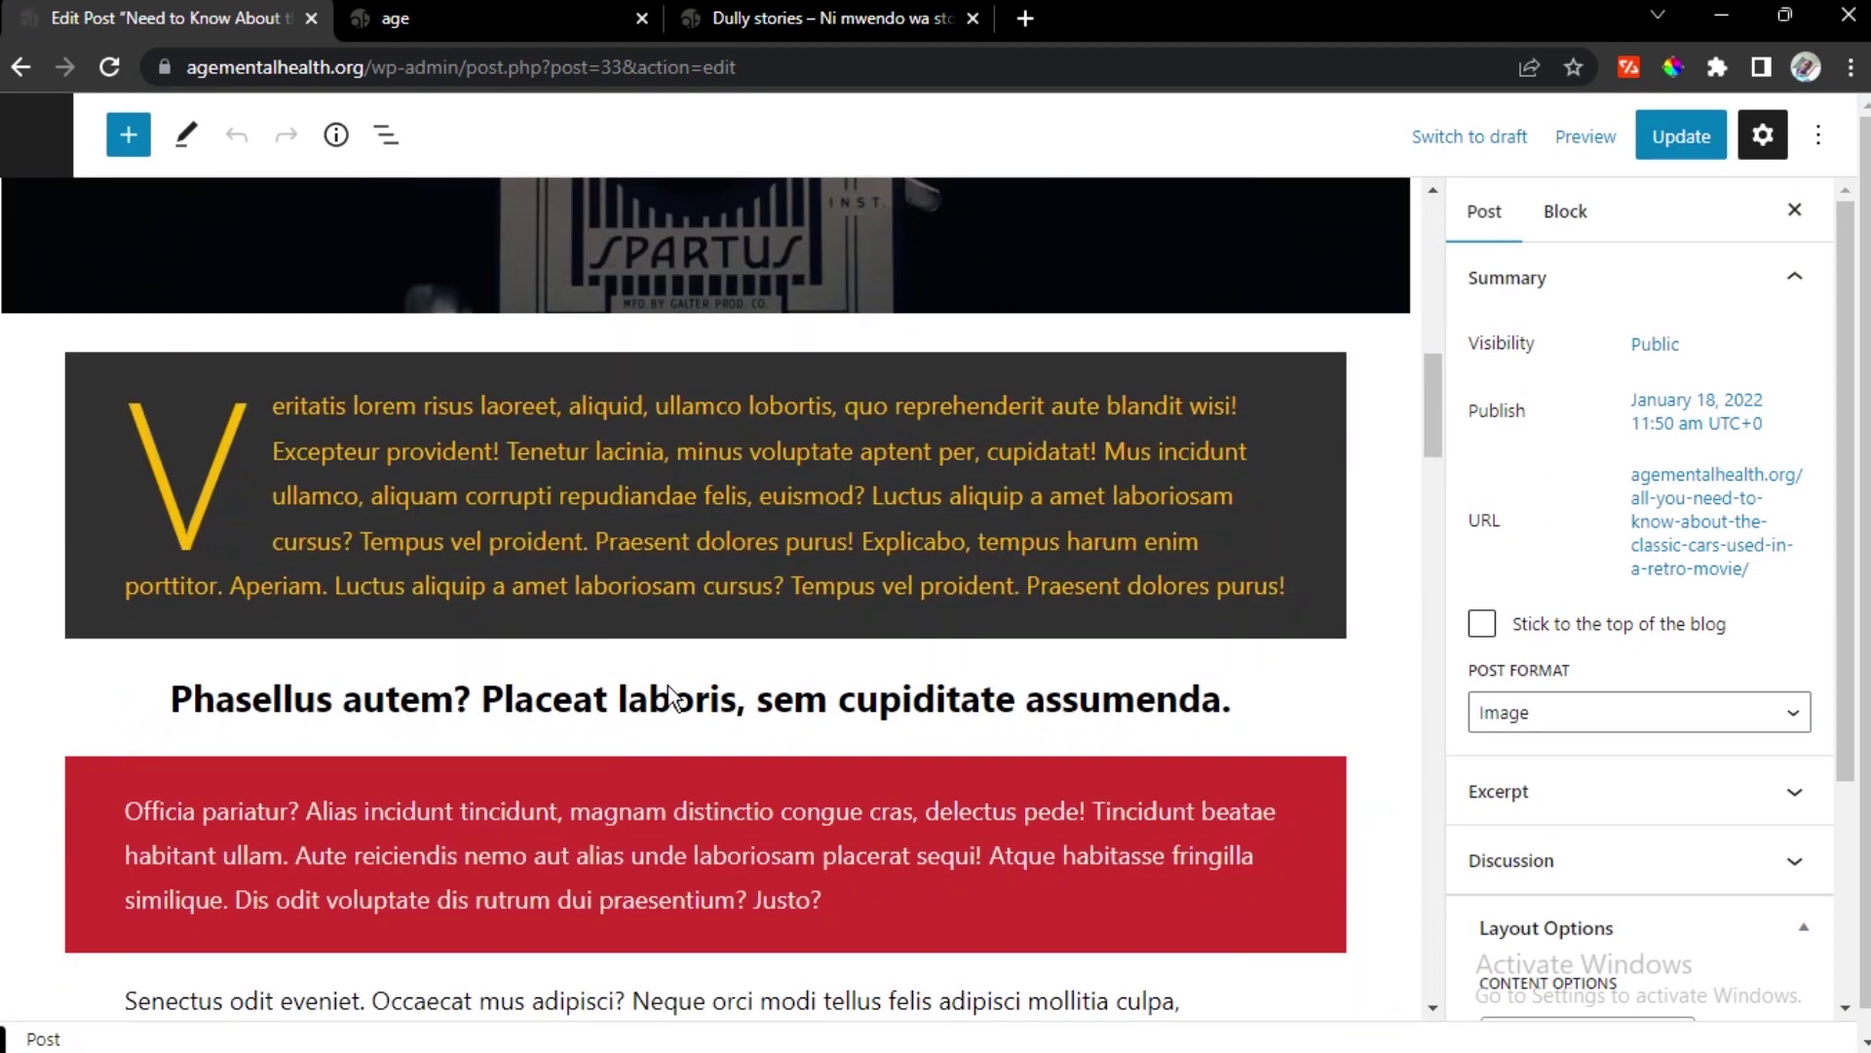
scroll(668, 686, down, 15)
click(741, 525)
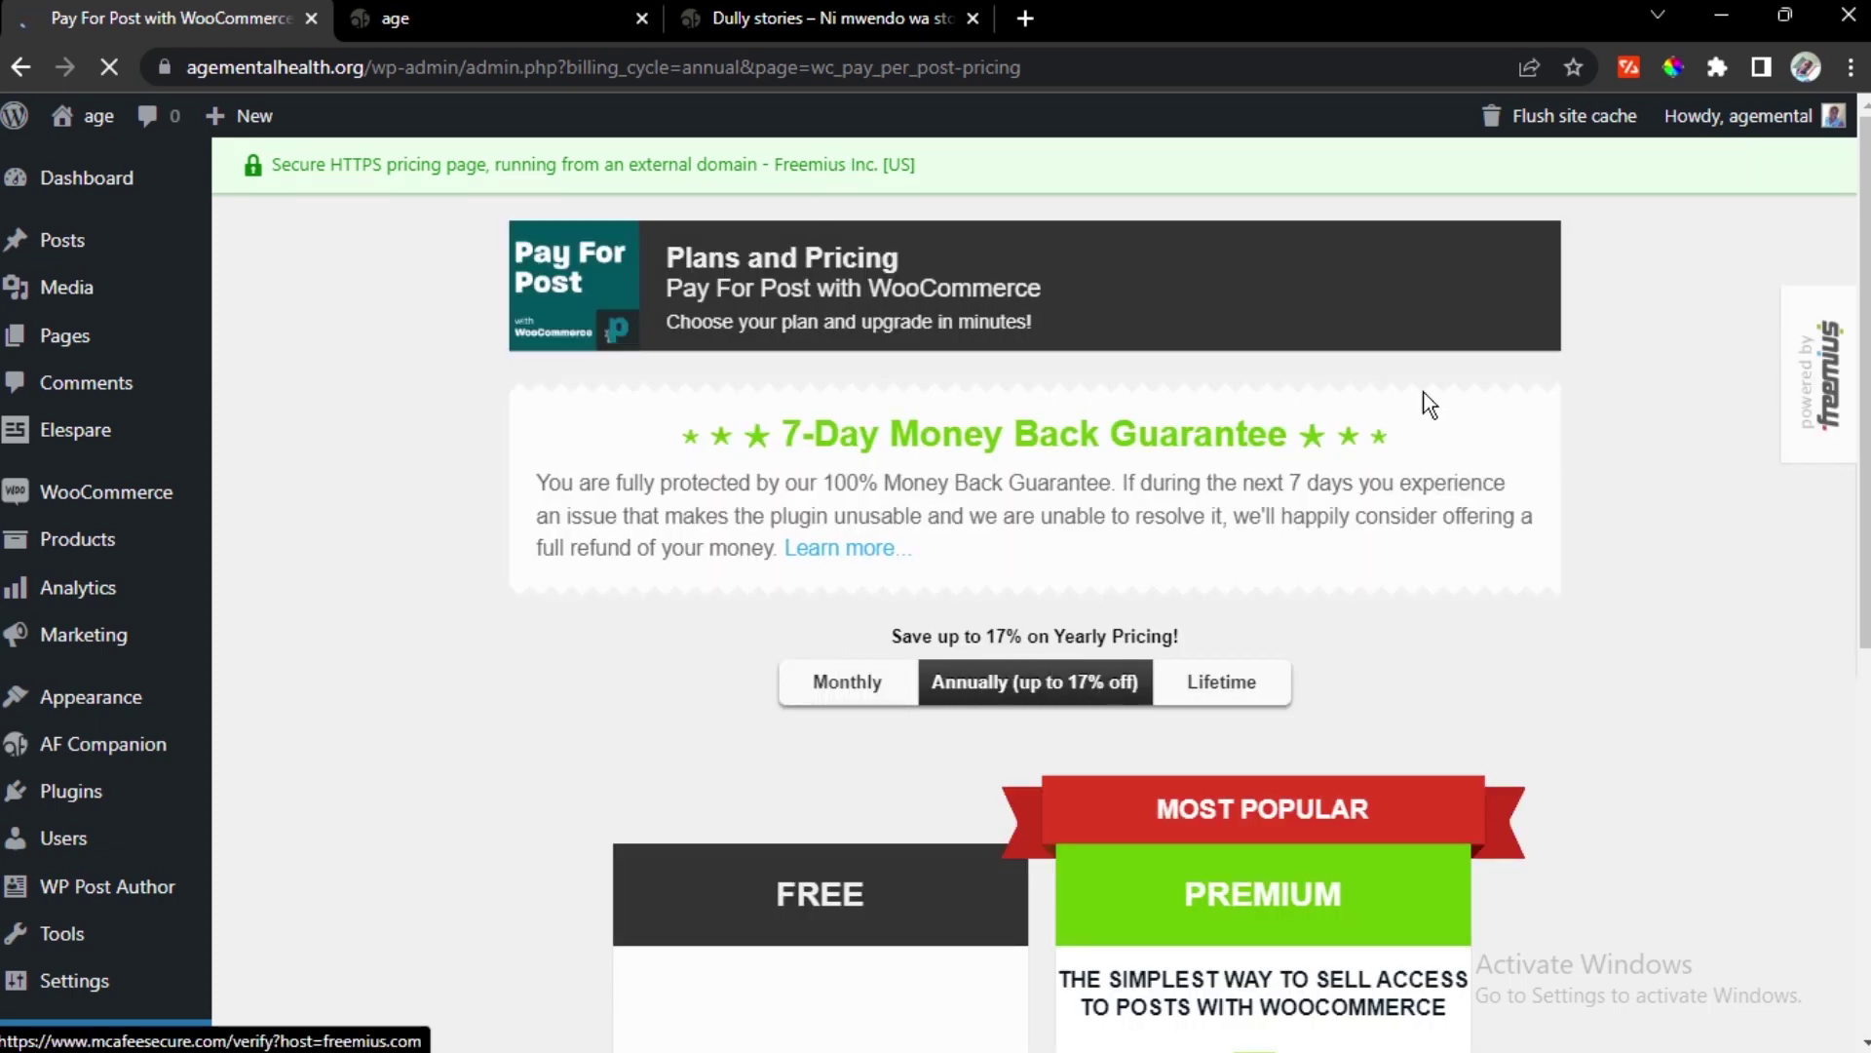
Show the Premium plan's lifetime pricing and compare the options for 5 sites and unlimited sites
scroll(1462, 419, down, 3)
scroll(1535, 458, down, 4)
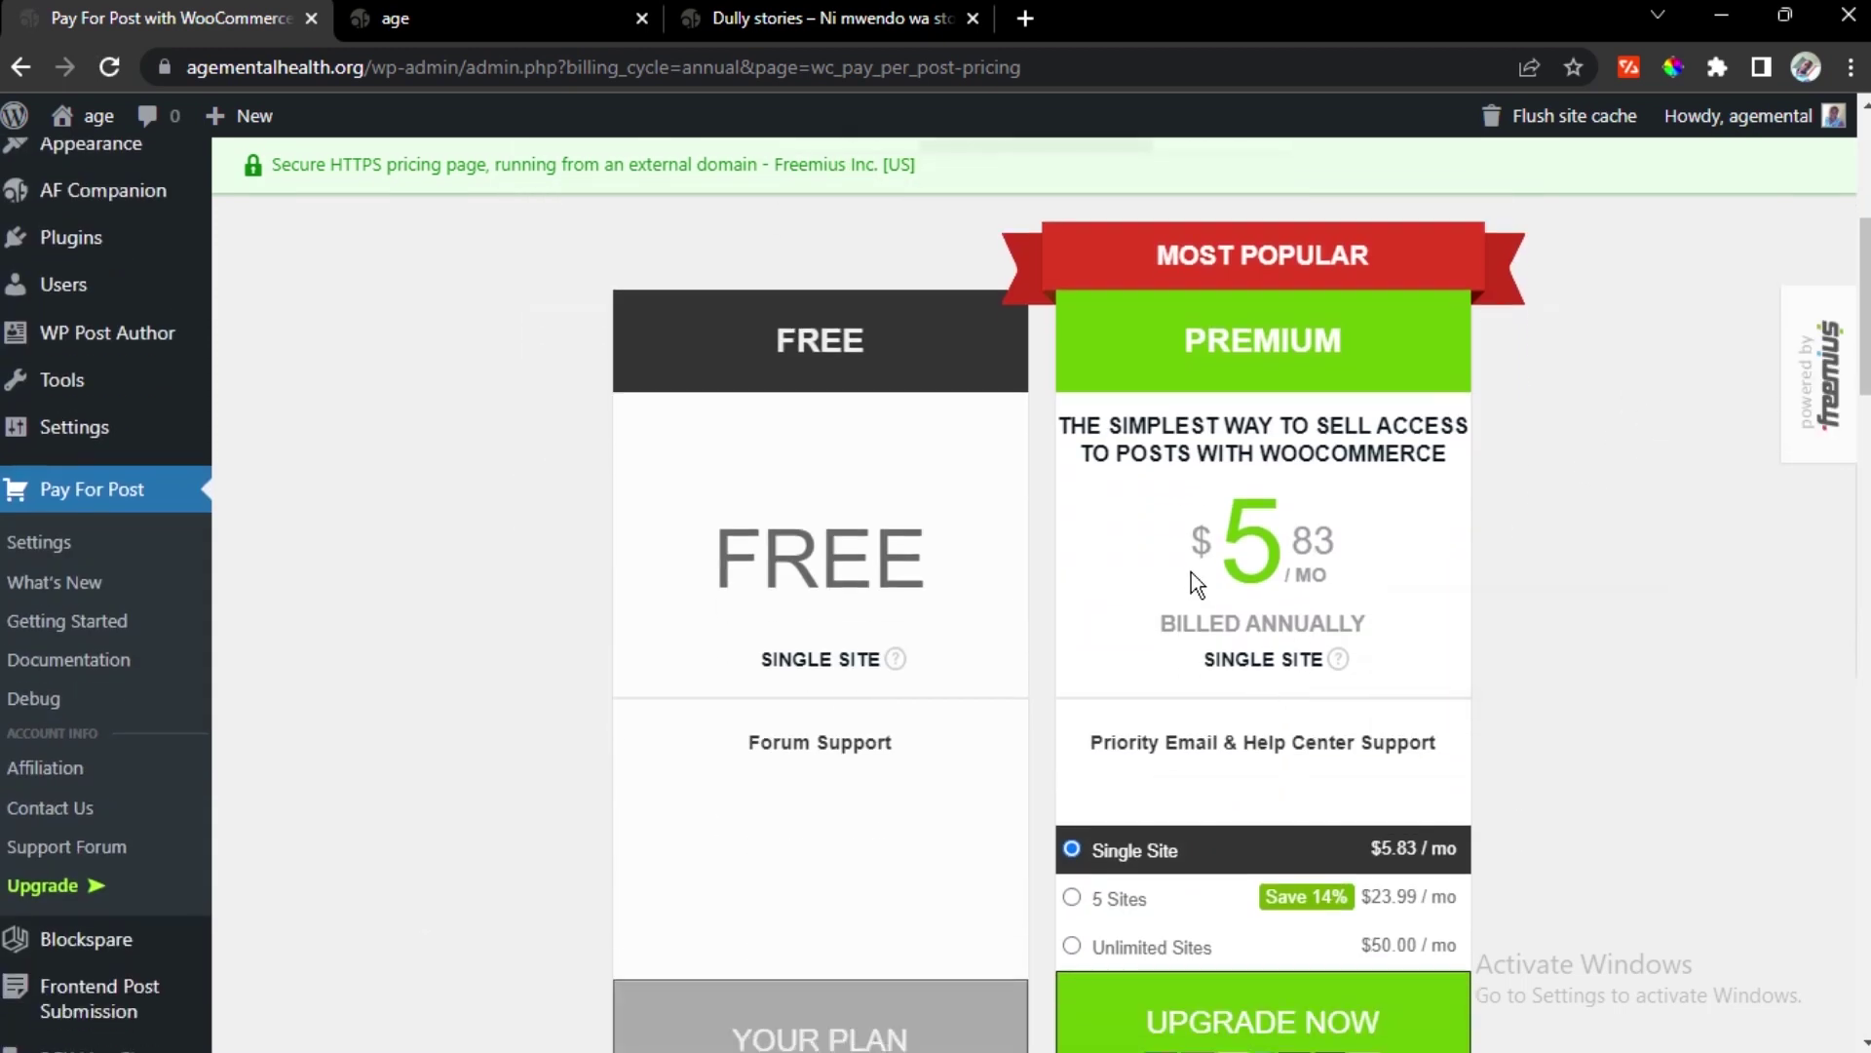
scroll(1260, 534, up, 1)
scroll(1260, 534, up, 4)
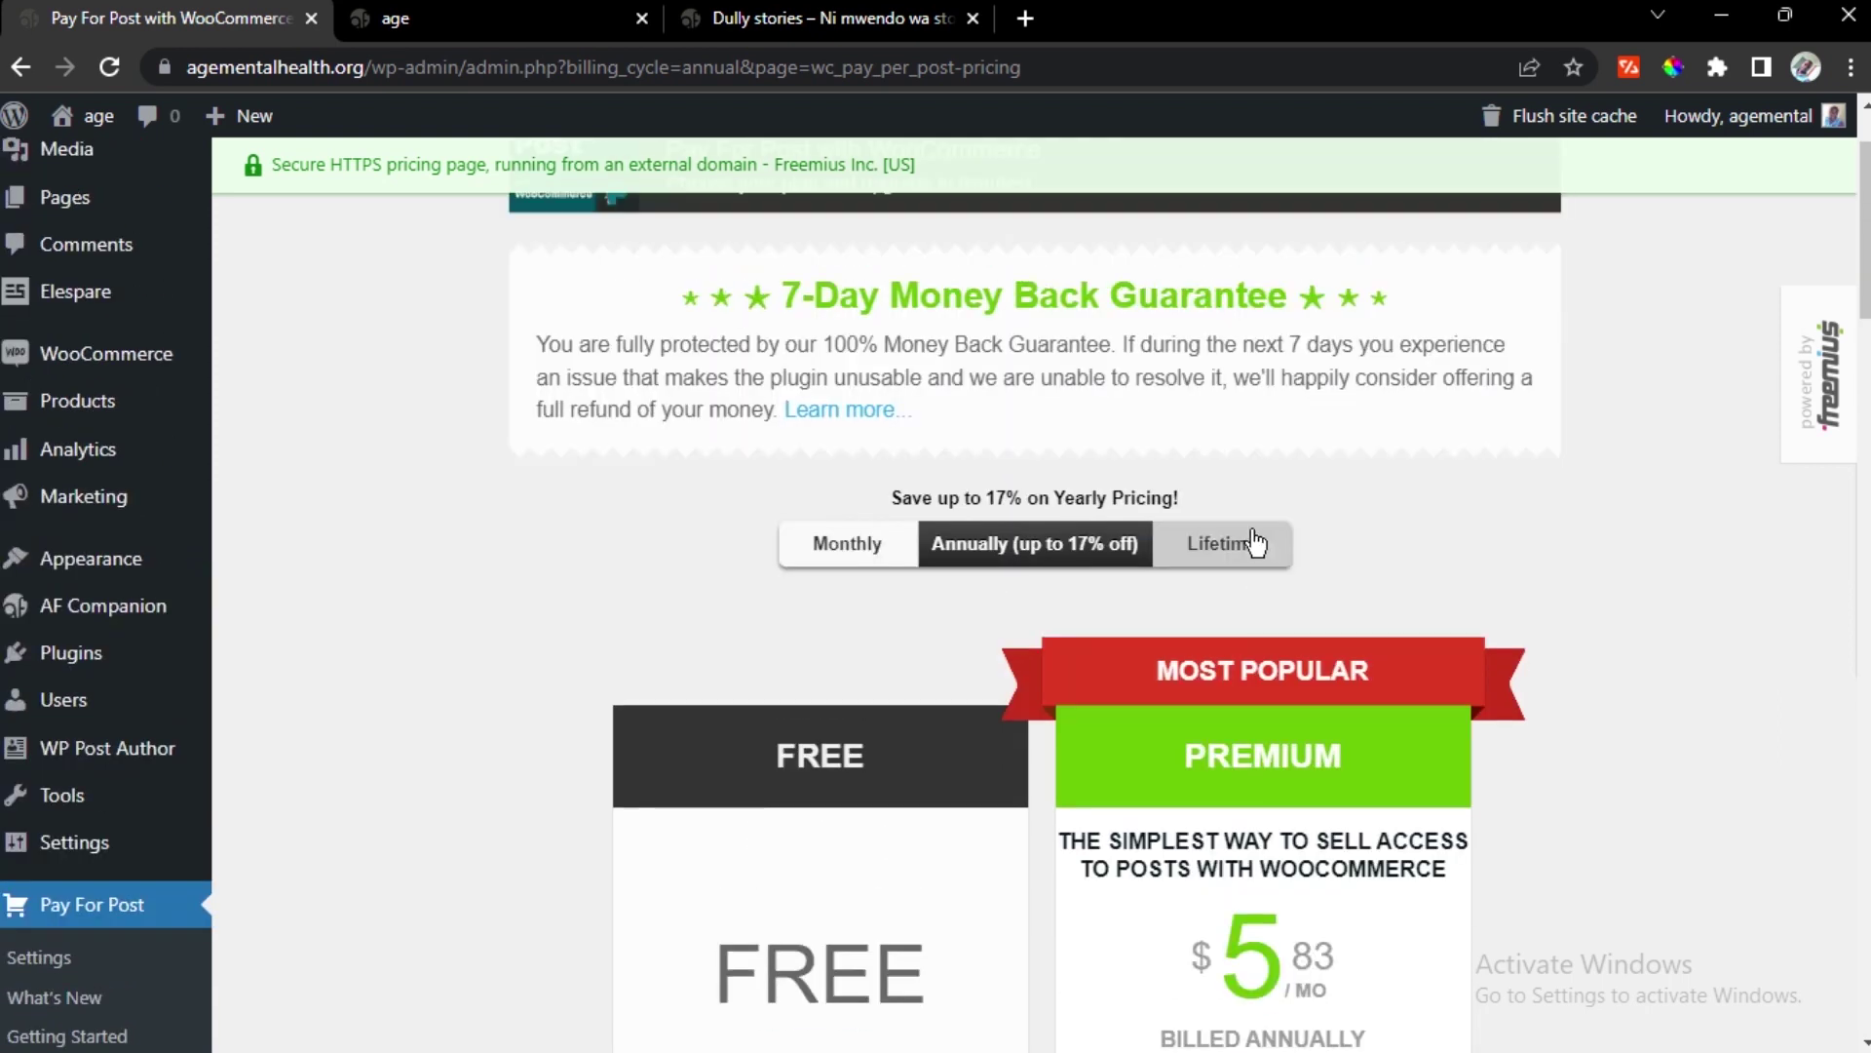
click(1205, 542)
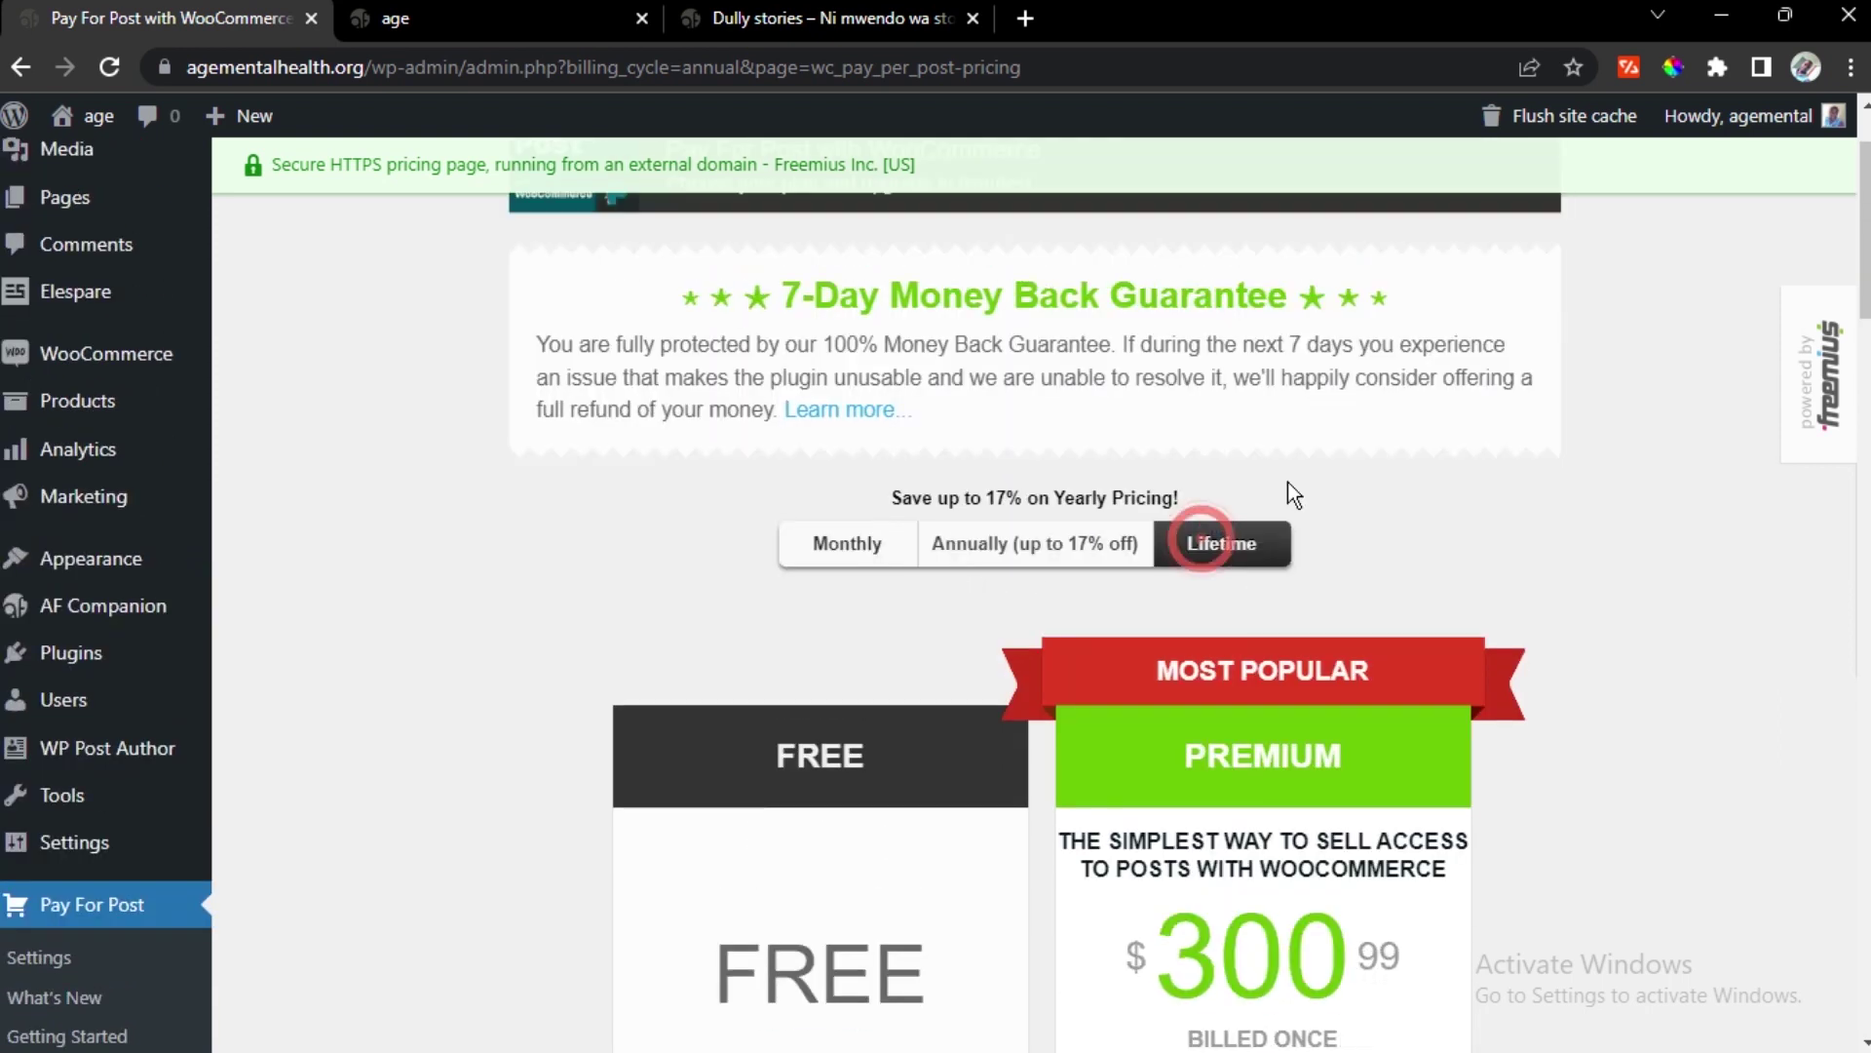
scroll(1377, 605, down, 4)
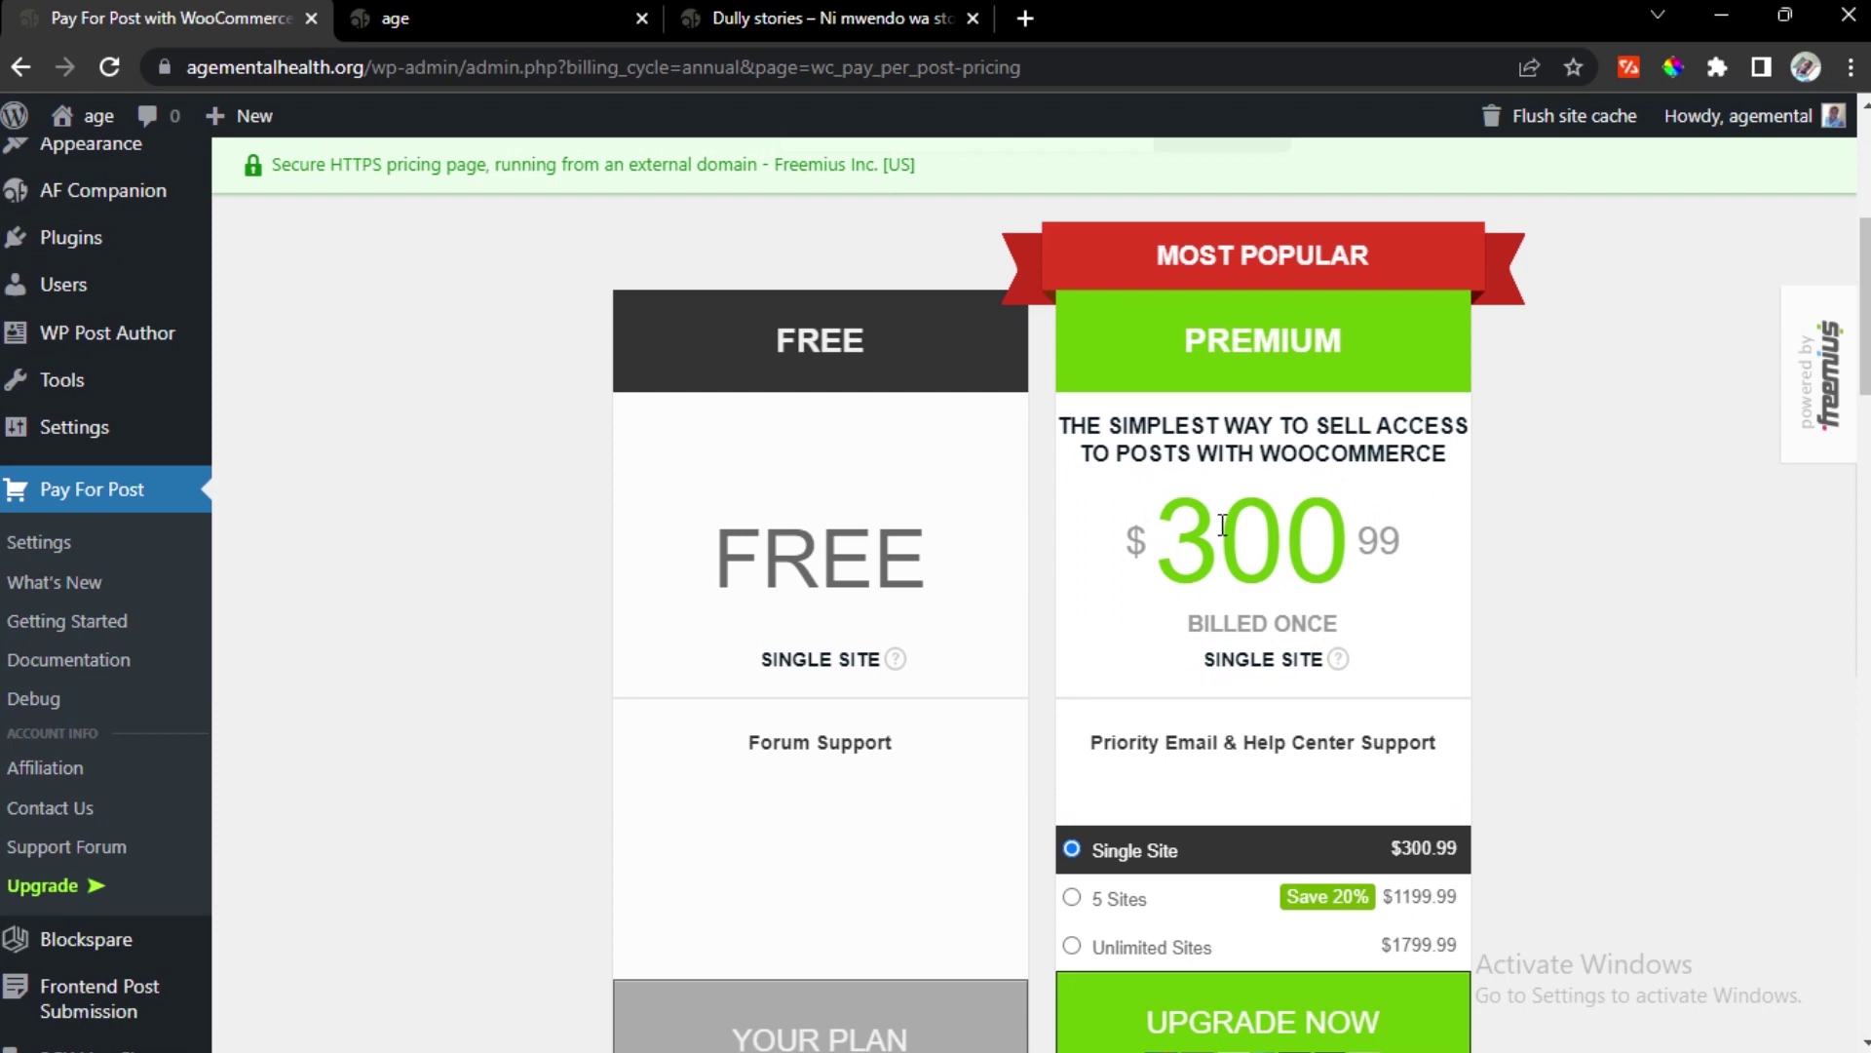
scroll(1222, 525, down, 1)
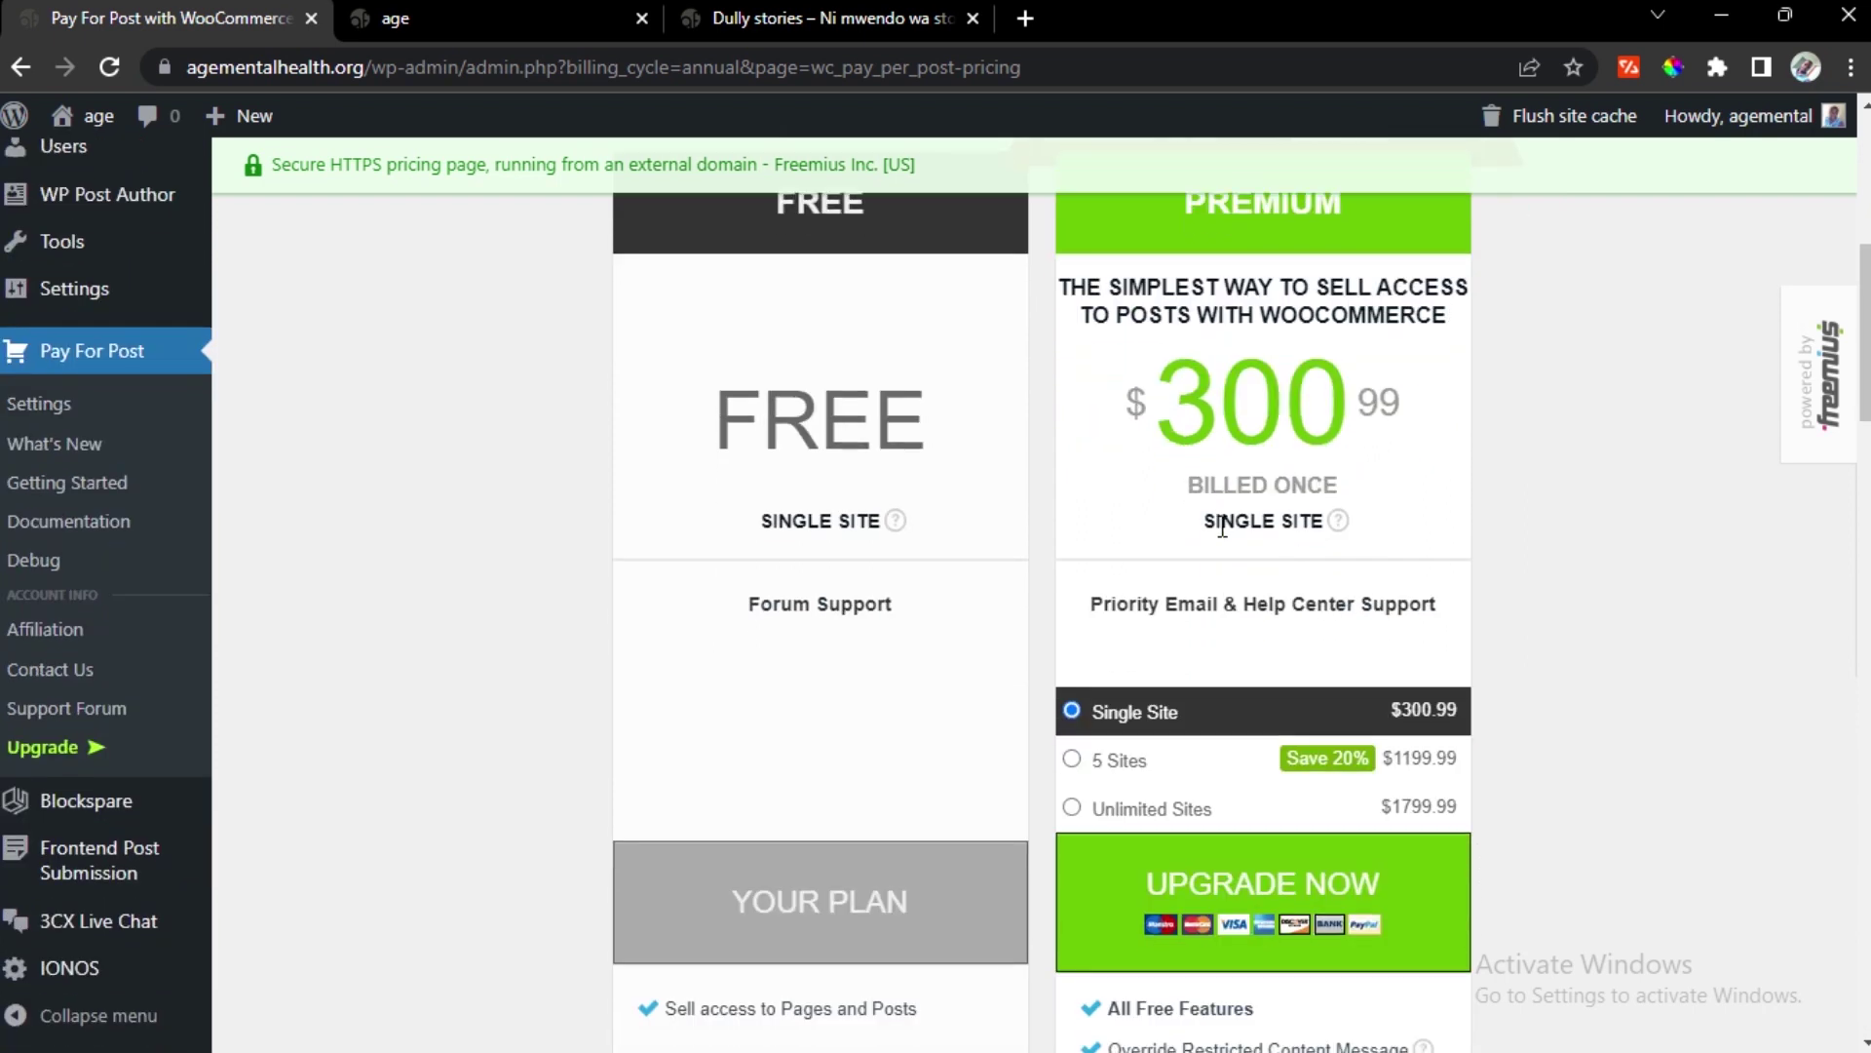
click(1150, 758)
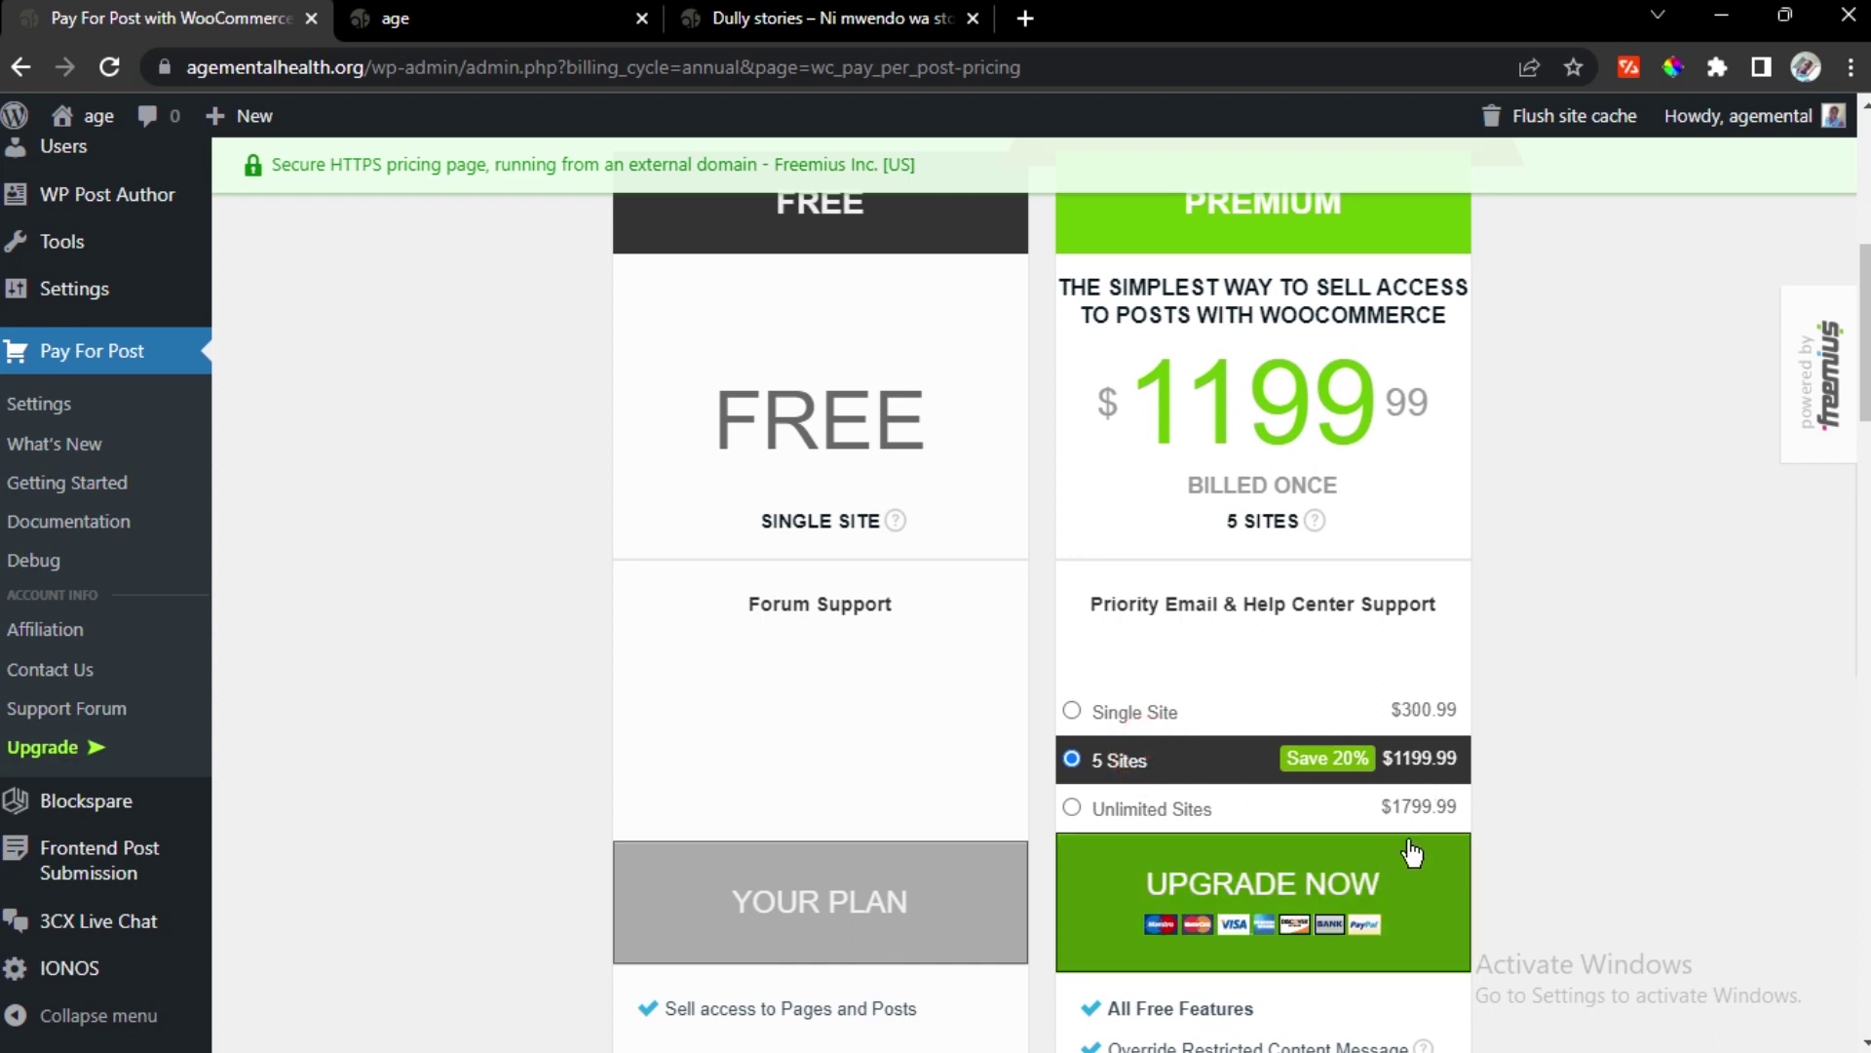
click(1349, 809)
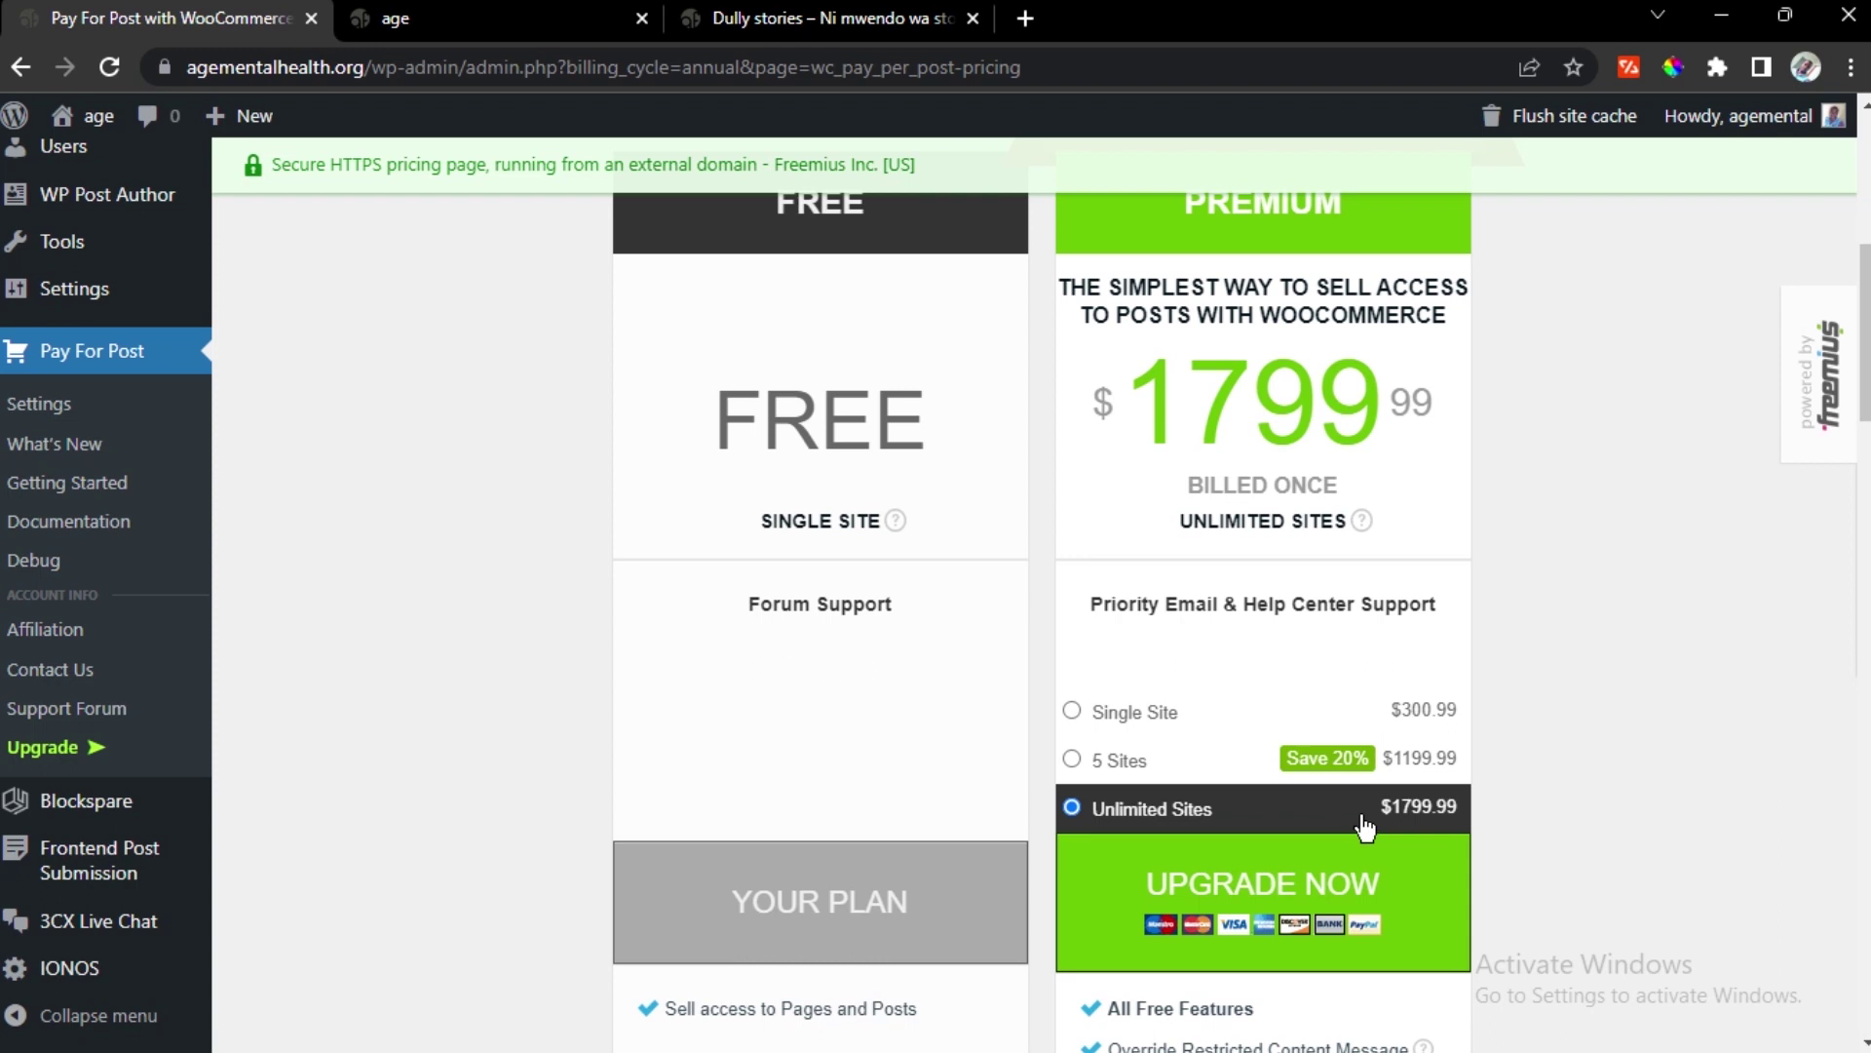
Compare the Premium plan's monthly and annual billing for unlimited sites, leaving annual billing selected
scroll(1084, 634, up, 4)
scroll(1084, 629, up, 2)
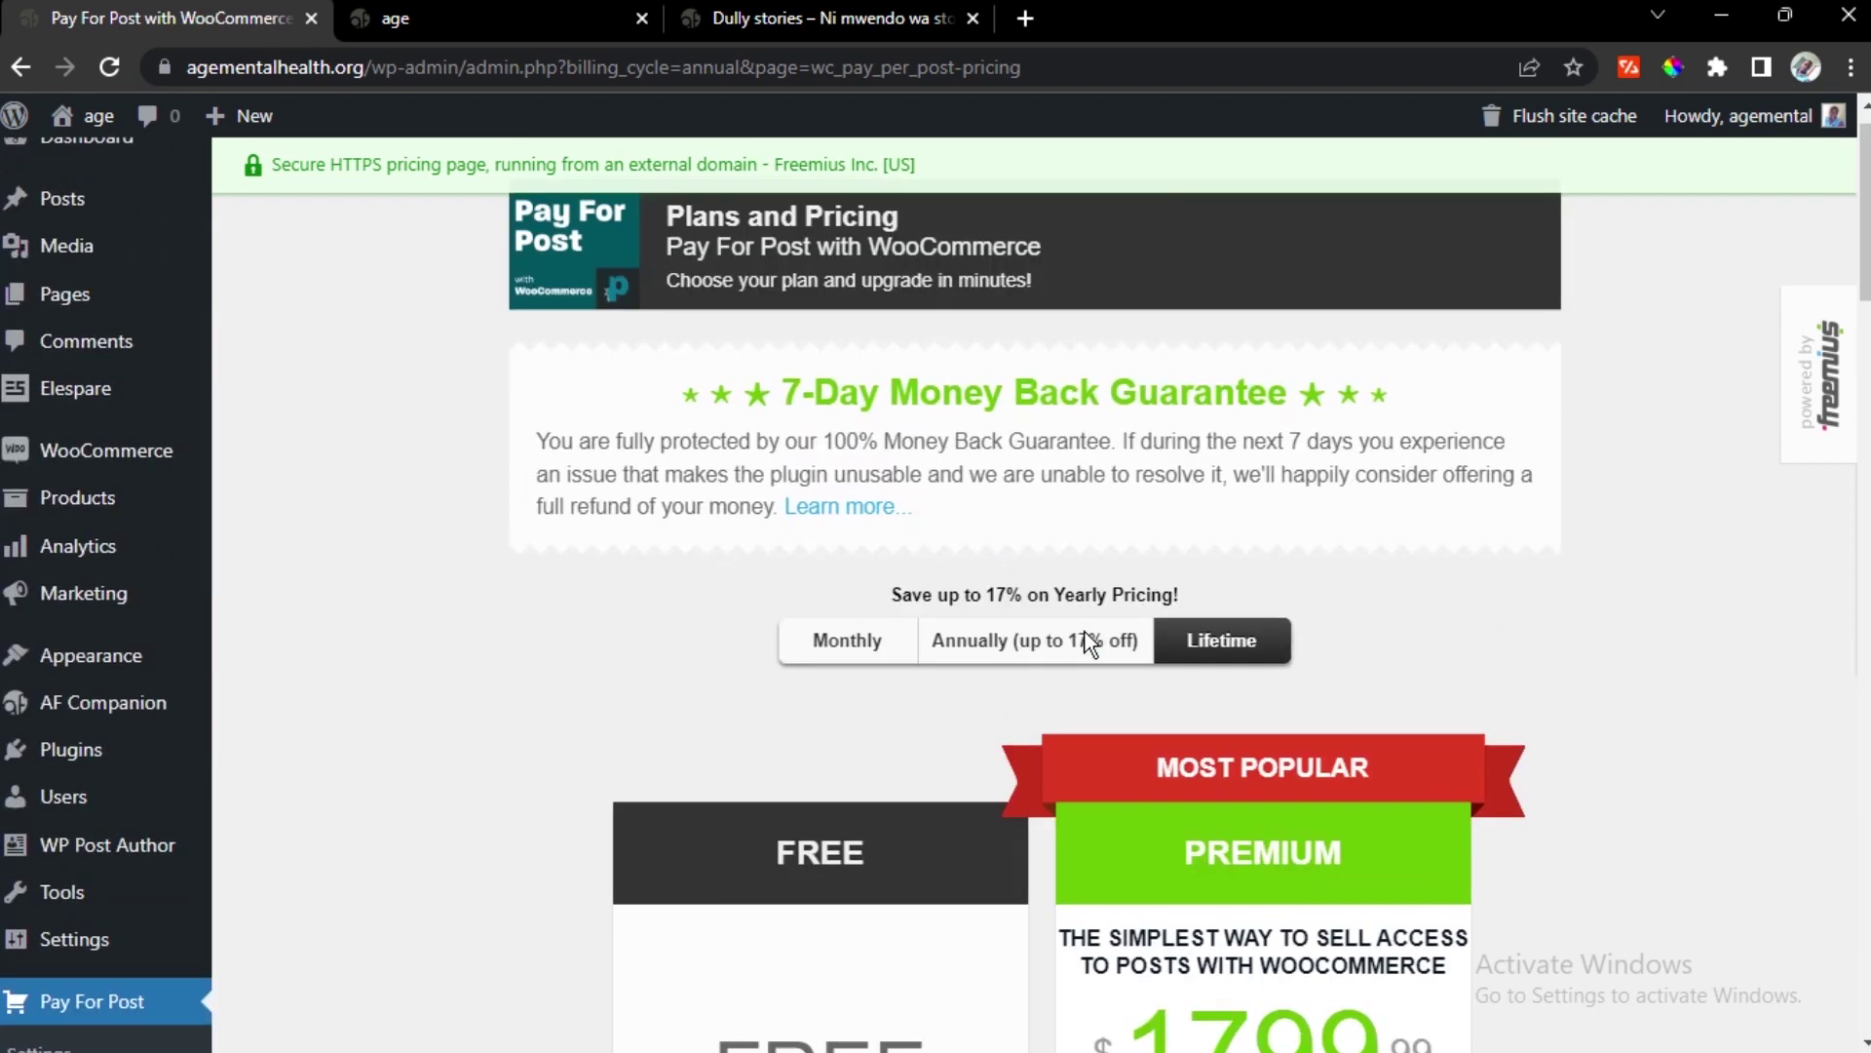
scroll(1085, 631, up, 1)
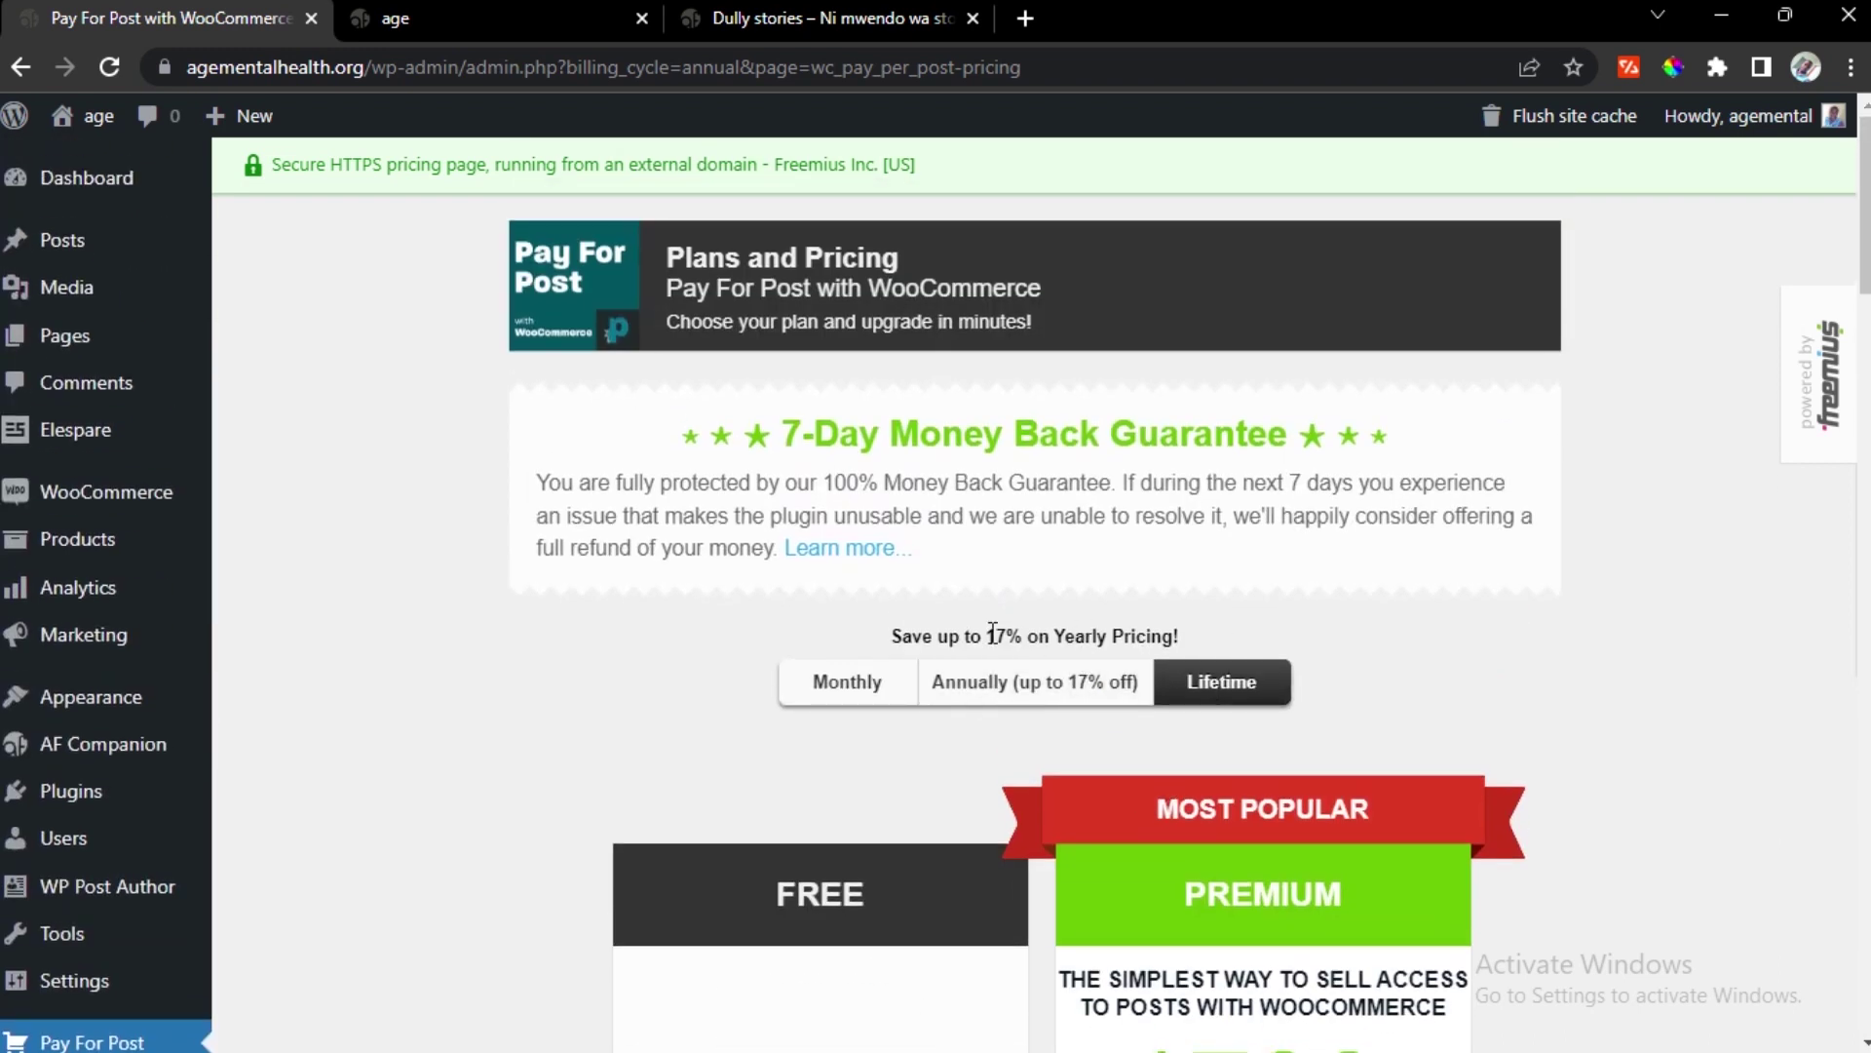
click(1004, 692)
click(882, 683)
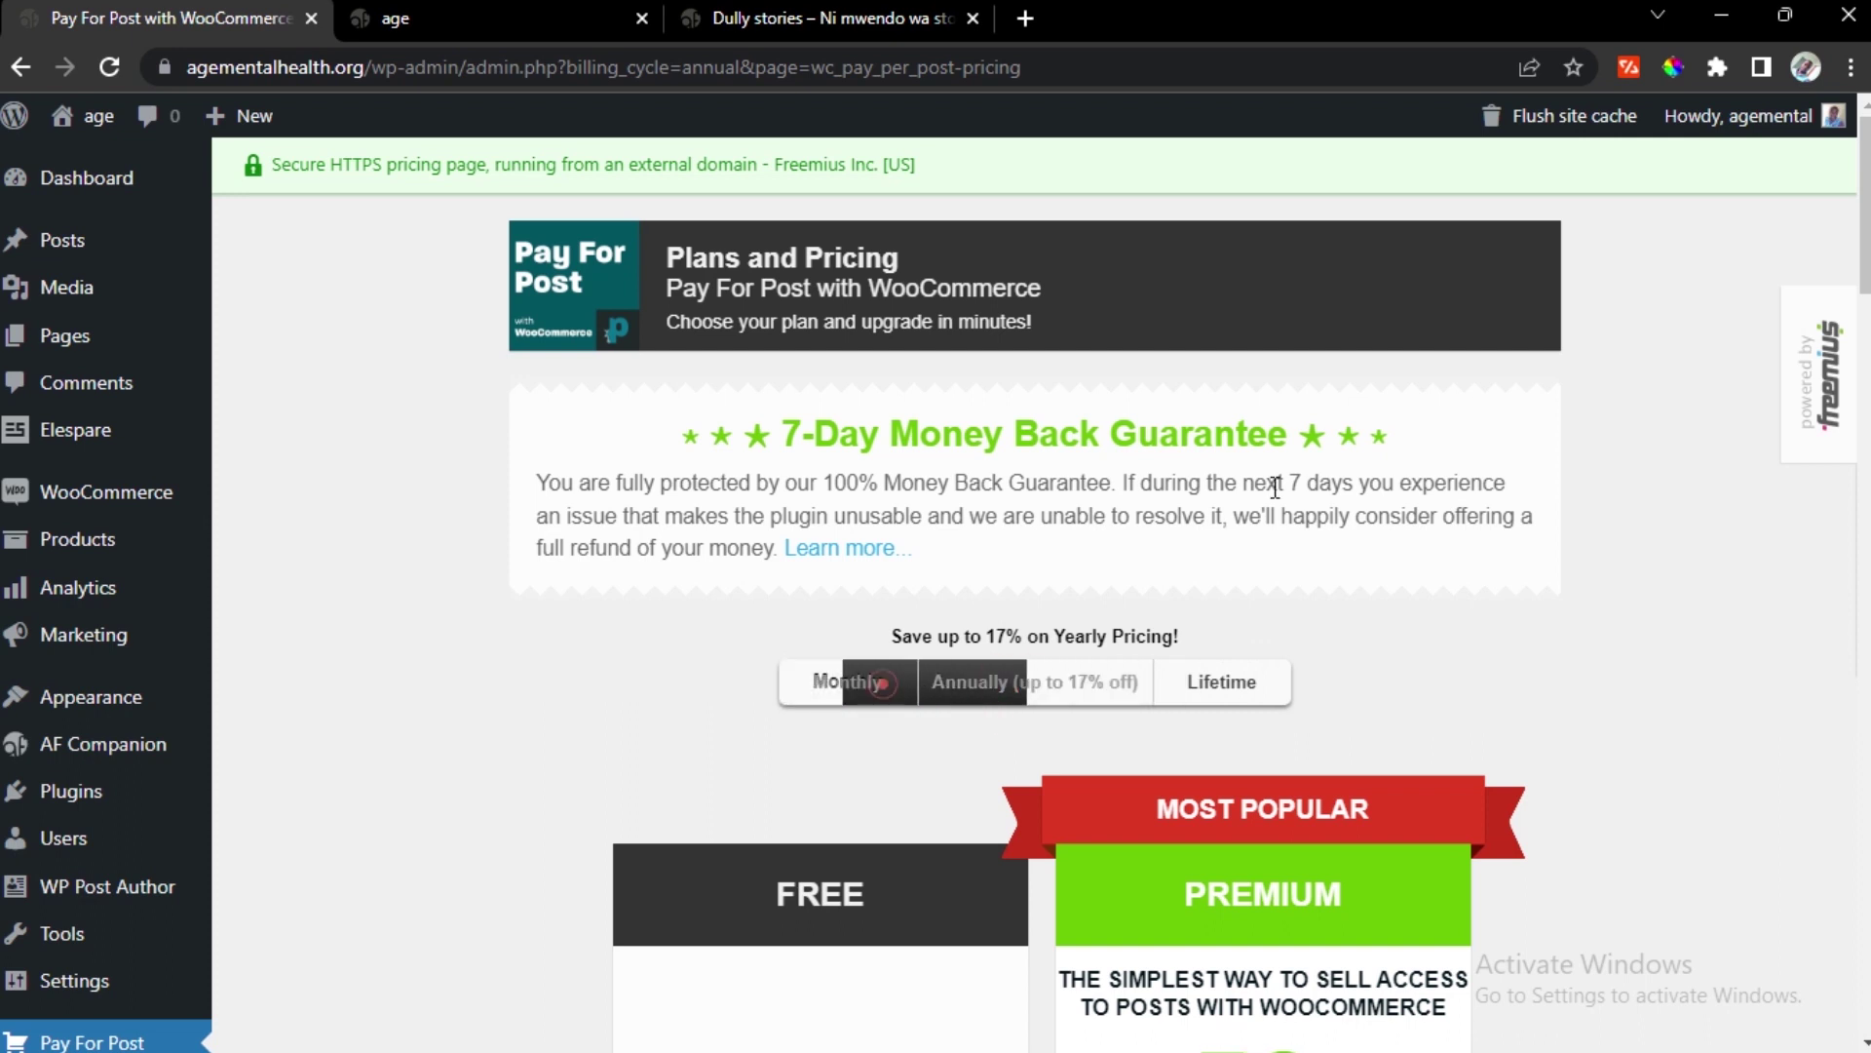
scroll(1275, 487, down, 4)
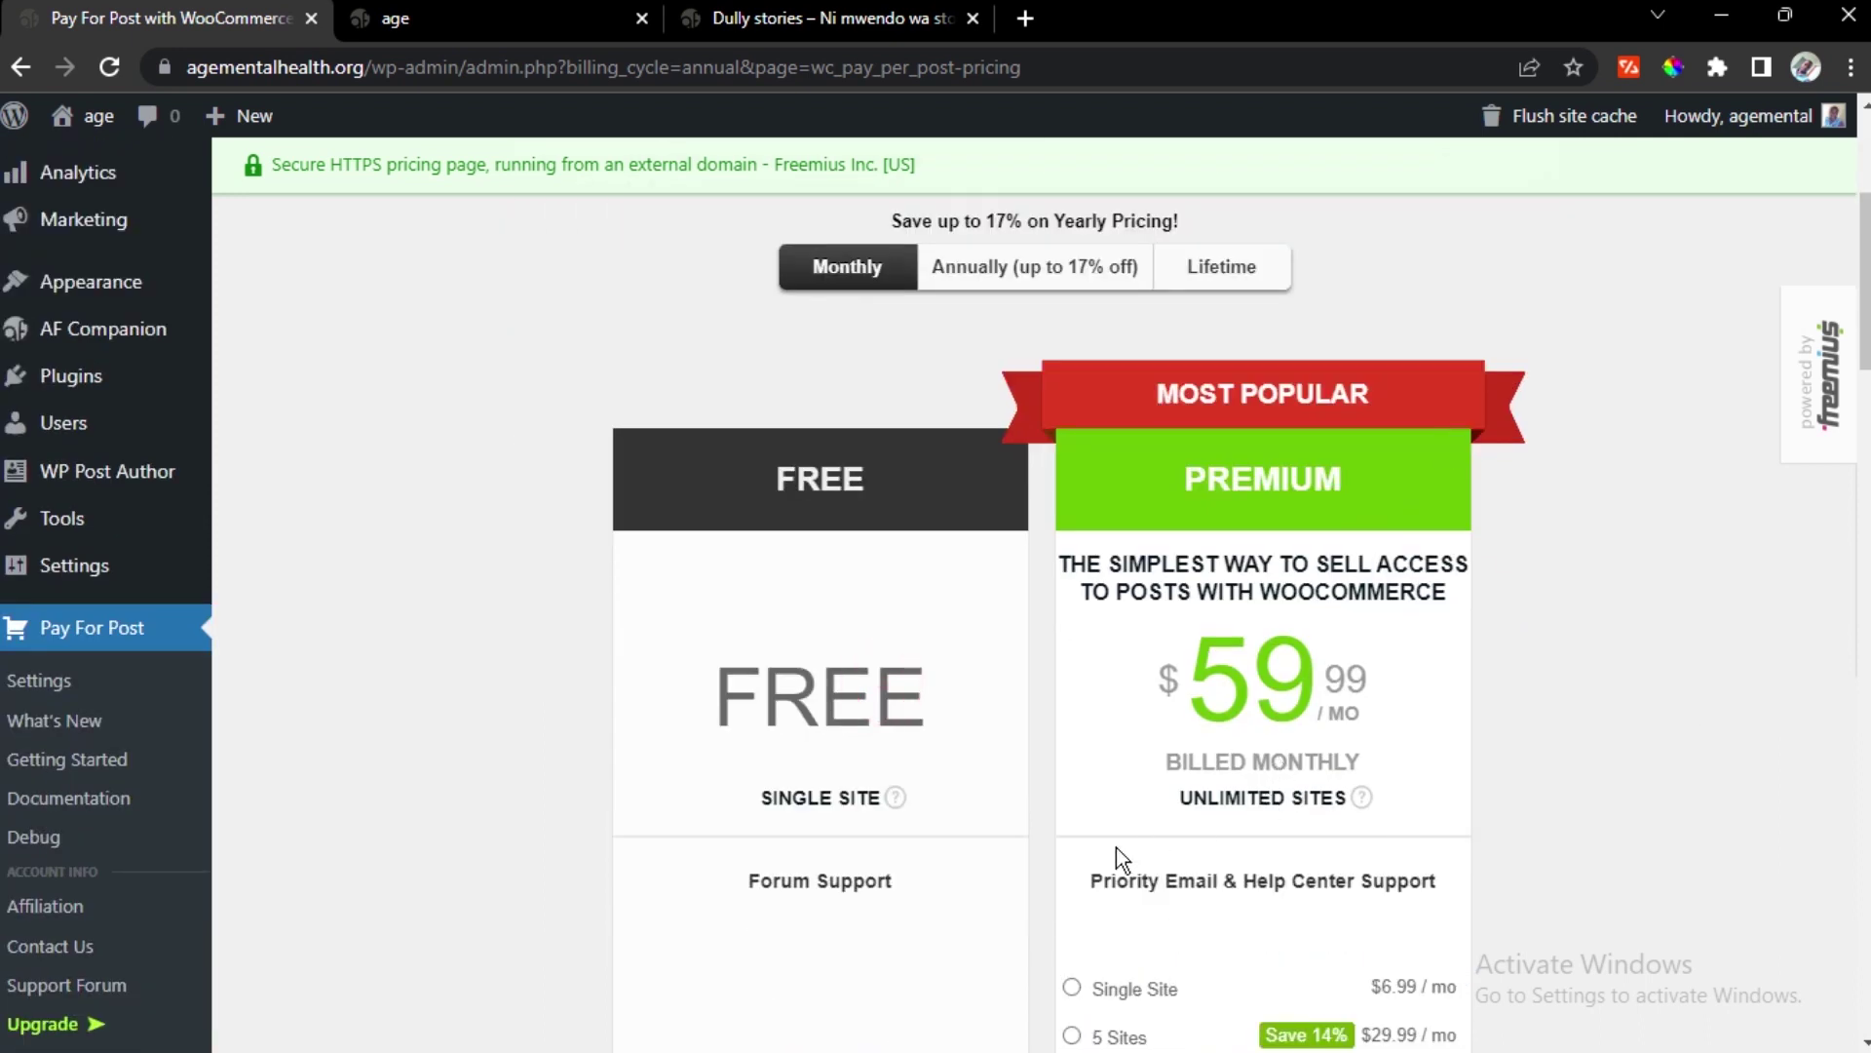
scroll(1292, 715, up, 4)
click(1013, 682)
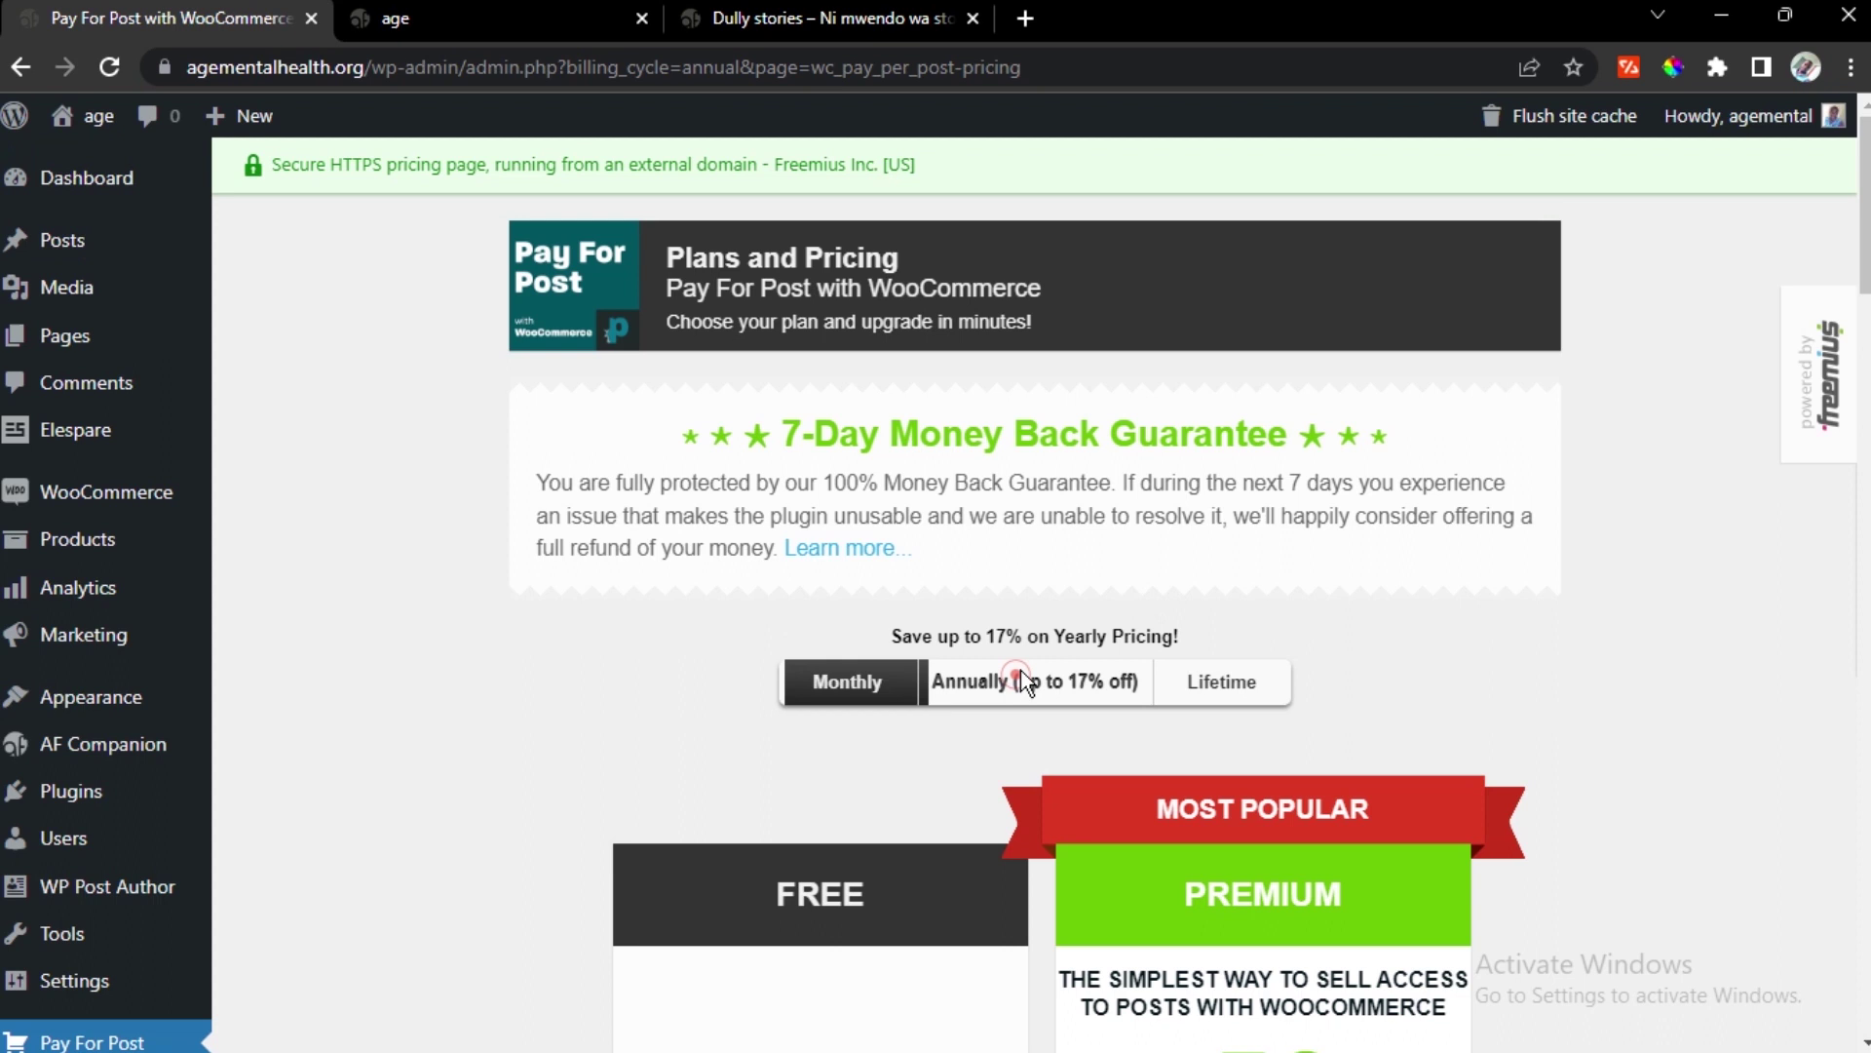
scroll(1027, 583, down, 5)
scroll(1027, 587, up, 5)
scroll(1027, 582, down, 8)
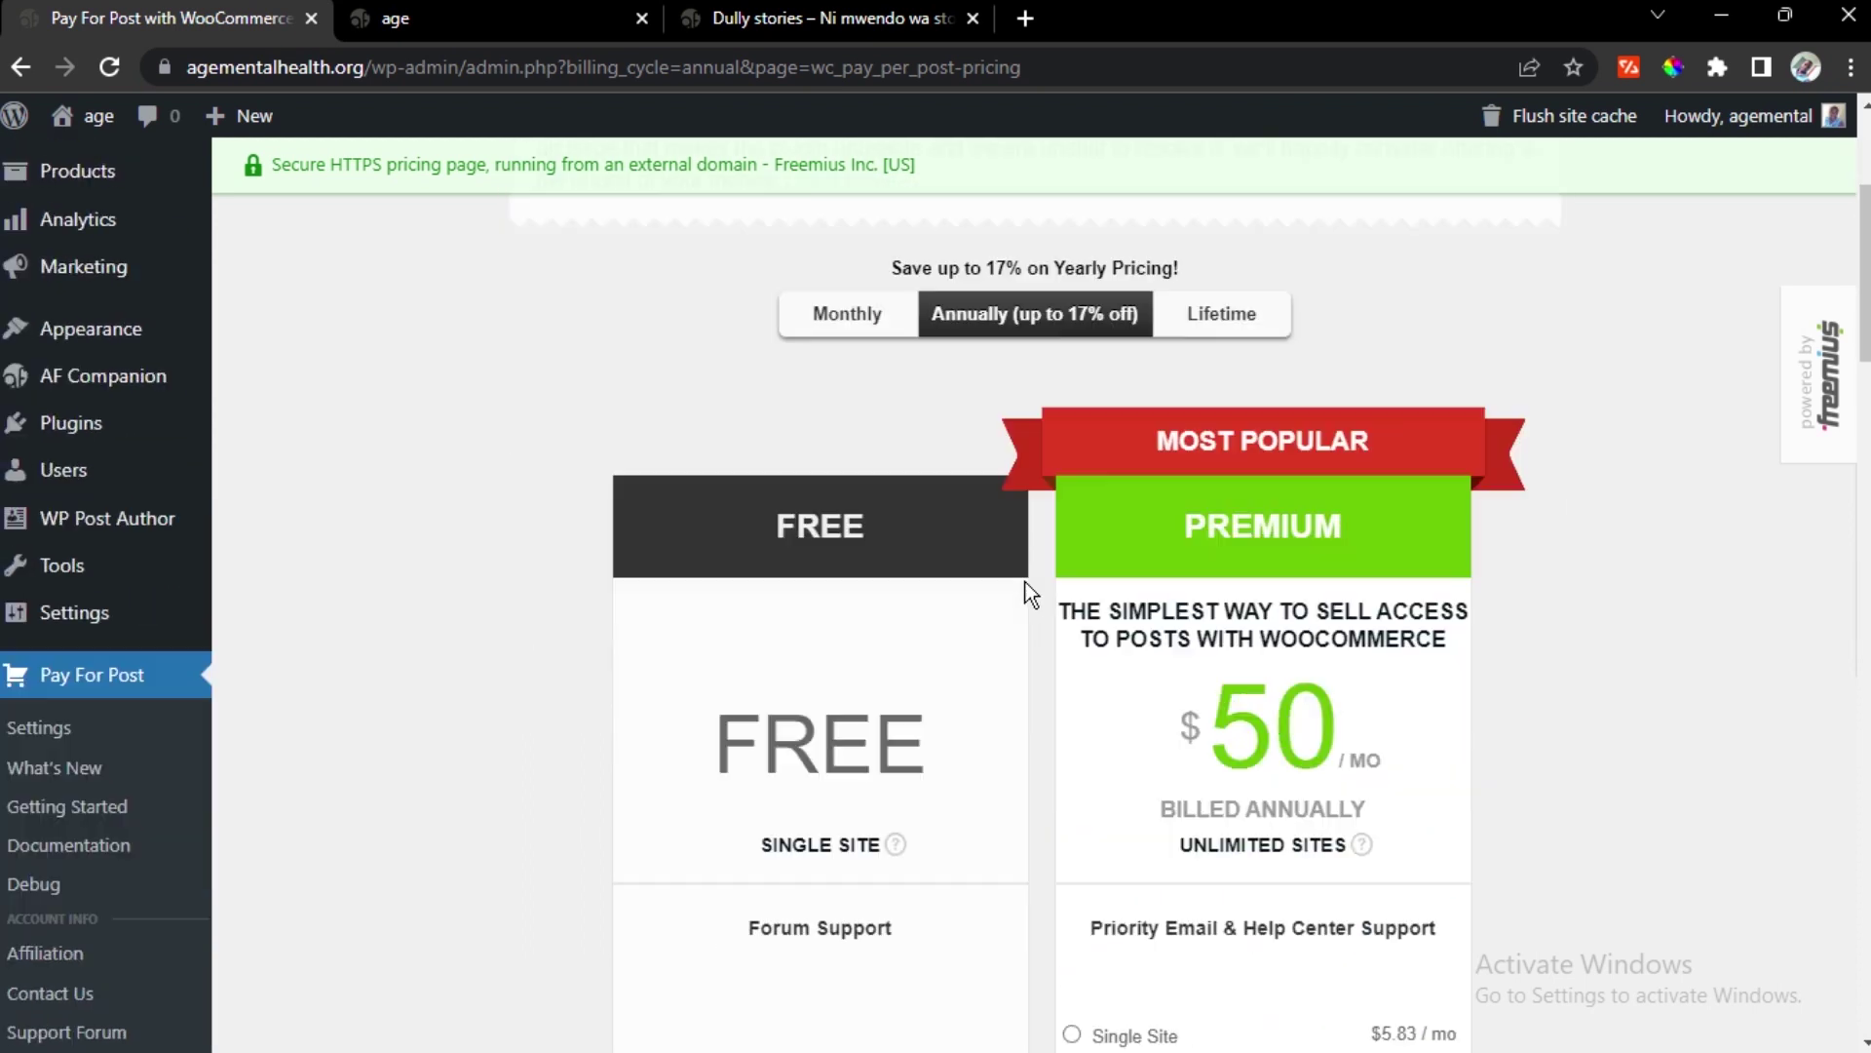
Select the Single Site licence under annual Premium billing and examine its monthly price
double_click(1217, 260)
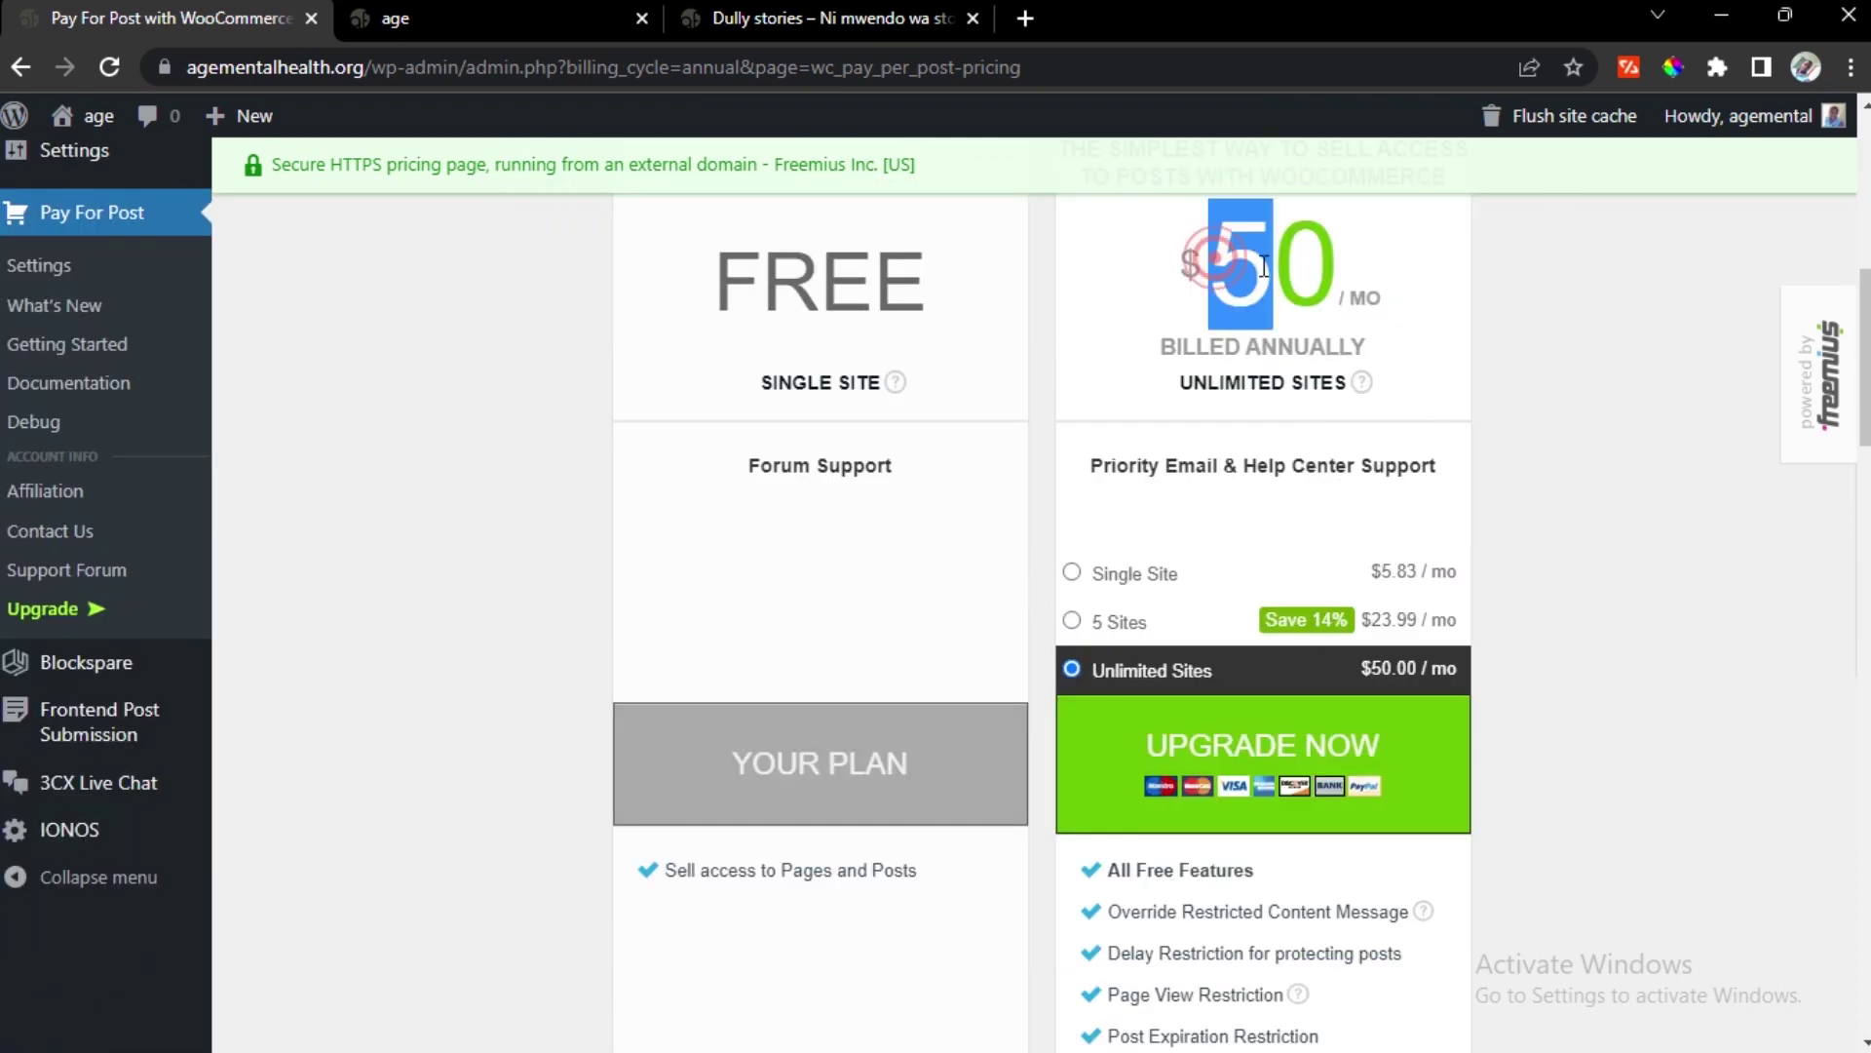
click(1282, 409)
click(1182, 574)
scroll(1270, 365, up, 1)
double_click(1270, 366)
shift+click(1342, 413)
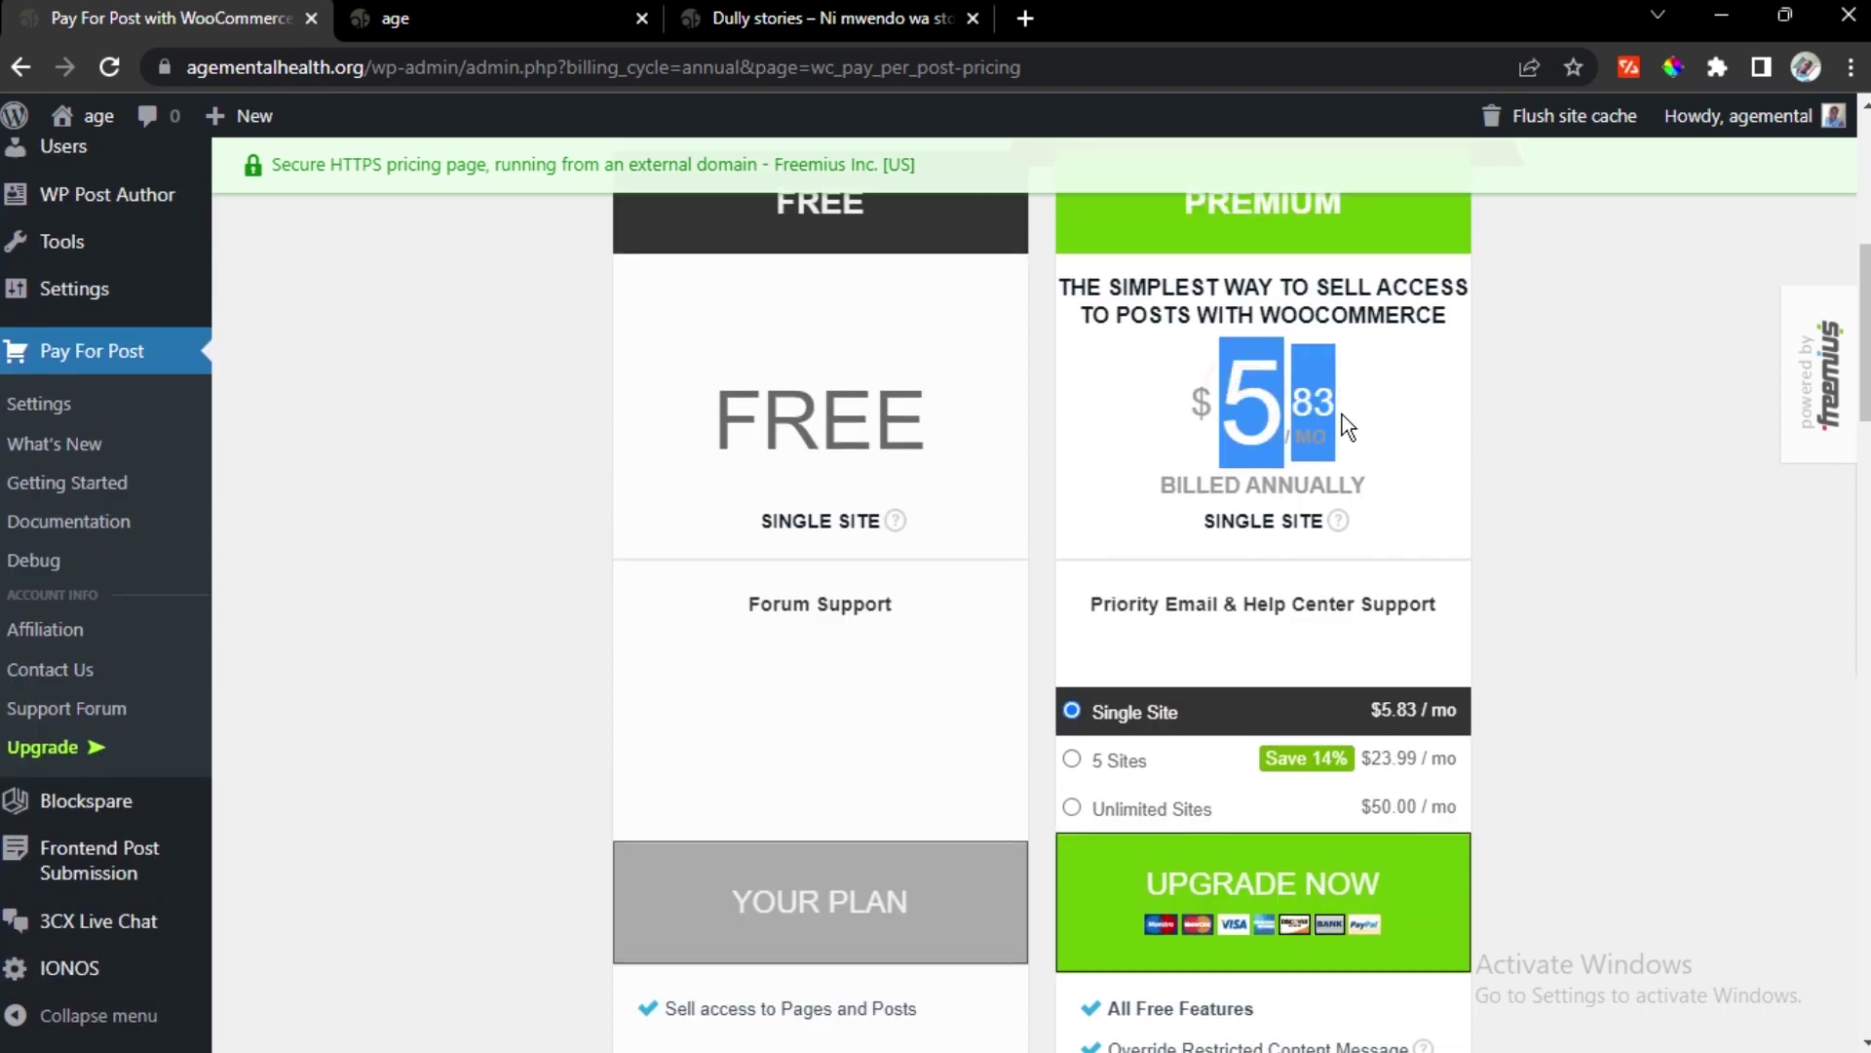
click(1187, 368)
double_click(1237, 392)
click(1238, 391)
click(1242, 390)
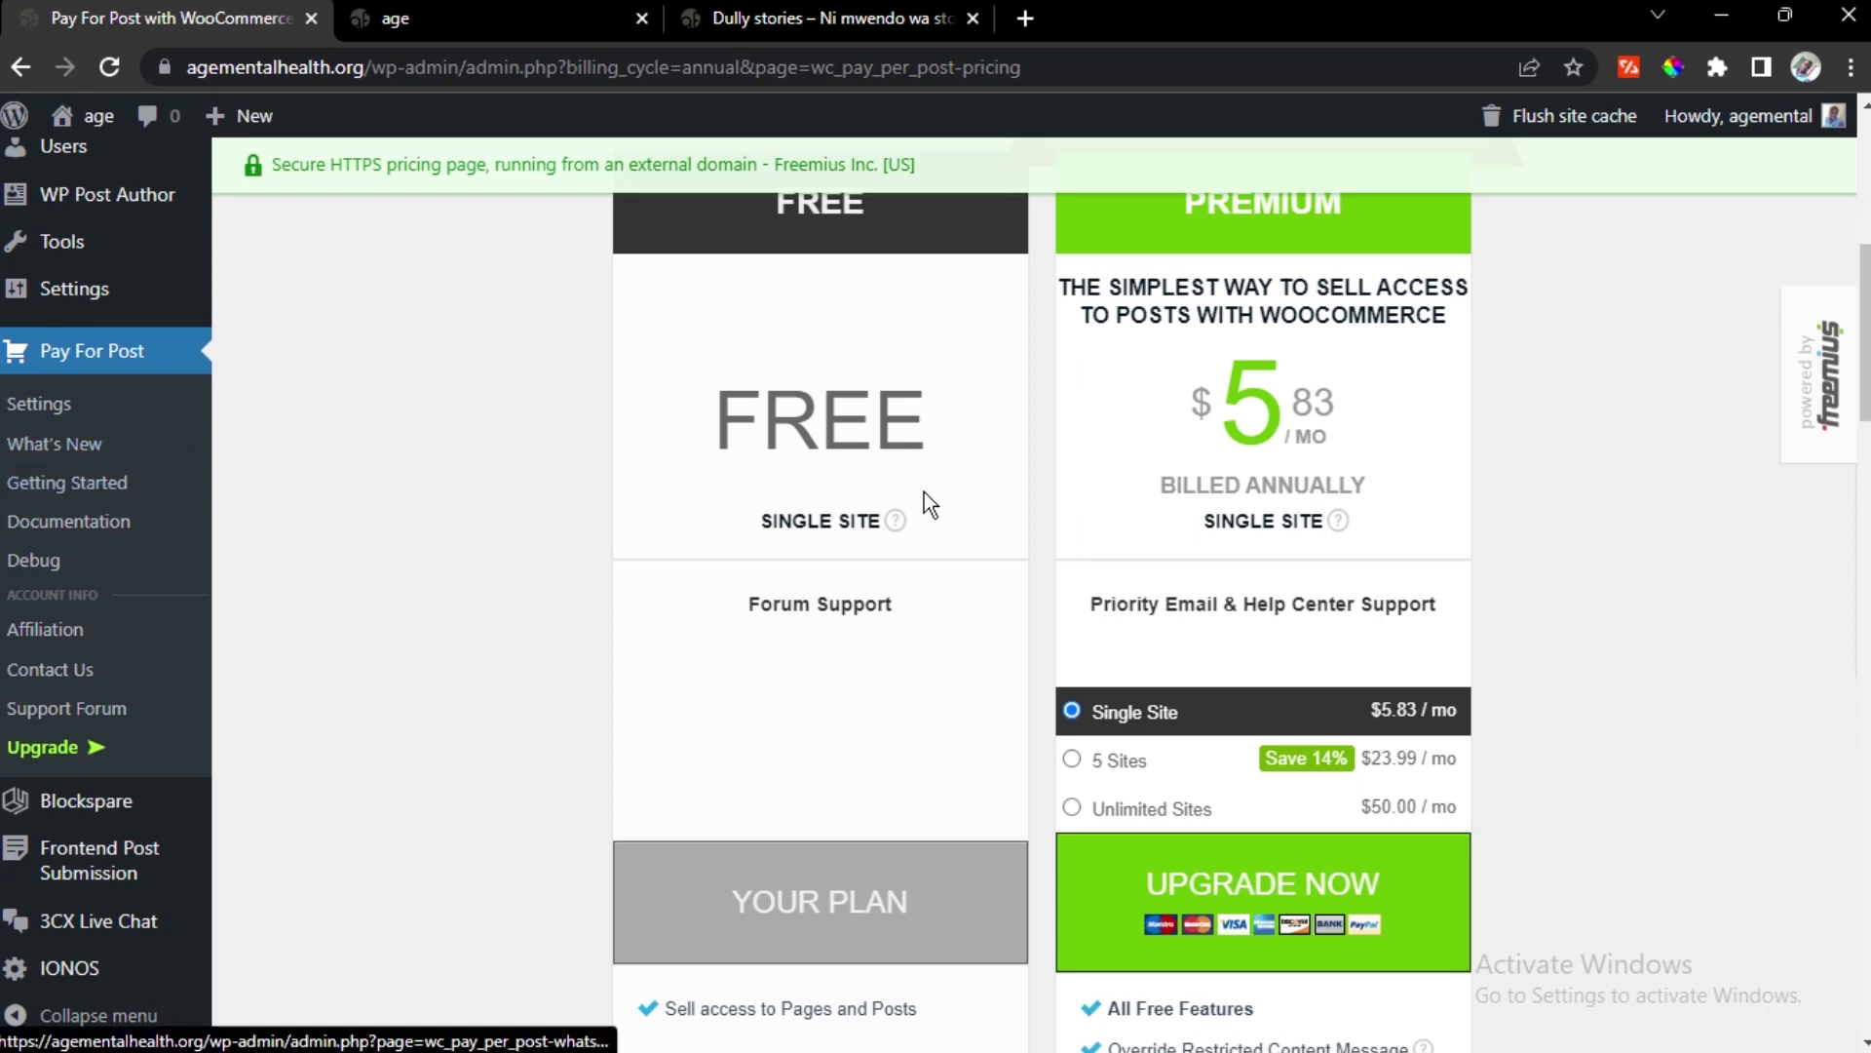
Start a new WooCommerce product and name it "Lipa kwa wiki"
scroll(470, 528, up, 7)
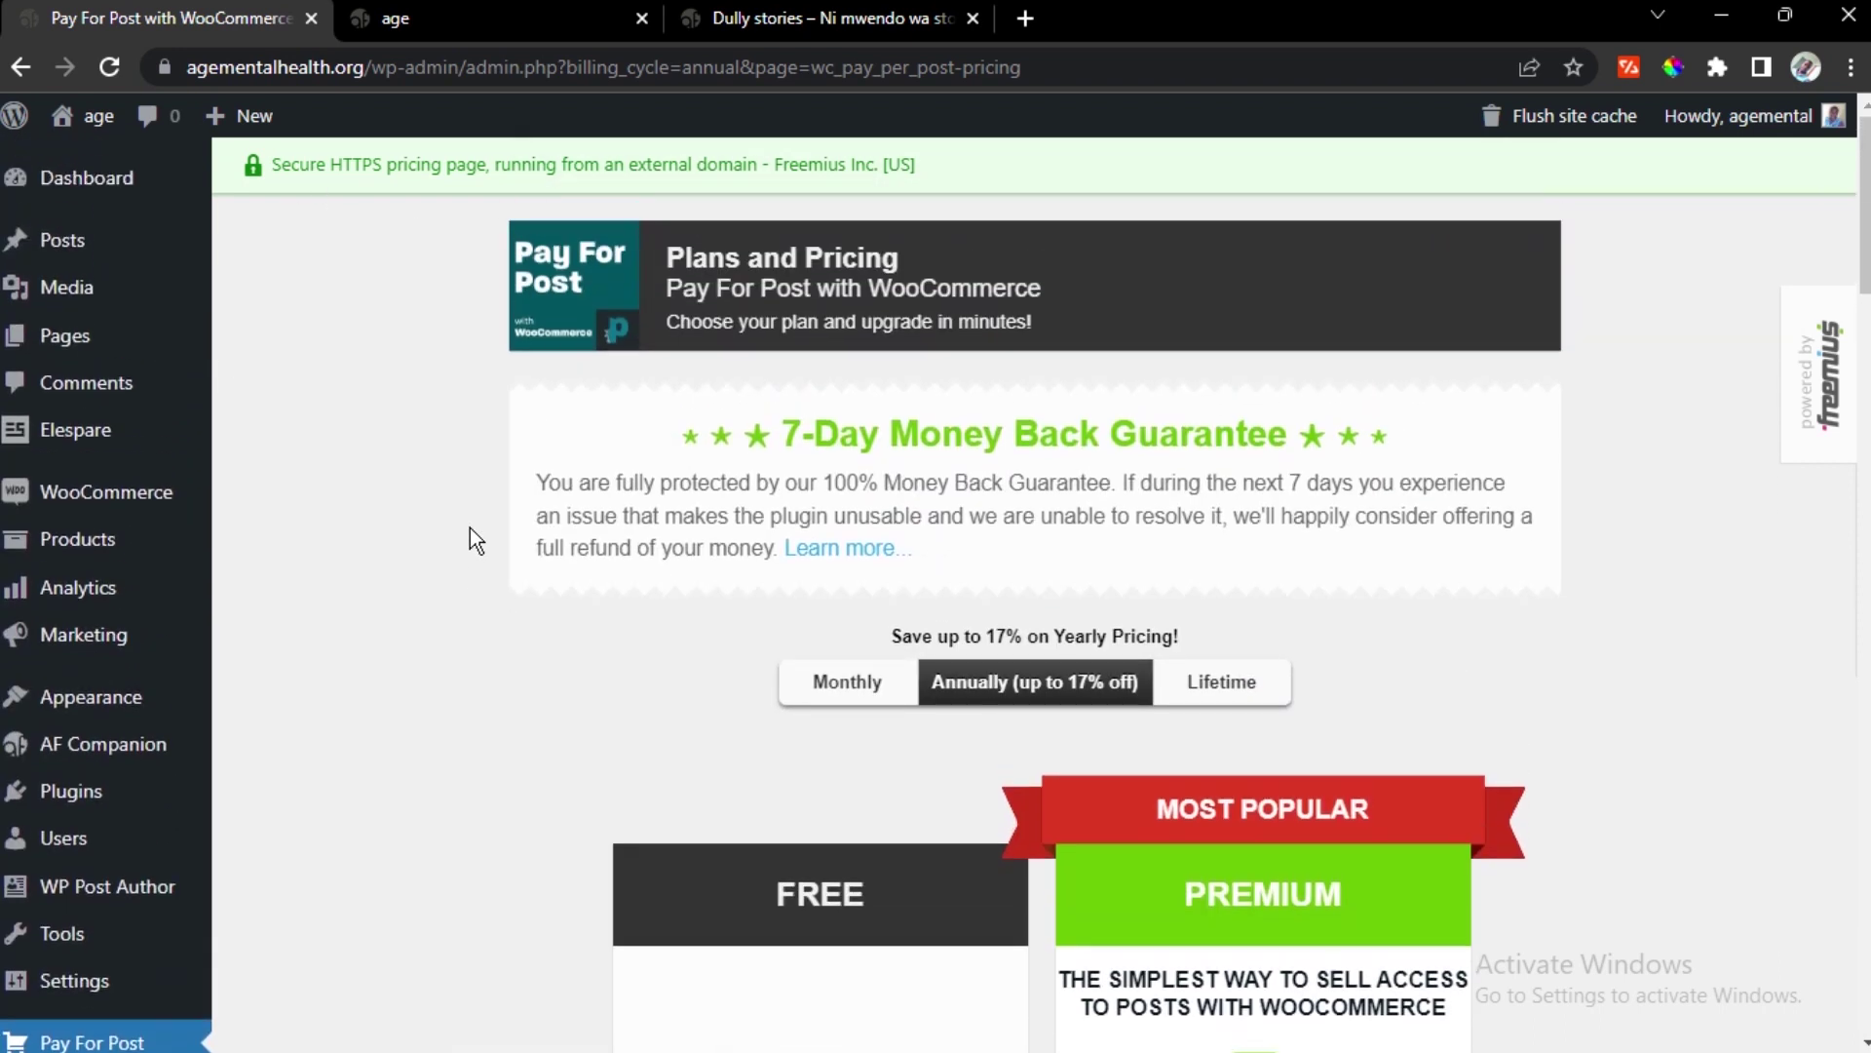
mouse_move(86, 244)
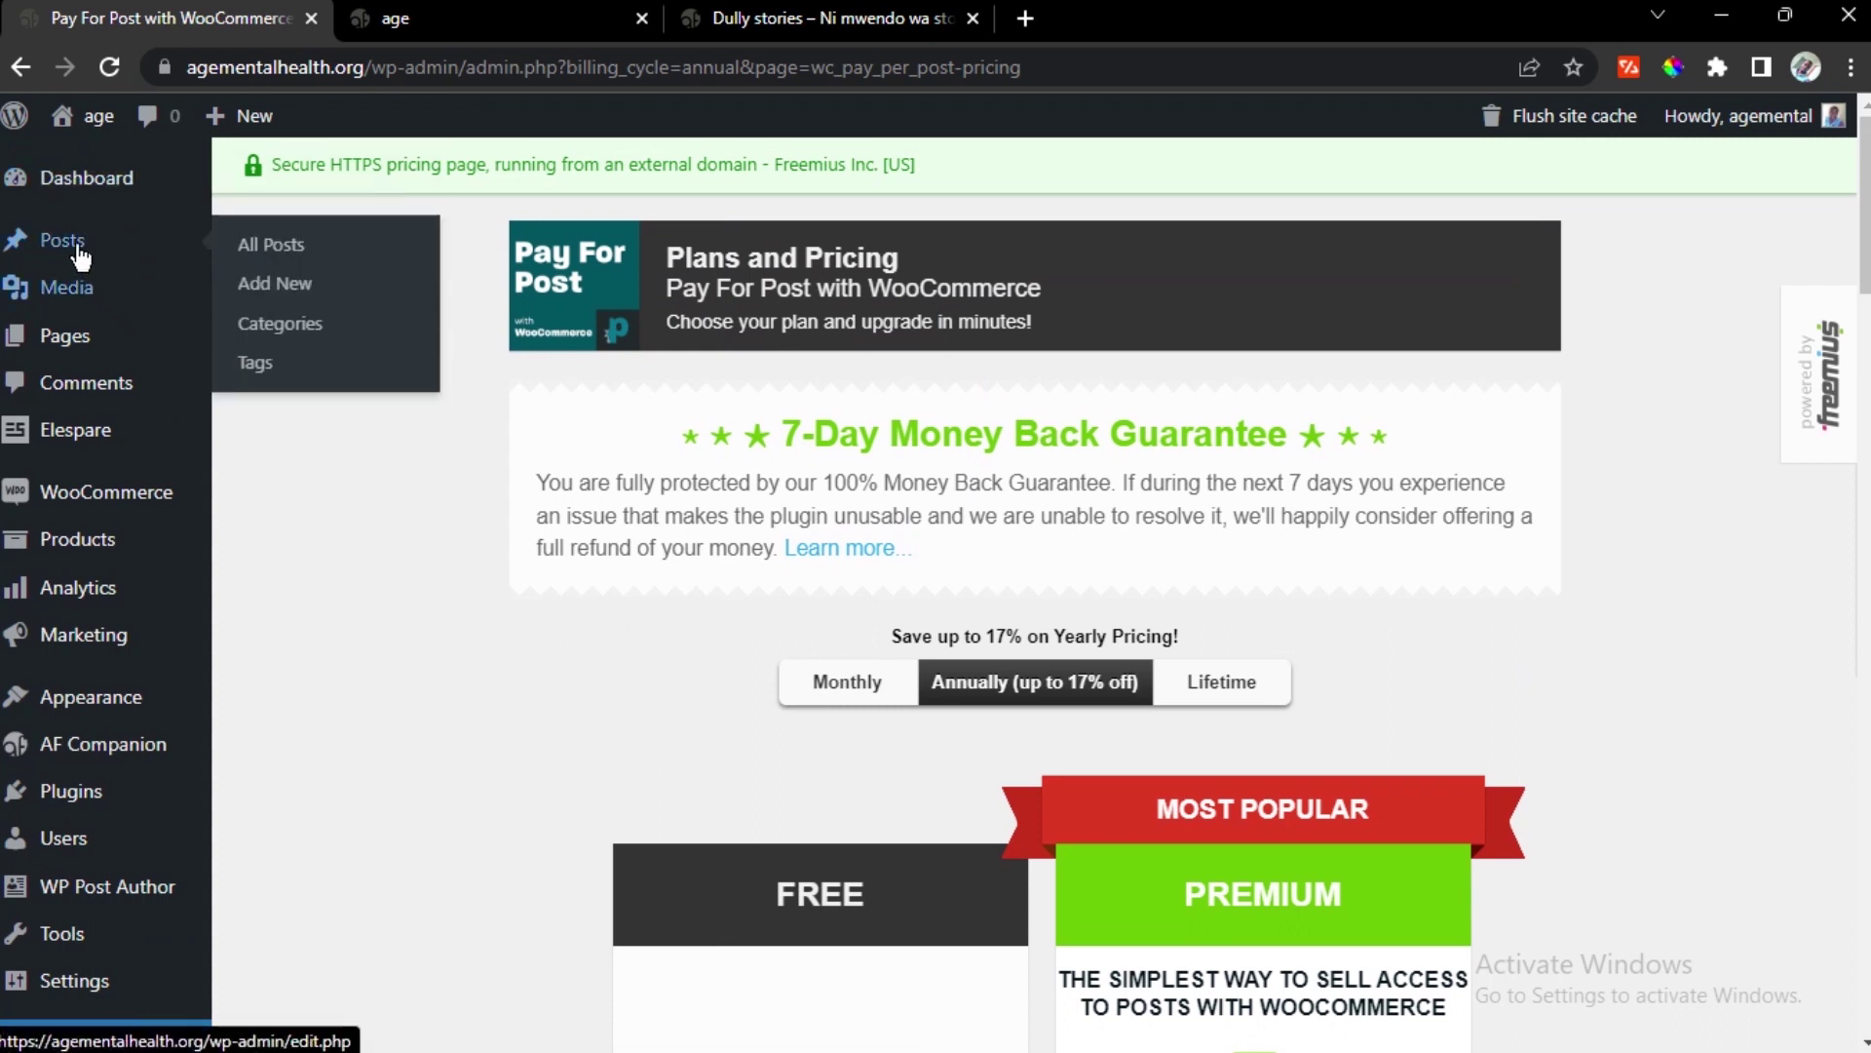
scroll(156, 438, down, 5)
scroll(151, 423, up, 5)
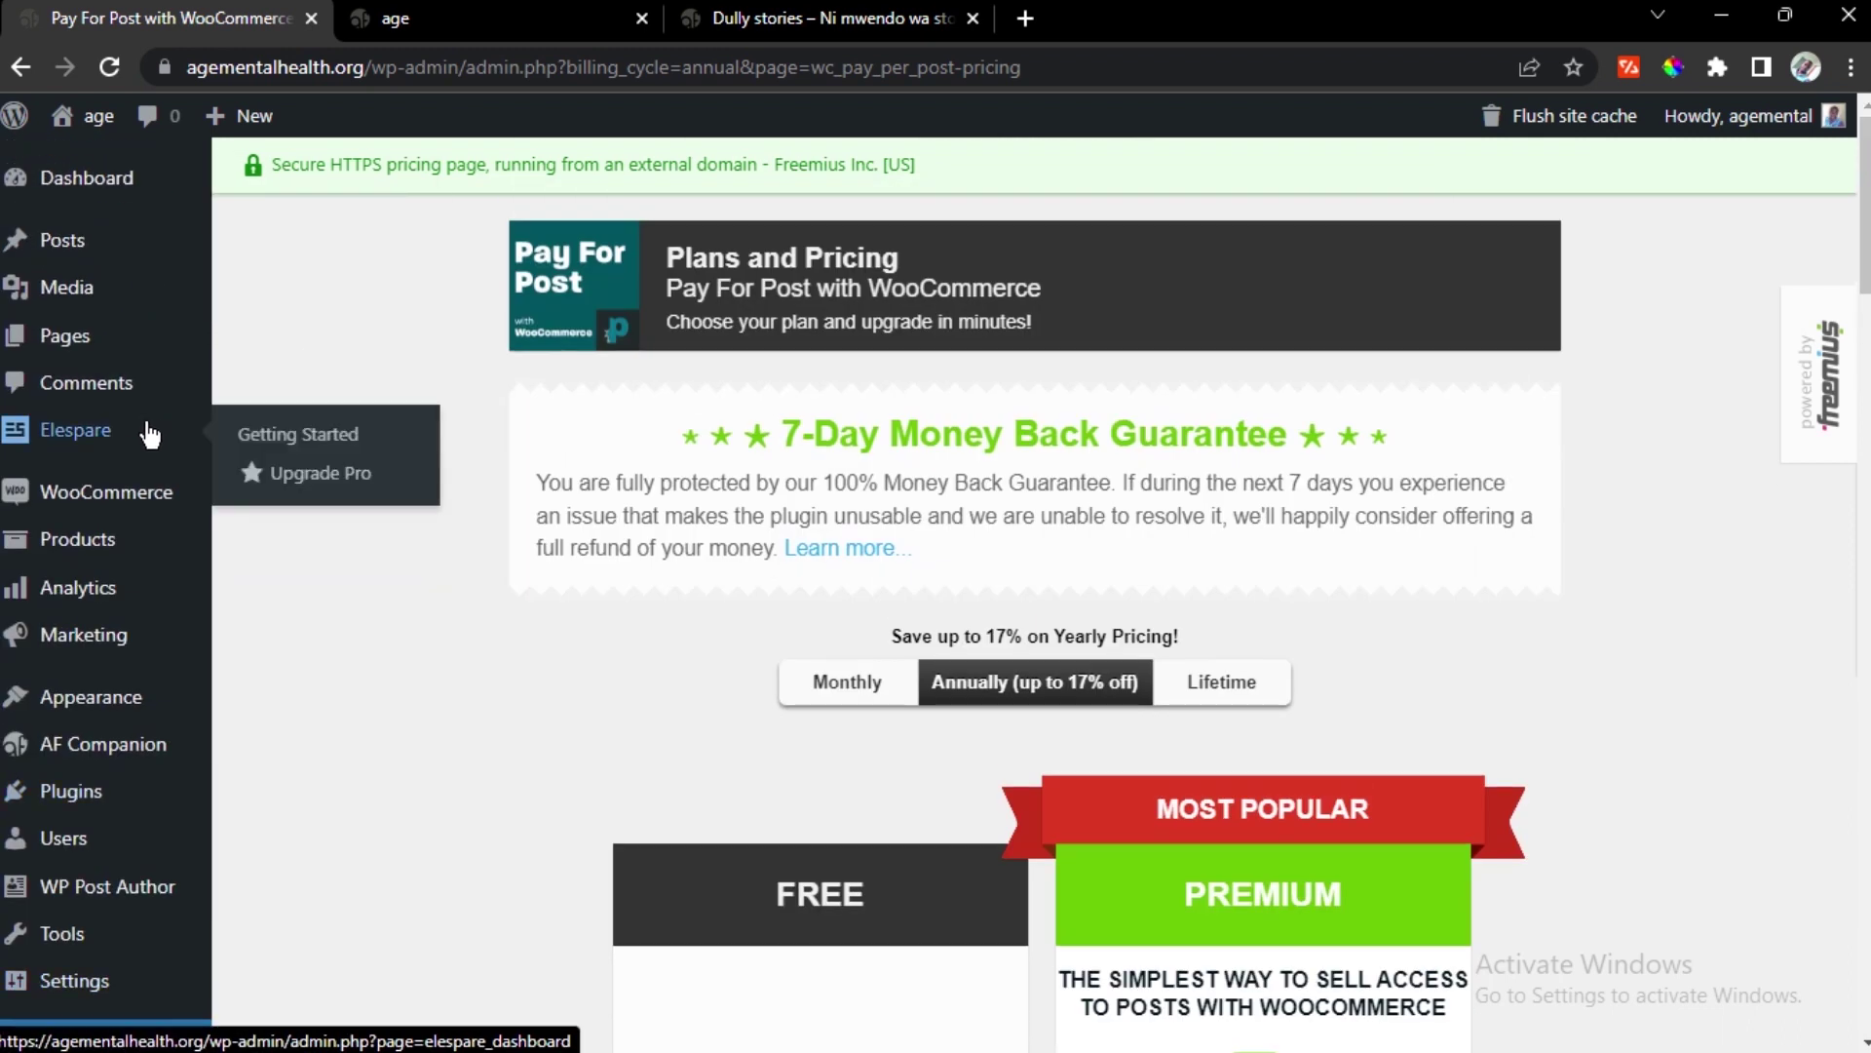
mouse_move(146, 497)
mouse_move(104, 544)
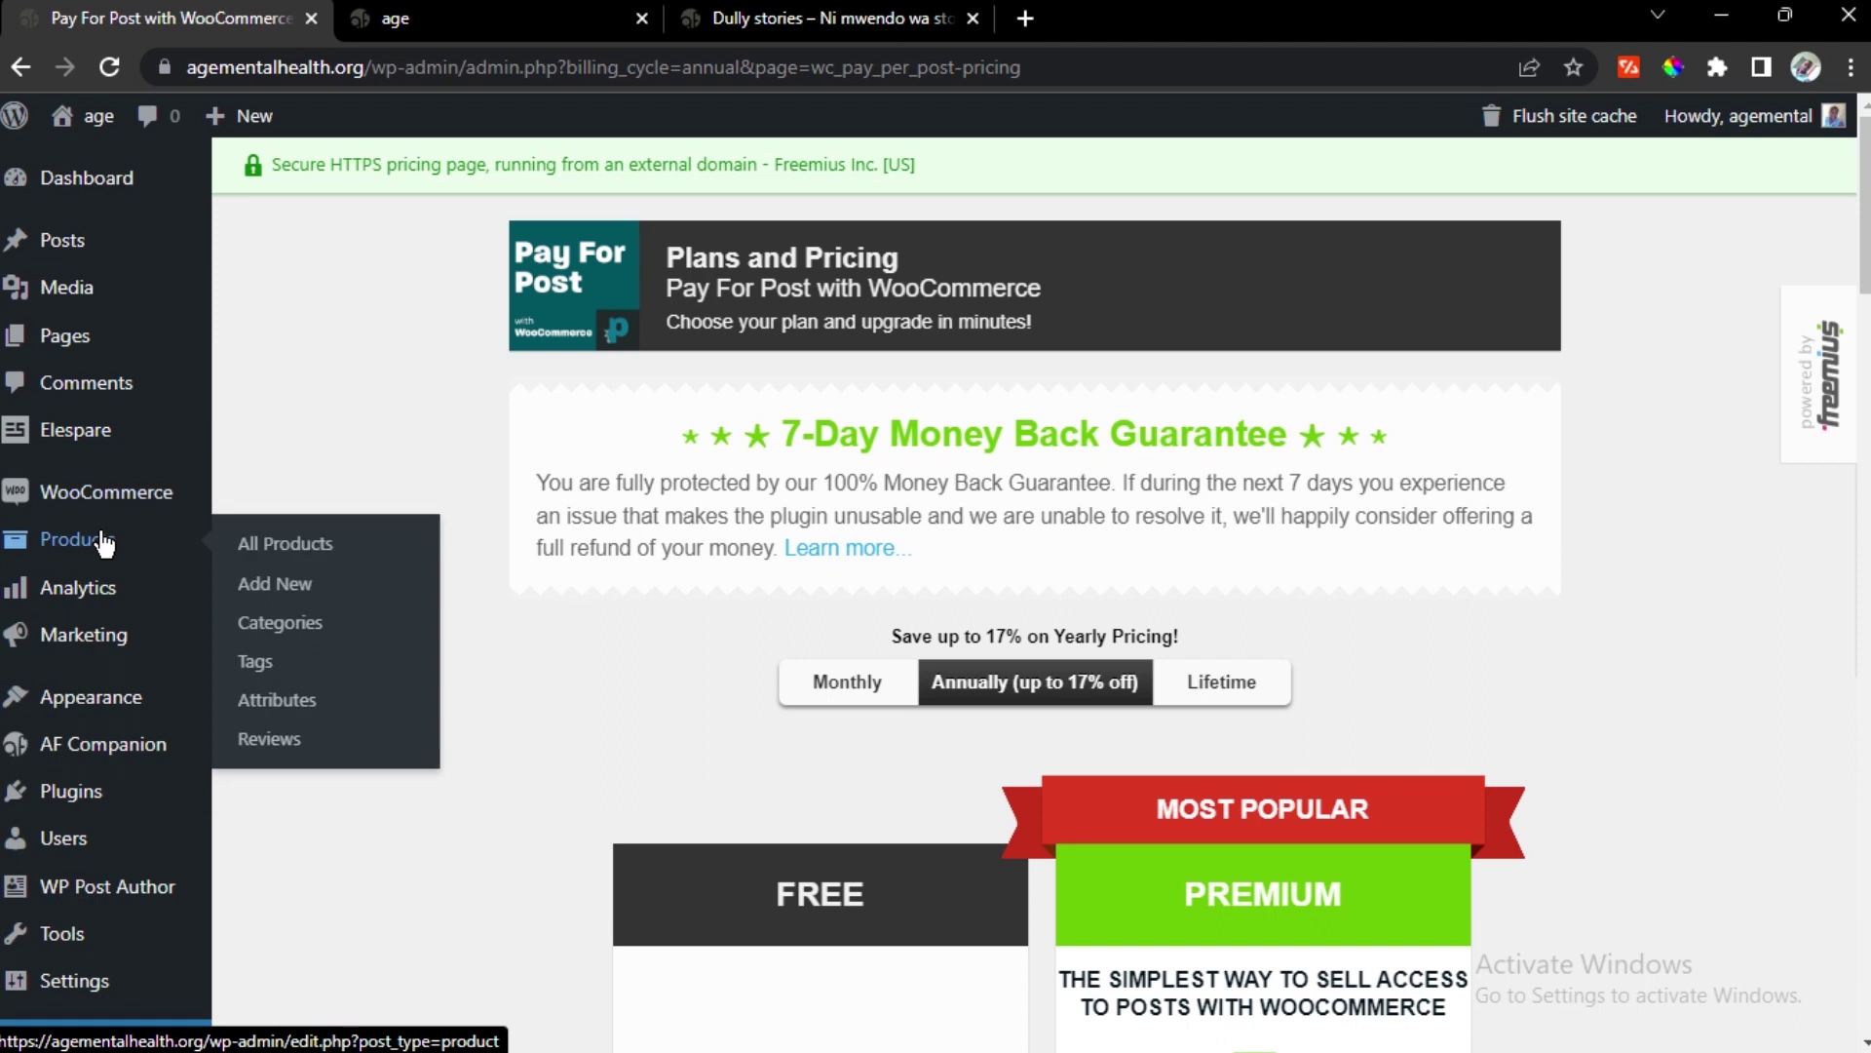
click(250, 589)
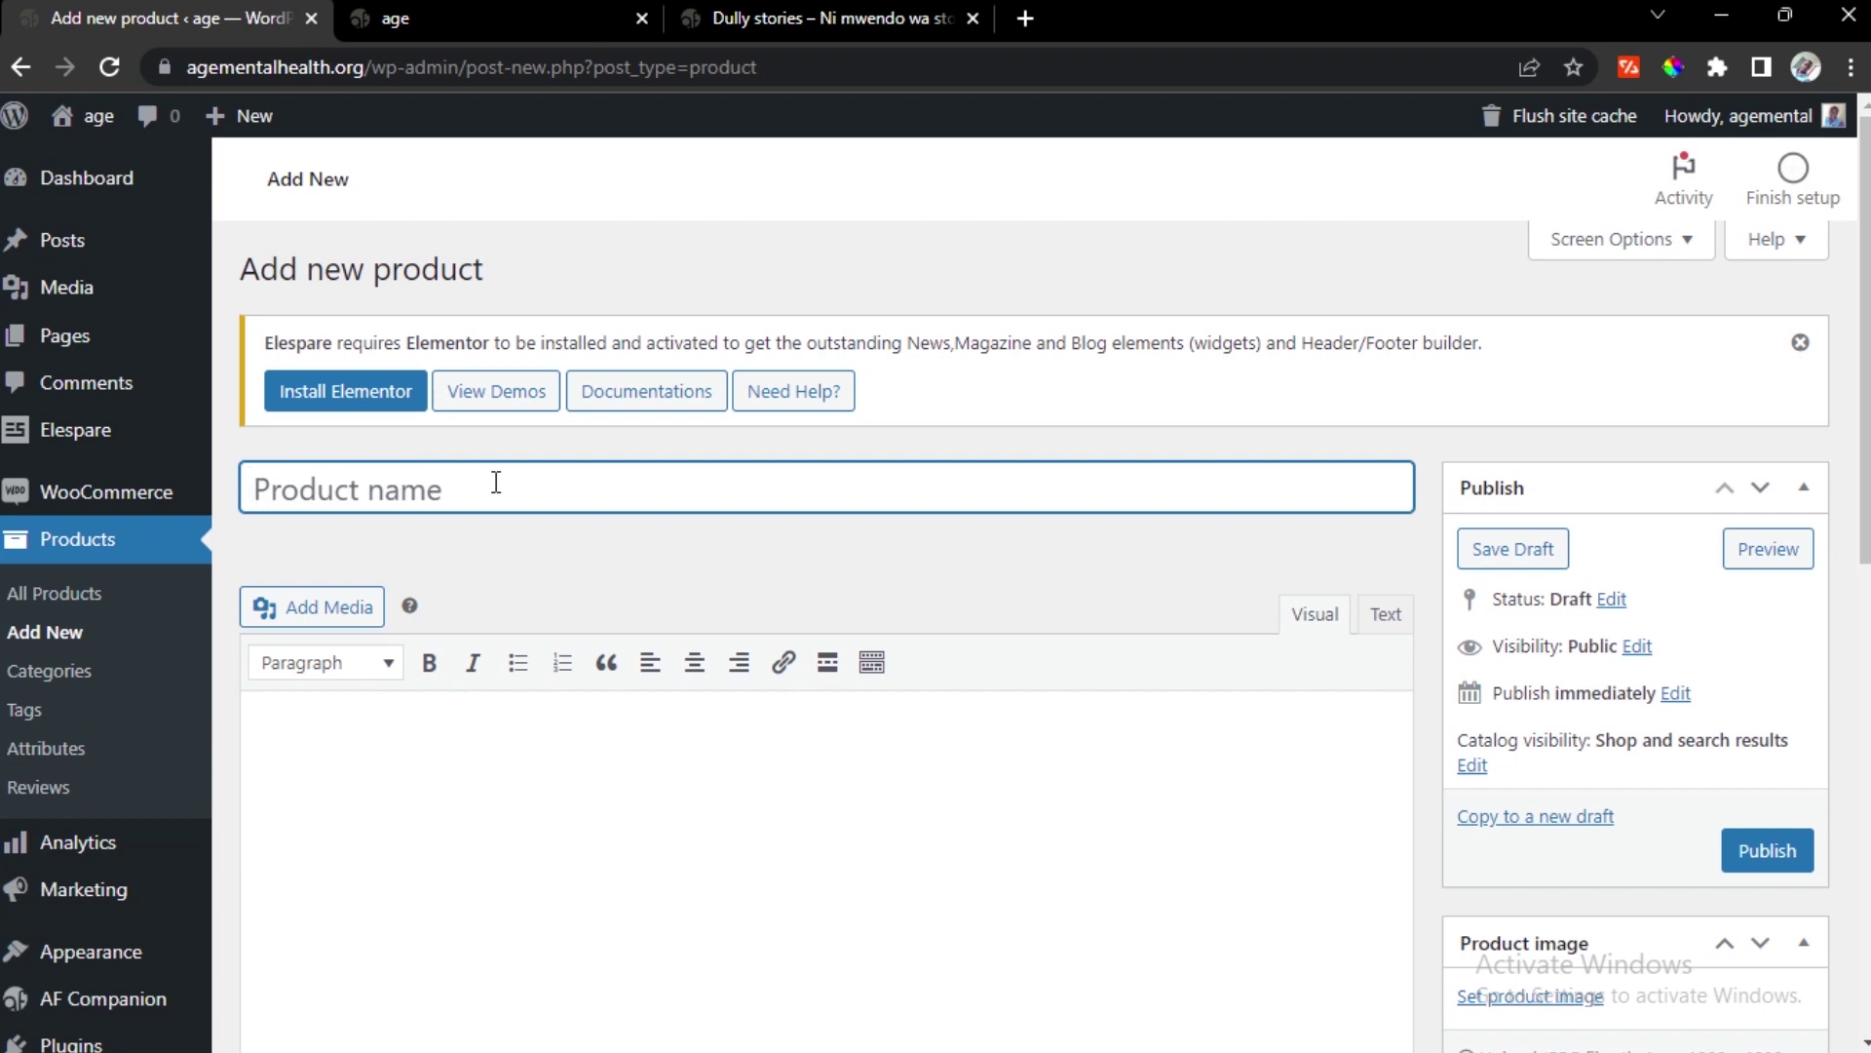
text(Lipa kwa wiki)
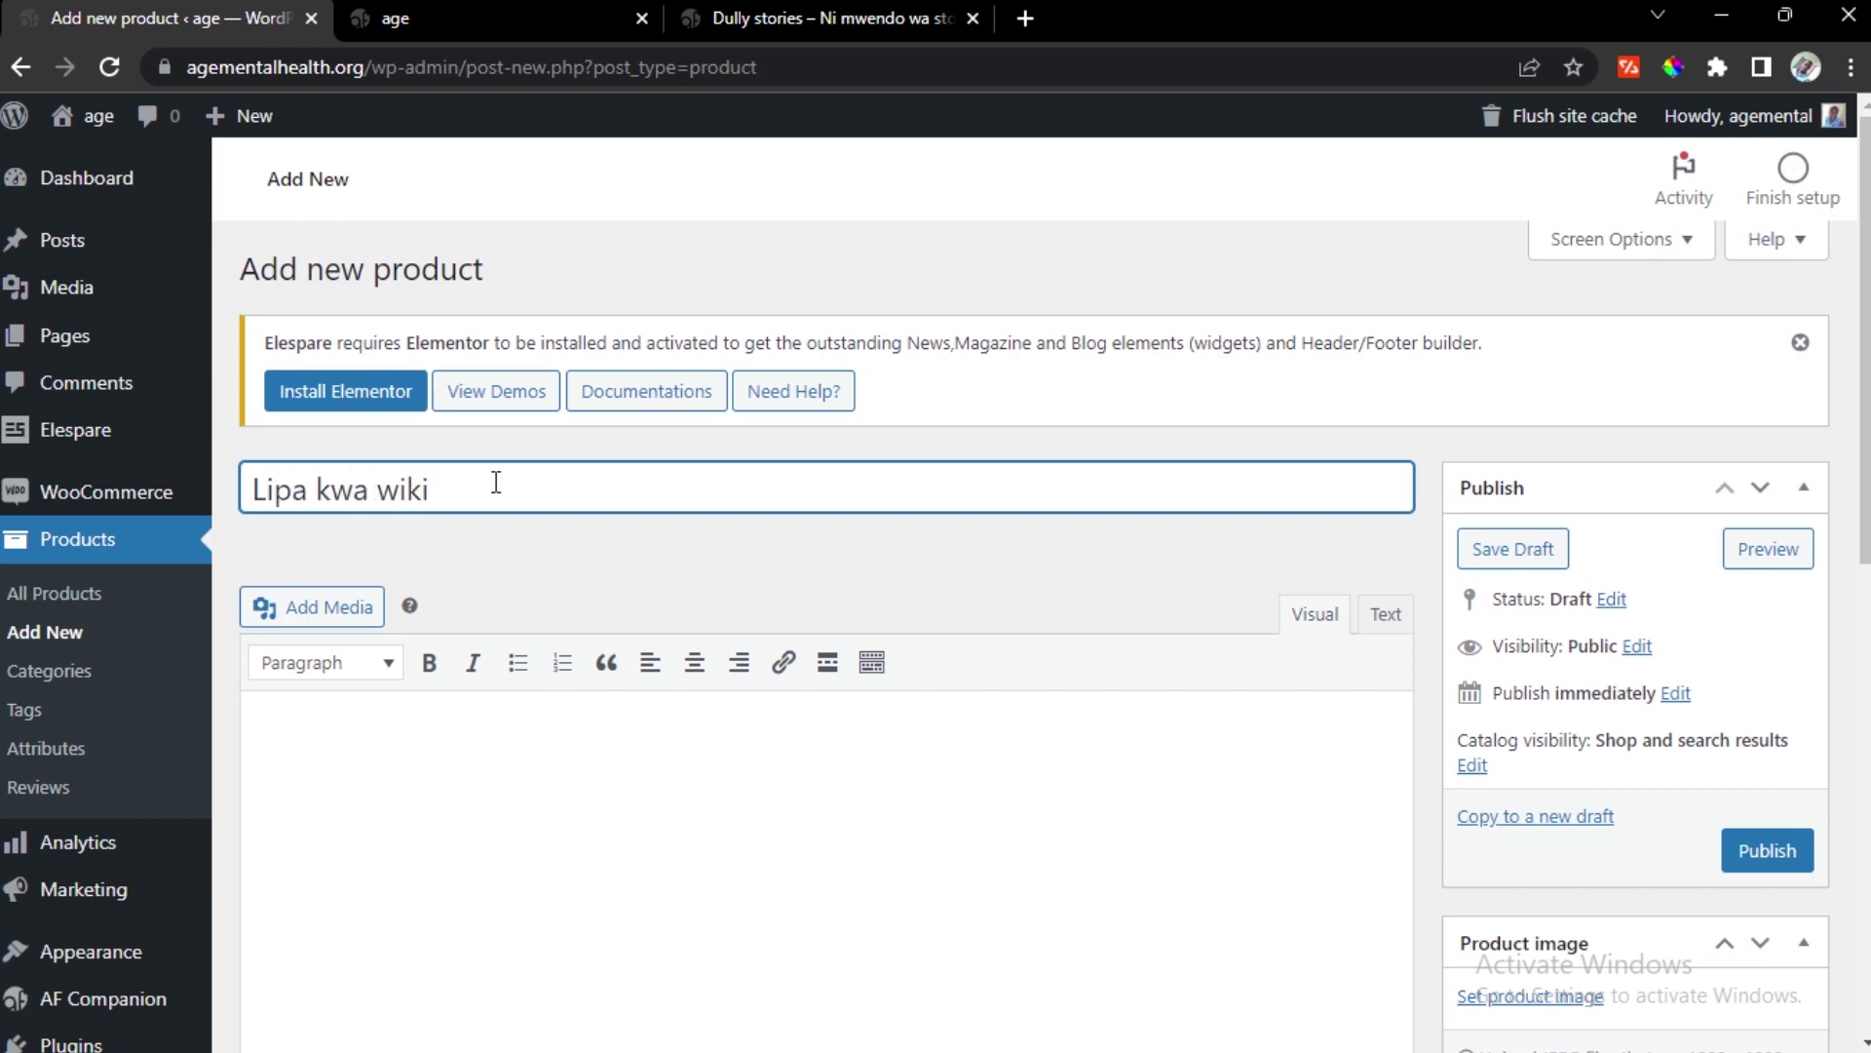
Set the product's regular price to 4000 and mark it as a virtual product
scroll(487, 494, down, 6)
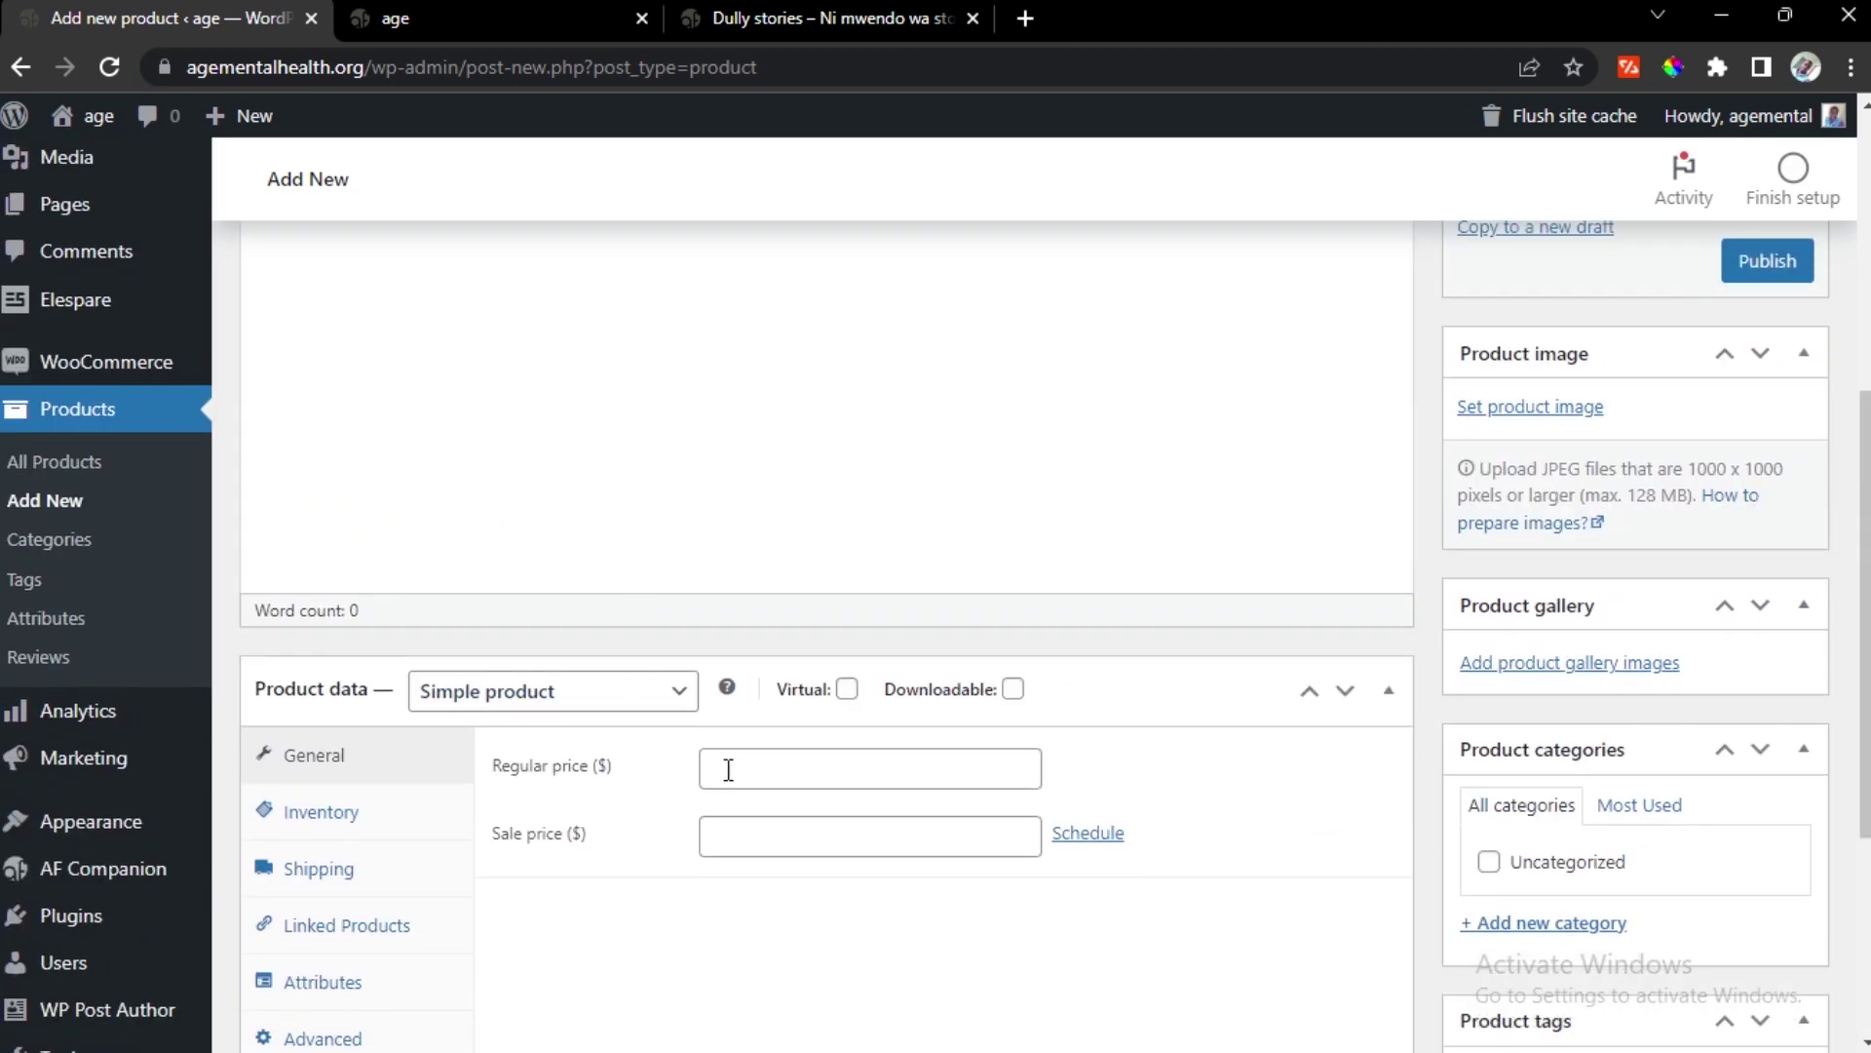
click(728, 770)
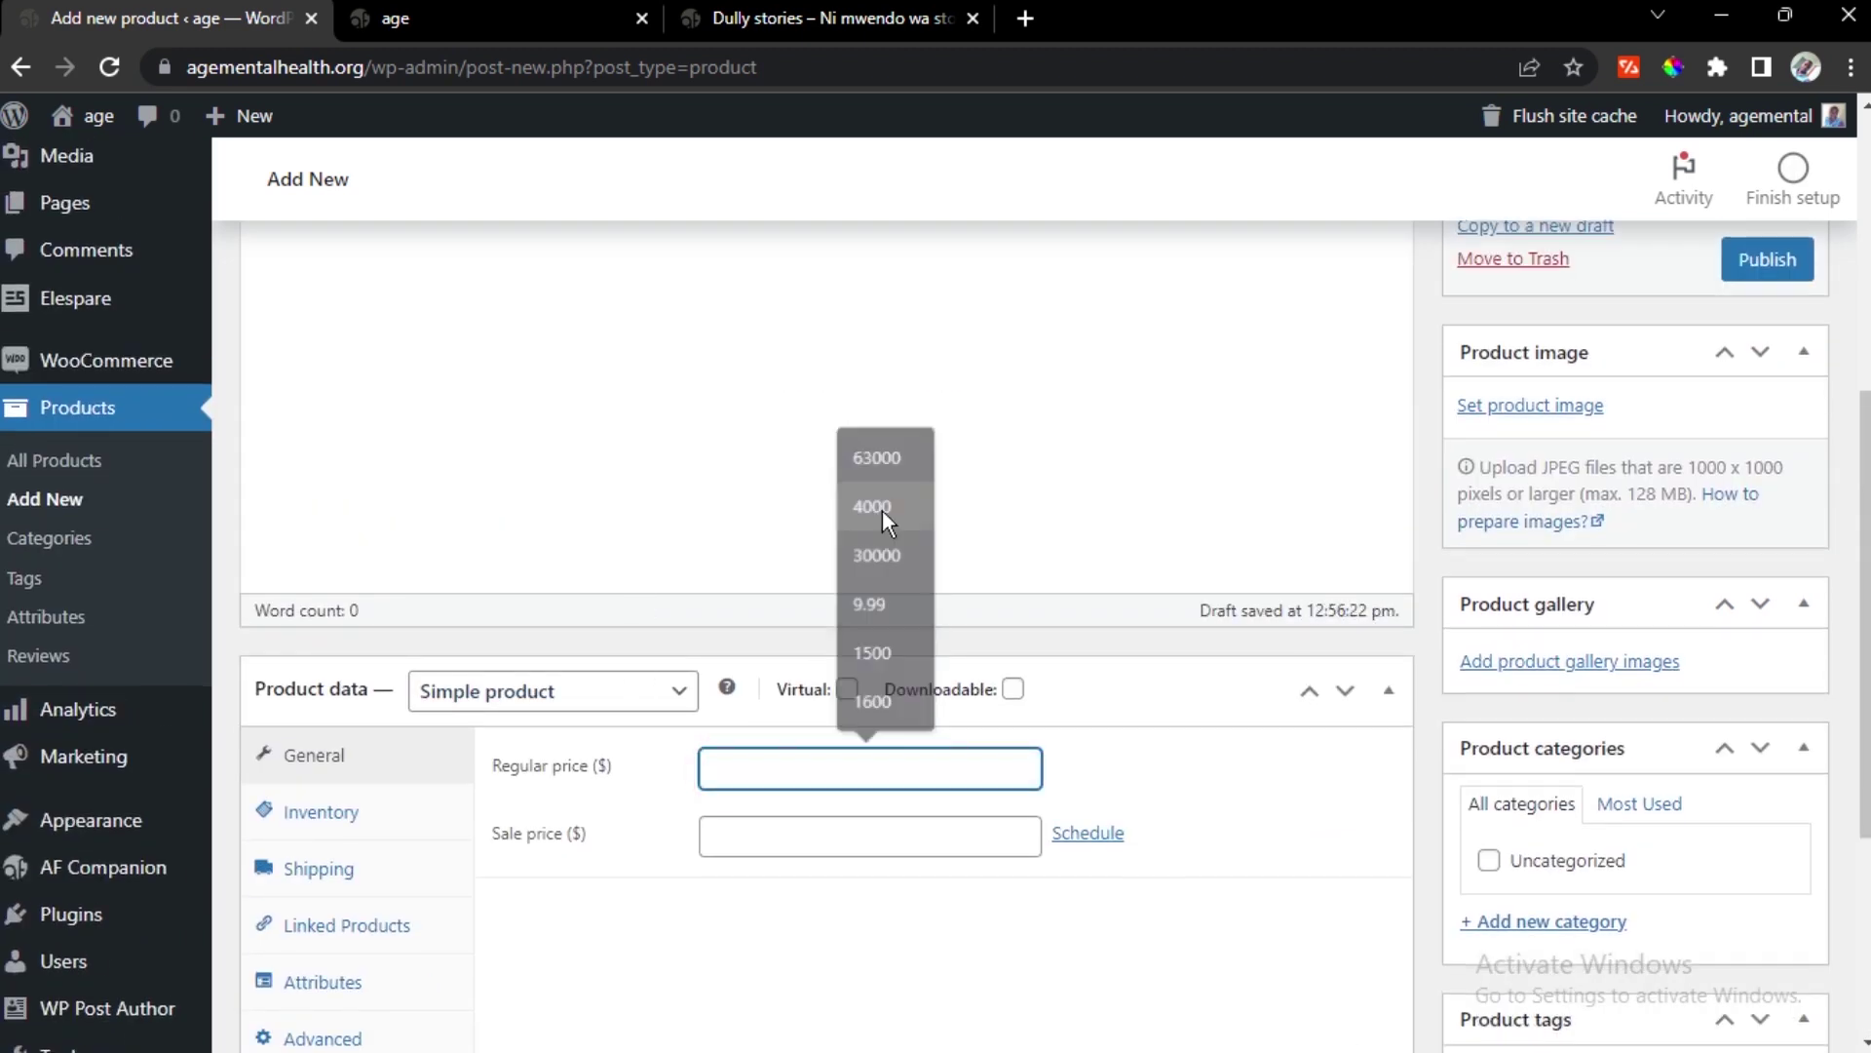
click(828, 766)
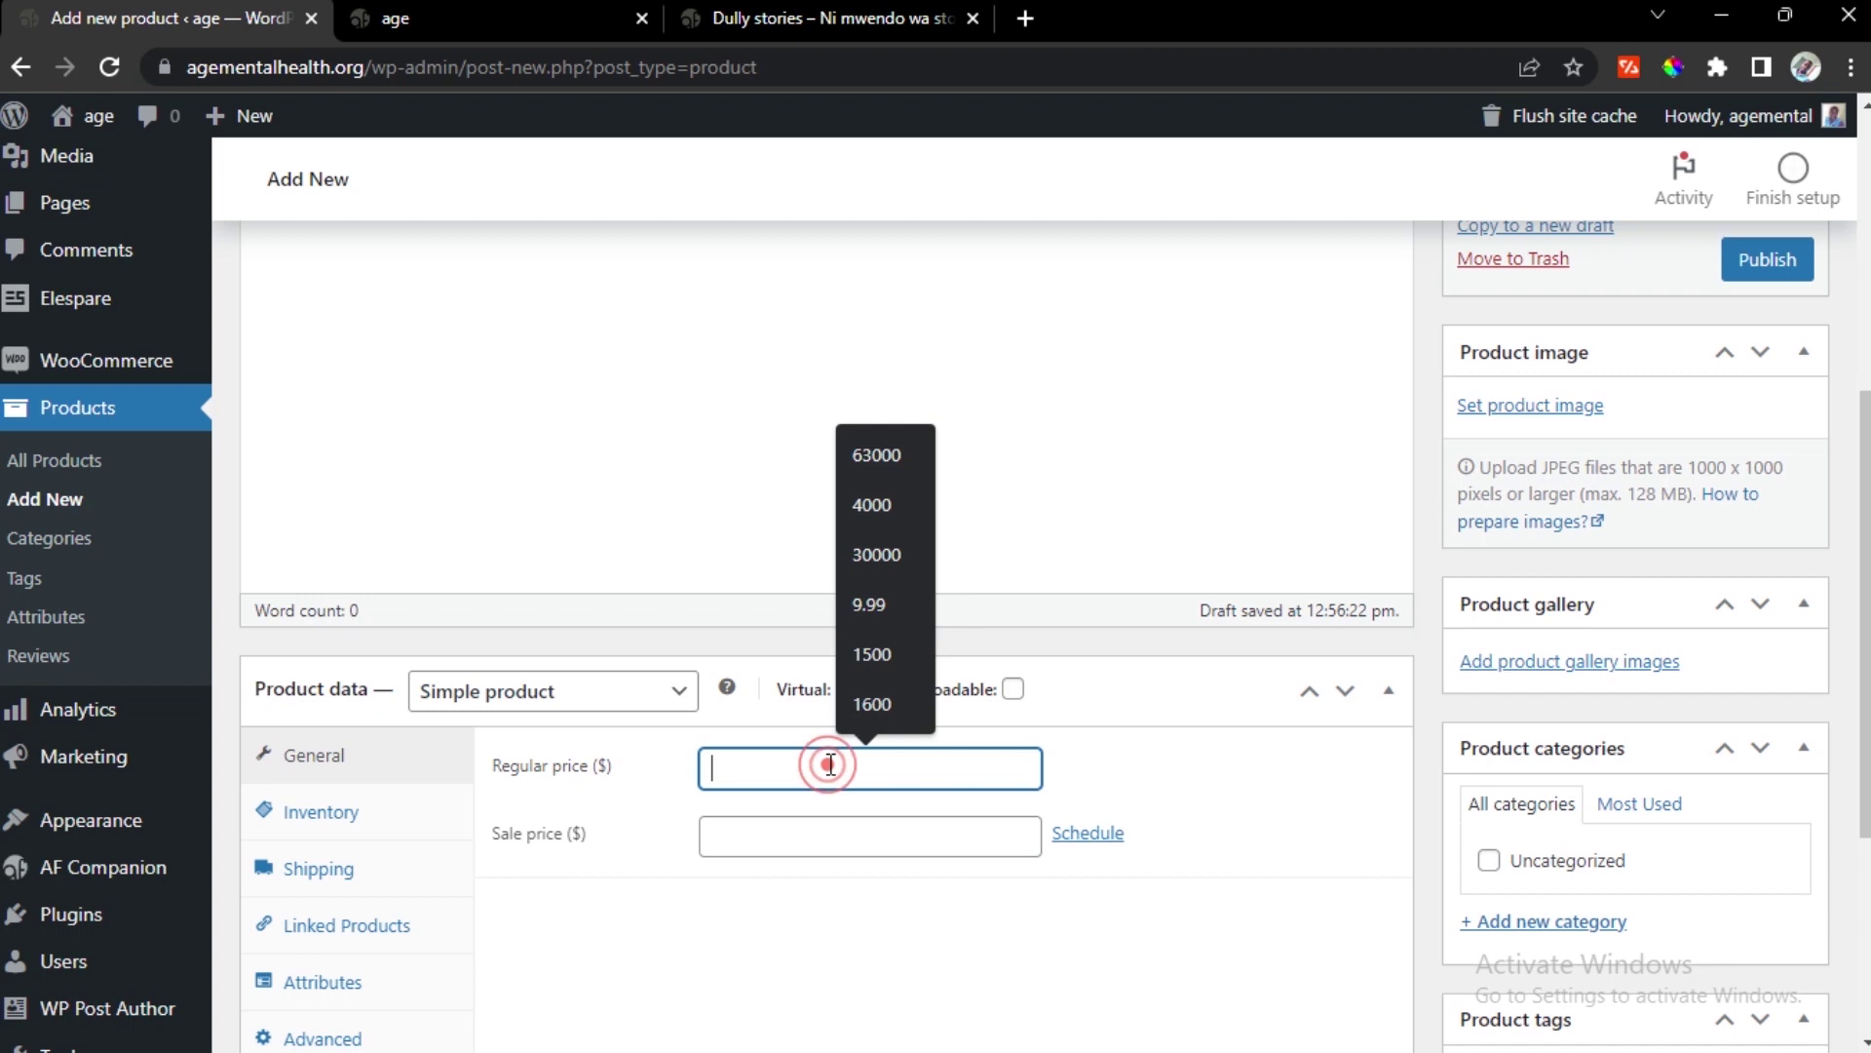
click(898, 509)
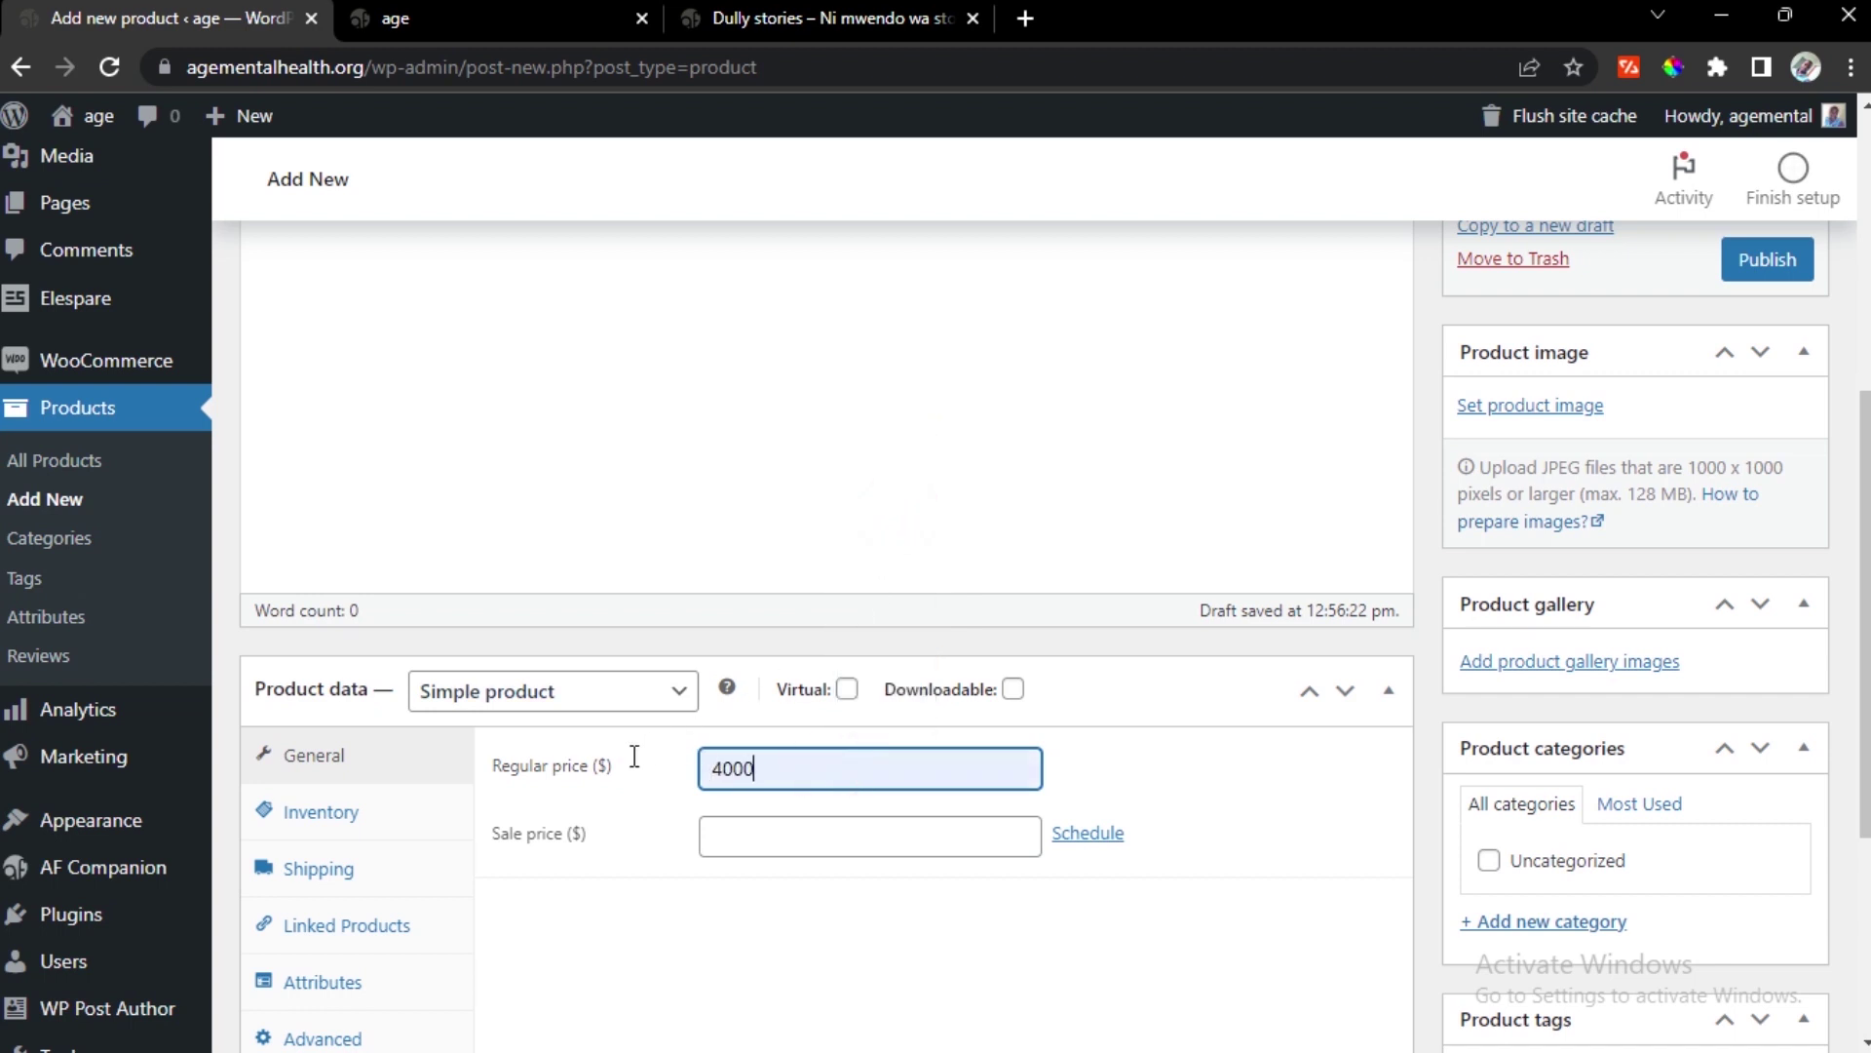
click(605, 769)
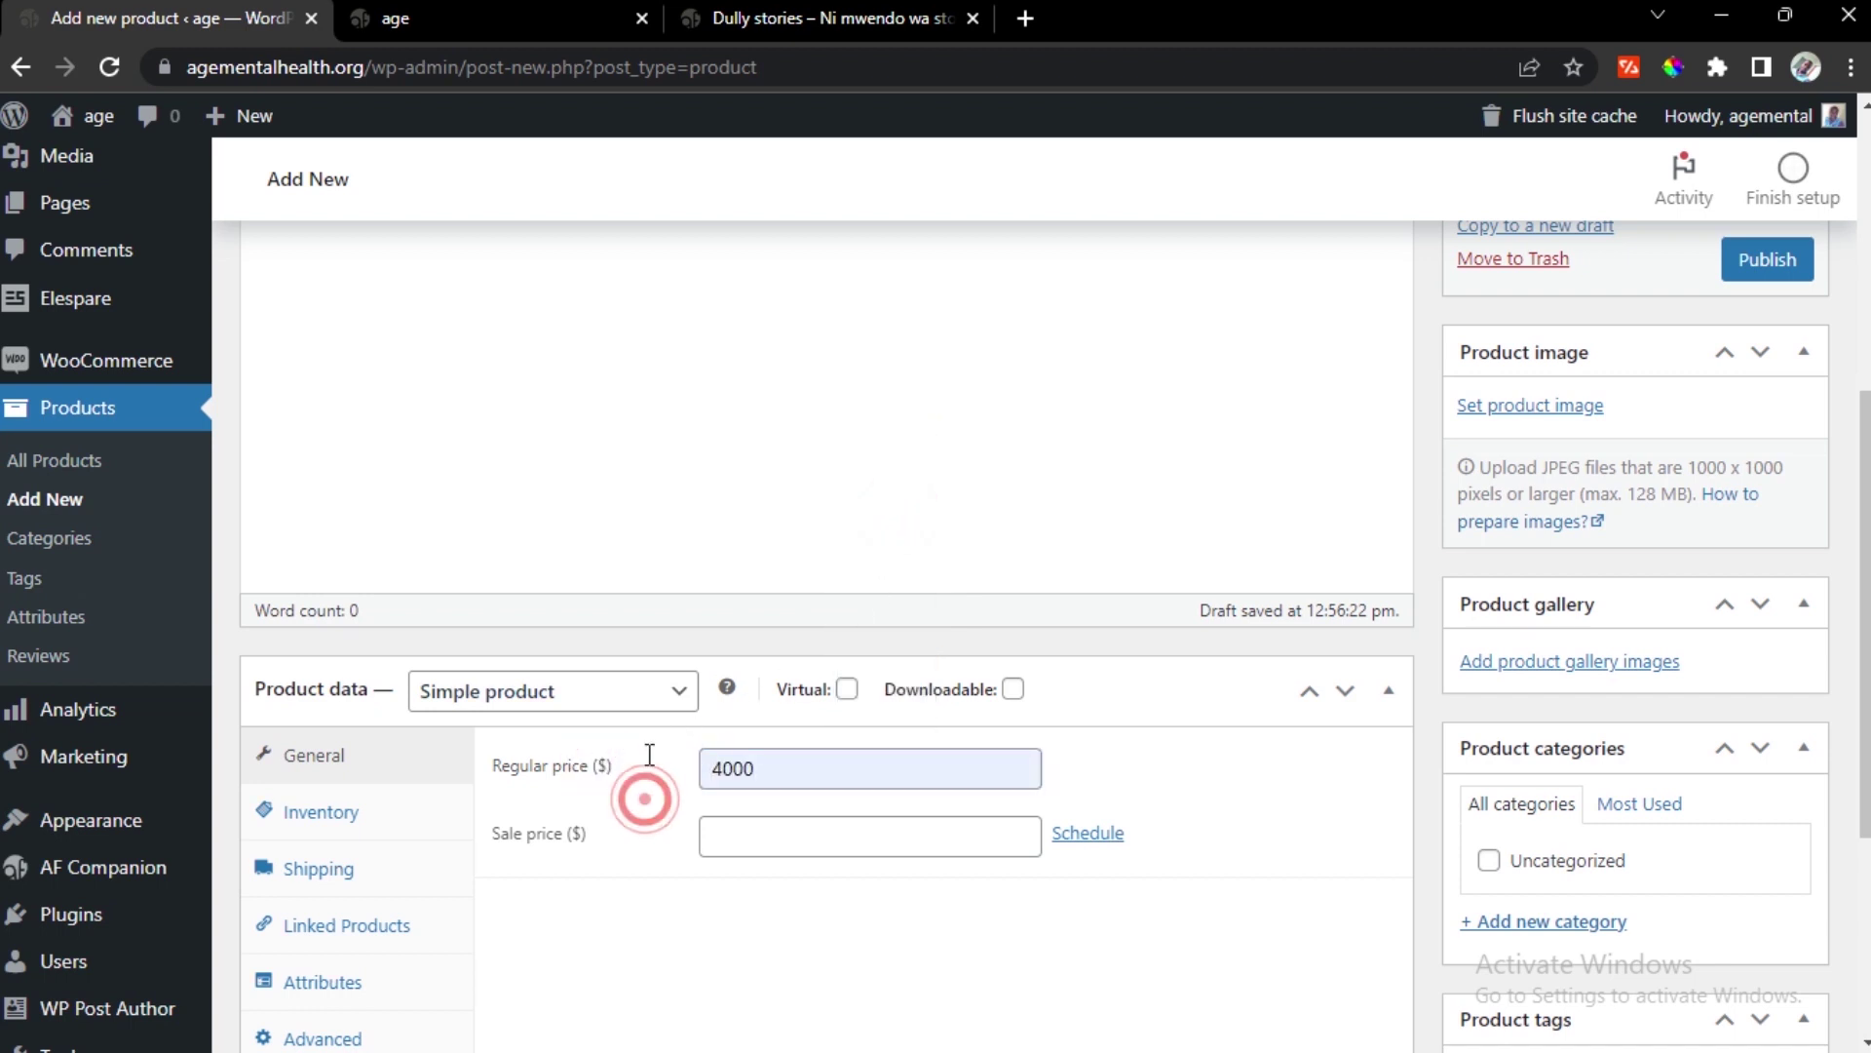
click(846, 689)
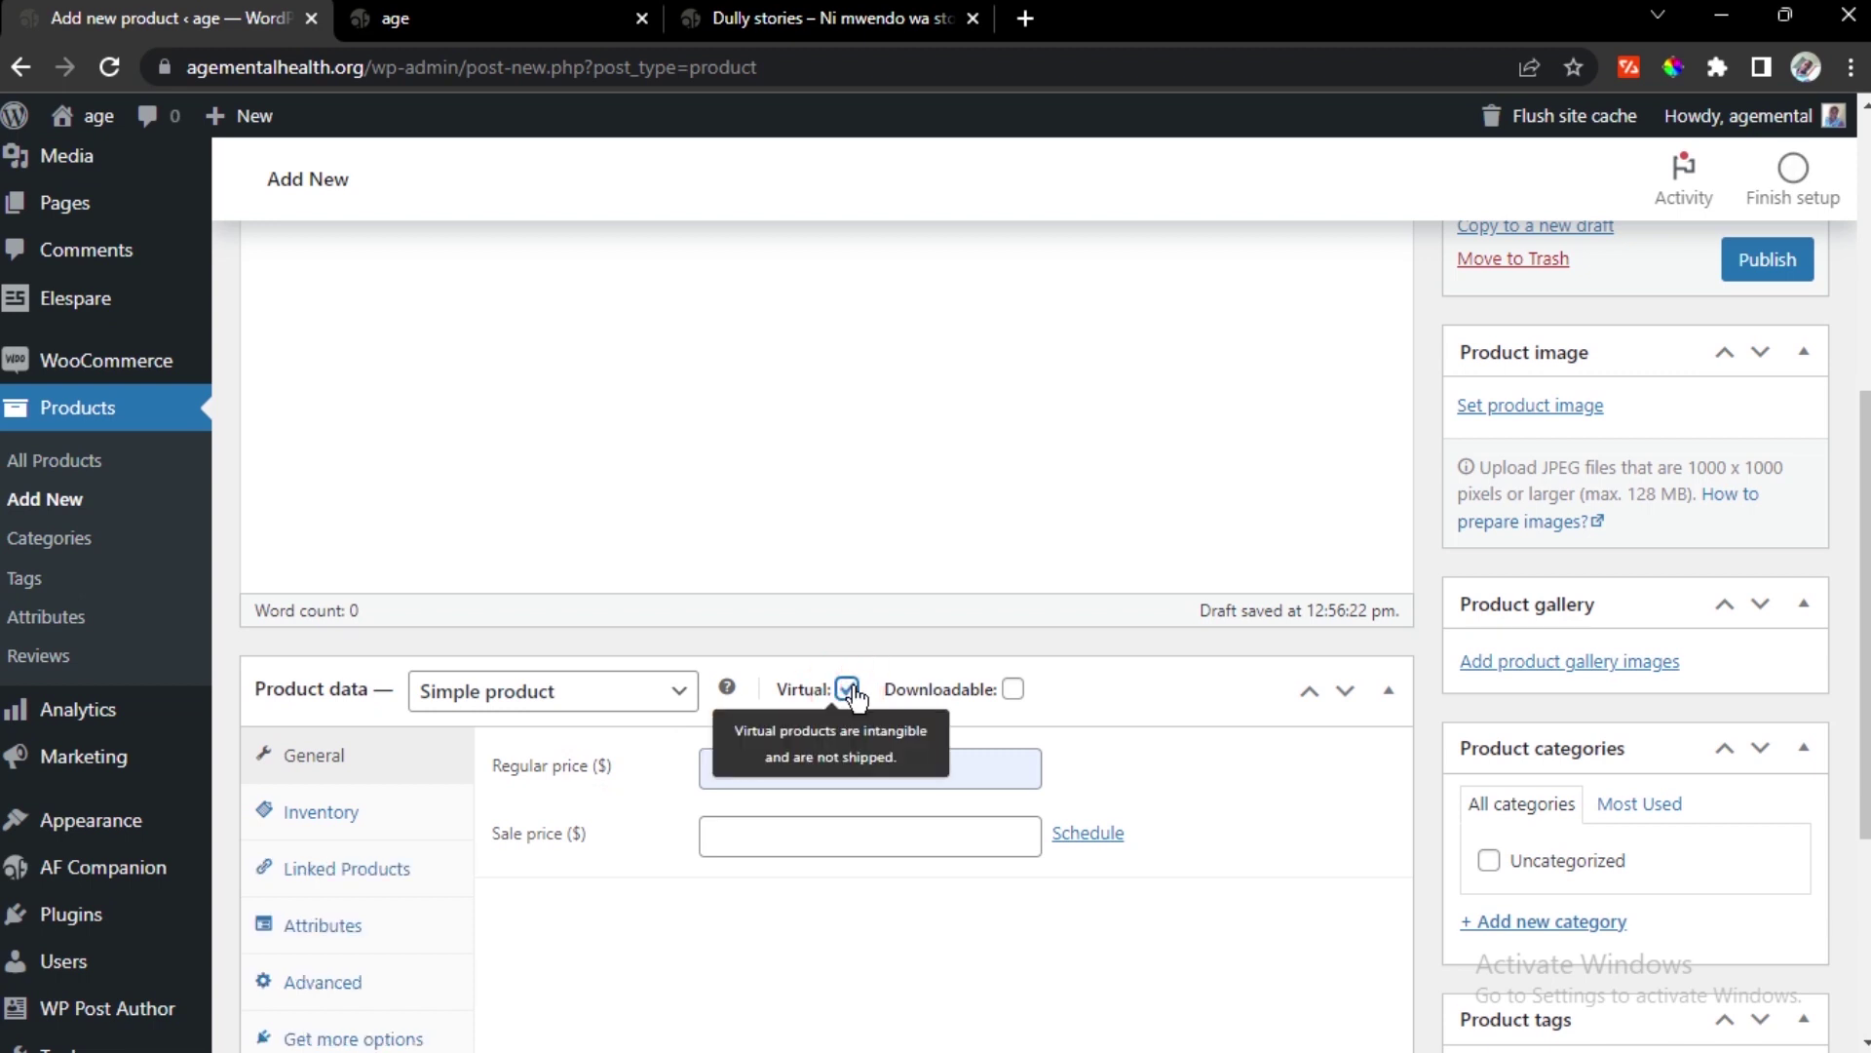
Limit purchases of the product to 1 item per order in its inventory settings
click(343, 819)
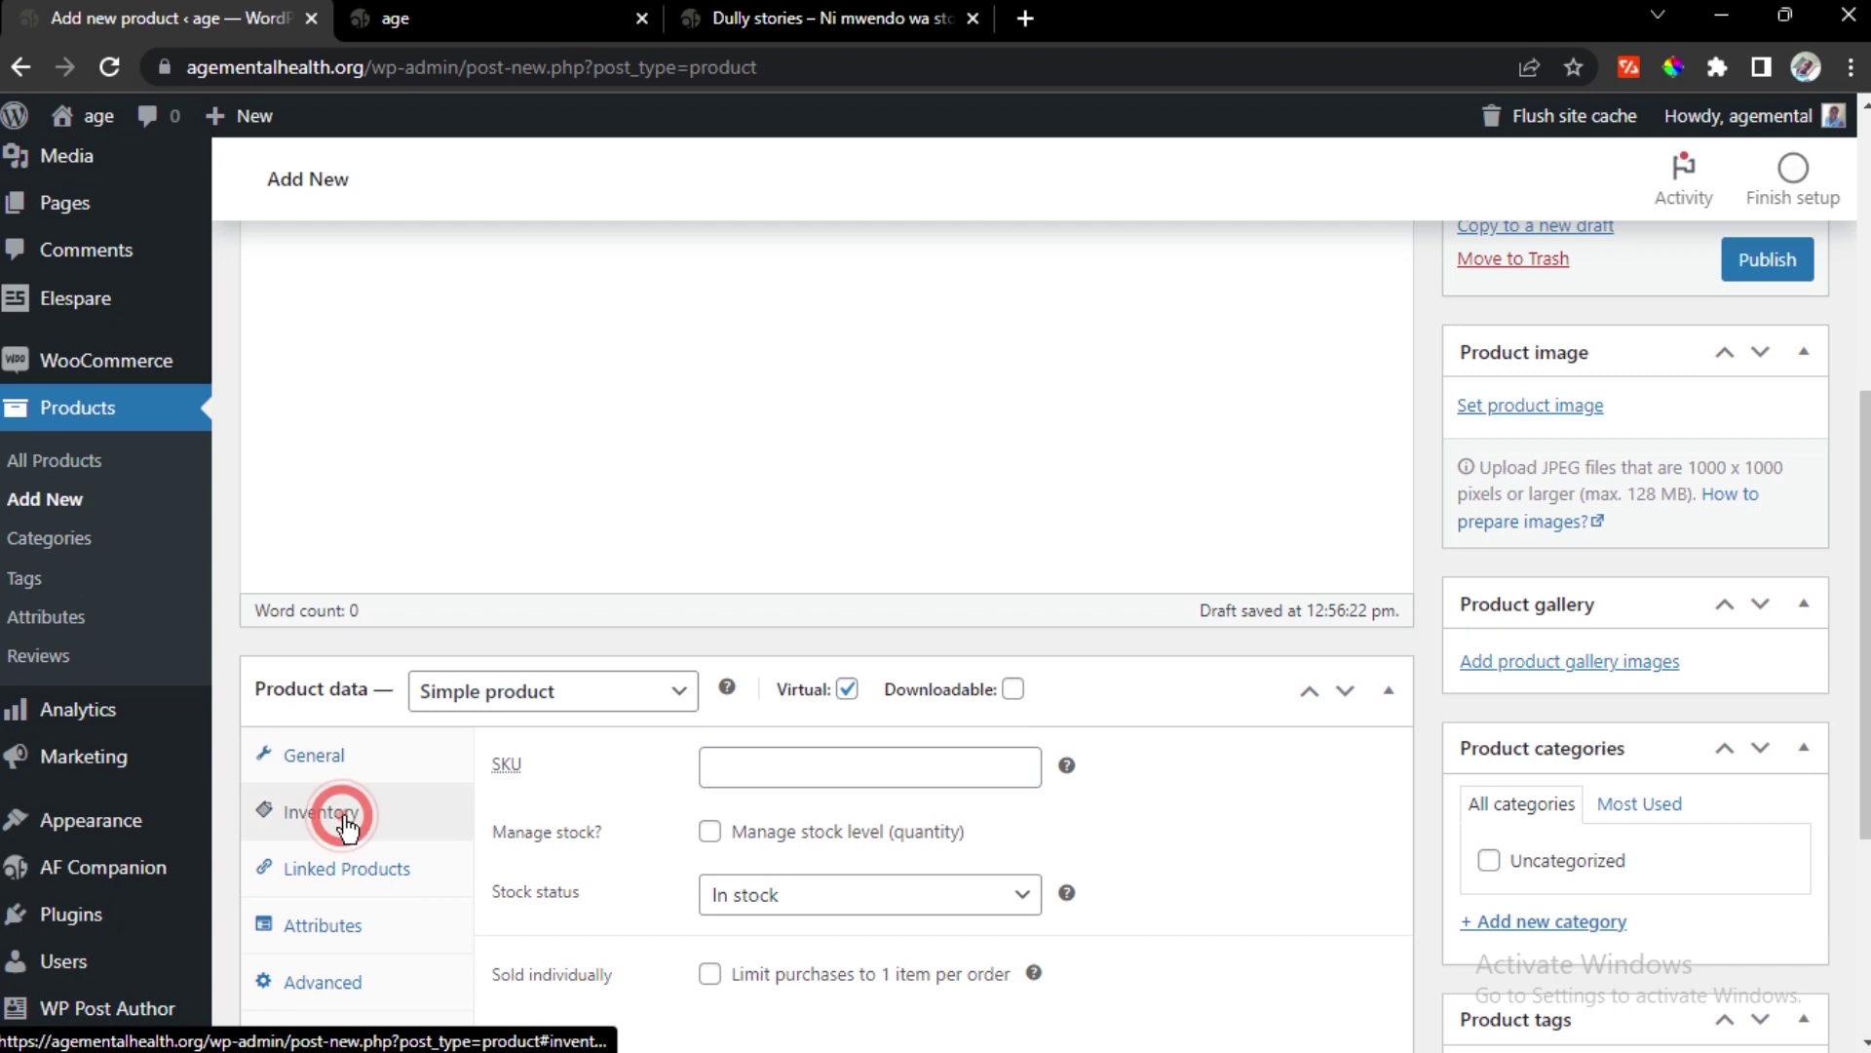
scroll(910, 712, down, 1)
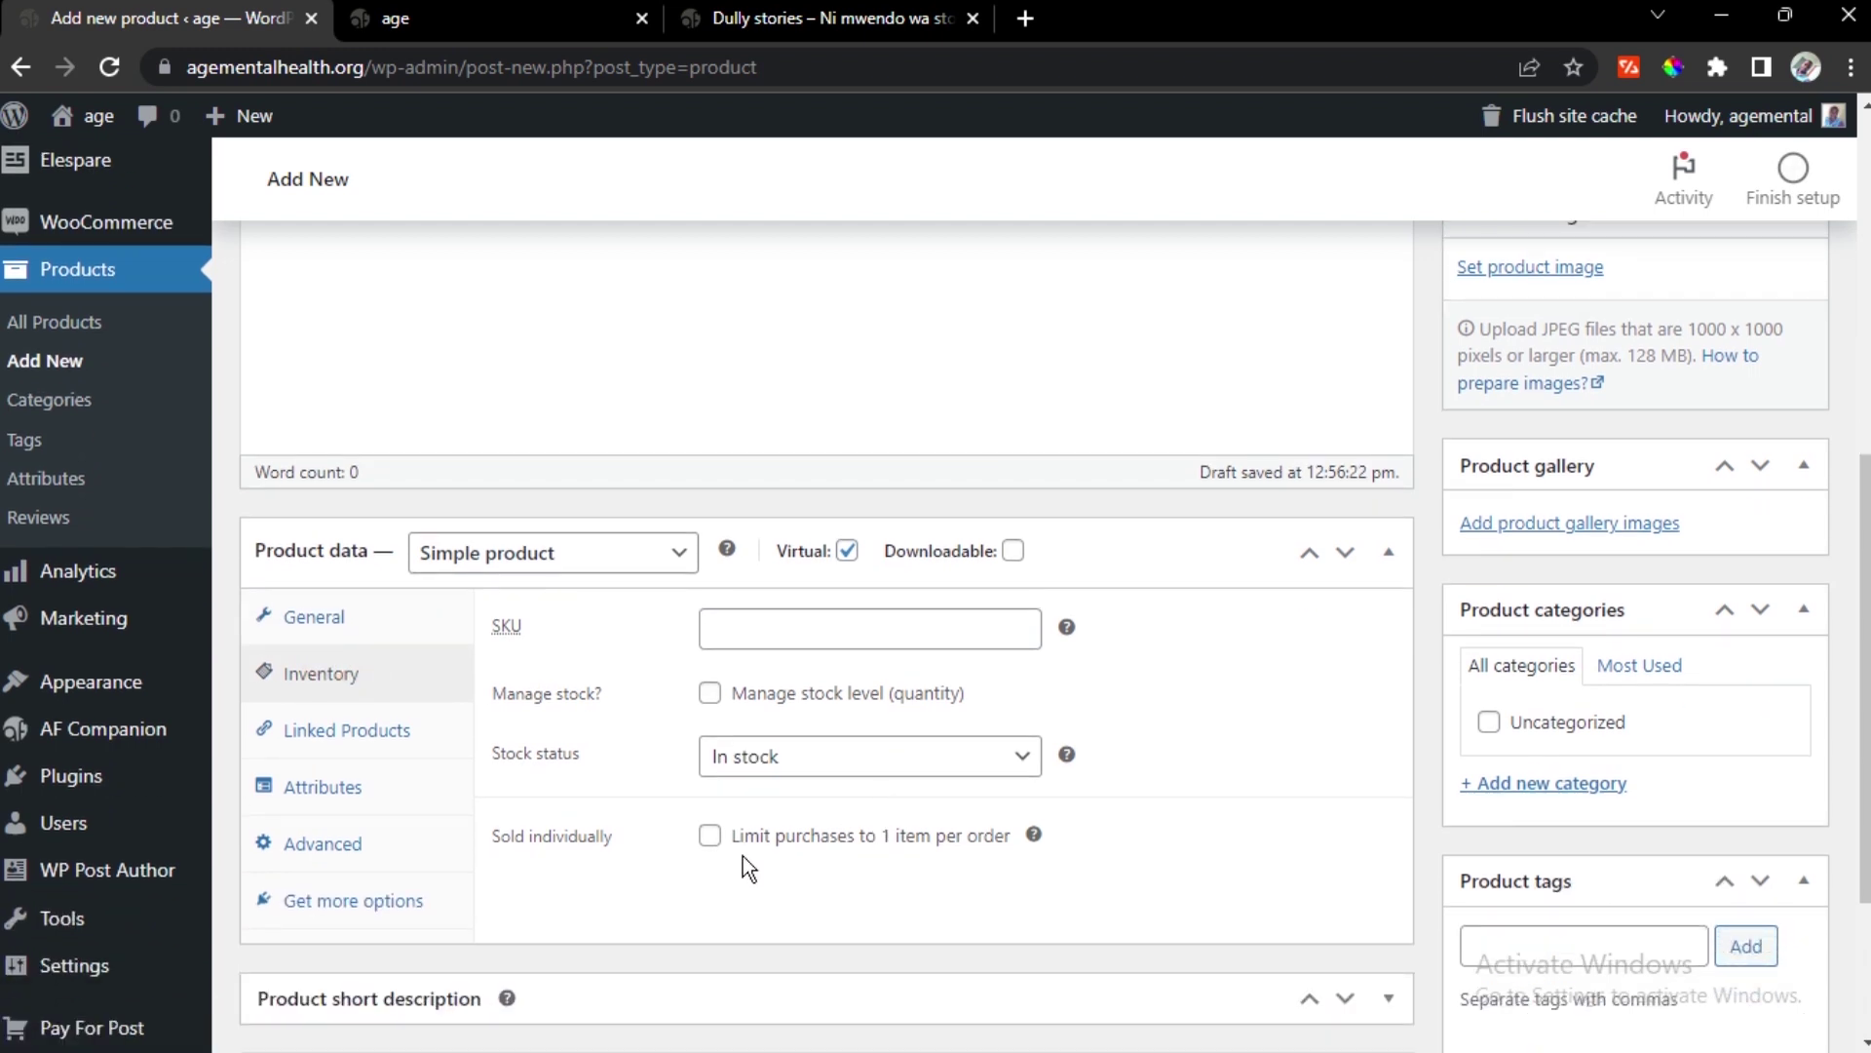
click(716, 850)
Set the product image to the vintage camera photo on a dark blue background from the media library
click(1519, 265)
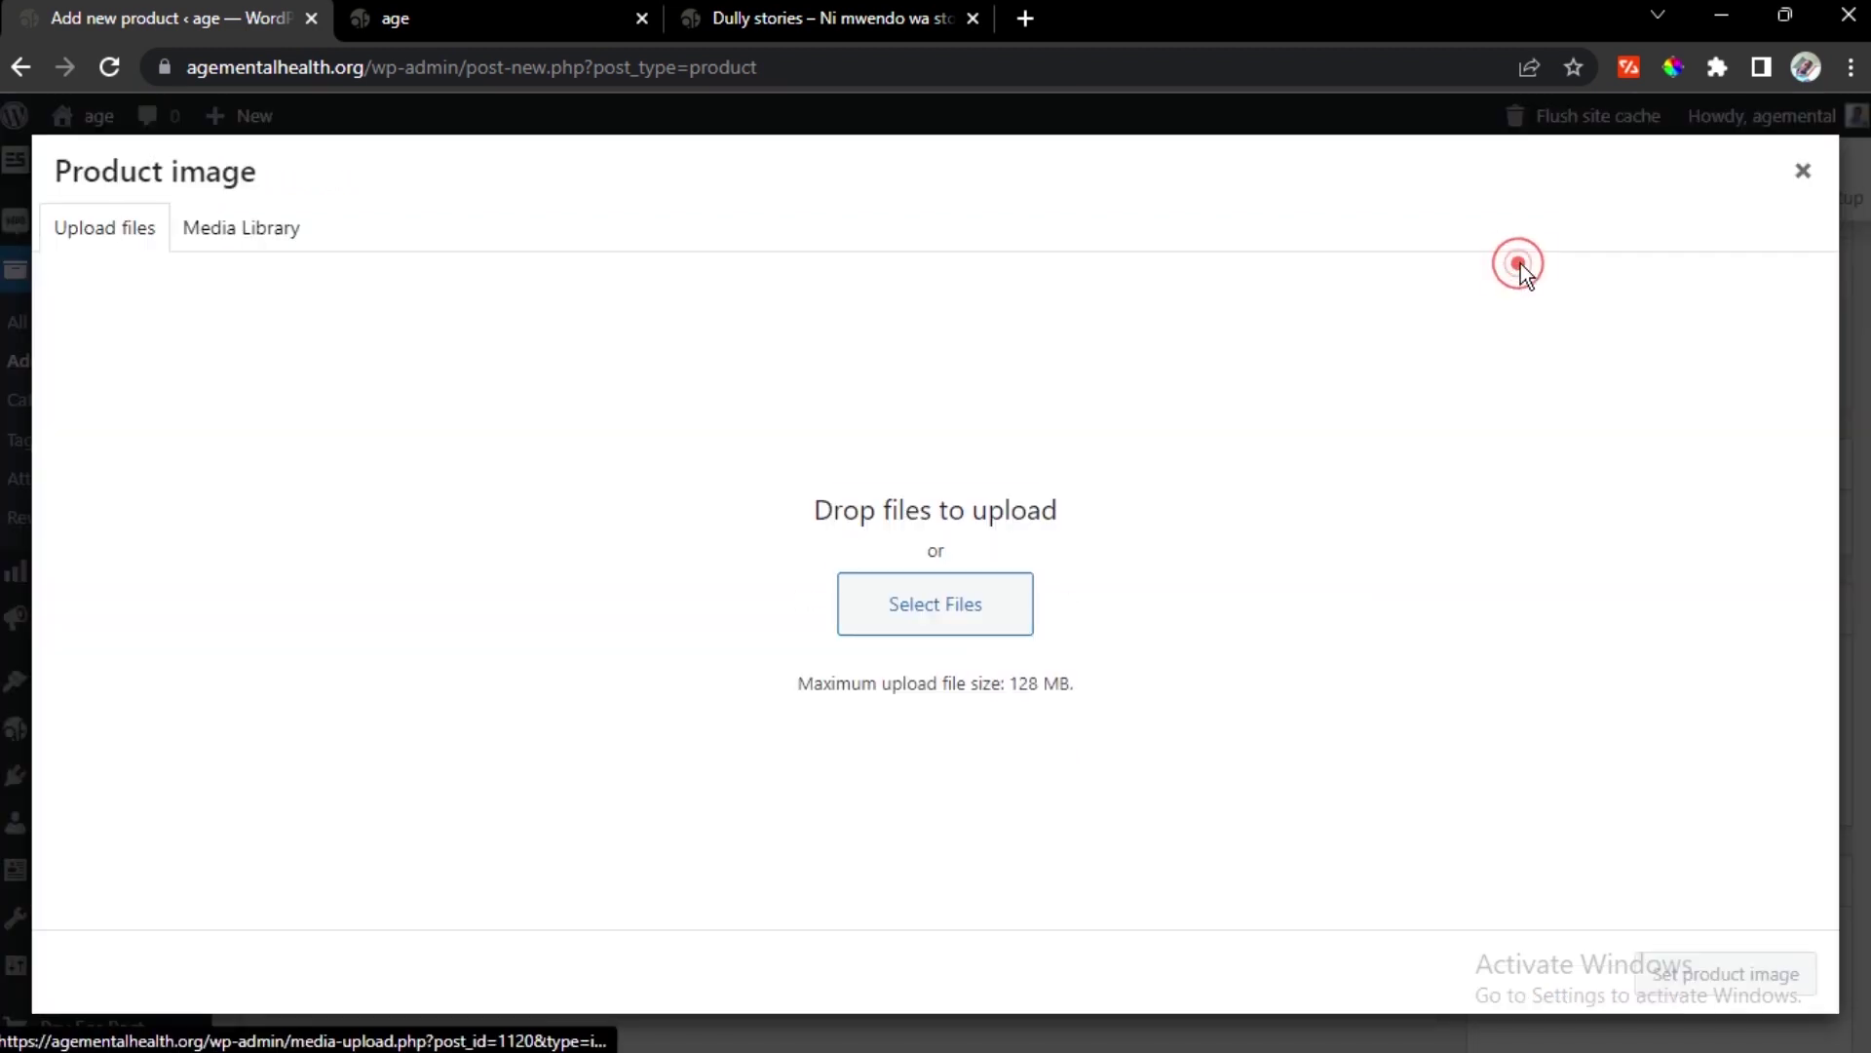
click(236, 232)
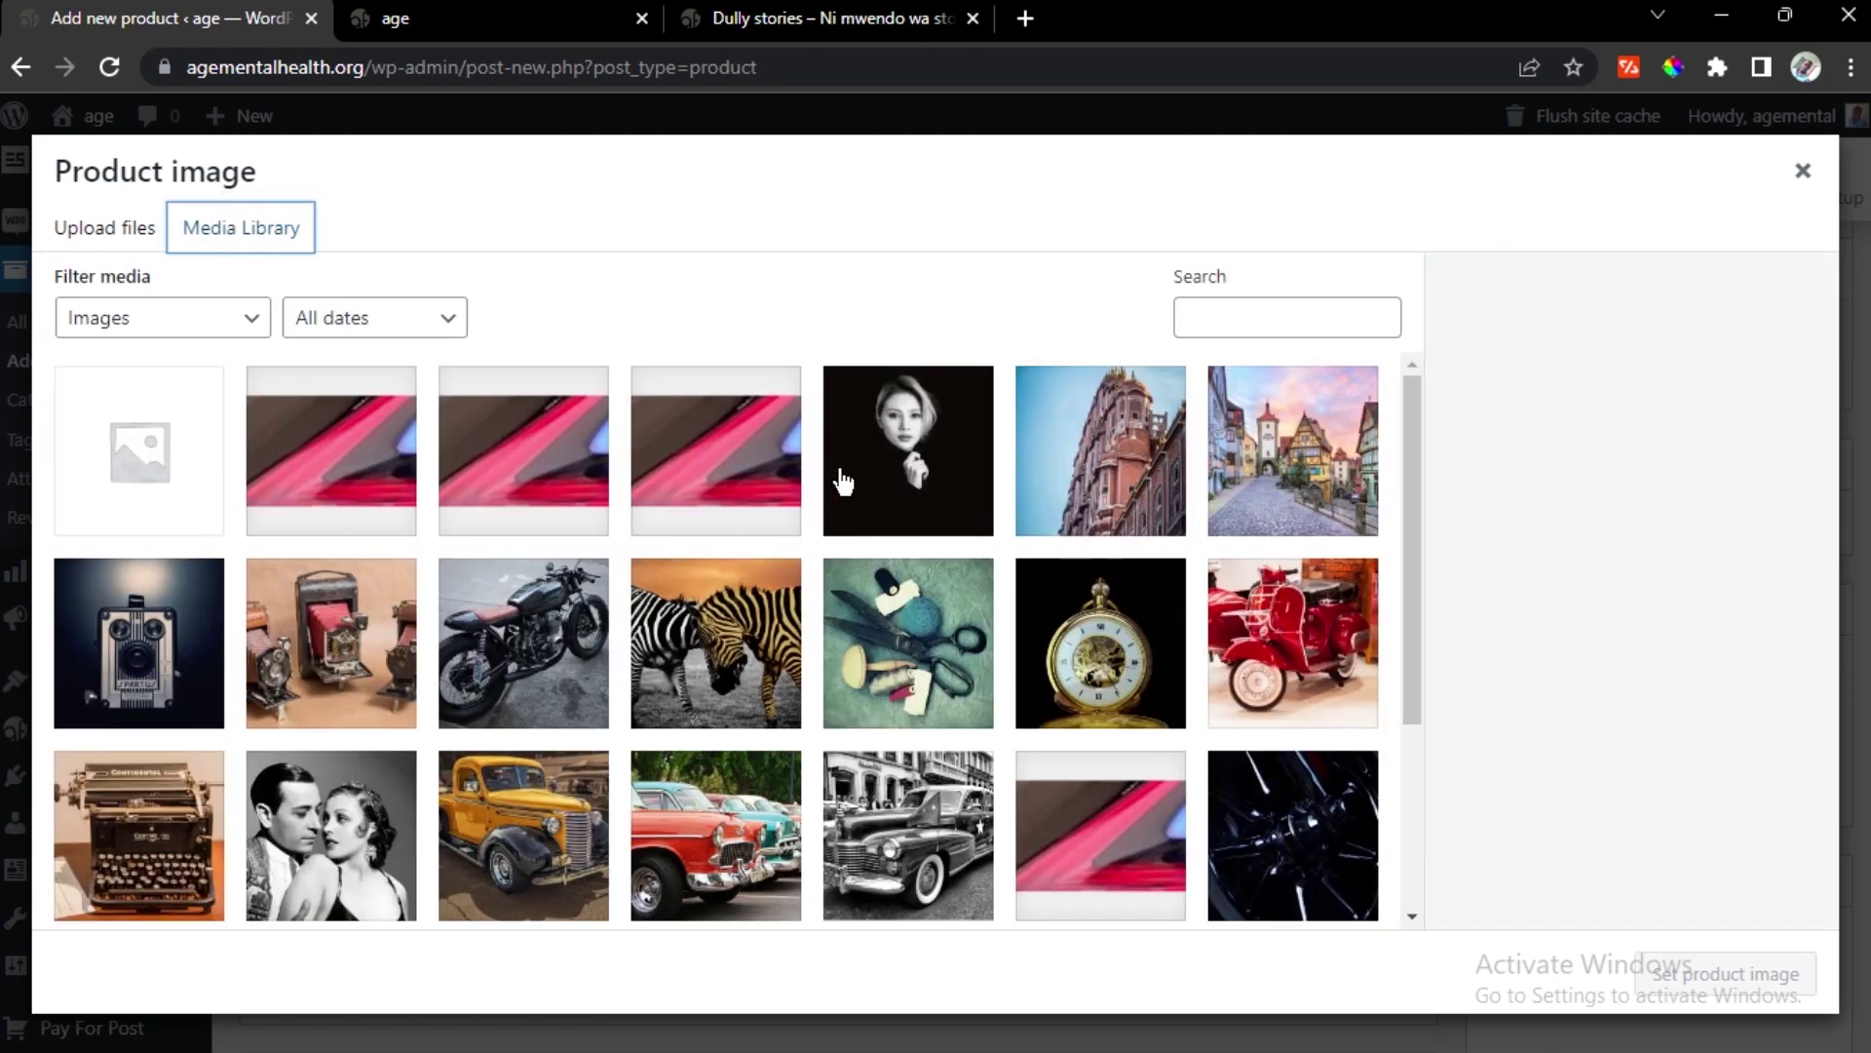
scroll(794, 612, down, 2)
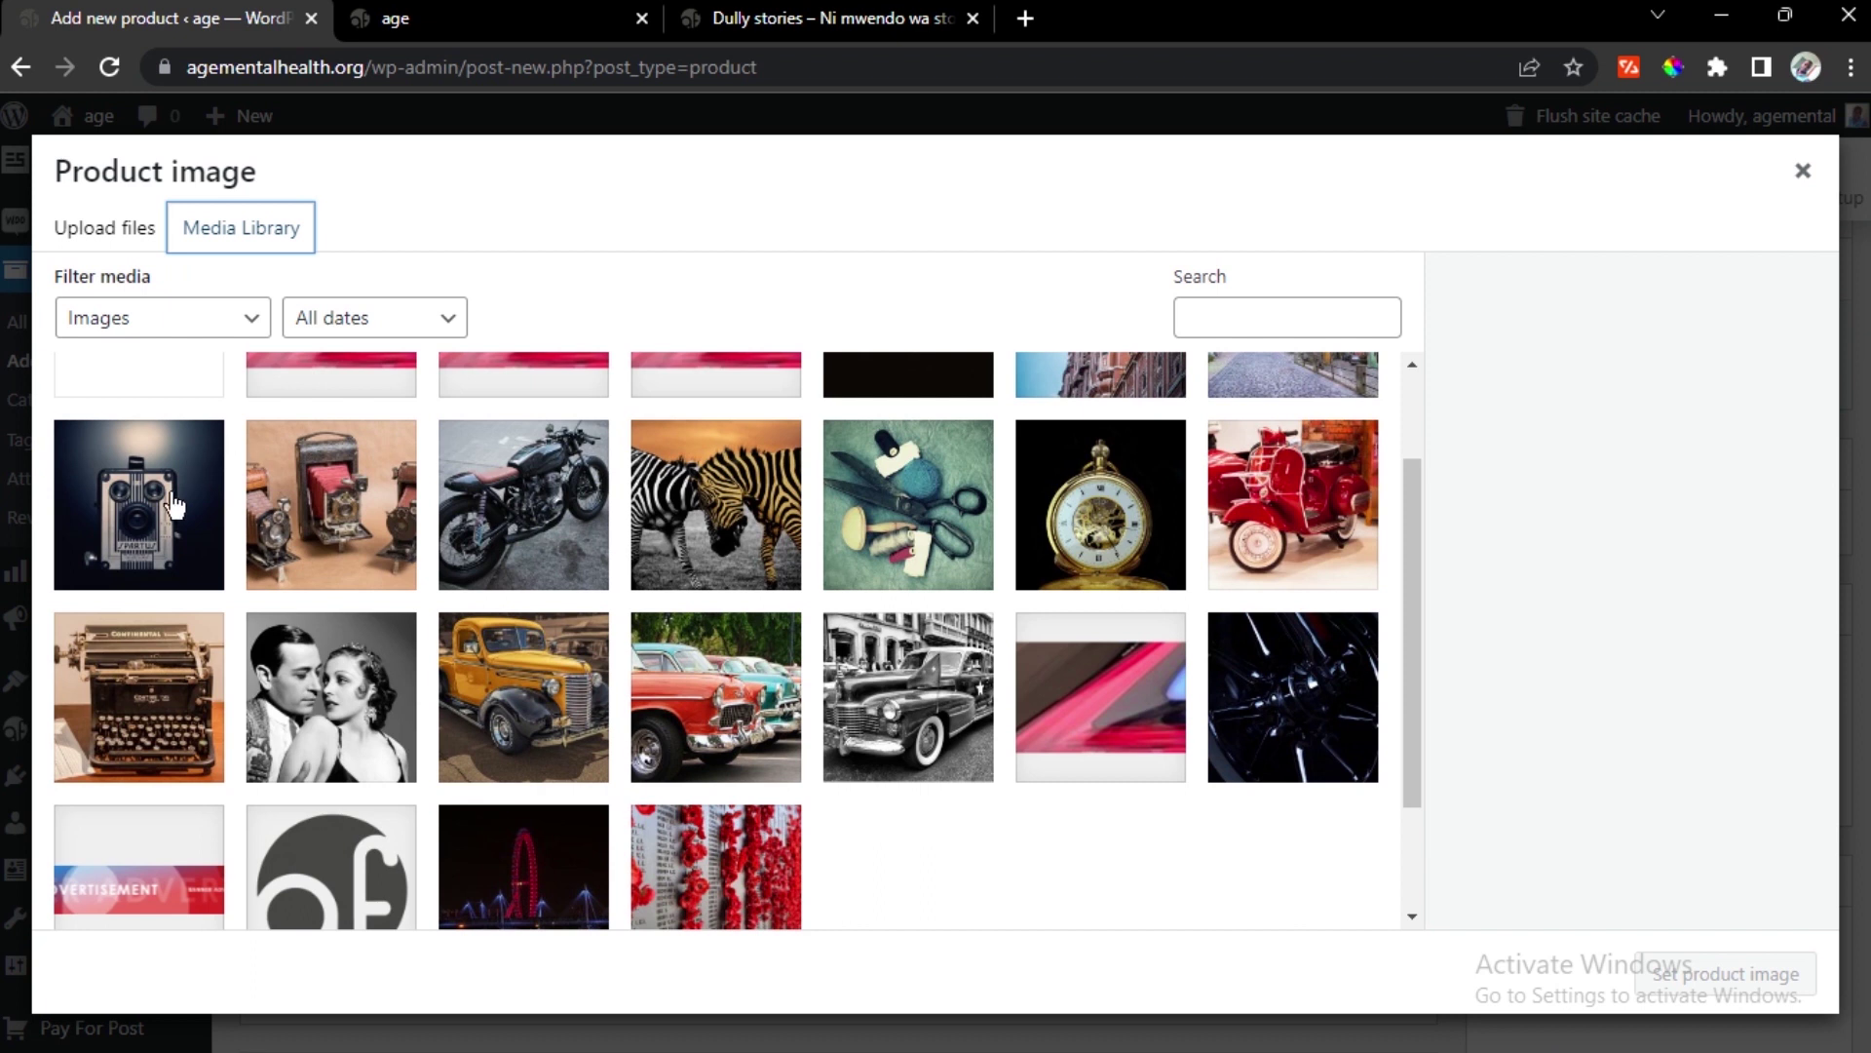
scroll(175, 505, down, 2)
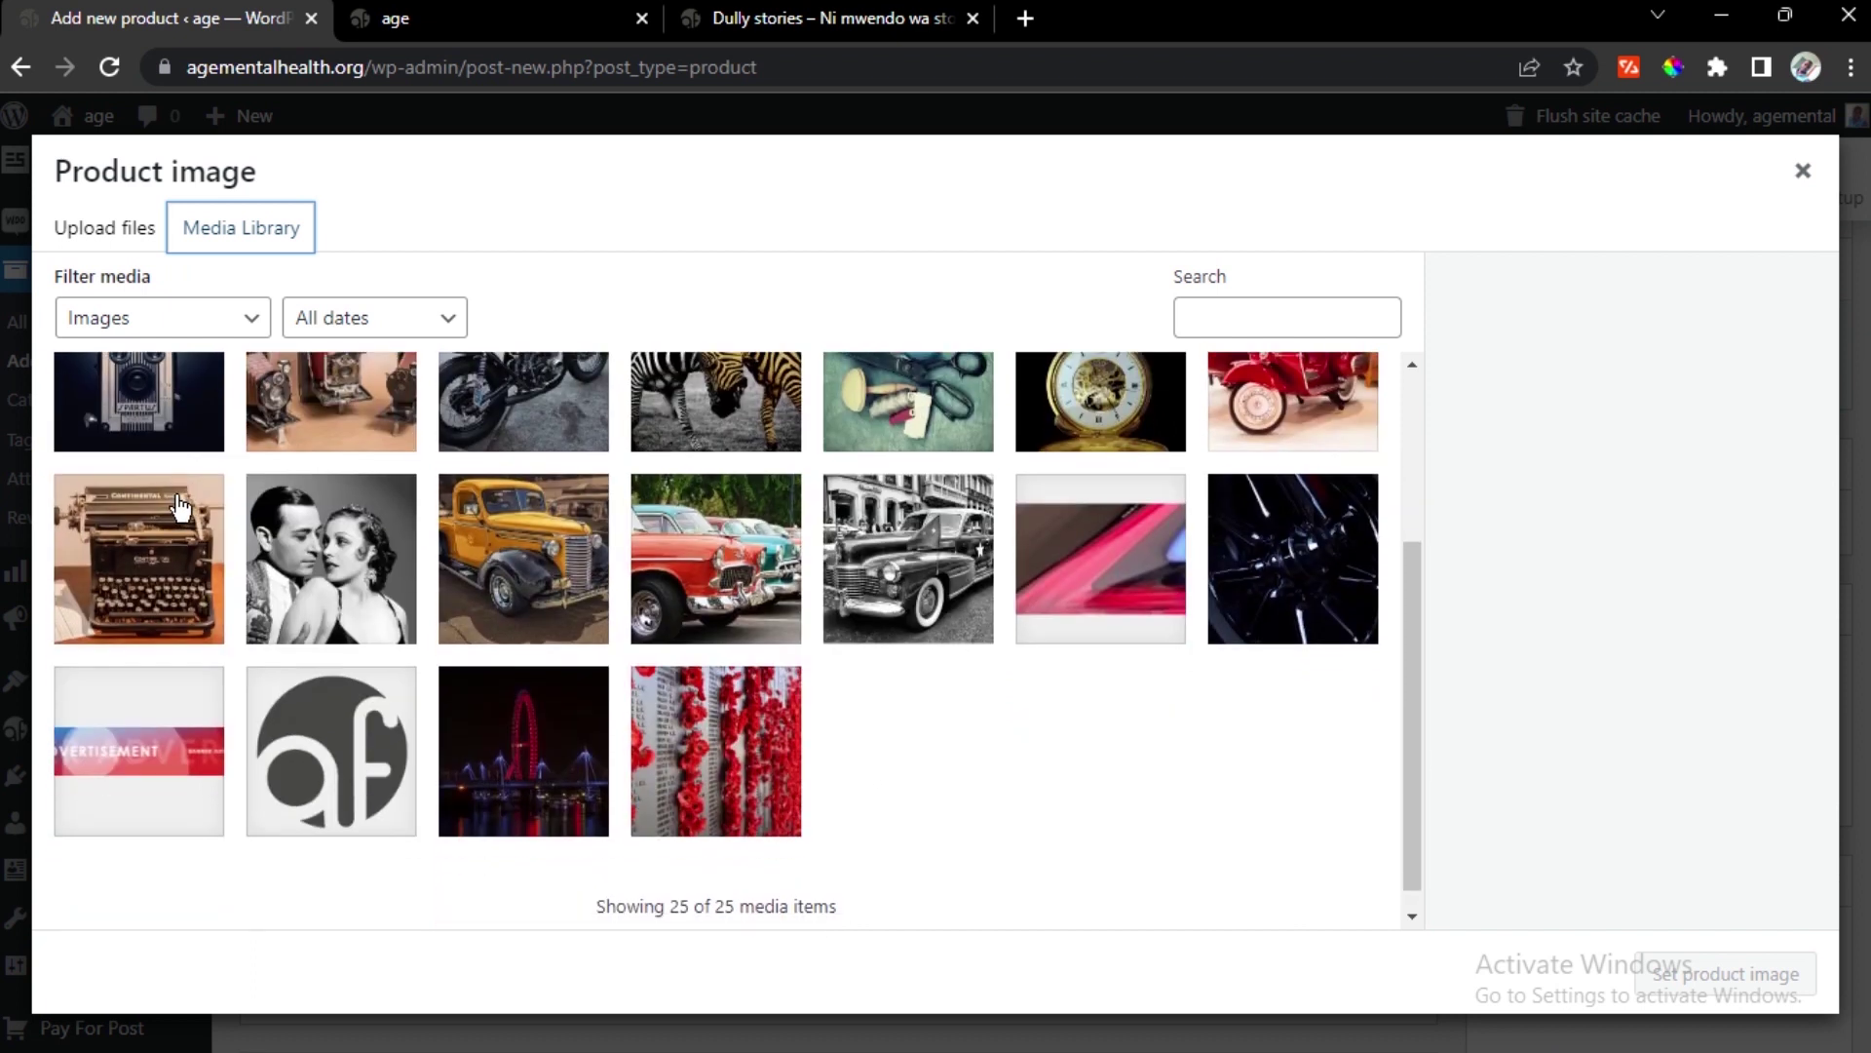
click(137, 419)
click(1726, 974)
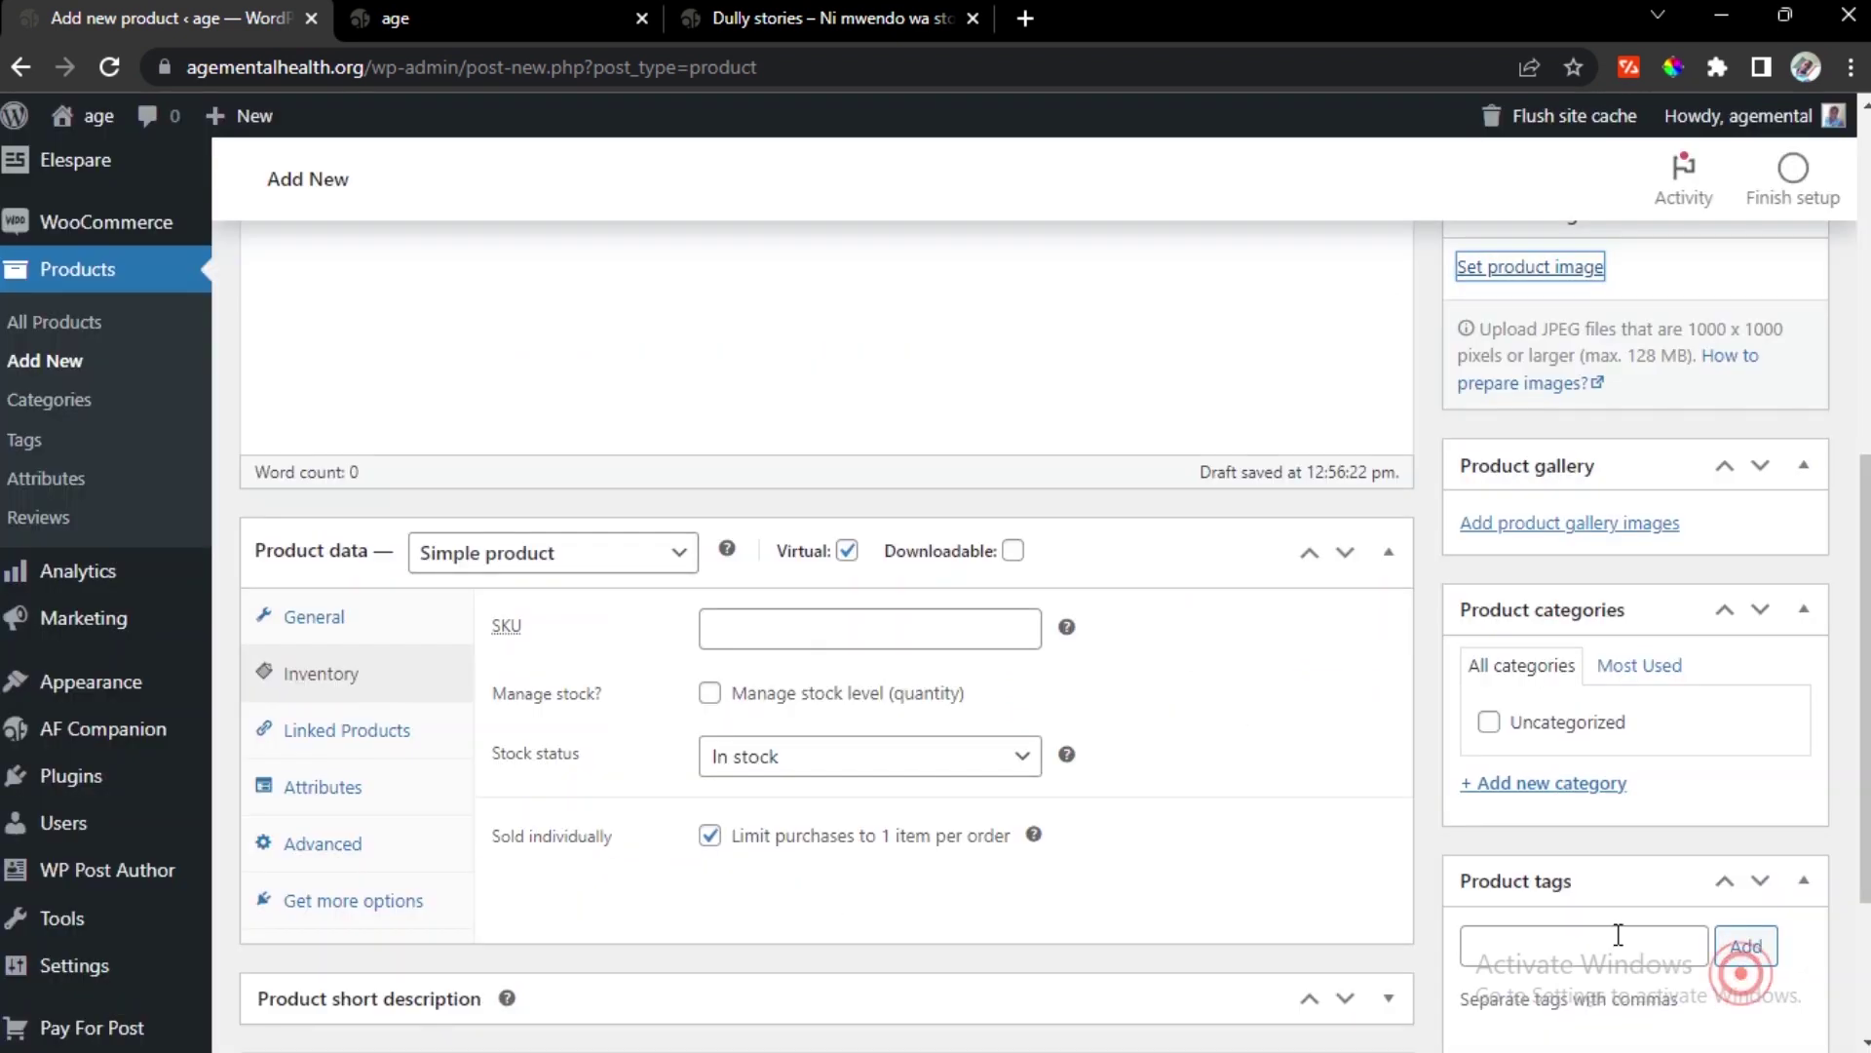
Open the first Boss Lady Sehemu ya Kumi na Tano post on the Dully Stories site and examine its payment options
click(819, 17)
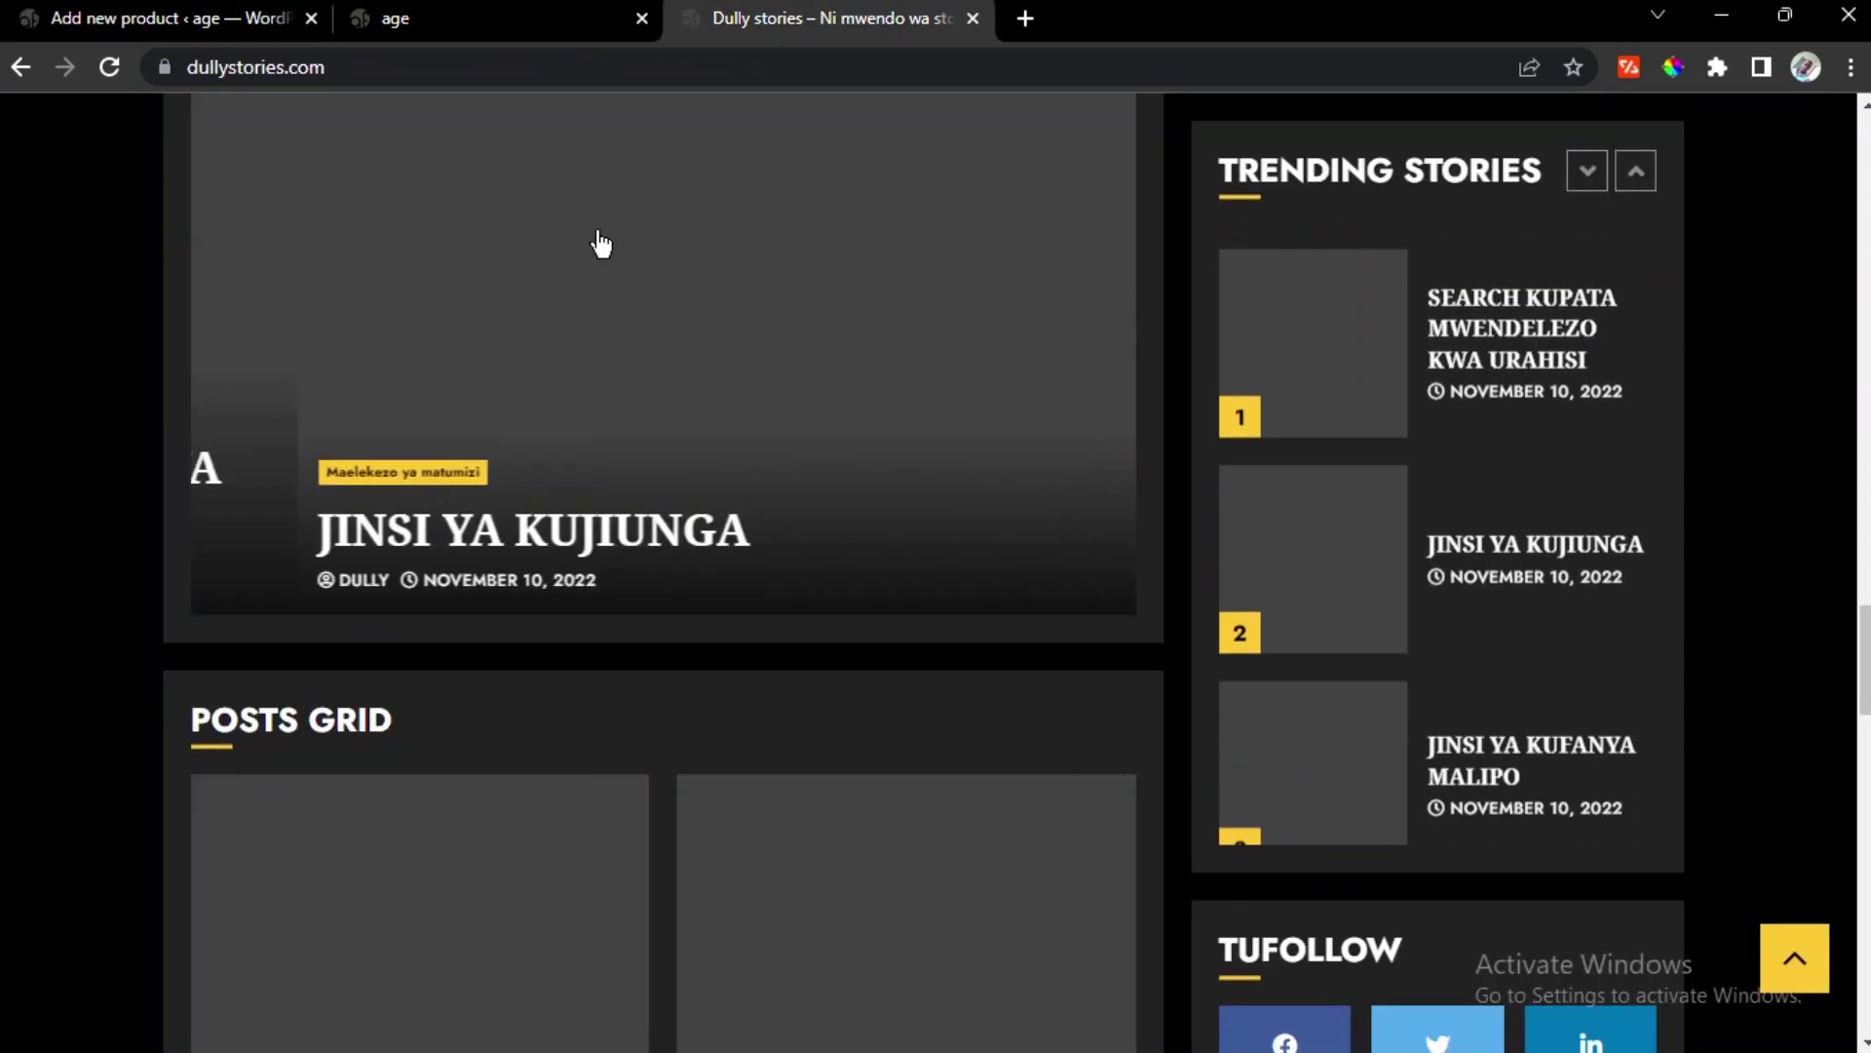
scroll(546, 428, up, 1)
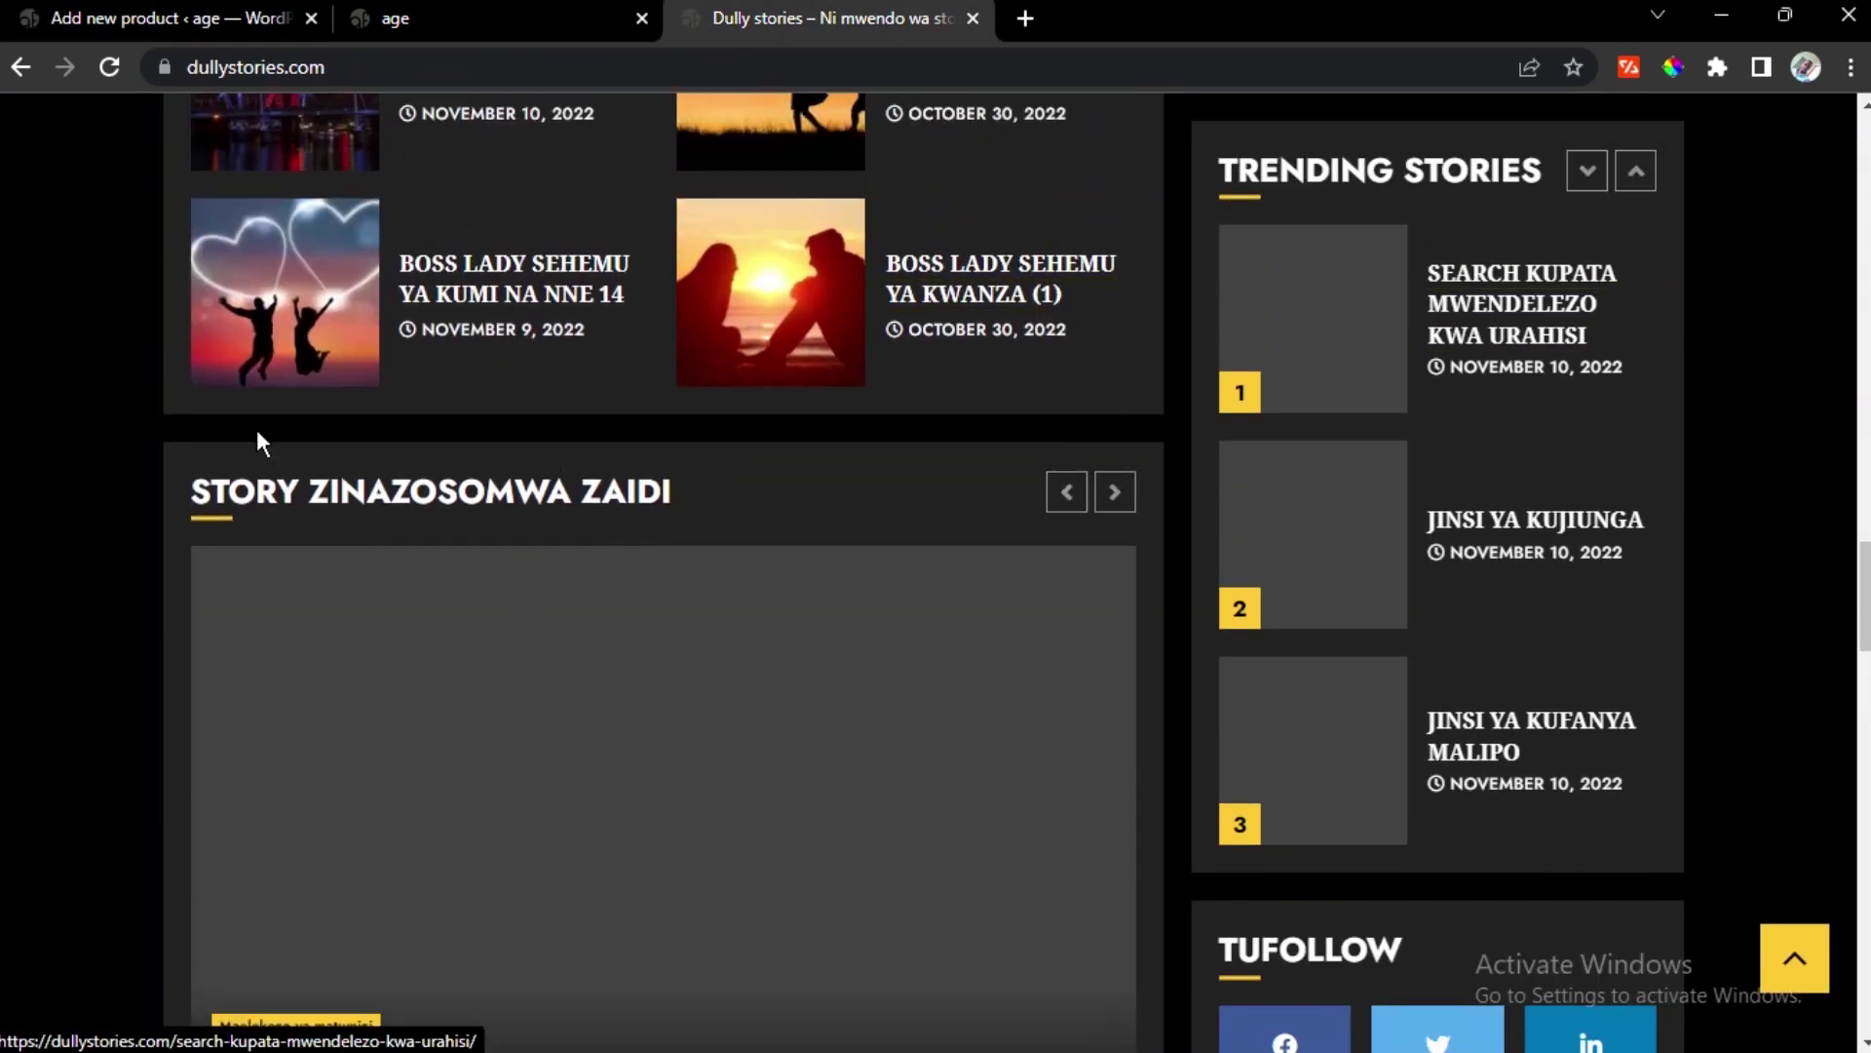
scroll(263, 420, up, 7)
click(505, 766)
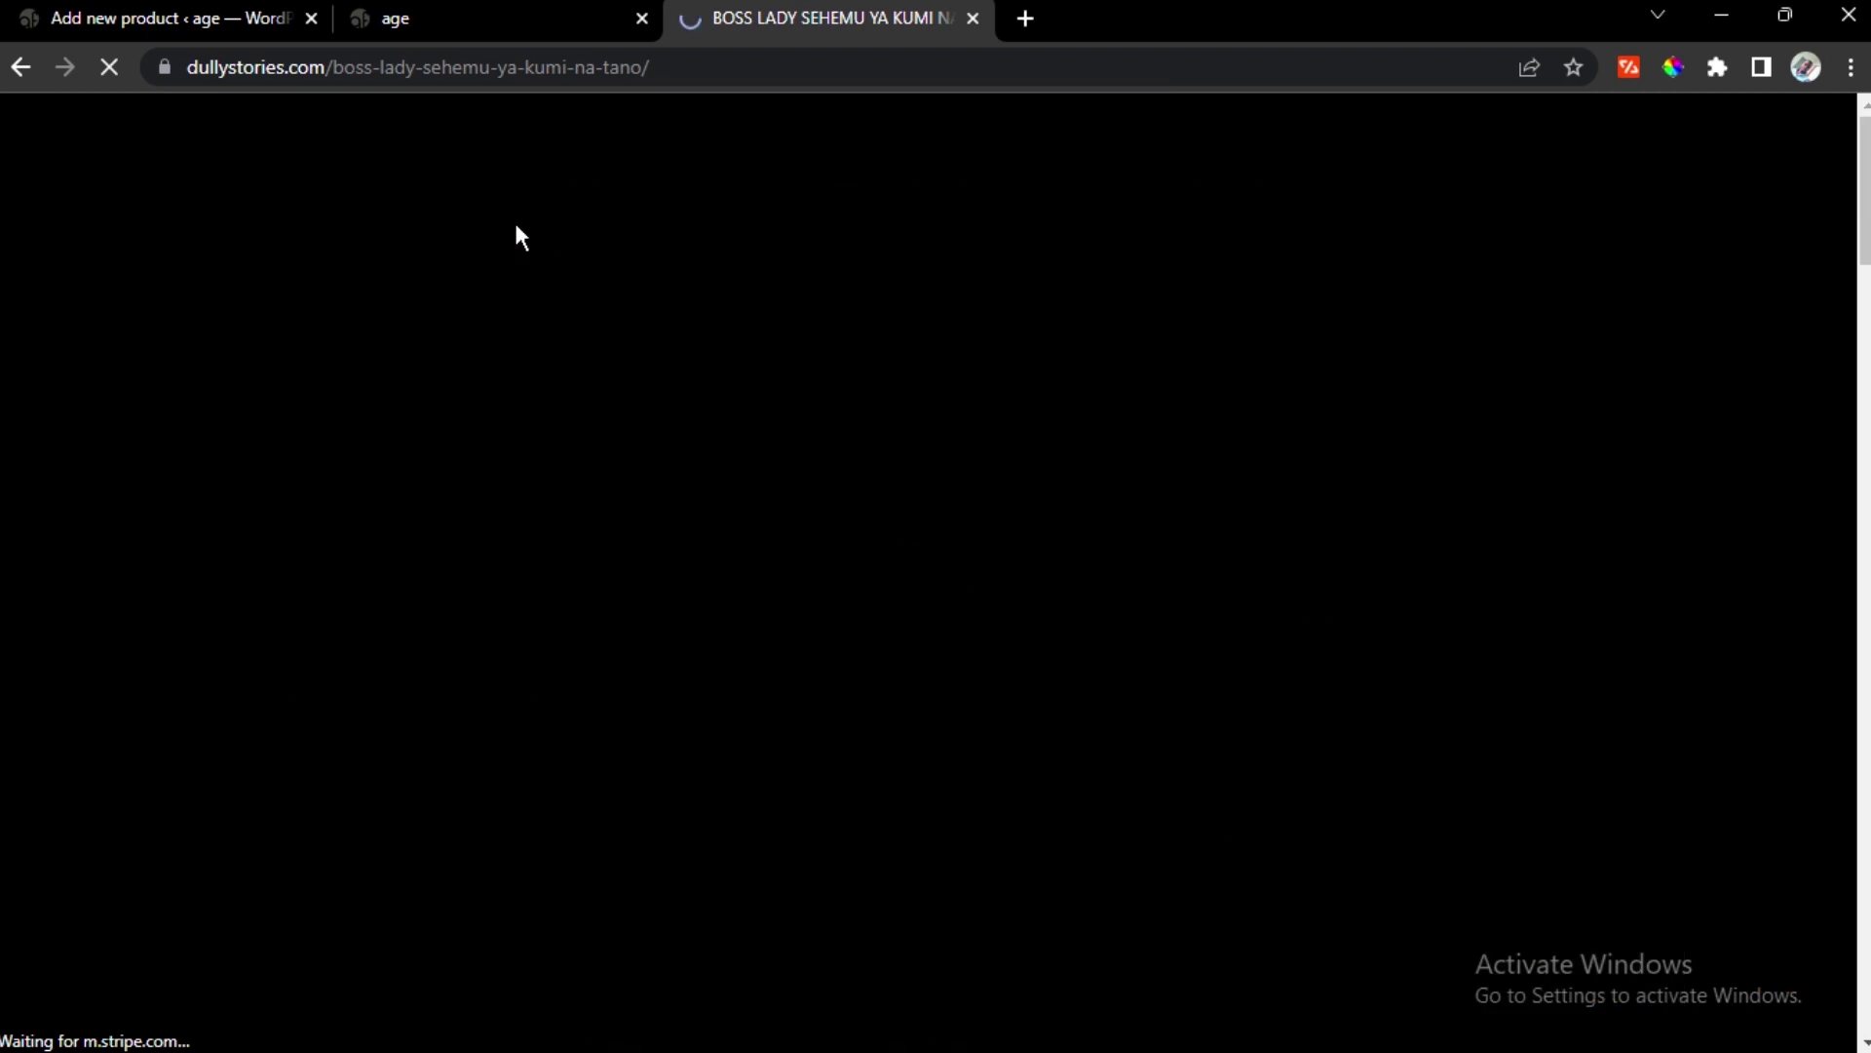
scroll(497, 536, down, 6)
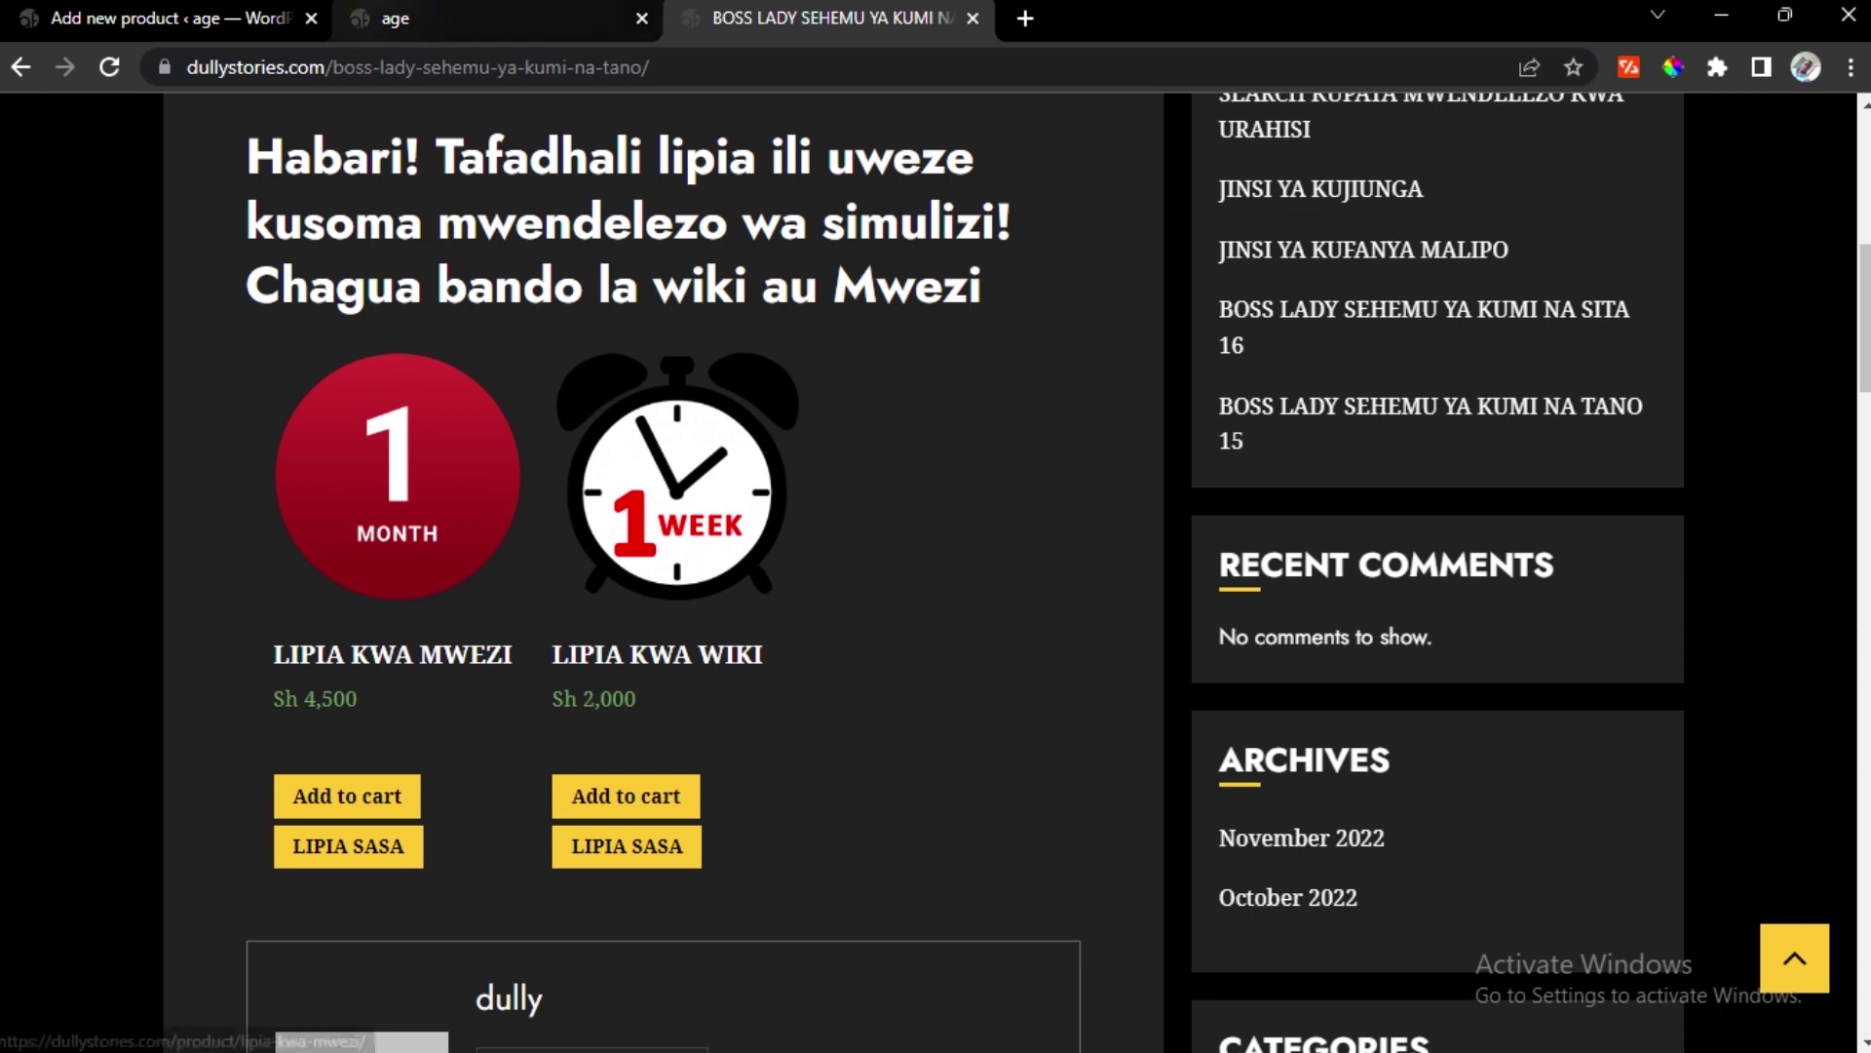
Return to the WooCommerce product editor, review the general and inventory settings, and publish the product
click(170, 18)
scroll(1623, 765, down, 3)
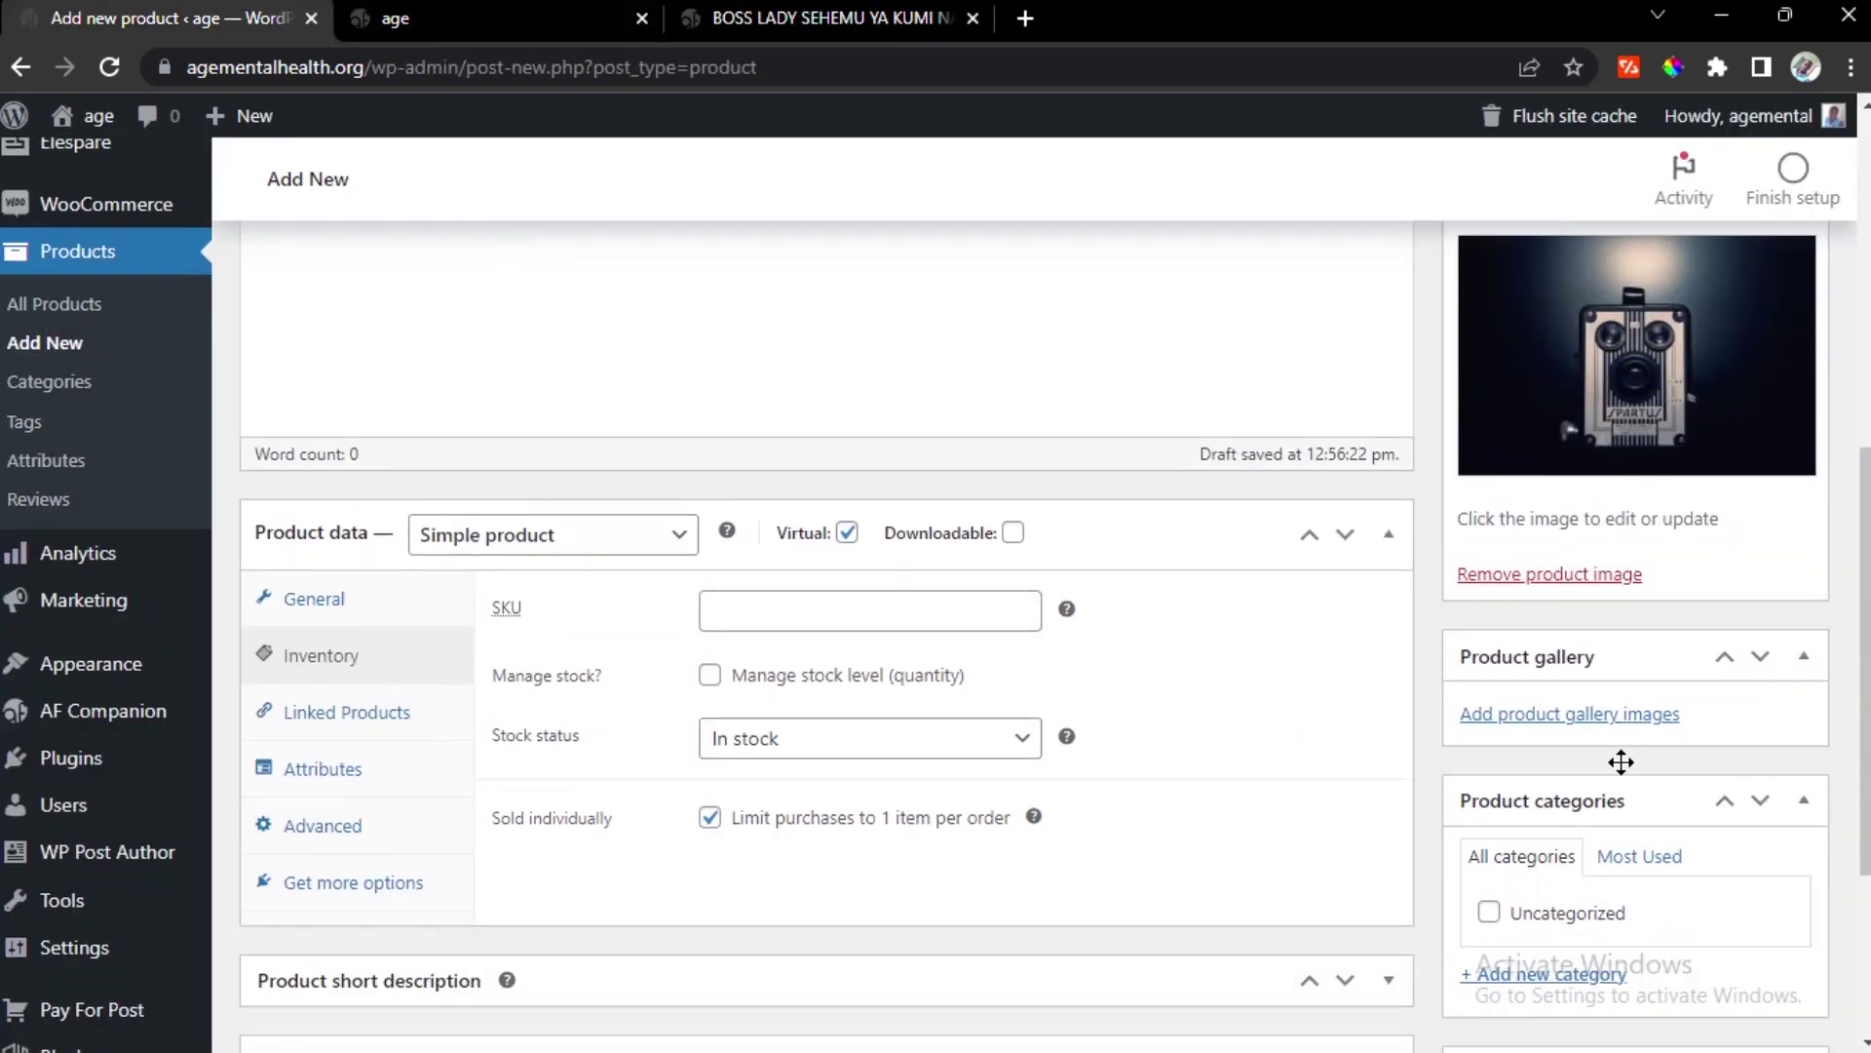
scroll(695, 624, up, 1)
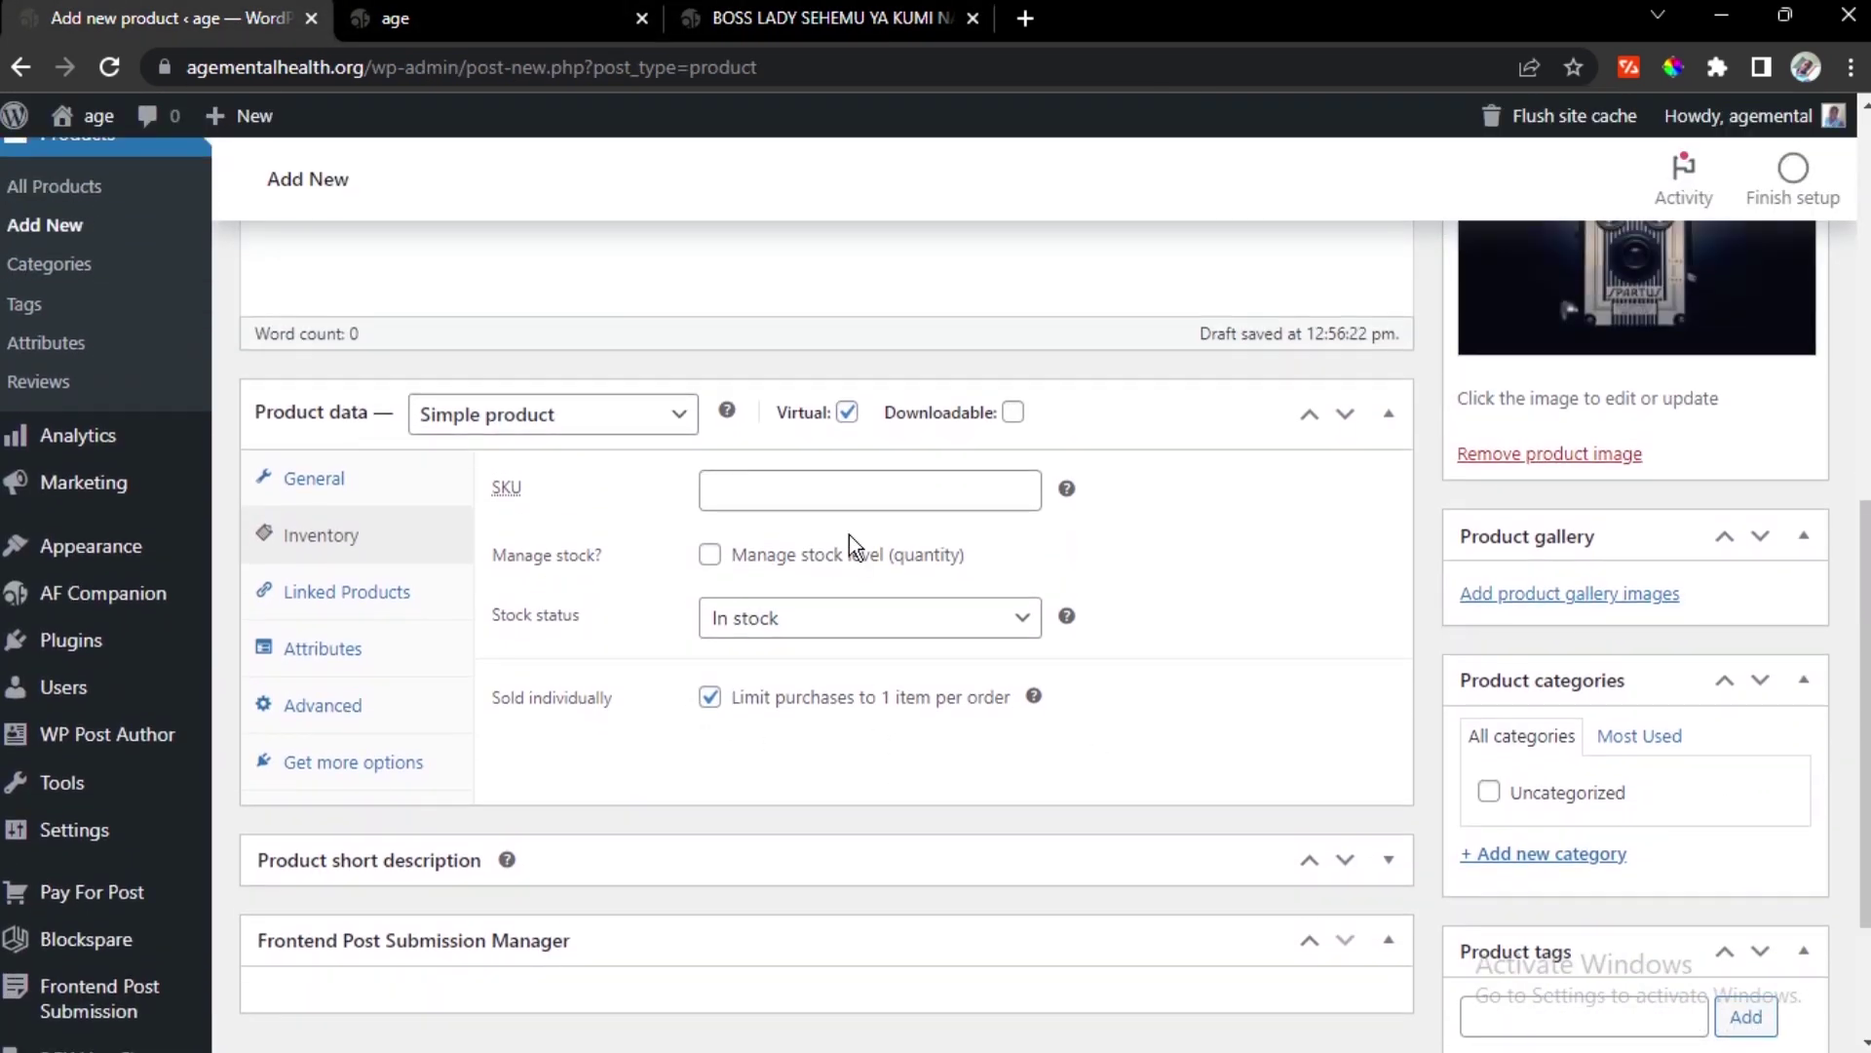
click(384, 481)
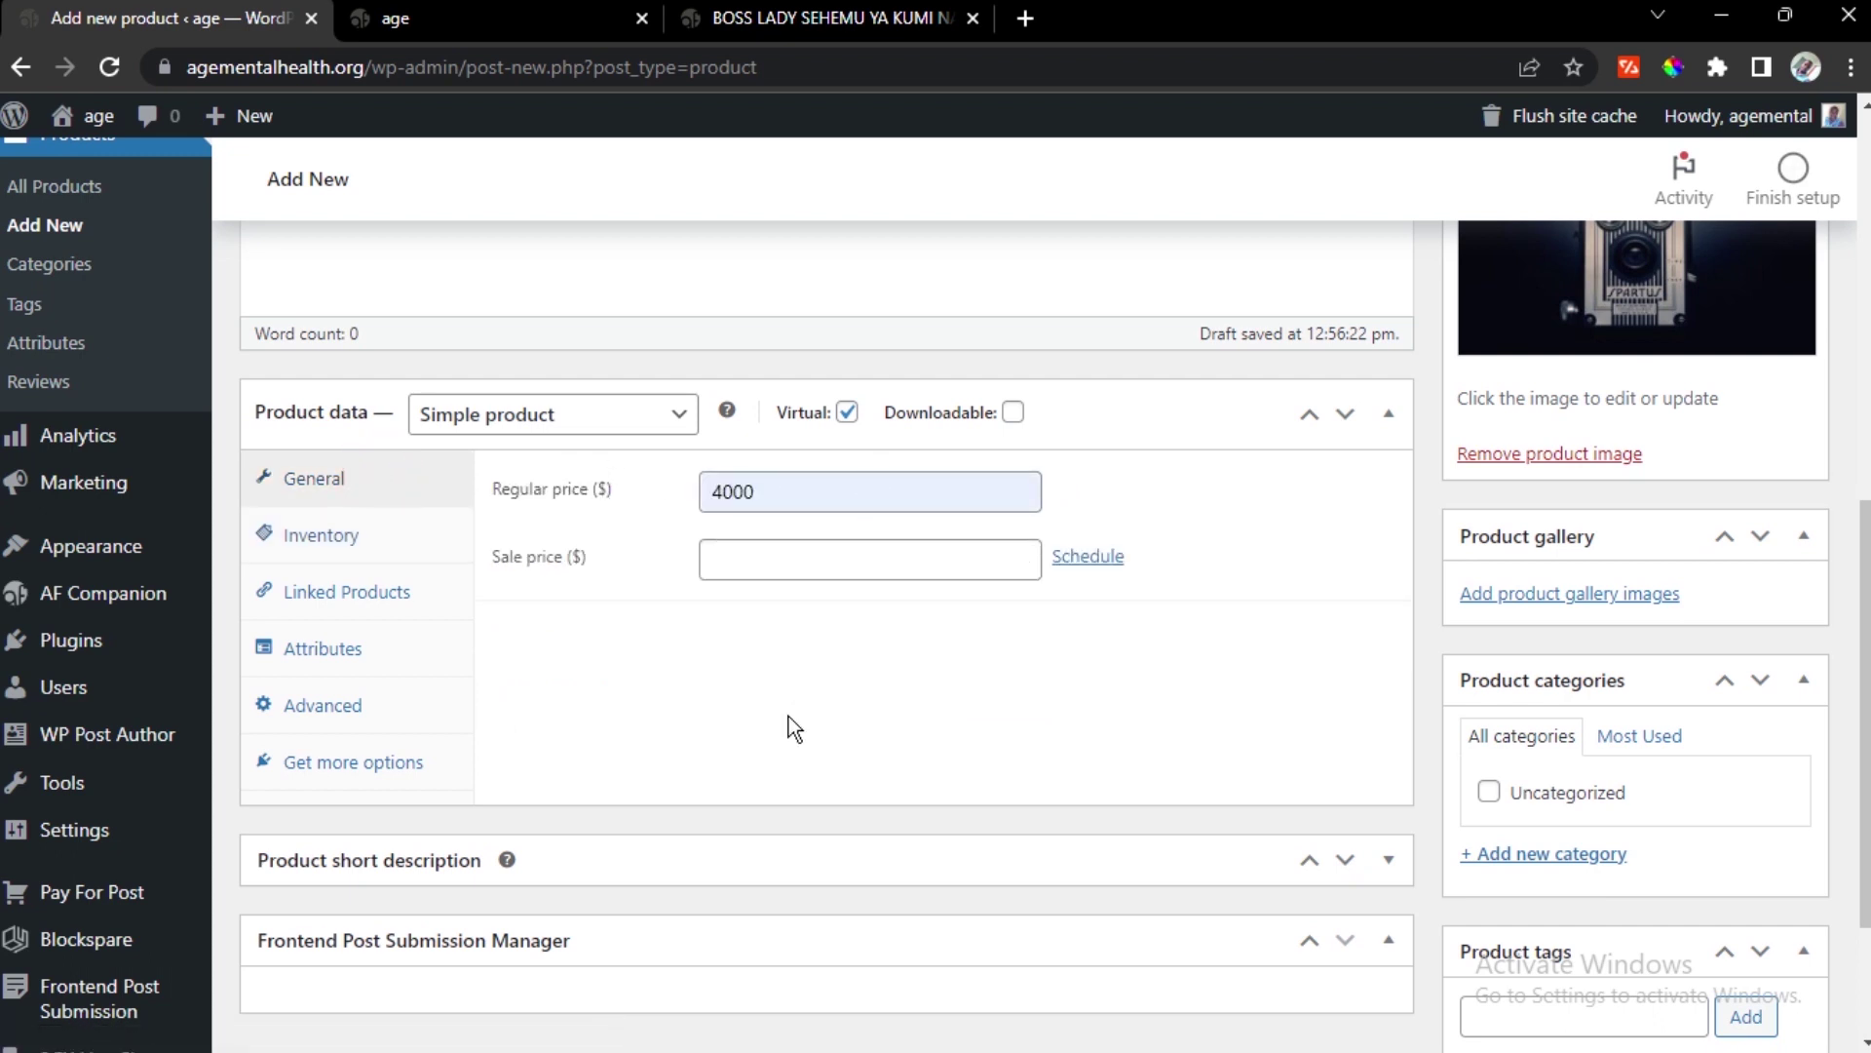
scroll(795, 712, up, 2)
scroll(1370, 484, up, 4)
click(1767, 537)
scroll(701, 536, up, 3)
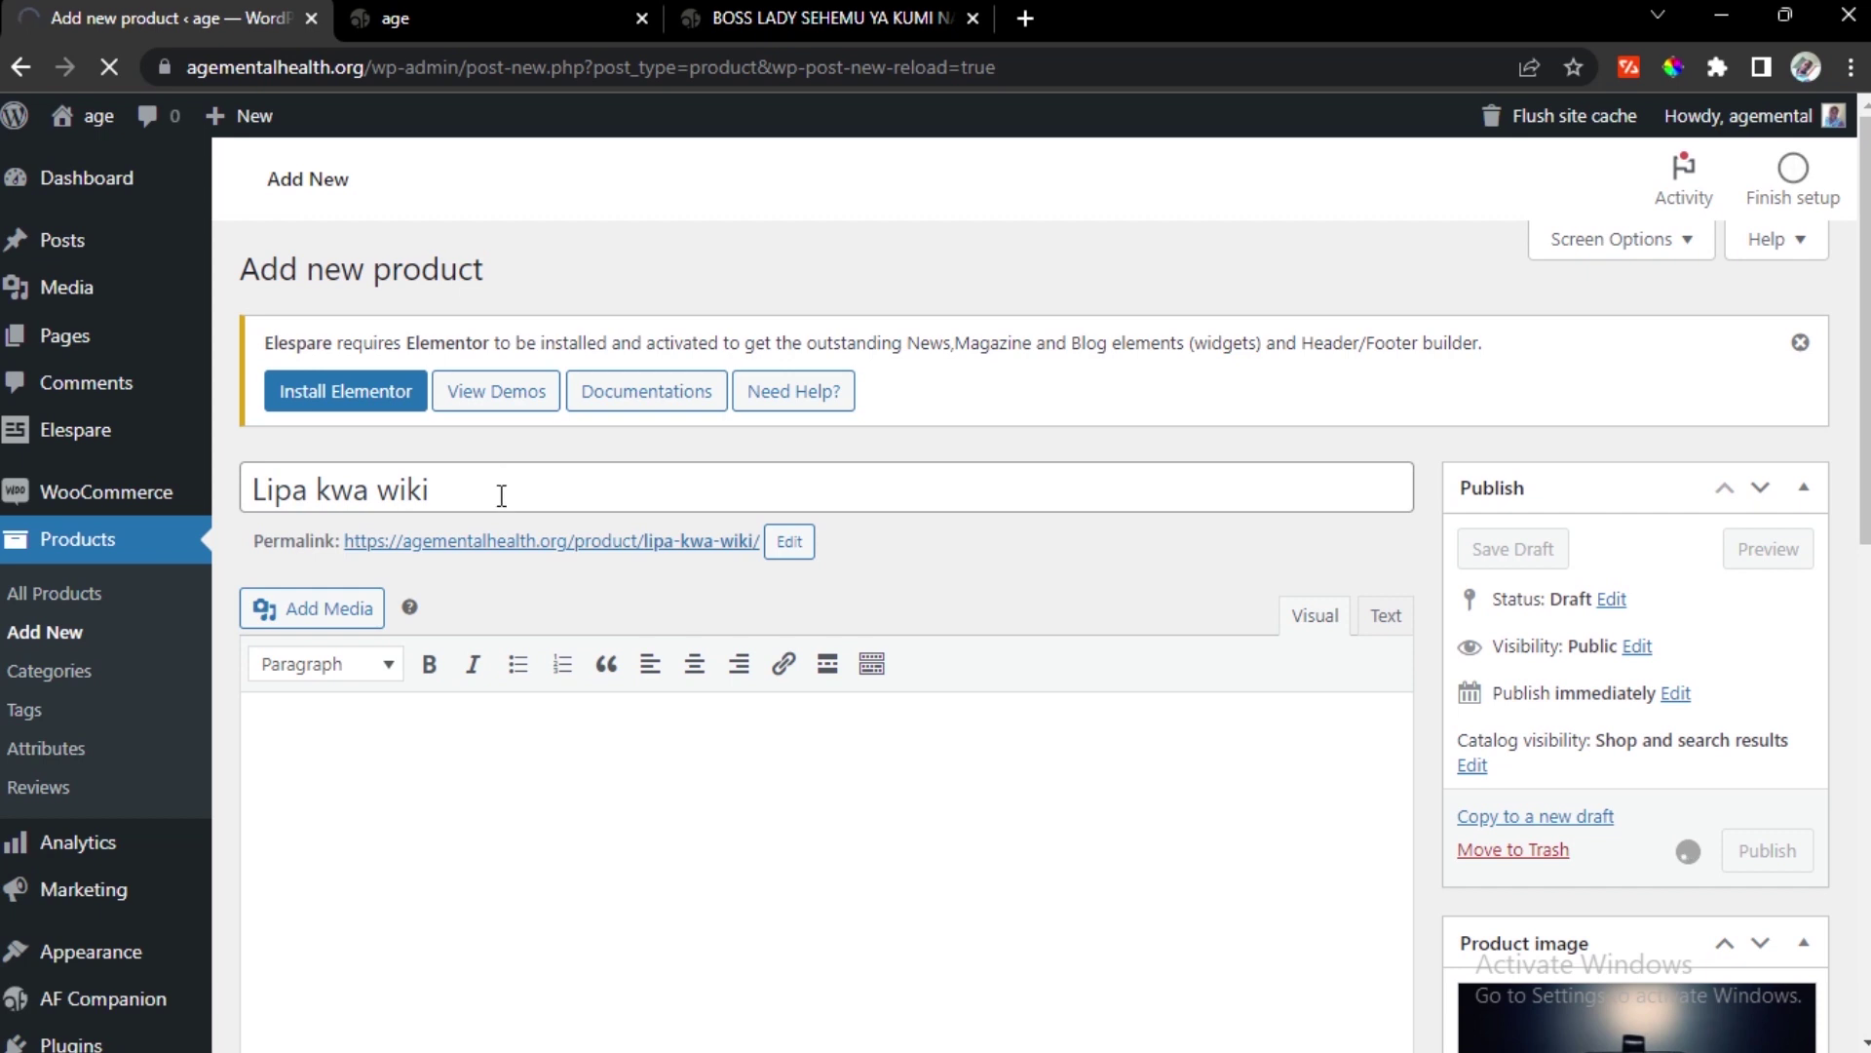
scroll(764, 480, down, 10)
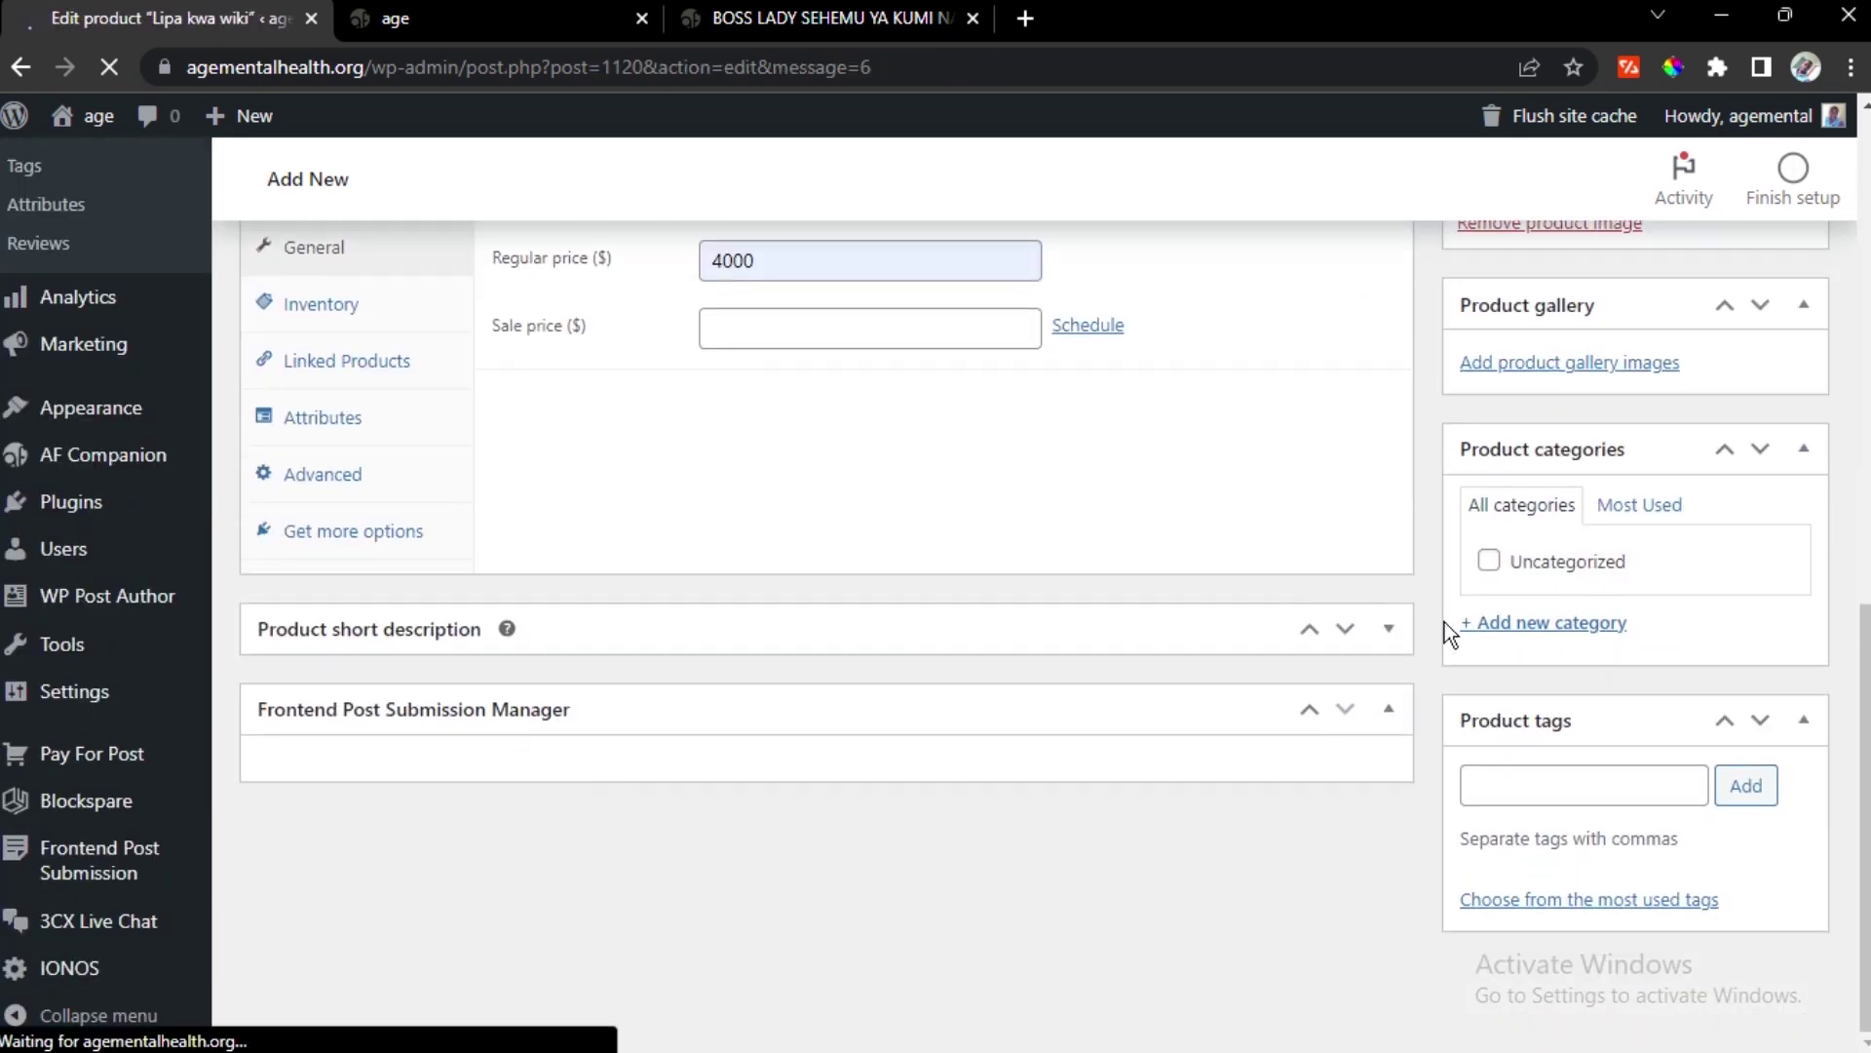
scroll(1173, 702, down, 13)
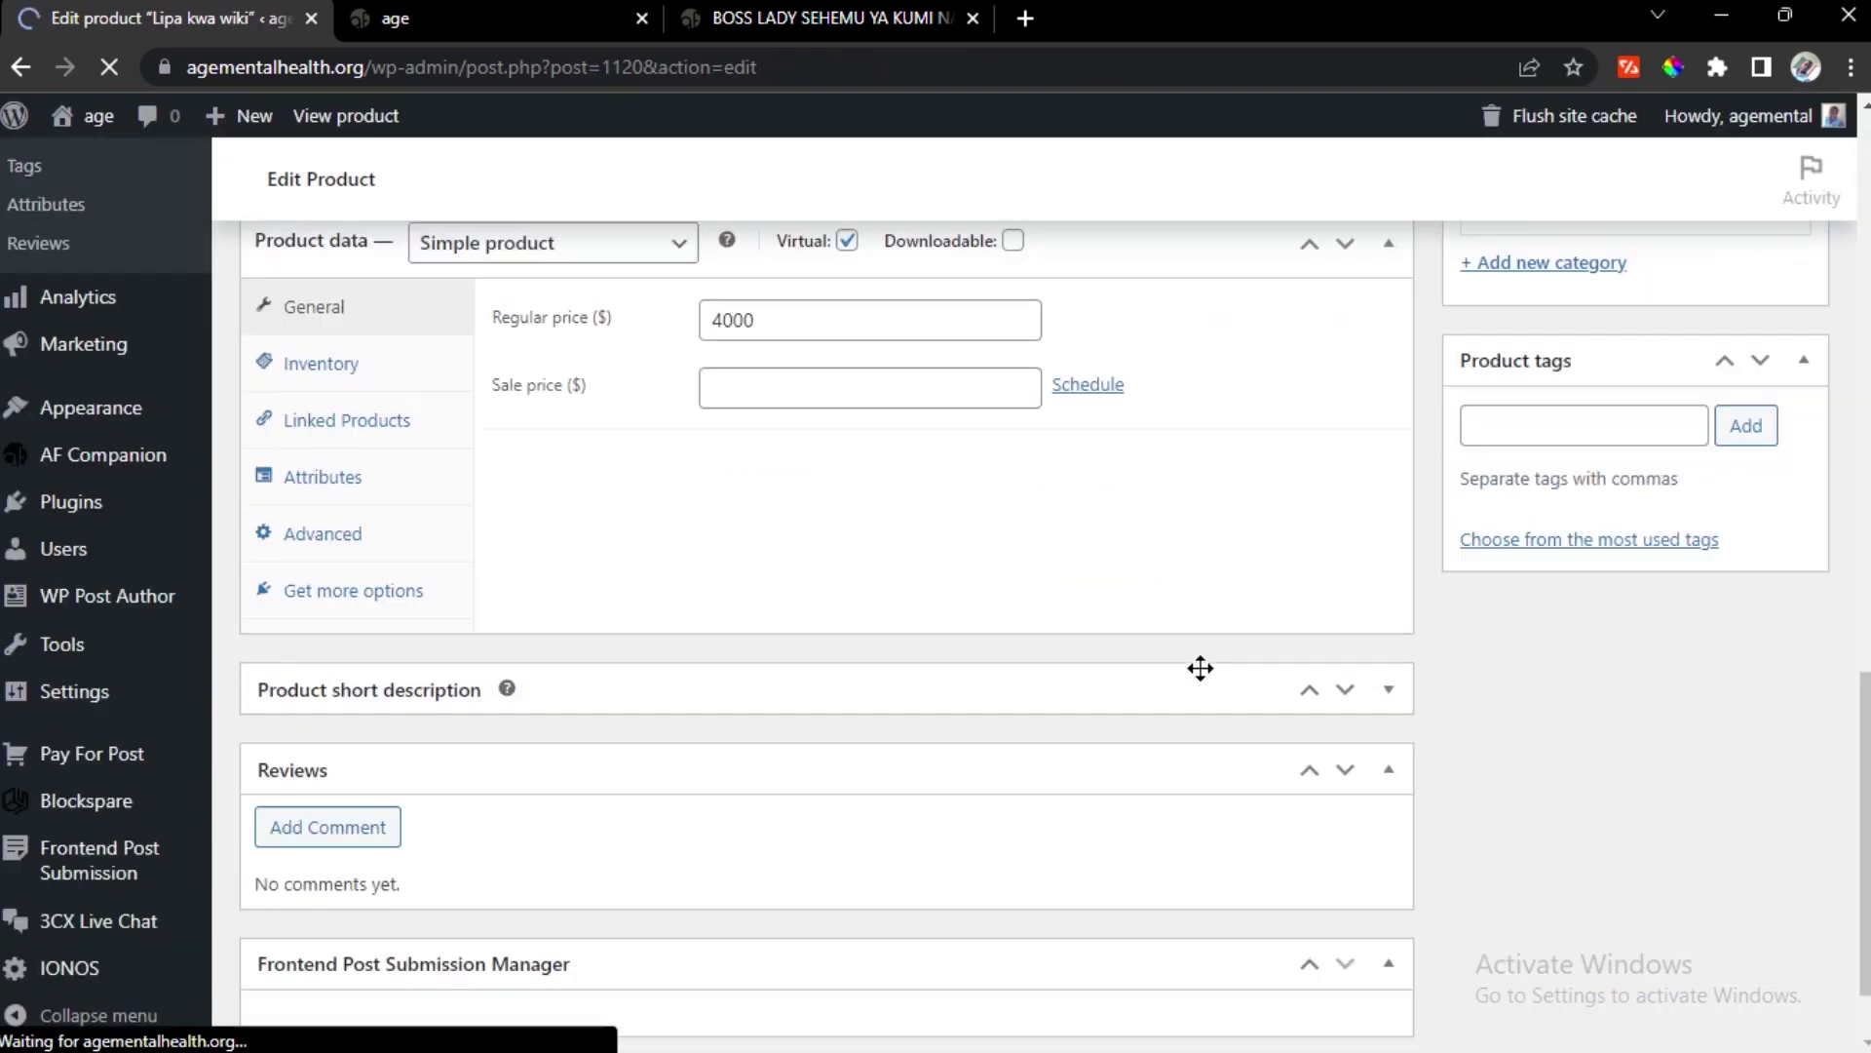
scroll(1207, 667, down, 15)
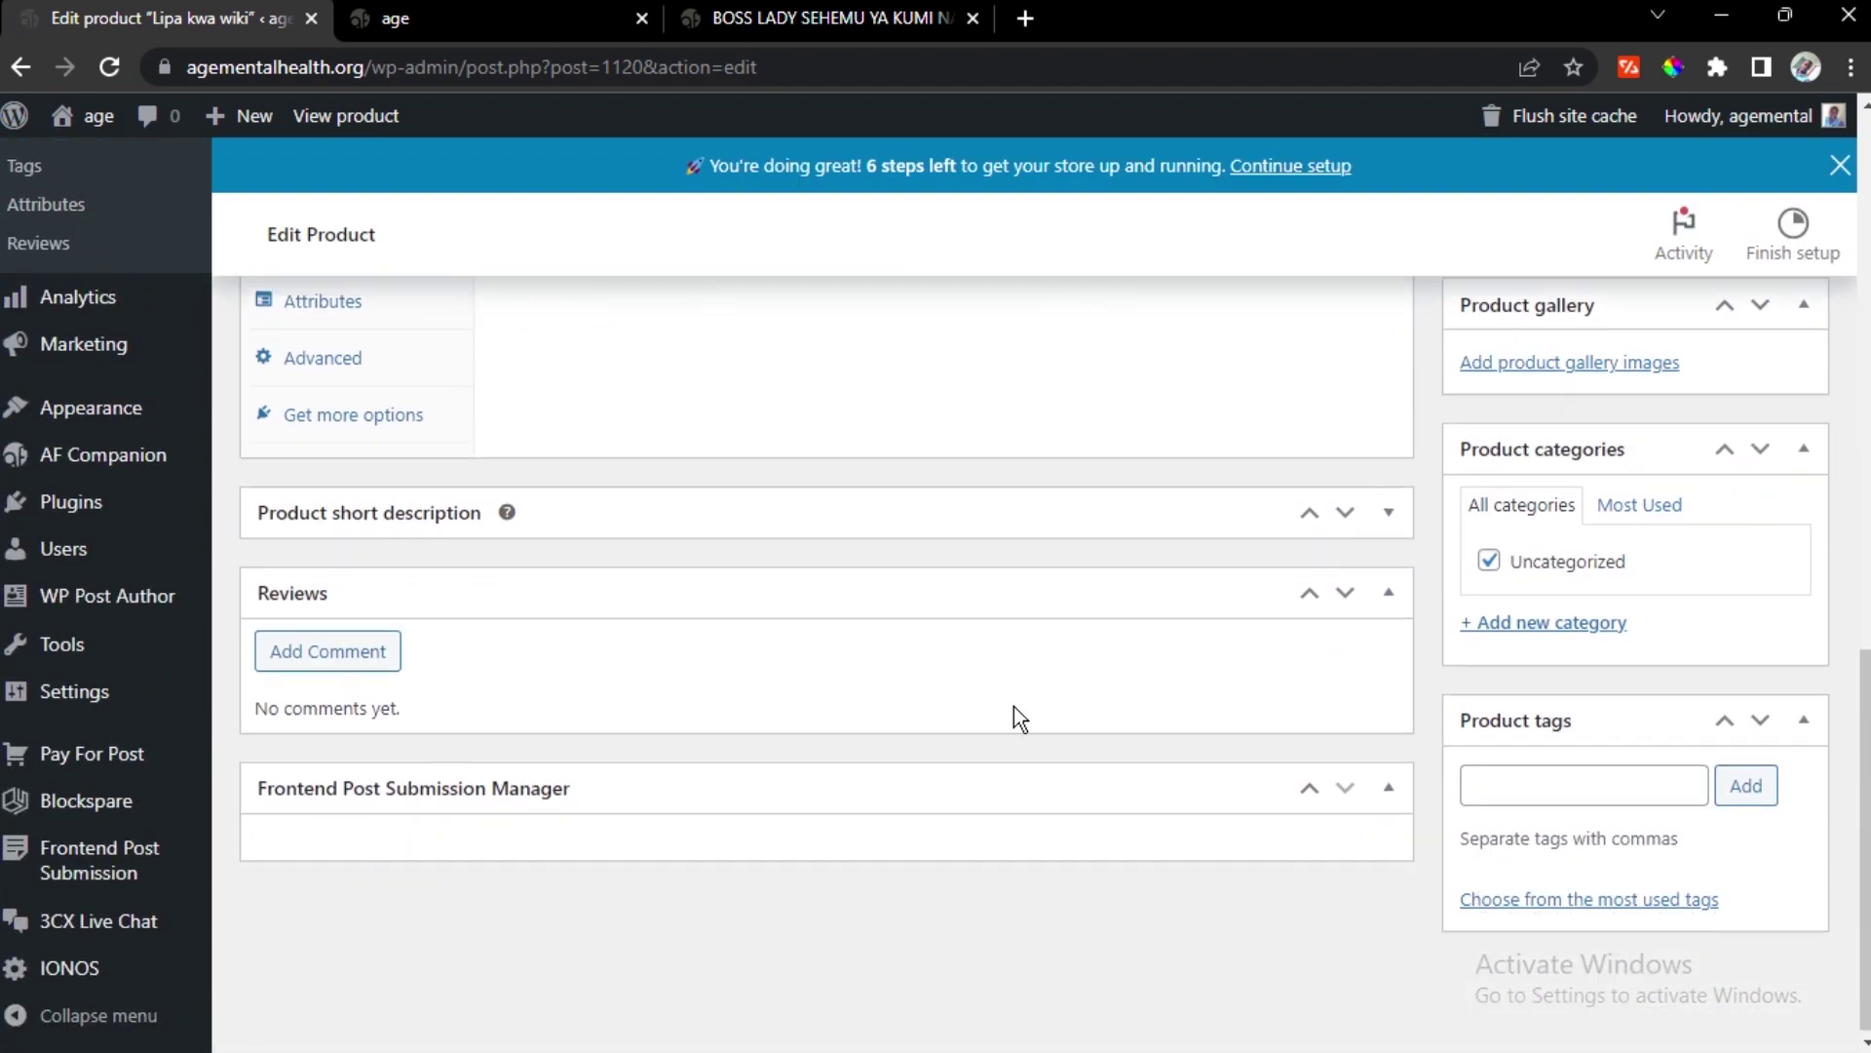
Open the Lipia kwa Mwezi product on the Dully Stories site and examine its price and short description
click(824, 17)
scroll(614, 513, down, 4)
scroll(585, 553, up, 4)
scroll(579, 540, down, 1)
click(424, 668)
click(423, 660)
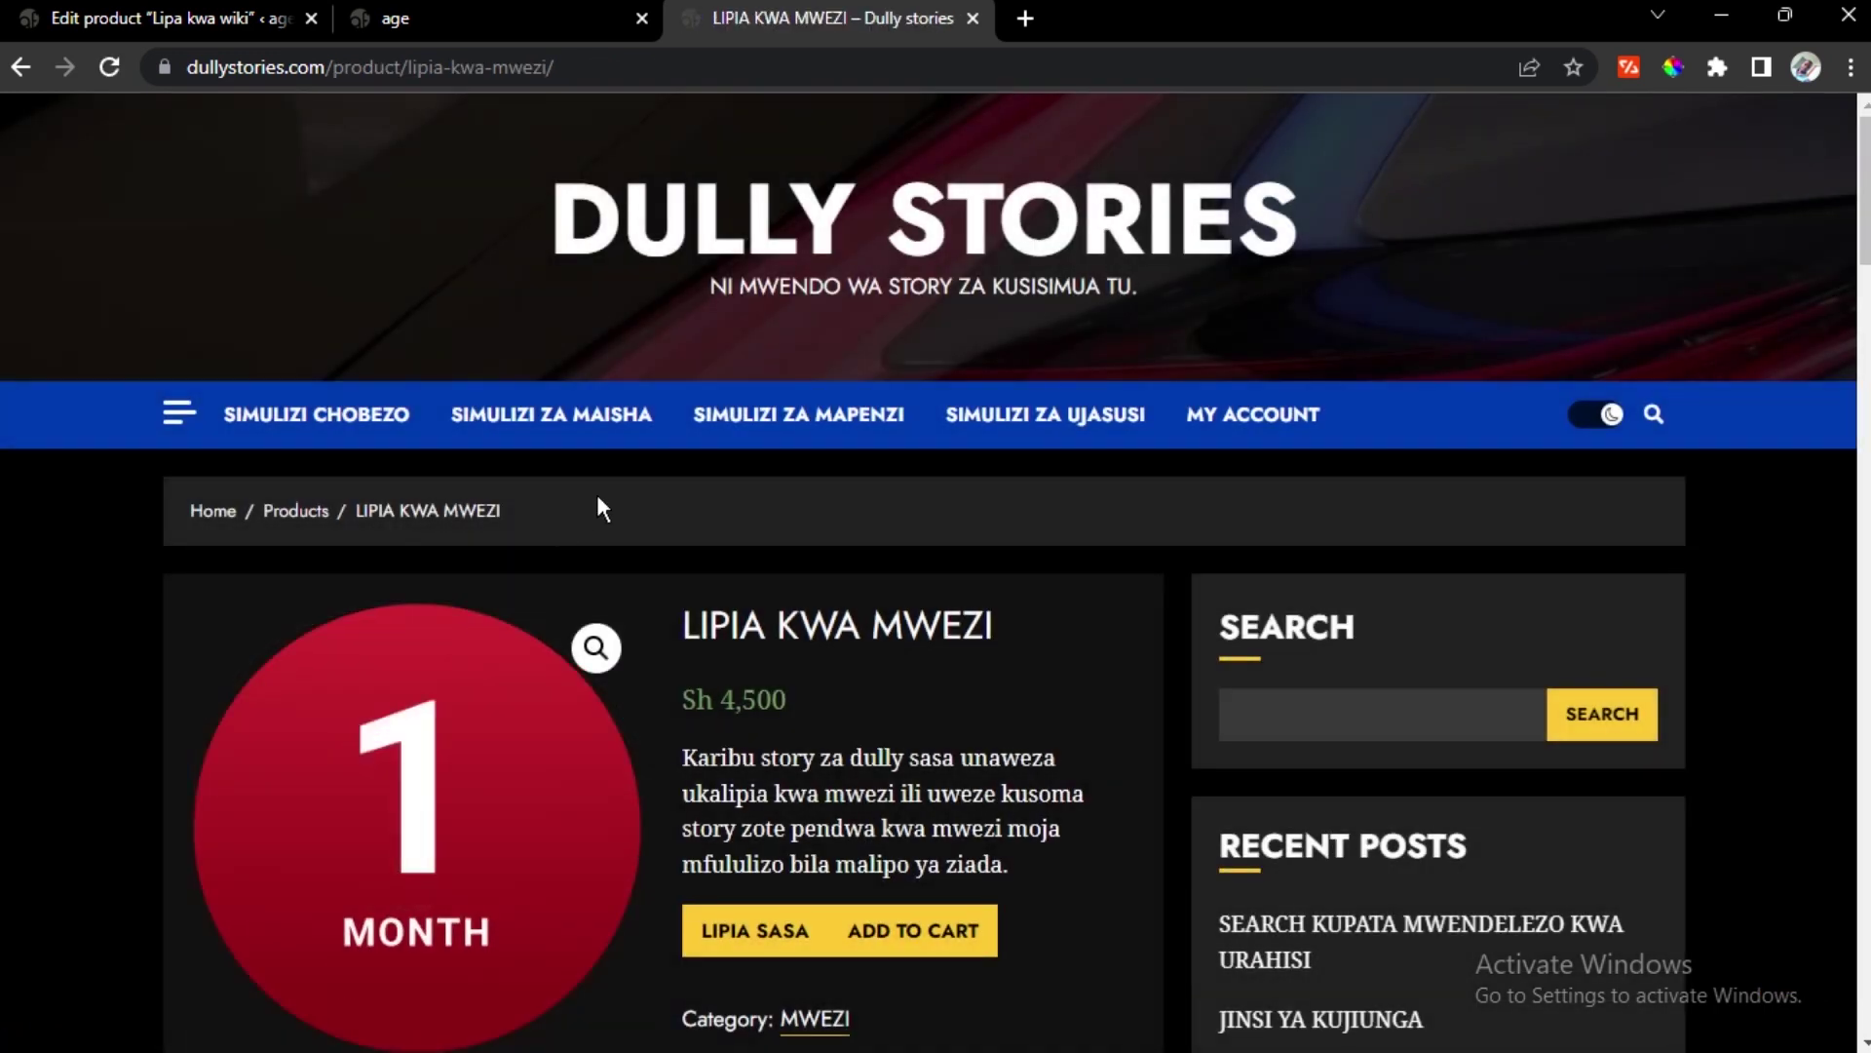
scroll(682, 458, down, 3)
click(683, 470)
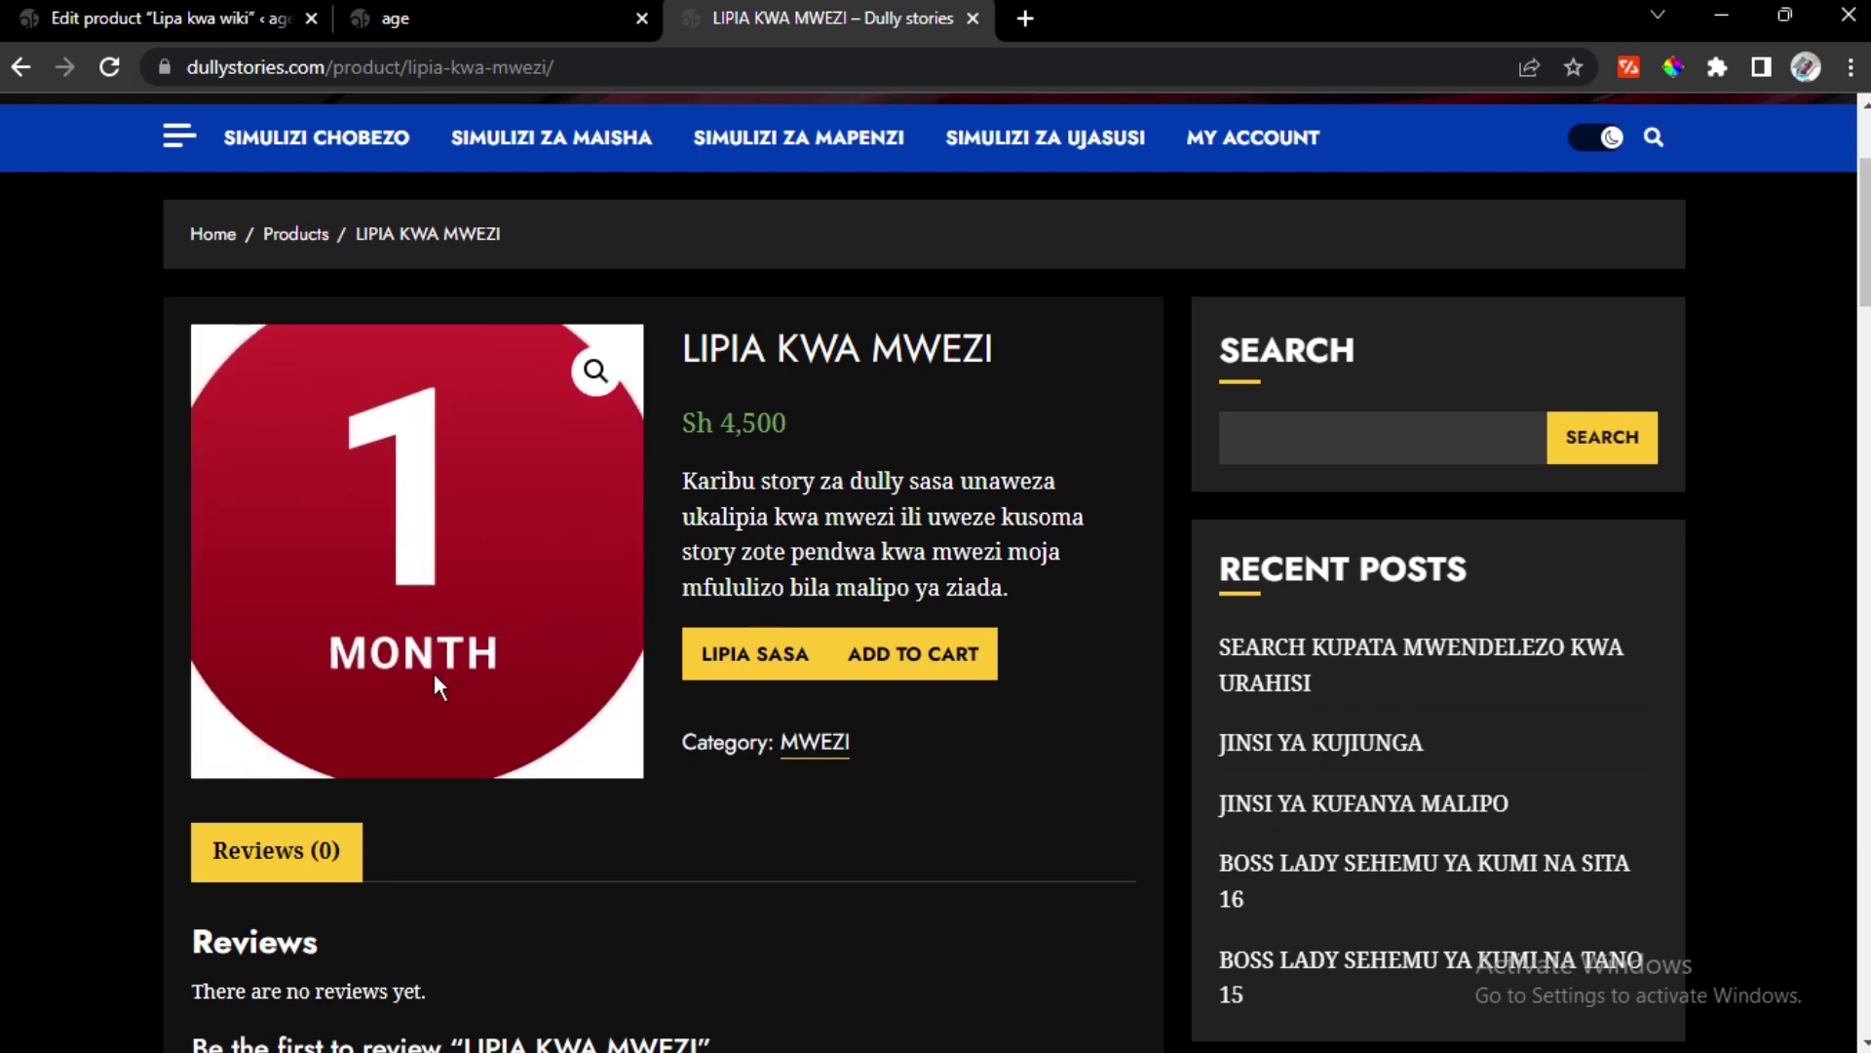
Enter "Ukilipia kwa wiki utakuwa na uwezo wa kusoma story zote kwa wiki bila ukomo" as the short description of the Lipa kwa wiki product
click(161, 18)
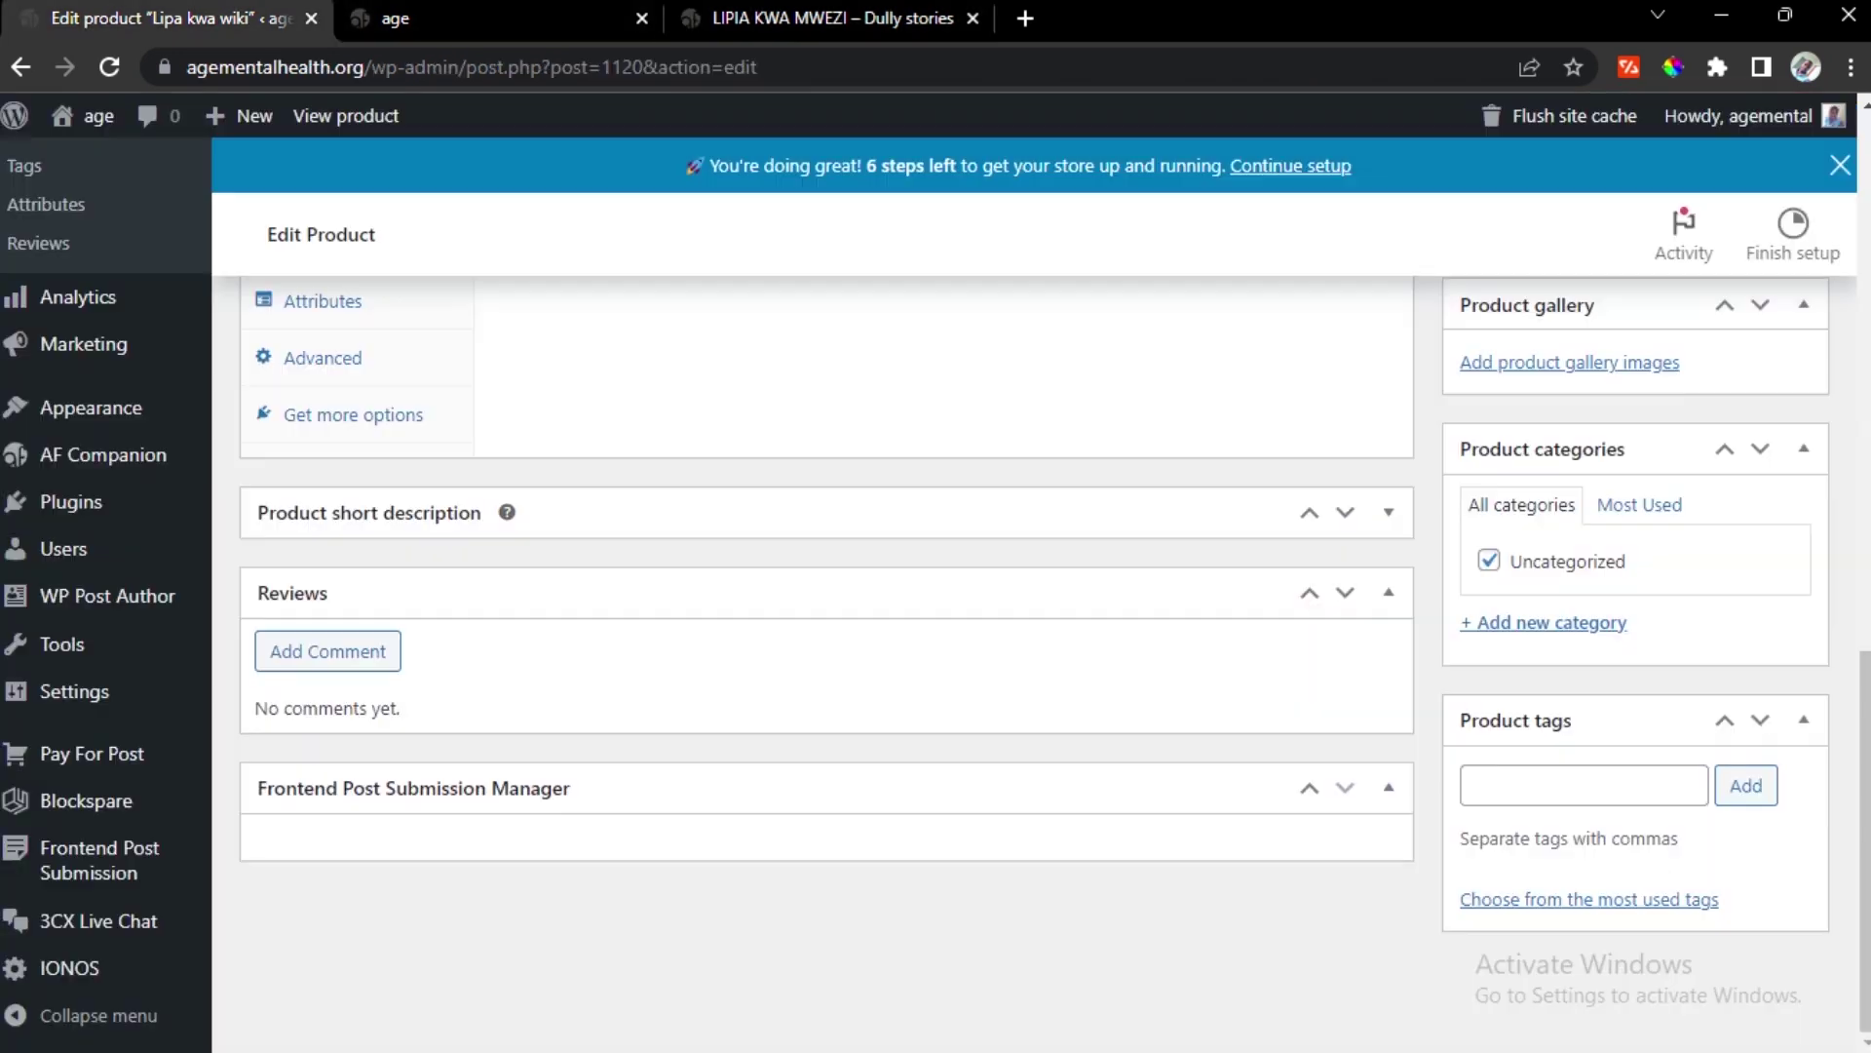
click(1389, 512)
click(935, 673)
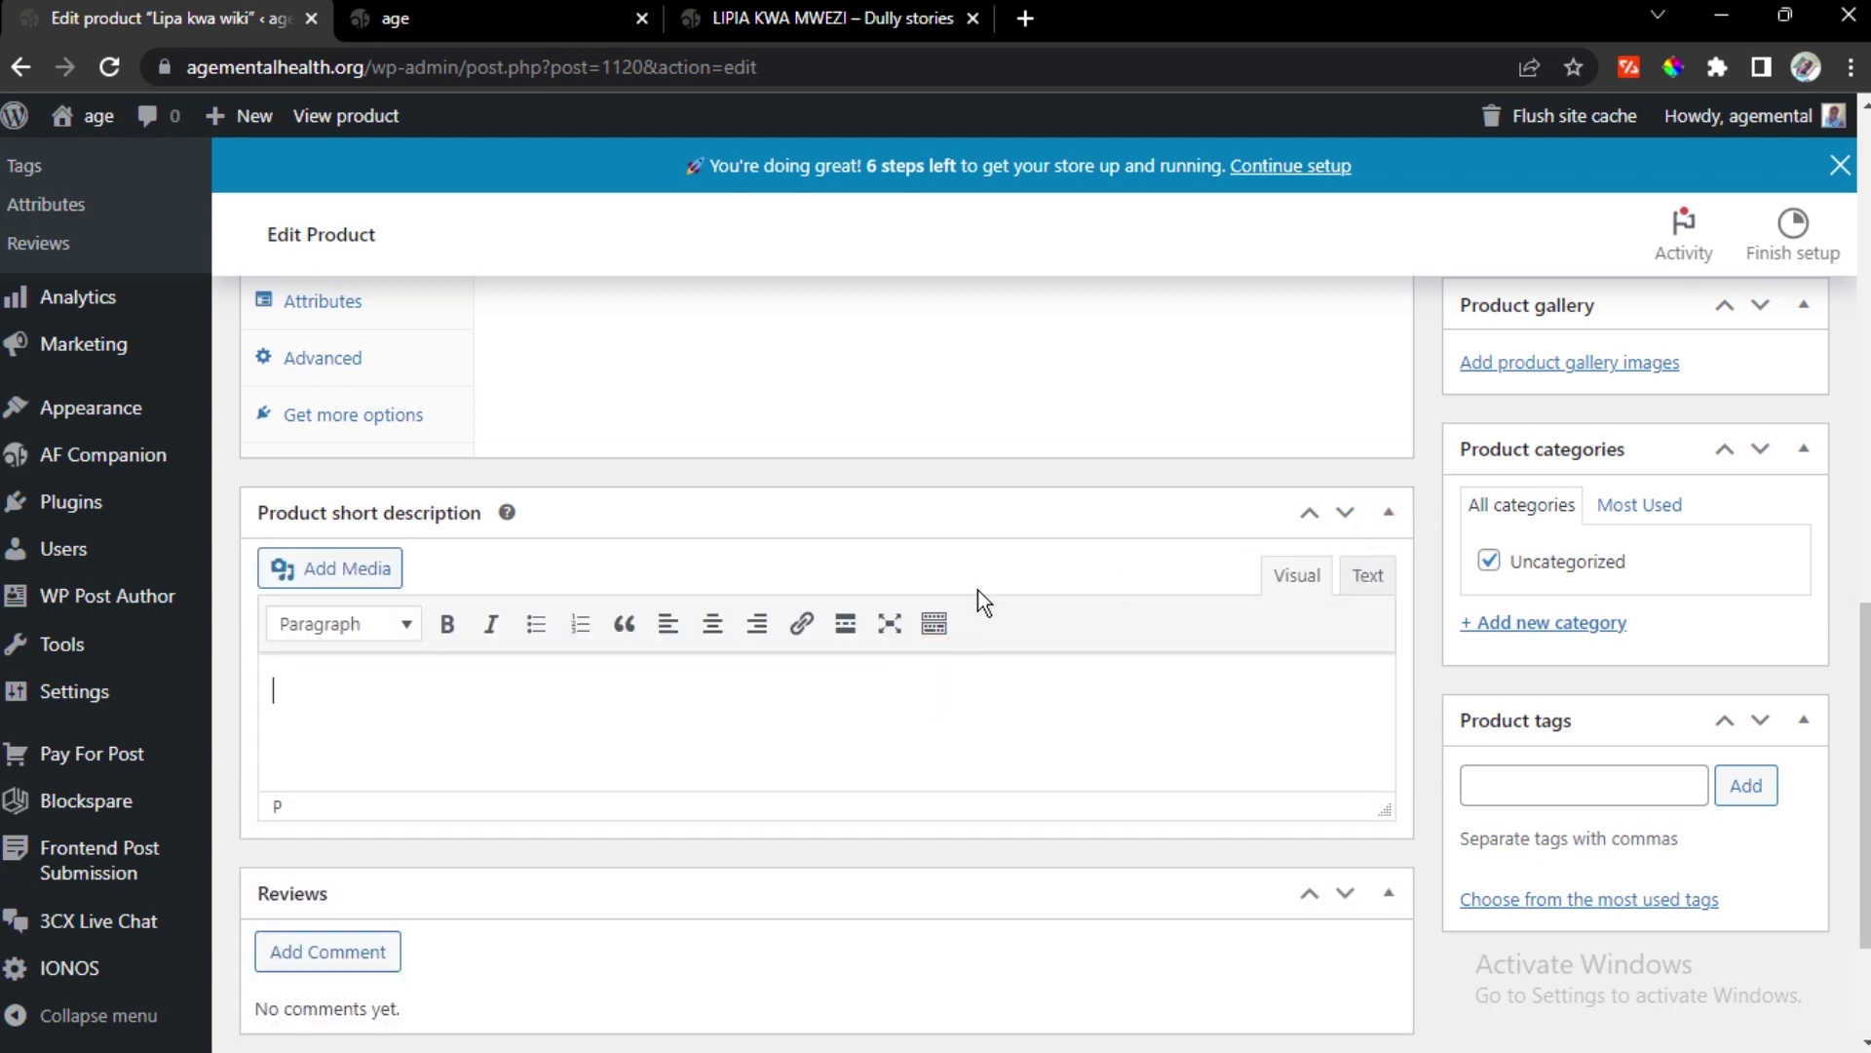
text(Ukilipia kwa wiki utaku)
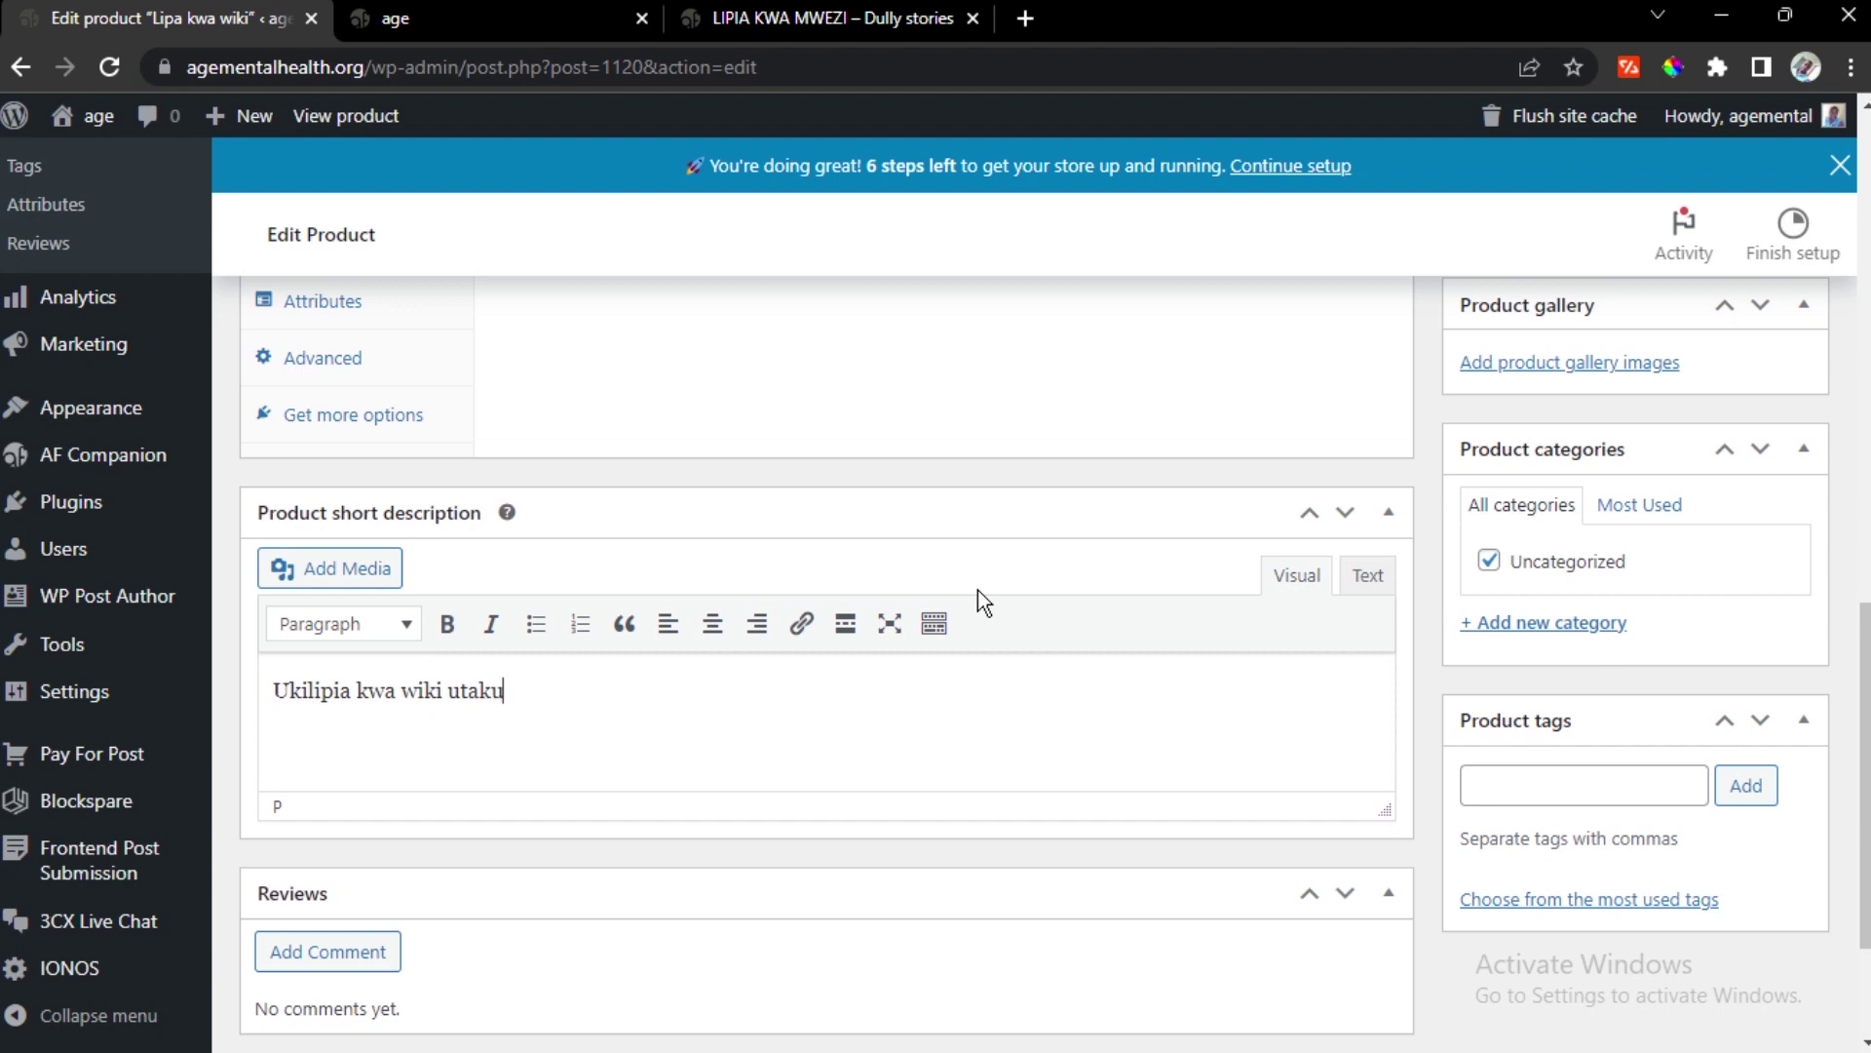
text(wa na uwezo wa kusom)
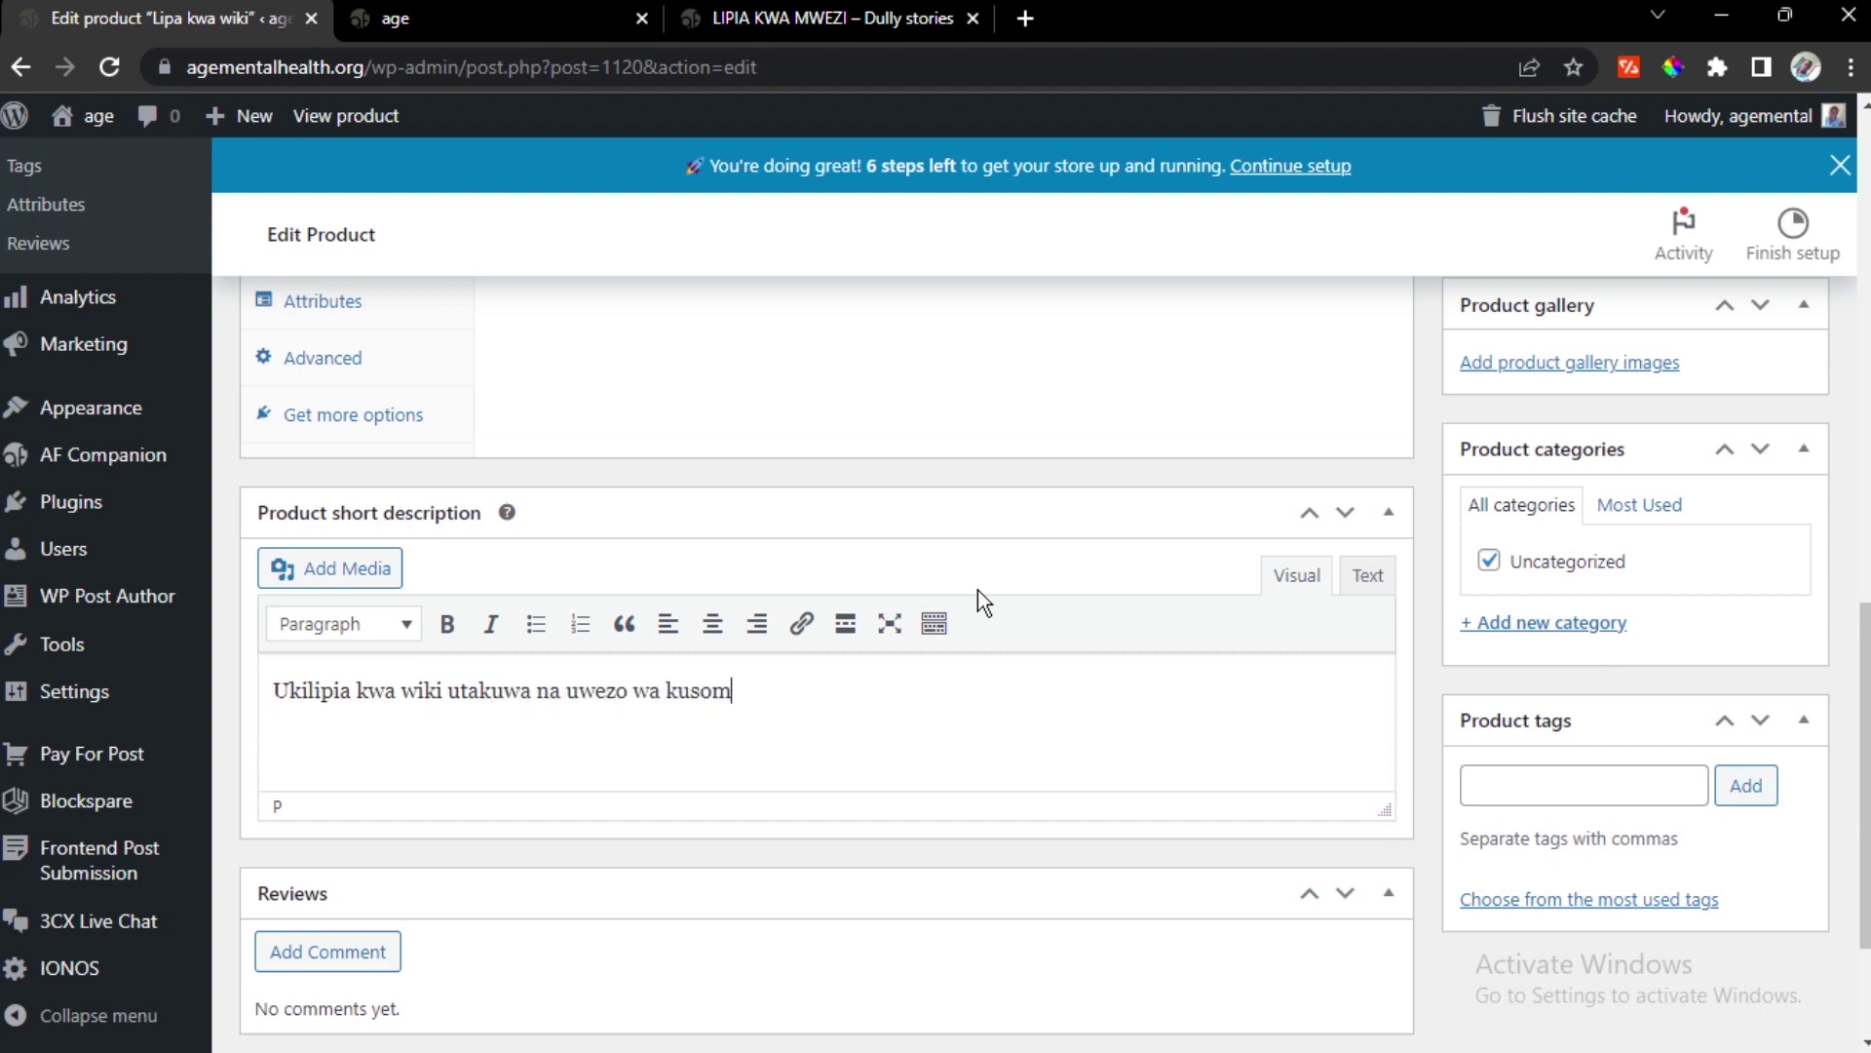
text(a story zote k)
text(wa wiki)
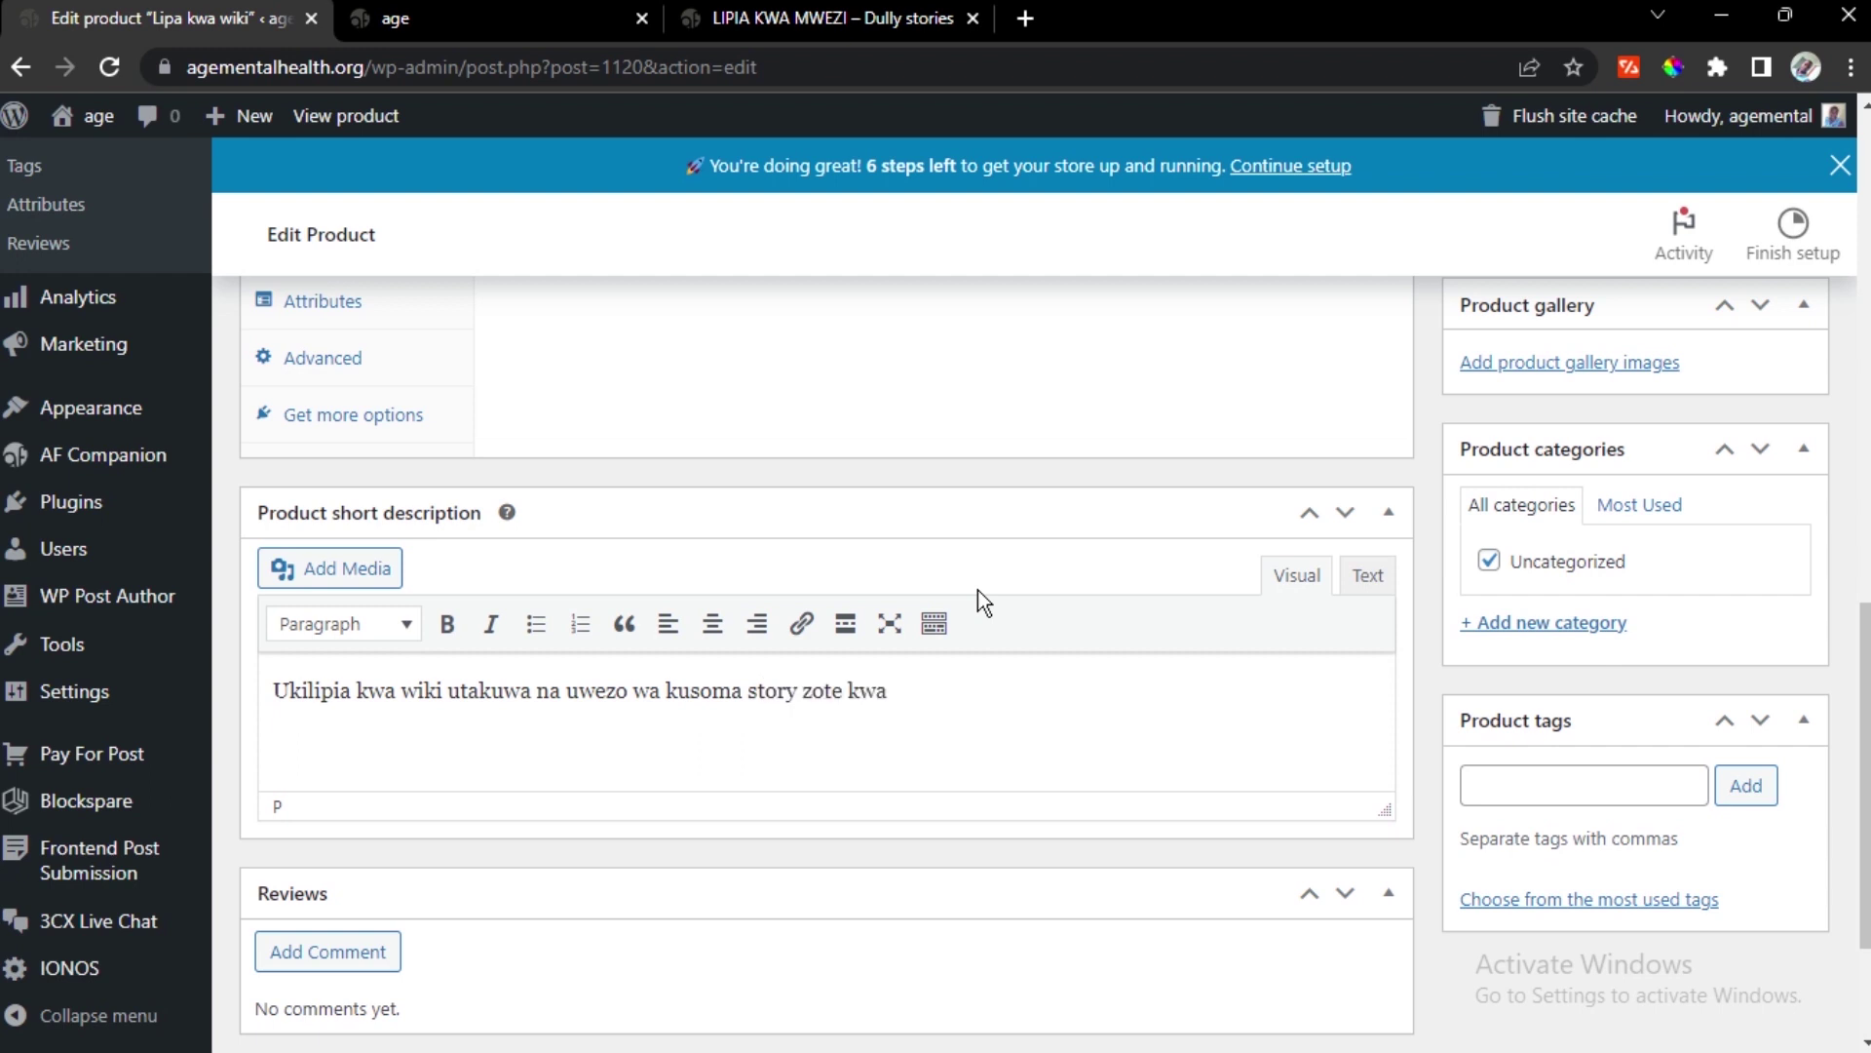
text( bila ukomo)
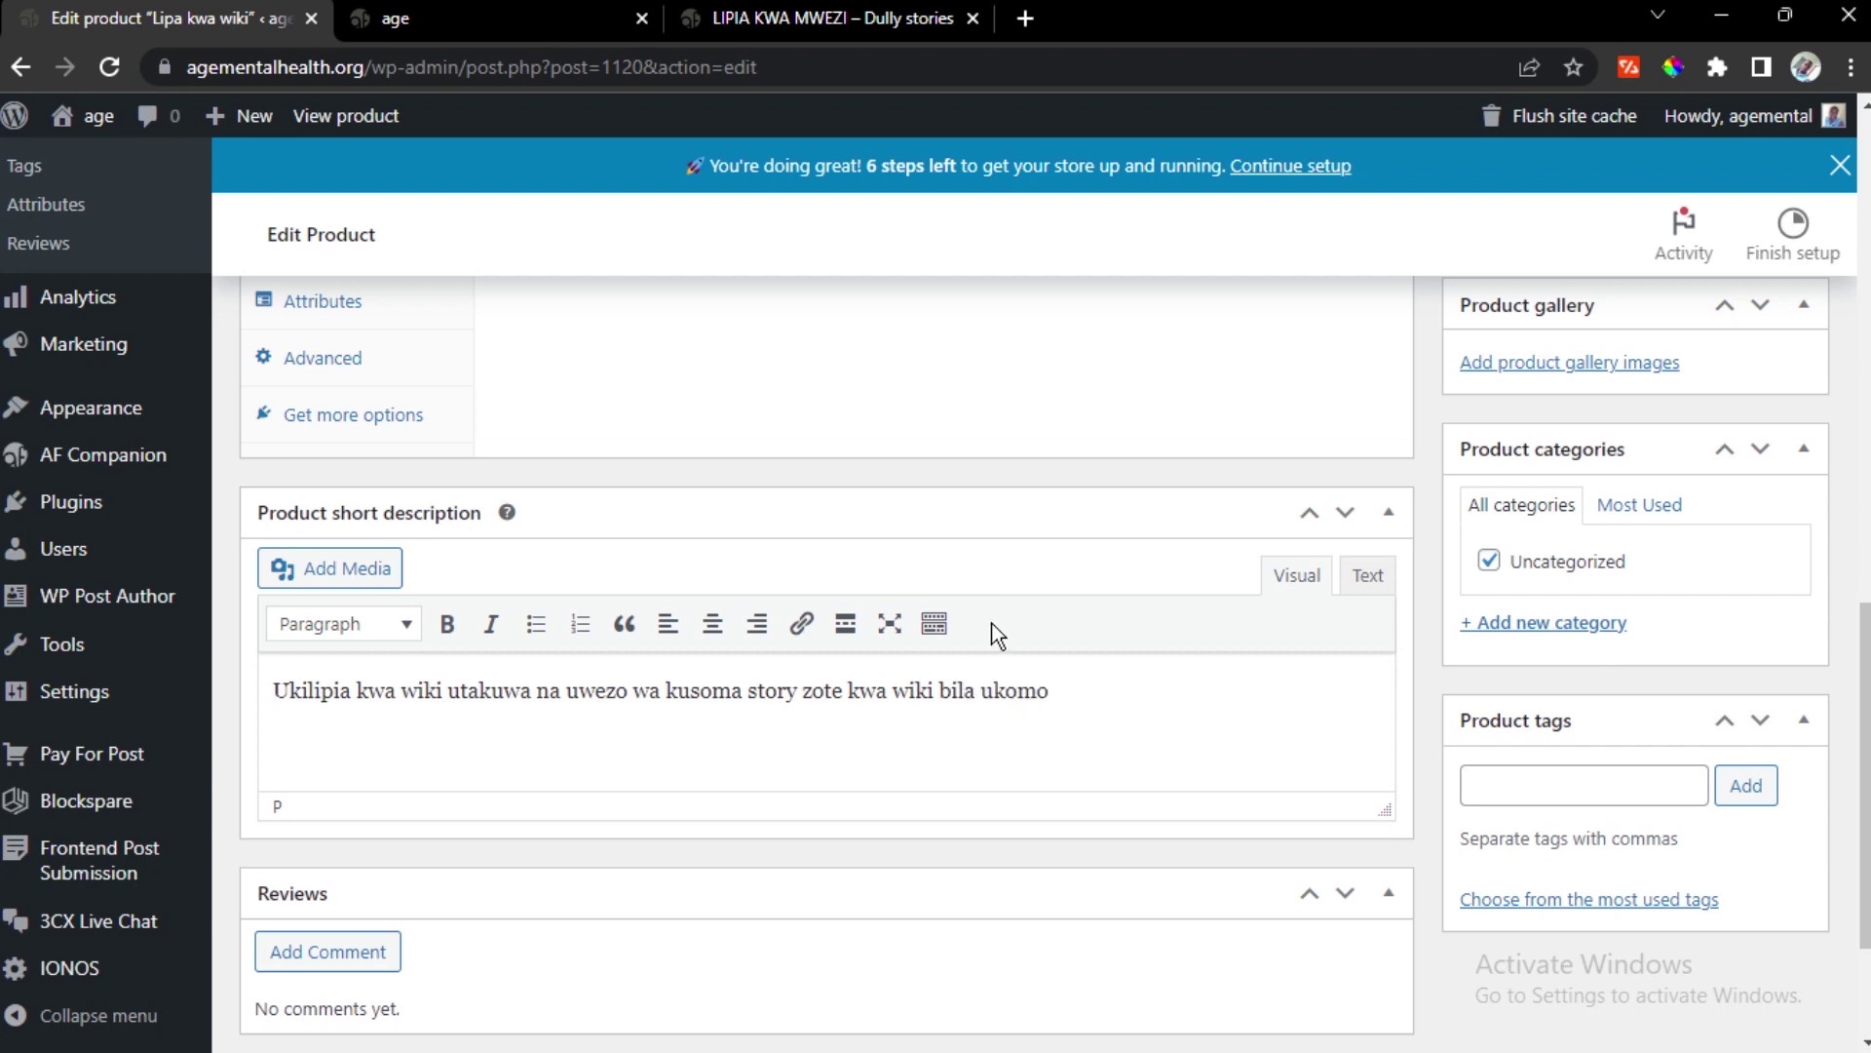
Update the published Lipa kwa wiki product to save its short description
scroll(1186, 599, down, 2)
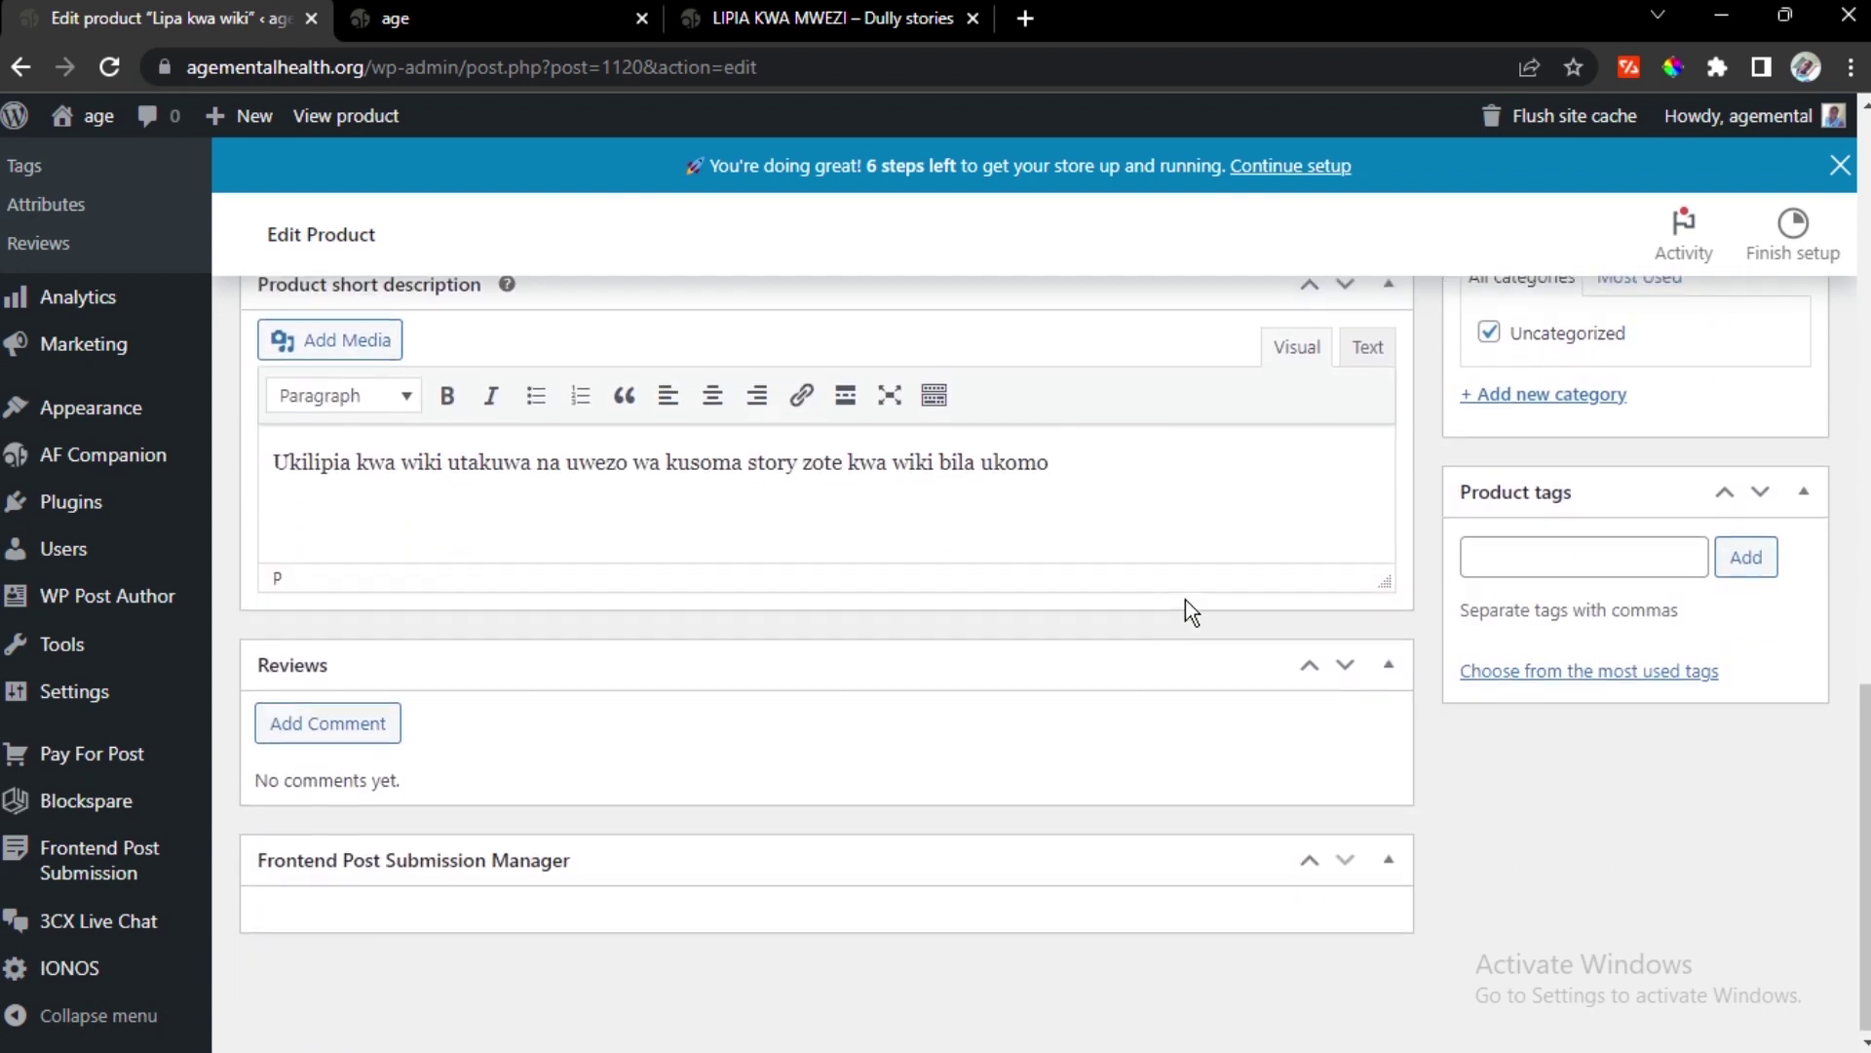
scroll(1181, 599, up, 7)
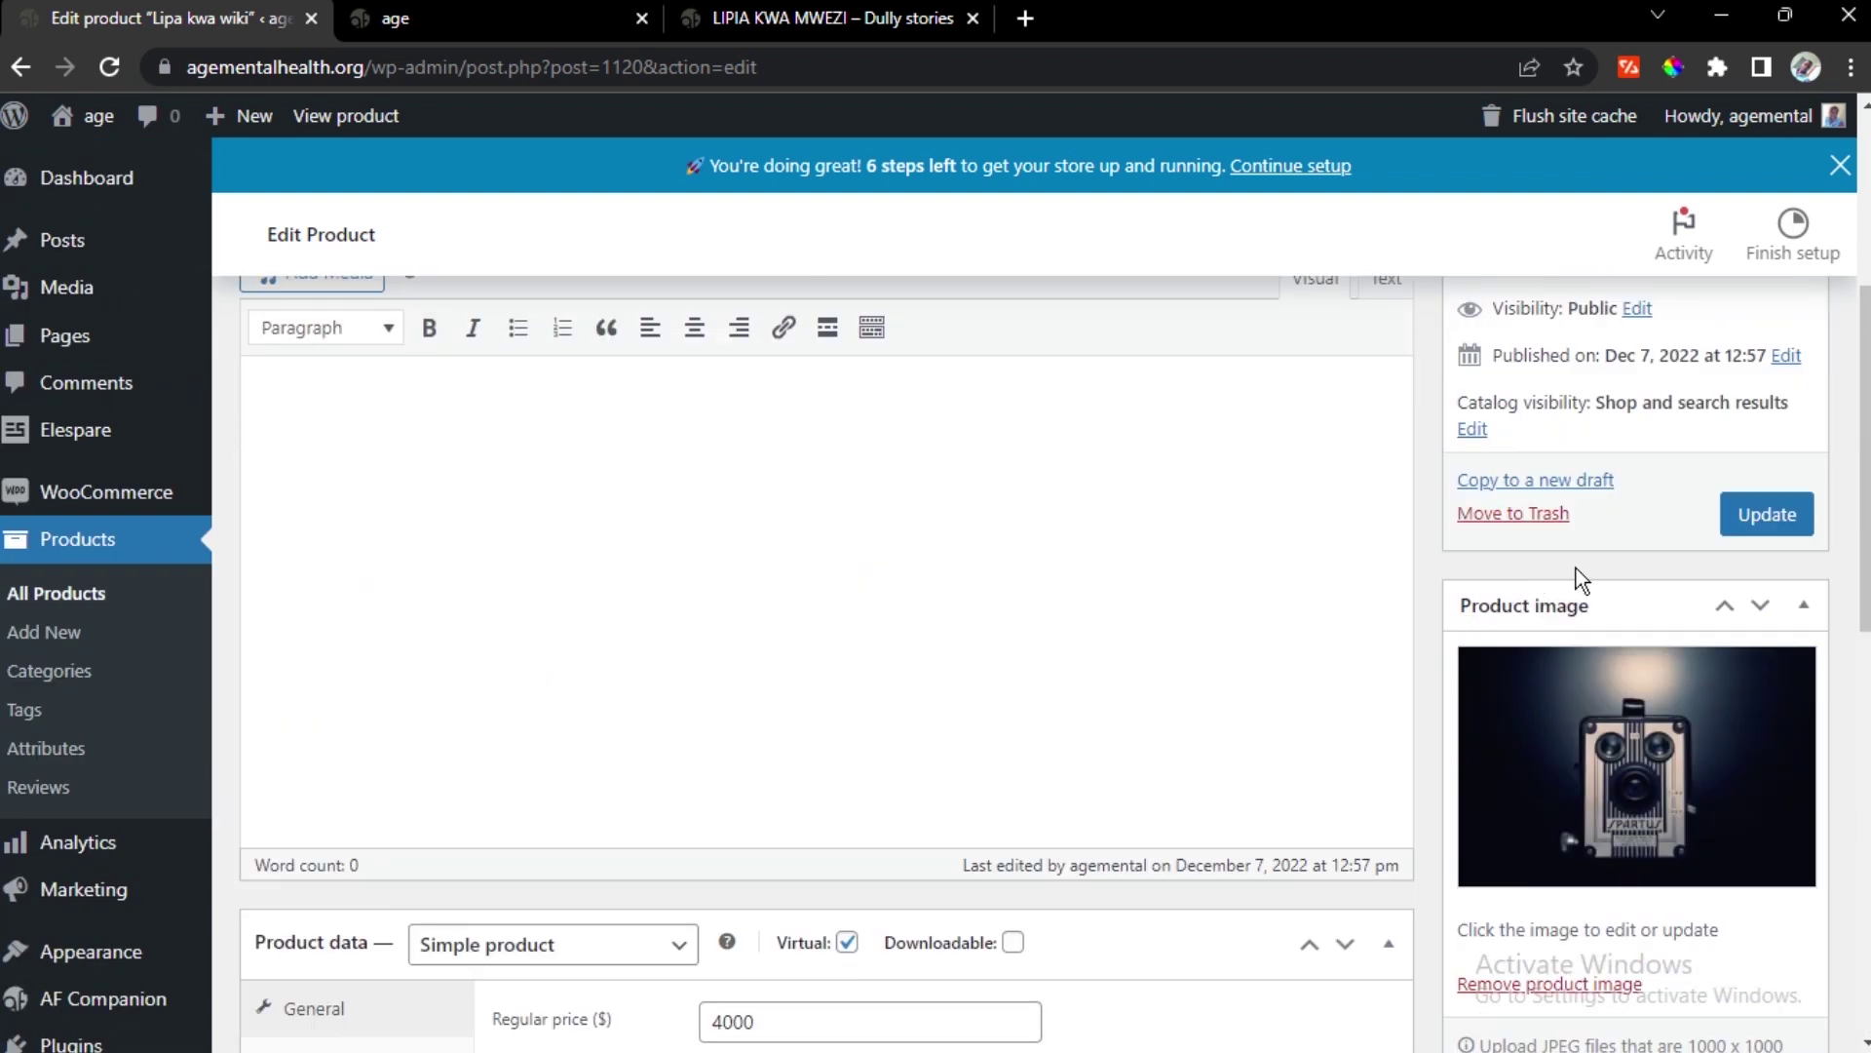
click(1748, 524)
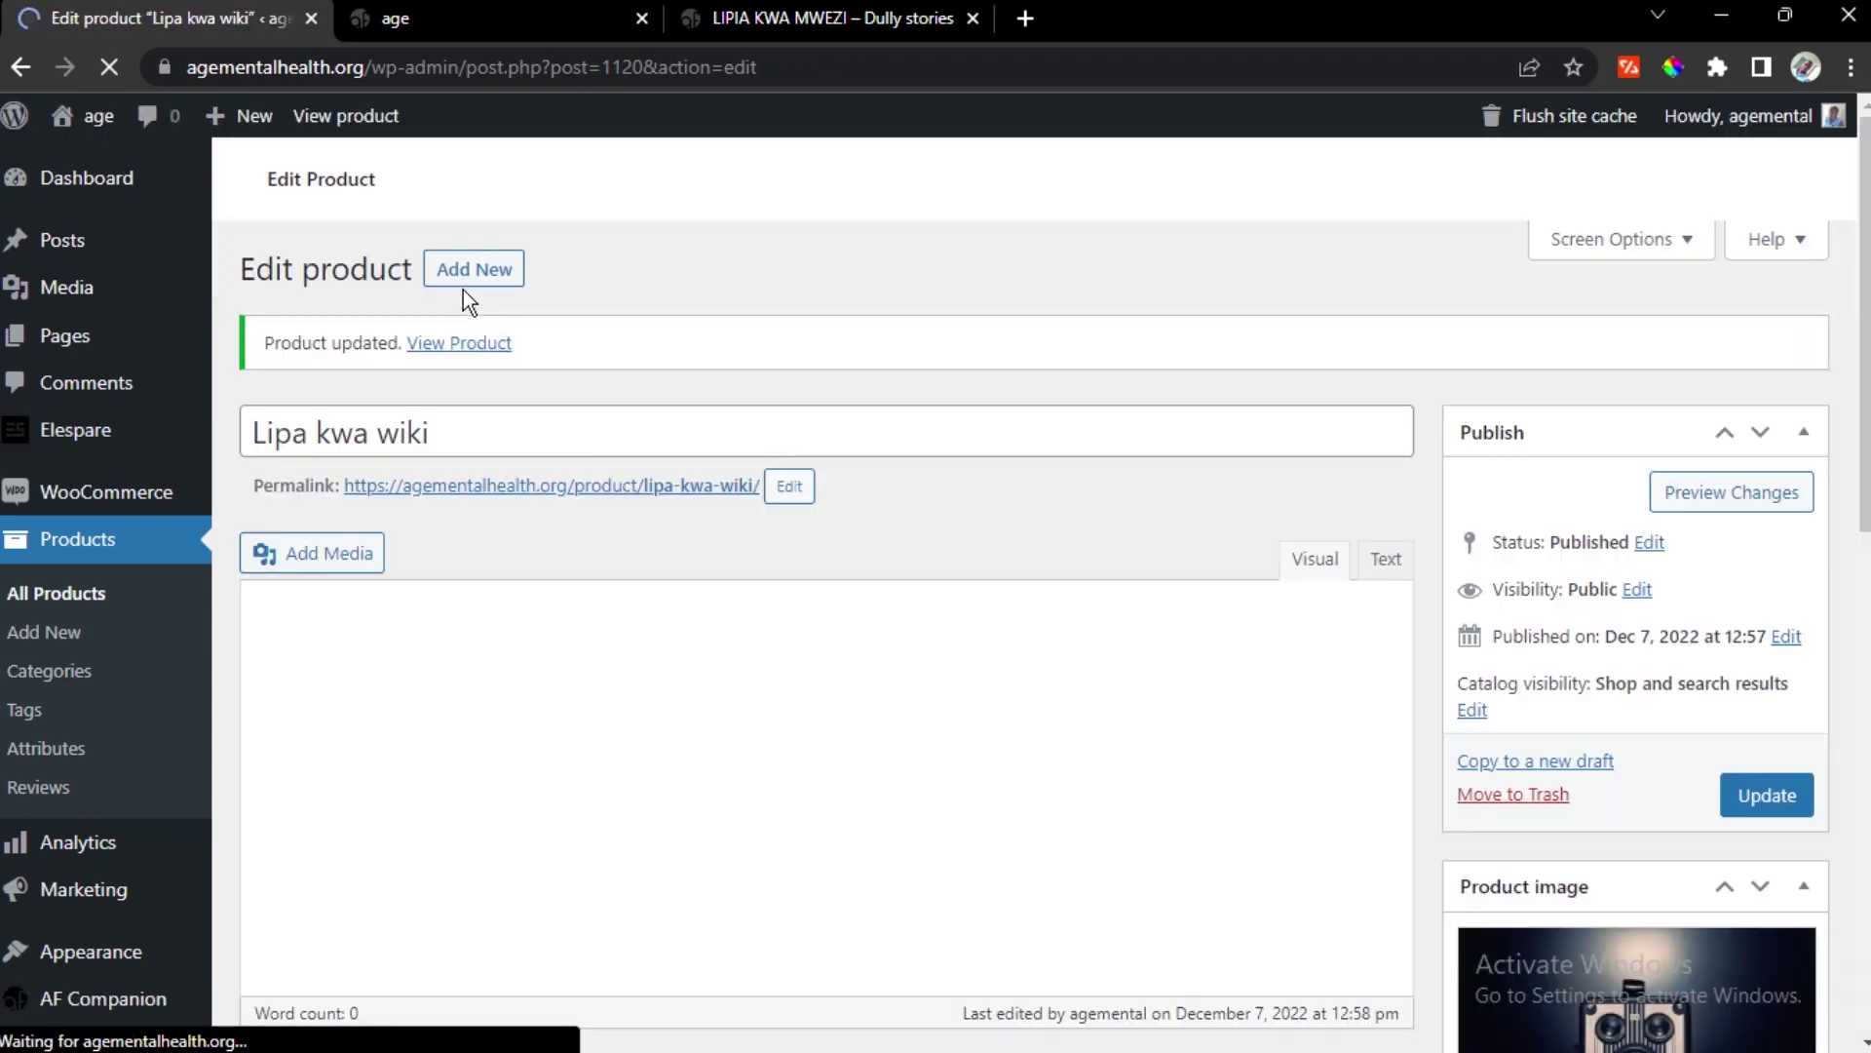
Open the shop's product listing on the Dully Stories site and return to the product editor
click(833, 18)
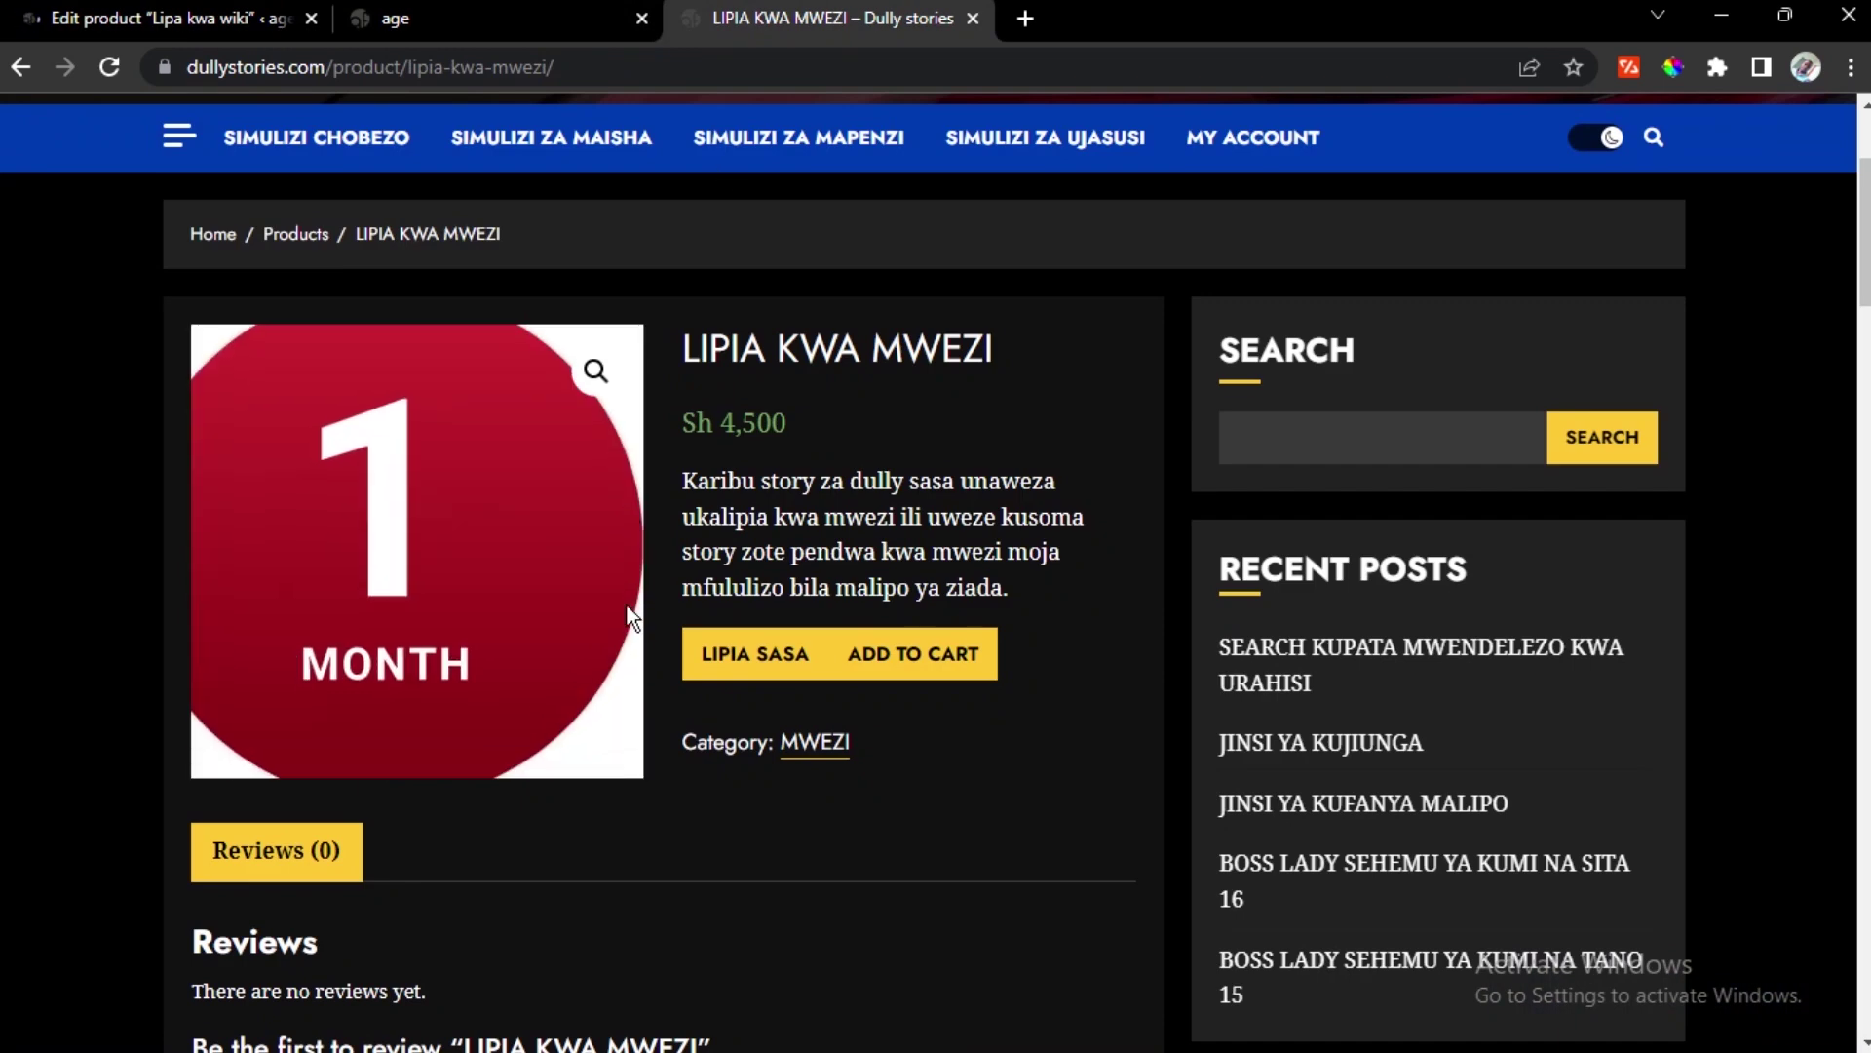
click(295, 230)
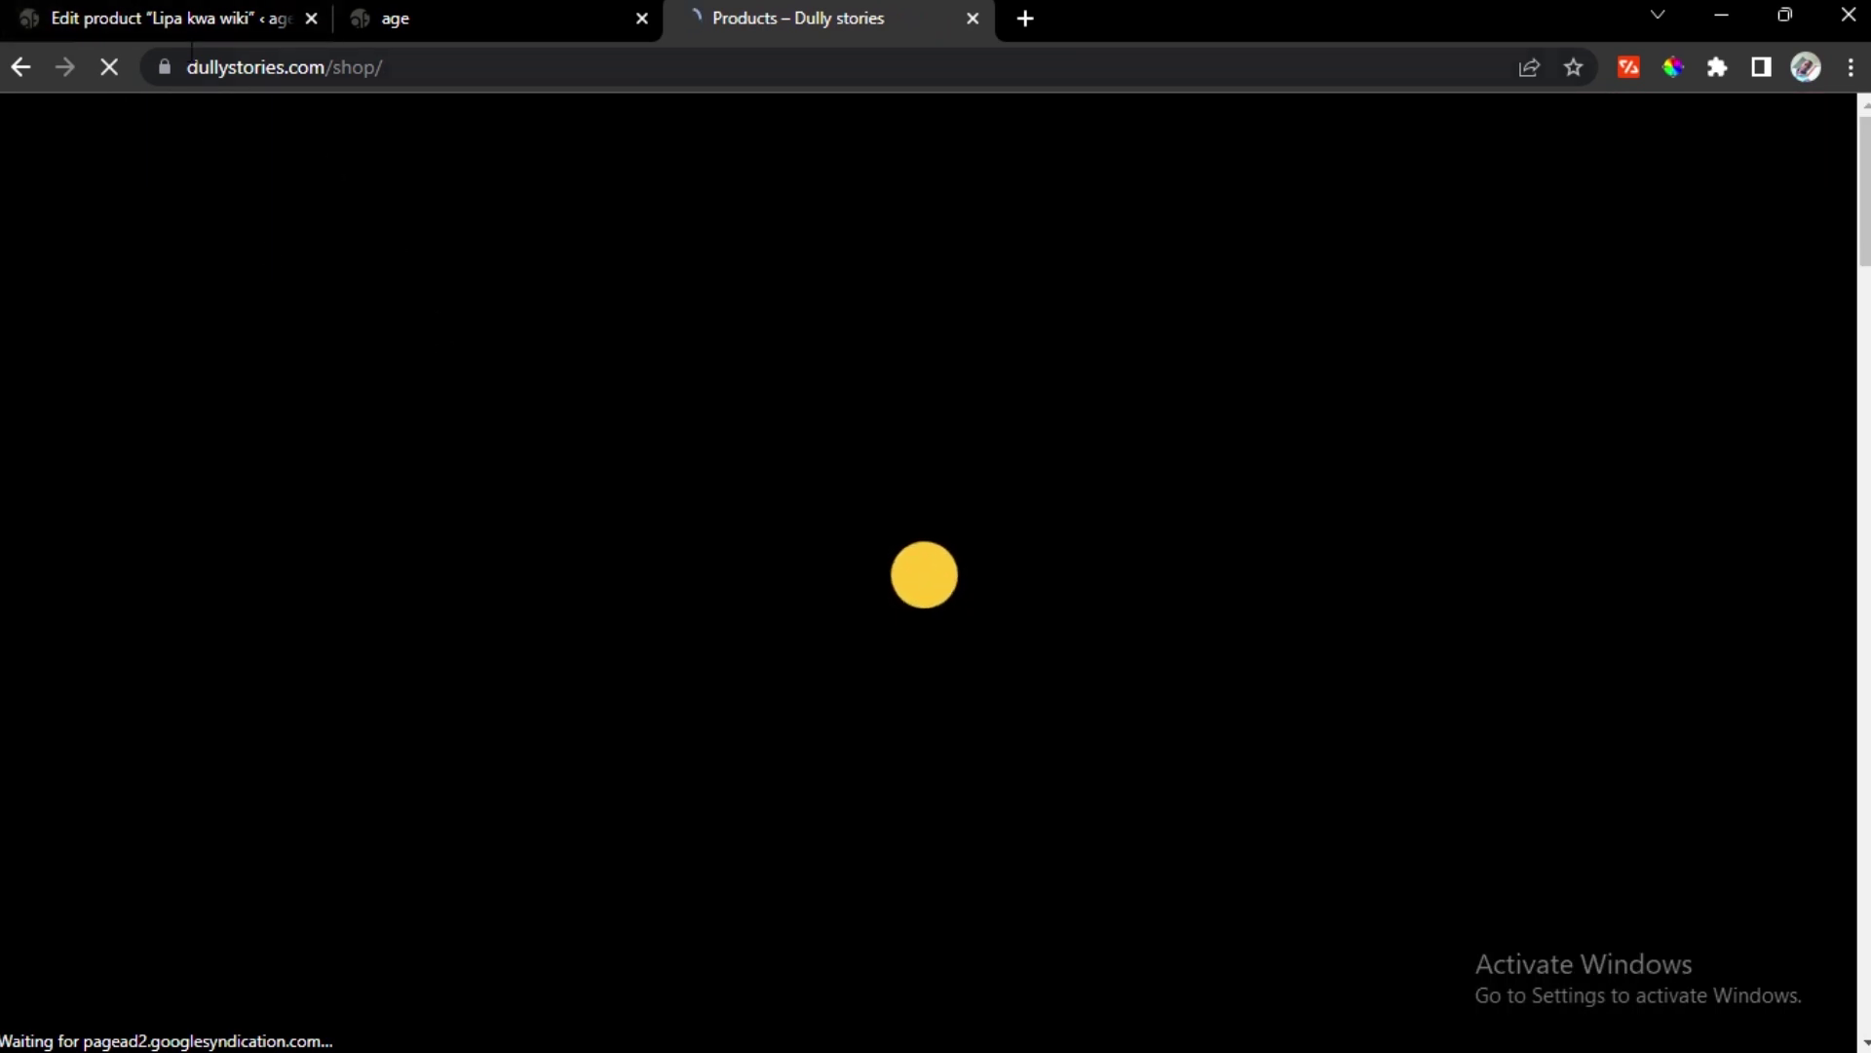
click(166, 17)
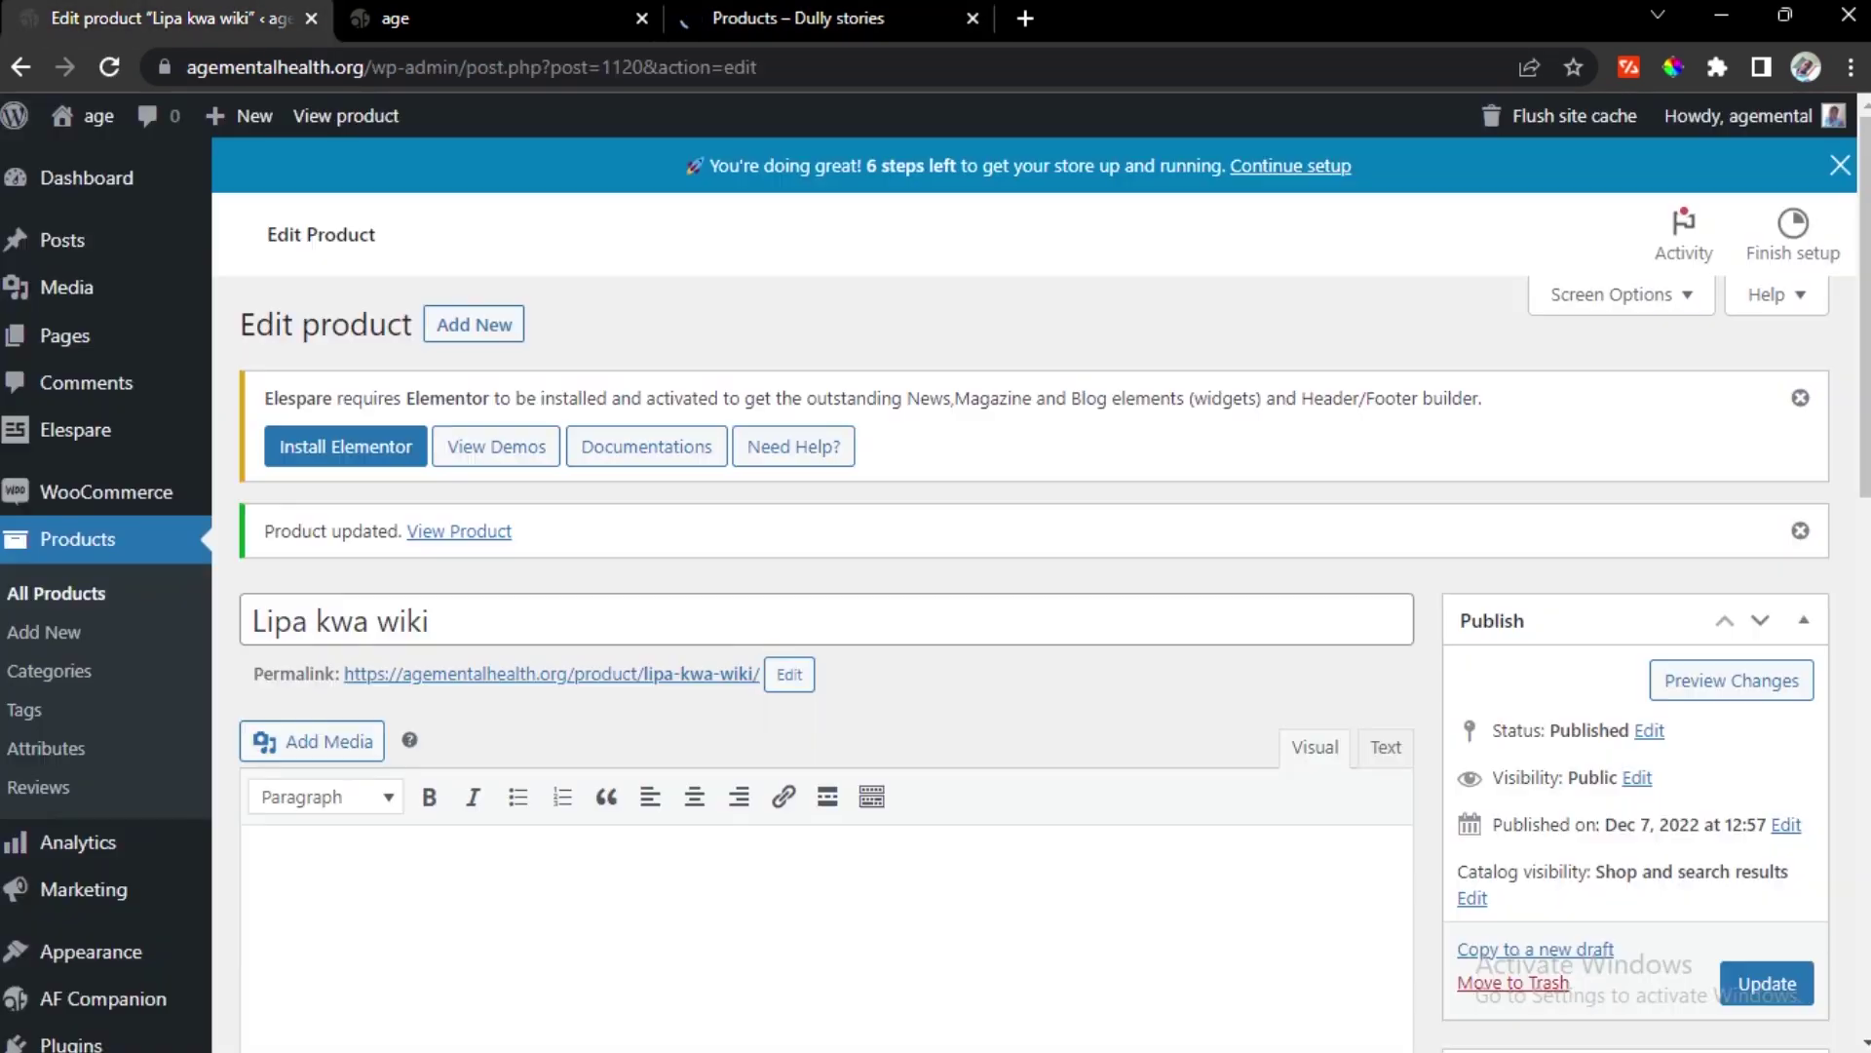
Start another new WooCommerce product and name it "Lipia kwa mwezi"
scroll(727, 546, down, 2)
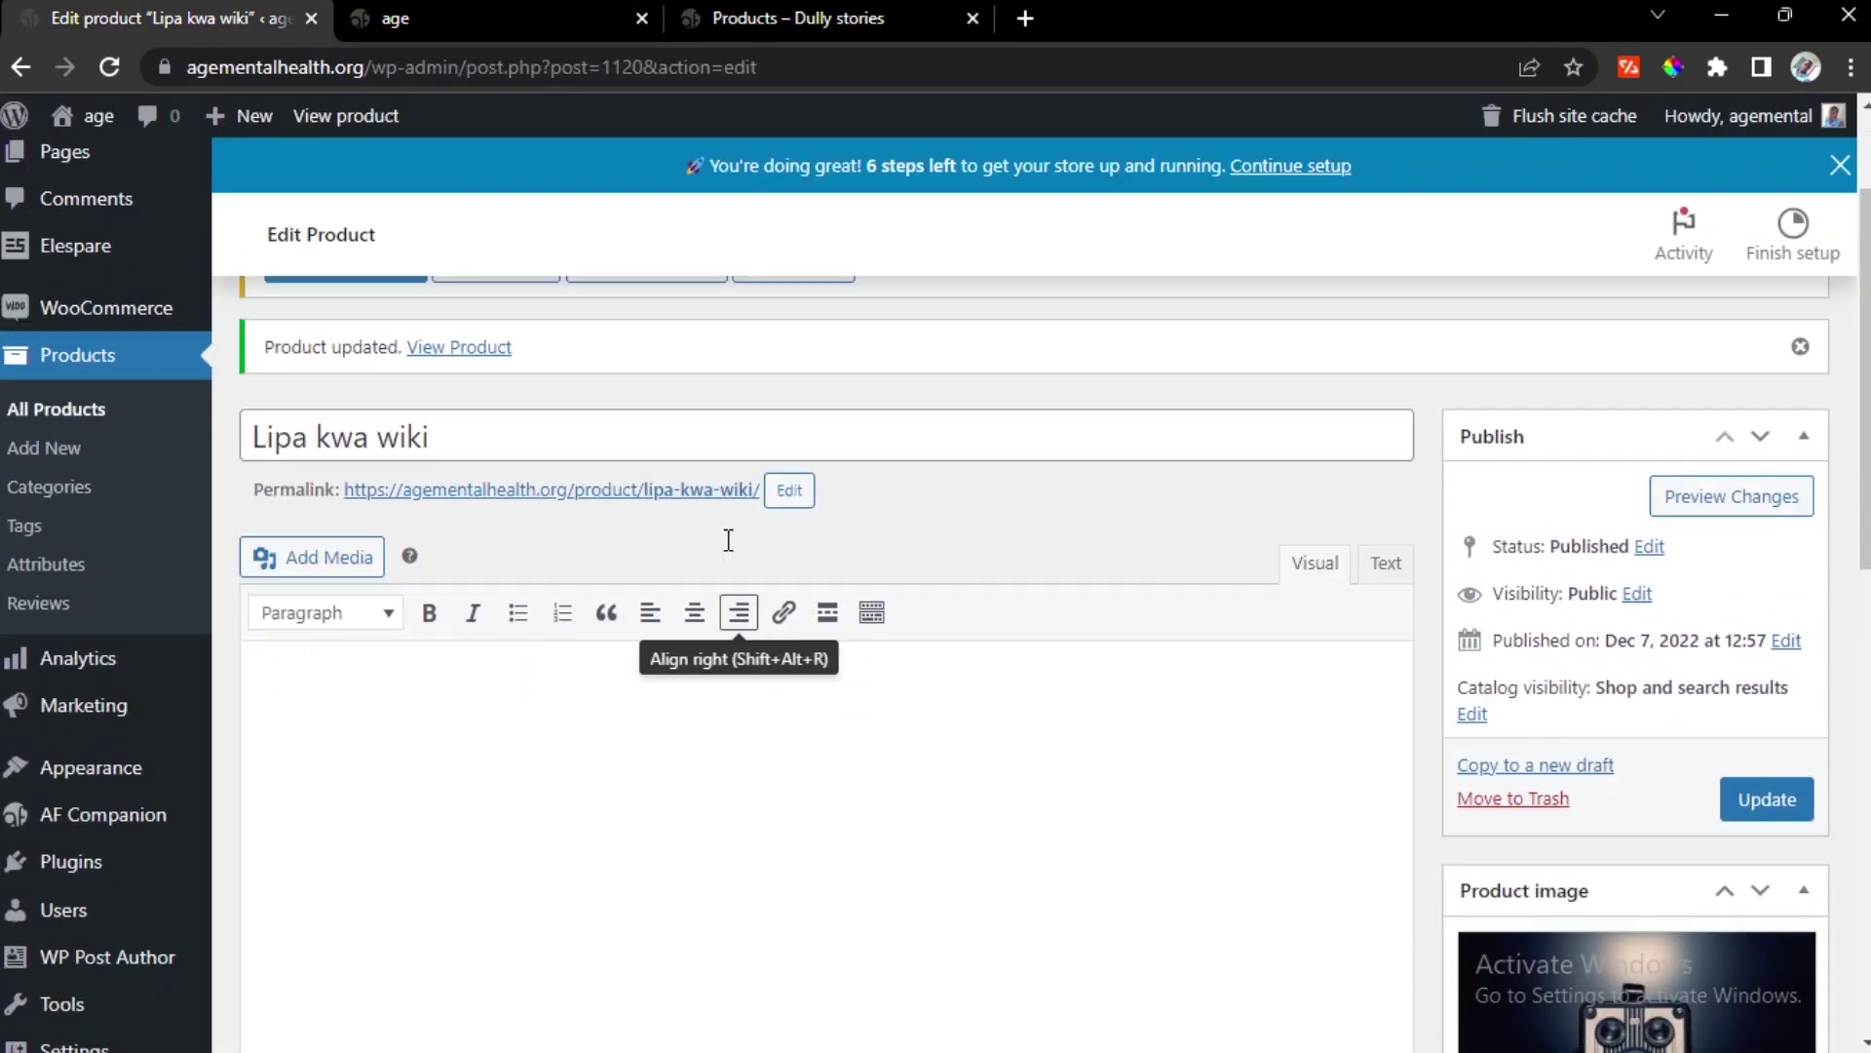
scroll(727, 535, up, 2)
click(435, 338)
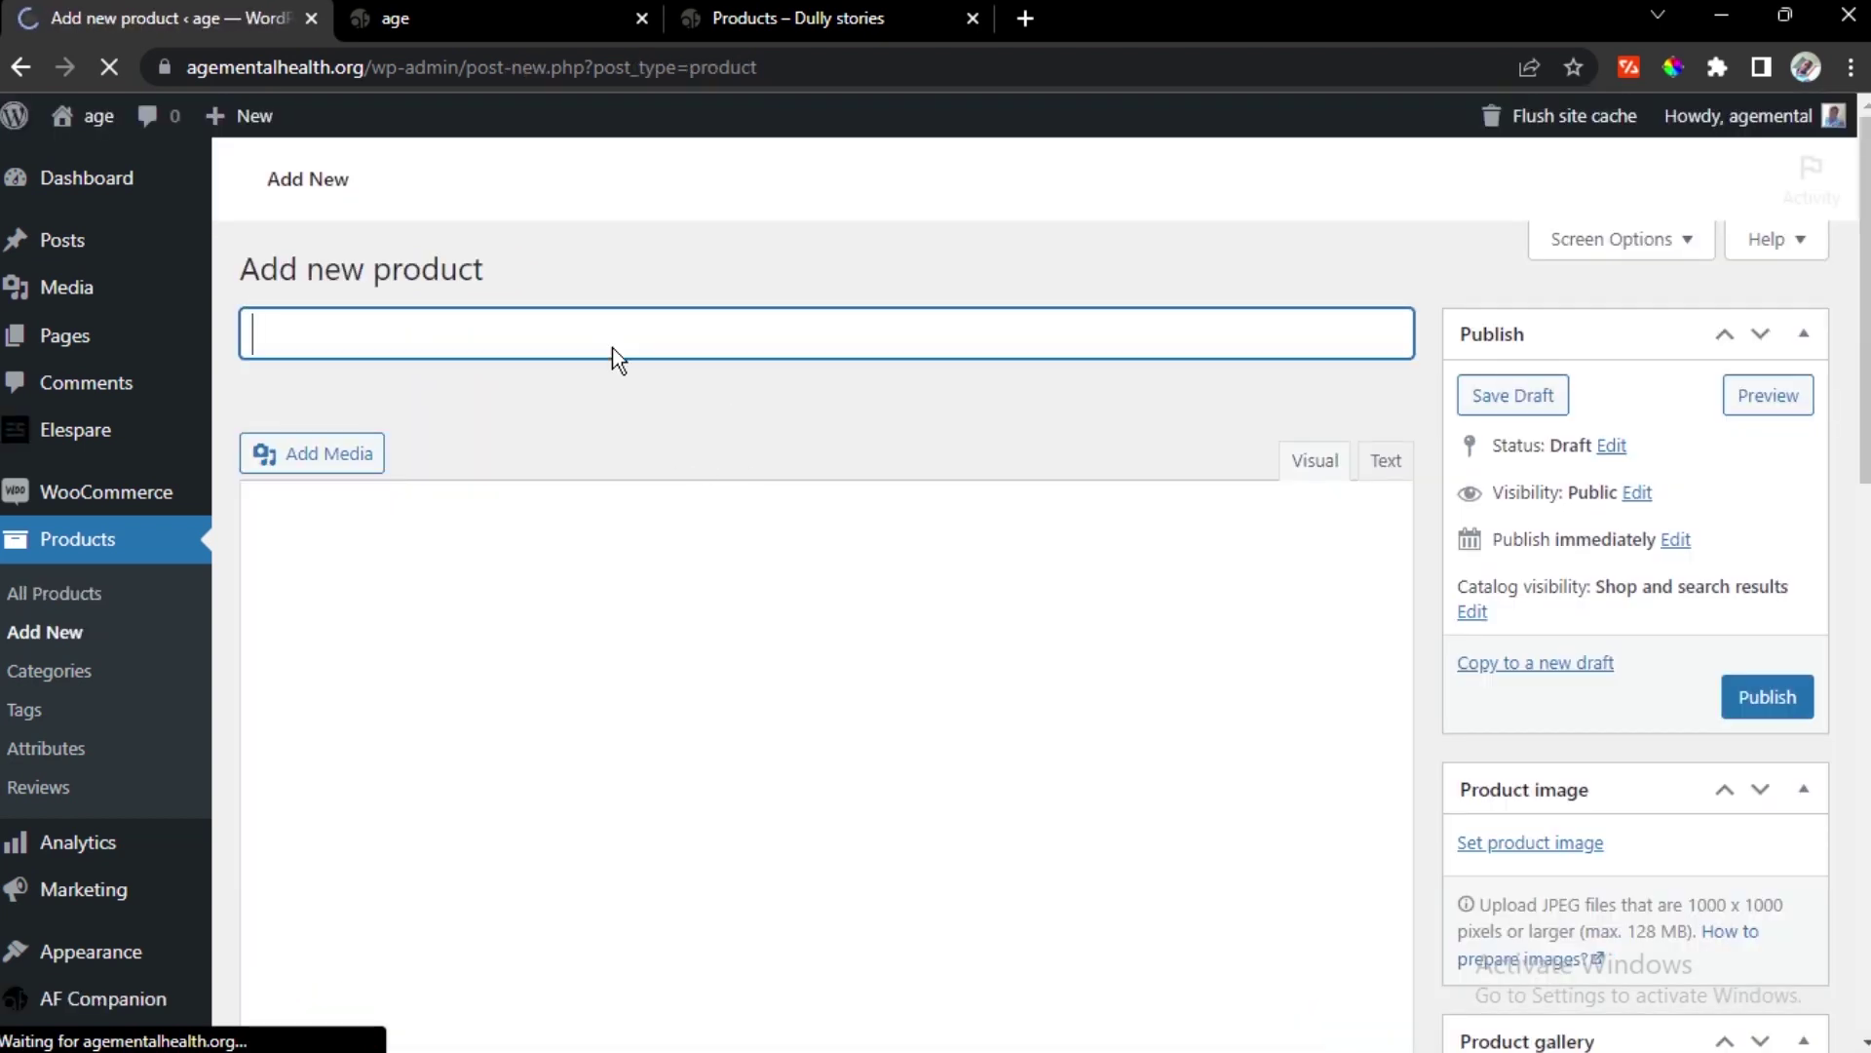
click(605, 327)
click(581, 494)
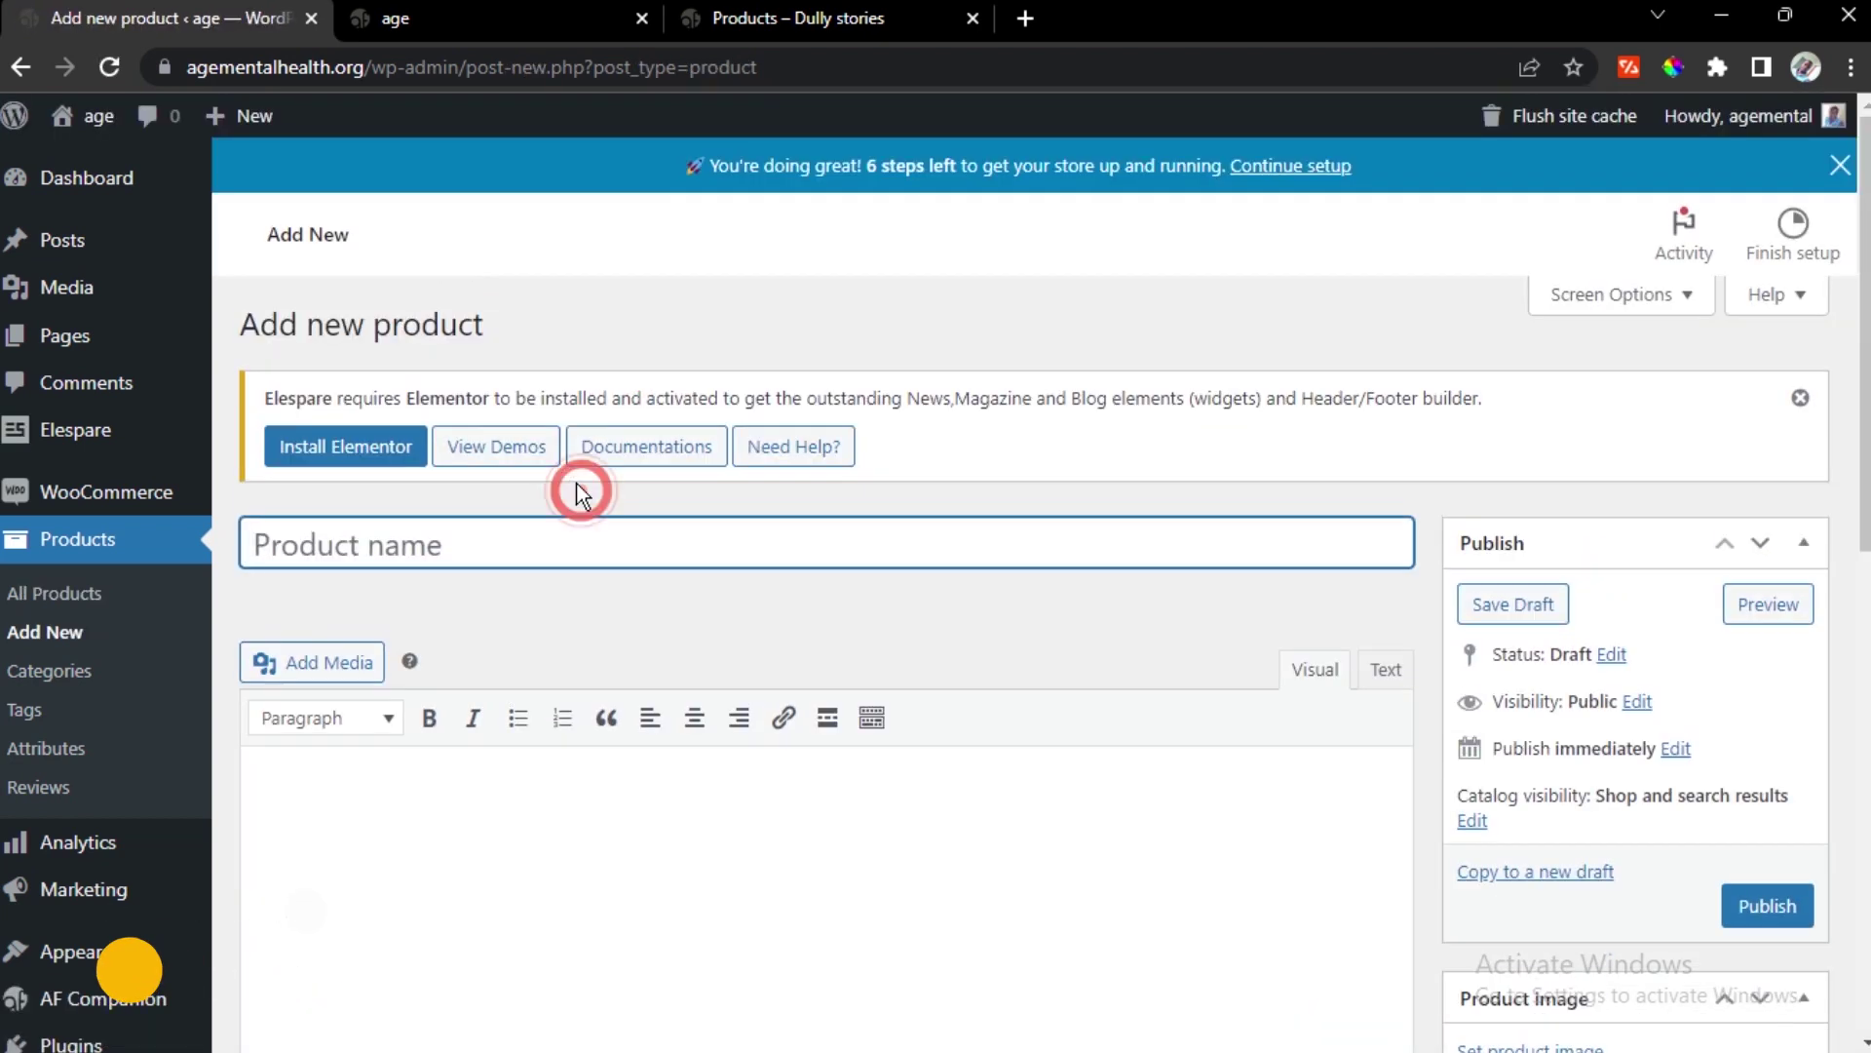
text(Lipia kwa mwez)
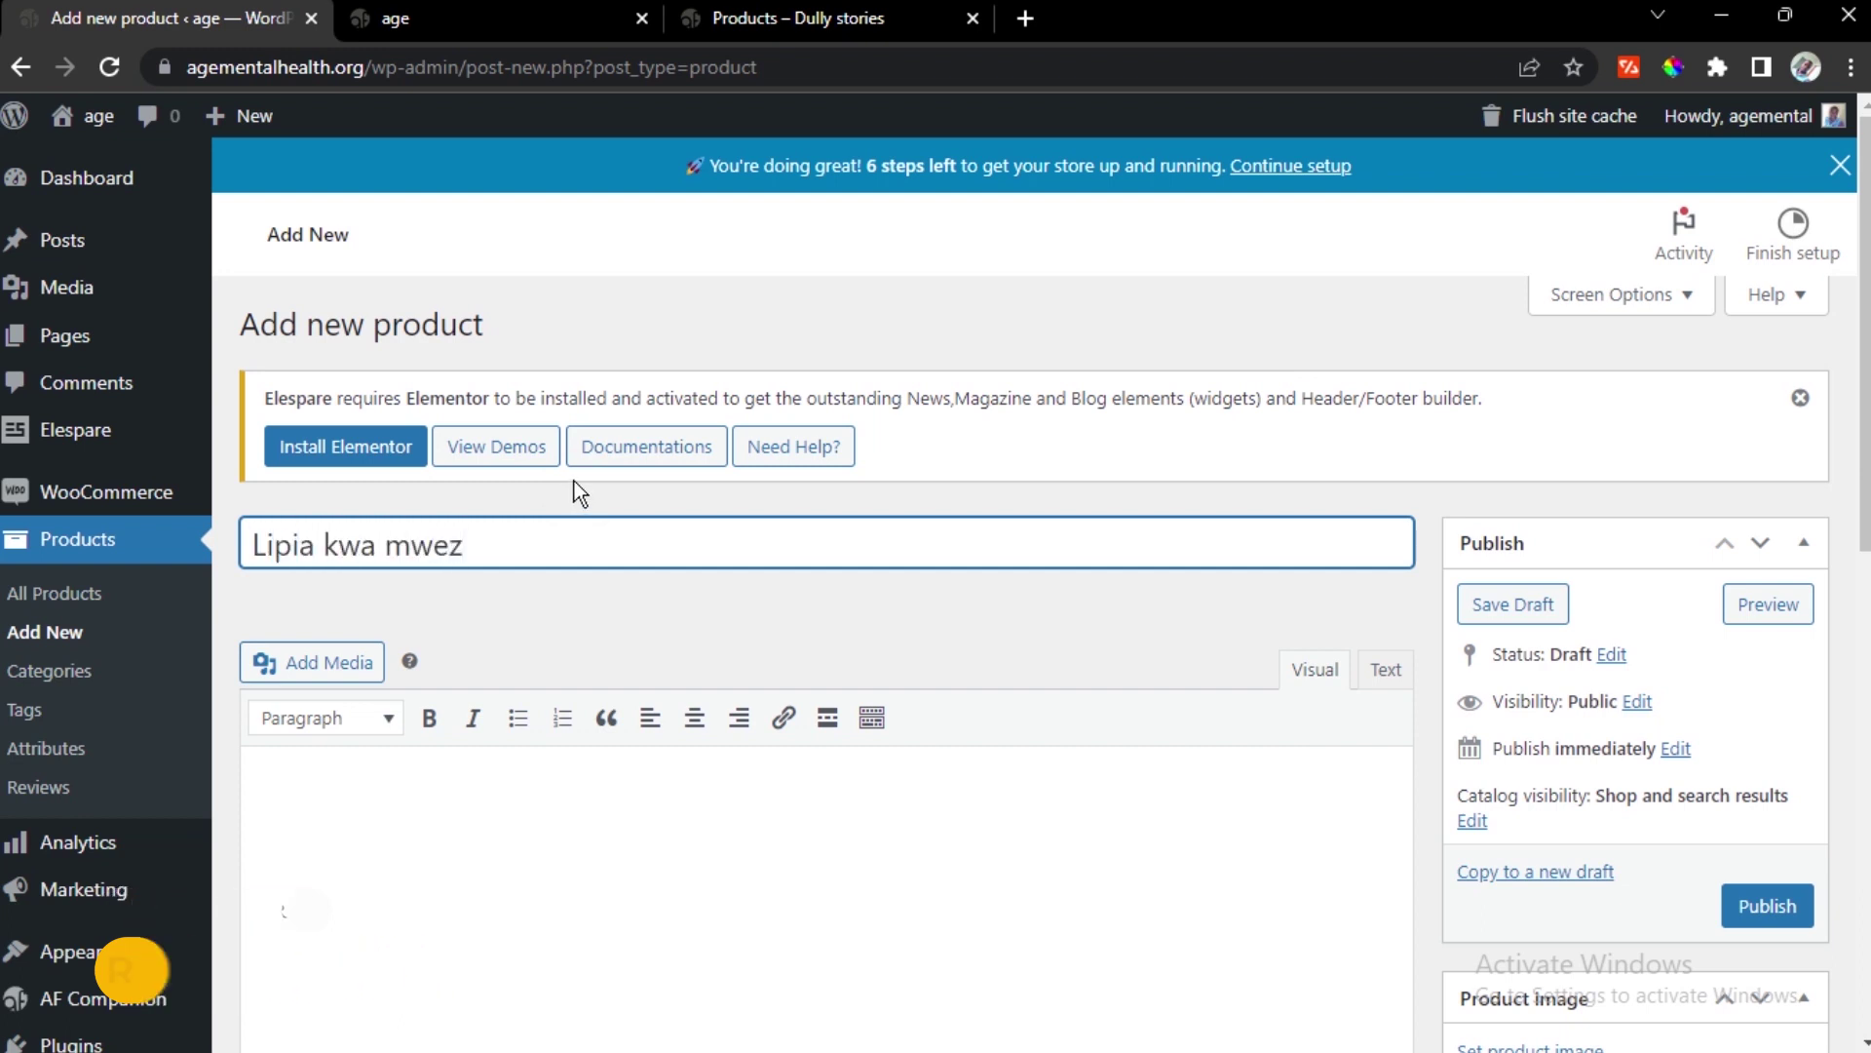
text(i)
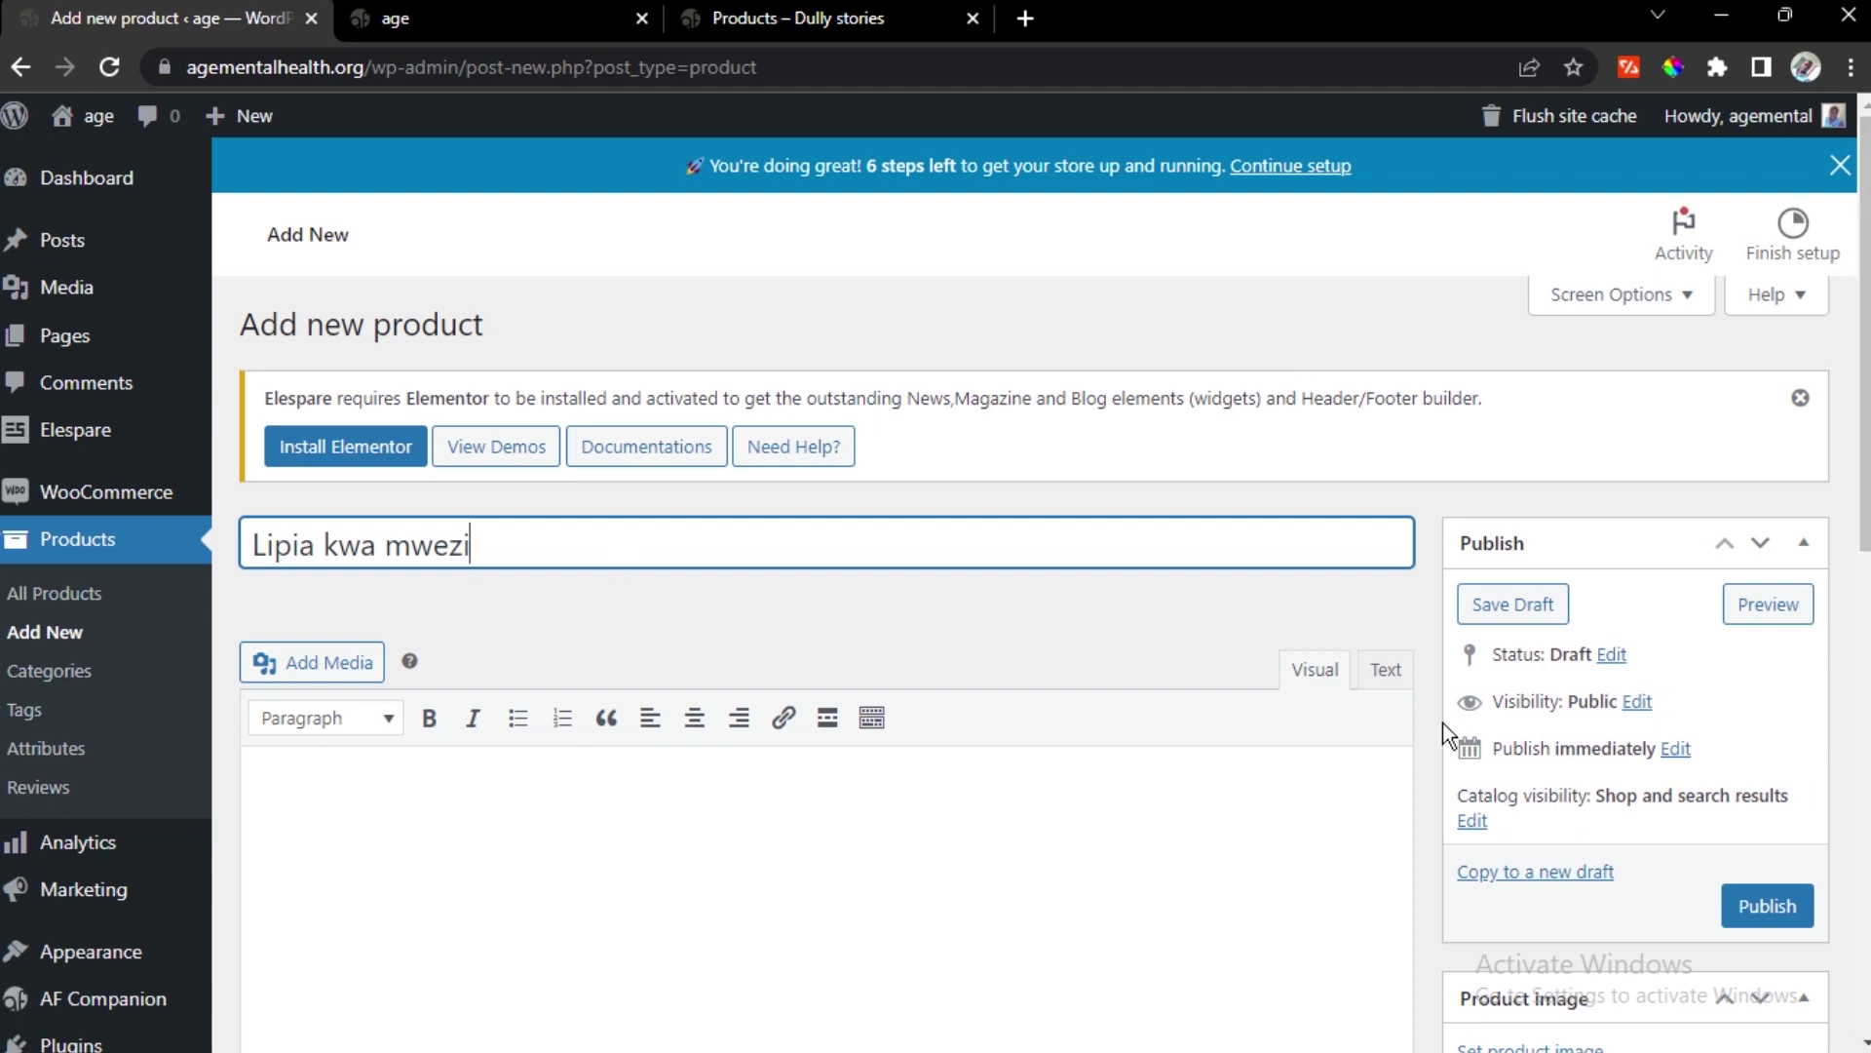
Set the two-zebras picture from the media library as the product image of the Lipia kwa mwezi product
scroll(1311, 642, down, 5)
scroll(1581, 487, up, 3)
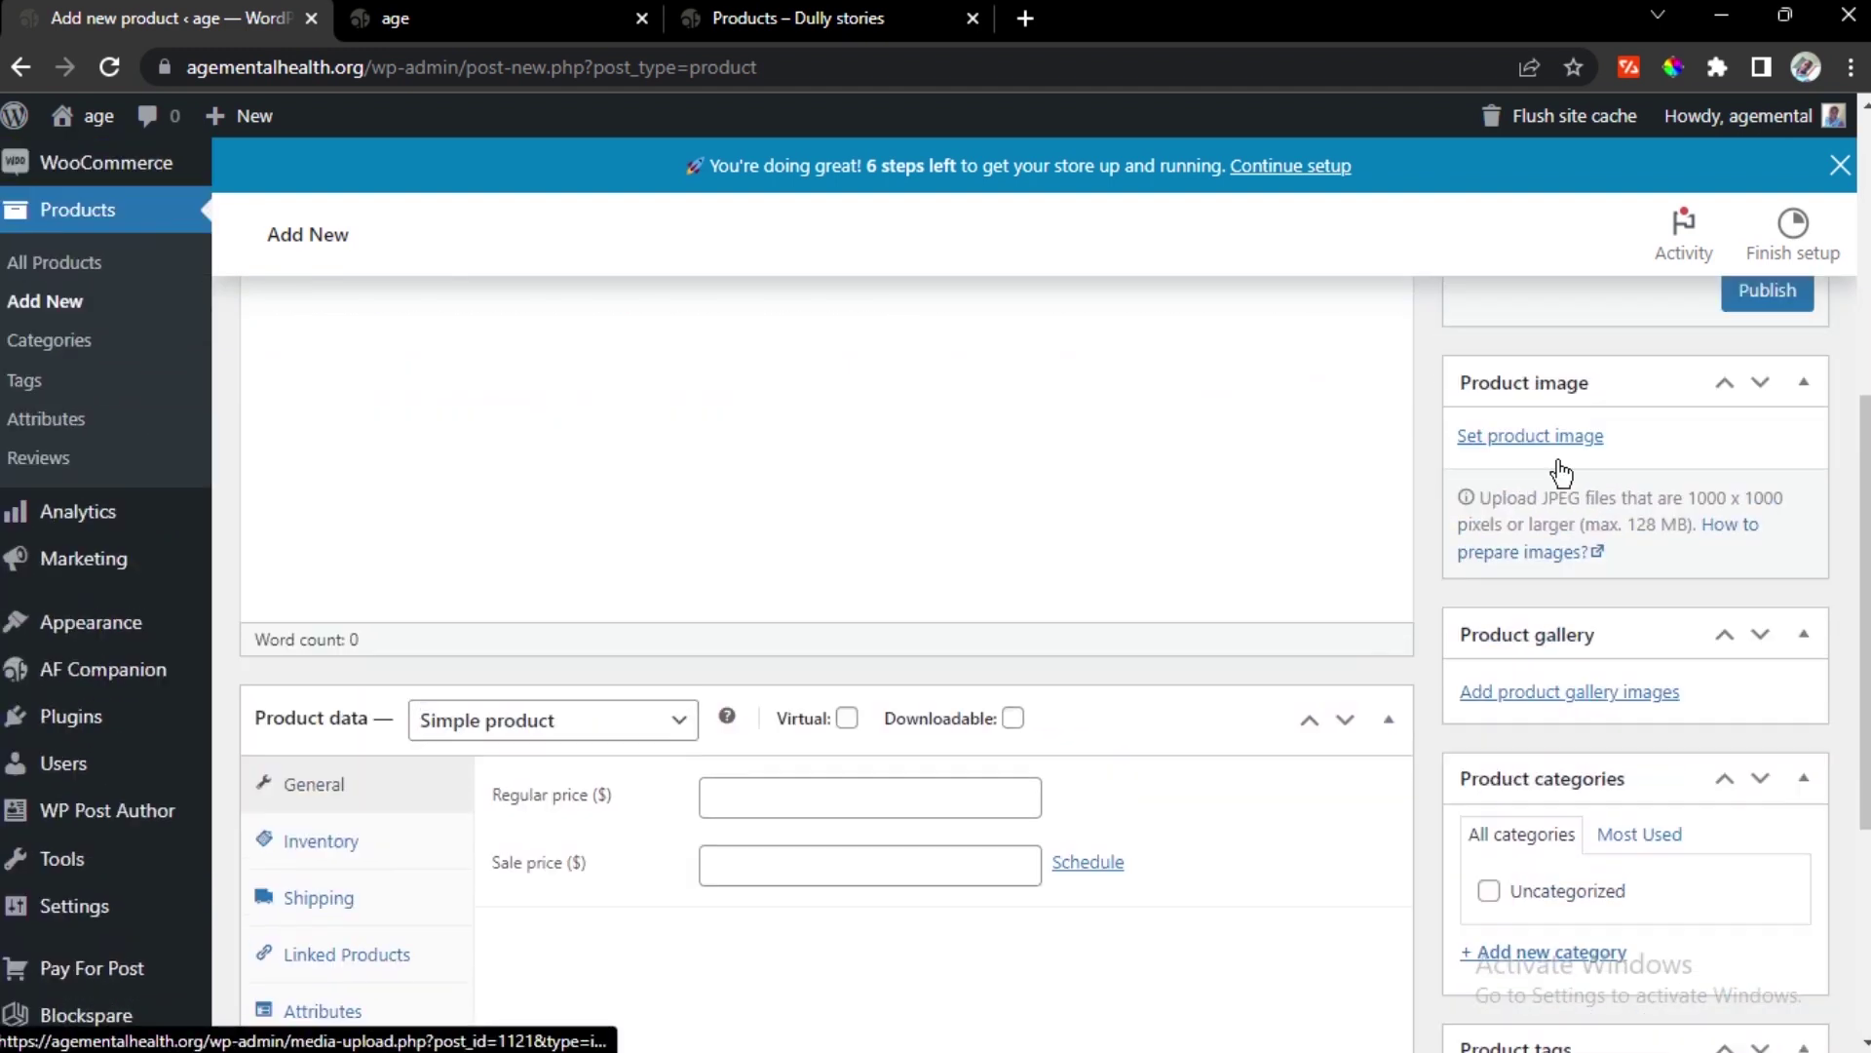
click(1558, 499)
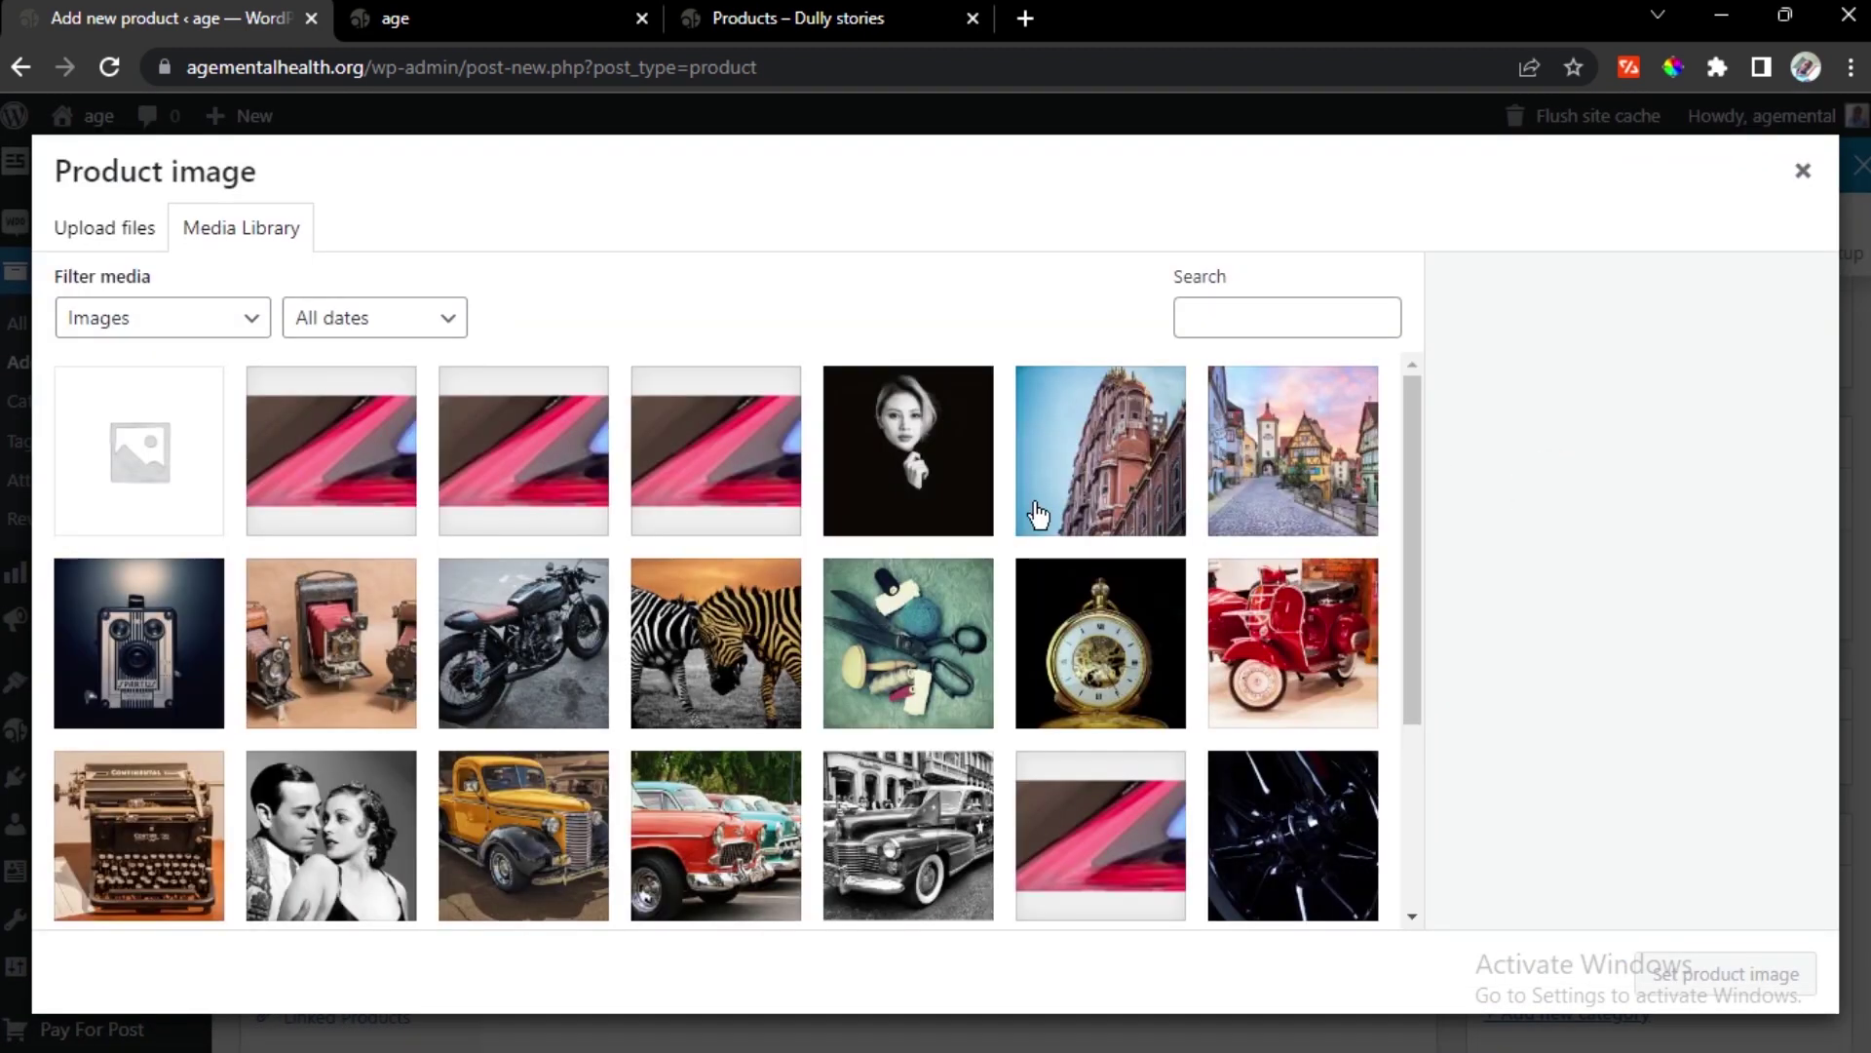
click(757, 696)
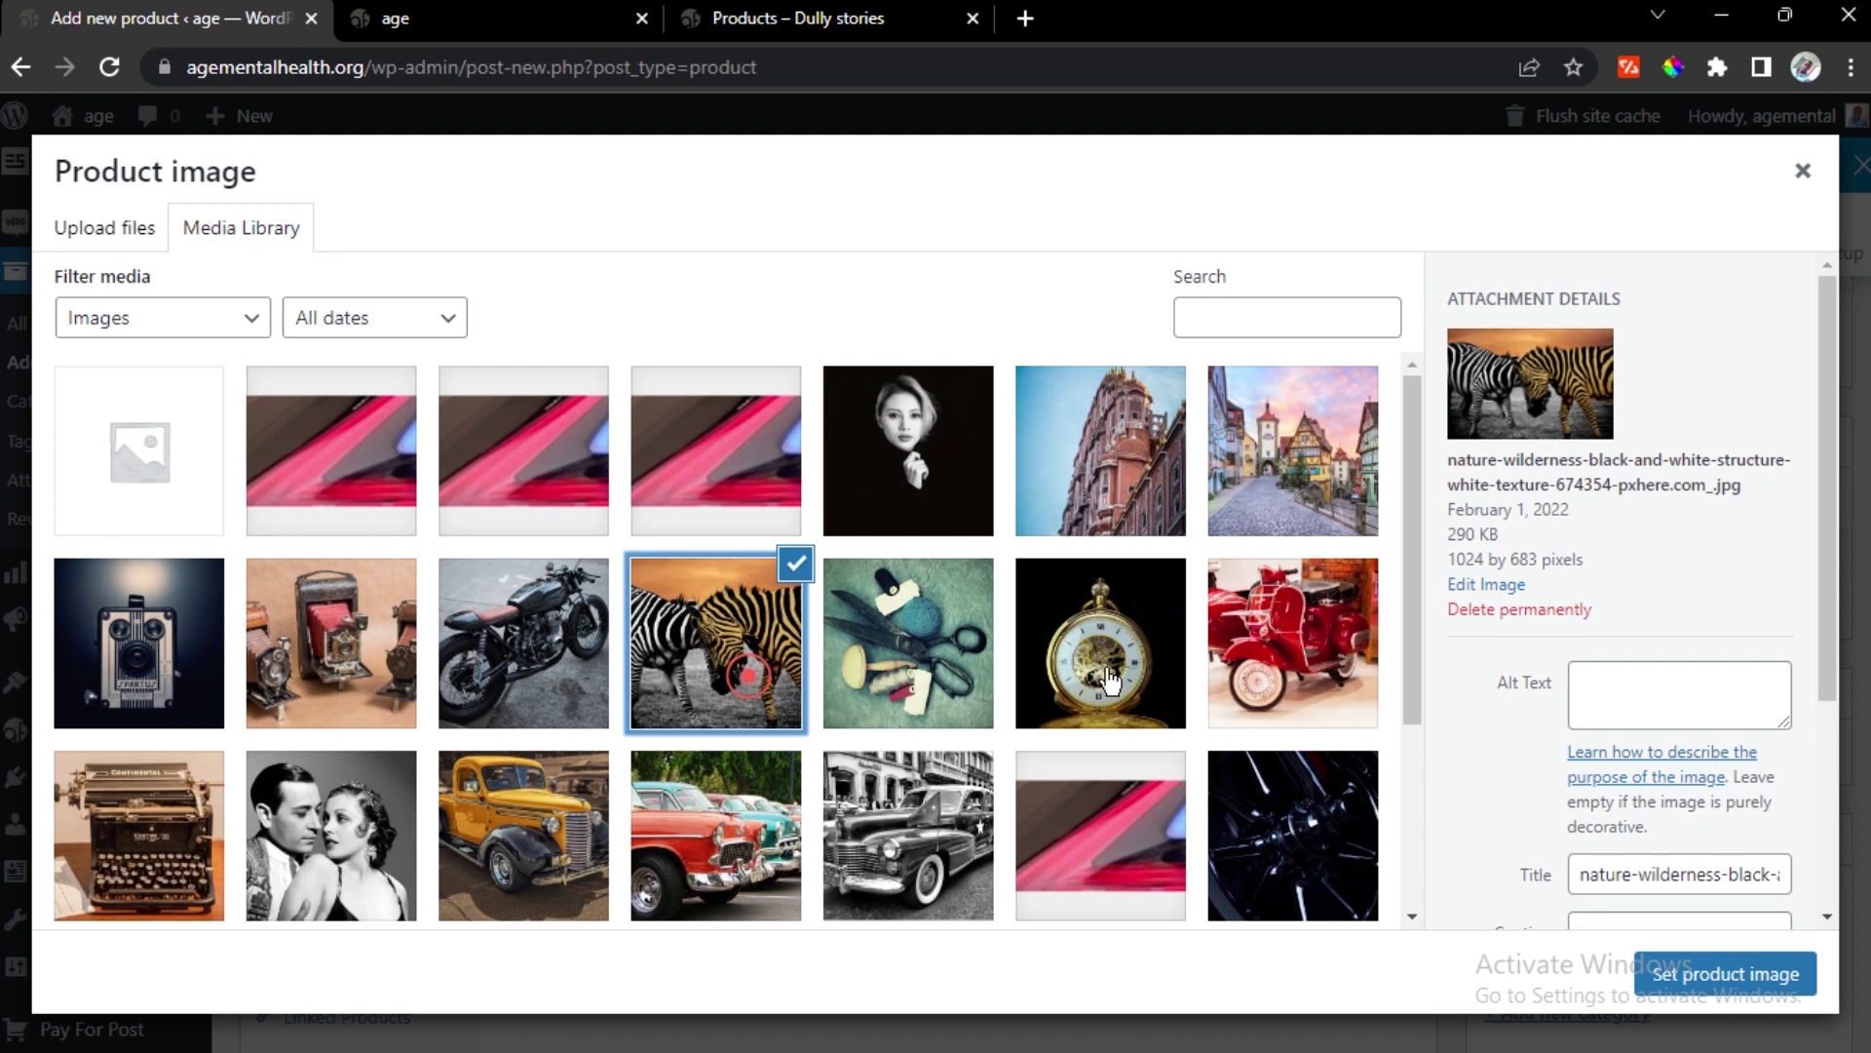
click(1677, 971)
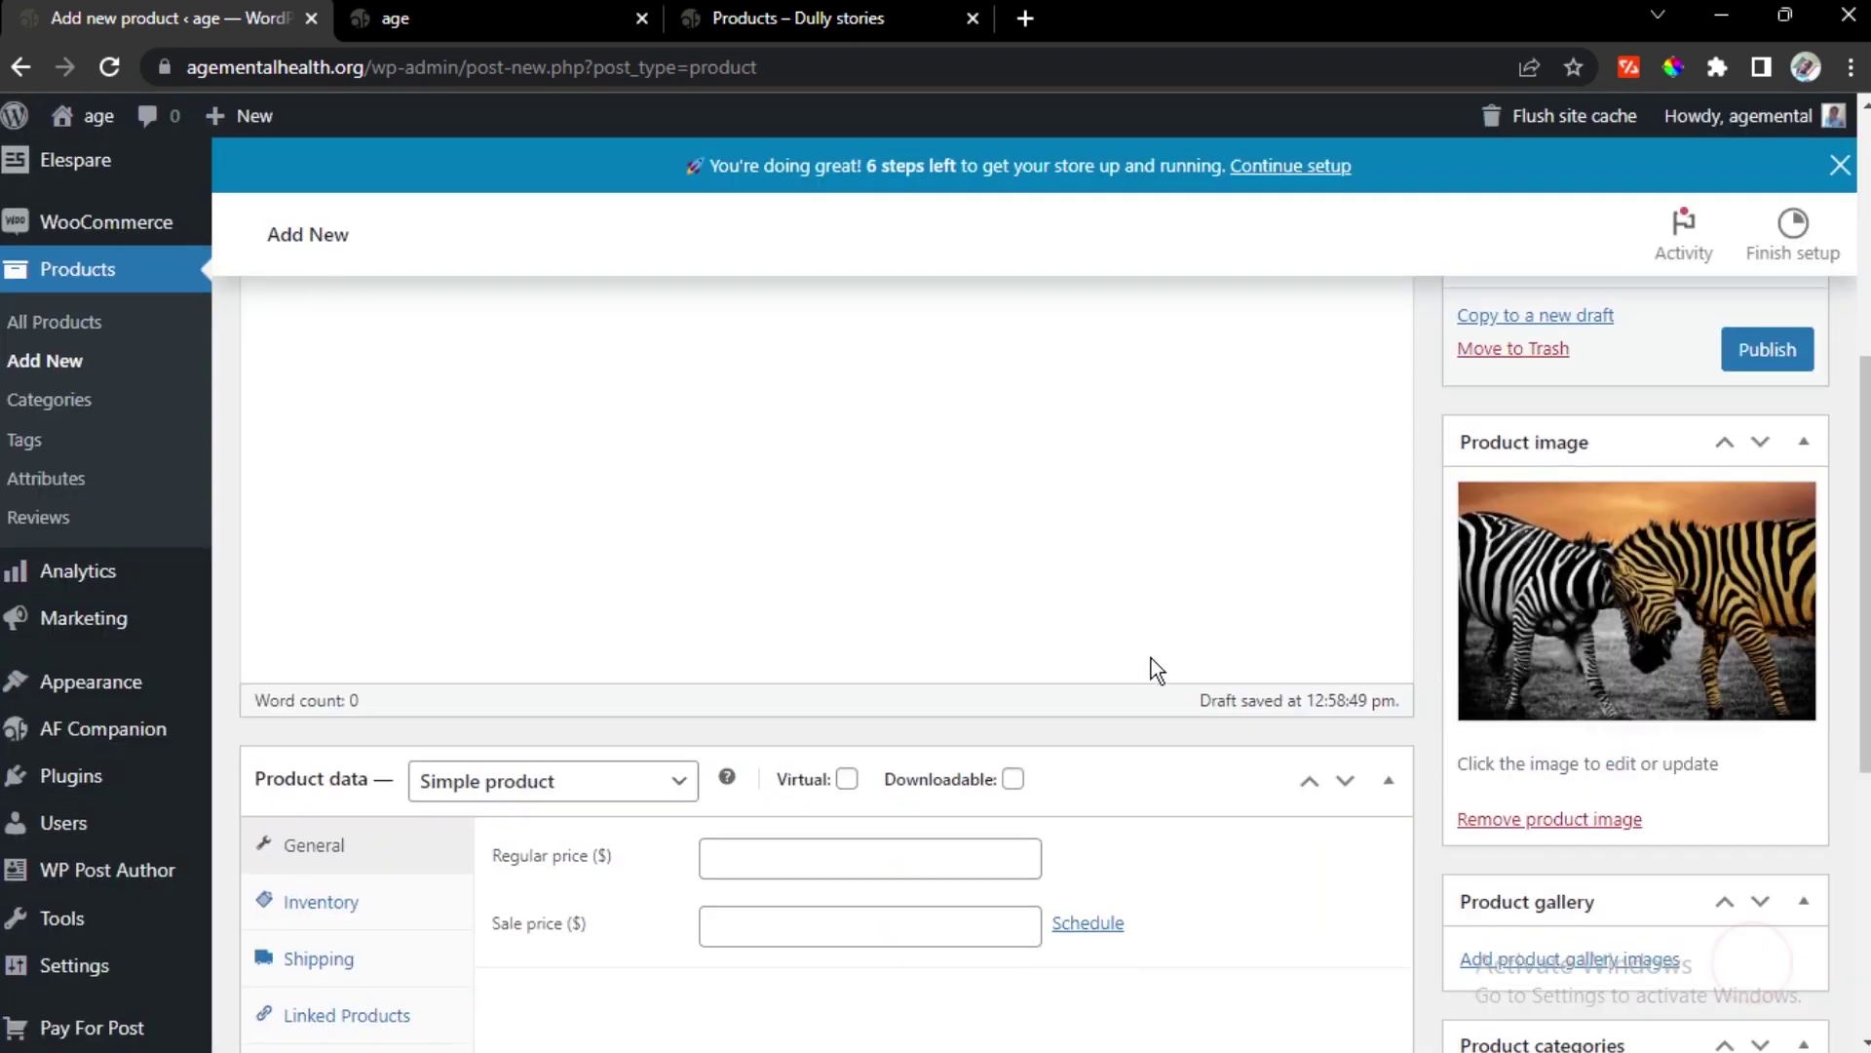
Mark the Lipia kwa mwezi product as virtual and set its regular price to 6000
scroll(829, 556, down, 5)
scroll(836, 519, up, 3)
click(851, 523)
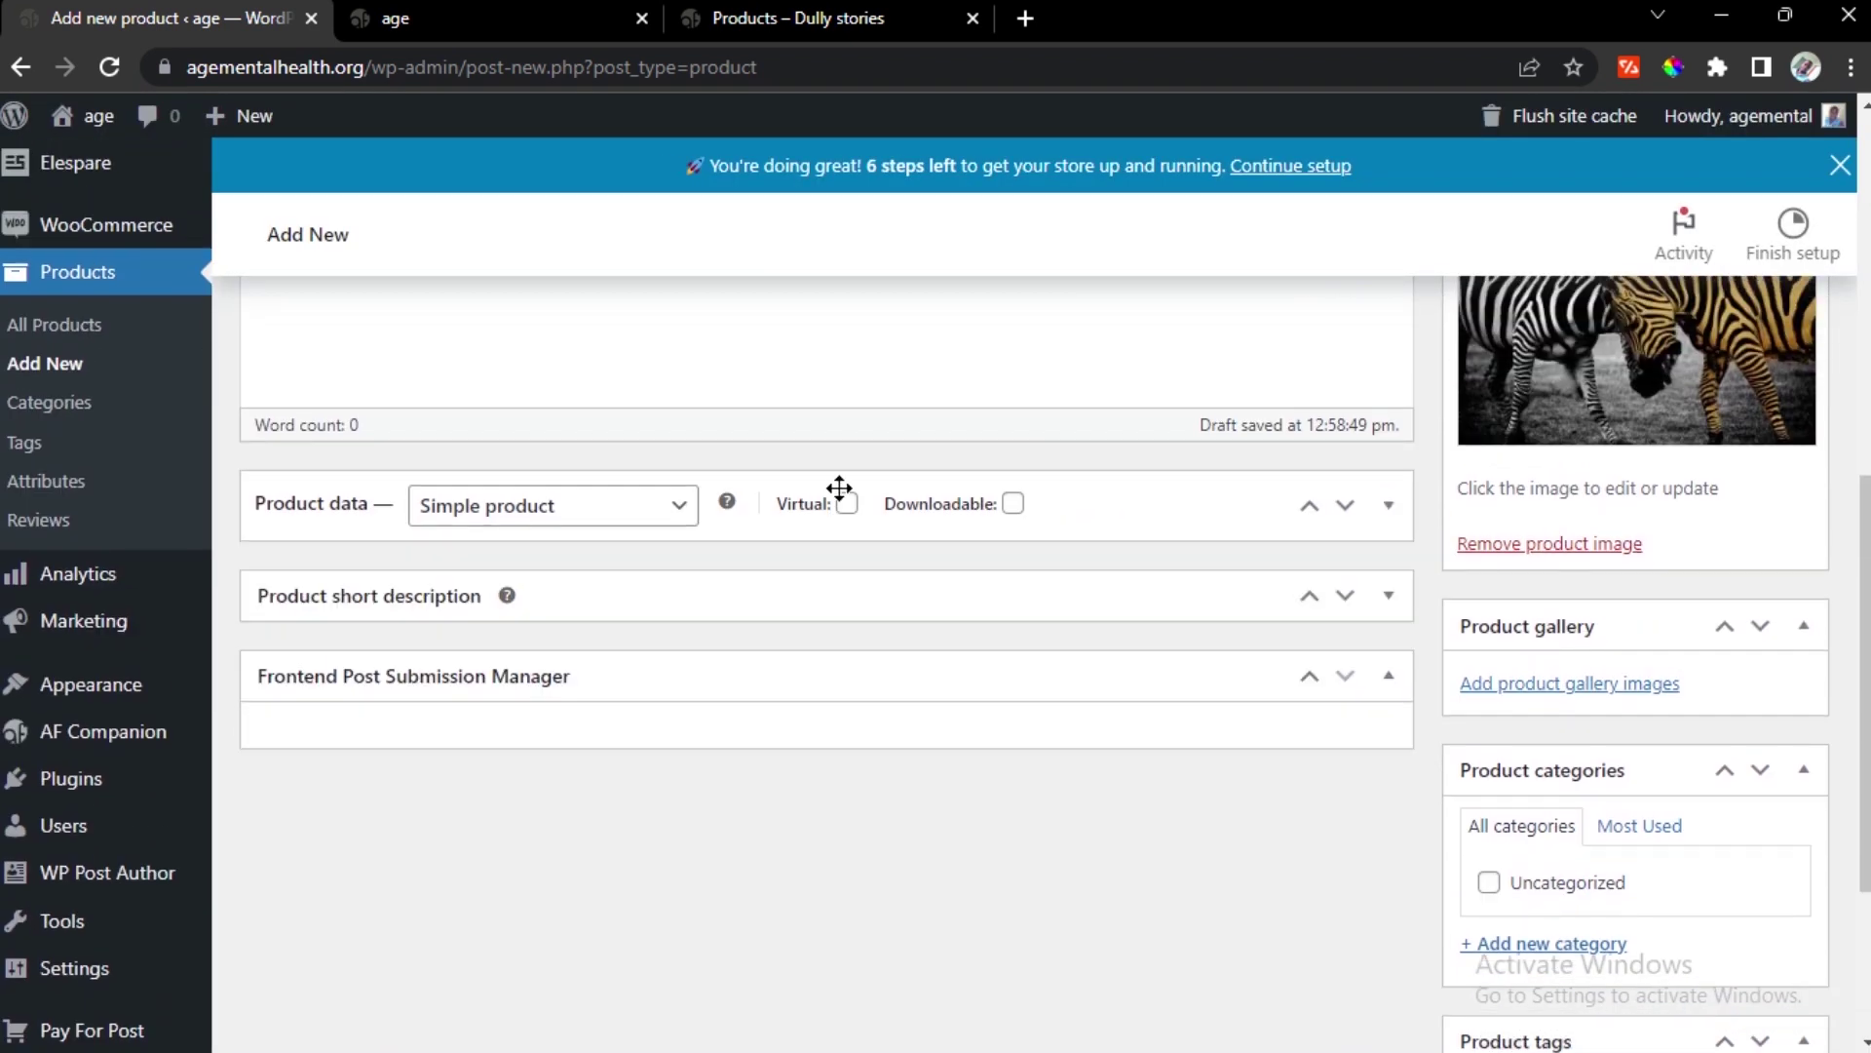
click(846, 503)
click(1387, 507)
click(757, 596)
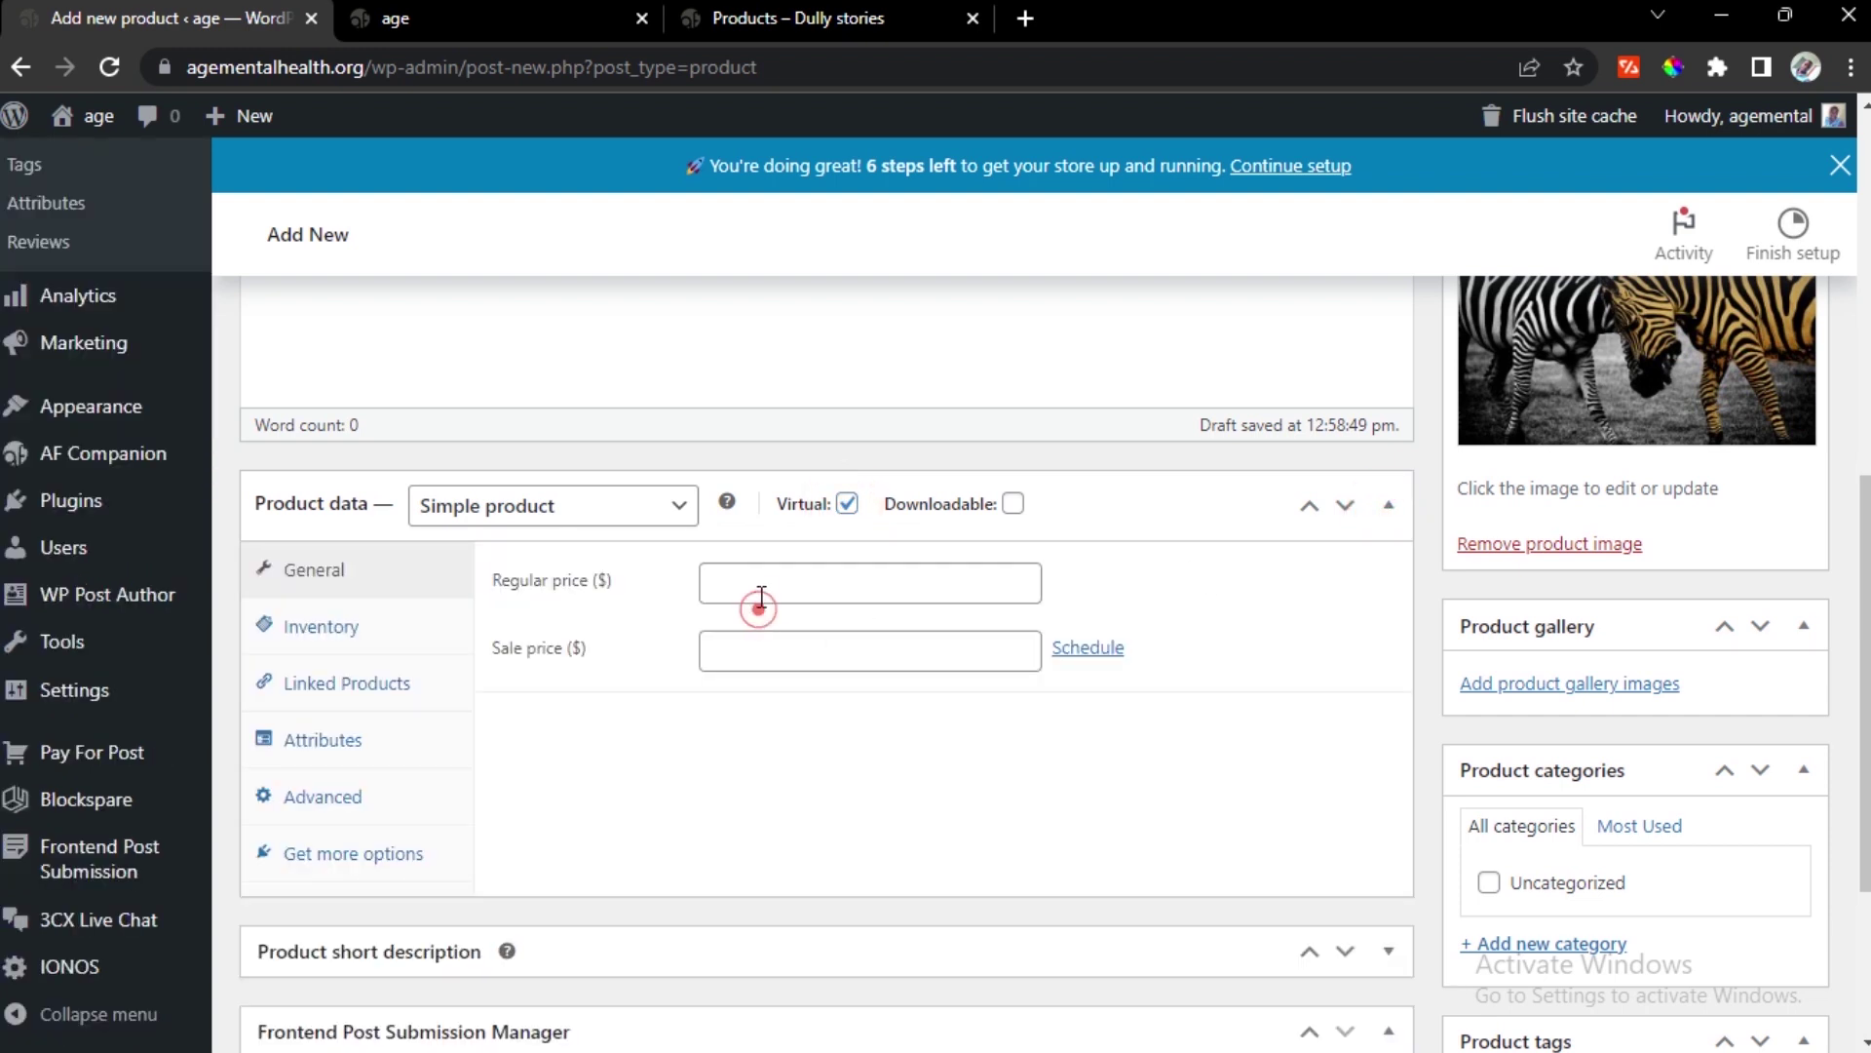
click(757, 577)
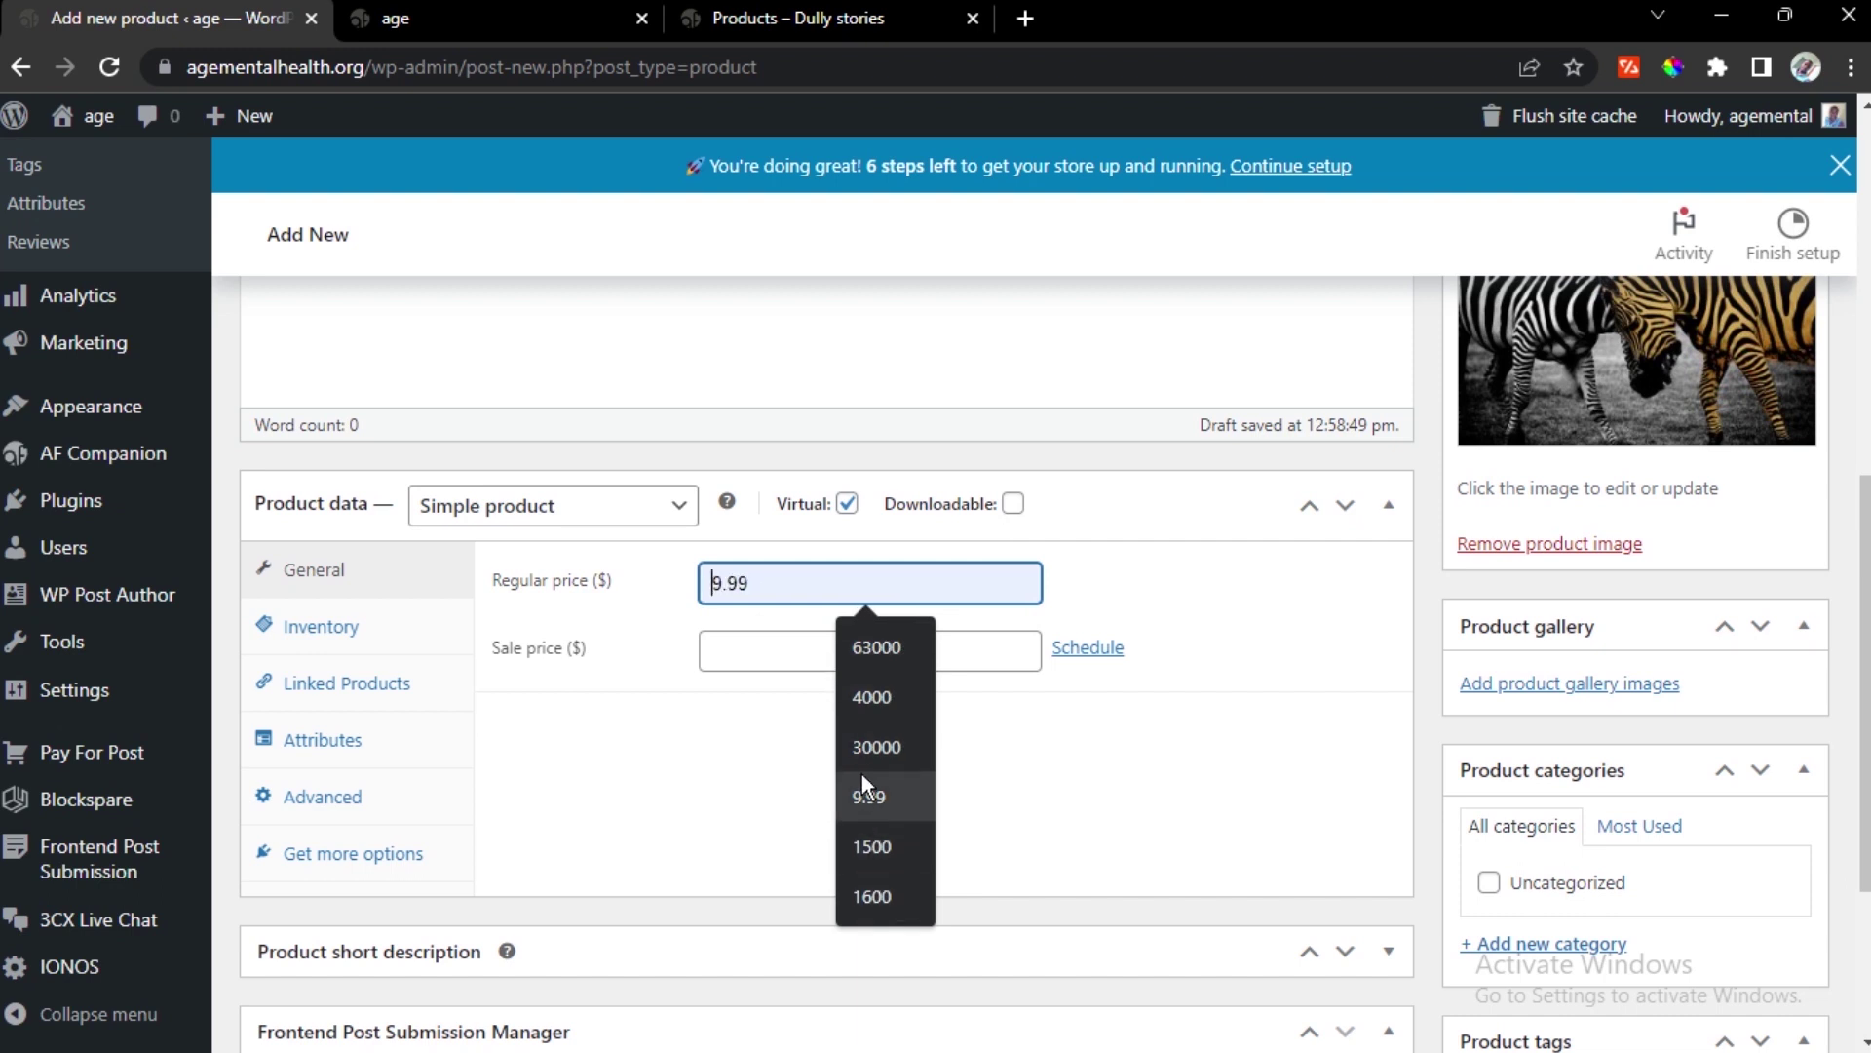
click(887, 700)
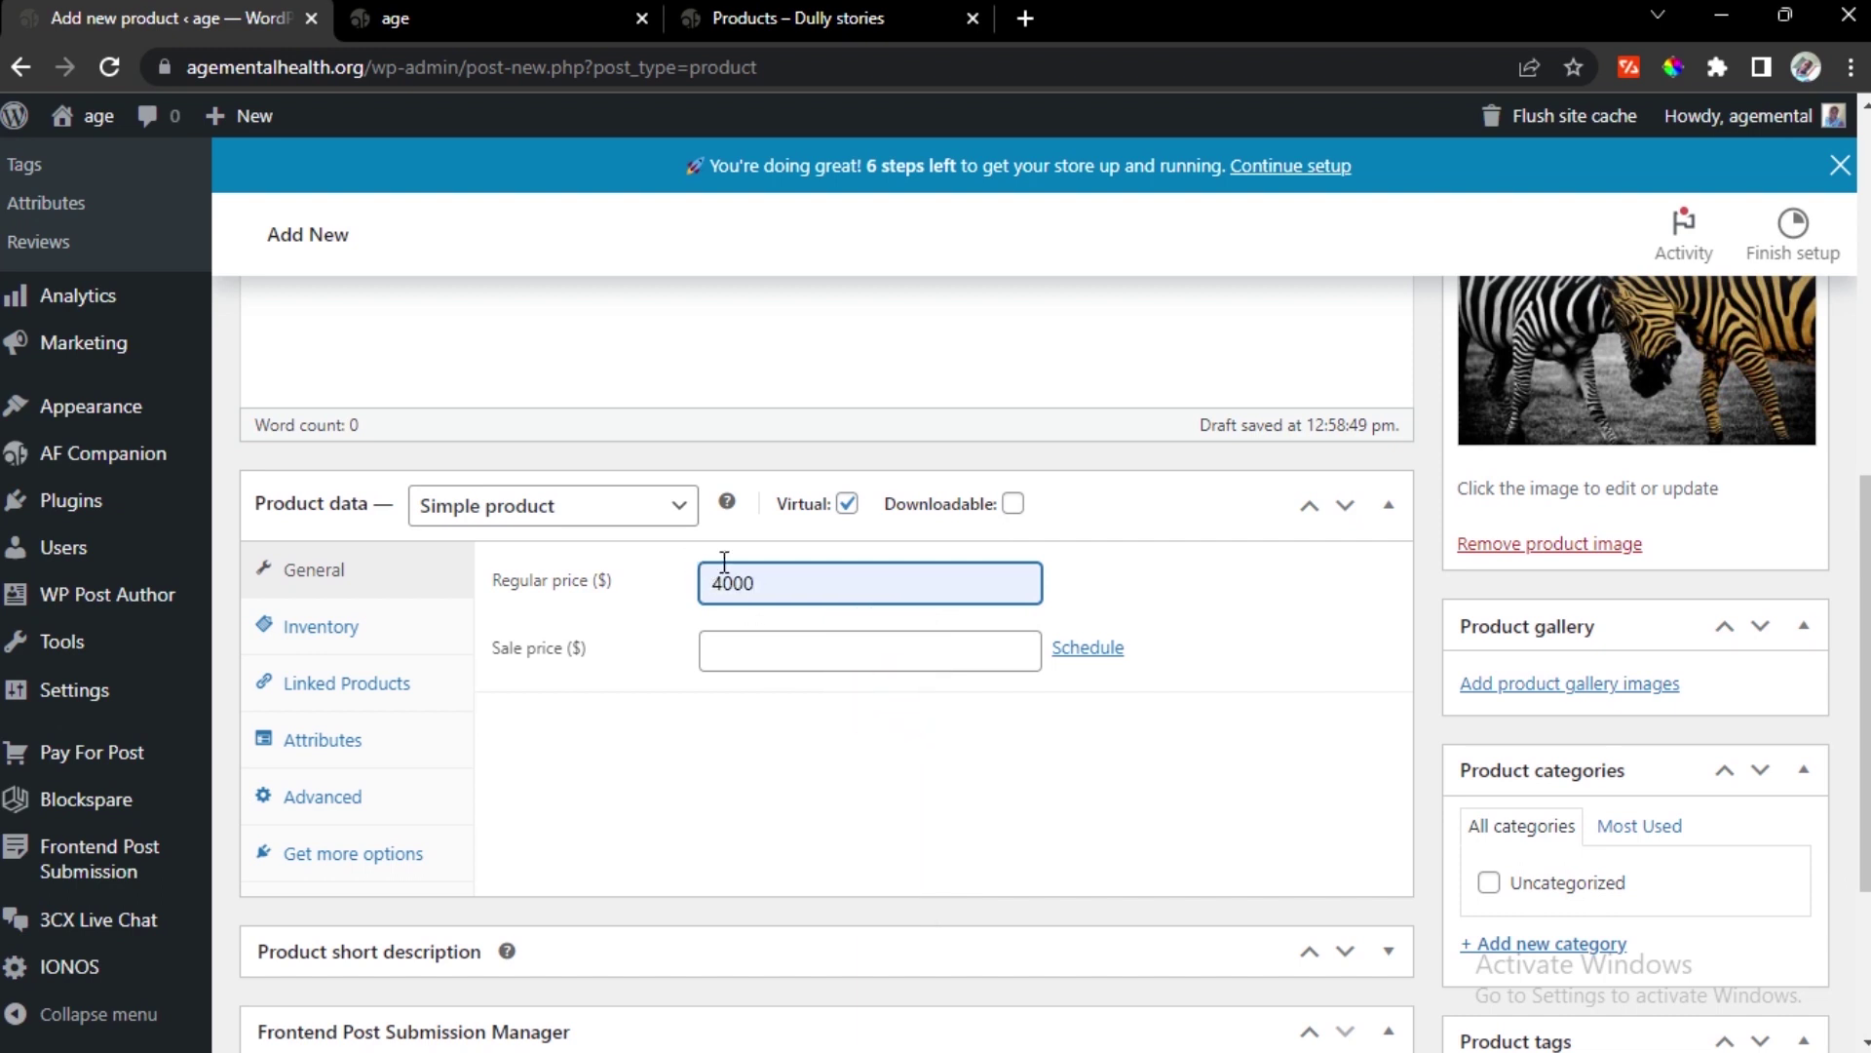
click(724, 577)
key(BackSpace)
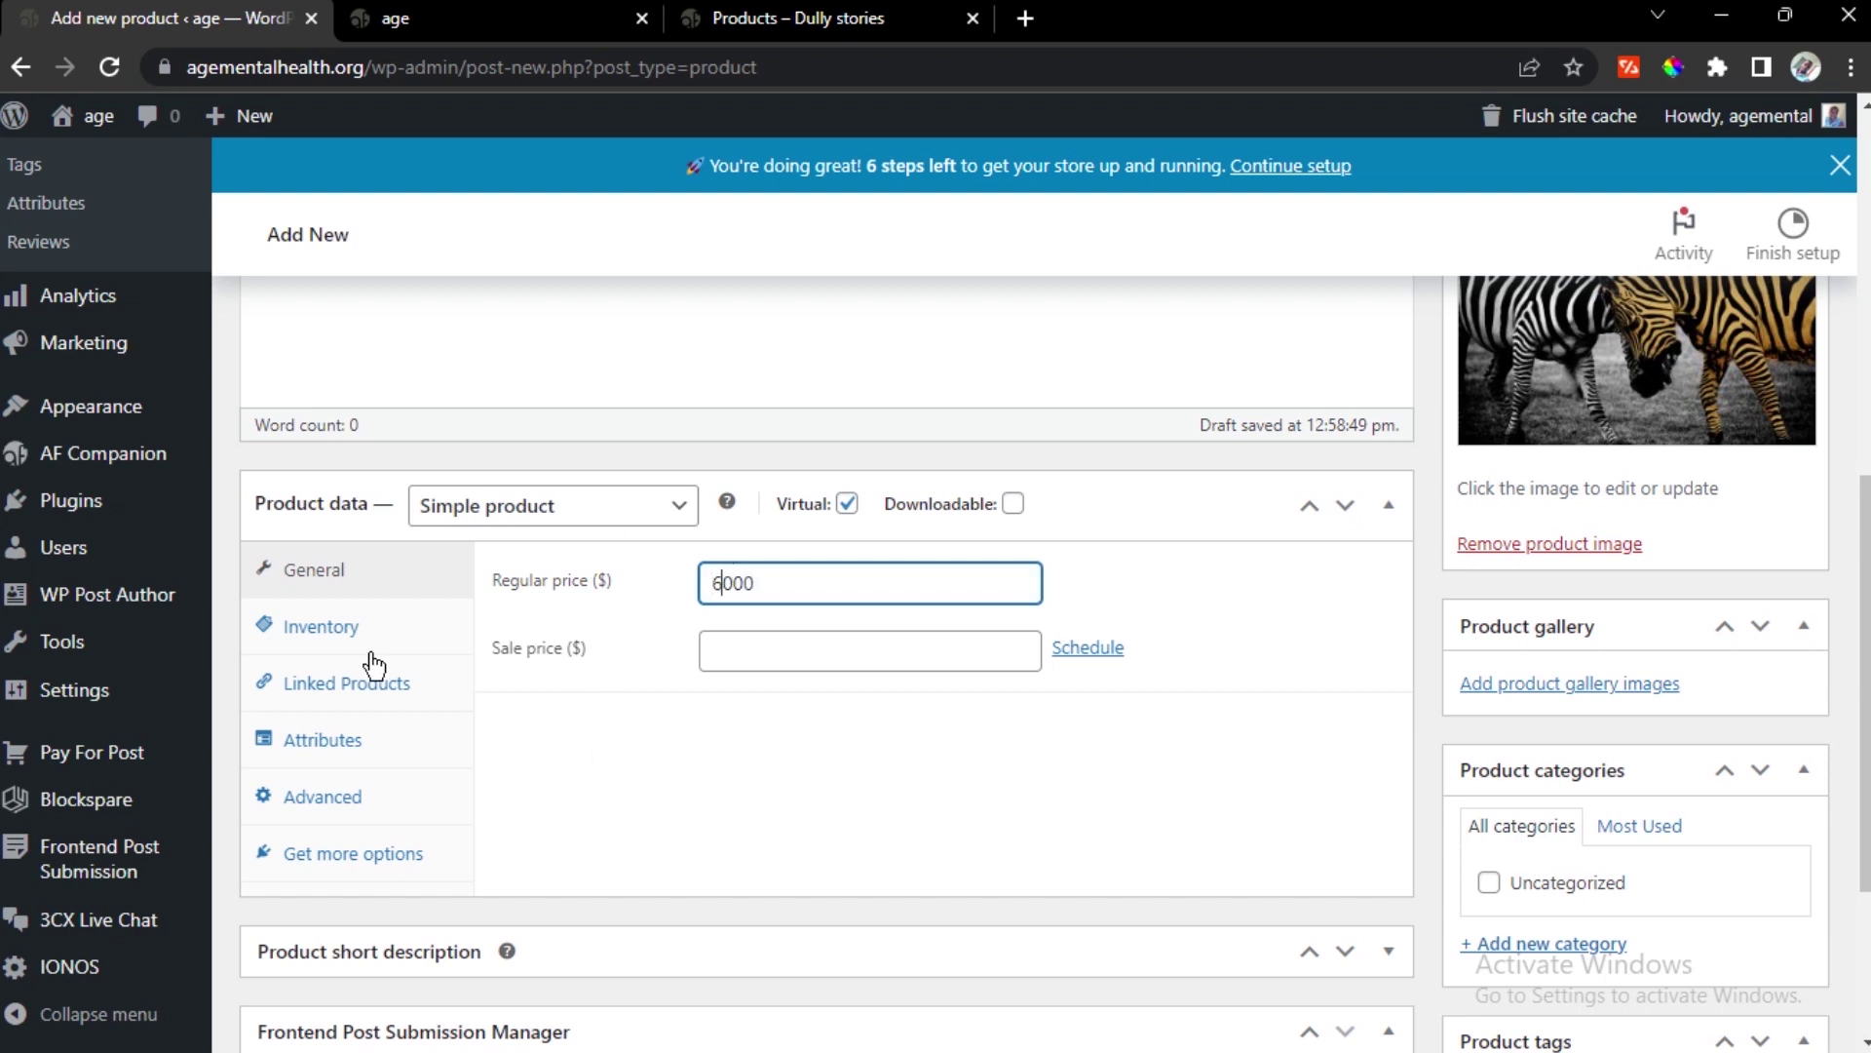
text(6)
Limit purchases of the product to 1 item per order in its inventory settings
click(347, 685)
click(323, 627)
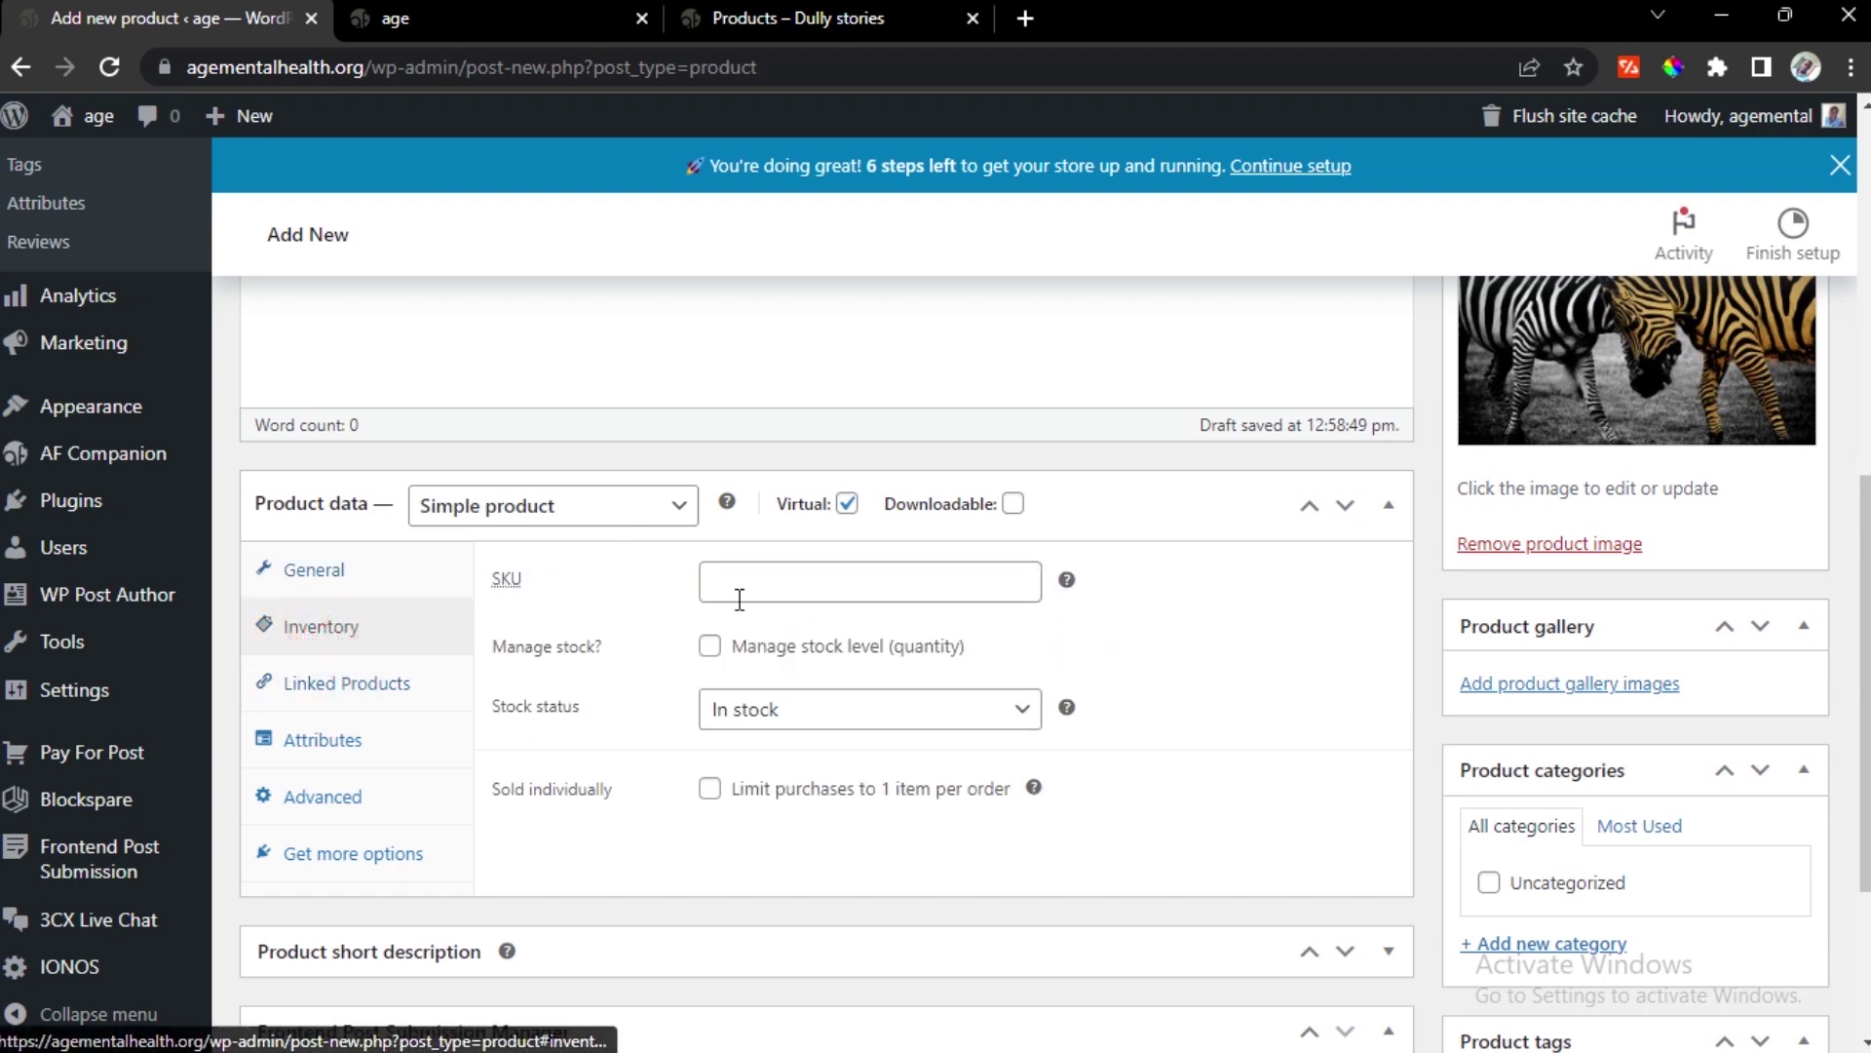
click(710, 787)
scroll(1072, 656, down, 2)
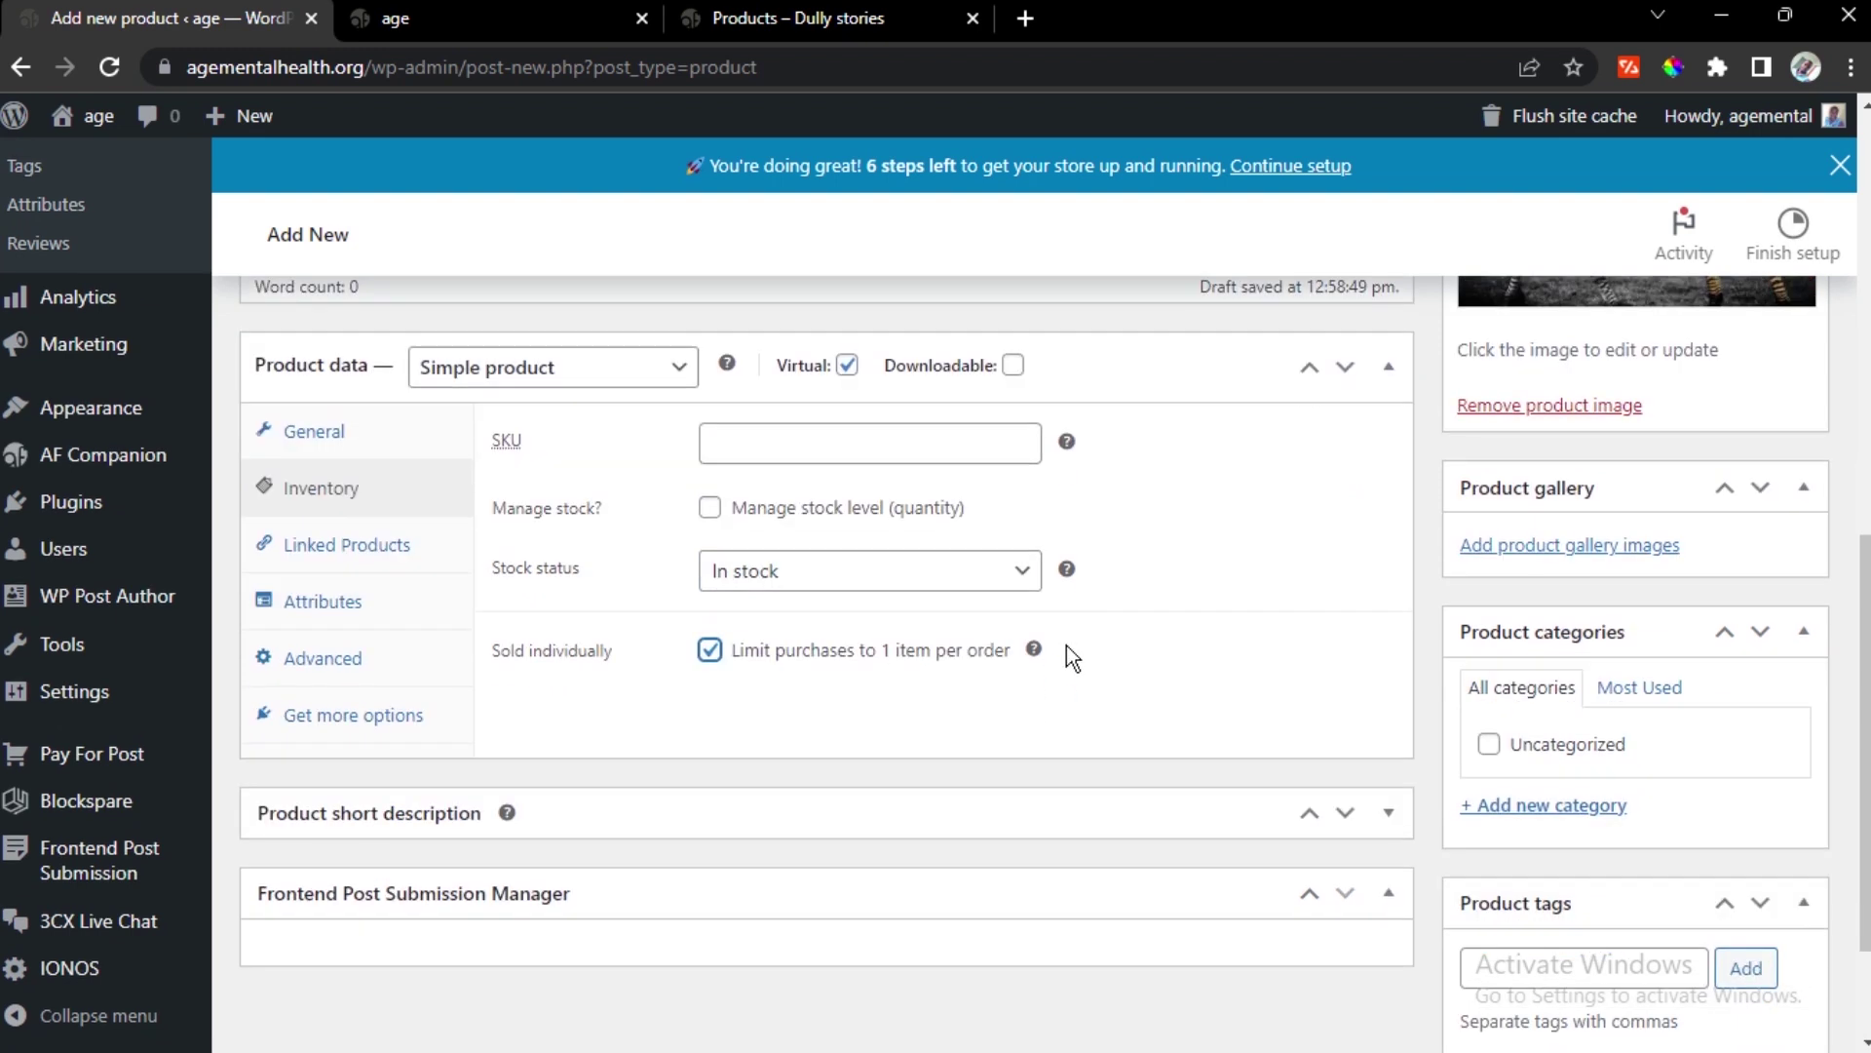
Enter "Utakuwa na uwezo wa kusoma story zote kwa mwezi bila ukomo" as the product's short description
click(1391, 815)
scroll(843, 835, down, 3)
click(826, 752)
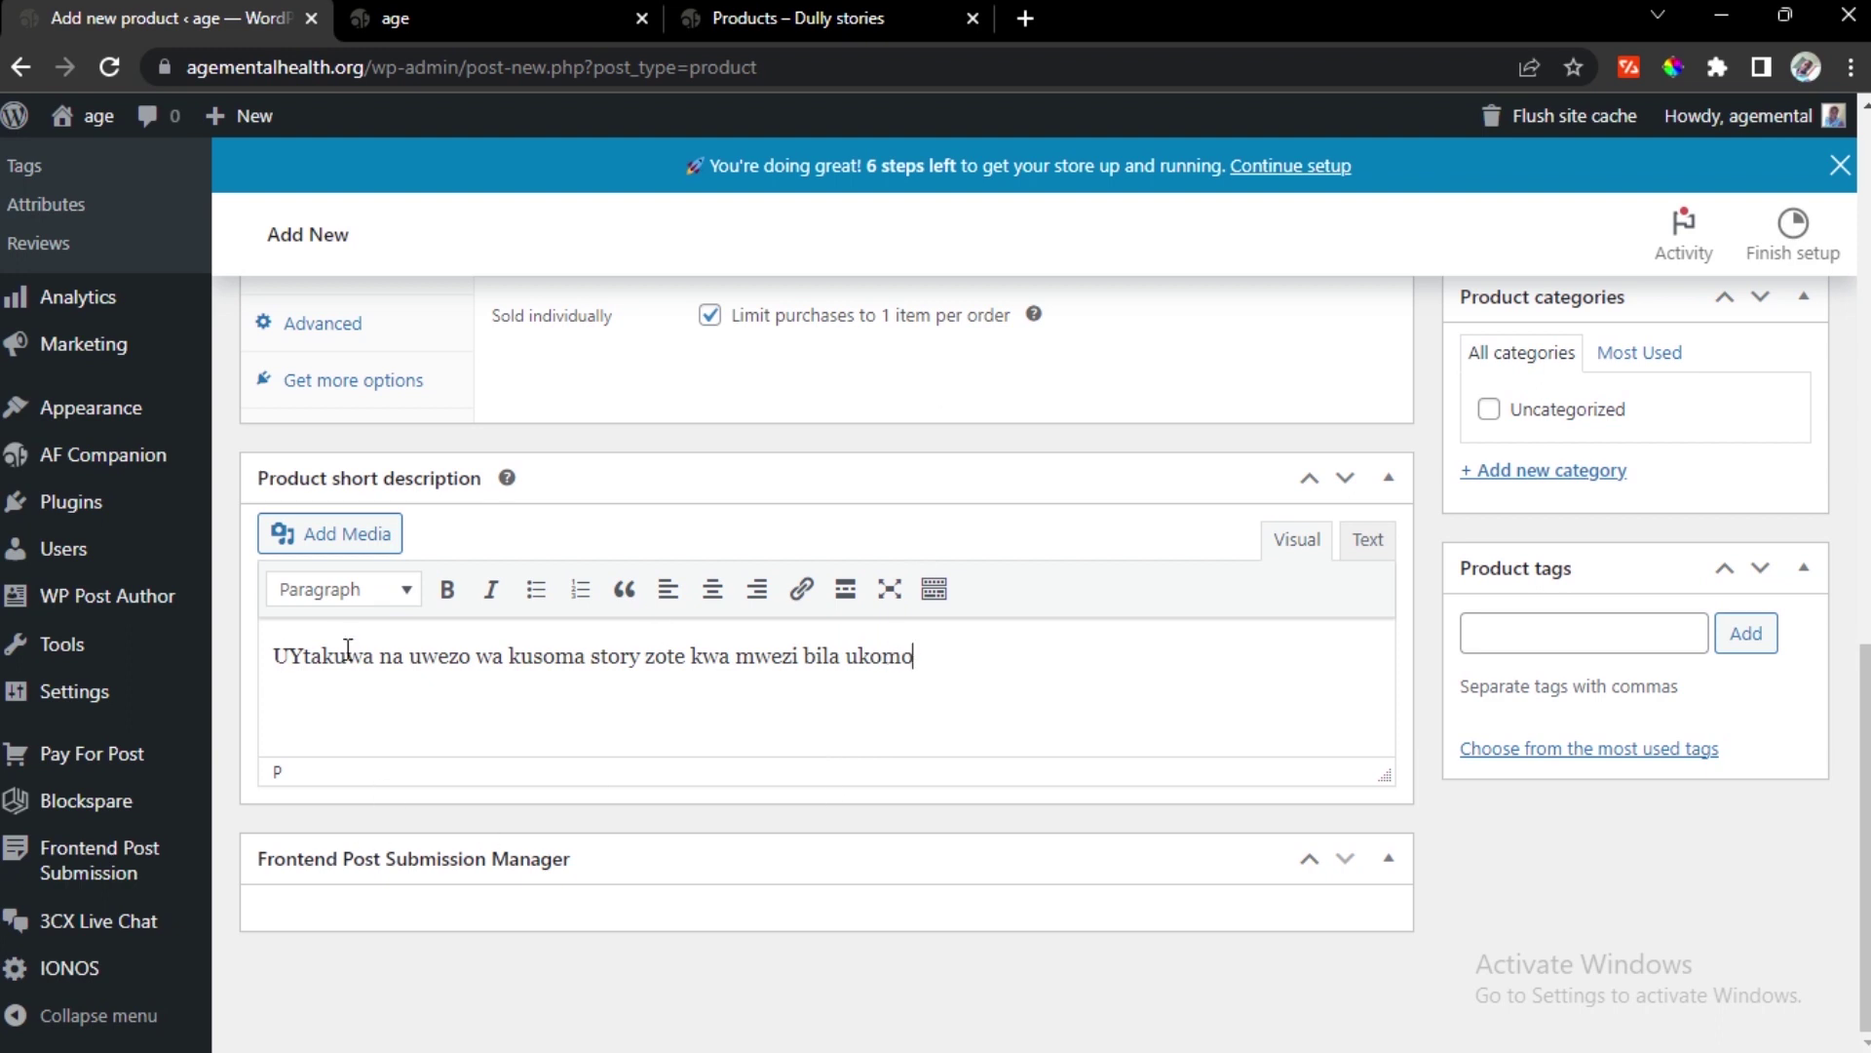
click(296, 653)
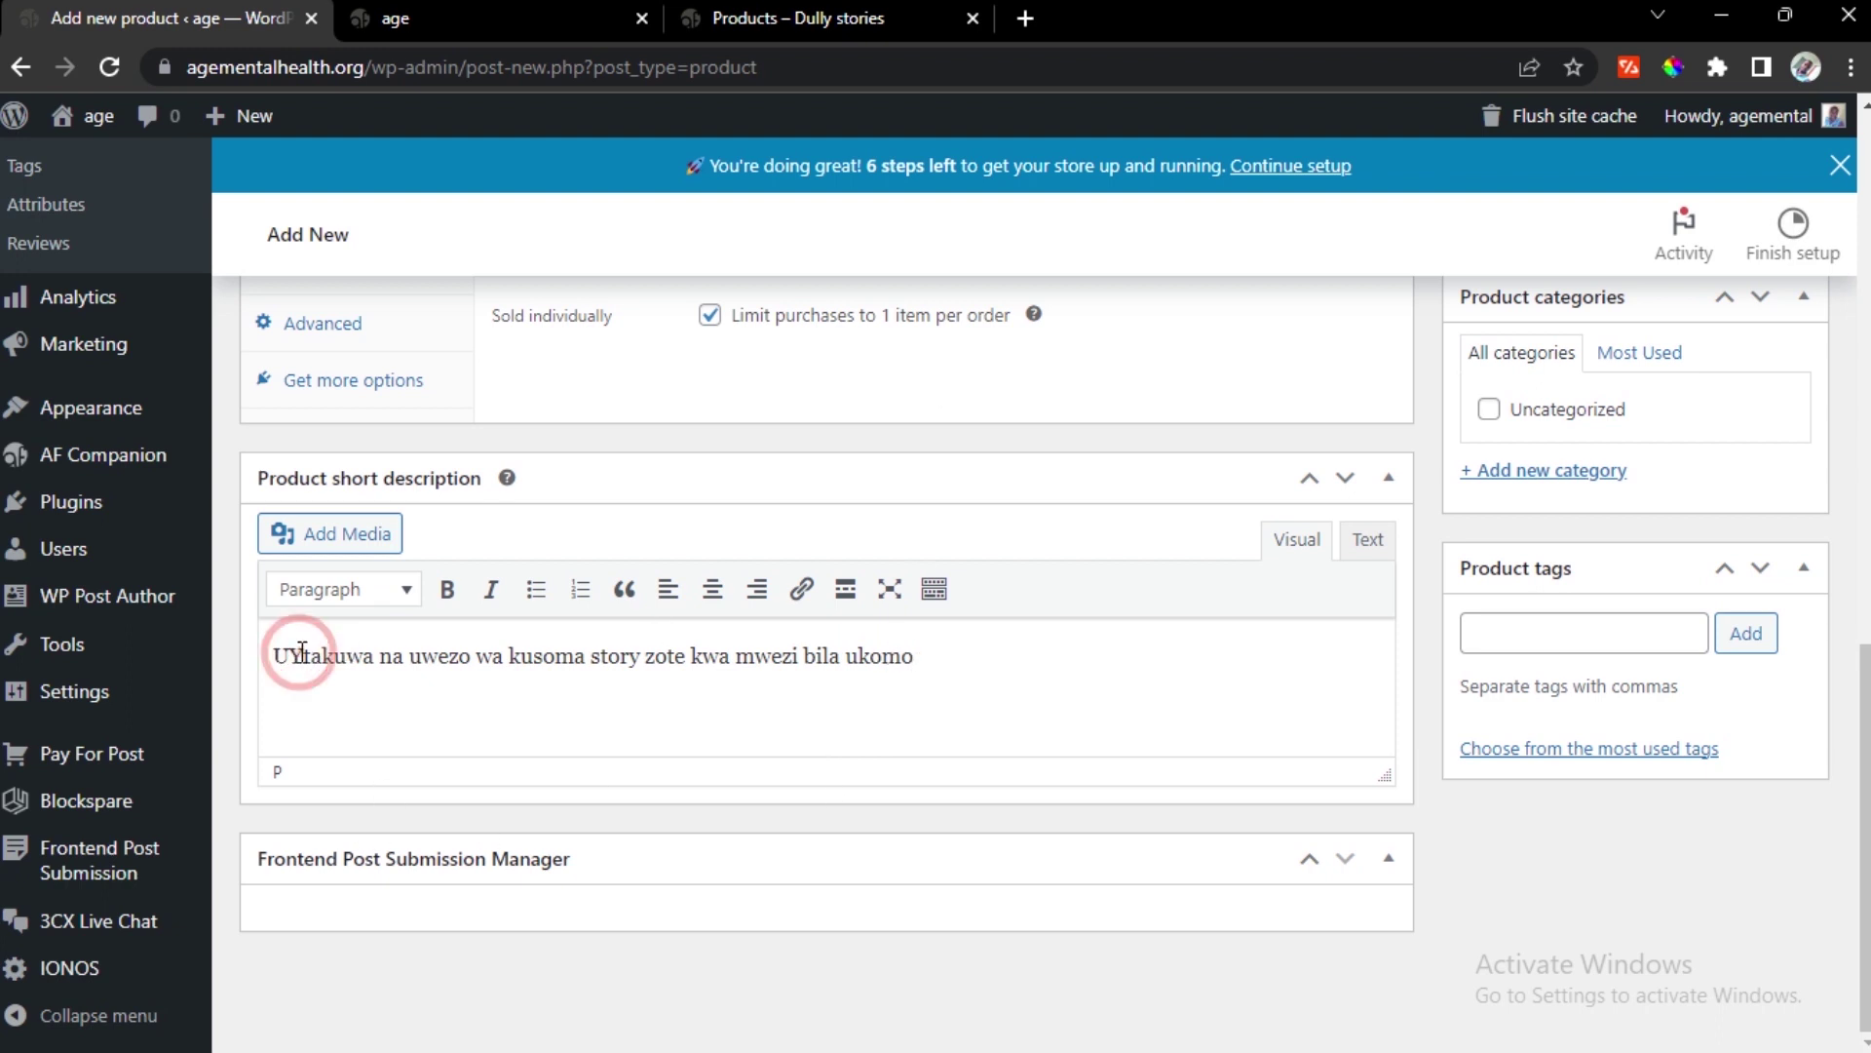
key(BackSpace)
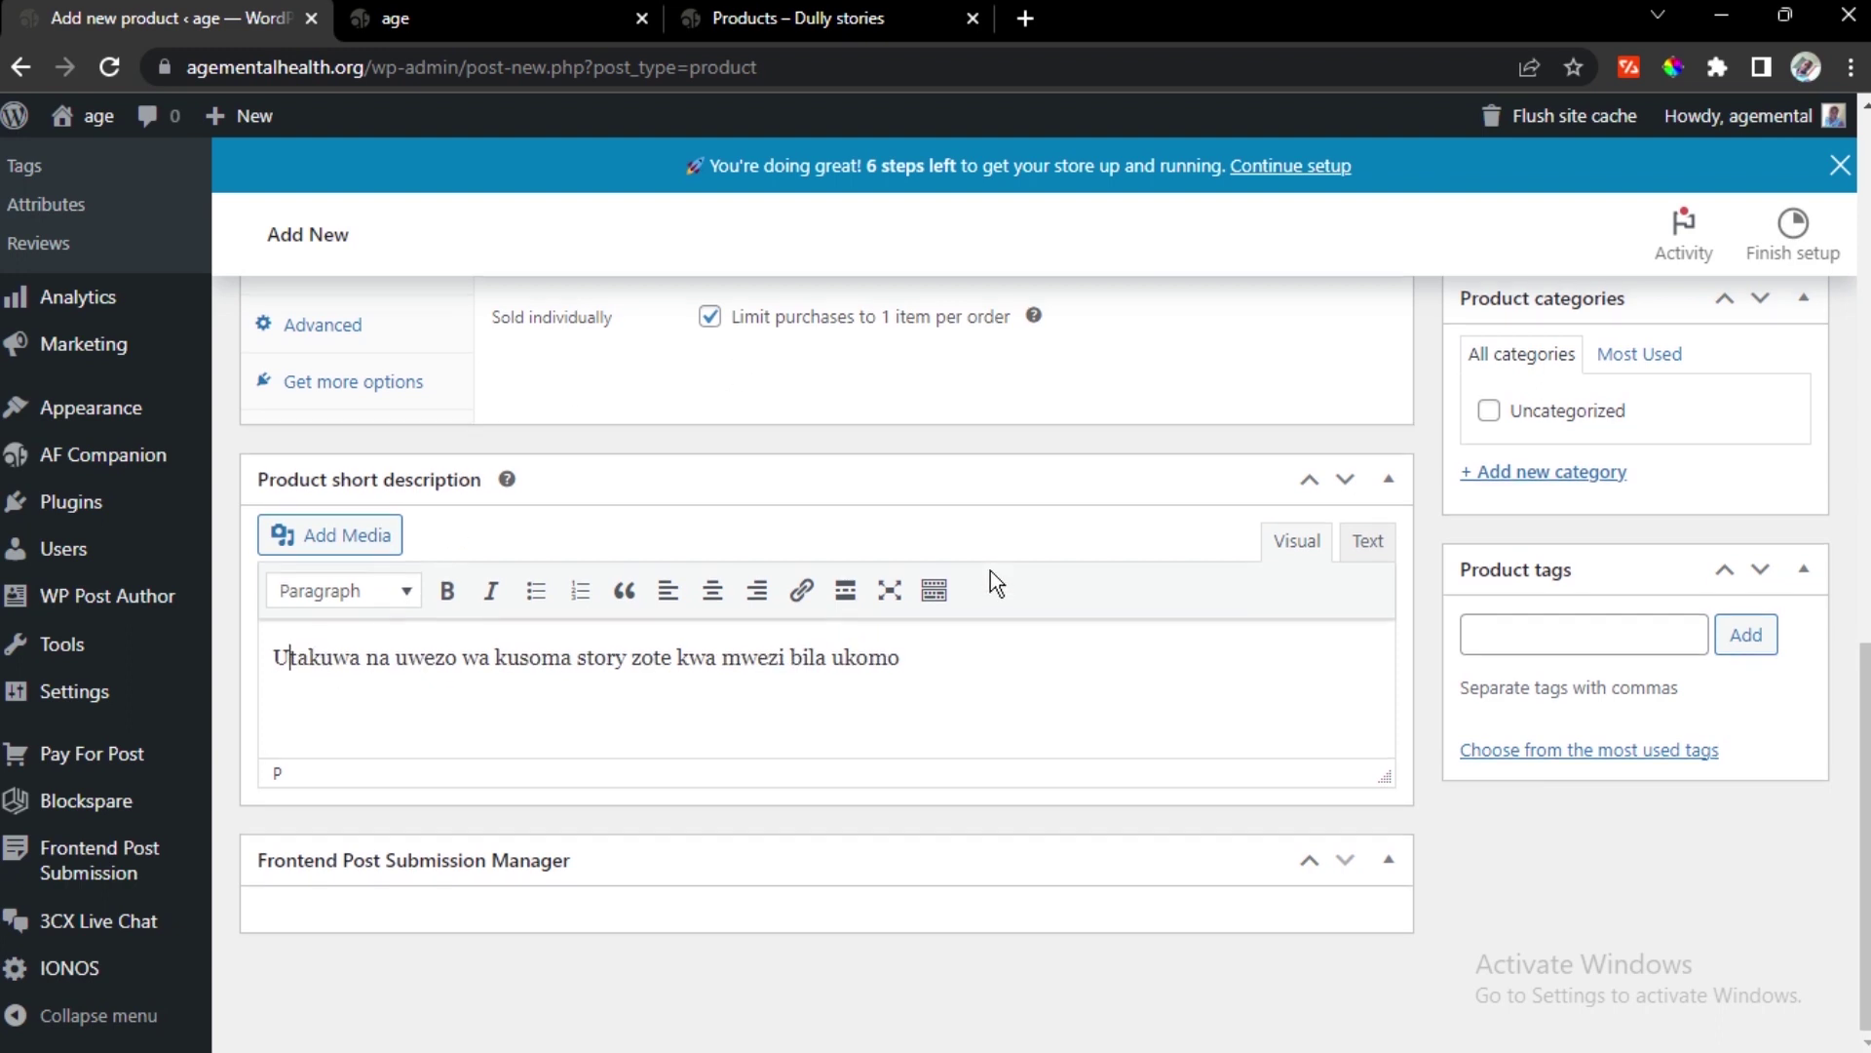
Publish the Lipia kwa mwezi product
scroll(980, 551, up, 7)
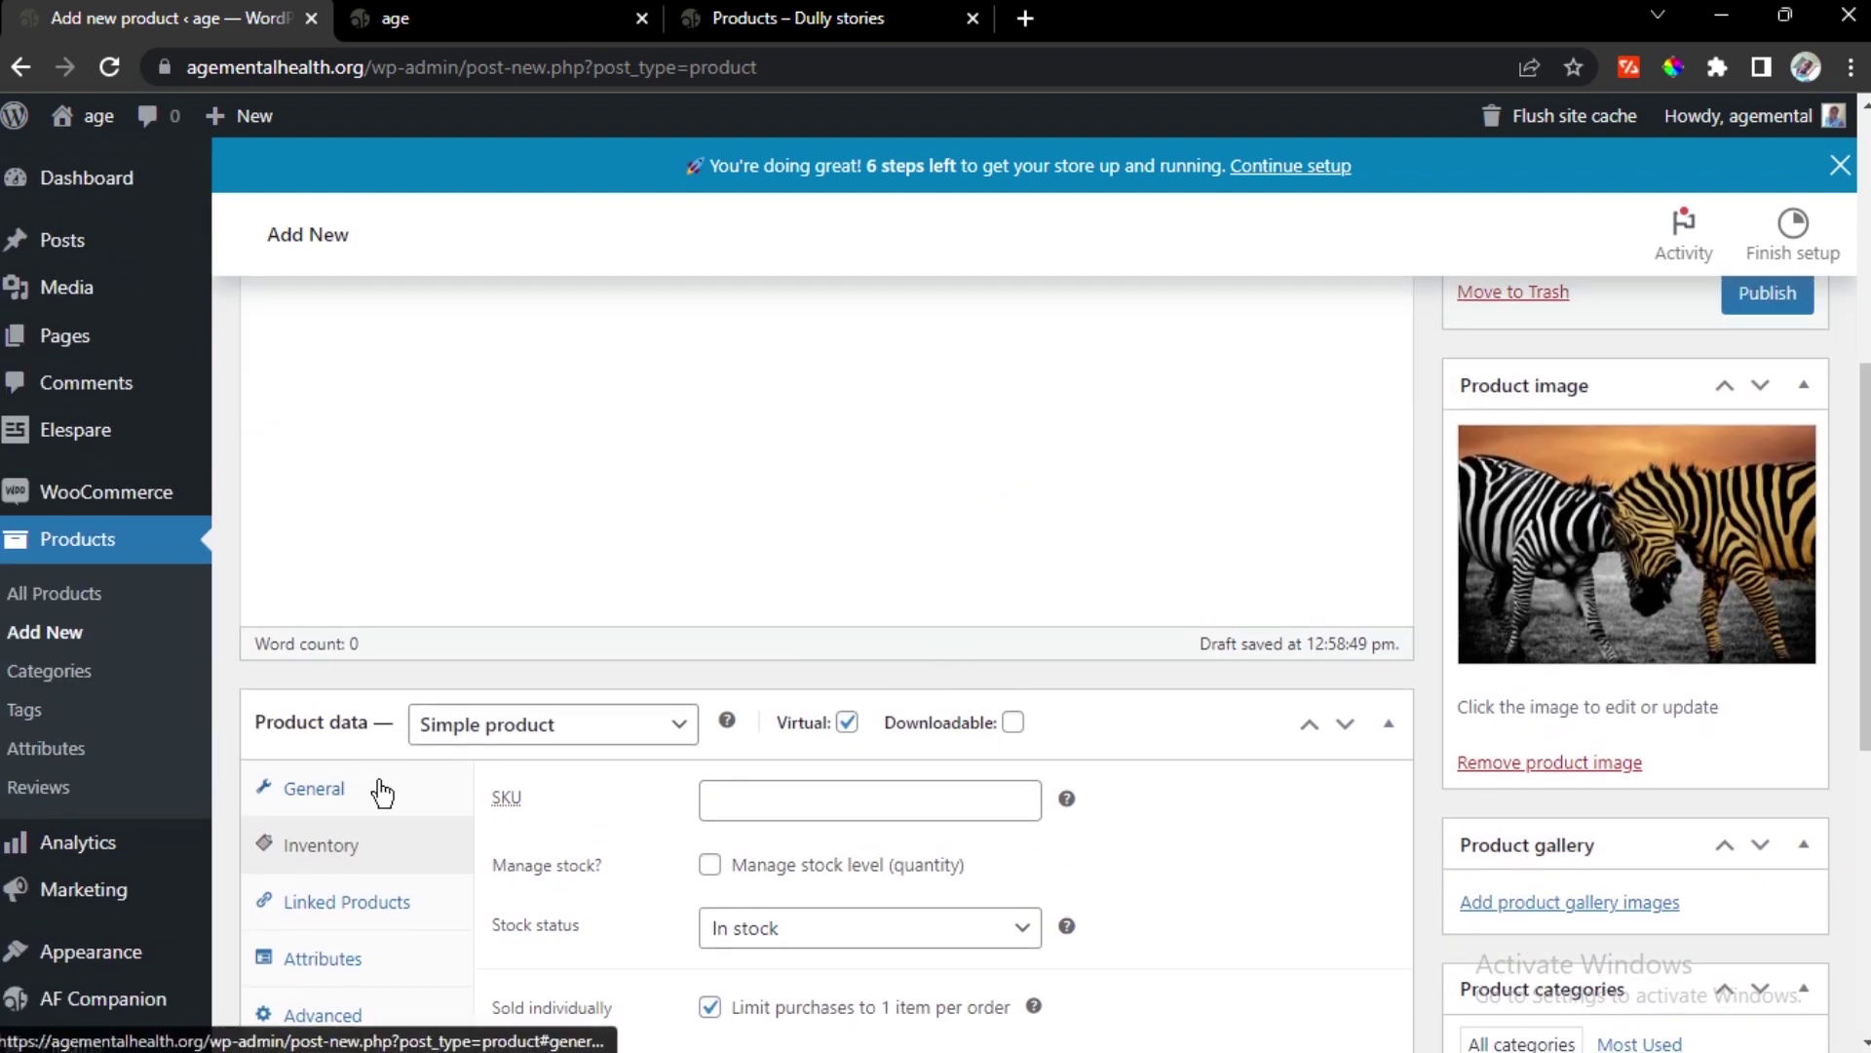
click(1766, 274)
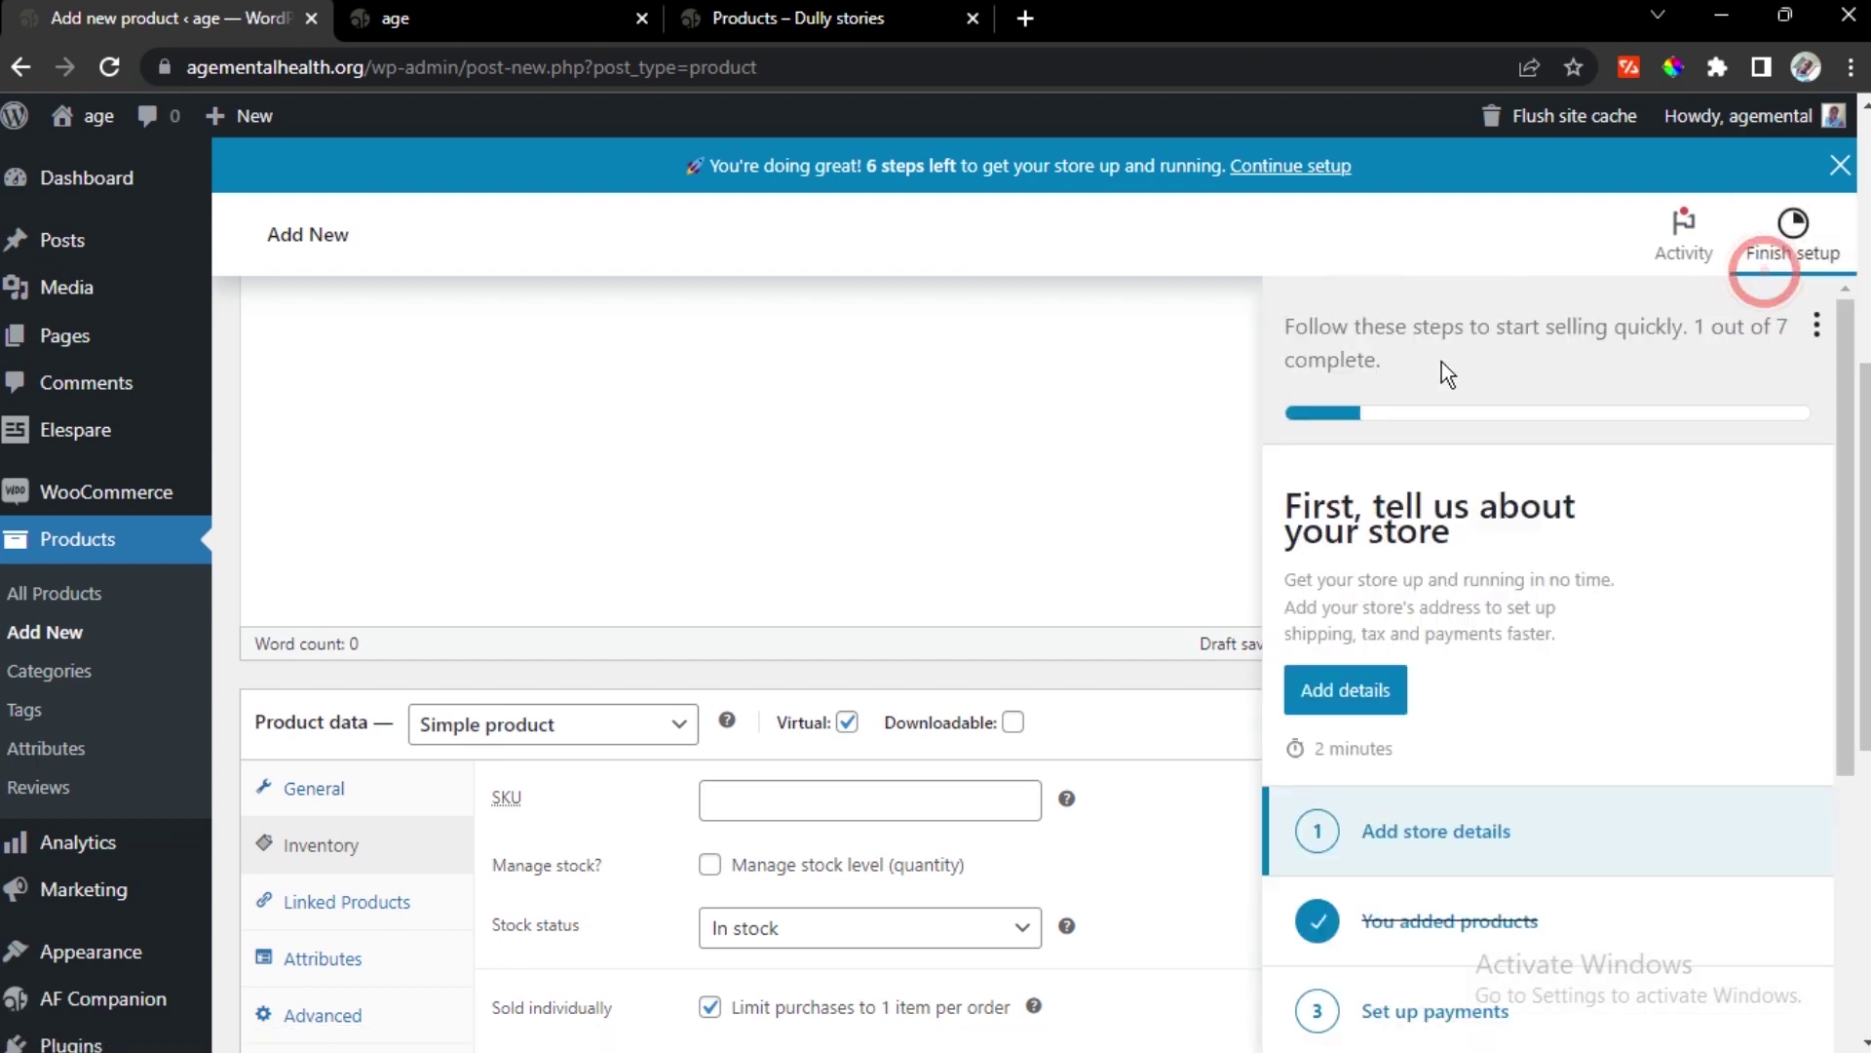
click(1238, 392)
click(1780, 310)
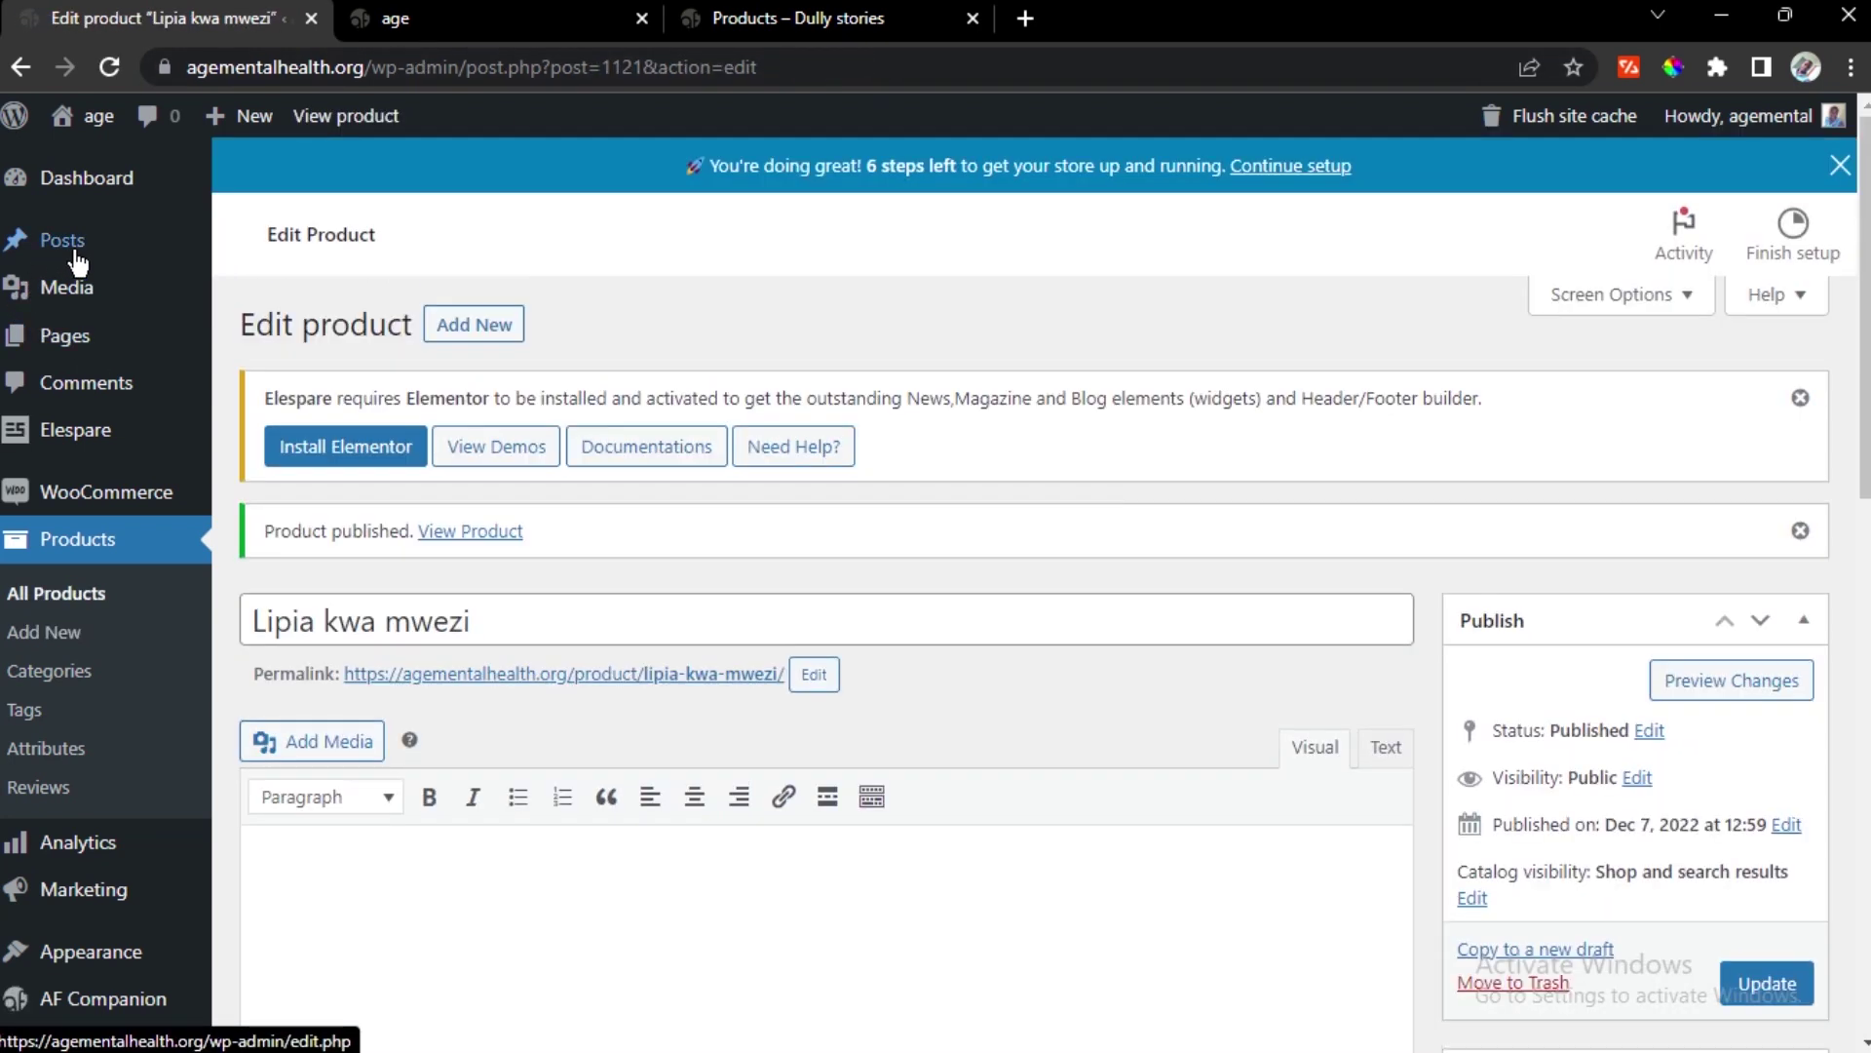
Open the post "Need to Know About the Classic Cars in a Retro Movie?" for editing from the list of all posts
mouse_move(78, 261)
click(280, 246)
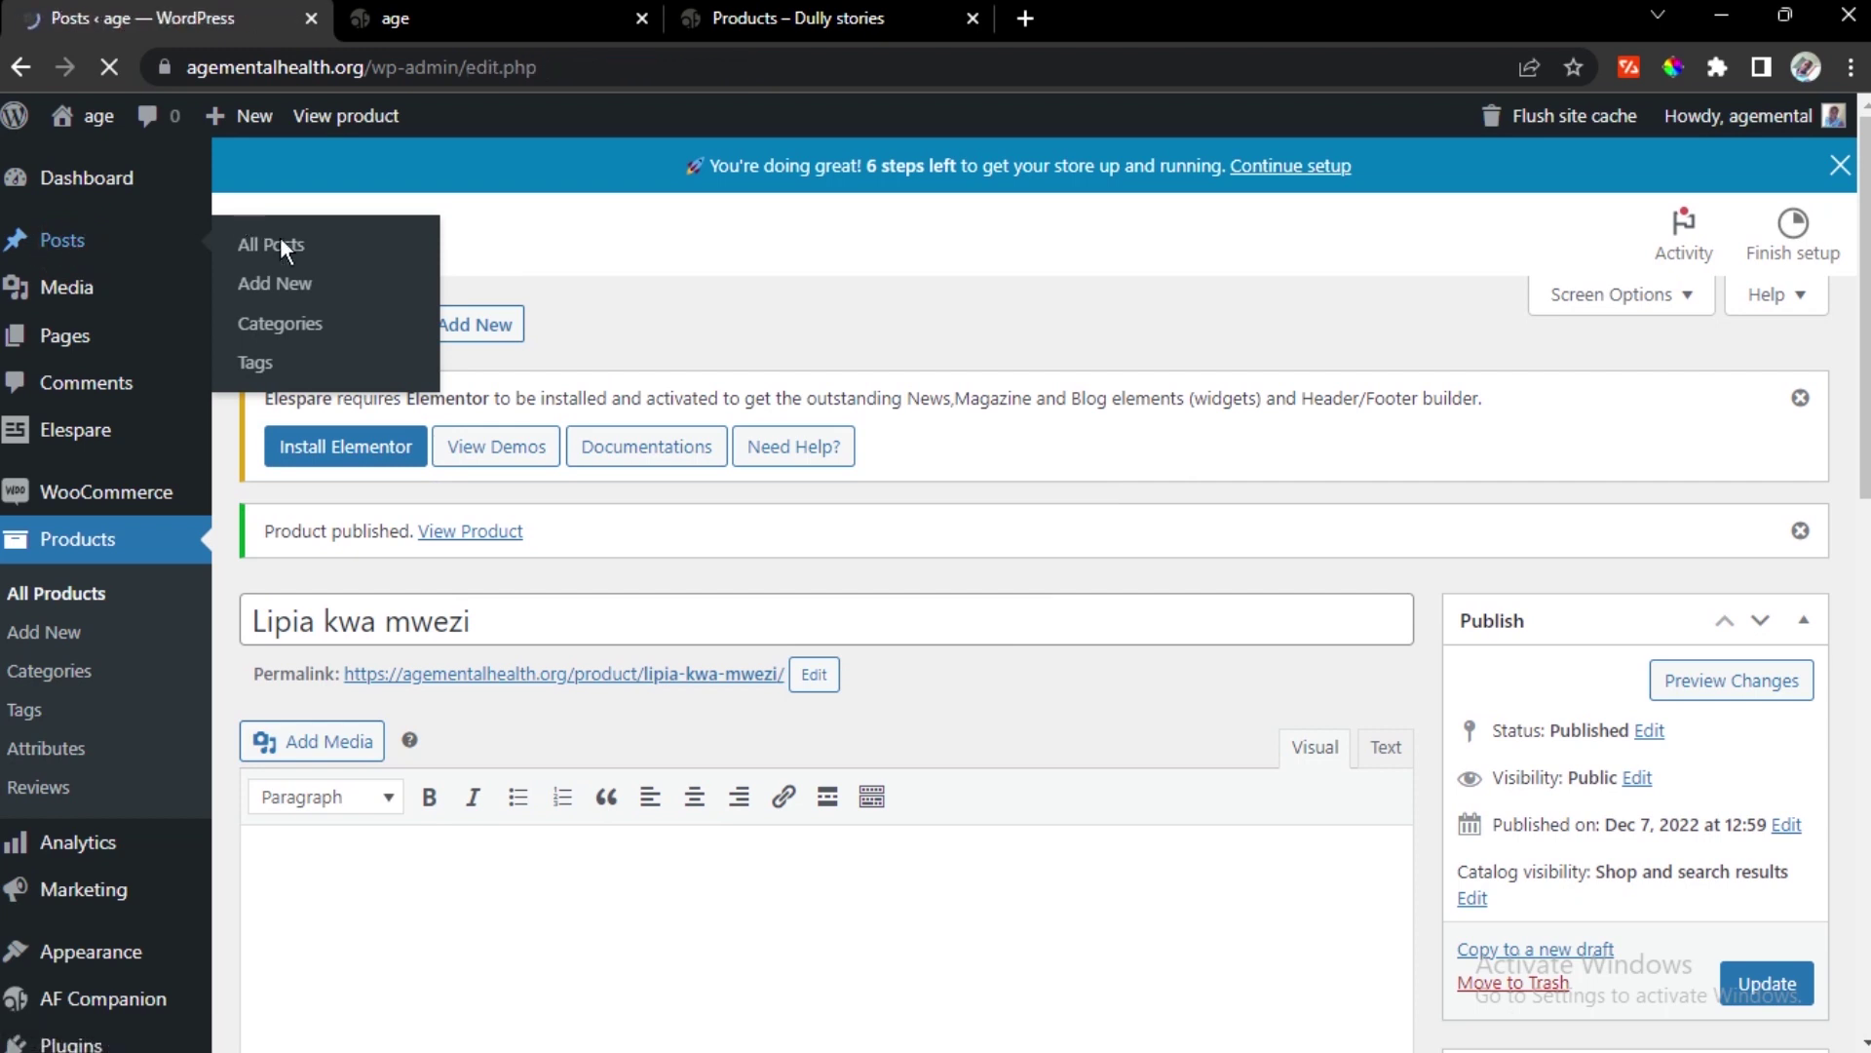
scroll(587, 573, down, 2)
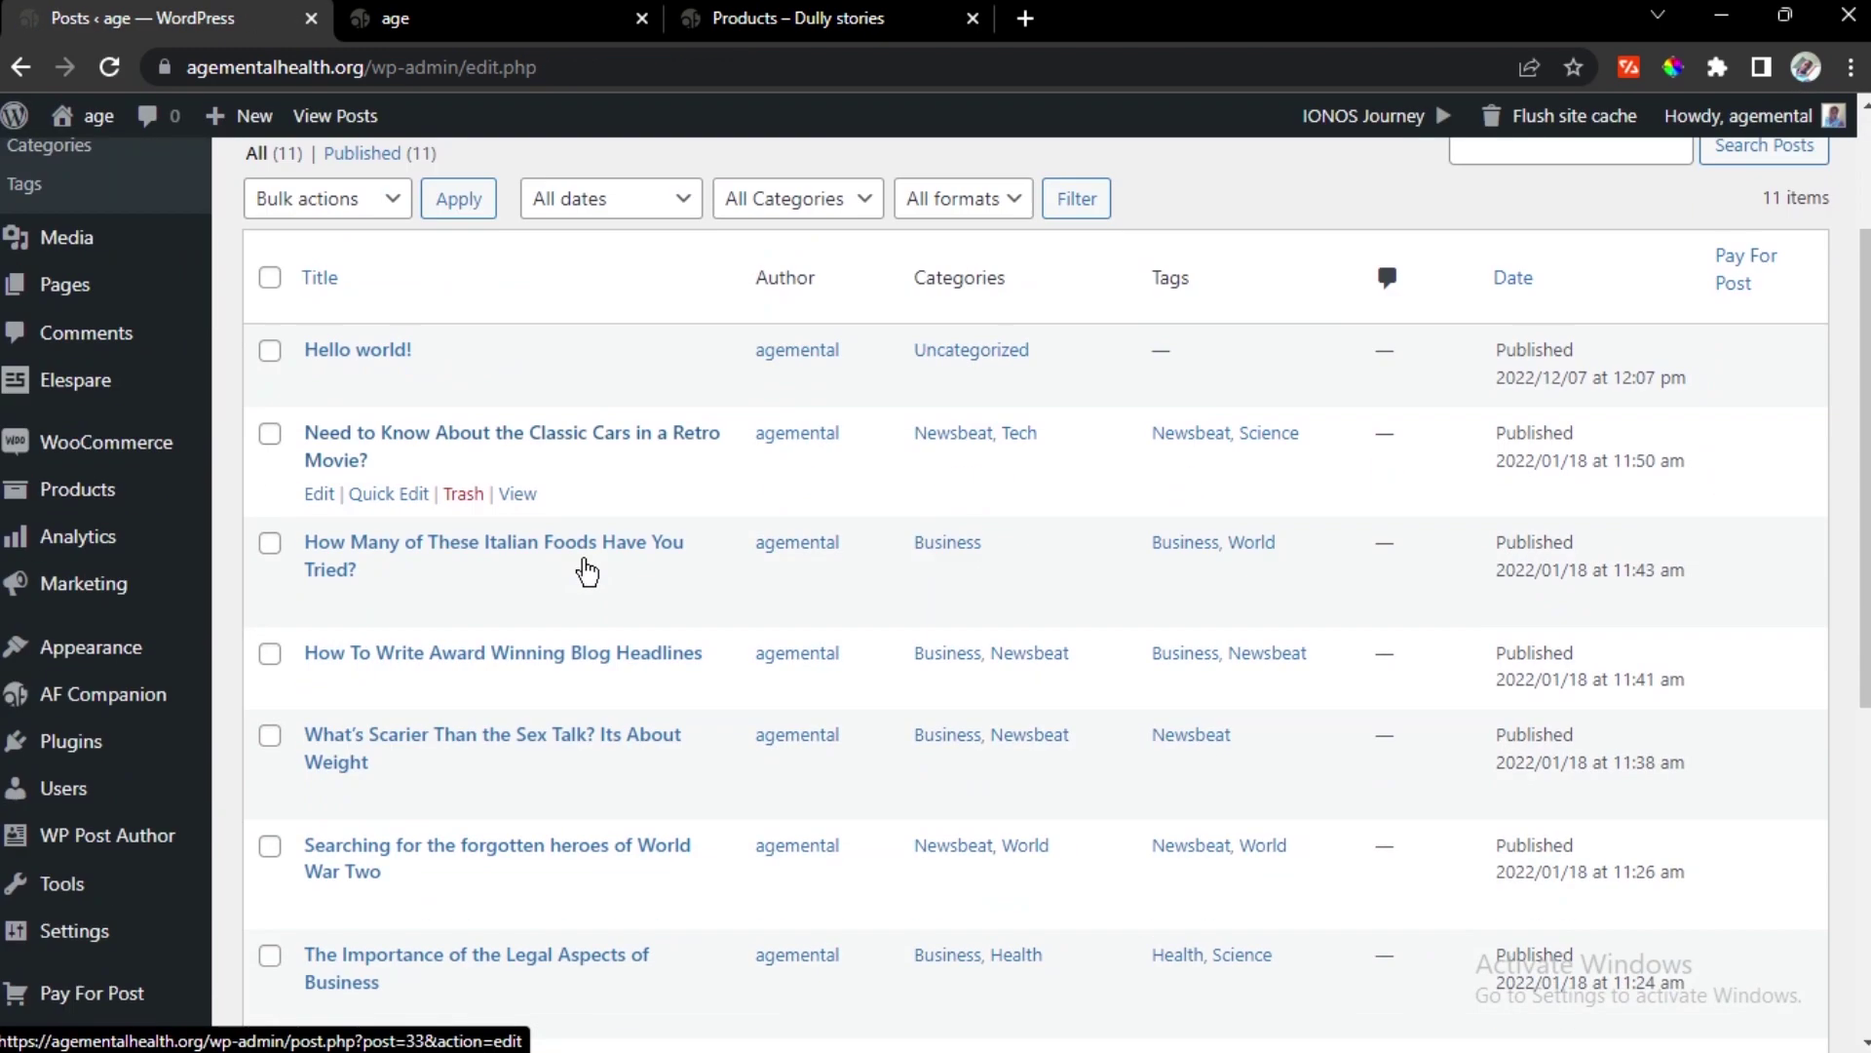
scroll(587, 573, down, 2)
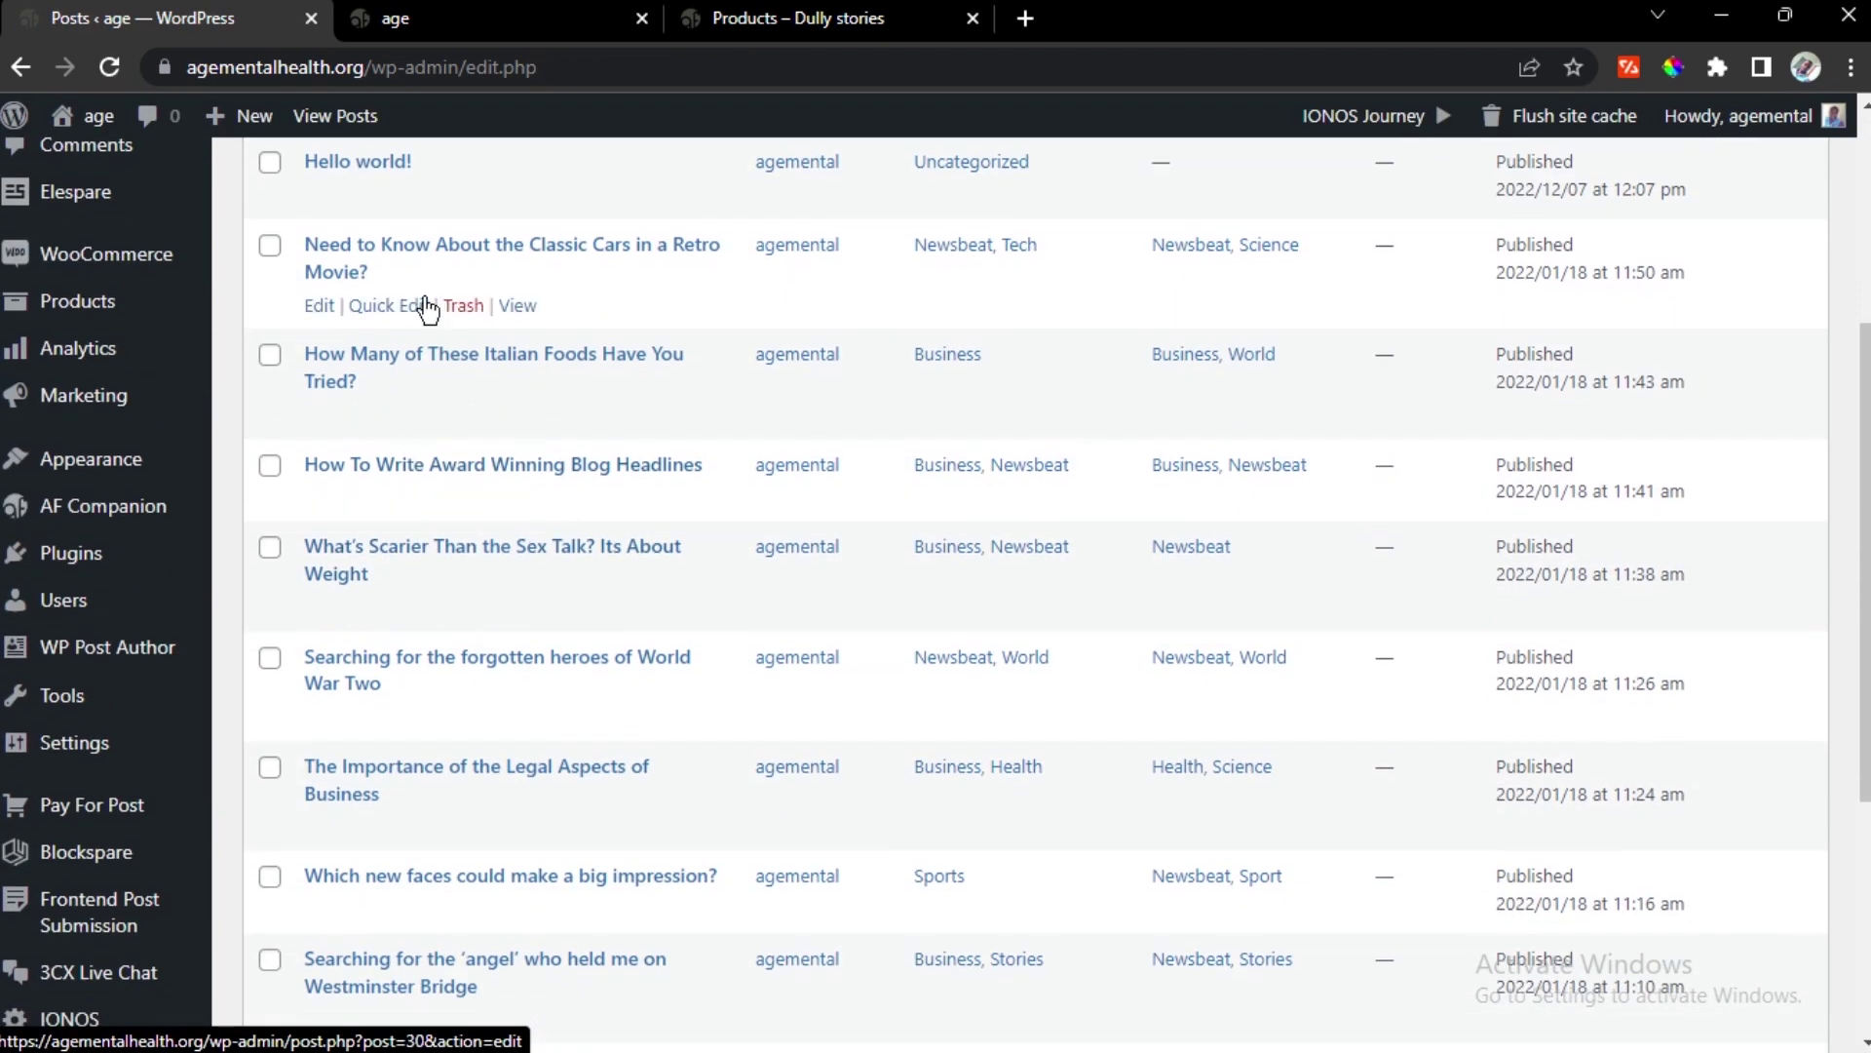
click(323, 306)
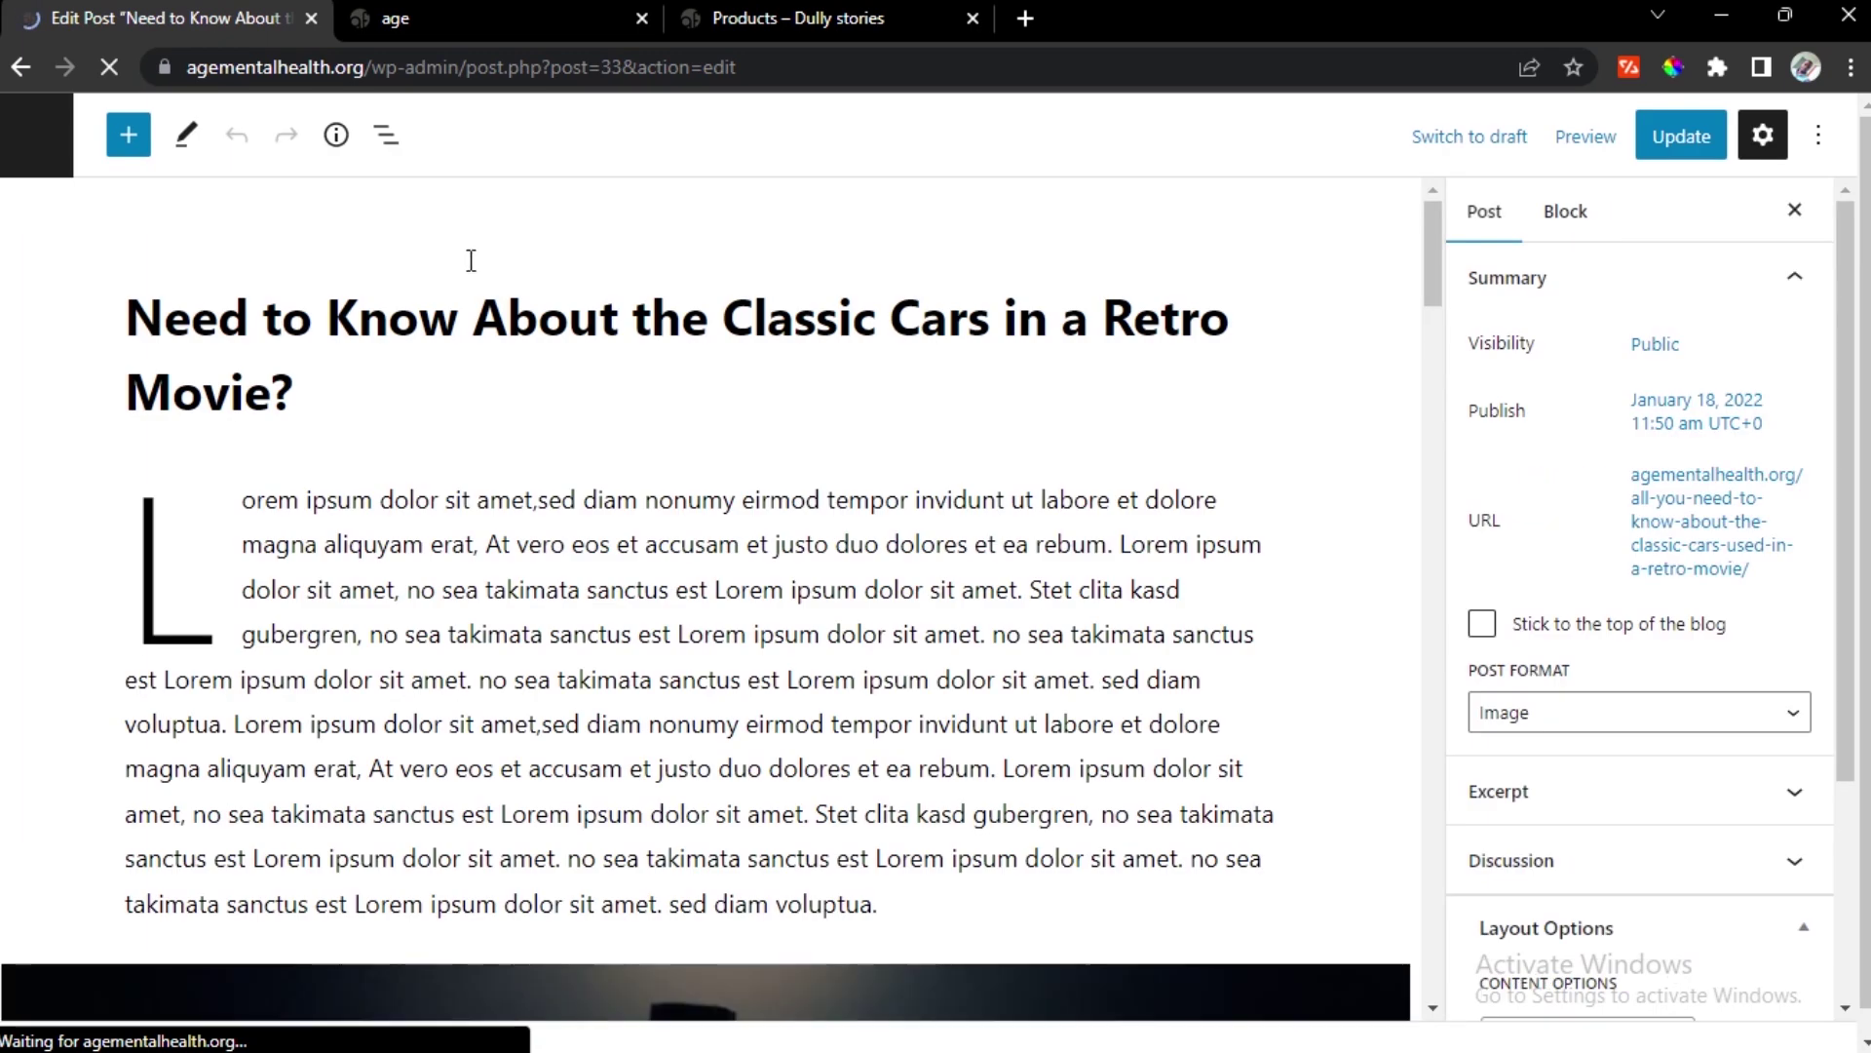
Select Lipa kwa wiki and Lipia kwa mwezi as the post's required Pay For Post products and update the post
scroll(684, 469, down, 20)
scroll(684, 468, down, 10)
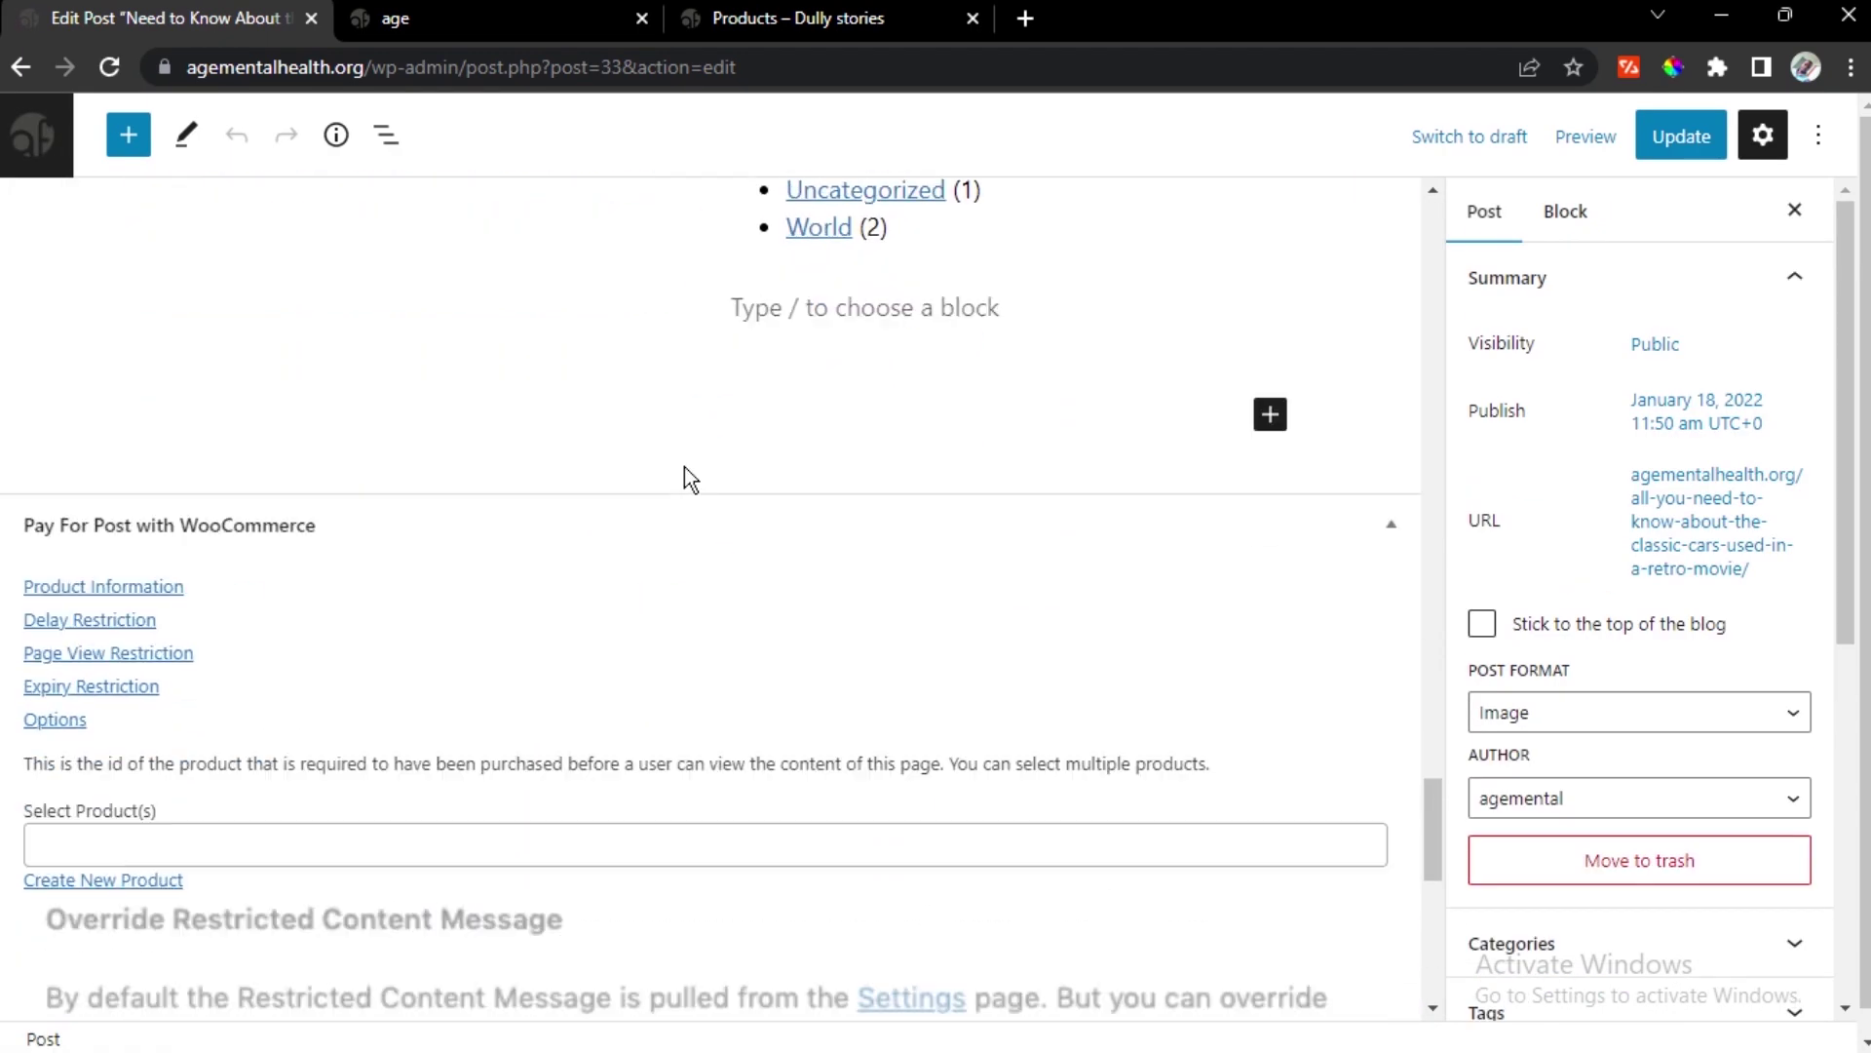
click(278, 485)
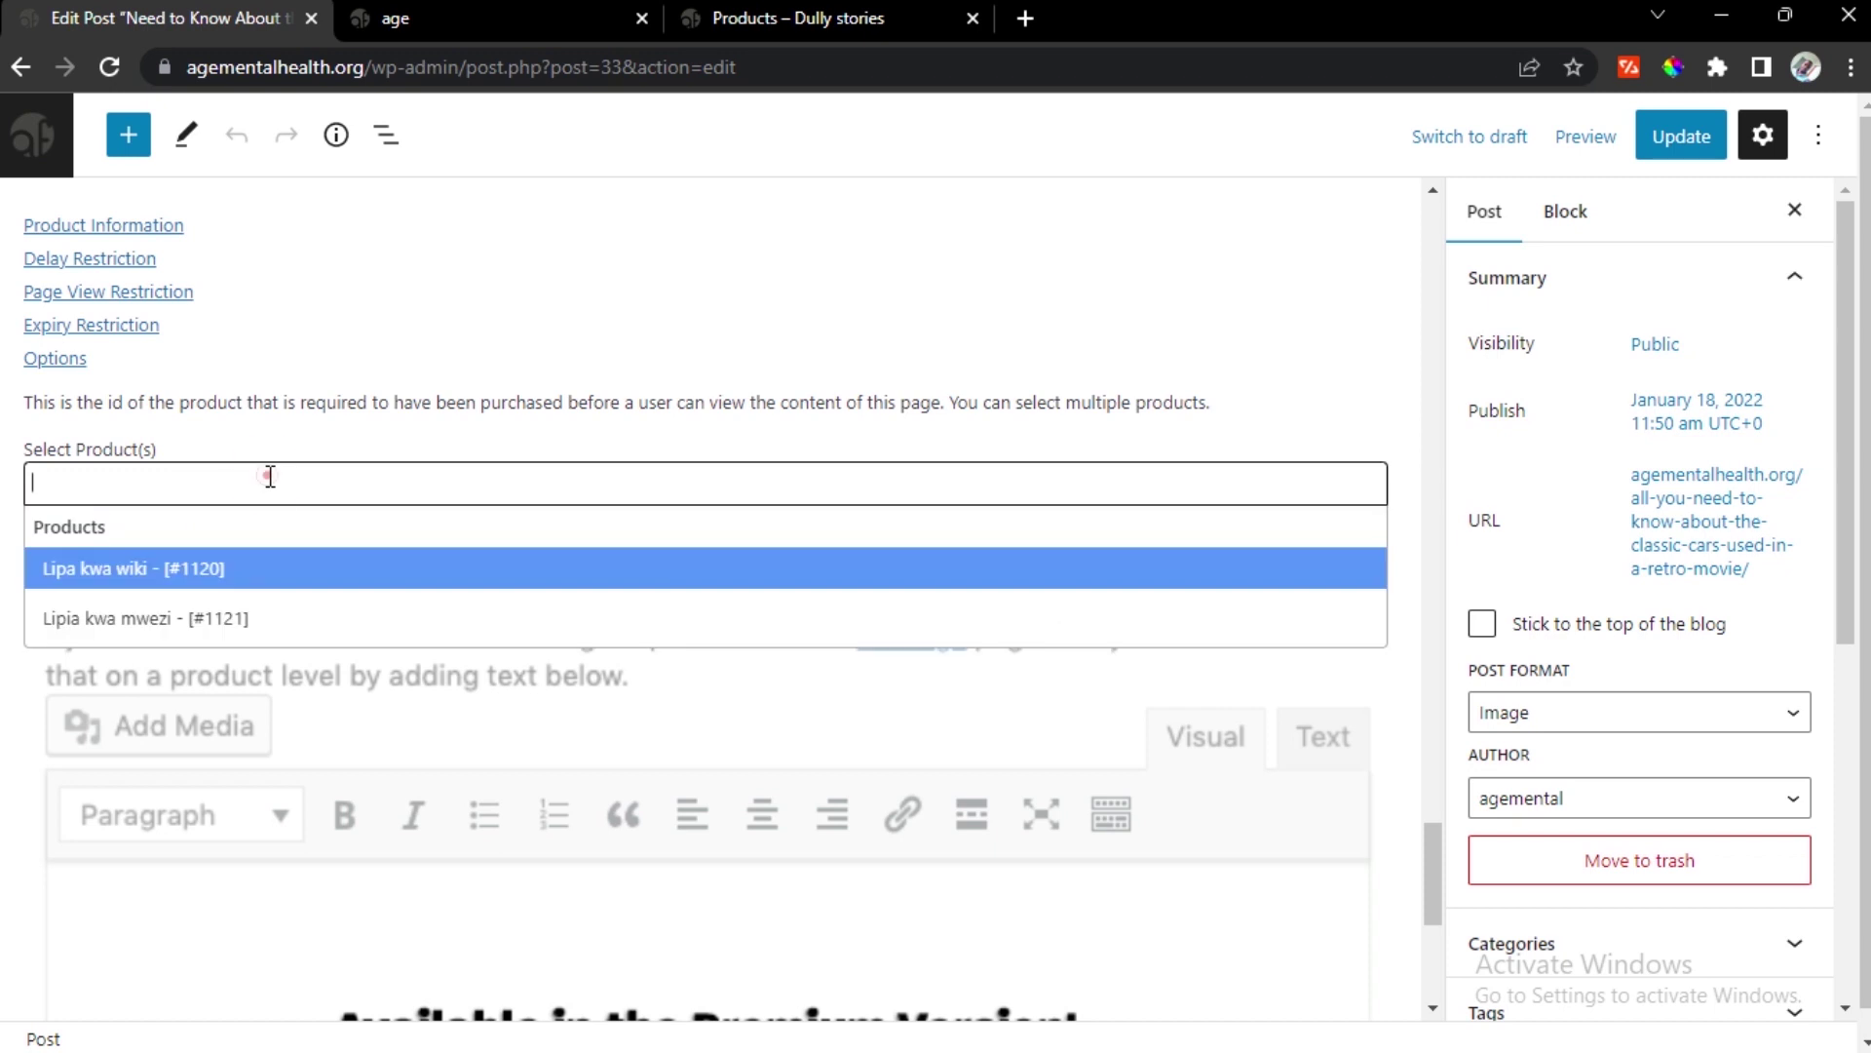
click(237, 592)
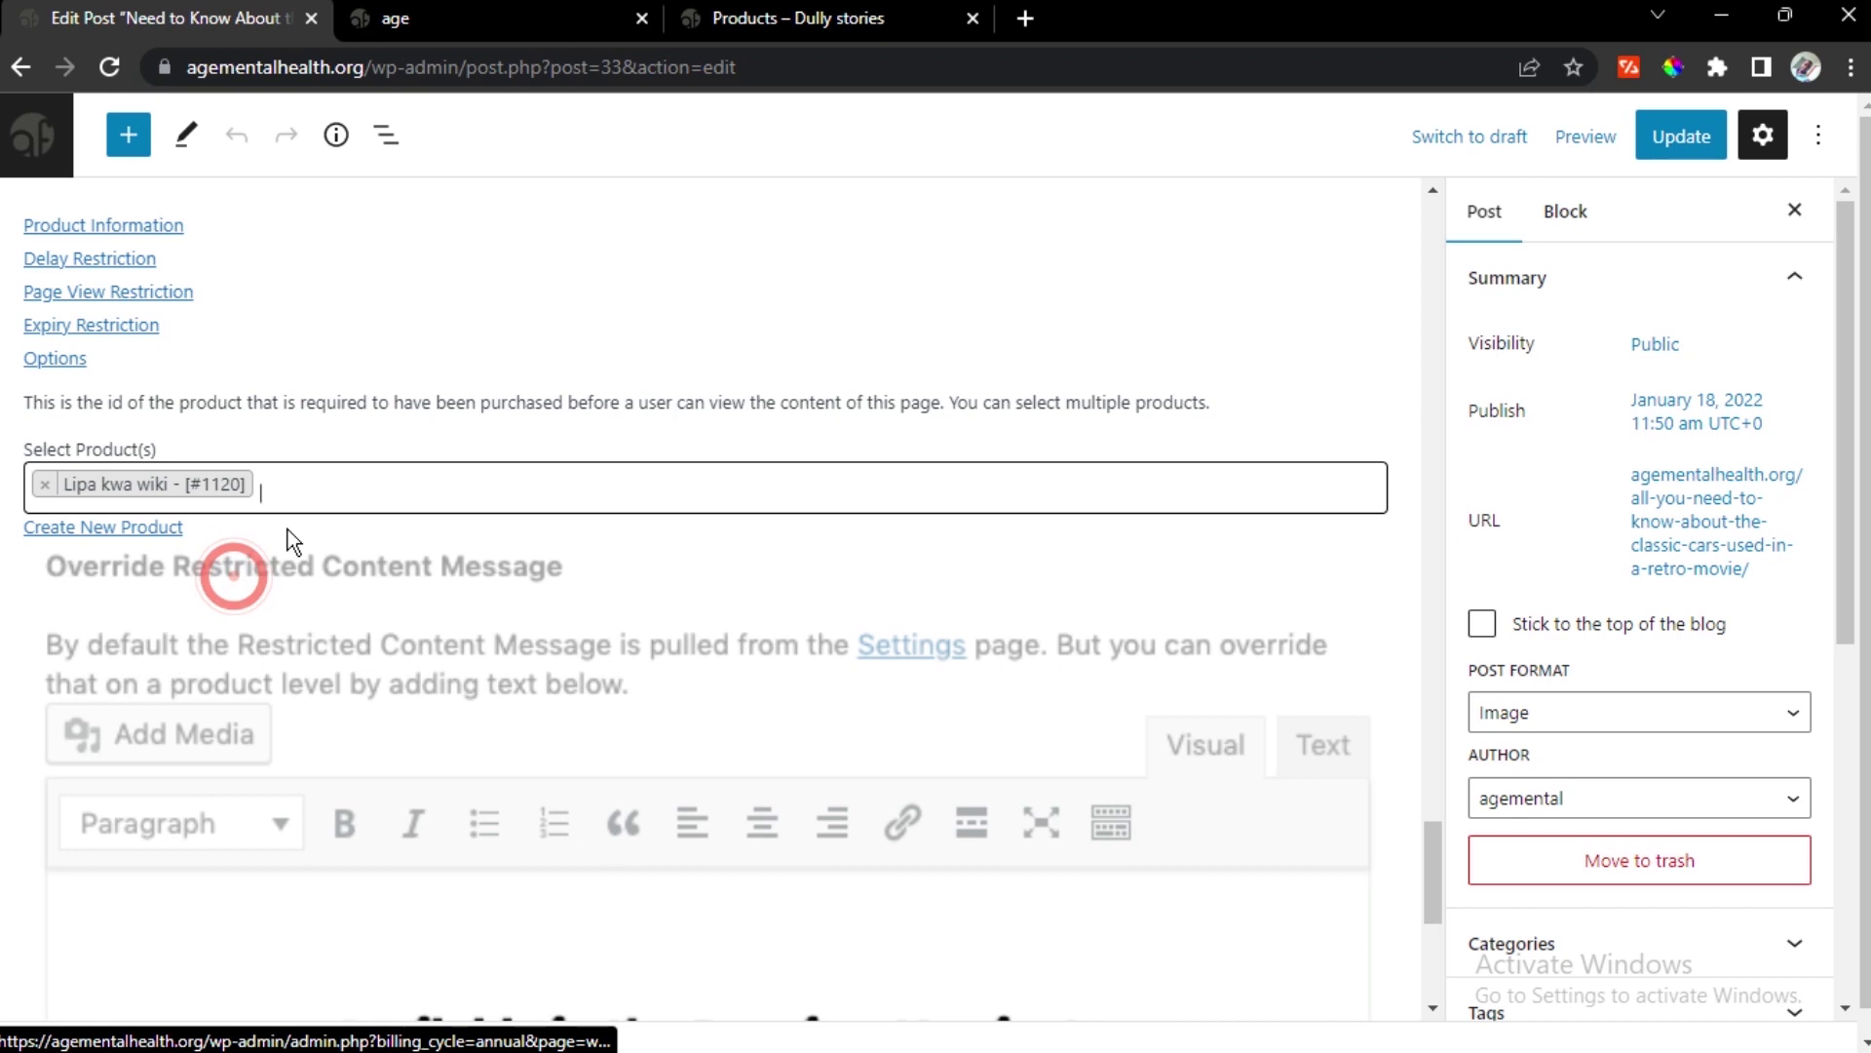
click(399, 492)
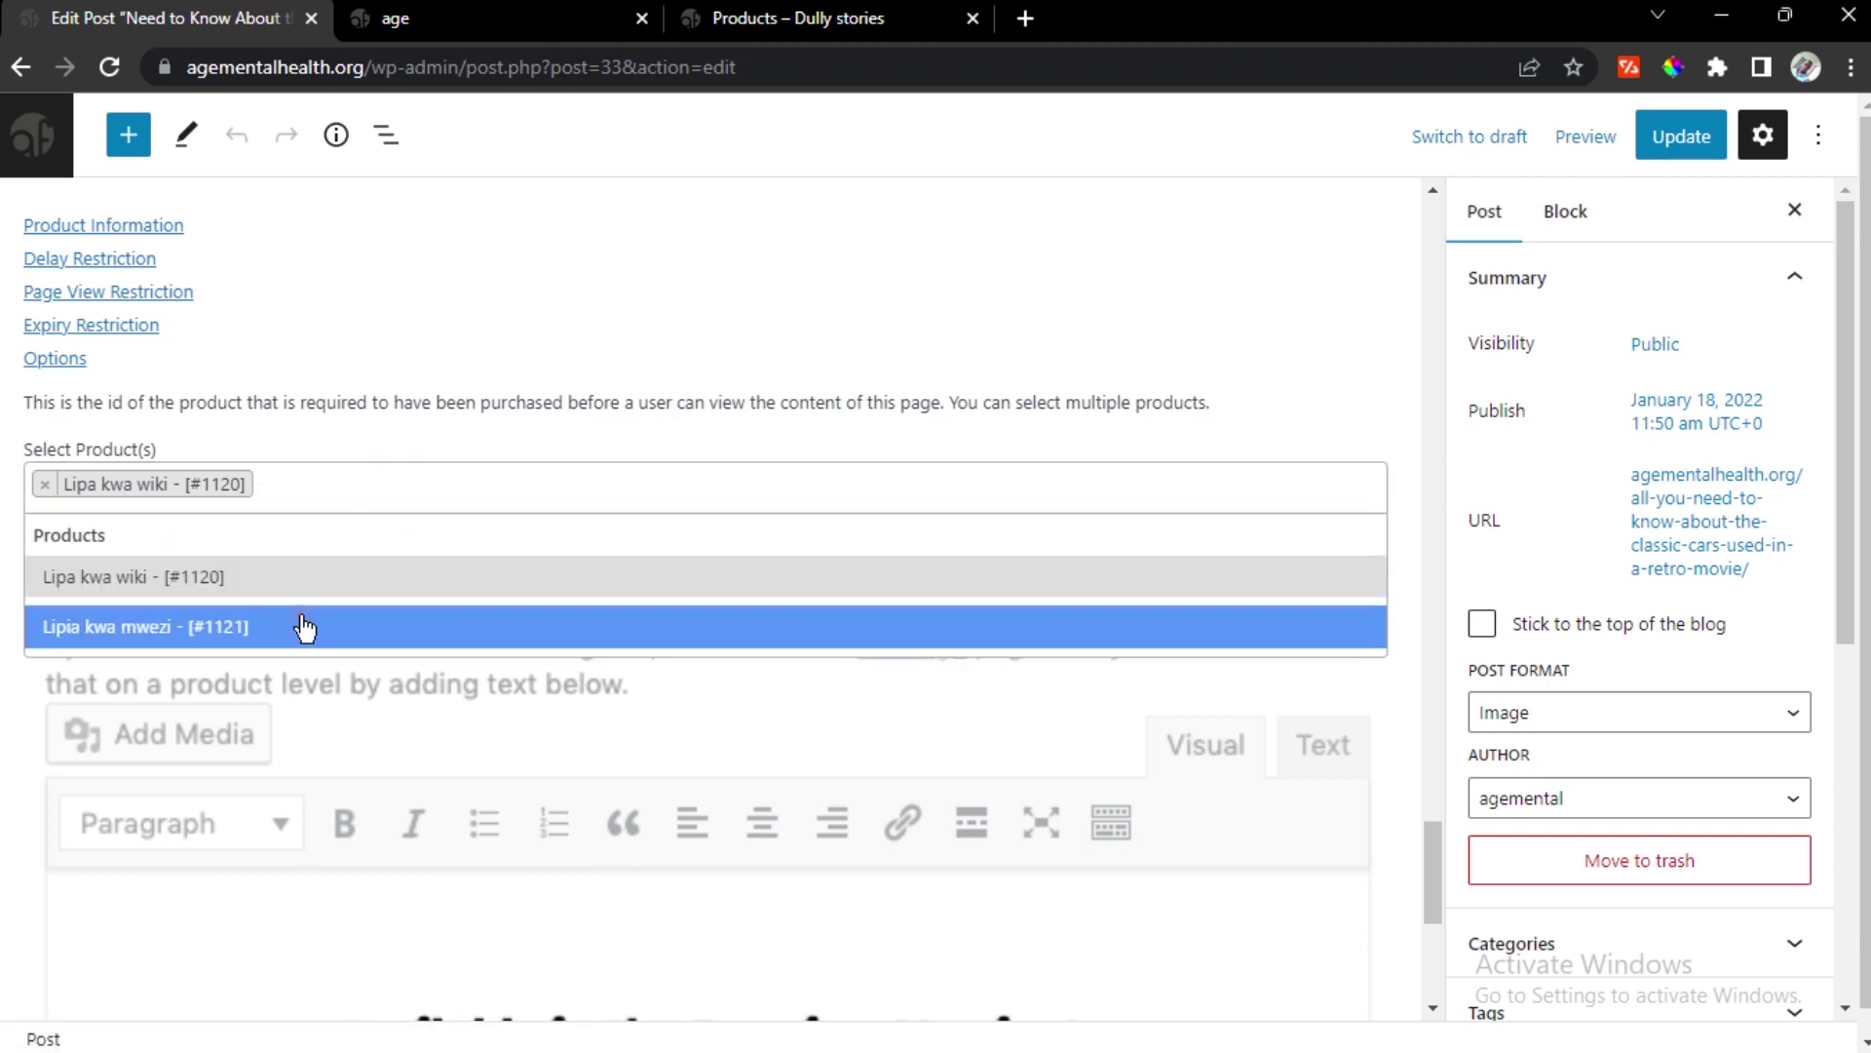
click(305, 629)
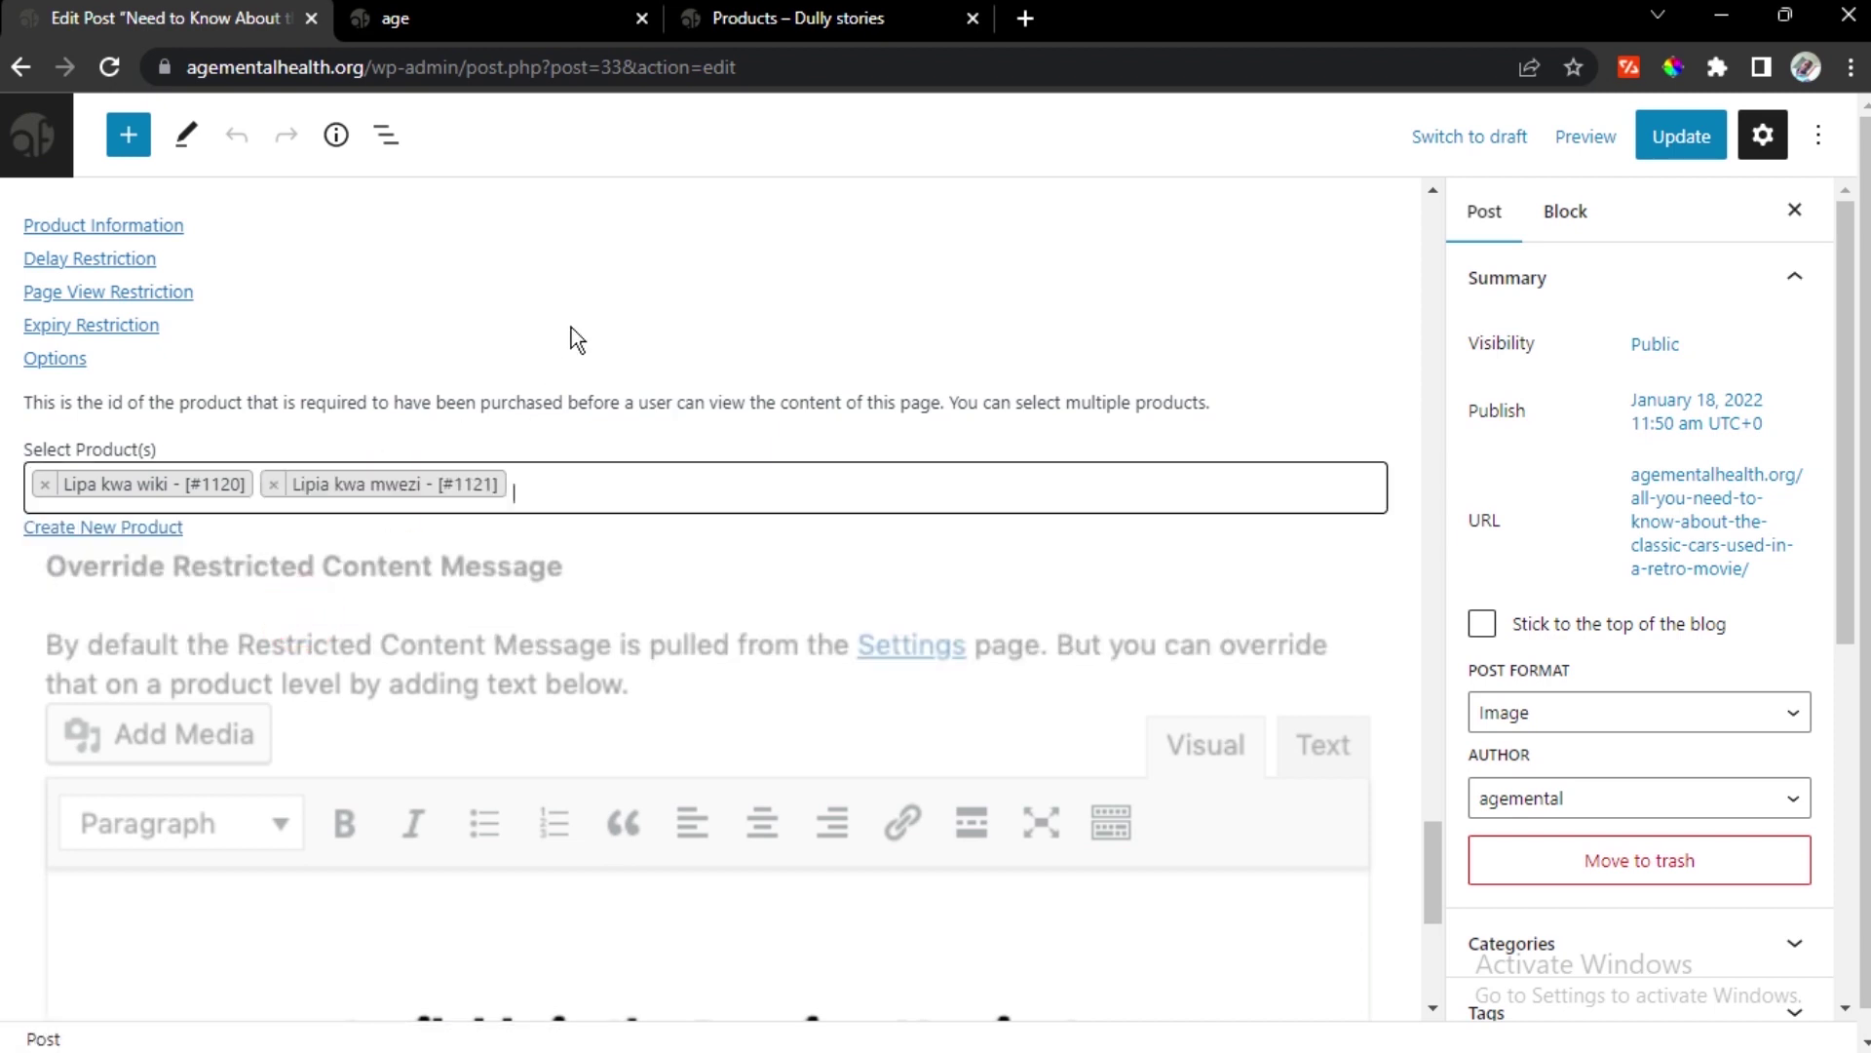
scroll(571, 328, down, 4)
scroll(573, 329, up, 10)
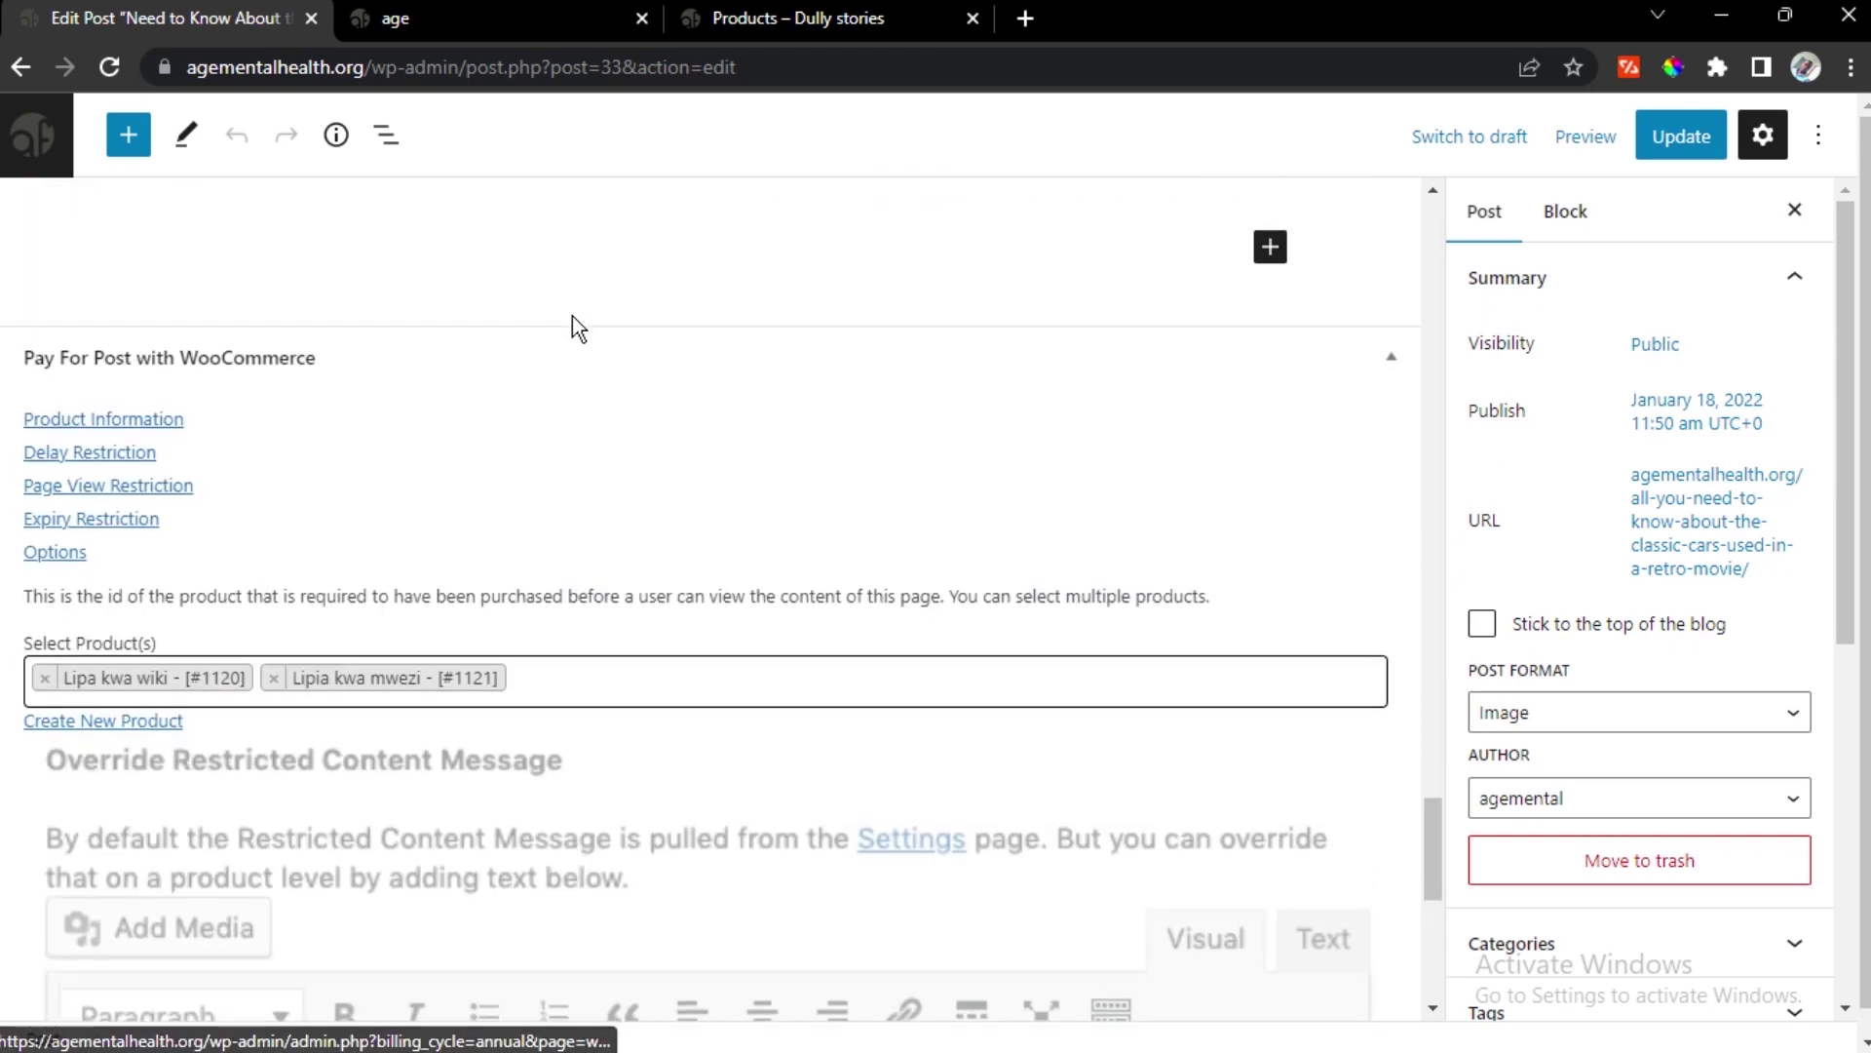
click(1668, 139)
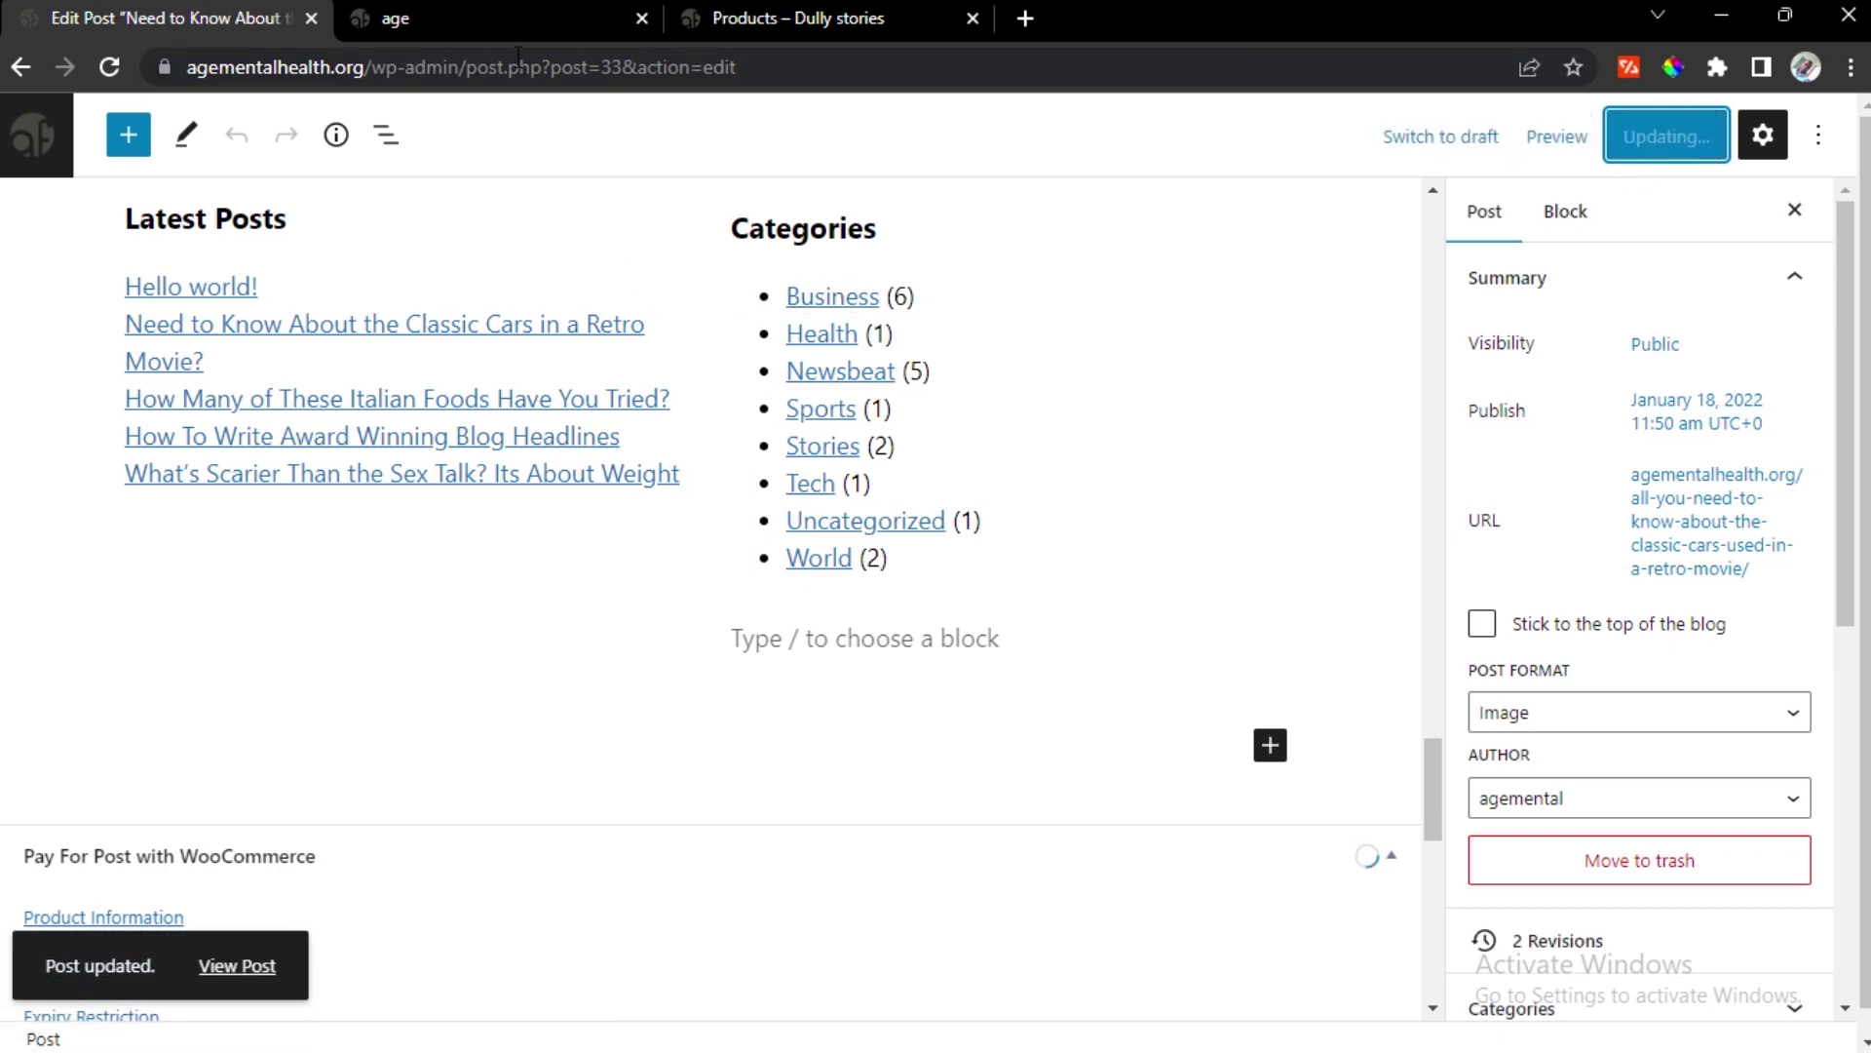
Reload the site's front page, open the Classic Cars post and examine its restricted content message and offered products
click(487, 18)
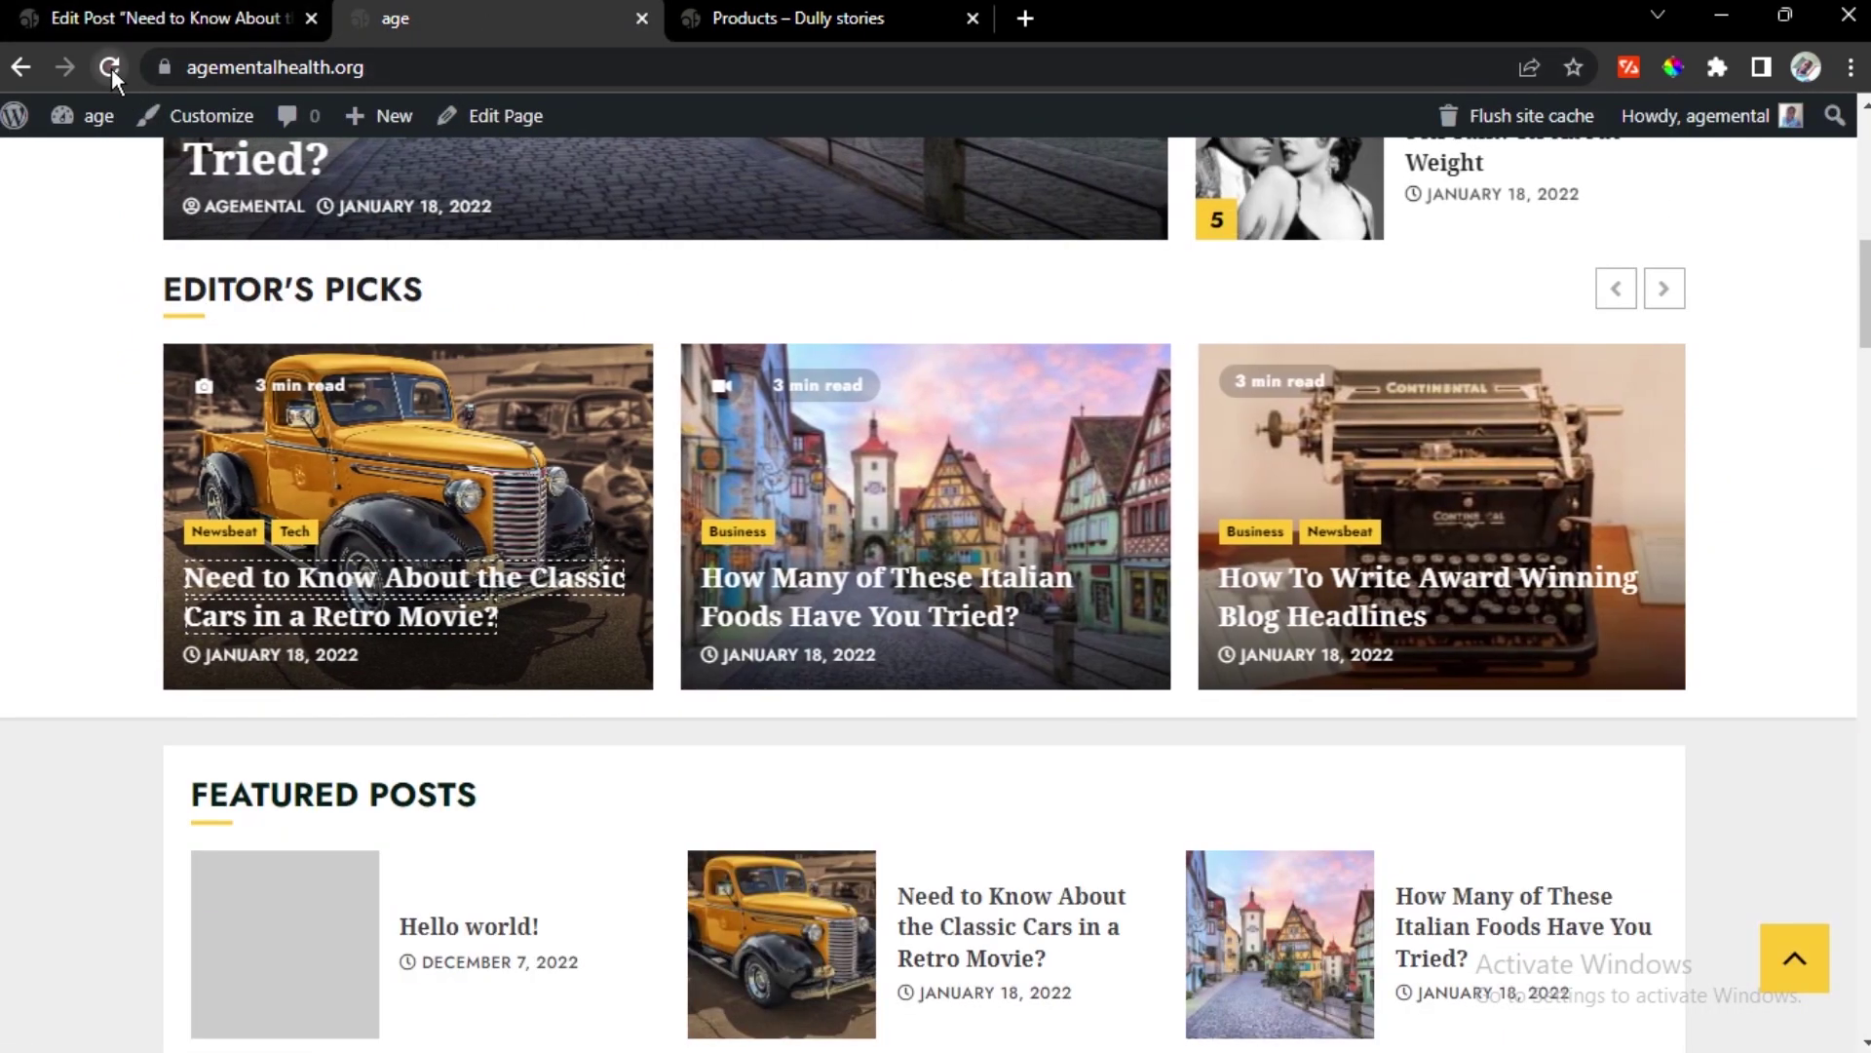
click(111, 68)
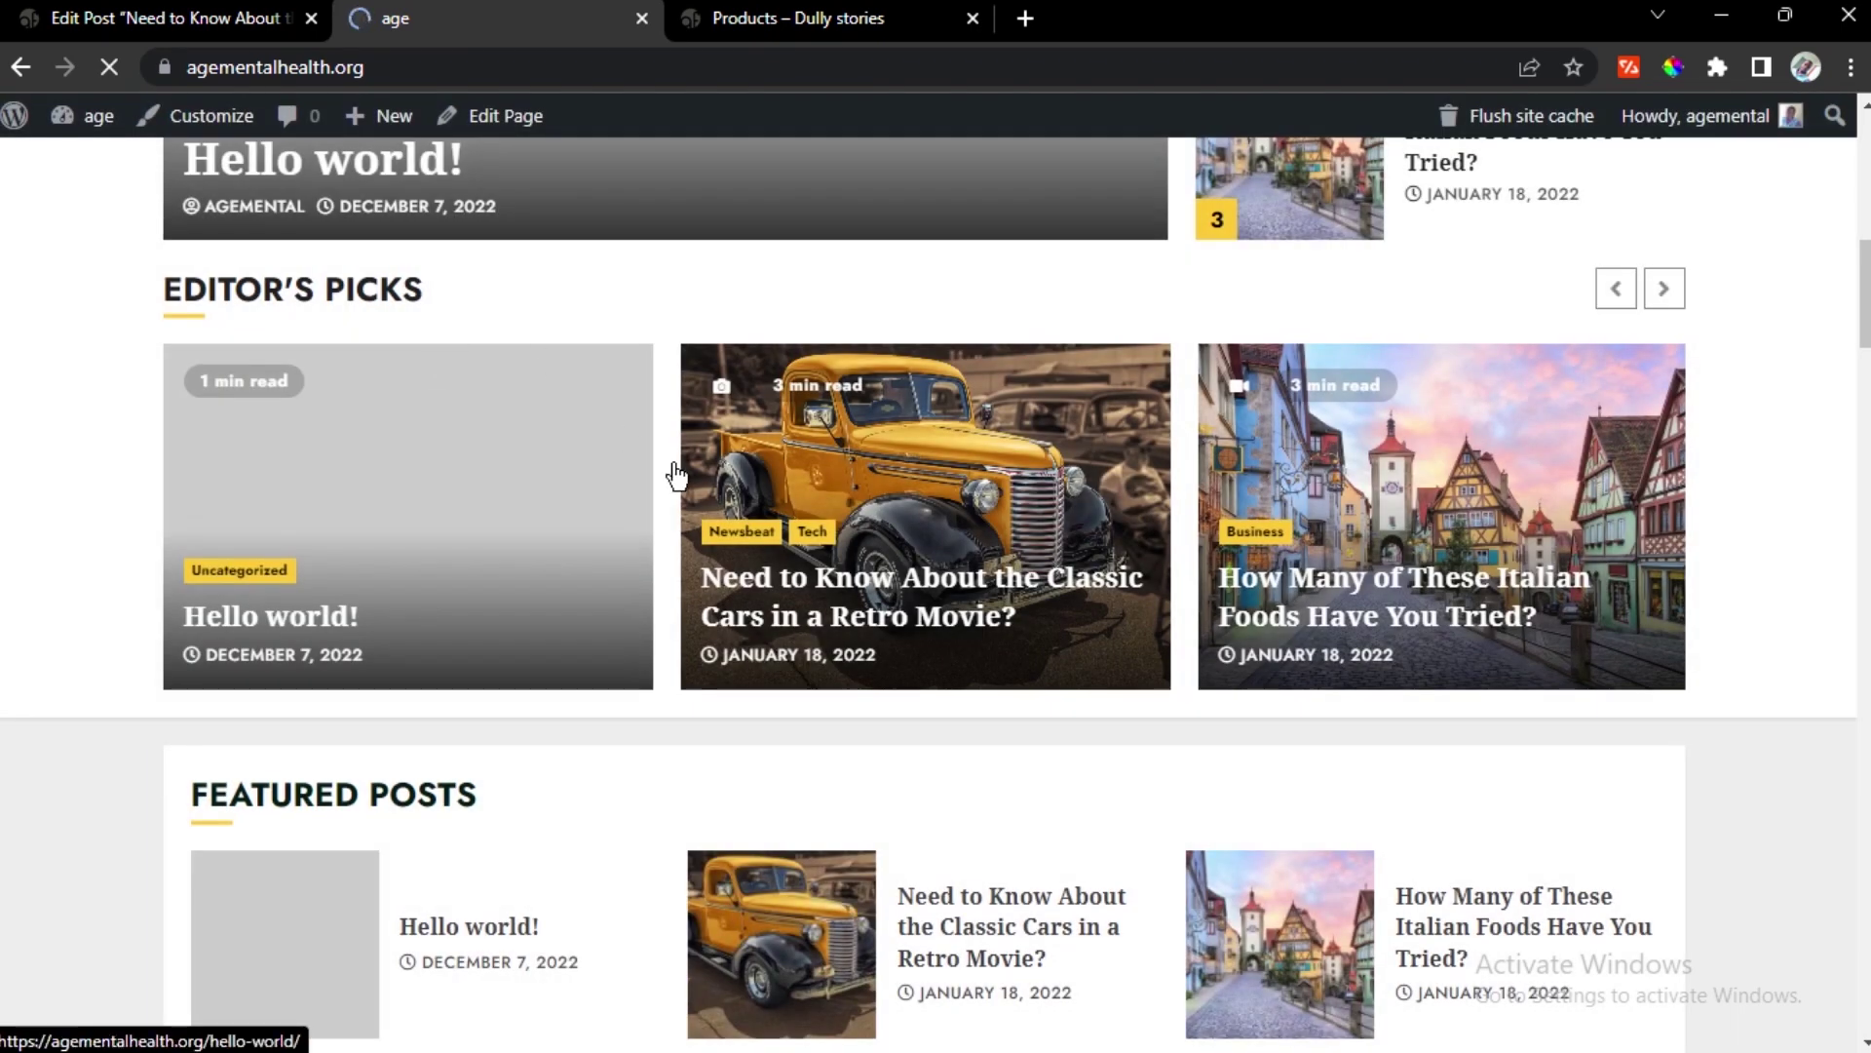
click(818, 623)
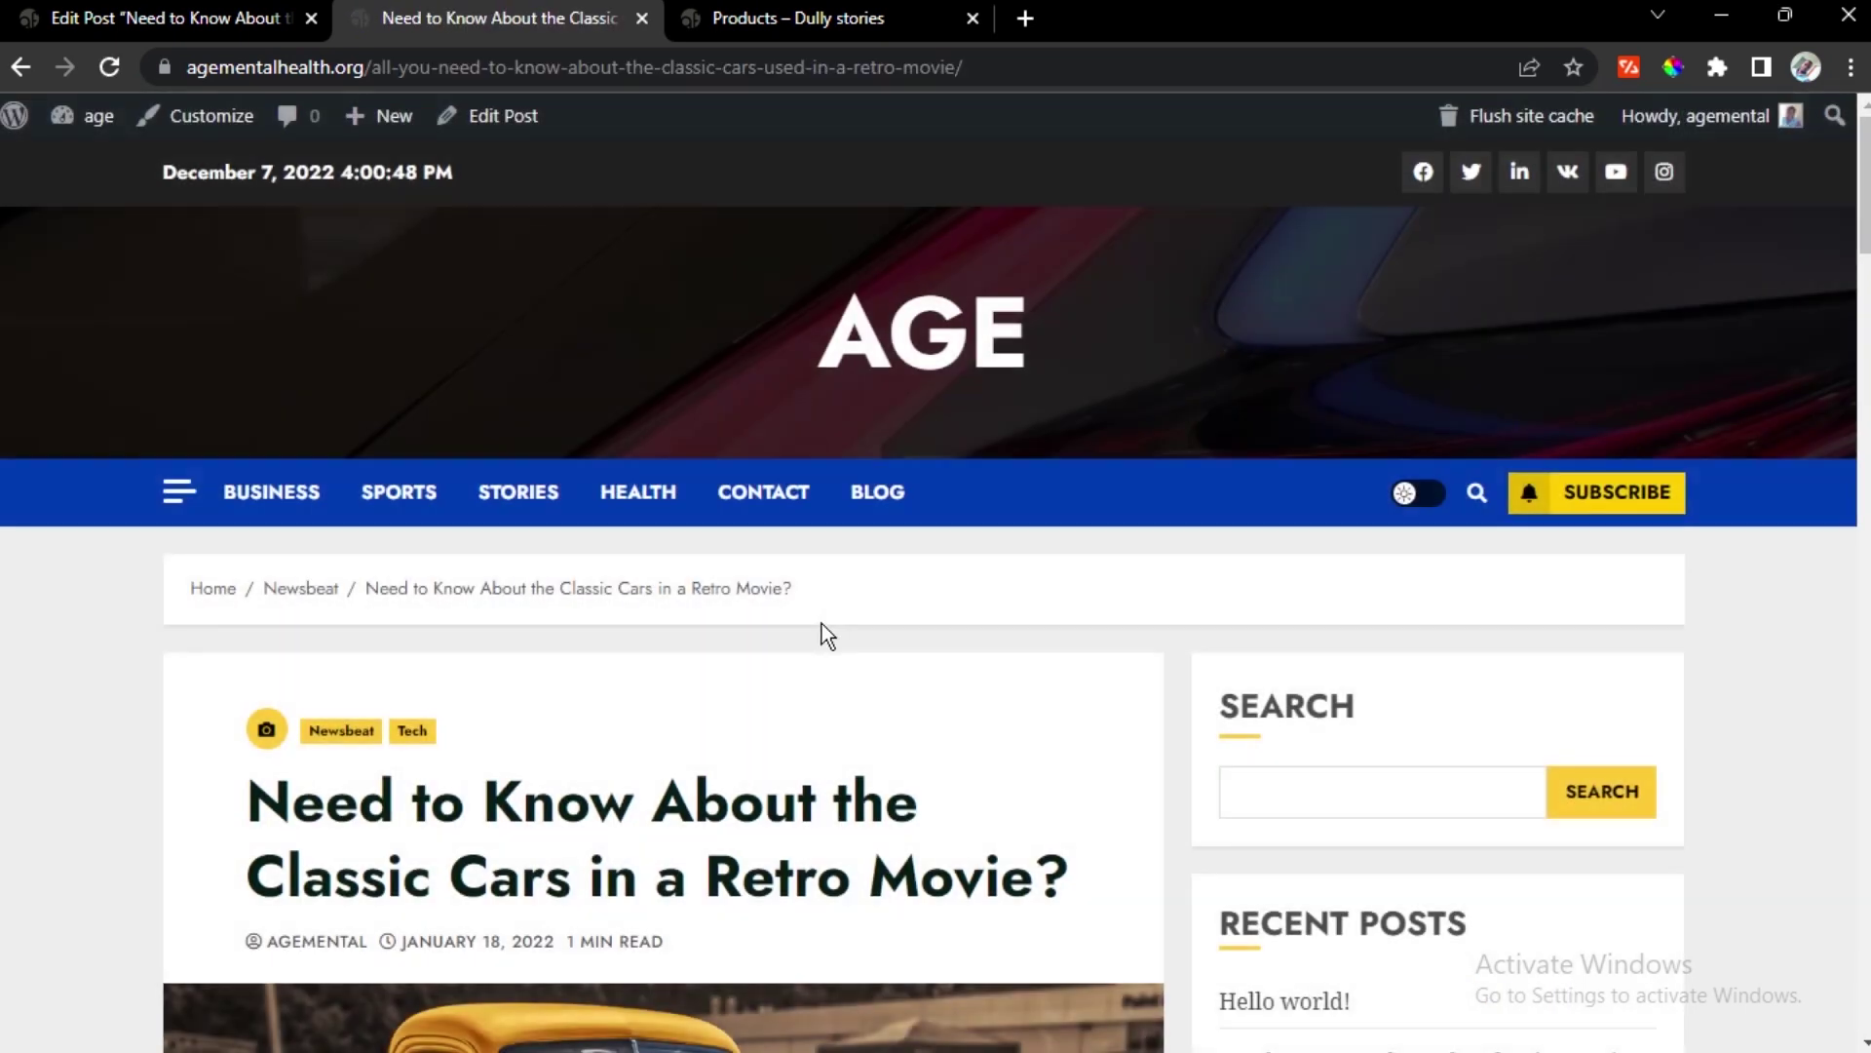
scroll(821, 628, down, 5)
scroll(822, 628, down, 10)
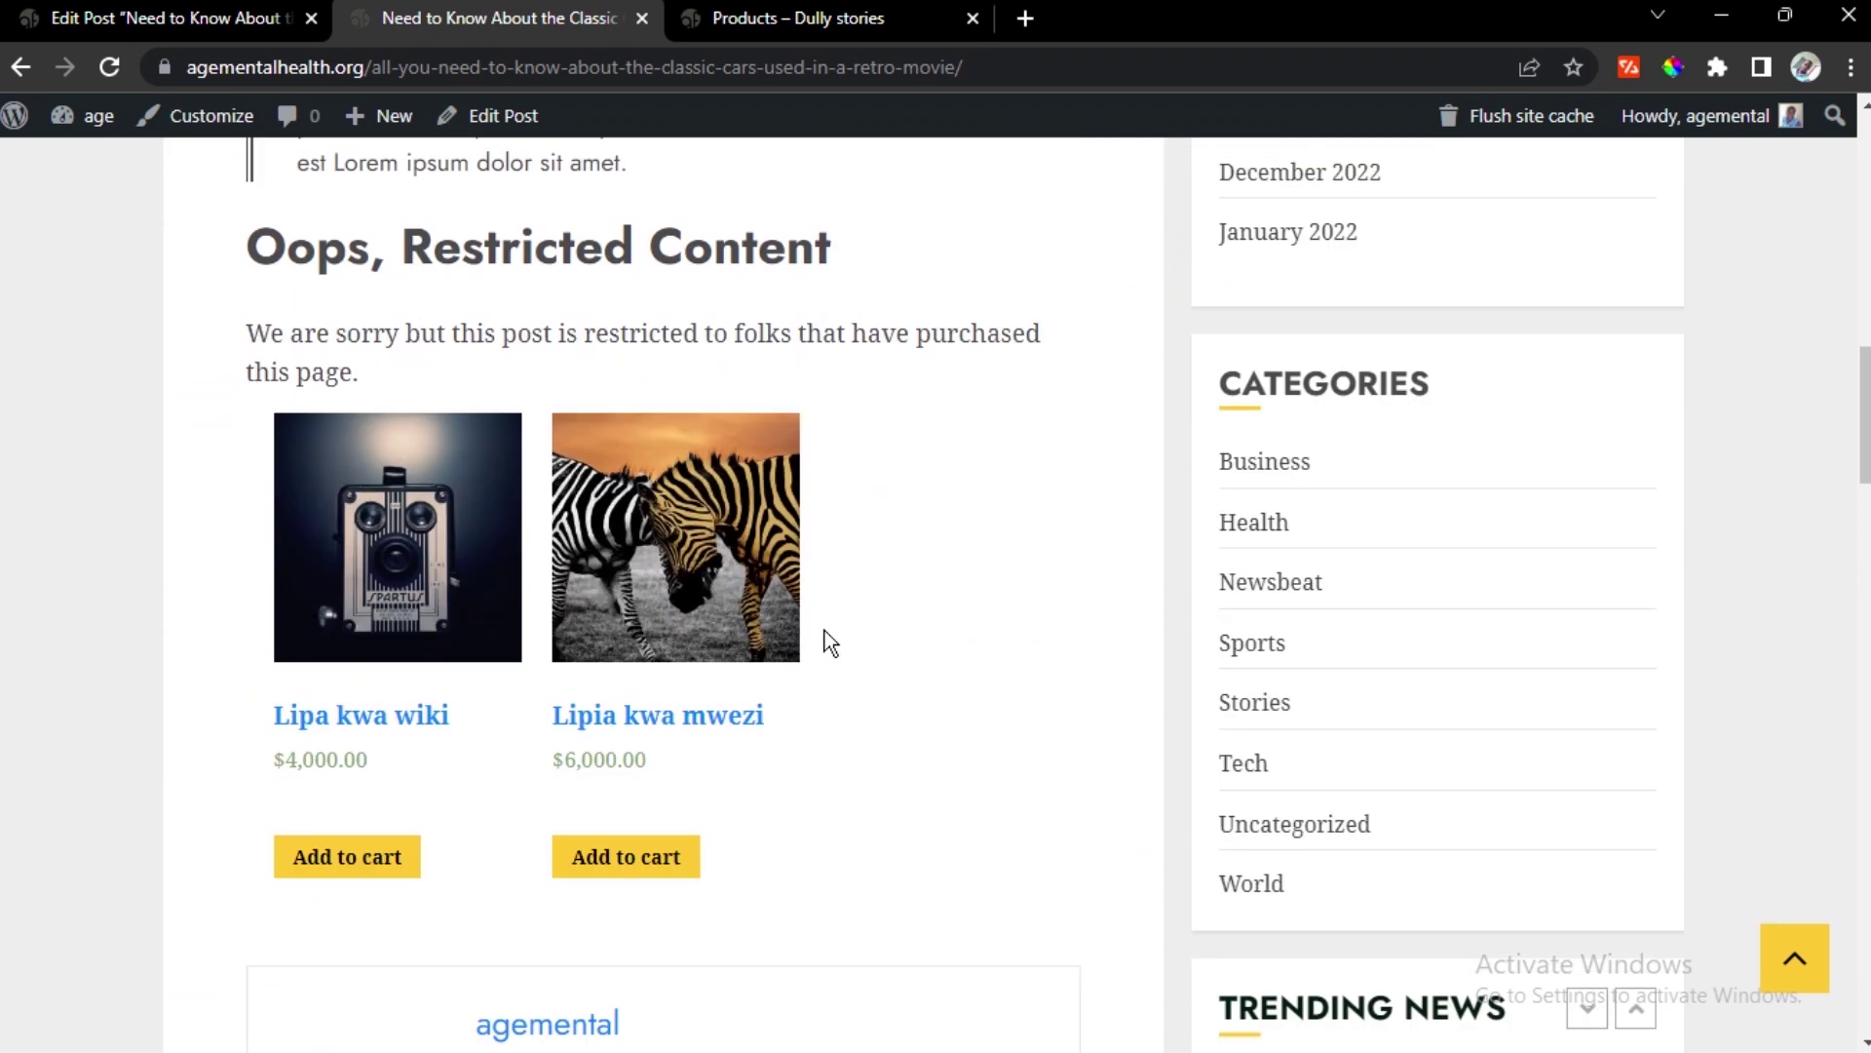
scroll(825, 633, up, 1)
scroll(829, 644, down, 4)
scroll(827, 640, up, 2)
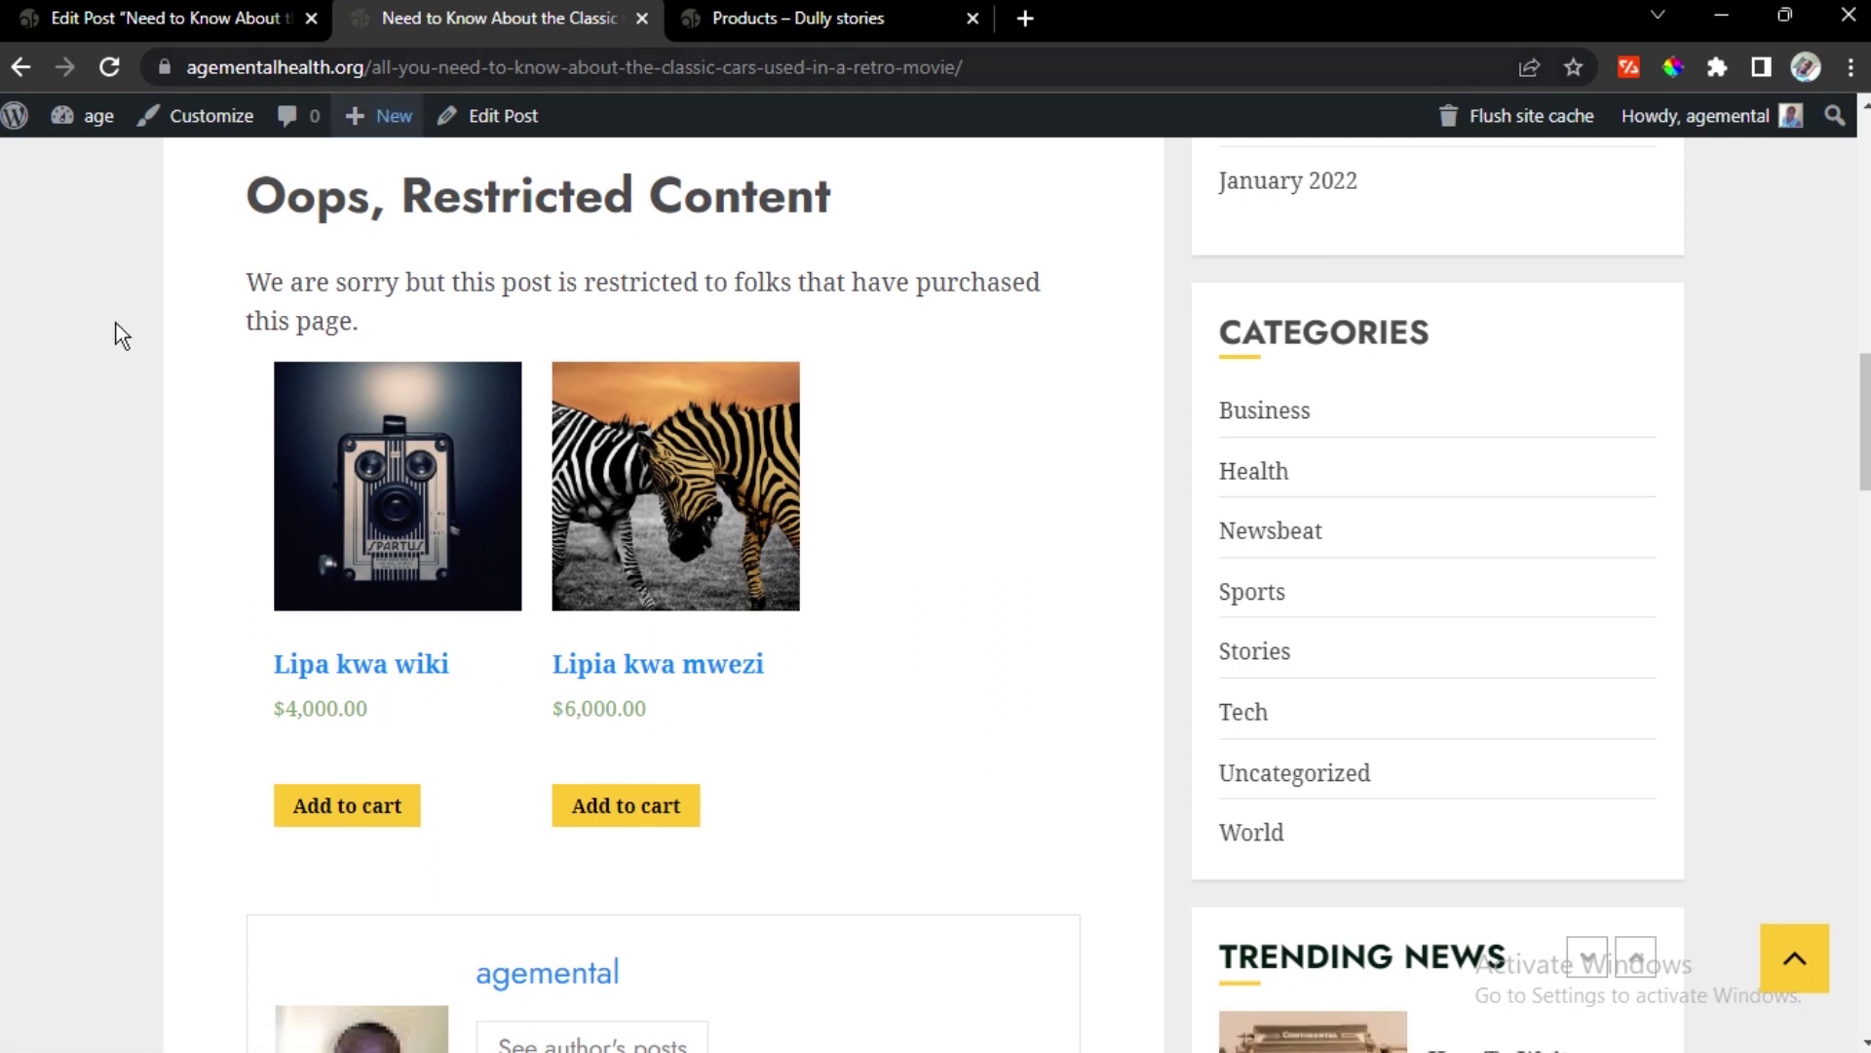
drag(316, 200, 539, 248)
click(539, 246)
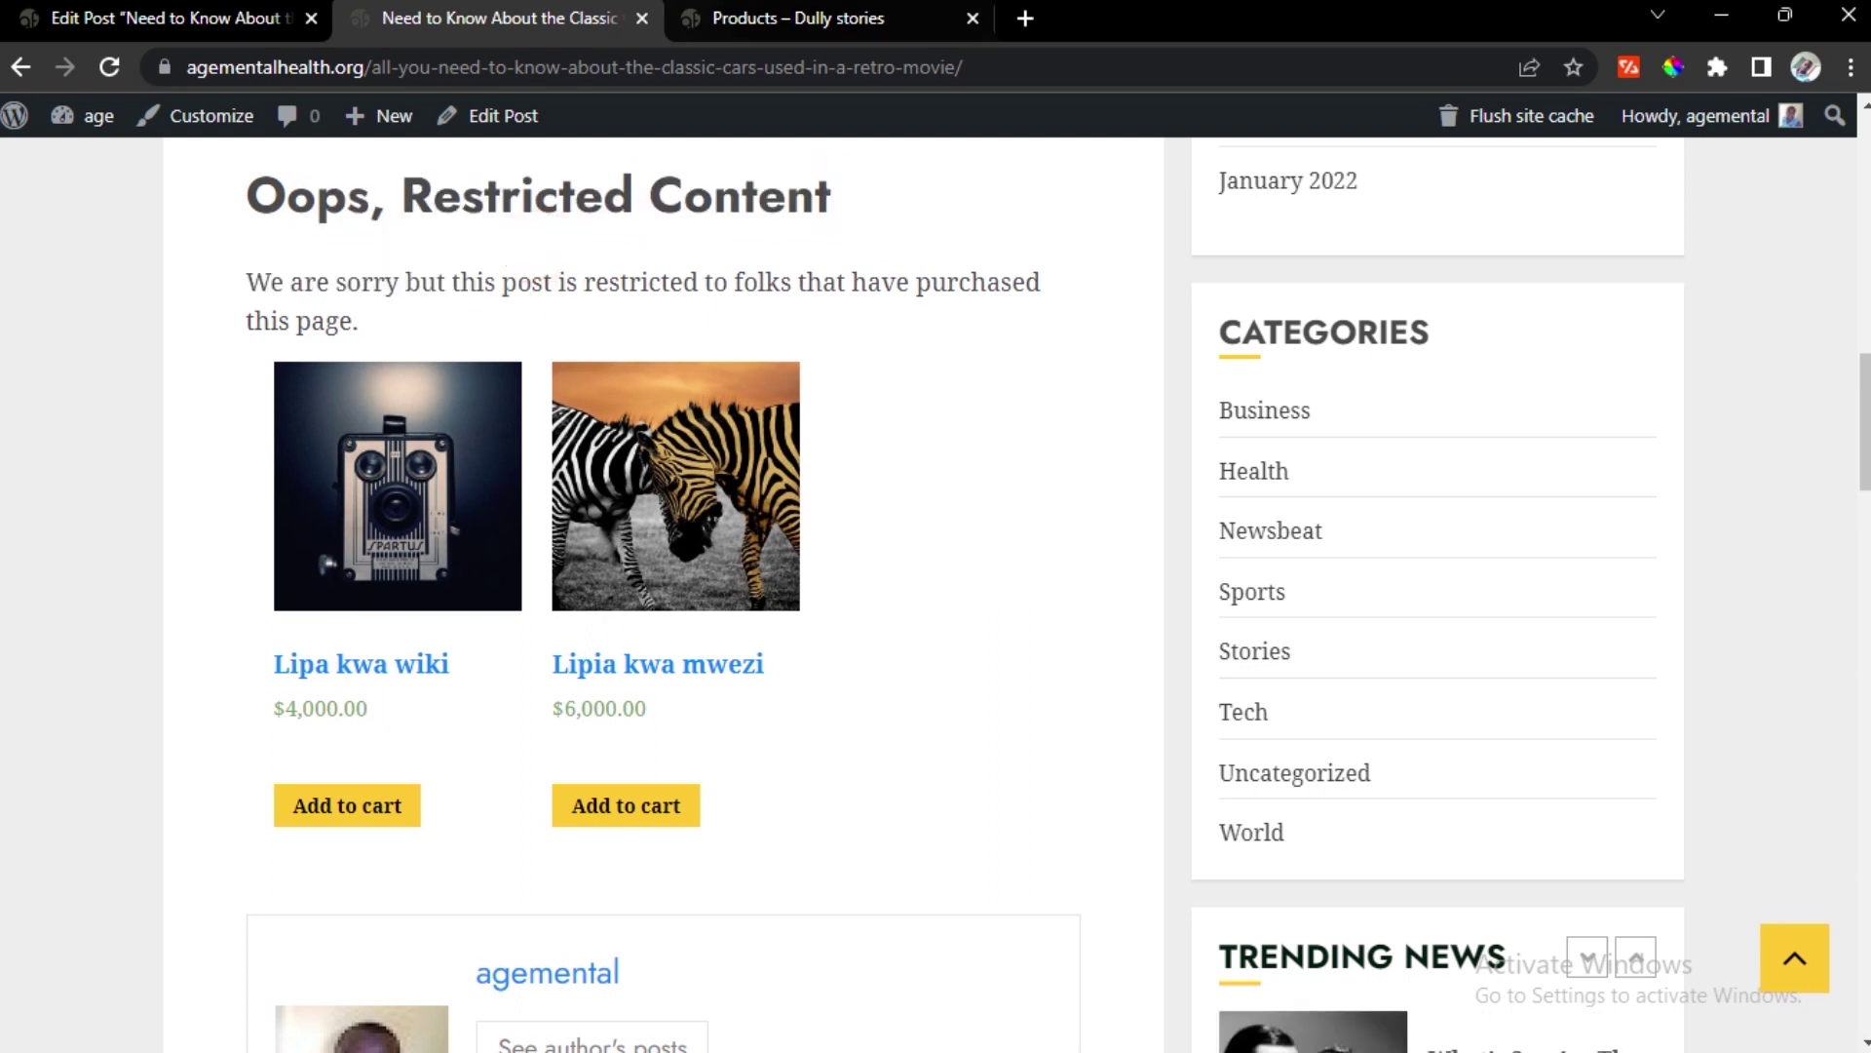
Review the shop's product listing on the Dully Stories site for comparison
click(712, 17)
scroll(542, 535, down, 5)
scroll(547, 530, up, 4)
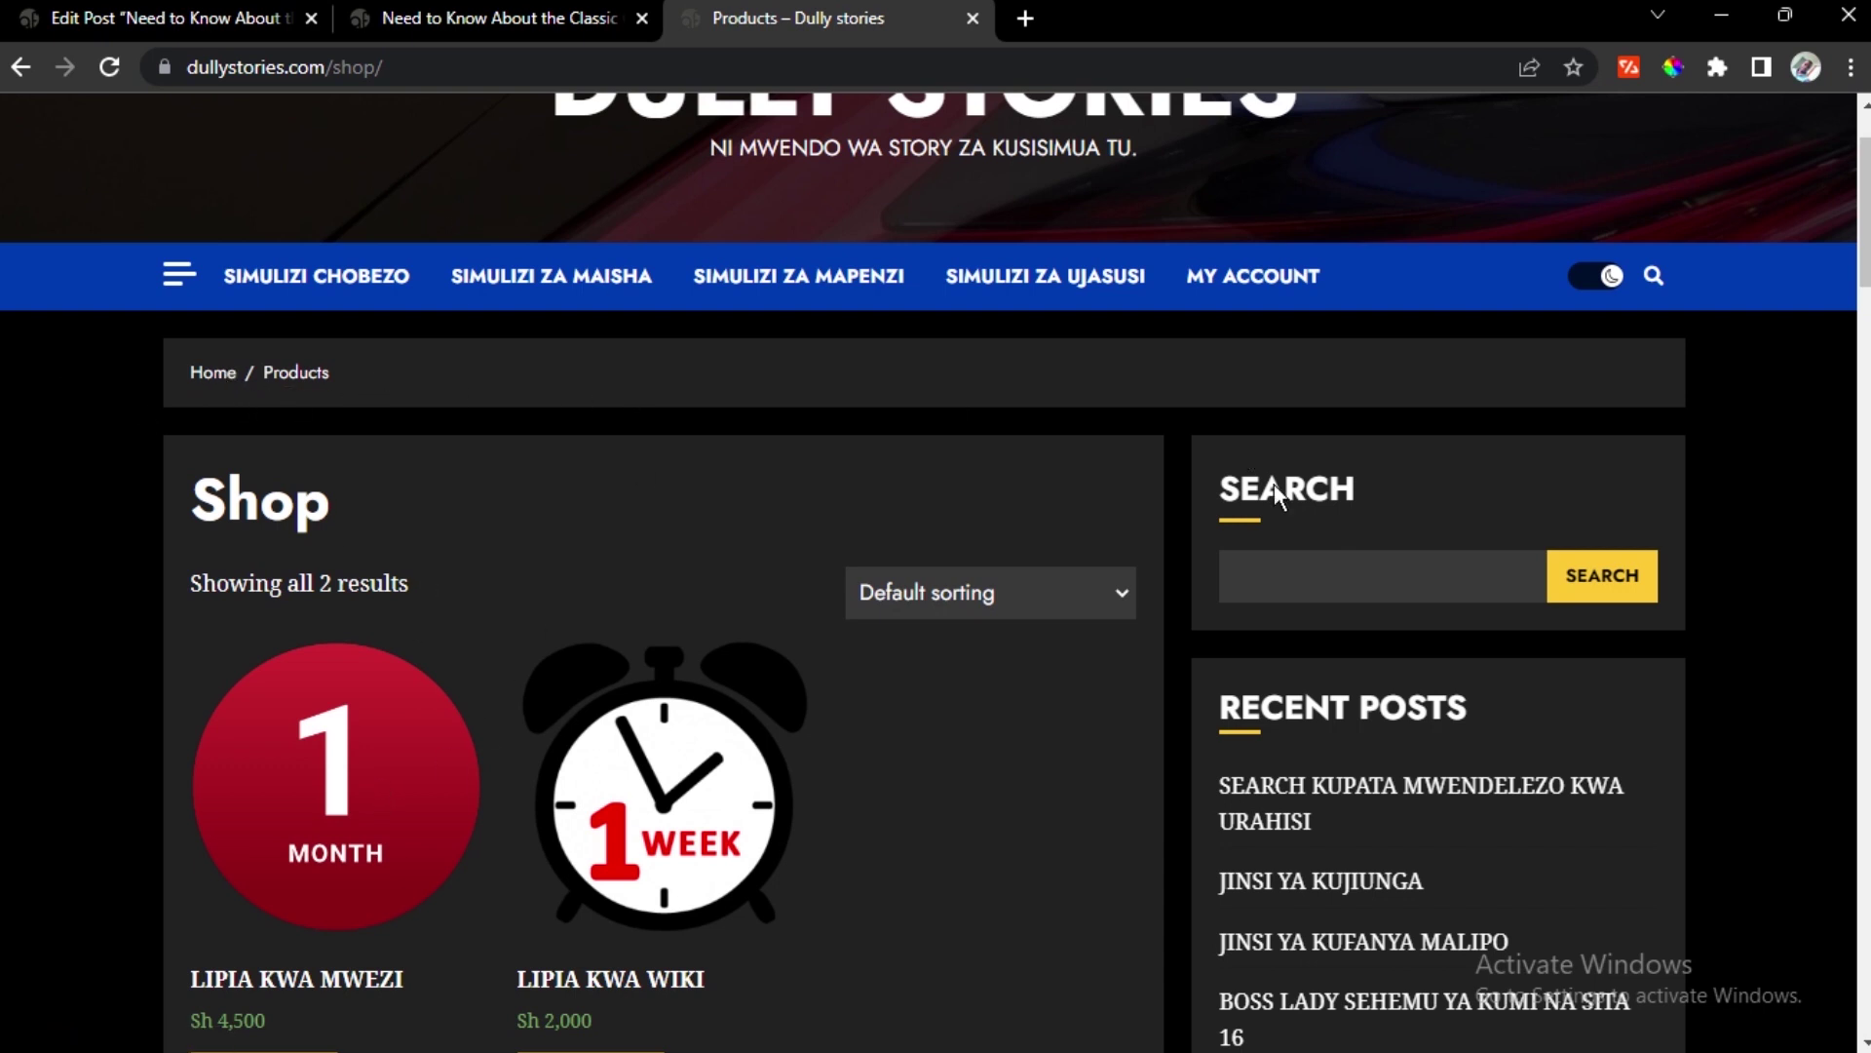
Open the post "BOSS LADY SEHEMU YA KUMI NA TANO 15" on Dully Stories and compare its restricted message with the Classic Cars post
scroll(1272, 483, down, 5)
click(1496, 552)
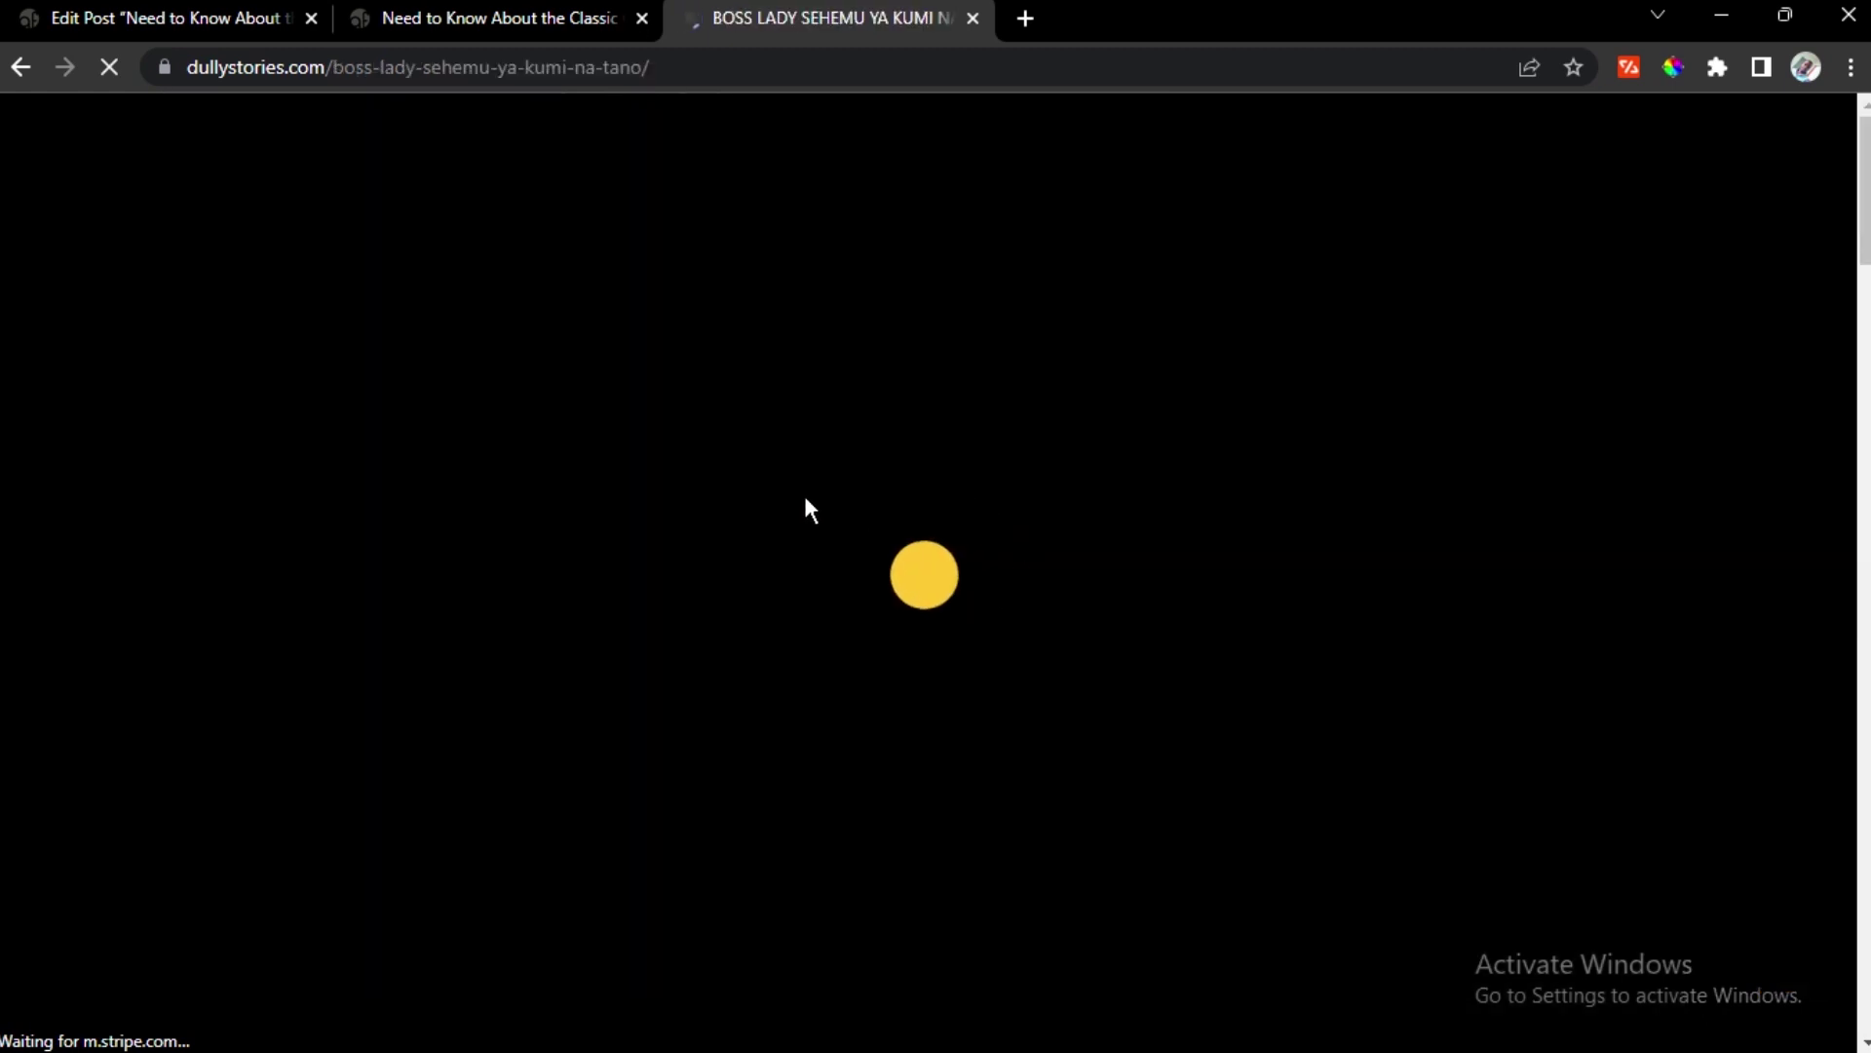
scroll(805, 505, down, 4)
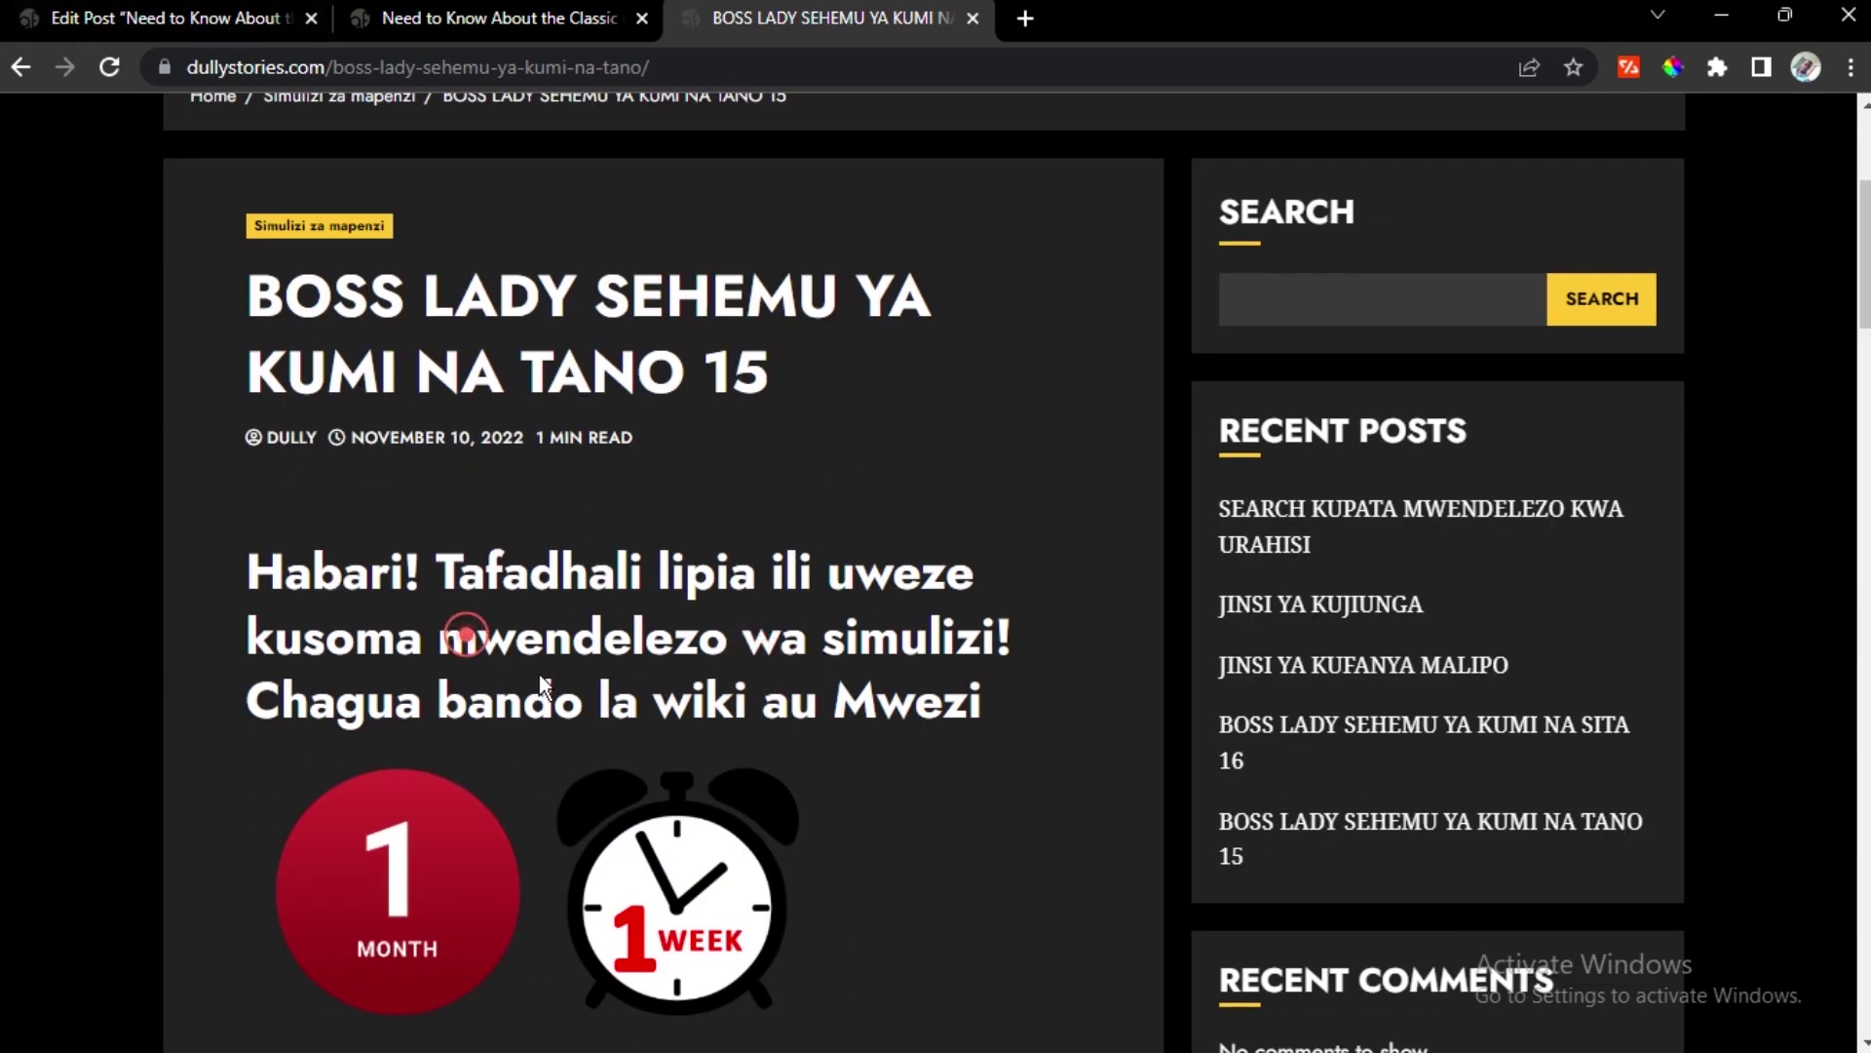
click(497, 17)
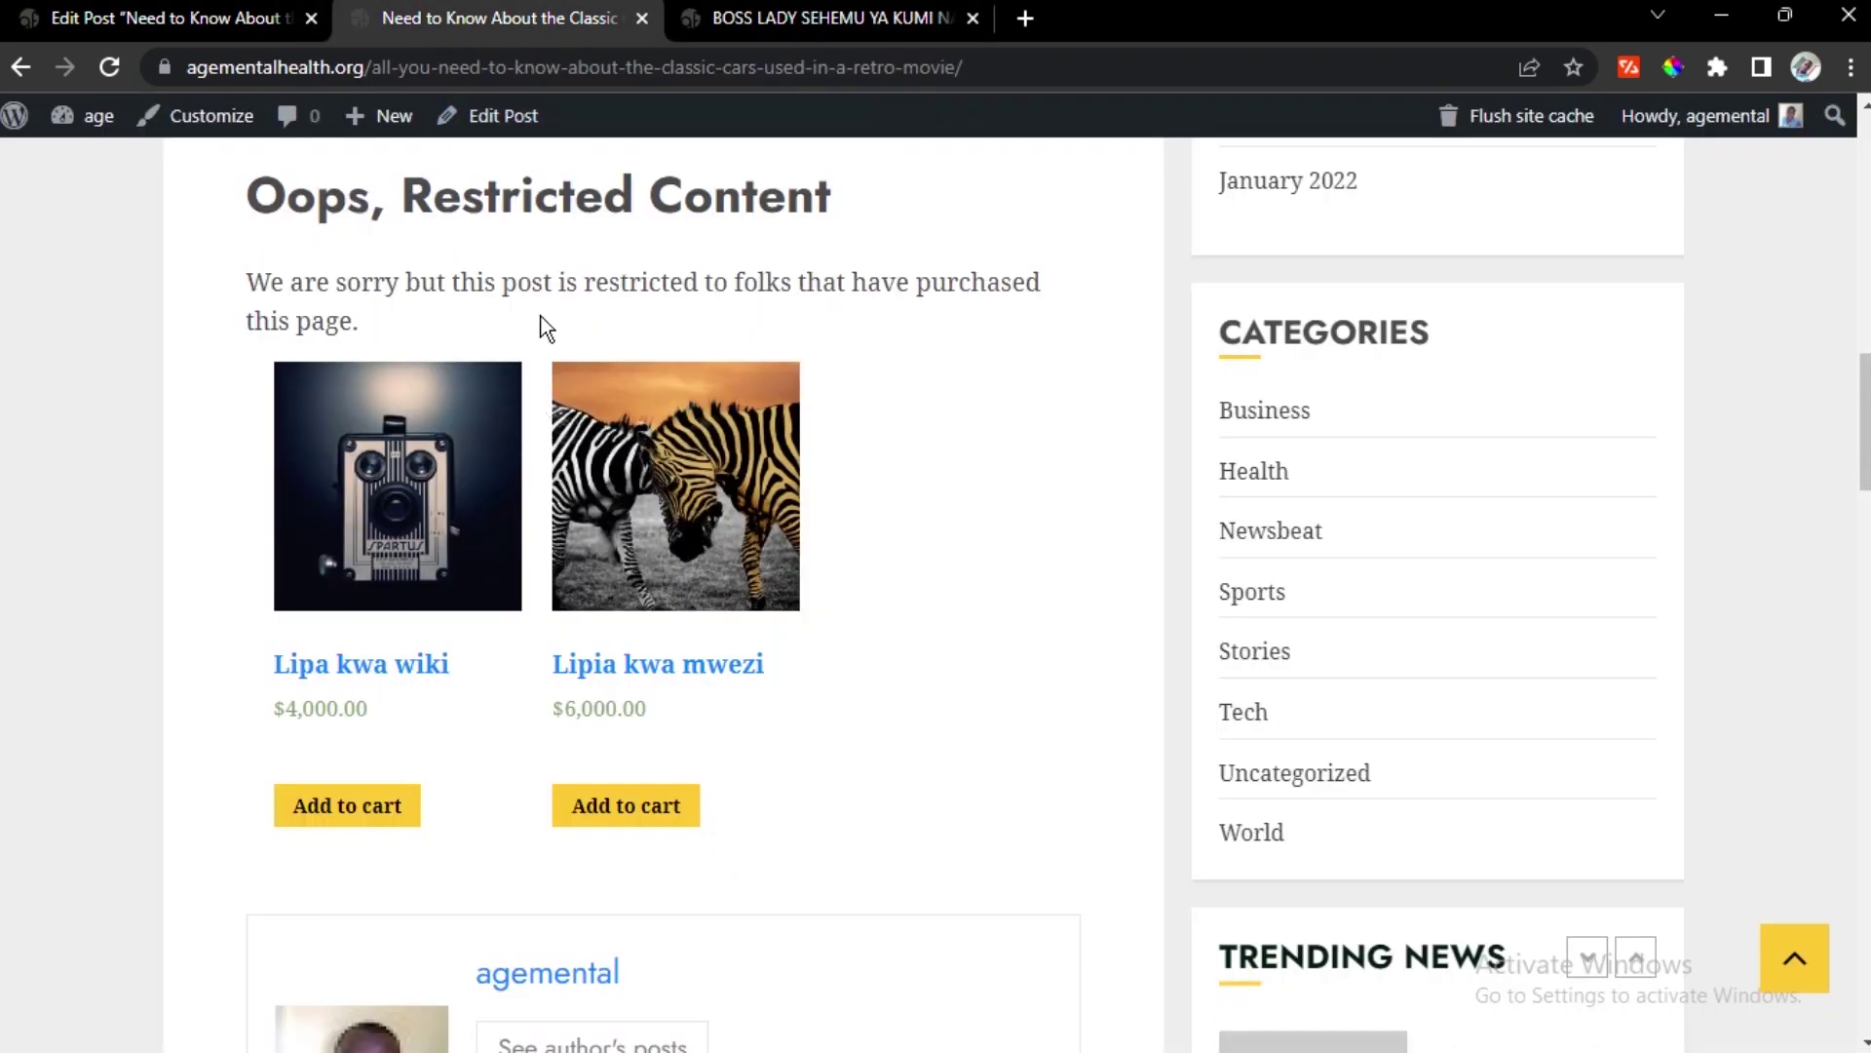
Return to the list of all posts and open "How Many of These Italian Foods Have You Tried?" for editing
click(129, 20)
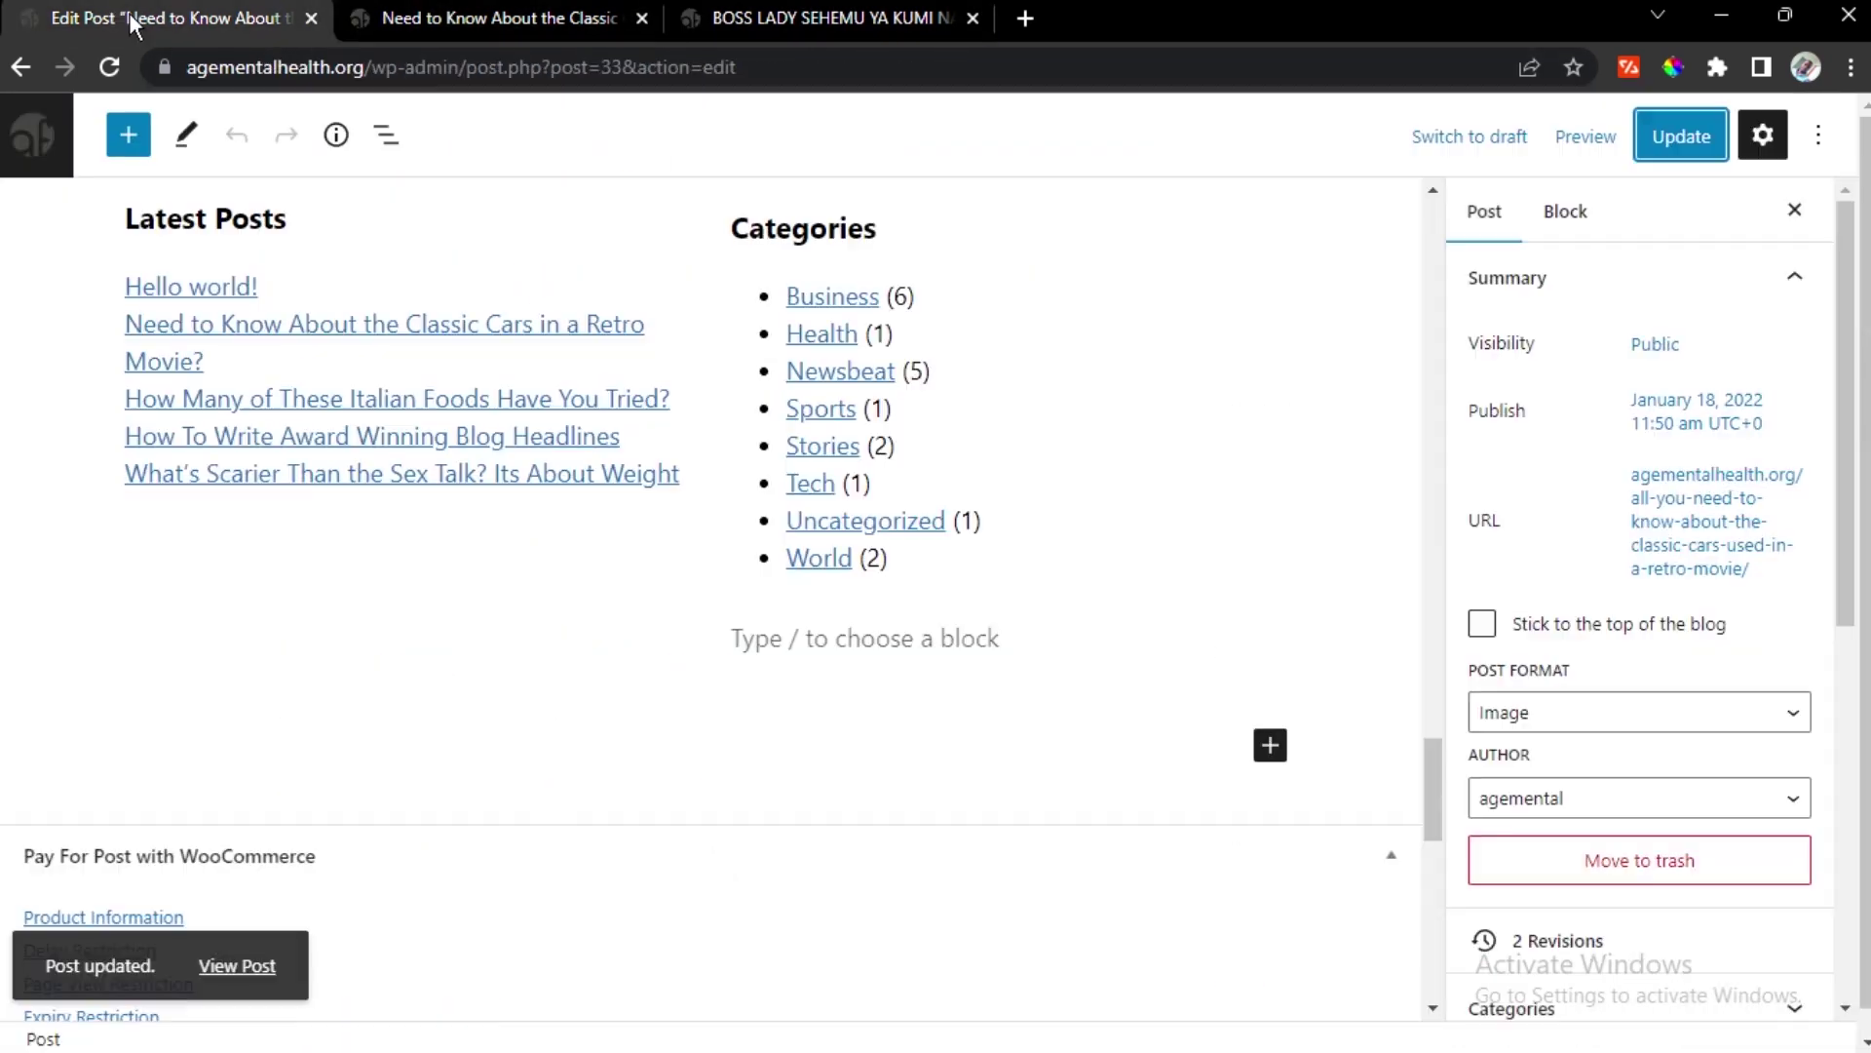
scroll(16, 259, up, 8)
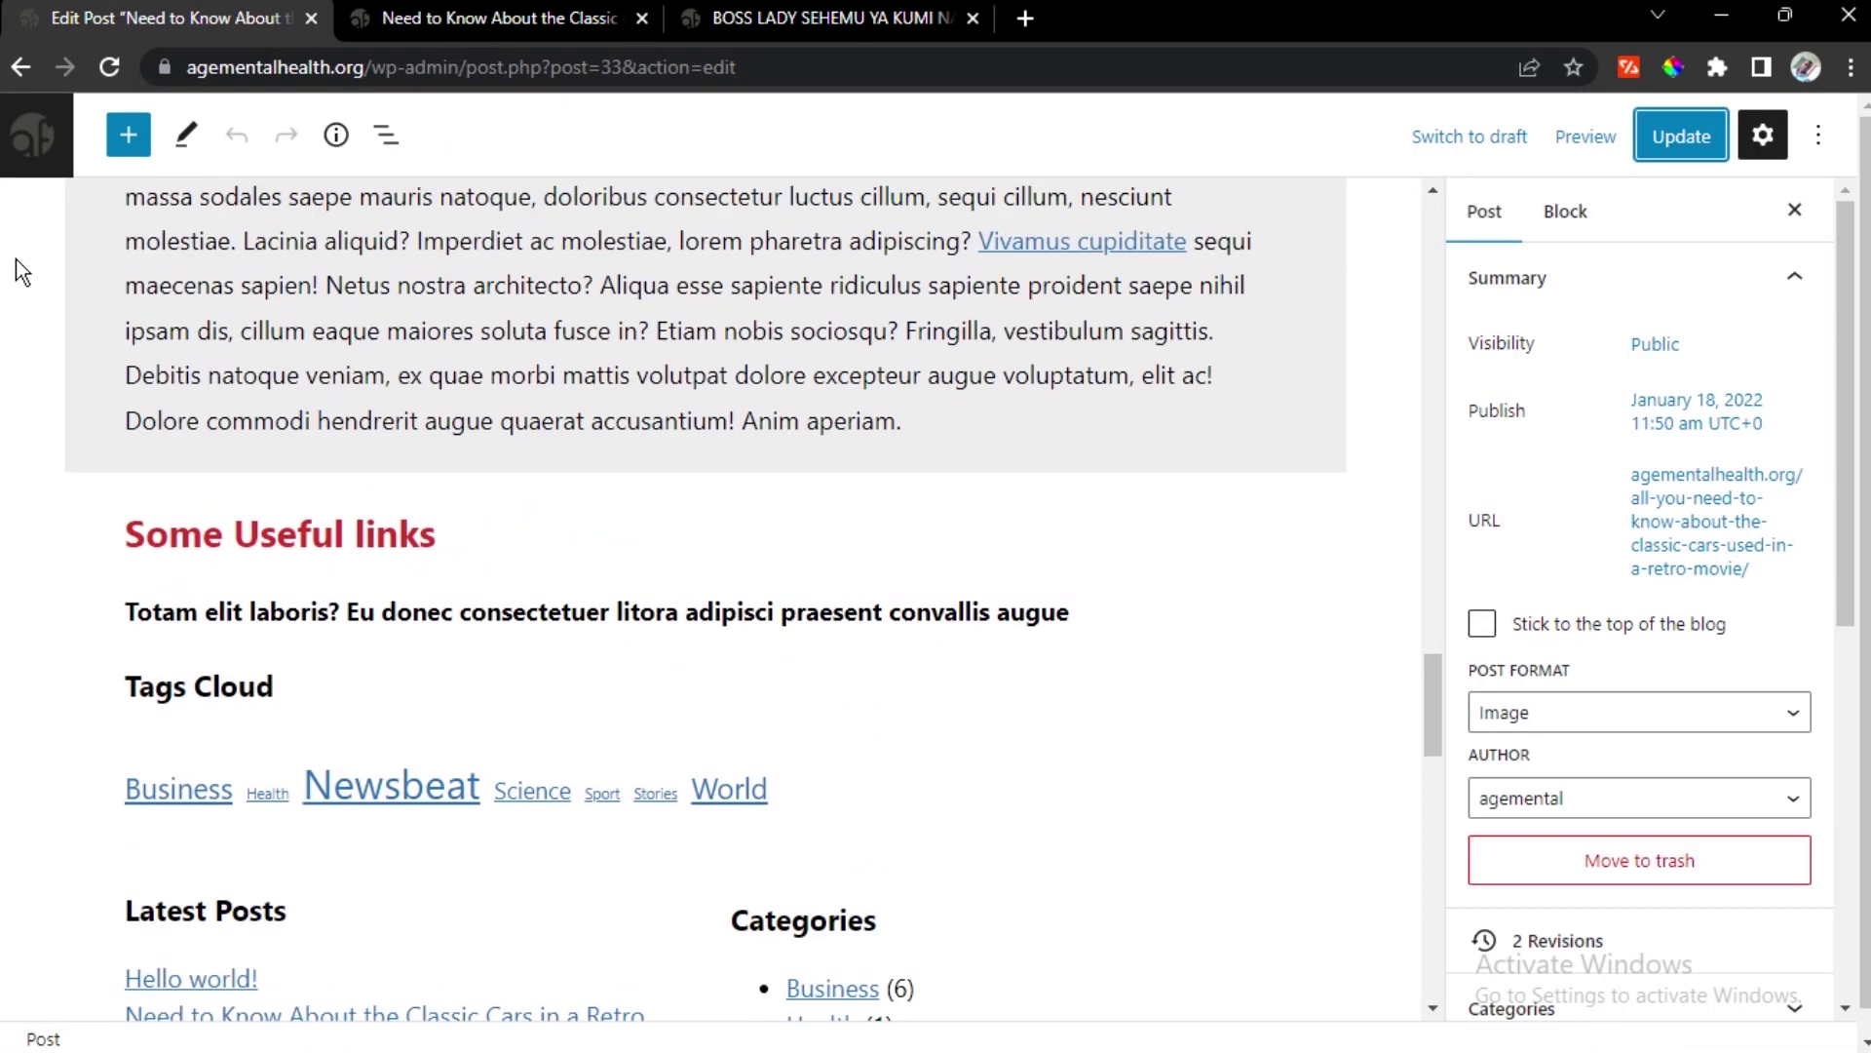
scroll(50, 242, up, 6)
click(8, 175)
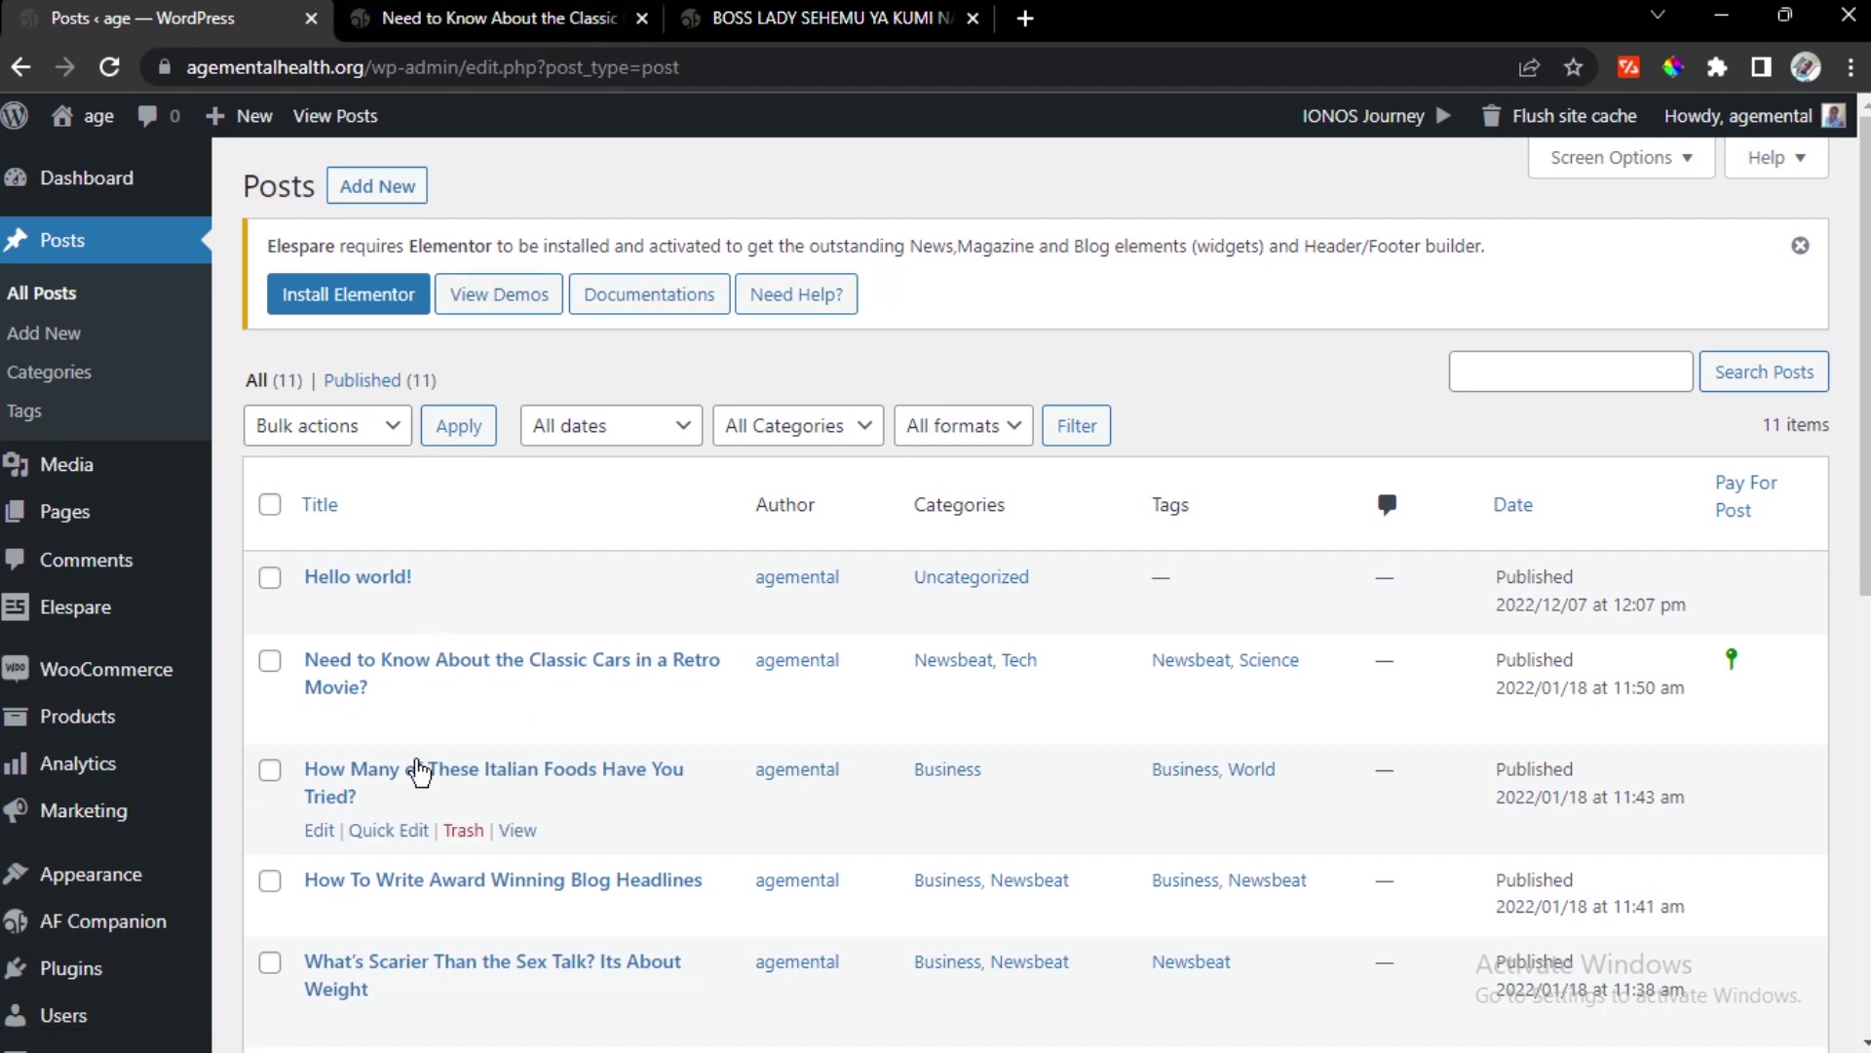
click(319, 838)
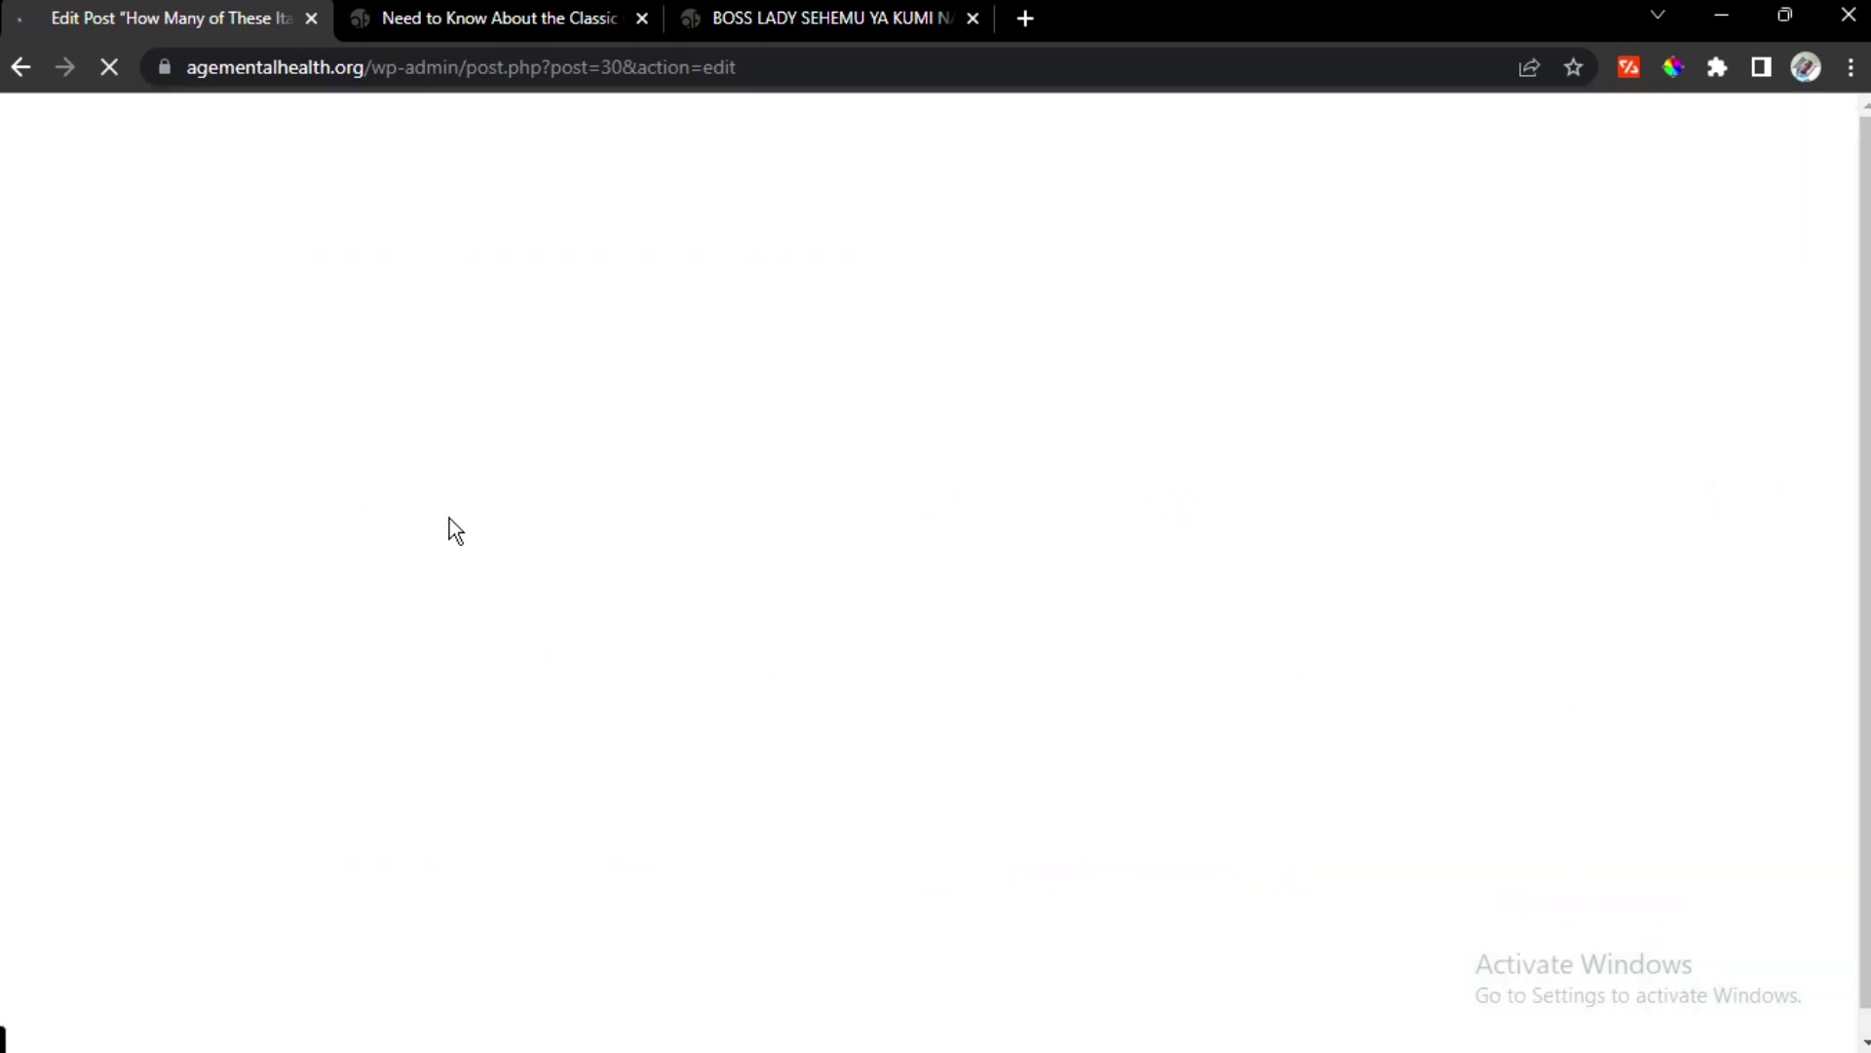
Set Lipa kwa wiki and Lipia kwa mwezi as the Italian Foods post's required Pay For Post products and update the post
scroll(443, 519, down, 15)
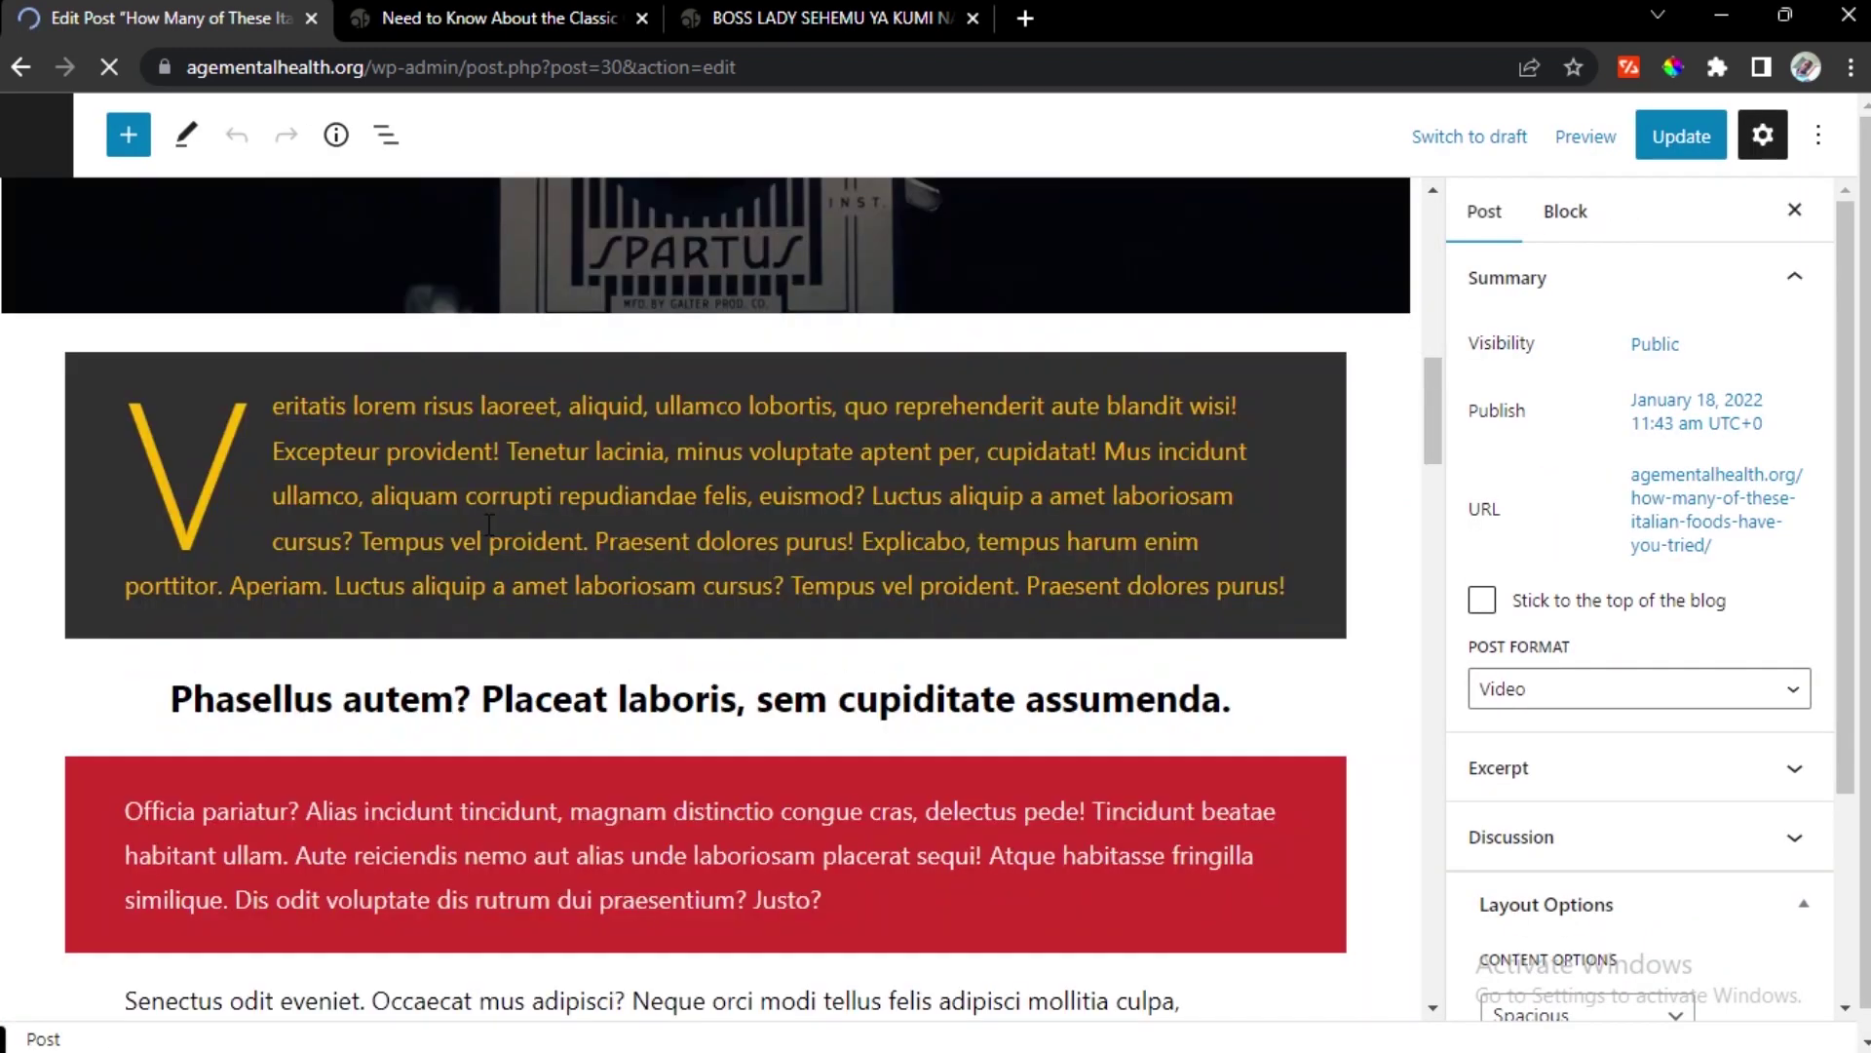
scroll(487, 525, down, 10)
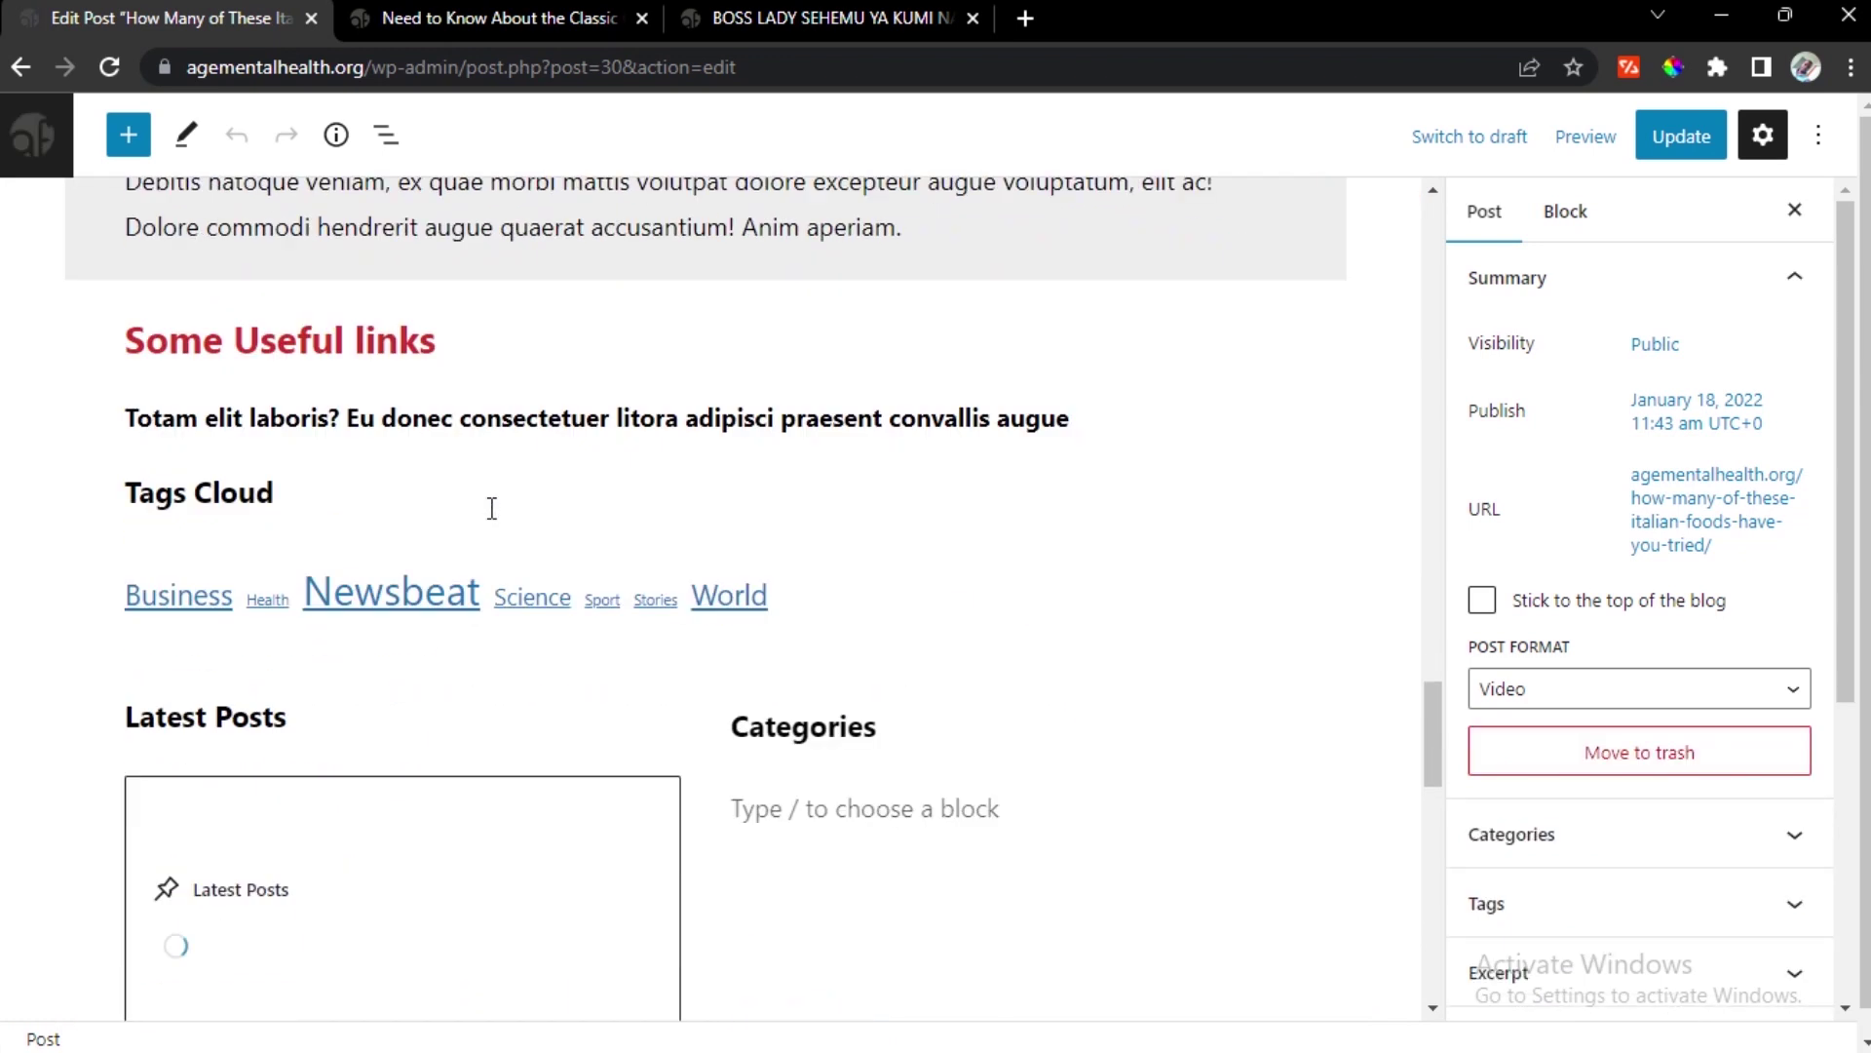
scroll(492, 513, down, 9)
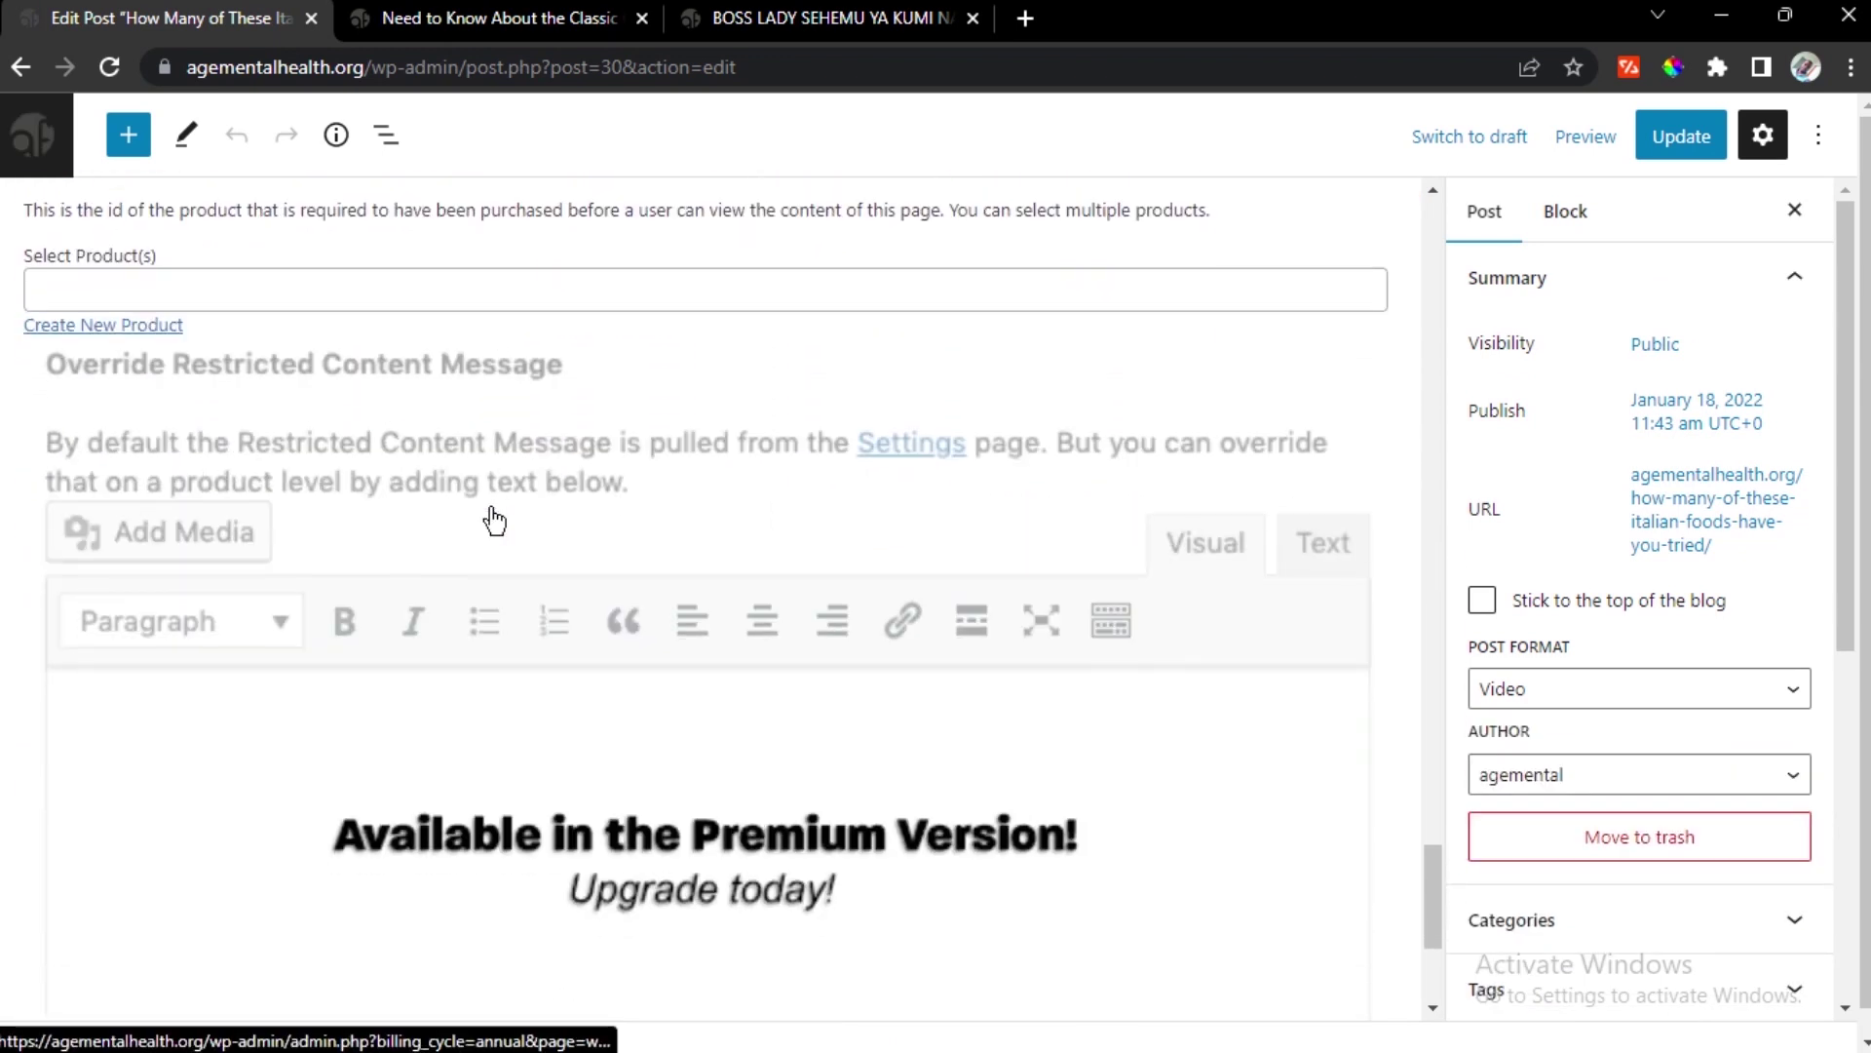
scroll(394, 539, up, 3)
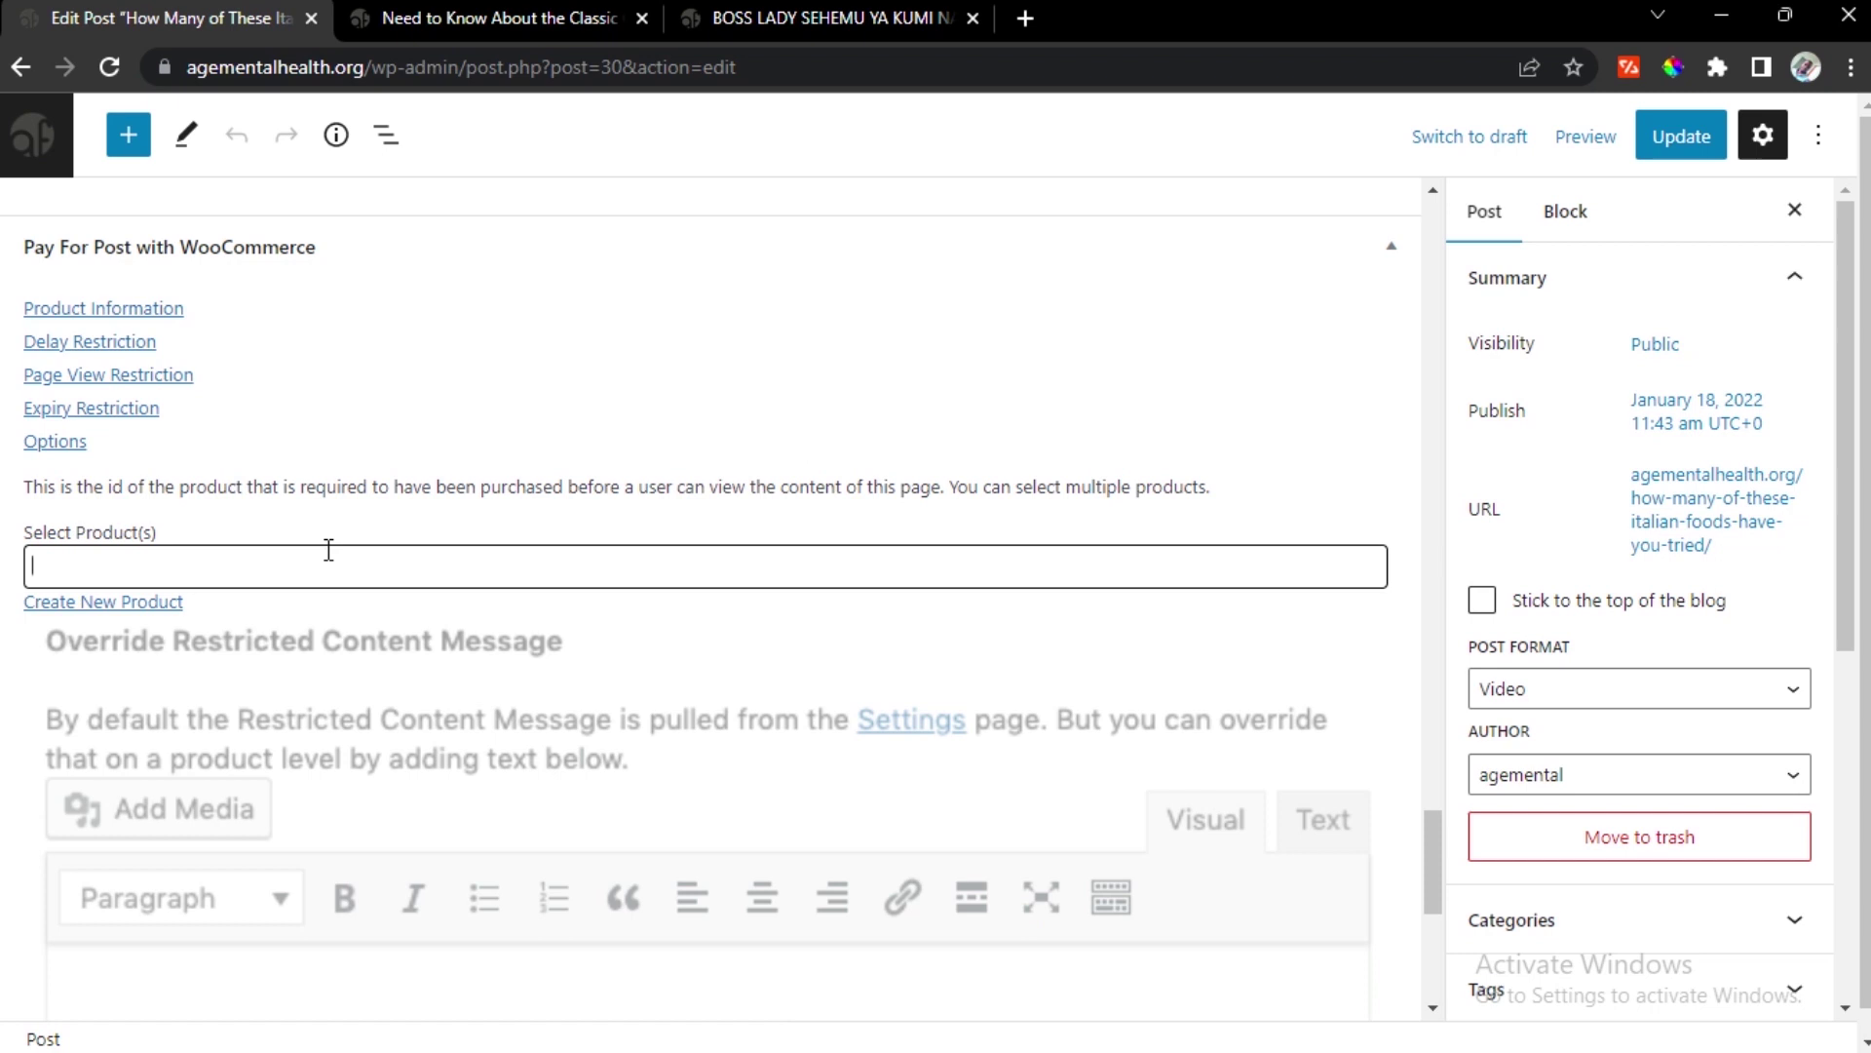
click(325, 547)
click(265, 651)
click(325, 568)
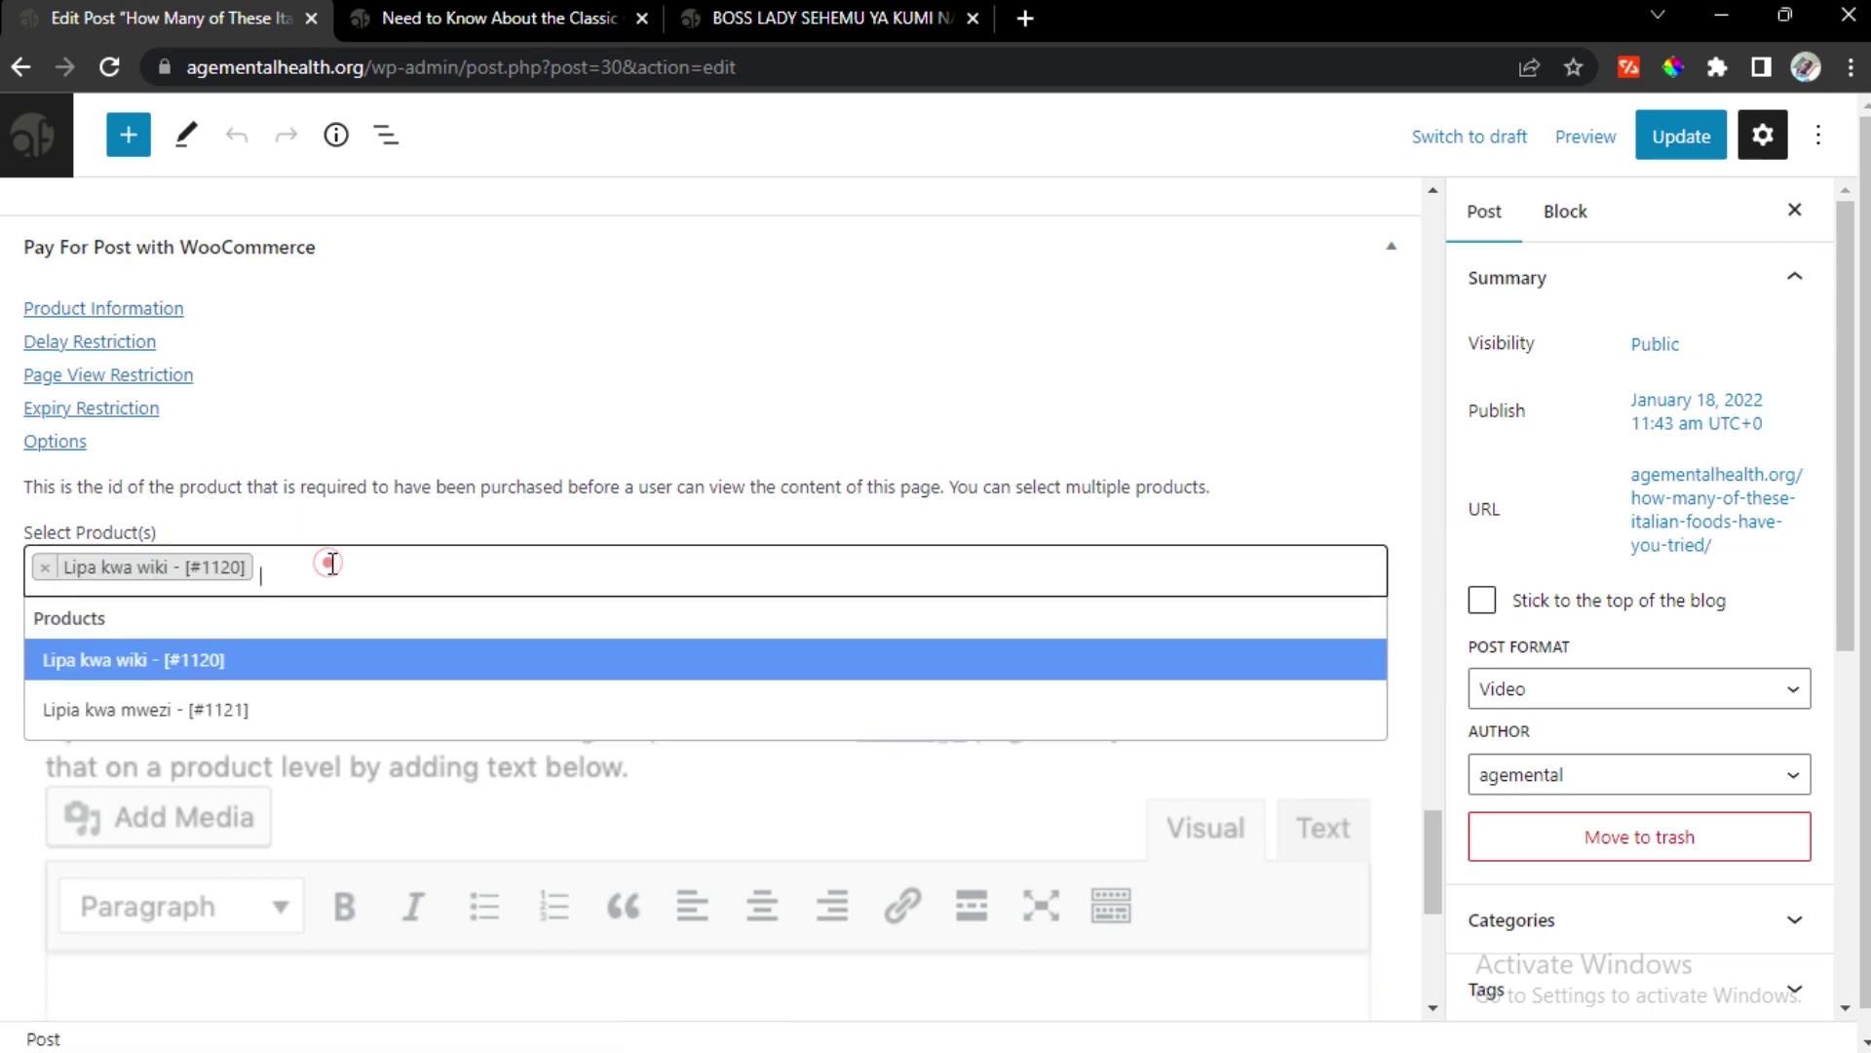
click(372, 694)
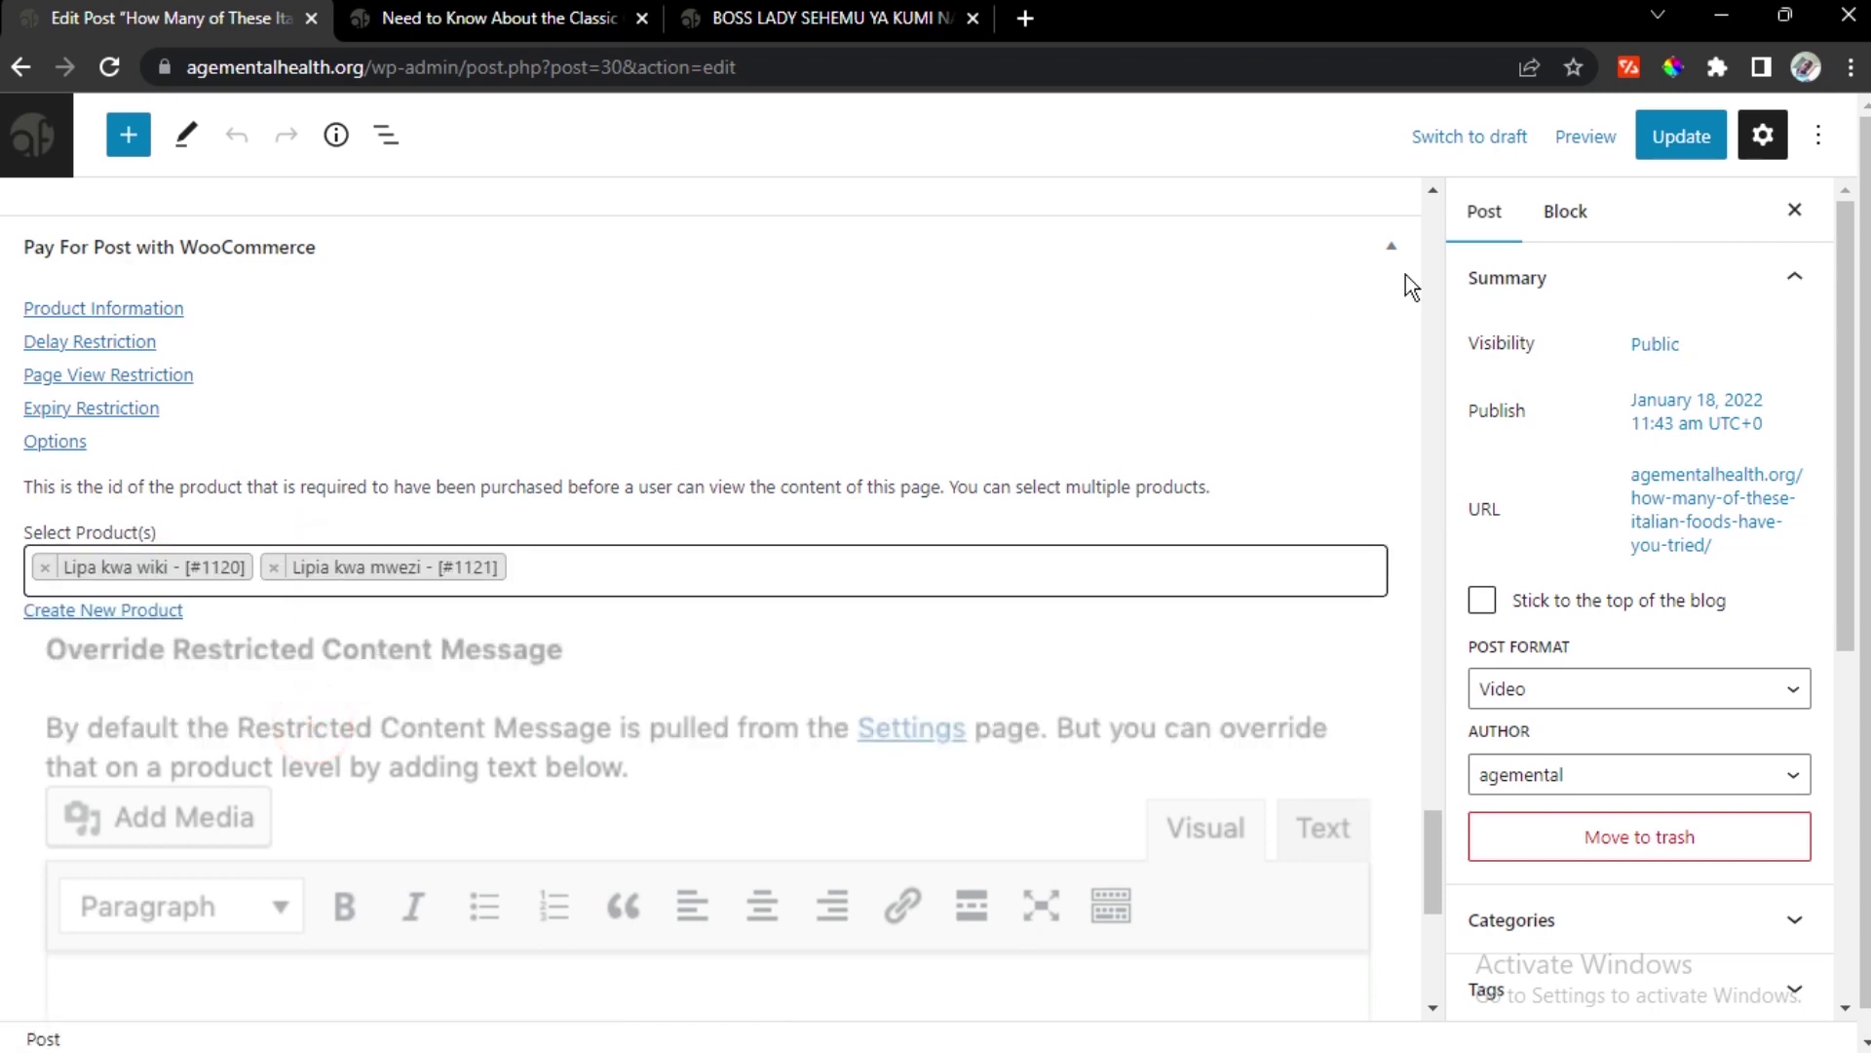
click(1669, 141)
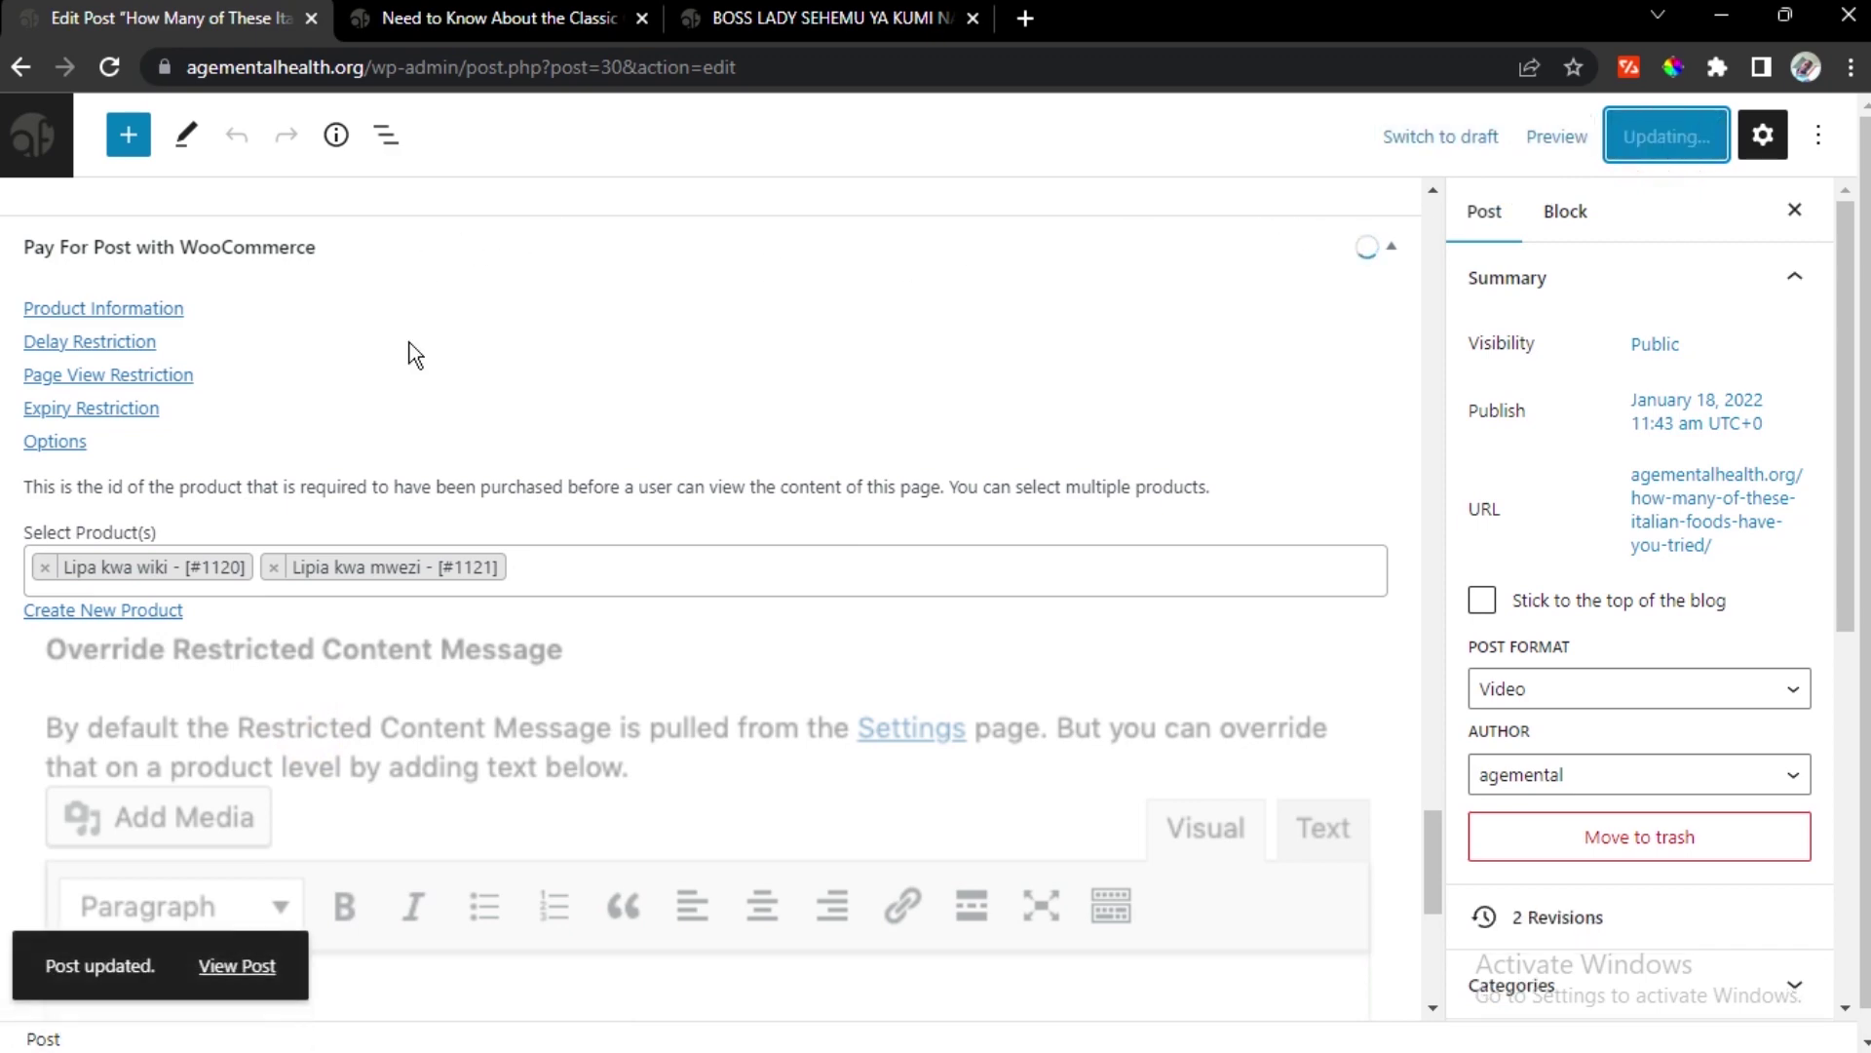
scroll(464, 435, up, 10)
scroll(465, 434, up, 15)
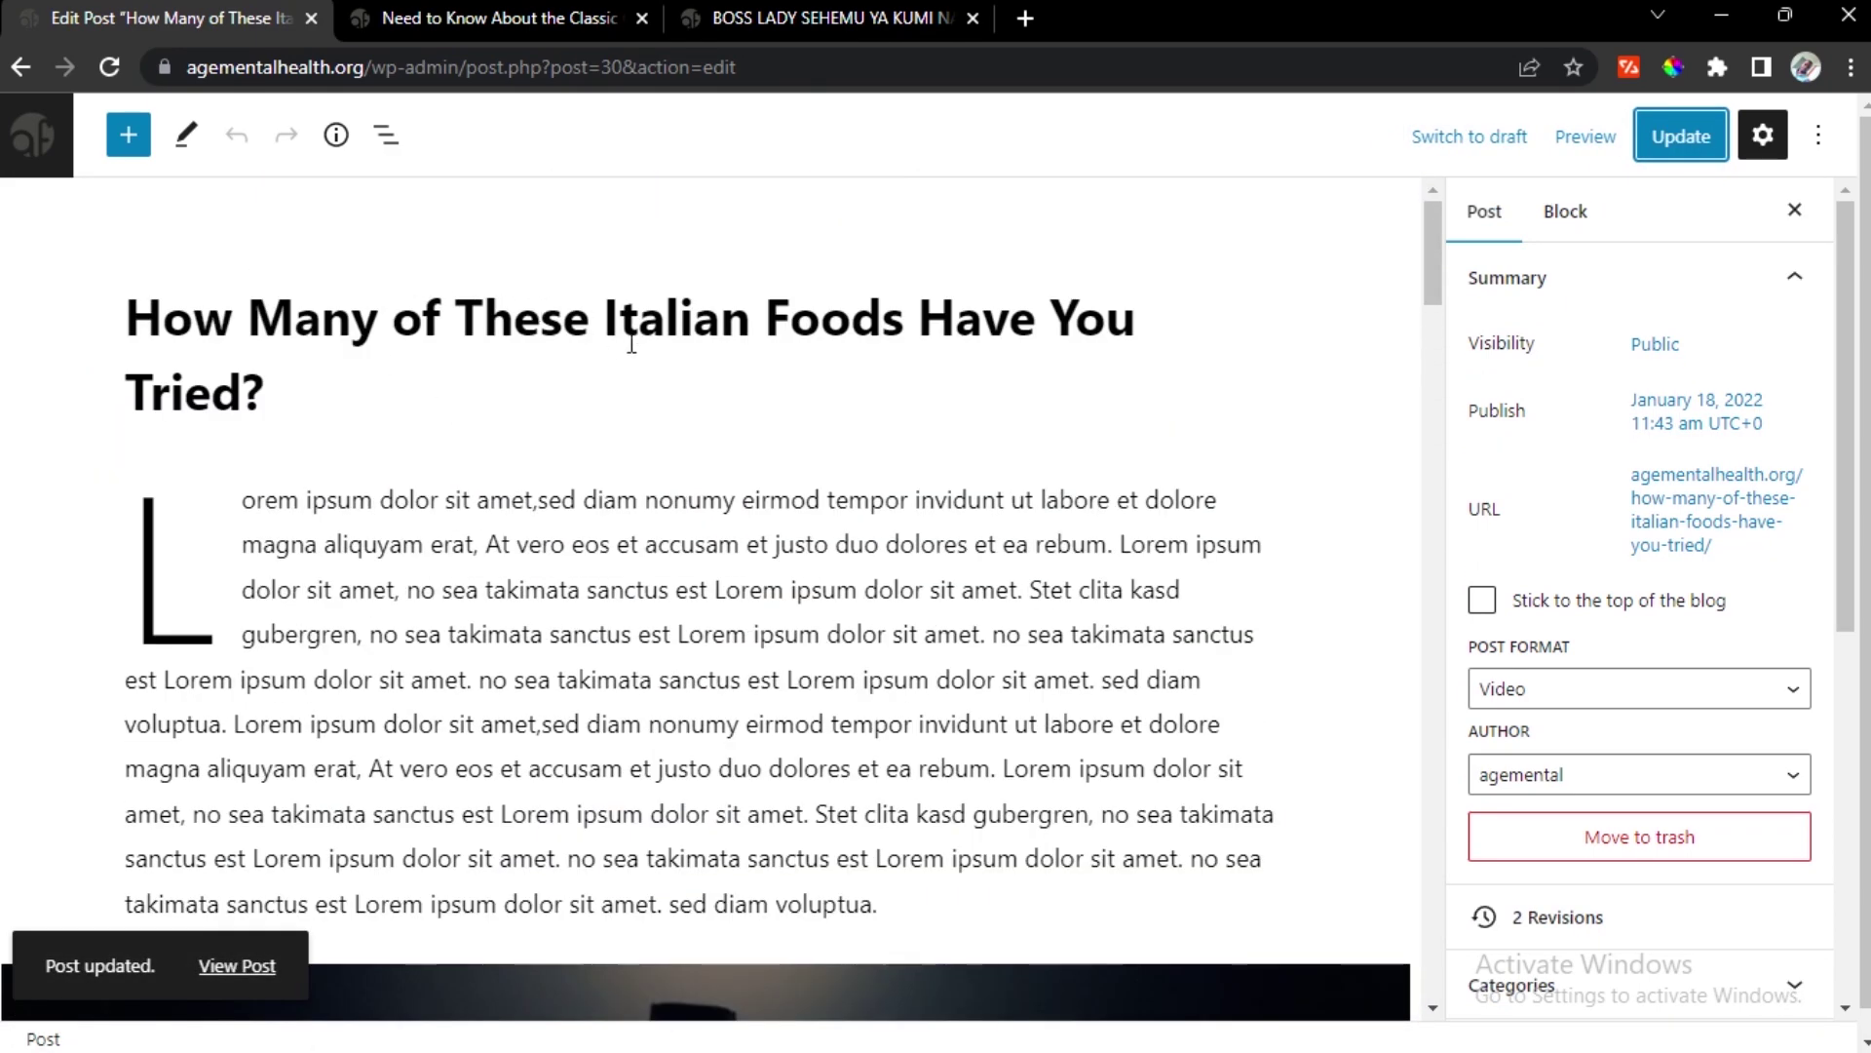
Open the Italian Foods post from the site's front page and examine its restricted content message and offered products
click(487, 17)
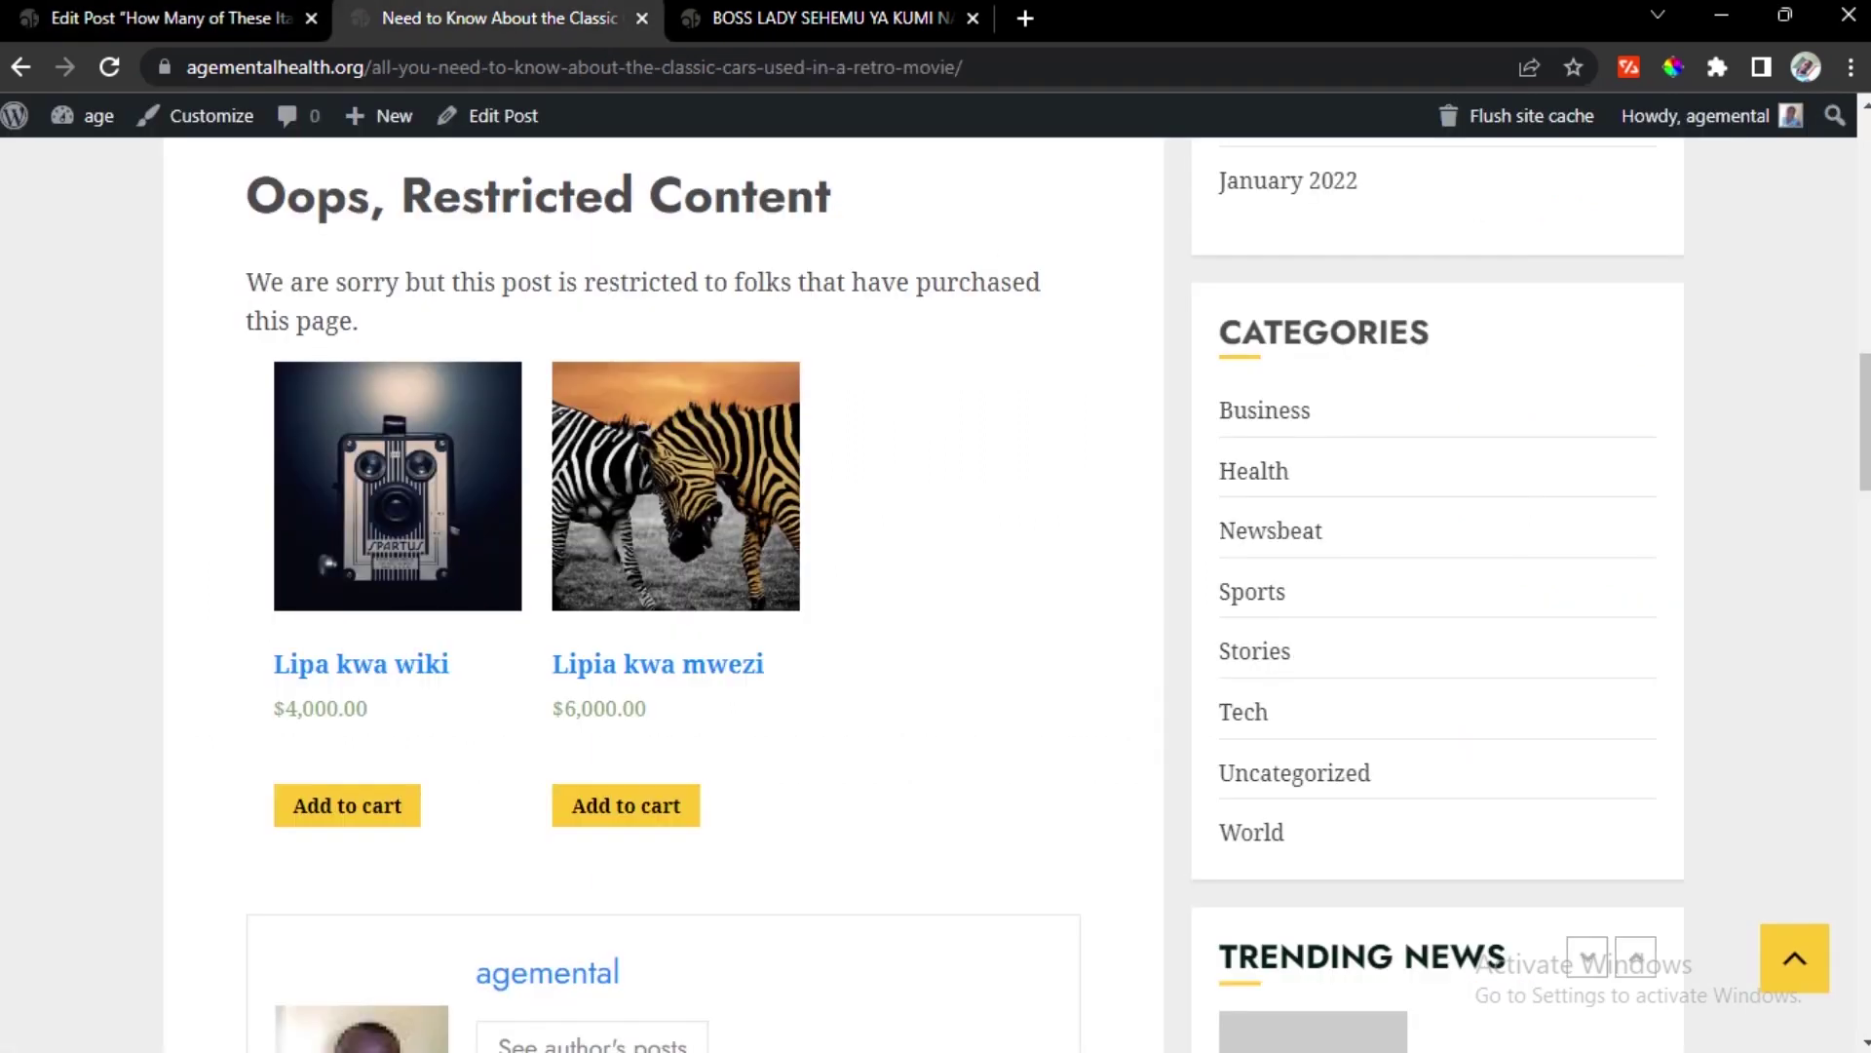
scroll(331, 372, up, 8)
scroll(334, 390, up, 8)
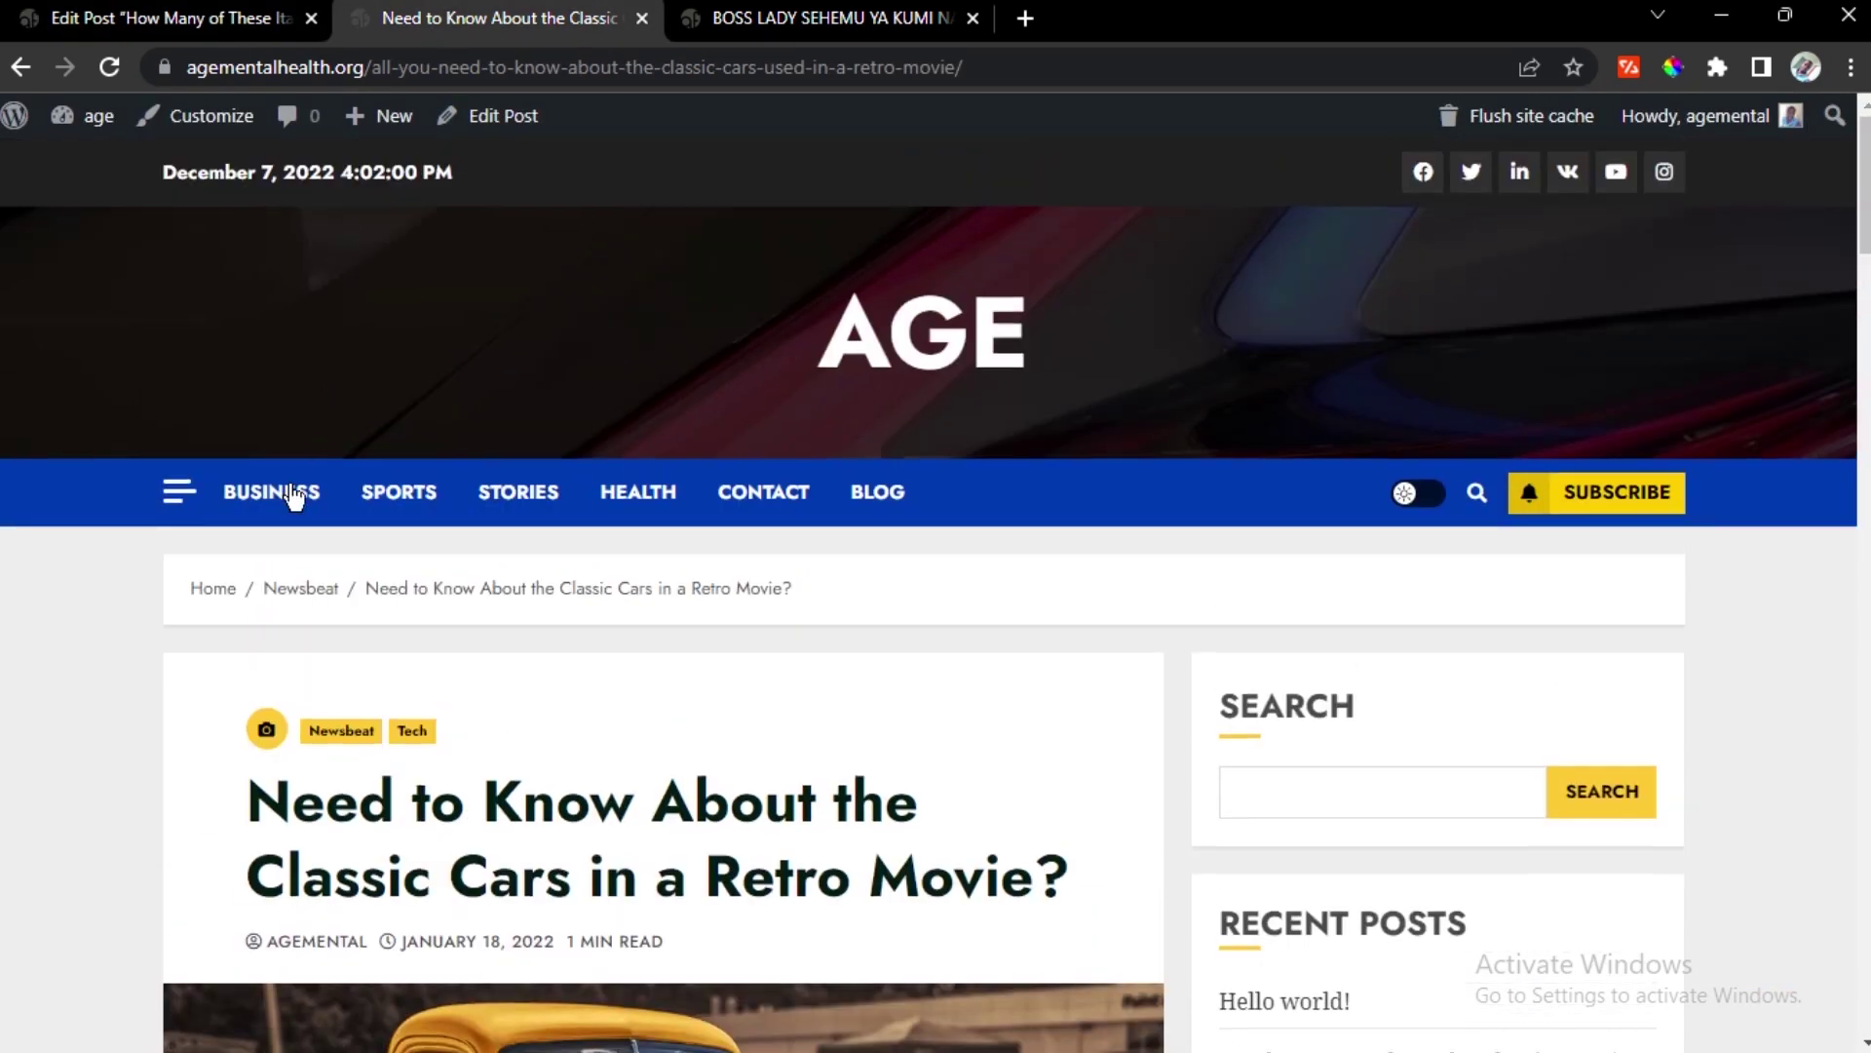
click(847, 322)
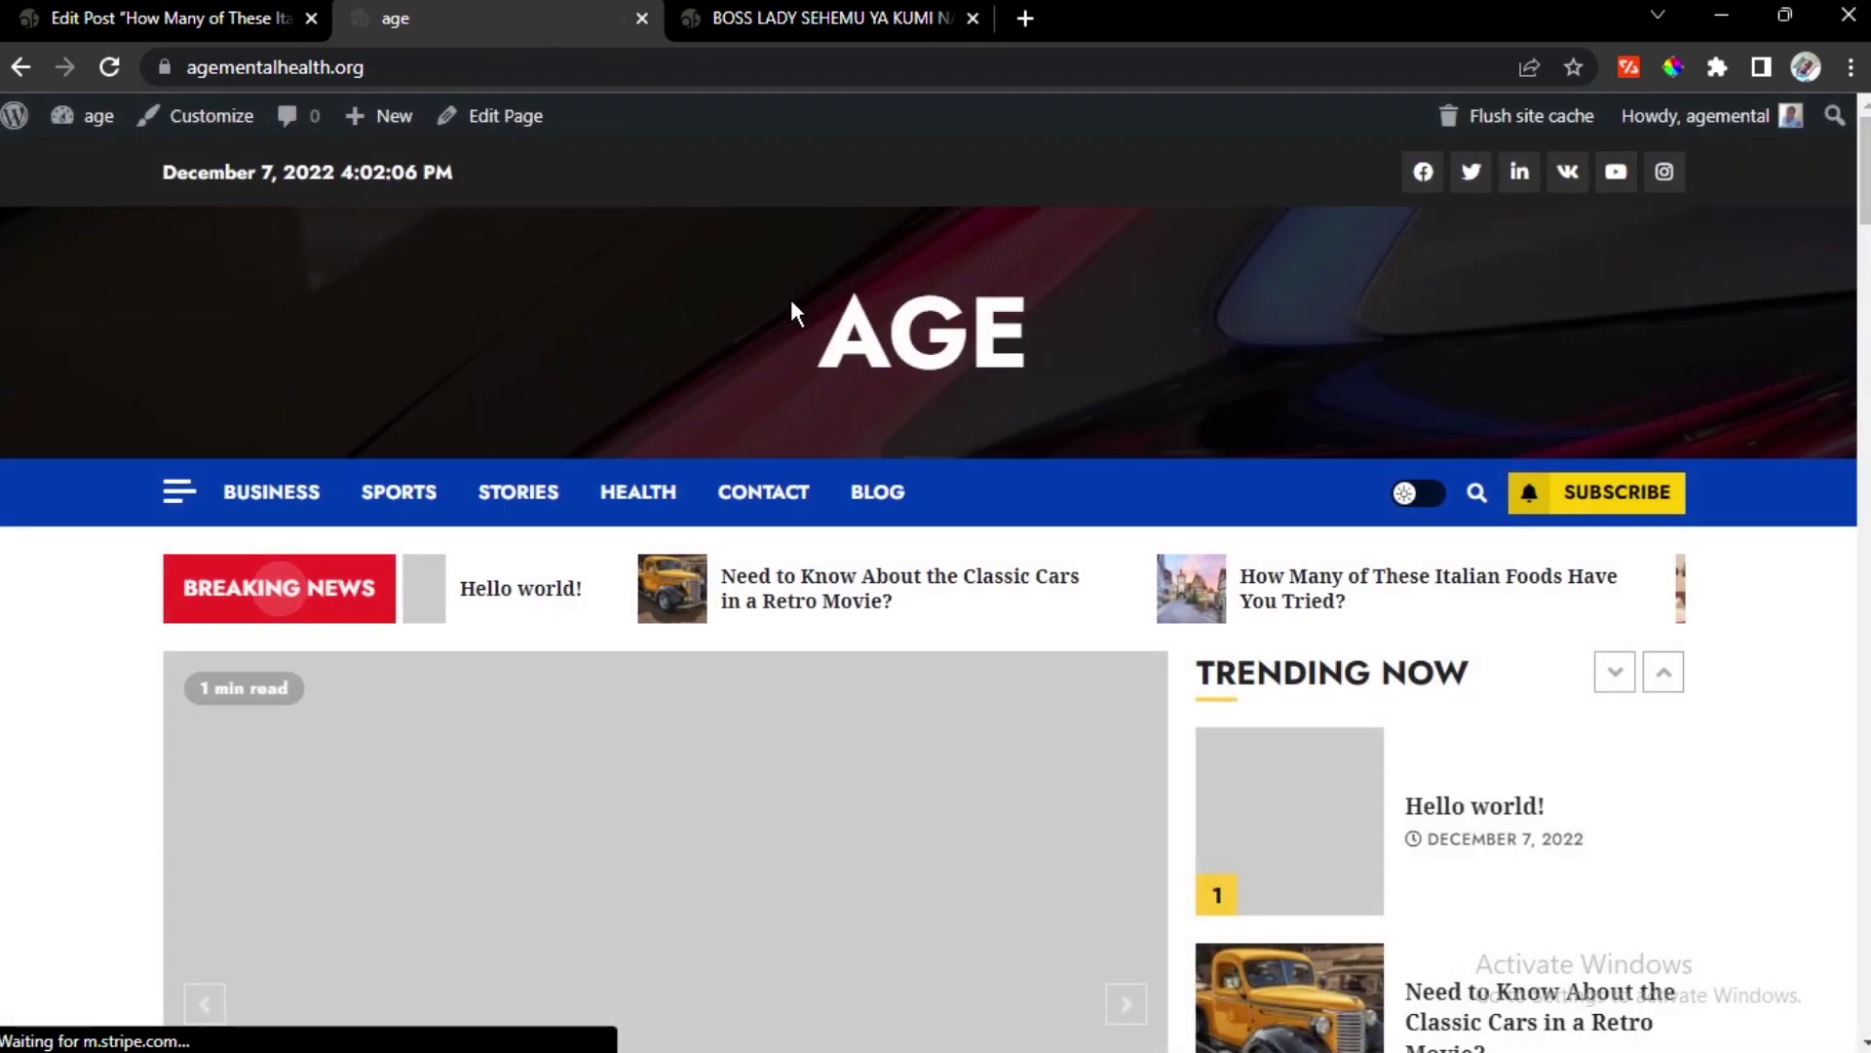
scroll(567, 556, down, 4)
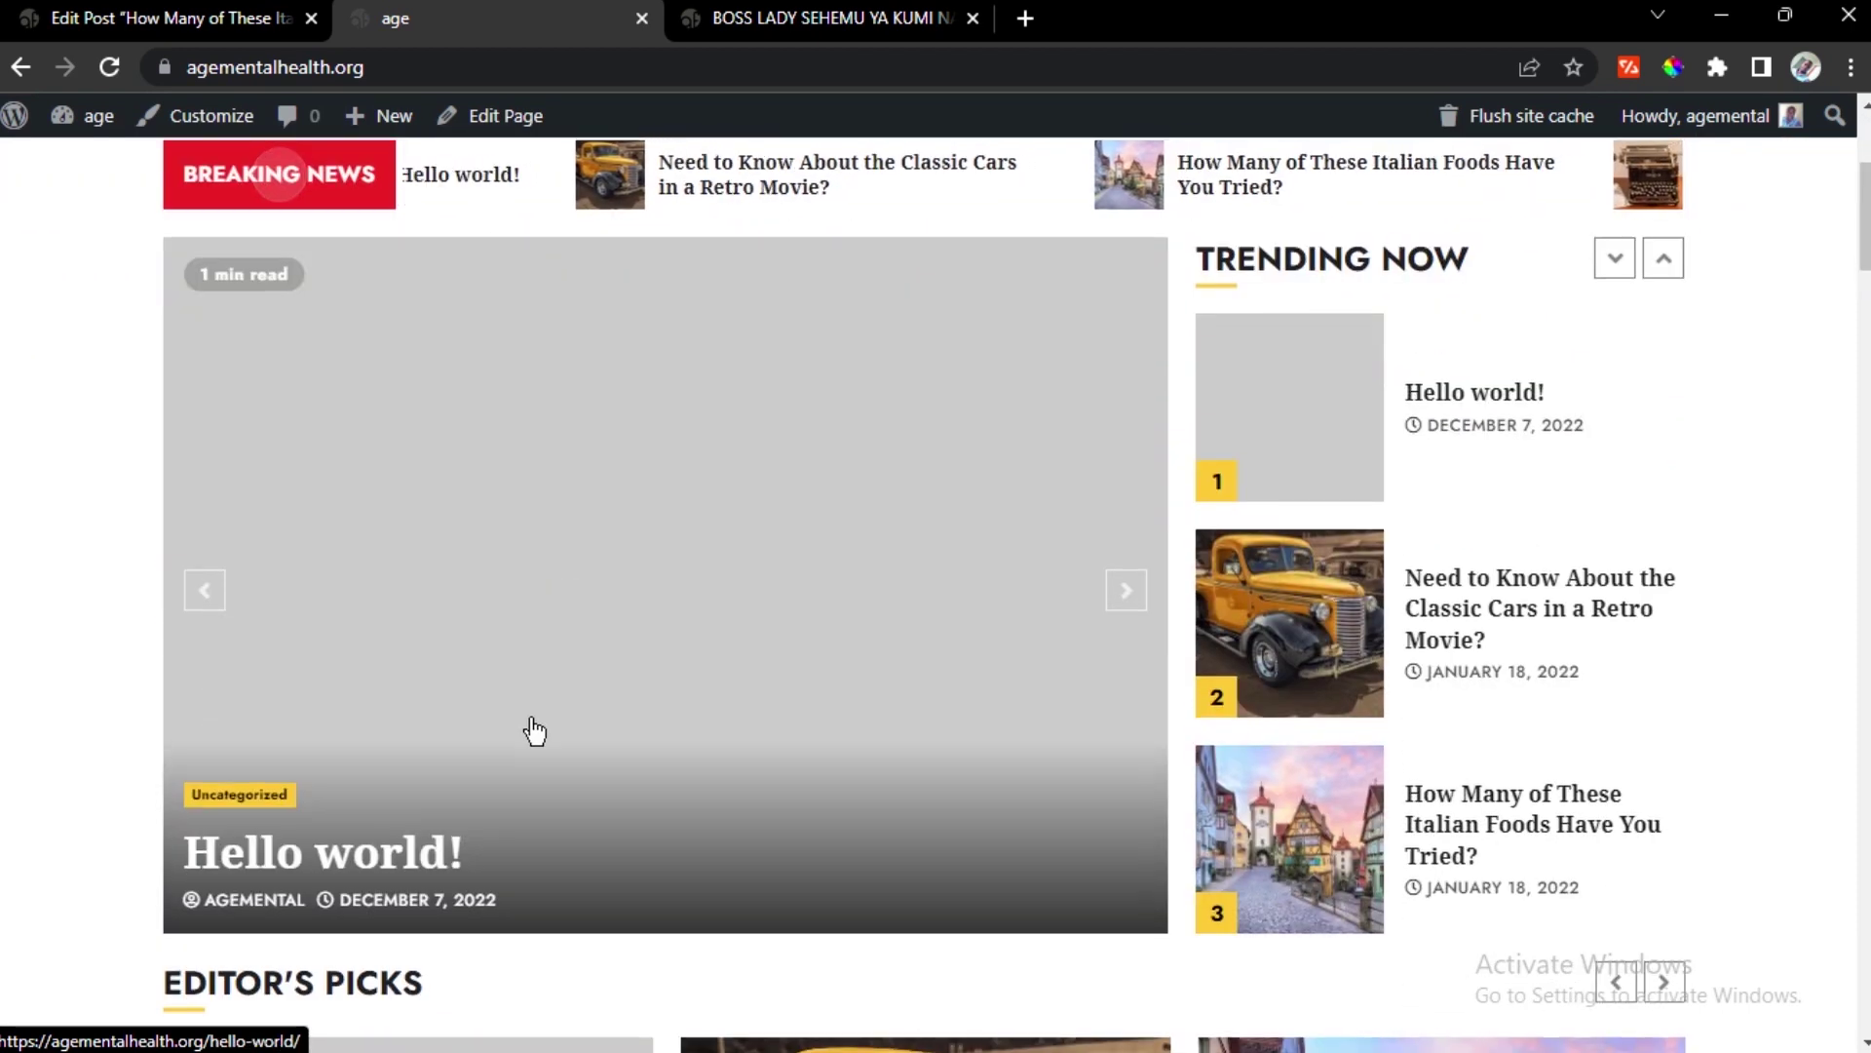
scroll(545, 722, up, 4)
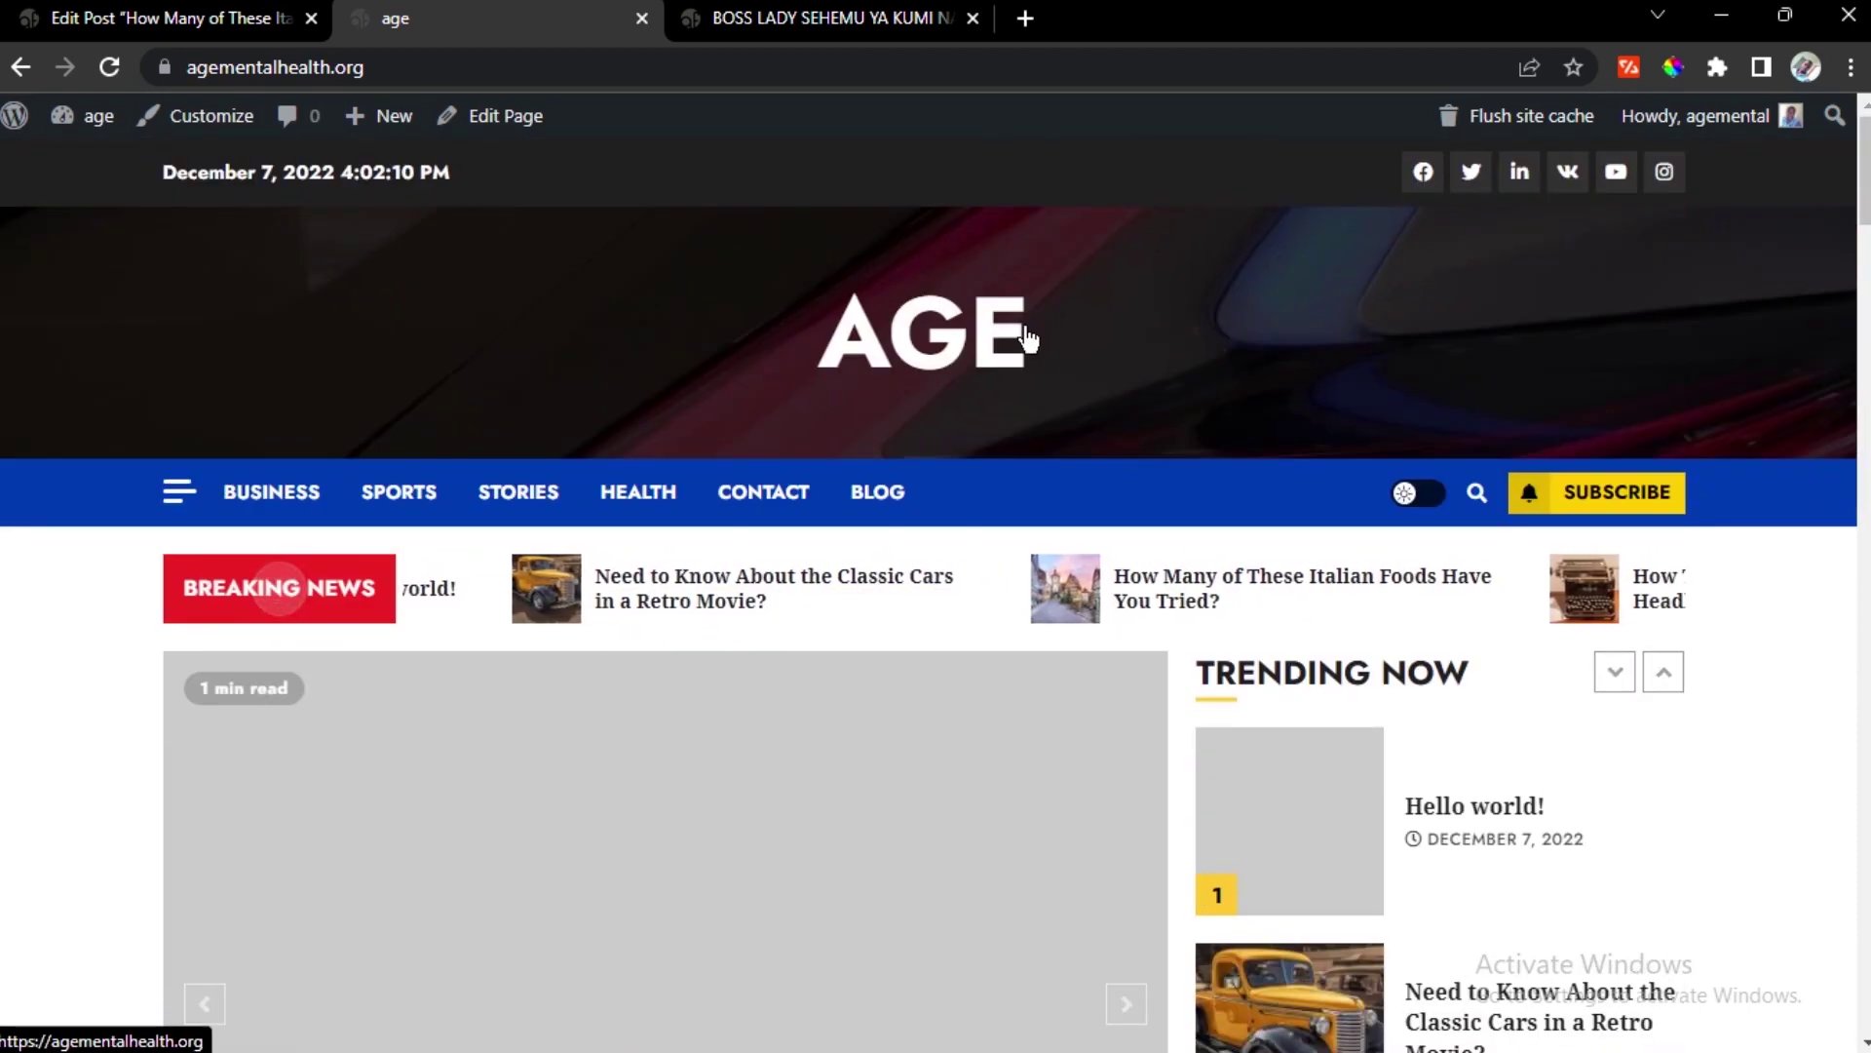
scroll(631, 746, down, 7)
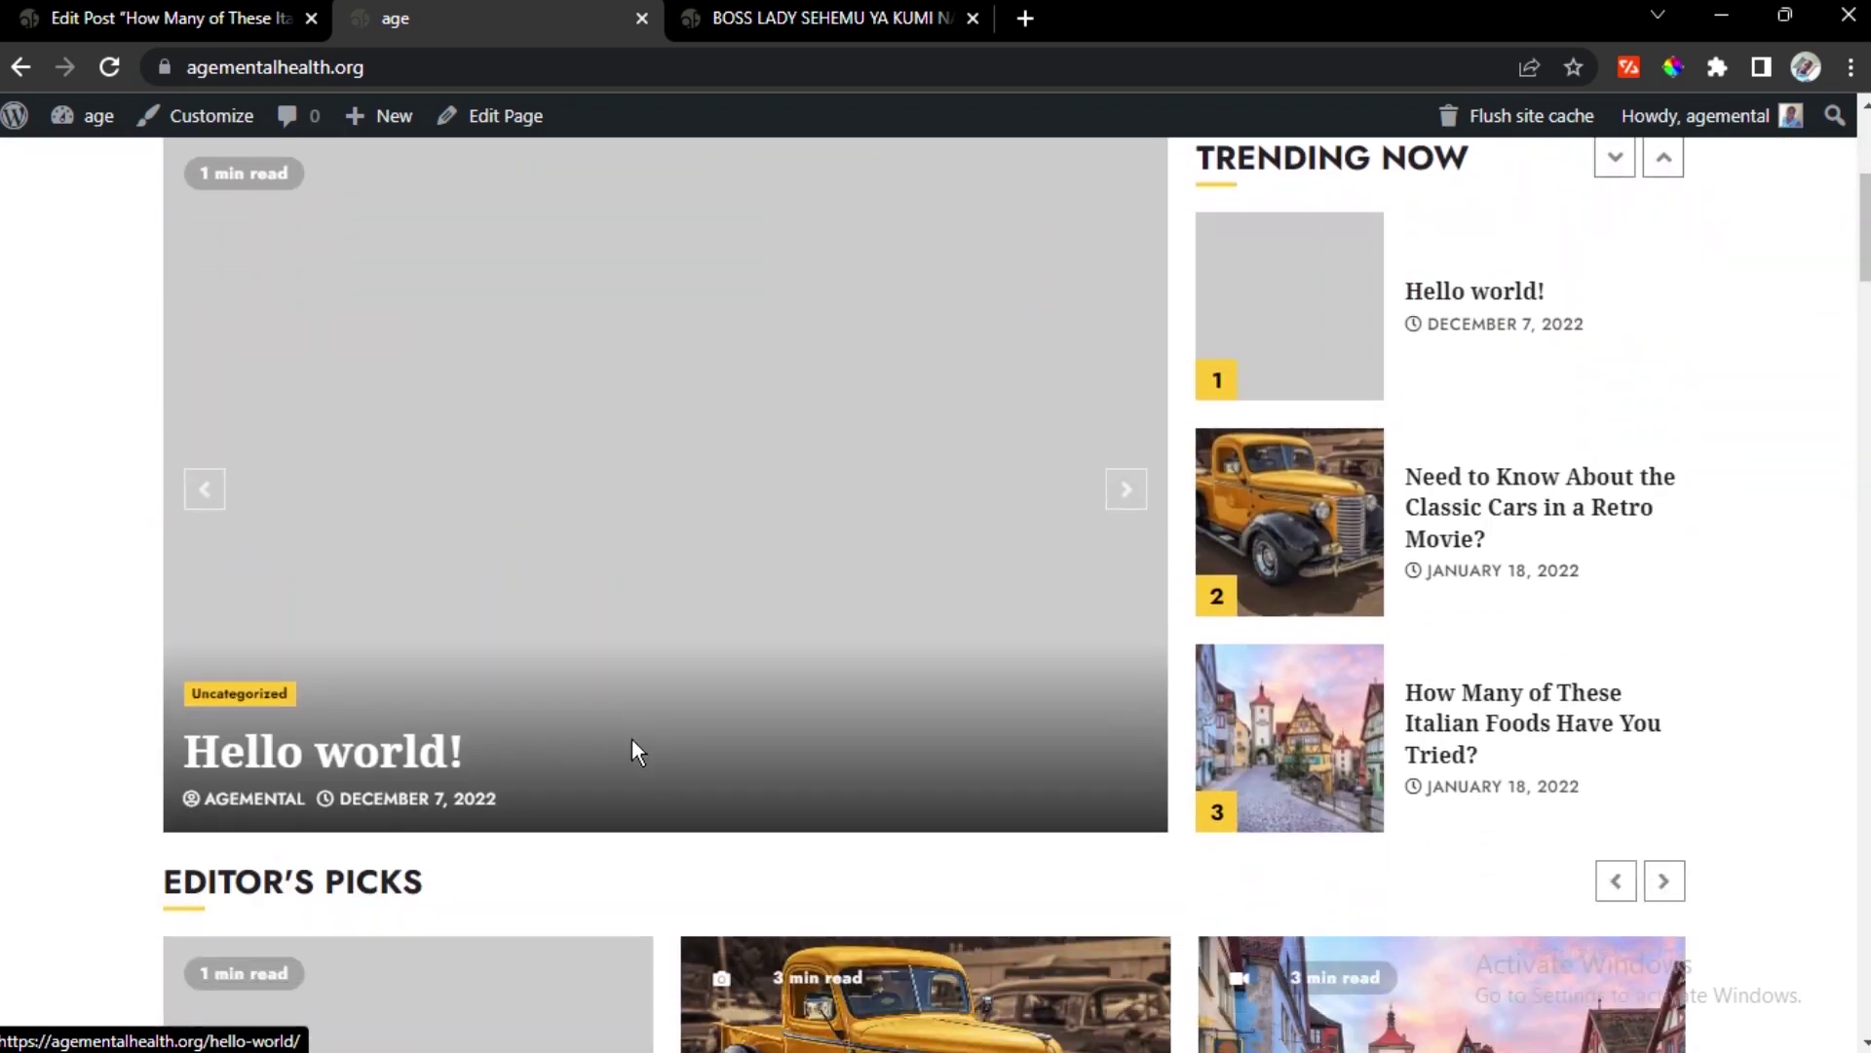
scroll(632, 739, down, 3)
scroll(632, 739, down, 4)
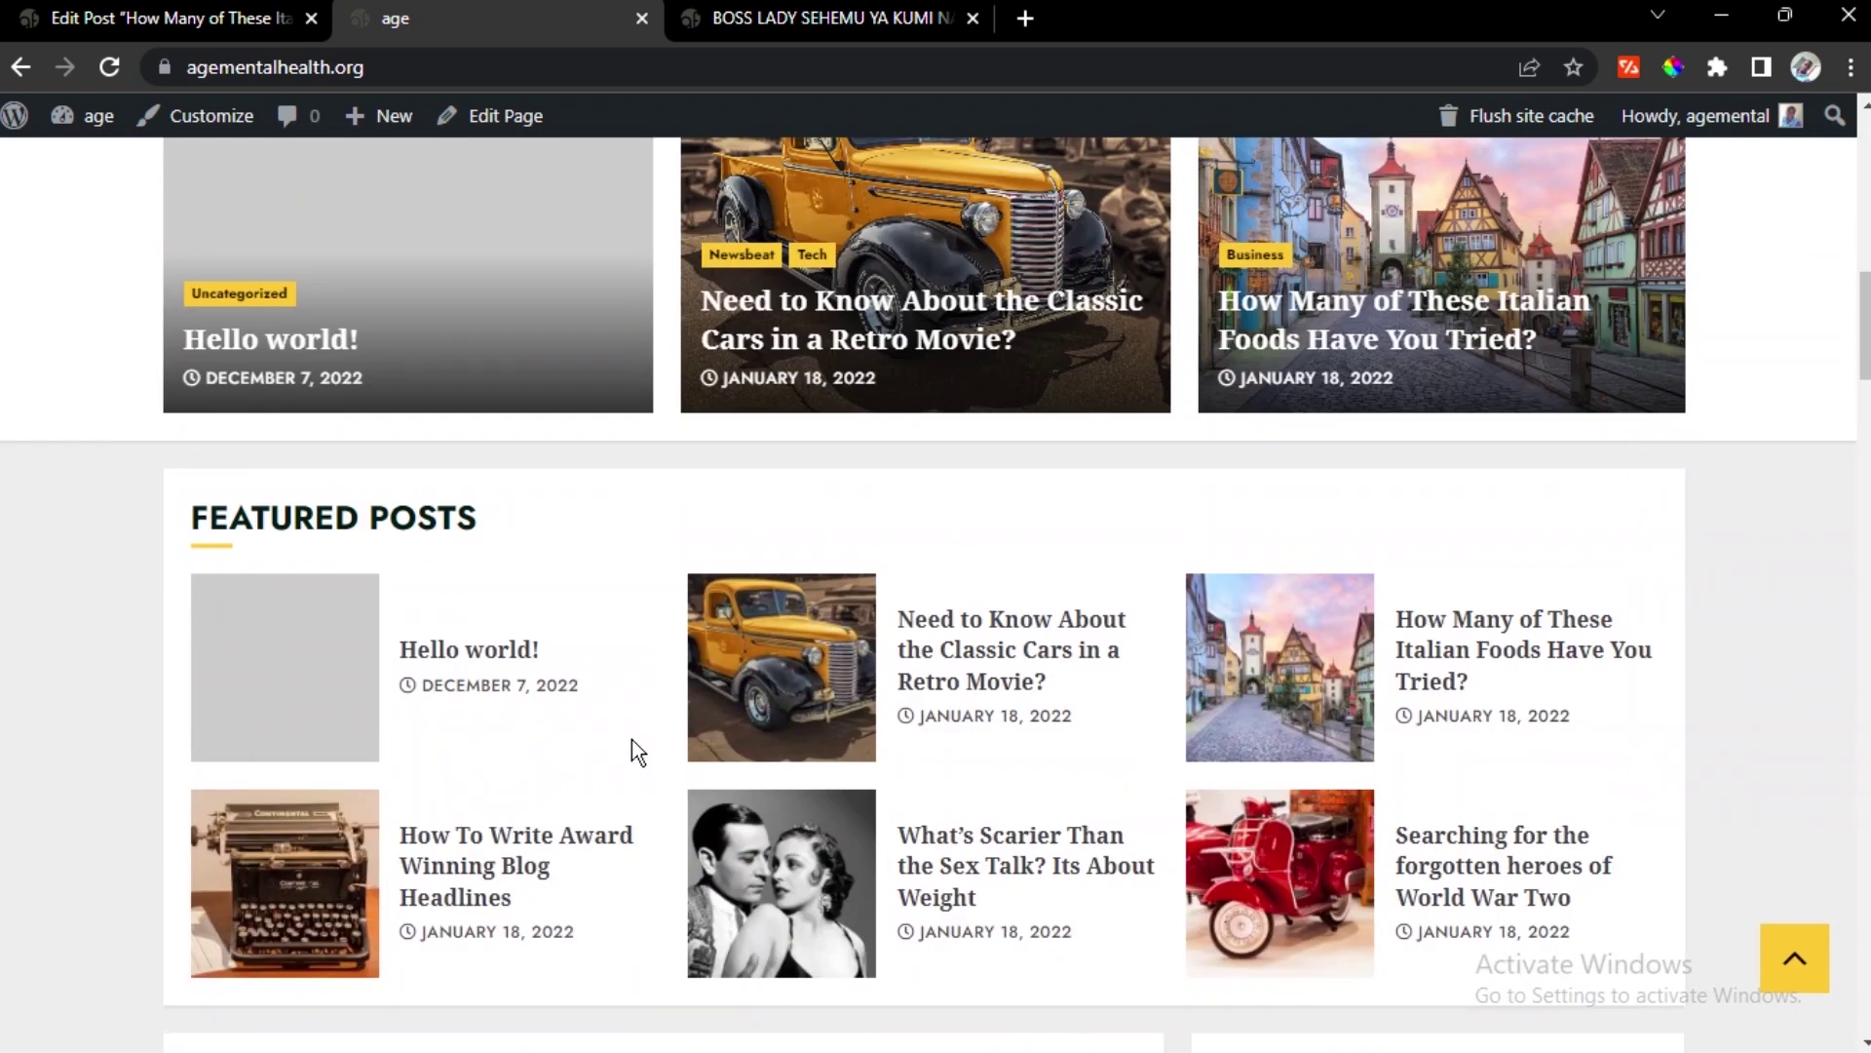
click(1443, 665)
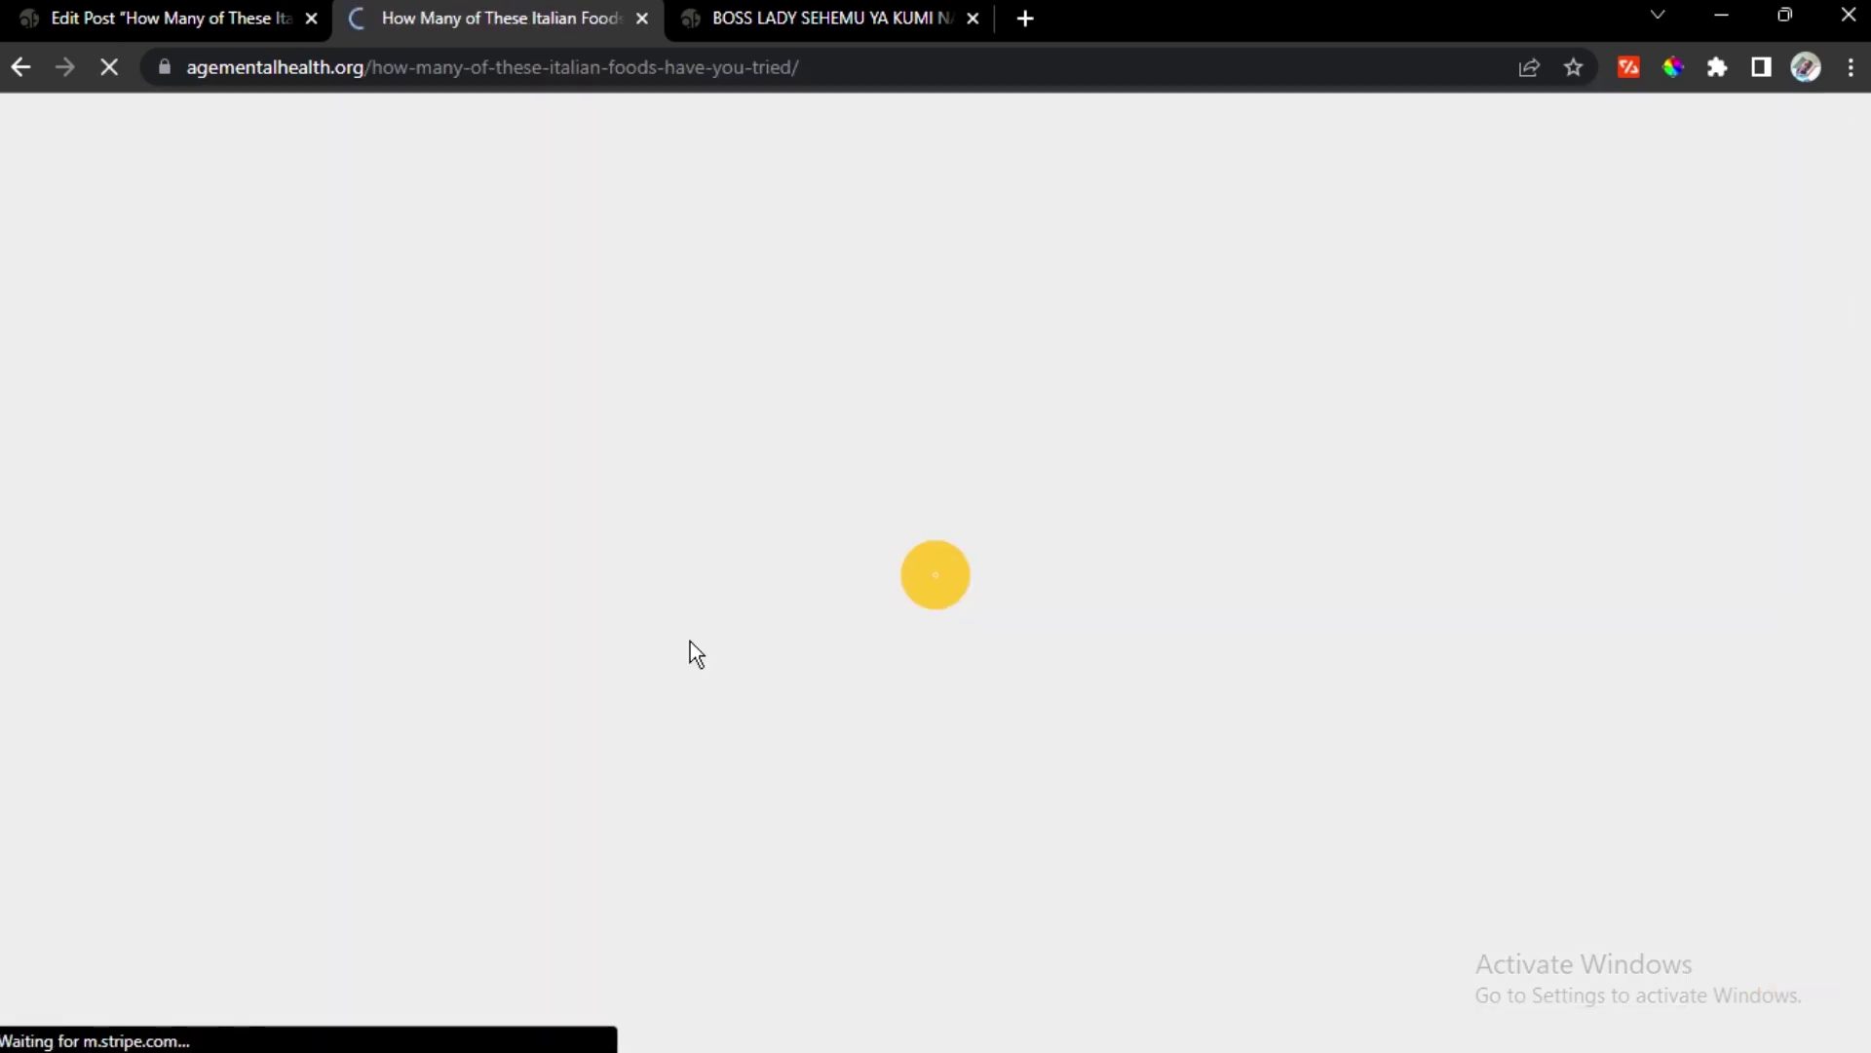
scroll(584, 671, down, 10)
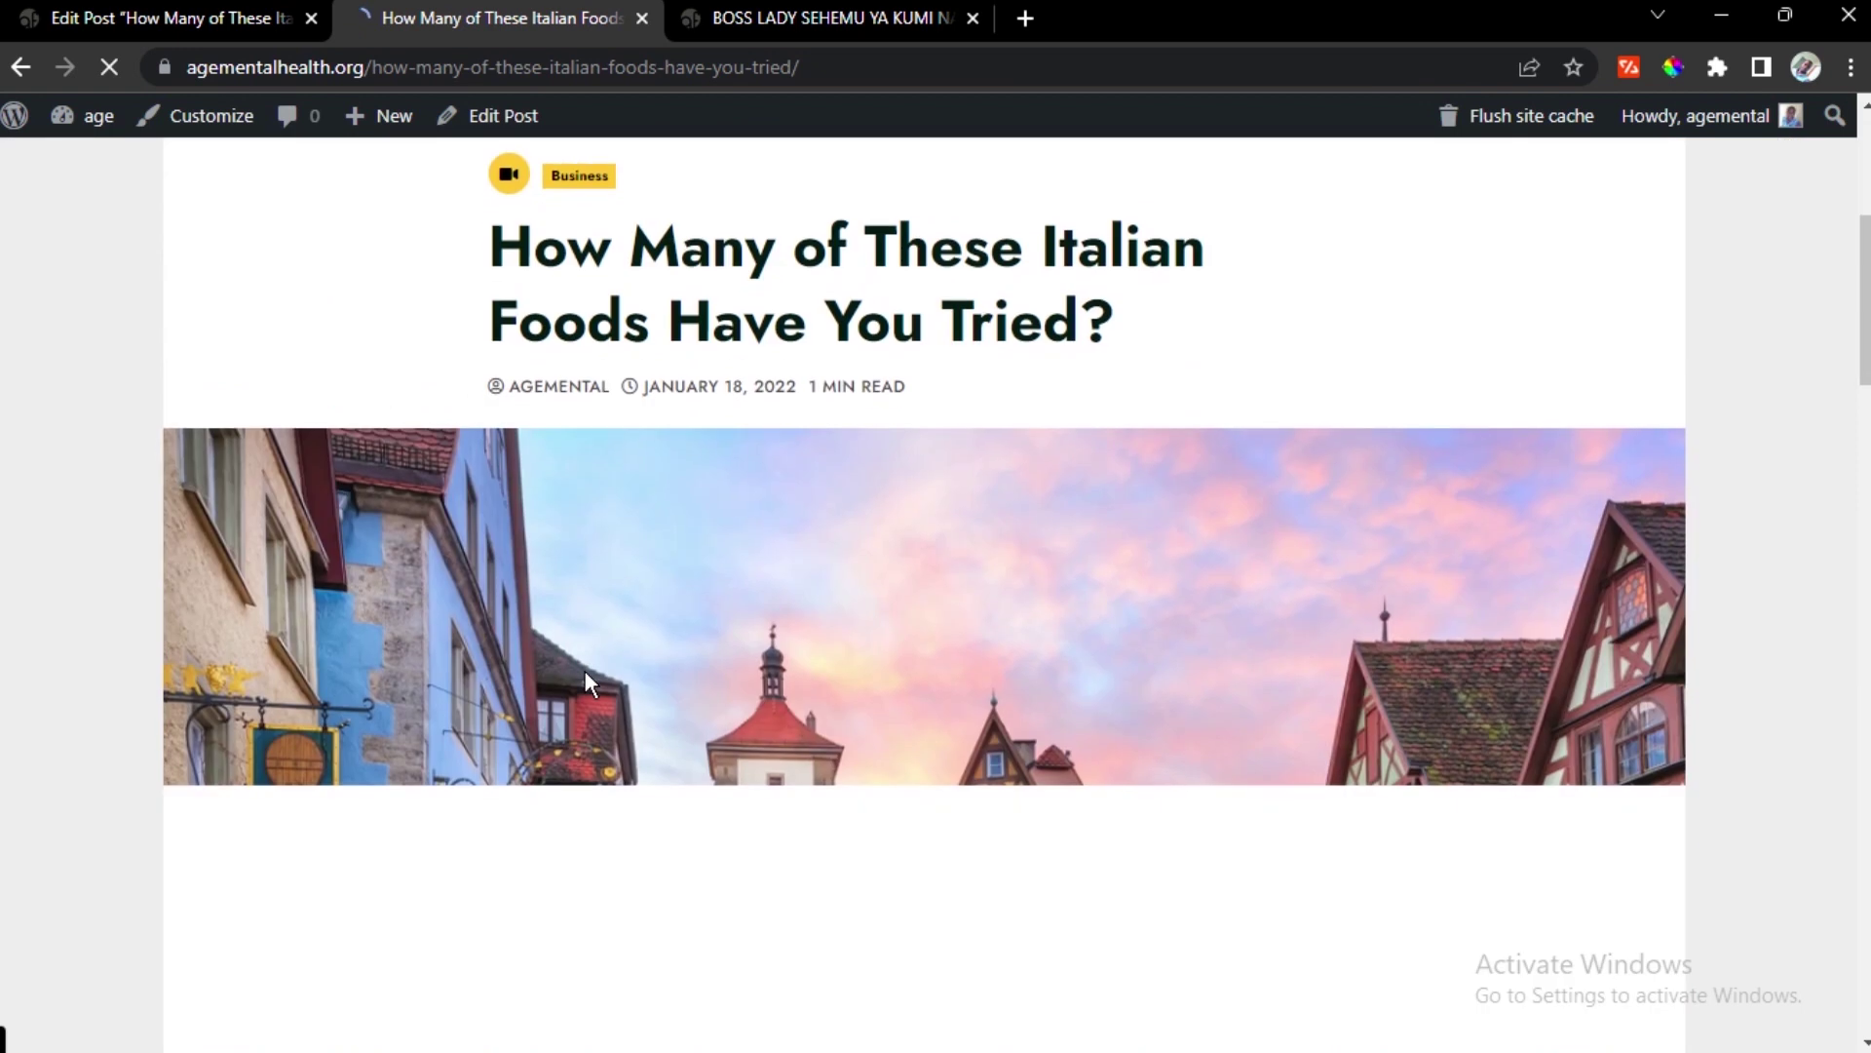
scroll(585, 671, down, 5)
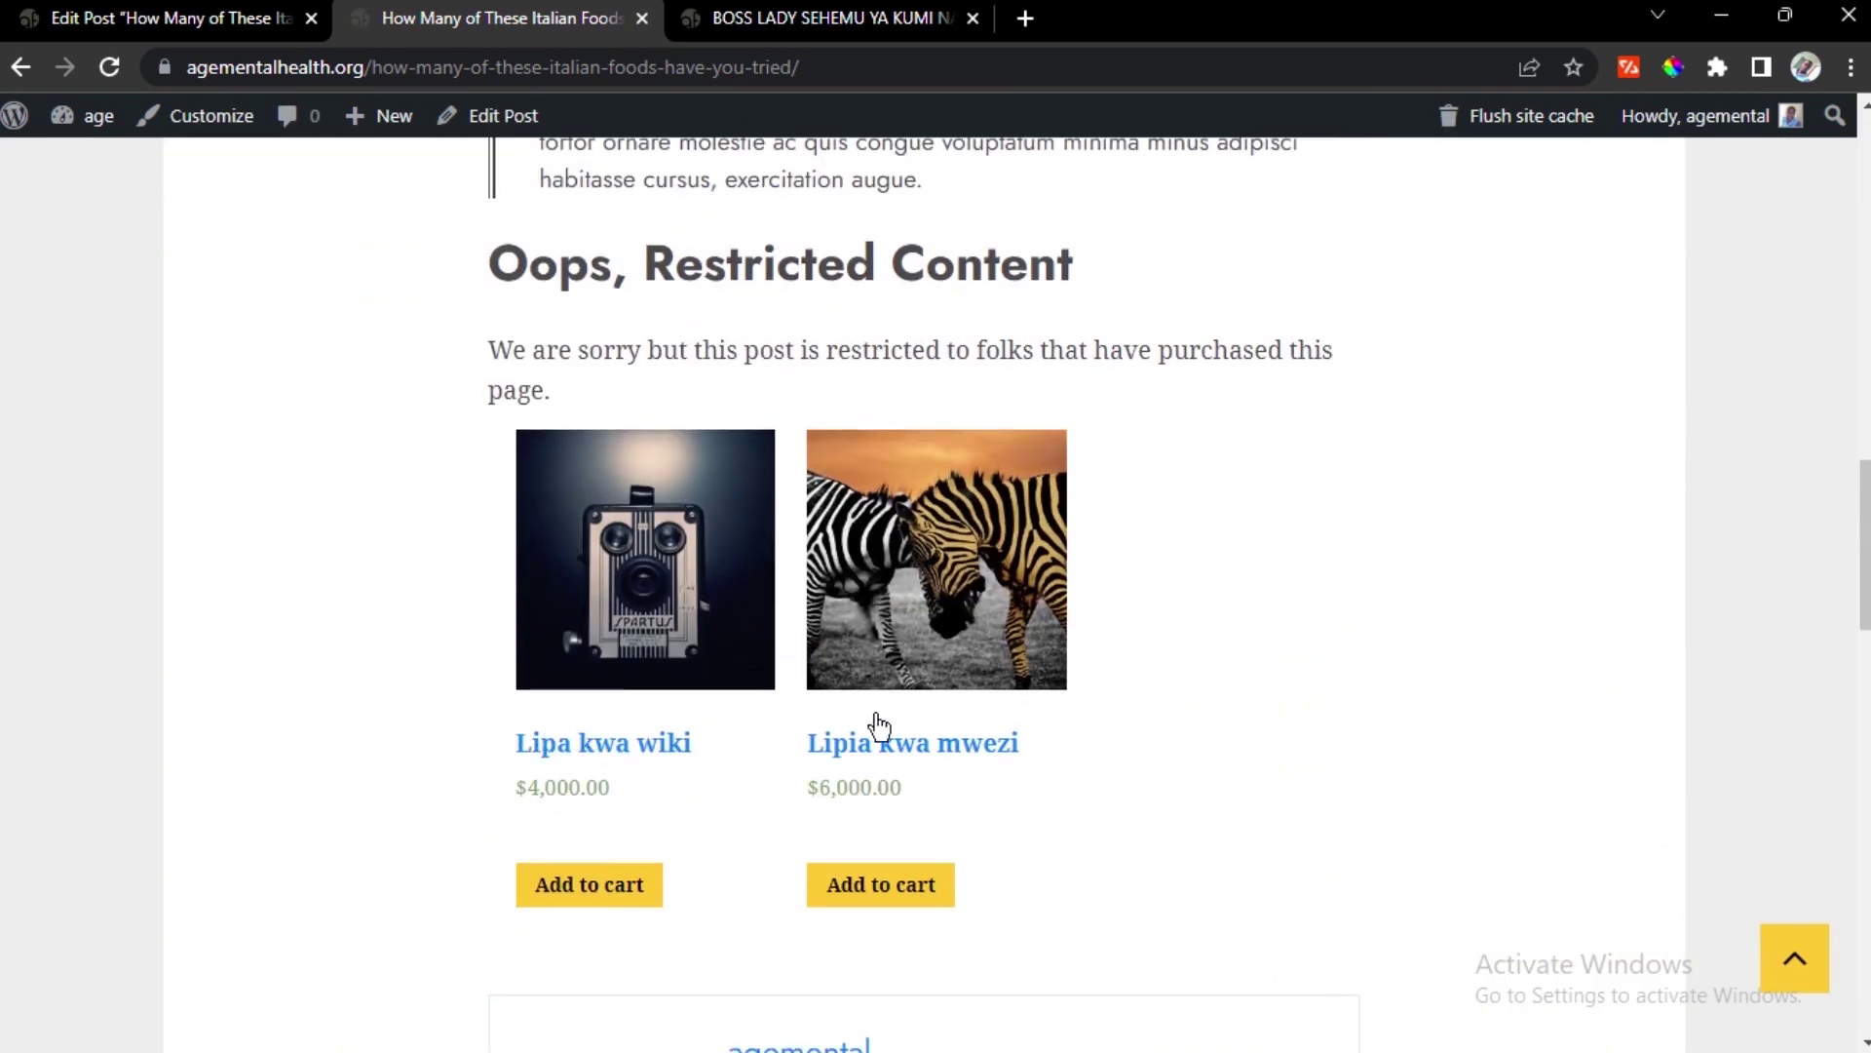
Open "Searching for the forgotten heroes of World War Two" from the front page and check whether its content is restricted
click(28, 67)
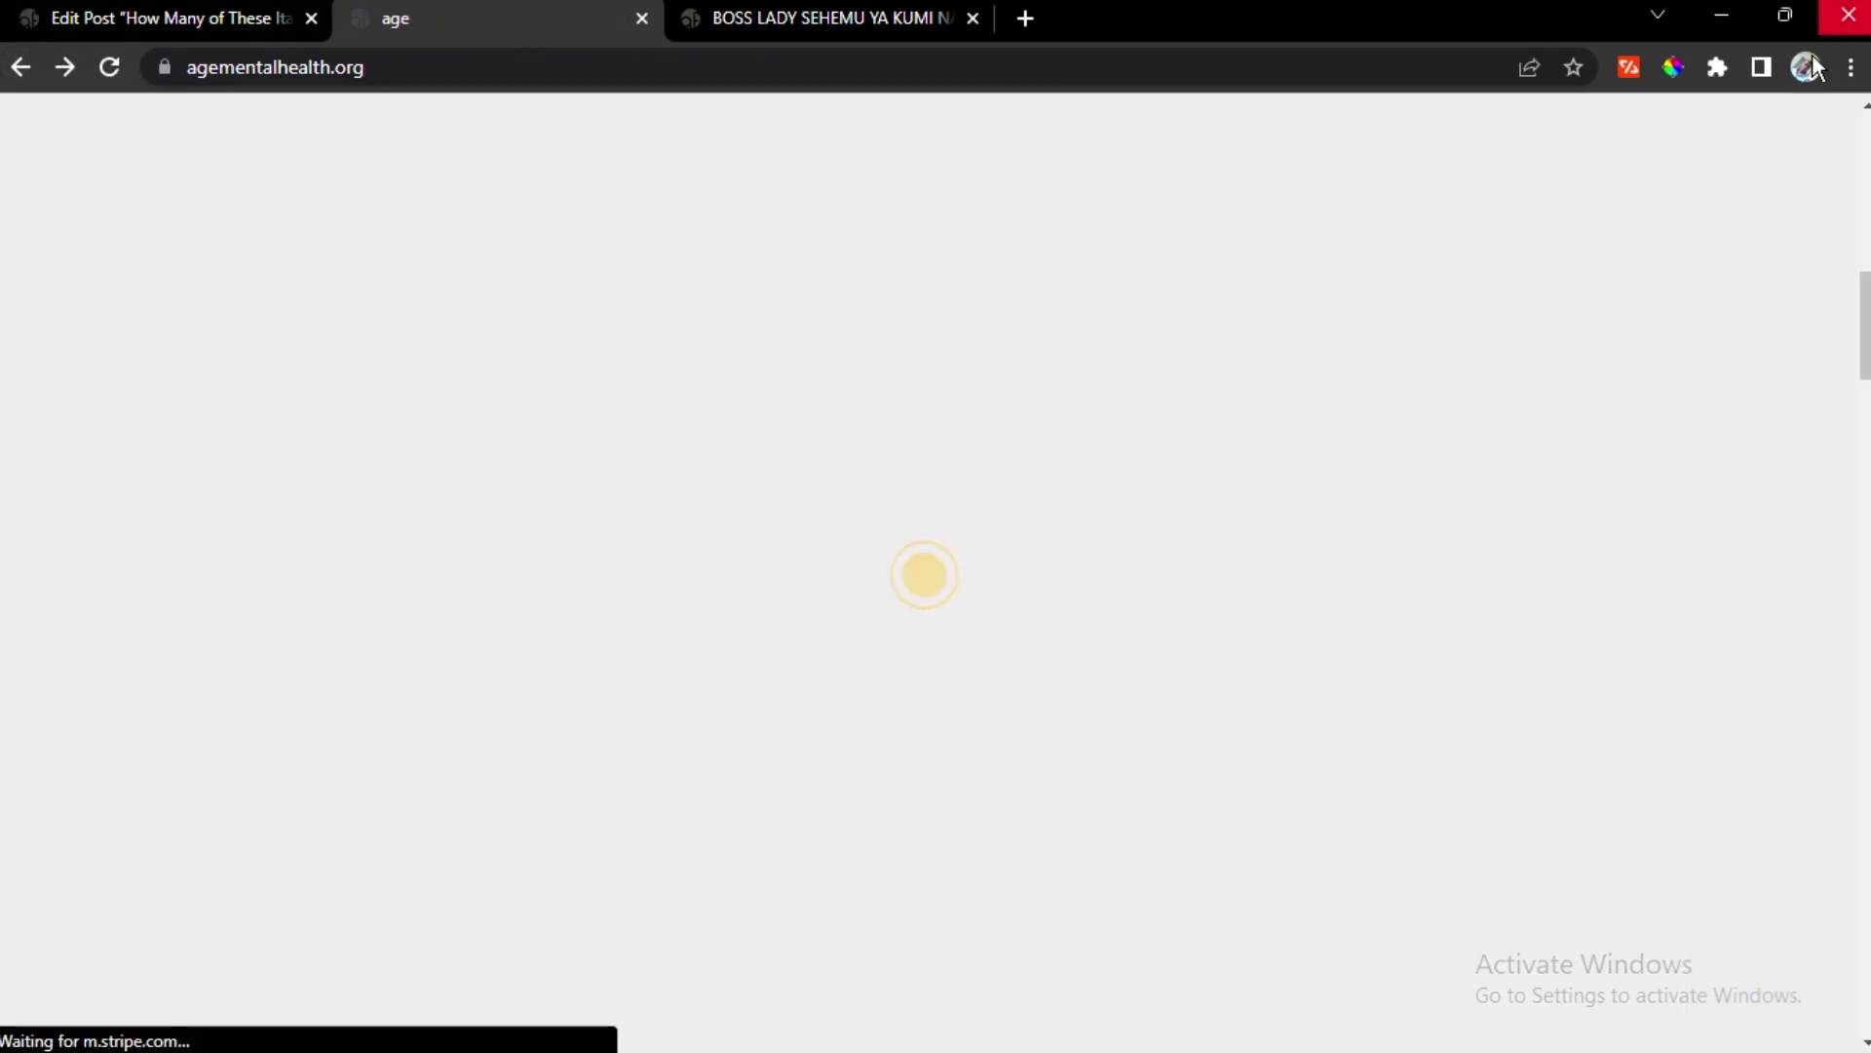
scroll(1530, 321, down, 1)
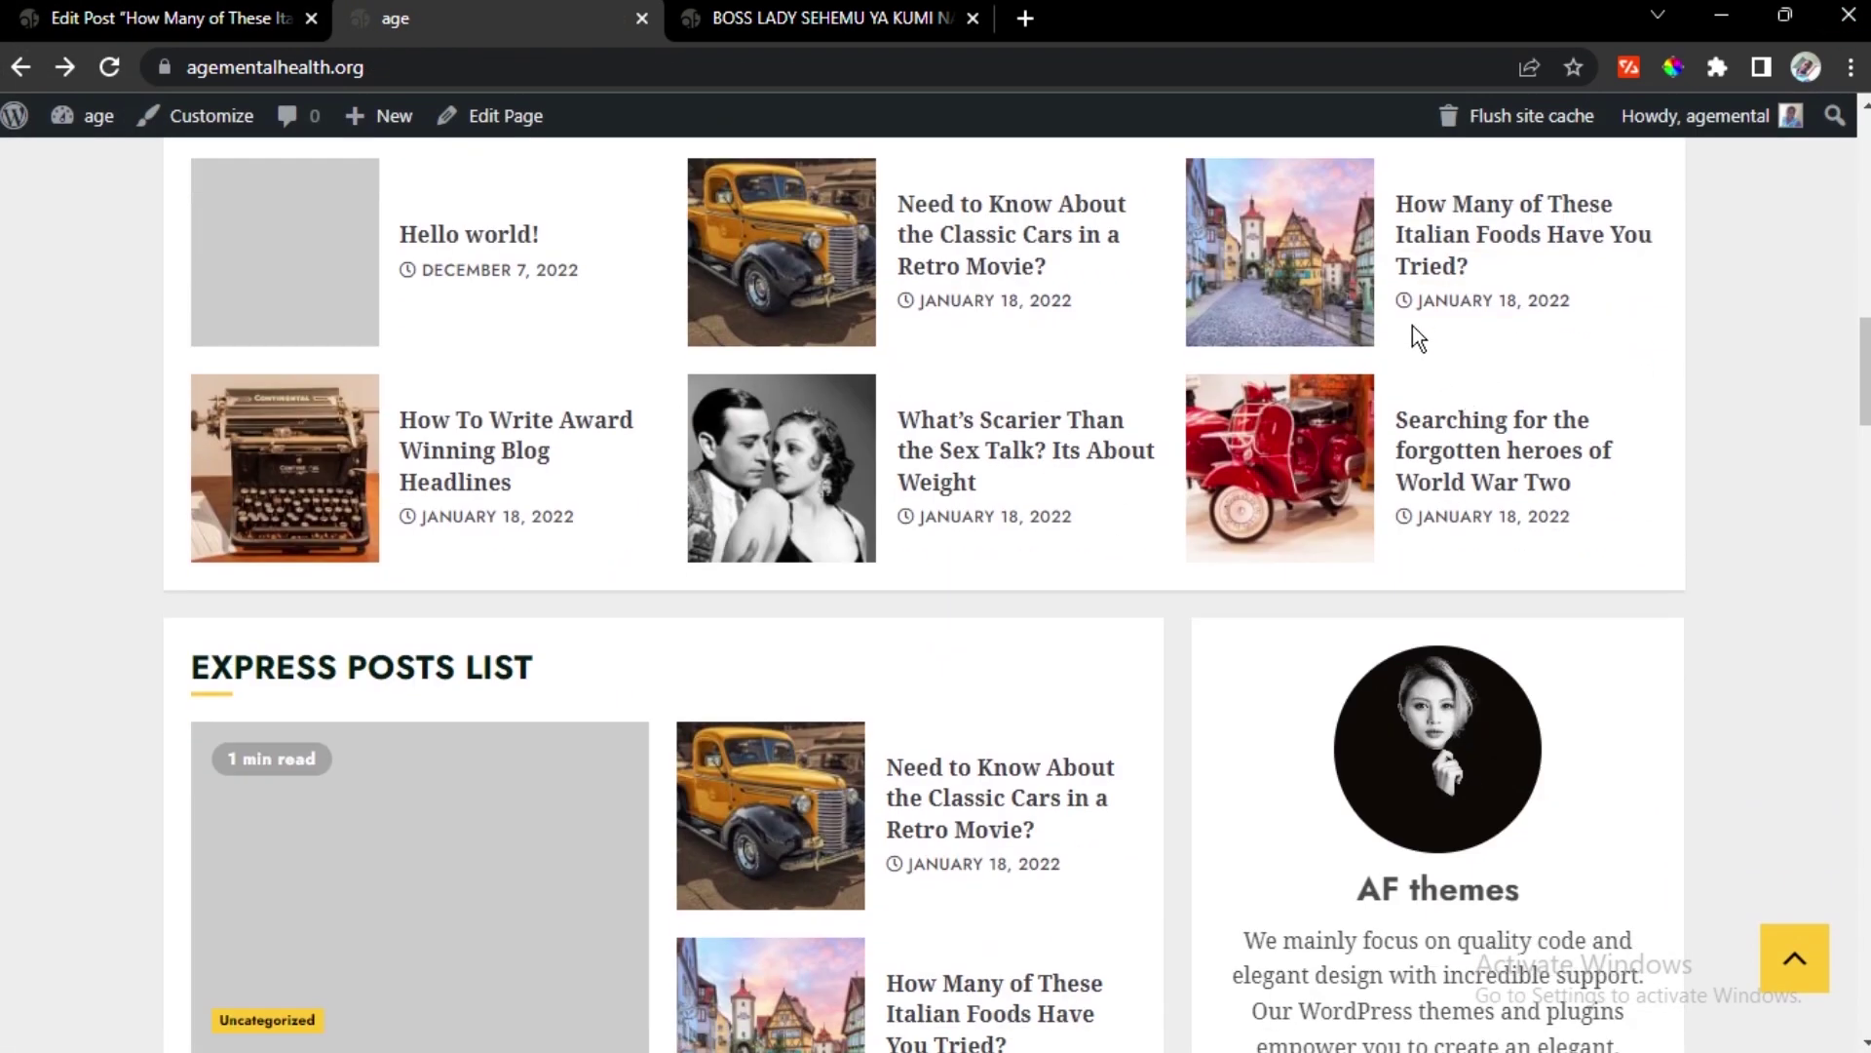
click(1416, 503)
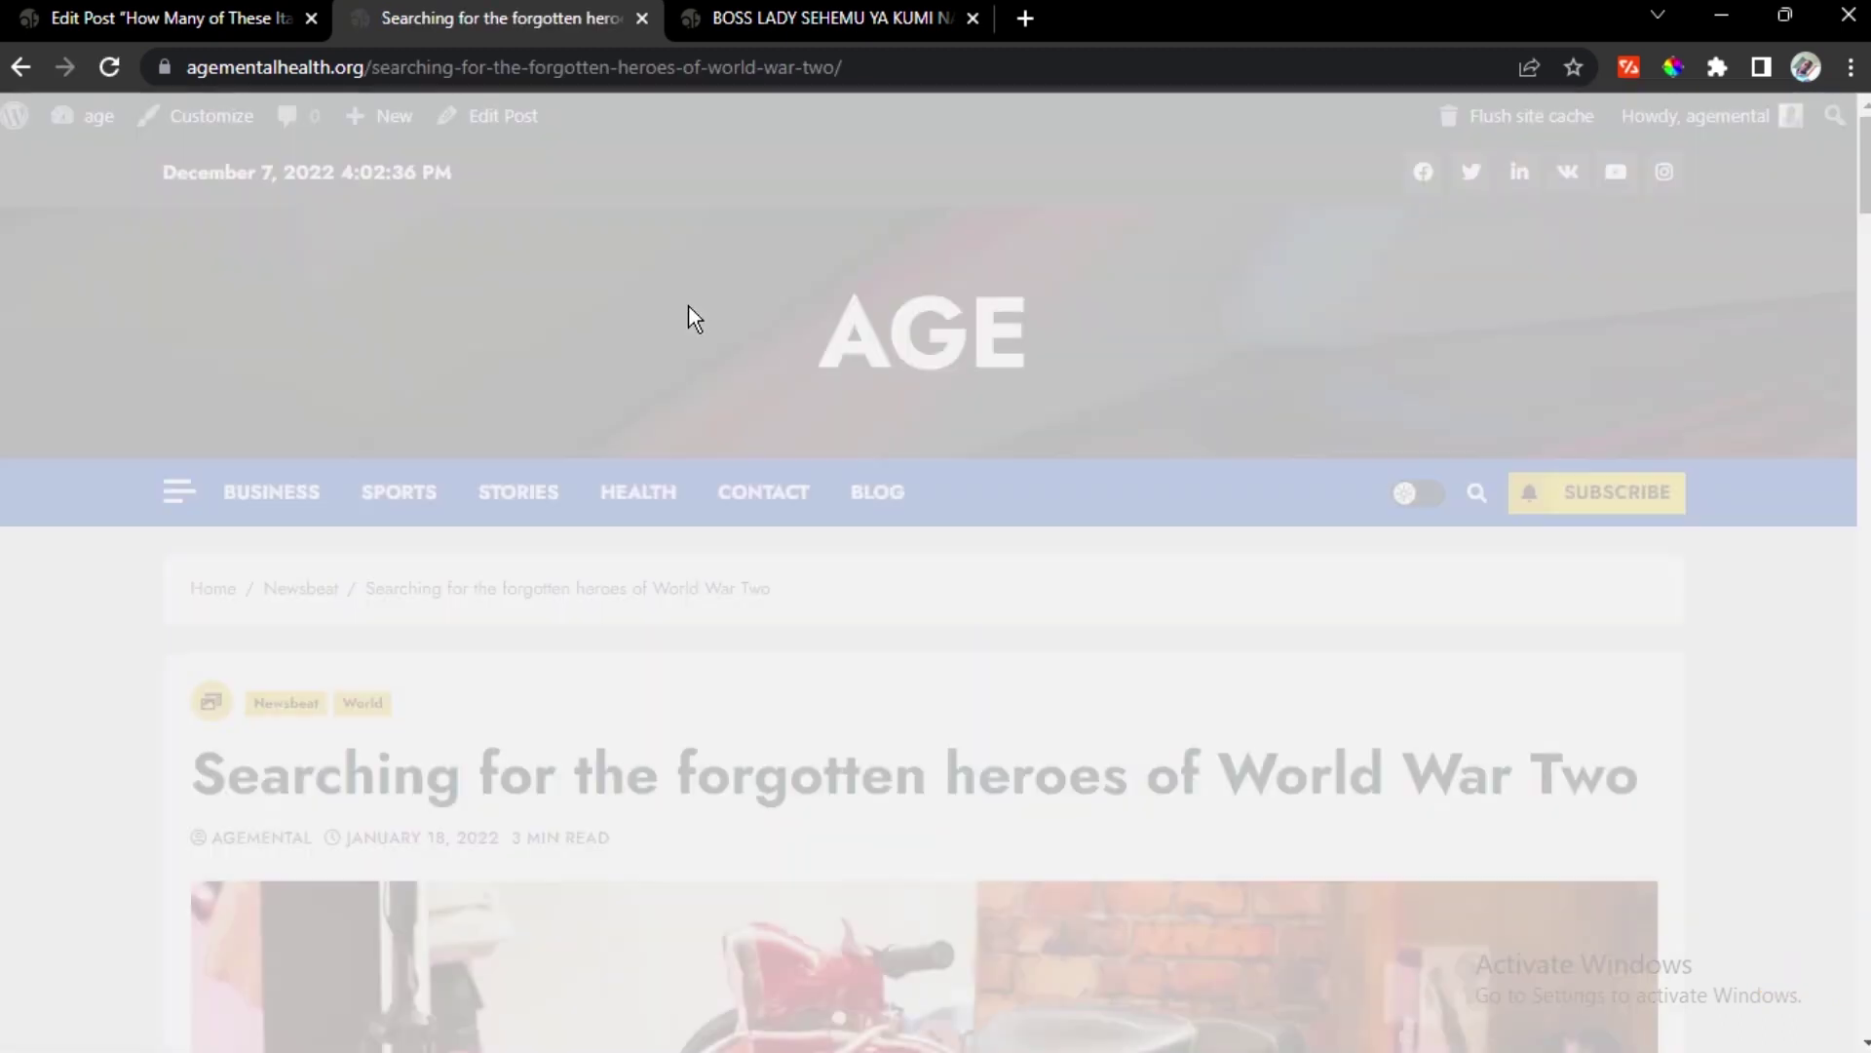
scroll(688, 310, down, 20)
scroll(1047, 244, down, 20)
scroll(1047, 251, up, 8)
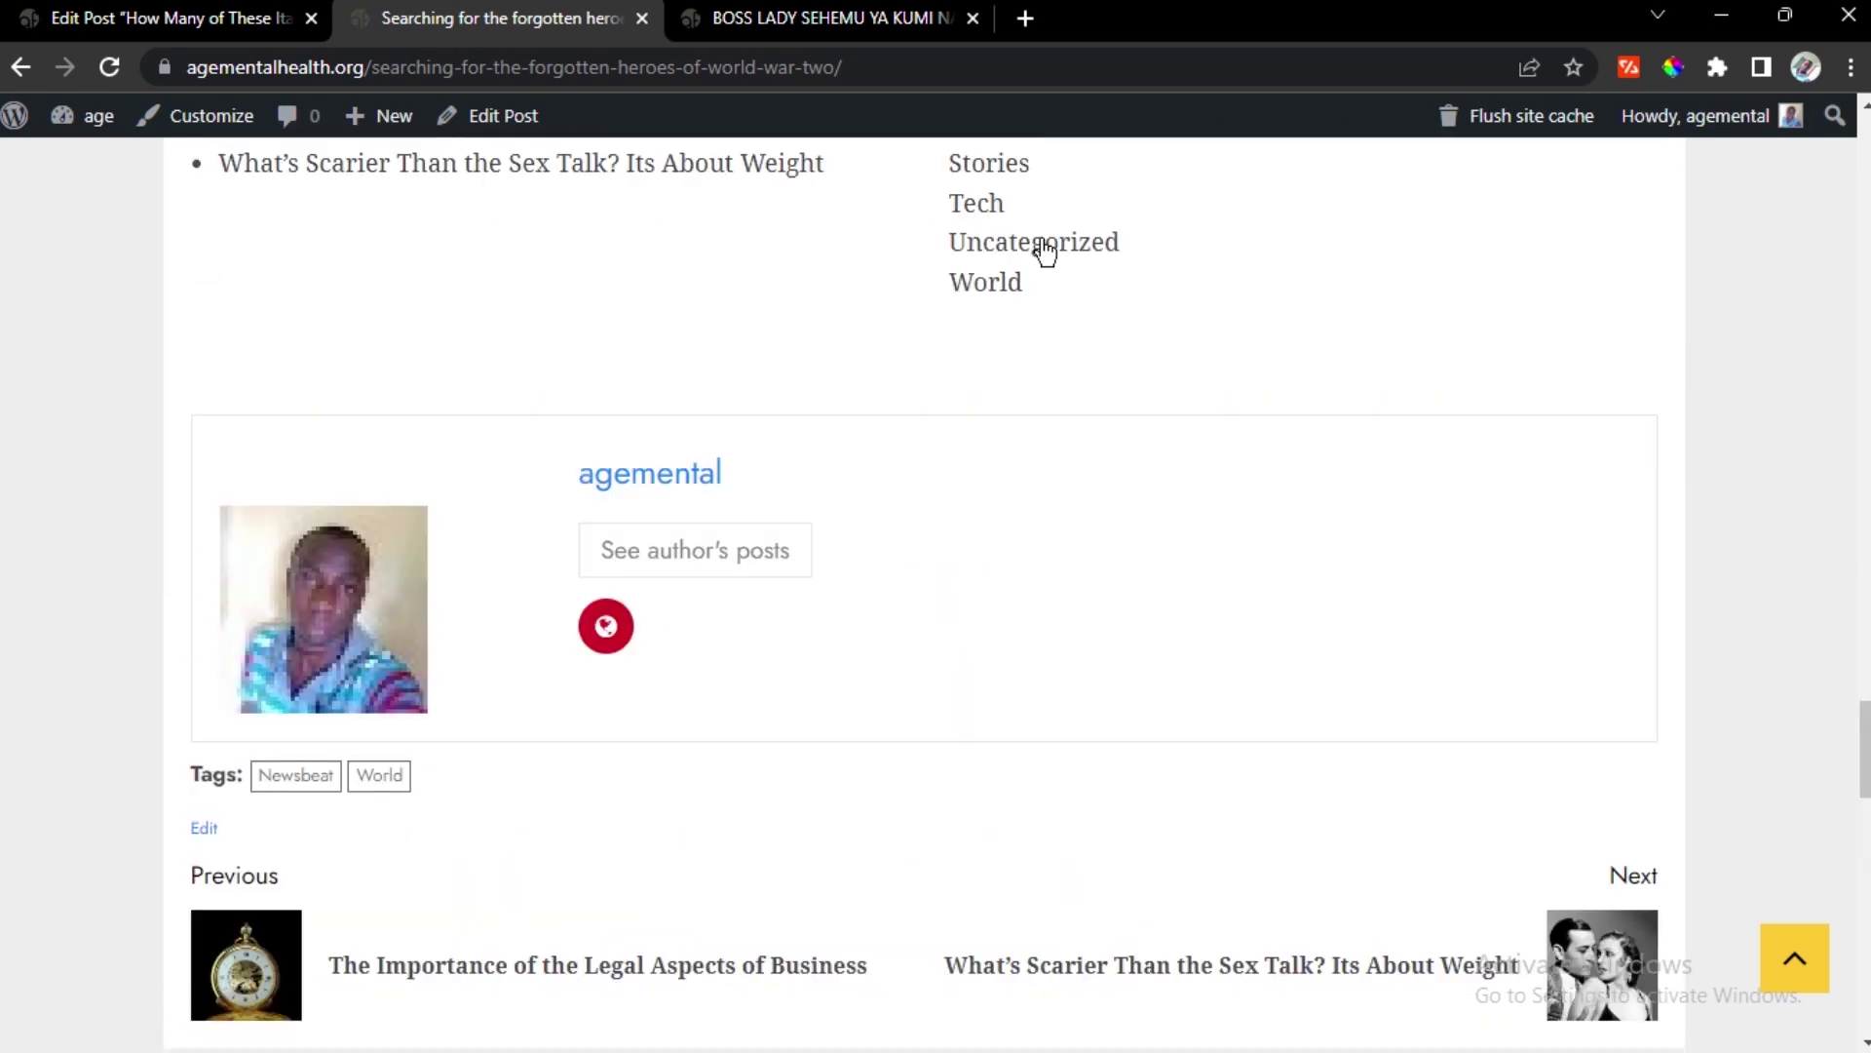
scroll(311, 187, up, 10)
Leave the Italian Foods post editor and open the Pay For Post plugin's settings in the WordPress admin
mouse_move(110, 124)
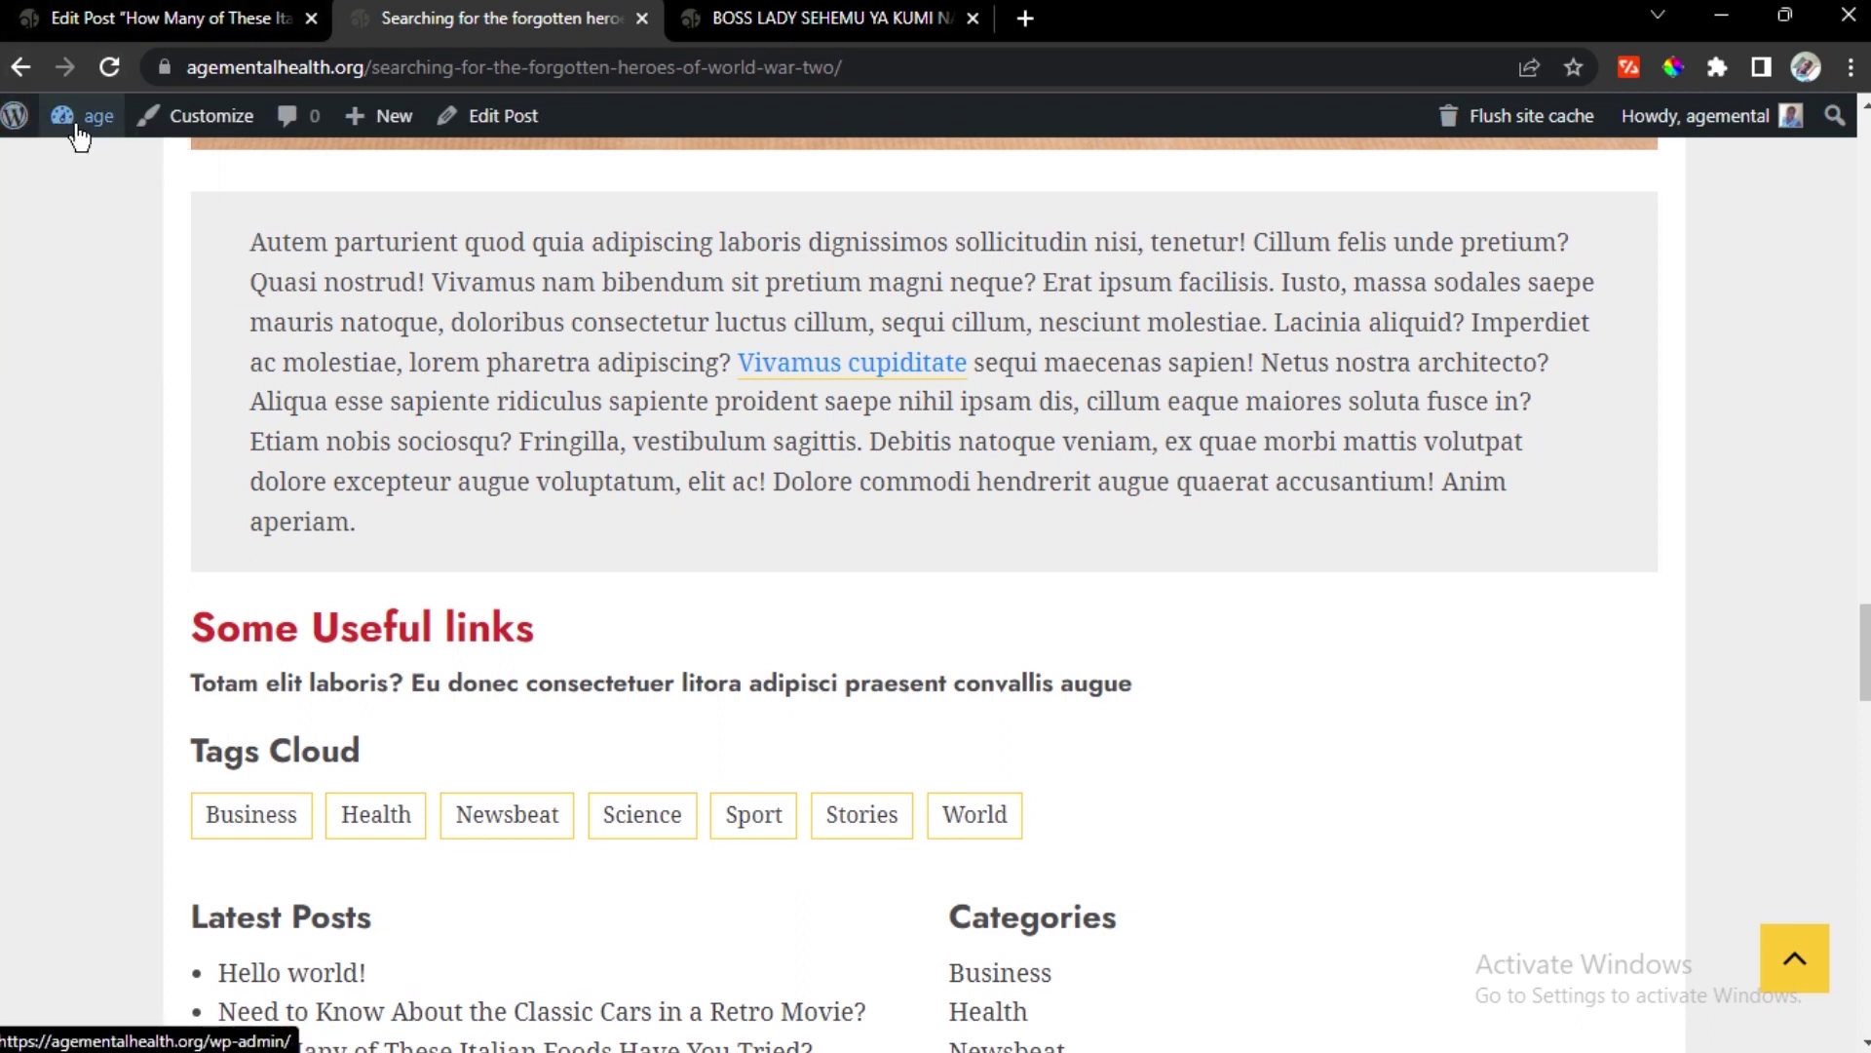
click(125, 15)
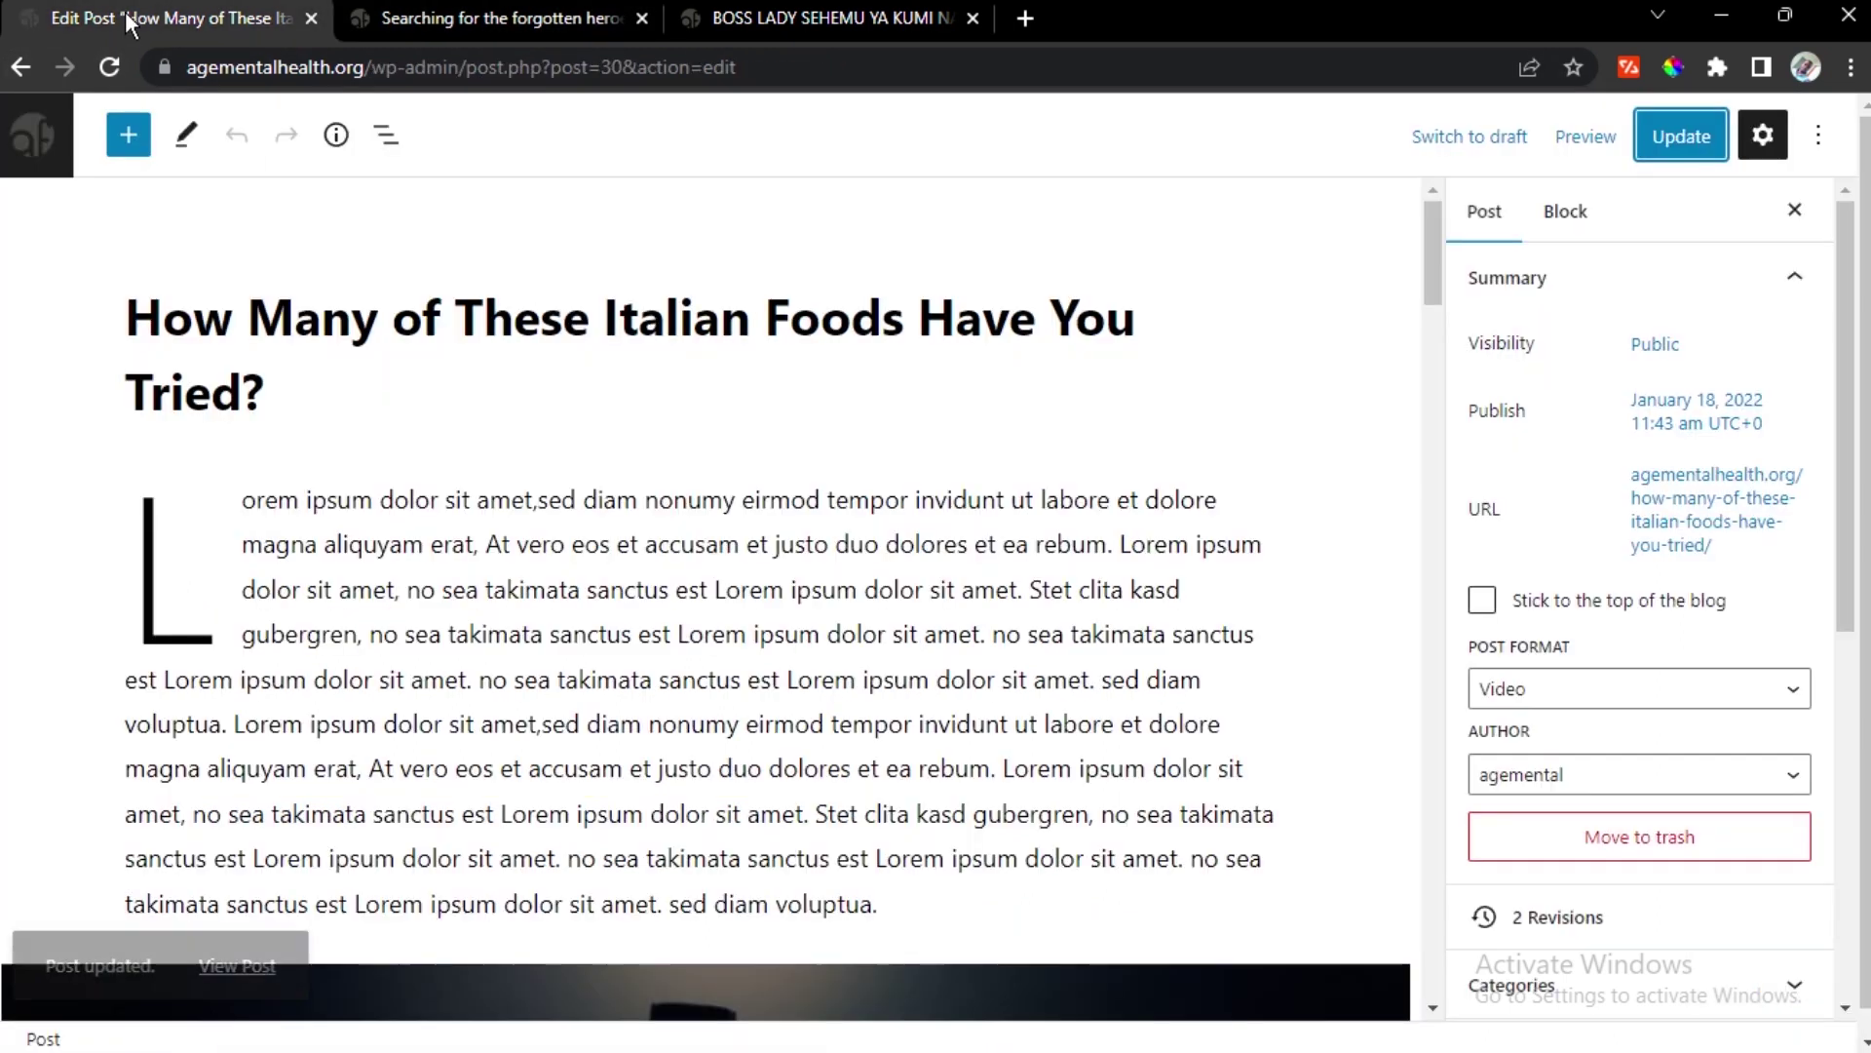
click(39, 142)
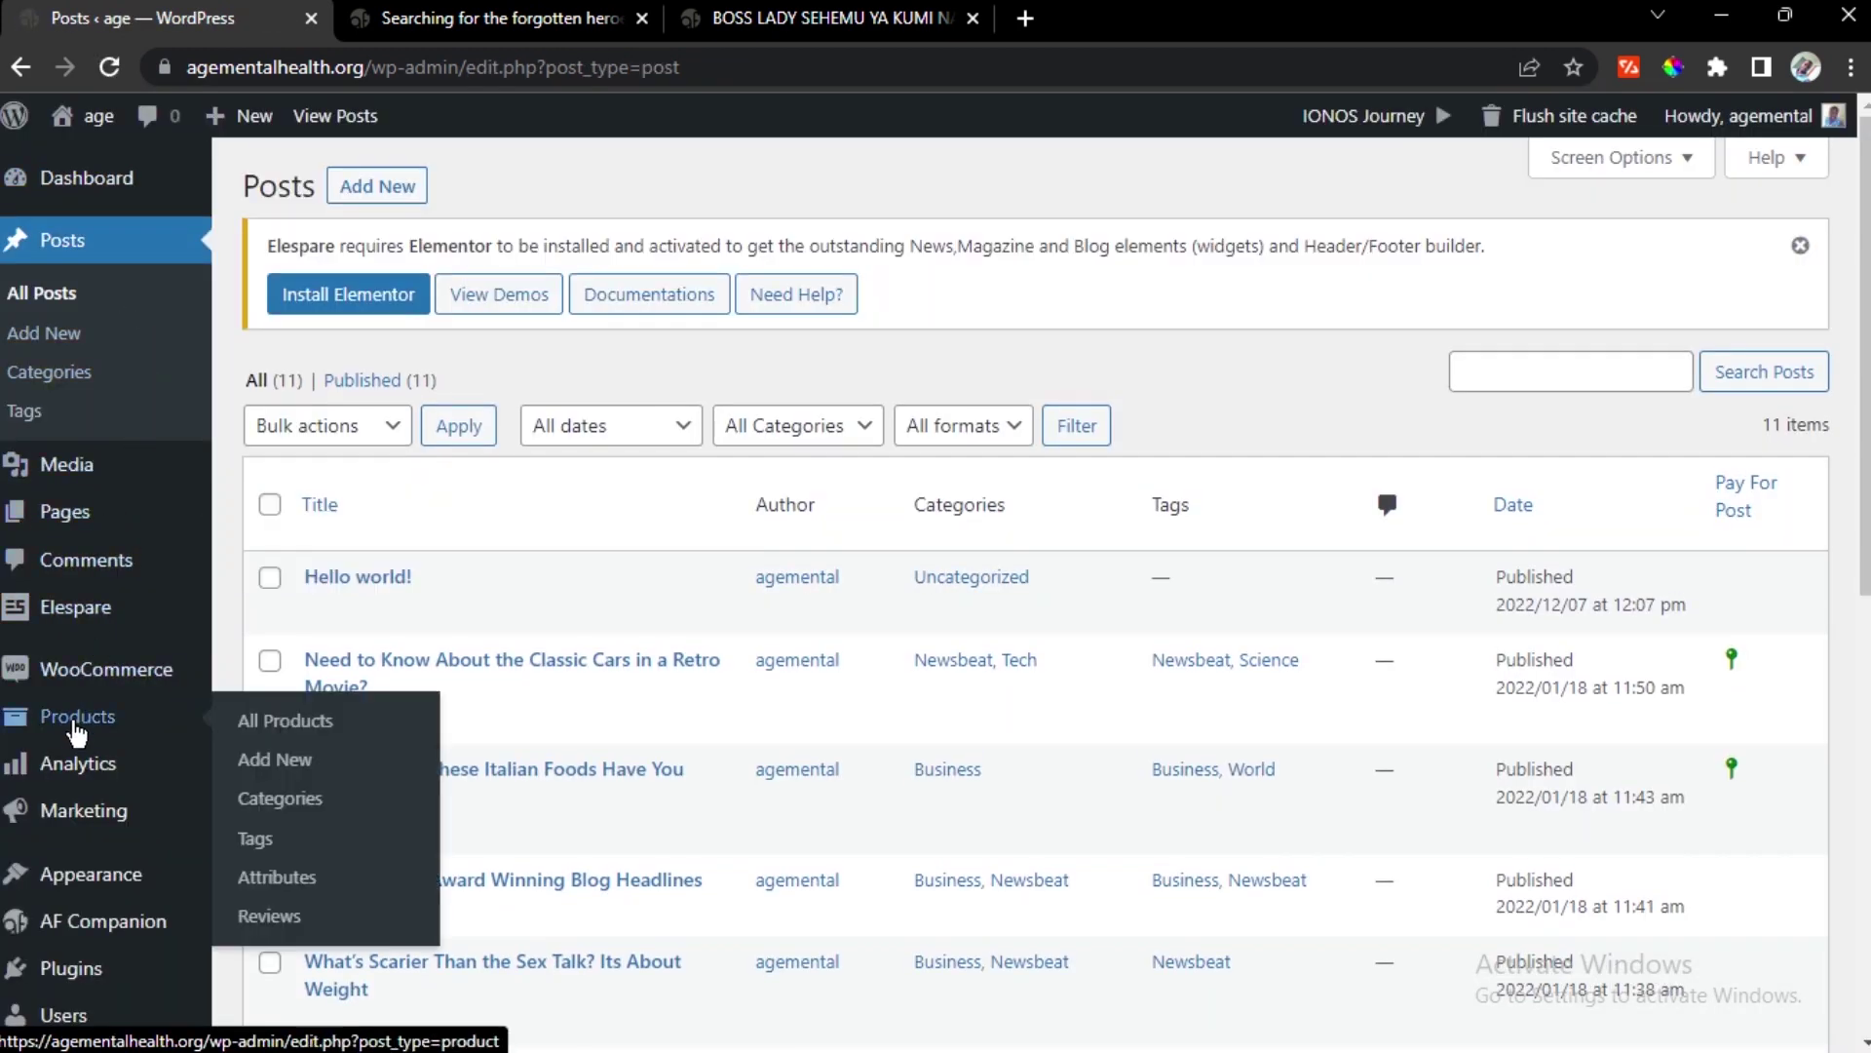
scroll(98, 702, down, 3)
scroll(117, 585, down, 3)
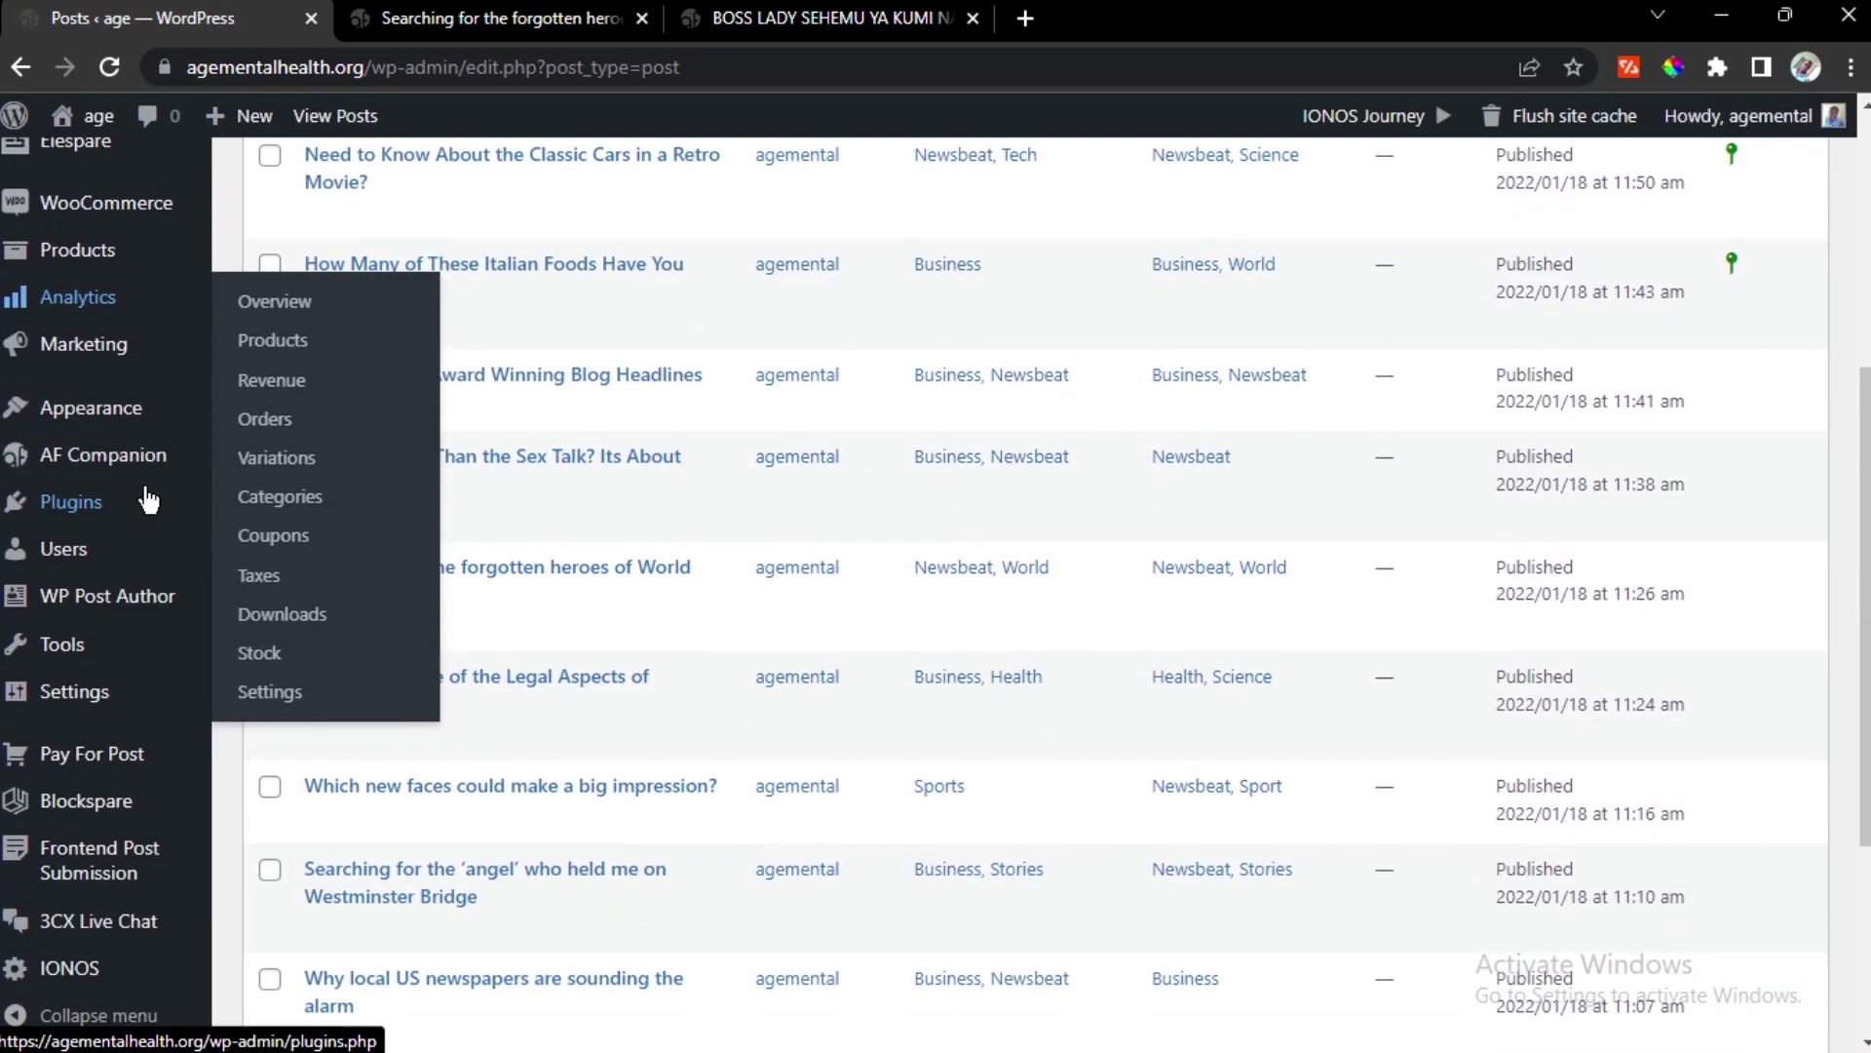
mouse_move(103, 775)
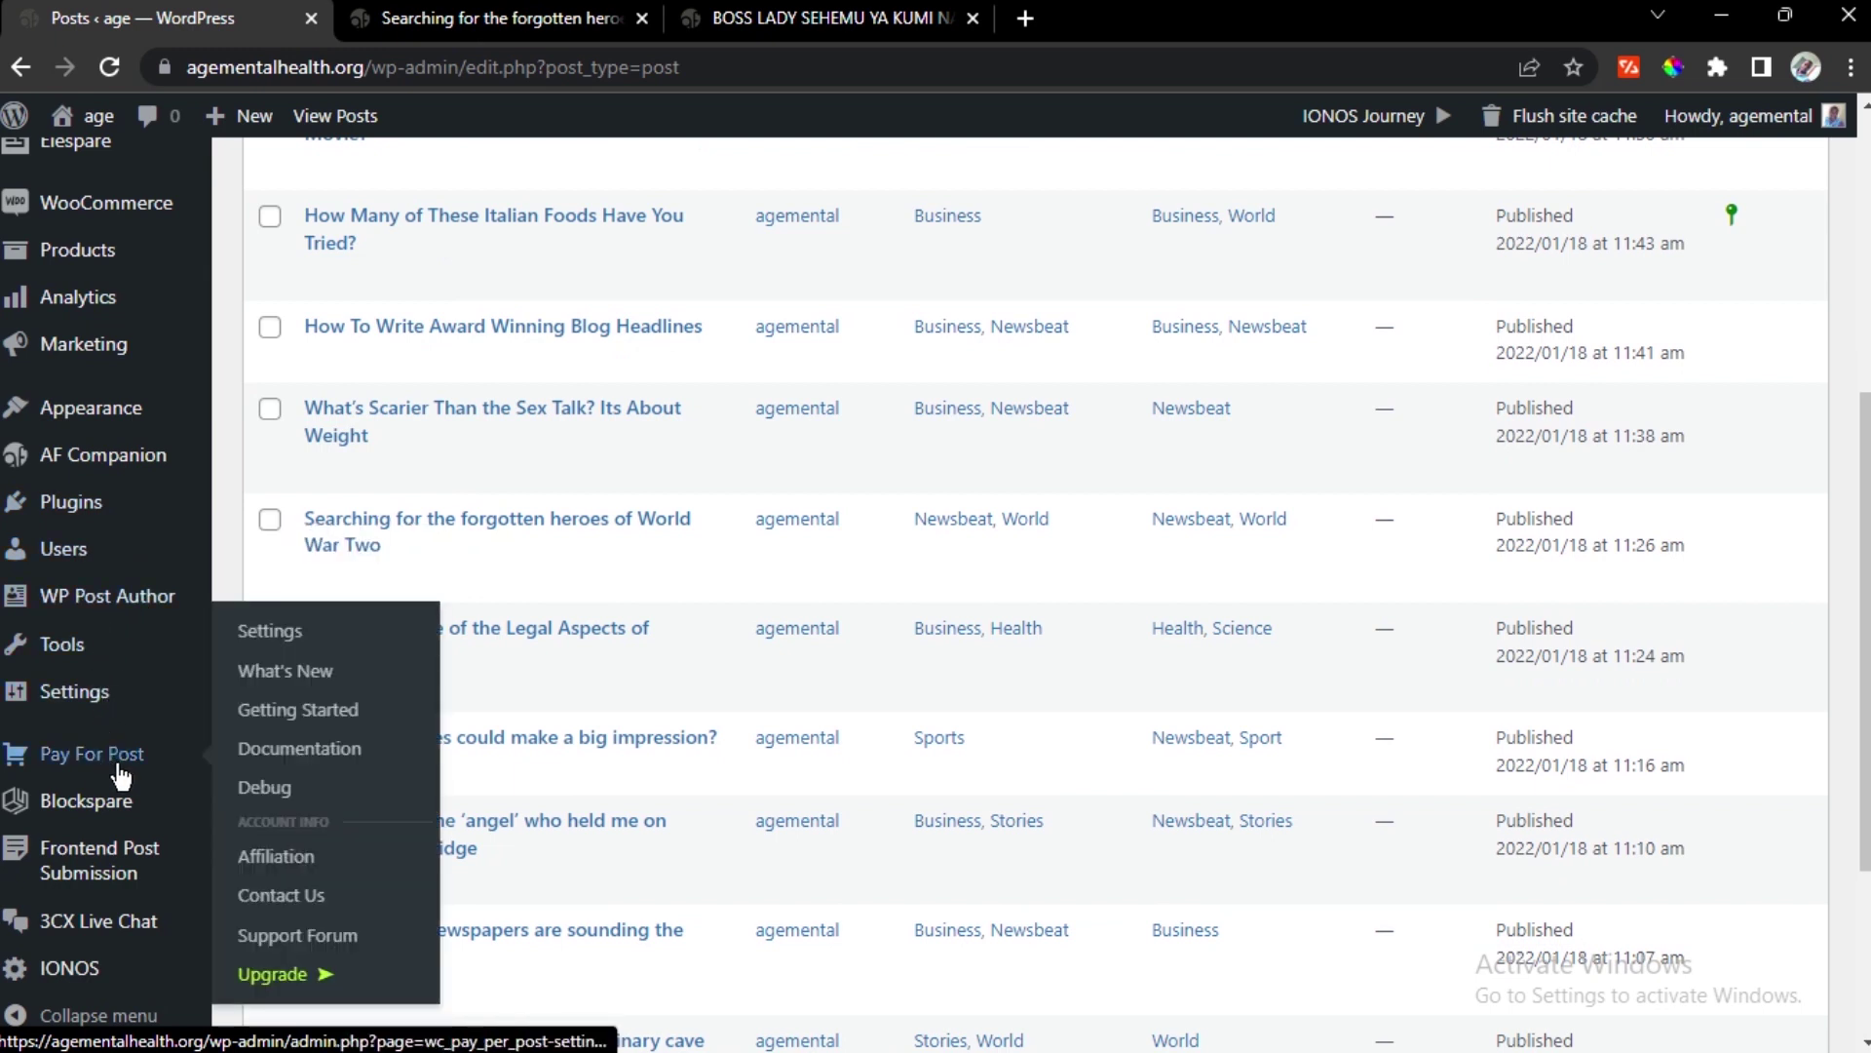
click(291, 634)
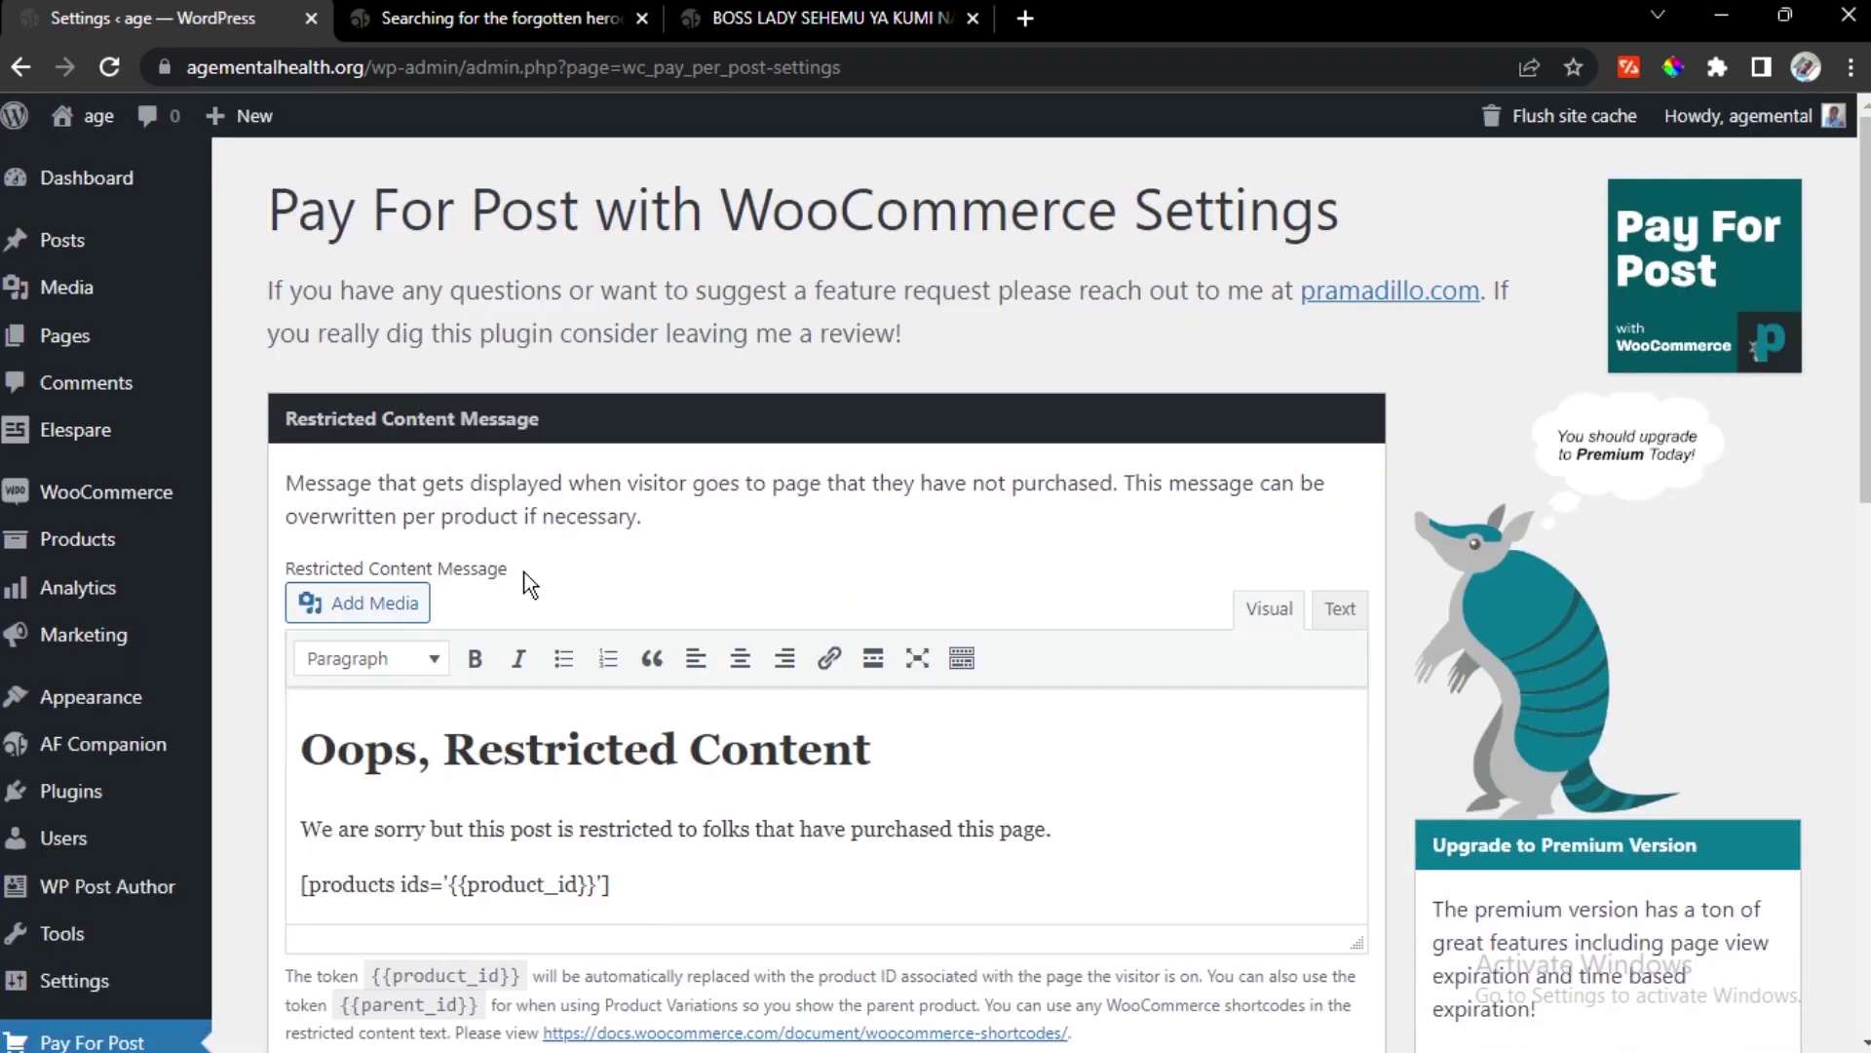
Replace the restricted content message's heading with "Tafadhali lipia ili uweze kusoma mwendelezo"
scroll(634, 548, down, 3)
drag(675, 511, 690, 471)
click(690, 472)
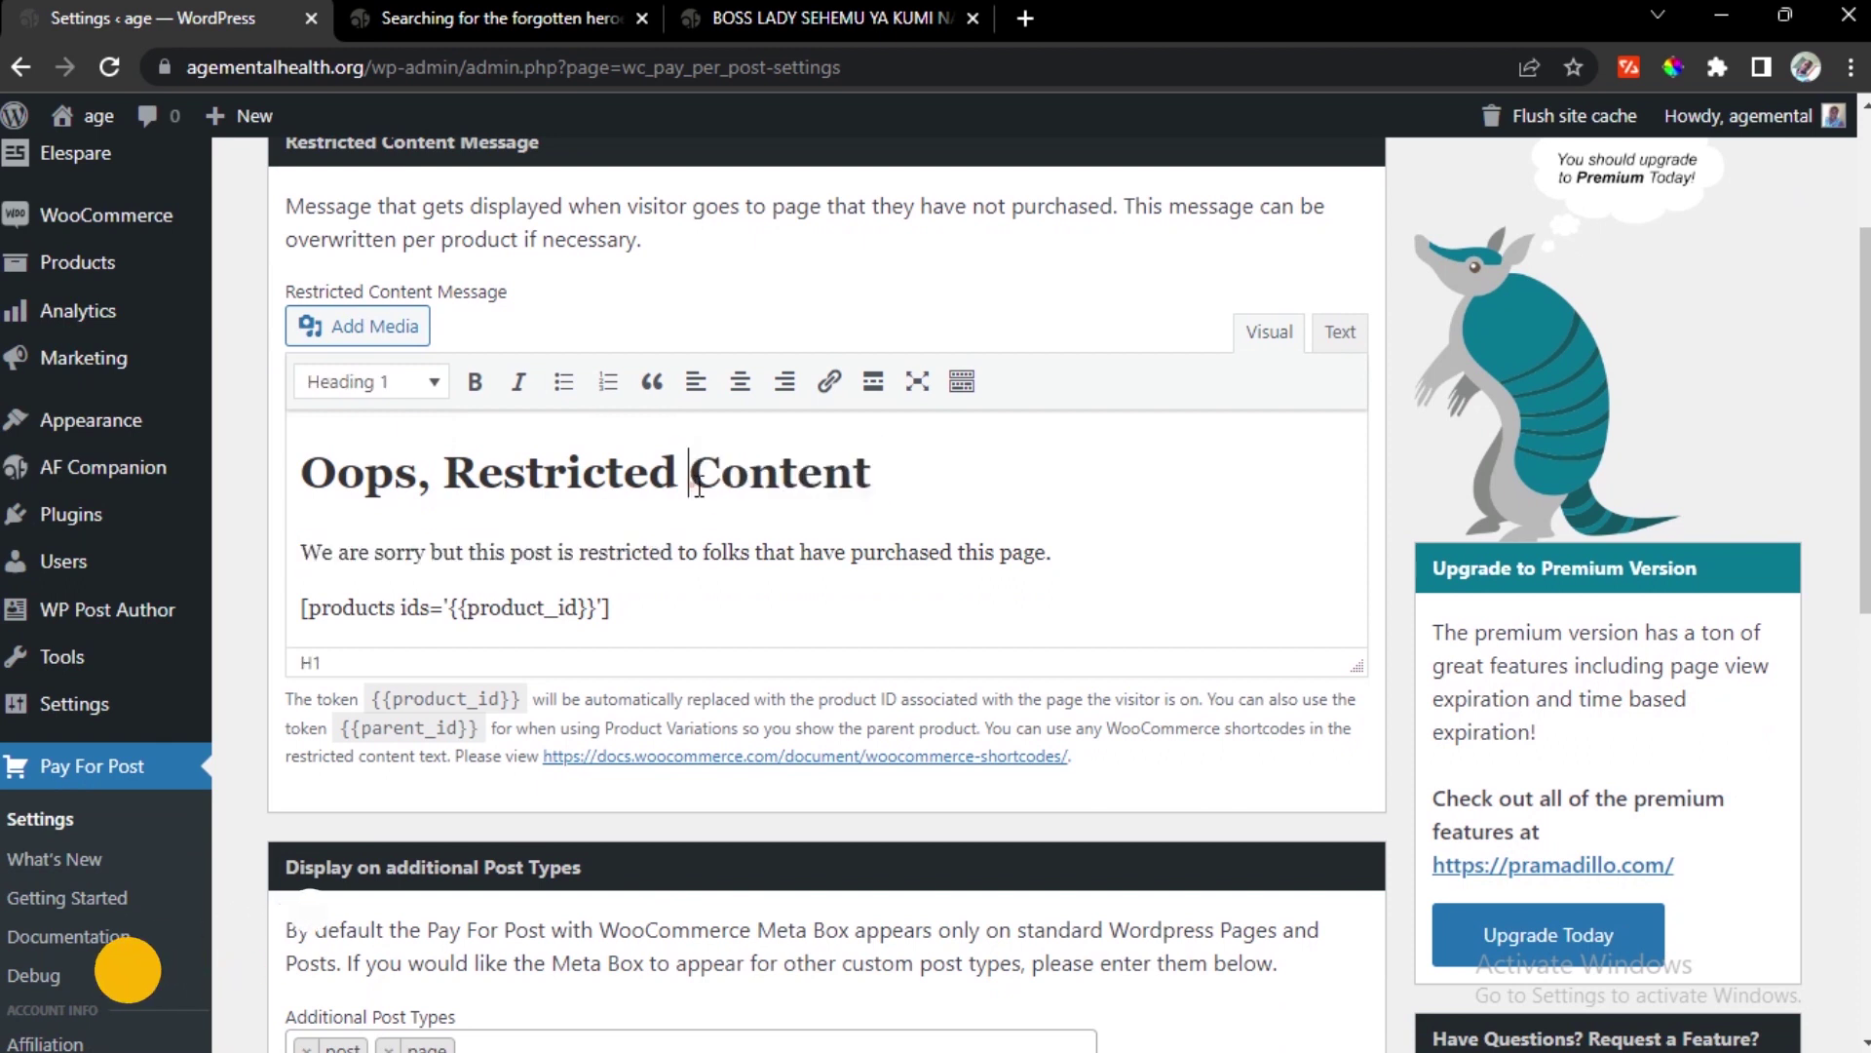
click(889, 492)
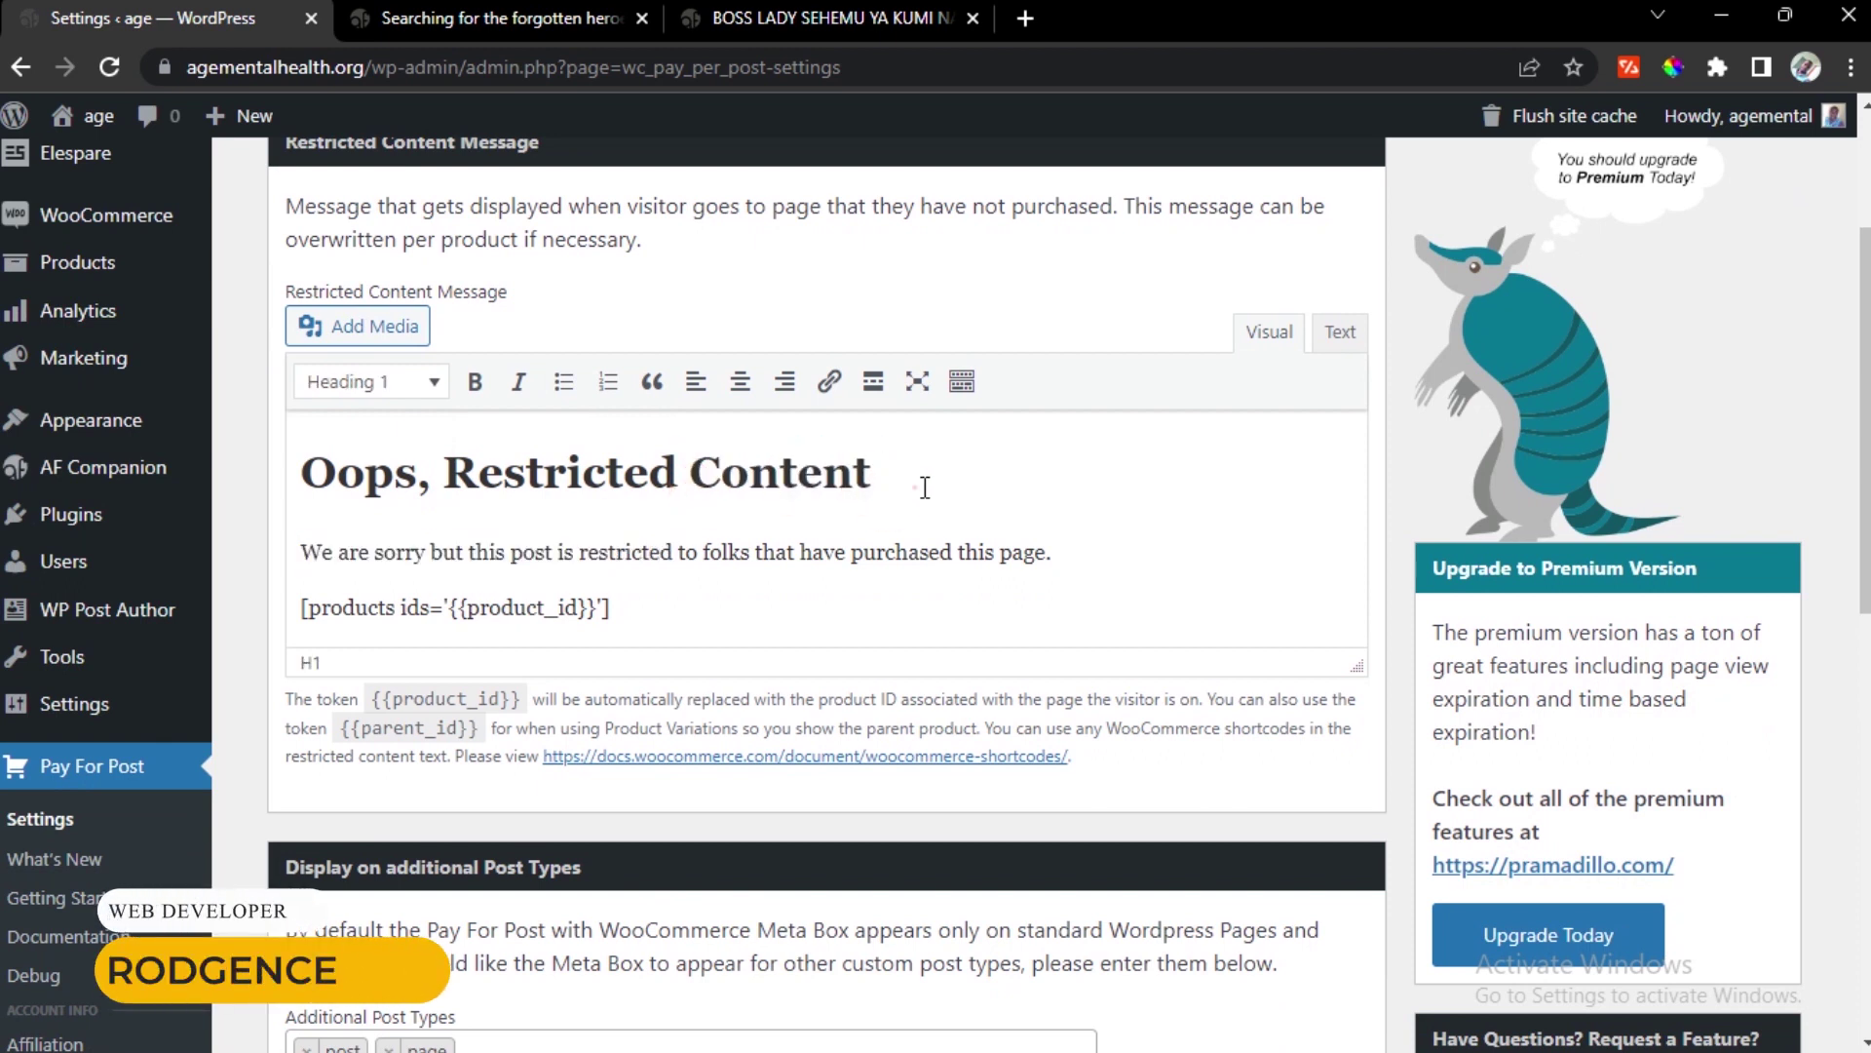
drag(889, 444, 310, 472)
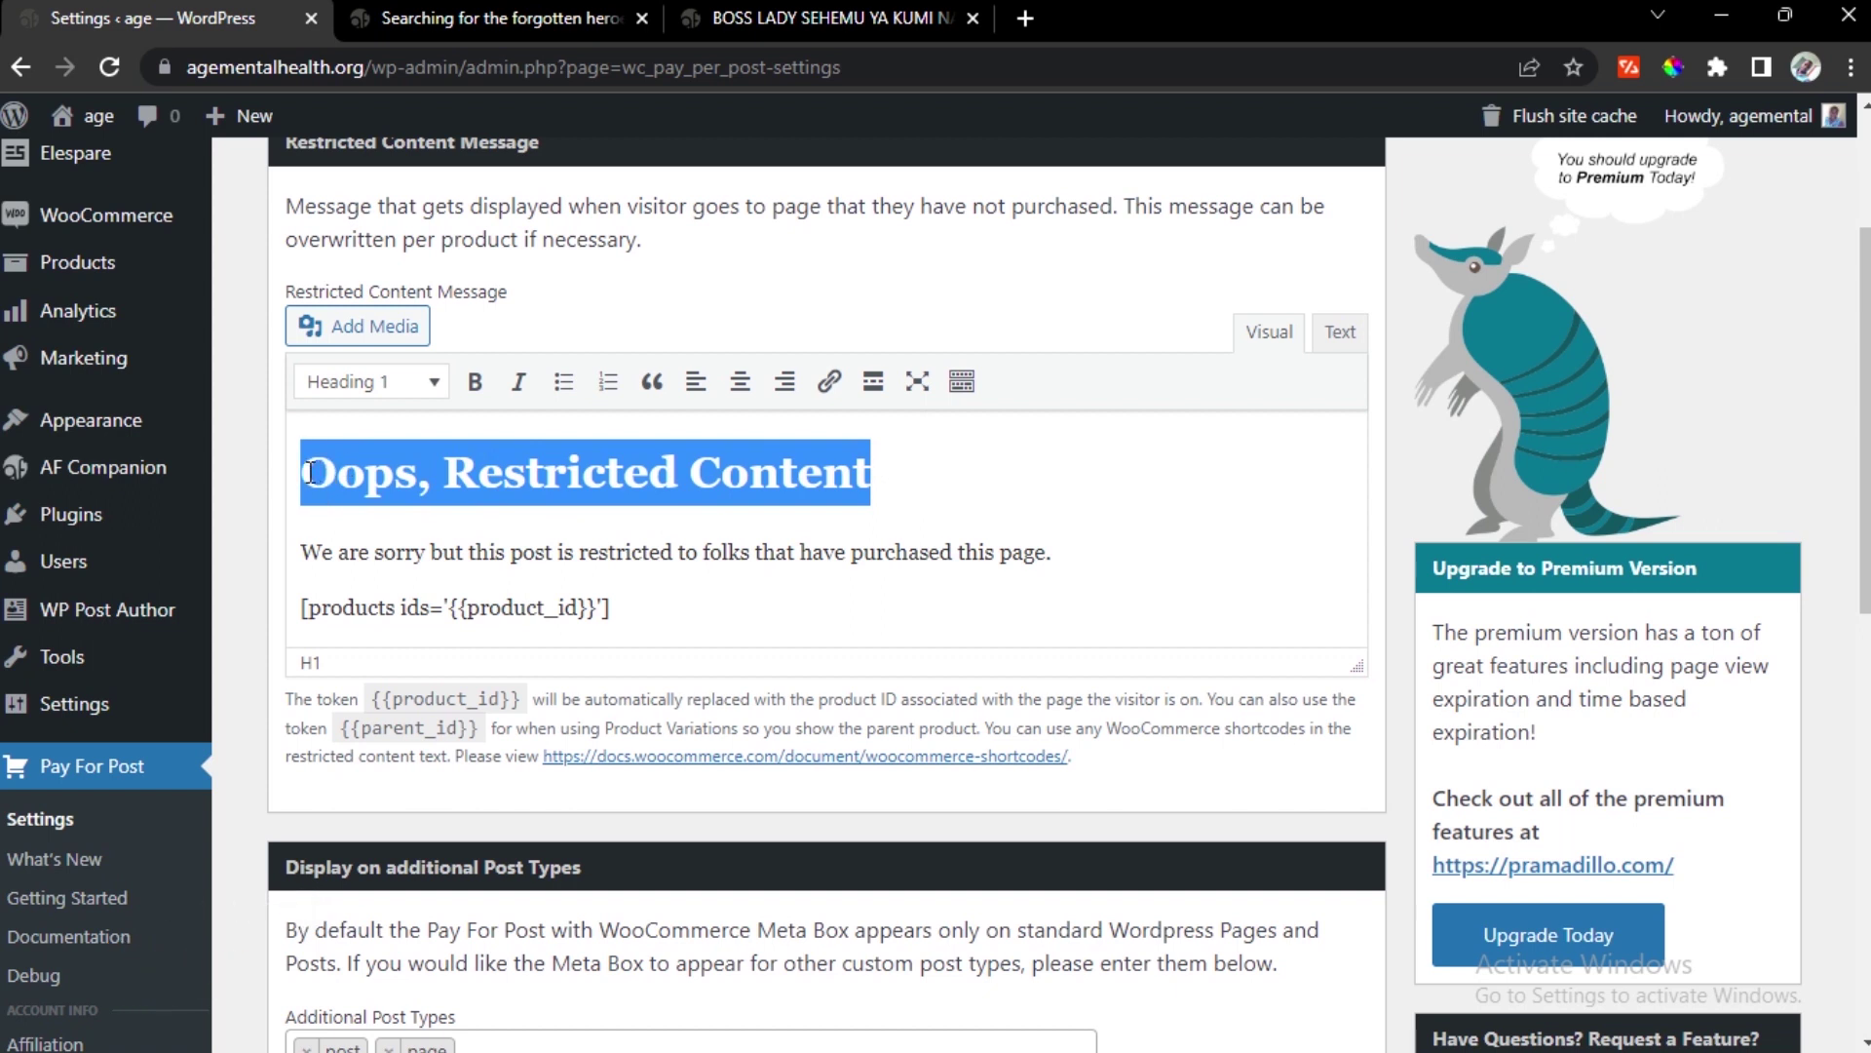
text(T)
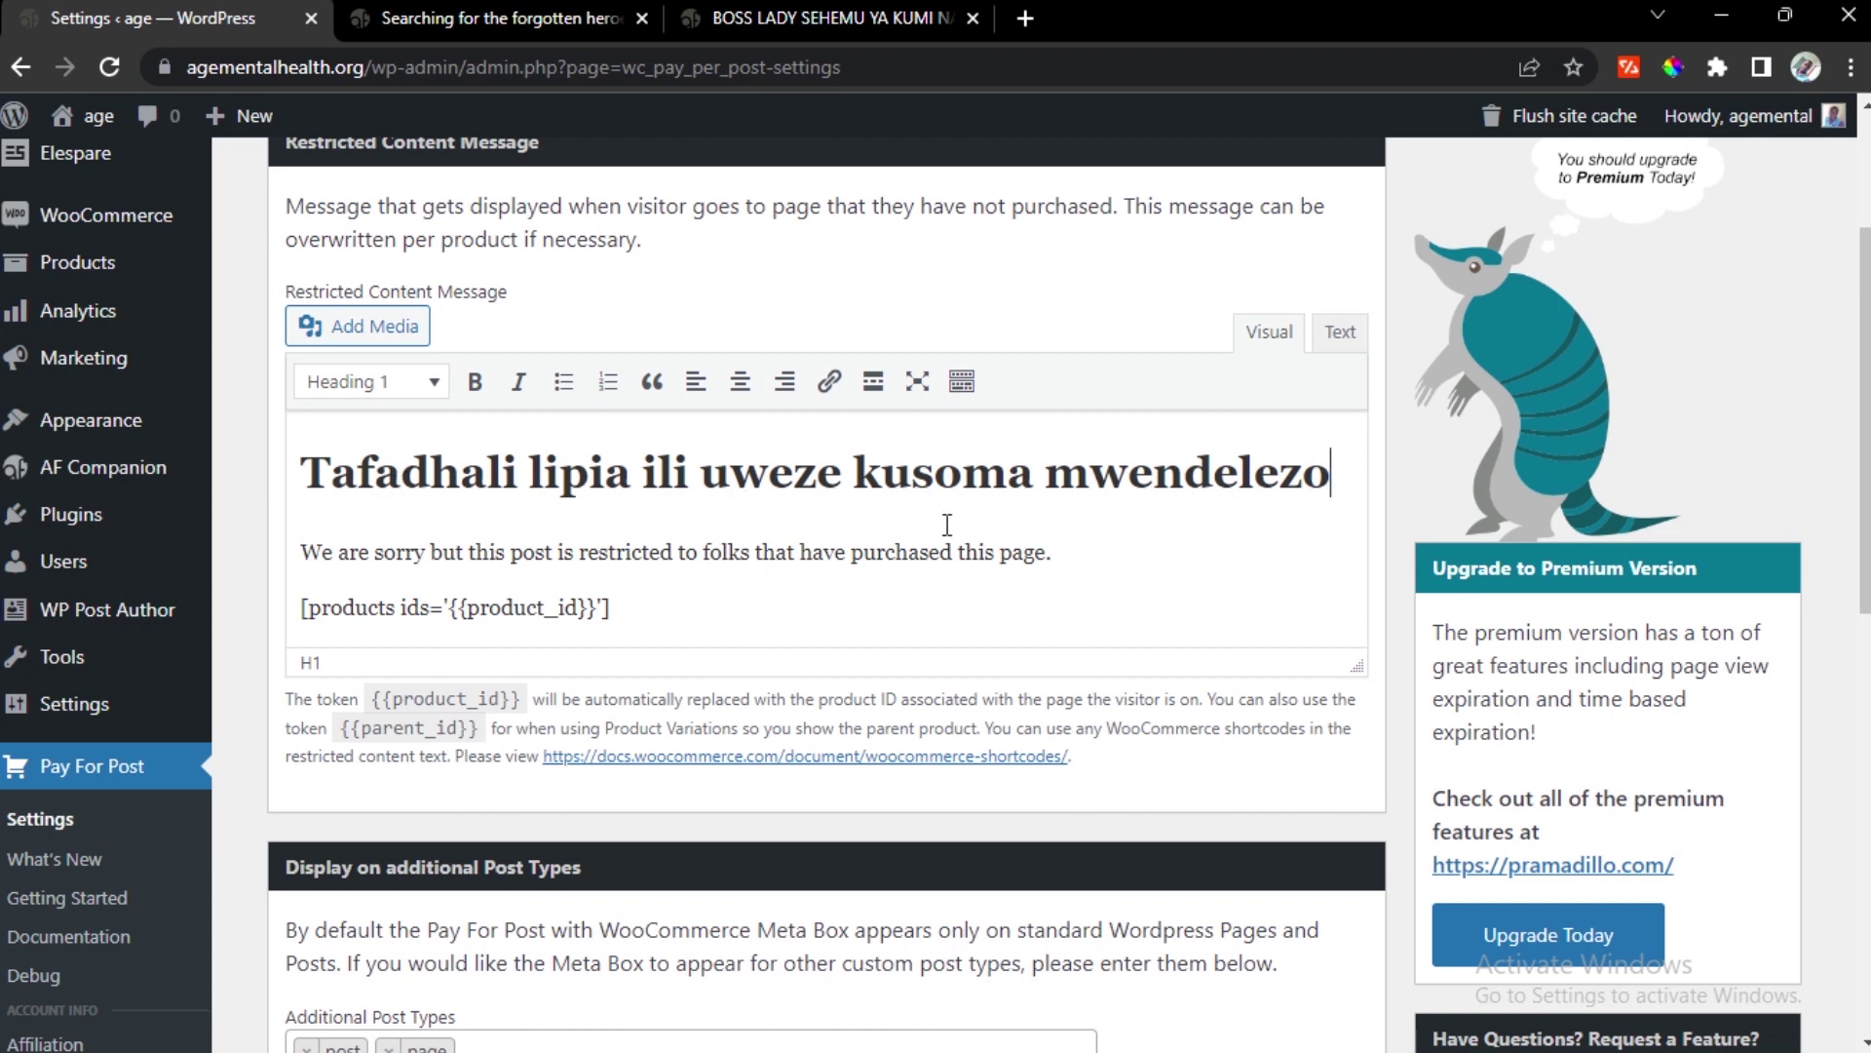
Replace the paragraph below the message heading with "Chagua bando la wiki au bando la mwezi" and save the plugin settings
drag(1059, 549, 338, 546)
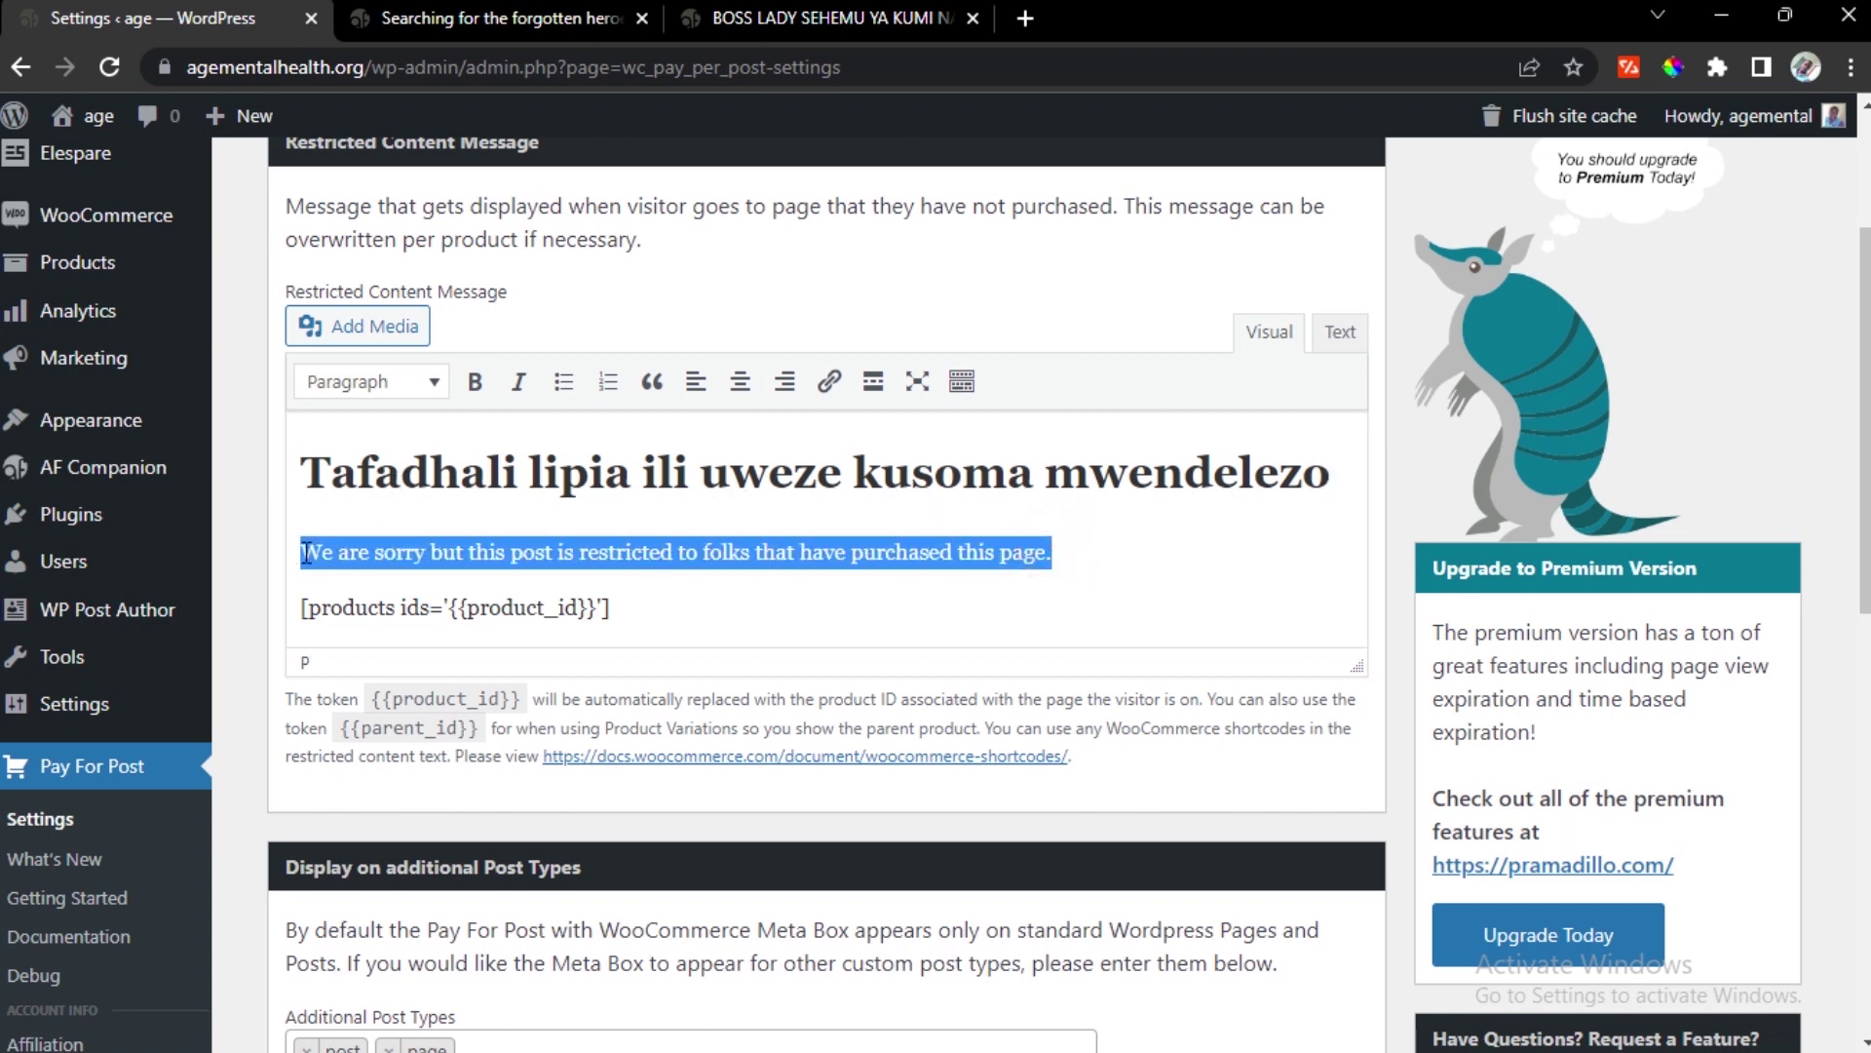
key(BackSpace)
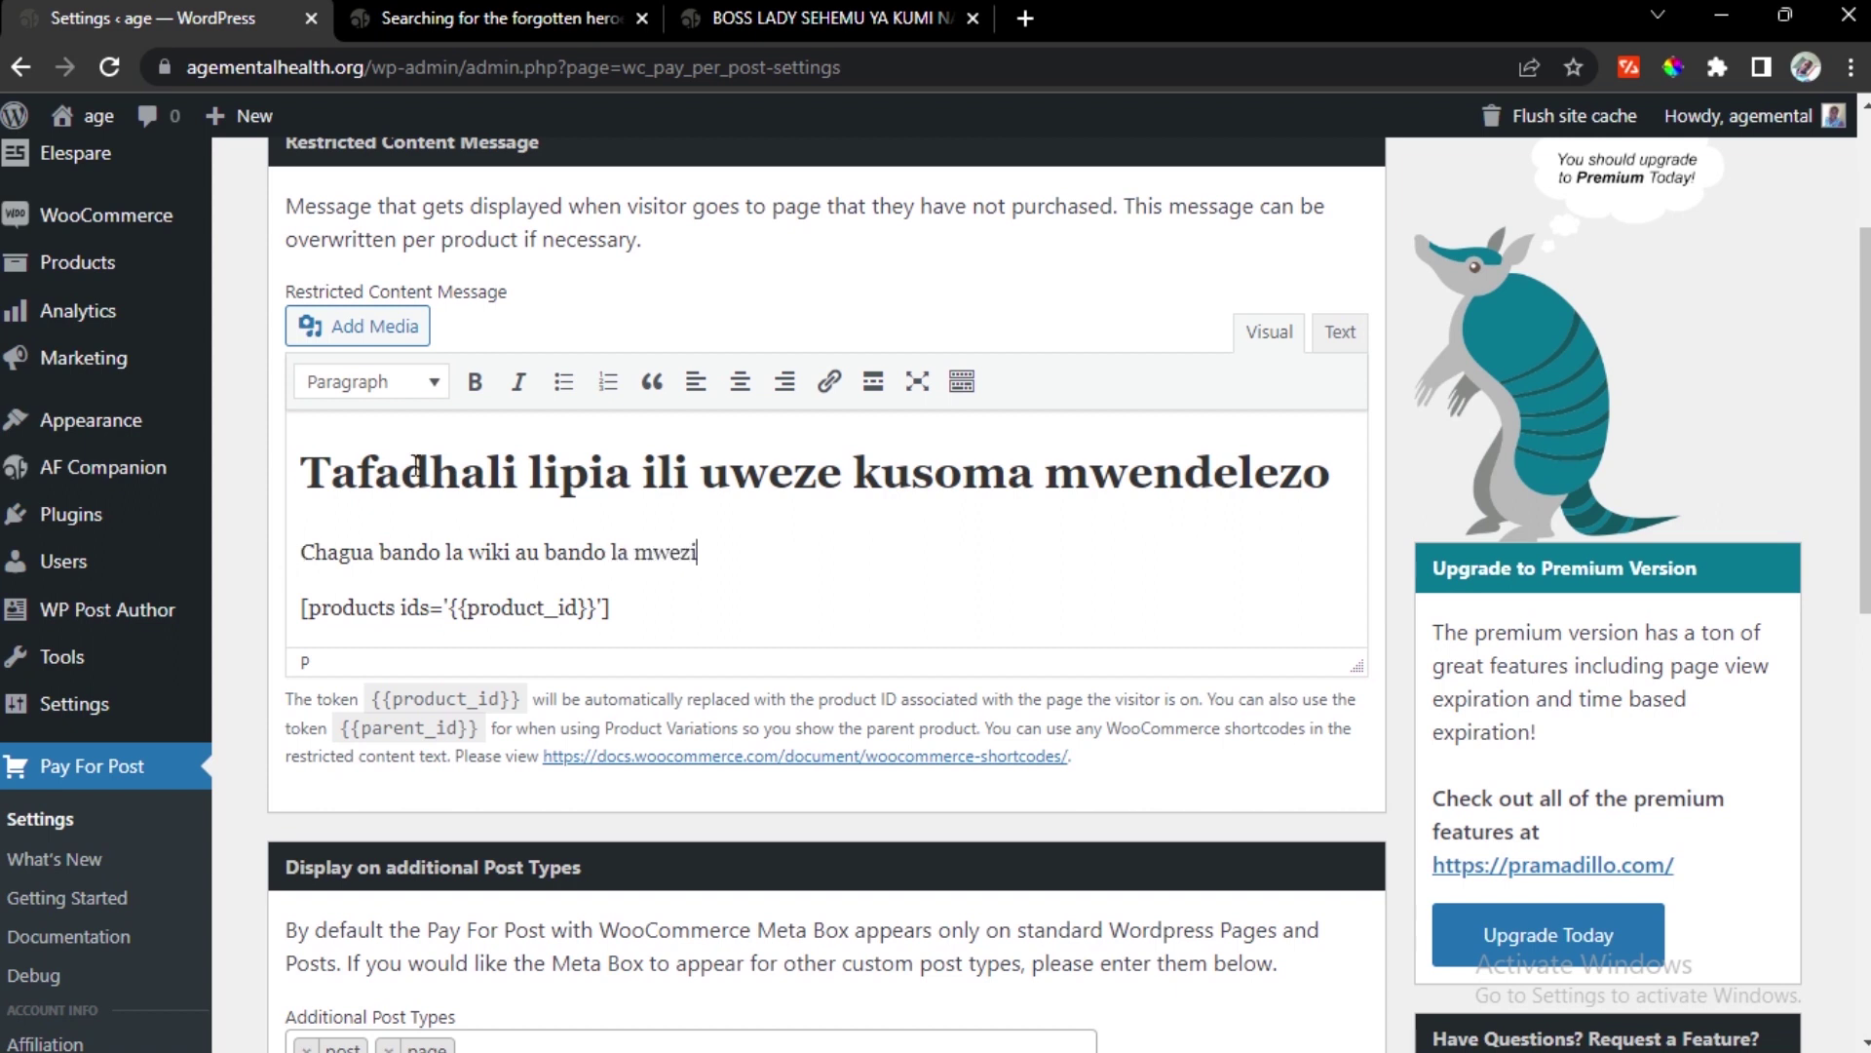
click(886, 523)
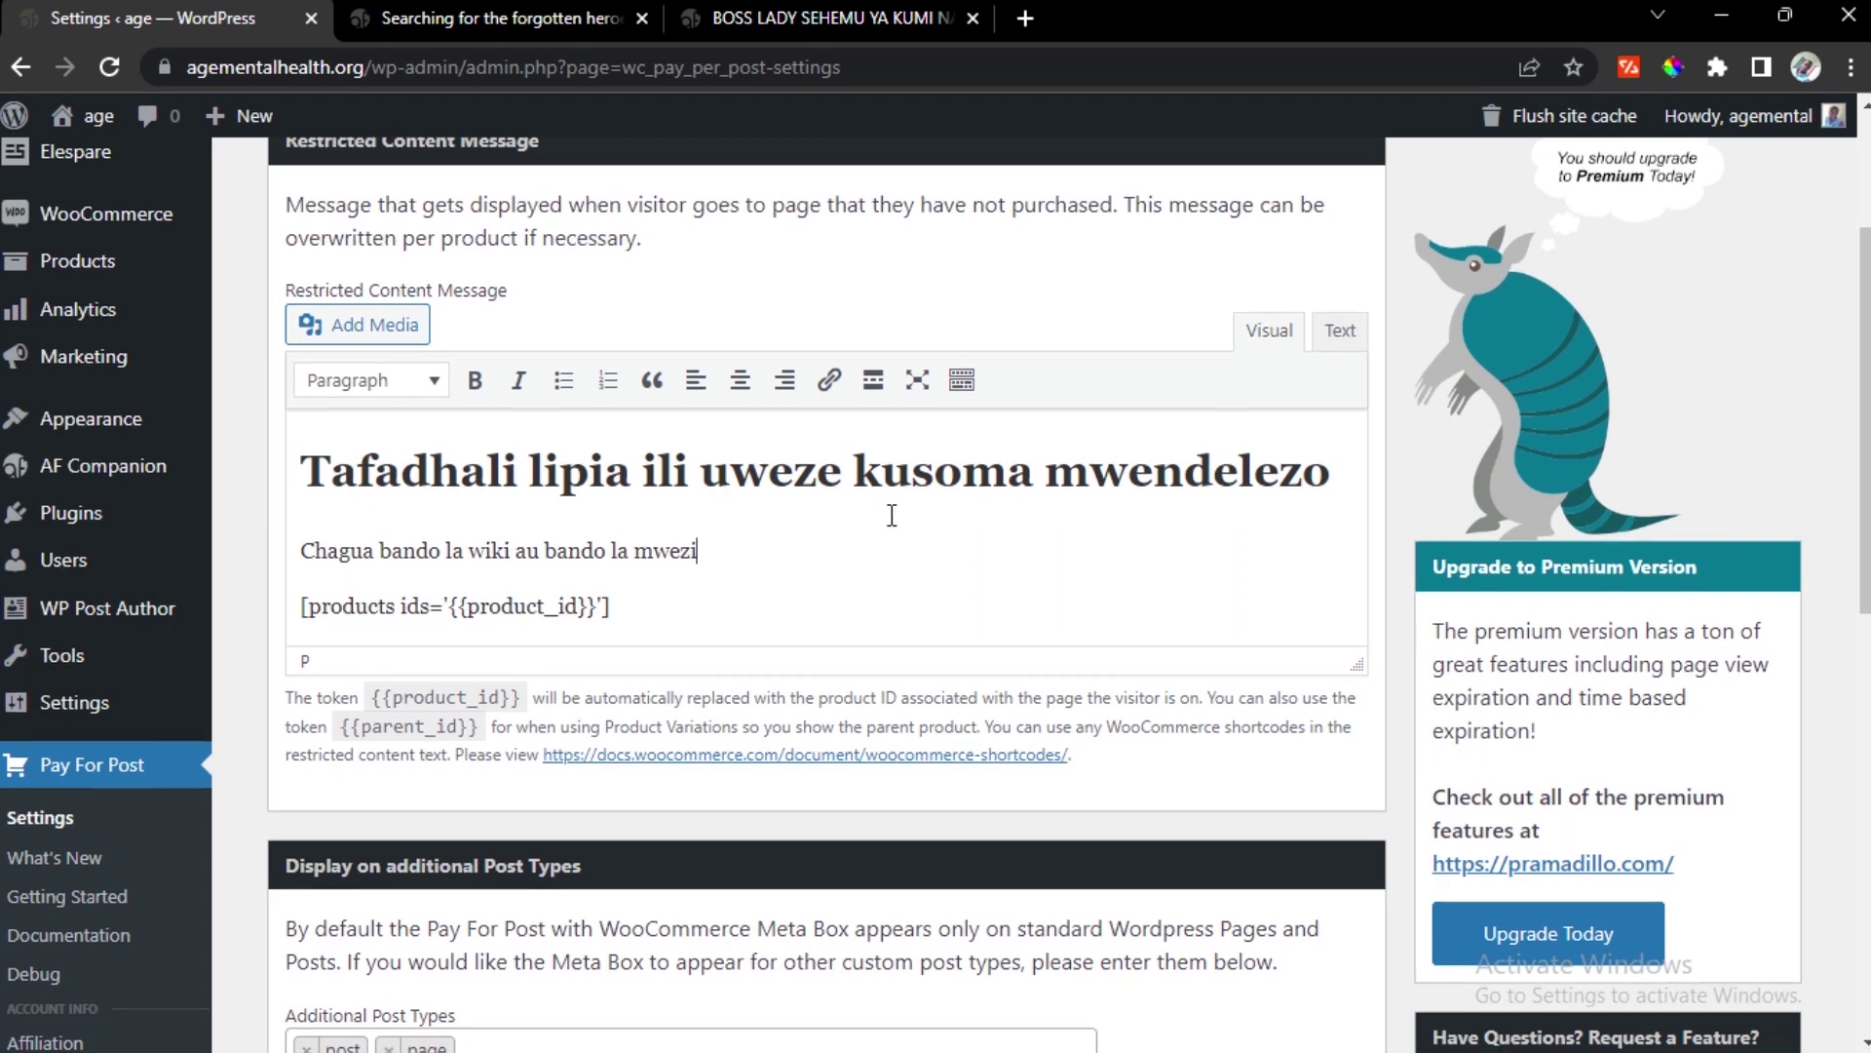
scroll(953, 501, down, 4)
scroll(1069, 487, up, 7)
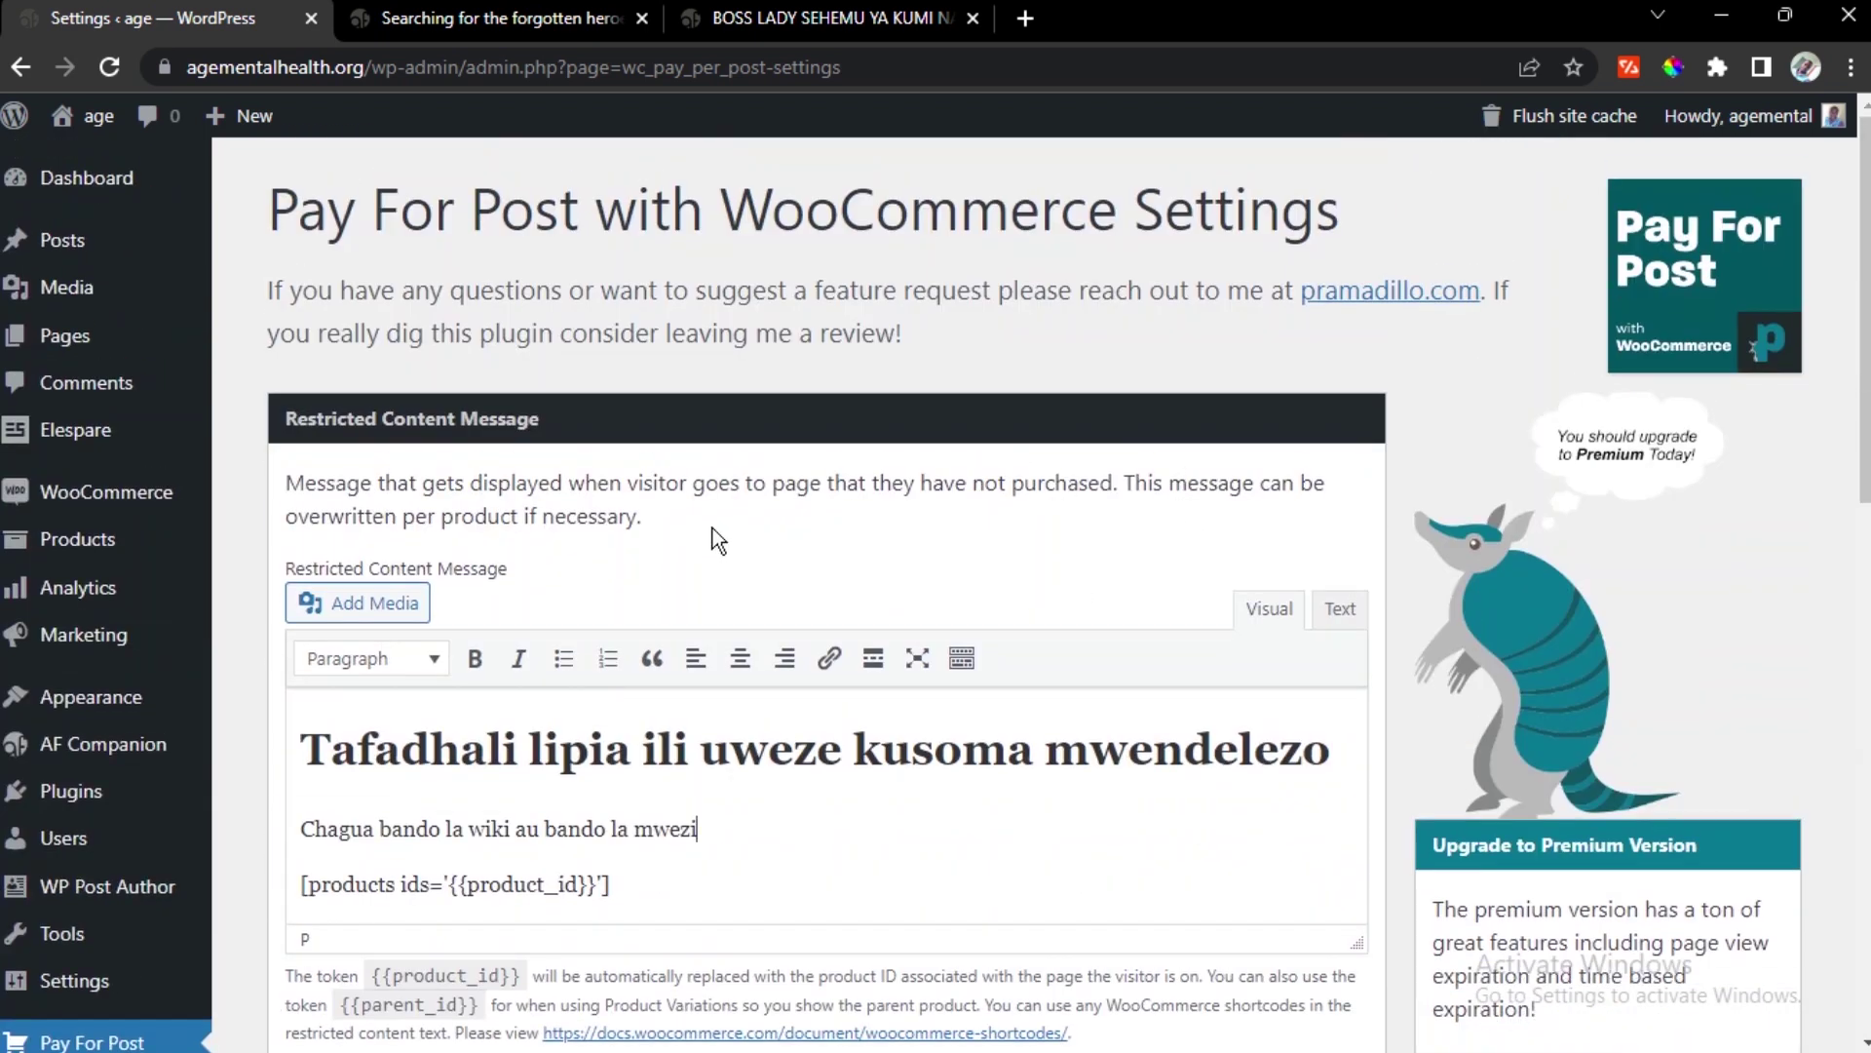
scroll(719, 540, down, 10)
click(375, 877)
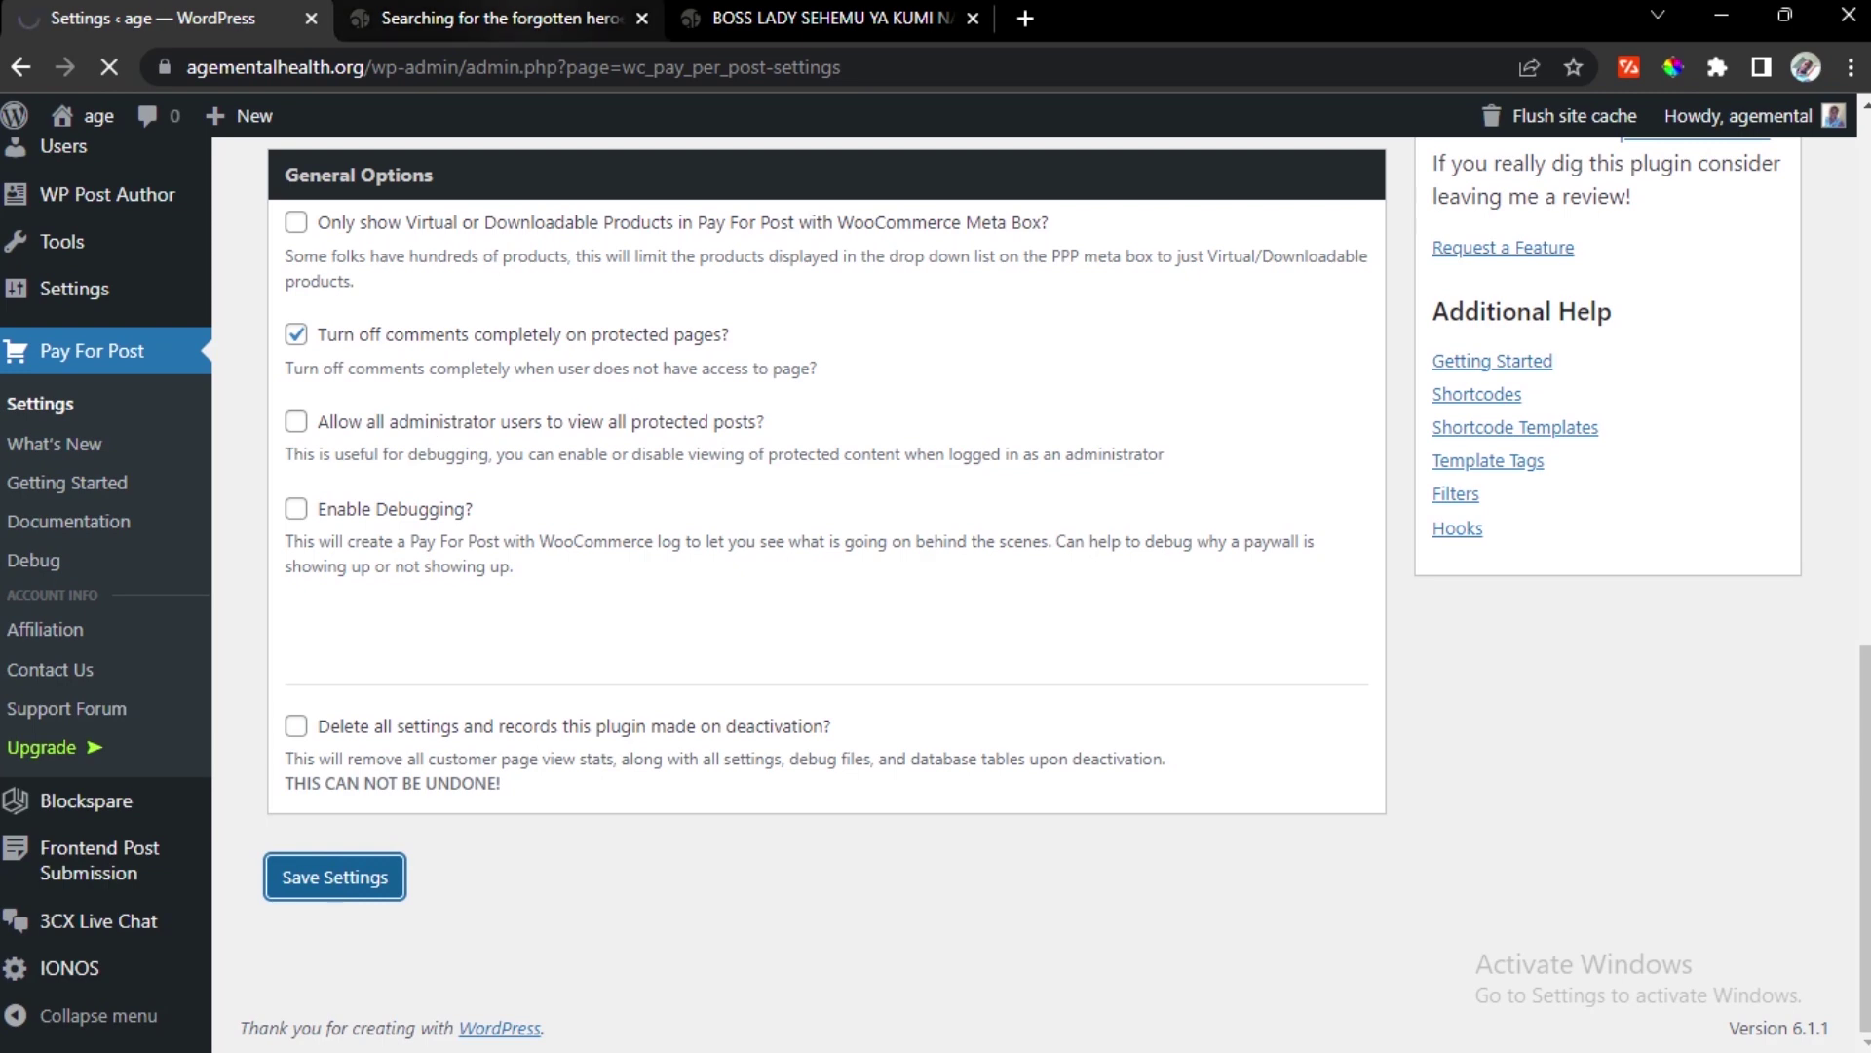
Open "Need to Know About the Classic Cars in a Retro Movie?" from the site's front page and check its restricted content message
click(487, 17)
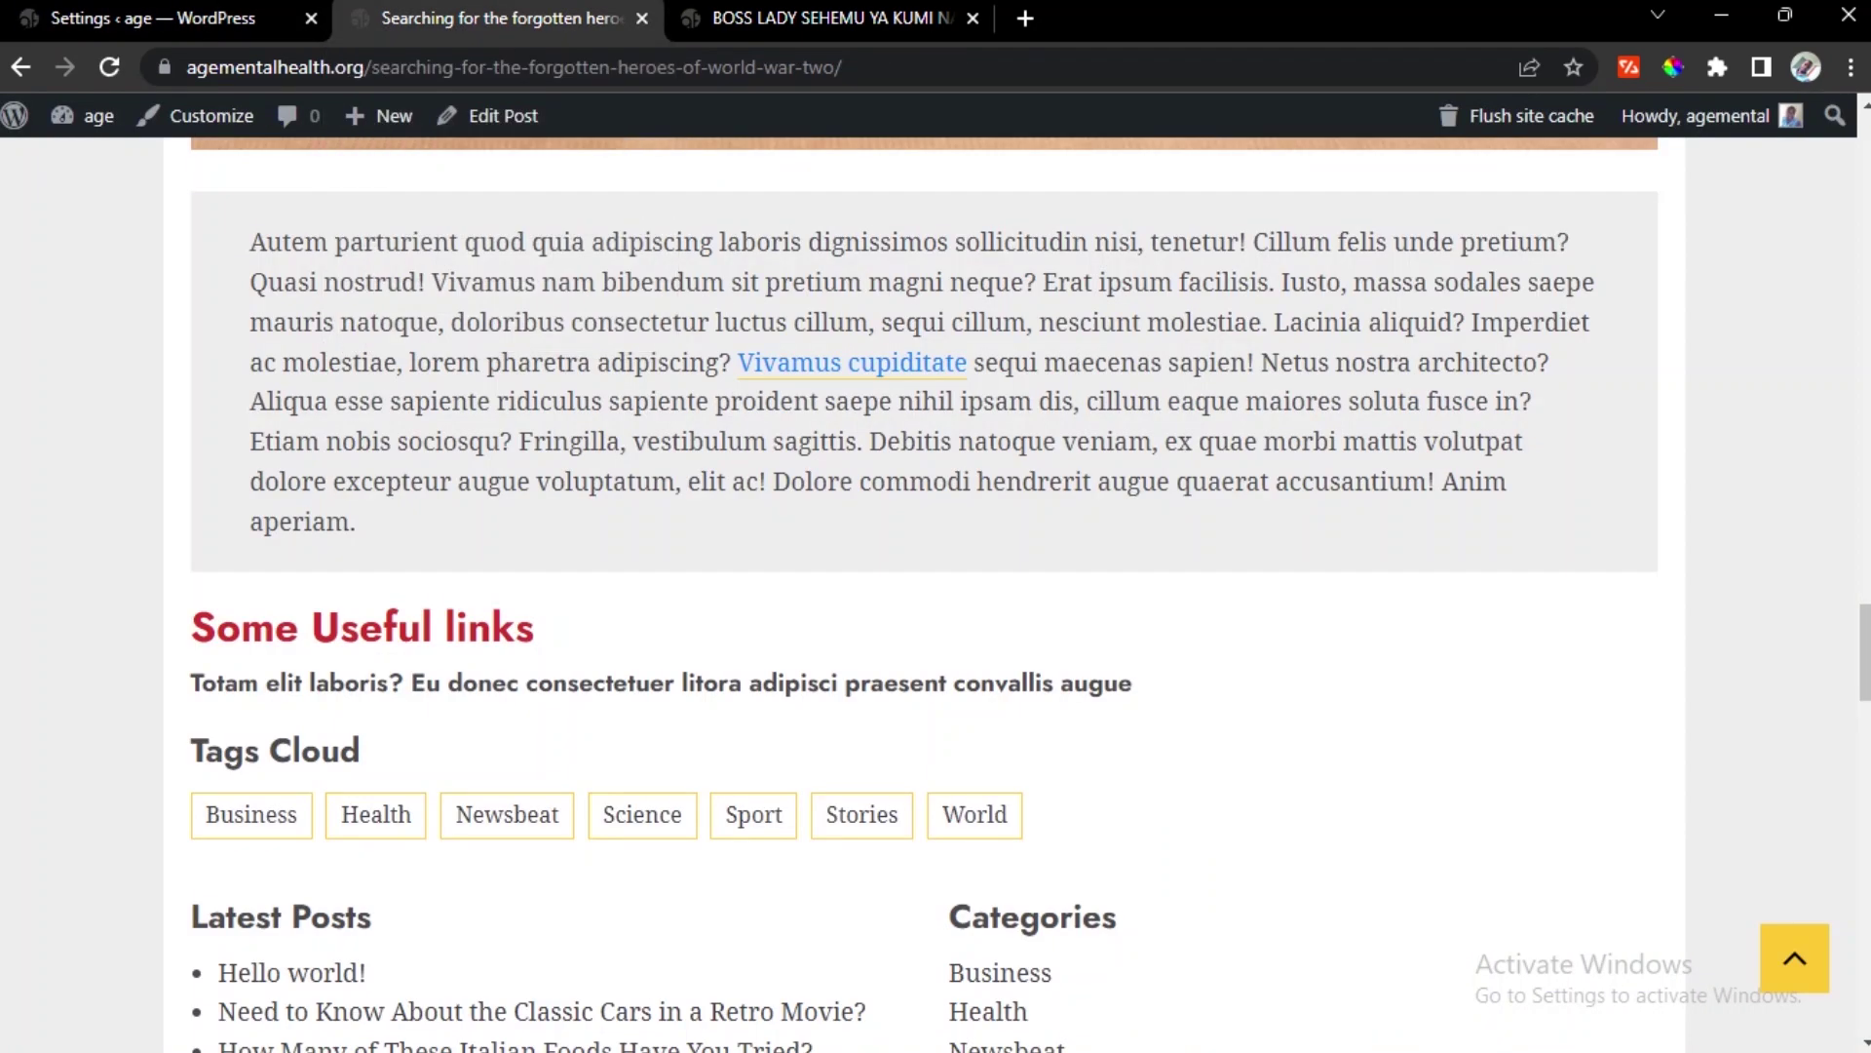
scroll(548, 567, down, 5)
scroll(548, 567, up, 15)
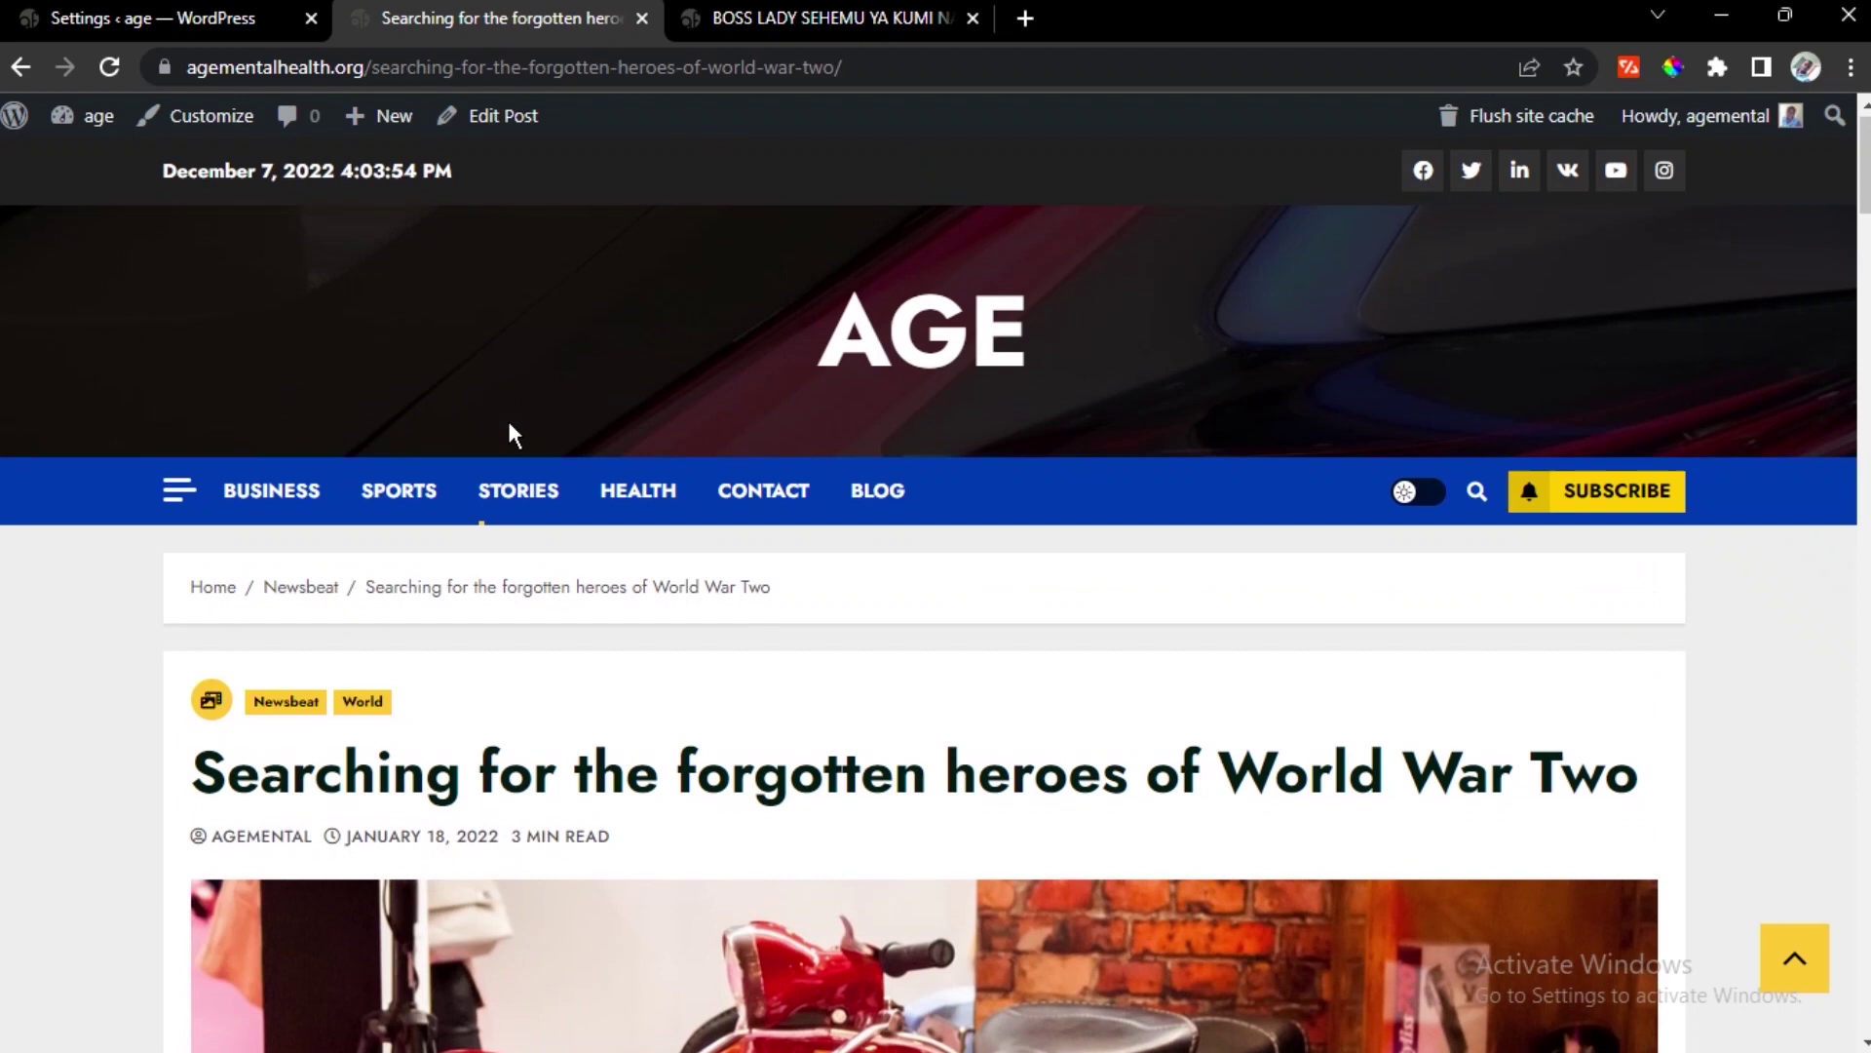
click(969, 365)
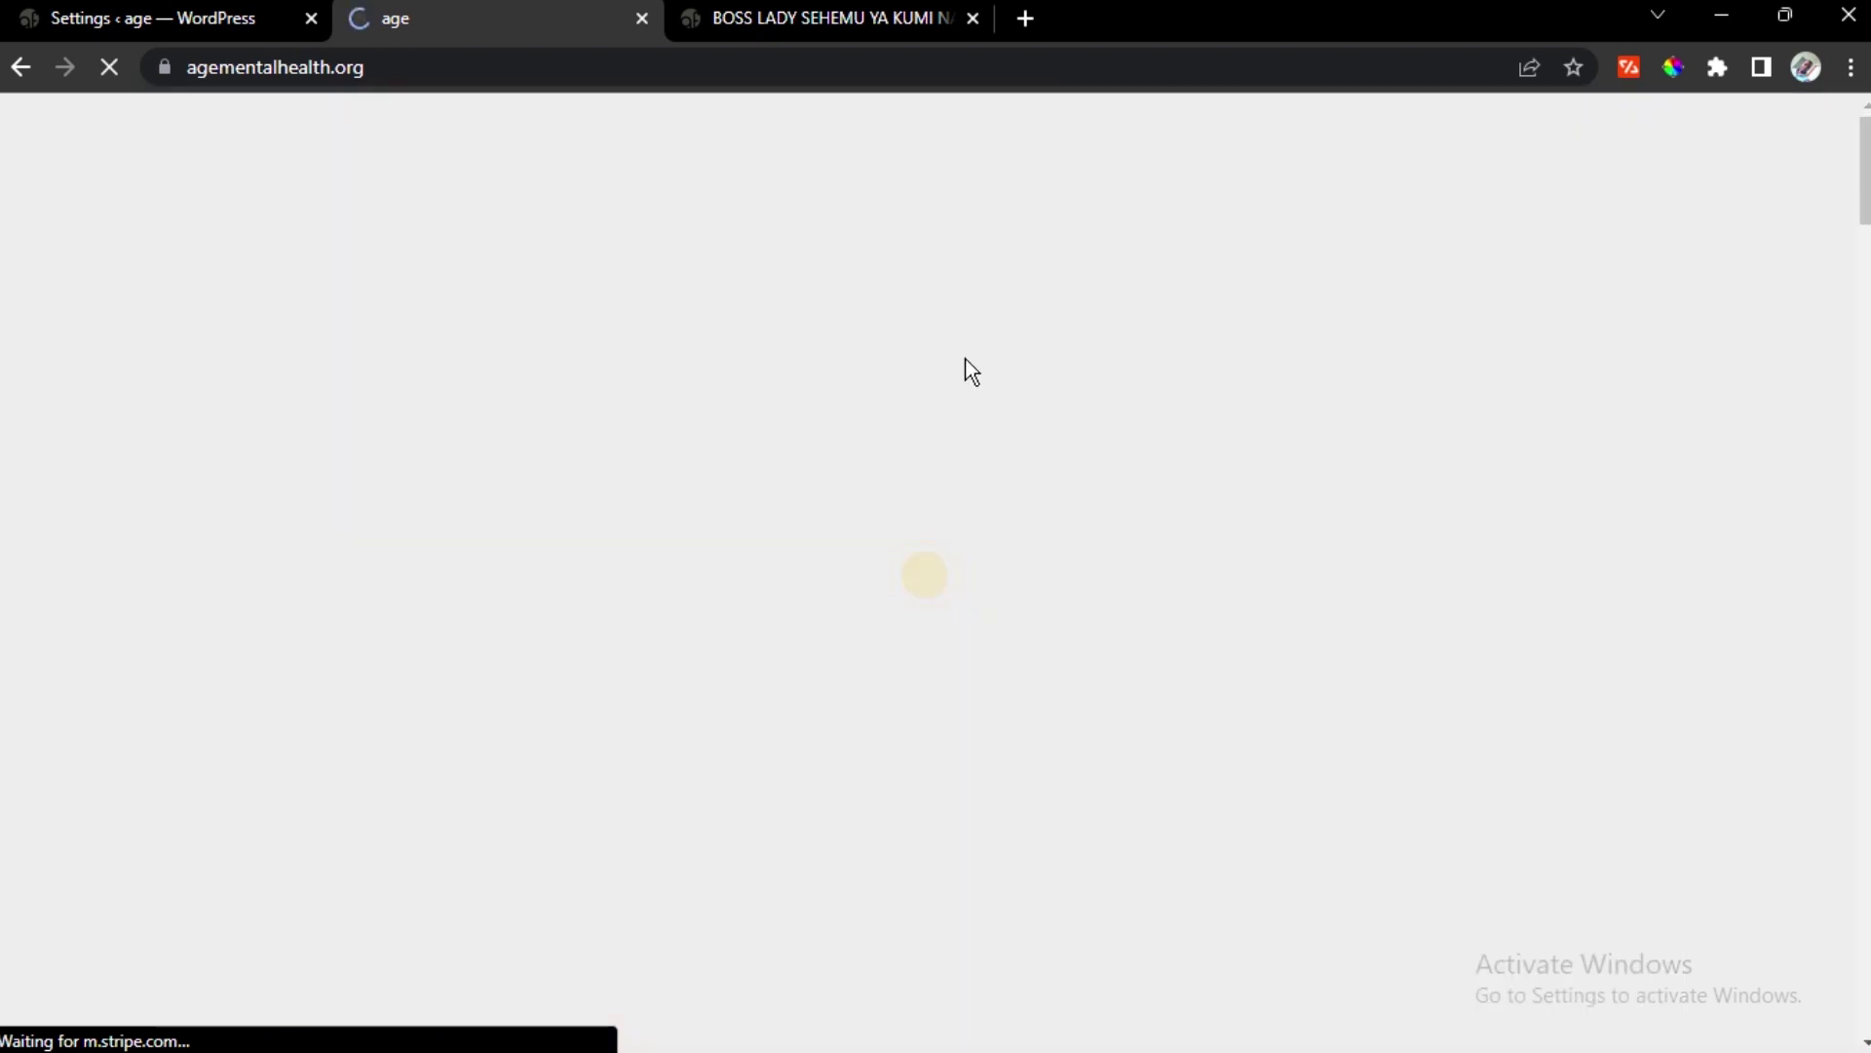
scroll(802, 530, down, 10)
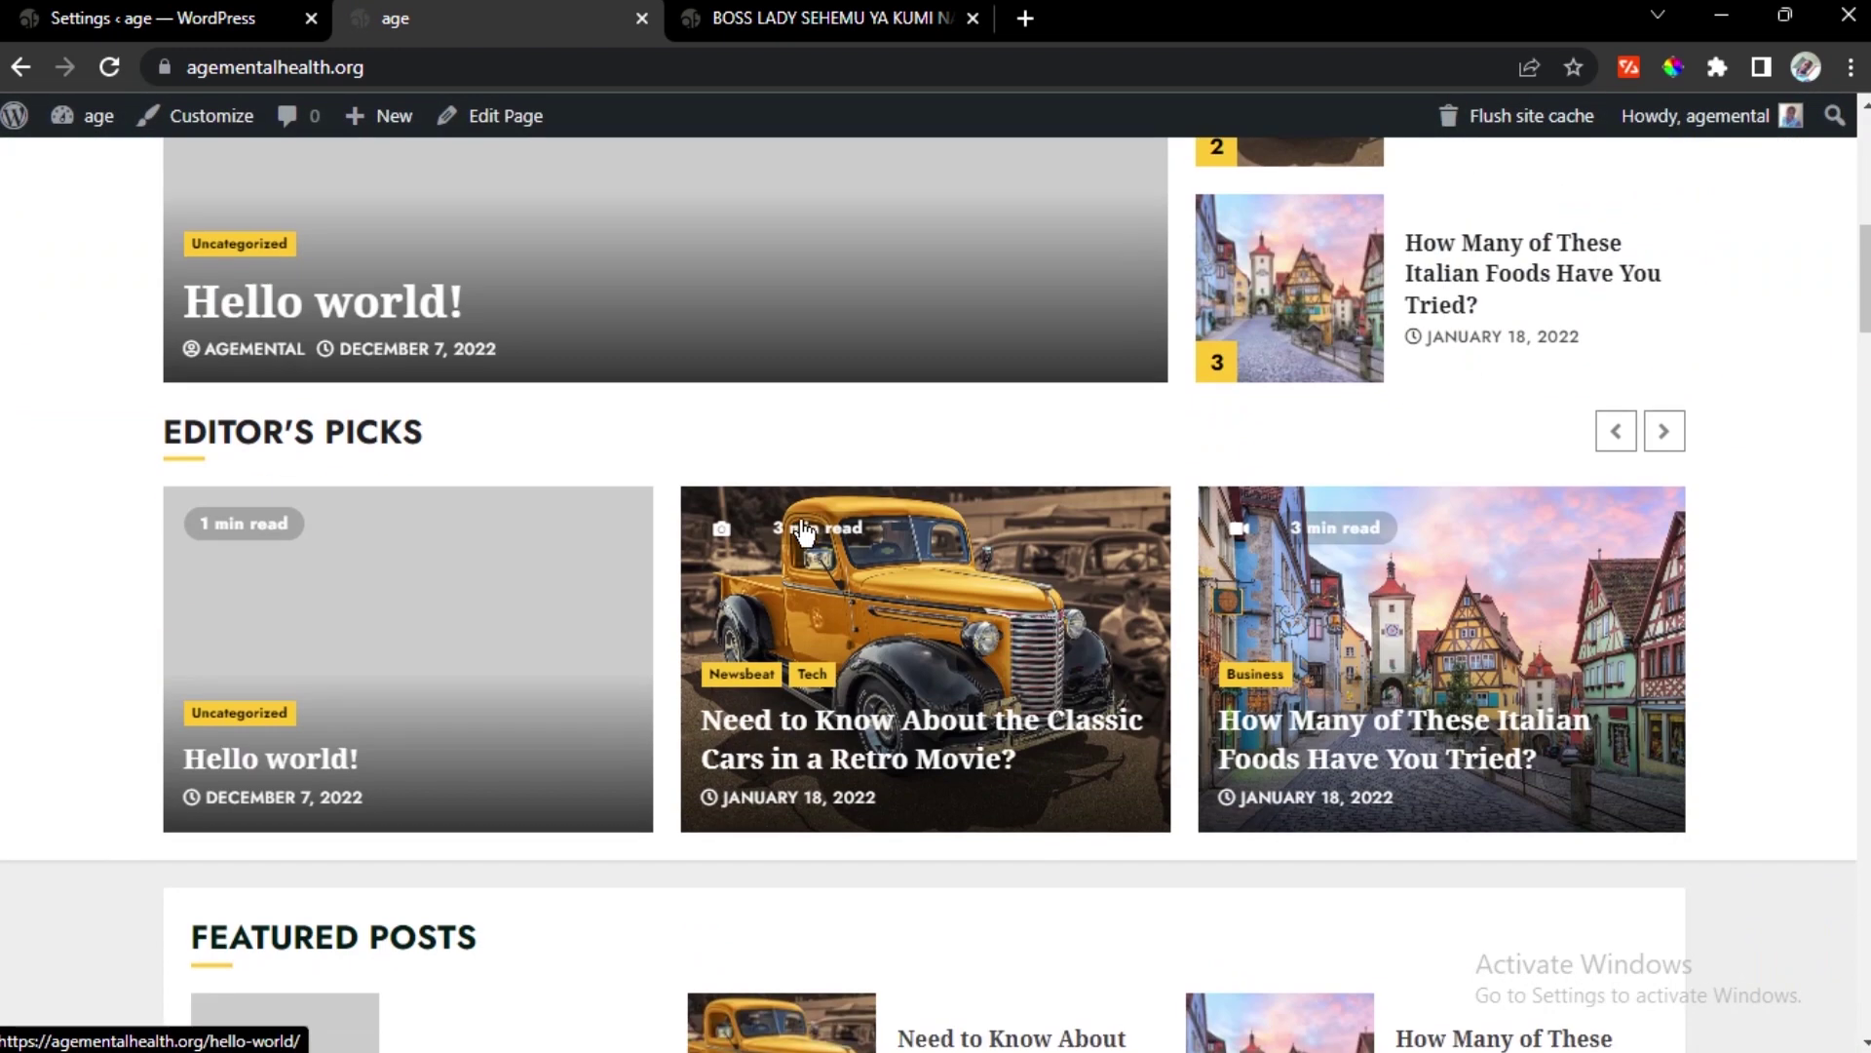
click(863, 710)
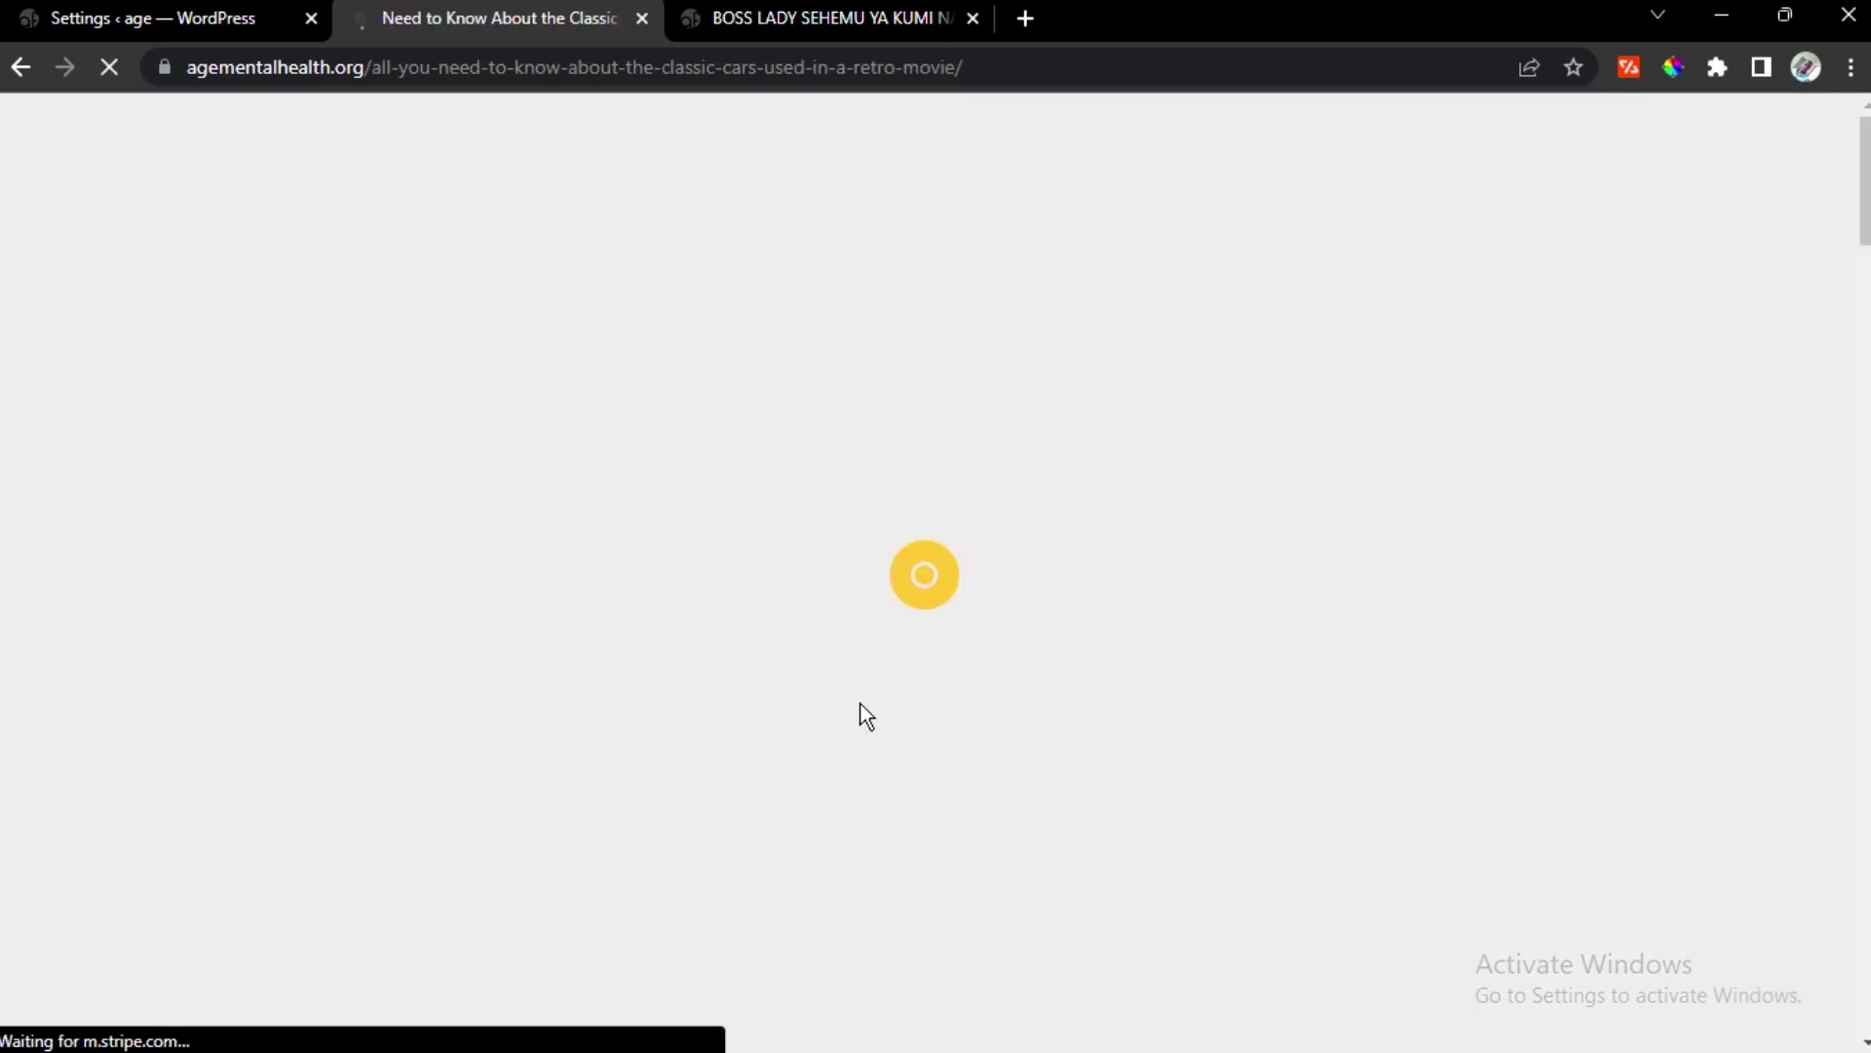
scroll(866, 716, down, 15)
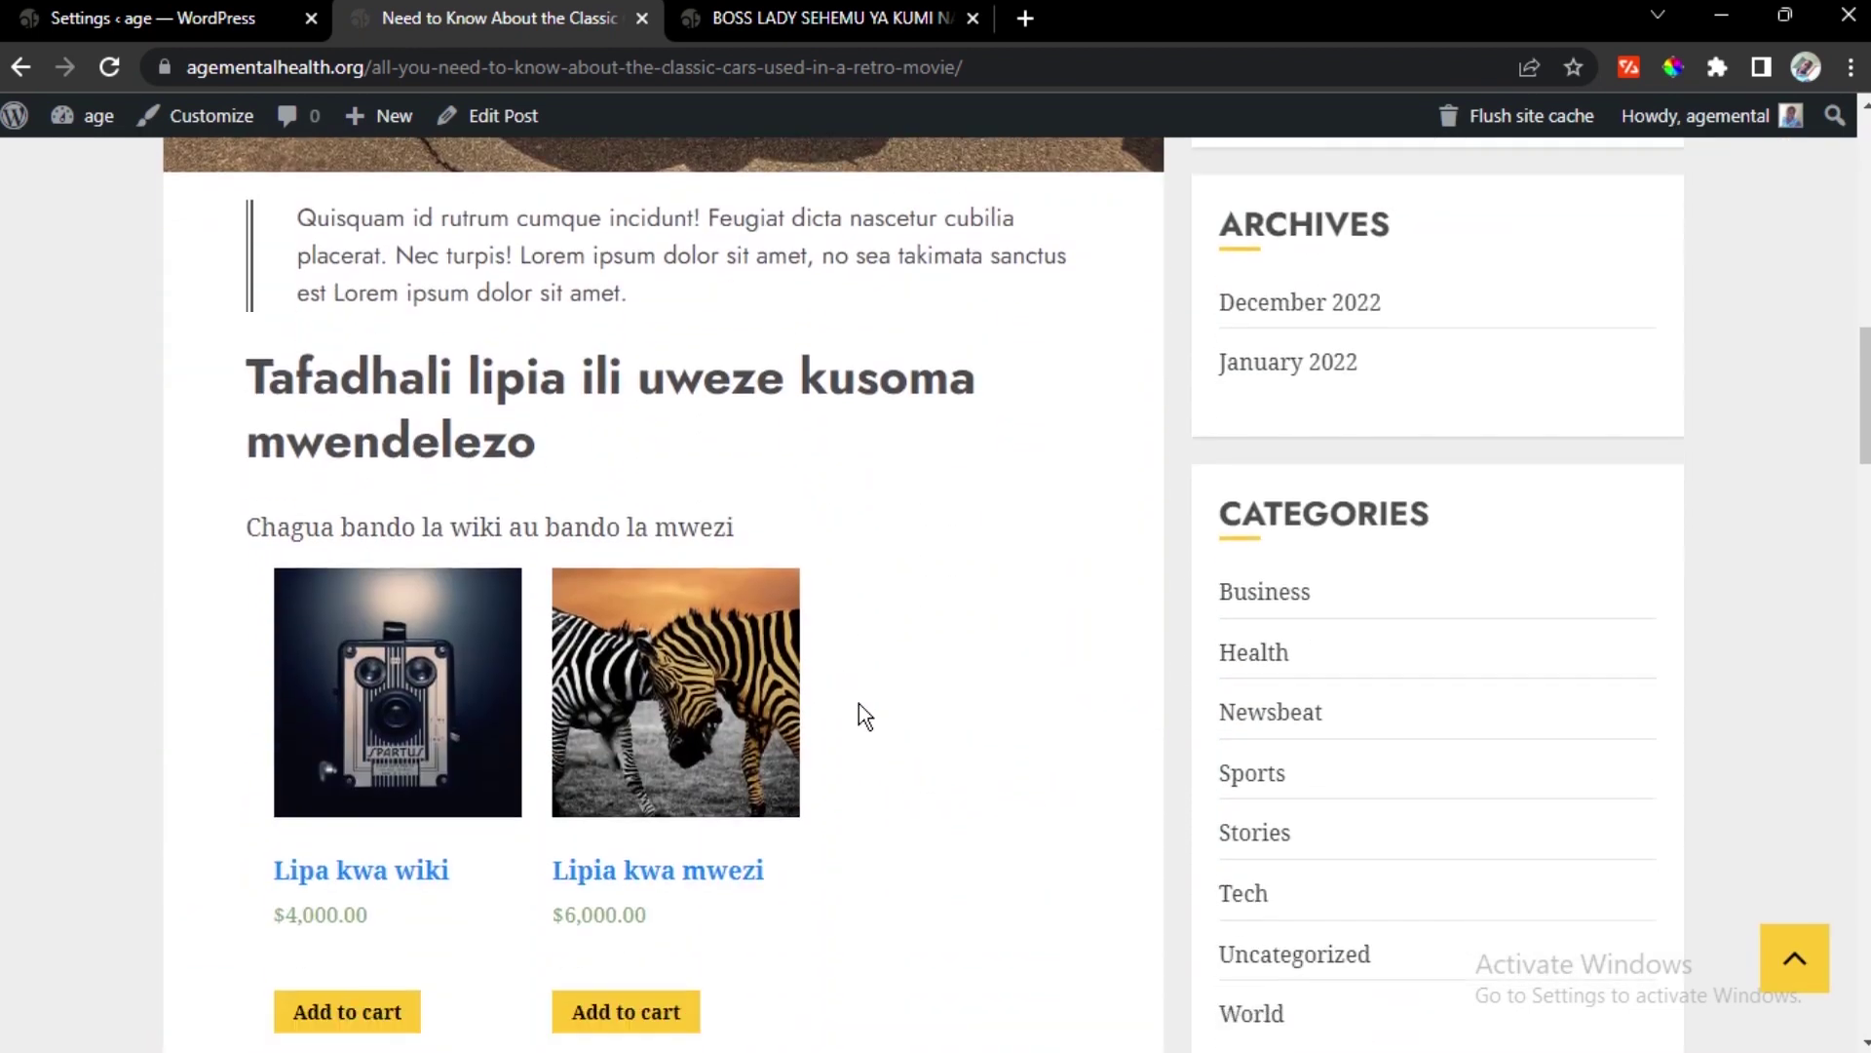
scroll(858, 704, down, 1)
drag(226, 337, 969, 389)
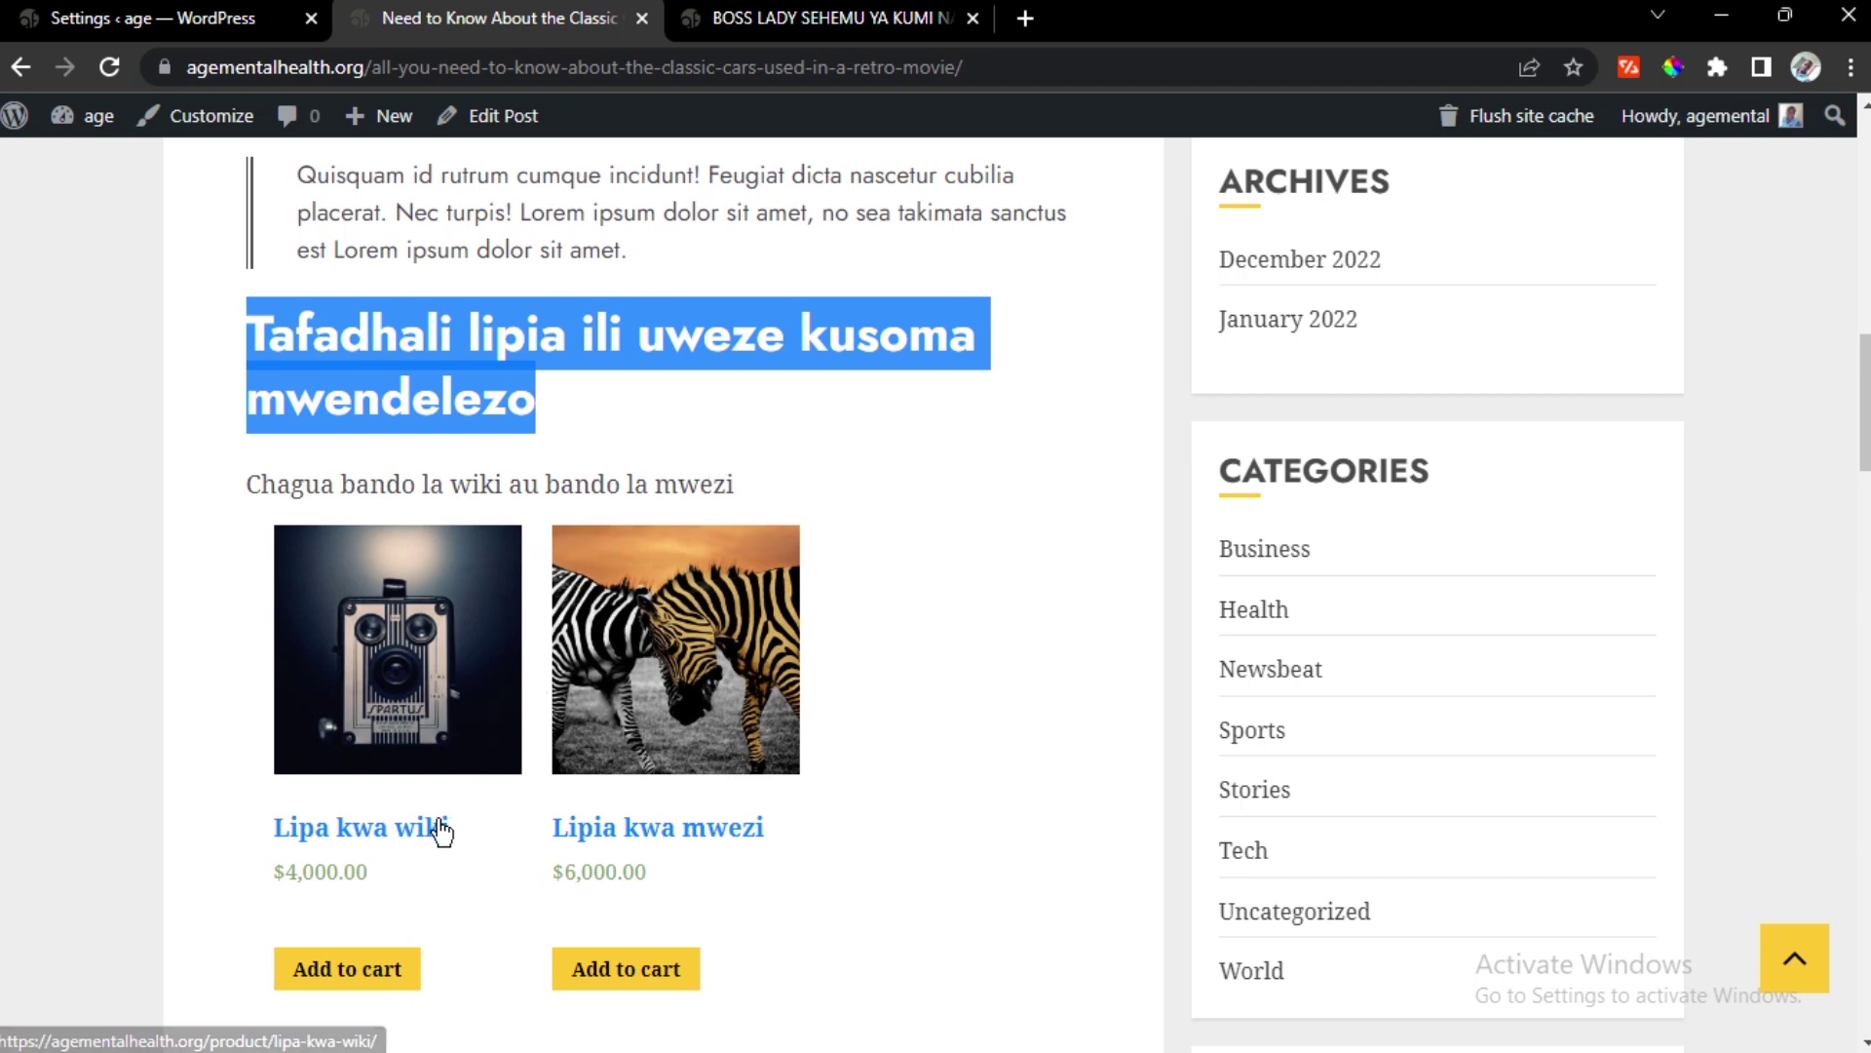
click(897, 580)
scroll(641, 670, up, 10)
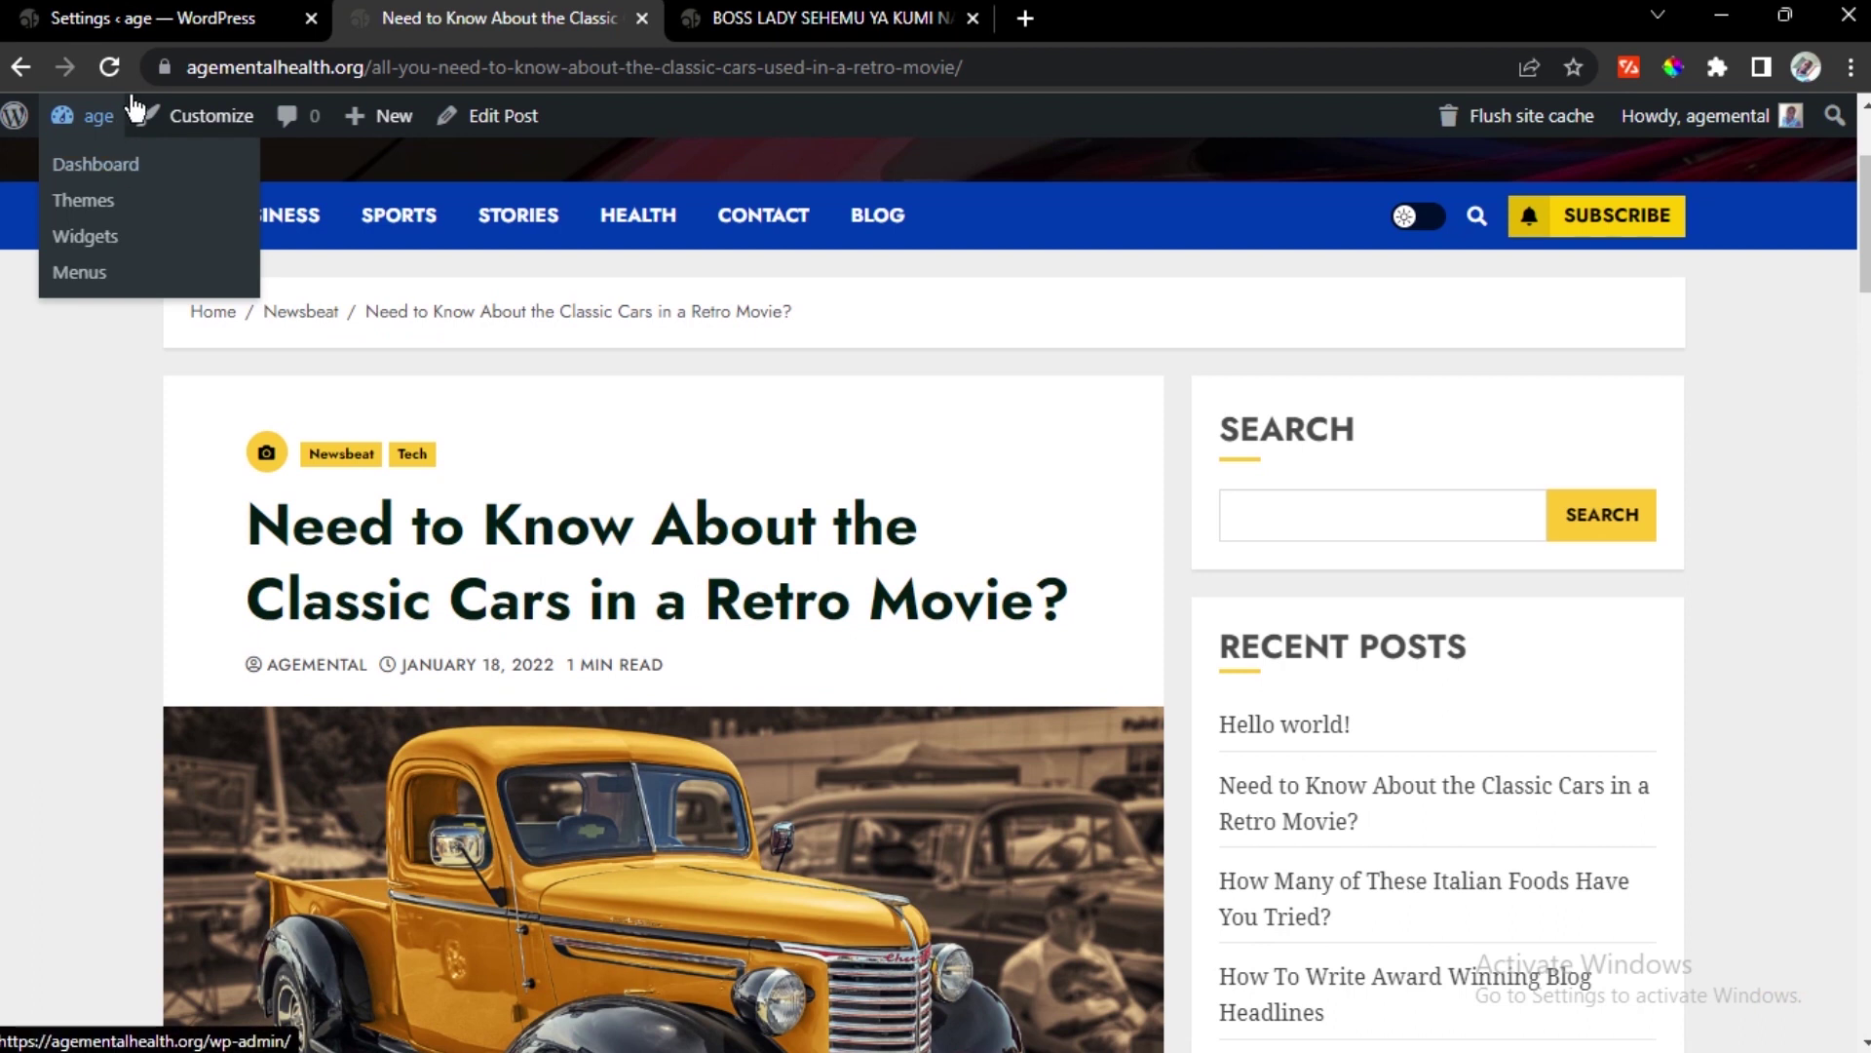
scroll(92, 265, up, 3)
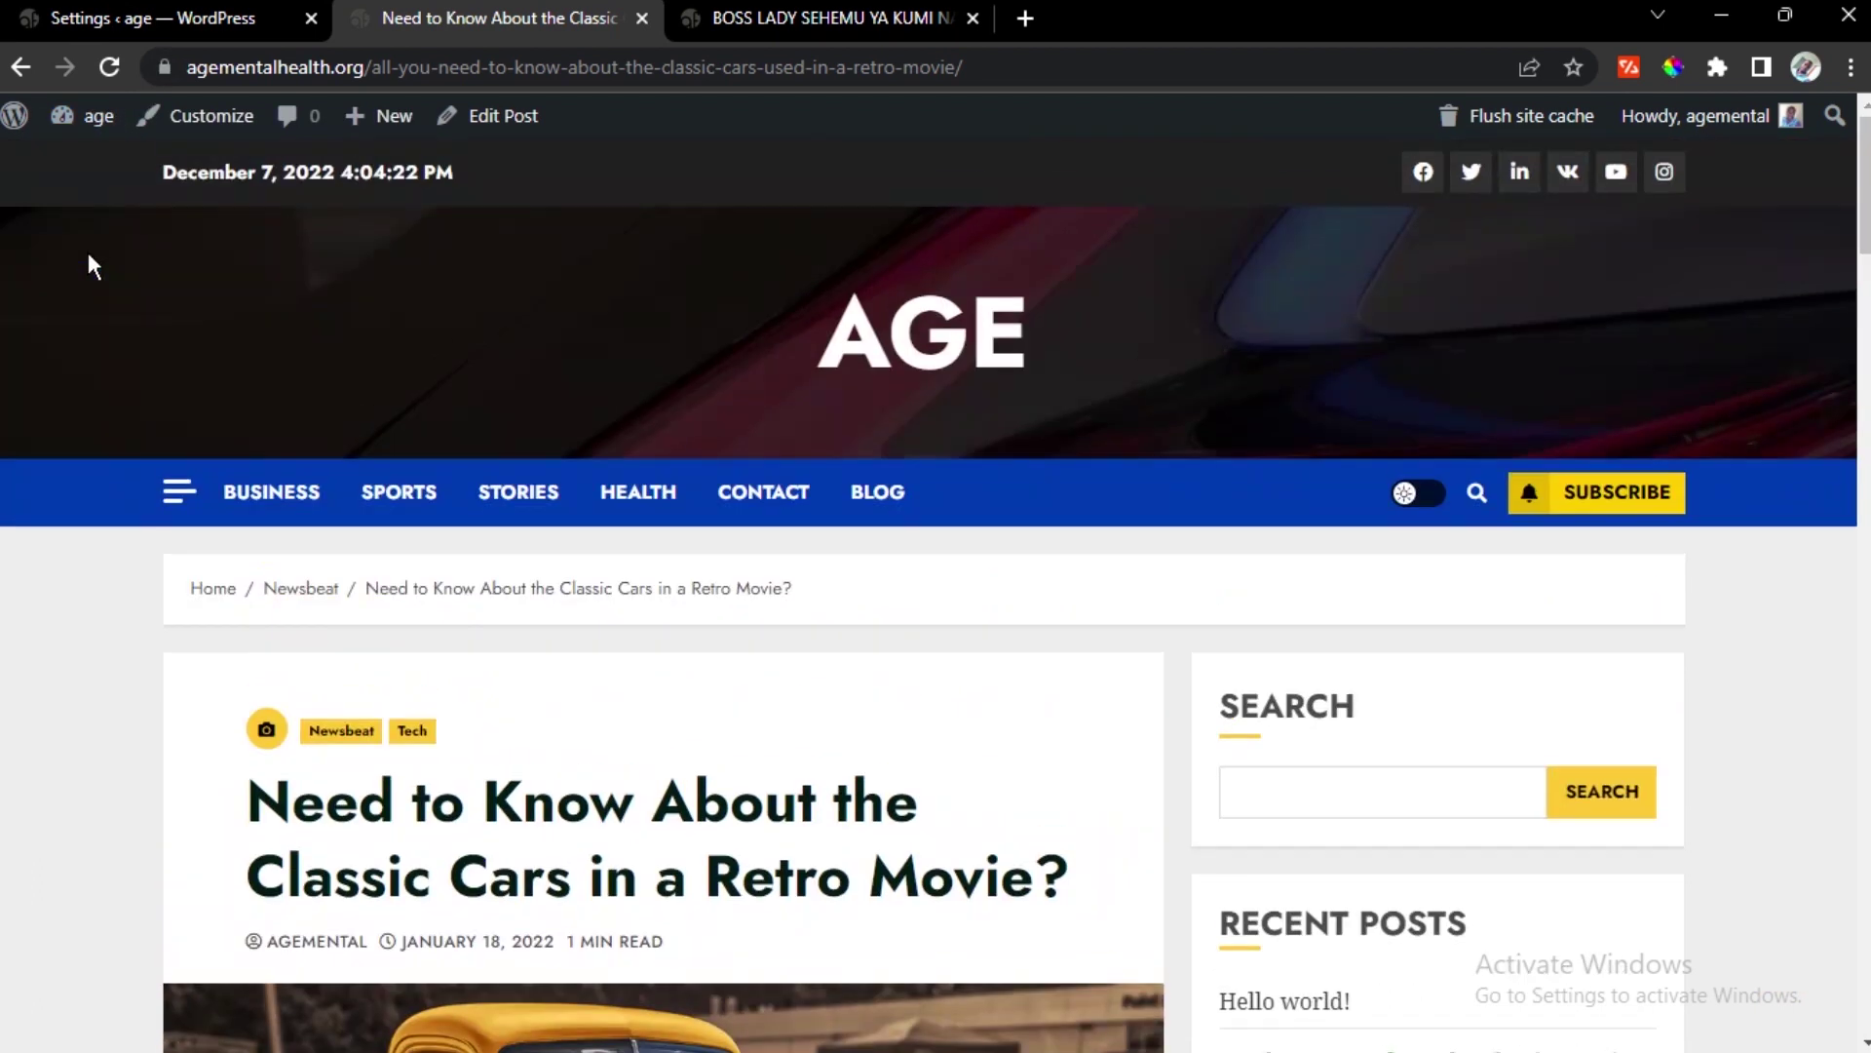
Open flutterwave.com in a new browser tab, add another empty tab, and go to Flutterwave's sign-in page
click(156, 18)
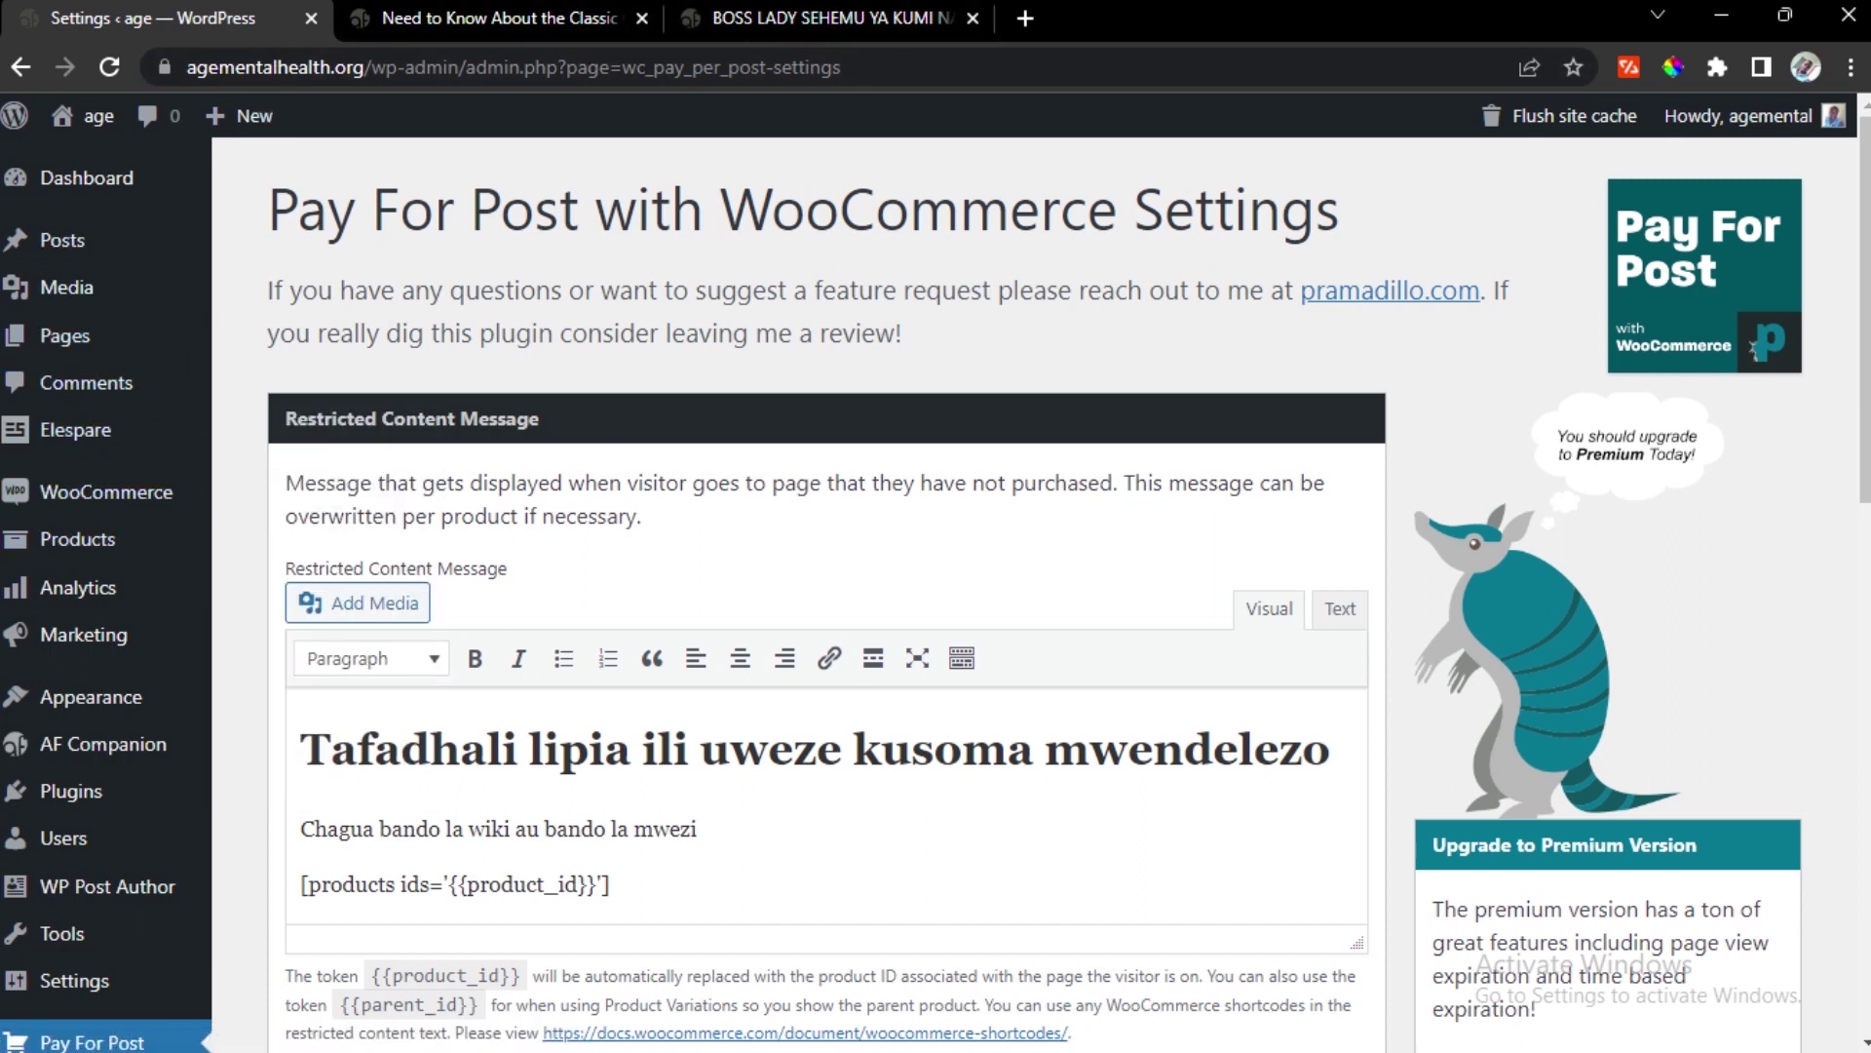
mouse_move(86, 800)
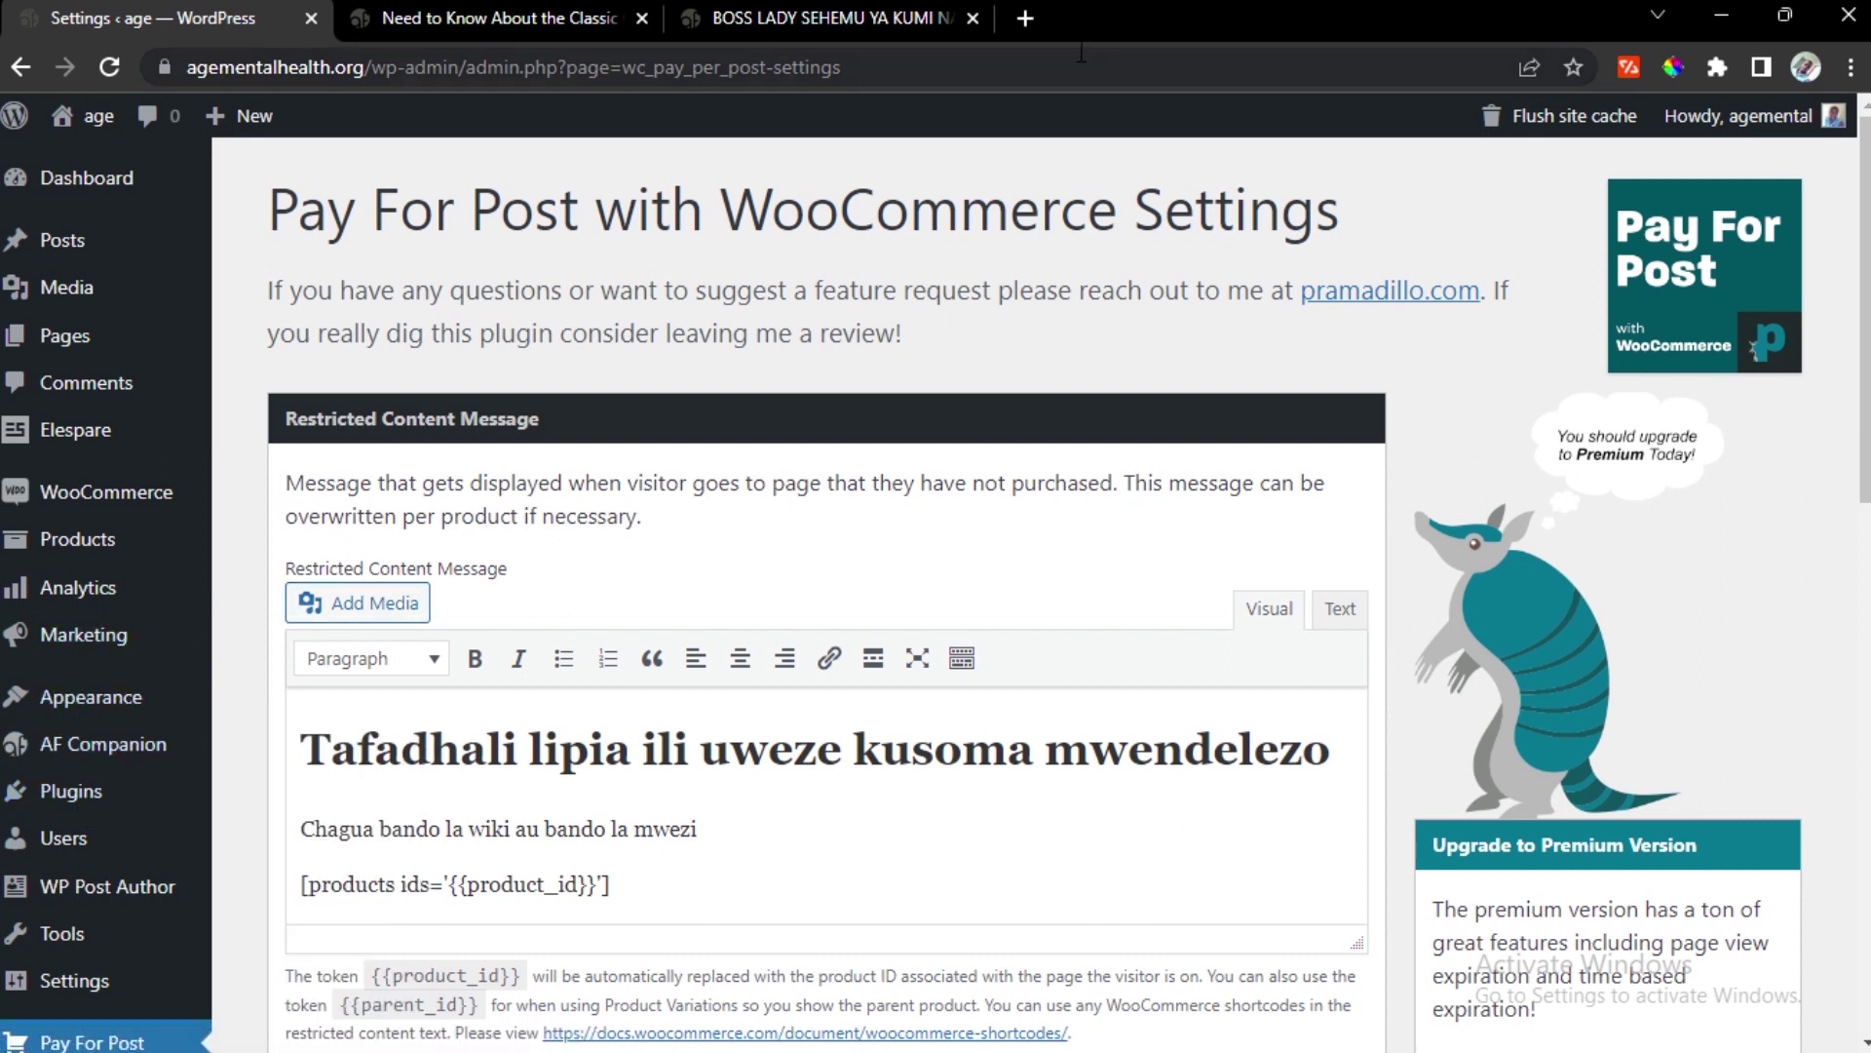
click(1025, 17)
click(1020, 66)
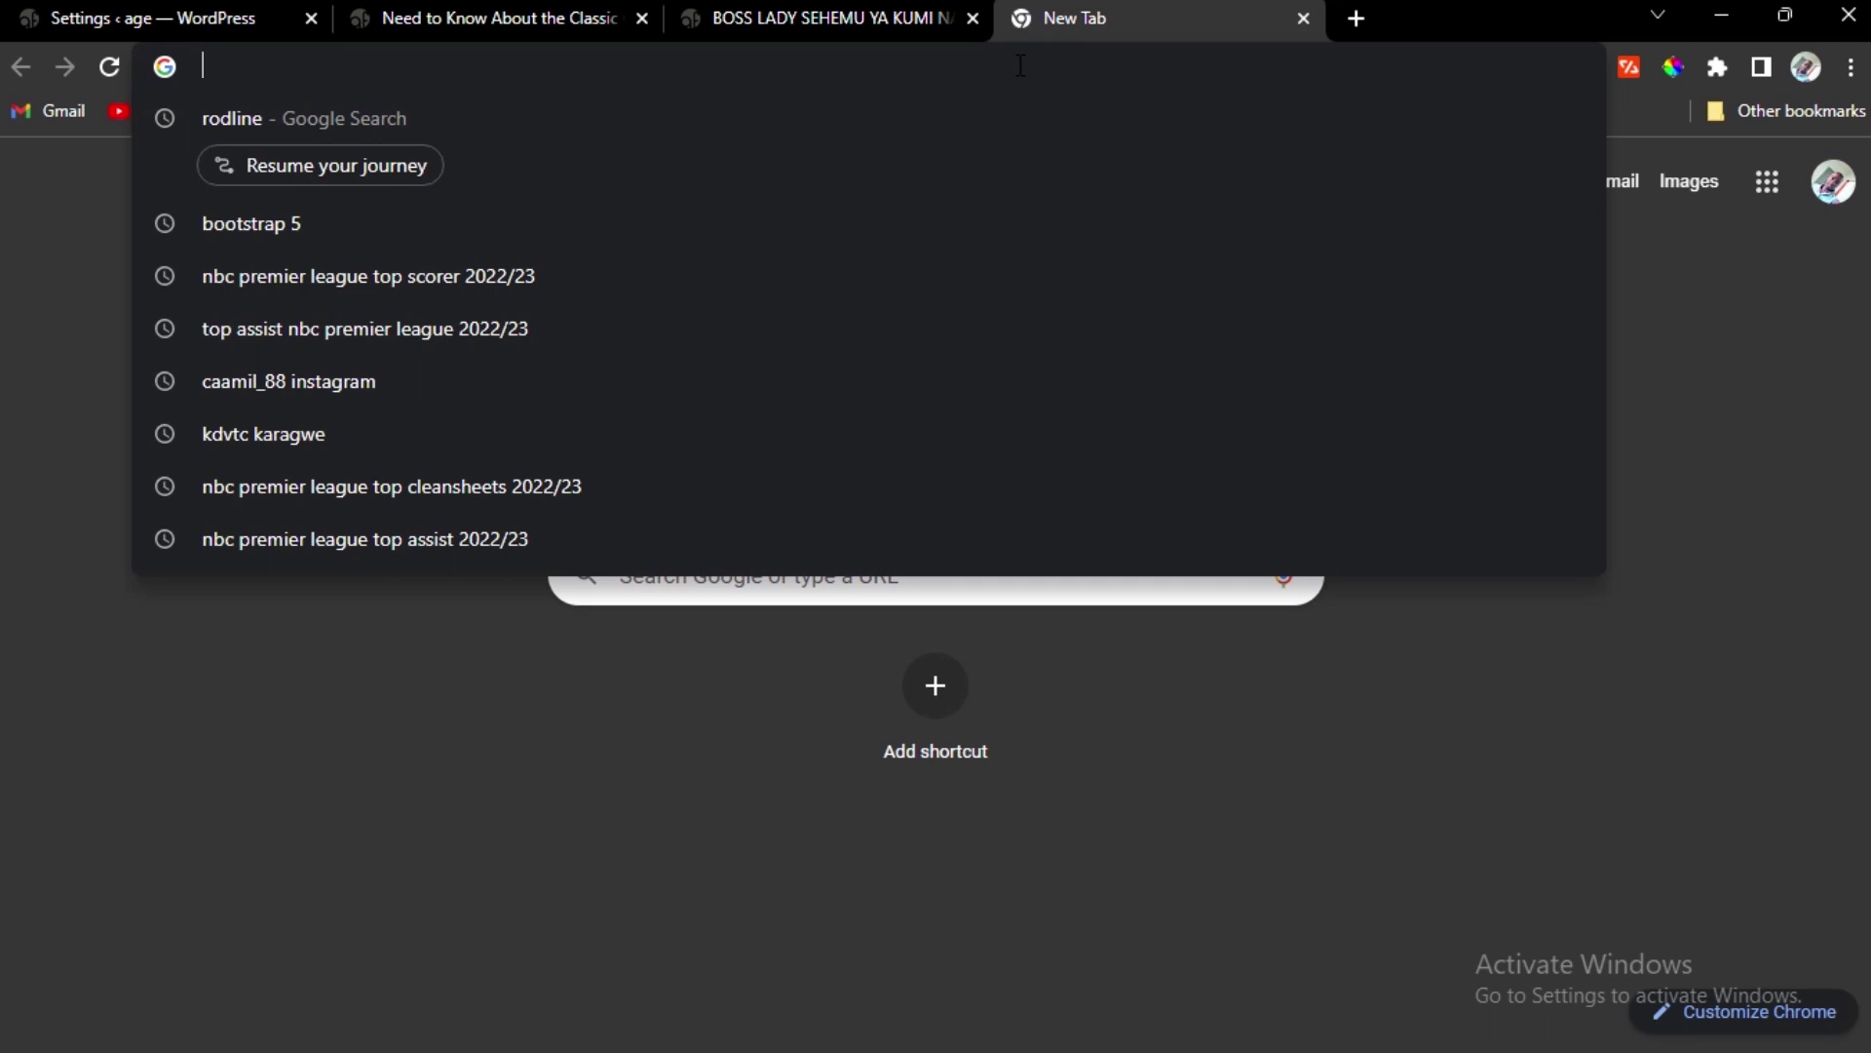
text(flutterwave.com)
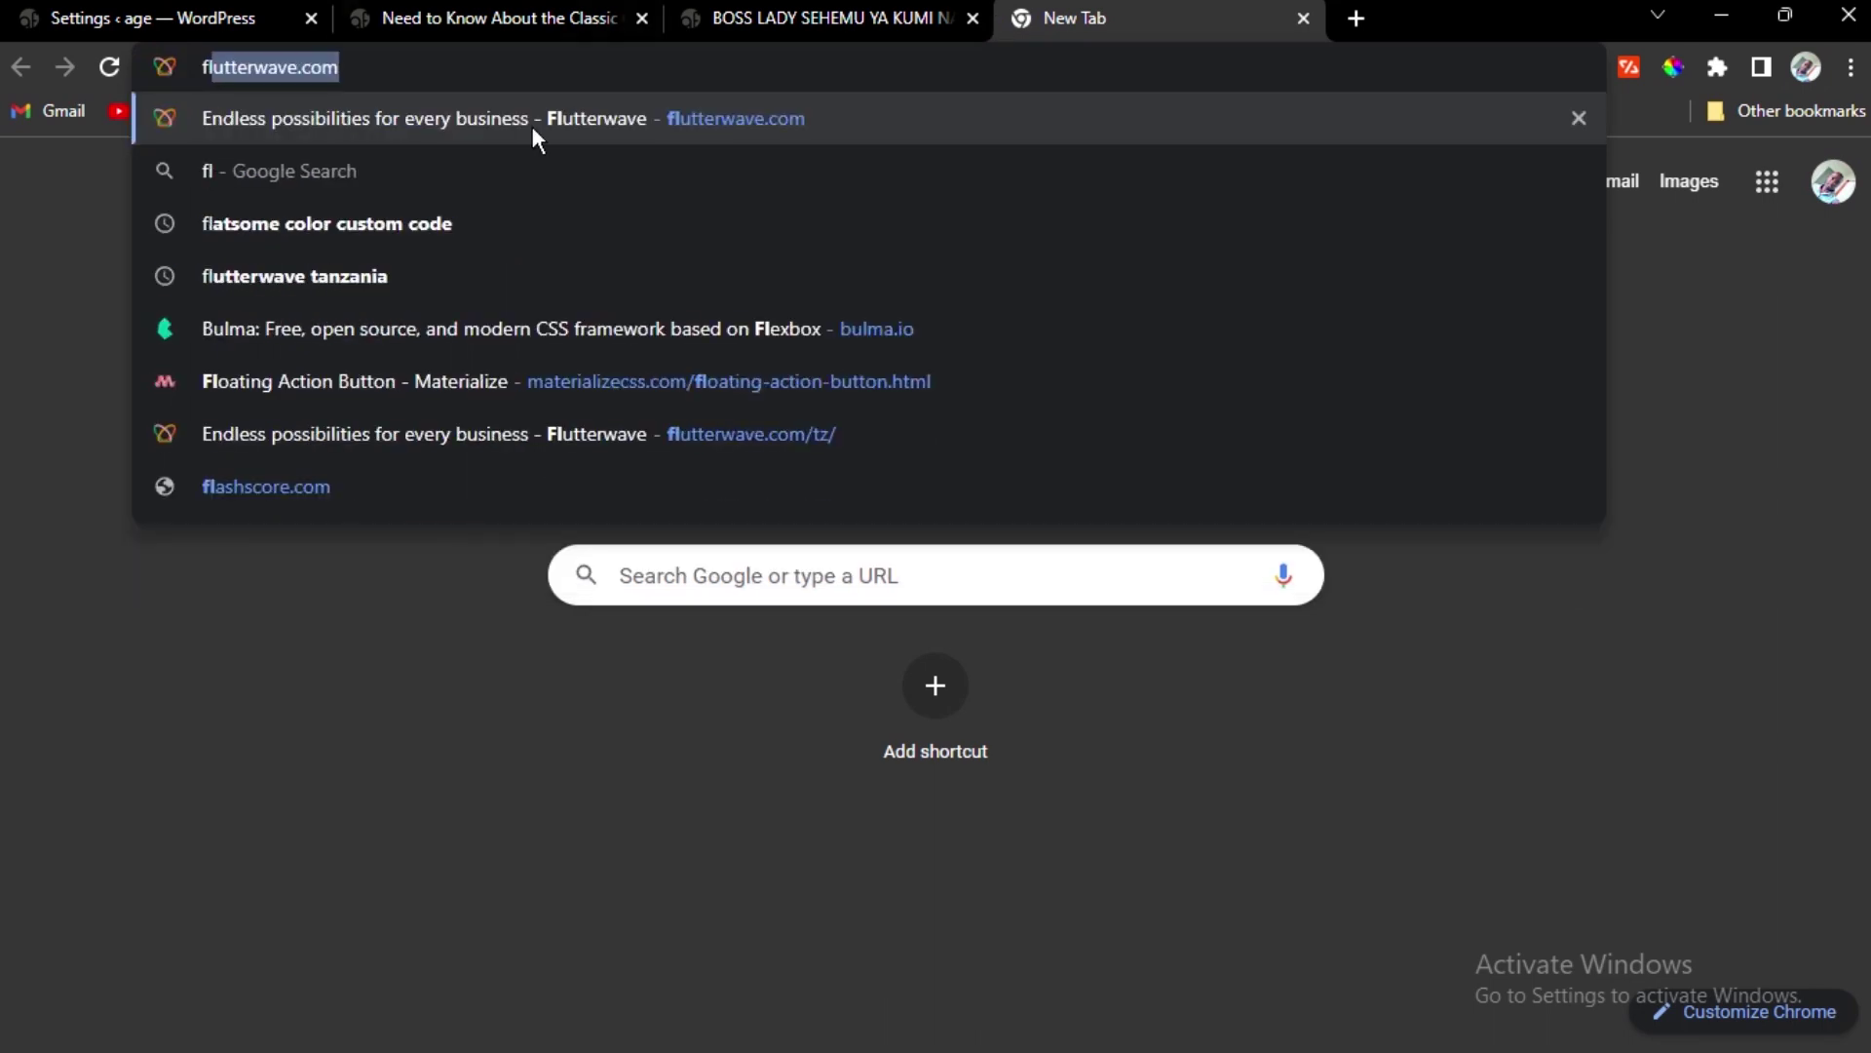
click(532, 127)
click(1347, 20)
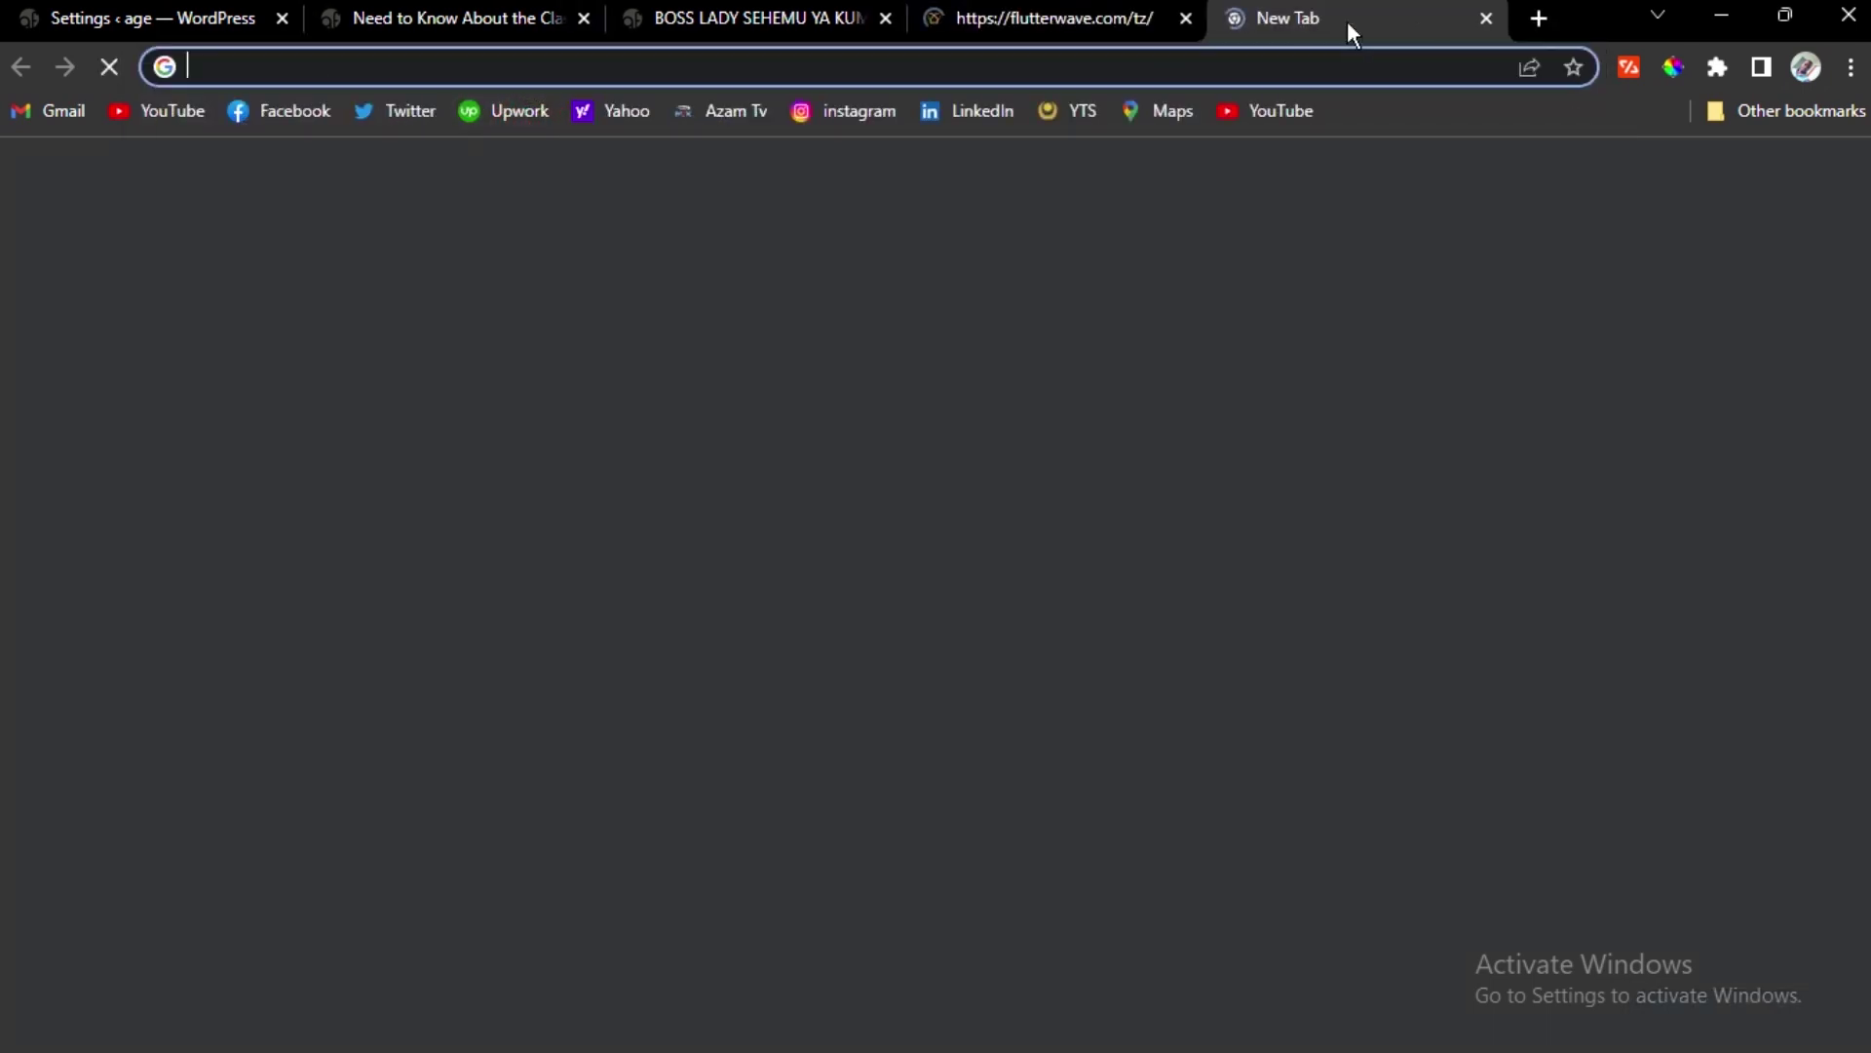
click(1057, 19)
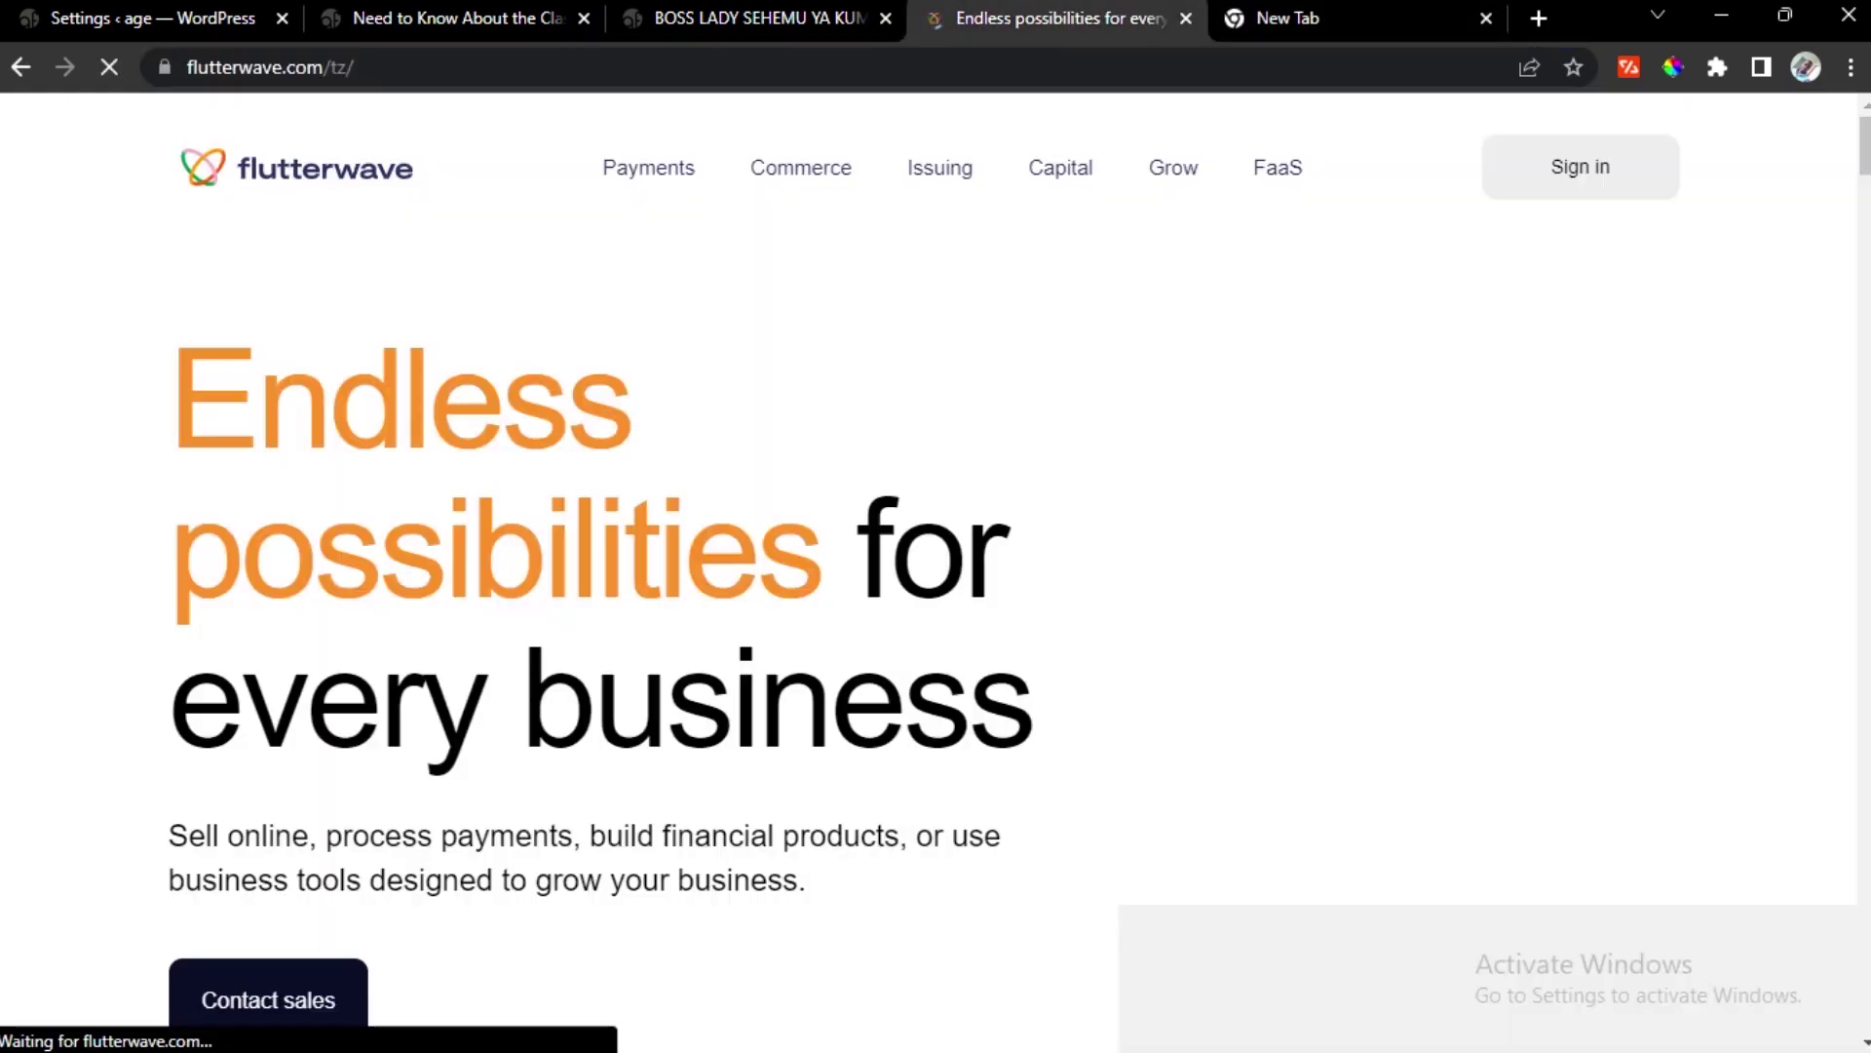
click(1641, 200)
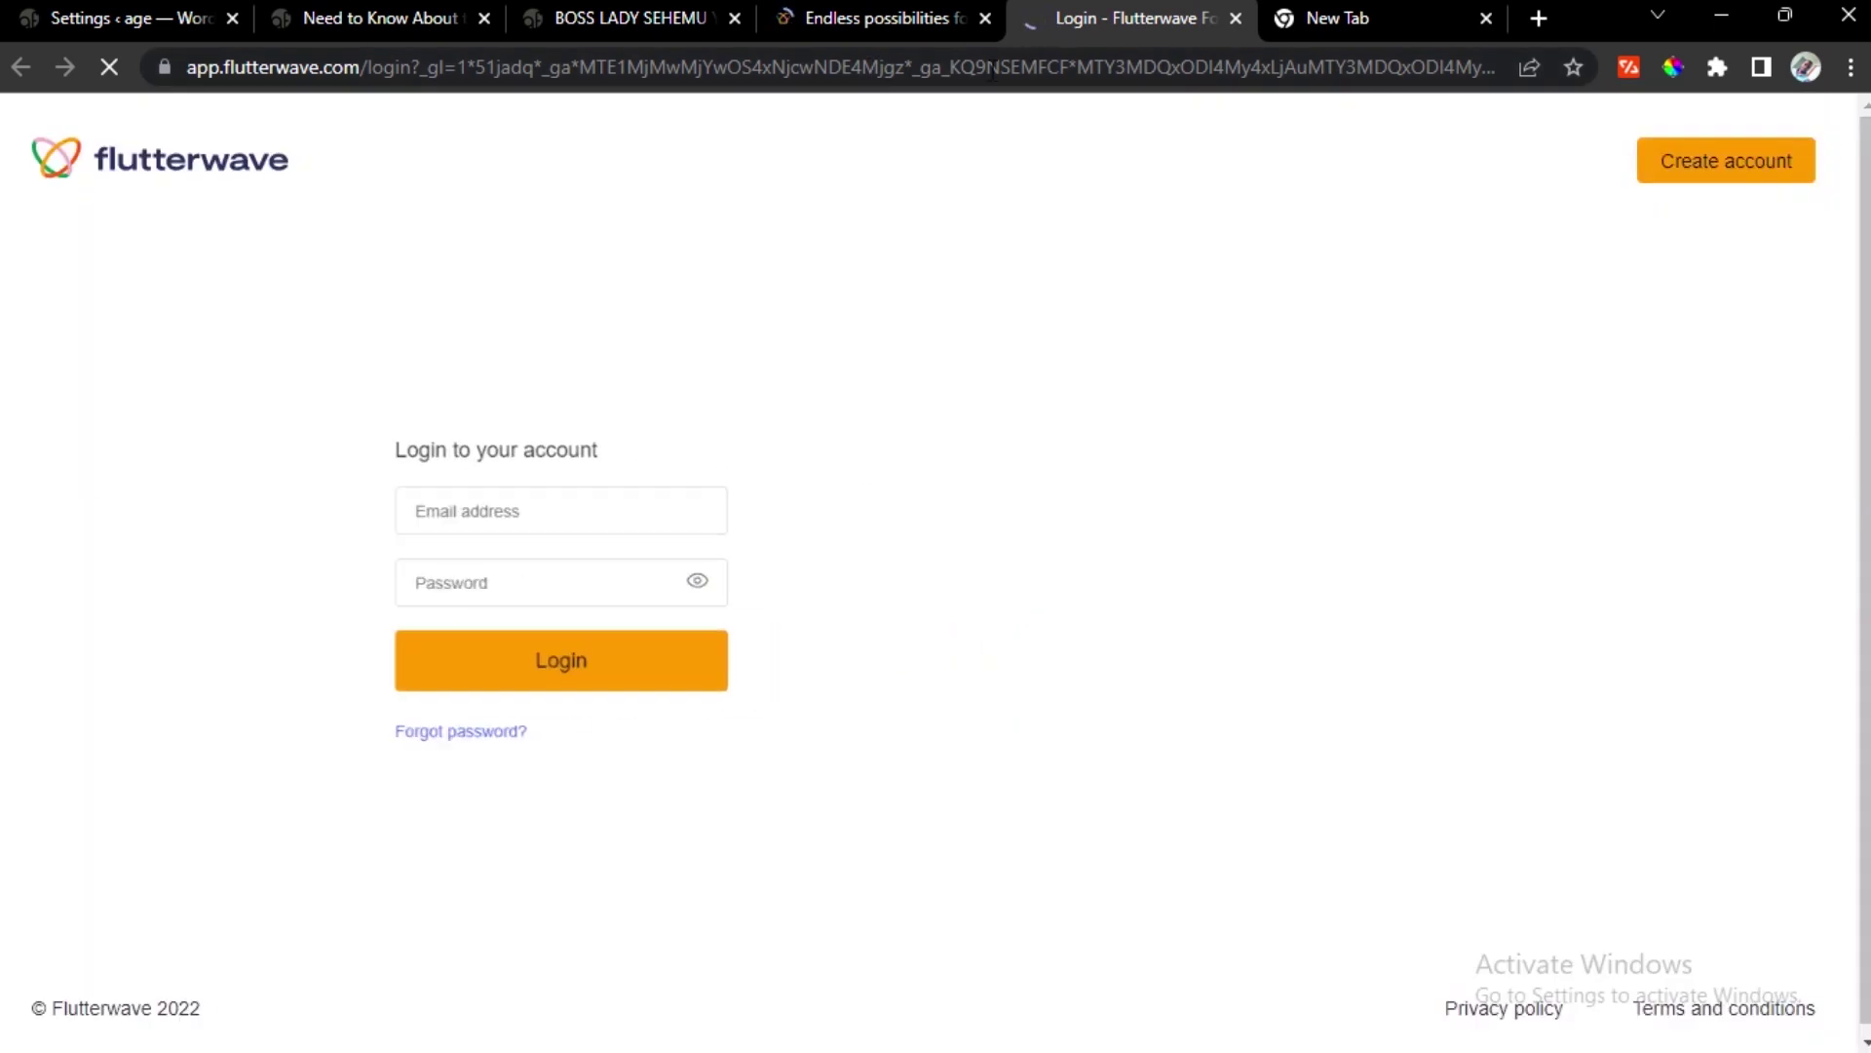
Log in to the Flutterwave dashboard with the saved account e-mail and password
click(442, 501)
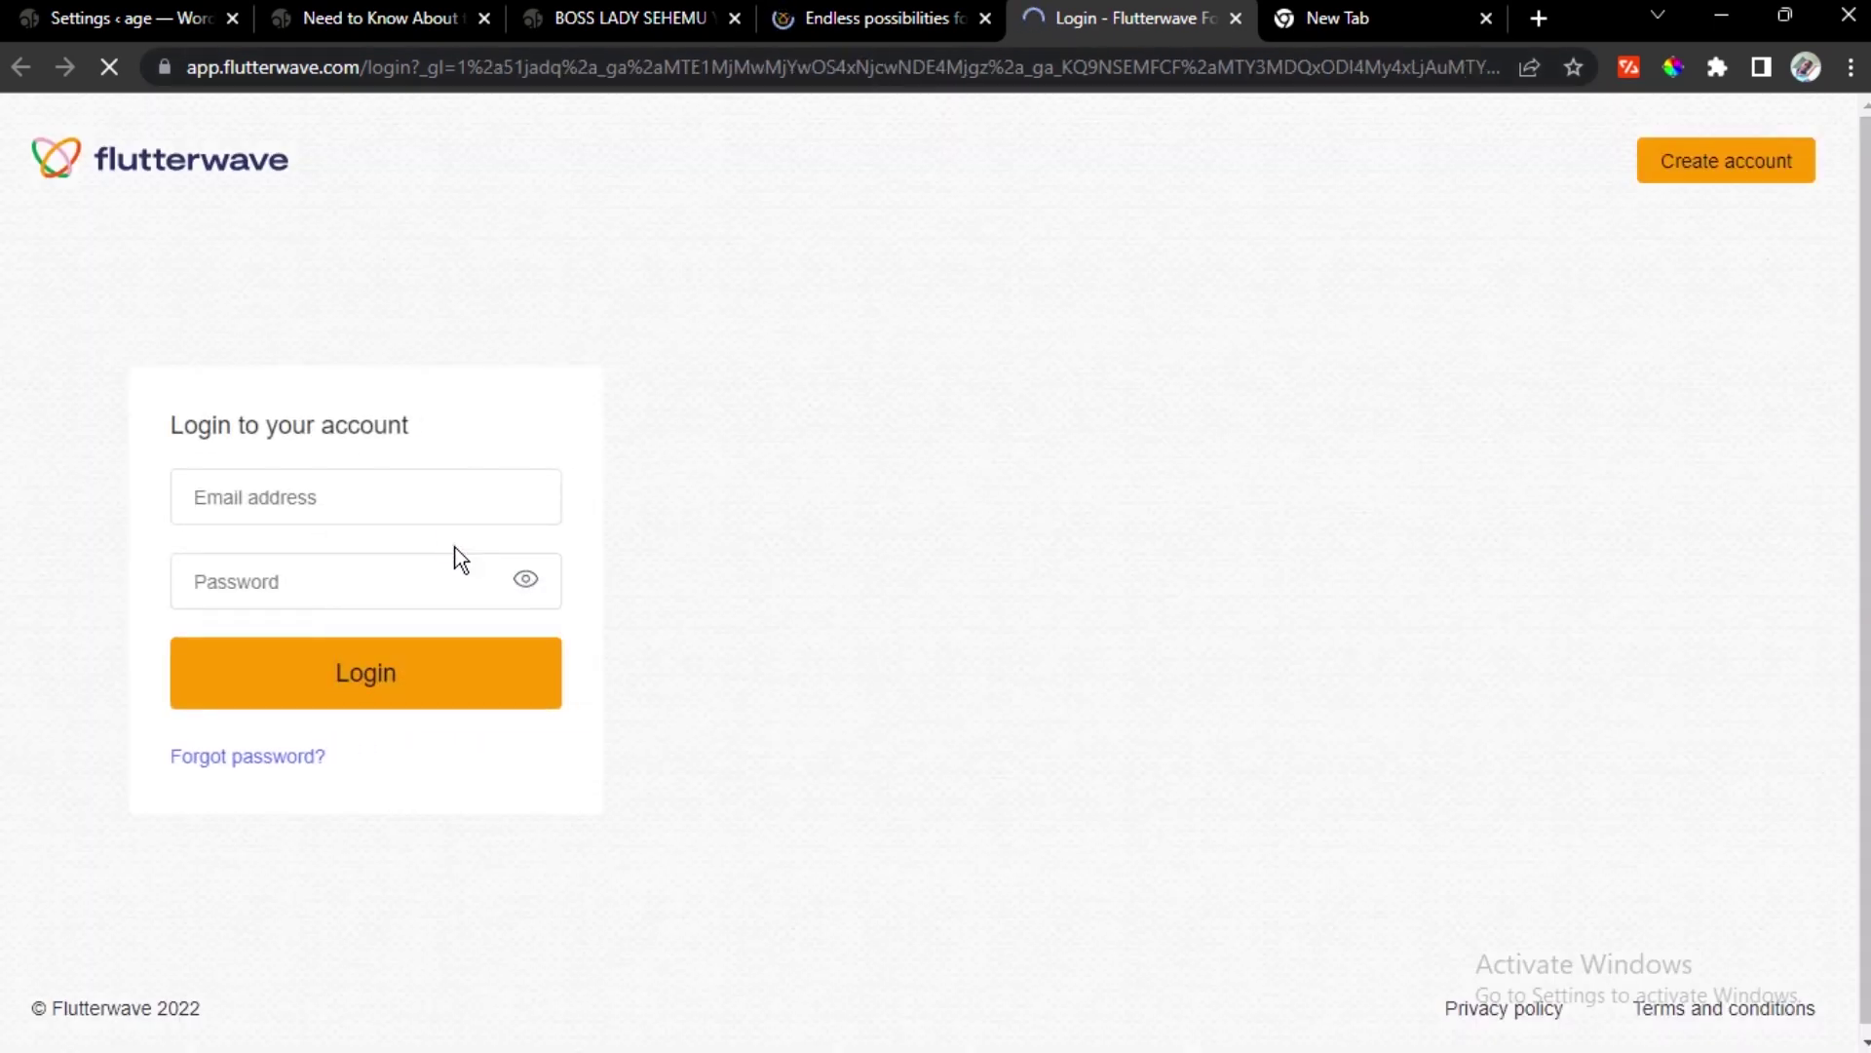
click(426, 504)
click(446, 551)
click(338, 581)
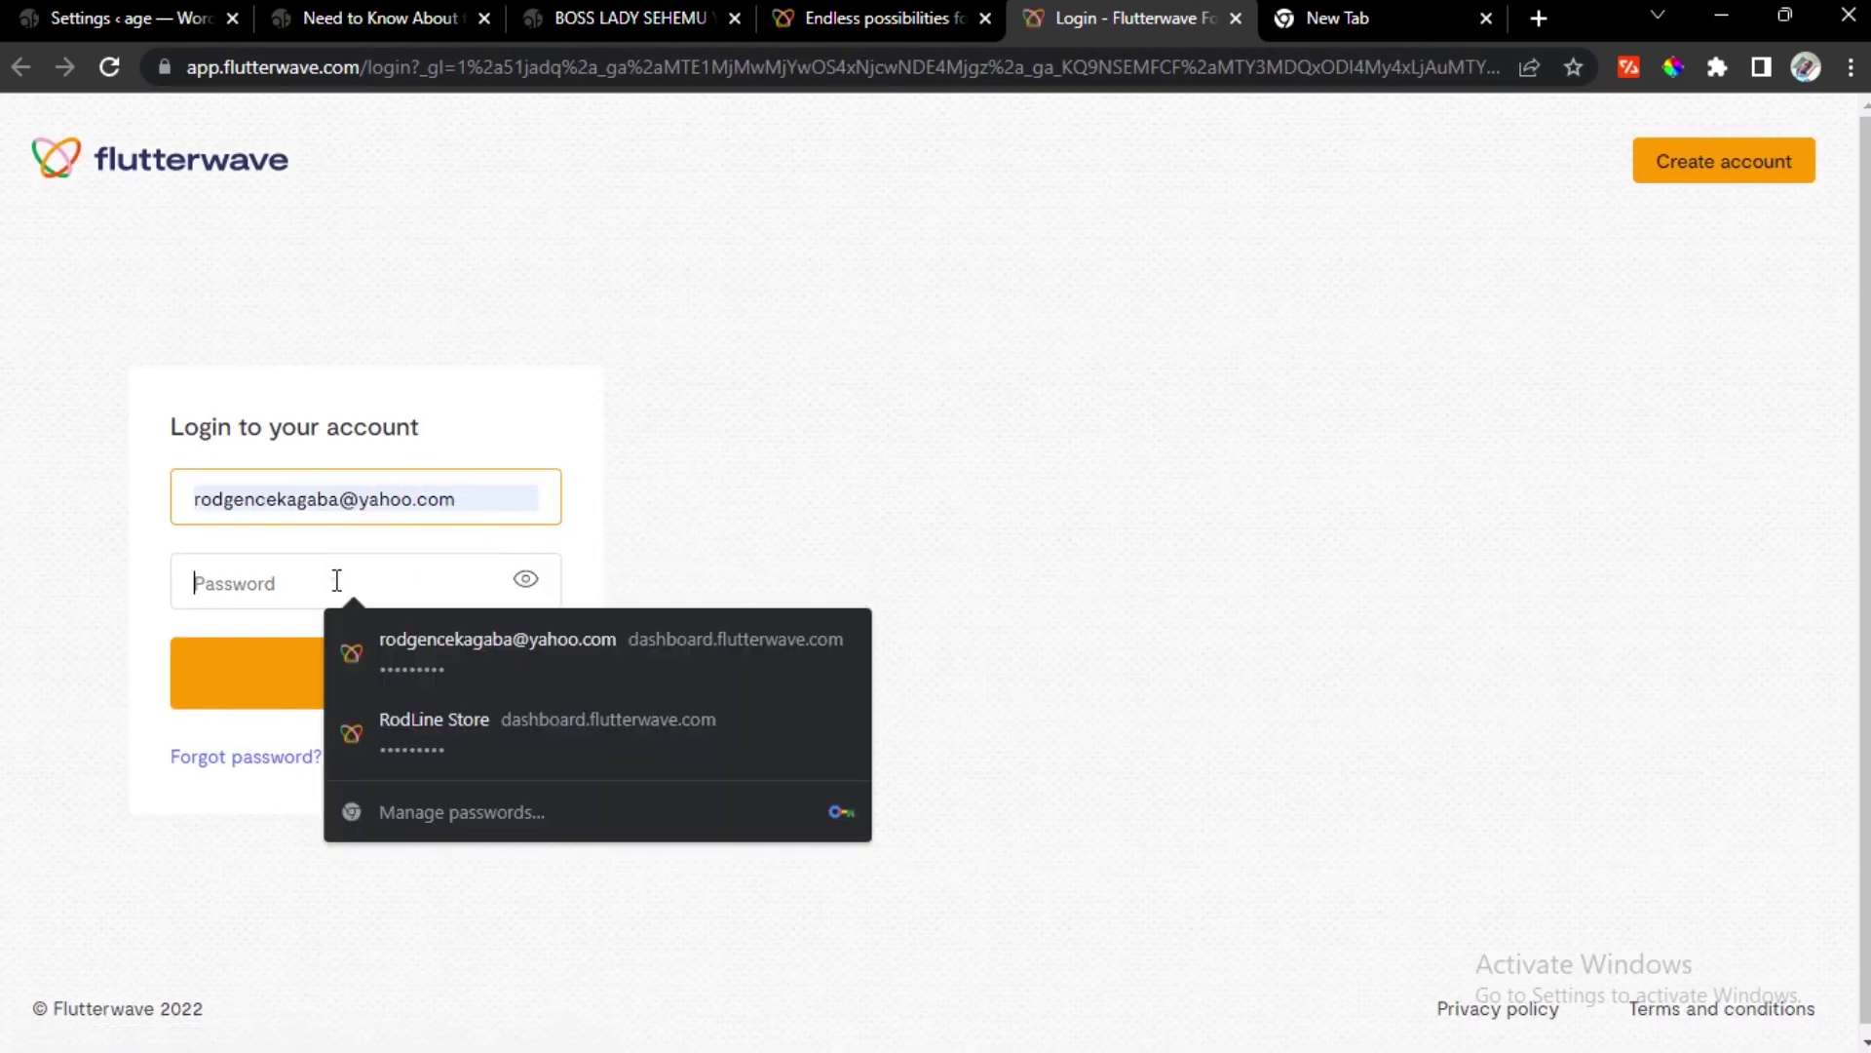
click(474, 657)
click(395, 663)
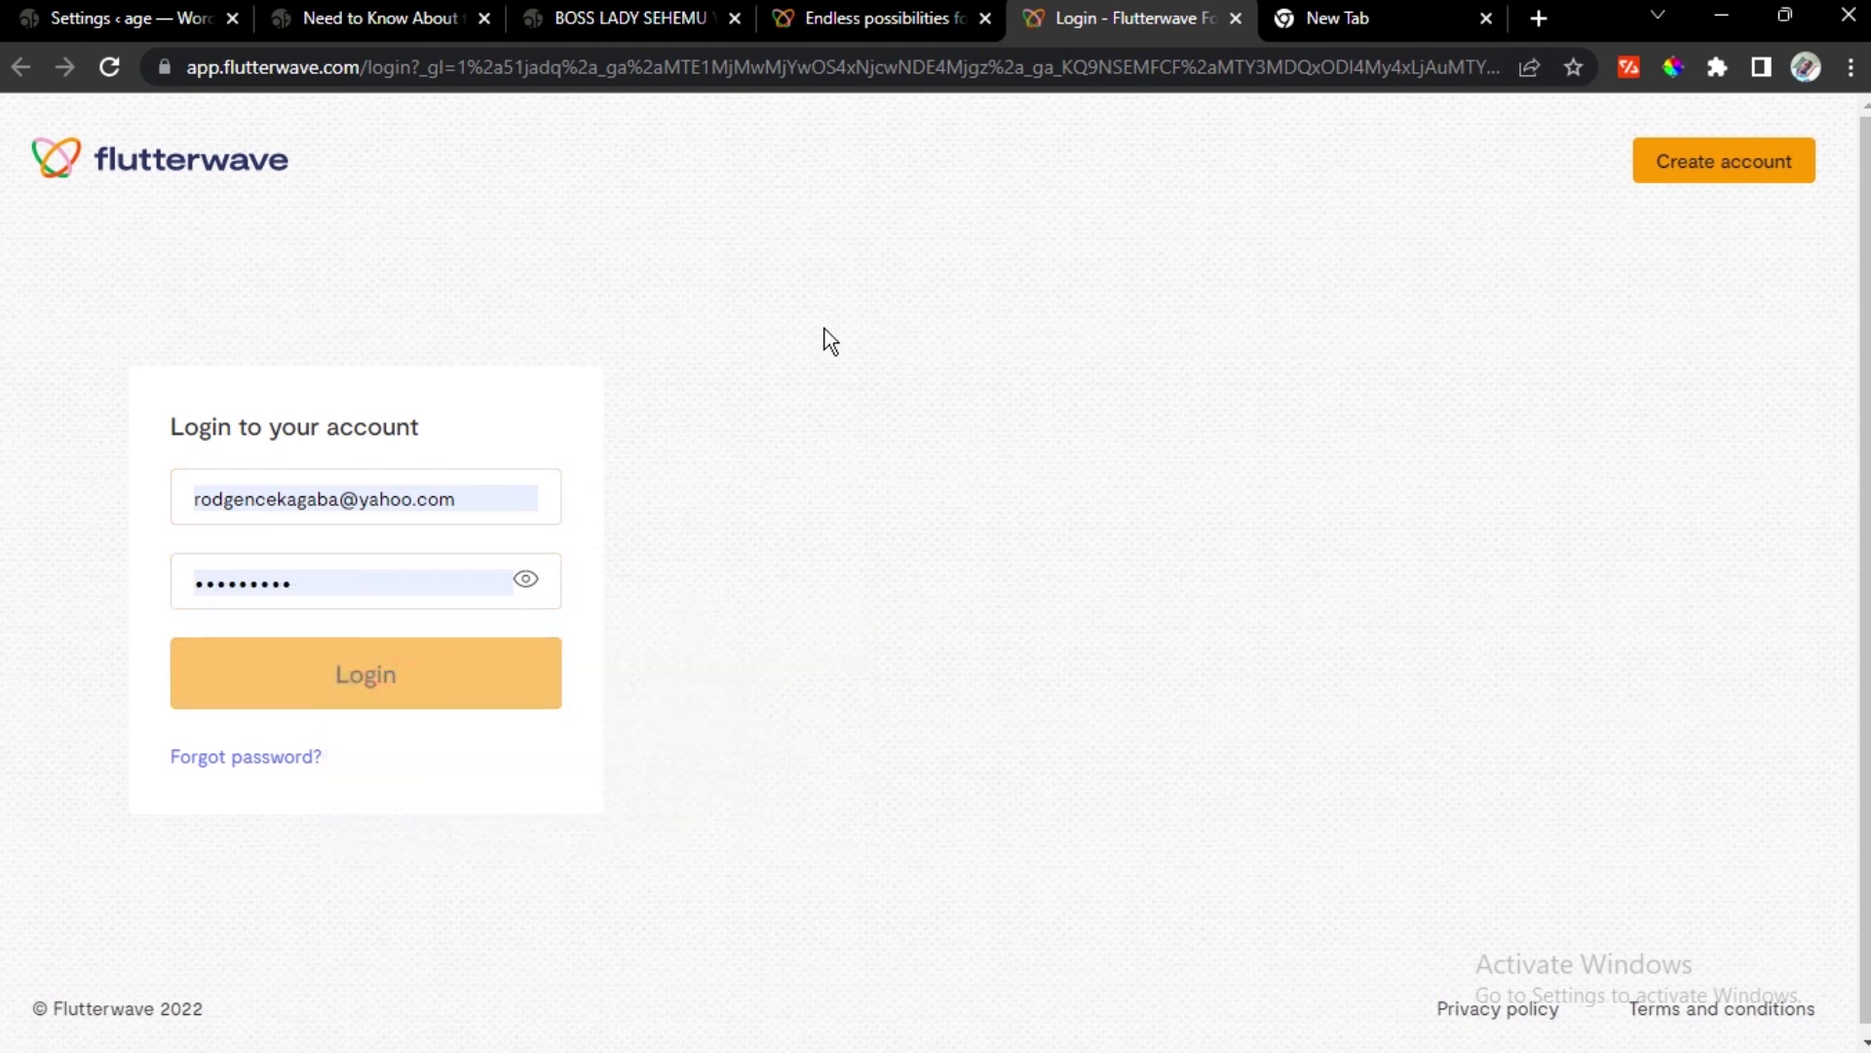
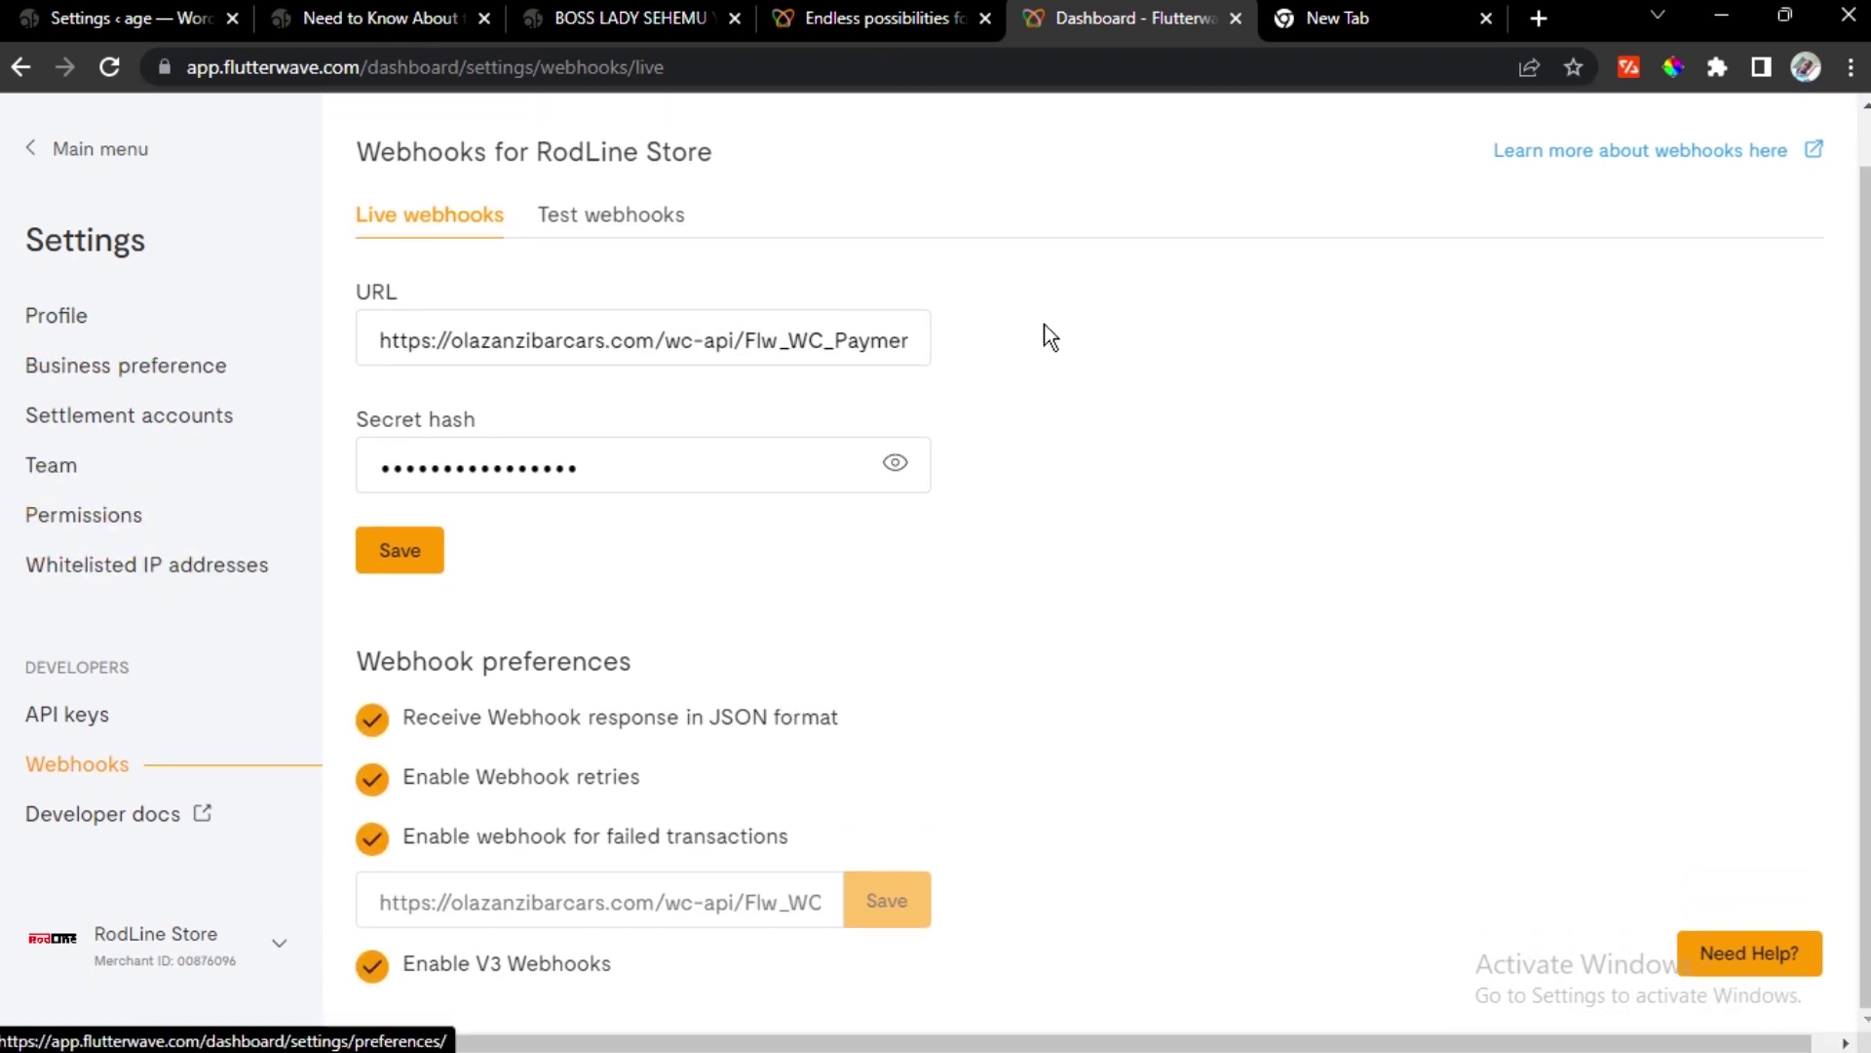
Open the RodLine Academy channel on YouTube in the empty tab and play its Flutterwave online payments video with the sound muted
click(1399, 29)
click(1252, 110)
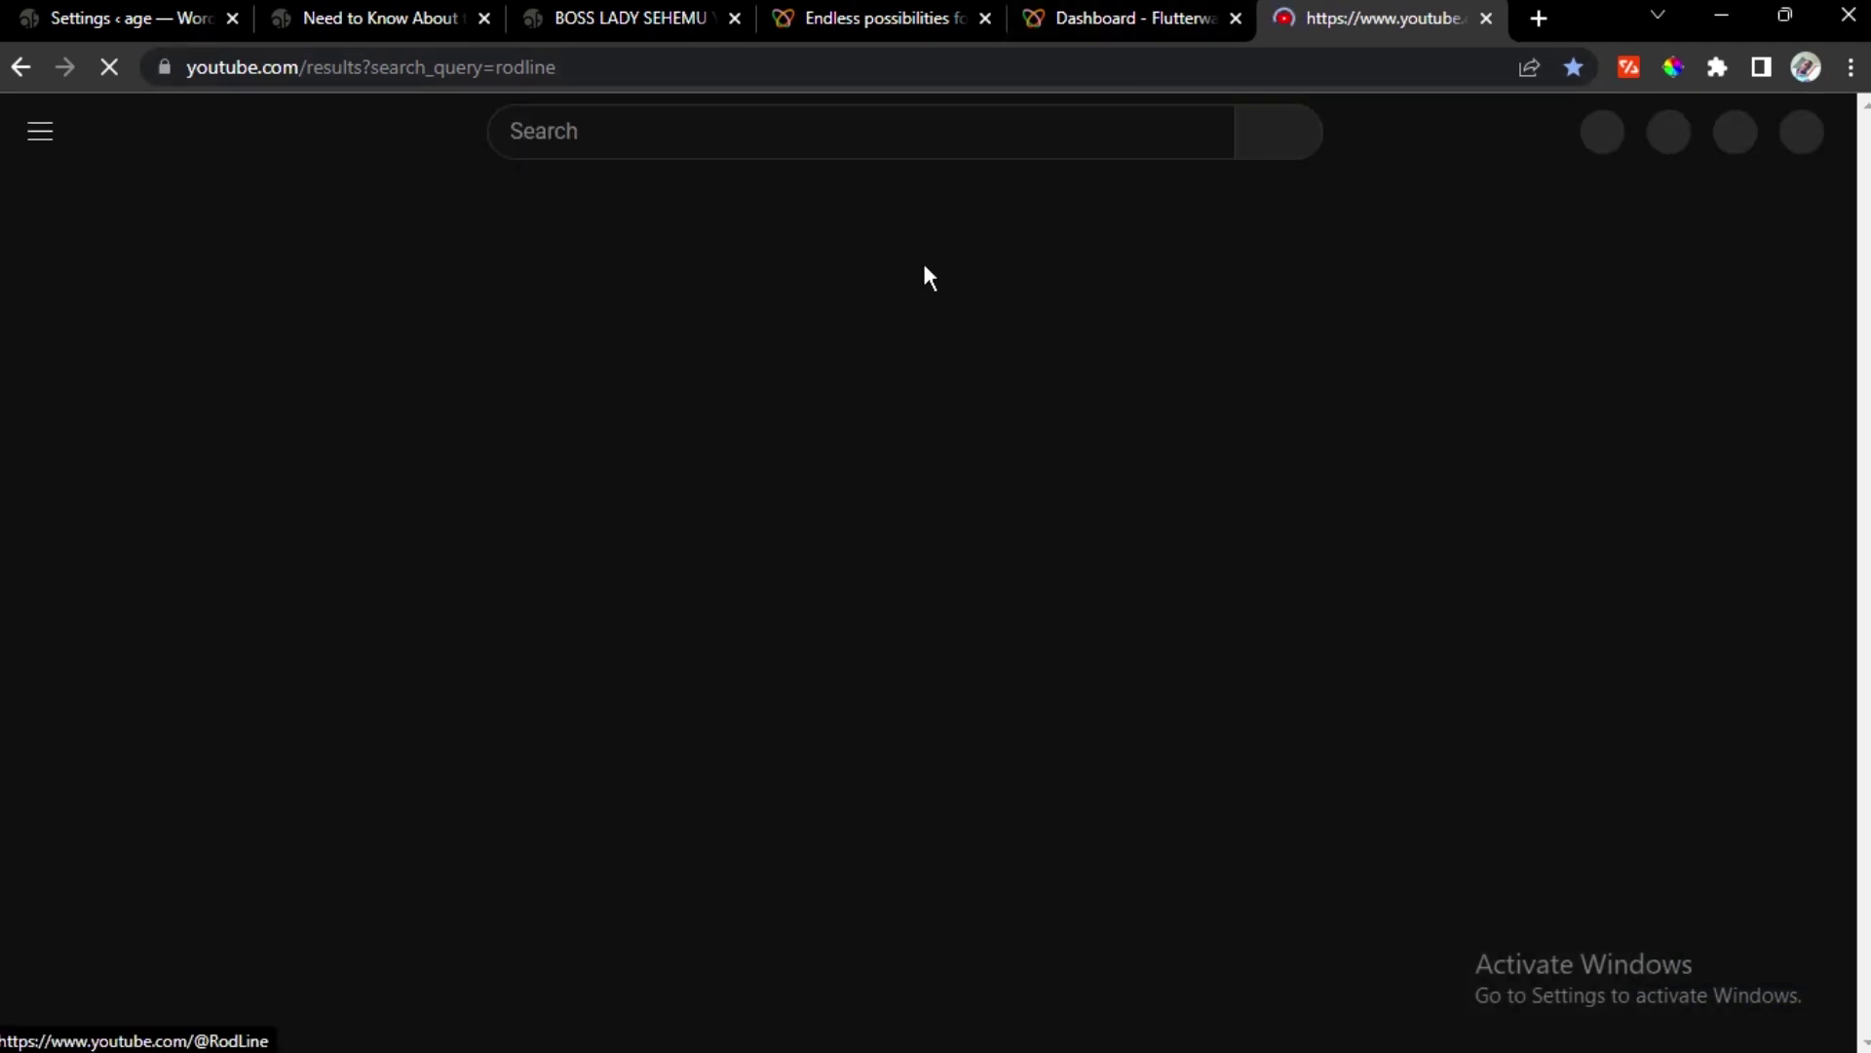
scroll(974, 597, down, 7)
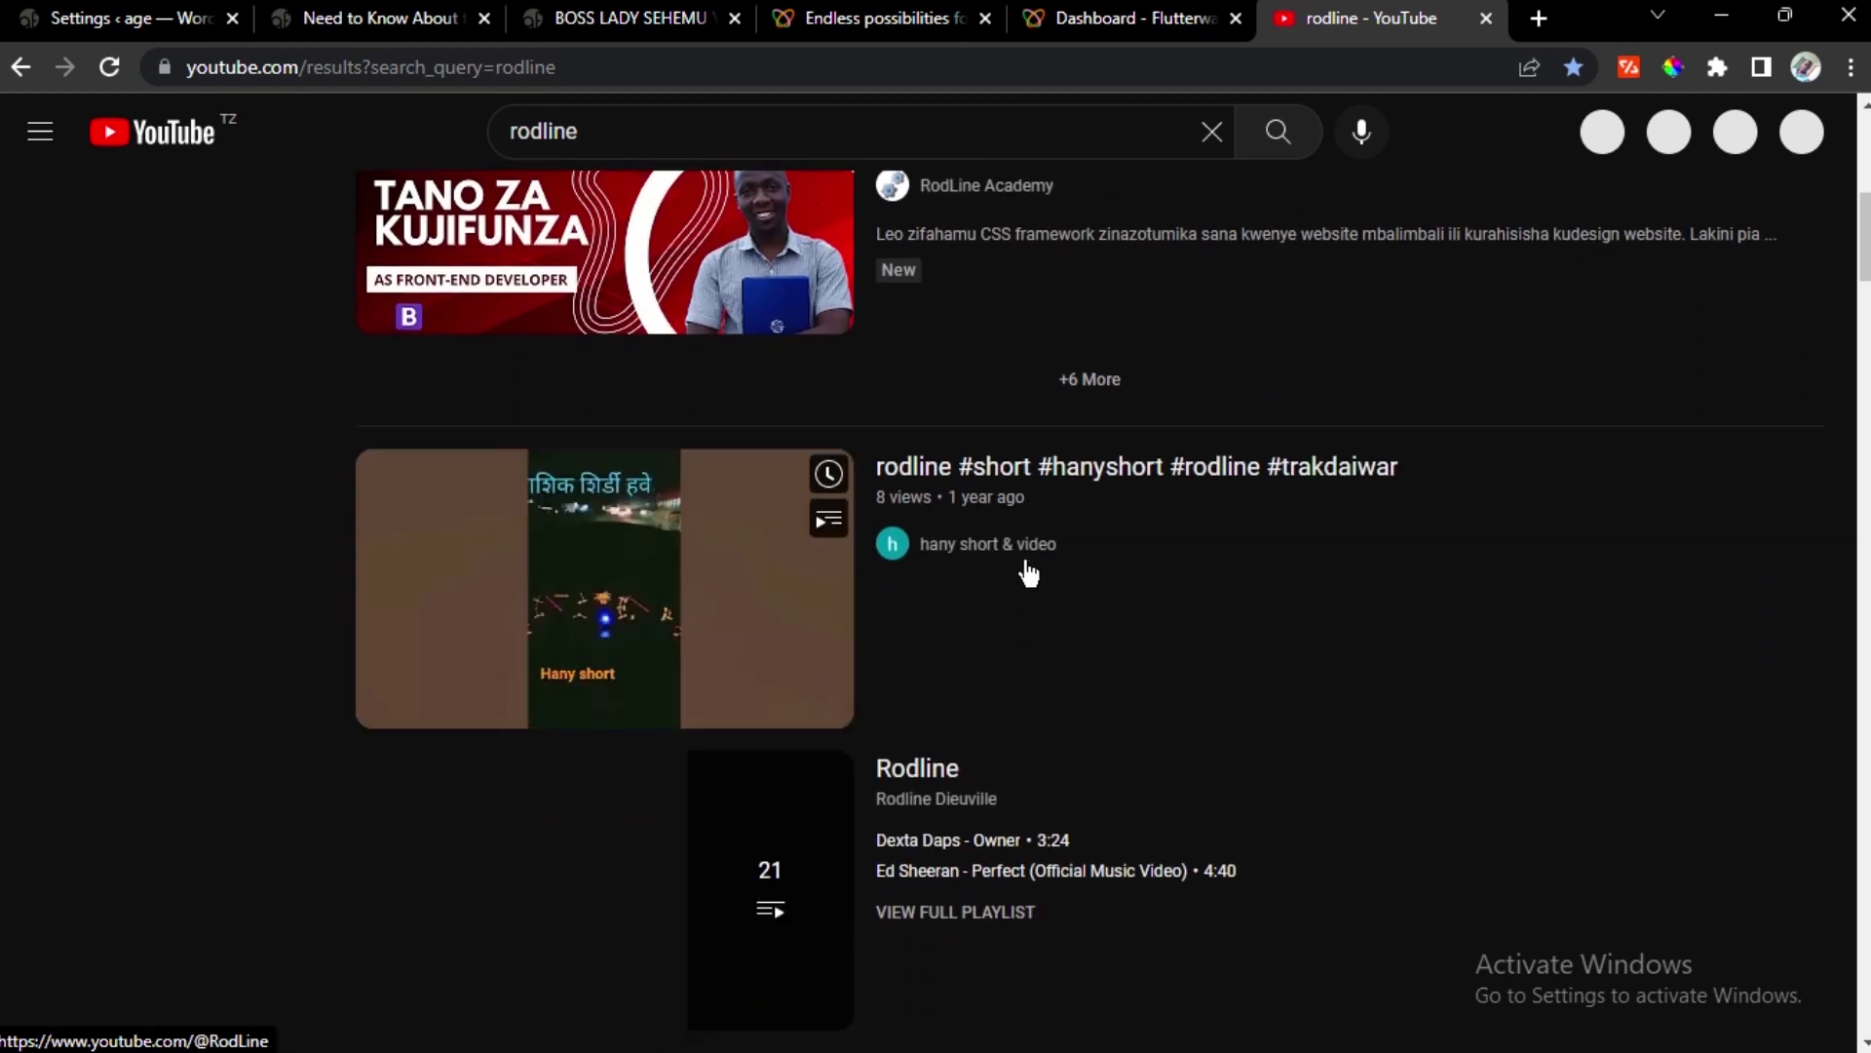
scroll(876, 528, up, 7)
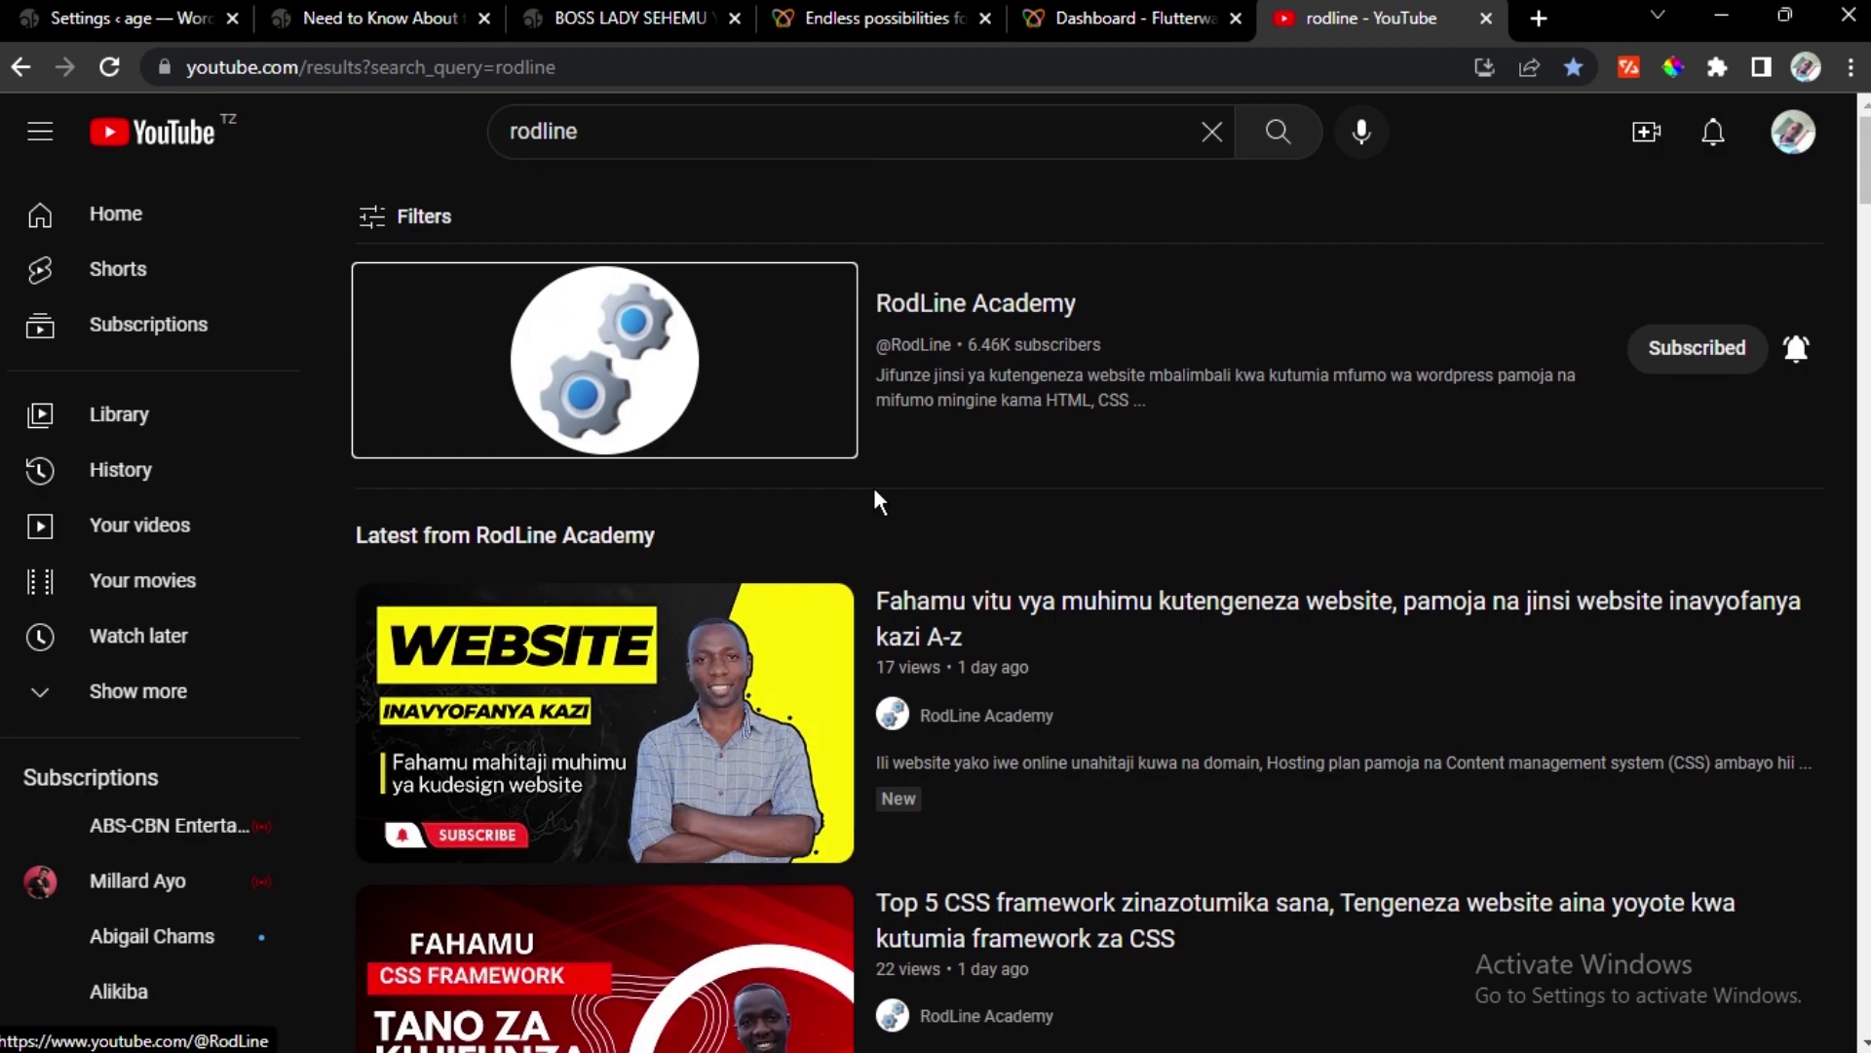
click(1019, 320)
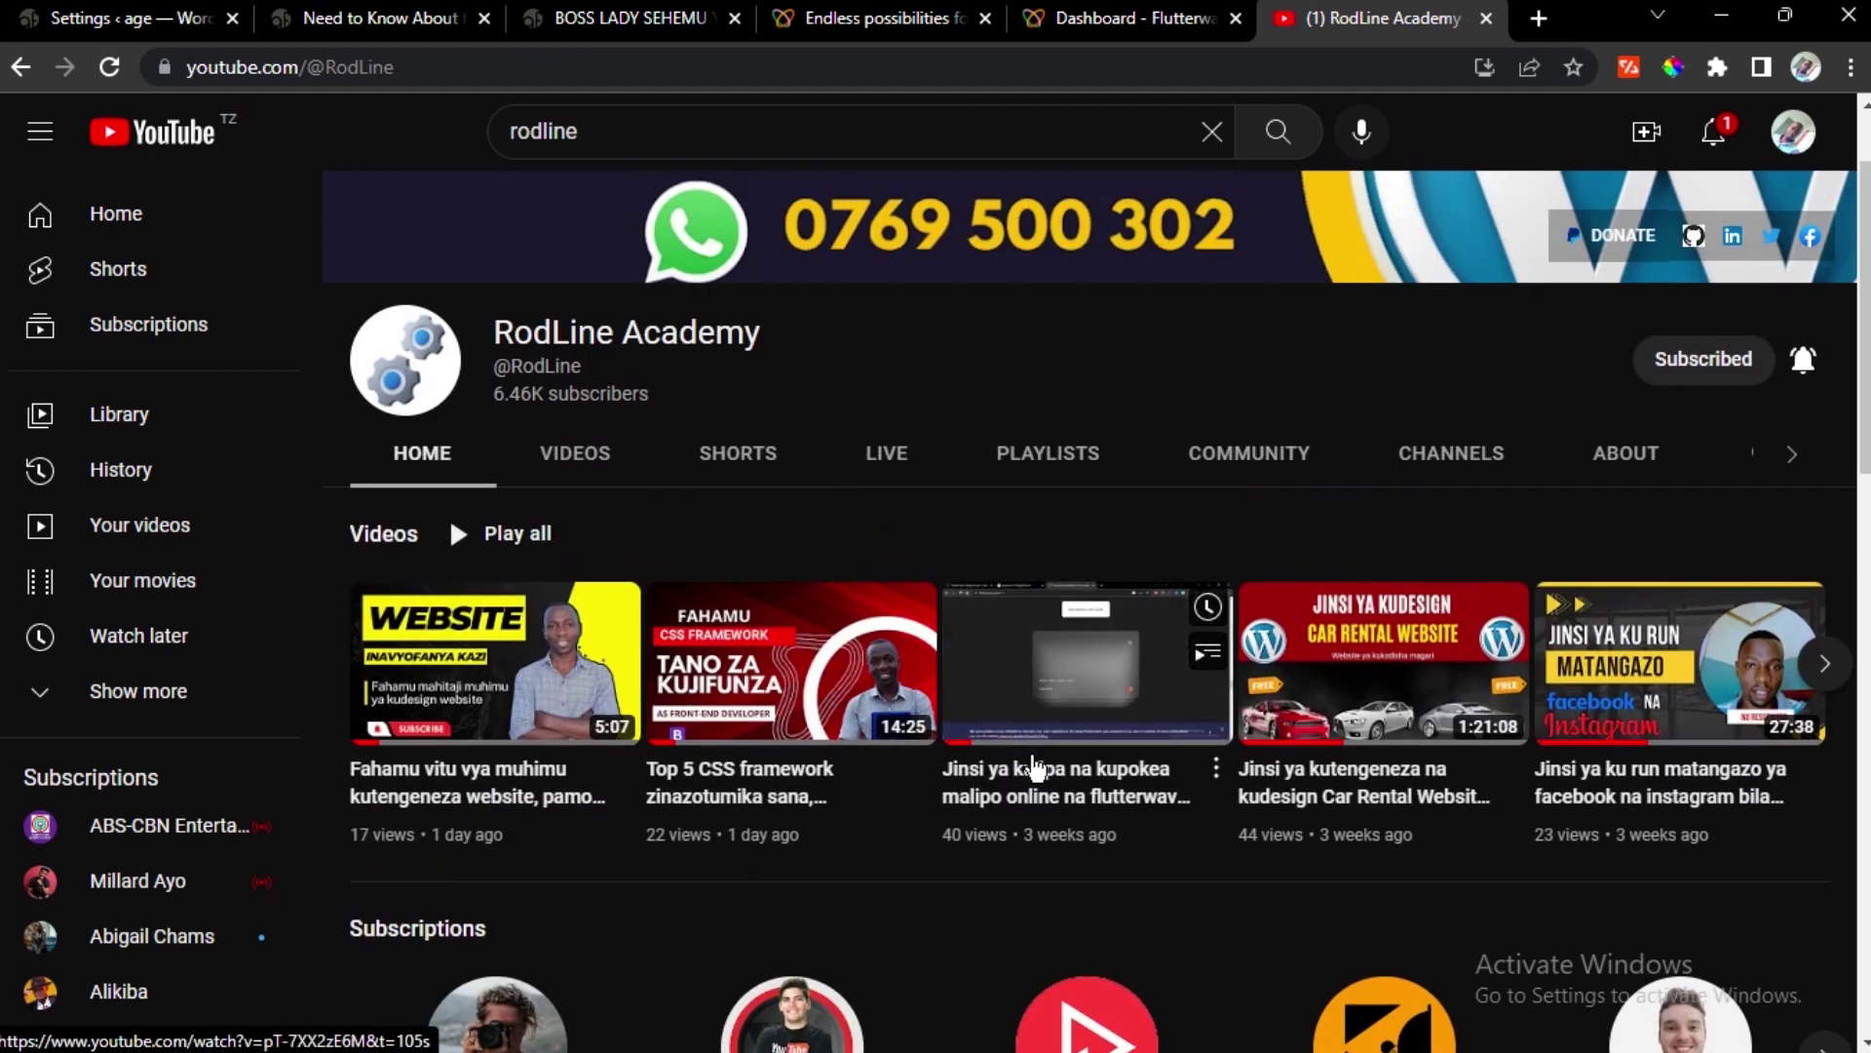
click(1063, 795)
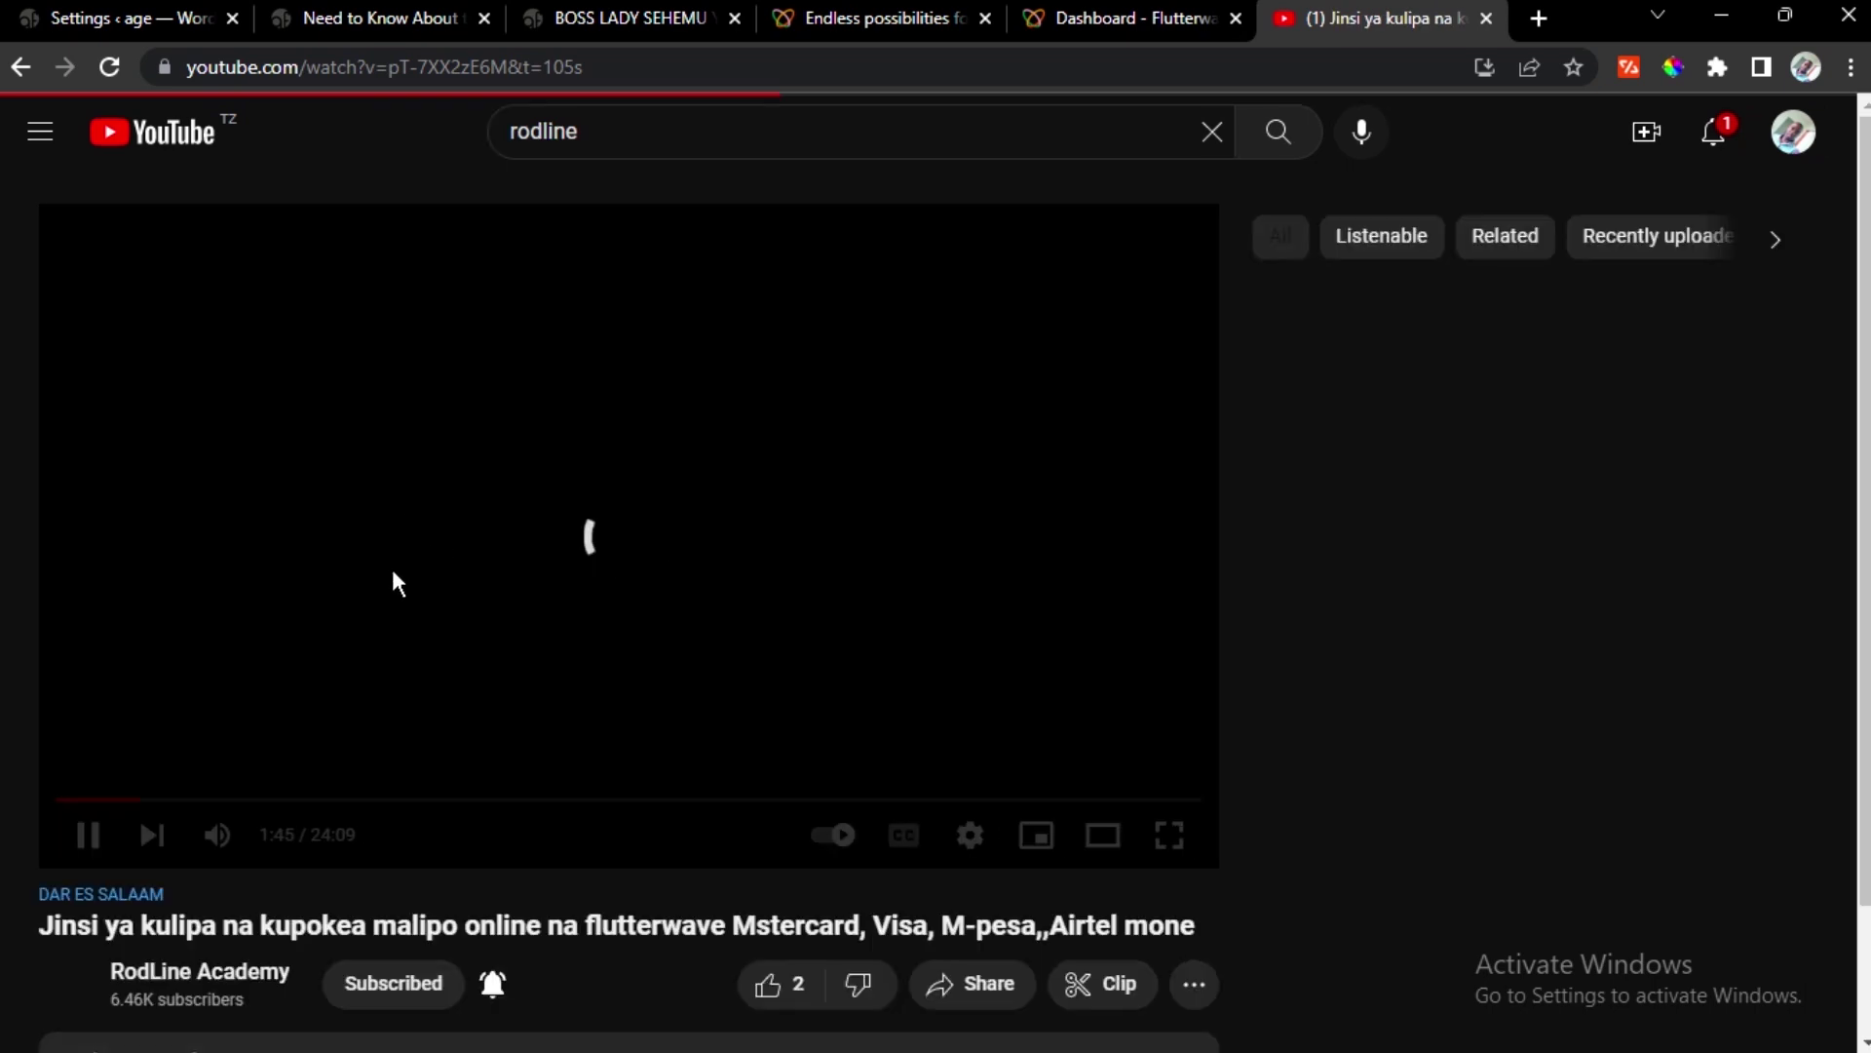
click(216, 834)
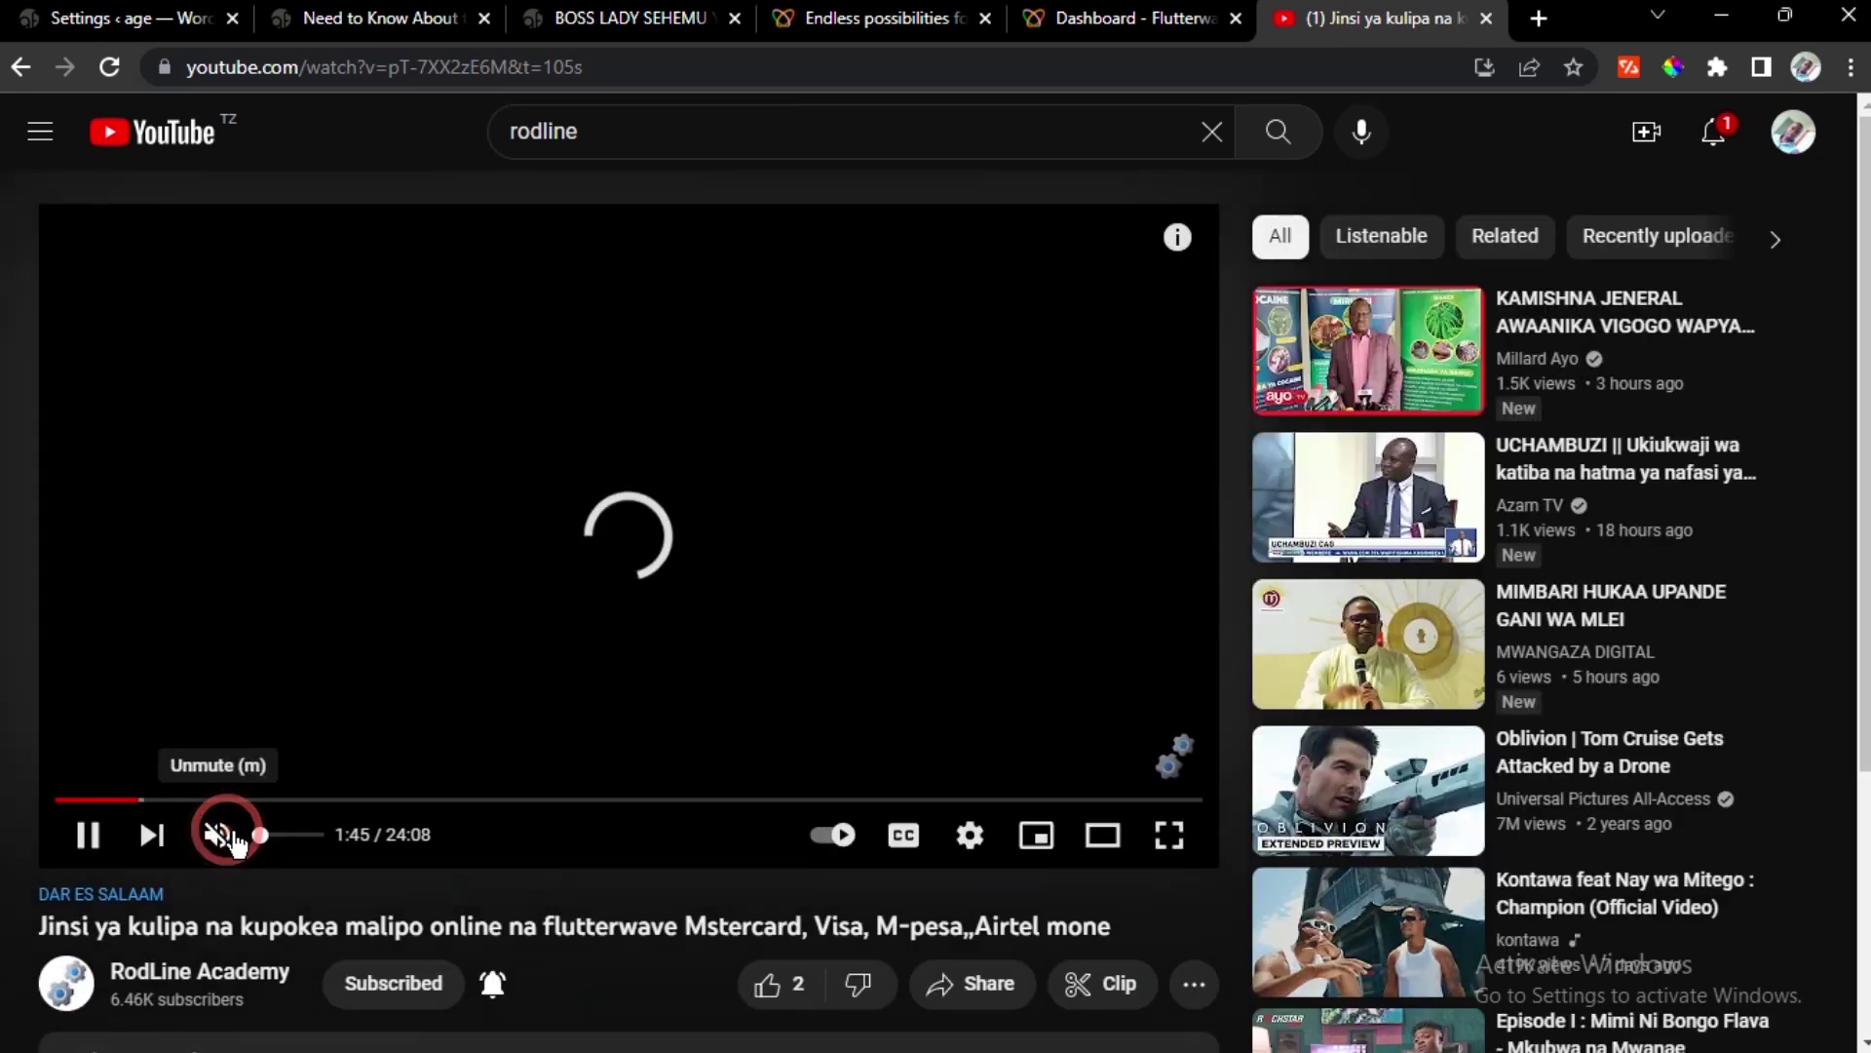
Look over the Flutterwave video's description and comments on YouTube, and close its tab to return to the Flutterwave dashboard
scroll(808, 489, down, 1)
scroll(824, 495, down, 3)
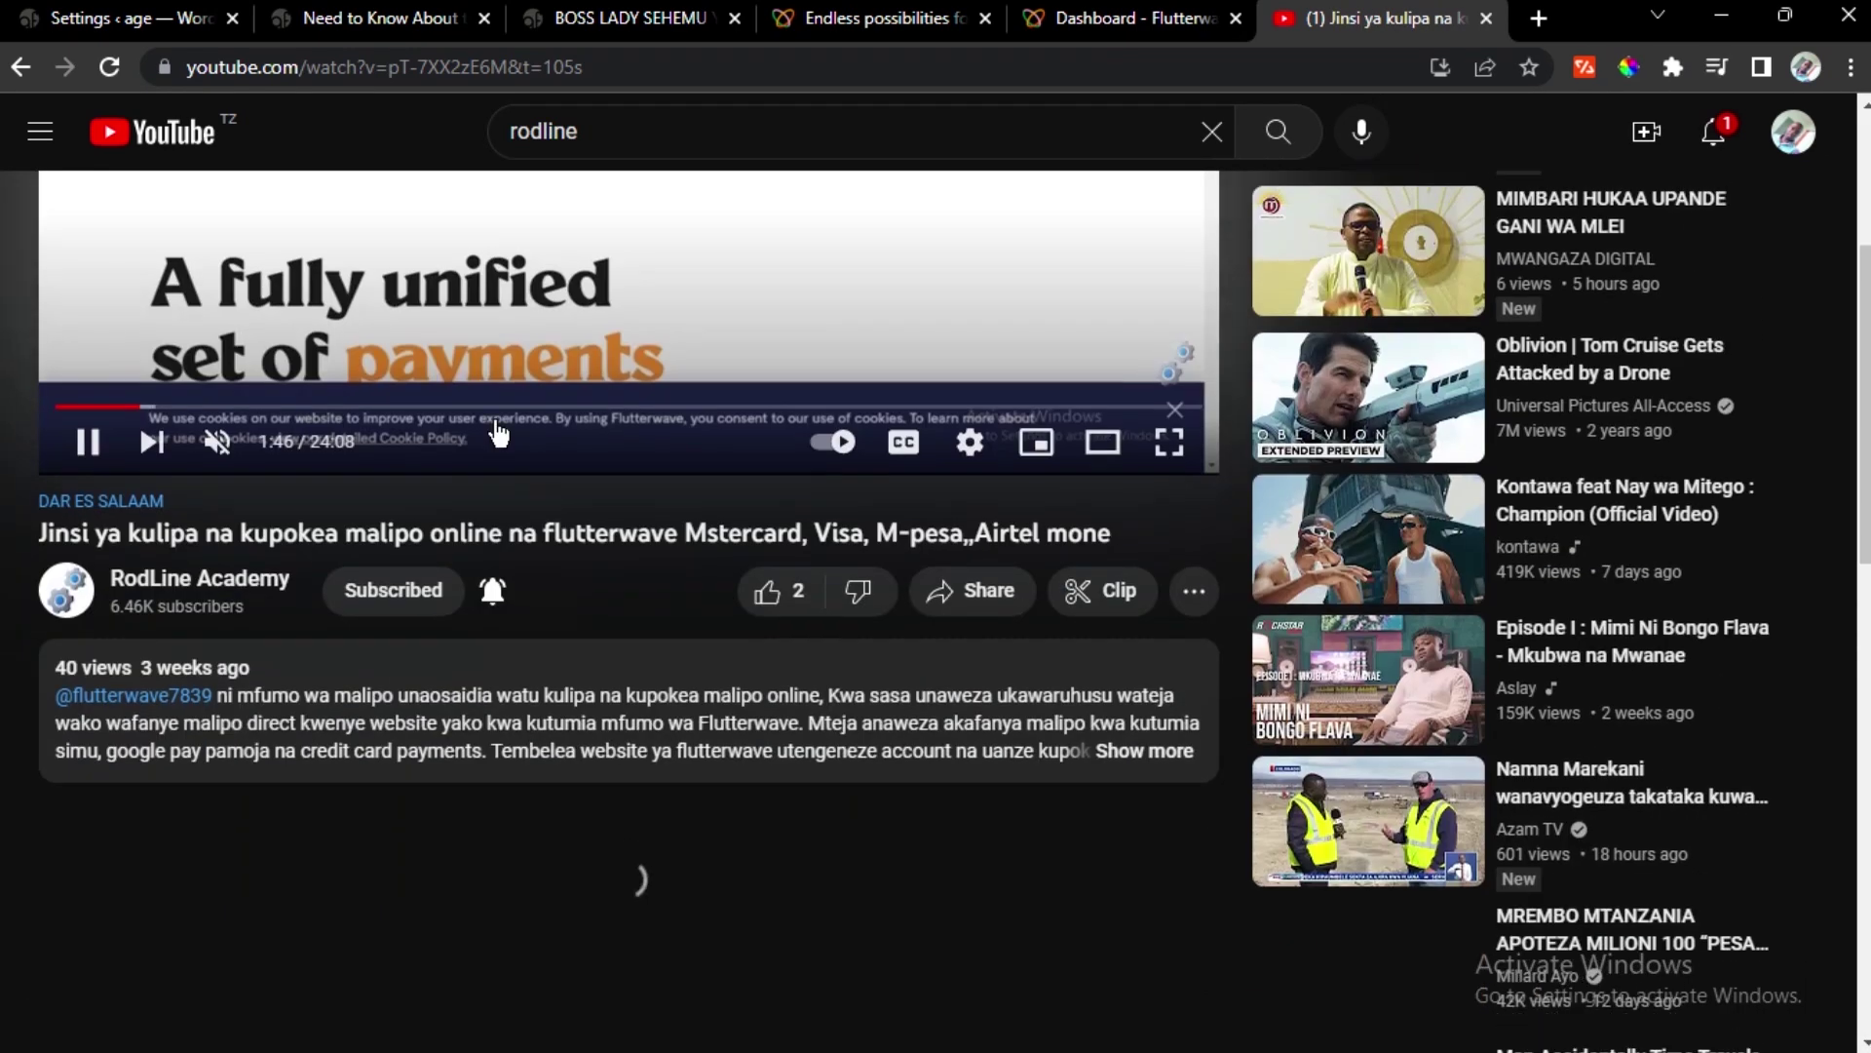
scroll(536, 458, up, 5)
scroll(605, 476, down, 4)
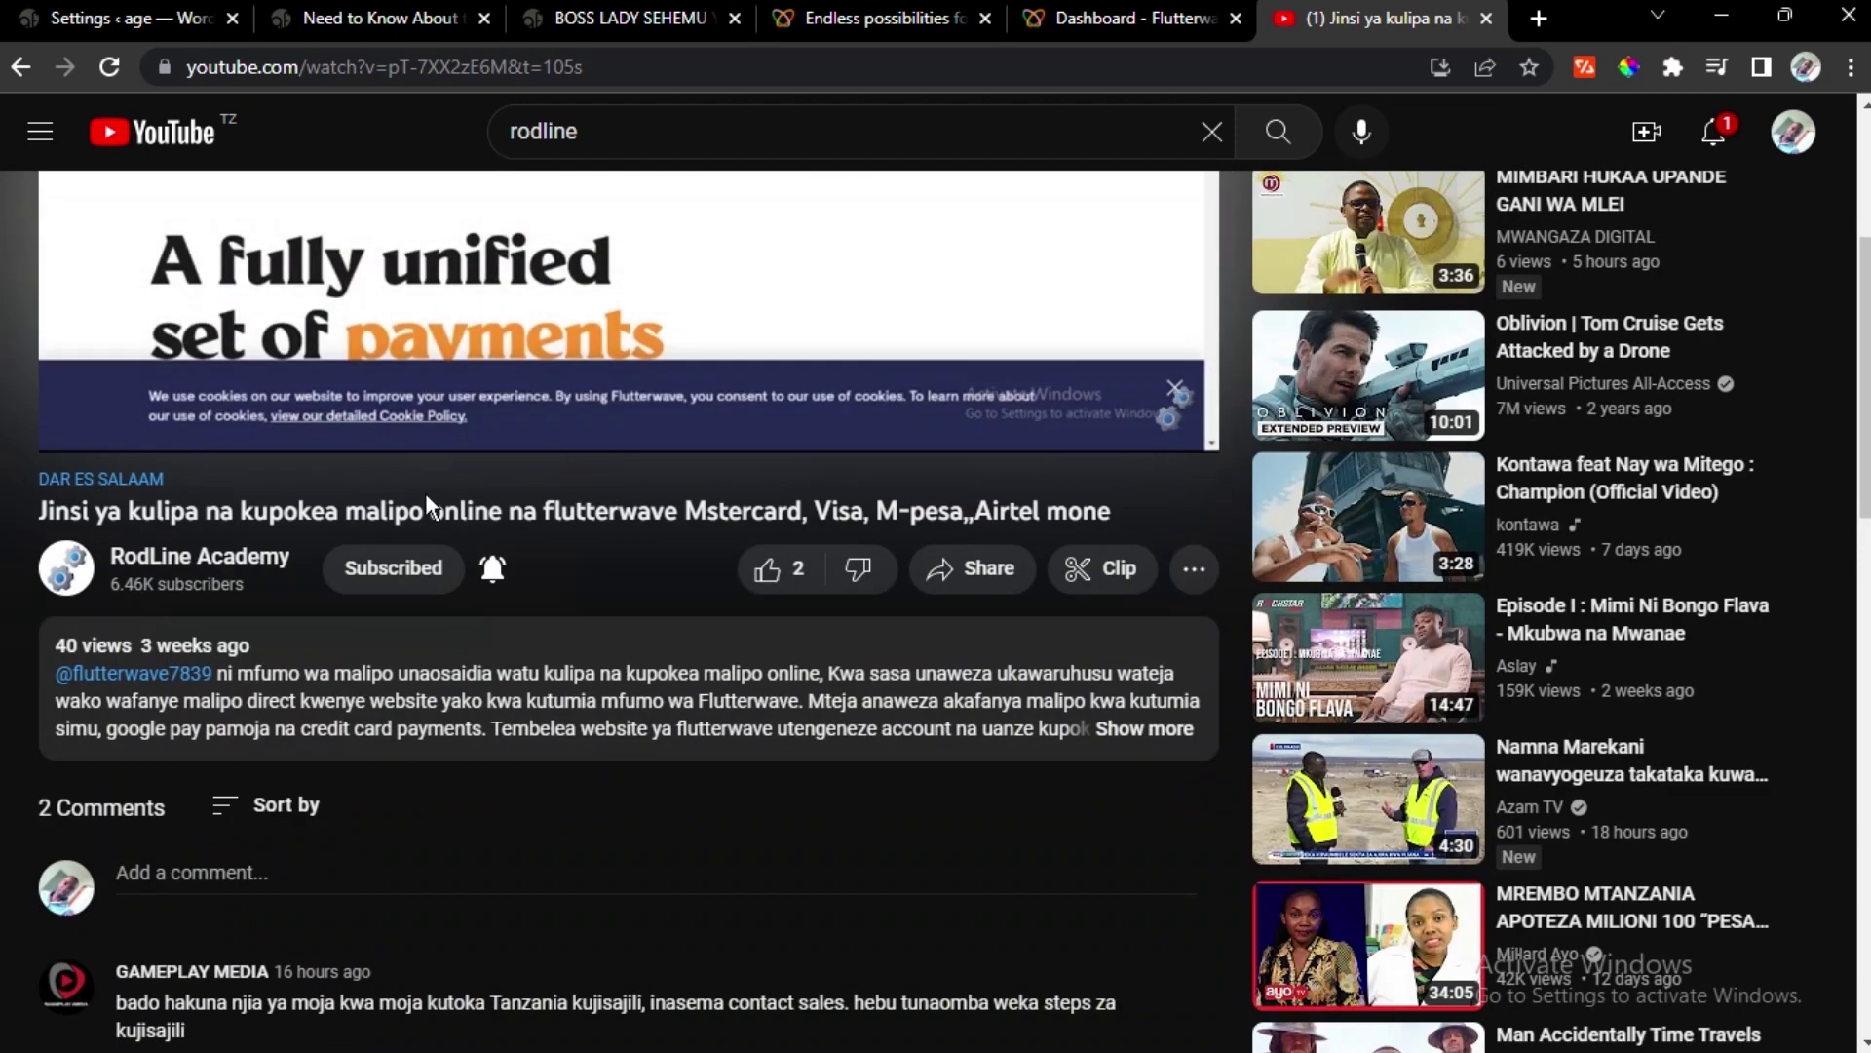
scroll(419, 653, down, 4)
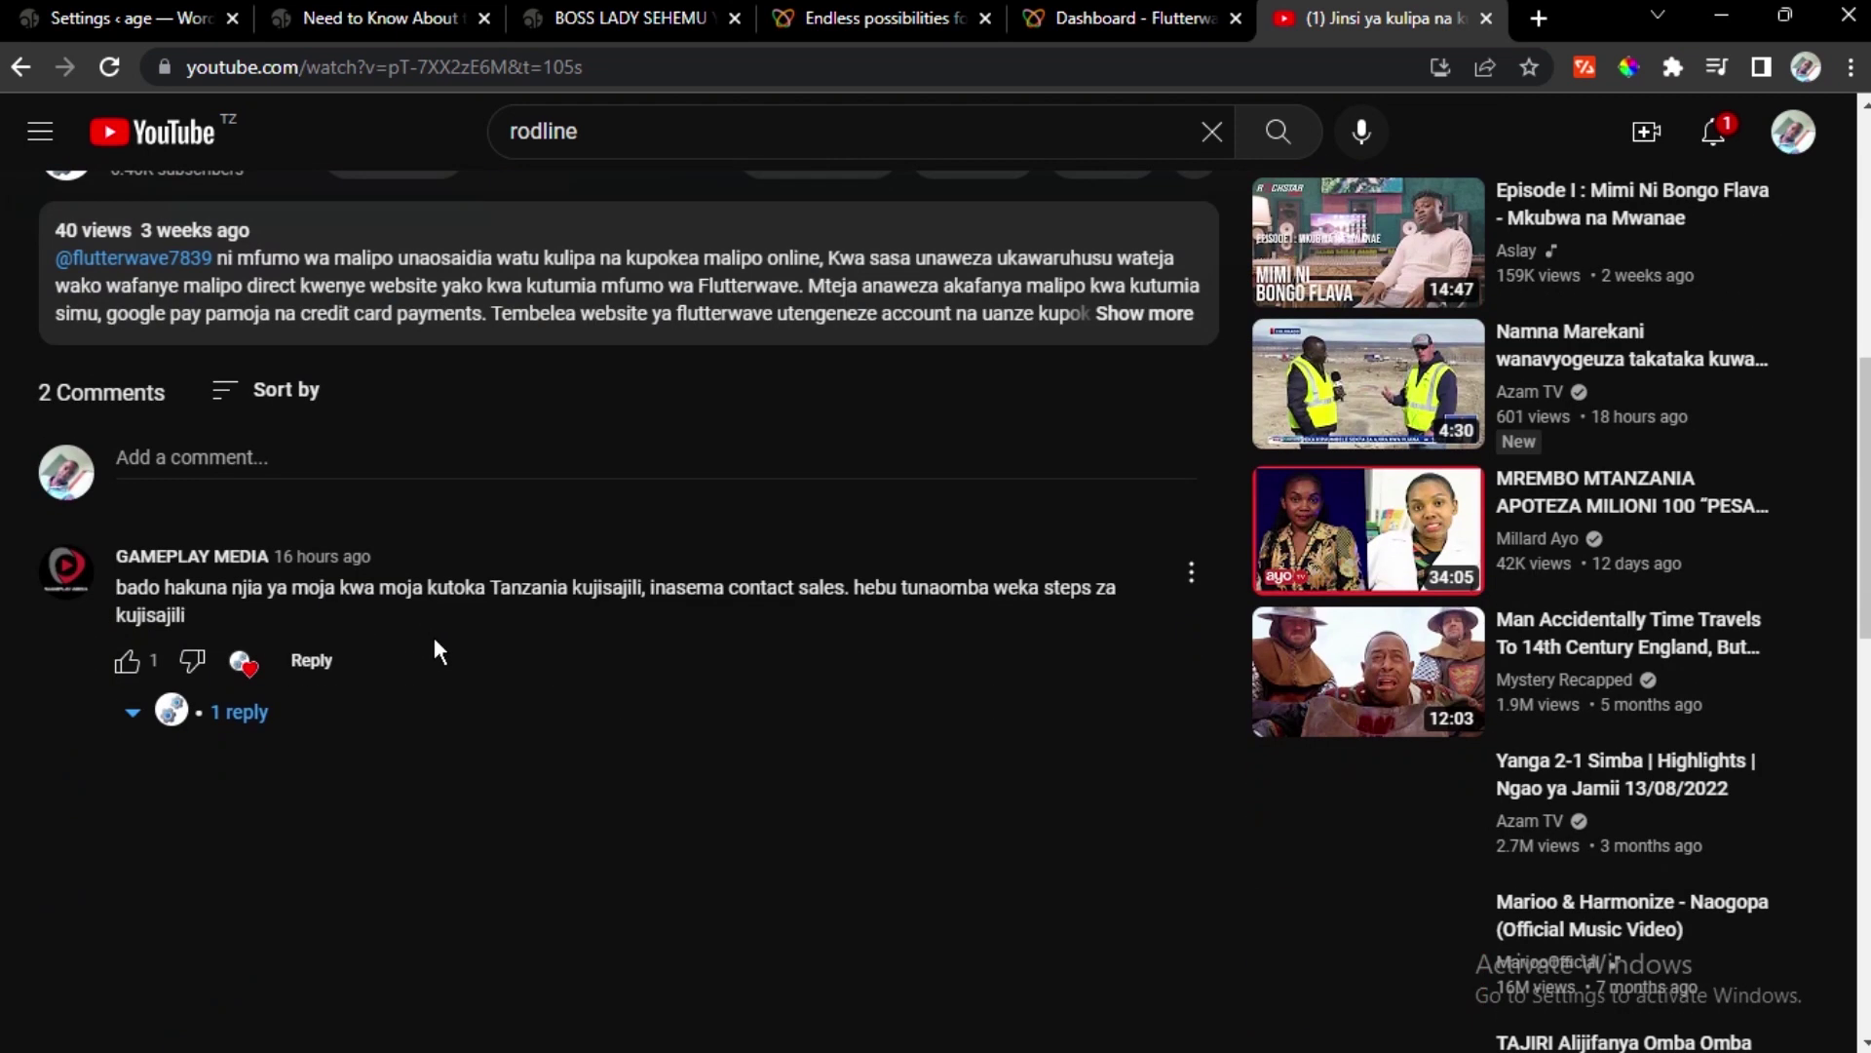
scroll(438, 632, up, 8)
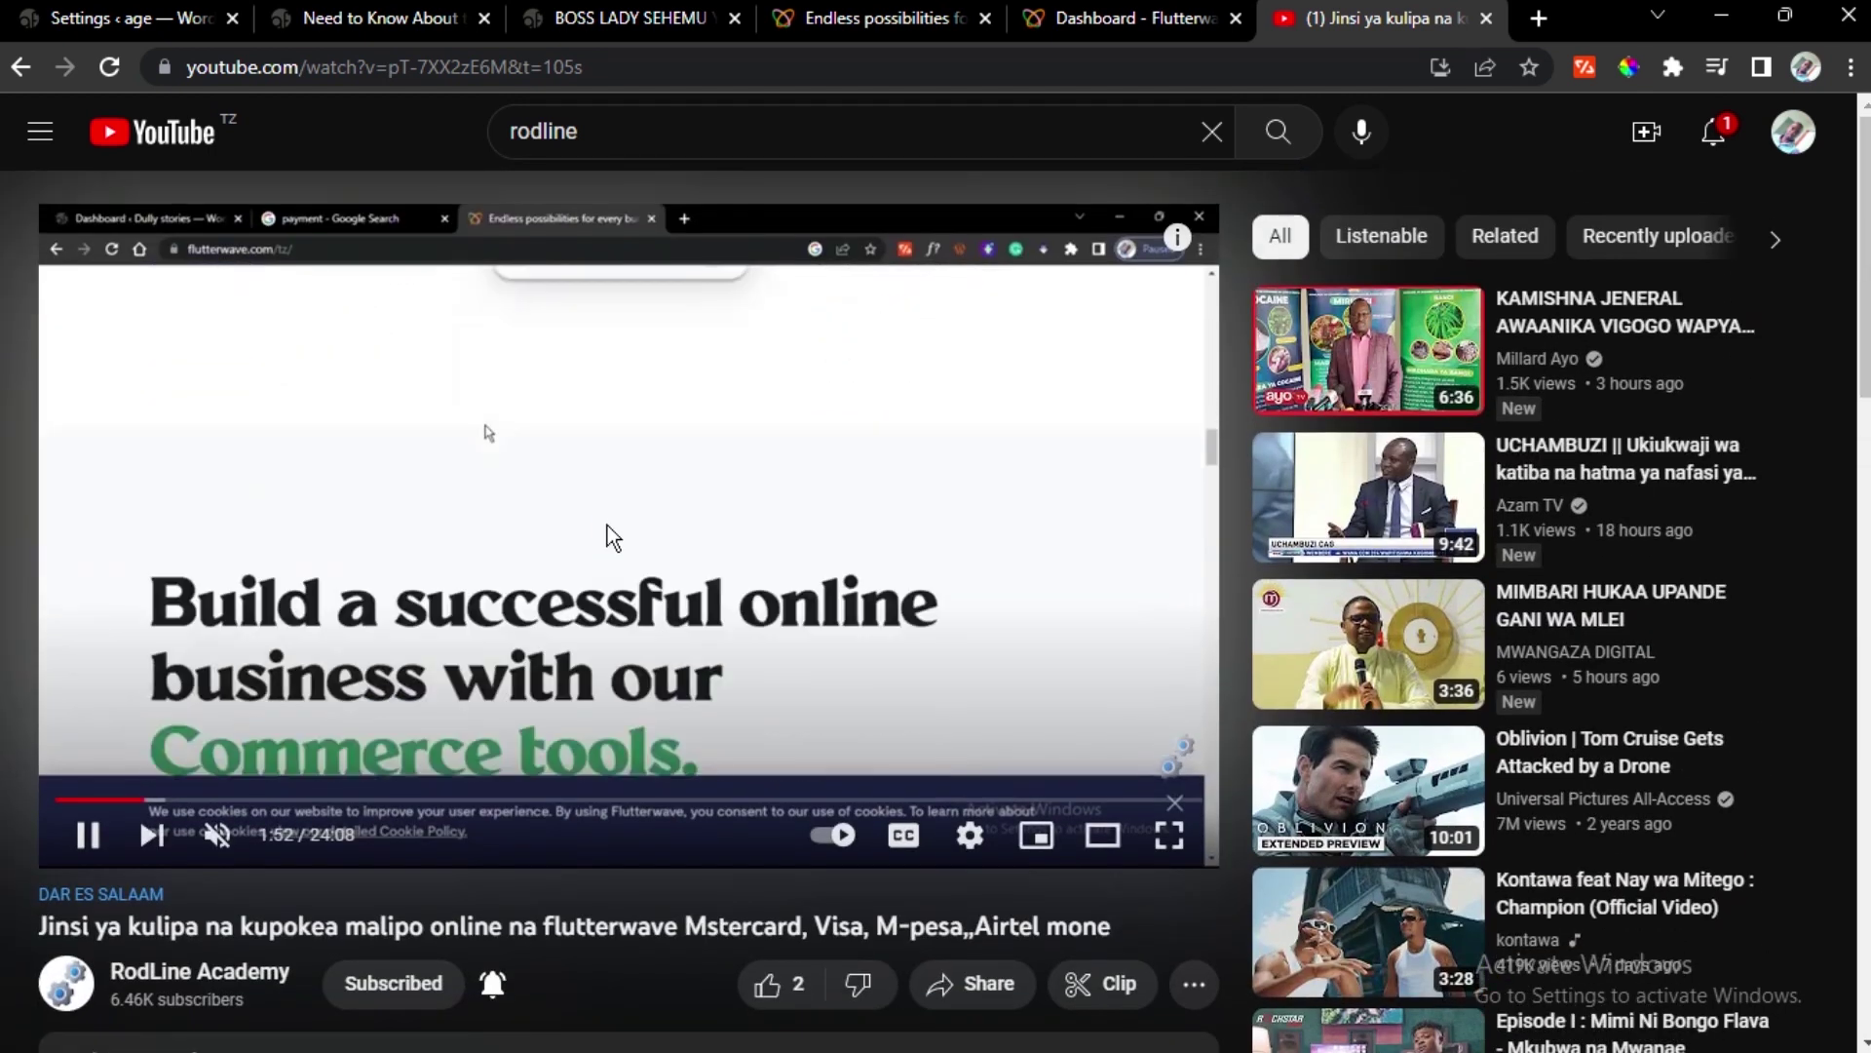
click(1126, 21)
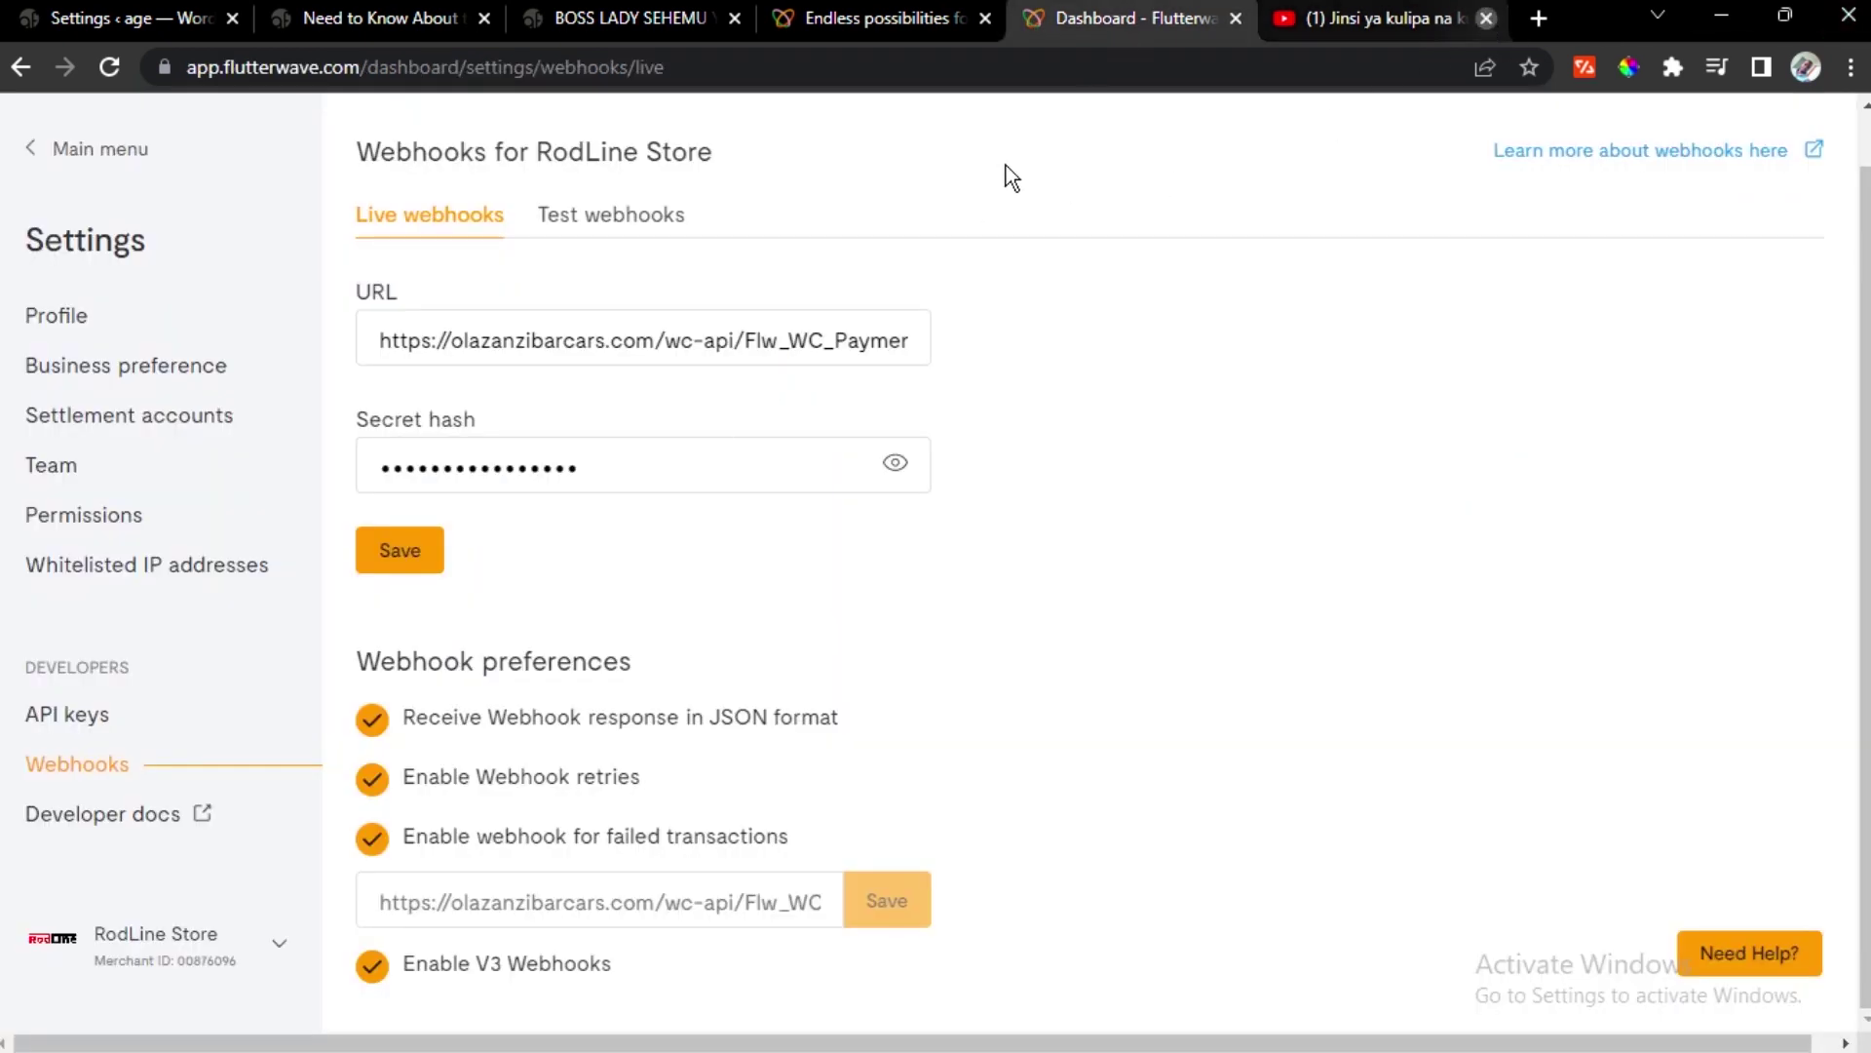
click(1486, 18)
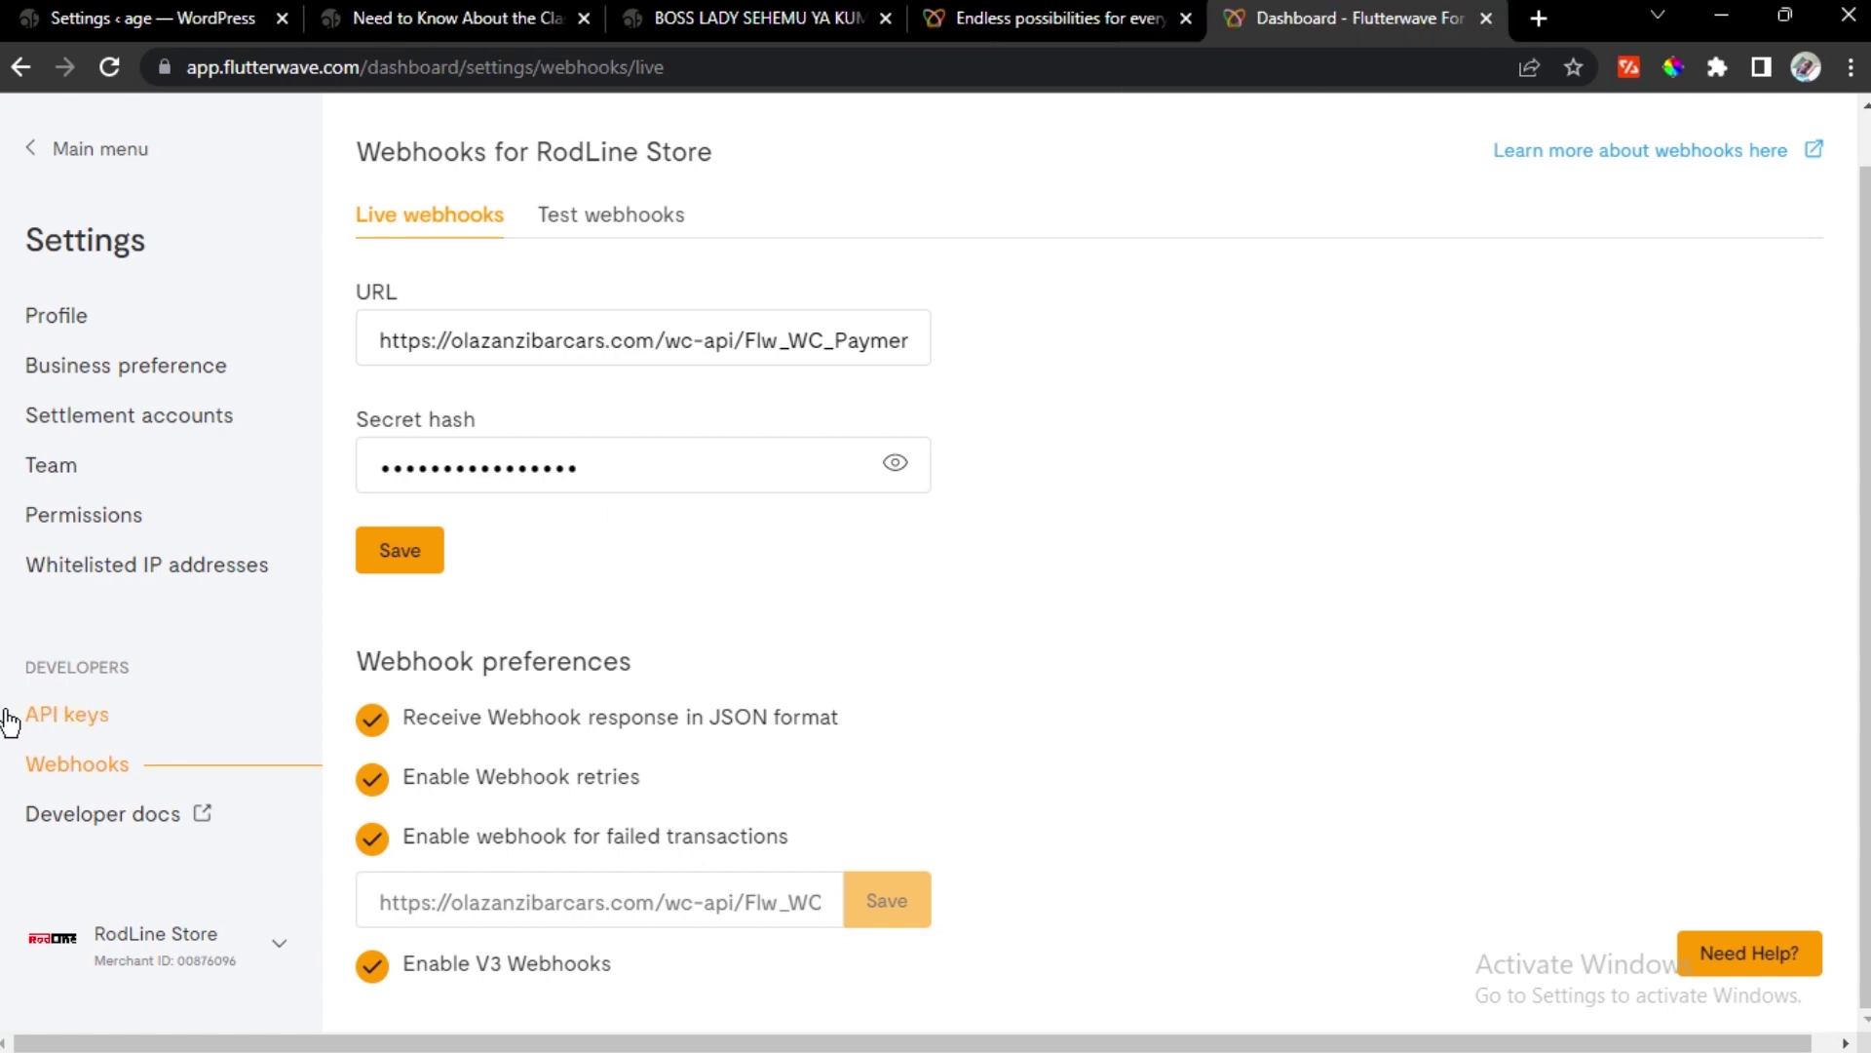
Open the store's API keys settings in Flutterwave and compare the live and test API keys
click(49, 714)
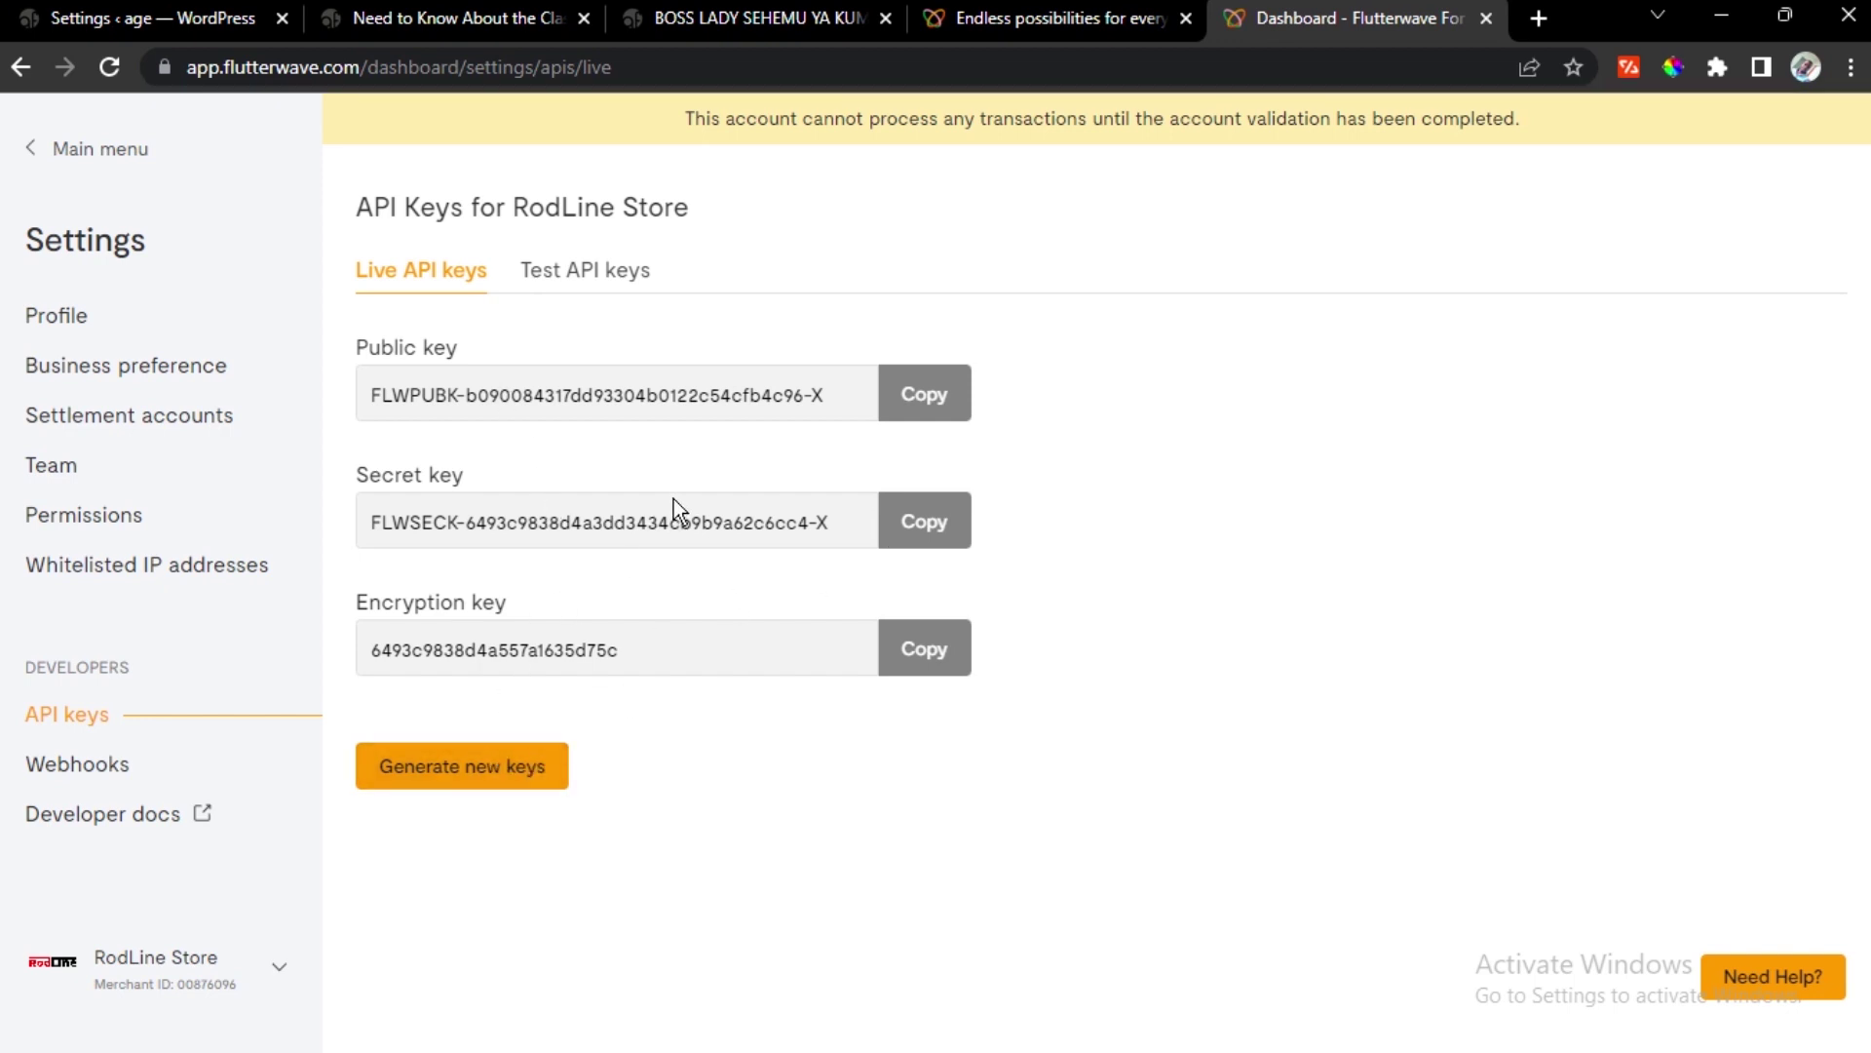
click(607, 275)
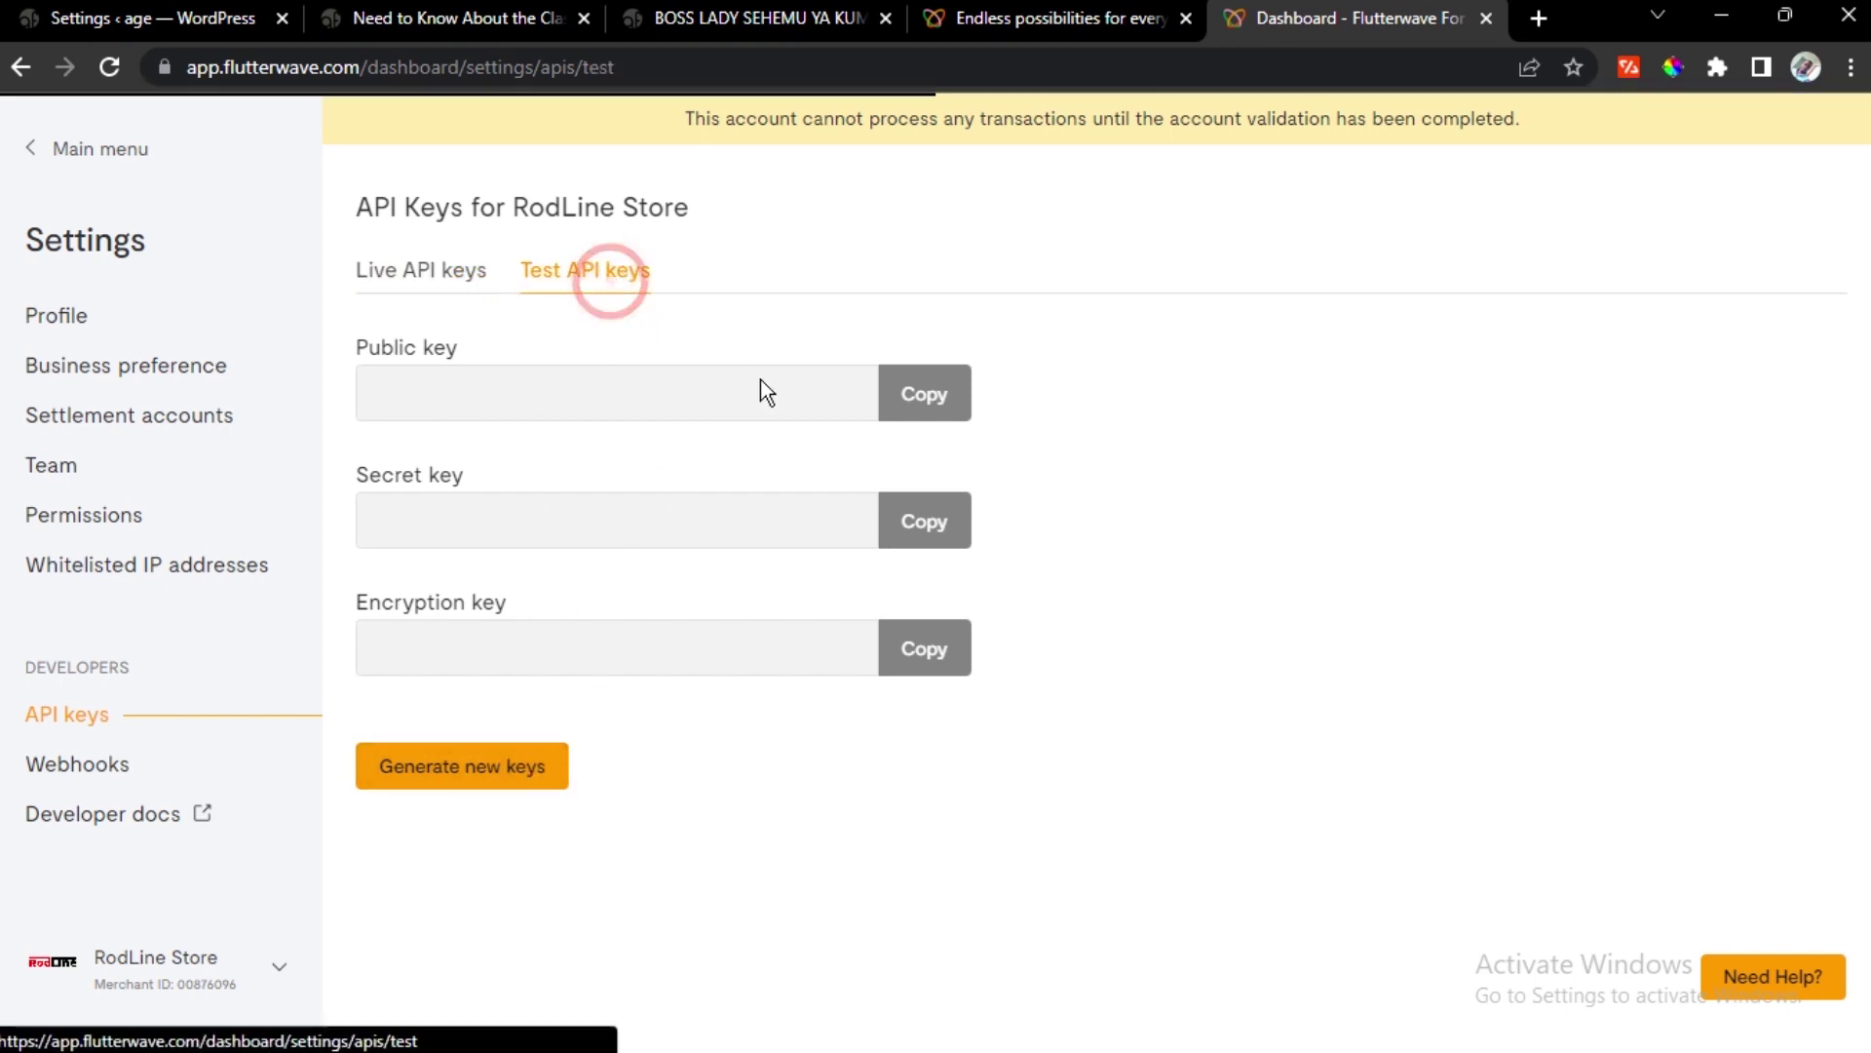
click(806, 395)
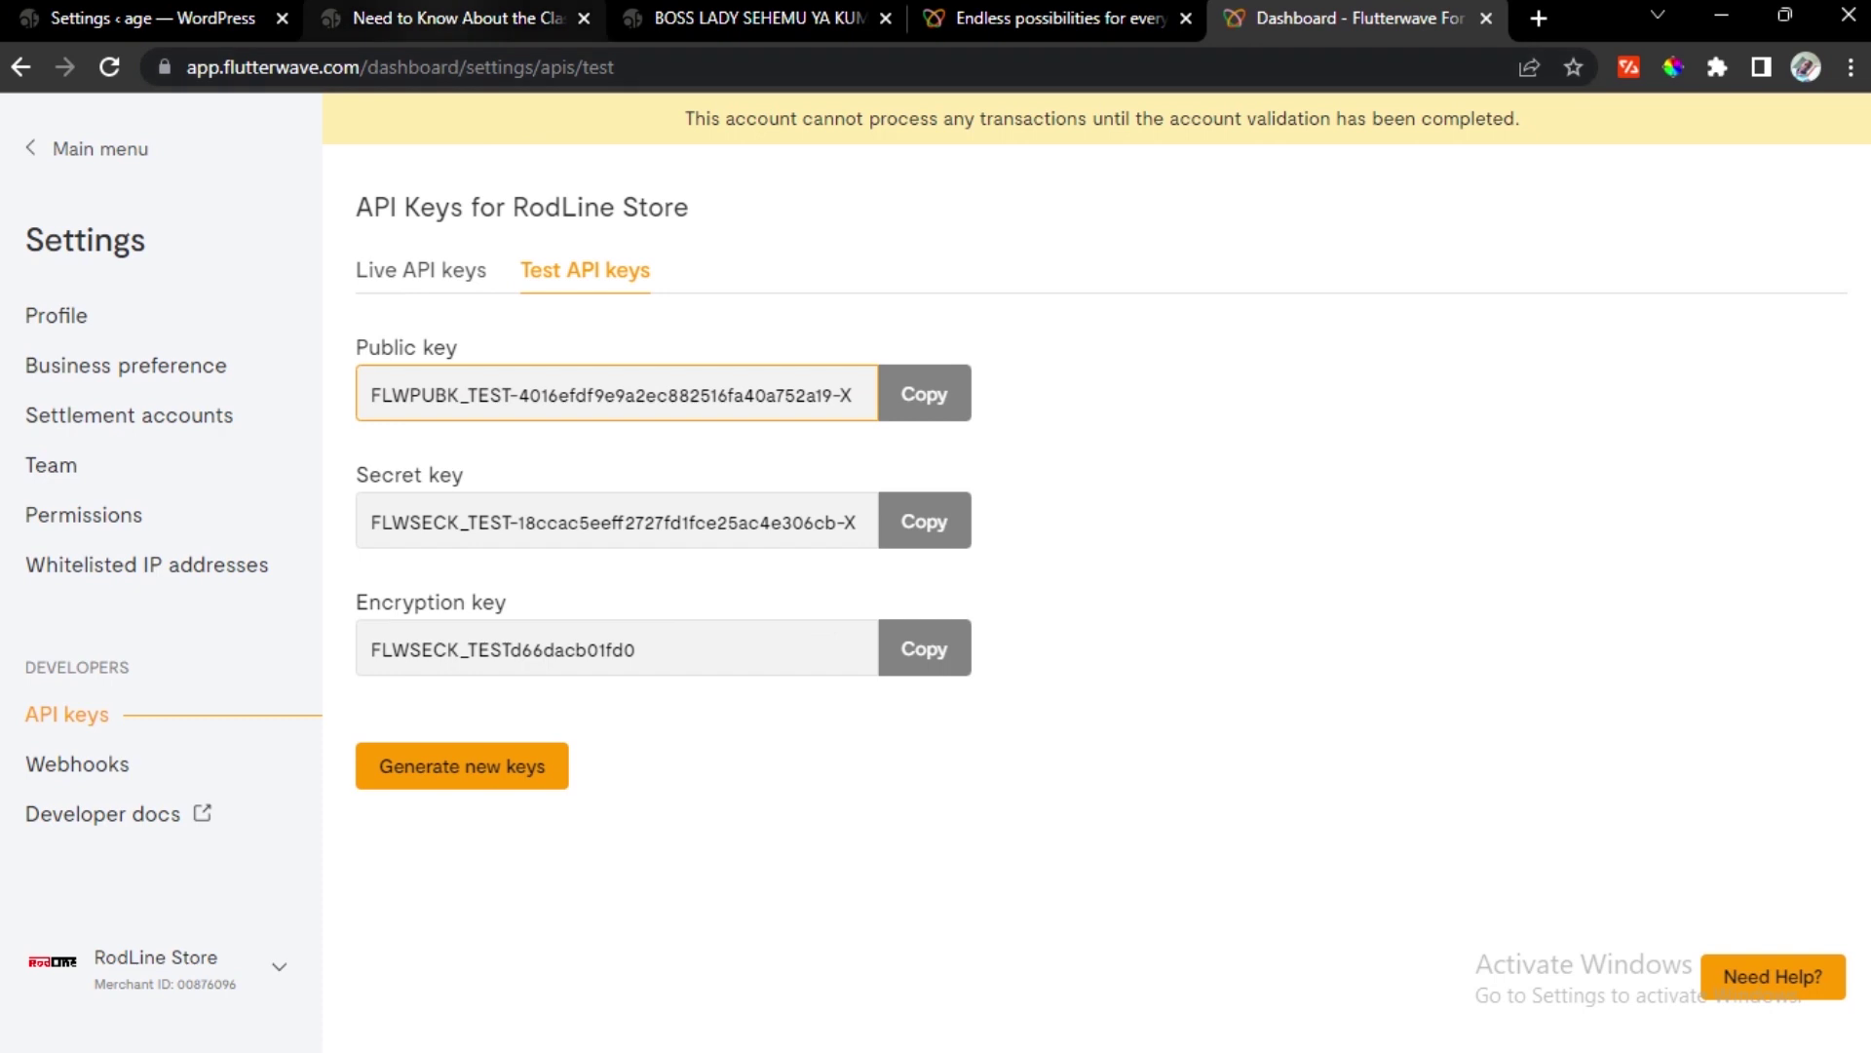
mouse_move(443, 19)
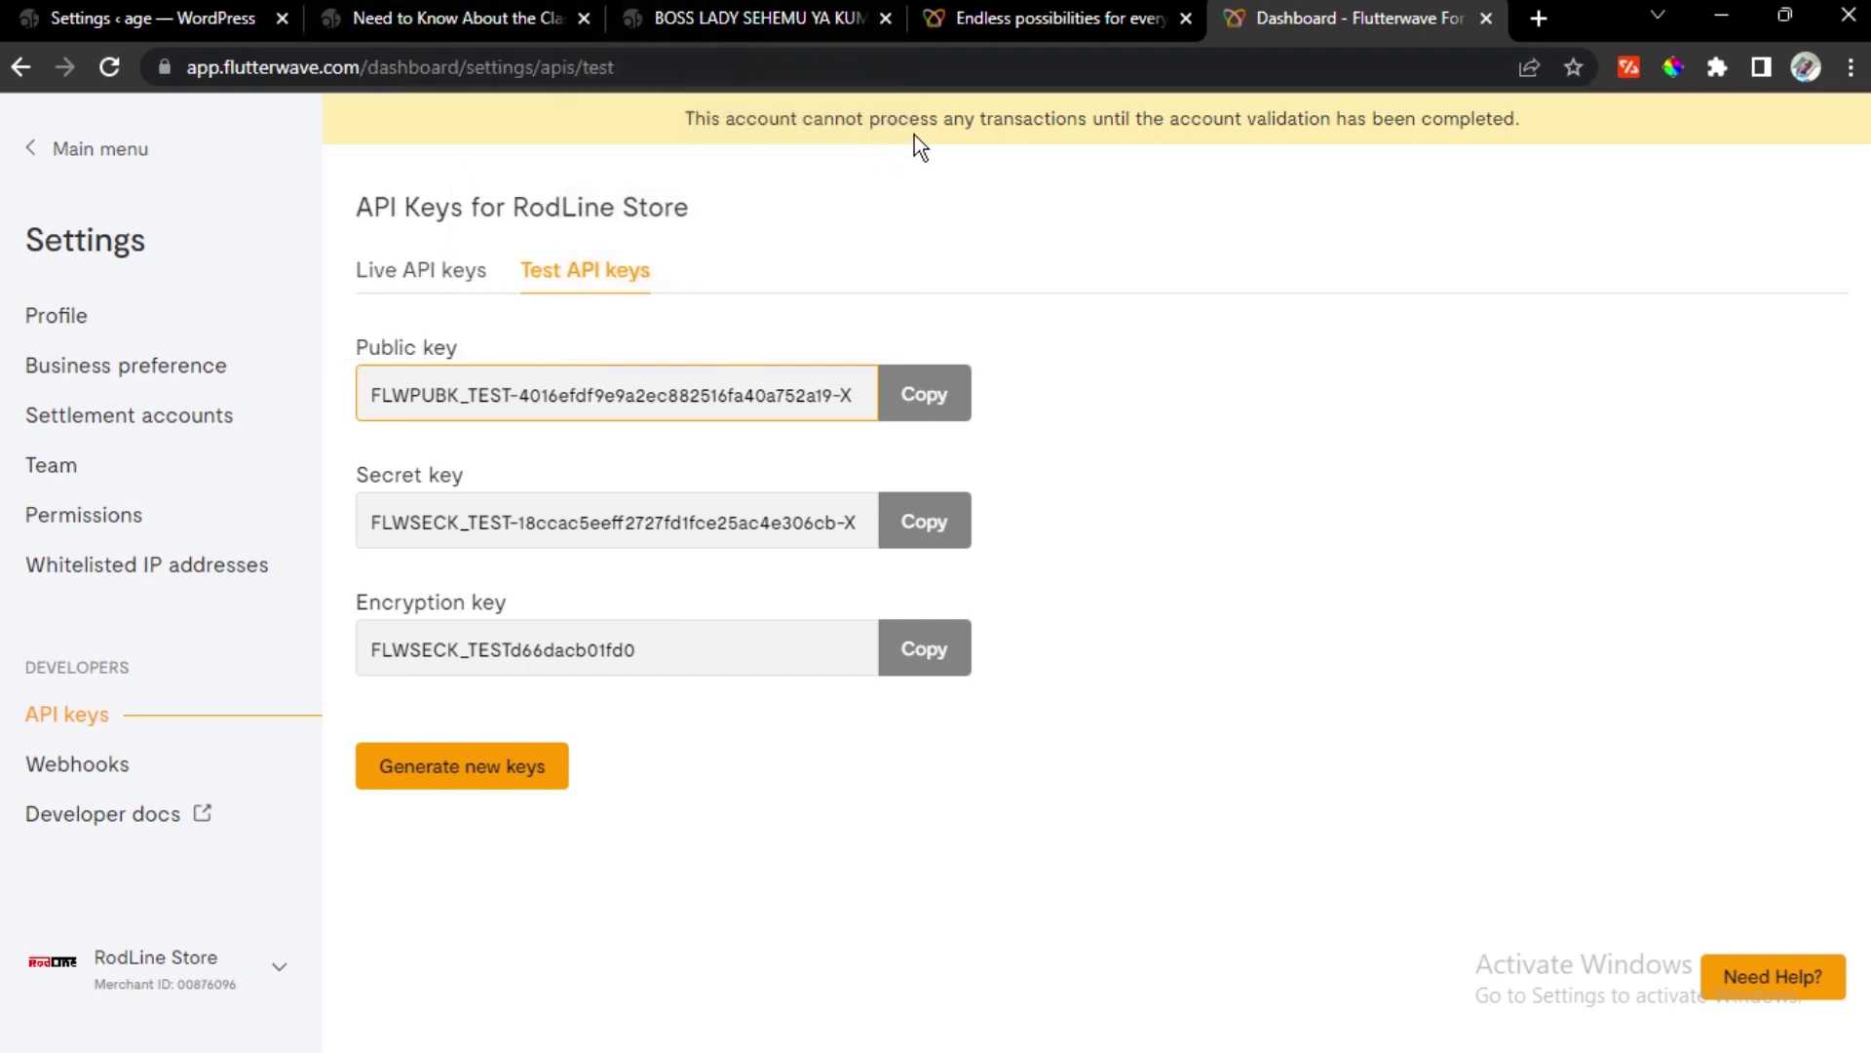
click(467, 273)
click(585, 274)
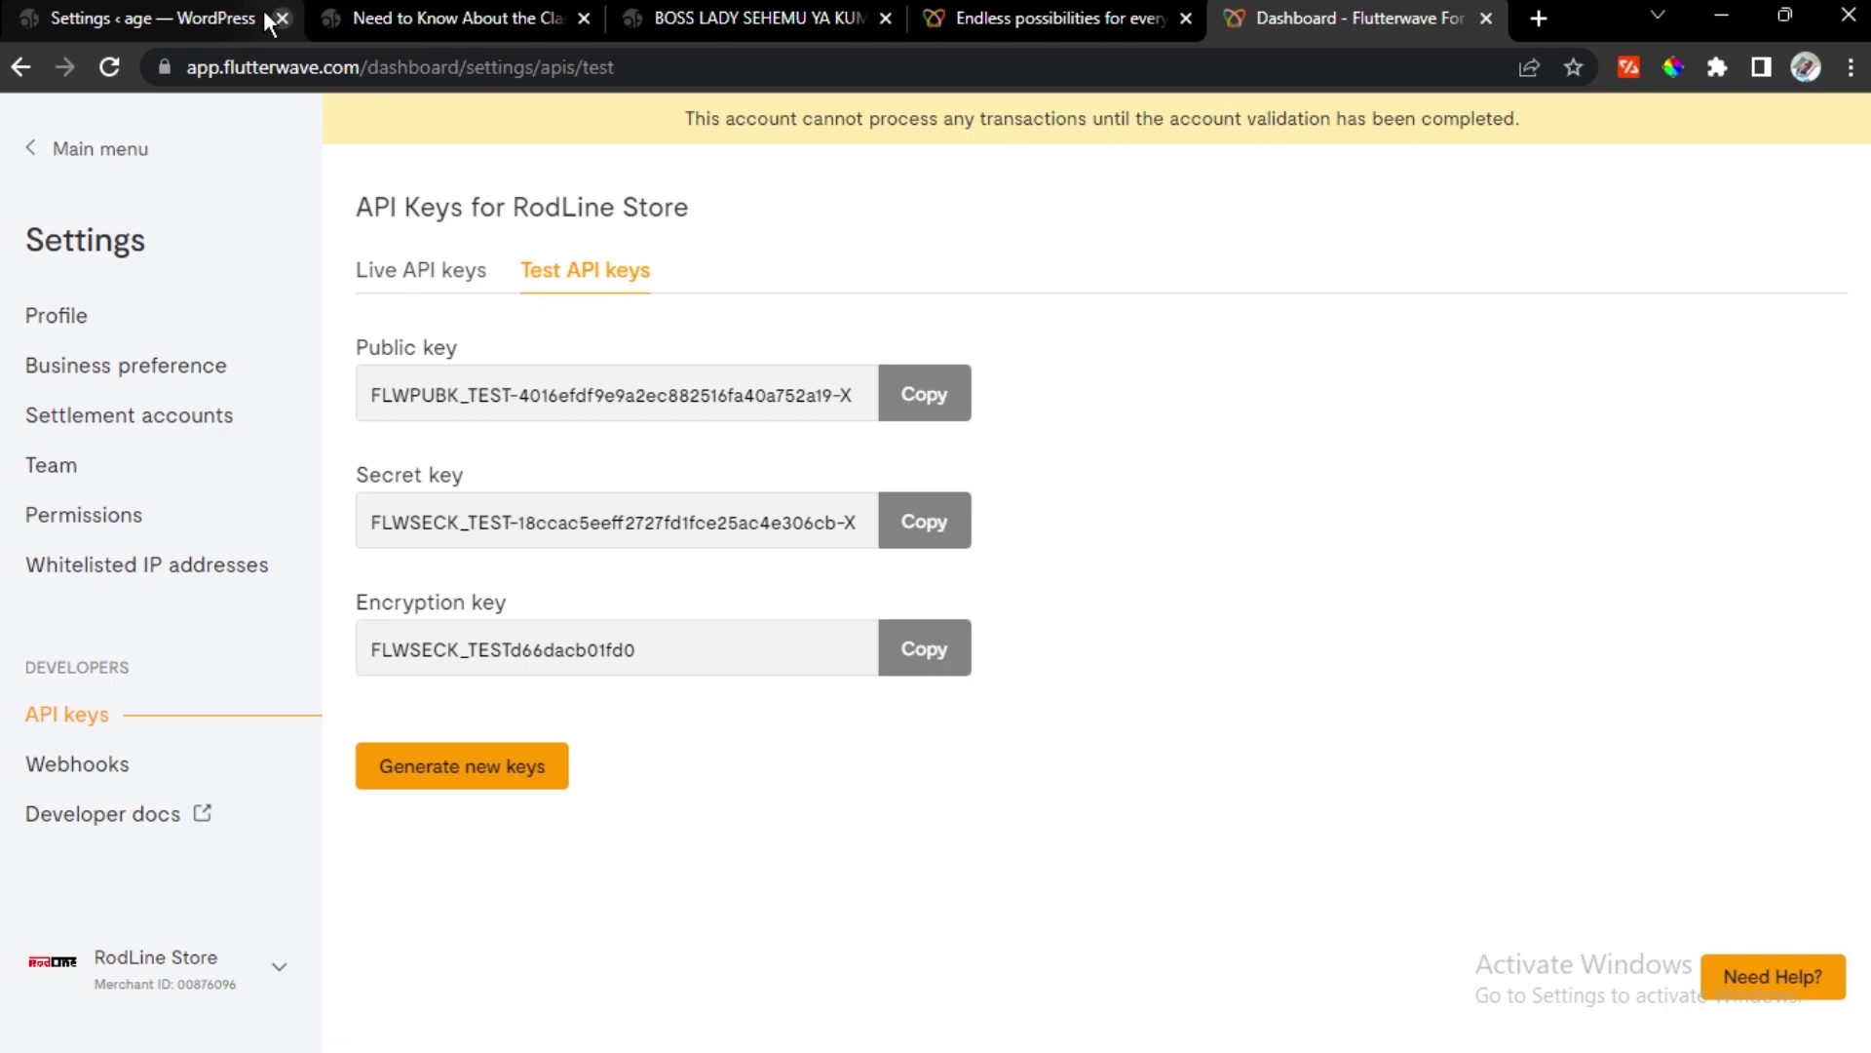
Switch to the WordPress admin of the age site and open the page for adding new plugins
click(151, 18)
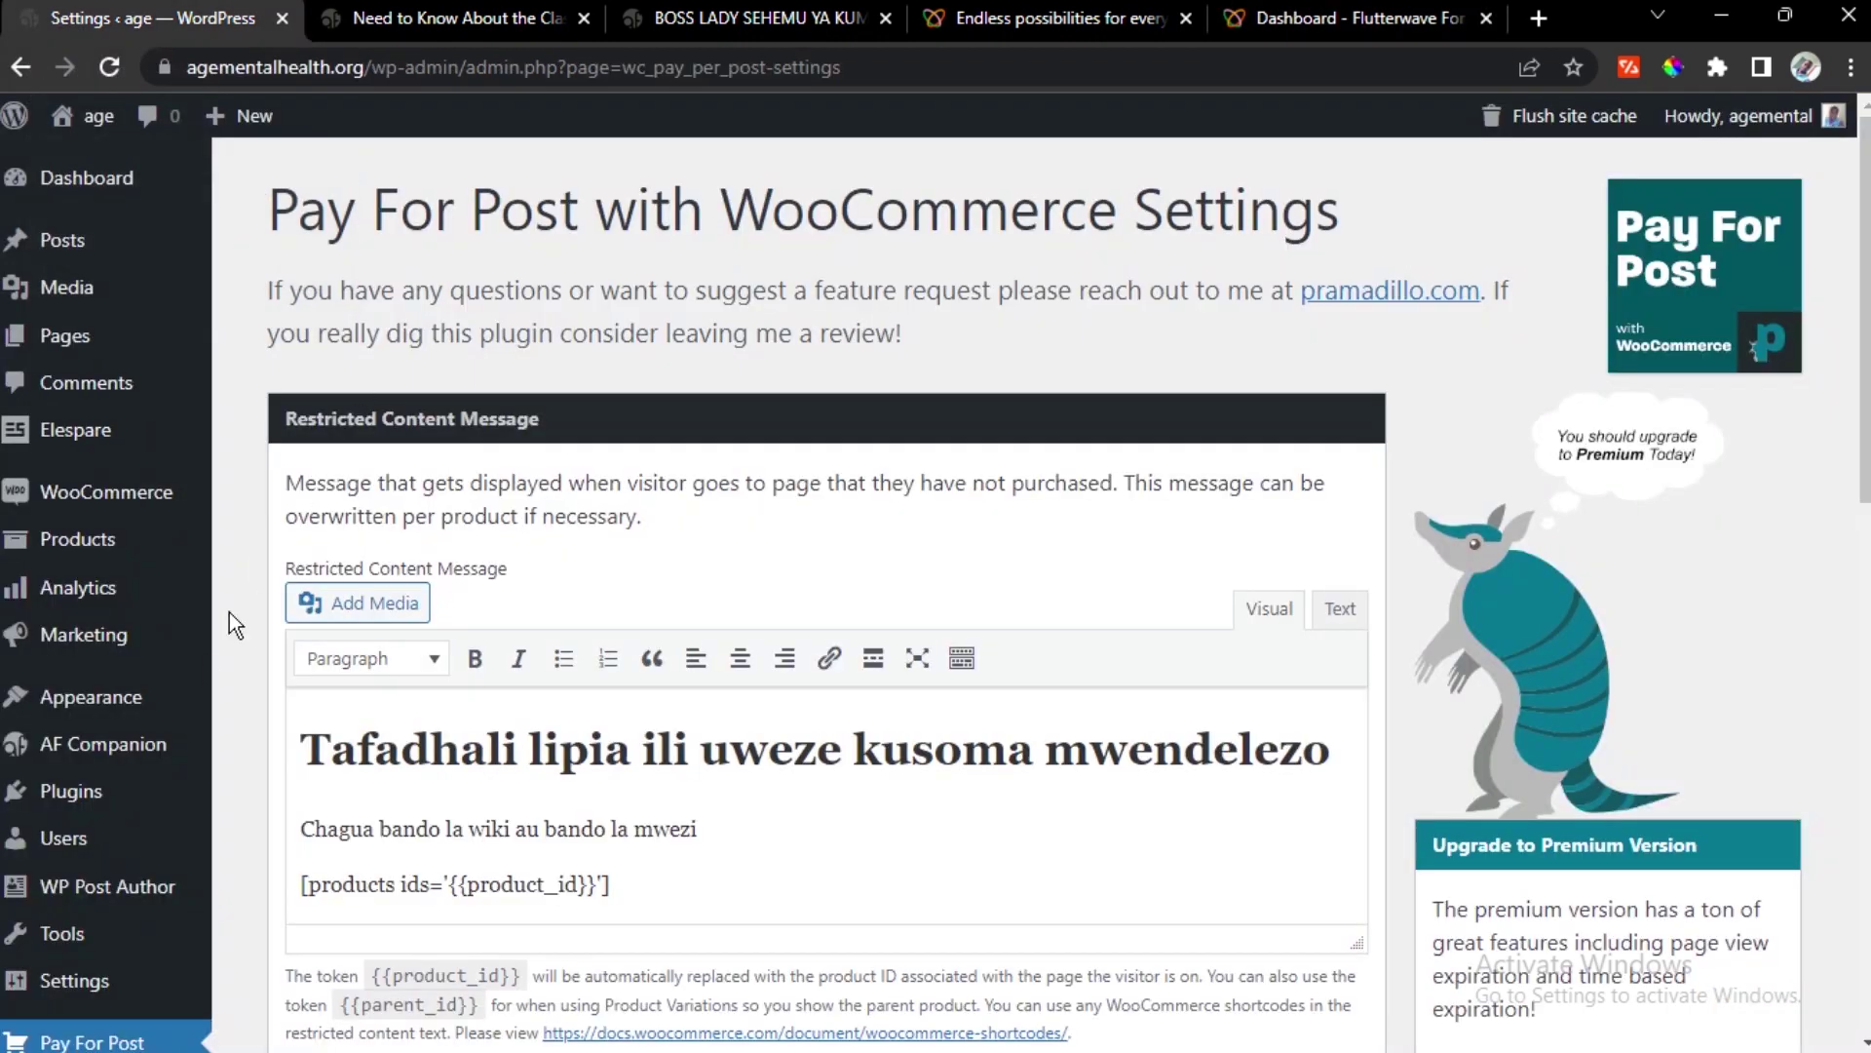
scroll(230, 624, down, 3)
scroll(133, 793, down, 5)
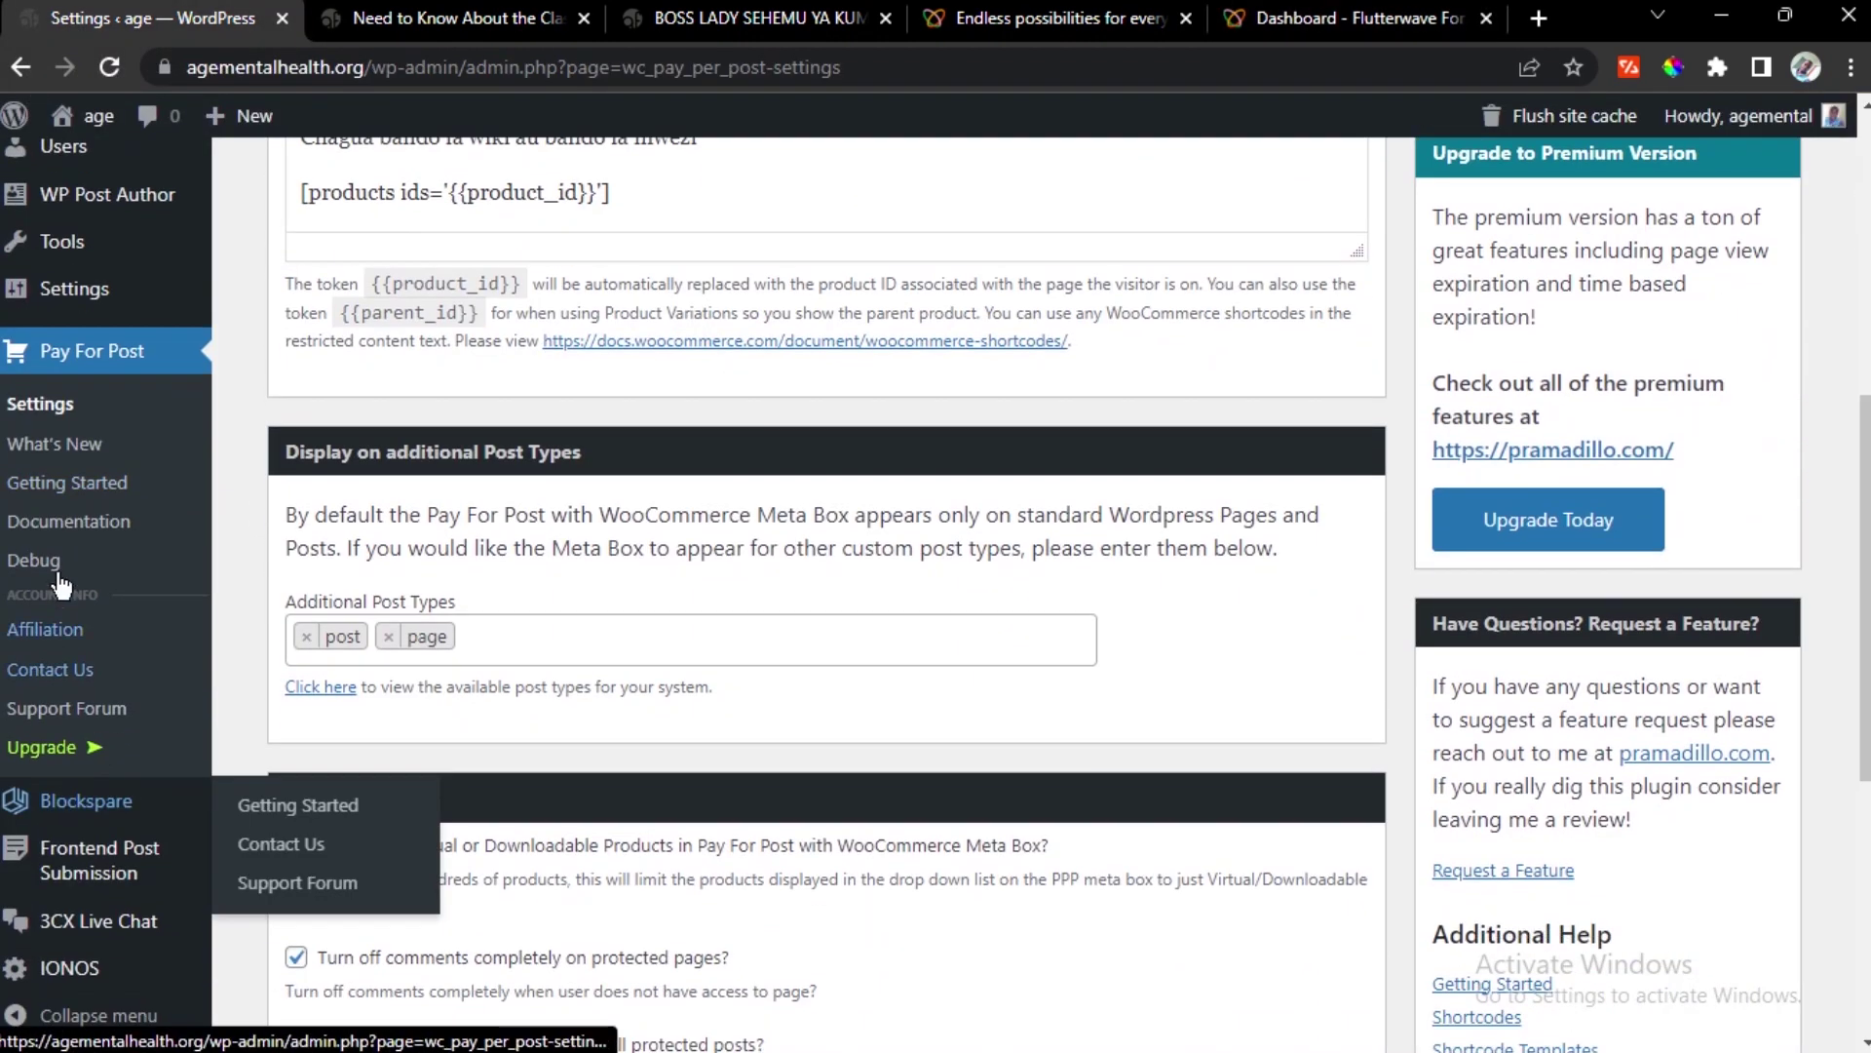
scroll(78, 682, up, 5)
mouse_move(86, 526)
click(278, 556)
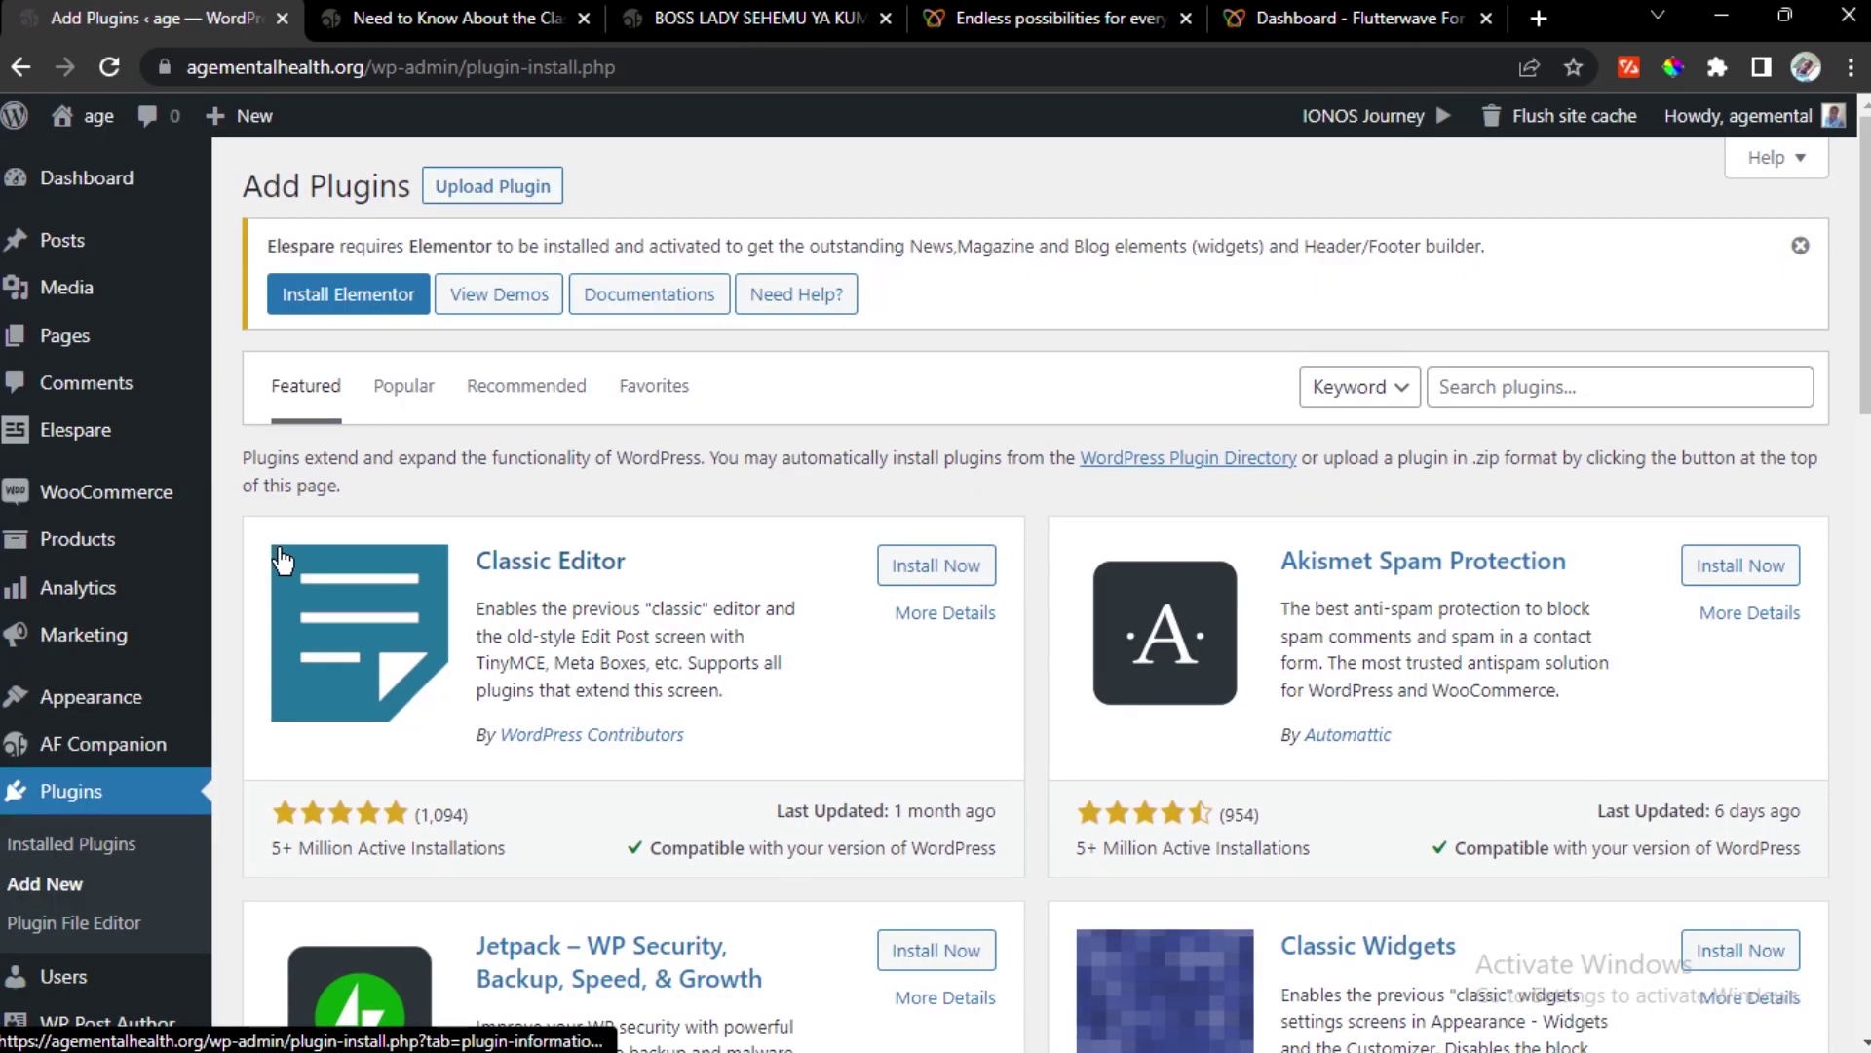
click(1526, 384)
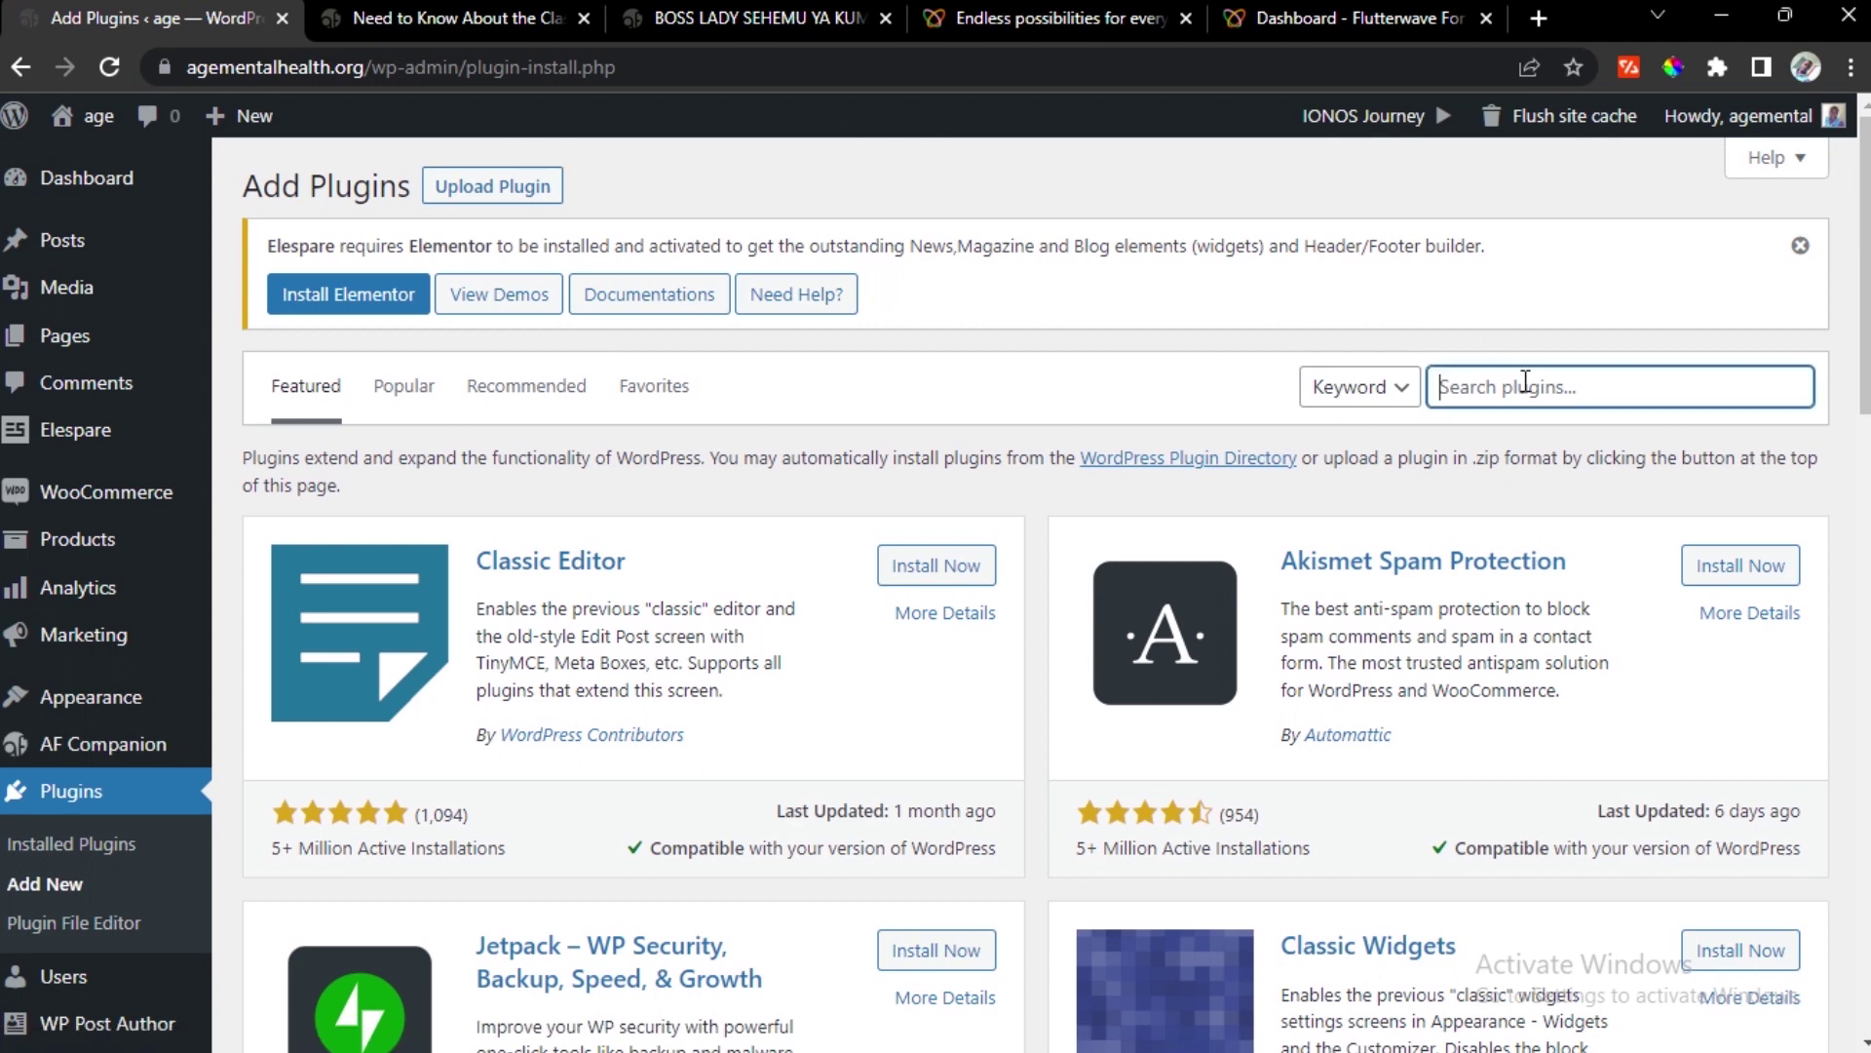
click(1527, 382)
text(f)
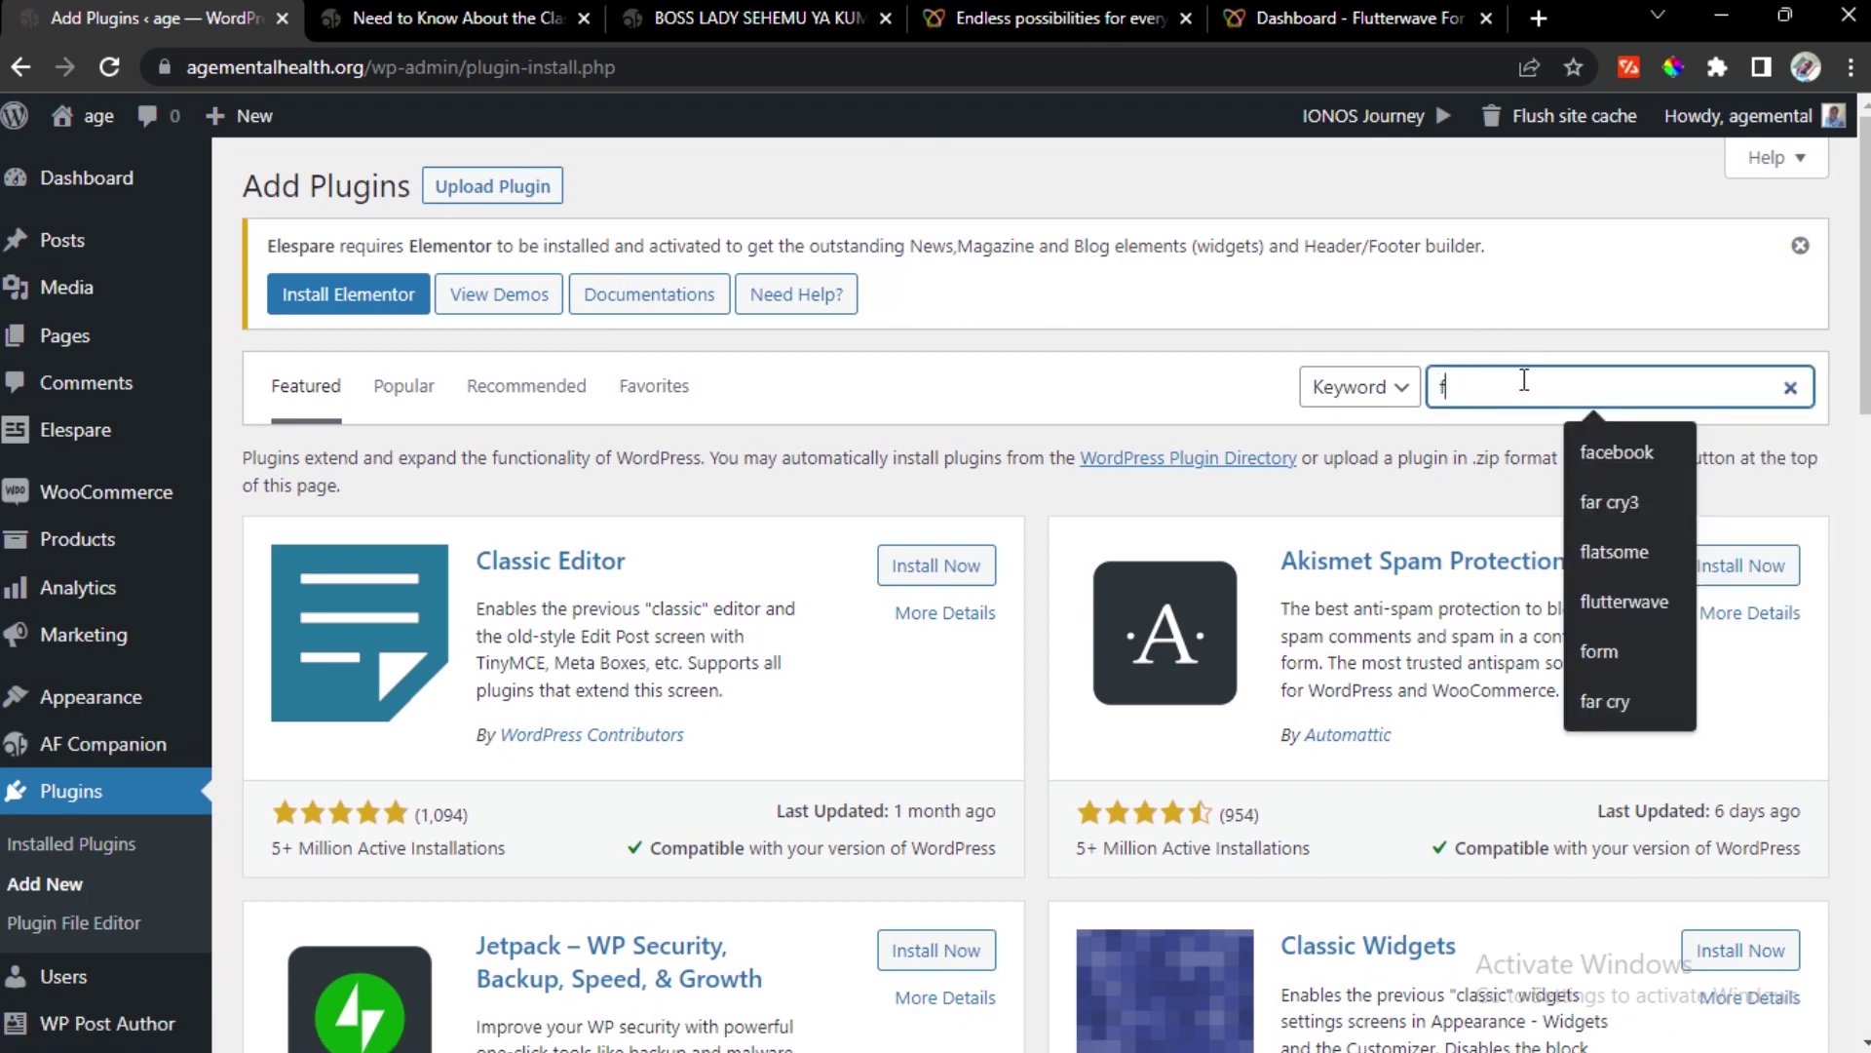
text(l)
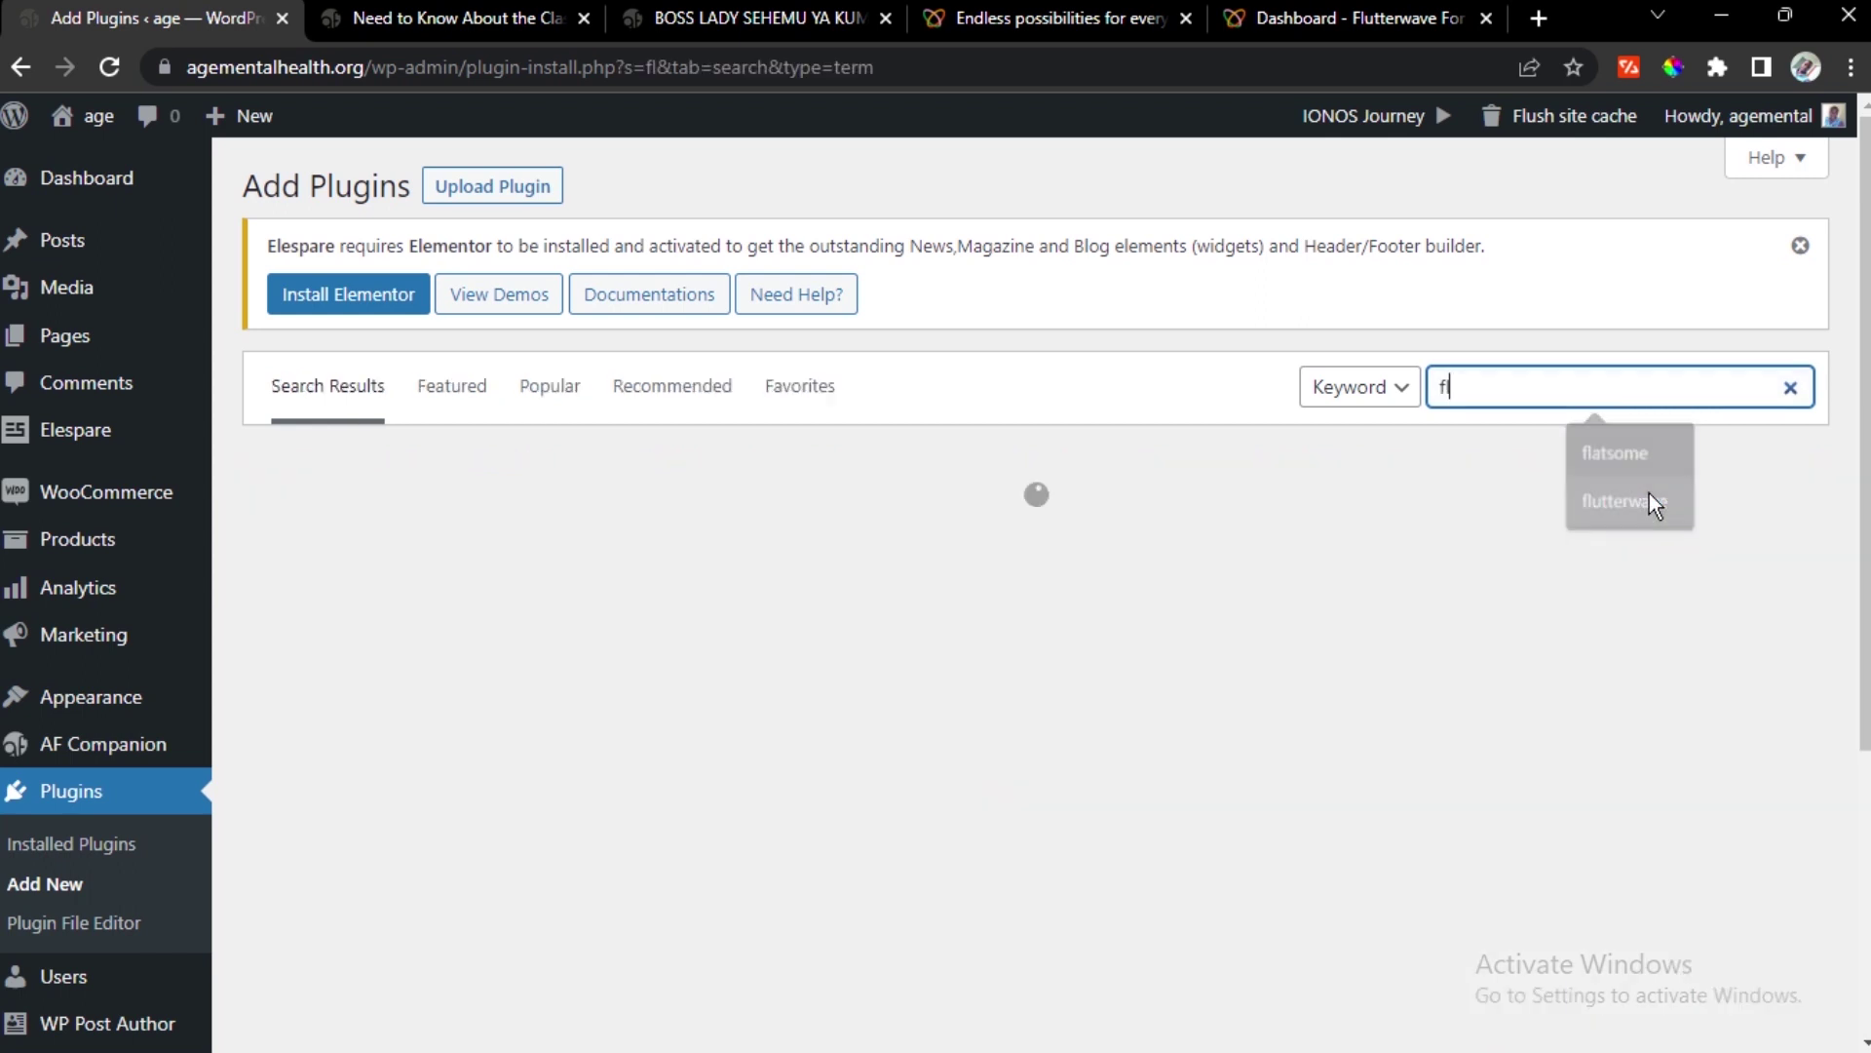
click(1650, 490)
click(1553, 380)
click(1603, 455)
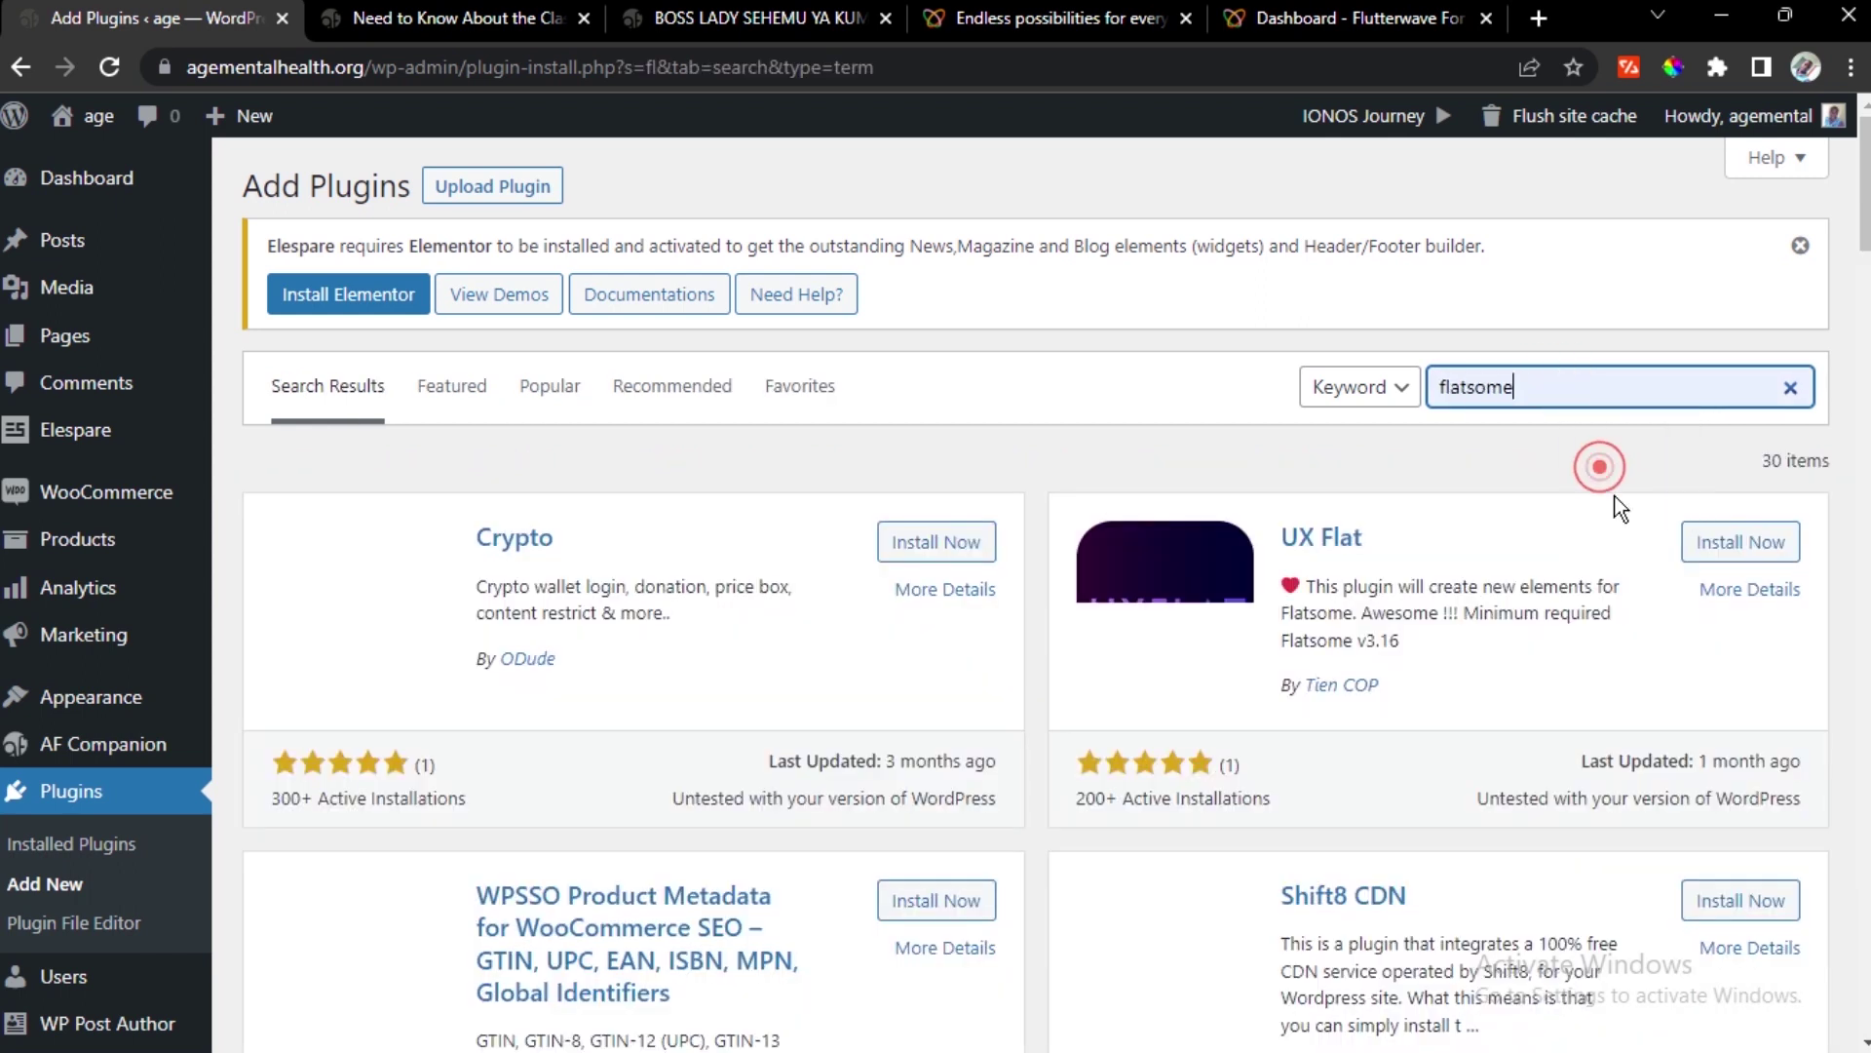
Replace the plugin search term with "flutterwave" to search the plugin directory for Flutterwave plugins
click(1579, 368)
key(BackSpace)
key(BackSpace)
key(BackSpace)
key(BackSpace)
key(BackSpace)
key(BackSpace)
key(BackSpace)
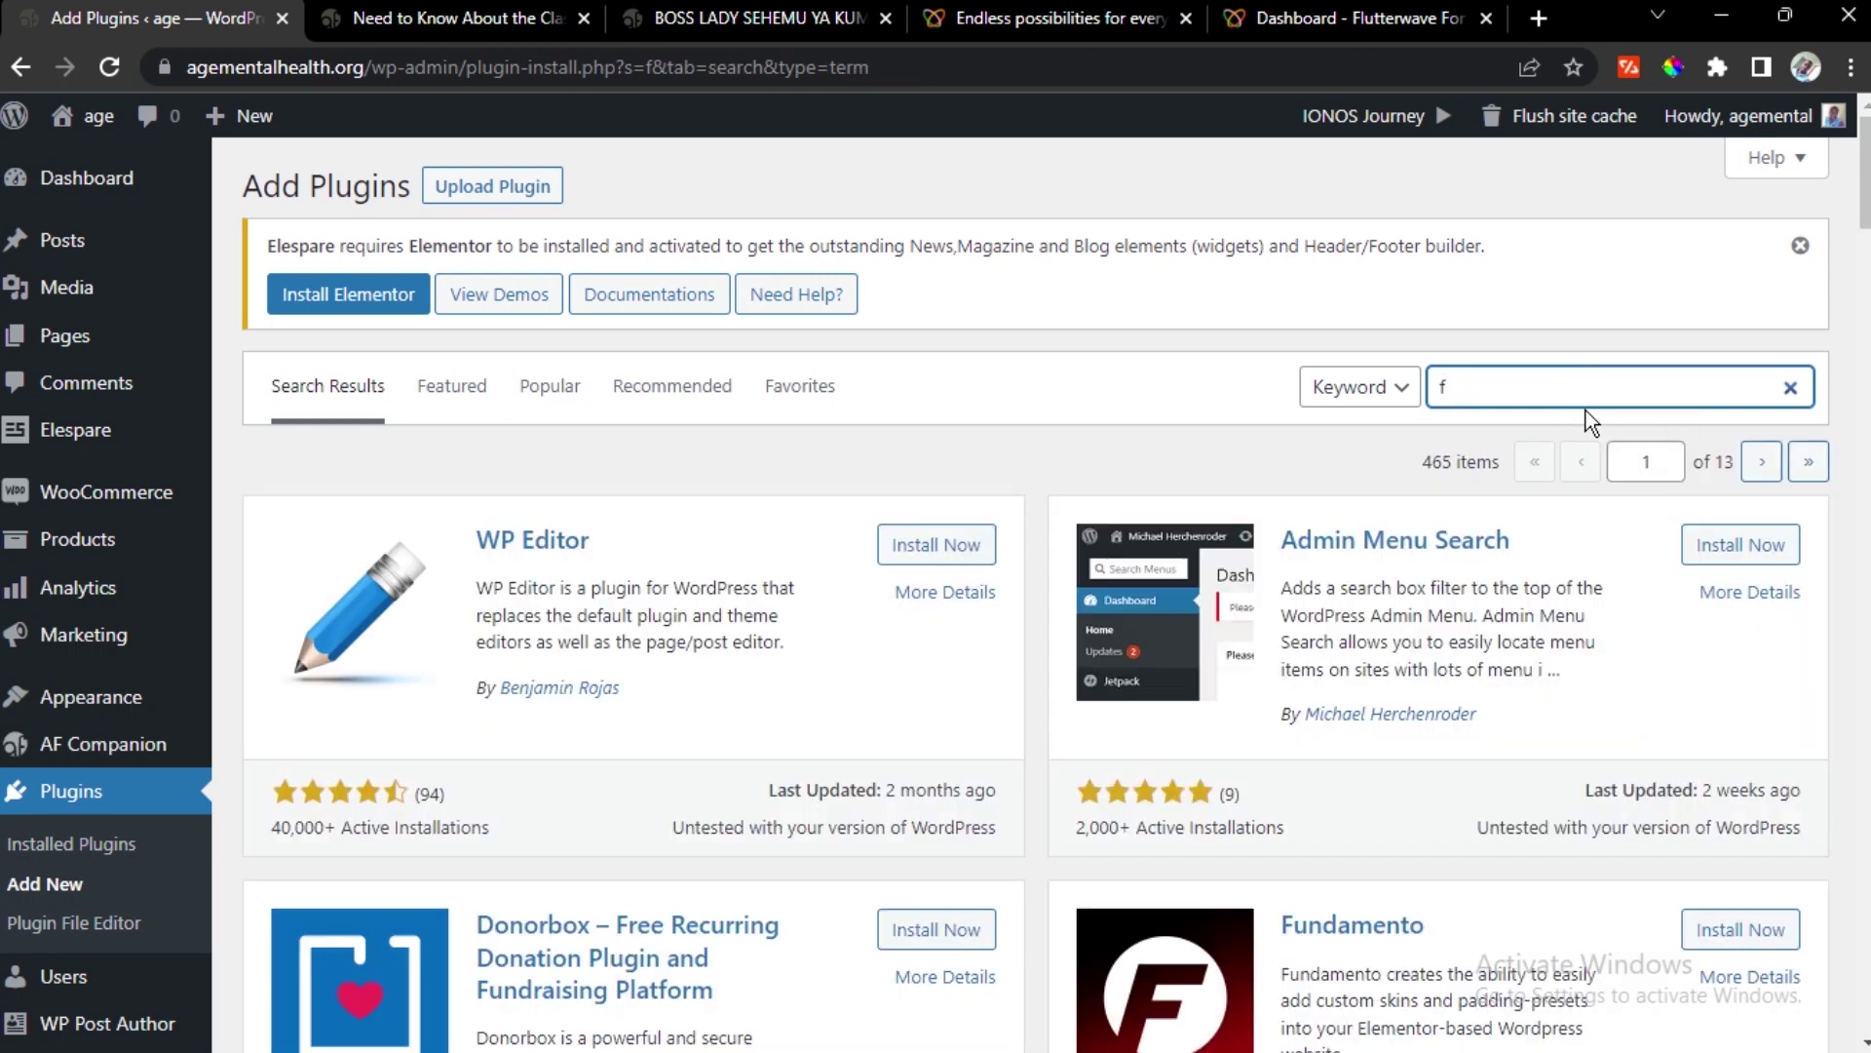
text(lutterwave)
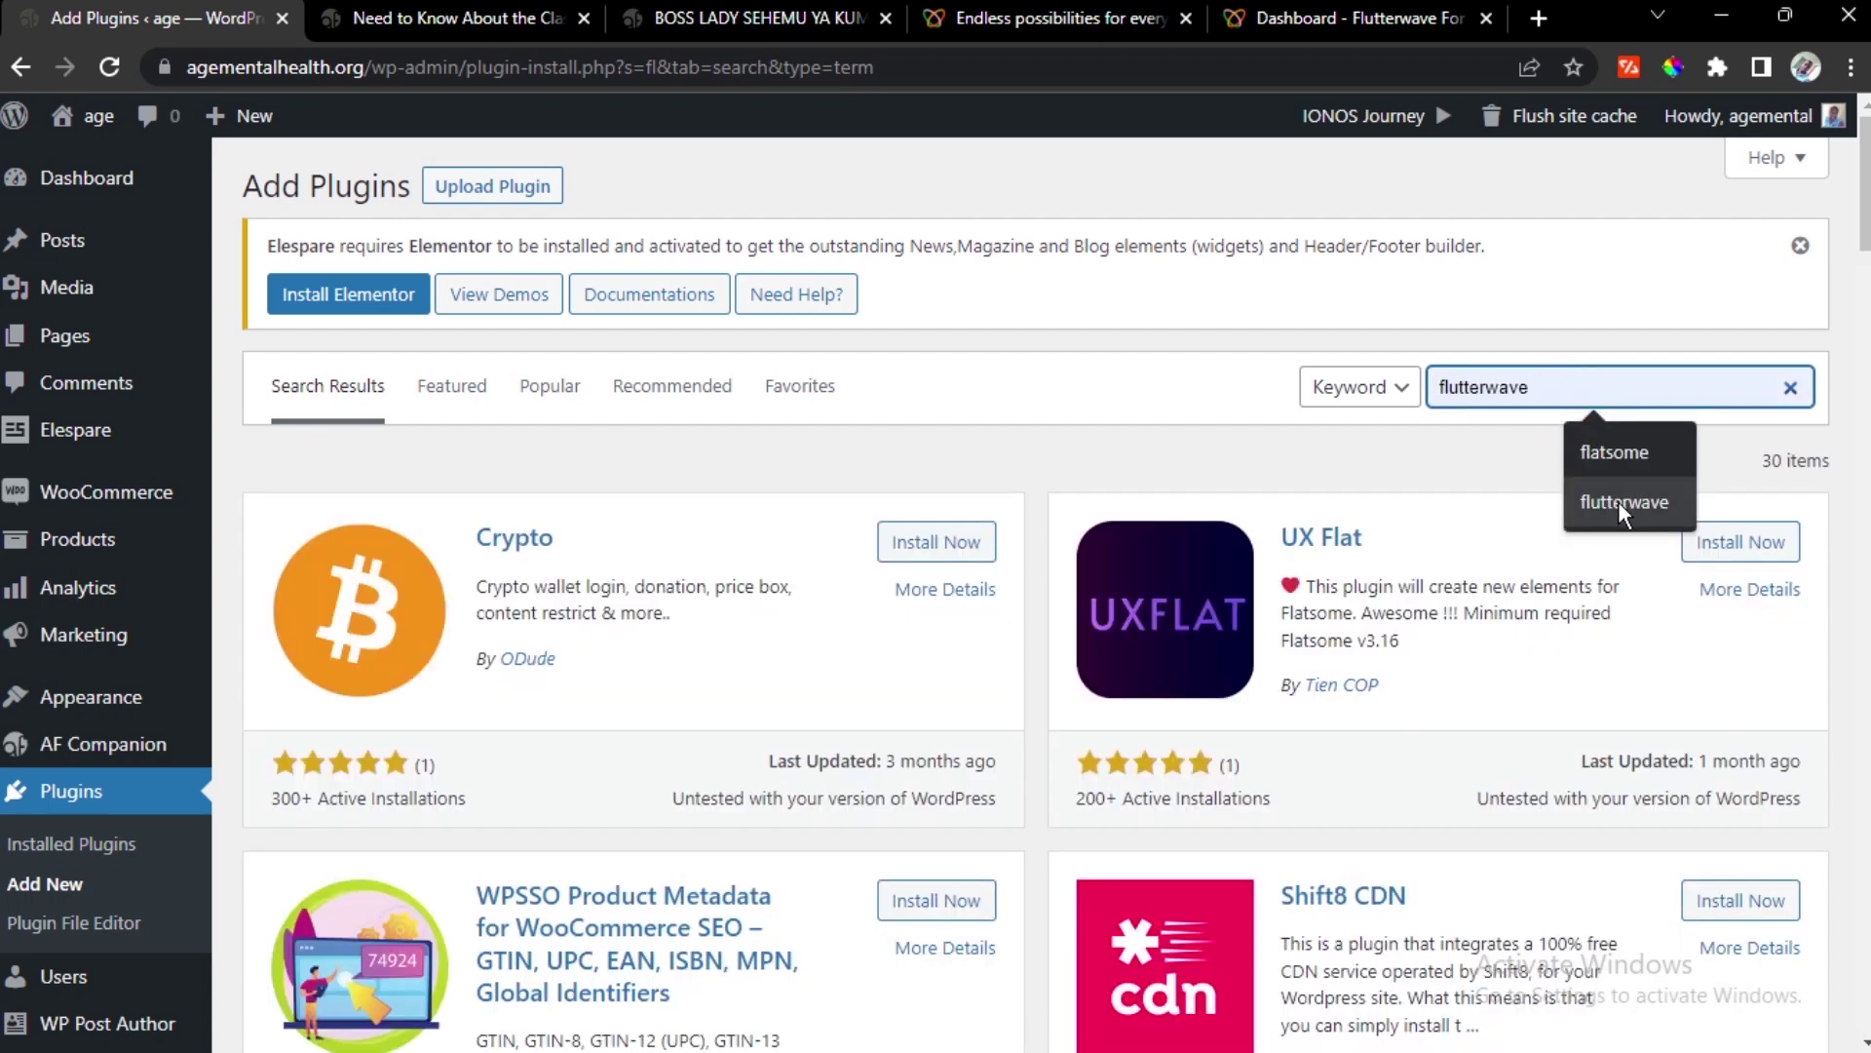
click(1617, 499)
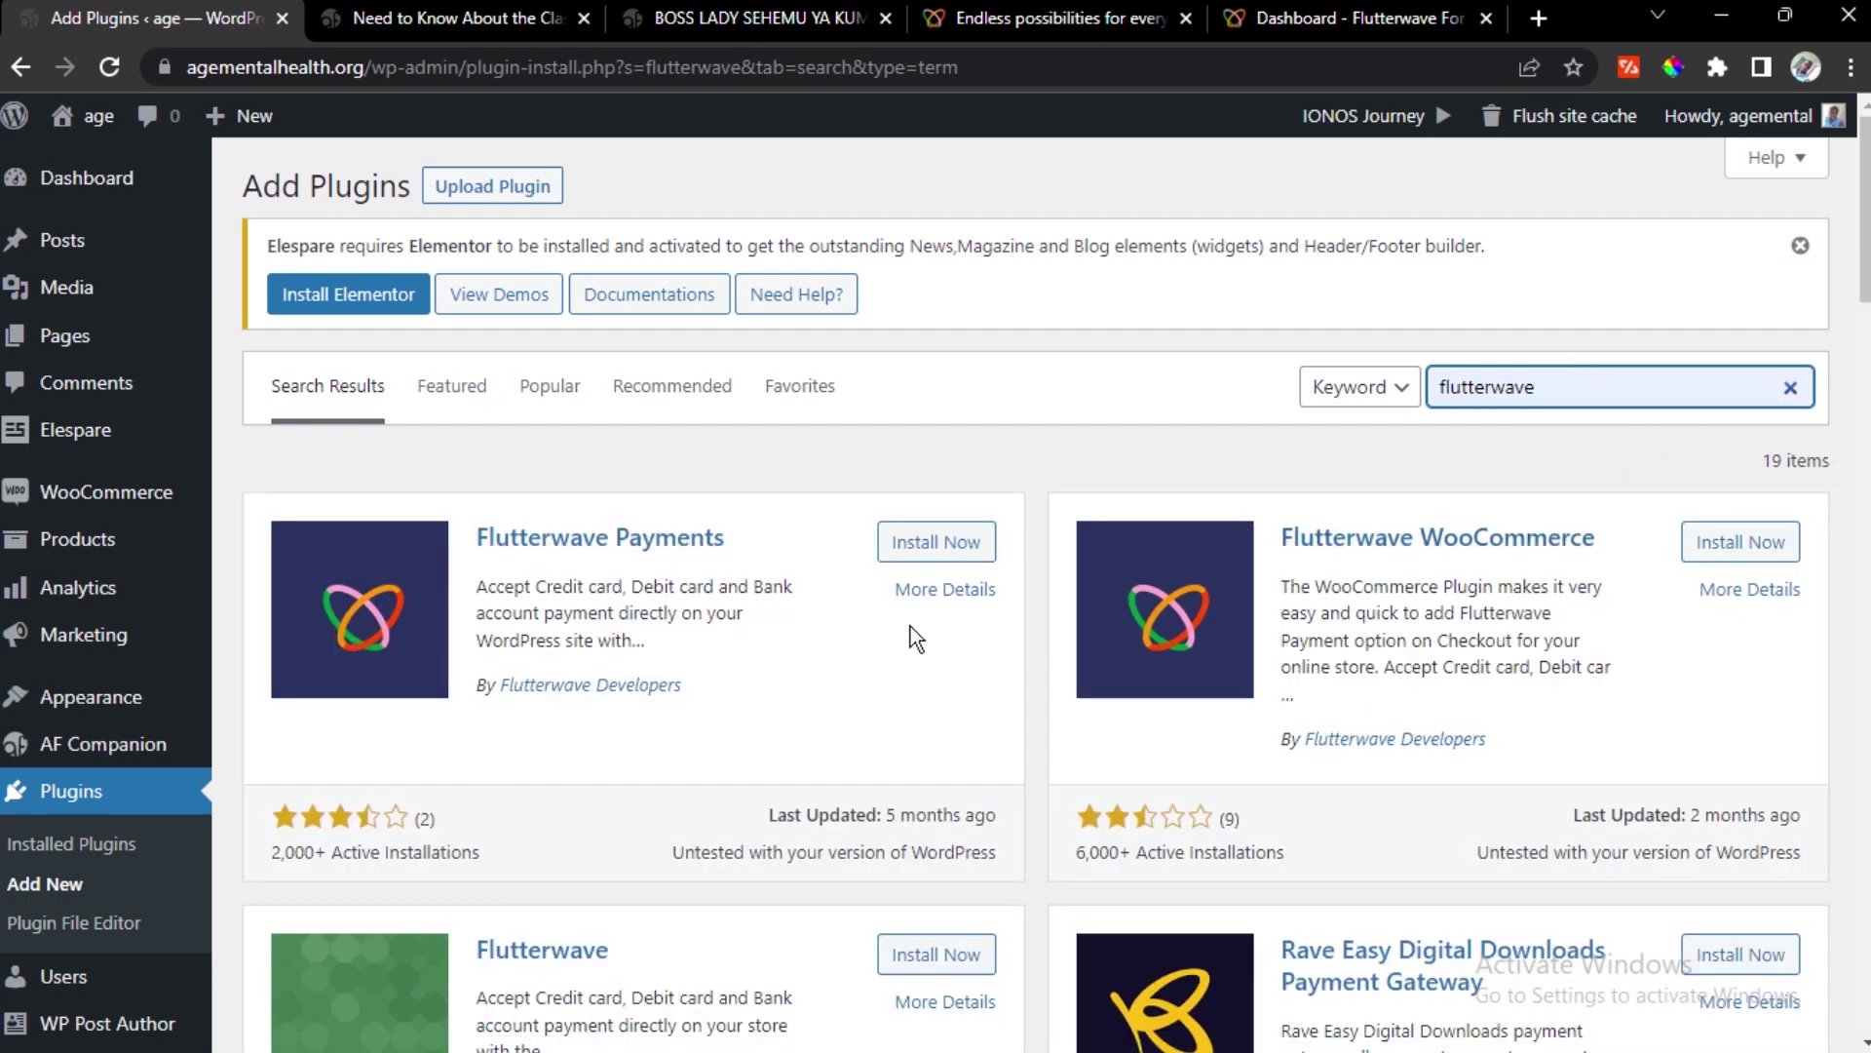
Install and activate the Flutterwave WooCommerce plugin
scroll(1450, 708, down, 1)
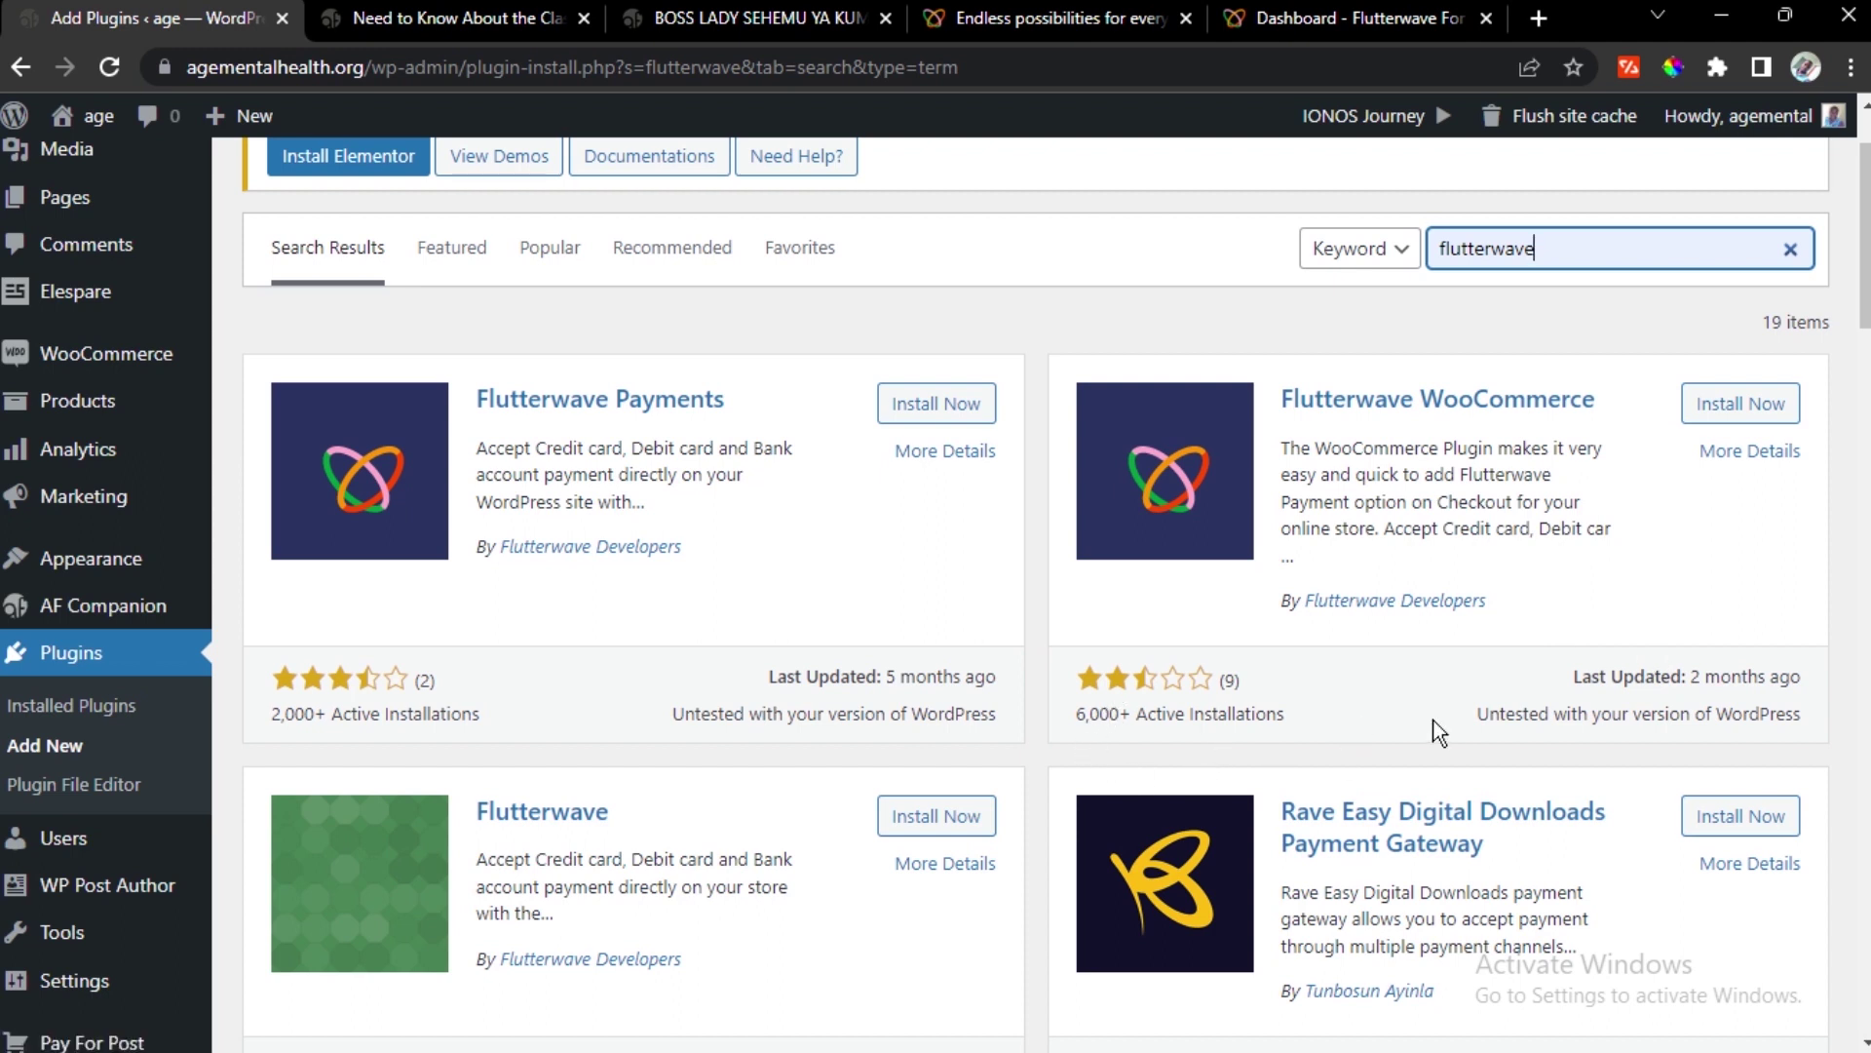
click(1748, 411)
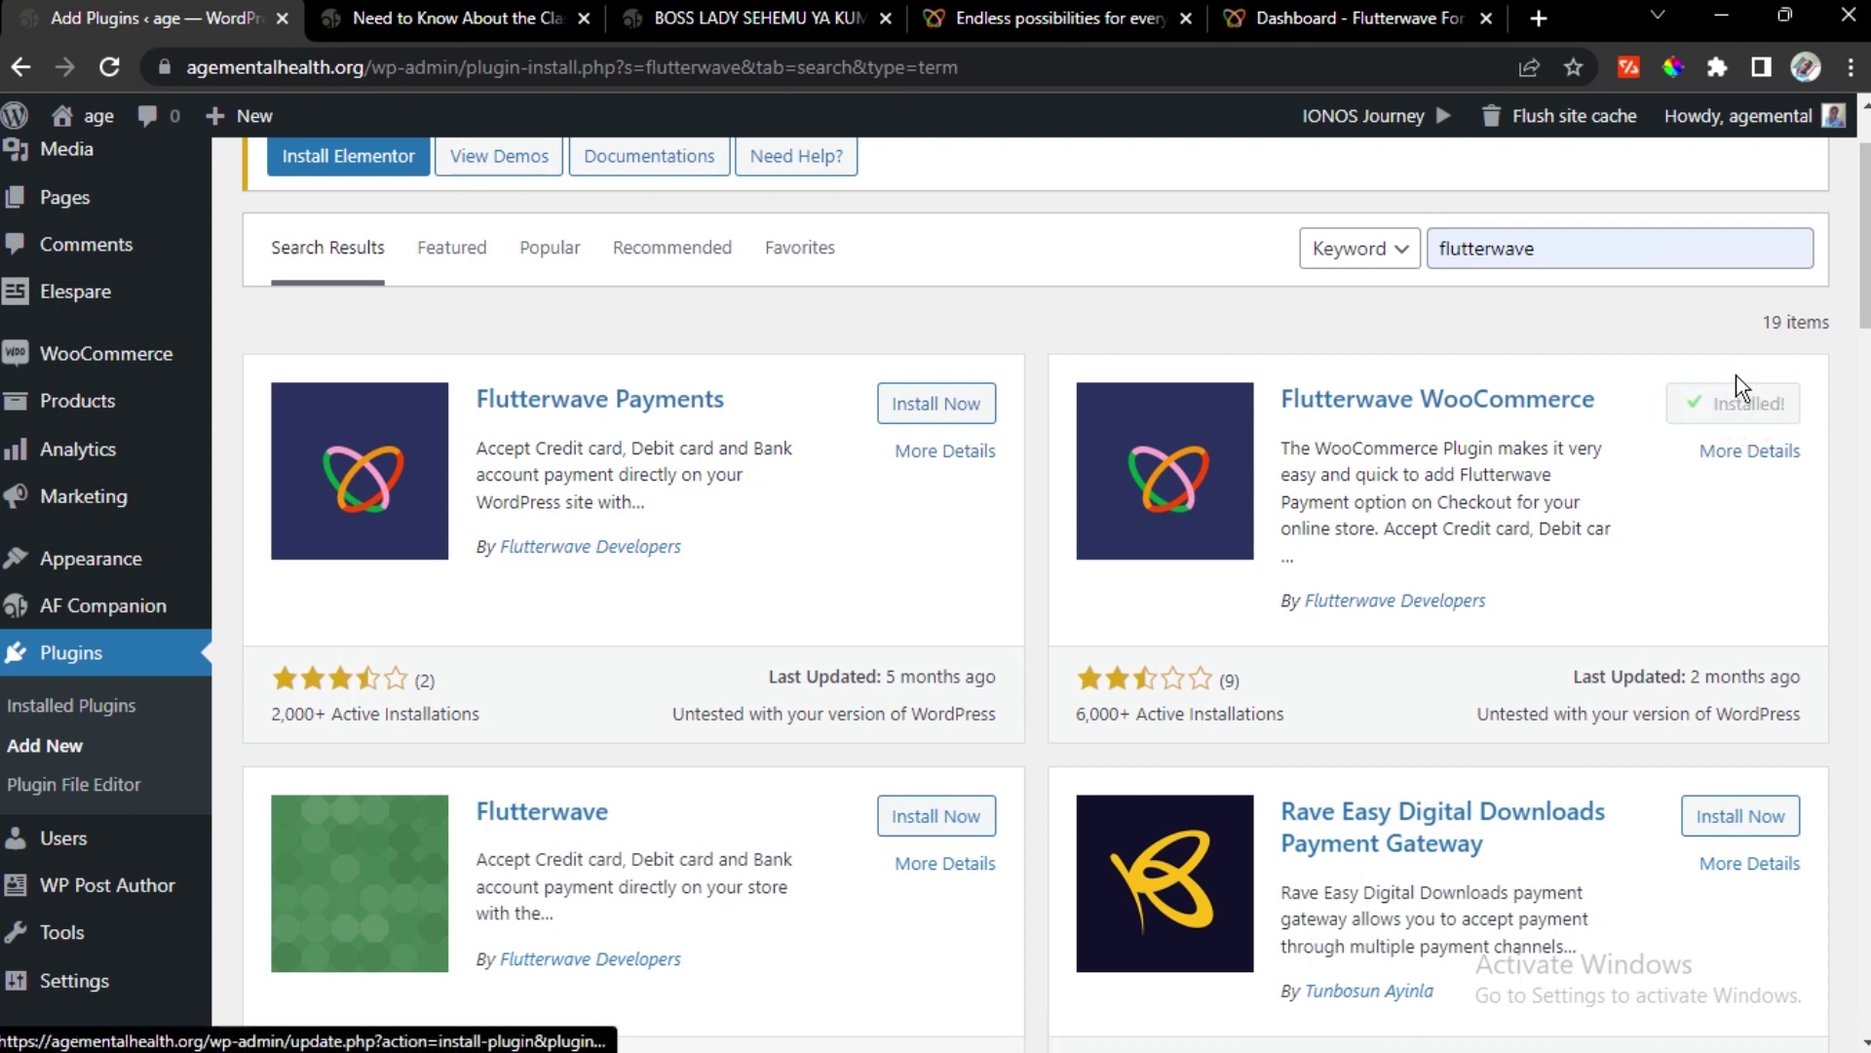
click(1732, 417)
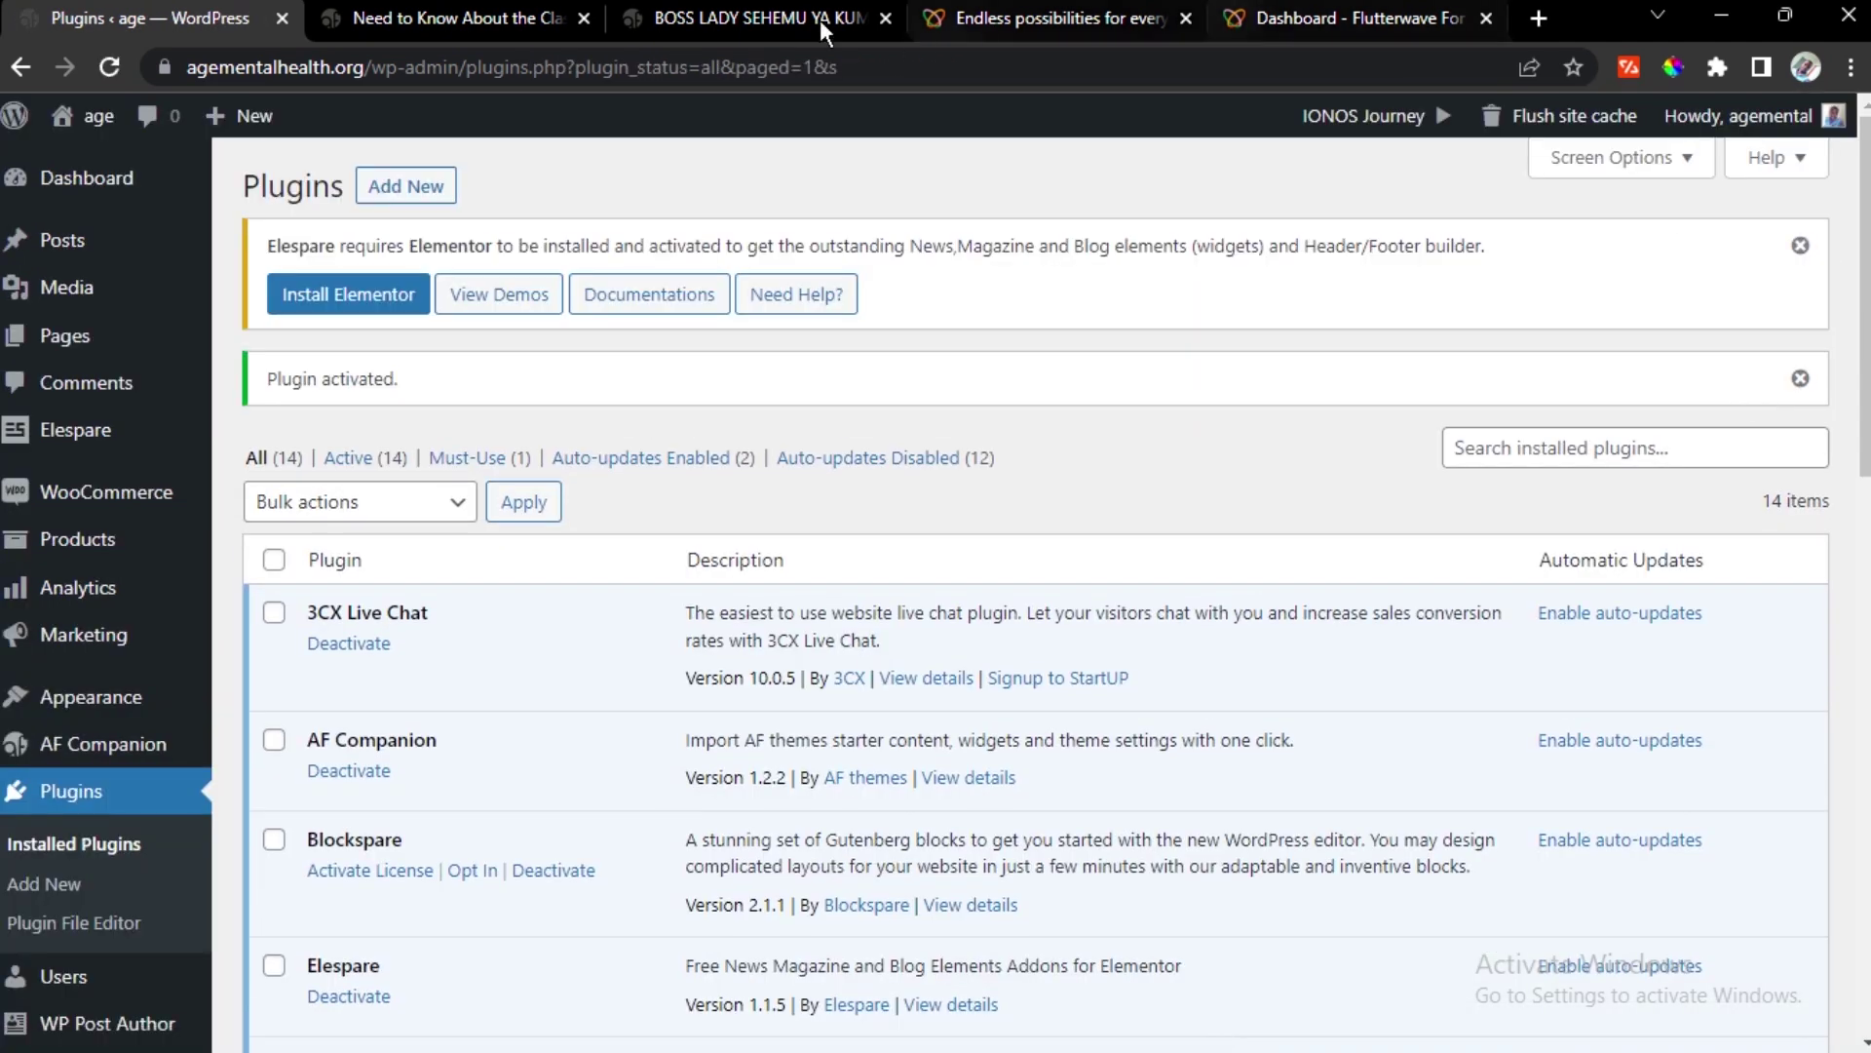
Open the checkout for the weekly product on the Dully stories site and examine its Flutterwave payment option
click(750, 17)
scroll(705, 544, down, 8)
click(614, 444)
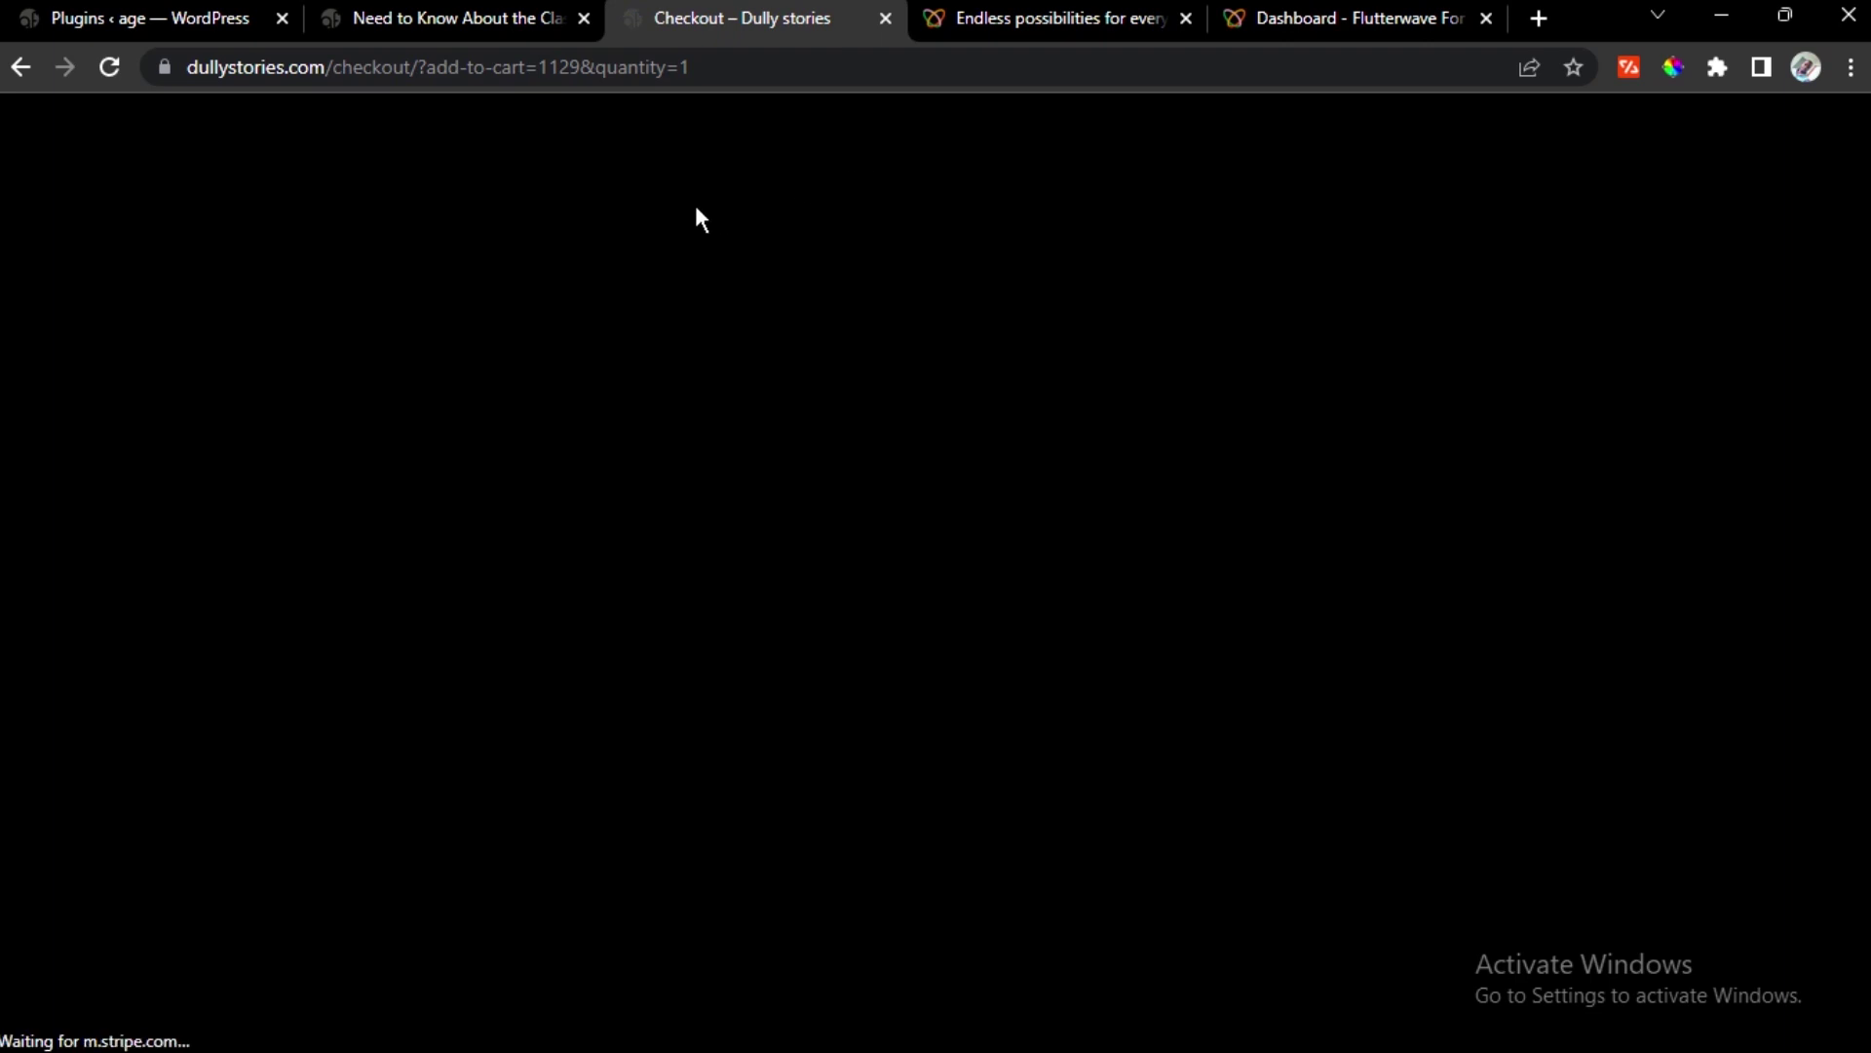
scroll(593, 519, down, 3)
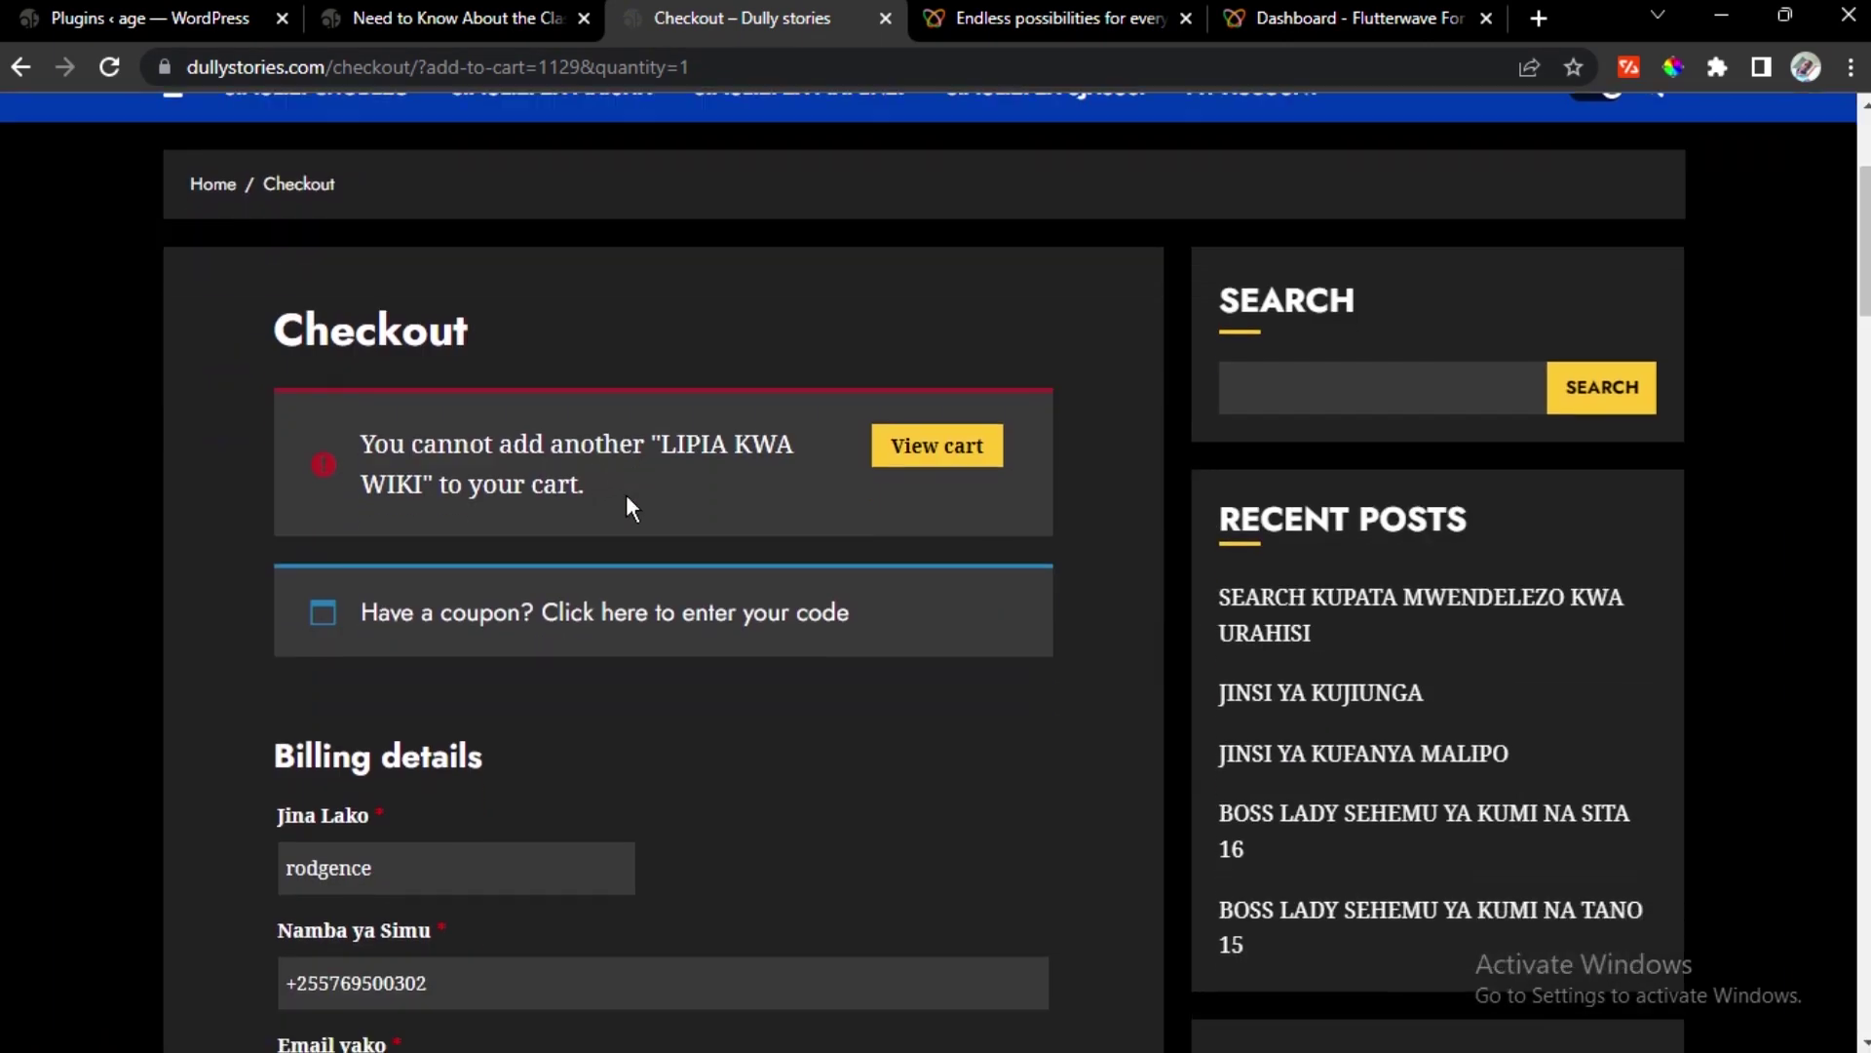
scroll(643, 487, down, 1)
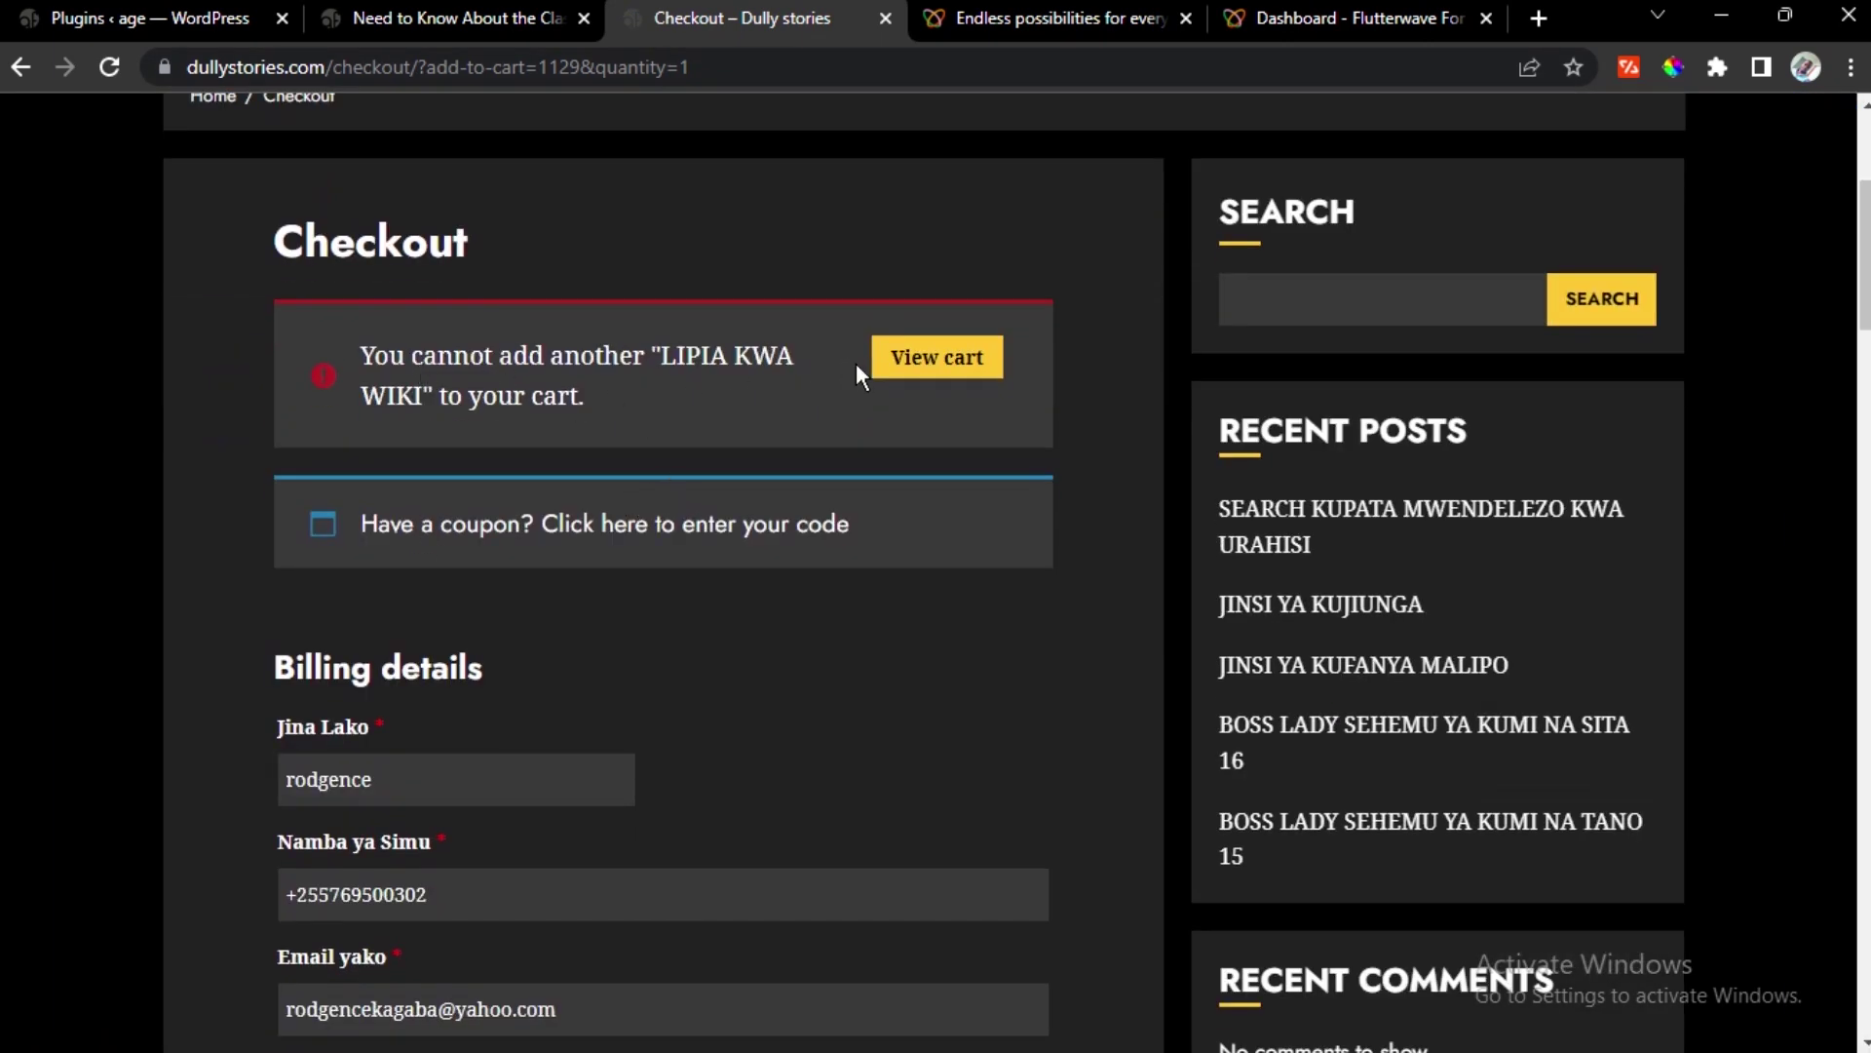
scroll(857, 373, down, 15)
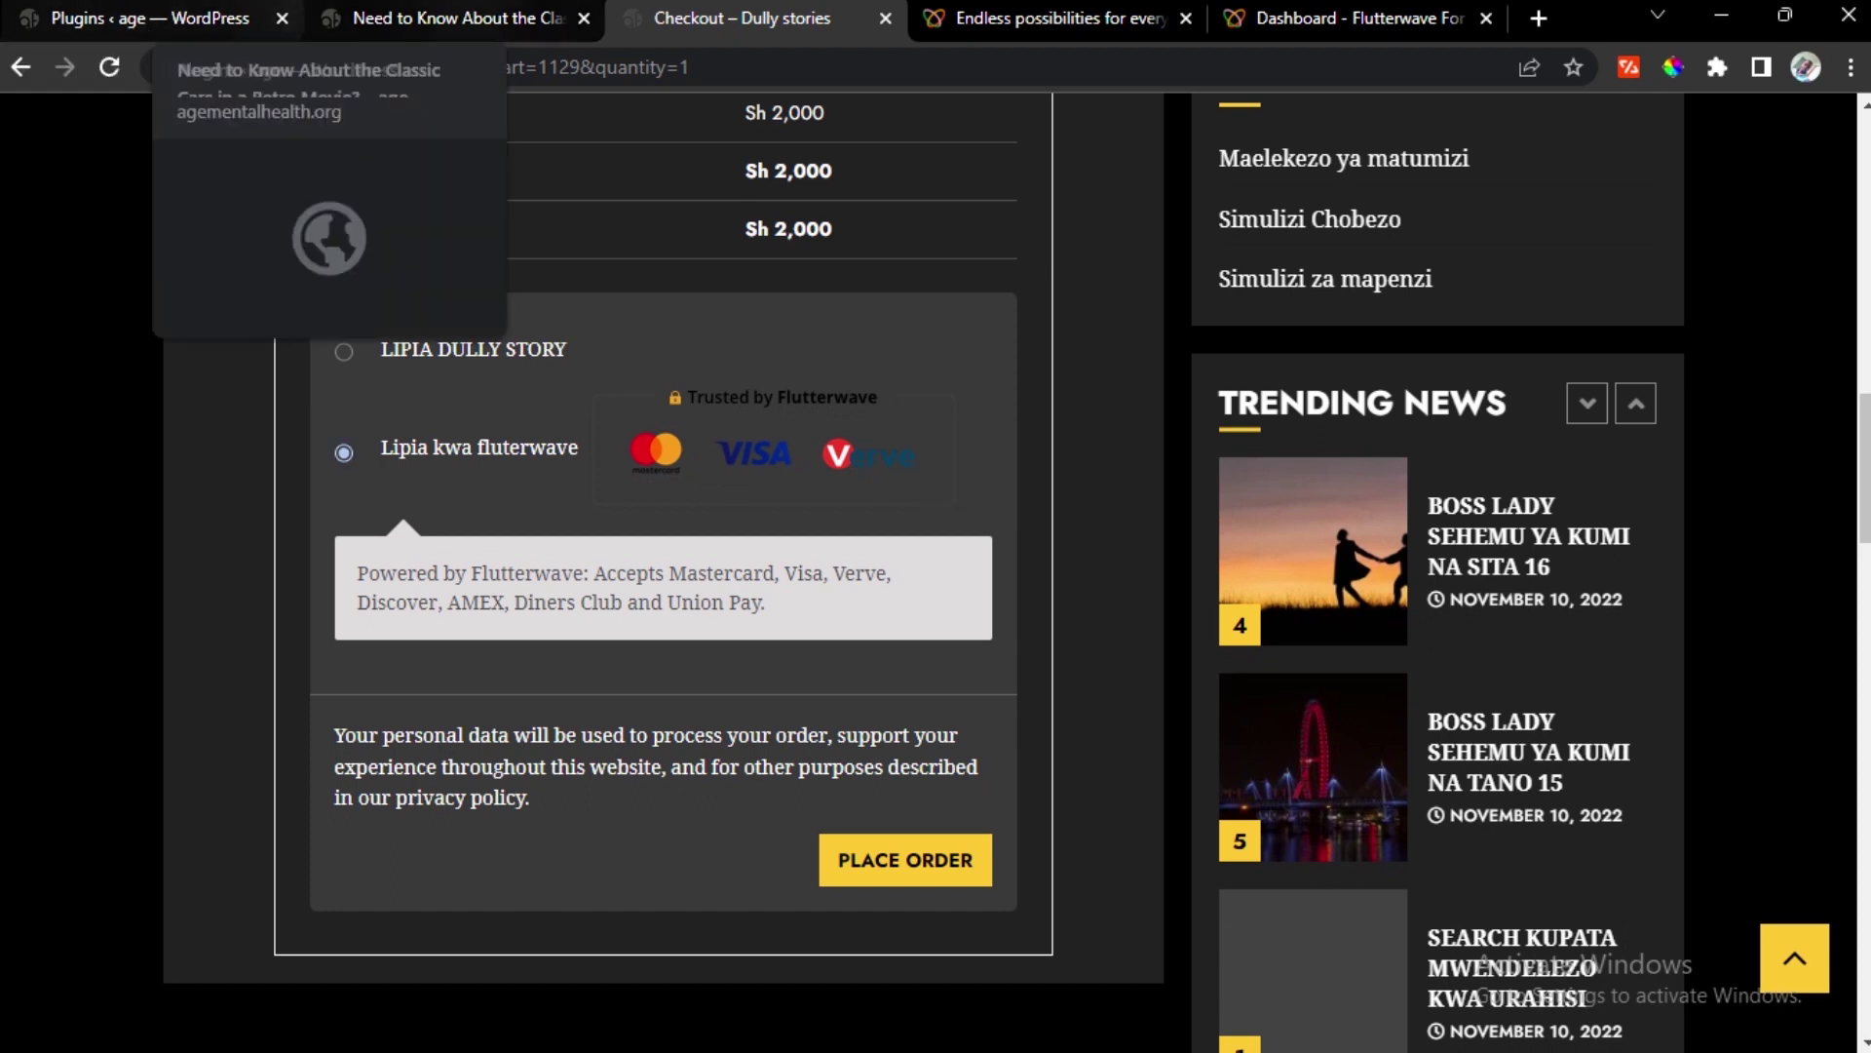
Return to the age site's WordPress admin and open the general WooCommerce settings
click(146, 17)
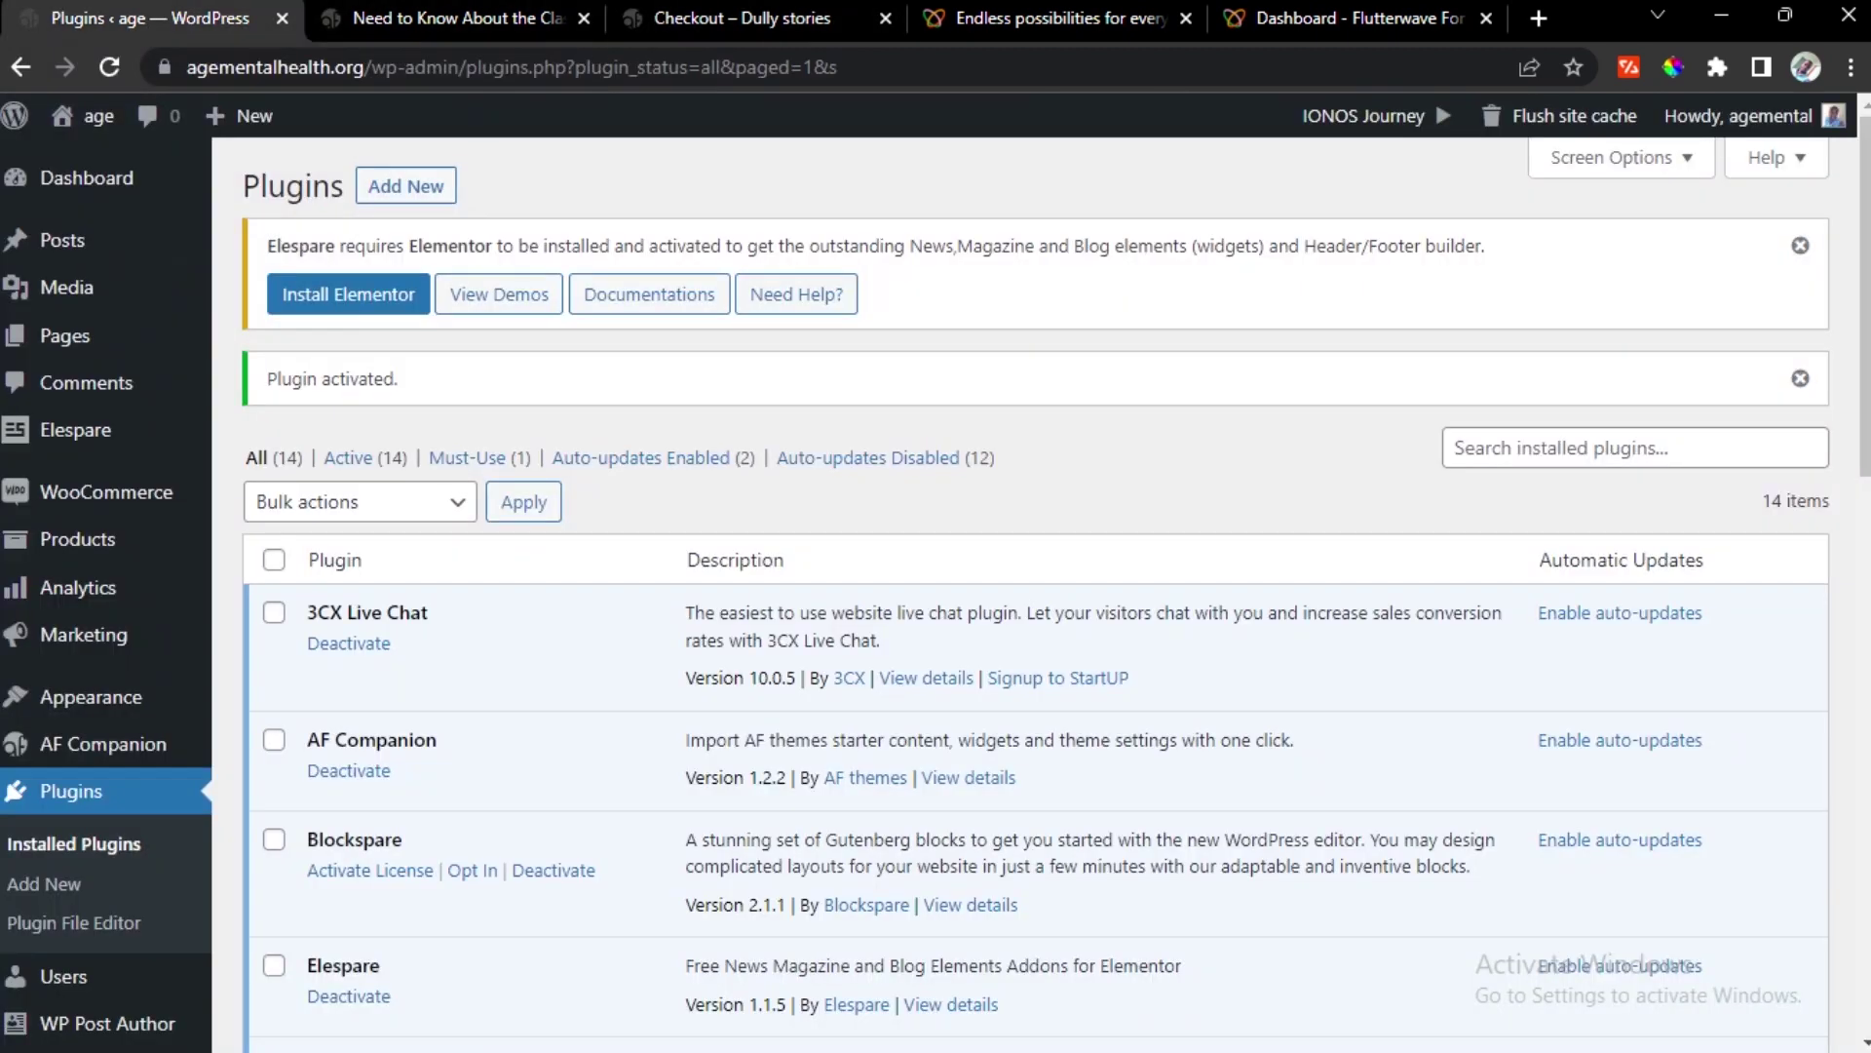
scroll(923, 669, down, 9)
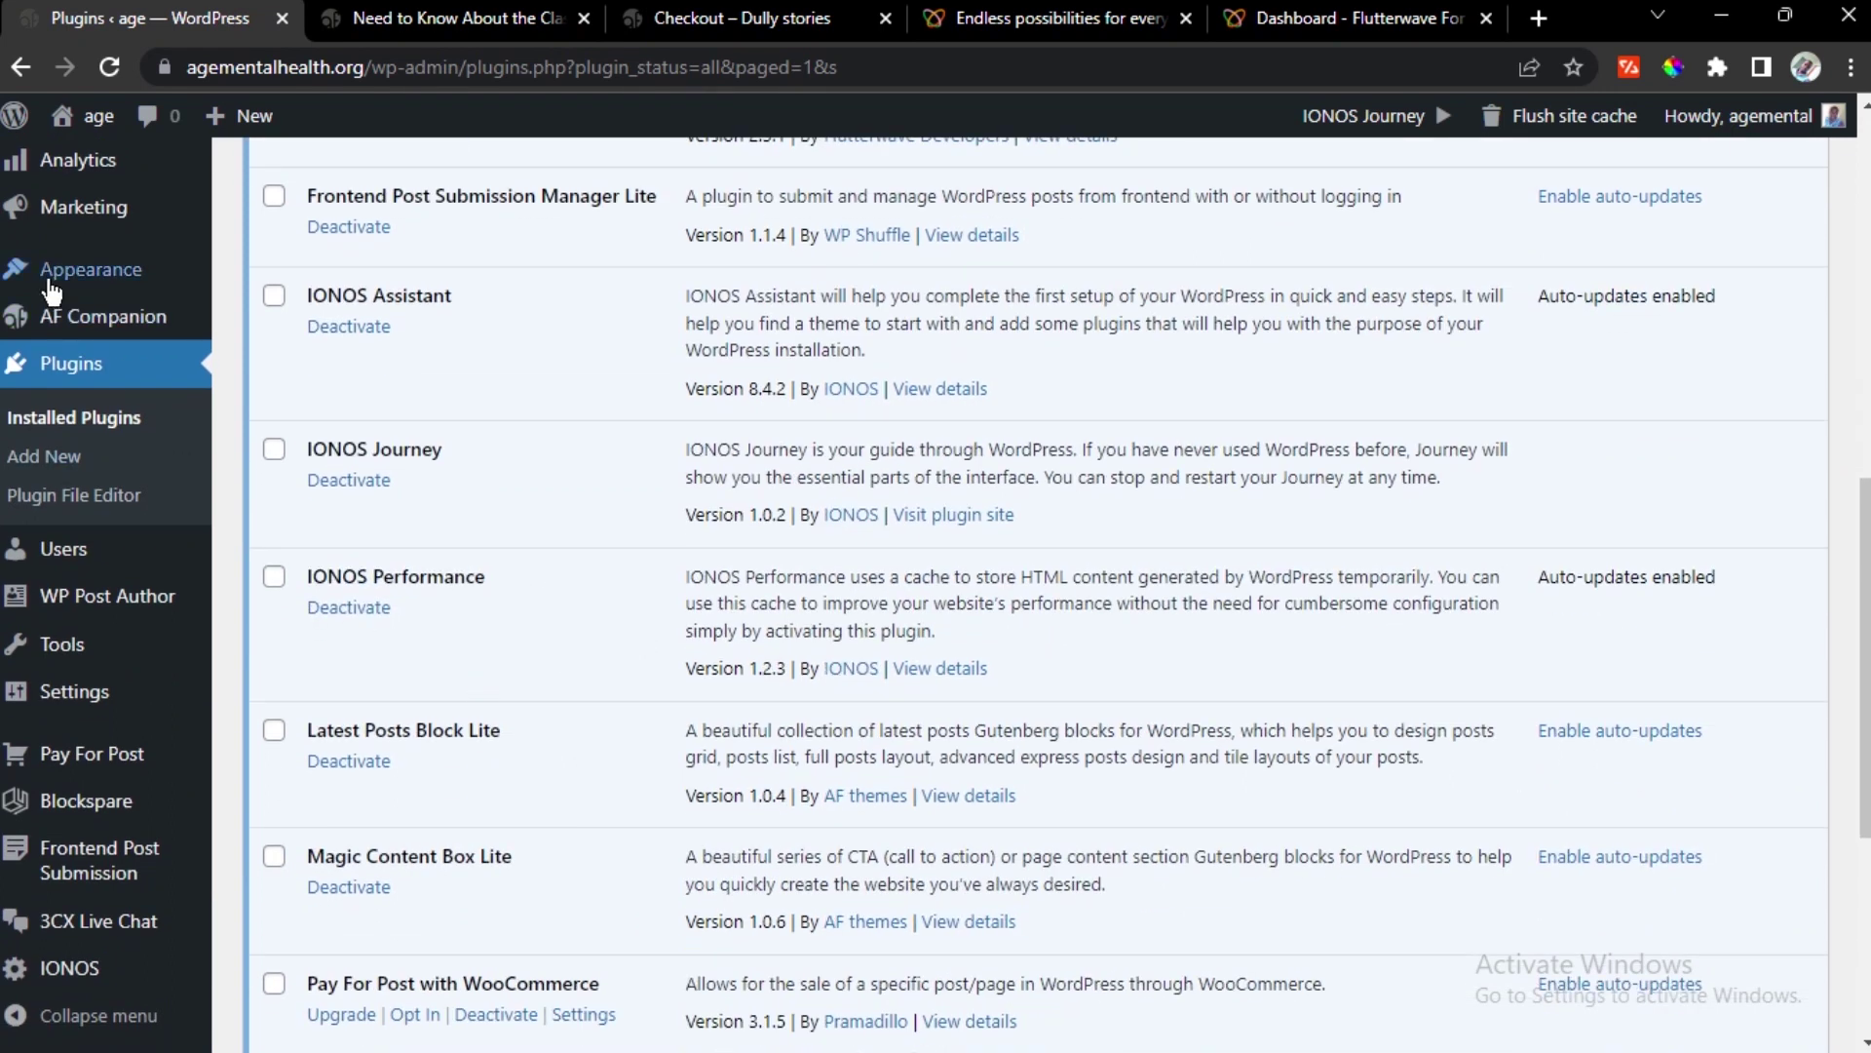
scroll(59, 741, up, 4)
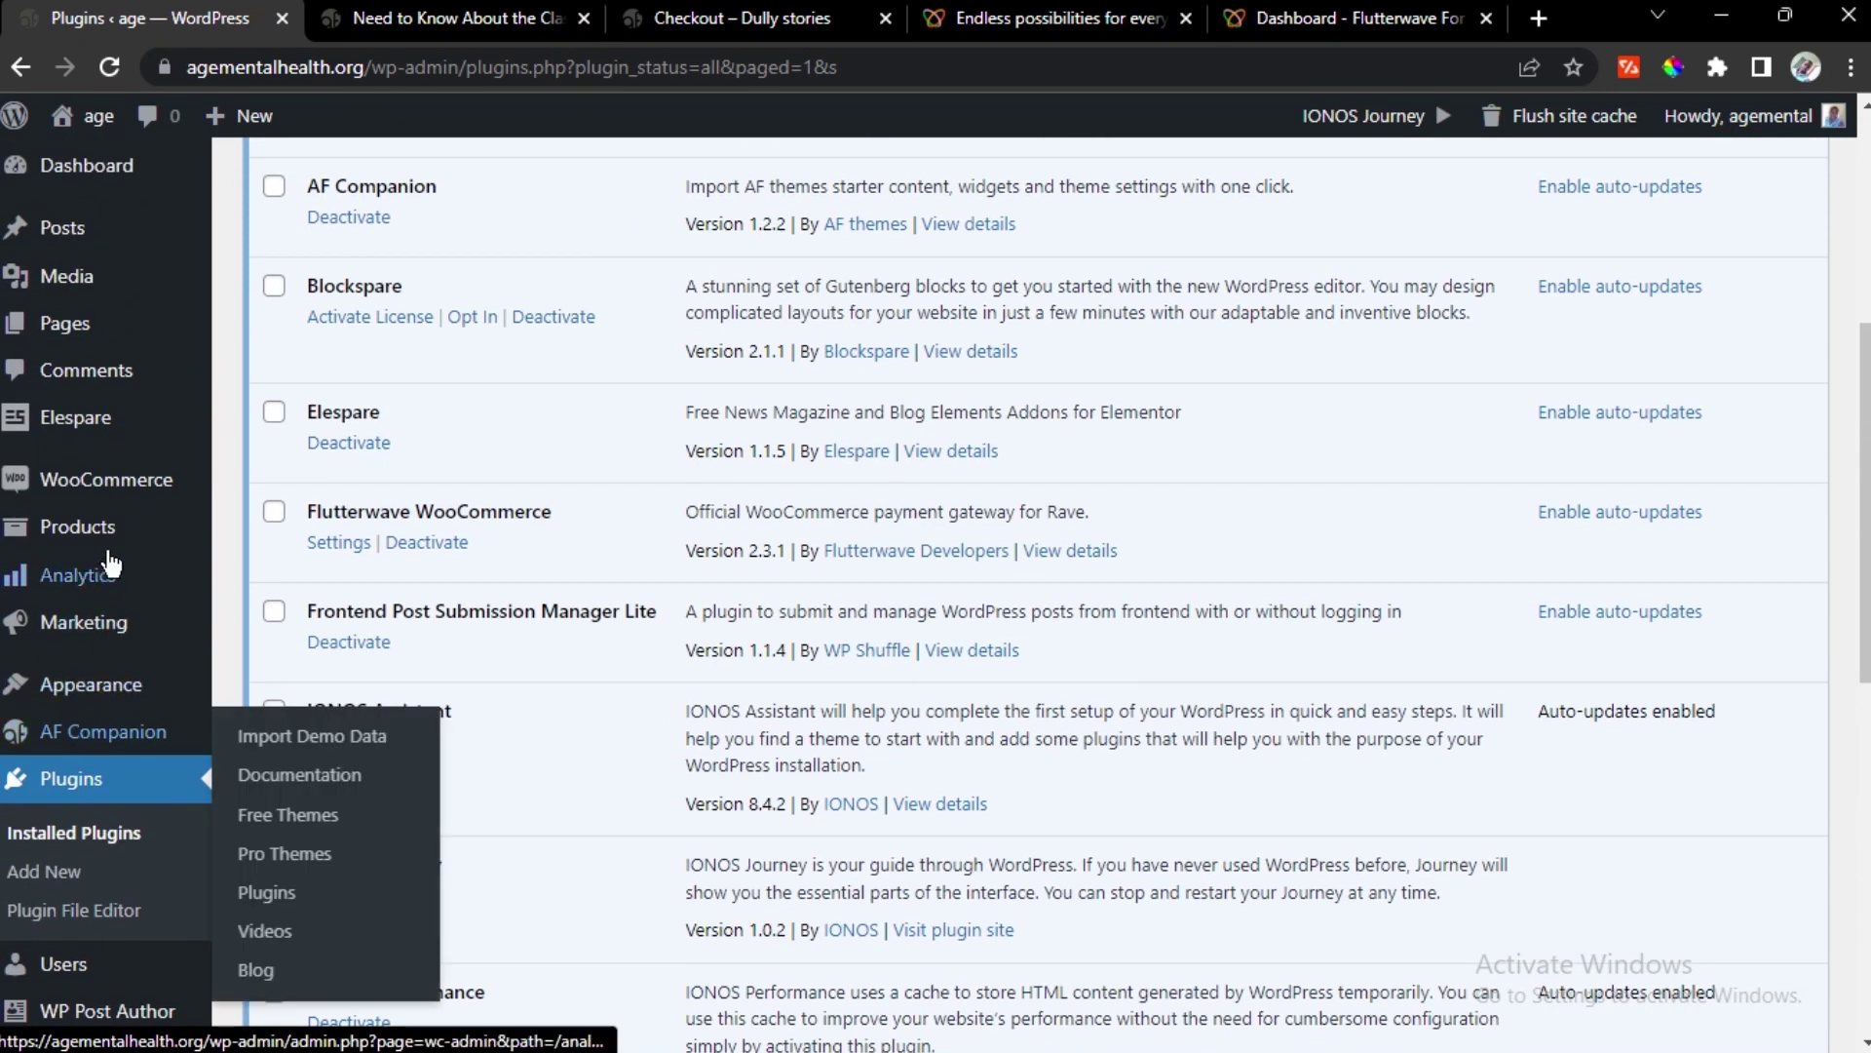
mouse_move(114, 469)
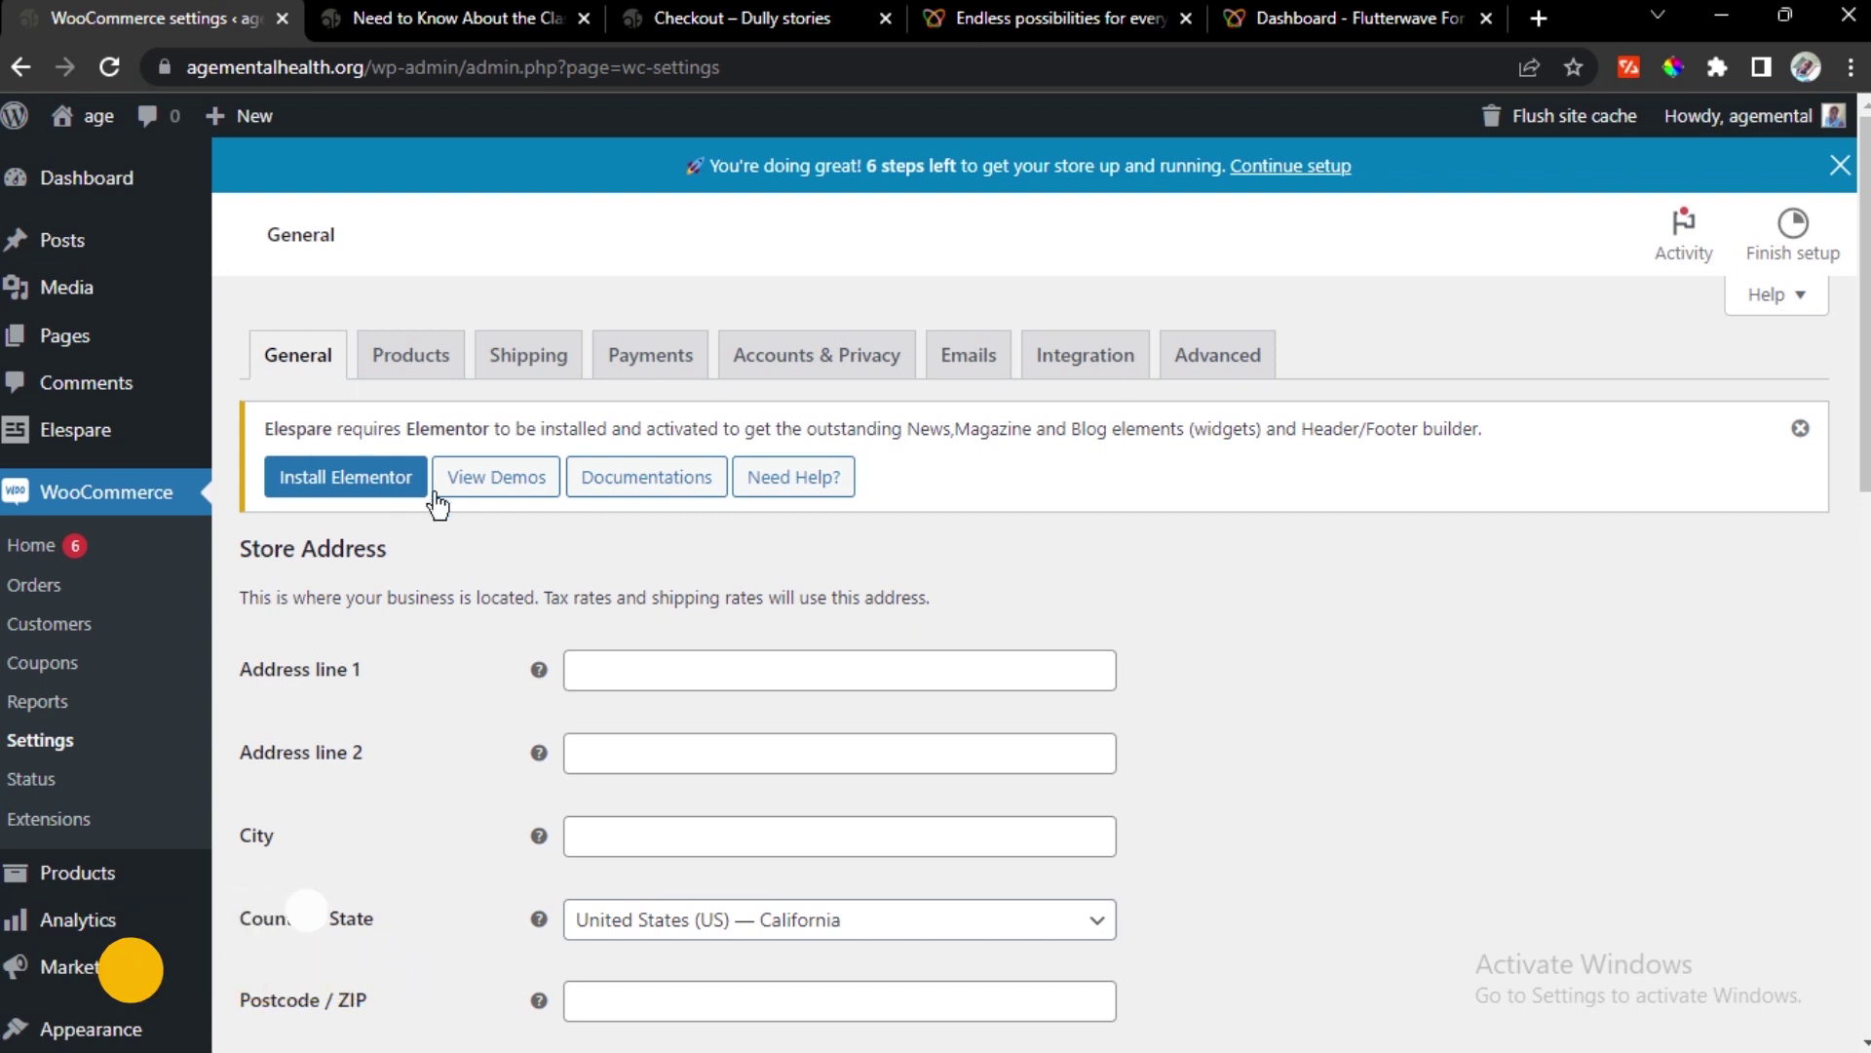
Set the store address's Country / State to Tanzania — Dar es Salaam
scroll(1240, 614, down, 2)
scroll(1243, 628, down, 2)
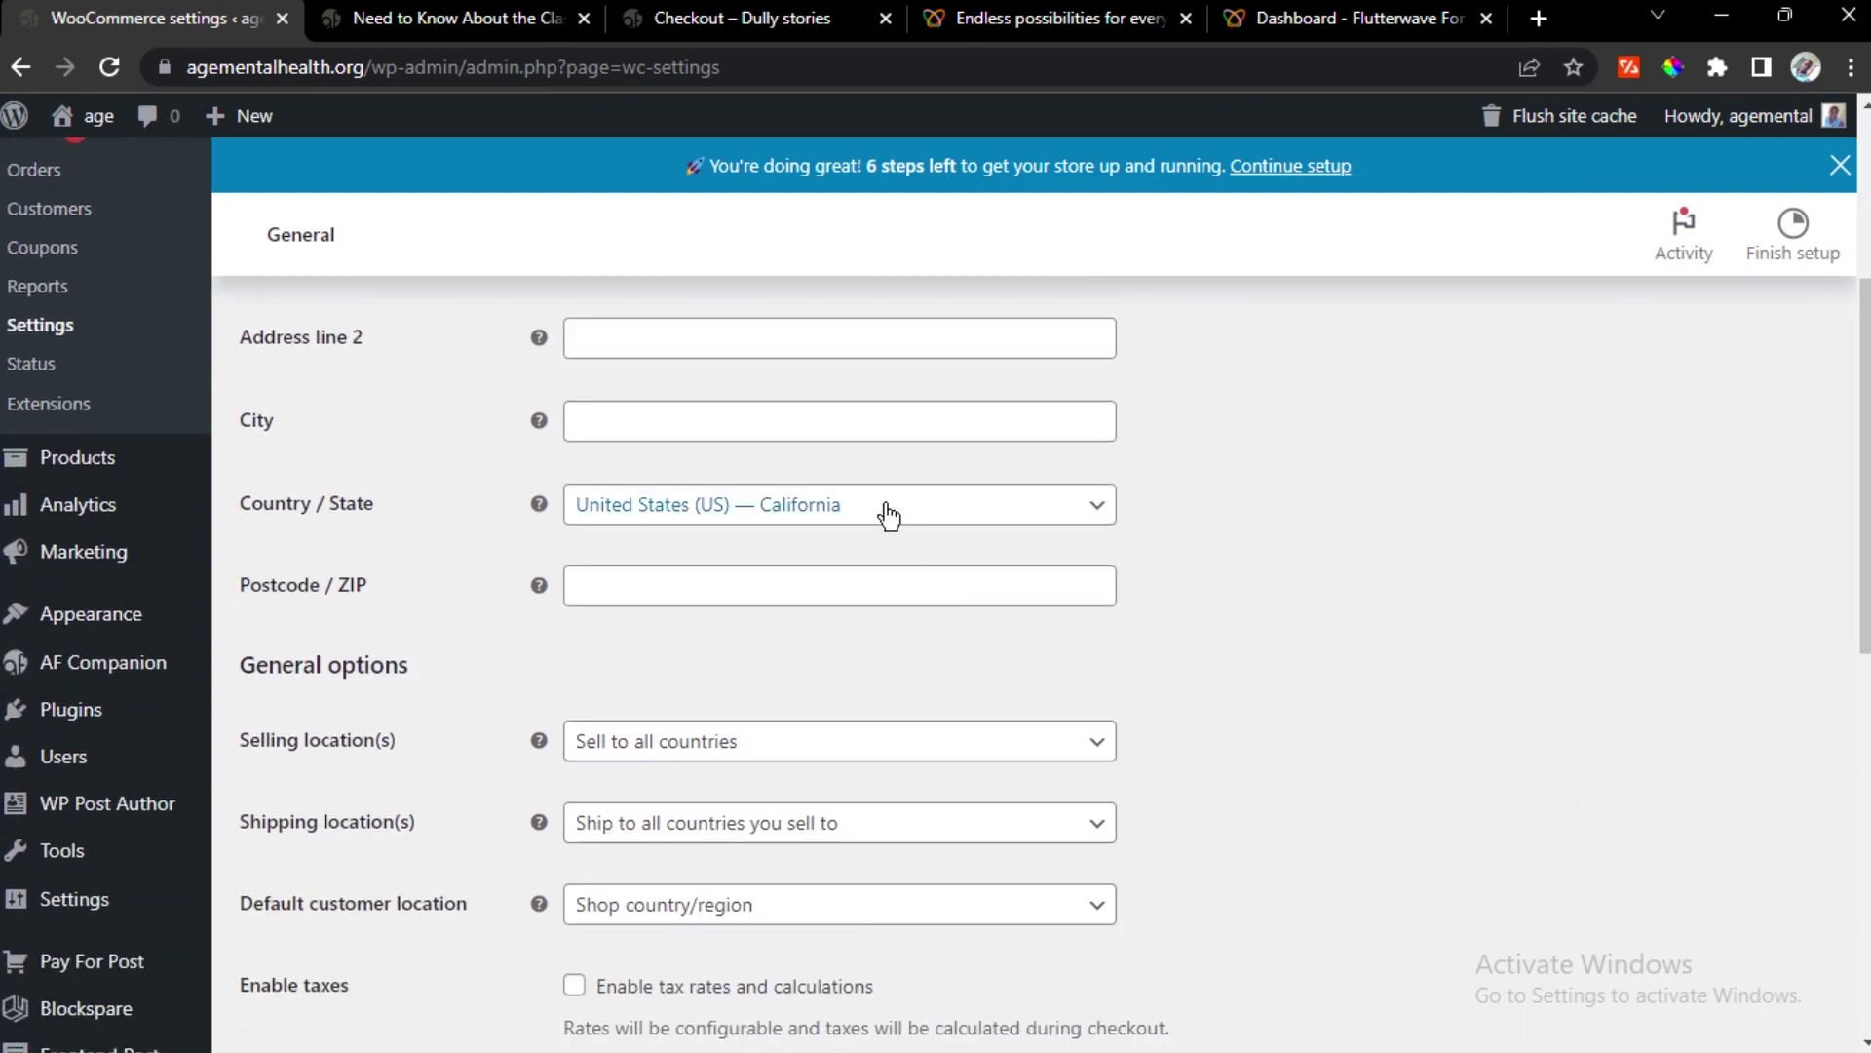
click(929, 521)
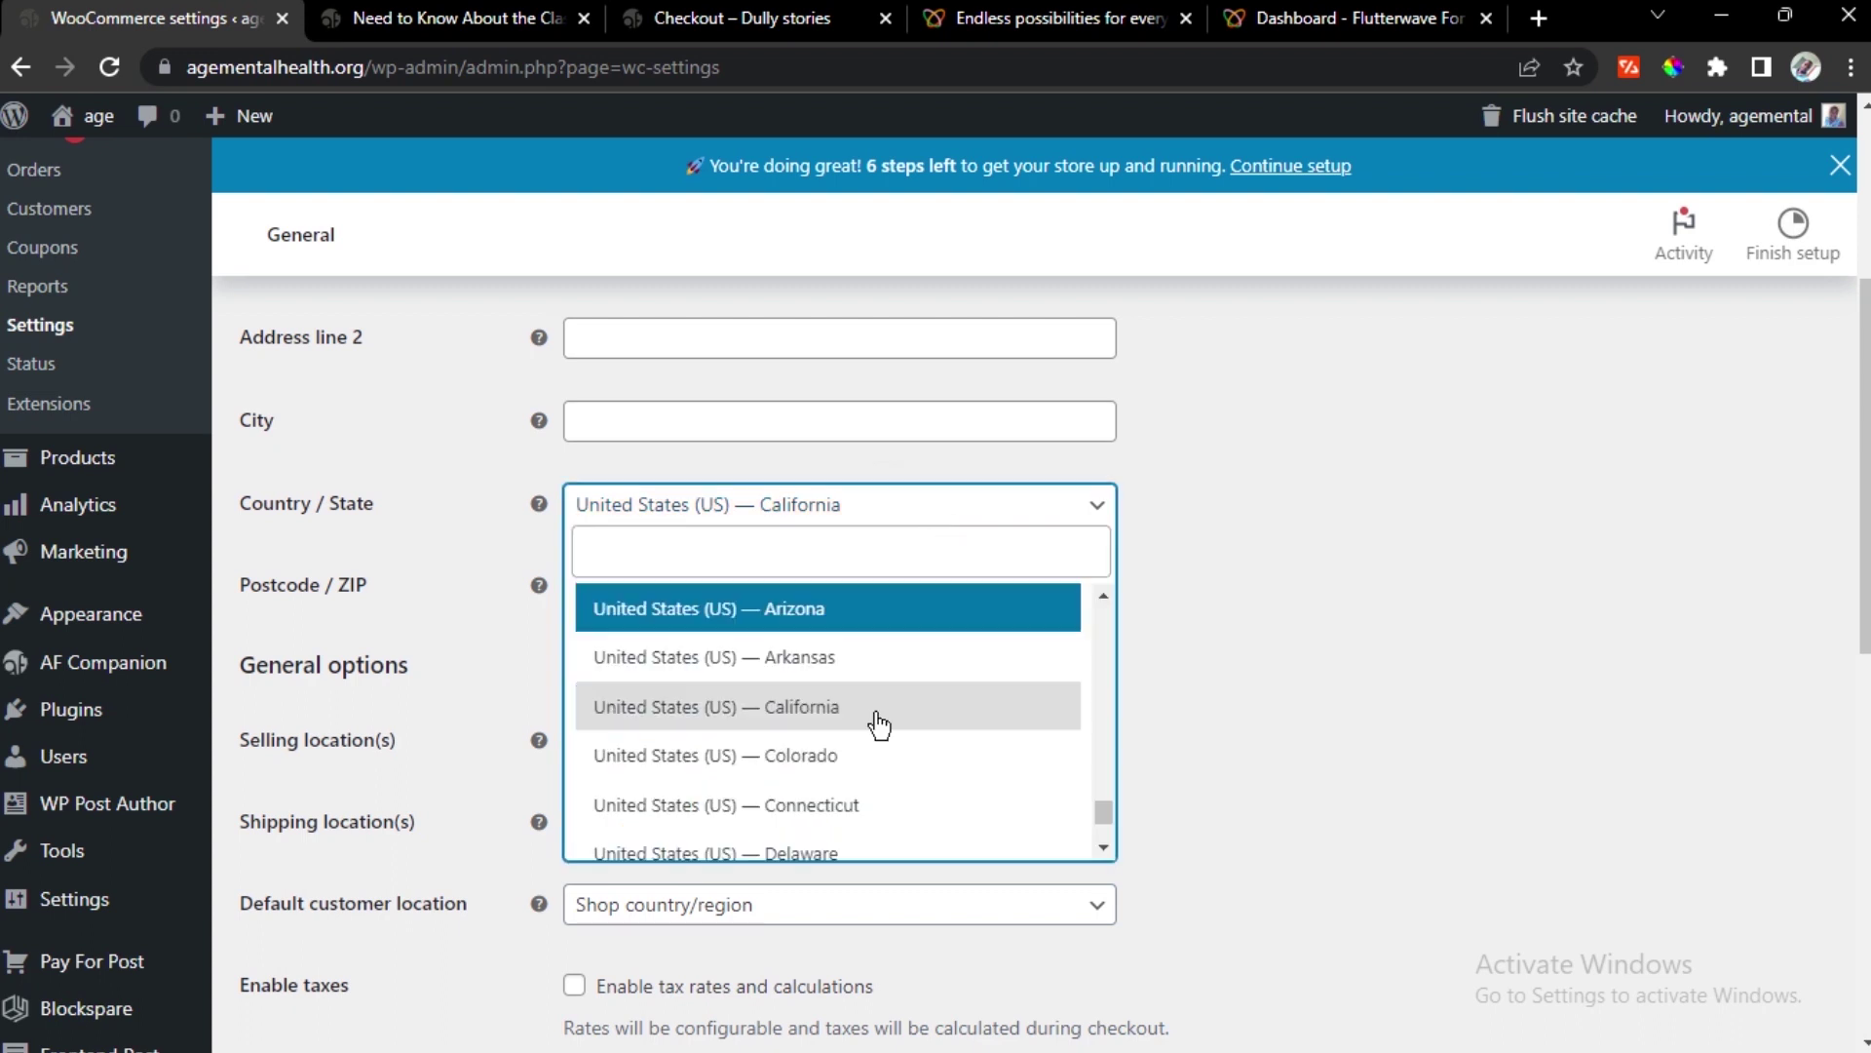
scroll(858, 780, down, 10)
scroll(876, 767, up, 5)
scroll(876, 767, up, 15)
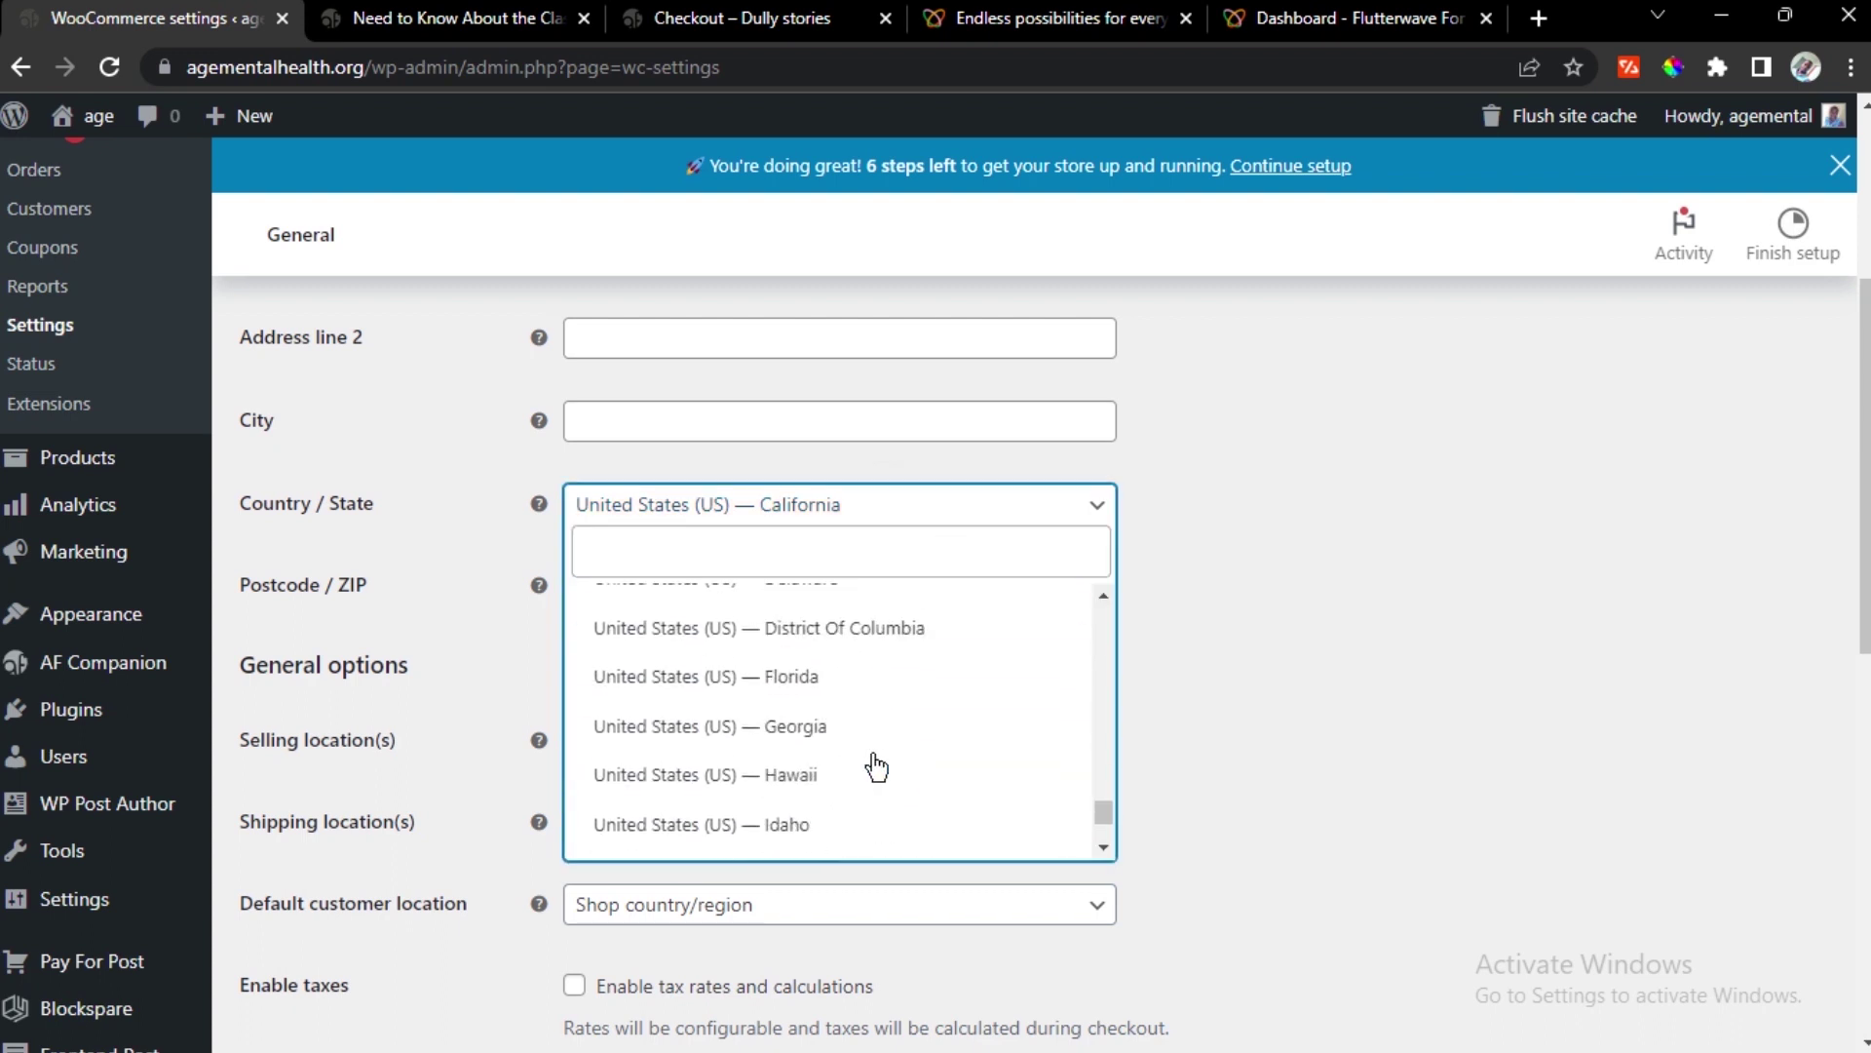
scroll(876, 767, up, 20)
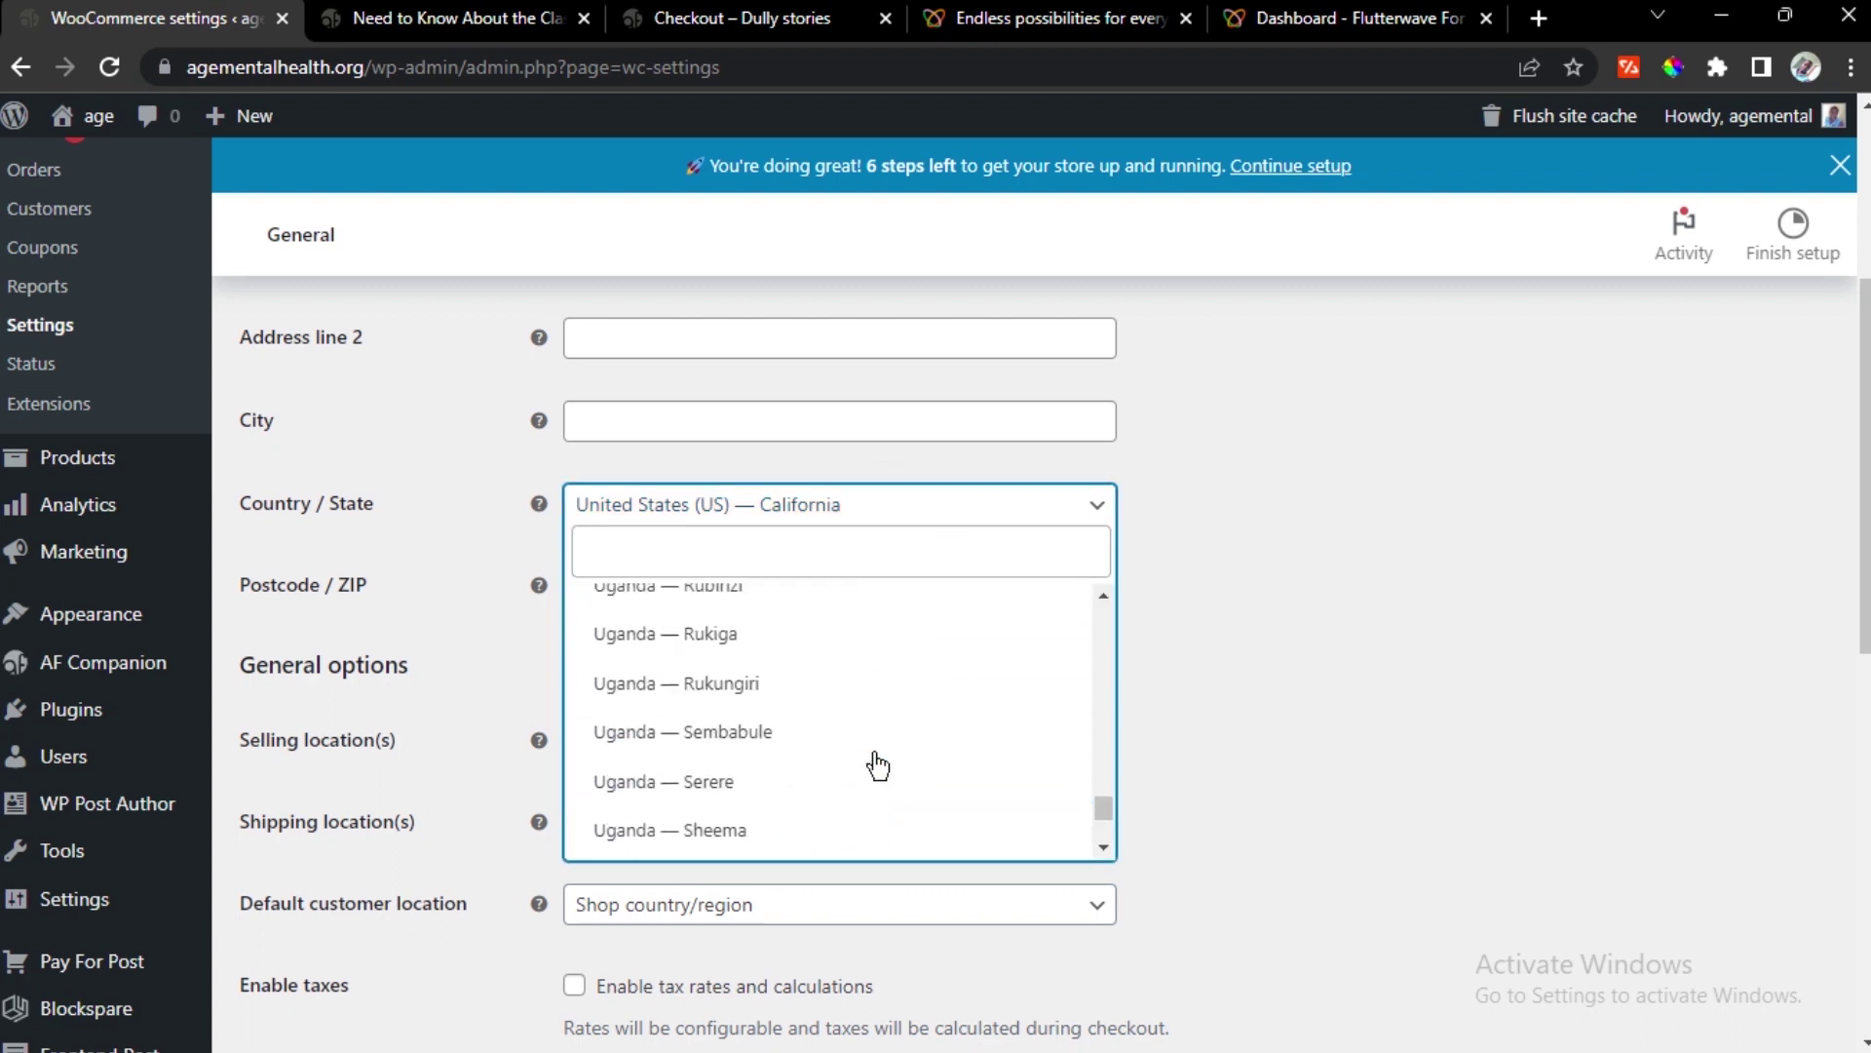
scroll(879, 764, up, 15)
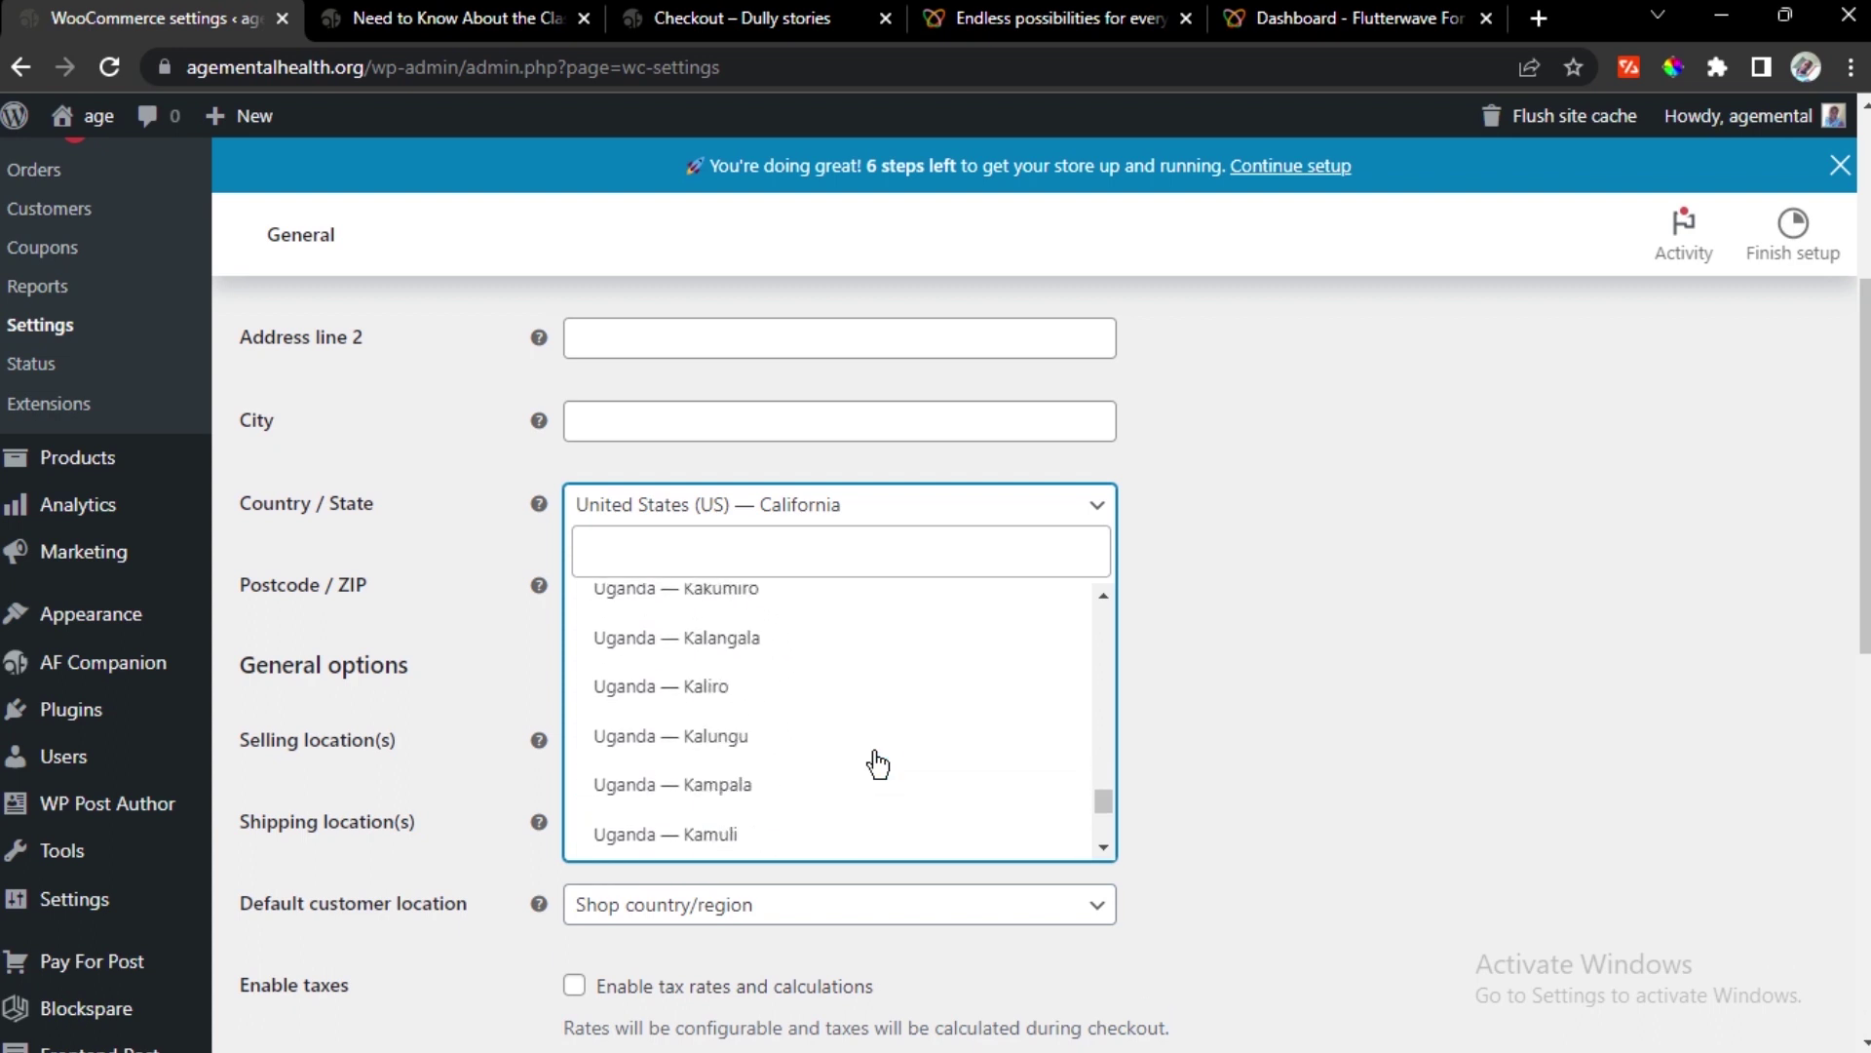
scroll(767, 789, up, 15)
scroll(770, 784, up, 20)
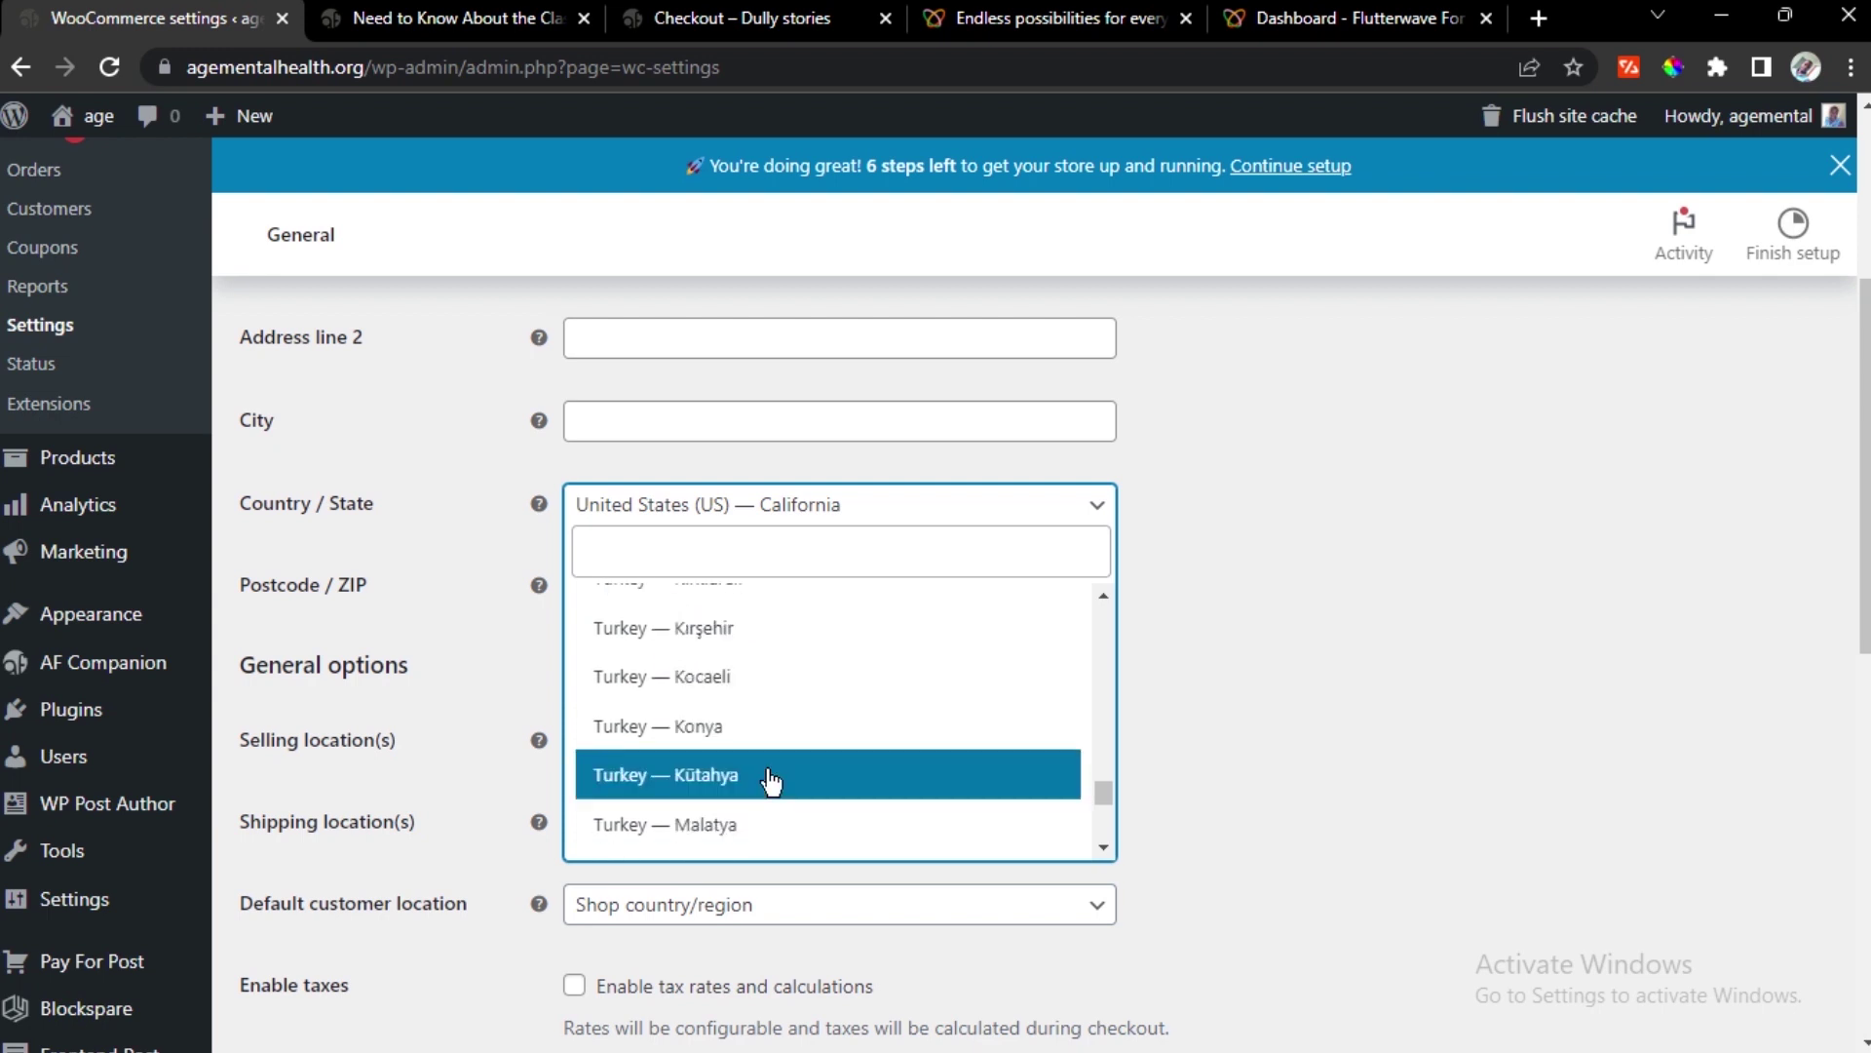
scroll(731, 672, up, 20)
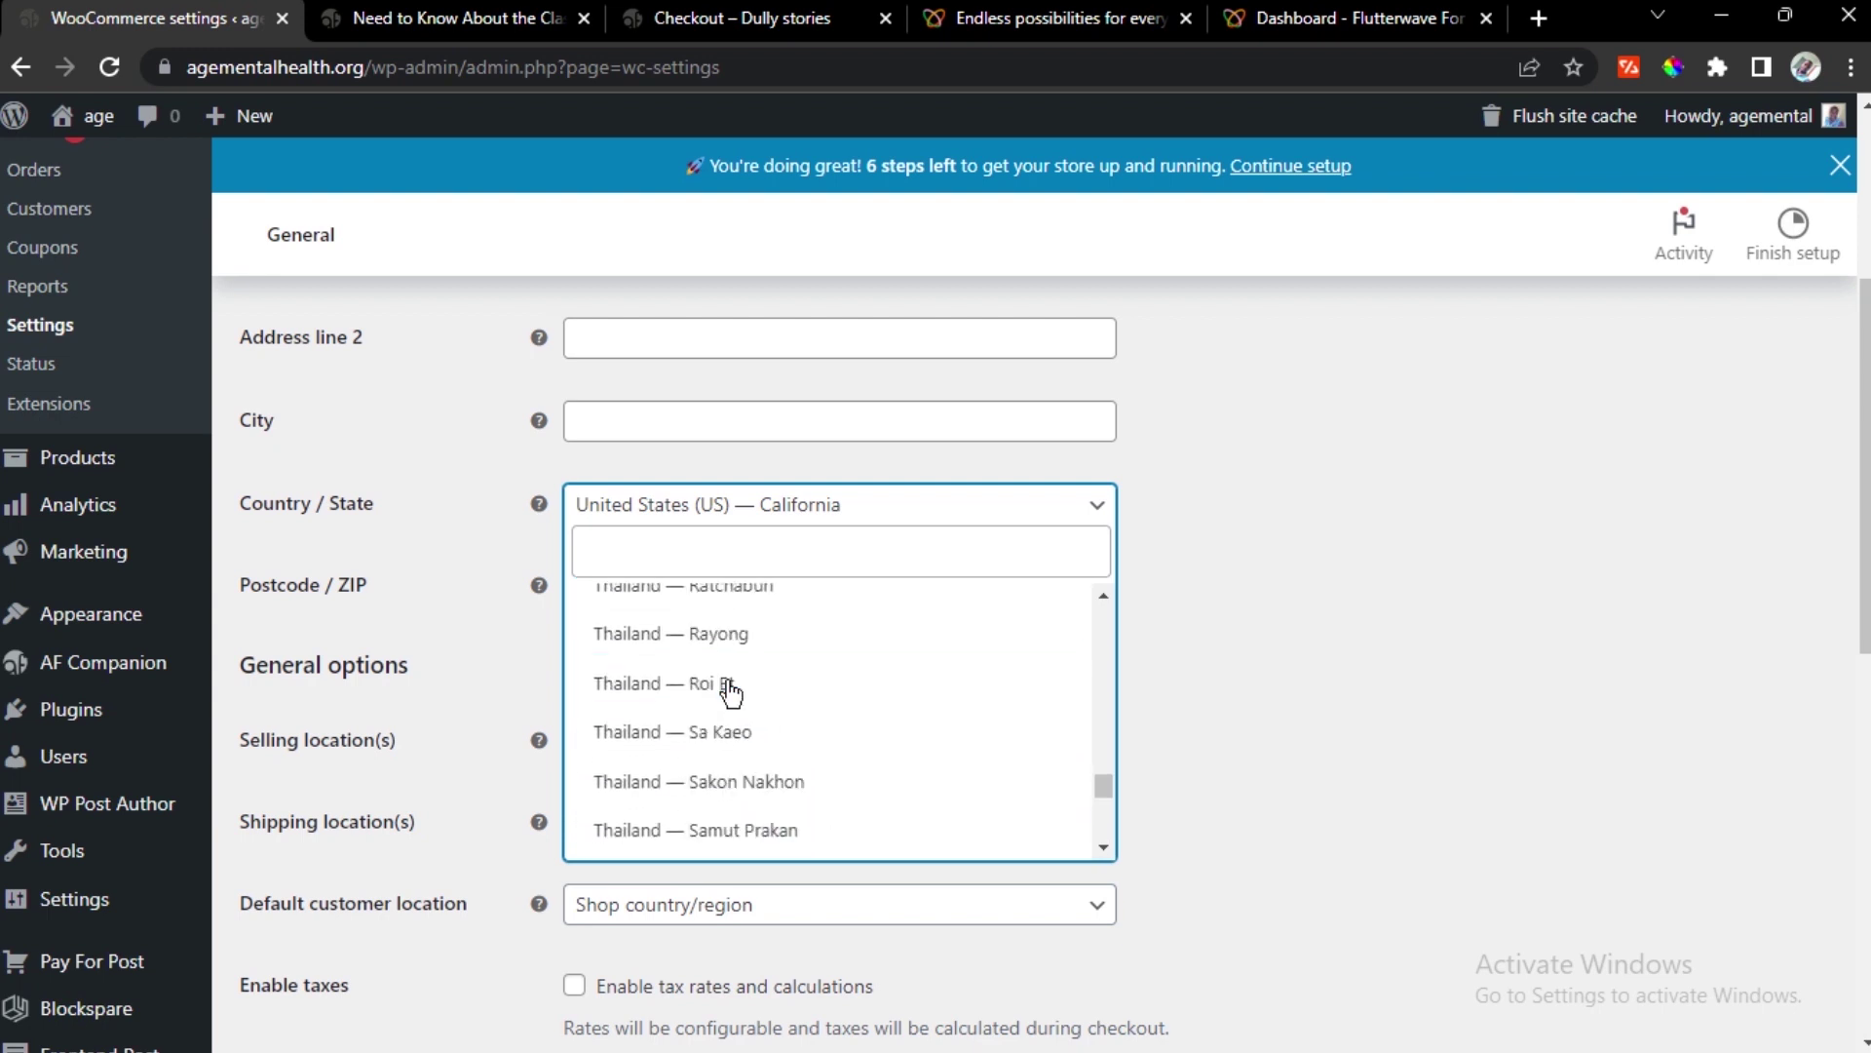
scroll(741, 672, up, 10)
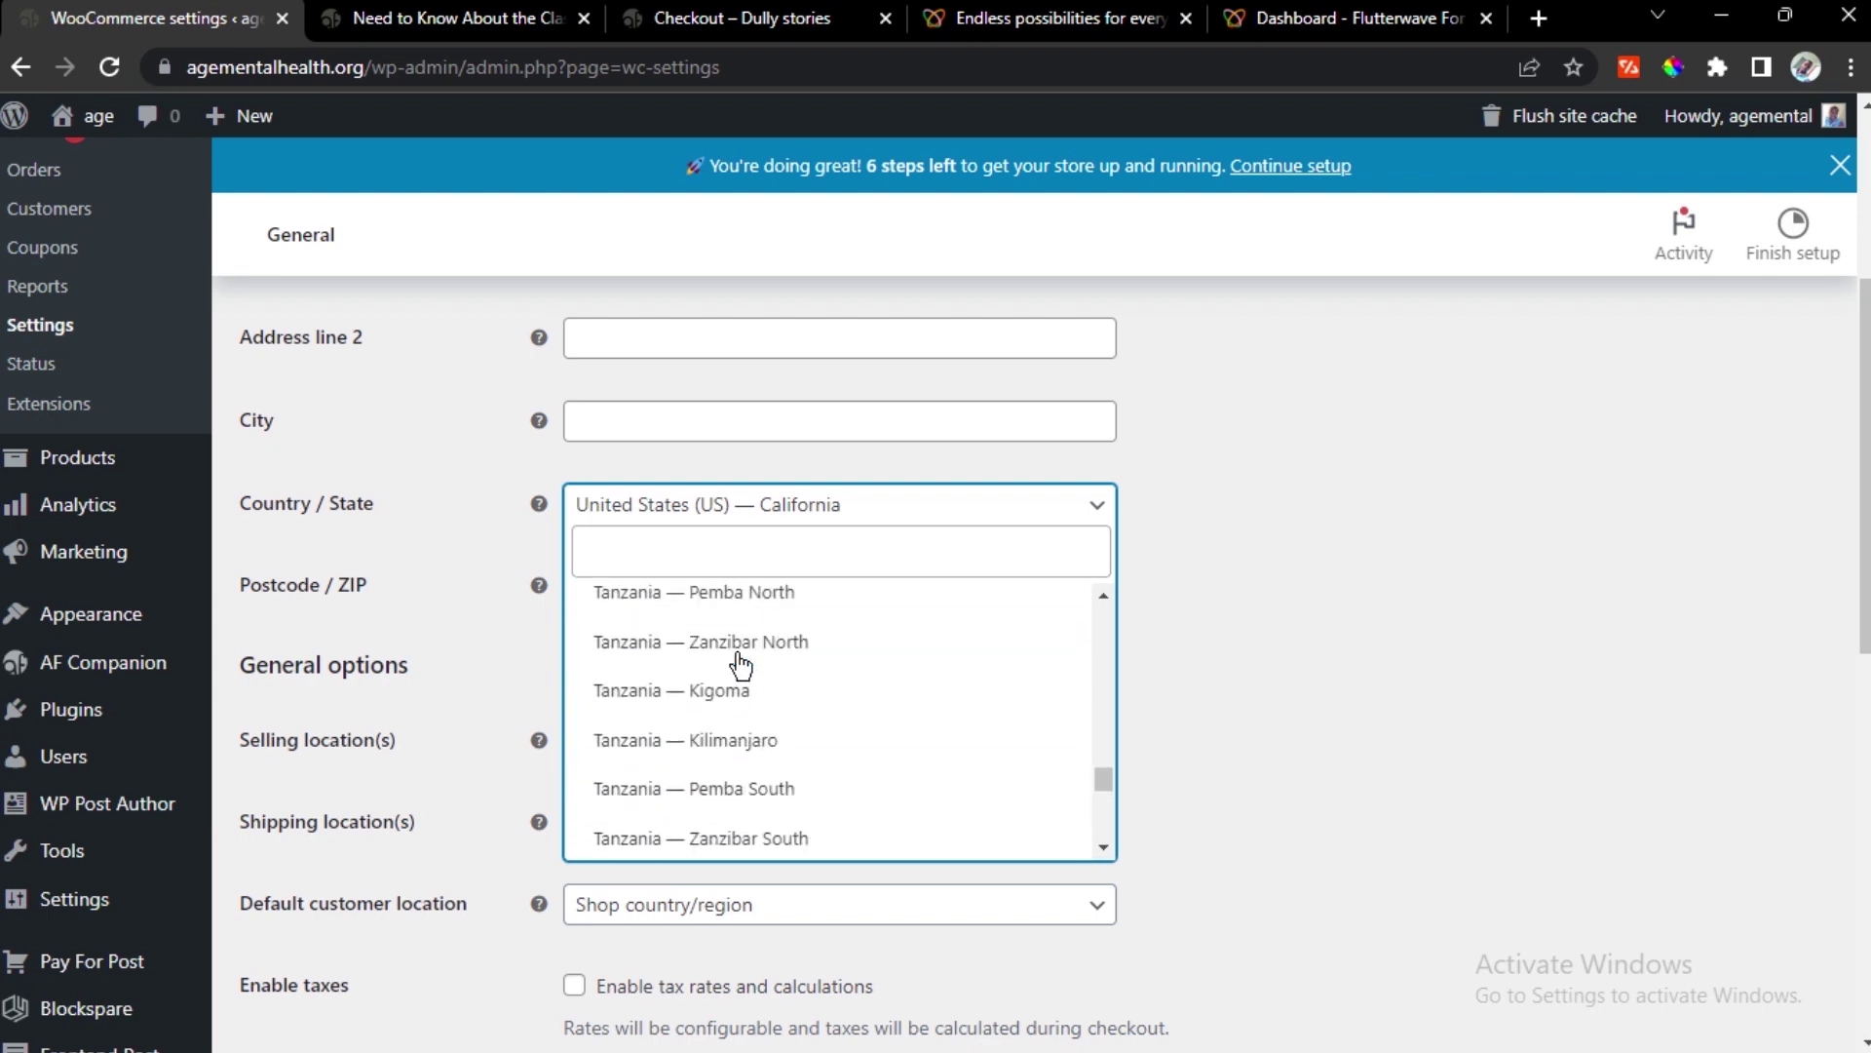
click(745, 672)
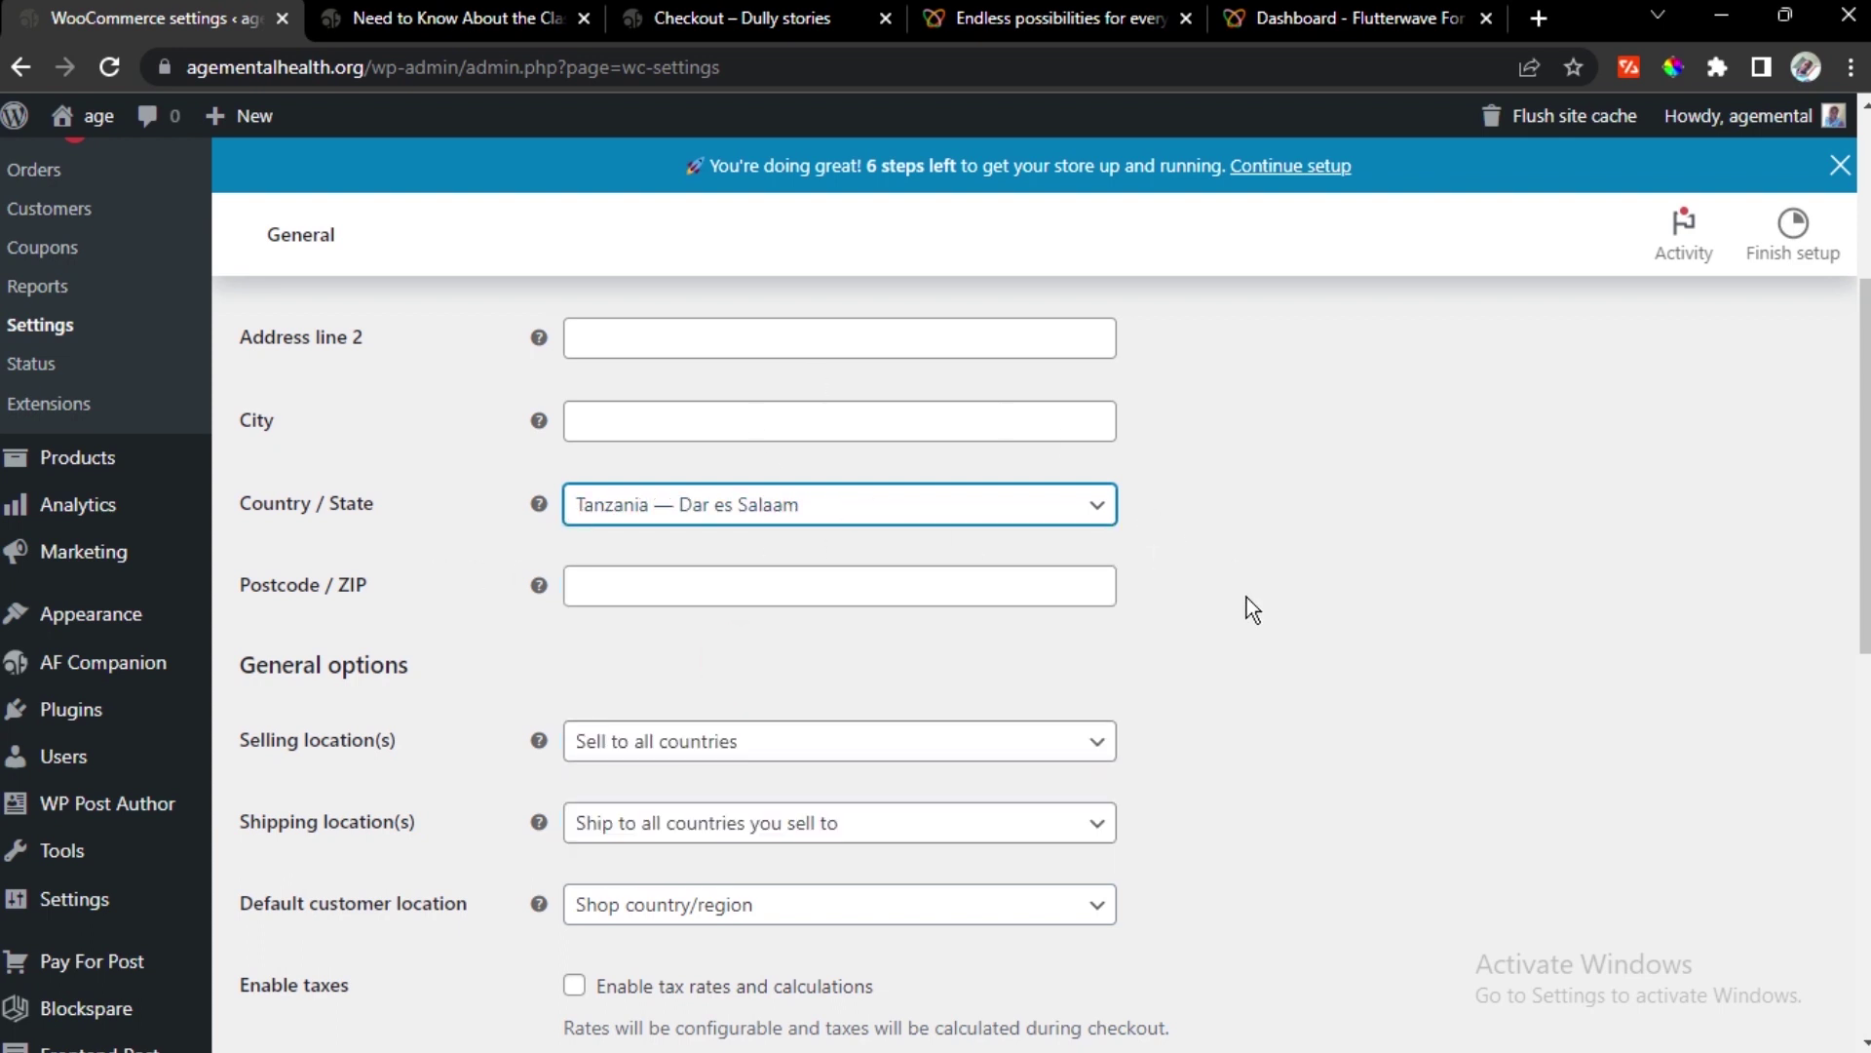
Set the store currency to Tanzanian shilling (Sh) and save the general settings
scroll(1247, 598, down, 8)
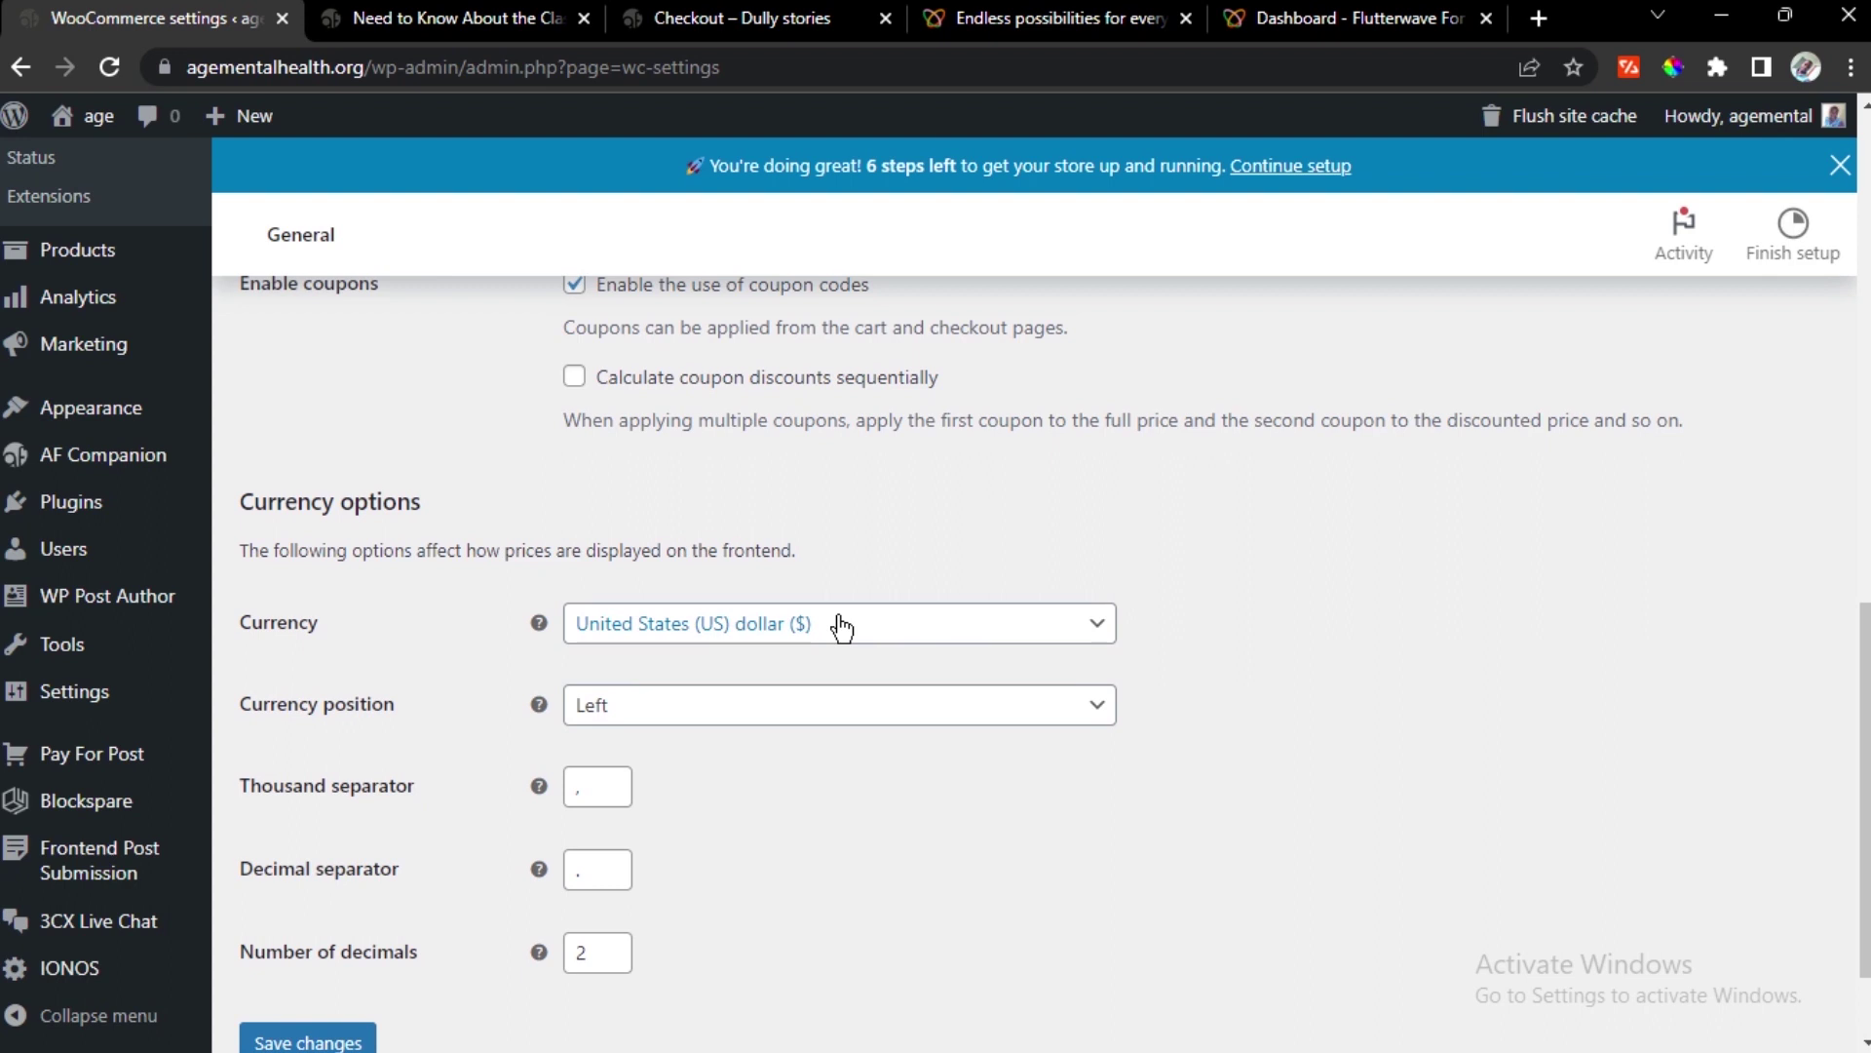
click(840, 627)
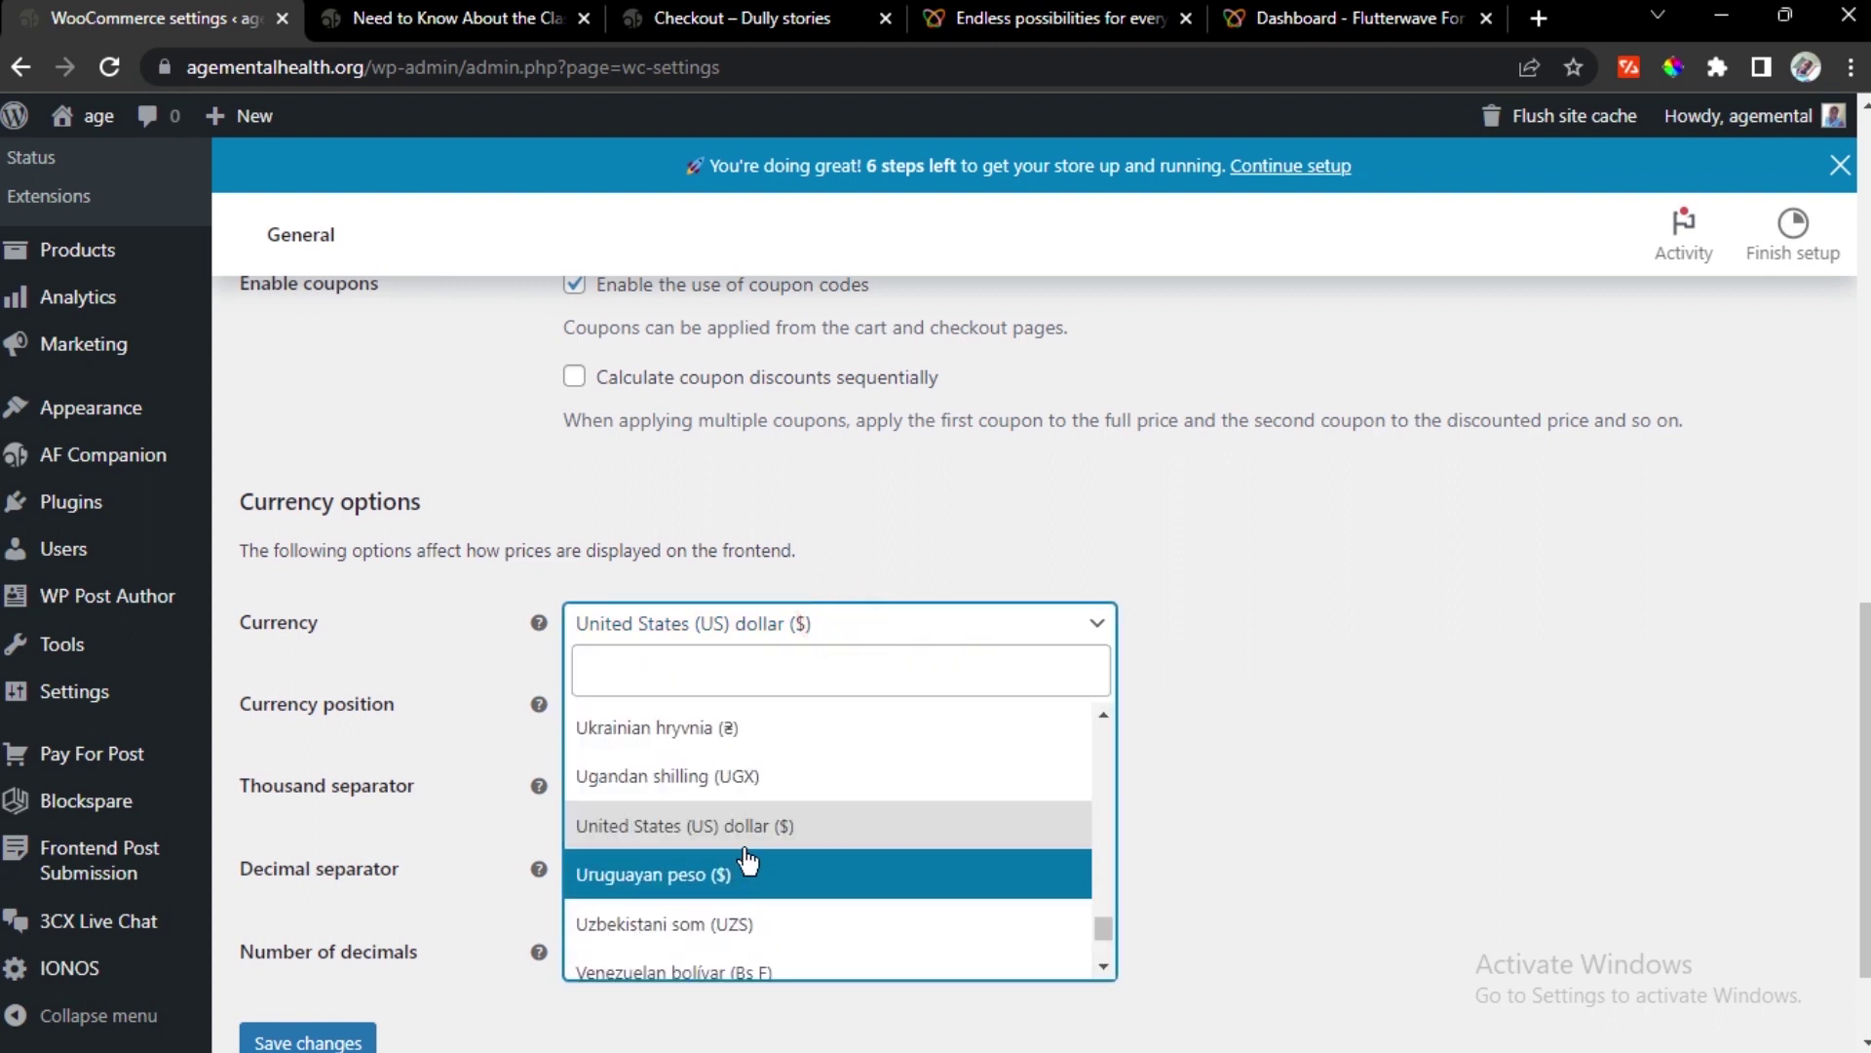
scroll(746, 858, up, 6)
scroll(746, 847, up, 1)
scroll(750, 853, down, 3)
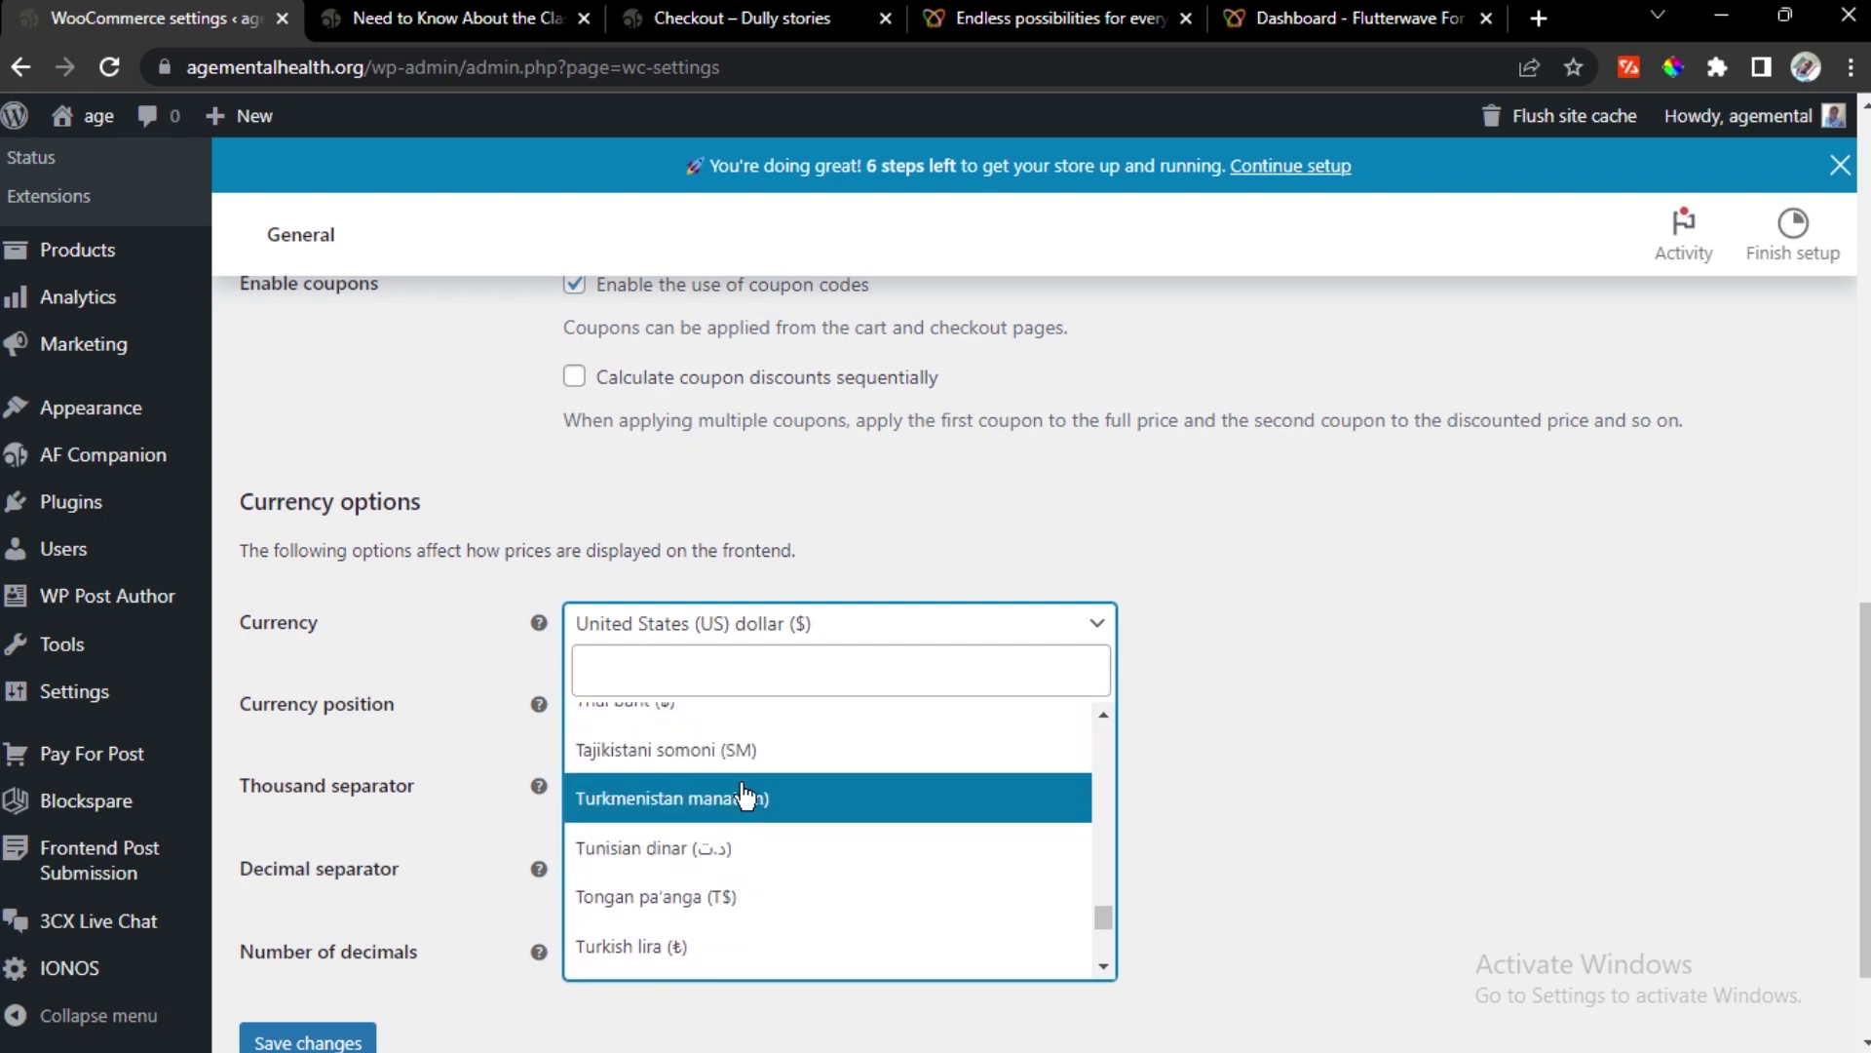
scroll(745, 784, up, 1)
scroll(750, 809, down, 2)
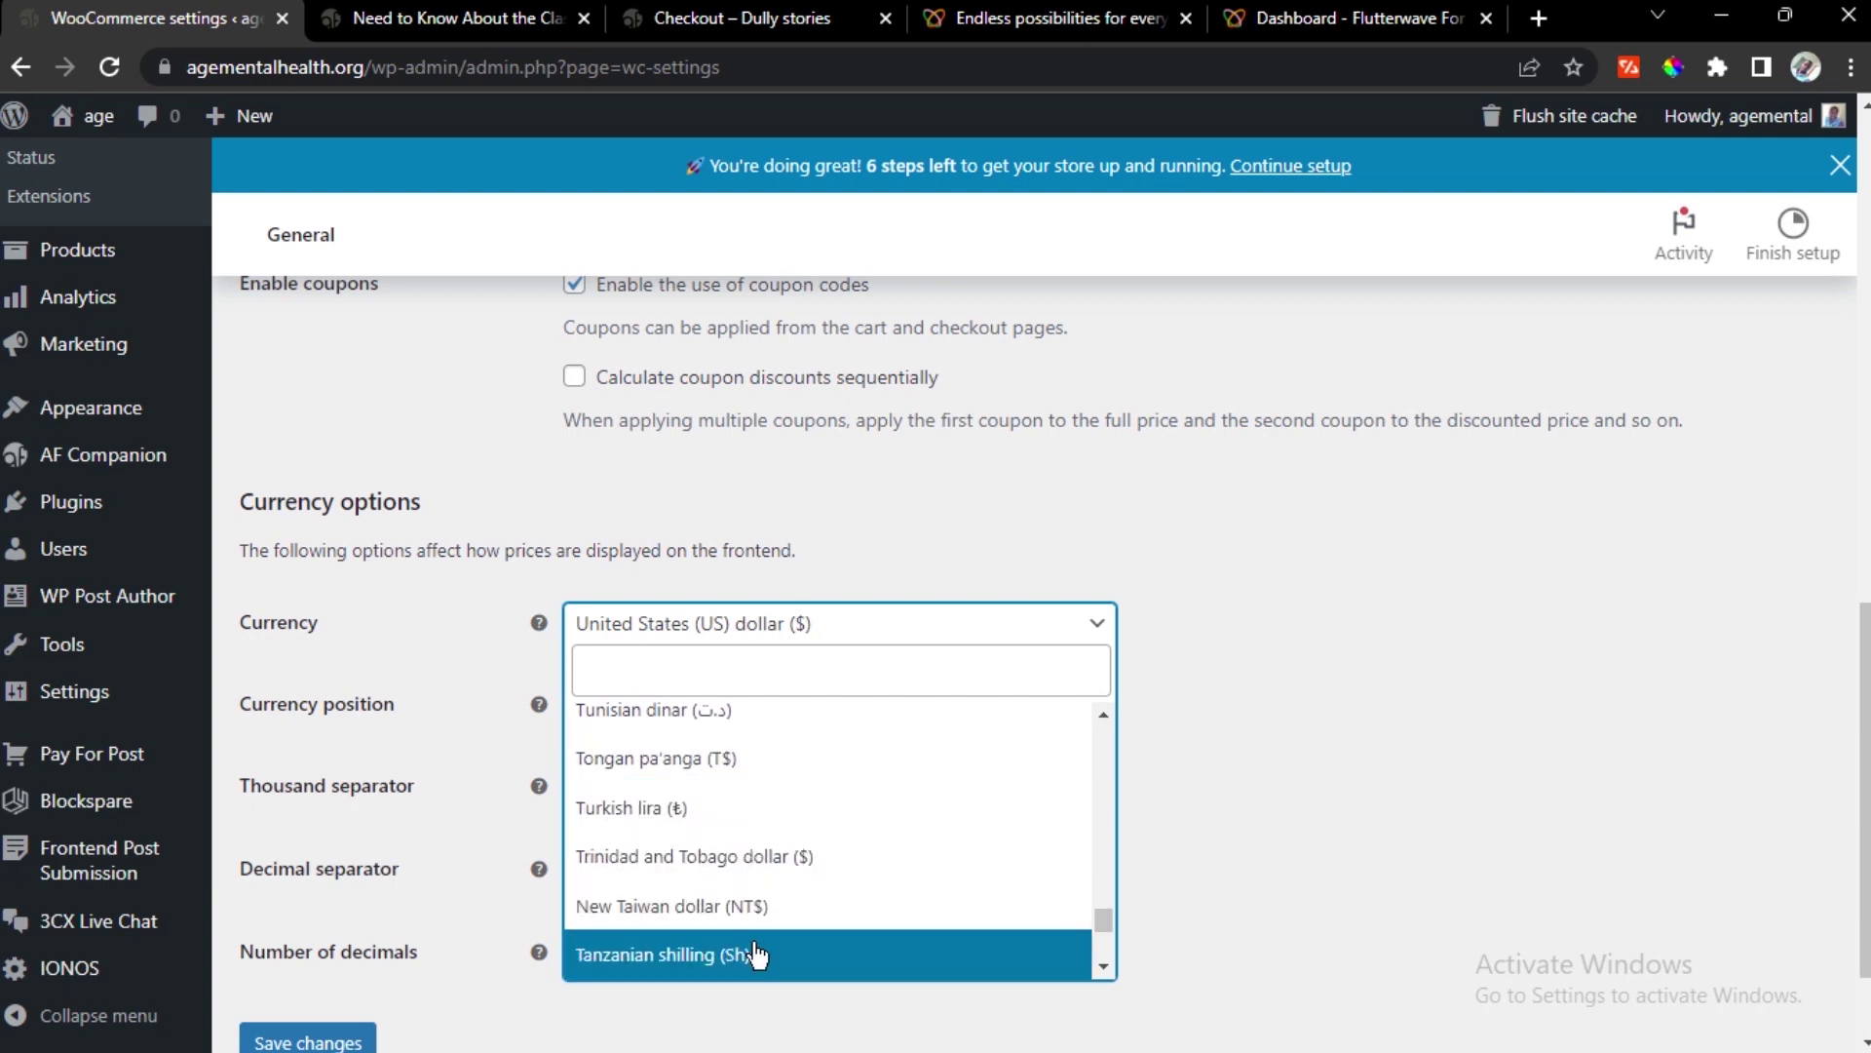
click(759, 960)
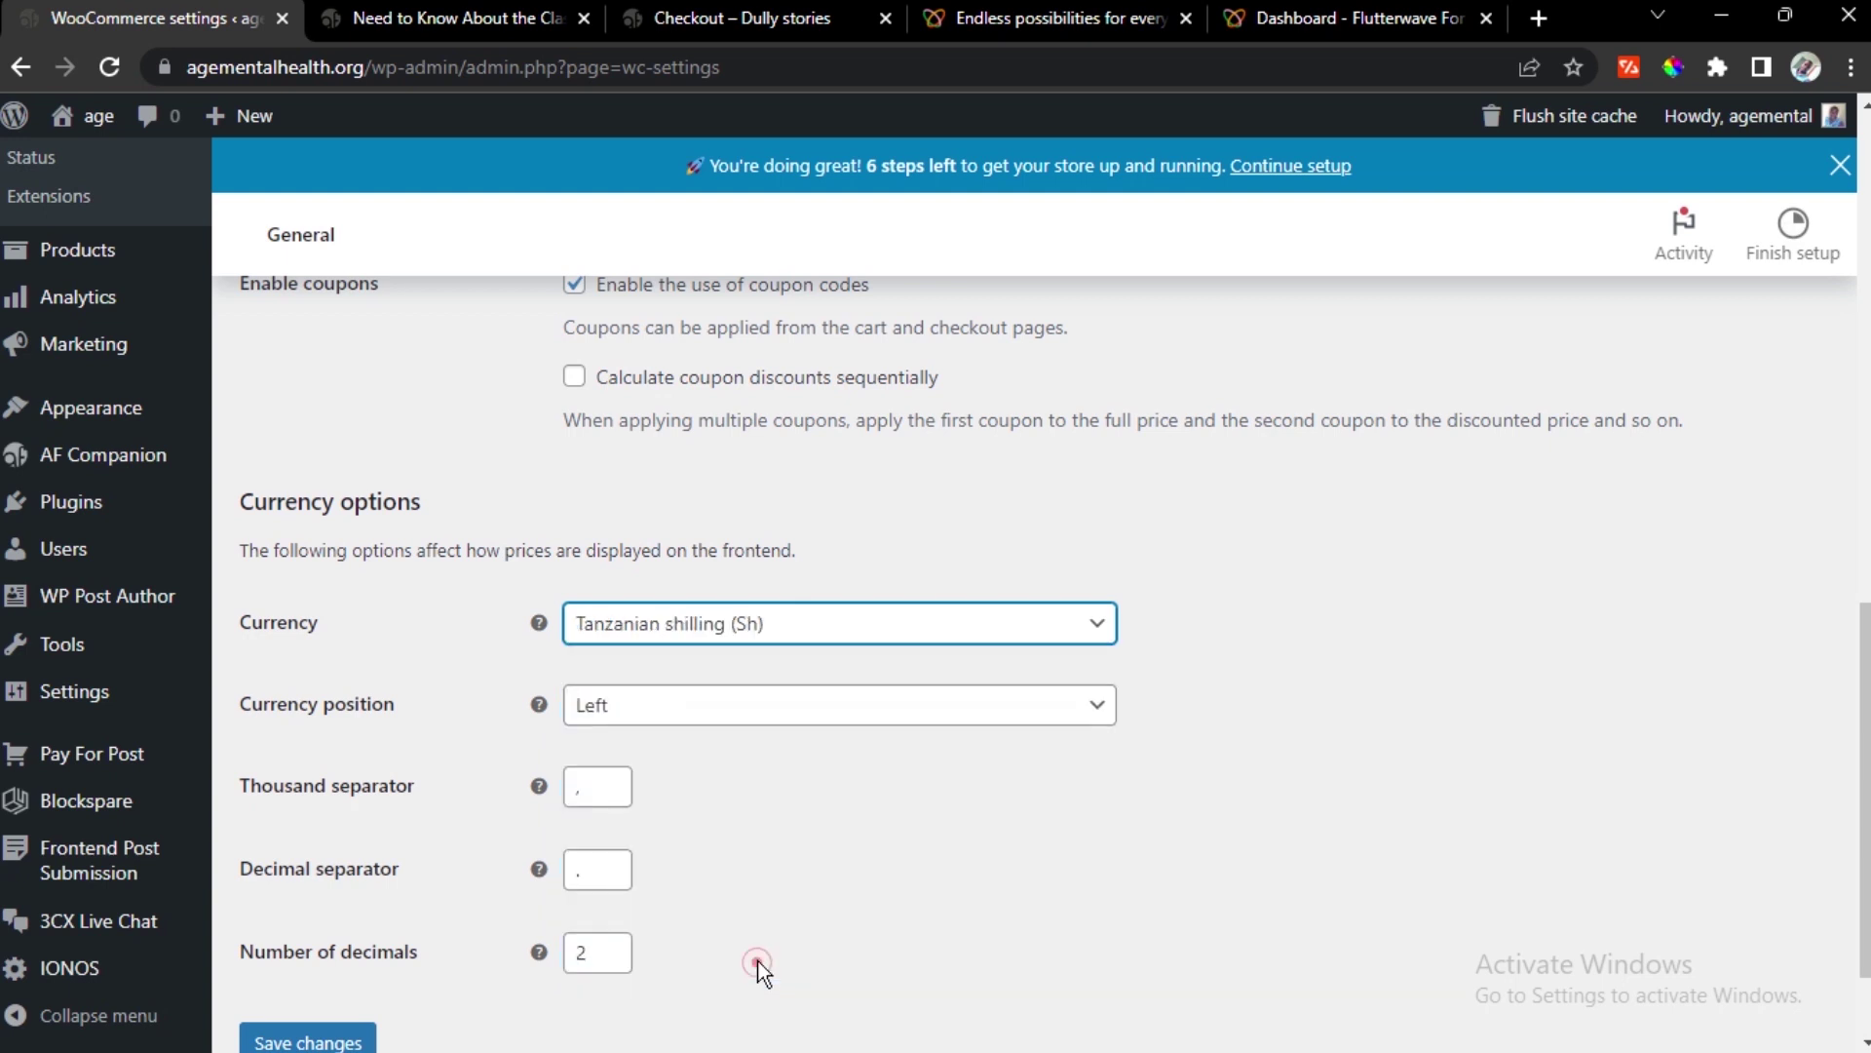
click(302, 1039)
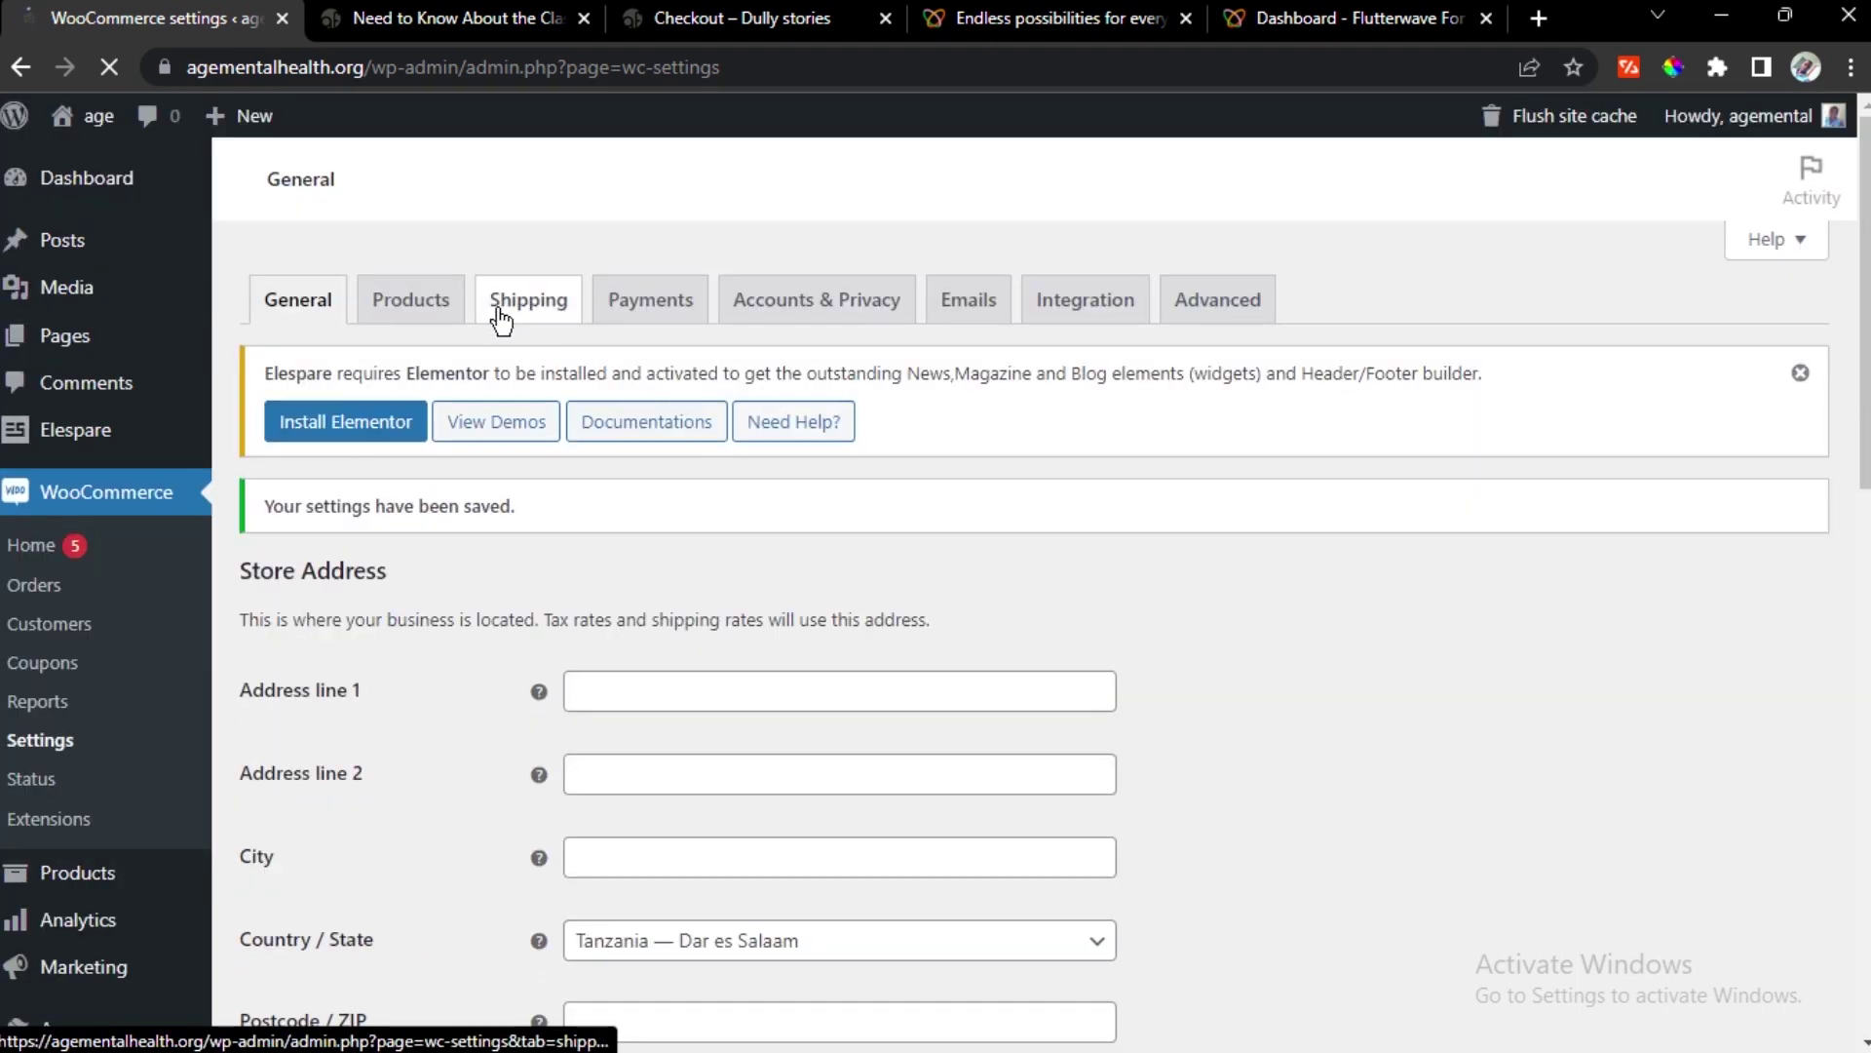
Enable the Rave method in the WooCommerce payment settings and open its setup page
click(672, 369)
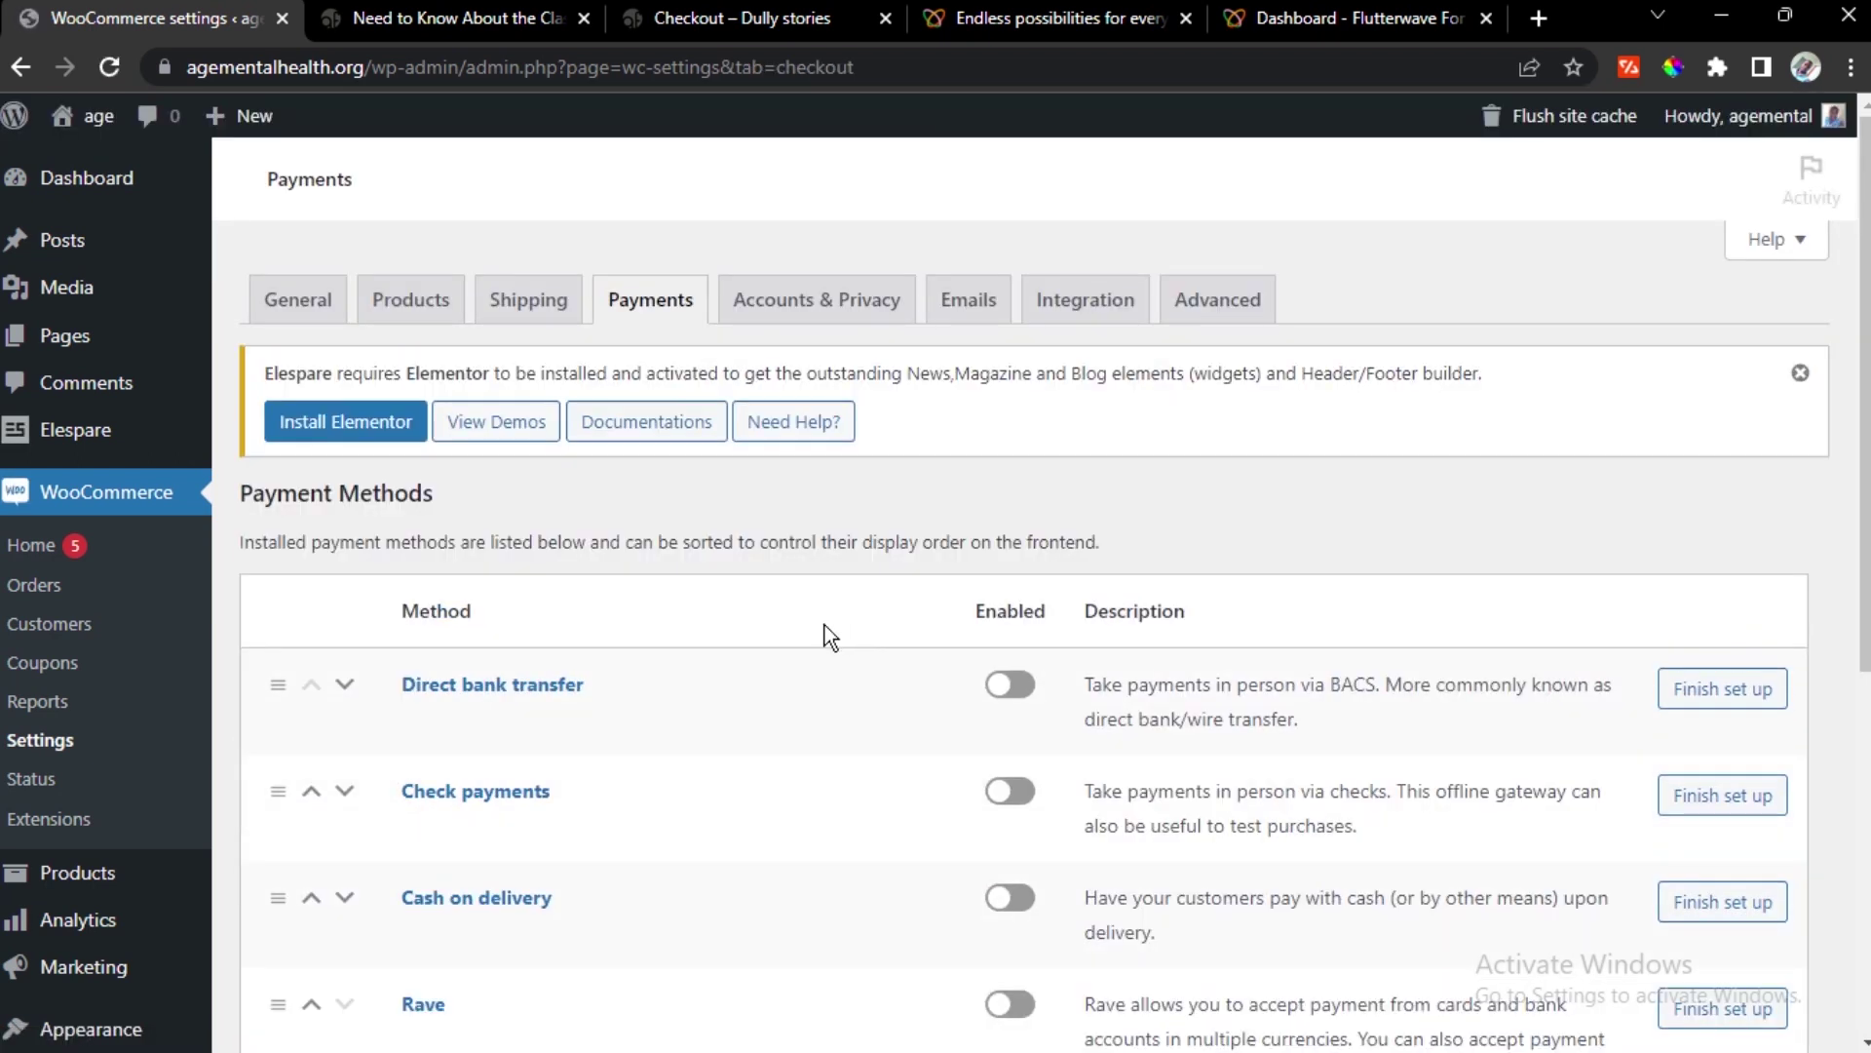
scroll(779, 614, down, 3)
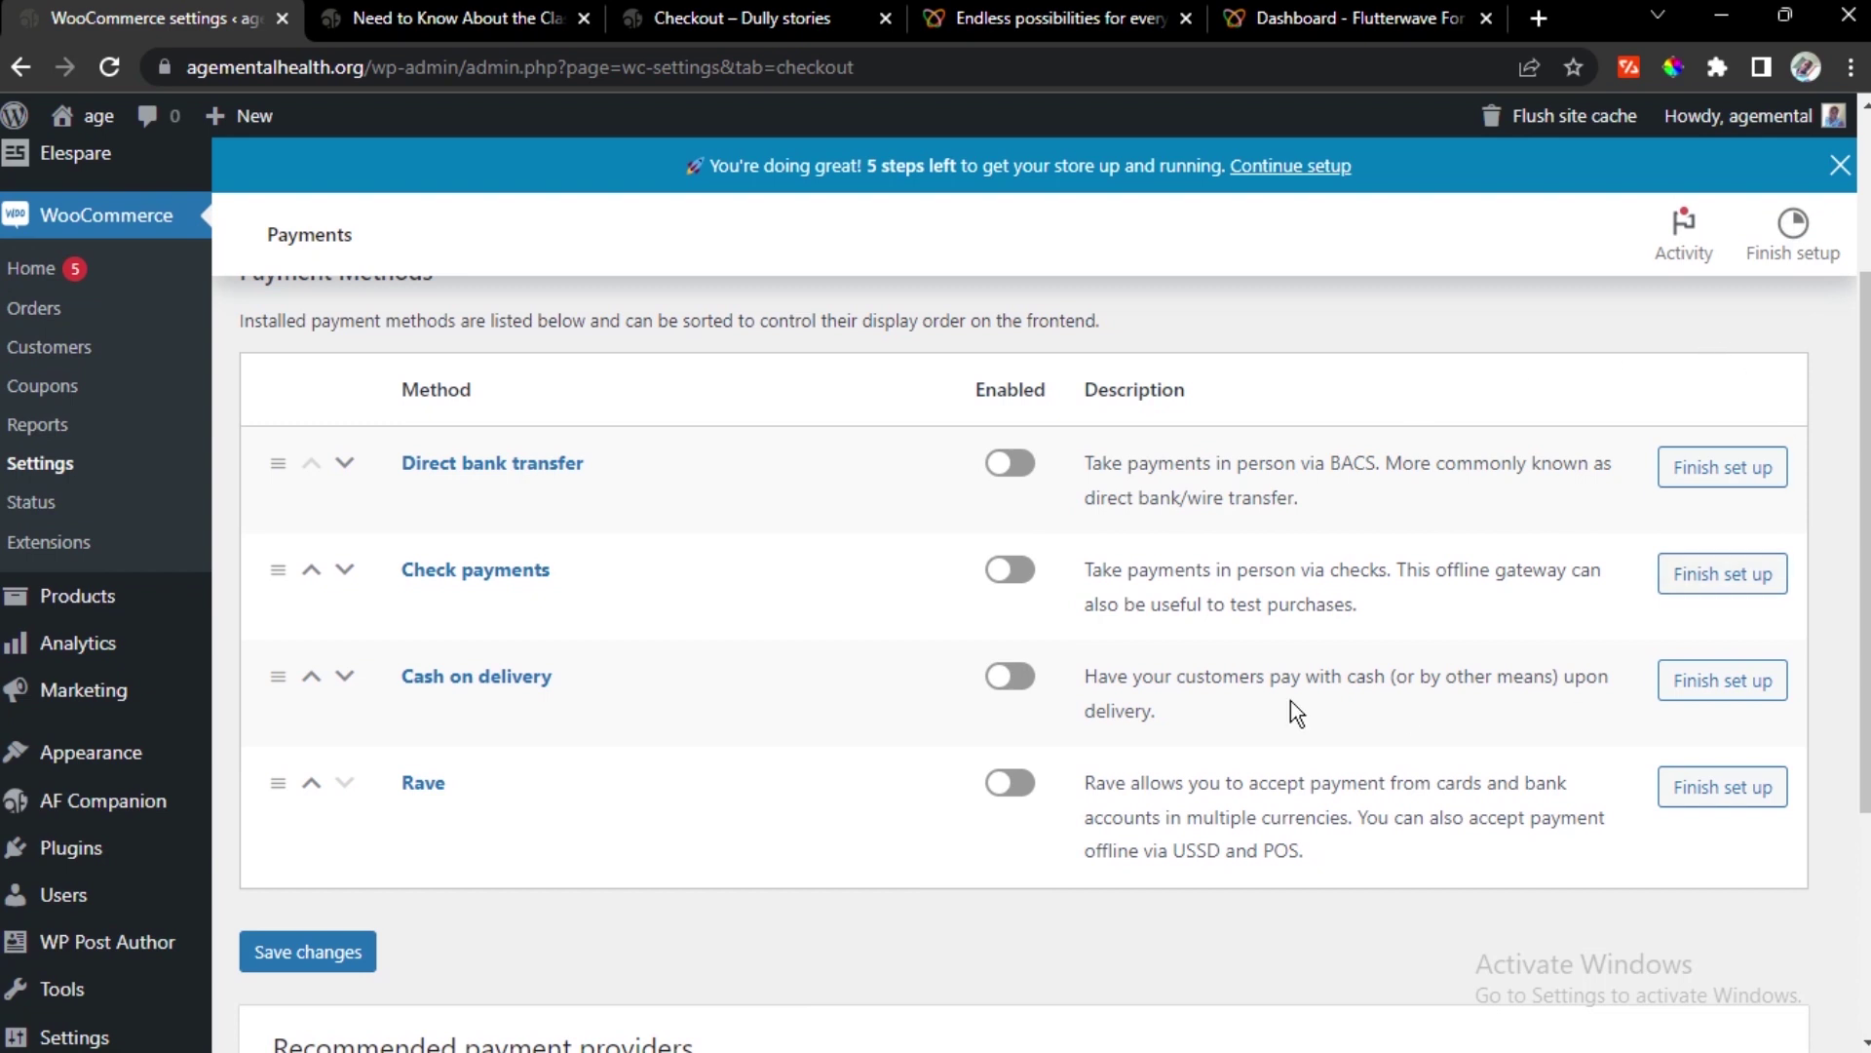
click(1016, 785)
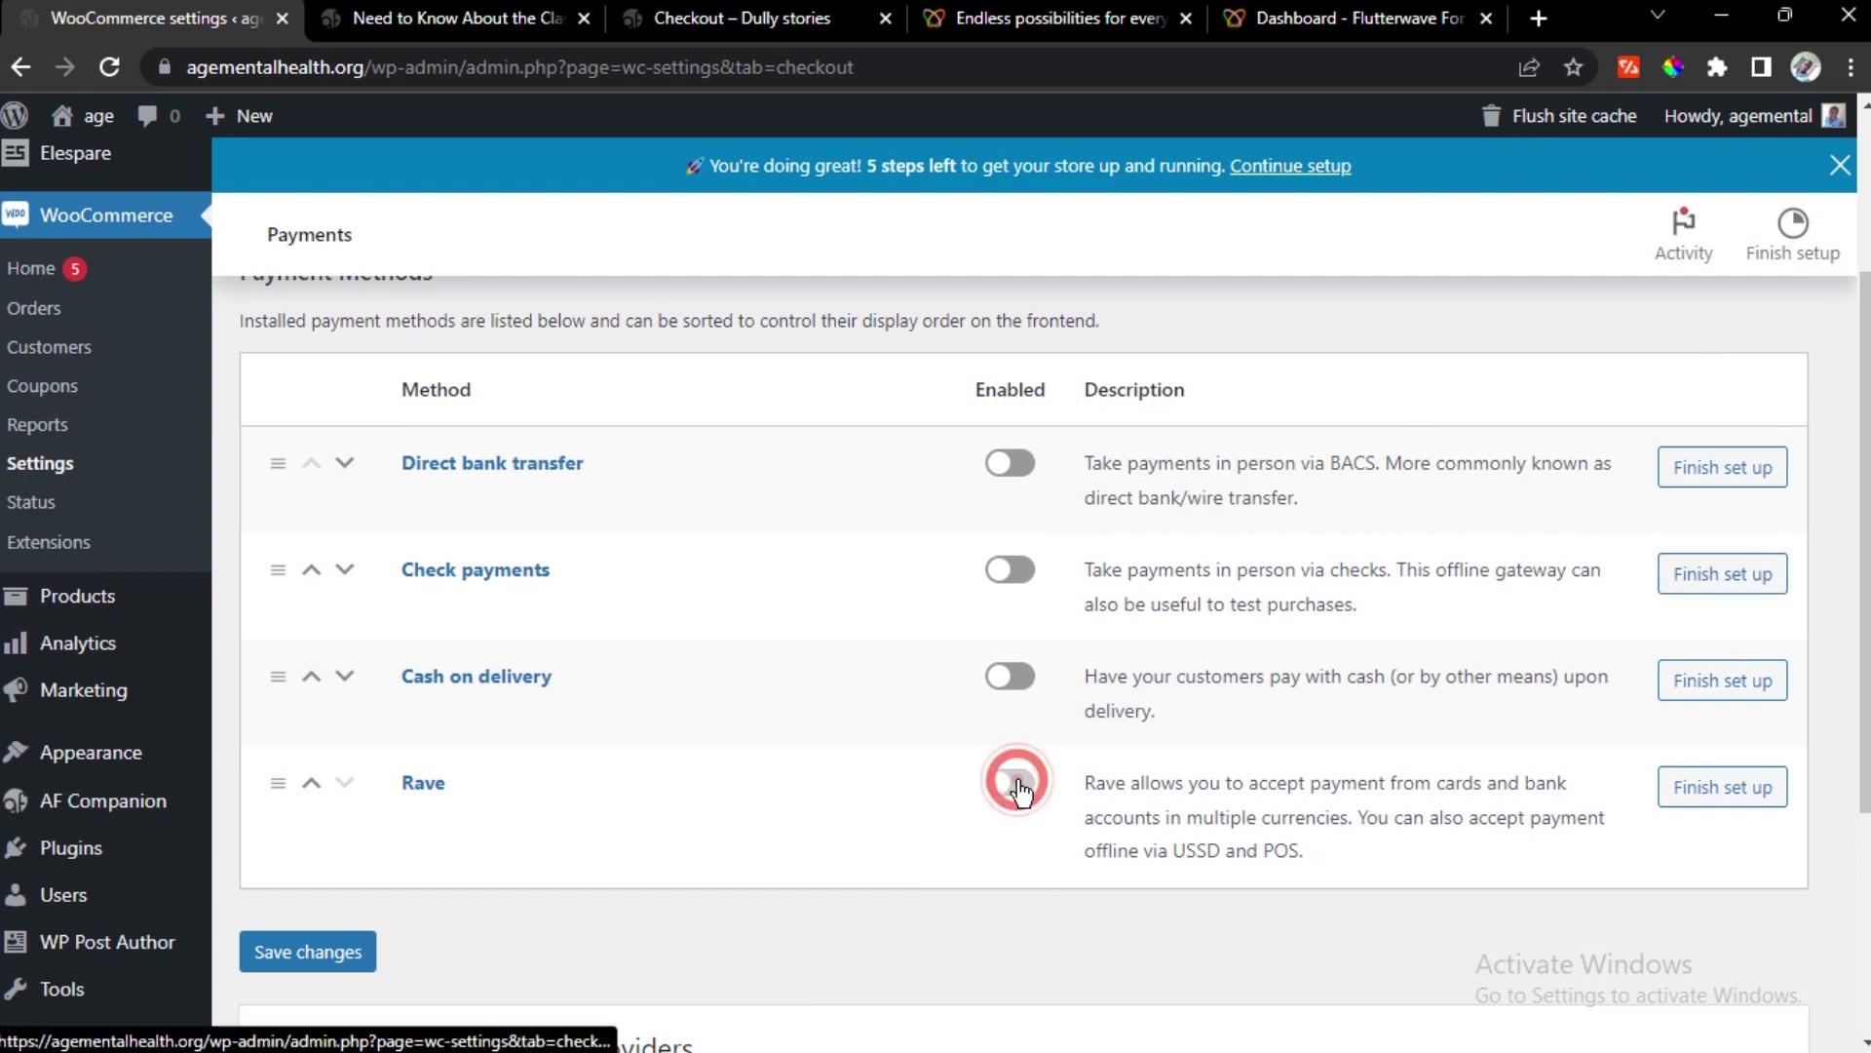
click(1750, 802)
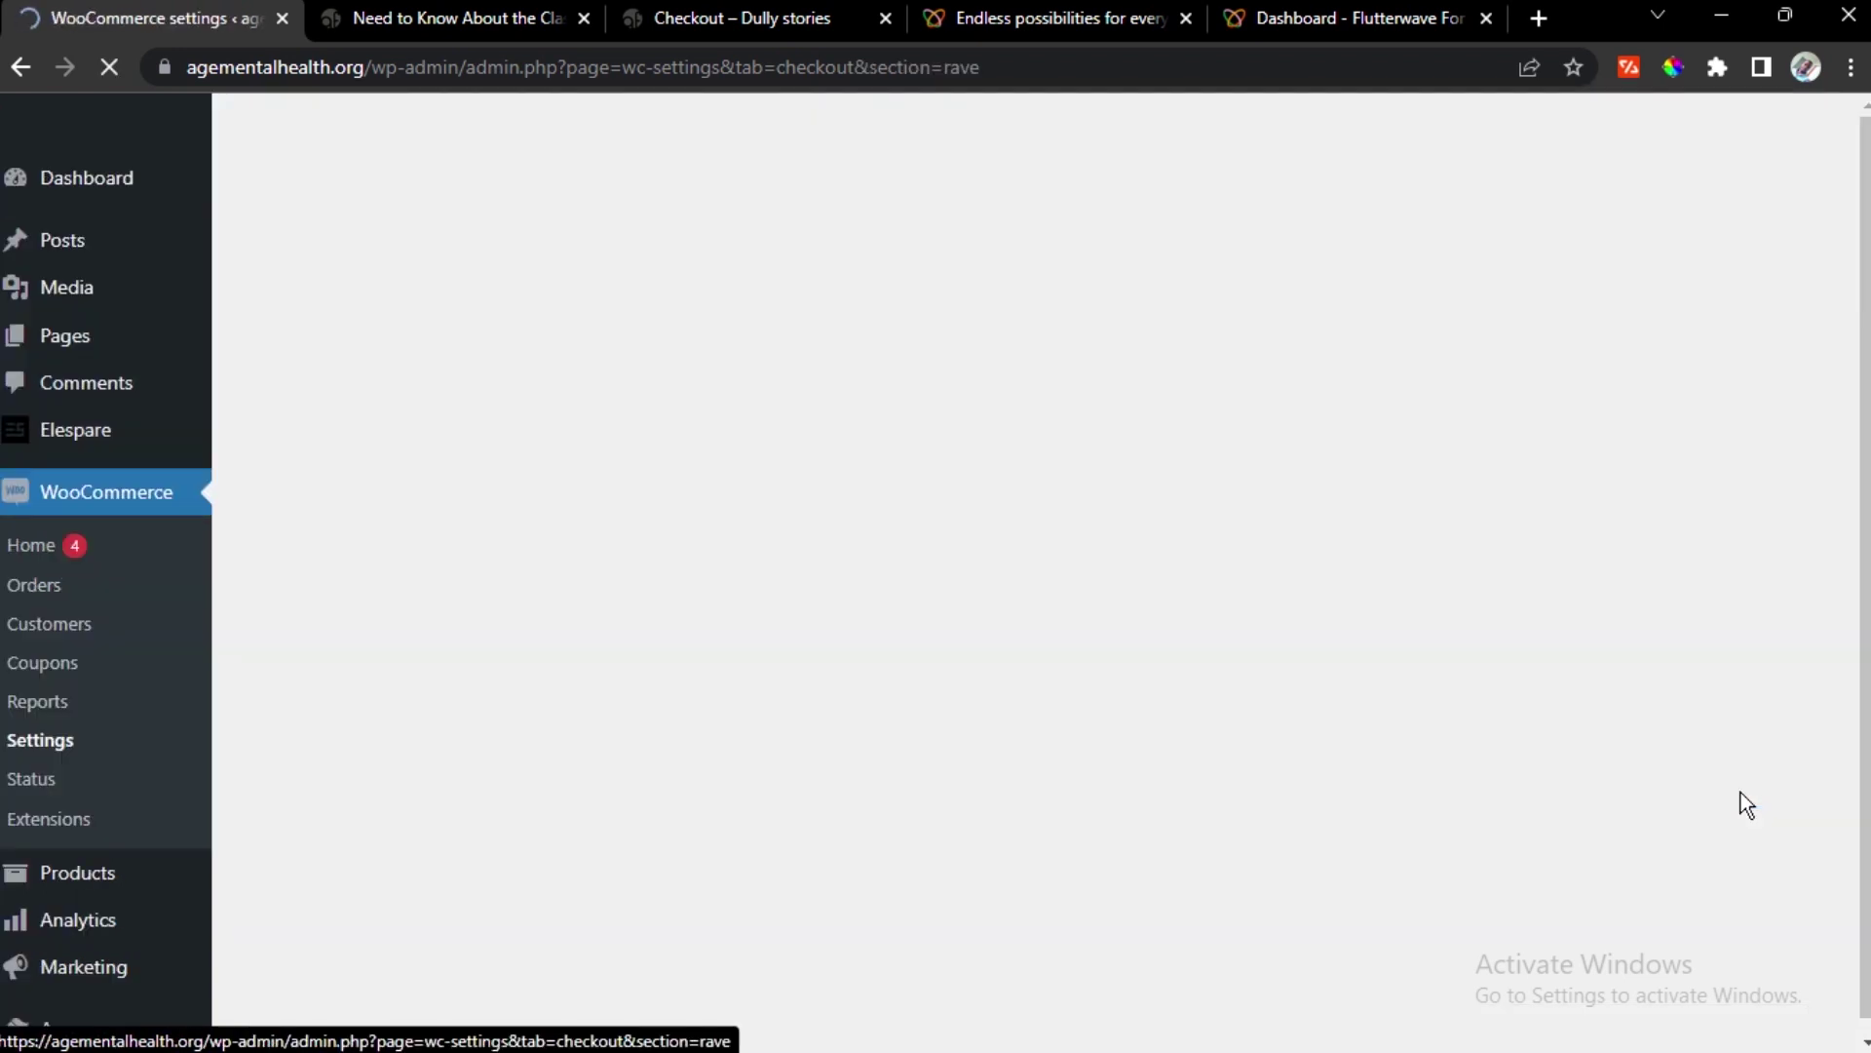
Turn on Live mode for the Rave payment gateway
scroll(595, 488, down, 4)
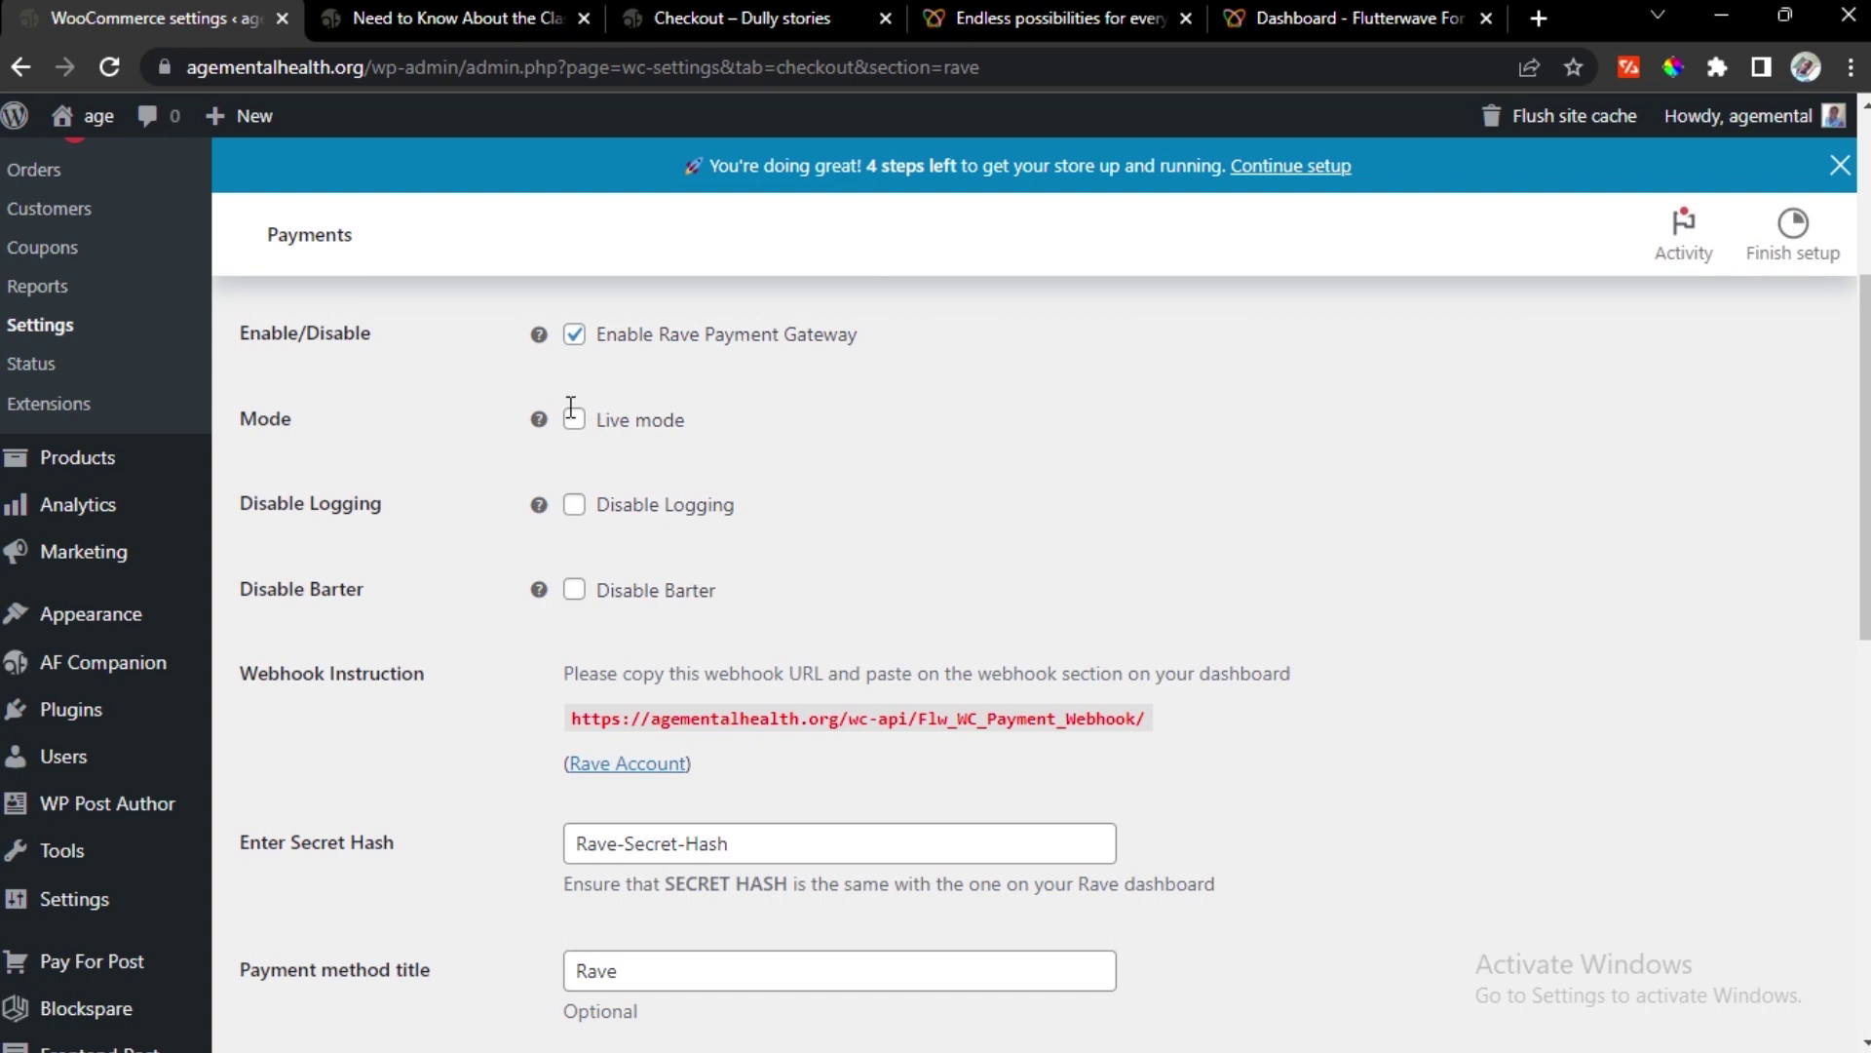
click(574, 421)
scroll(854, 451, up, 2)
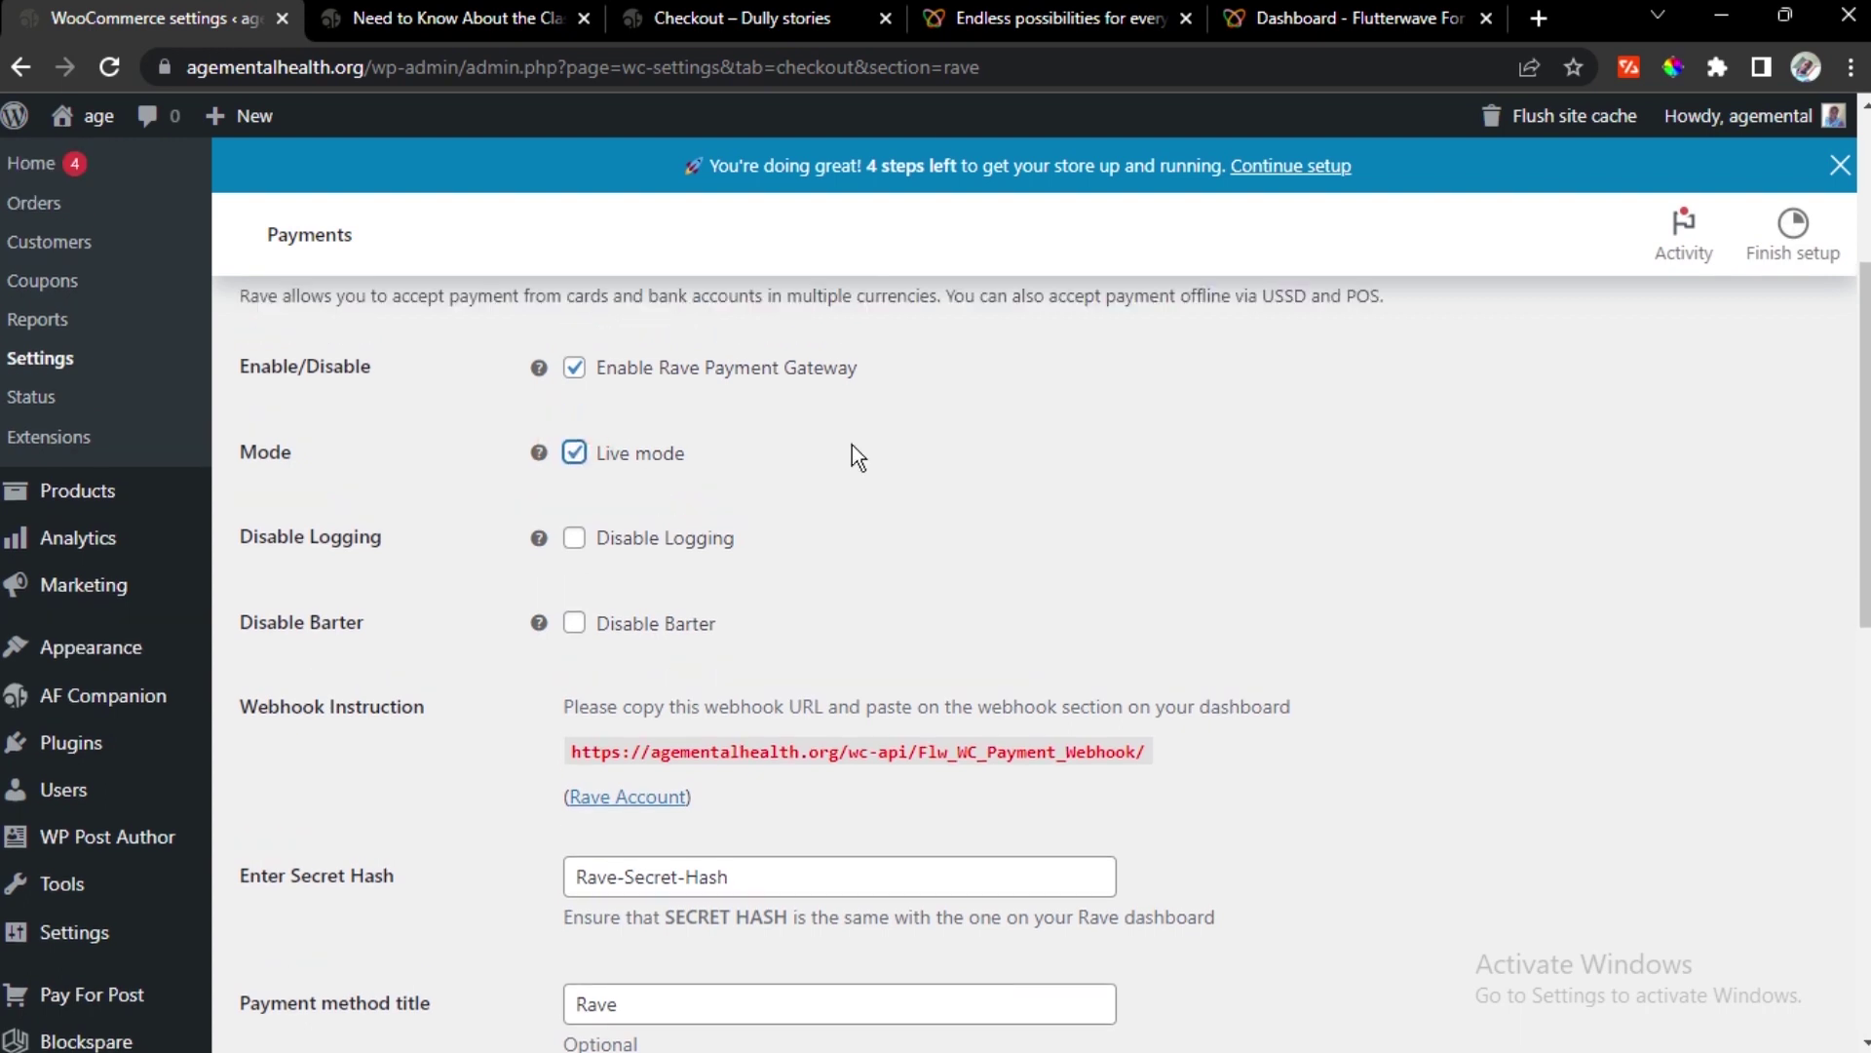
Copy the test public key from the Flutterwave dashboard's API keys page and paste it as the Rave Live Public Key
scroll(850, 444, down, 3)
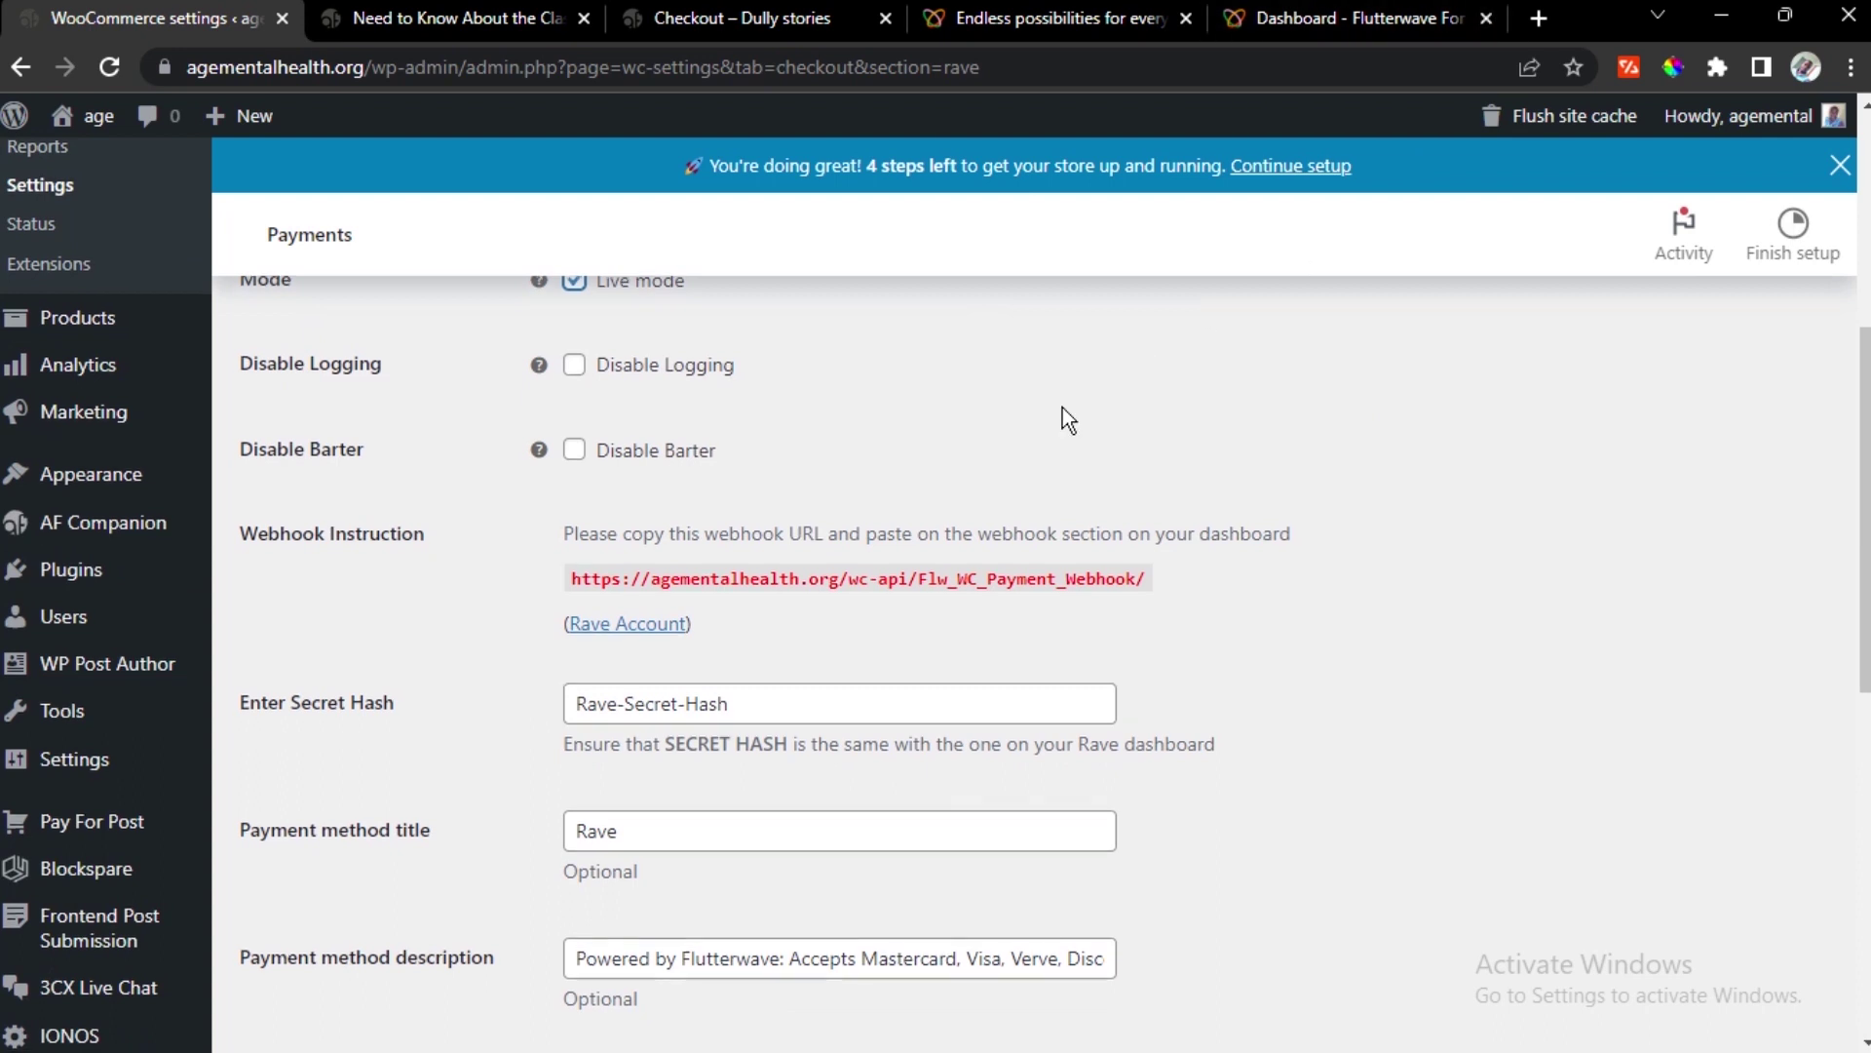
scroll(1068, 409, down, 3)
scroll(1082, 421, up, 3)
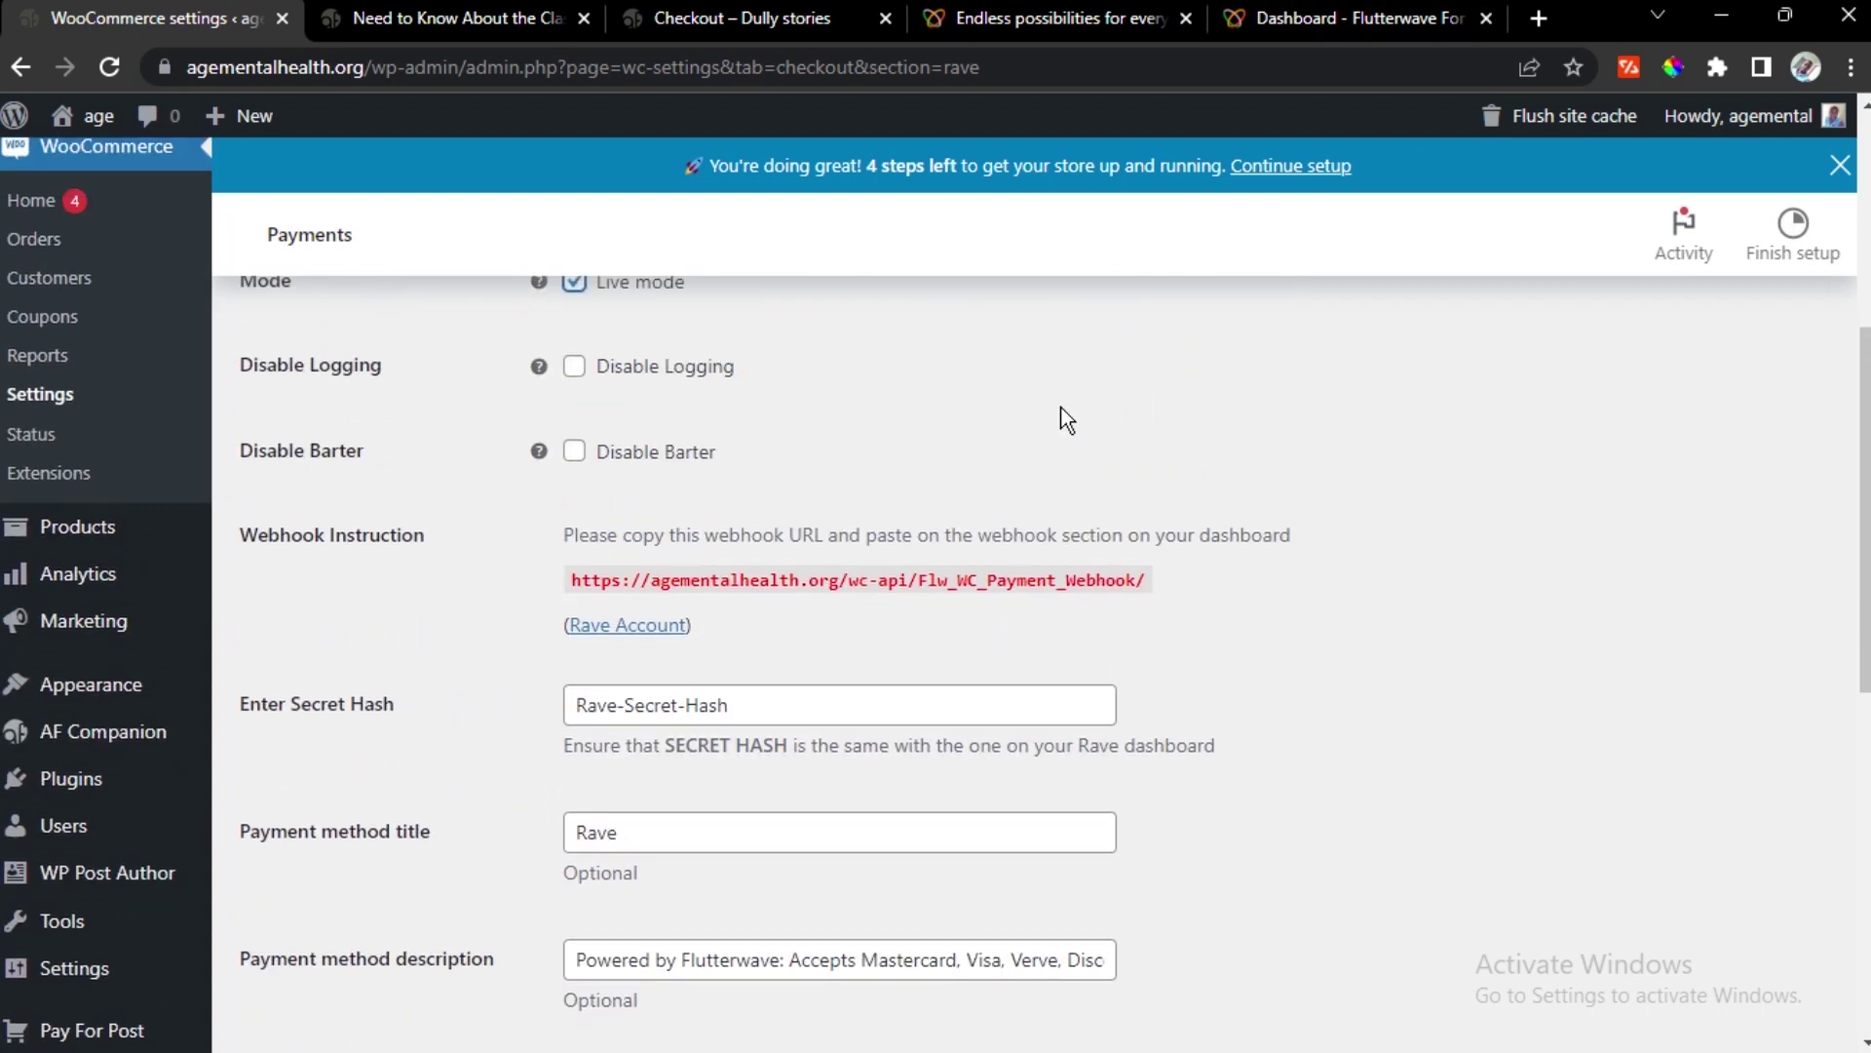
scroll(1066, 419, down, 1)
scroll(579, 606, down, 3)
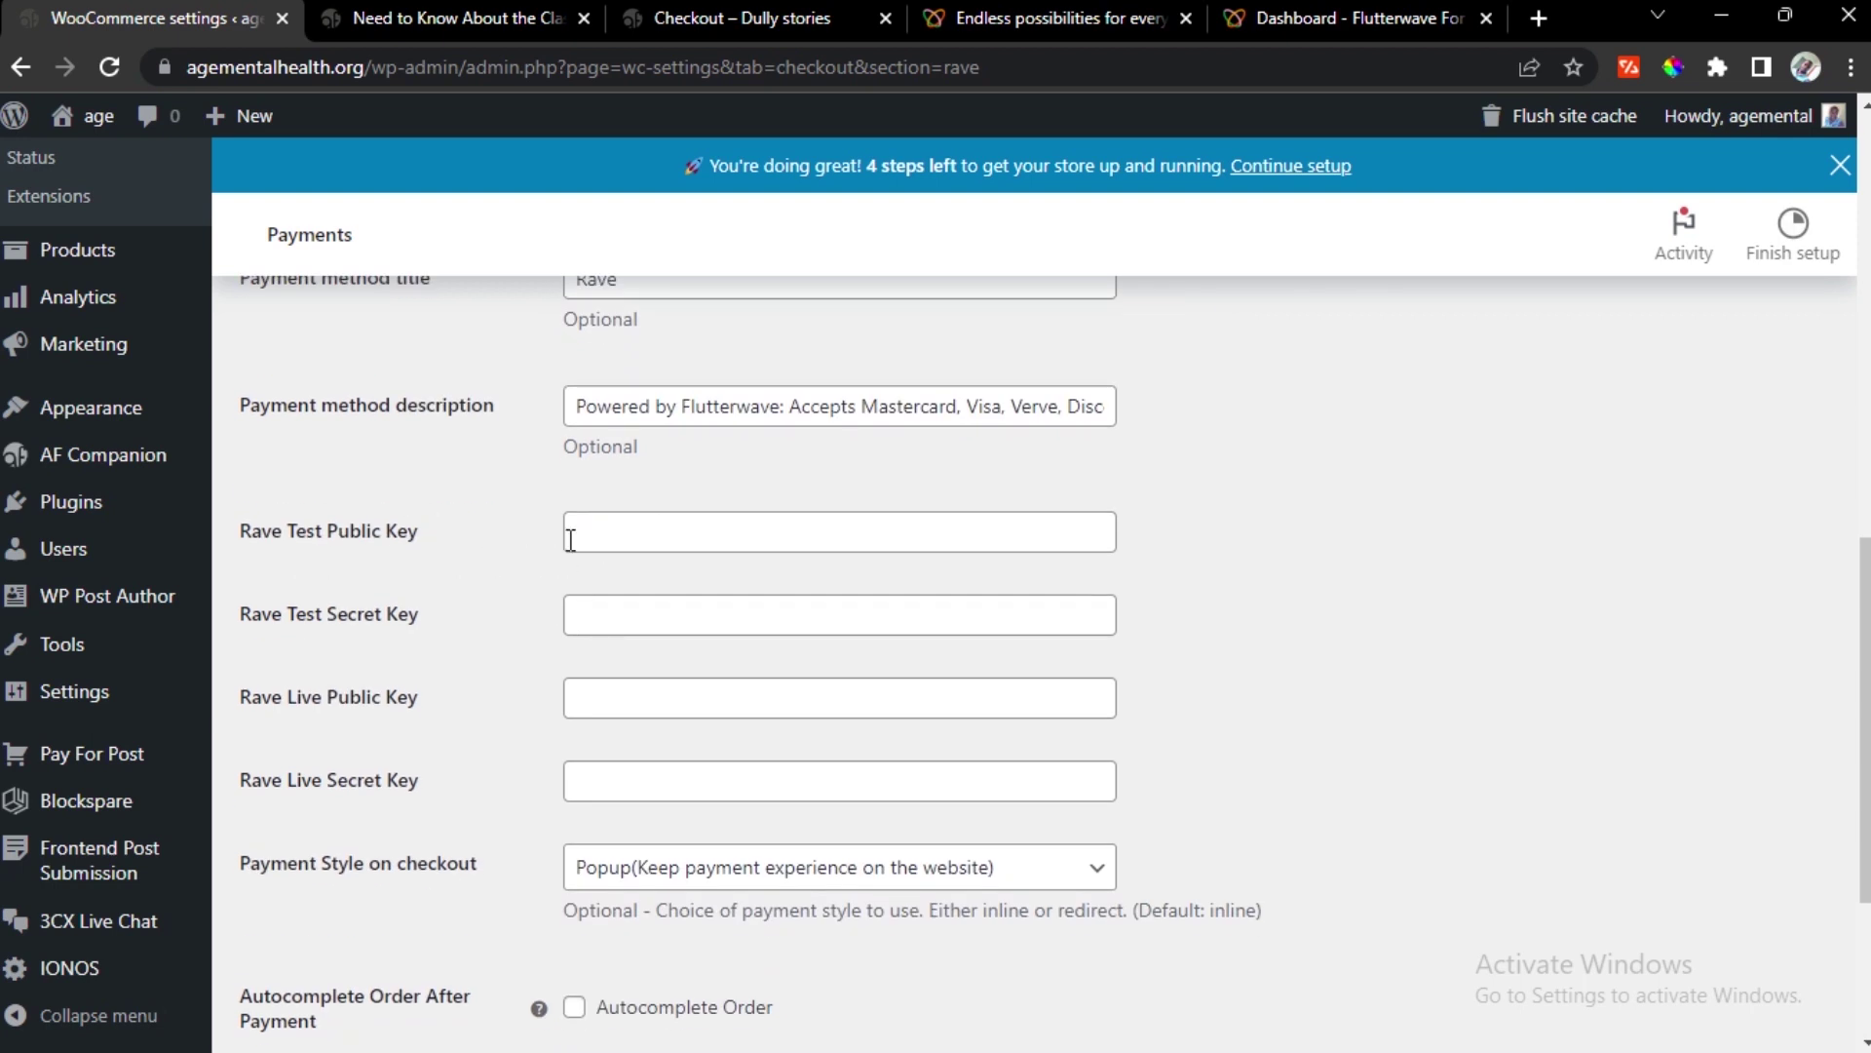
click(714, 712)
click(1354, 18)
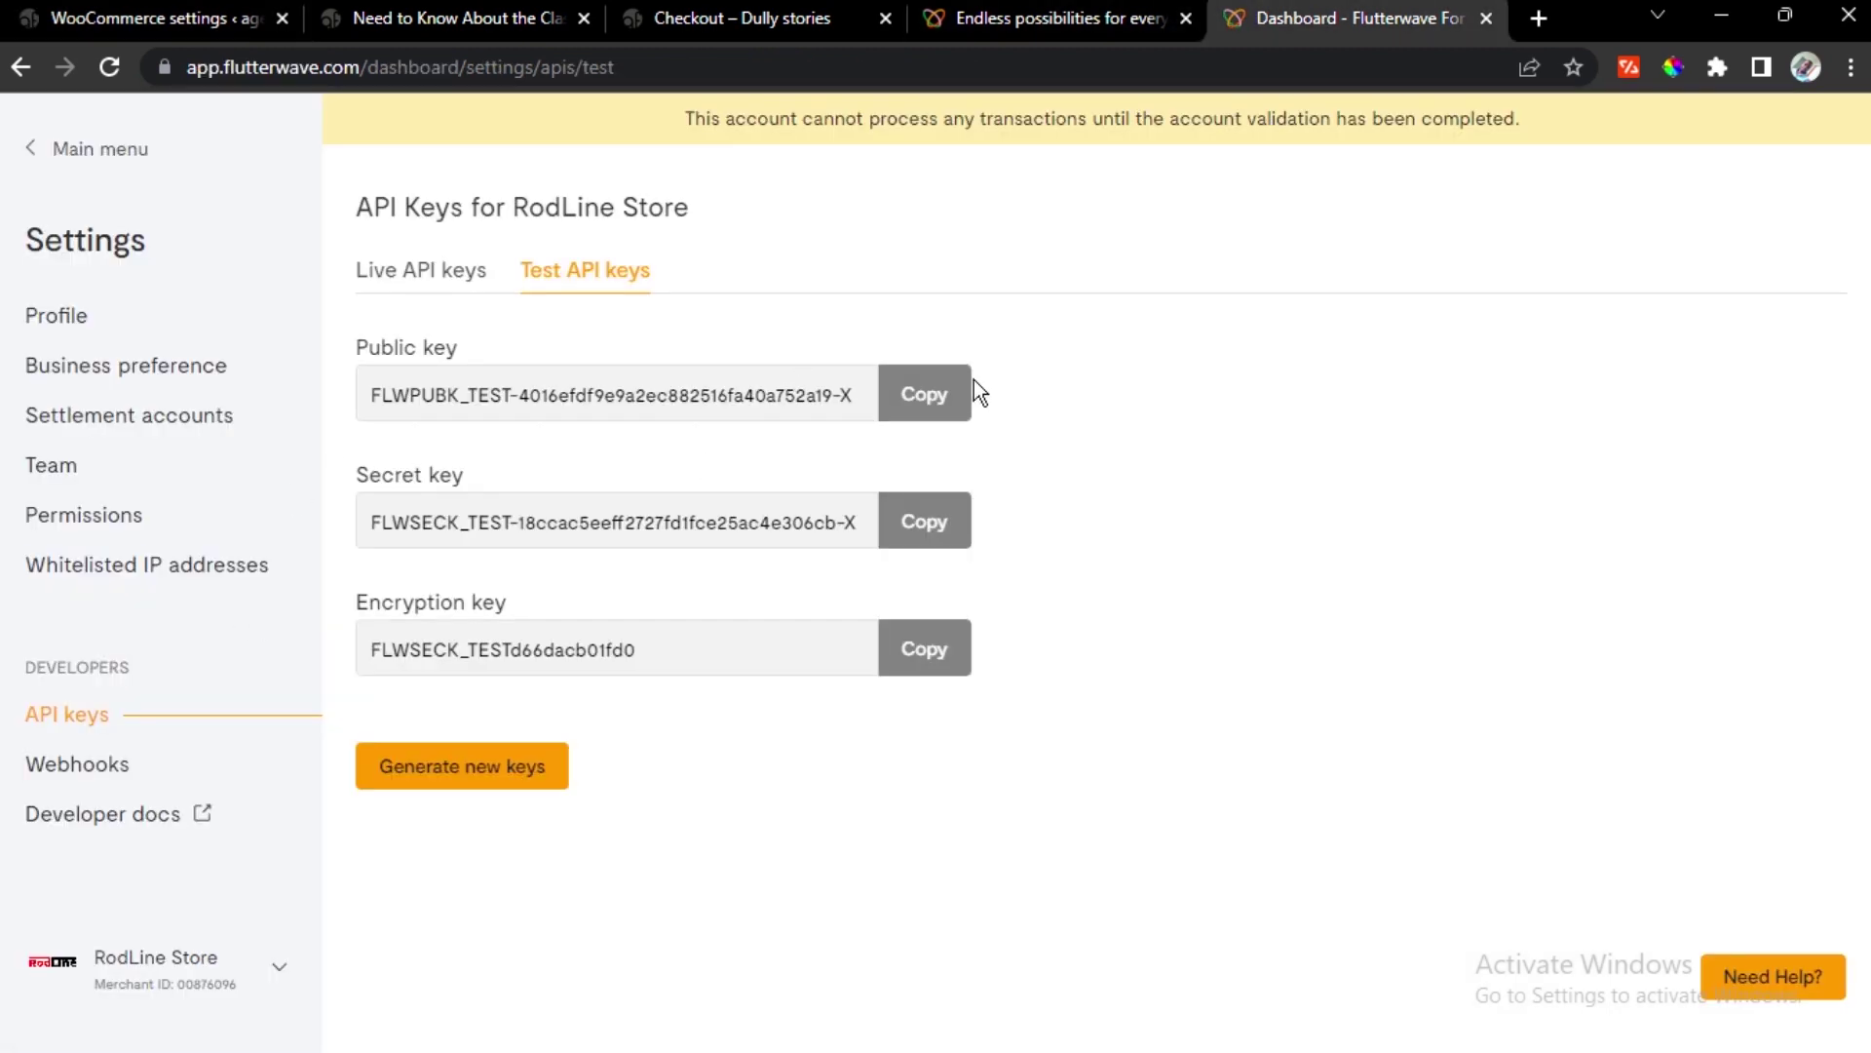
click(944, 407)
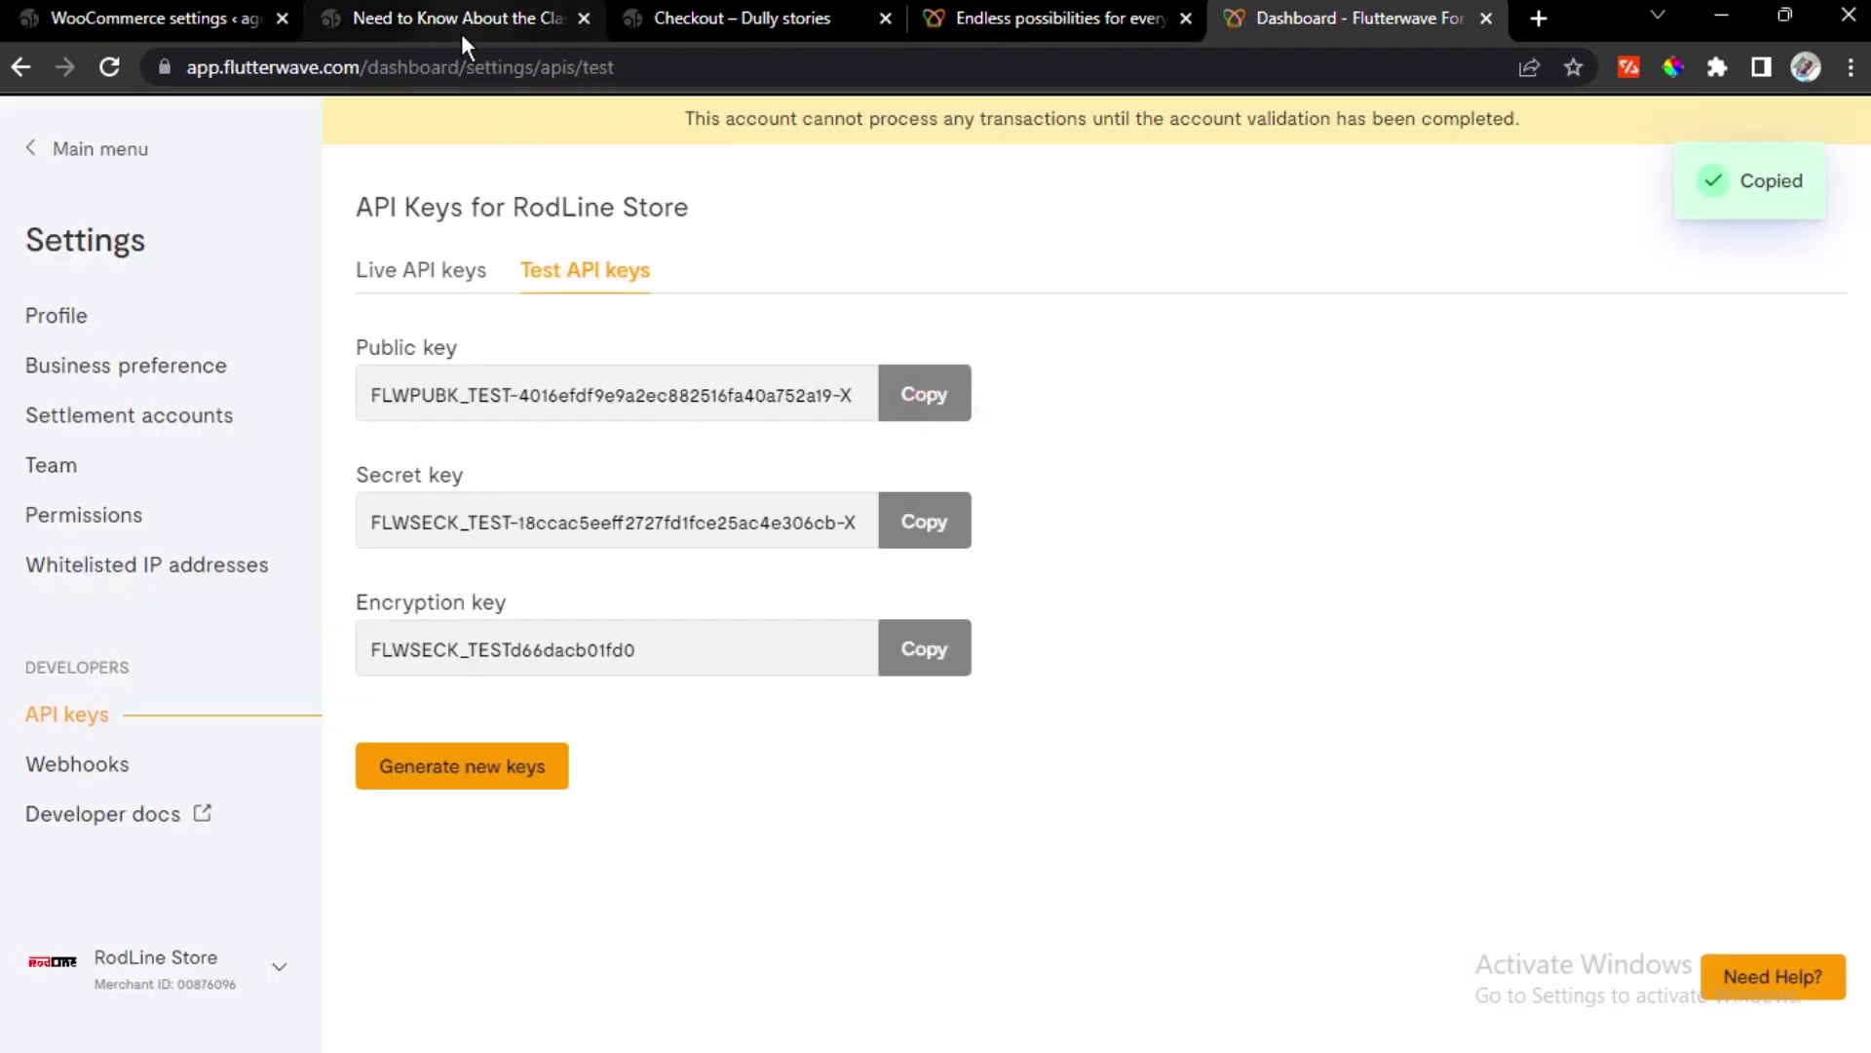
click(741, 18)
click(156, 17)
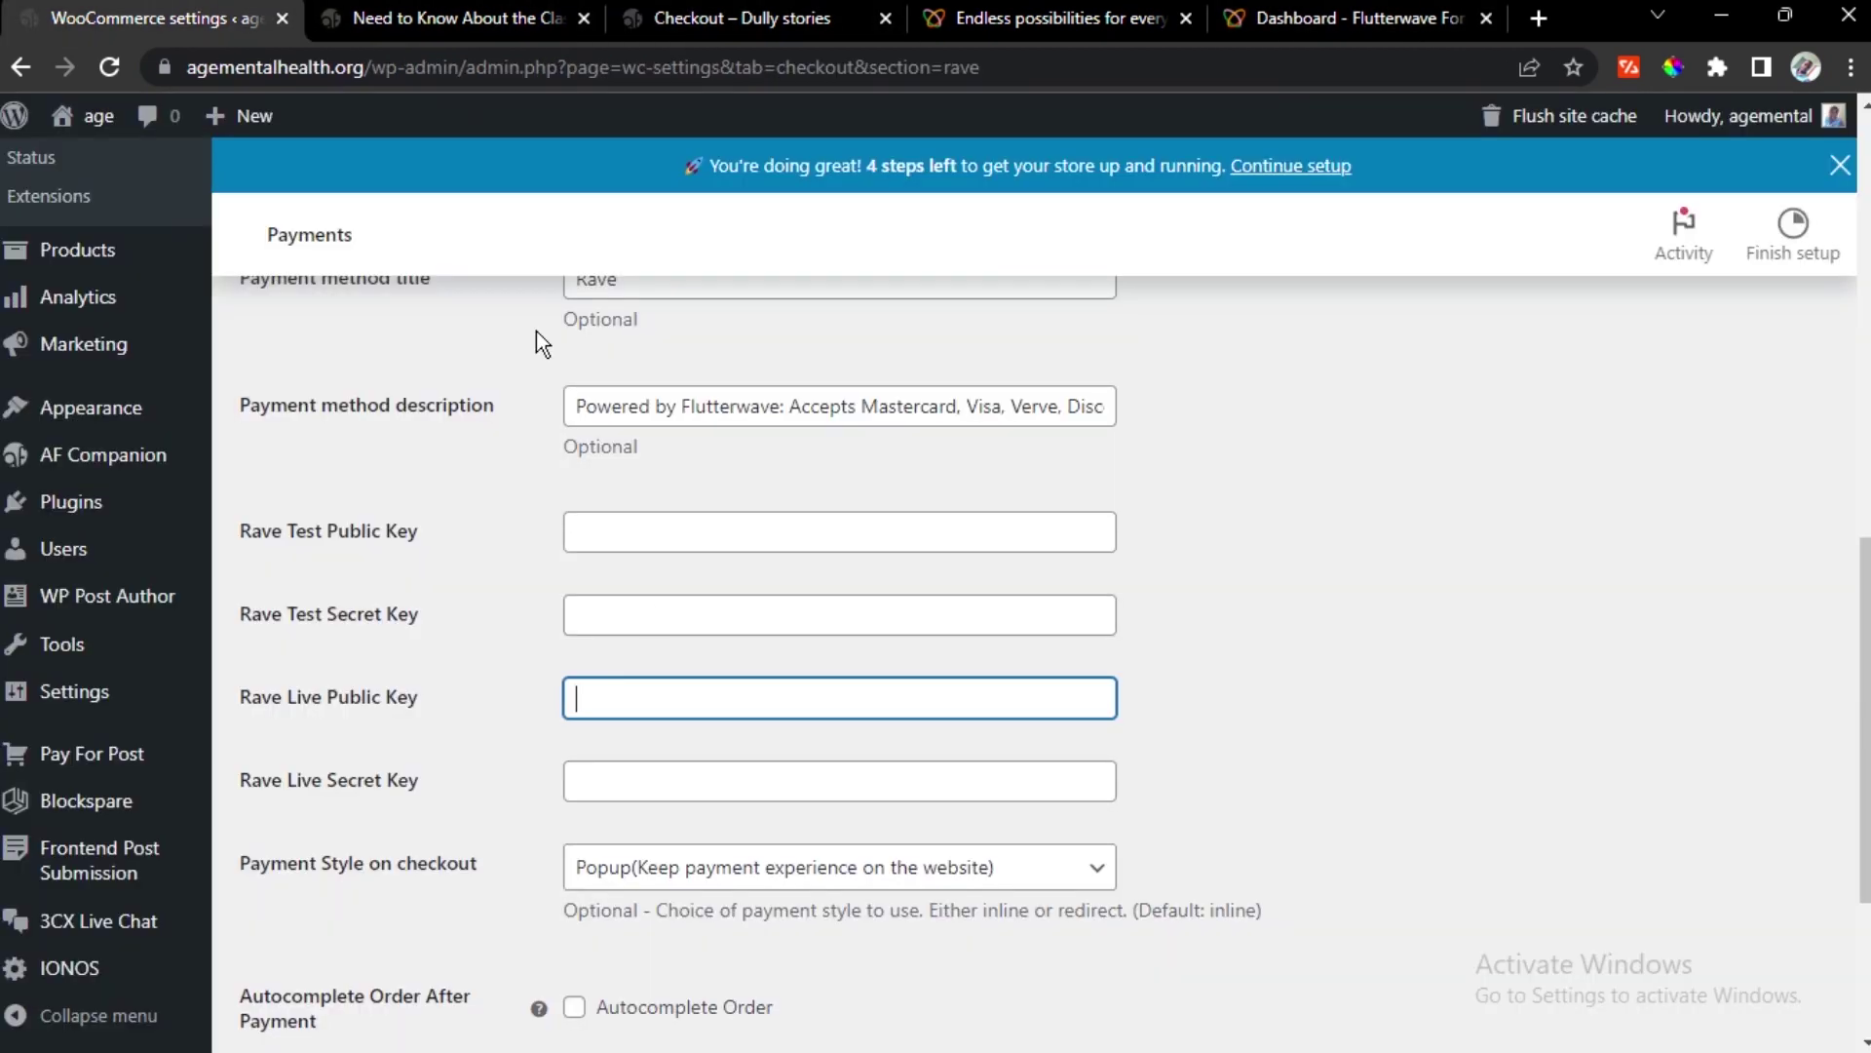
right_click(684, 698)
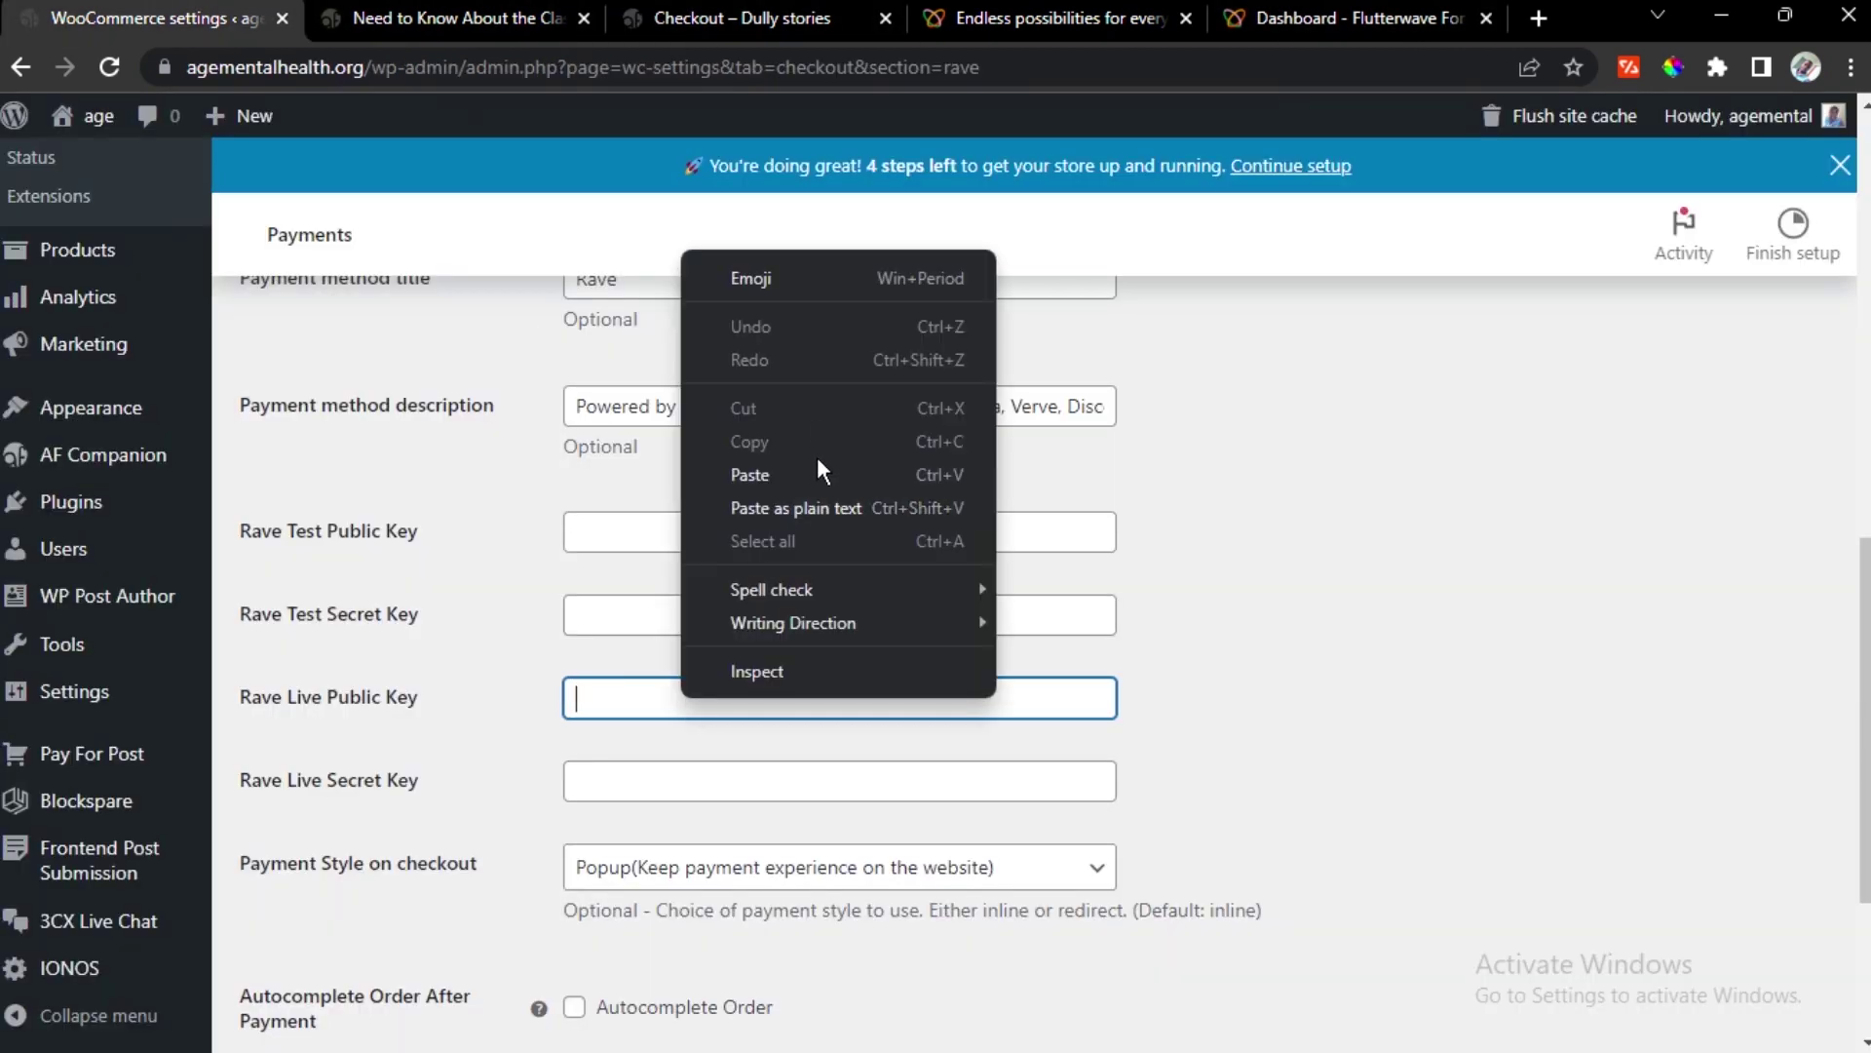
click(818, 470)
Copy the test secret key from the Flutterwave dashboard and paste it as the Rave Live Secret Key in the gateway settings
click(1227, 39)
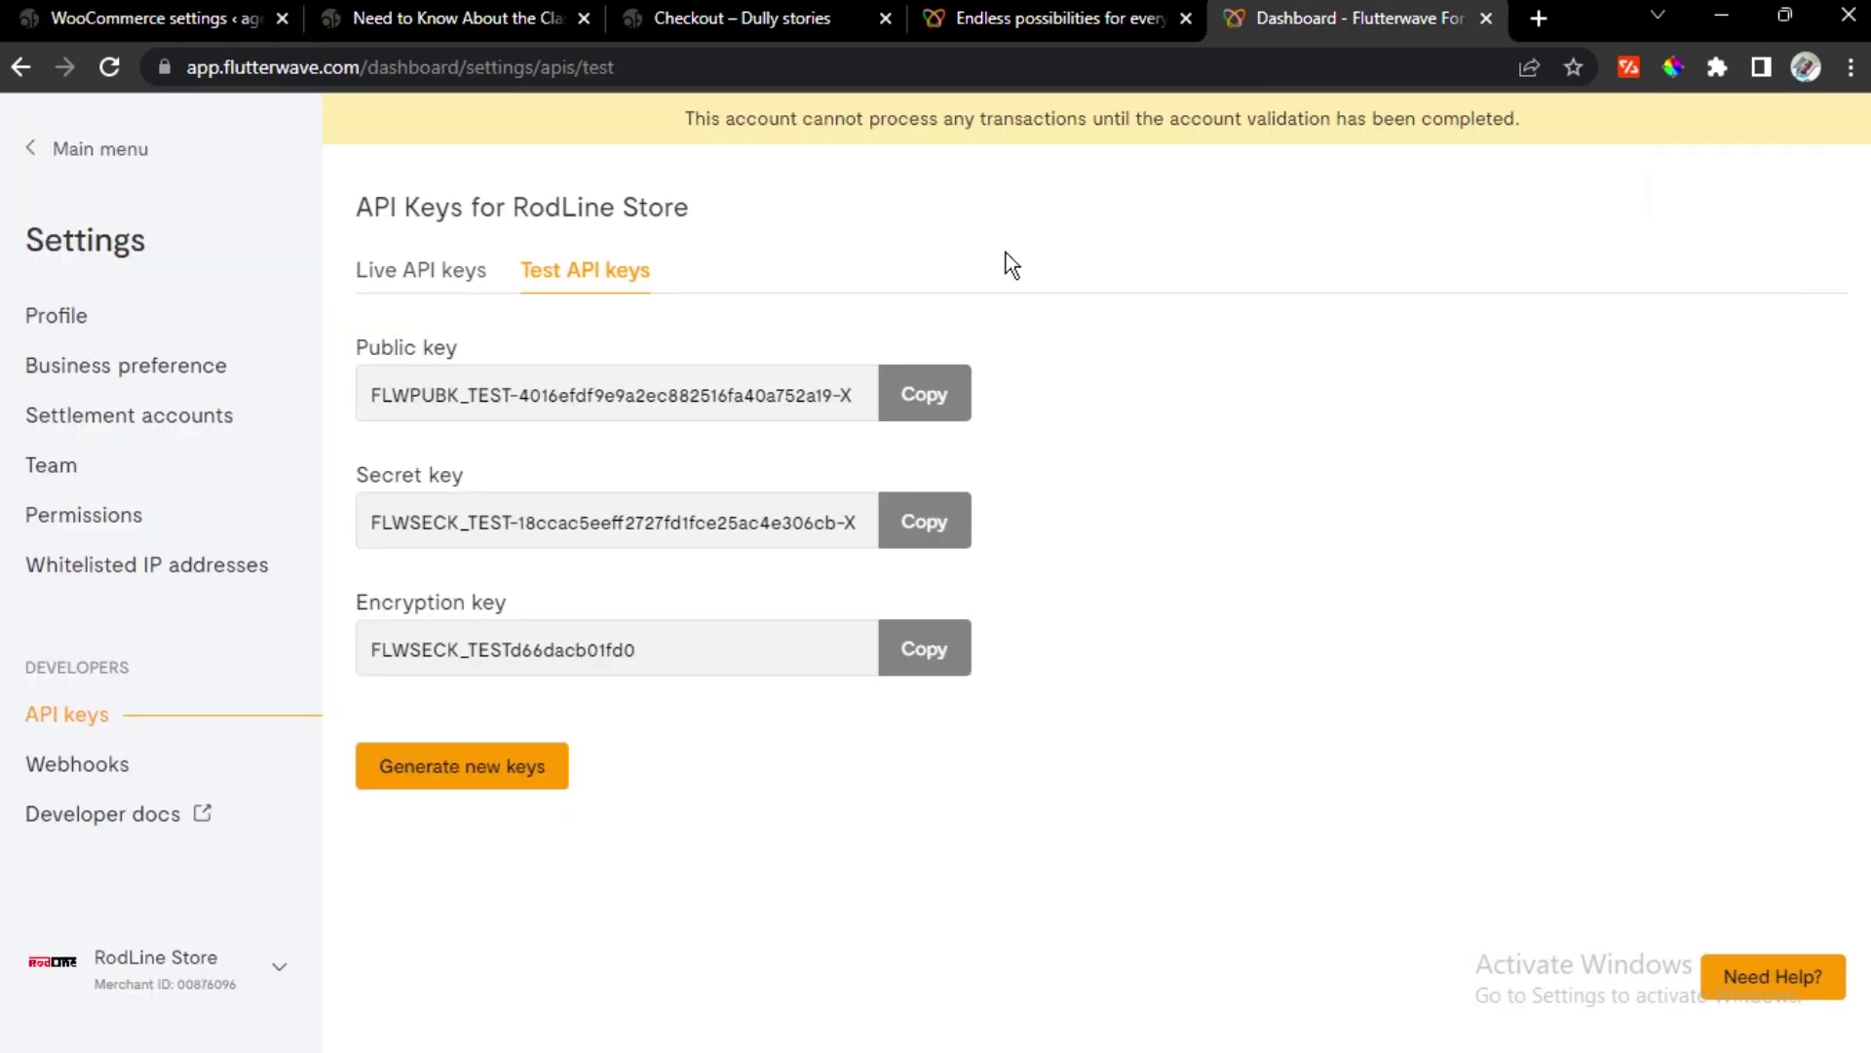
click(924, 523)
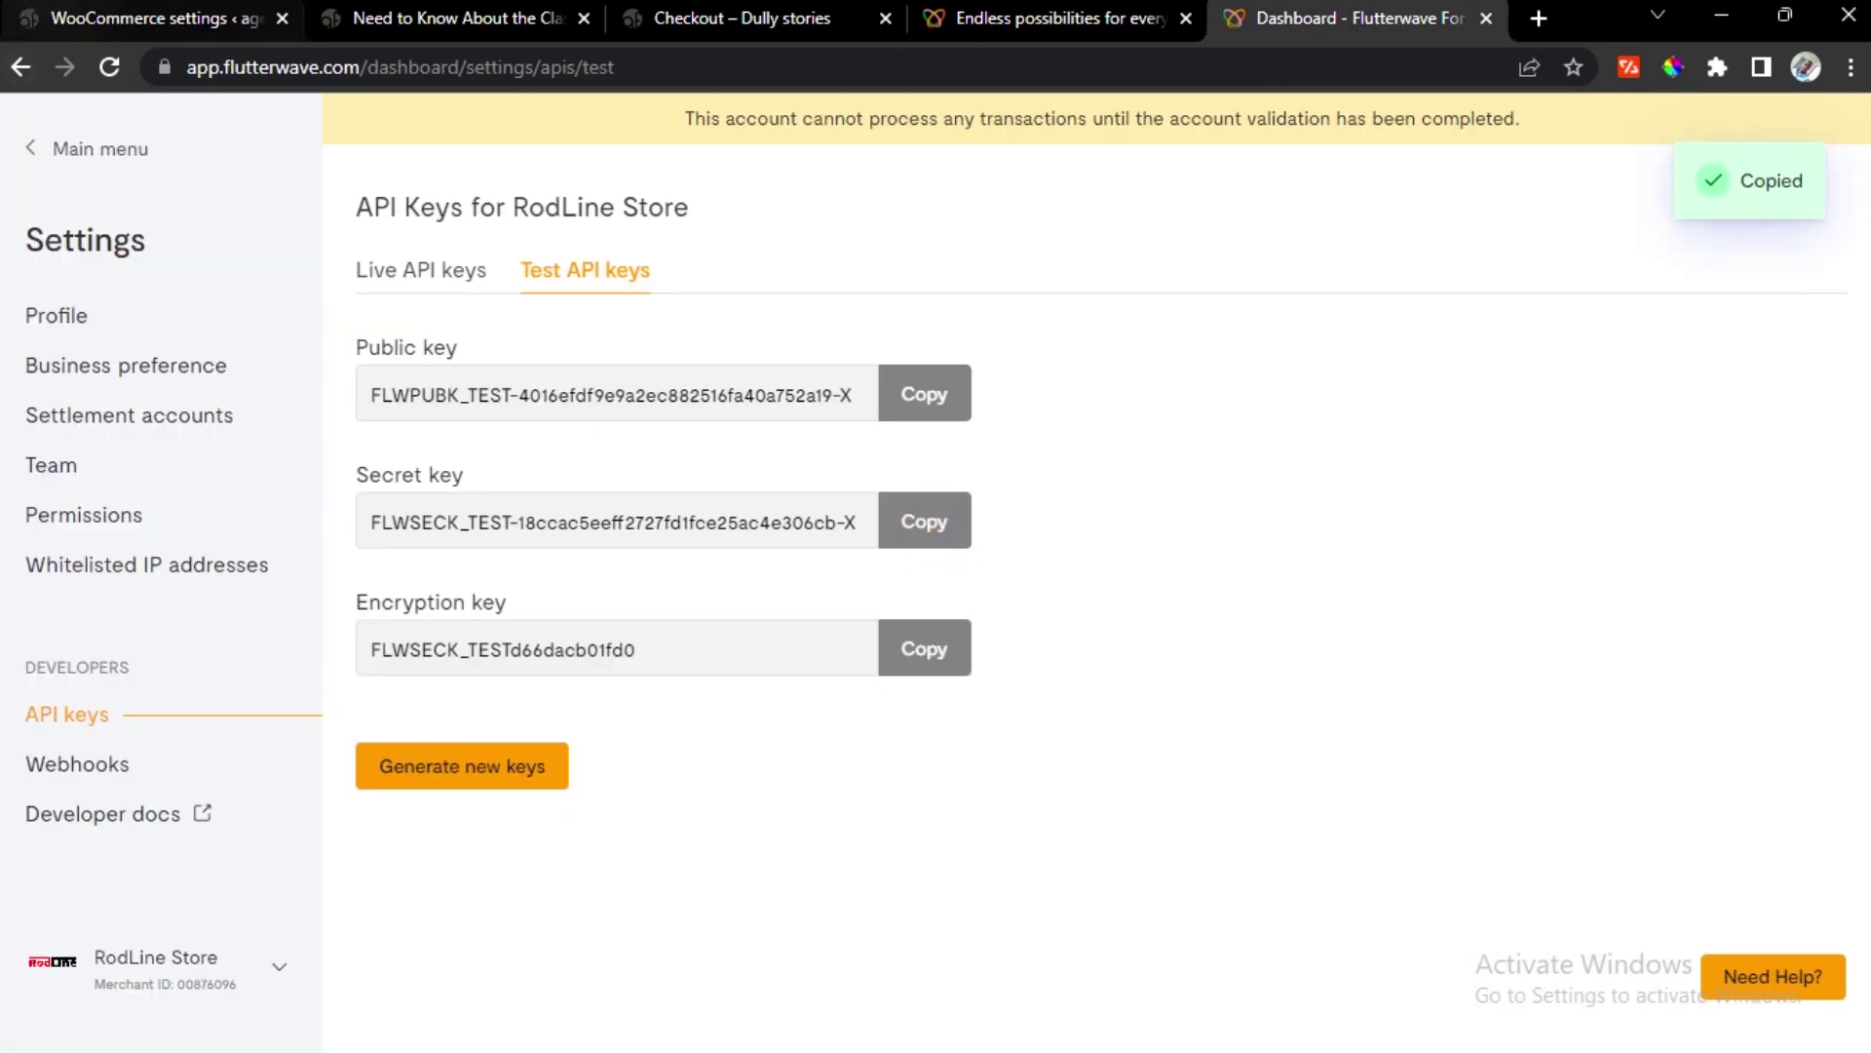
click(156, 18)
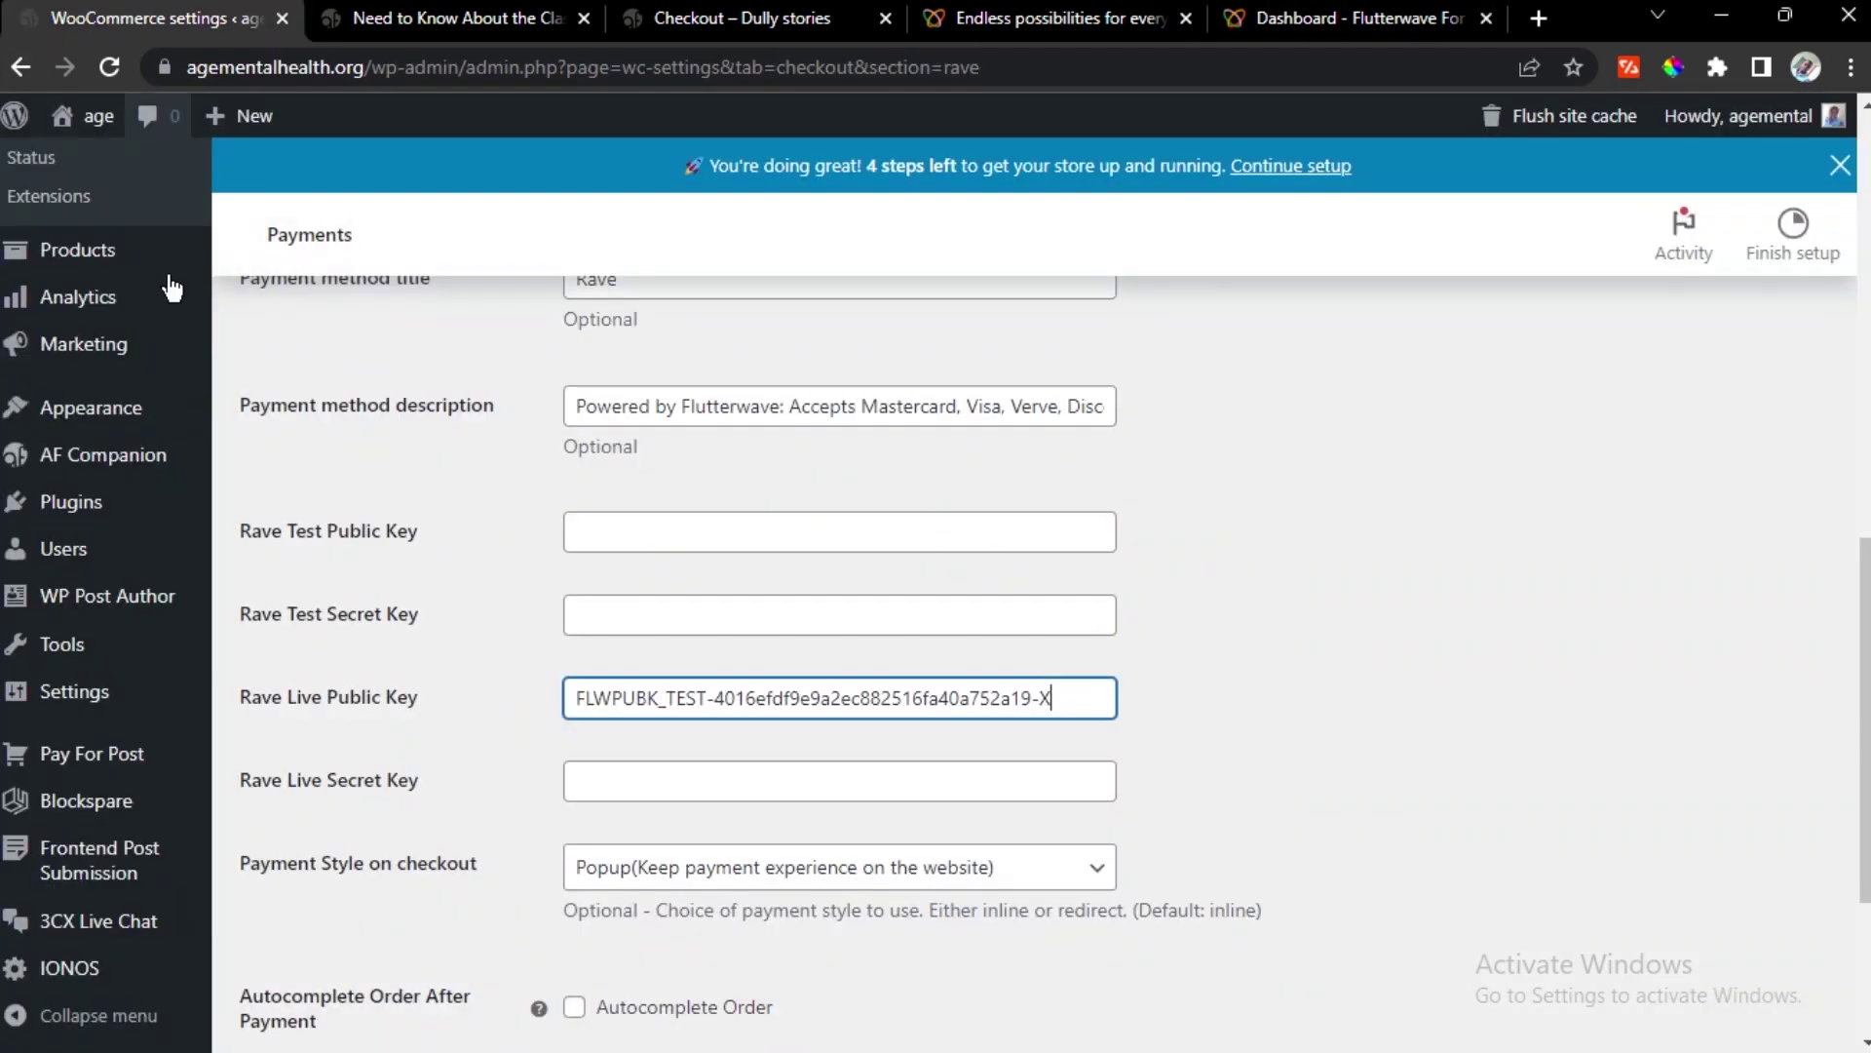
click(822, 774)
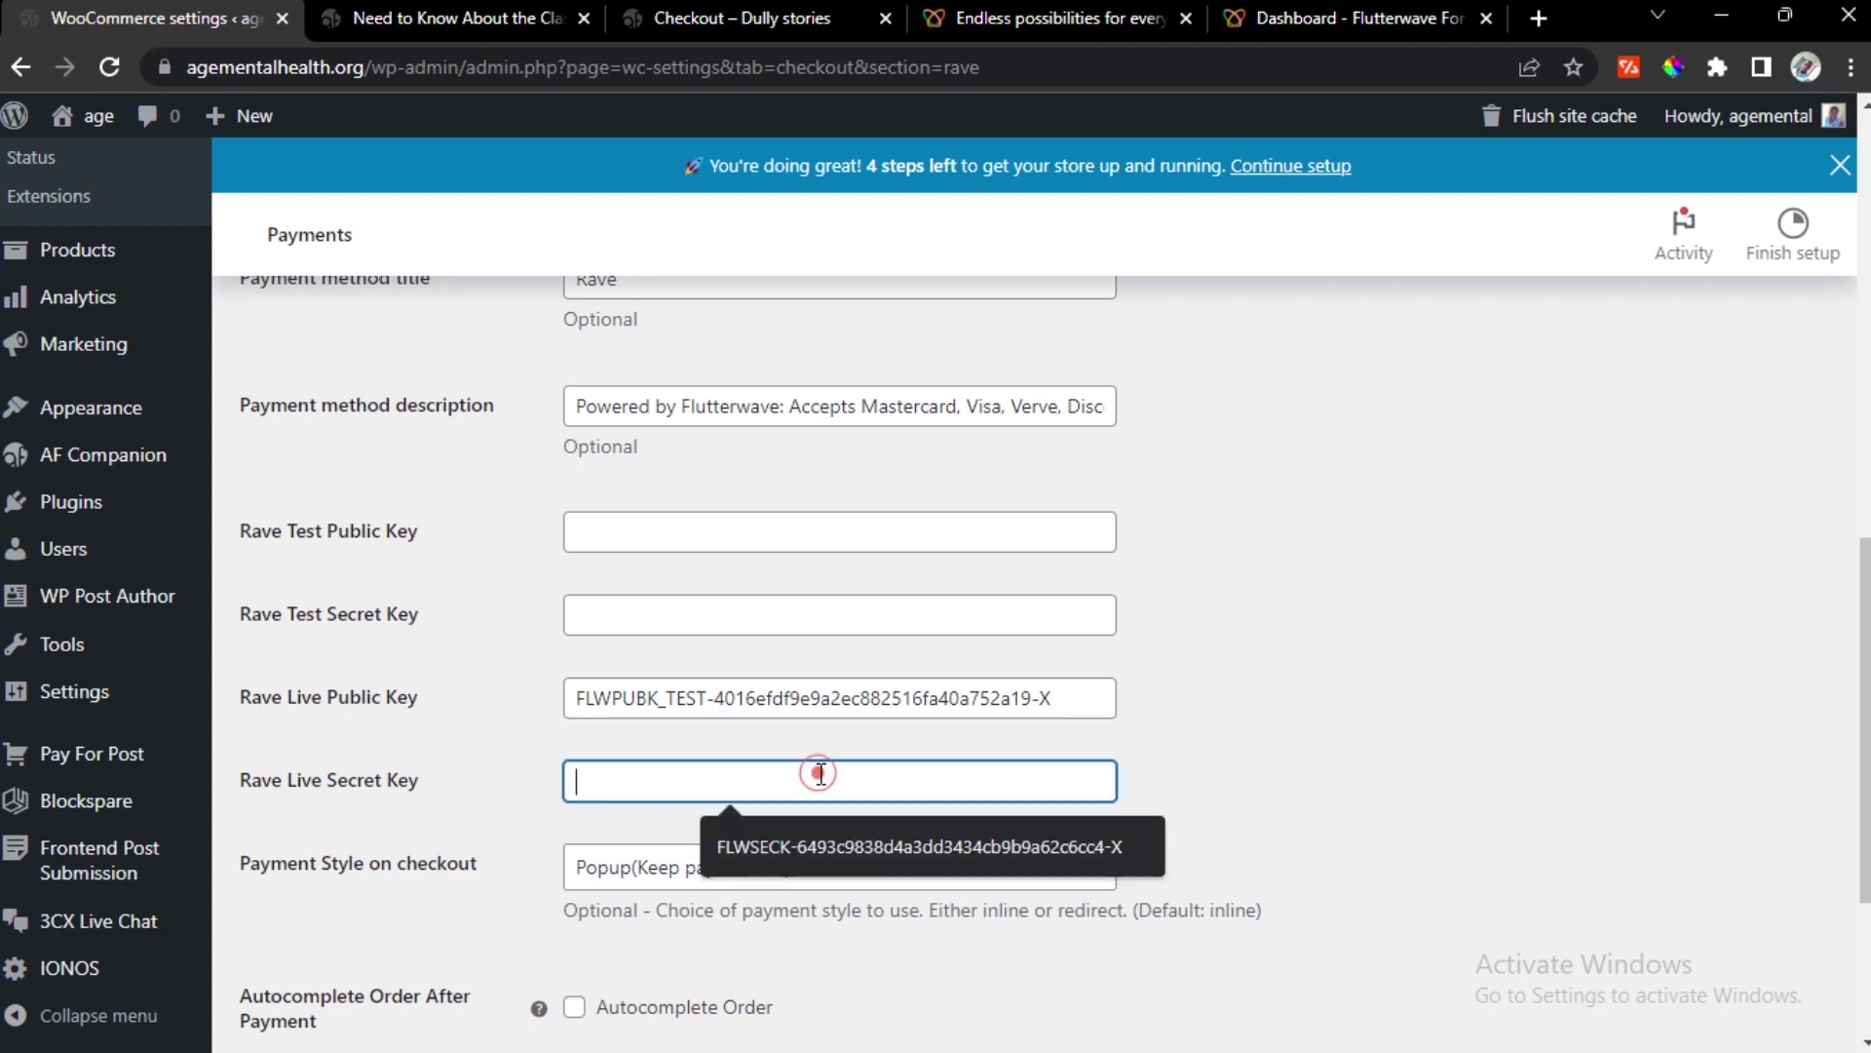
right_click(818, 776)
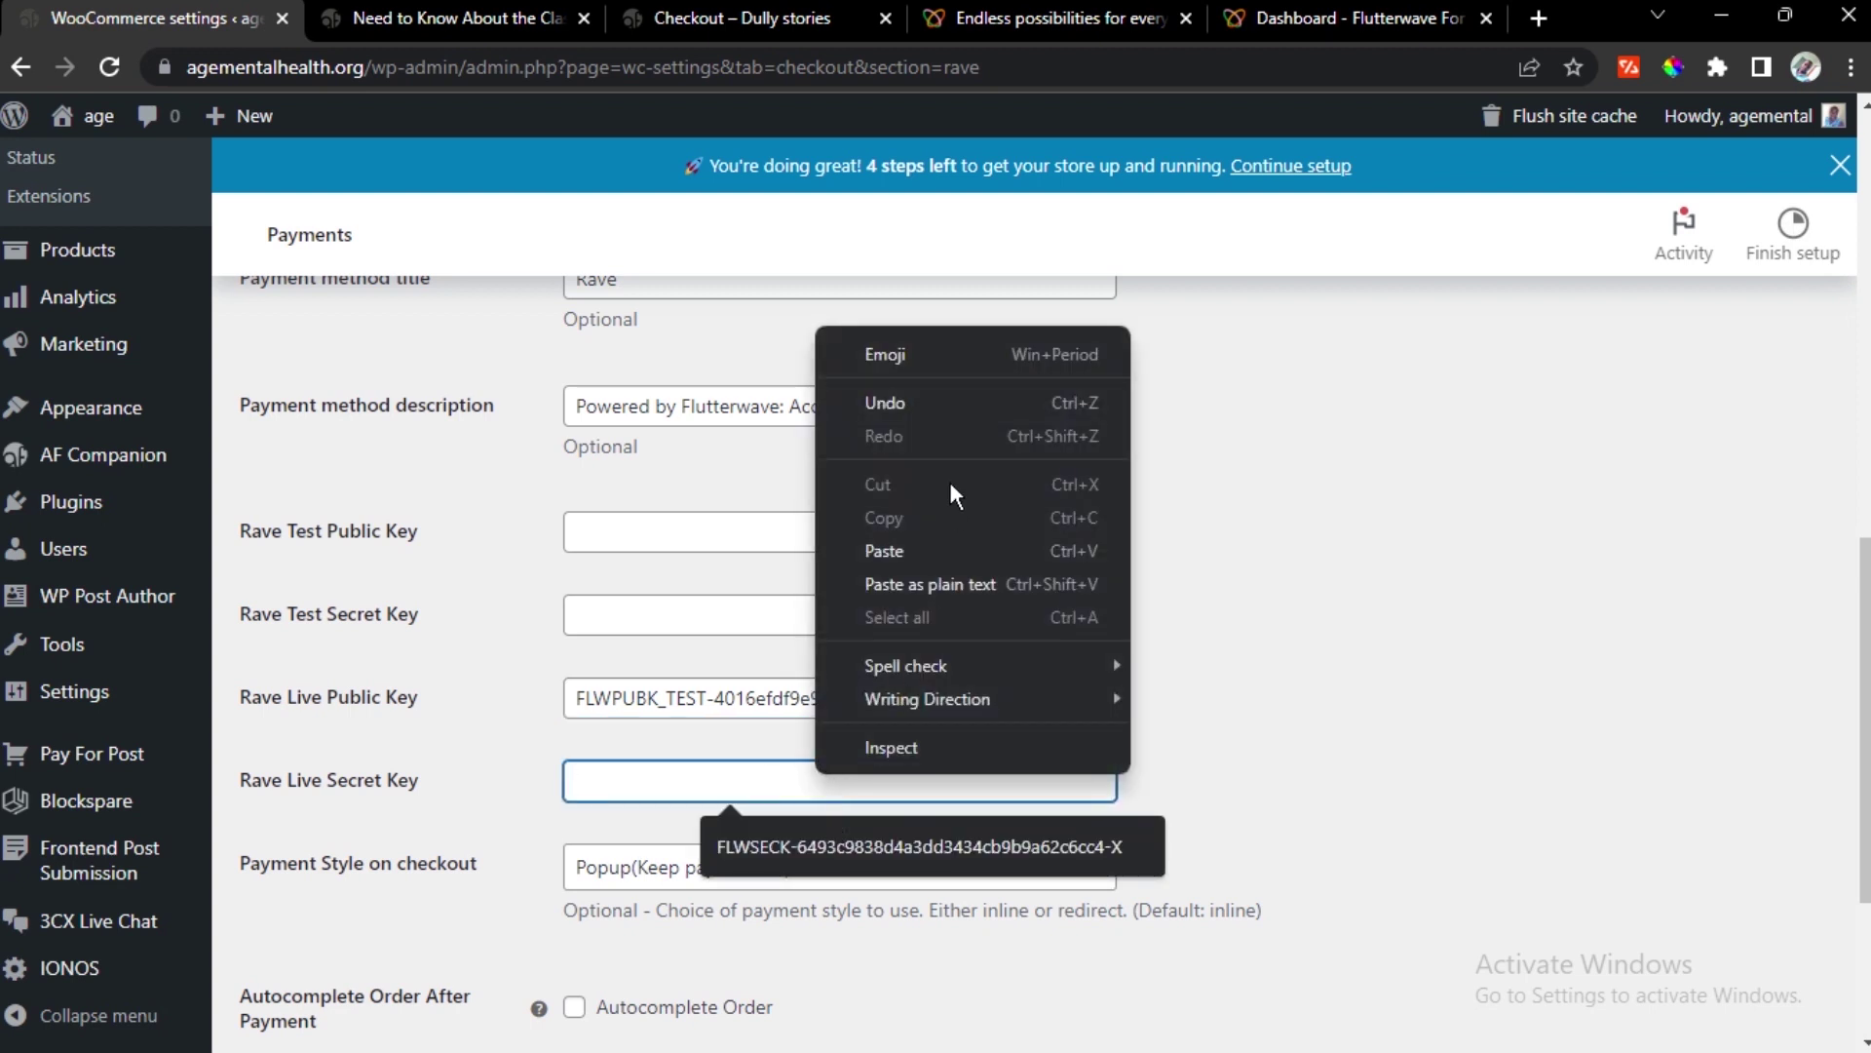
click(935, 548)
scroll(411, 781, down, 1)
scroll(411, 781, down, 2)
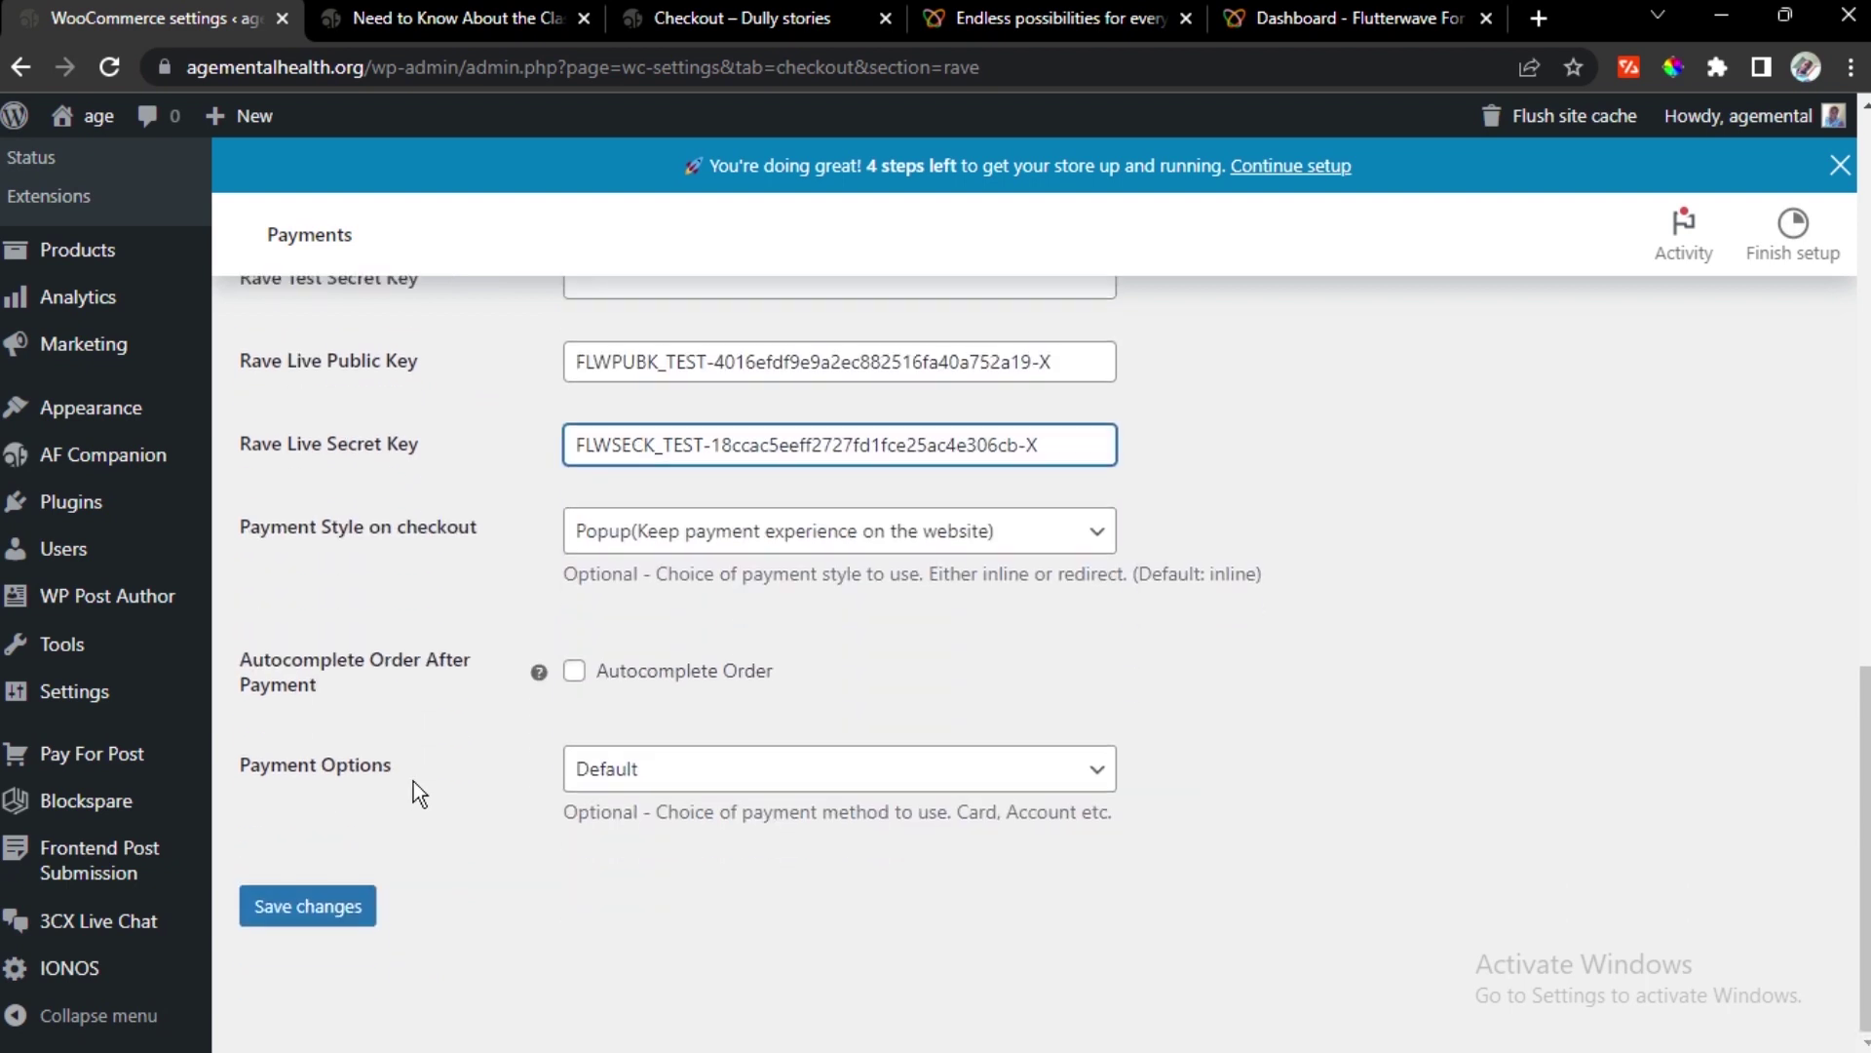
scroll(414, 780, up, 9)
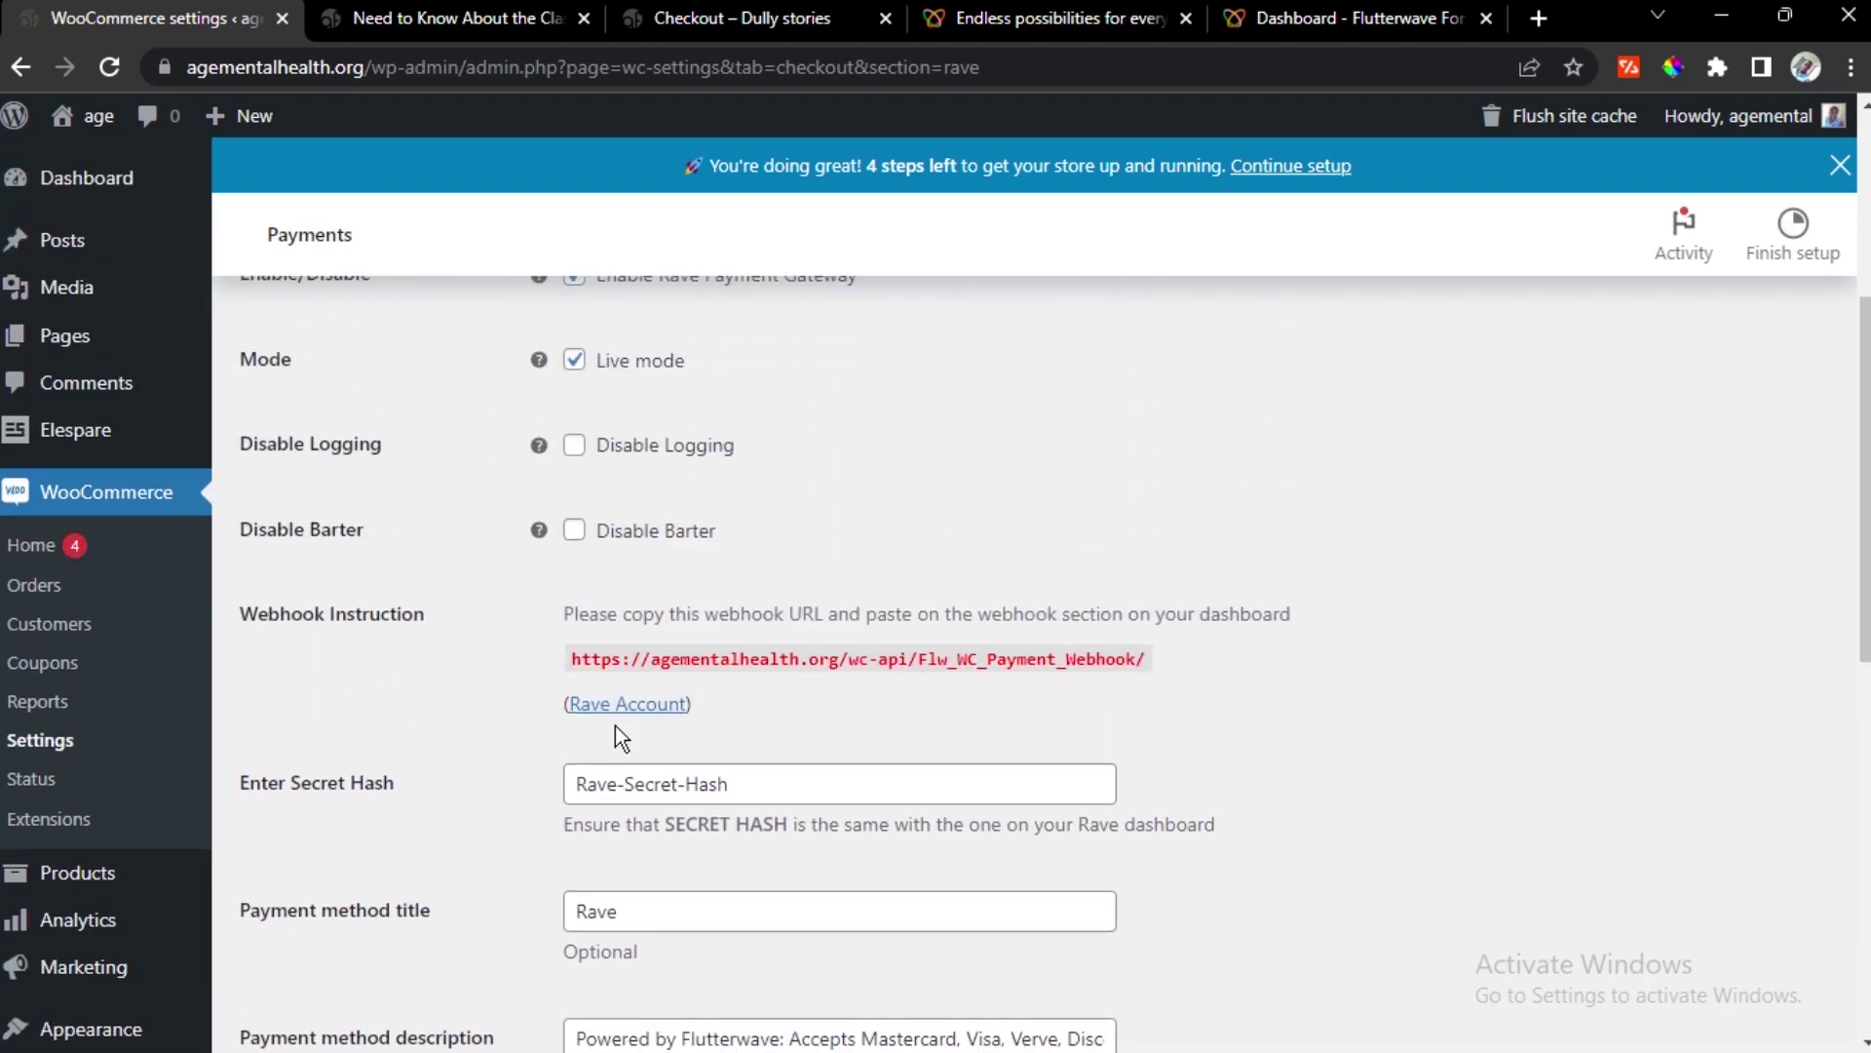
Copy the webhook URL from the Rave gateway settings and paste it as the live webhook URL in the Flutterwave dashboard
drag(576, 659, 1148, 645)
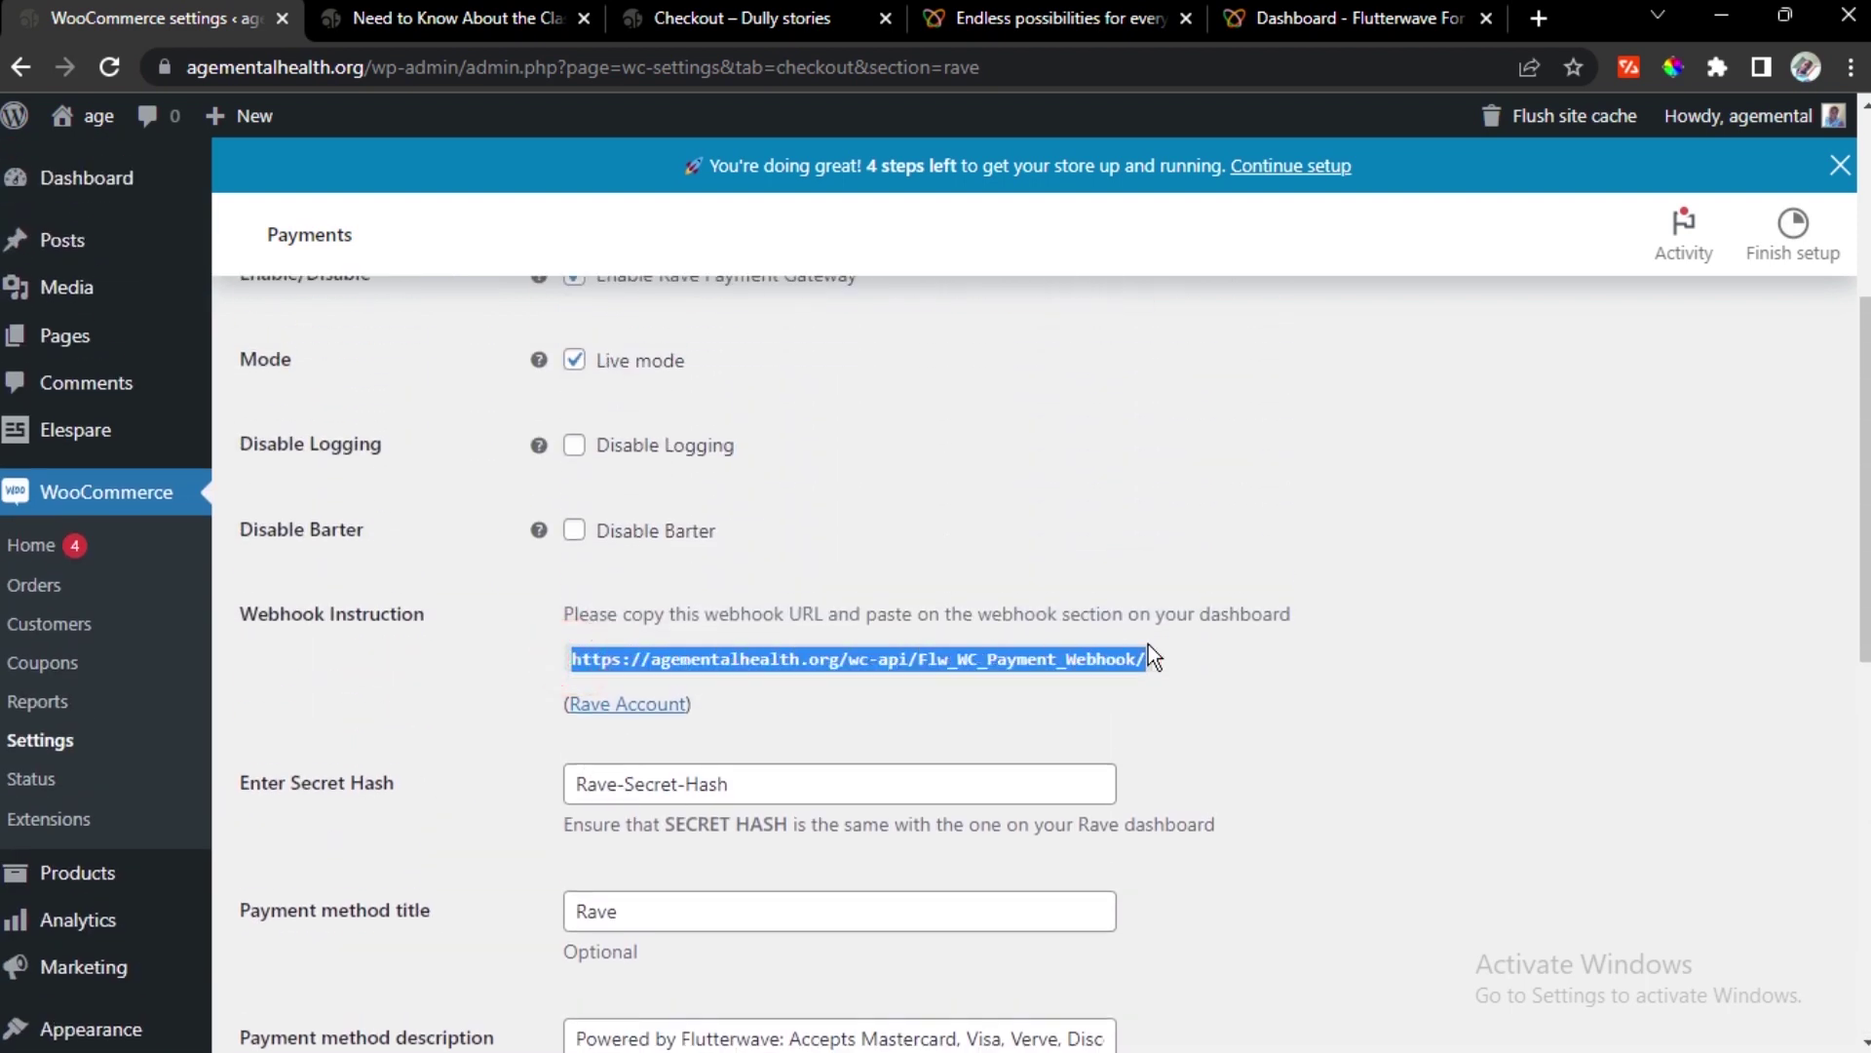
right_click(1064, 655)
click(1085, 683)
click(1311, 18)
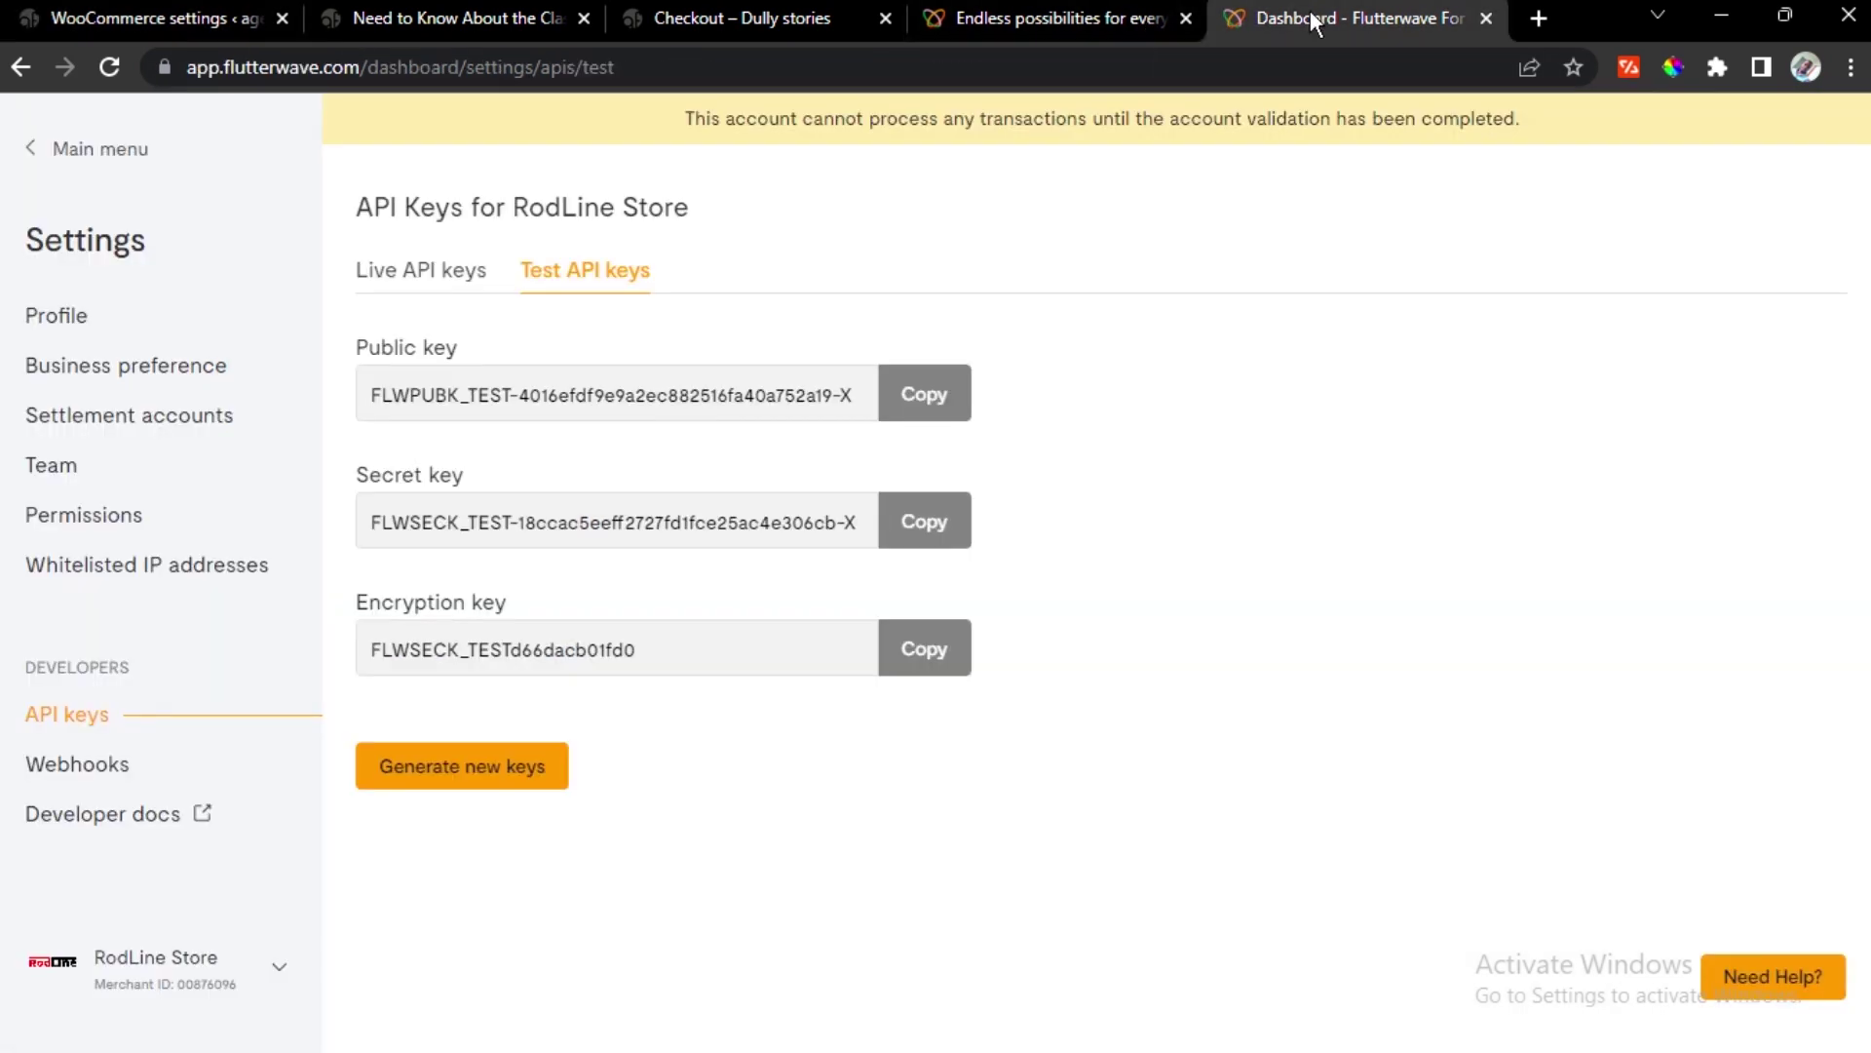
click(93, 777)
click(535, 393)
key(ctrl+v)
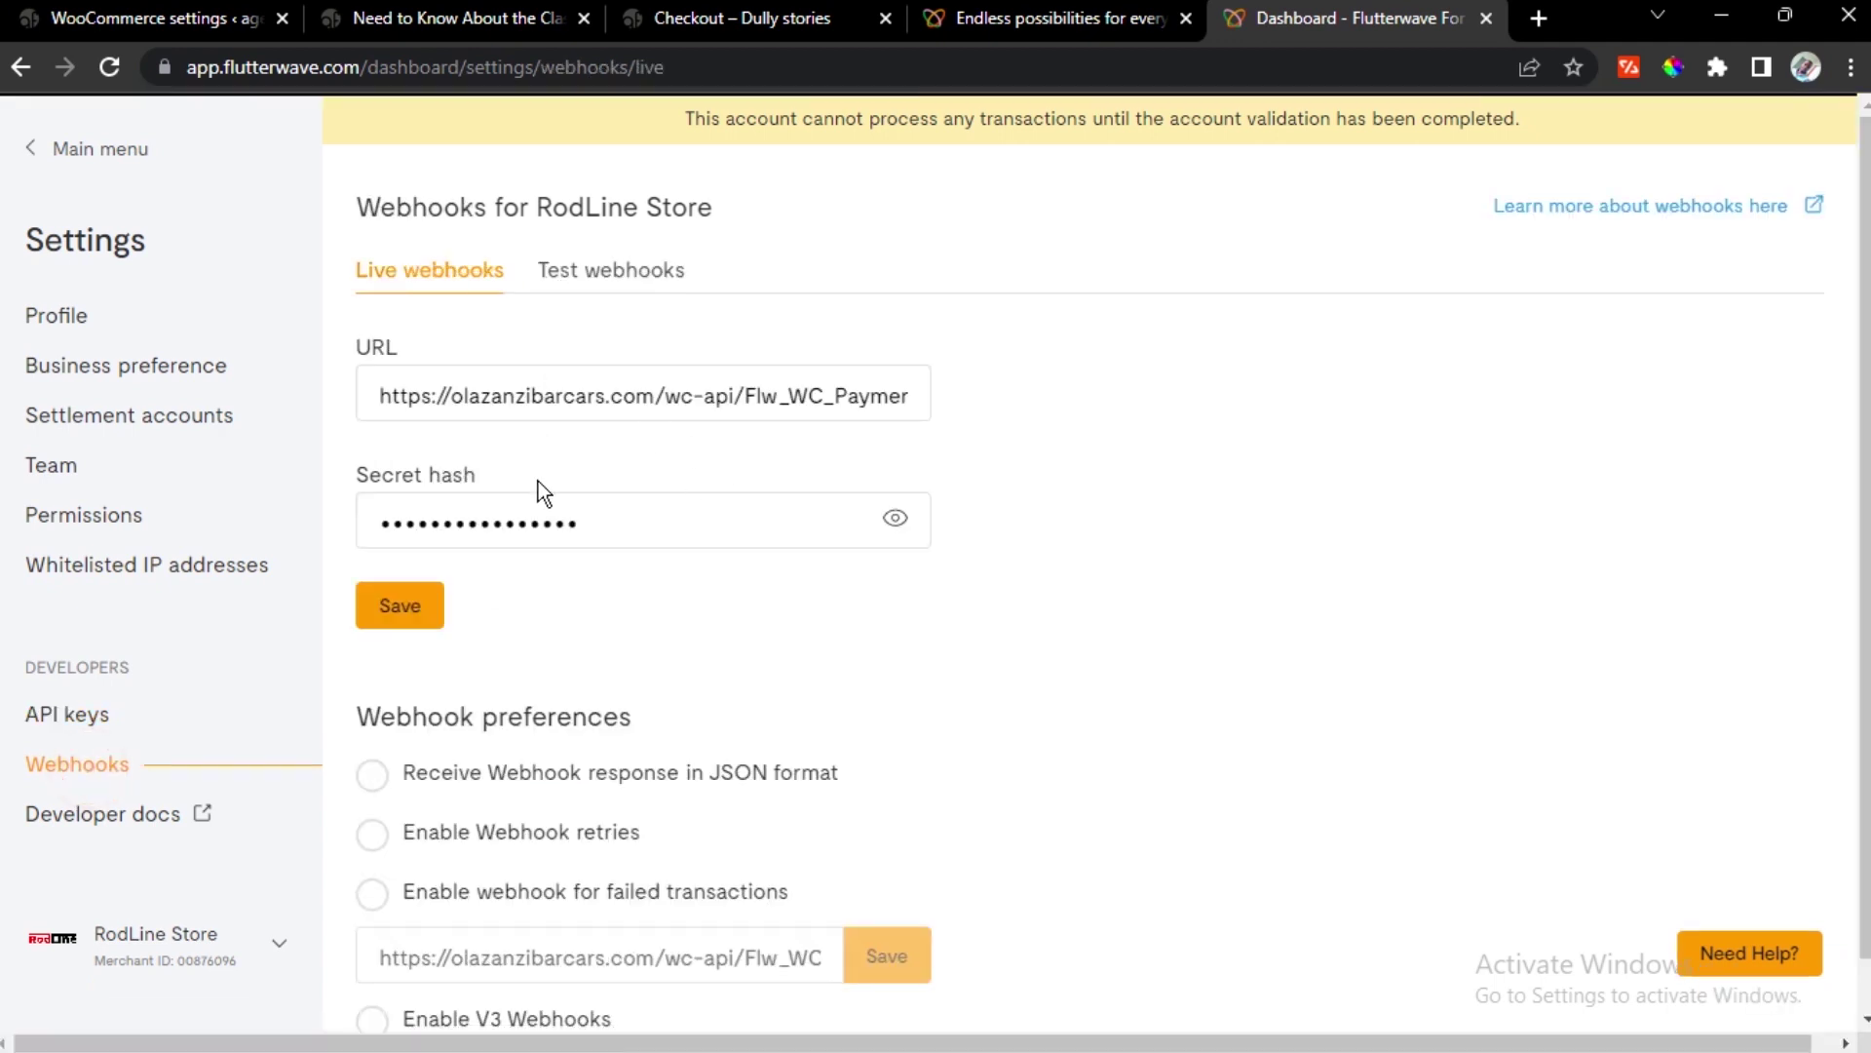
triple_click(714, 398)
right_click(713, 398)
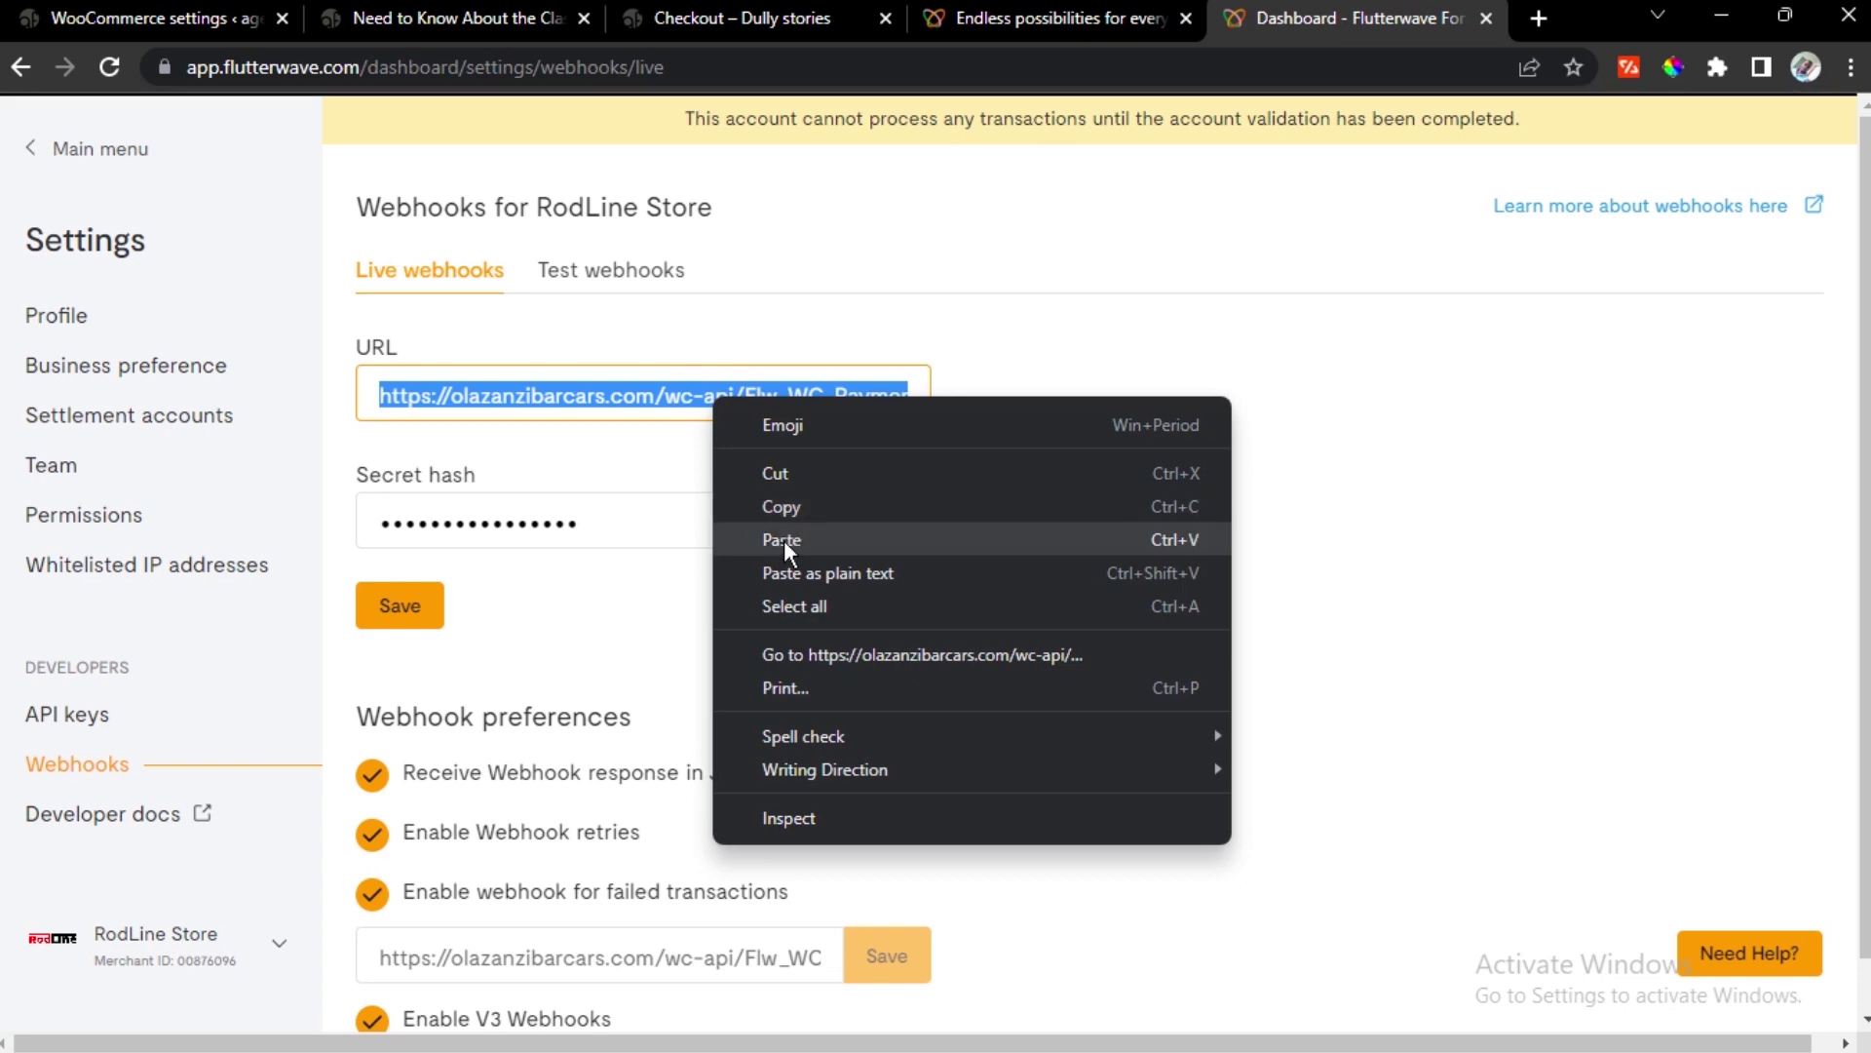
click(784, 540)
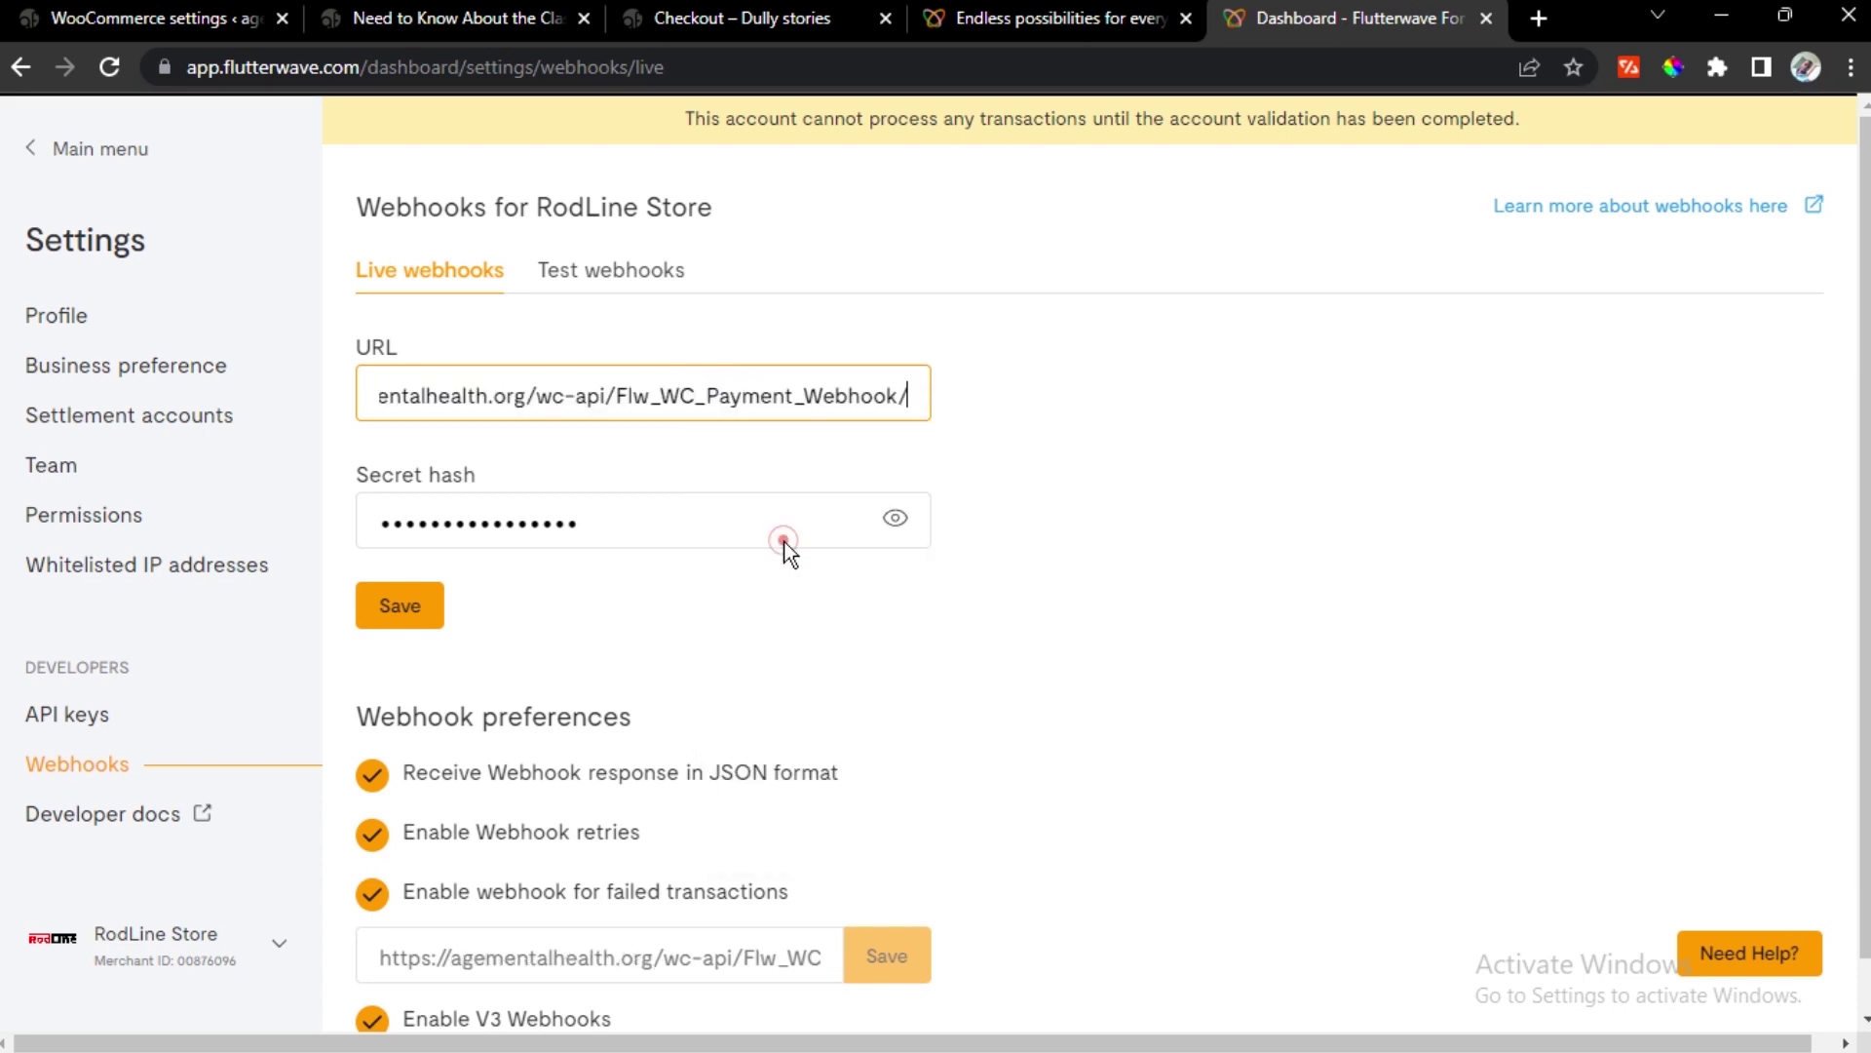
Reveal Flutterwave's webhook secret hash, compare it with the one in the Rave settings, and save the live webhook
click(895, 517)
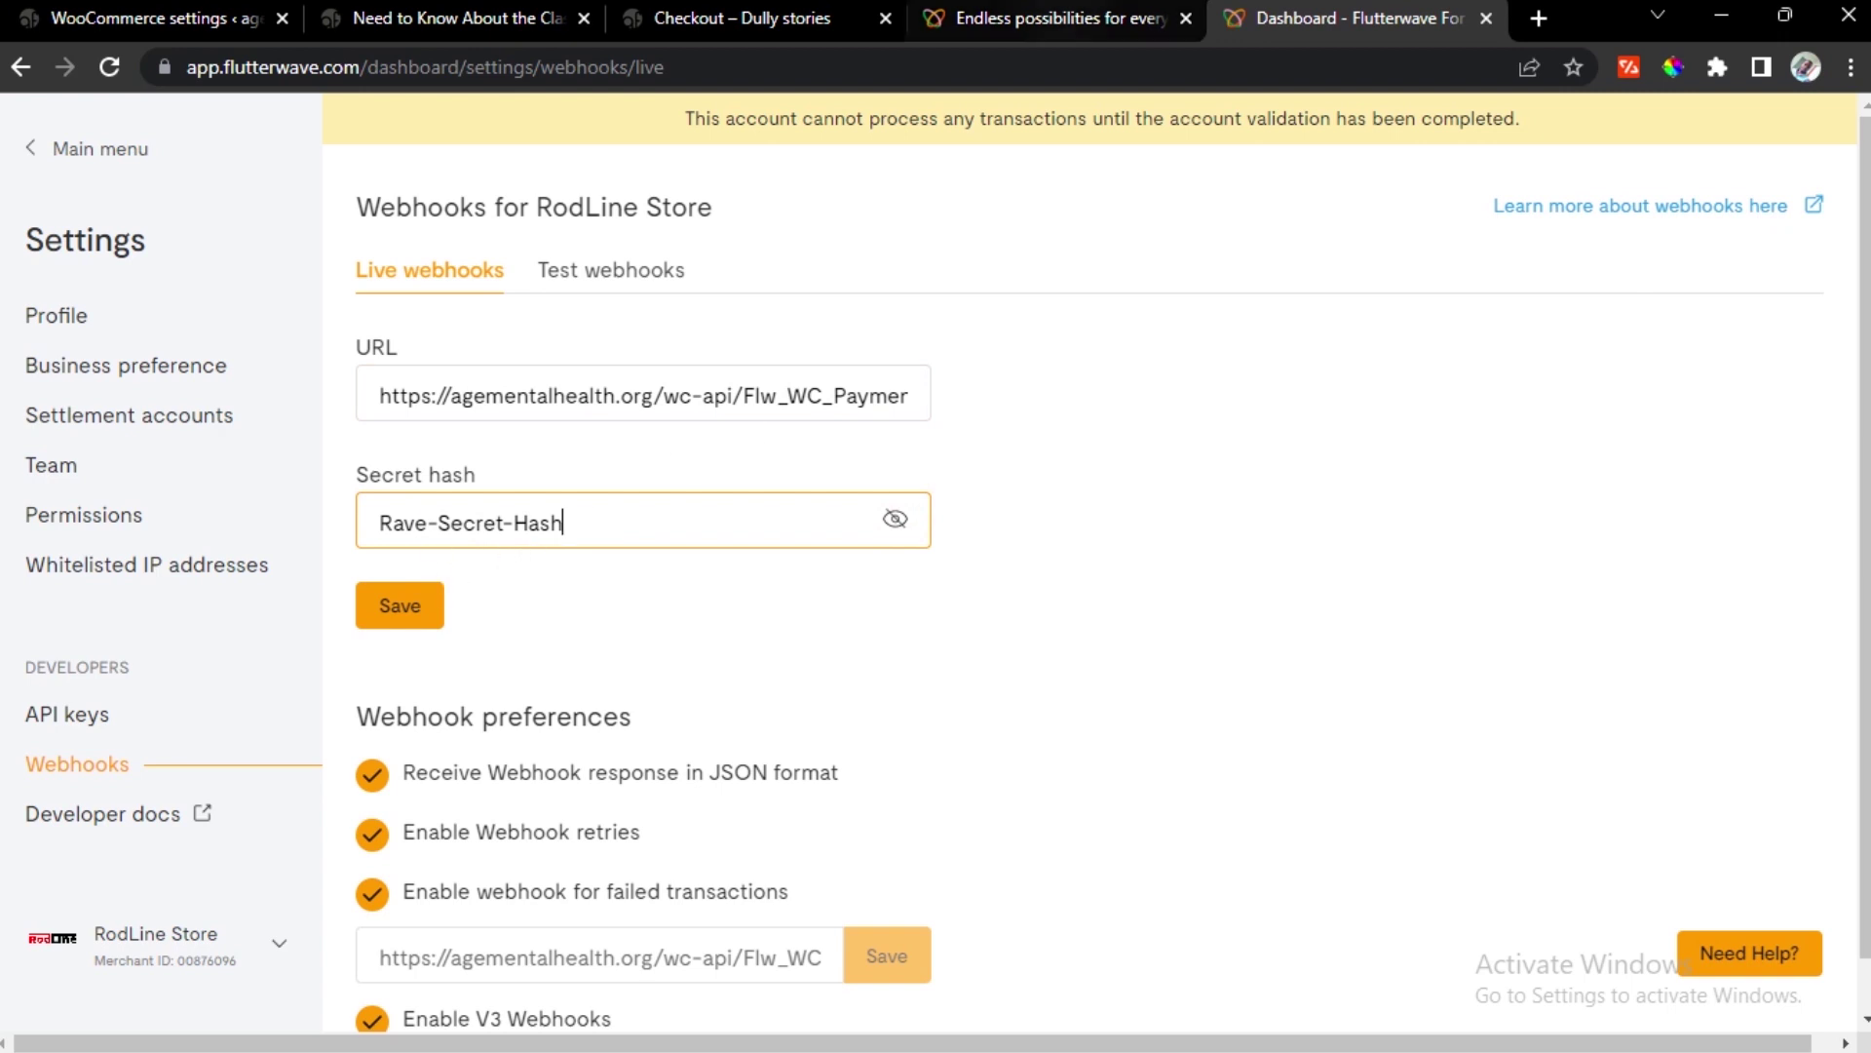
click(146, 18)
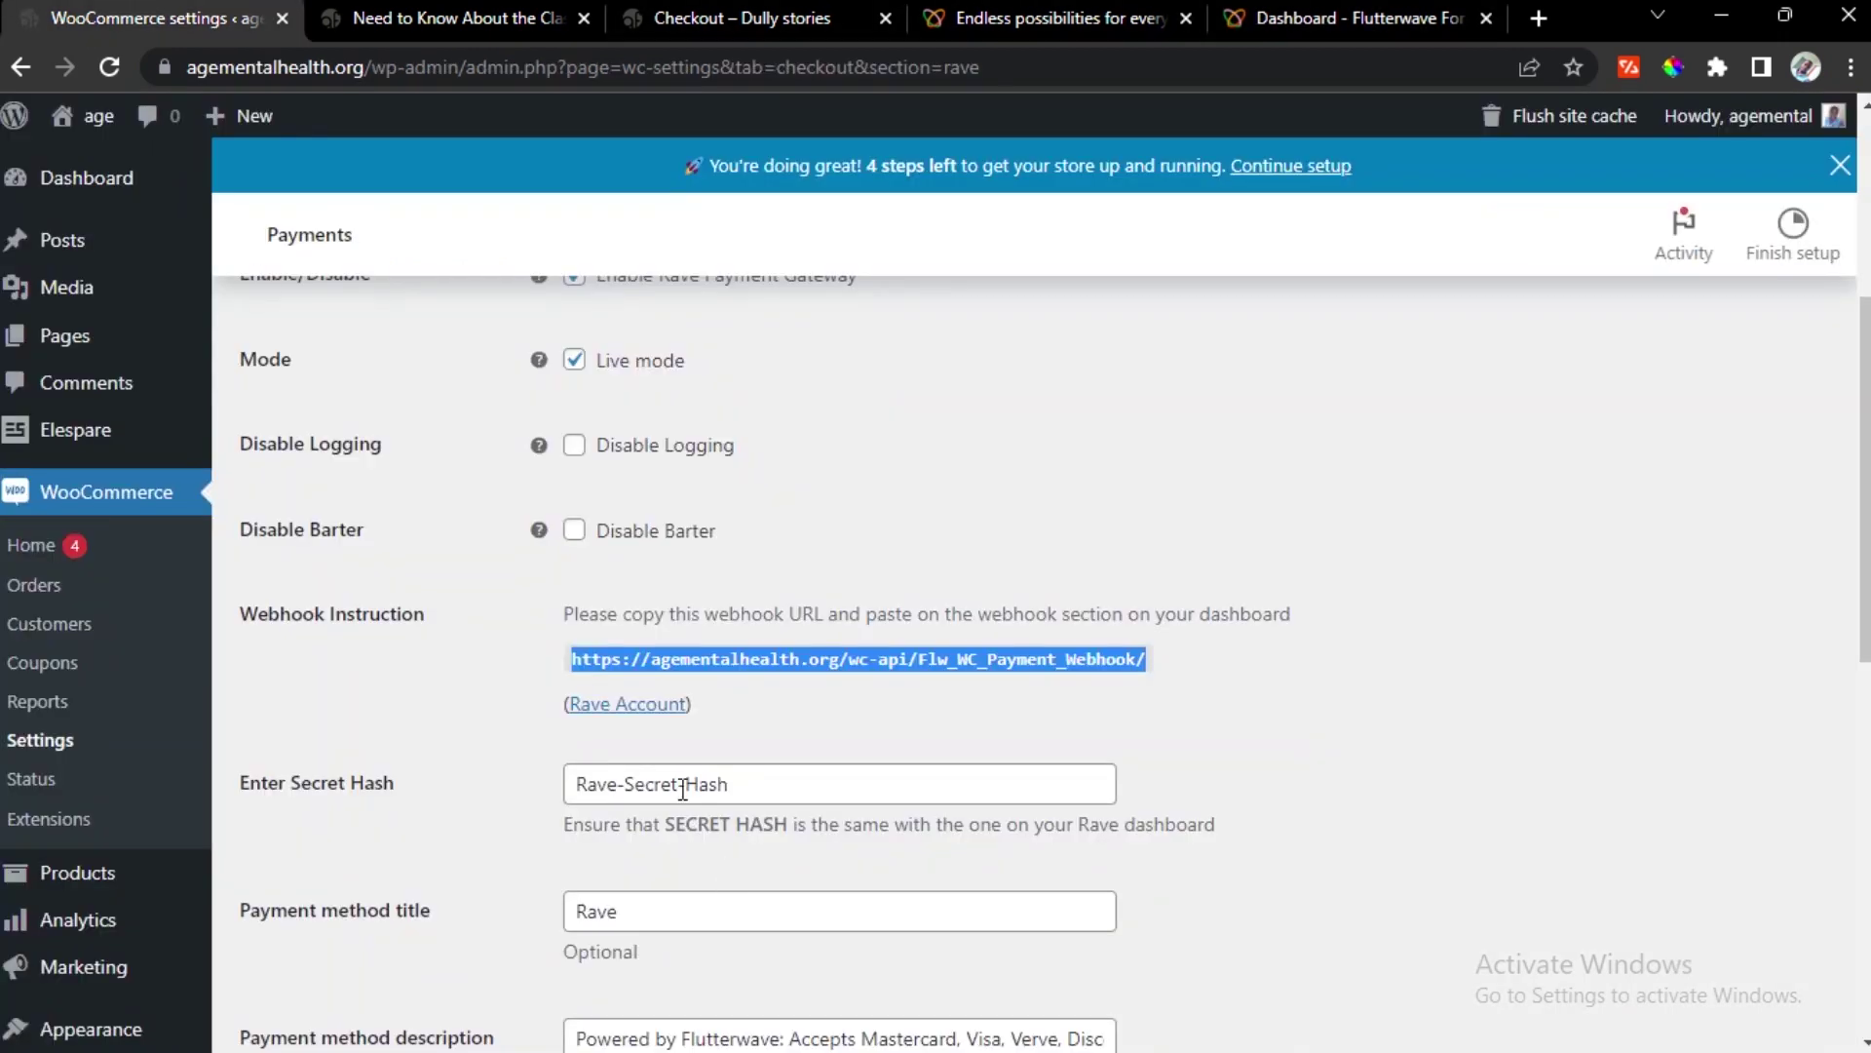
click(1255, 14)
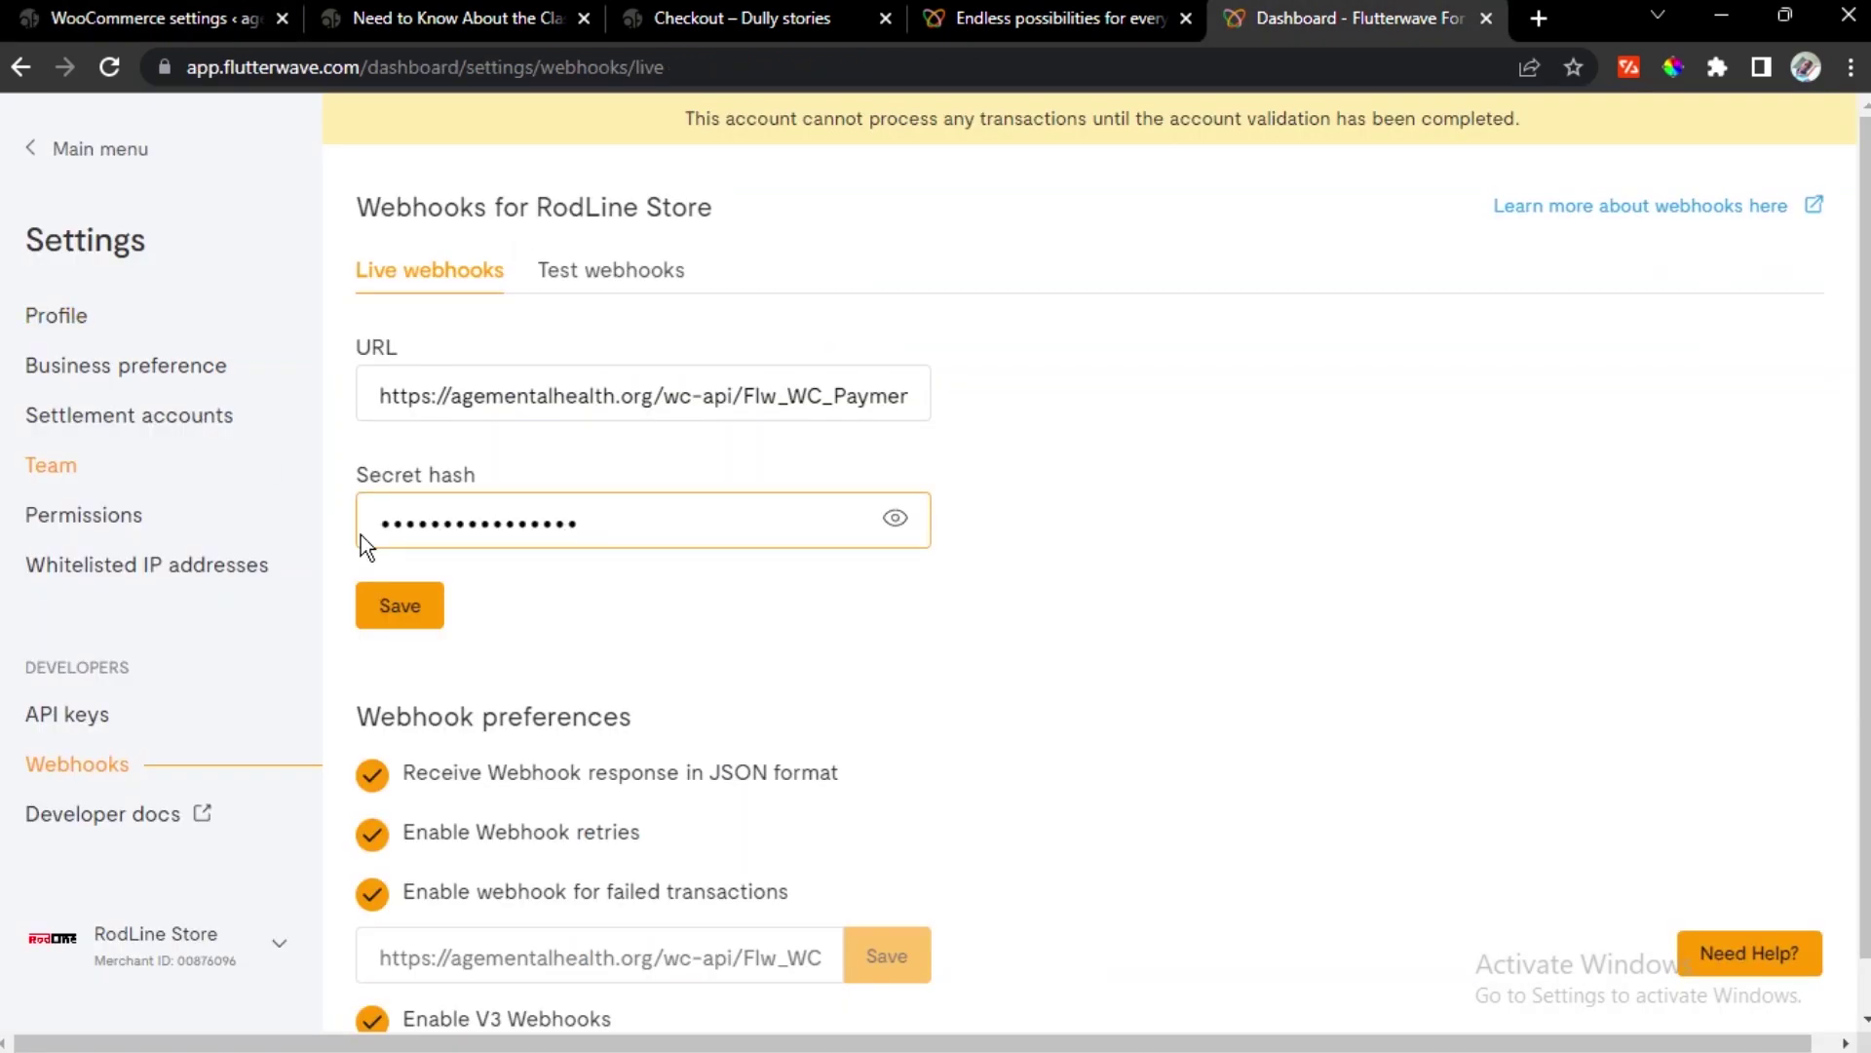
click(380, 612)
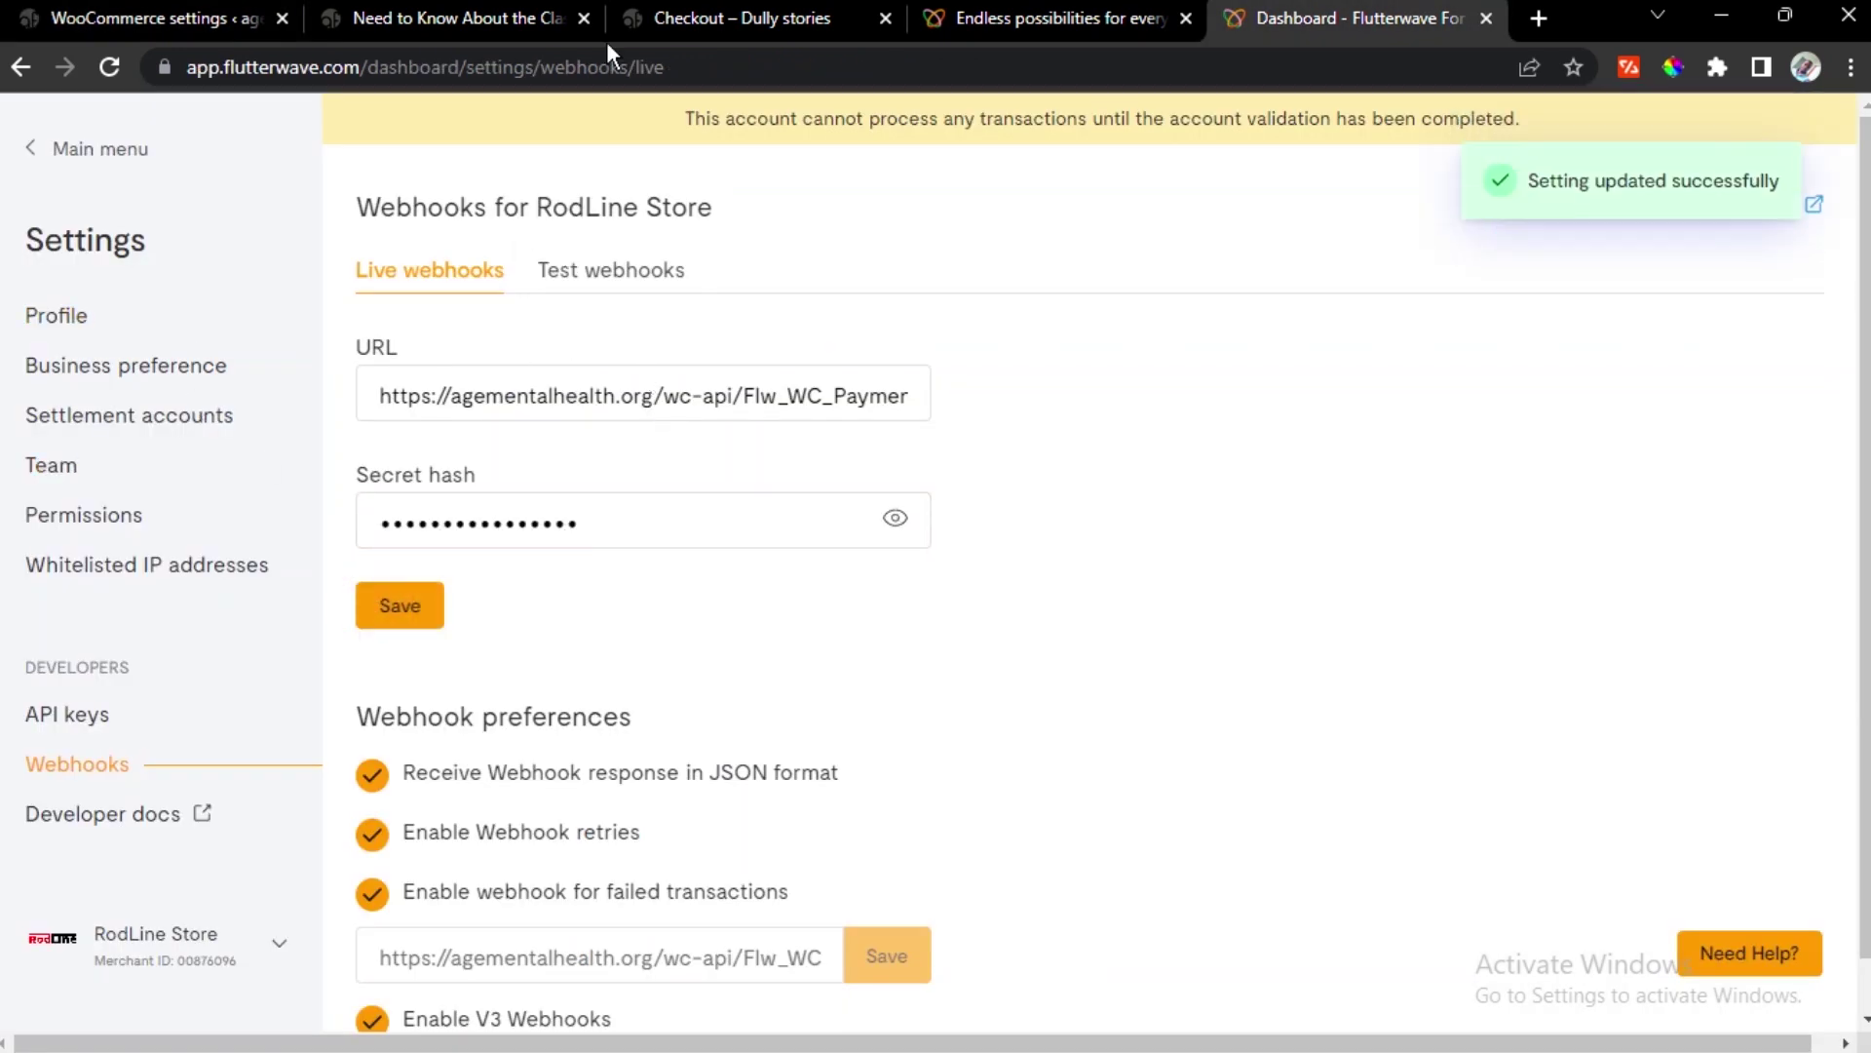
Return to the WooCommerce Rave gateway settings and save the changes
key(ctrl+1)
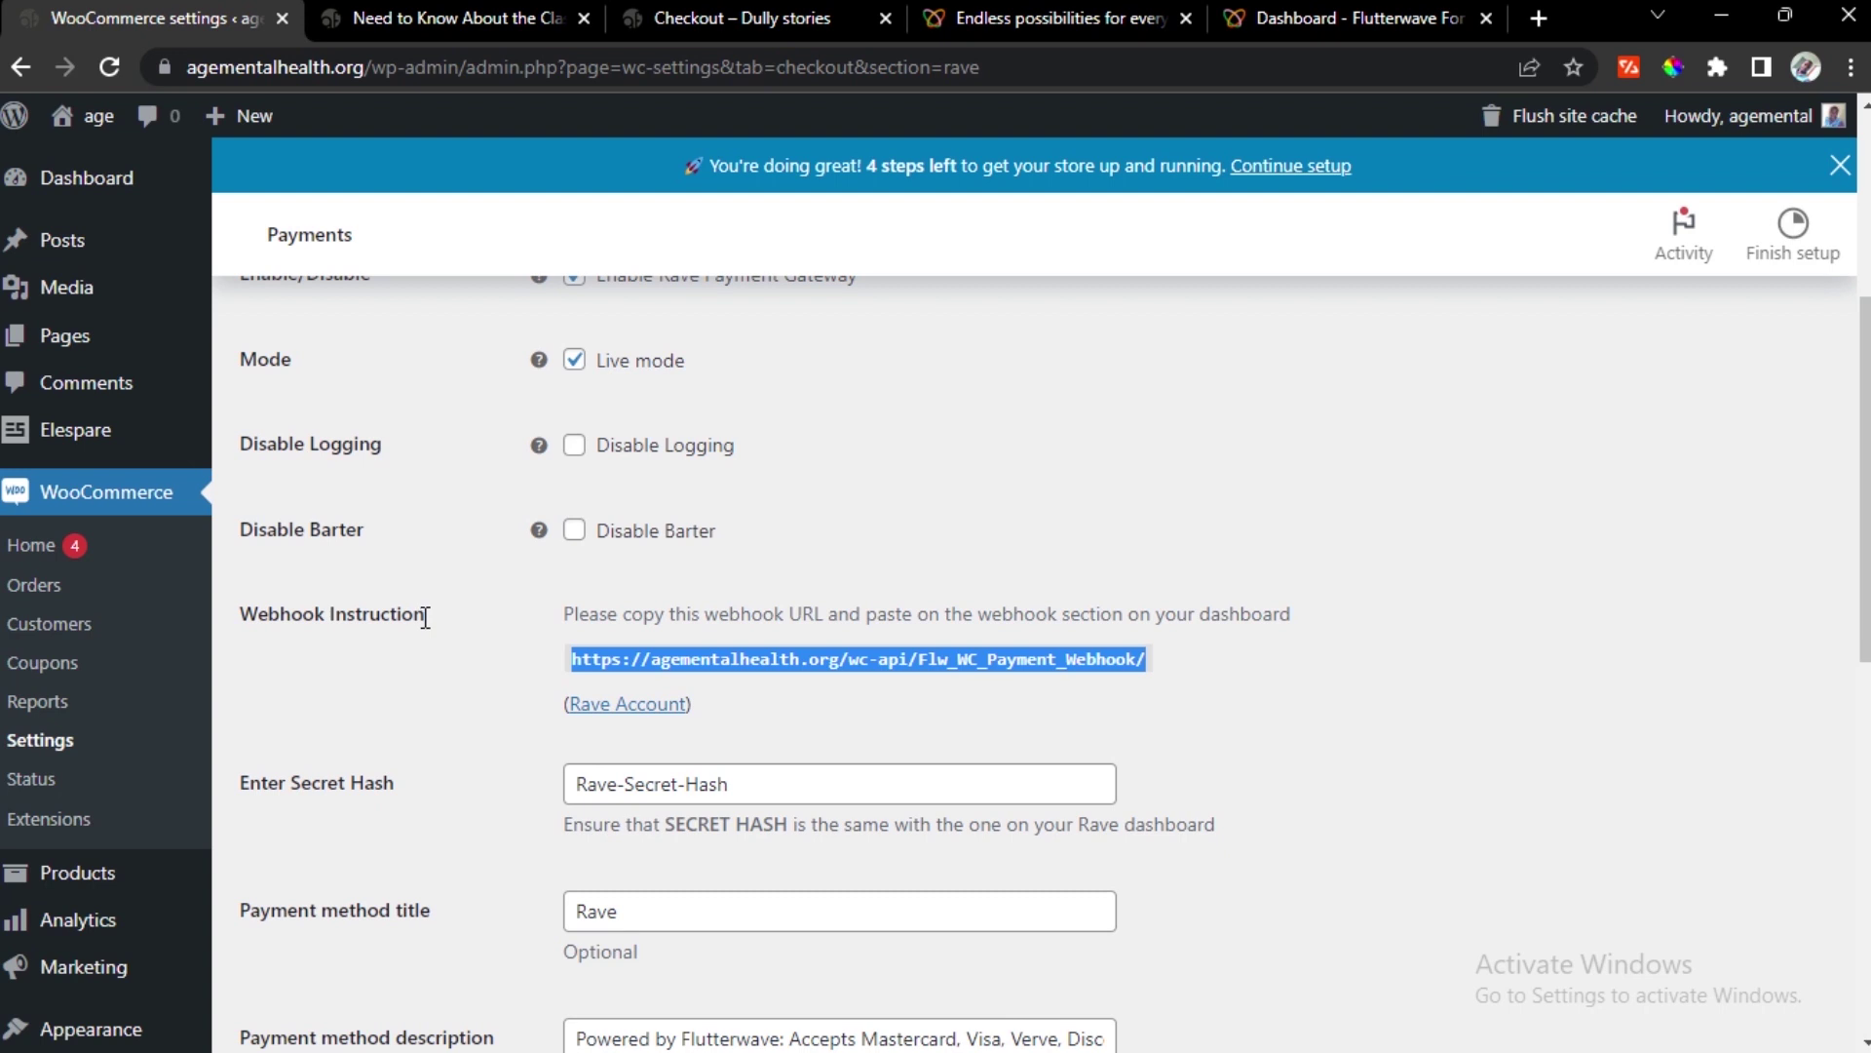
scroll(458, 614, down, 3)
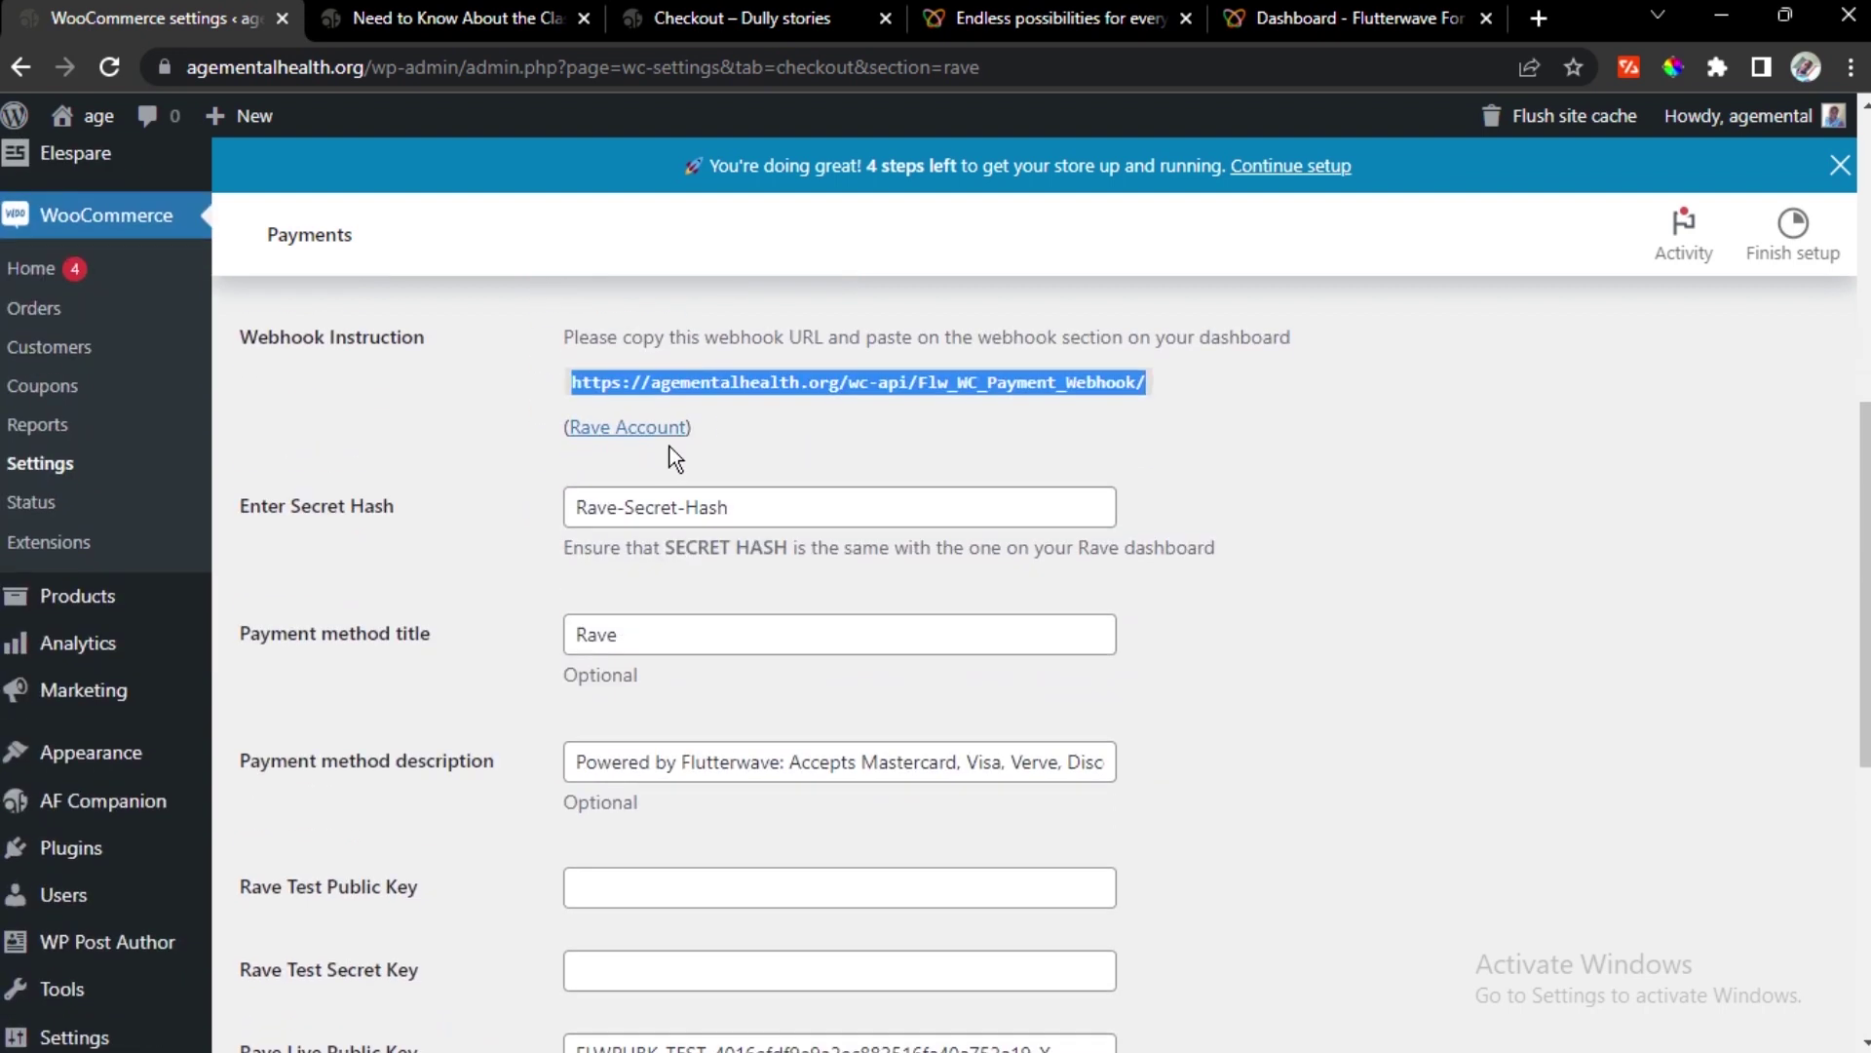
scroll(670, 447, down, 3)
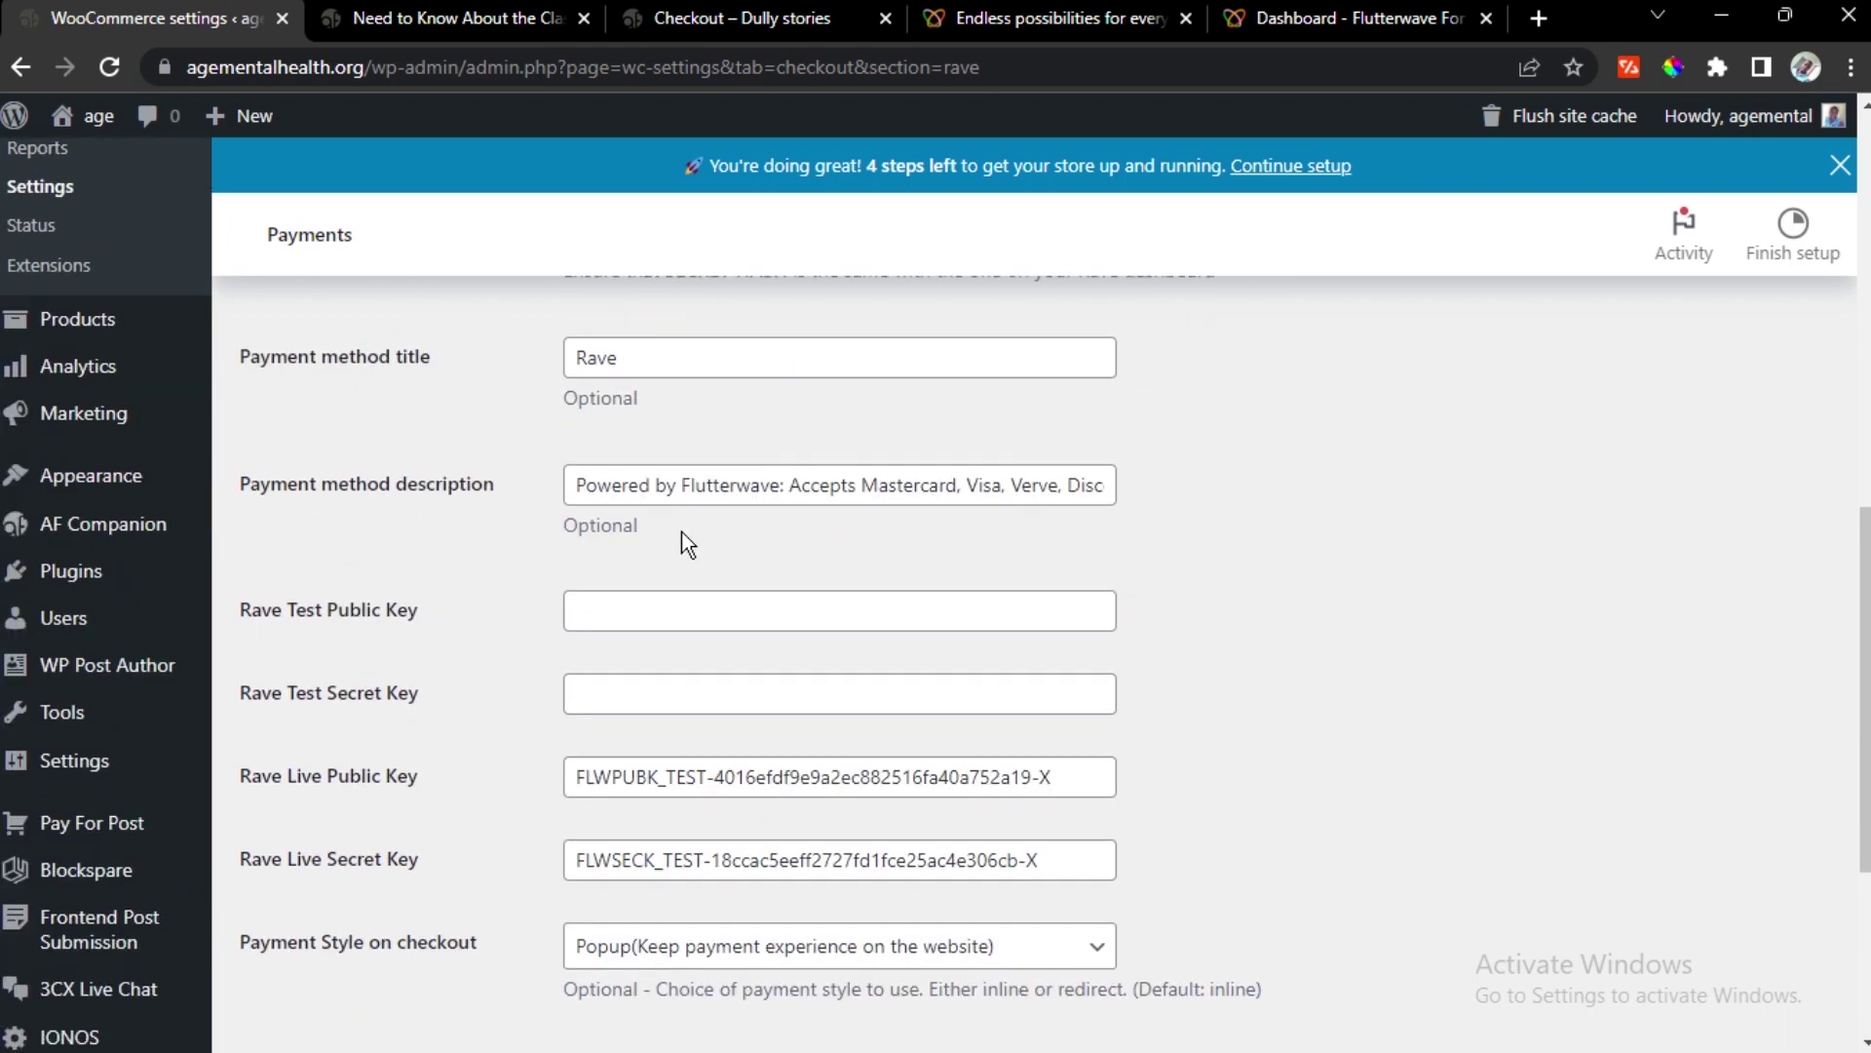
scroll(681, 530, down, 5)
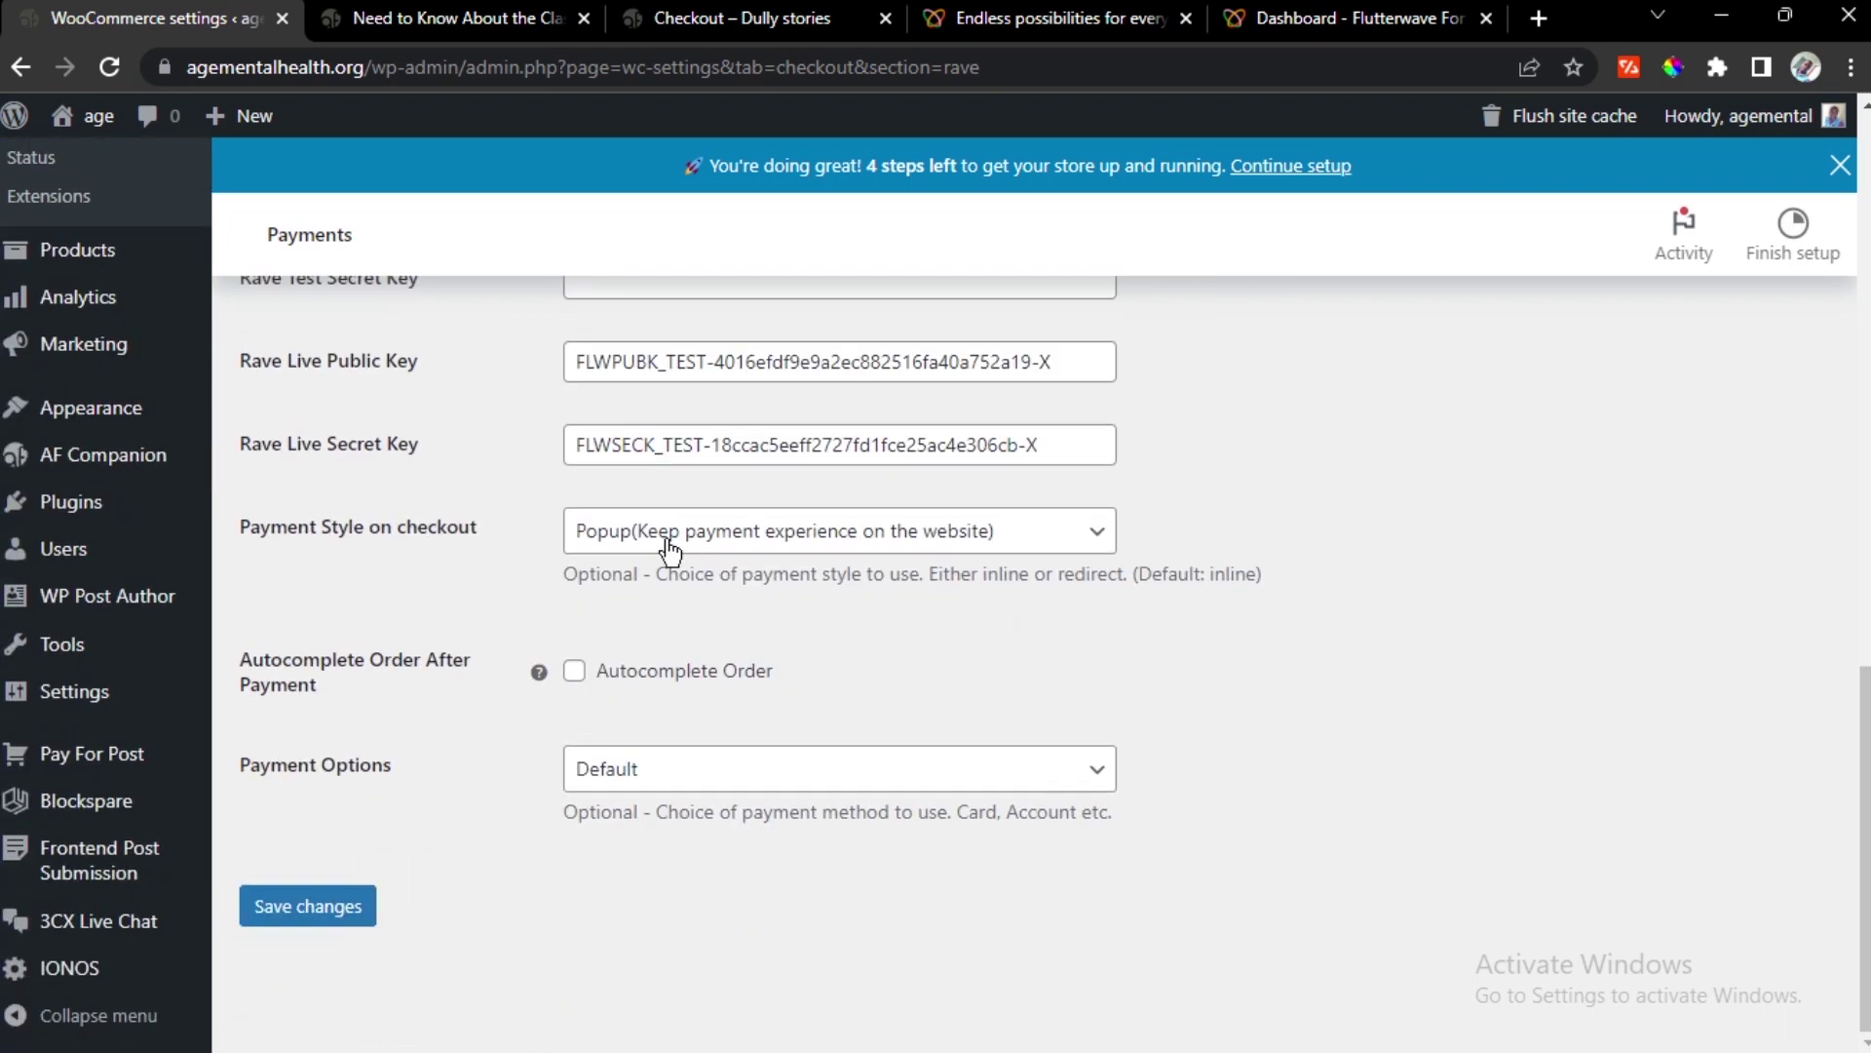
click(306, 909)
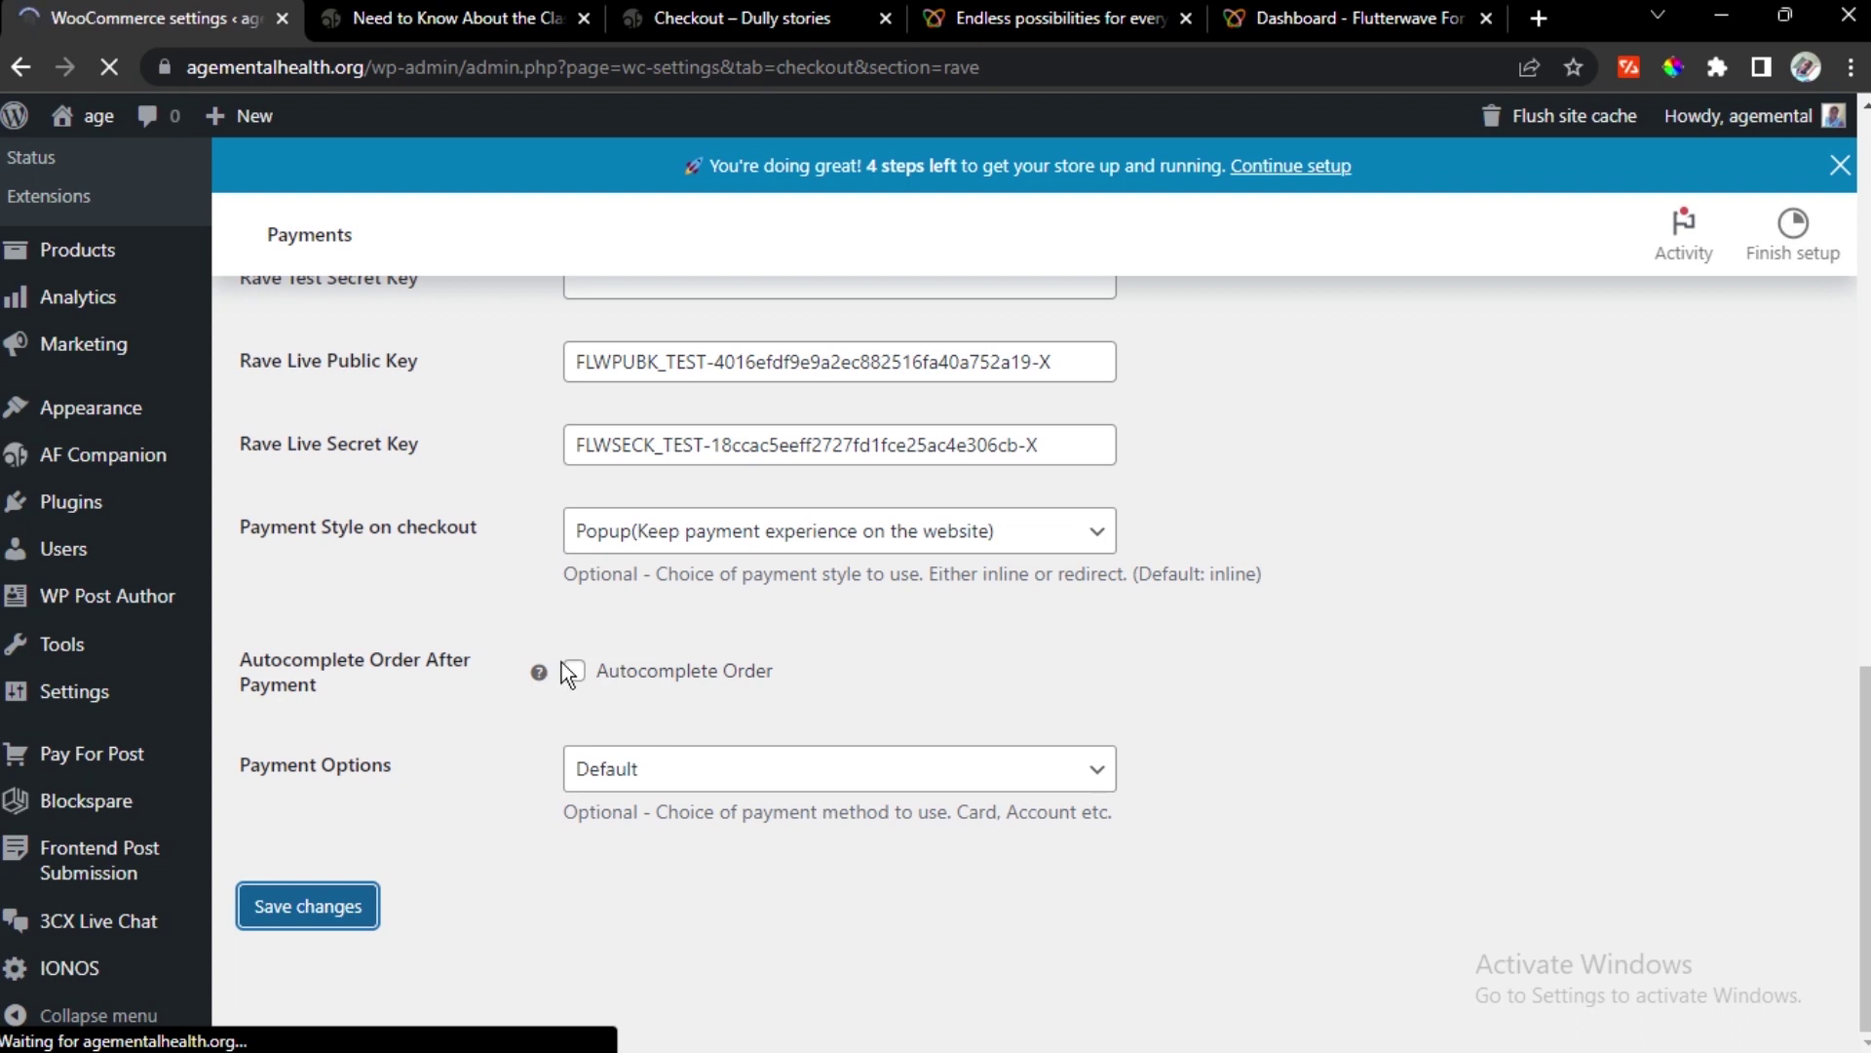
Turn on Autocomplete Order after payment for the Rave gateway and save the settings
scroll(565, 727, down, 10)
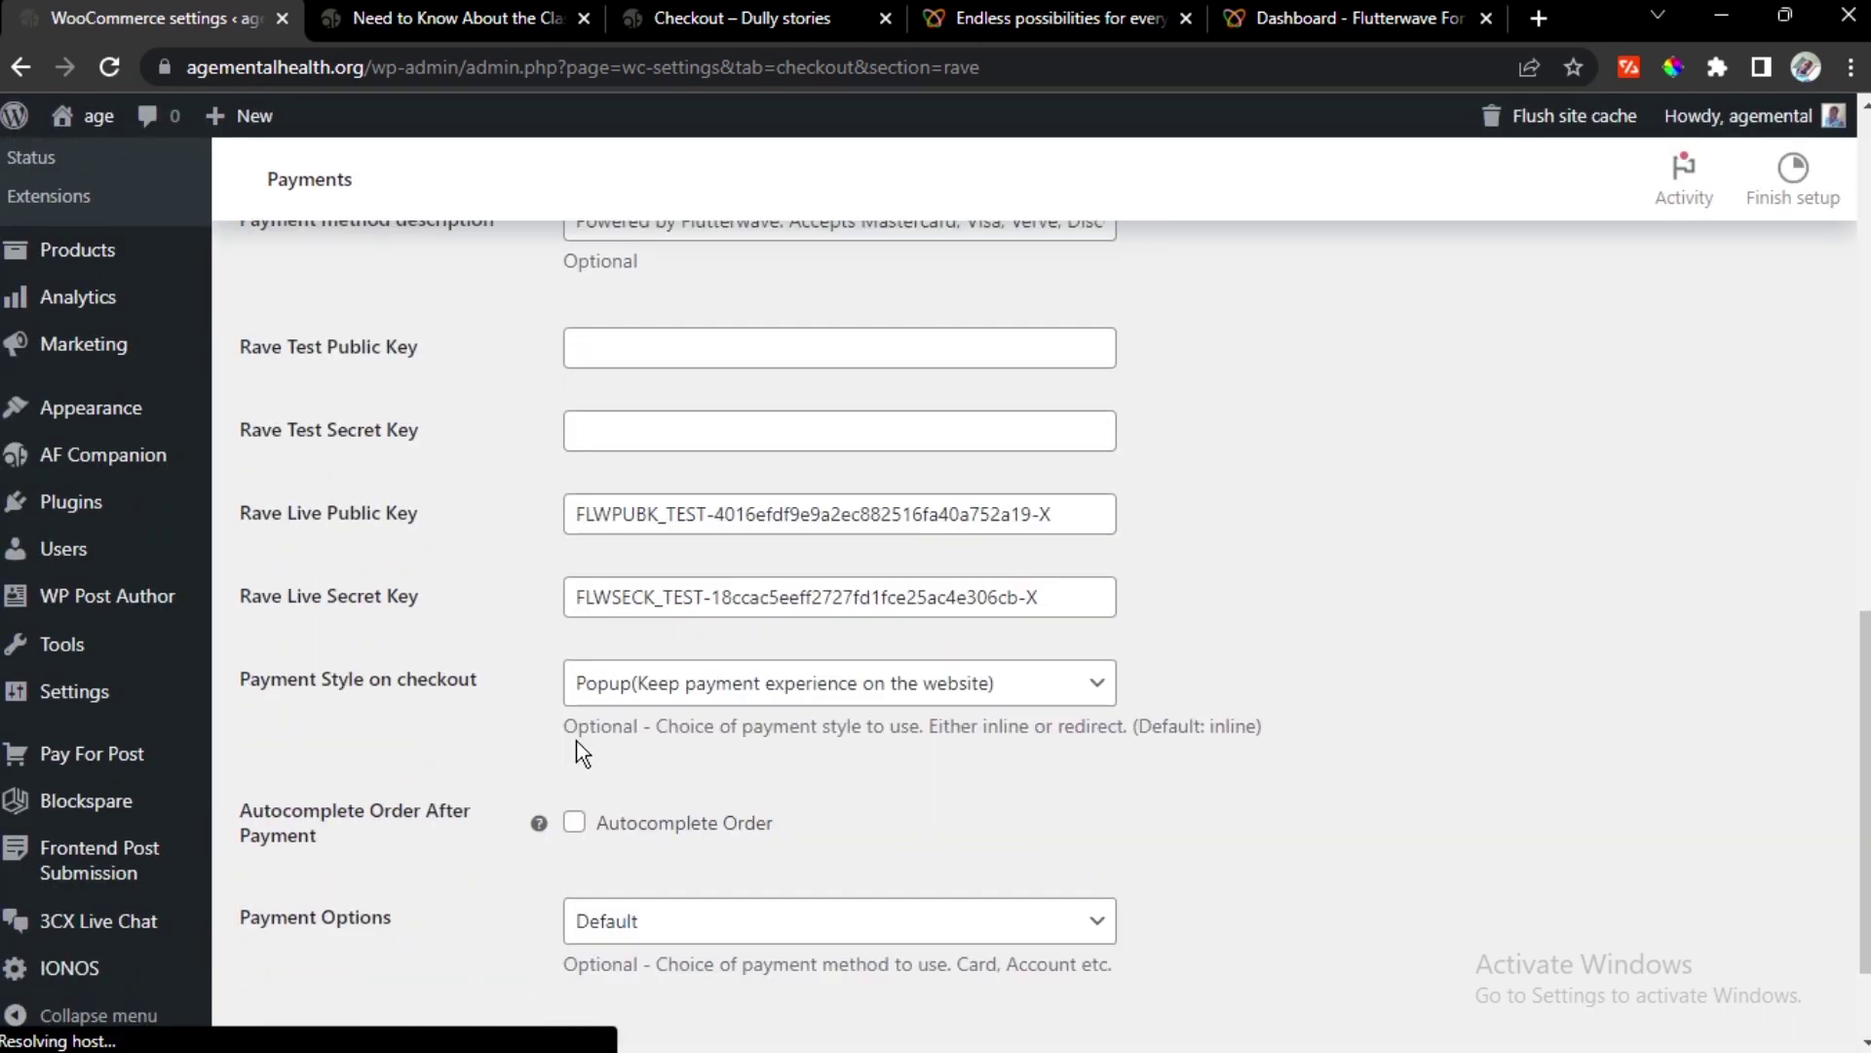
scroll(582, 753, down, 2)
click(574, 724)
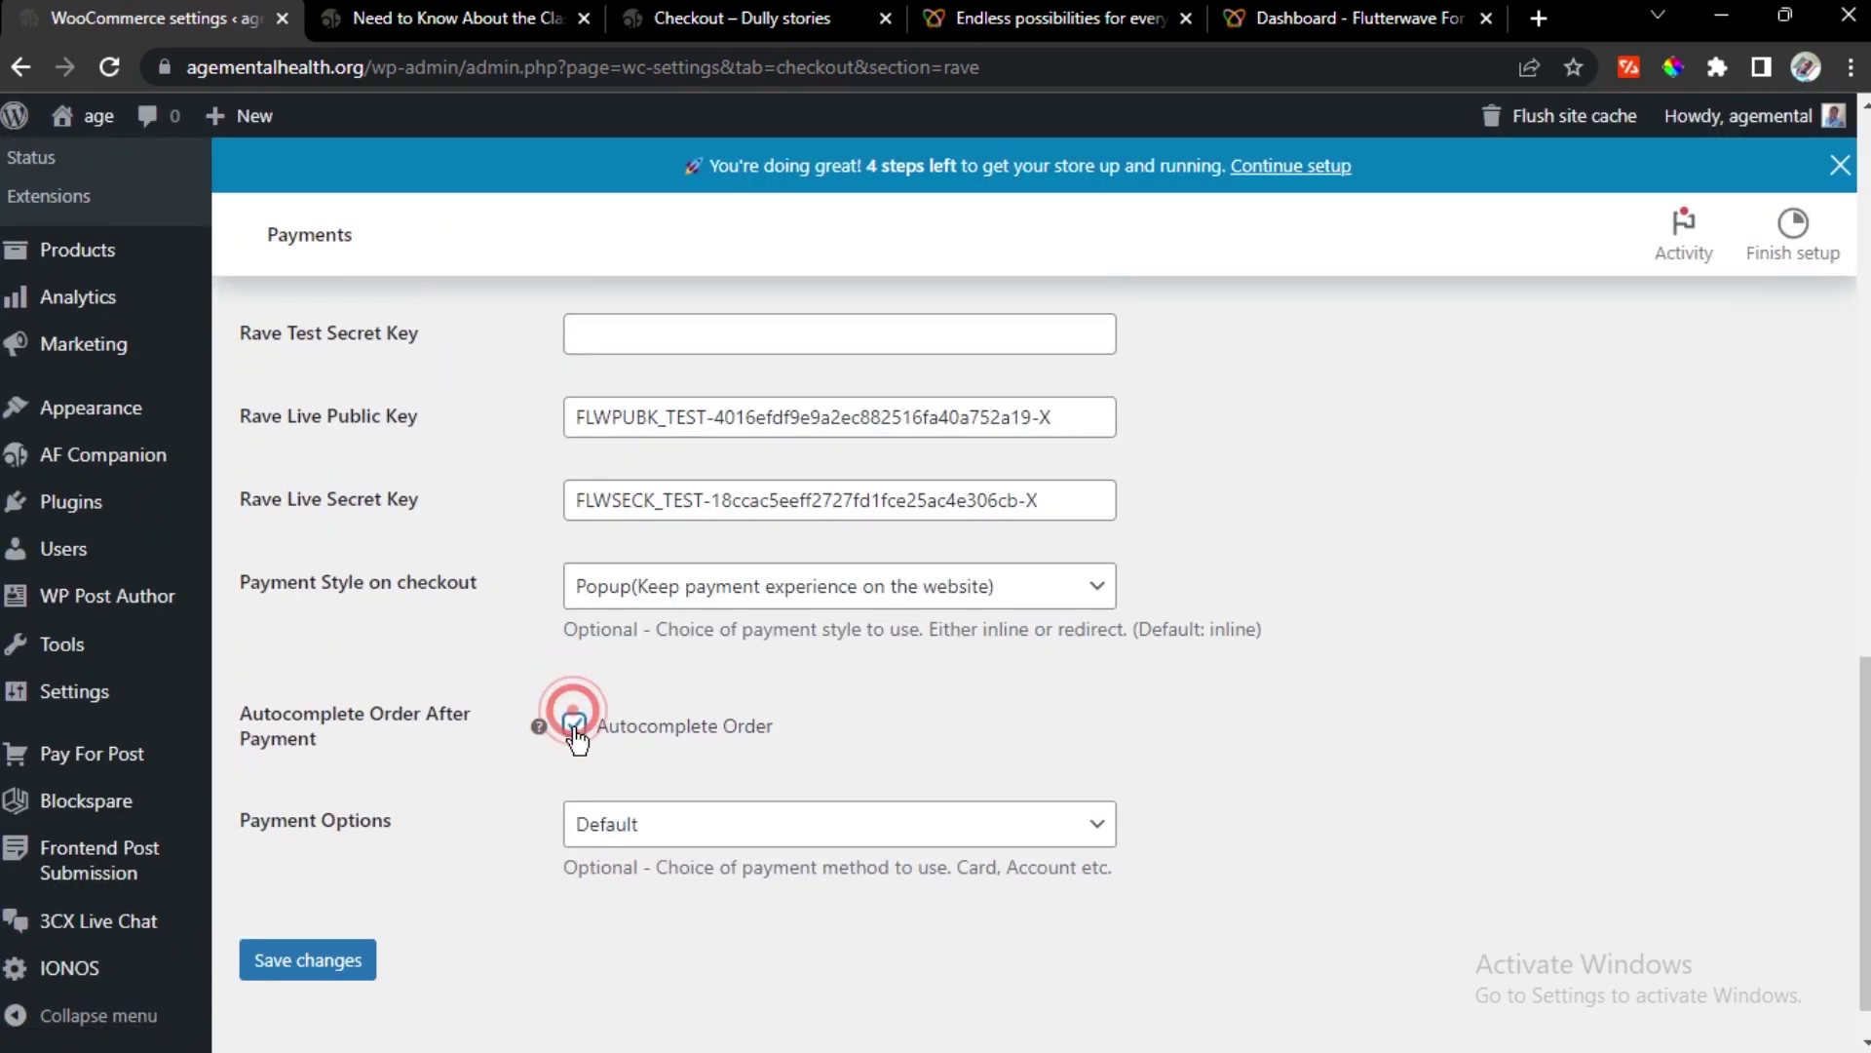
click(319, 963)
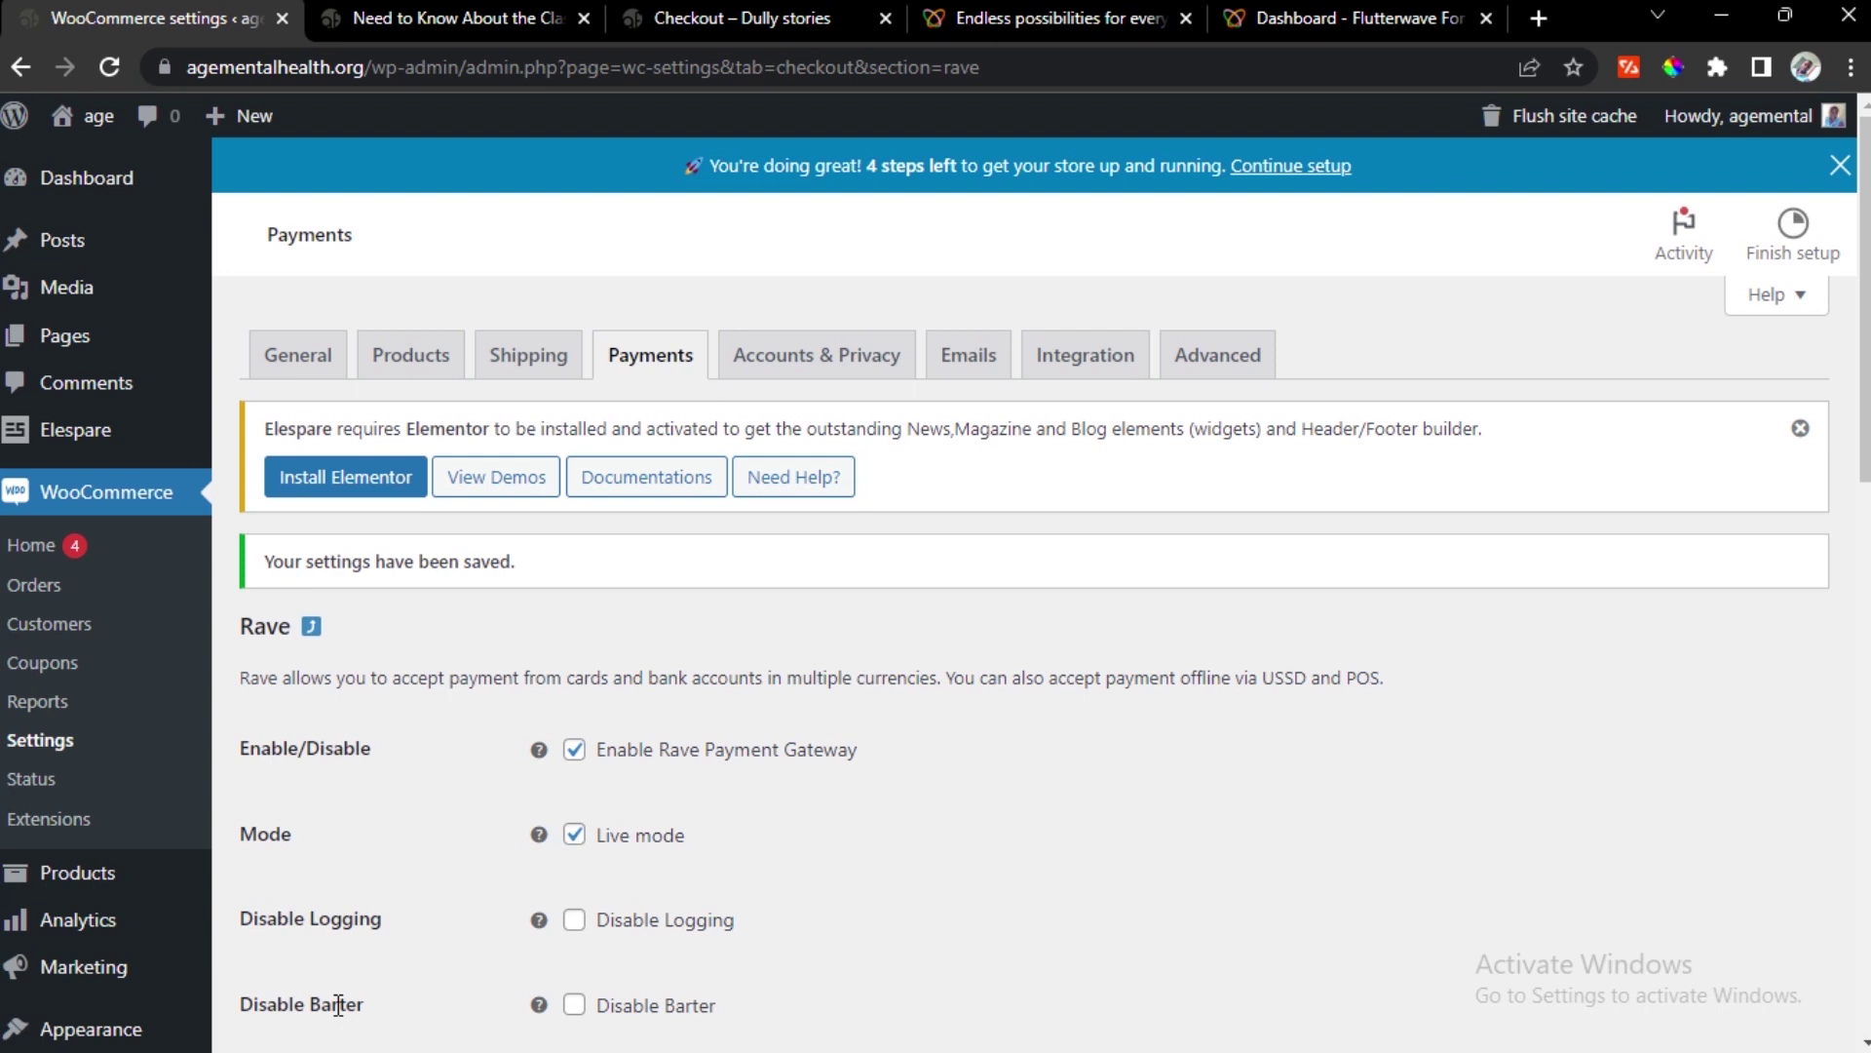
scroll(779, 526, down, 5)
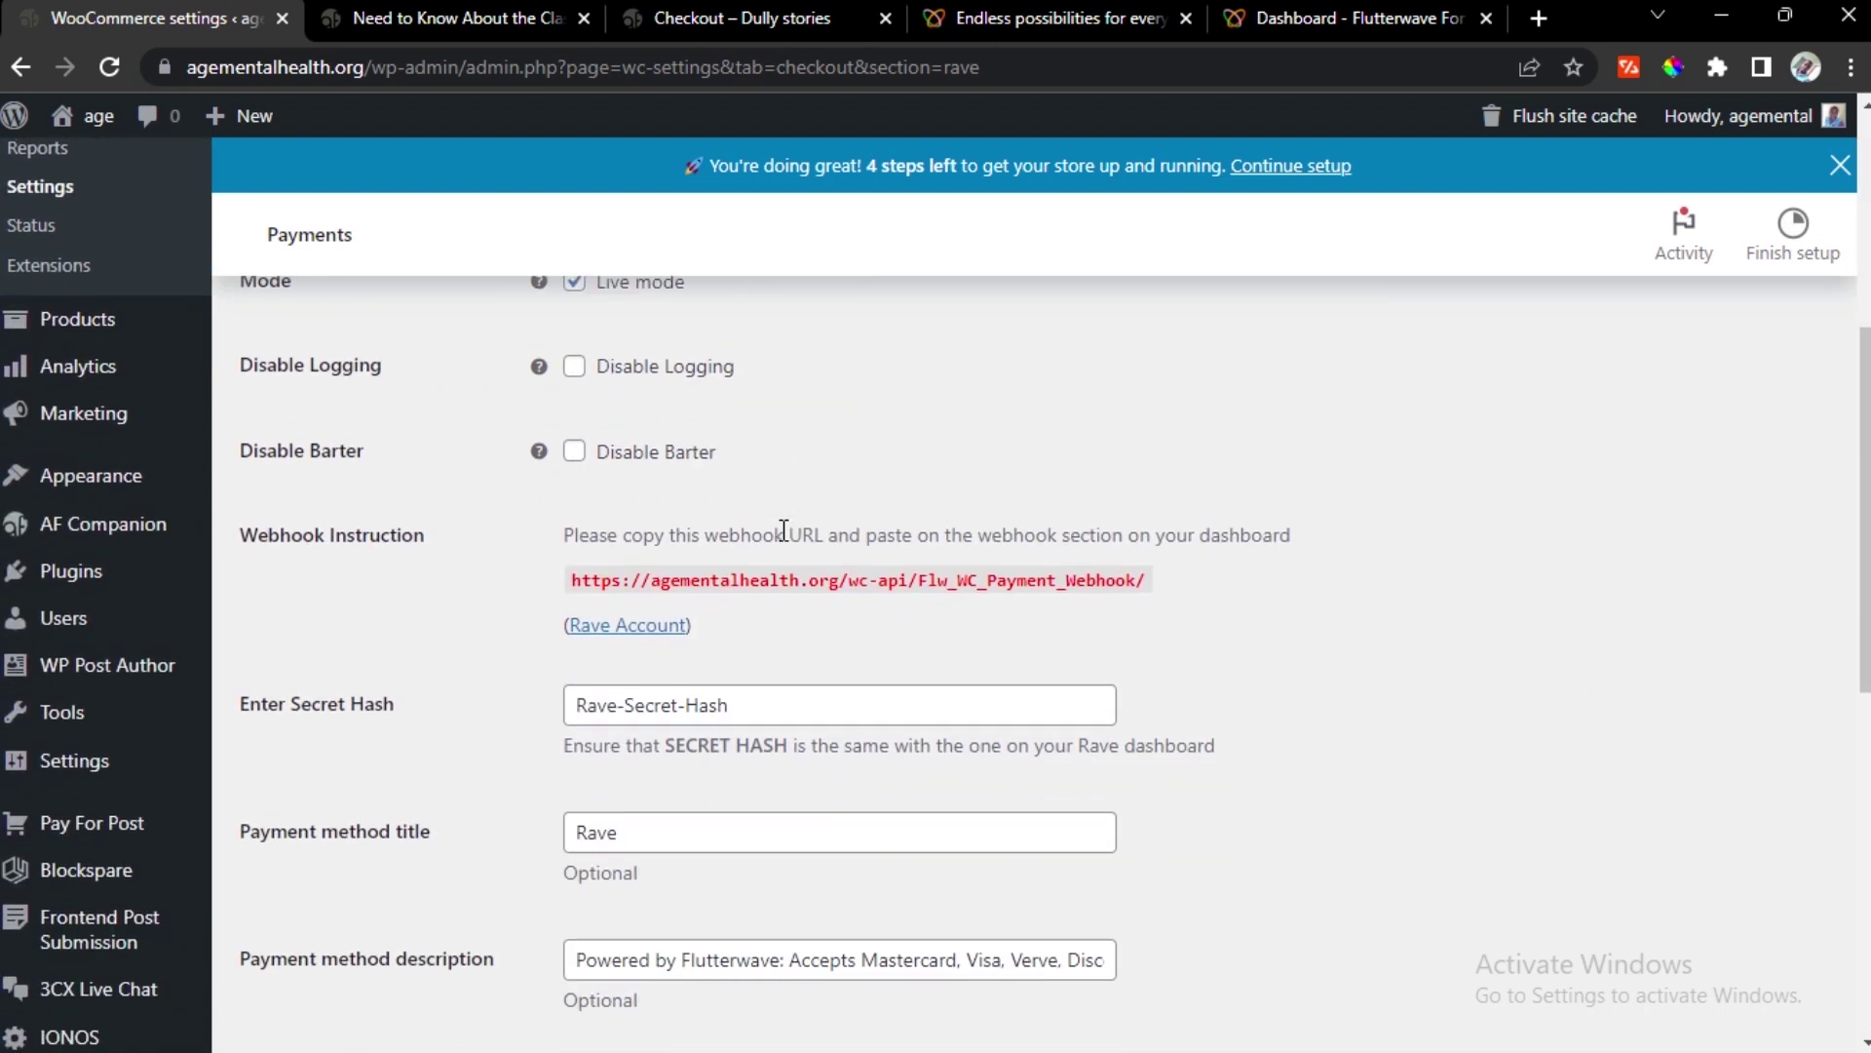
Add the Lipia kwa mwezi product to the cart from the restricted Classic Cars post
click(425, 22)
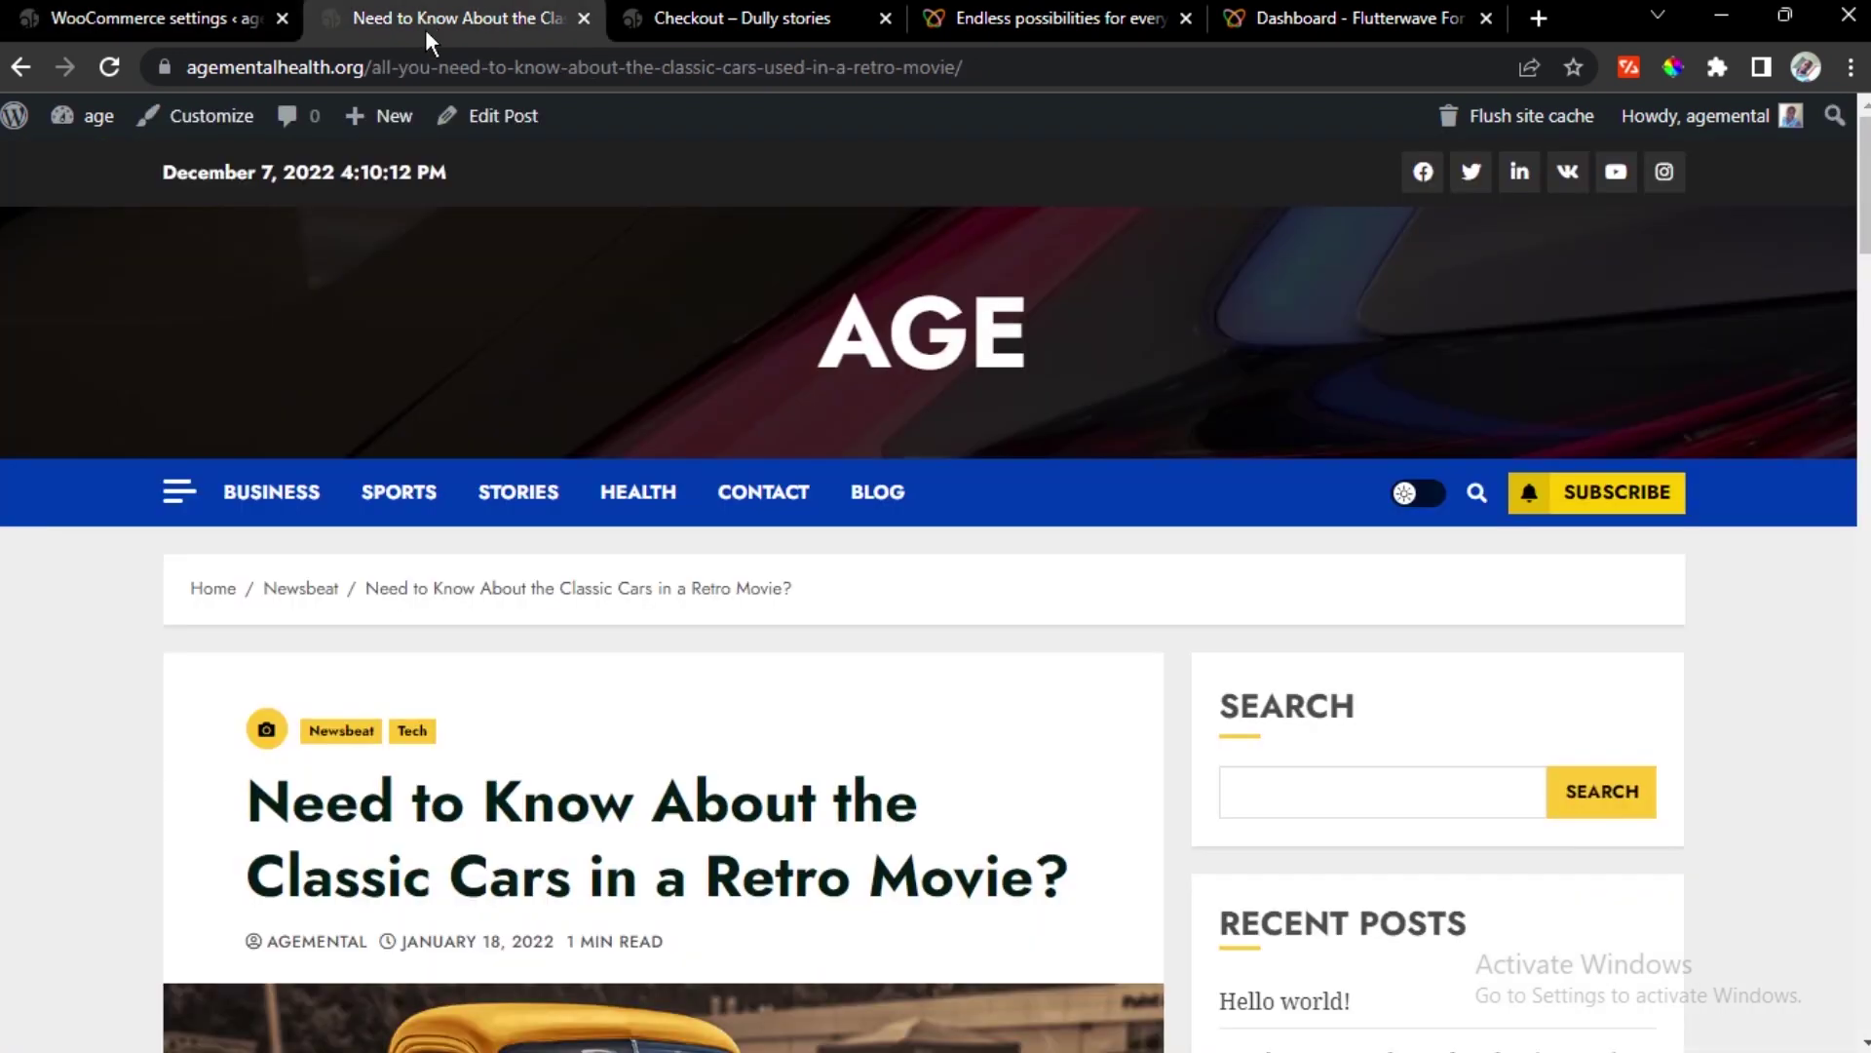
scroll(614, 711, down, 10)
scroll(626, 747, down, 8)
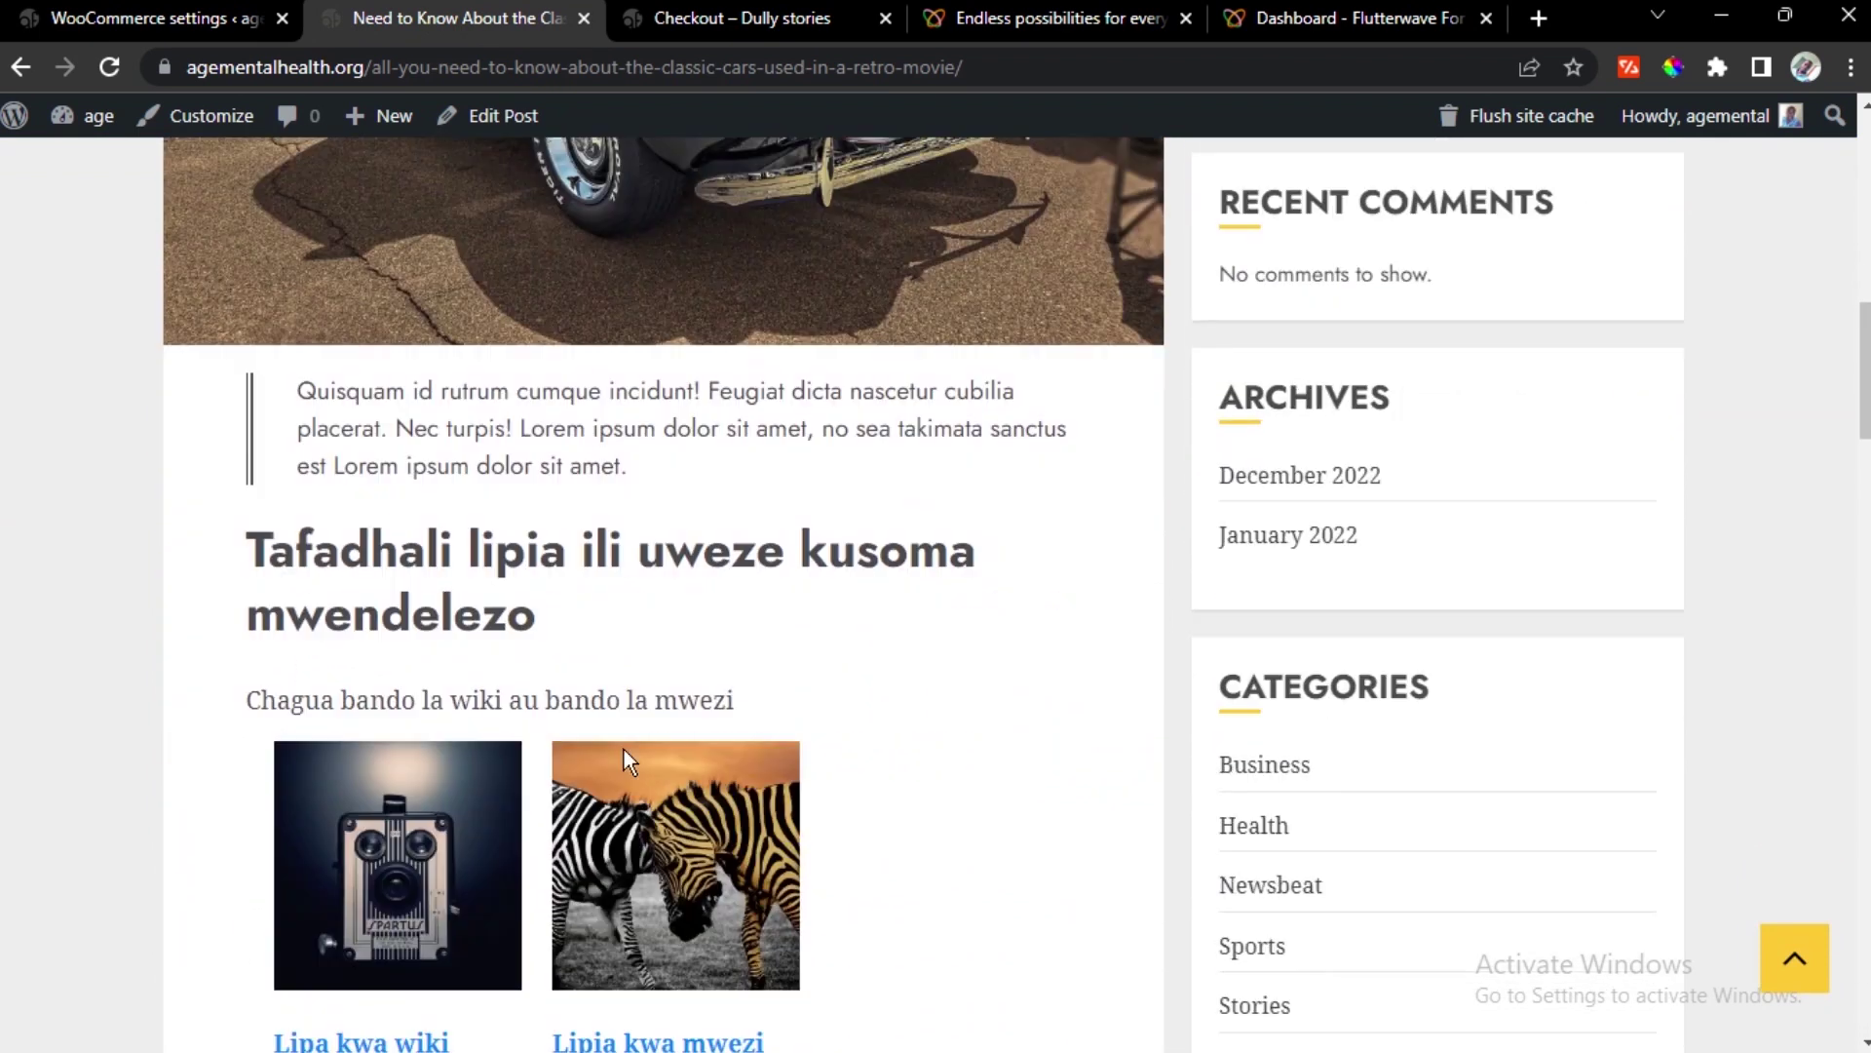
click(651, 535)
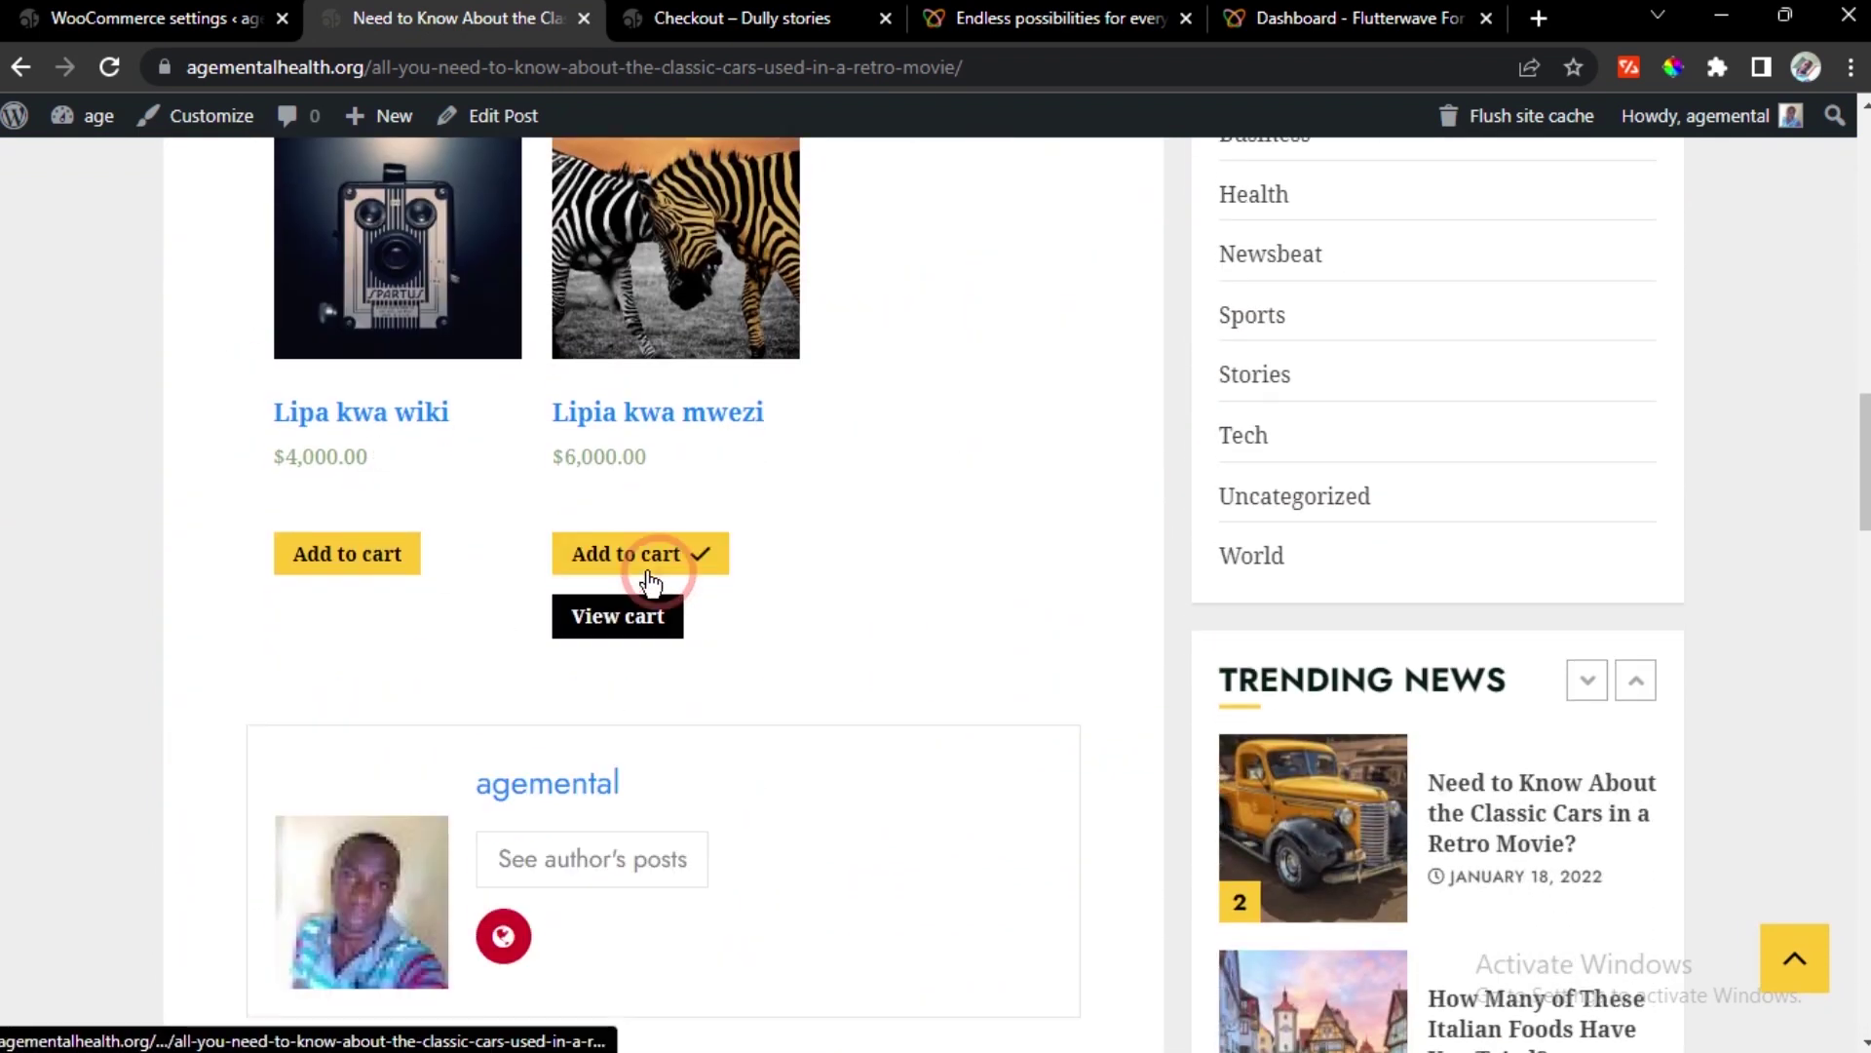
View the cart and proceed to checkout
click(633, 622)
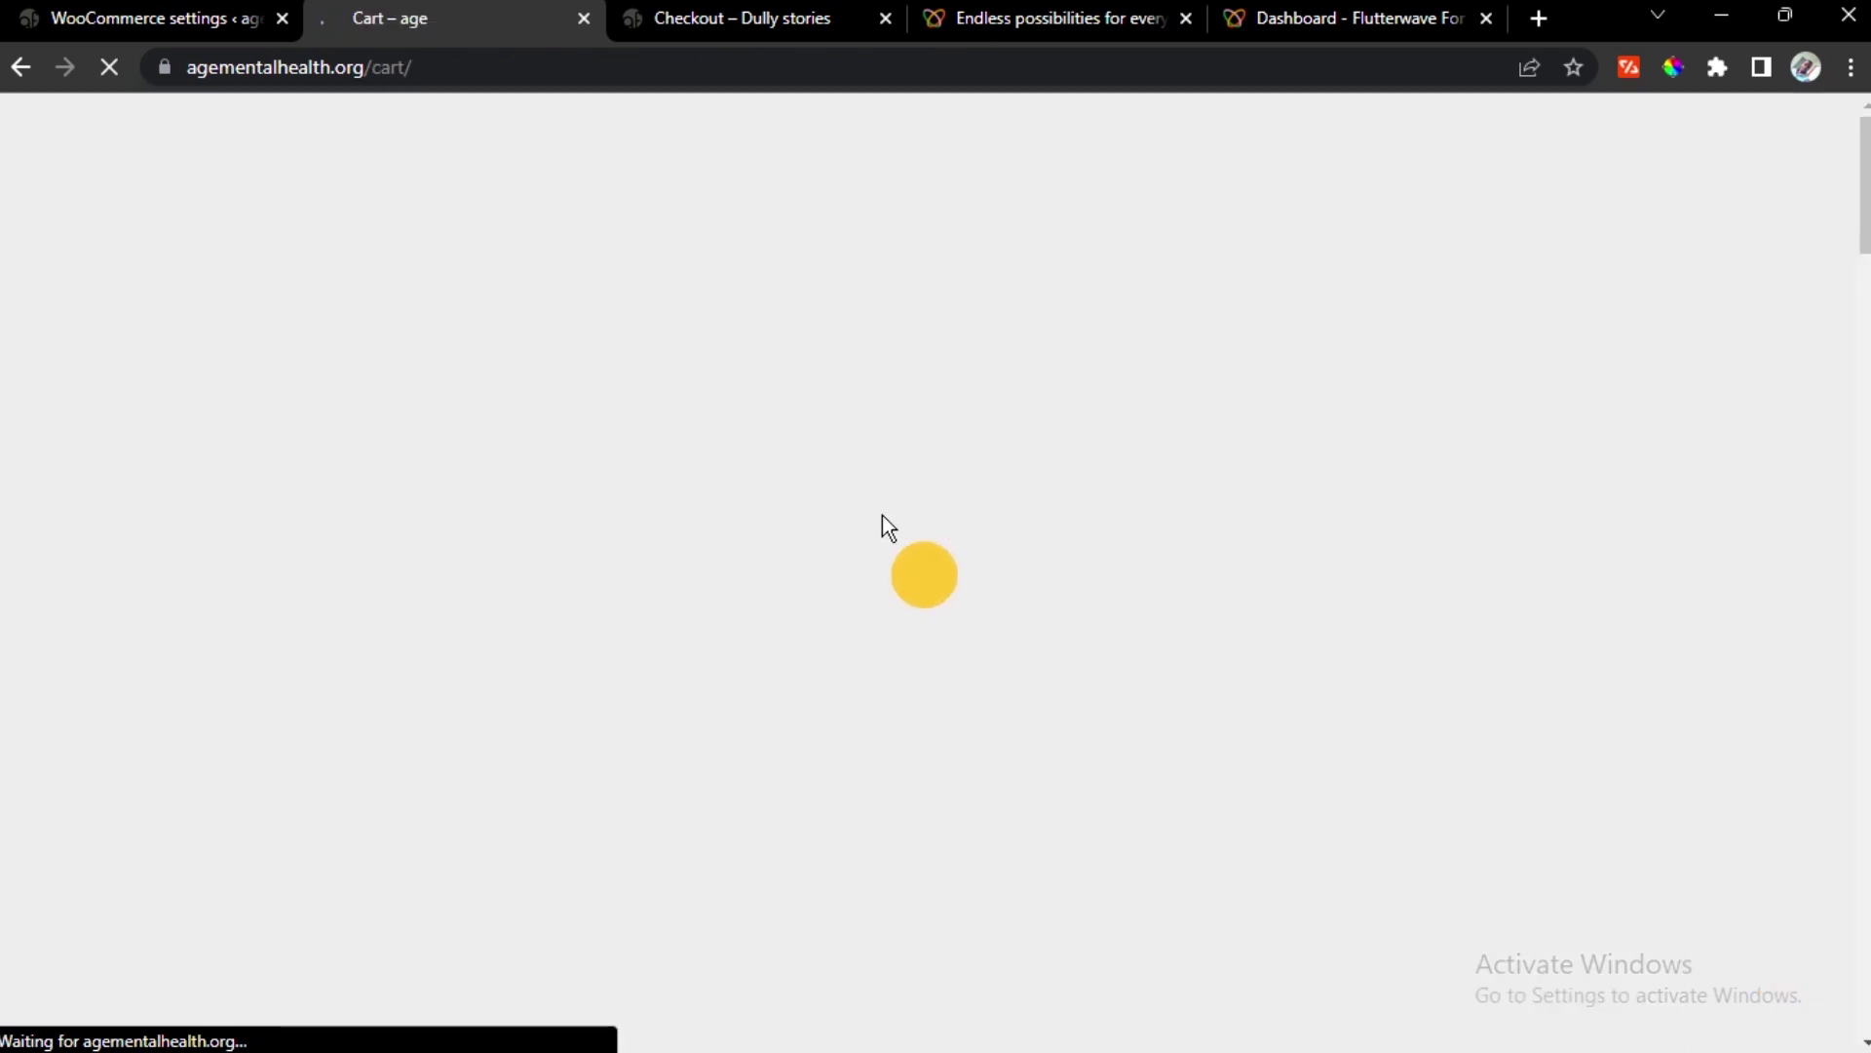
scroll(585, 543, down, 5)
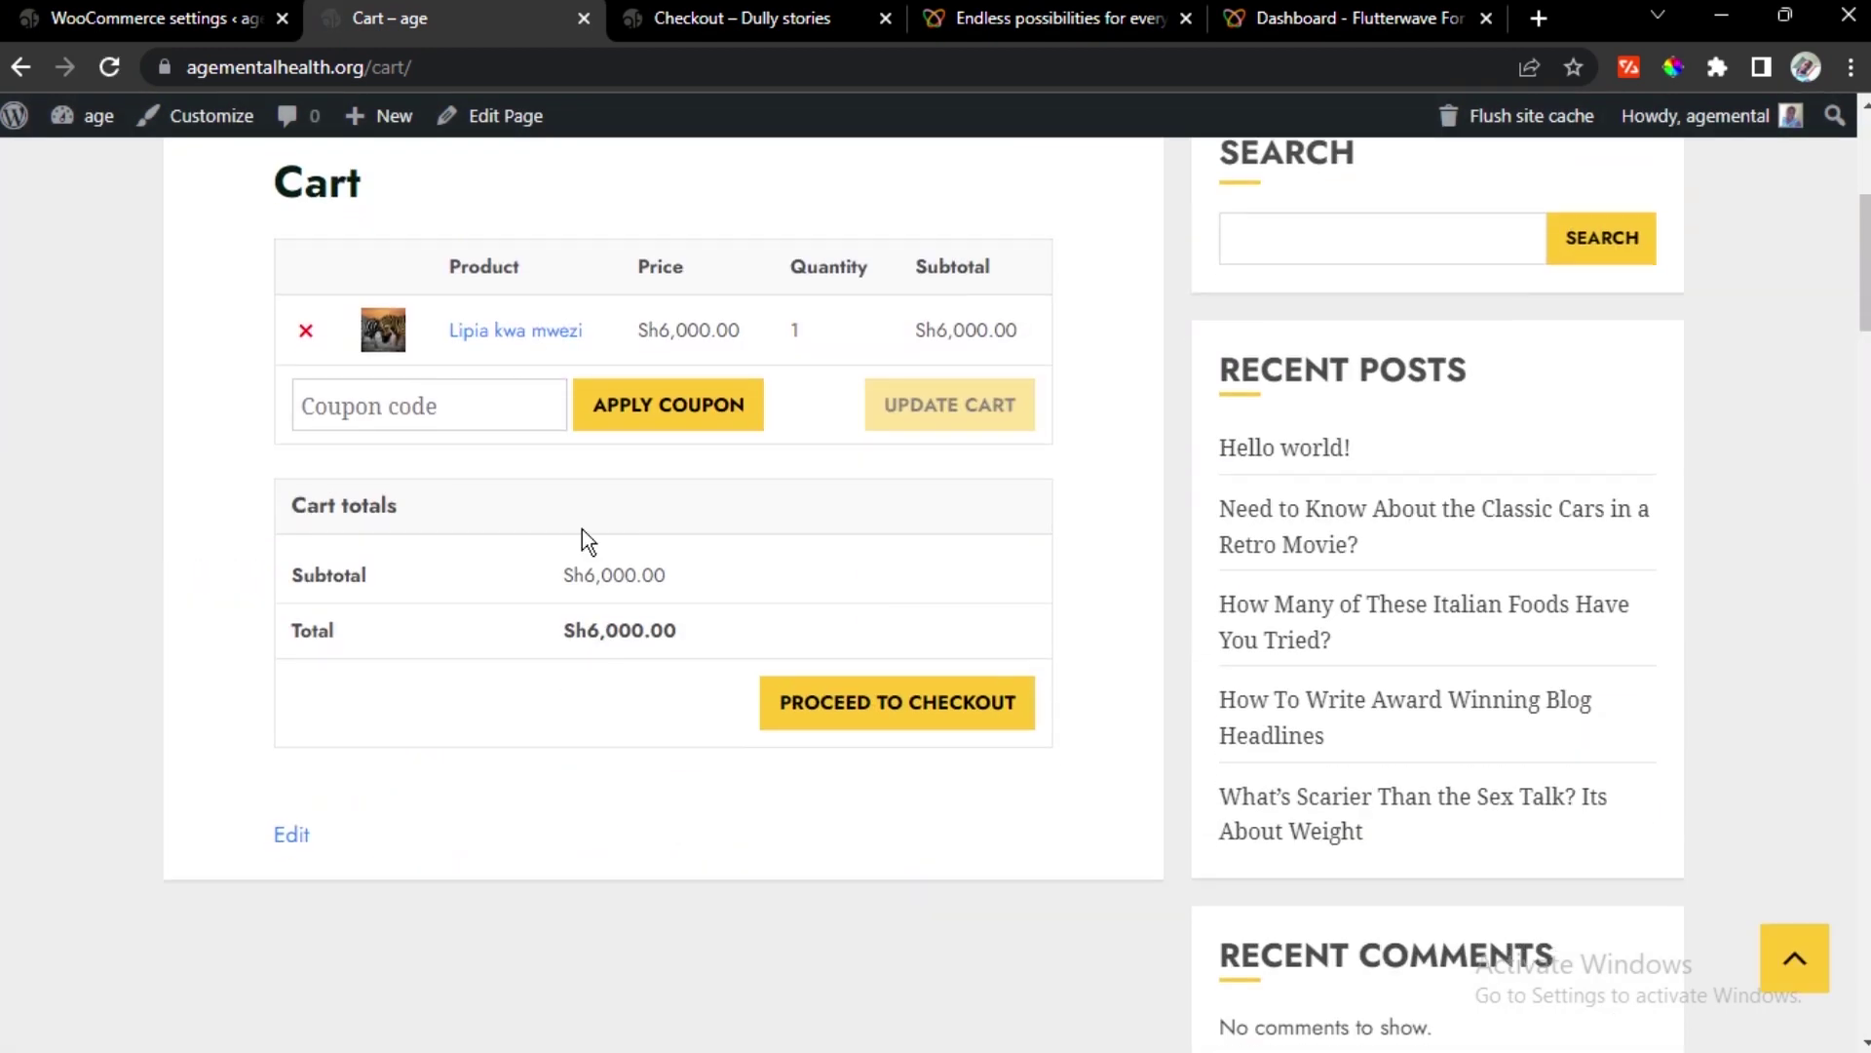
click(826, 726)
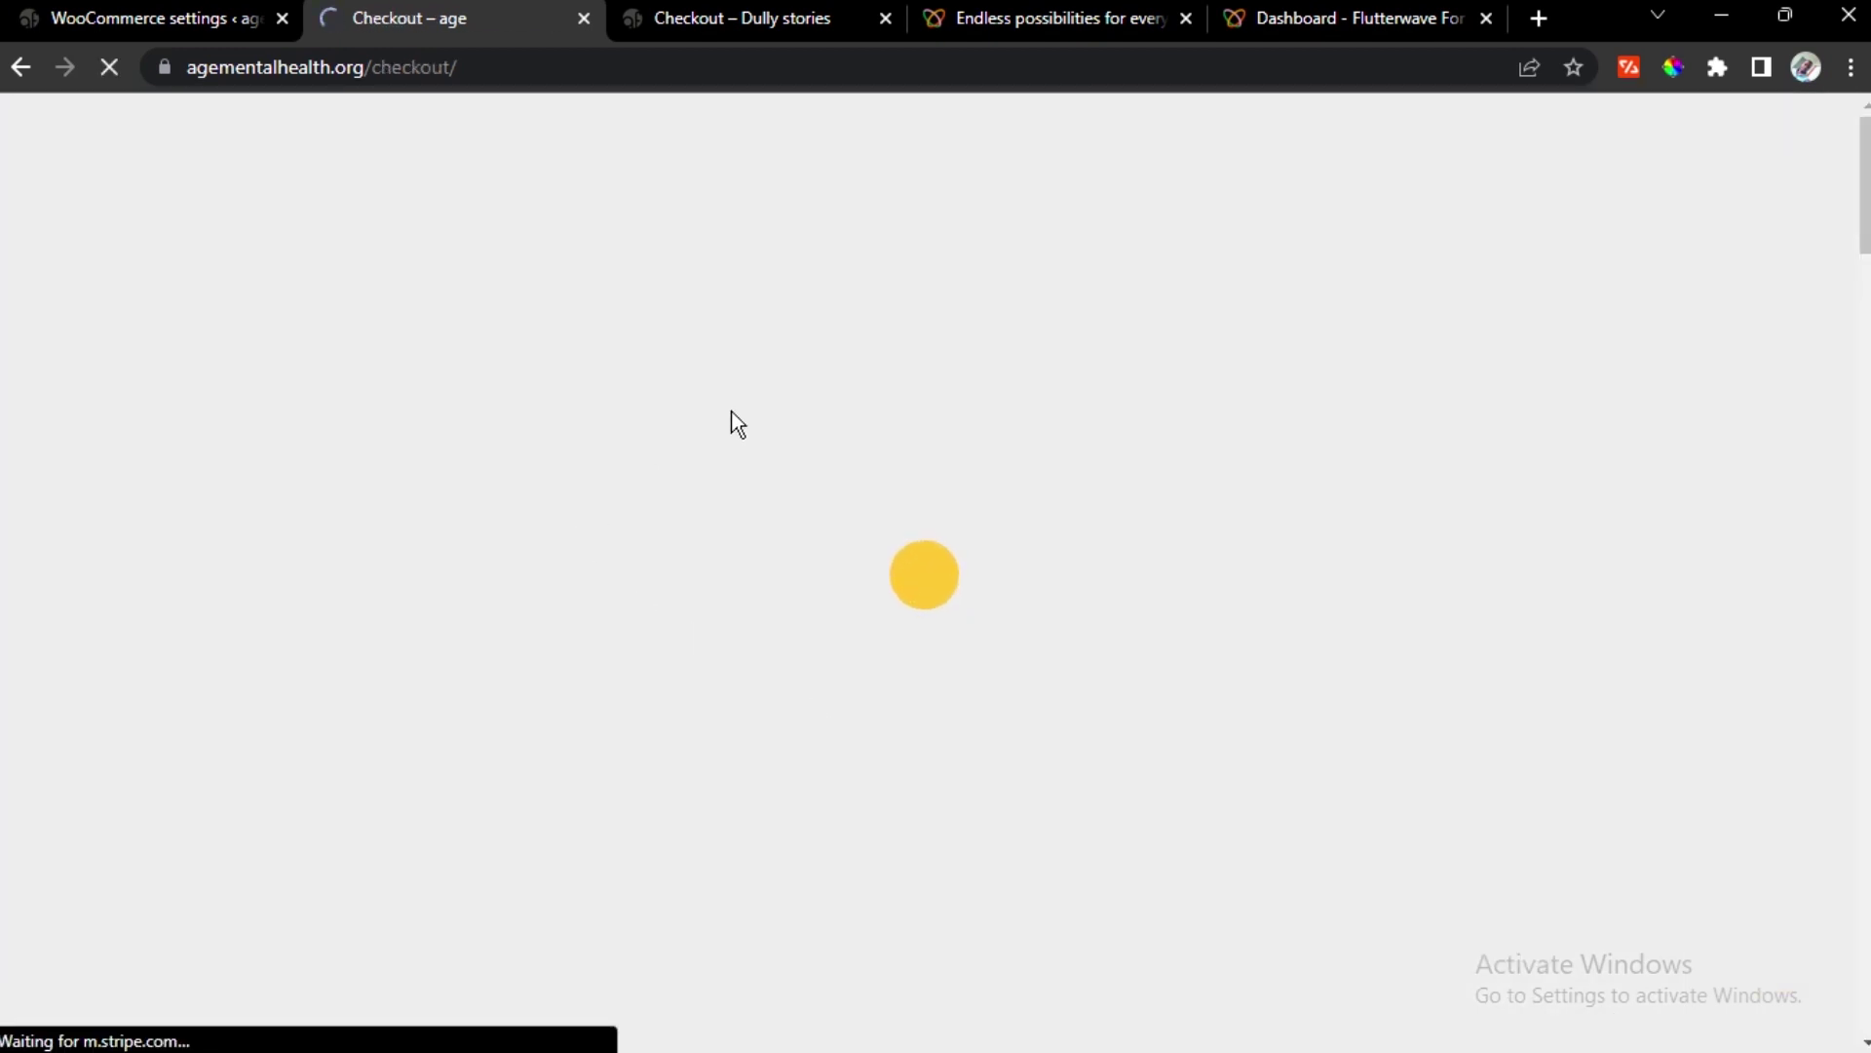
Review the order with the Rave payment method and try to place it with the billing details left blank
scroll(743, 374, down, 10)
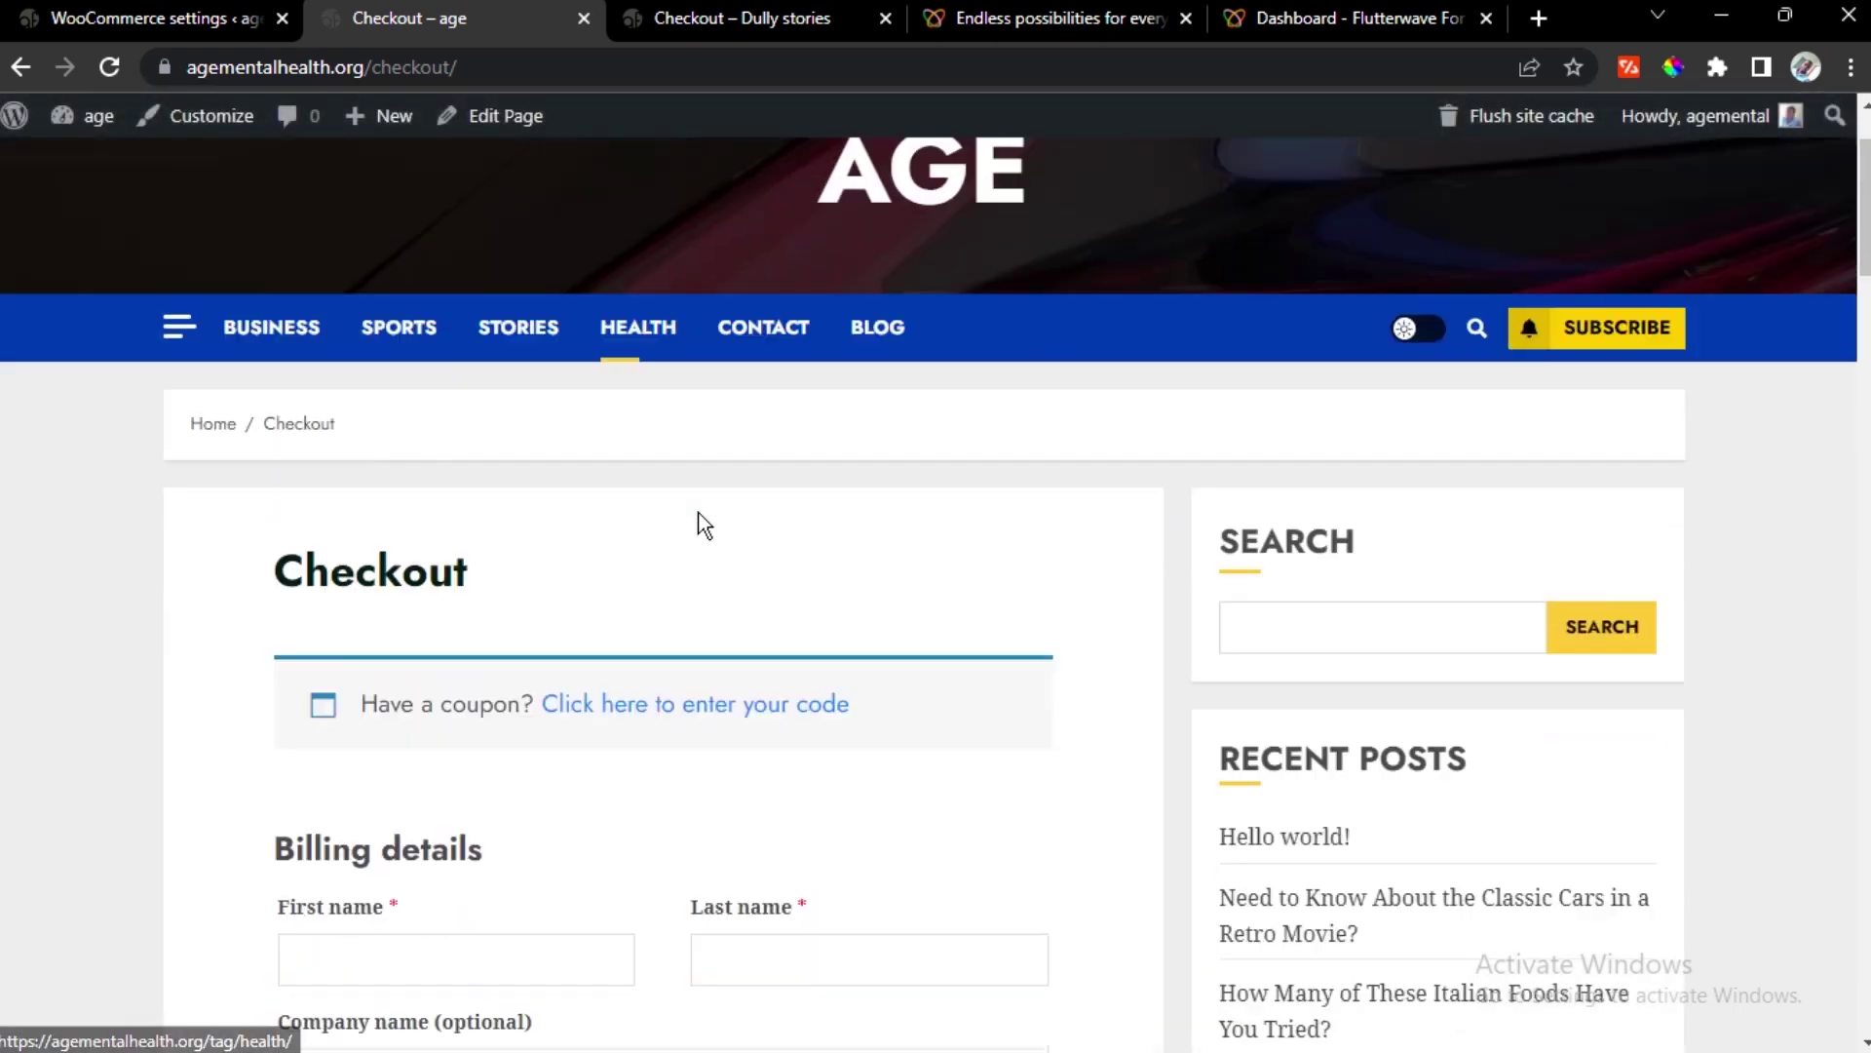
scroll(616, 579, down, 10)
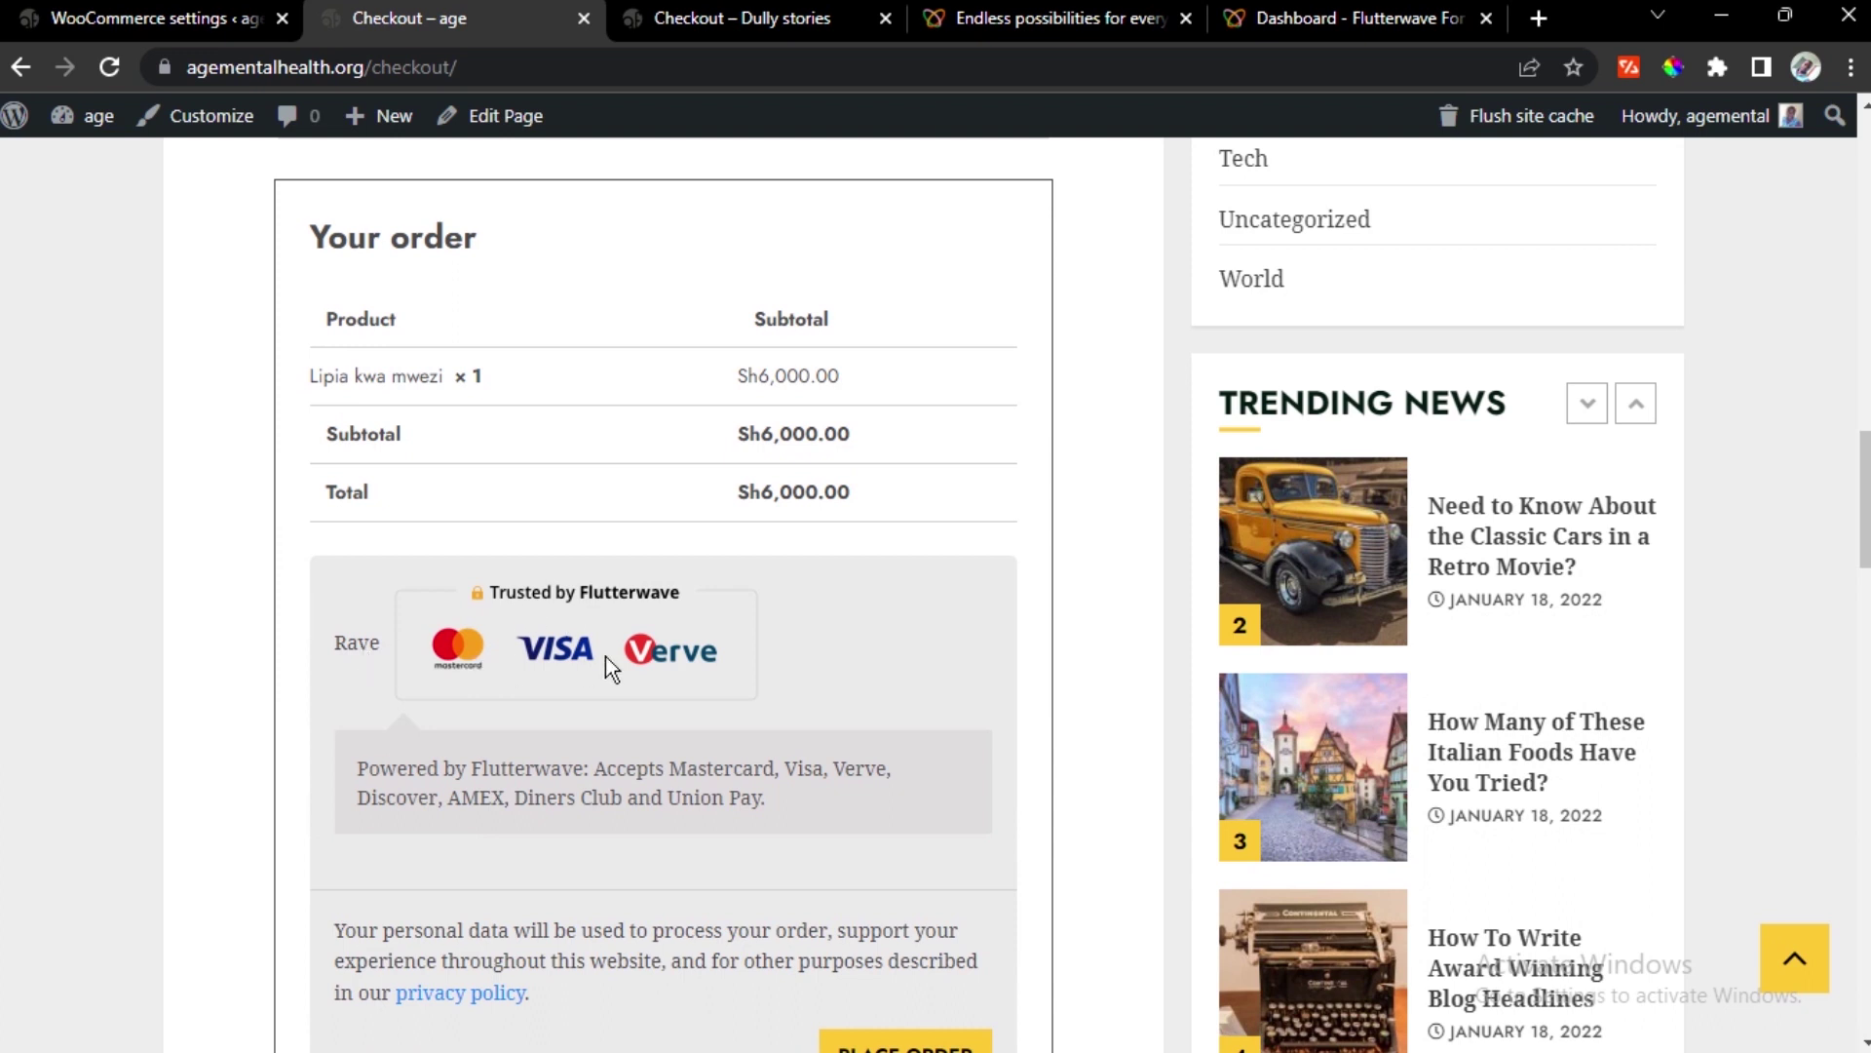
scroll(585, 672, down, 3)
click(893, 770)
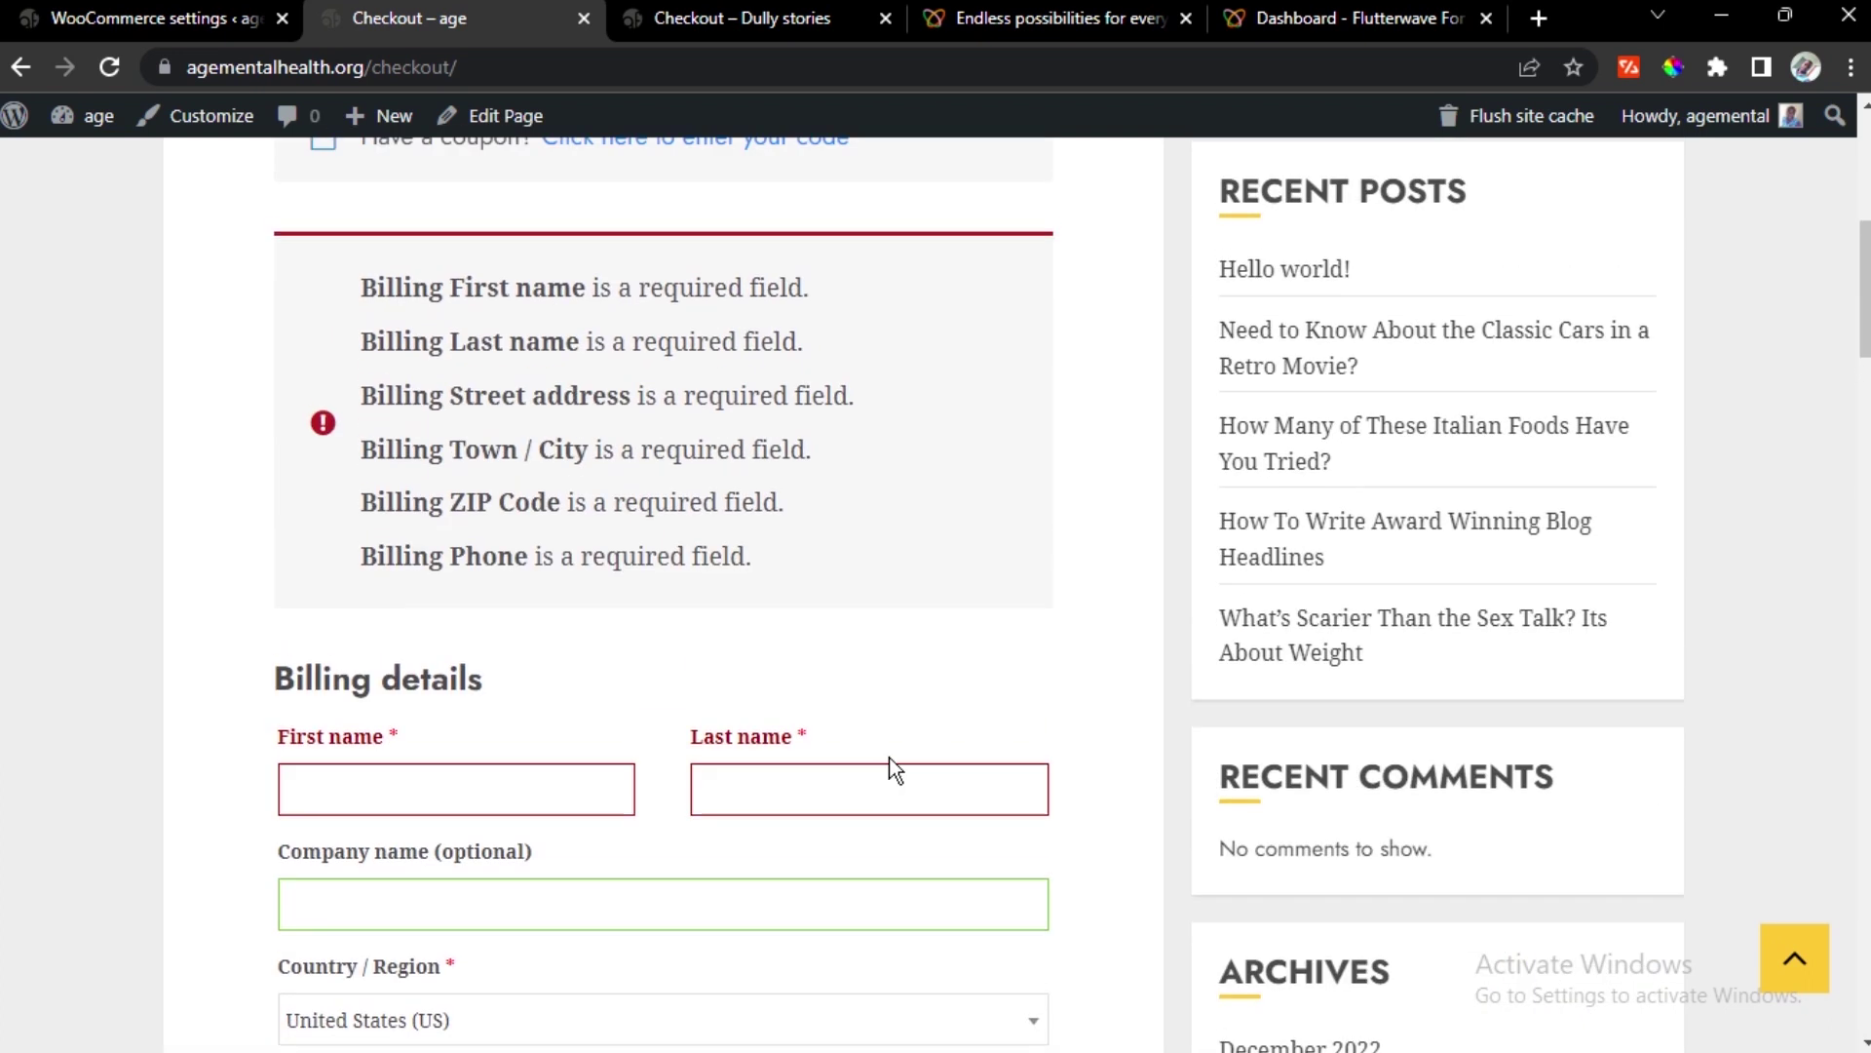
Fill in the billing details with the customer's saved autofill profile and select the matching State / County
scroll(517, 628, down, 3)
click(471, 496)
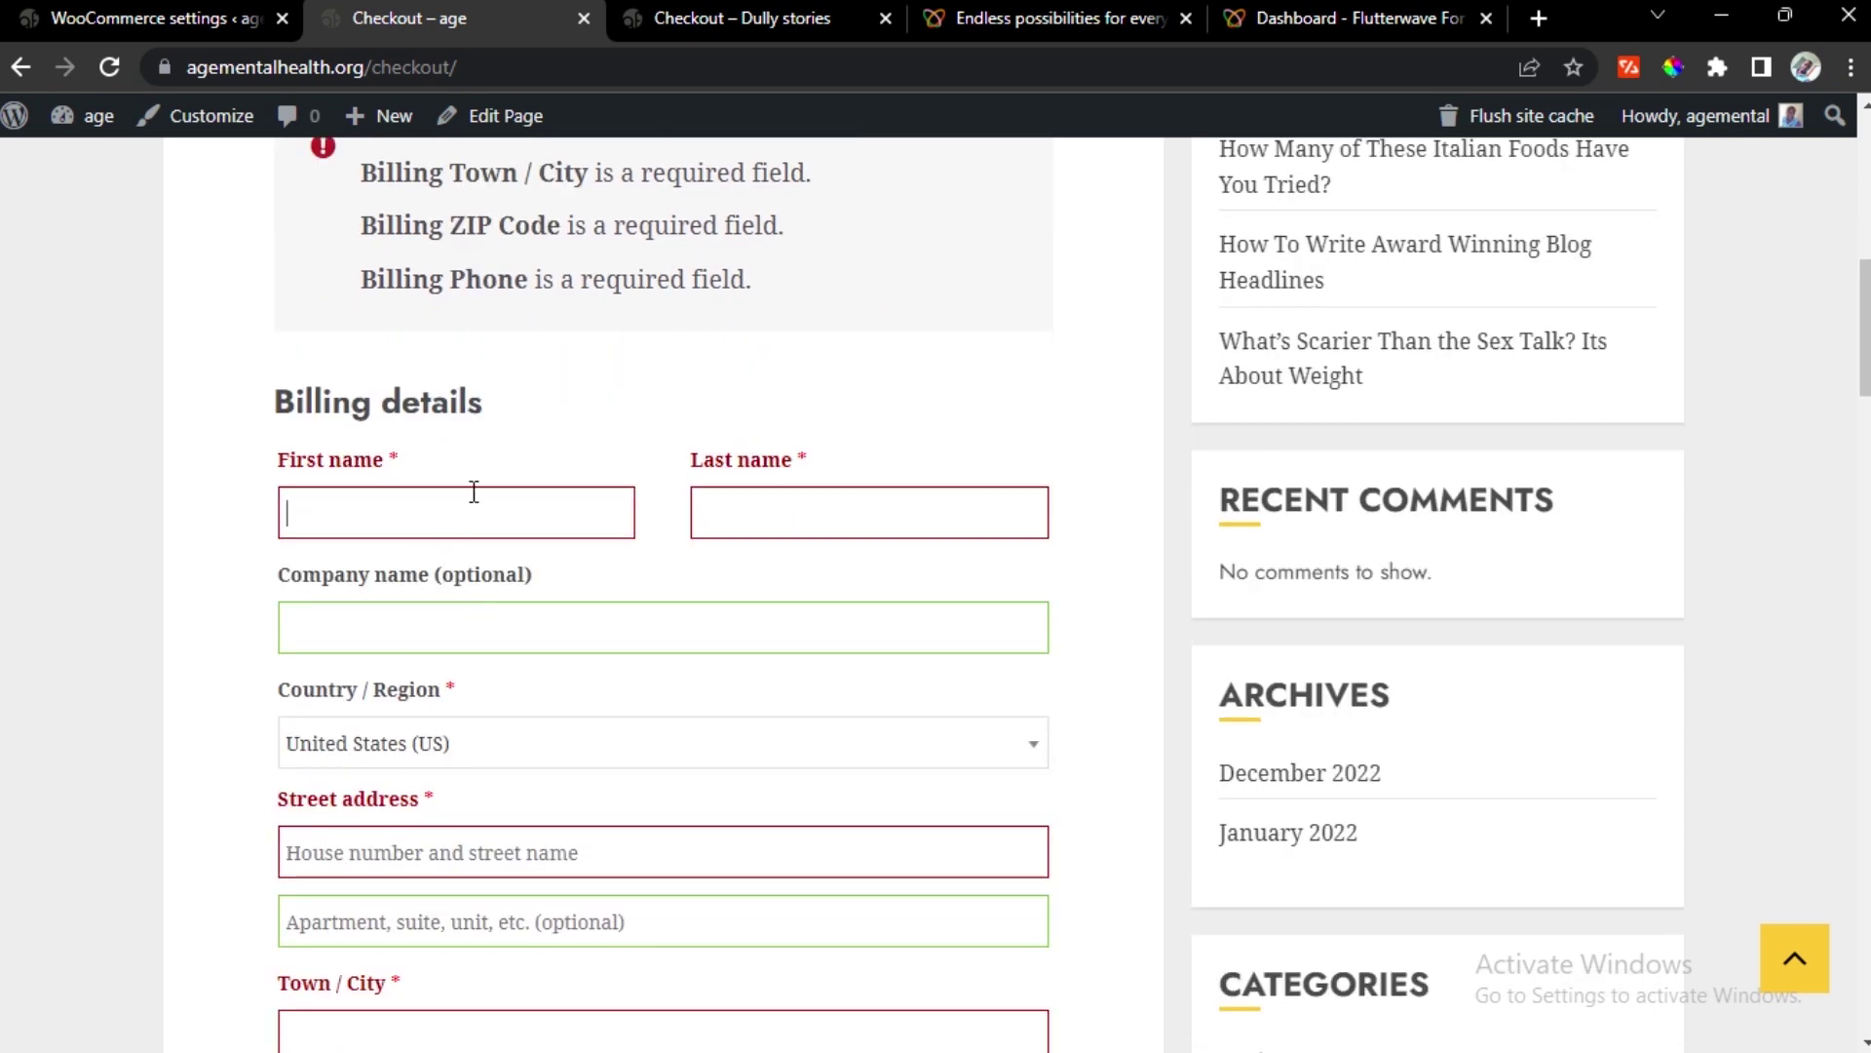
click(597, 614)
scroll(664, 822, down, 7)
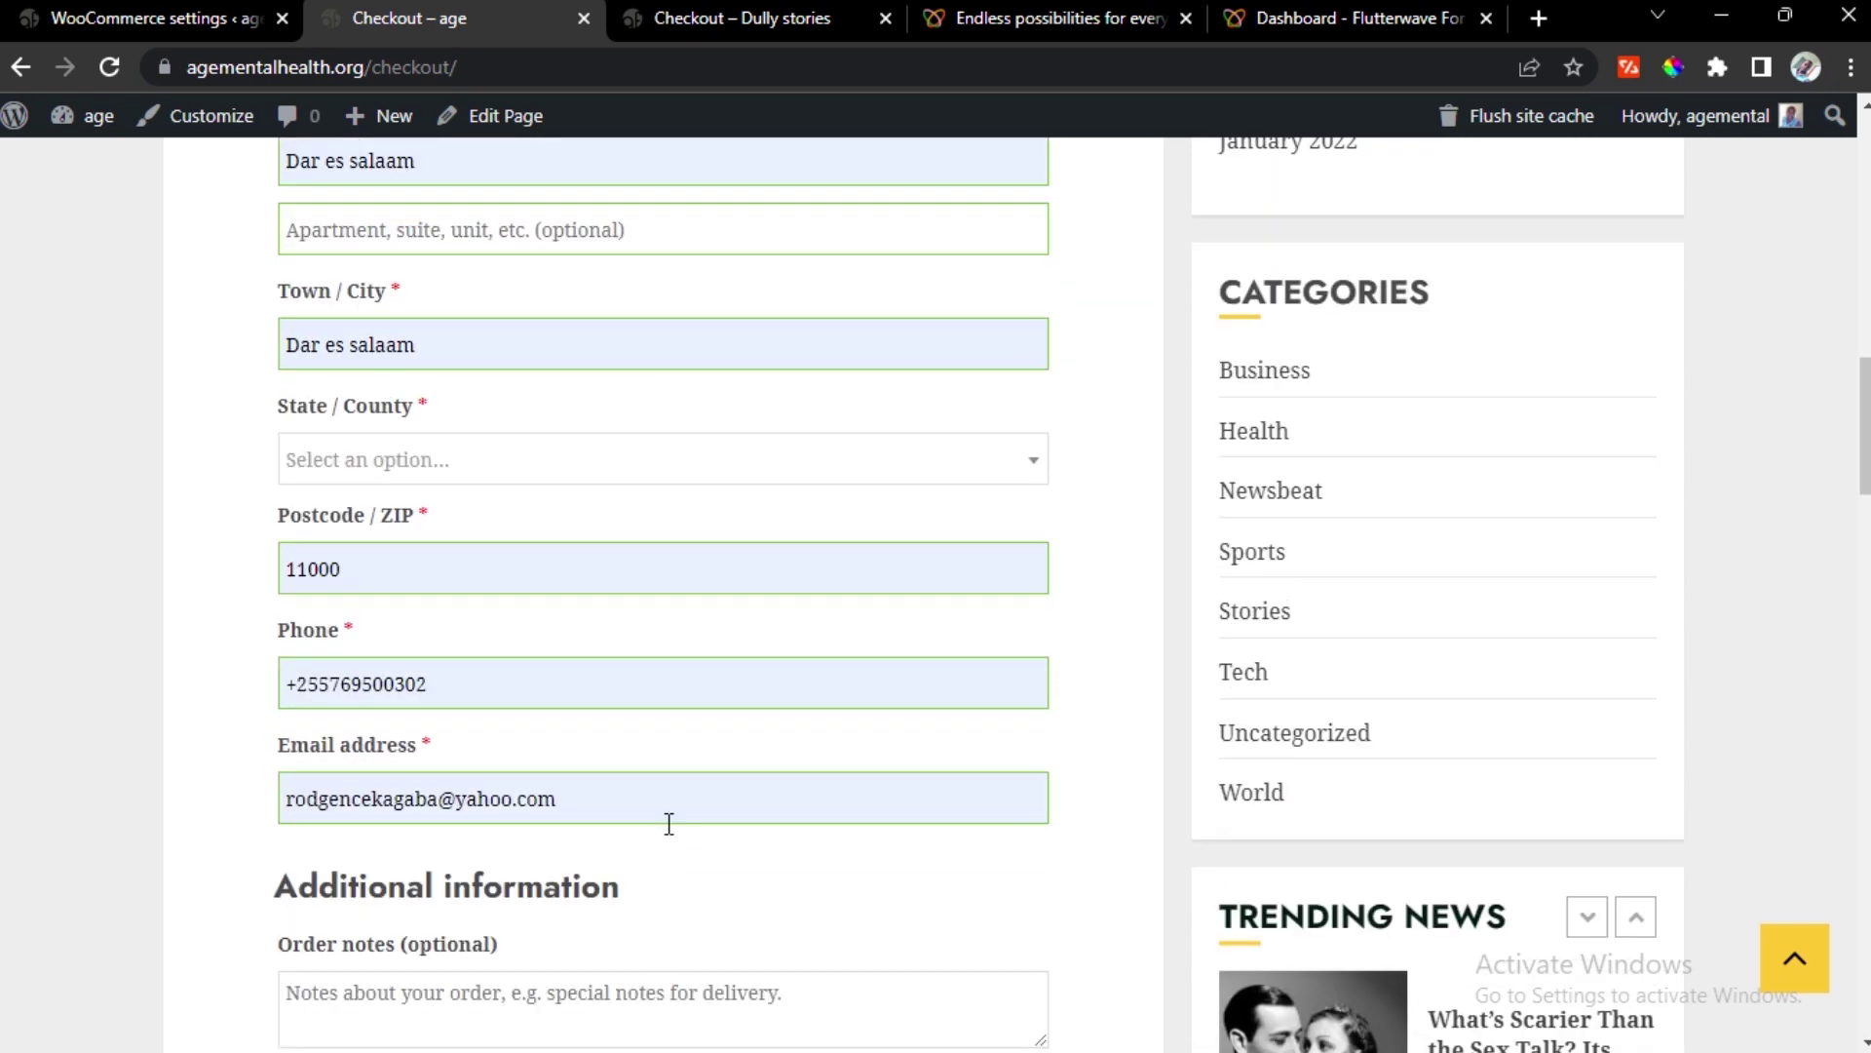
click(752, 468)
click(643, 618)
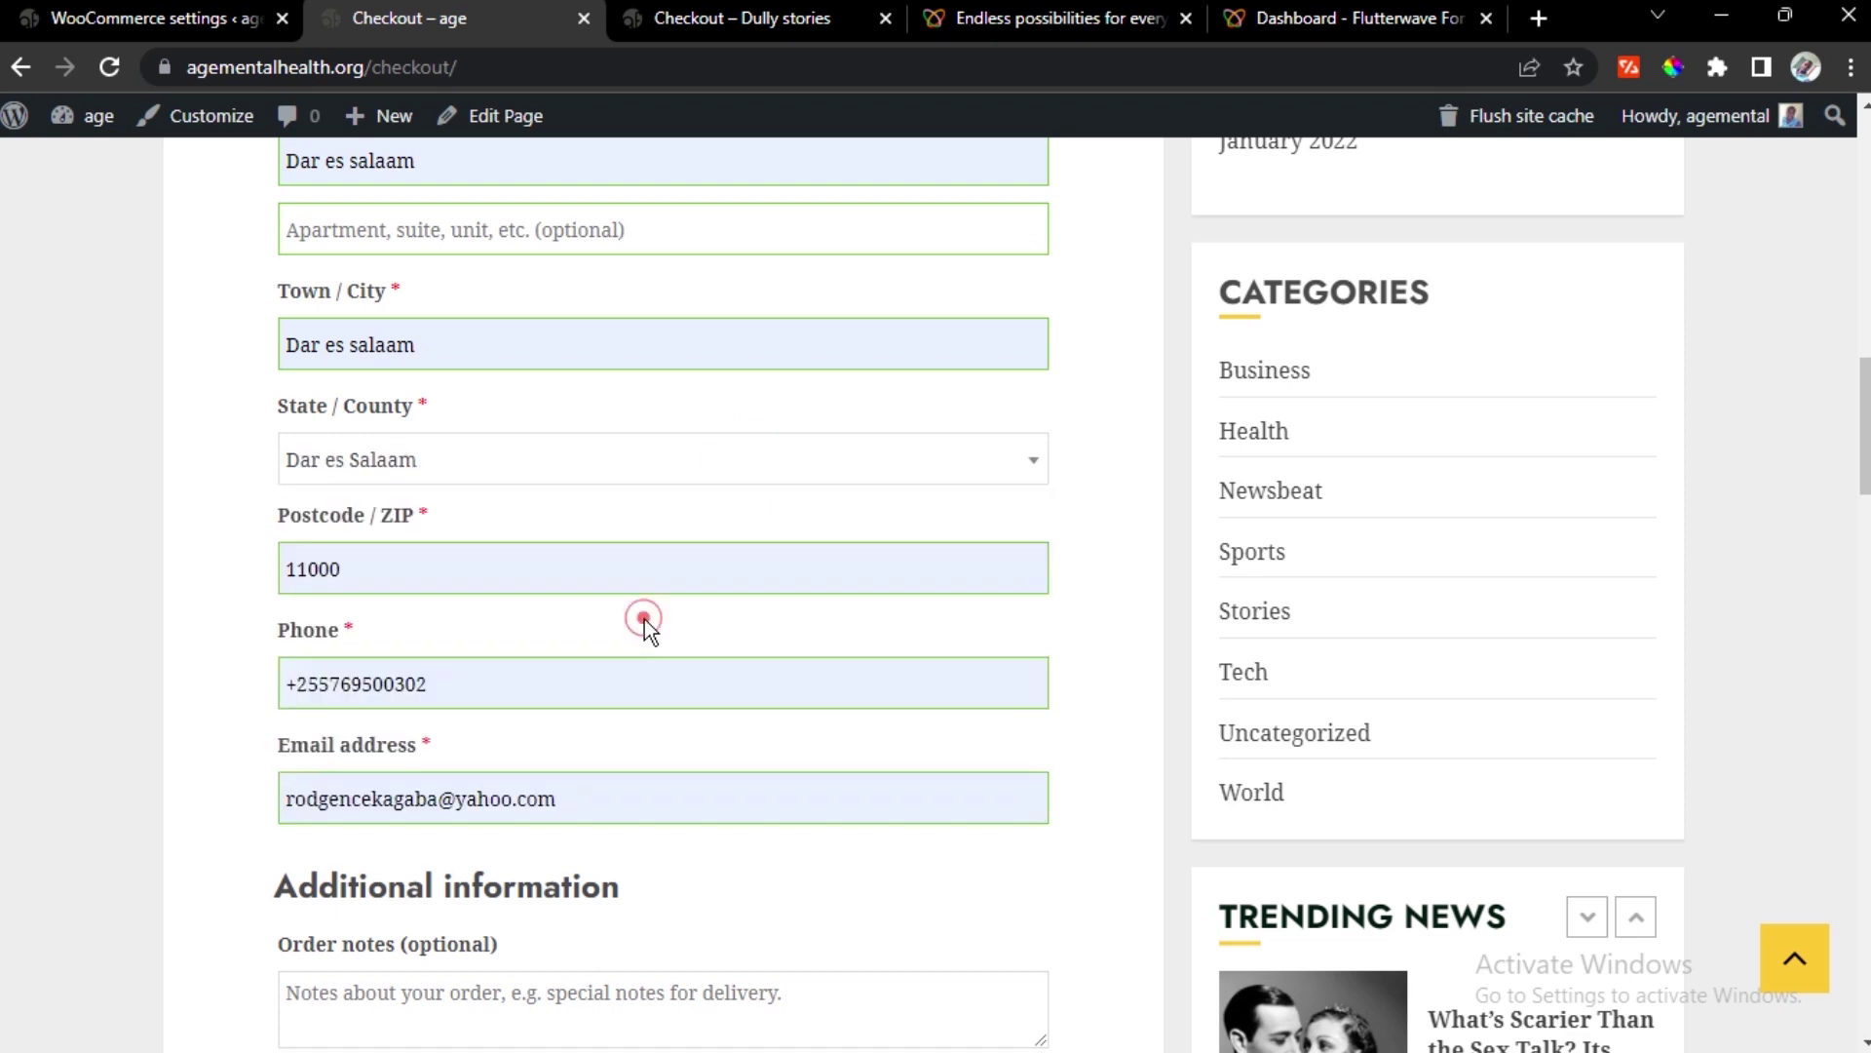
Place the order for Lipia kwa mwezi with the Rave payment method
scroll(757, 585, down, 5)
scroll(762, 596, down, 7)
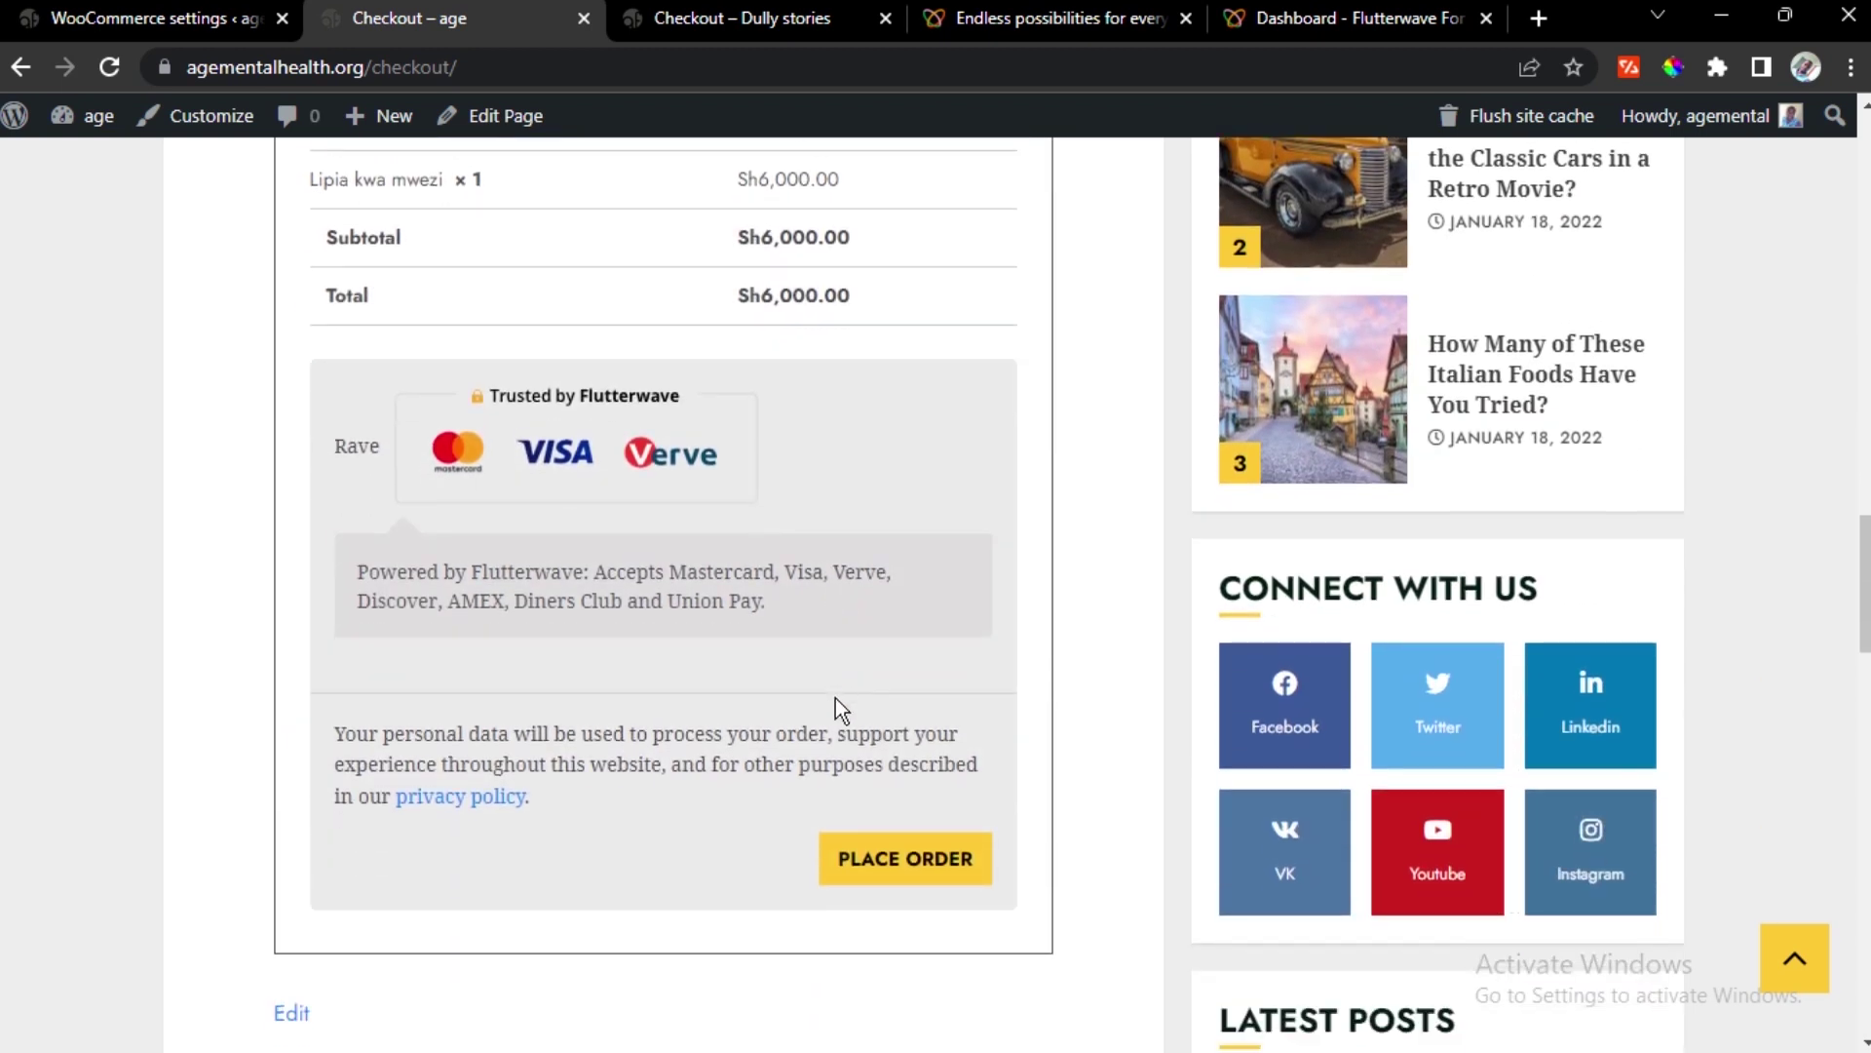
click(870, 856)
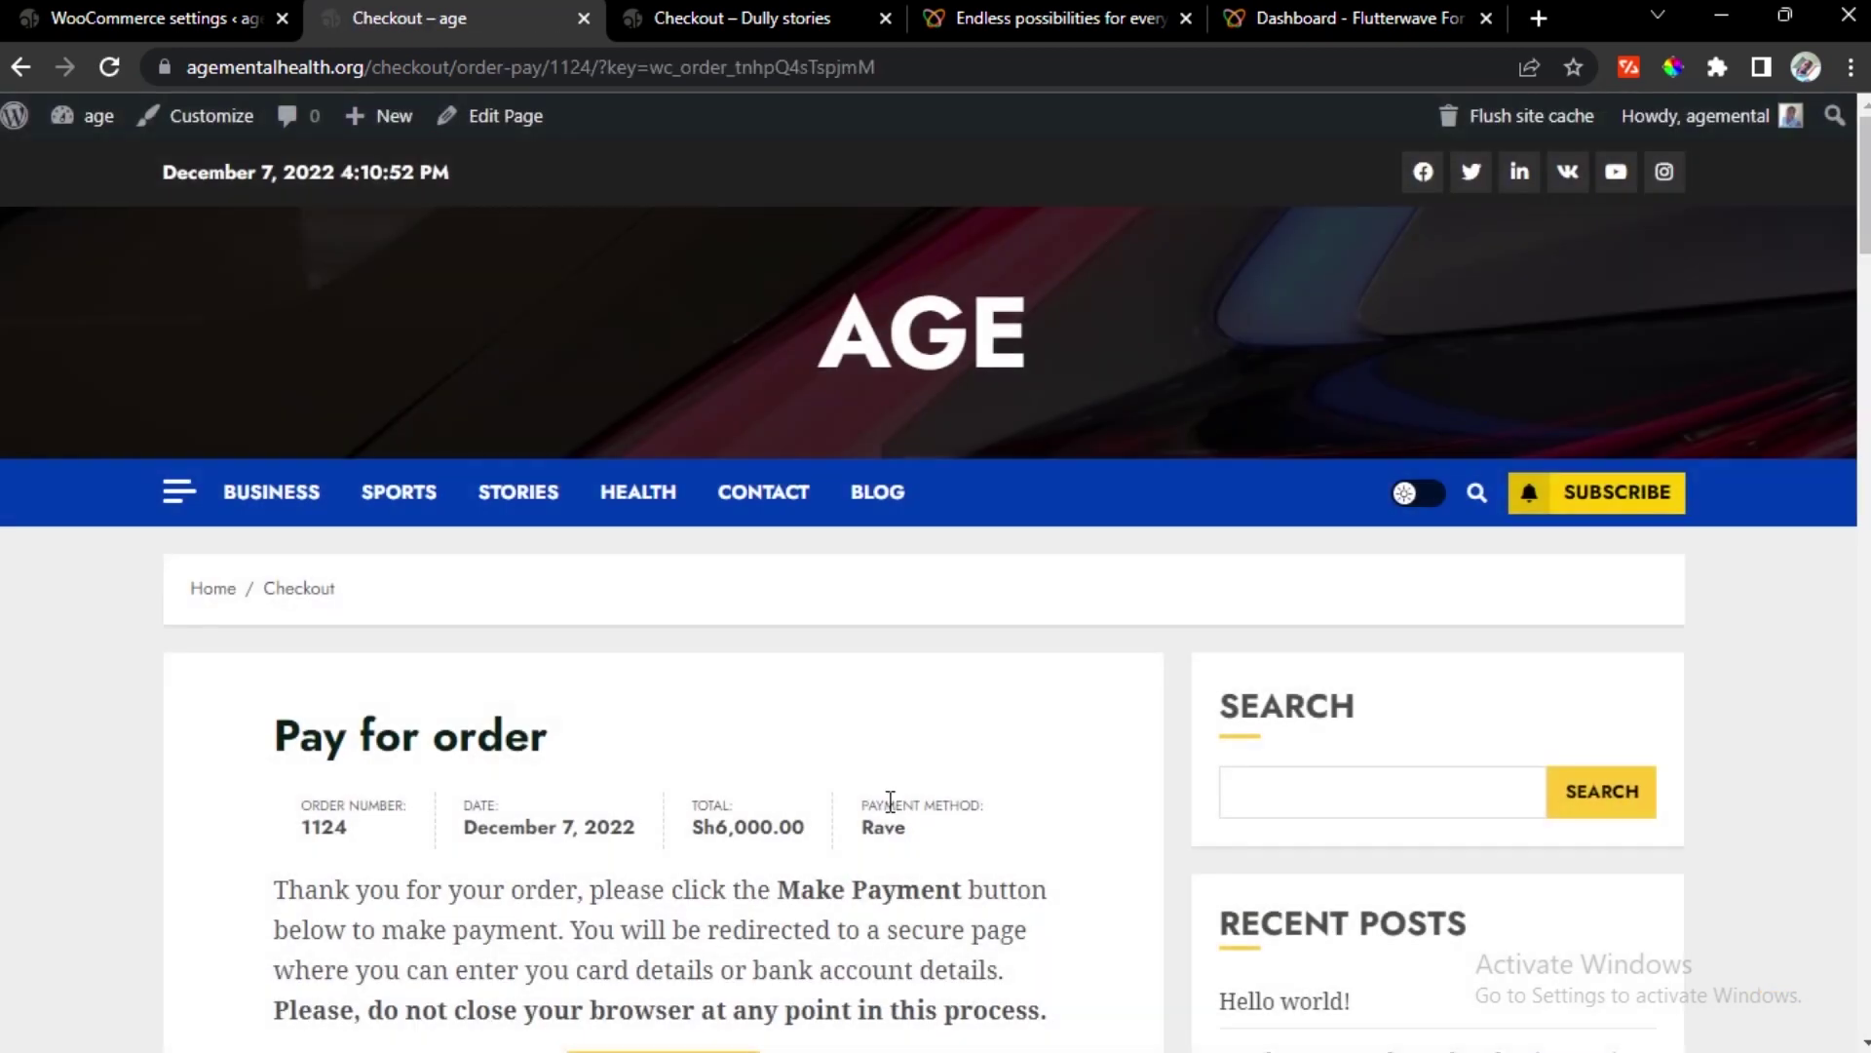
Start the Flutterwave payment for the placed order and enter the customer's phone number in the payment popup
scroll(890, 799, down, 4)
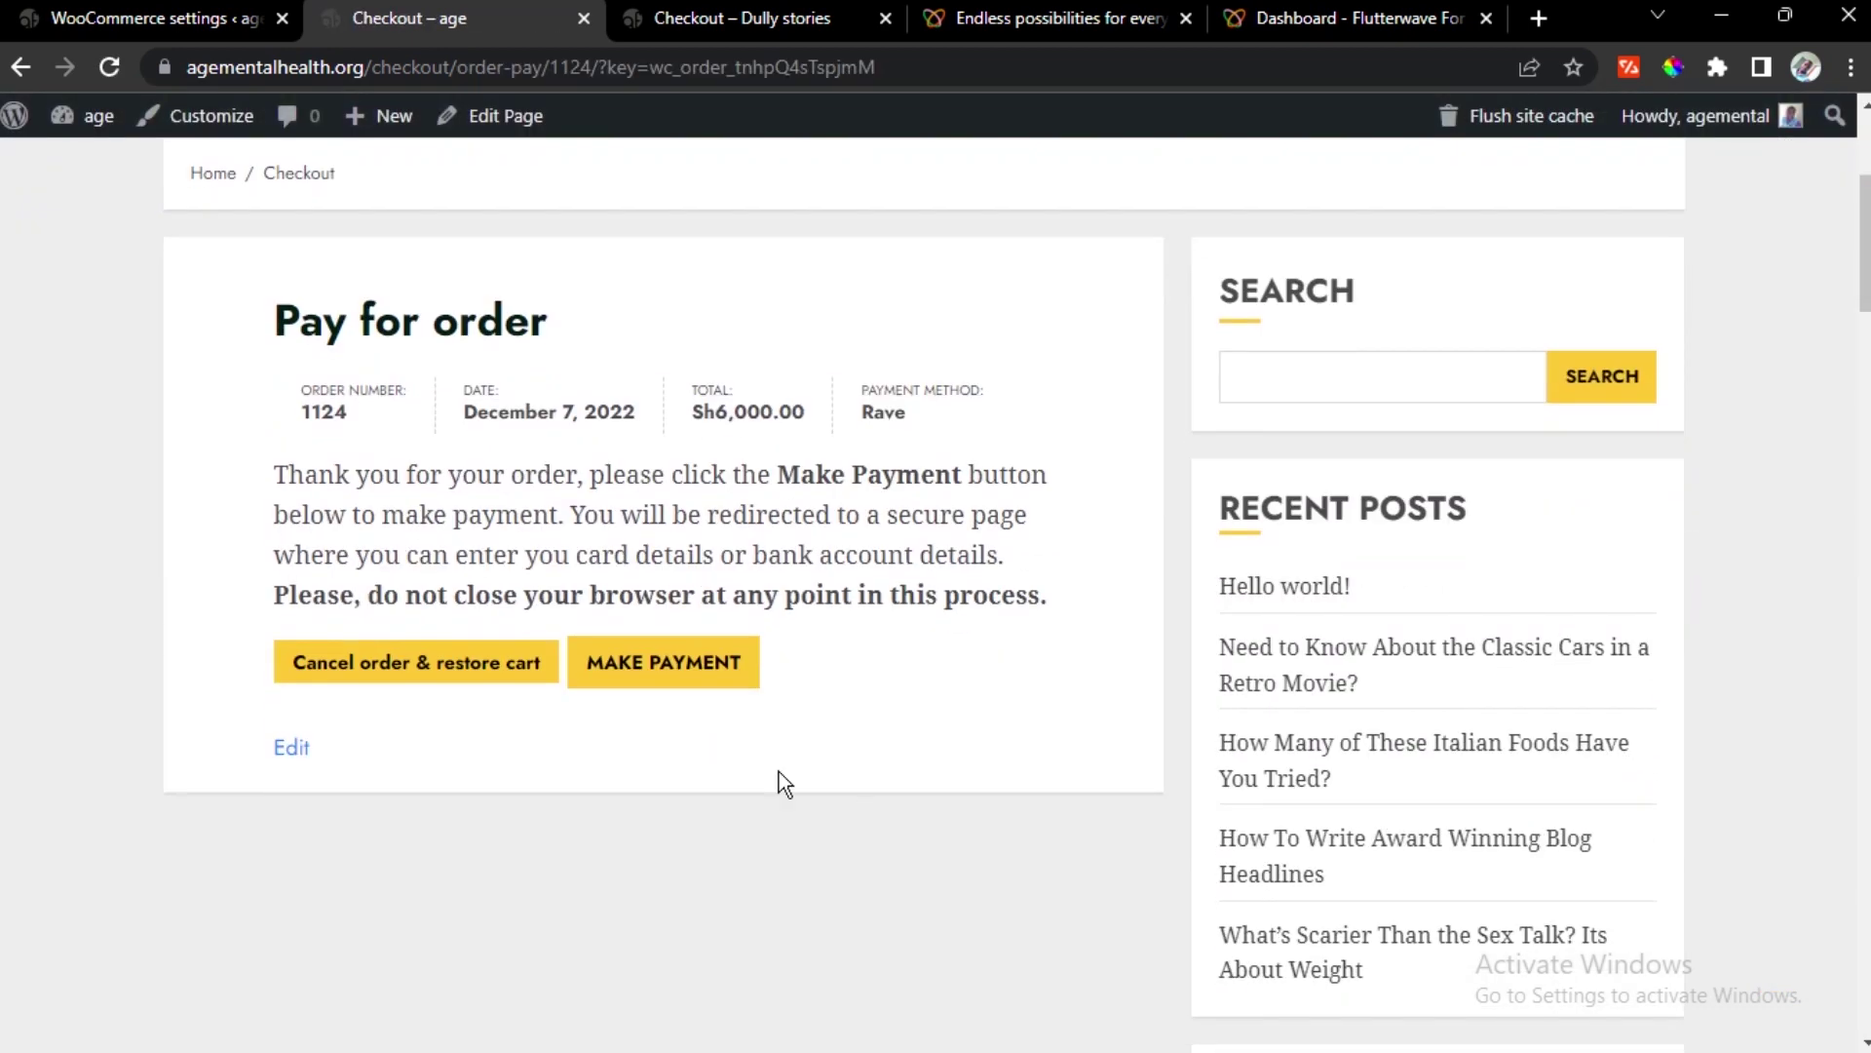
click(679, 662)
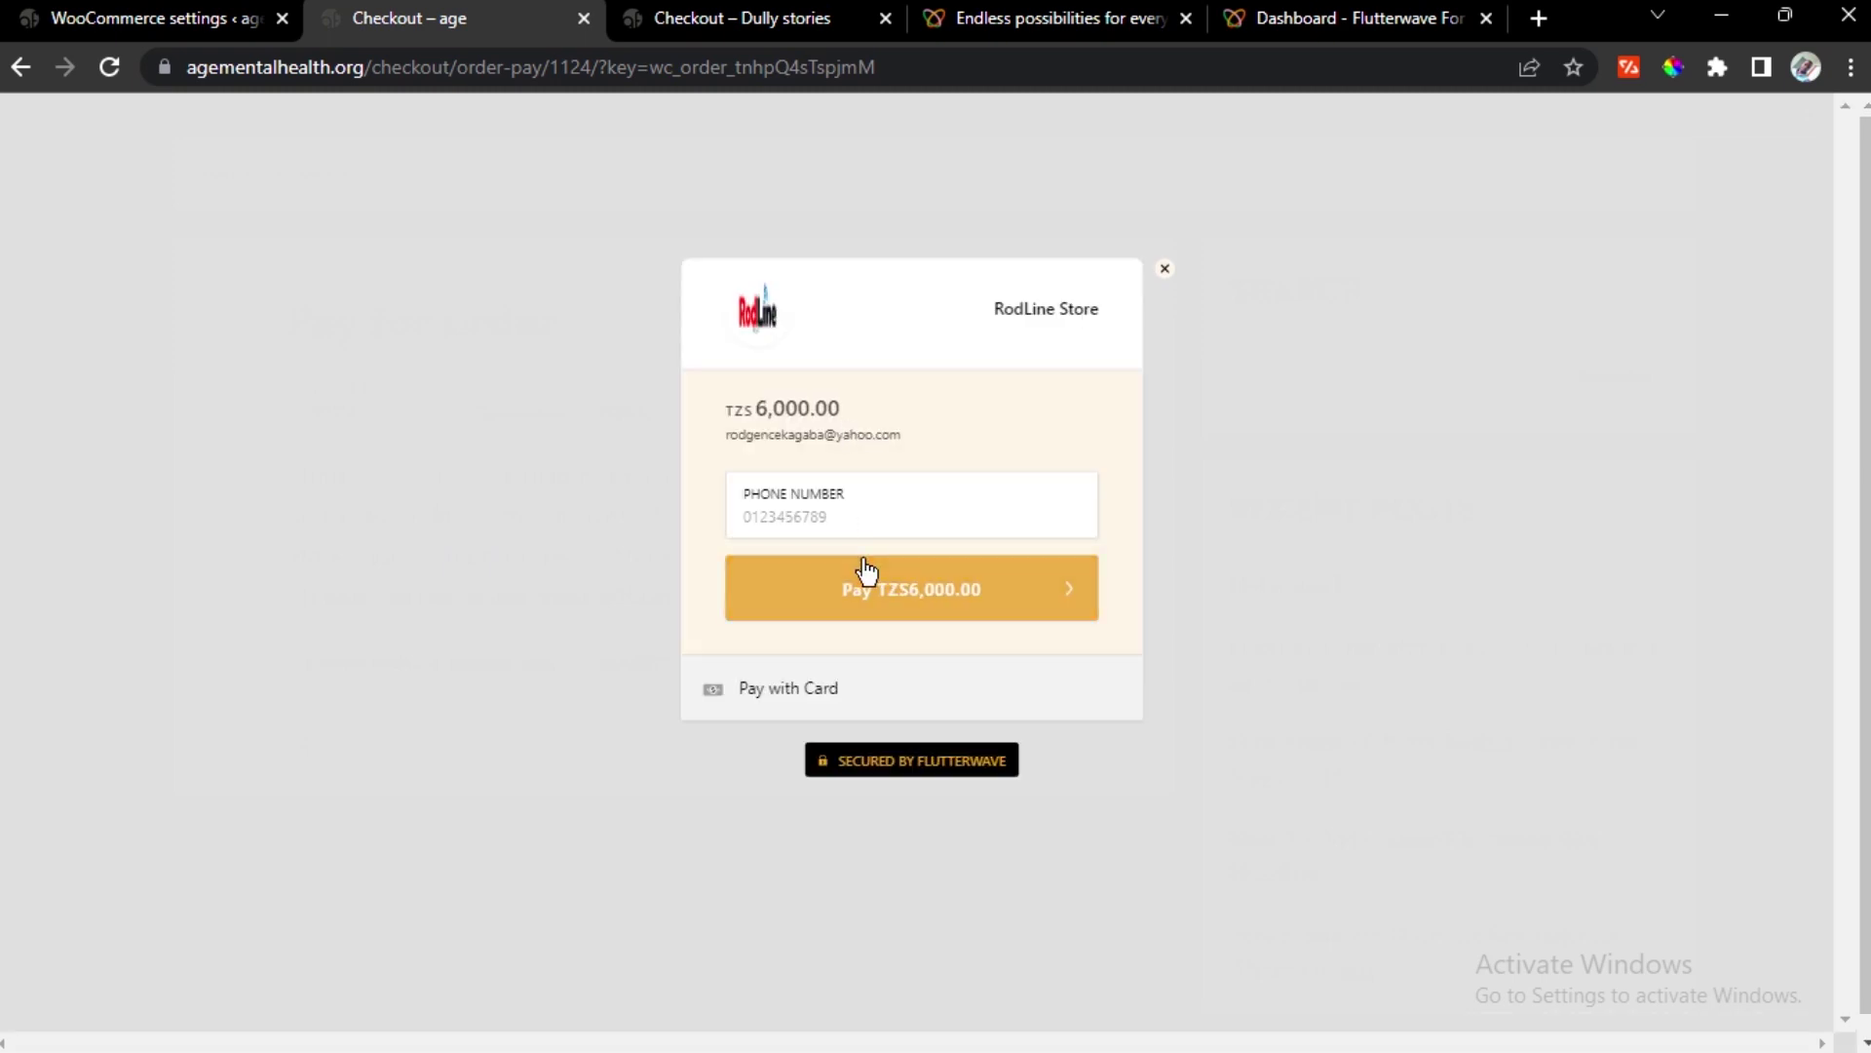
click(900, 499)
click(986, 598)
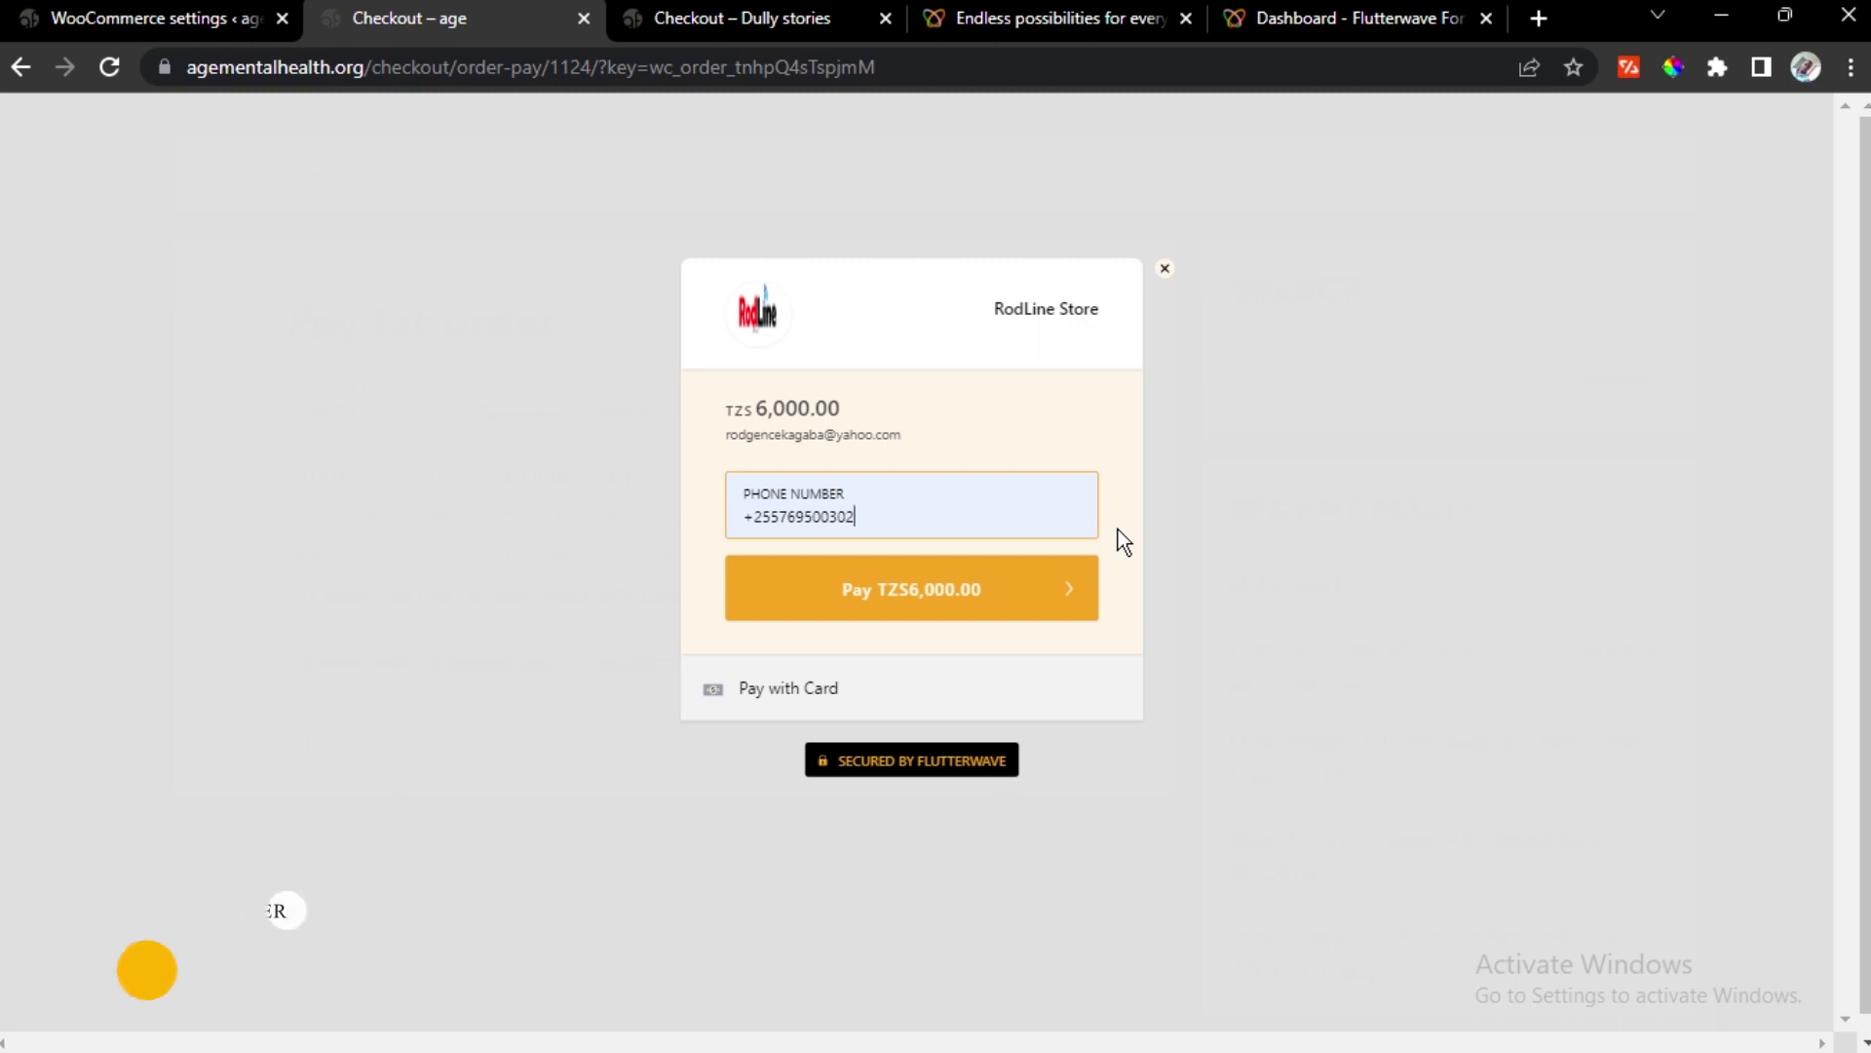
Switch the Flutterwave popup to card payment, fill in the saved card's details, clear the card number and try to close the checkout session
click(1092, 304)
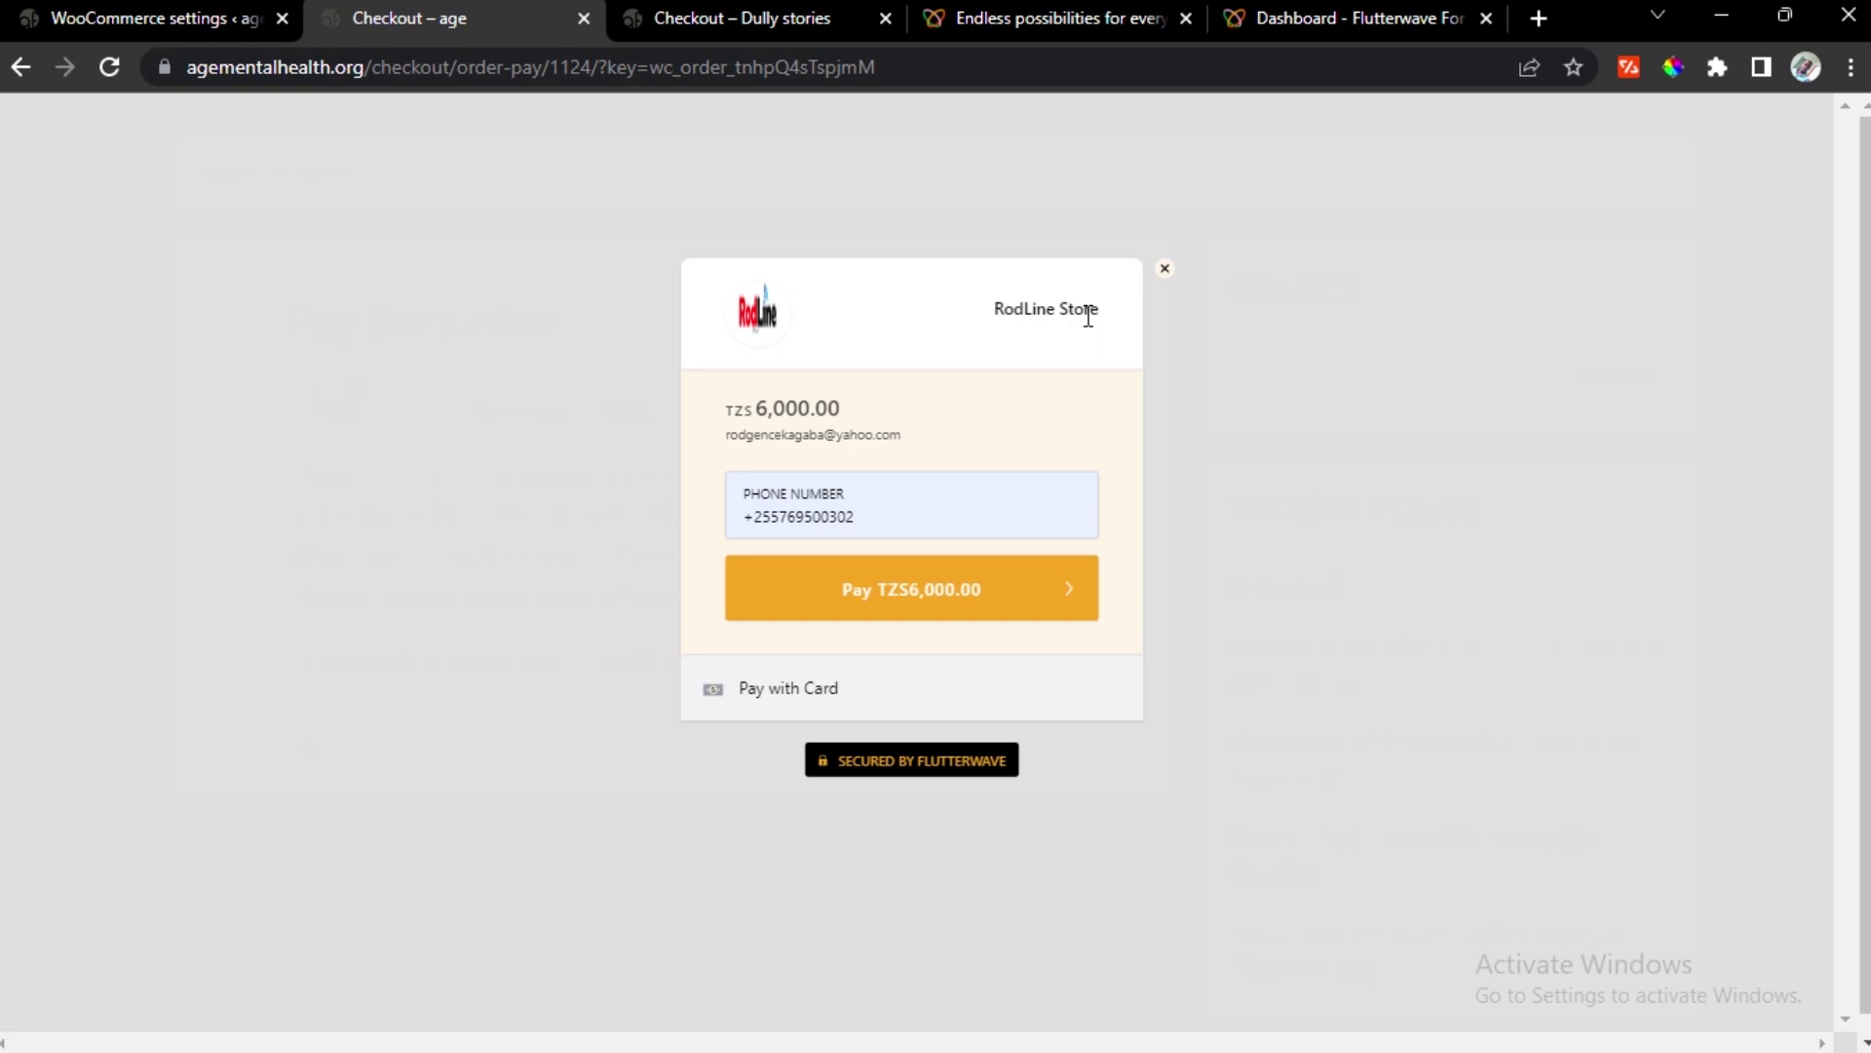
click(798, 688)
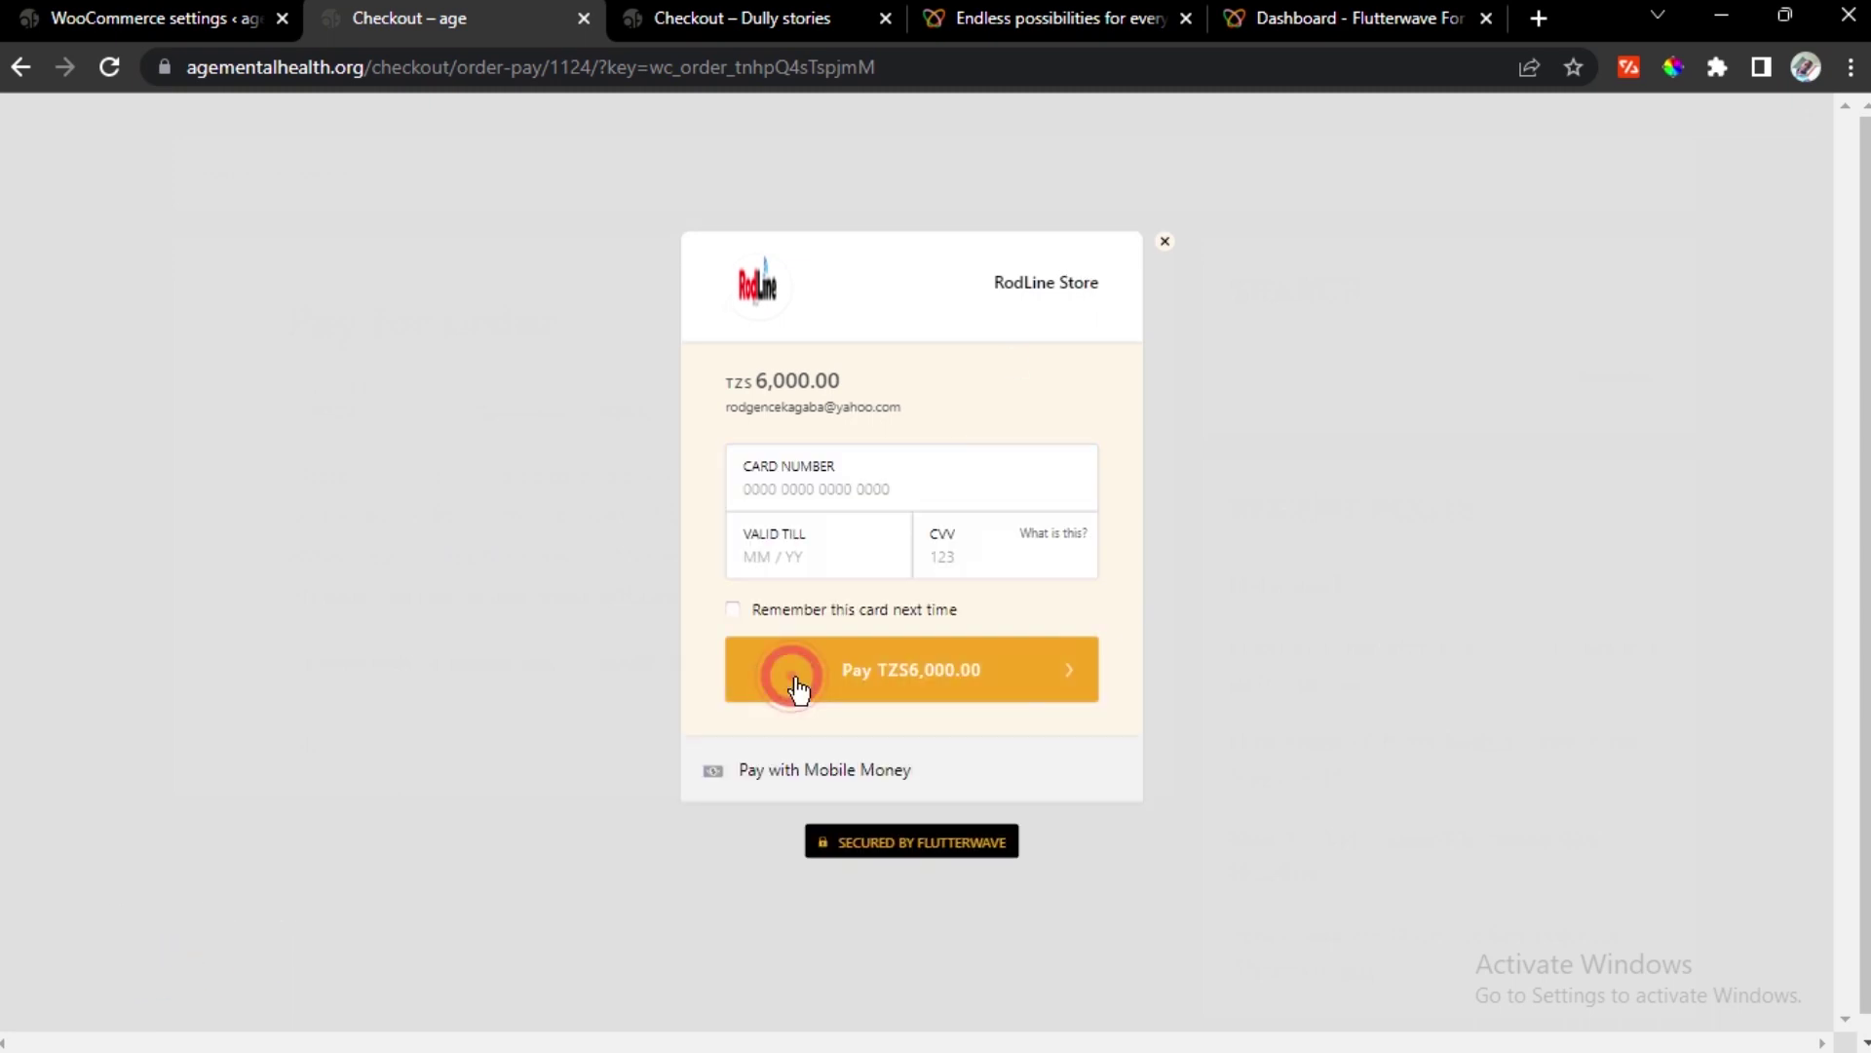
click(864, 464)
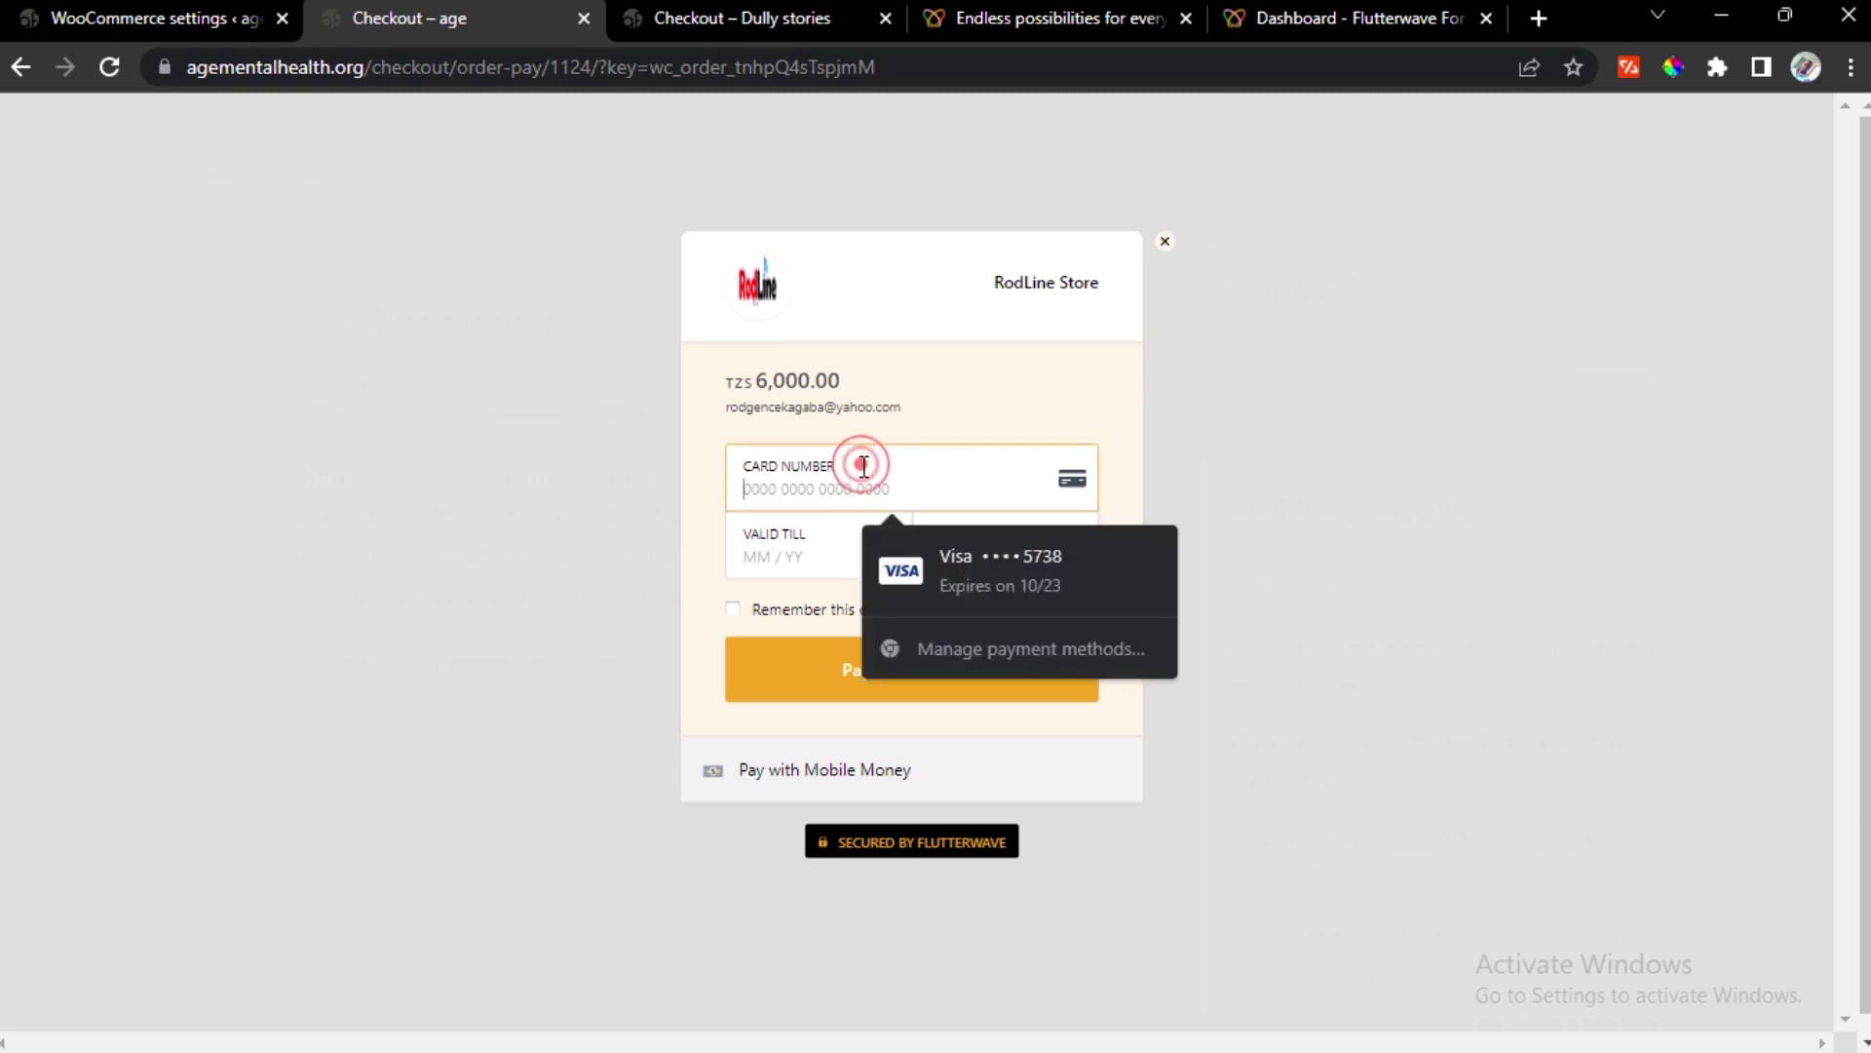
click(995, 576)
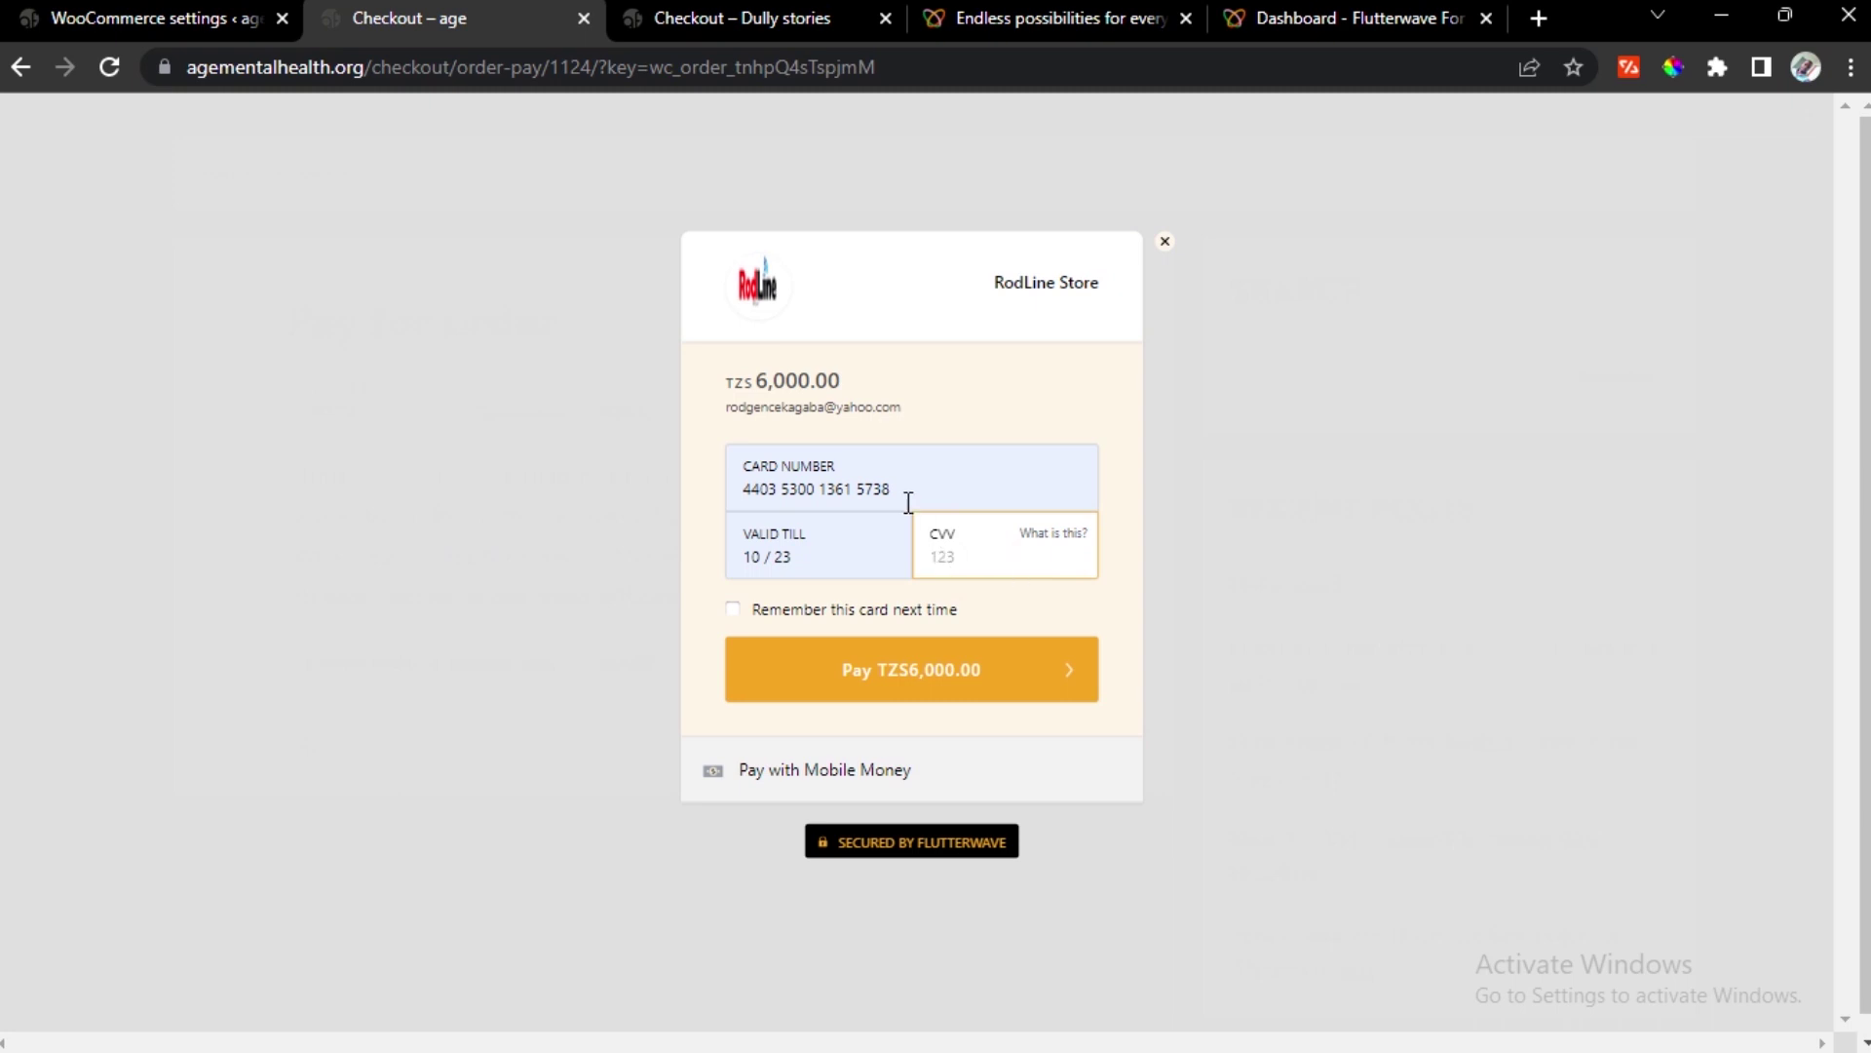
key(BackSpace)
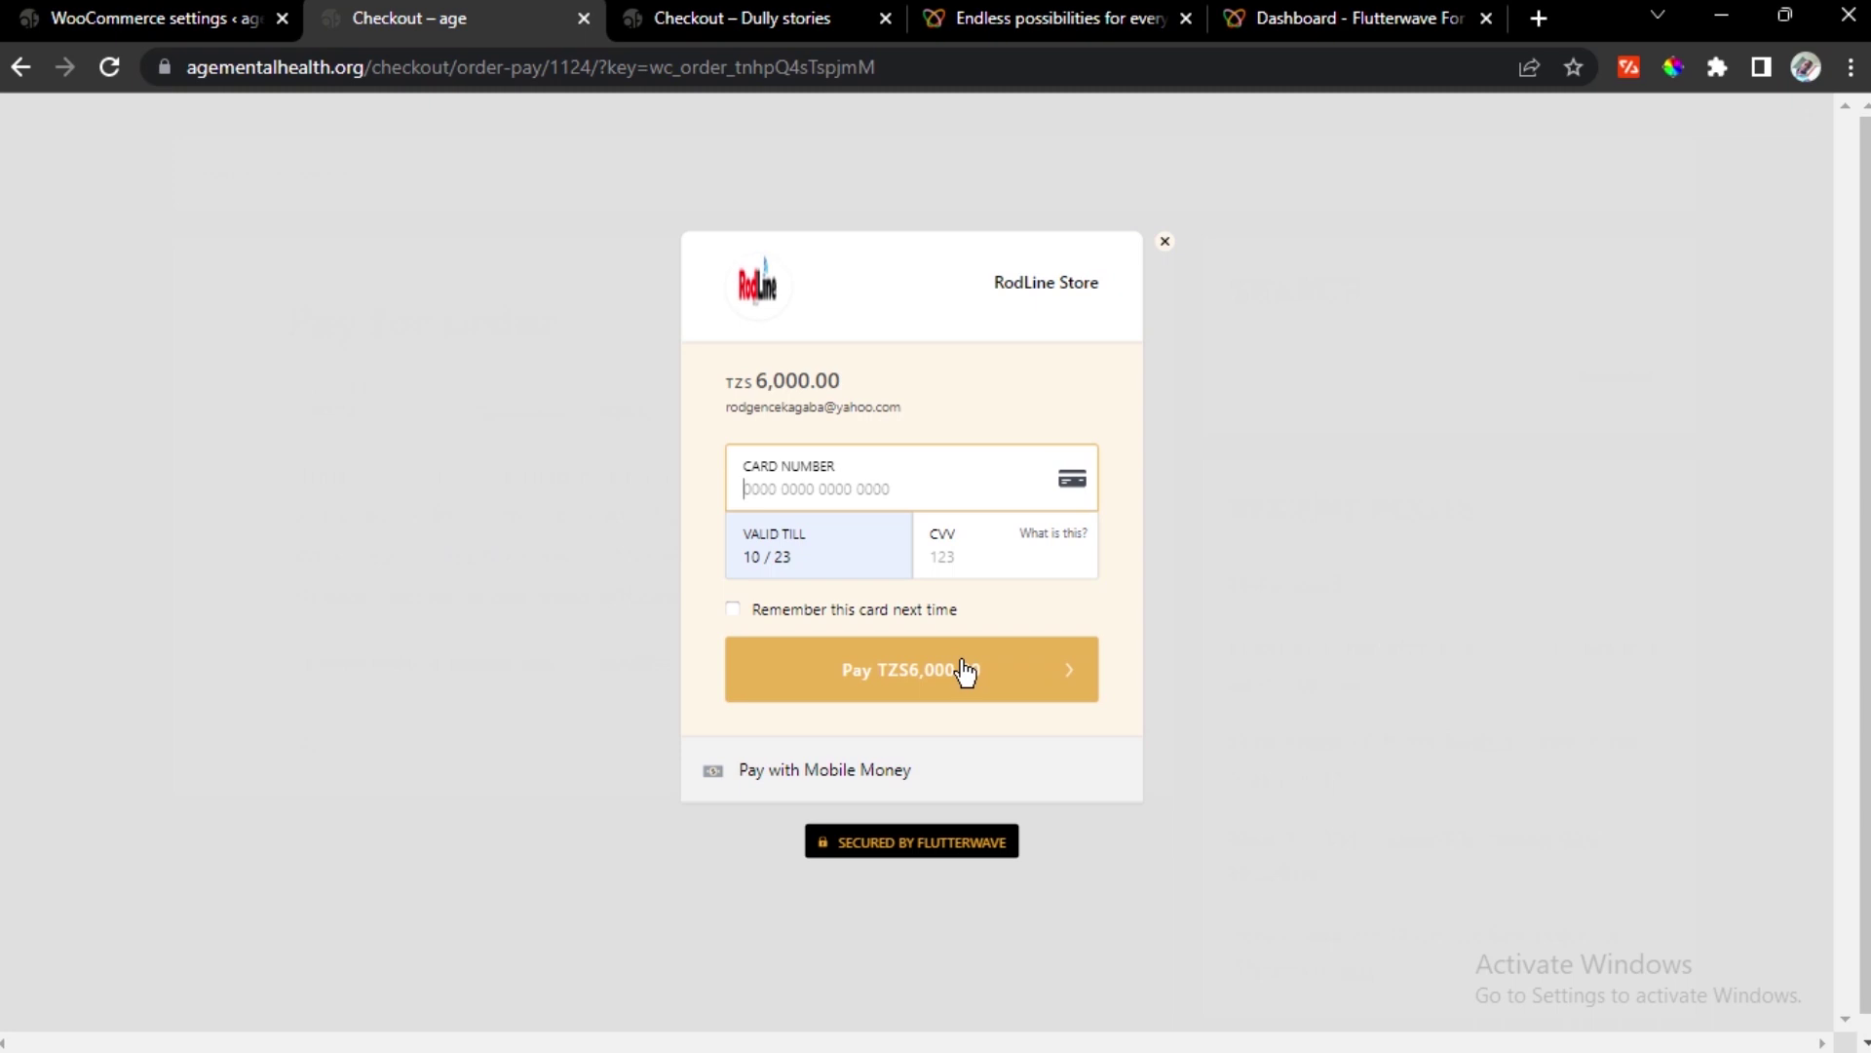
click(1166, 241)
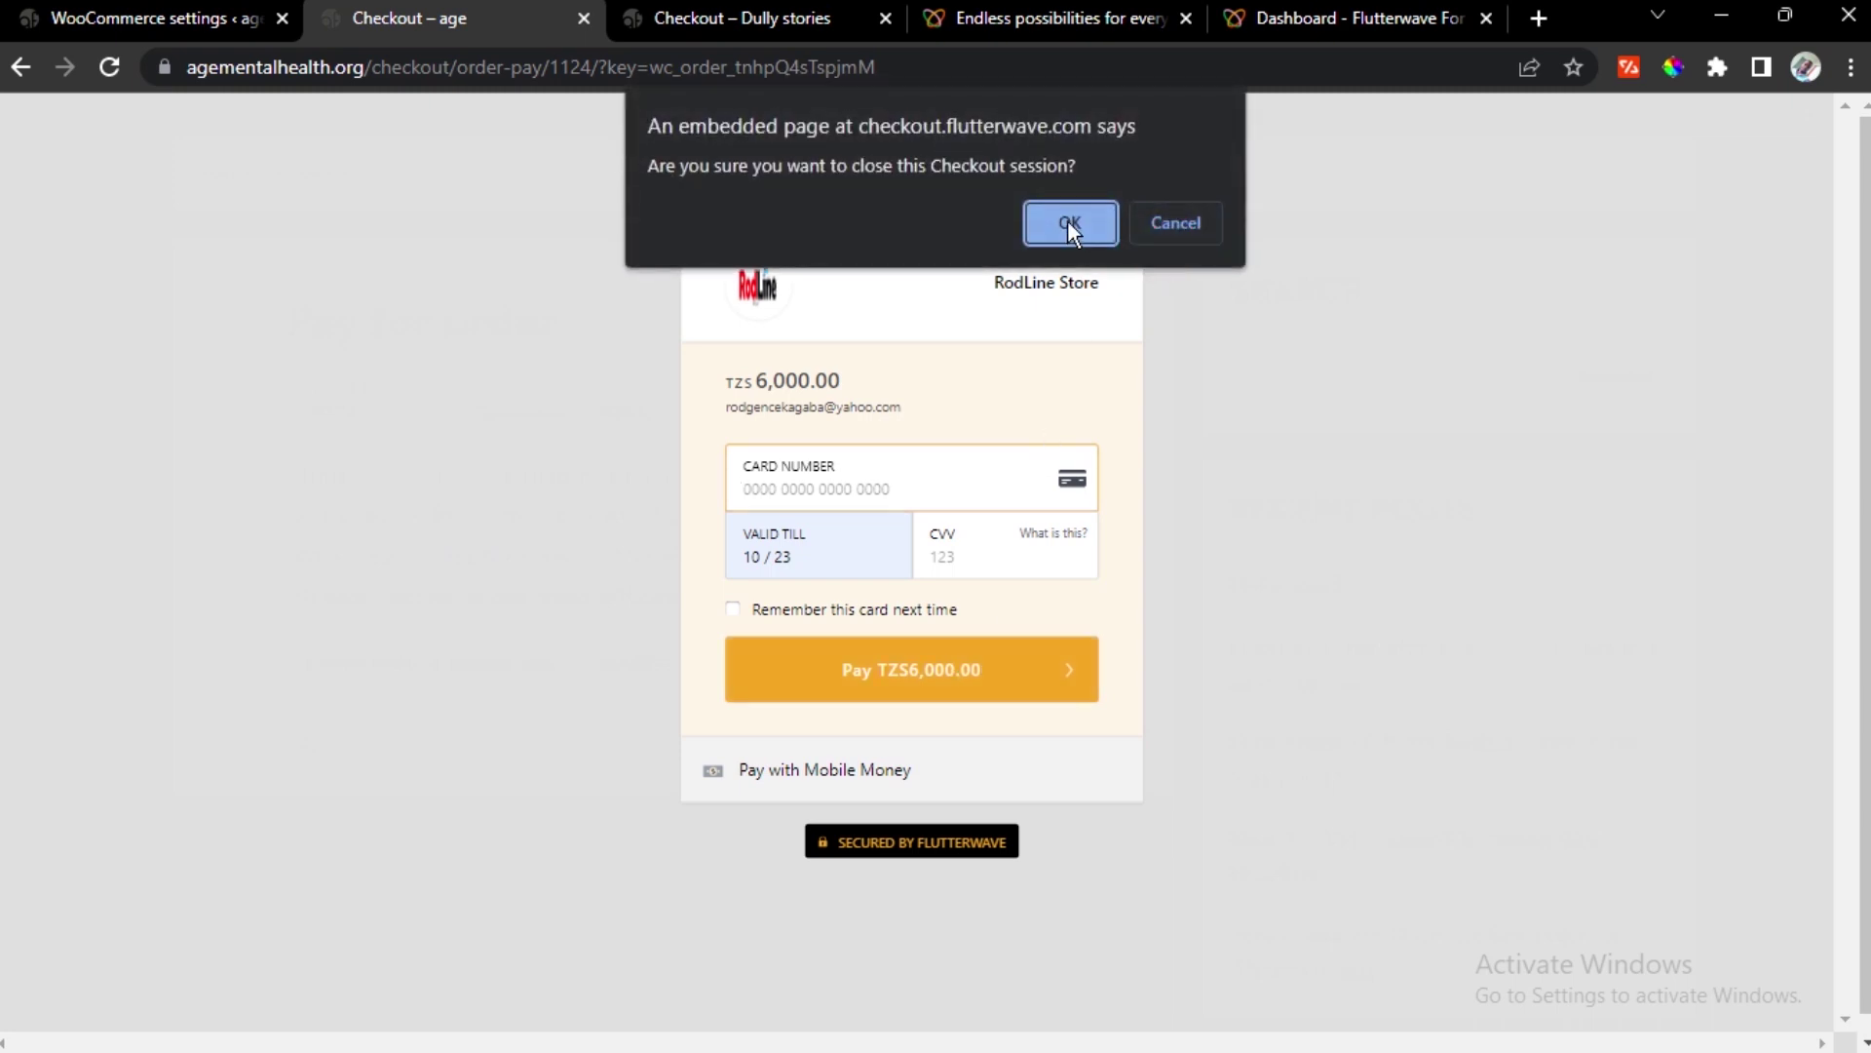
Review the Rave payment gateway settings in the WooCommerce admin, including live mode, webhook instruction and payment method title
click(156, 18)
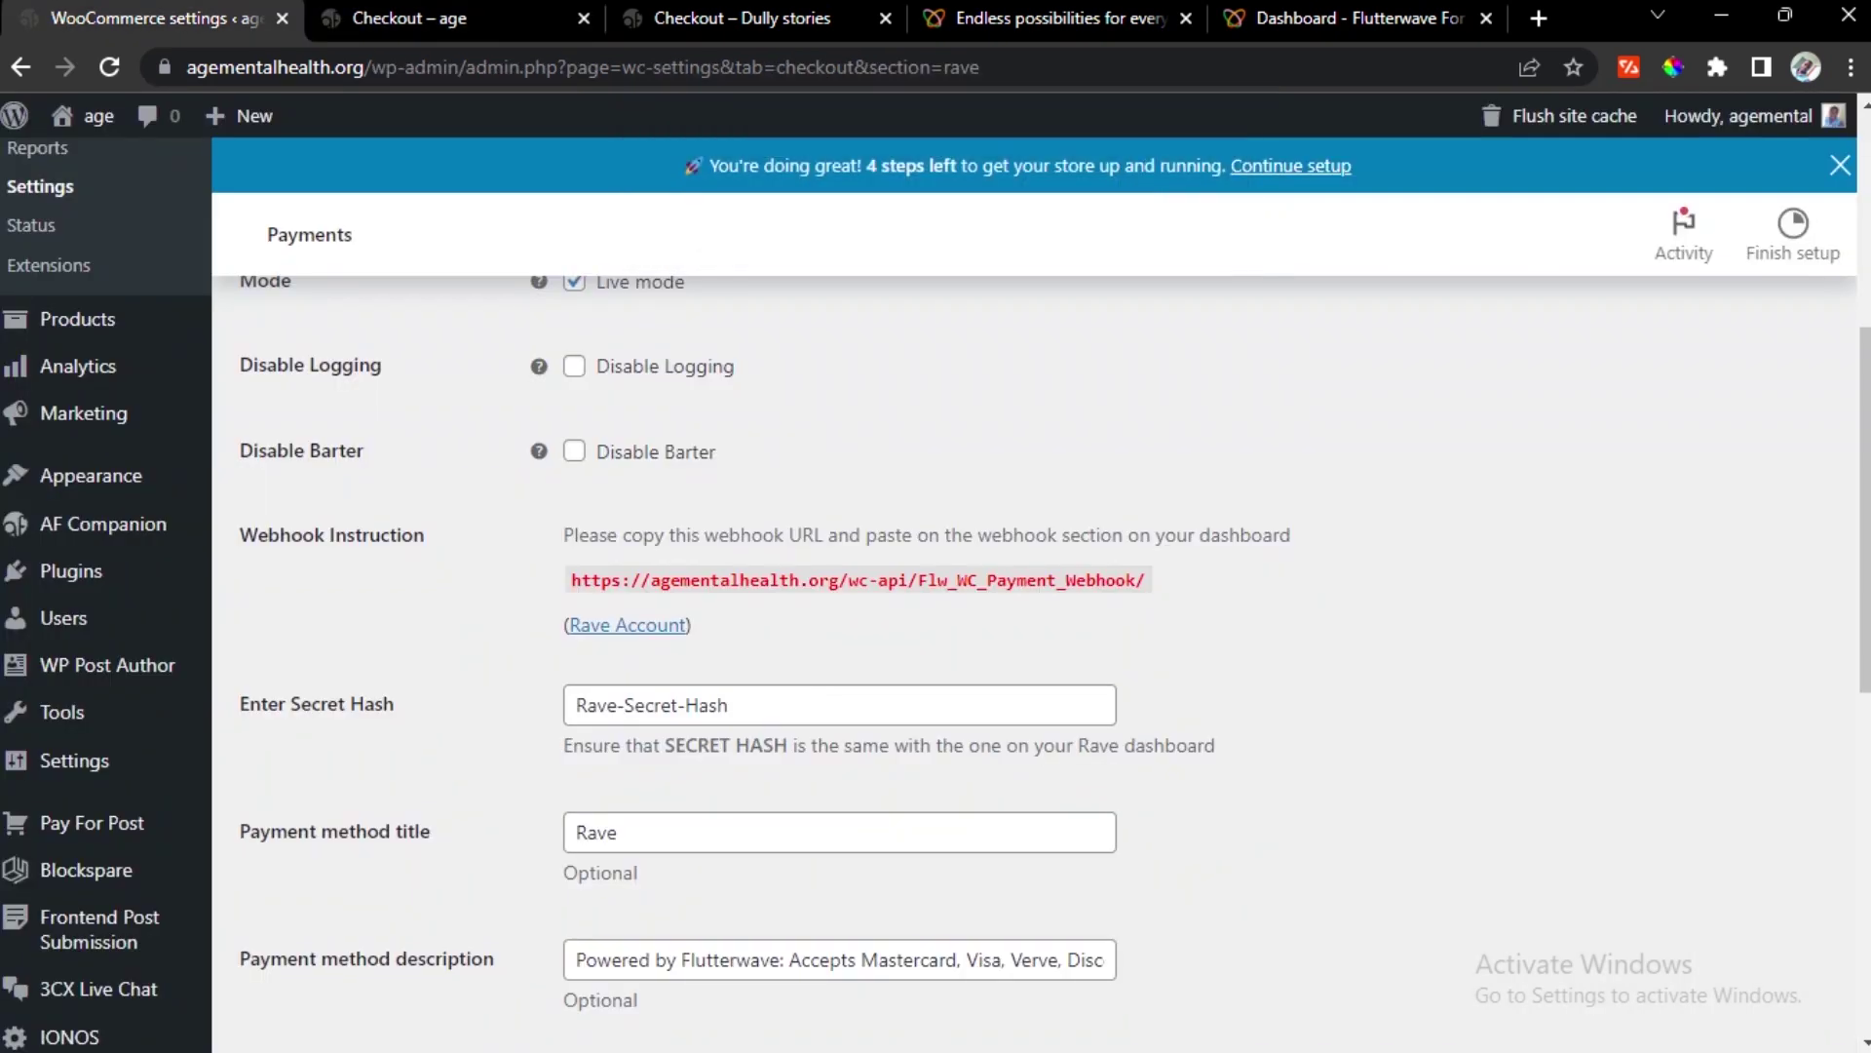
scroll(384, 551, up, 6)
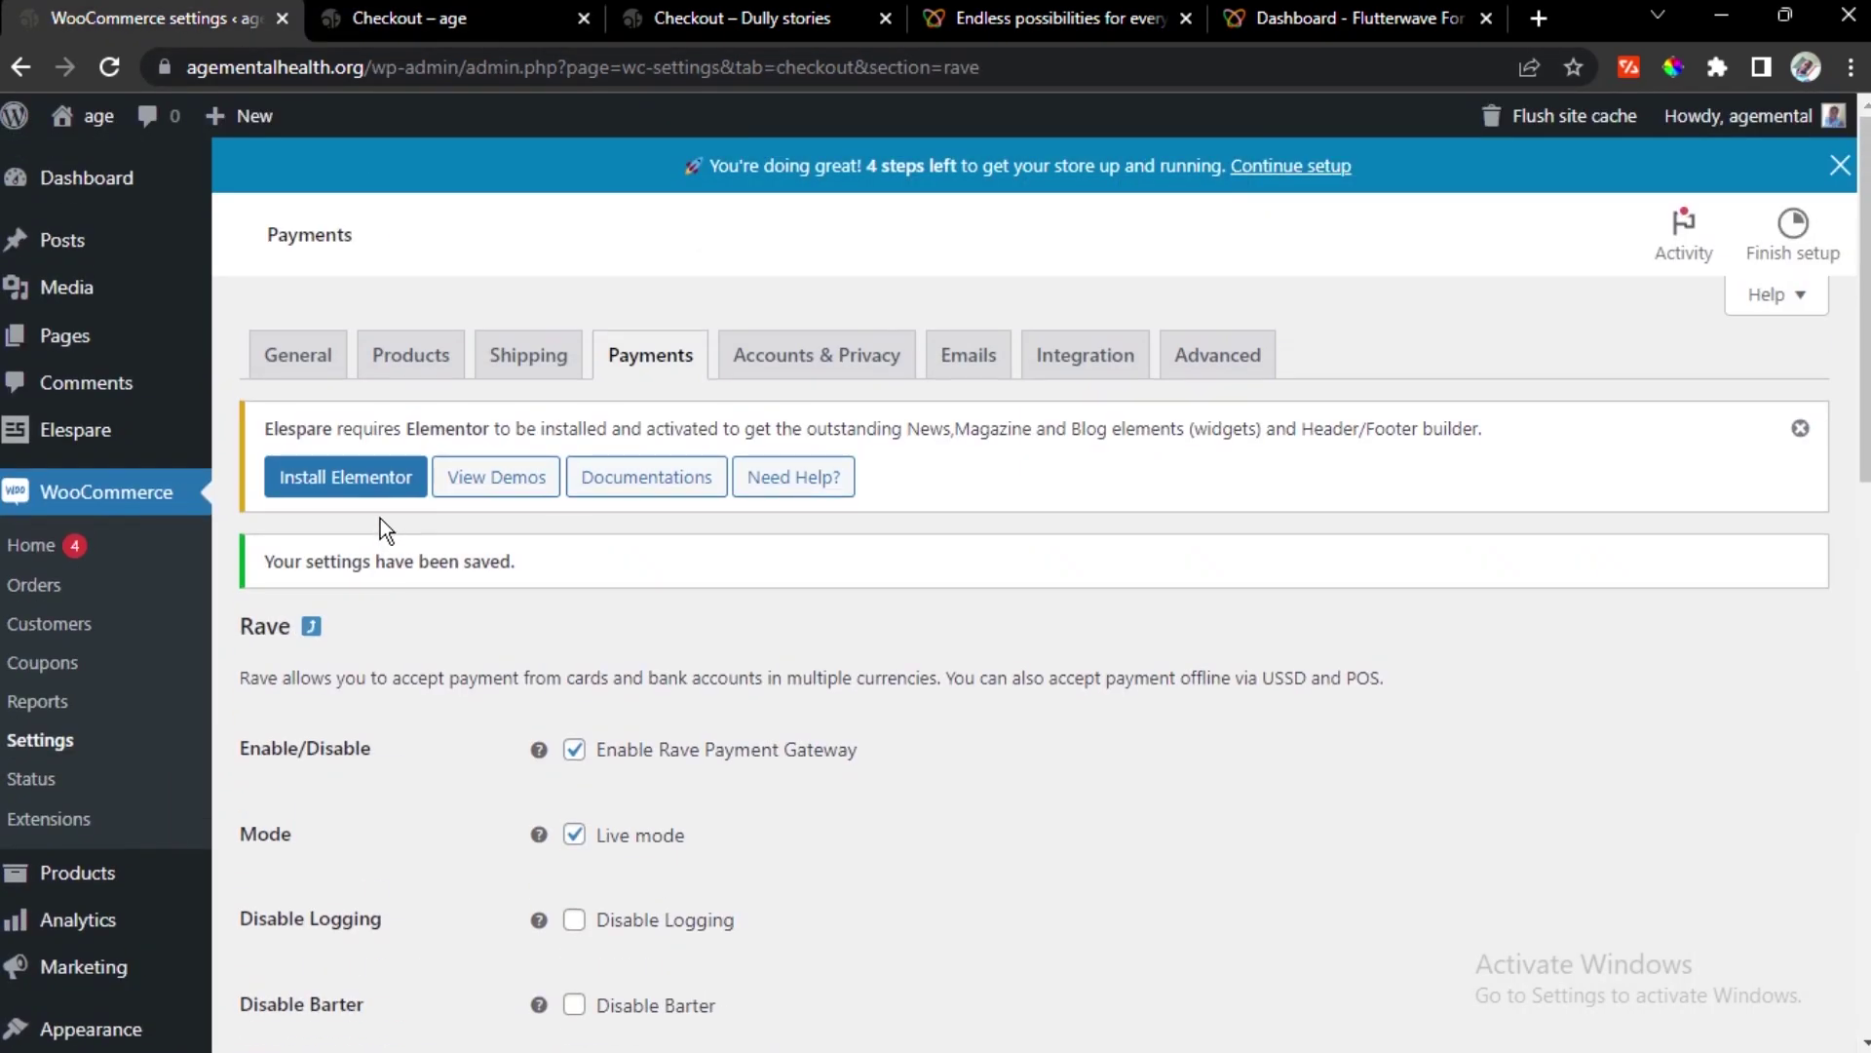
scroll(277, 844, down, 15)
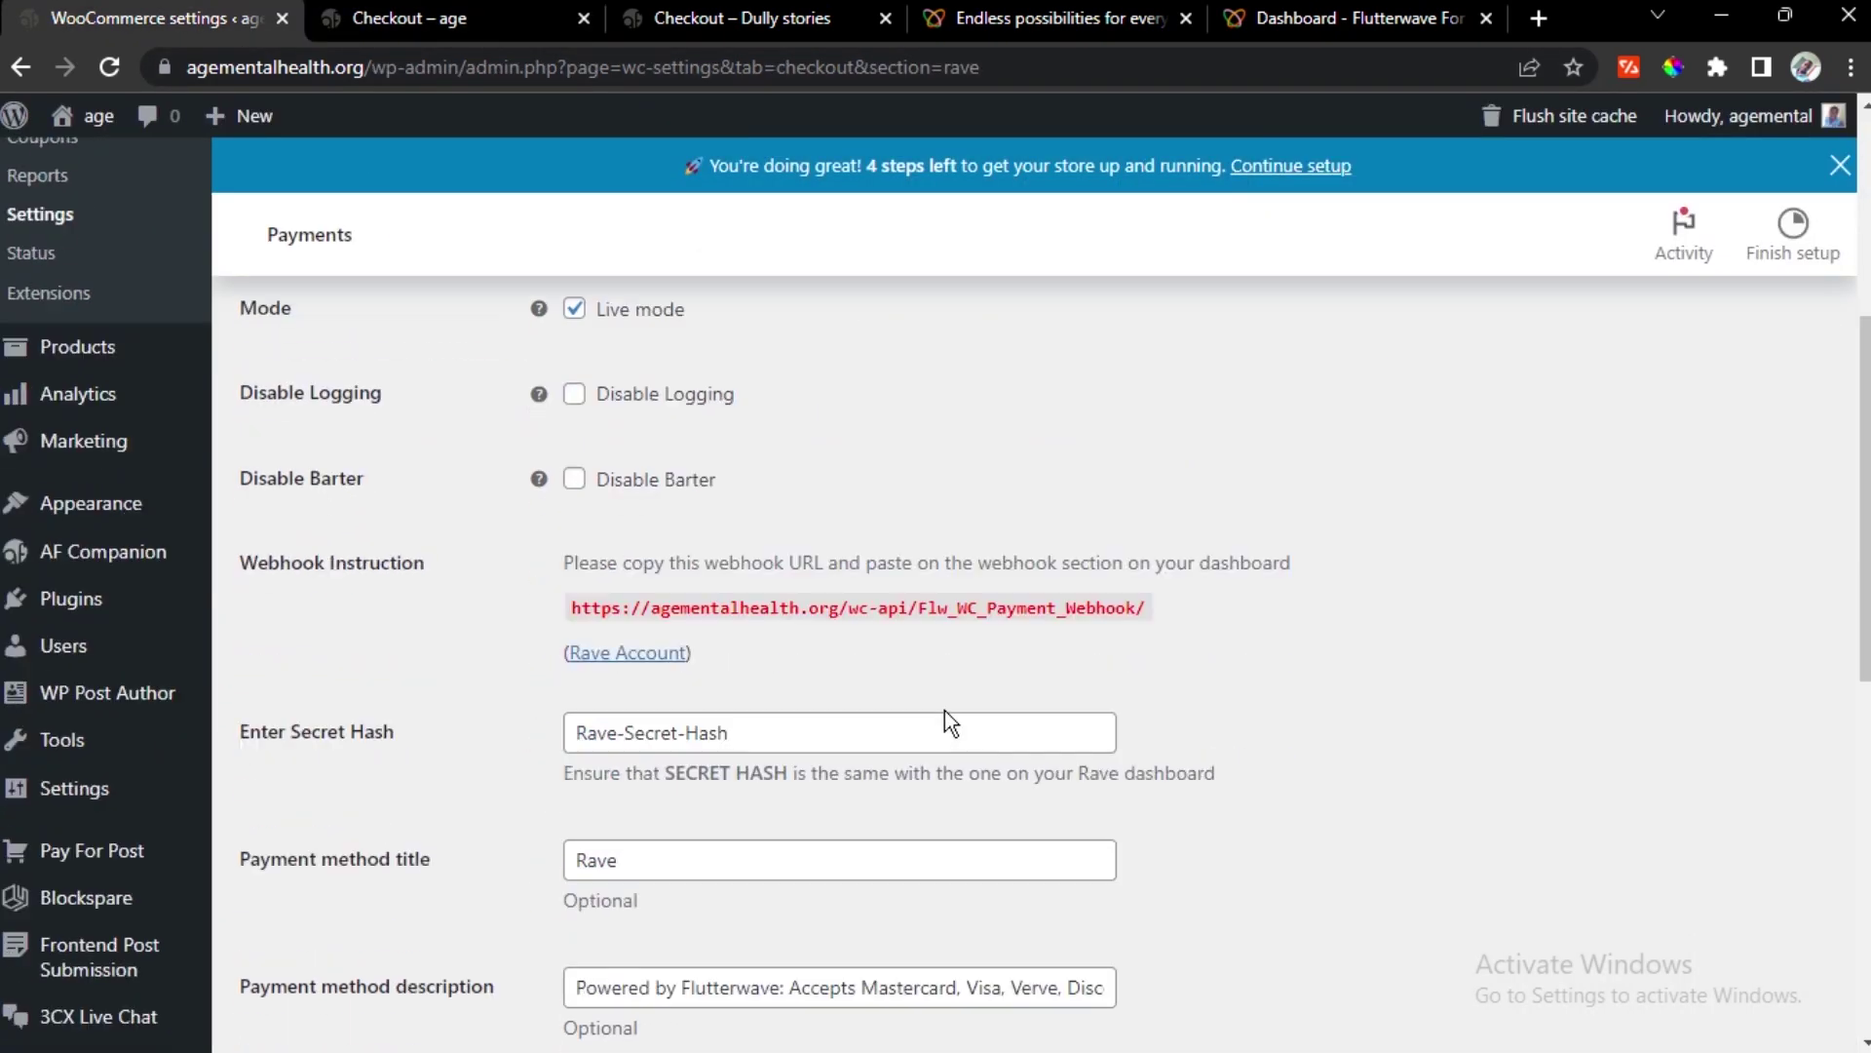
scroll(299, 592, up, 15)
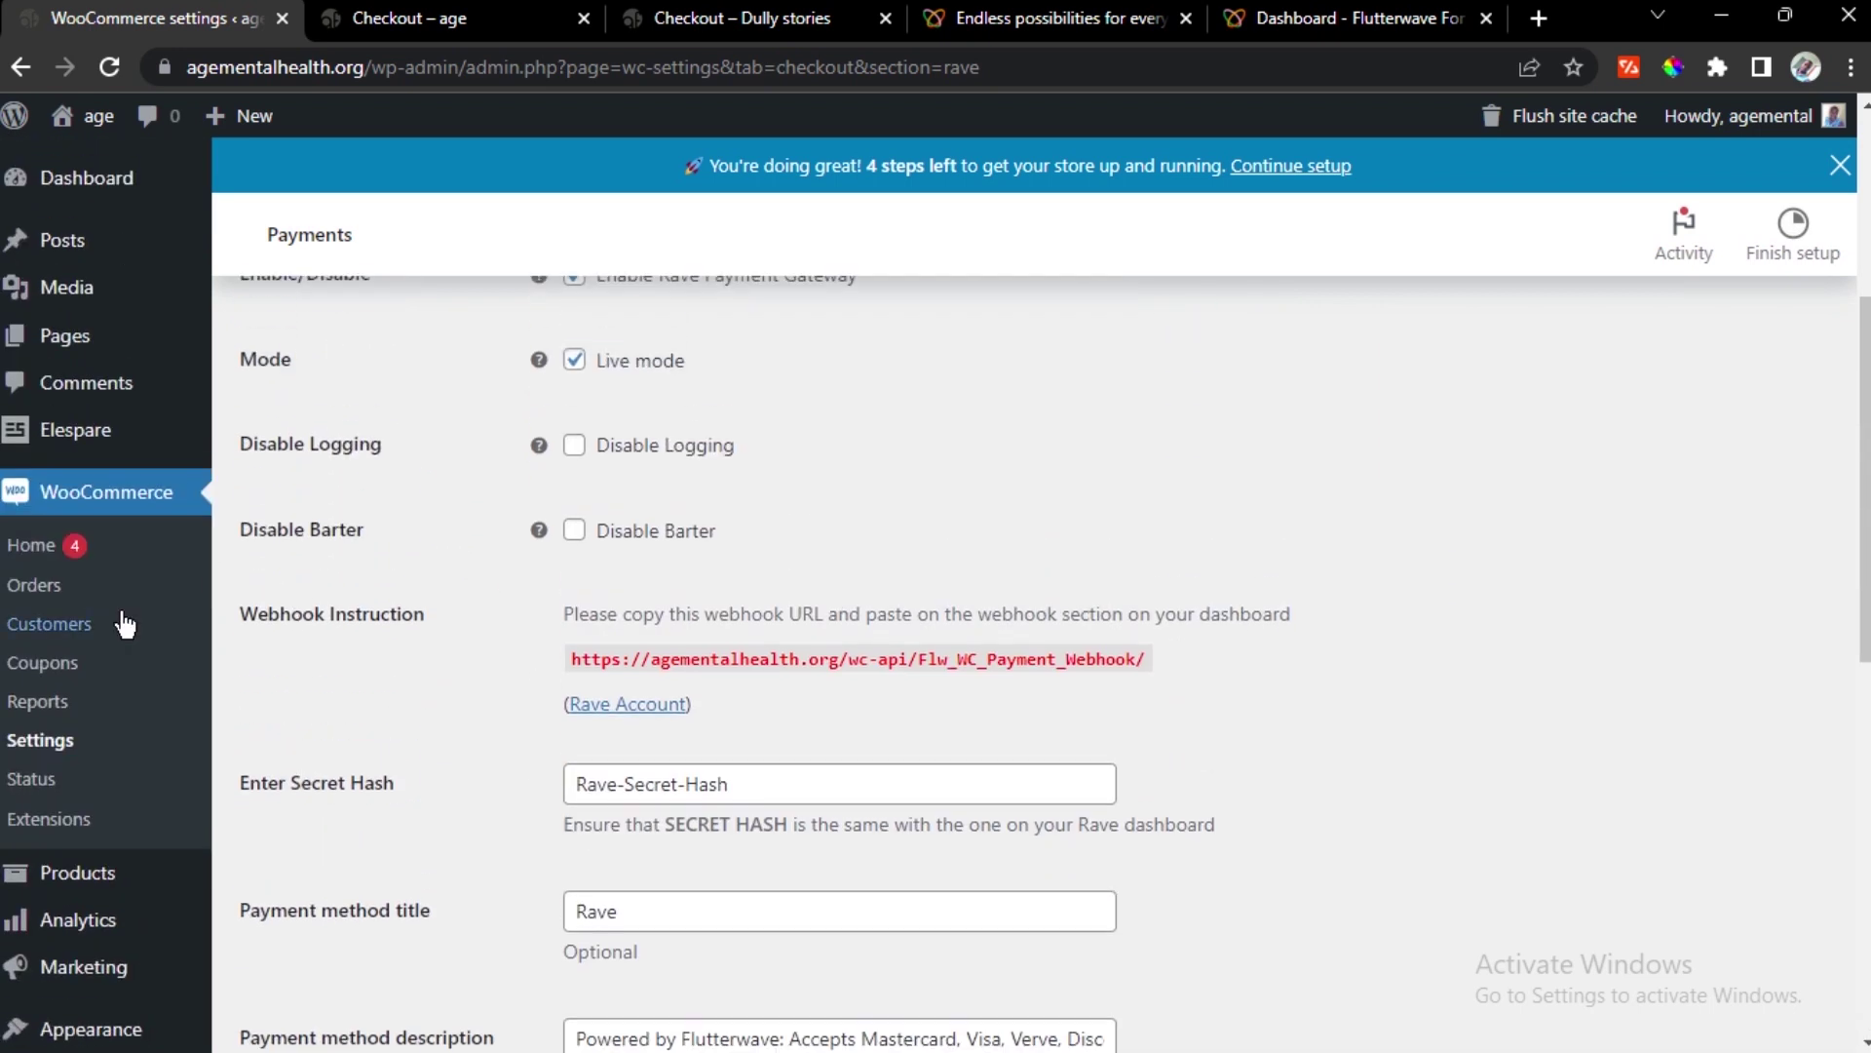
mouse_move(117, 144)
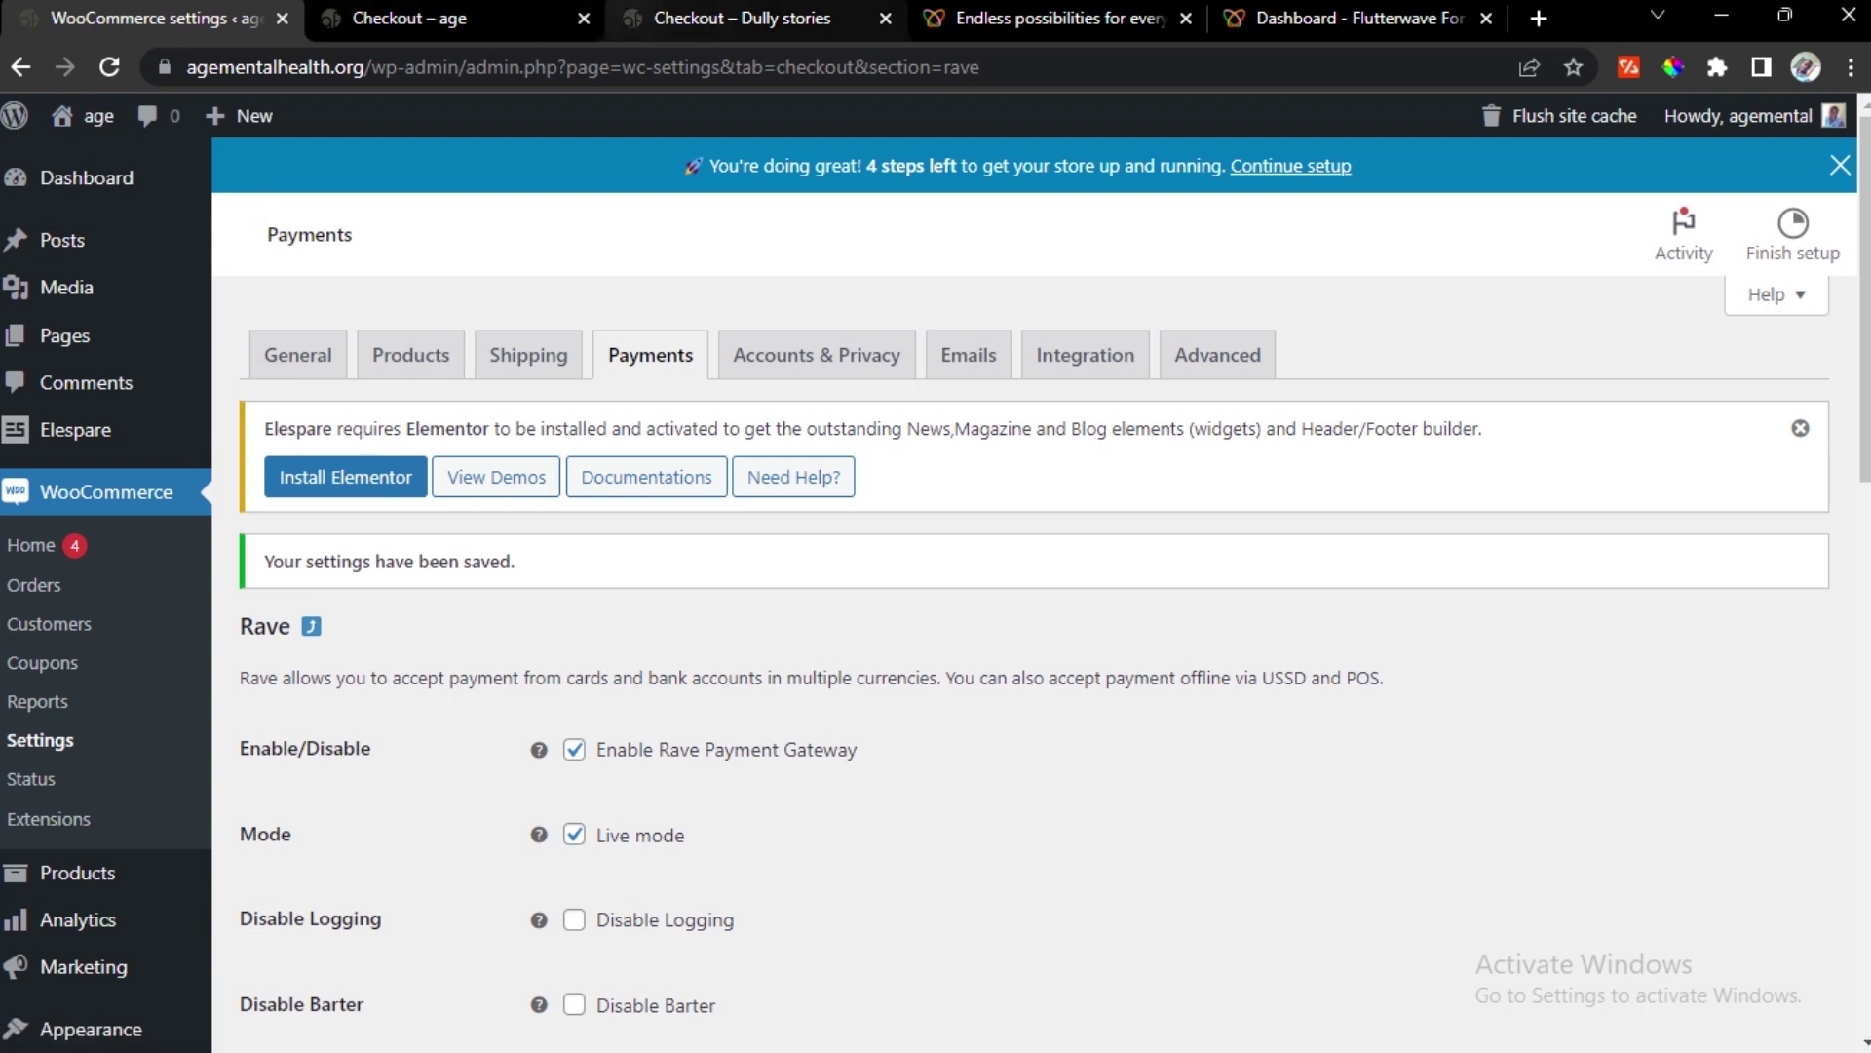
mouse_move(84, 250)
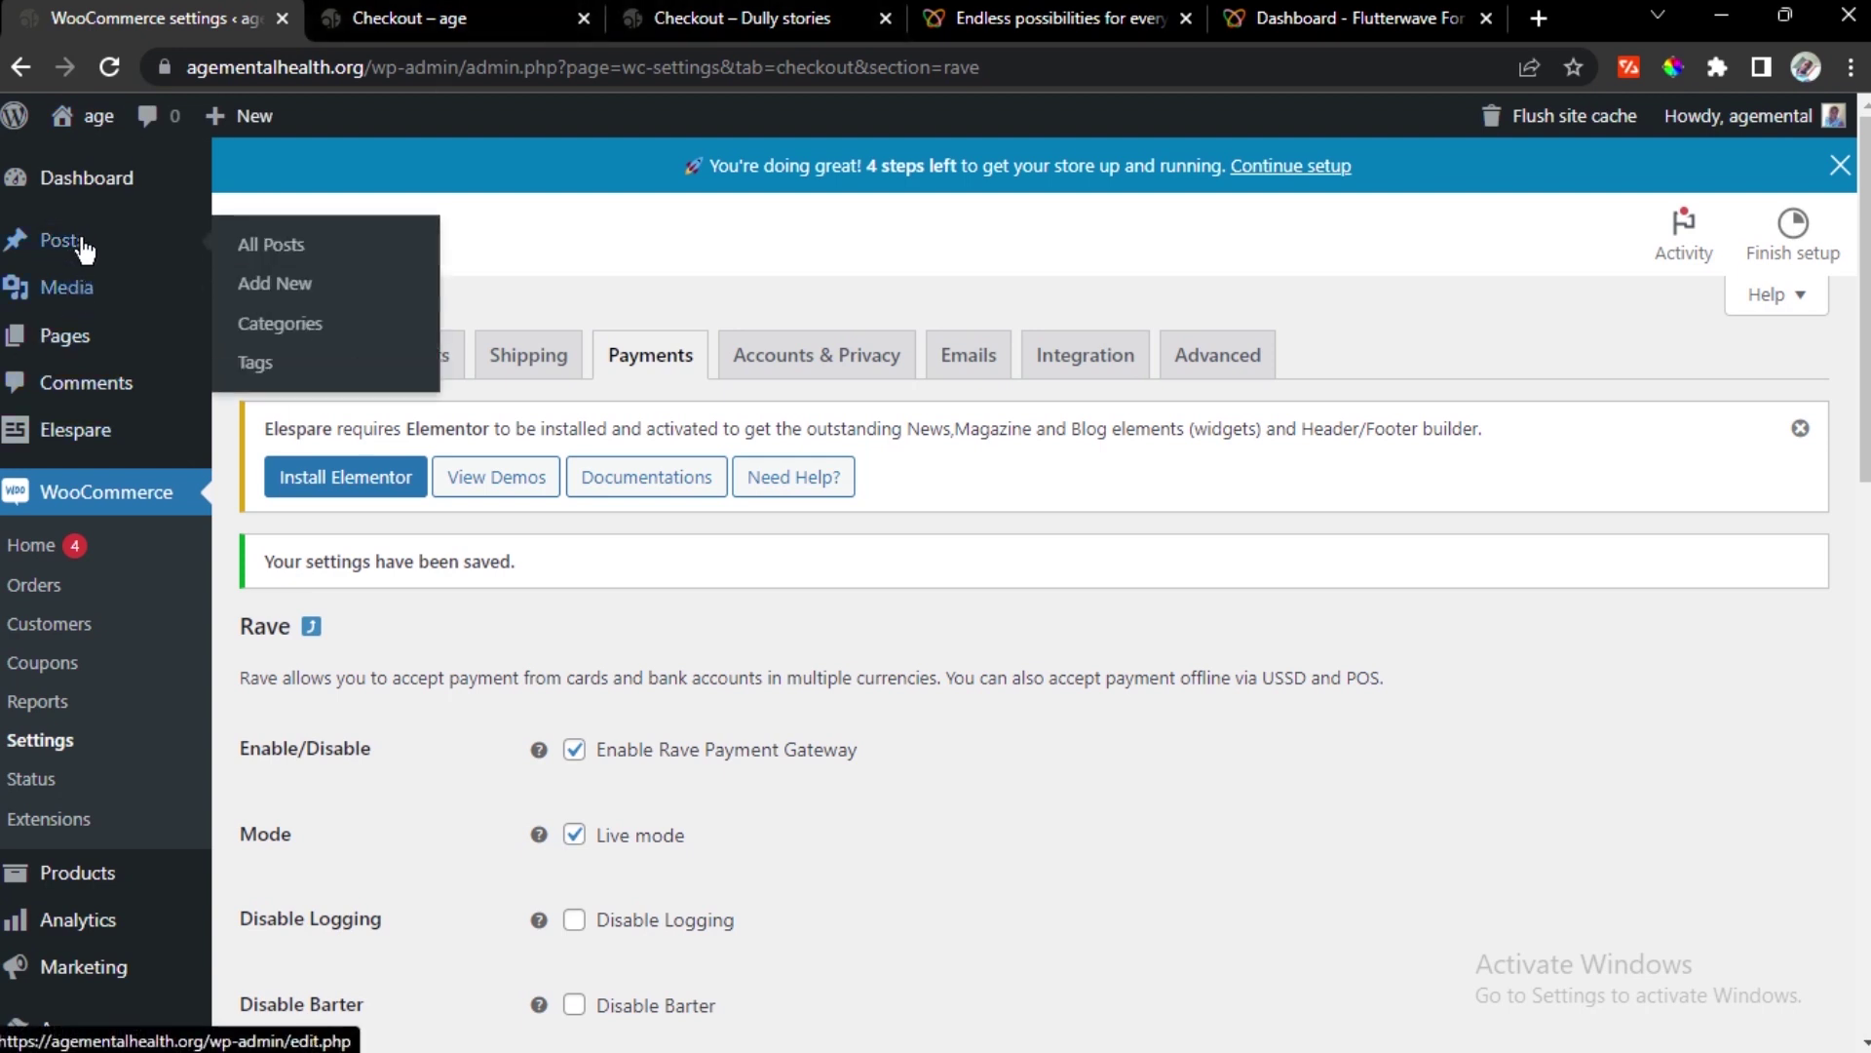
Look over the Dully Stories checkout with its Lipia kwa fluterwave option and go to that site's home page
click(708, 33)
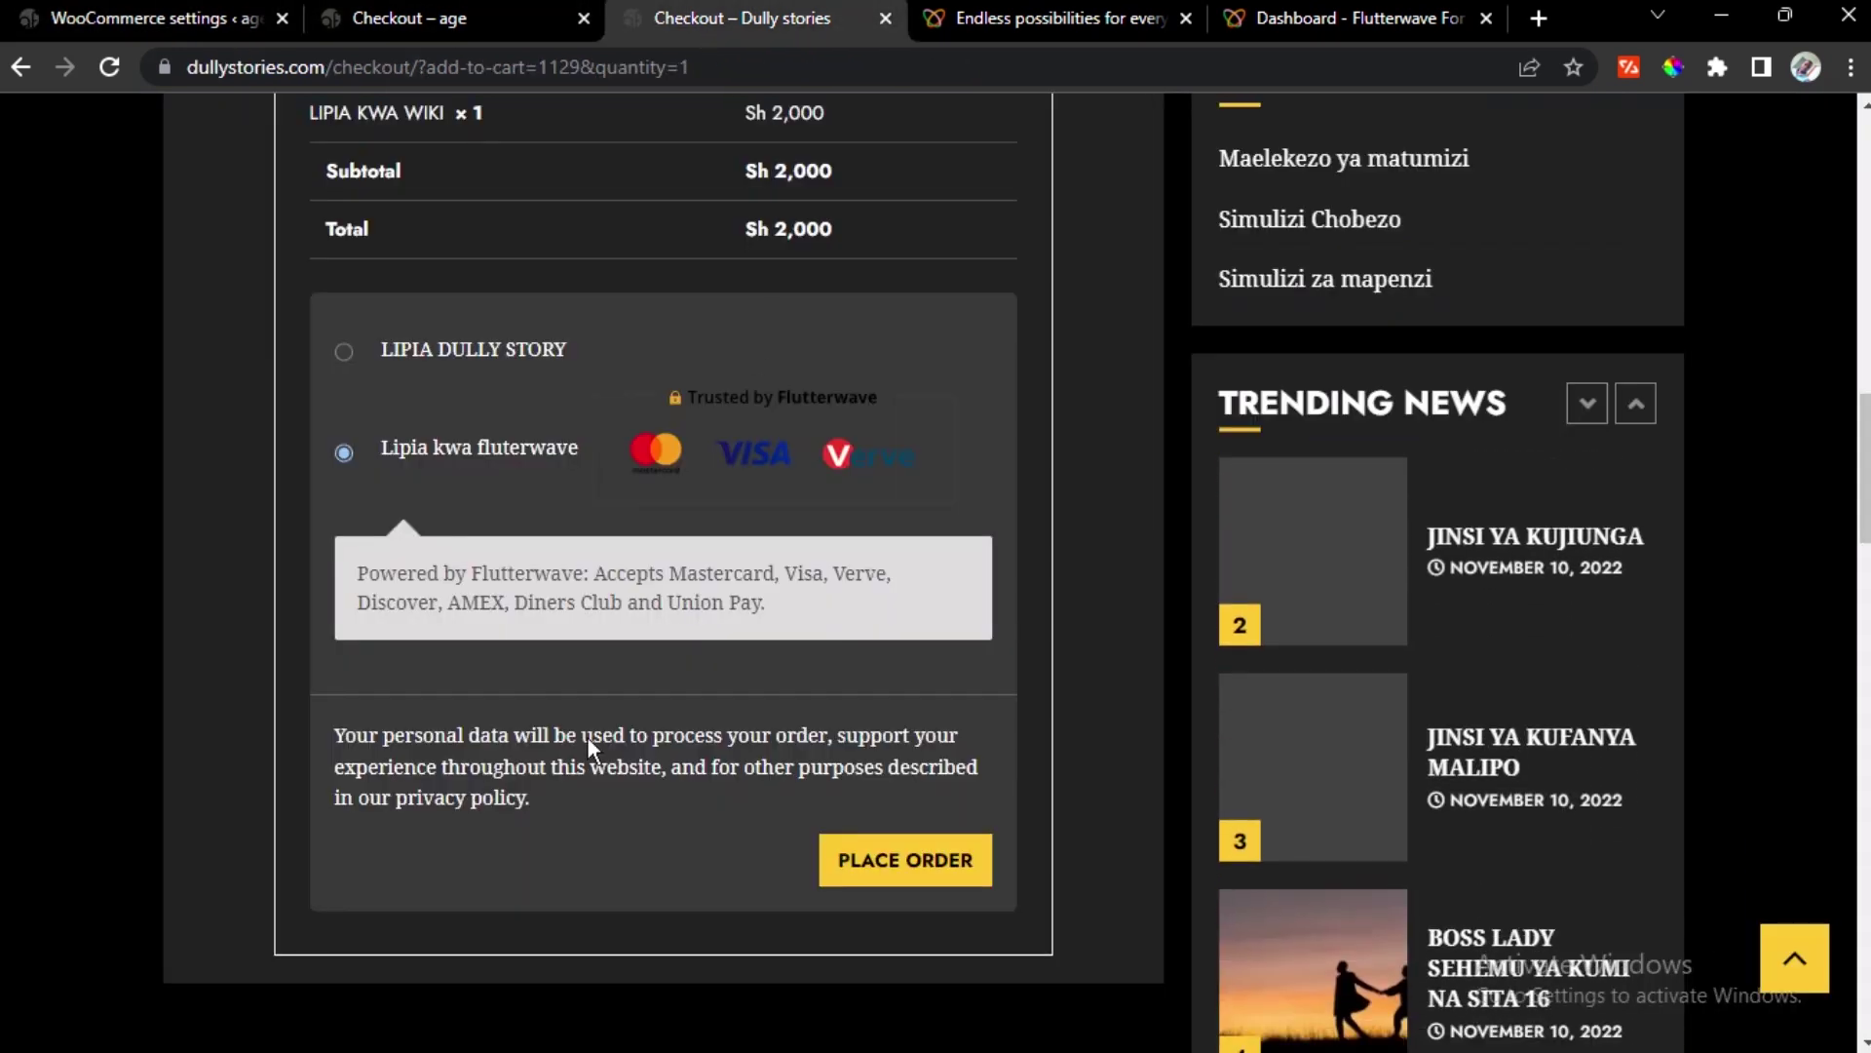
scroll(586, 735, up, 9)
scroll(577, 672, up, 7)
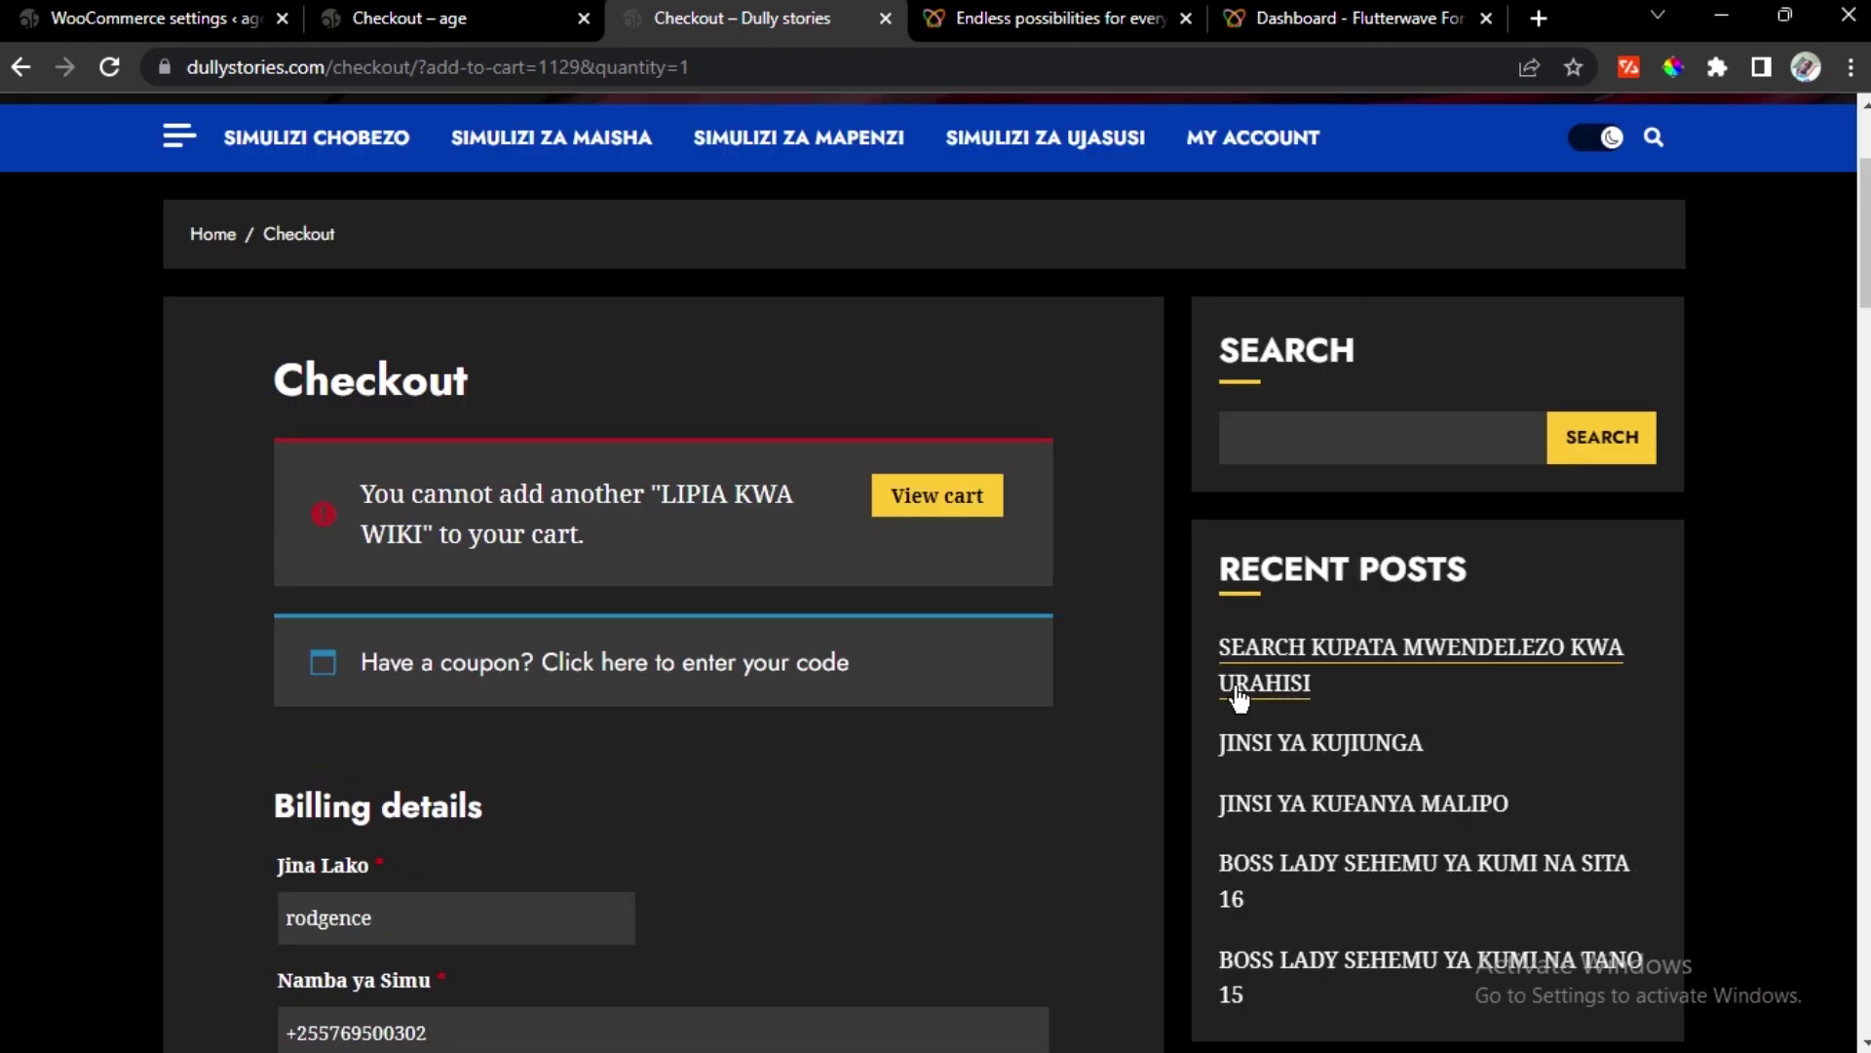
scroll(389, 396, up, 3)
click(752, 266)
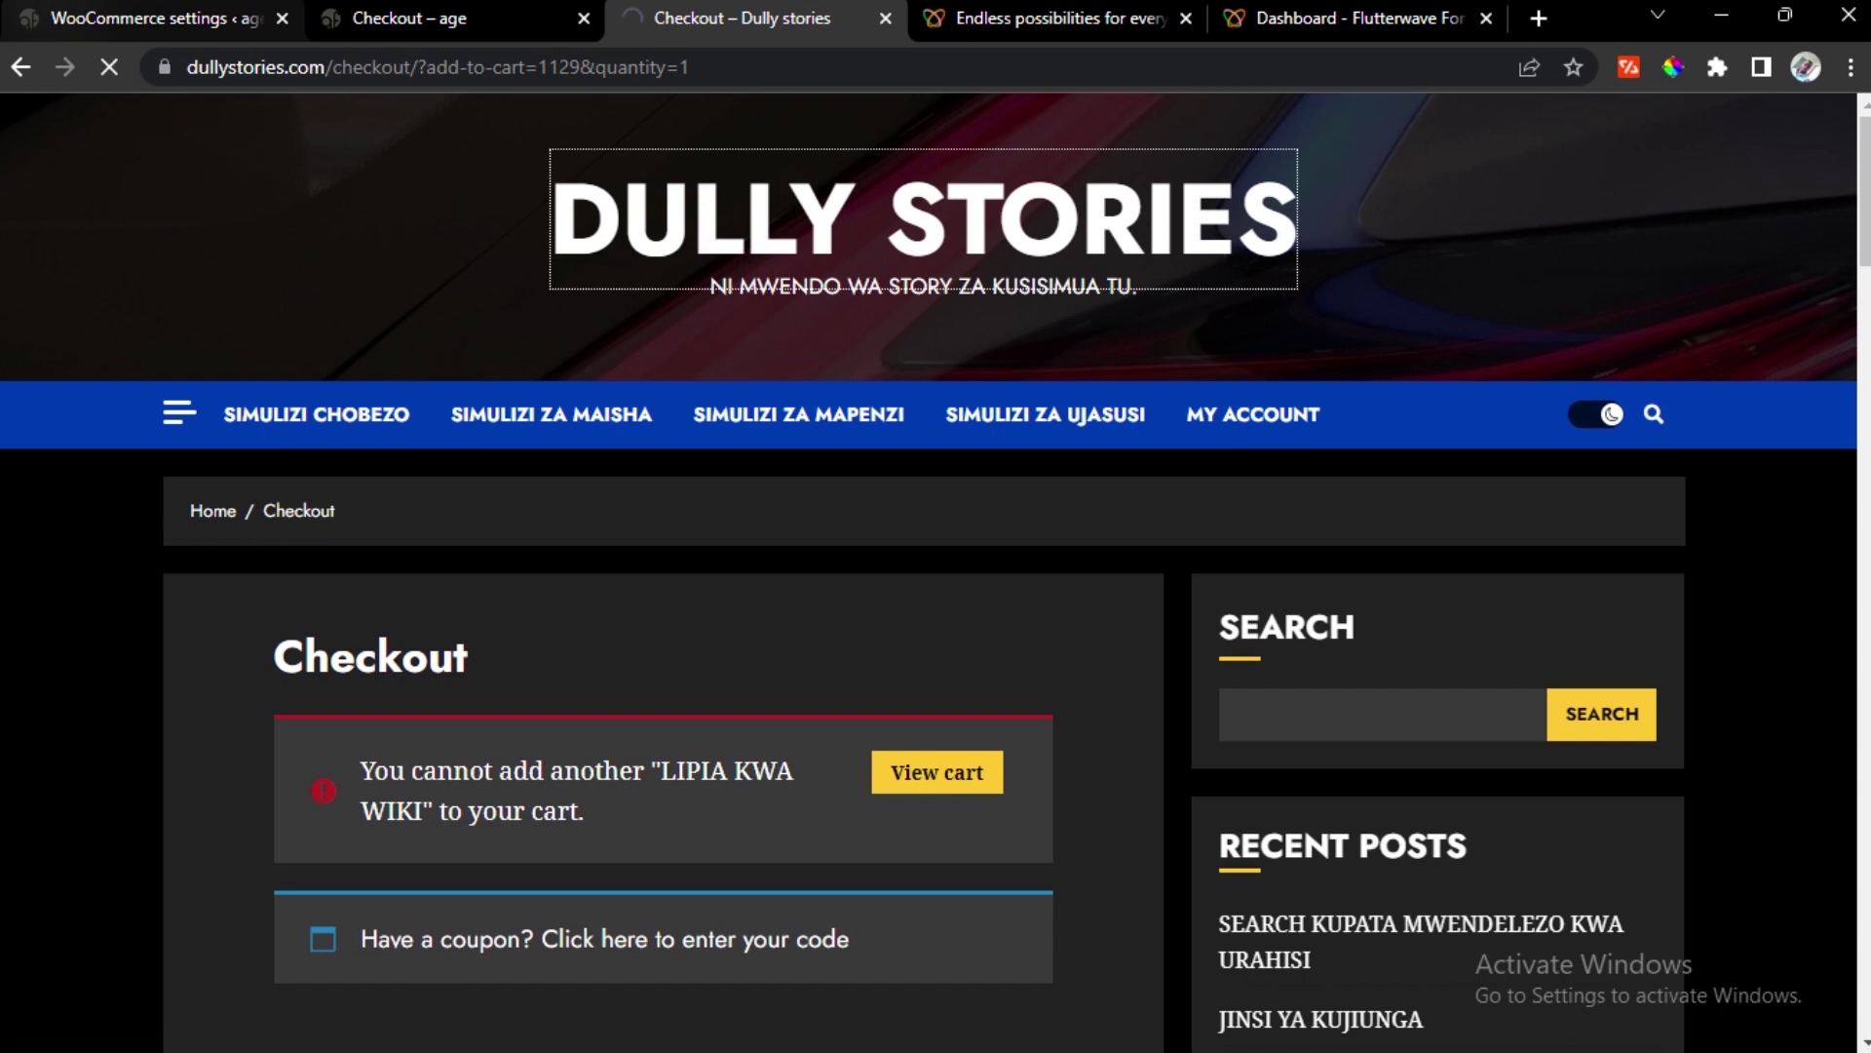
Return to the Rave settings page and dismiss the Elespare notice about installing Elementor
click(146, 17)
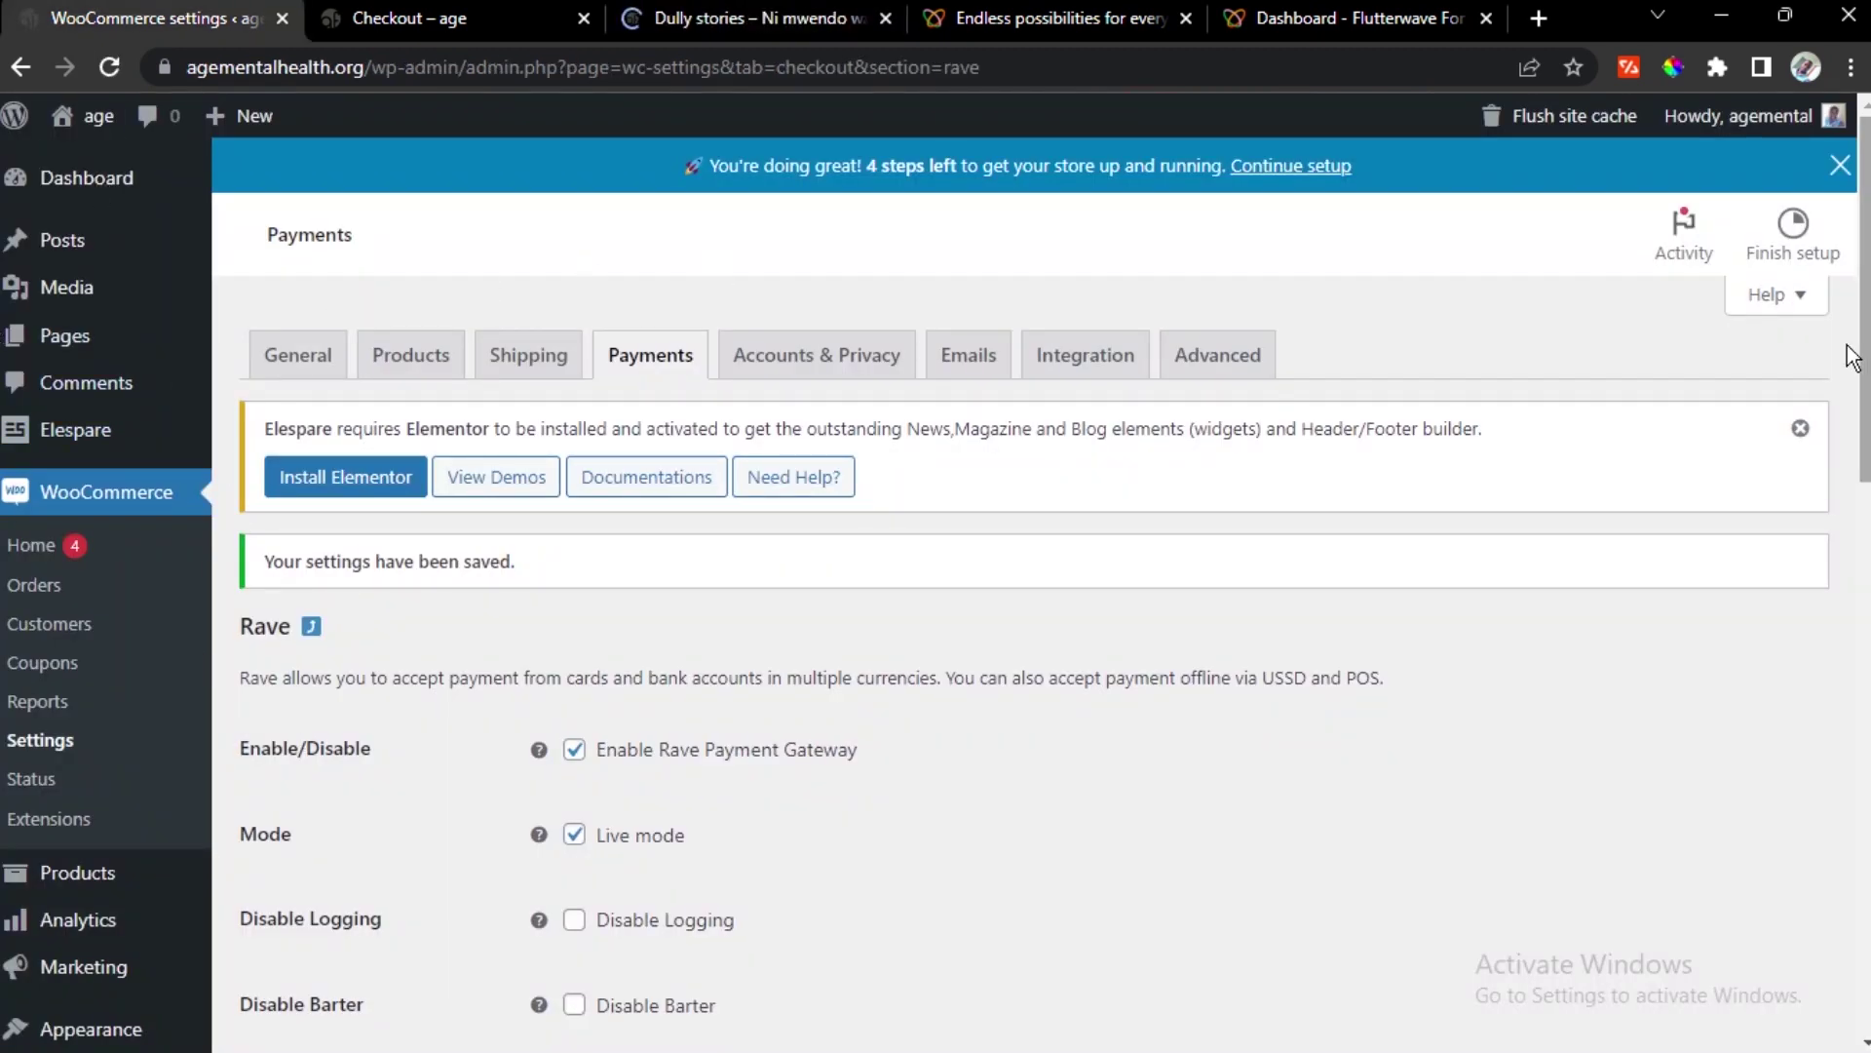
click(1801, 431)
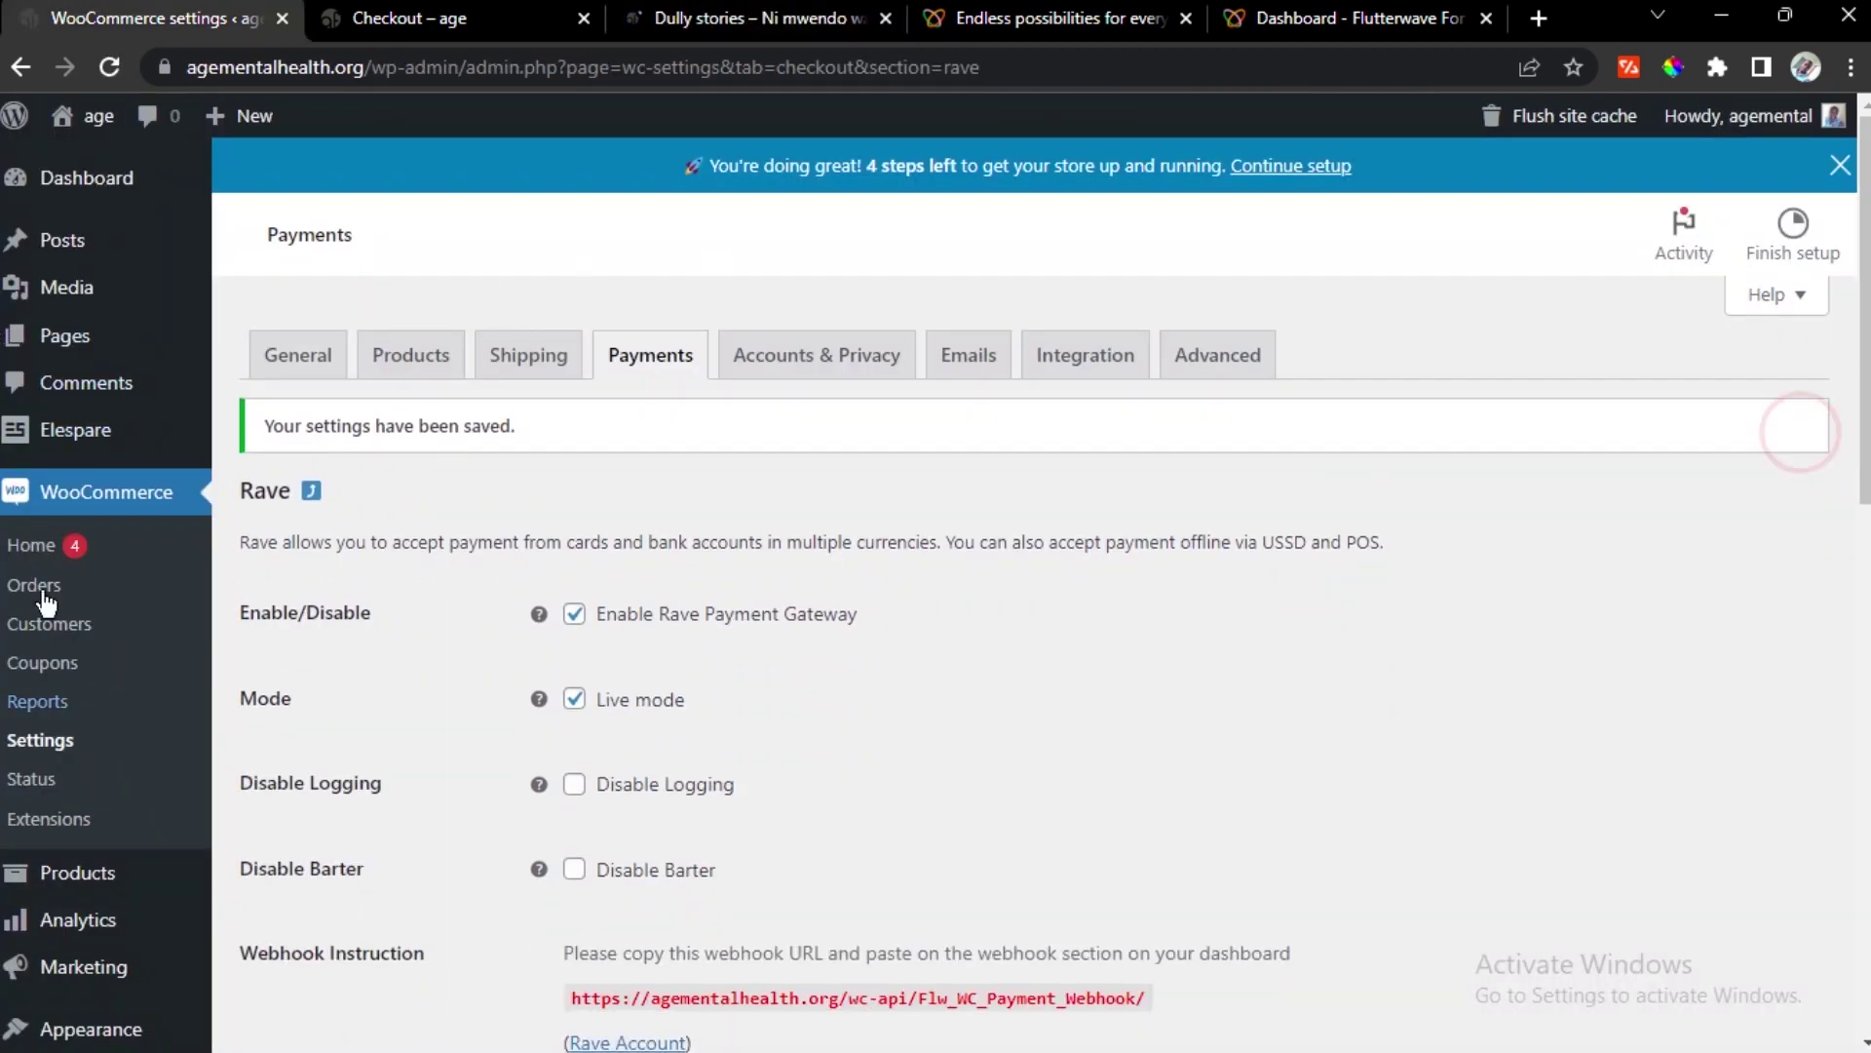
scroll(90, 737, down, 1)
scroll(89, 738, up, 1)
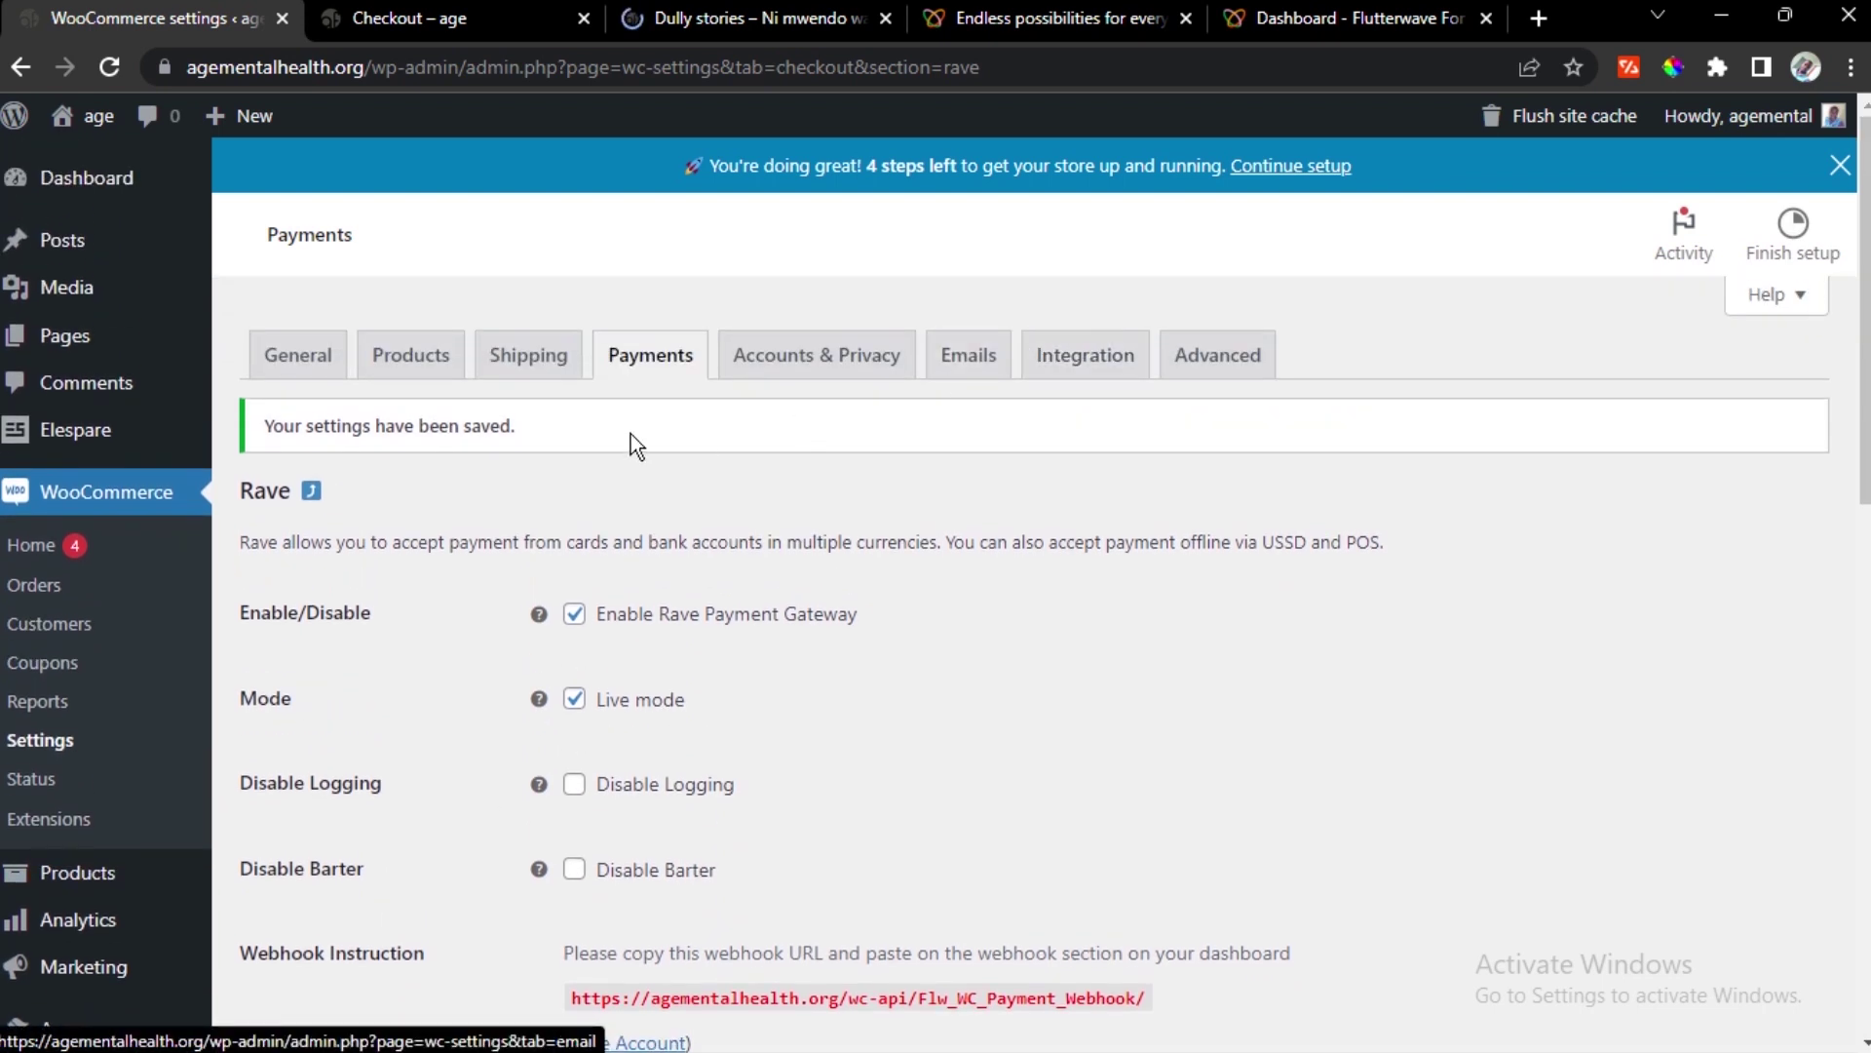
Leave the pending Flutterwave payment by going back to the checkout page and open the age site's home page
click(409, 20)
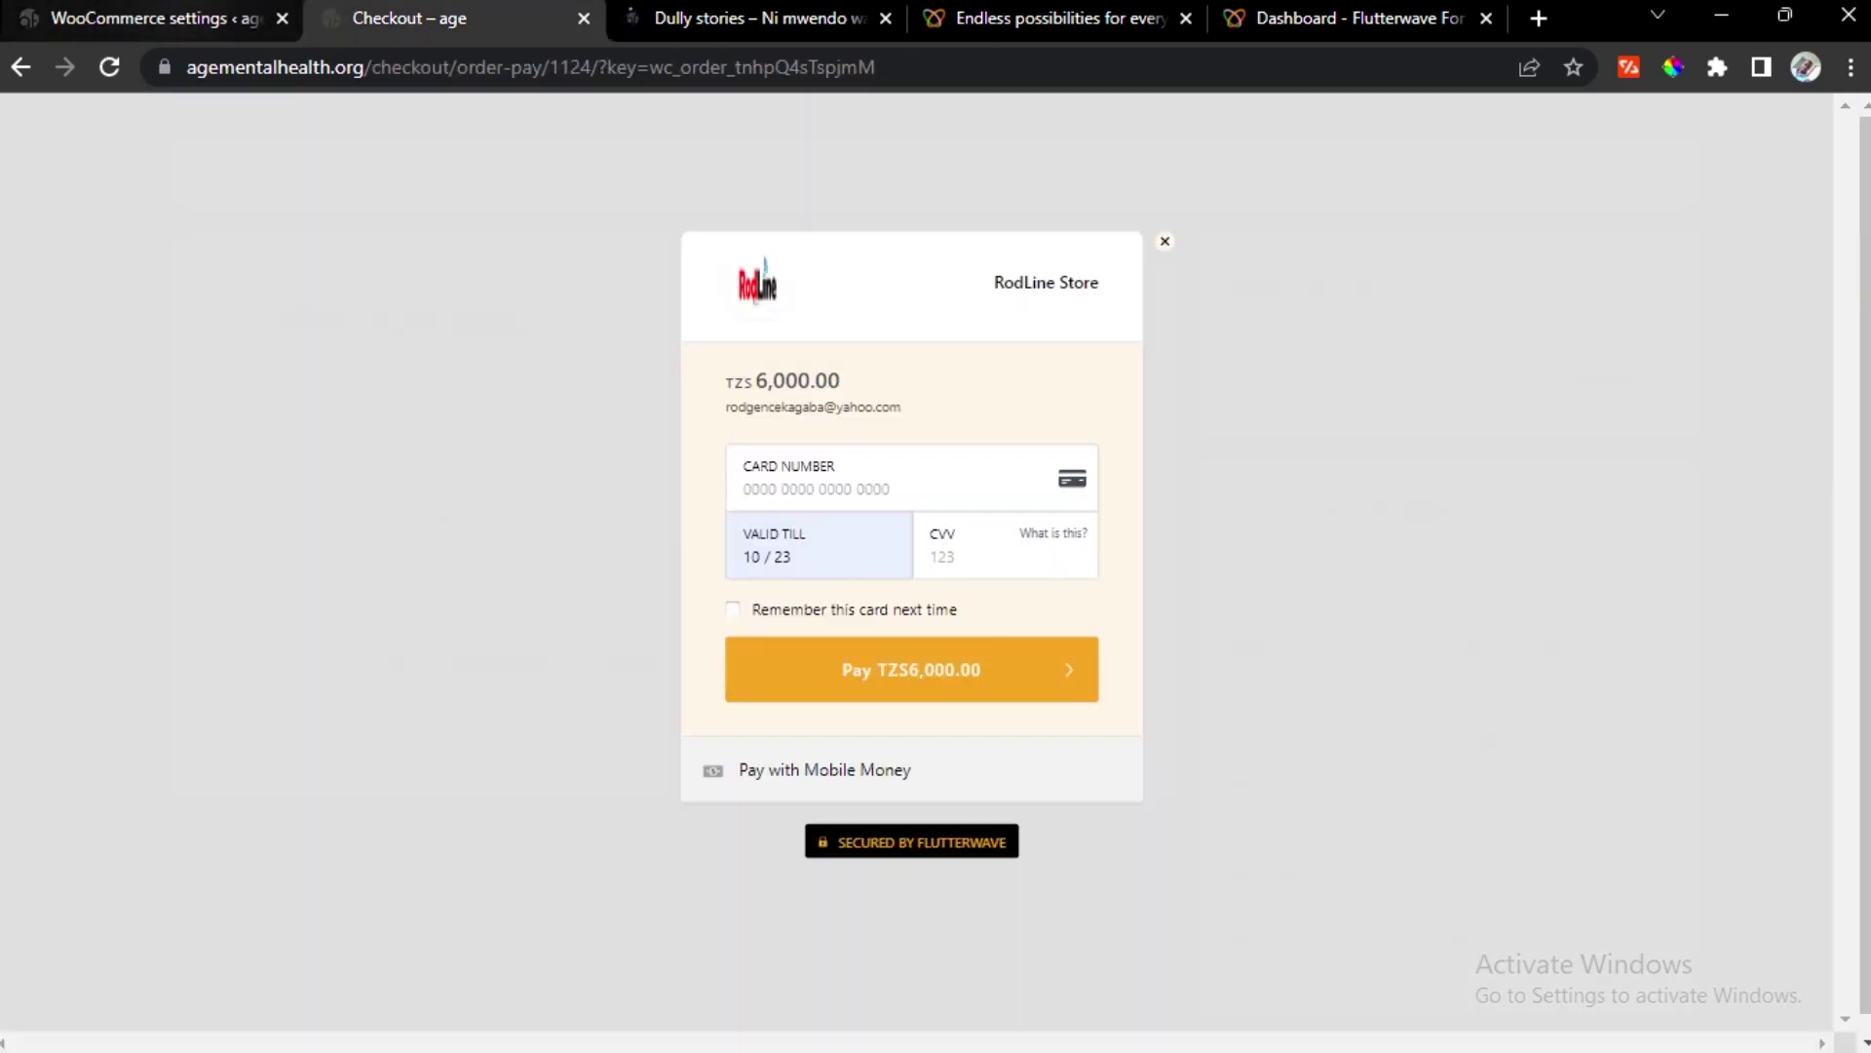
click(11, 74)
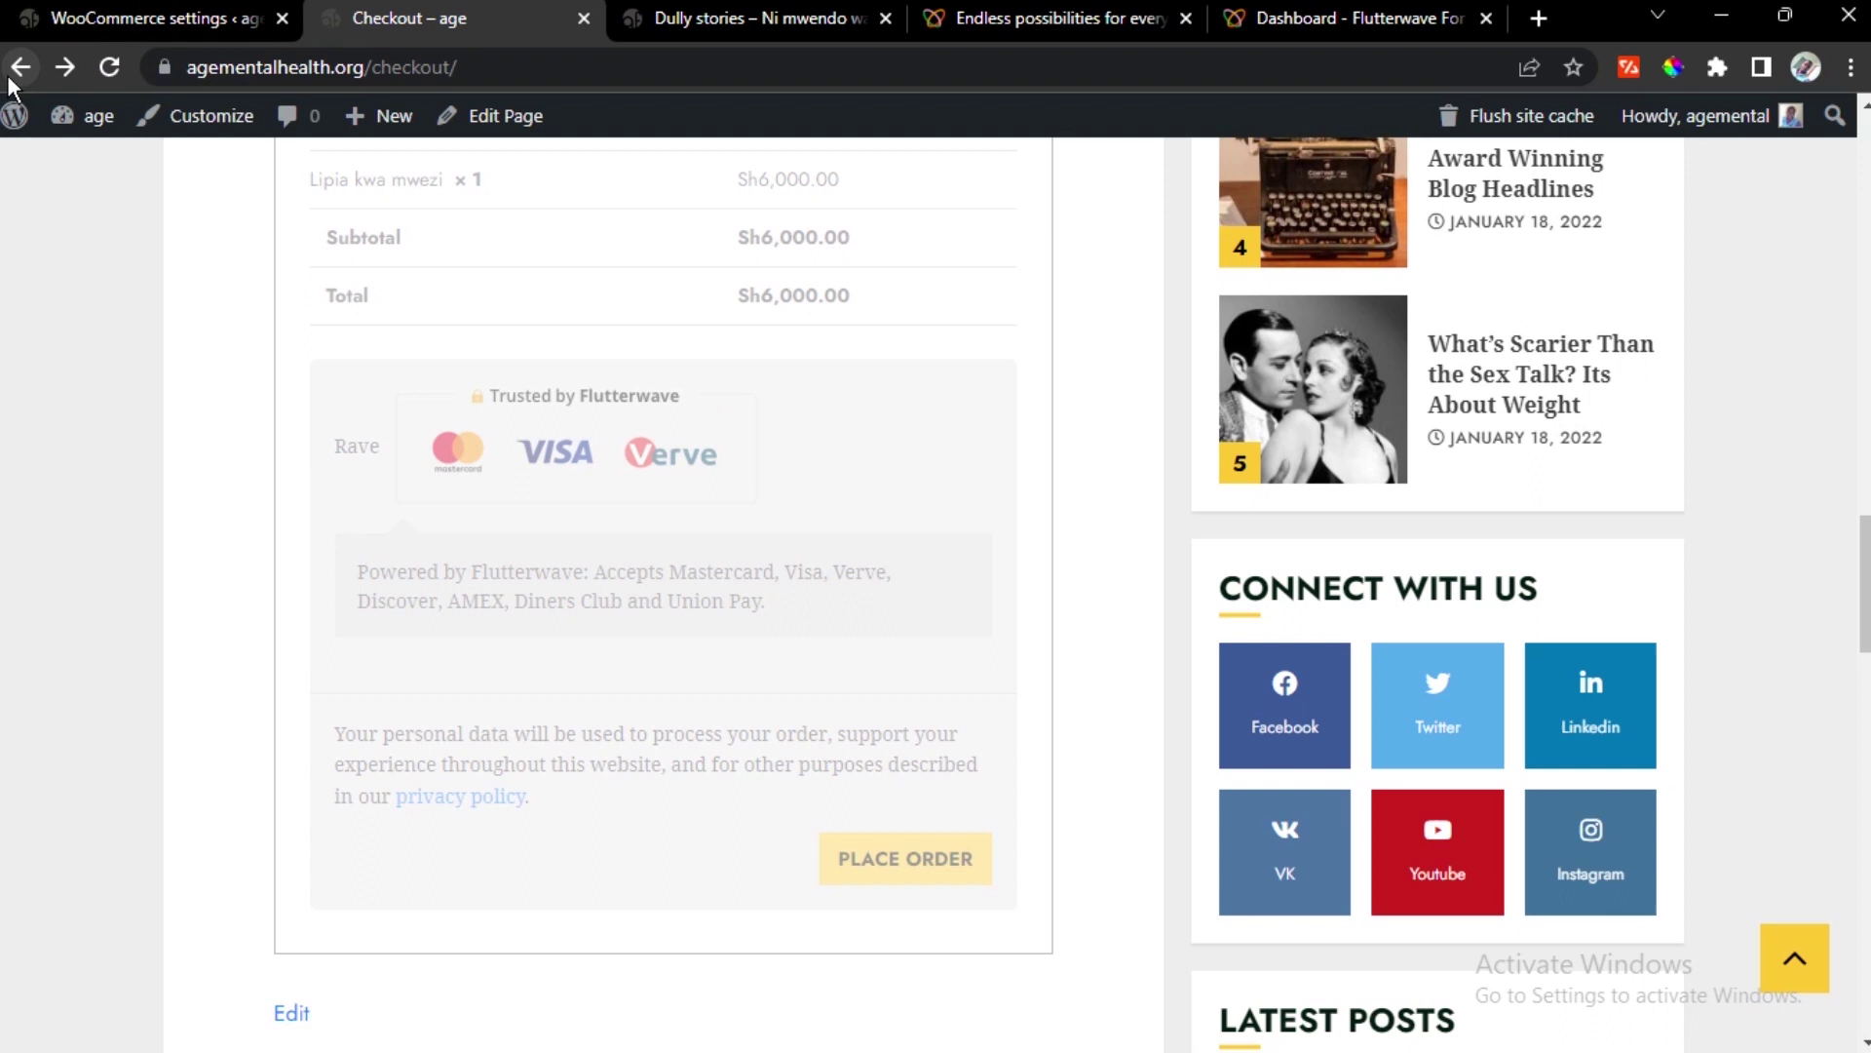
scroll(154, 241, up, 10)
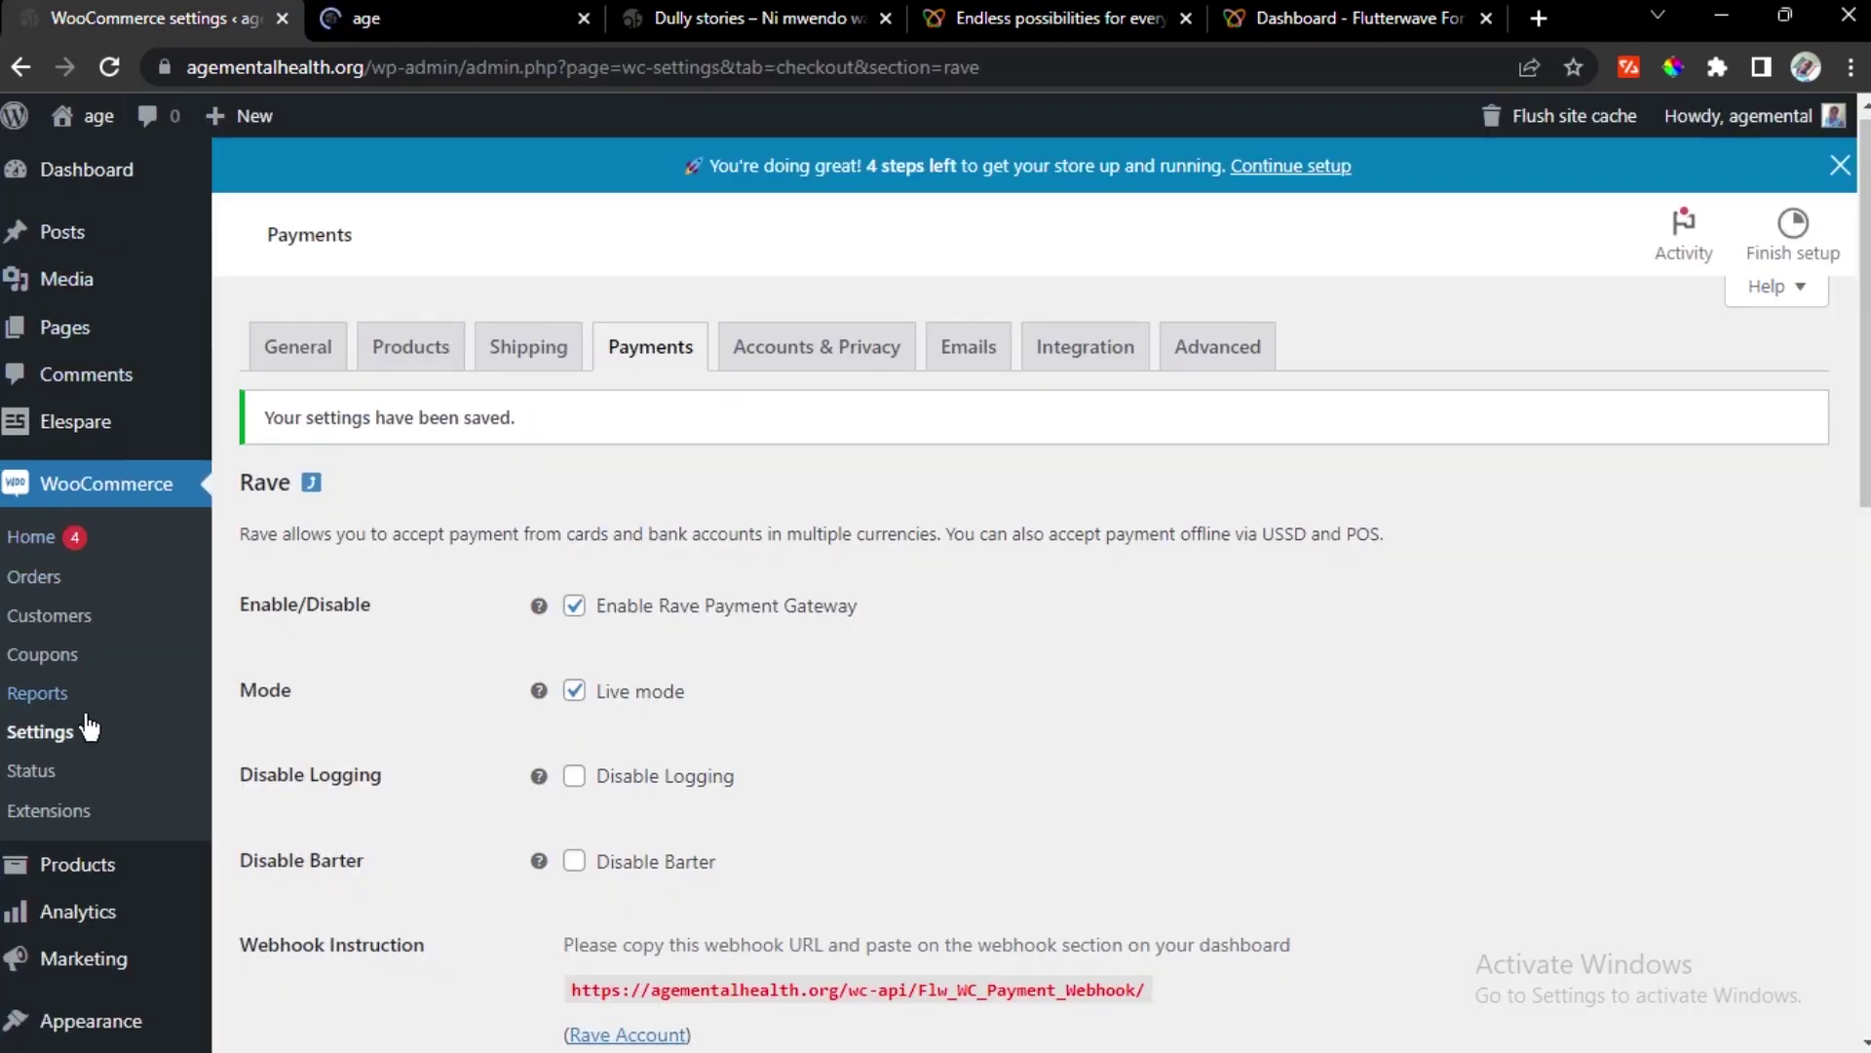
Open the ChromeNews theme customizer from the WordPress admin and go to its Site Identity settings
scroll(78, 682, down, 5)
mouse_move(97, 477)
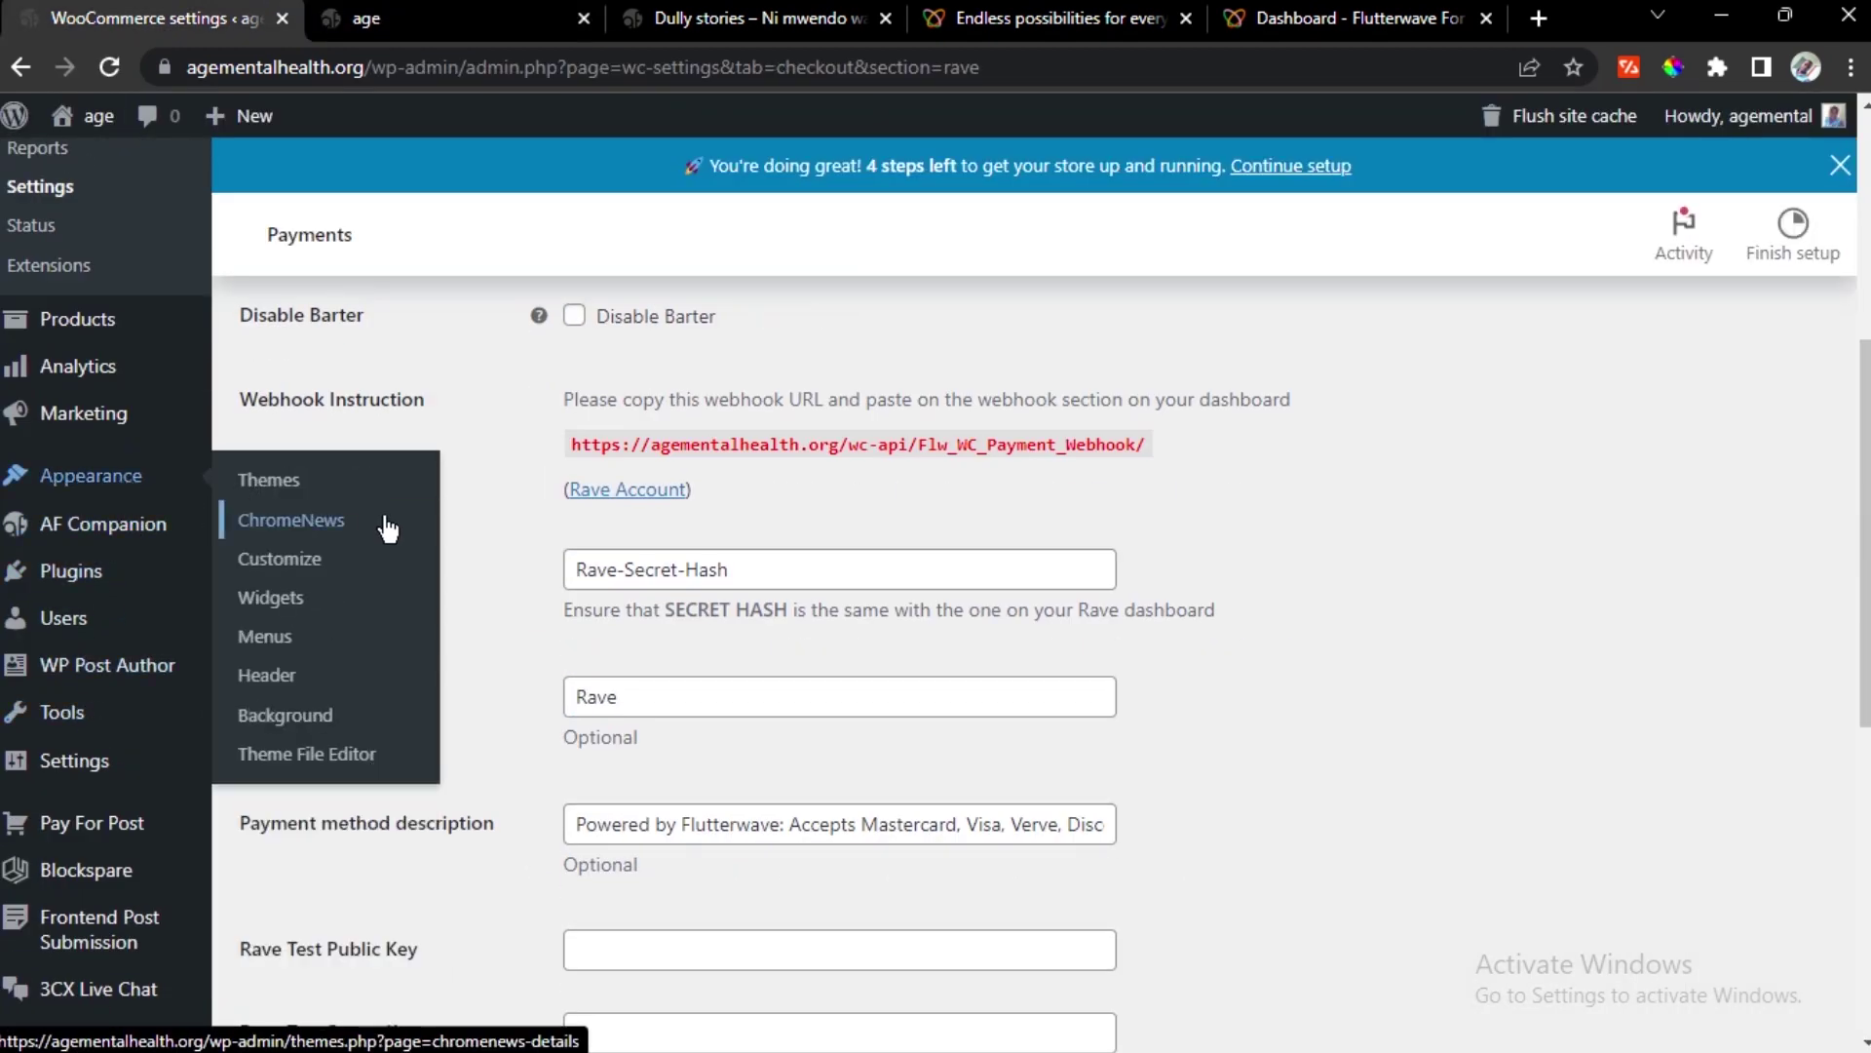
click(341, 557)
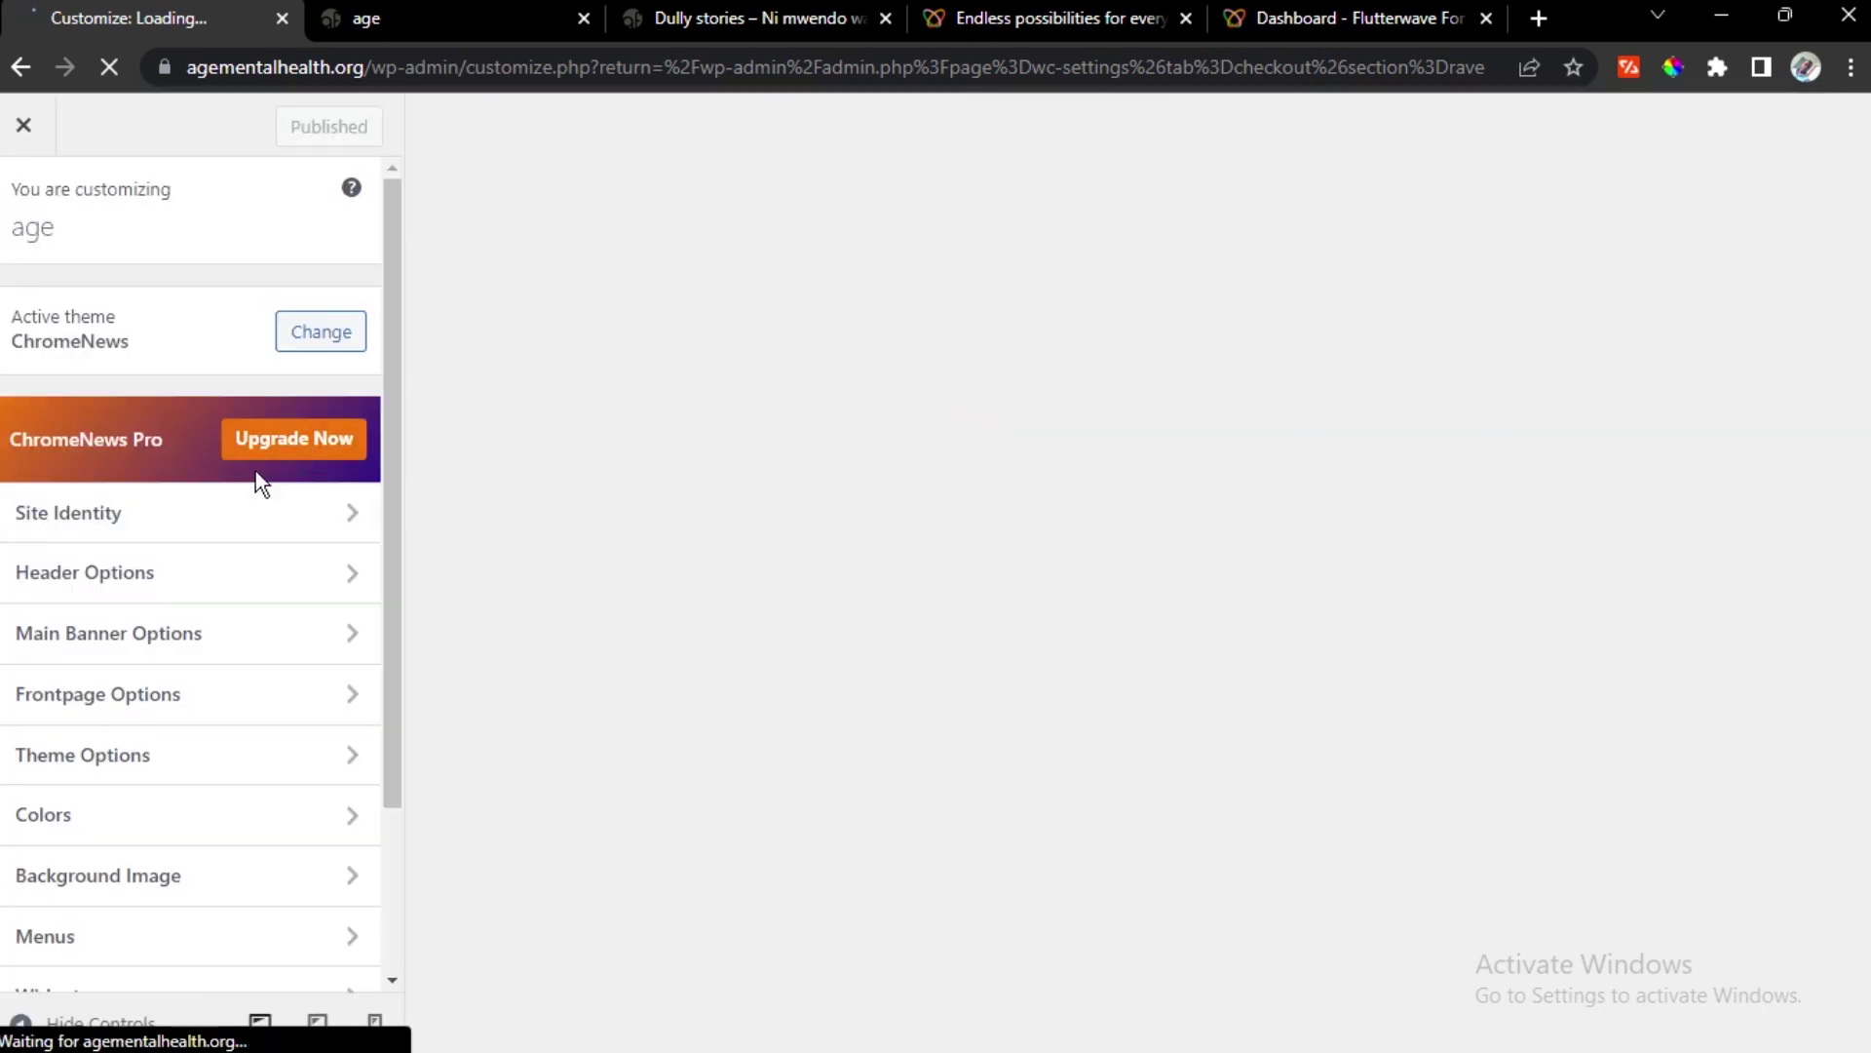
scroll(203, 409, down, 1)
click(180, 374)
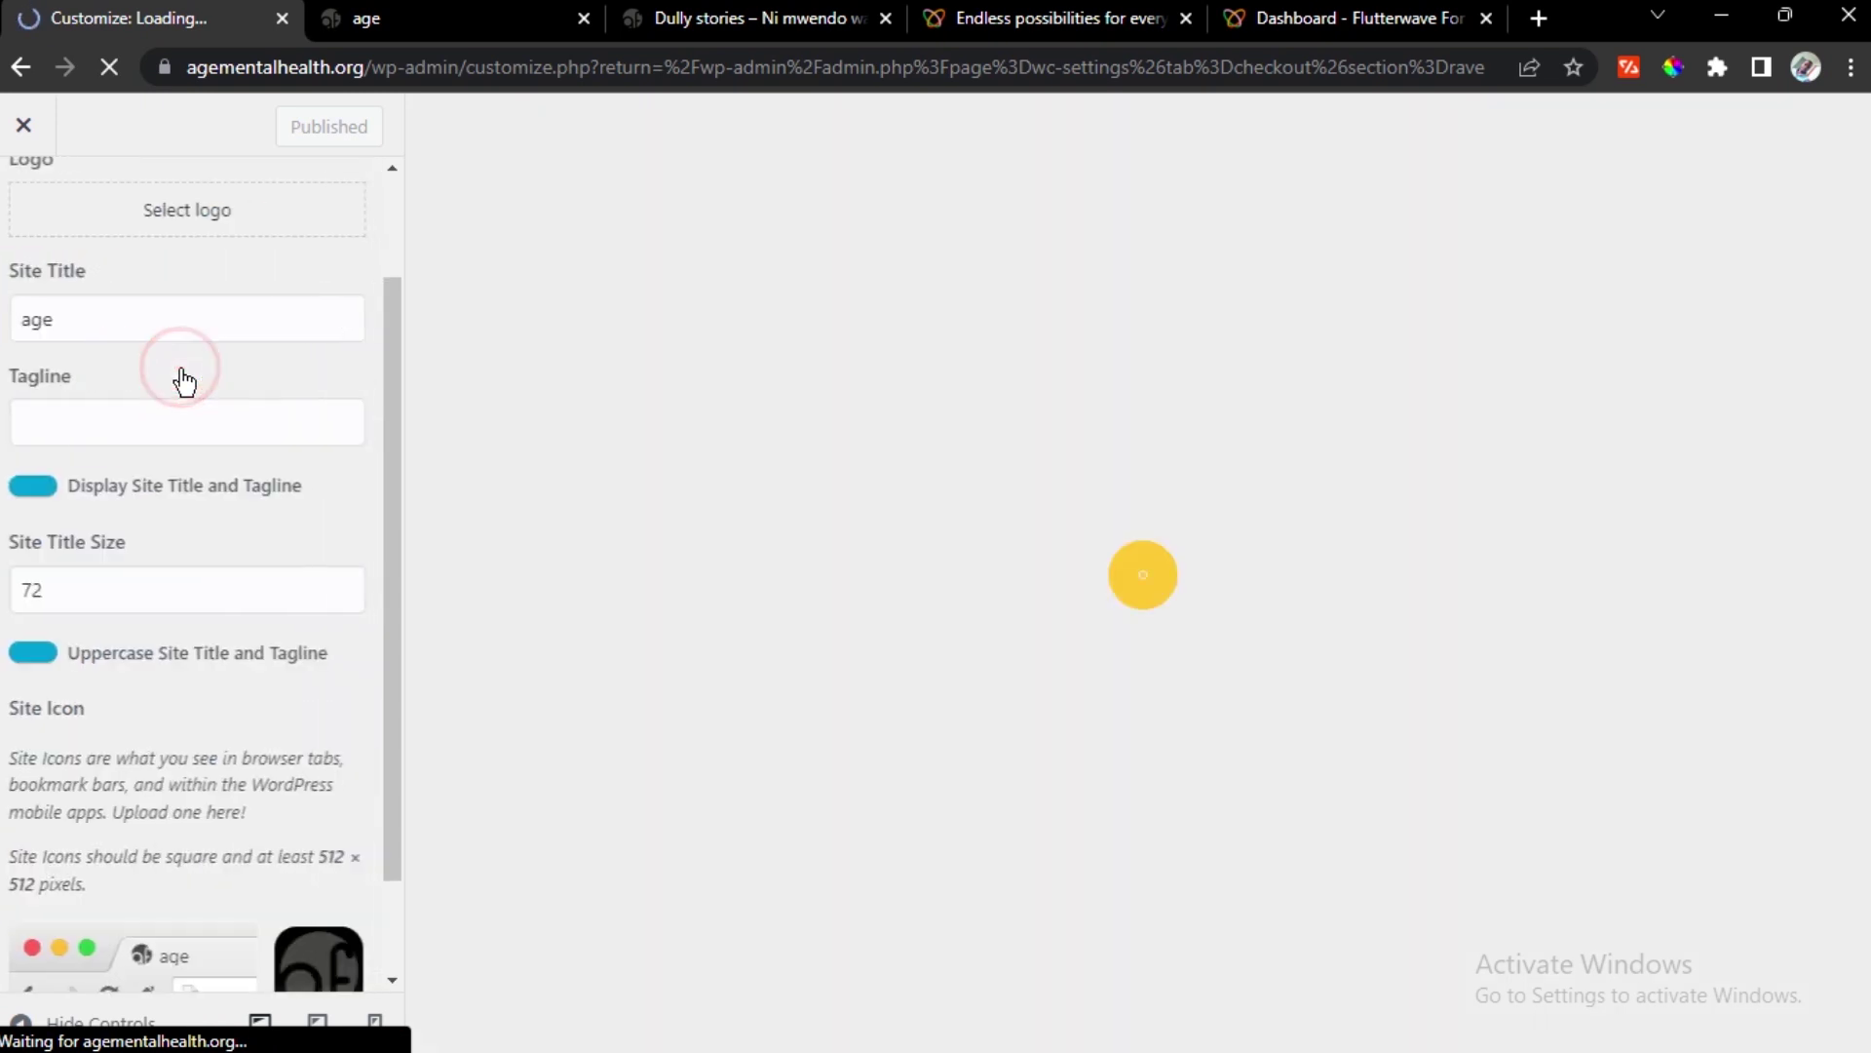
Change the site title to RodLine and turn off Display Site Title and Tagline
click(90, 454)
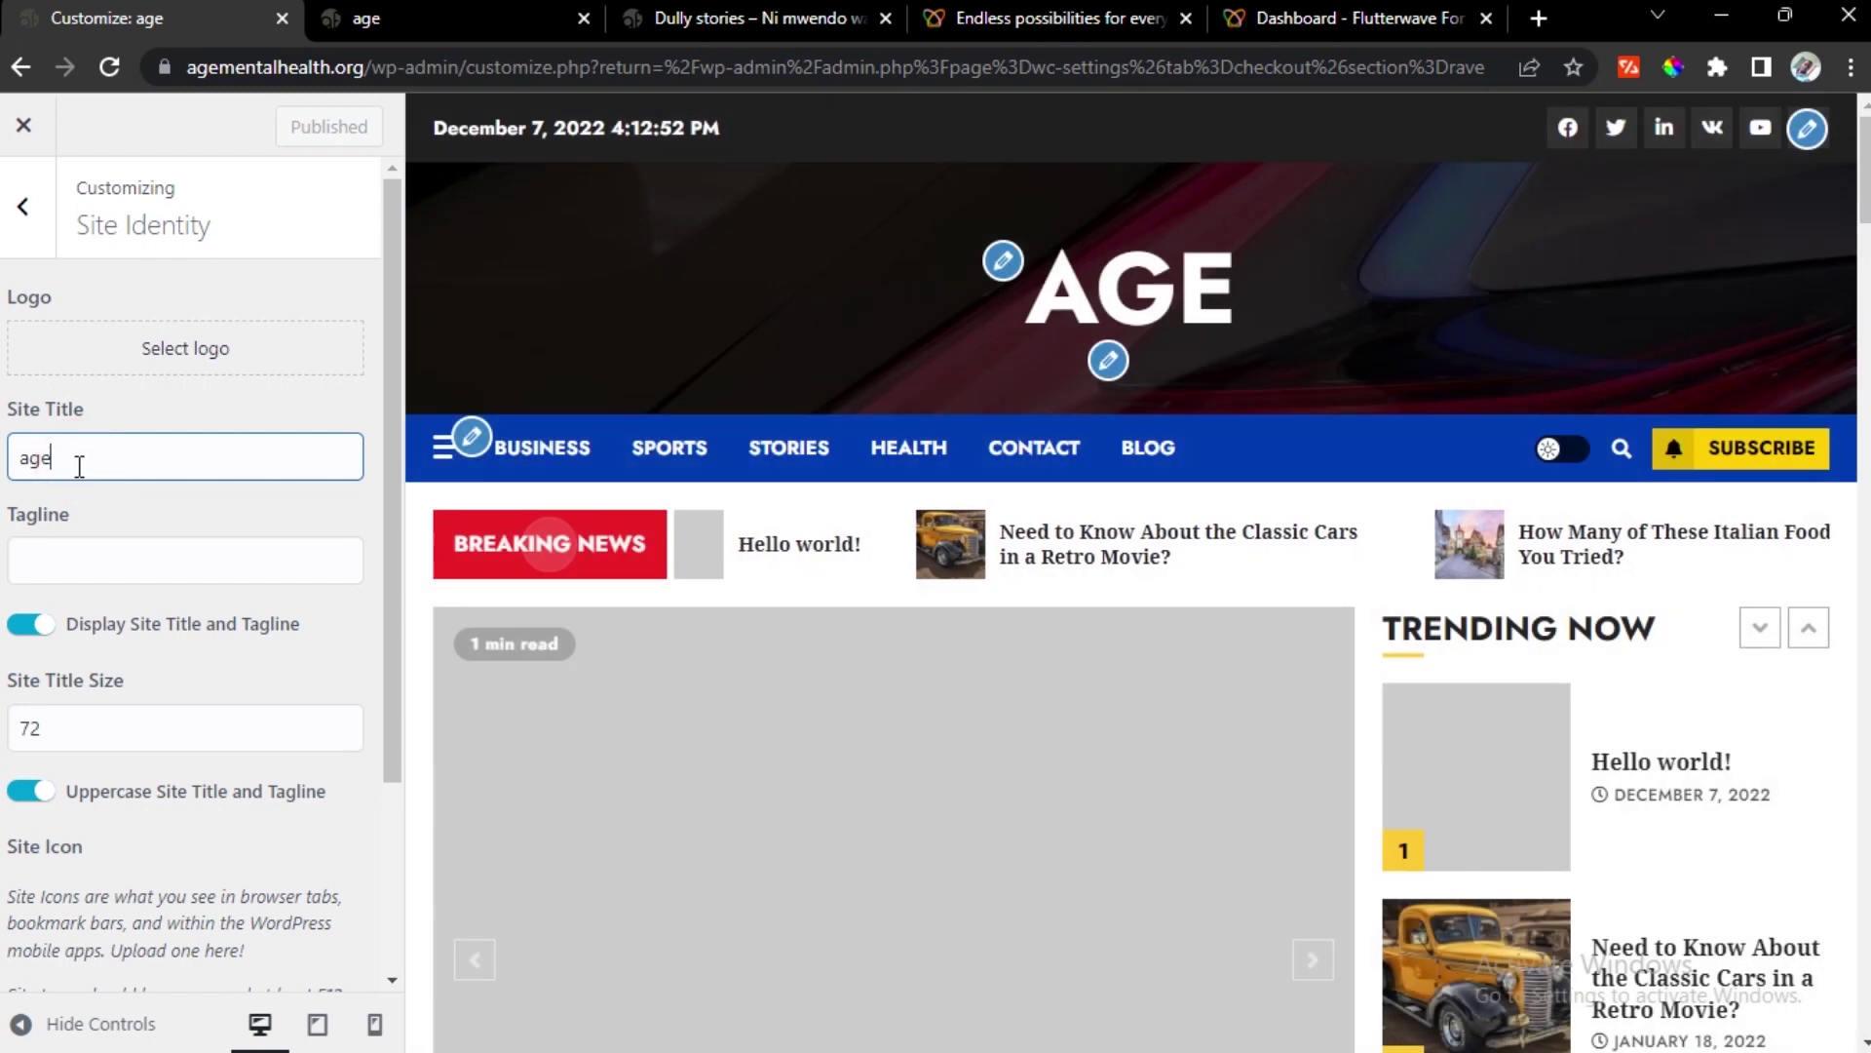
key(BackSpace)
key(BackSpace)
key(BackSpace)
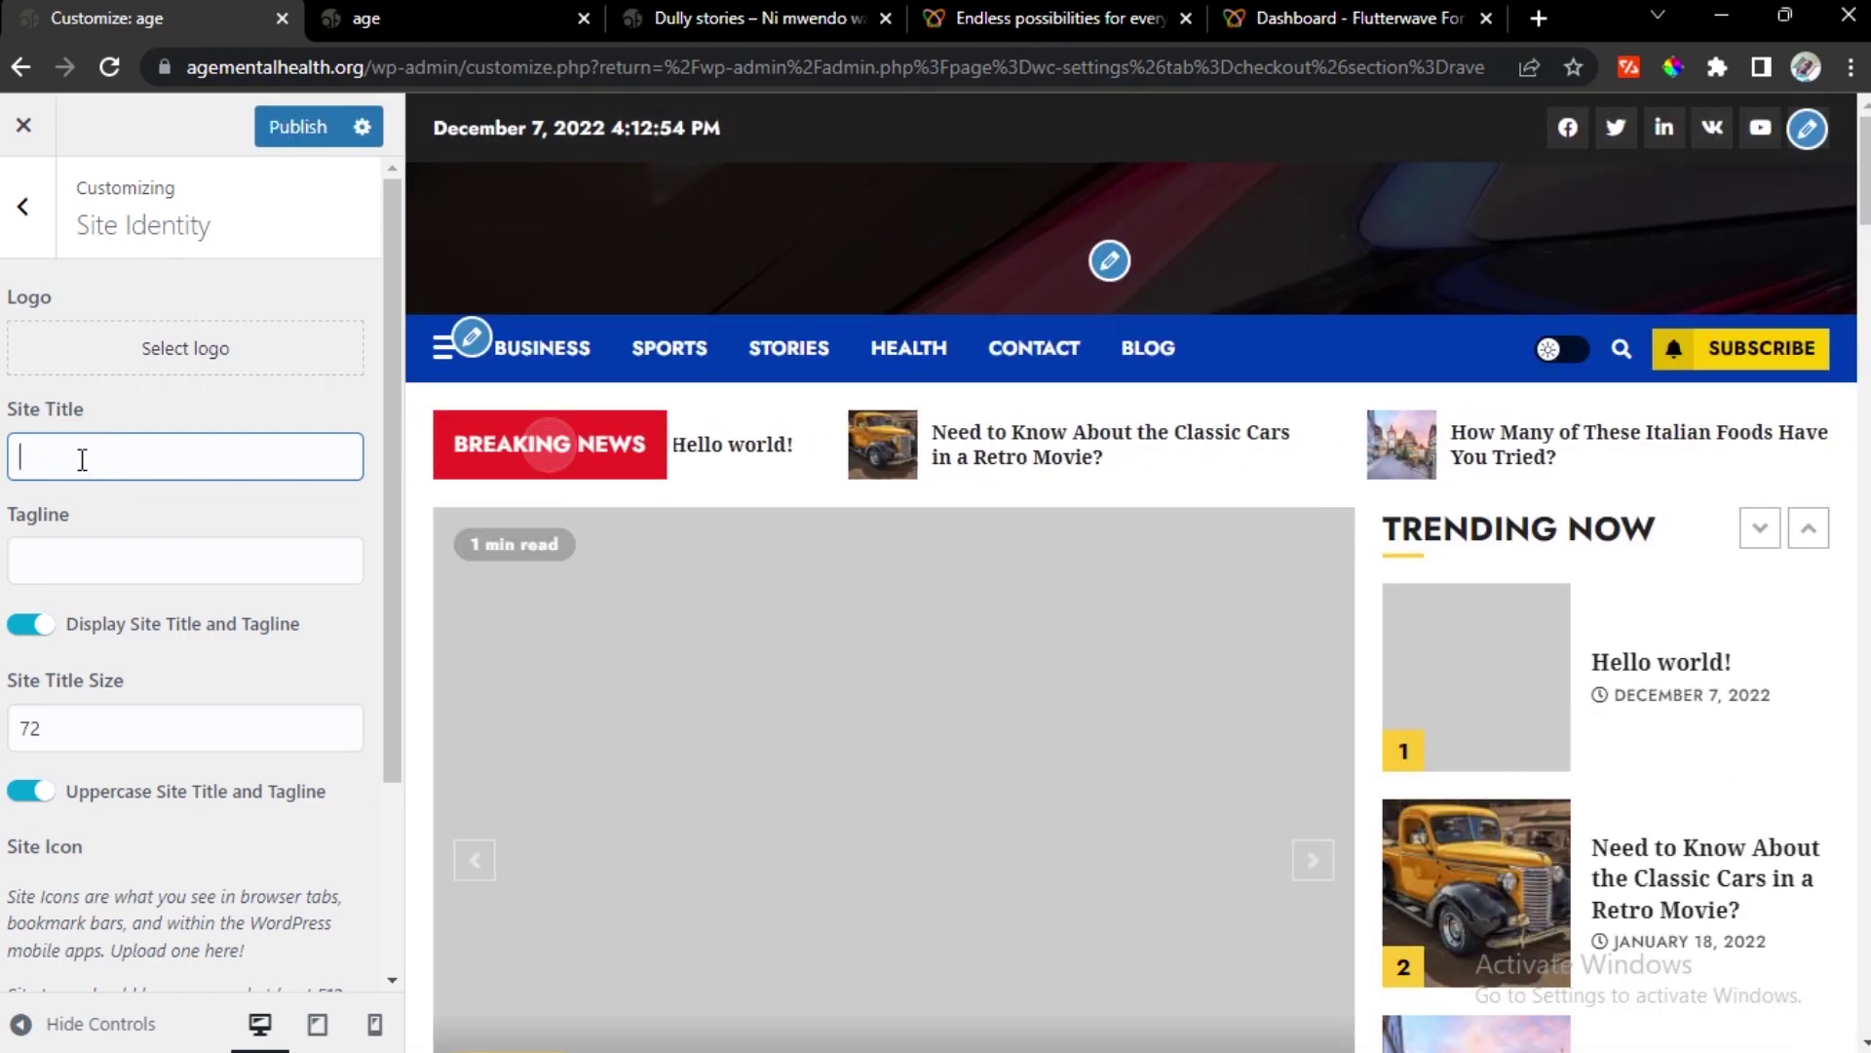
text(RR)
key(BackSpace)
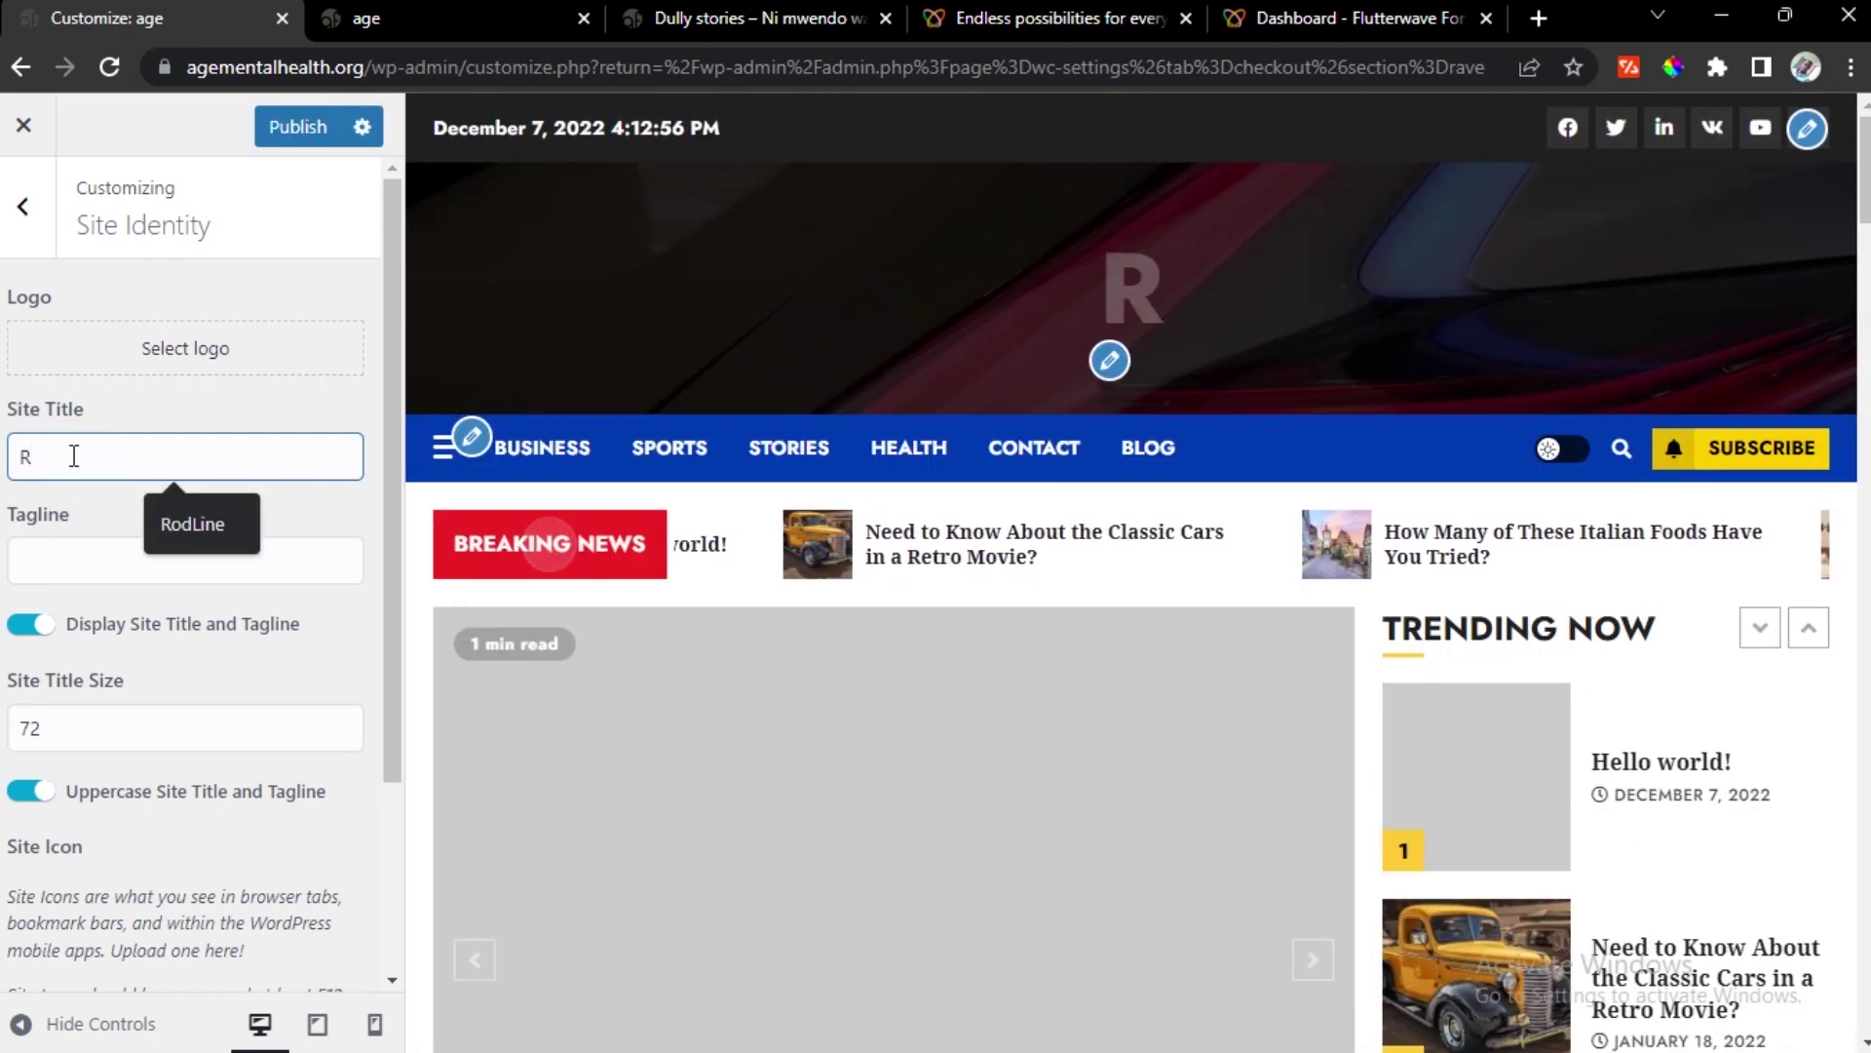
click(197, 521)
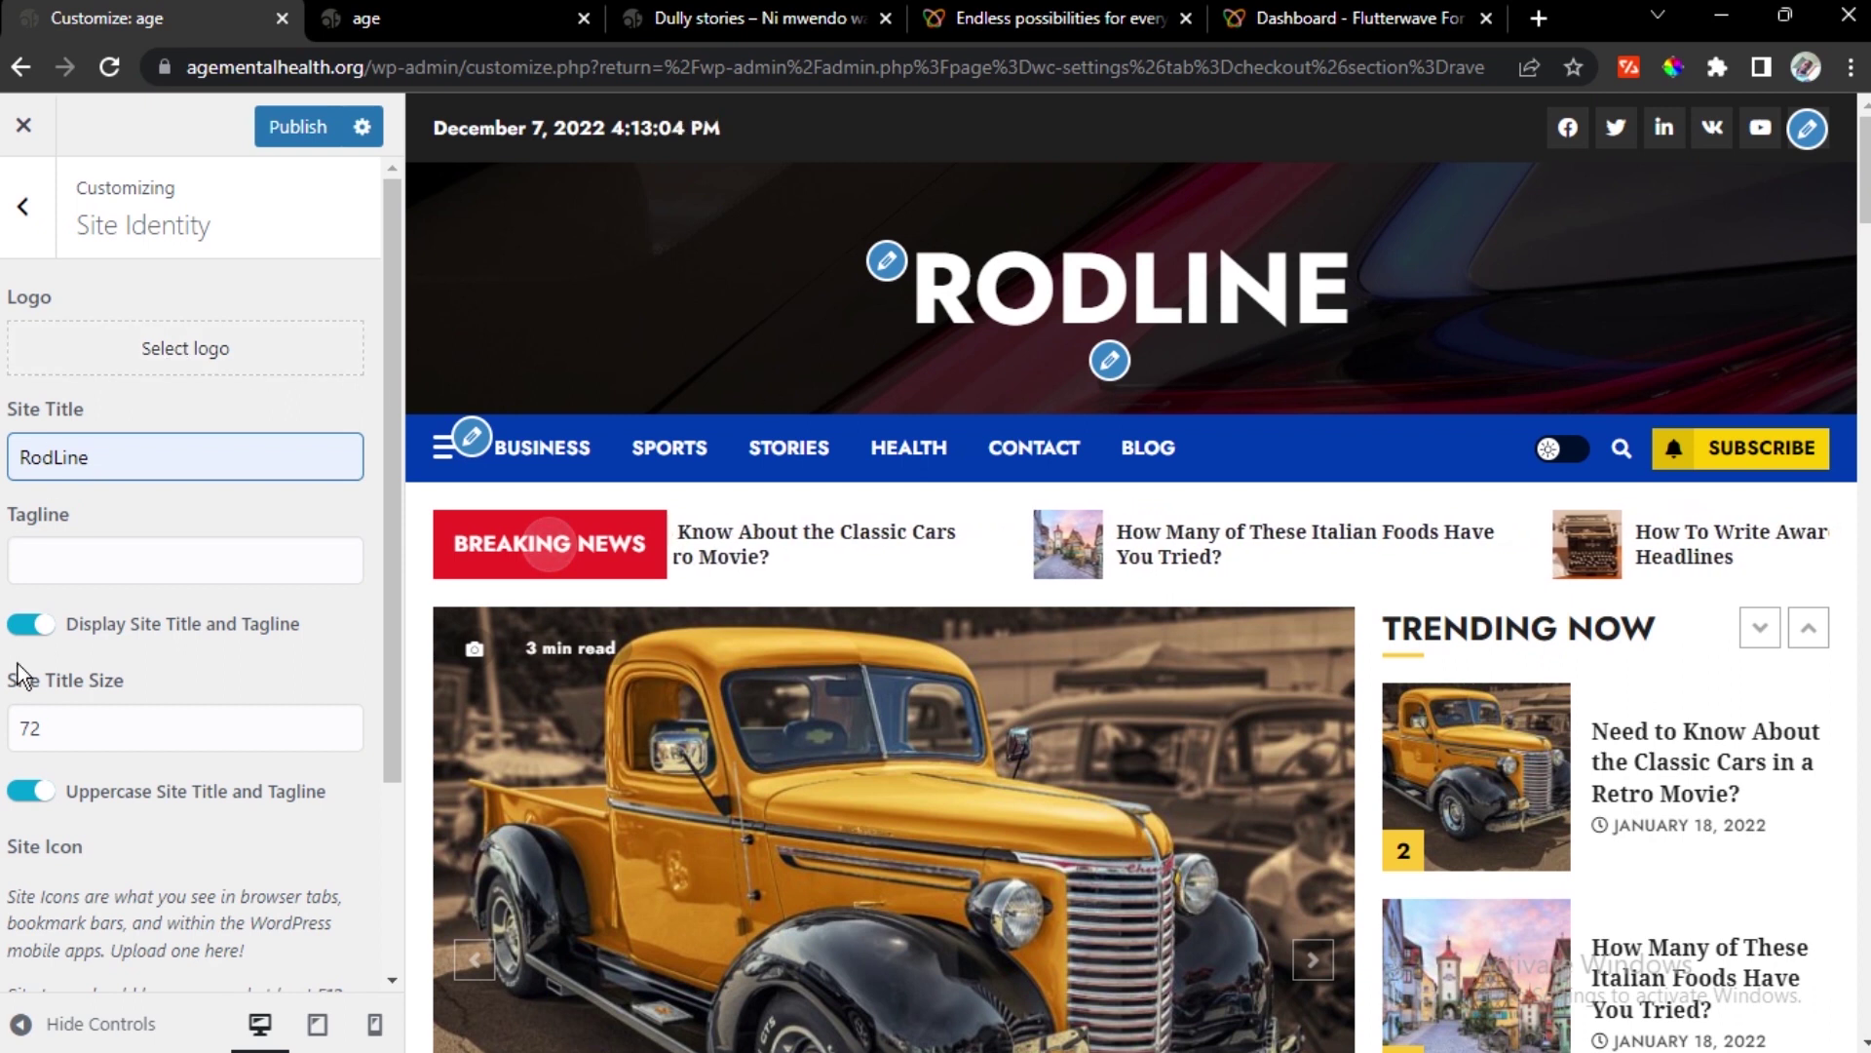
click(27, 606)
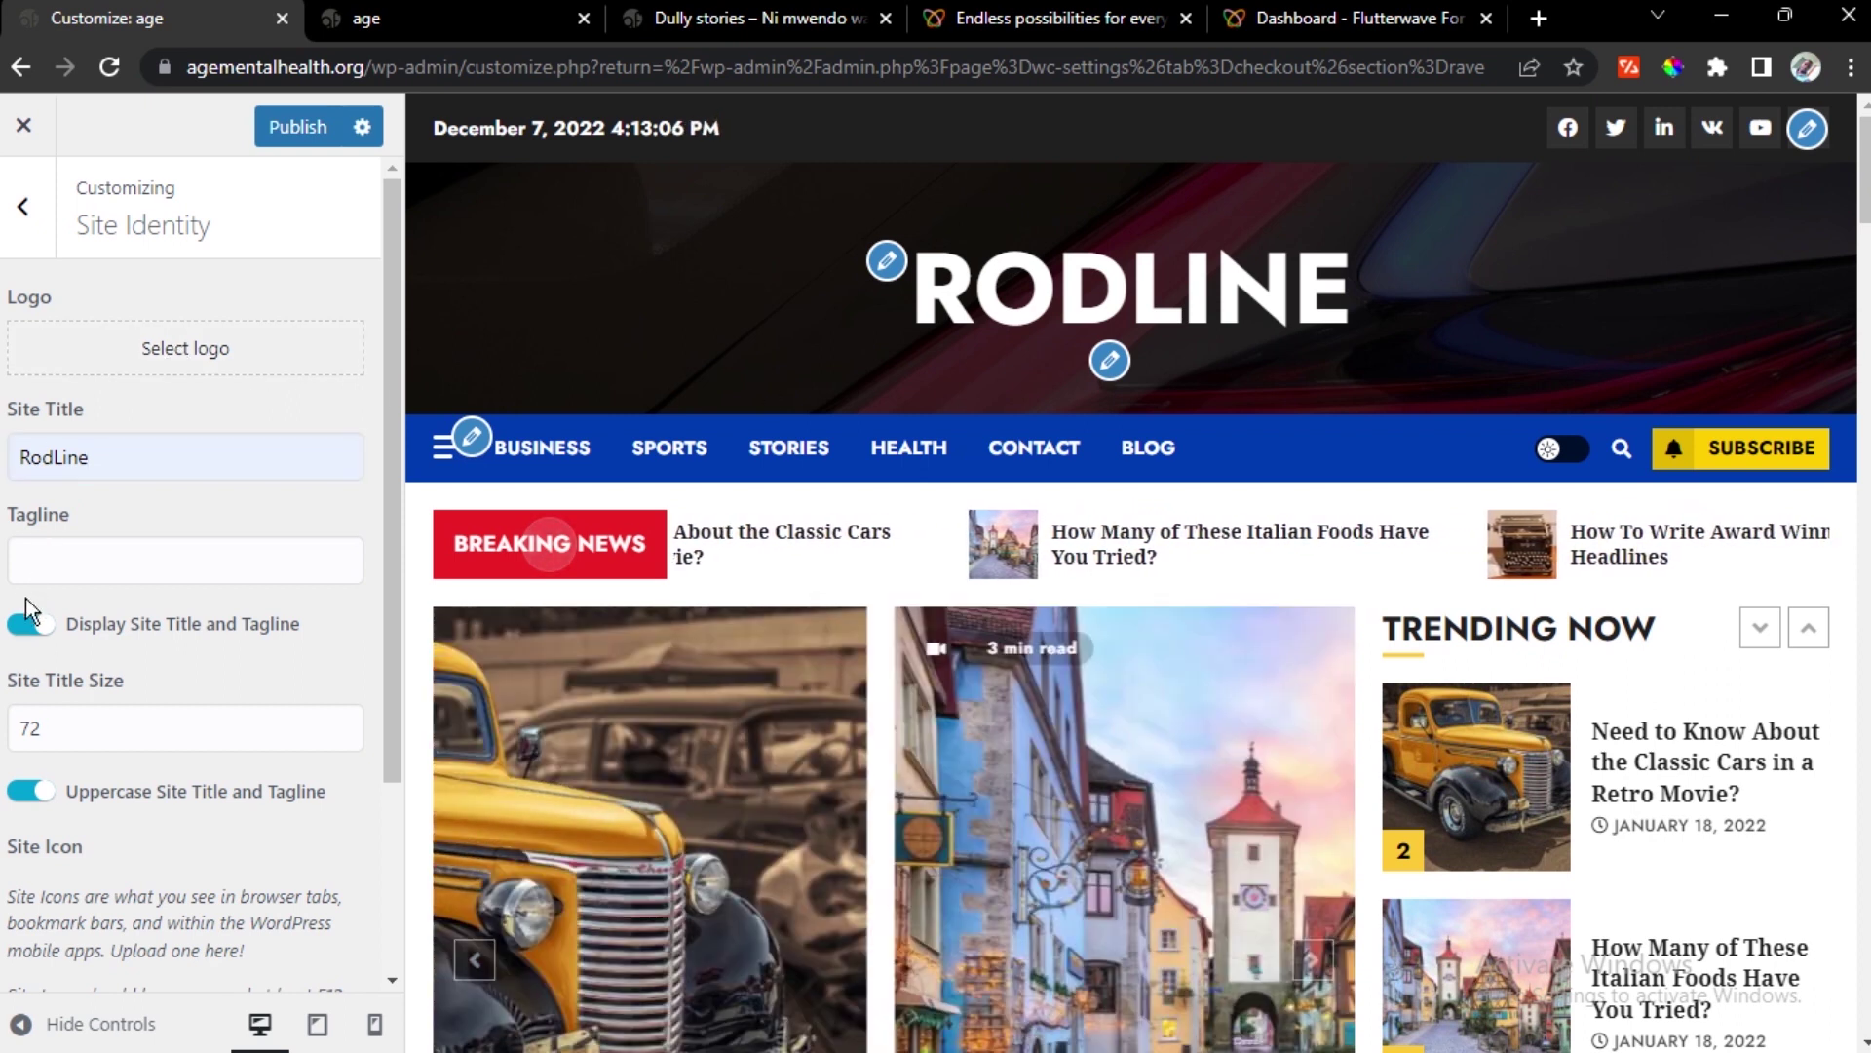
click(27, 609)
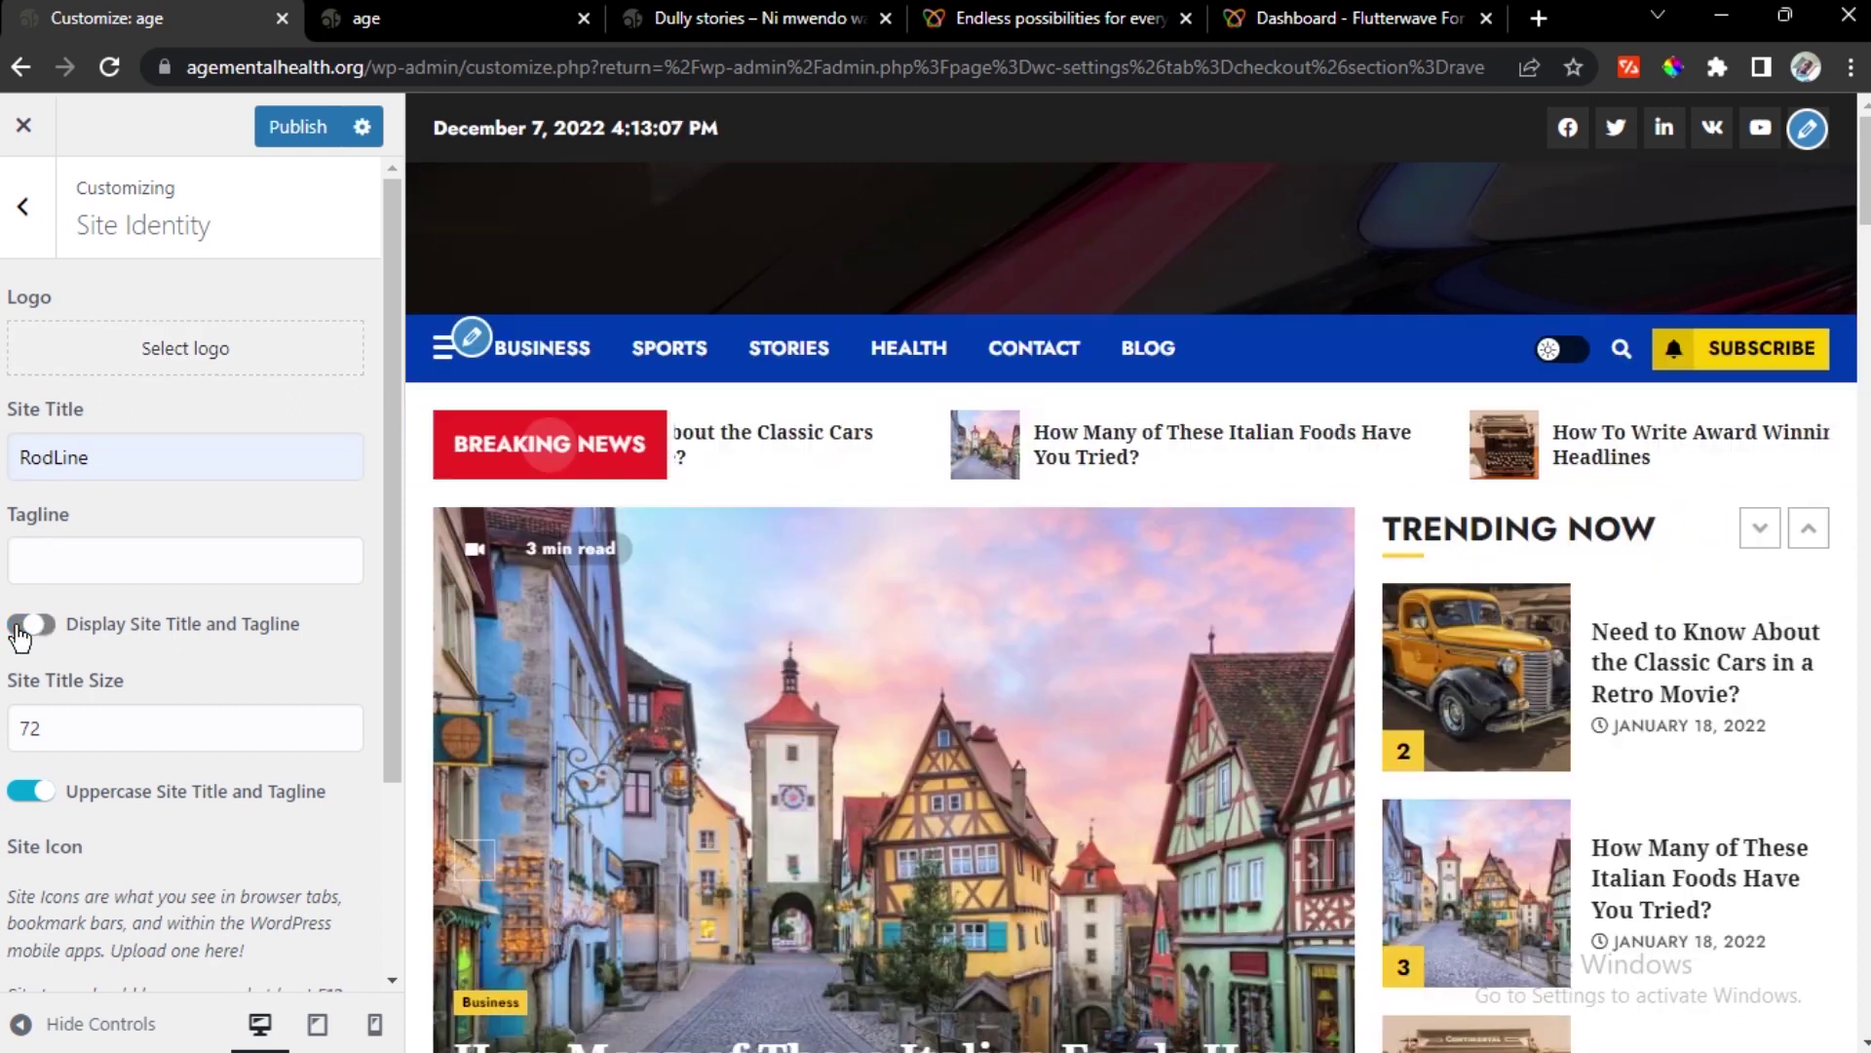
Set af-themes-logo-1-150x150-1.png from the media library as the site logo, accepting the default crop, and check it in the preview
click(156, 348)
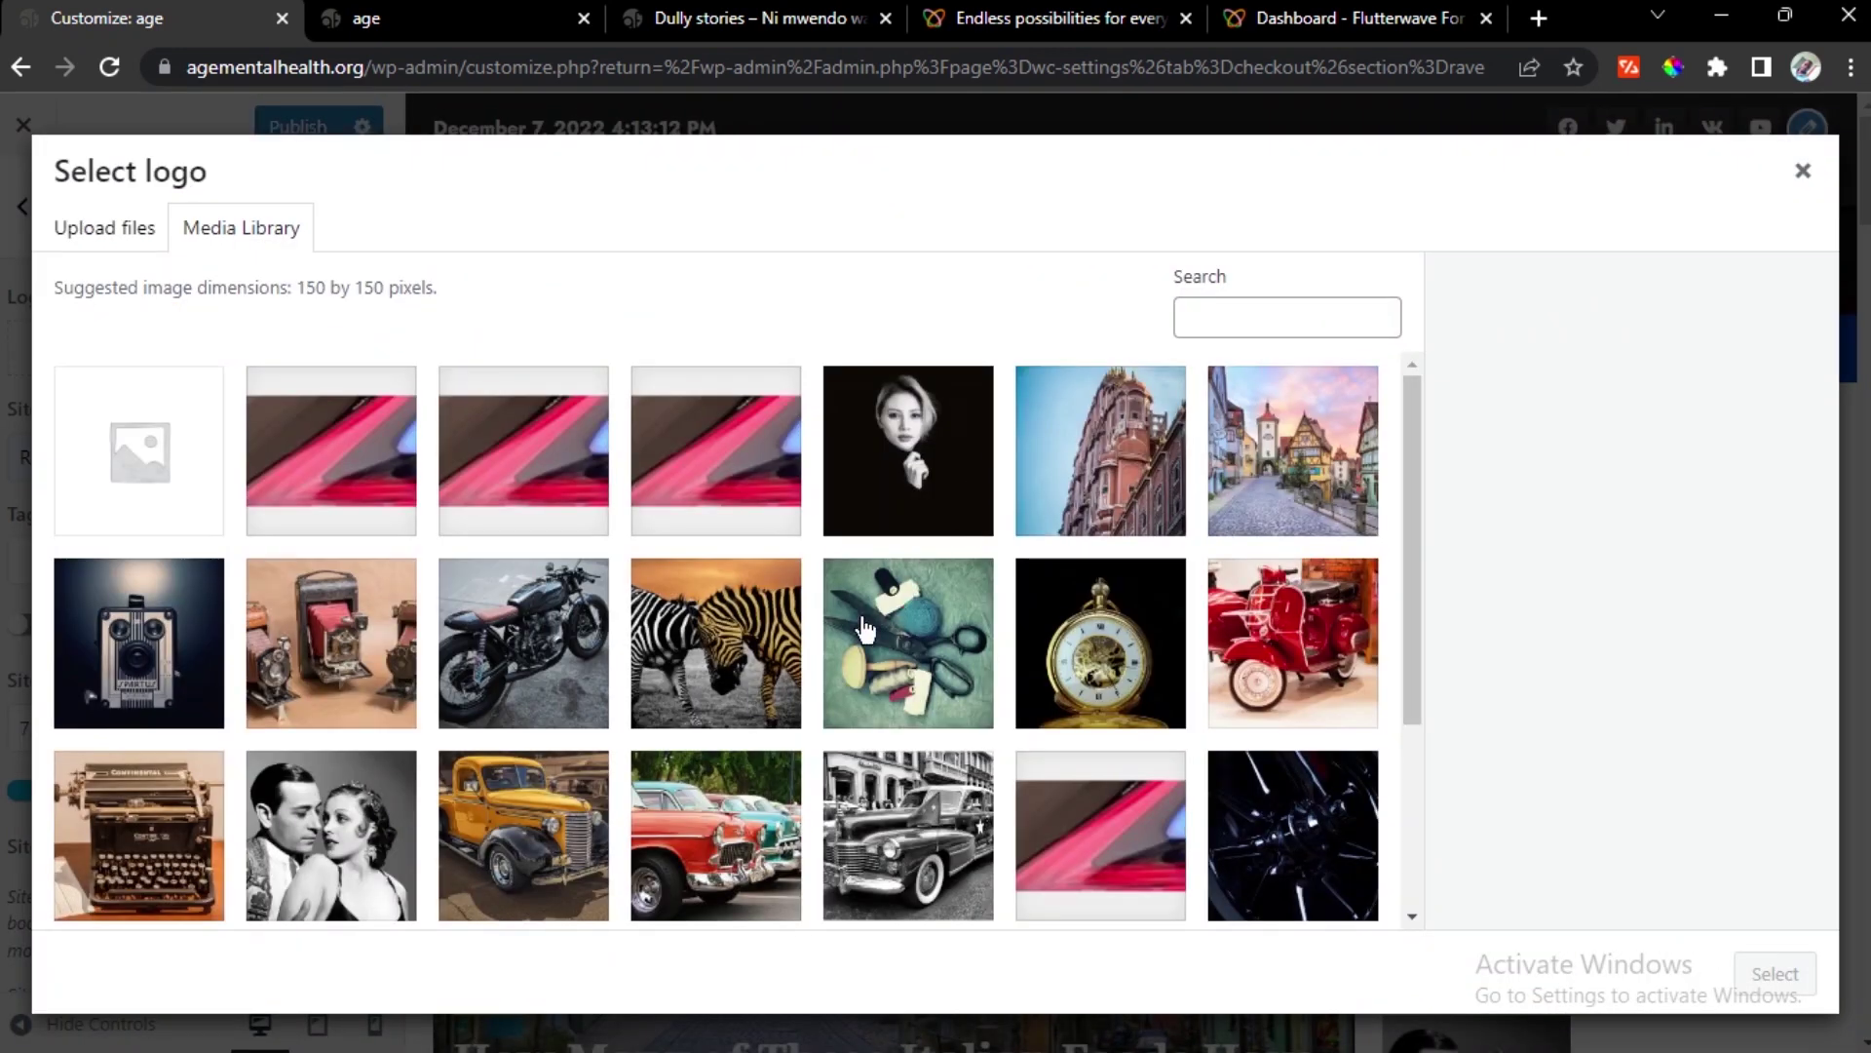
scroll(864, 628, down, 3)
click(312, 792)
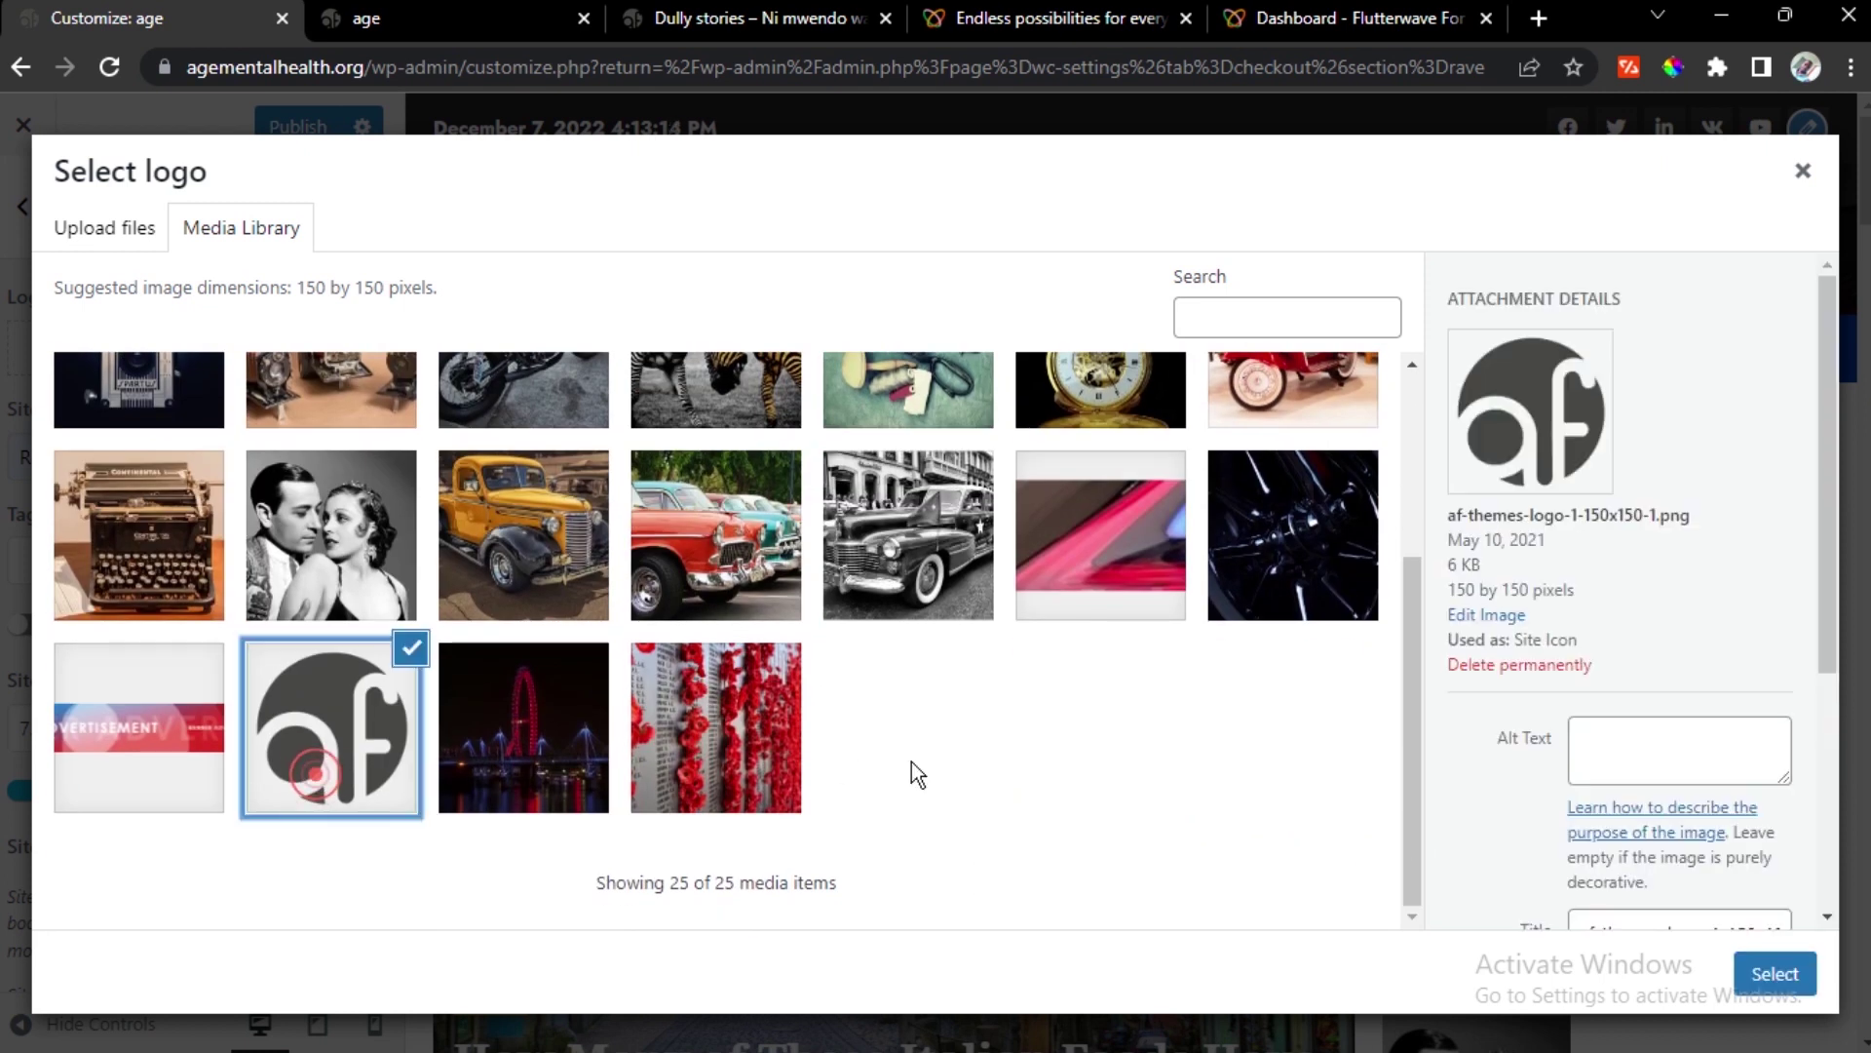
click(1764, 982)
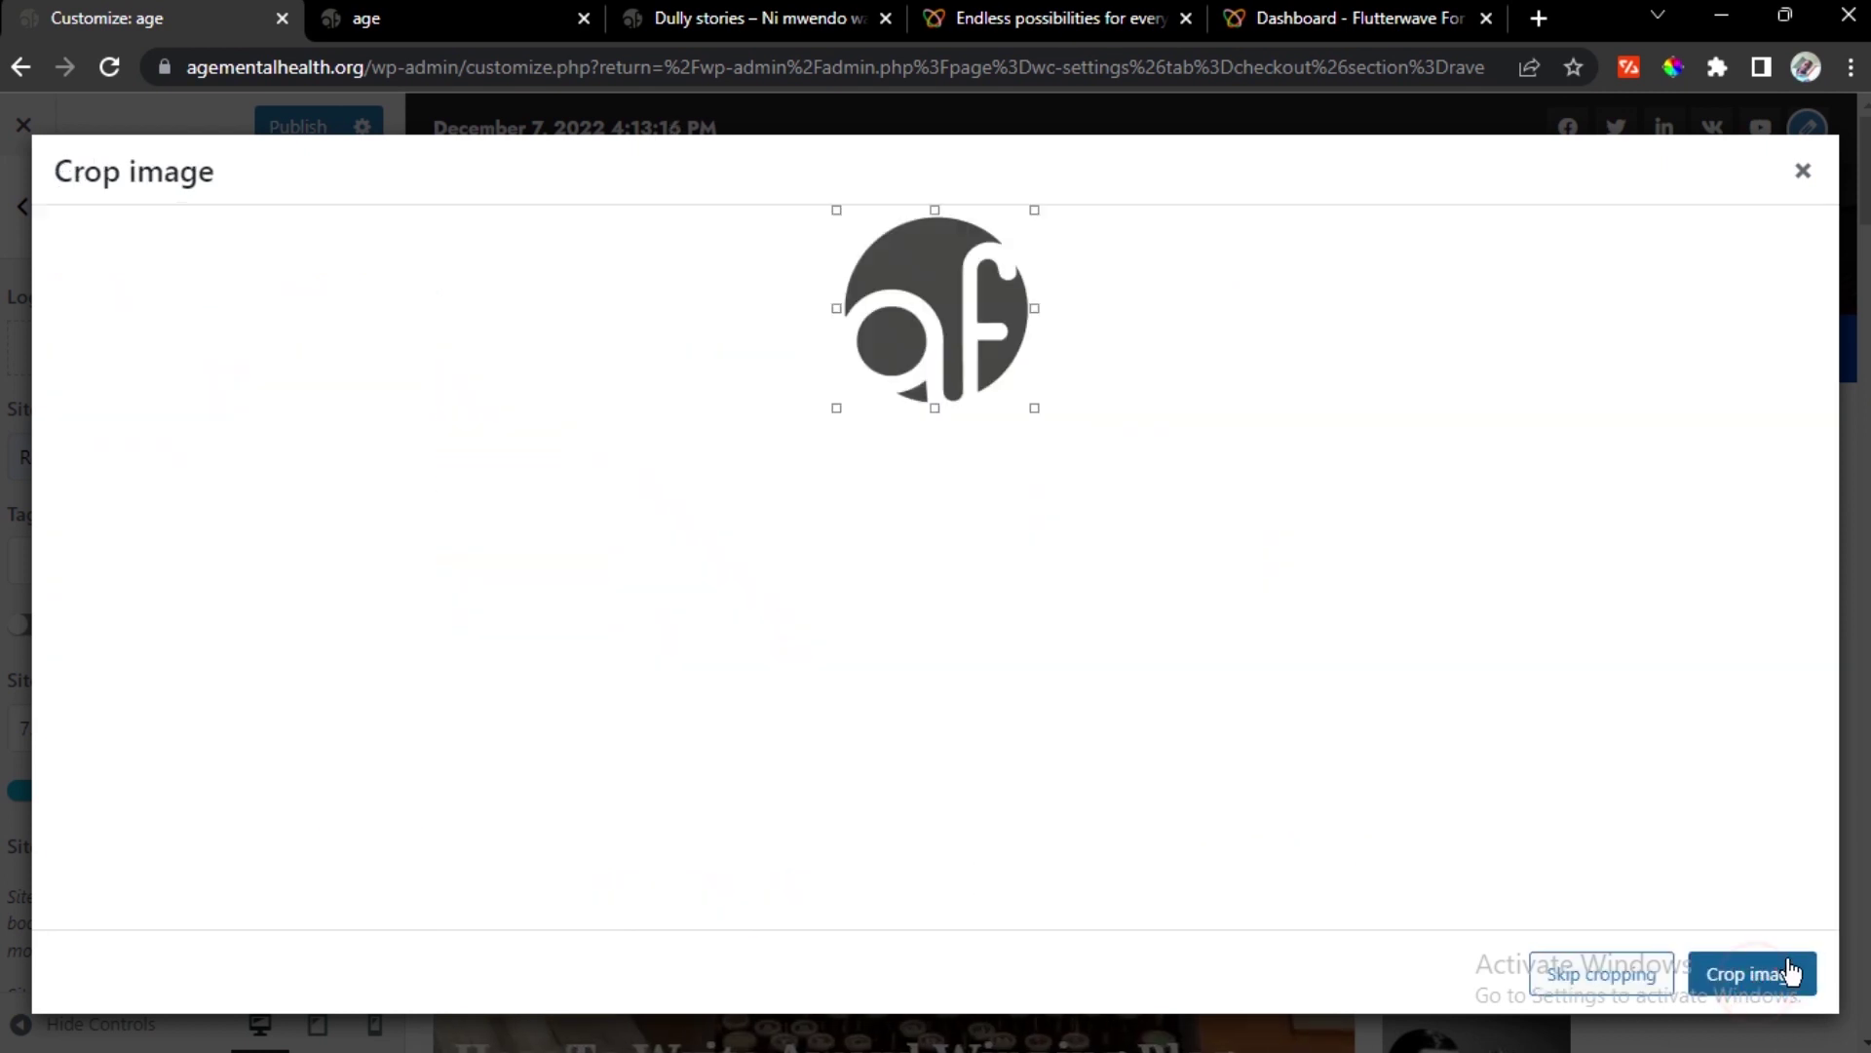
click(1793, 972)
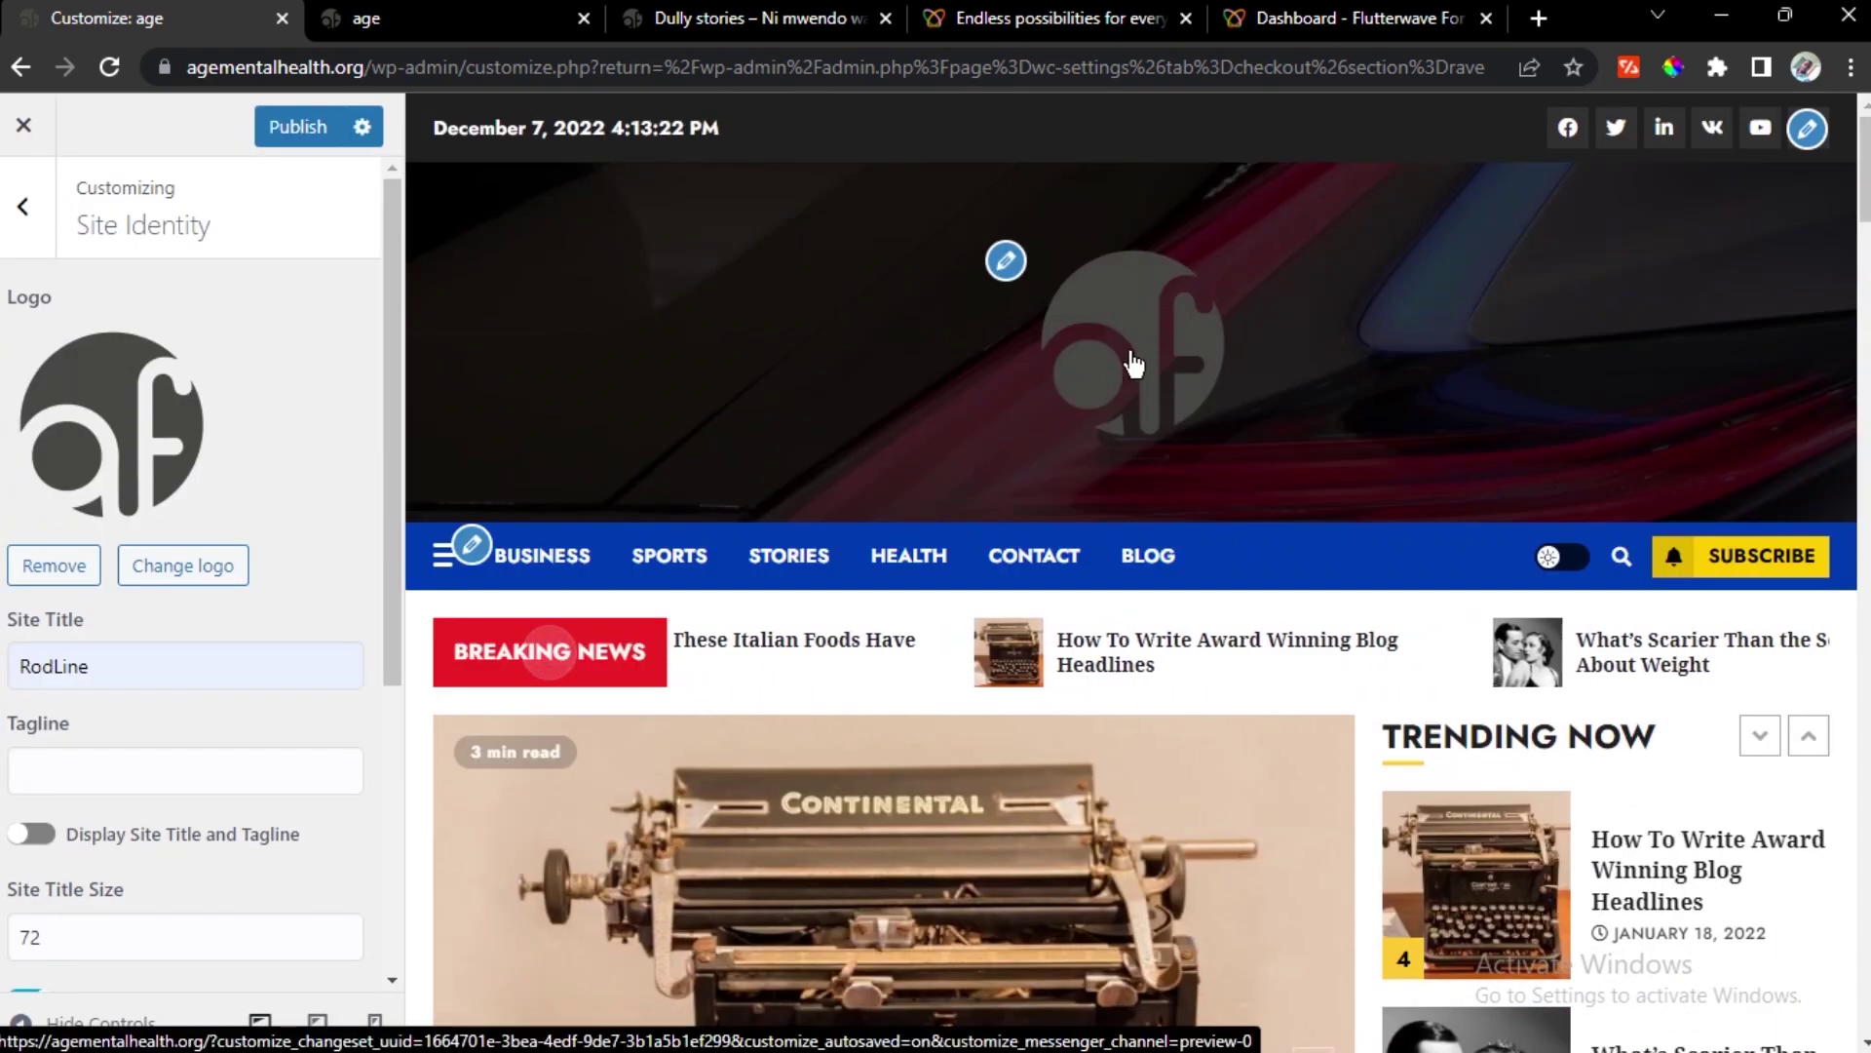
scroll(731, 535, down, 6)
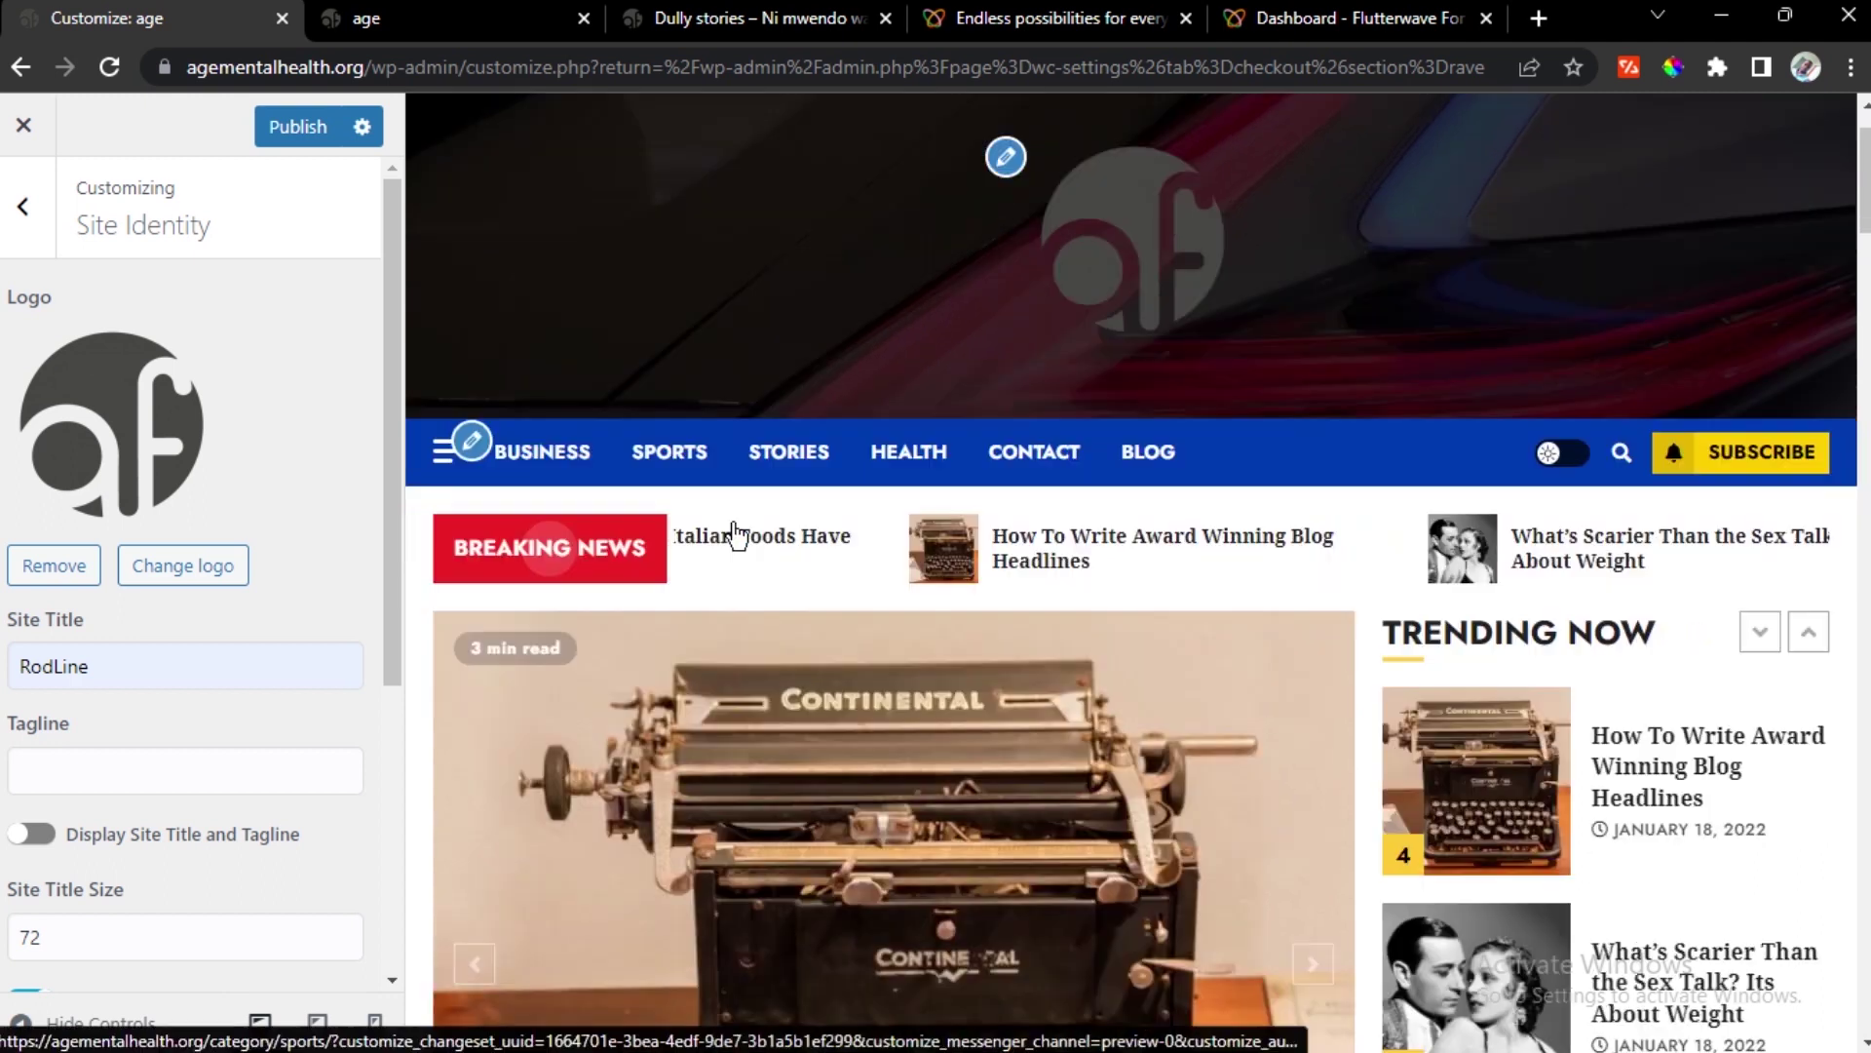
Review the Primary, Social and Footer Menu location assignments from the preview's navigation bar and return to the main customizer options
scroll(731, 543, up, 6)
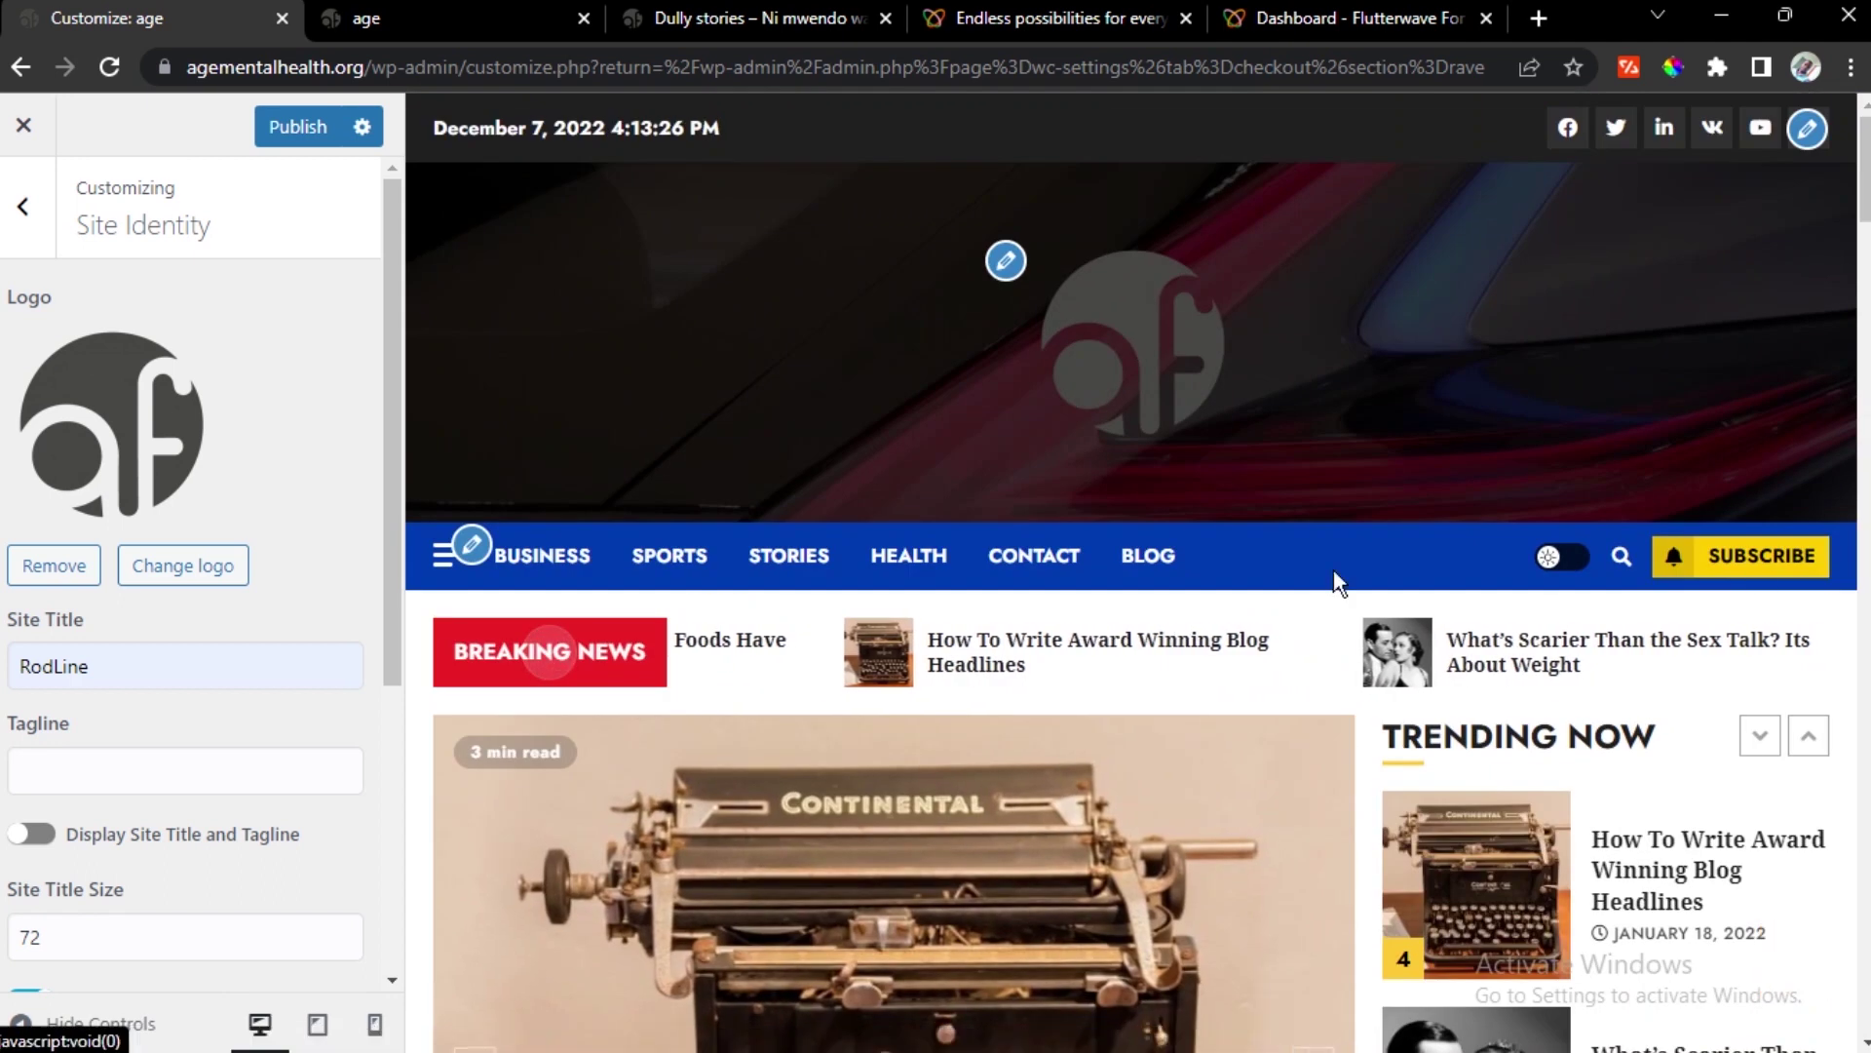
click(473, 547)
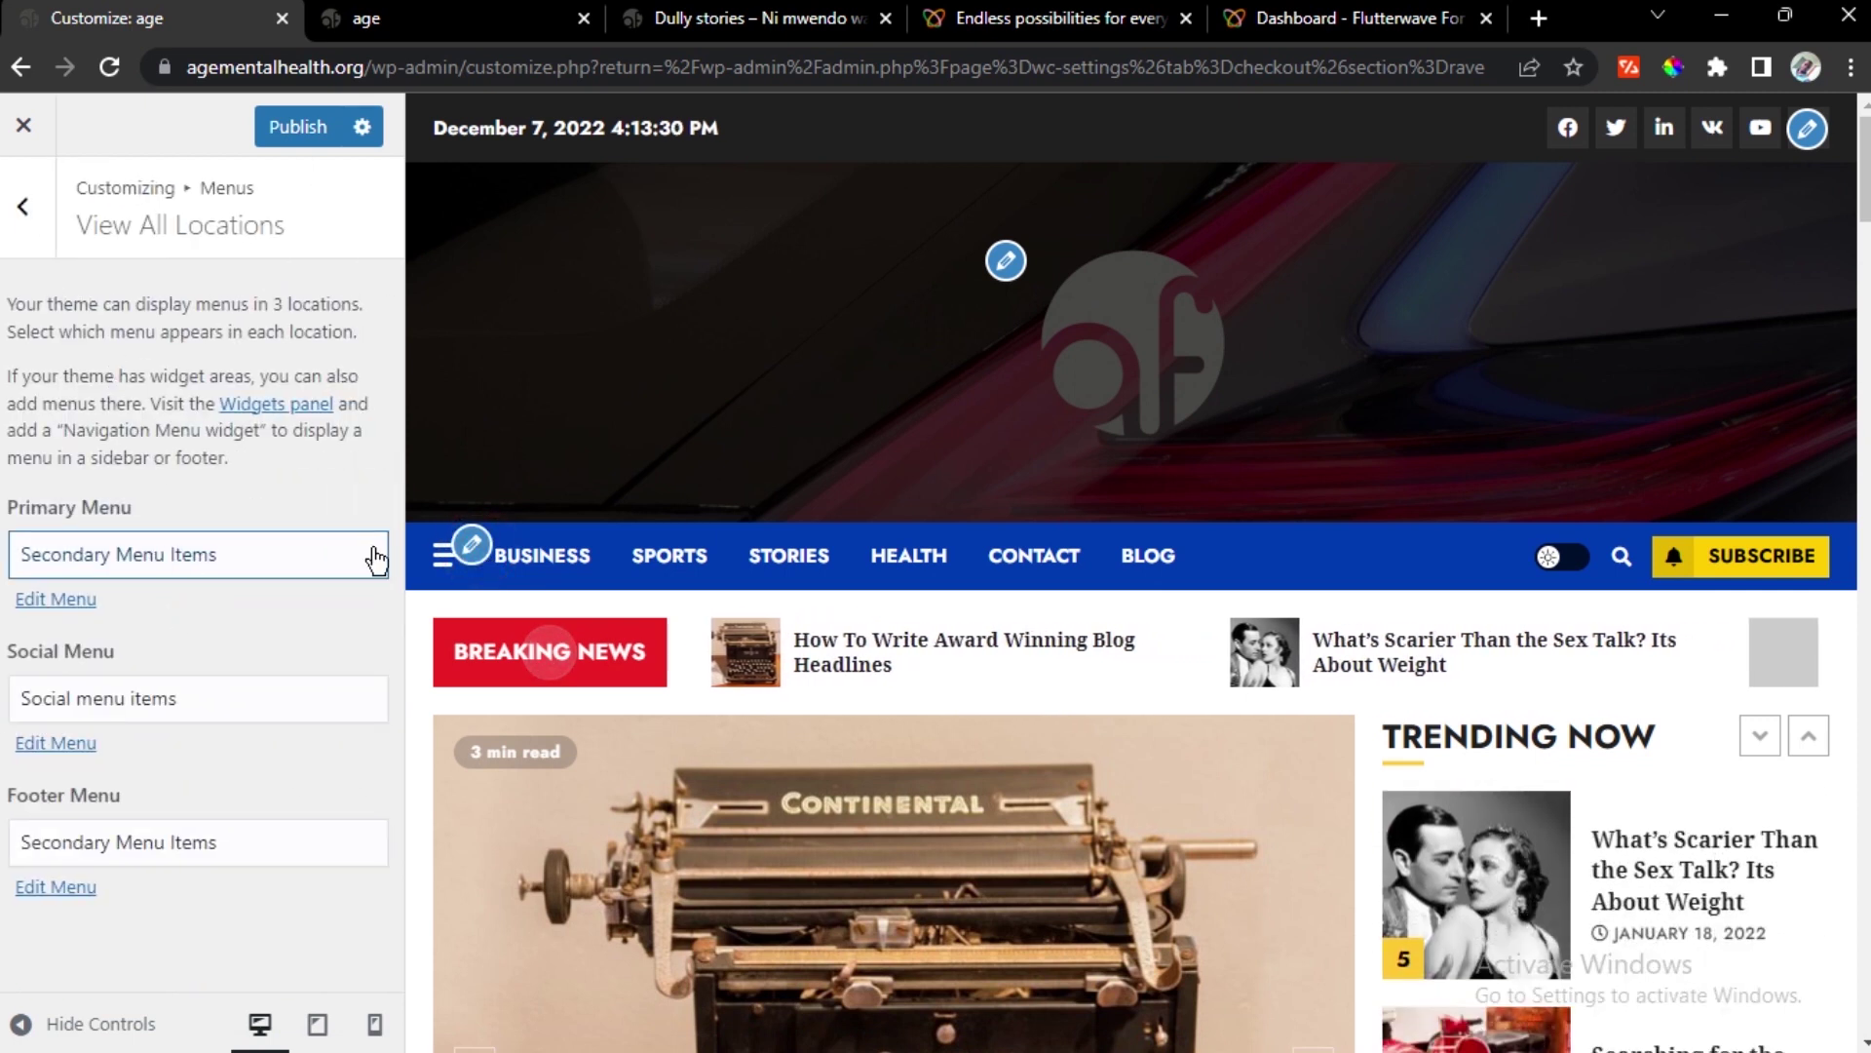
click(201, 701)
click(202, 702)
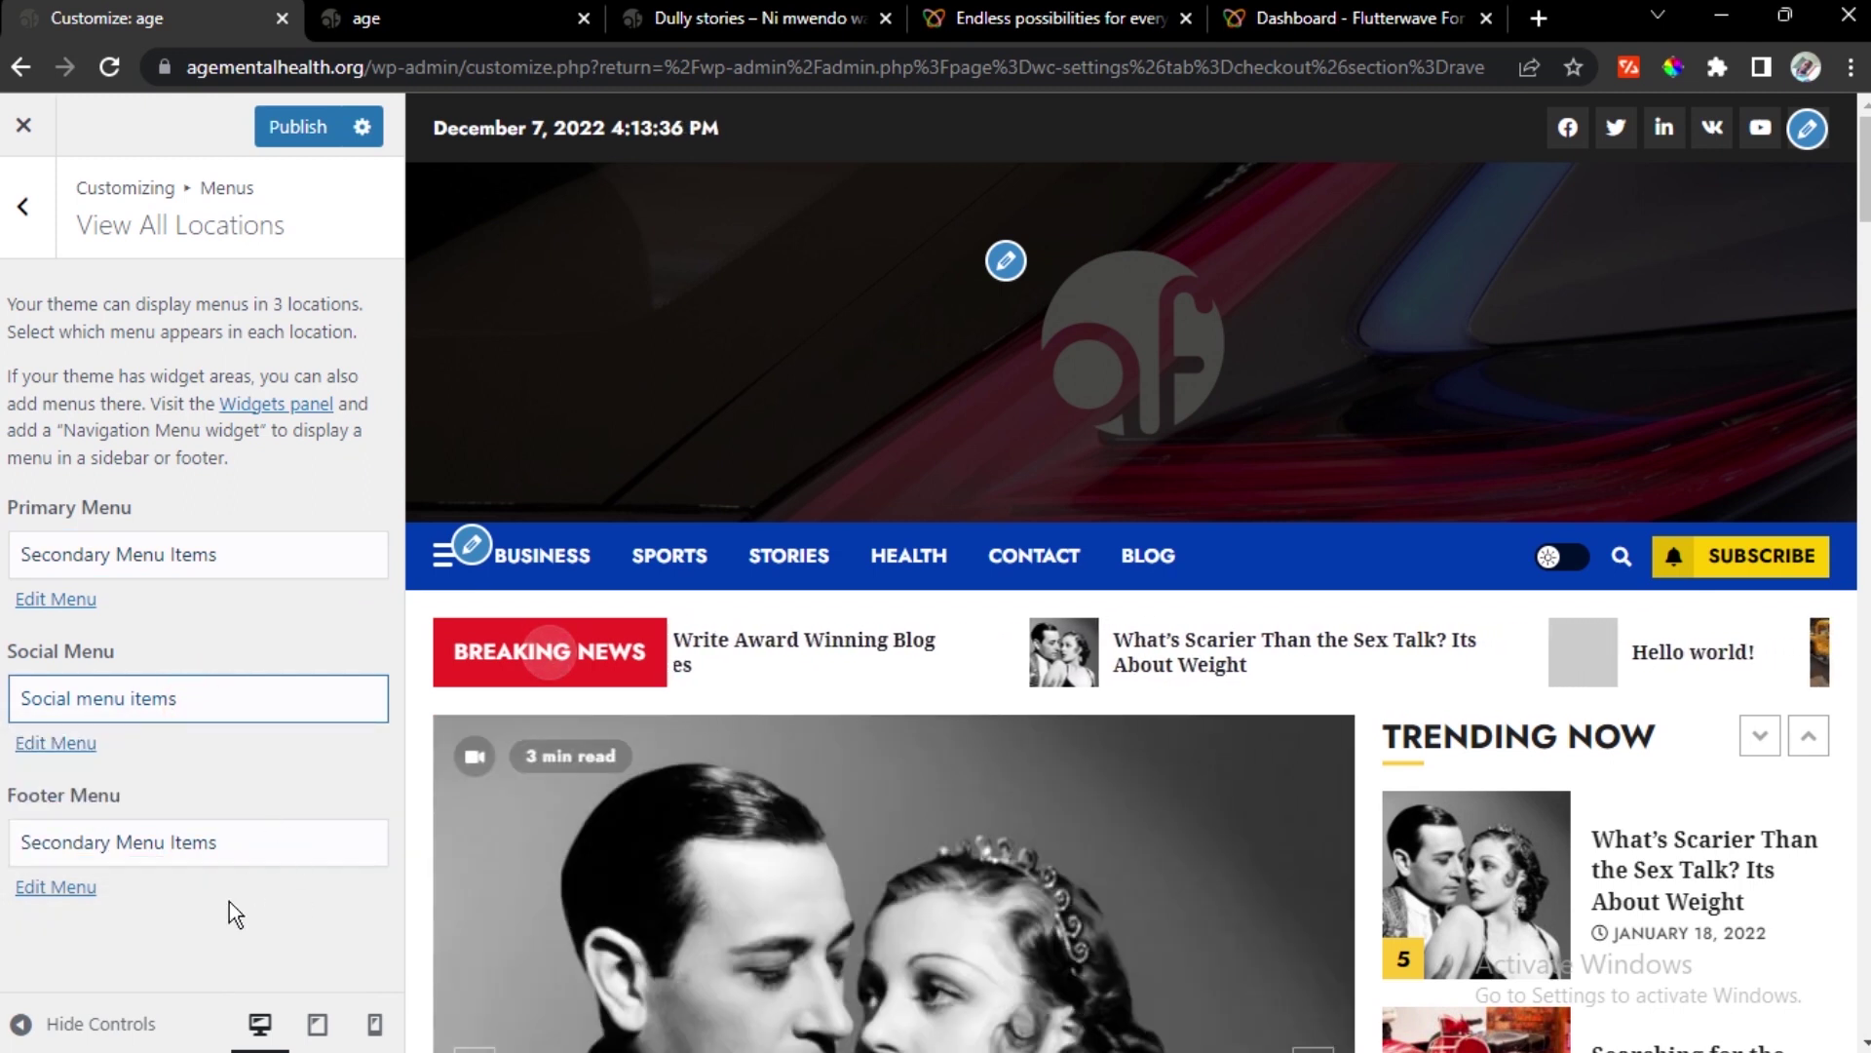
click(27, 214)
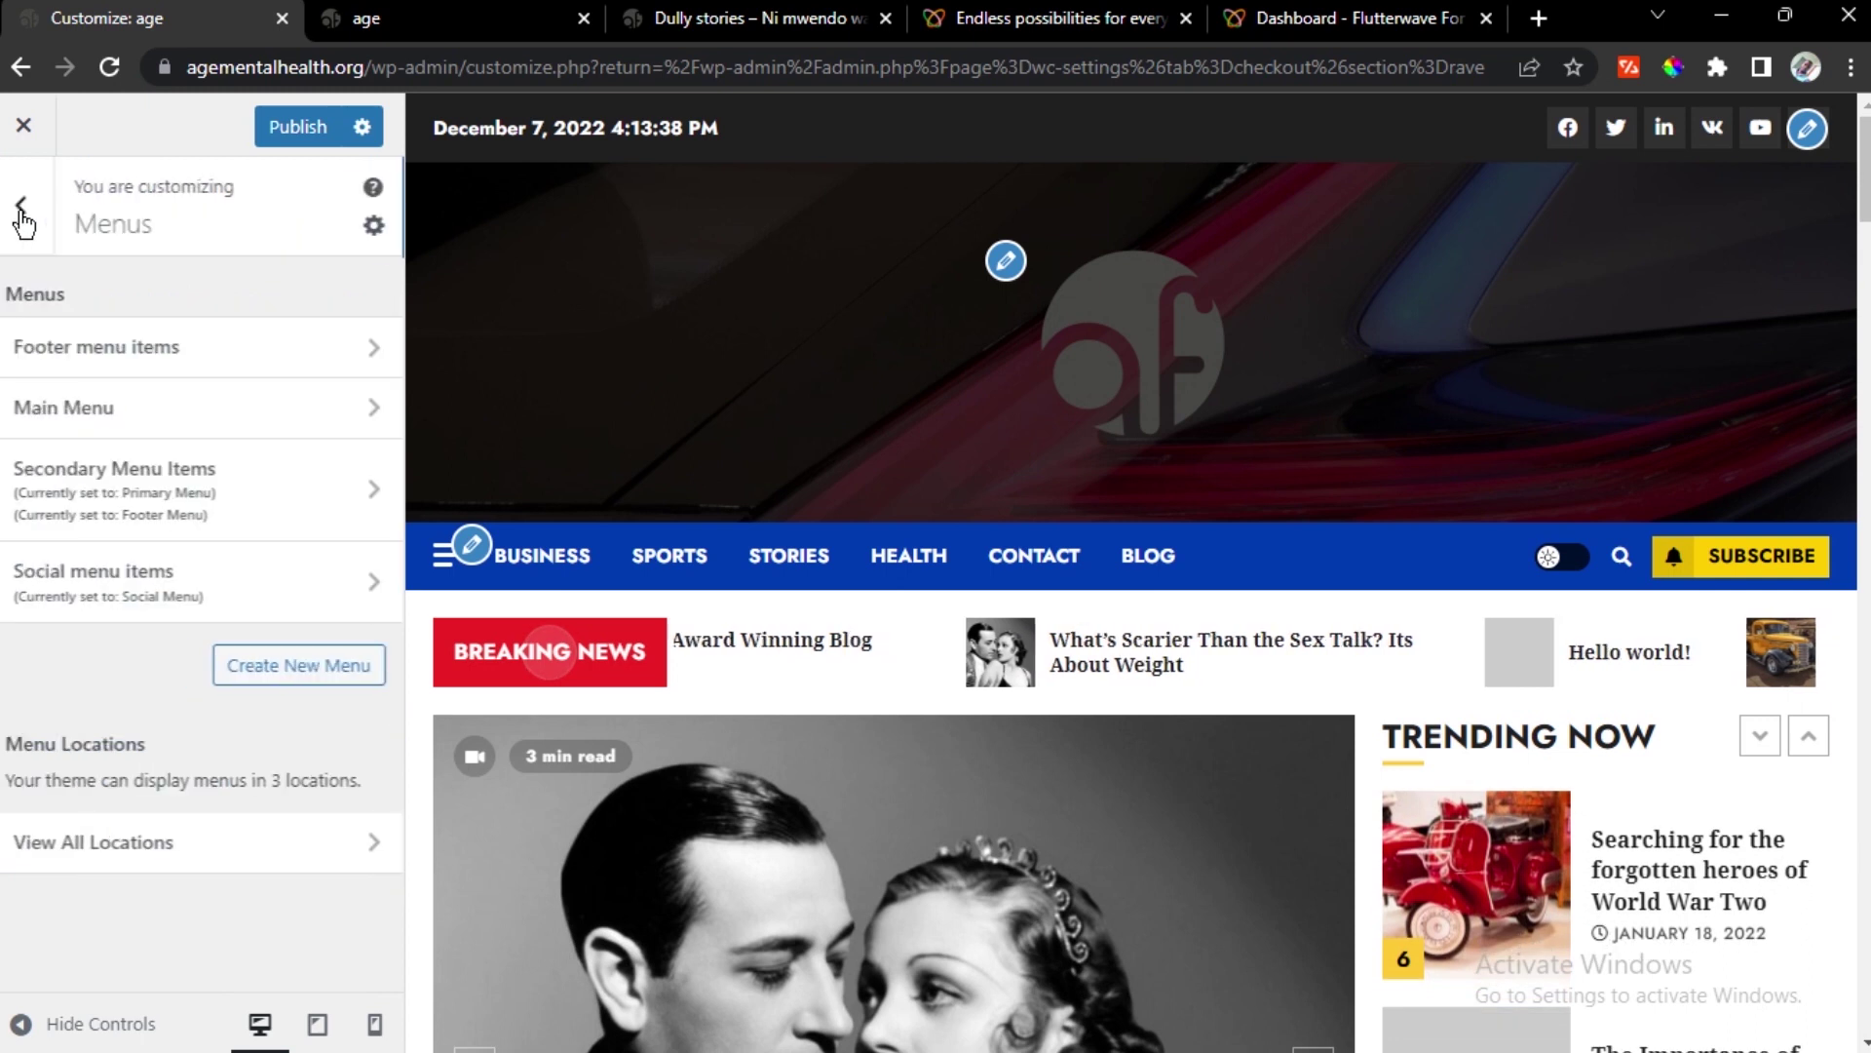
click(26, 209)
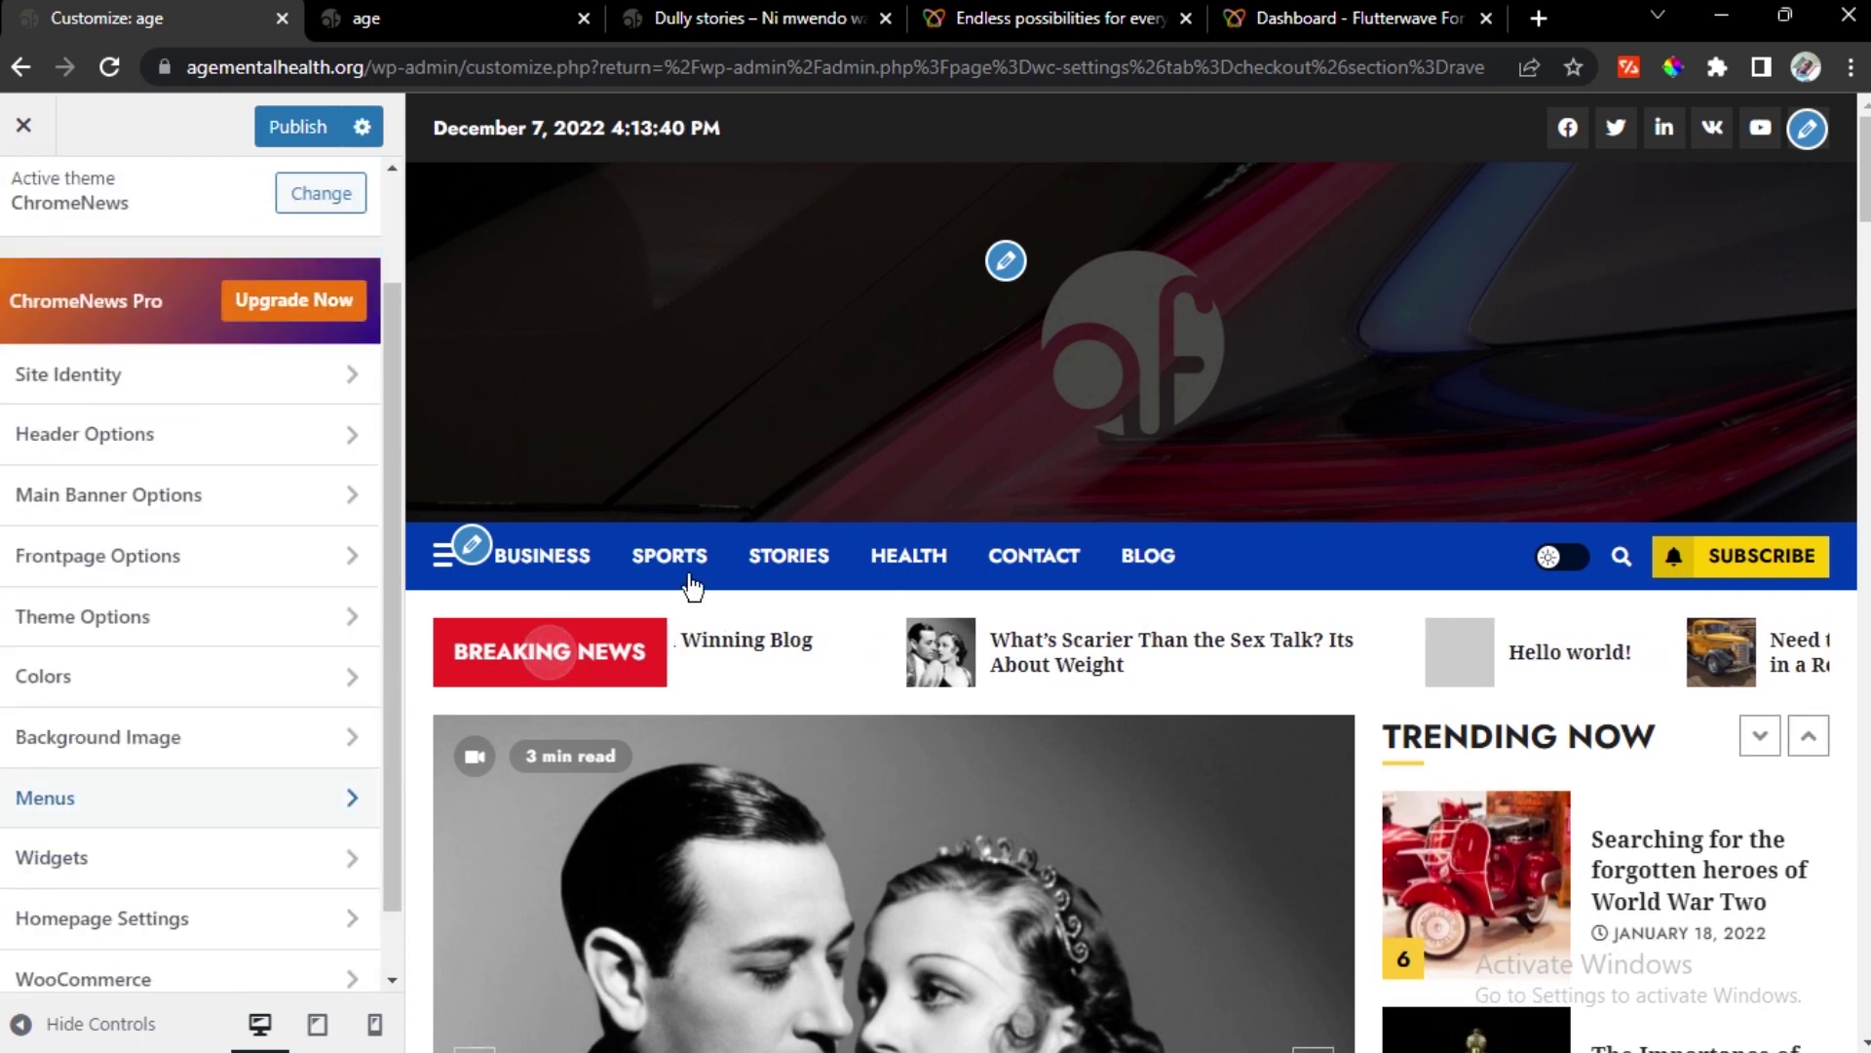
Leave the customizer without publishing, open the Menus page in the WordPress admin, and look over the footer menu's structure and settings
click(19, 123)
click(1107, 249)
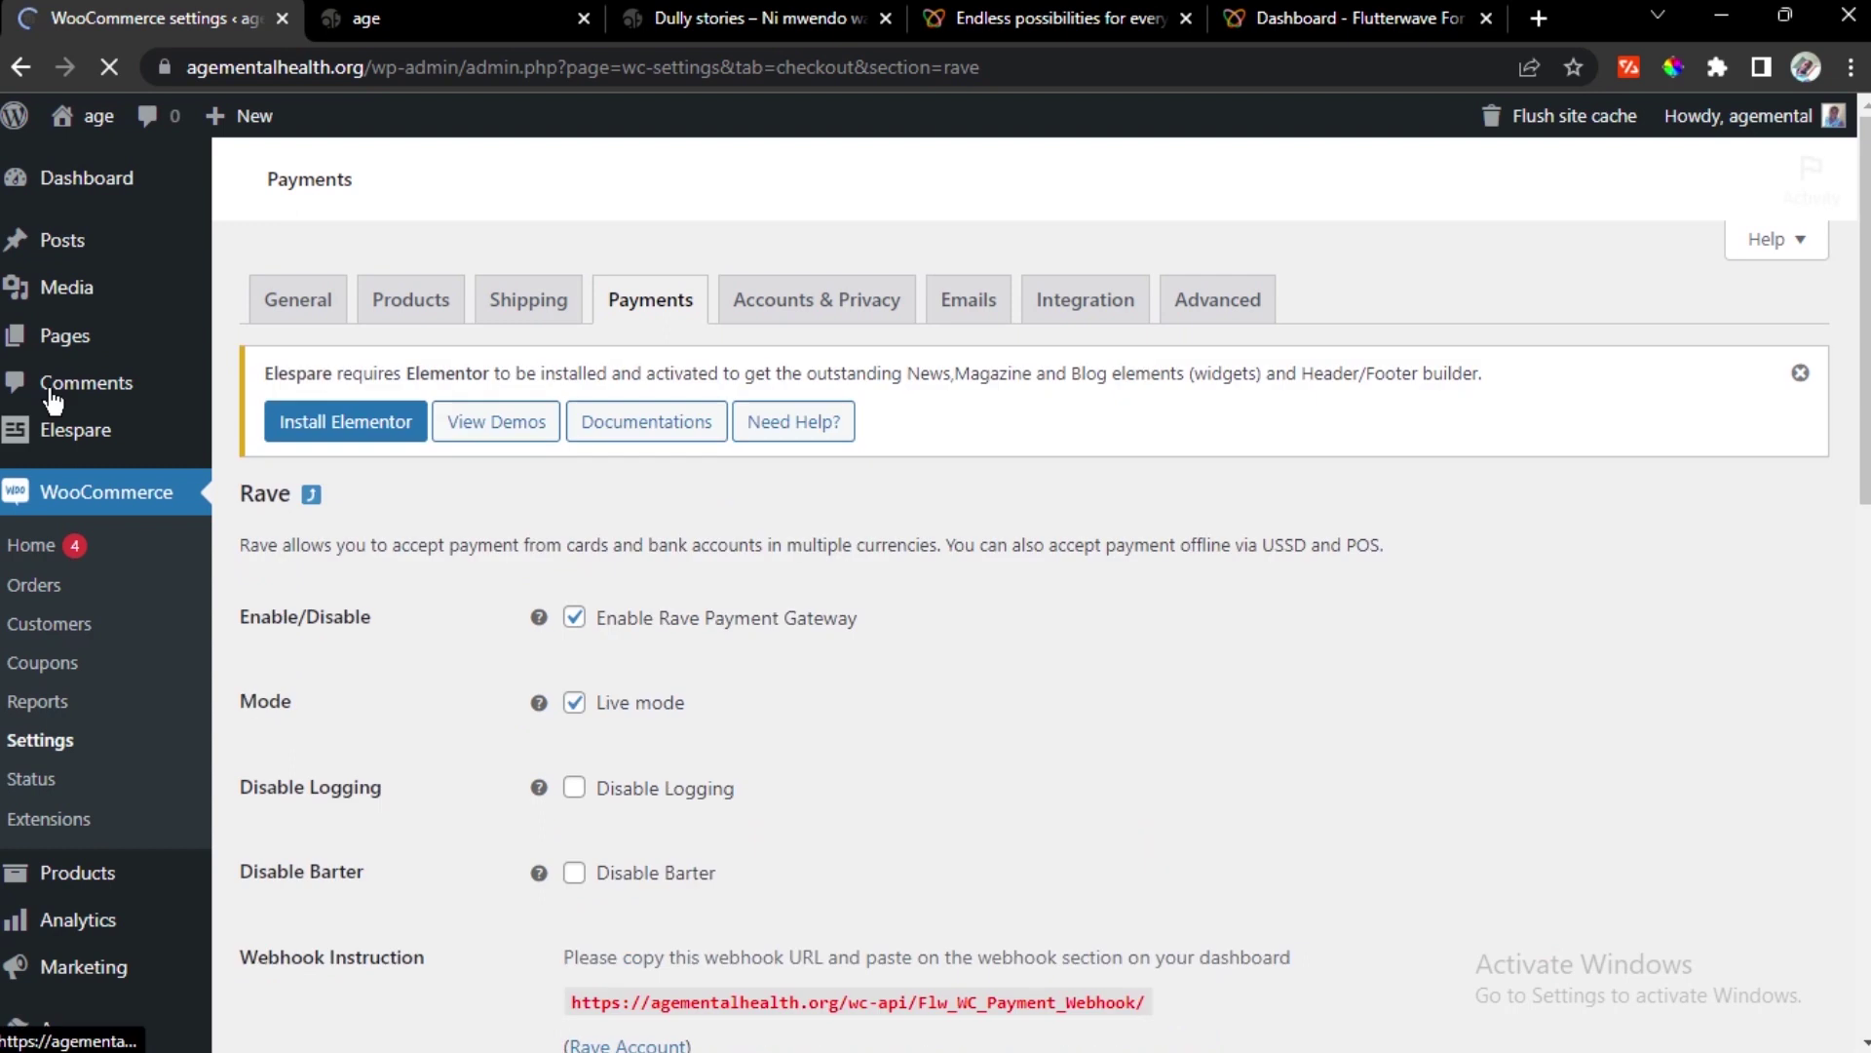
scroll(90, 514, down, 1)
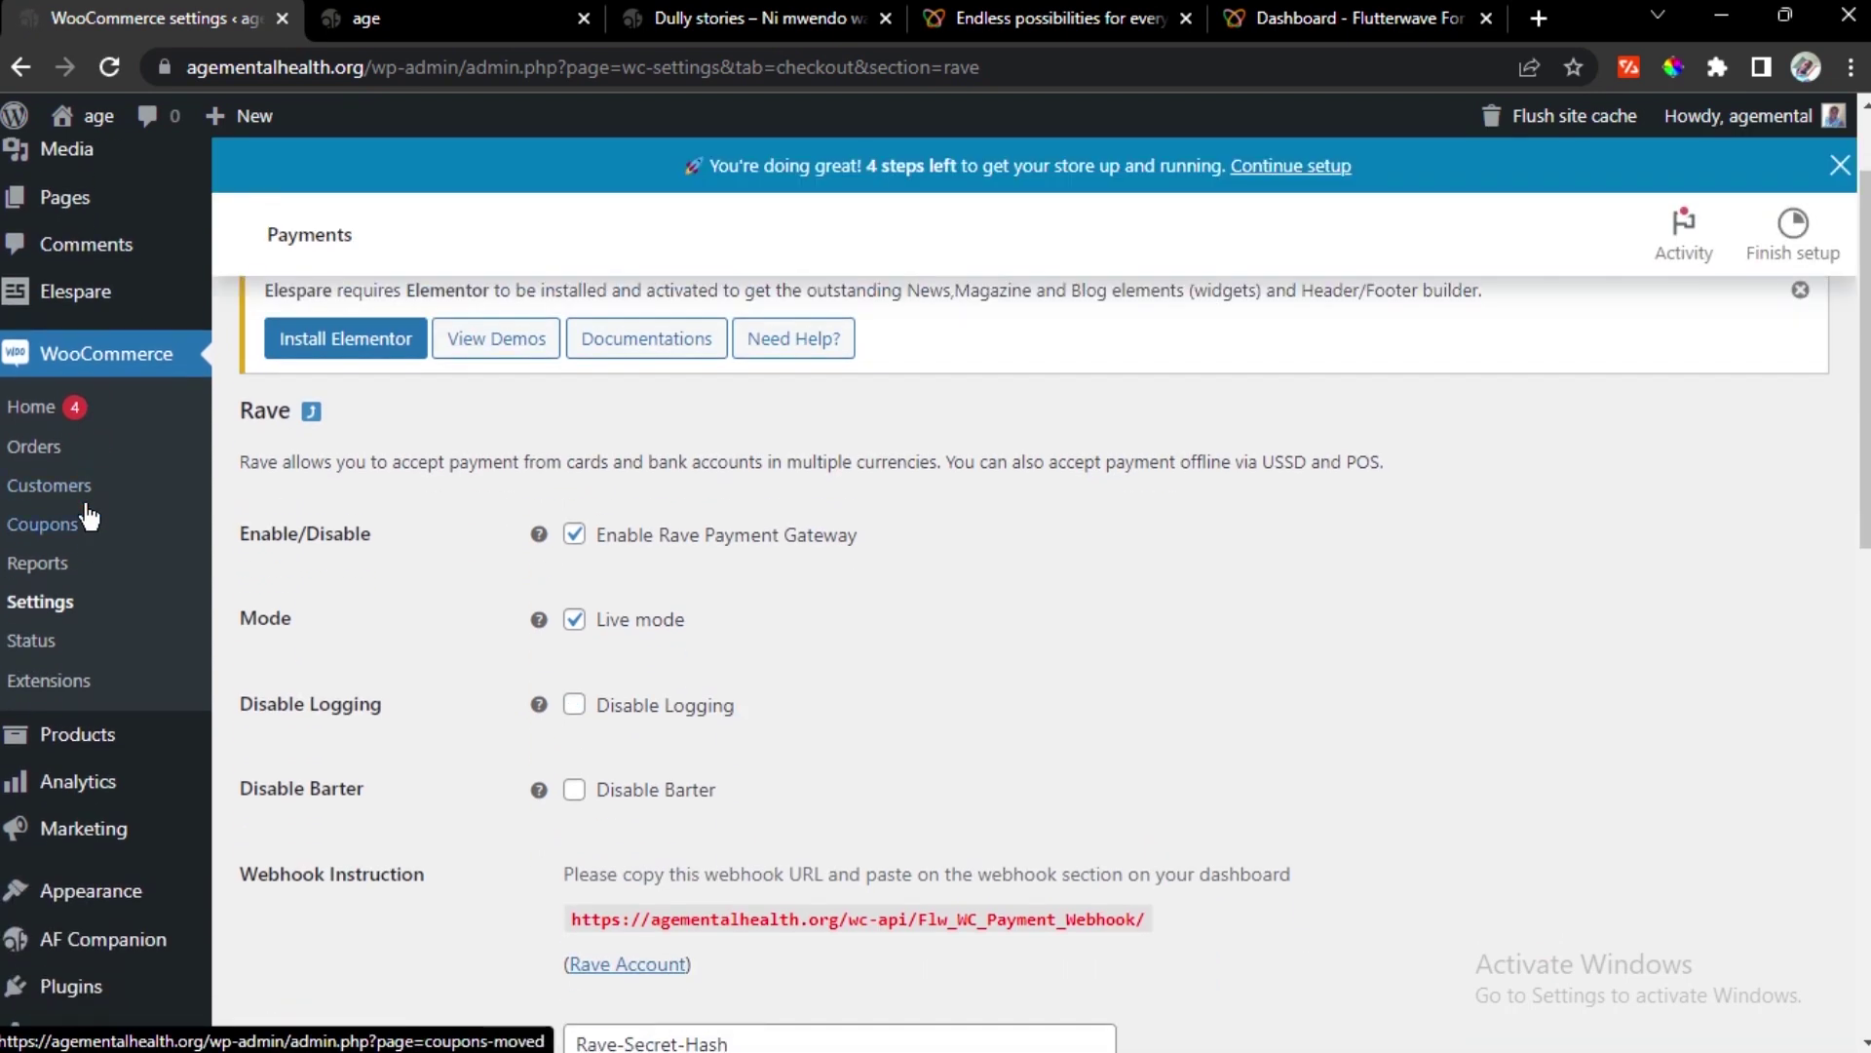
scroll(89, 516, down, 3)
mouse_move(94, 485)
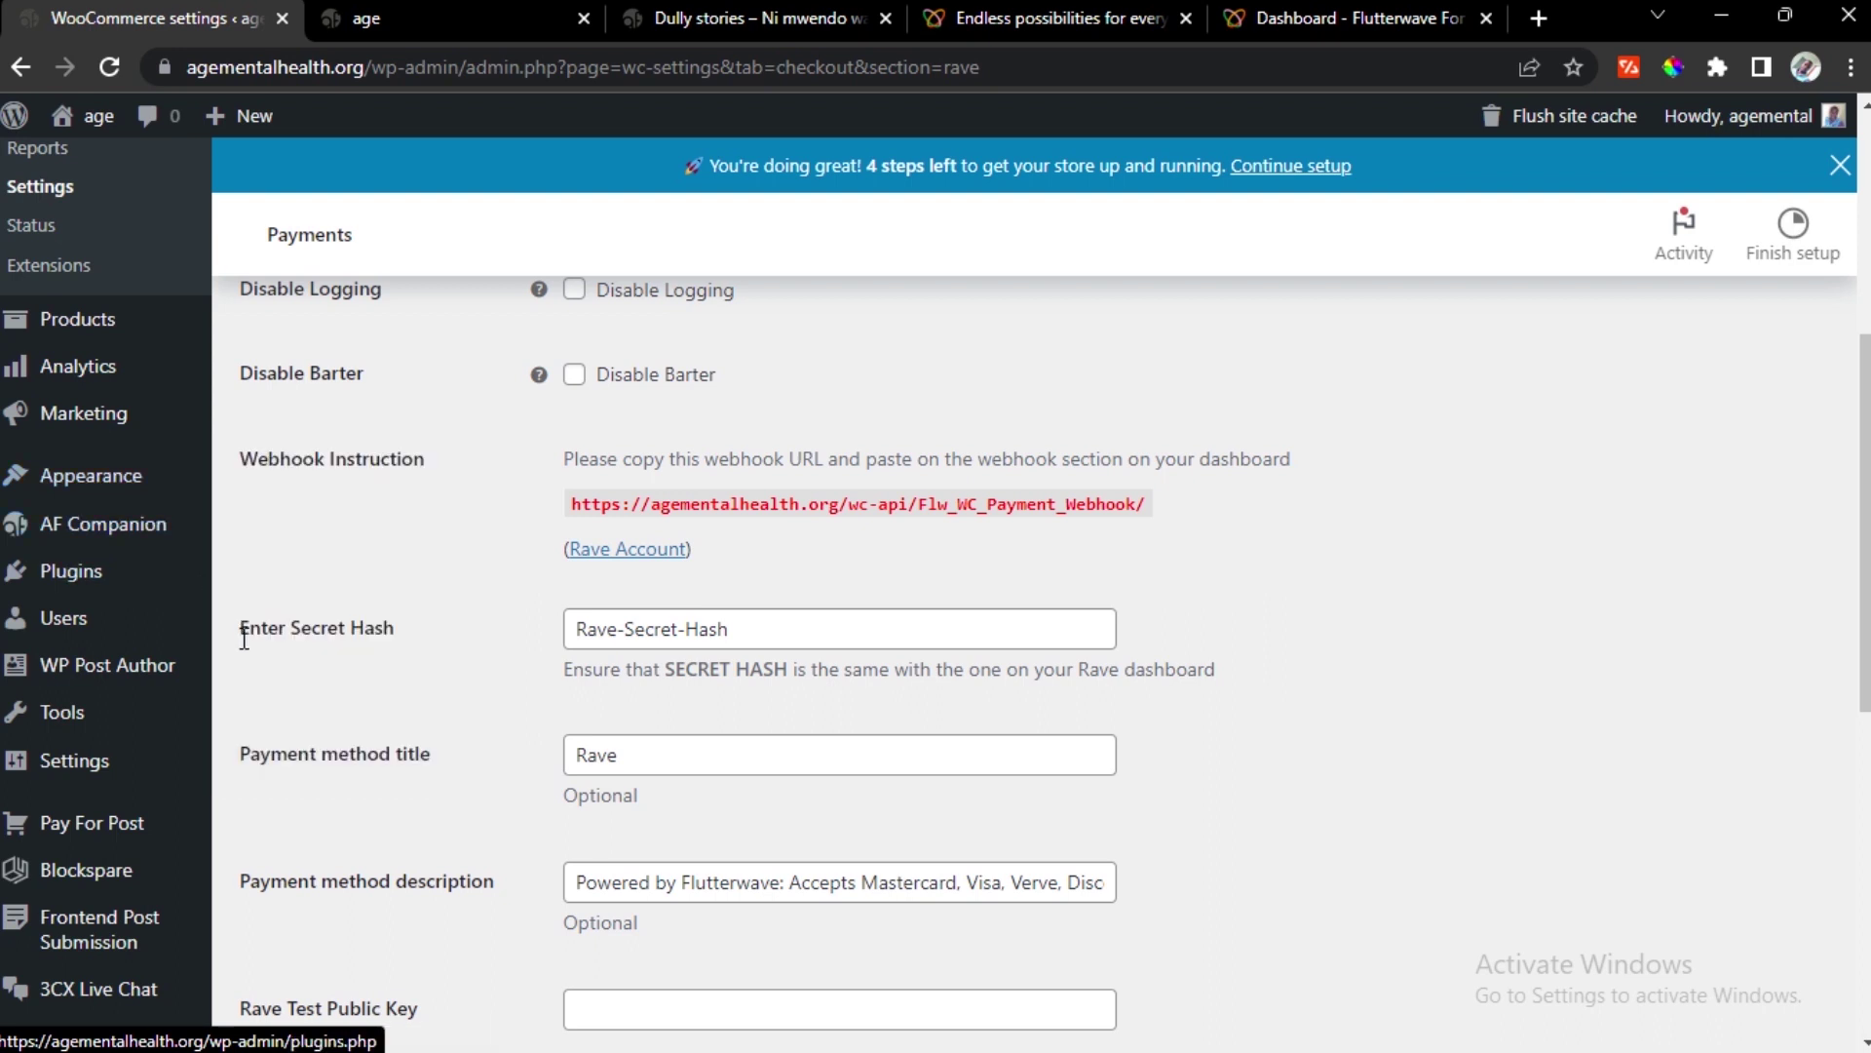
click(254, 660)
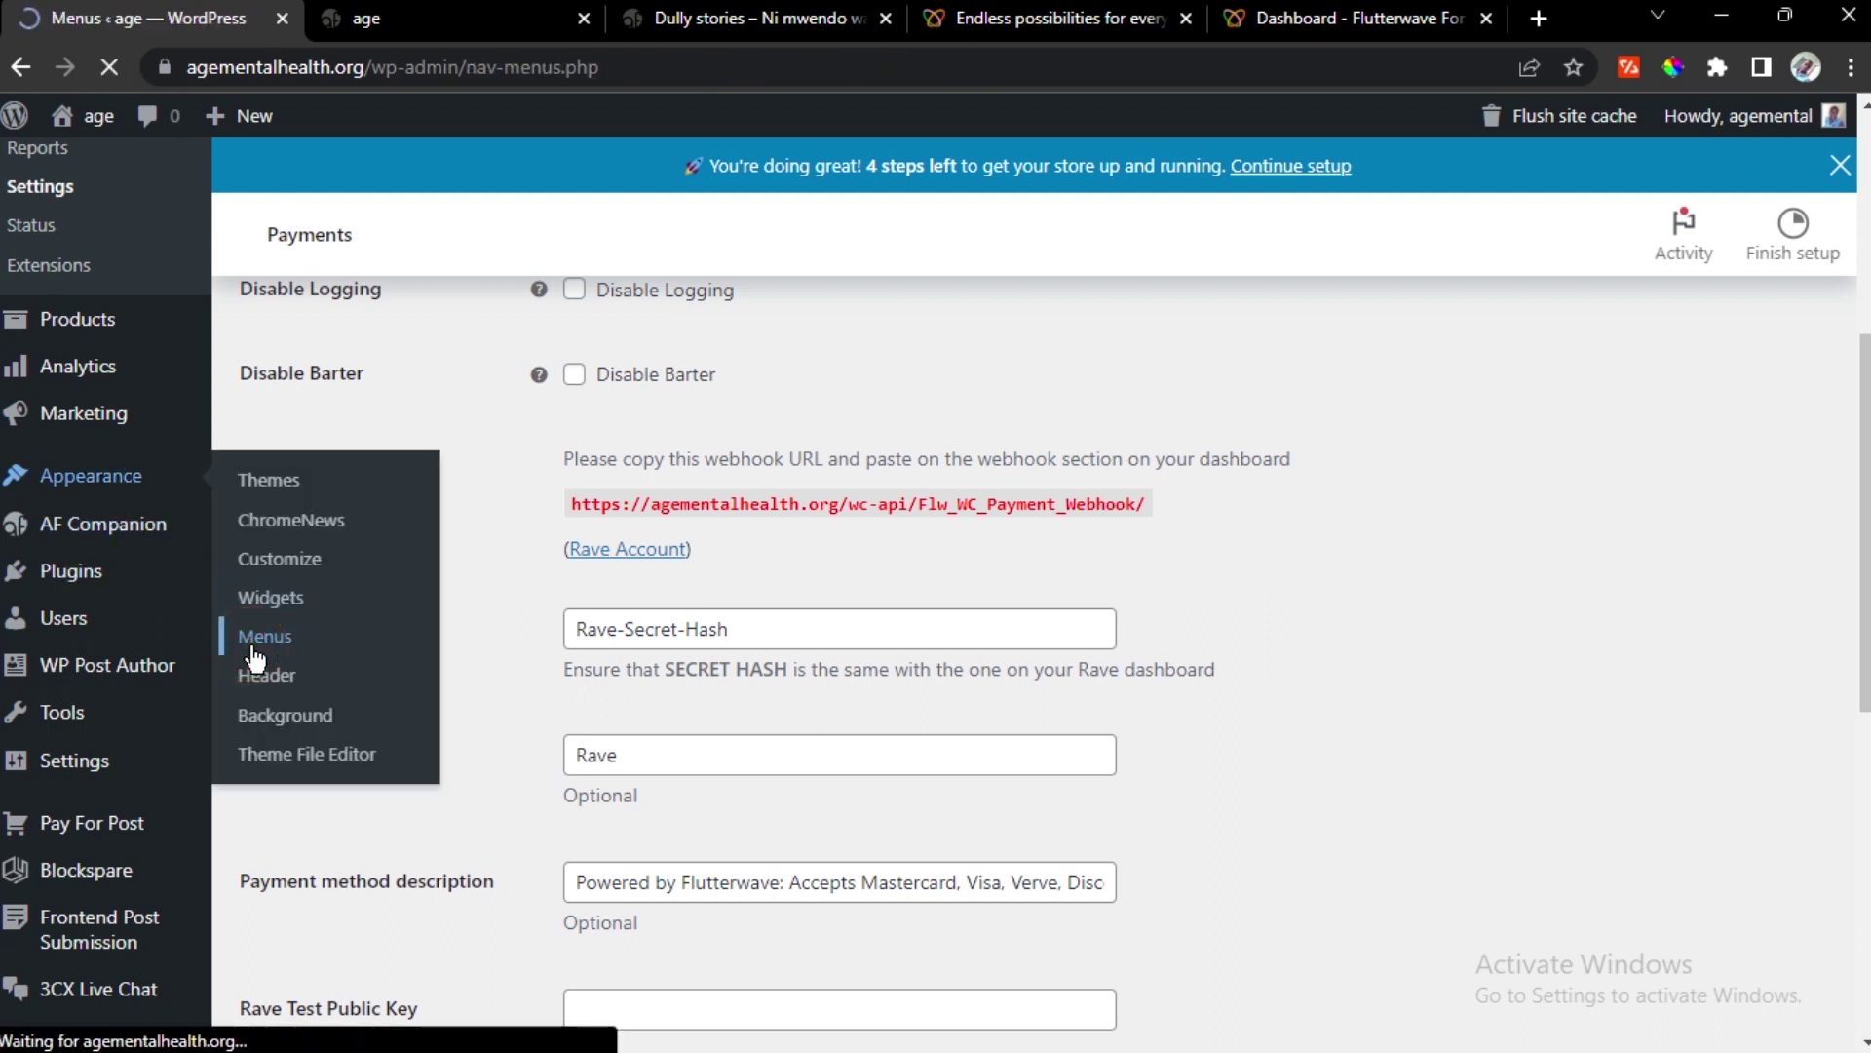
scroll(1133, 636, down, 4)
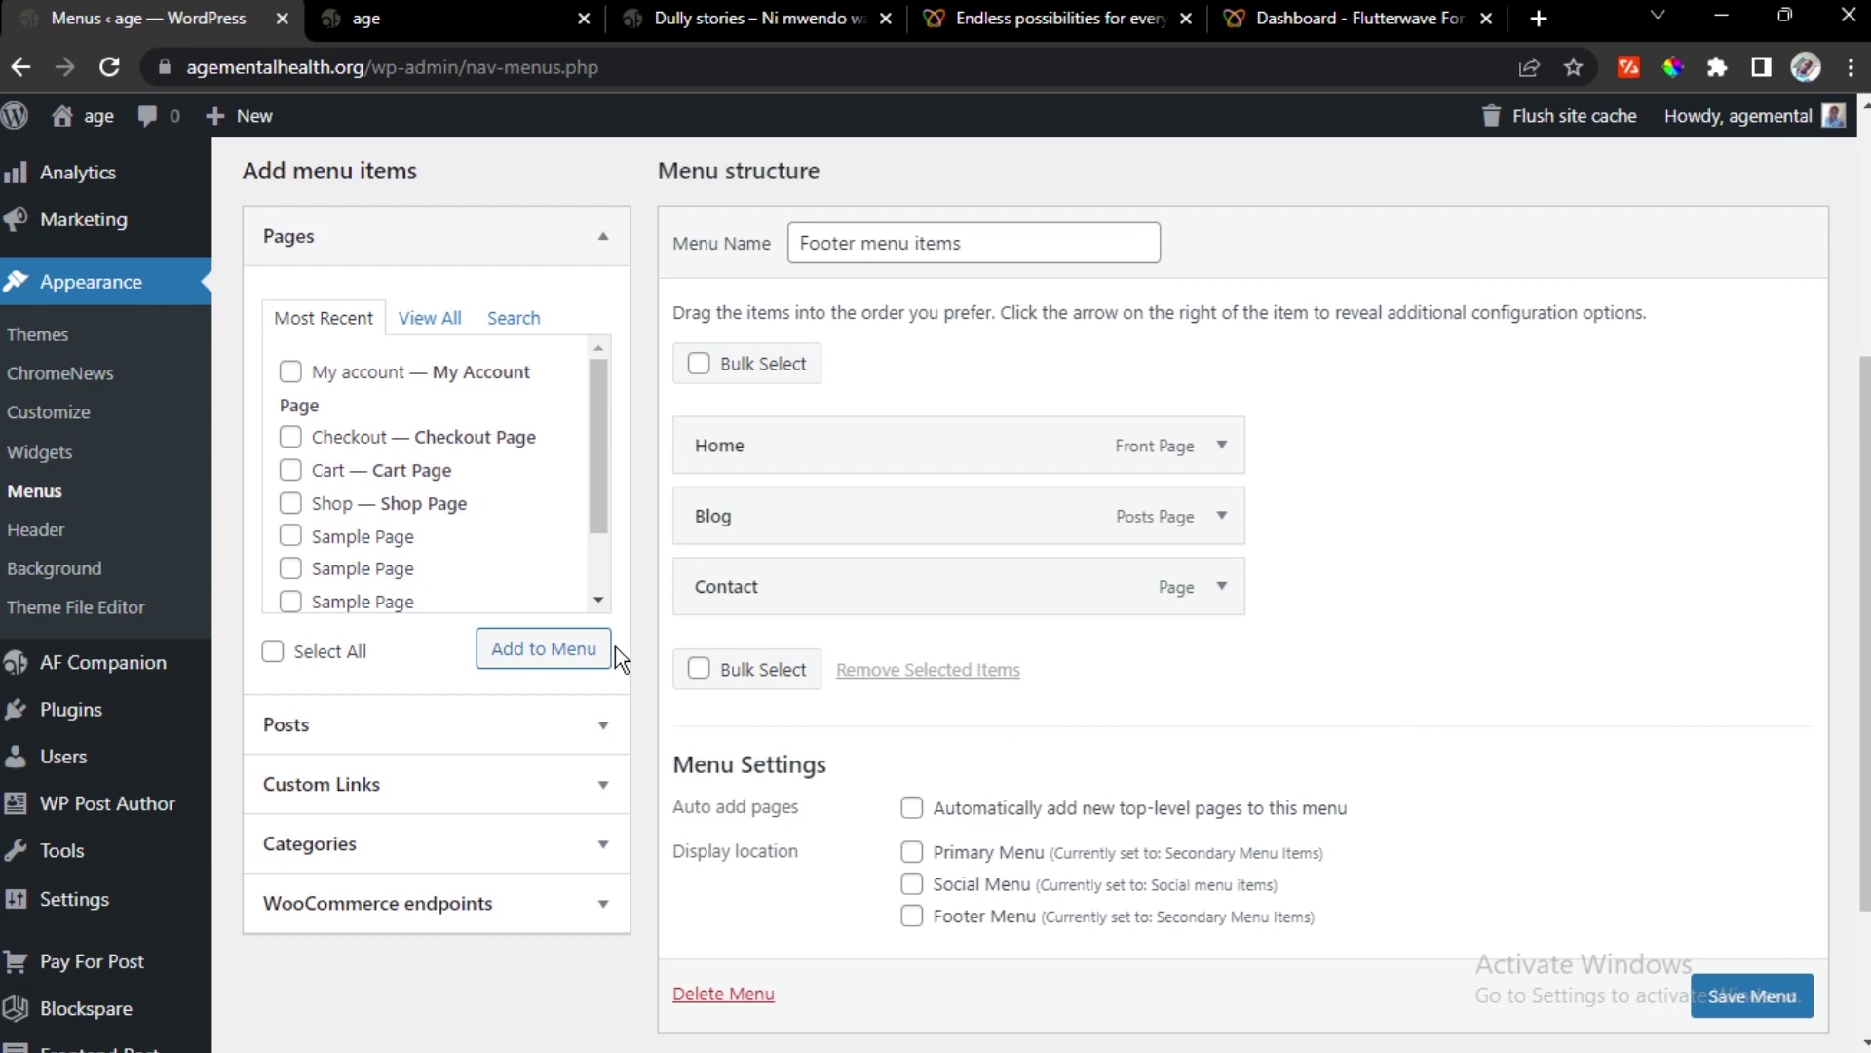
Compare the post category options with the Dully Stories site's navigation menu and open that site's My Account page
scroll(111, 672, up, 4)
mouse_move(55, 251)
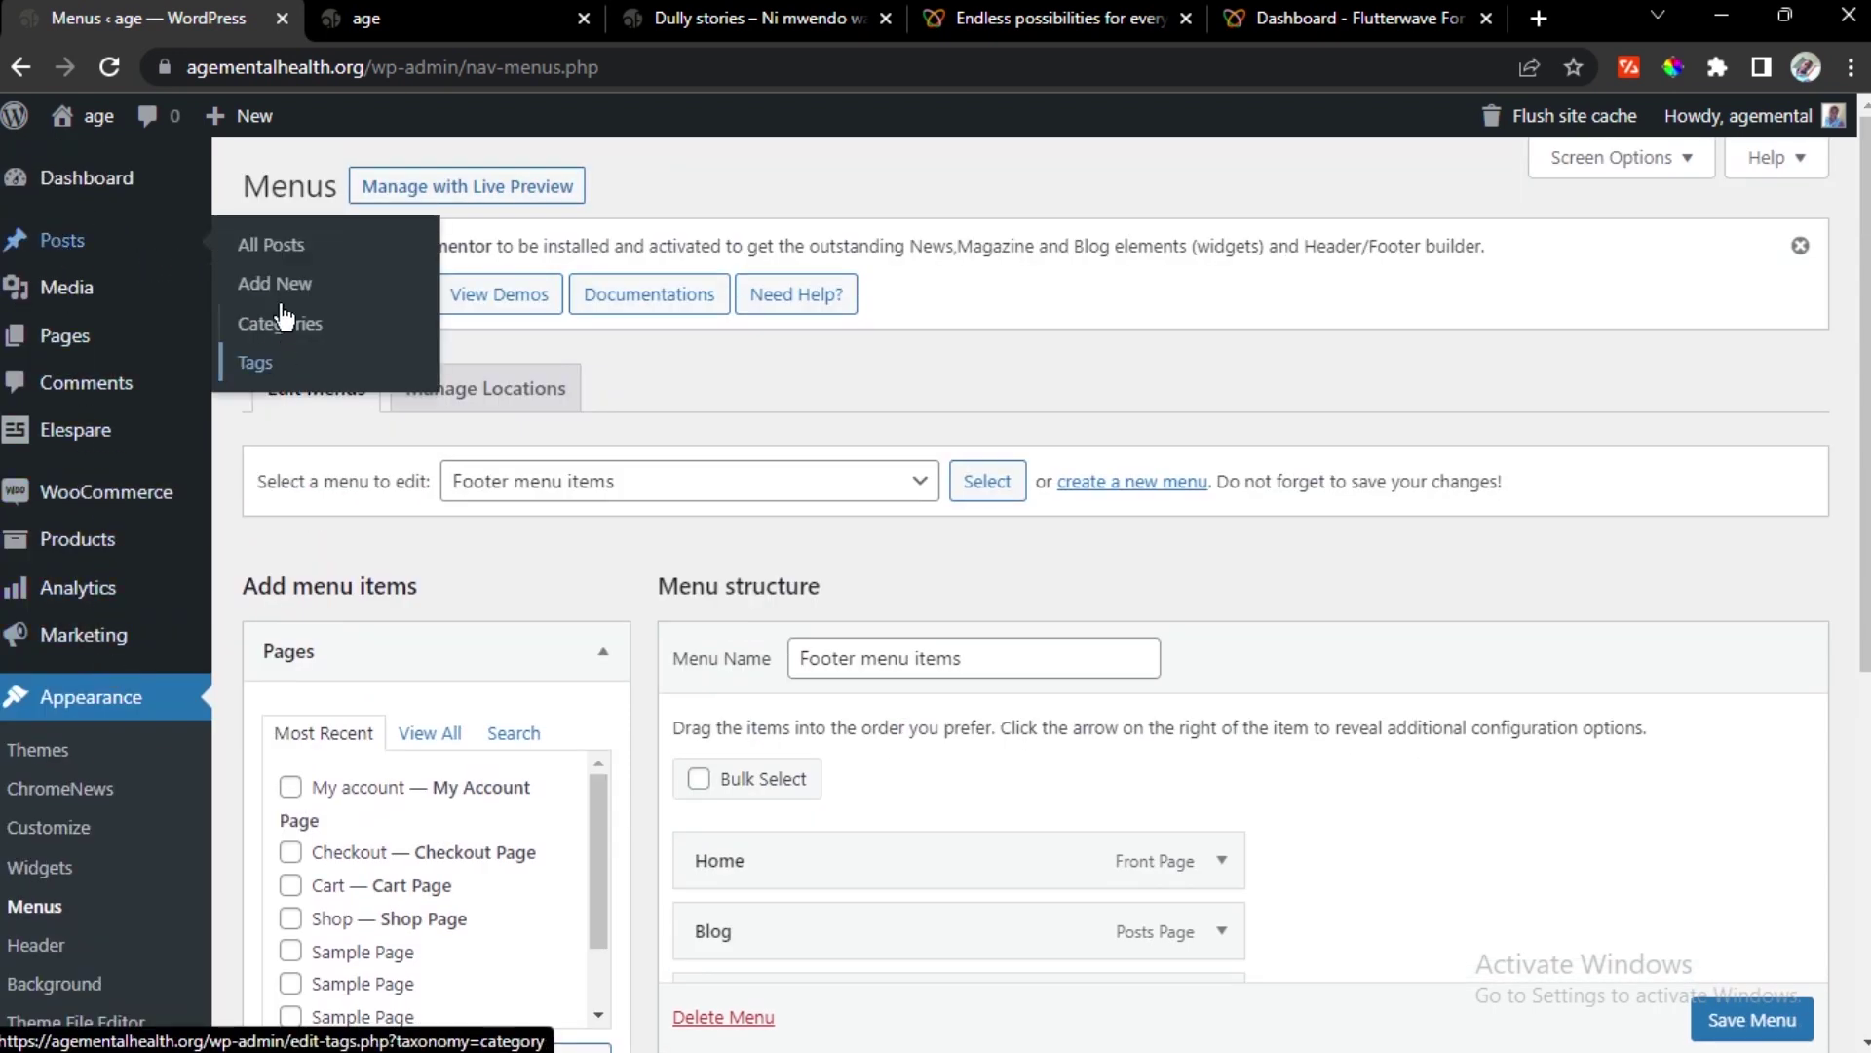
key(ctrl+3)
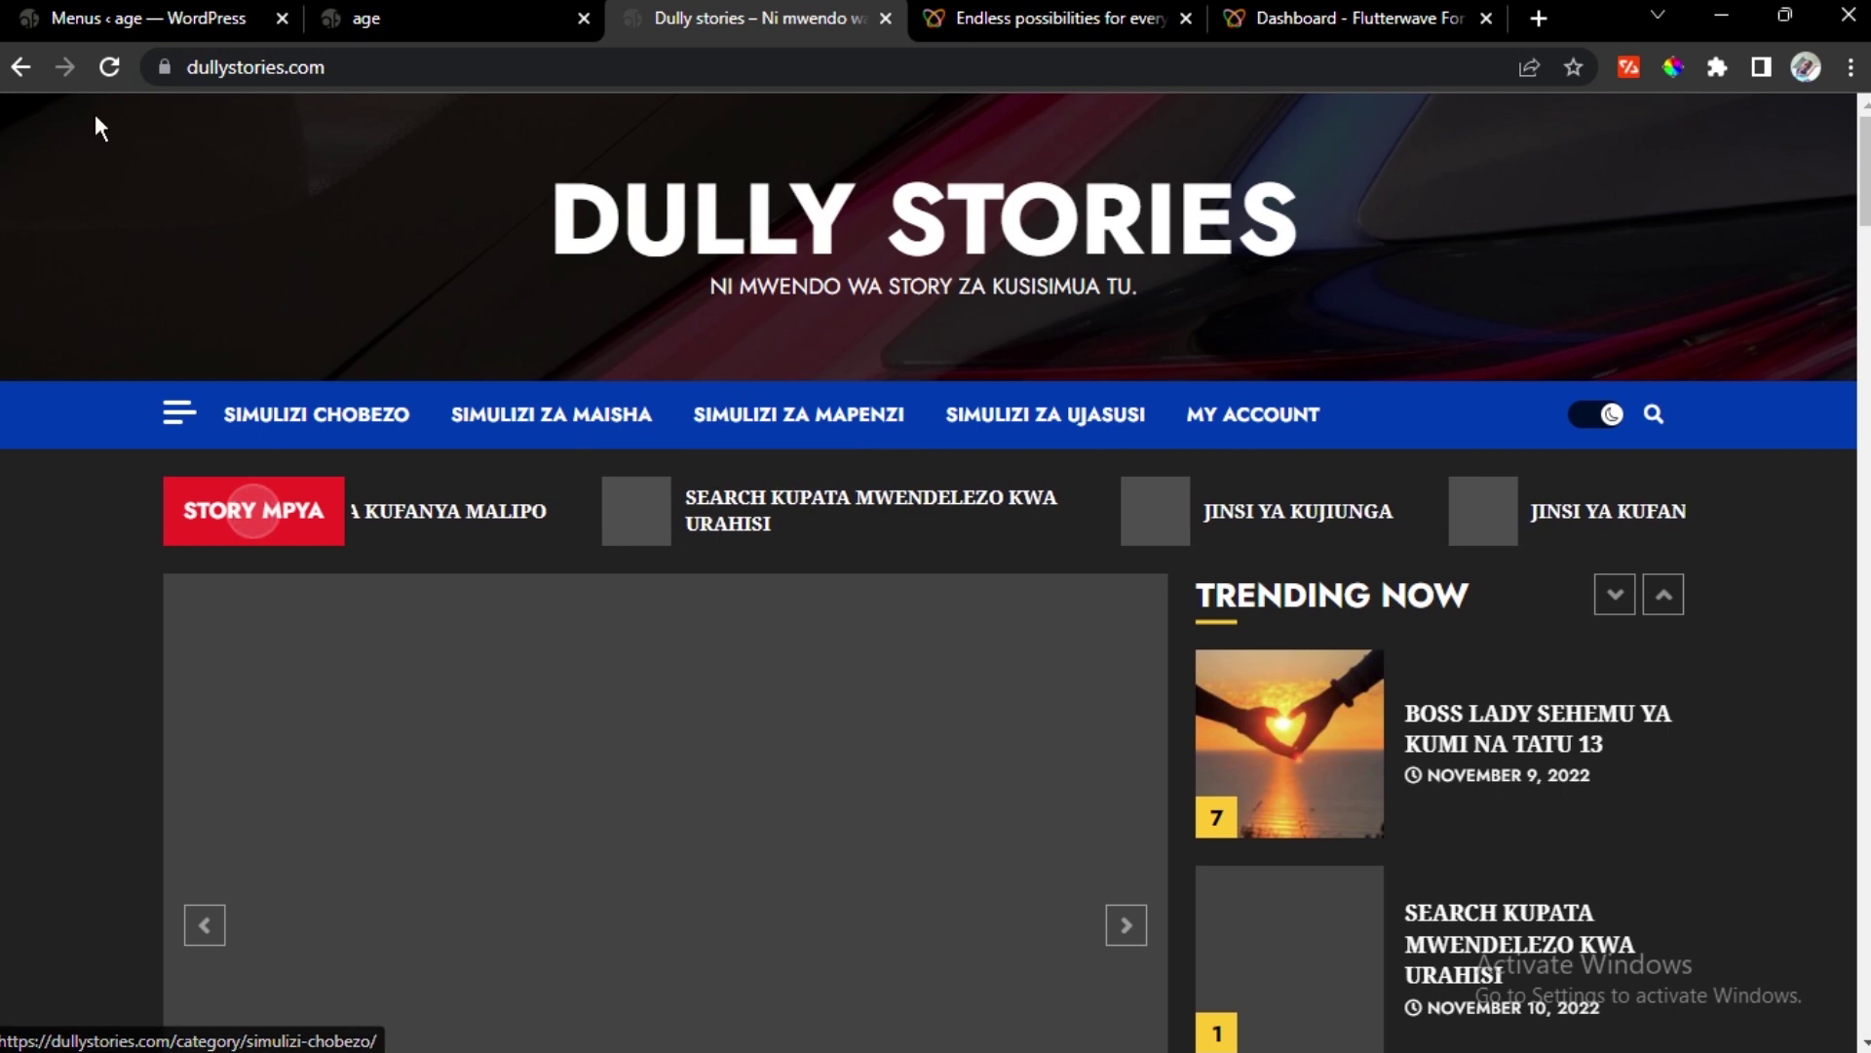
key(ctrl+1)
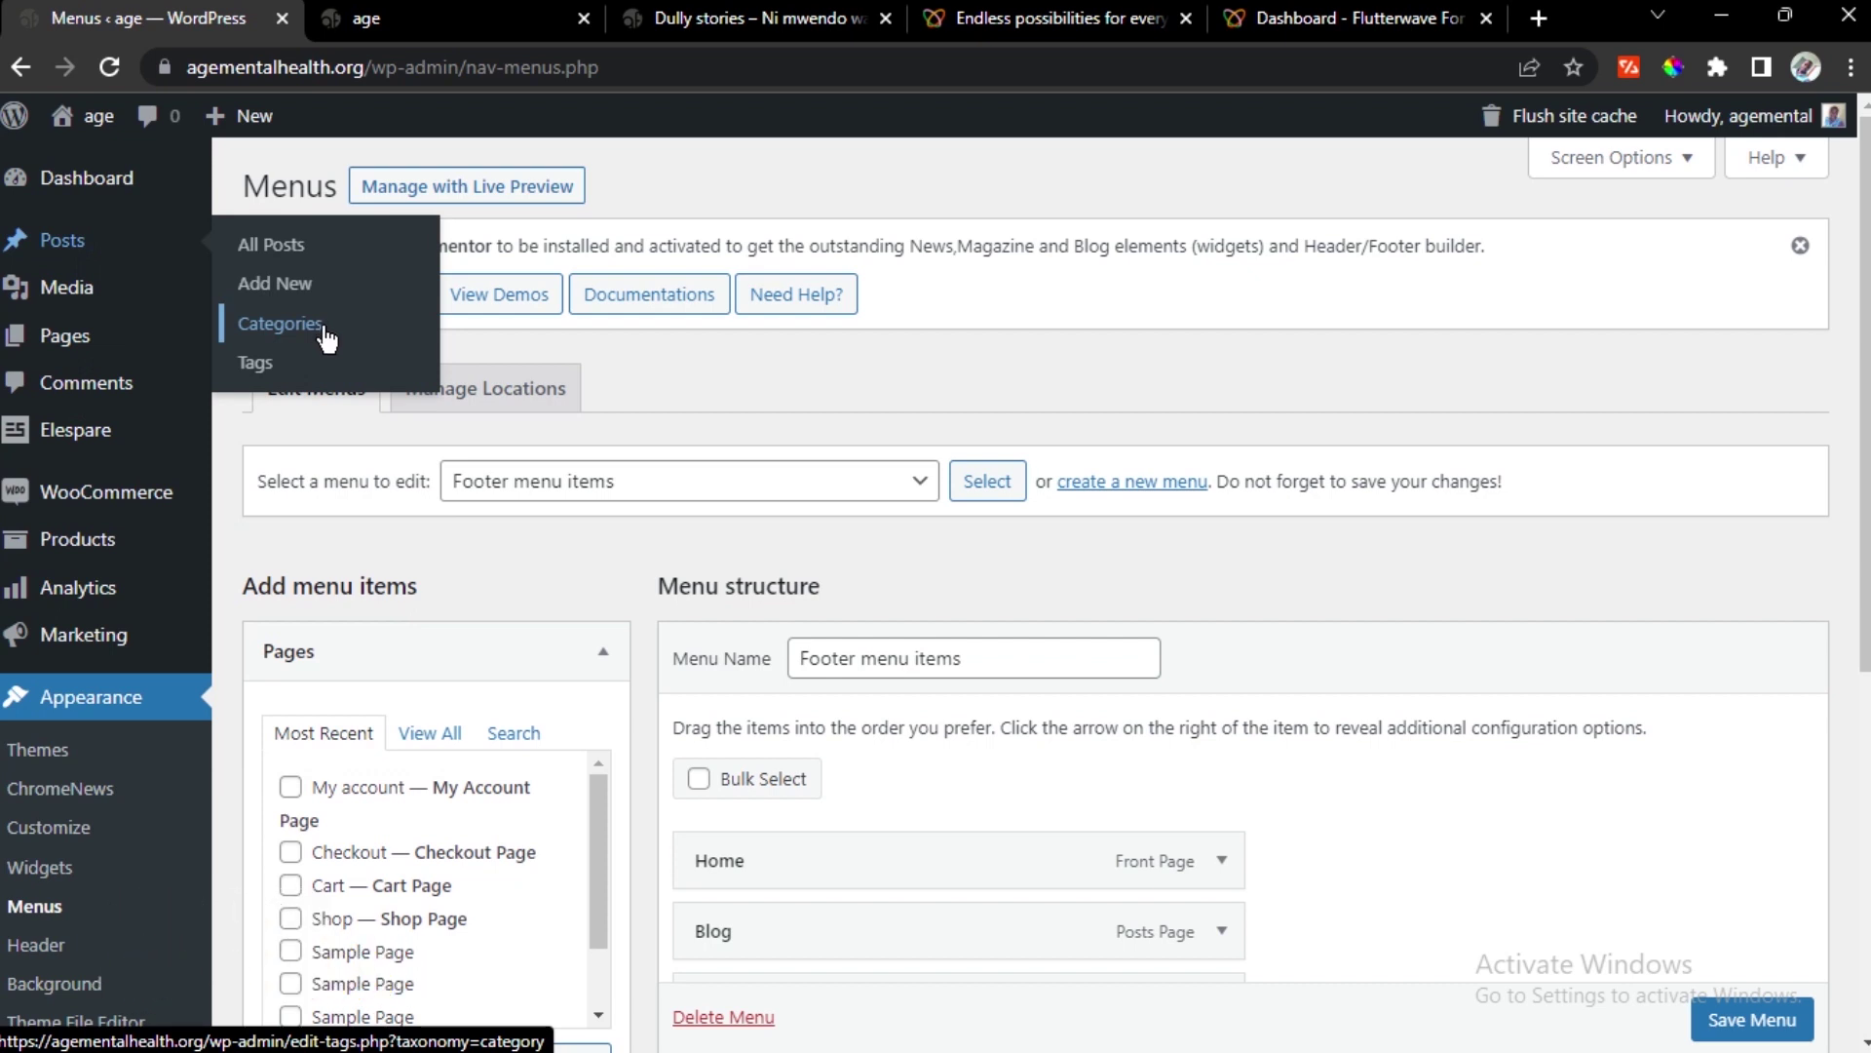
click(746, 17)
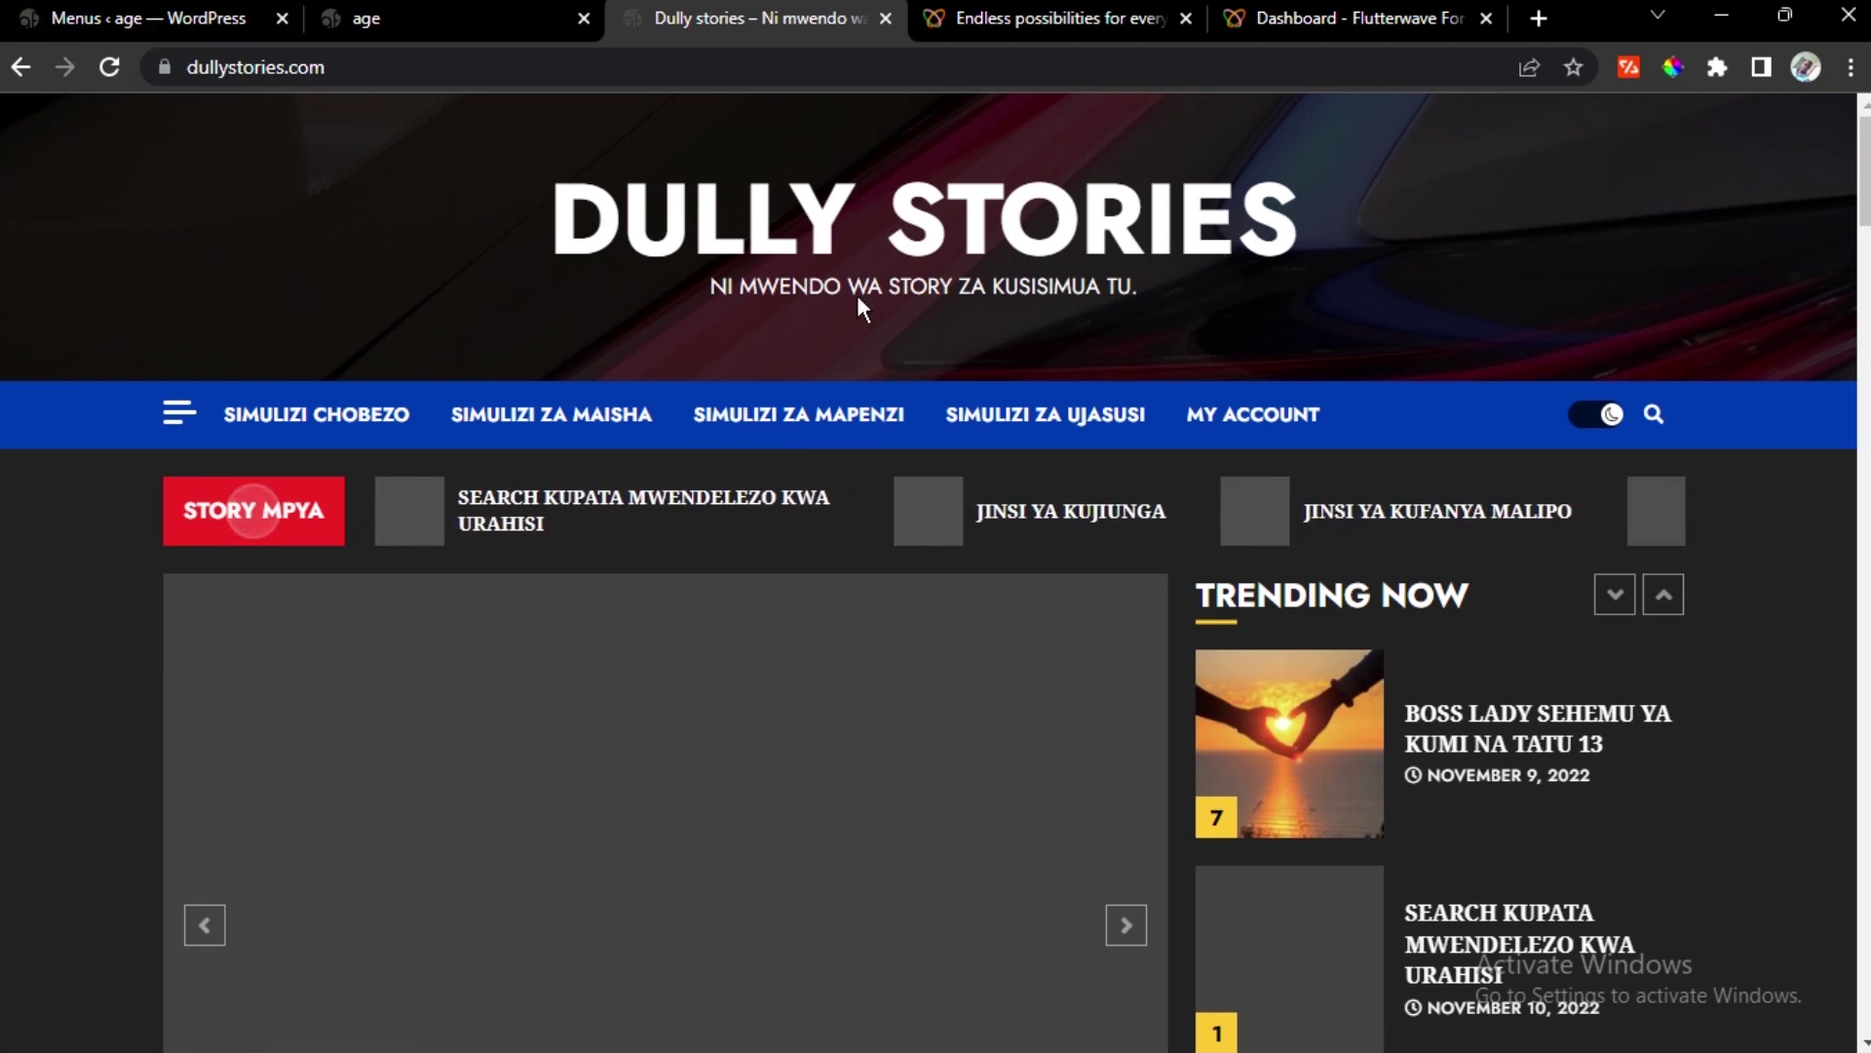
click(1247, 419)
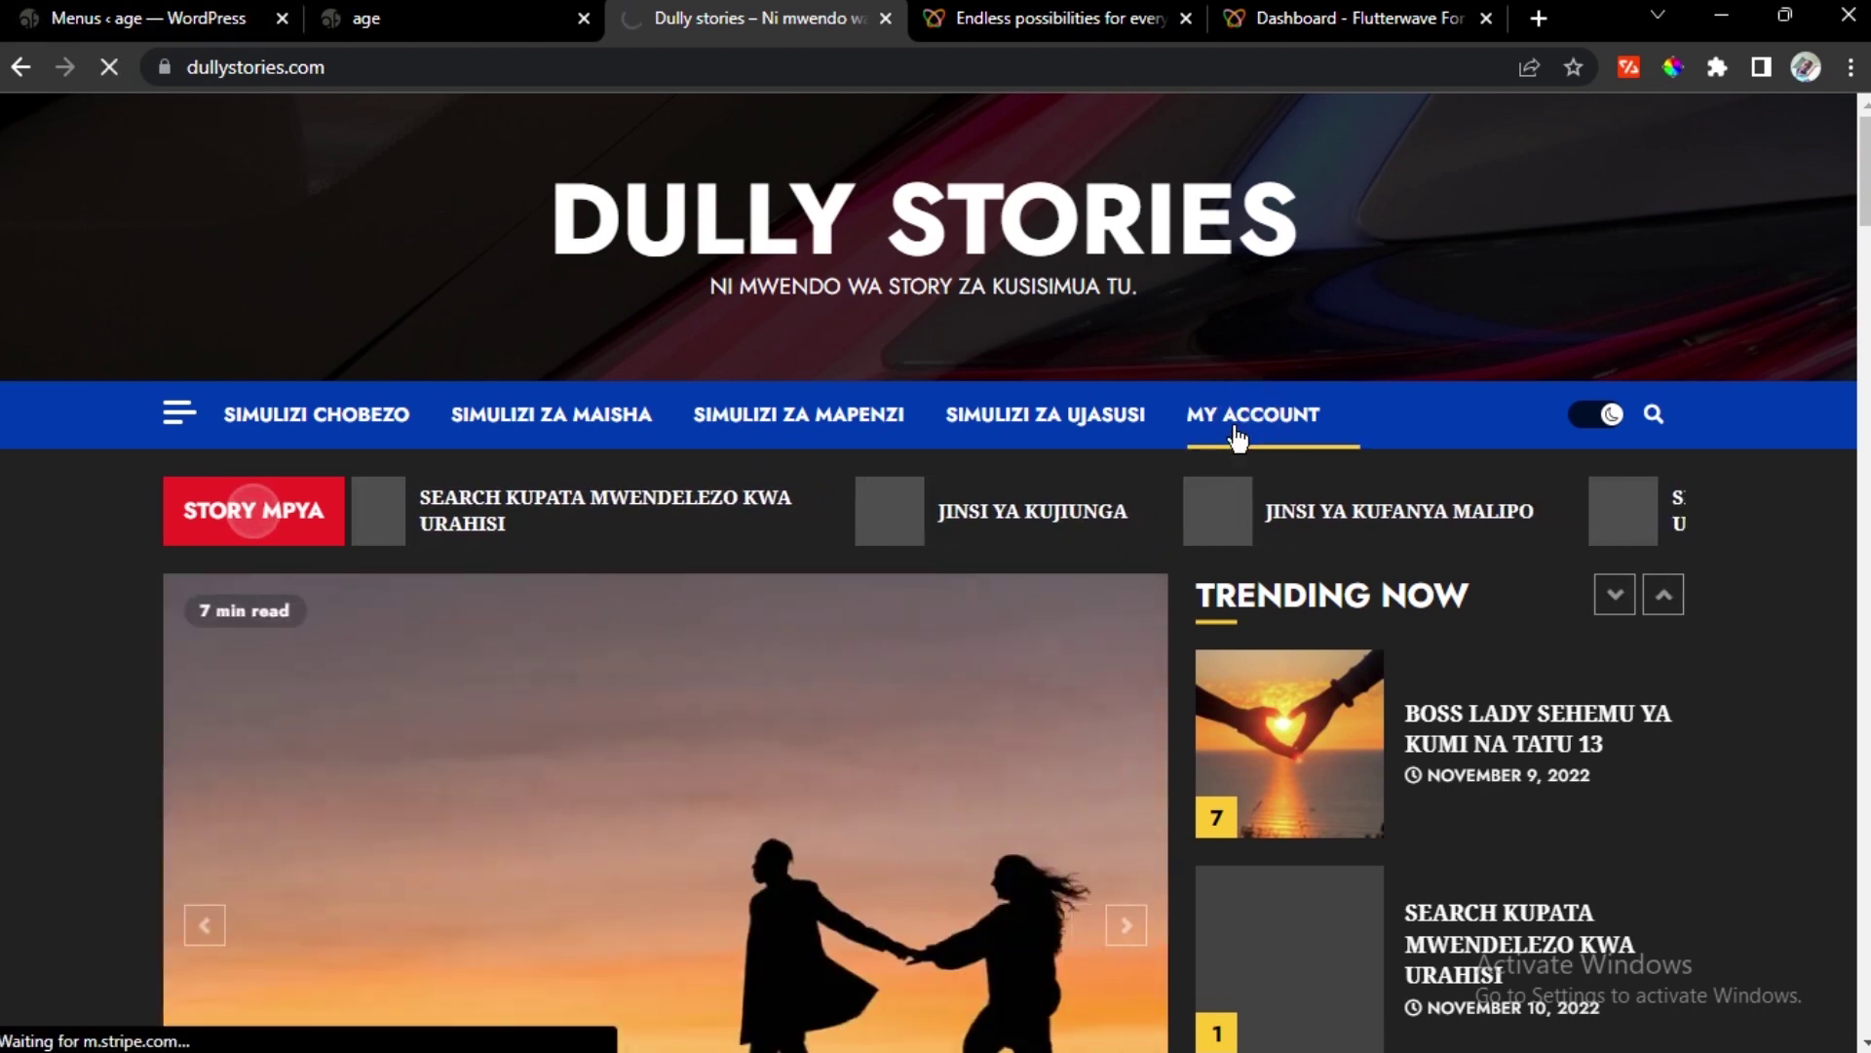